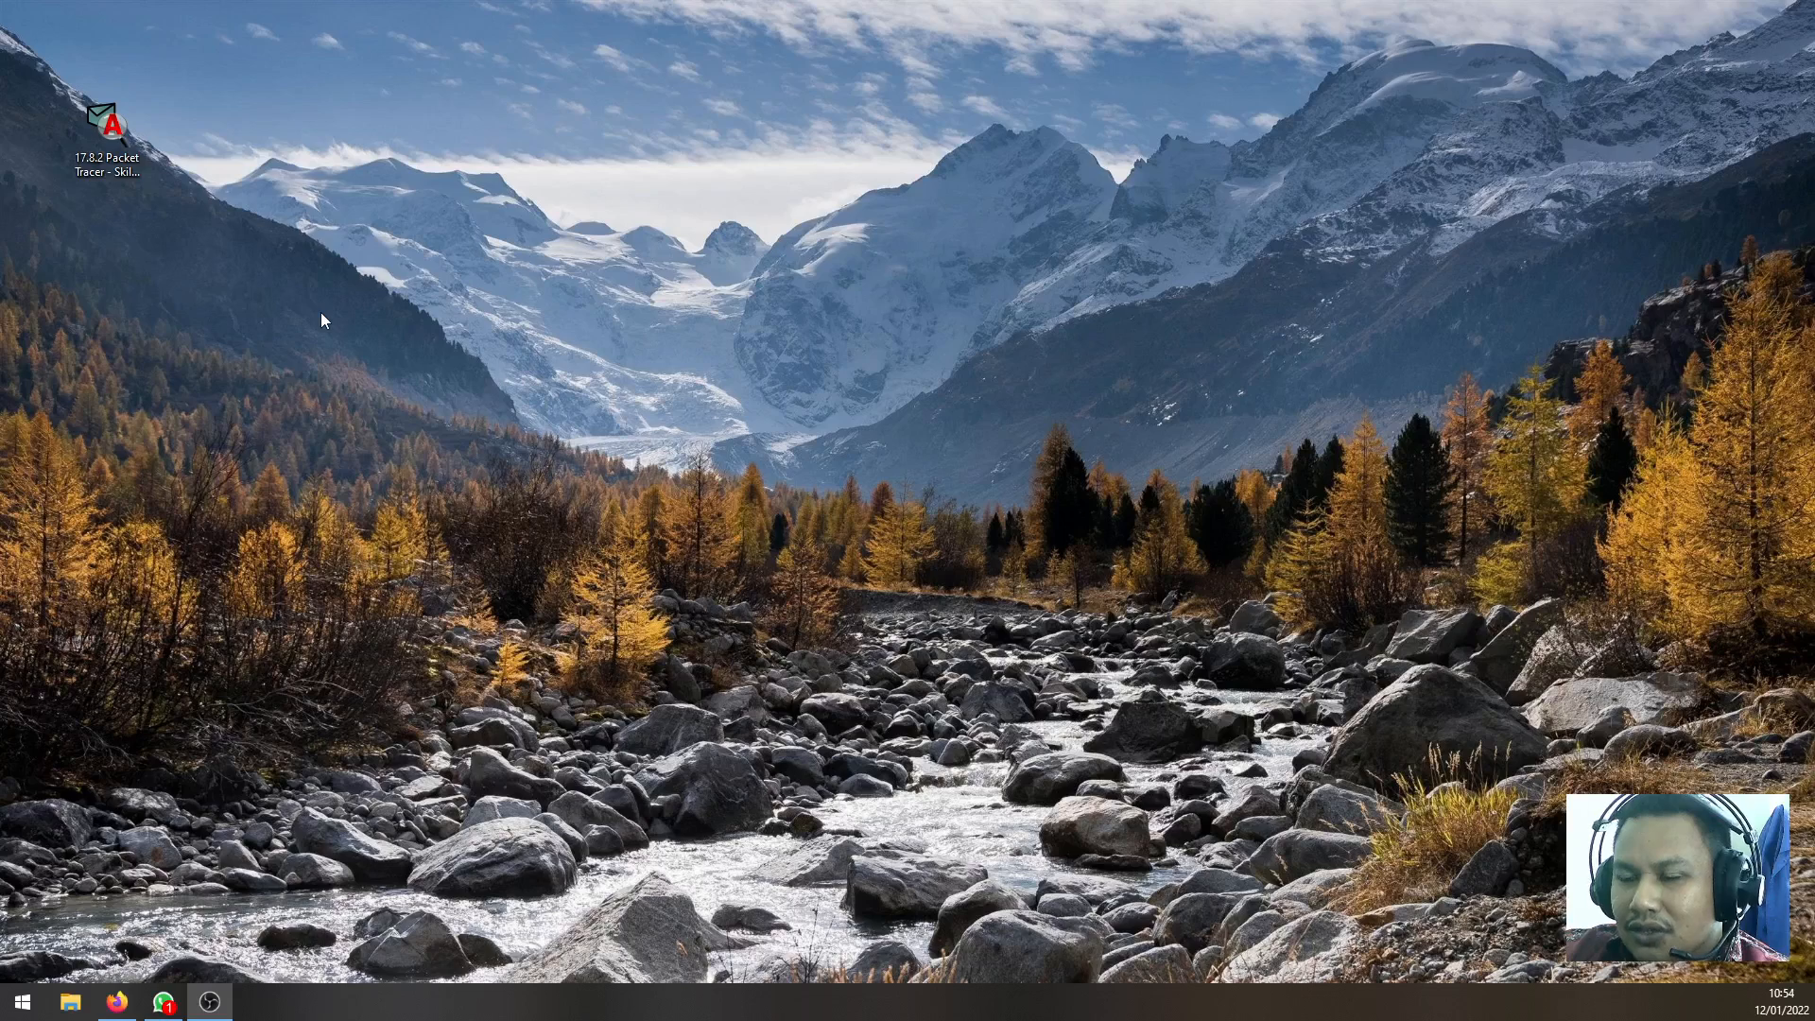
Open the 17.8.2 Packet Tracer - Skills Integration Challenge activity from the desktop in Cisco Packet Tracer
left_click(259, 343)
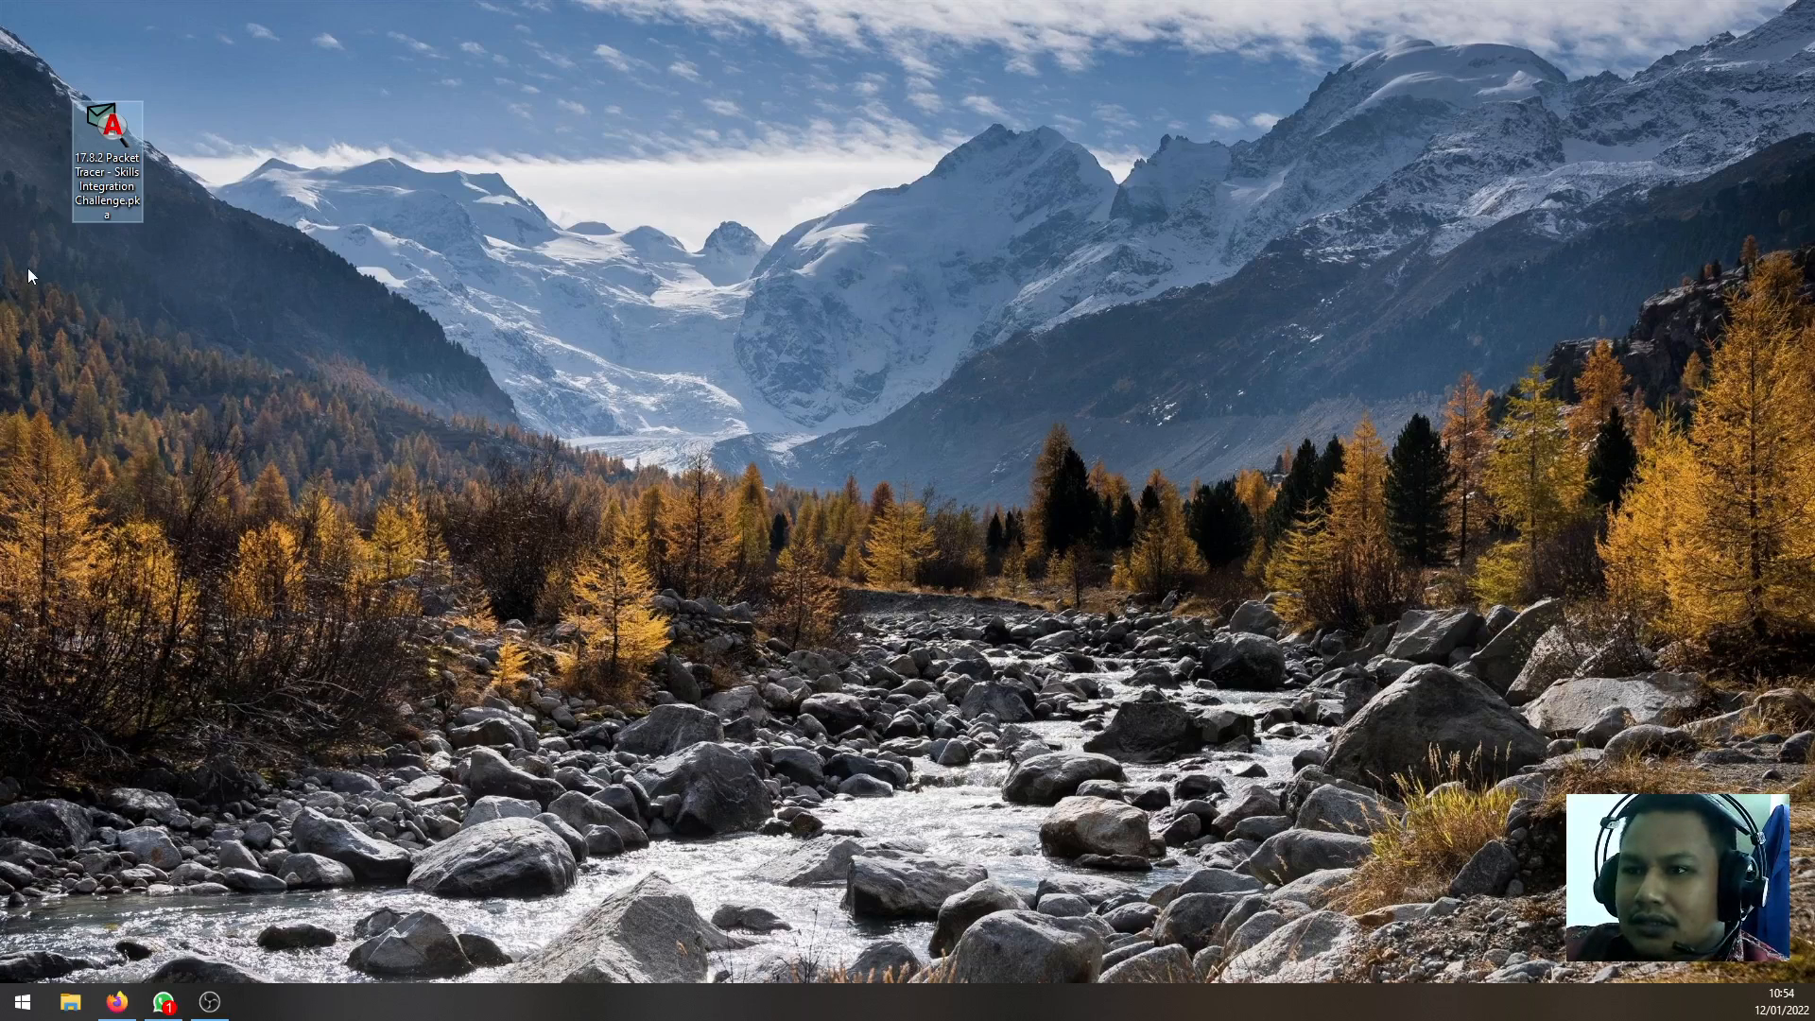
left_click(610, 356)
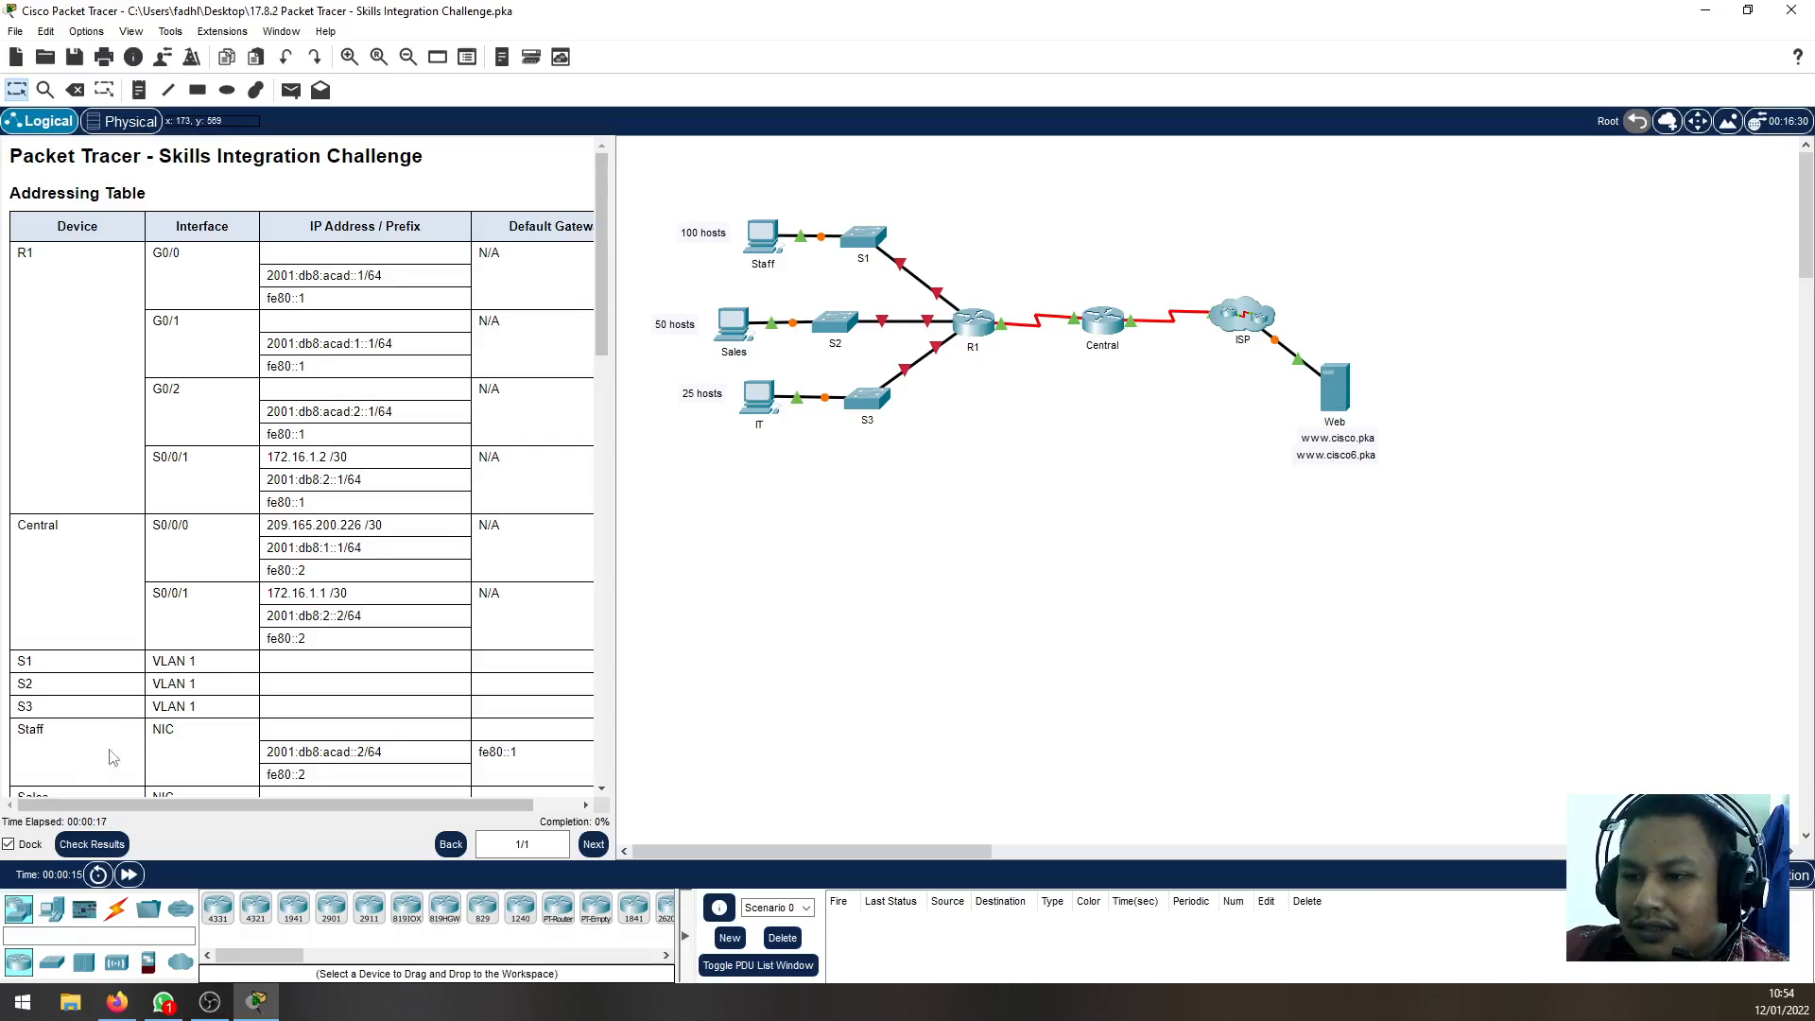
Check the activity results, review the overall feedback and the assessment items, and close the results
left_click(95, 843)
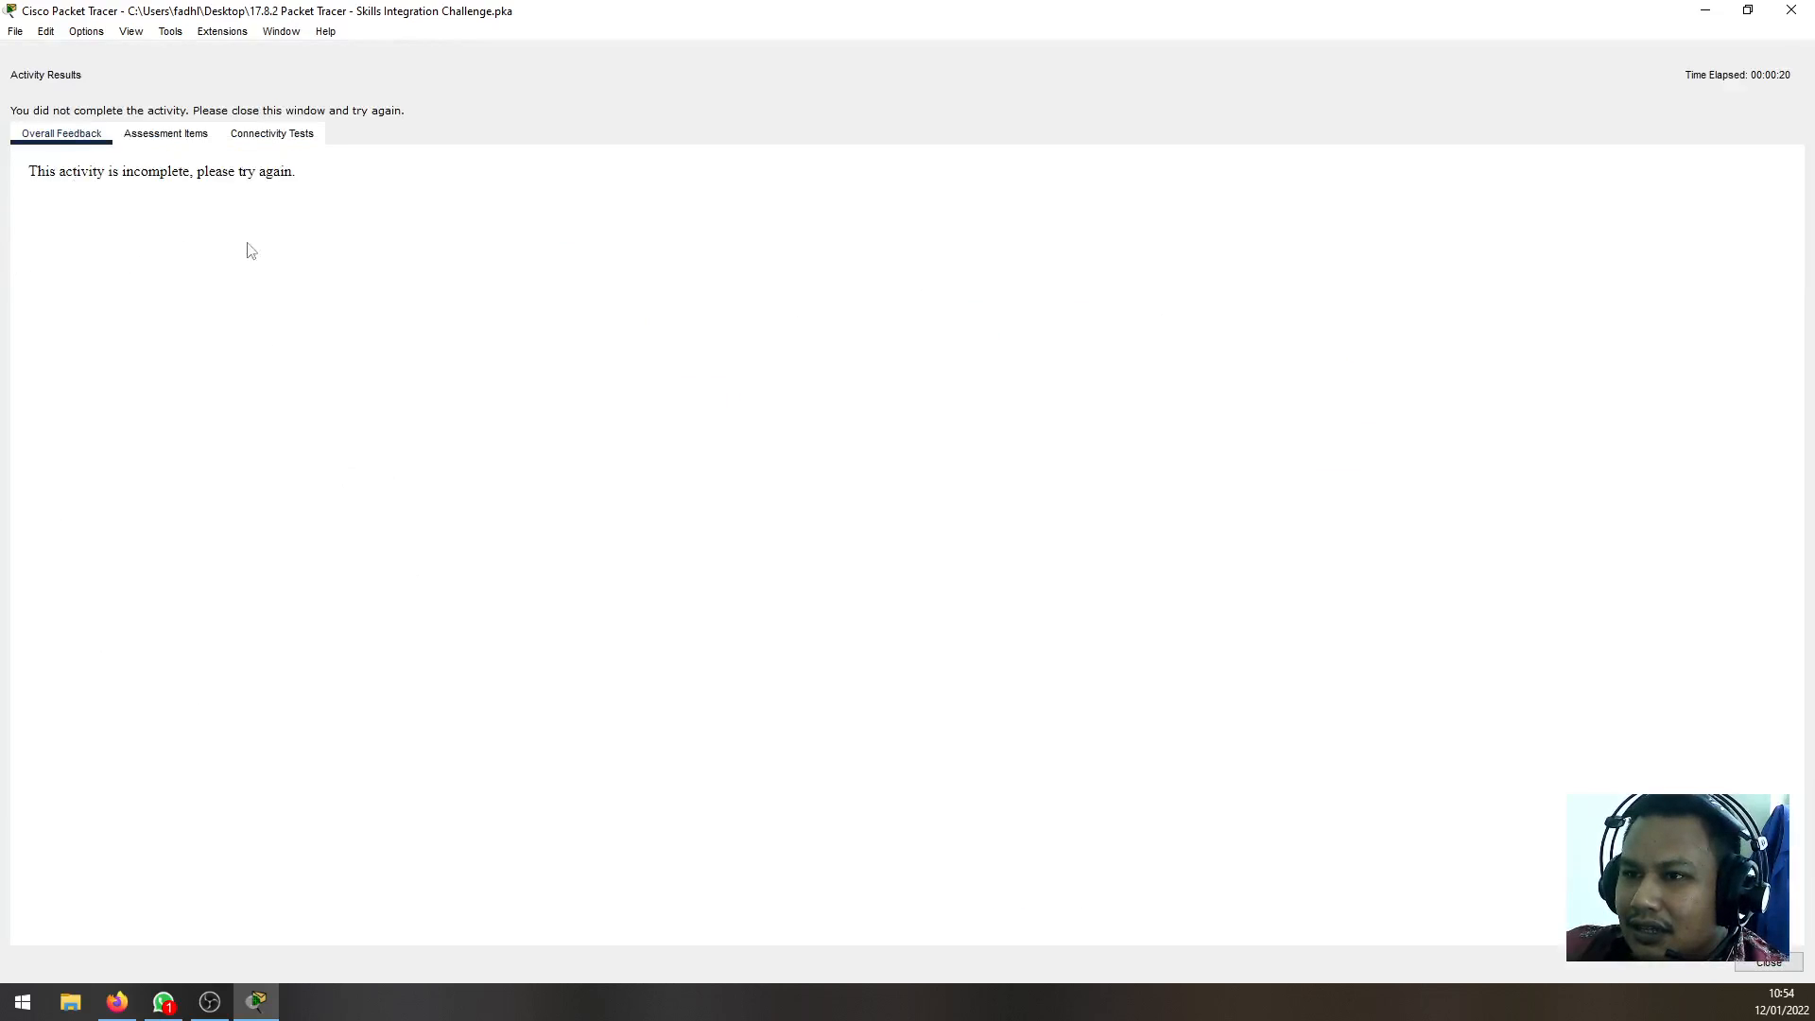
left_click_drag(46, 172, 162, 171)
left_click(162, 171)
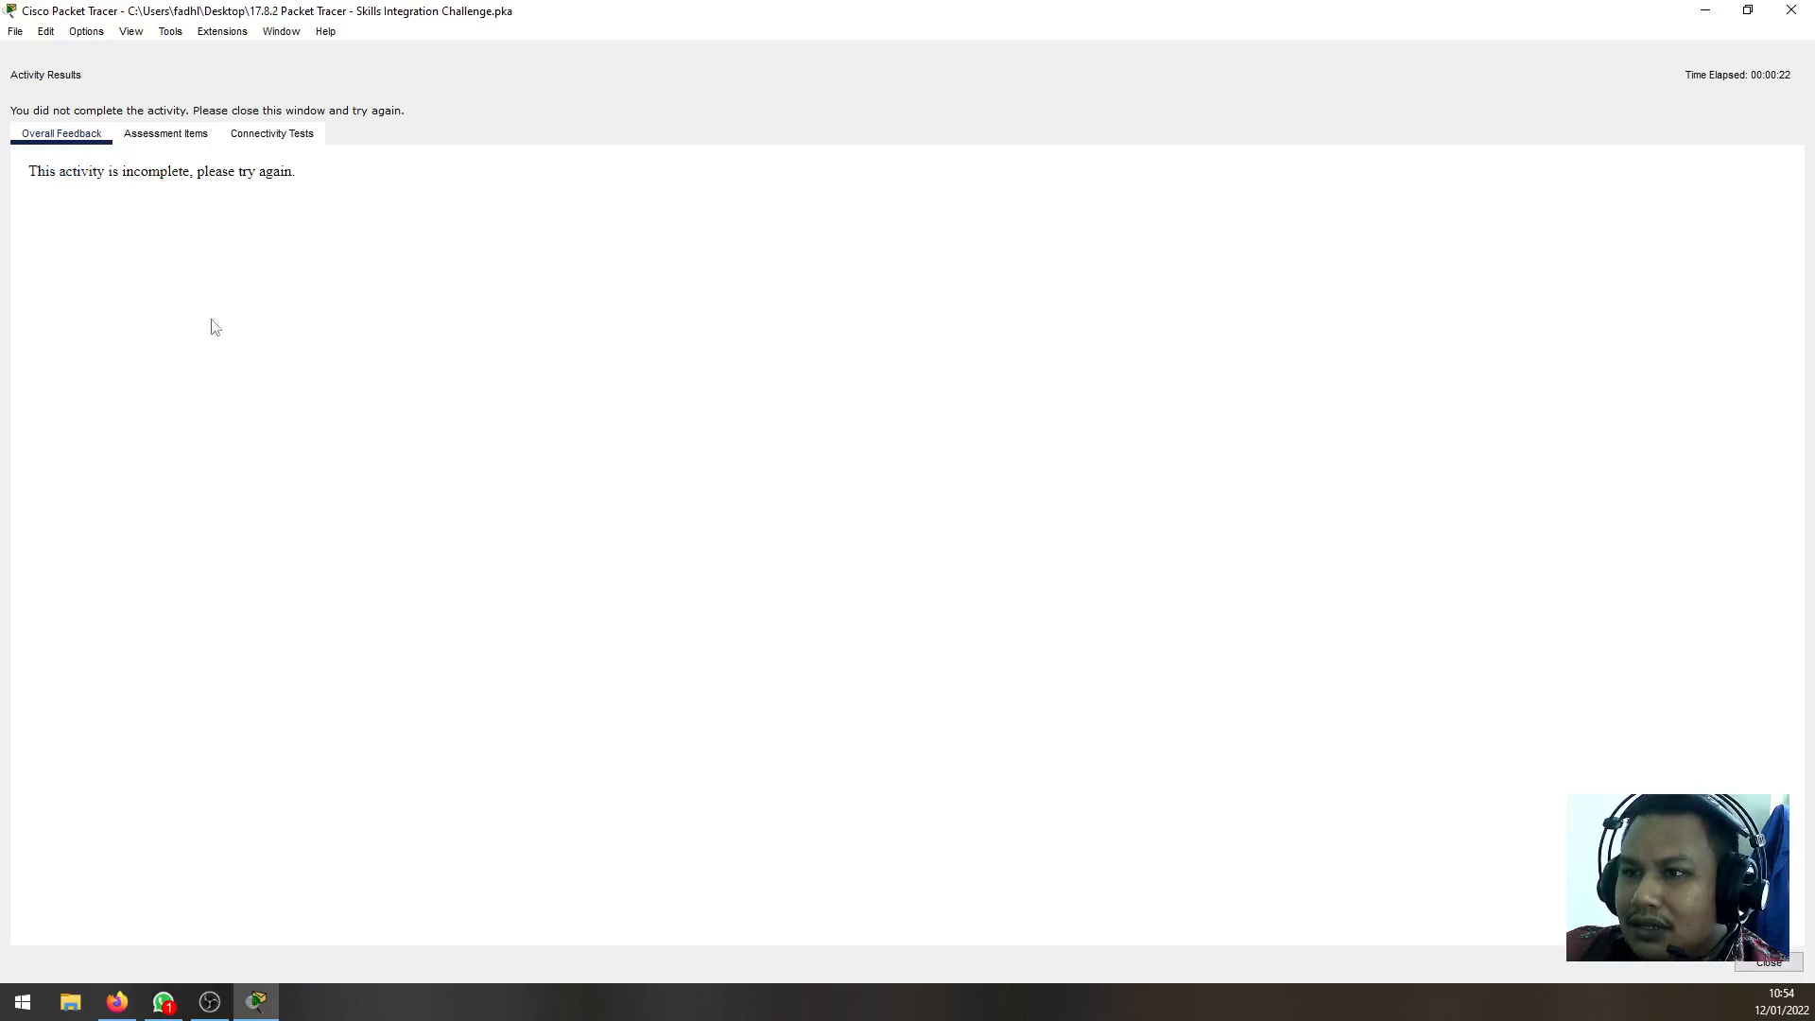
left_click(170, 137)
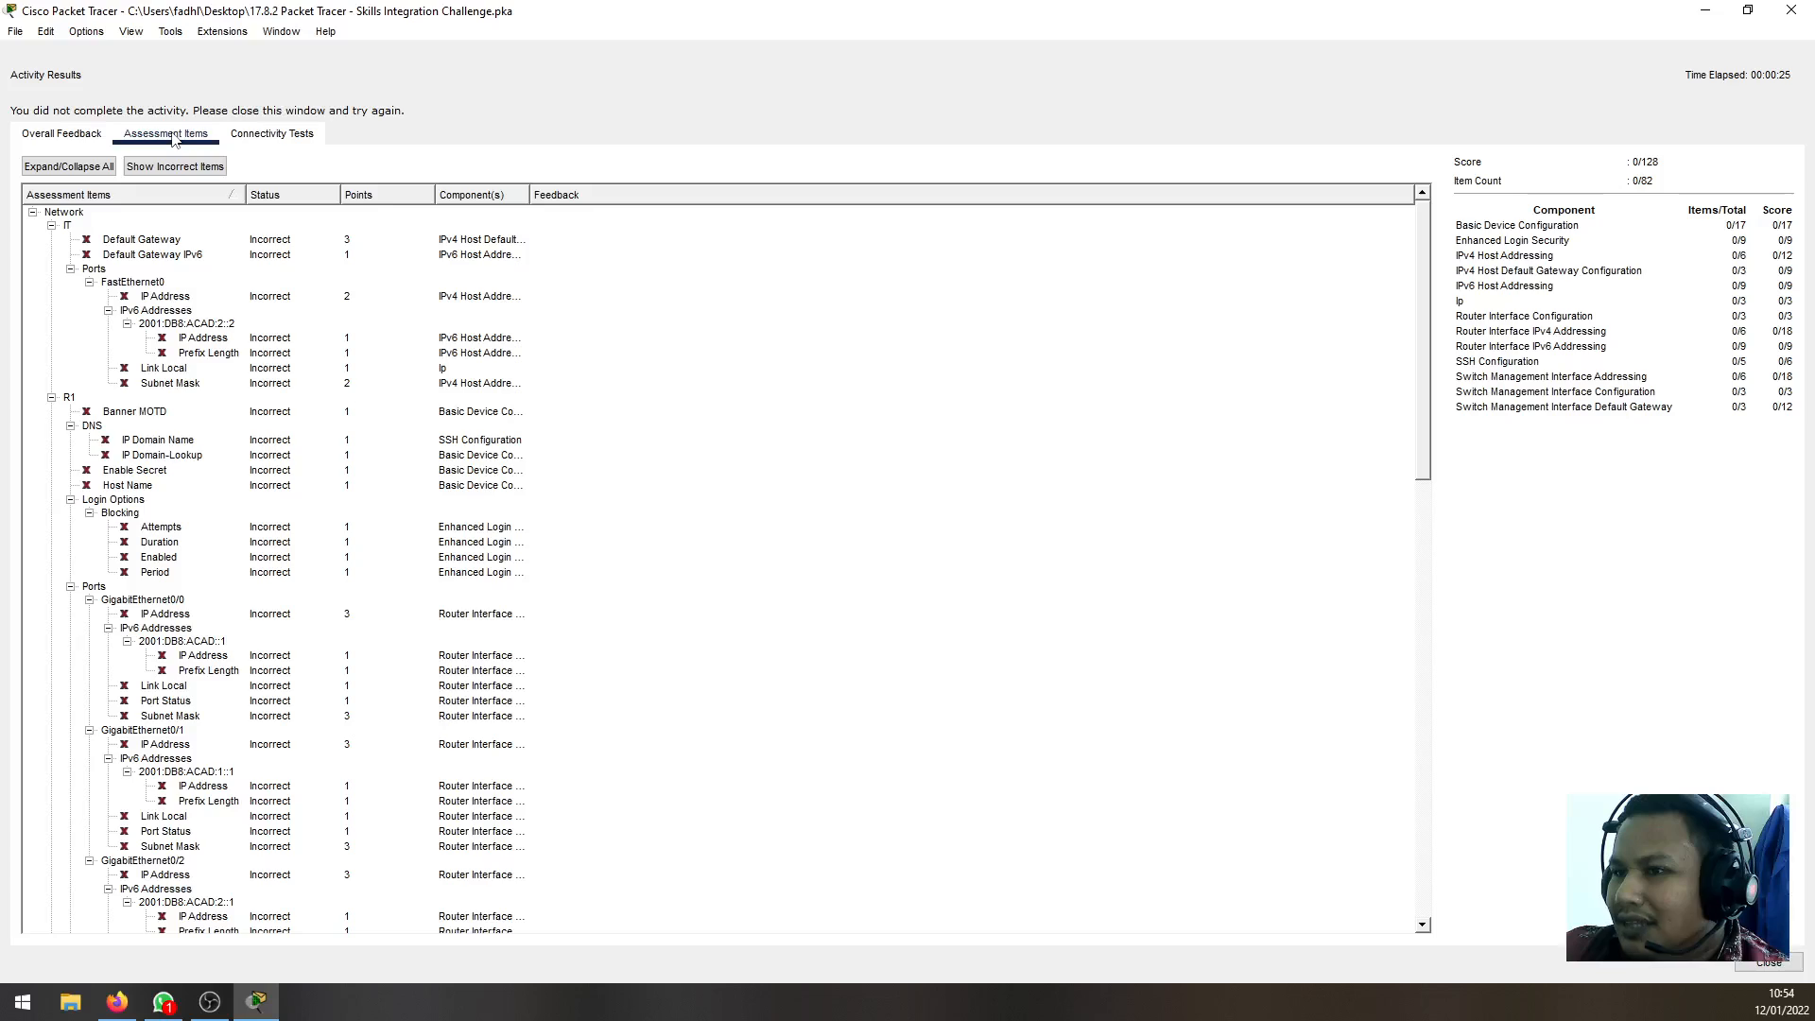
left_click(76, 133)
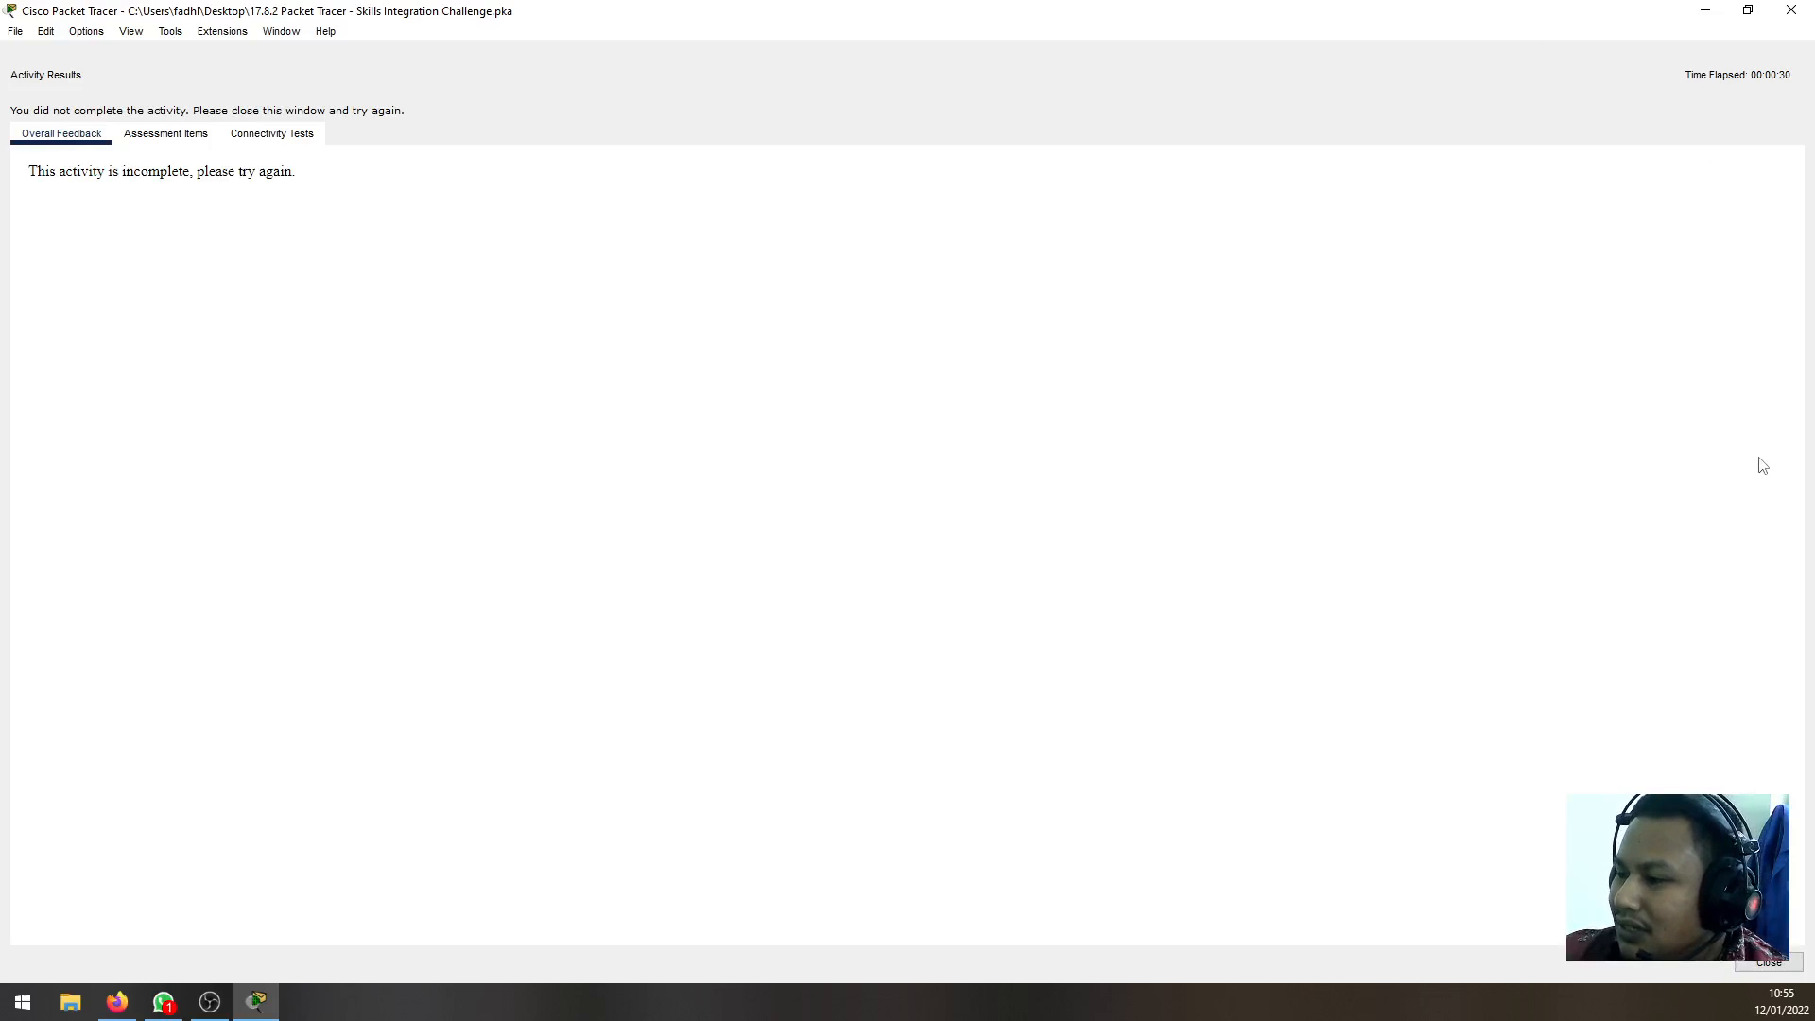
left_click(1777, 964)
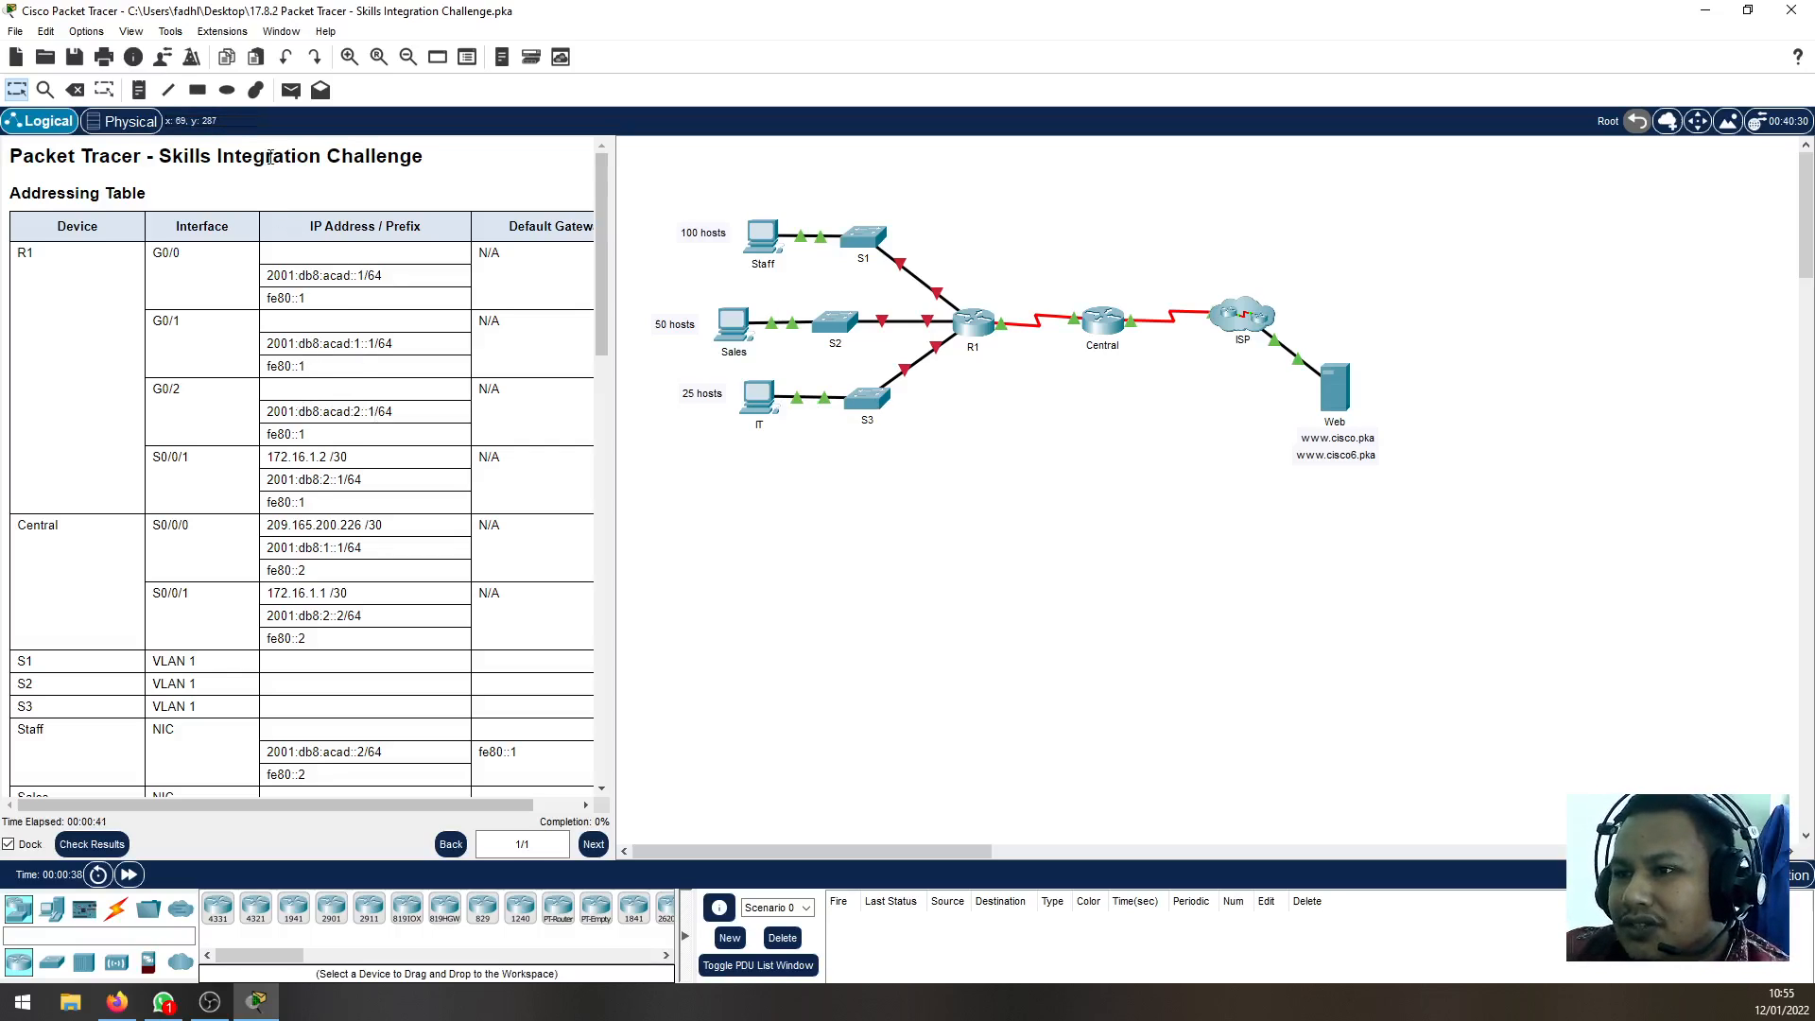
Examine the Addressing Table entries for the routers, switches, PCs and Web server in the activity instructions
double_click(268, 156)
left_click(329, 175)
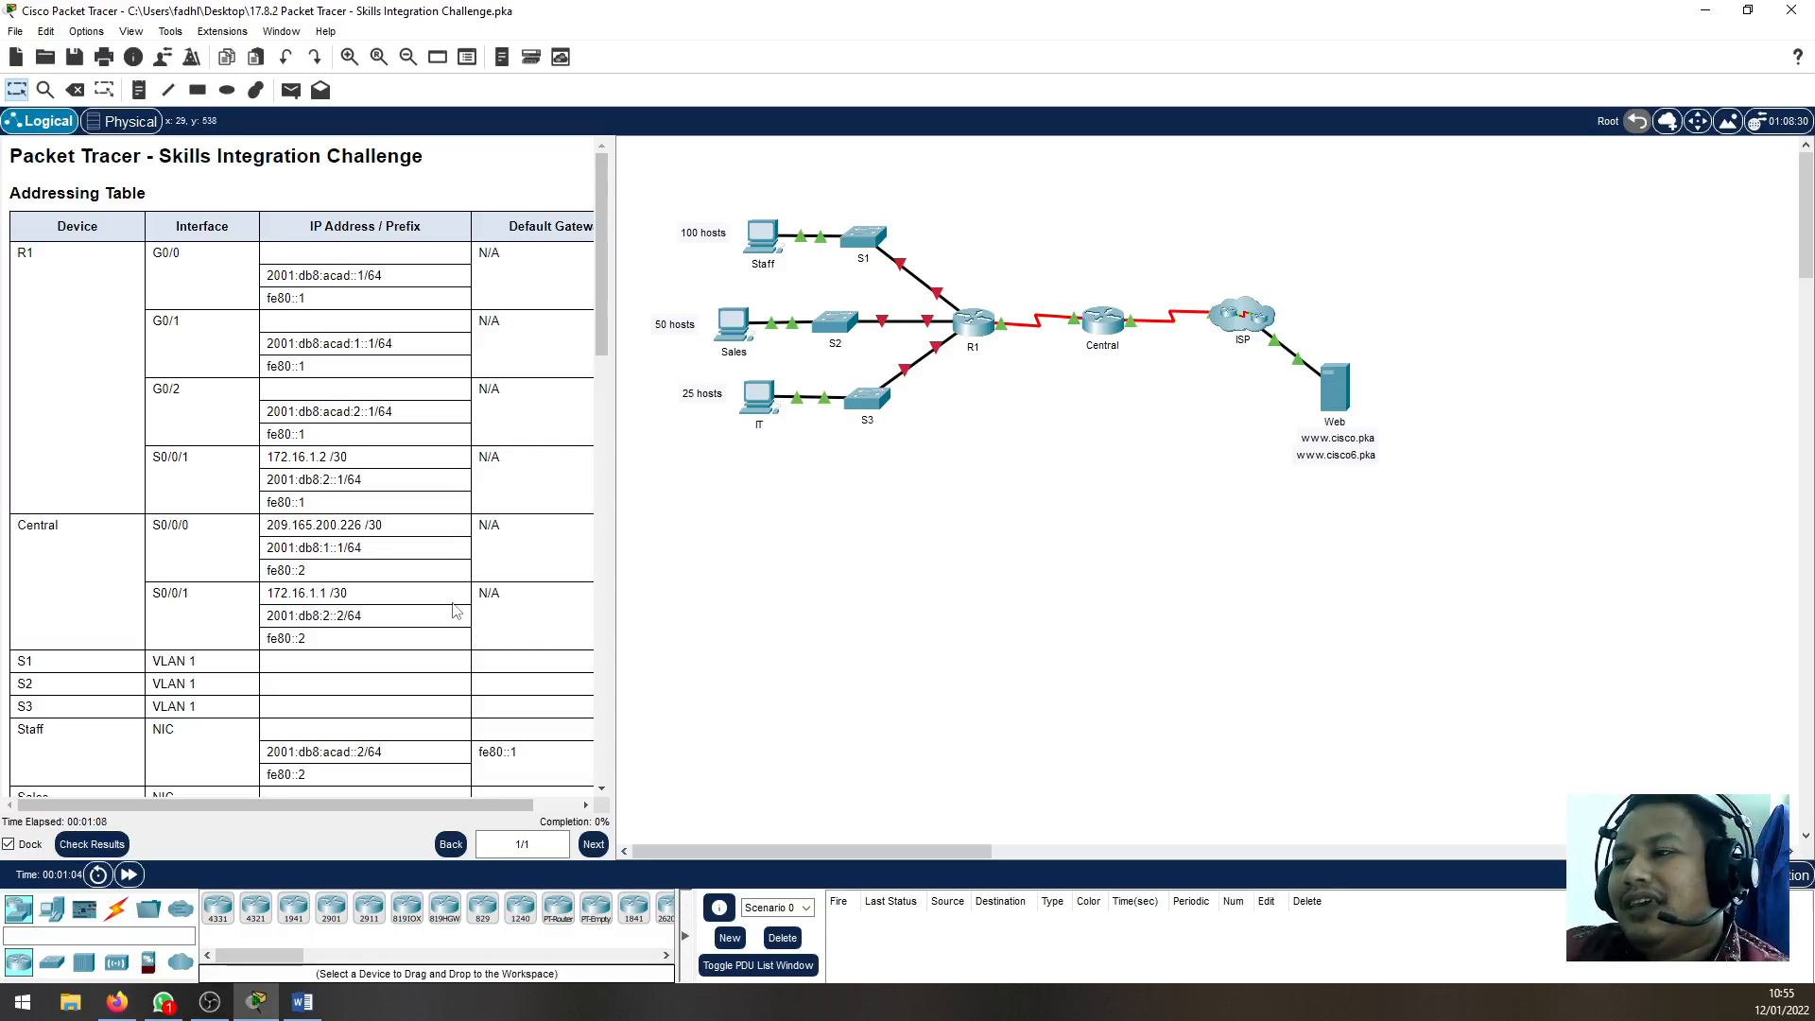
scroll(373, 668, "down", 1)
scroll(374, 669, "up", 1)
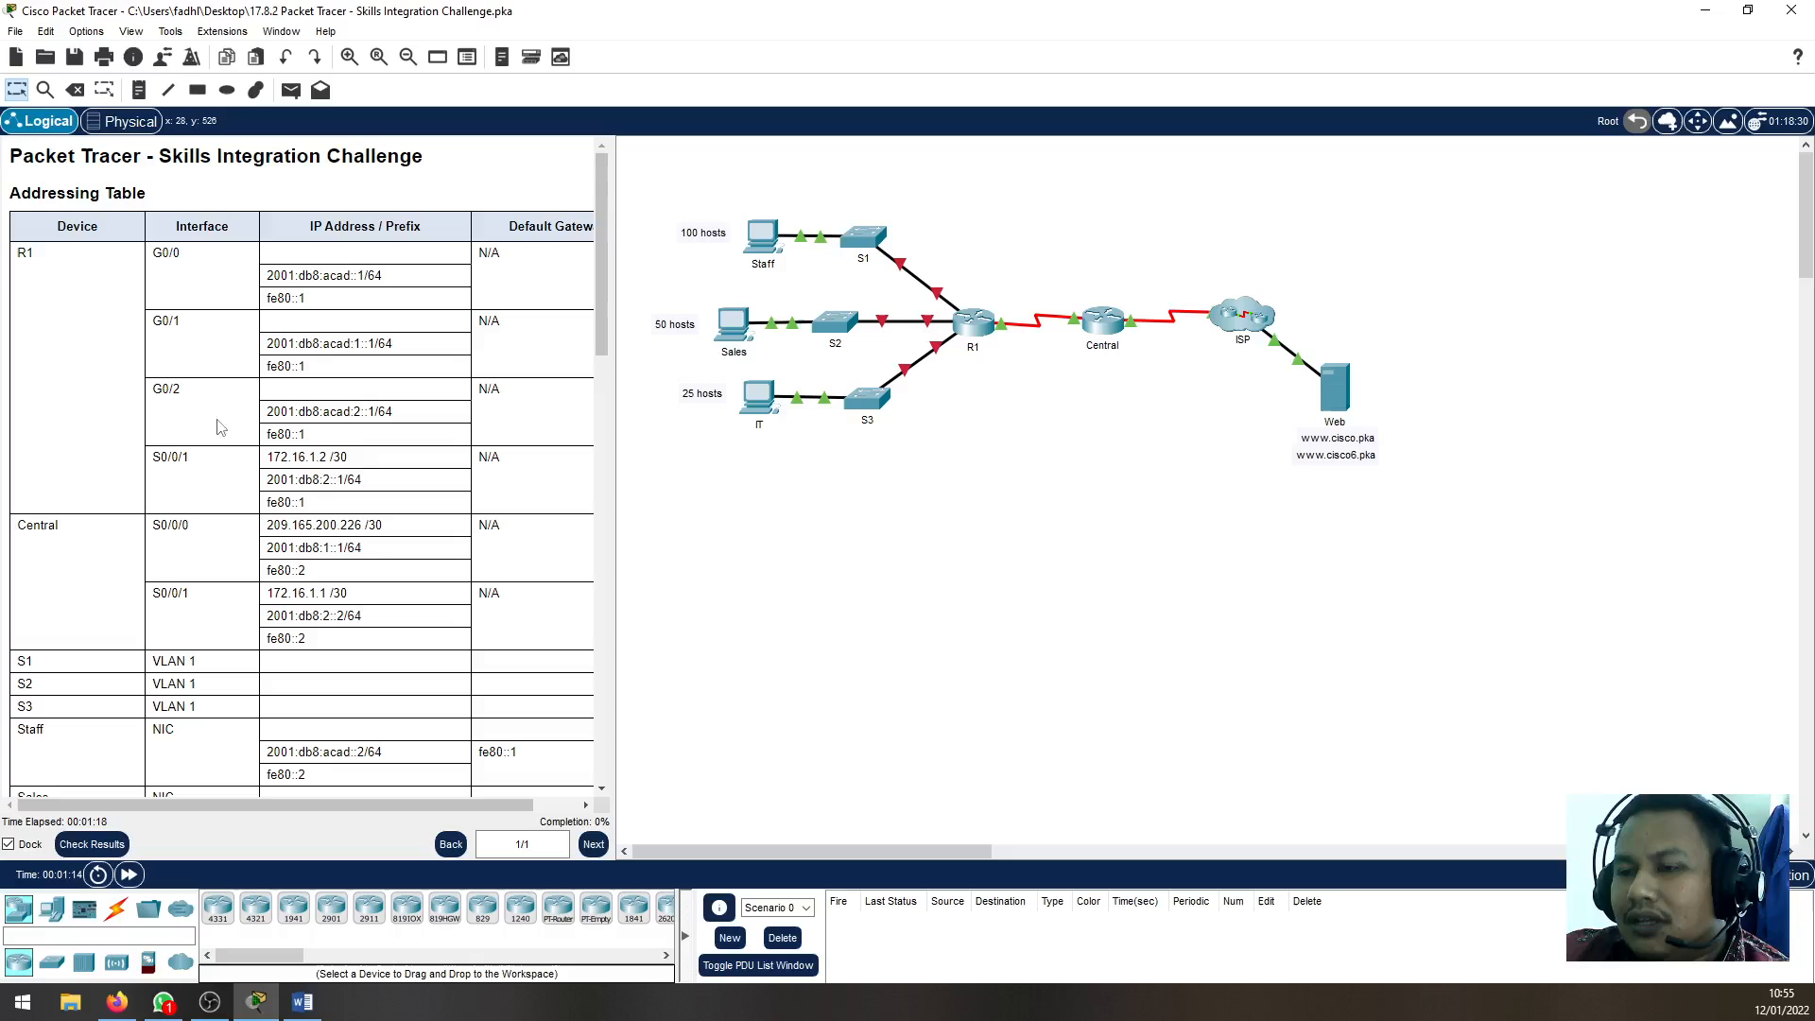
scroll(113, 405, "down", 4)
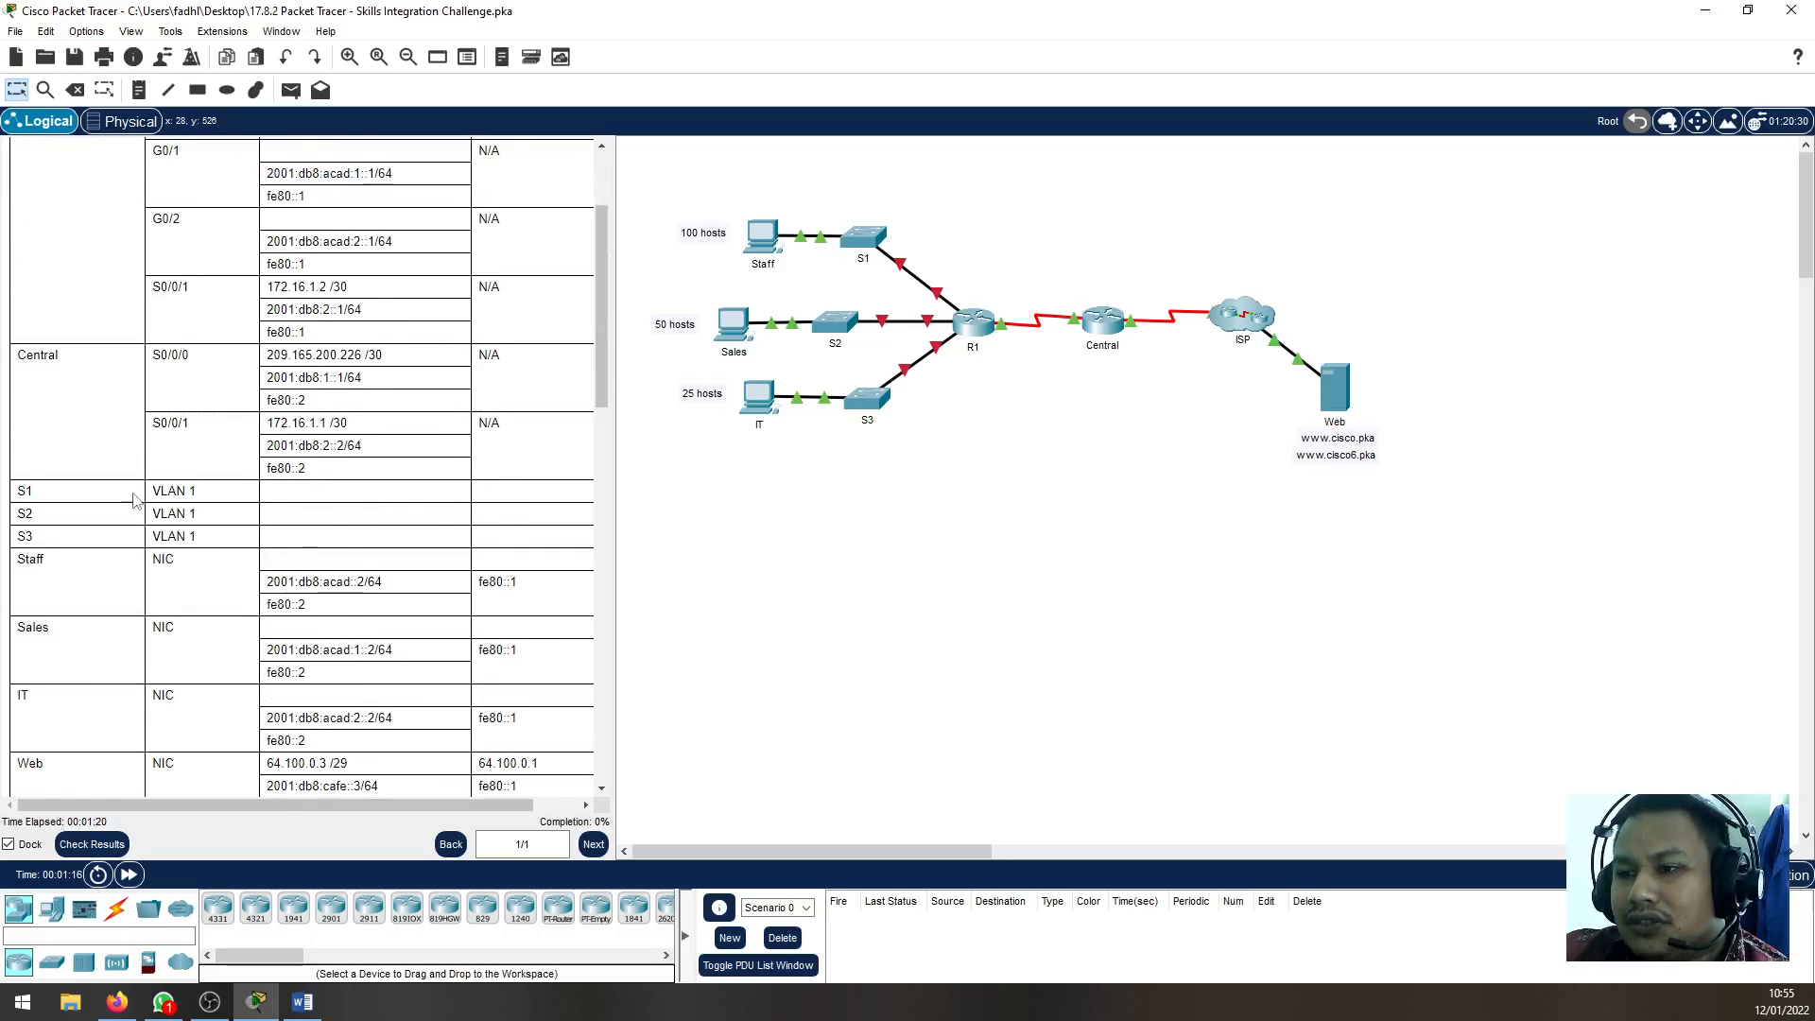
scroll(284, 501, "up", 1)
scroll(284, 501, "up", 3)
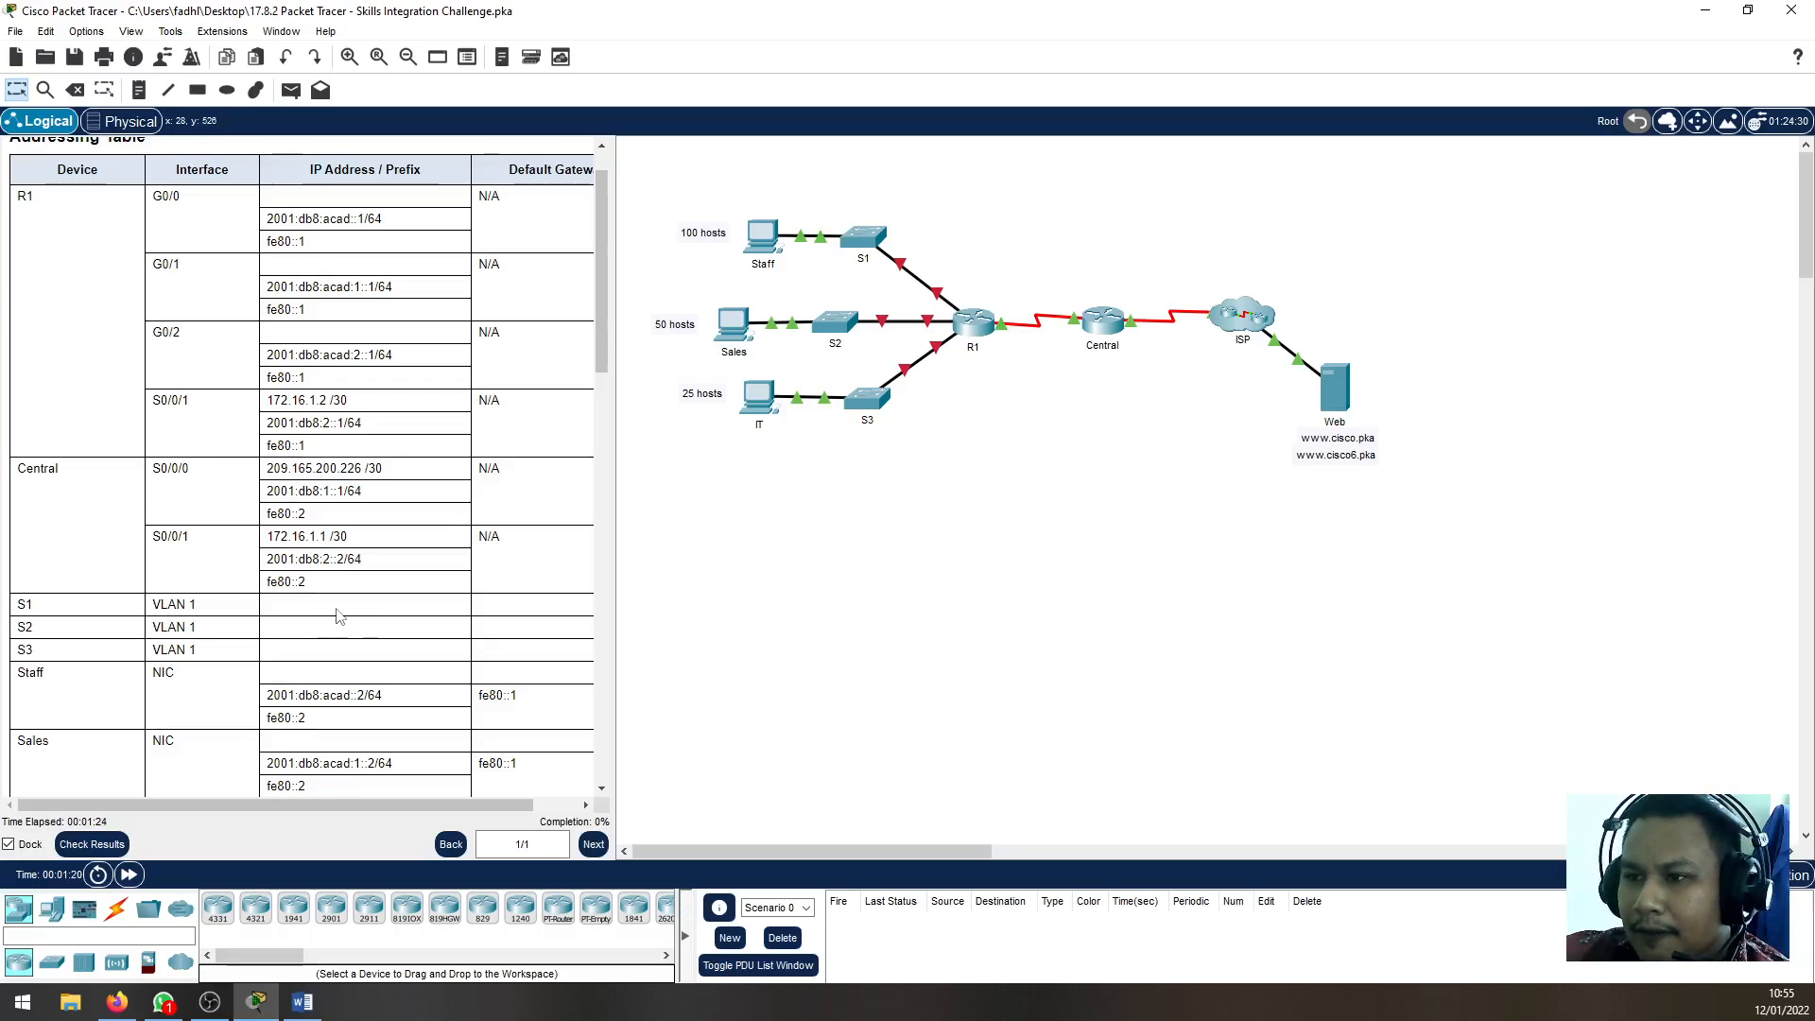
scroll(62, 598, "down", 3)
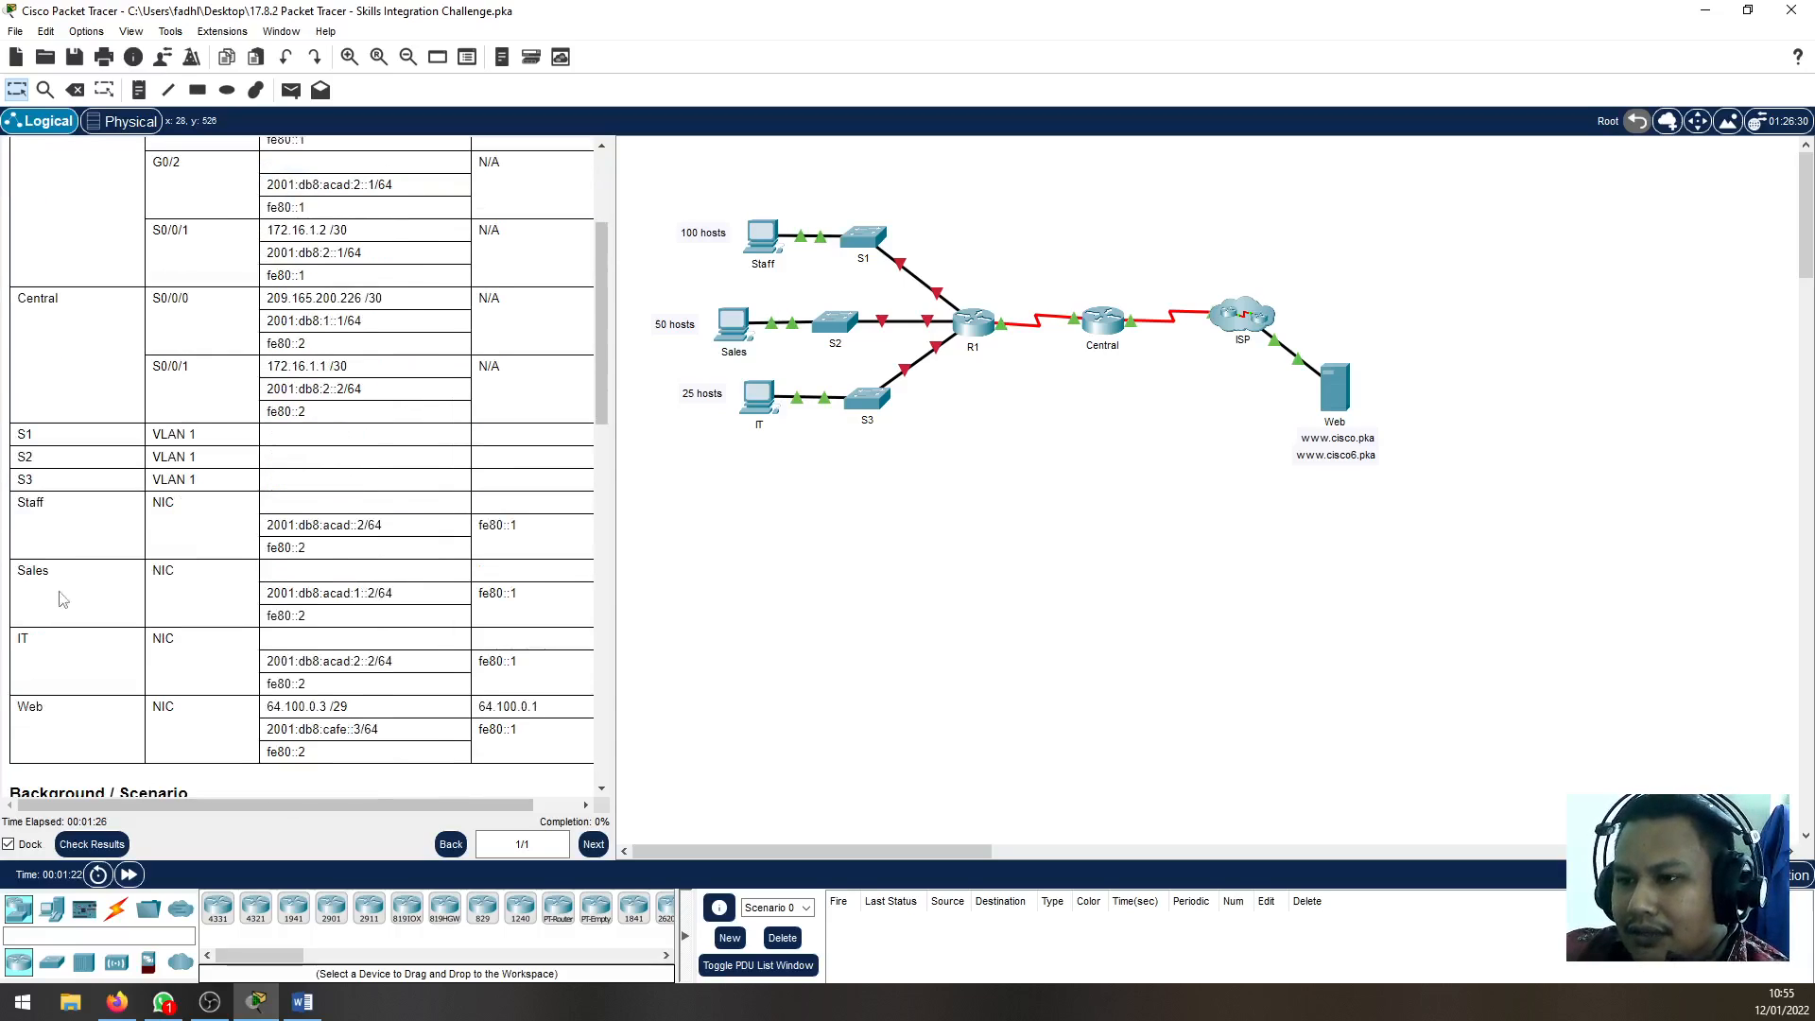
scroll(158, 568, "down", 2)
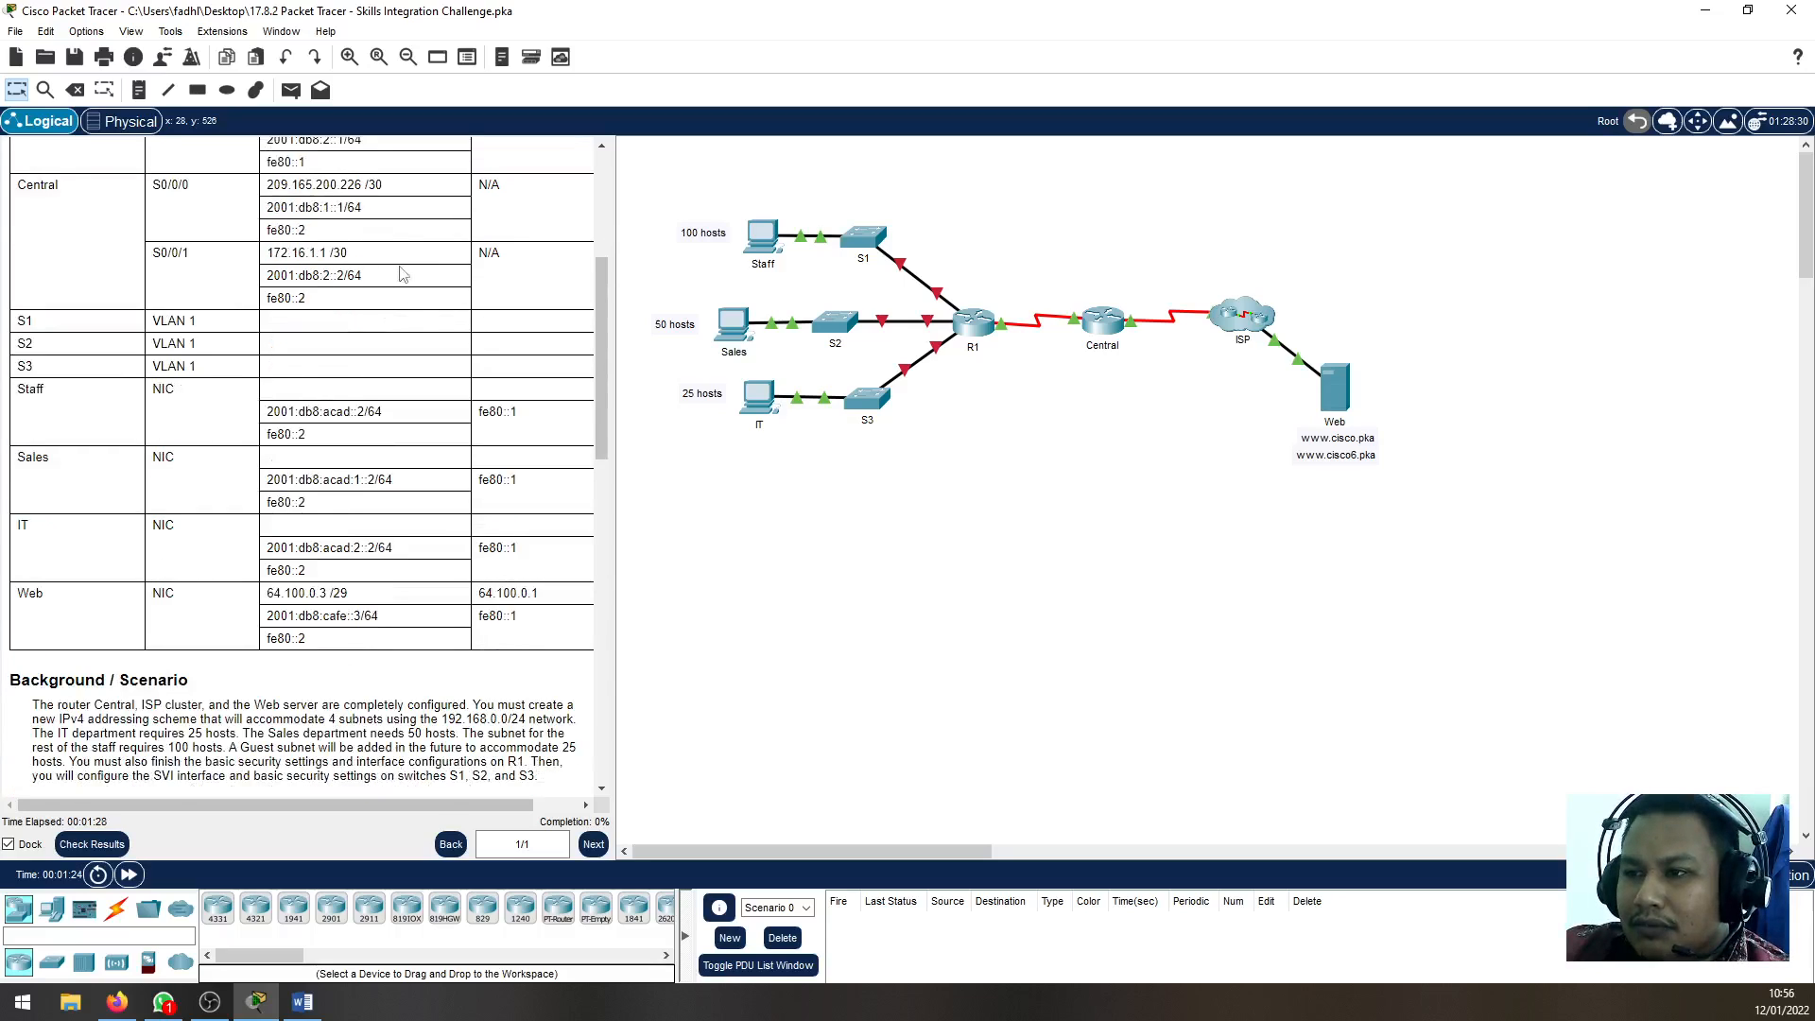
Read the Background / Scenario section for the IPv4 network to use and the number of subnets required
scroll(357, 544, "down", 2)
scroll(358, 544, "down", 3)
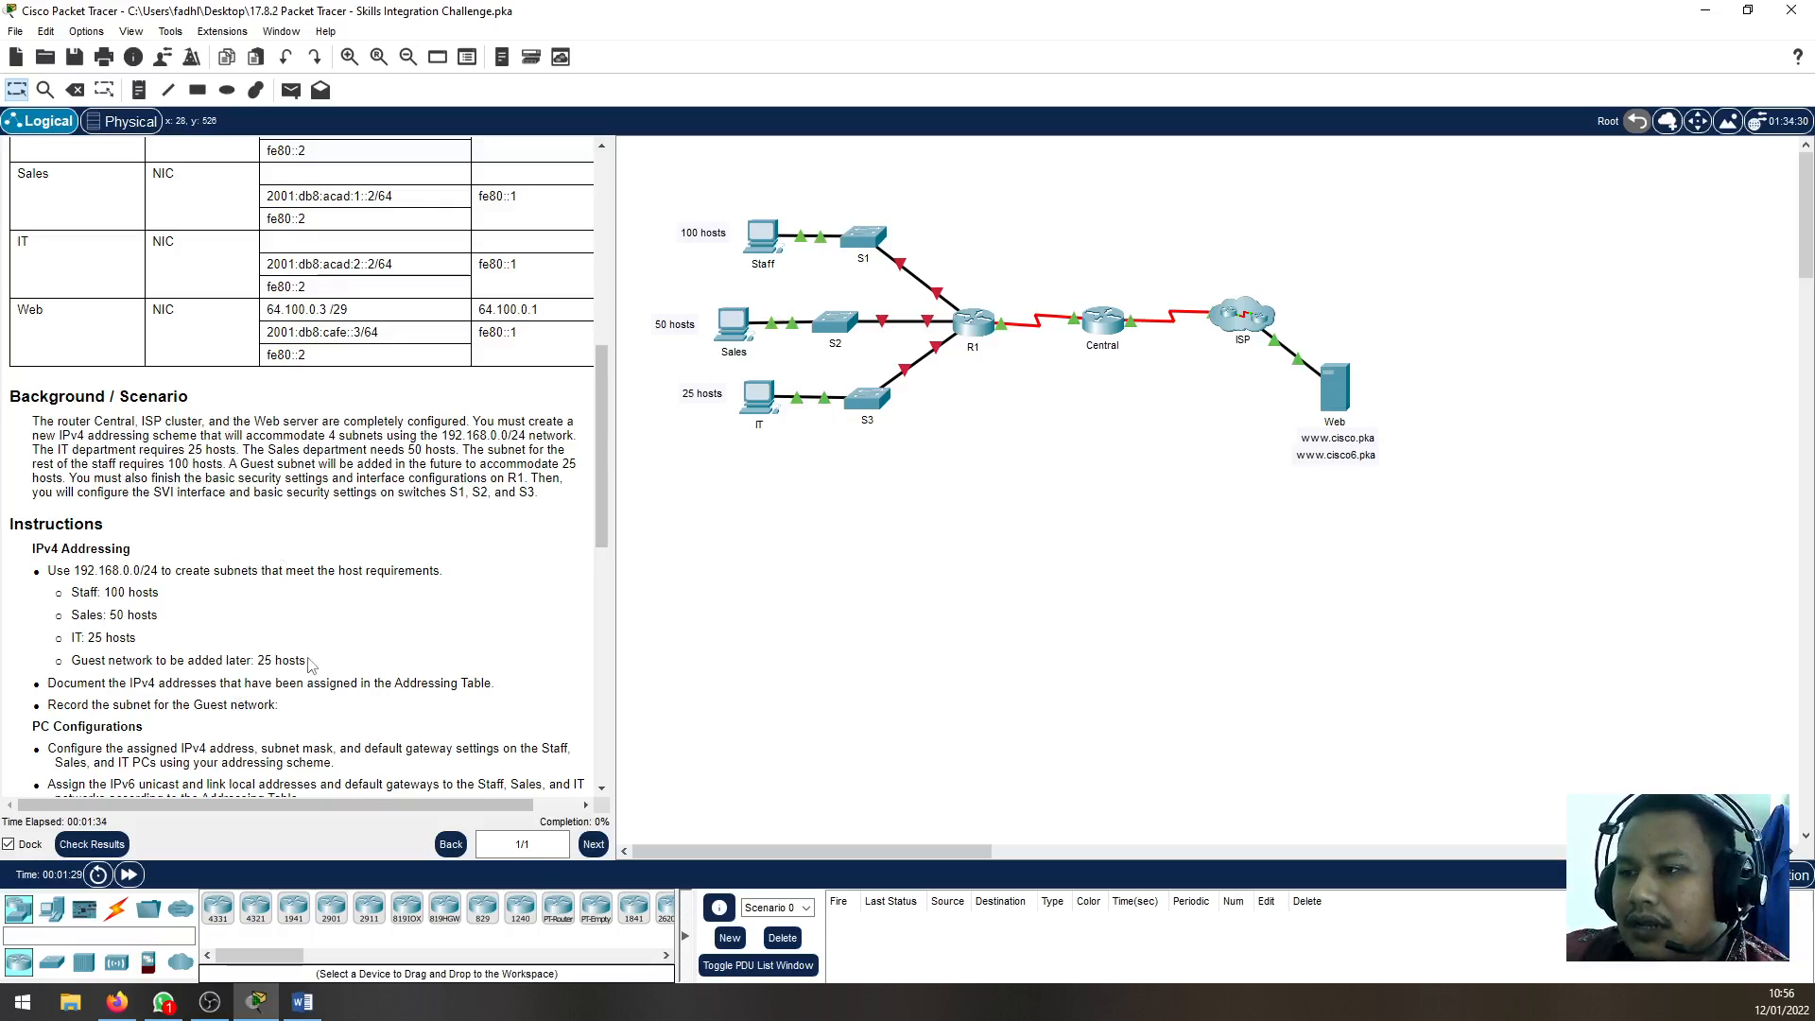
left_click_drag(440, 436, 526, 436)
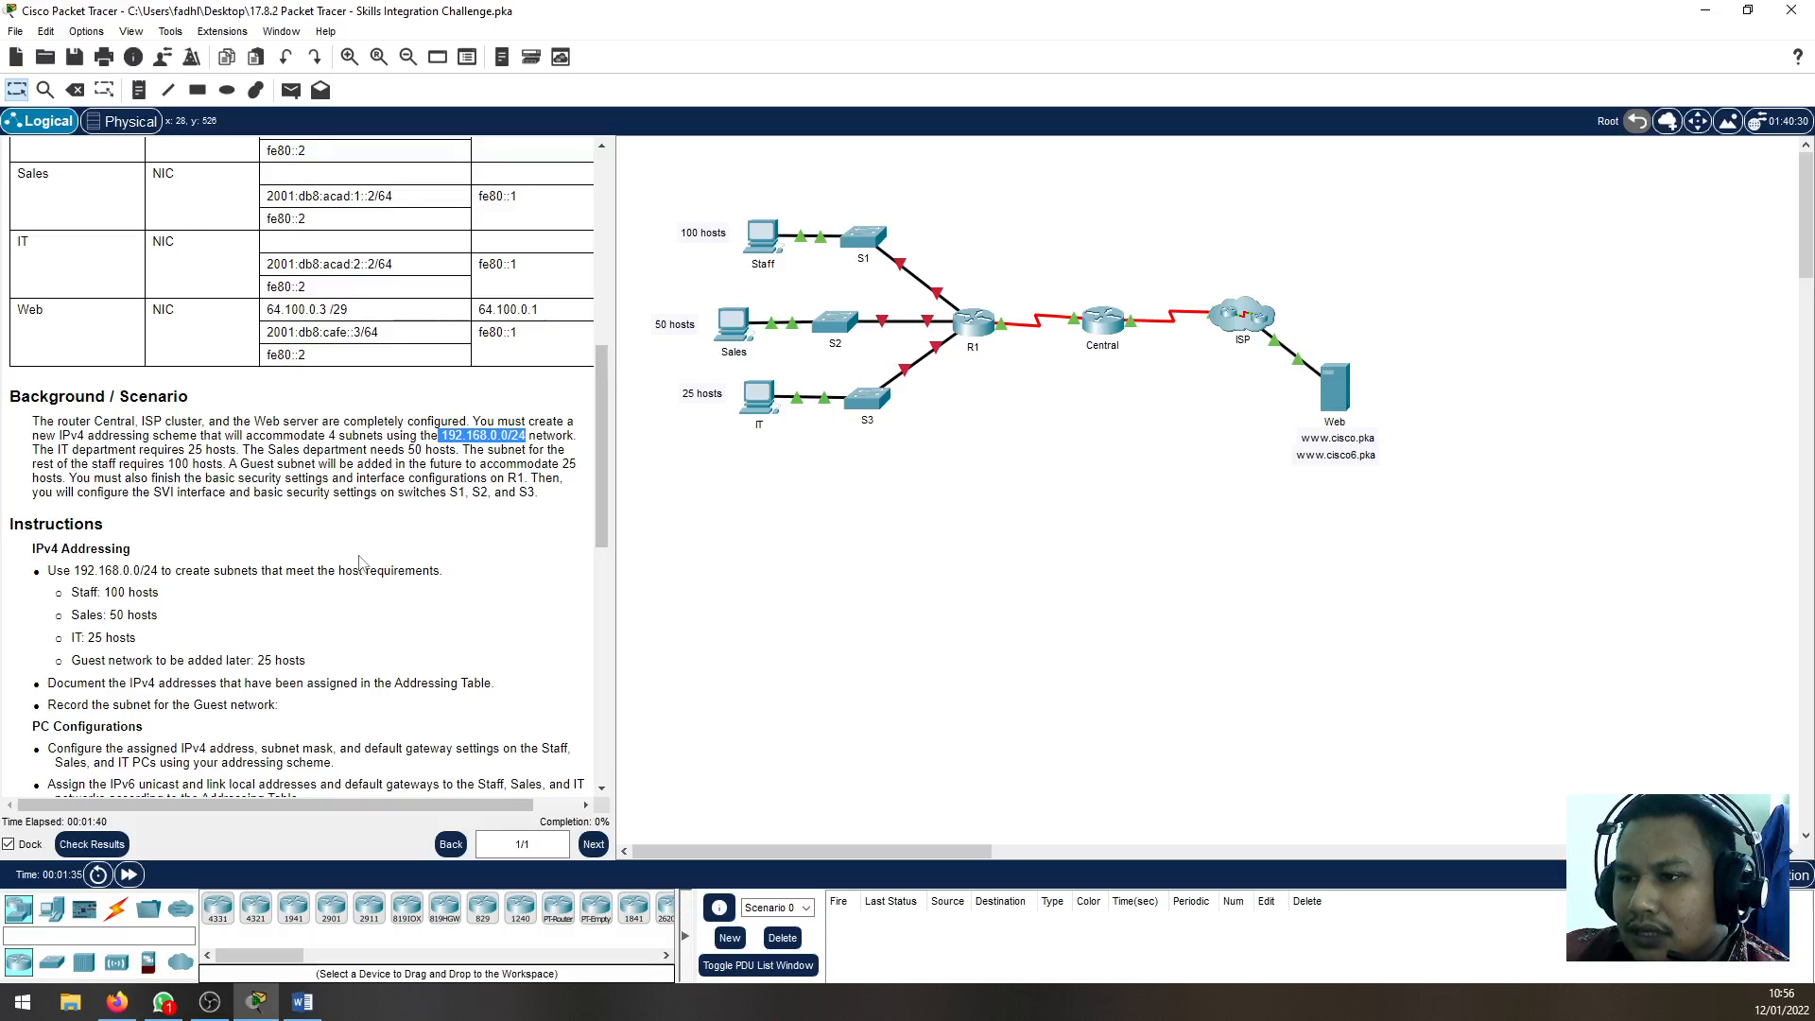
left_click(359, 563)
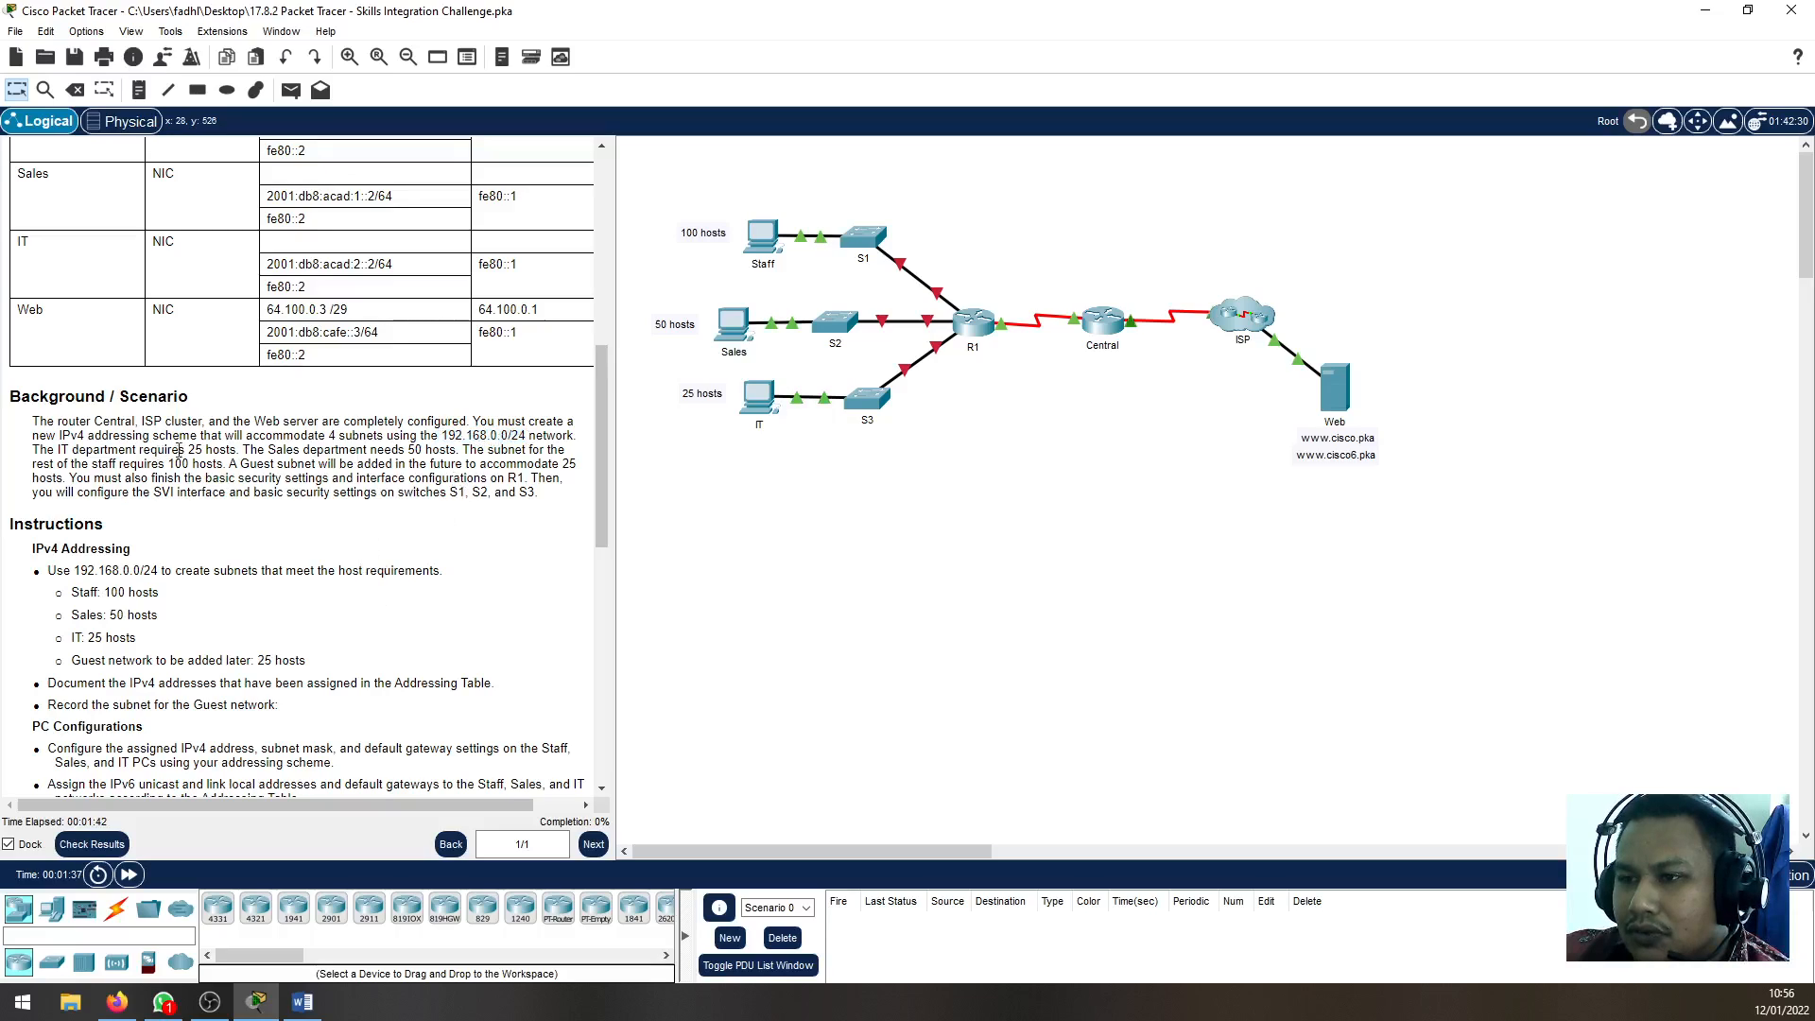
left_click_drag(261, 434, 433, 437)
left_click(430, 620)
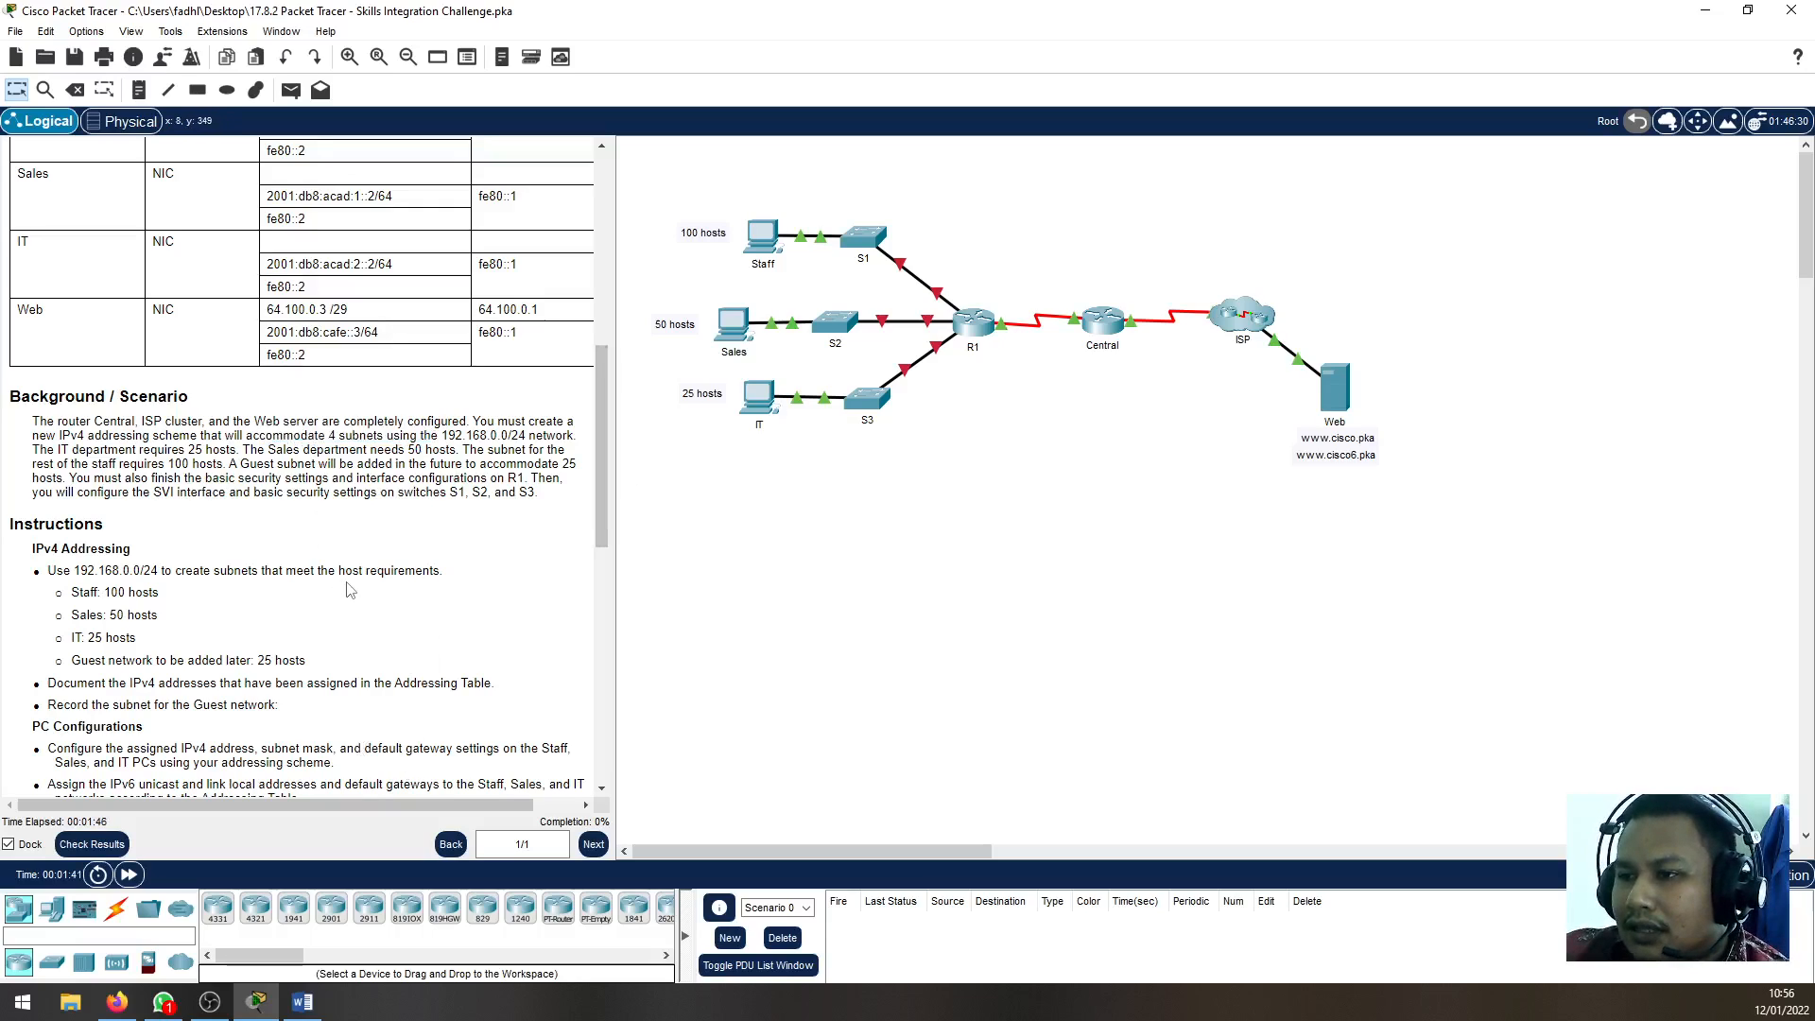
left_click_drag(354, 437, 281, 437)
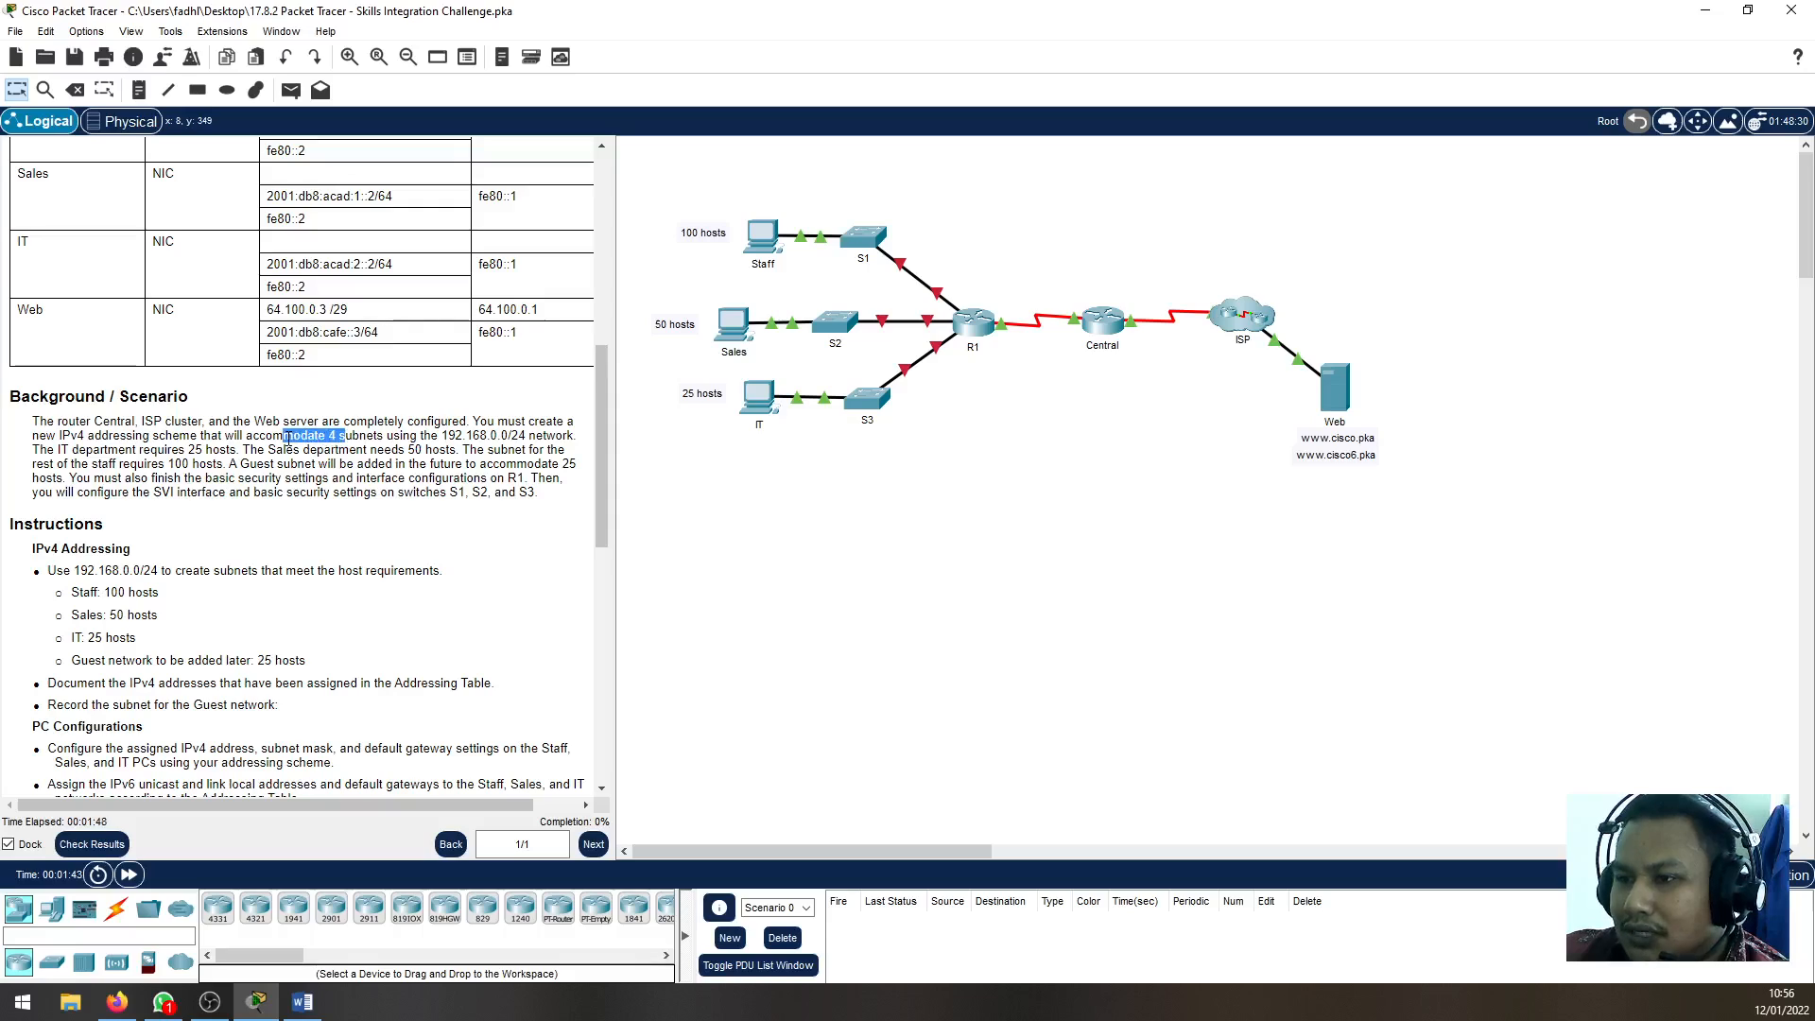
left_click(293, 628)
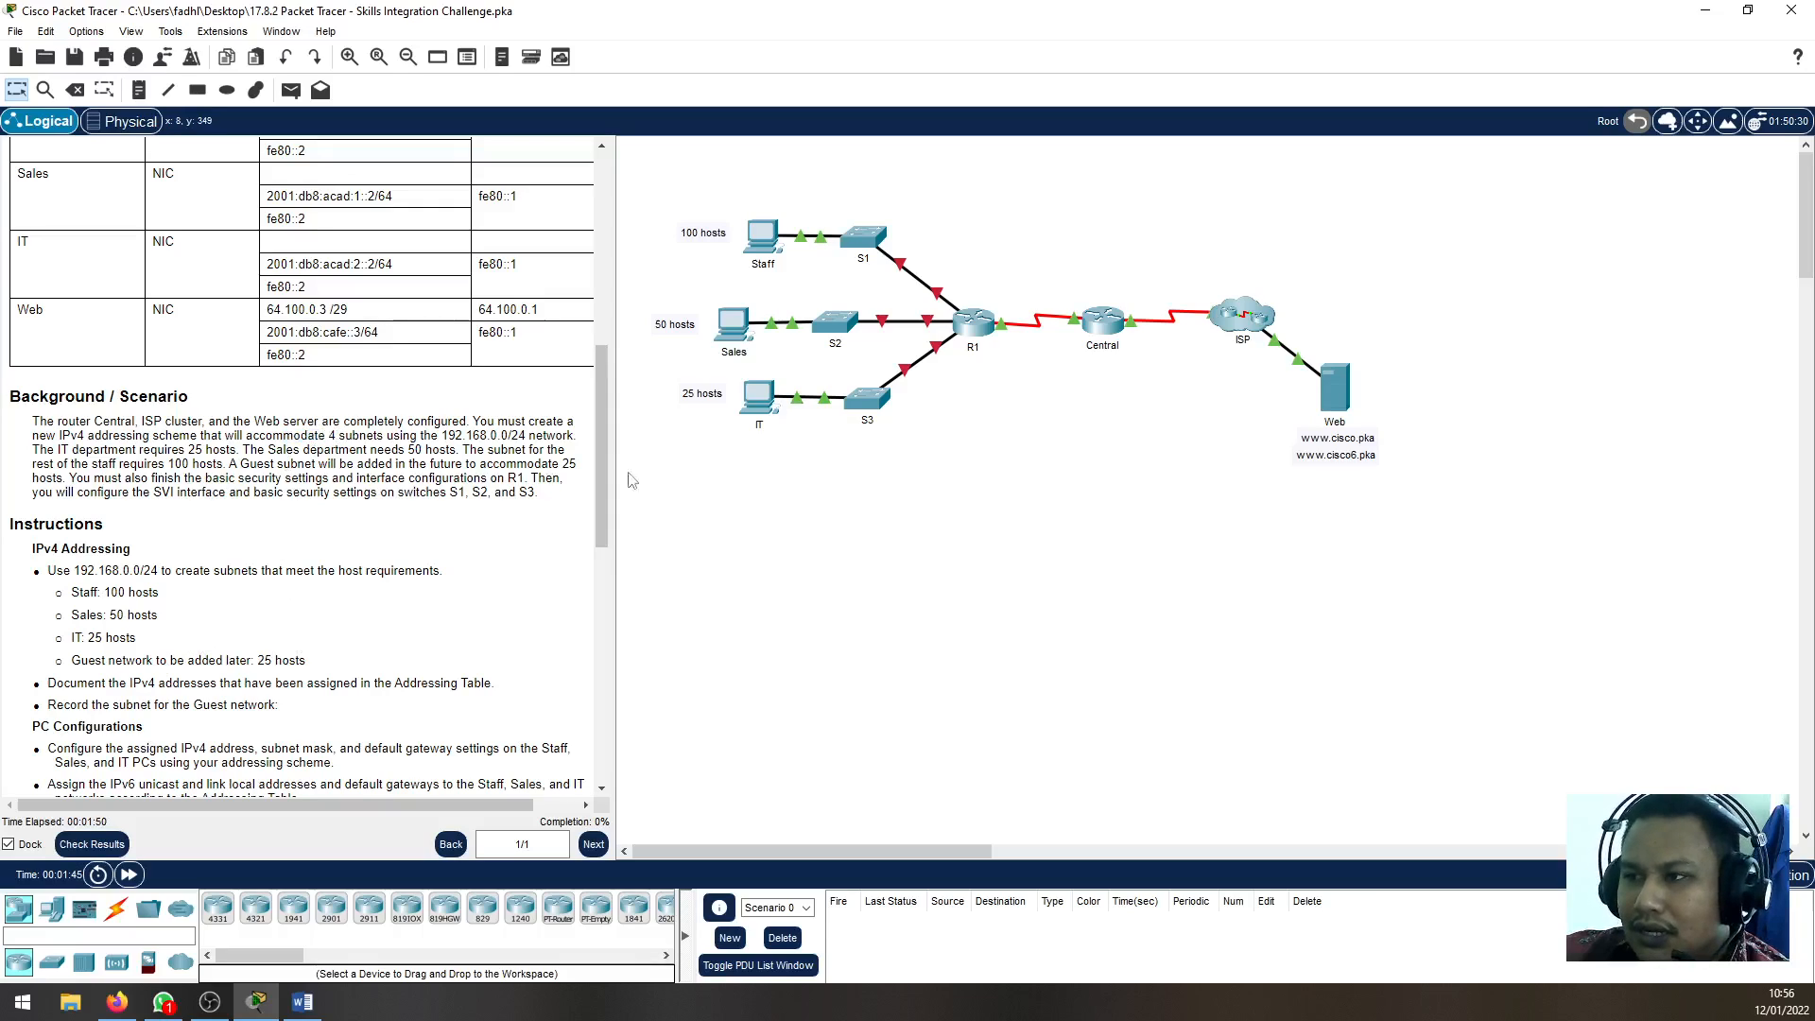
Compare the Staff, Sales and IT host groups in the topology with the Background / Scenario requirements
left_click_drag(654, 200, 785, 284)
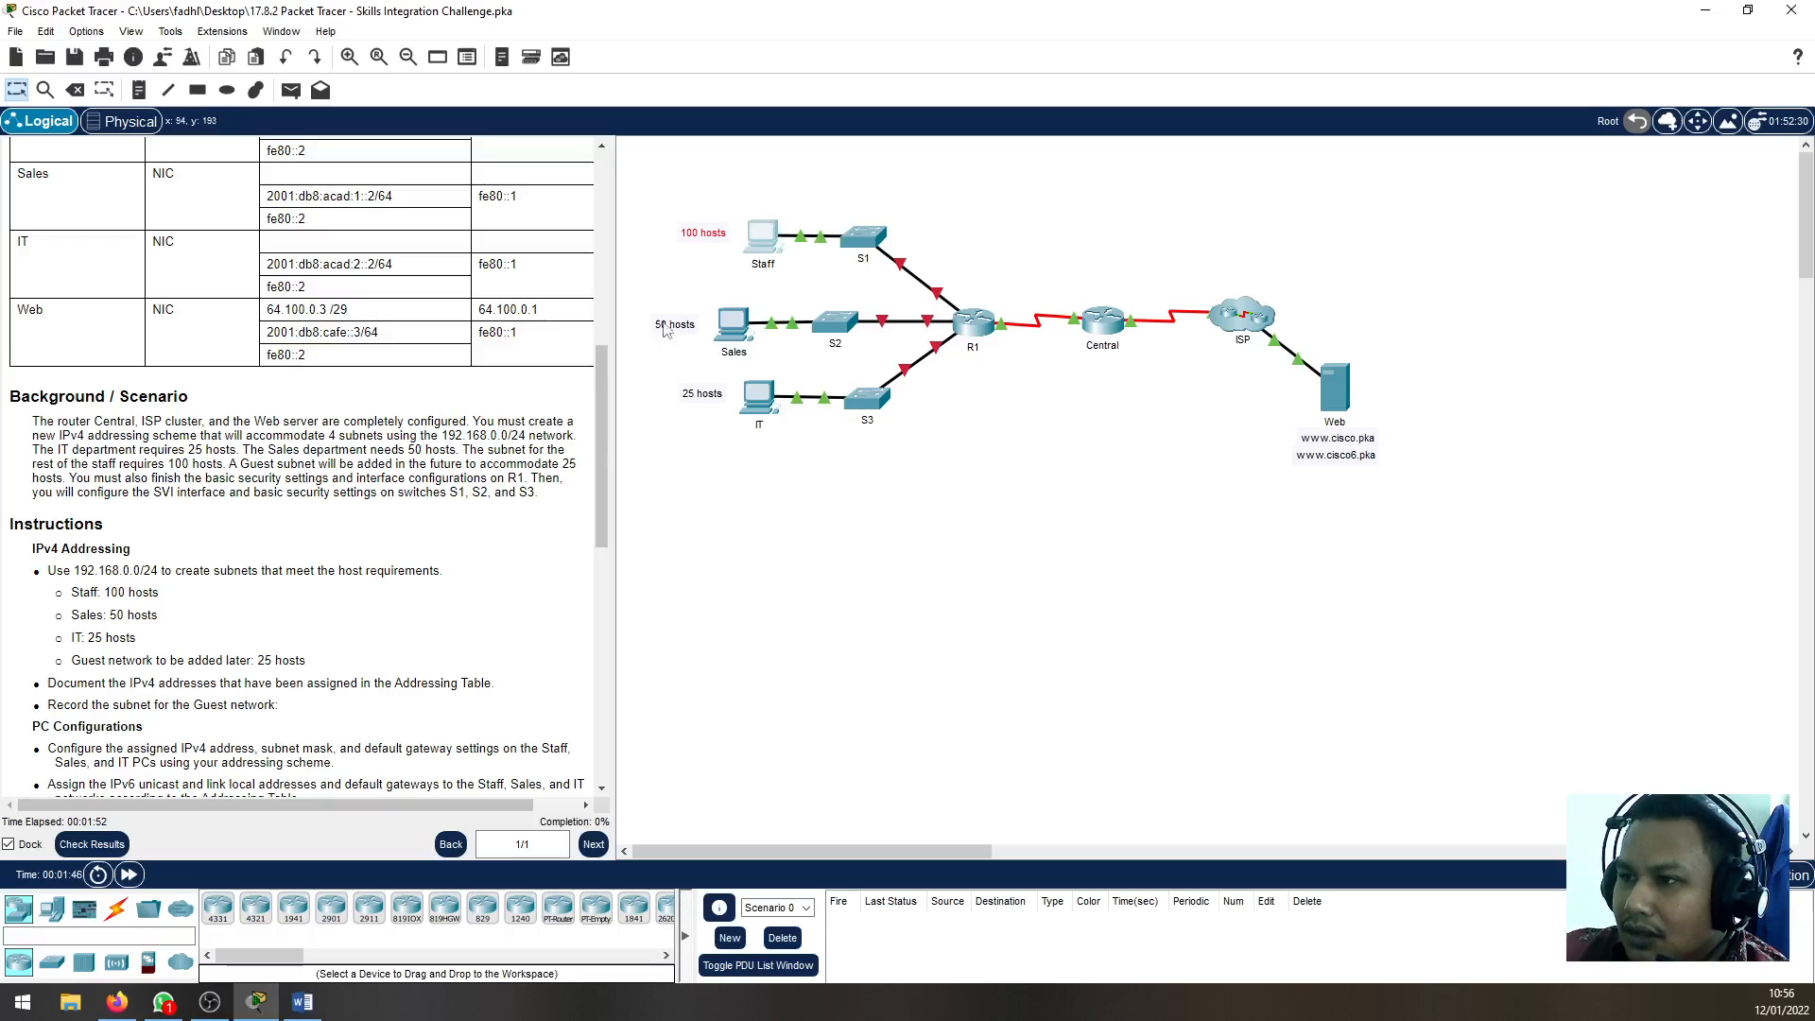
left_click_drag(636, 297, 770, 361)
left_click_drag(645, 380, 778, 489)
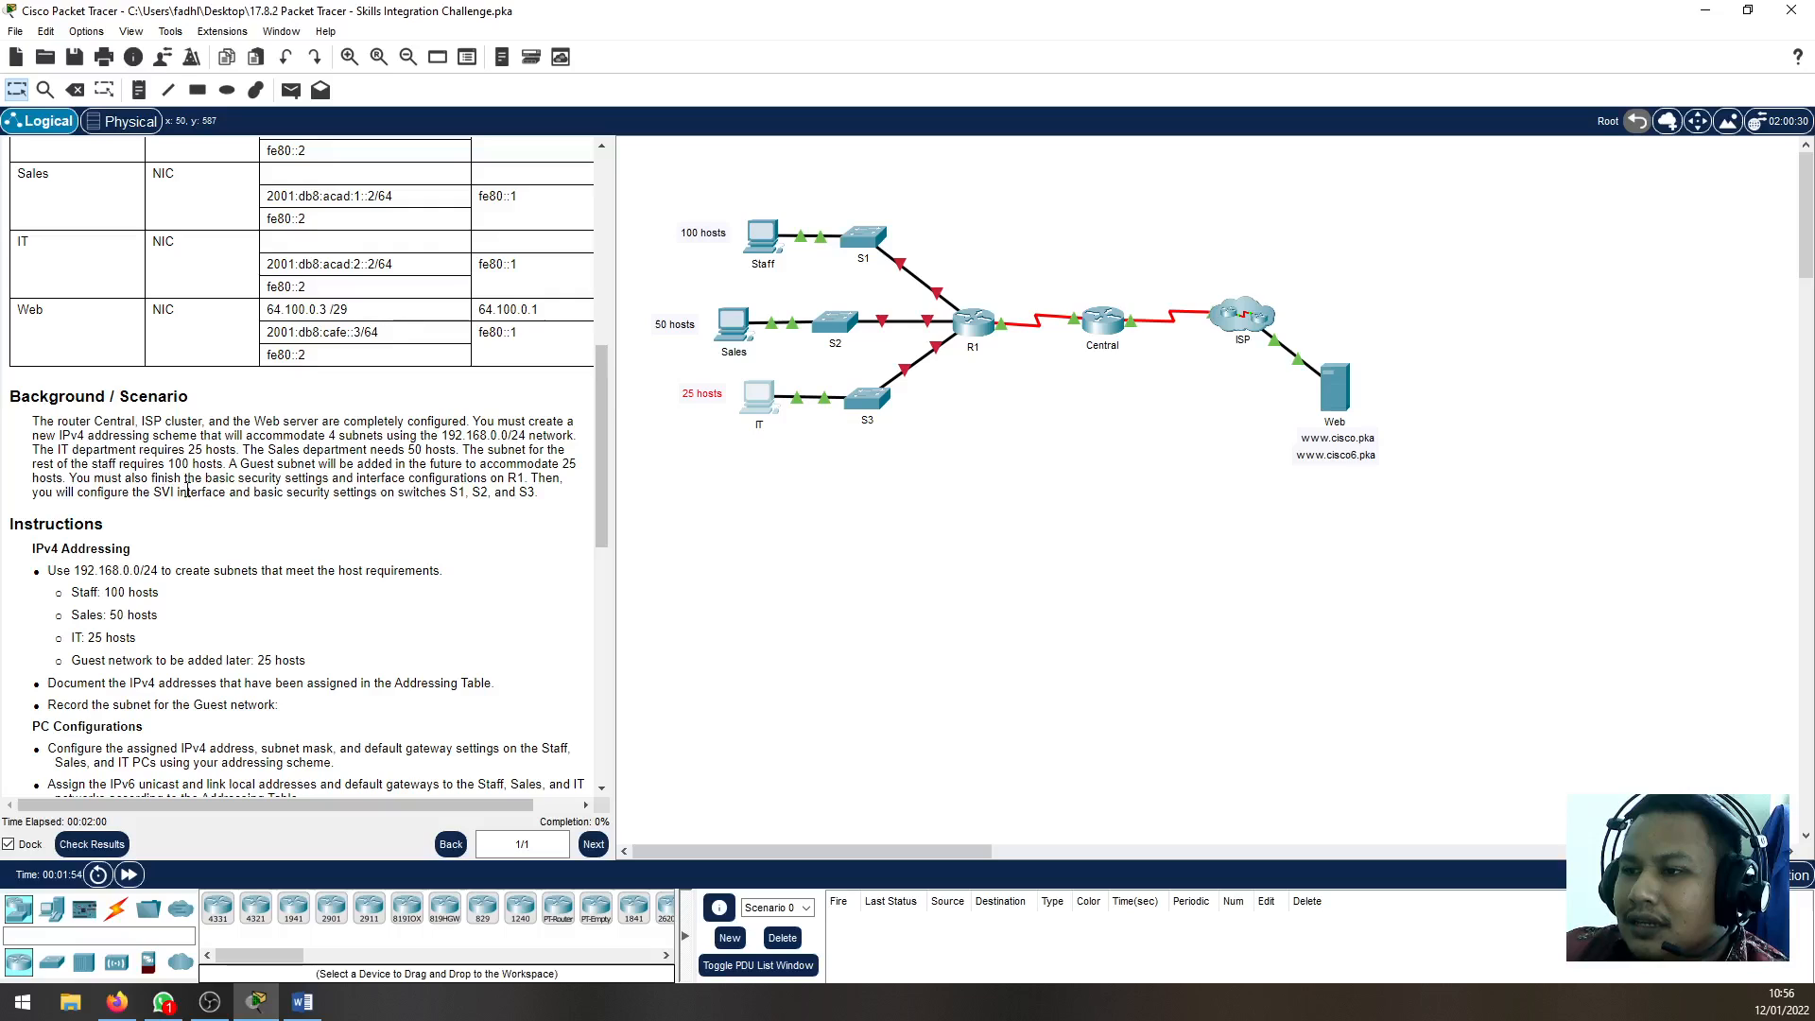
left_click_drag(285, 479, 428, 522)
left_click(428, 523)
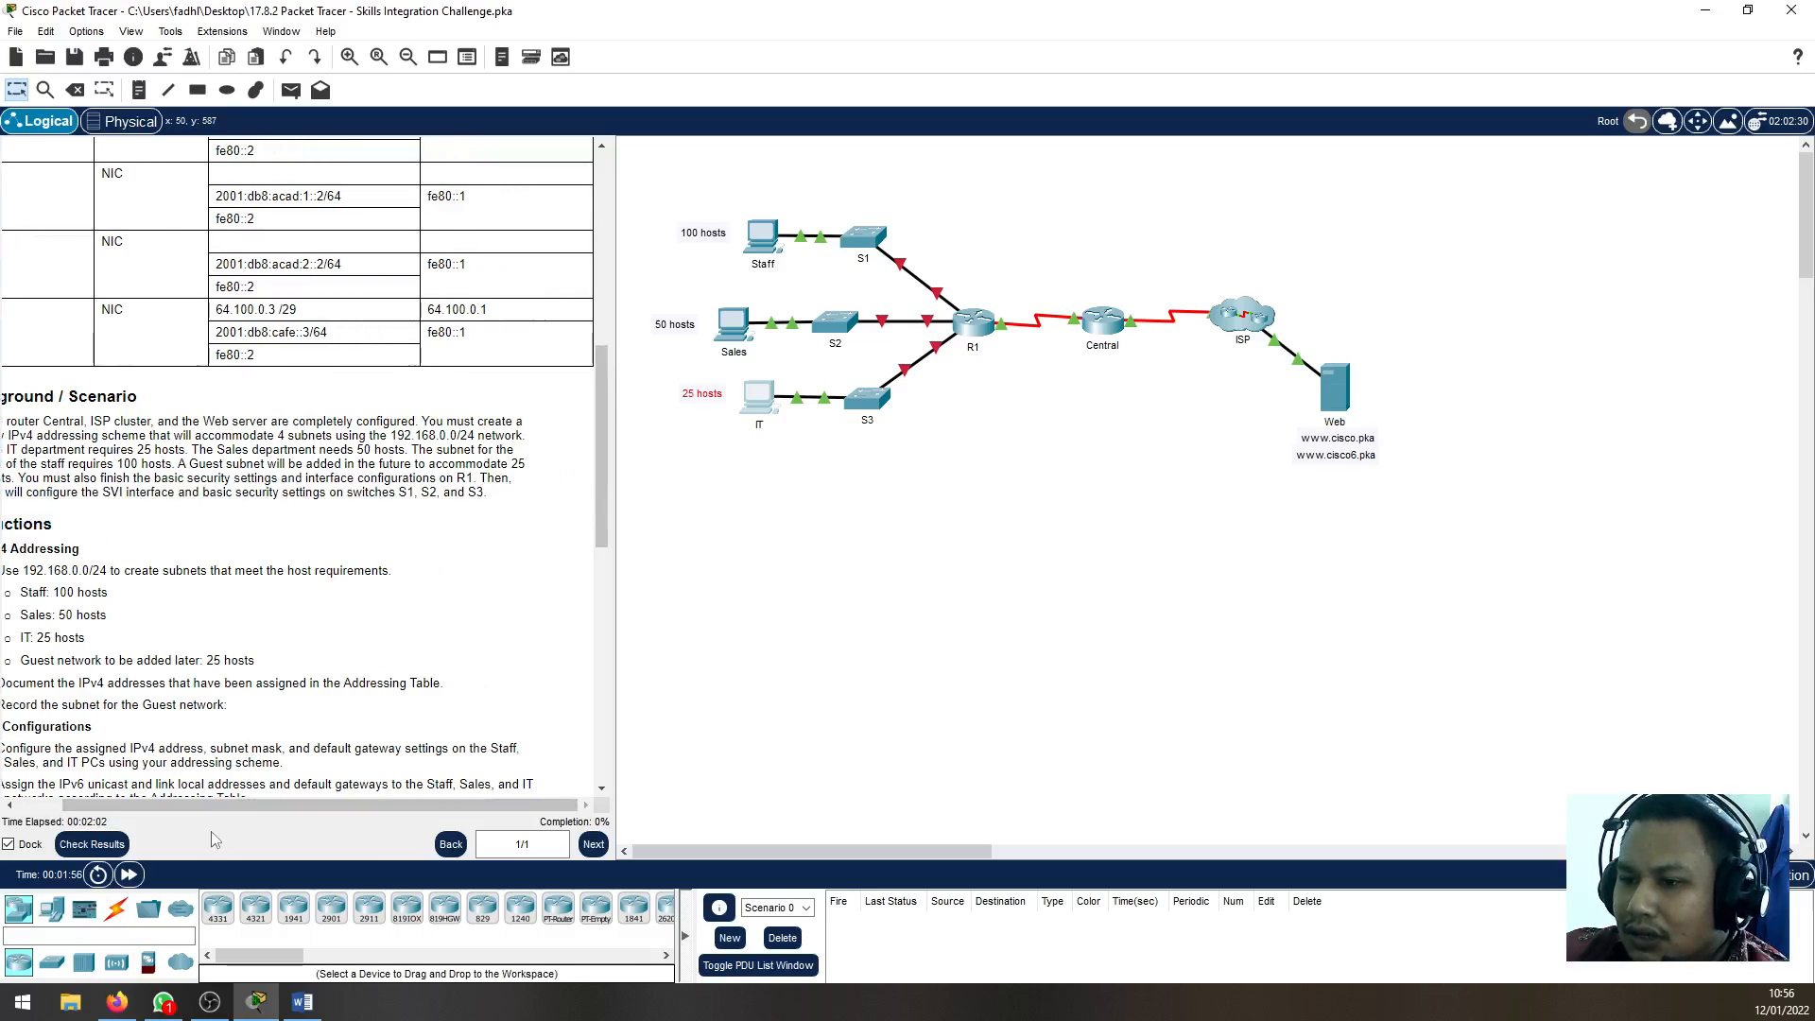
Read the IPv4 Addressing instructions for the network to subnet and the host requirements of each department
left_click_drag(226, 803, 180, 803)
scroll(375, 603, "down", 3)
scroll(375, 603, "down", 2)
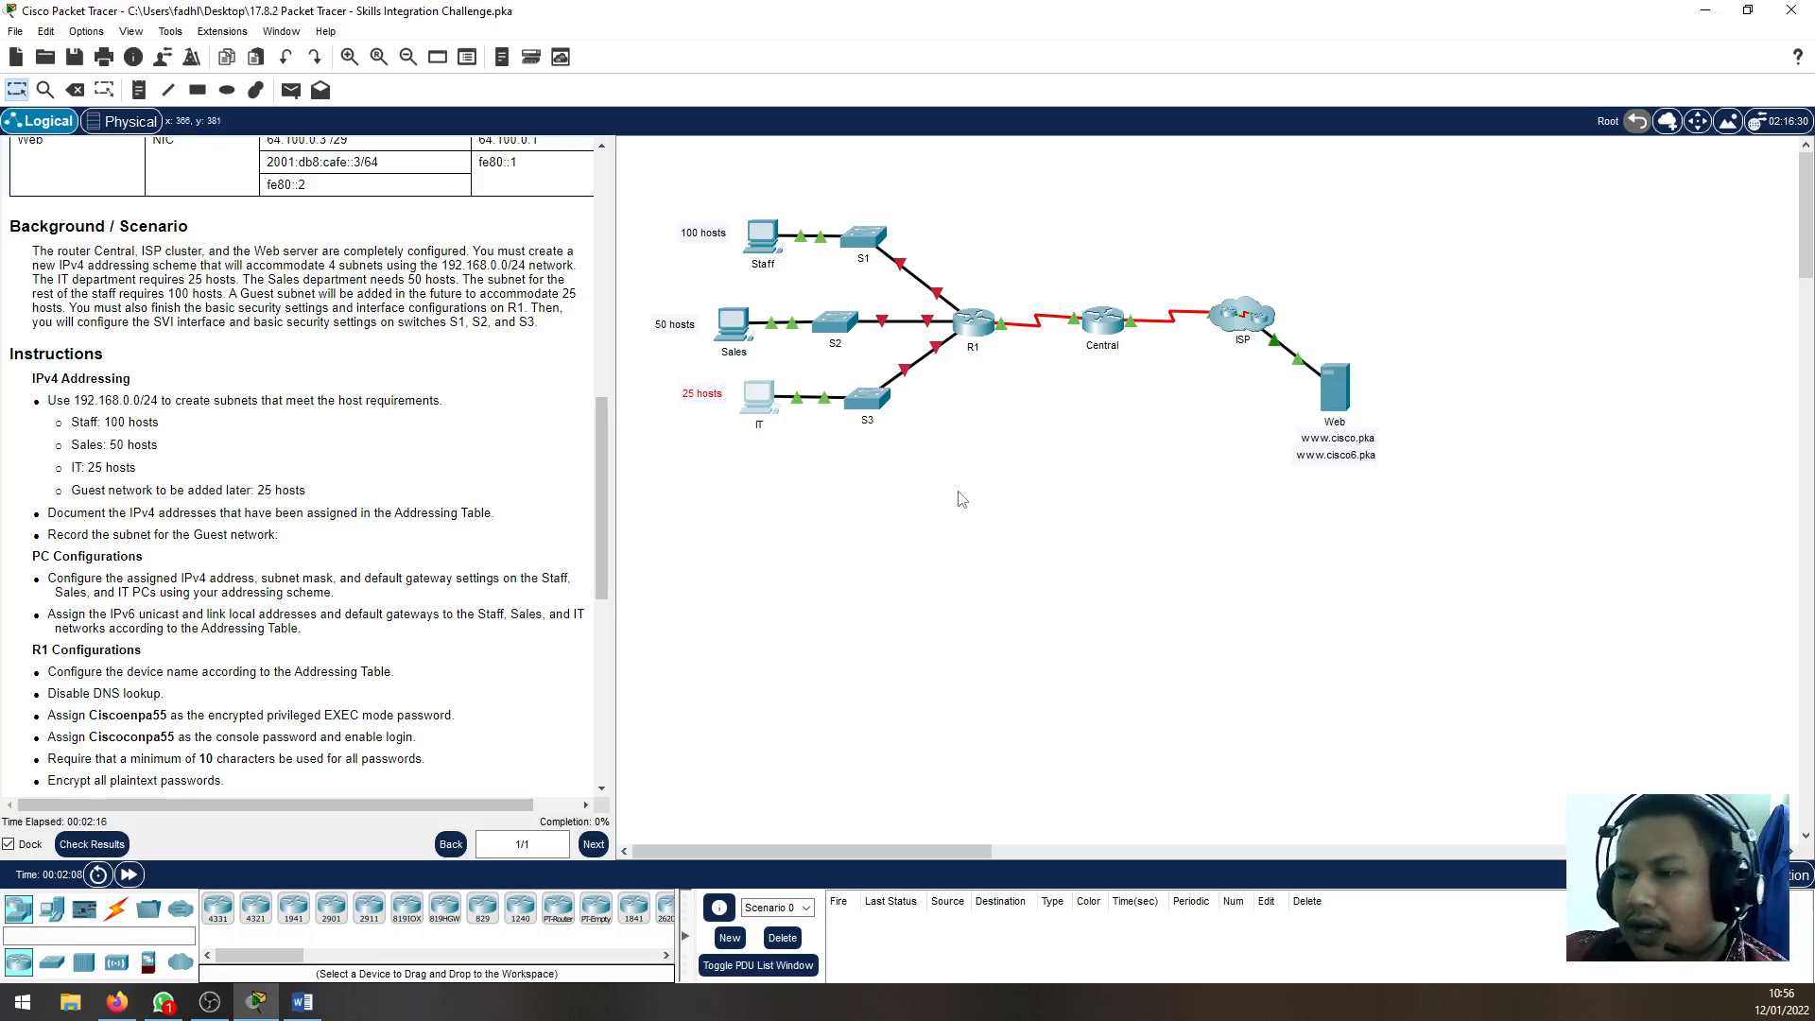
scroll(122, 430, "down", 2)
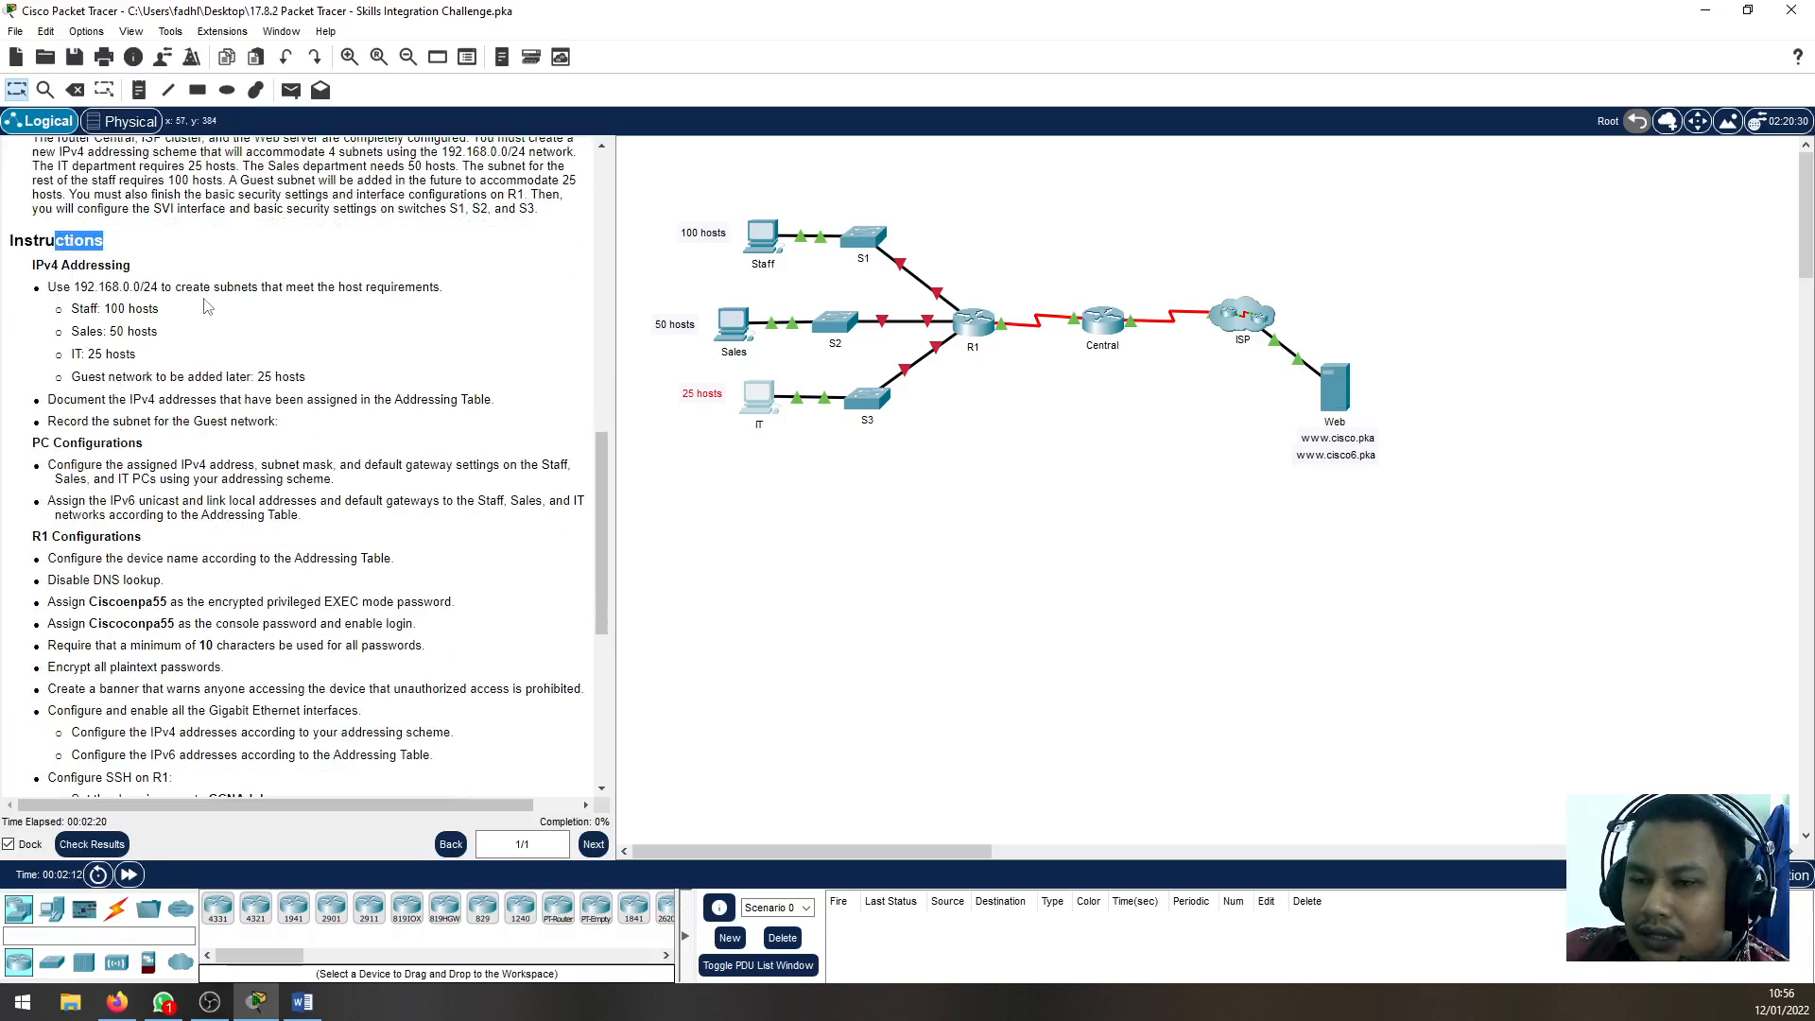
scroll(234, 407, "down", 1)
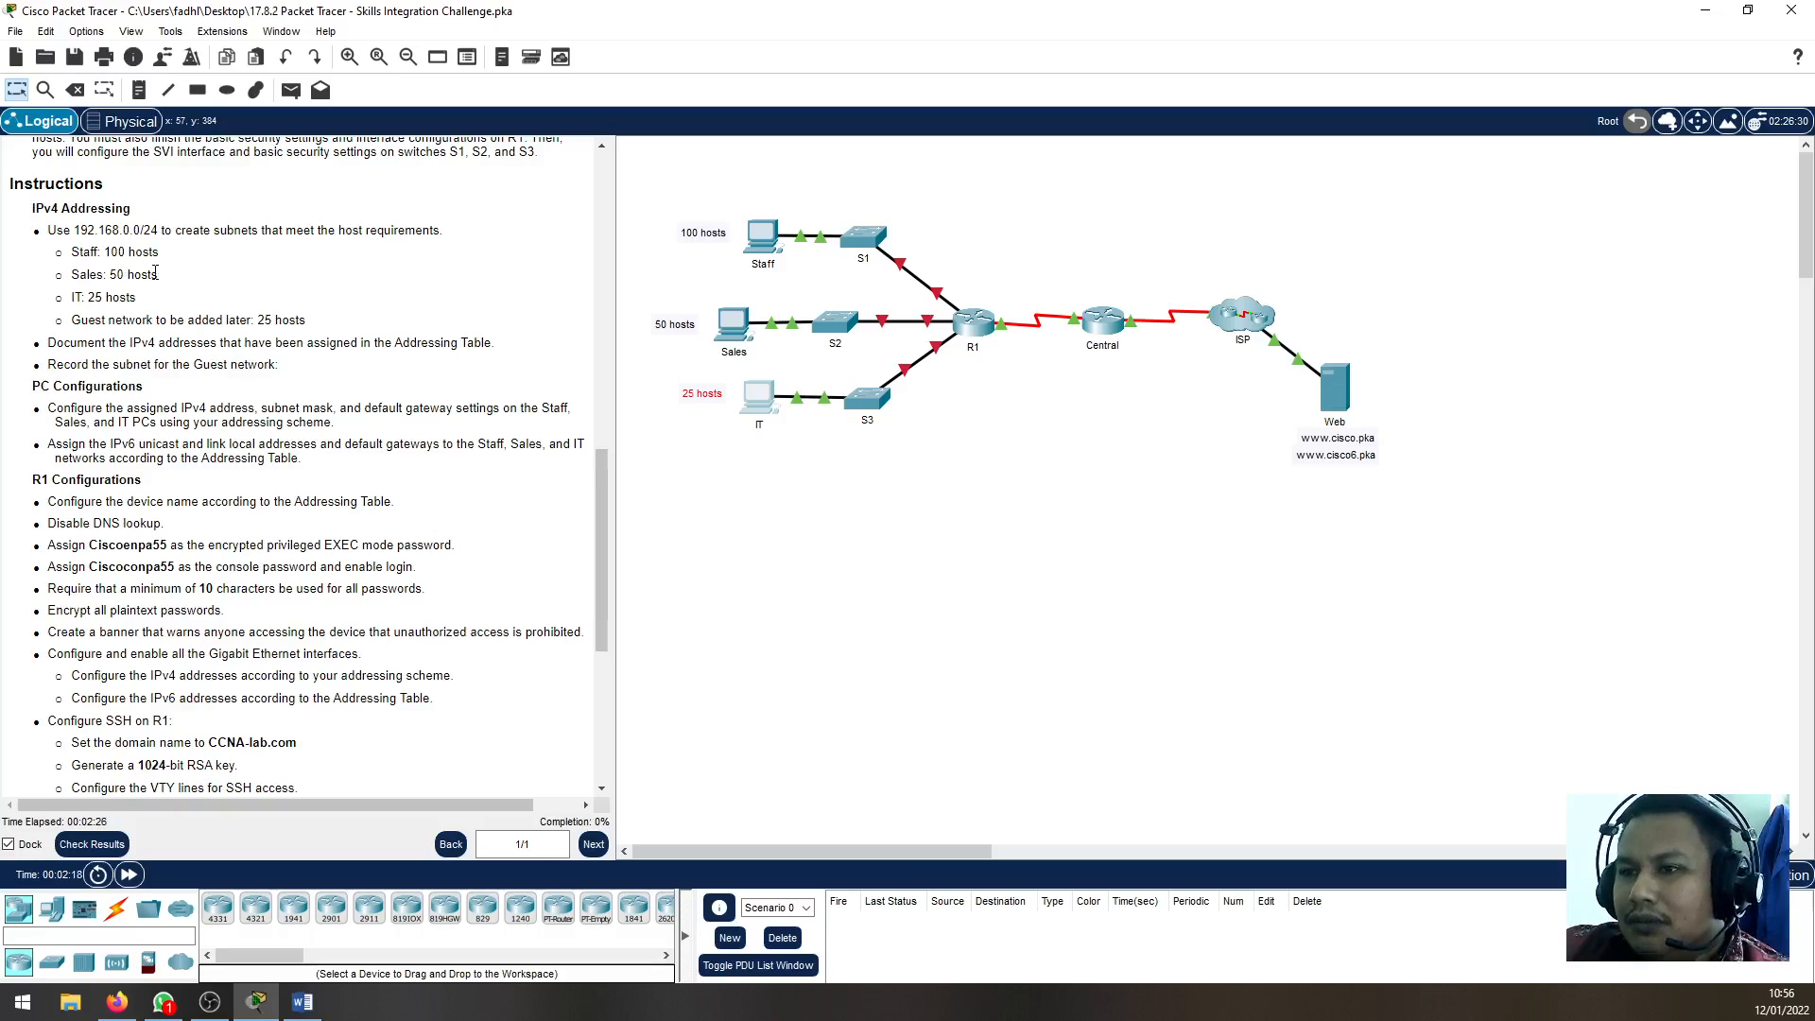
left_click_drag(76, 232, 164, 228)
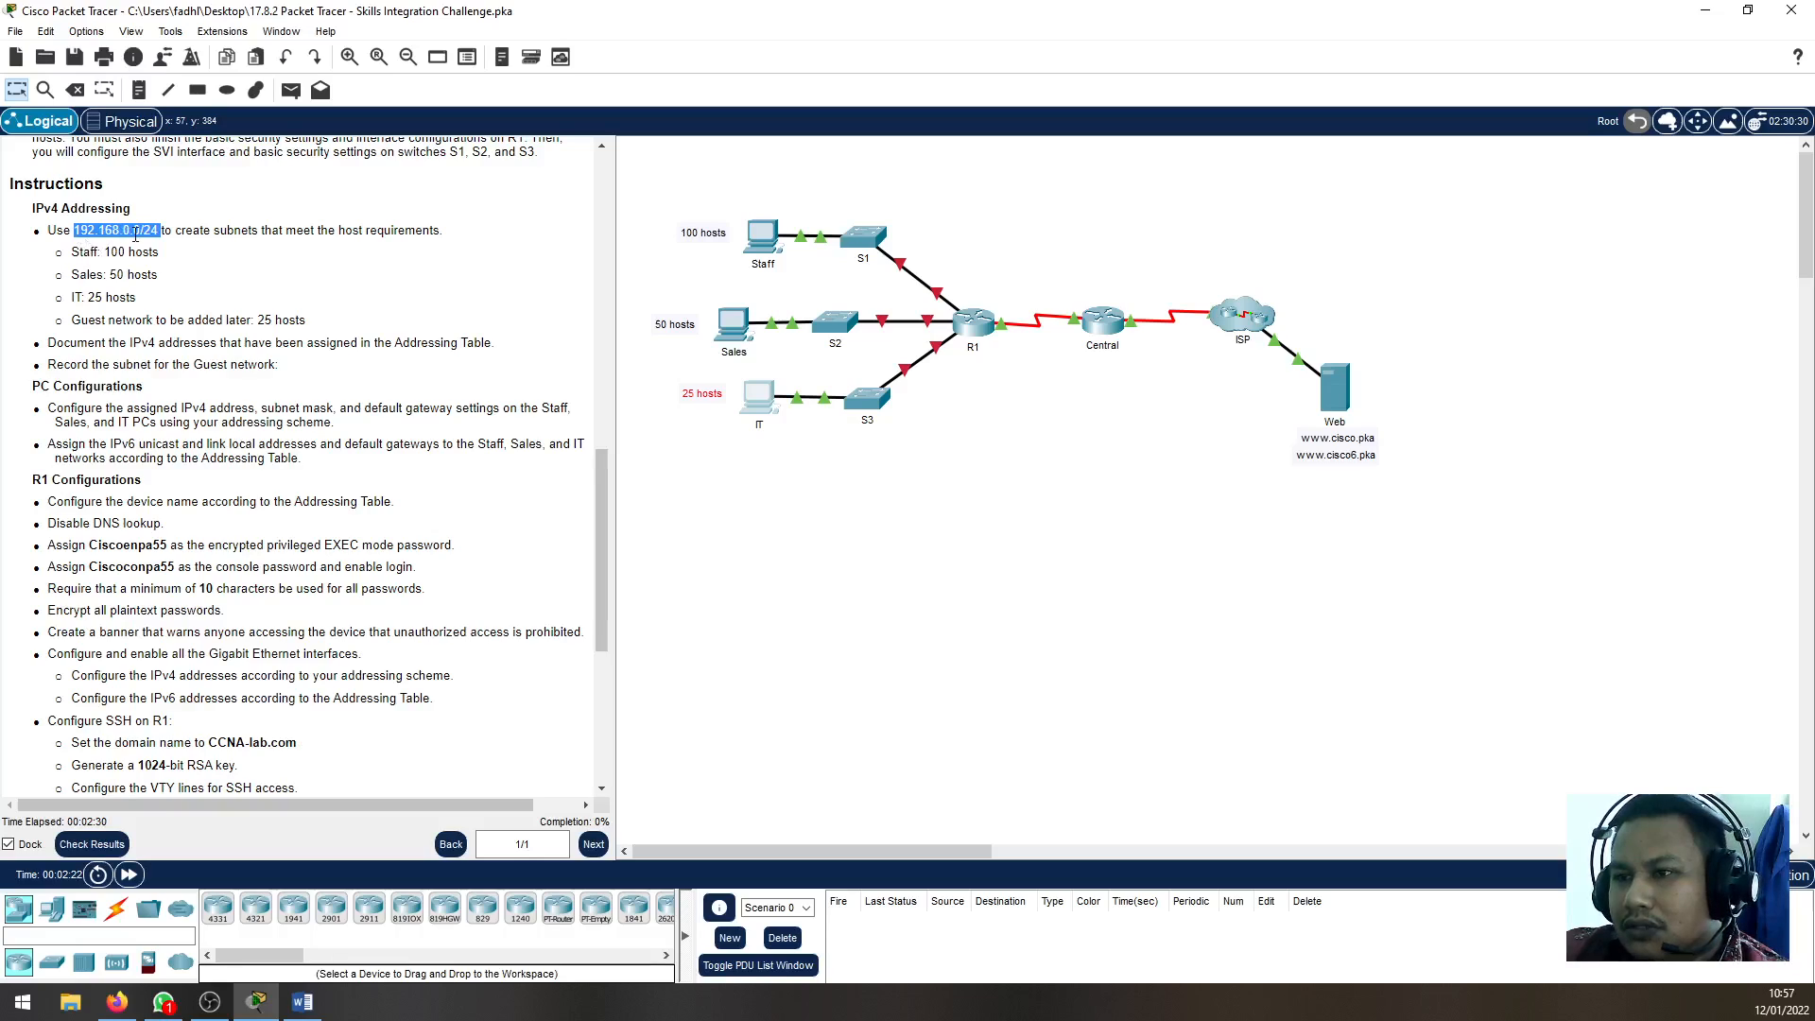
left_click(208, 249)
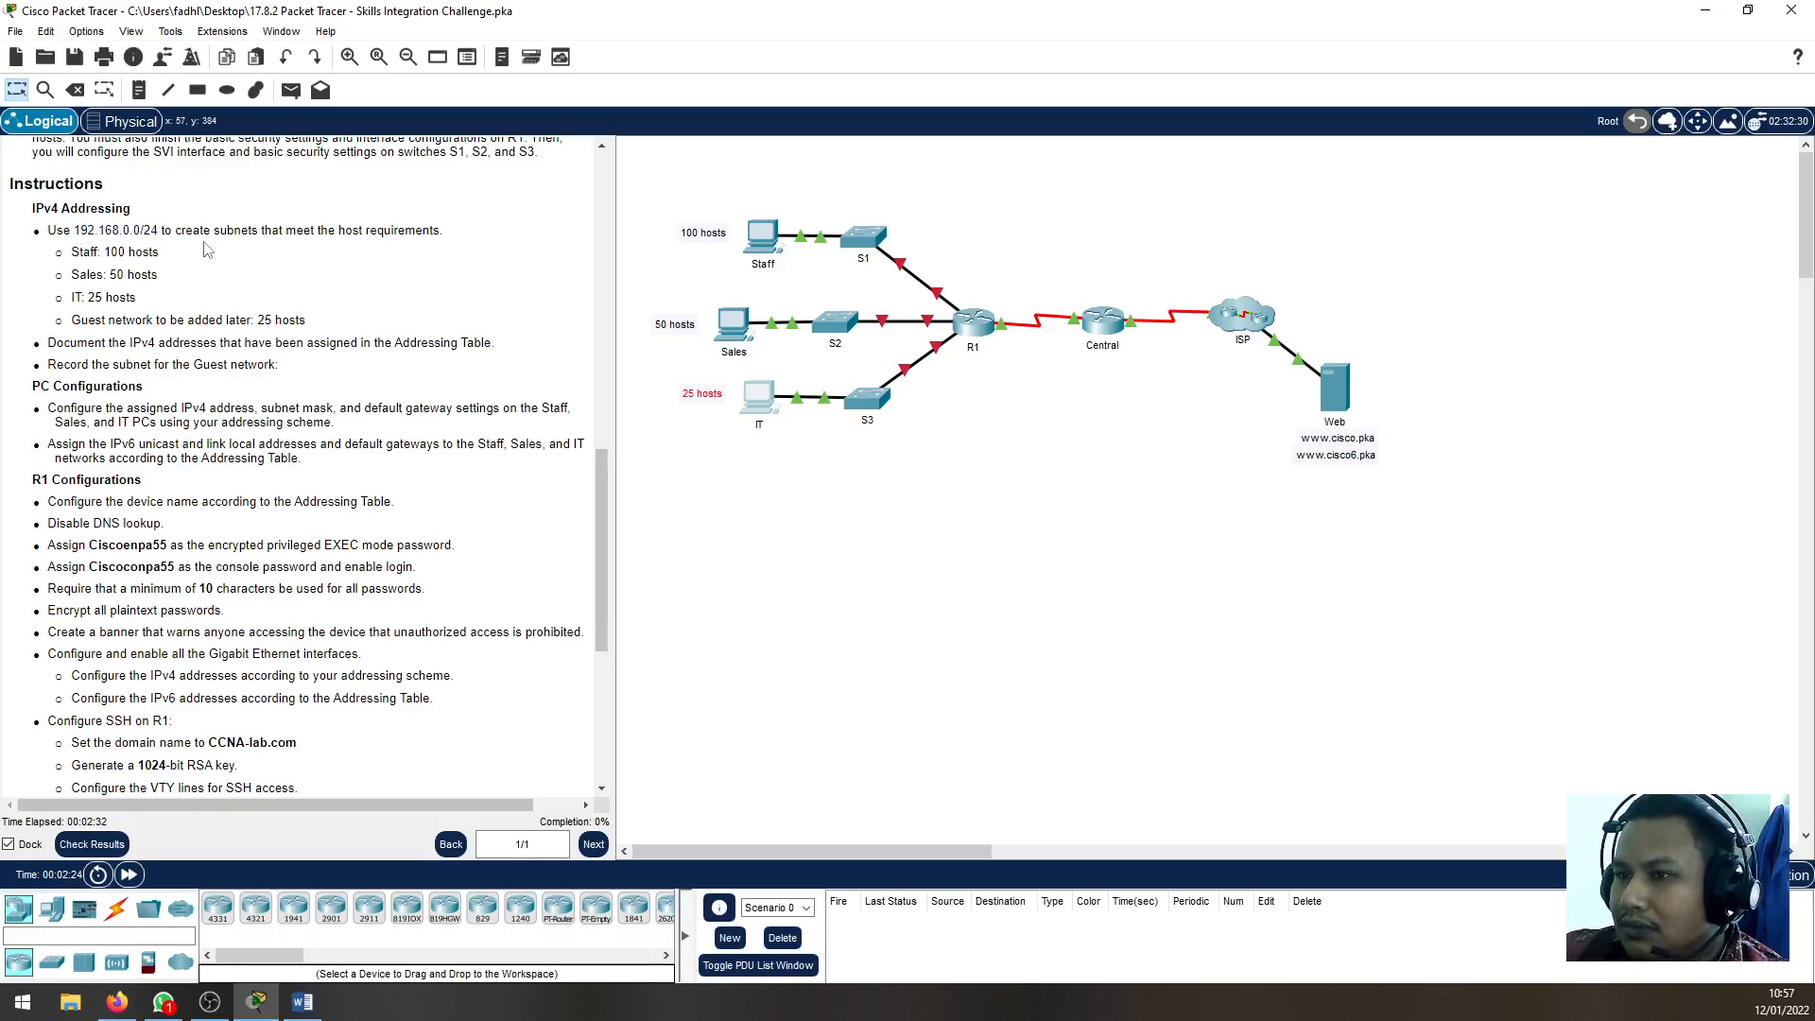
left_click_drag(156, 231, 76, 230)
left_click(133, 236)
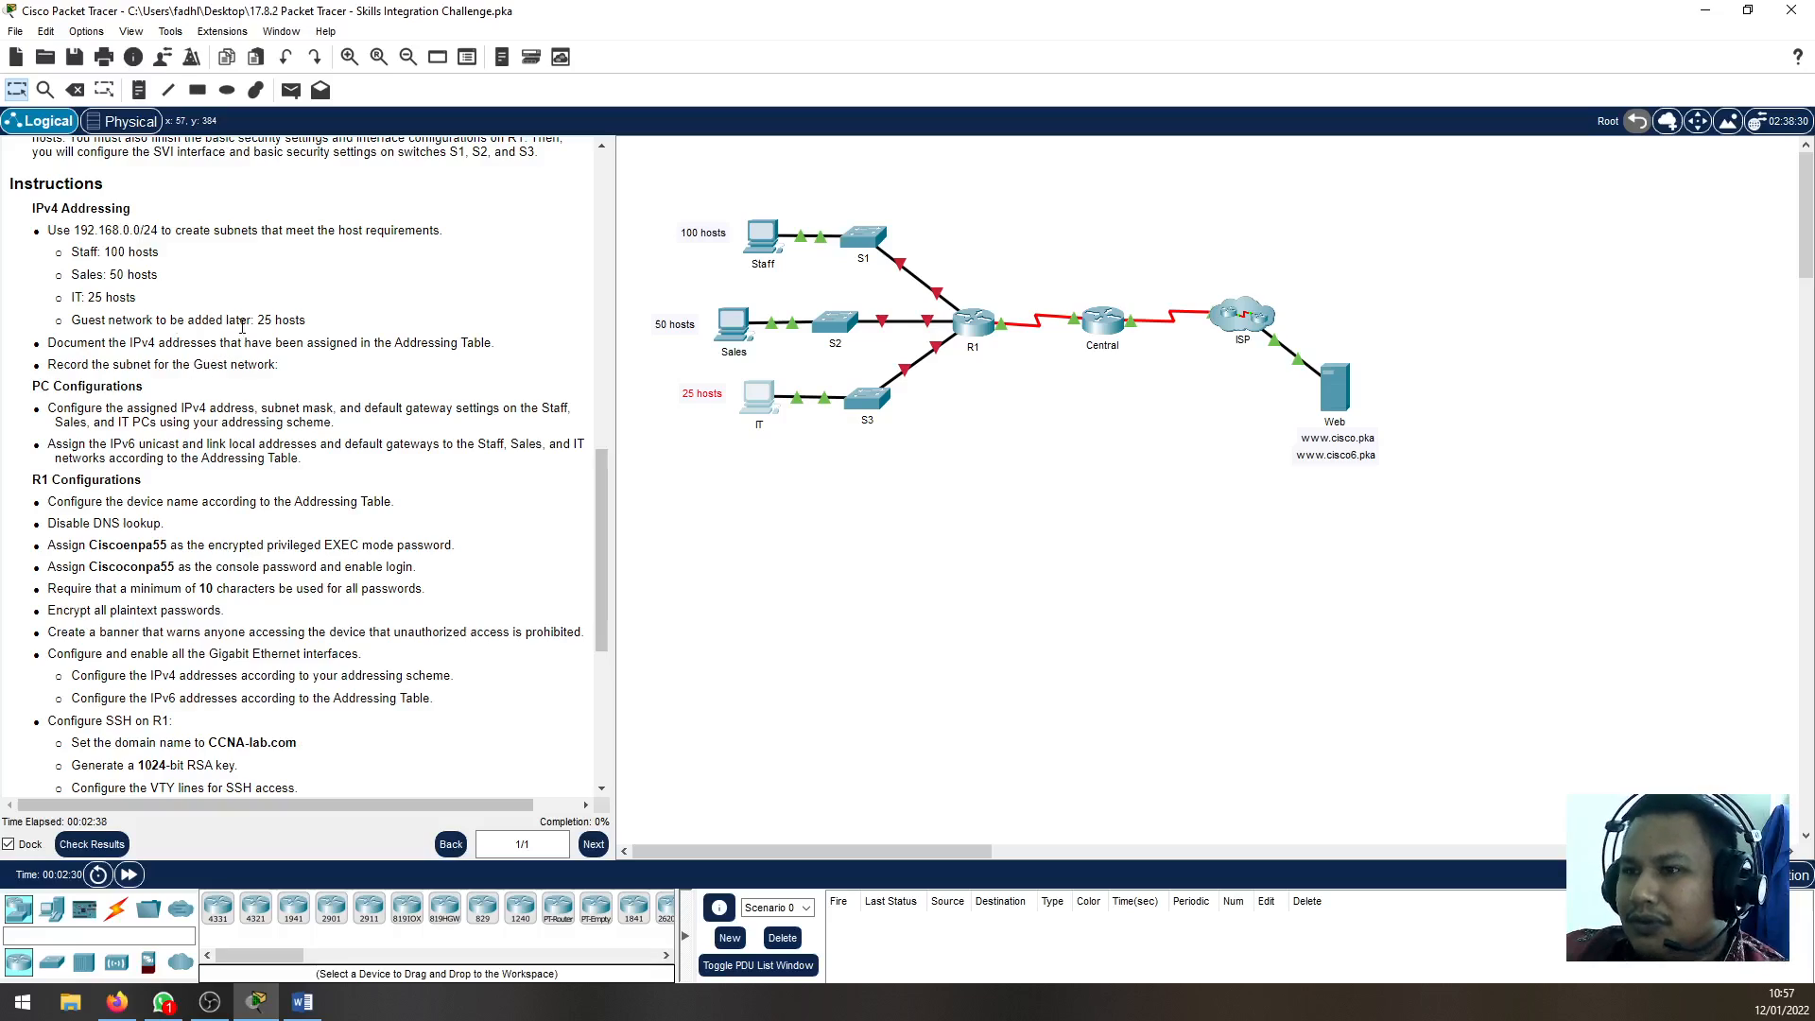
Examine the Staff, Sales and IT networks in the topology and the links from their switches to R1
left_click(803, 595)
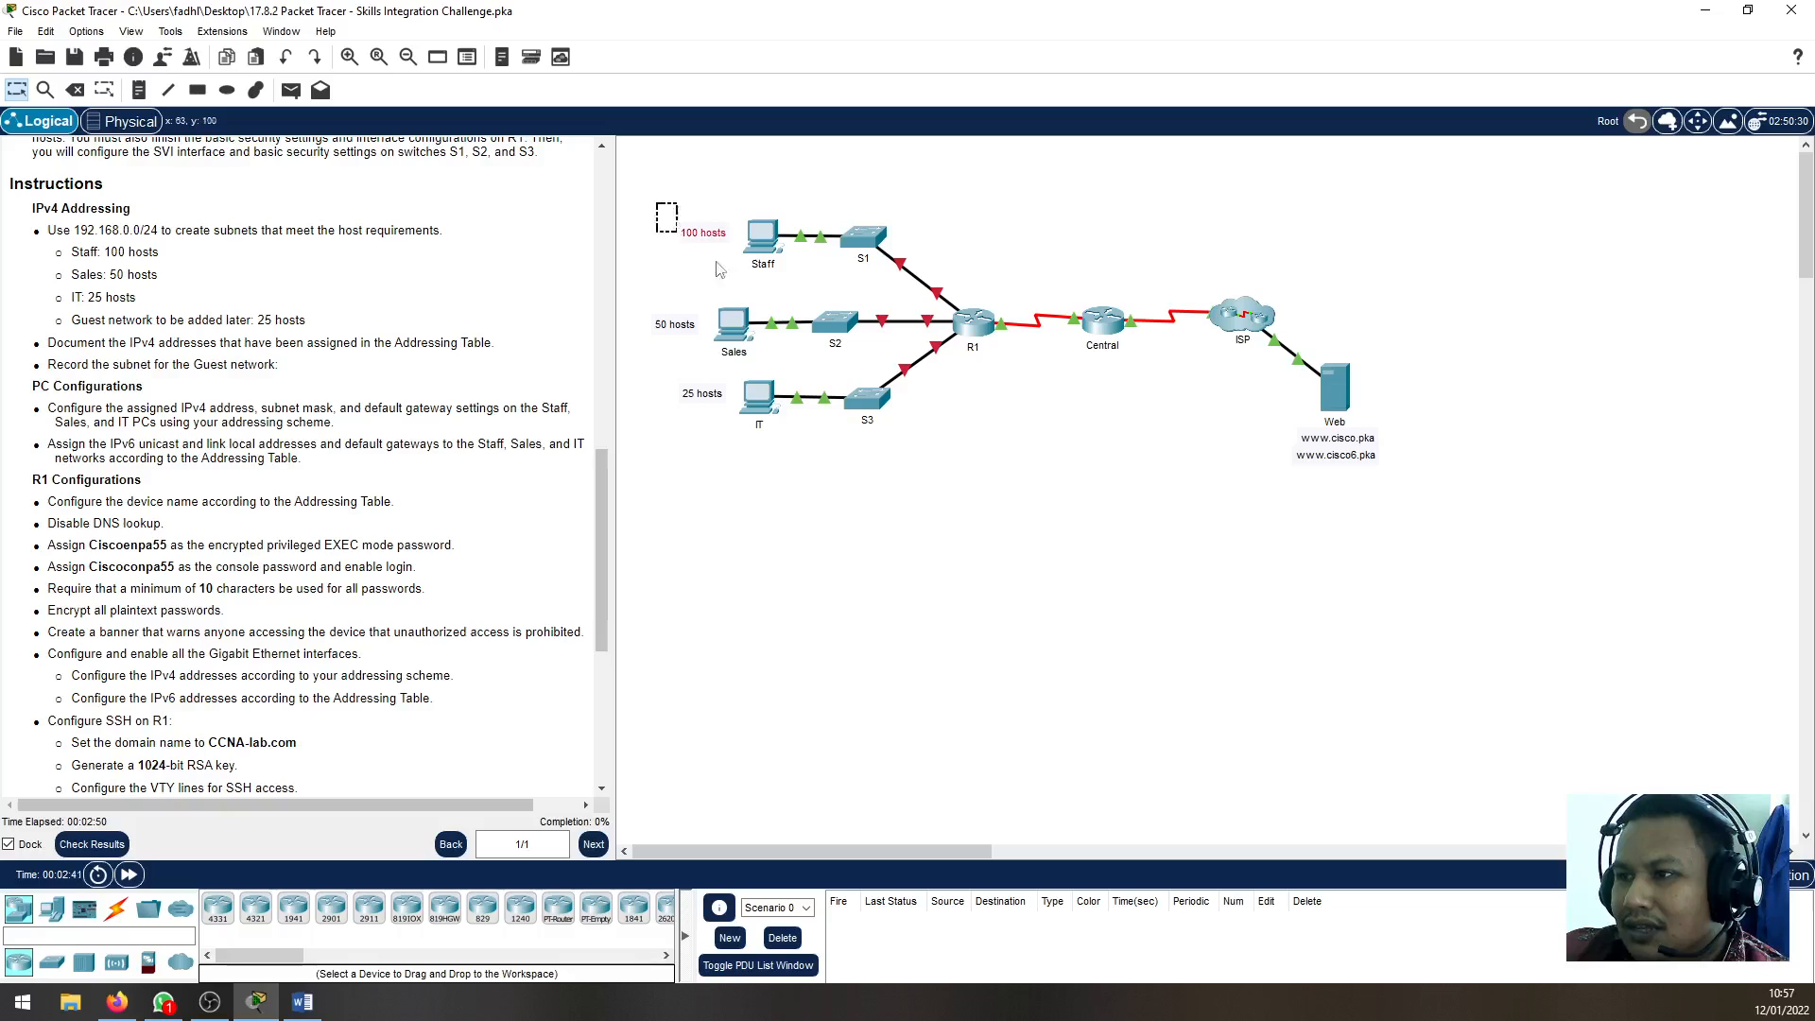
left_click_drag(653, 291, 777, 481)
left_click(798, 571)
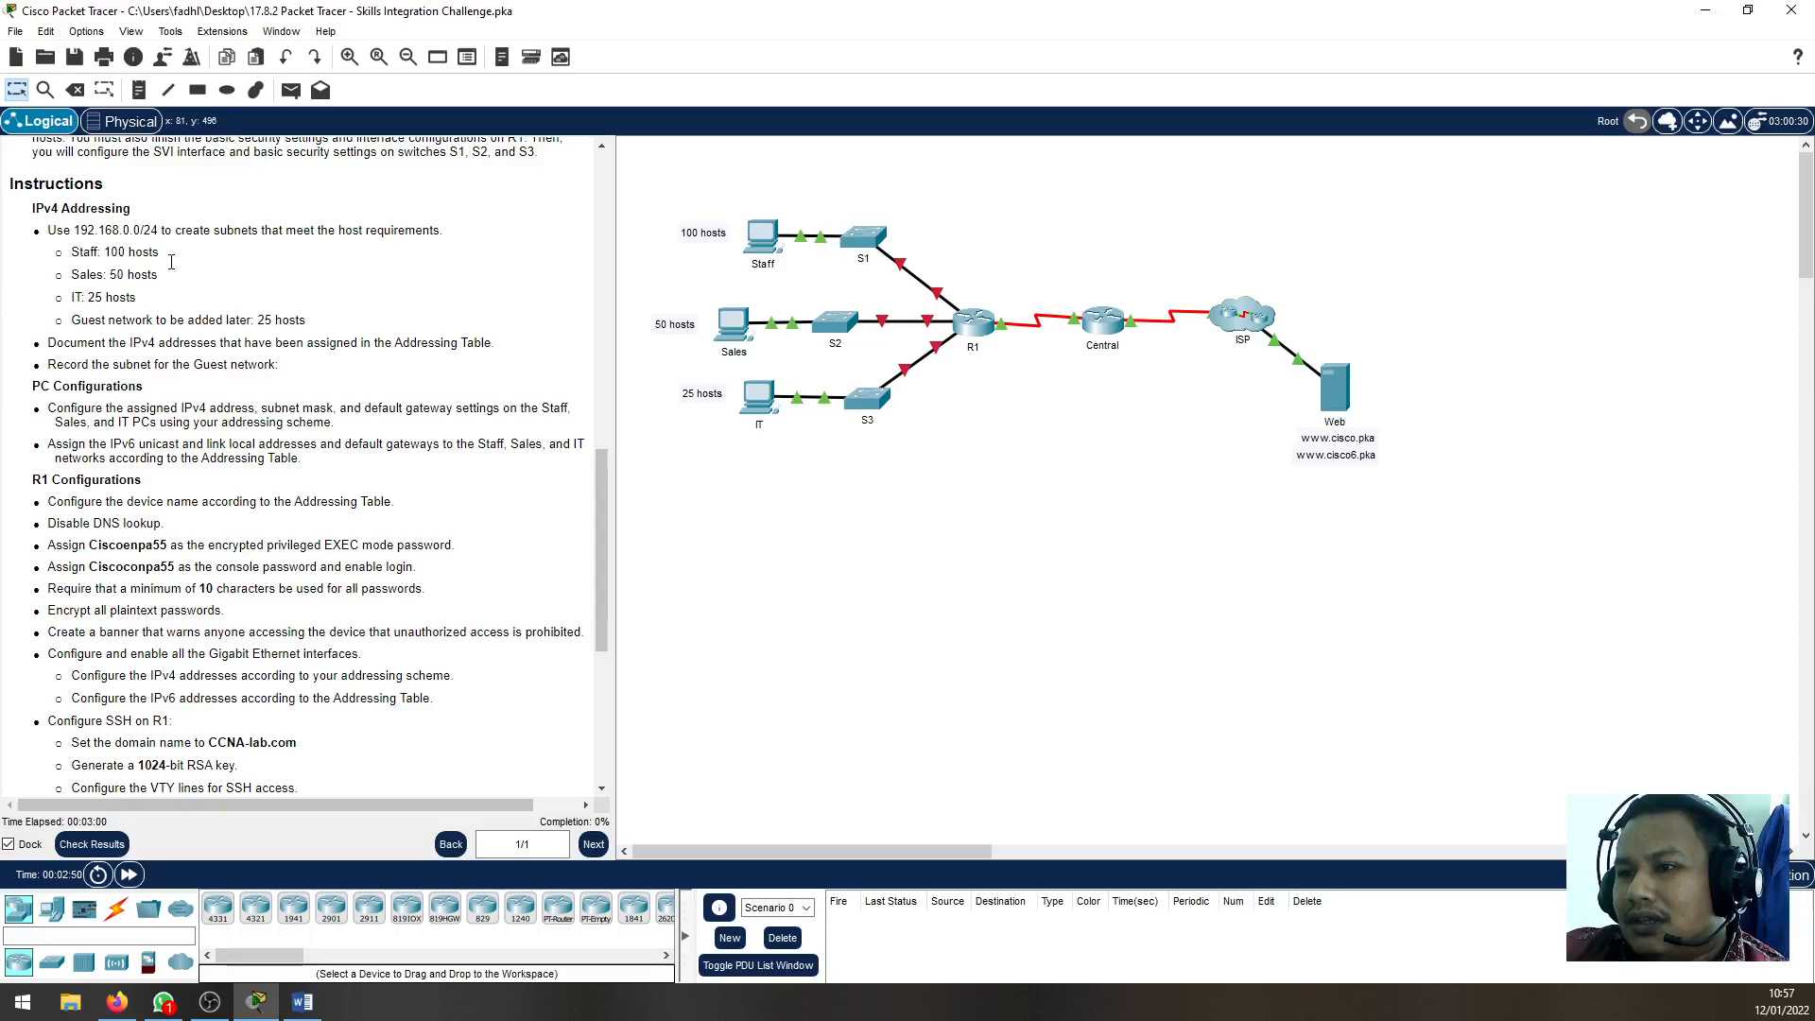
double_click(90, 252)
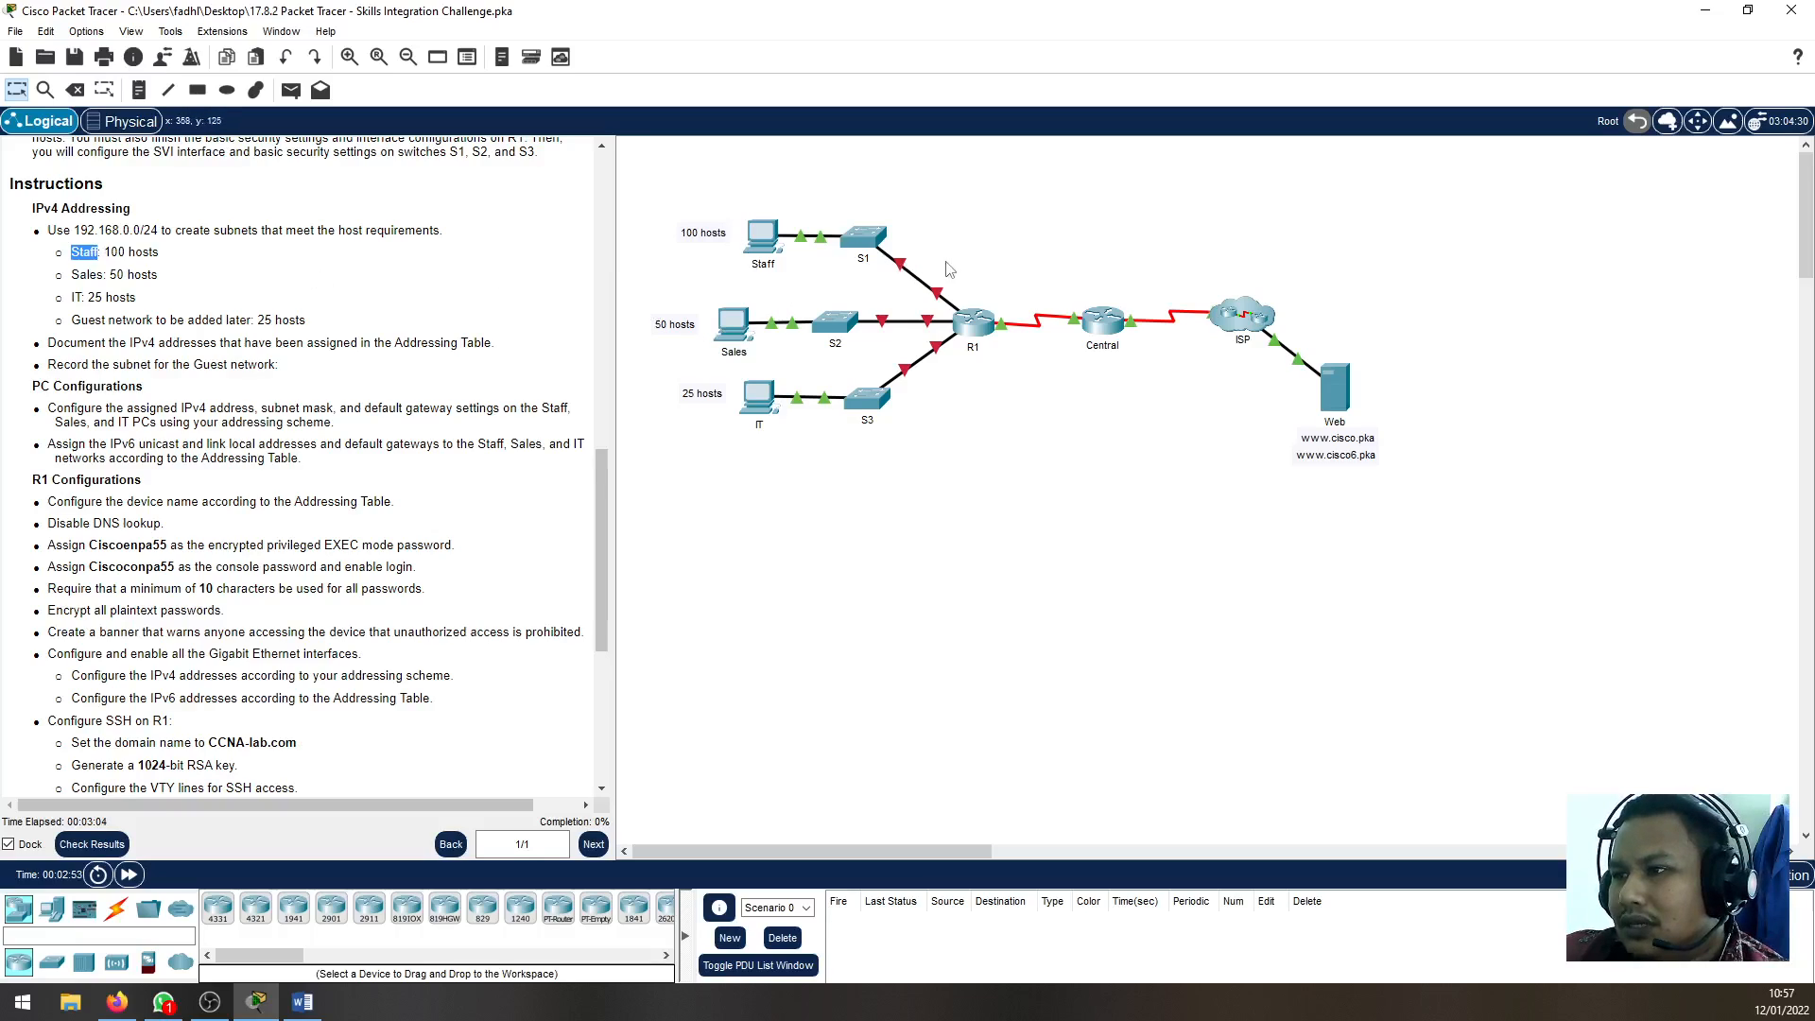
left_click(997, 265)
left_click_drag(956, 259, 1009, 413)
left_click(993, 450)
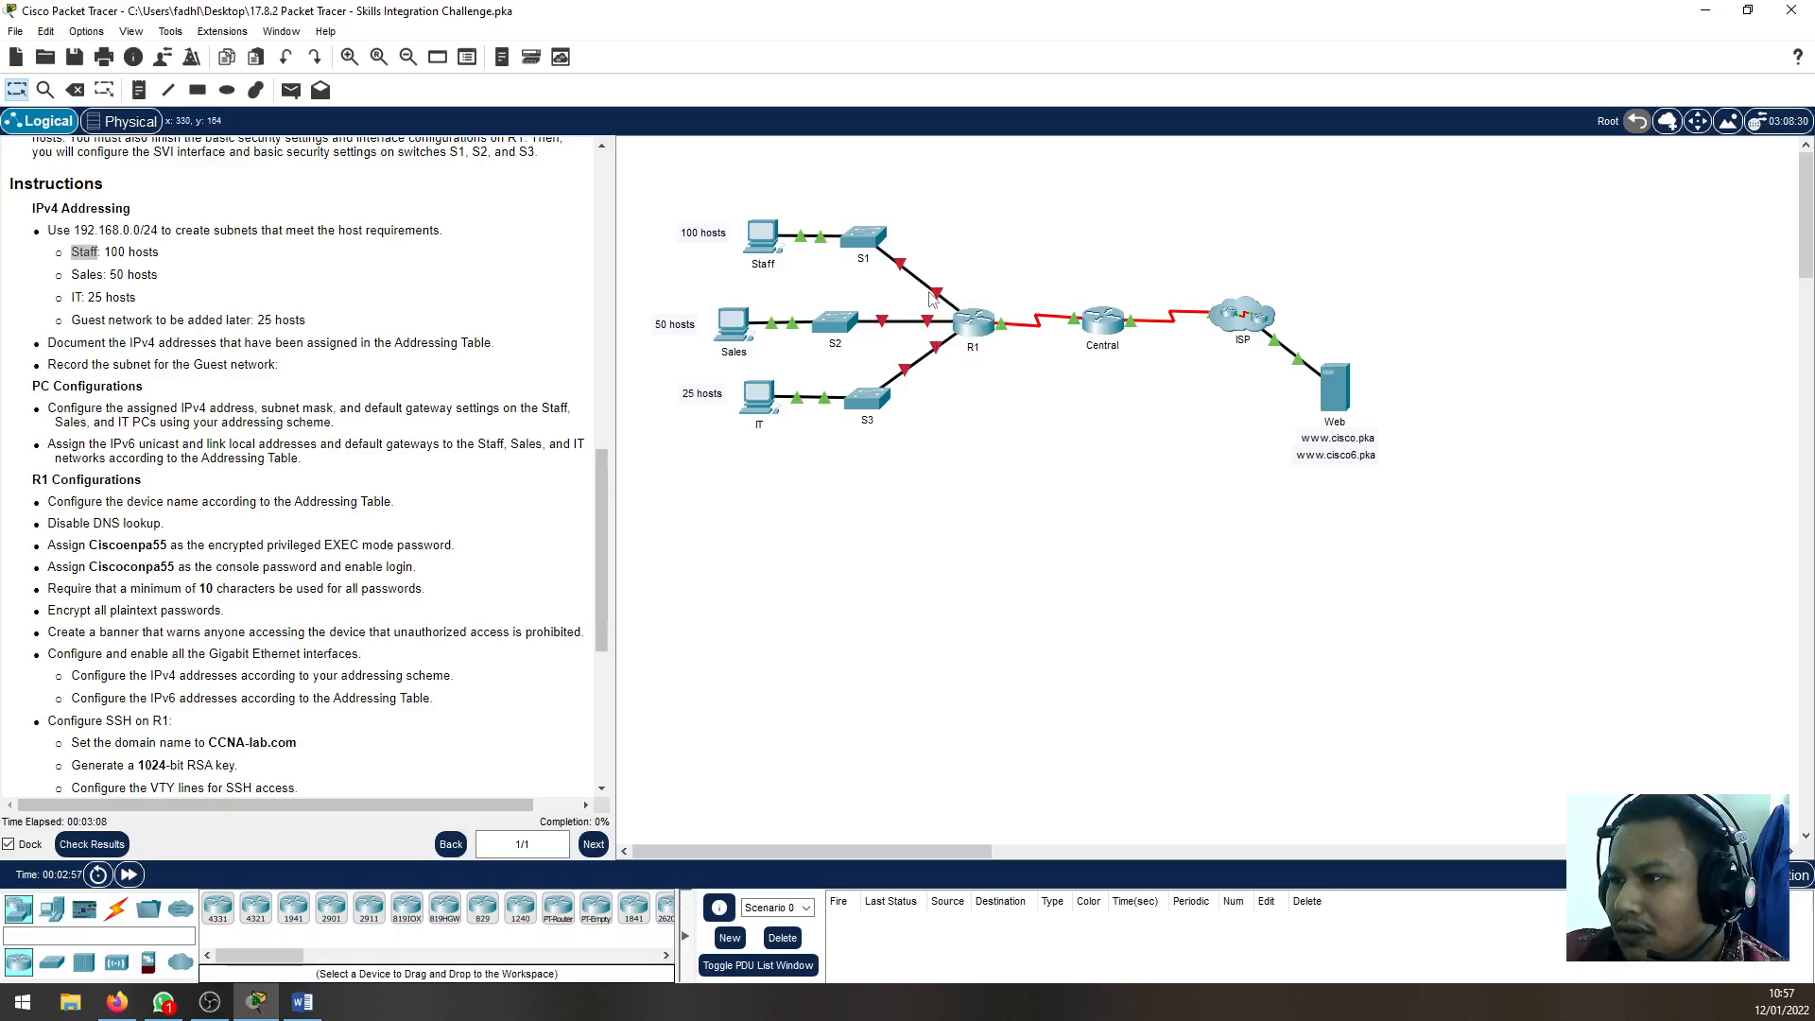
left_click_drag(920, 517, 934, 286)
left_click(903, 702)
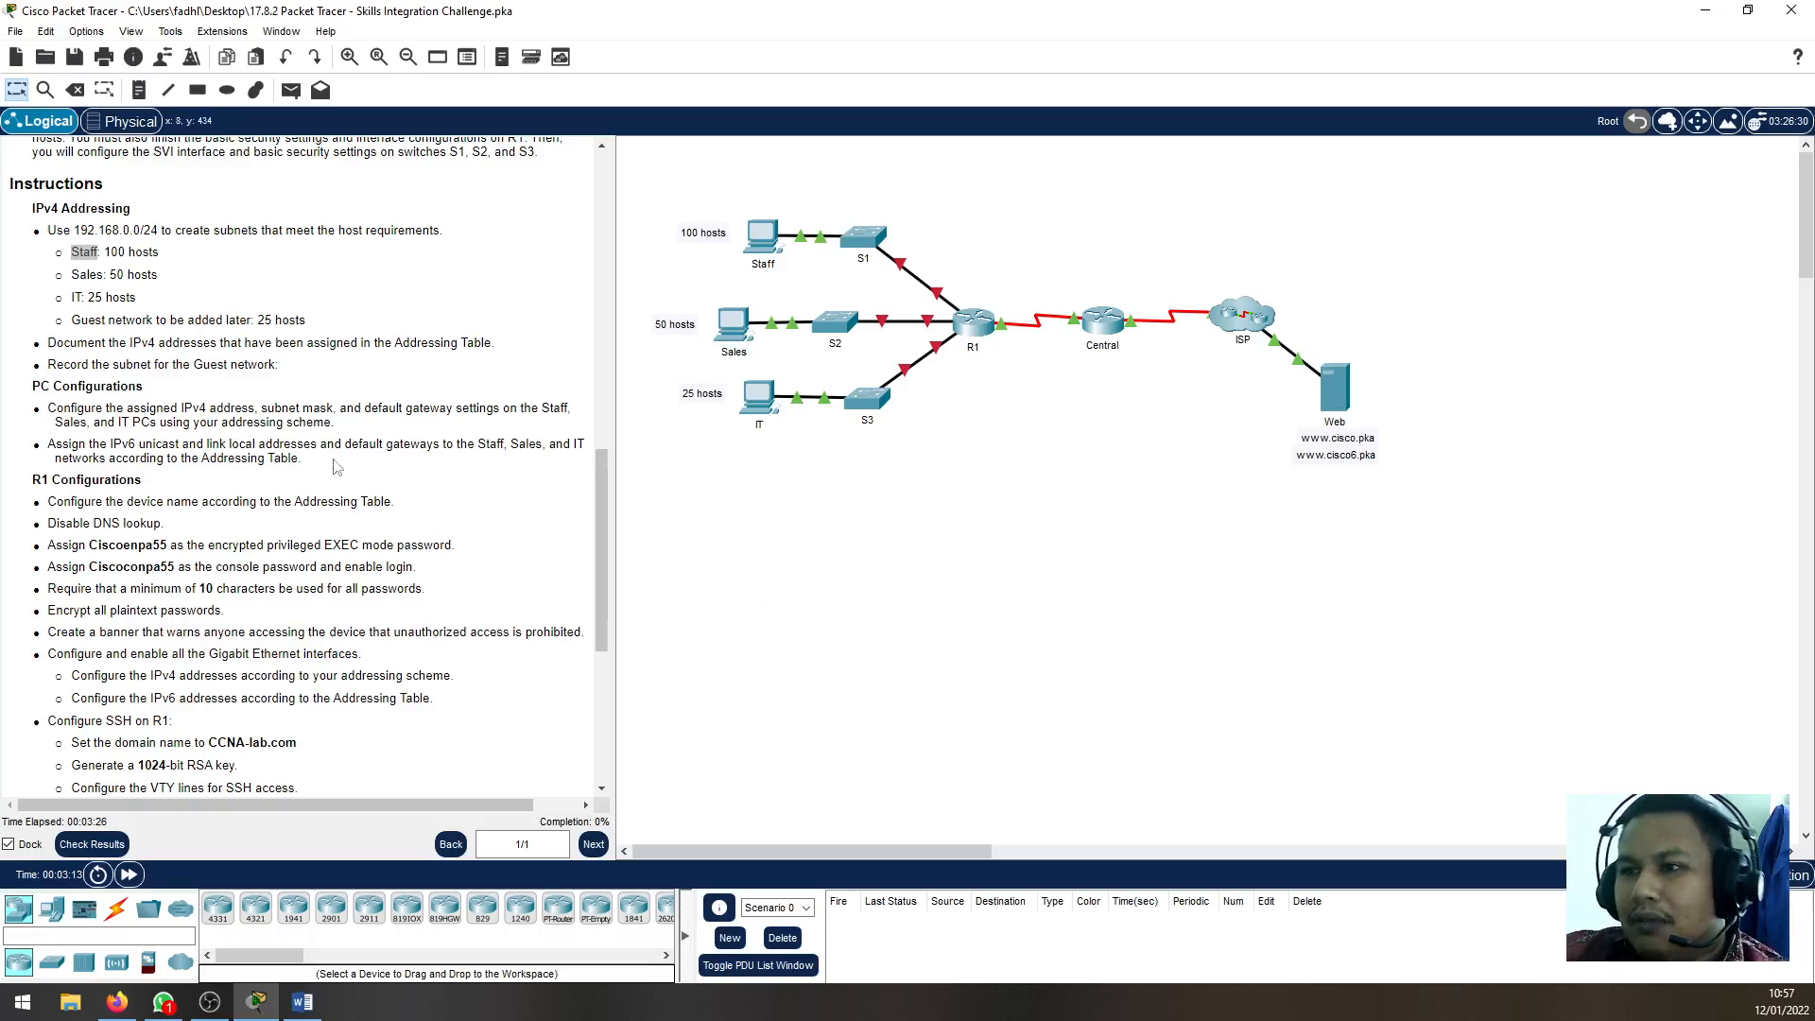
Review the Staff subnet's host requirement in the IPv4 Addressing instructions
left_click(121, 268)
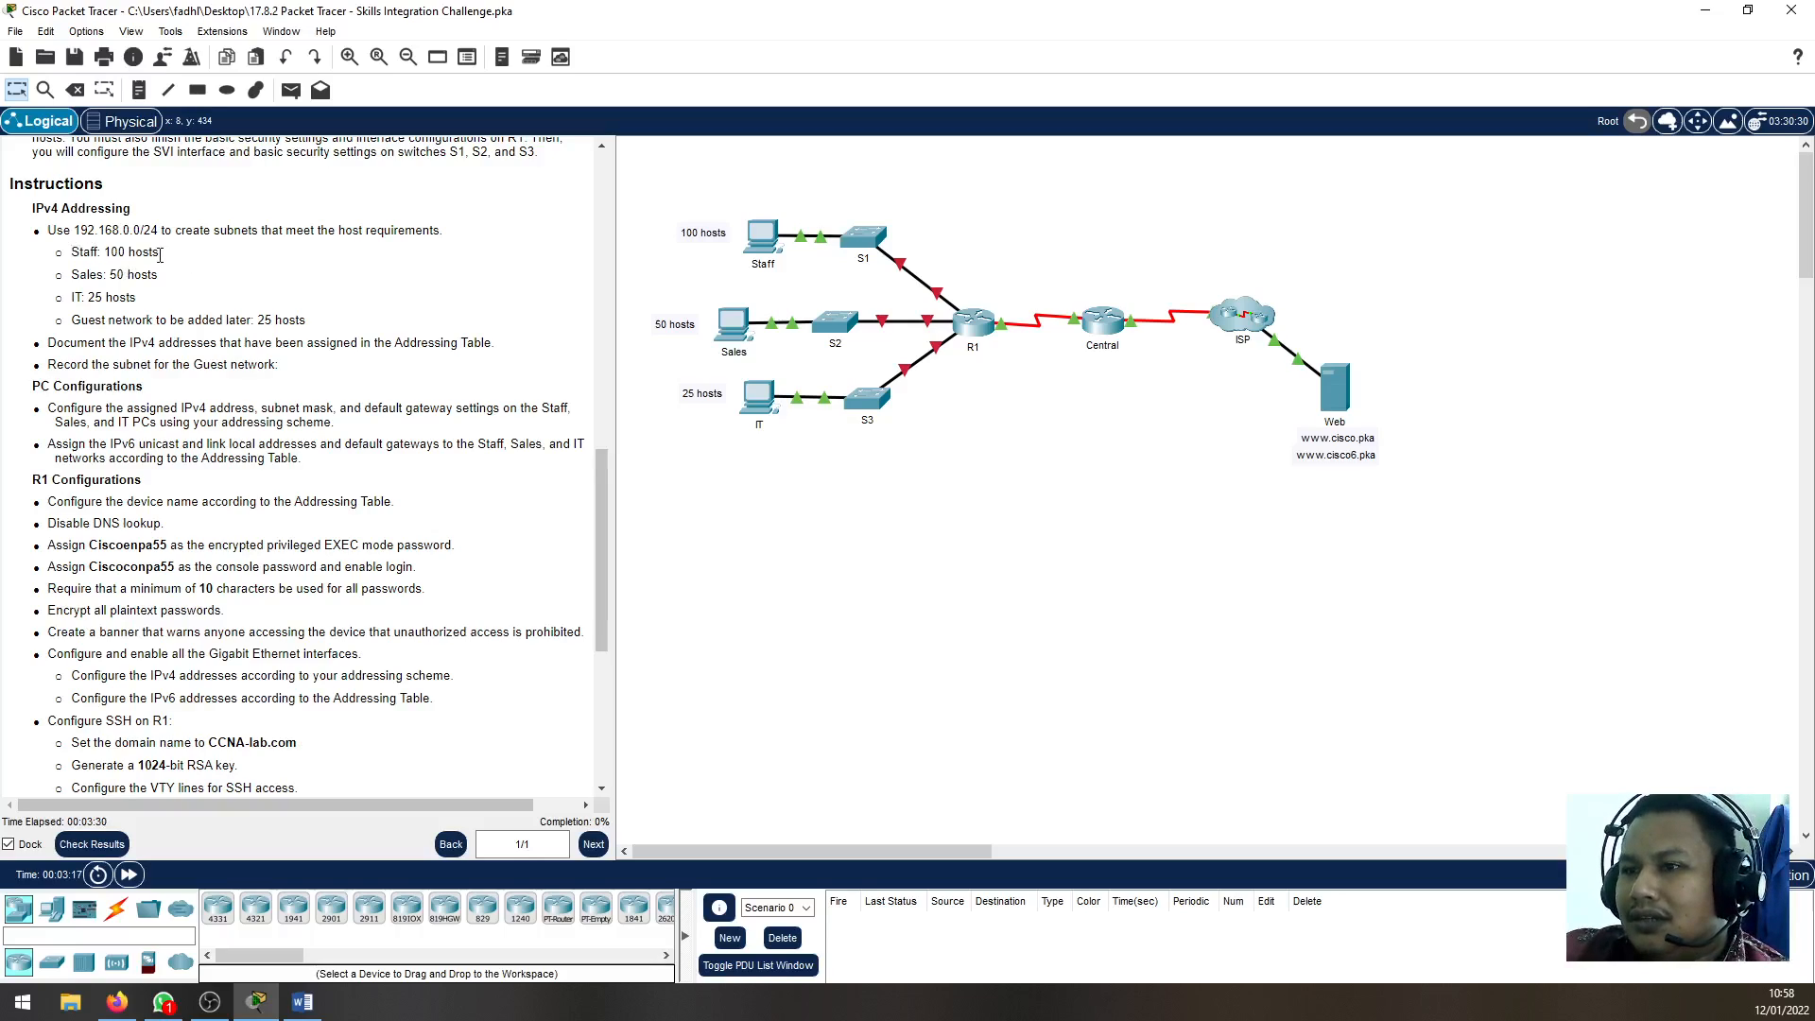
left_click_drag(160, 255, 98, 252)
left_click(937, 657)
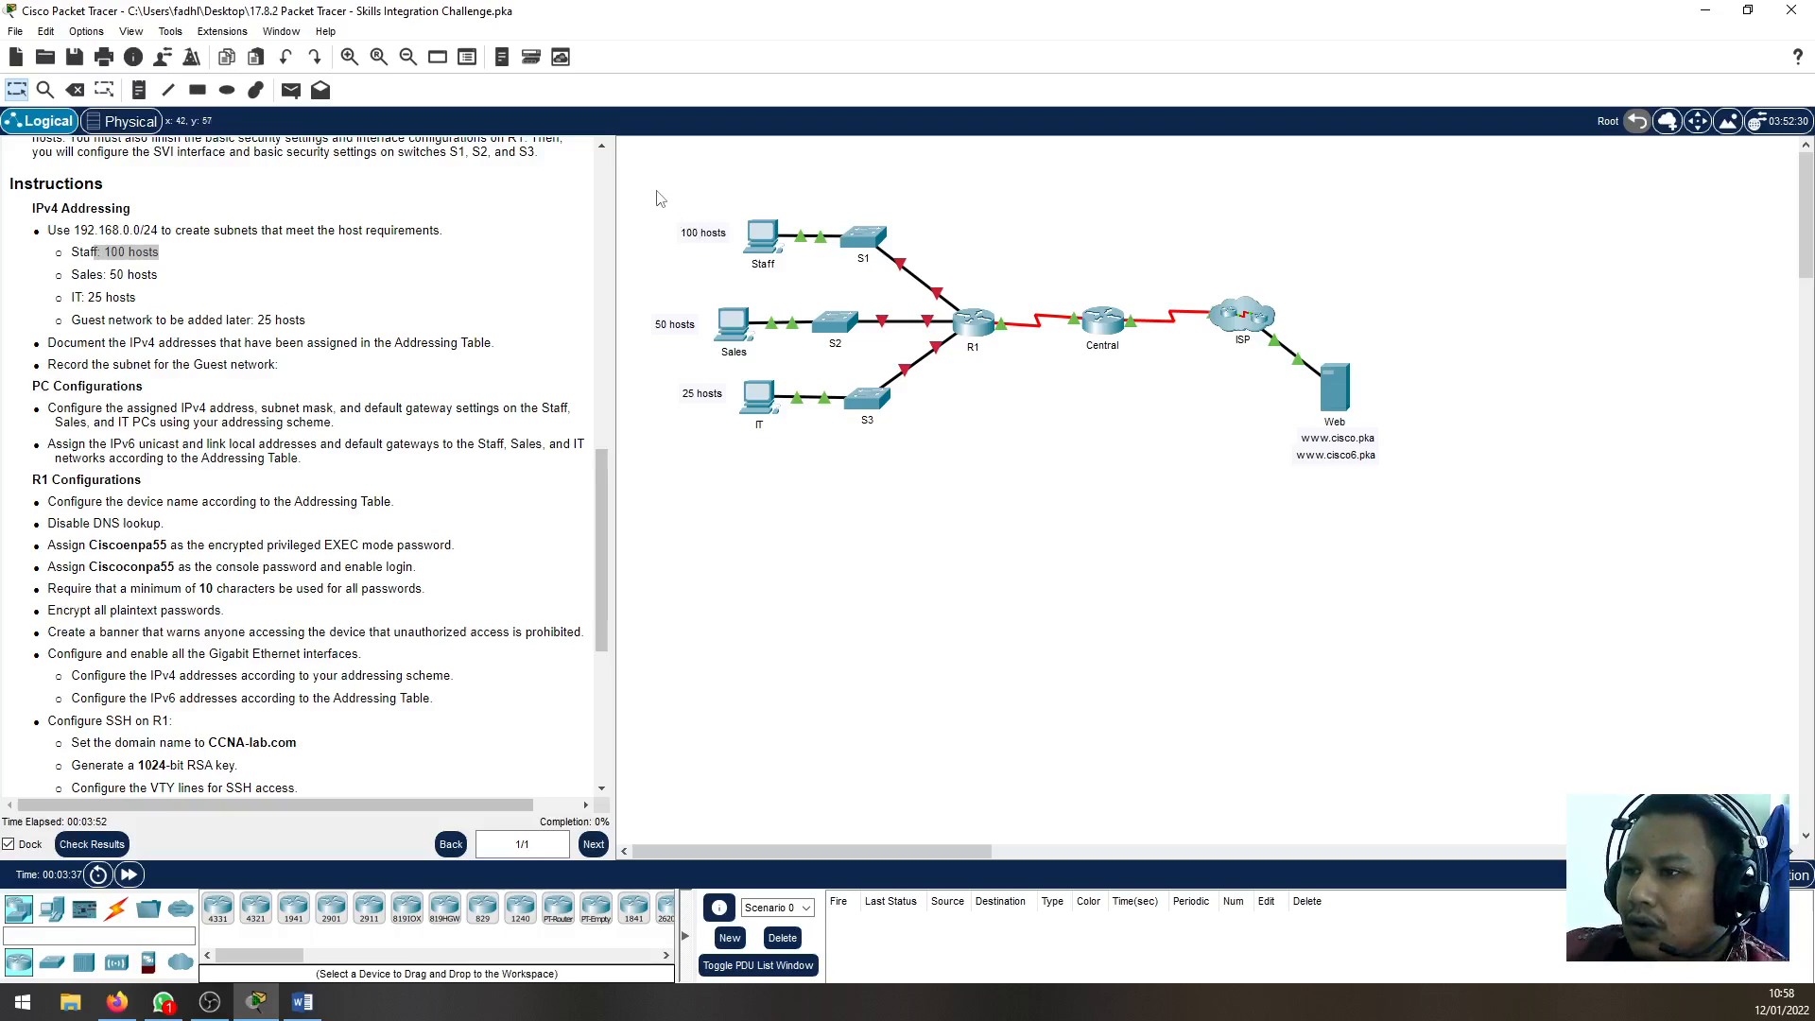
Examine the Staff PC, switch S1 and their 100-host requirement in the topology
left_click_drag(660, 198, 979, 304)
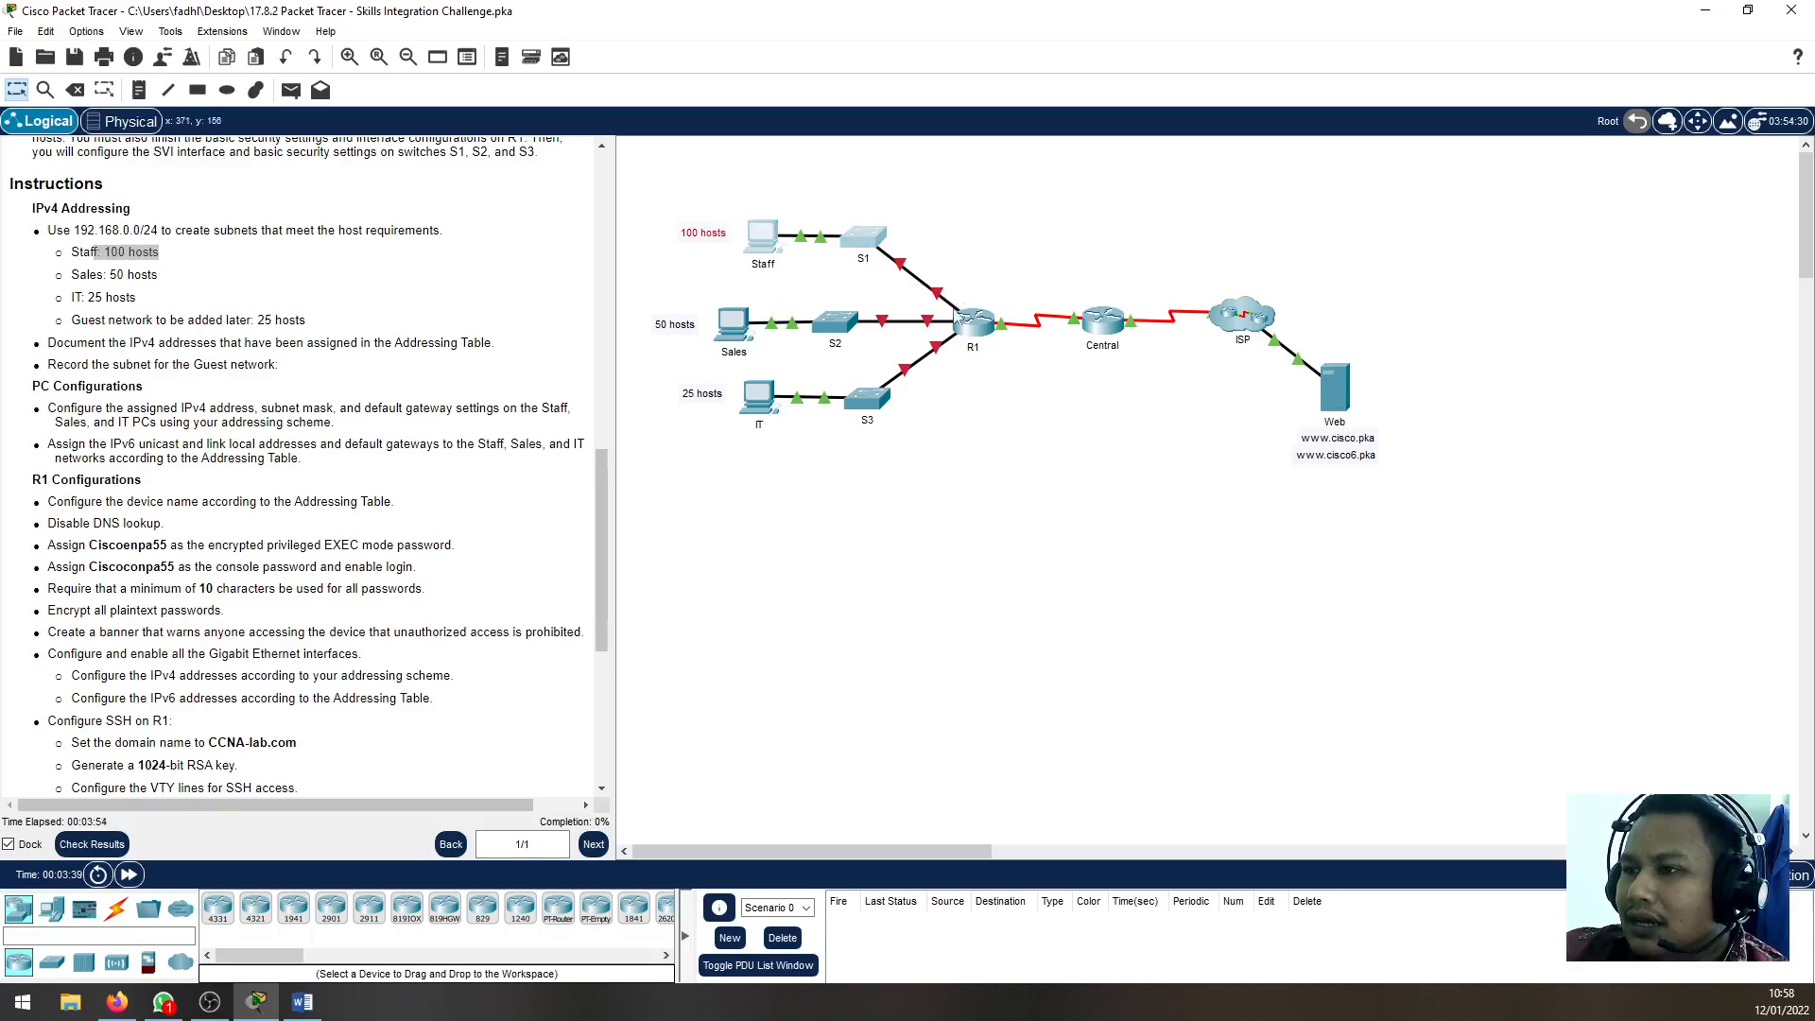
left_click(827, 689)
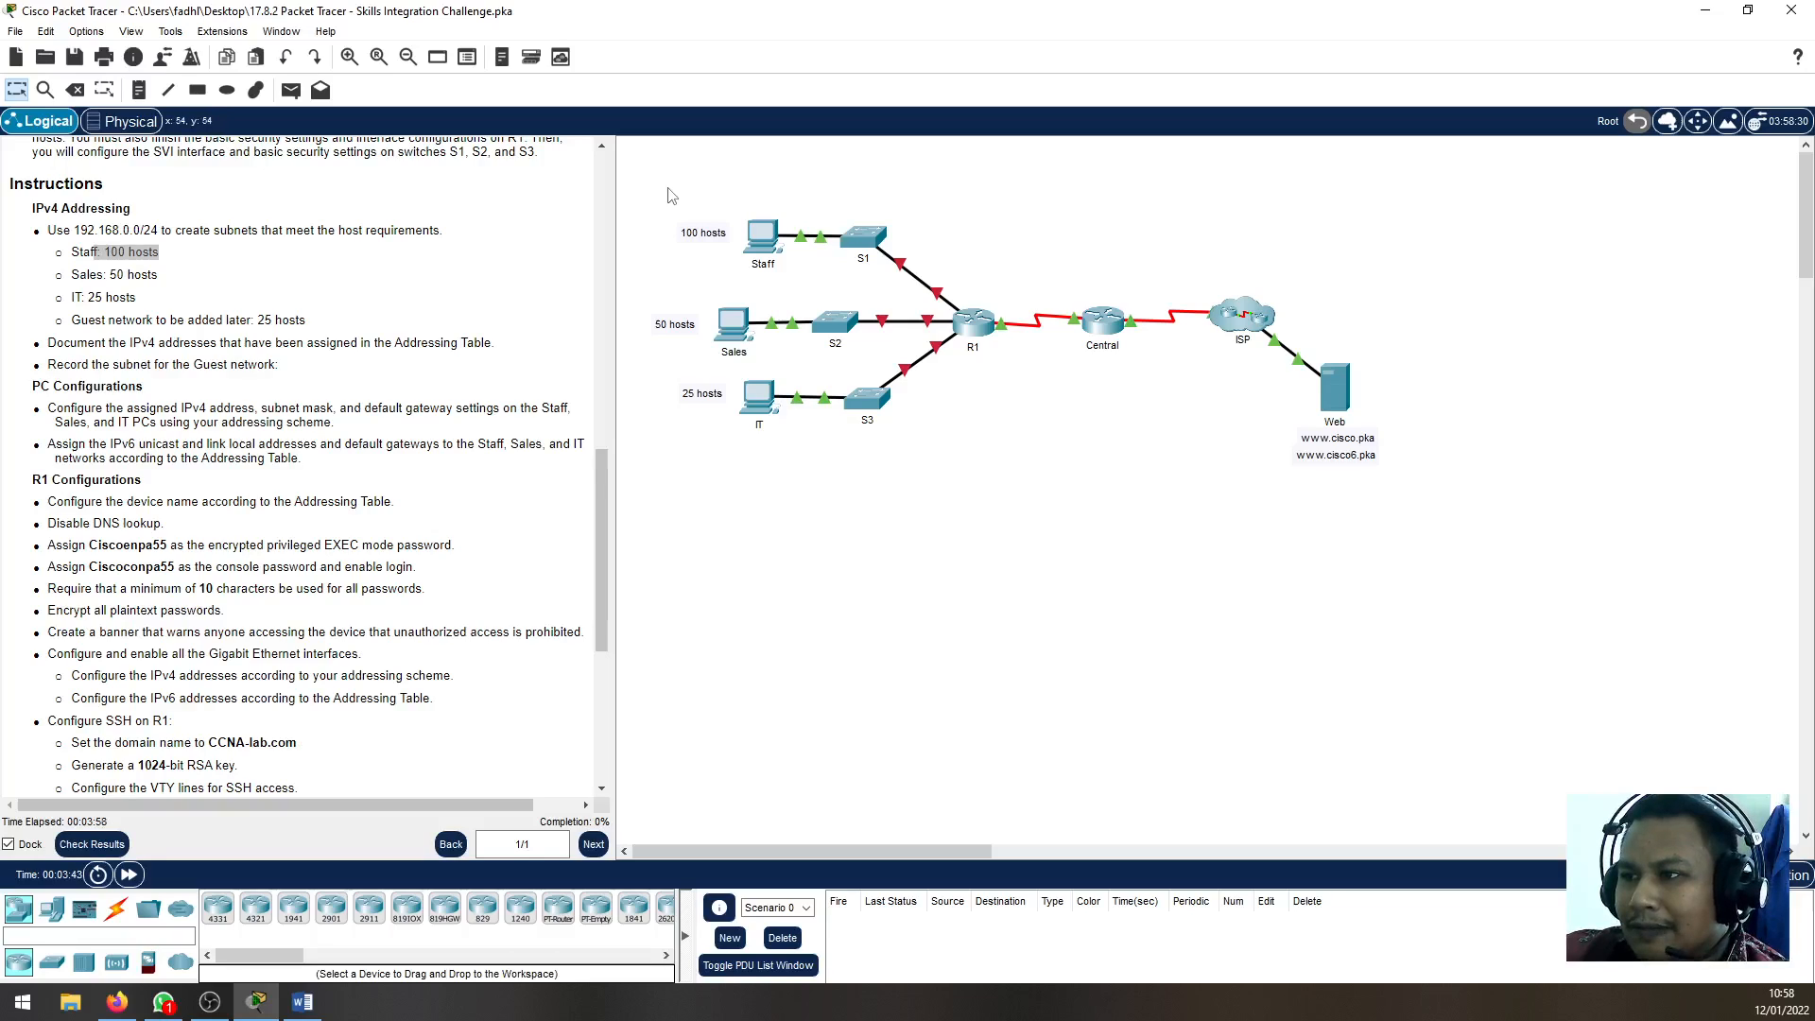
left_click_drag(668, 196, 972, 286)
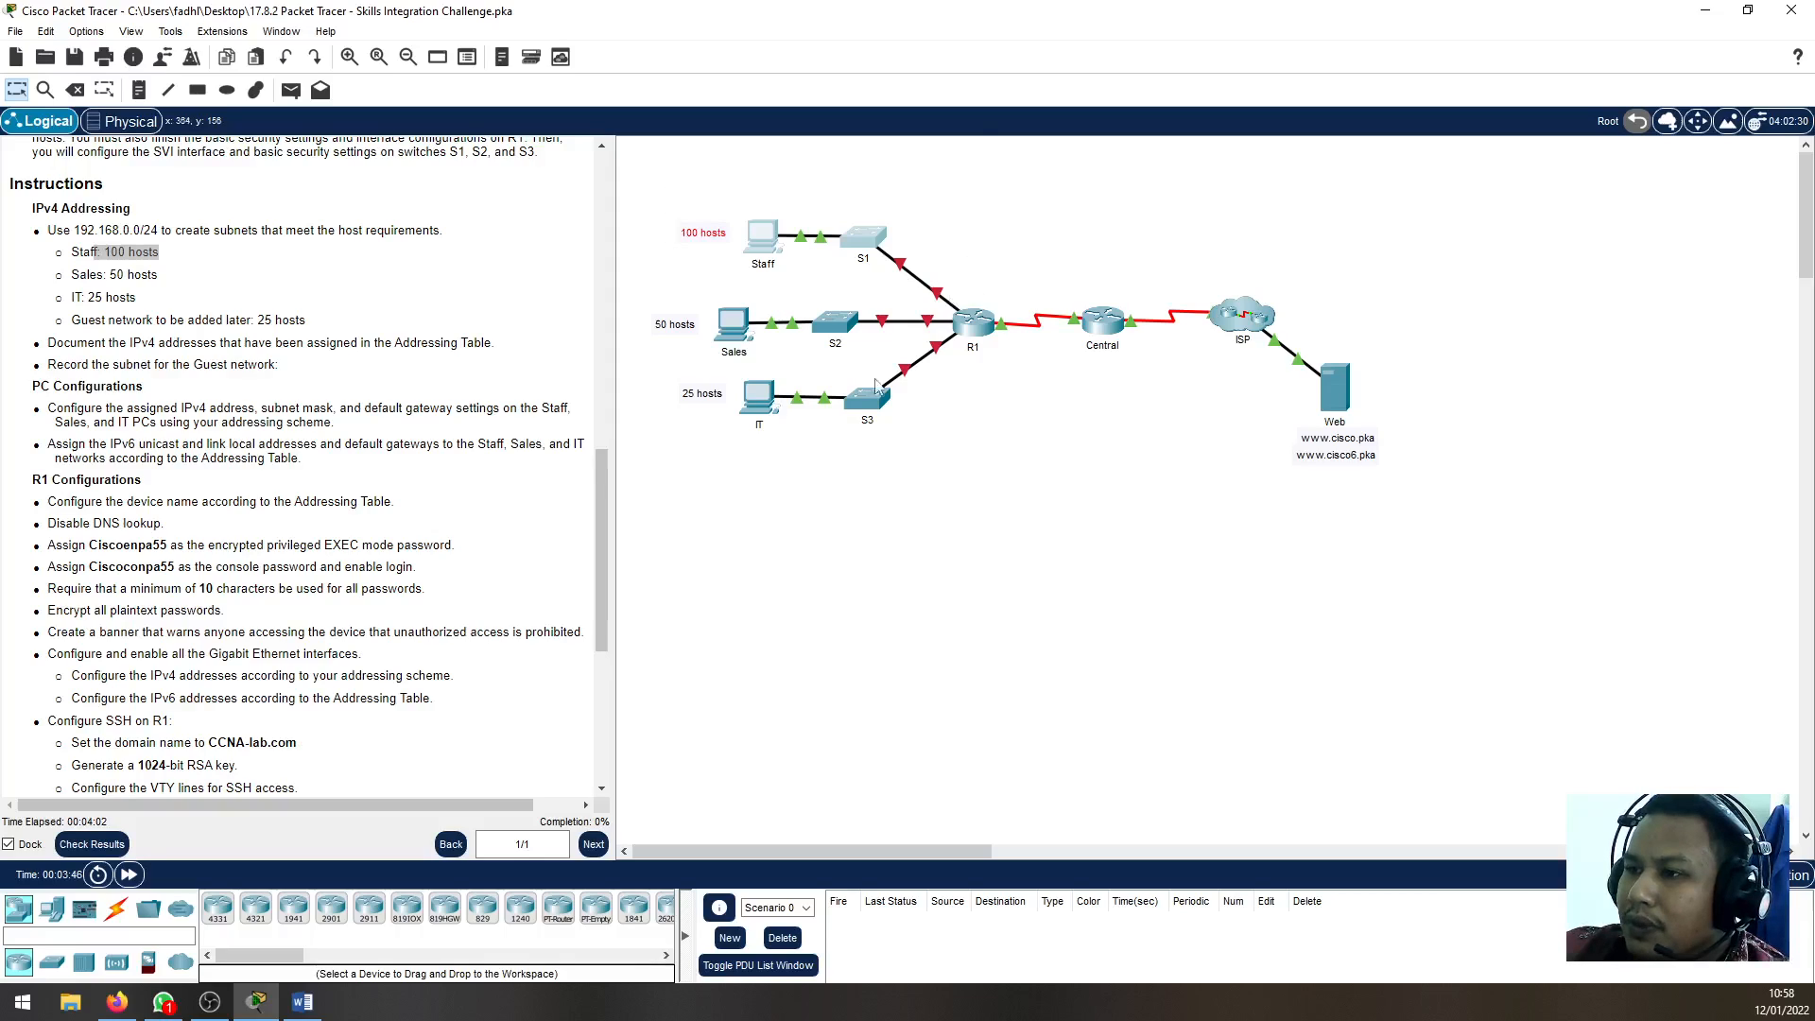
left_click(852, 622)
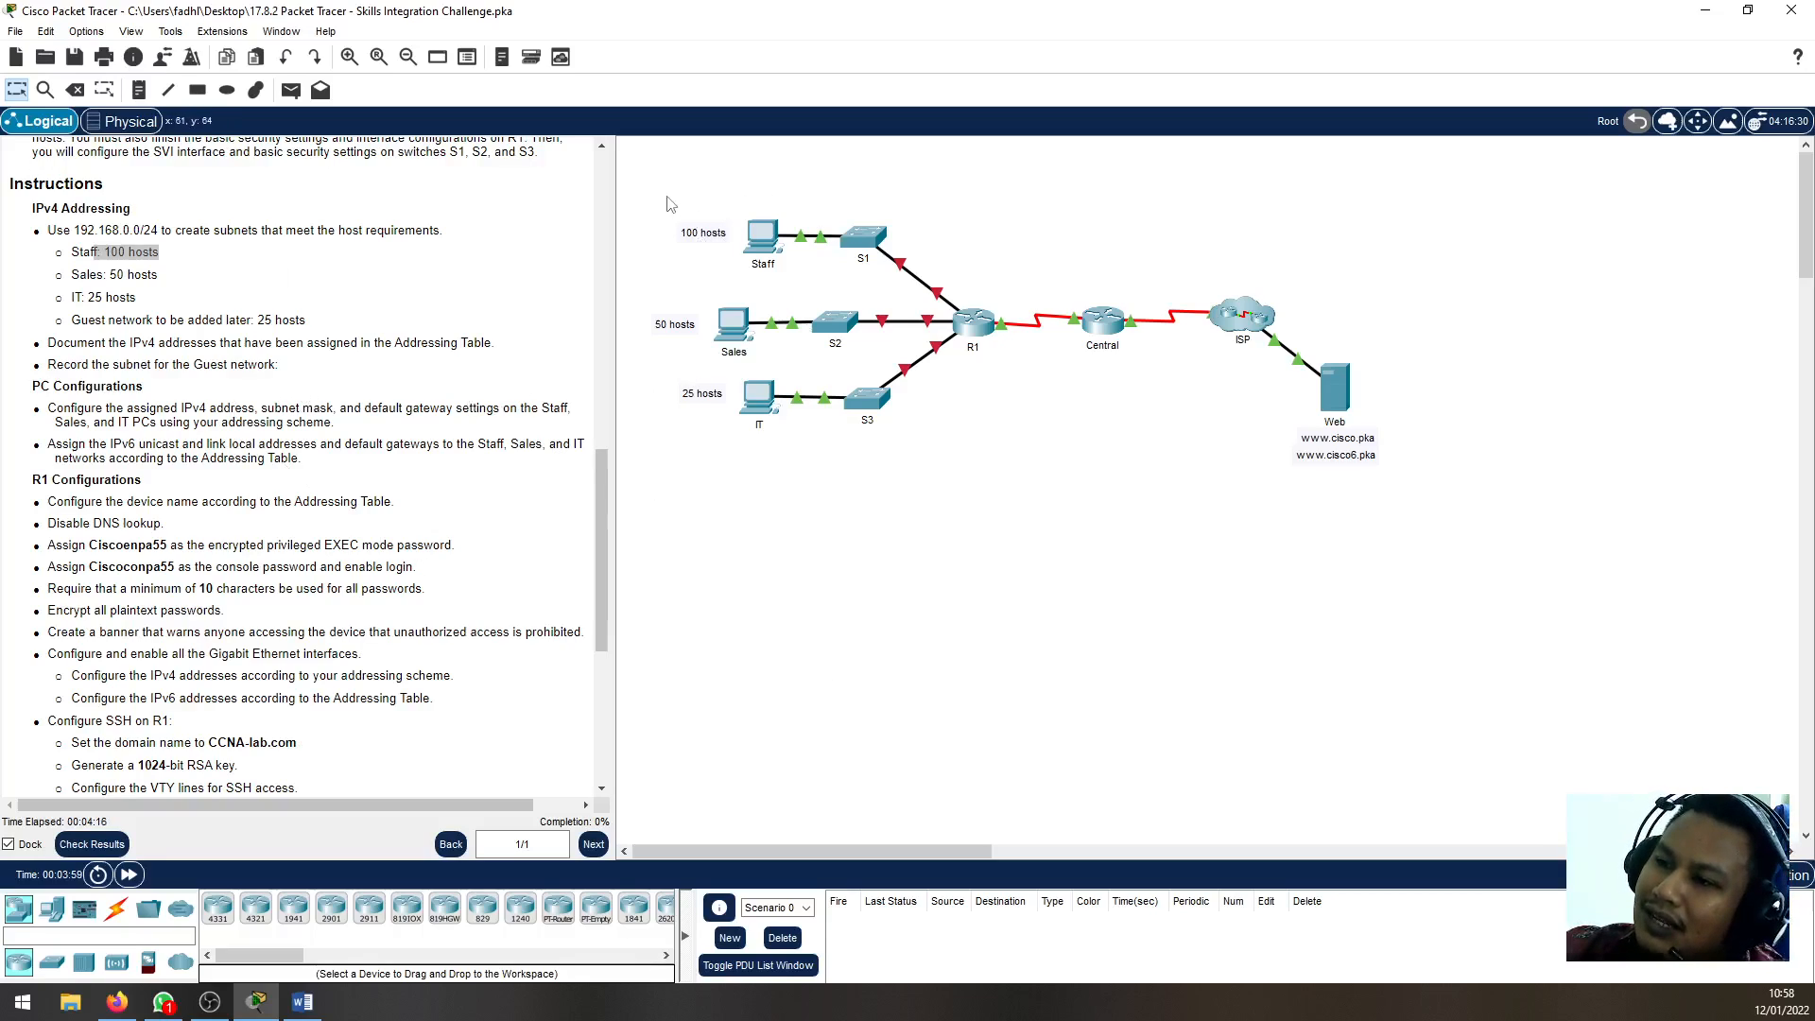
left_click_drag(650, 194, 903, 283)
left_click(965, 725)
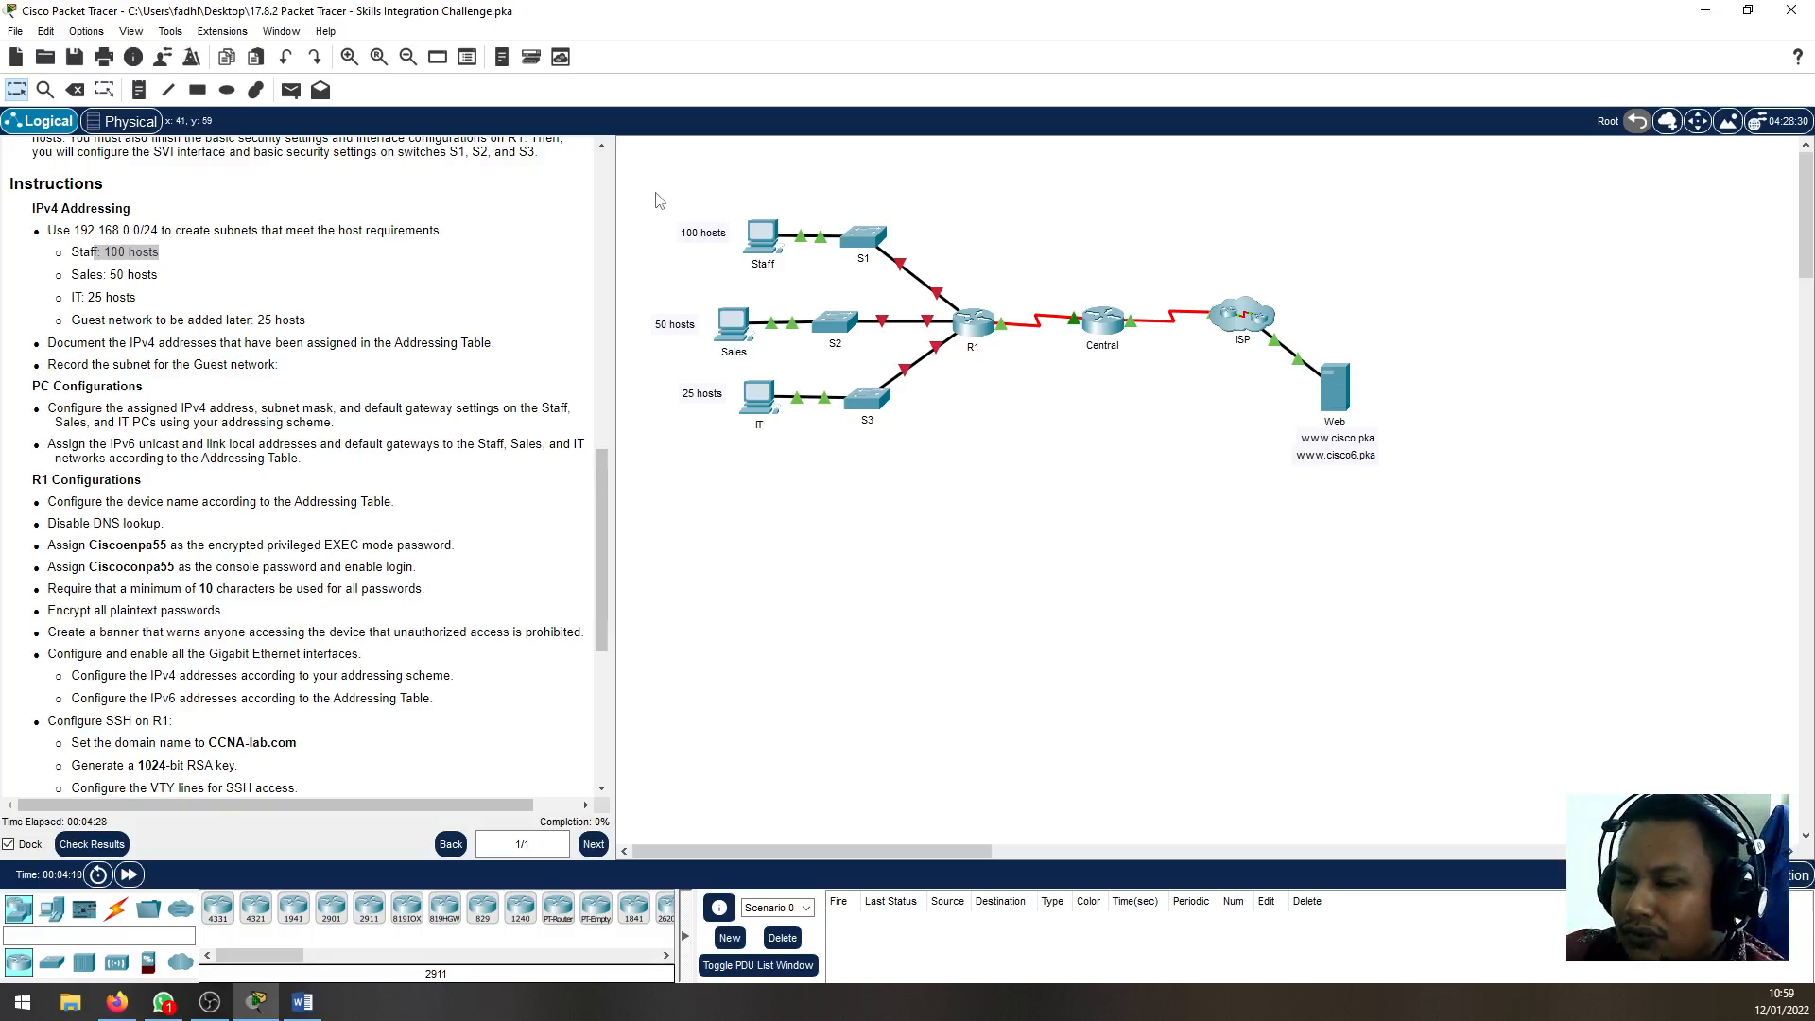
Examine the Sales and IT PCs and their host requirements in the topology
left_click_drag(636, 292, 784, 370)
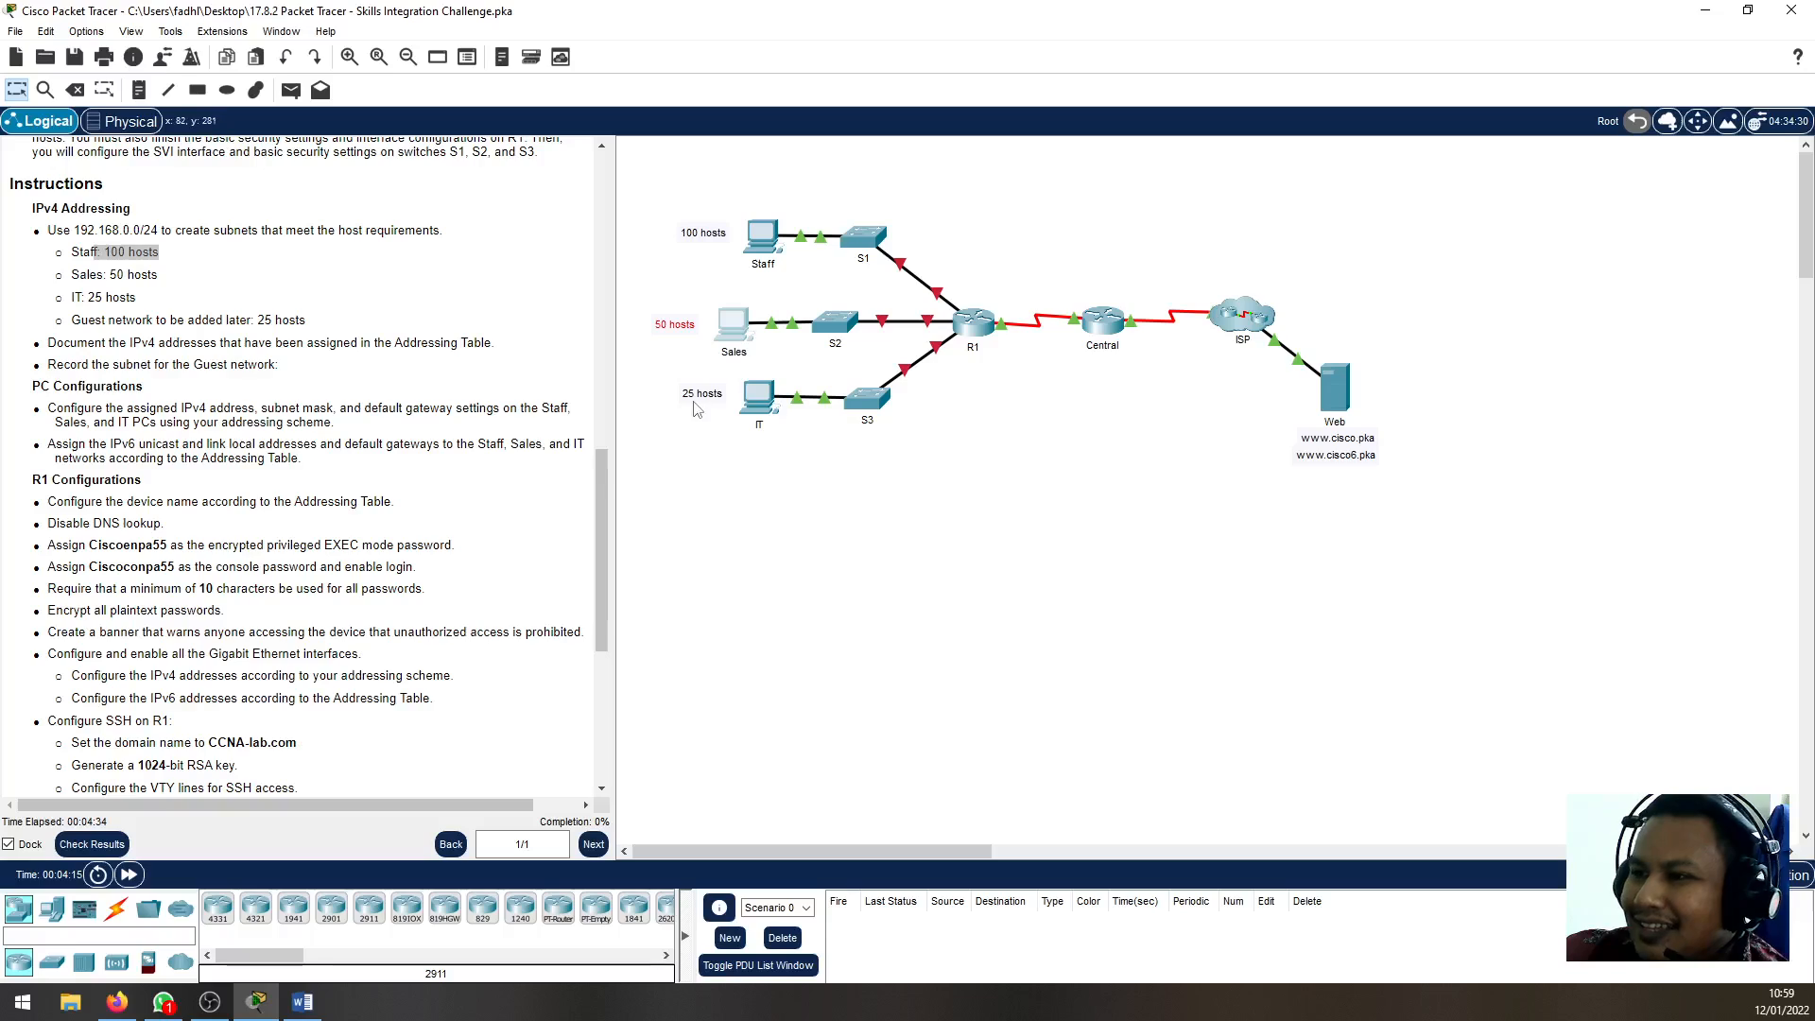
left_click_drag(660, 374, 799, 447)
left_click(905, 564)
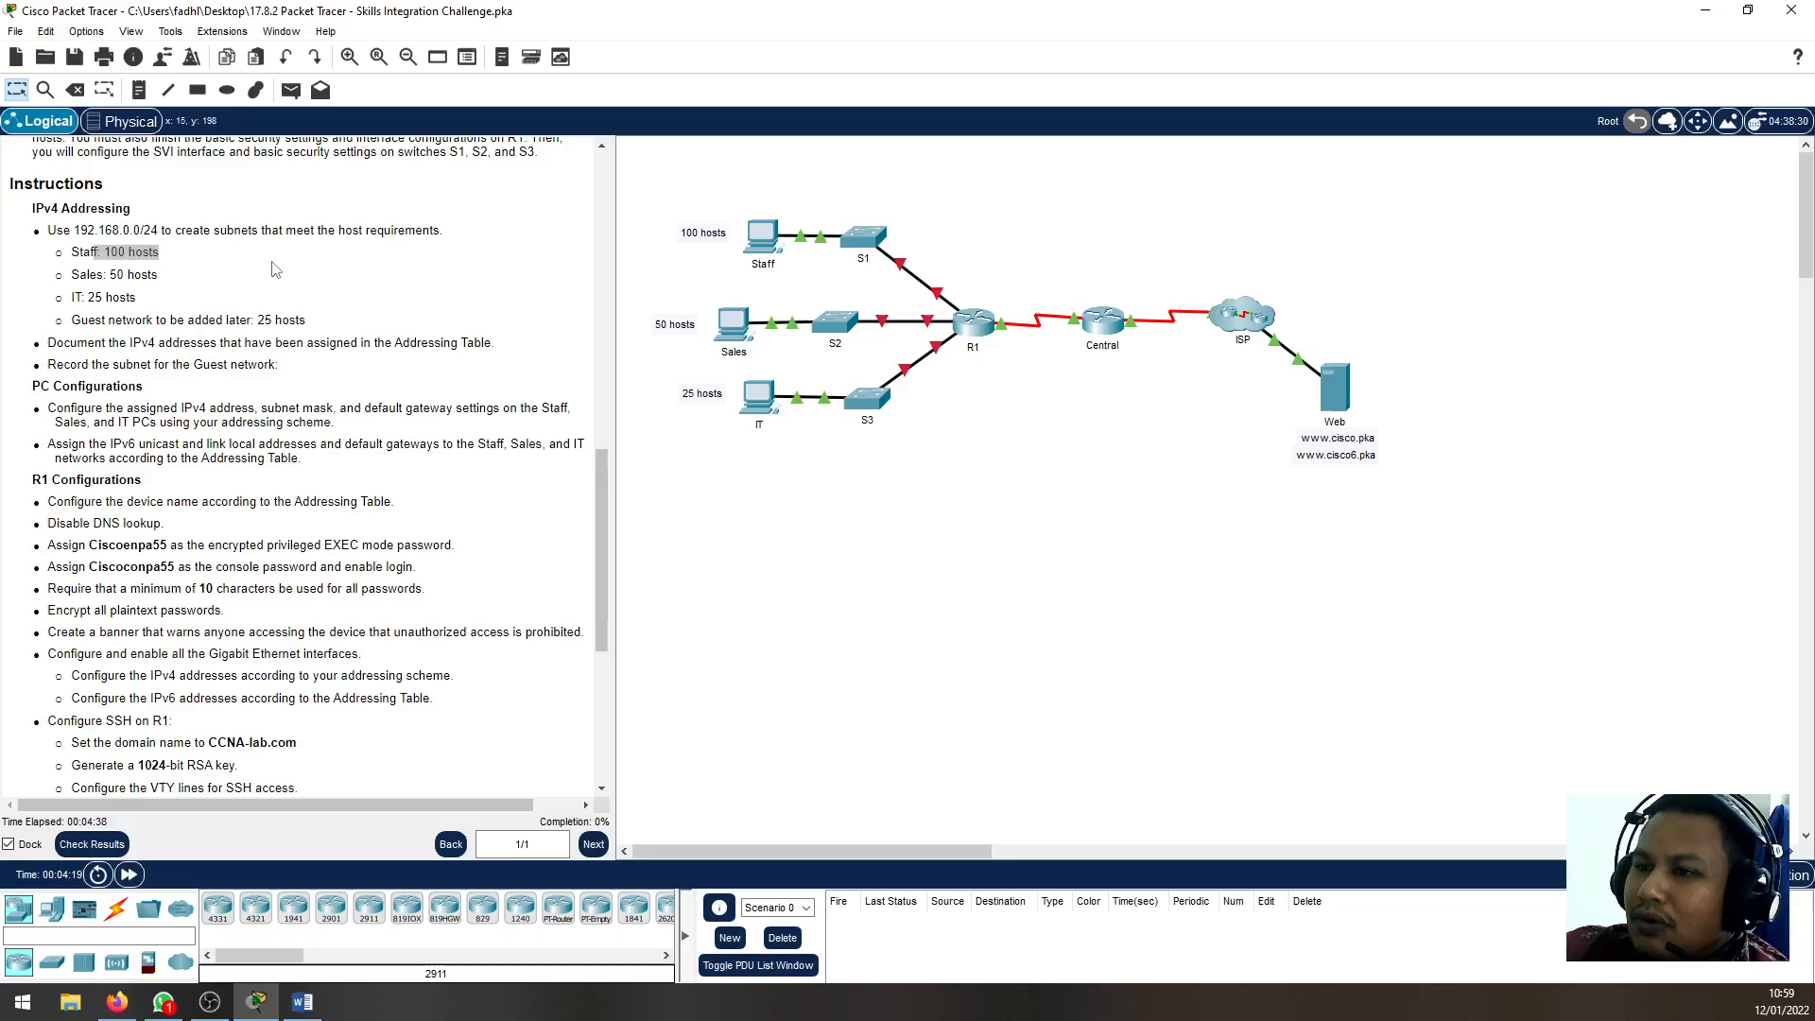
left_click(272, 262)
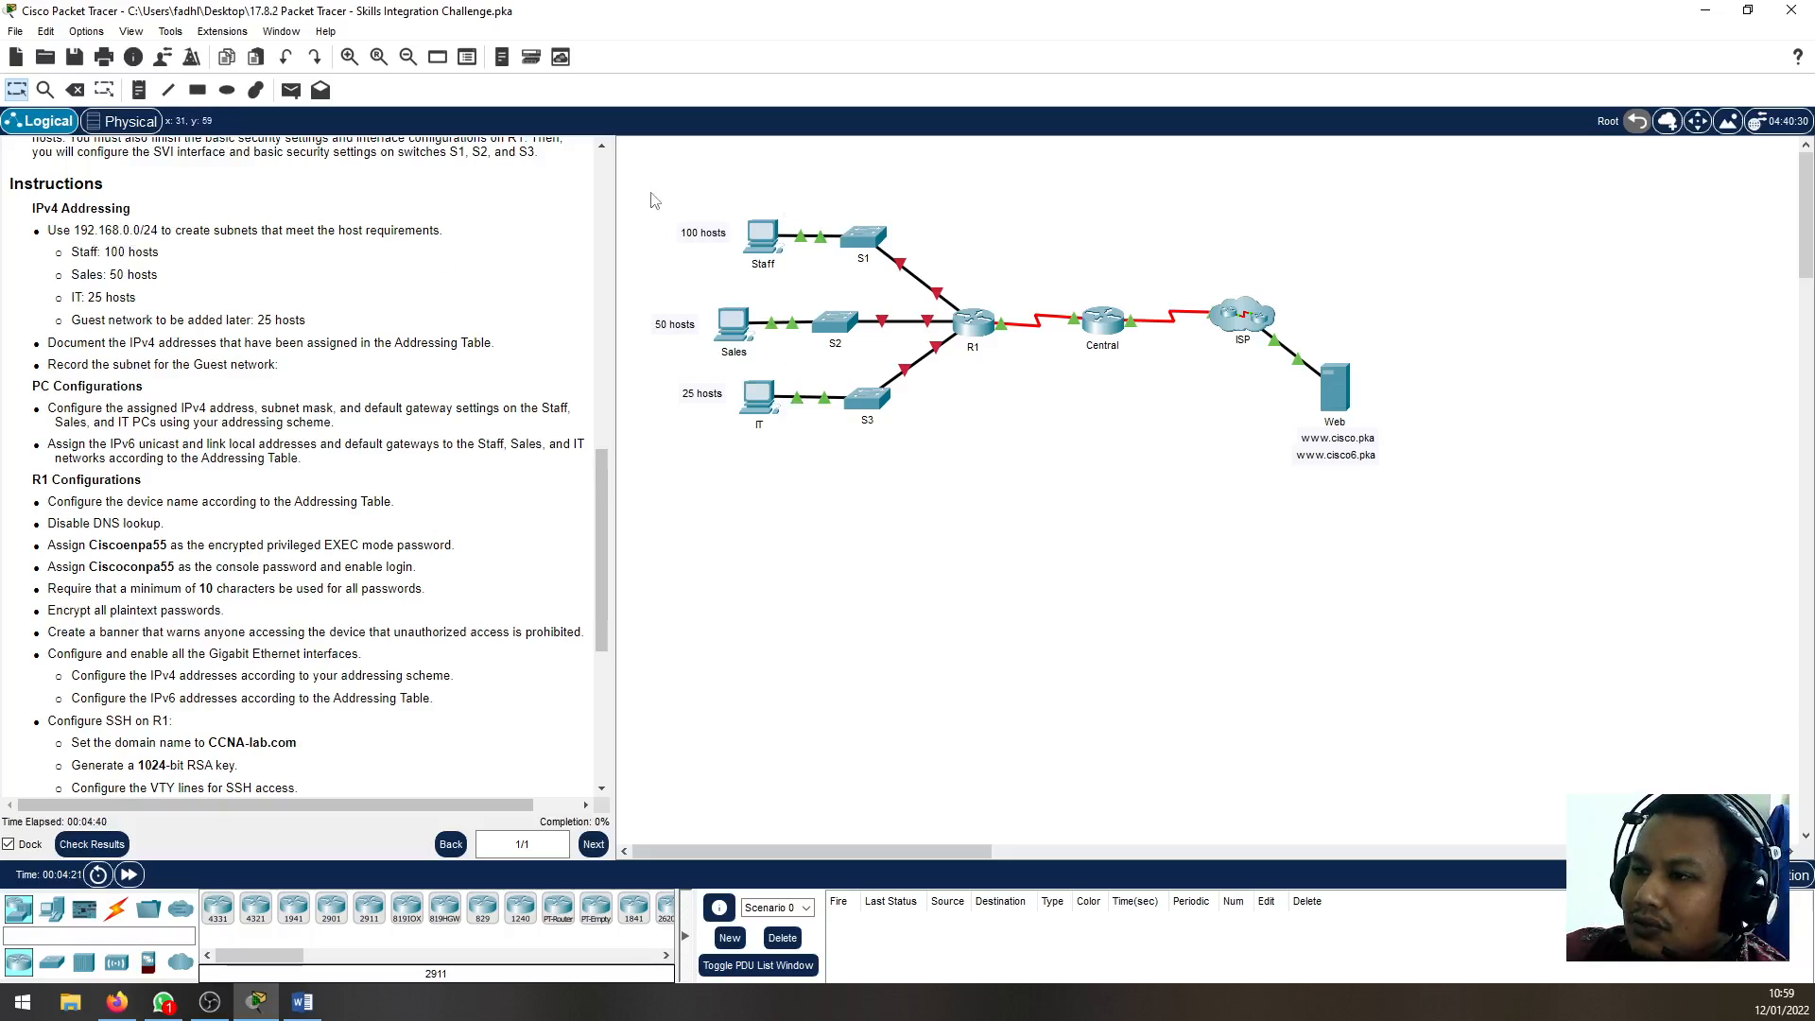
Compare the Staff, Sales and IT networks in the topology from the largest host requirement to the smallest
left_click_drag(647, 192, 888, 296)
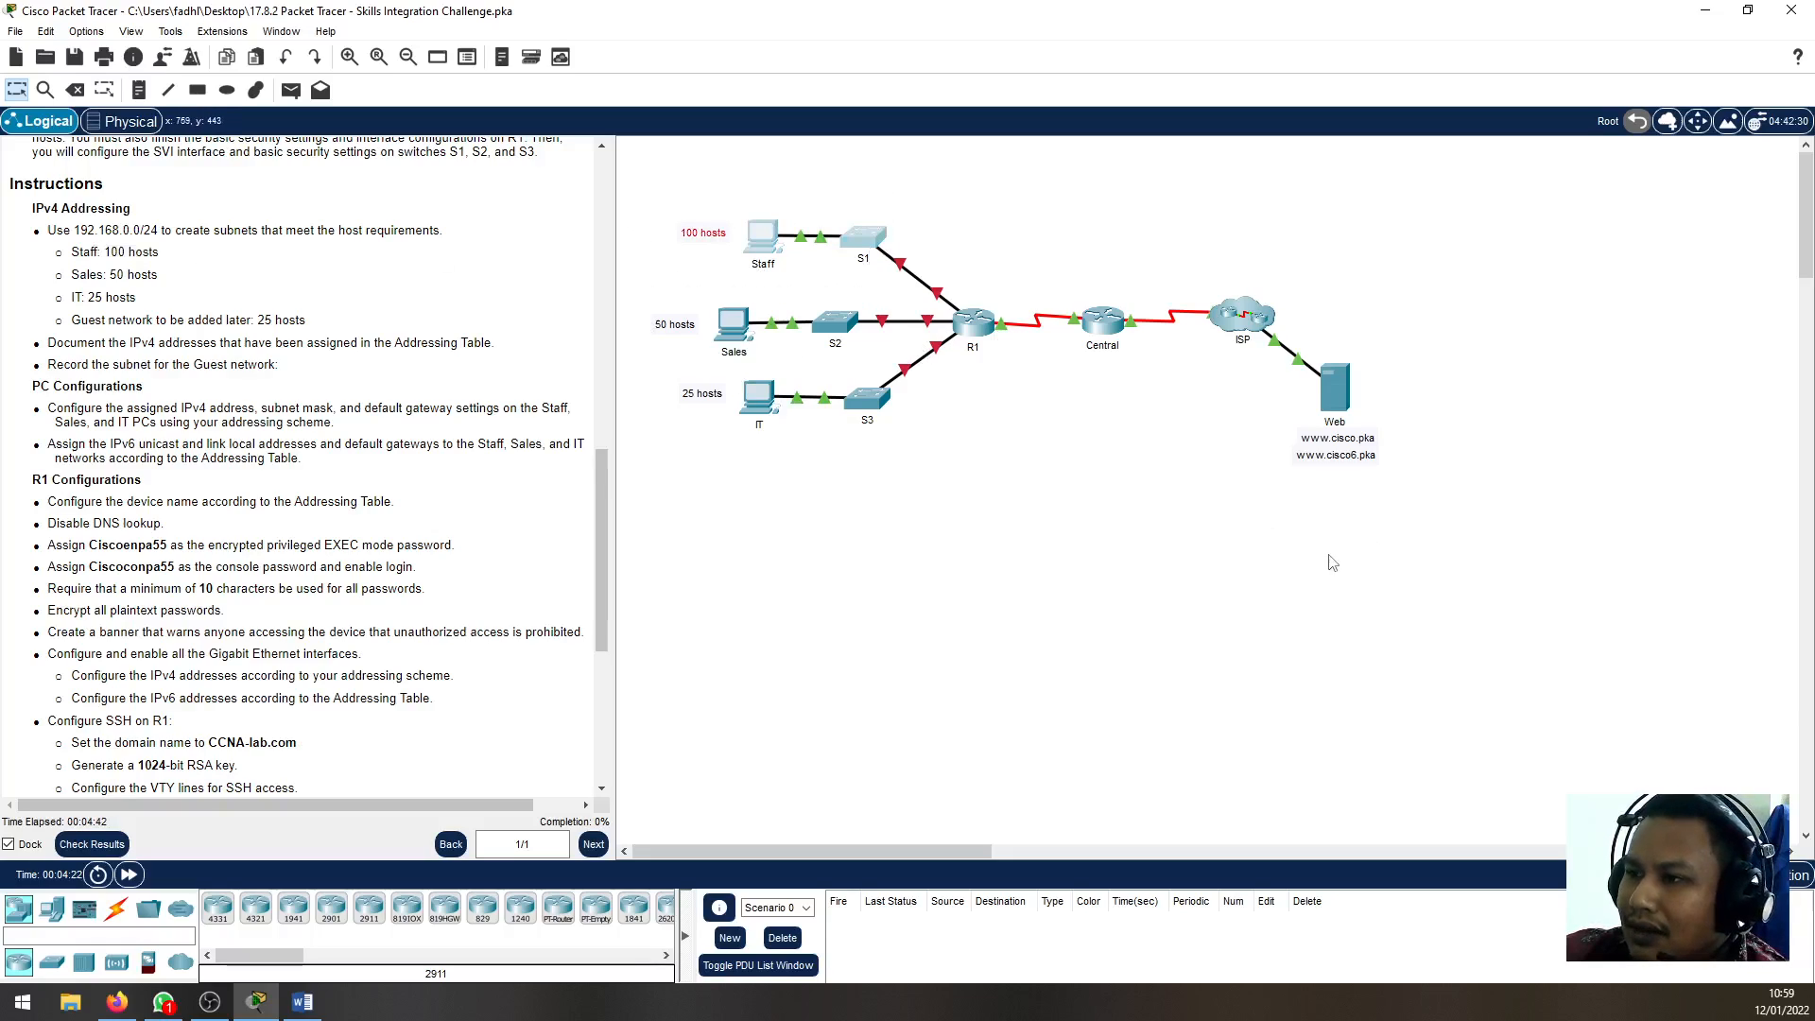
left_click(680, 204)
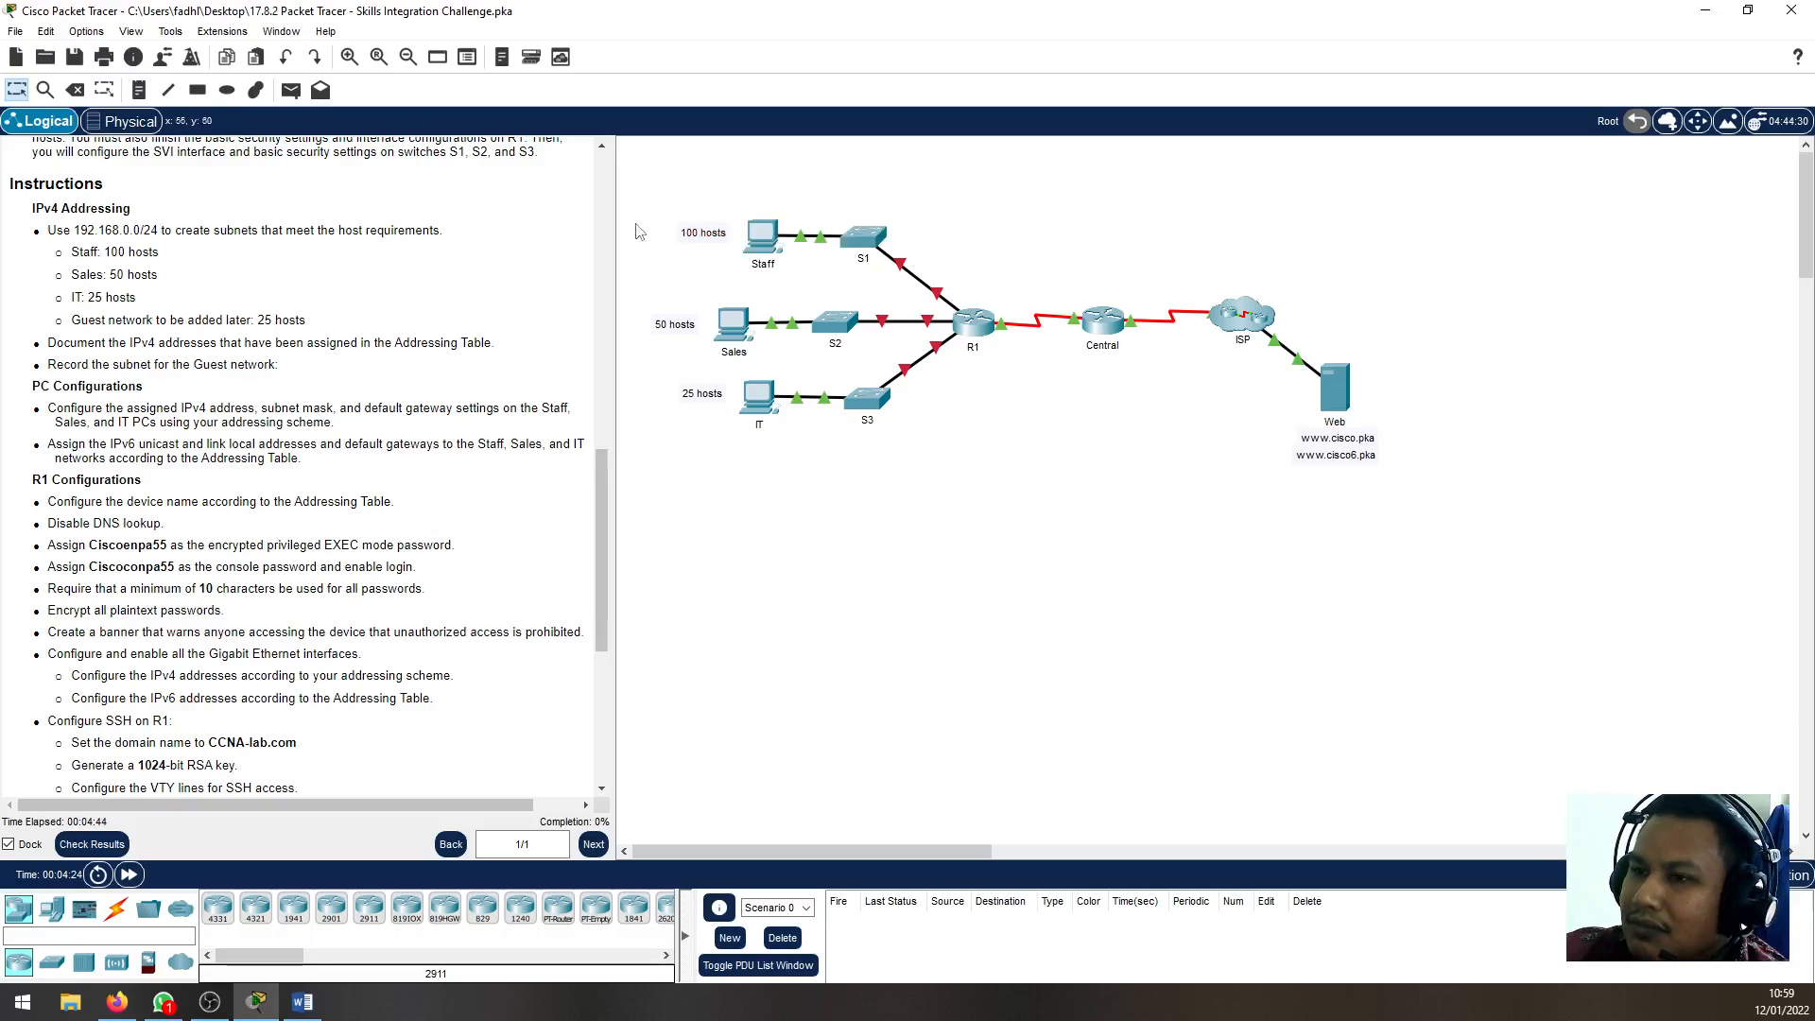
left_click_drag(671, 188, 879, 274)
left_click_drag(644, 280, 811, 377)
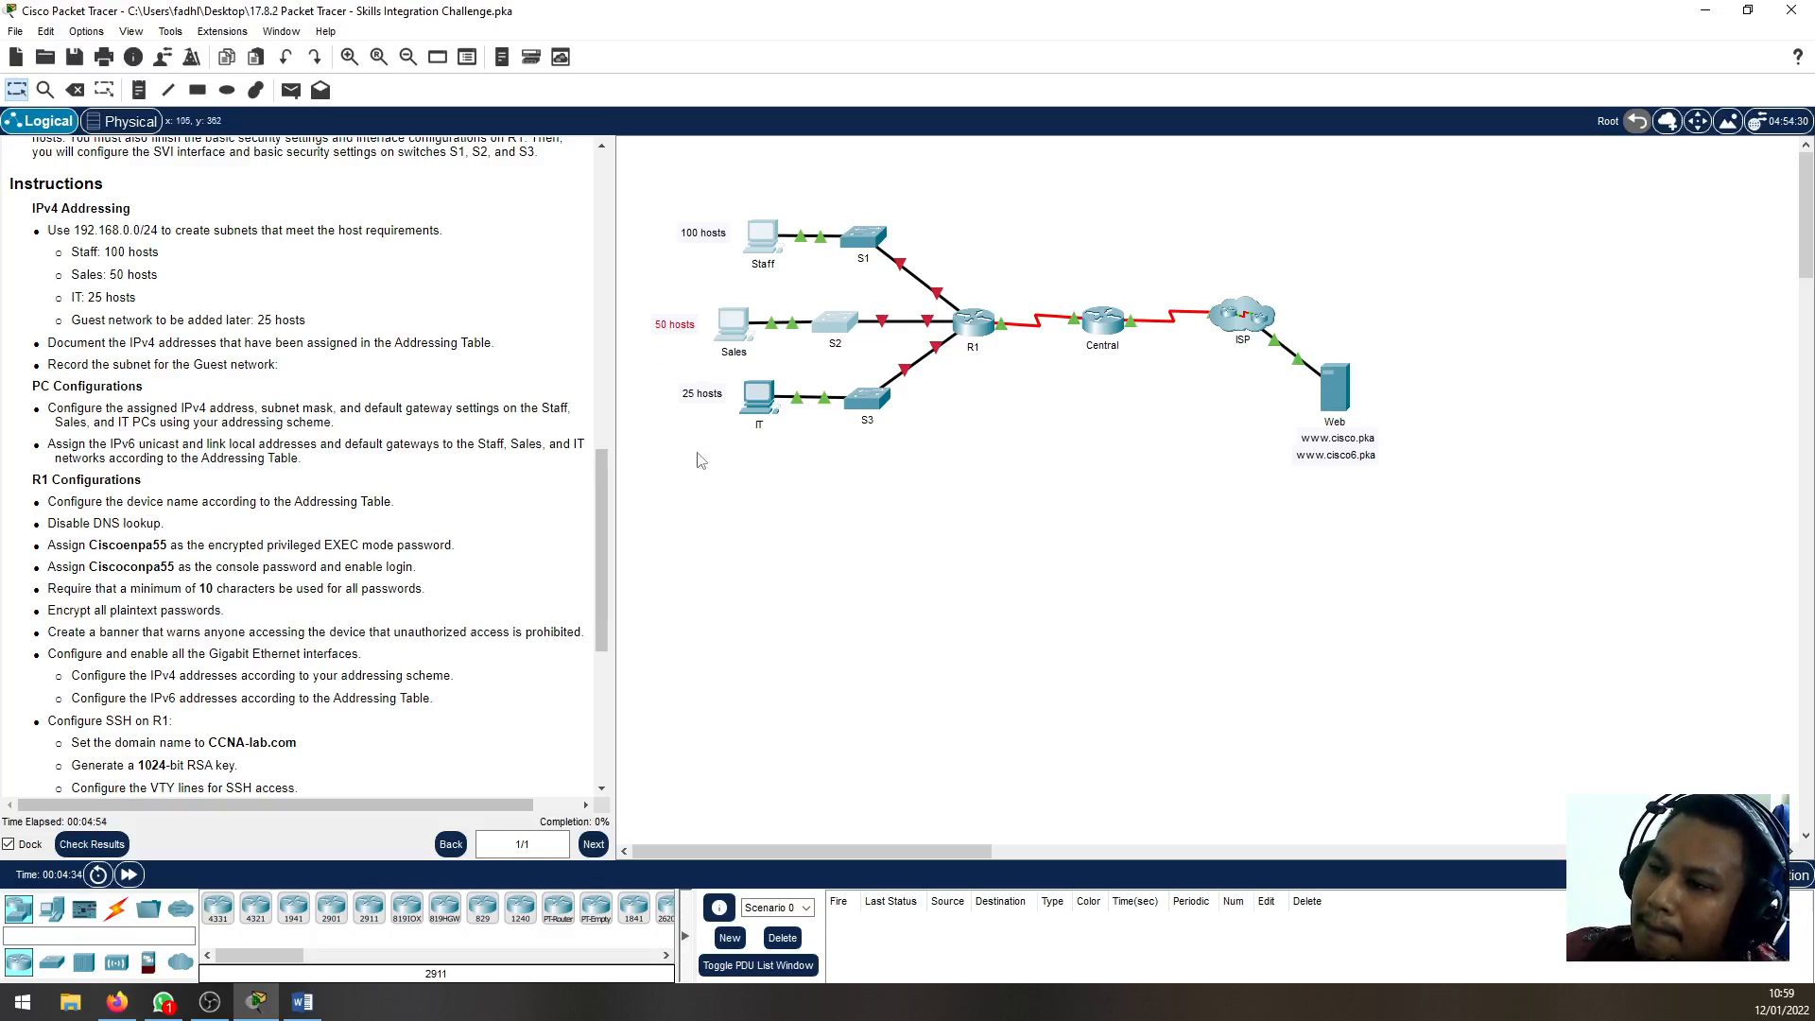
left_click_drag(644, 362, 821, 454)
left_click(850, 607)
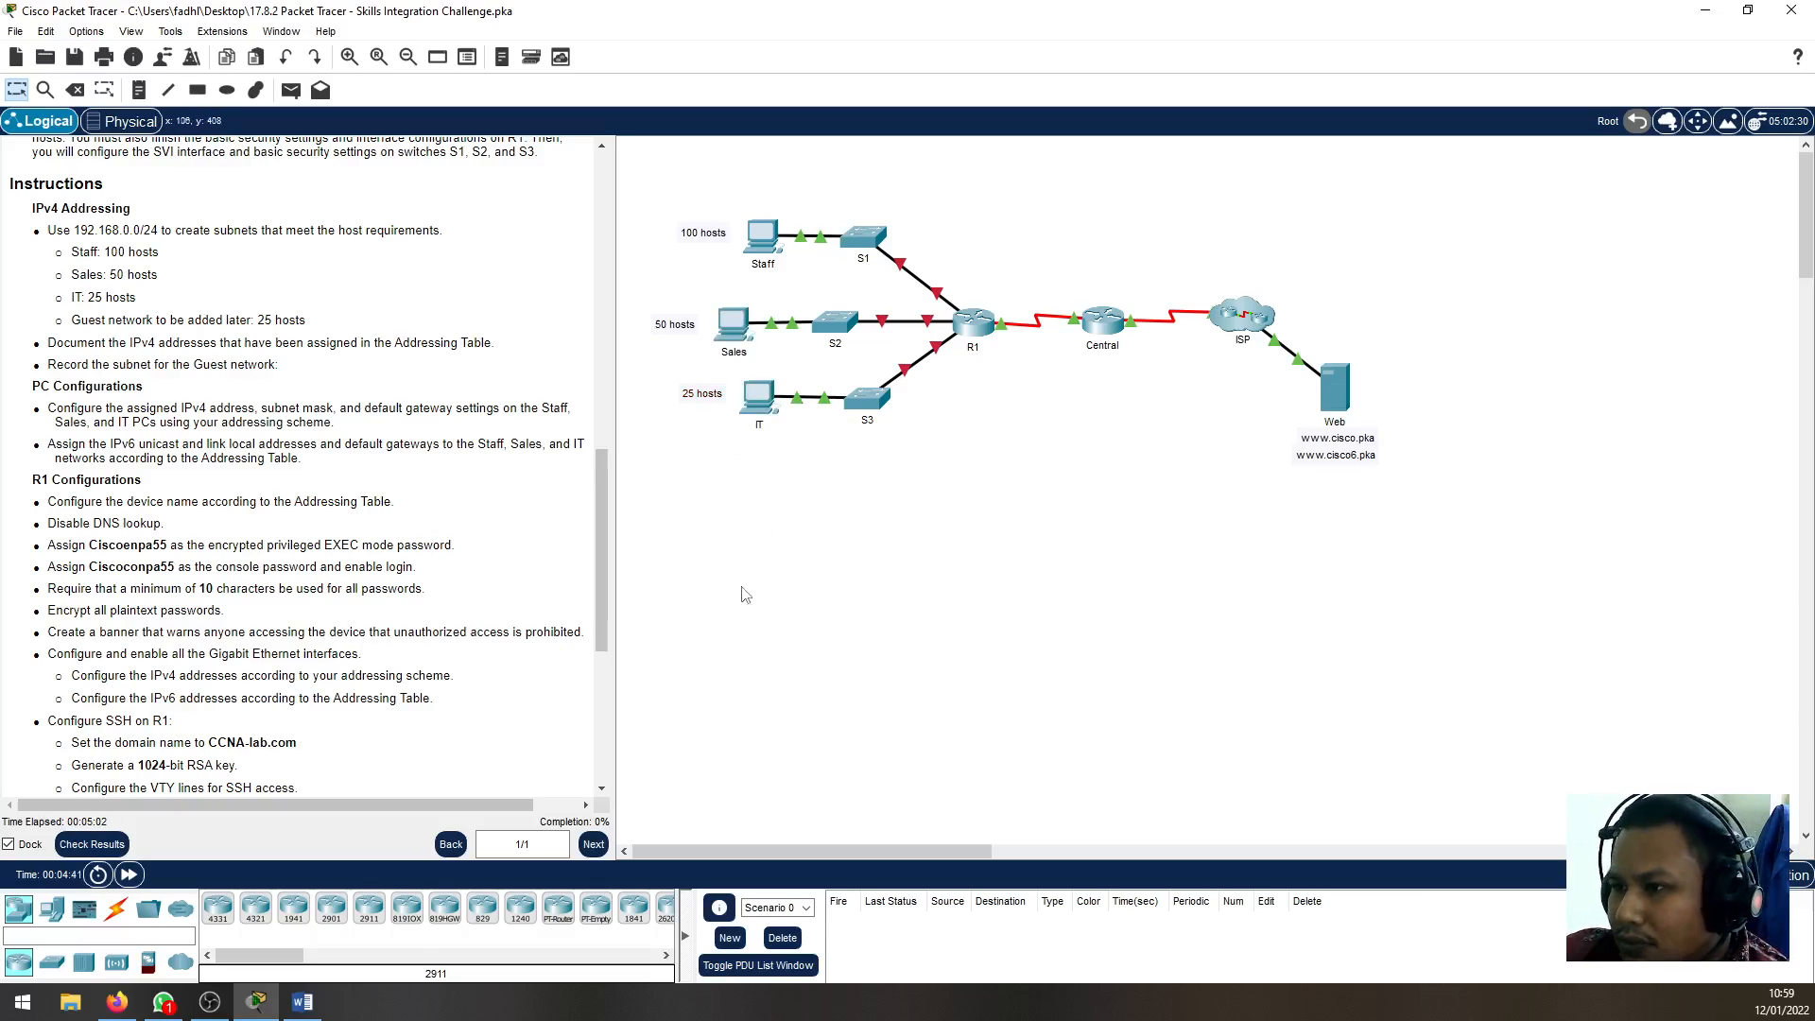
left_click_drag(639, 366, 902, 506)
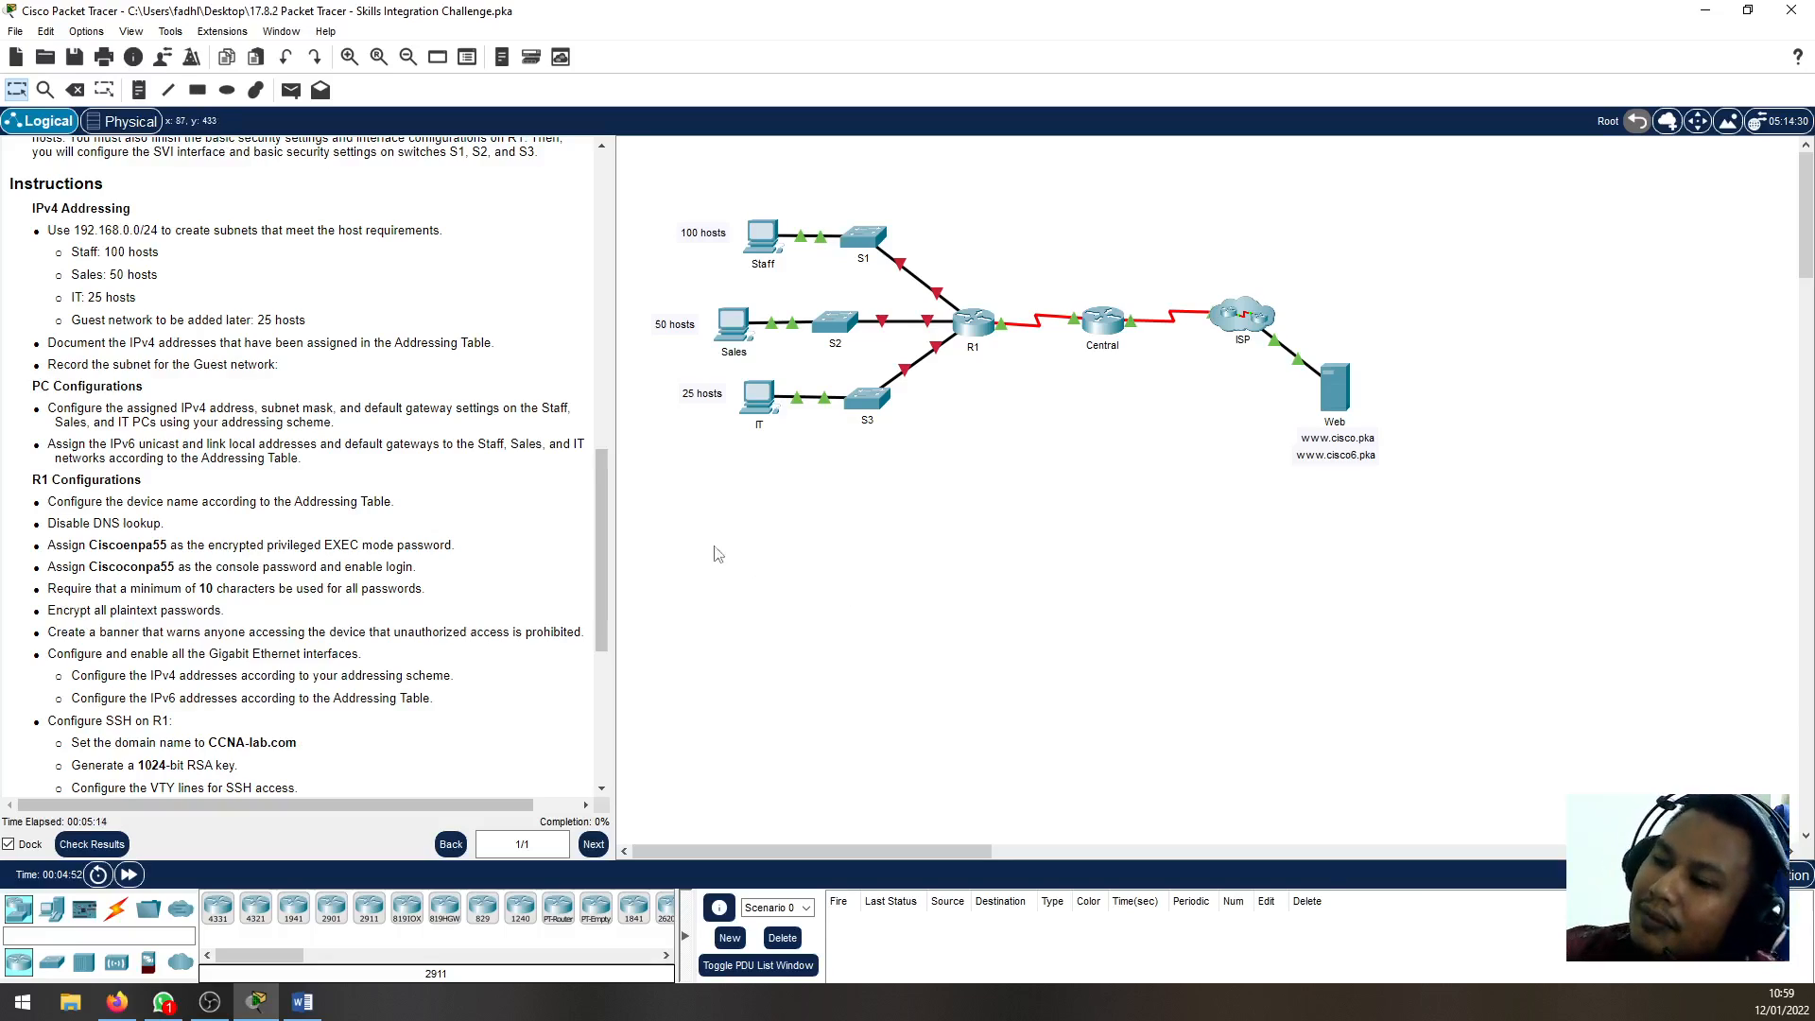
left_click_drag(647, 363, 804, 475)
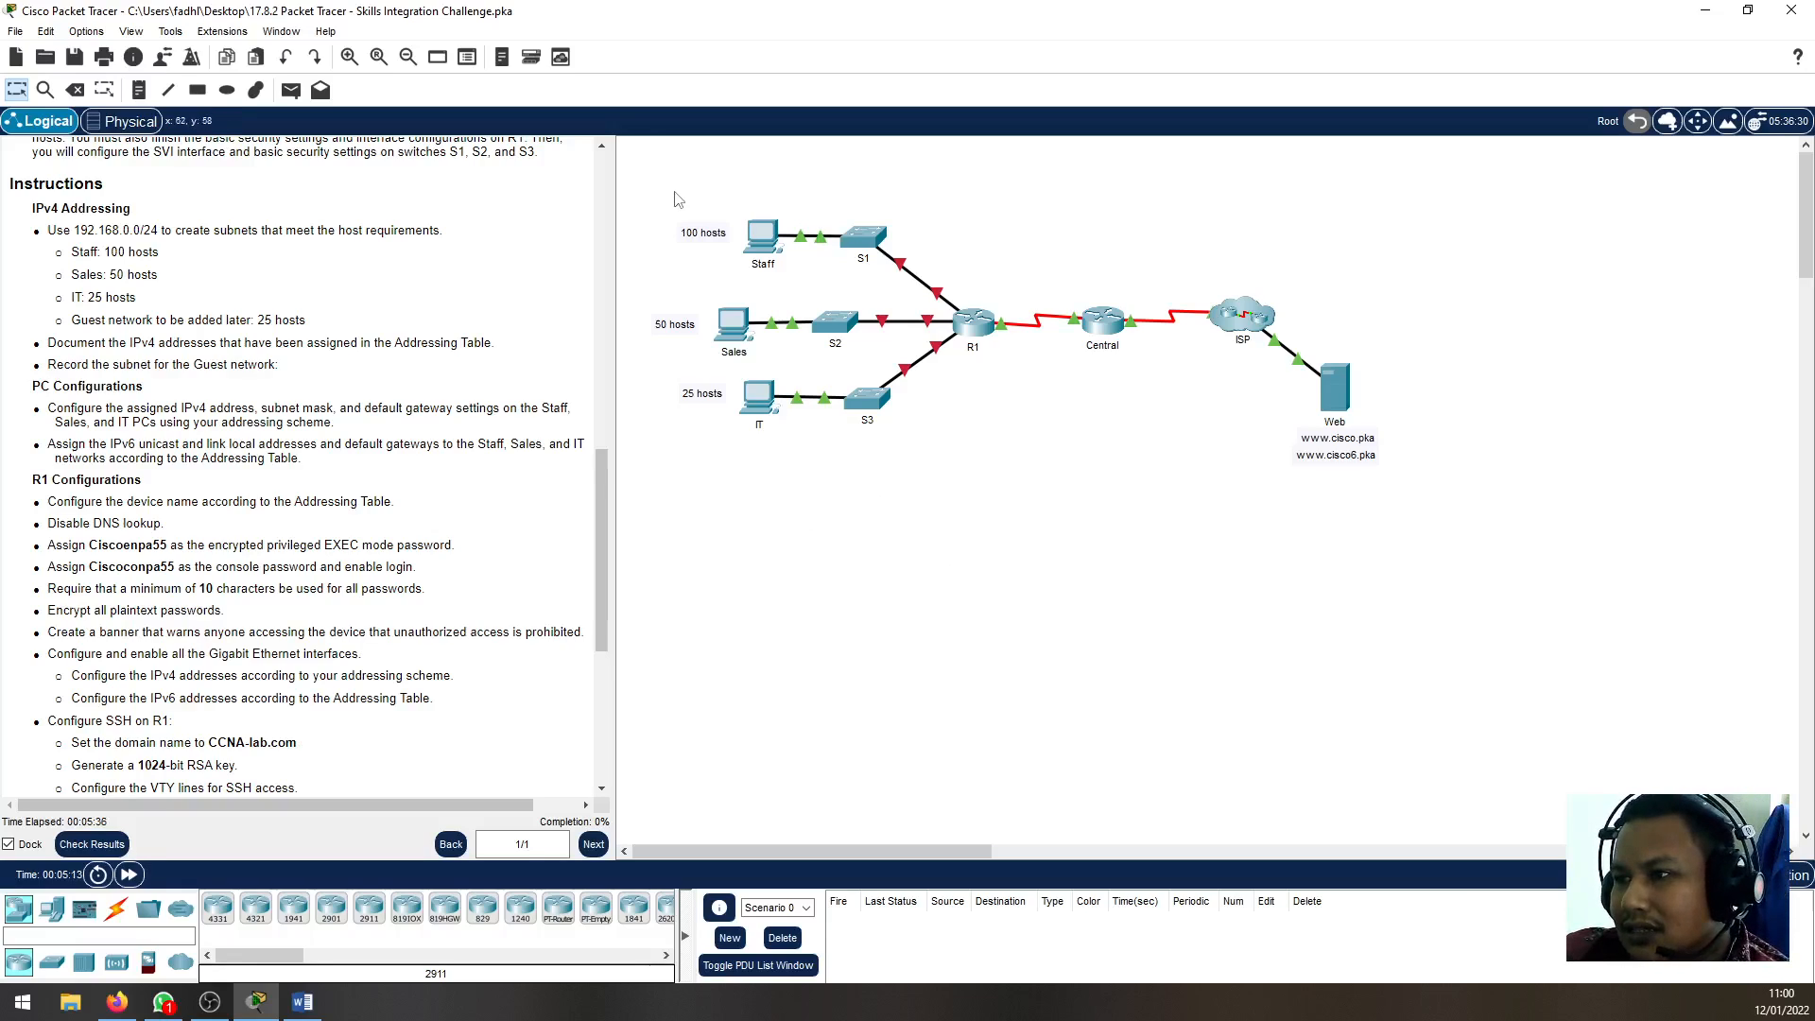
left_click_drag(673, 192, 793, 269)
left_click_drag(633, 306, 777, 354)
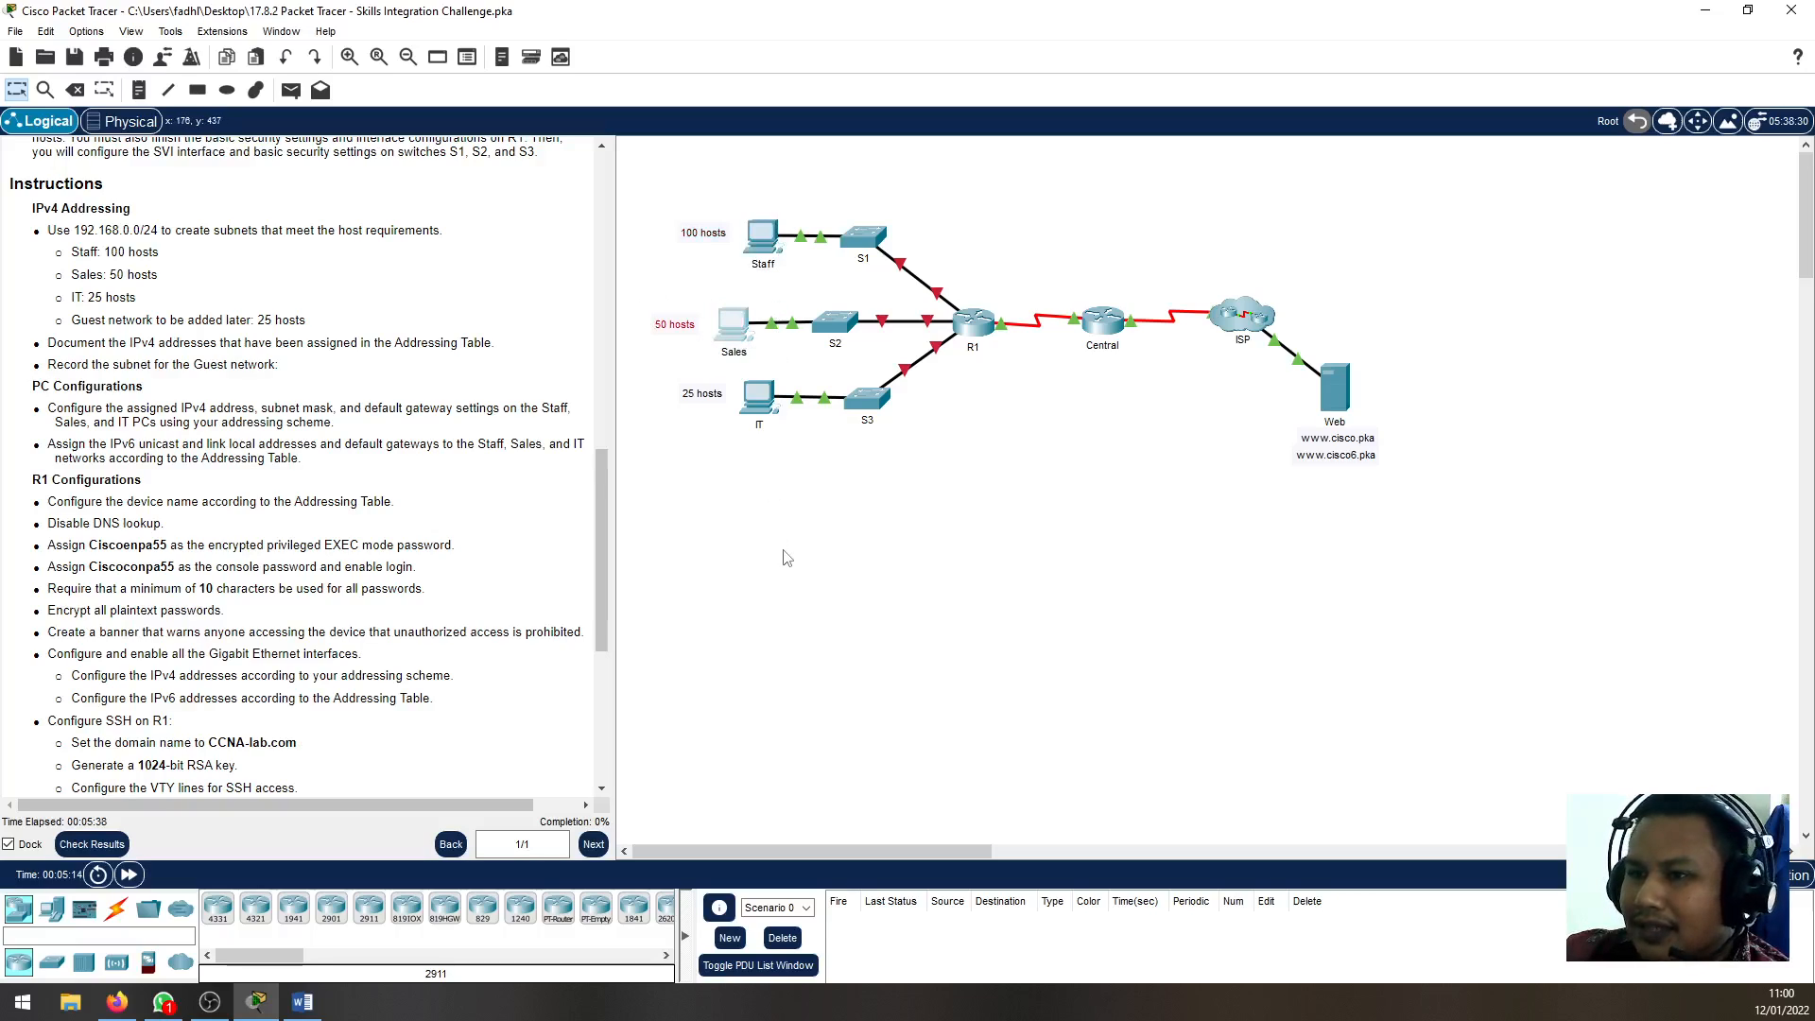
left_click_drag(674, 187, 862, 300)
left_click_drag(627, 270, 836, 357)
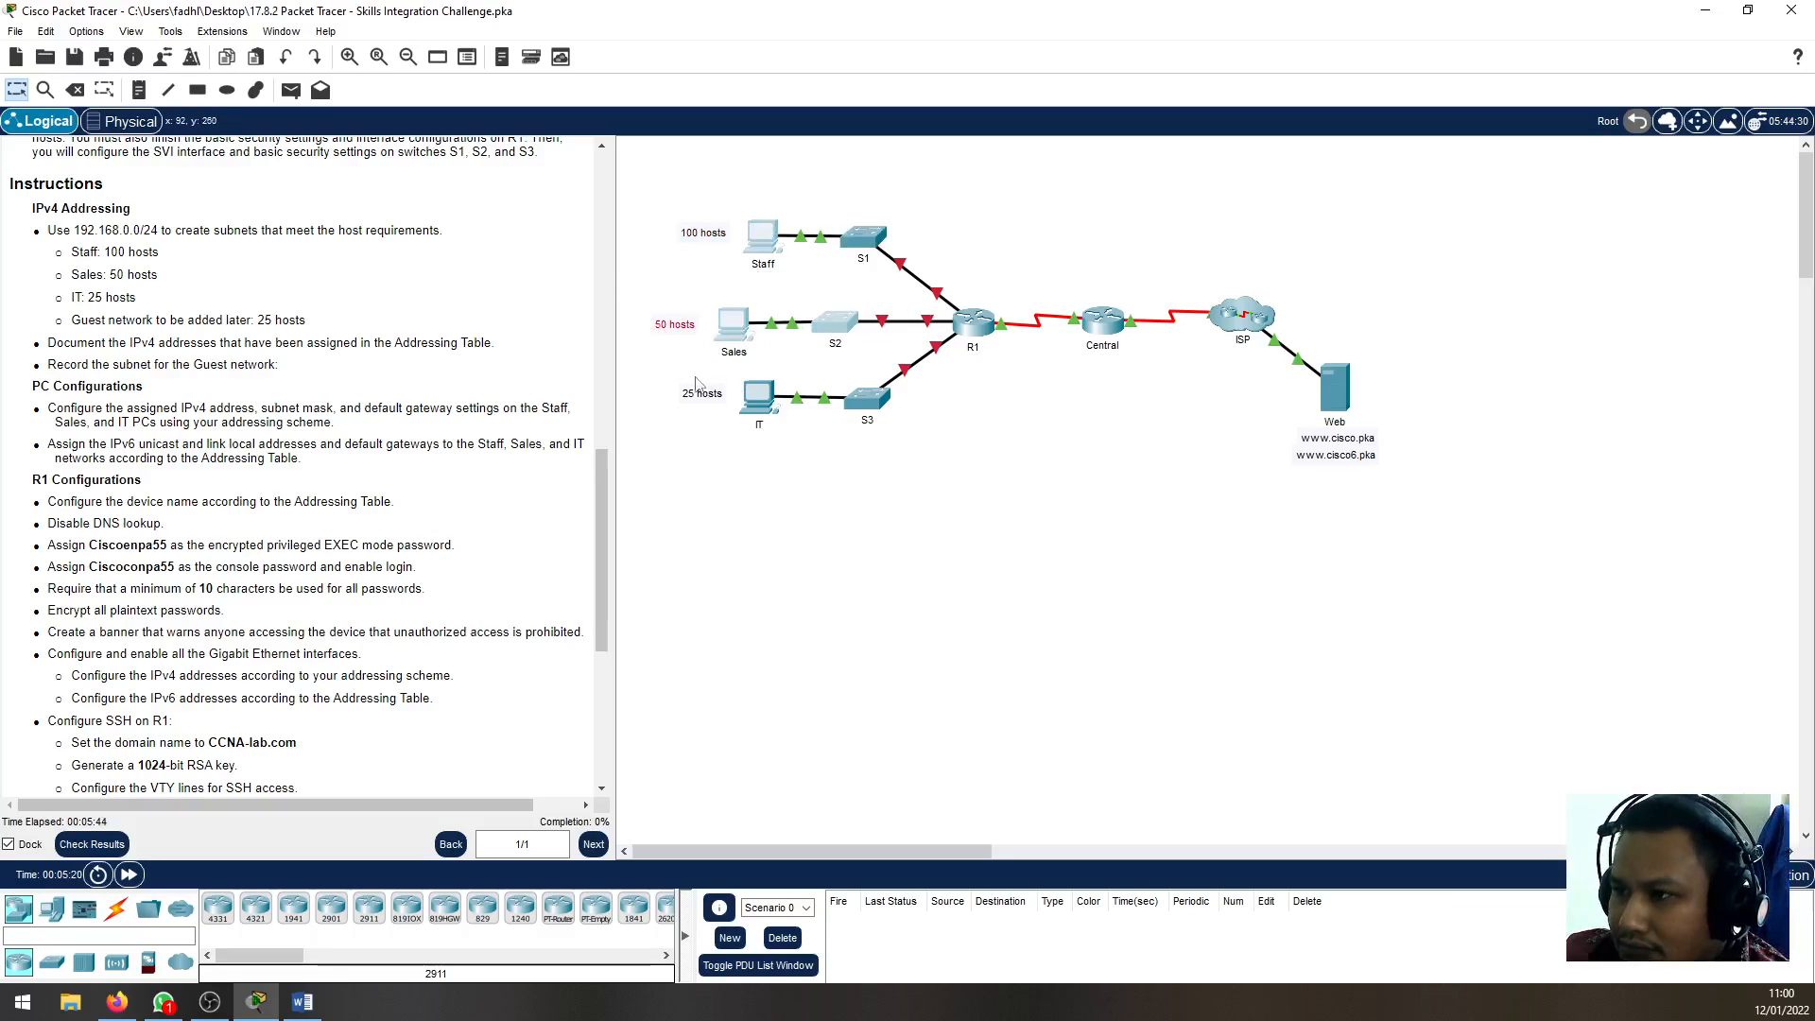
left_click_drag(652, 372, 914, 482)
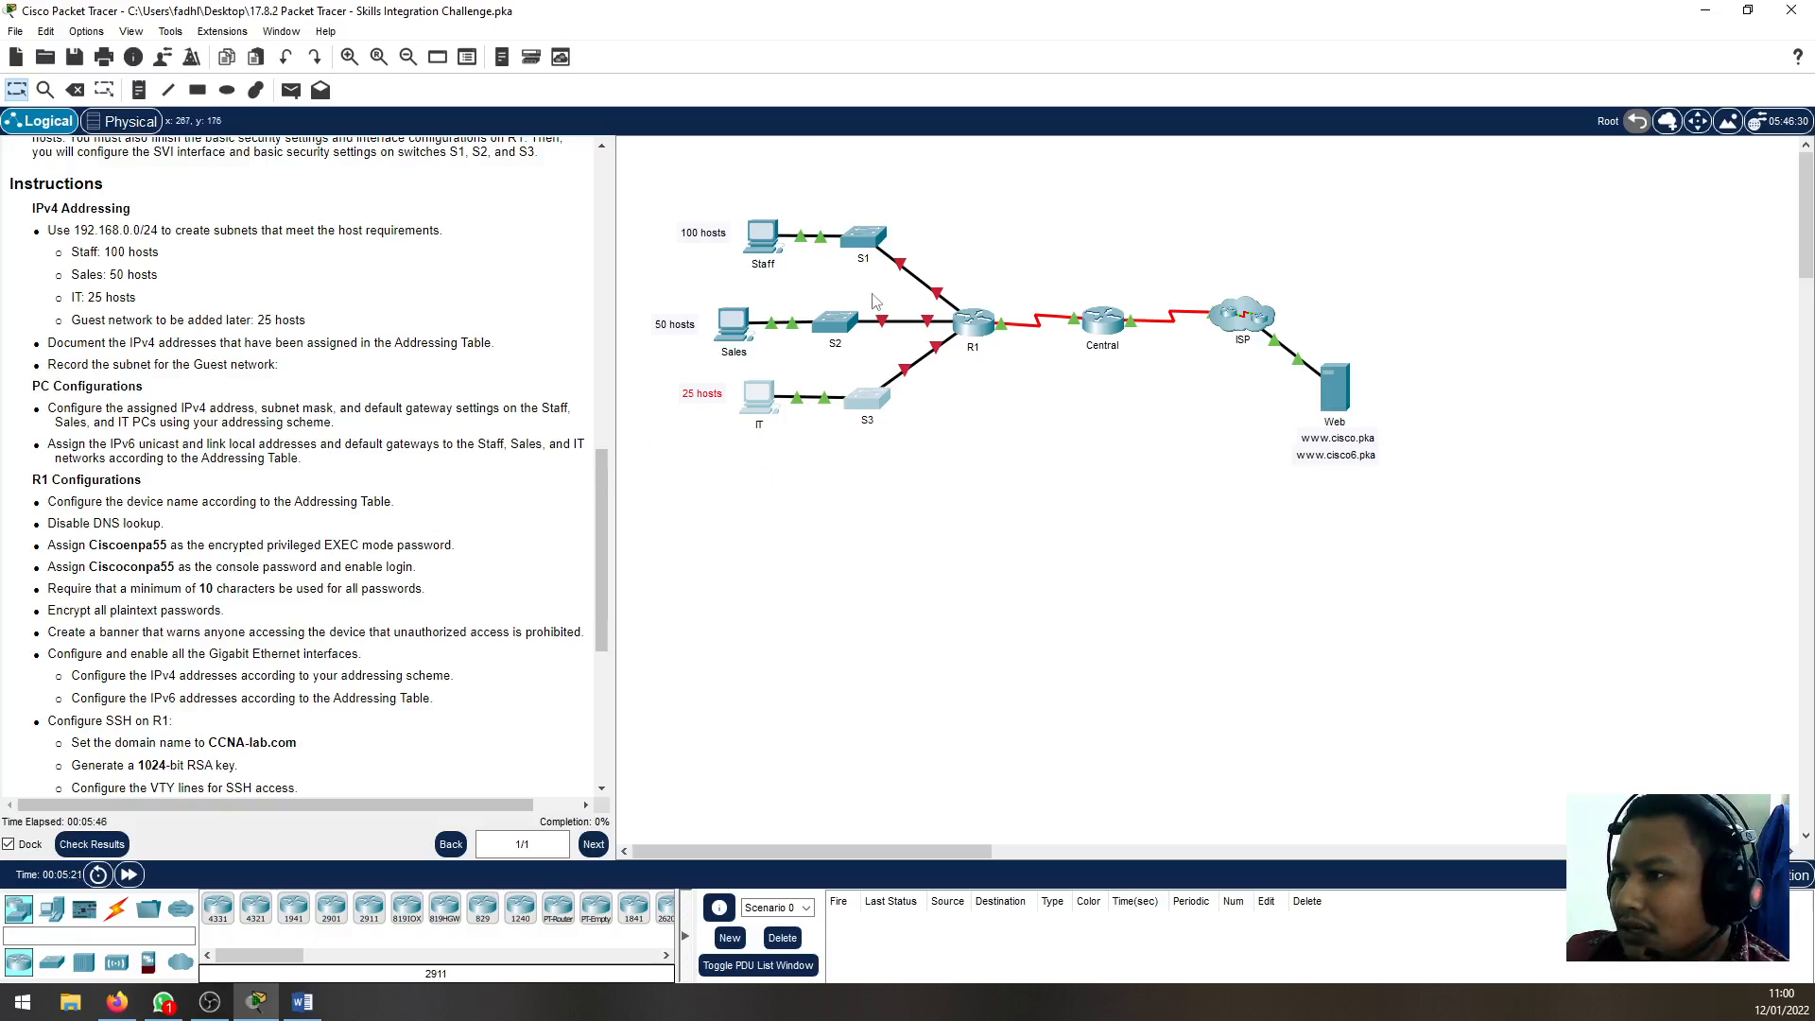
left_click(680, 676)
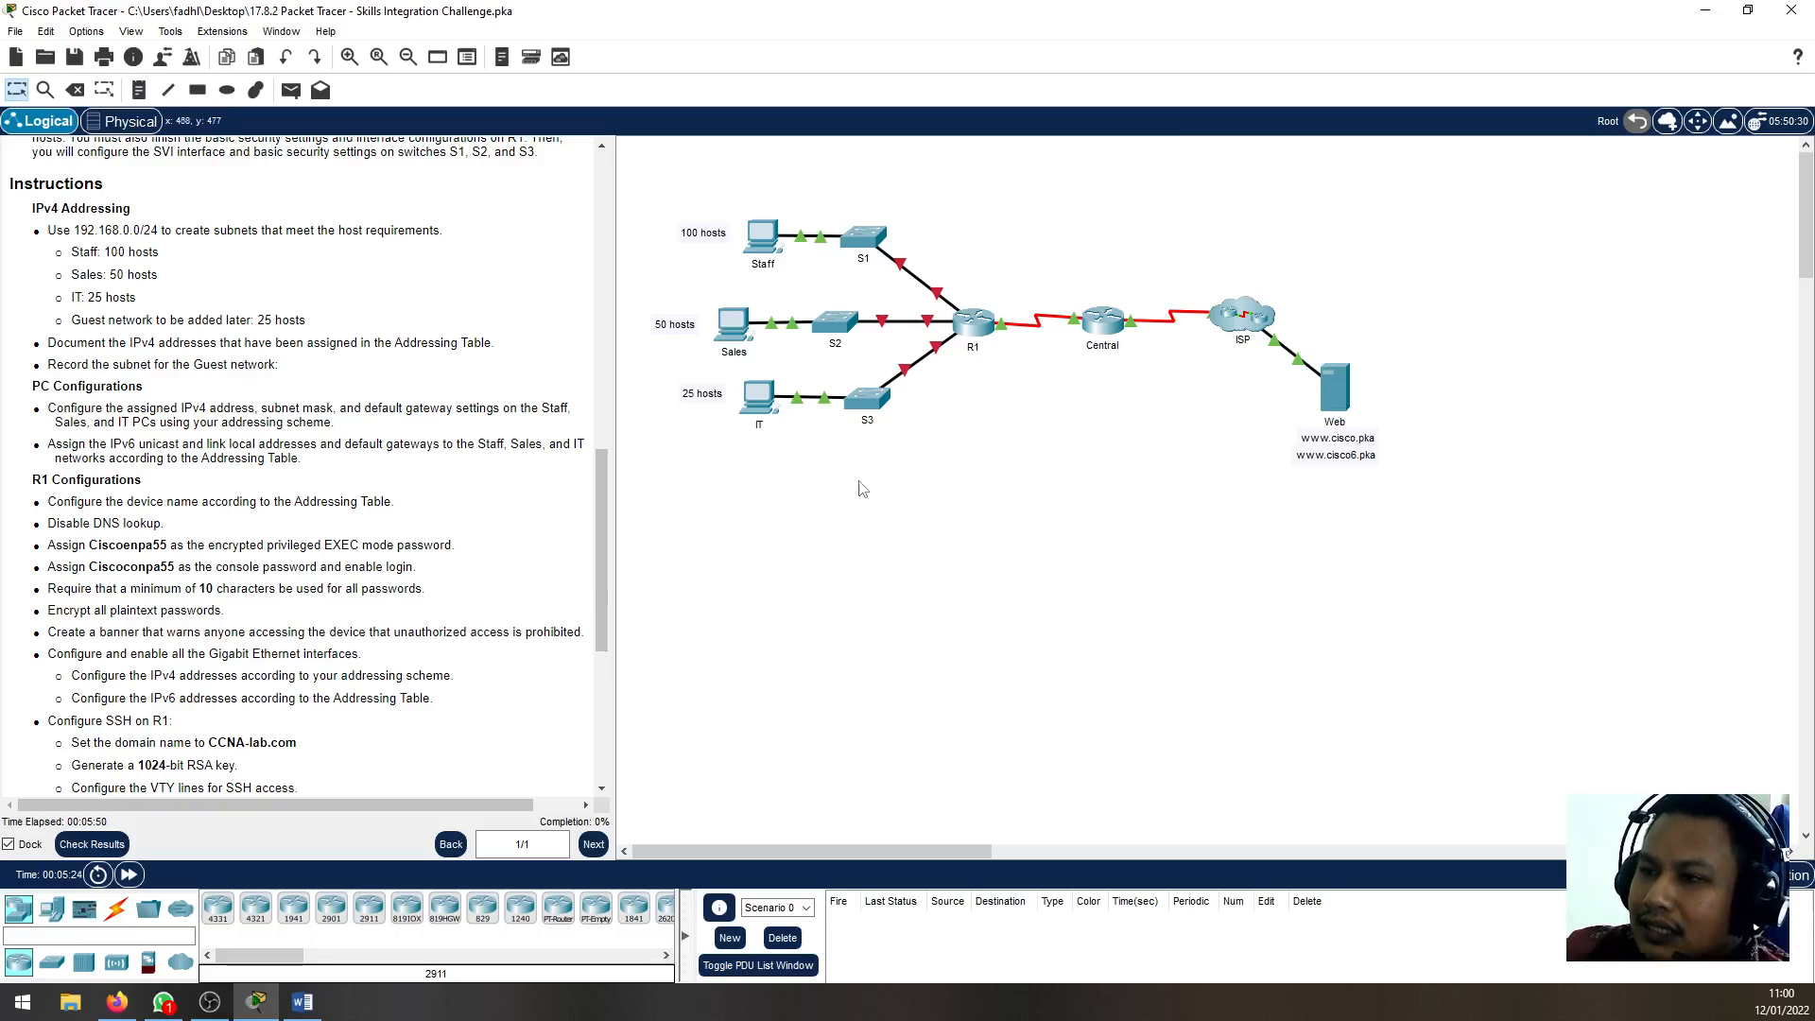
Read the requirement to document the assigned IPv4 addresses and the PC Configurations instructions
left_click_drag(165, 343, 370, 344)
left_click(339, 361)
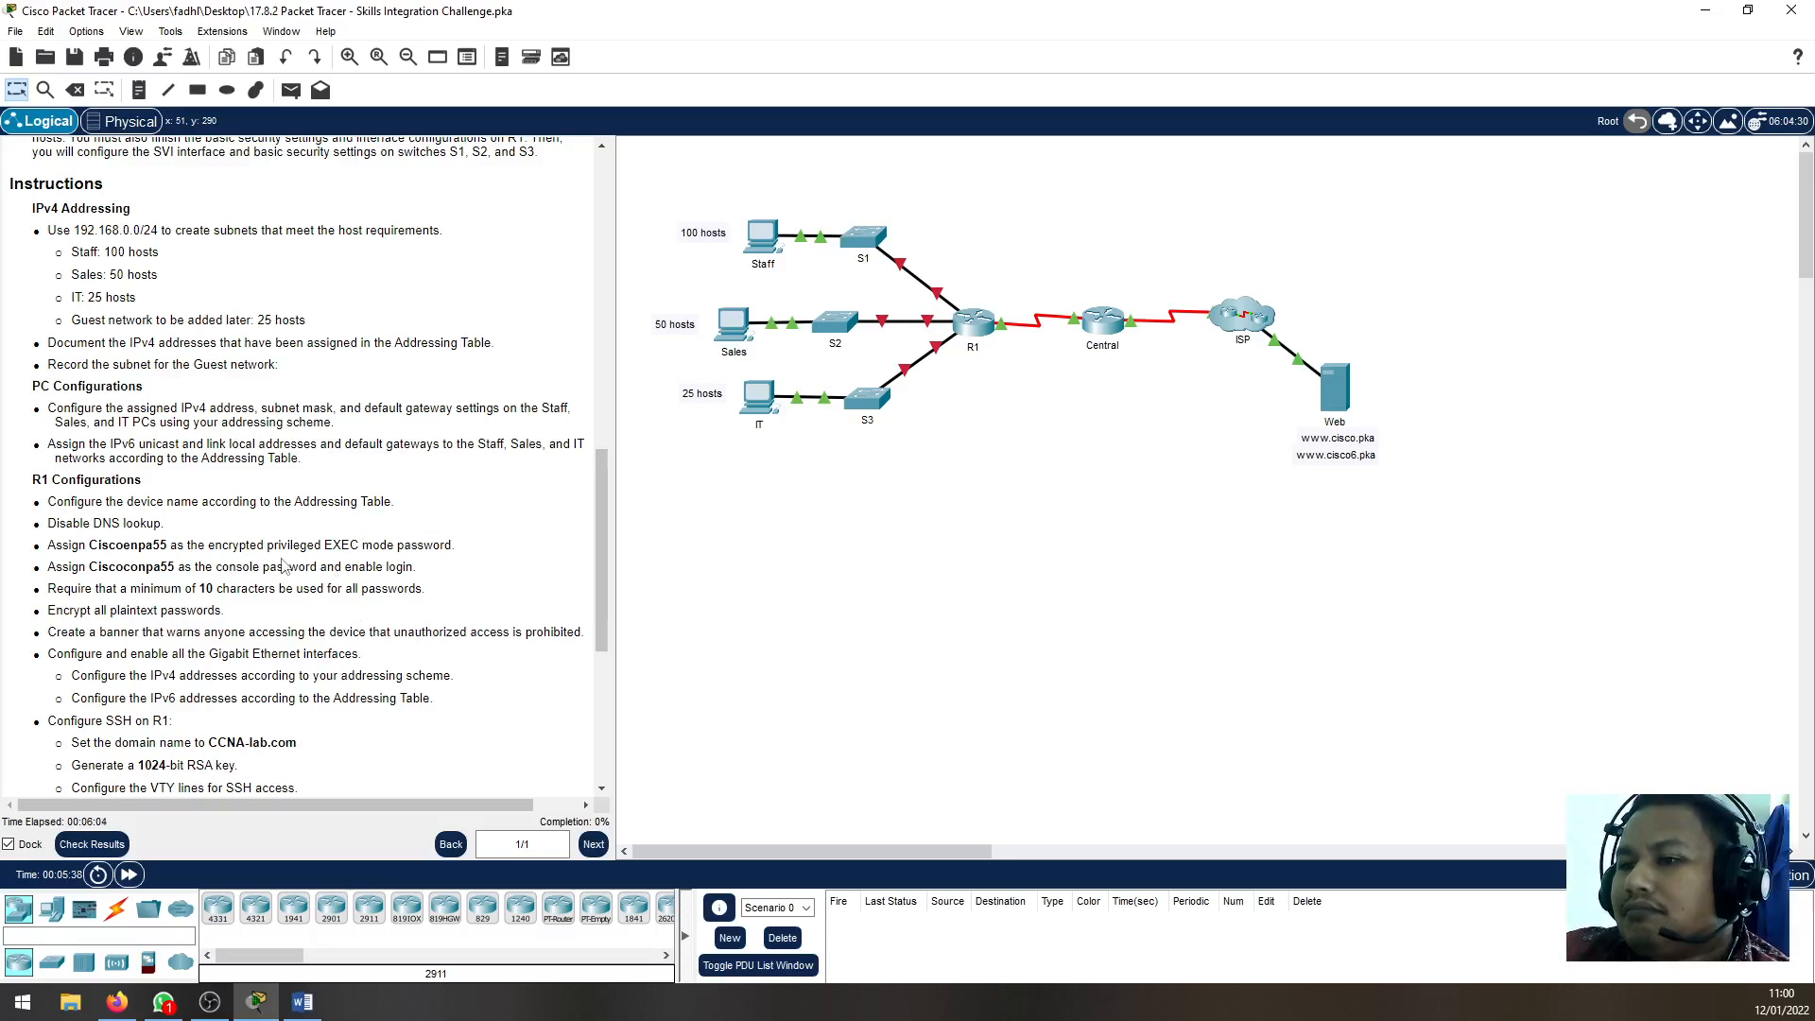
scroll(123, 523, "down", 3)
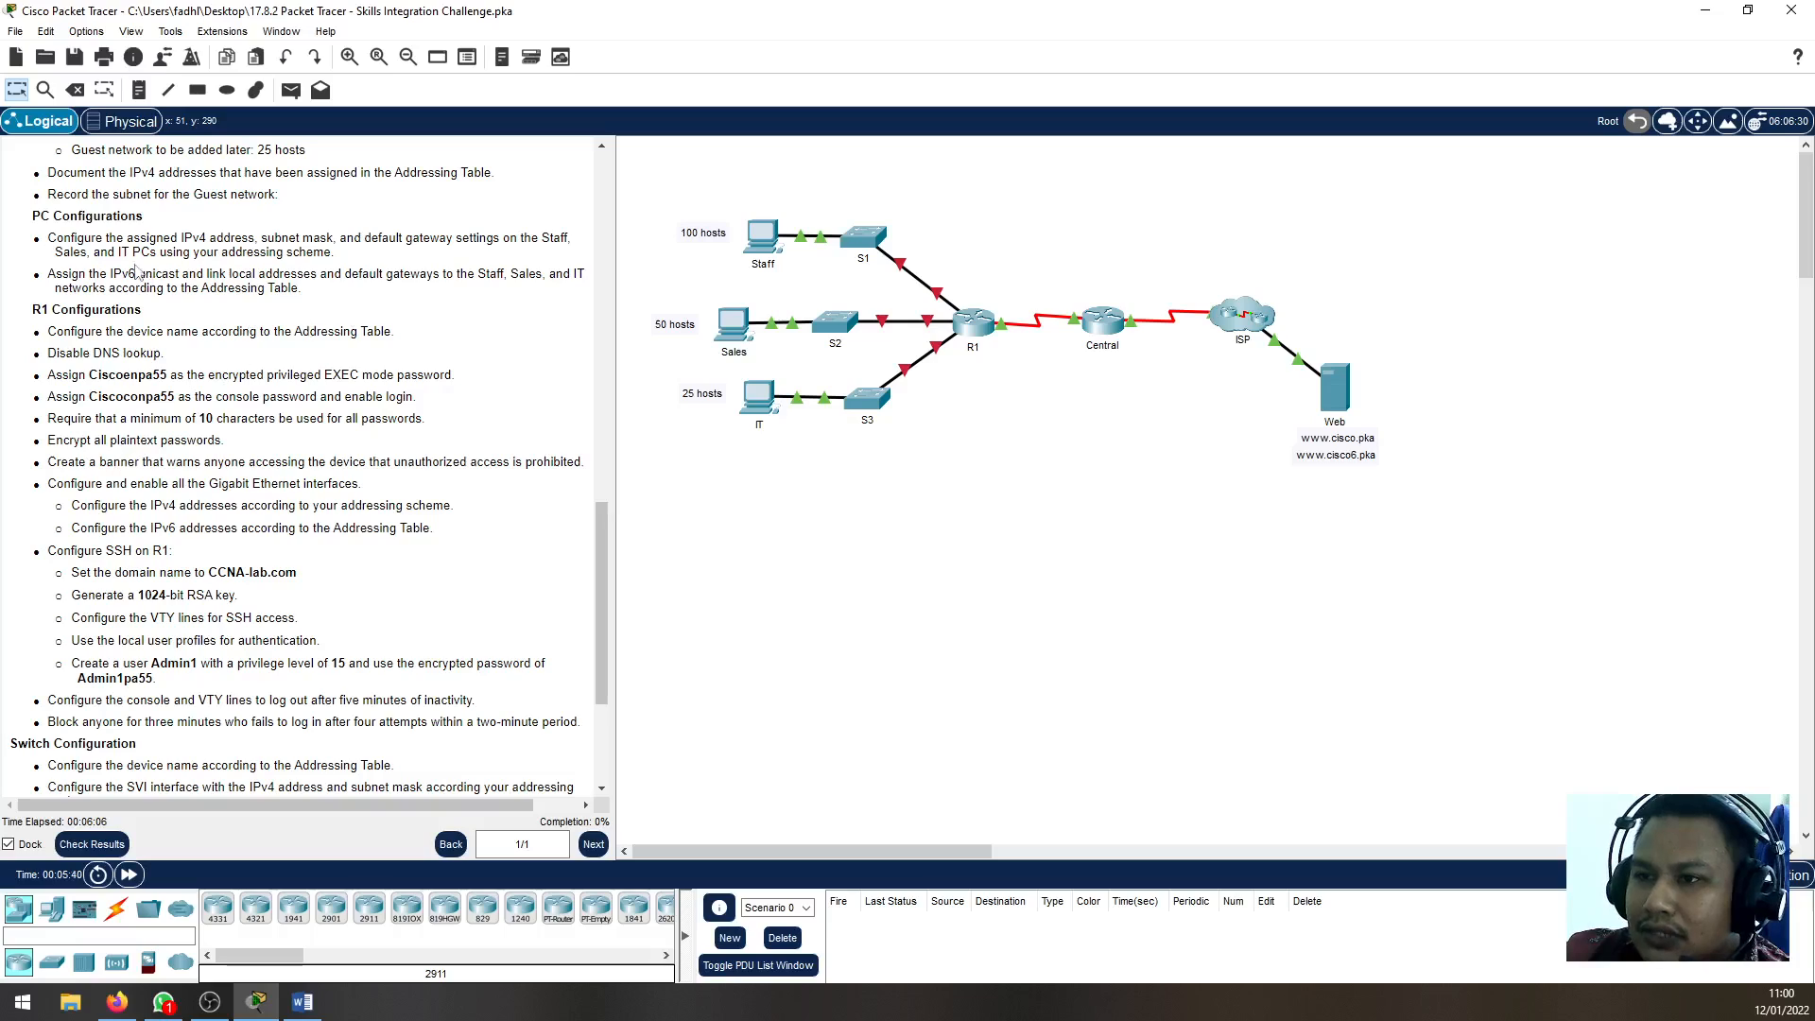
left_click_drag(46, 217, 215, 237)
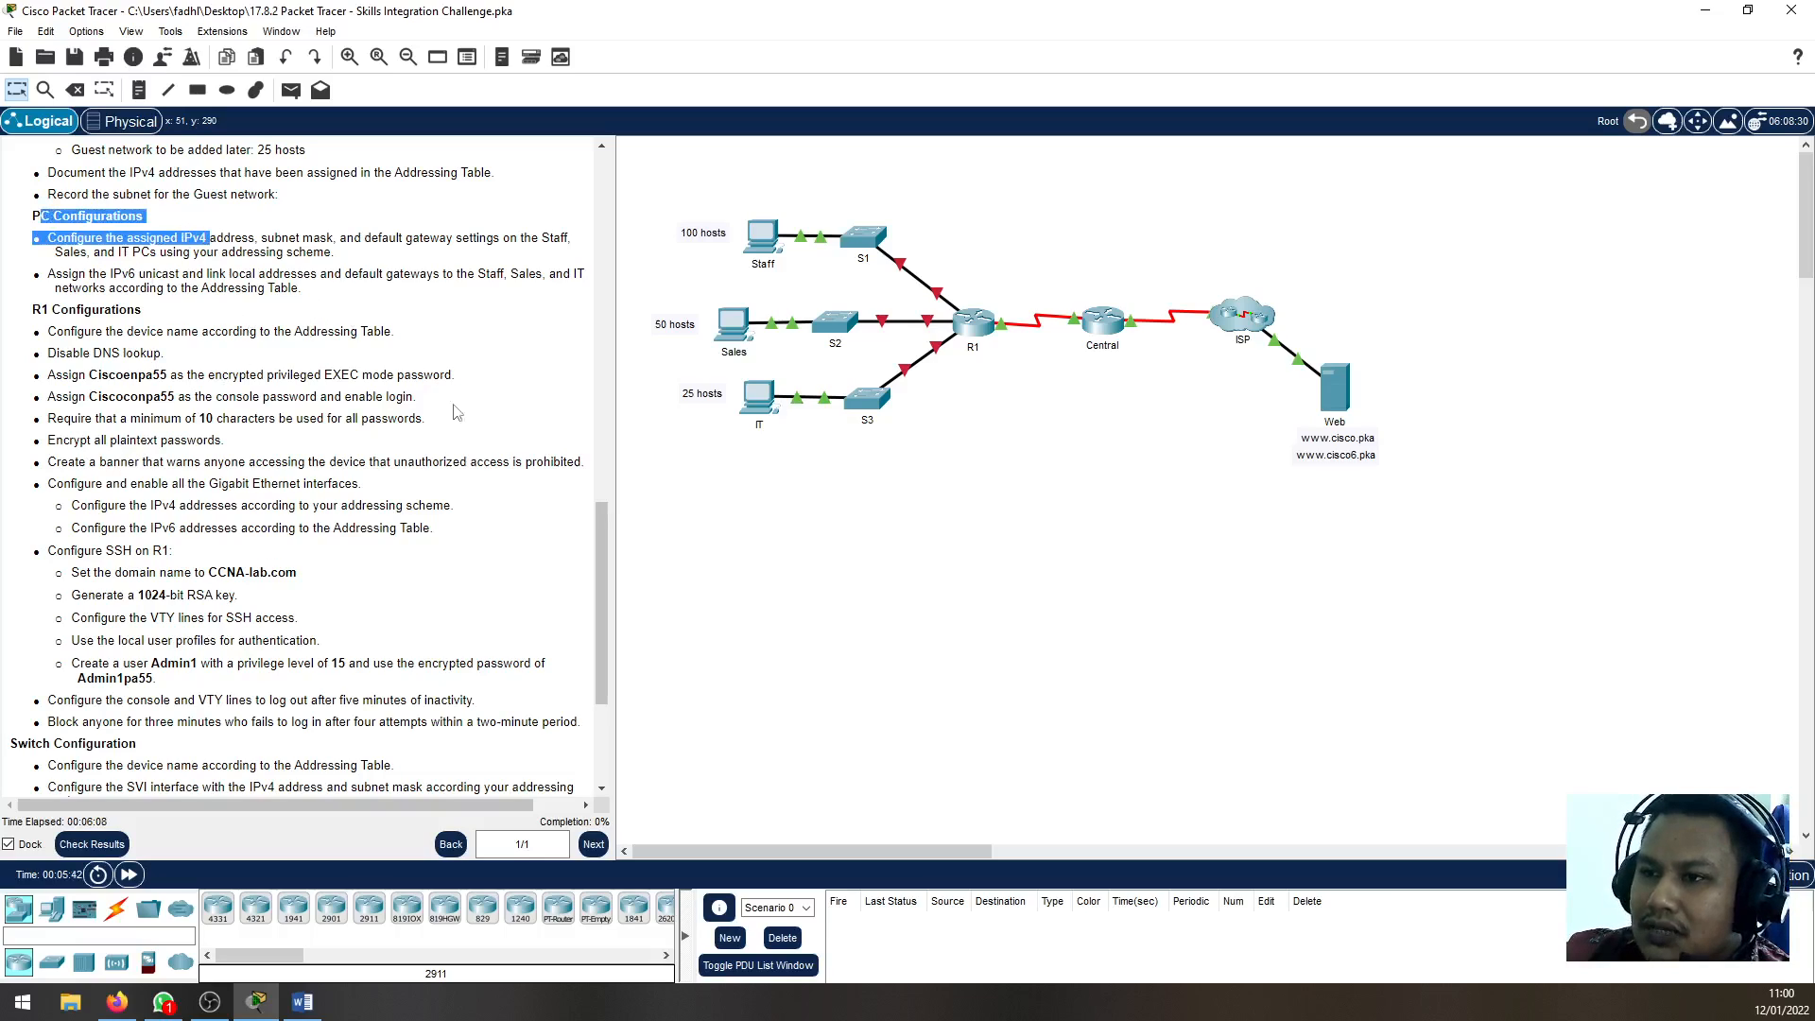
left_click(413, 270)
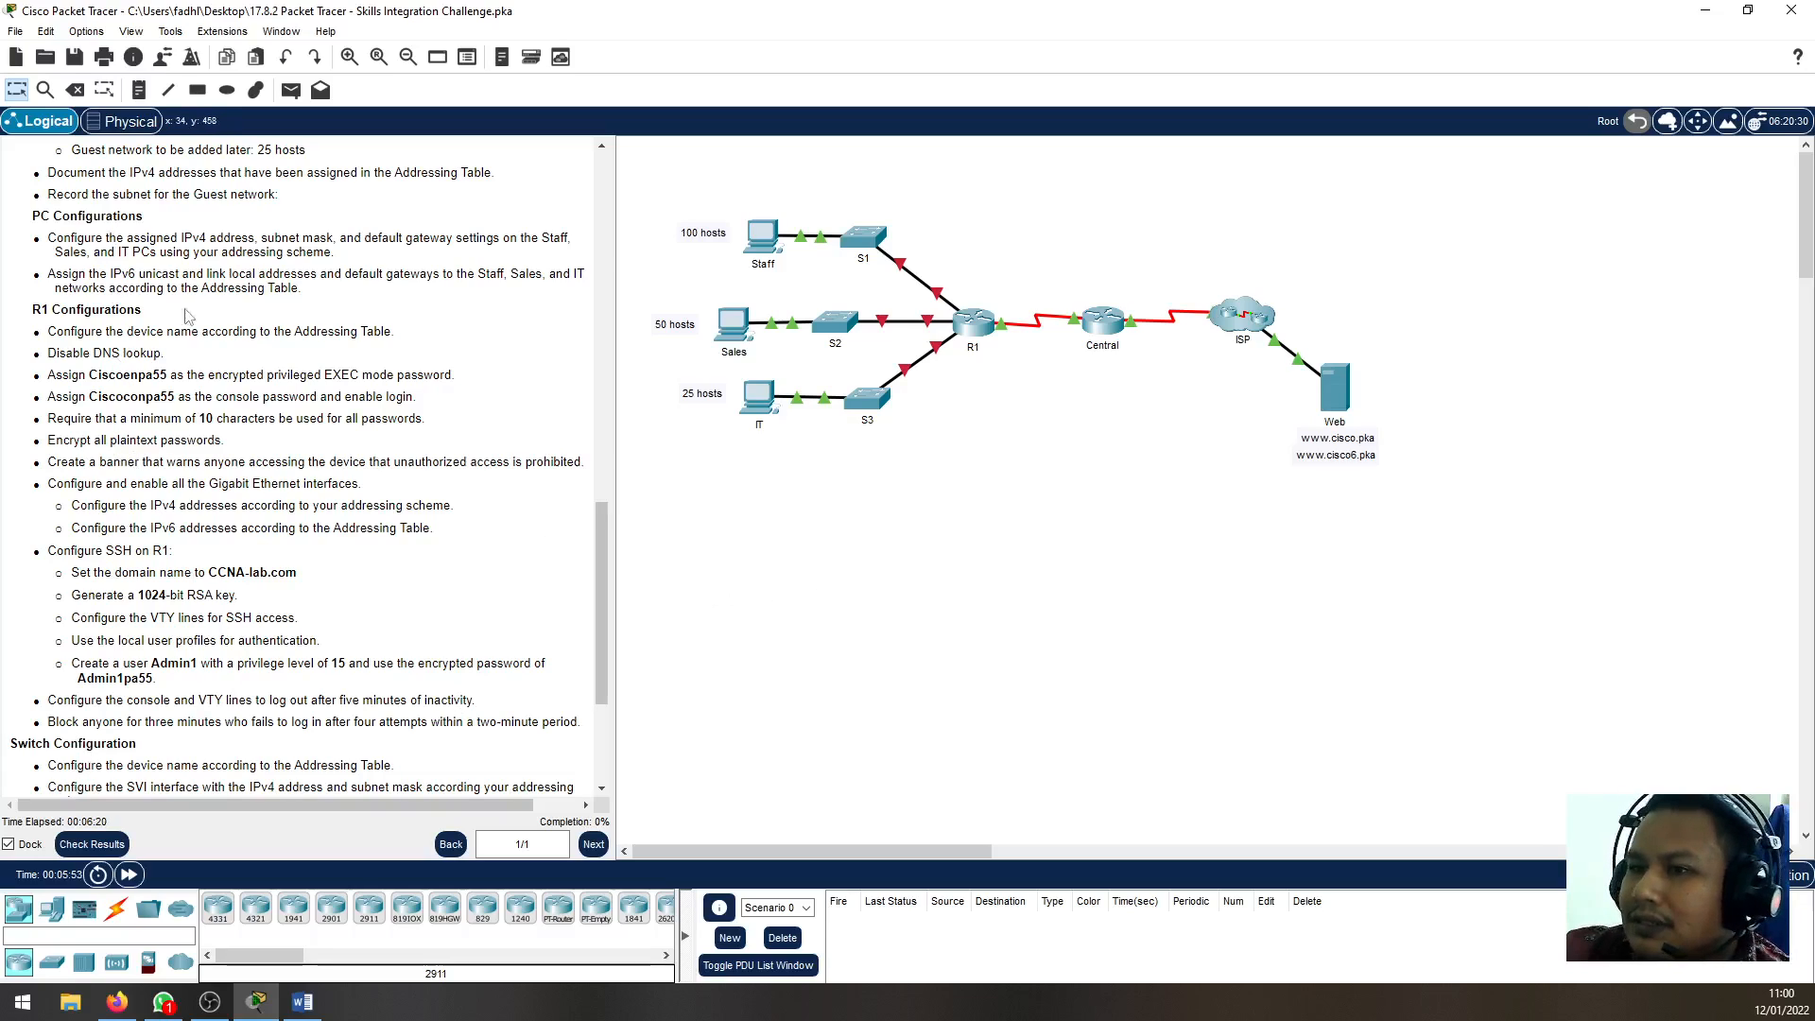
Review the host requirements and the documentation tasks in the IPv4 Addressing instructions
scroll(310, 596, "up", 3)
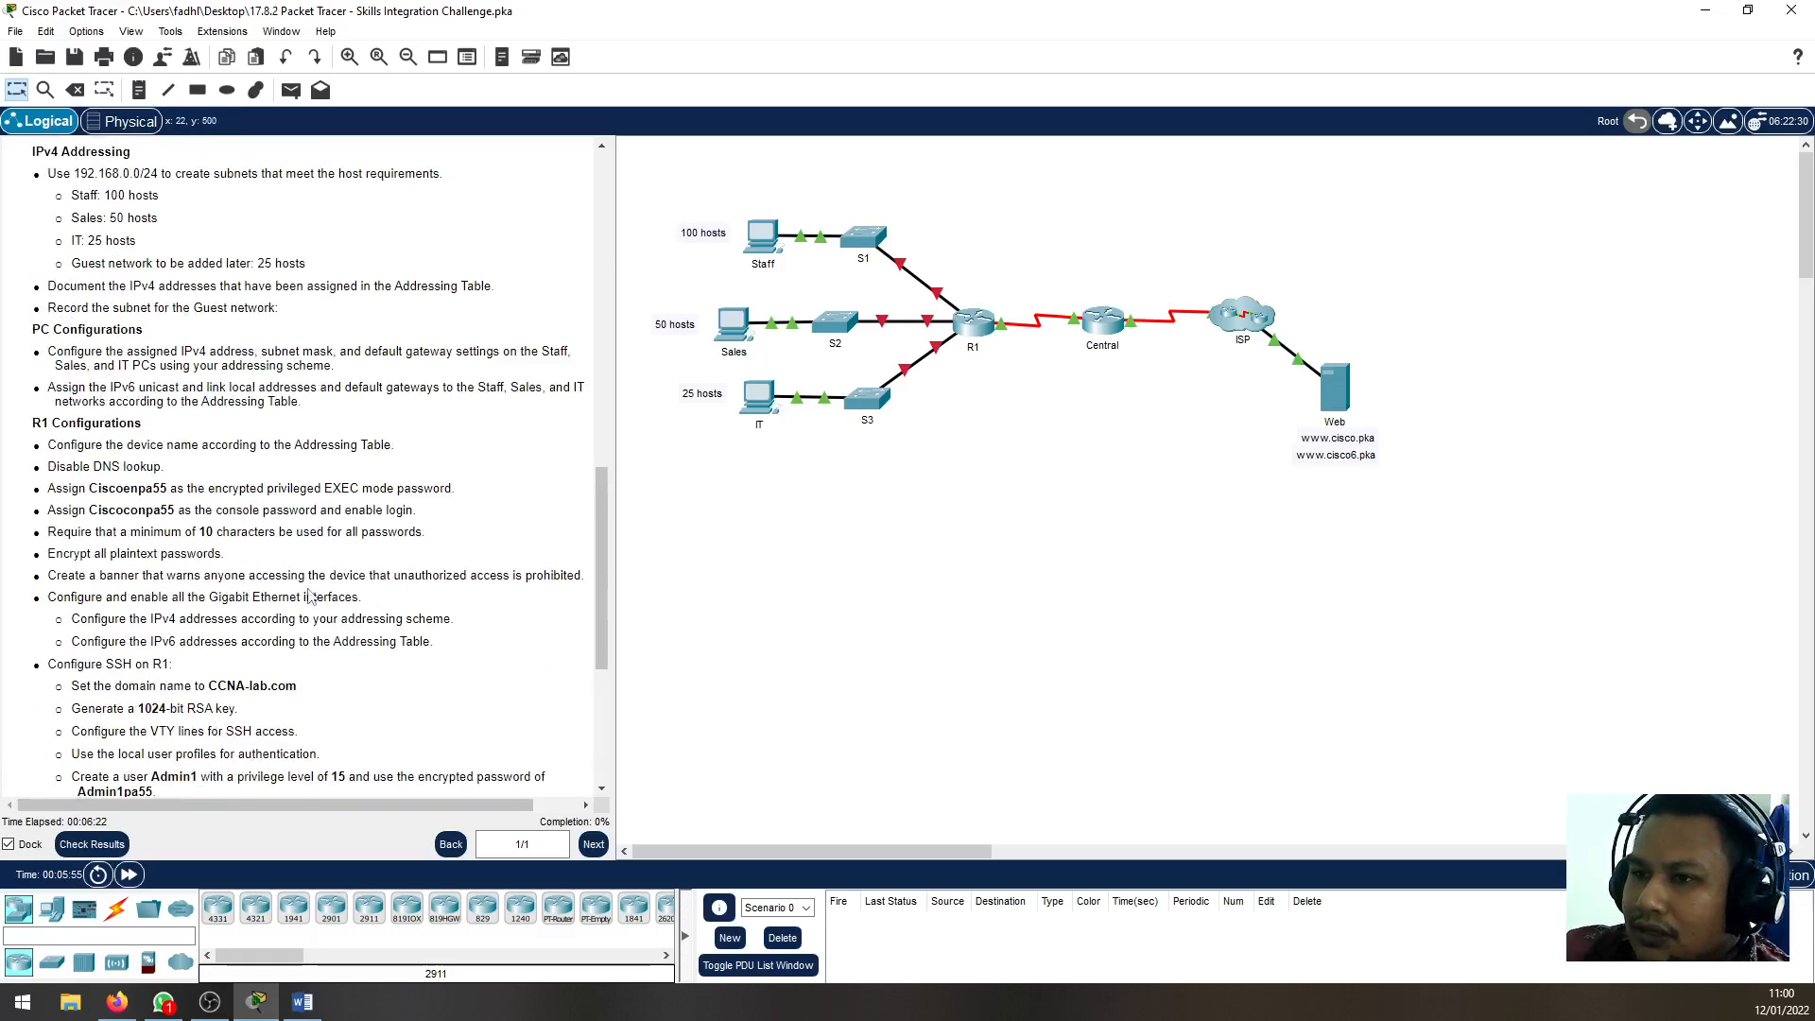
scroll(310, 596, "up", 1)
left_click_drag(54, 244, 406, 373)
left_click(409, 373)
Examine the Staff network with S1, the Sales network with S2 and the IT network with S3 as separate subnets
left_click_drag(655, 189, 959, 298)
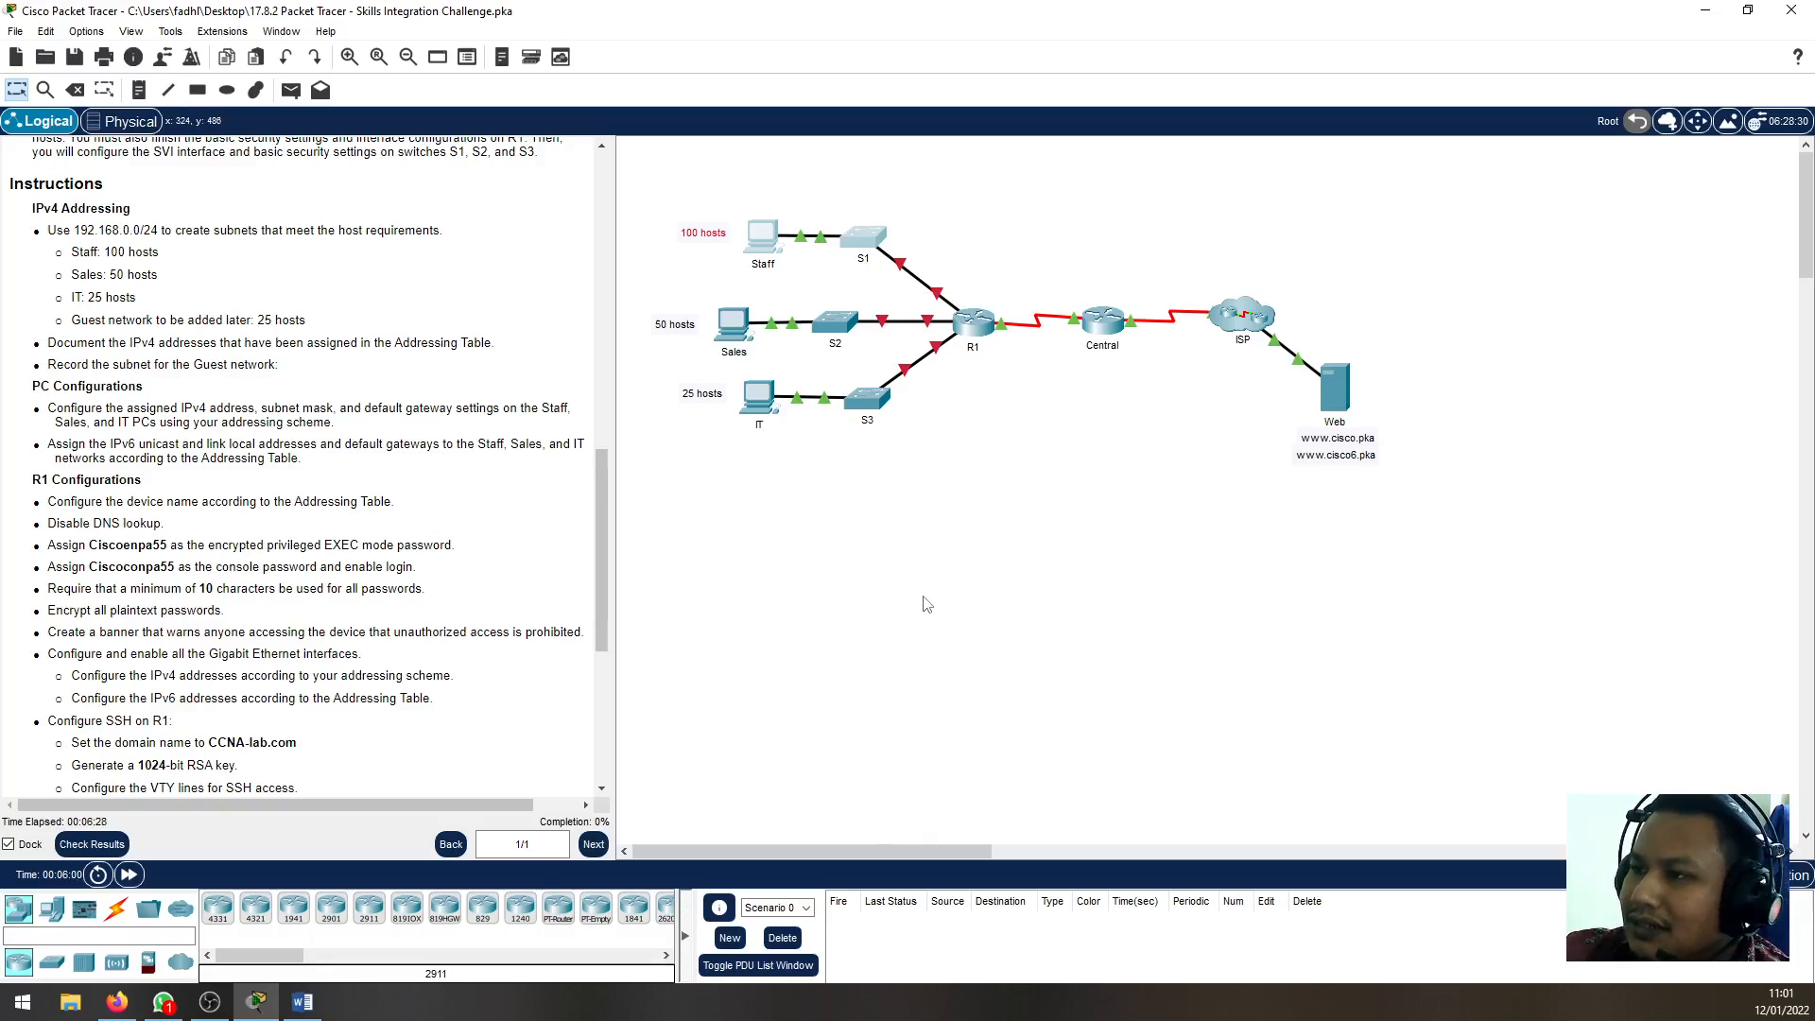
left_click(646, 185)
left_click_drag(643, 177, 958, 297)
left_click(634, 306)
left_click_drag(633, 283, 875, 354)
left_click_drag(661, 369, 890, 477)
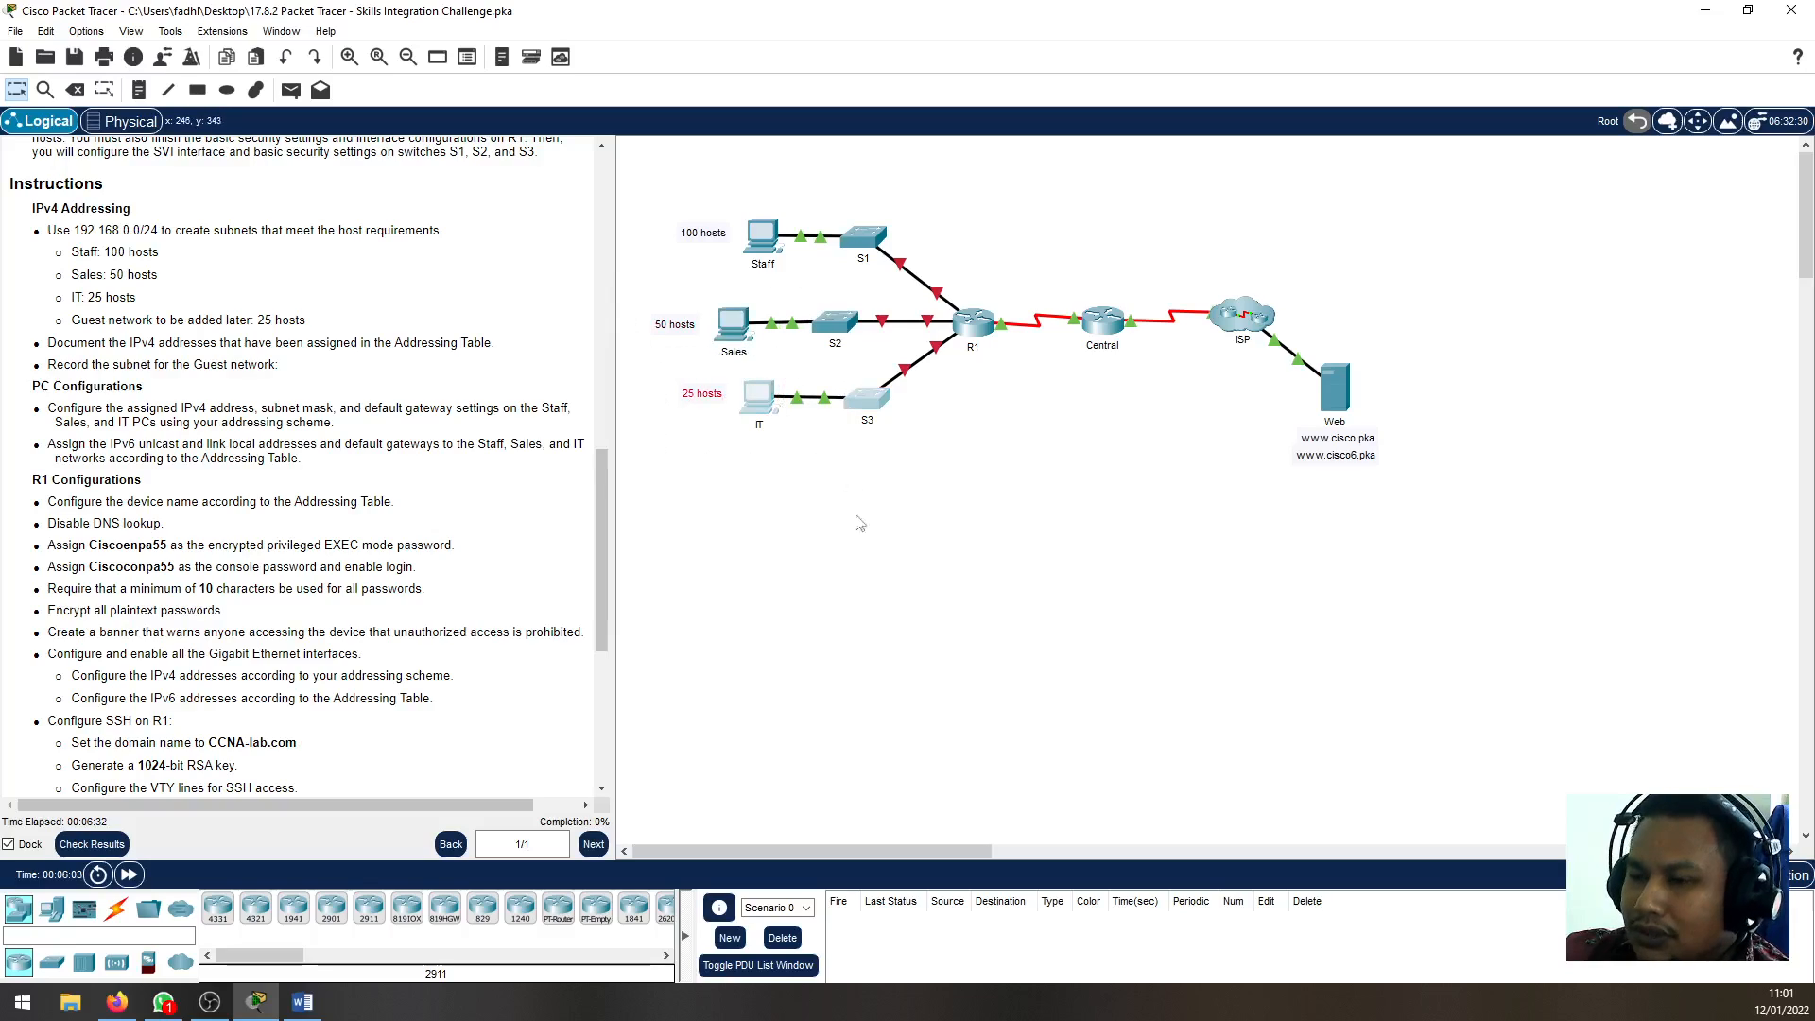
left_click(928, 681)
left_click_drag(662, 189, 956, 308)
left_click(640, 290)
left_click_drag(640, 291, 882, 372)
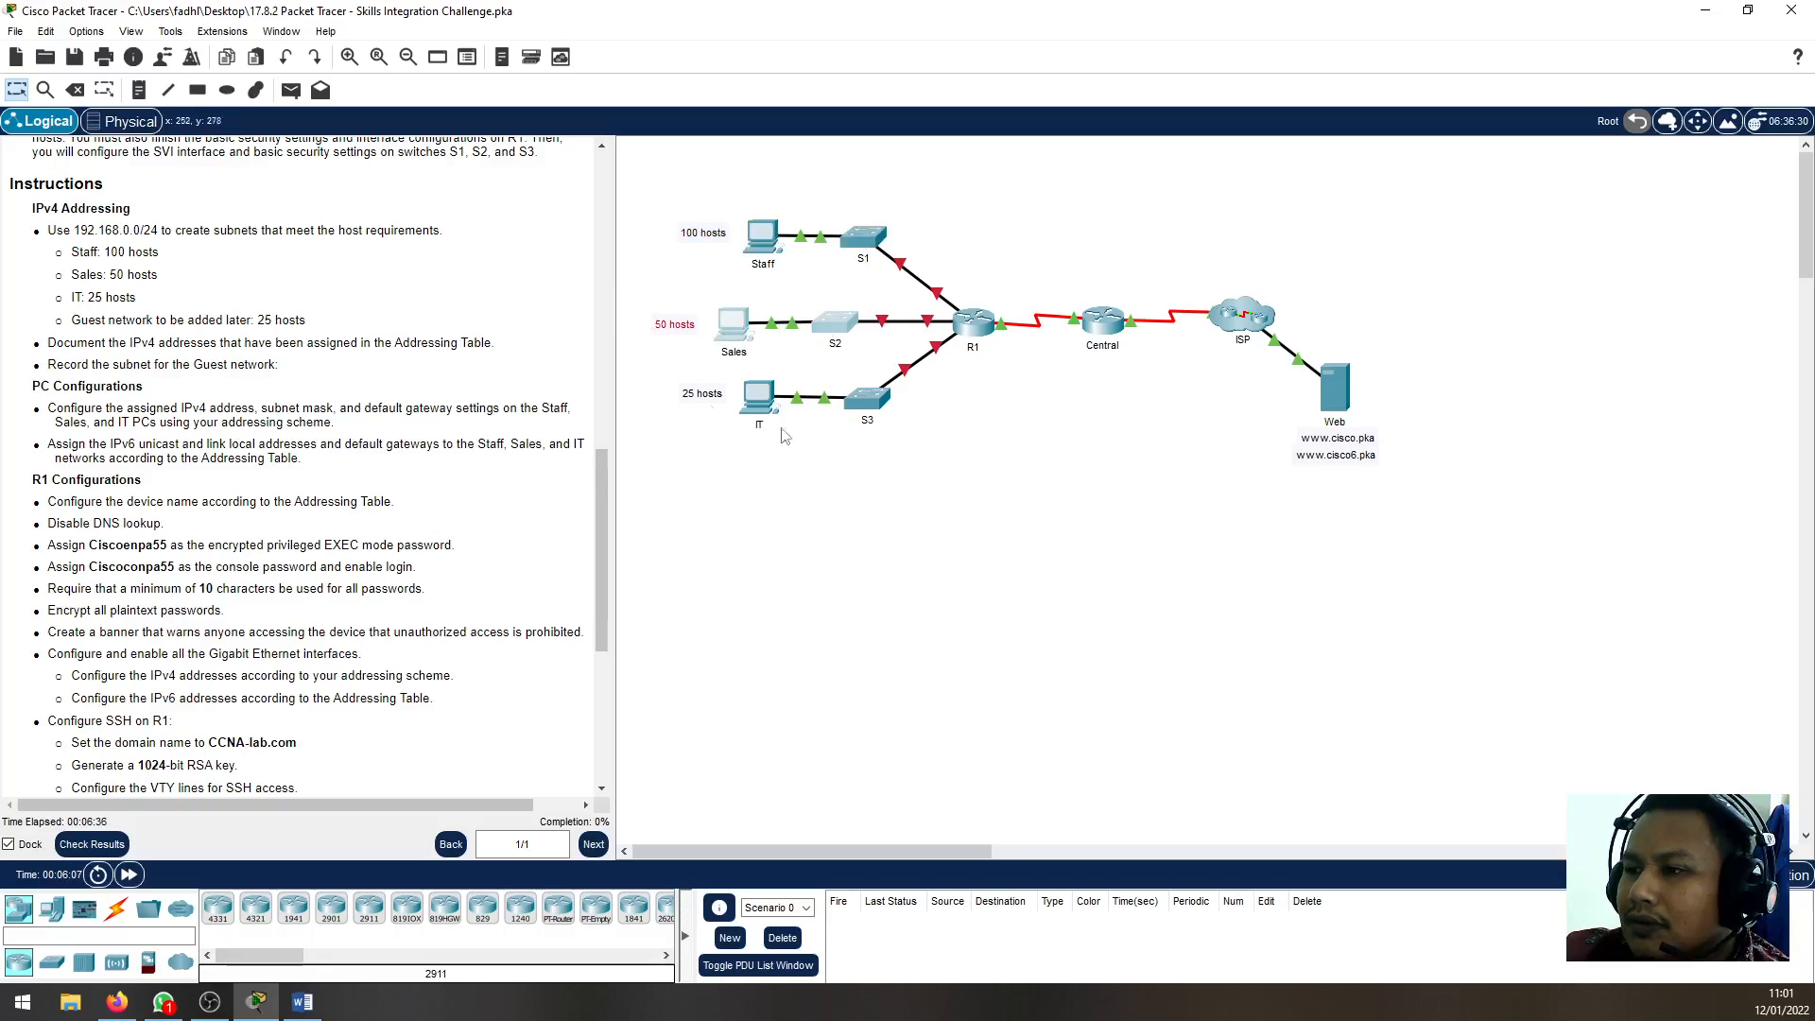
mouse_move(652, 369)
left_mouse_down()
mouse_move(719, 430)
mouse_move(982, 499)
left_mouse_up()
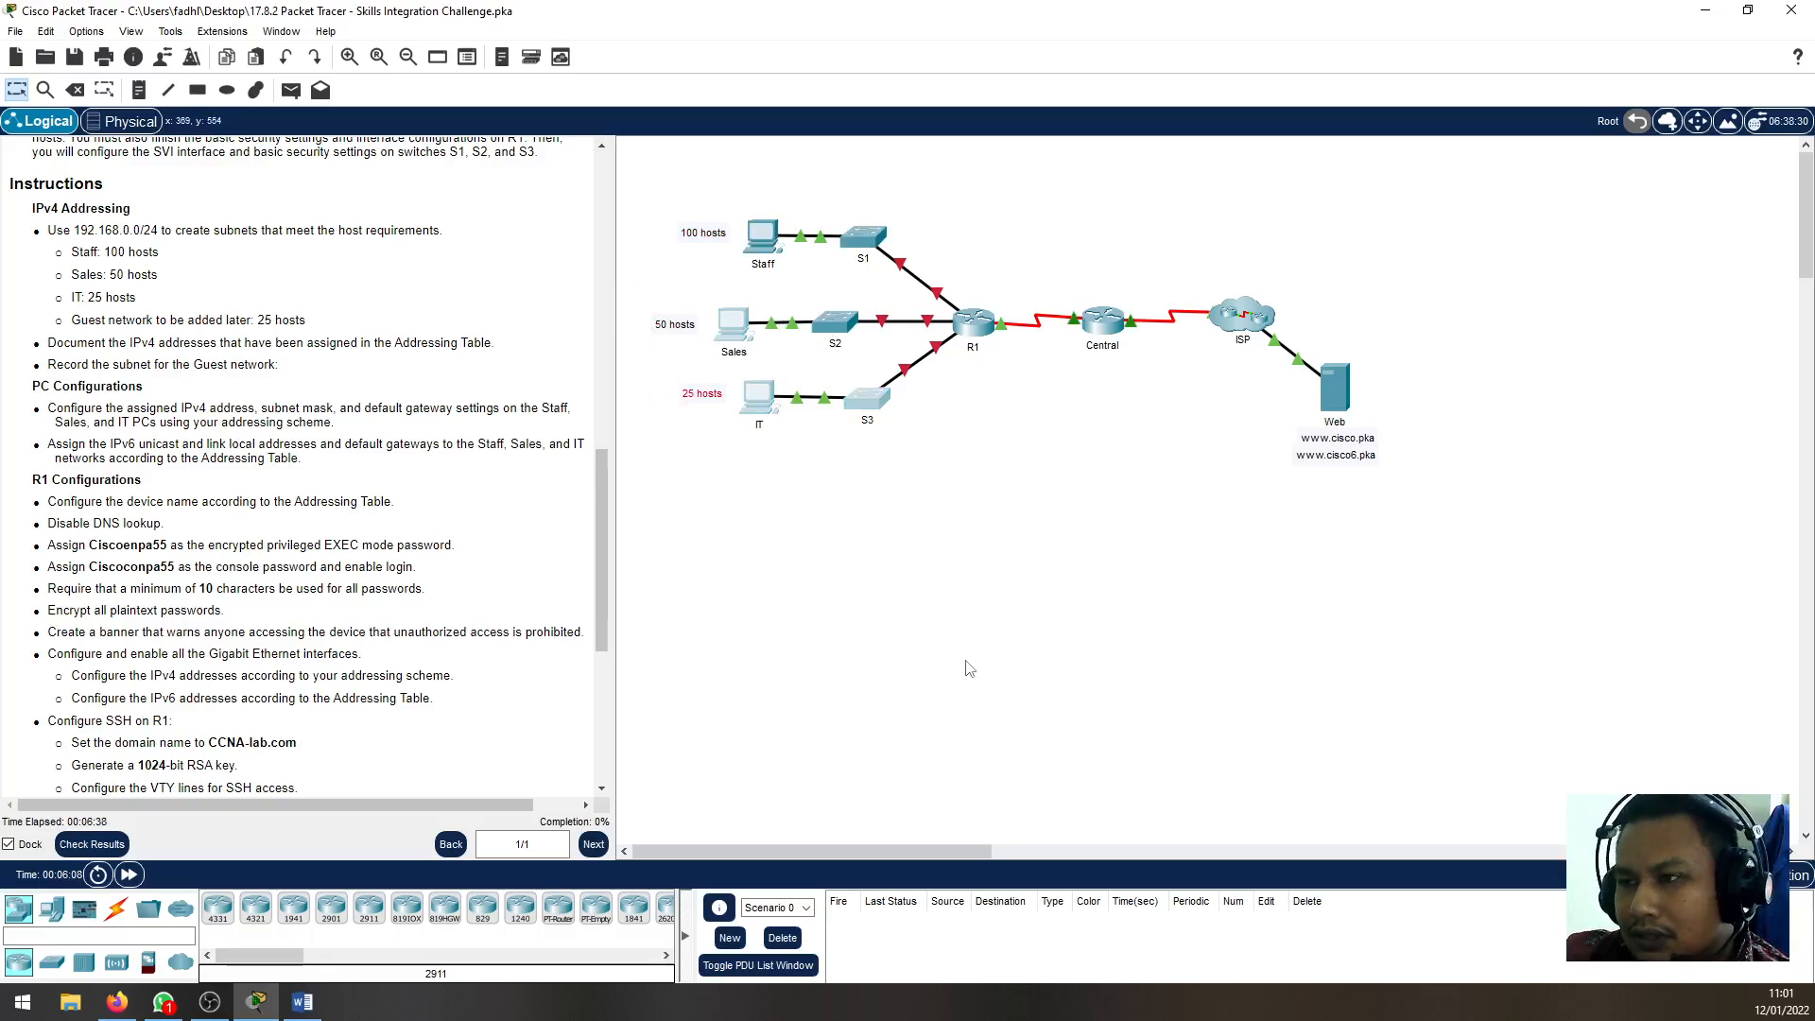
left_click(972, 667)
scroll(201, 392, "down", 3)
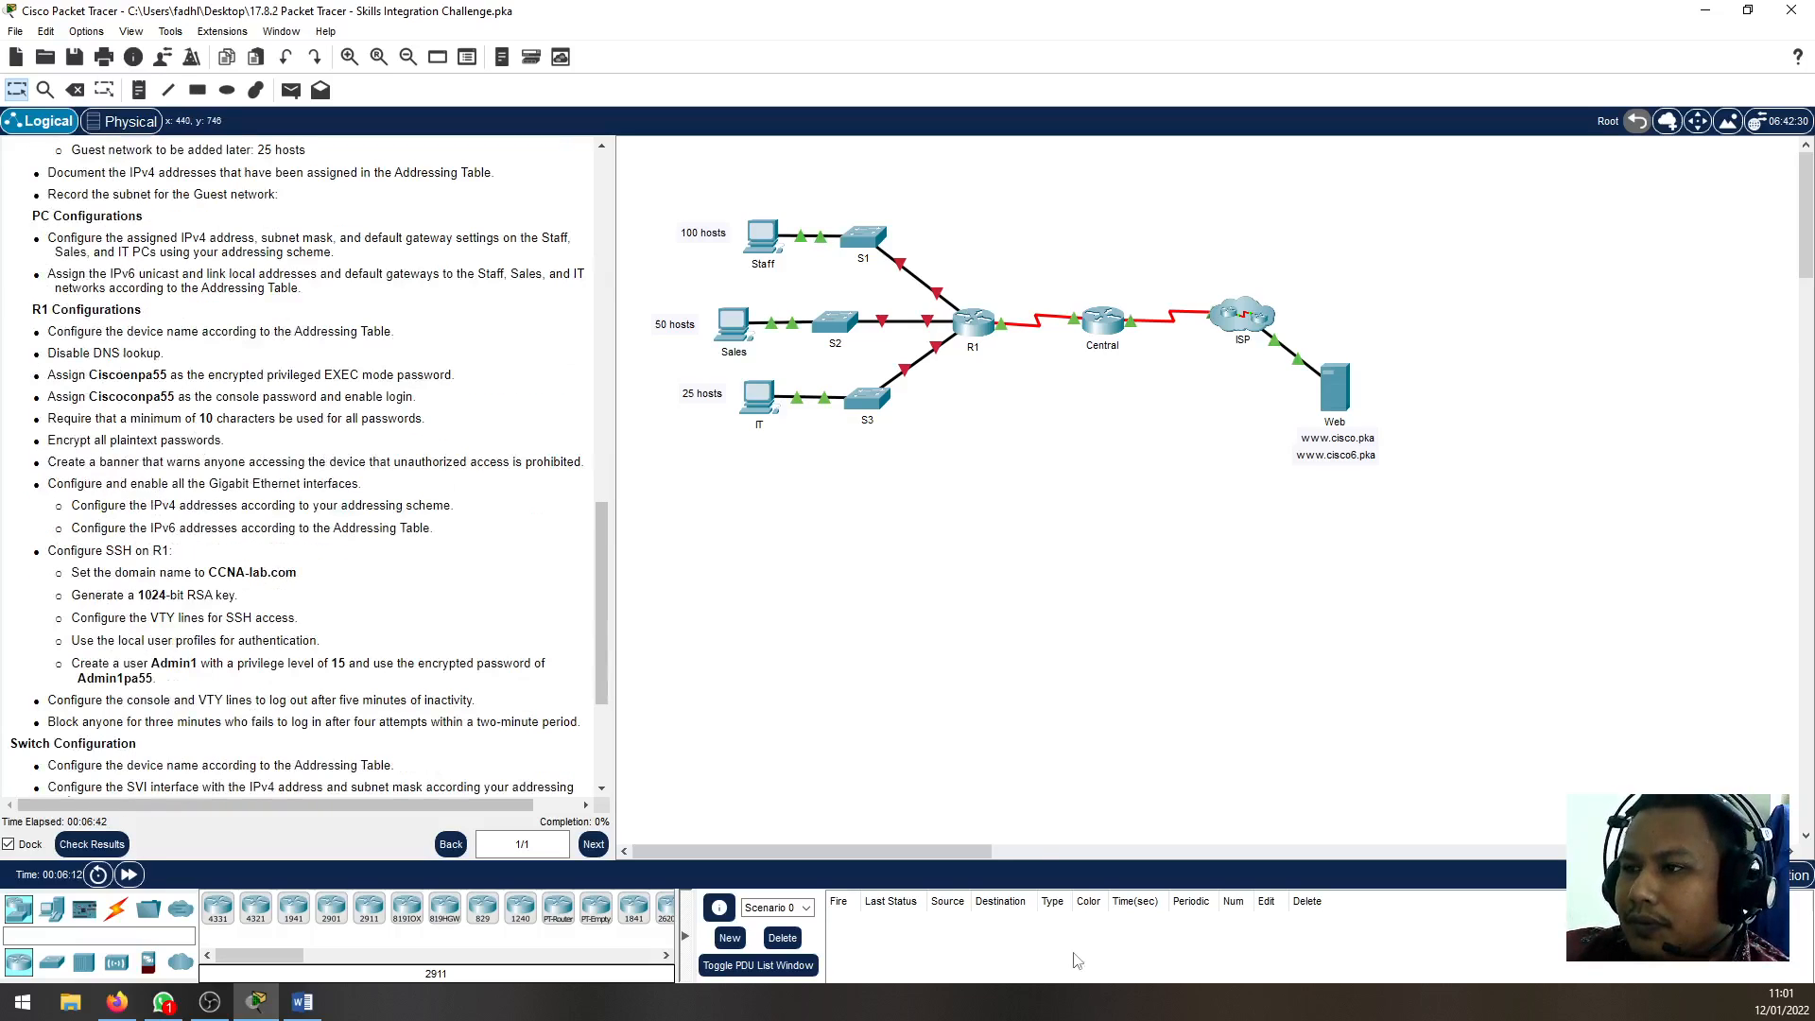
left_click(773, 244)
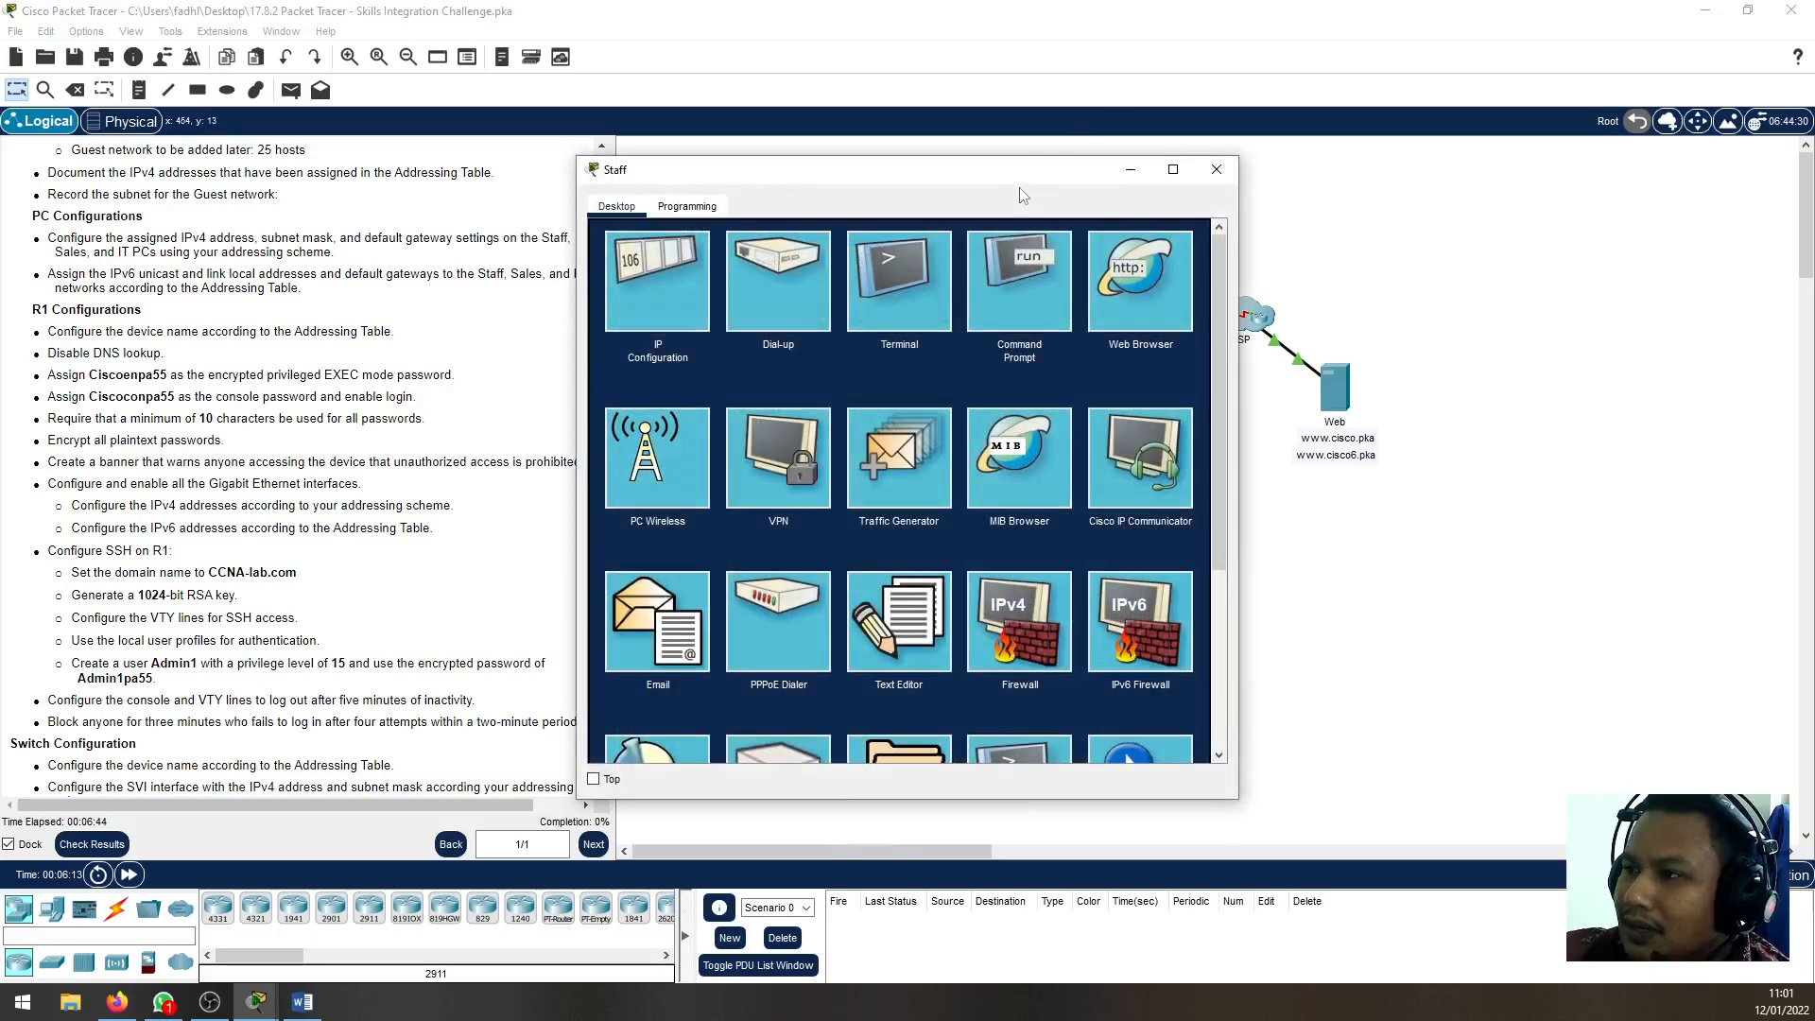
left_click_drag(1026, 175, 428, 185)
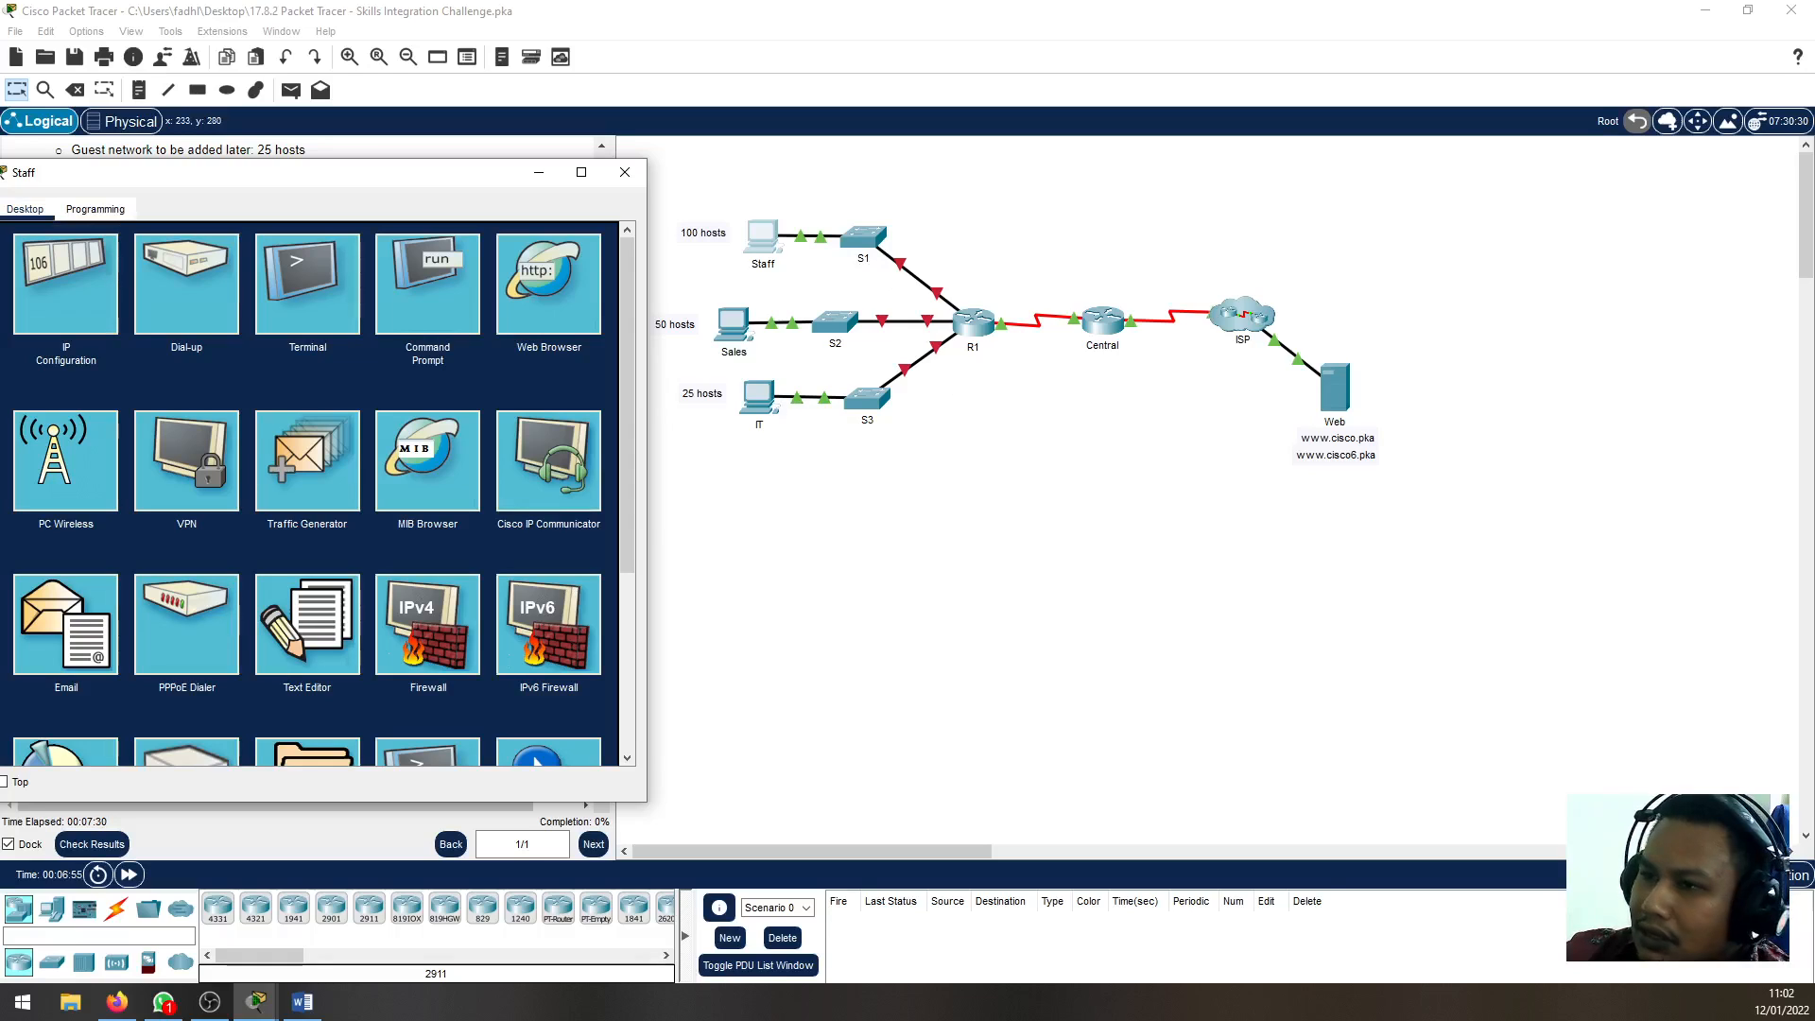
left_click(625, 172)
Read the Switch Configuration instruction about the SVI interface's IPv4 address and subnet mask
scroll(219, 626, "down", 10)
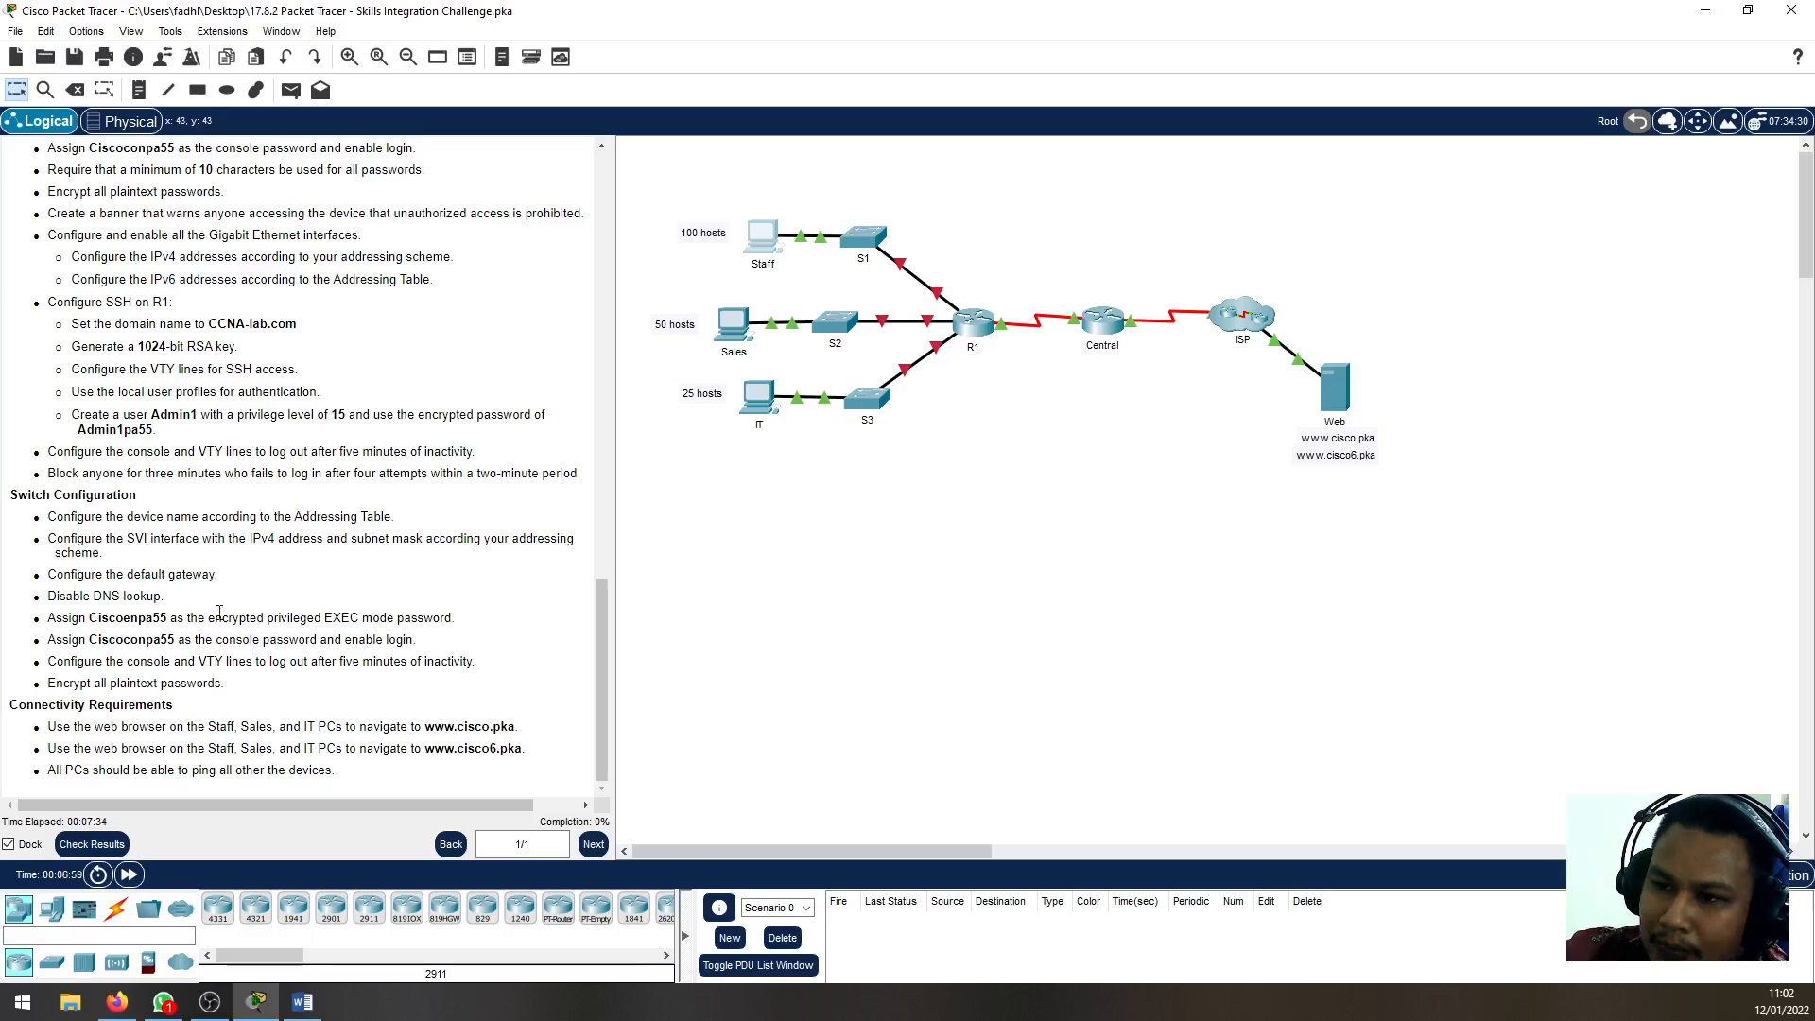
left_click_drag(128, 538, 338, 554)
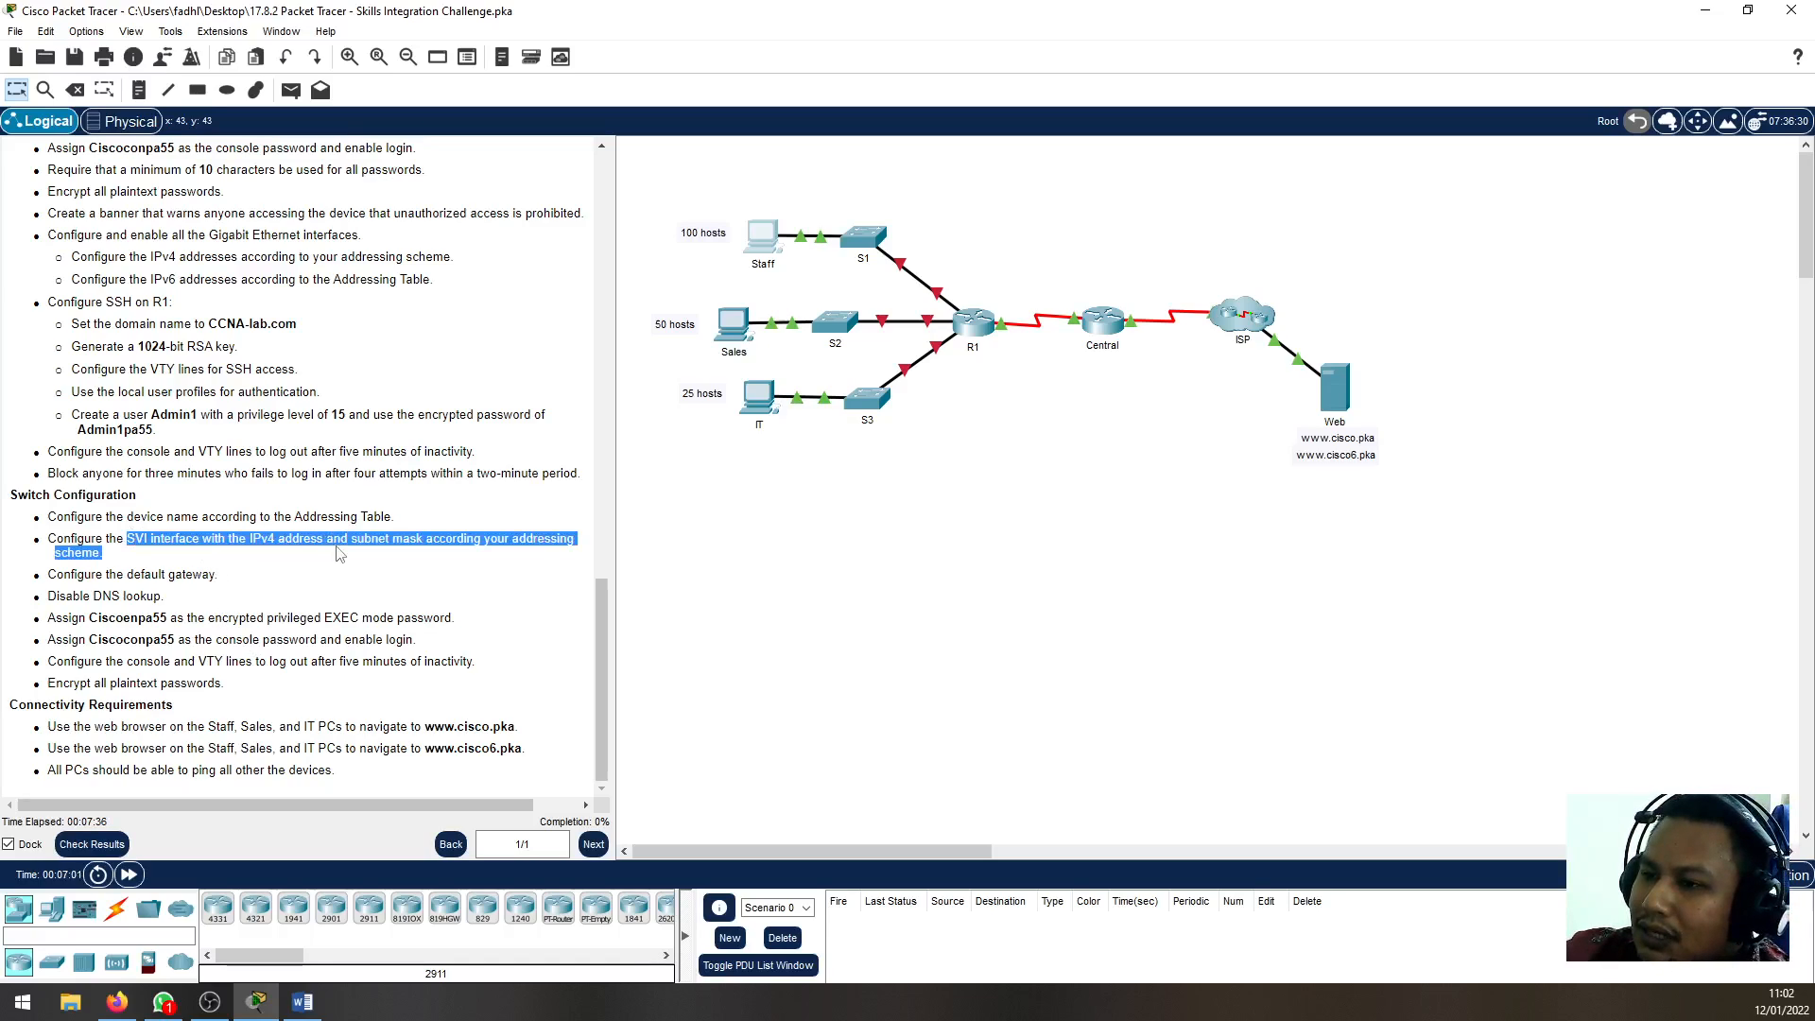
left_click(338, 554)
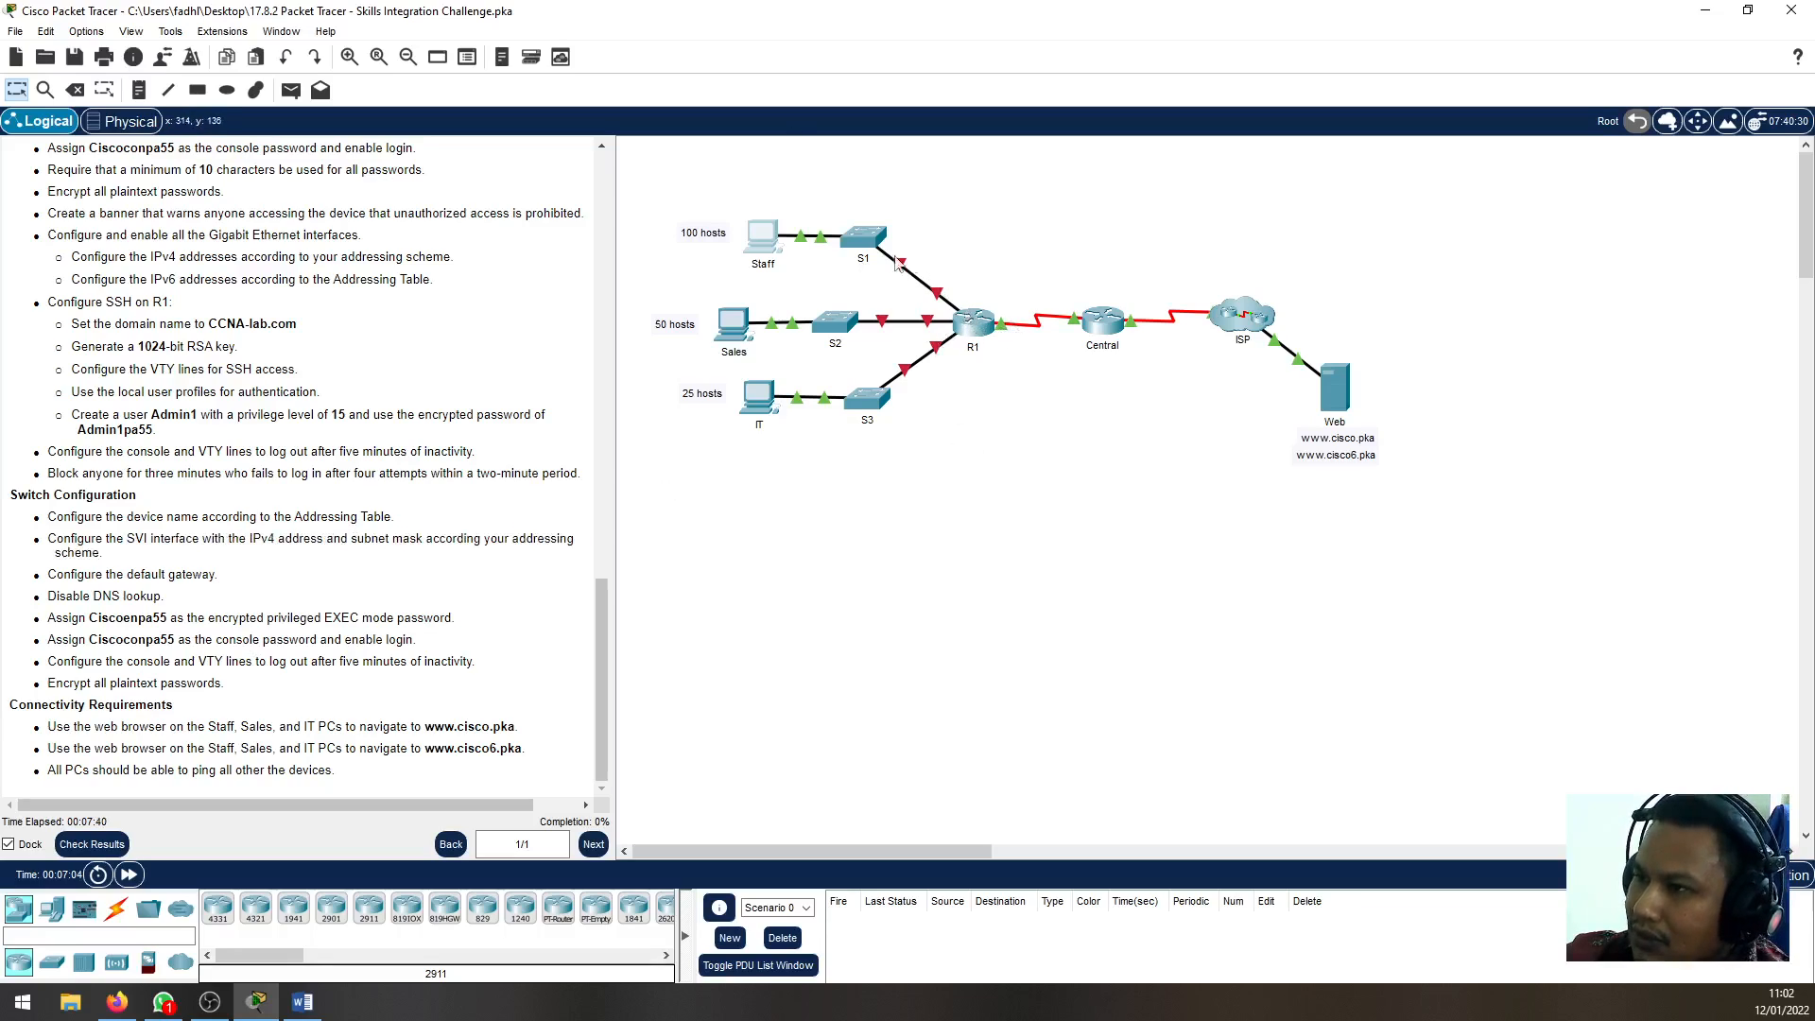
Open the Staff PC's desktop applications in a window placed clear of the instructions
left_click(761, 239)
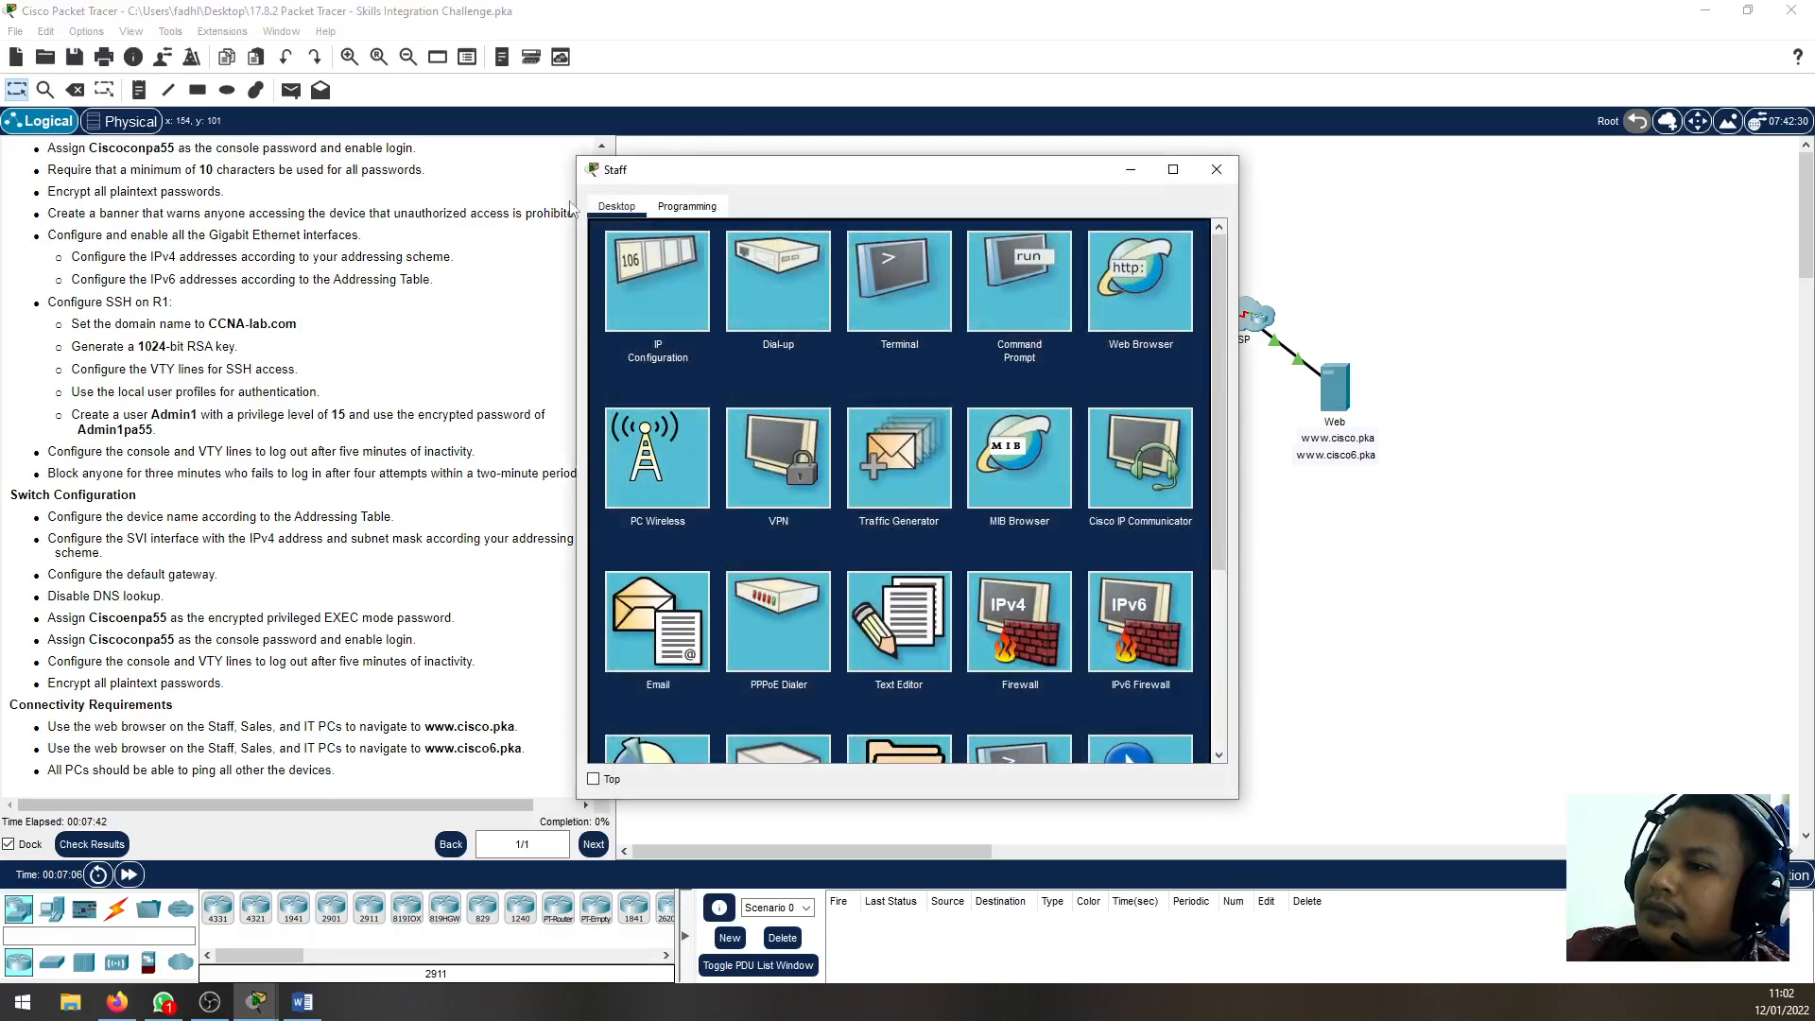
left_click_drag(730, 167, 1168, 174)
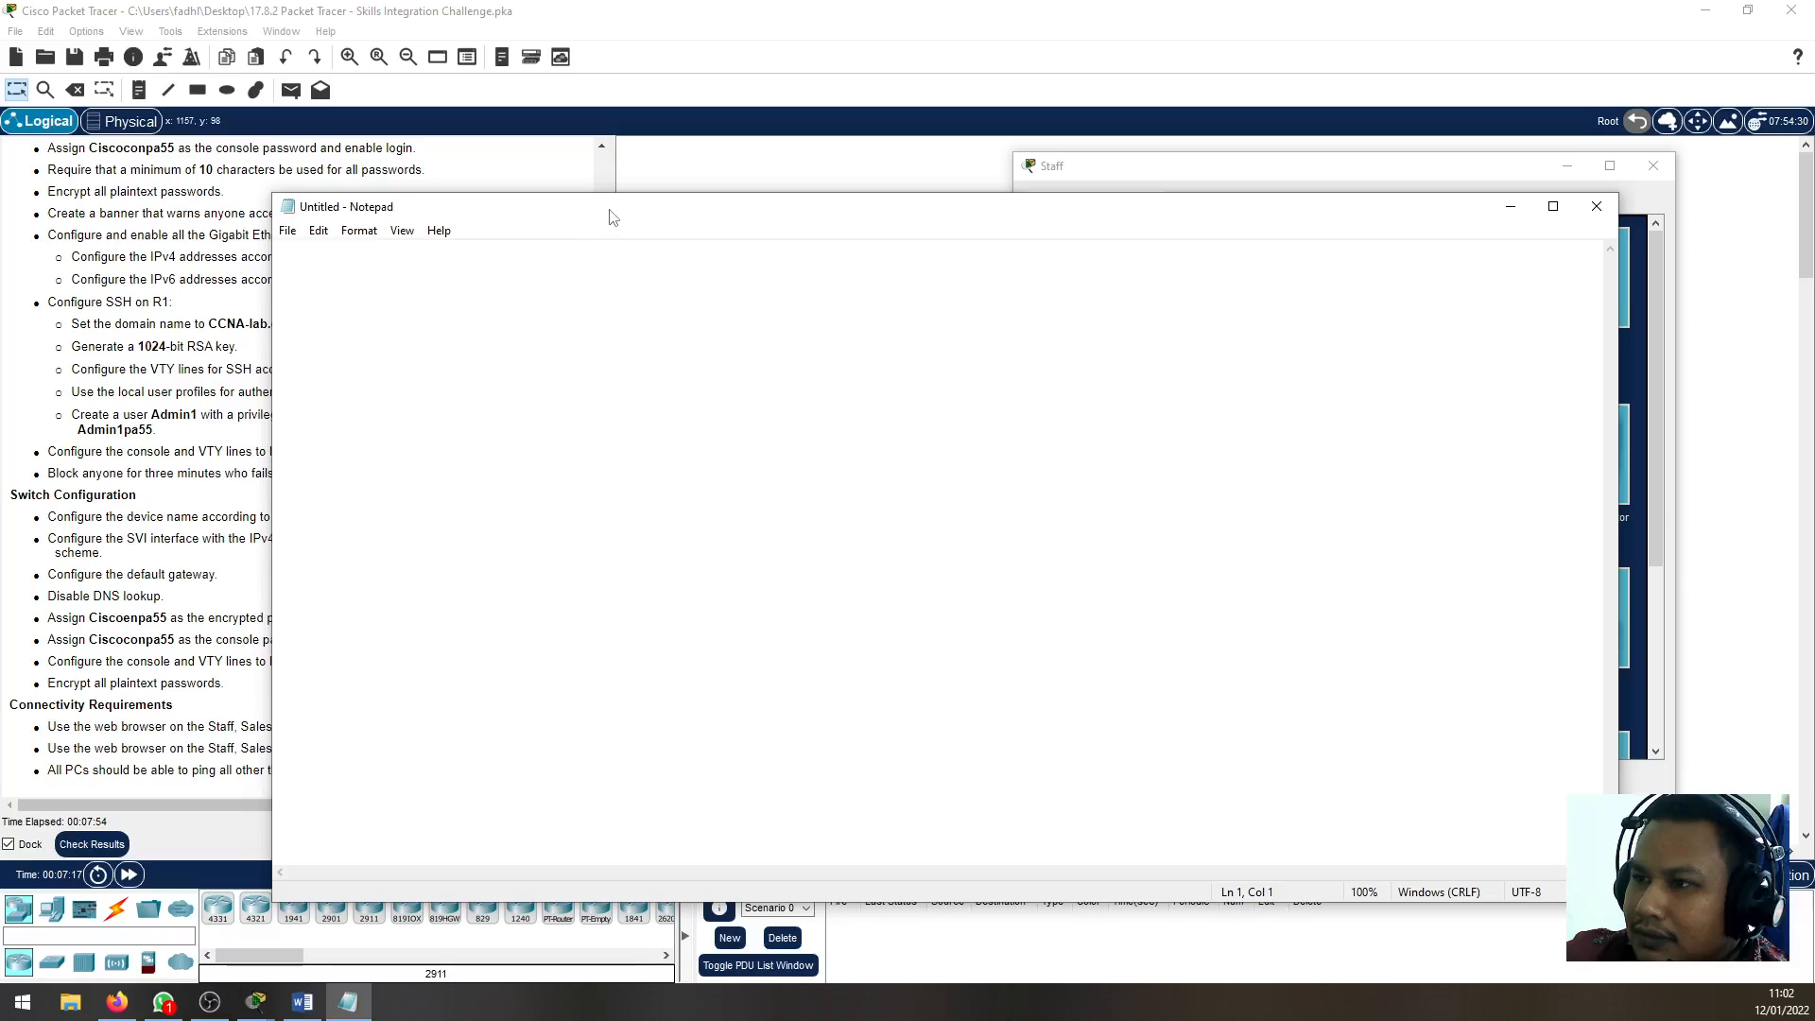
In Notepad, move the window clear of the instructions and record the first subnet as "1. 192.168.0.0/25 = 0-127"
left_click_drag(610, 217, 862, 225)
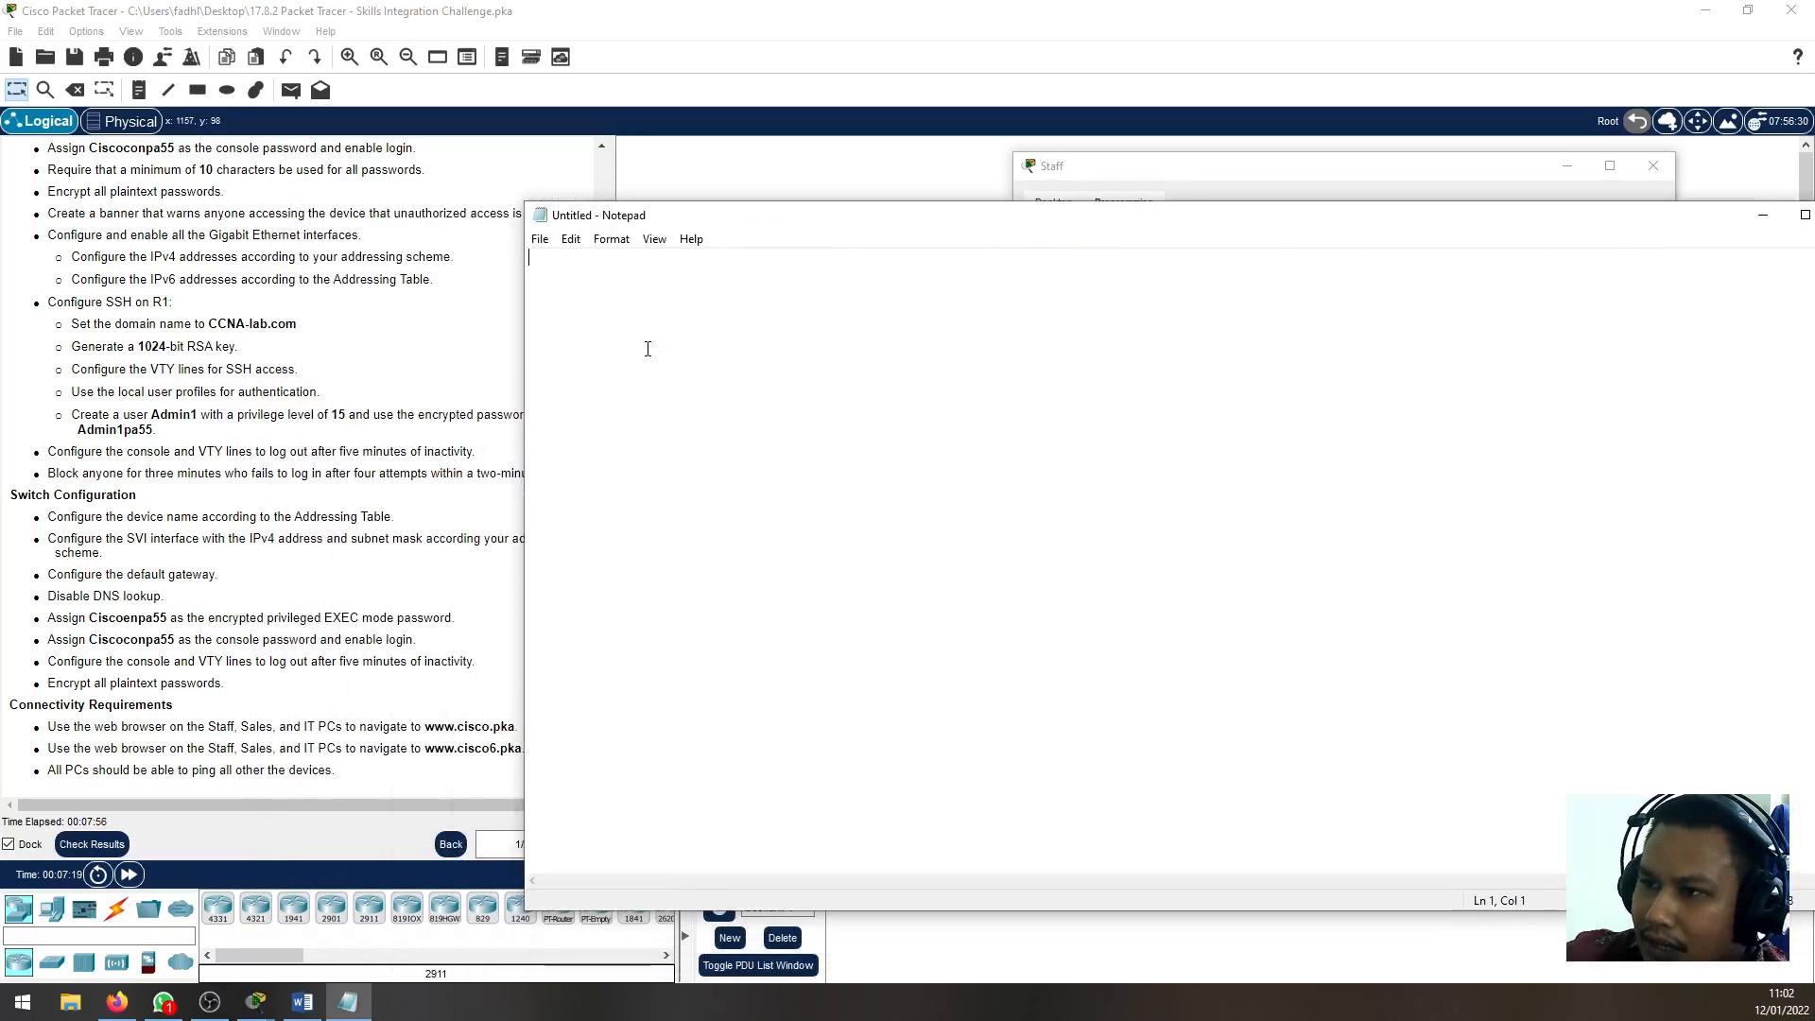
type("1. 192.168.0.0/25 = 0")
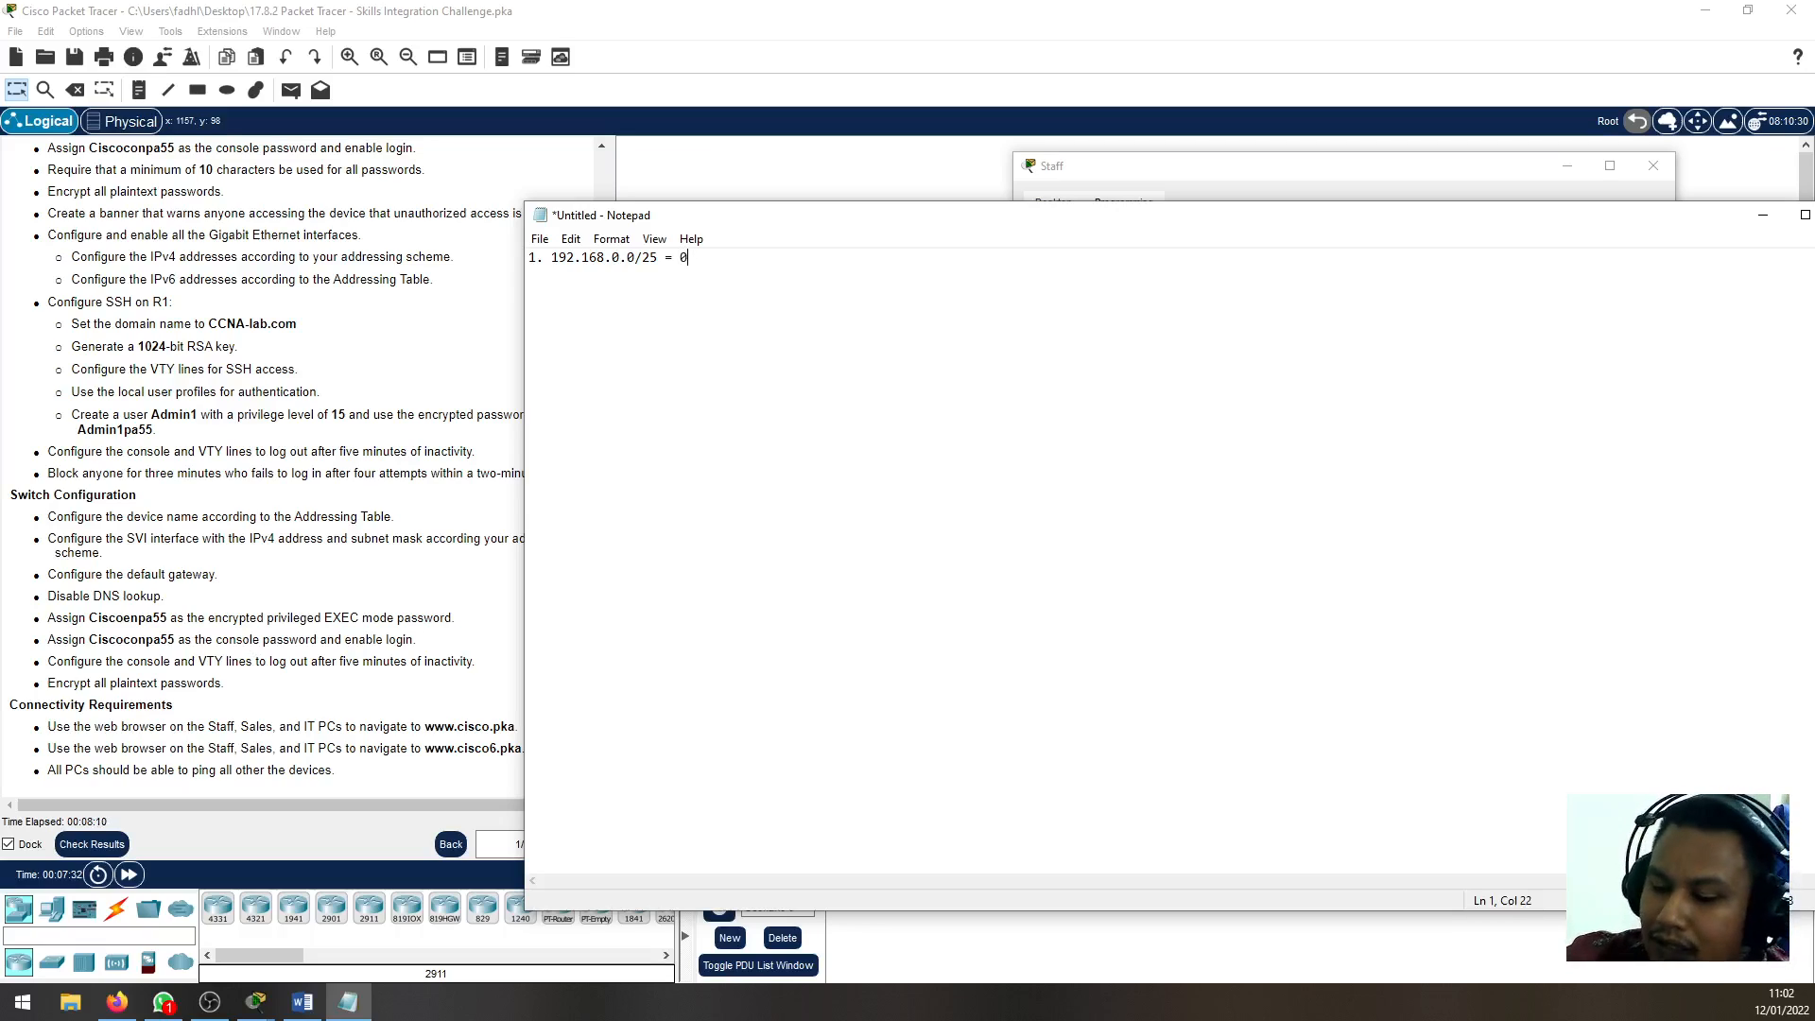
type("-127")
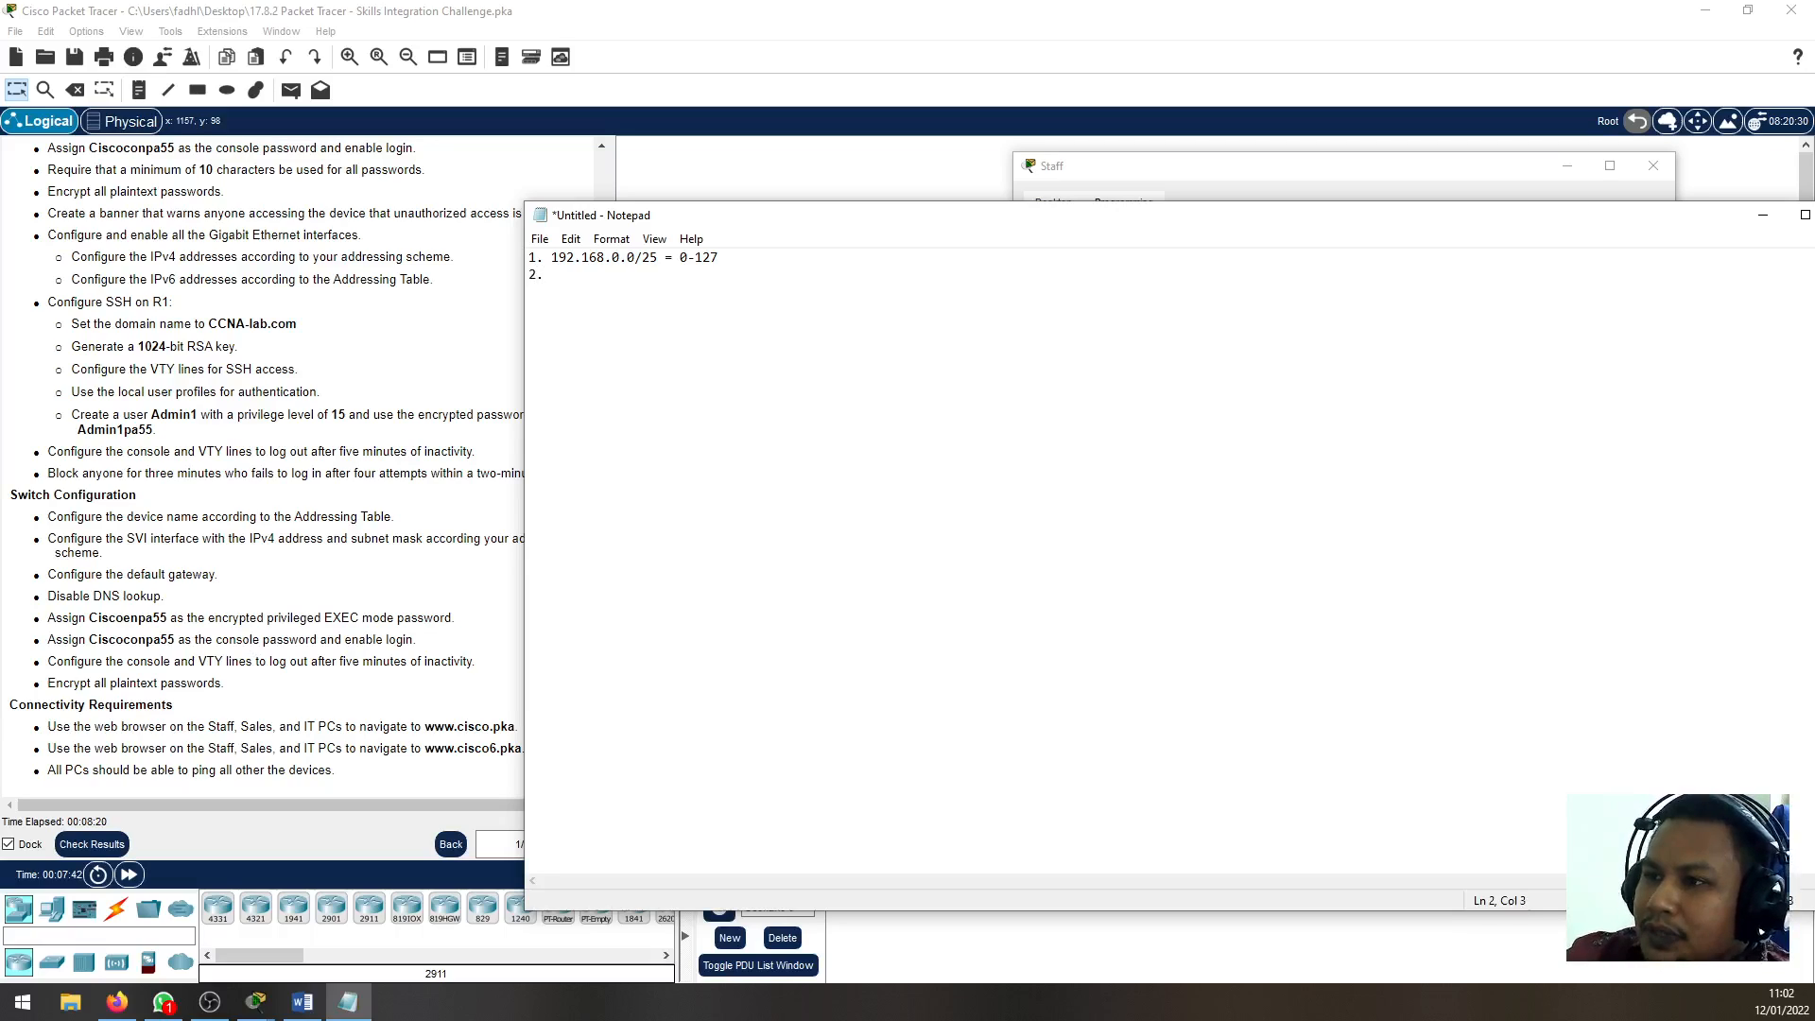
Record the second subnet on its own numbered line as 192.168.0.128/26 with the range 128-191
type("192.168.0.")
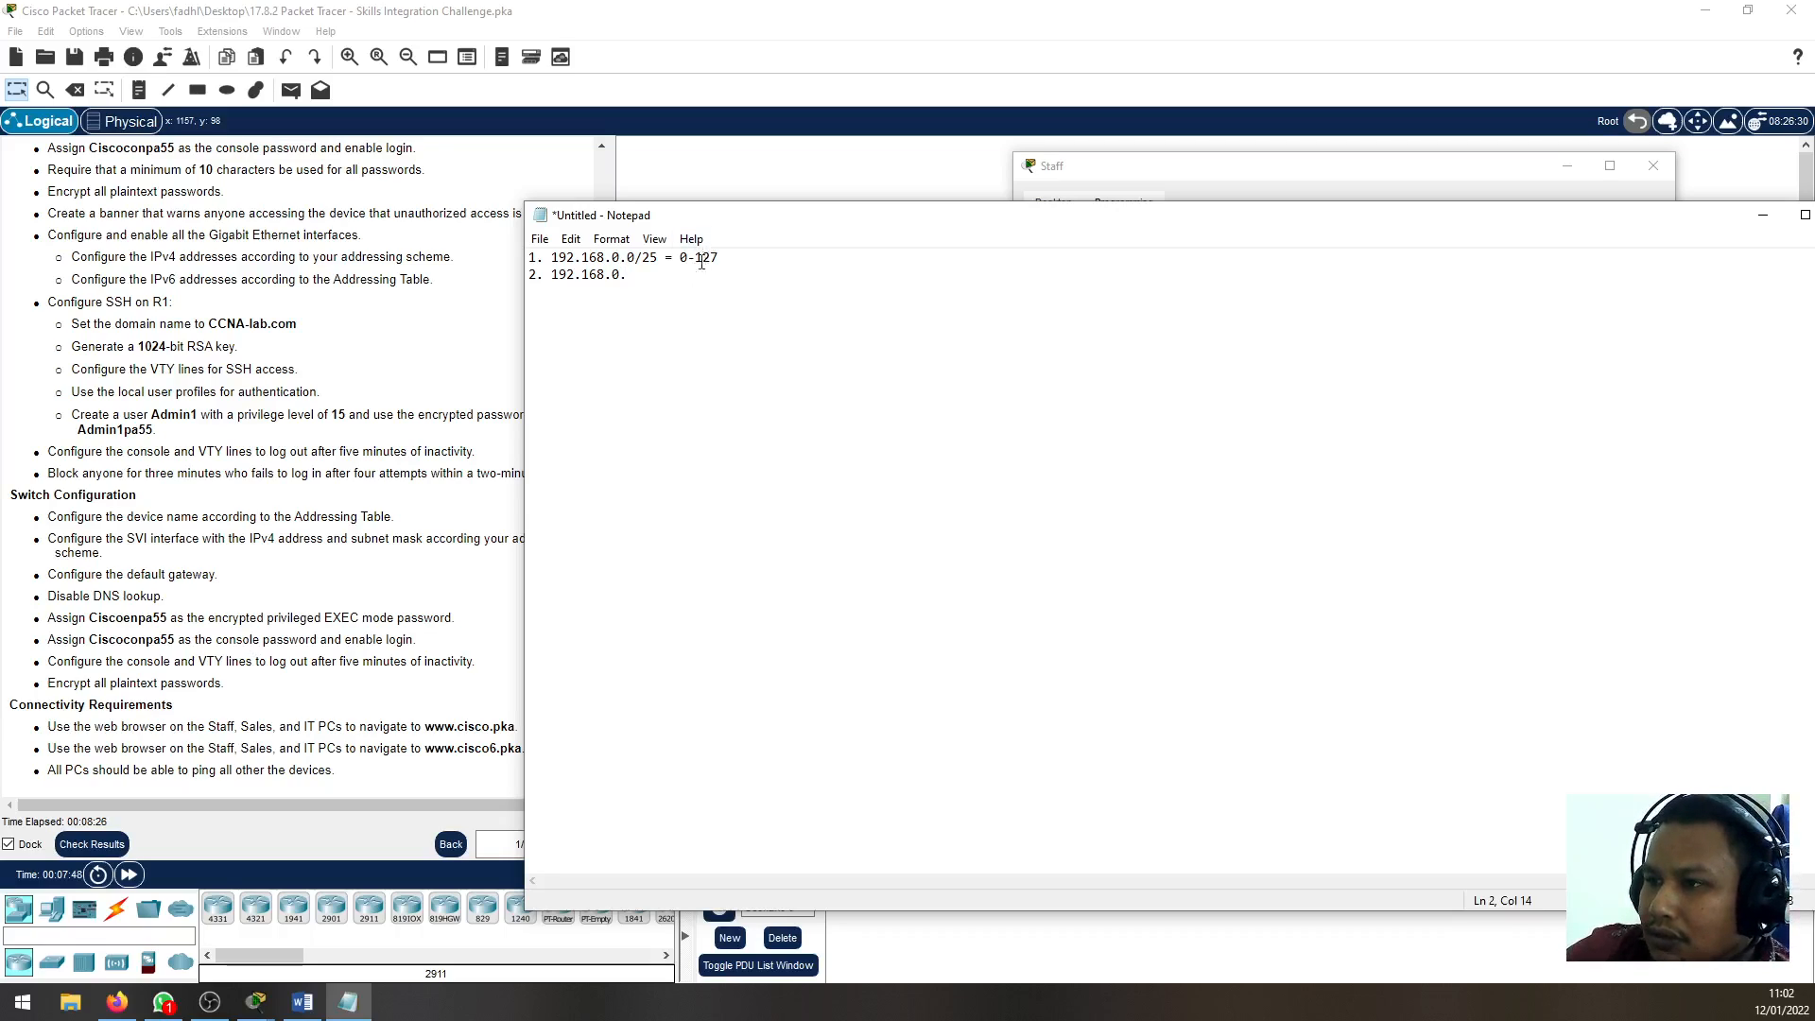
type("128/")
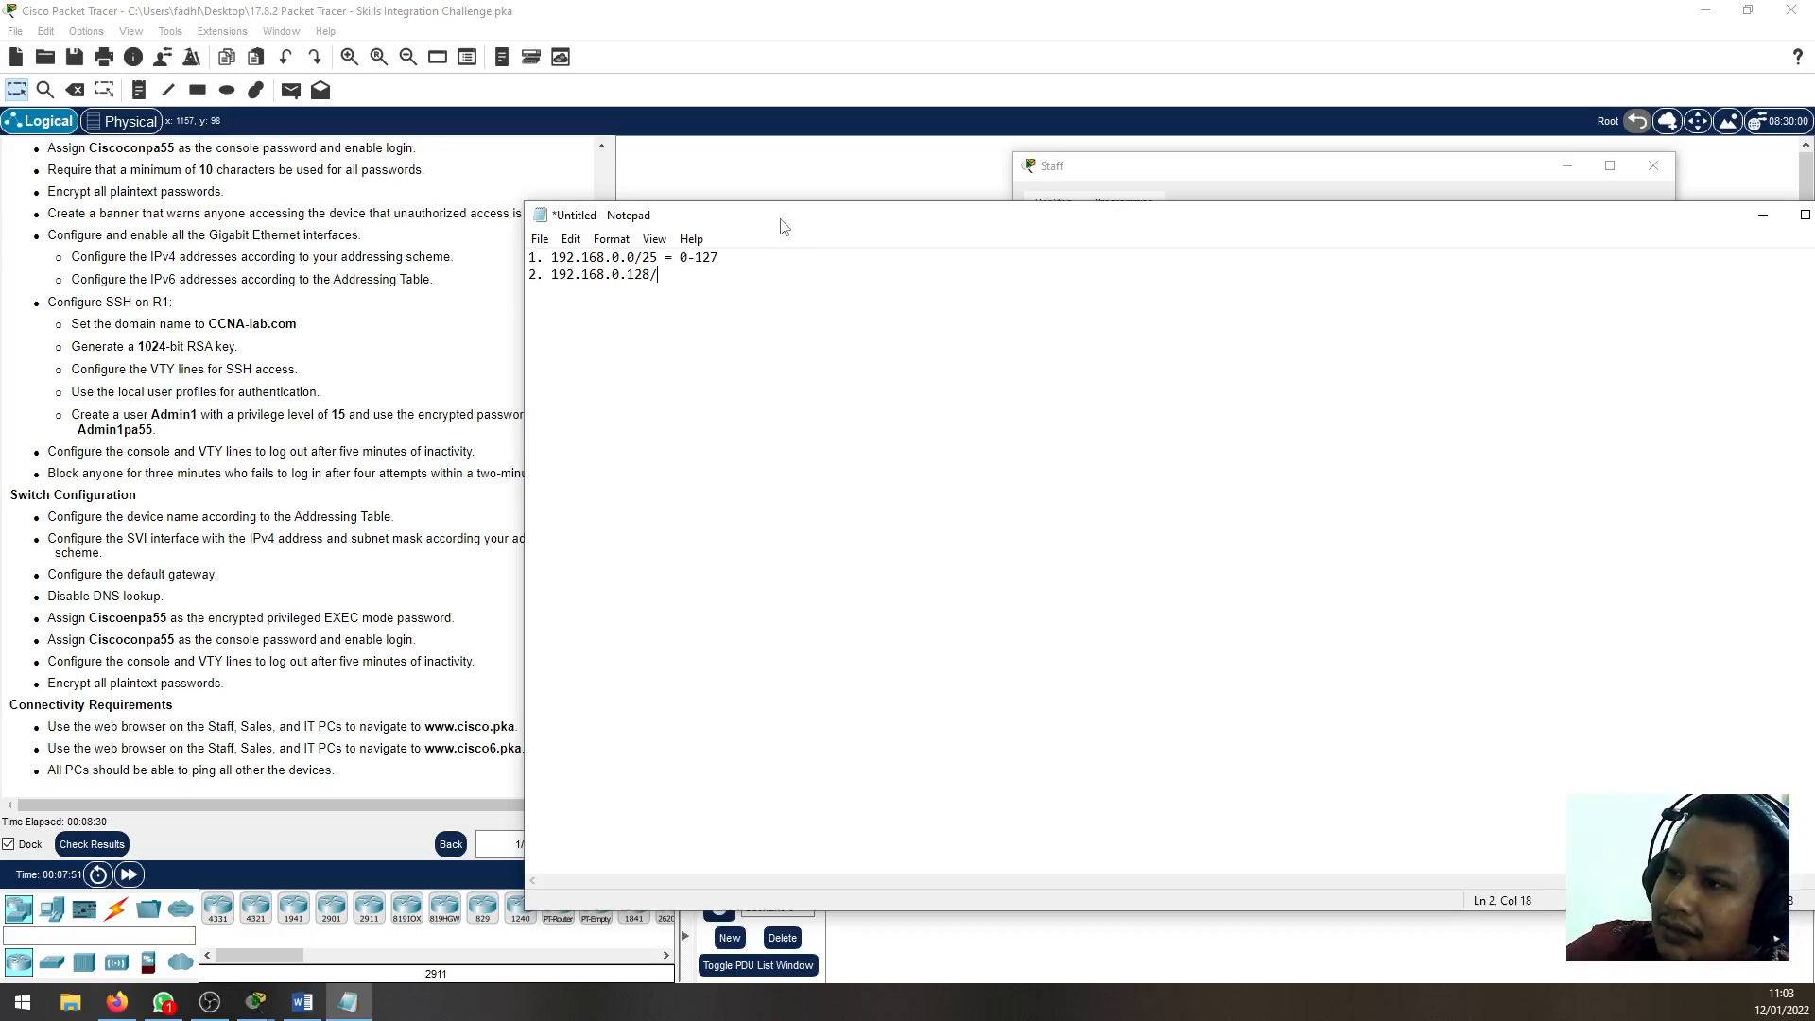
left_click_drag(781, 227, 867, 264)
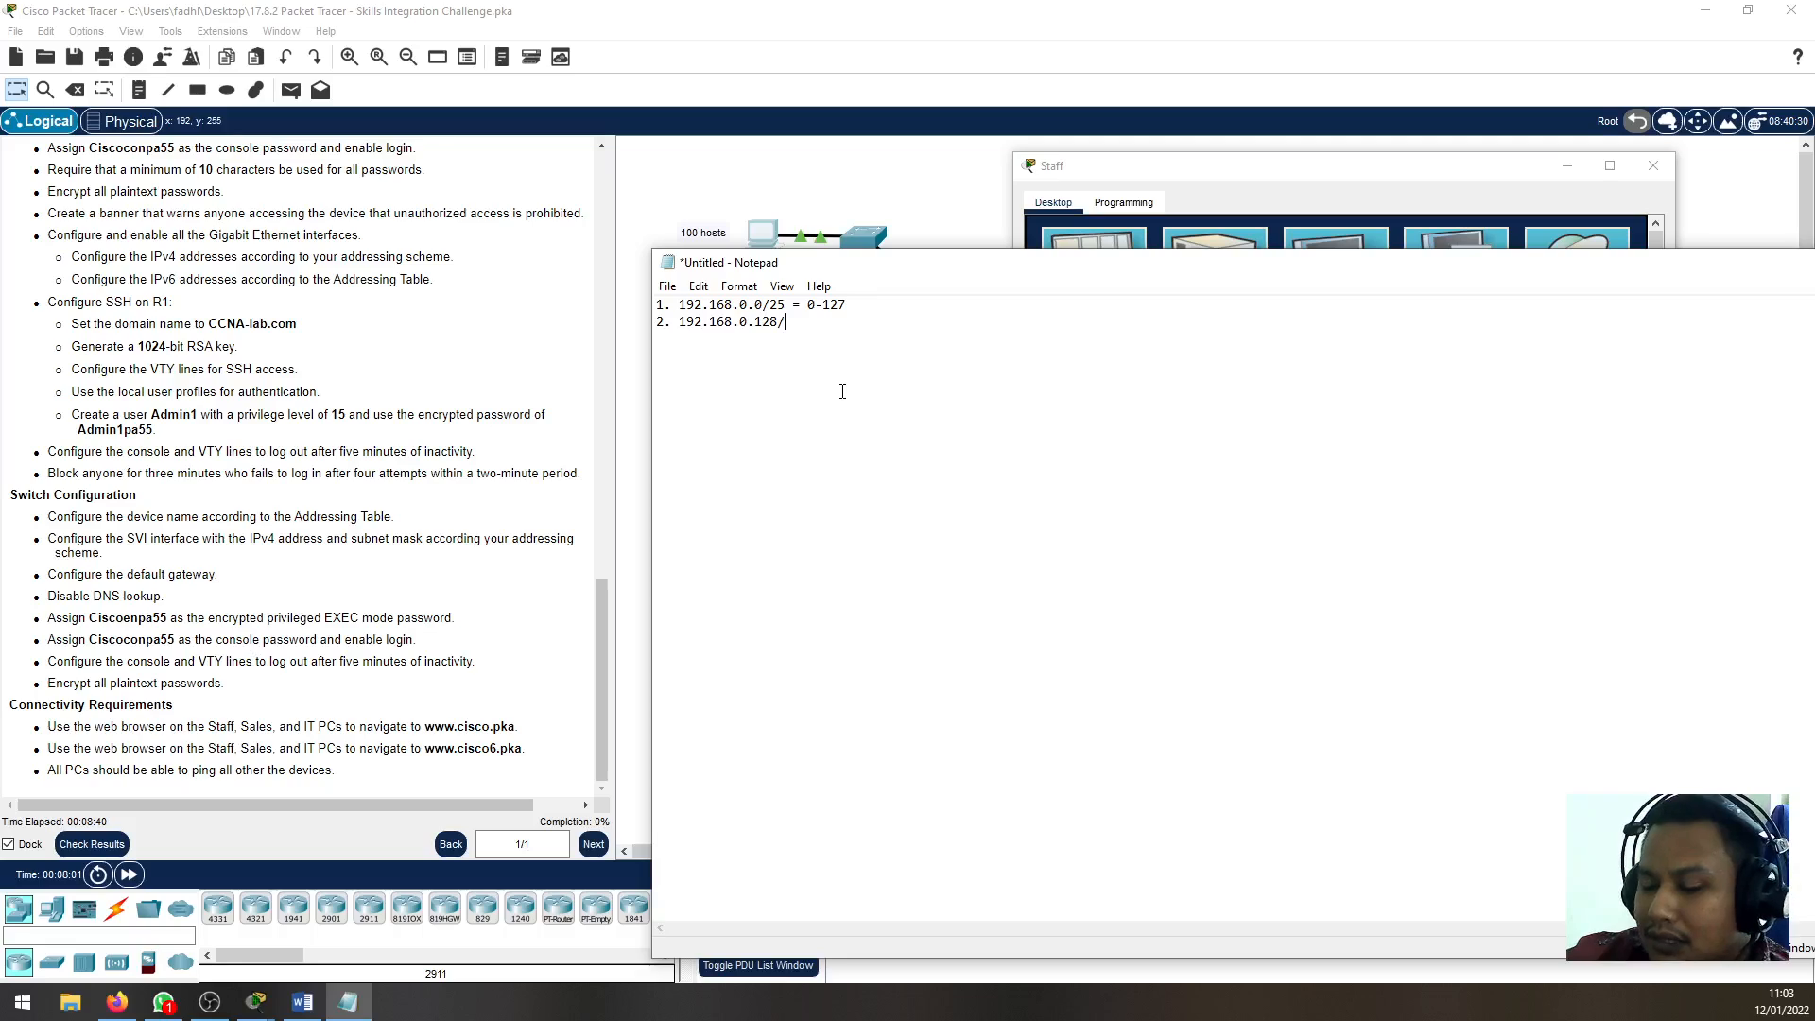
type("26")
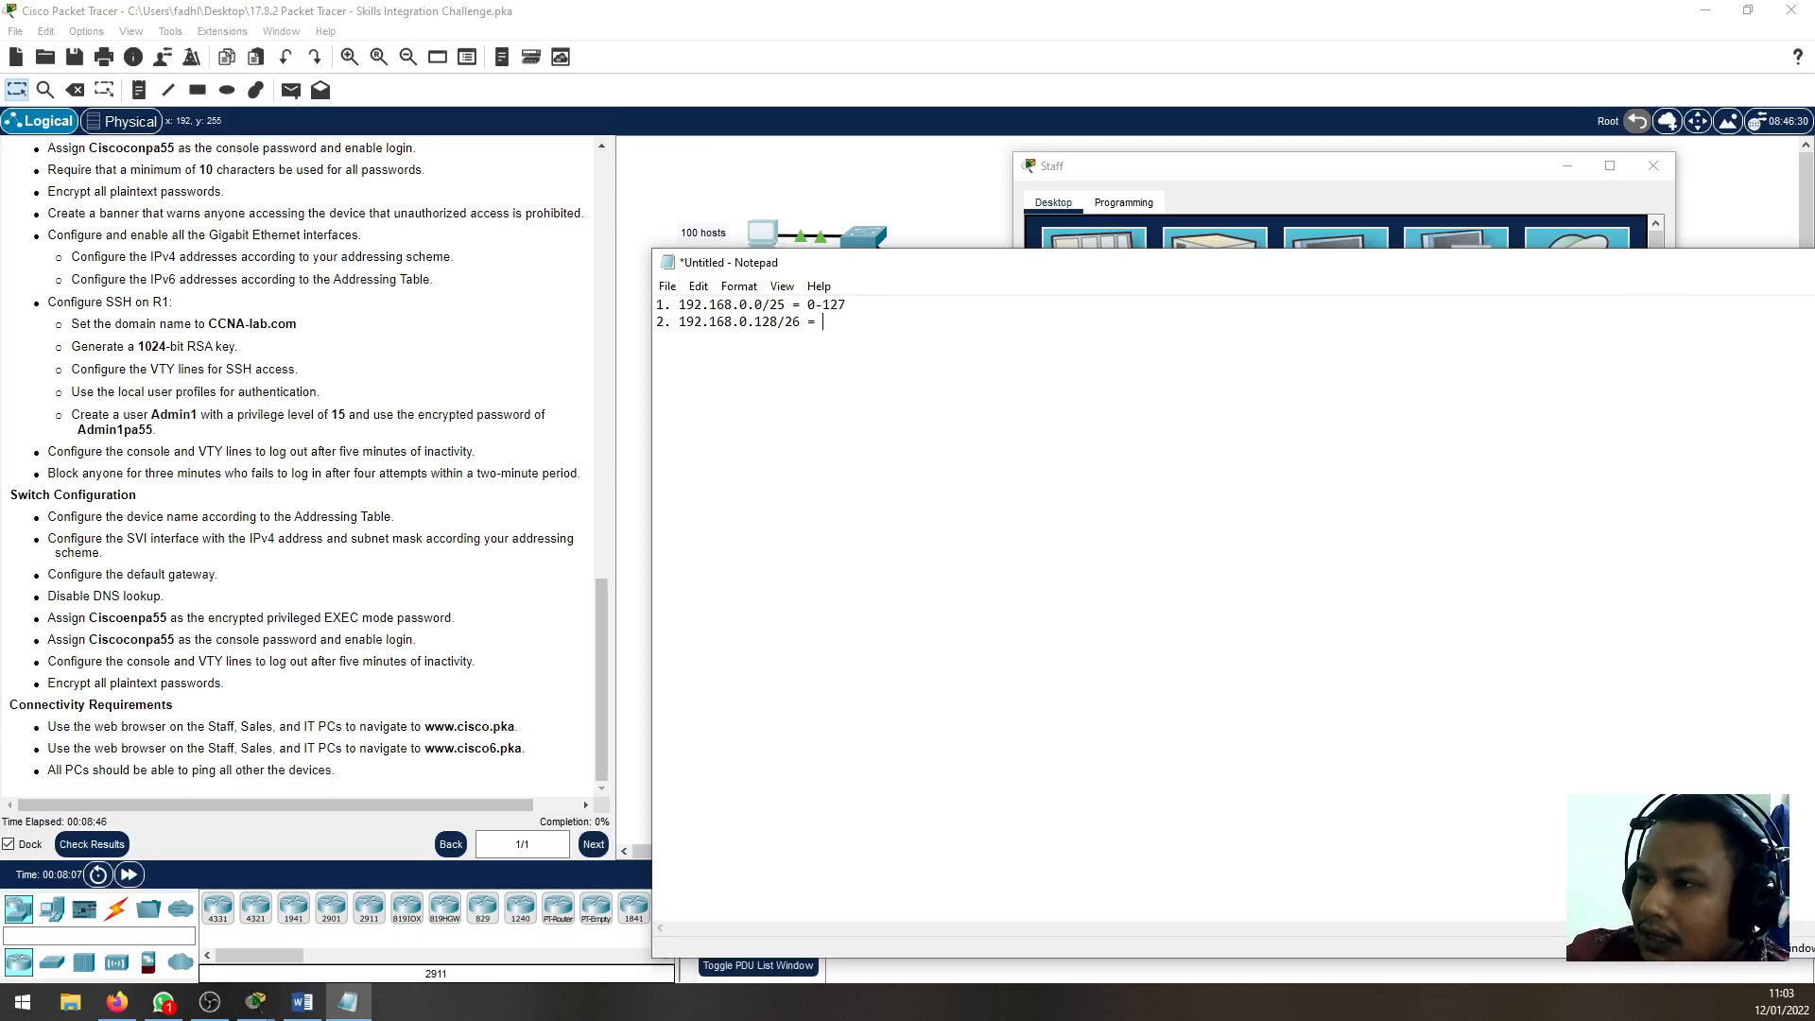
type("= ")
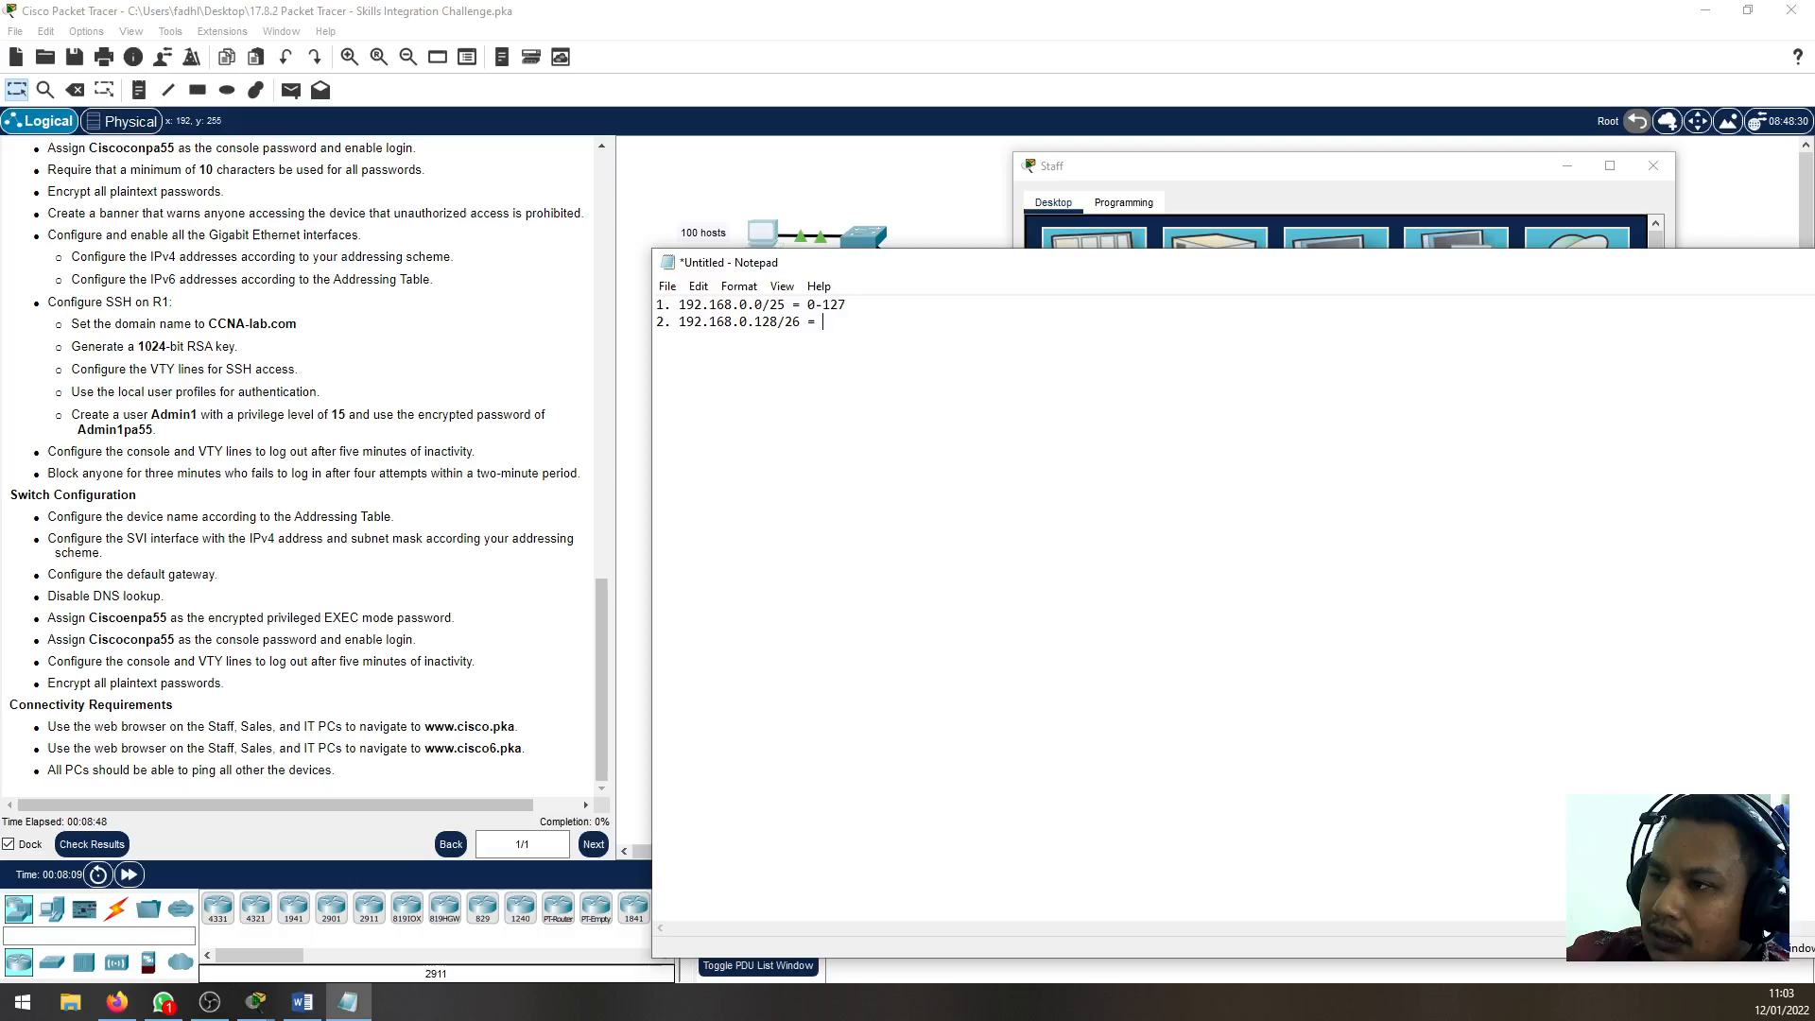
type("128")
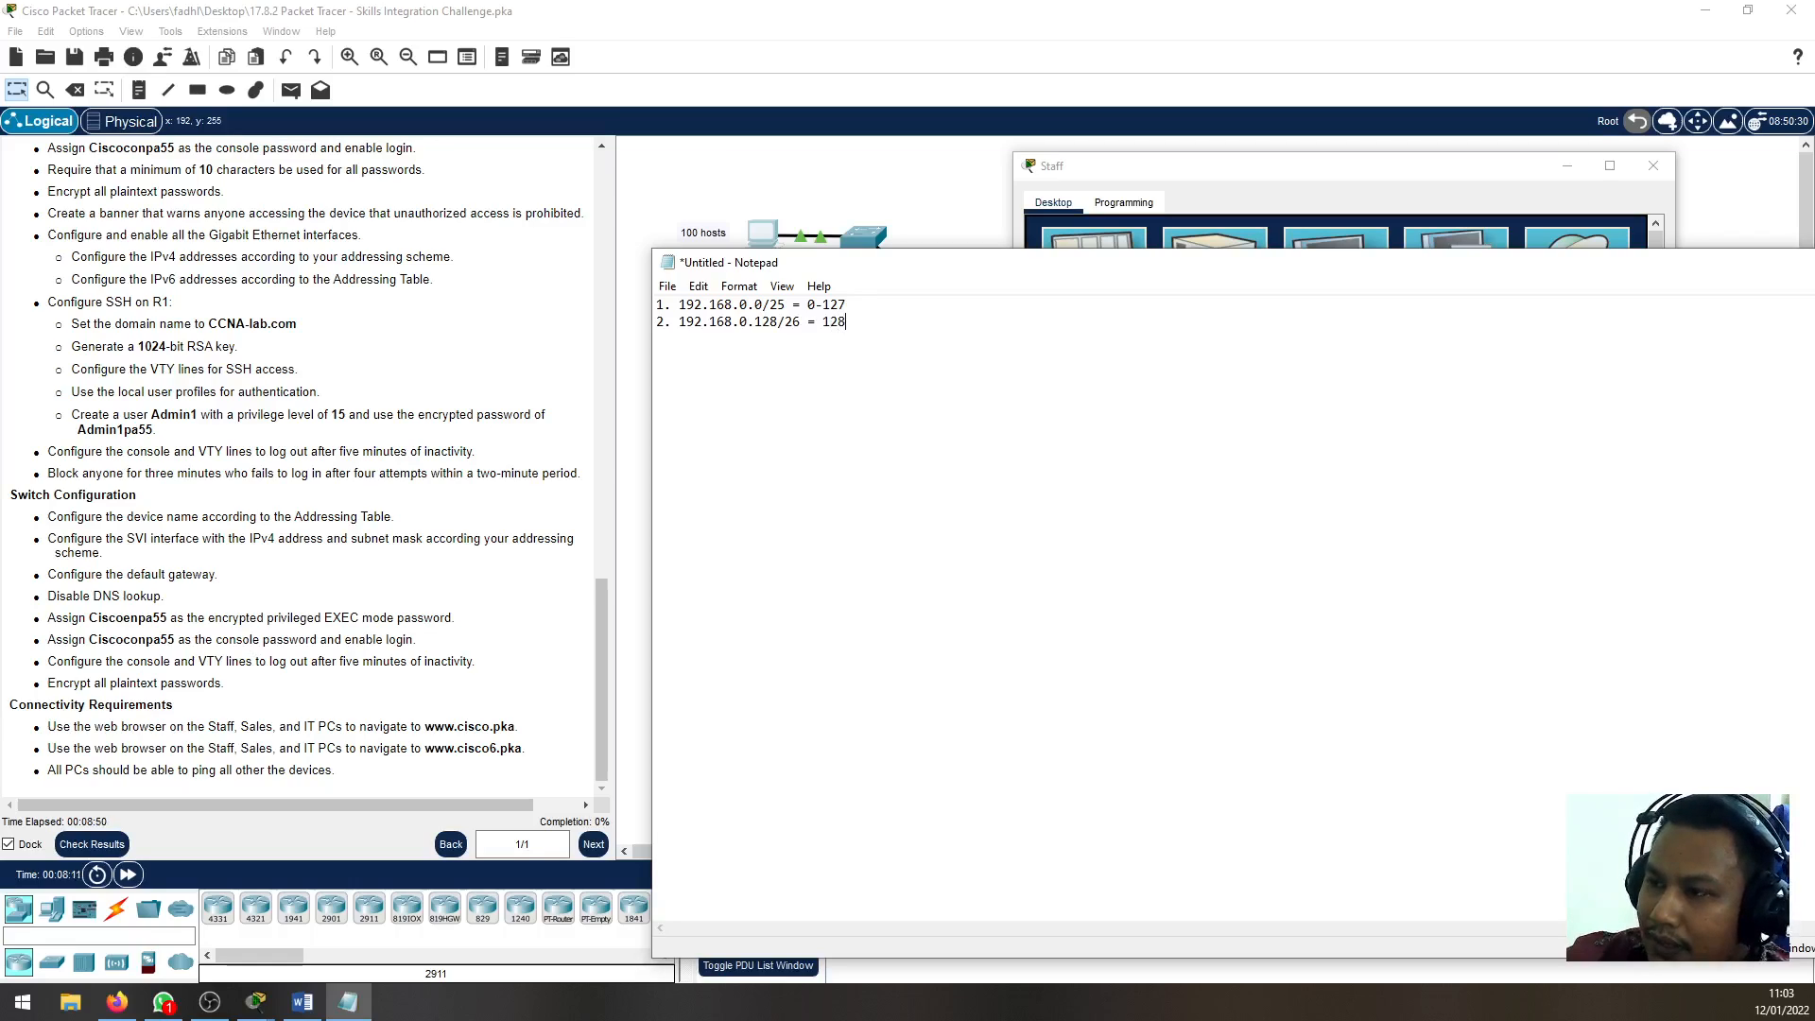
type("-")
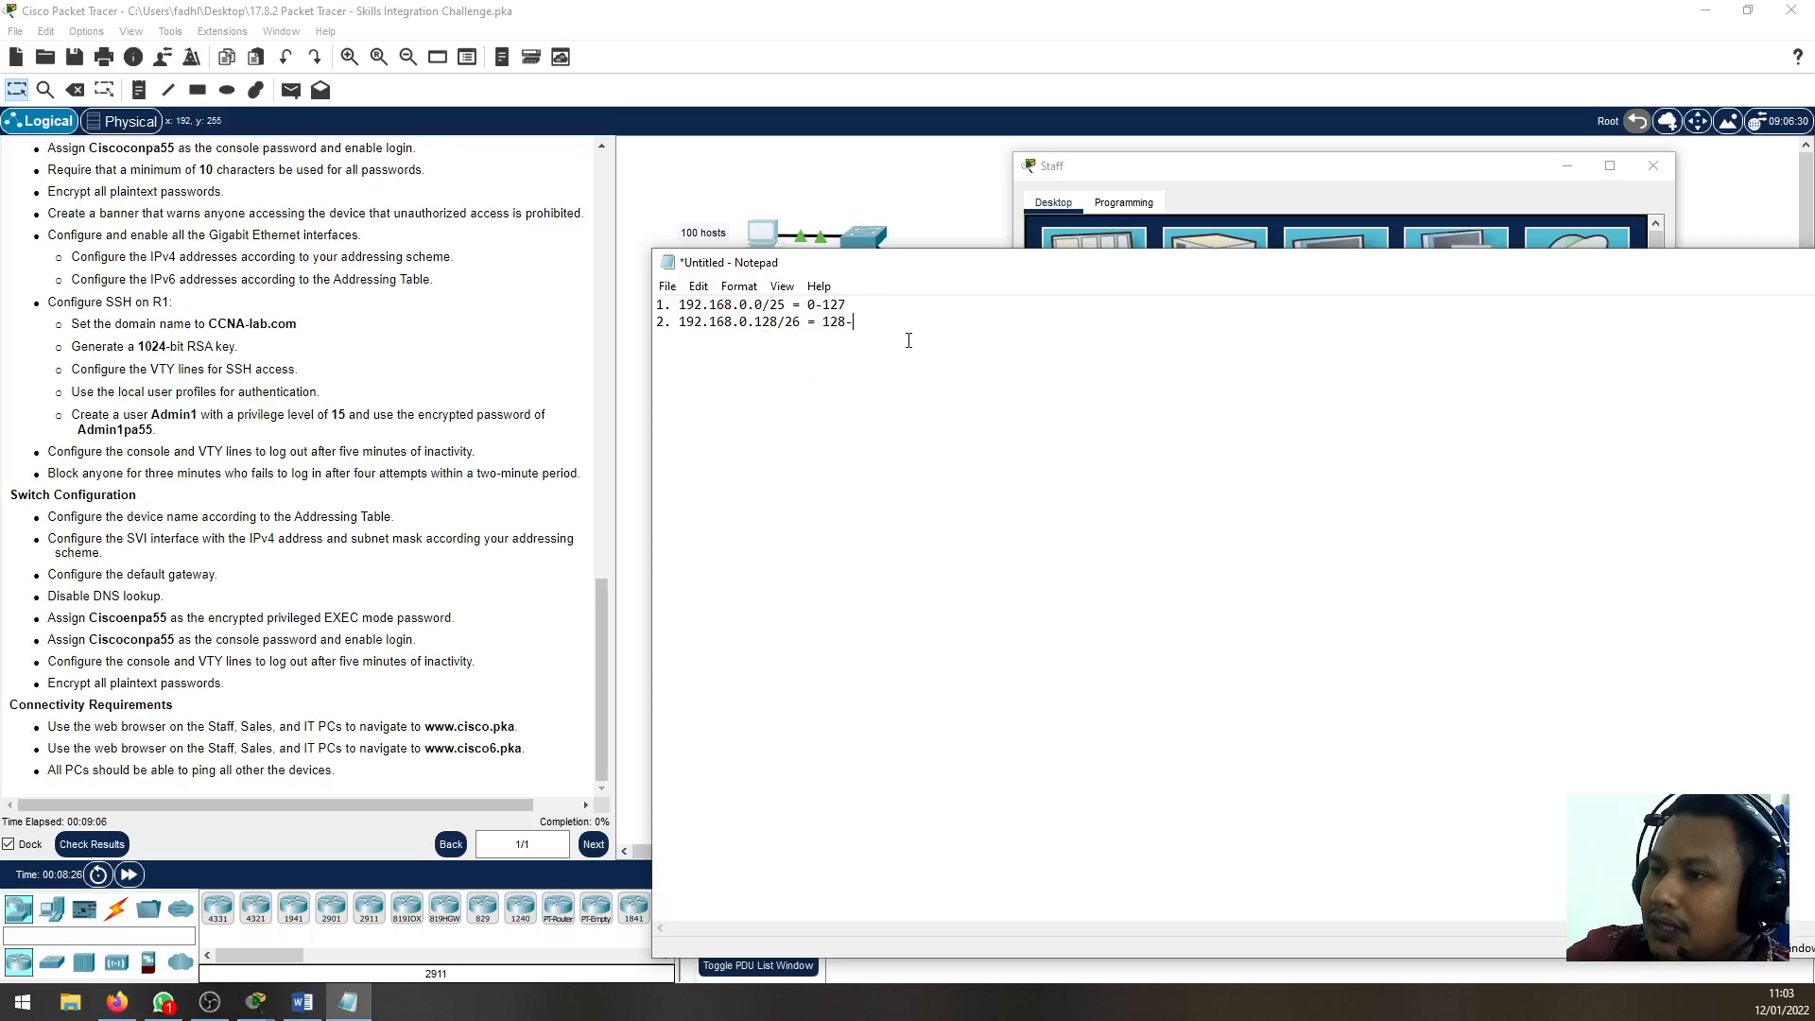
type("19")
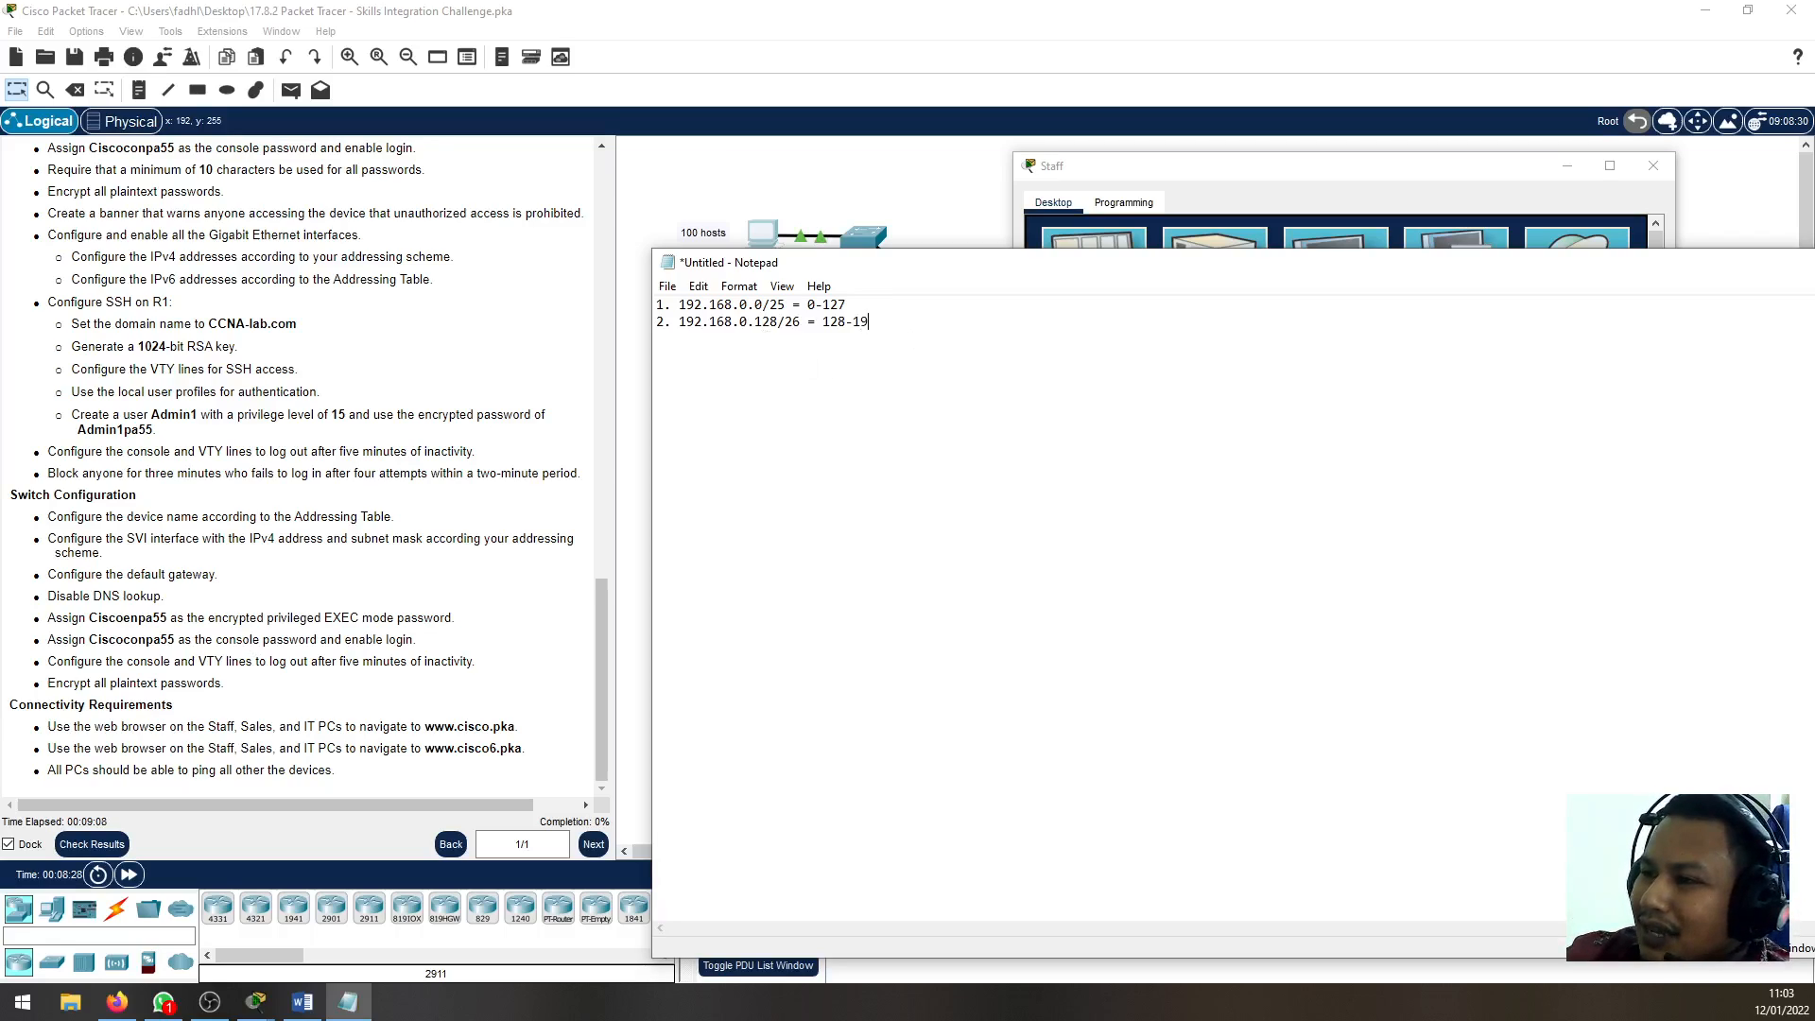
type("1")
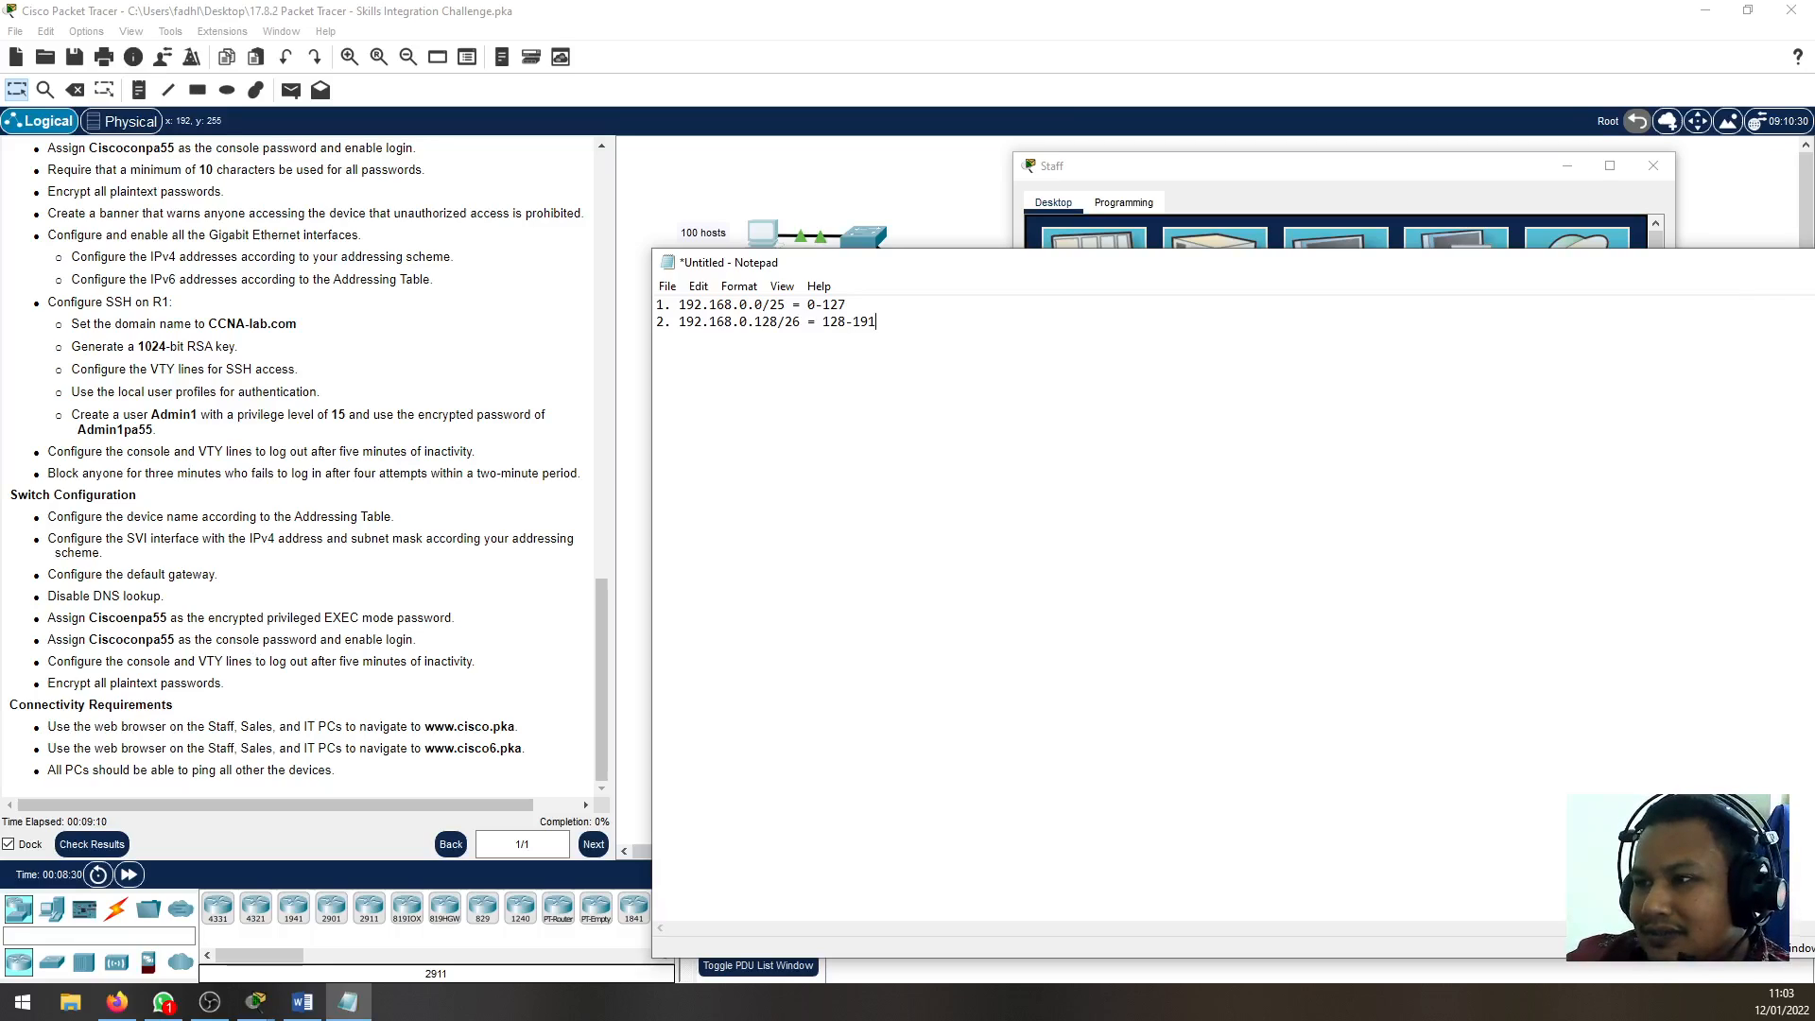
Add a third numbered line to the notes for the subnet 192.168.0.192/27
key("Return")
type("3")
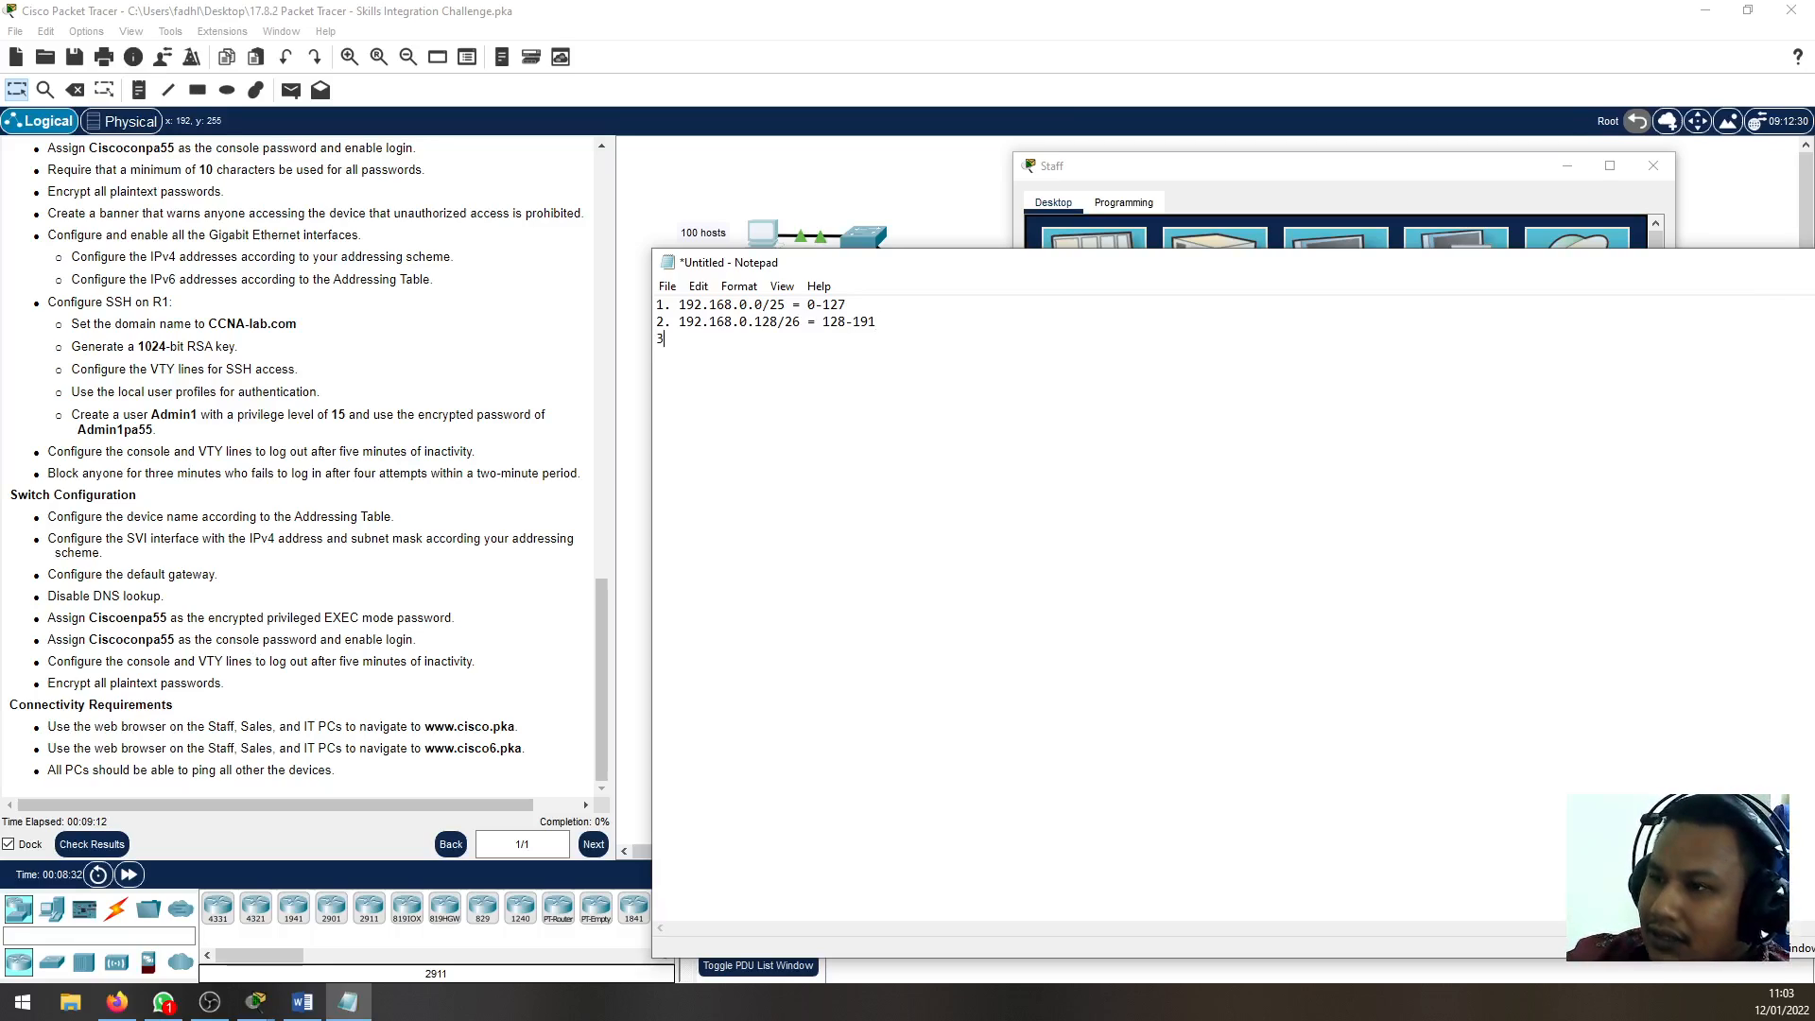
type(". 19")
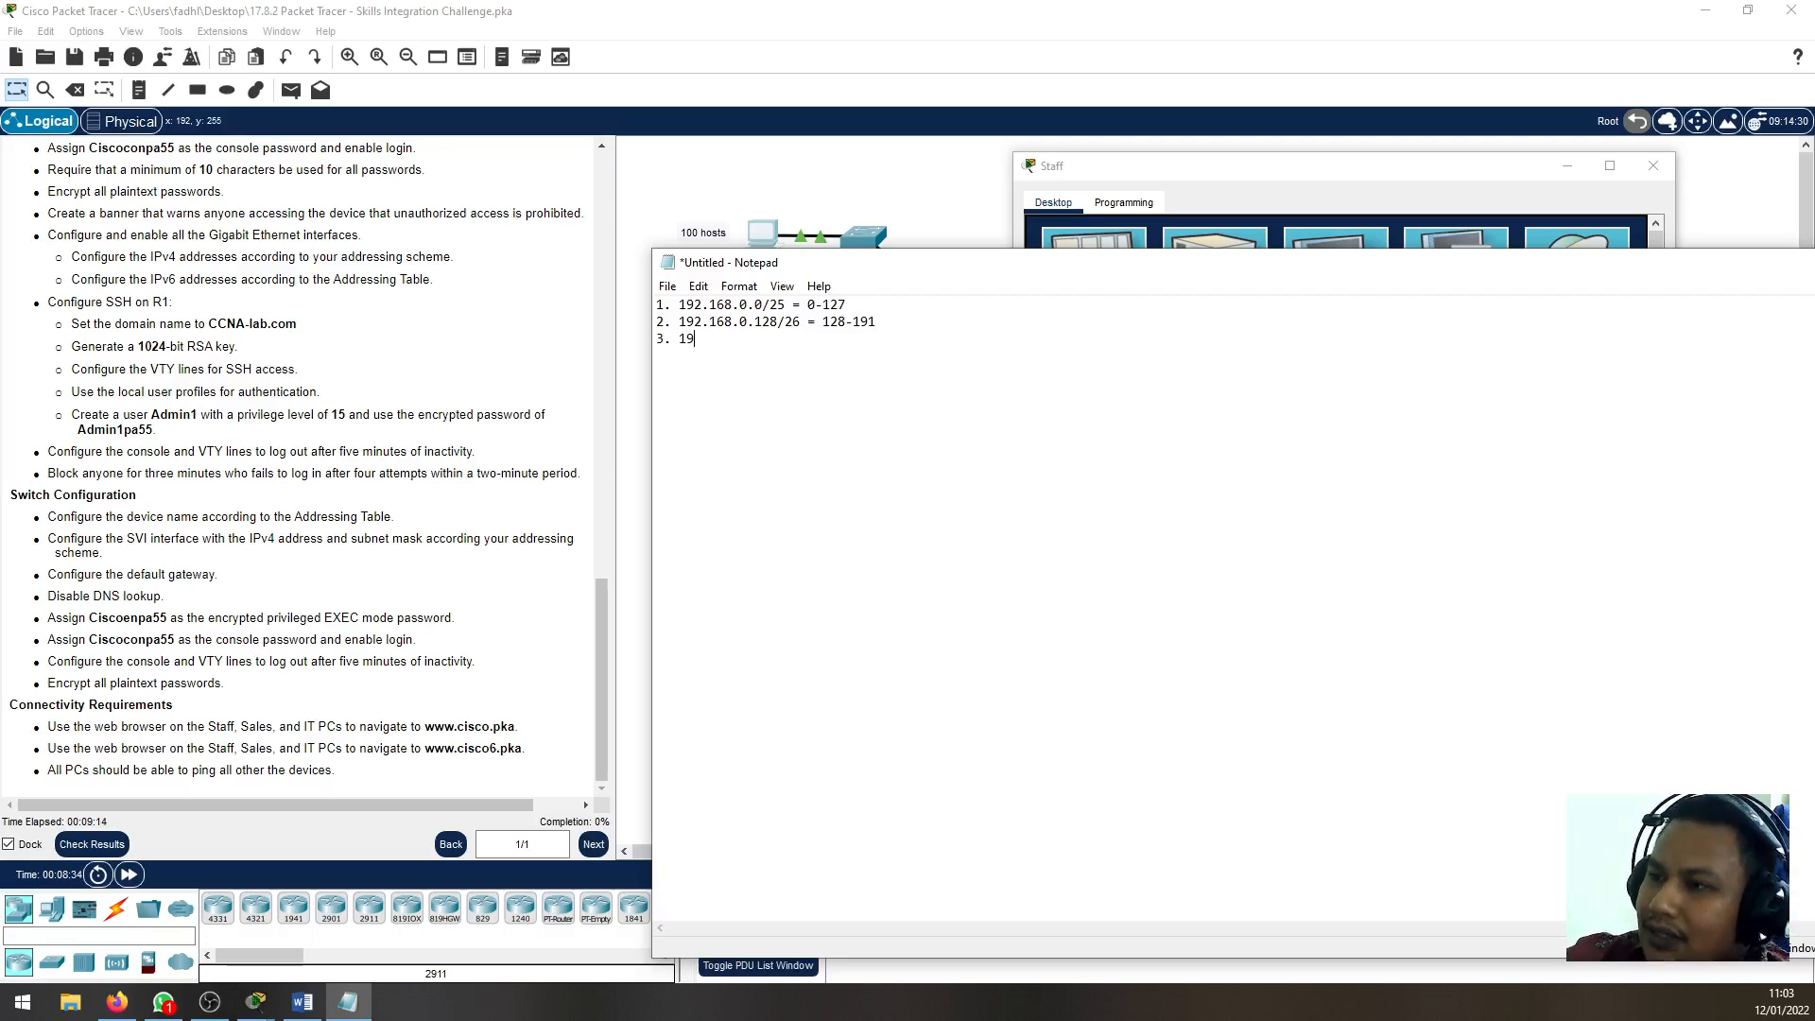
type("2.168.0.")
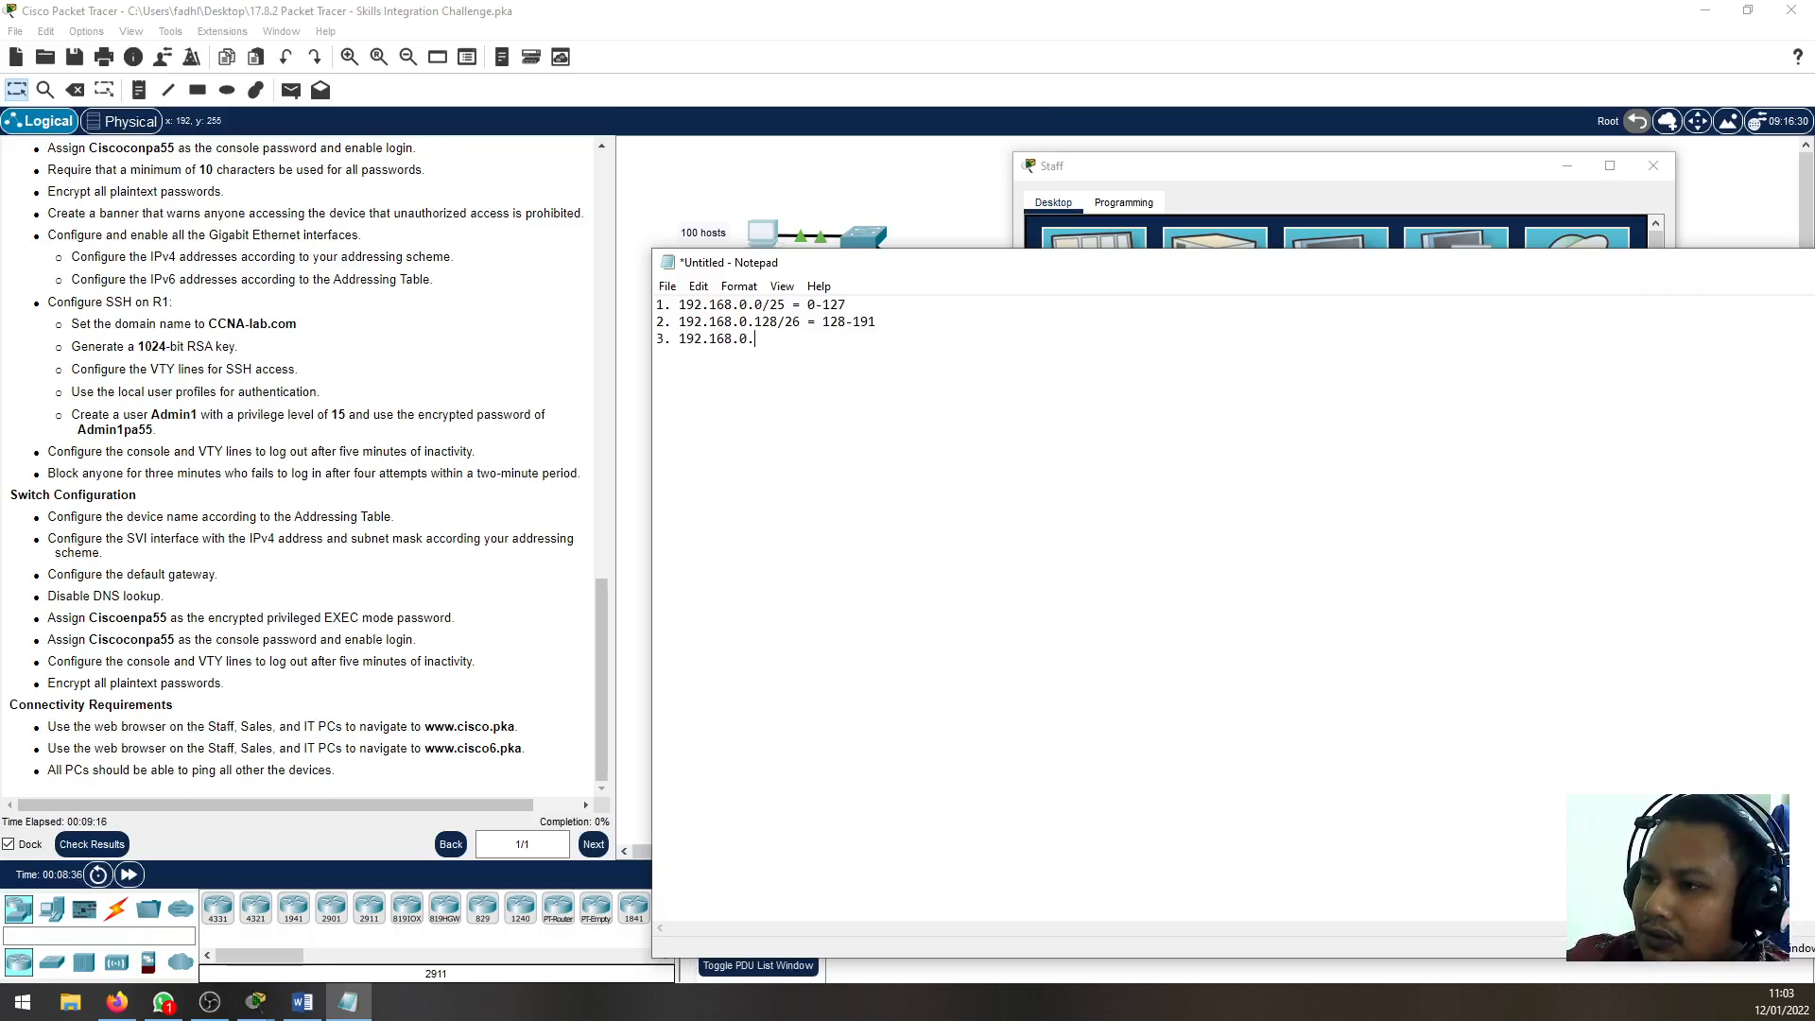
type("192")
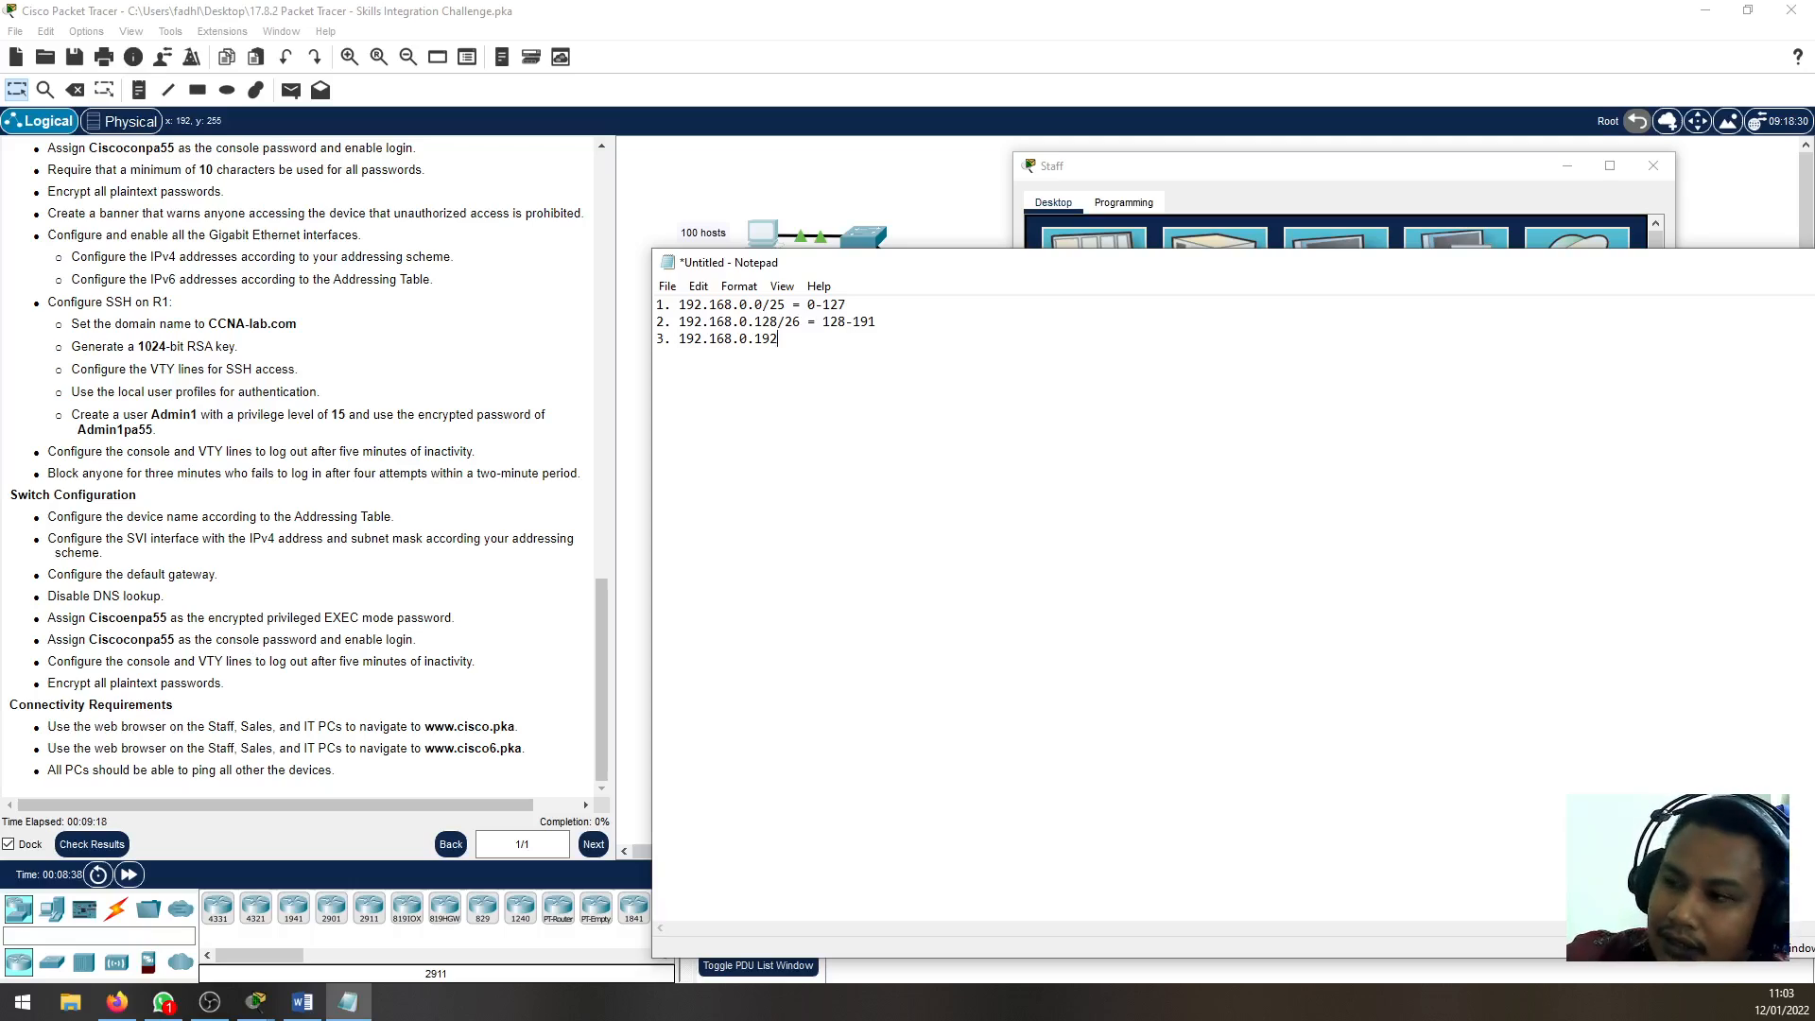
type("/")
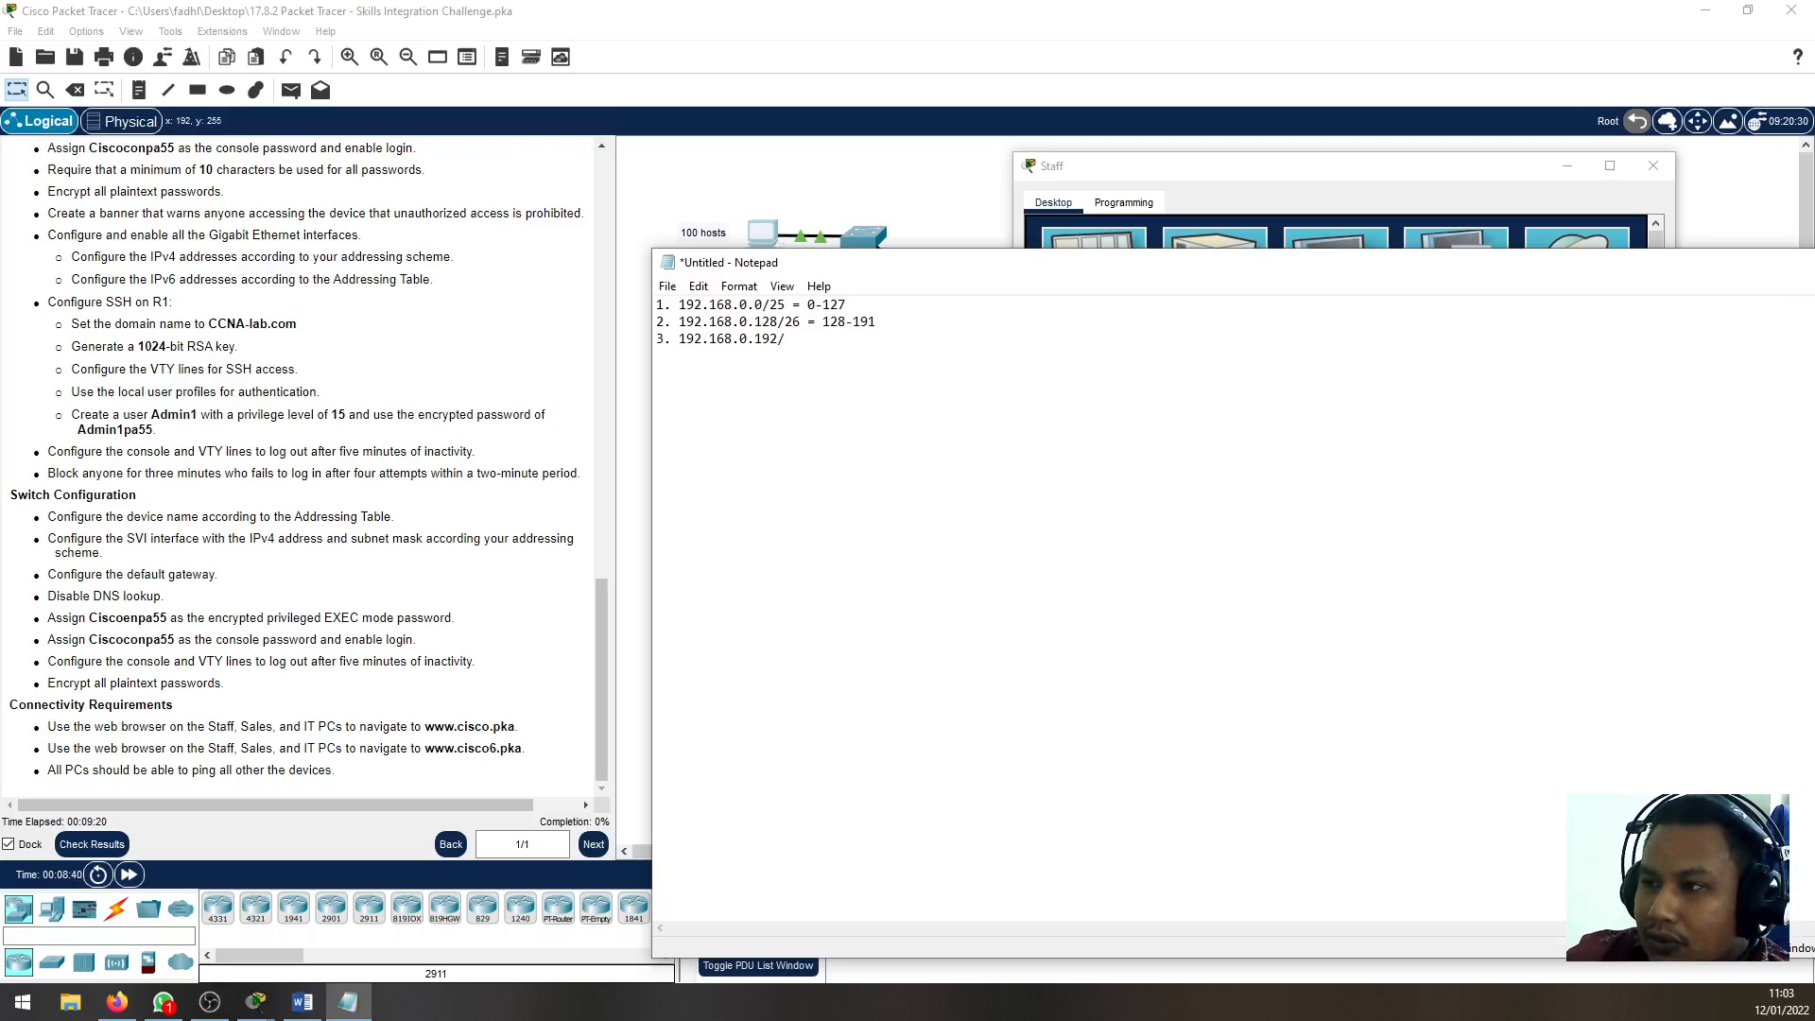
left_click_drag(906, 263, 1071, 259)
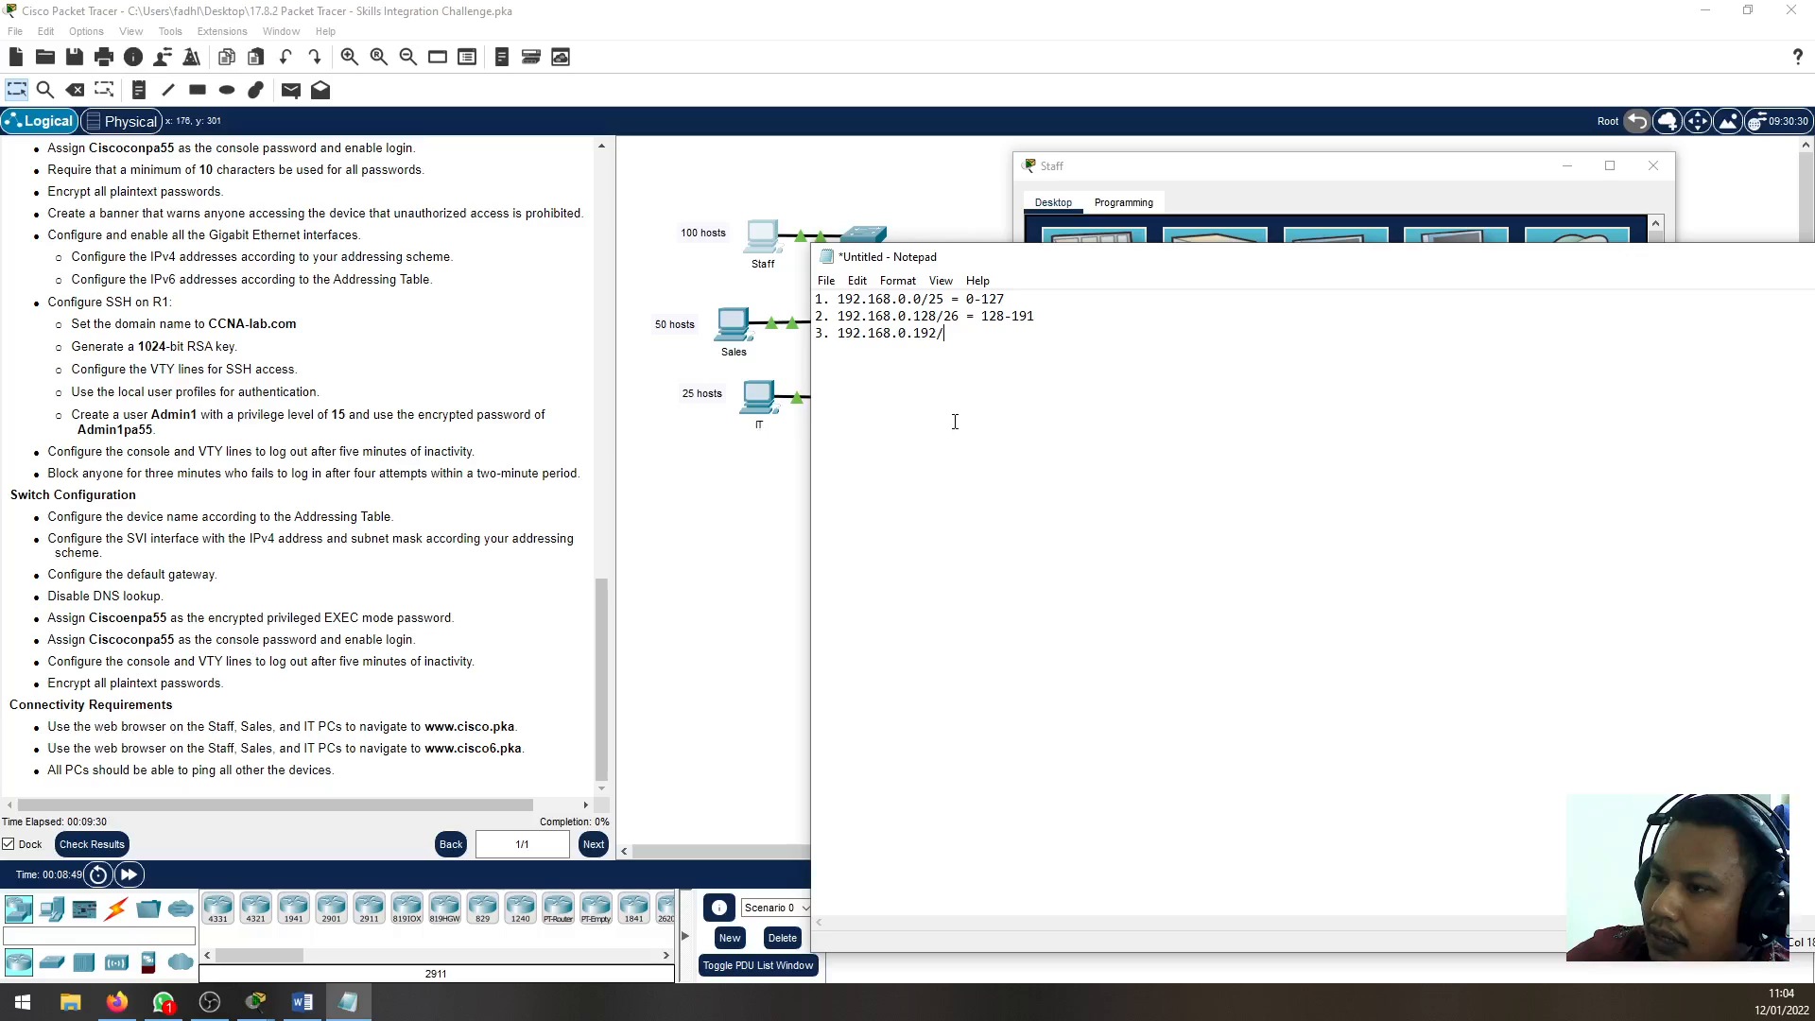
type("27")
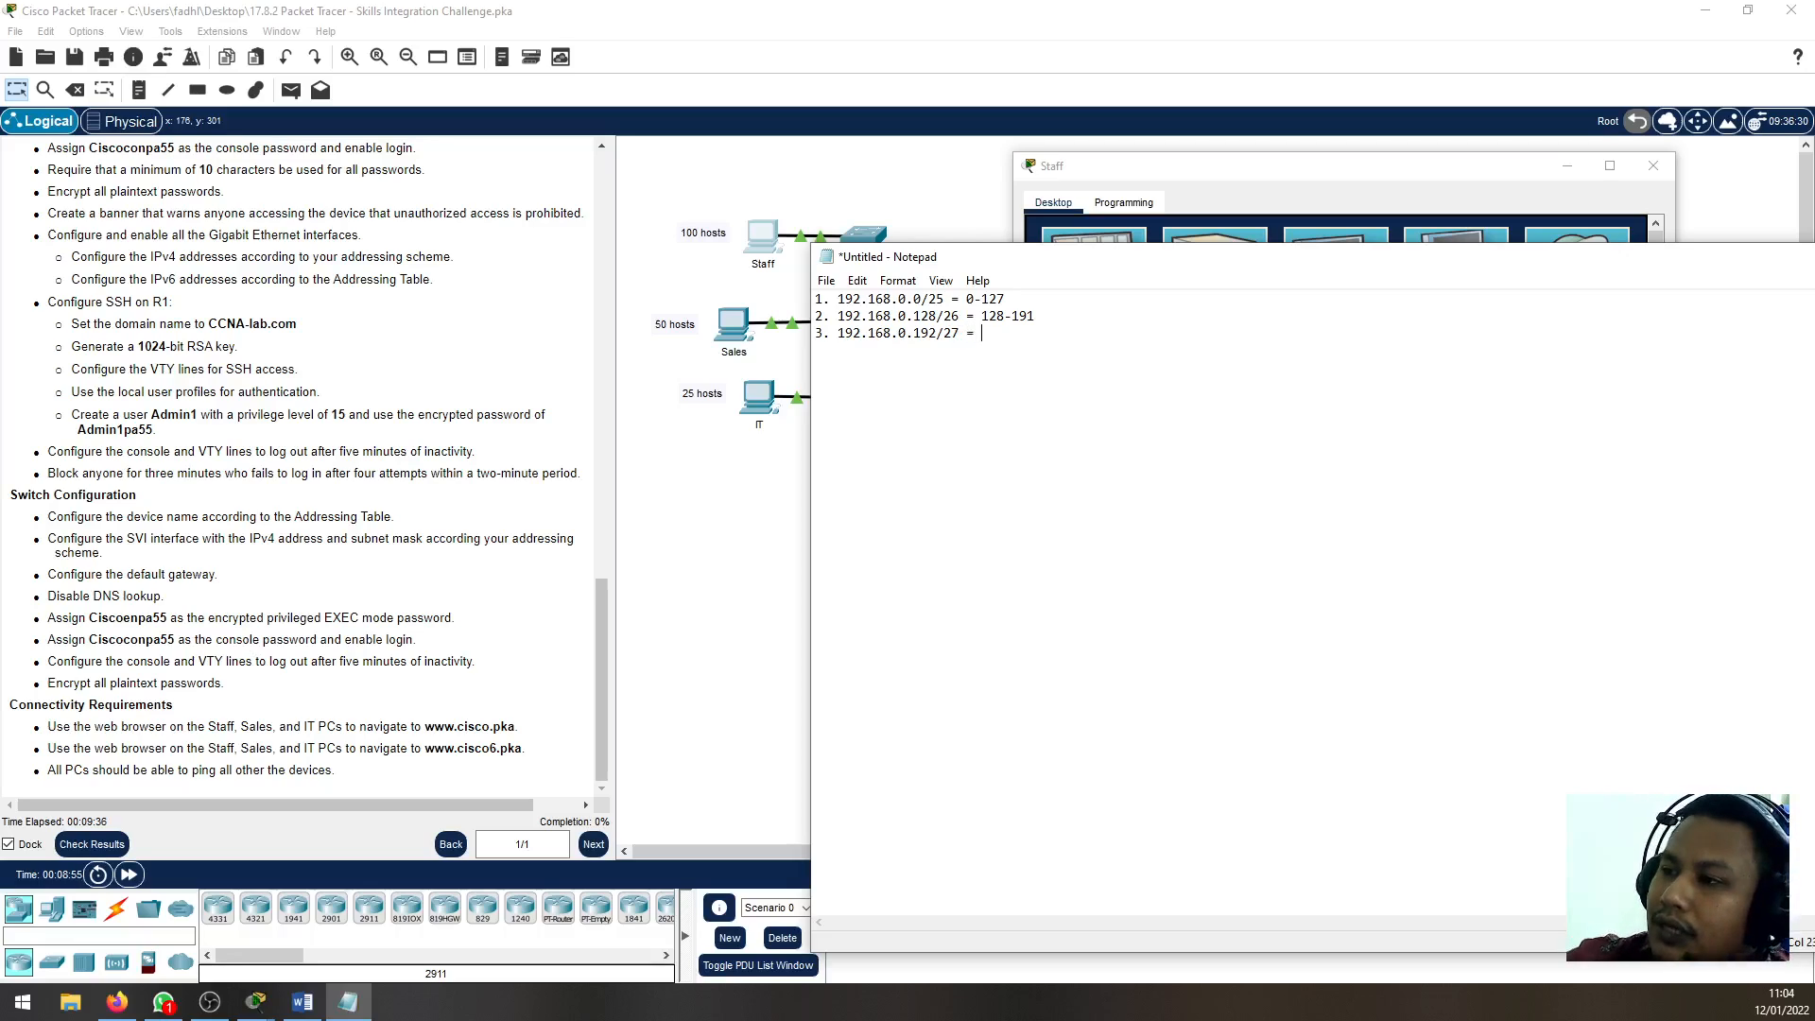
Complete the third subnet's line with the address range 192-223
type("= ")
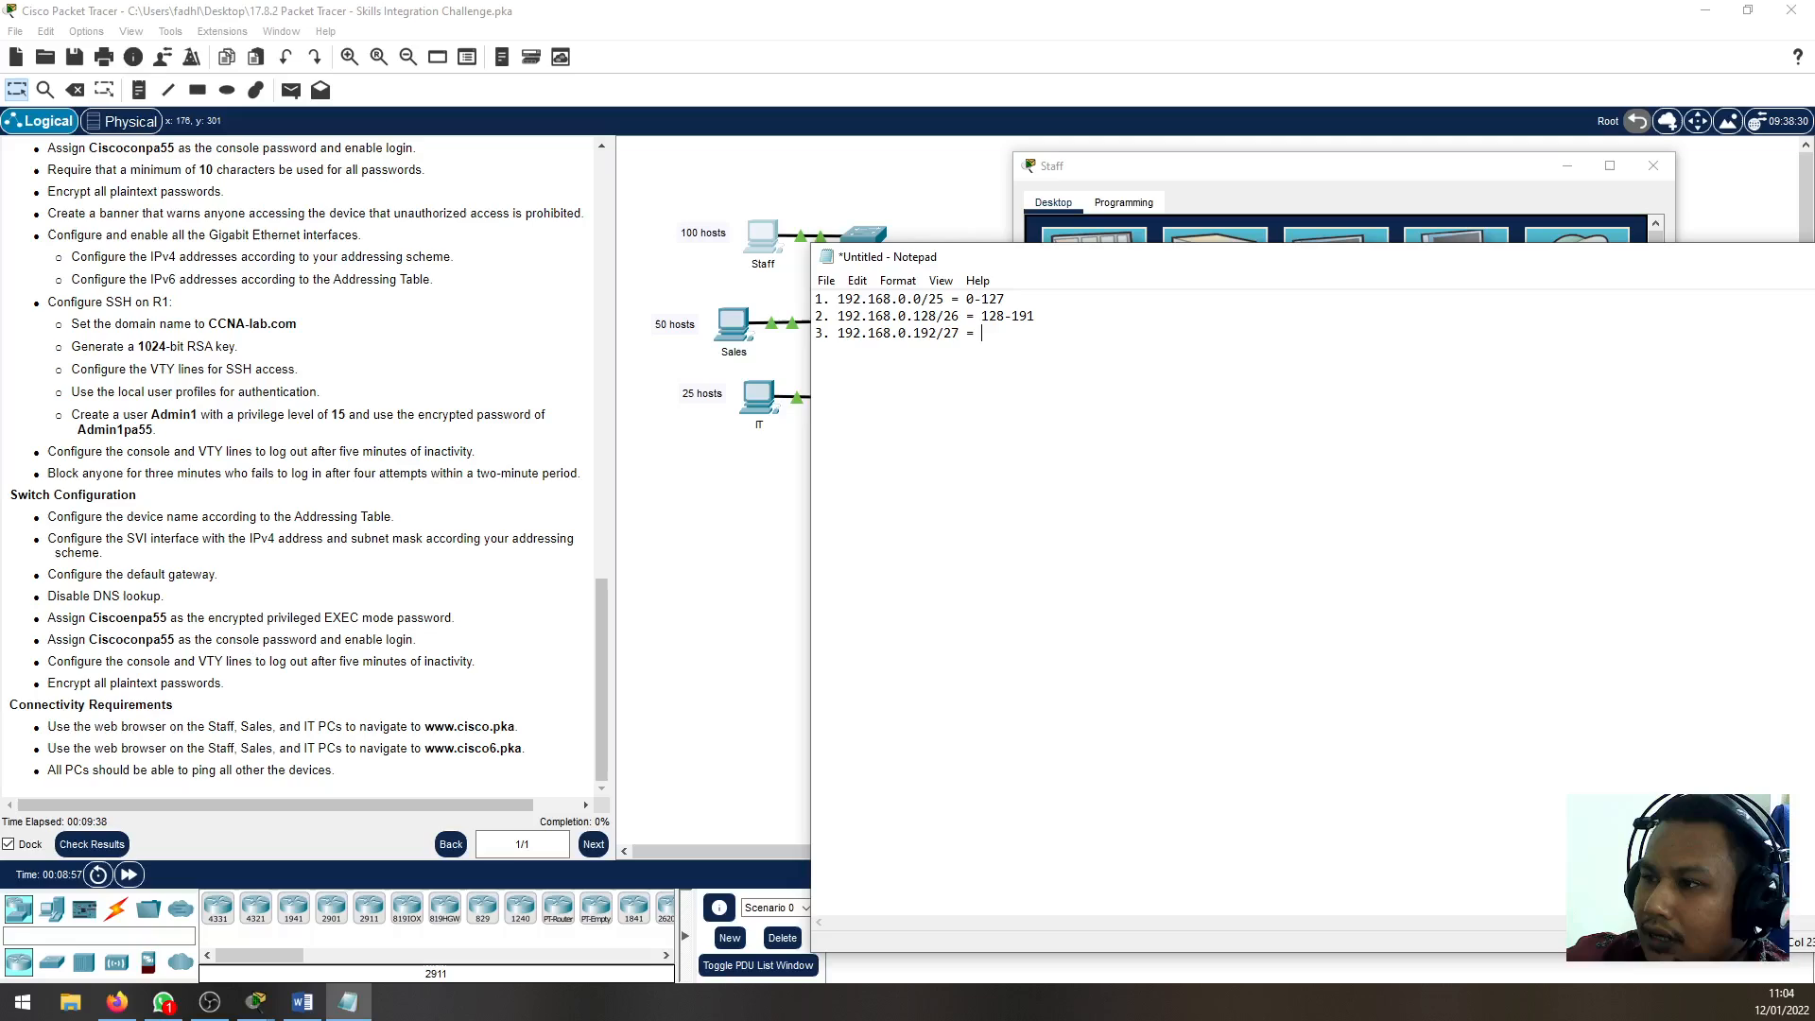
type("192-")
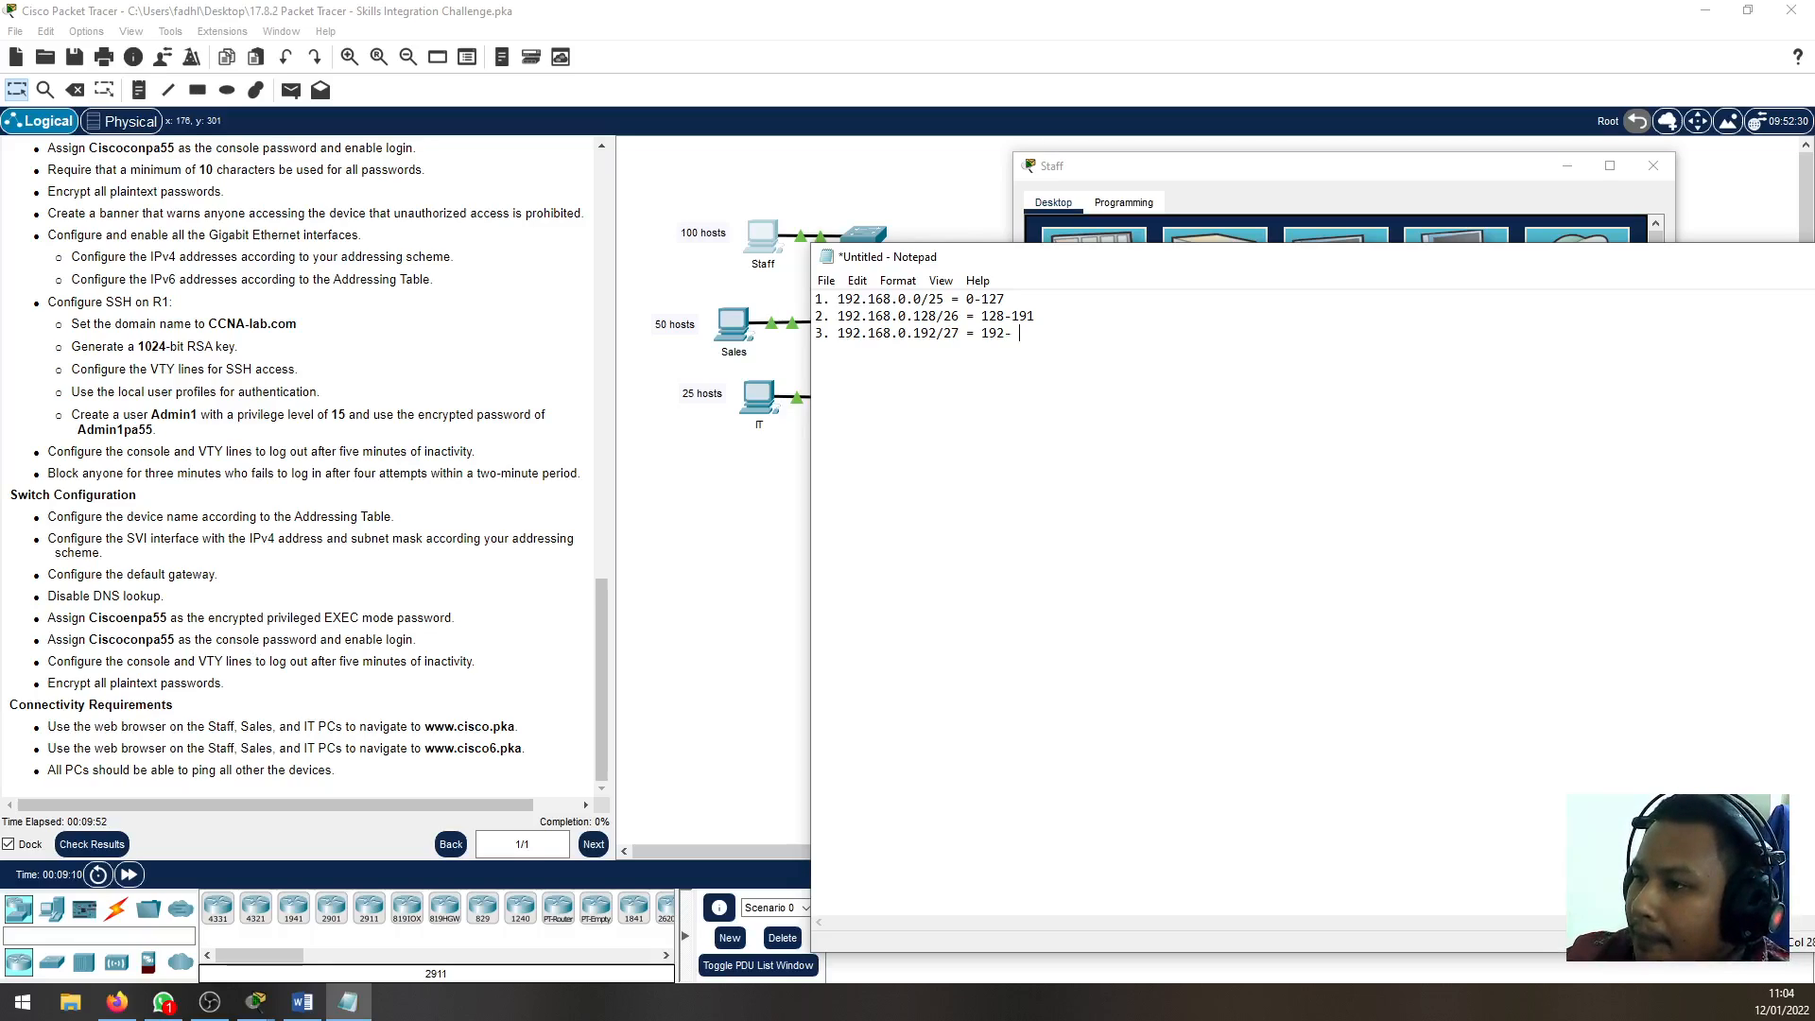
left_click(932, 334)
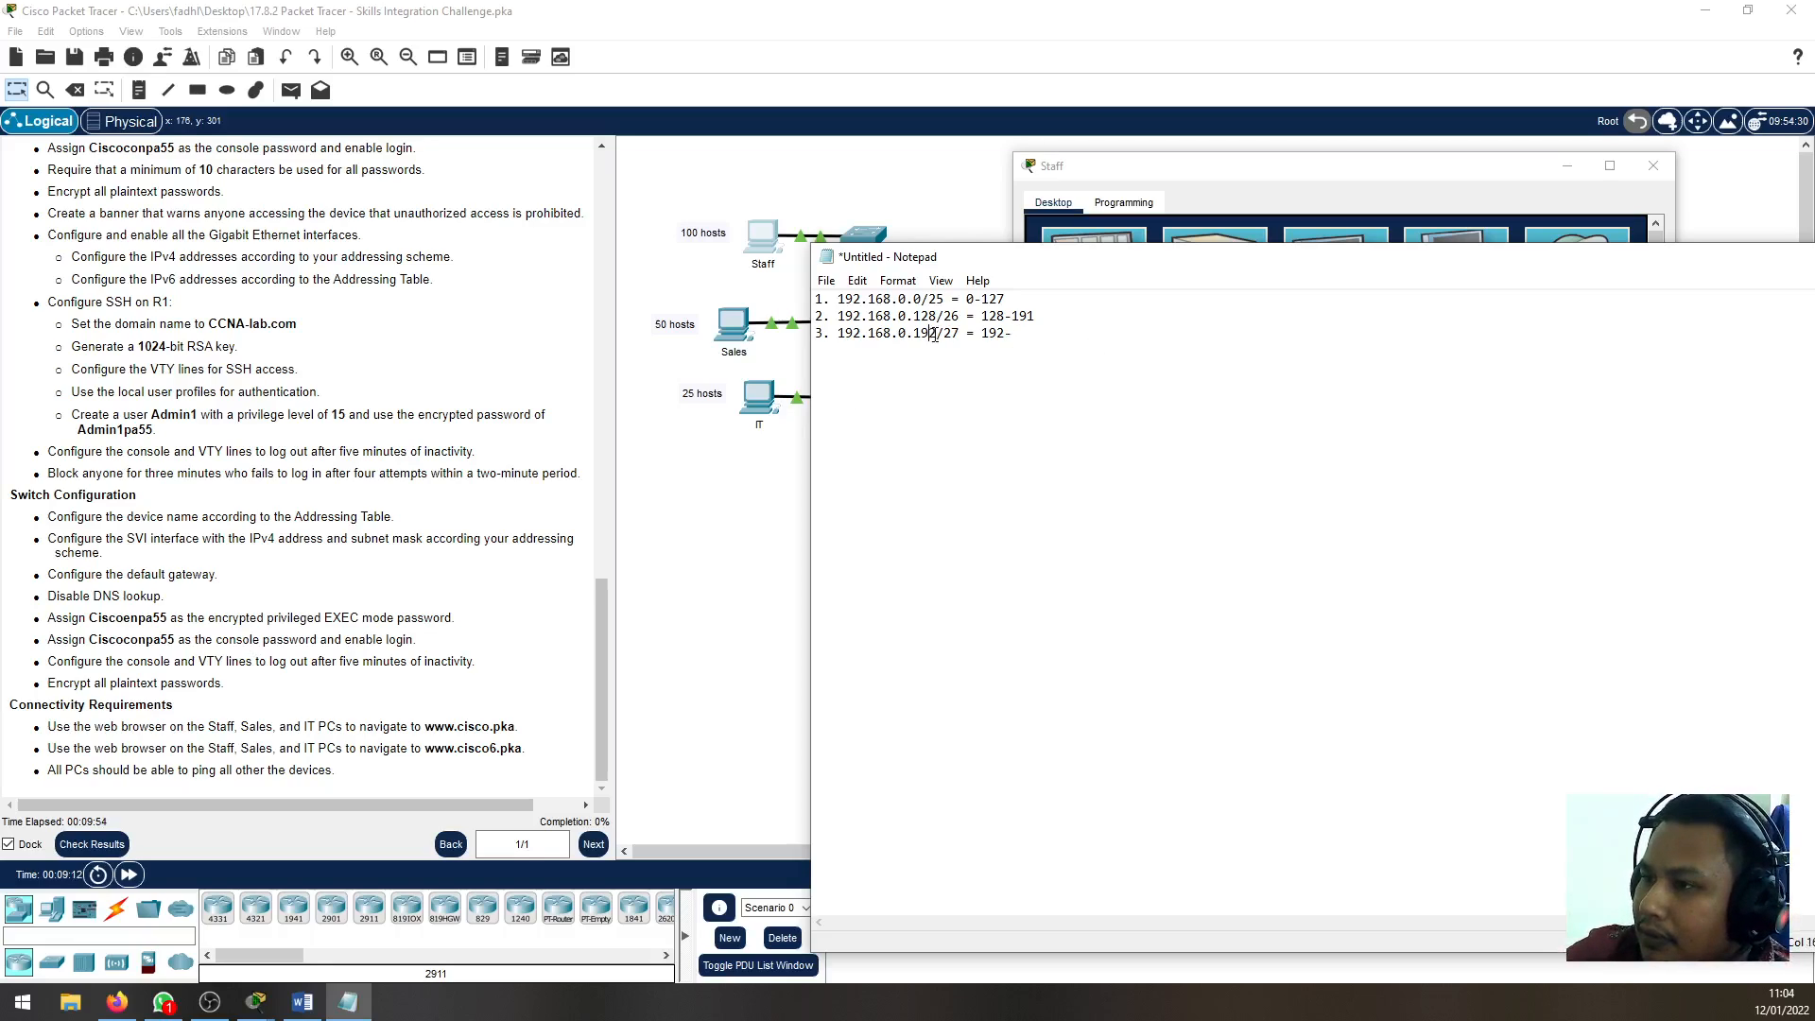
left_click(1014, 334)
type("224")
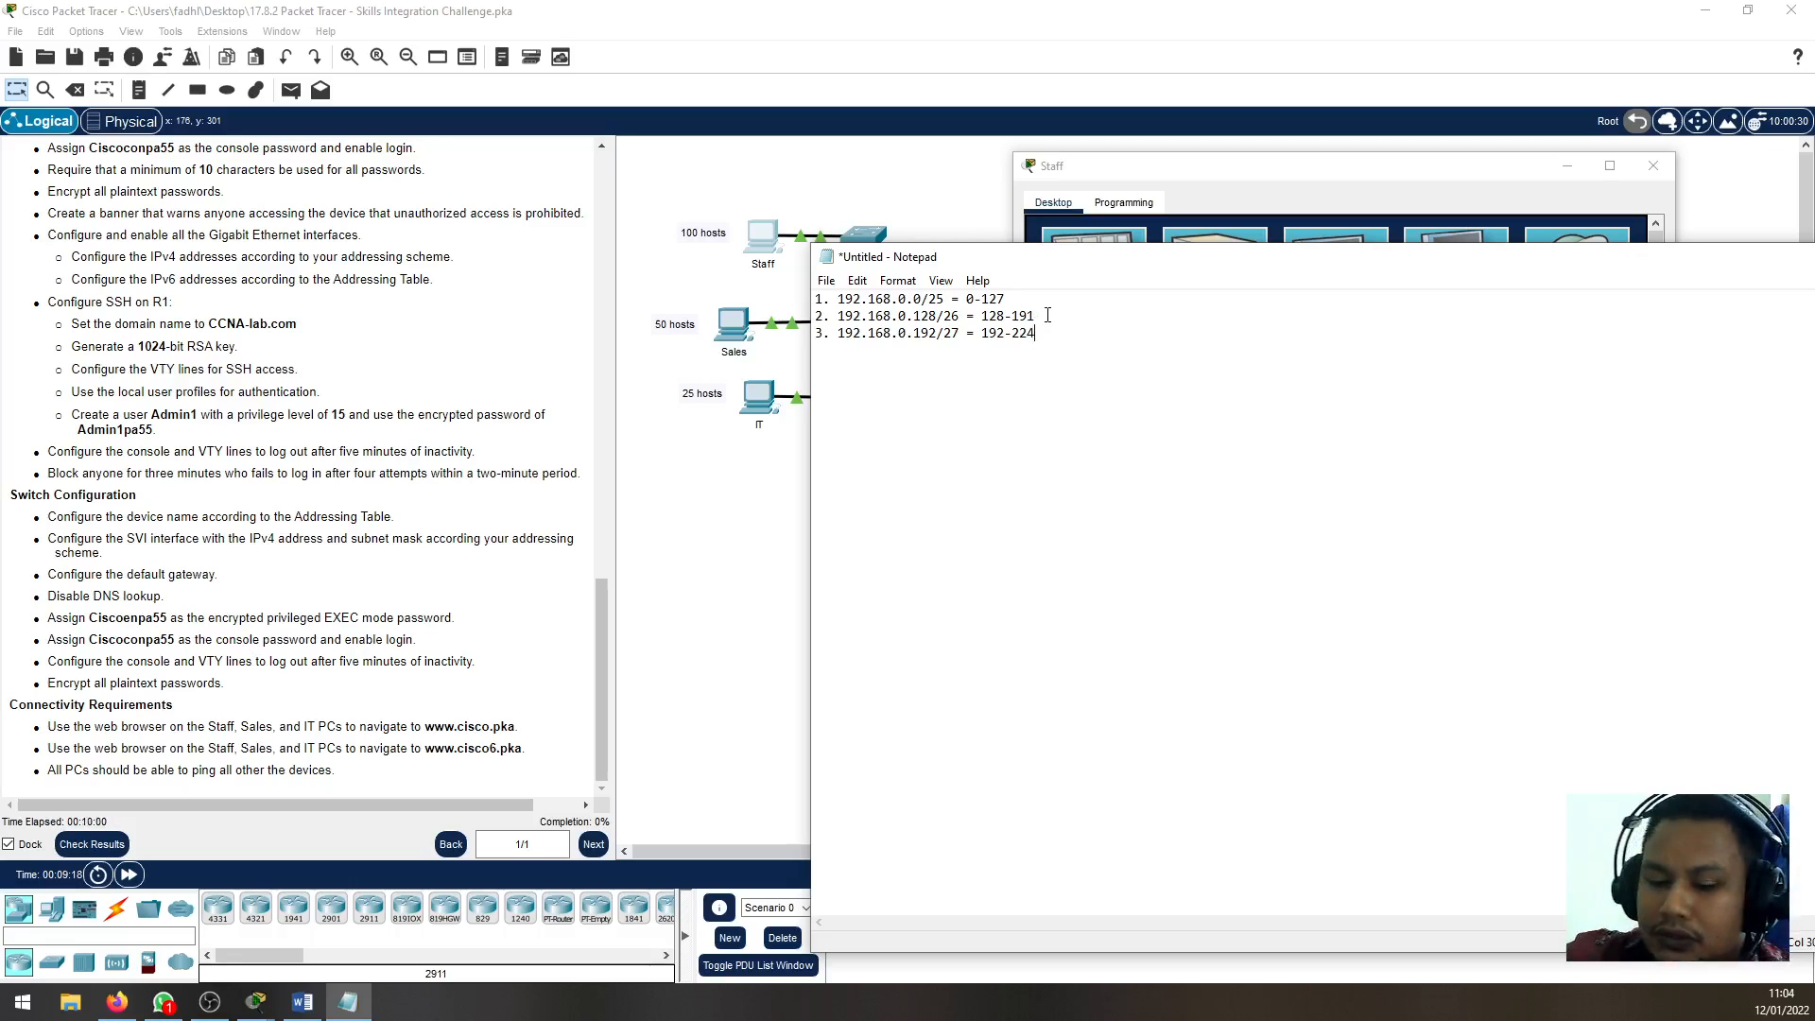
key("BackSpace")
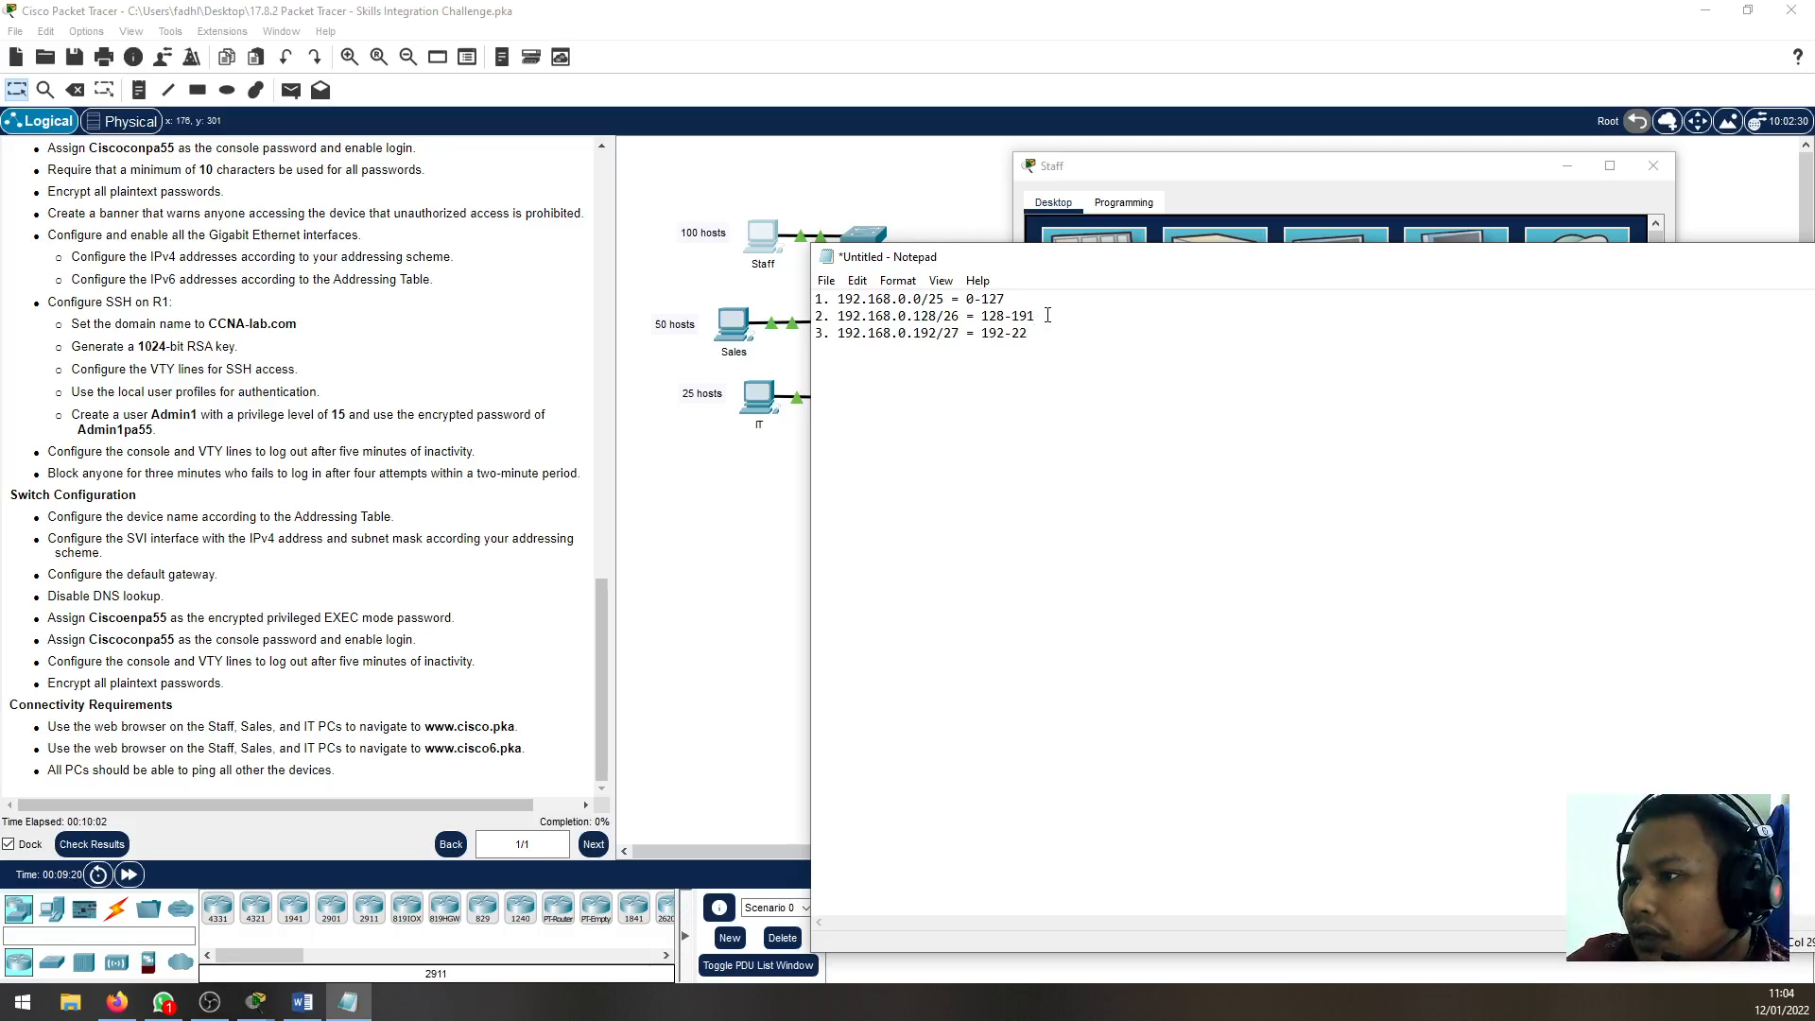
type("4")
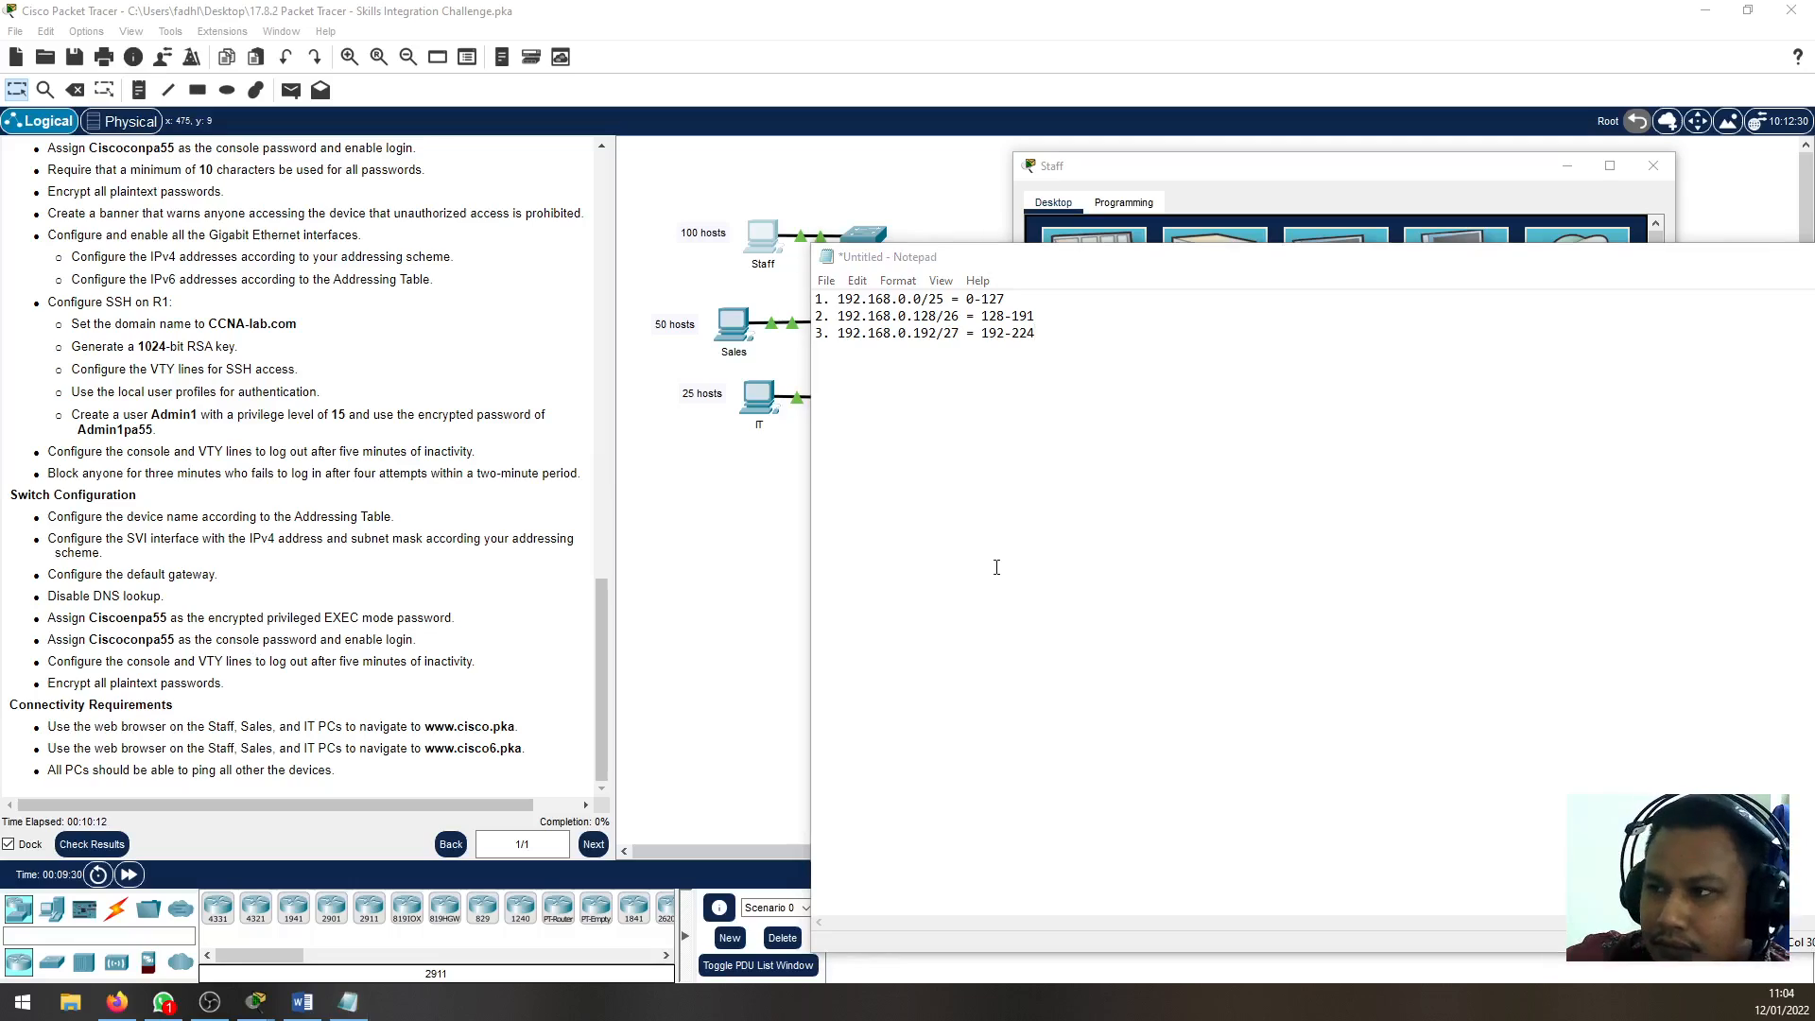
left_click(1067, 350)
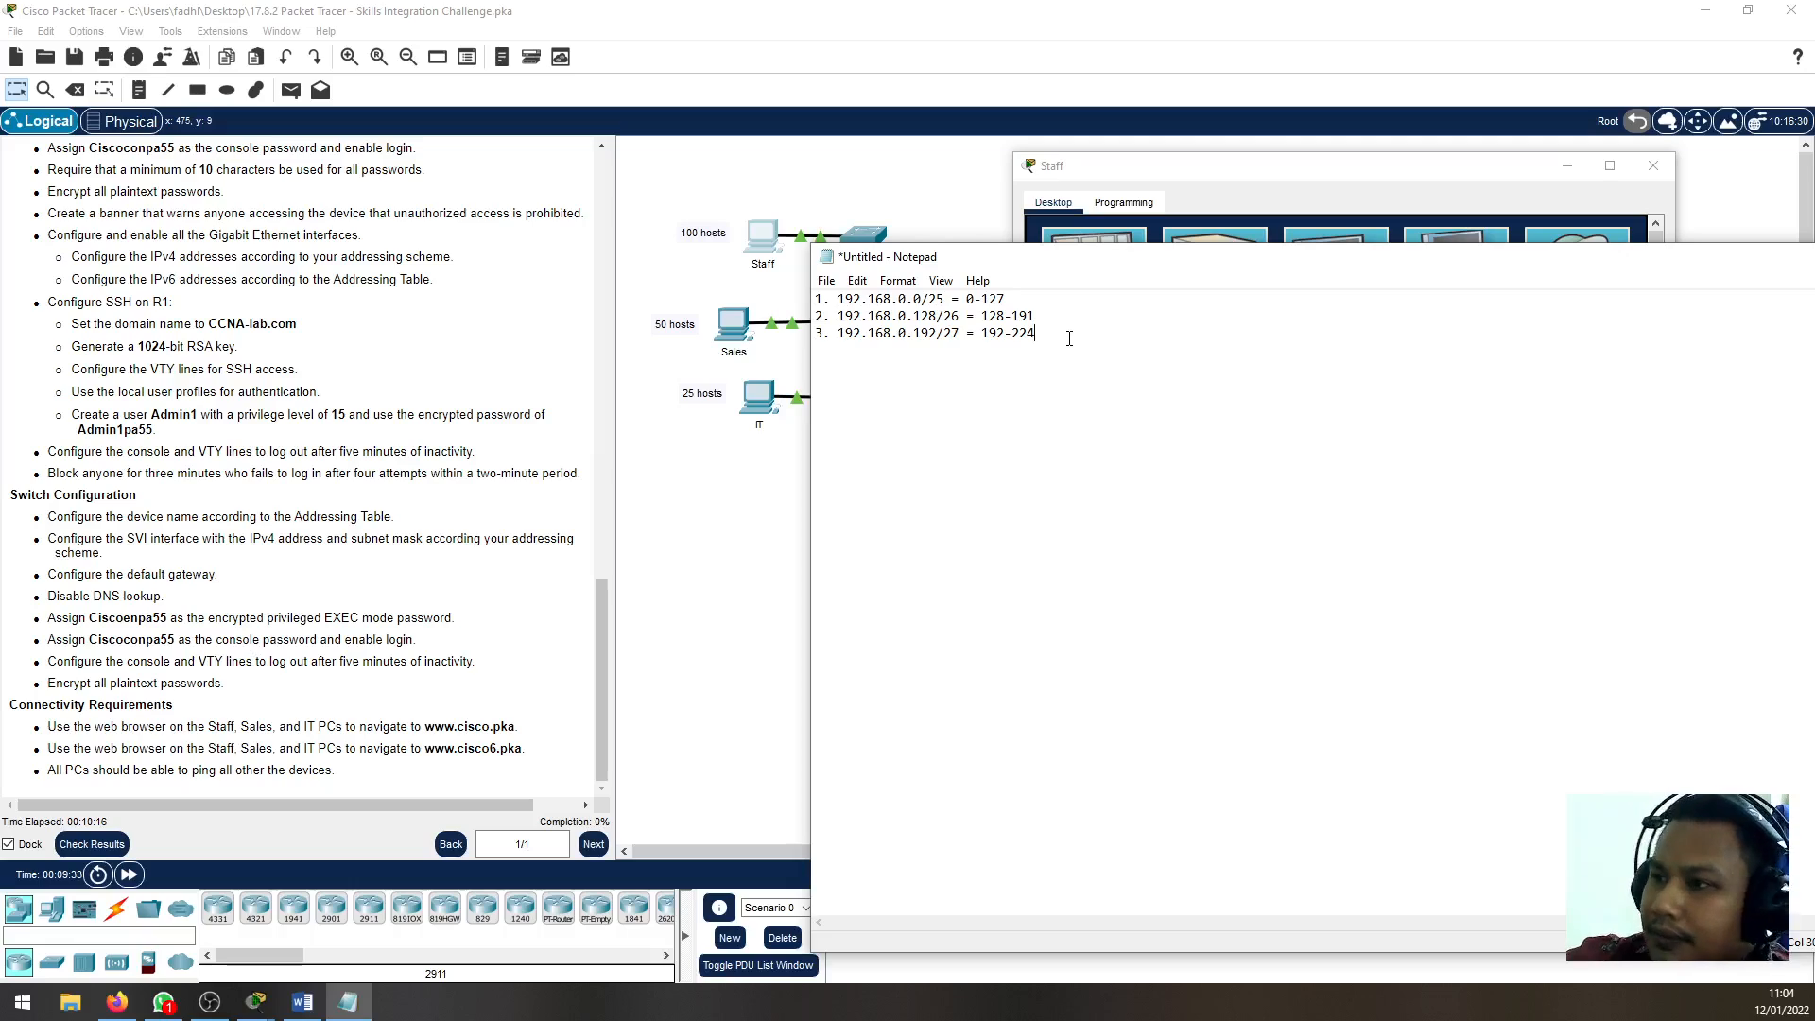
key("BackSpace")
type("3")
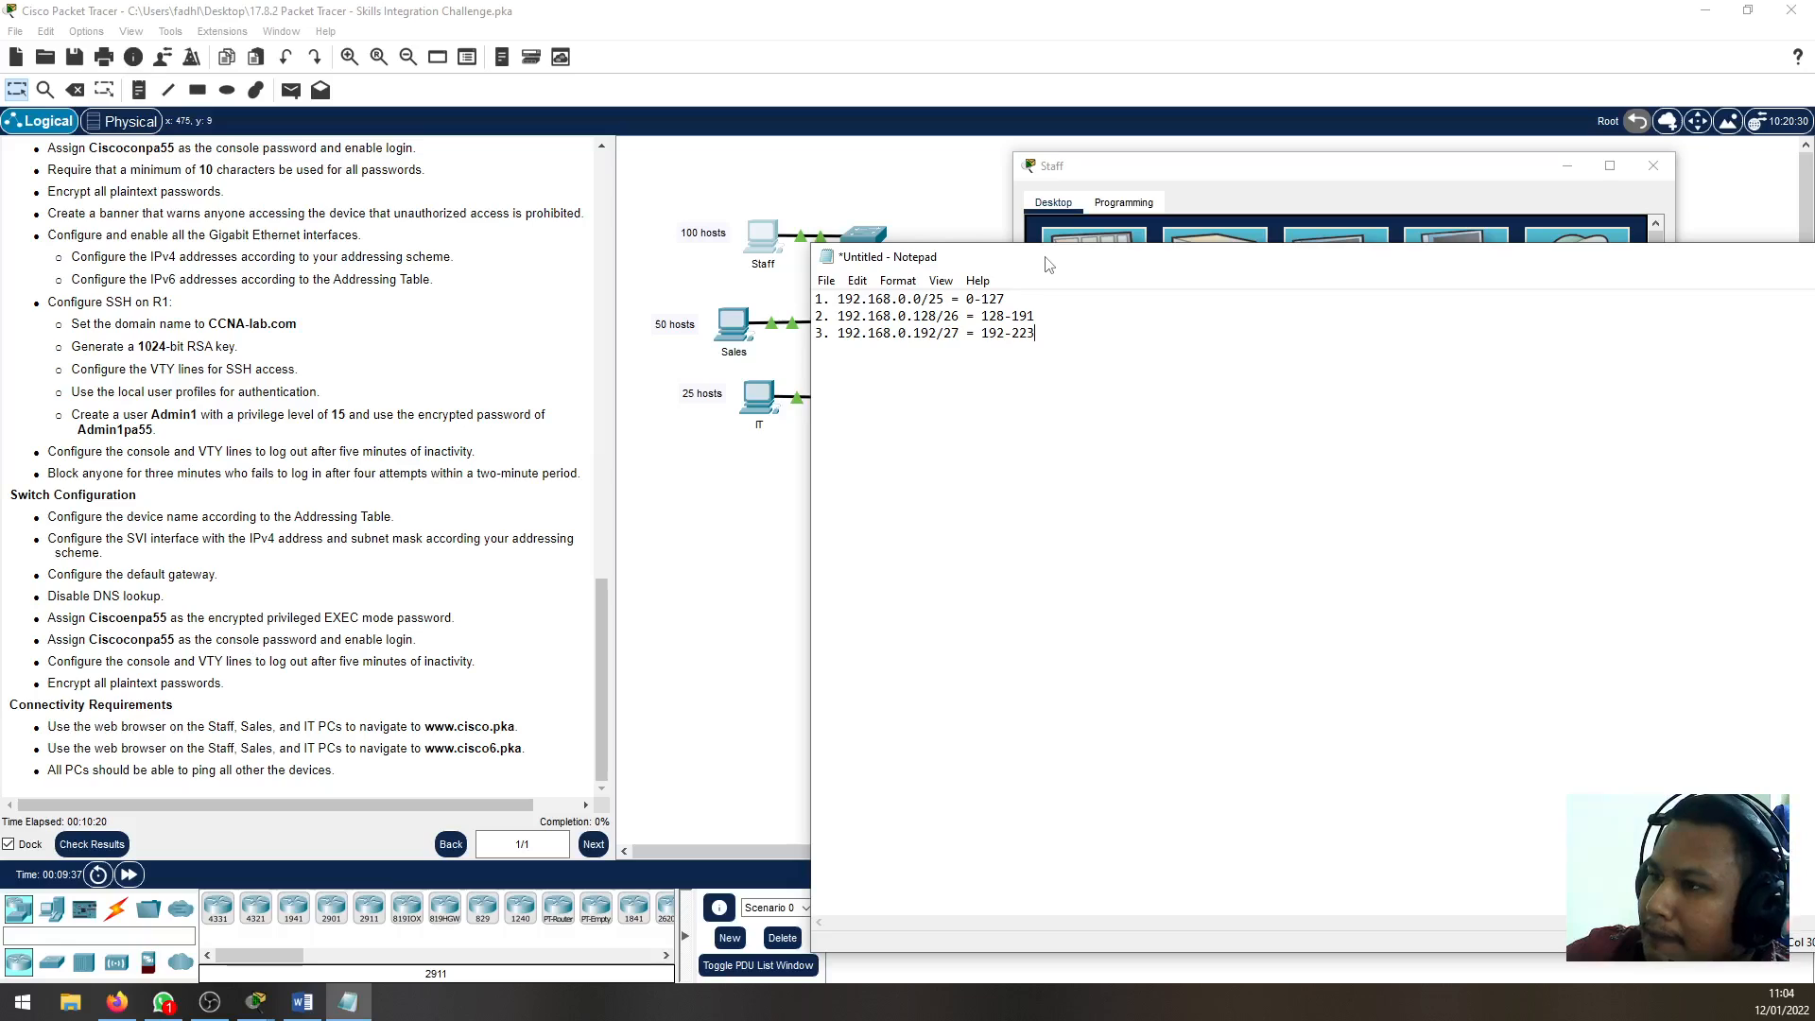
Move the notes clear of the network topology and review the second and third subnet entries
left_click_drag(1048, 260, 1013, 578)
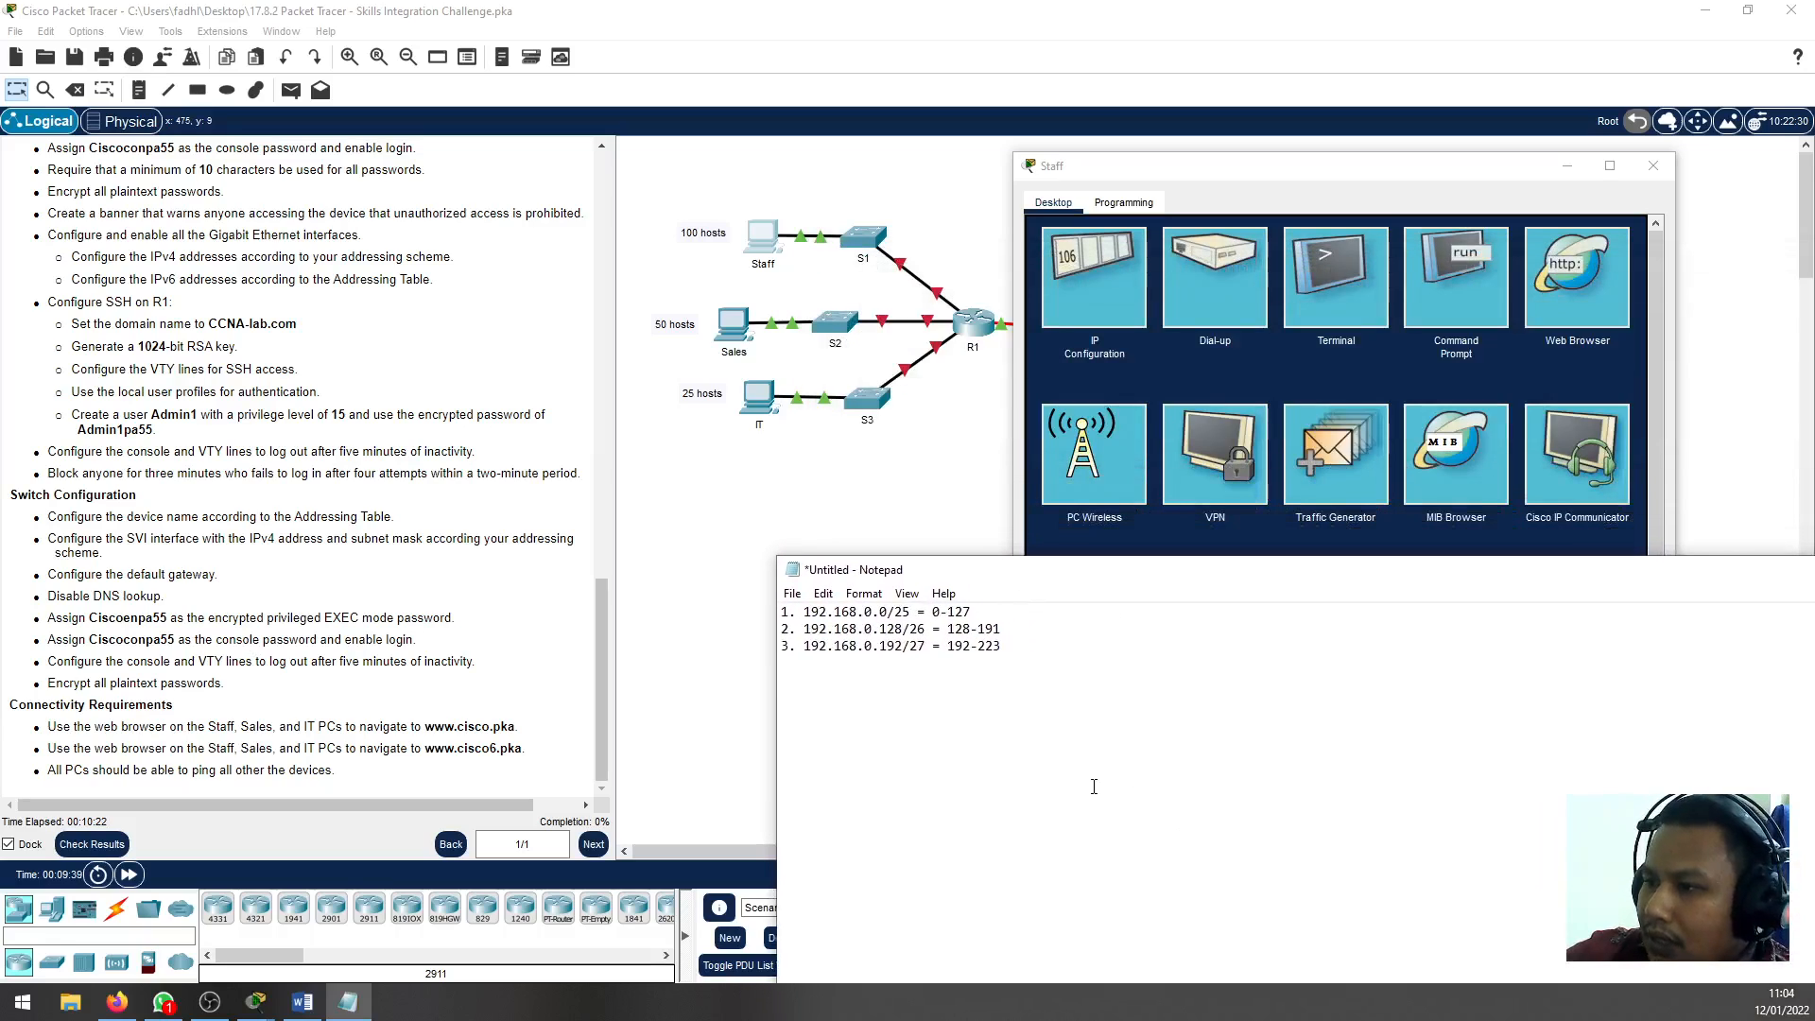
double_click(905, 644)
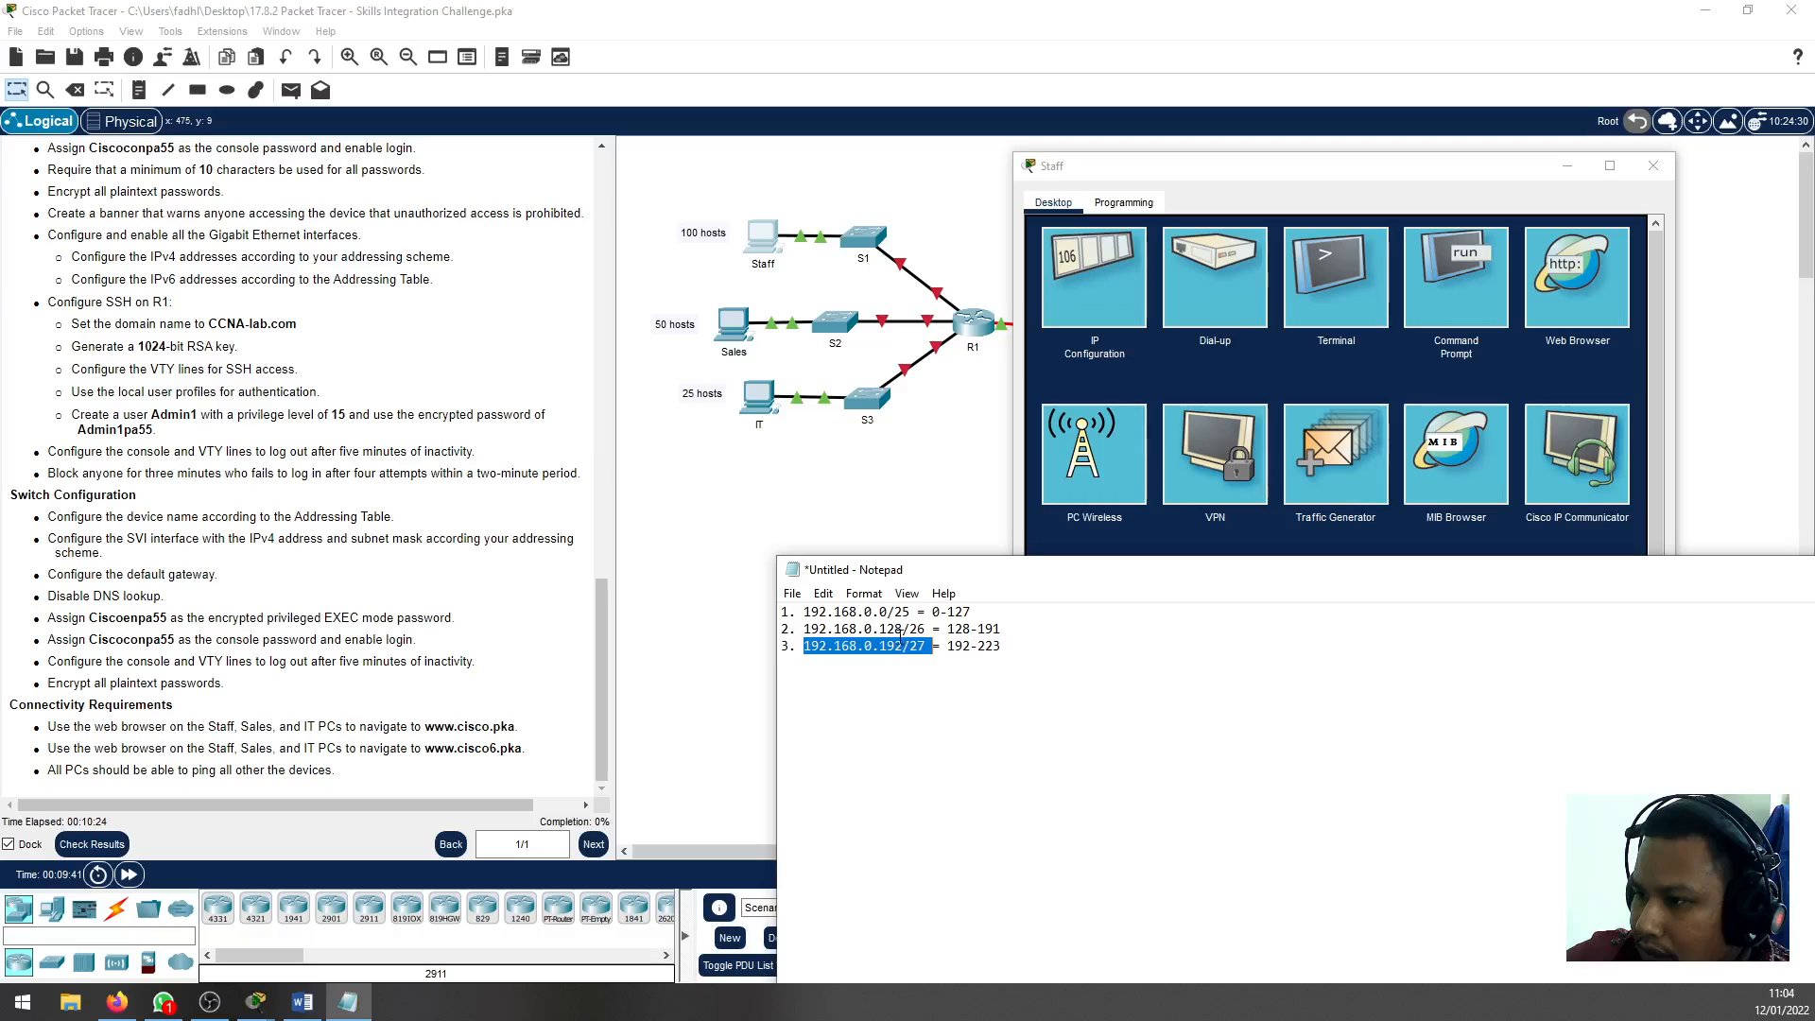
double_click(890, 630)
left_click(903, 704)
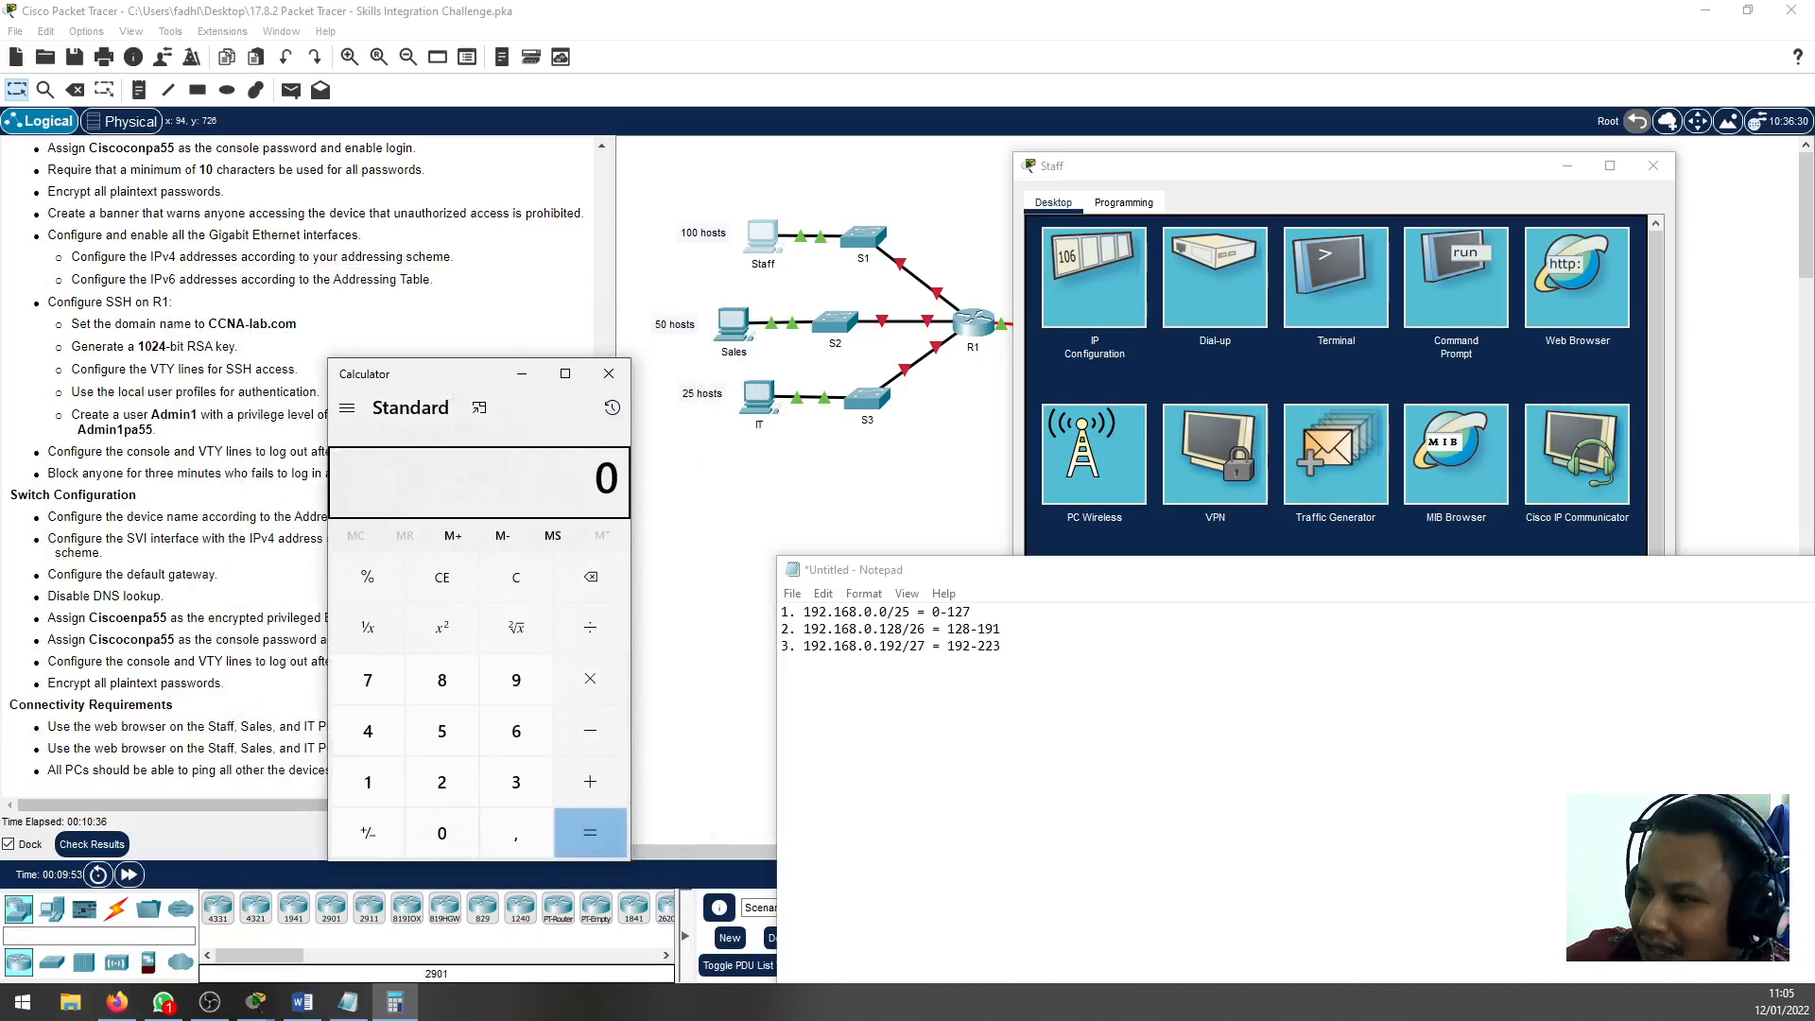
Calculate 192 + 32 in Calculator to check where the subnet after the third one starts, then close it
type("192")
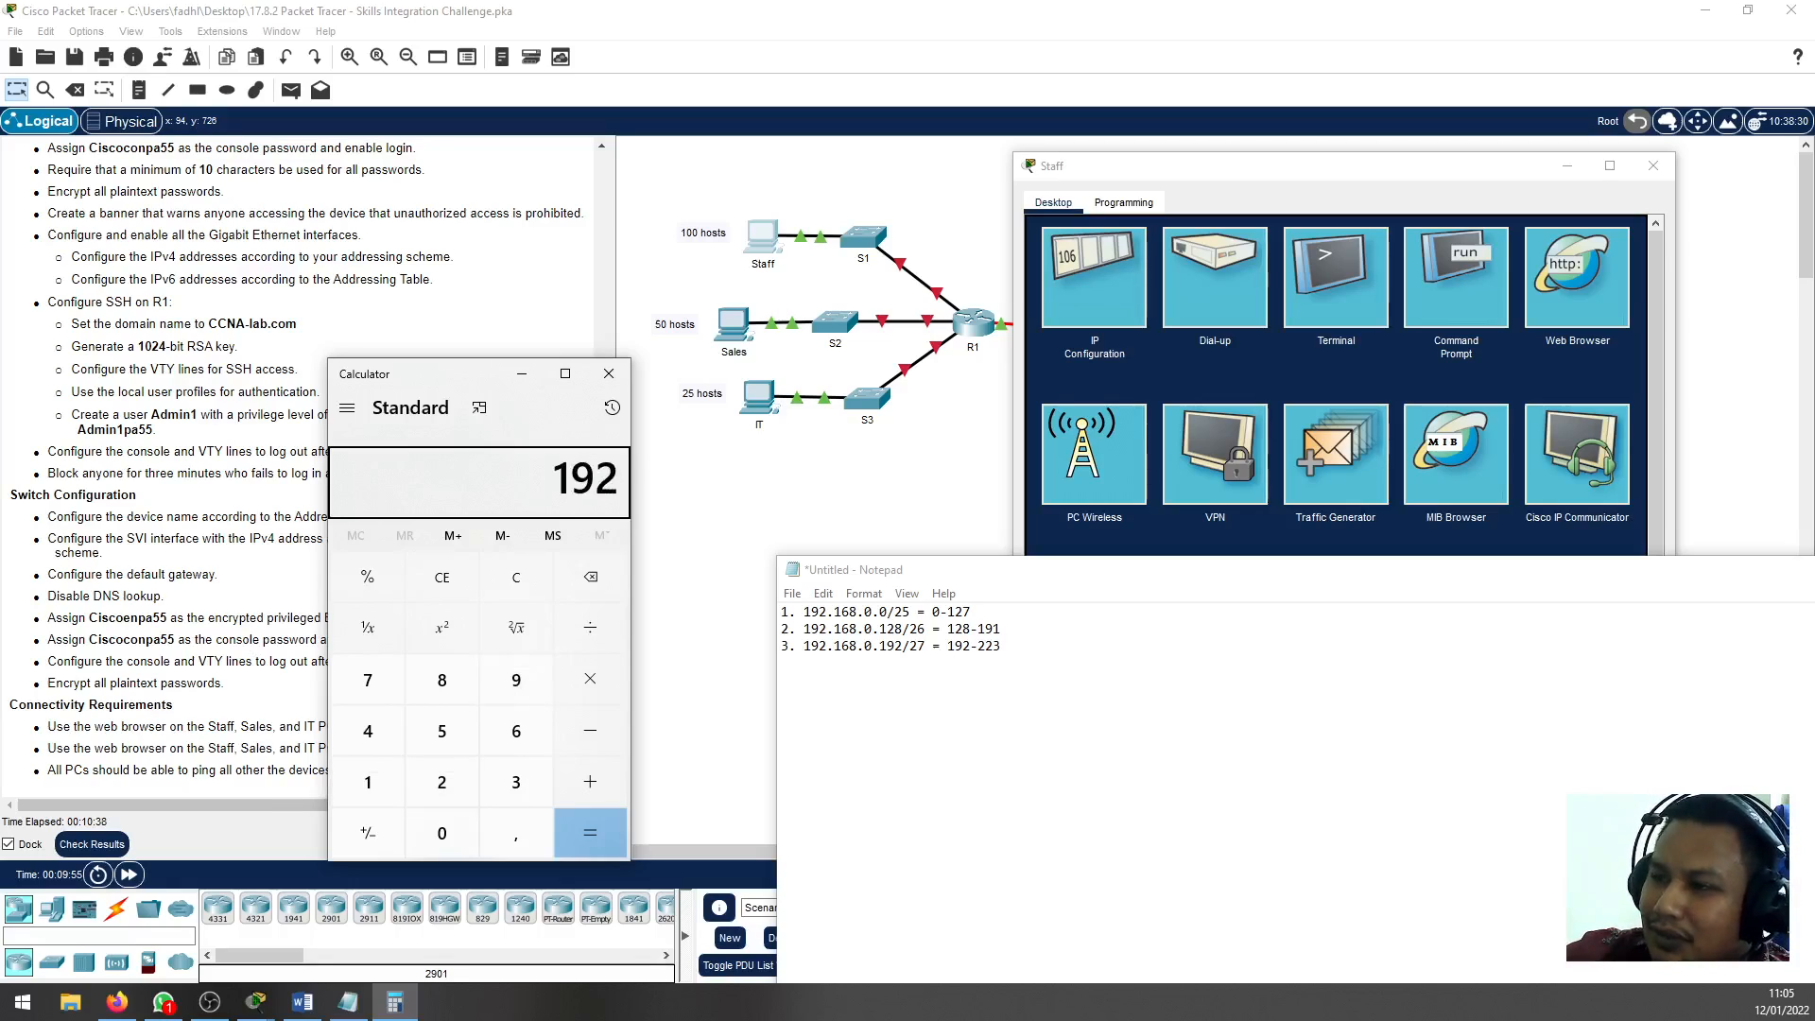
key("plus")
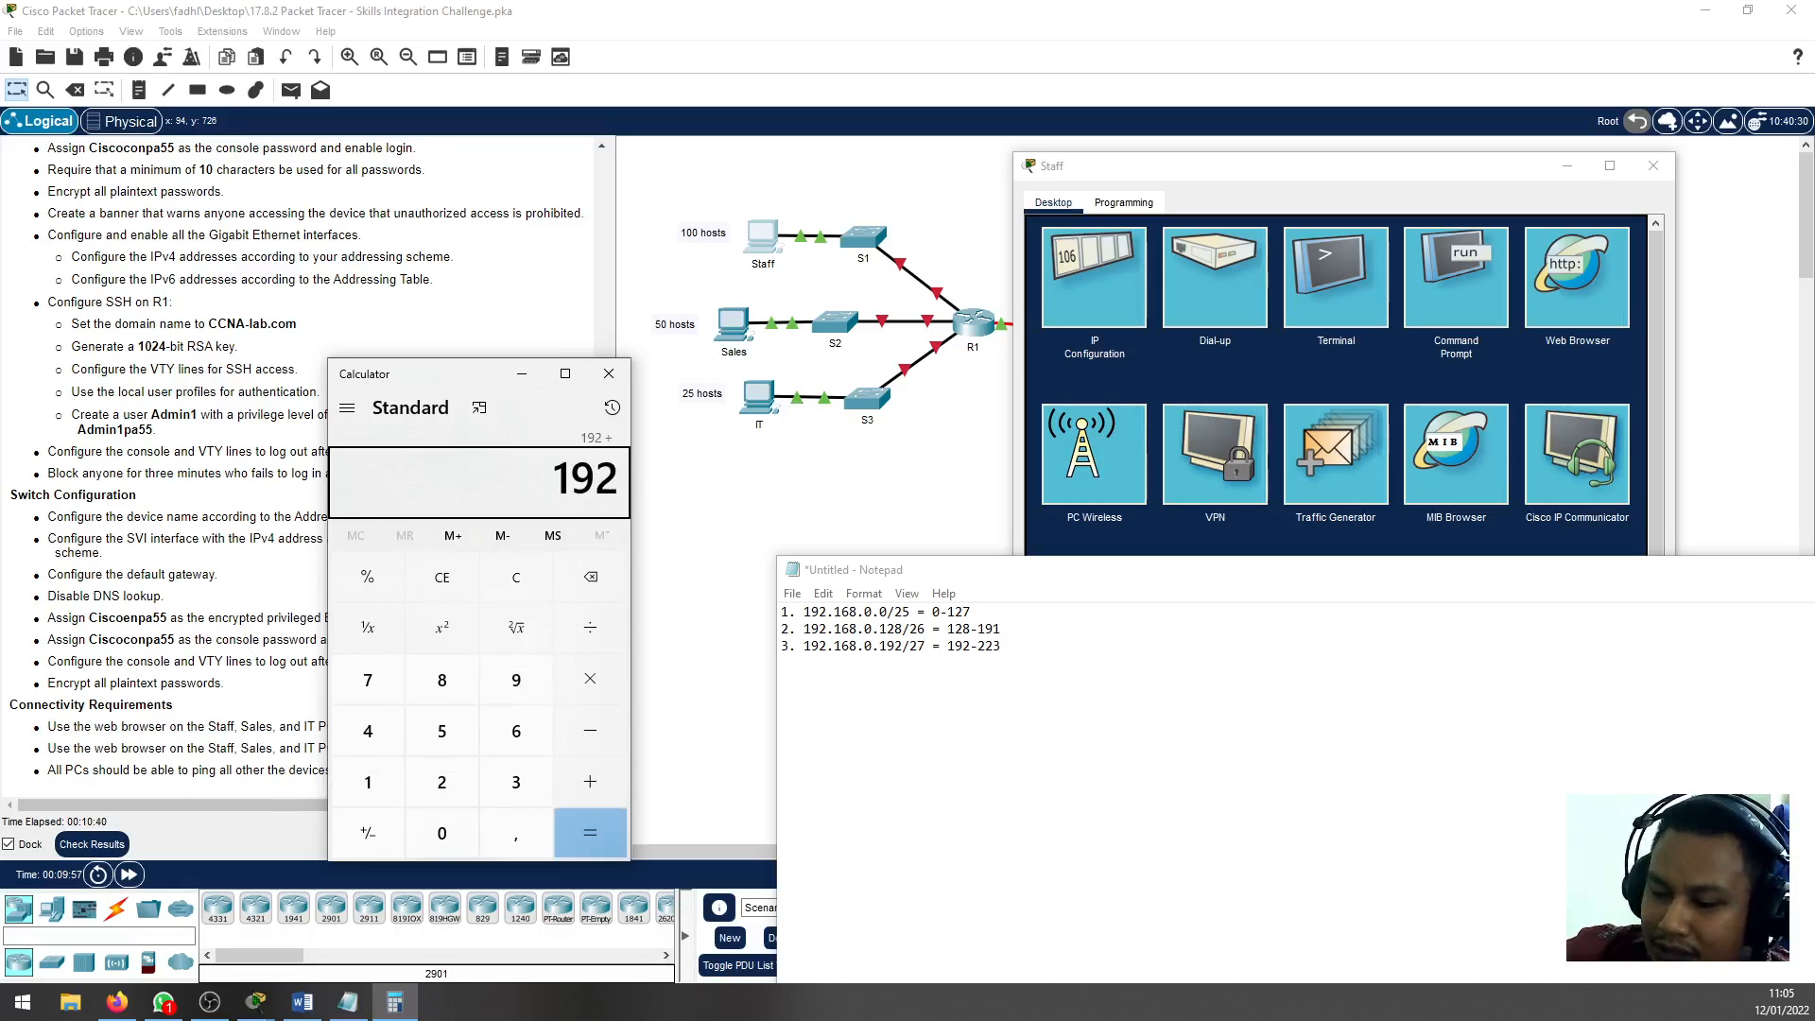
type("32")
key("Return")
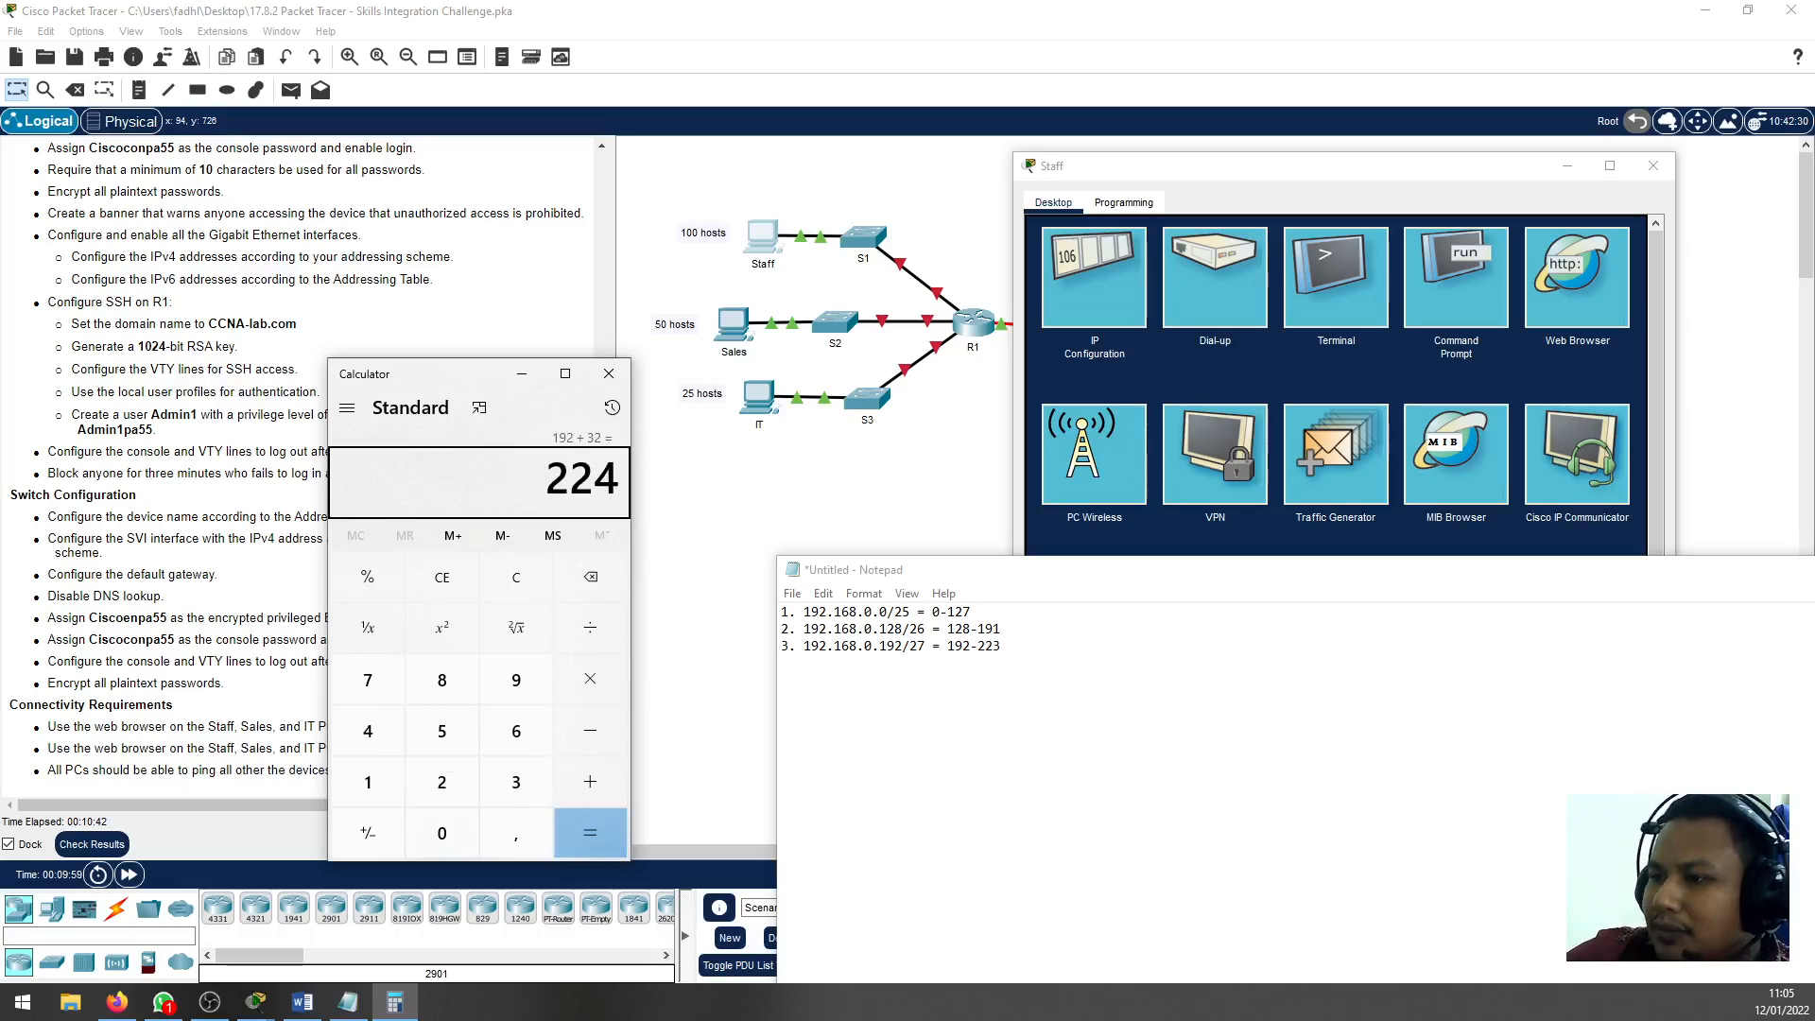
left_click(609, 374)
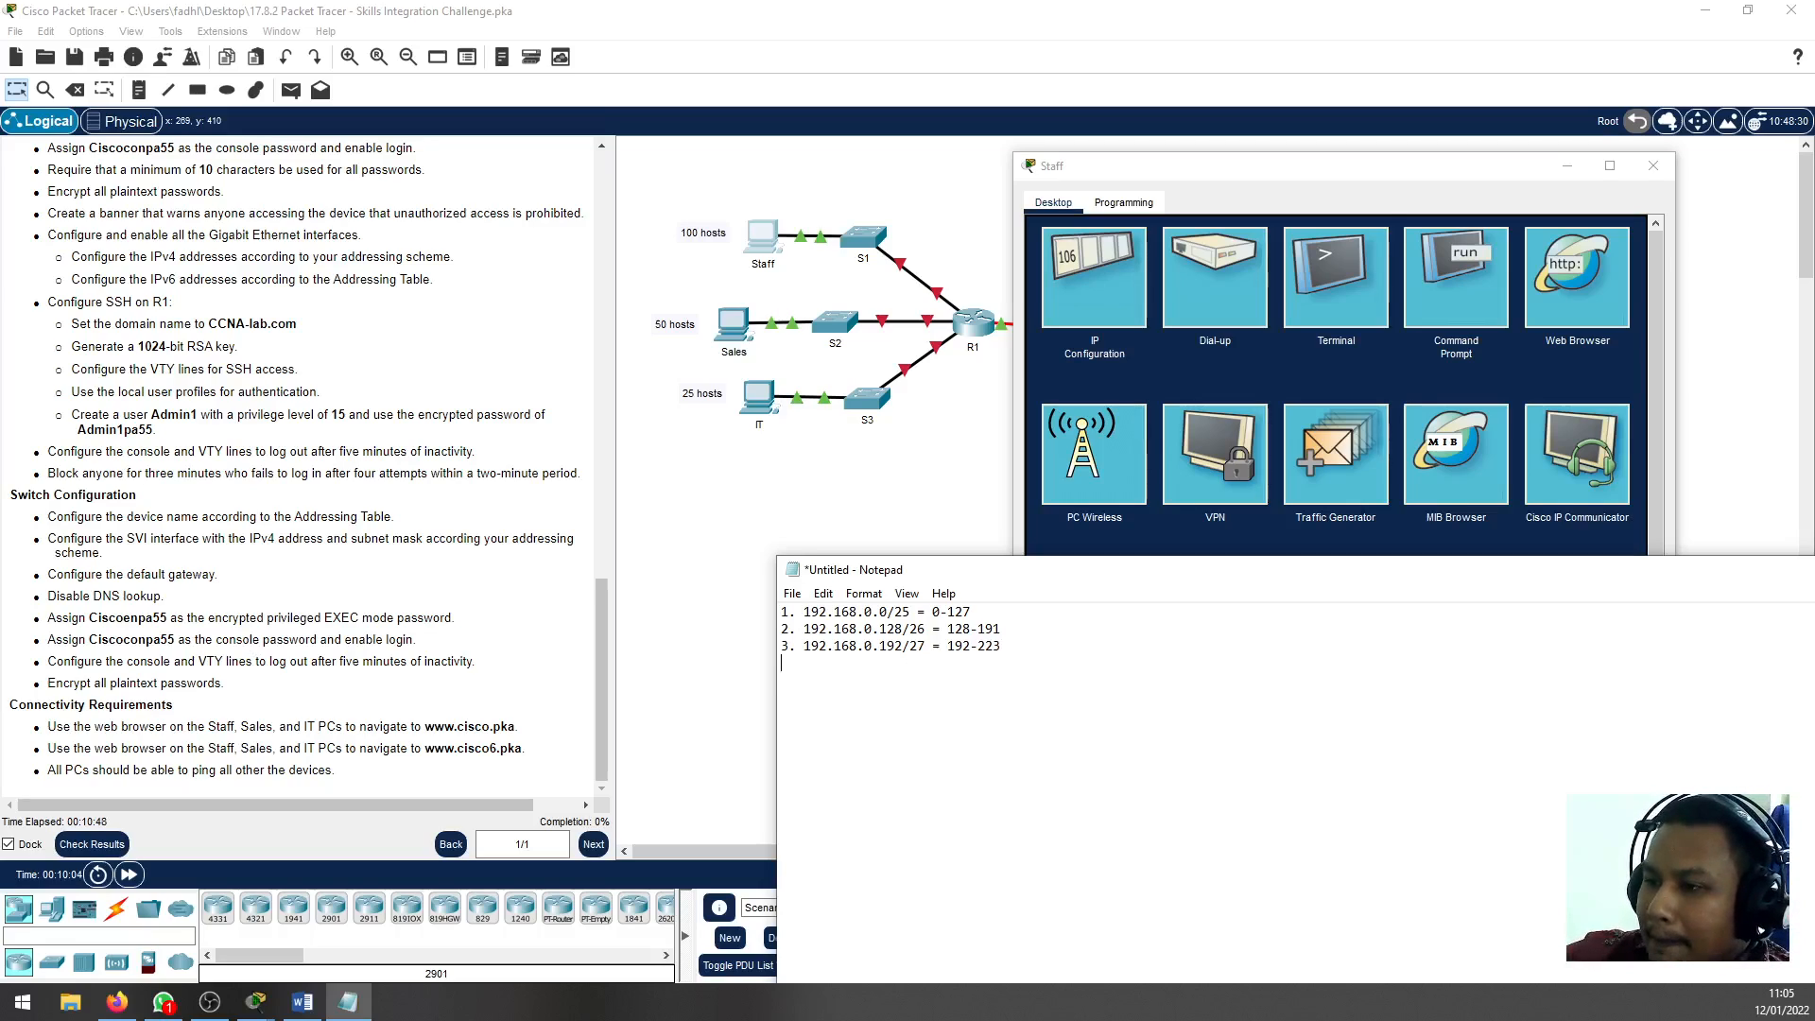
Add a fourth numbered line to the notes for the subnet 192.168.0.224/27
key("Return")
type("4.")
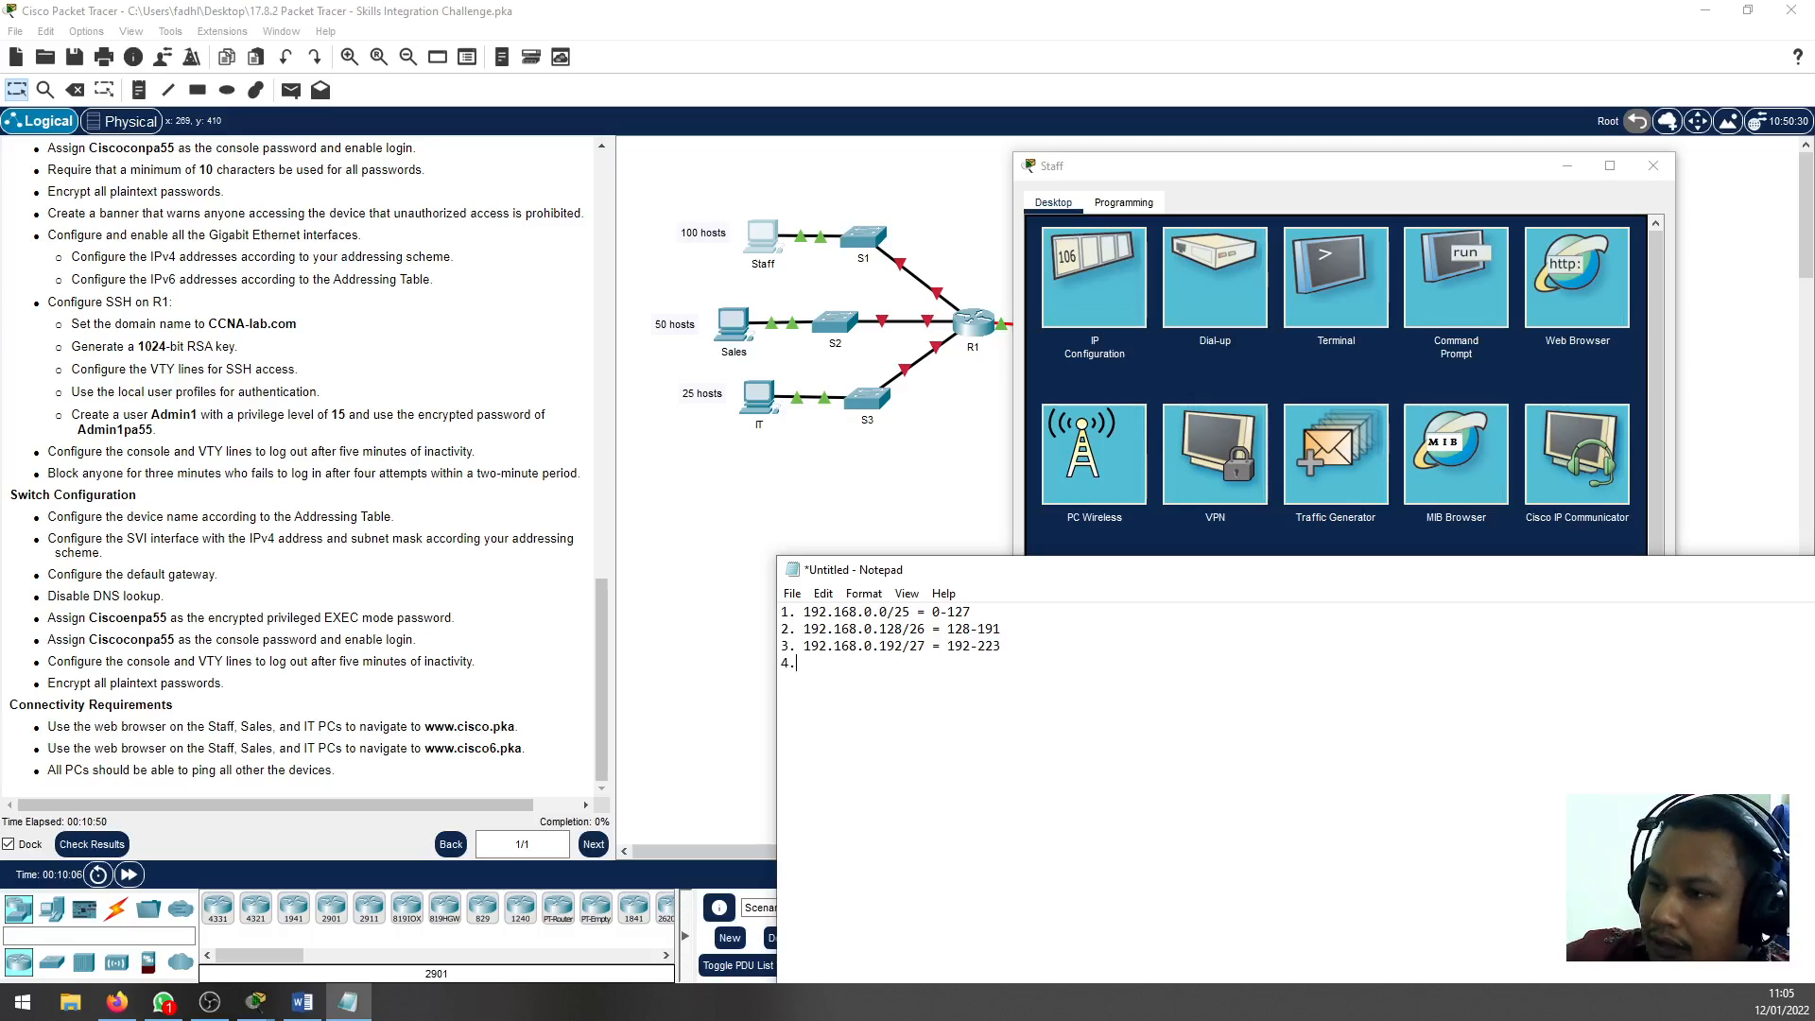
type(" 192.168.0.224")
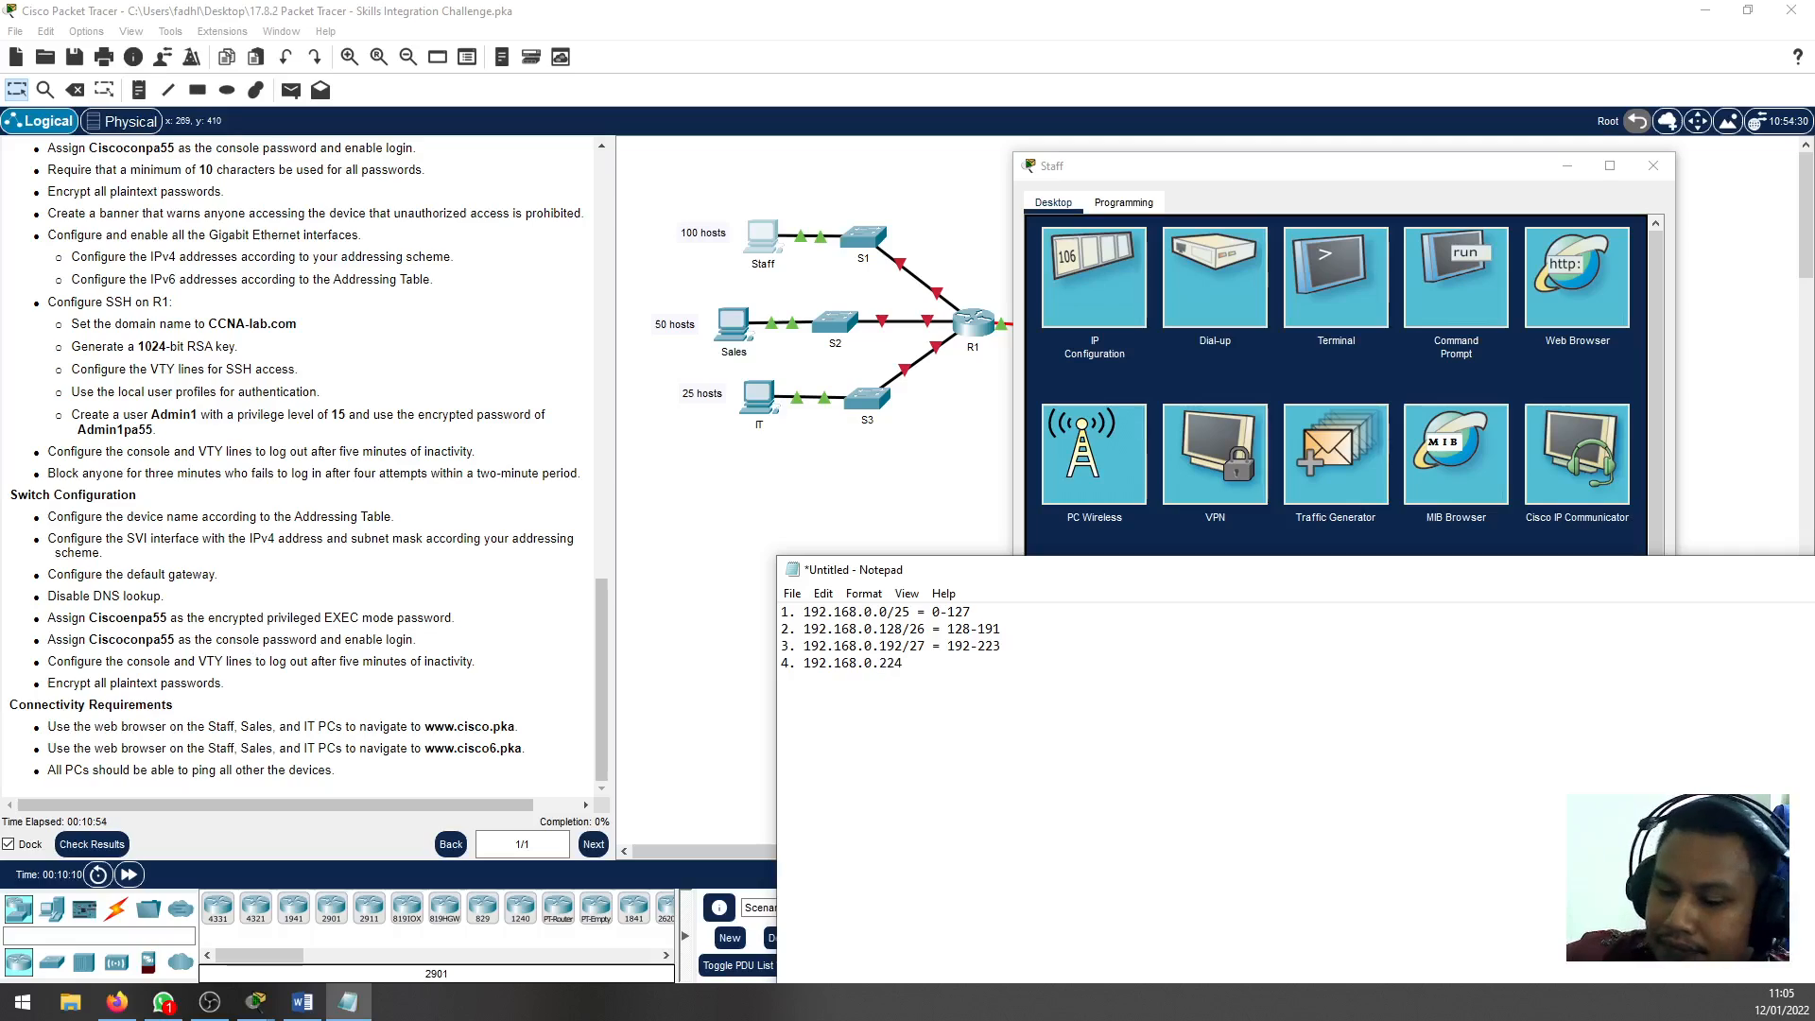
type("/27")
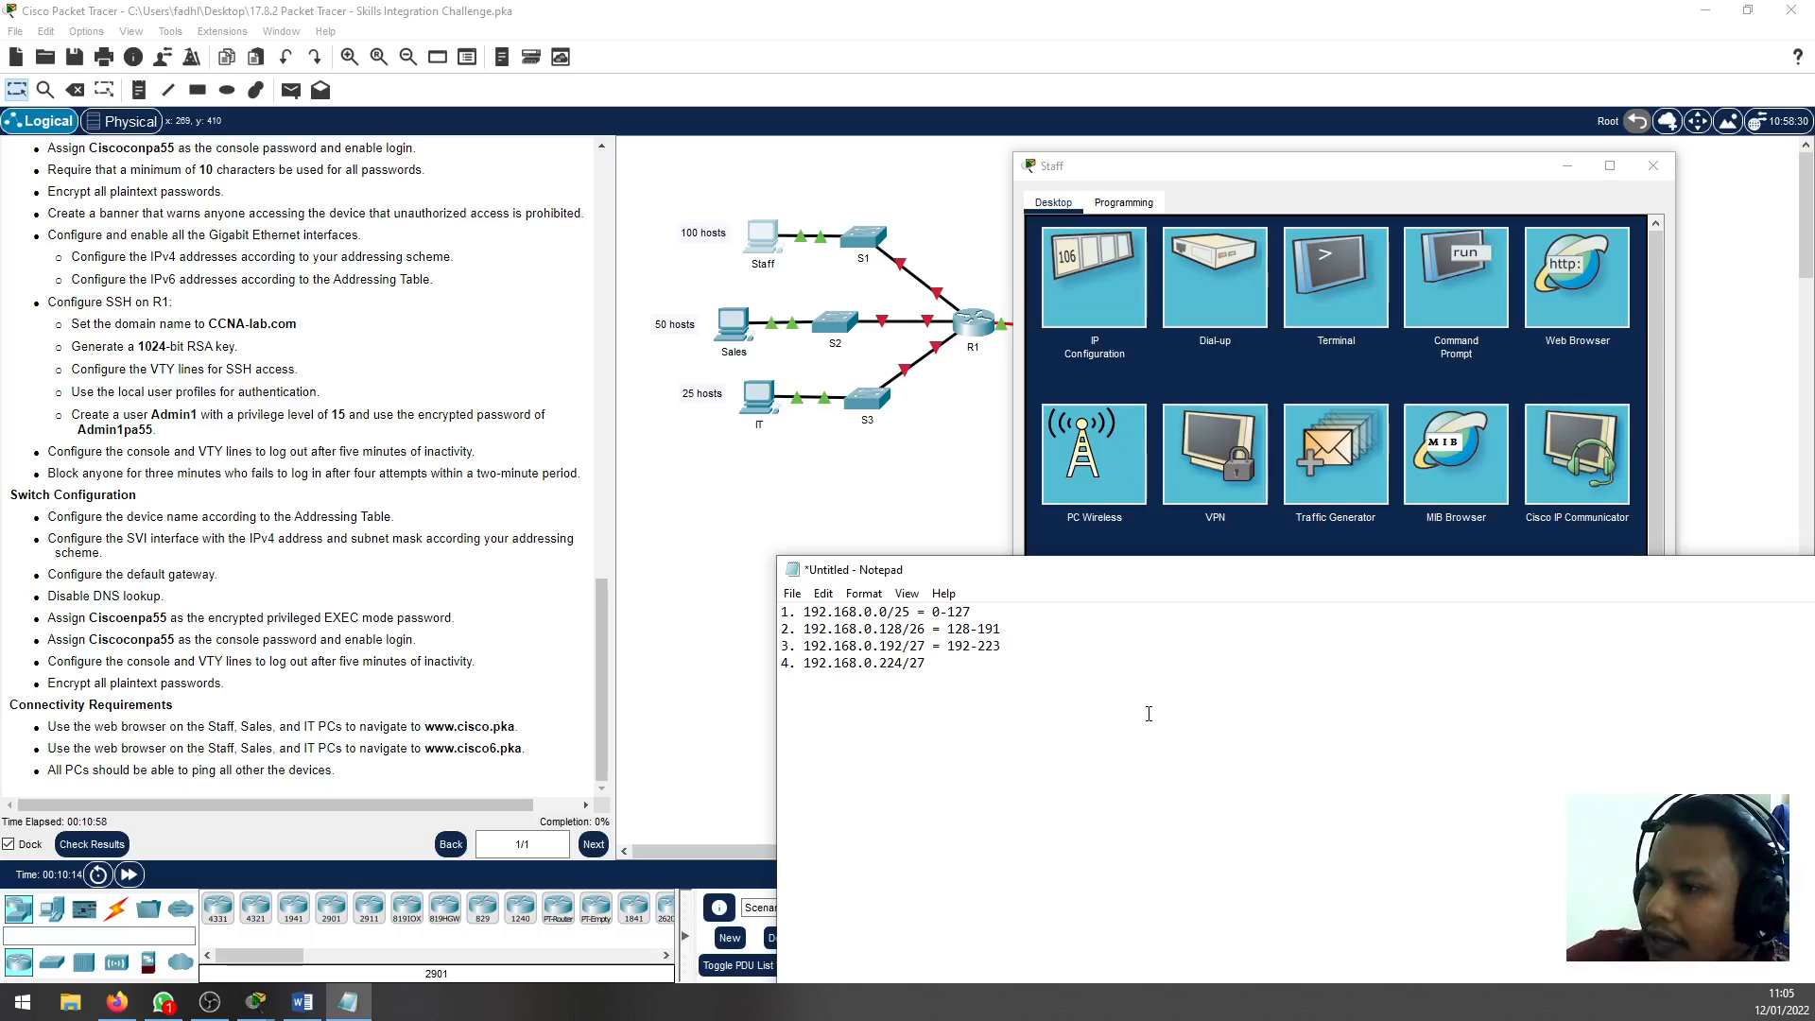
Save the subnet notes in the Documents folder as a text file named subnet scenario
left_click_drag(1004, 648, 750, 612)
left_click(1132, 677)
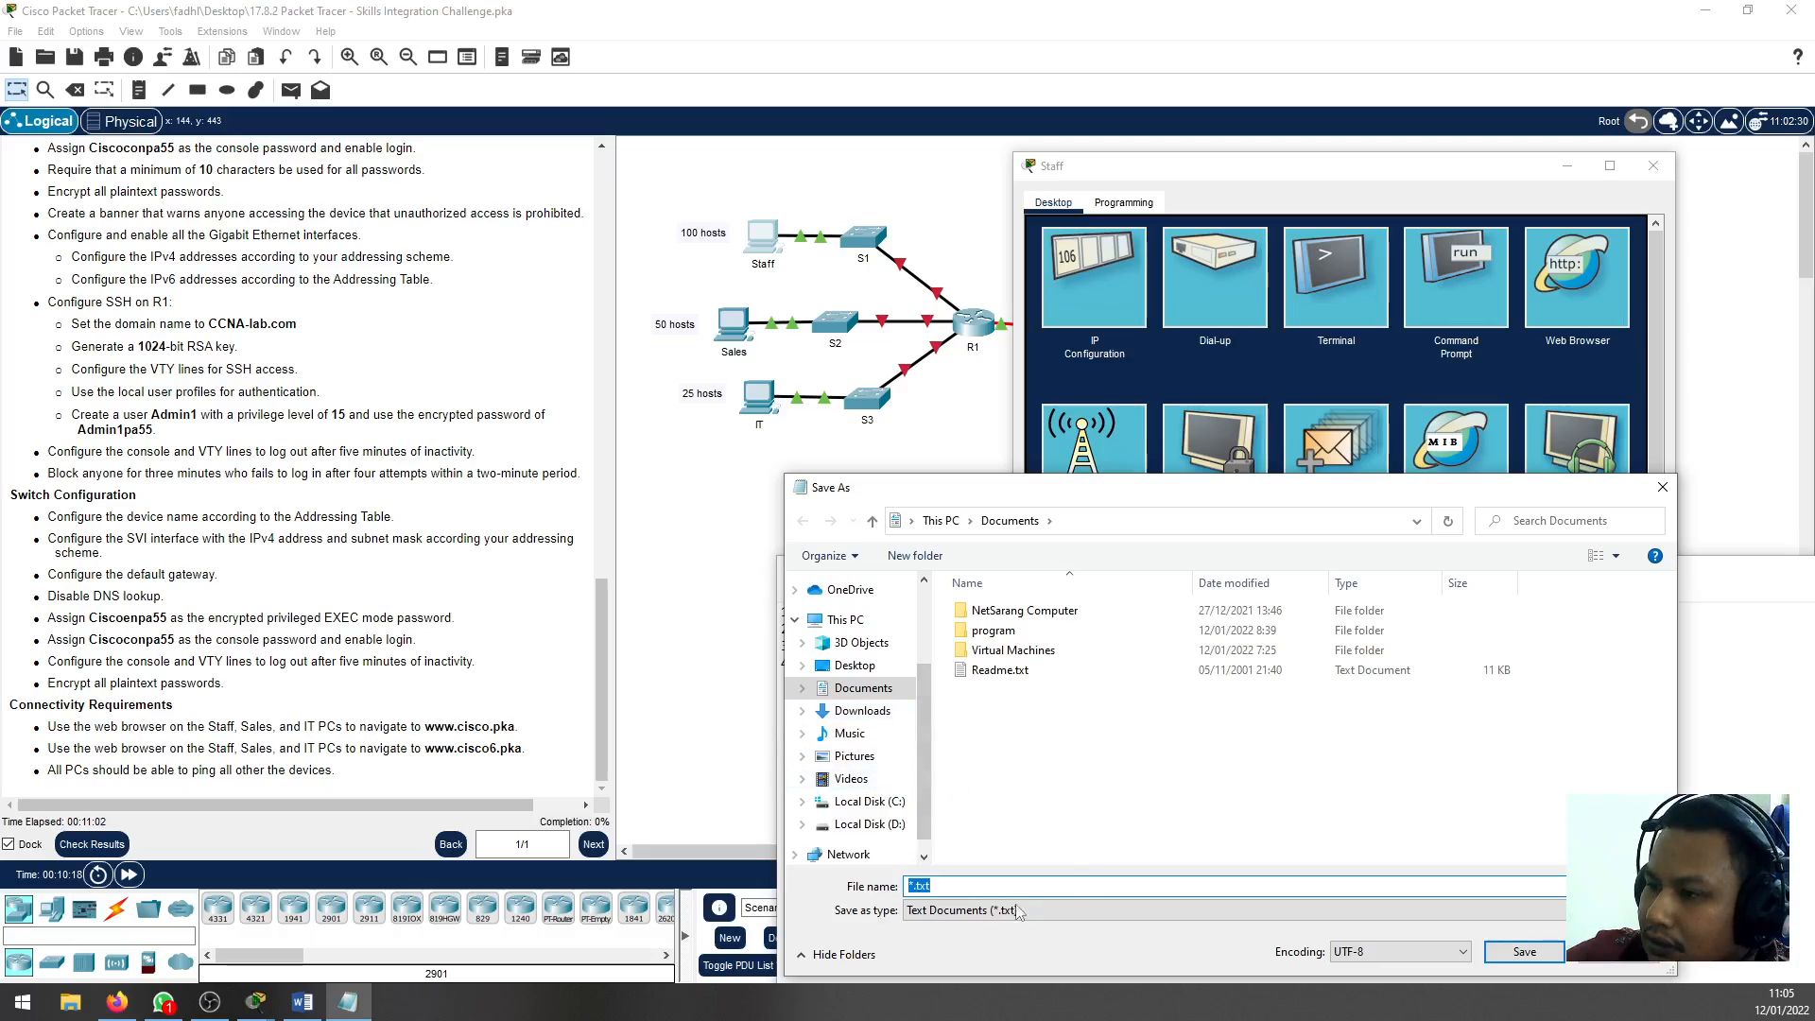
type("subnet sec")
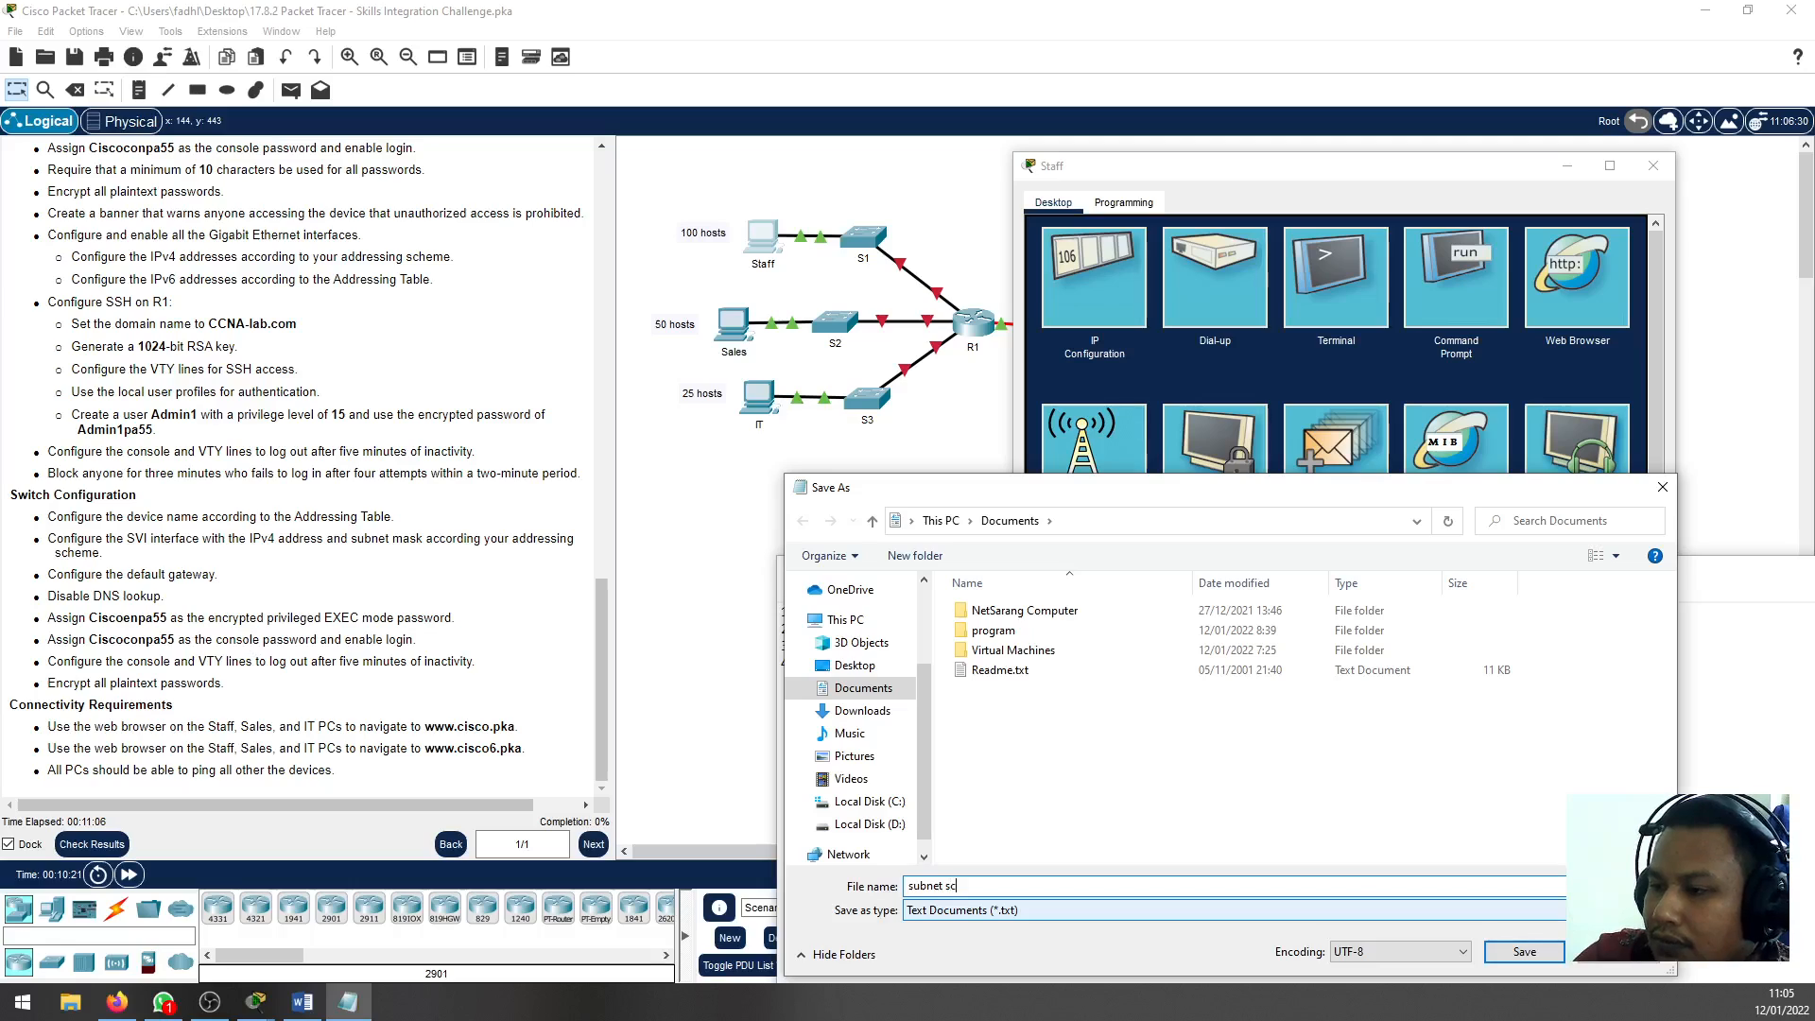
type("nario")
key("Return")
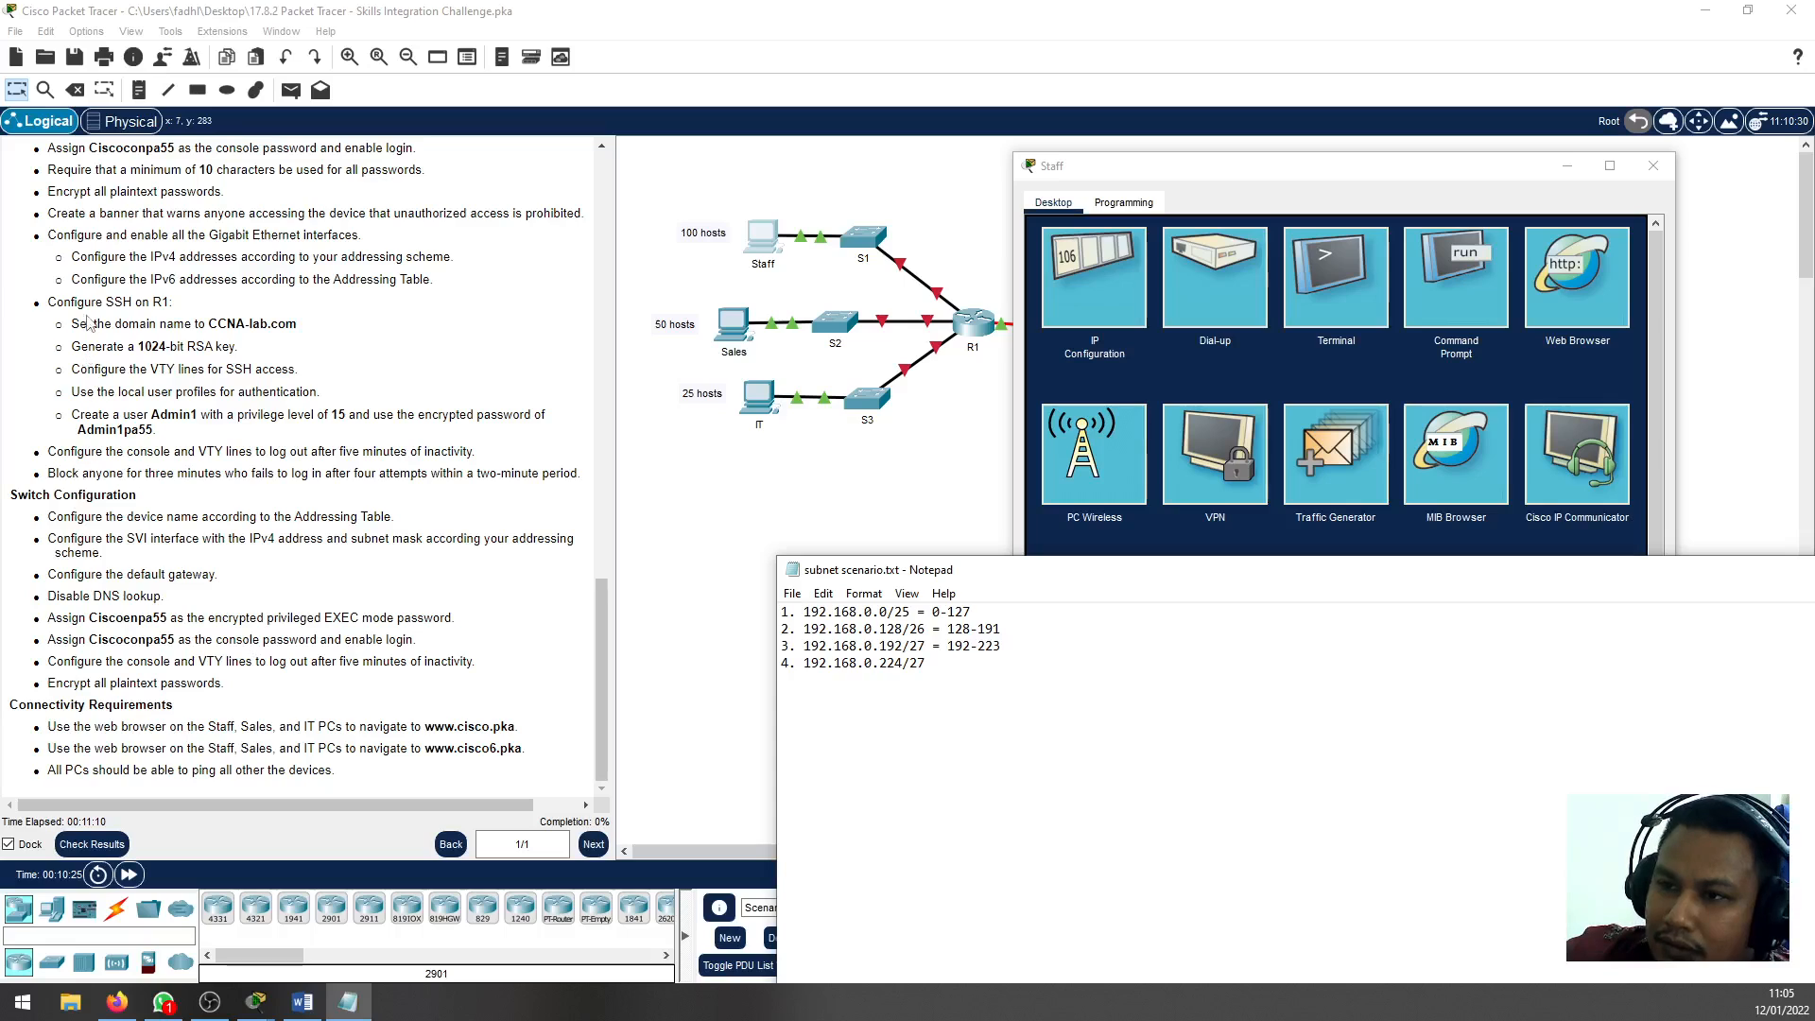
Review the PC configuration instructions and open the IP configuration of the Staff PC
scroll(179, 493, "up", 8)
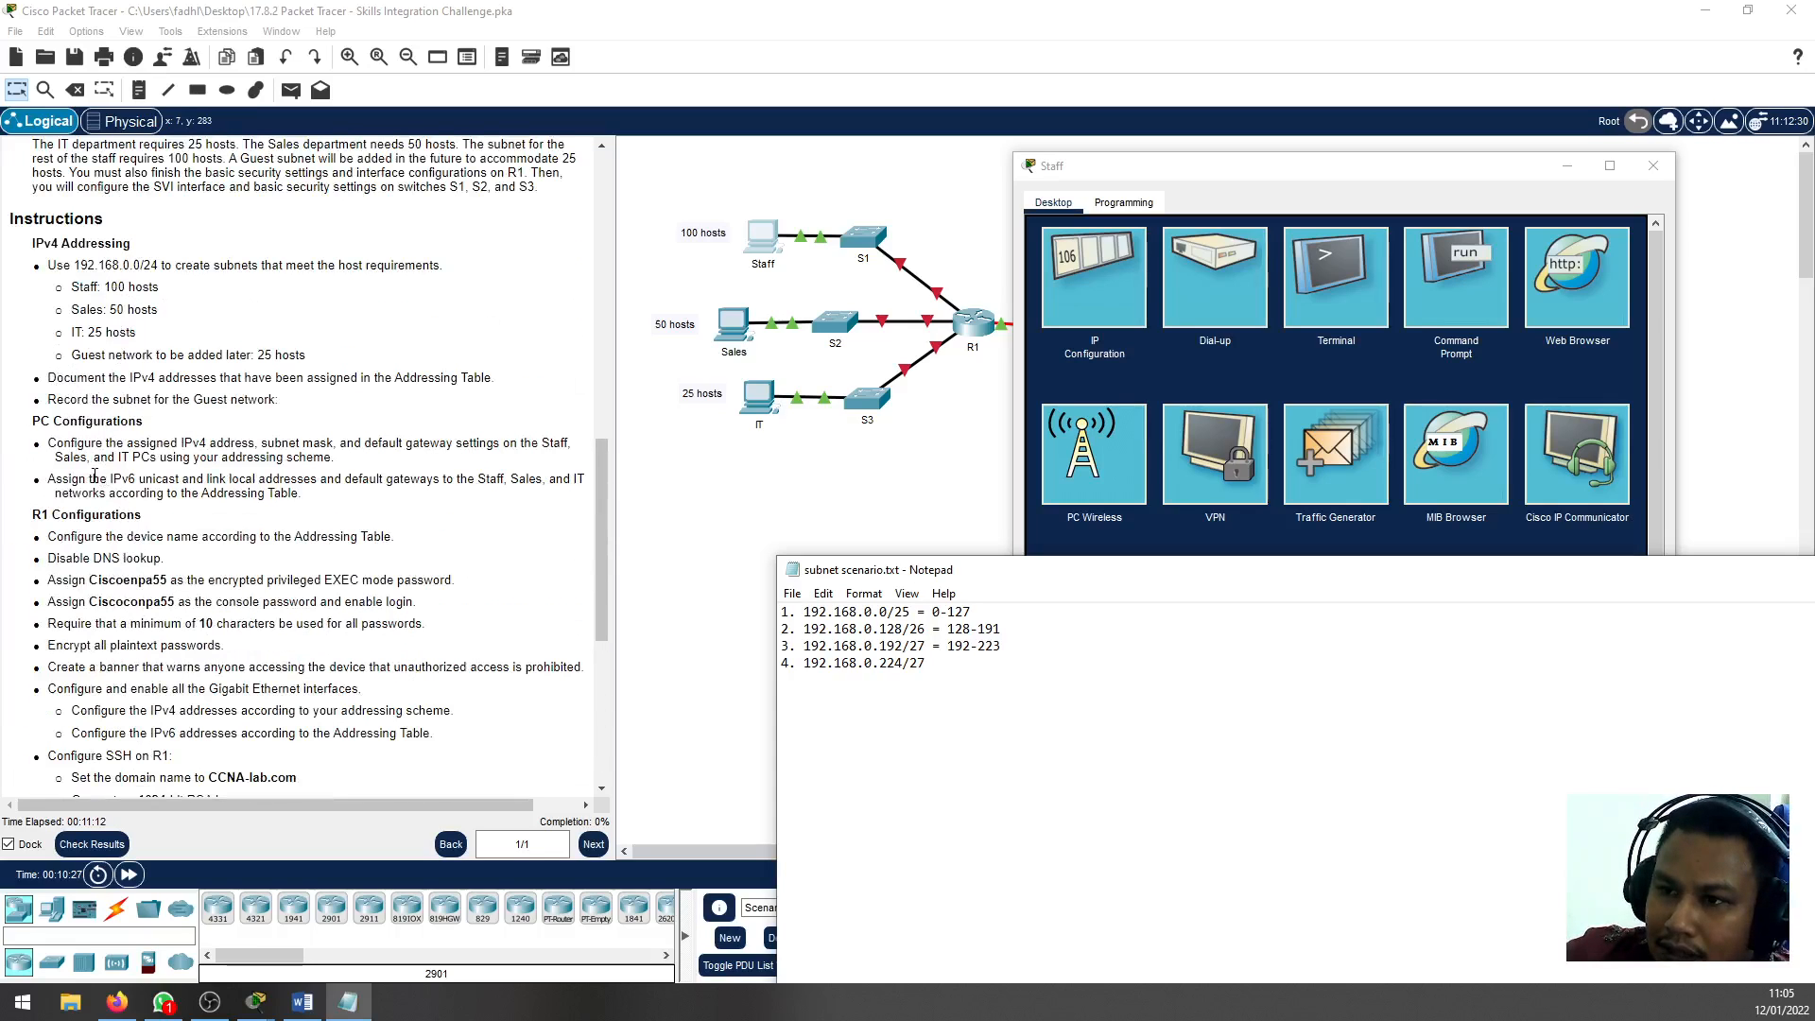
scroll(94, 477, "down", 3)
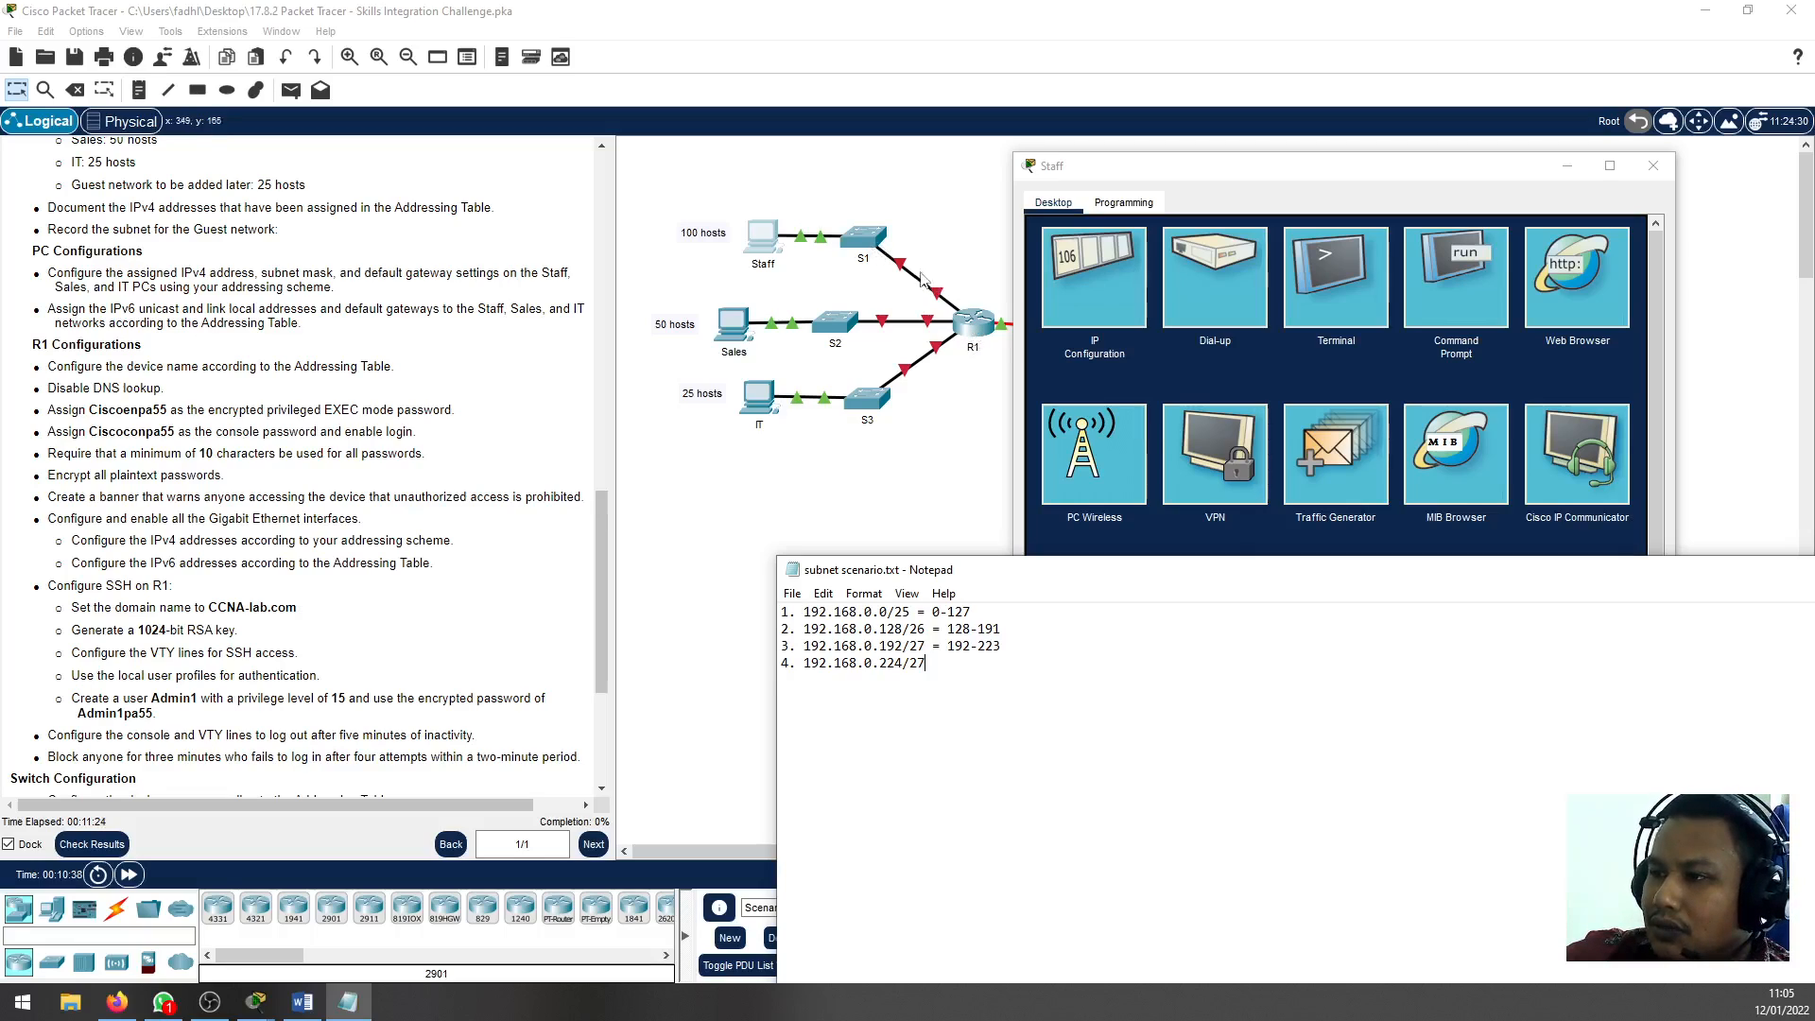
left_click(1105, 298)
left_click(1394, 334)
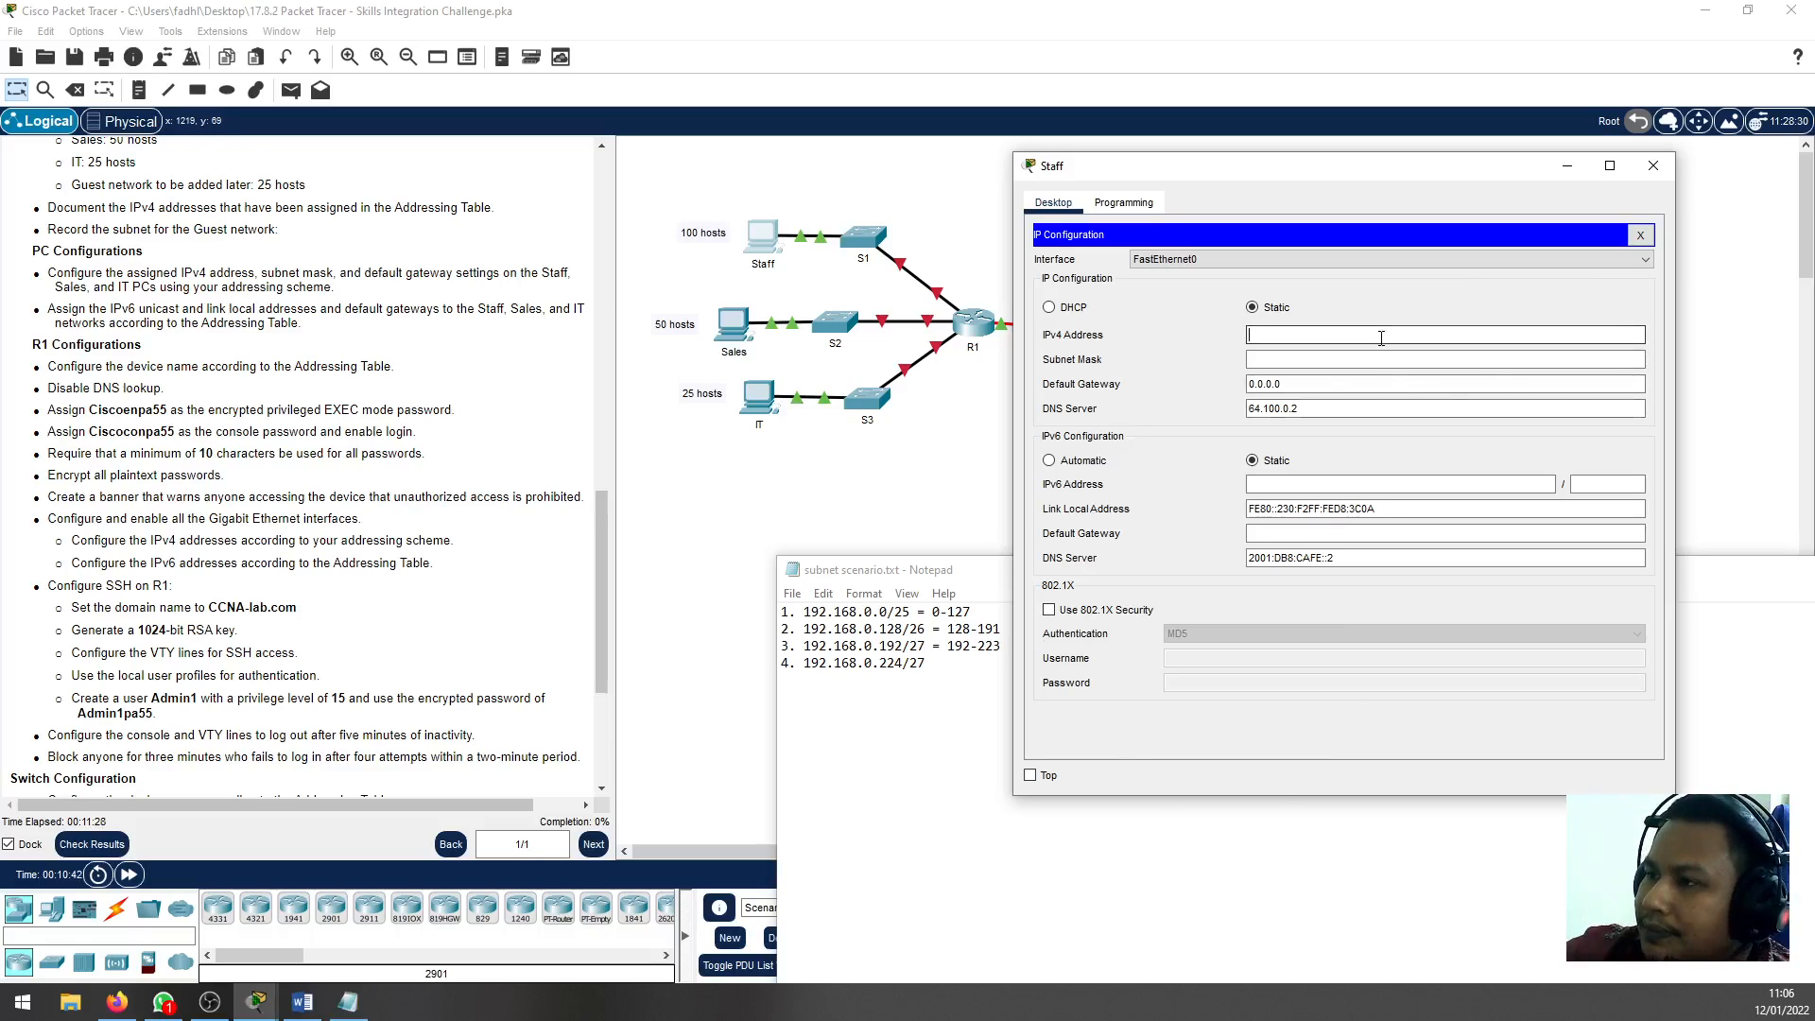
Label the first three subnets in the notes as staff, sales and IT with "-->" arrows, and save the file
left_click(974, 613)
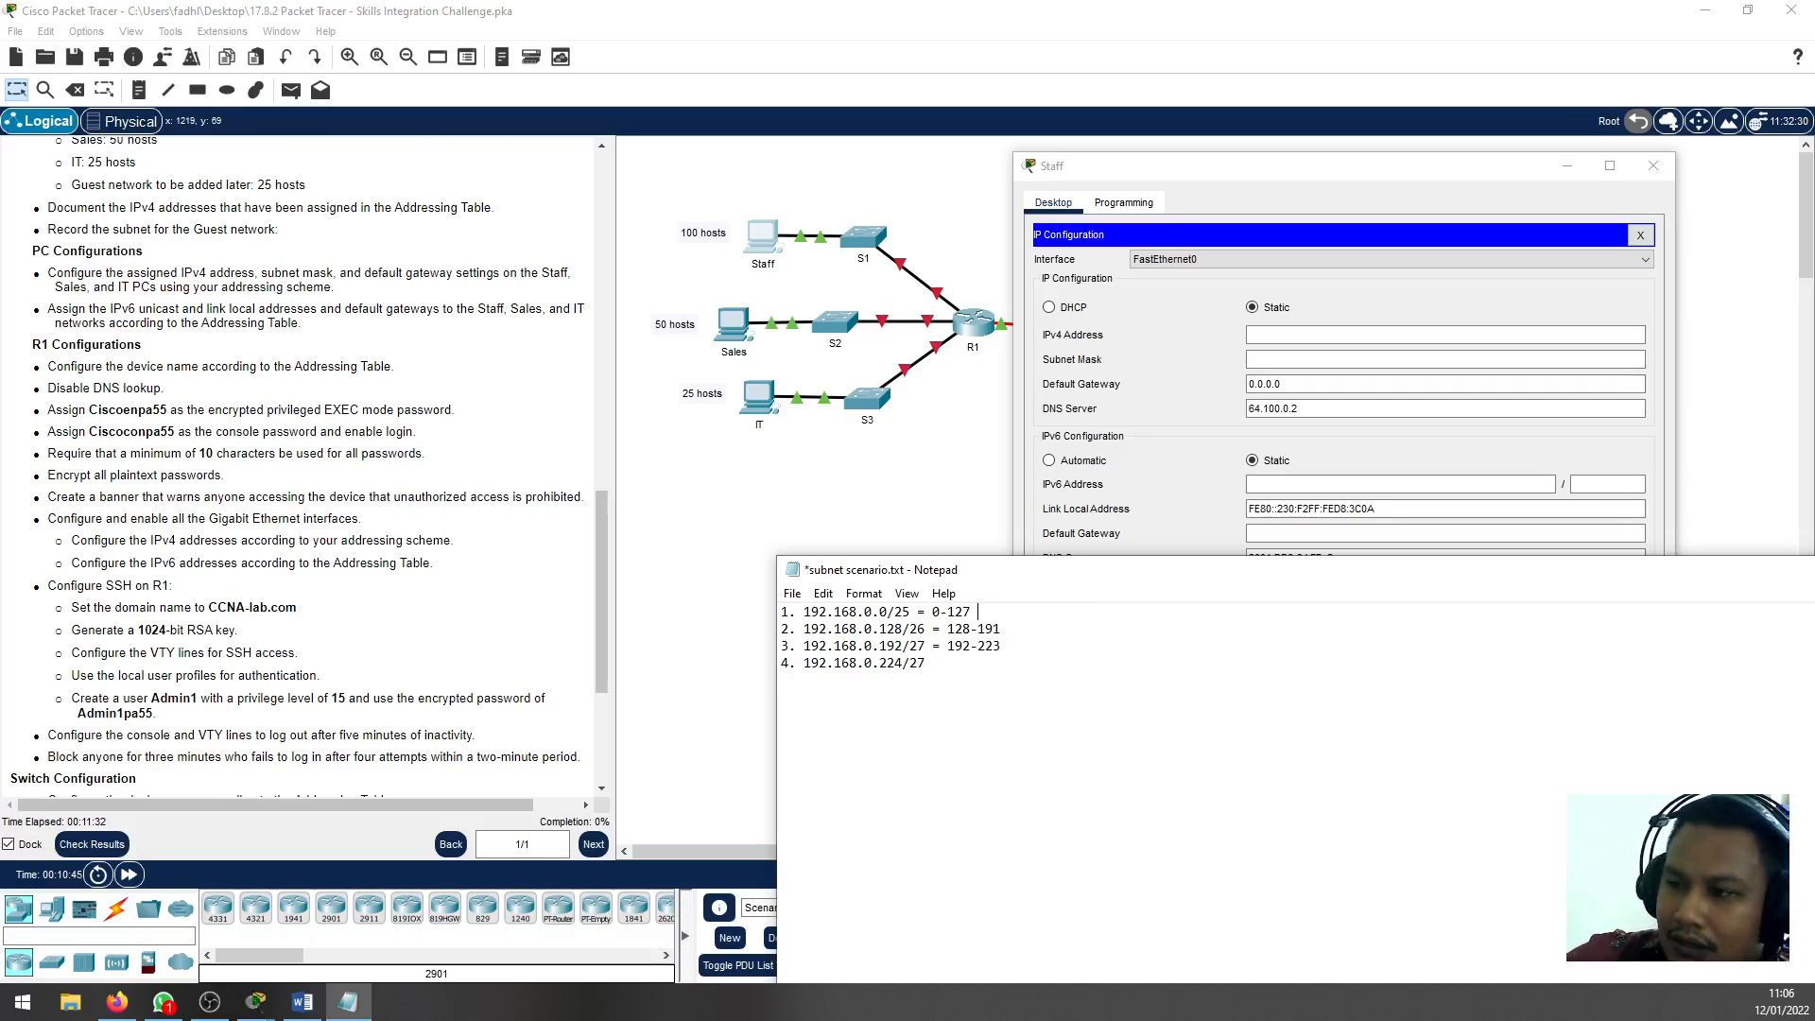
type("--> staff")
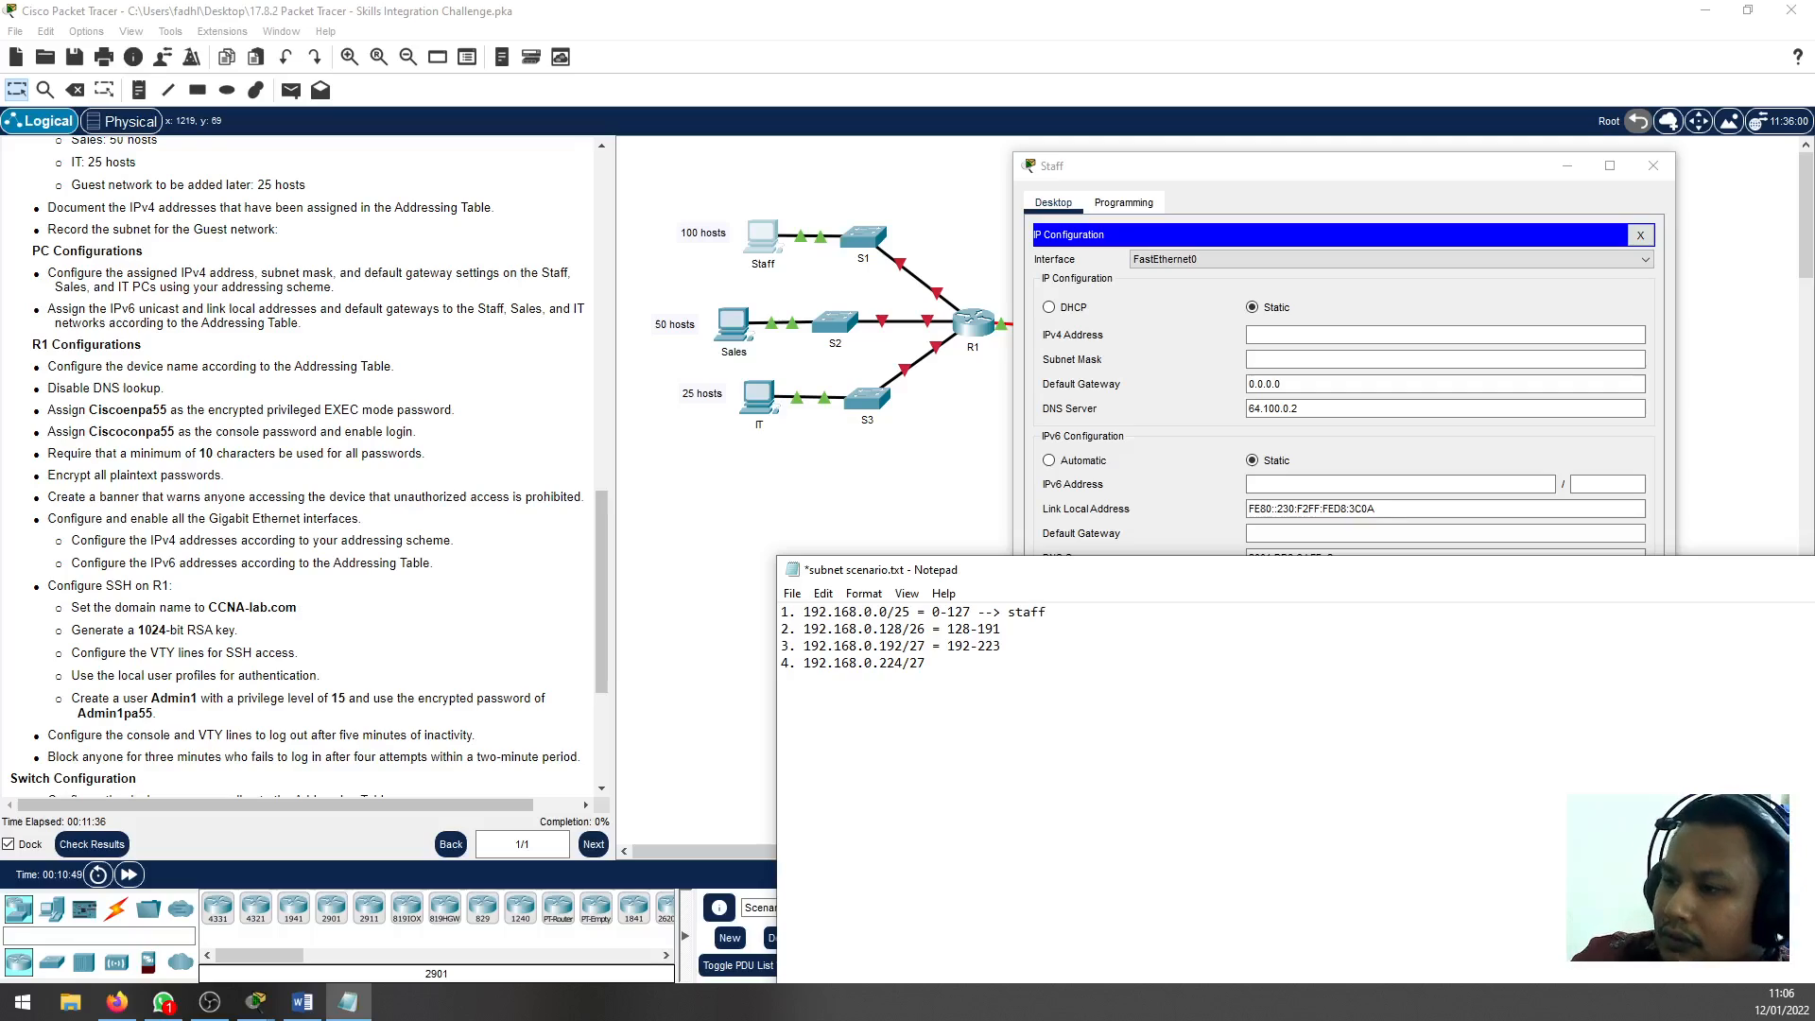
left_click(1074, 622)
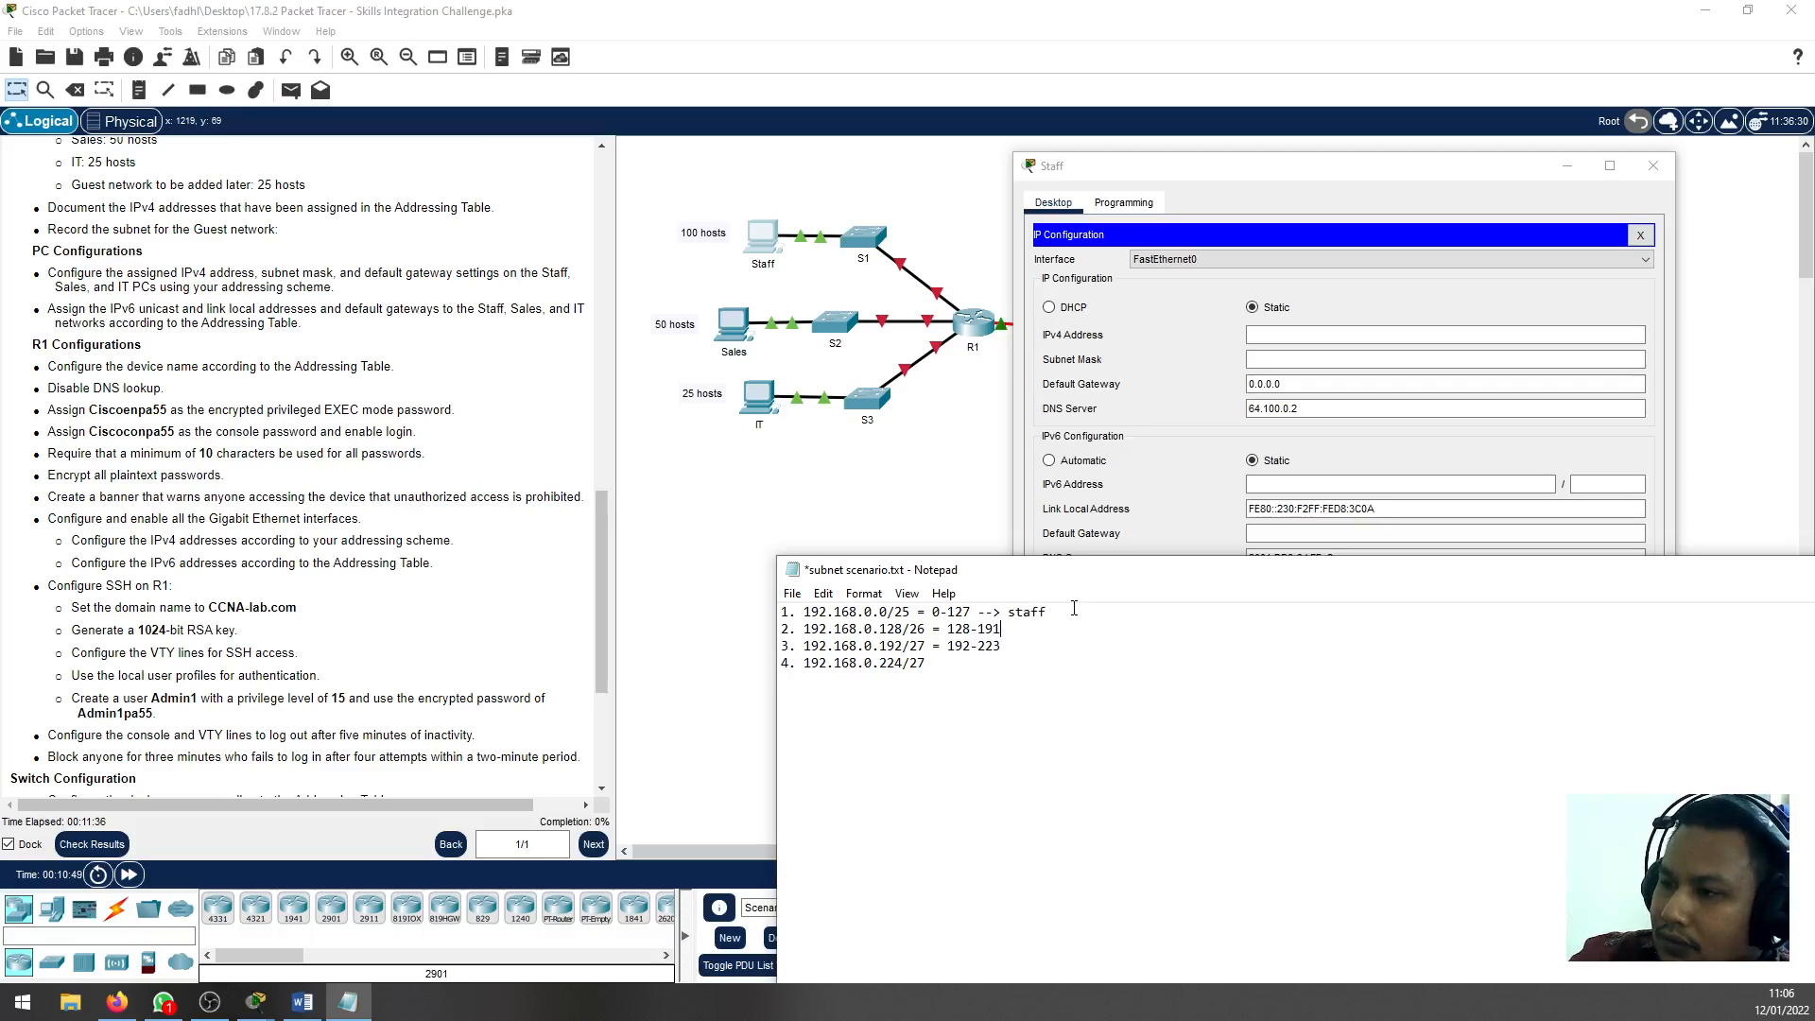
type("--")
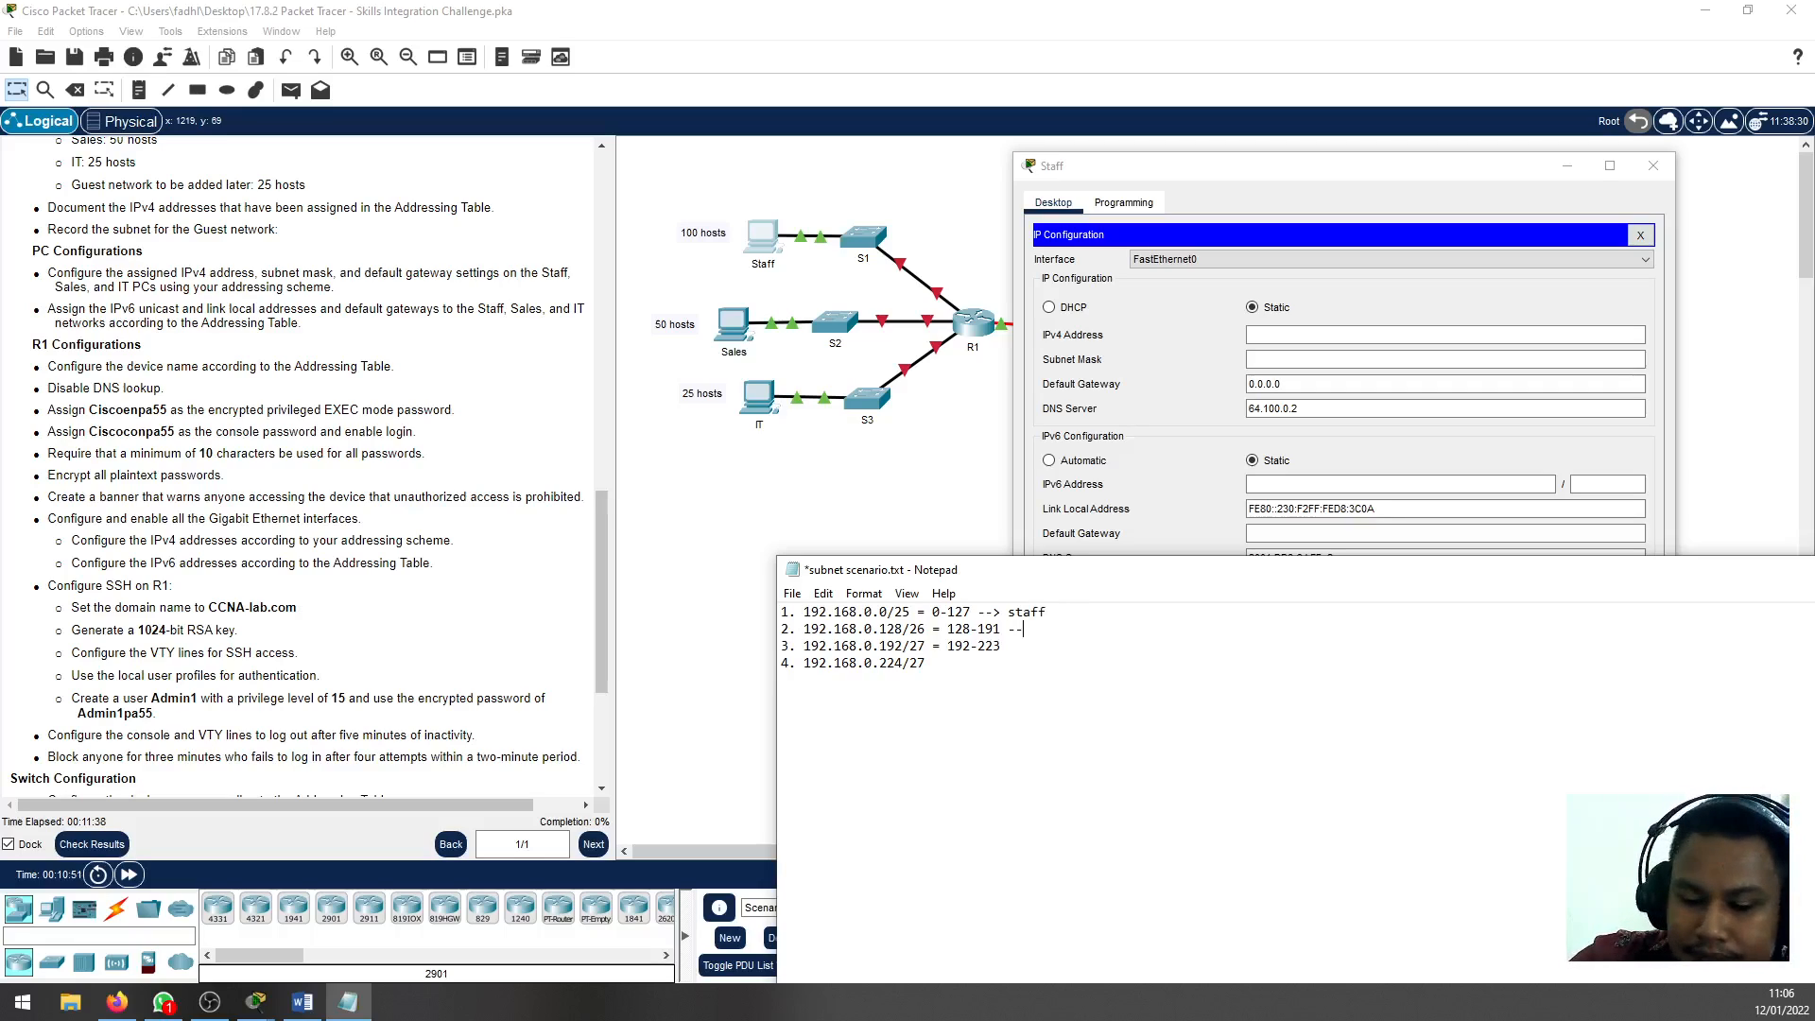
type("> ")
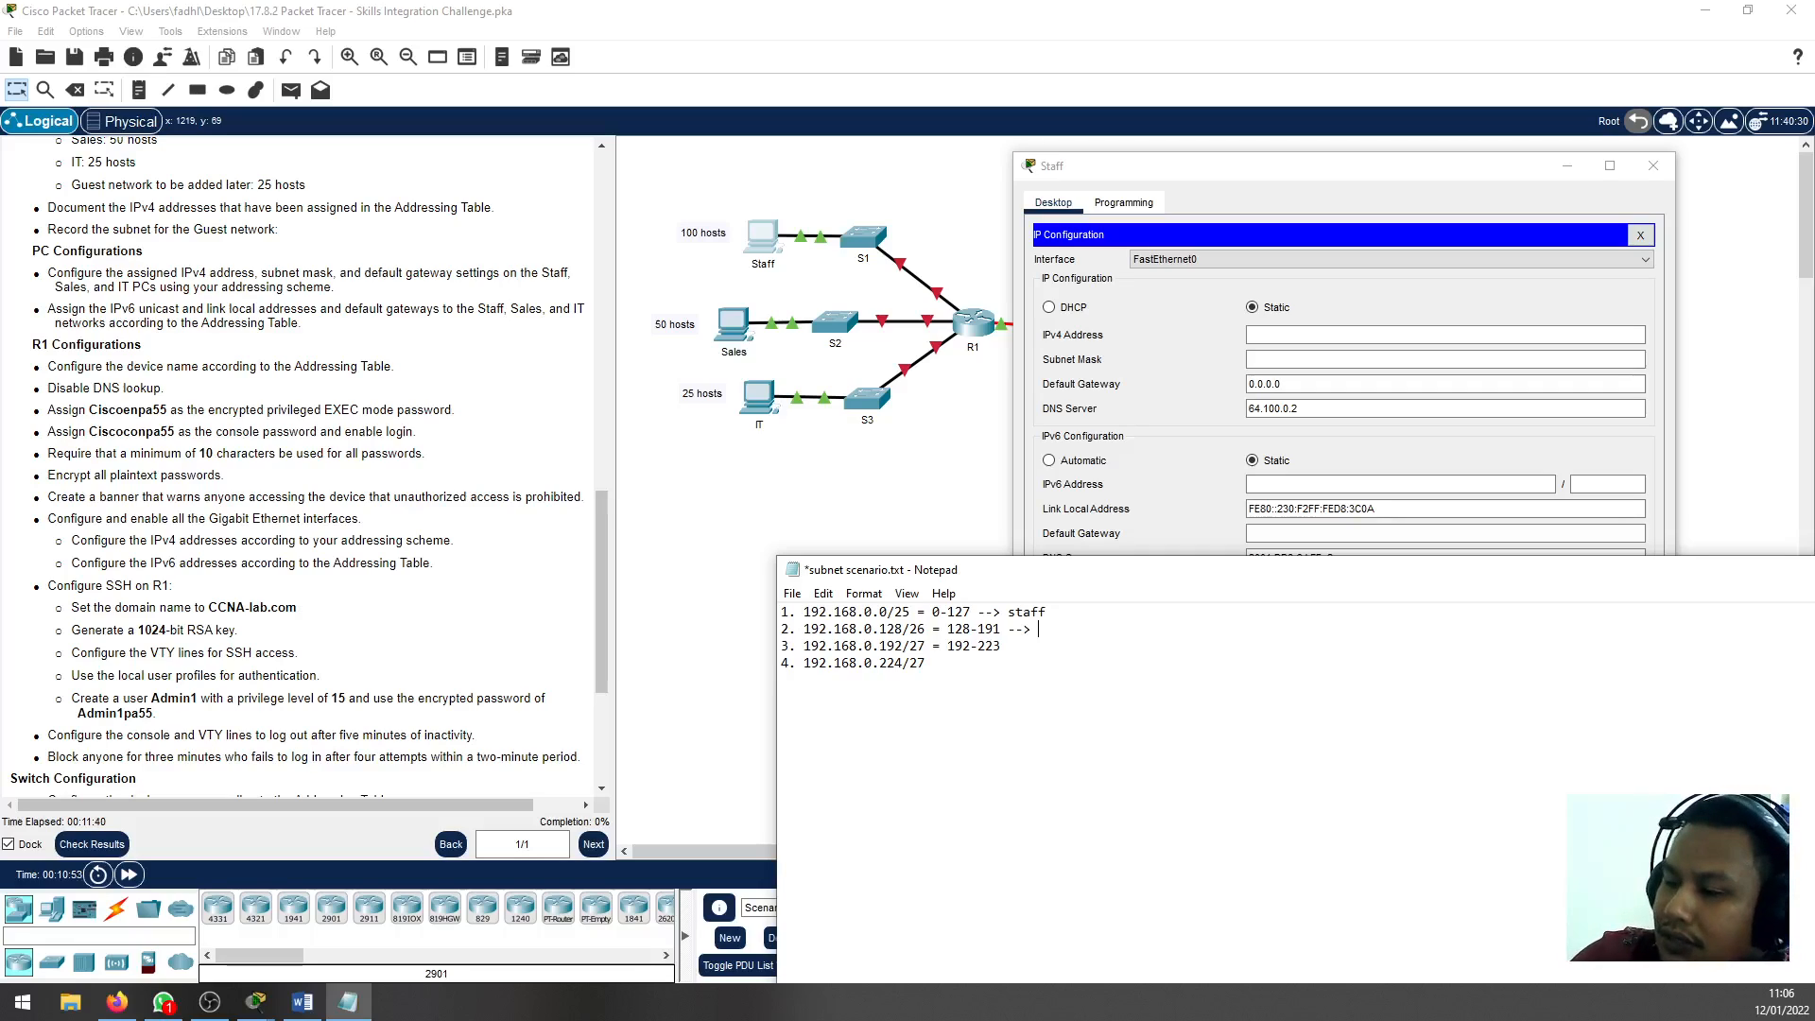
type("sale")
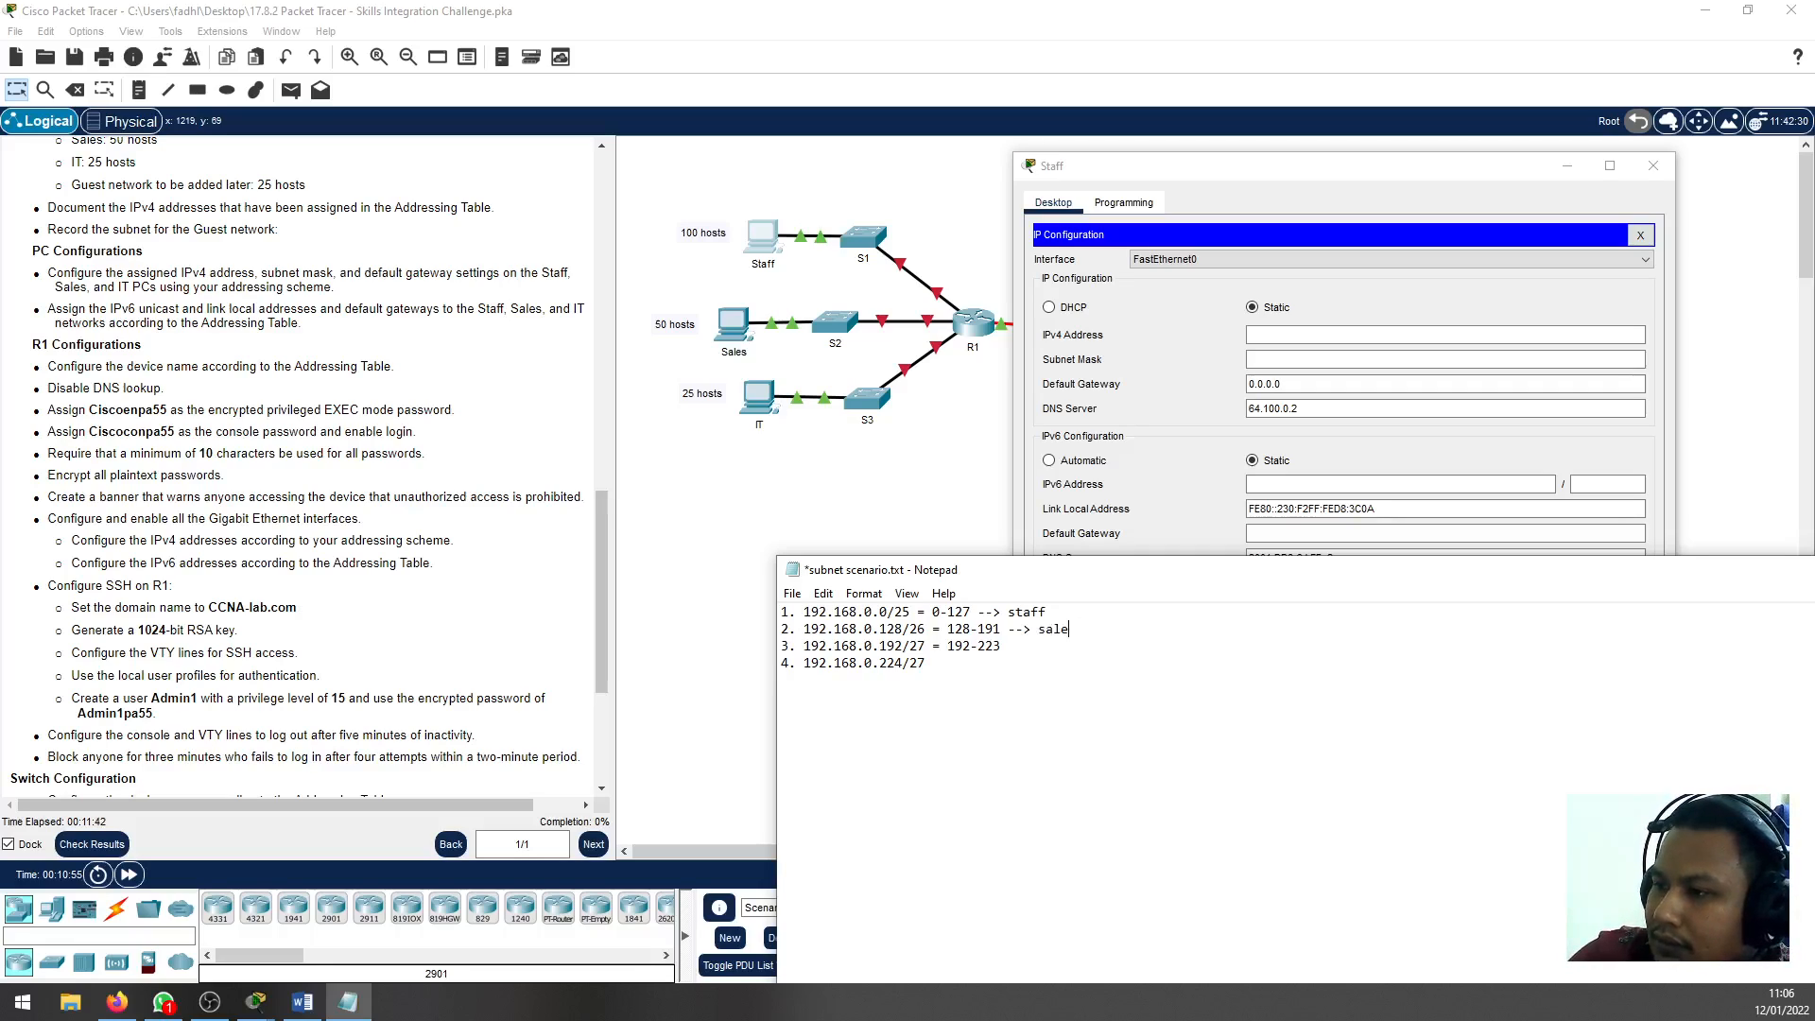
type("s")
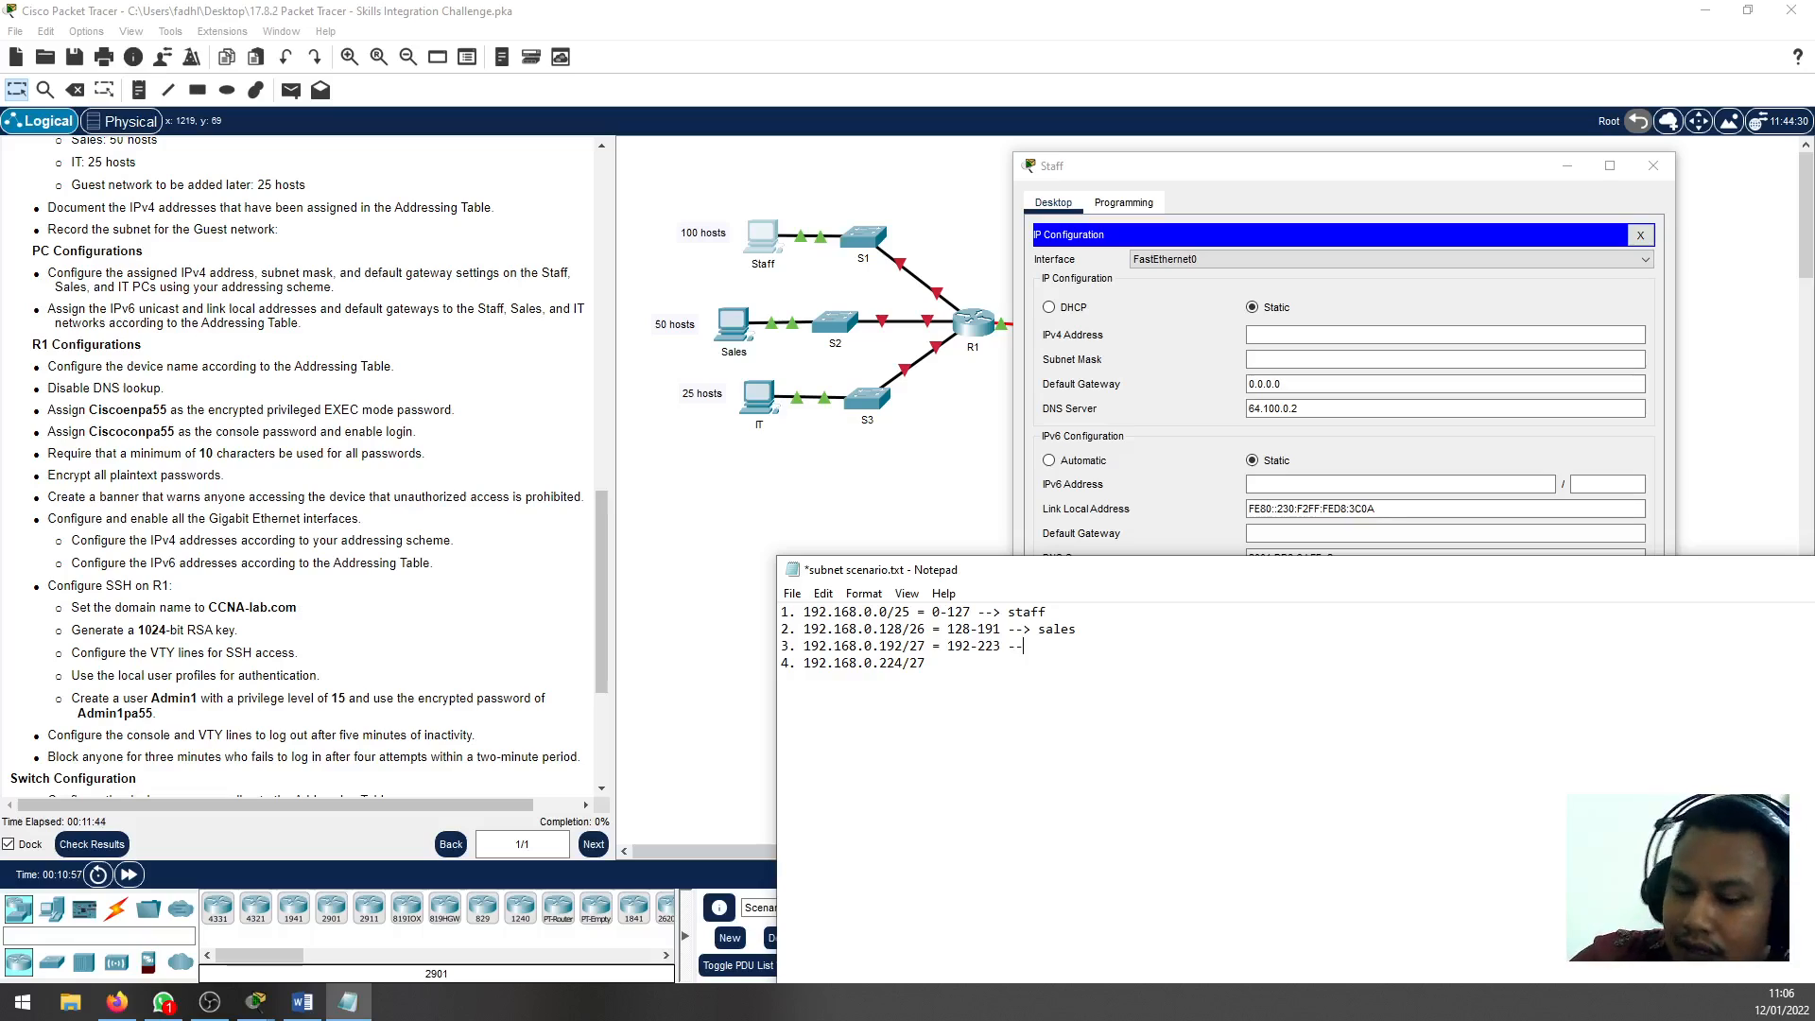
type("> IT")
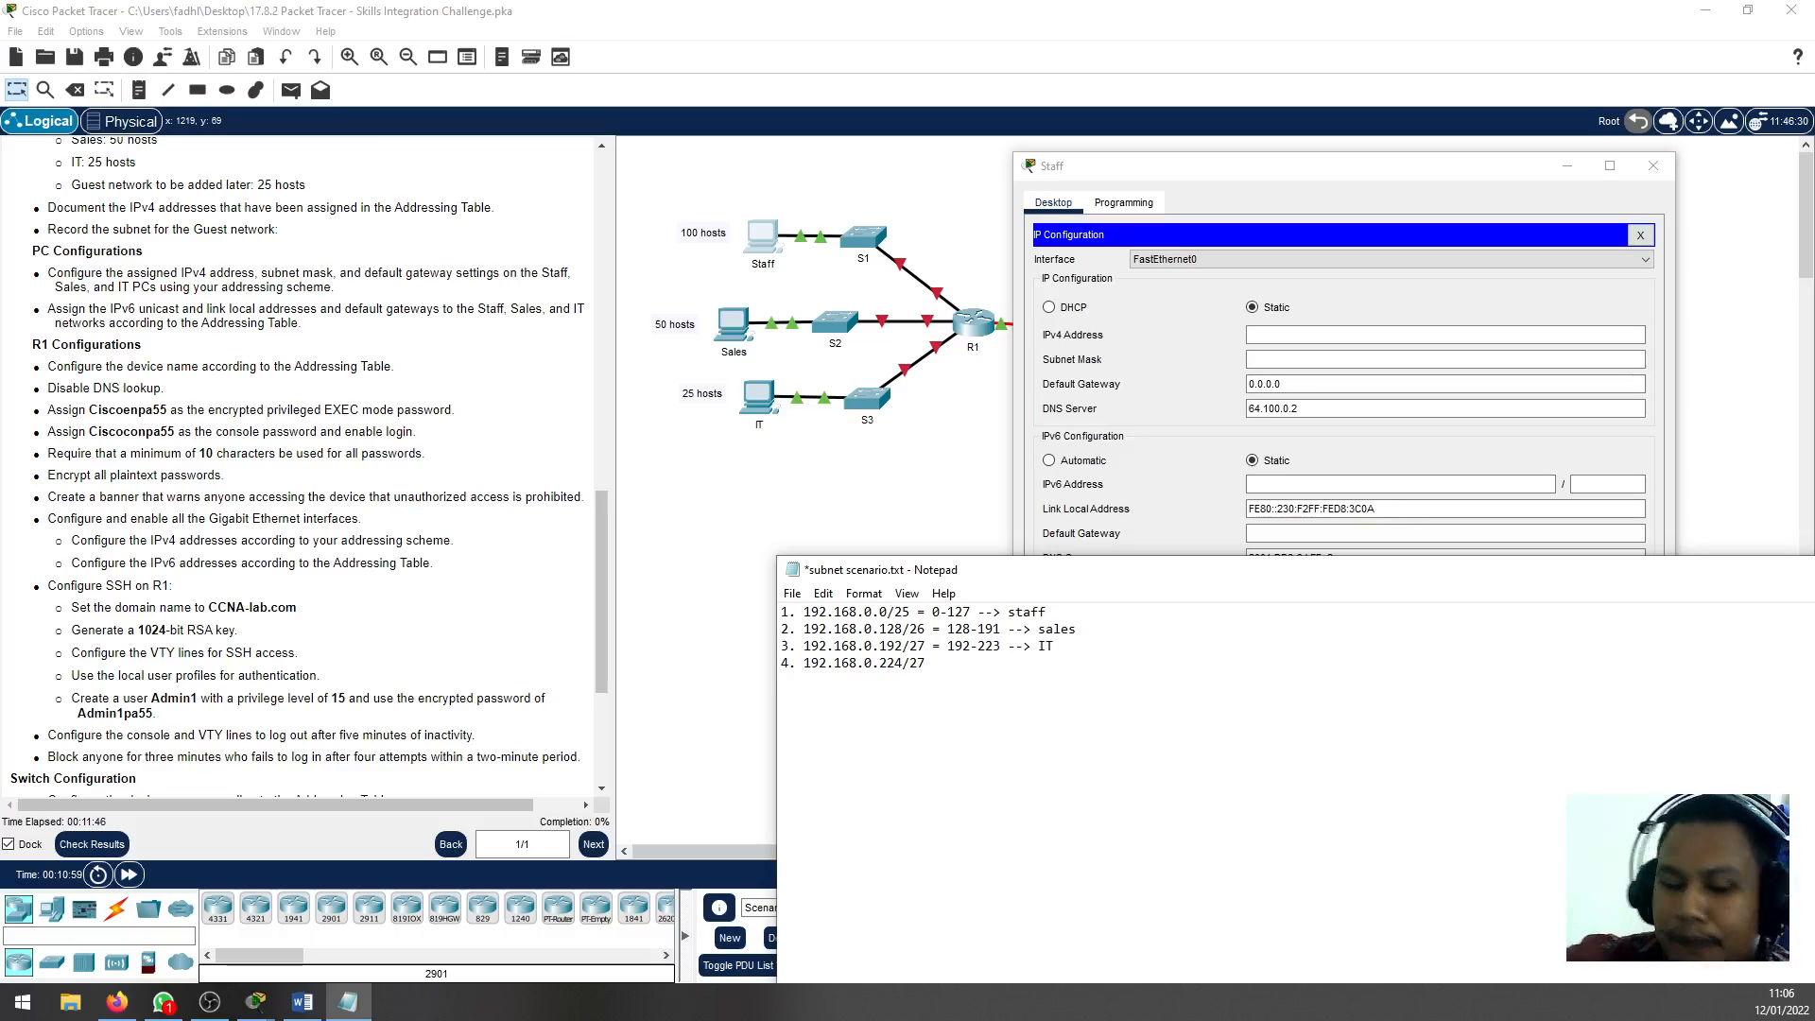
key("ctrl+s")
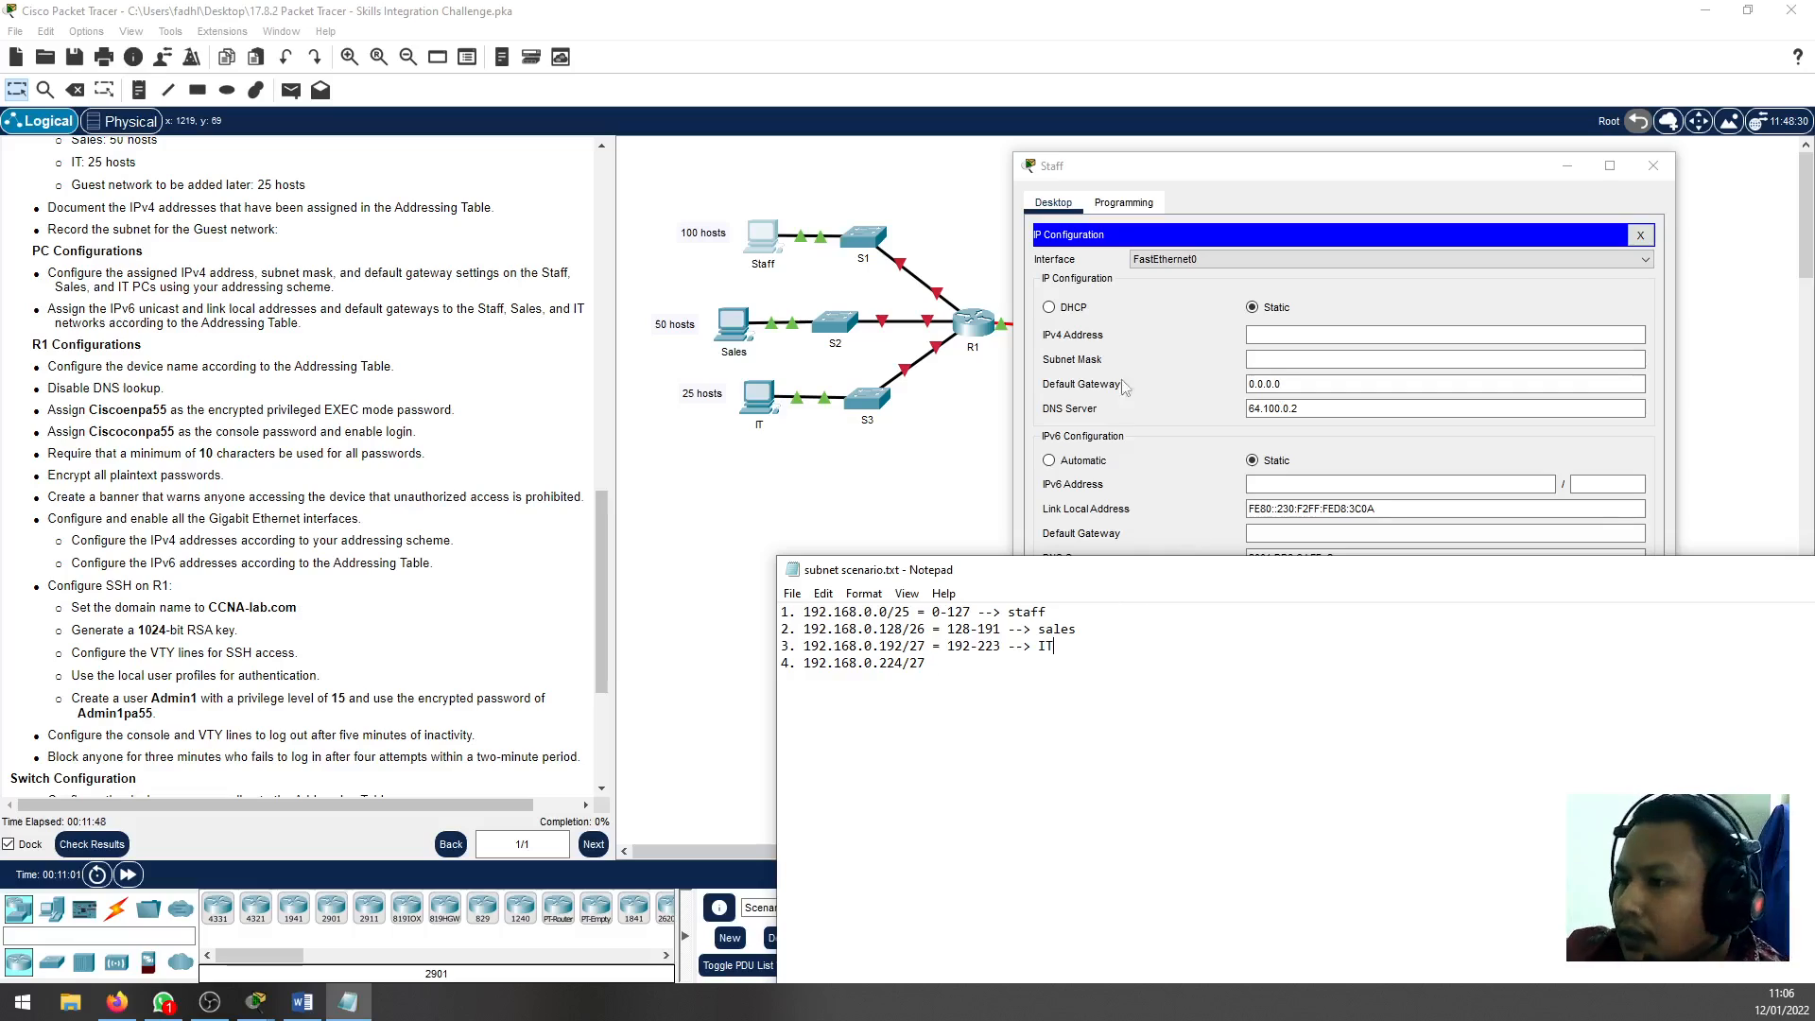
Set the Staff PC's IPv4 address to 192.168.0.3 with subnet mask 255.255.255.128
left_click(1308, 334)
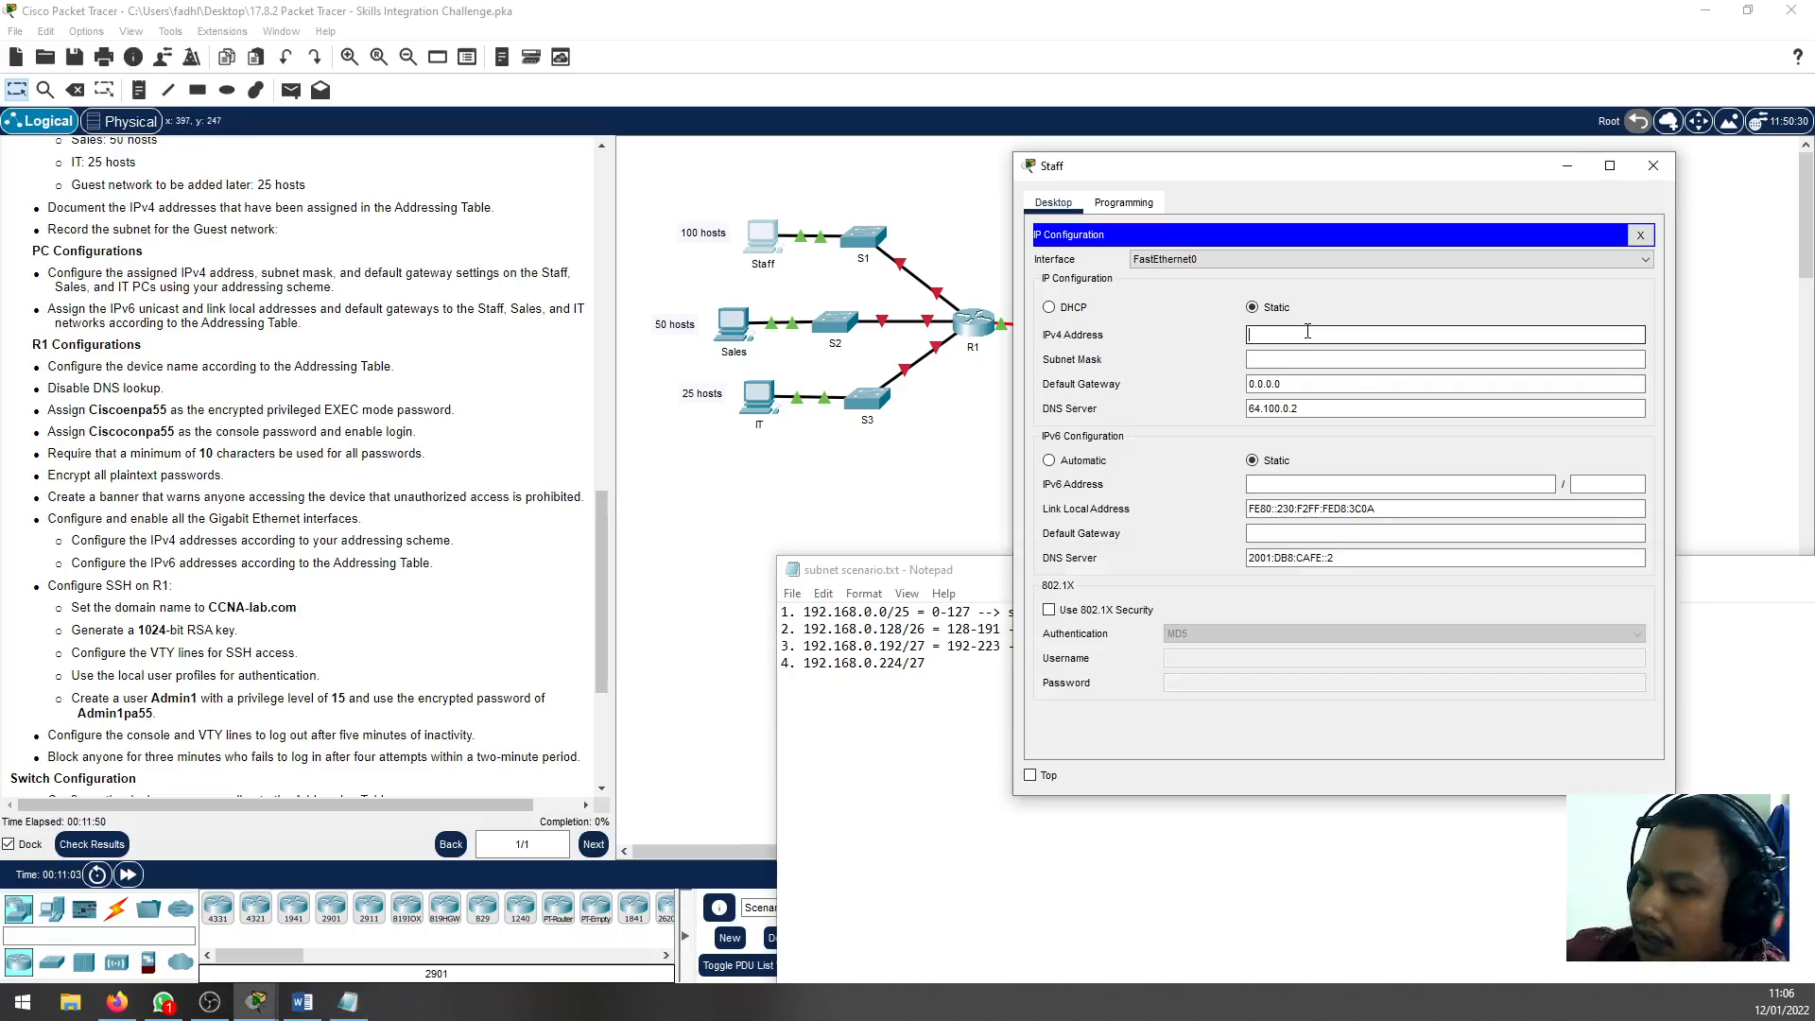
type("192.168.0.")
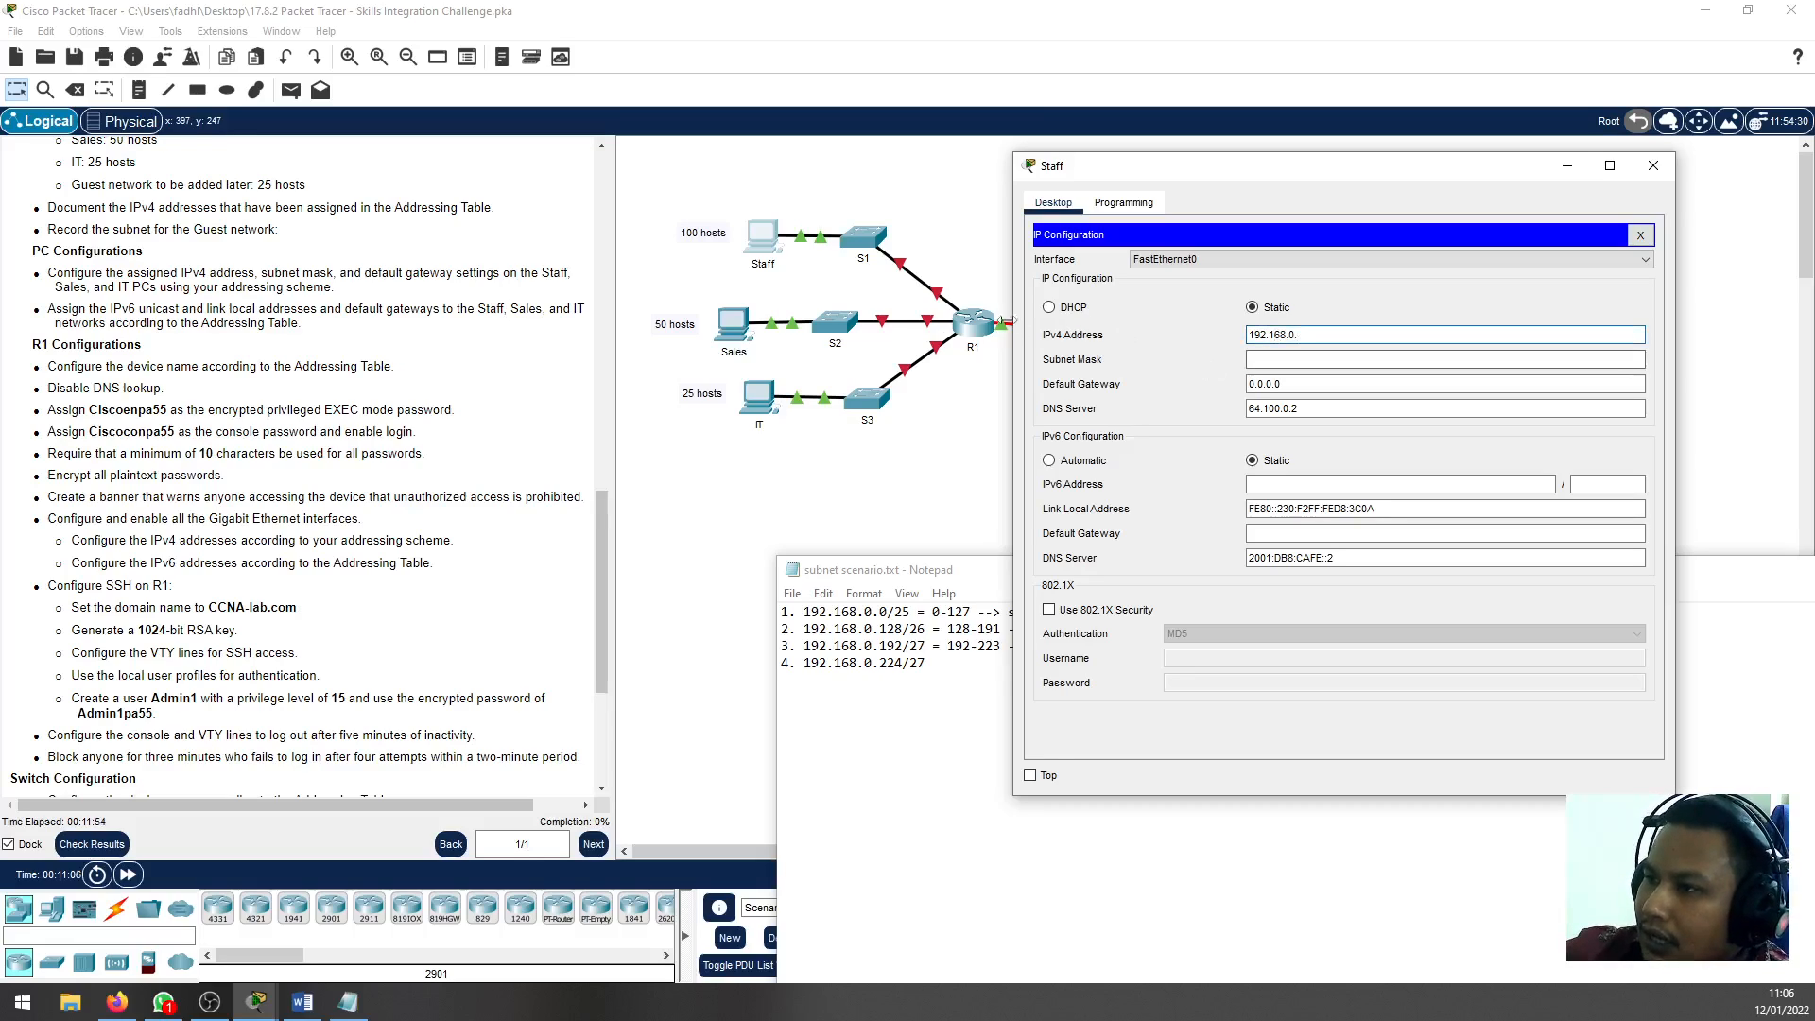
type("3")
key("Tab")
type("0")
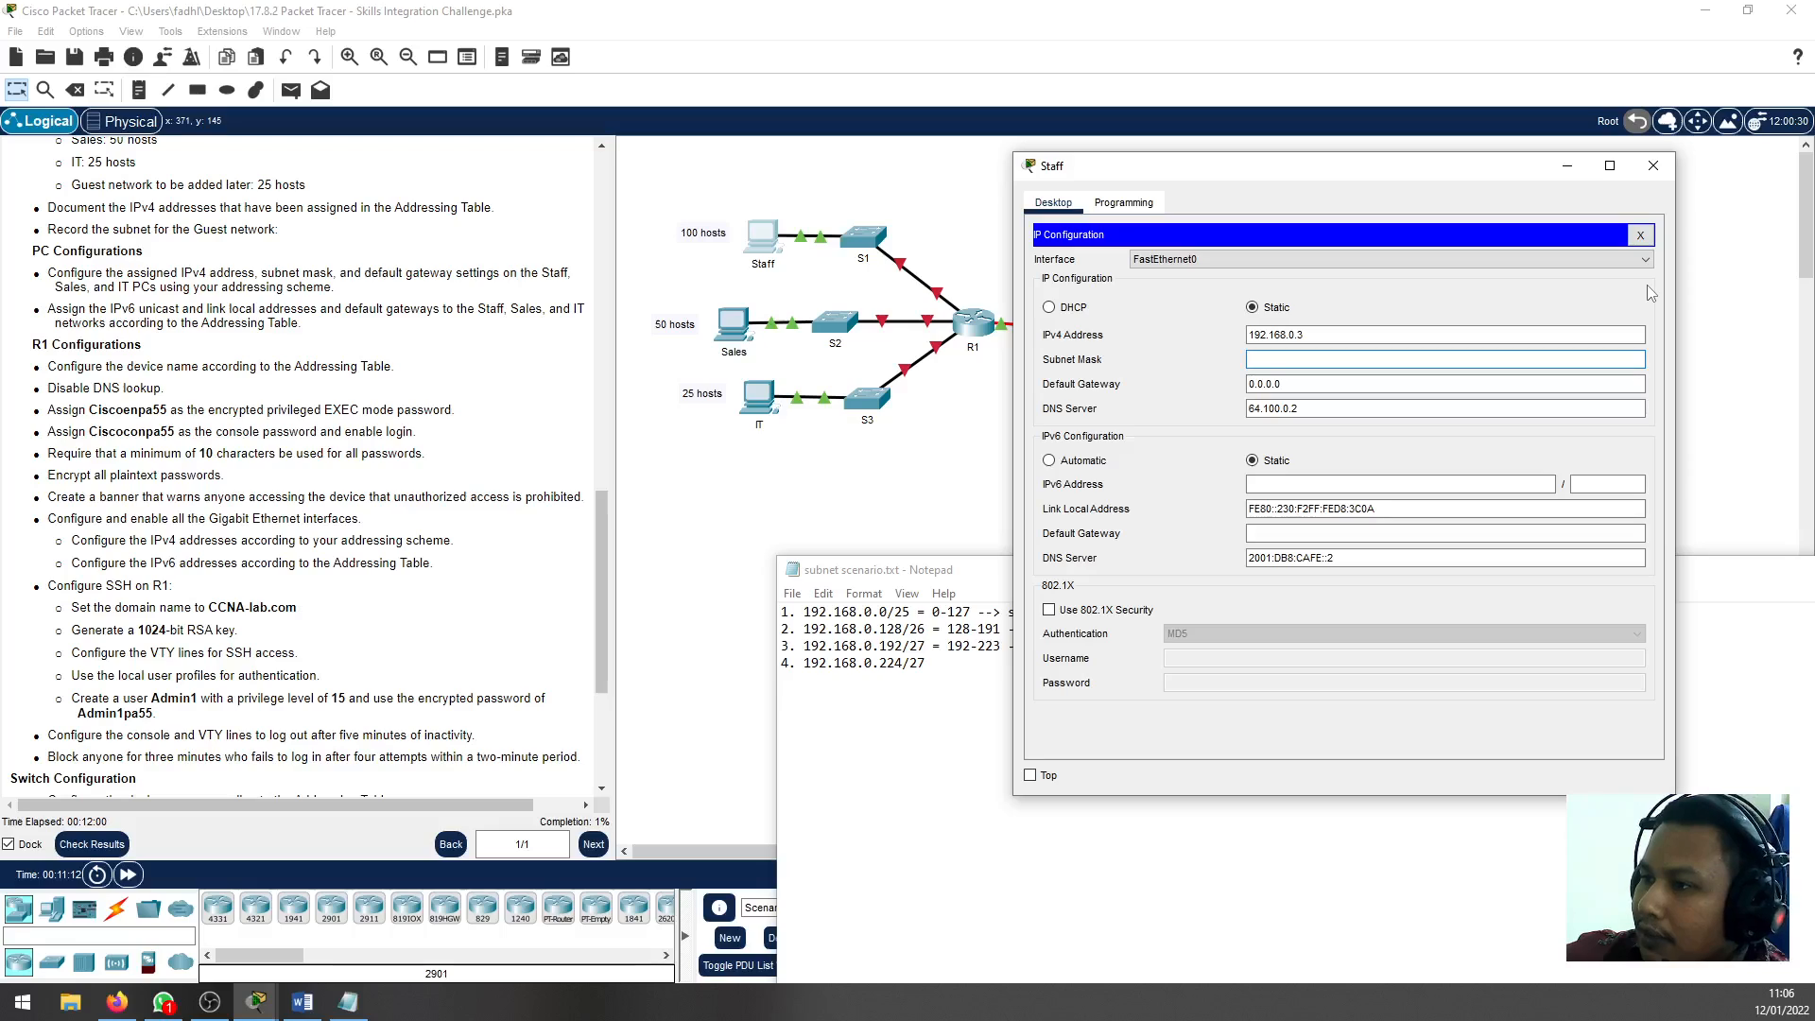
type(".255.255.128")
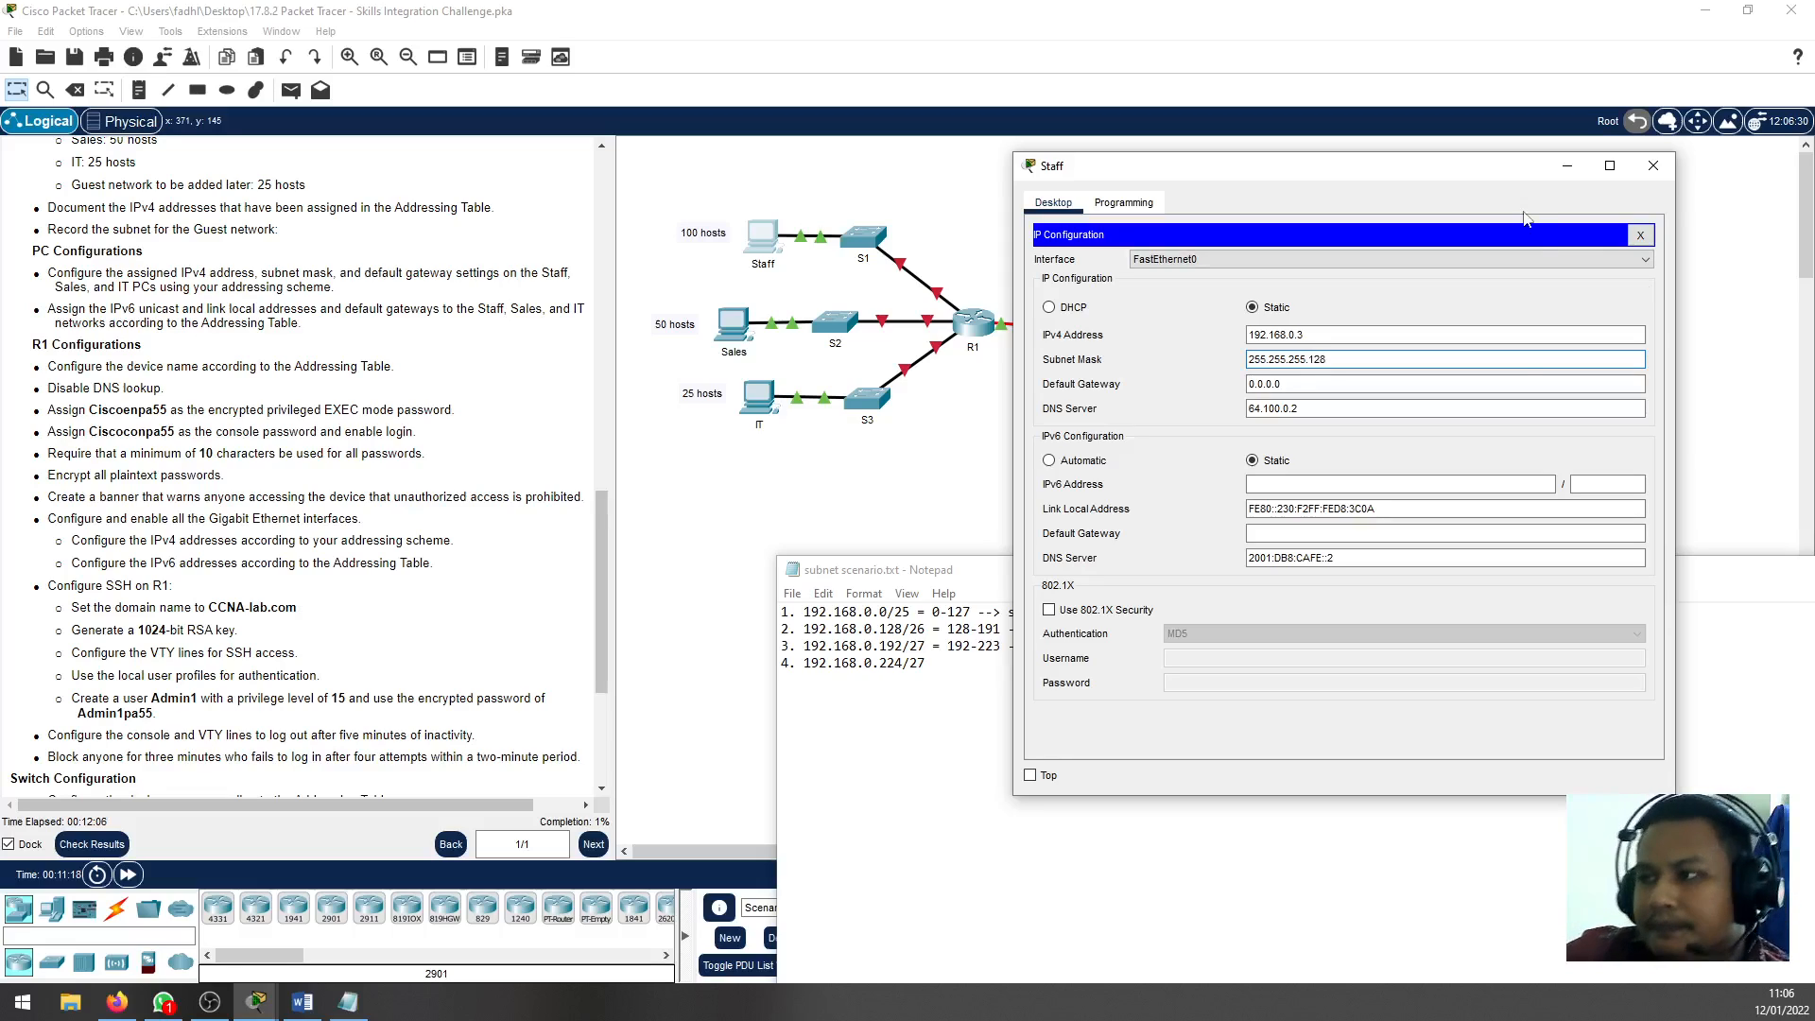
Set the Staff PC's IPv4 default gateway to 192.168.0.1
key("Tab")
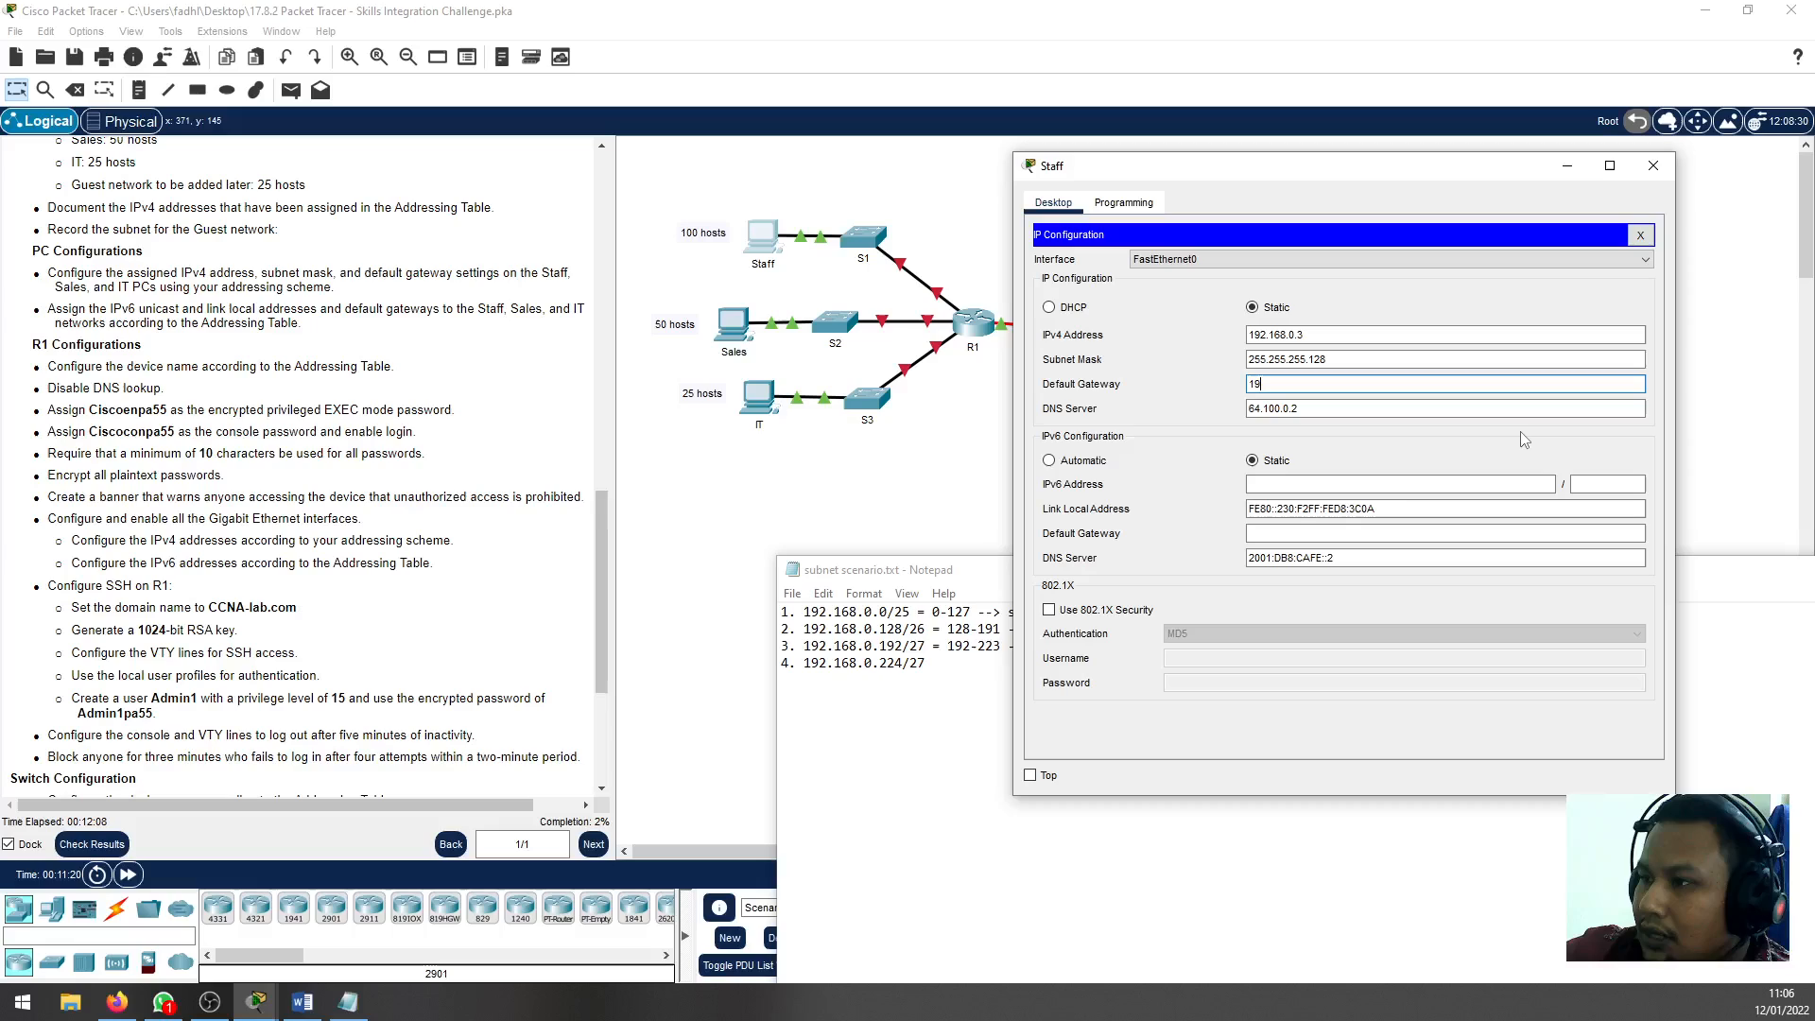
type("192.168.0.")
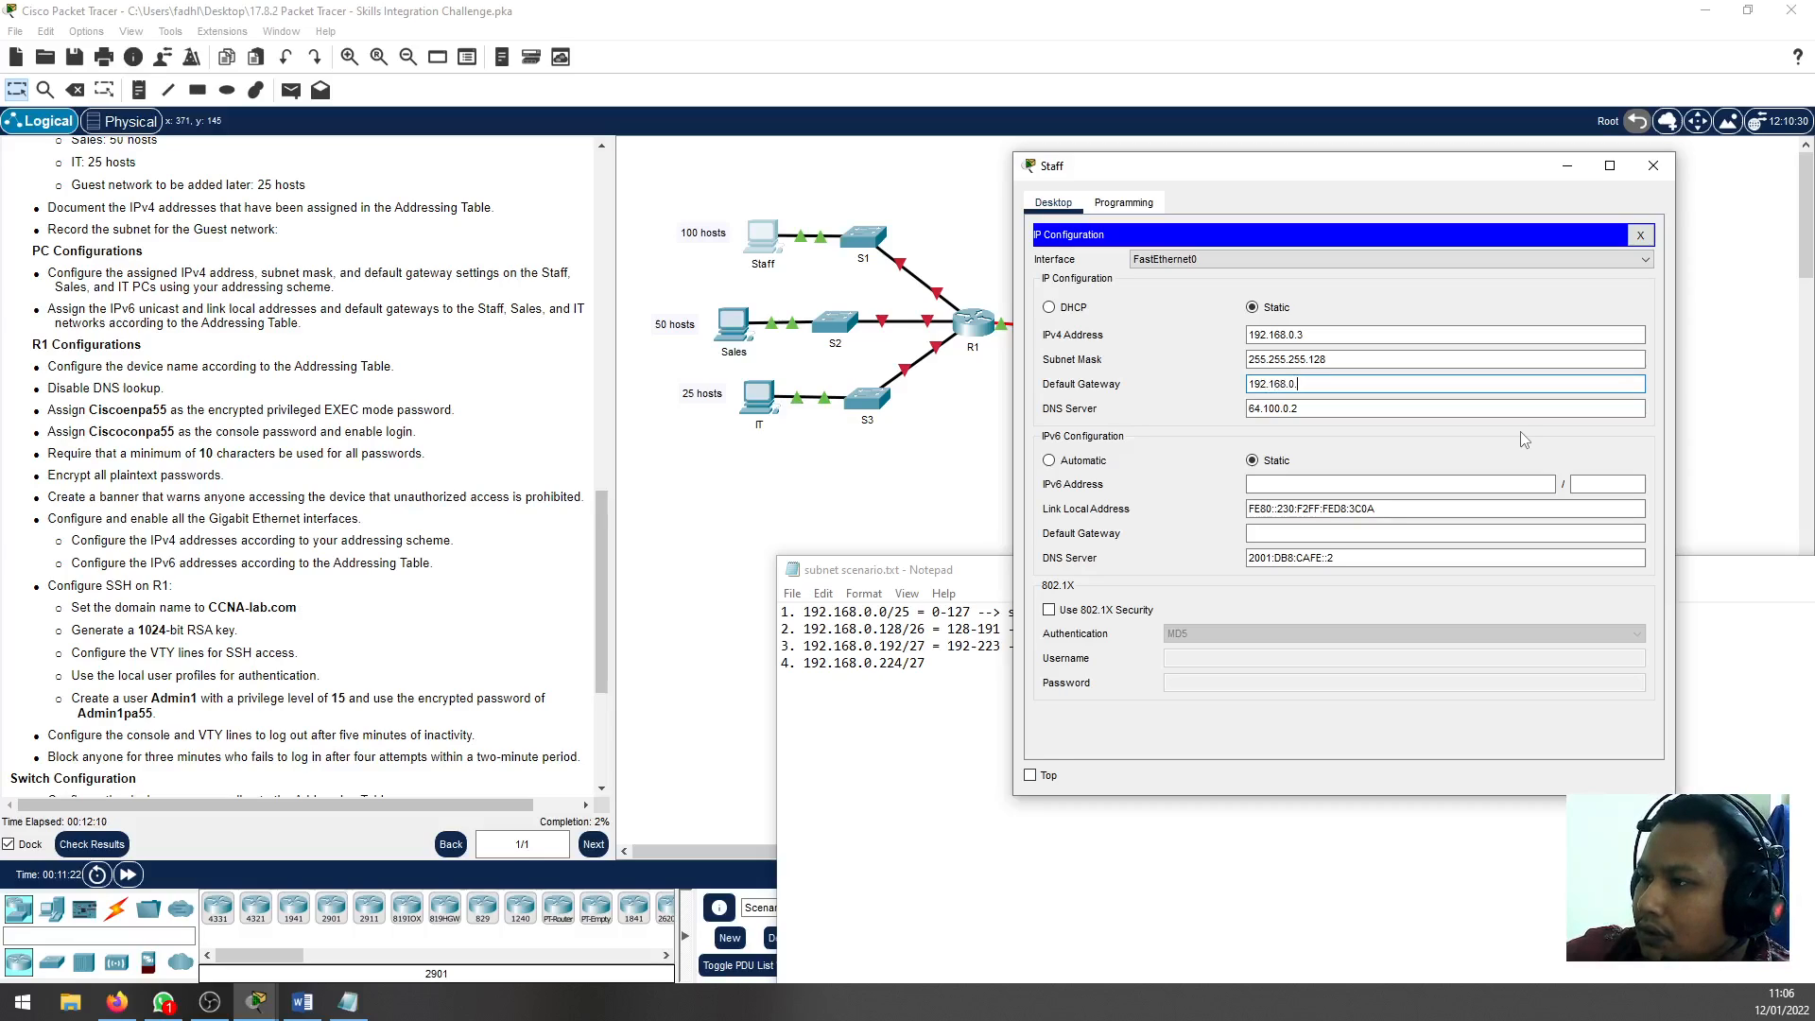
type("1")
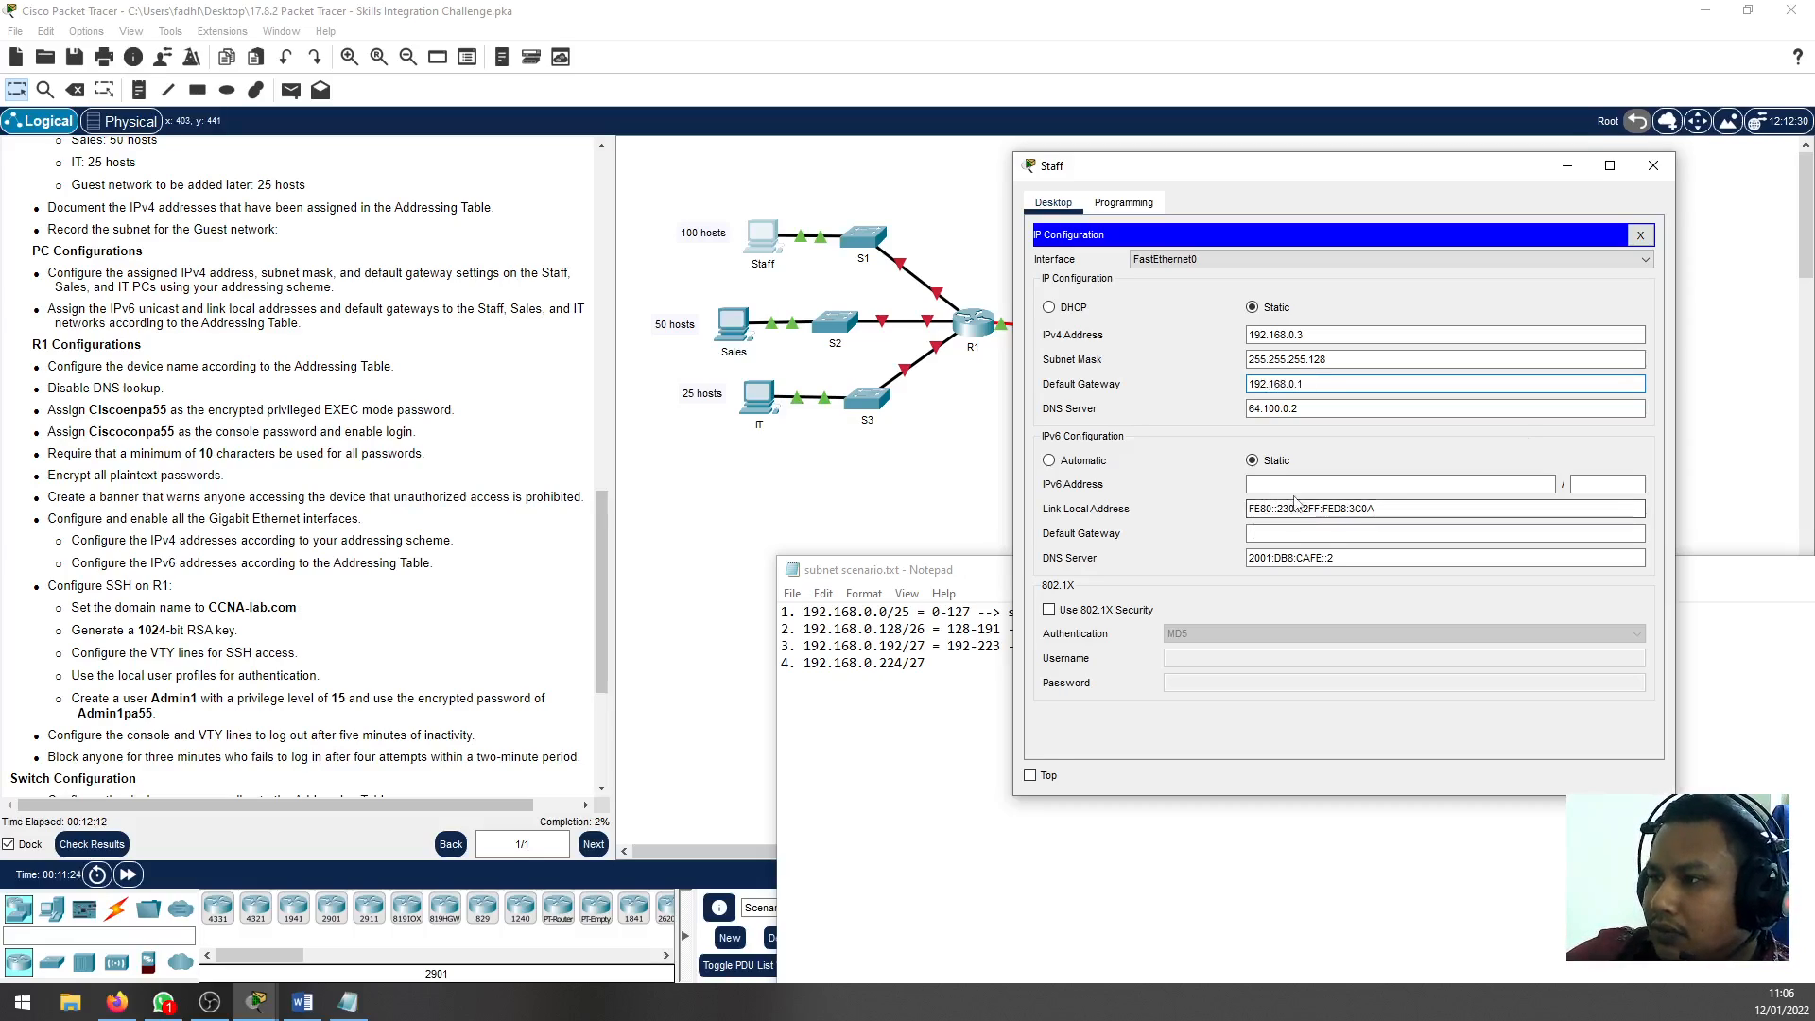
key("Tab")
key("Tab")
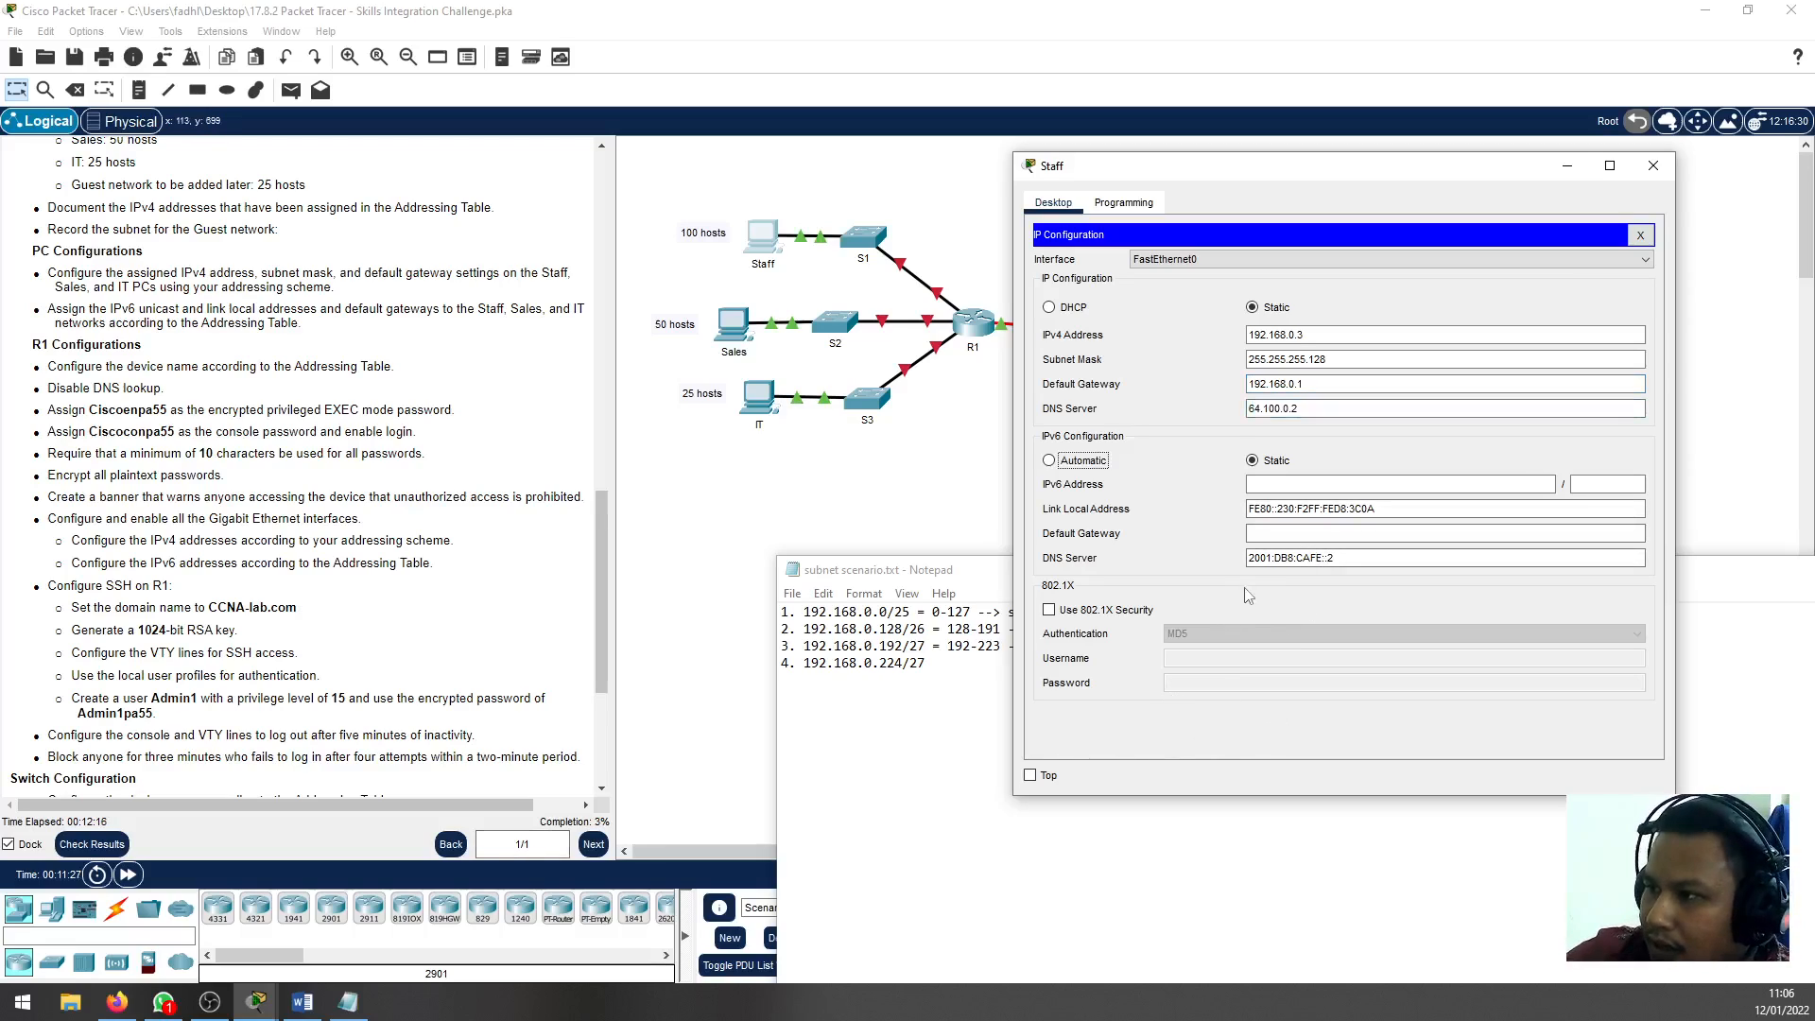
Find the Staff row in the Addressing Table and copy its IPv6 address 2001:db8:acad::2 without the prefix length
left_click(1286, 484)
scroll(140, 528, "up", 3)
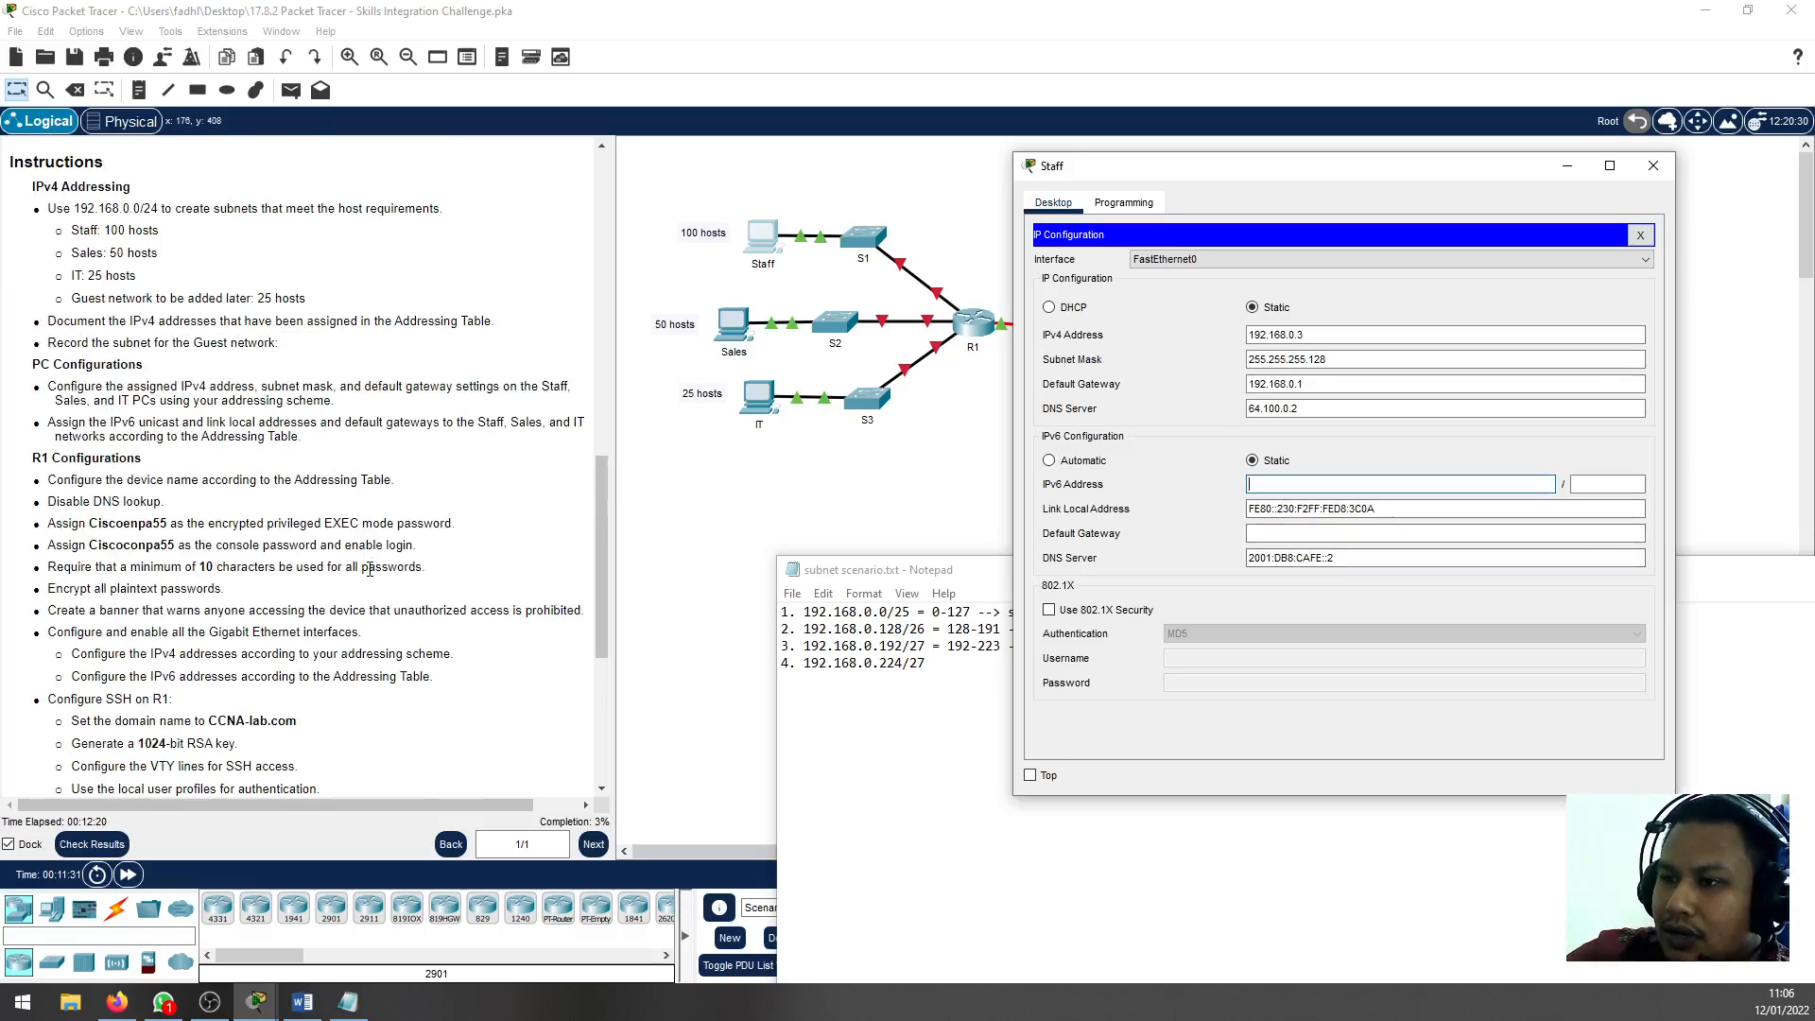
scroll(369, 568, "up", 6)
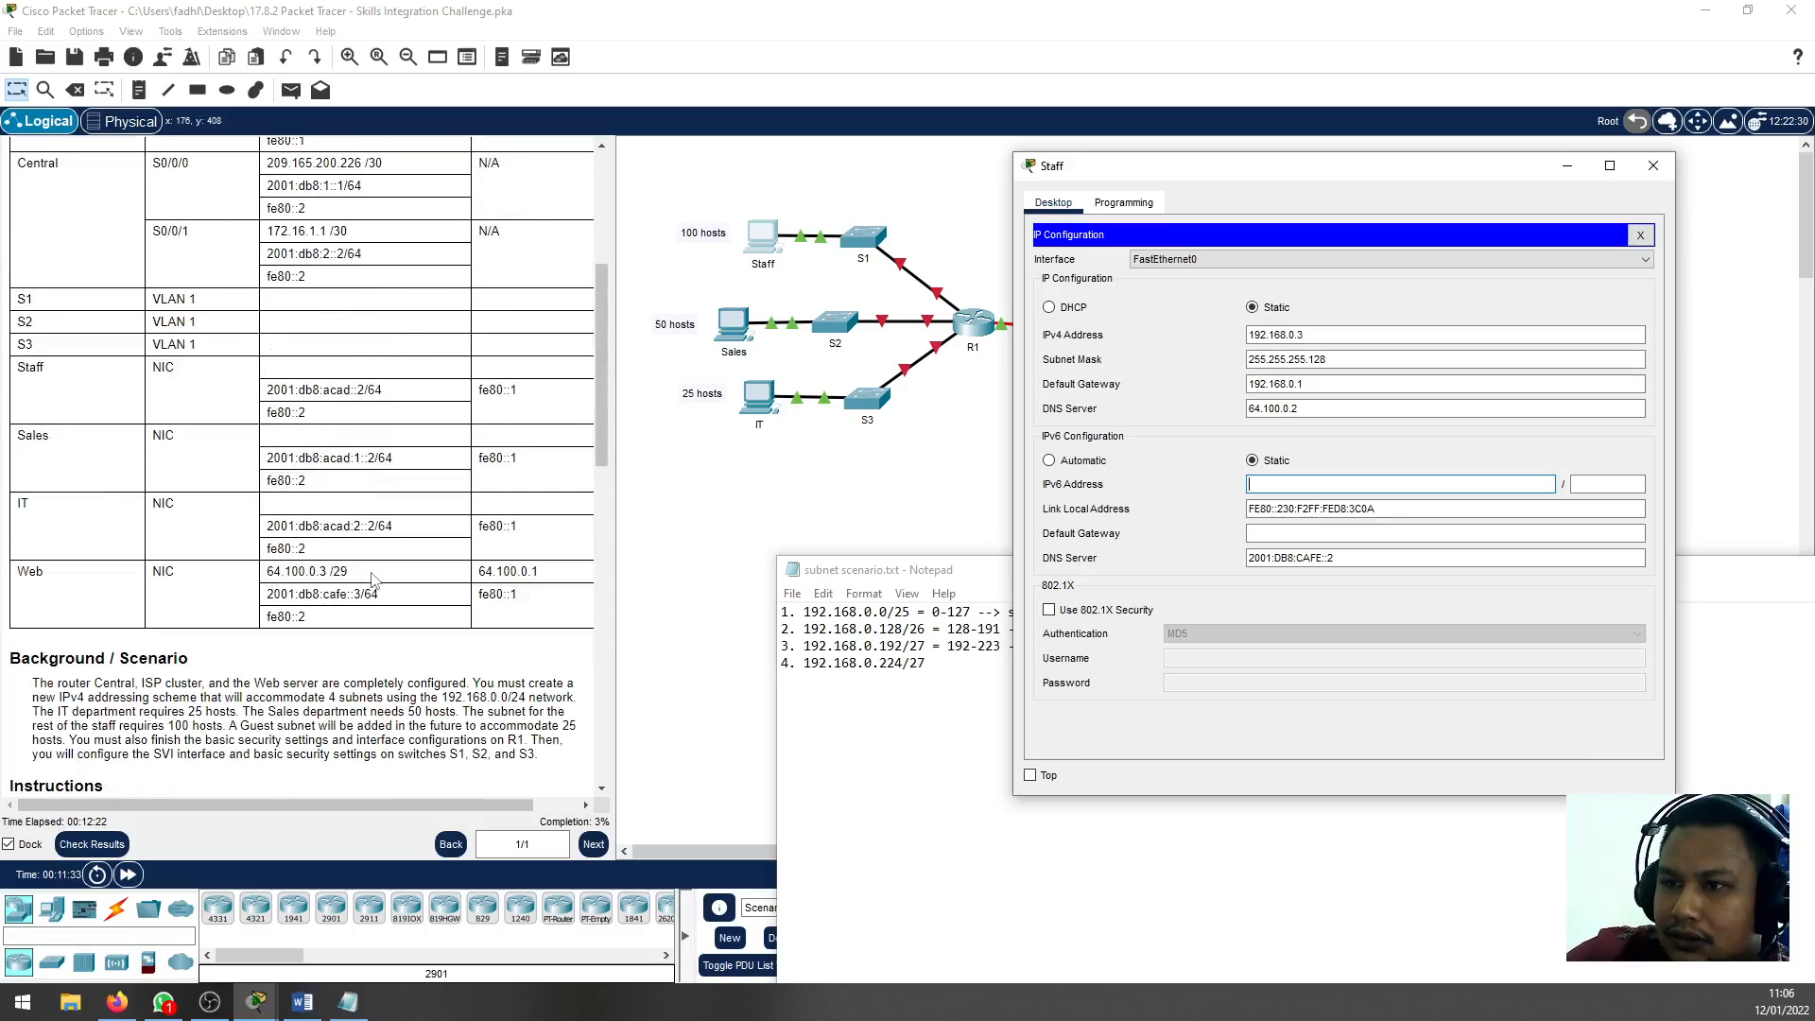
scroll(372, 579, "up", 5)
scroll(371, 579, "down", 3)
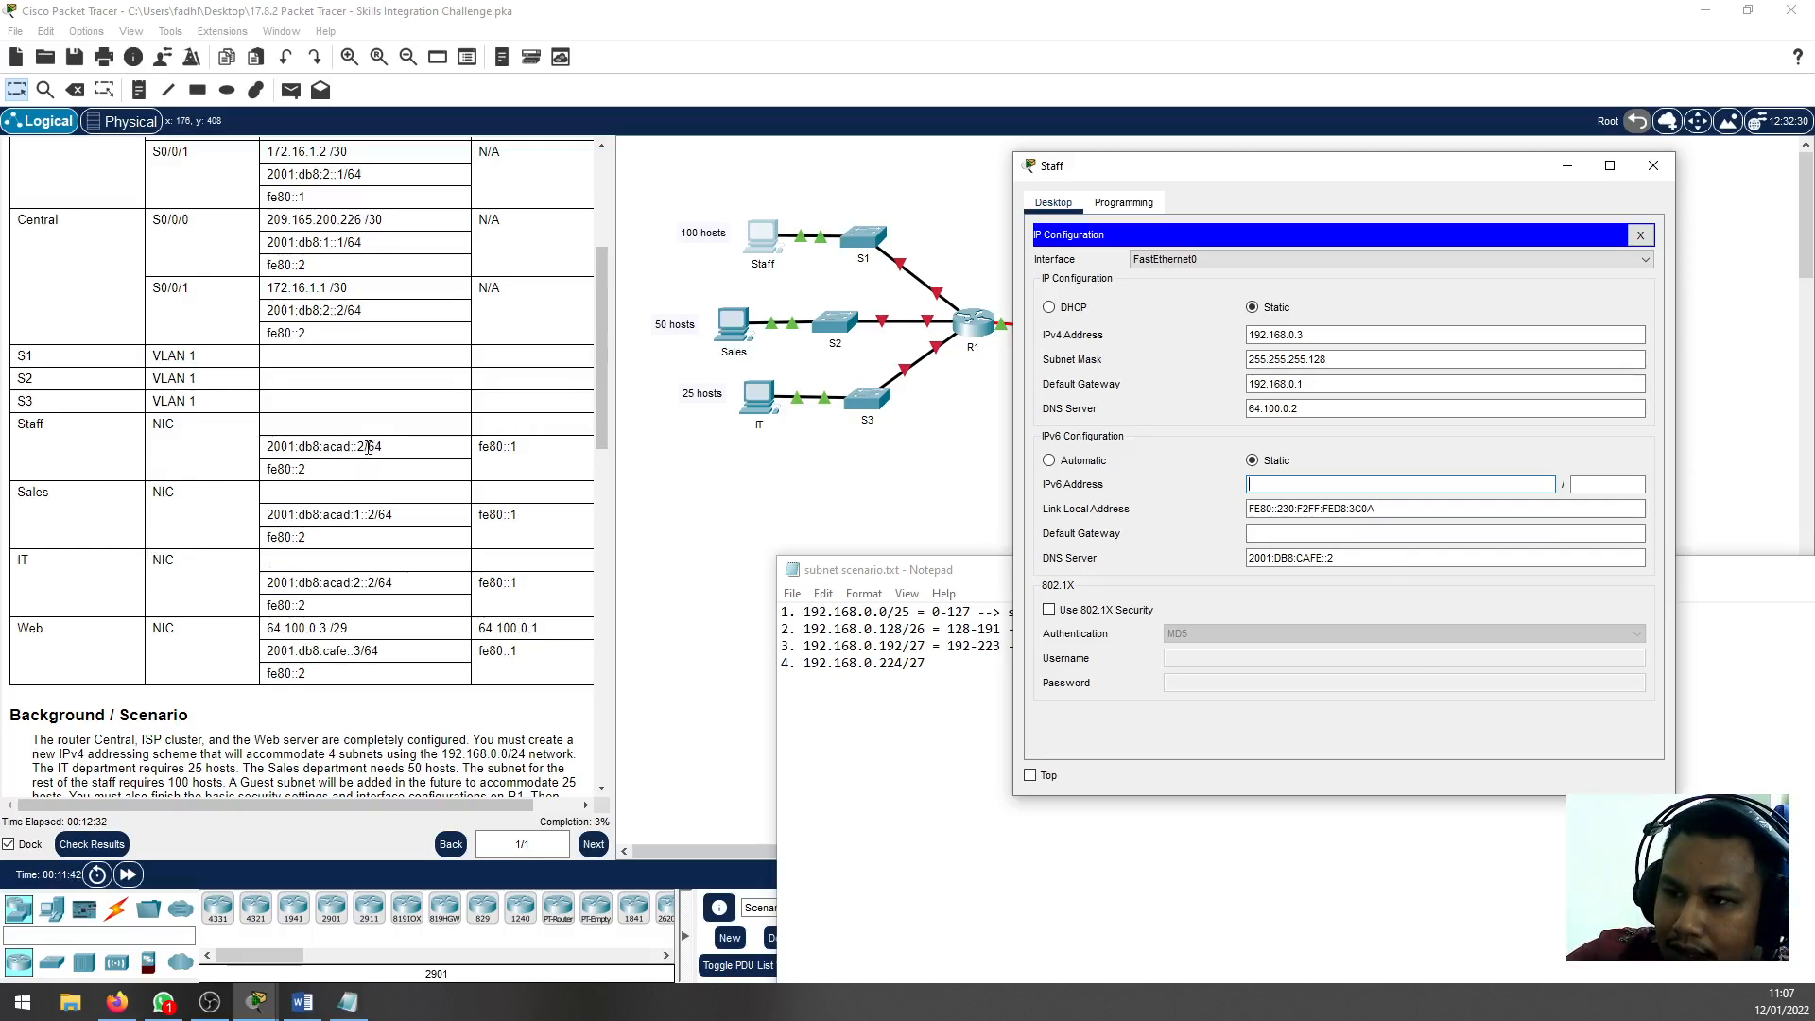
left_click_drag(368, 447, 267, 461)
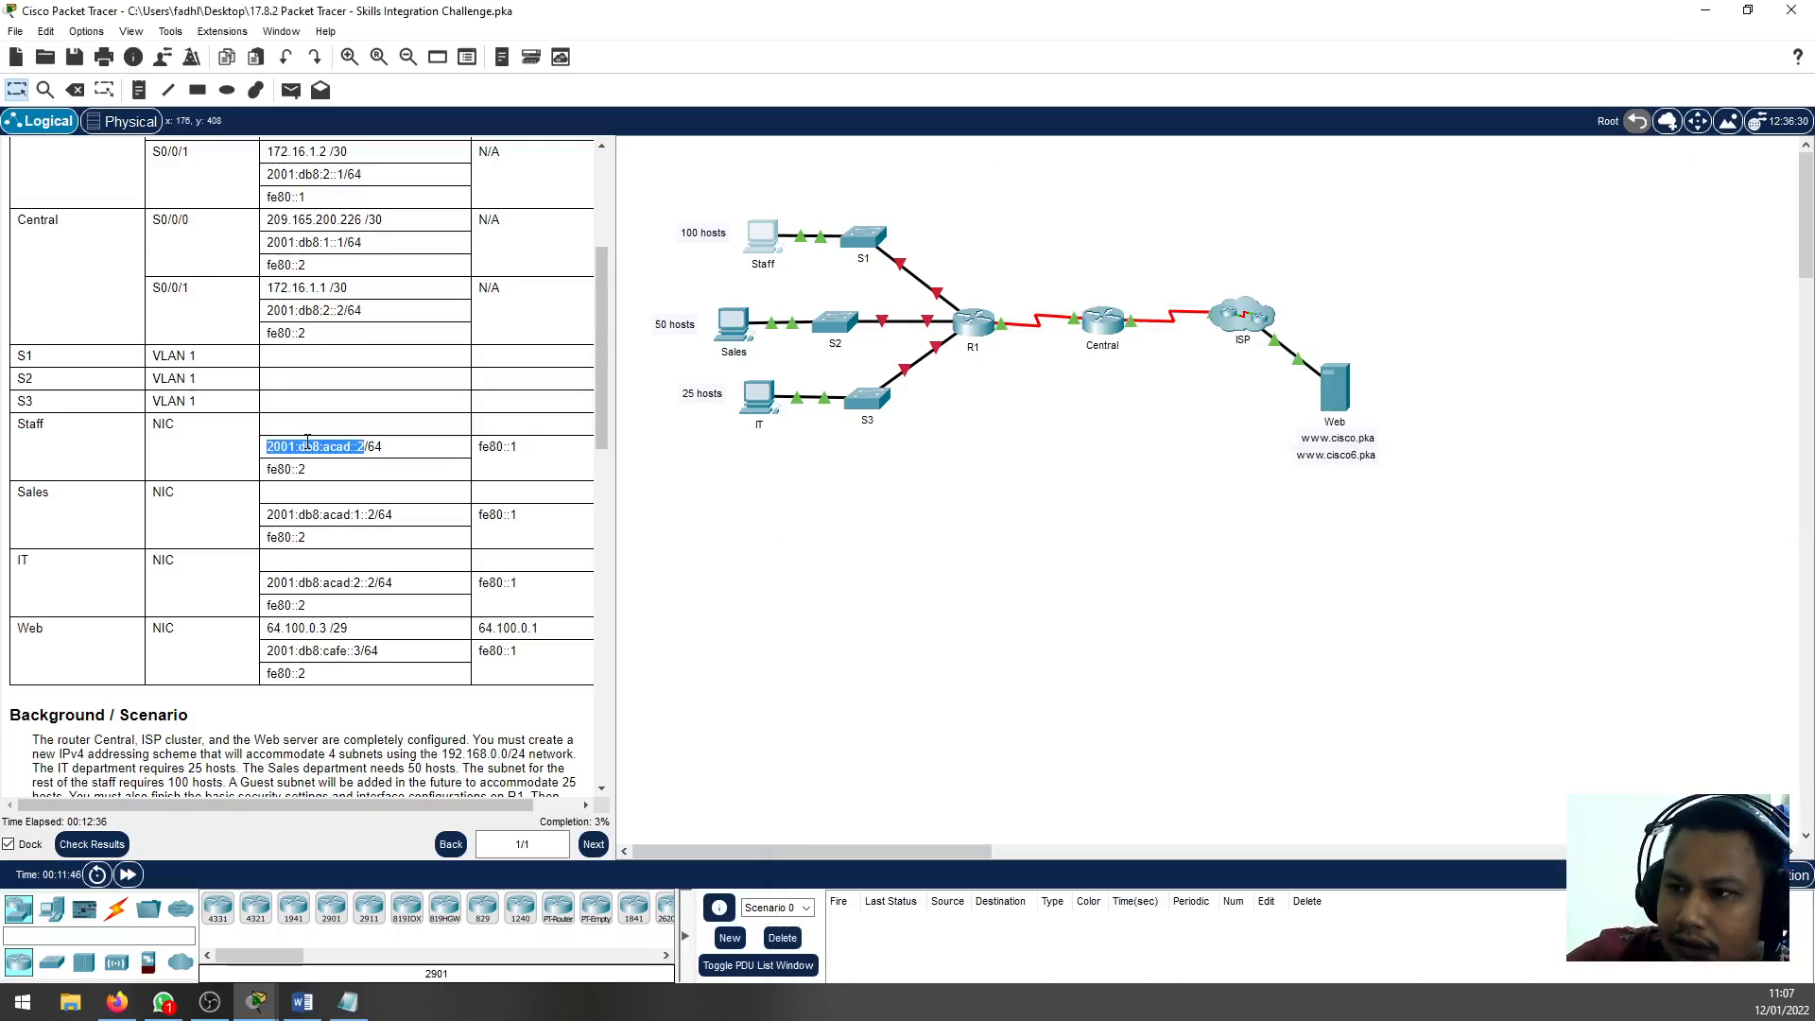
right_click(306, 446)
left_click(340, 493)
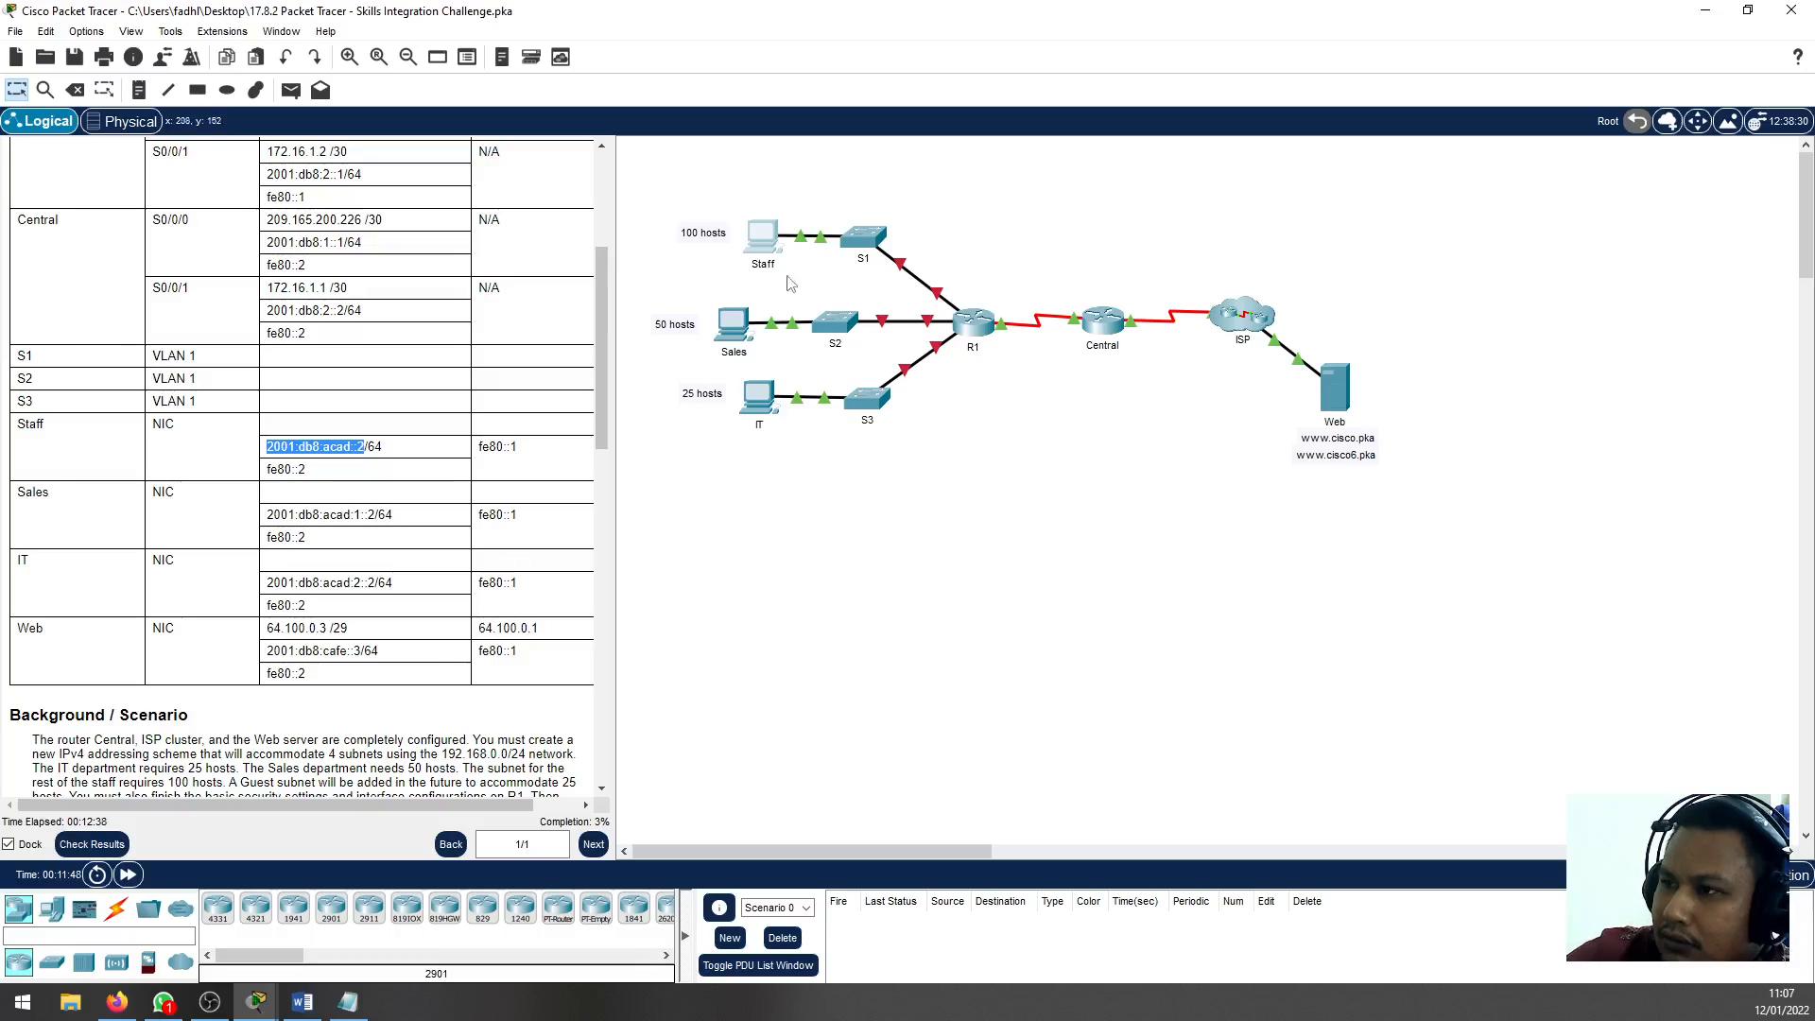
Paste 2001:db8:acad::2 as the Staff PC's IPv6 address and set its prefix length to 64
left_click(756, 239)
left_click(1312, 486)
key("ctrl+v")
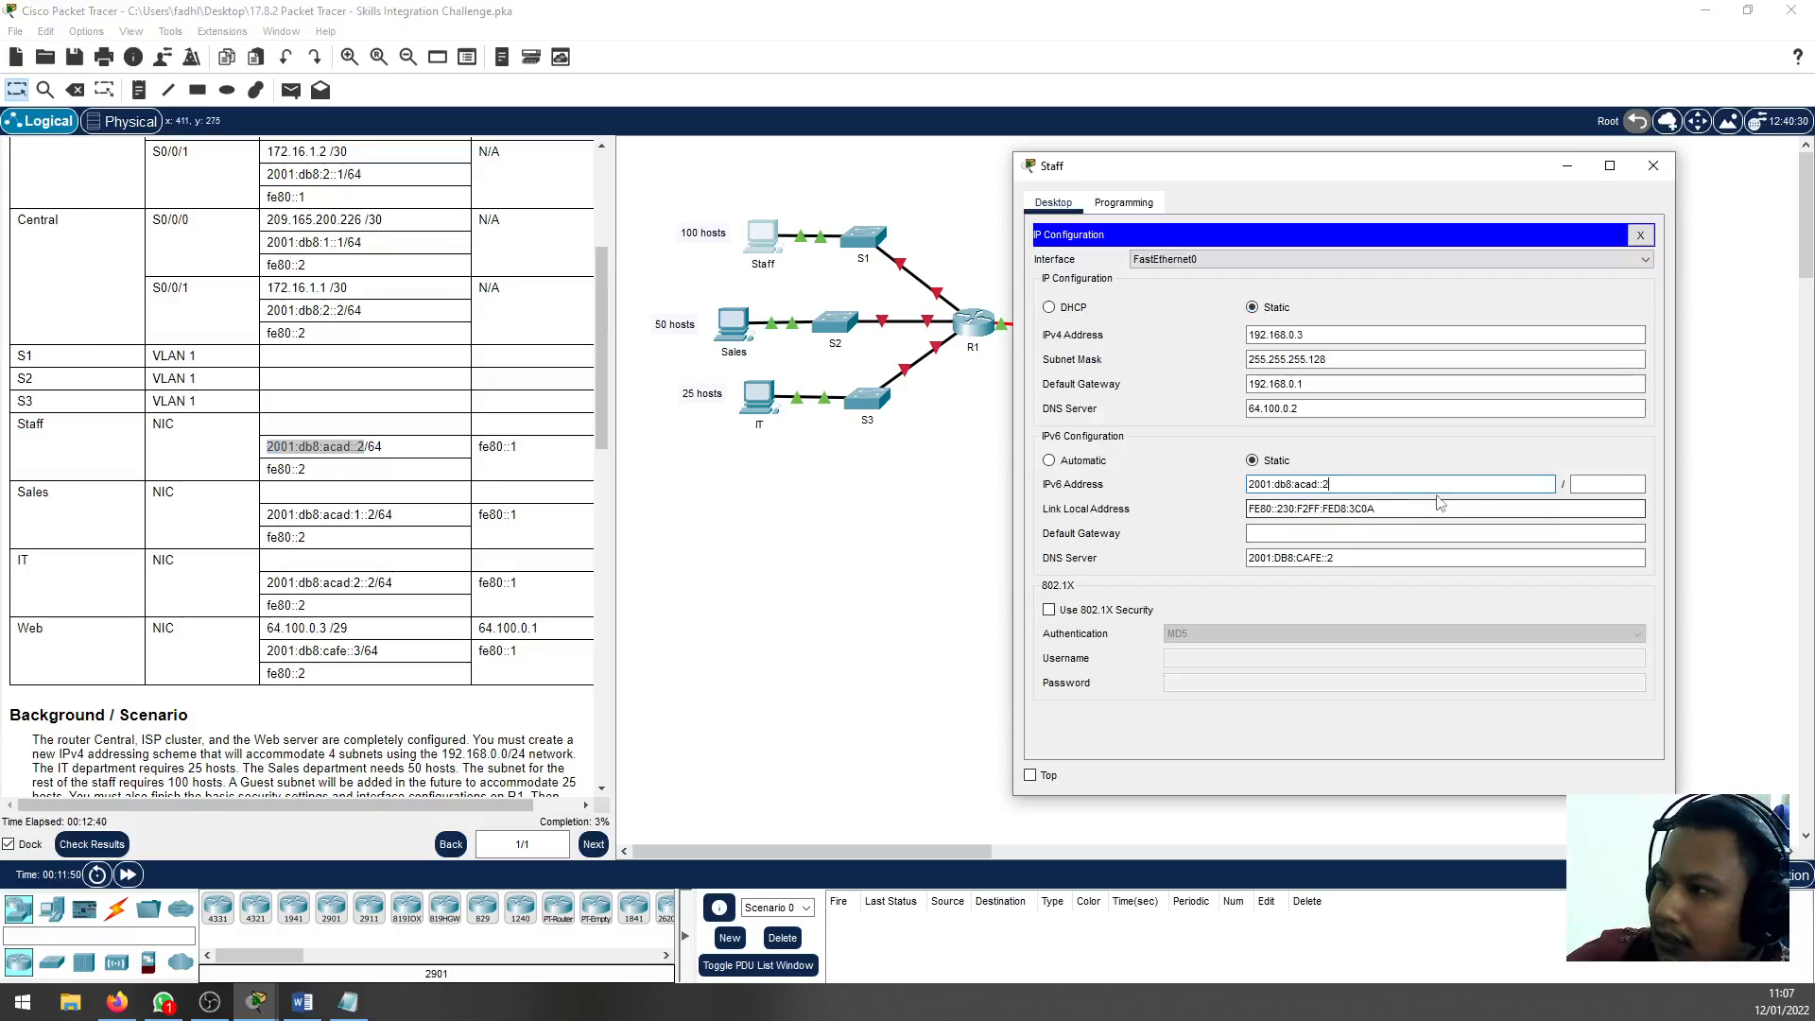
left_click(1600, 477)
type("64")
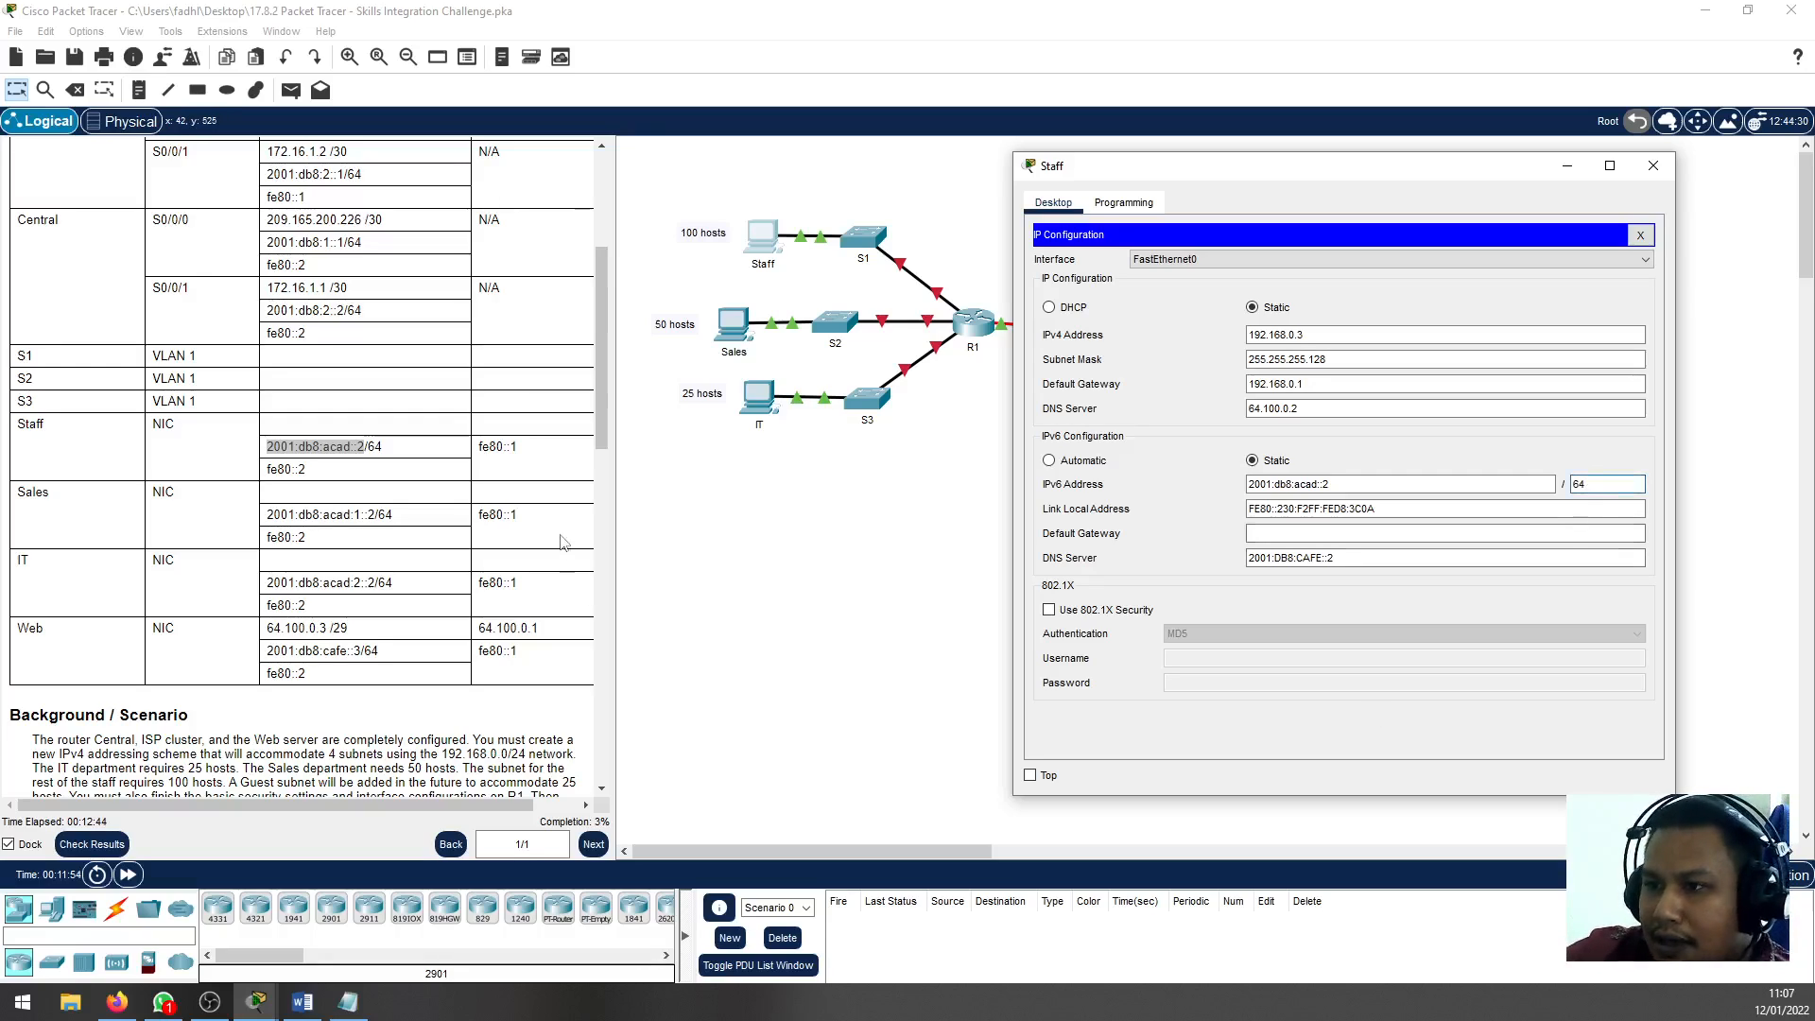
Replace the Staff PC's IPv6 link-local address with fe80::2
left_click(1328, 535)
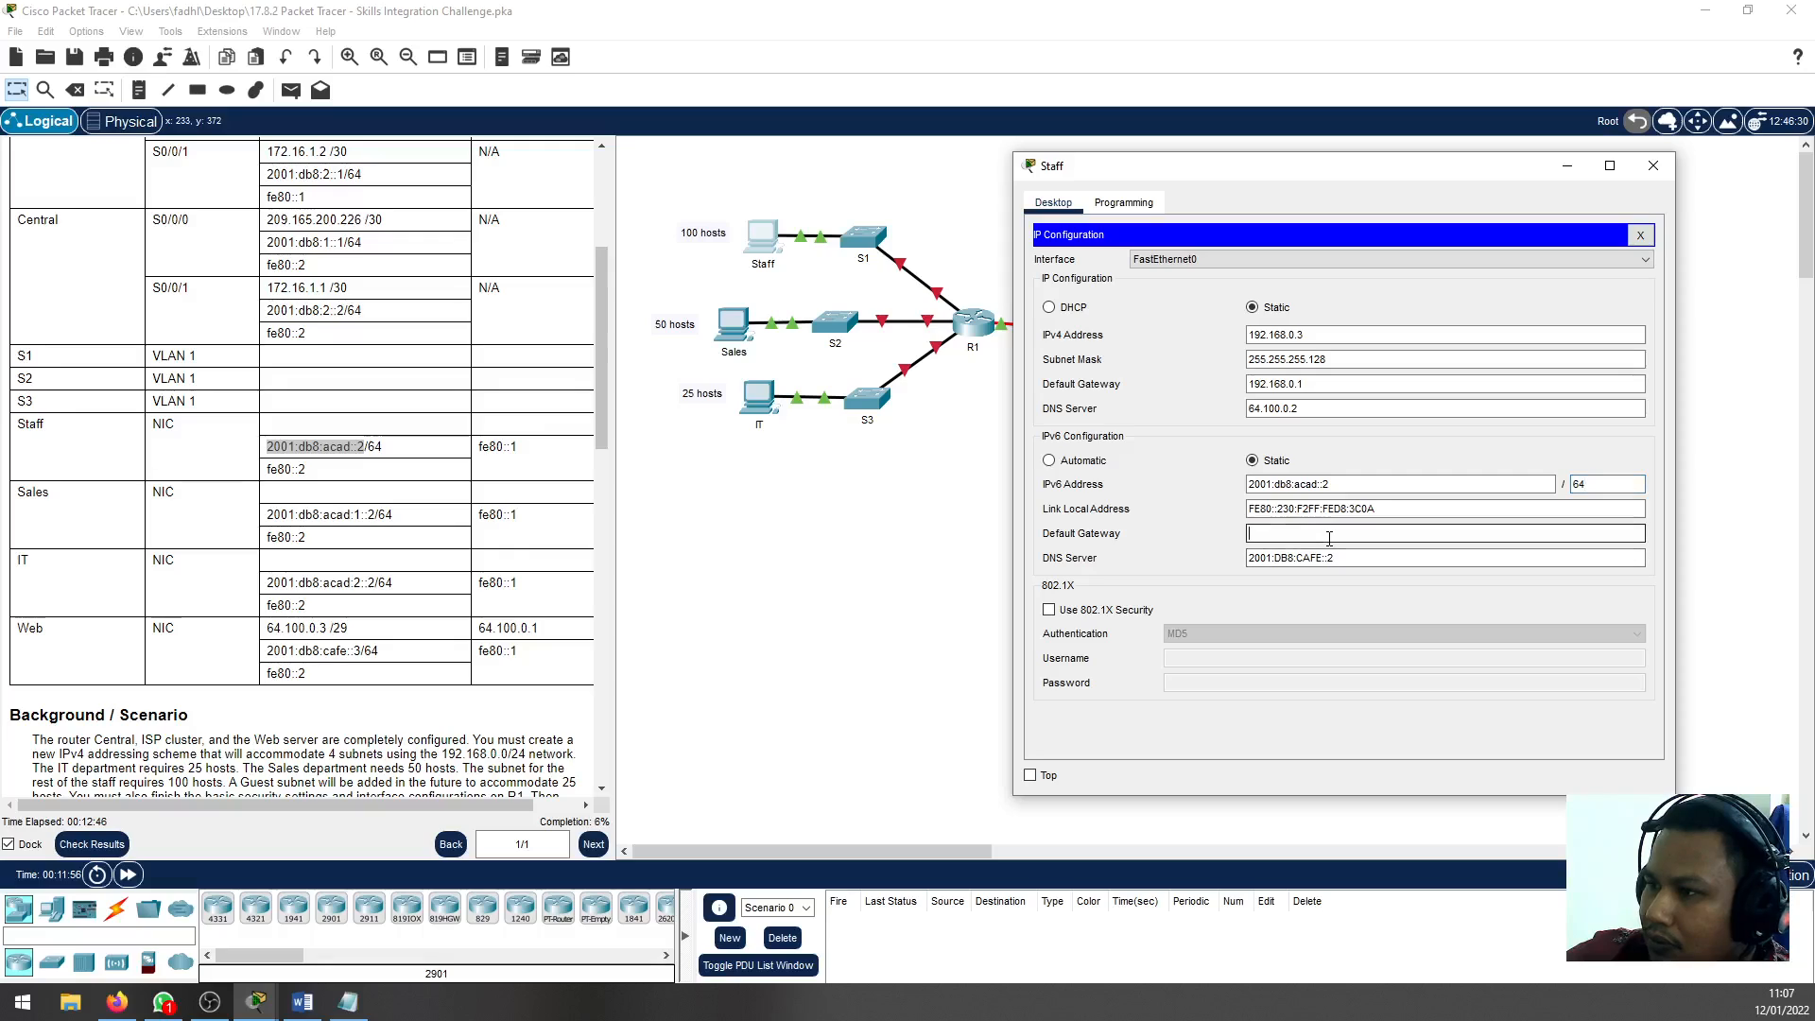
left_click_drag(1380, 511, 965, 498)
type("fe80::2")
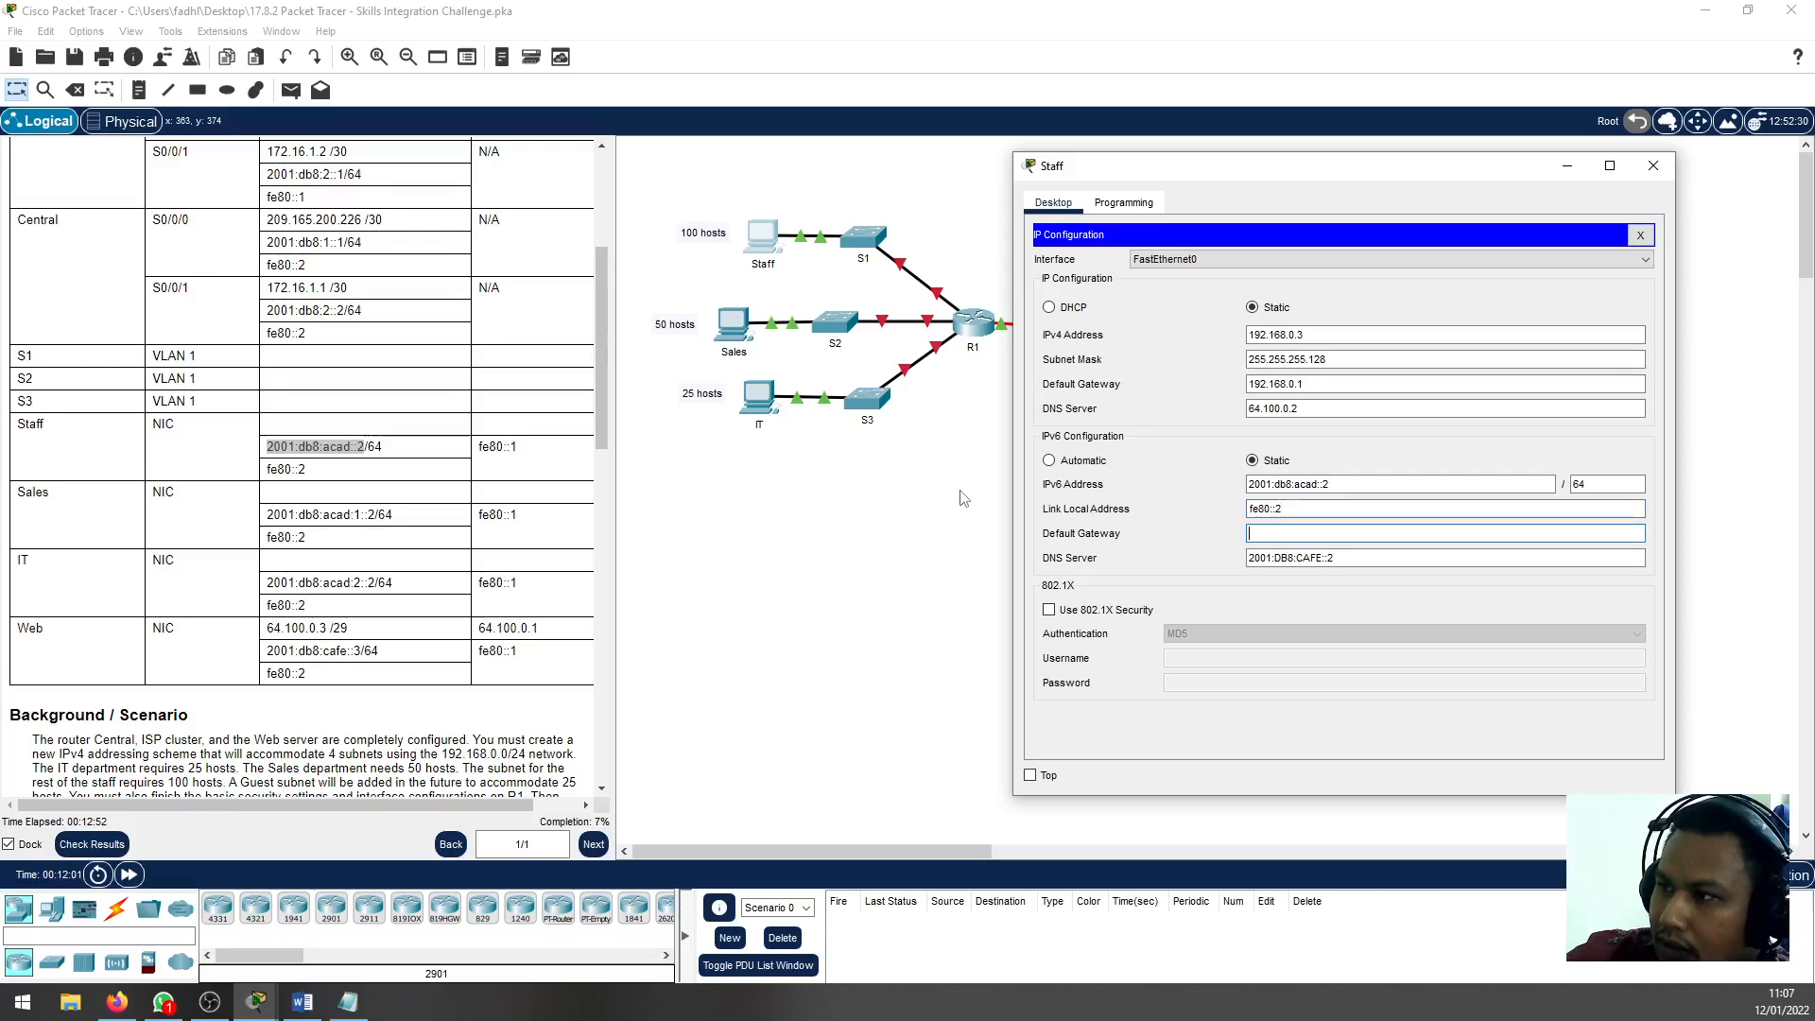
type("fe80::1")
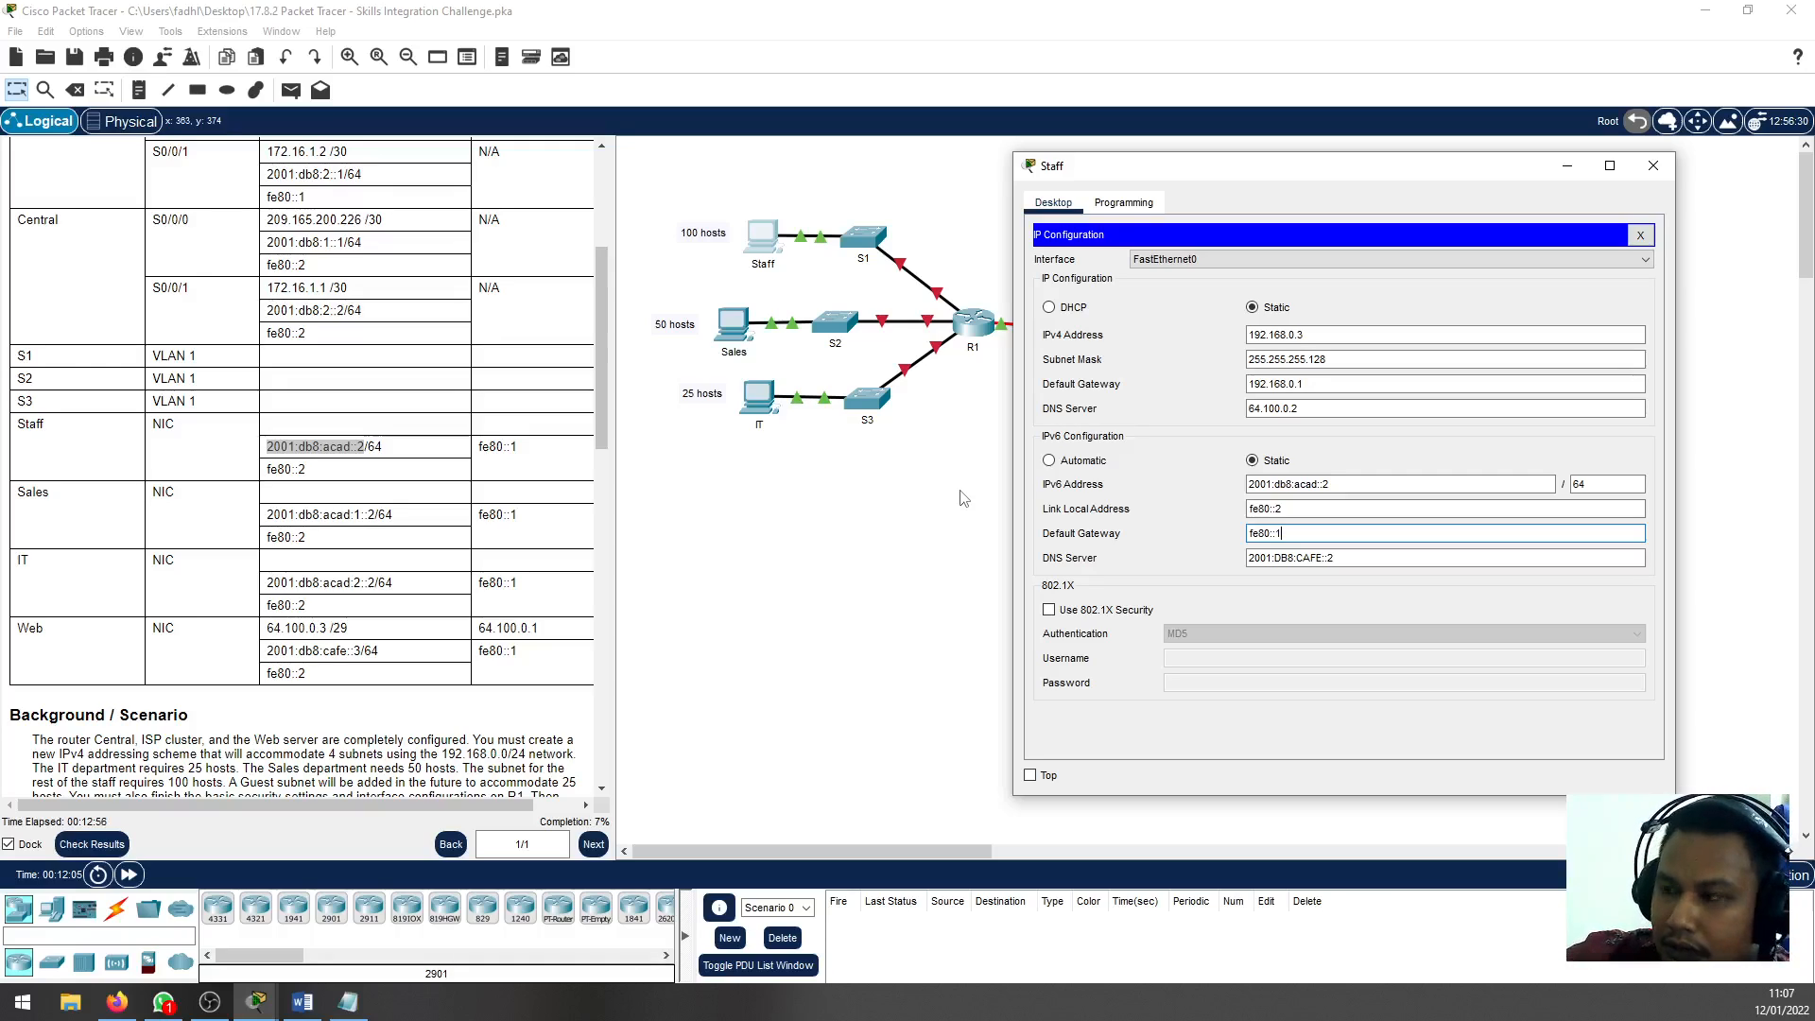
Set the Staff PC's IPv6 default gateway to fe80::1 and close its configuration window
key("Tab")
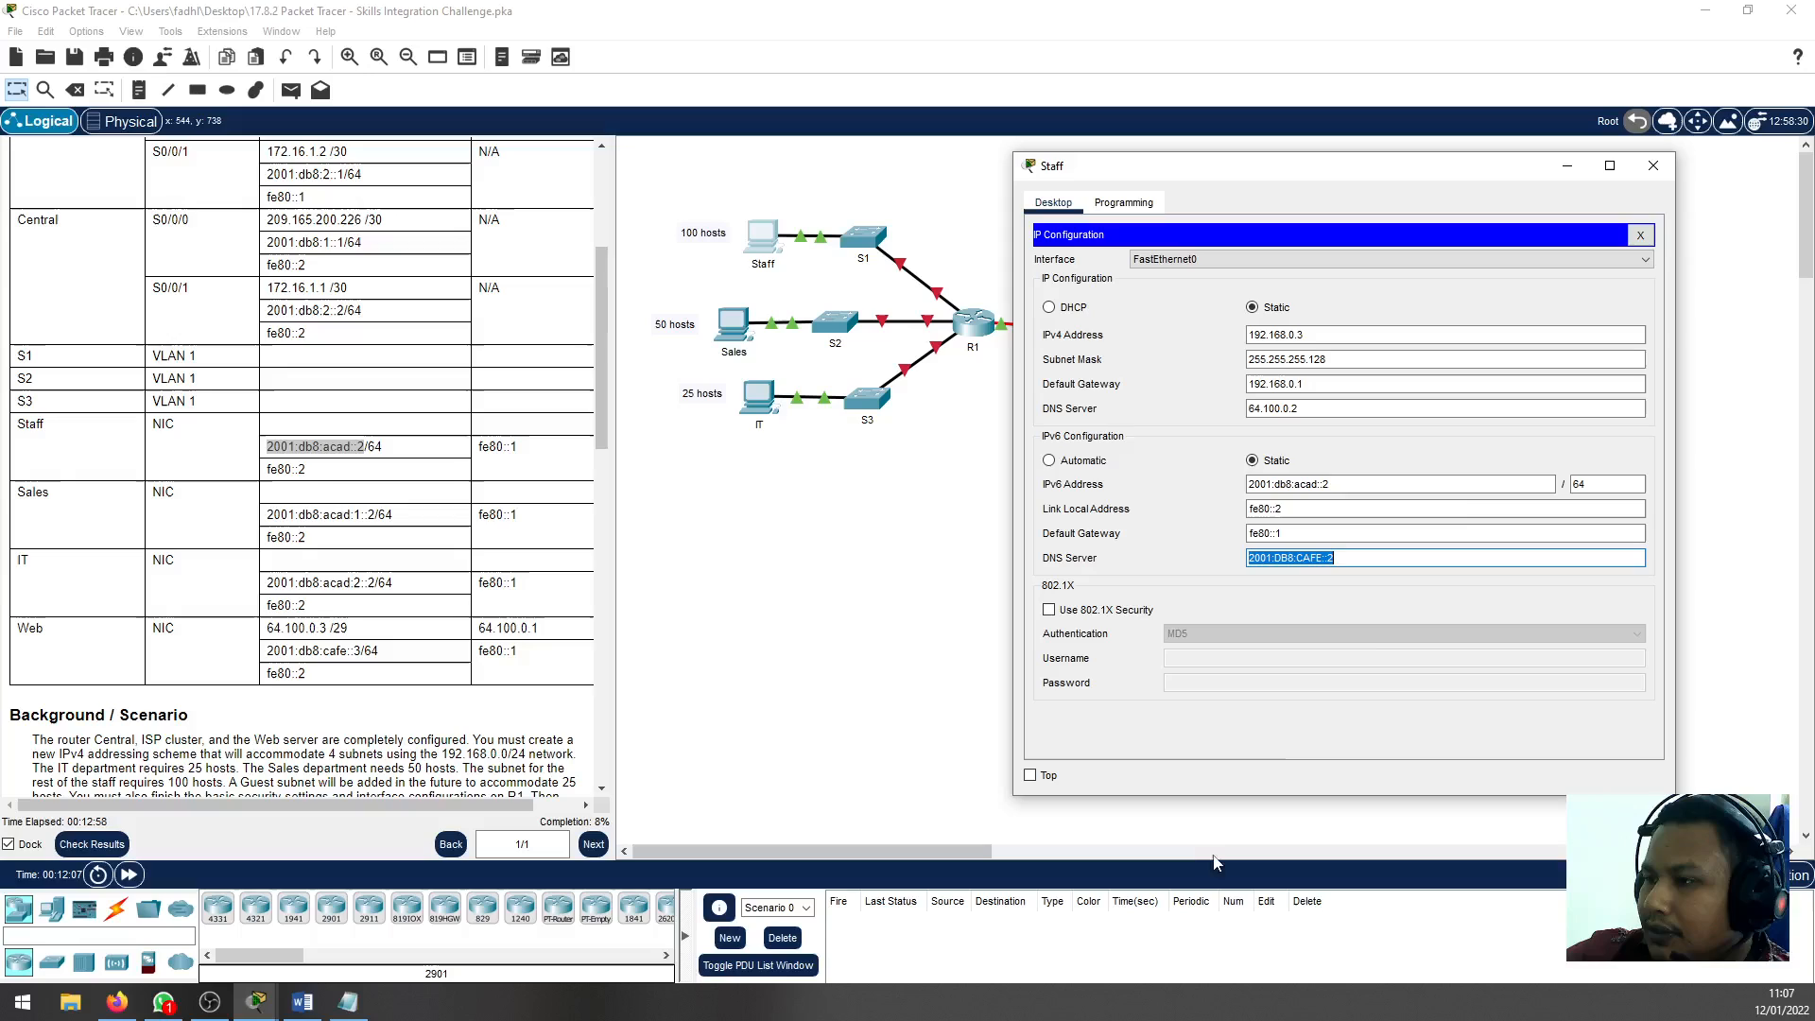
left_click(1641, 235)
left_click(1653, 166)
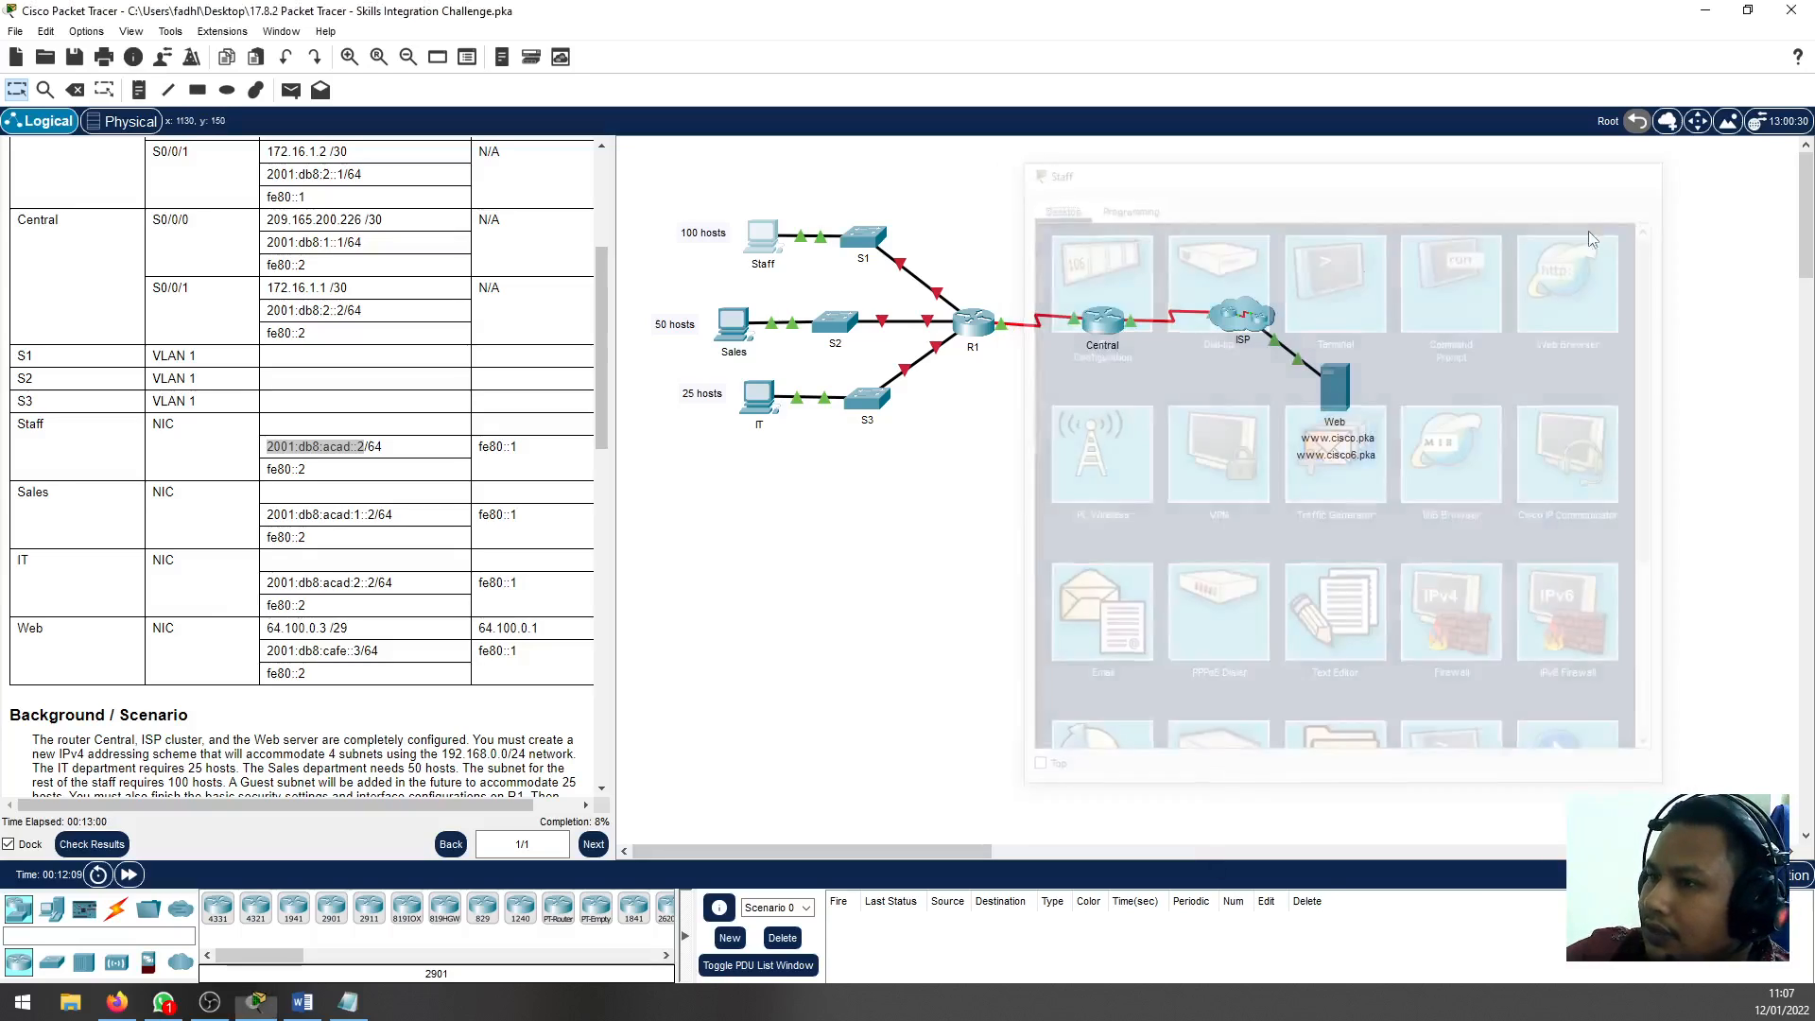
Look up the Sales subnet's address range in the Notepad subnet plan
left_click(734, 324)
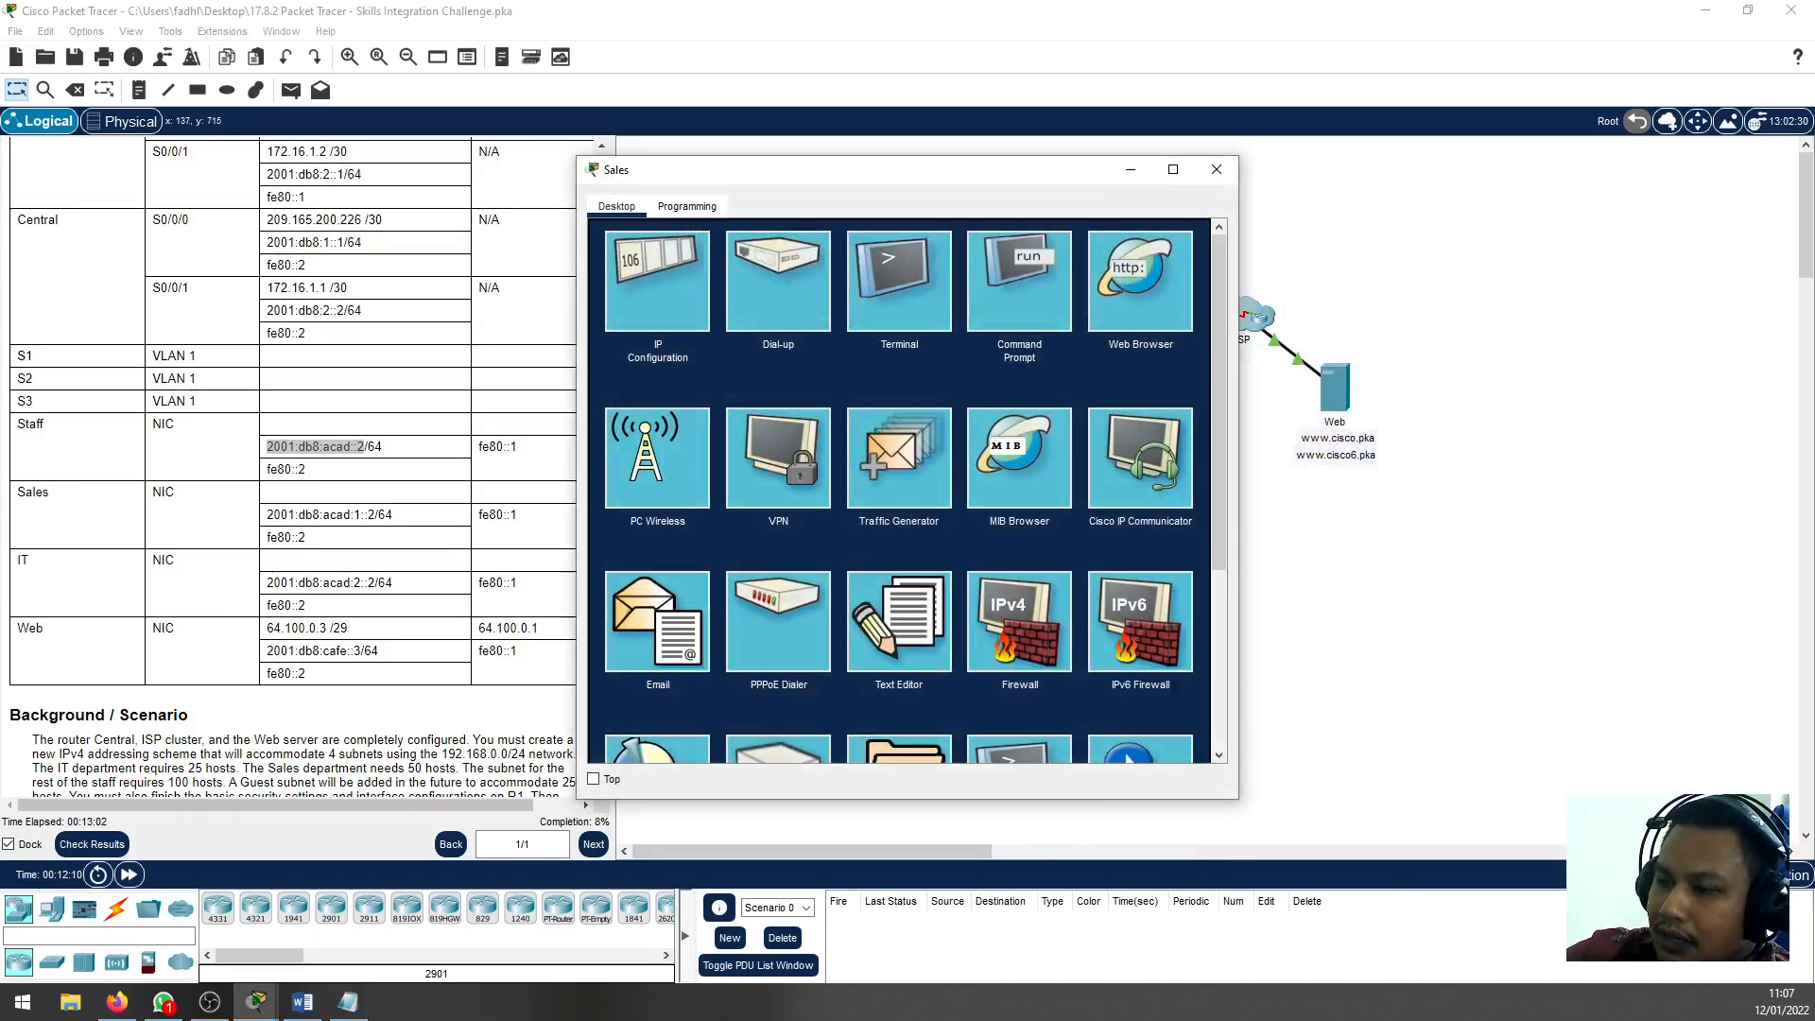
left_click(348, 1002)
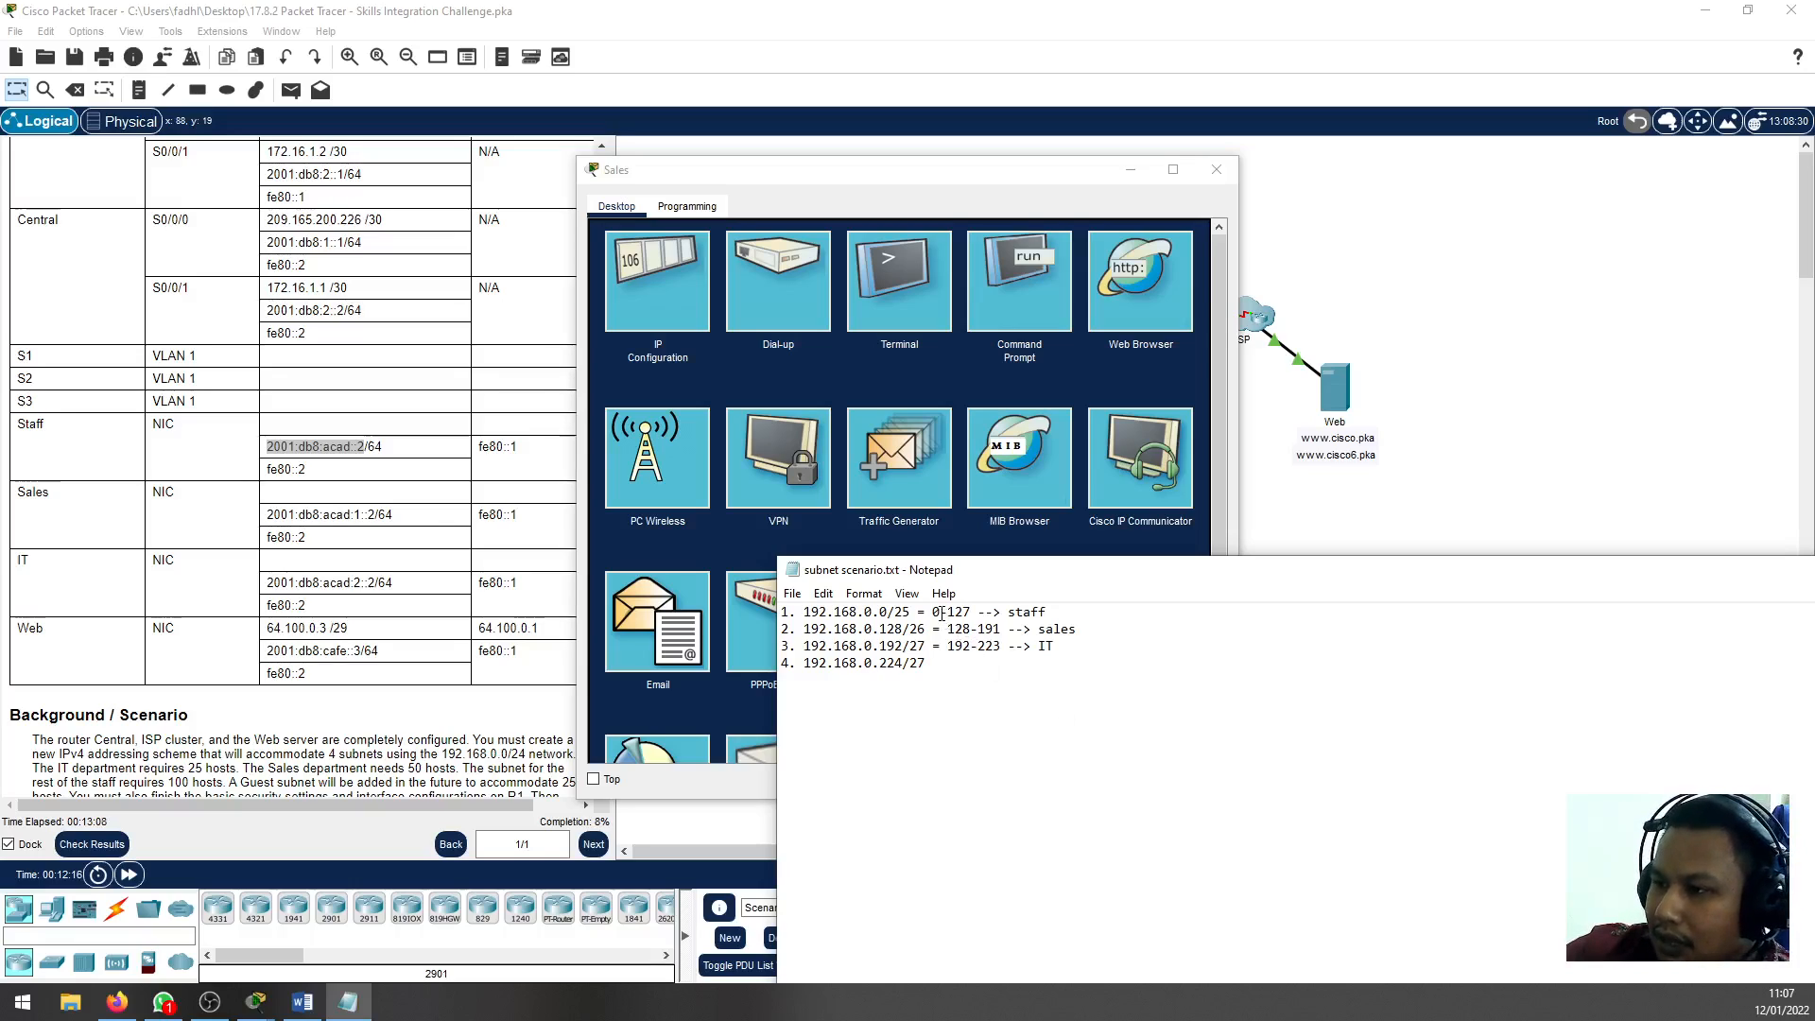
double_click(957, 630)
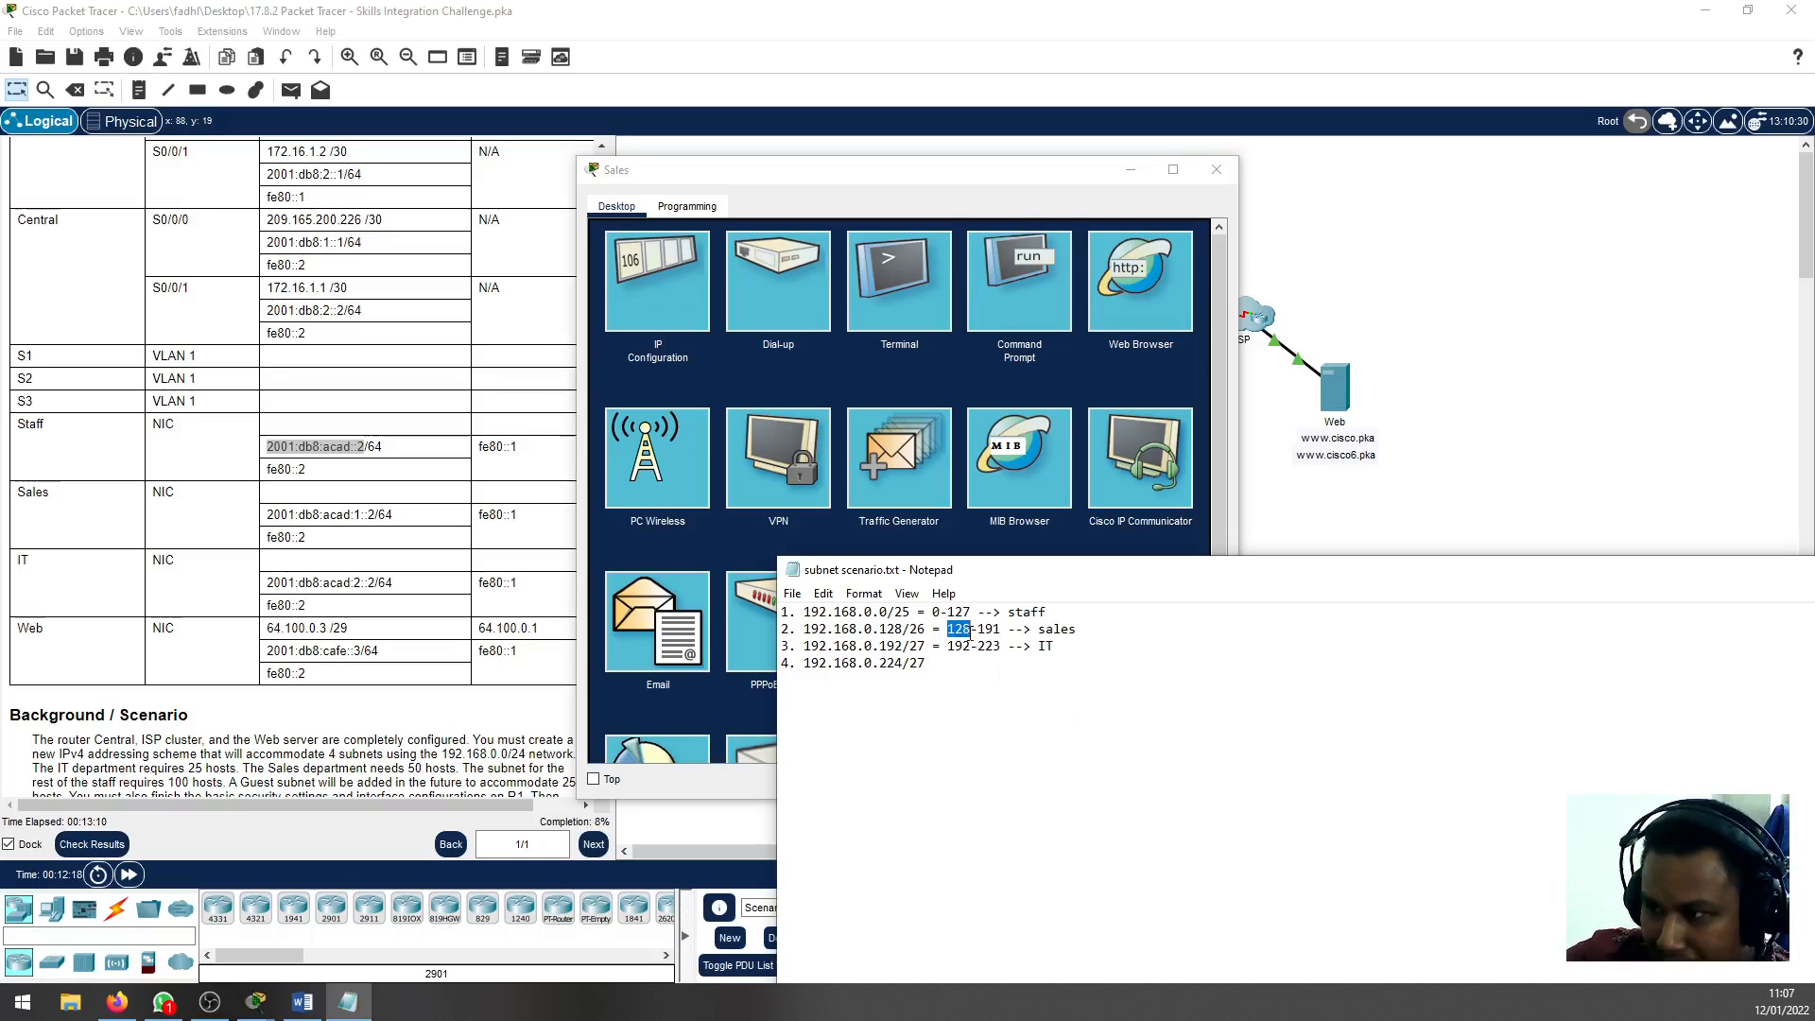
left_click(971, 629)
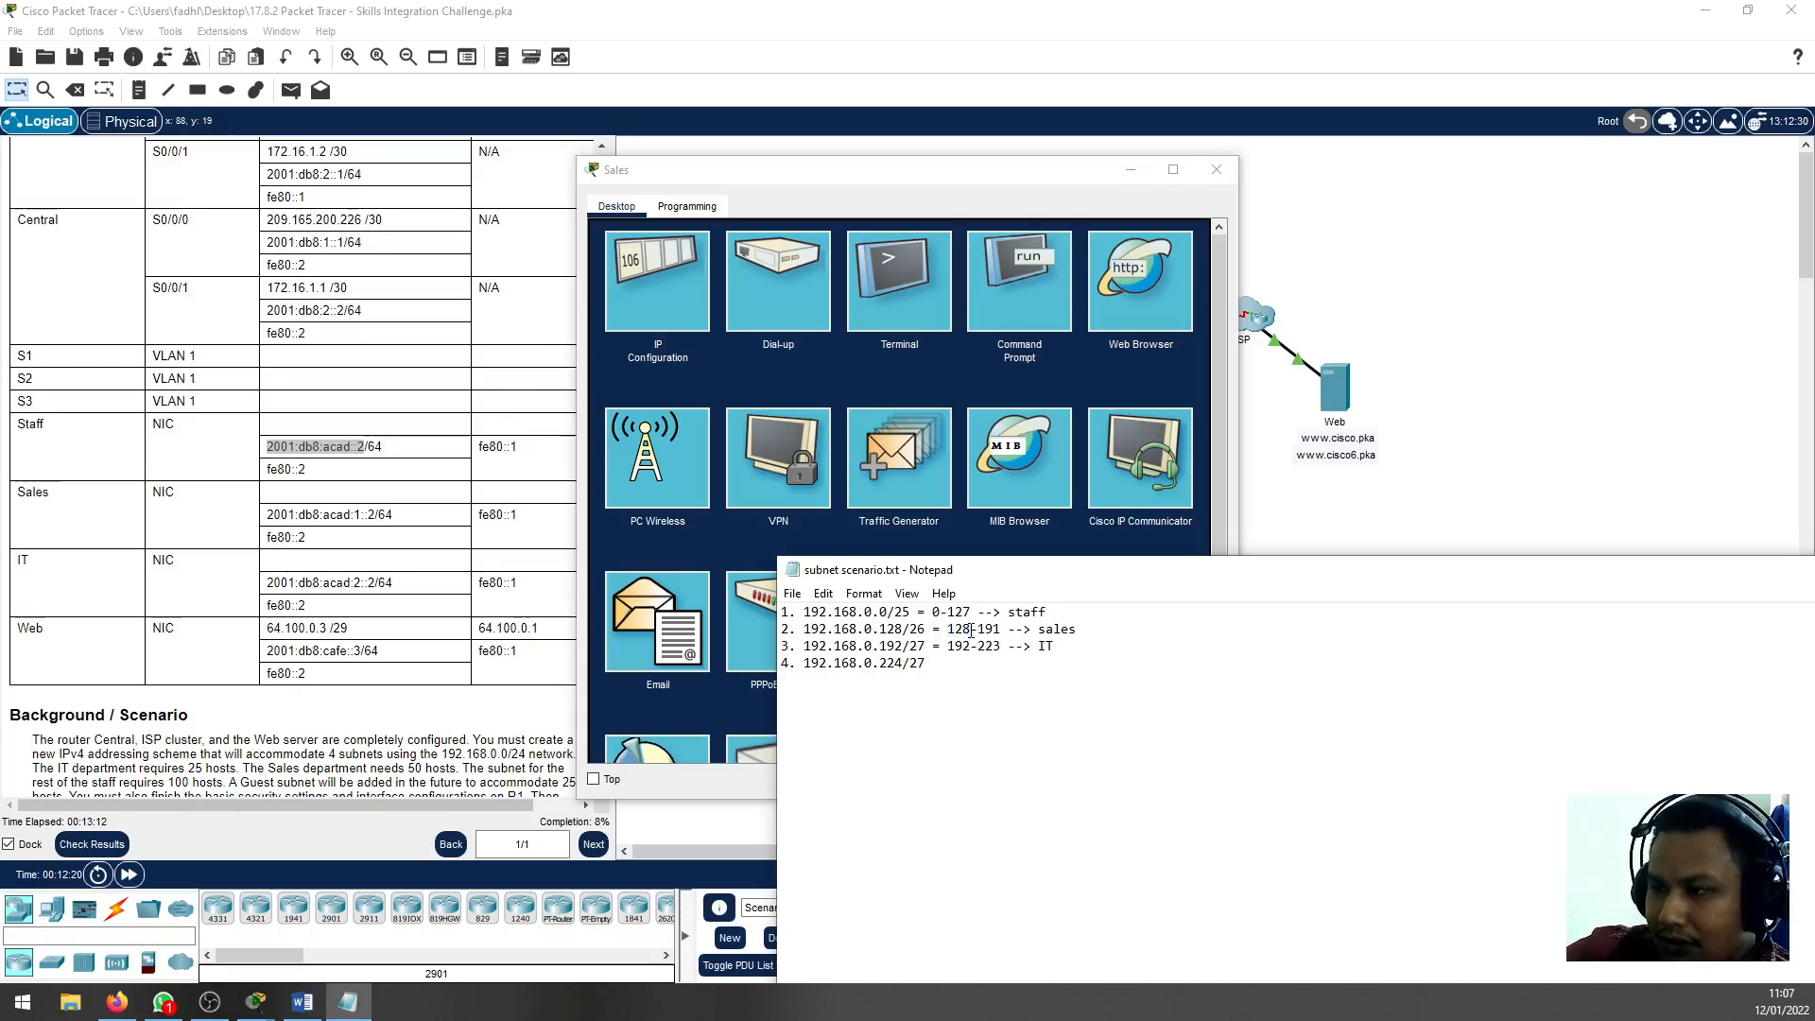
left_click(1463, 417)
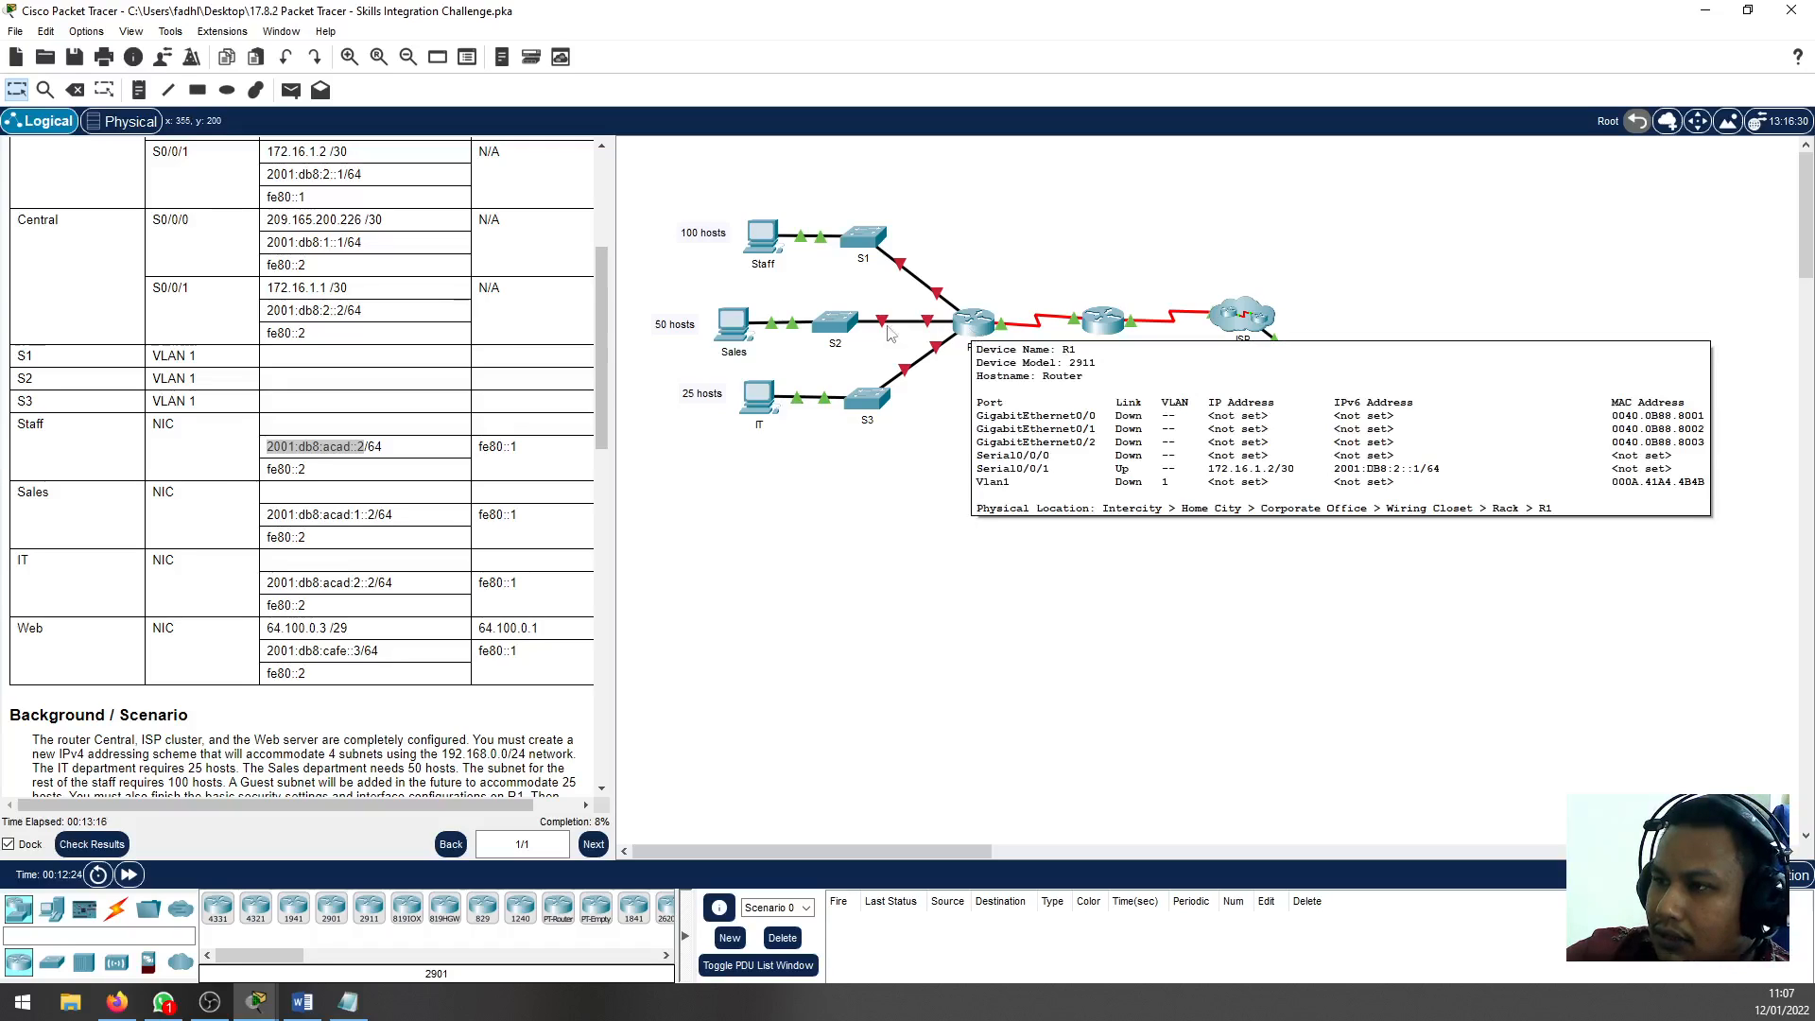
mouse_move(844, 330)
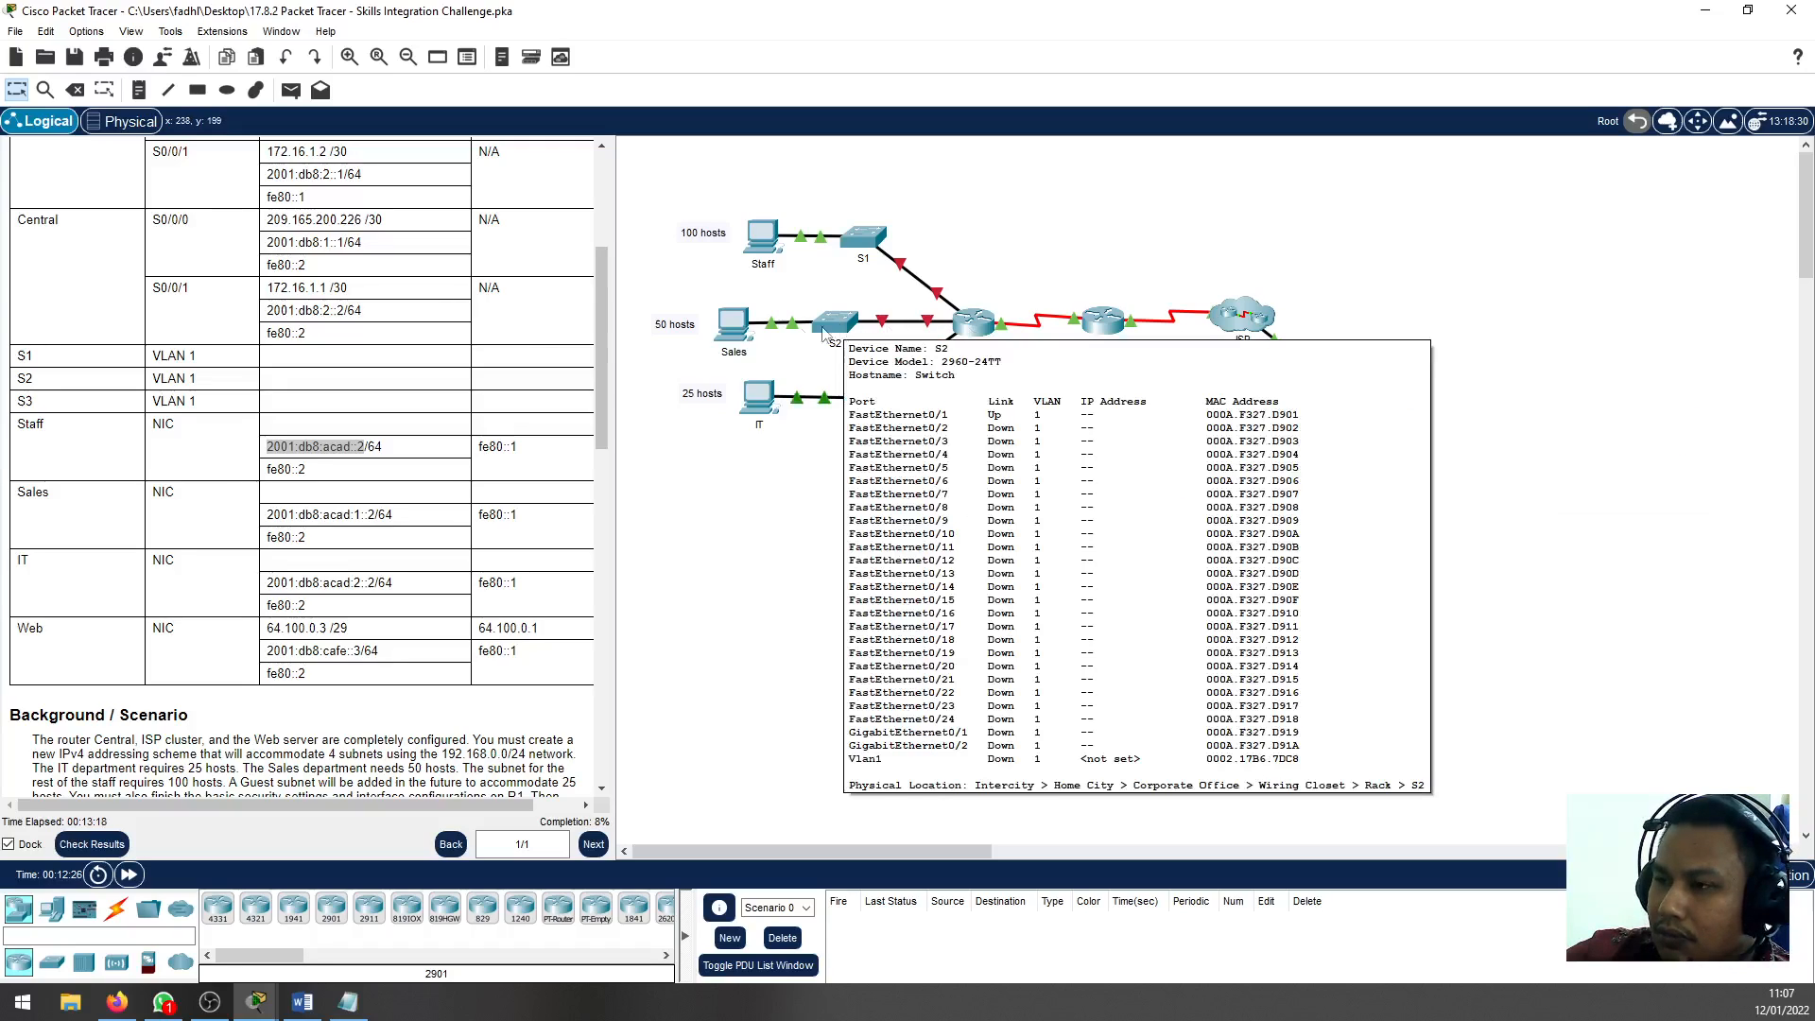
mouse_move(734, 326)
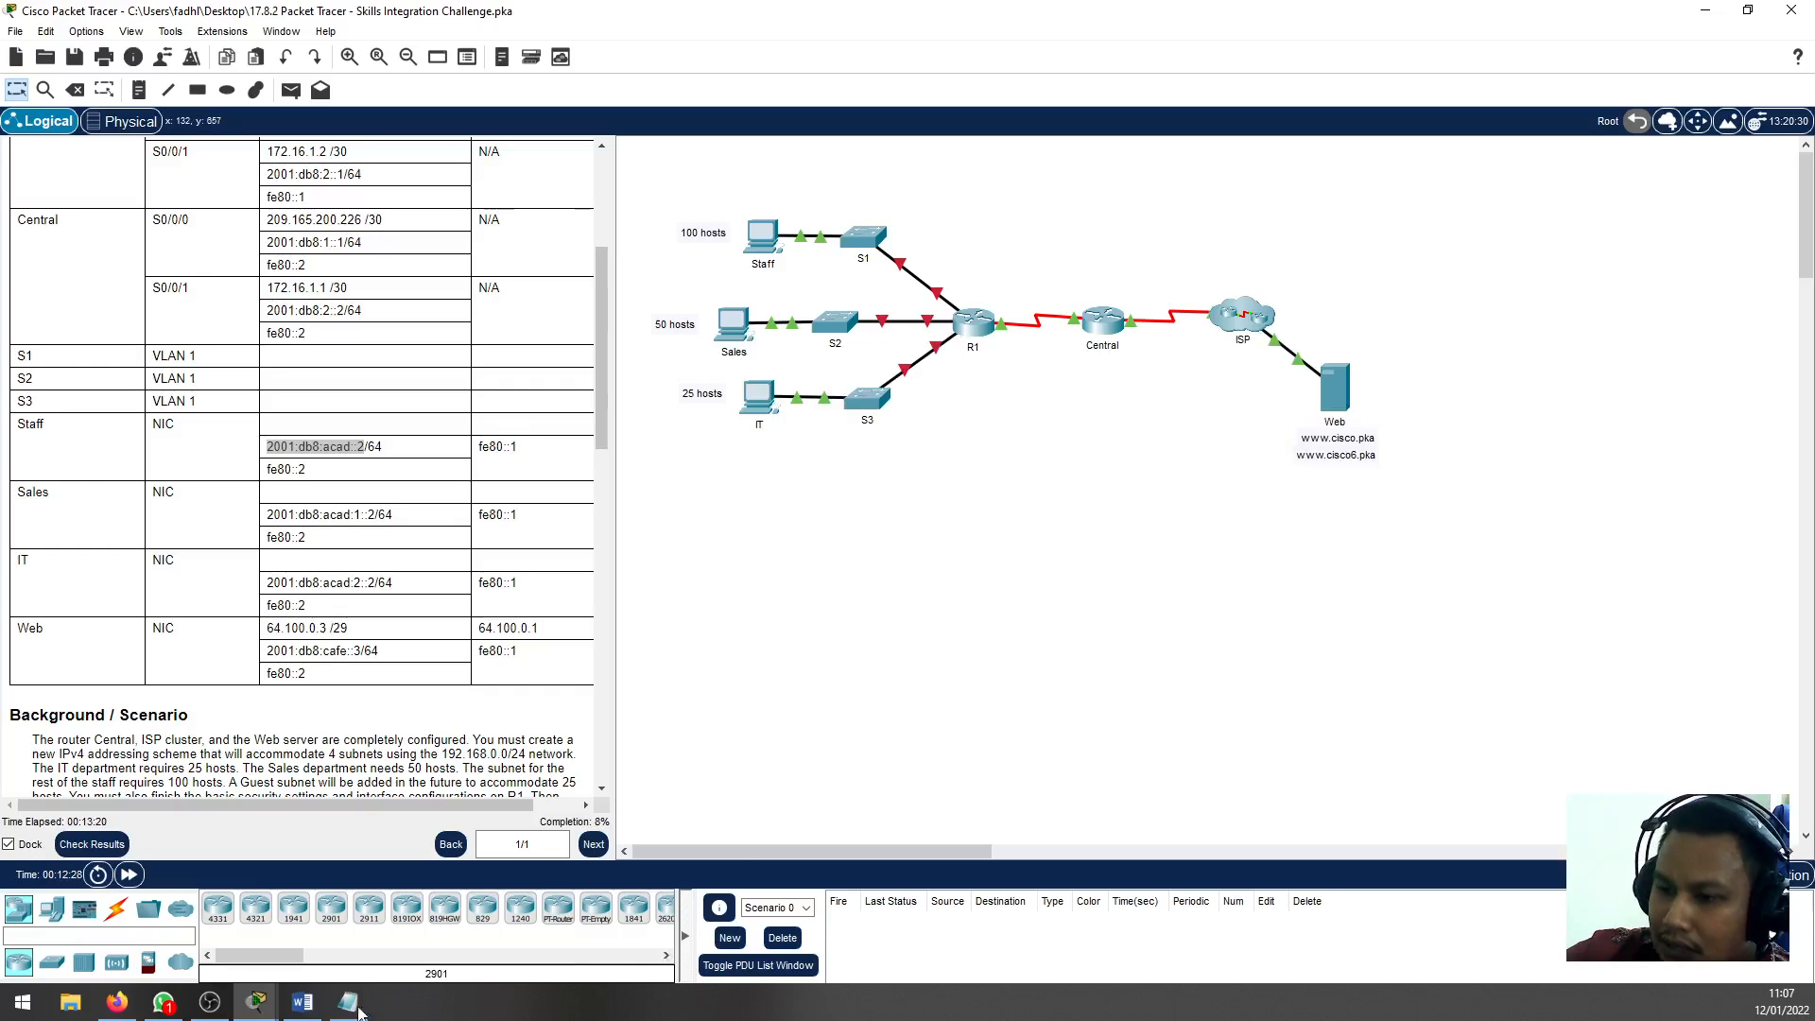
Open the Sales PC's IP configuration and set its IPv4 address to 192.168.0.131
left_click(734, 327)
left_click(679, 258)
left_click(888, 336)
type("1")
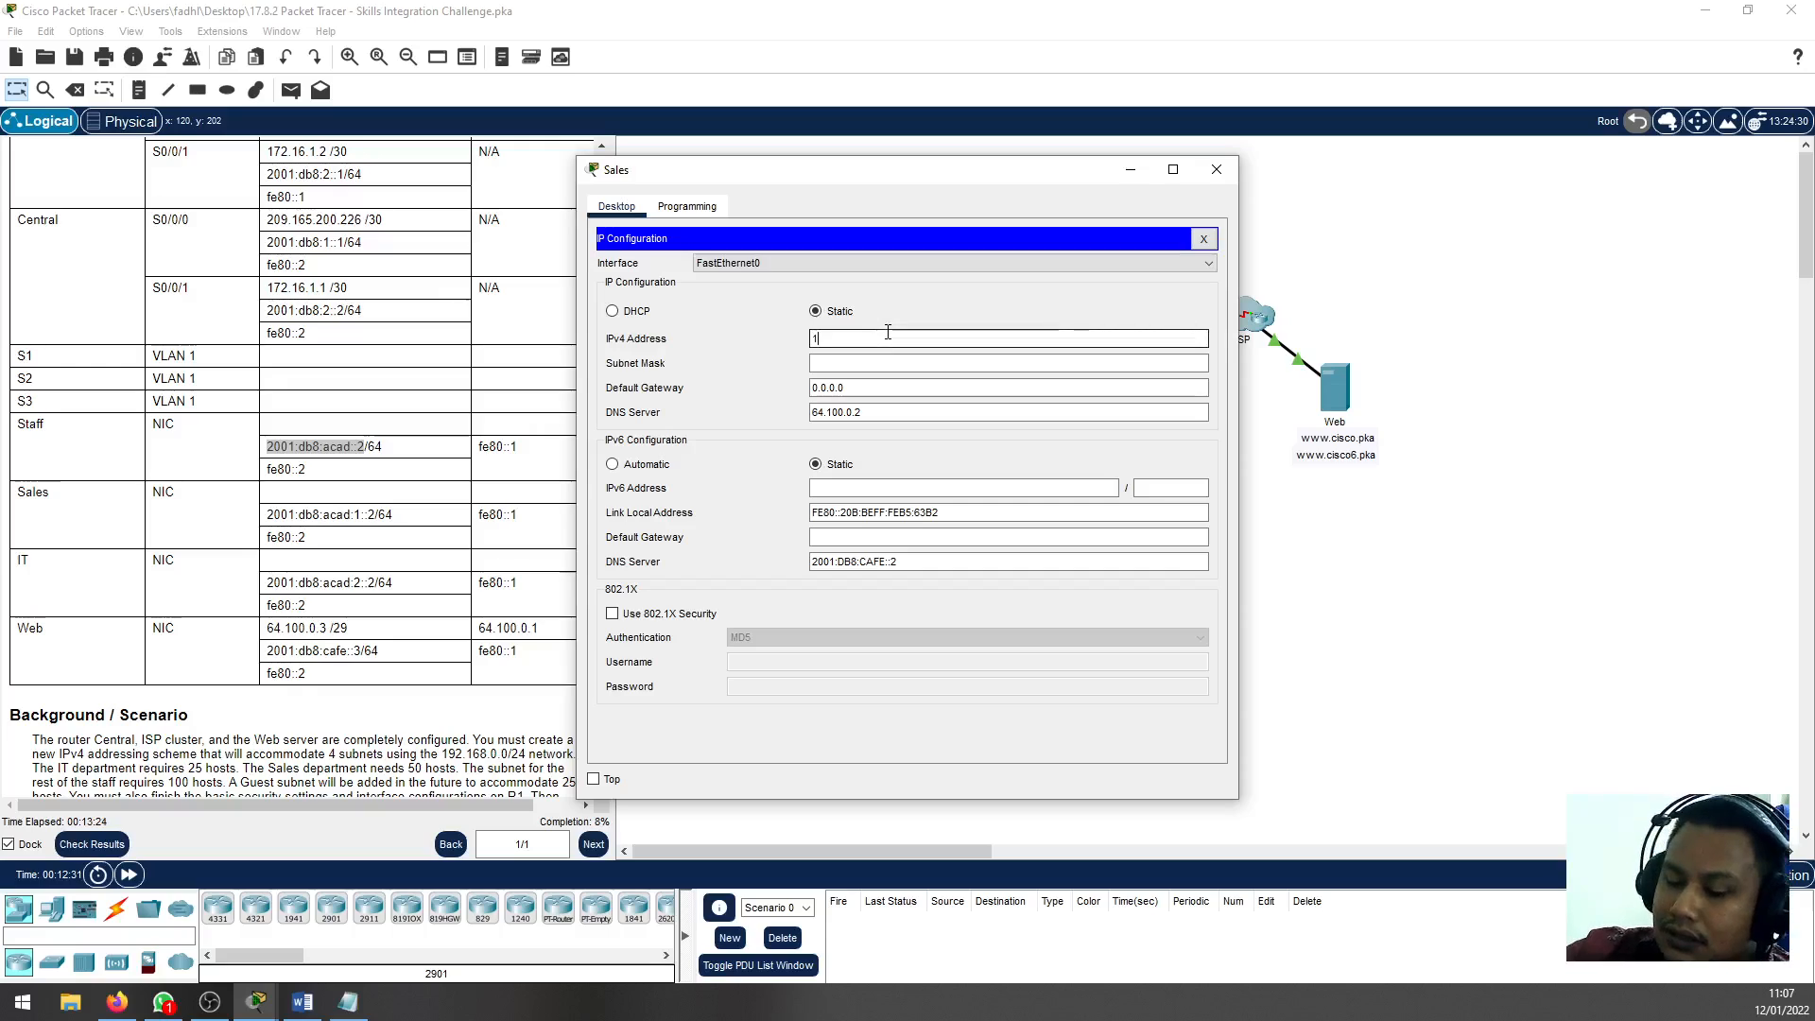
type("92.168.0.131")
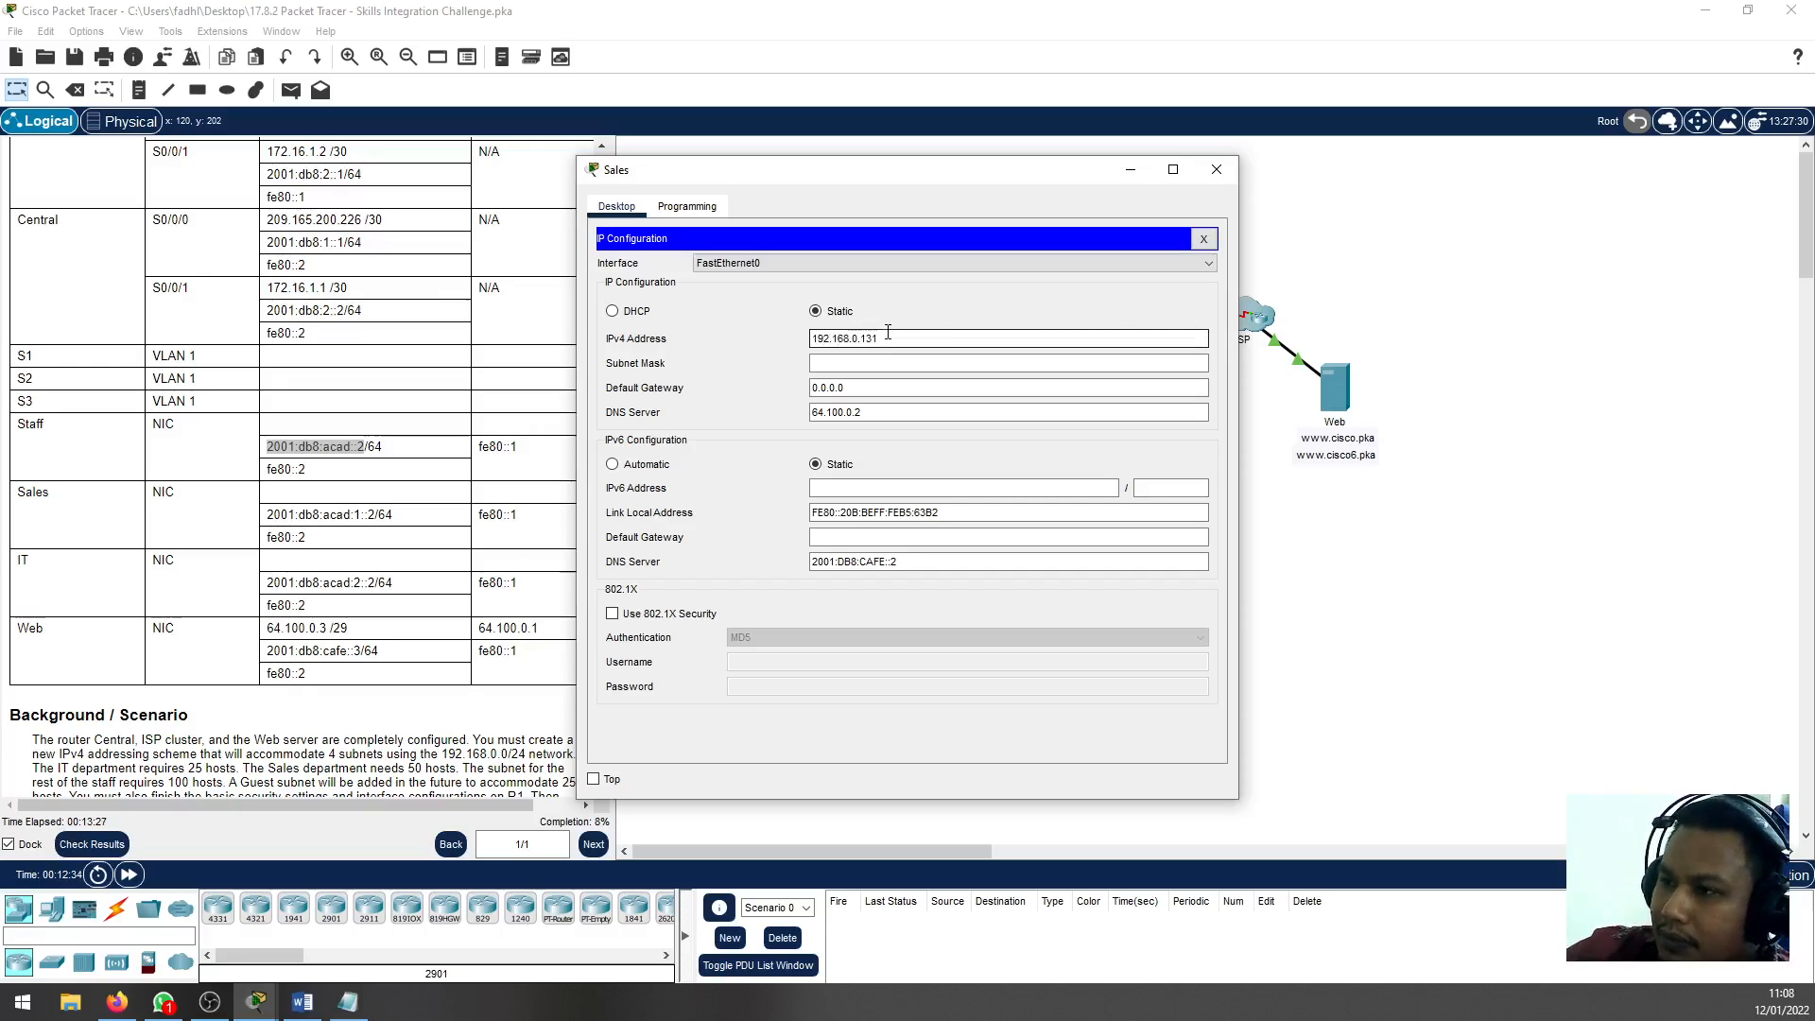
key("Tab")
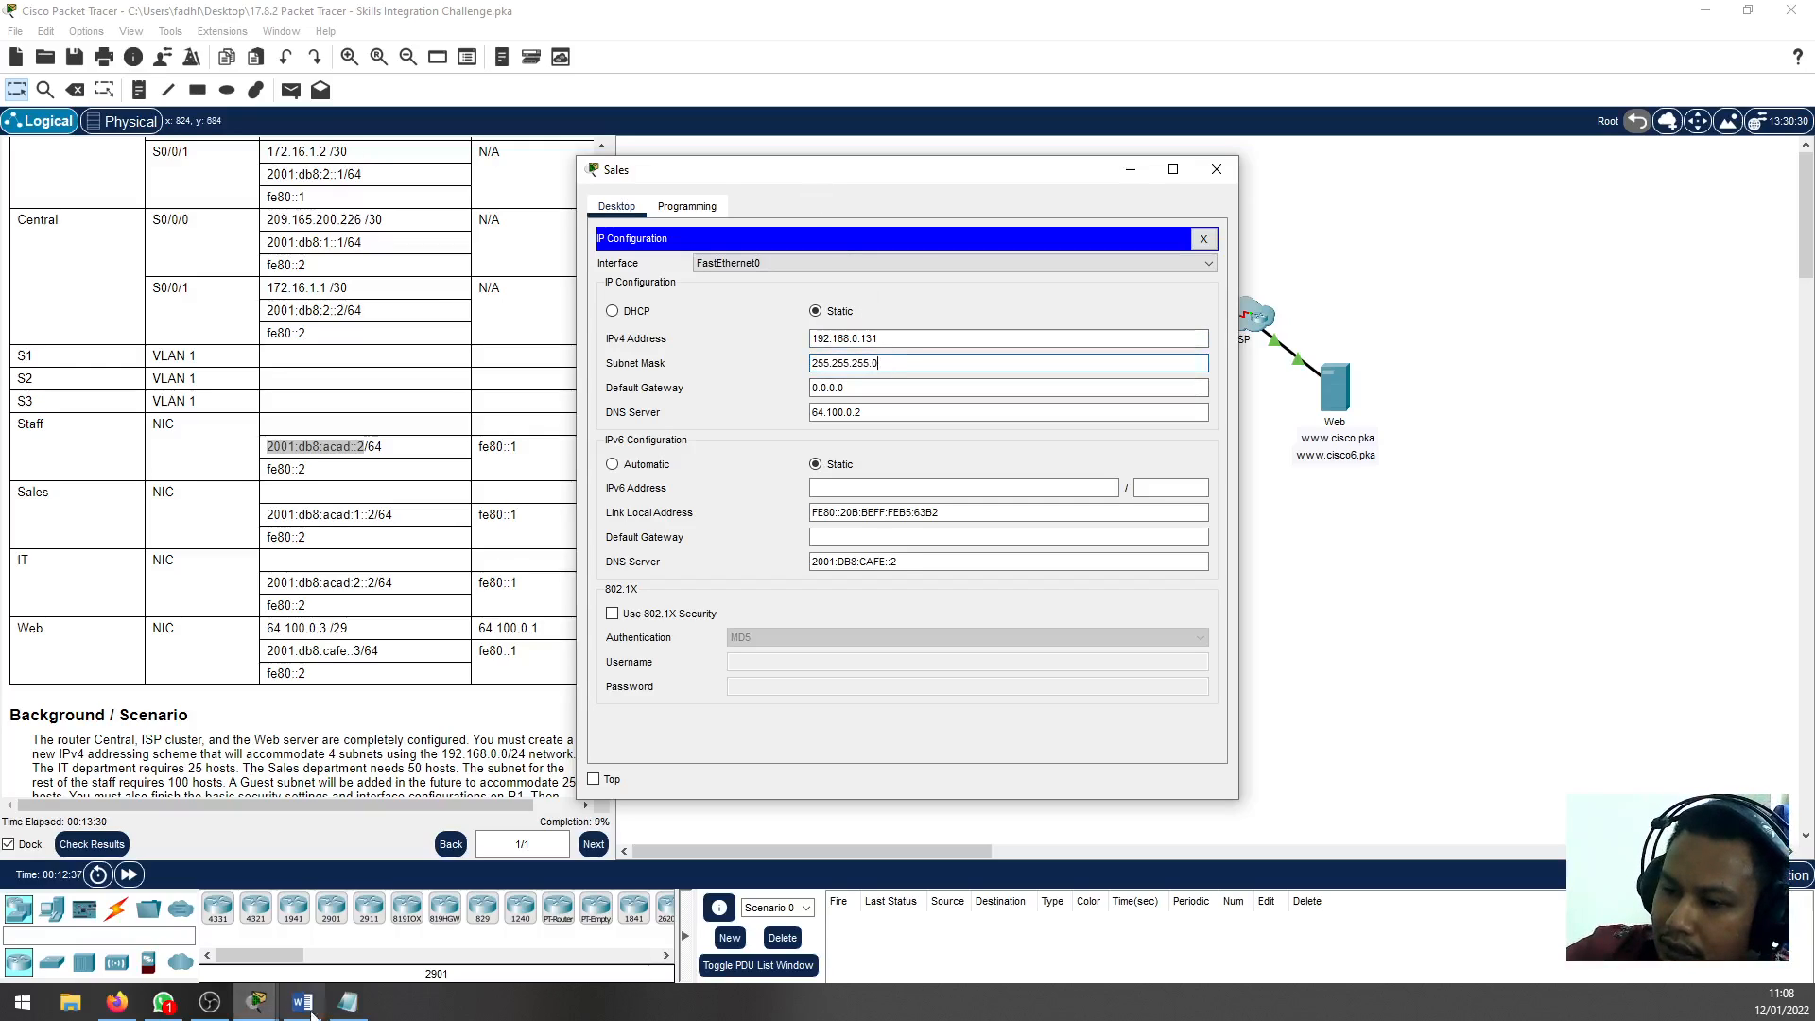
Check the Sales subnet's prefix in the Notepad plan and set the Sales PC's subnet mask to 255.255.255.192
left_click(348, 1002)
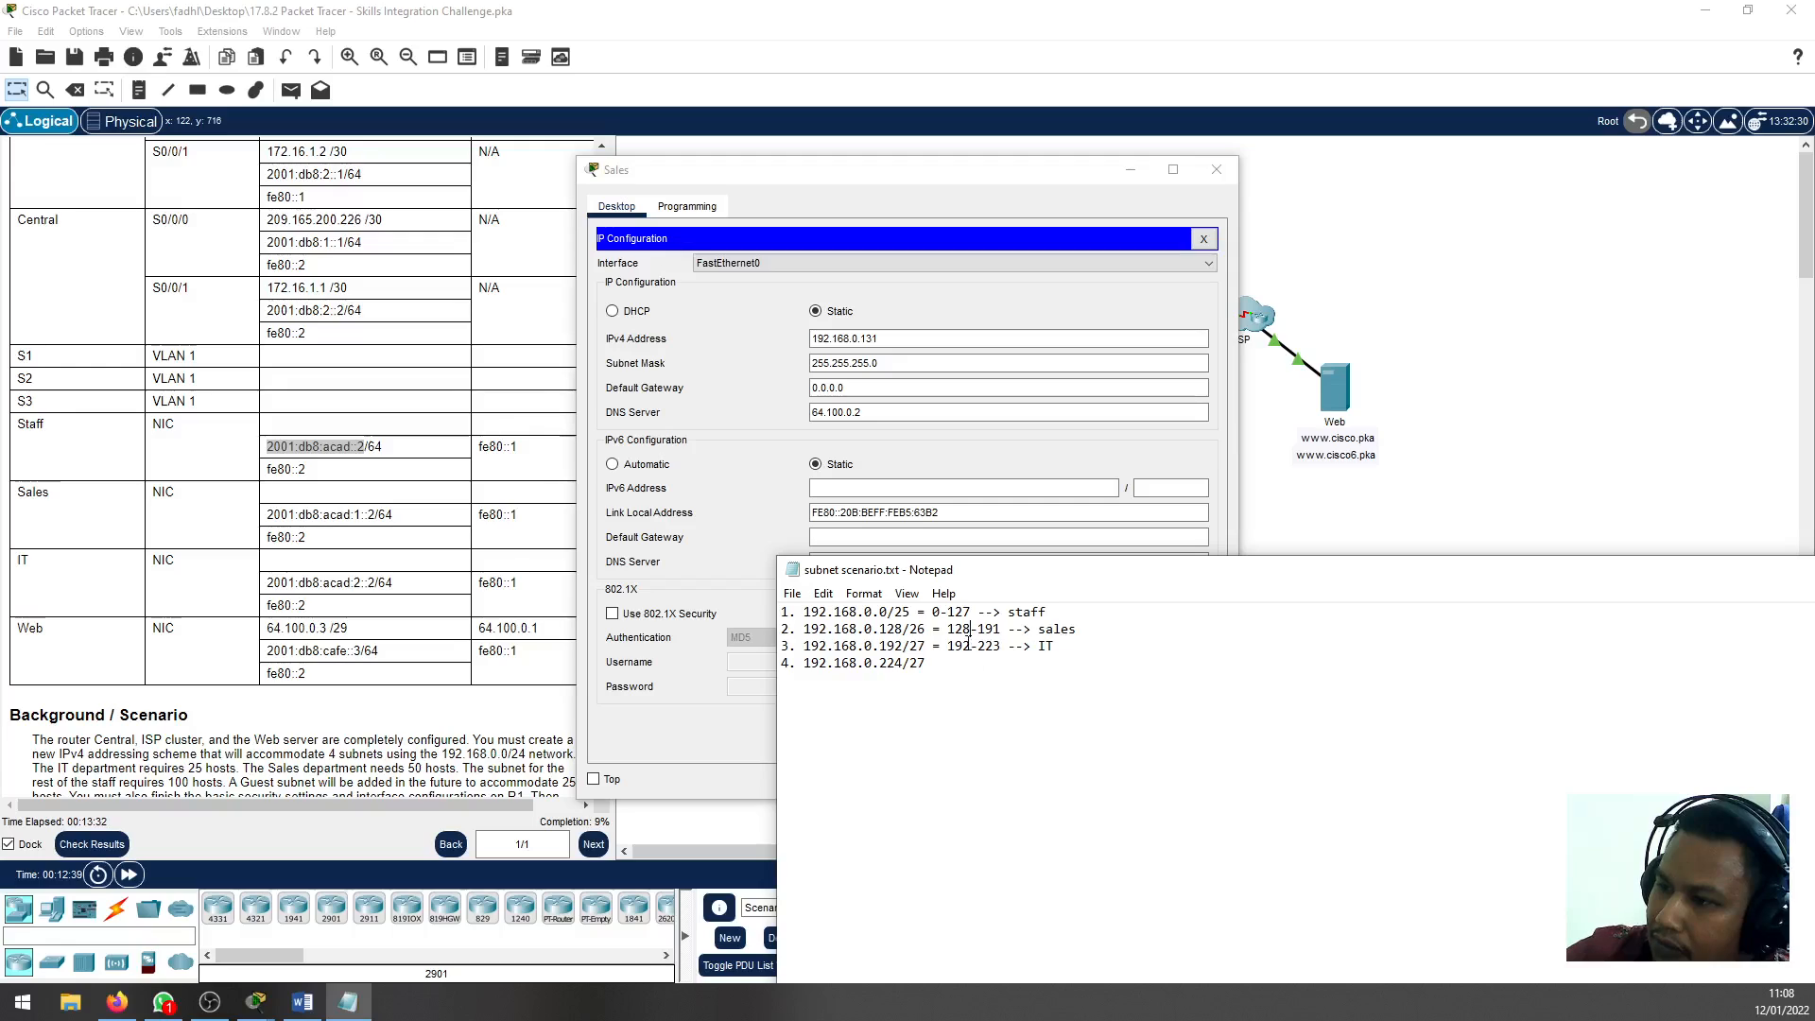
double_click(918, 629)
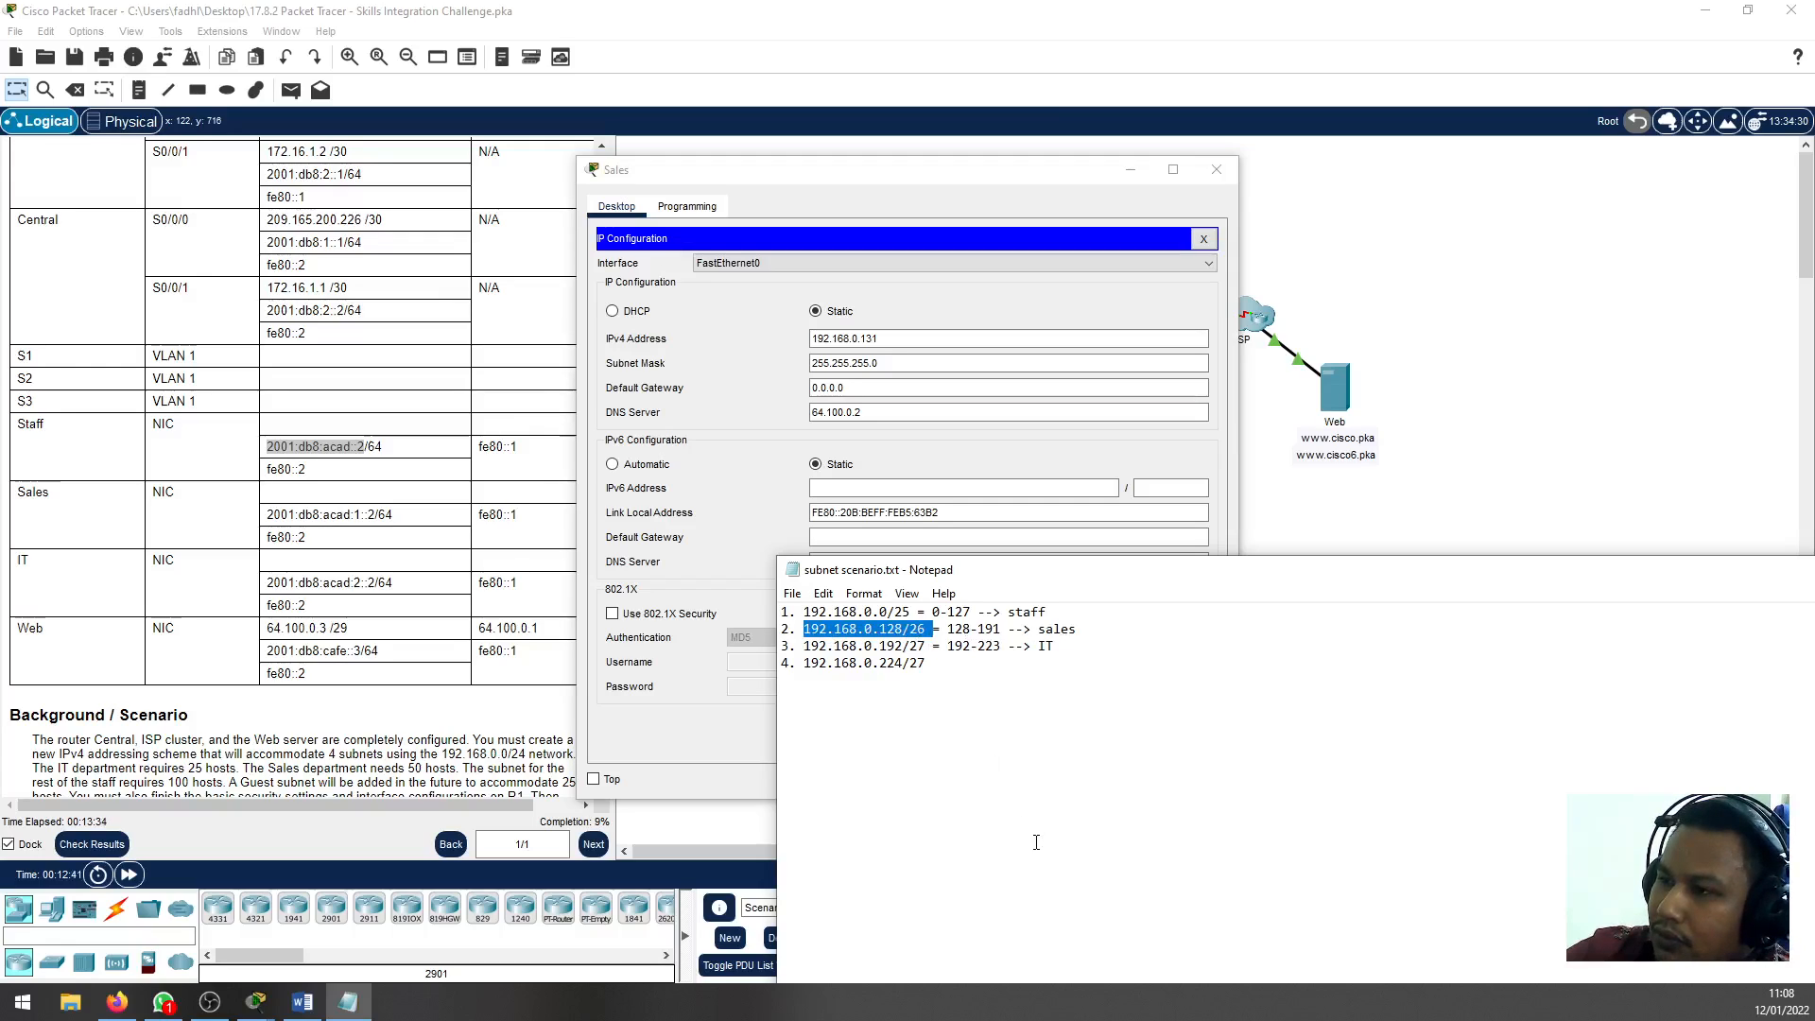
left_click(907, 364)
key("BackSpace")
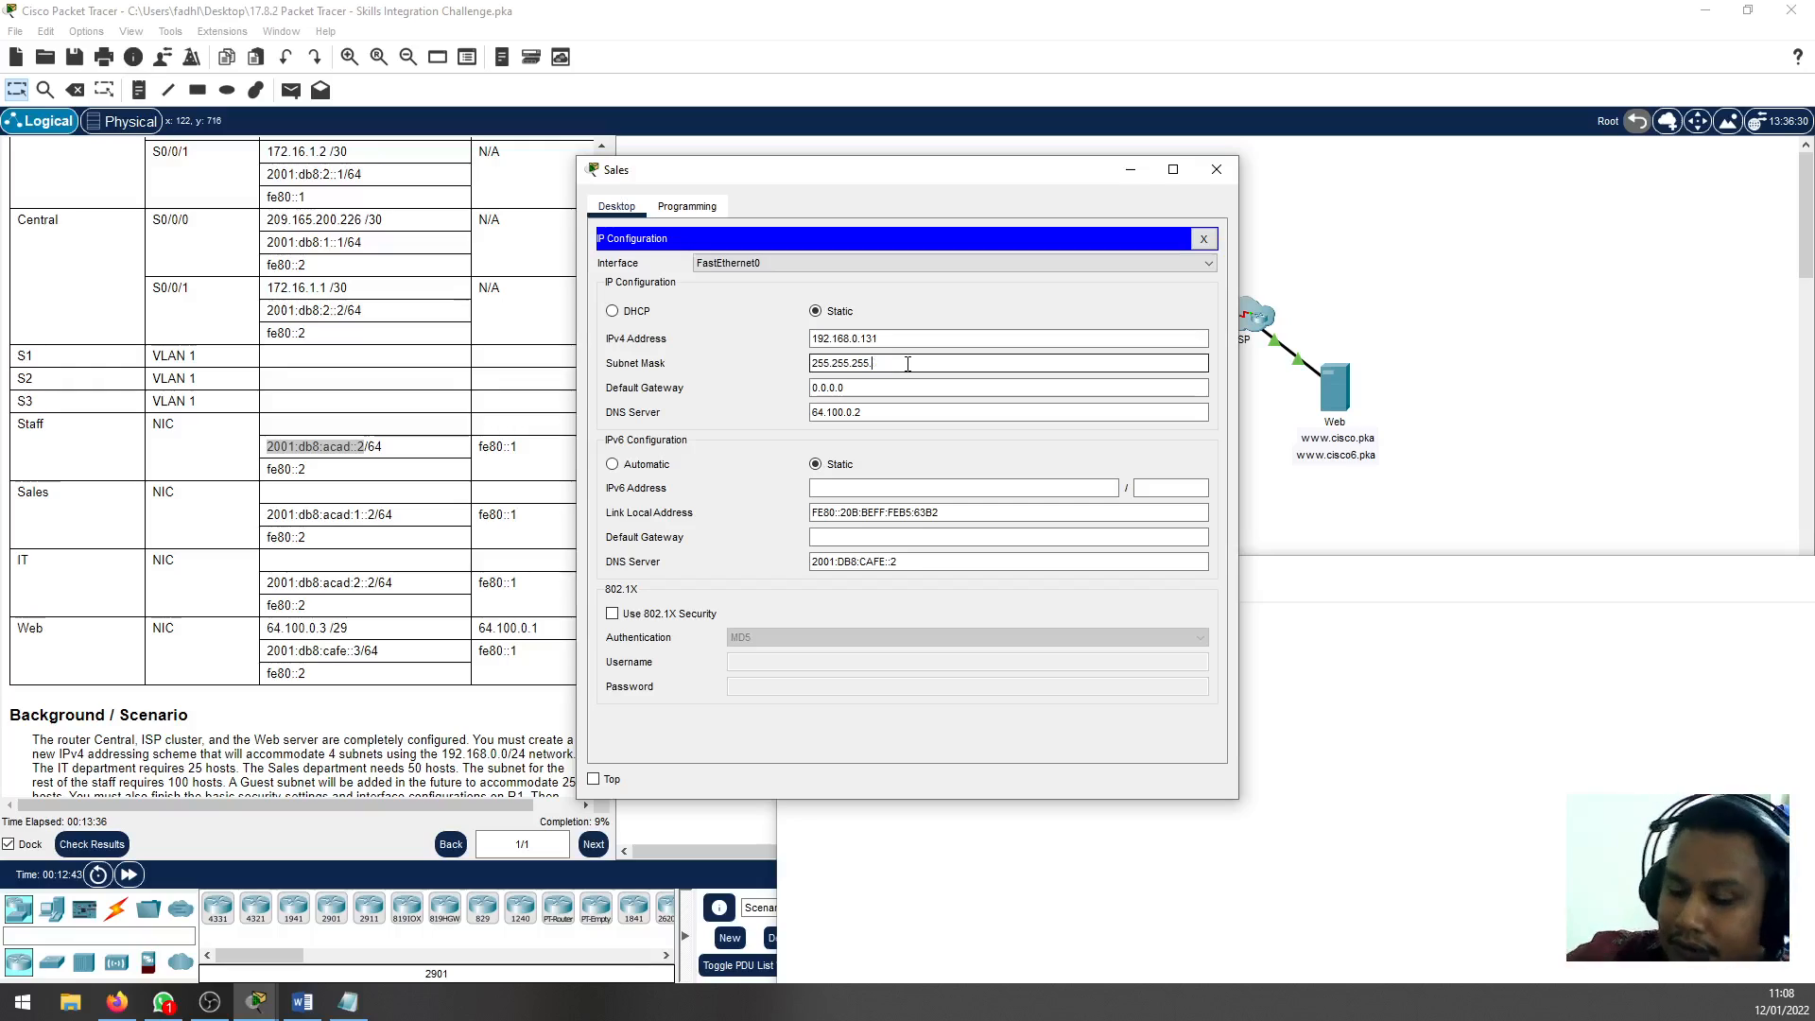
Set the Sales PC's IPv4 default gateway to 192.168.0.129 and move its window clear of the Addressing Table
left_click(879, 387)
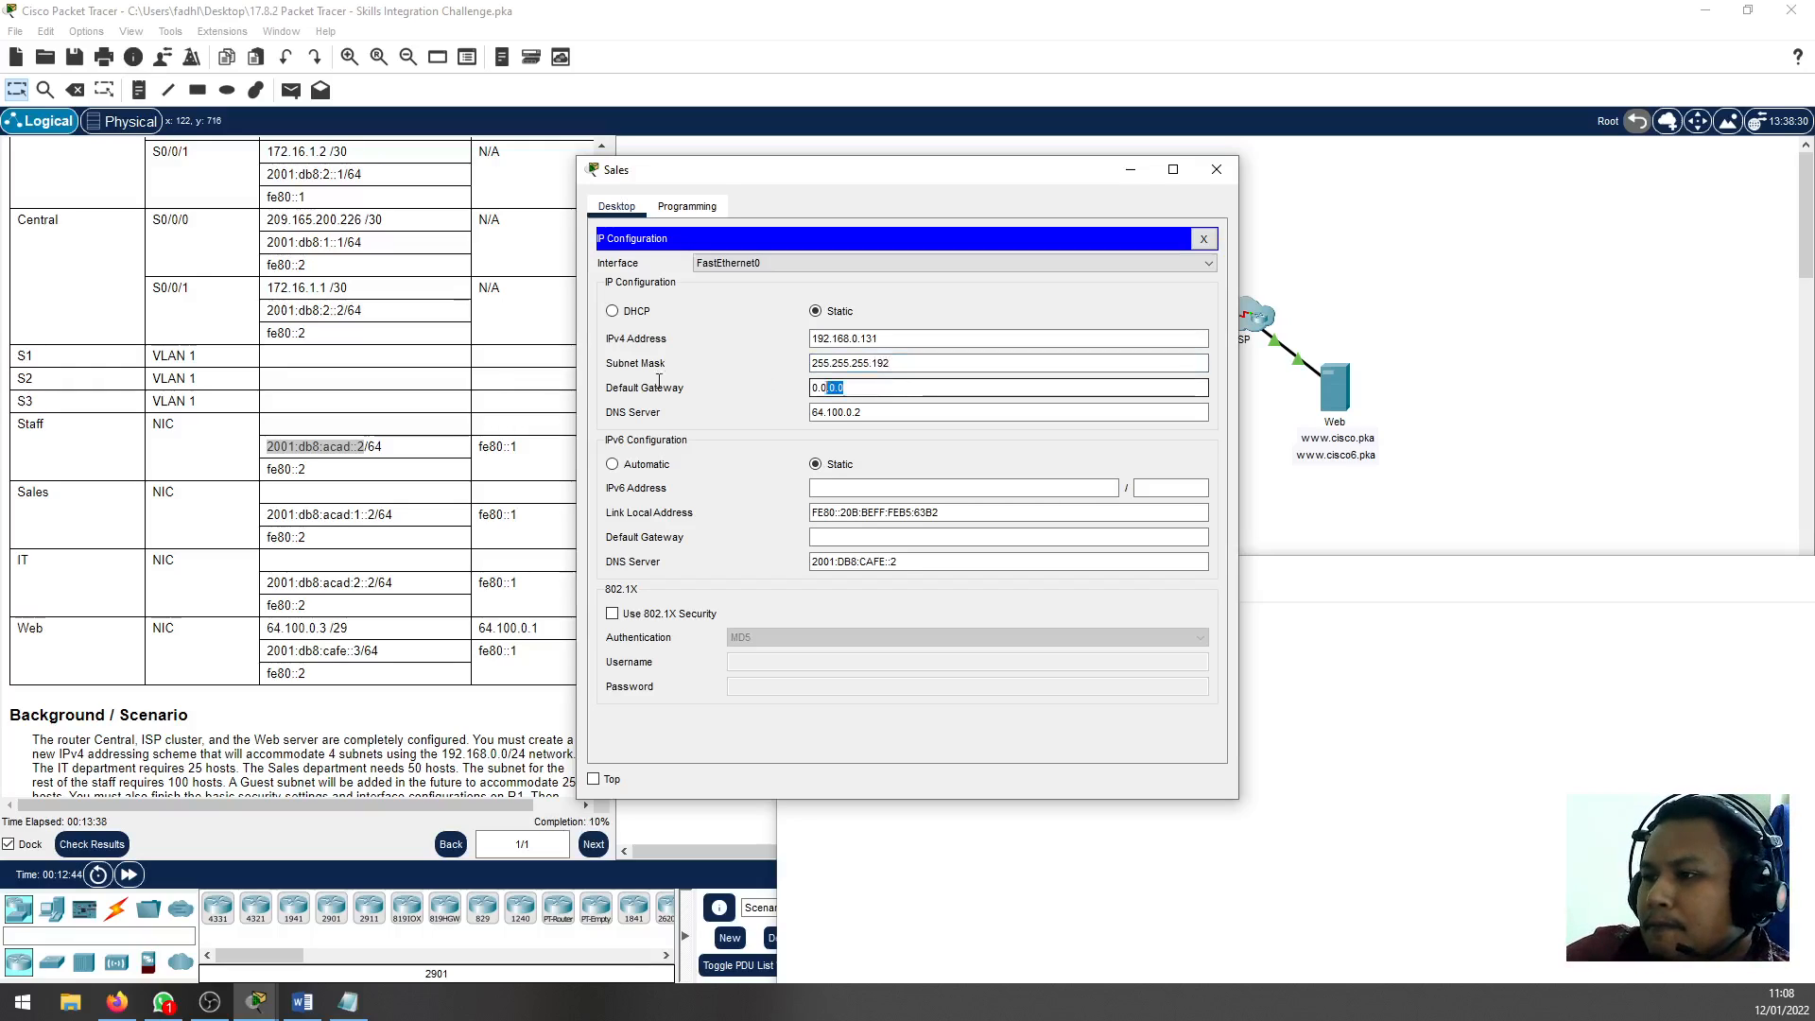
type("192.168")
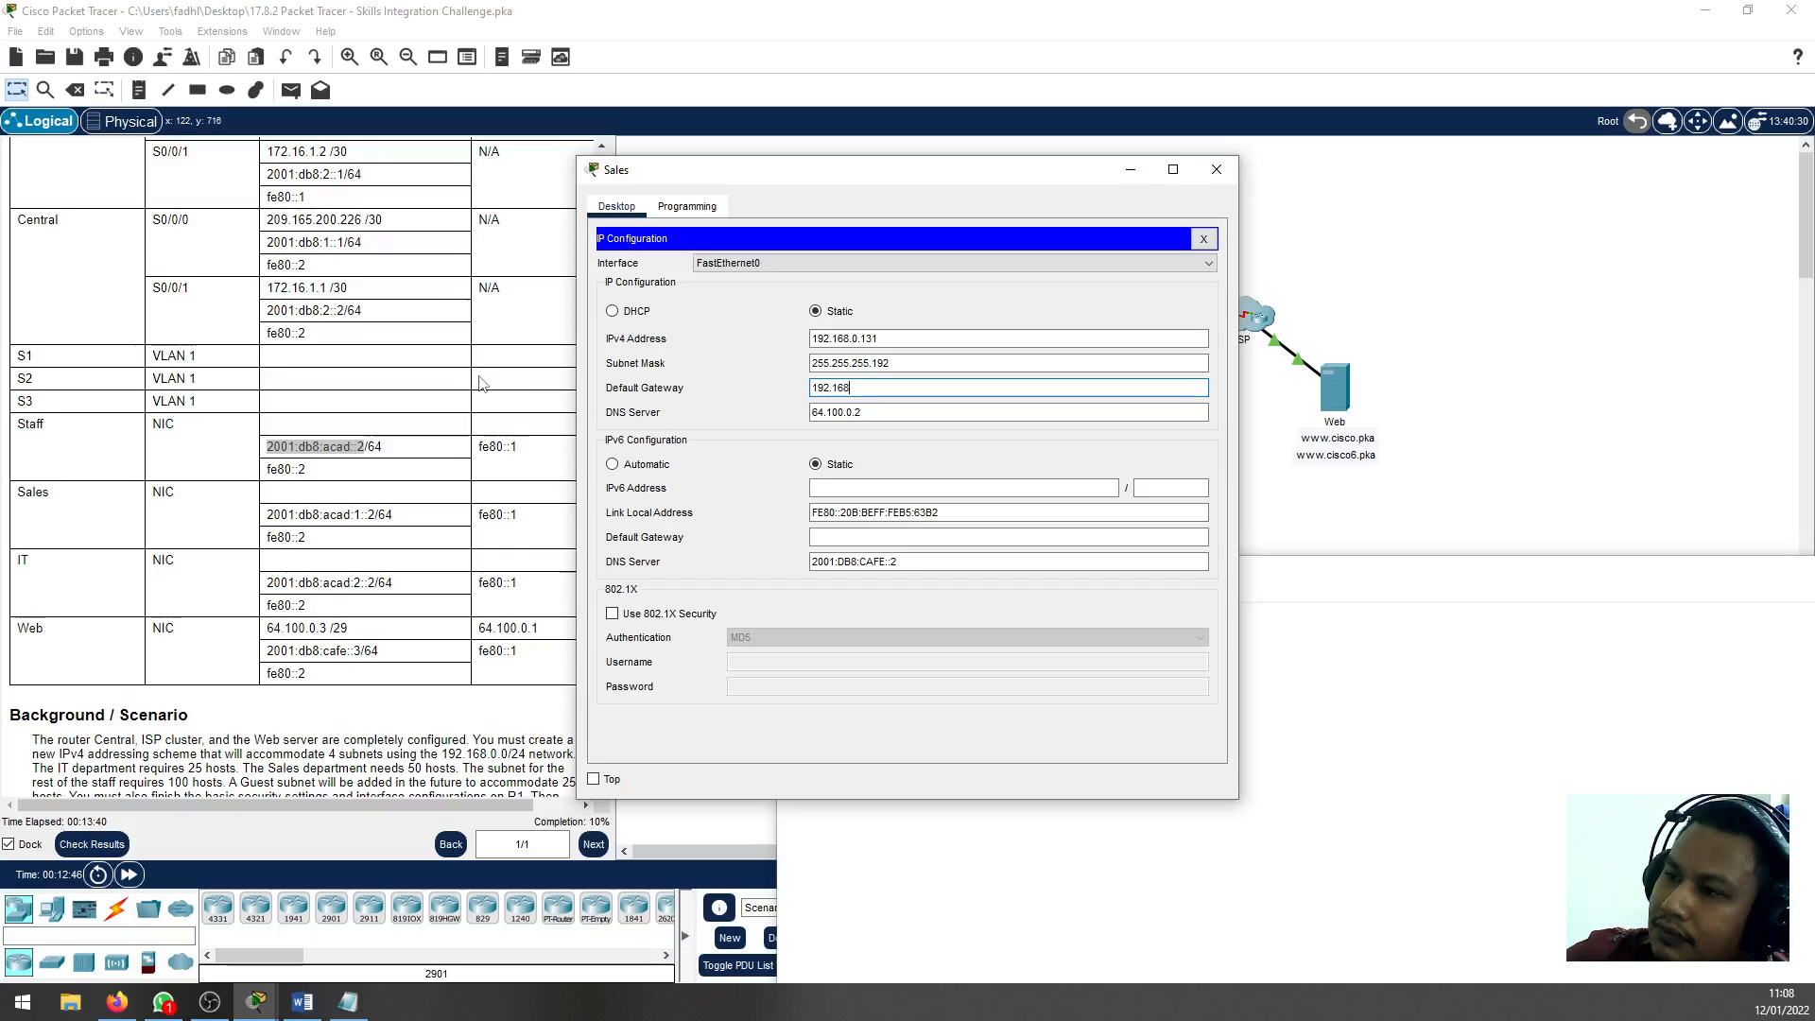
type(".0.")
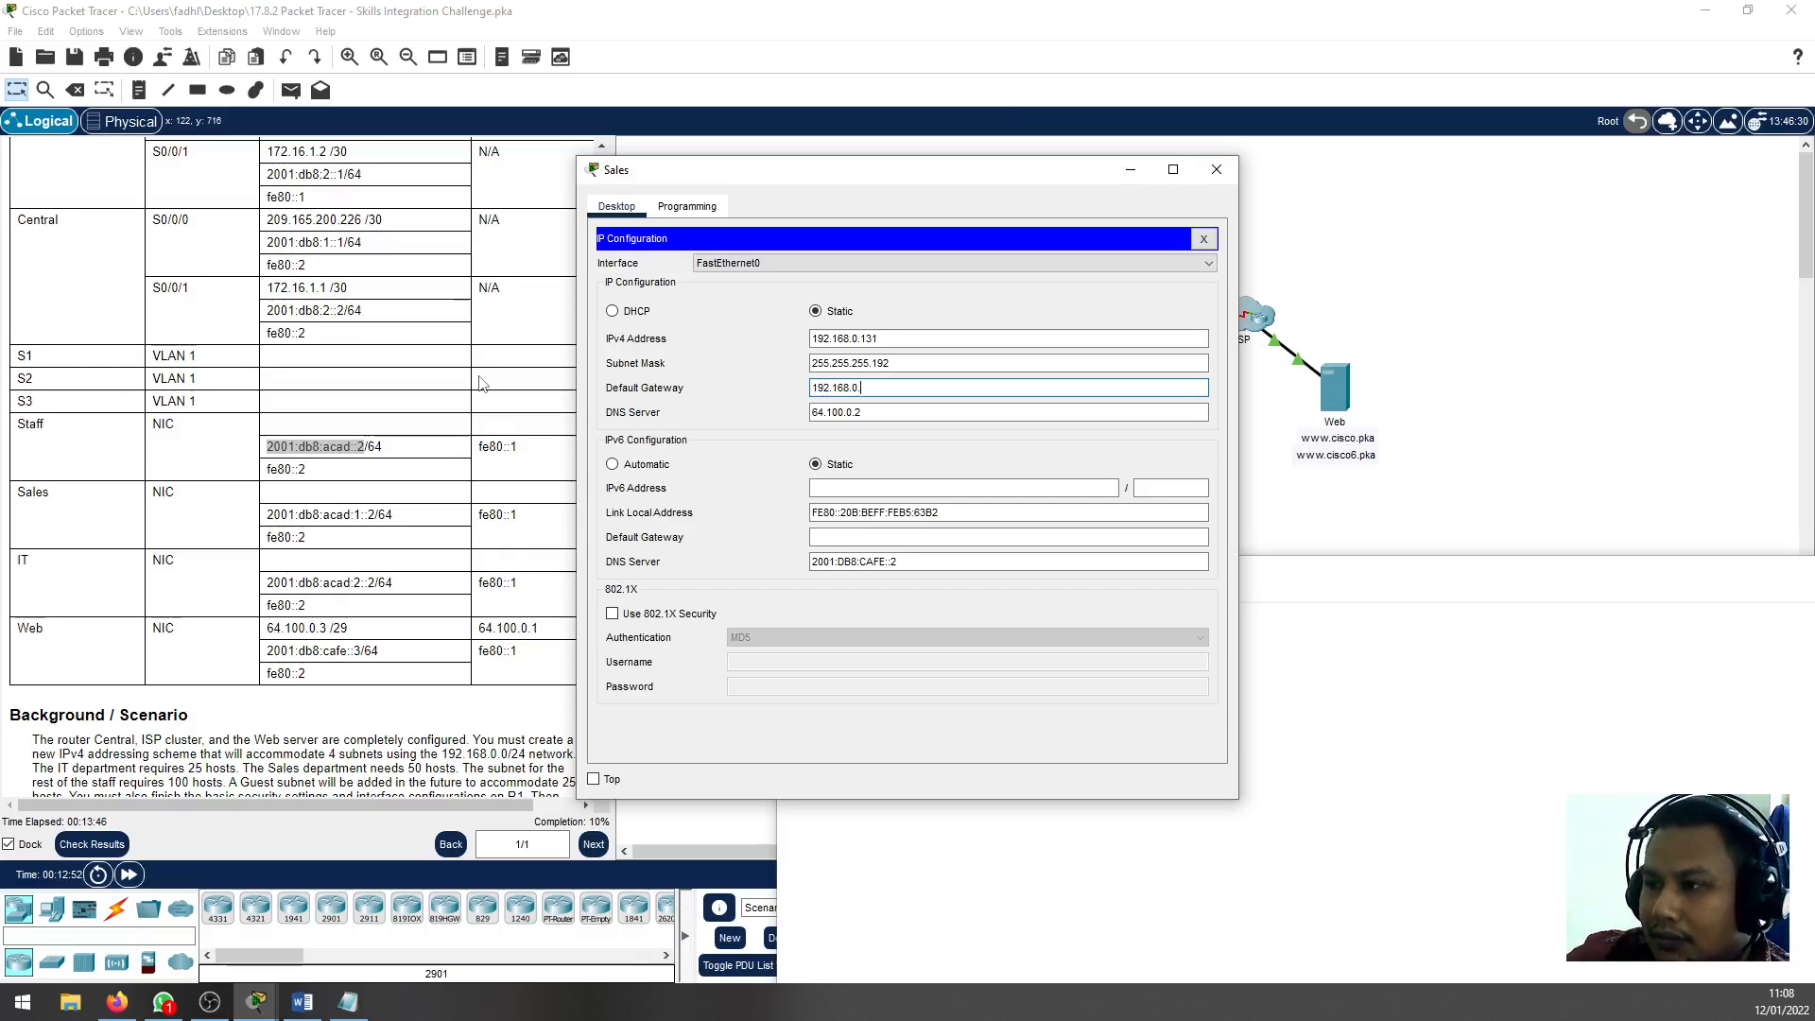
type("1")
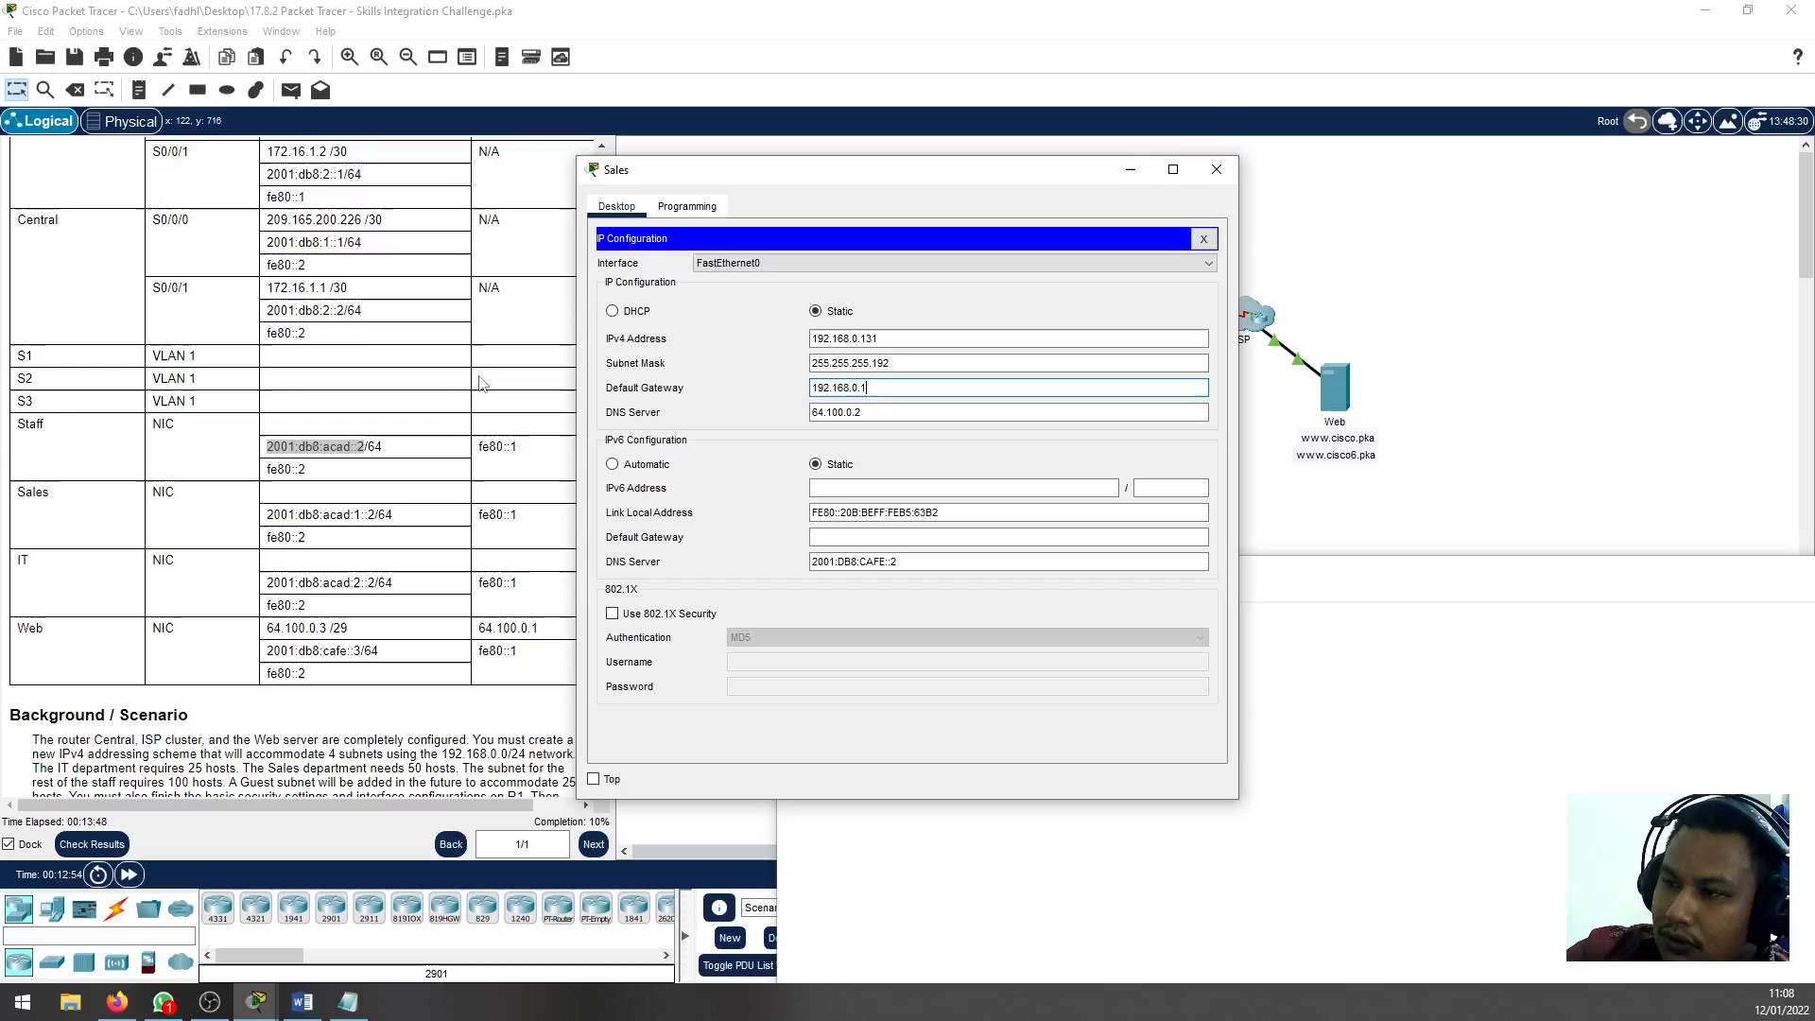
type("29")
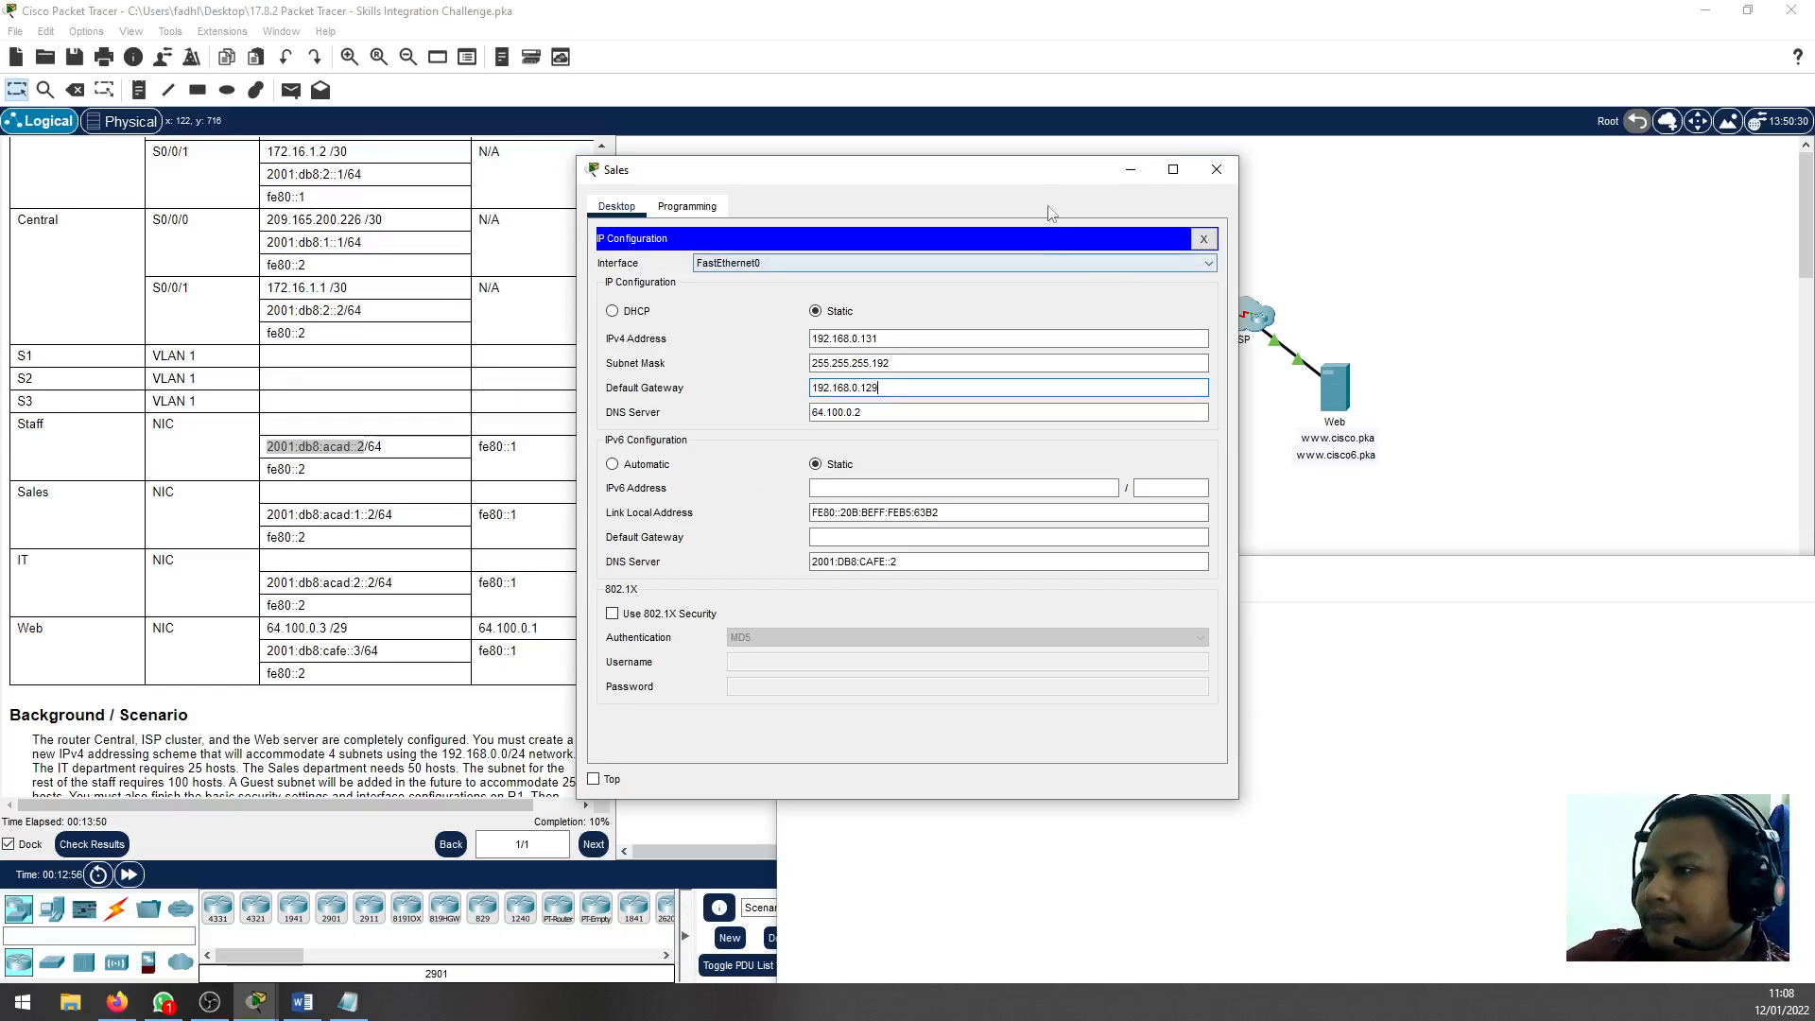
left_click_drag(983, 170, 1462, 209)
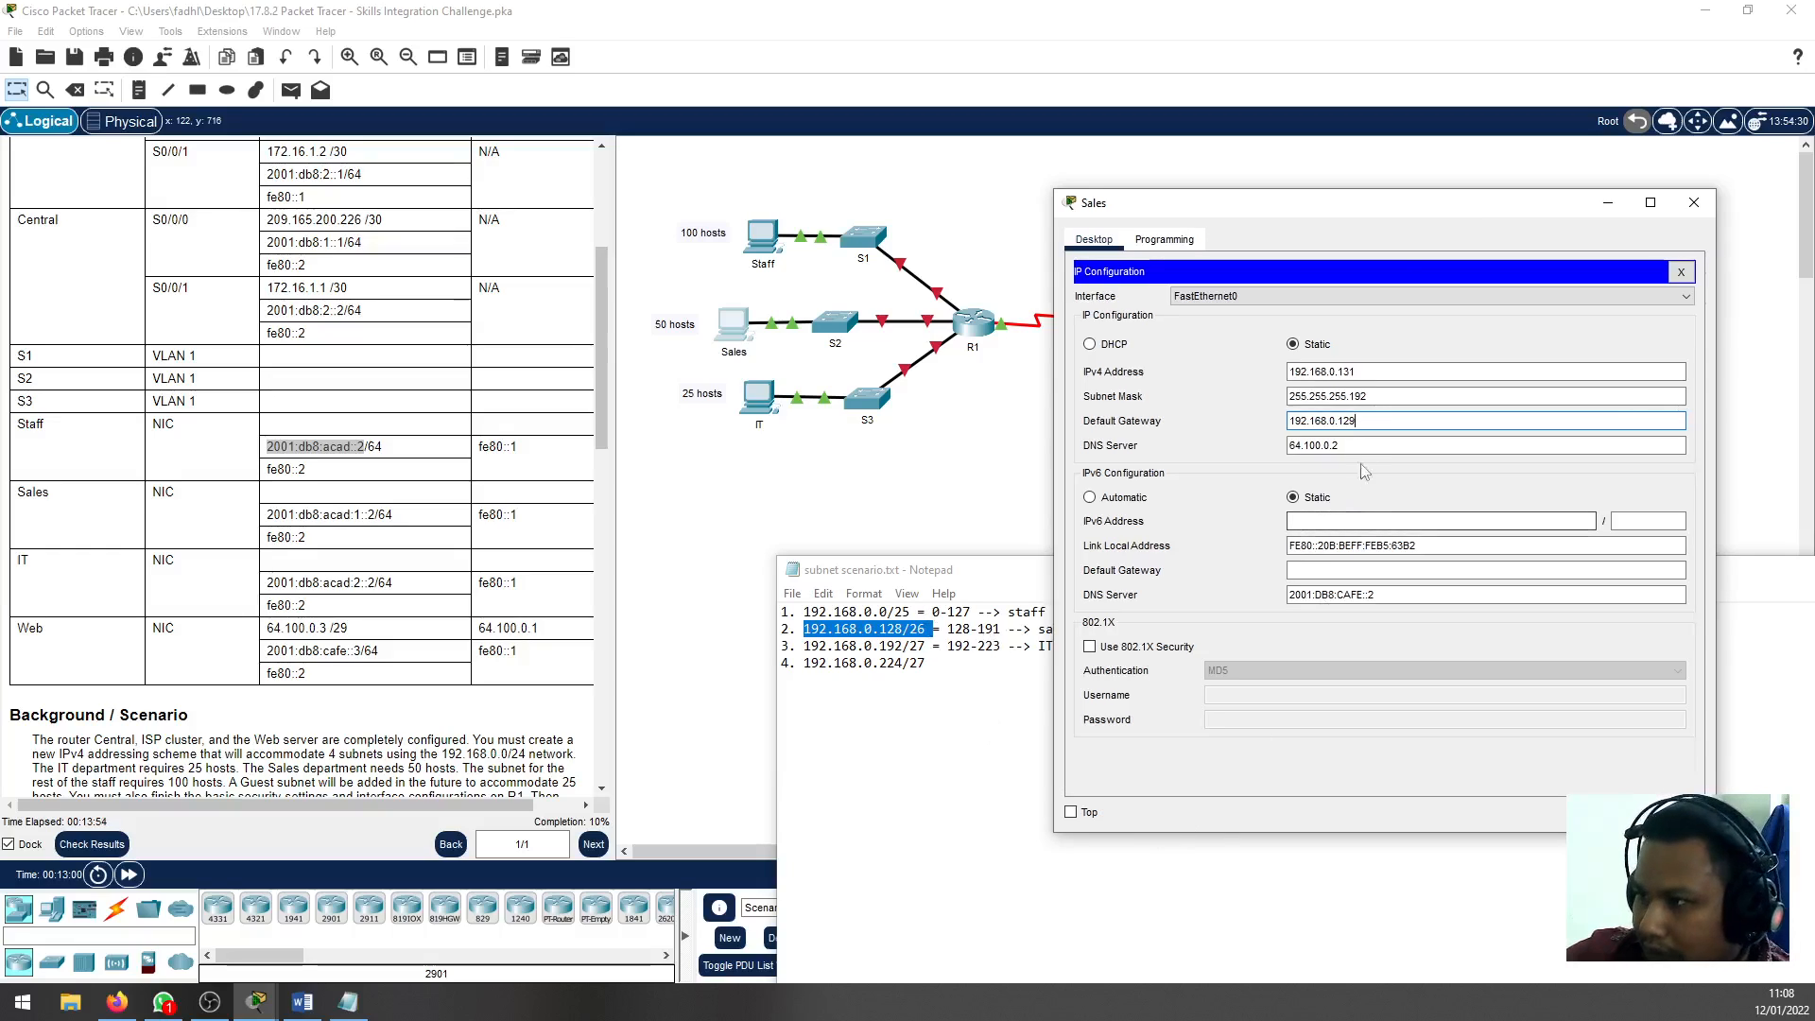
key("Tab")
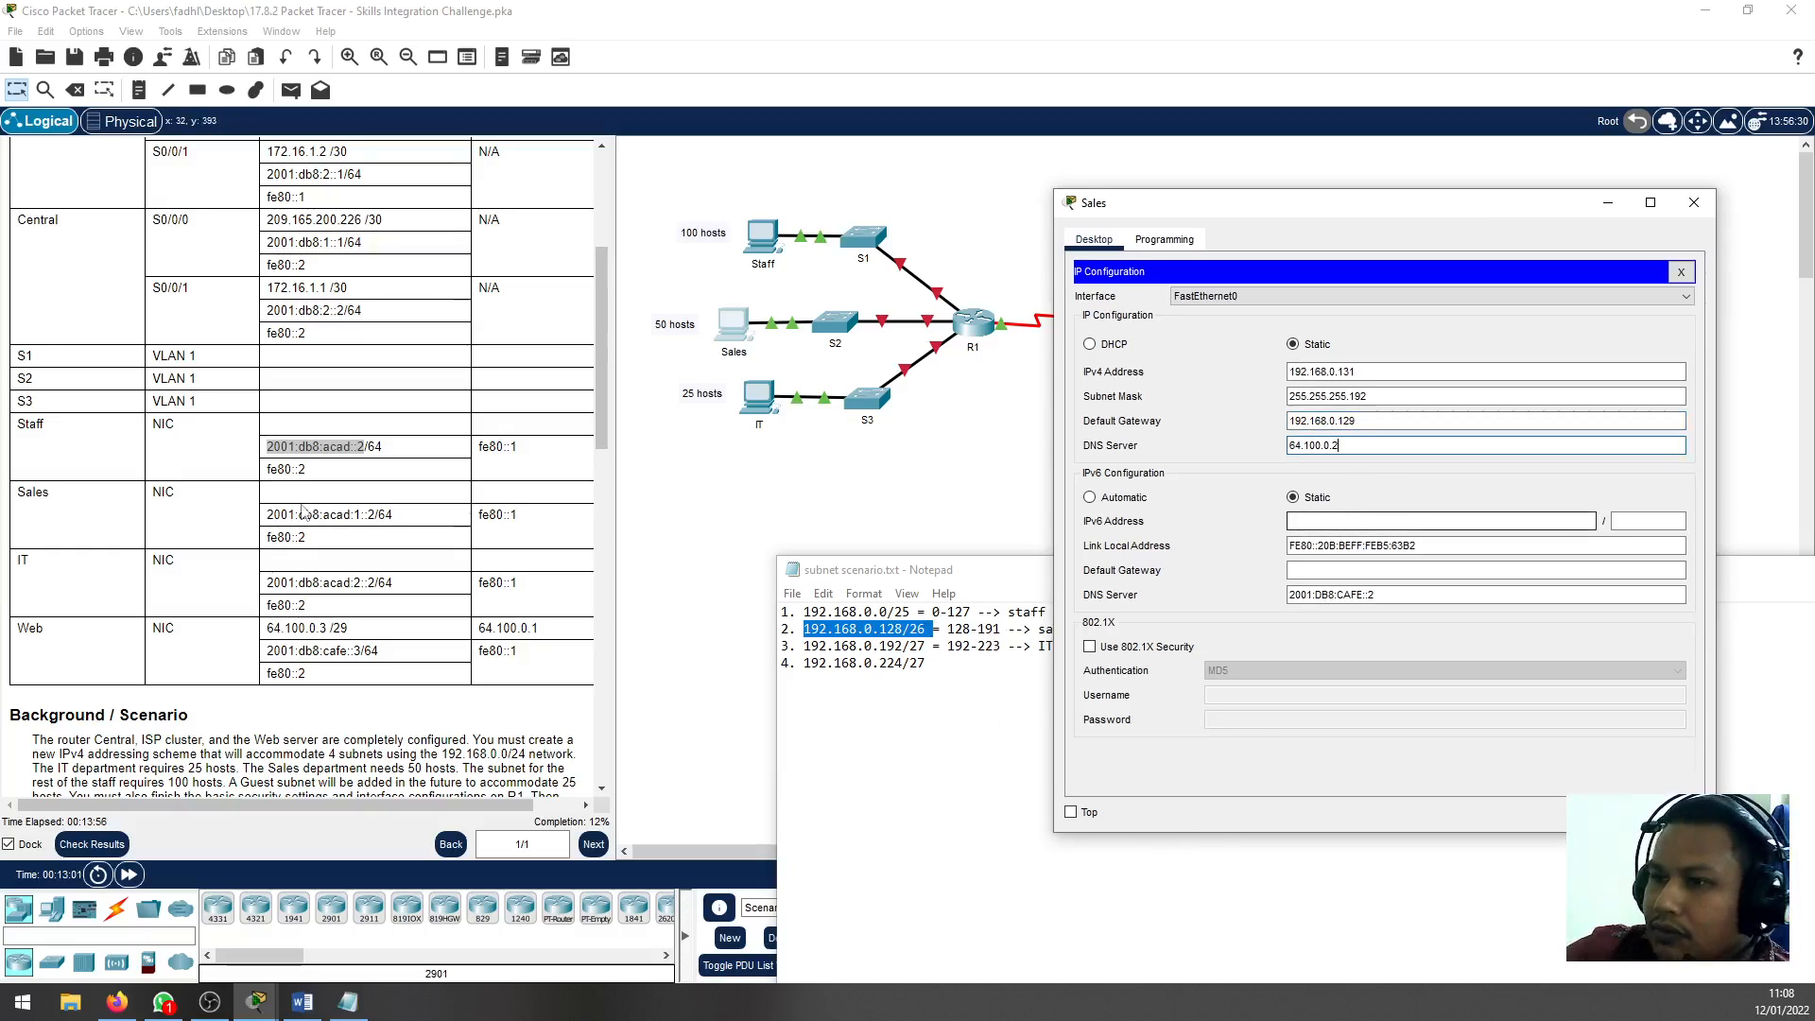
Copy the Sales PC's IPv6 address 2001:db8:acad:1::2 from the Addressing Table without the prefix length
left_click(373, 515)
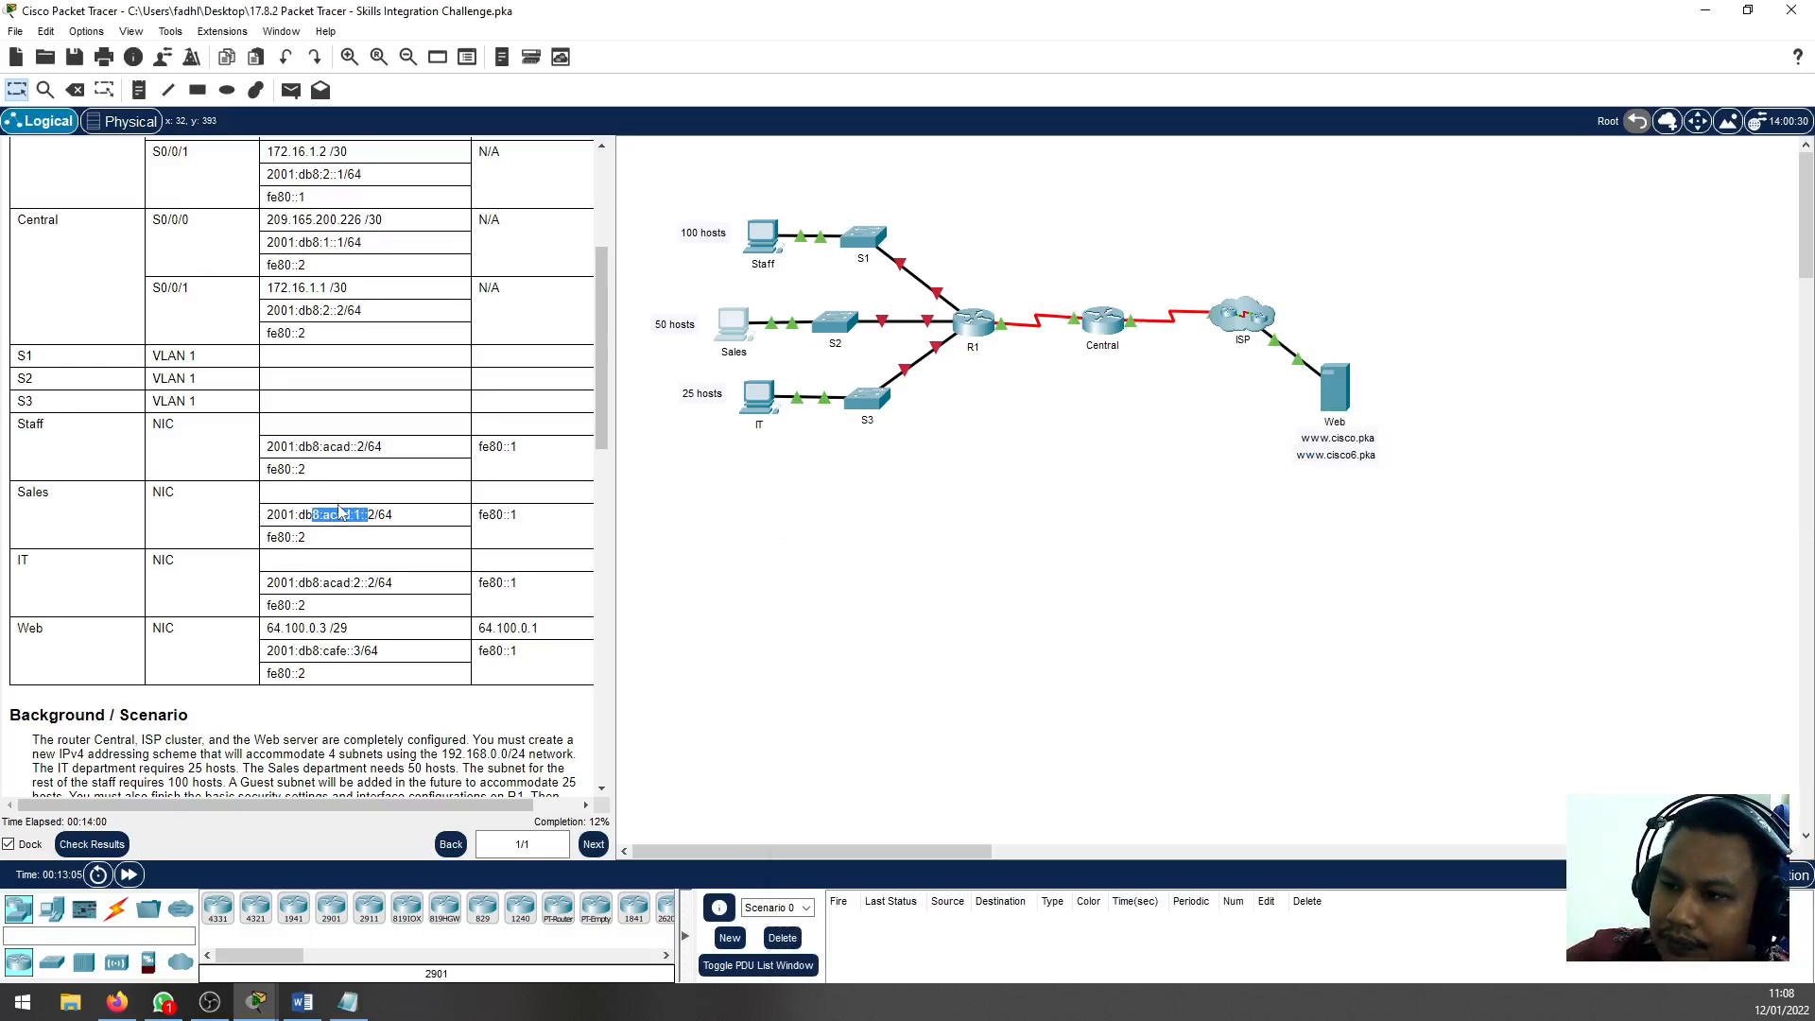
left_click_drag(374, 516, 267, 528)
right_click(285, 519)
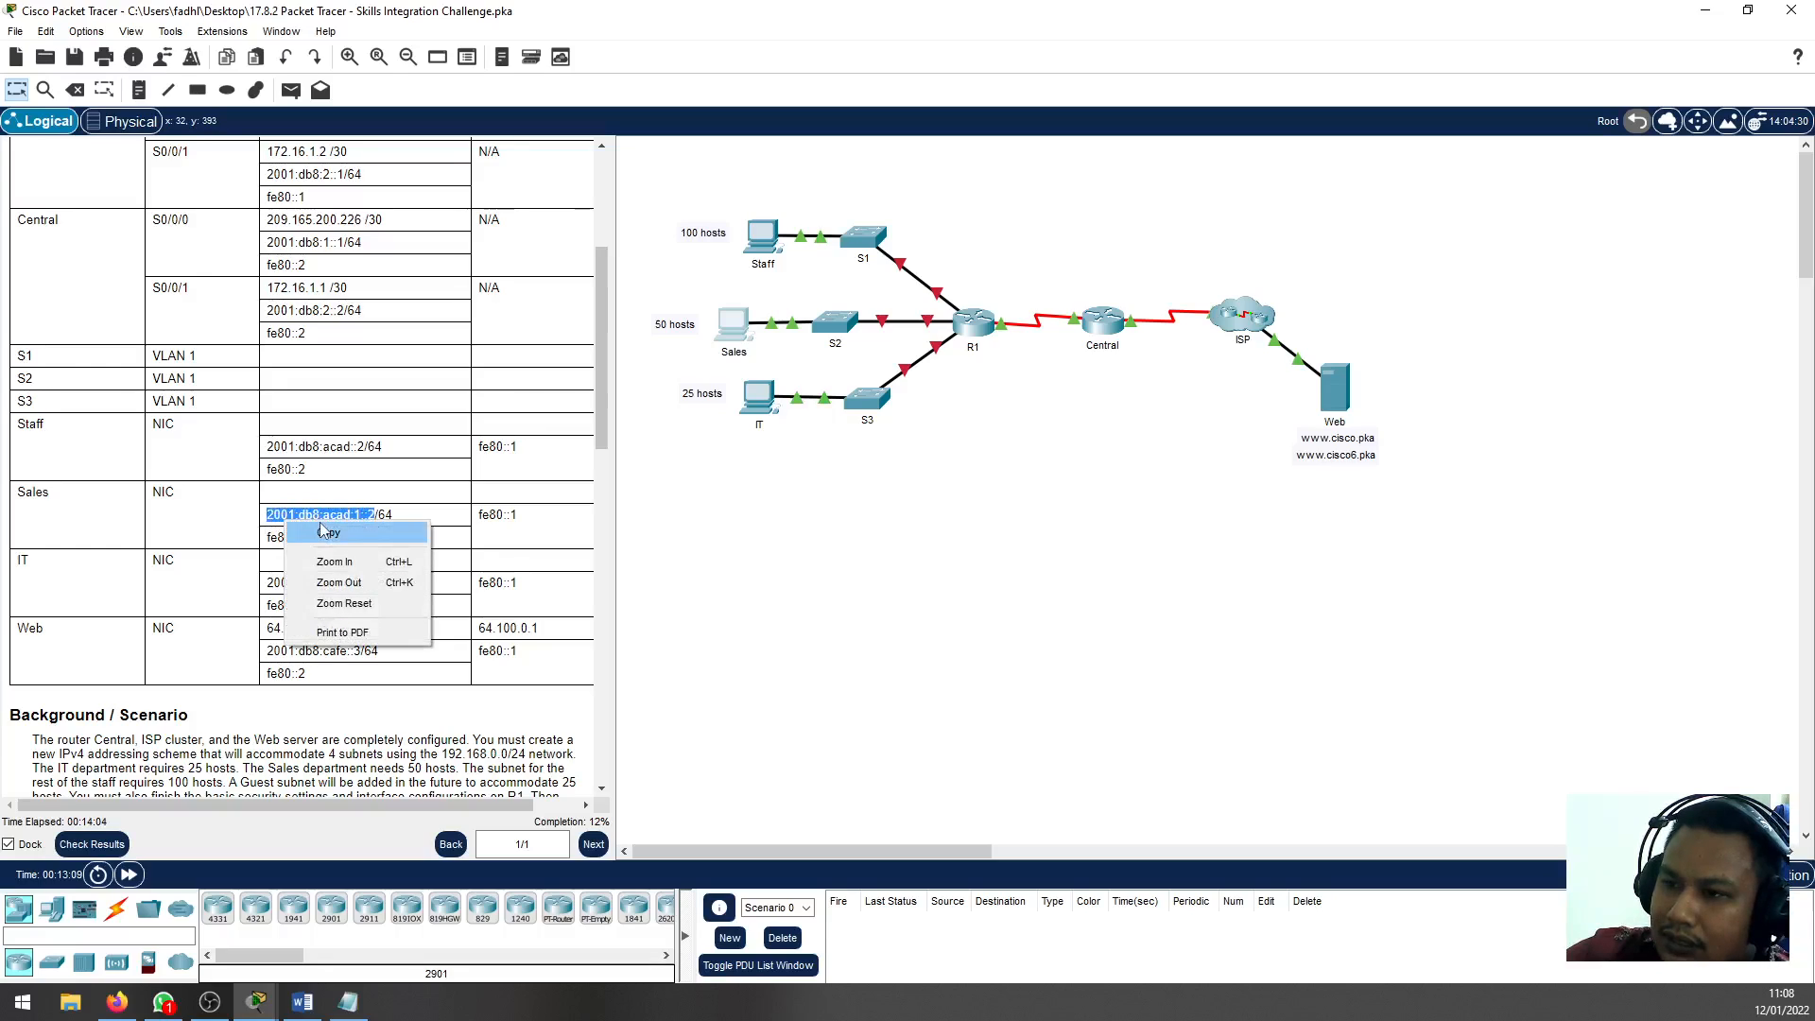
left_click(322, 586)
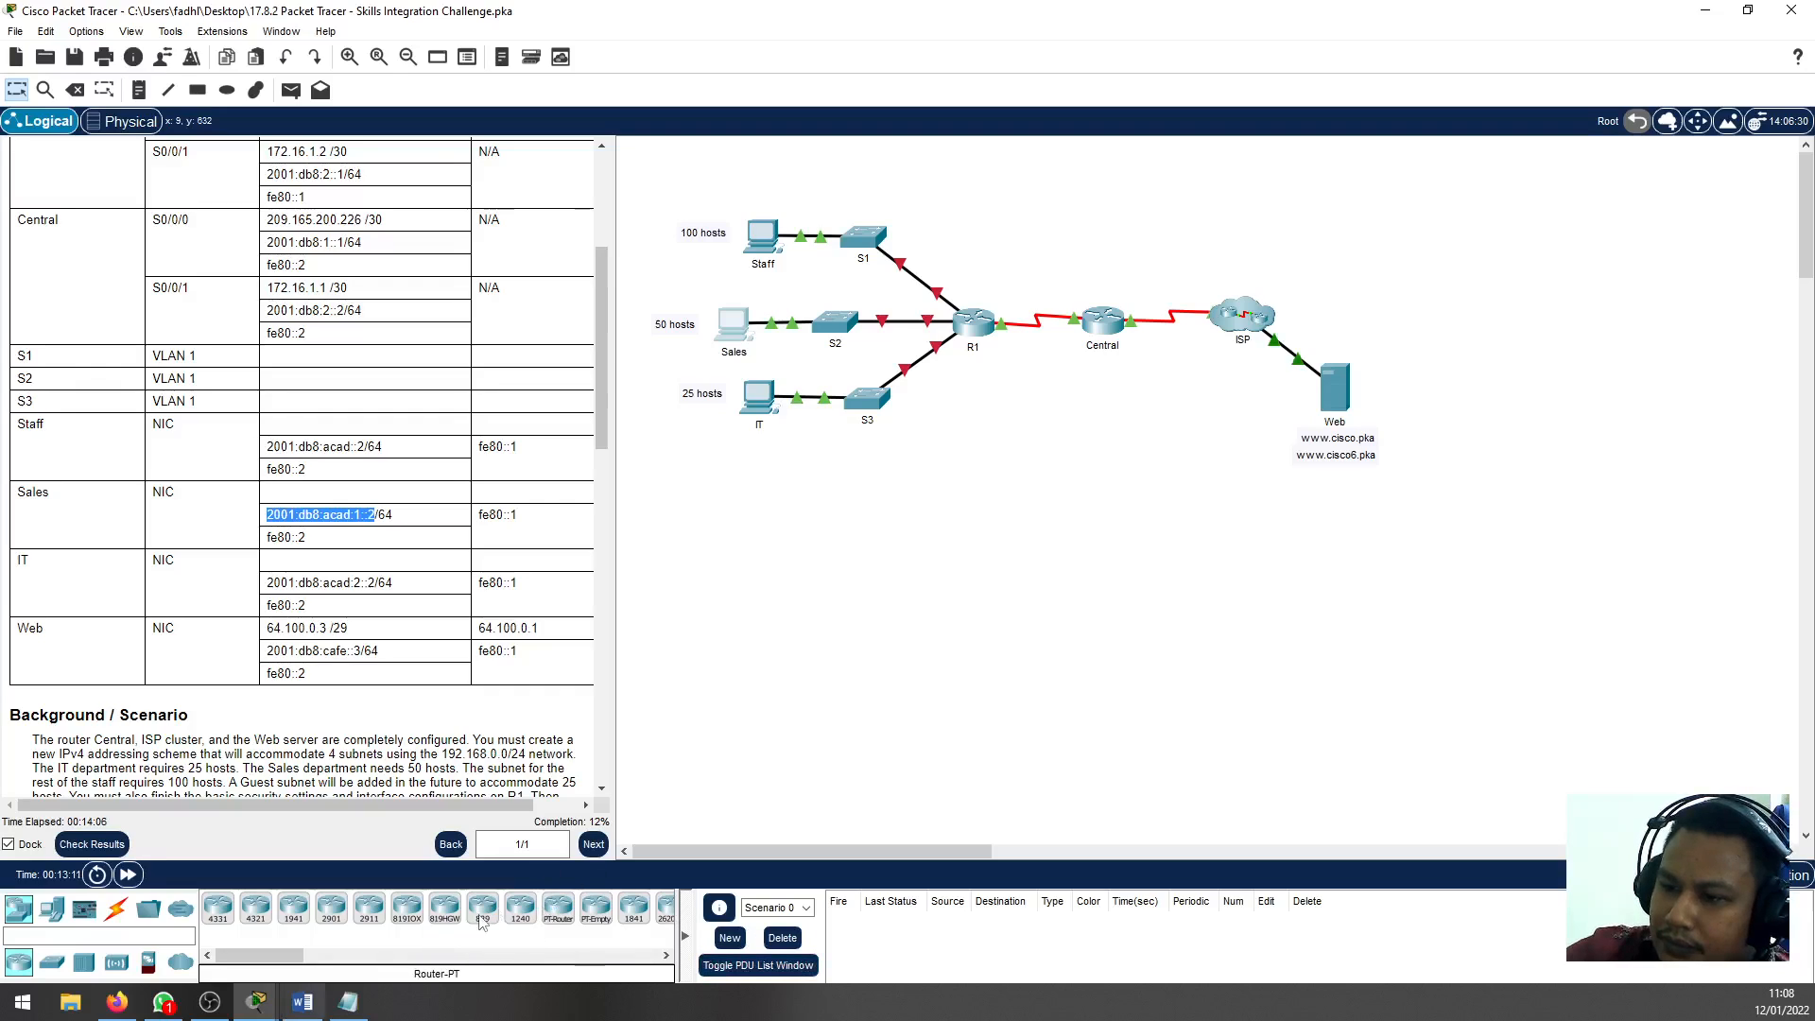
Paste 2001:db8:acad:1::2 as the Sales PC's IPv6 address and set its prefix length to 64
left_click(732, 326)
left_click(1327, 516)
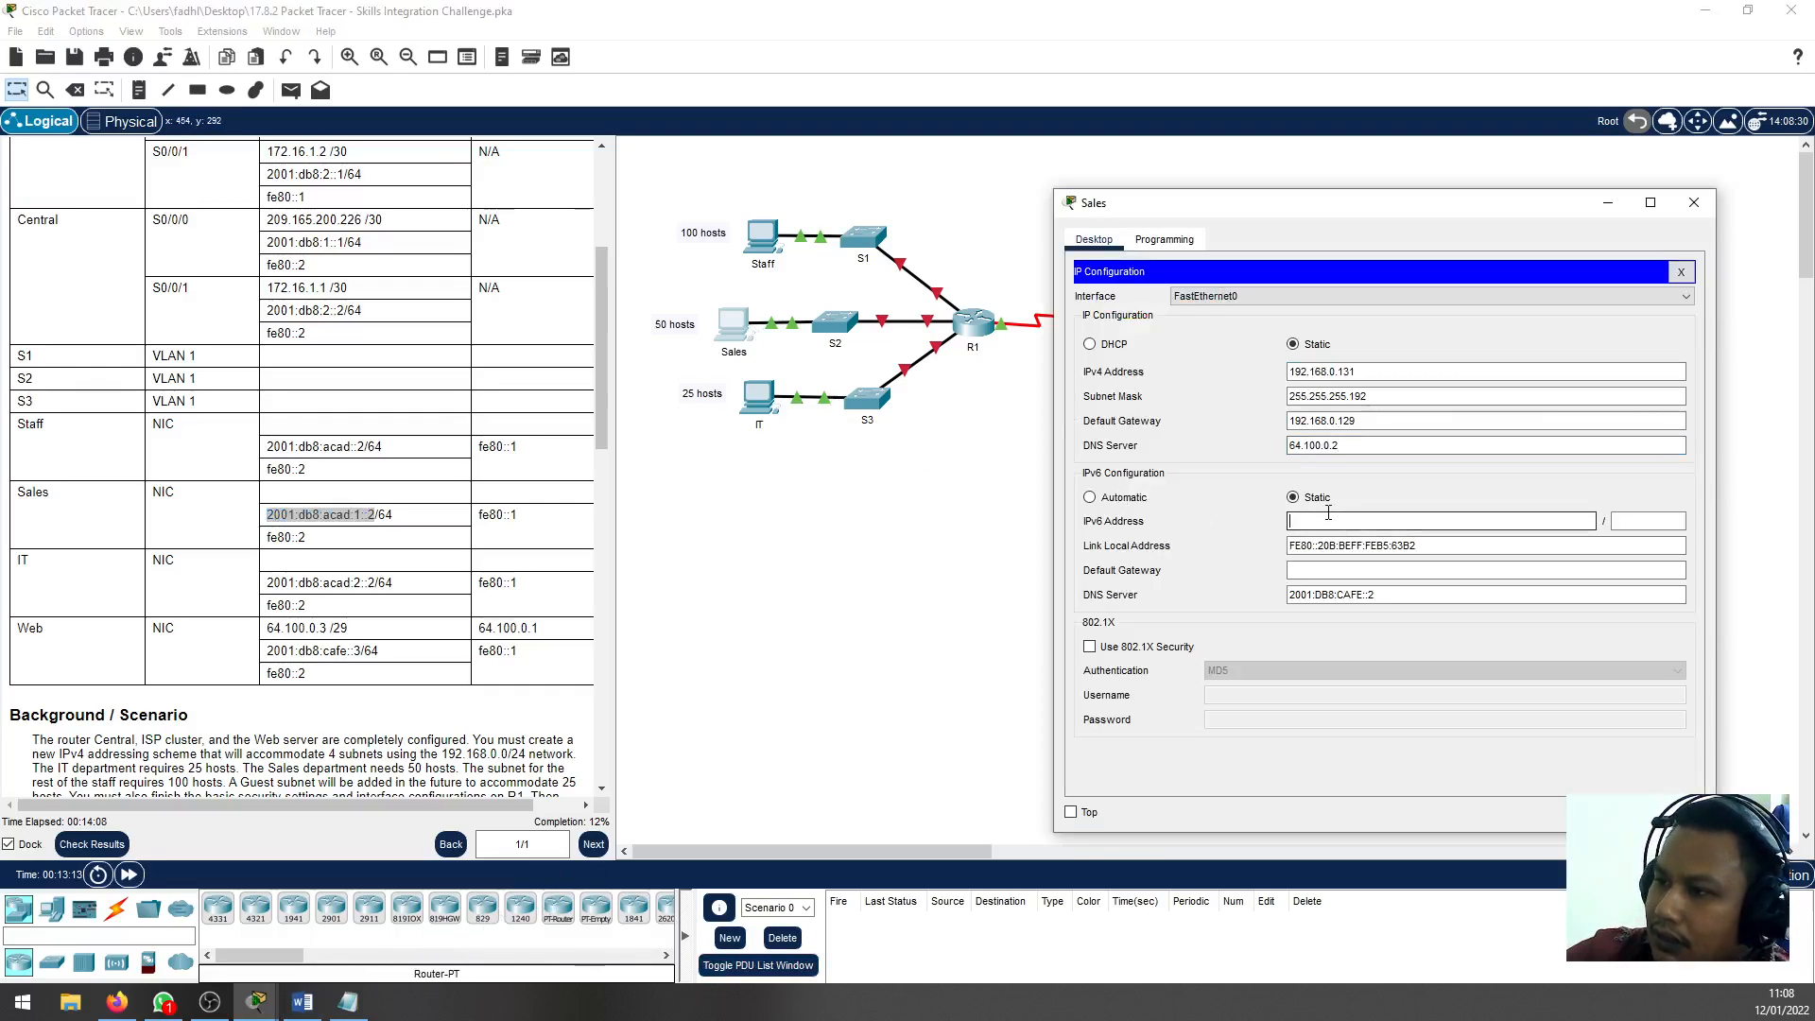
key("ctrl+v")
left_click(1645, 521)
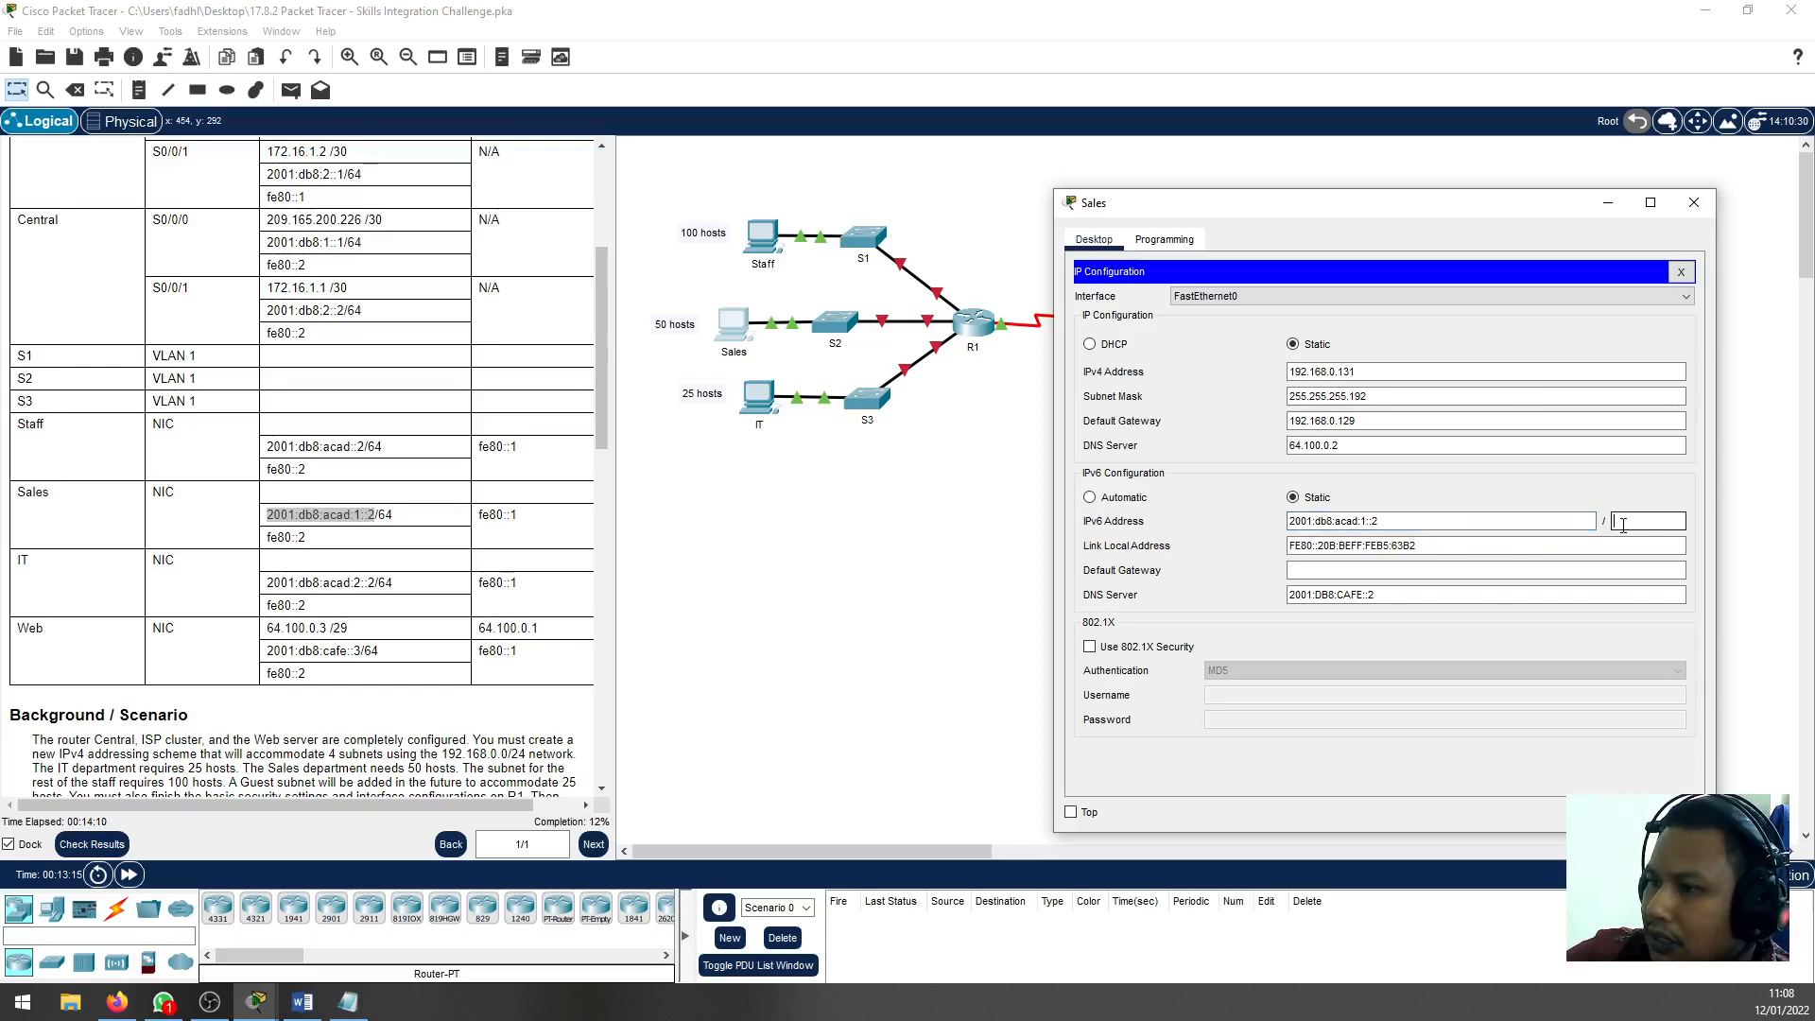
type("64")
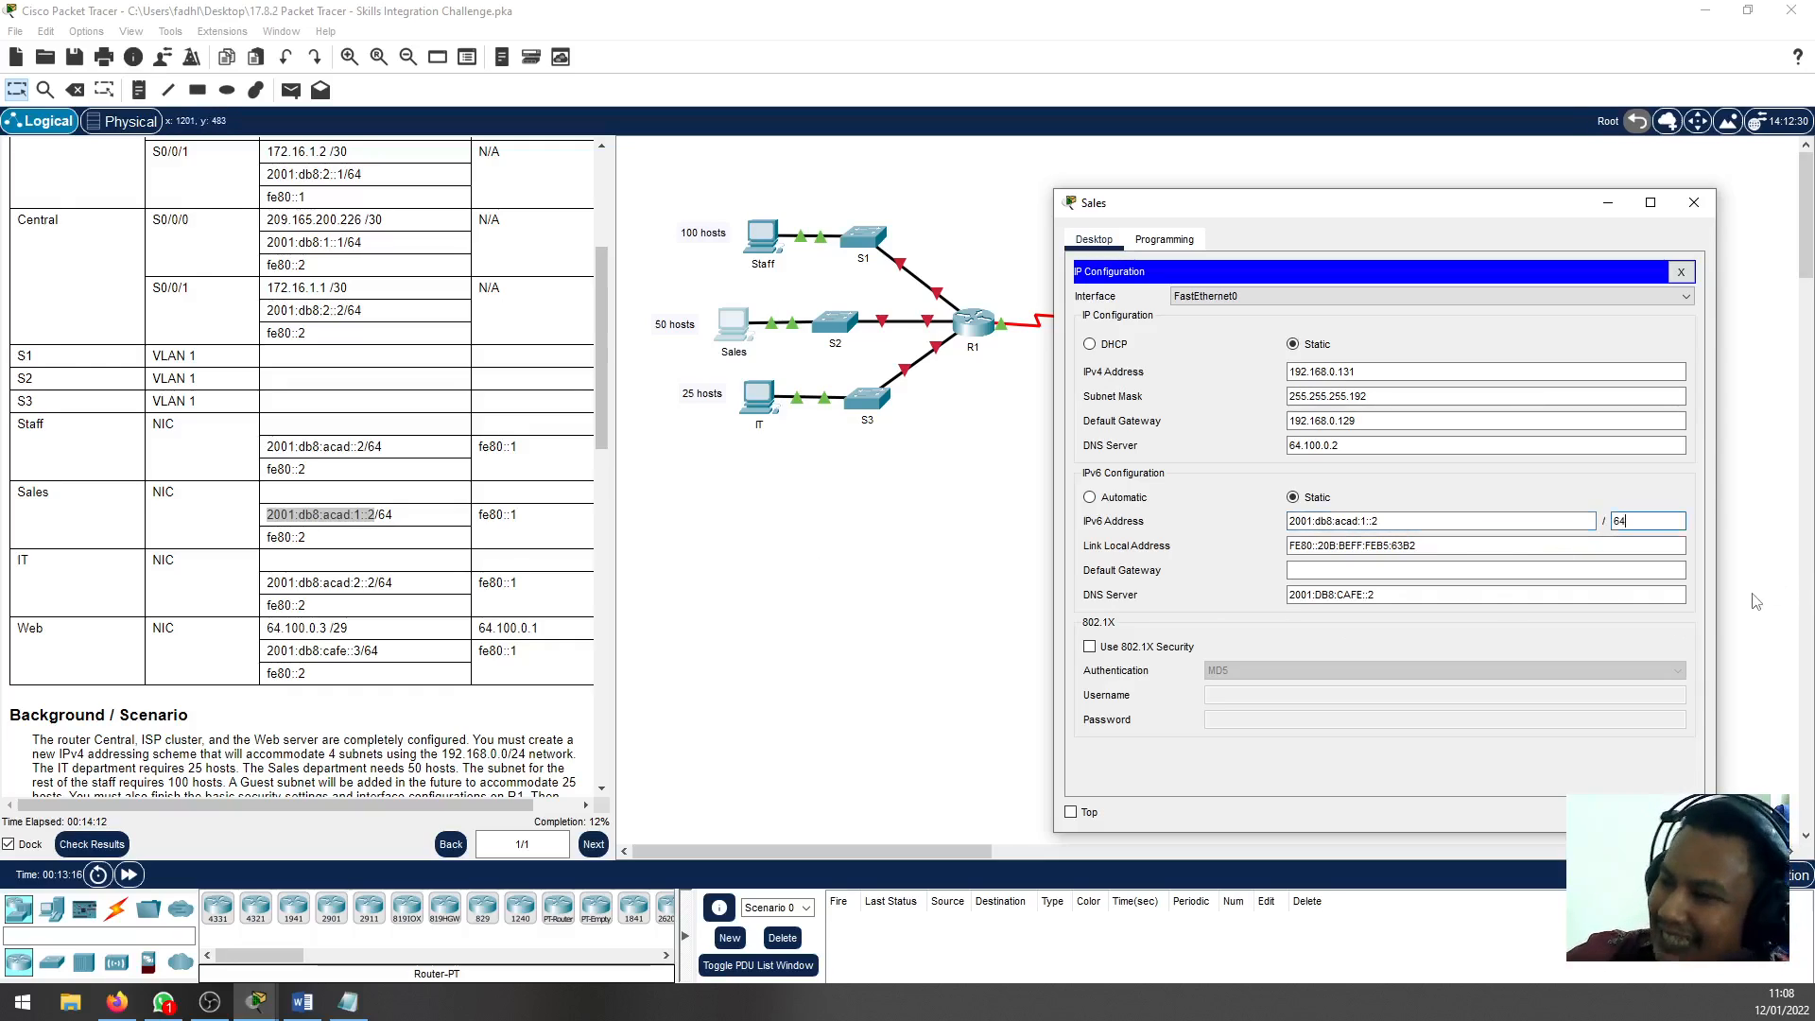
Set the Sales PC's link-local address to fe80::2 and its IPv6 default gateway to fe80::1, closing the window when done
left_click_drag(1436, 549, 868, 539)
type("fe80")
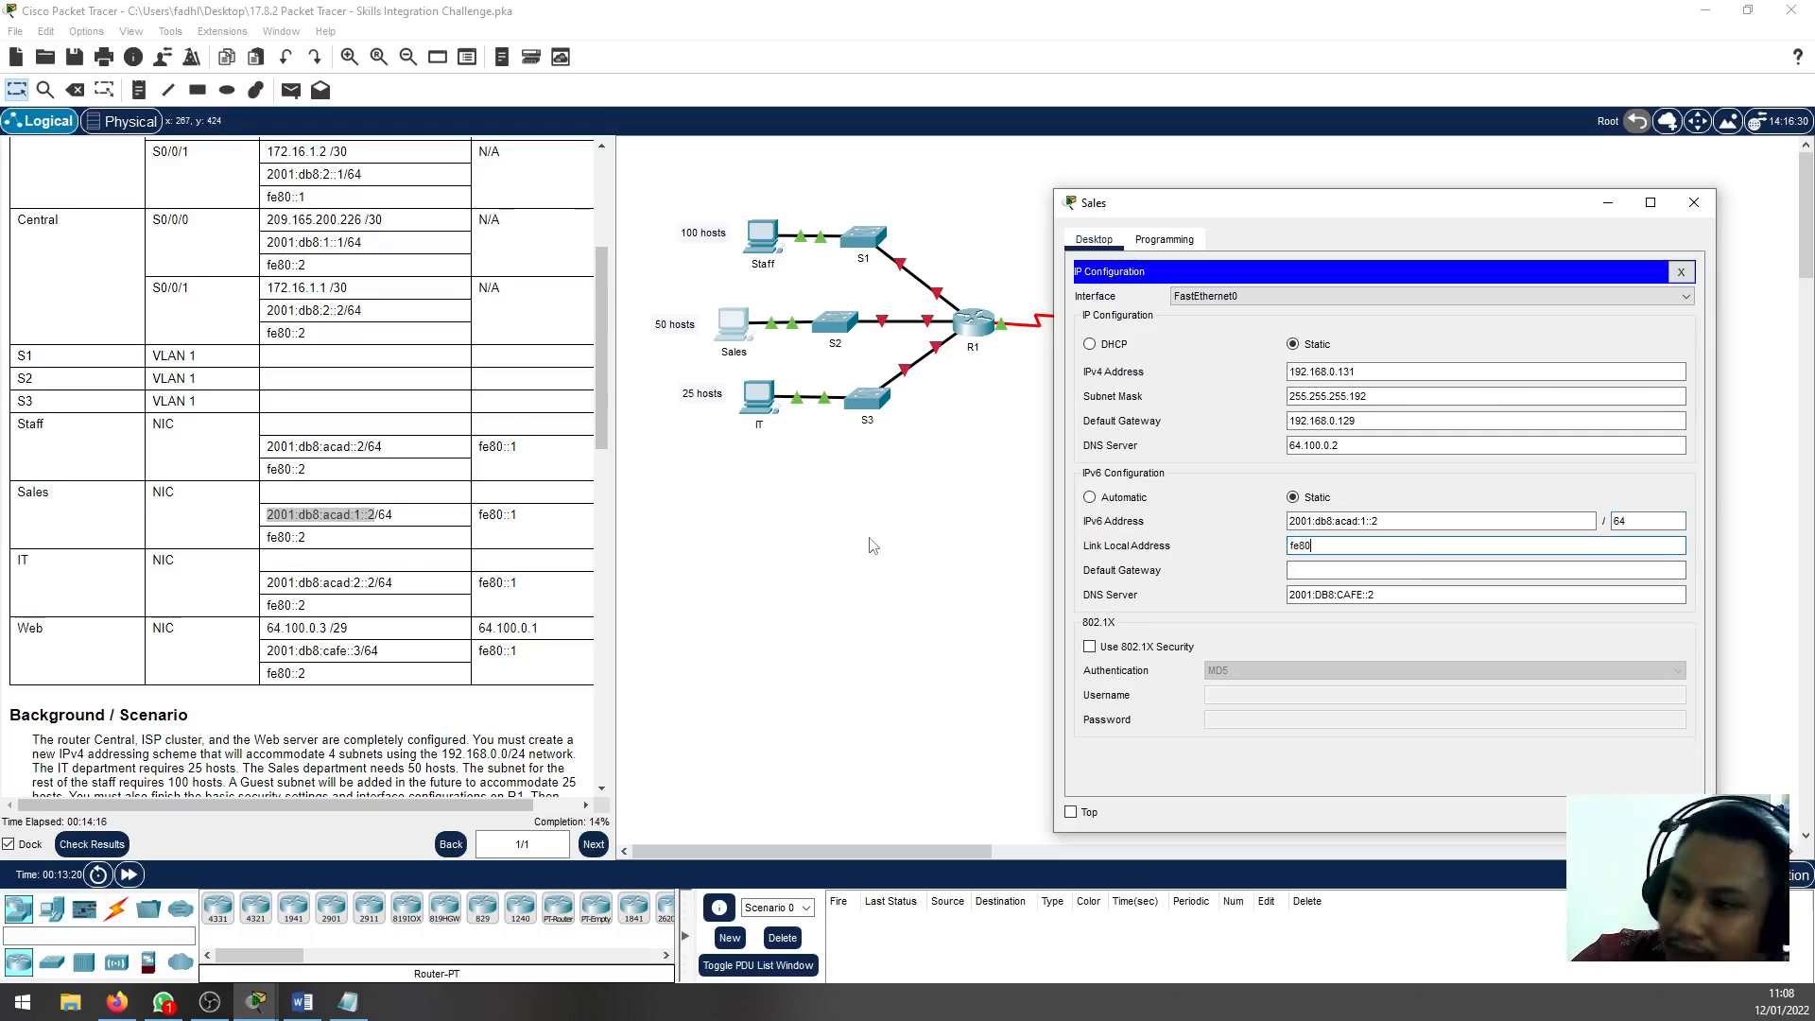
type("::2")
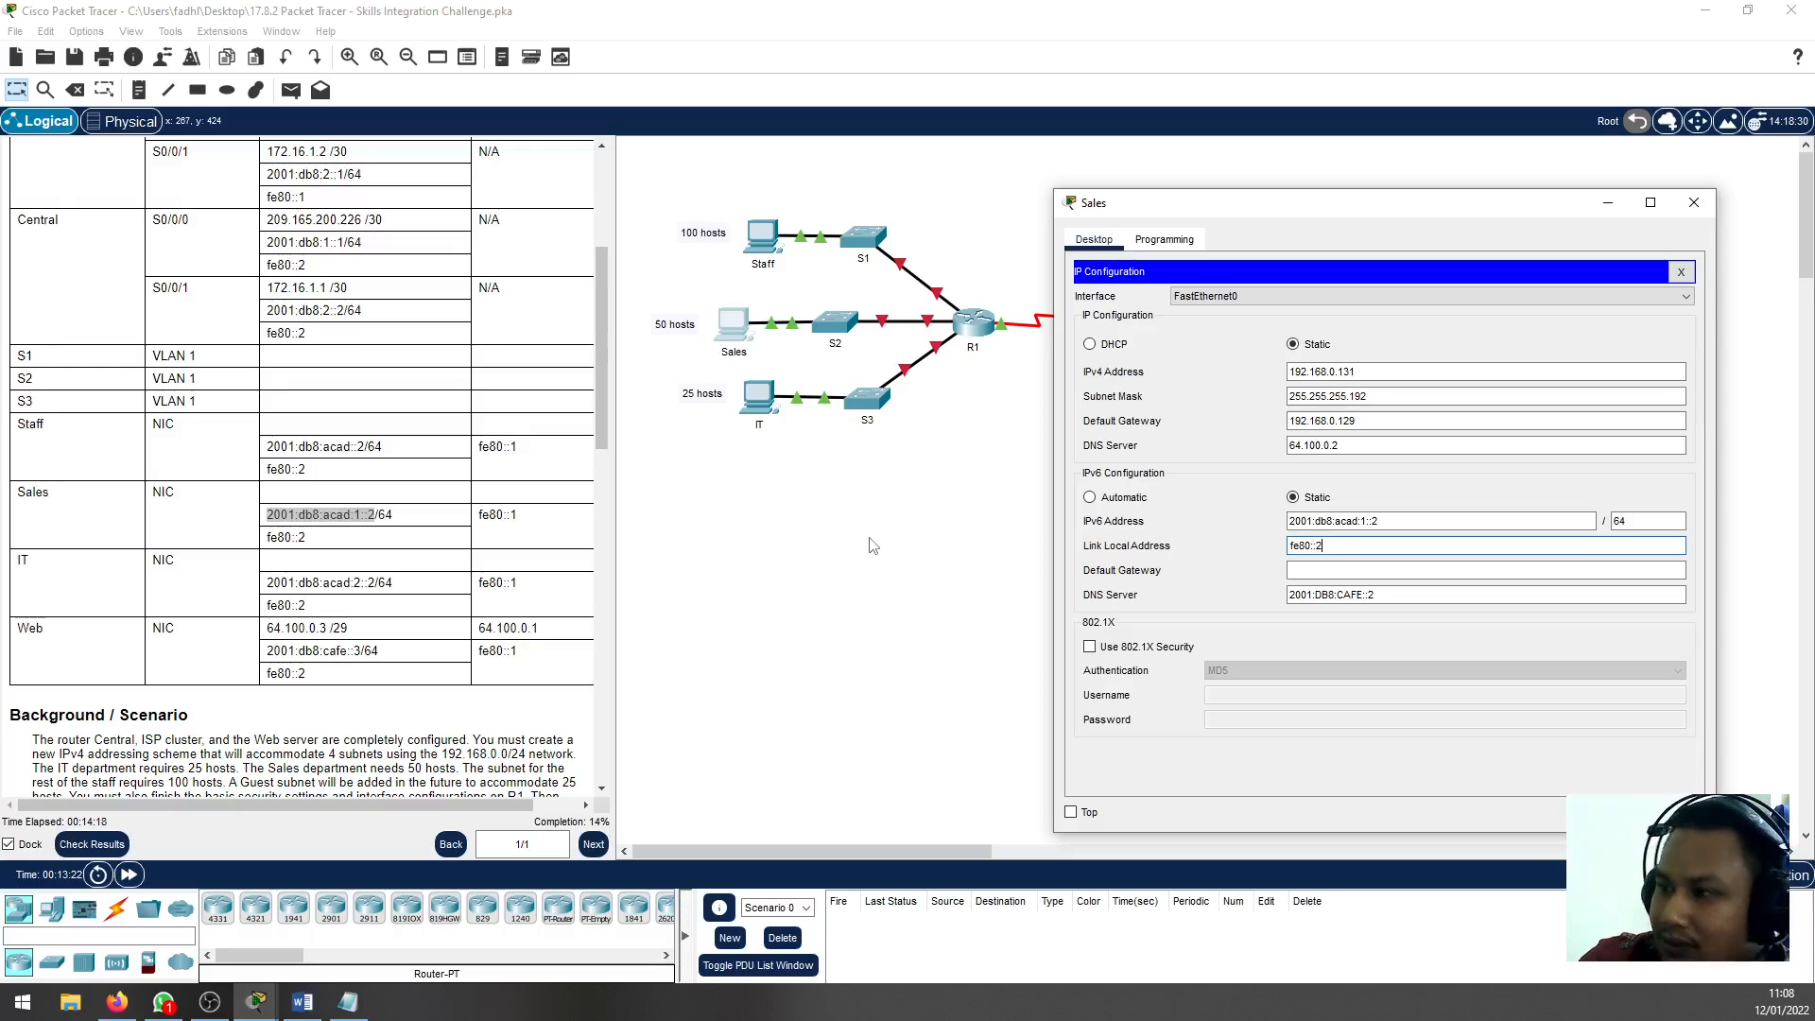
left_click(1452, 573)
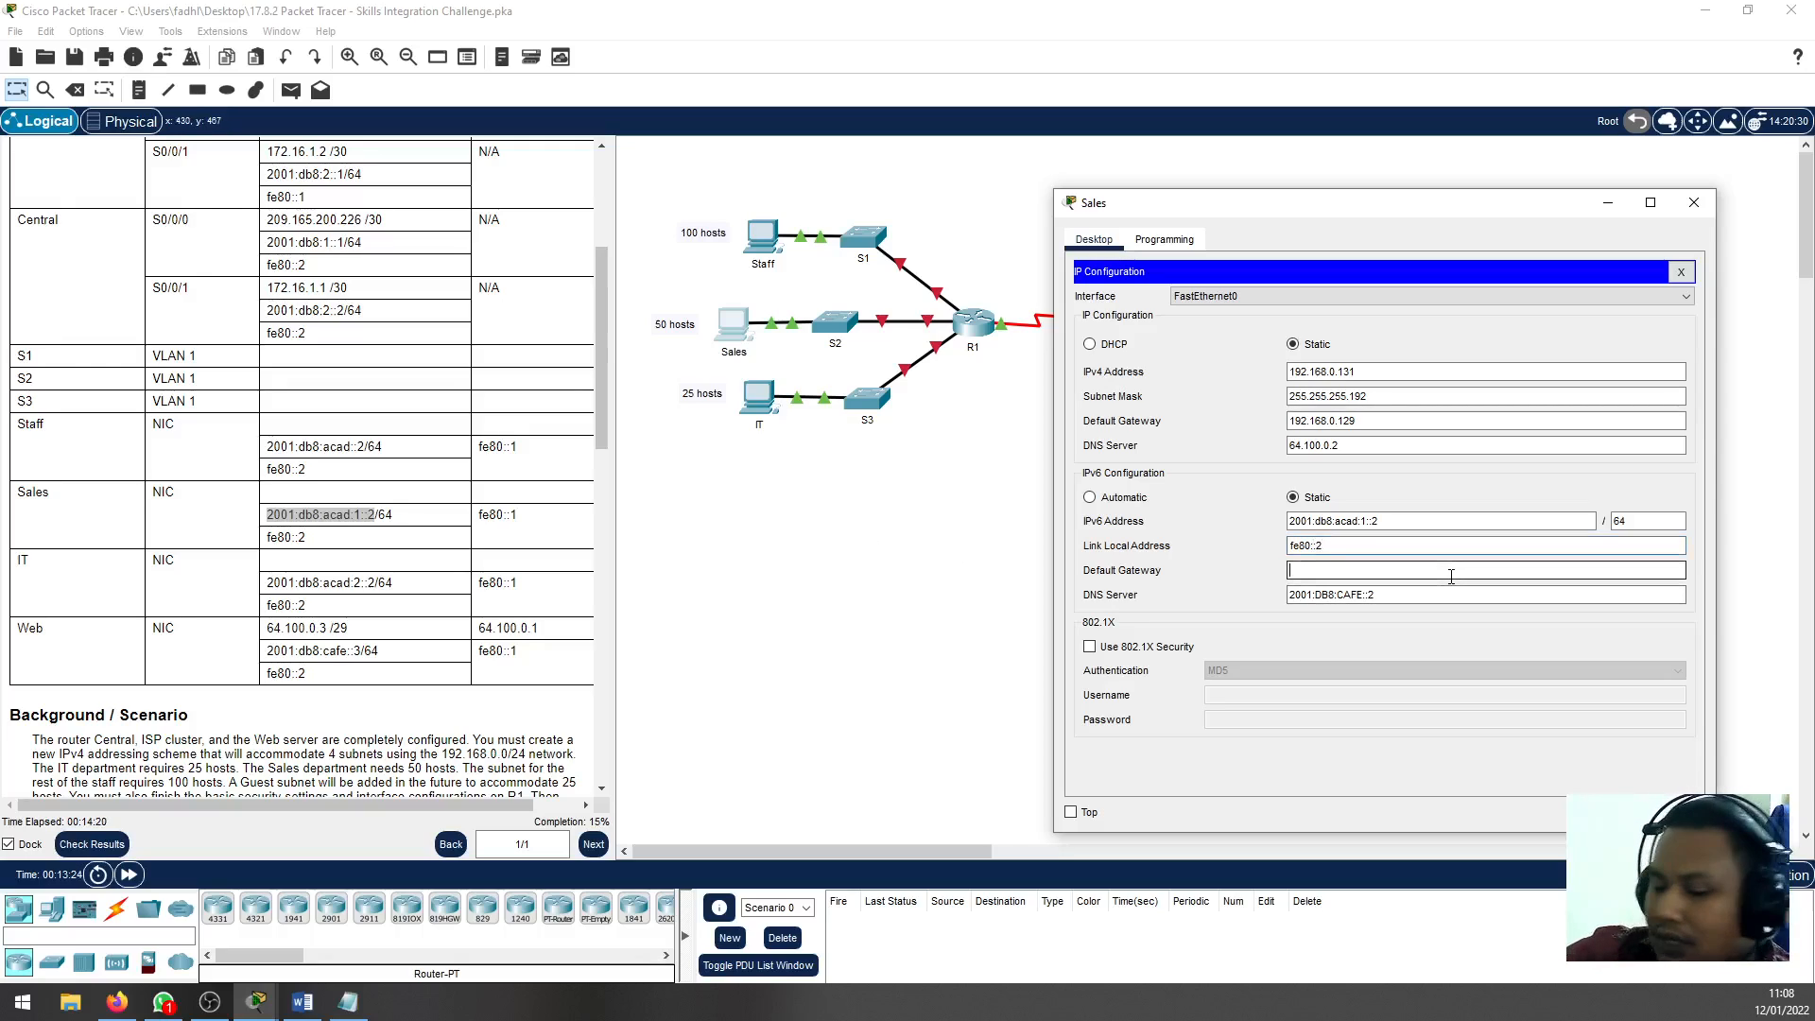
type("fe80::1")
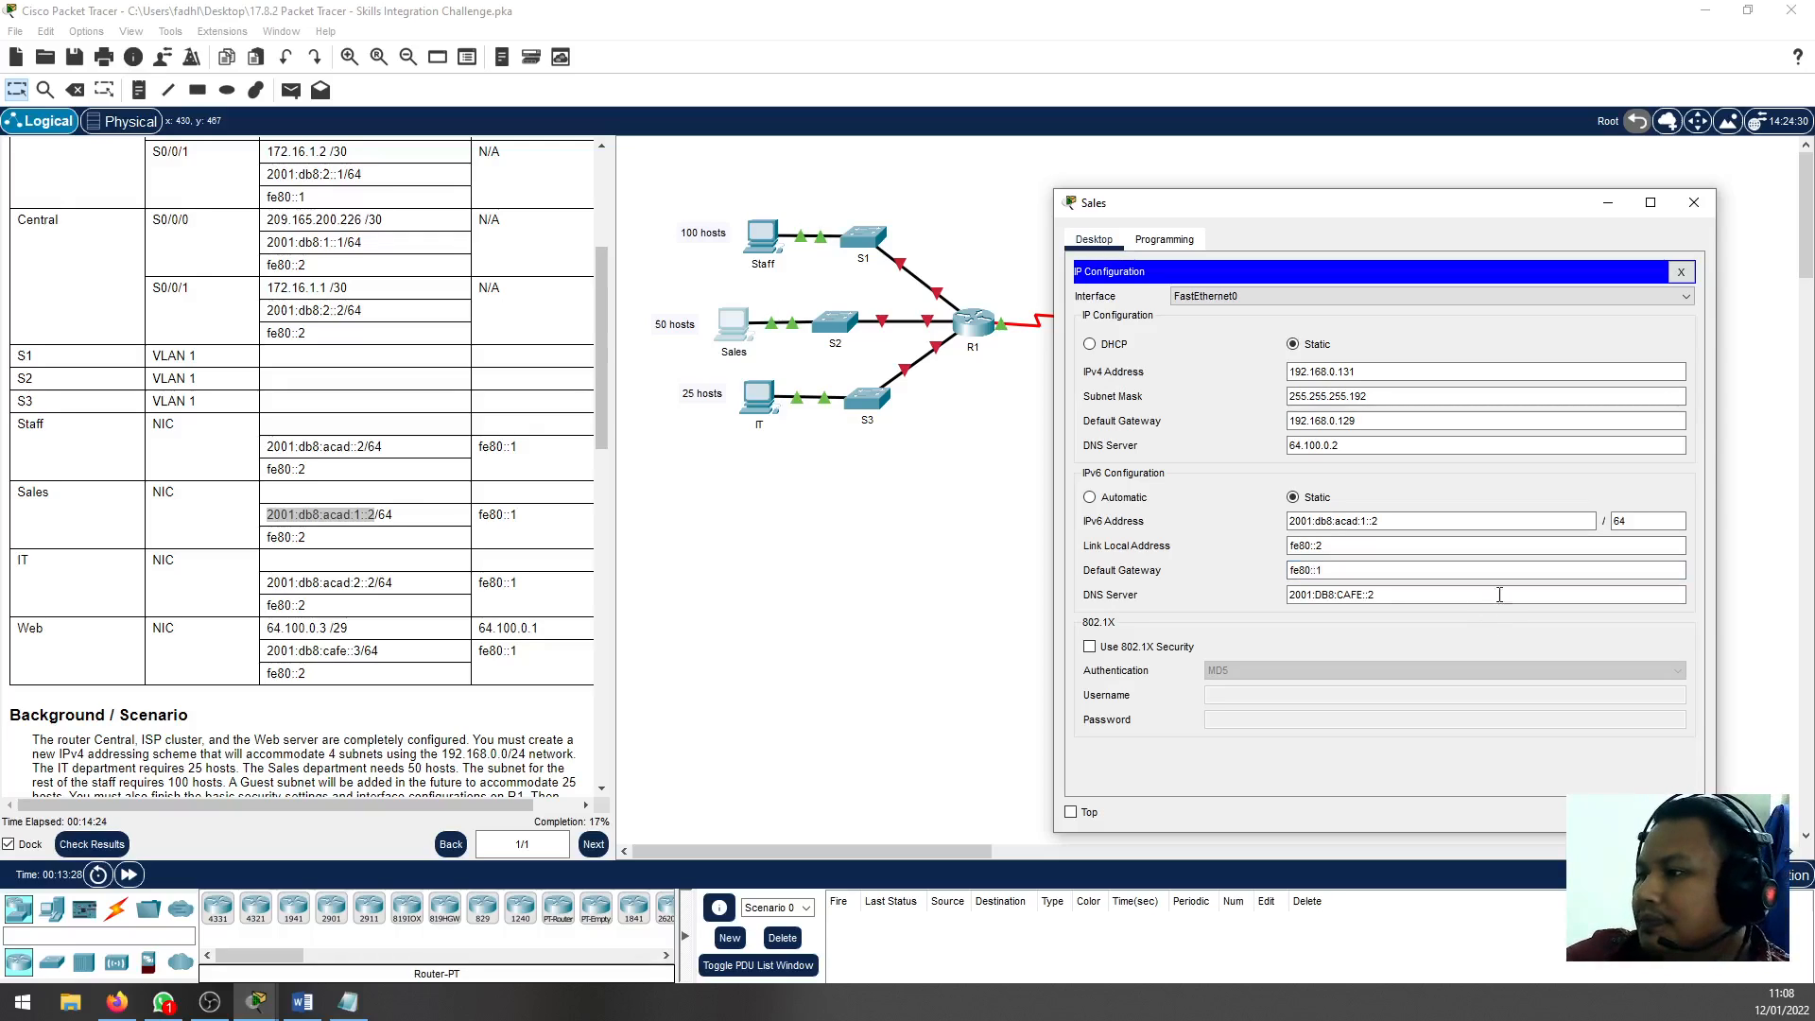
left_click(1681, 273)
left_click(1695, 202)
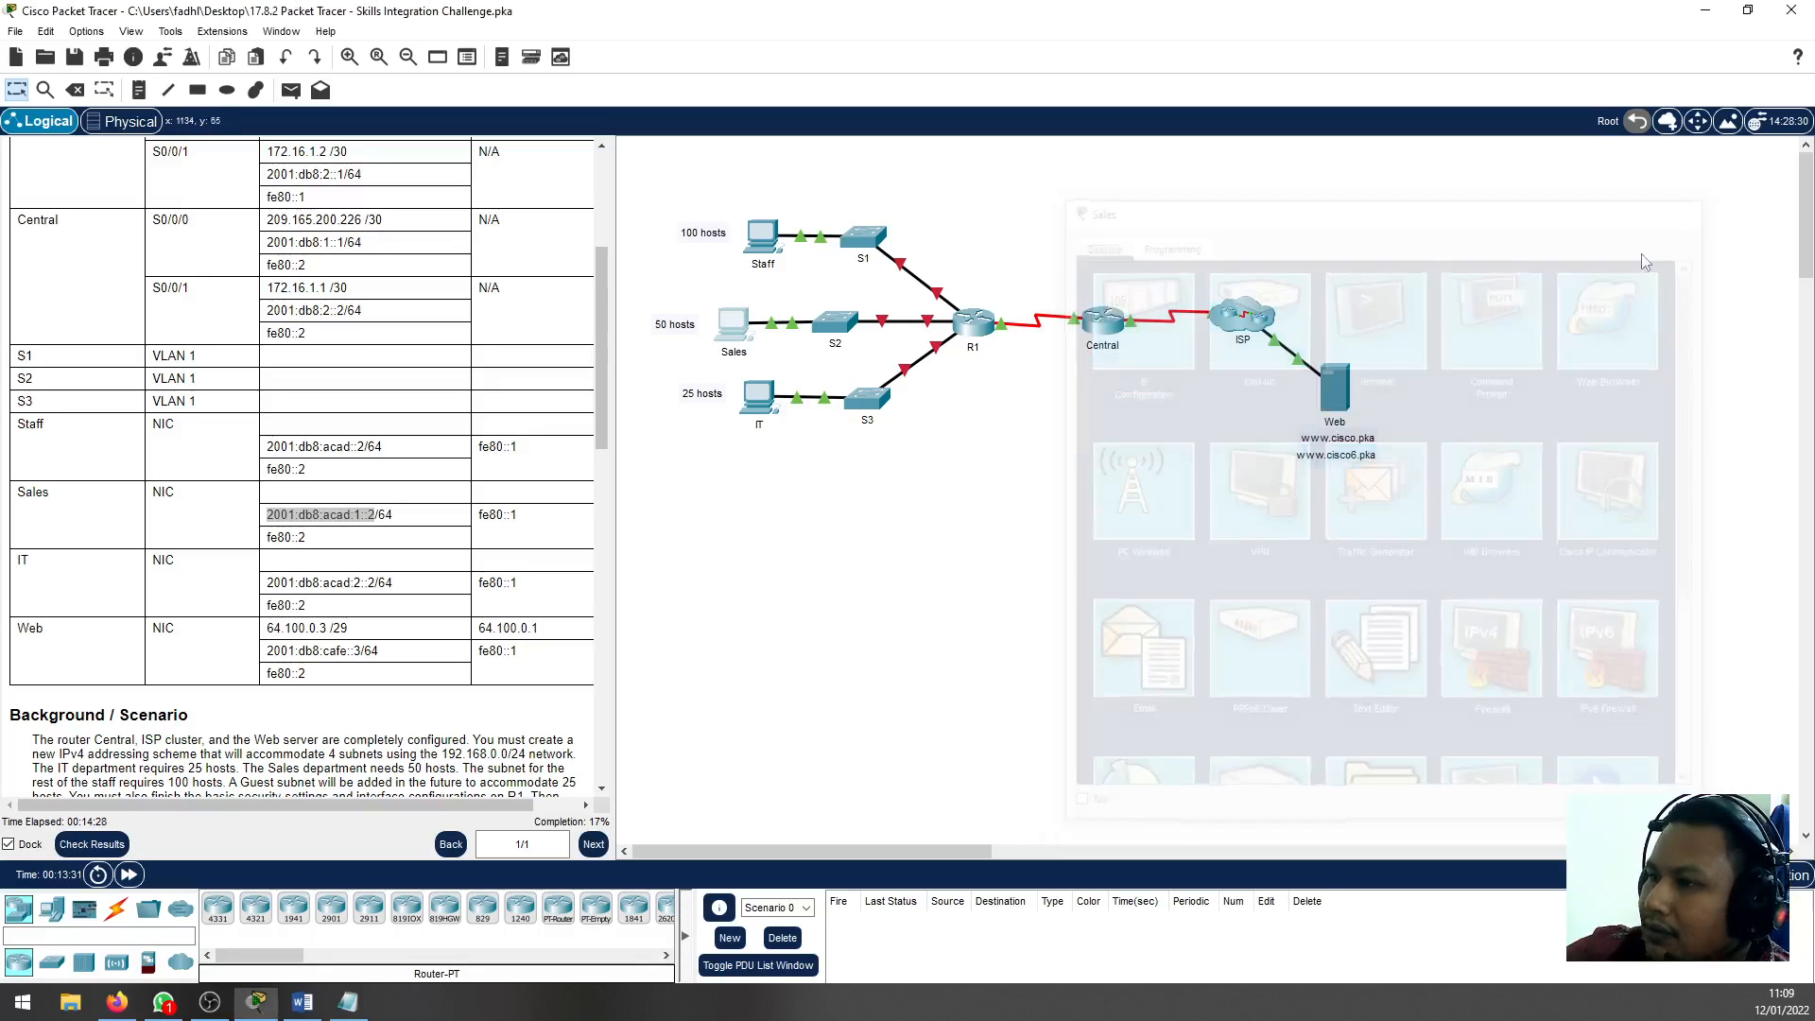
Open the IT PC and look up the IT subnet's address range in the Notepad plan, keeping the topology uncovered
left_click(759, 395)
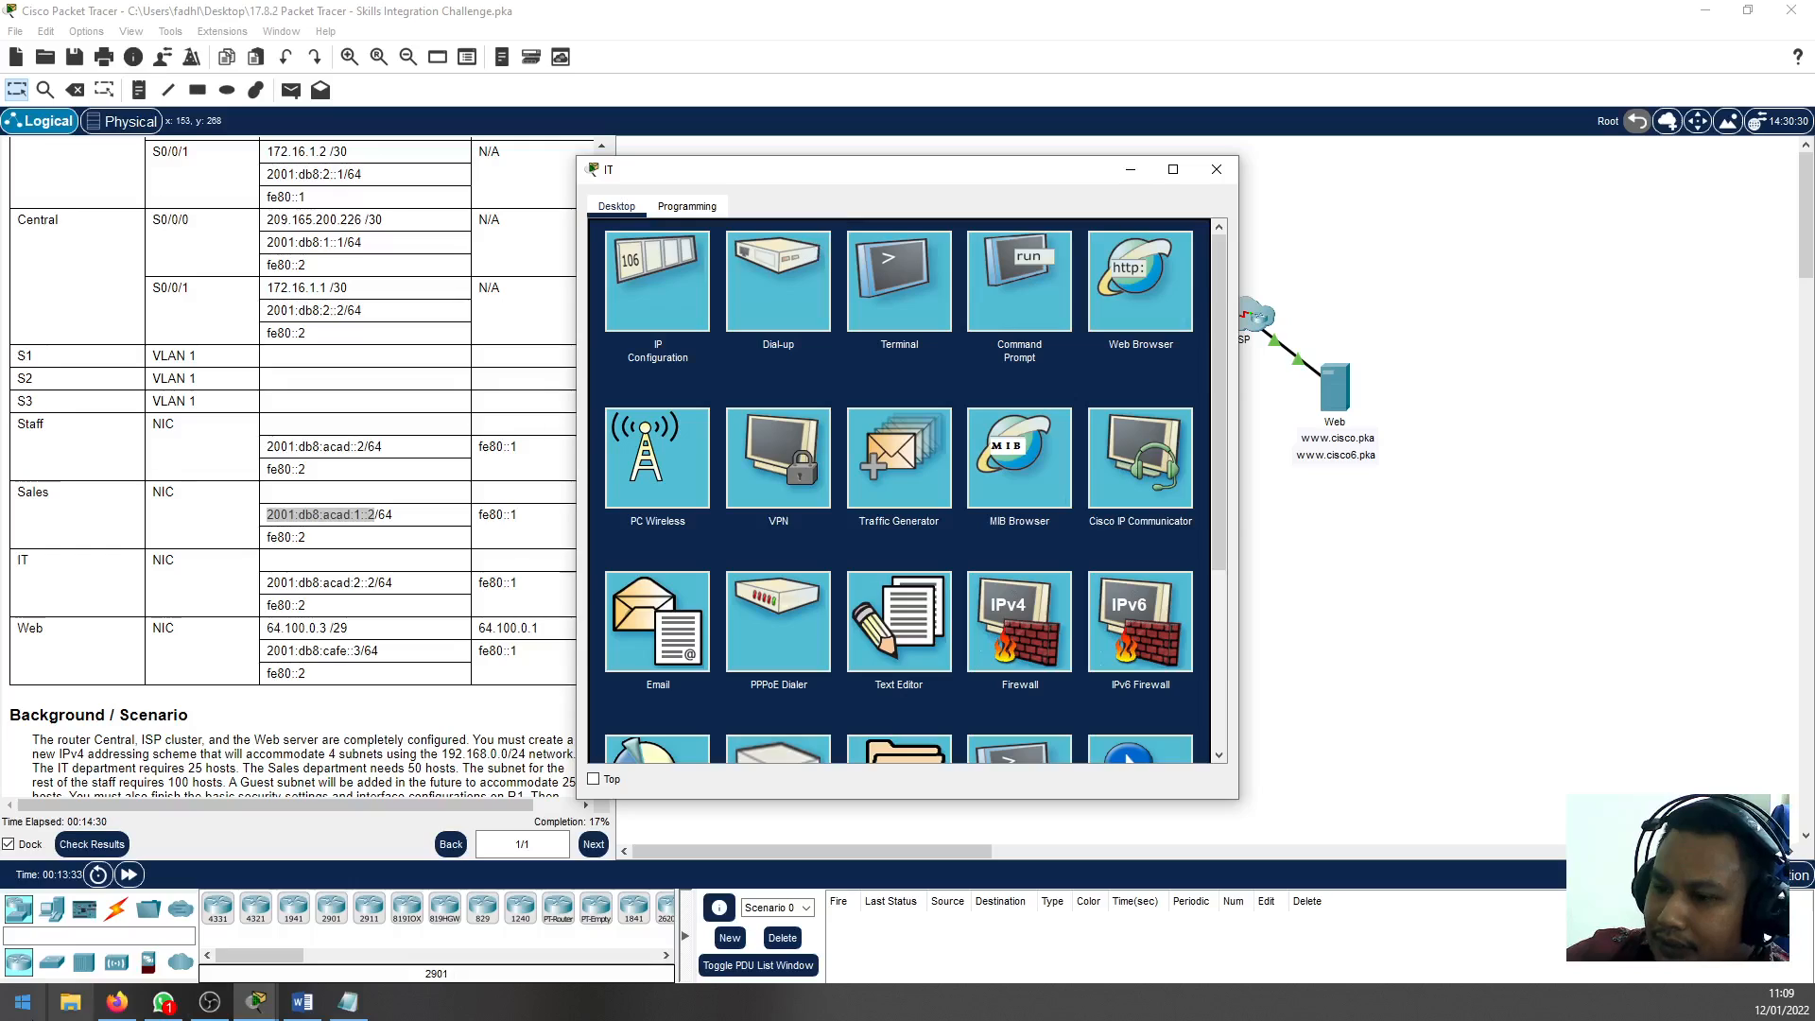
left_click(347, 1005)
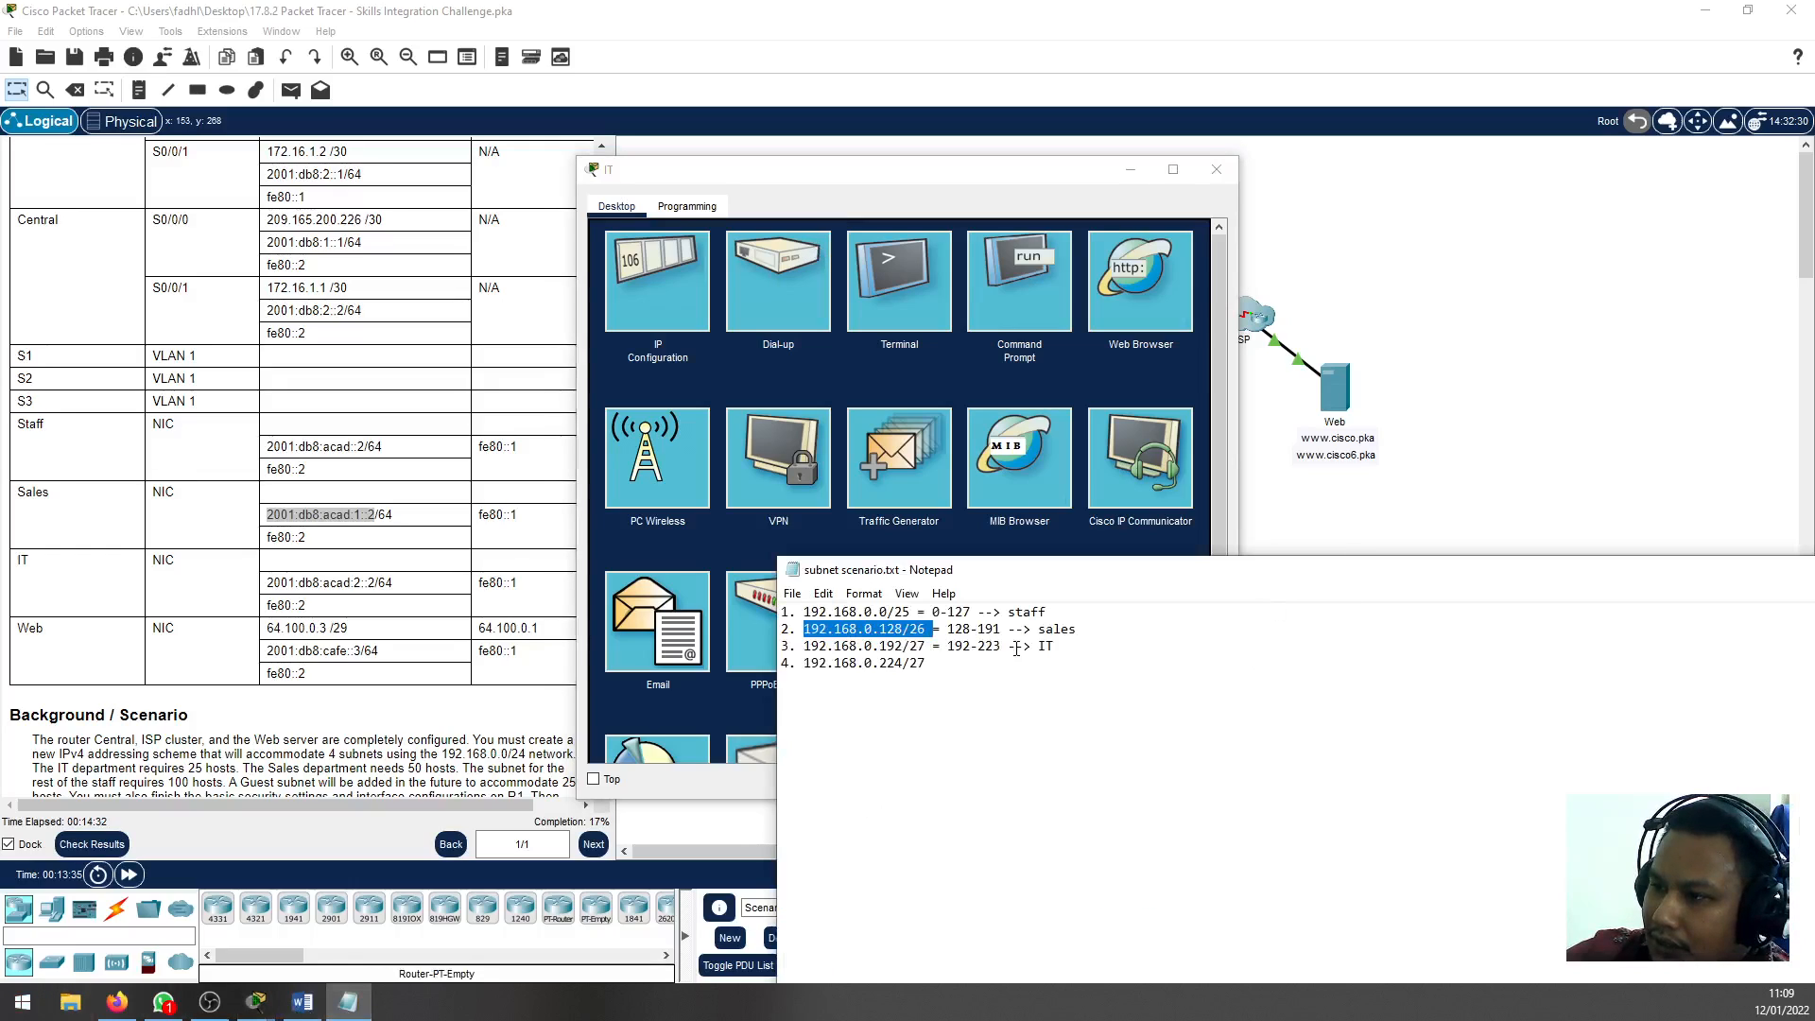
left_click_drag(1083, 651, 811, 643)
left_click(987, 669)
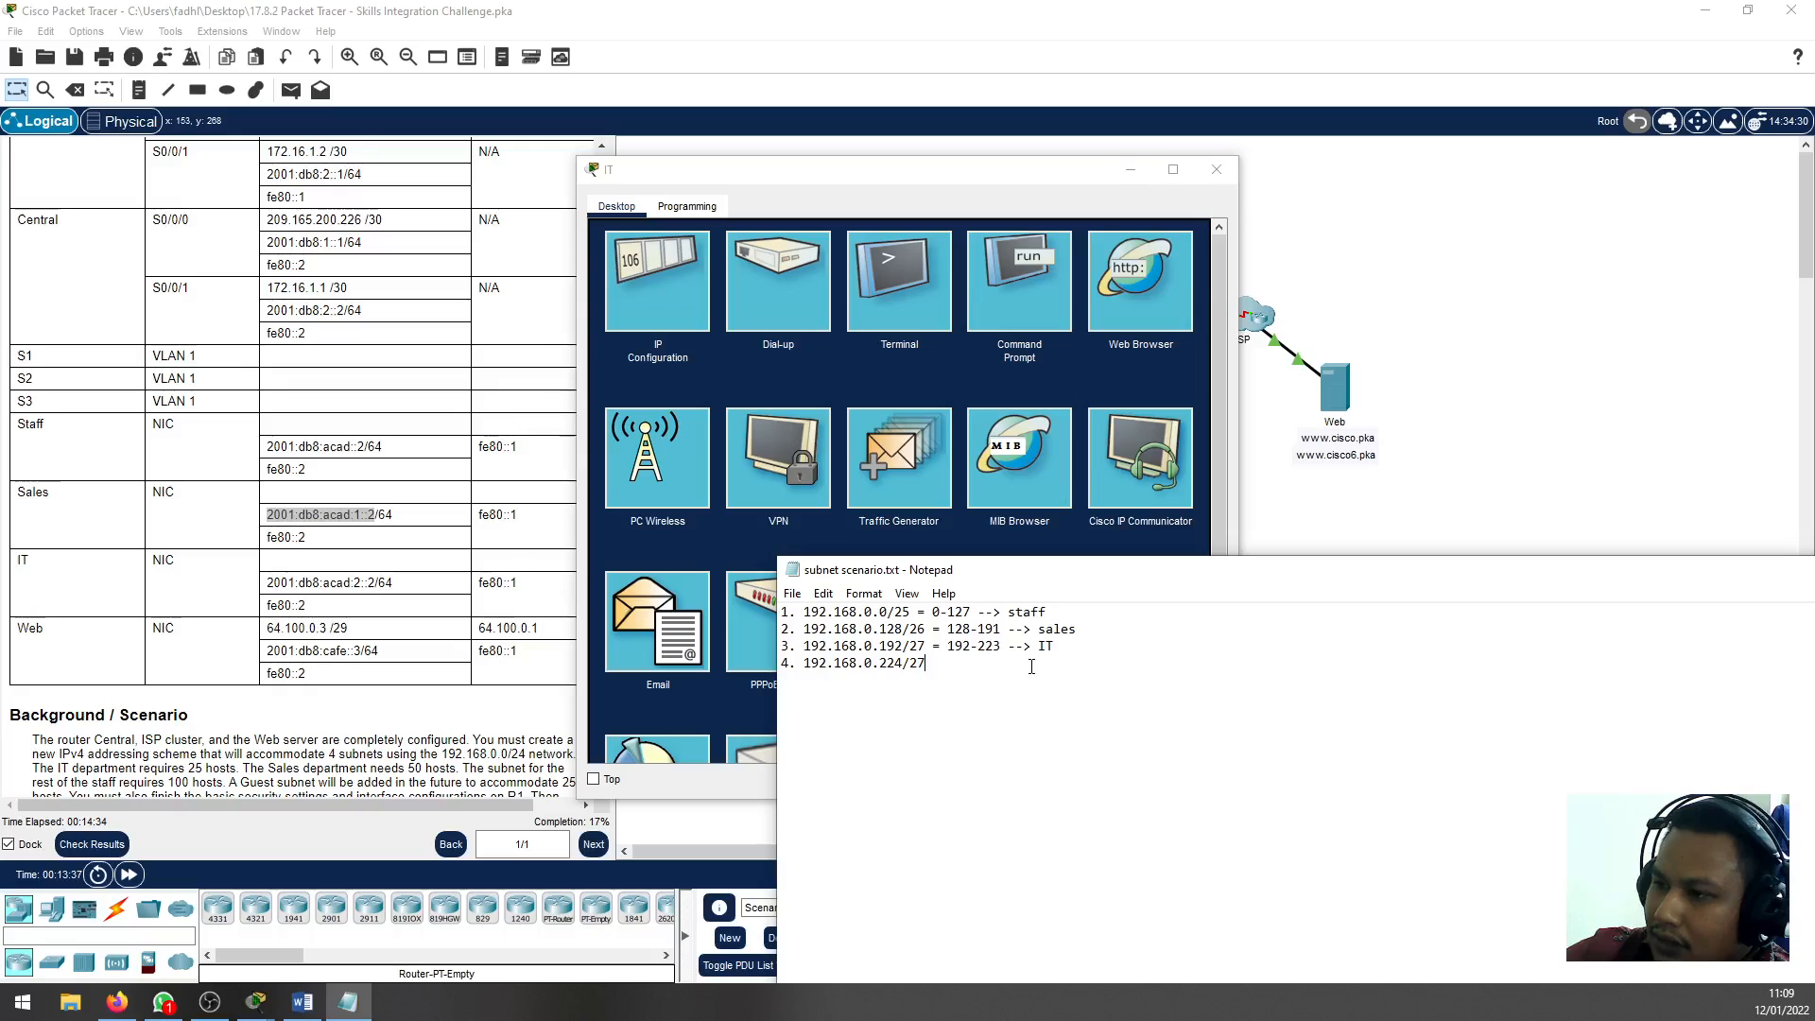
double_click(962, 647)
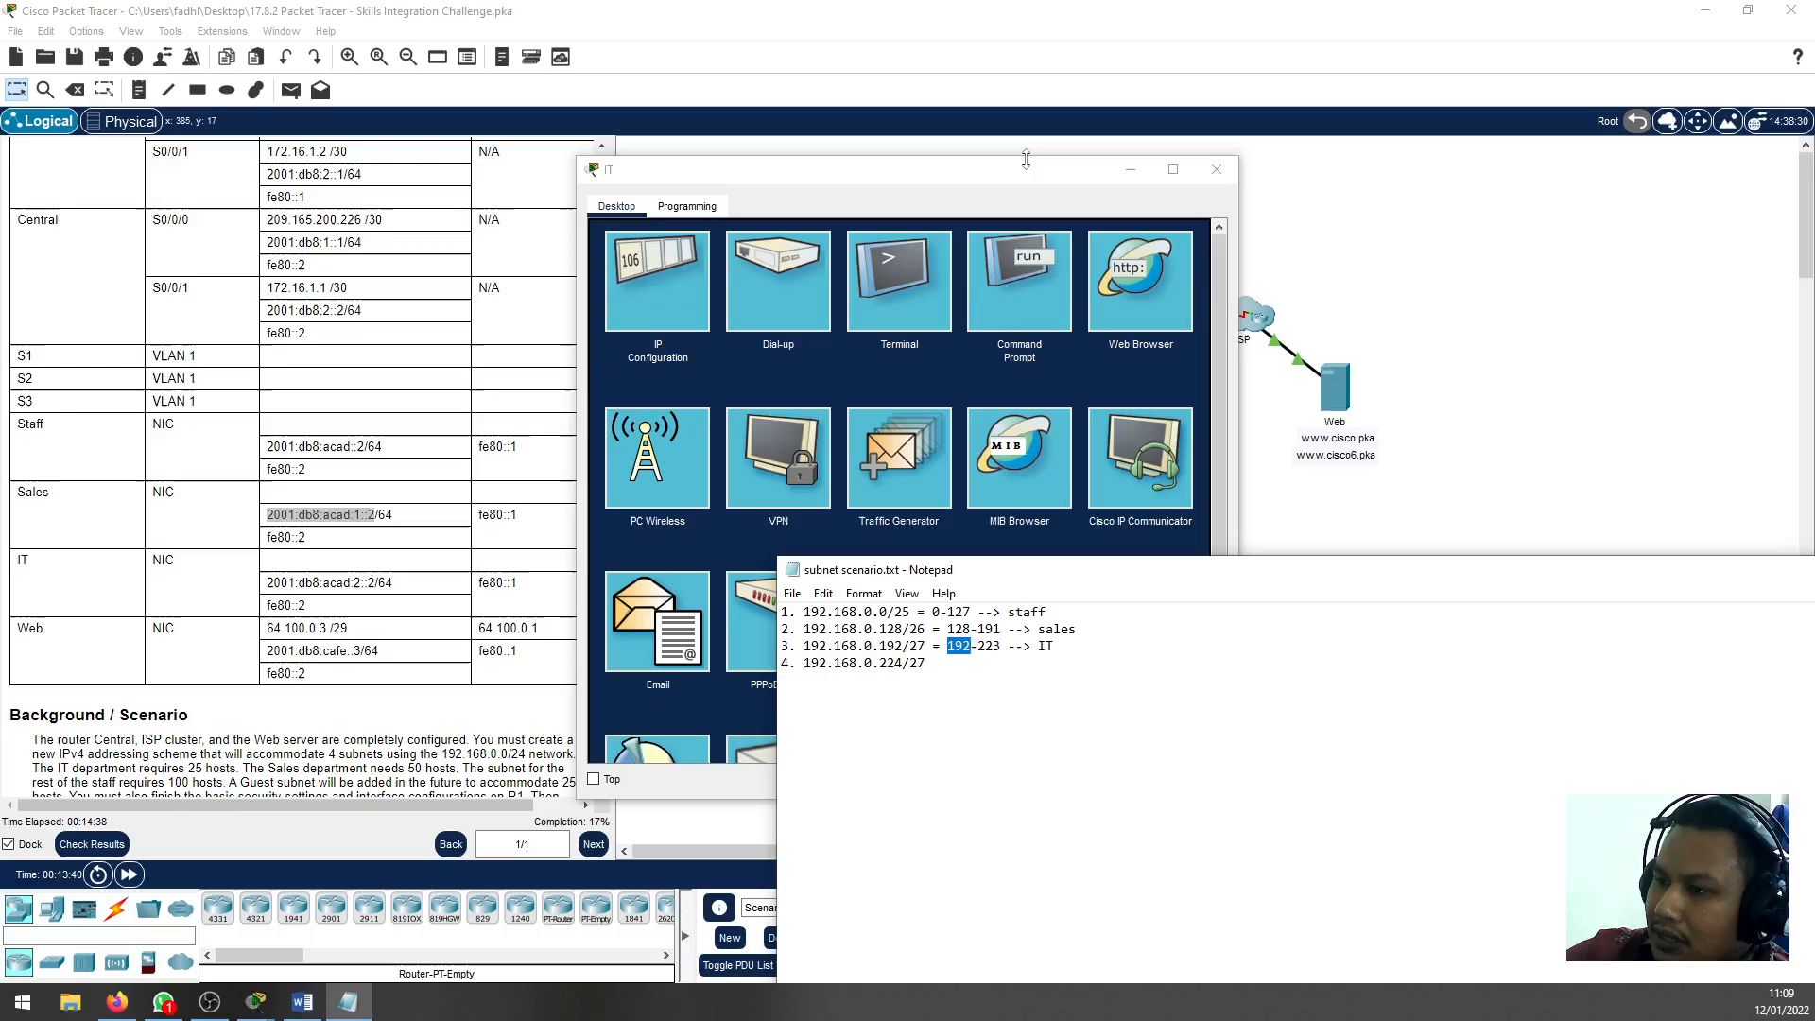
left_click_drag(966, 170, 1387, 184)
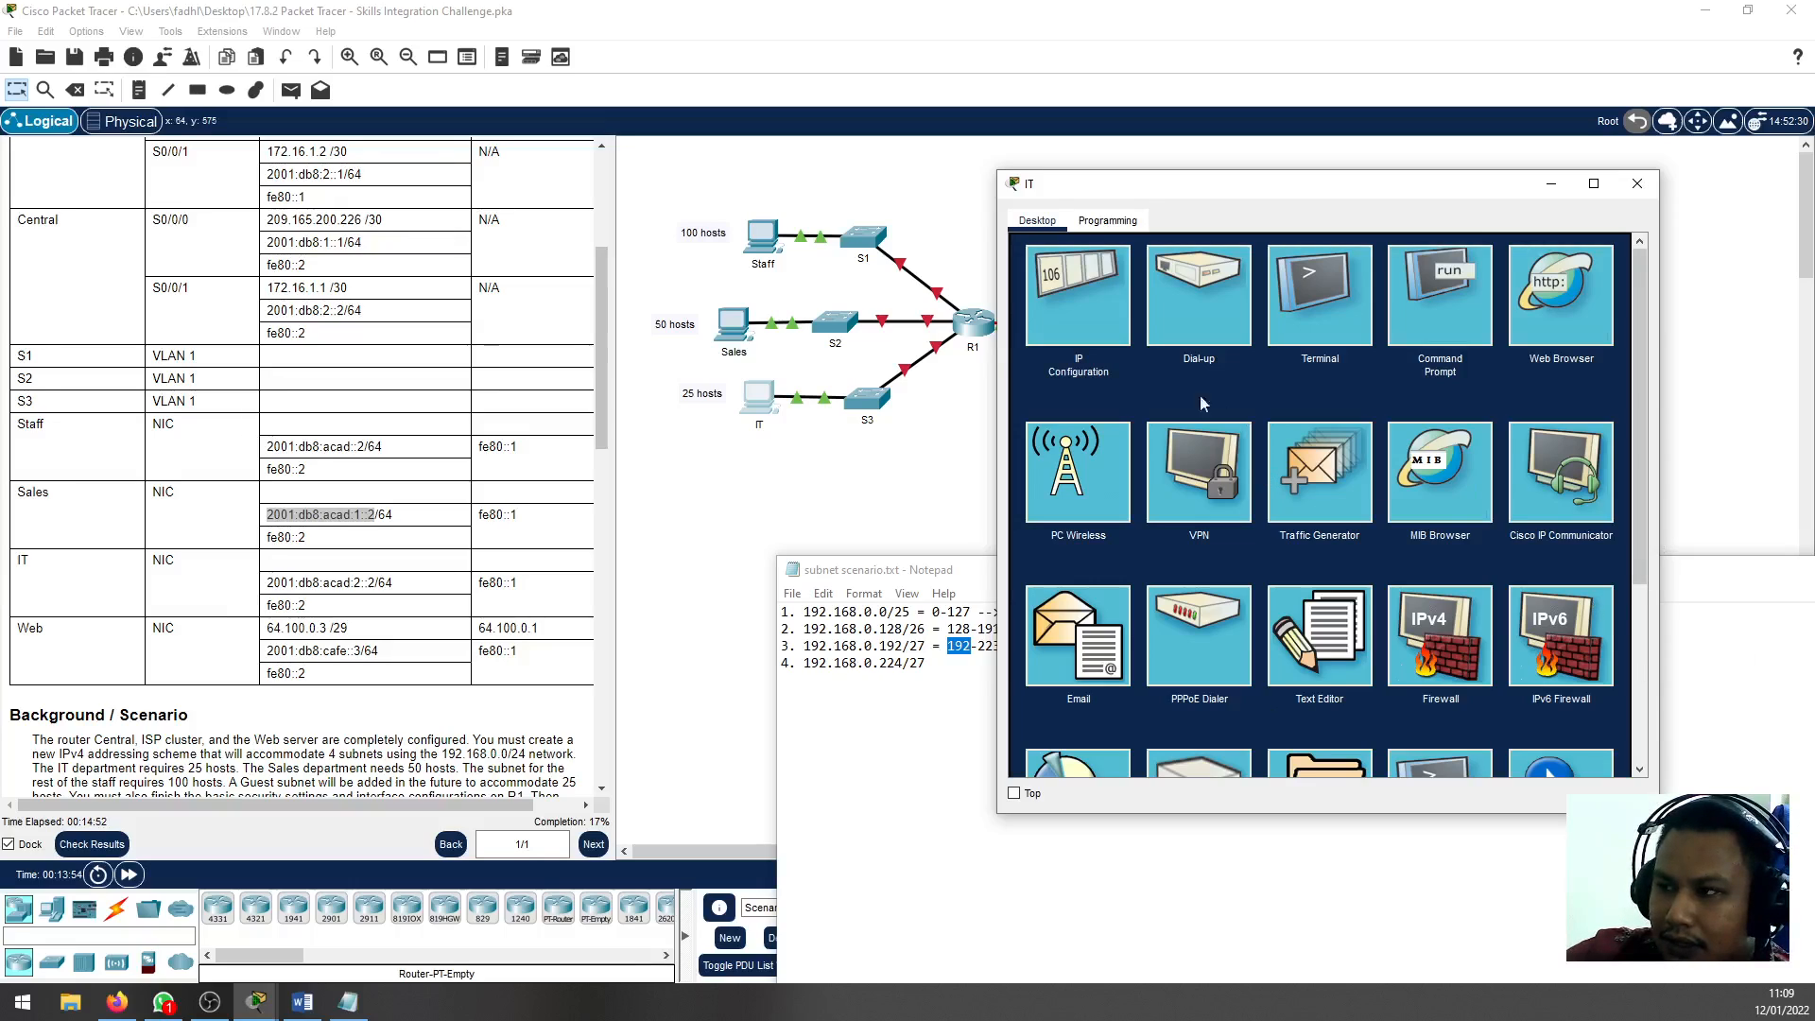
Open the IT PC's IP configuration and set its IPv4 address to 192.168.0.195
left_click(1083, 346)
left_click(1291, 356)
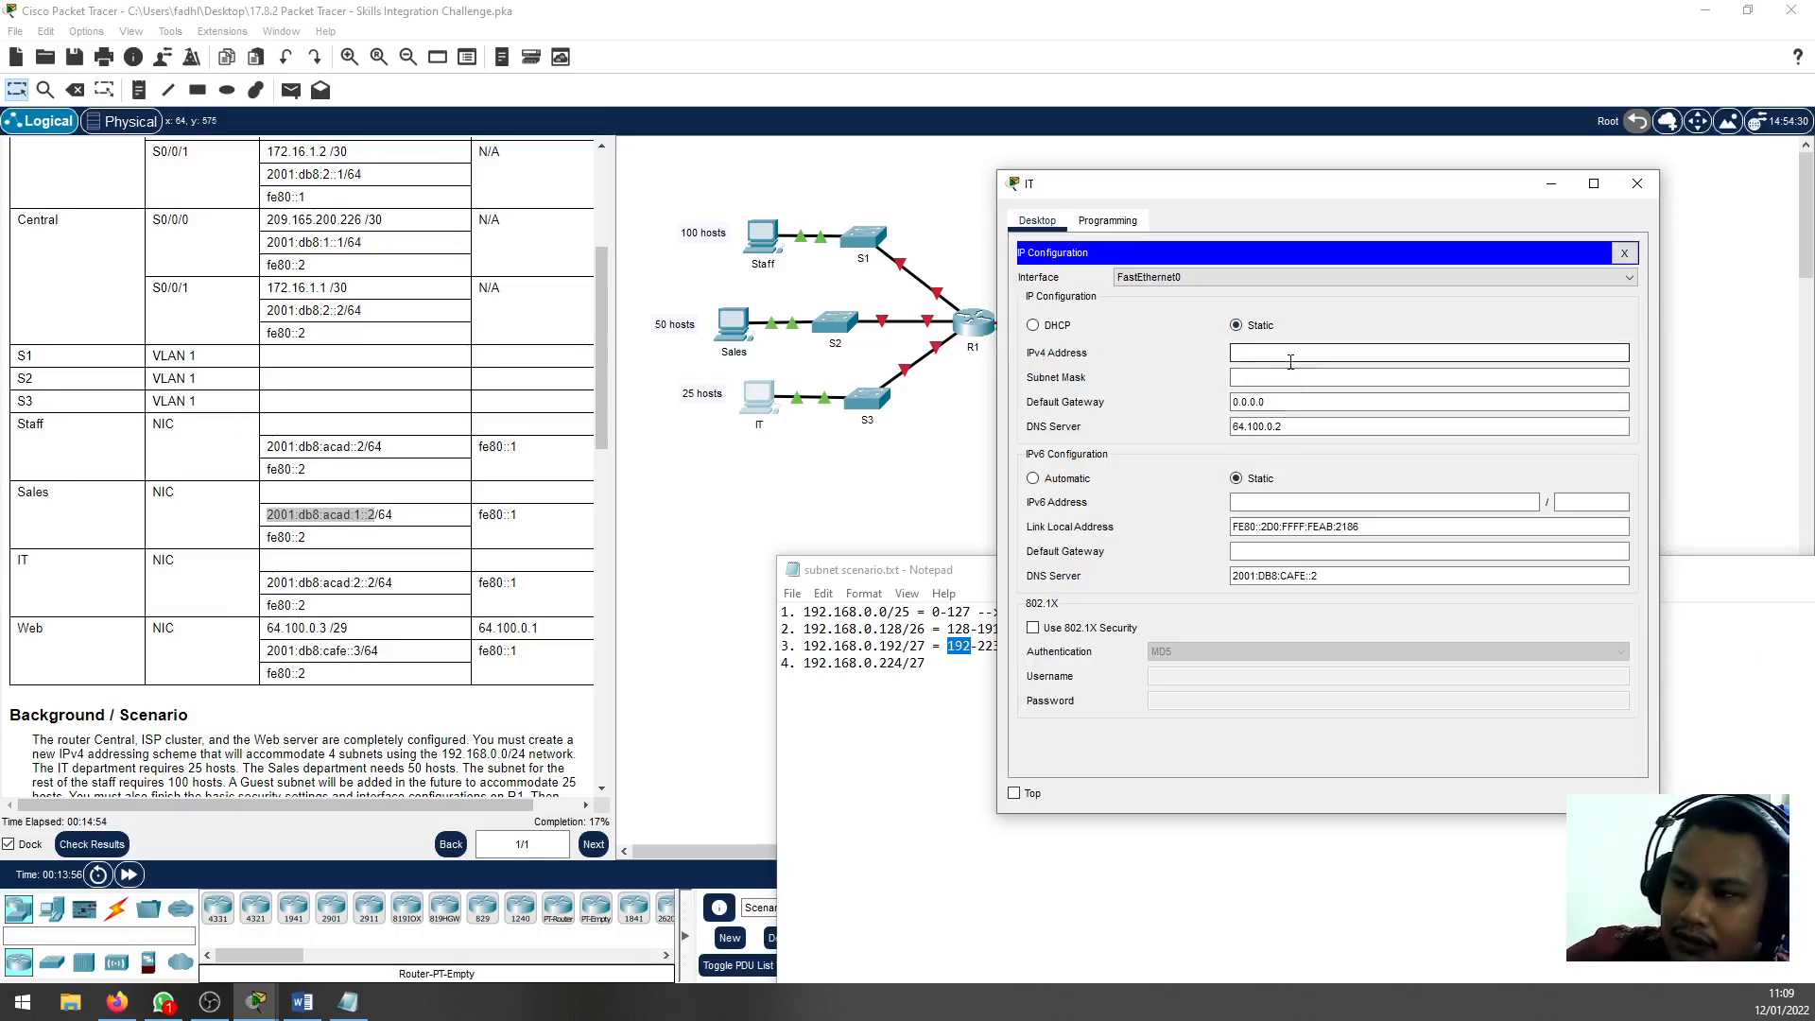
type("192.168.0.19")
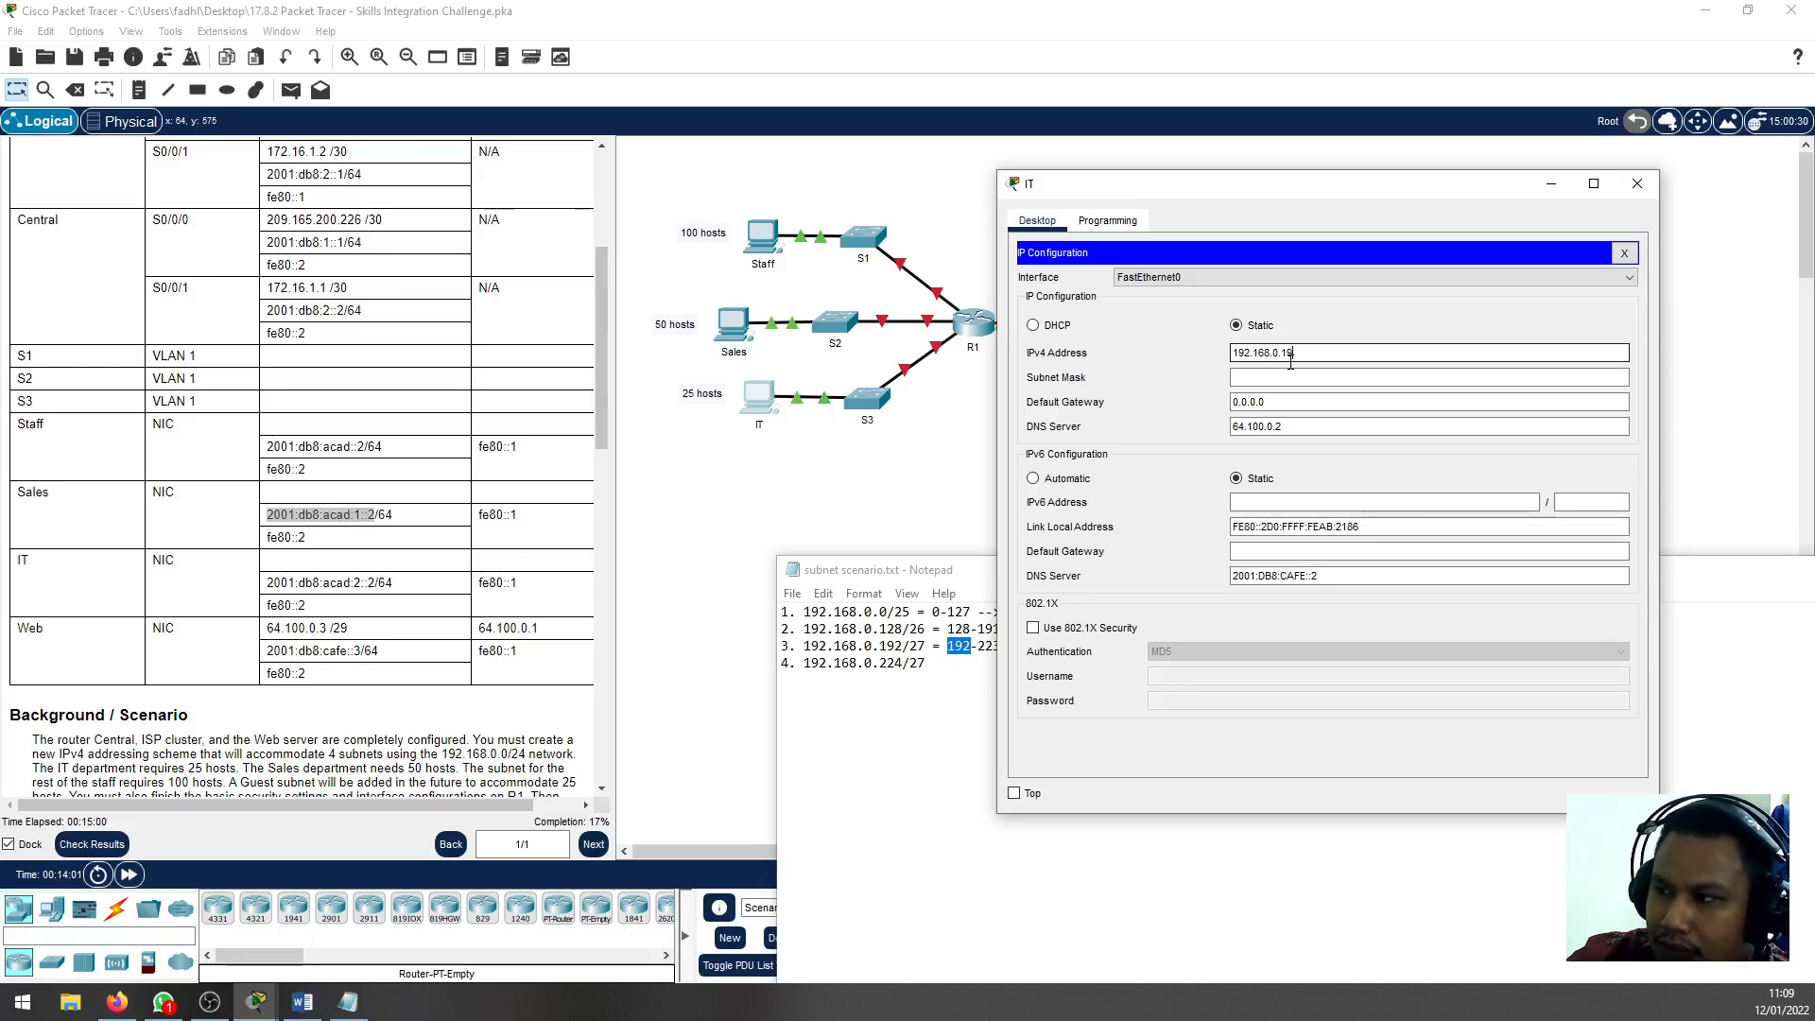
type("5")
key("Tab")
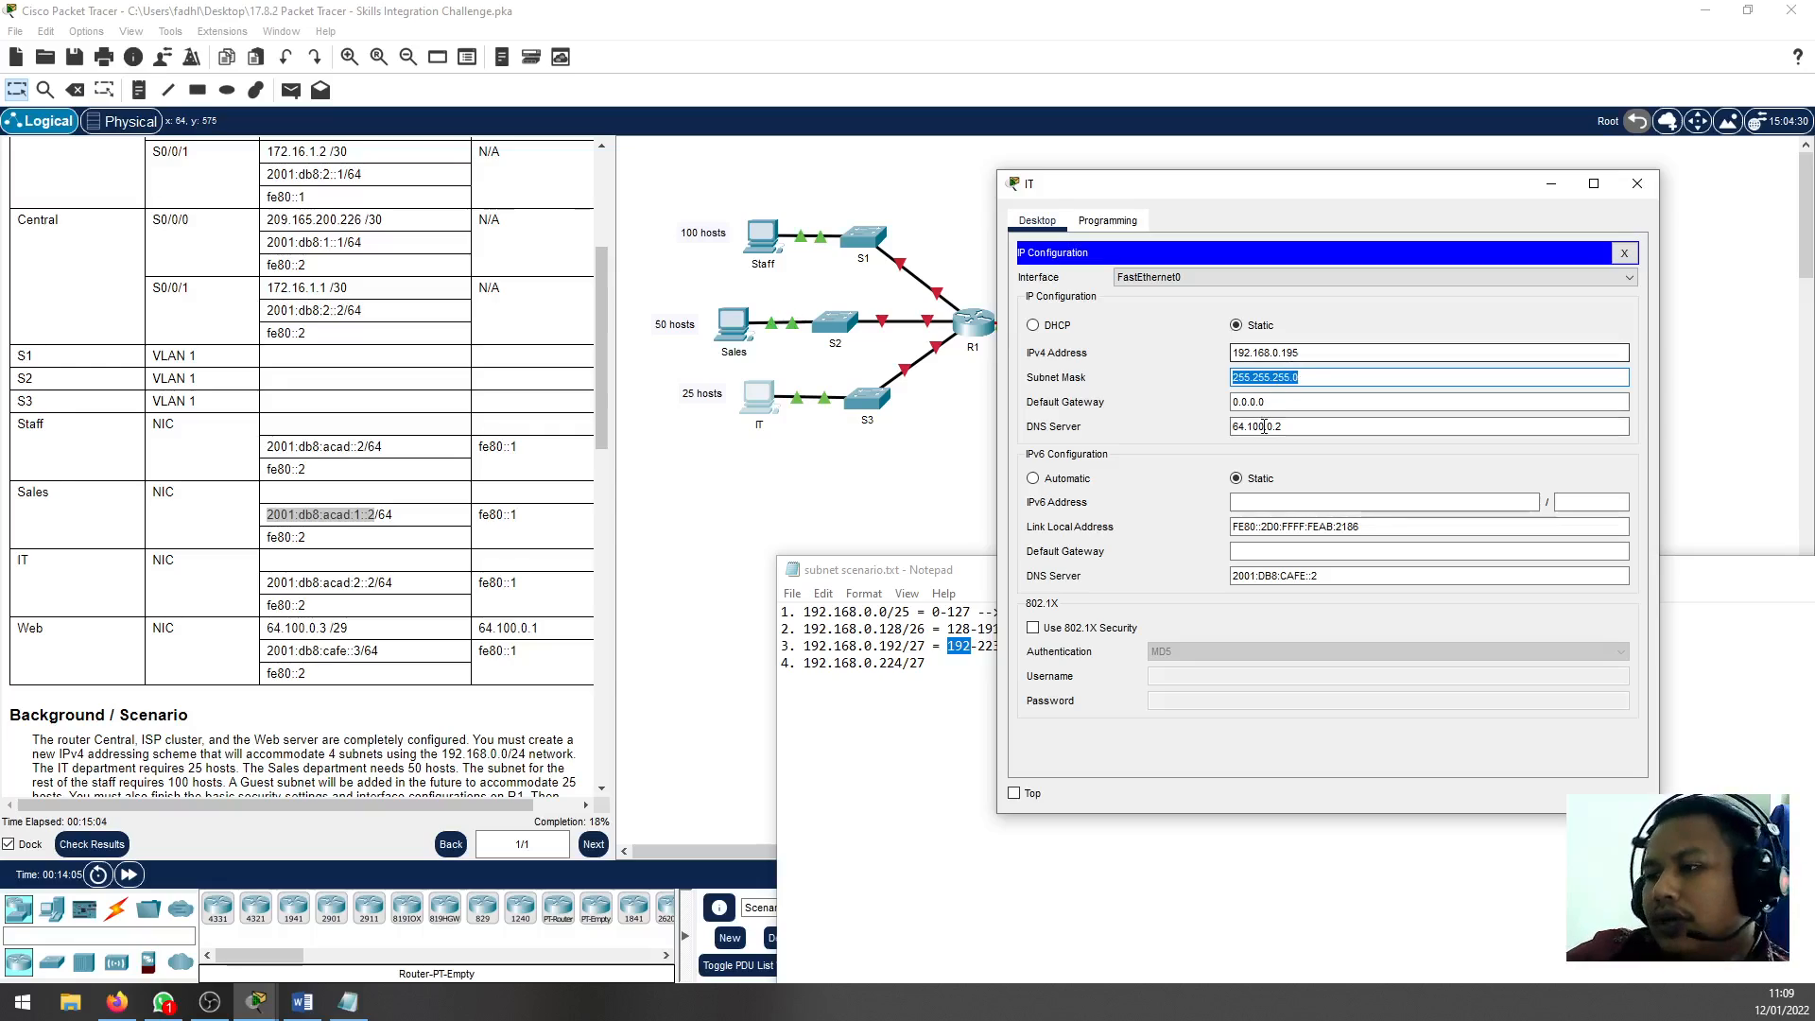
left_click(1298, 402)
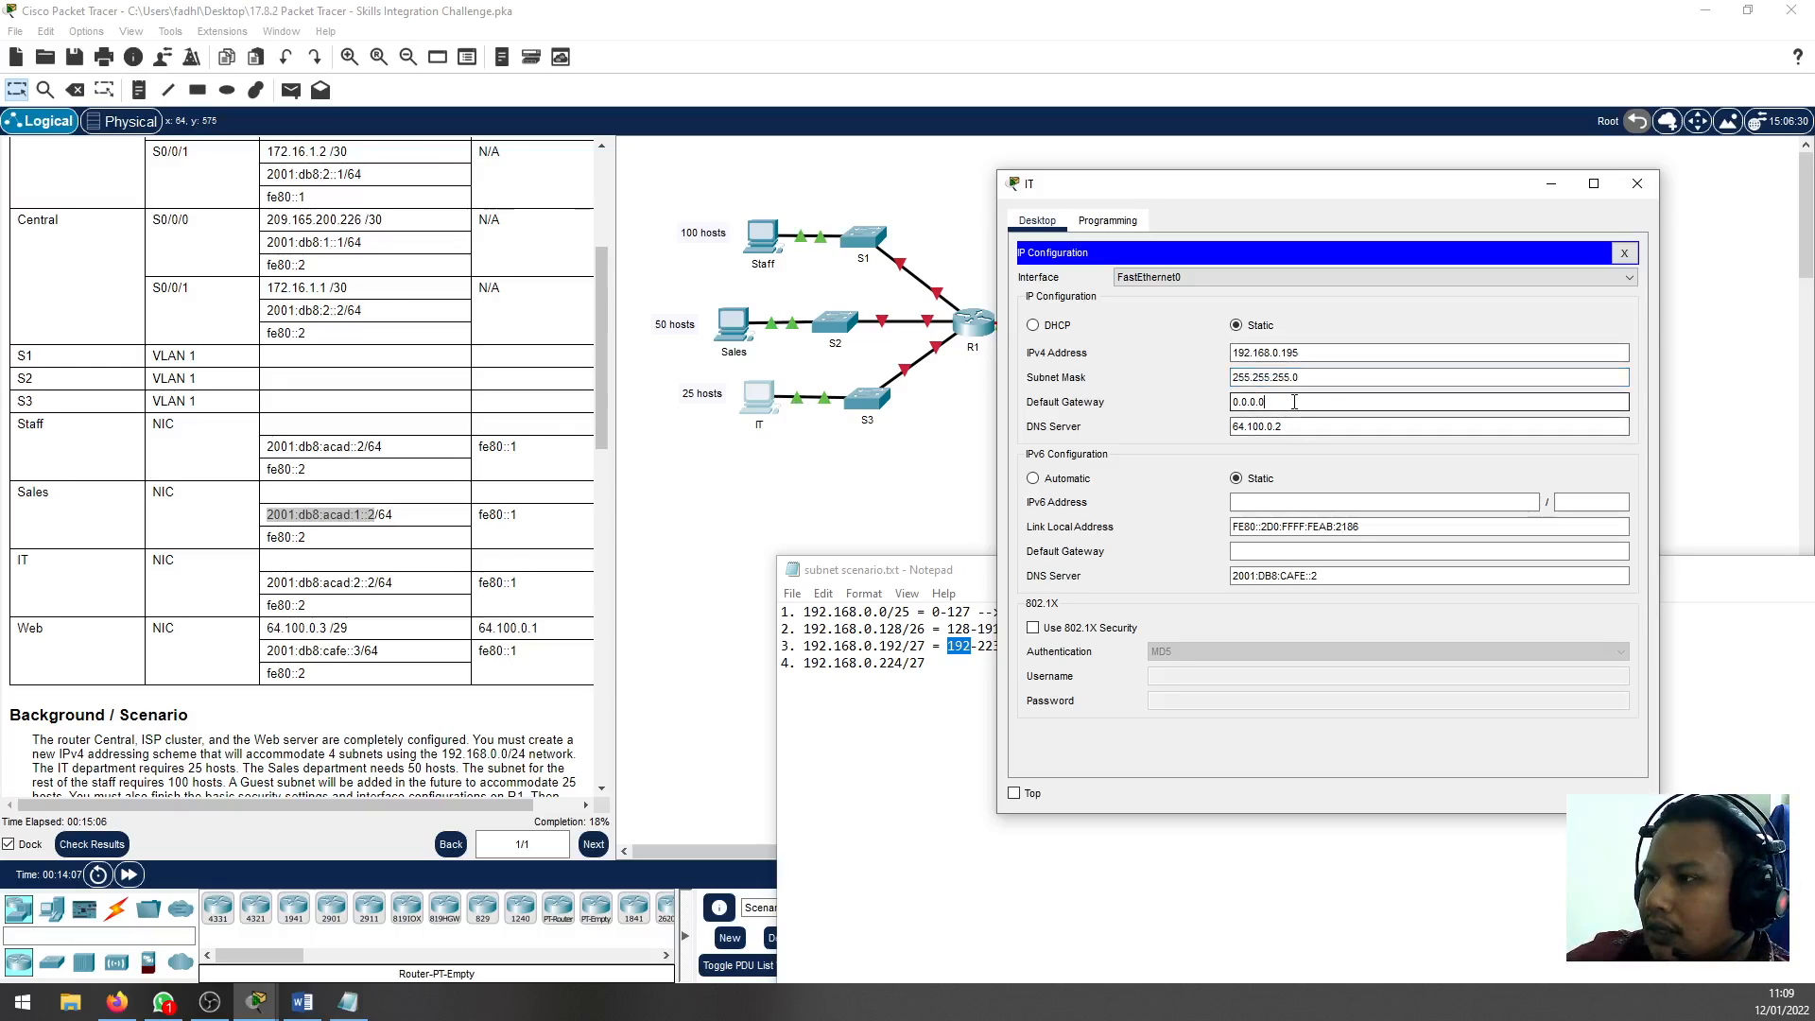
left_click_drag(1285, 402, 1151, 407)
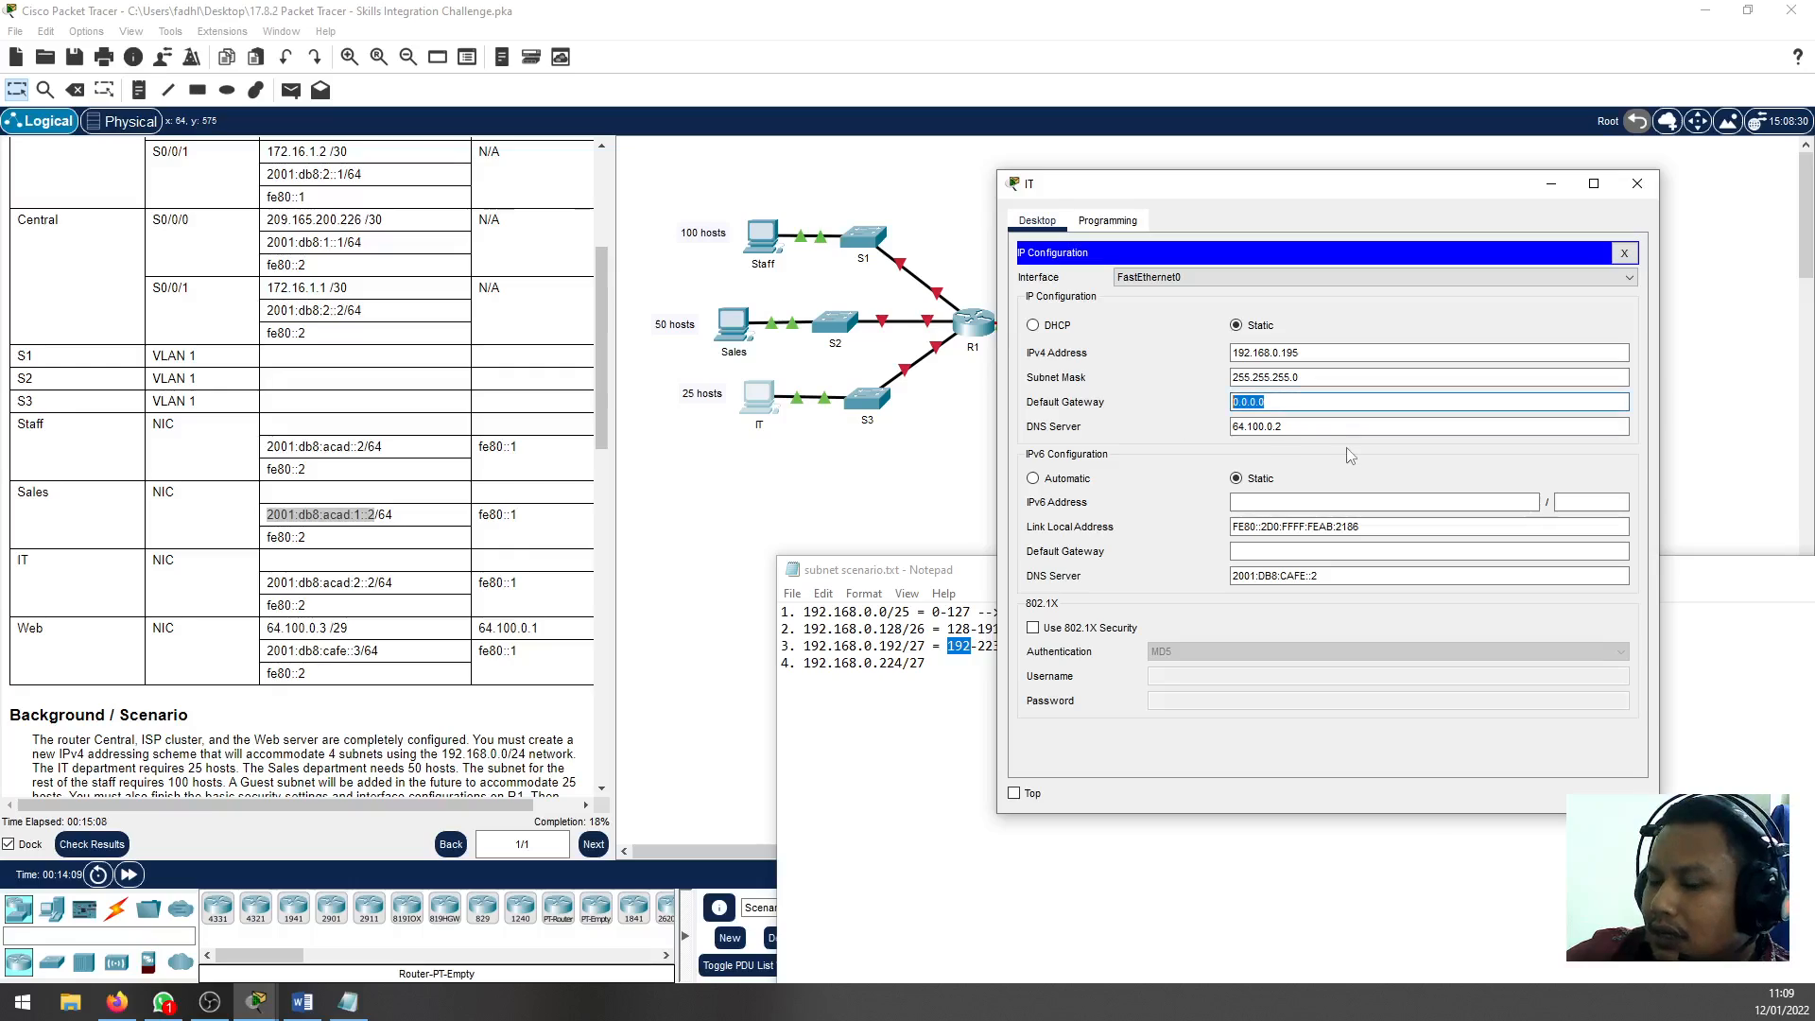
type("22")
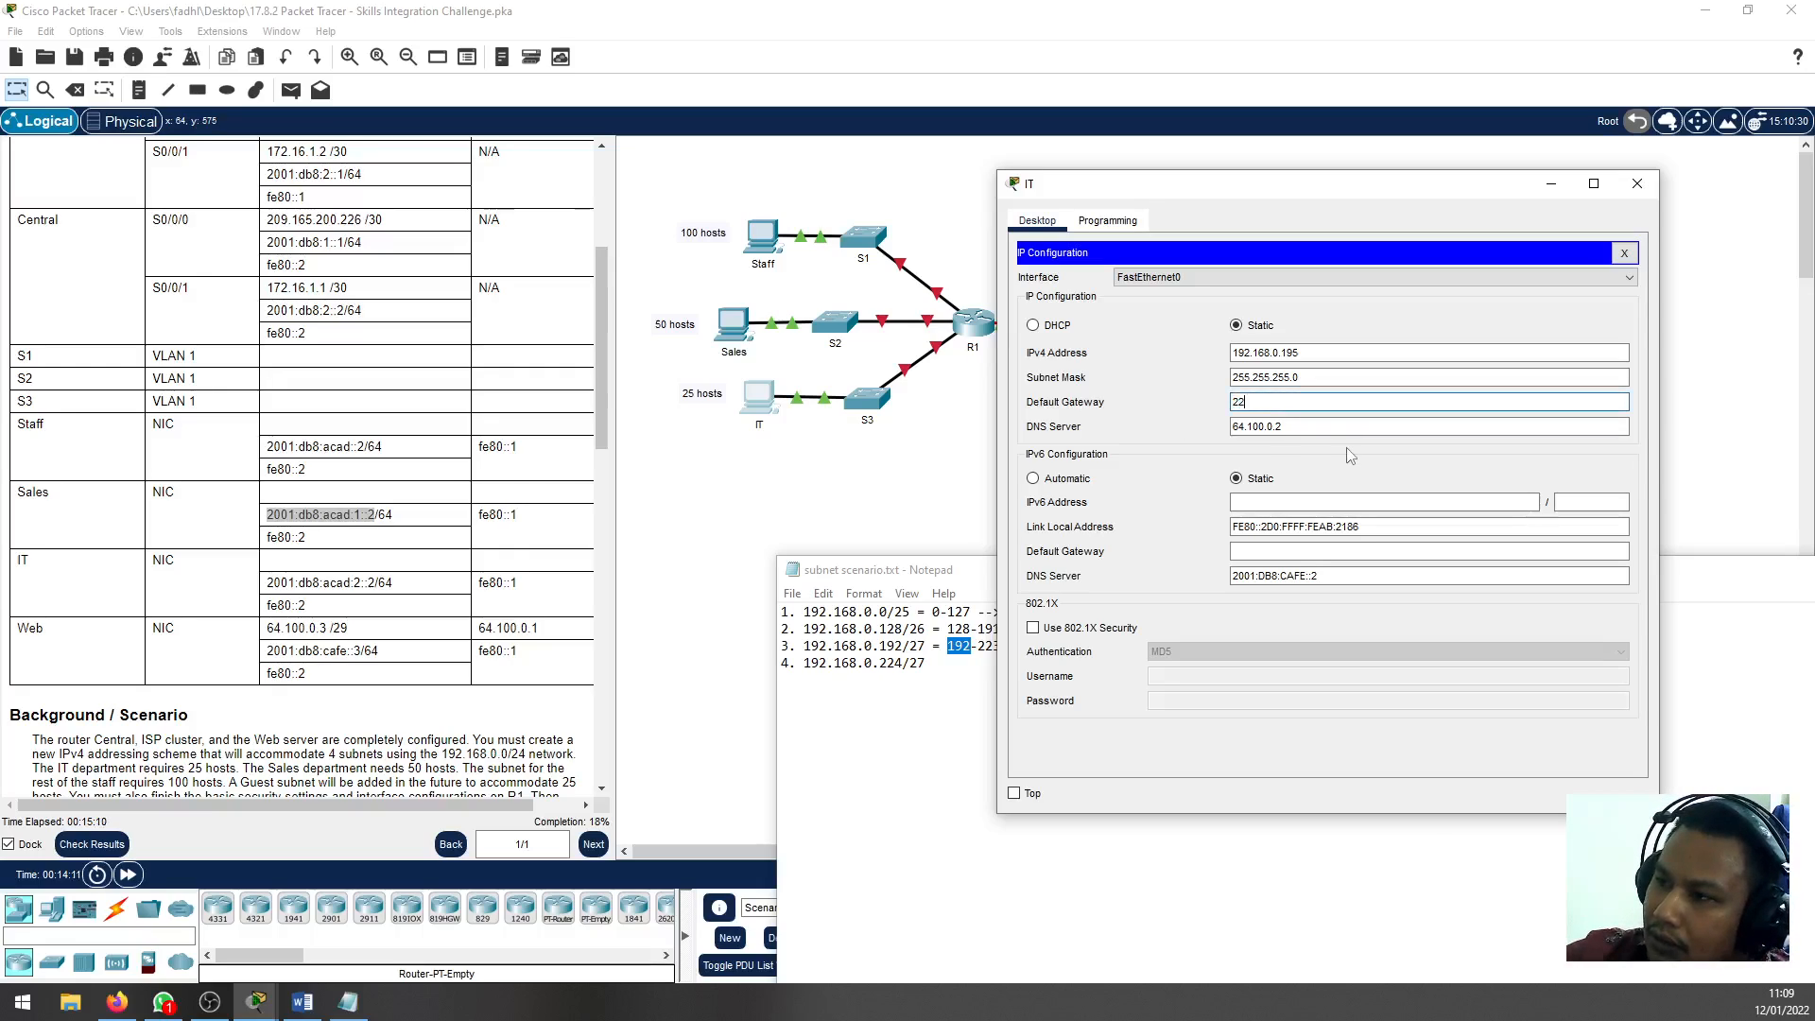
type("4")
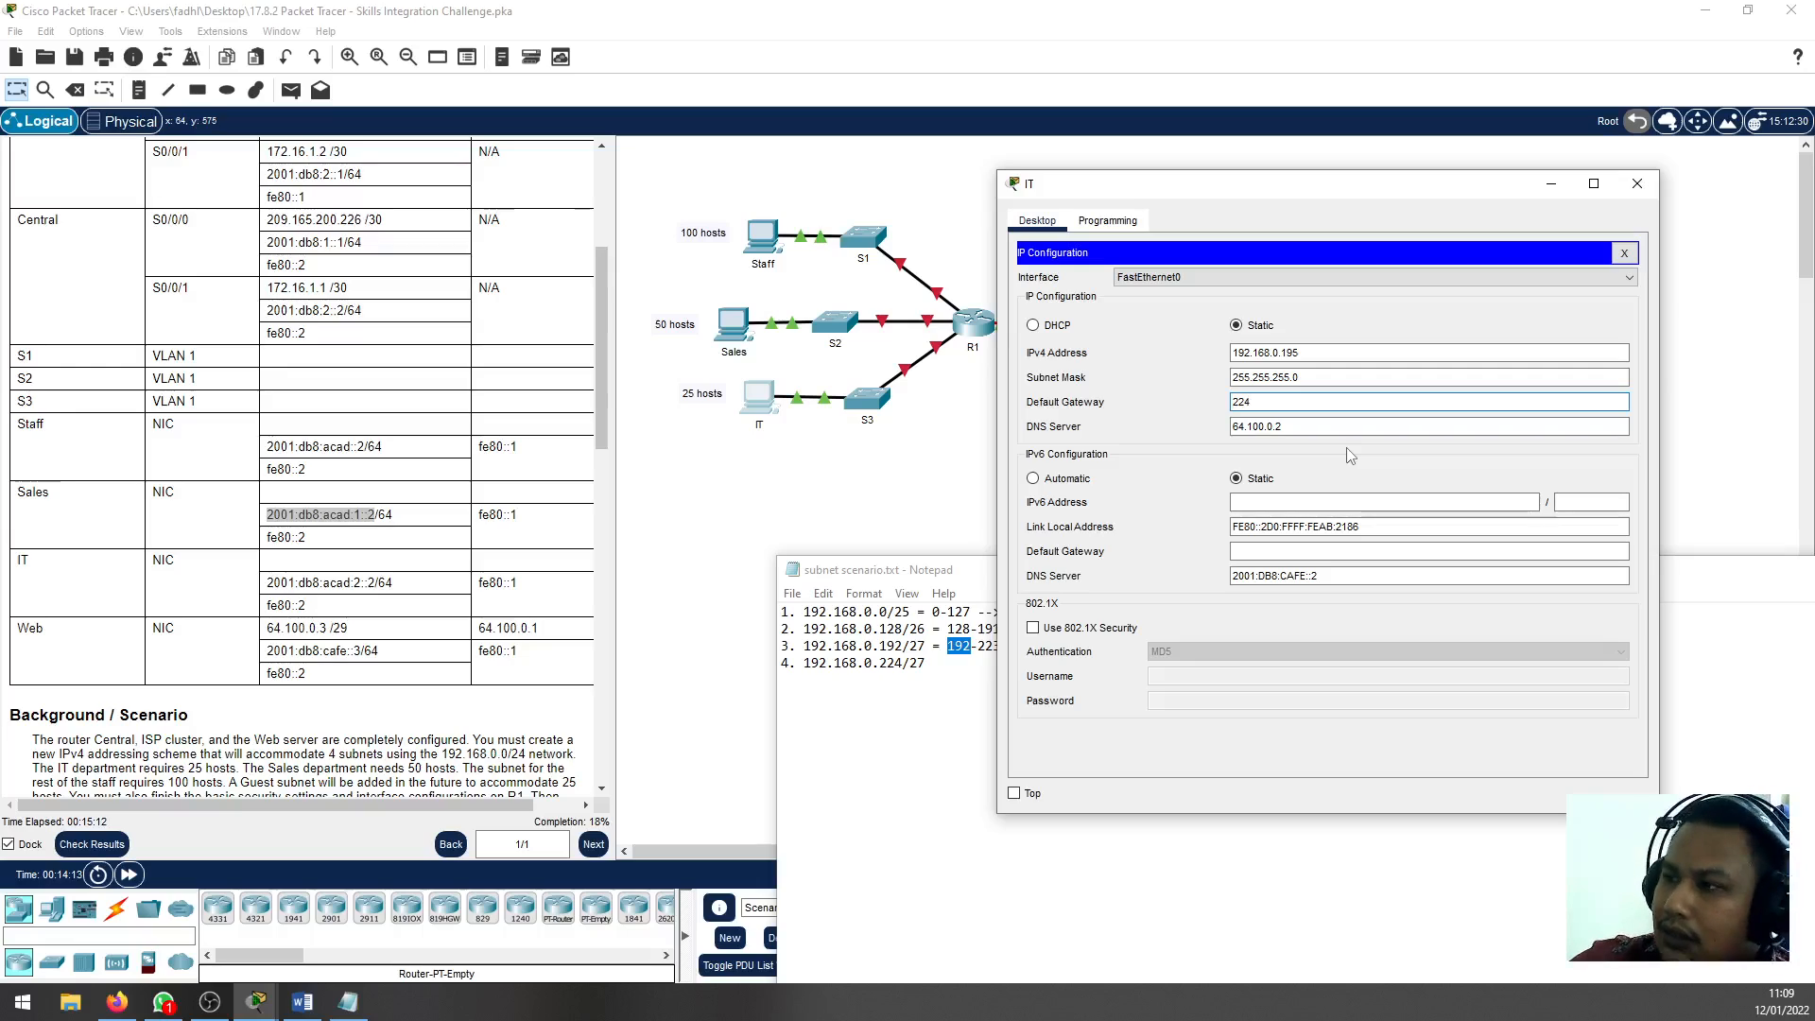
left_click(1357, 379)
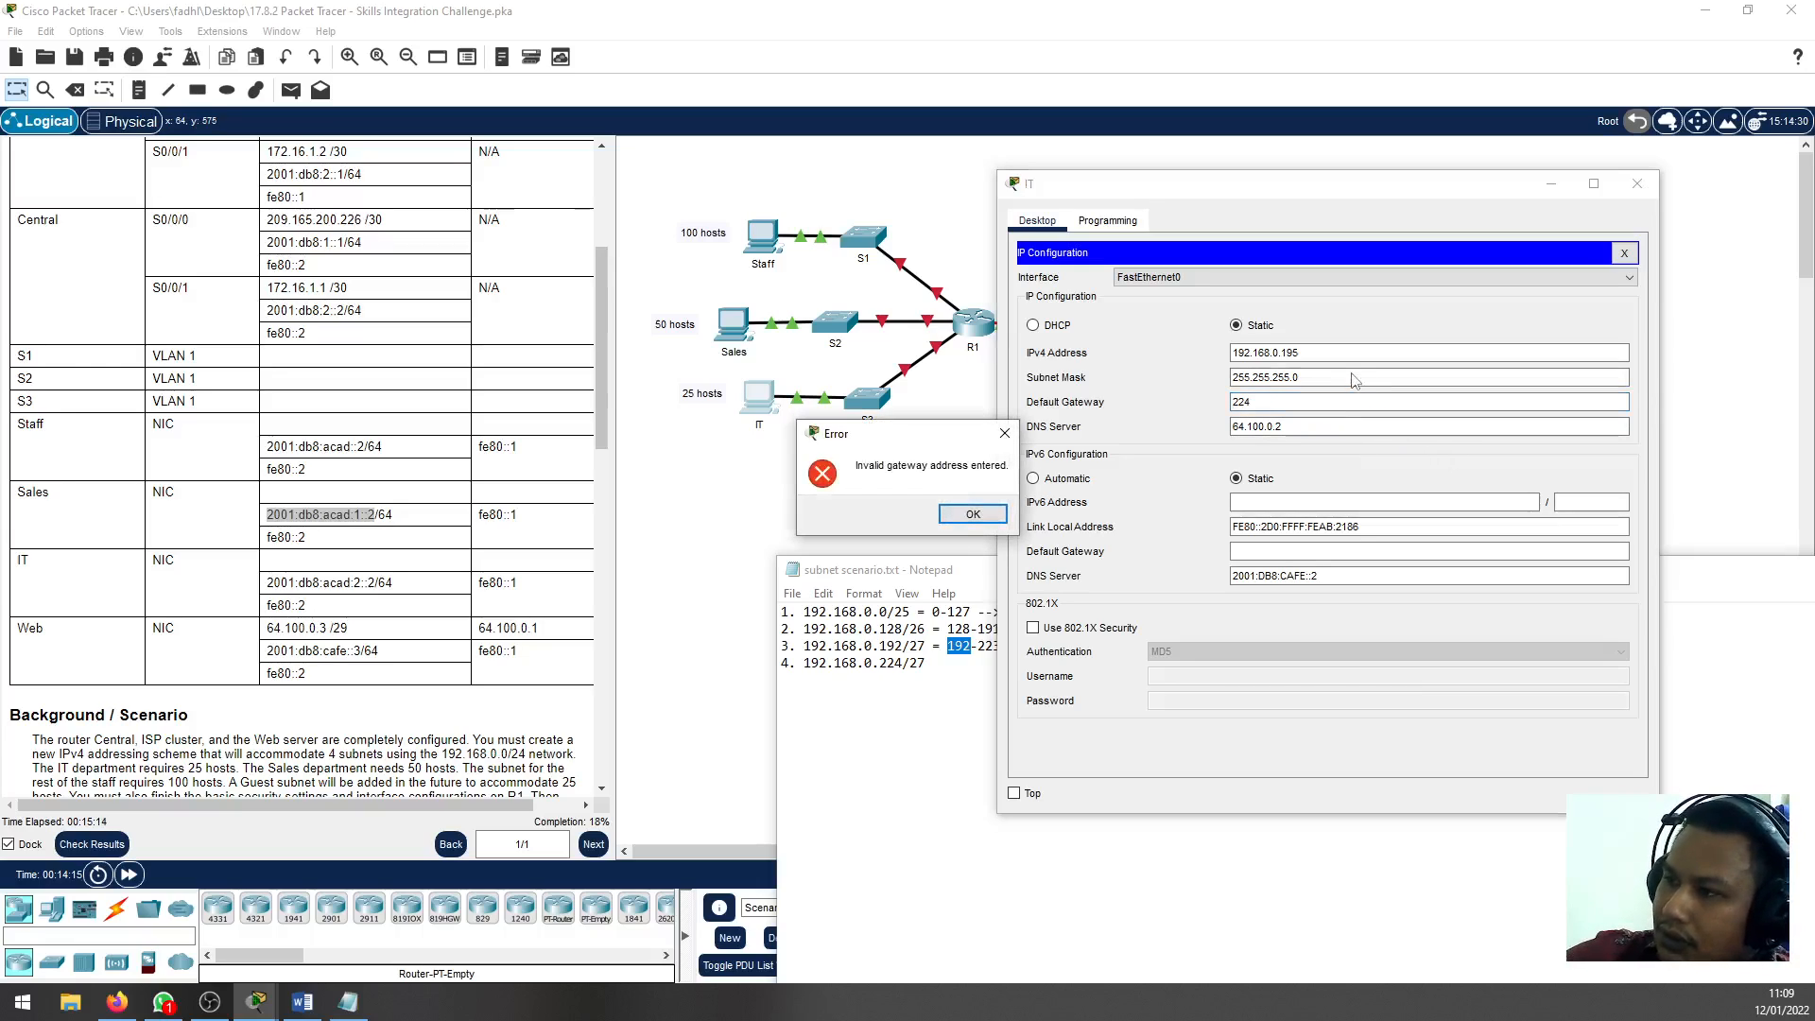
key("Return")
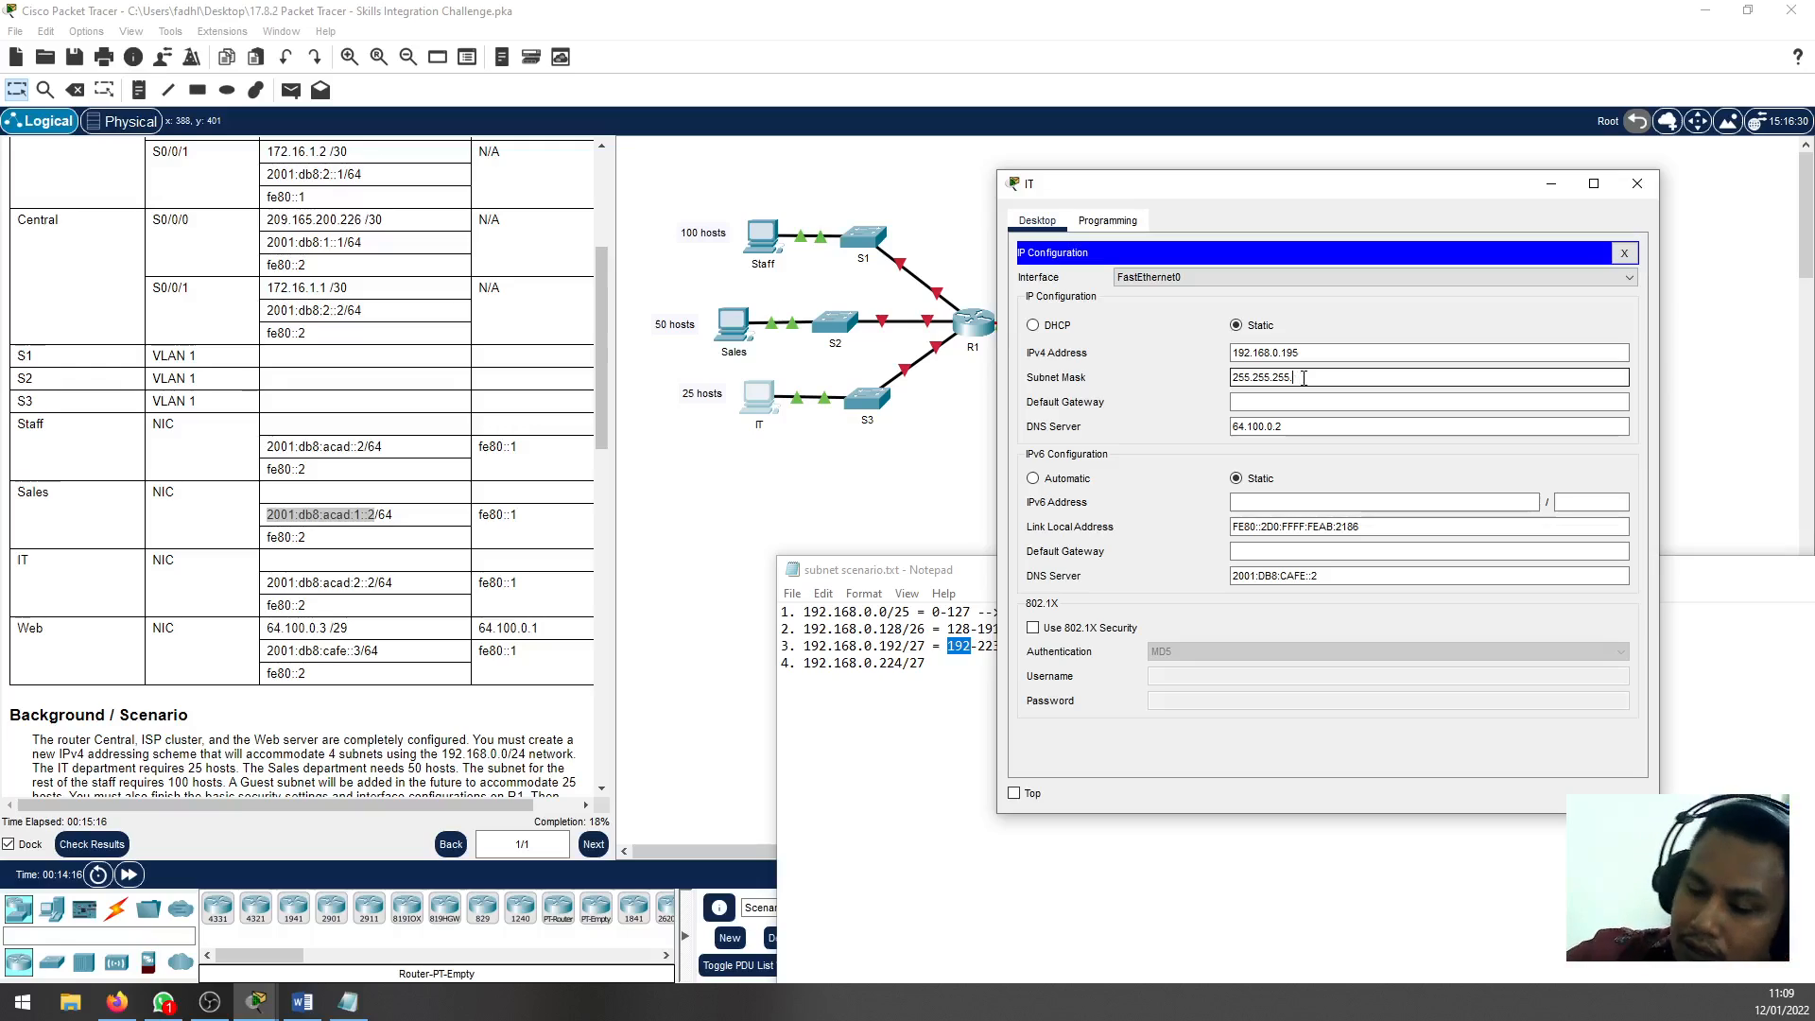
Set the IT PC's subnet mask to 255.255.255.224 and its IPv4 default gateway to 192.168.0.193
key("BackSpace")
type("224")
key("Tab")
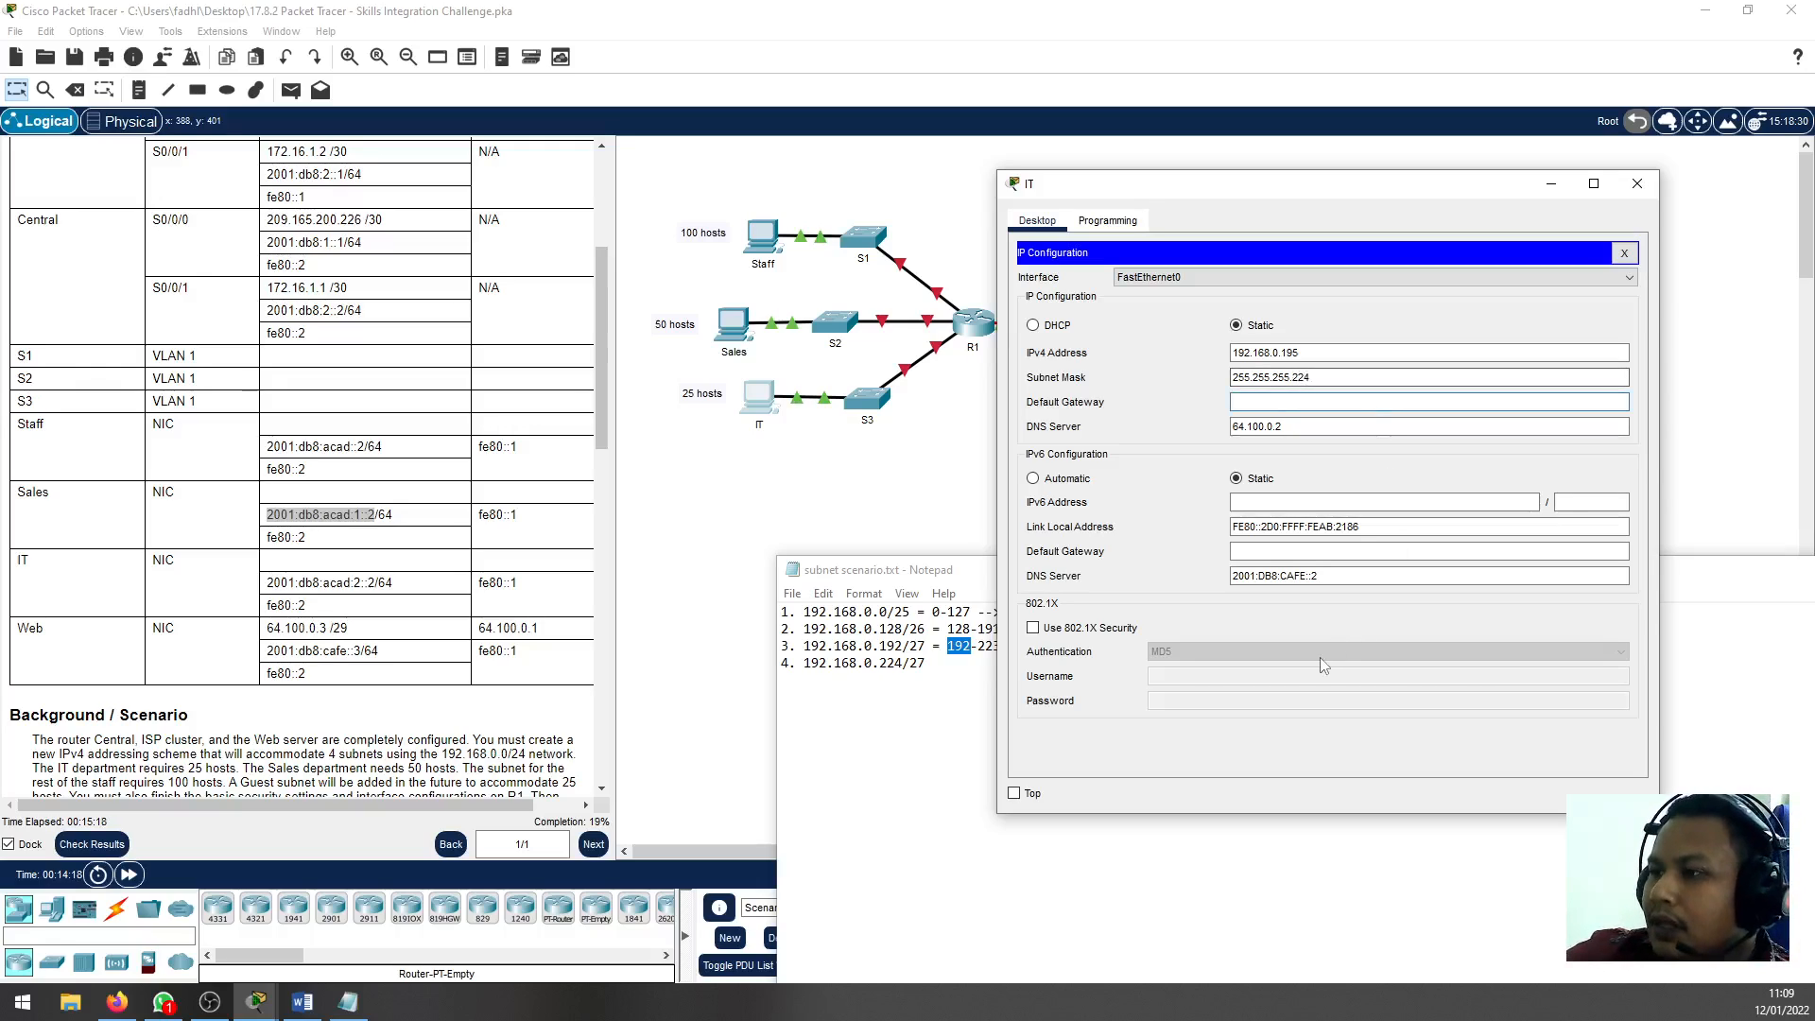
type("92.168.0.")
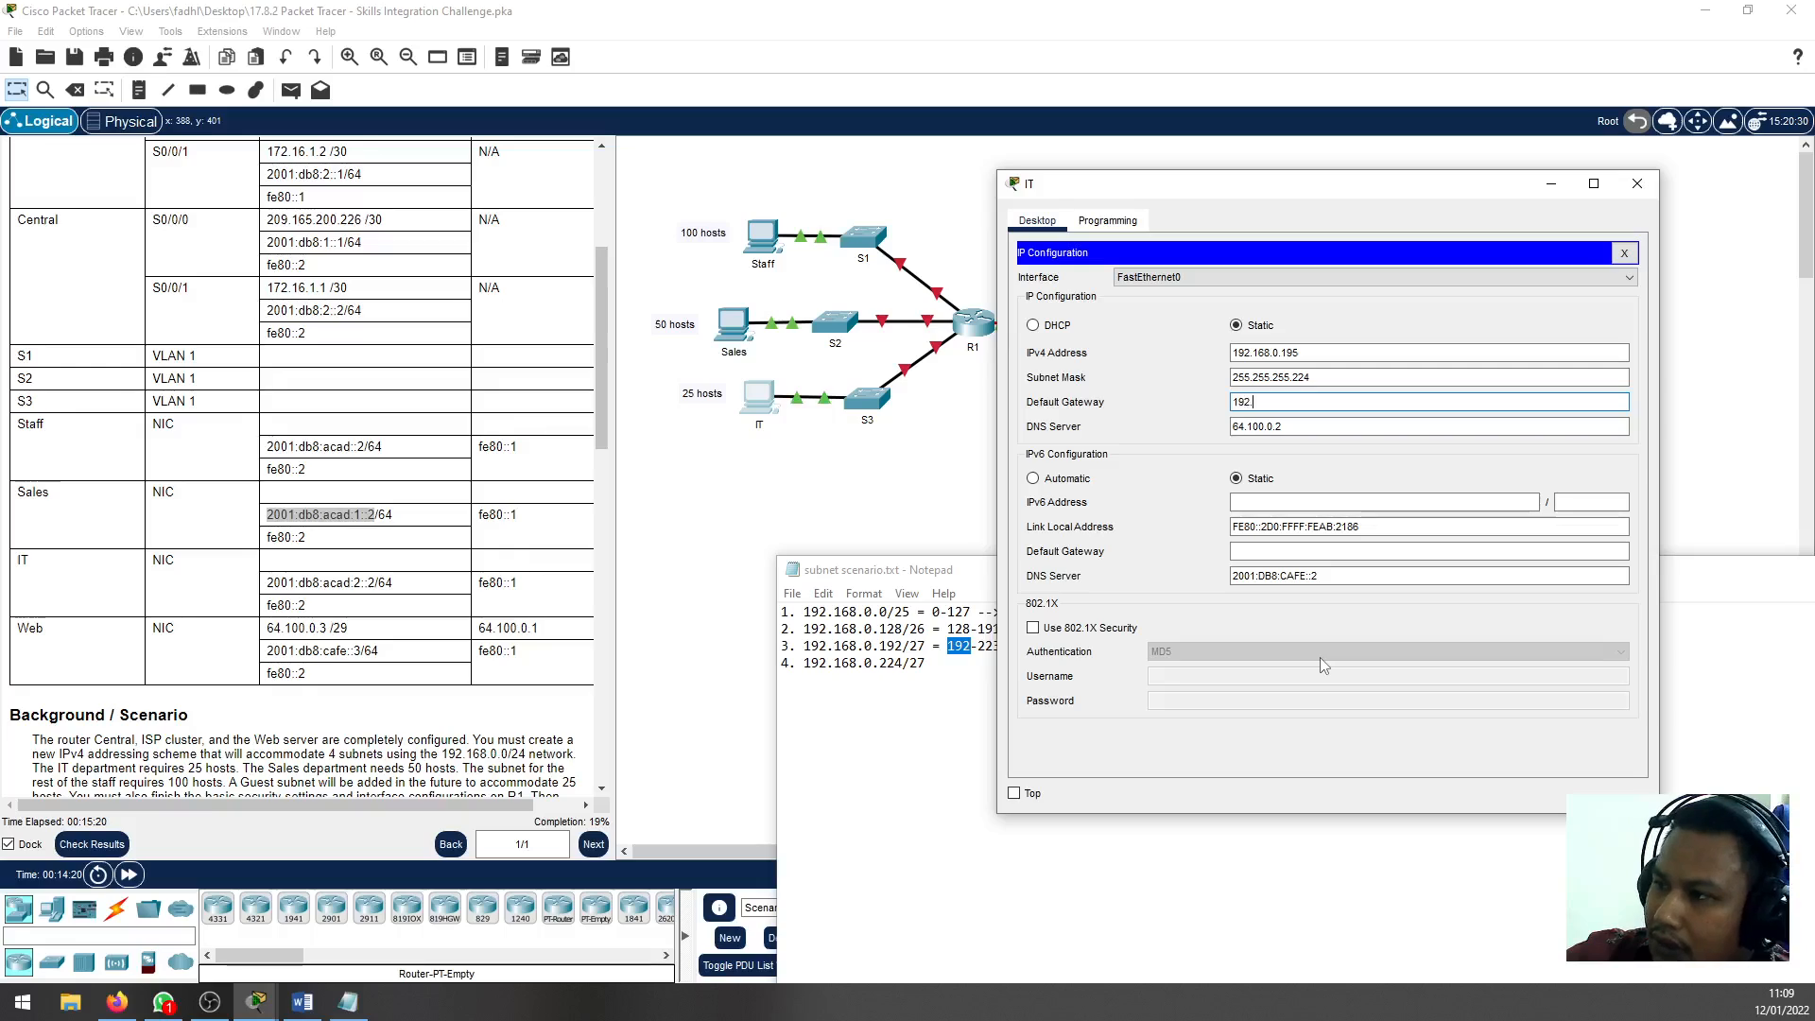
type("19")
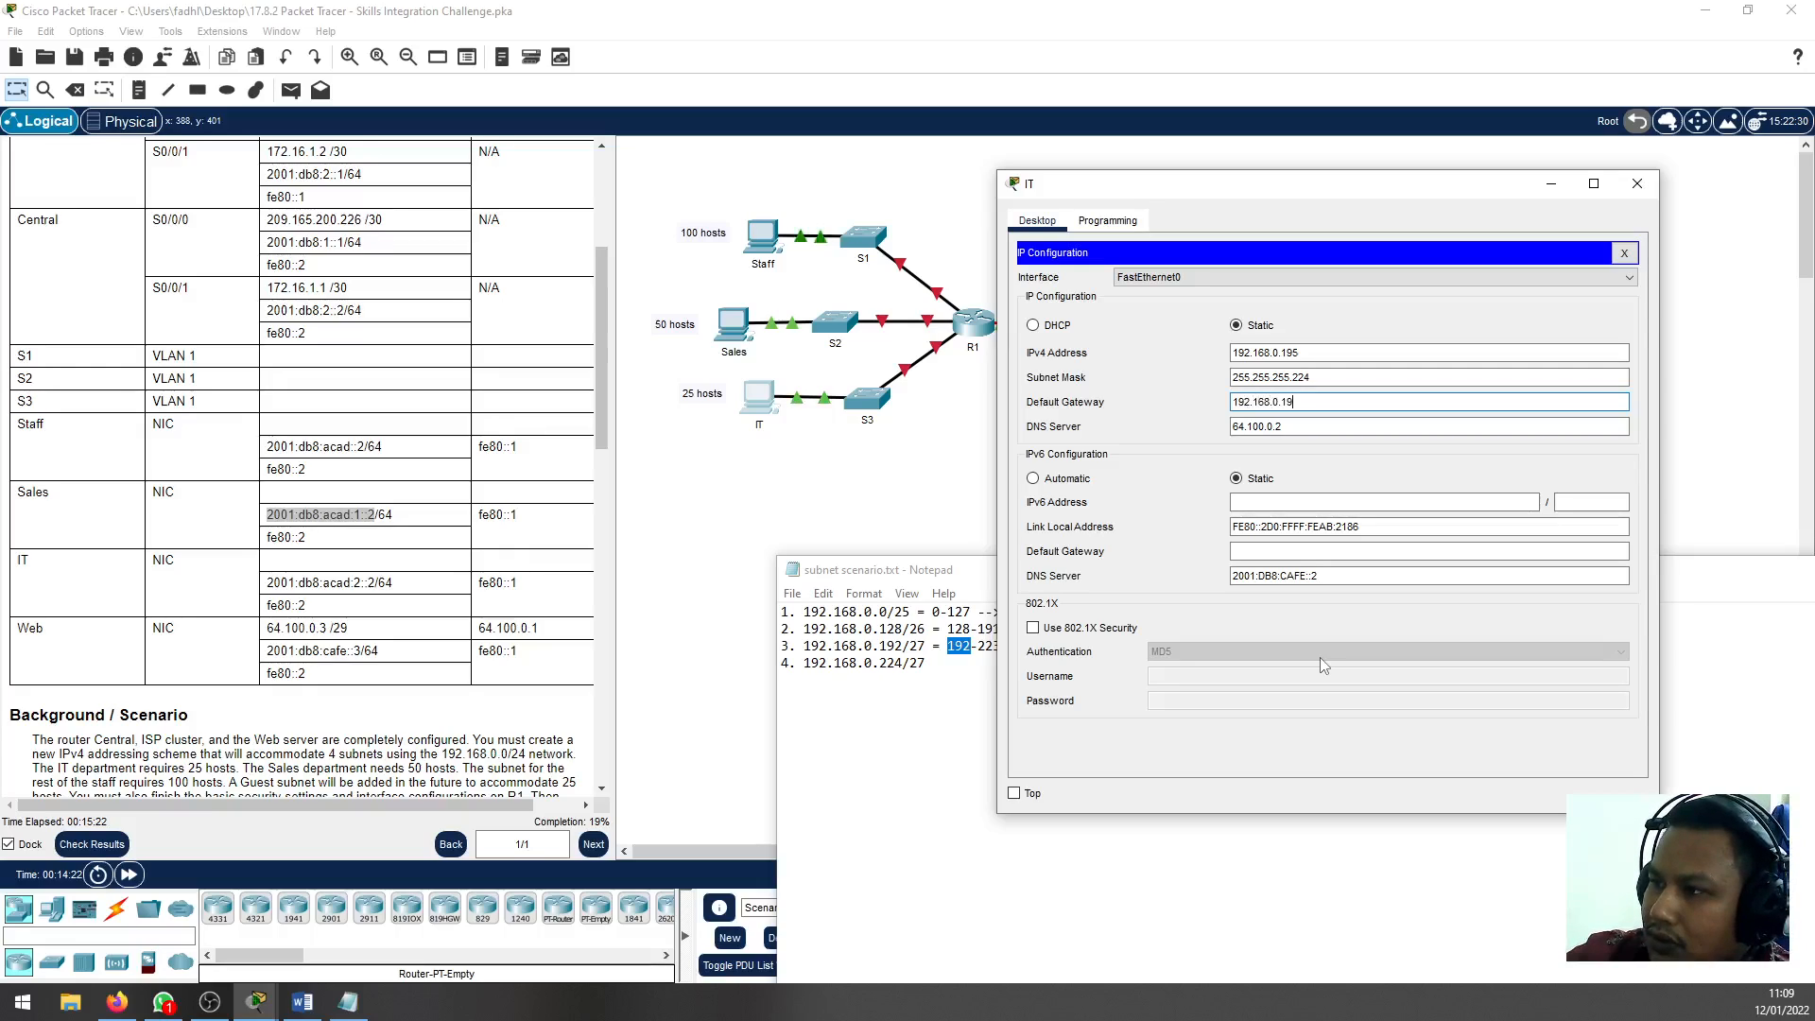
type("3")
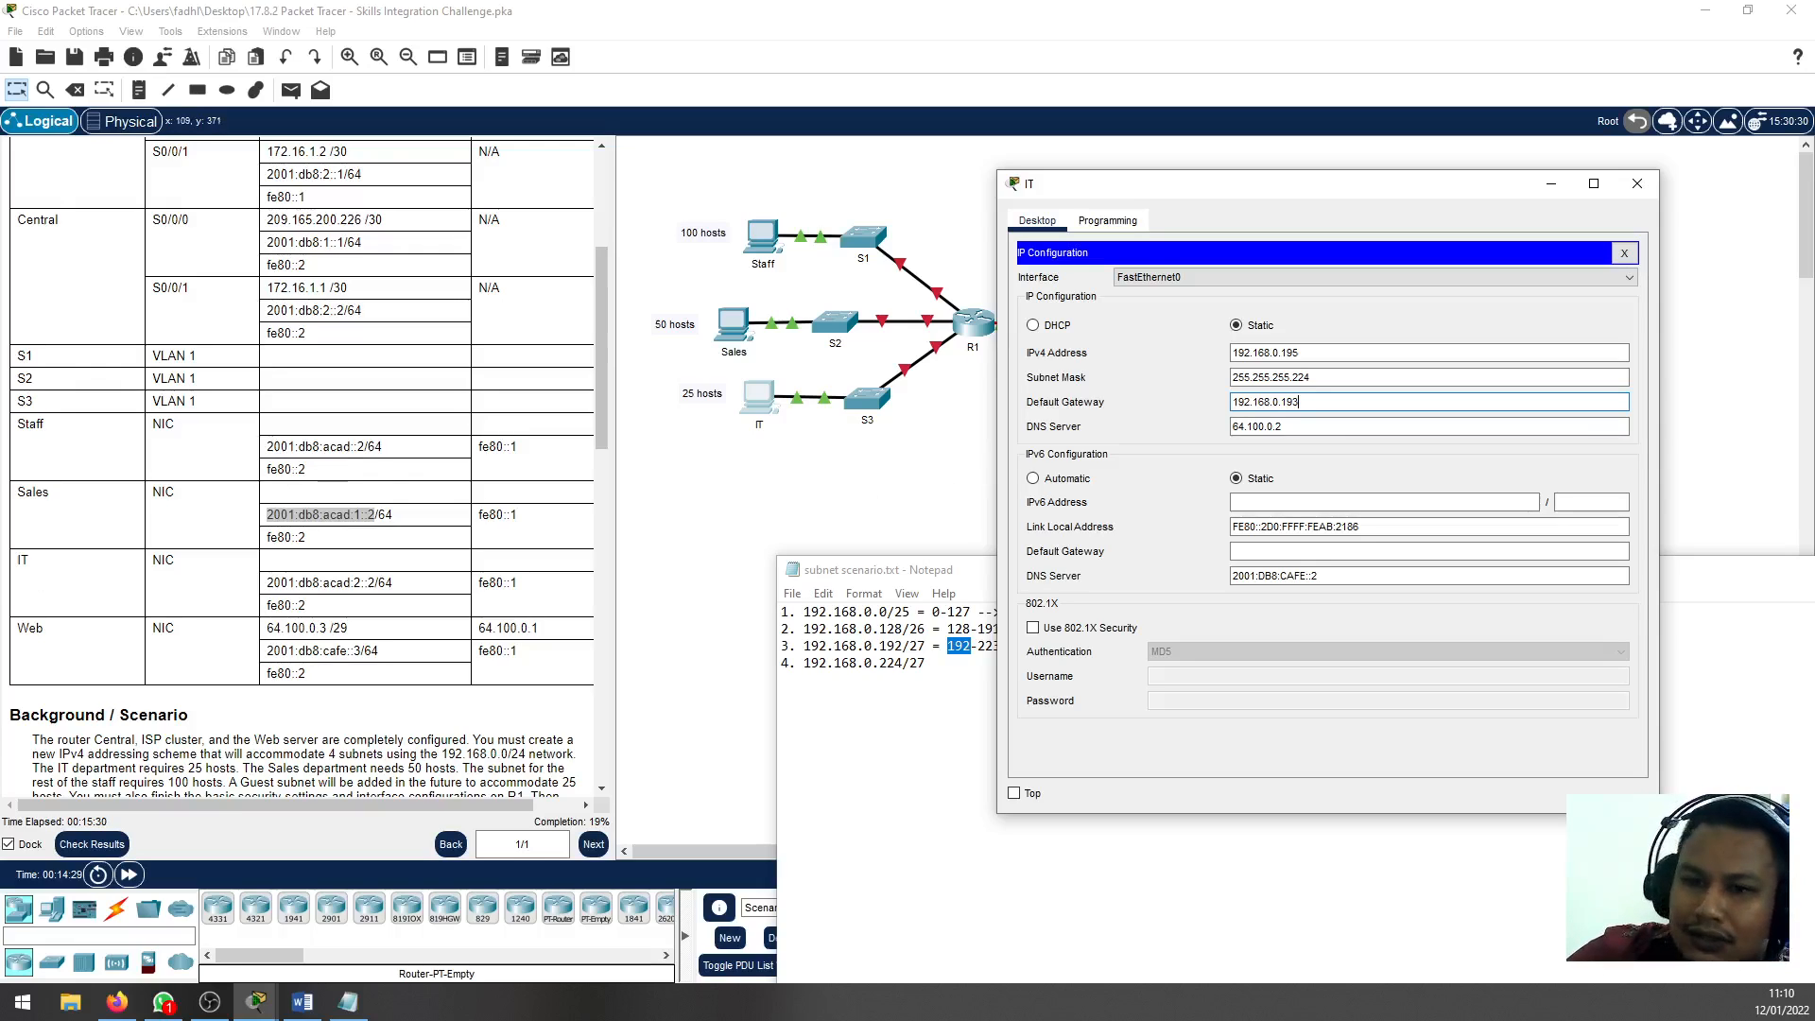
Copy the IT PC's IPv6 address 2001:db8:acad:2::2 from the Addressing Table without the prefix length
scroll(208, 633, "down", 5)
scroll(206, 627, "down", 3)
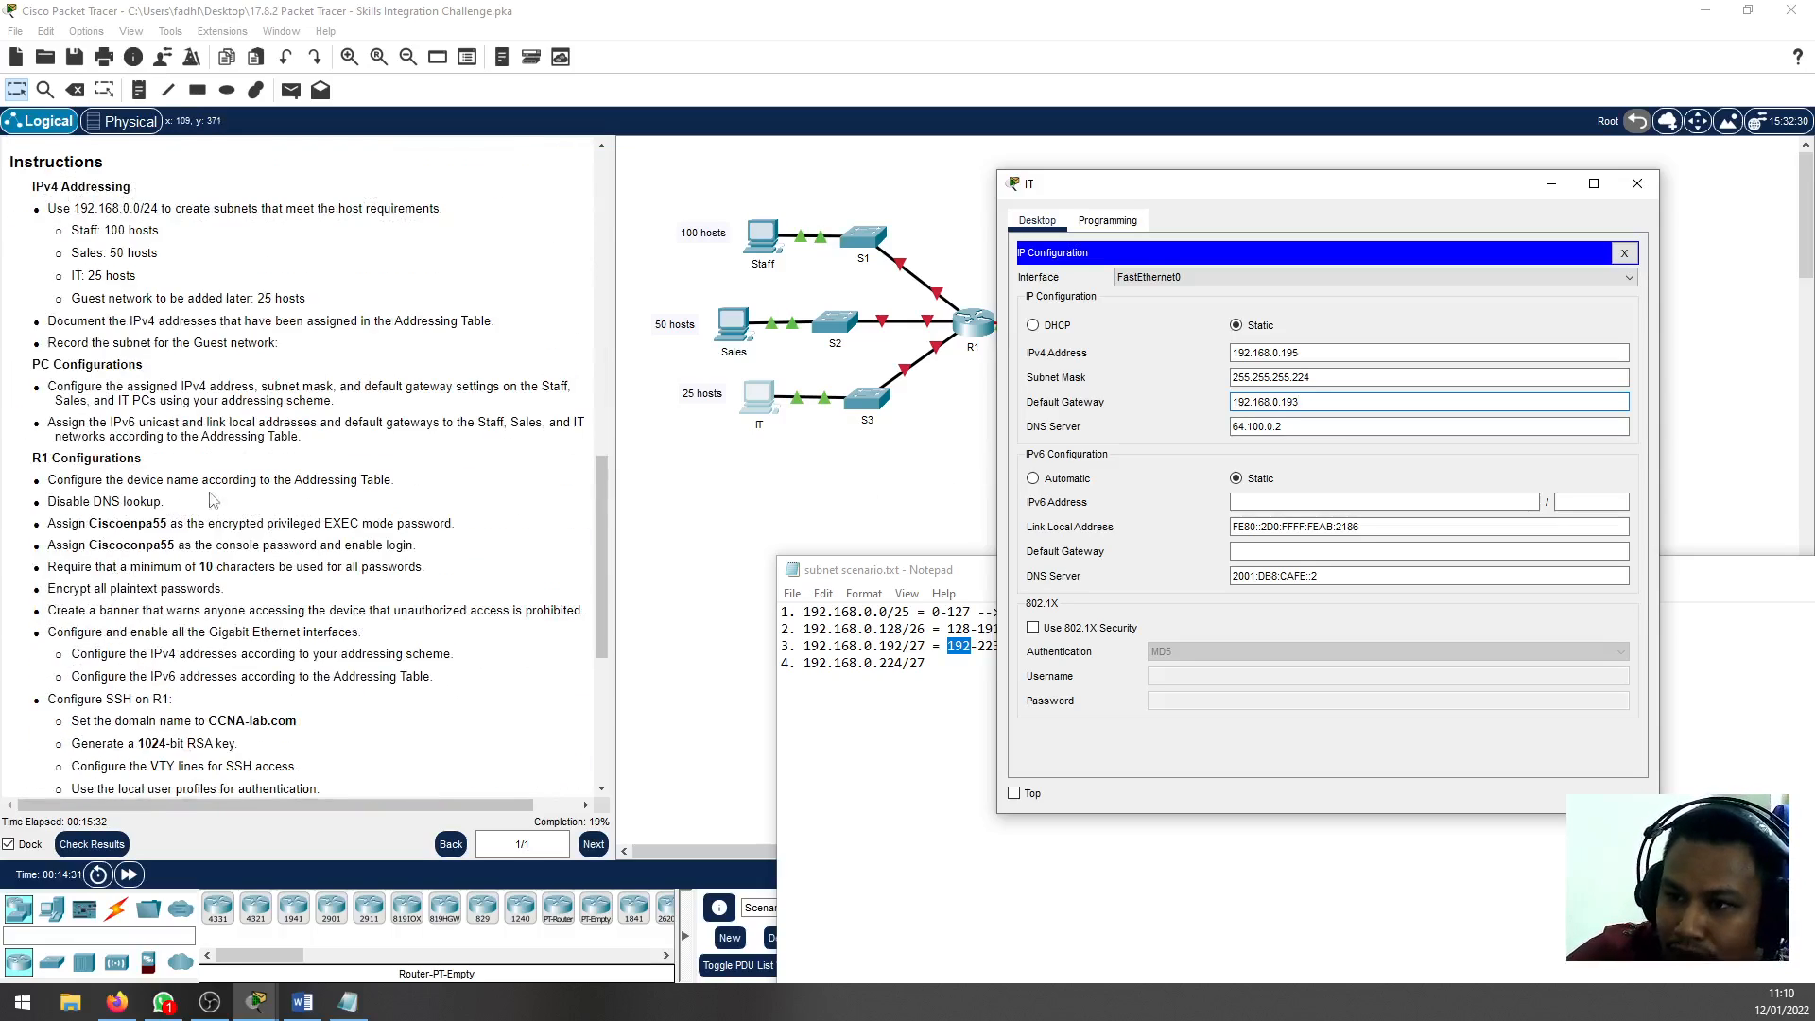
left_click(1380, 502)
scroll(323, 519, "up", 7)
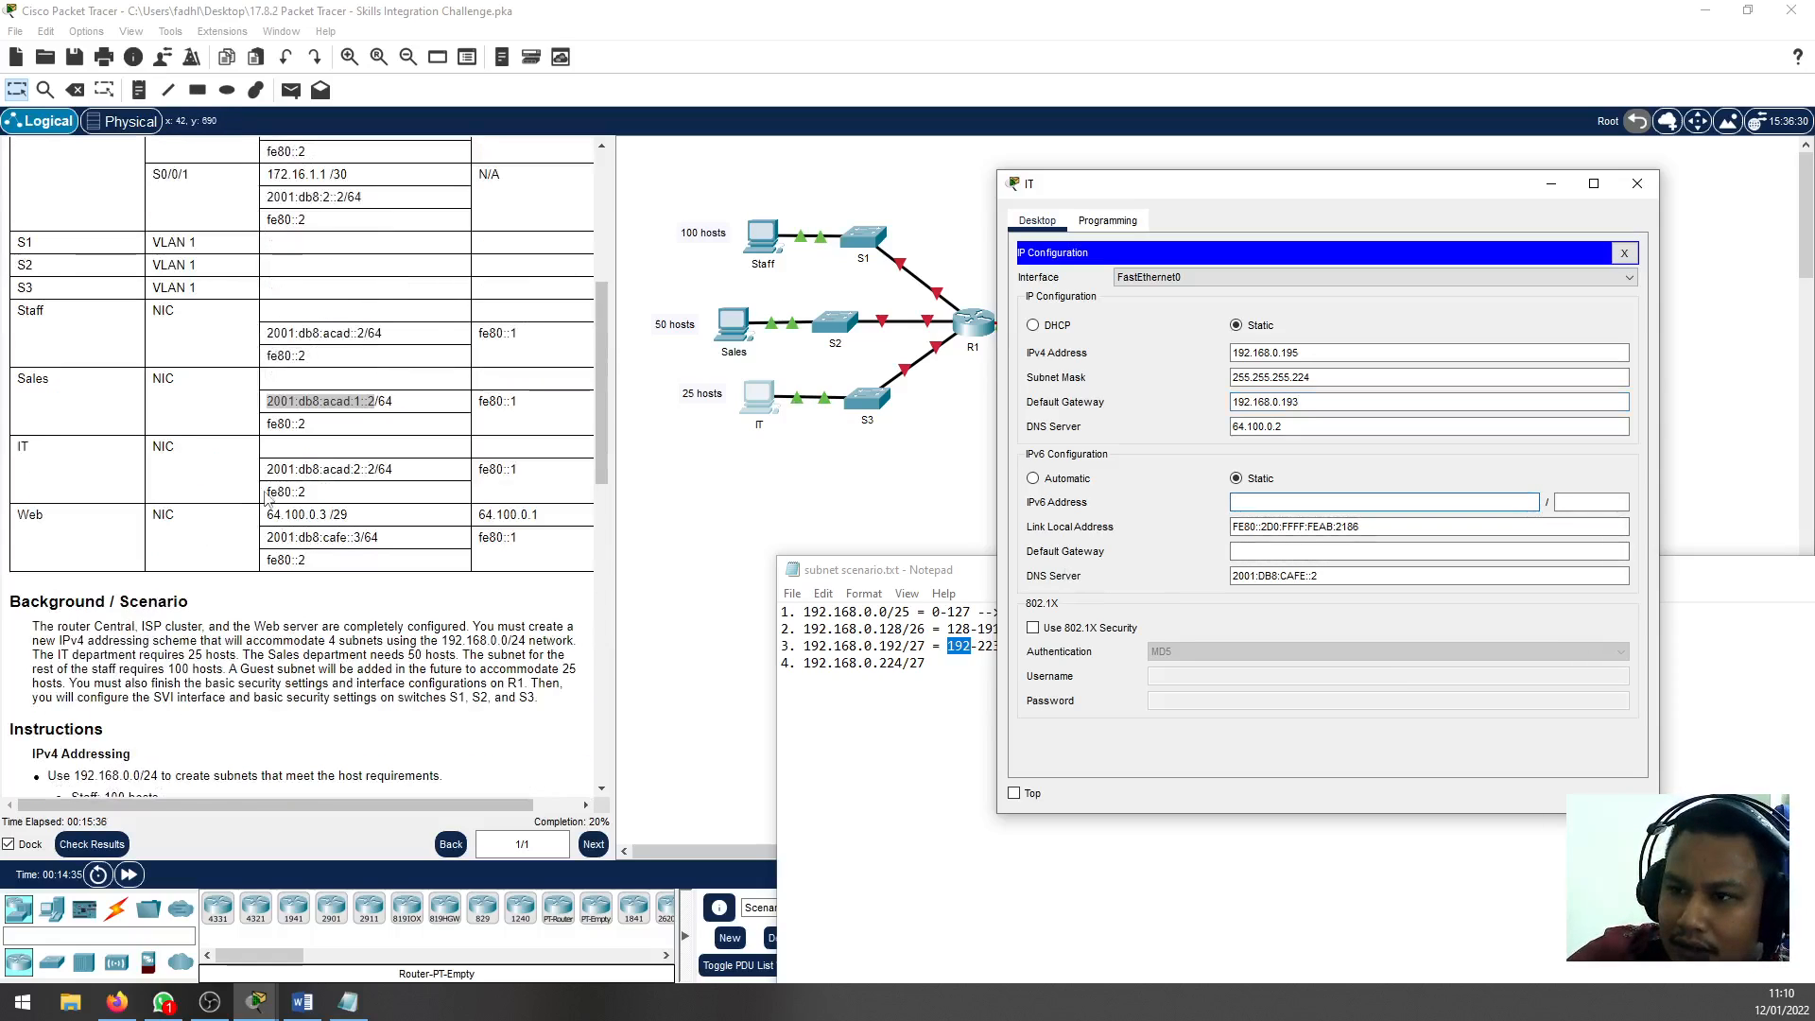
left_click(420, 484)
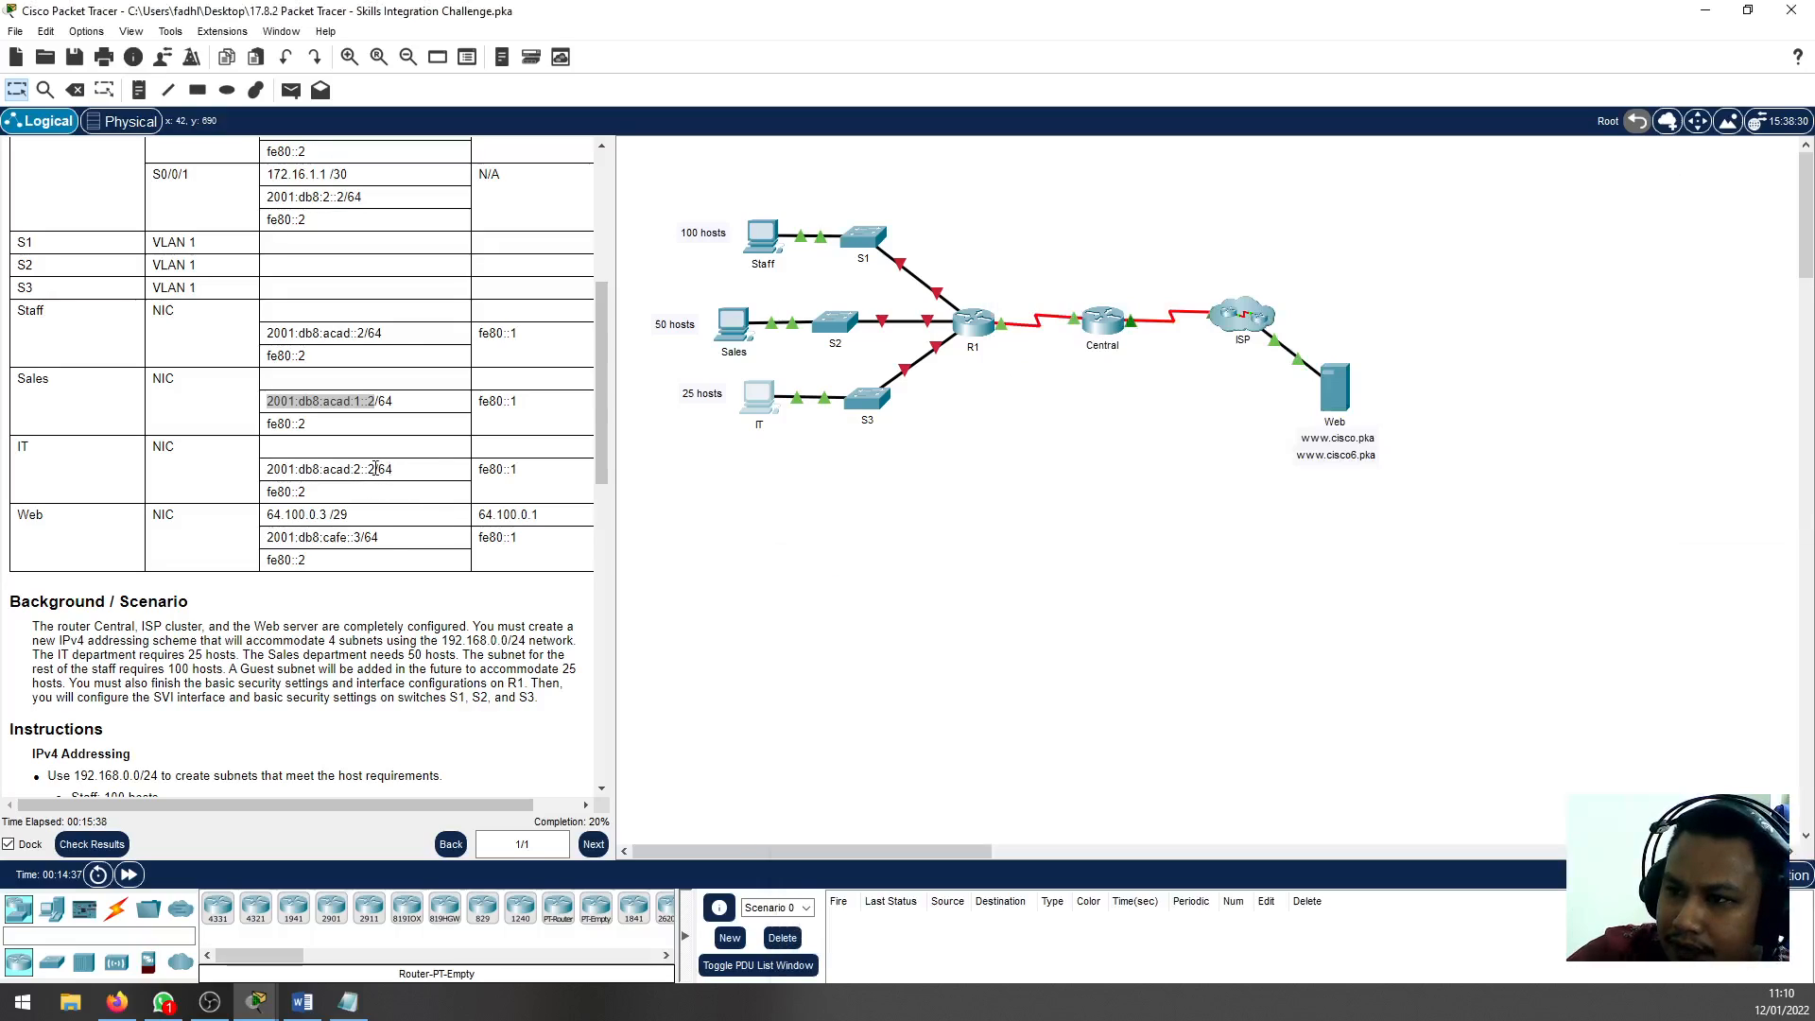
left_click_drag(376, 469, 270, 477)
right_click(270, 478)
left_click(304, 485)
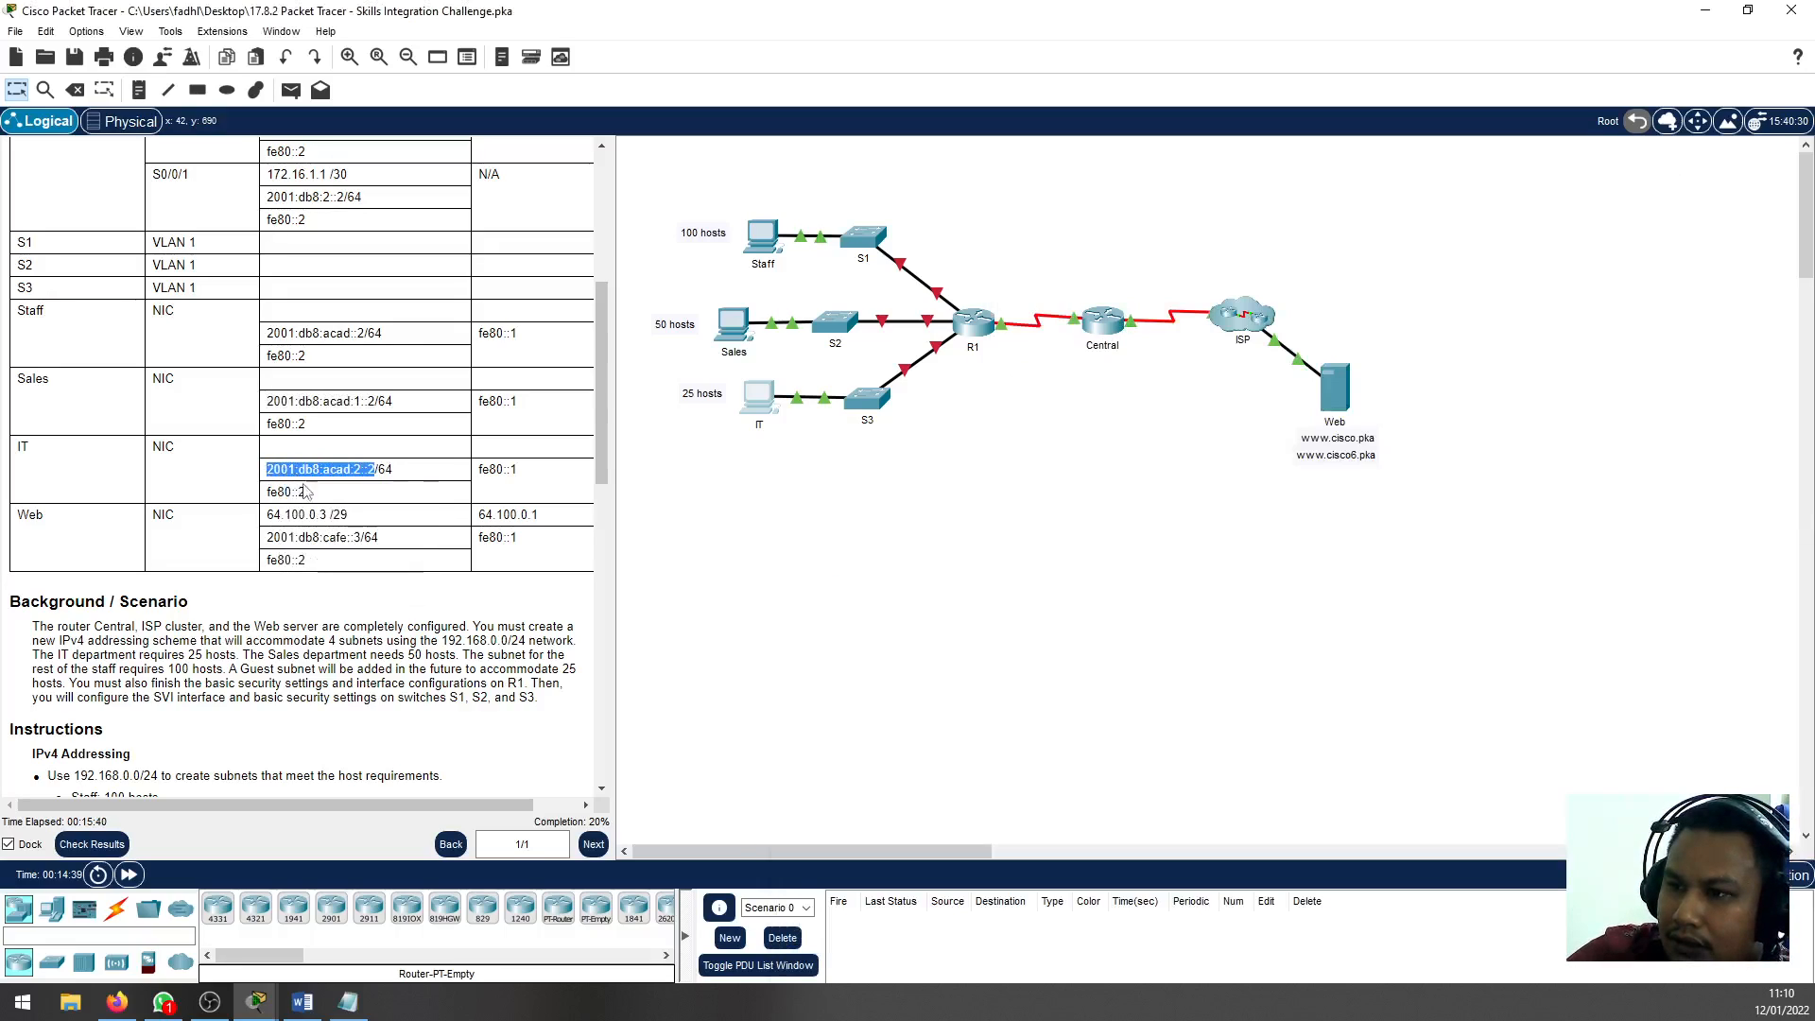
Paste 2001:db8:acad:2::2 as the IT PC's IPv6 address and set its prefix length to 64
left_click(756, 408)
left_click(1294, 502)
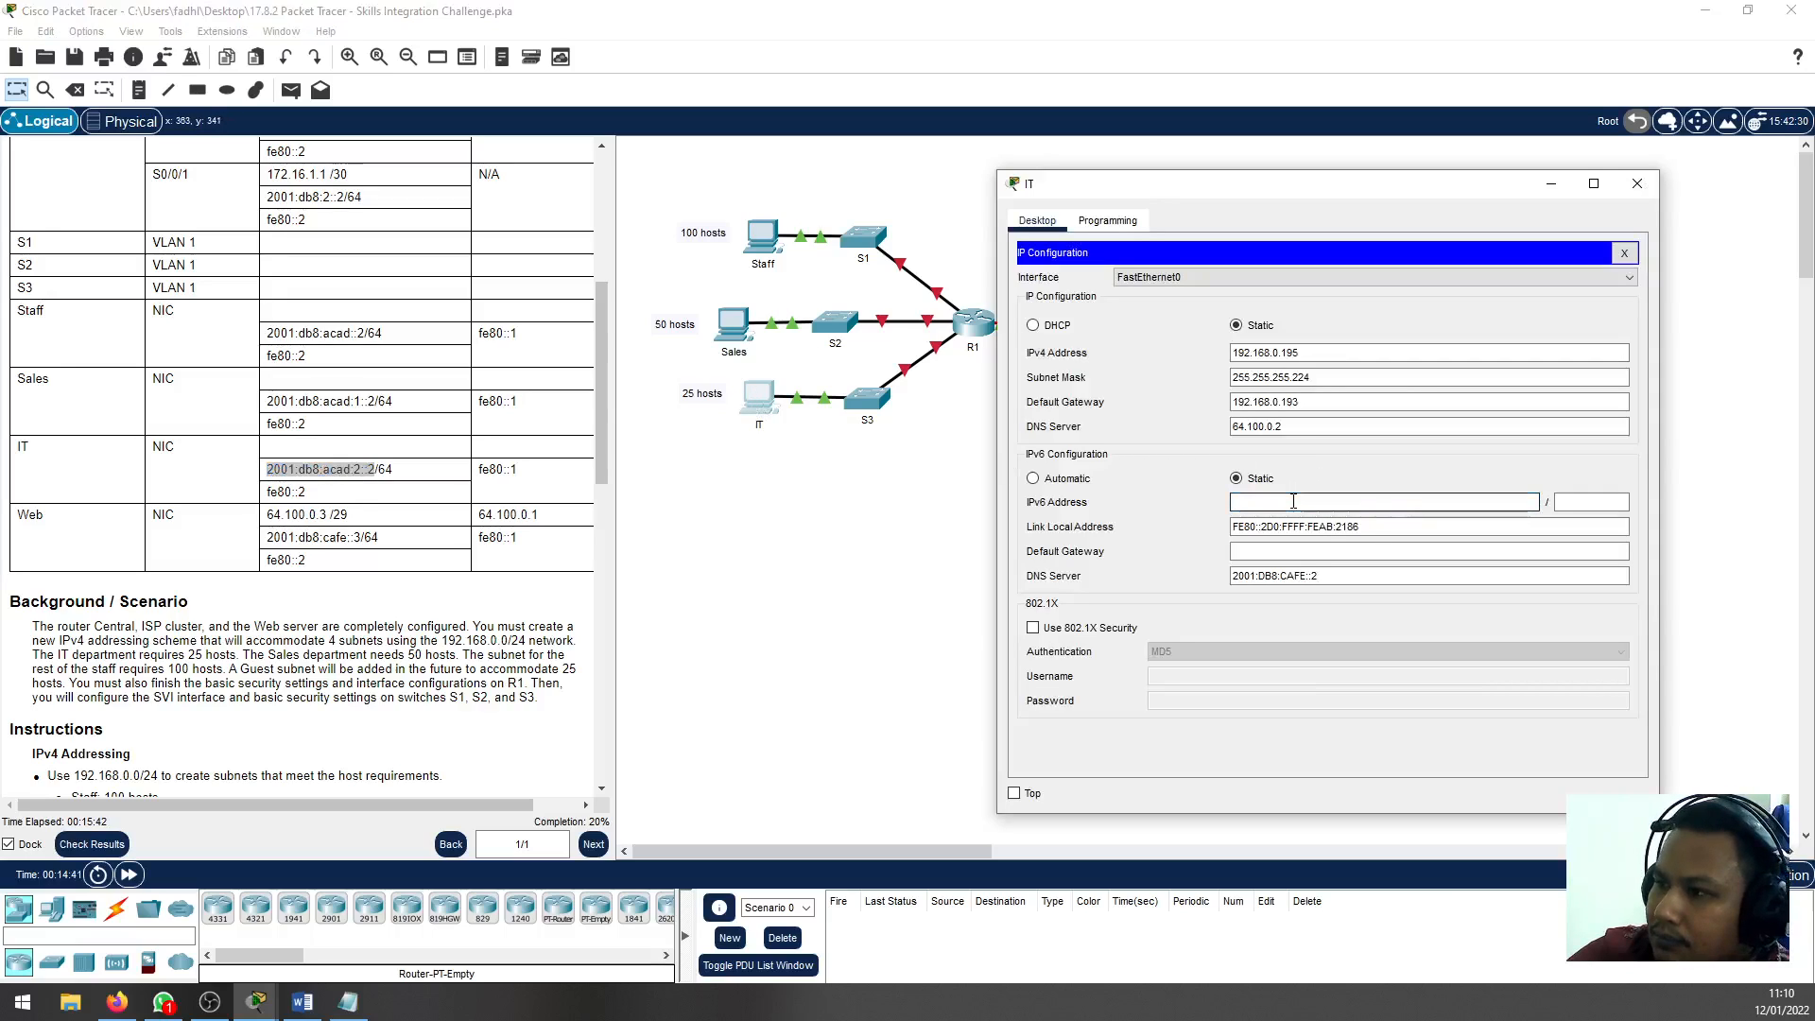
key("ctrl+v")
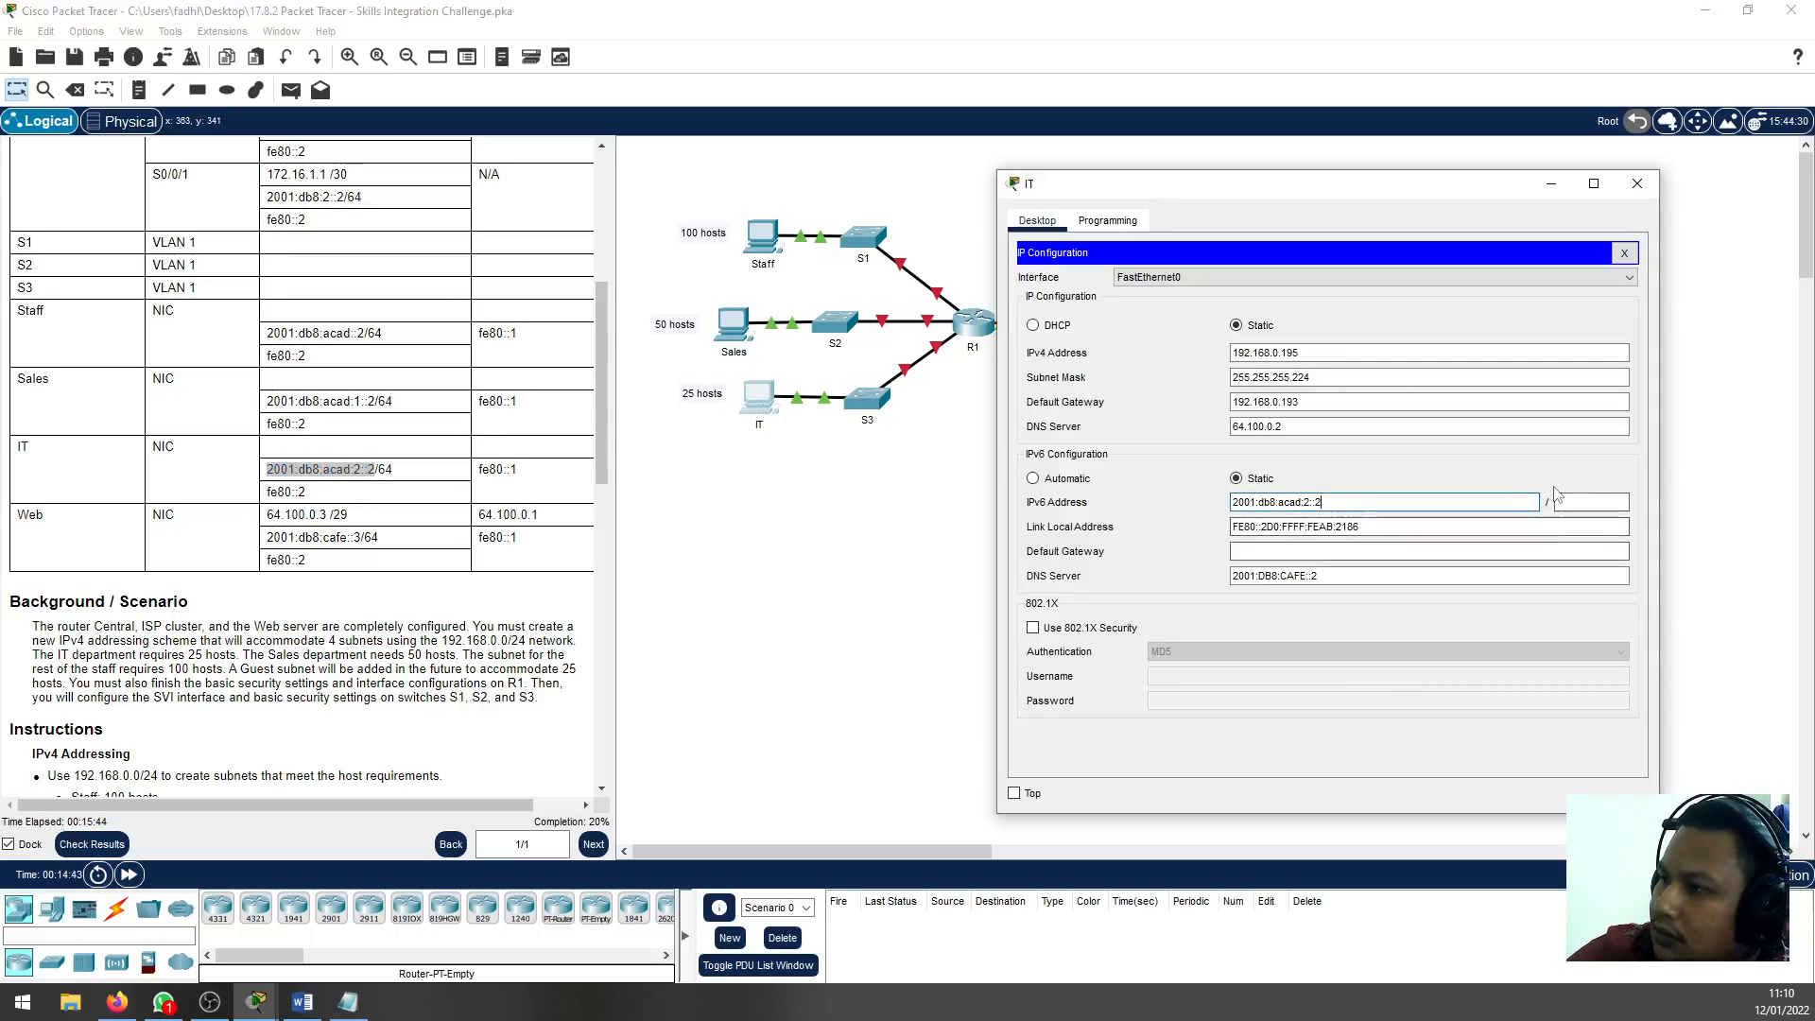
left_click(1568, 502)
type("64")
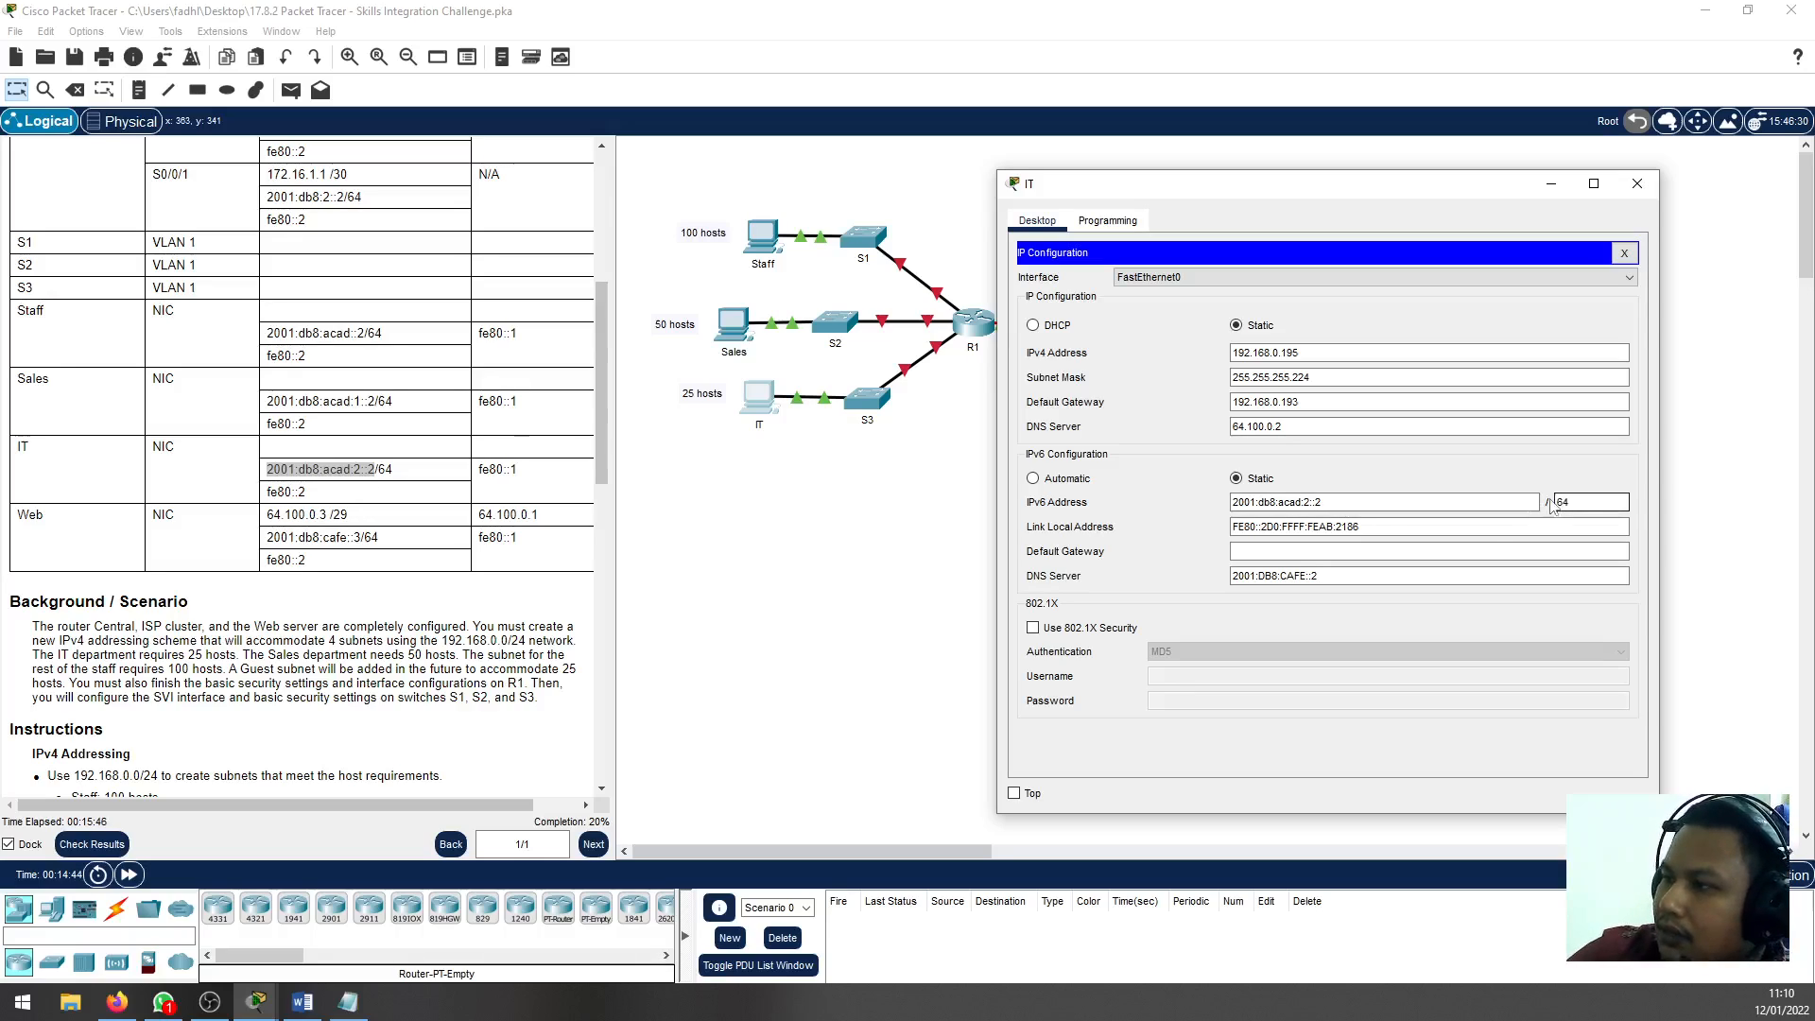
Set the IT PC's link-local address to fe80::2 and its IPv6 default gateway to fe80::1, closing the window when done
left_click(1474, 528)
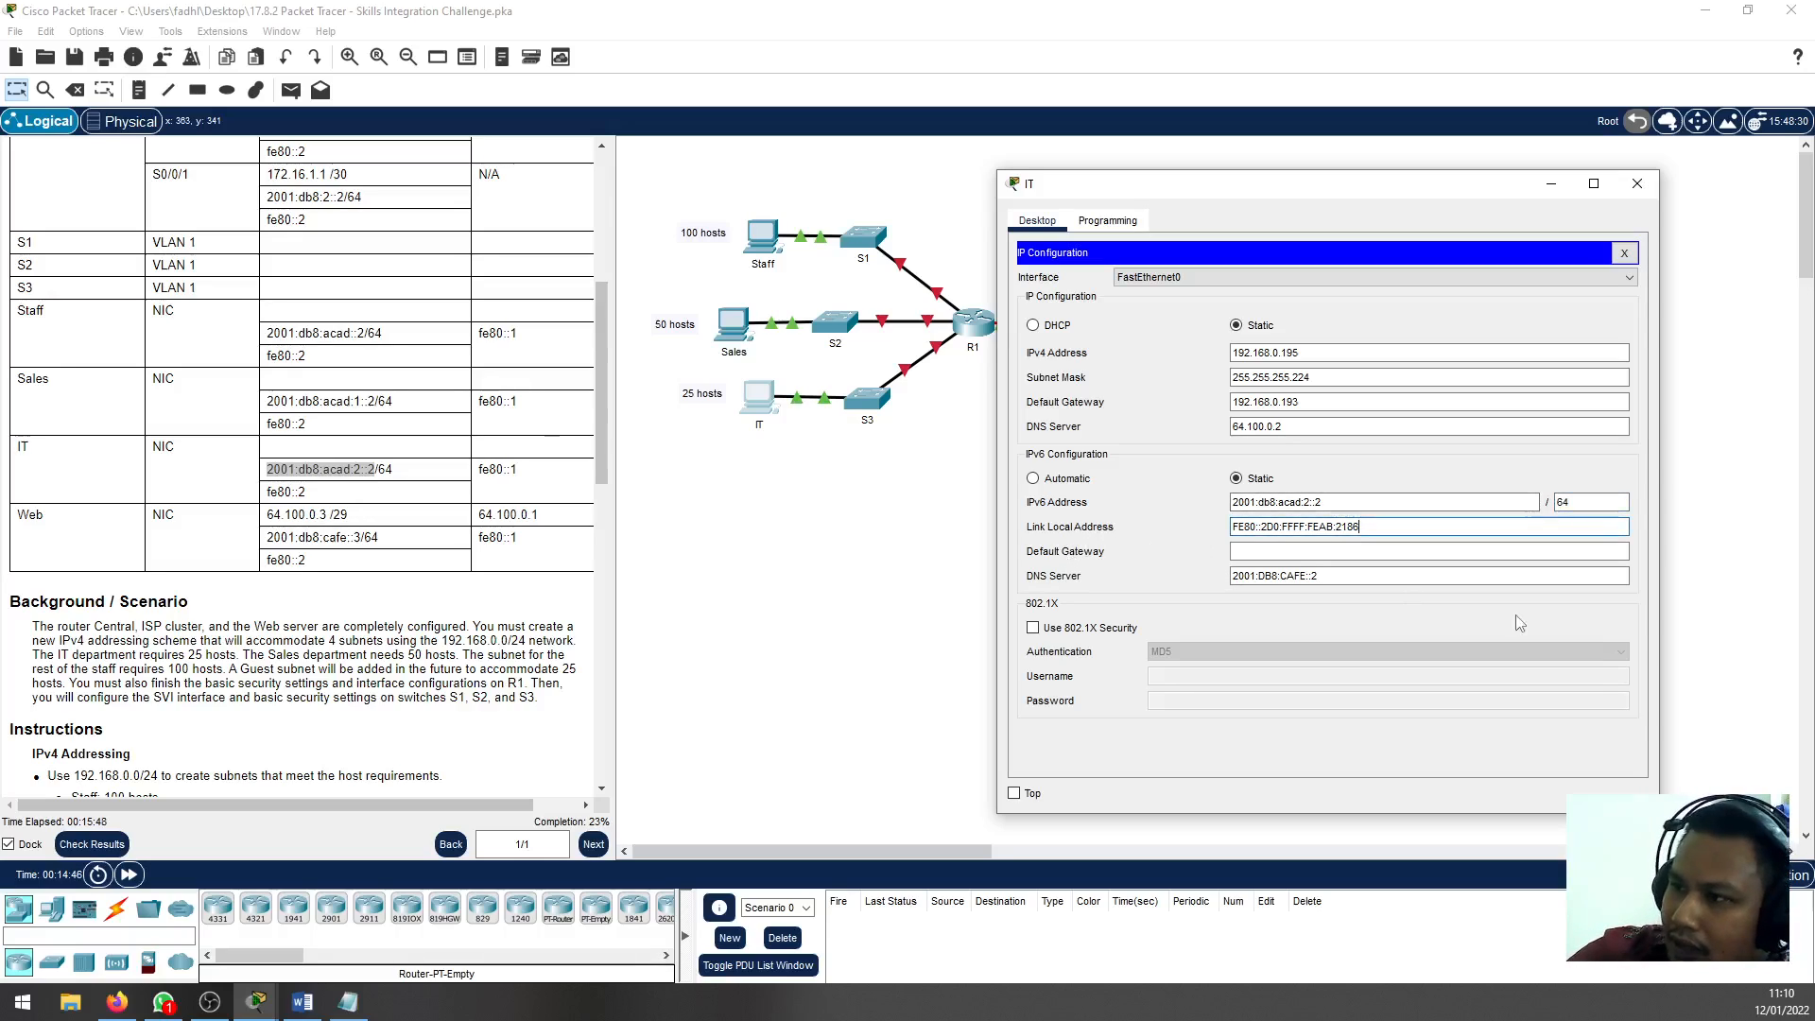
left_click_drag(1438, 534, 1229, 532)
type("fe80::2")
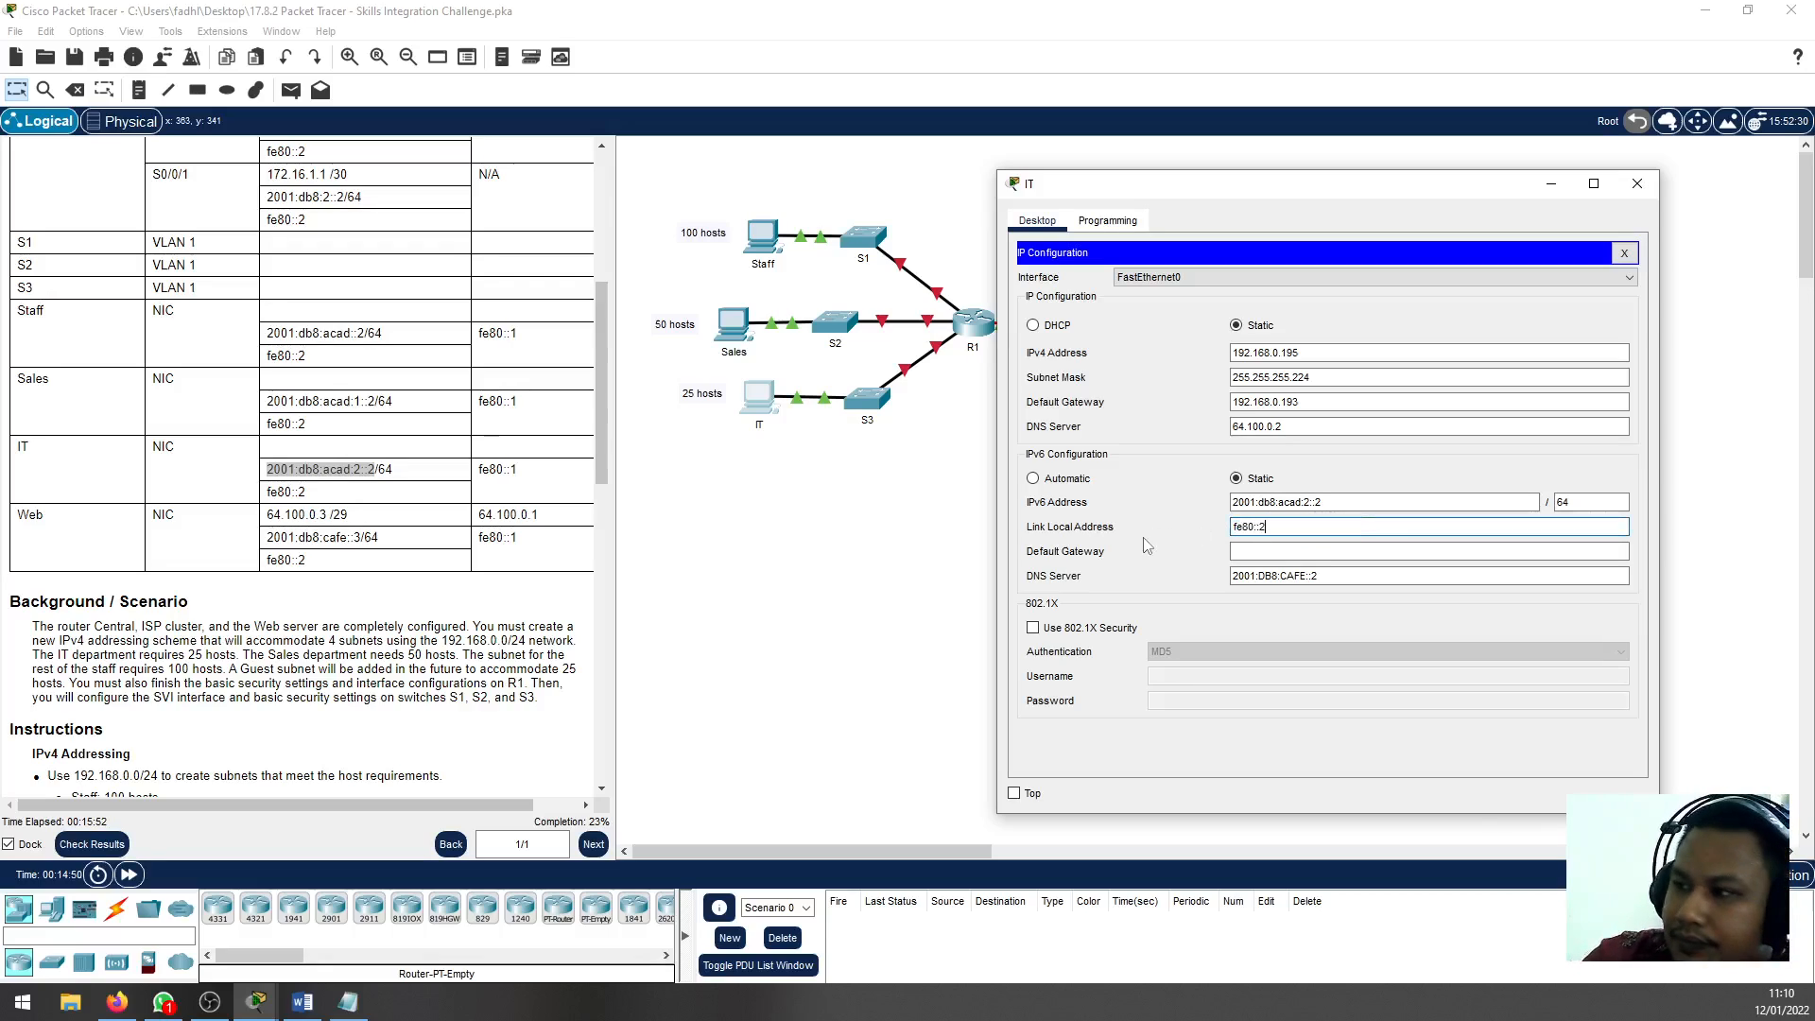
key("Tab")
type("fe")
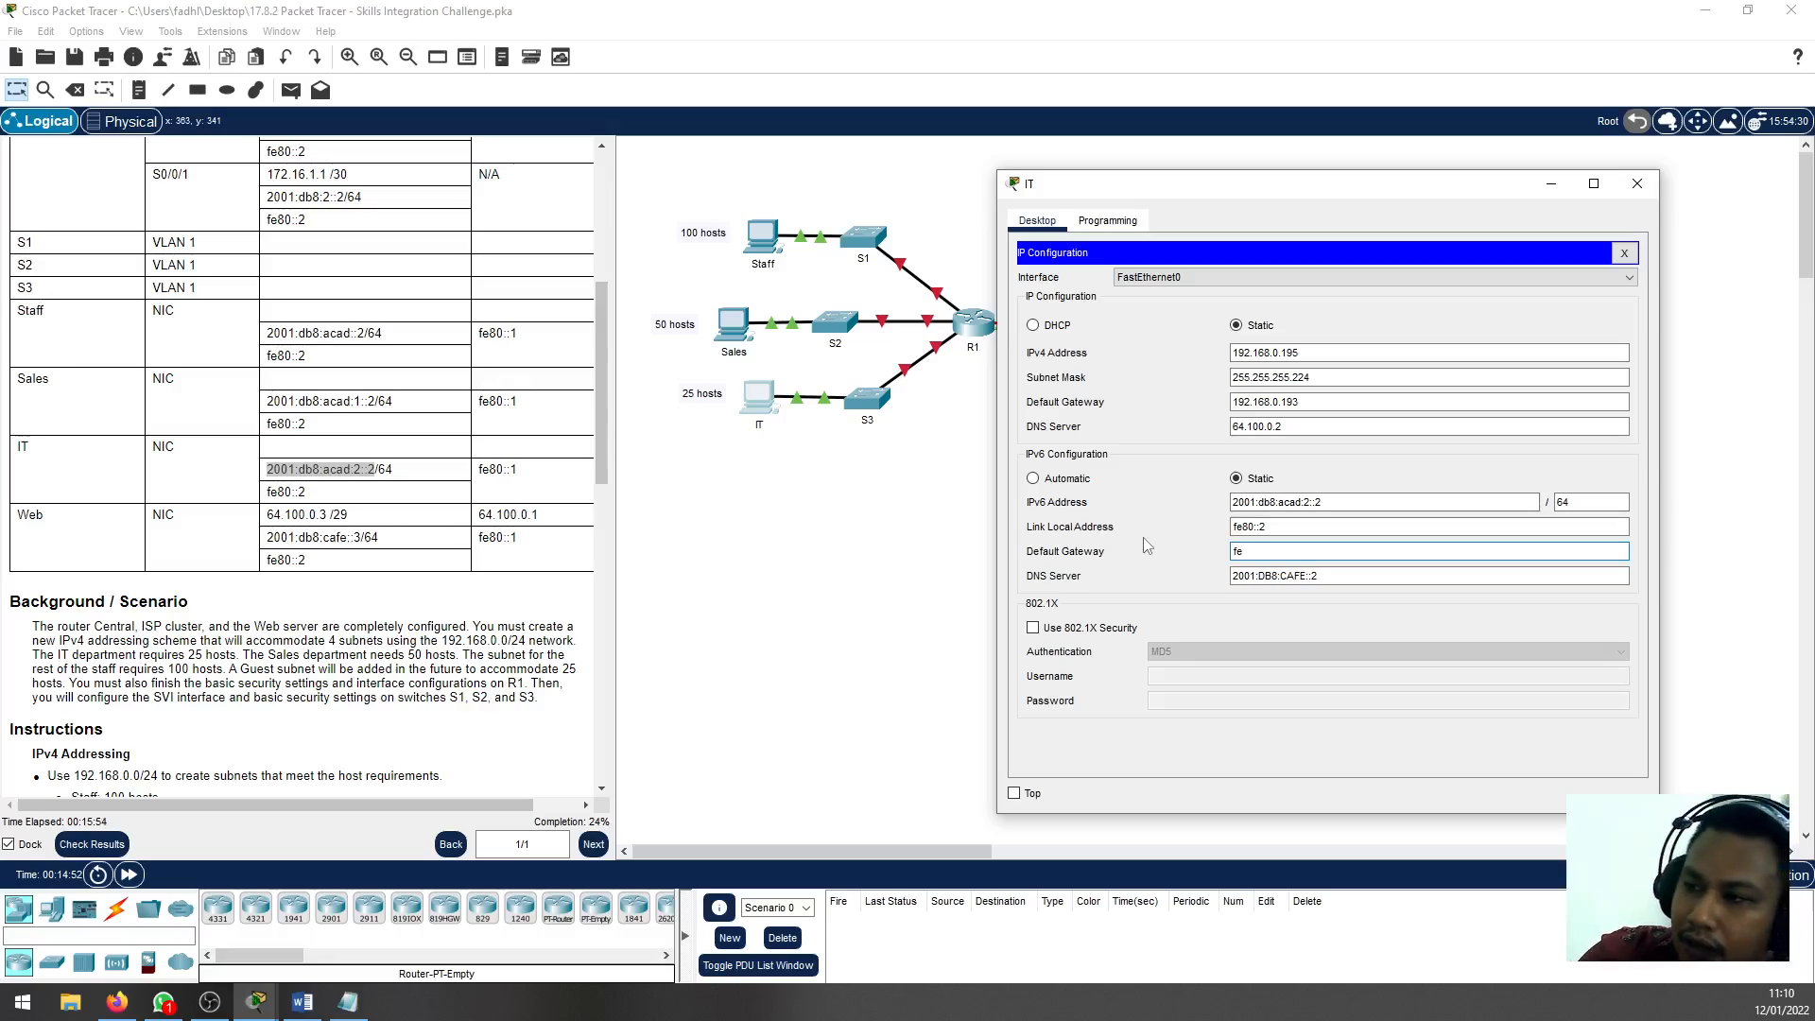
type("80::1")
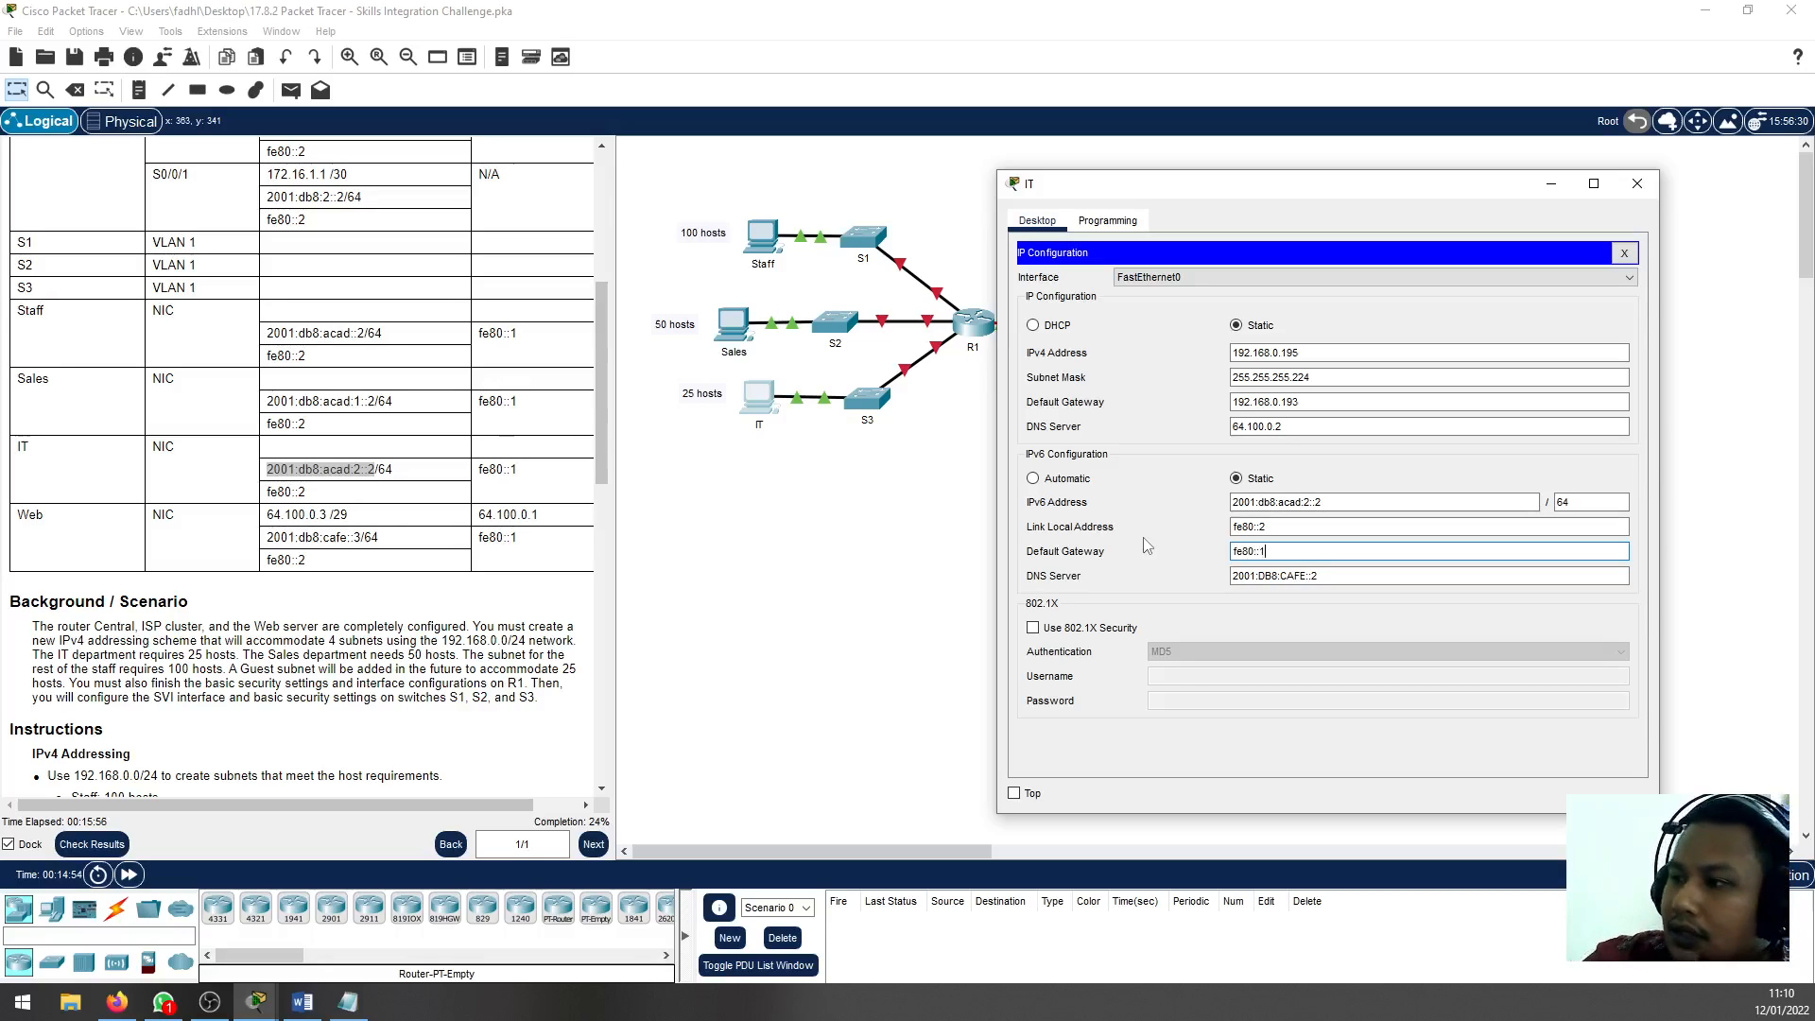
key("Tab")
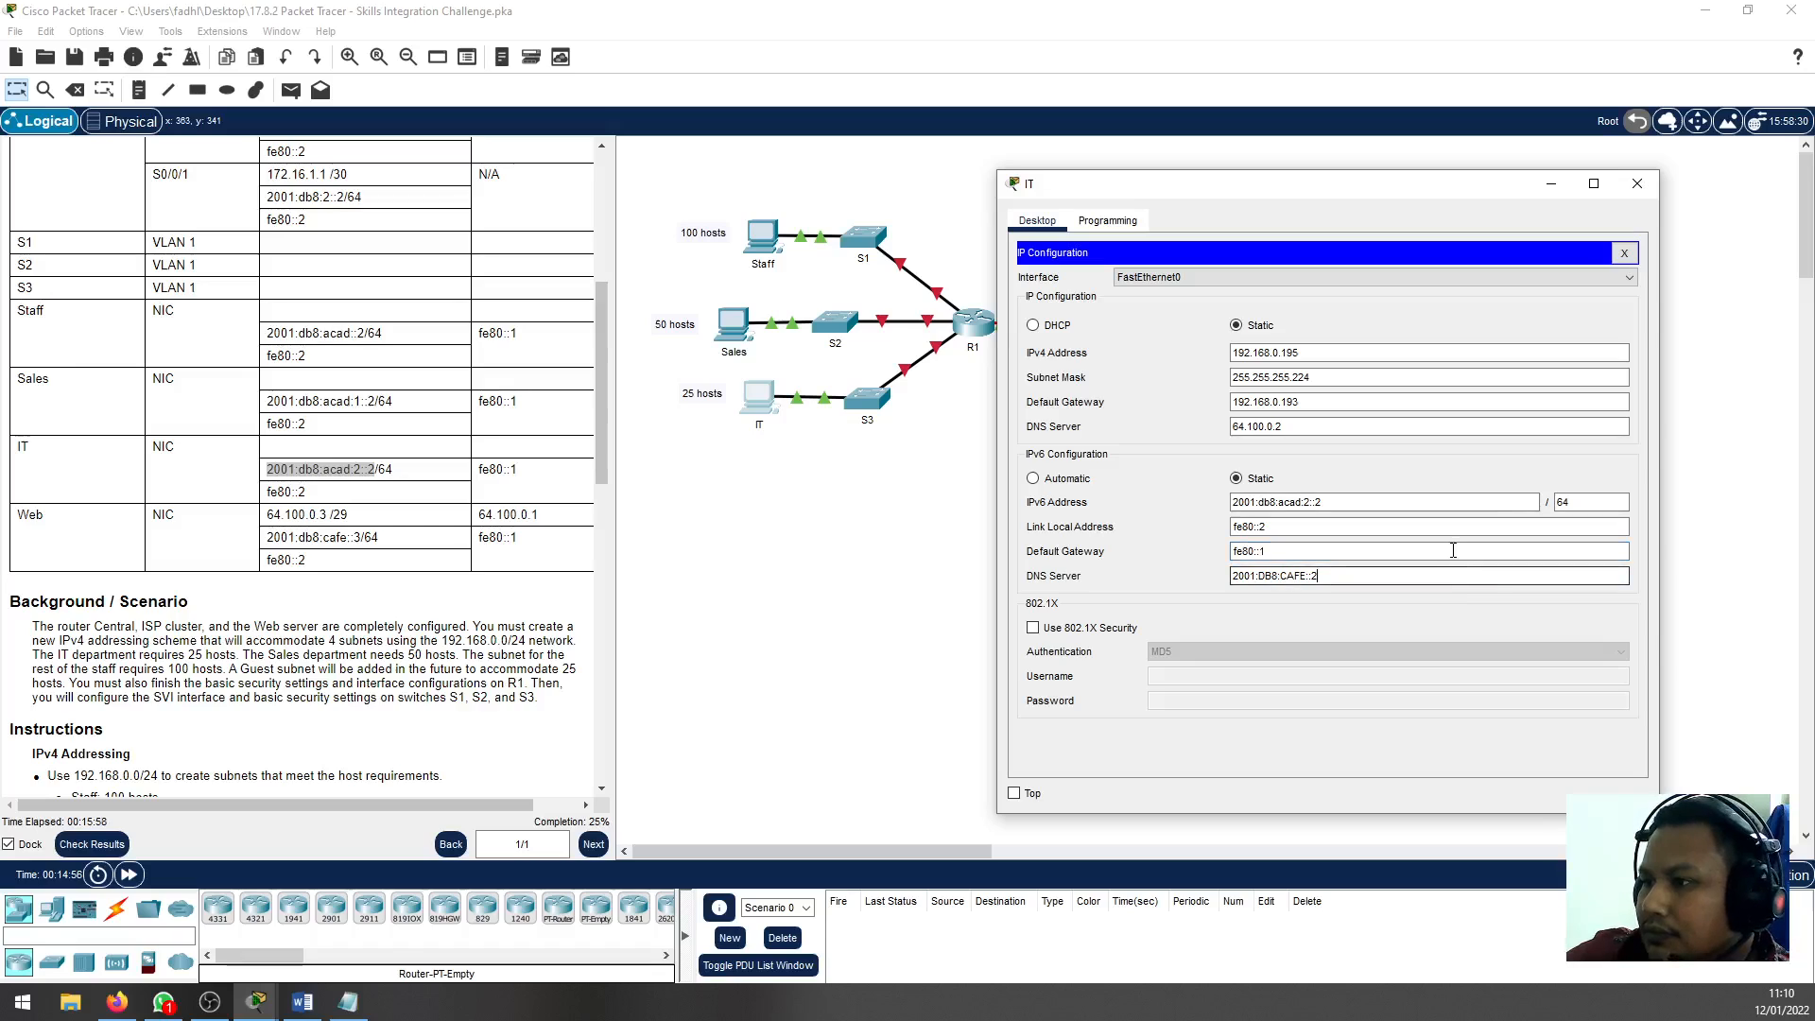
left_click(1624, 253)
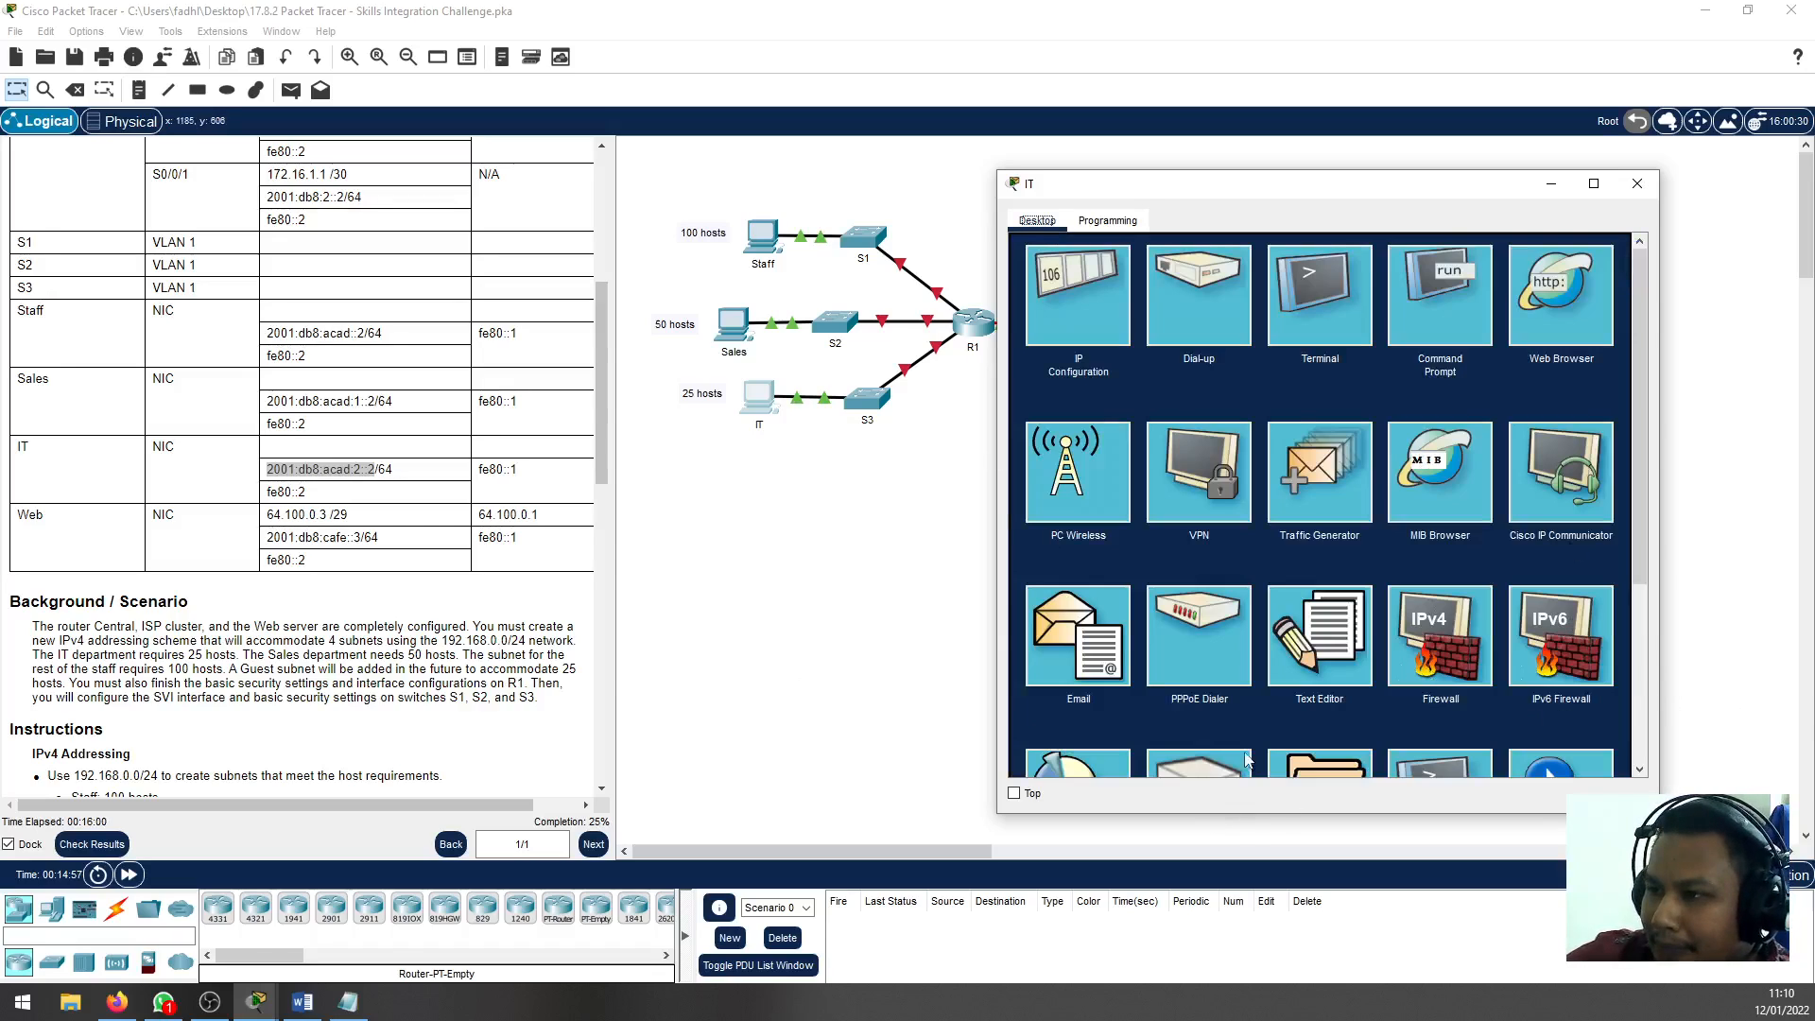
left_click(1647, 188)
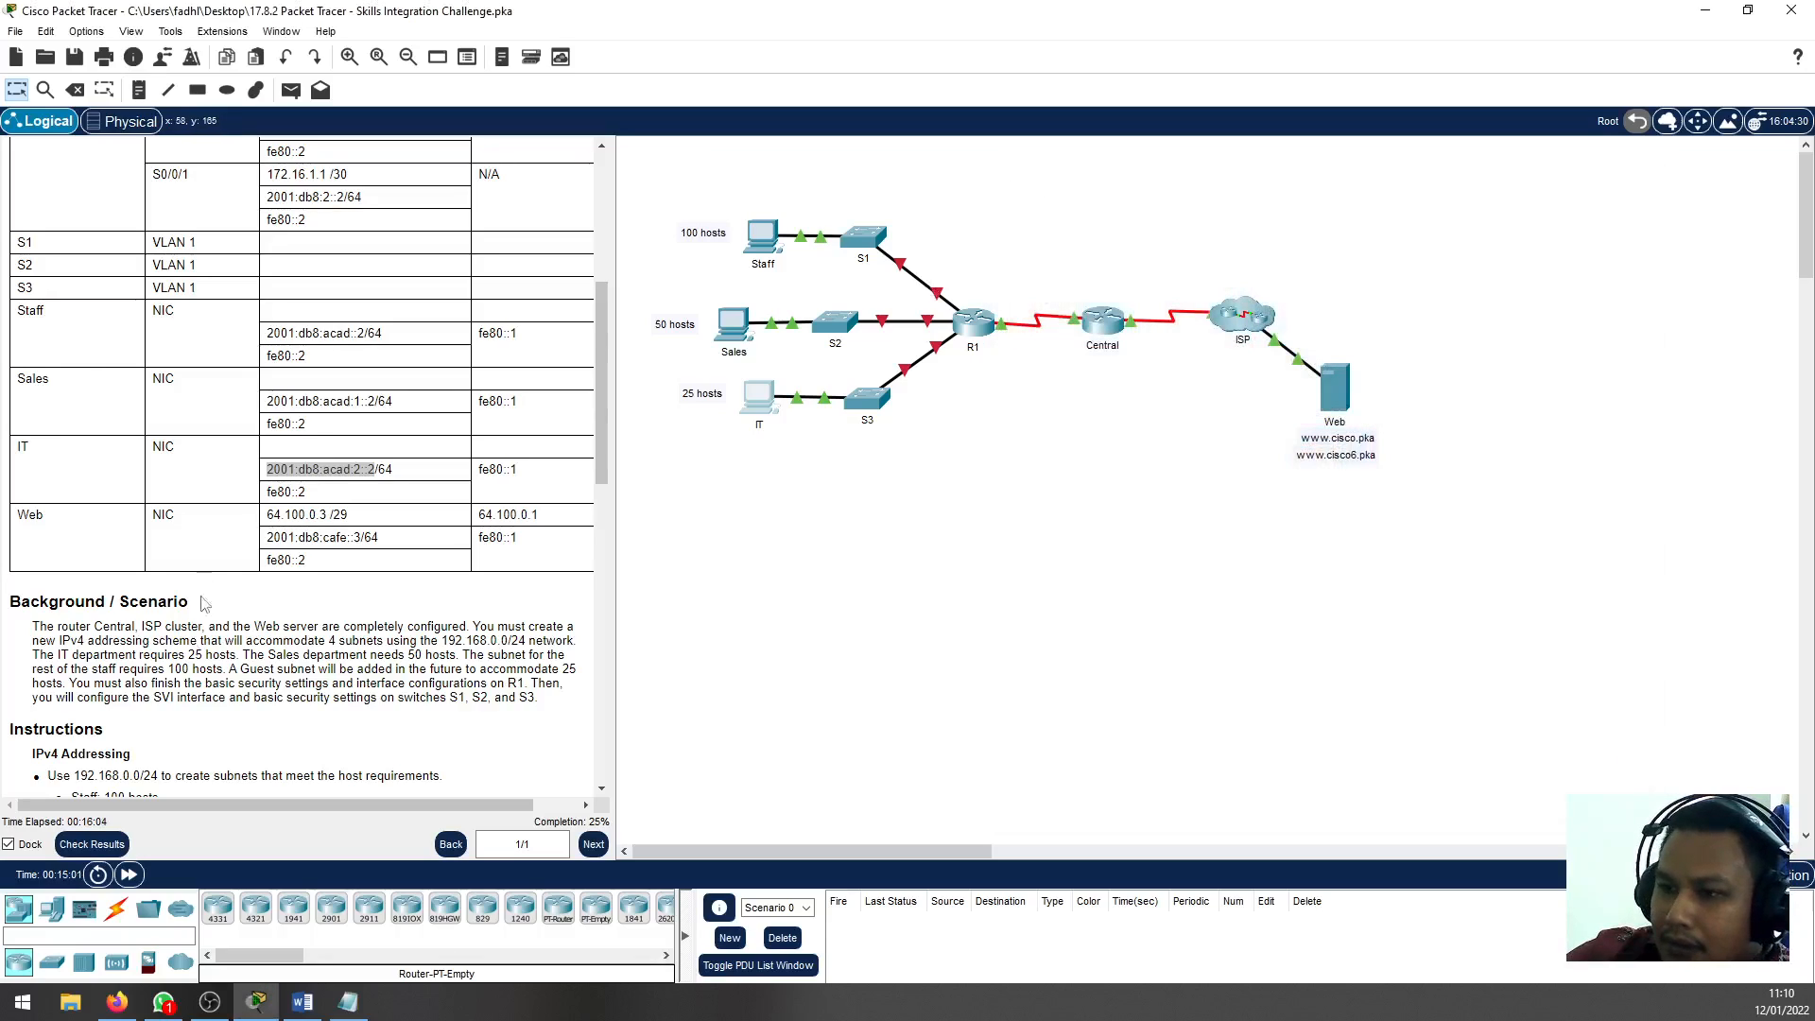
Review the IPv4 Addressing and PC Configurations tasks in the instructions, up to the R1 Configurations section
scroll(119, 492, "down", 8)
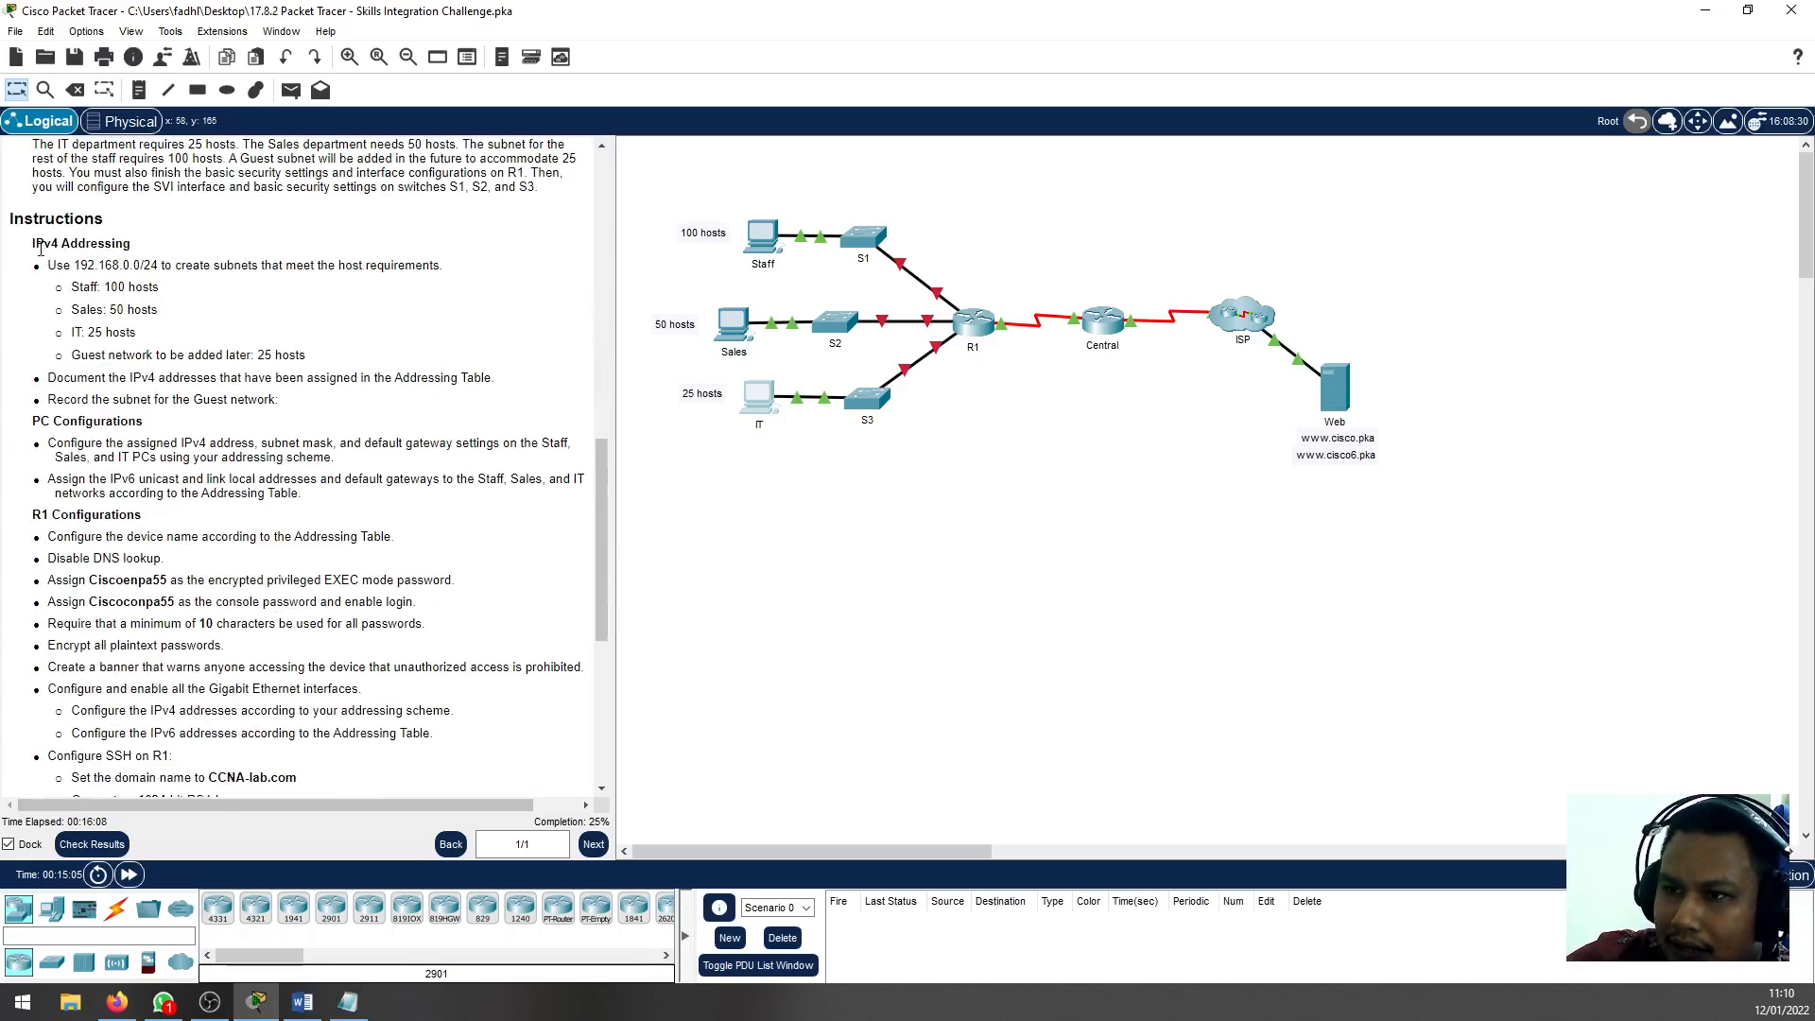
left_click_drag(36, 243, 132, 377)
scroll(123, 425, "down", 3)
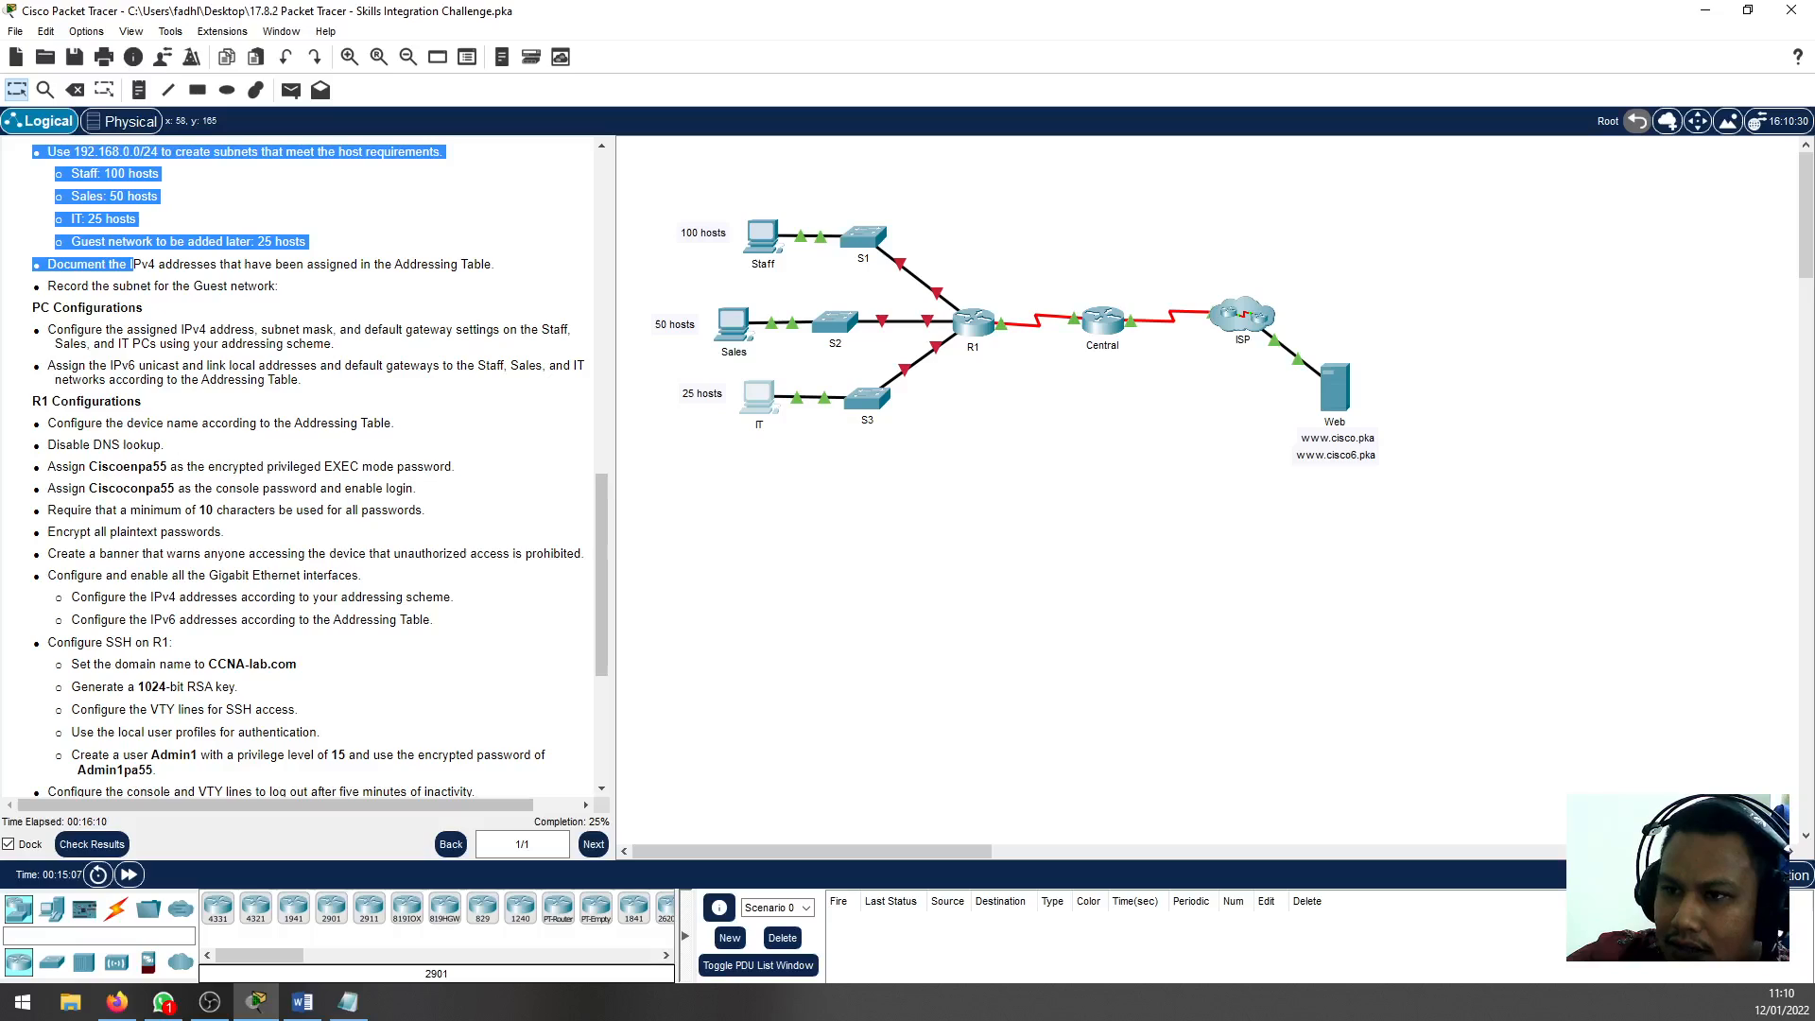
left_click_drag(55, 329, 310, 385)
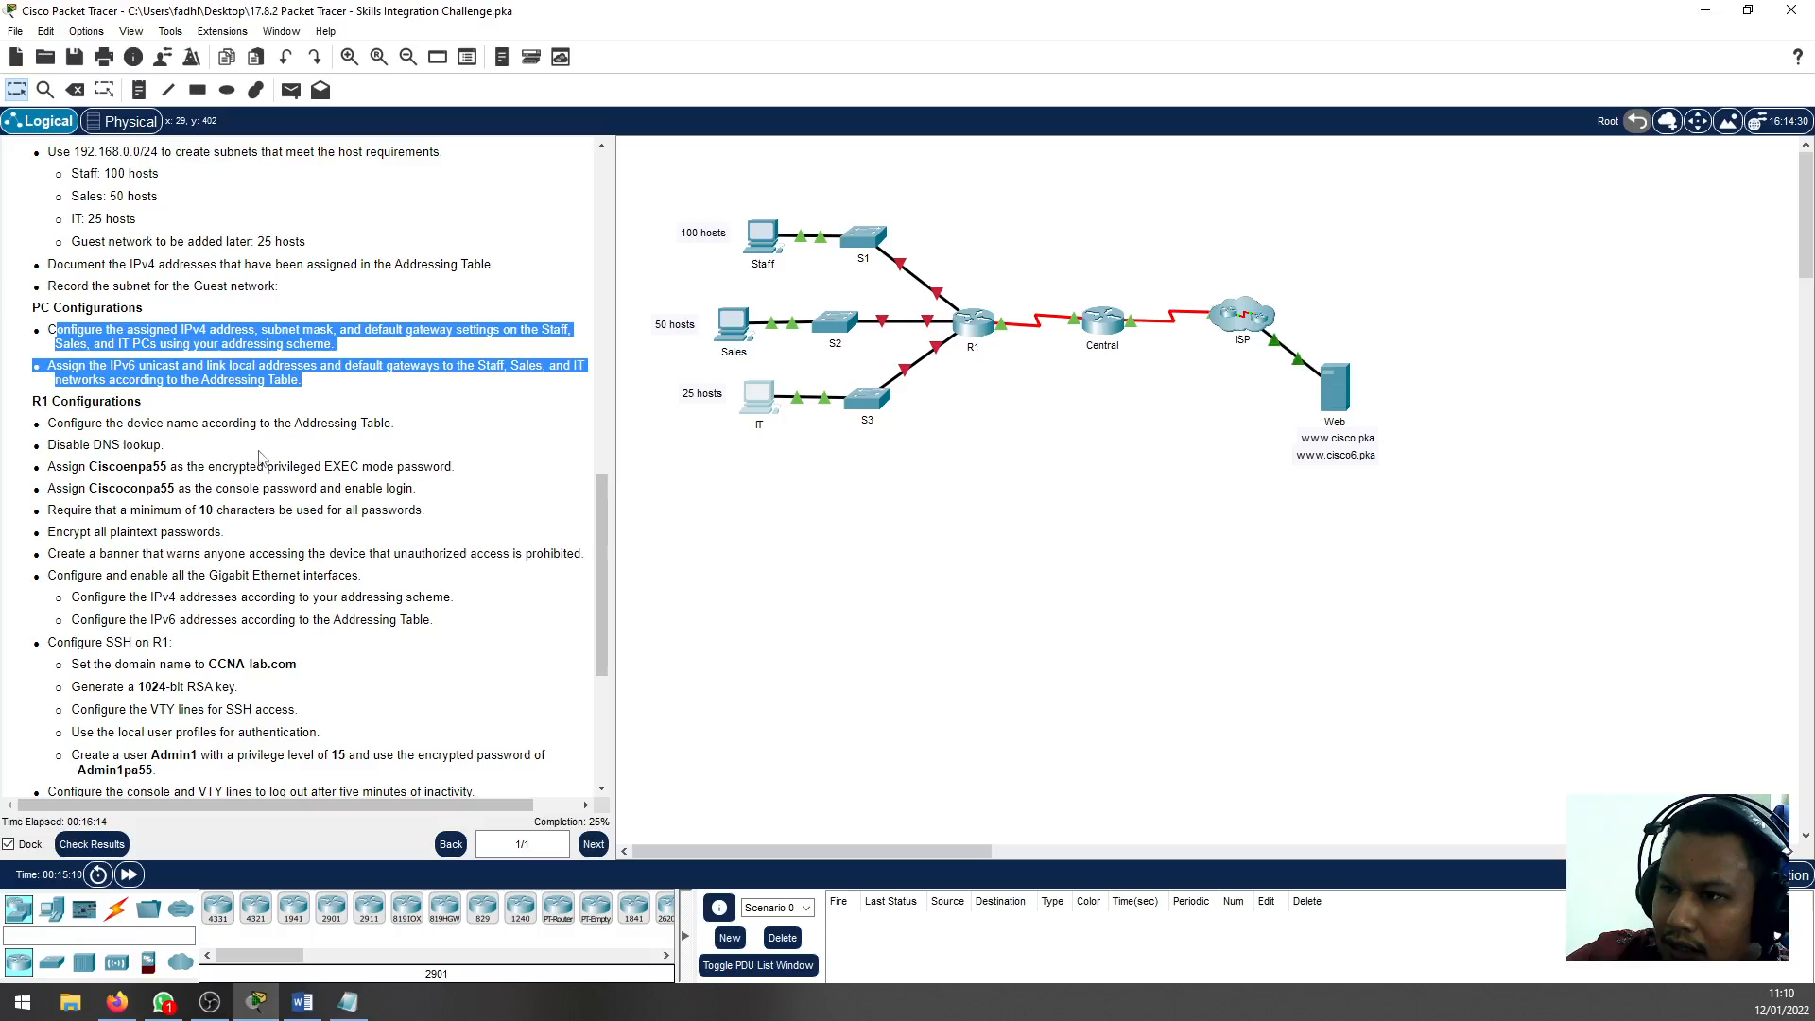
Review the R1 Configurations tasks in the instructions and open R1's command line, placing it clear of the topology
scroll(378, 461, "down", 3)
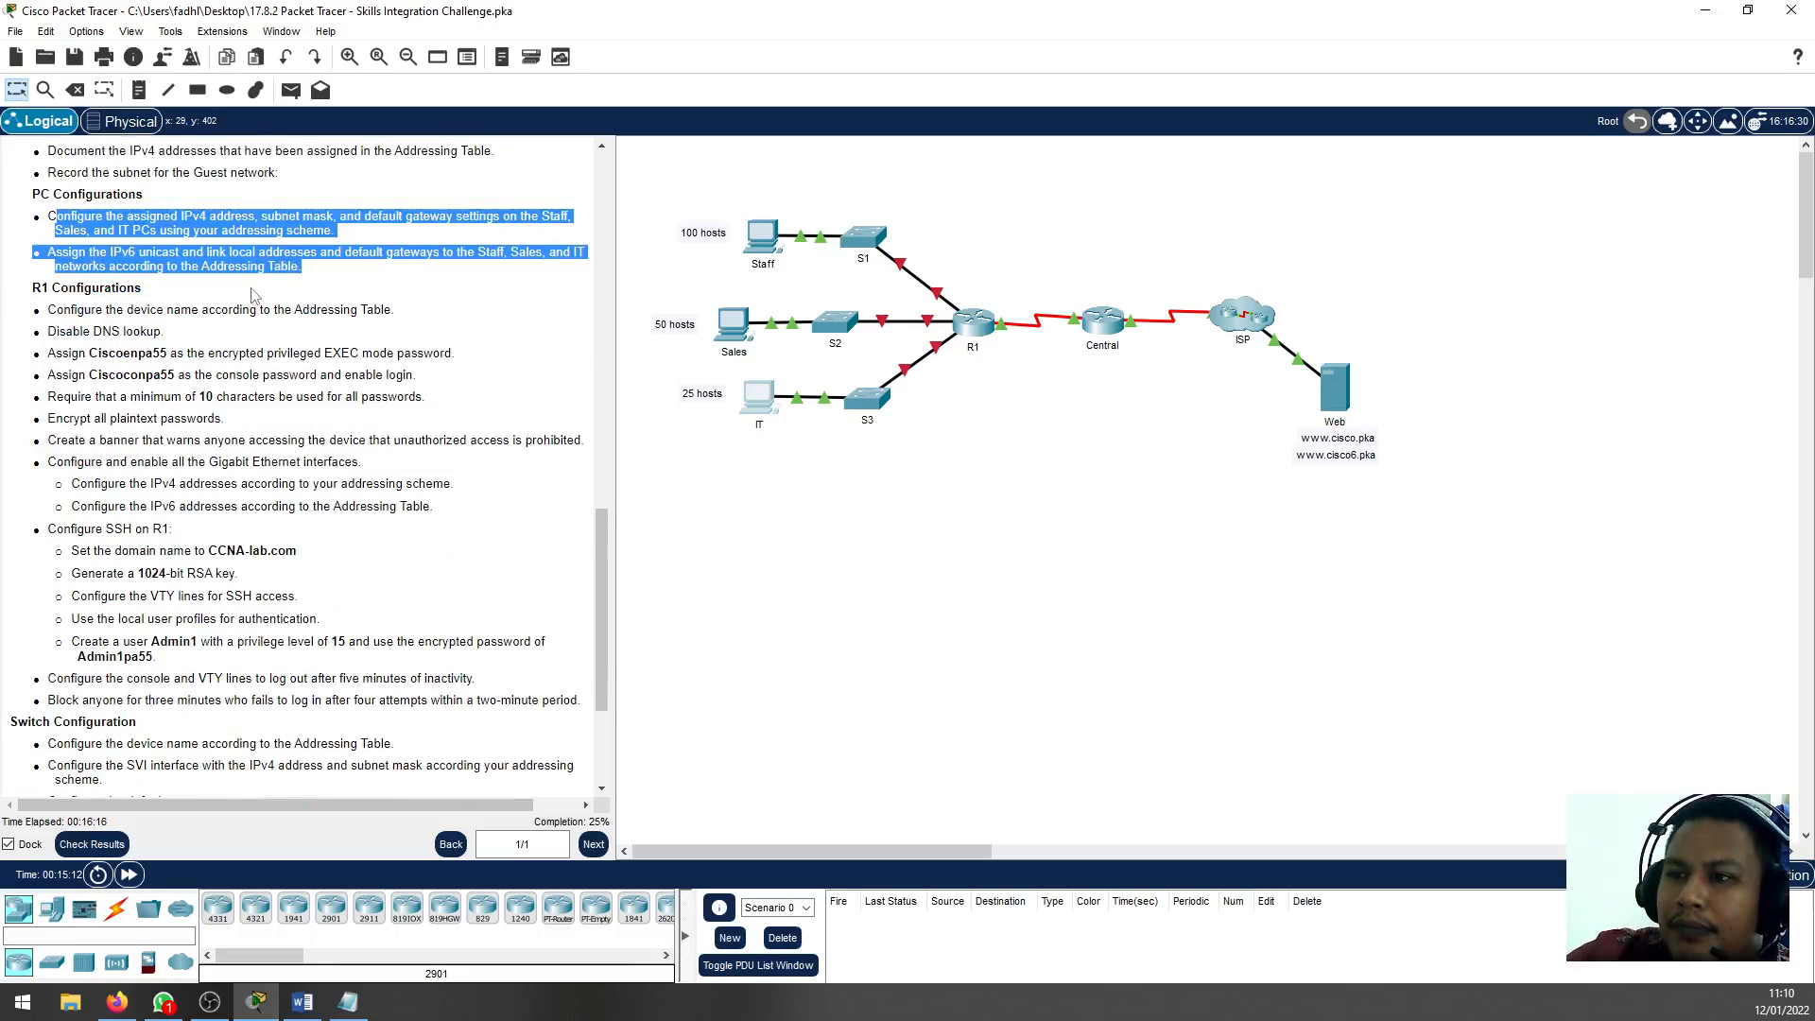
left_click(184, 328)
scroll(185, 327, "down", 3)
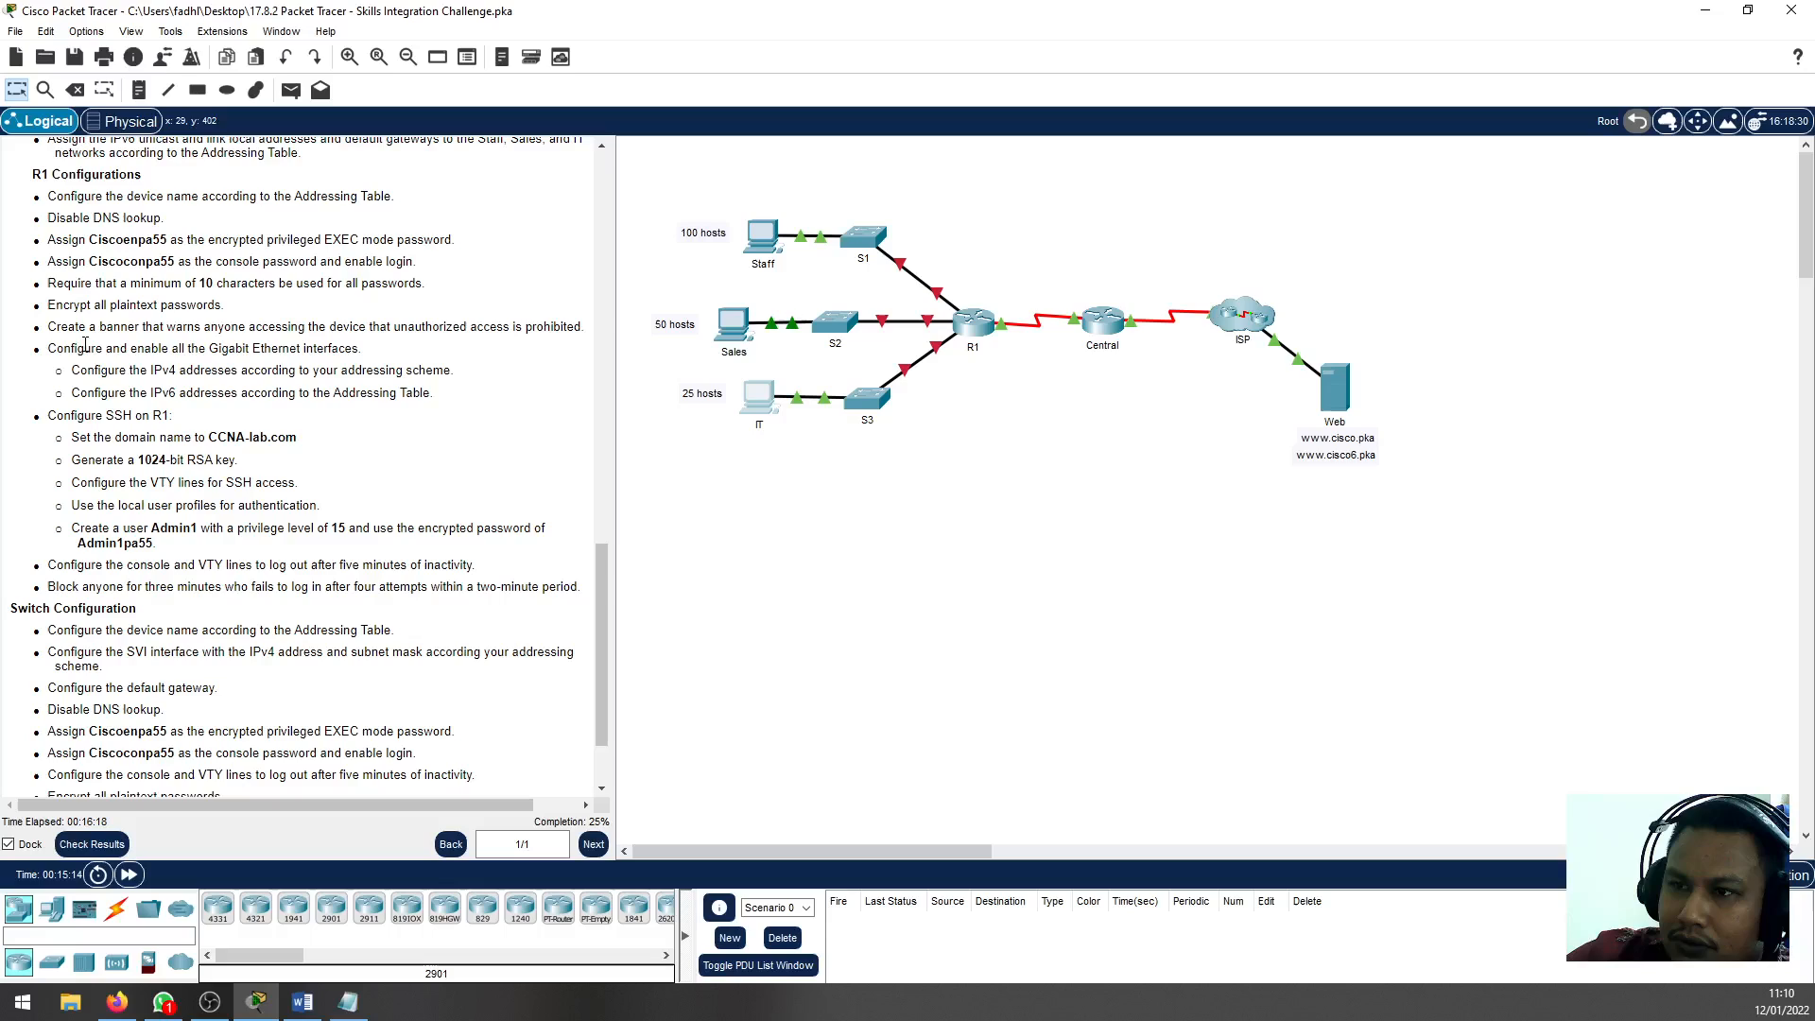
left_click_drag(49, 217, 189, 376)
left_click(190, 376)
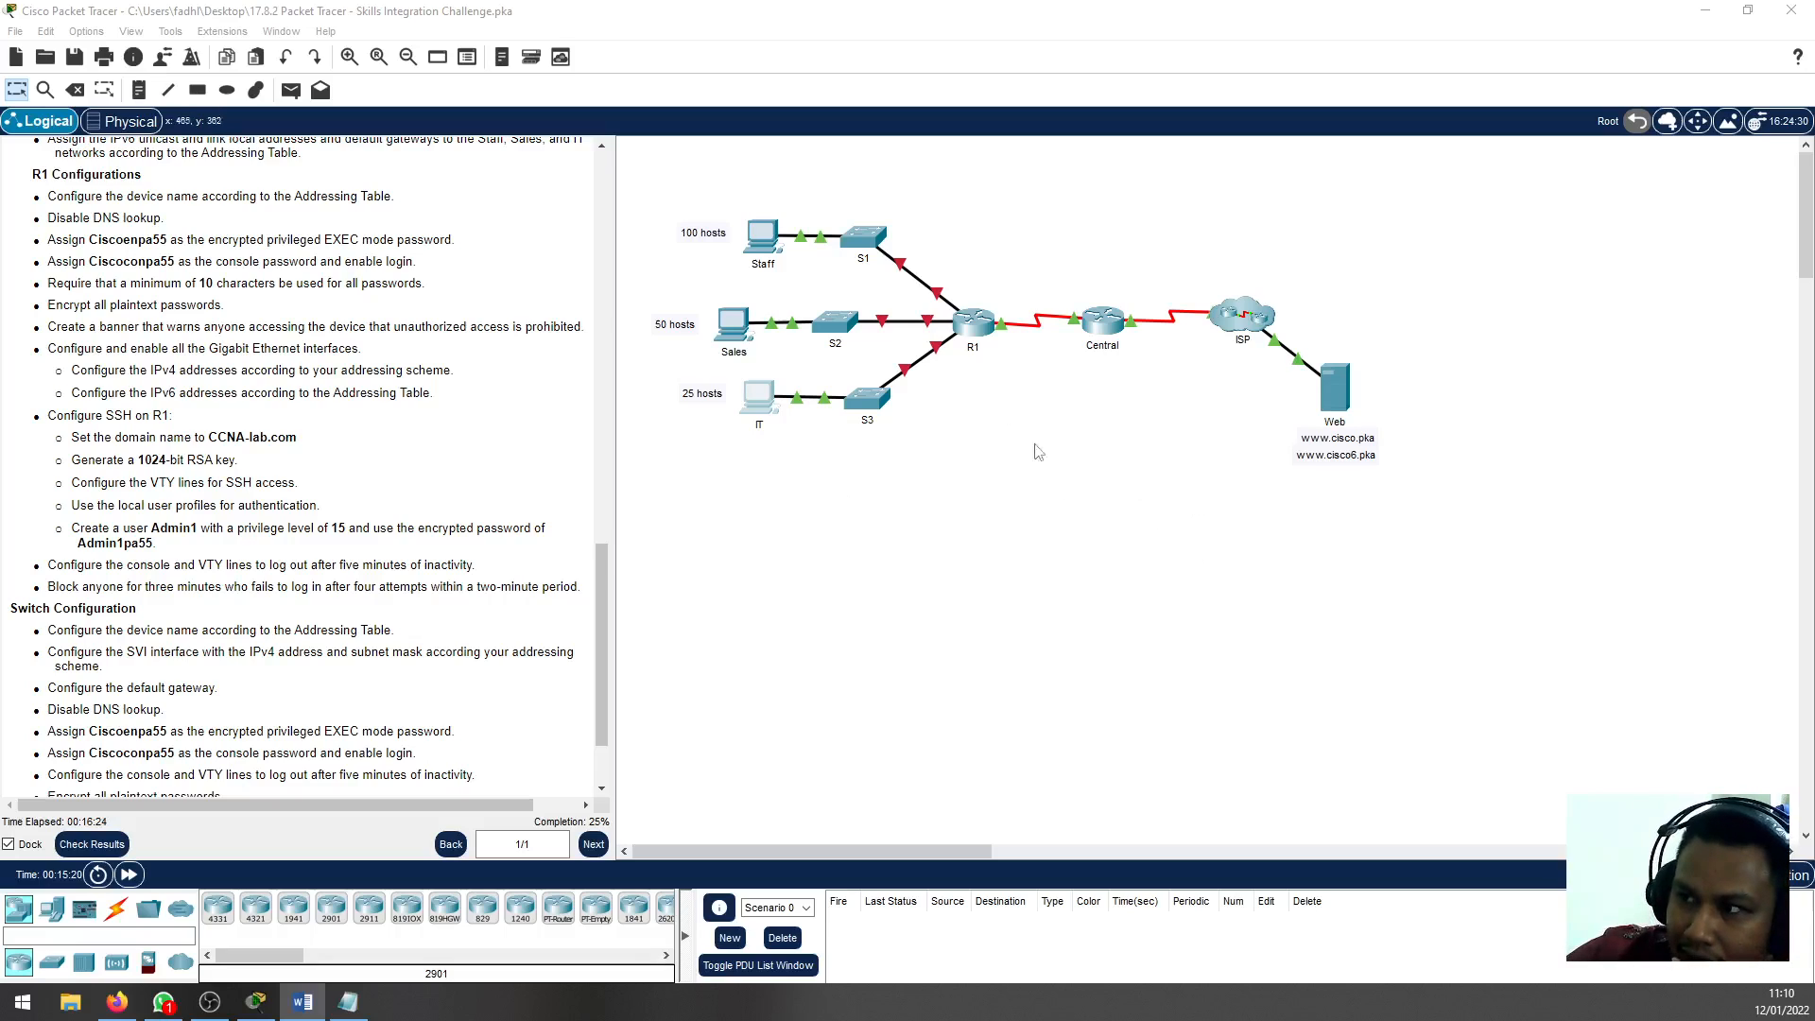
left_click(974, 326)
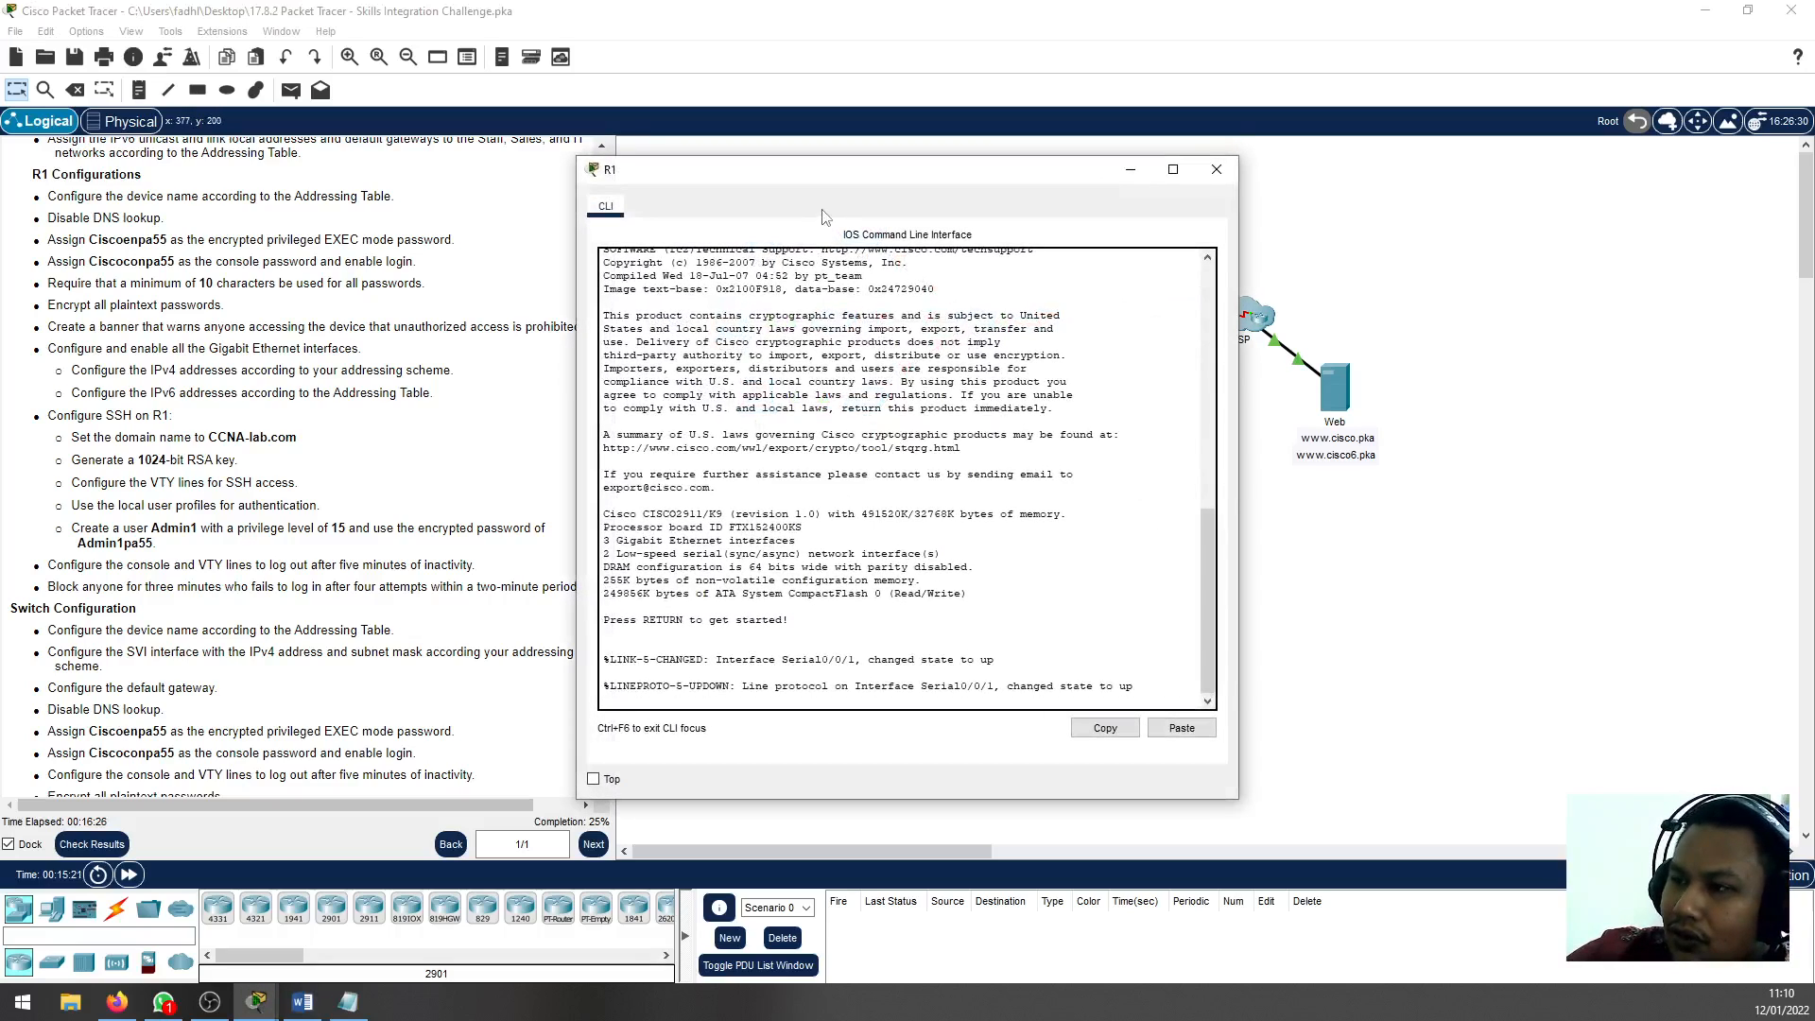
left_click_drag(820, 177, 1165, 186)
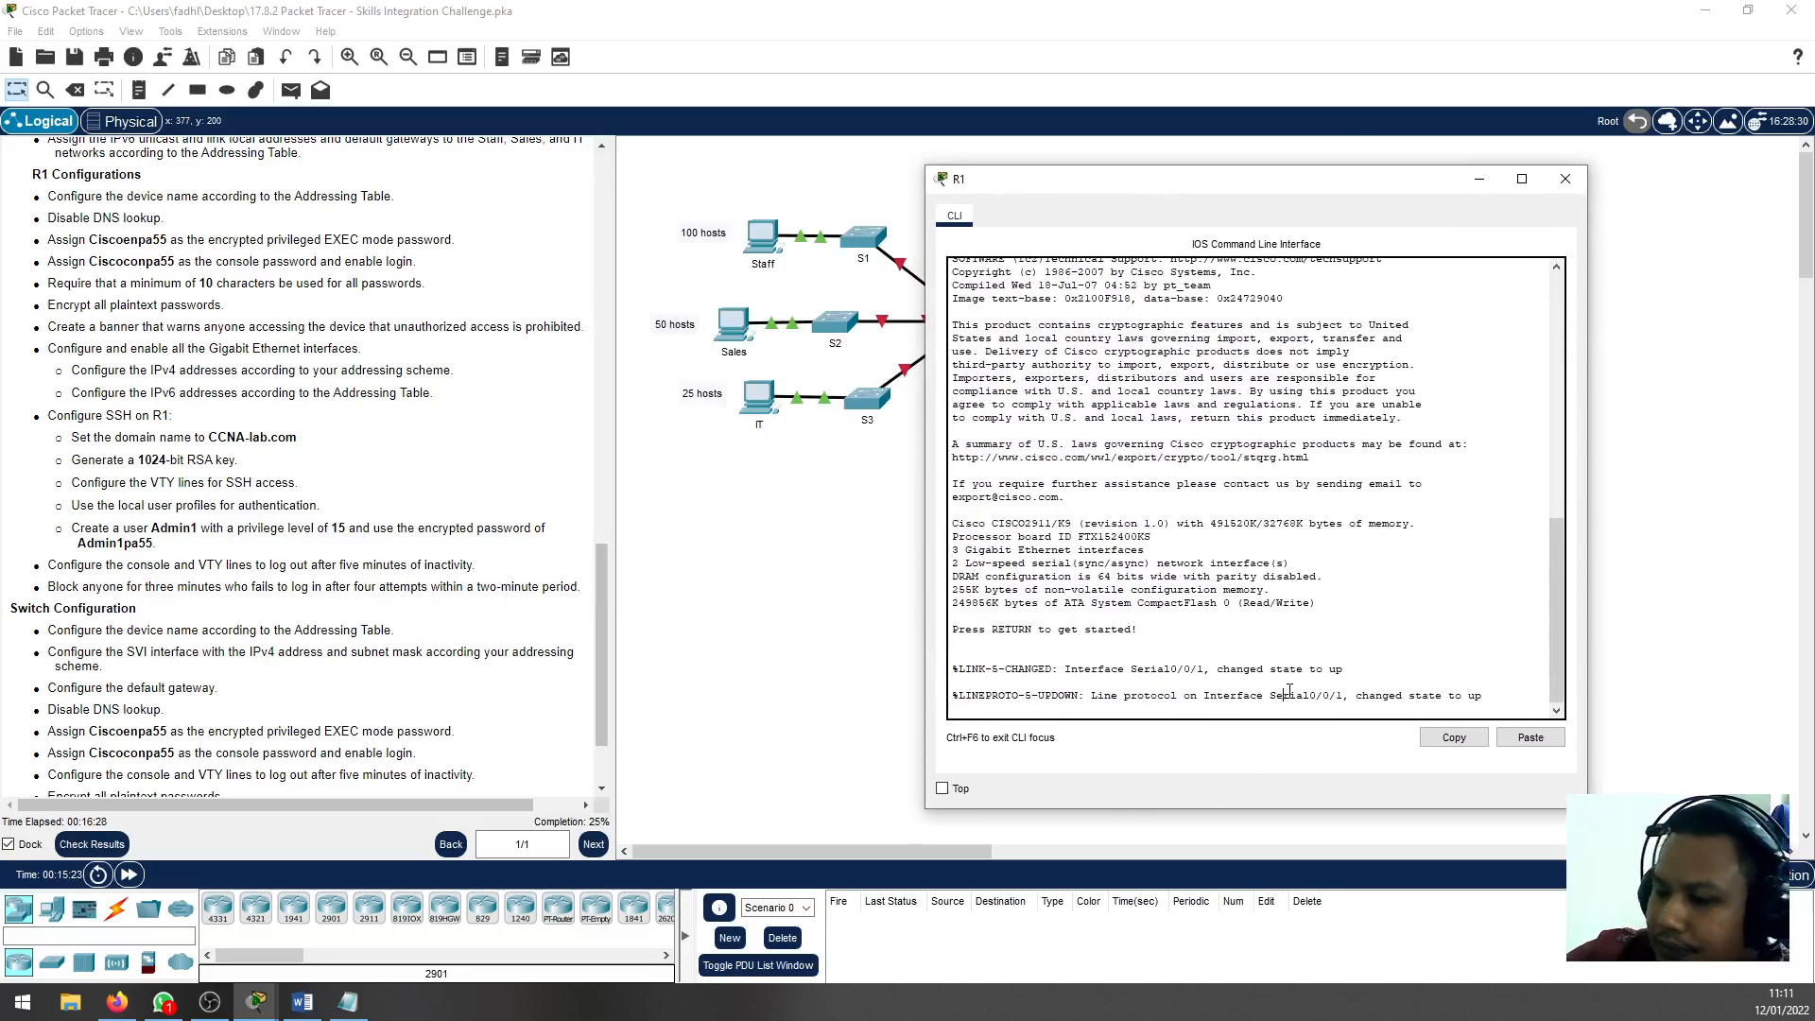
key("Return")
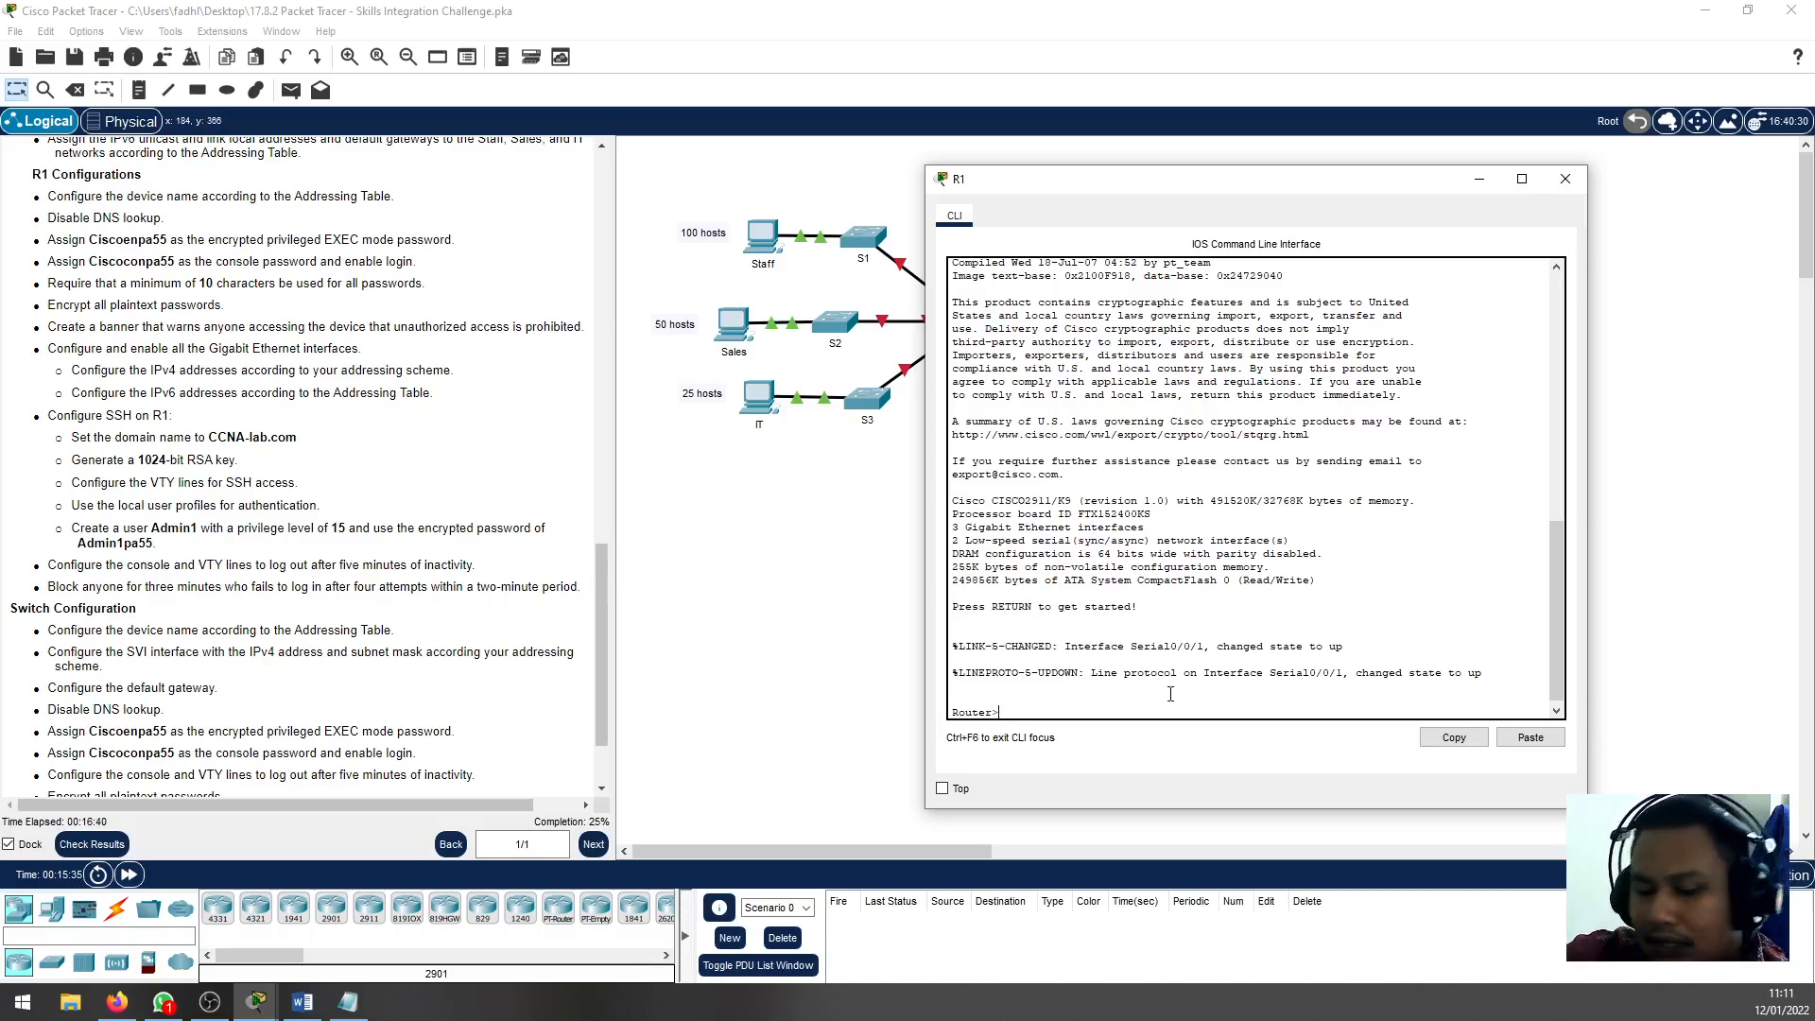
Enter global configuration mode on the router and set its hostname to R1
type("en")
key("Return")
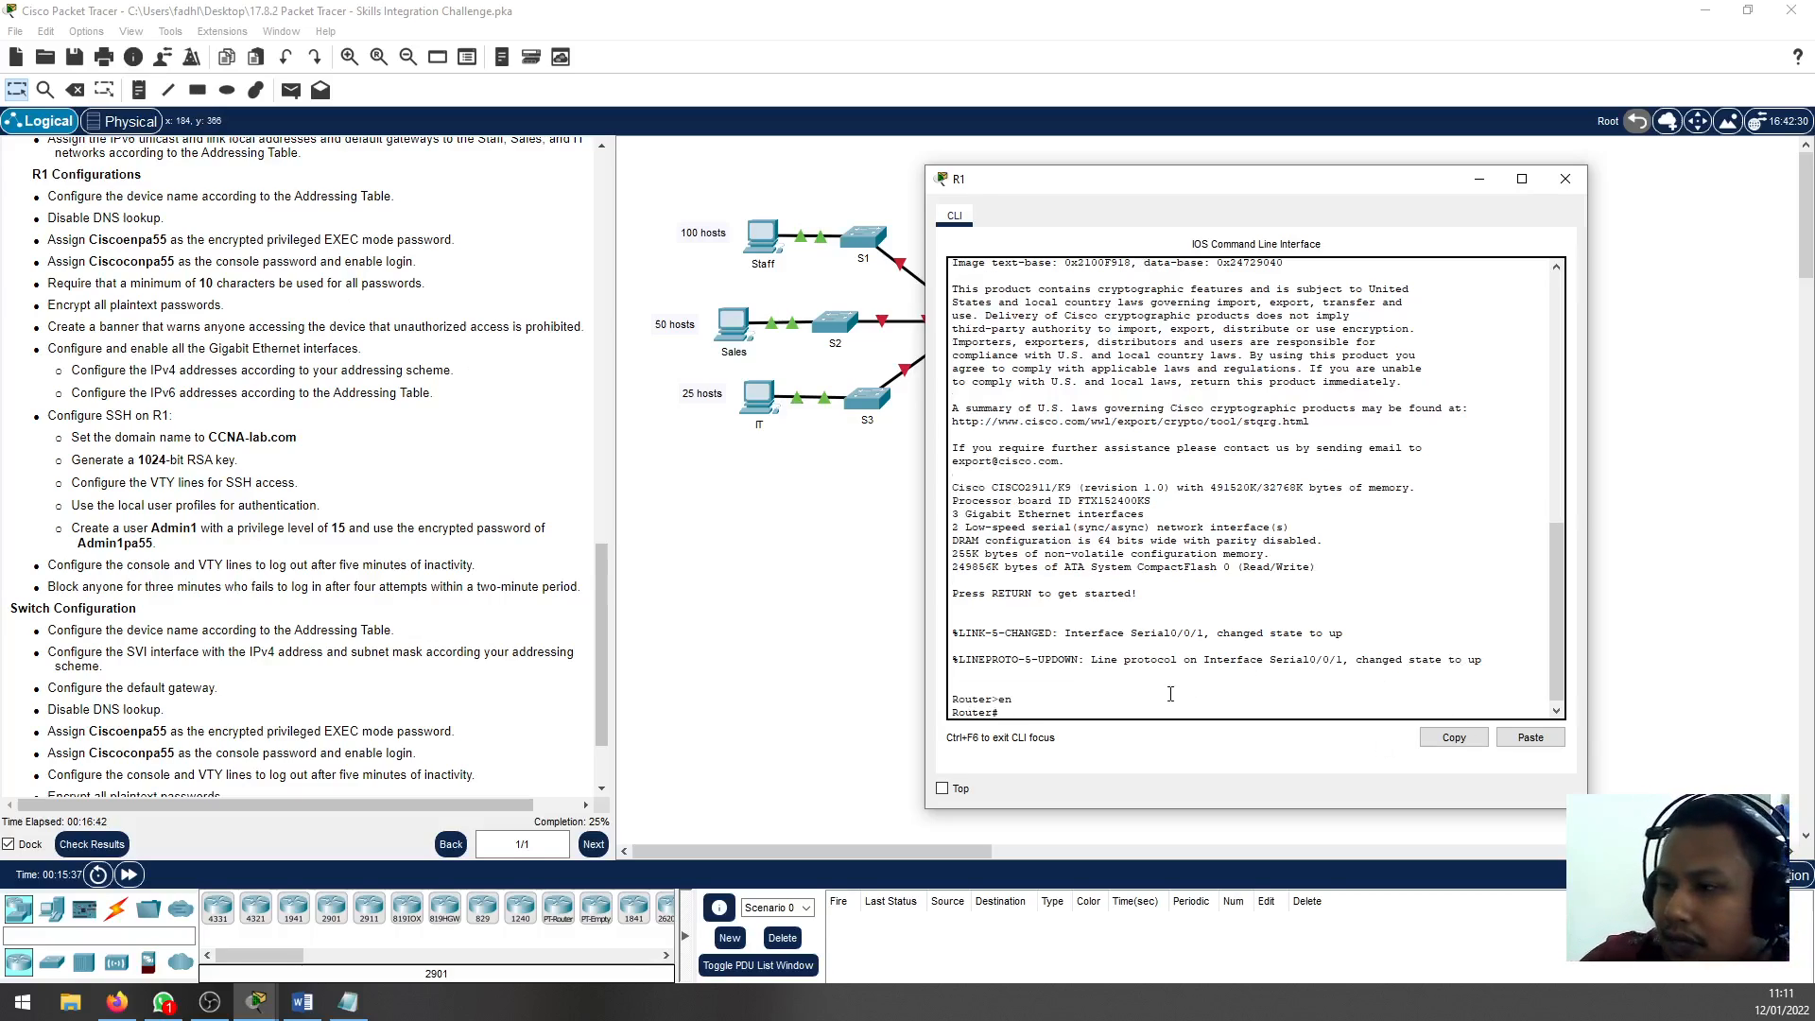
type("conf t")
key("Return")
type("hostna")
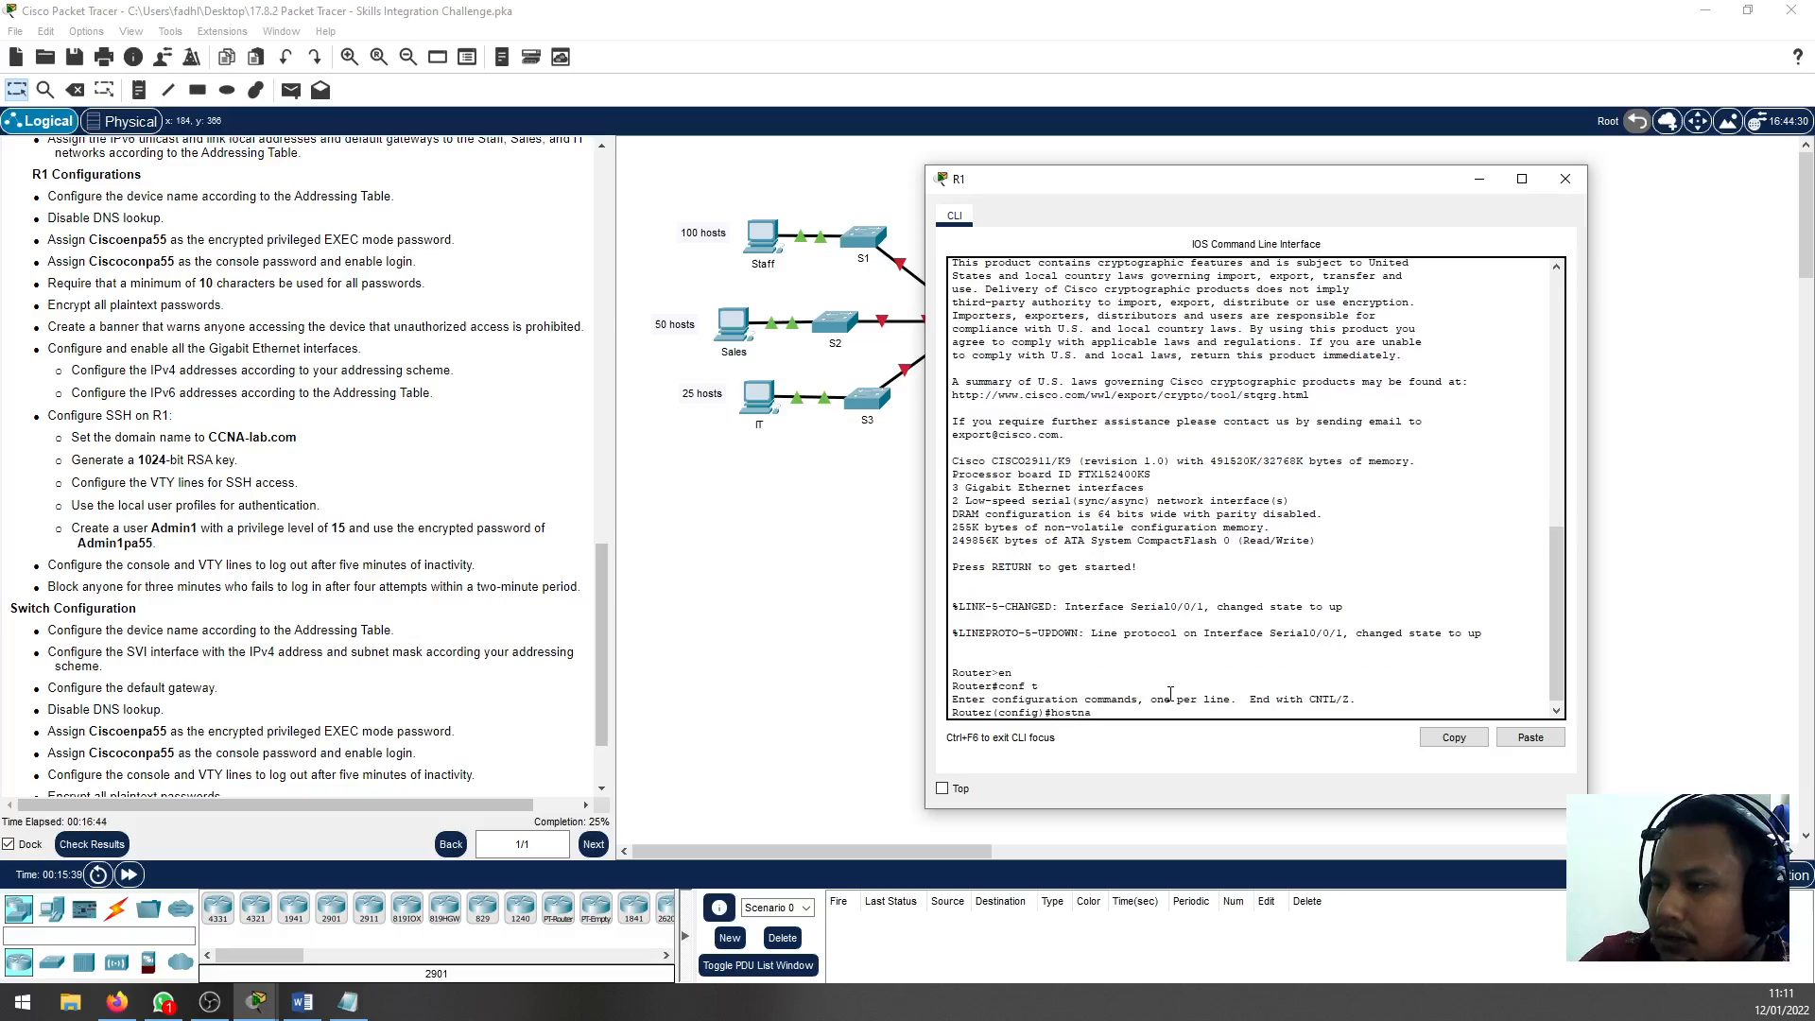
type("me R1")
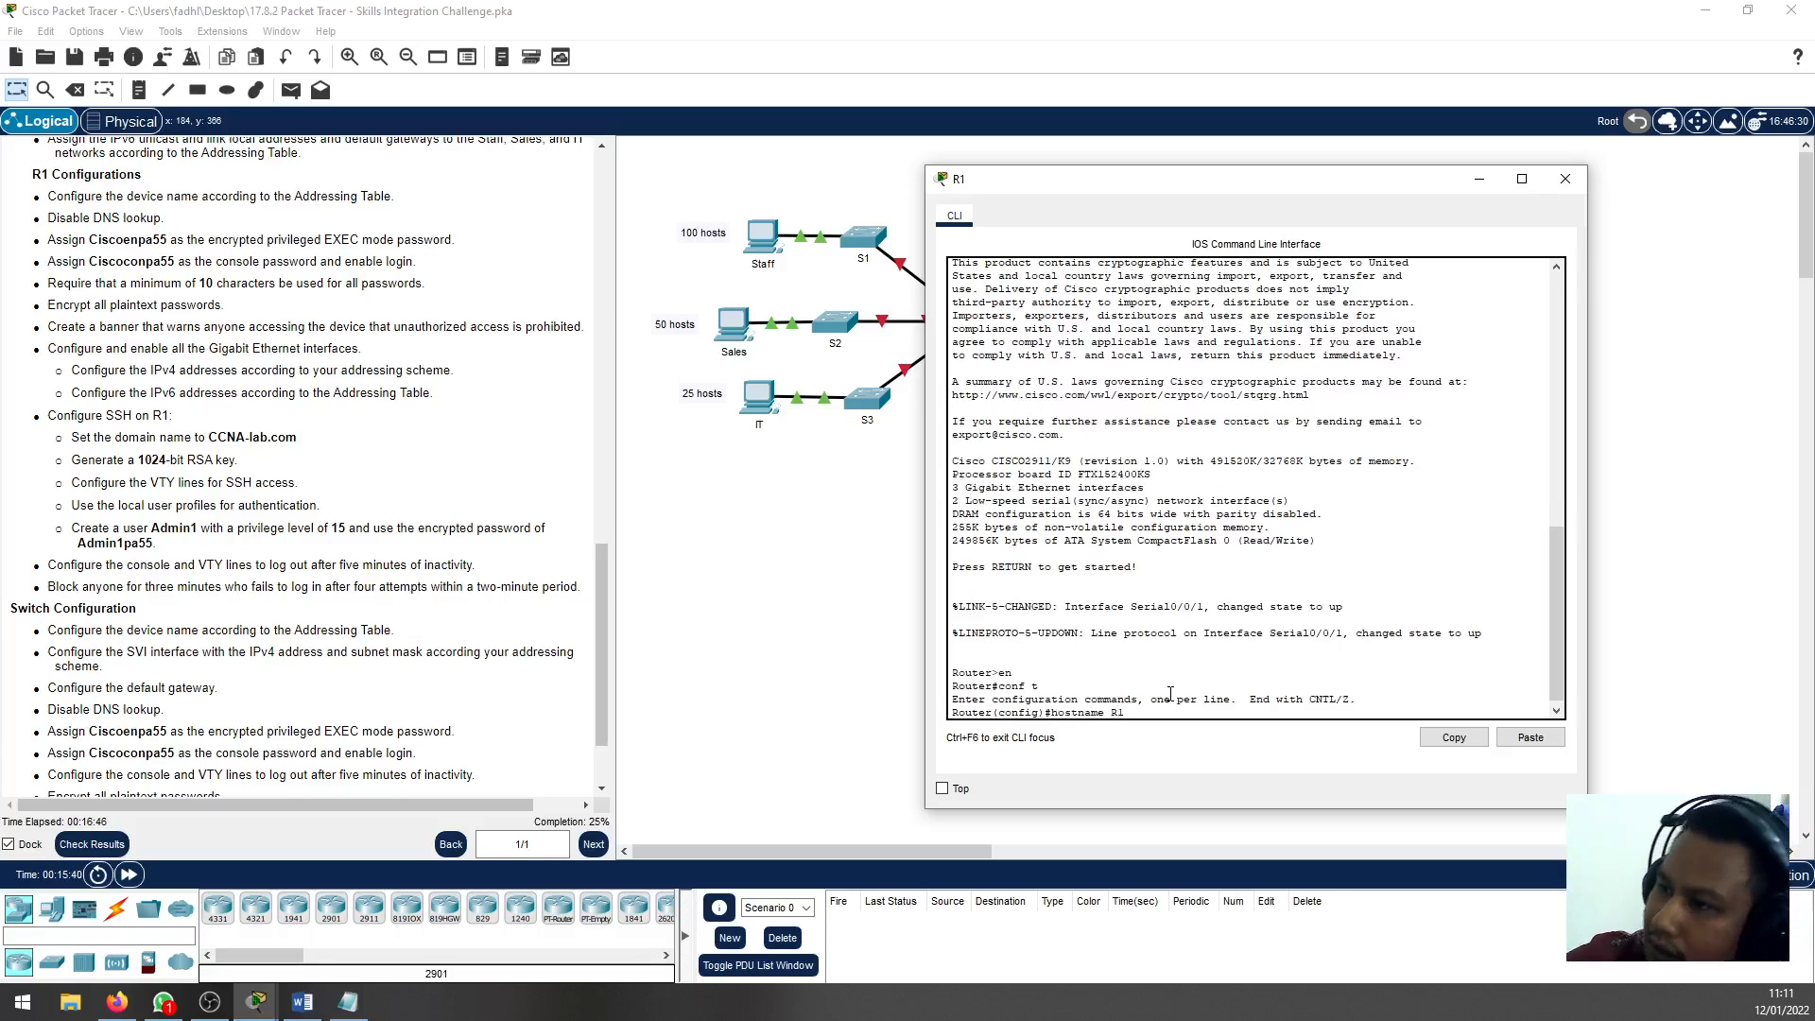
left_click_drag(1211, 192, 1330, 193)
key("Return")
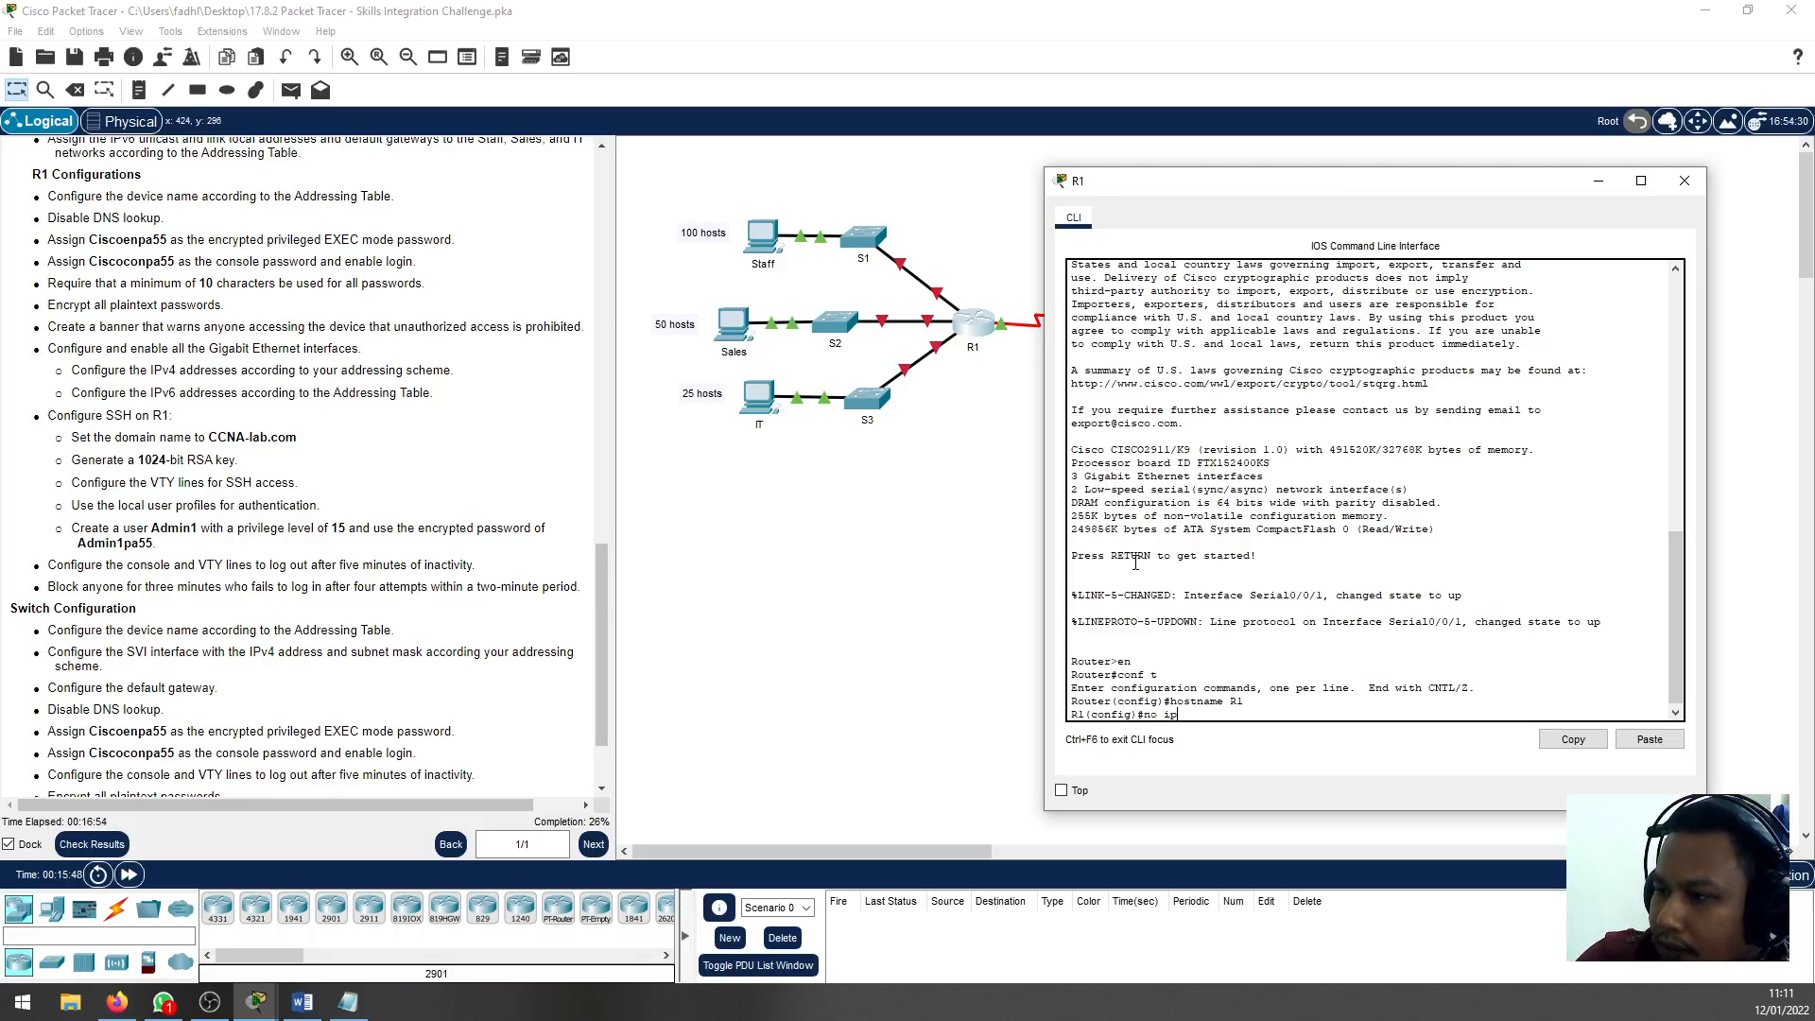
Disable DNS lookup on R1 with no ip domain-lookup
type("no ip domain-look")
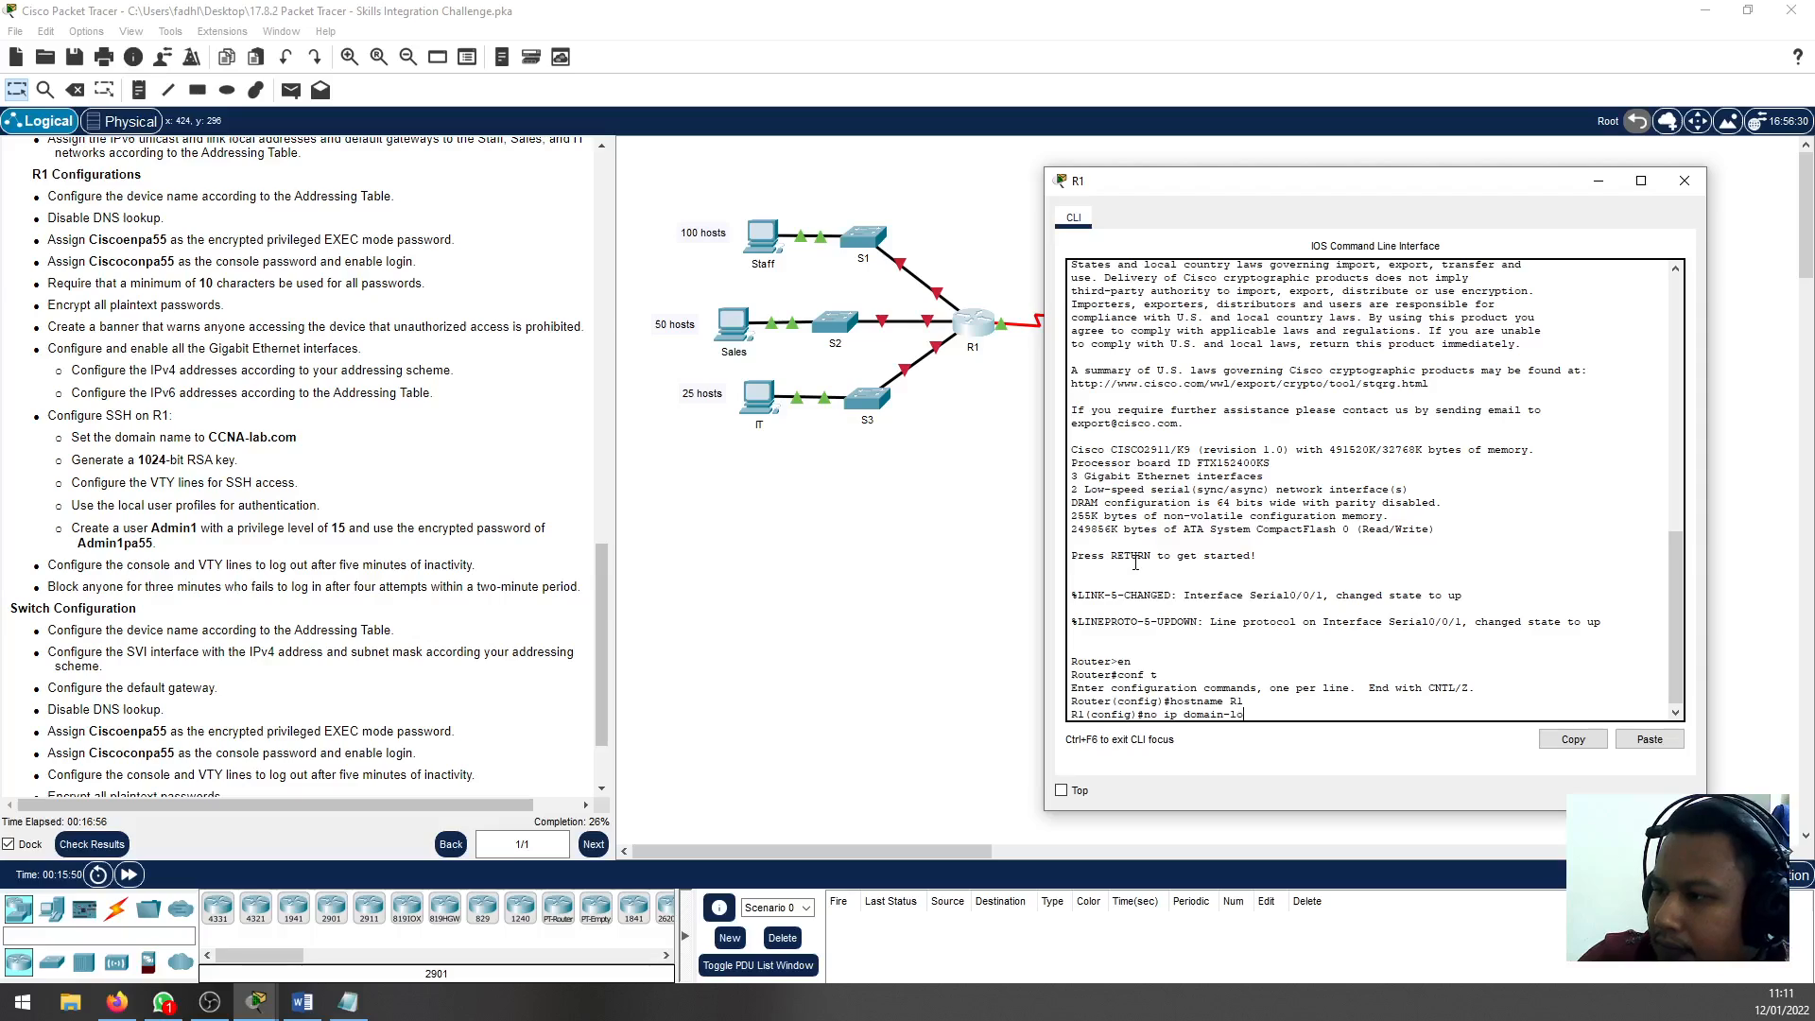
key("Tab")
key("Return")
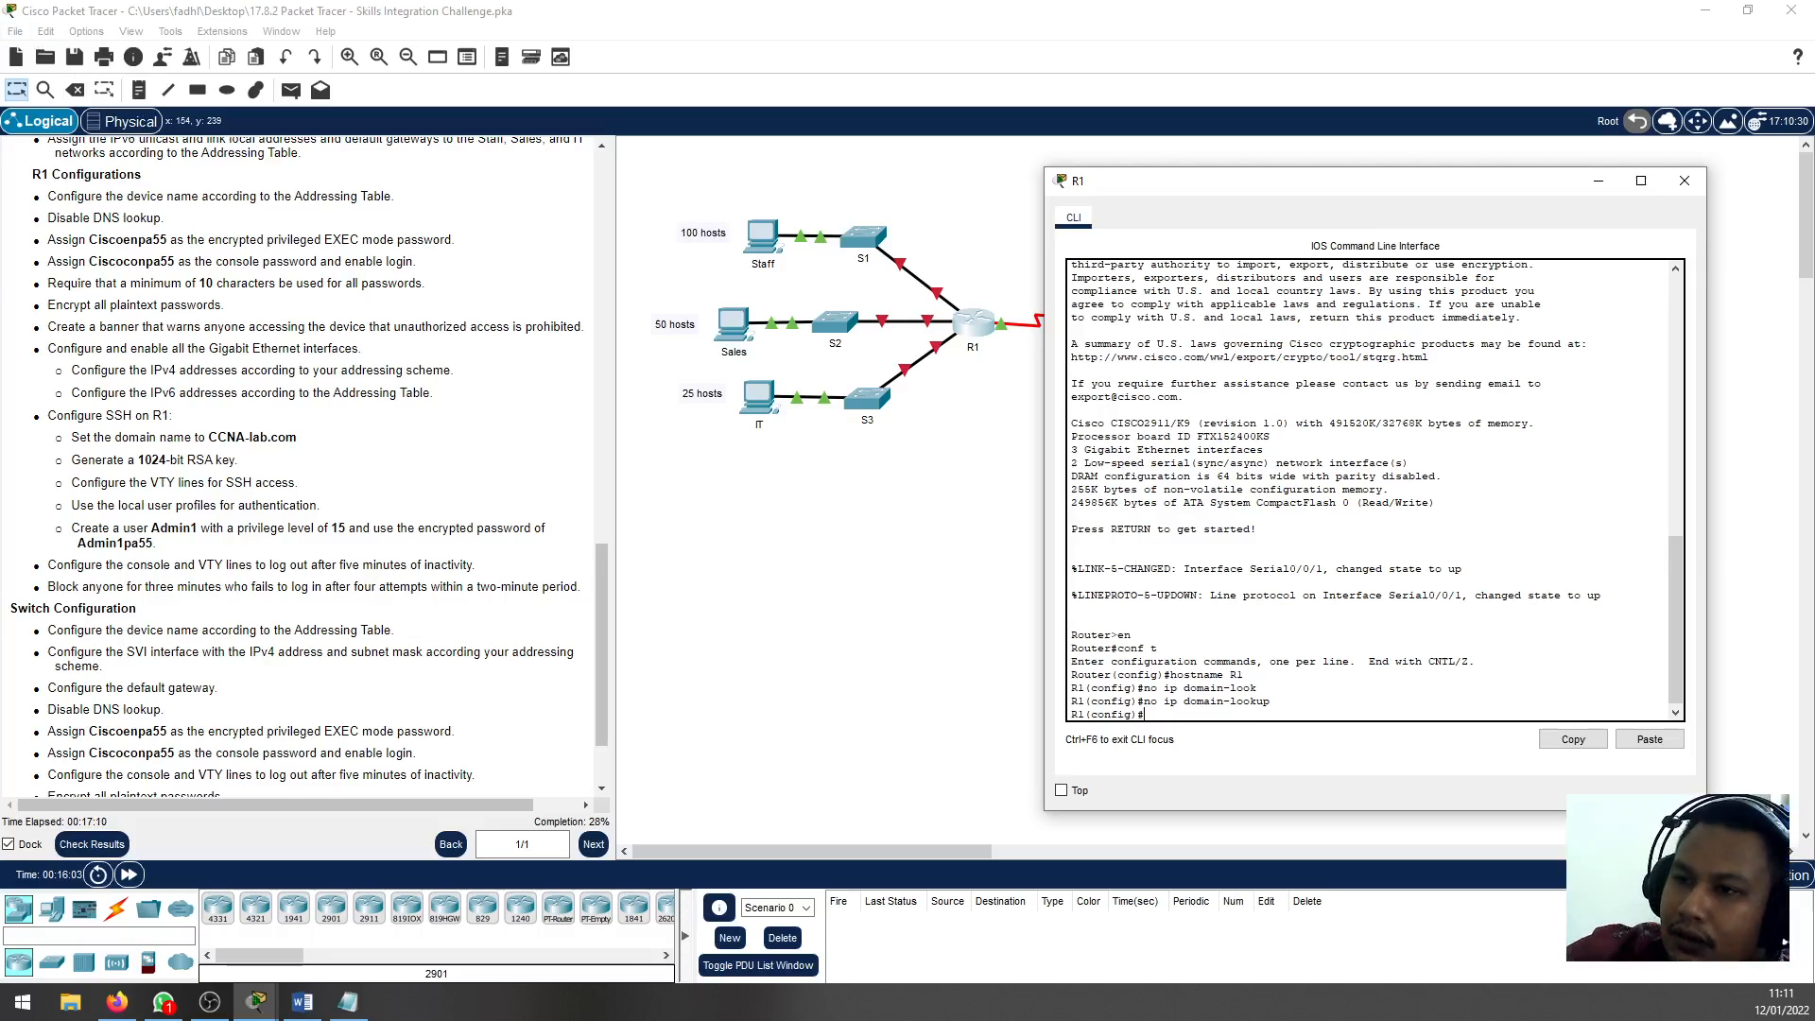
Copy the privileged EXEC password from the instructions and assign it on R1 as the enable secret
left_click_drag(168, 240, 91, 241)
right_click(91, 241)
left_click(123, 247)
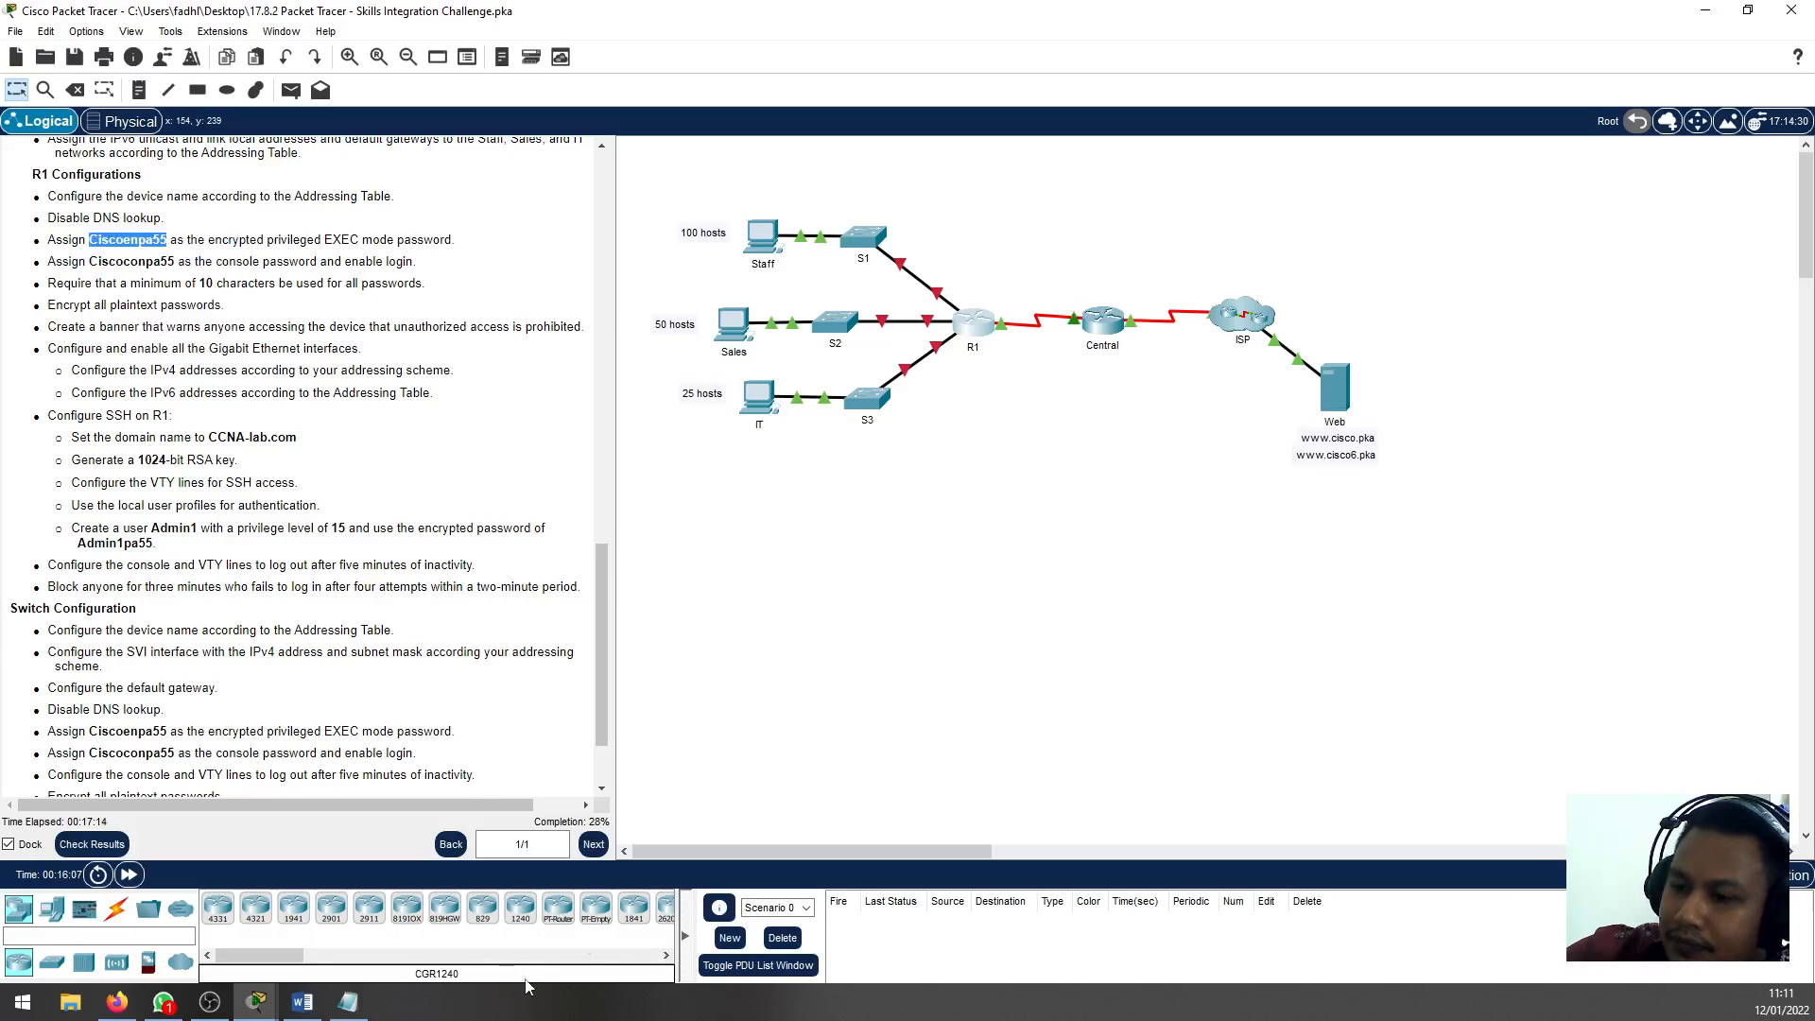
left_click(983, 340)
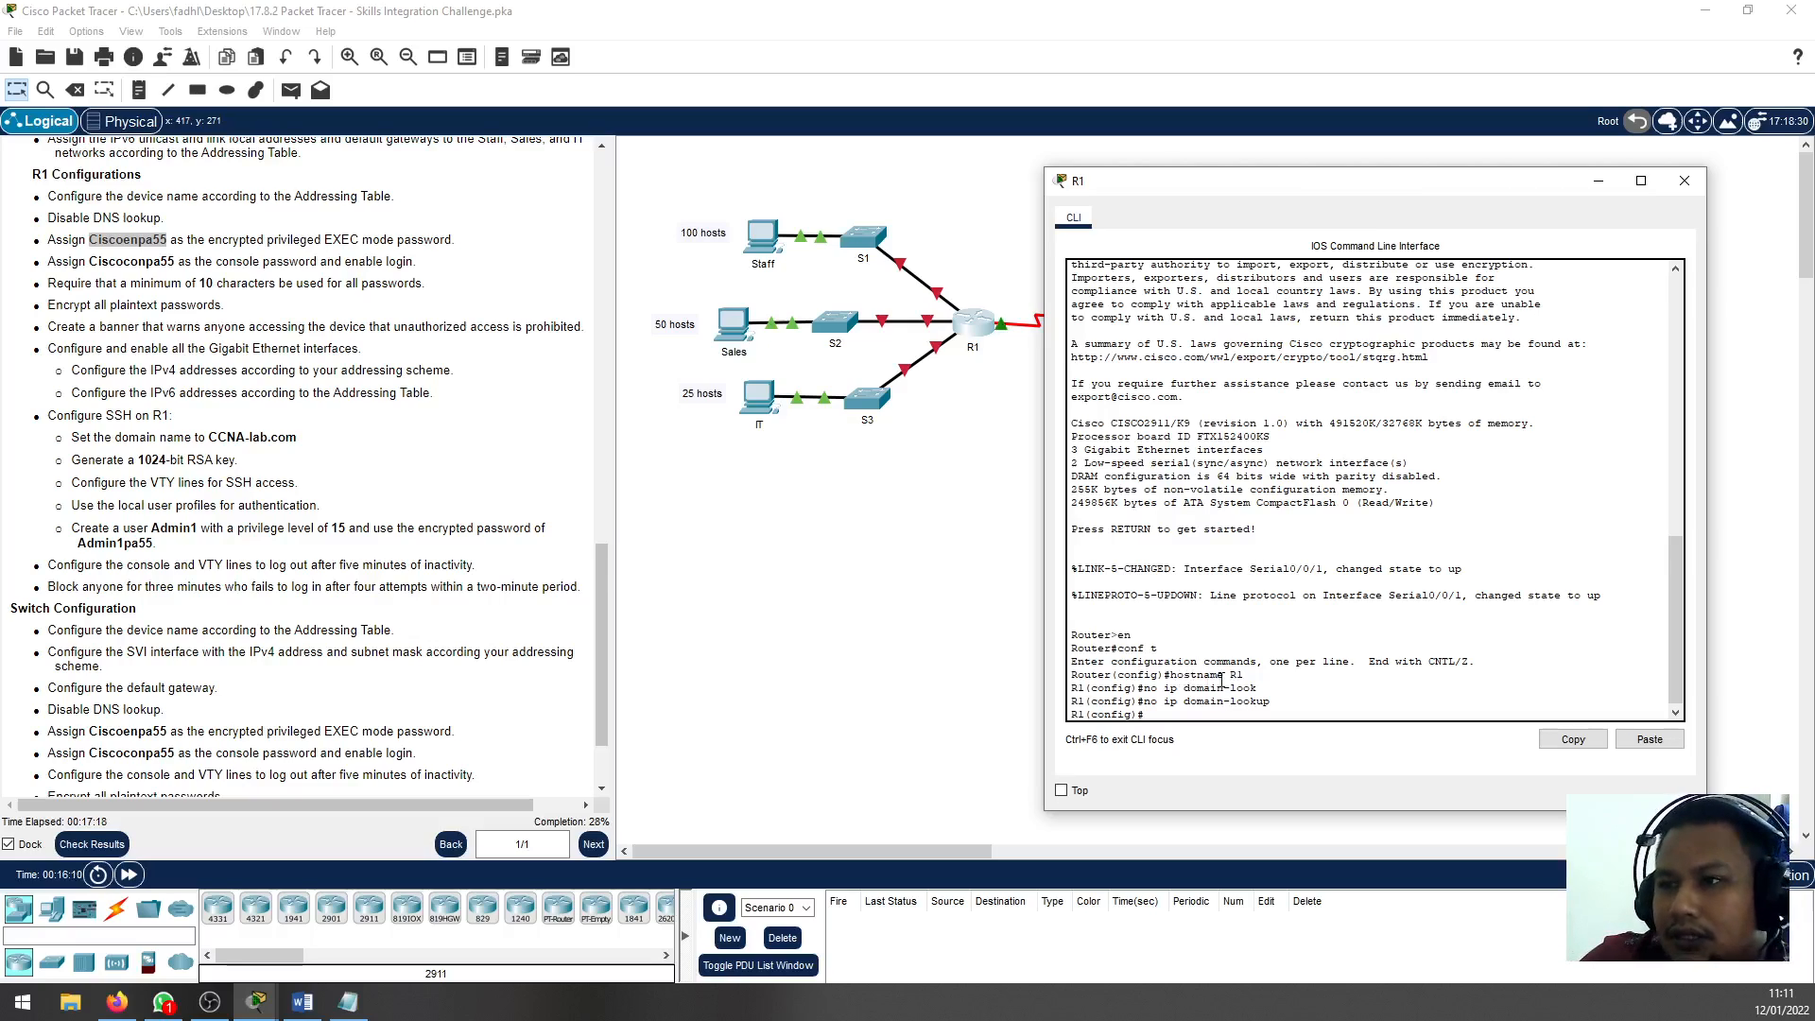
type("enab")
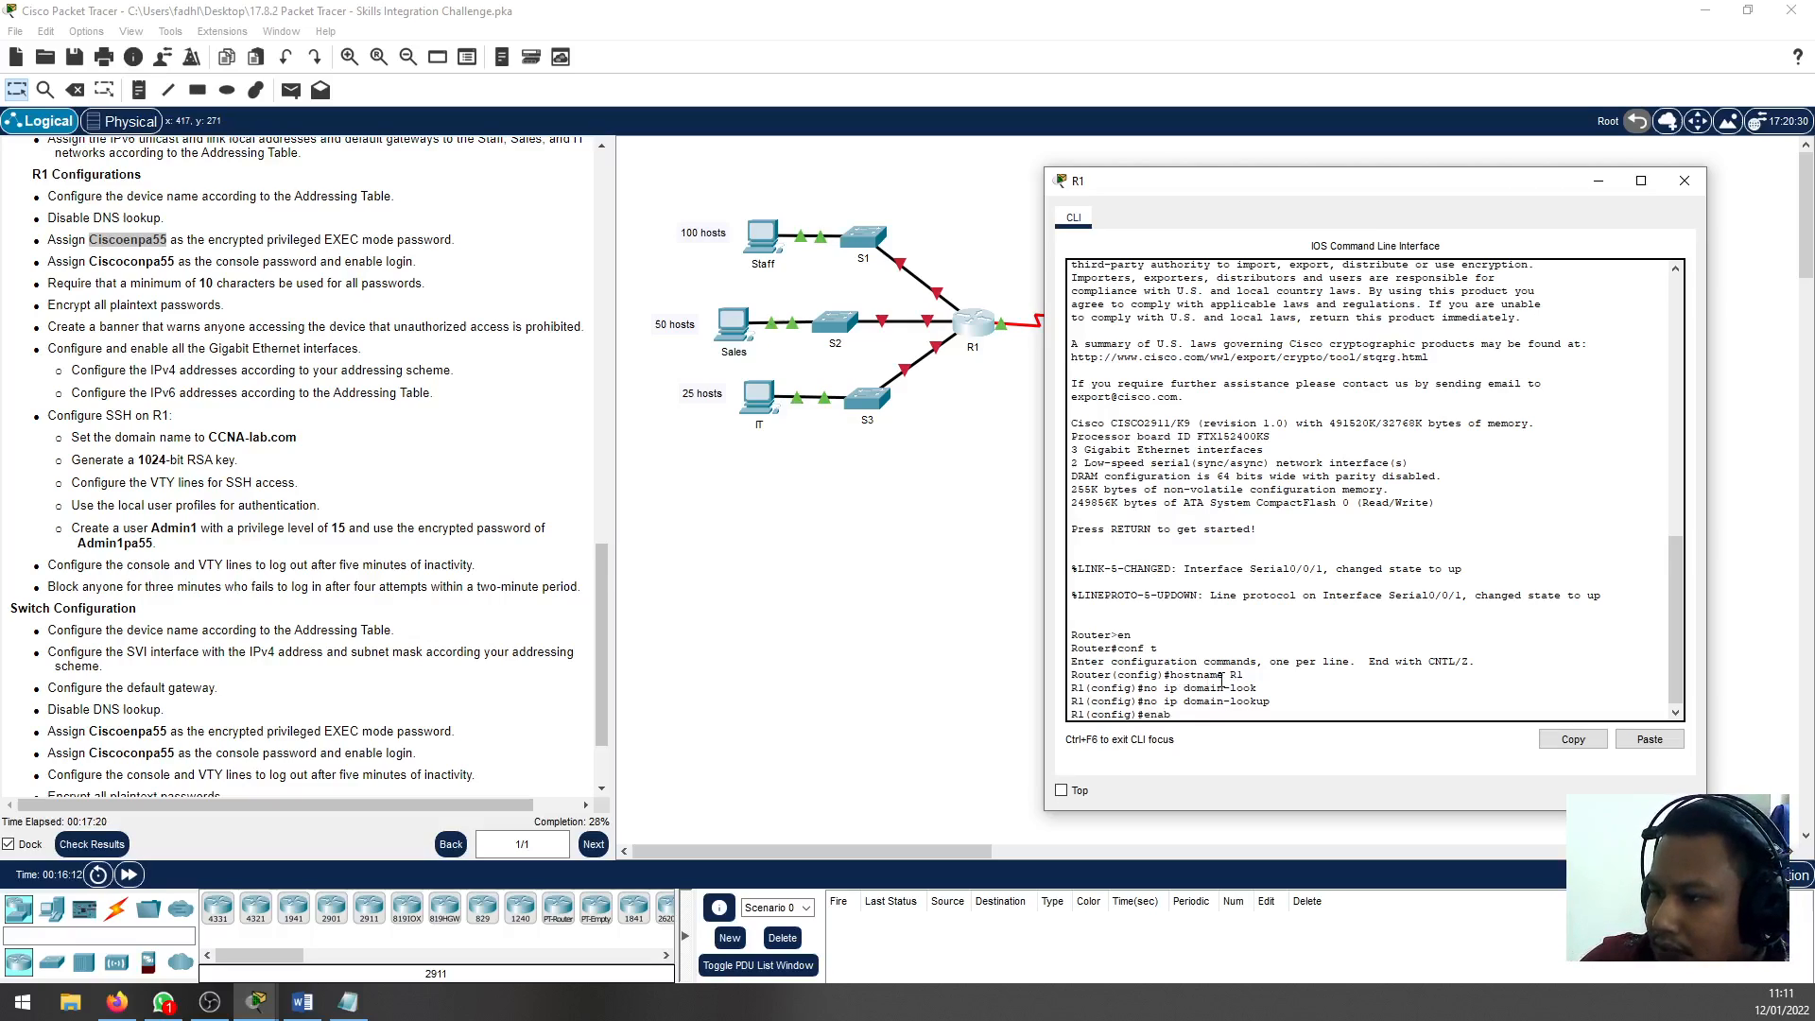
type("le secret")
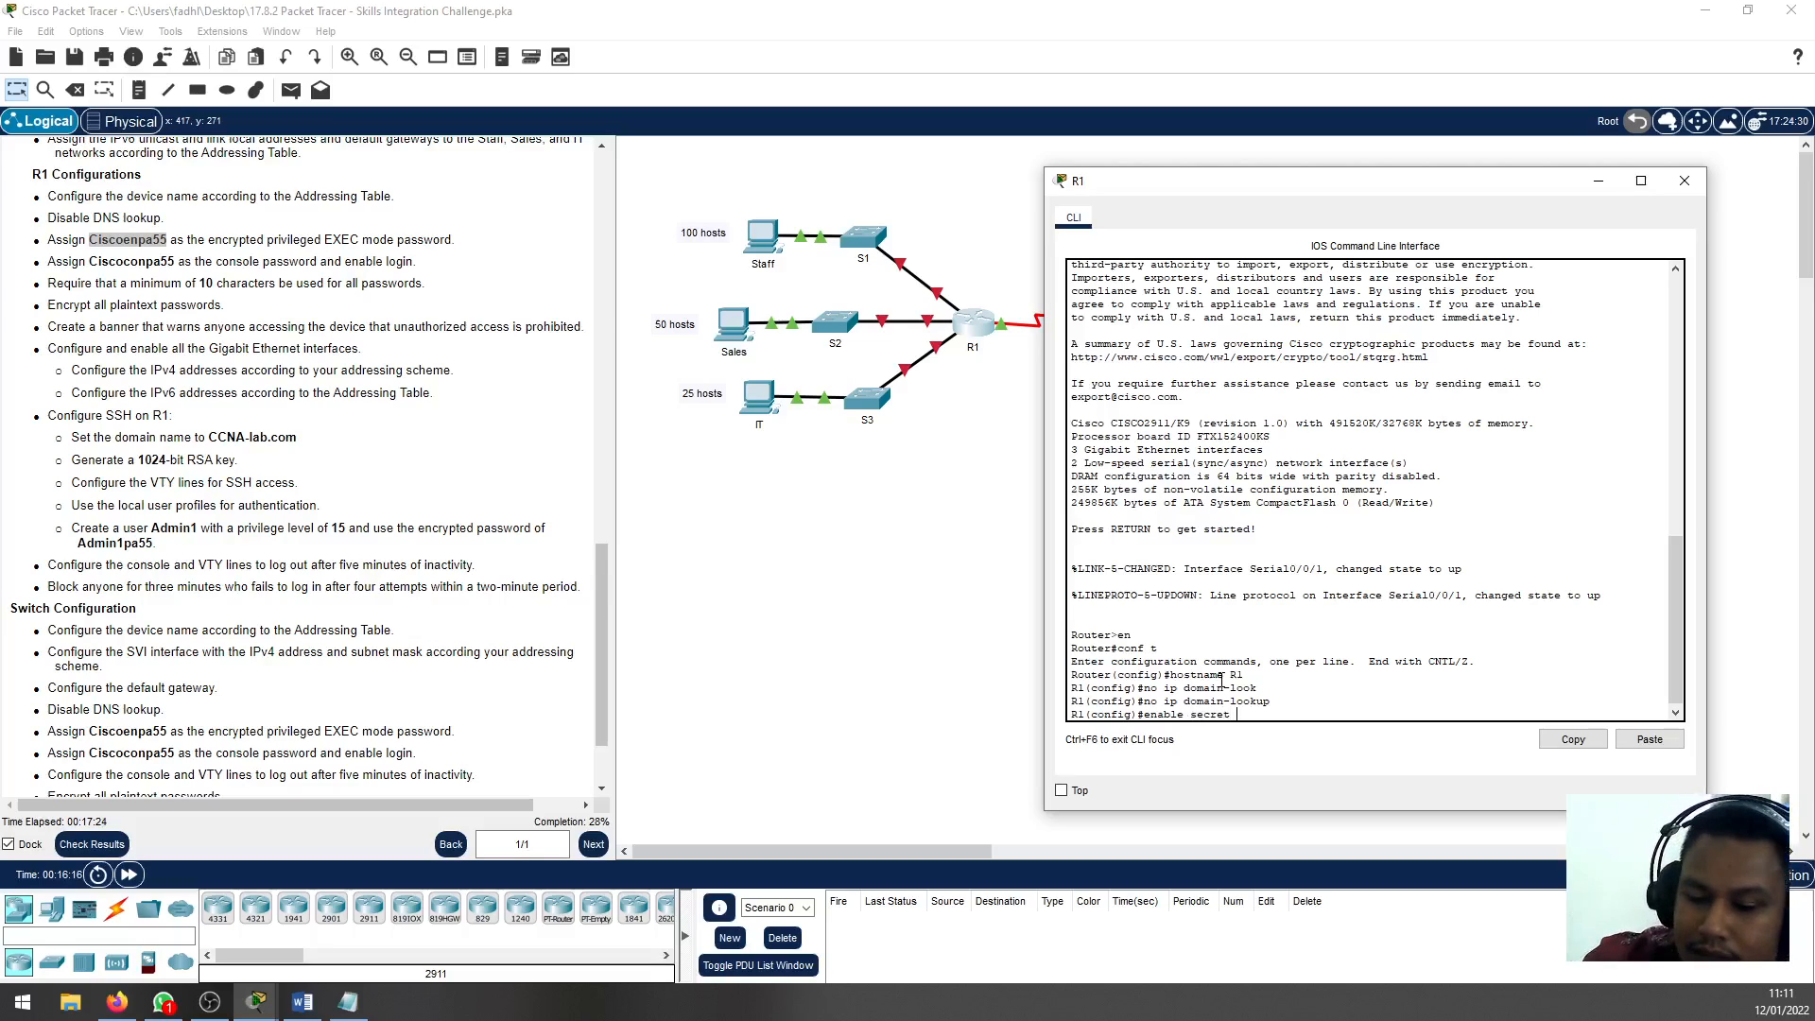
key("ctrl+v")
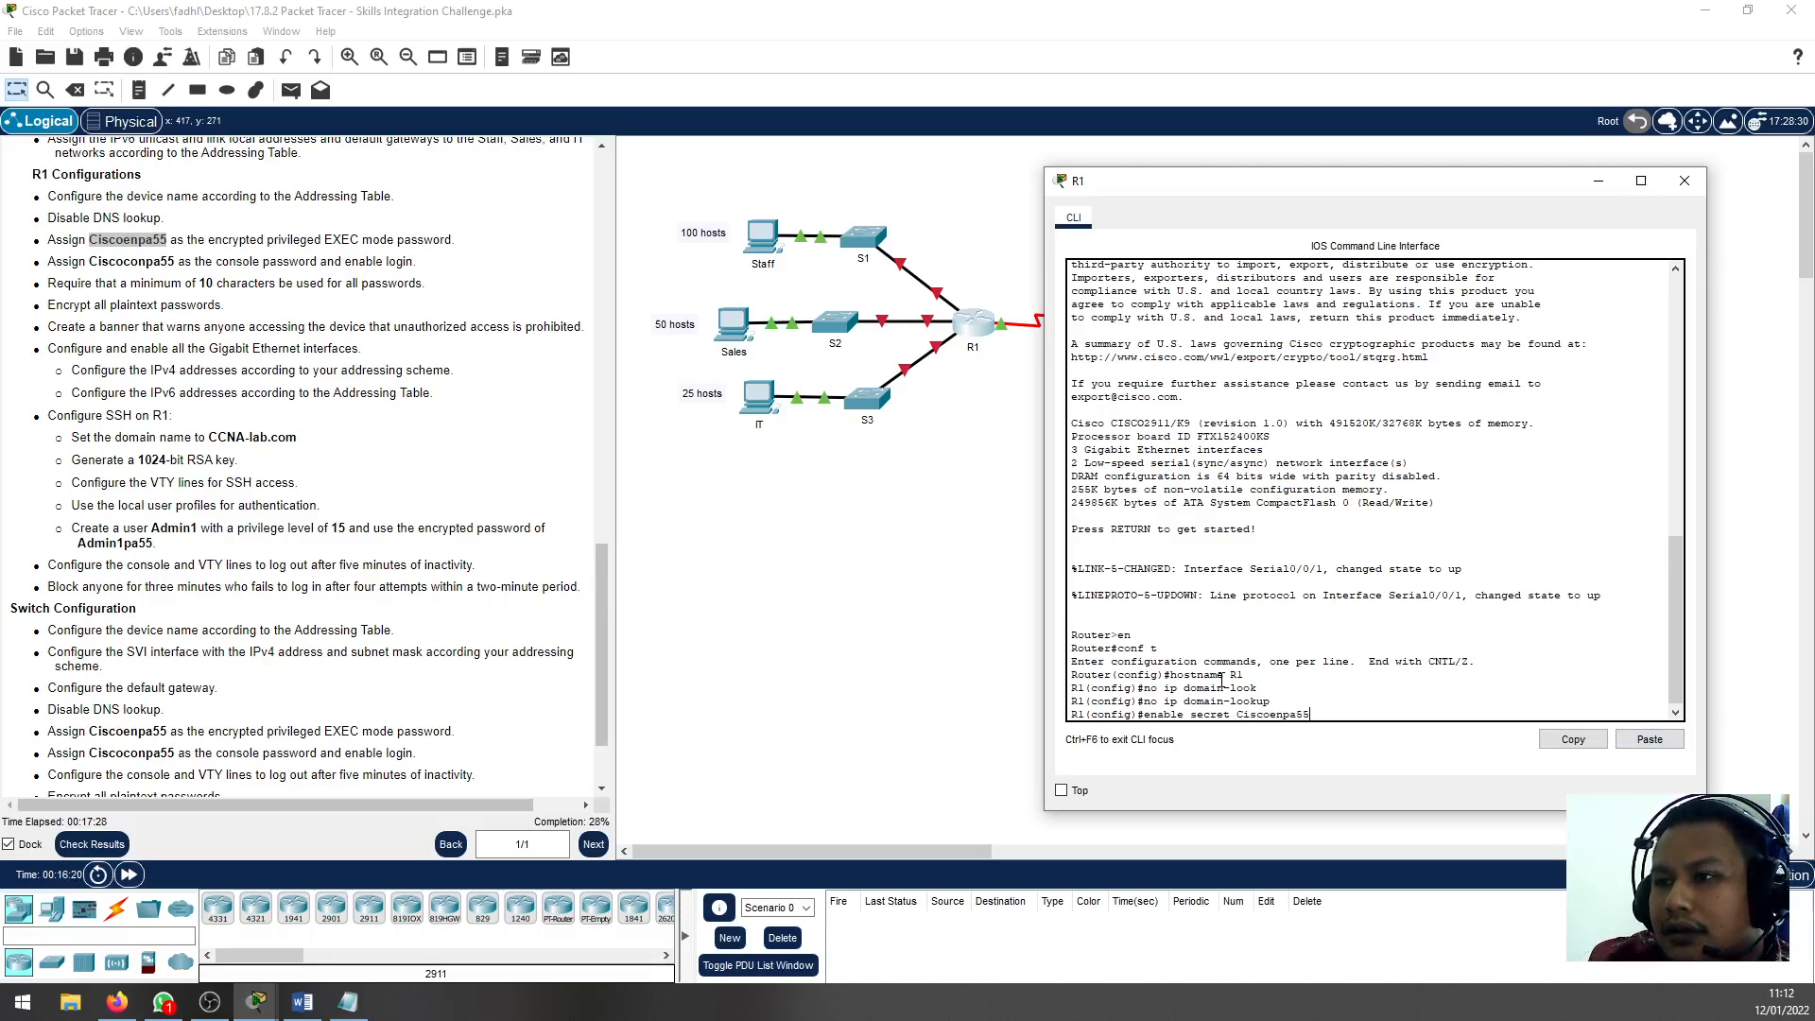
key("Return")
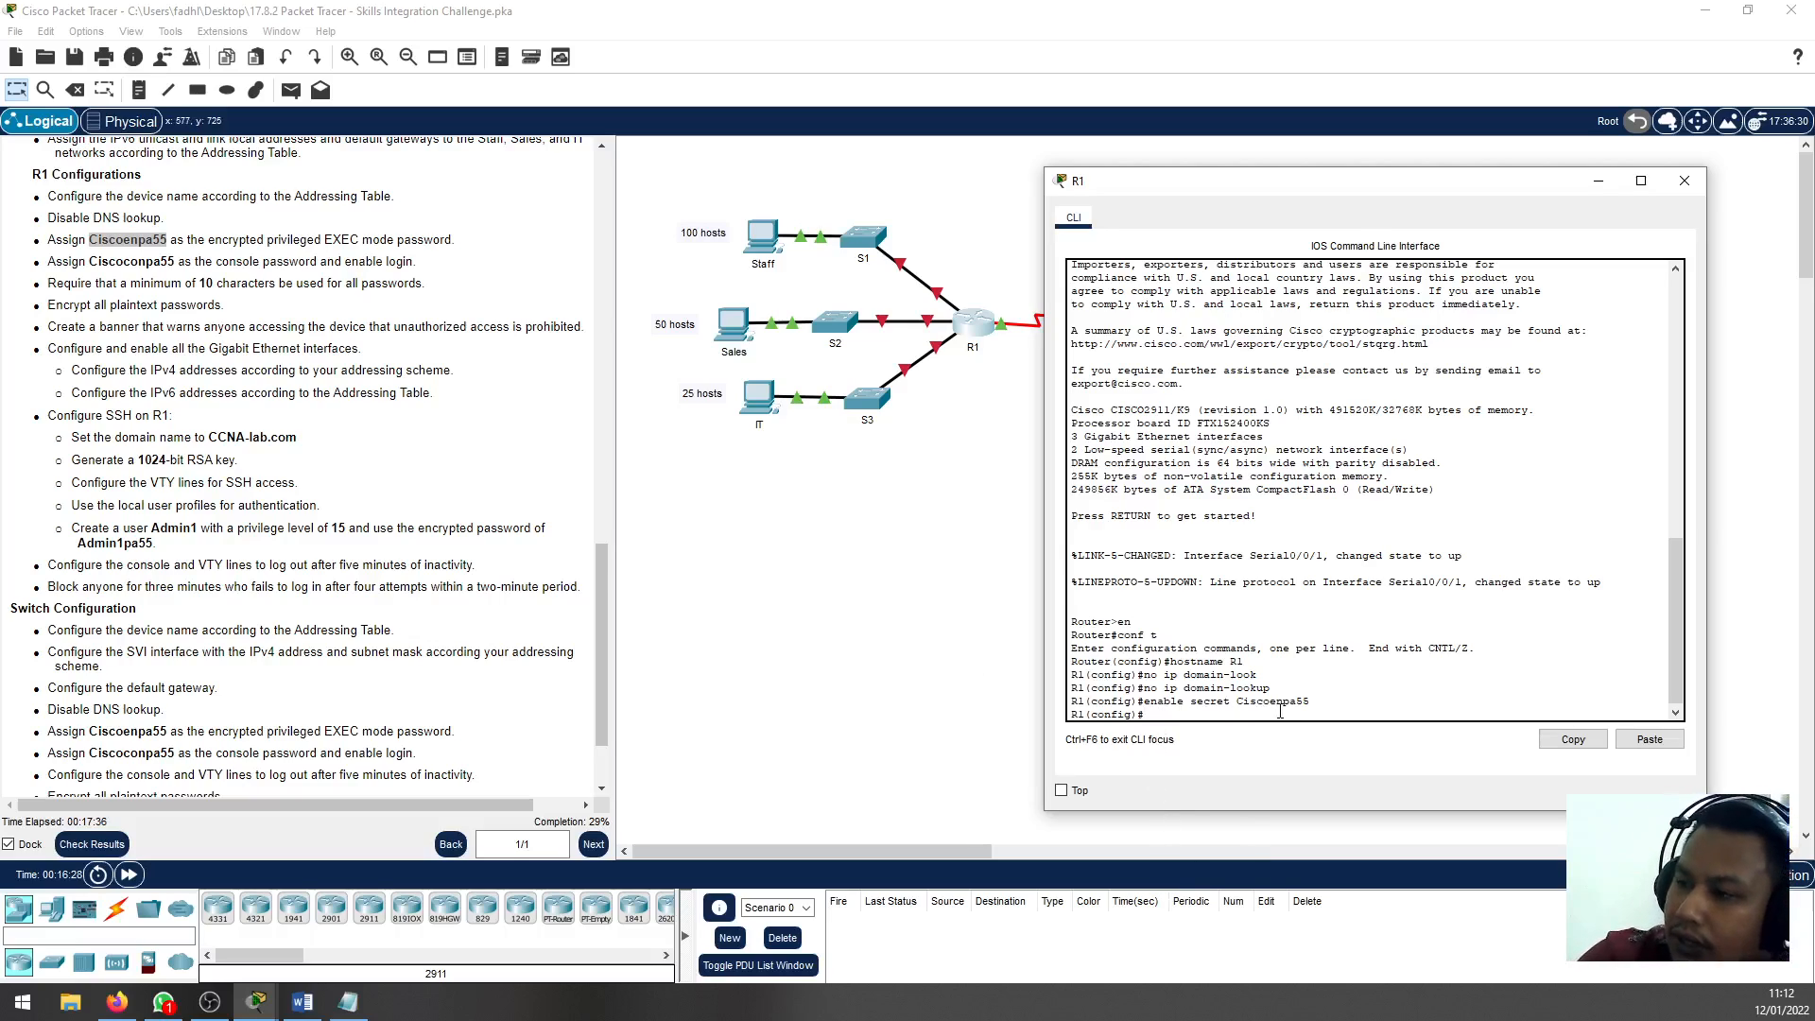
Configure line con 0 on R1 with the console password copied from the instructions
type("line con")
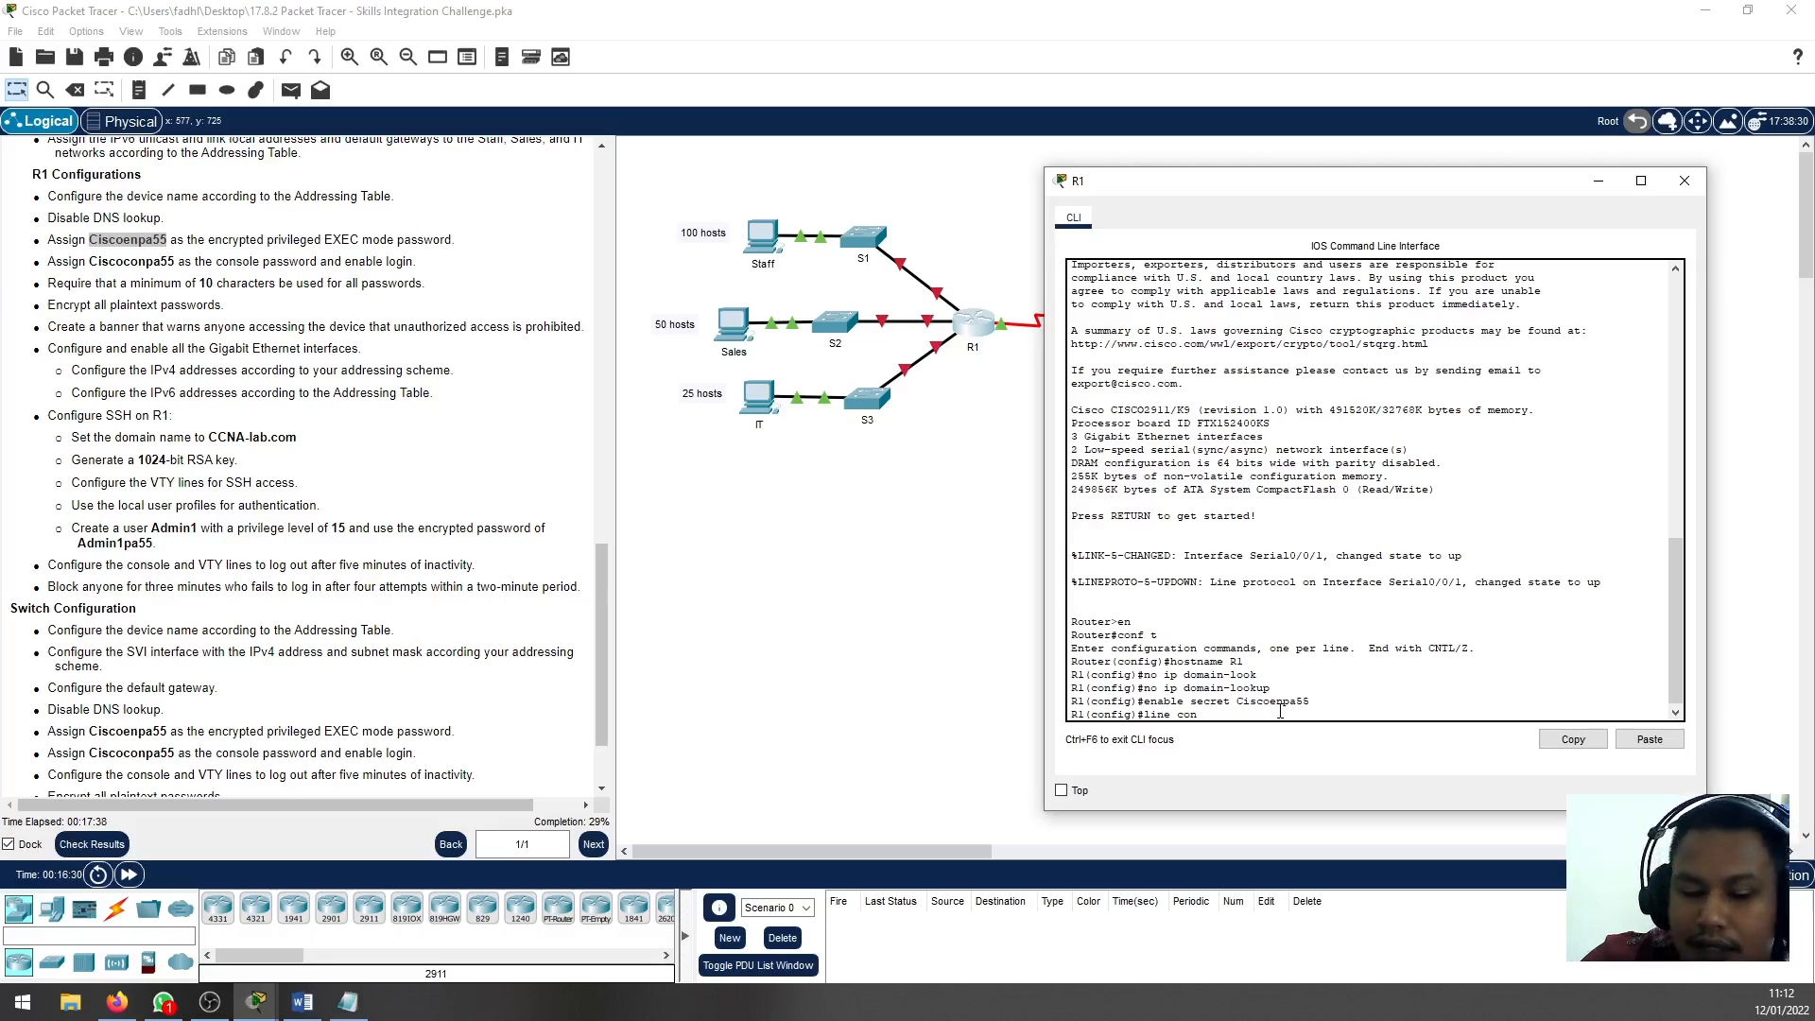
type(" 0")
key("Return")
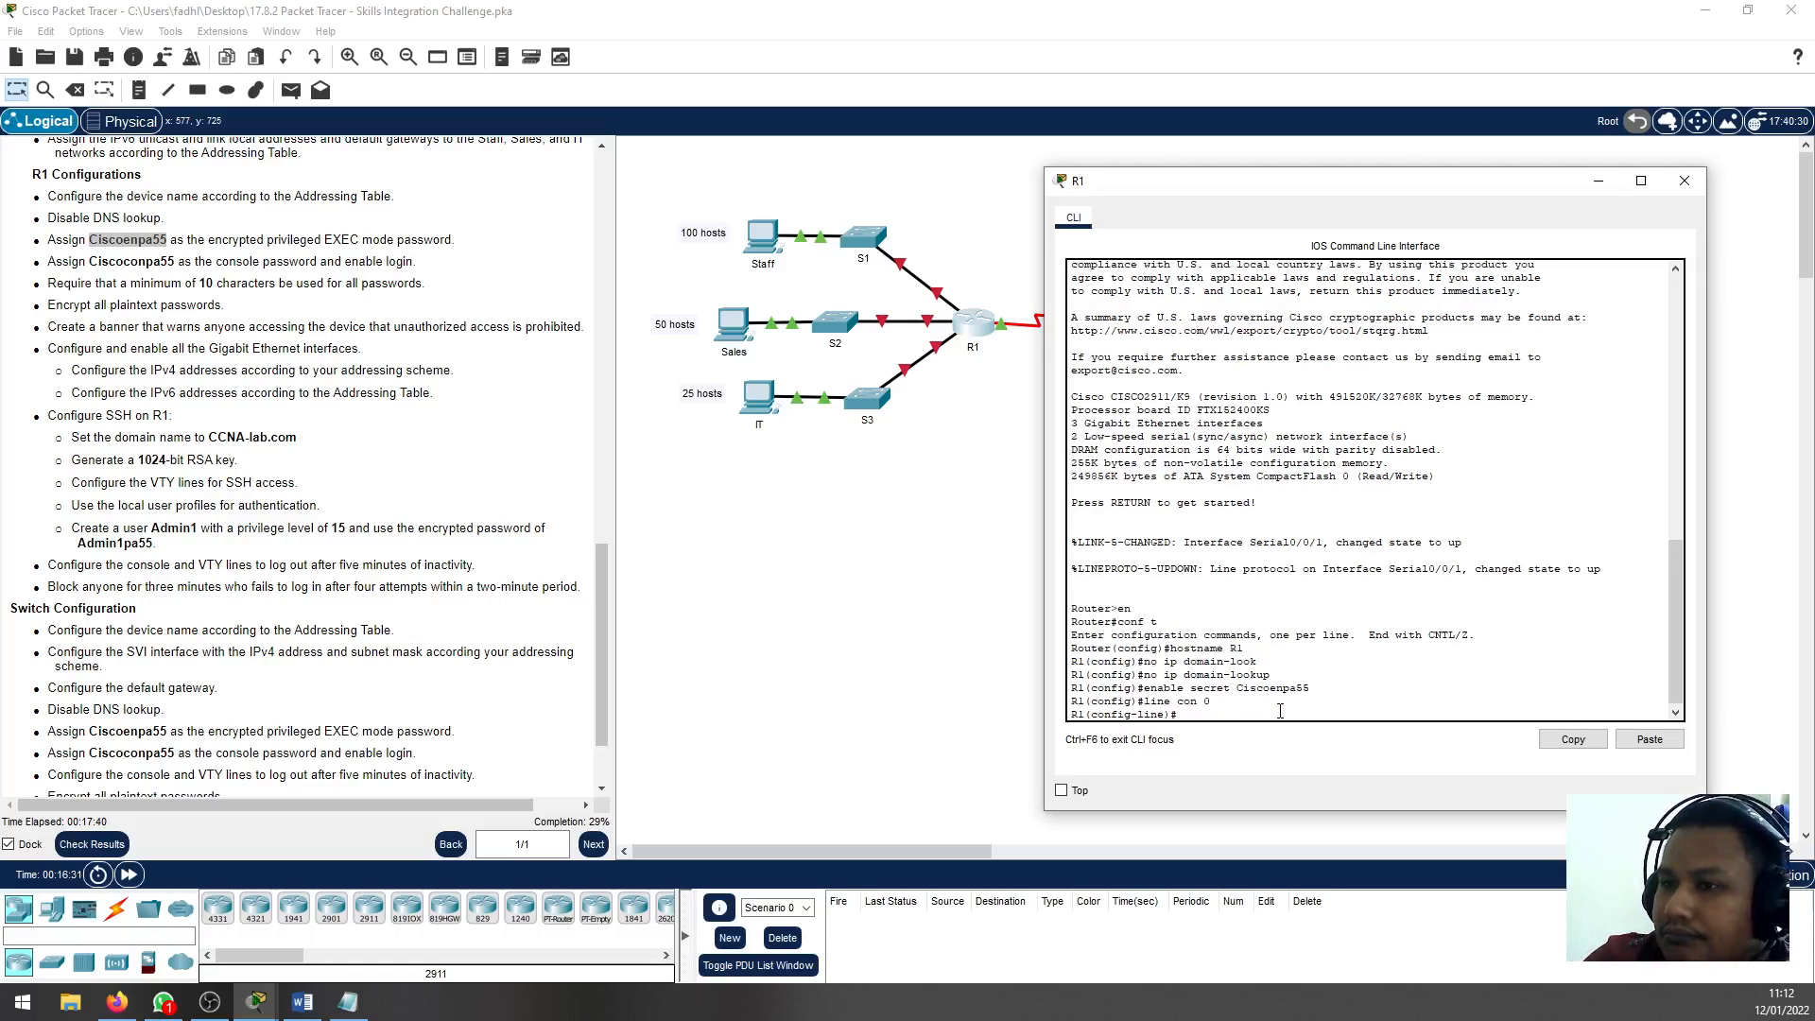
type("pas")
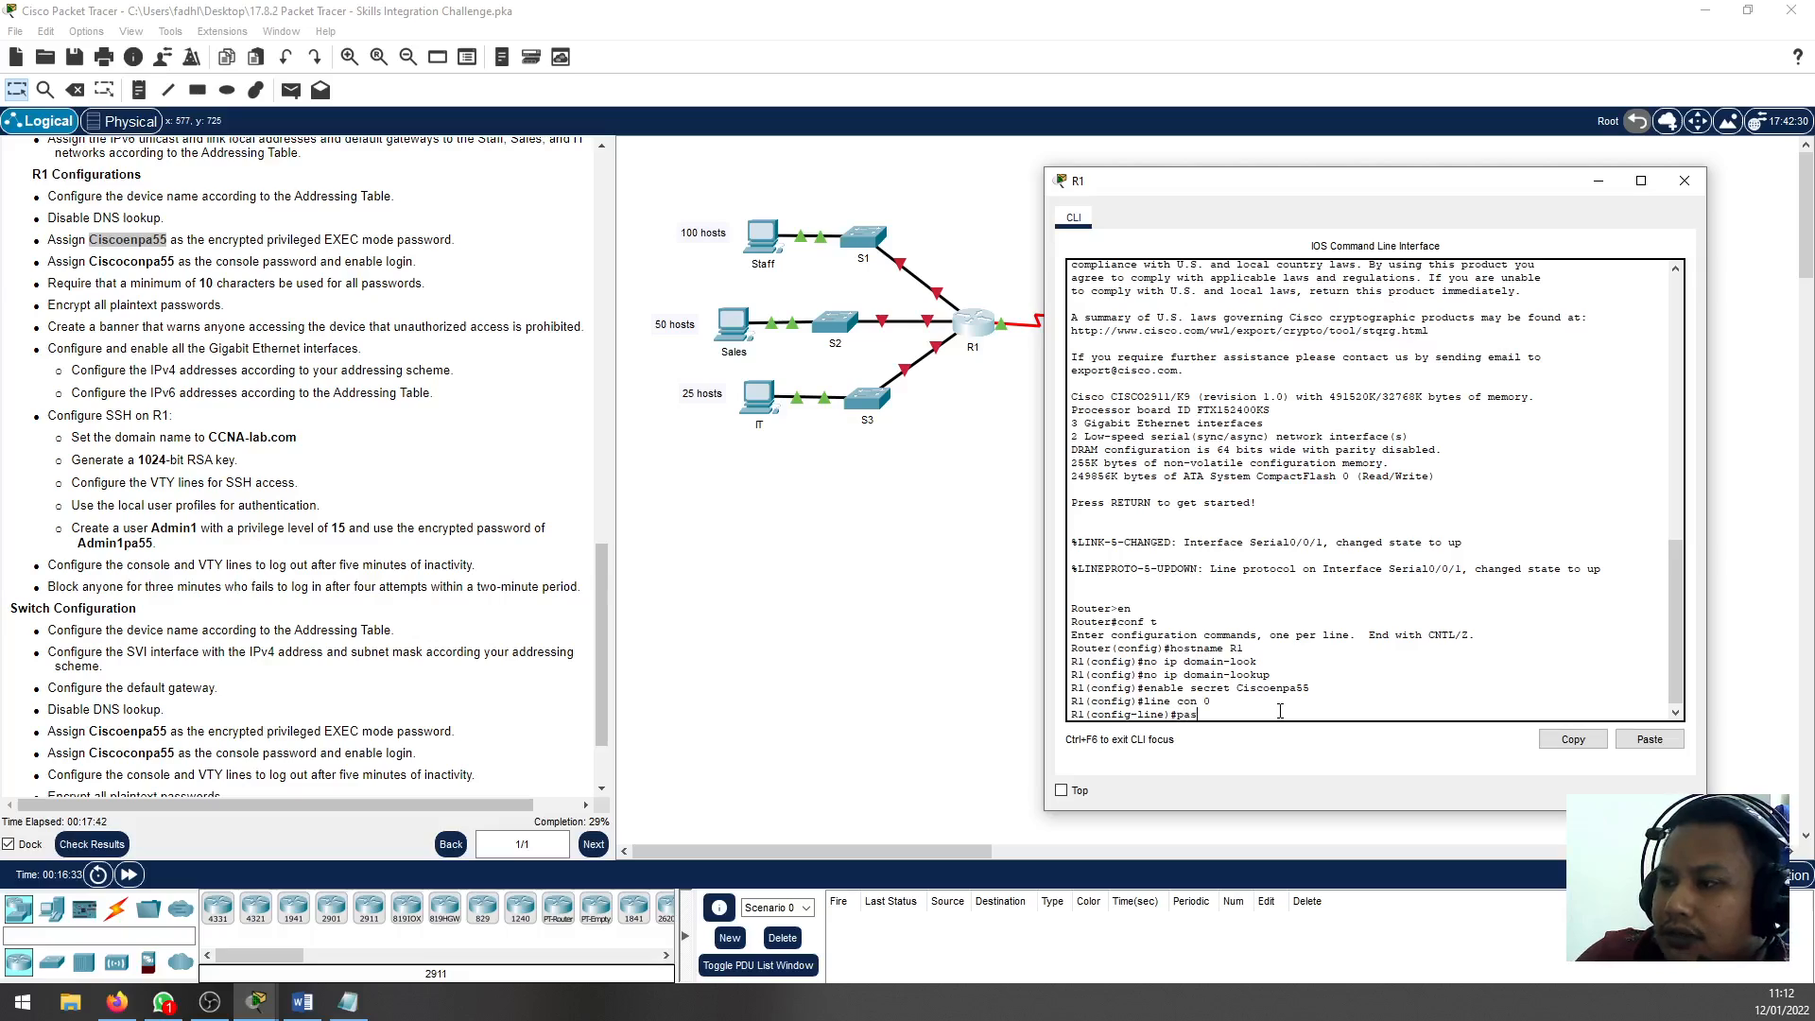
type("swo")
key("Tab")
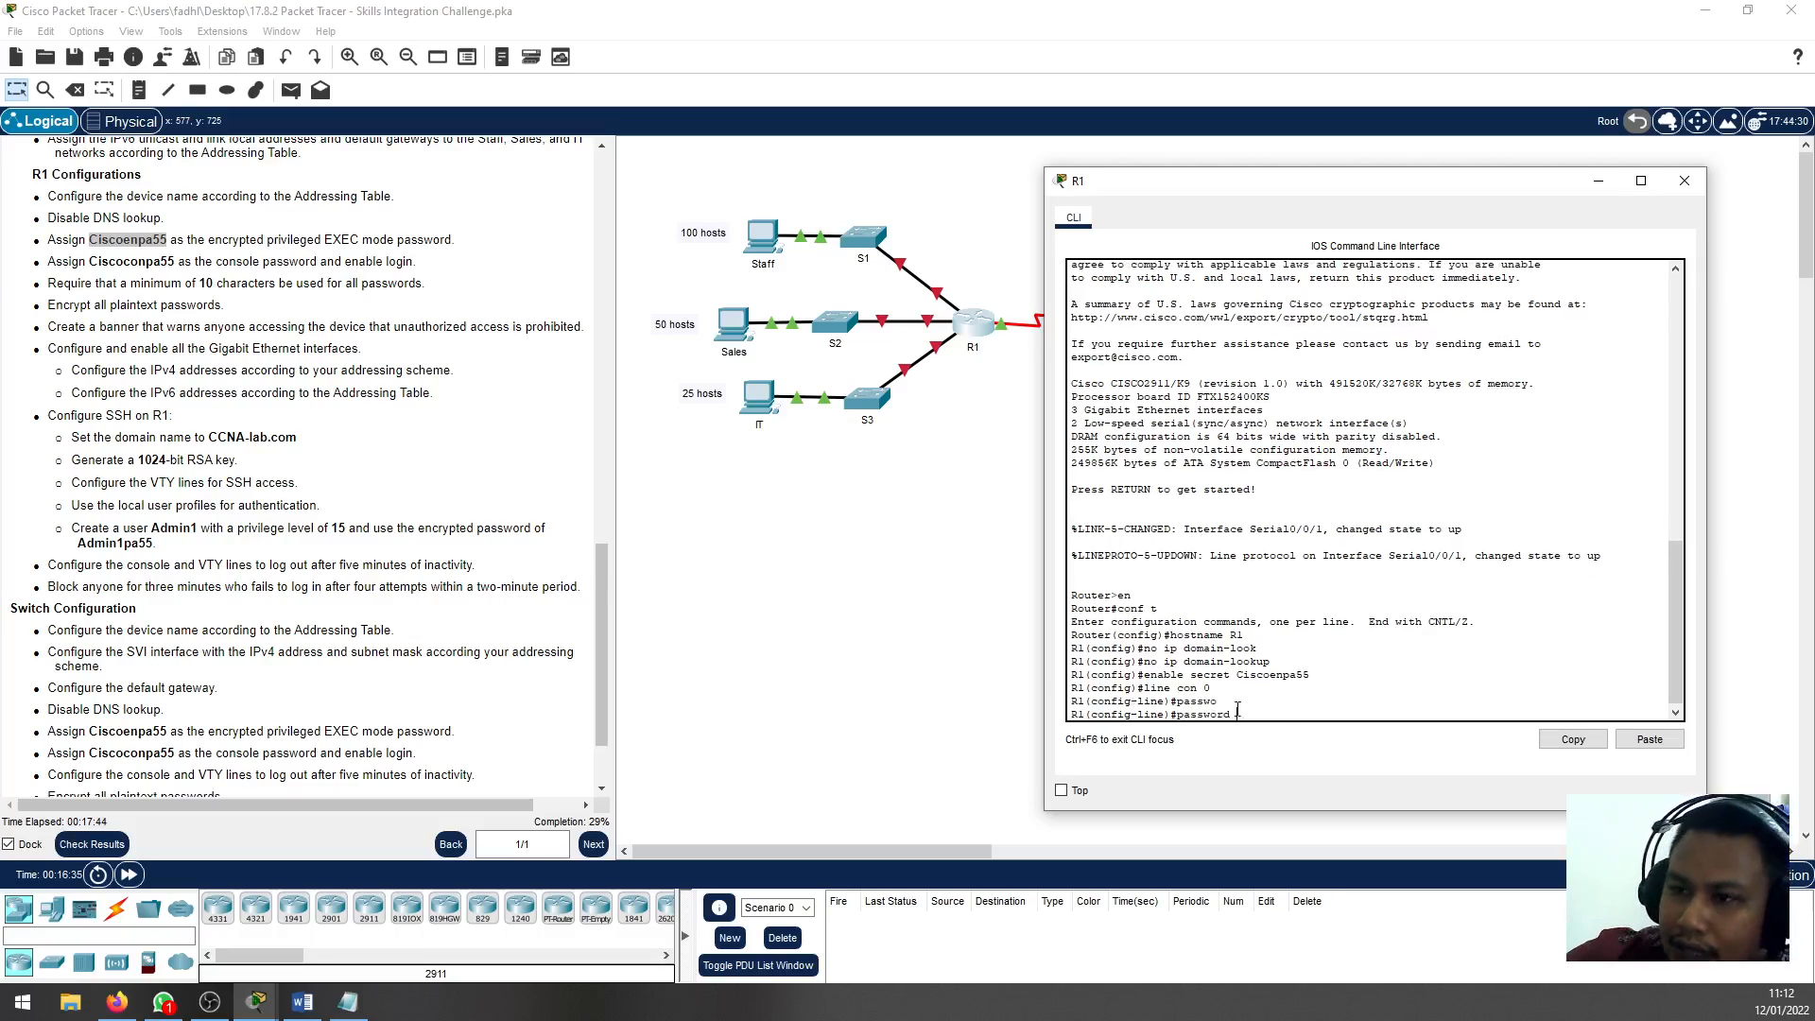
left_click(118, 279)
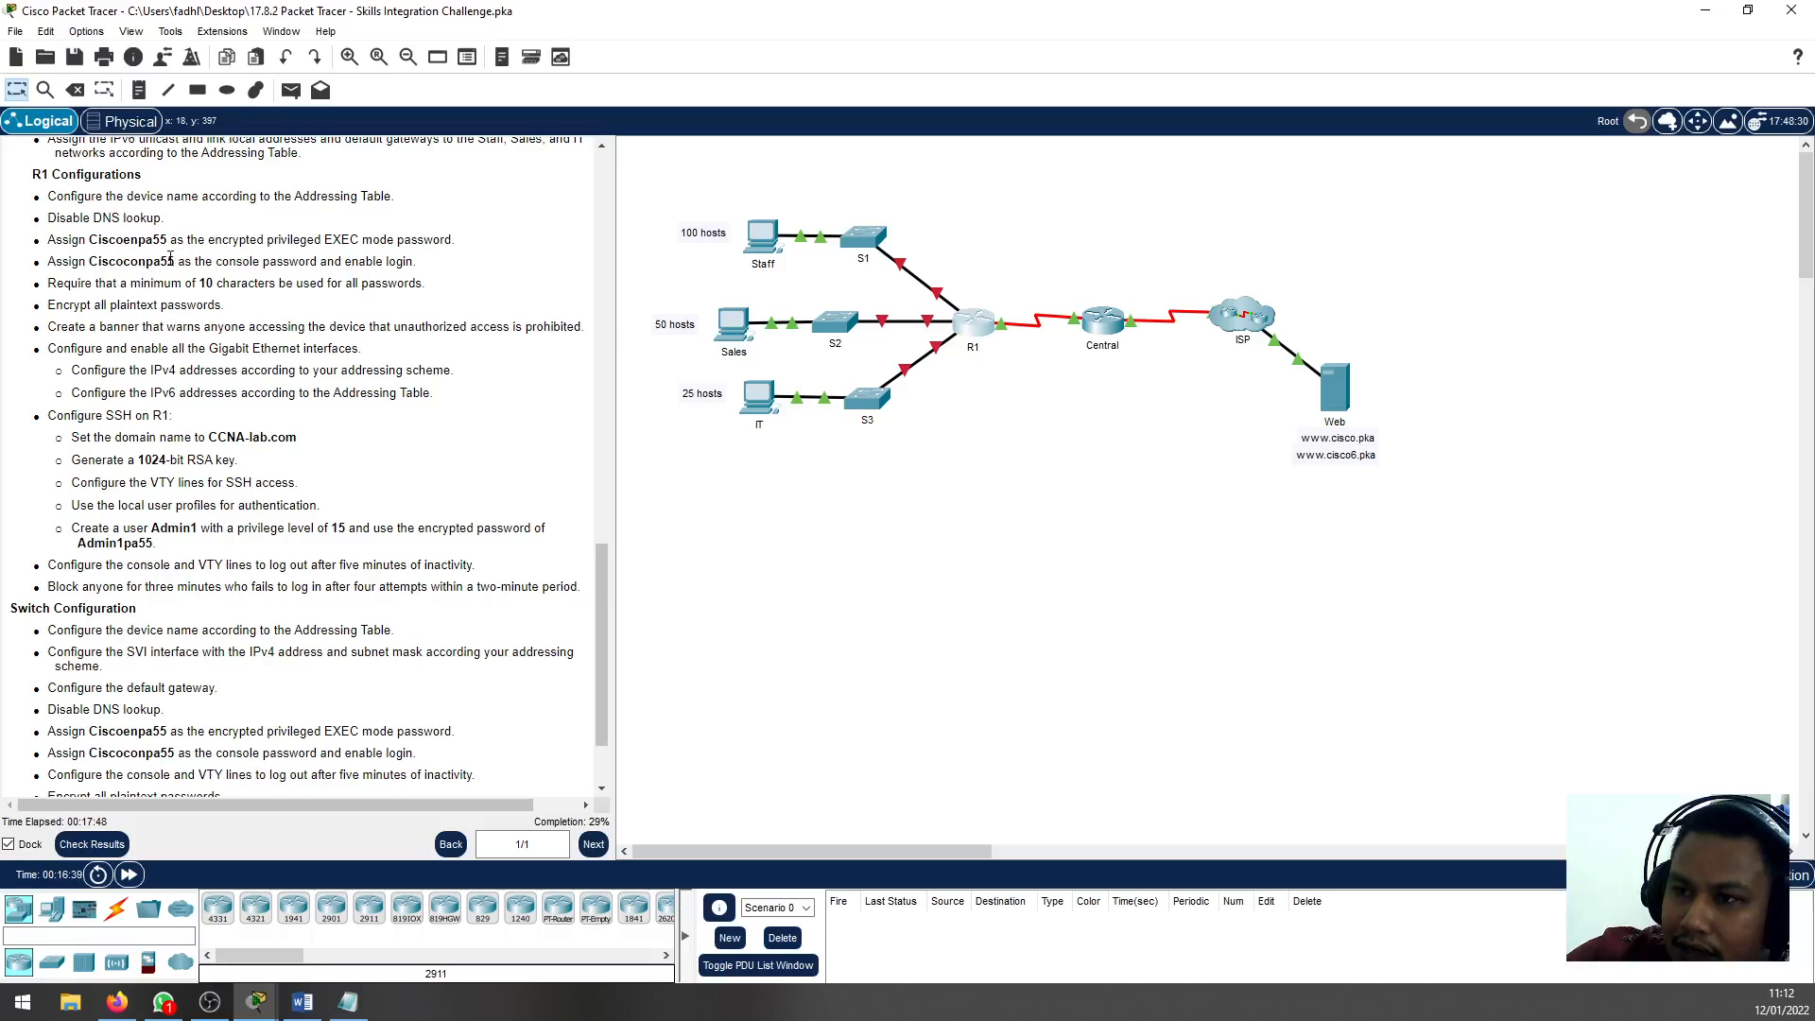
left_click_drag(169, 259, 87, 262)
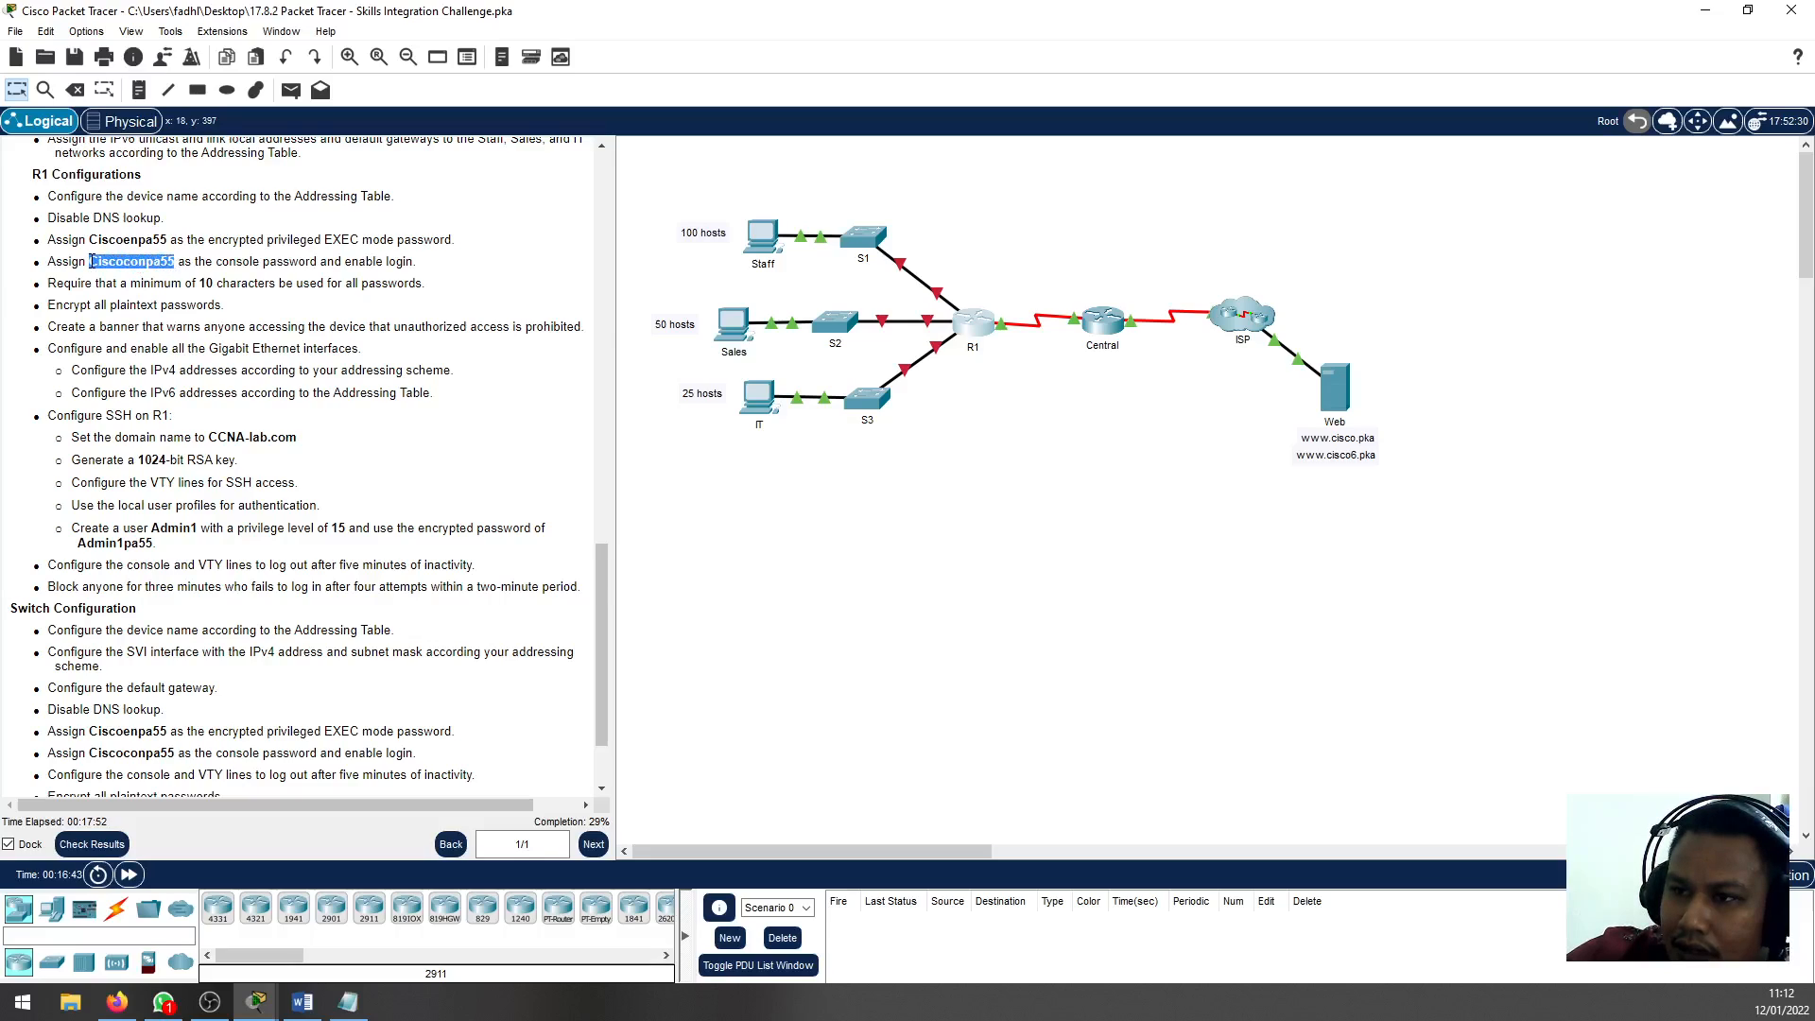
right_click(90, 263)
left_click(104, 272)
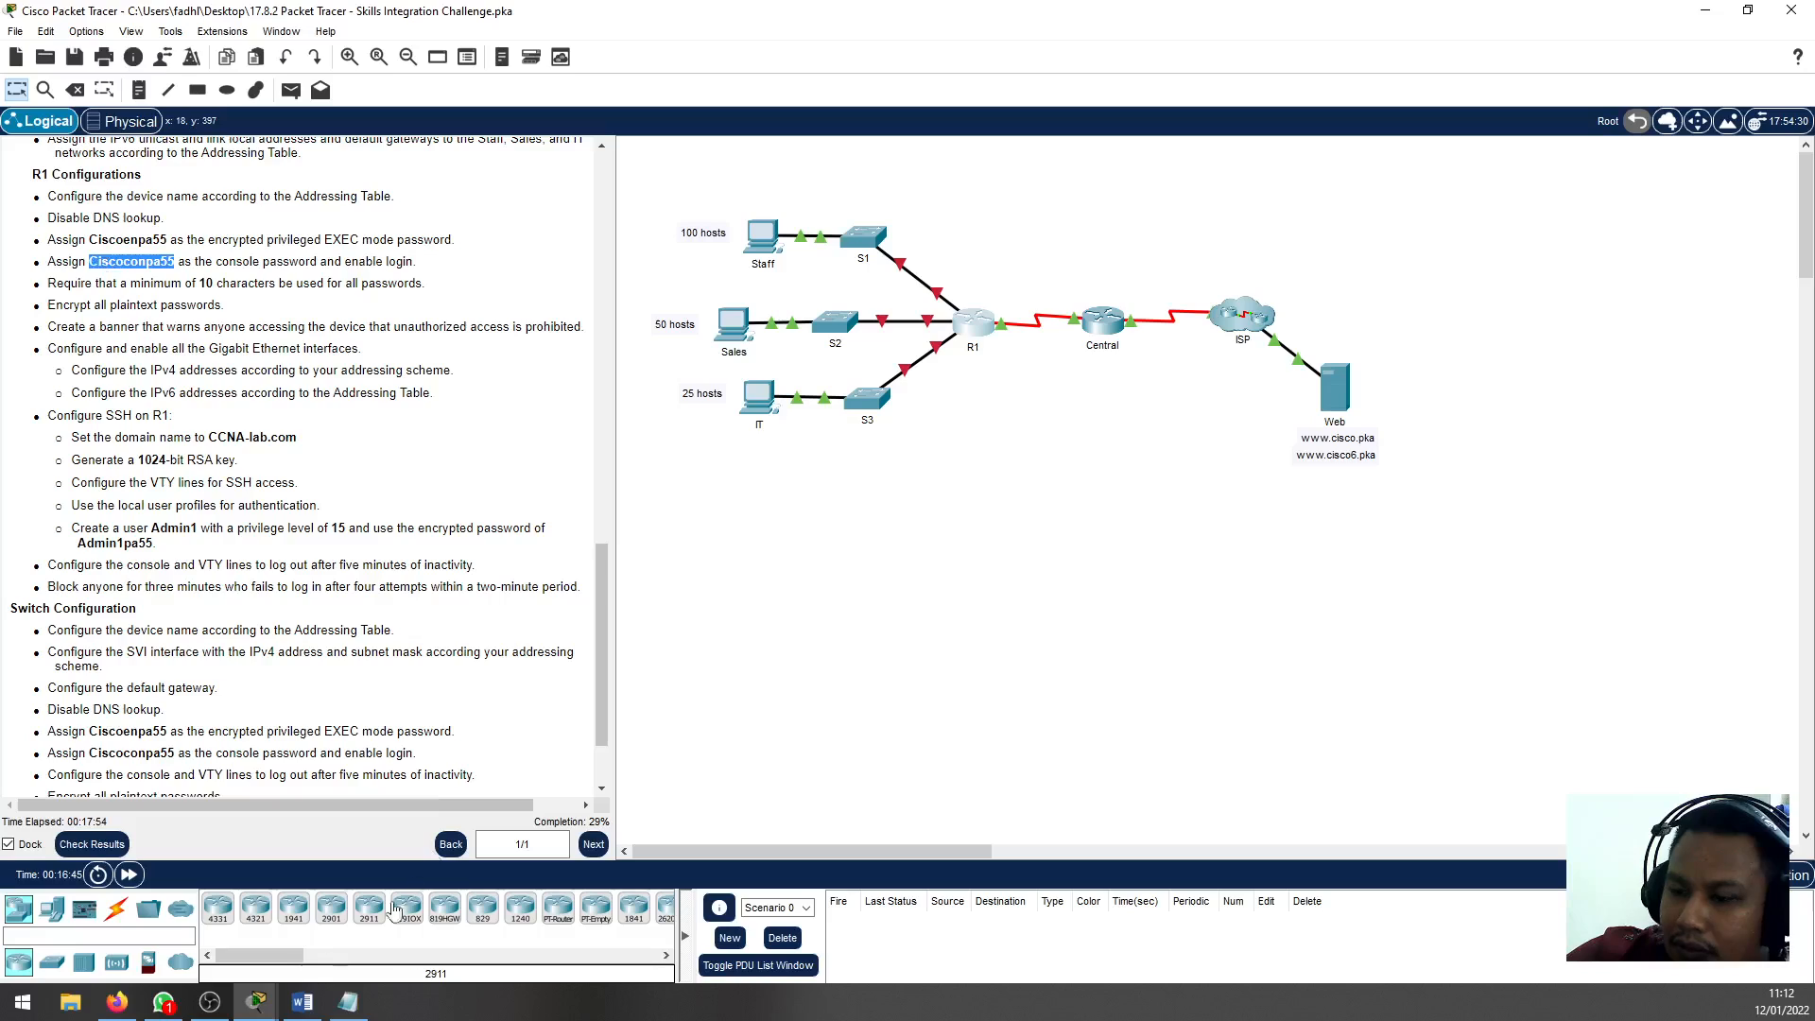
left_click(974, 333)
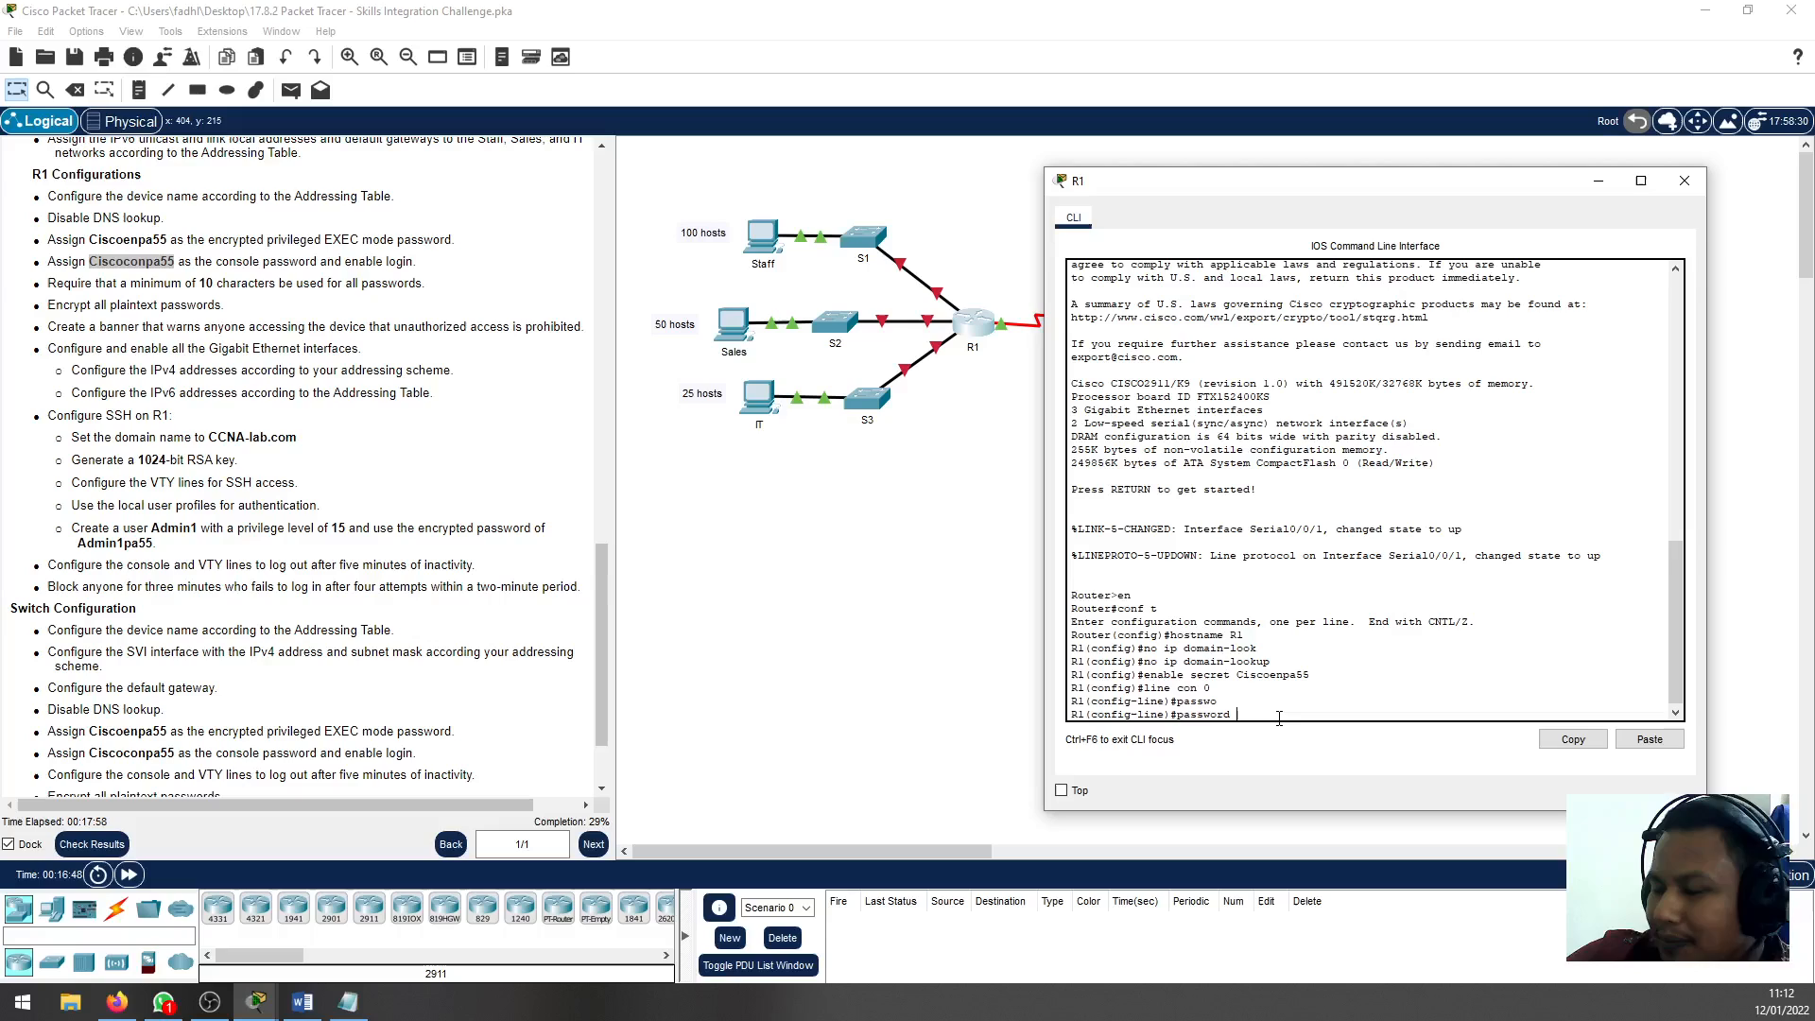
key("ctrl+v")
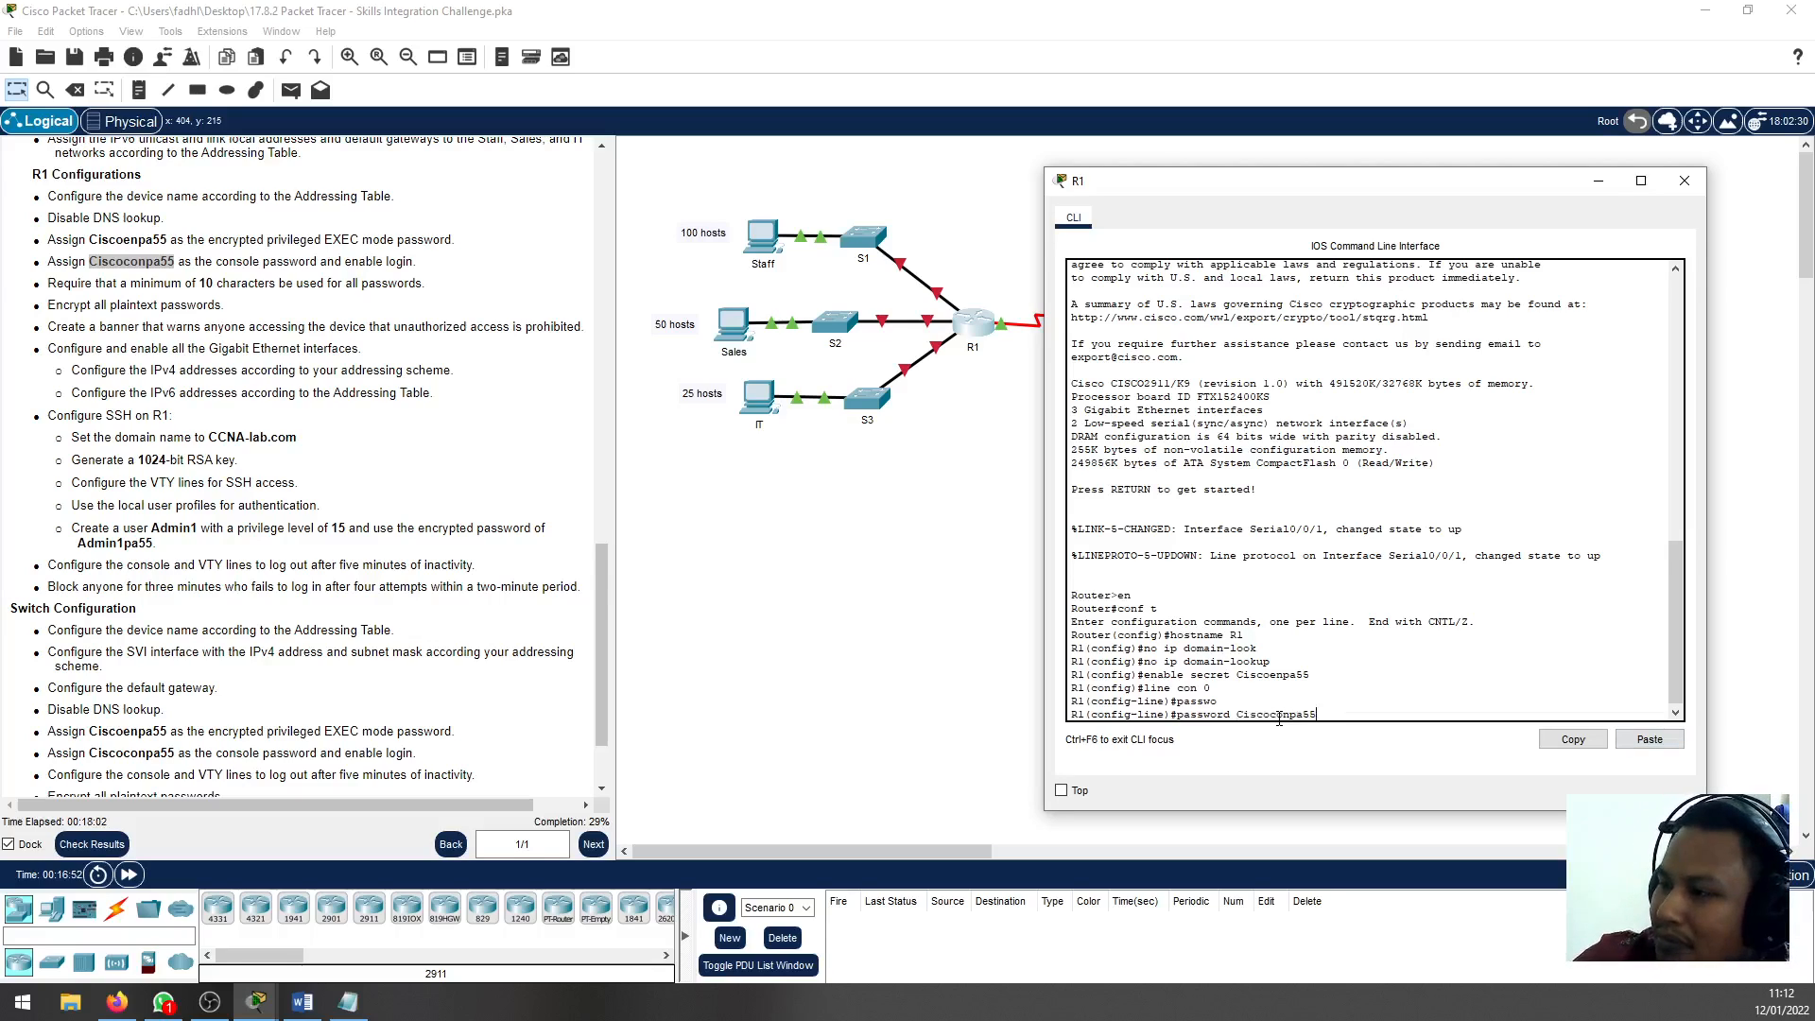
key("Return")
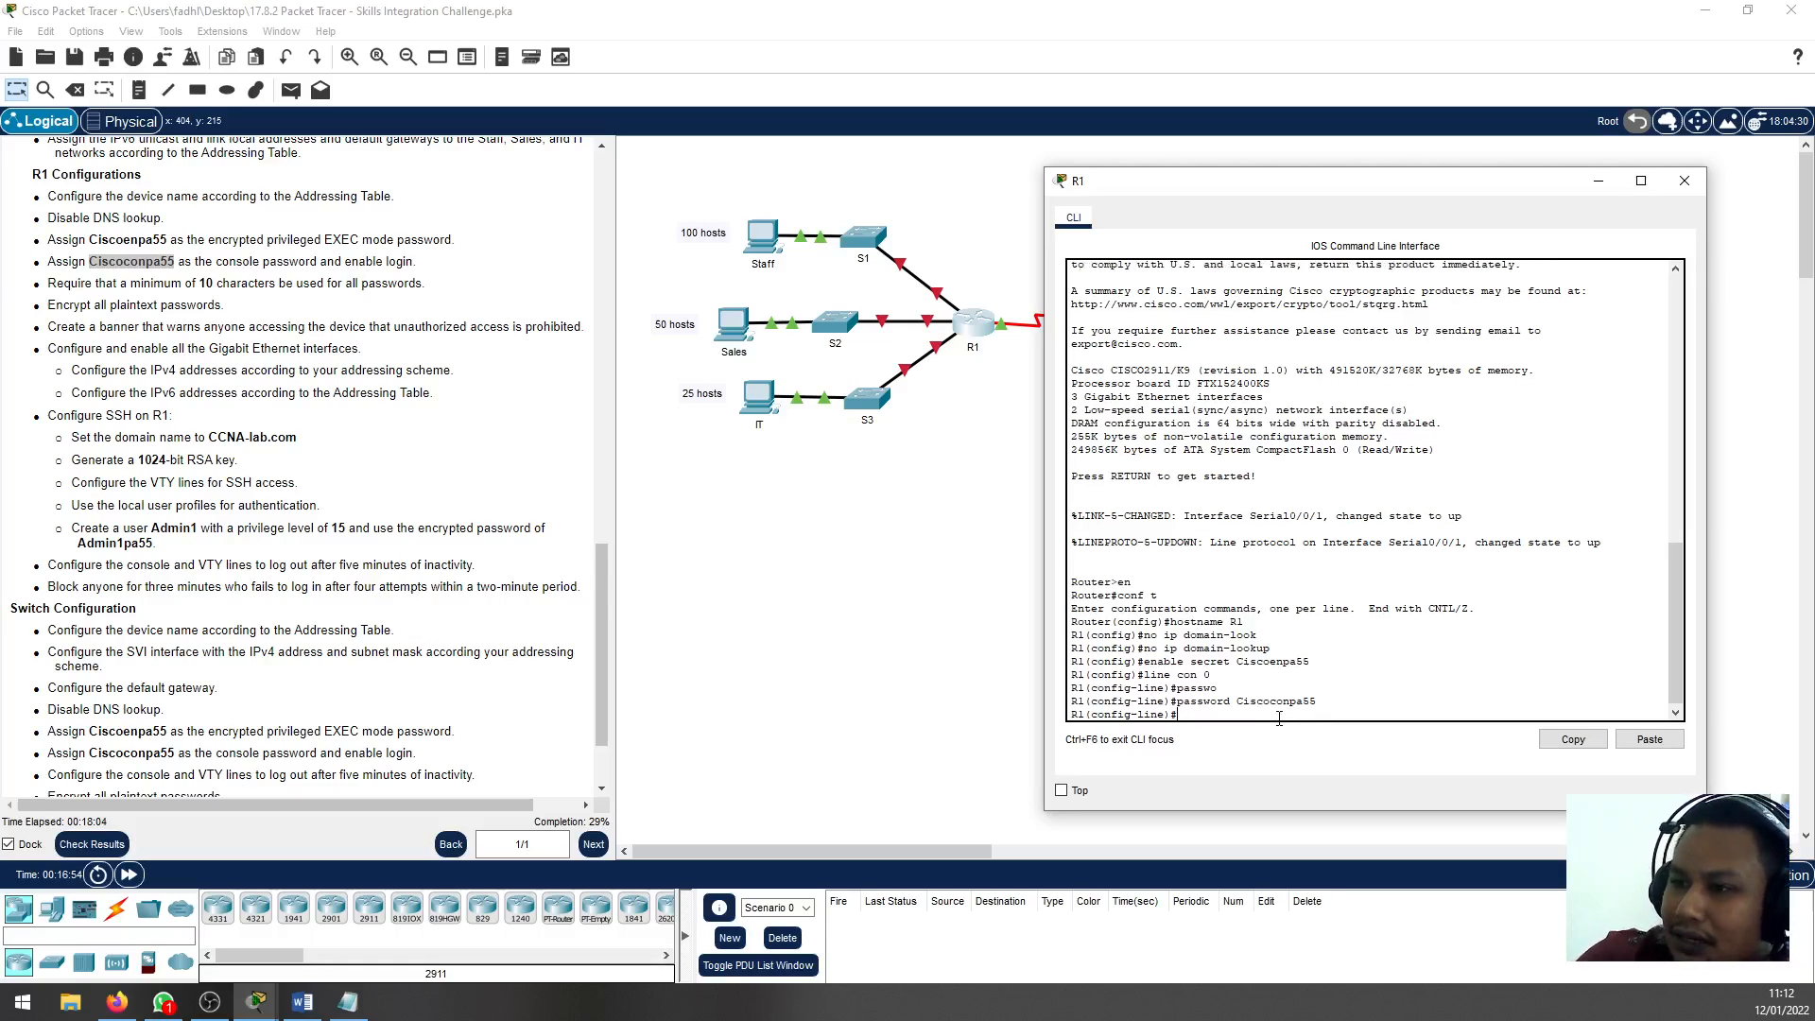
Enable login on R1's console line and return to privileged EXEC mode
type("login")
key("Return")
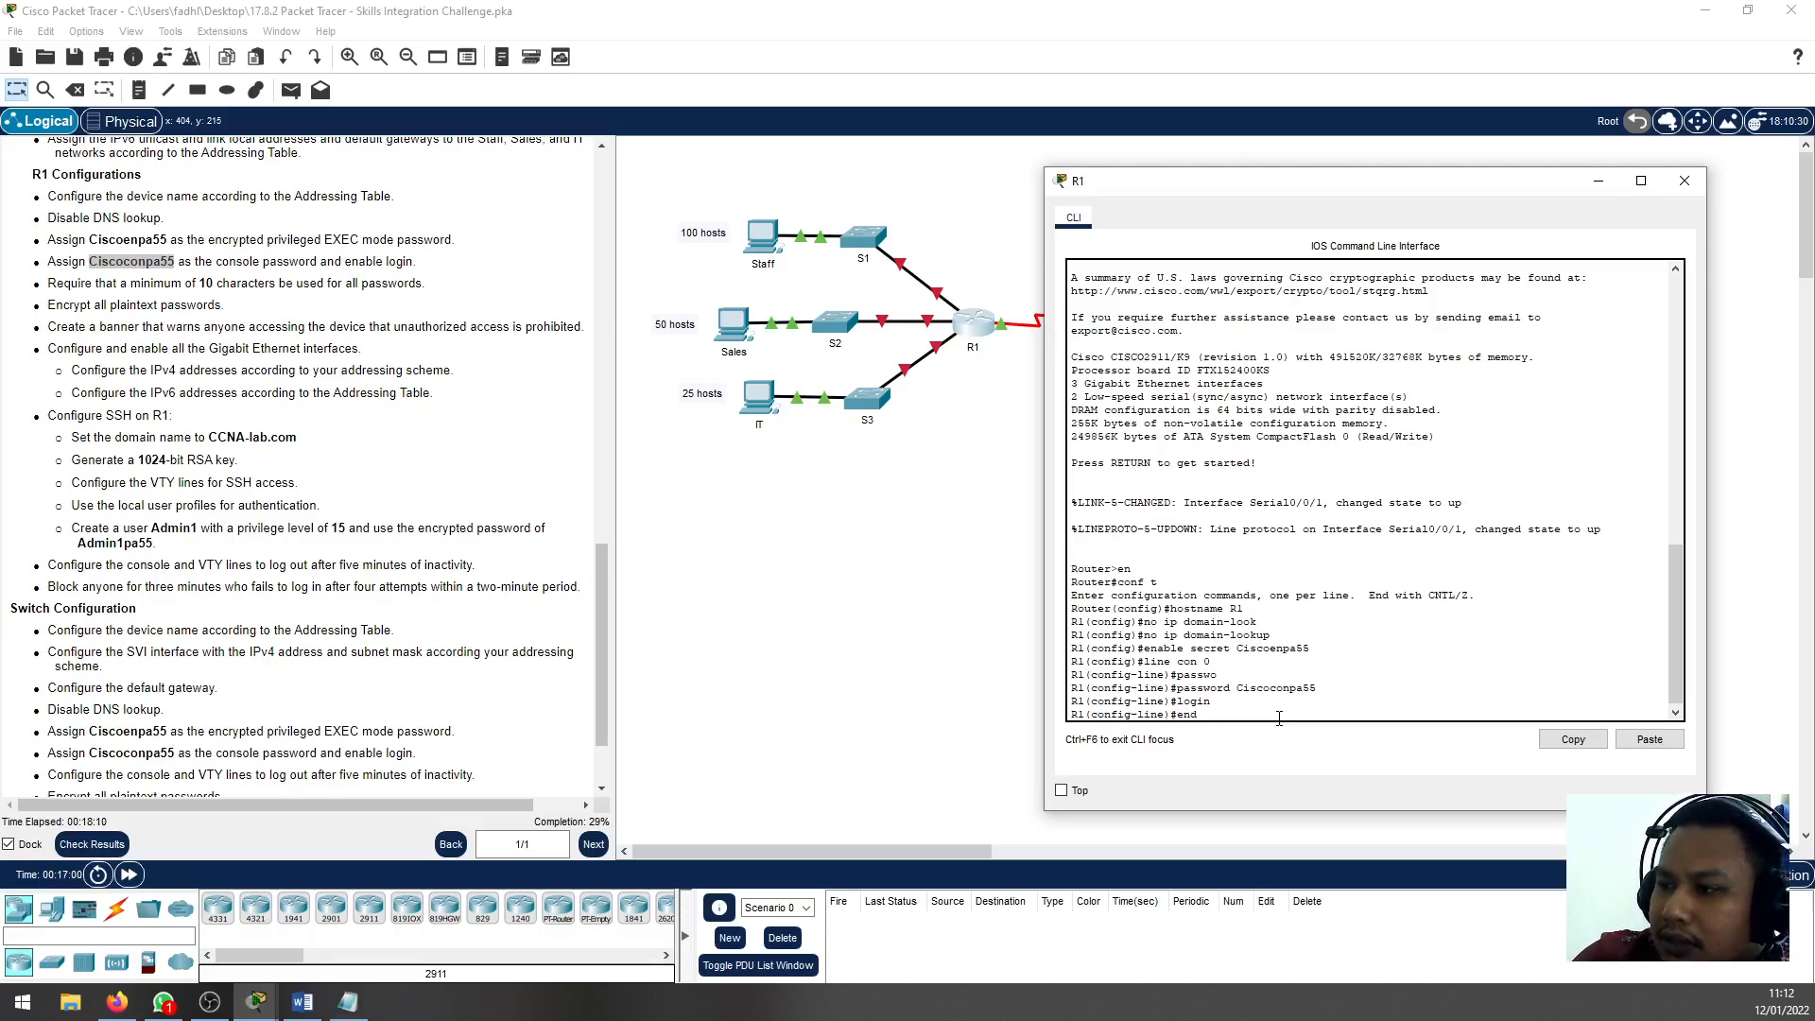
type("end")
key("Return")
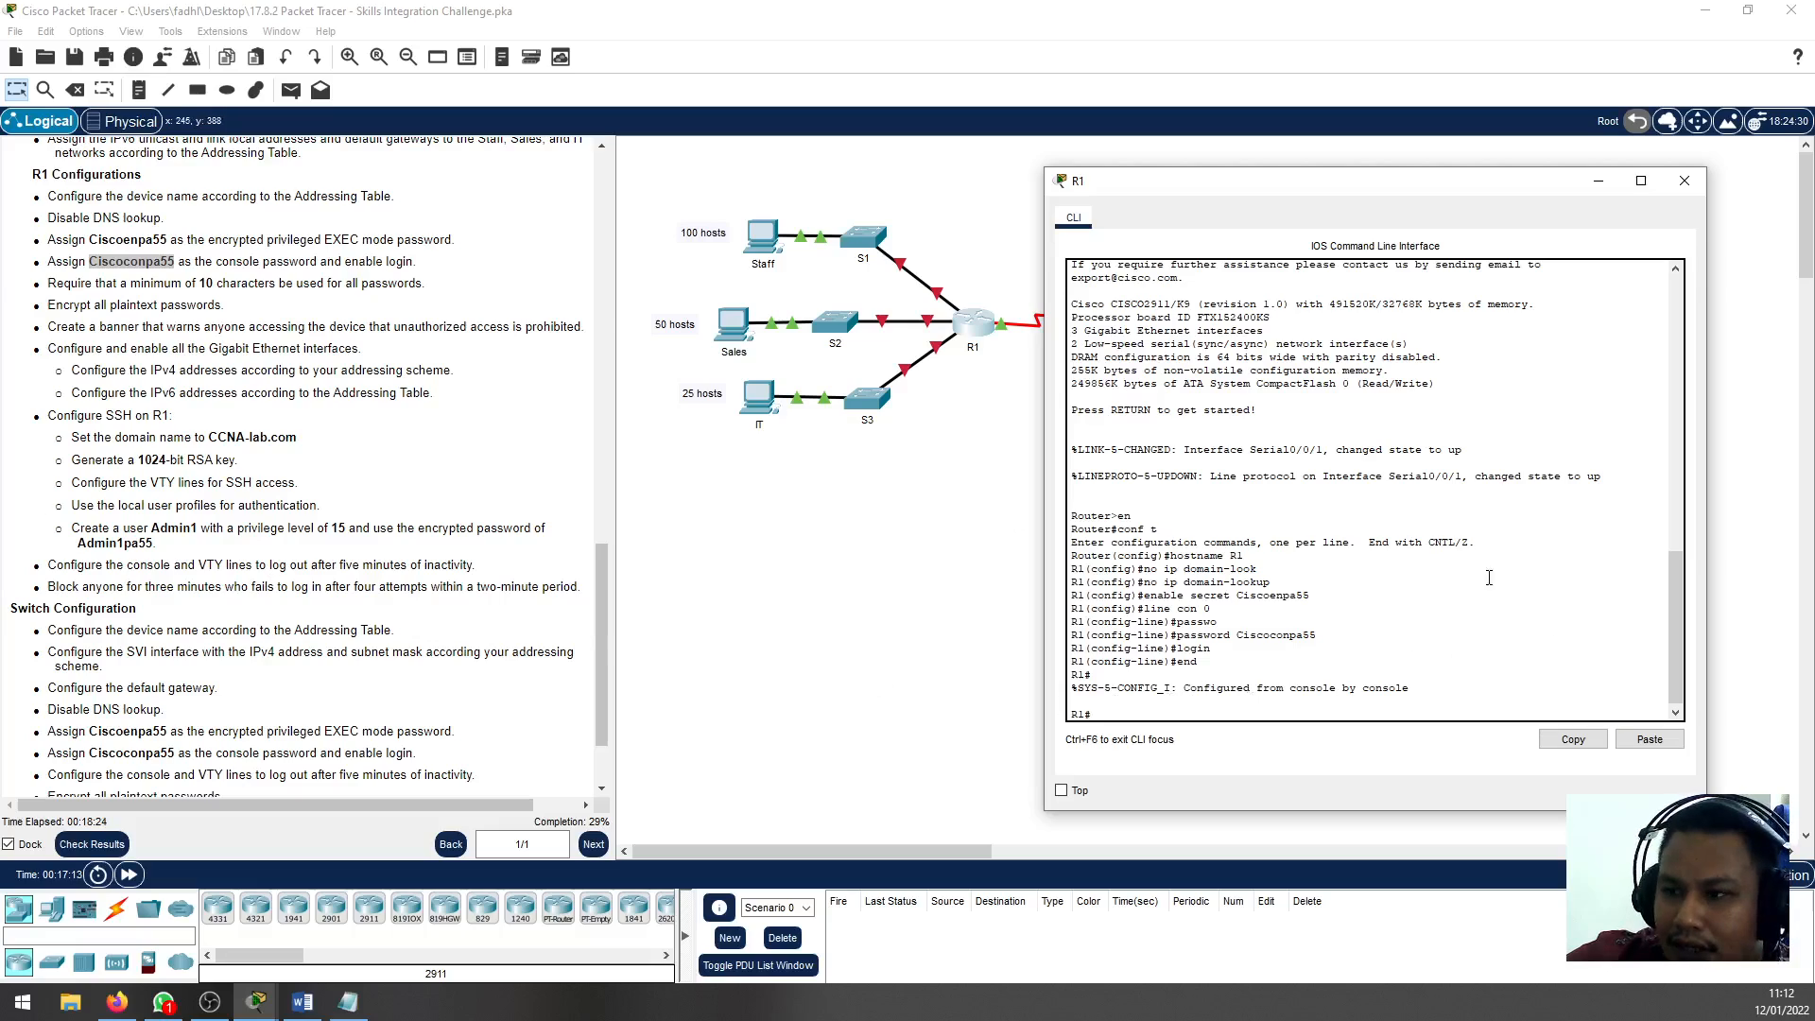
Enter R1's global configuration mode and require a minimum password length of 10 with security passwords min-length
type("conf")
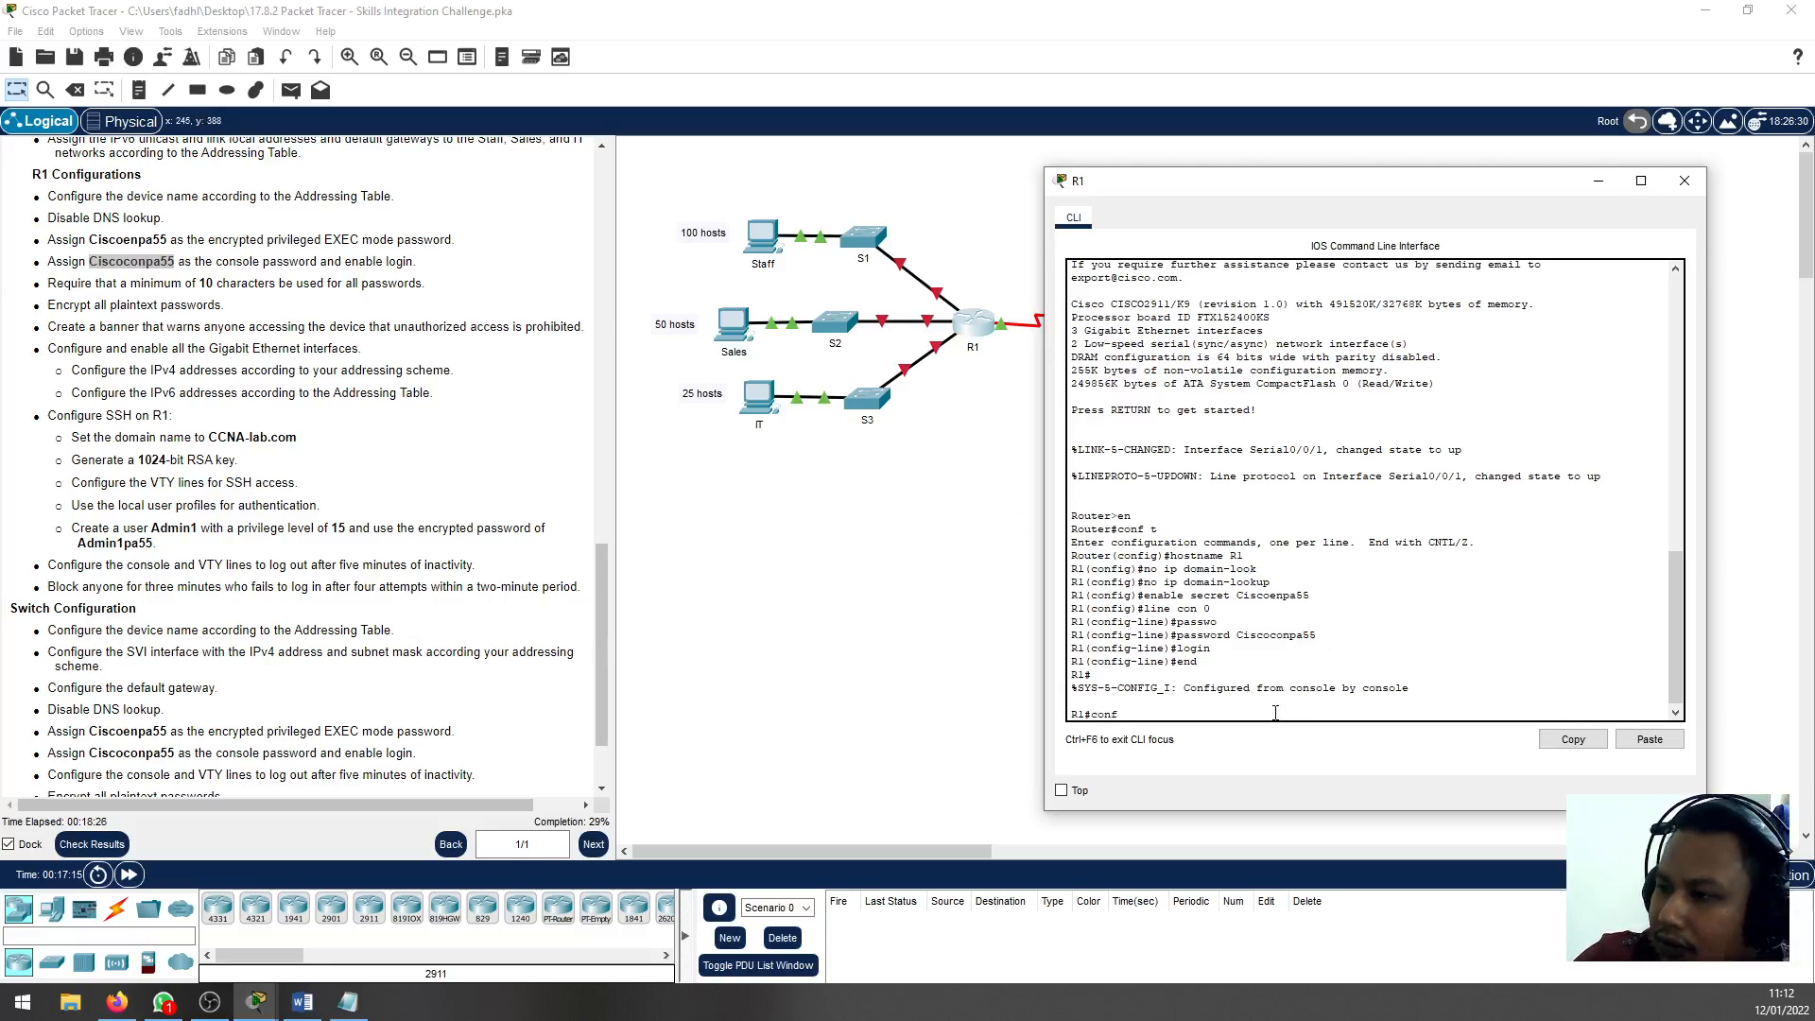
type(" t")
key("Return")
type("securi")
key("Tab")
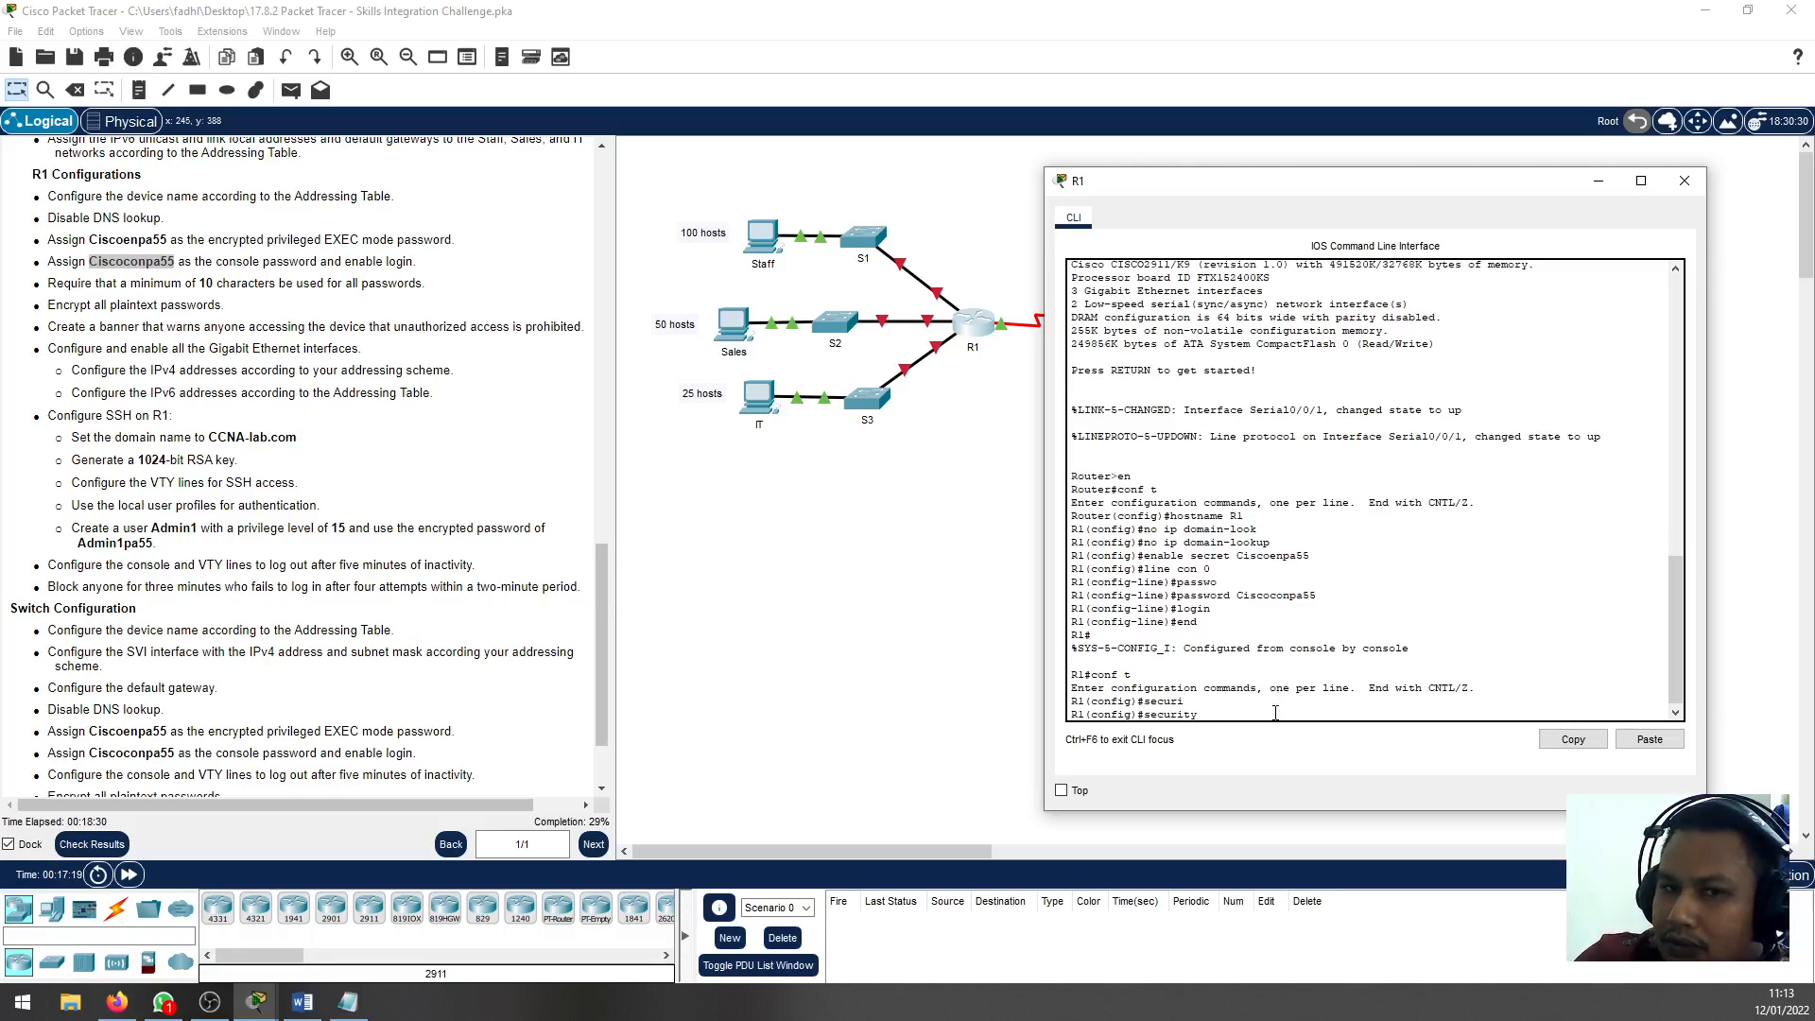
type("pass")
key("Tab")
type("mi")
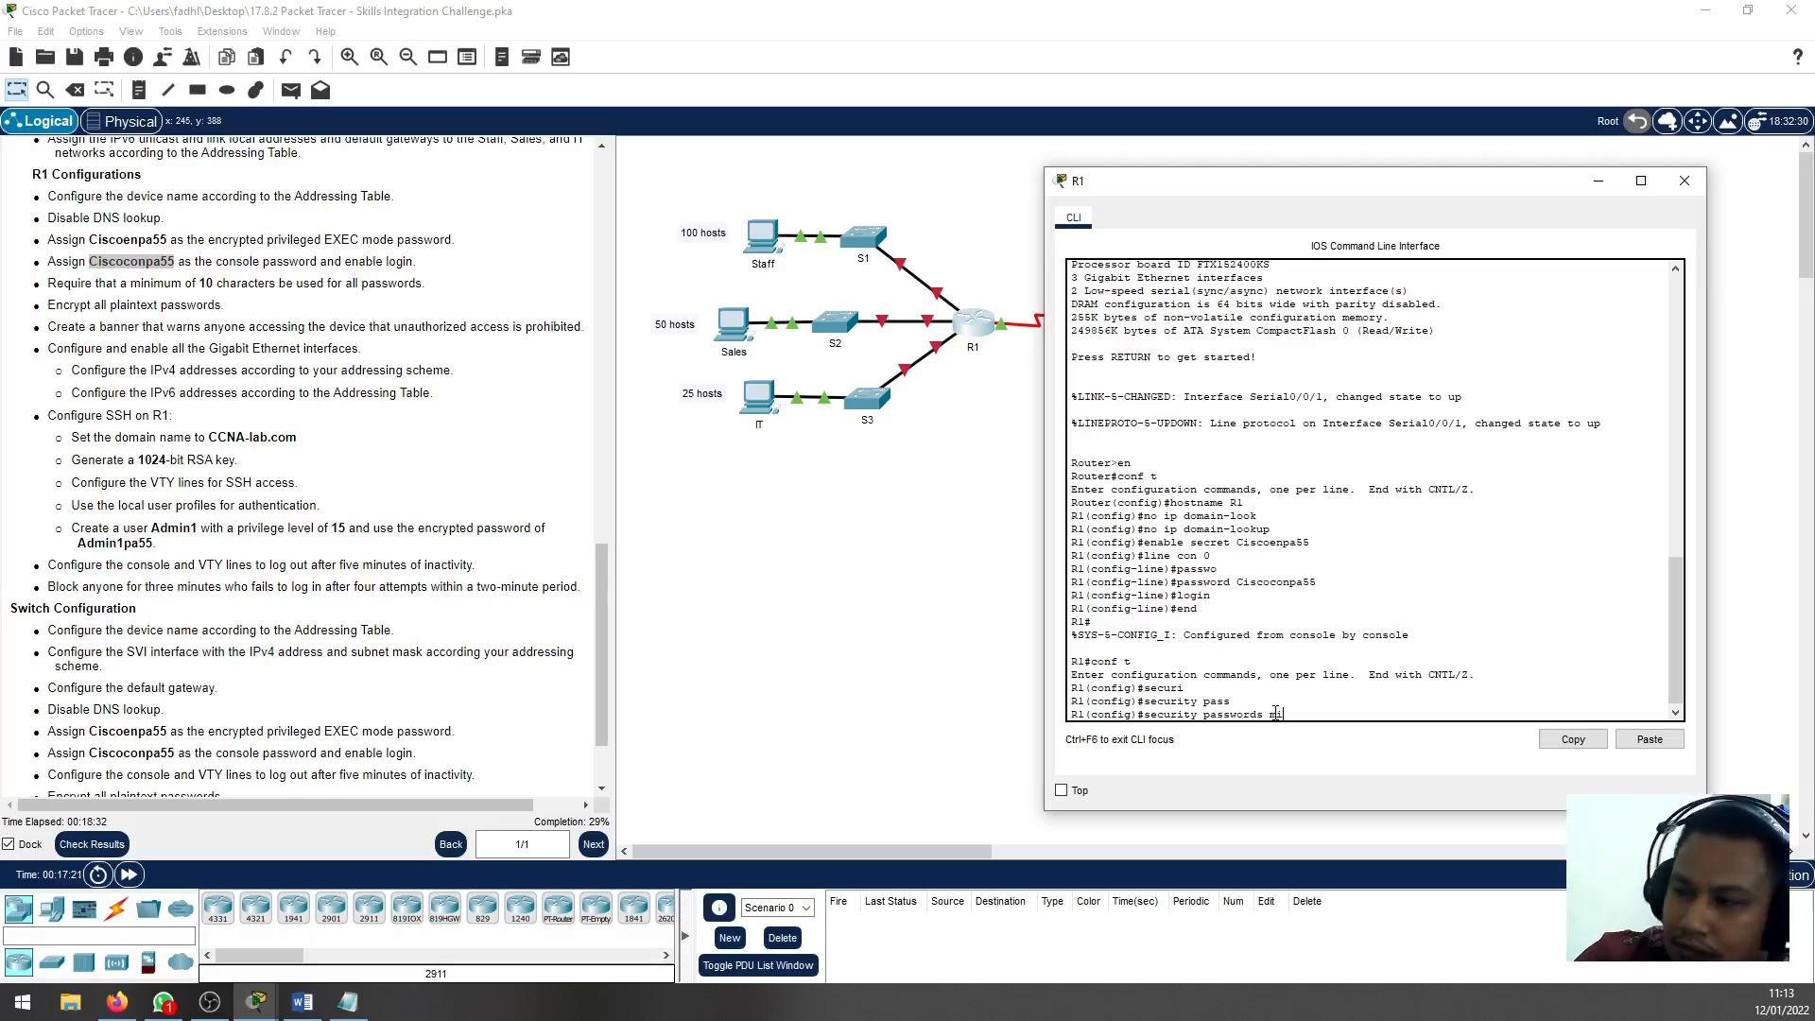
type("n")
key("Tab")
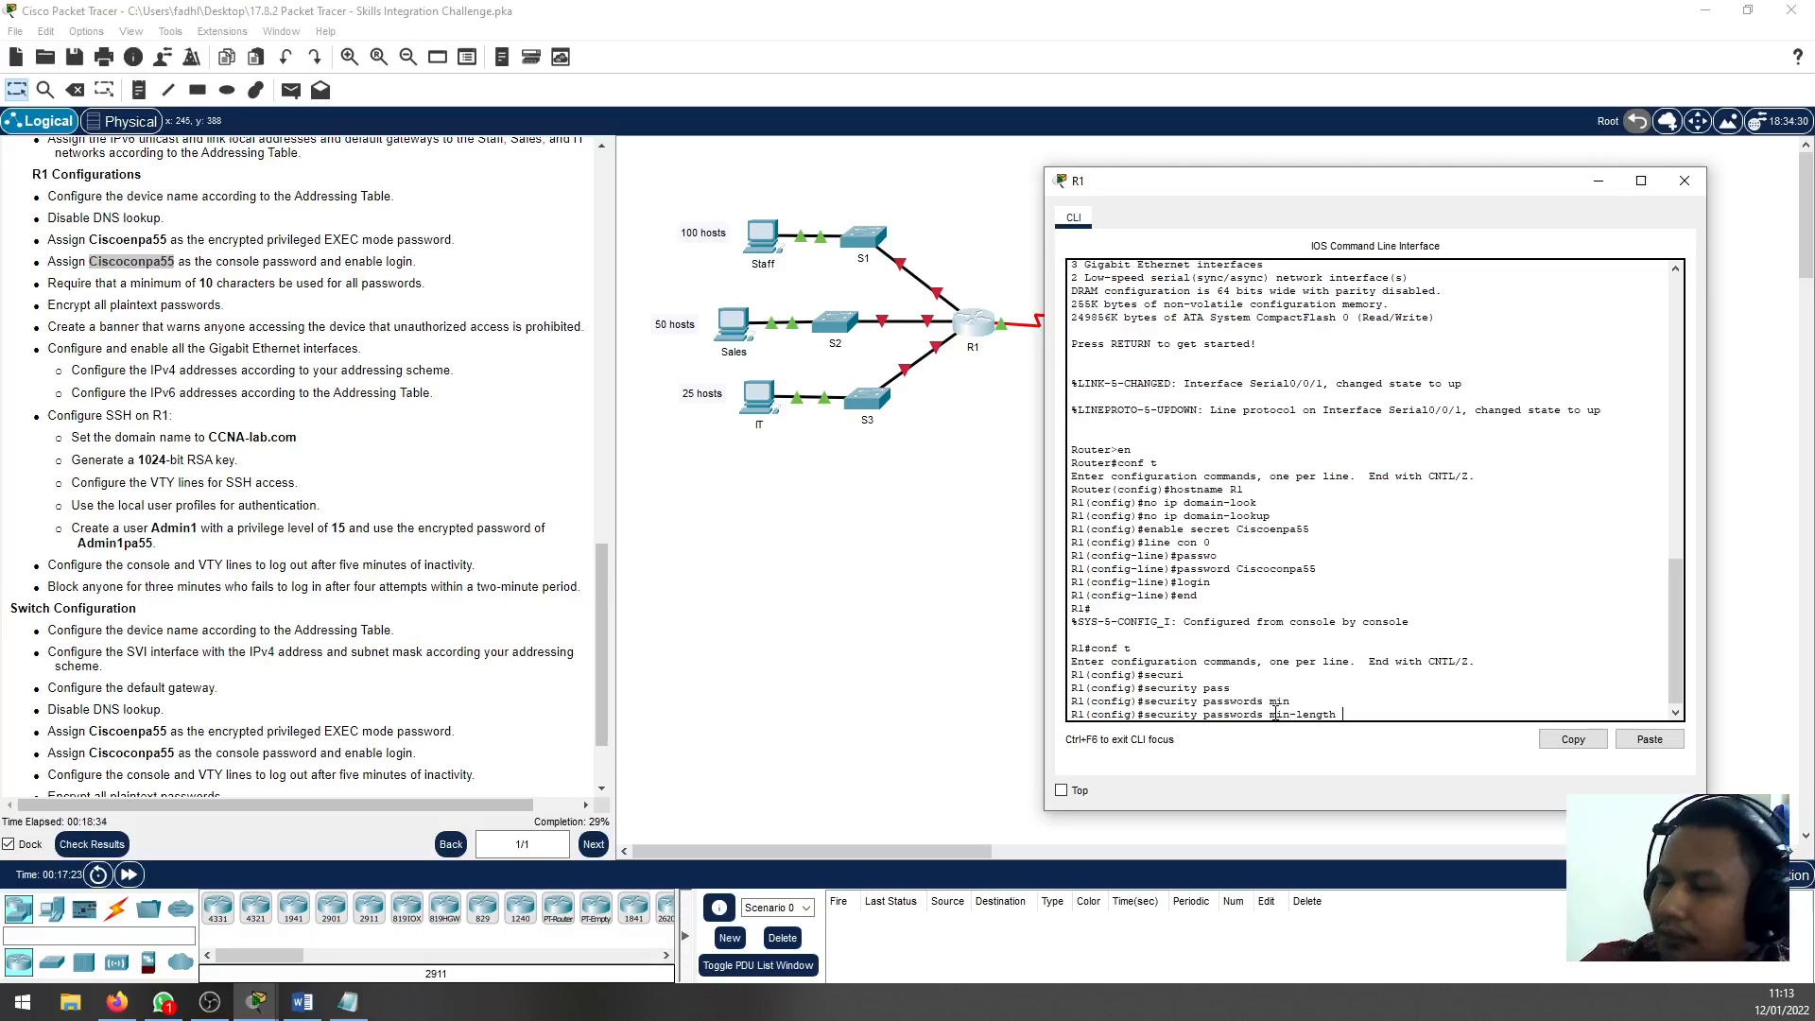
type("10")
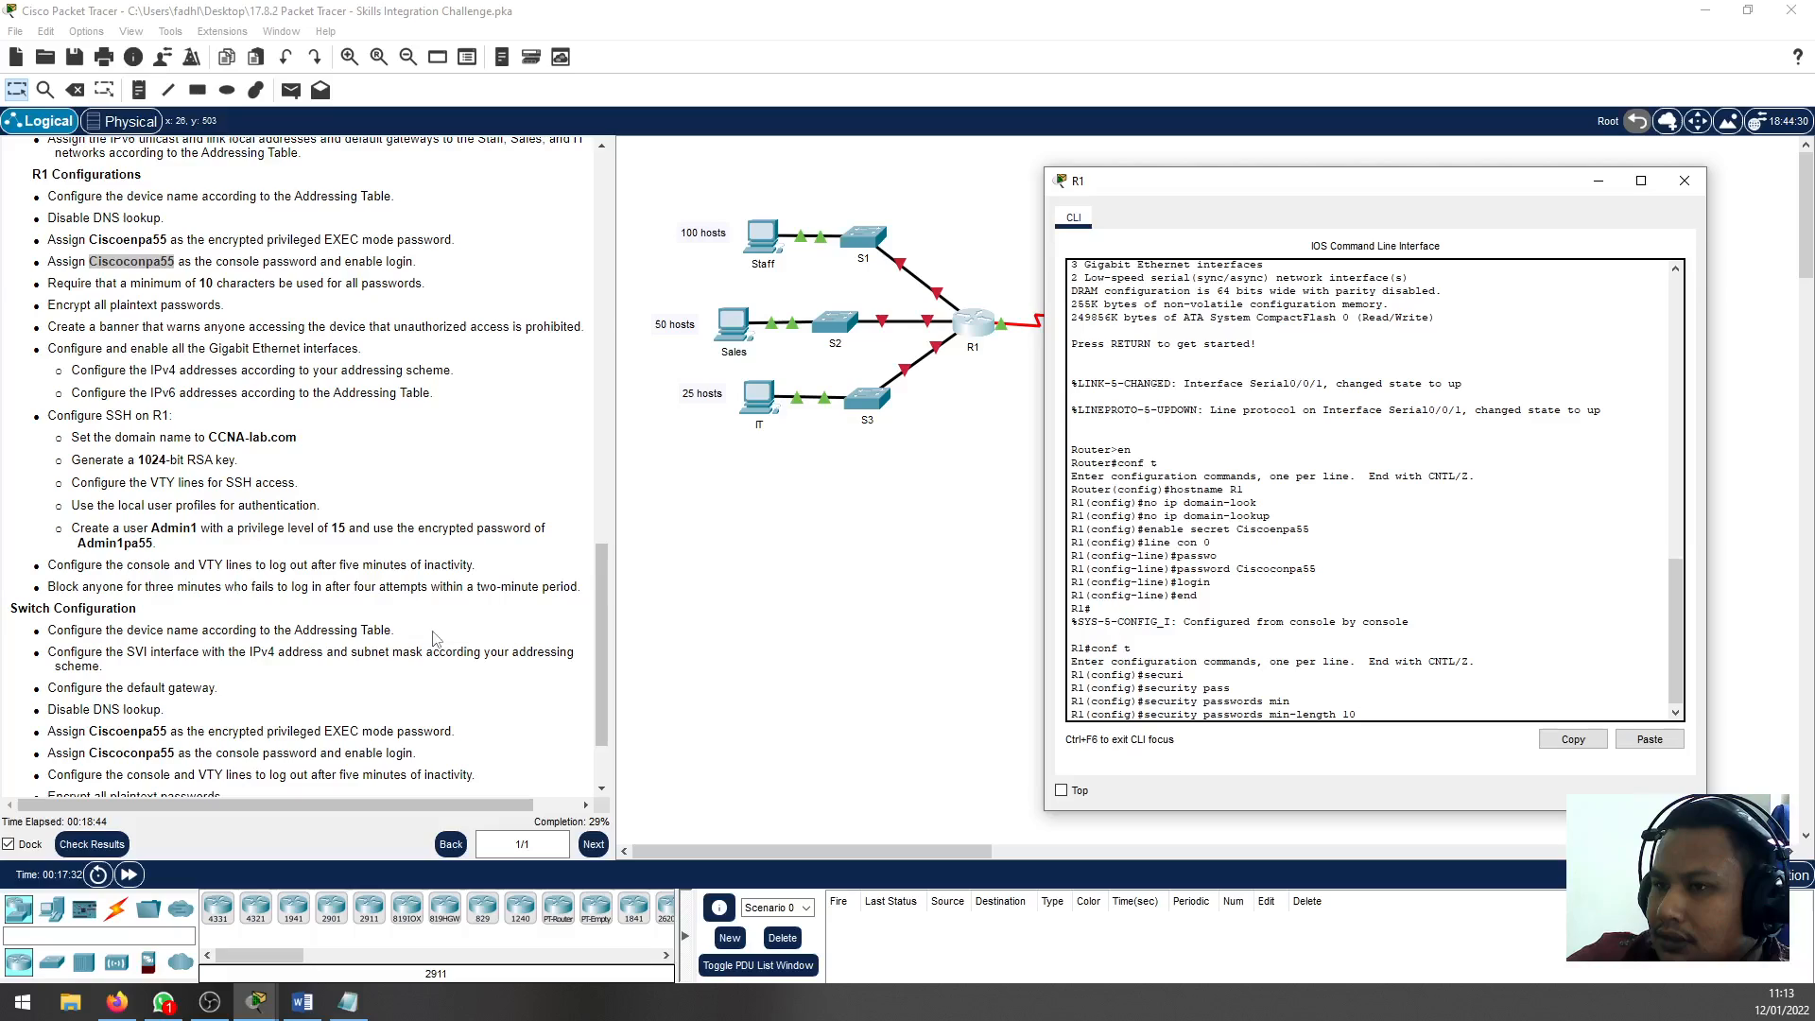
key("Return")
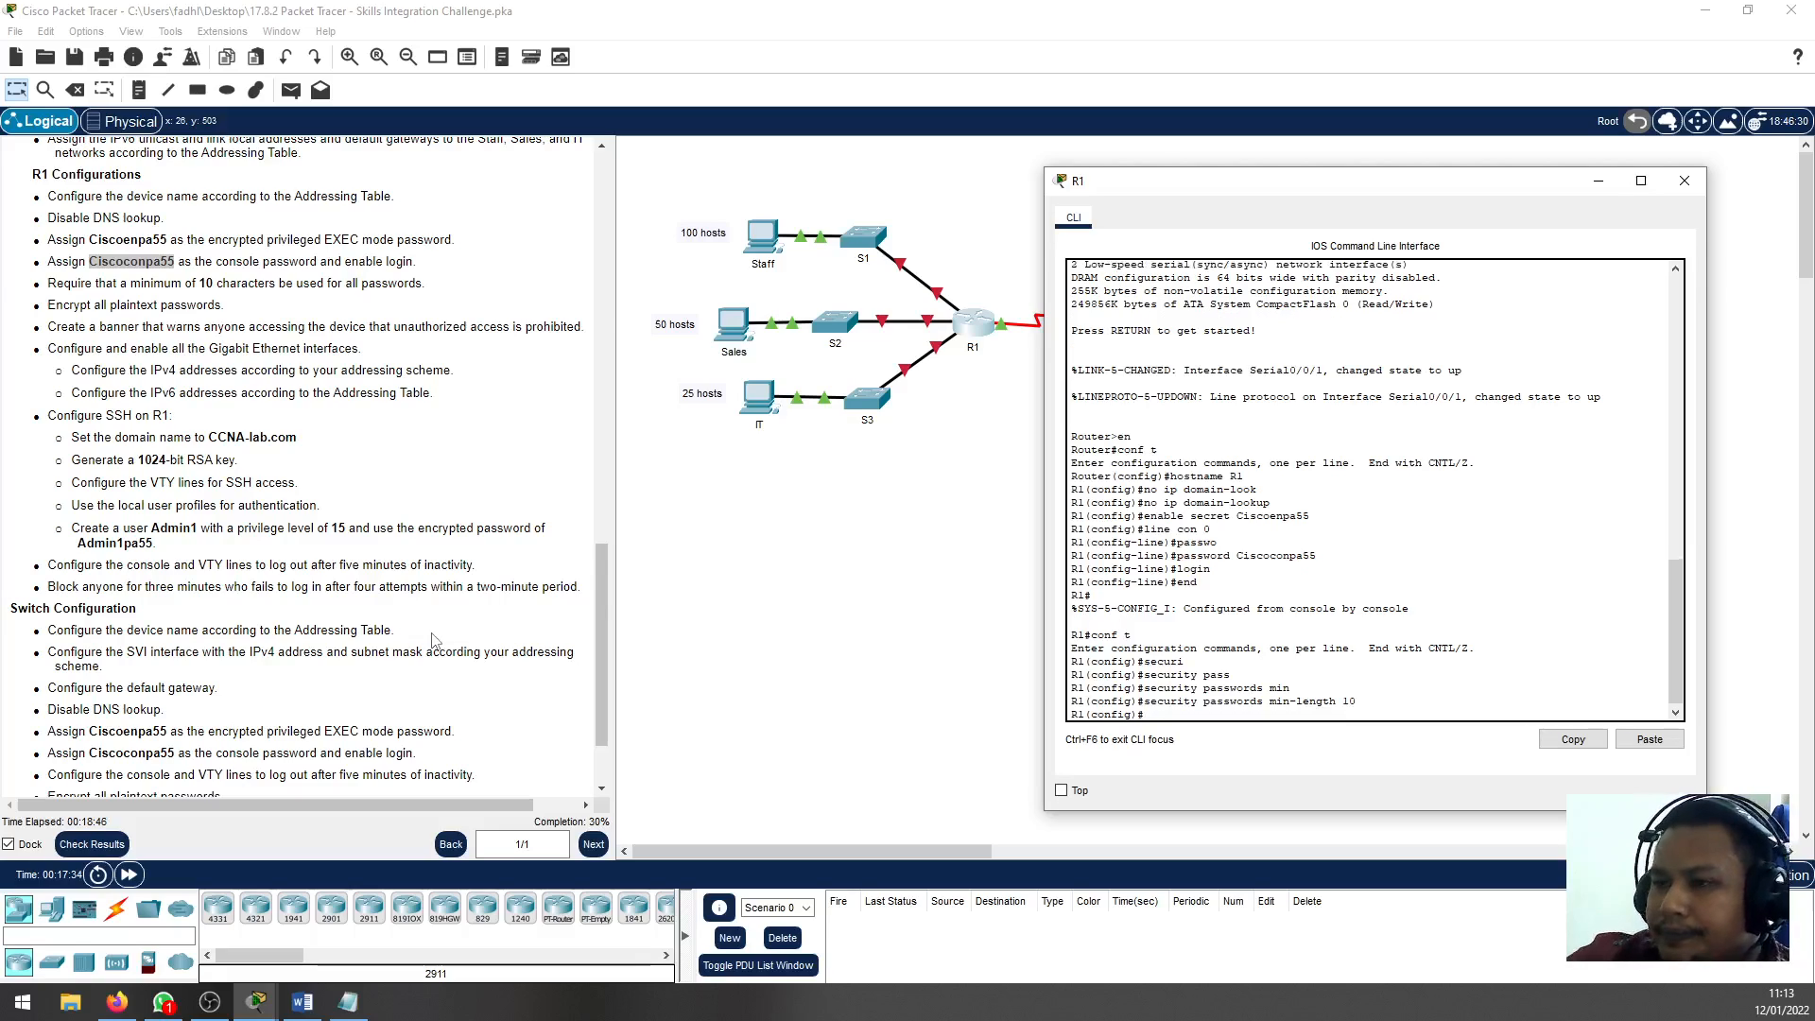
Encrypt all plaintext passwords on R1 with service password-encryption and return to privileged EXEC mode
left_click_drag(147, 304, 64, 306)
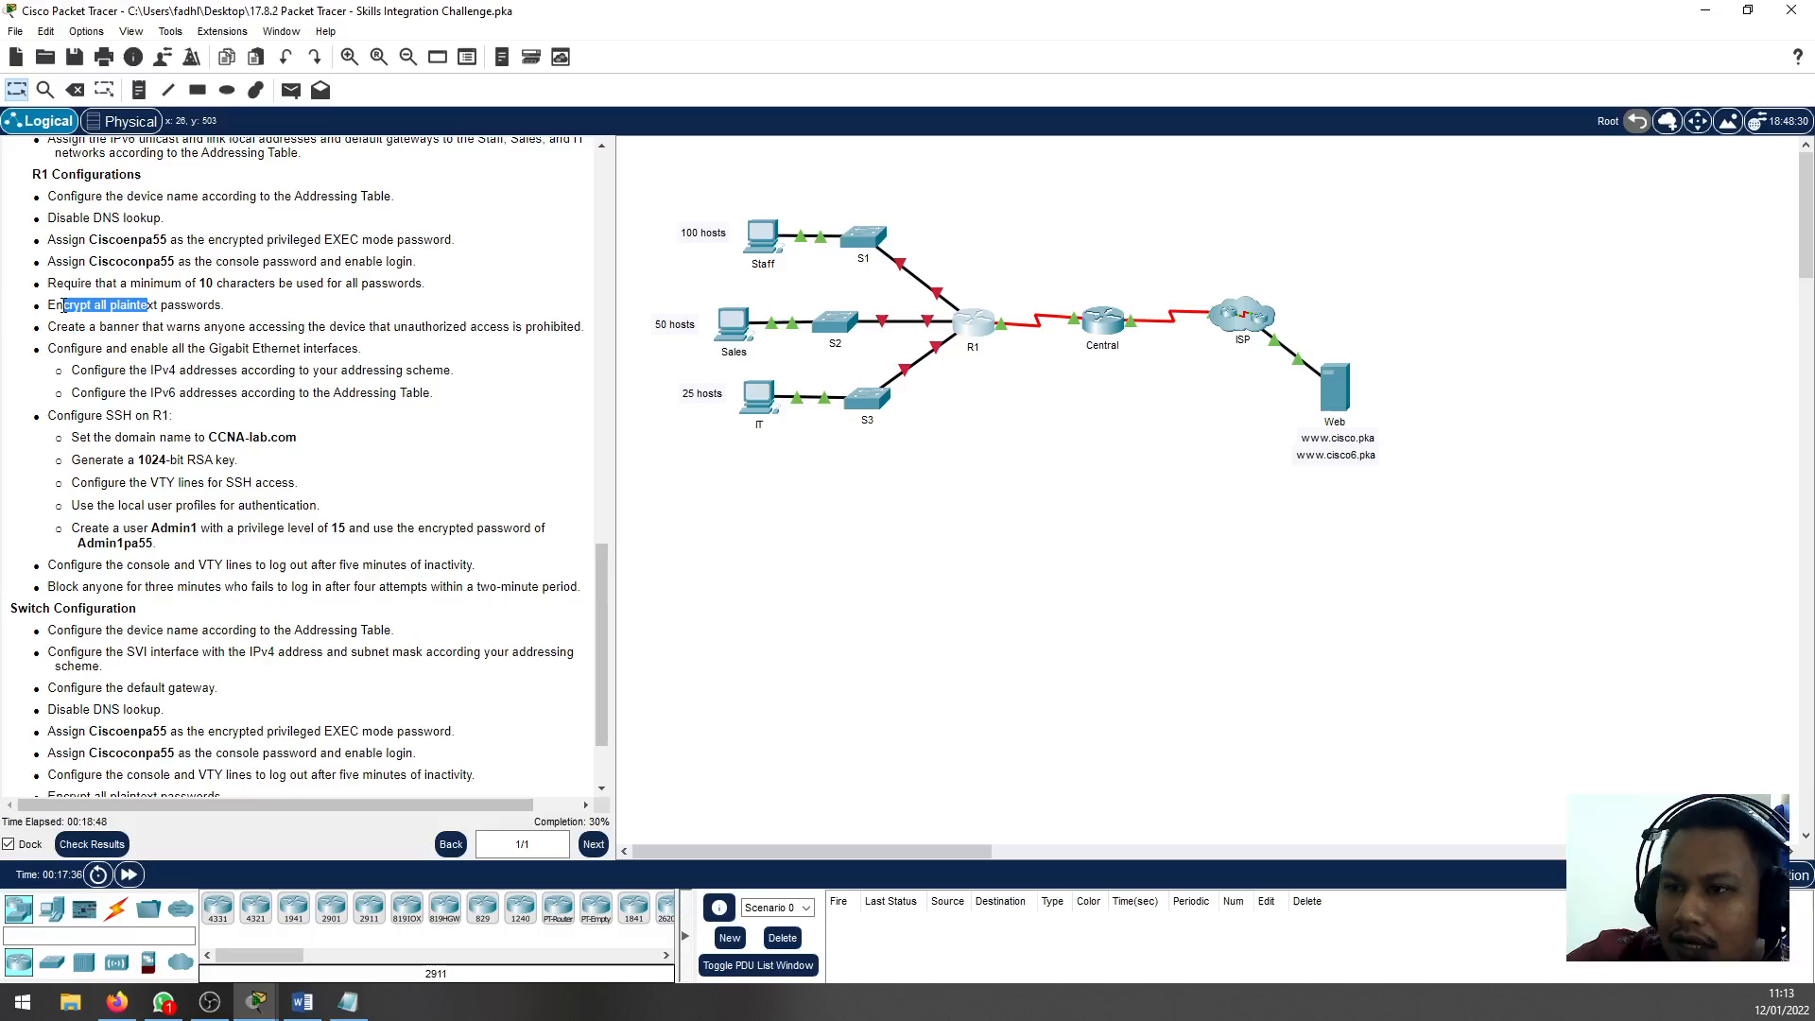
left_click(139, 308)
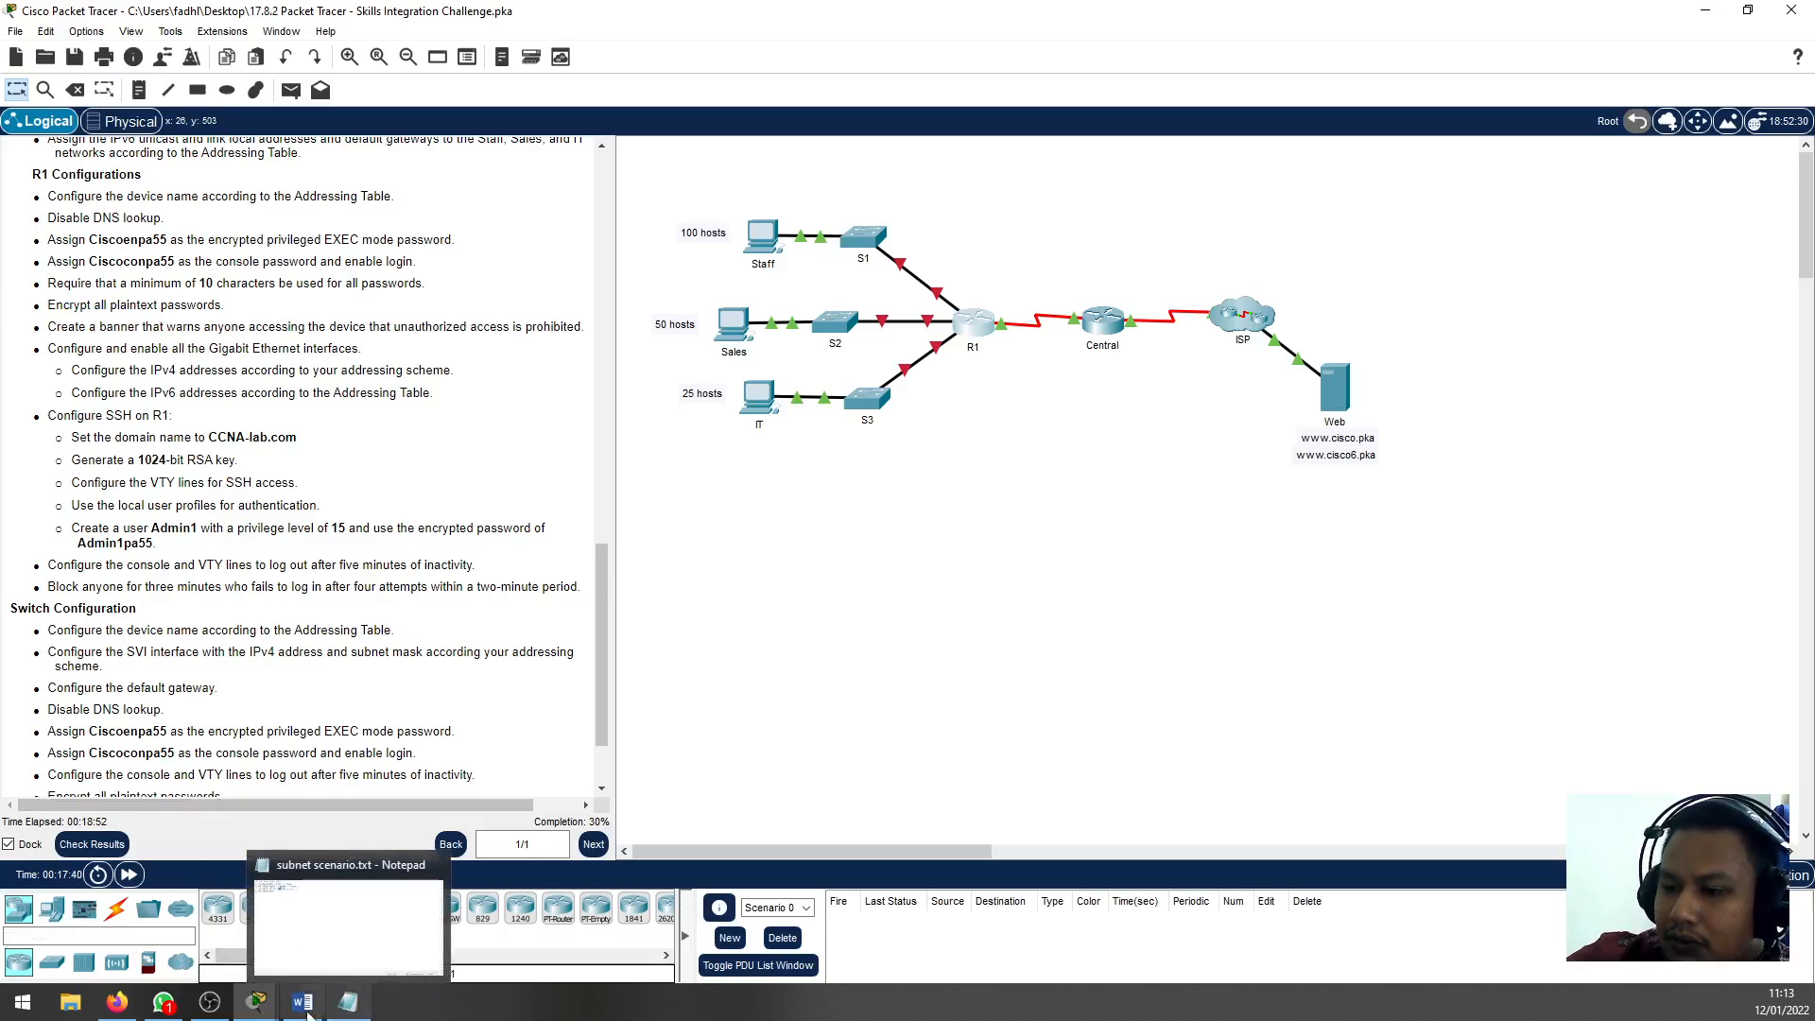
mouse_move(281, 995)
left_click(358, 917)
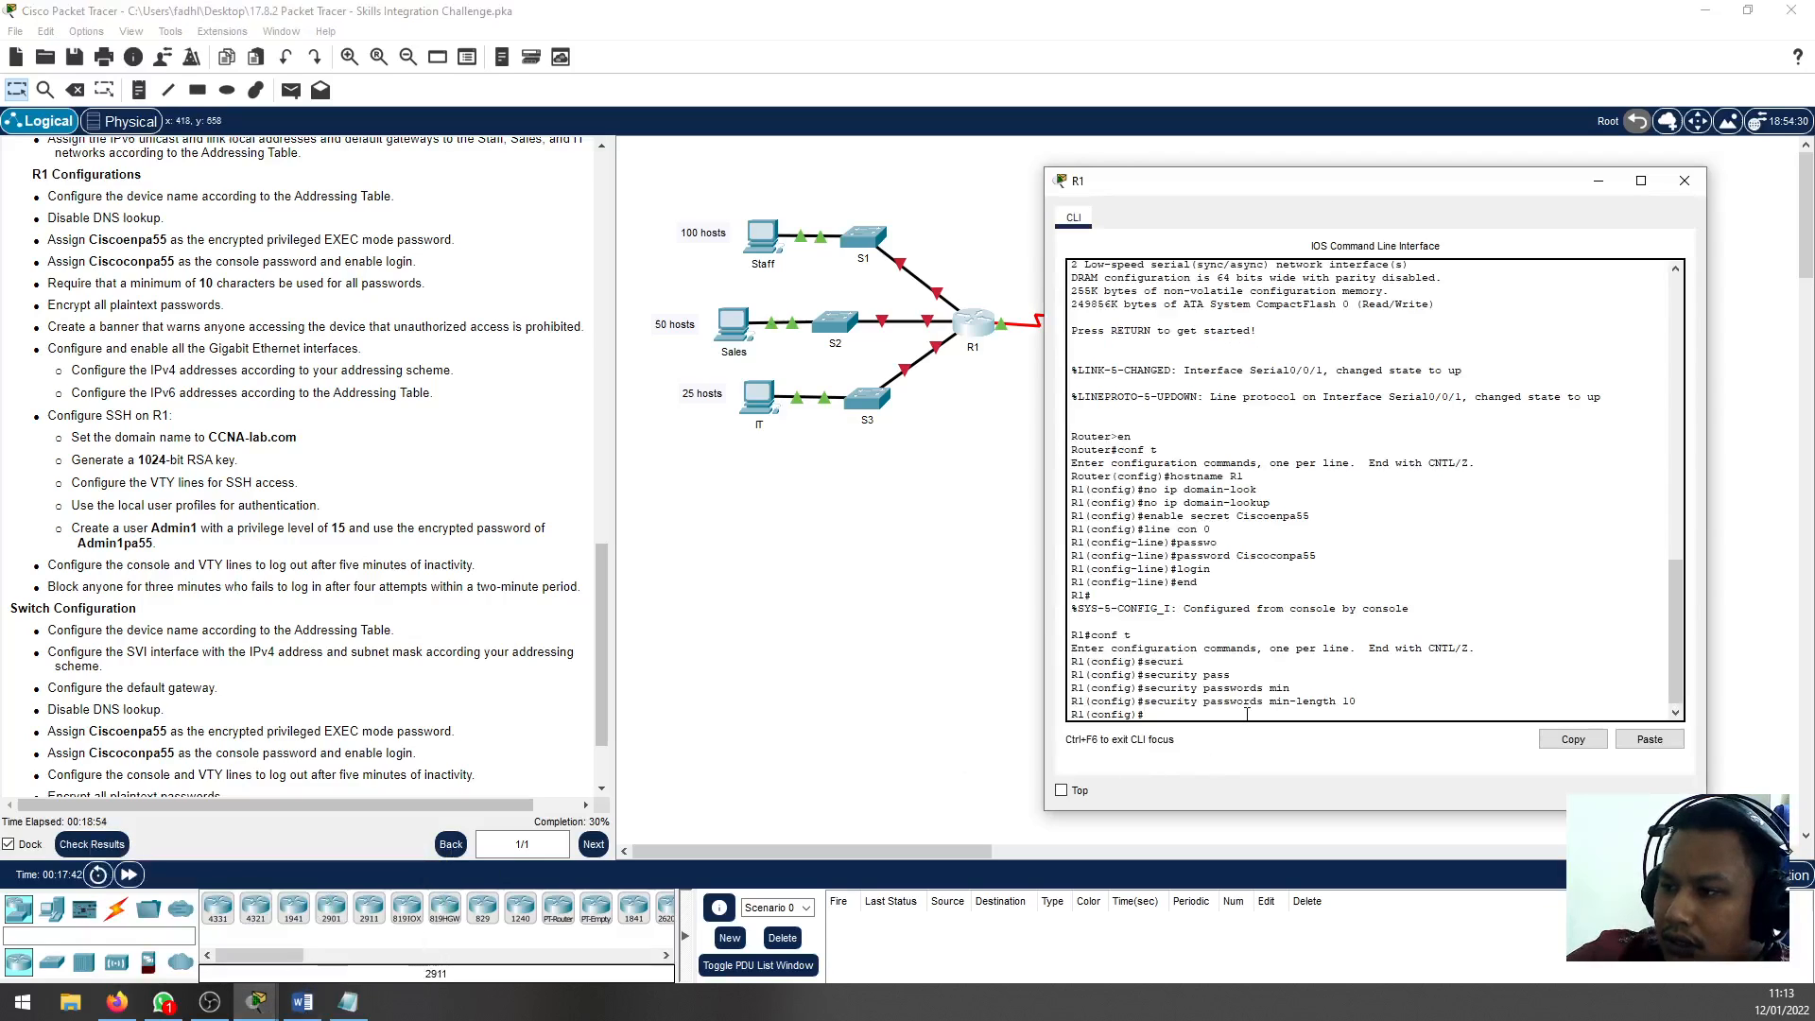
type("serv")
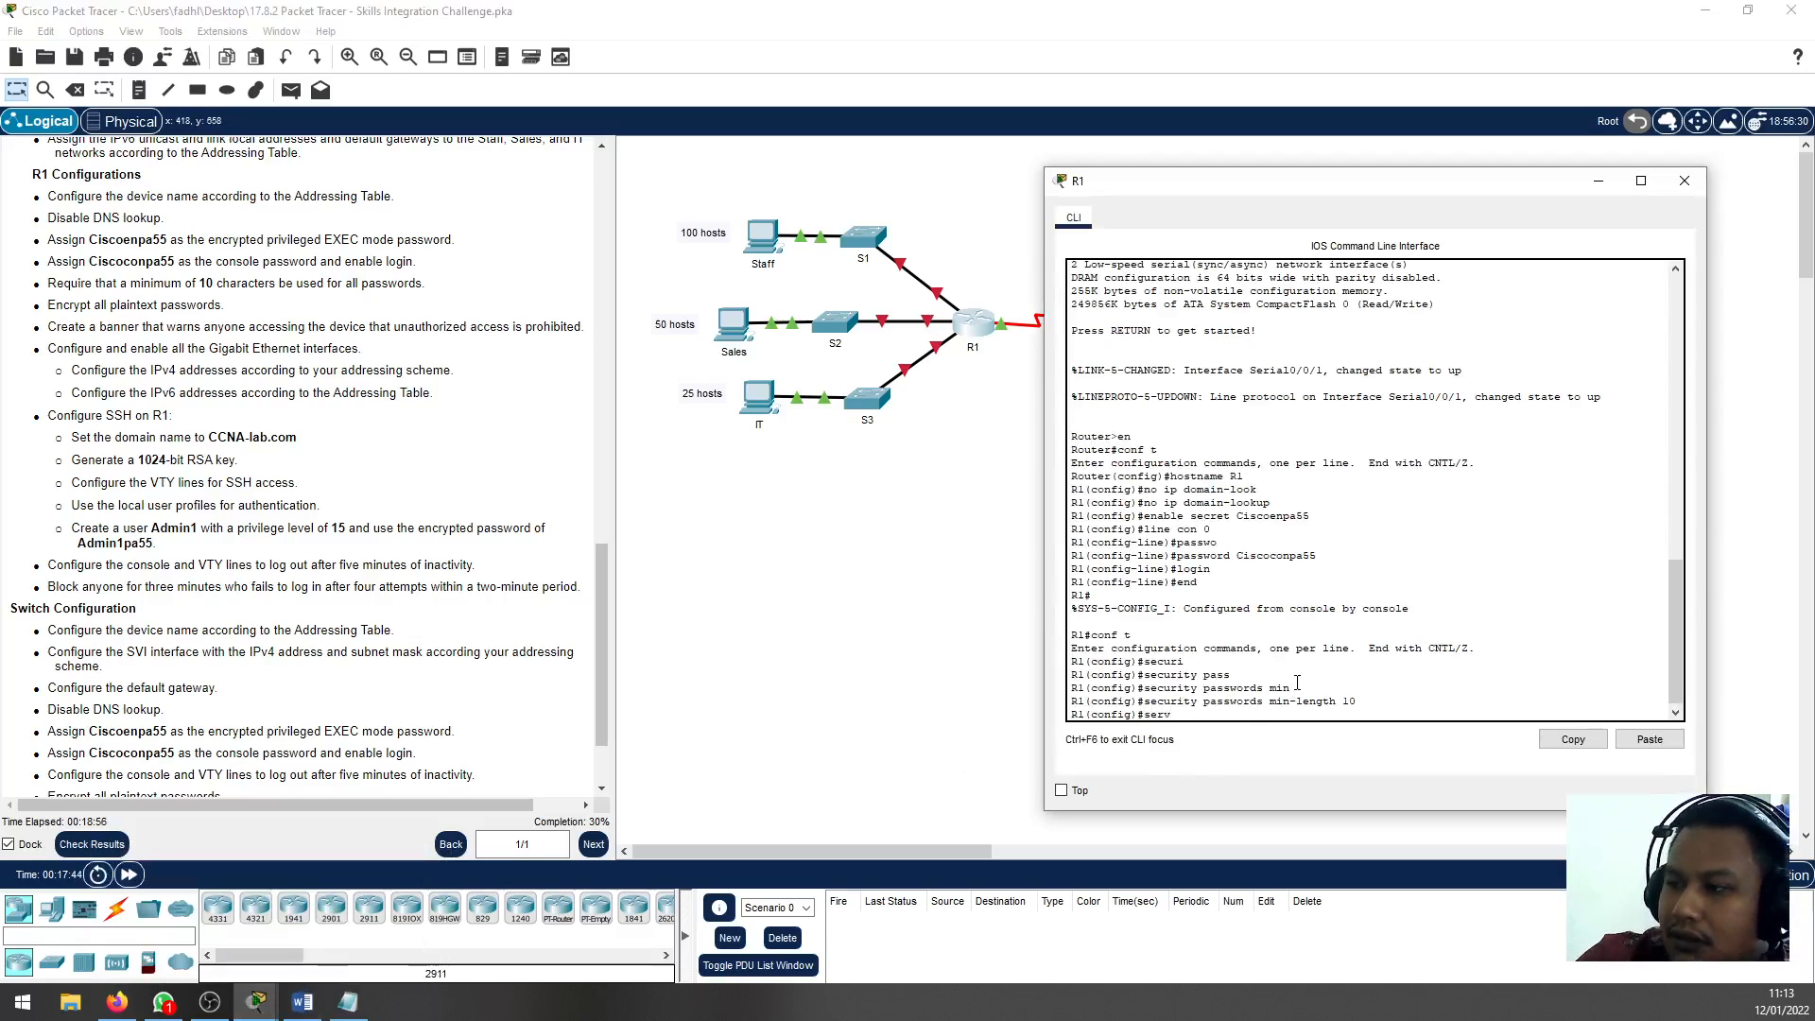
type("ice")
key("Tab")
type("pass")
key("Tab")
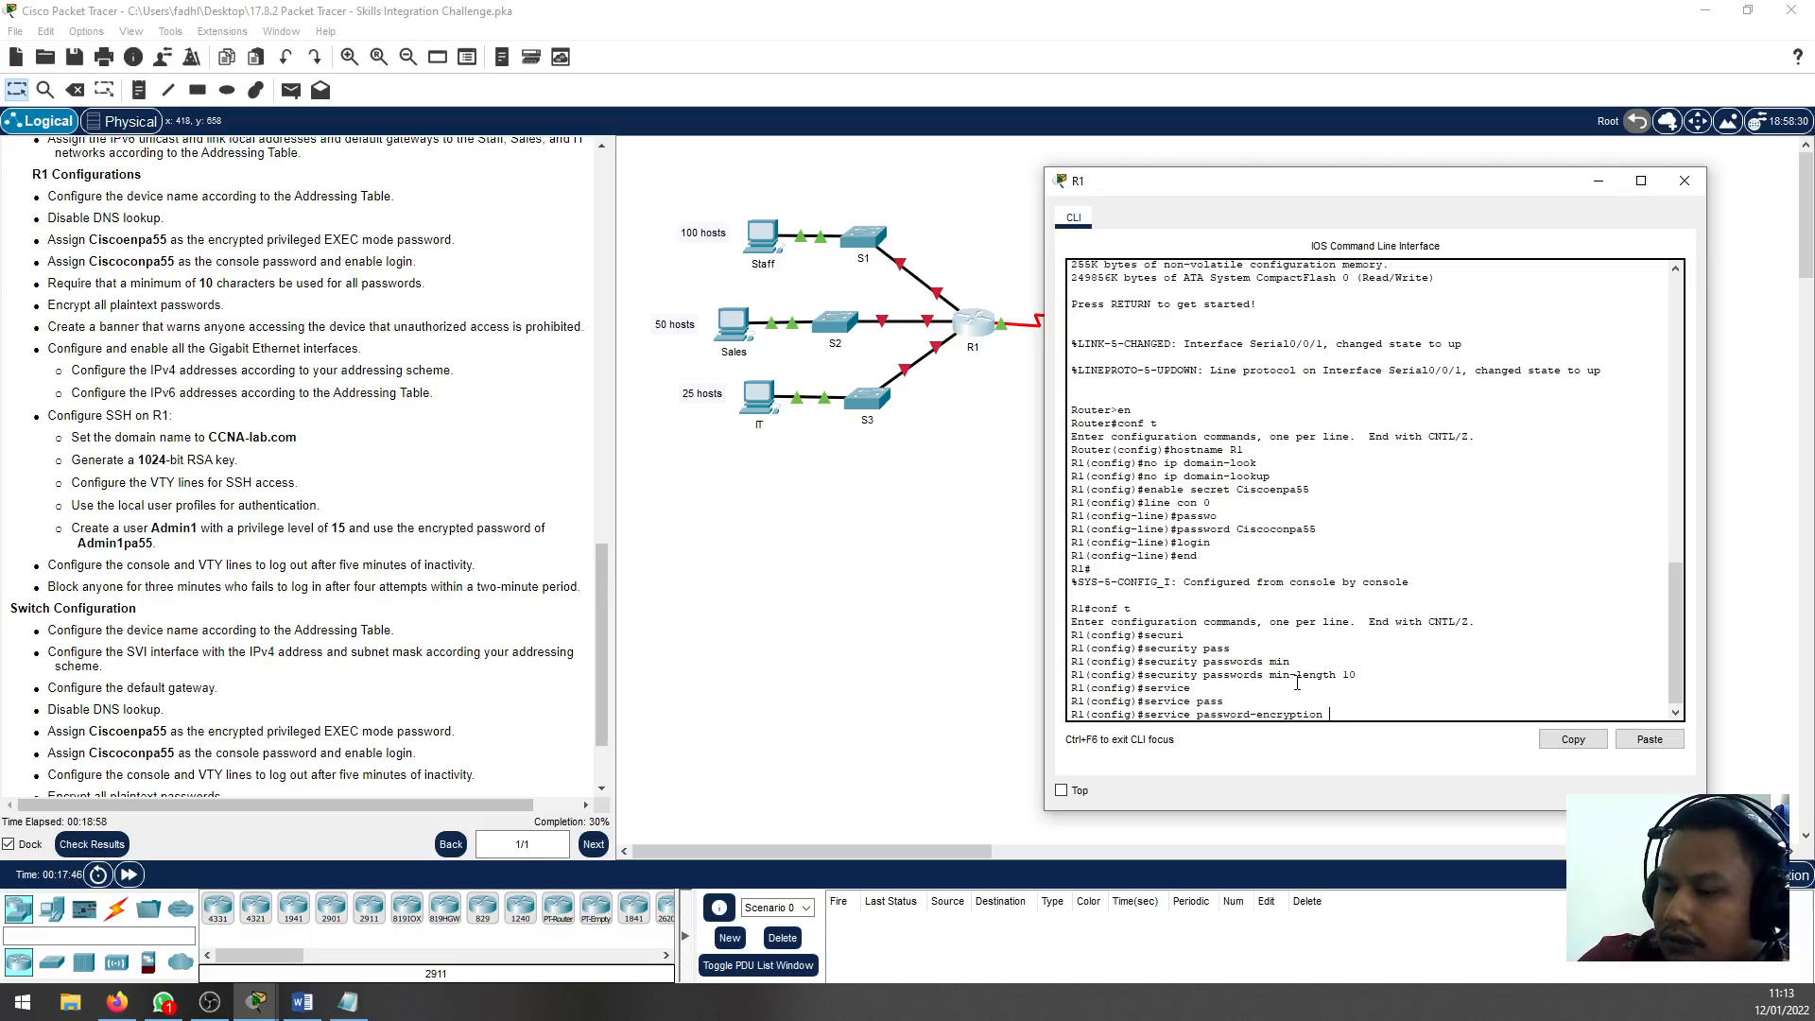
key("Return")
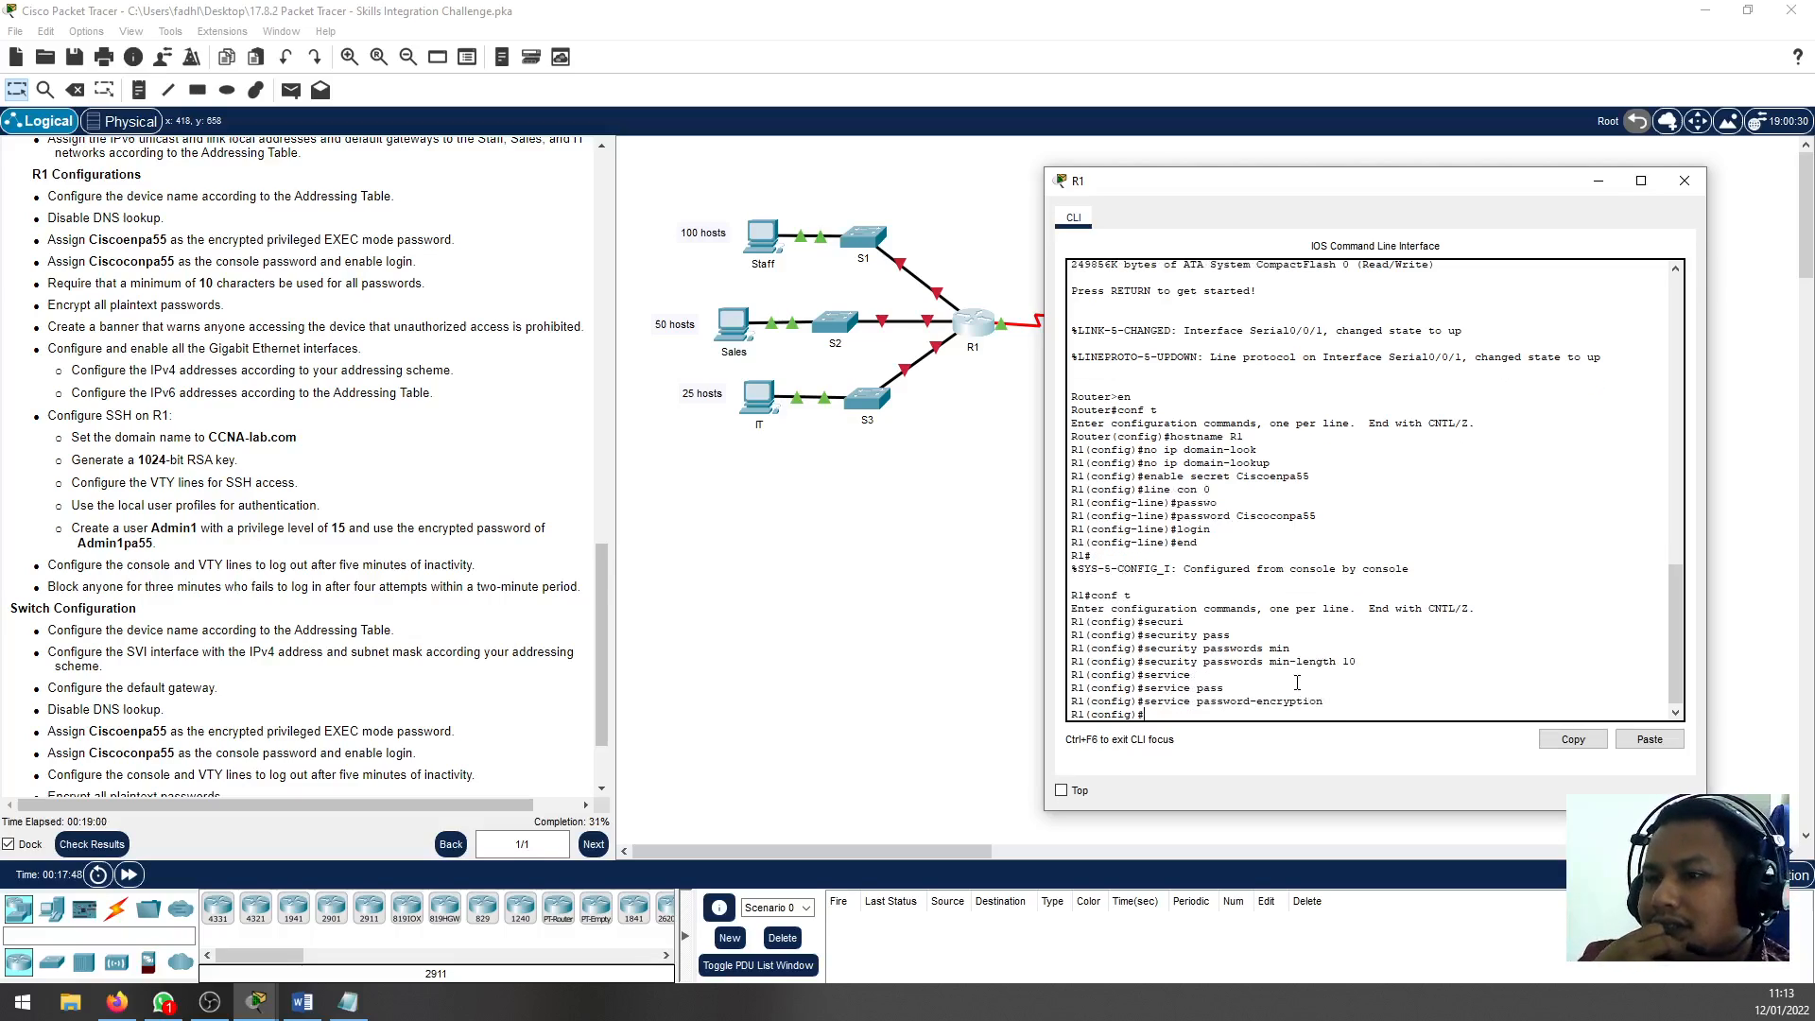
type("end")
key("Return")
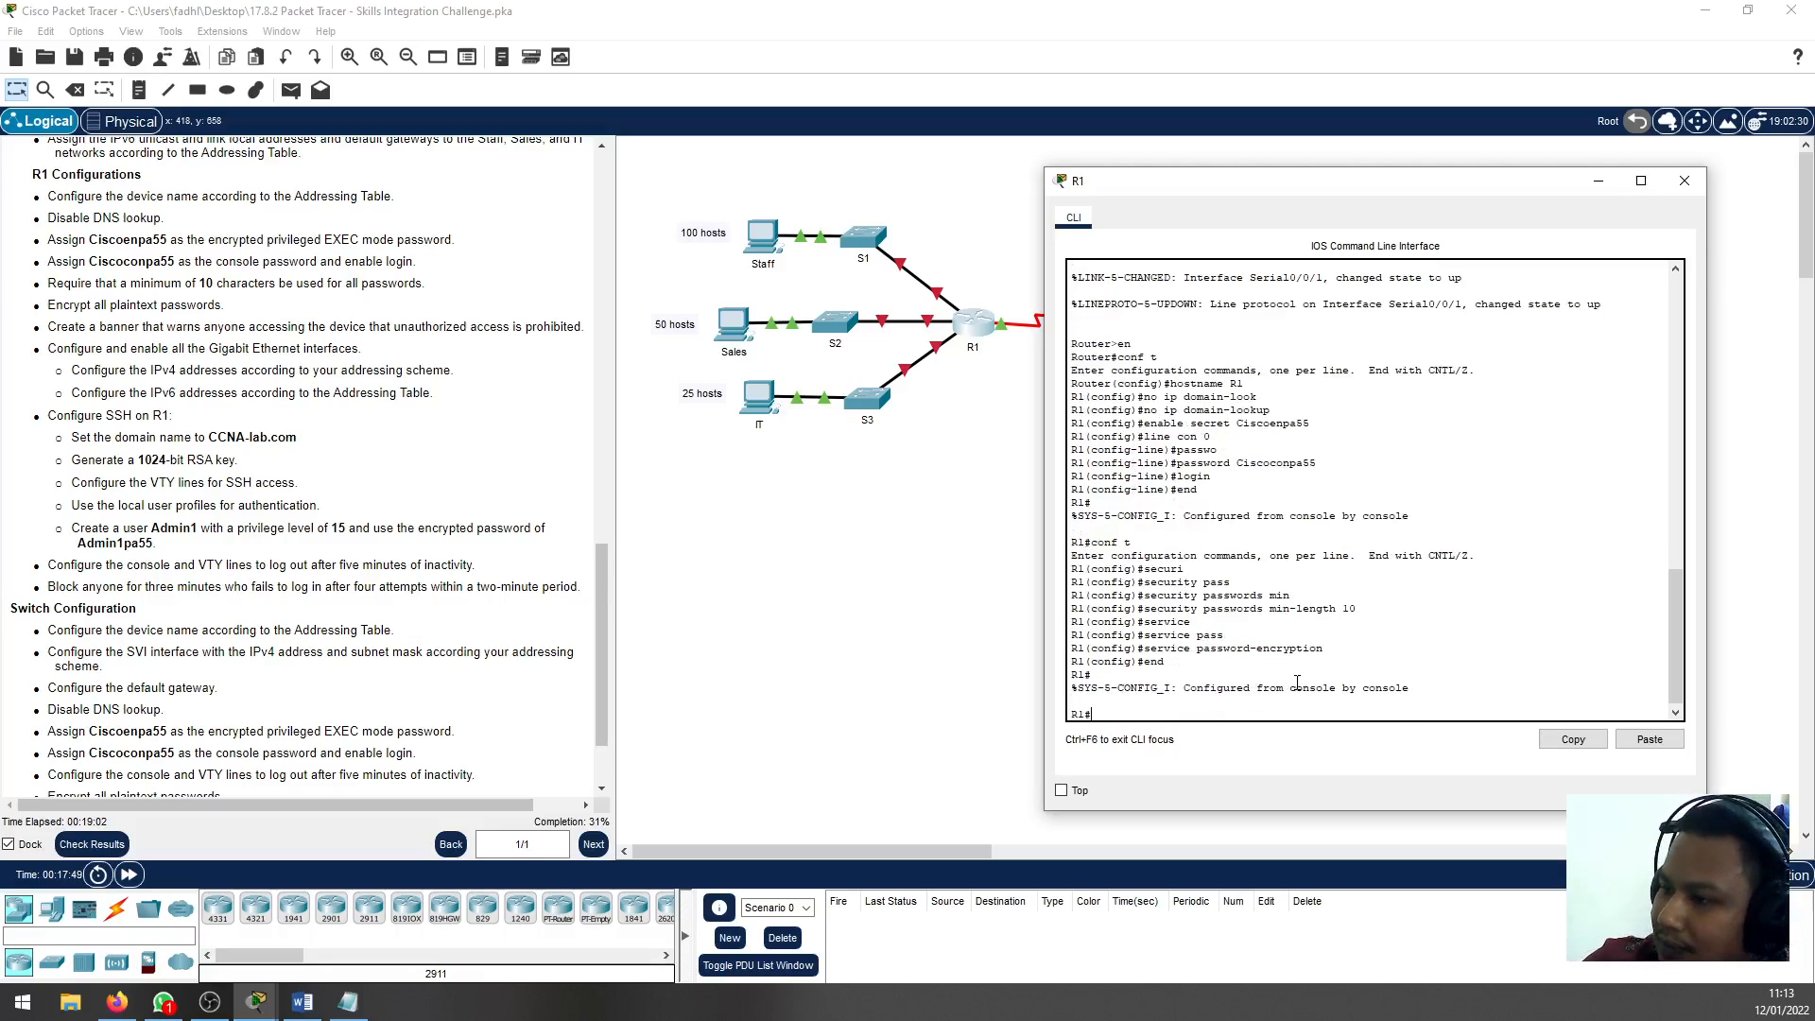
Display R1's full running configuration and check how the enable secret and console password are stored
type("show run")
key("Tab")
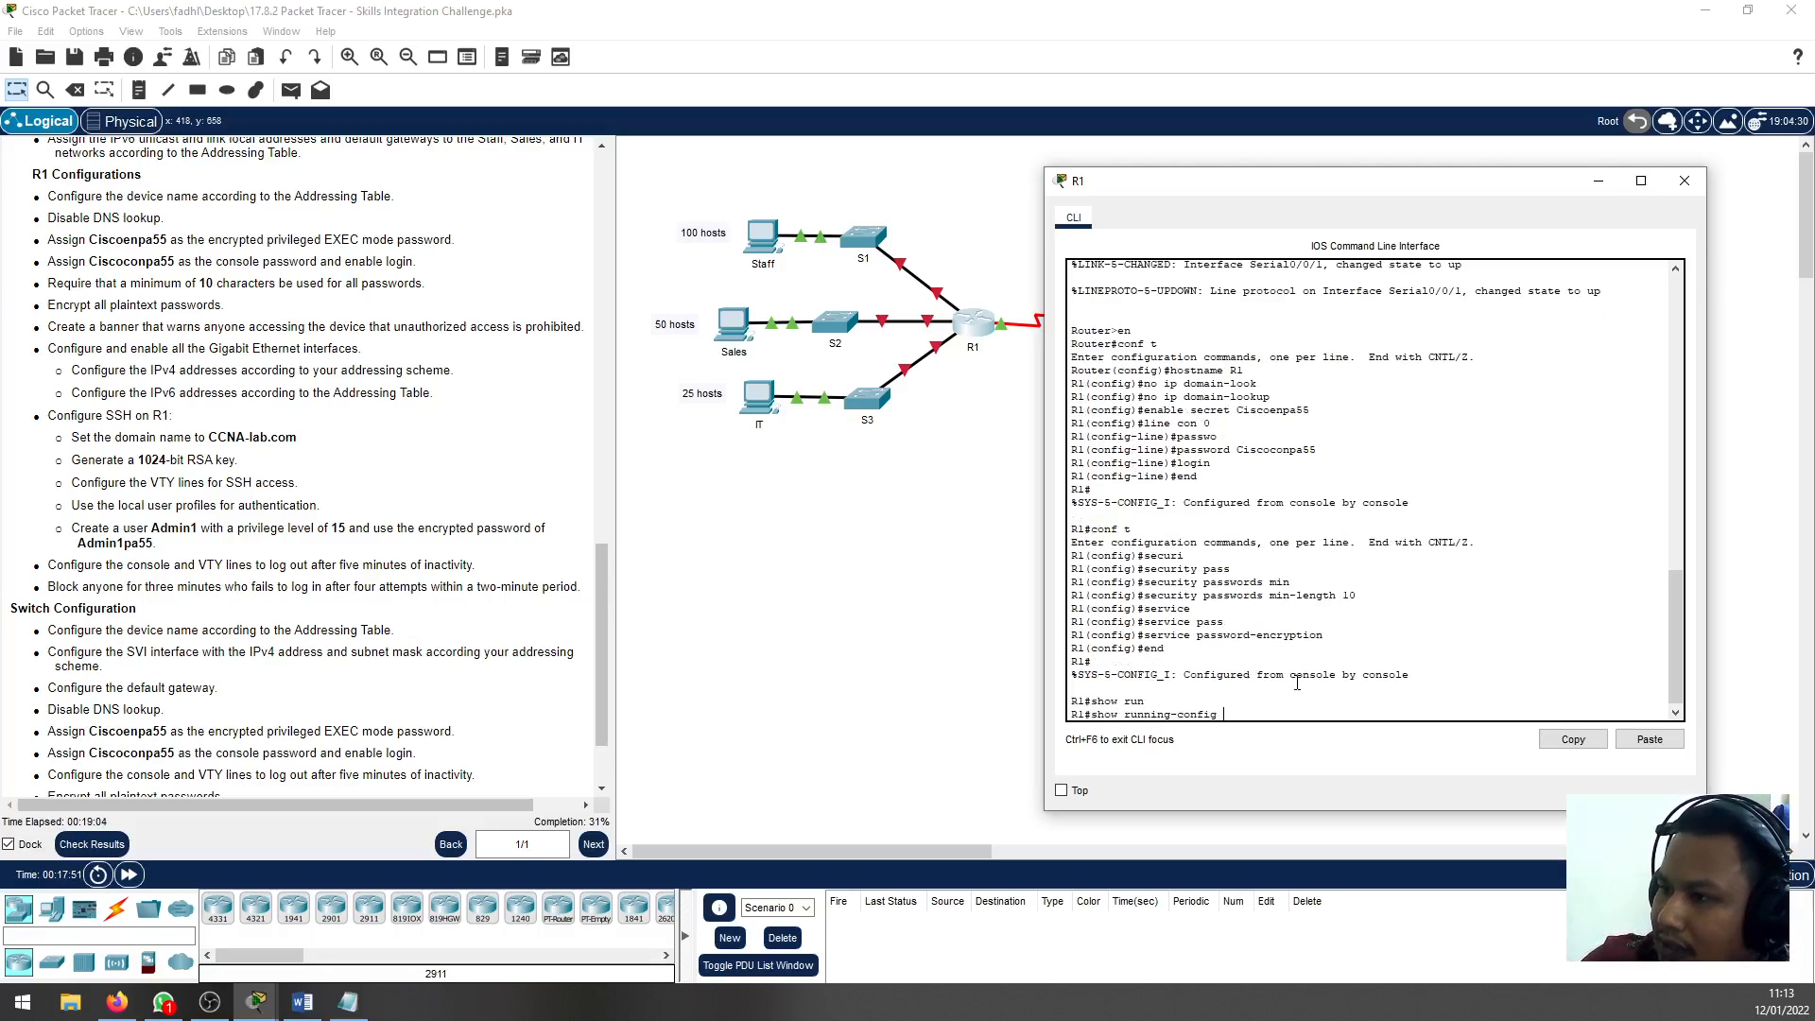
key("Return")
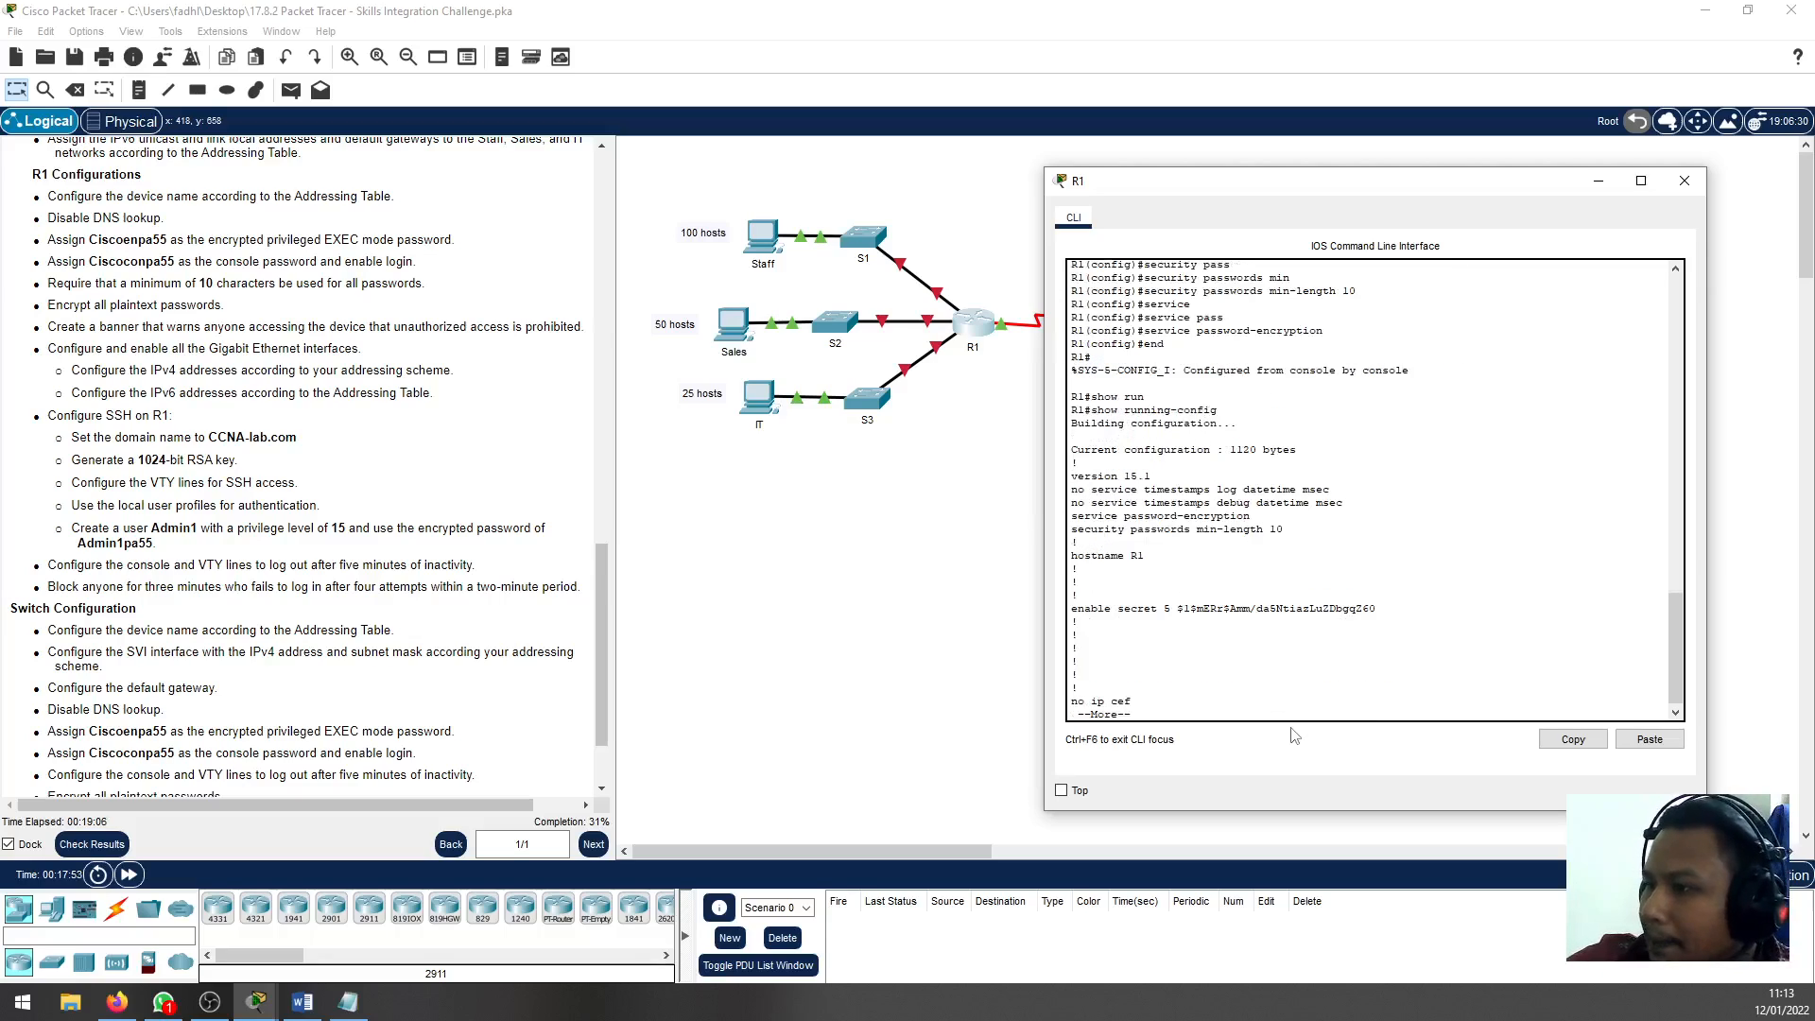
left_click_drag(1177, 607, 1356, 607)
left_click(1362, 608)
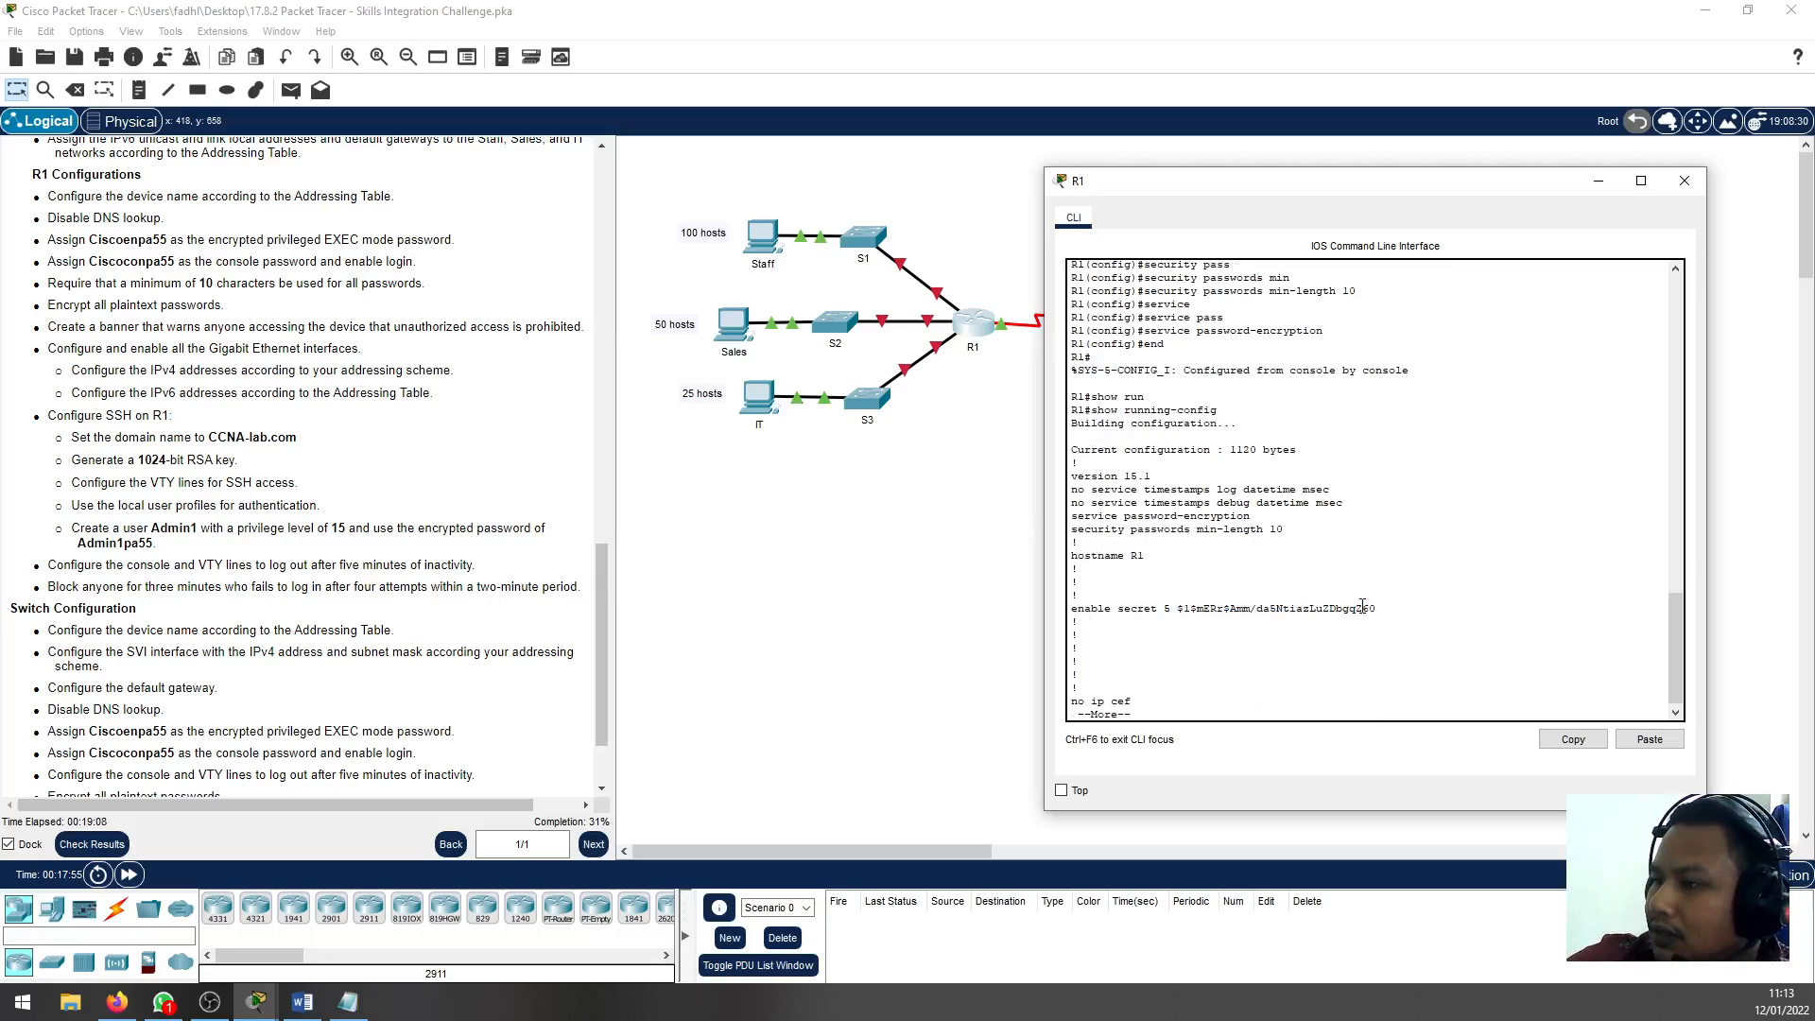
key("space")
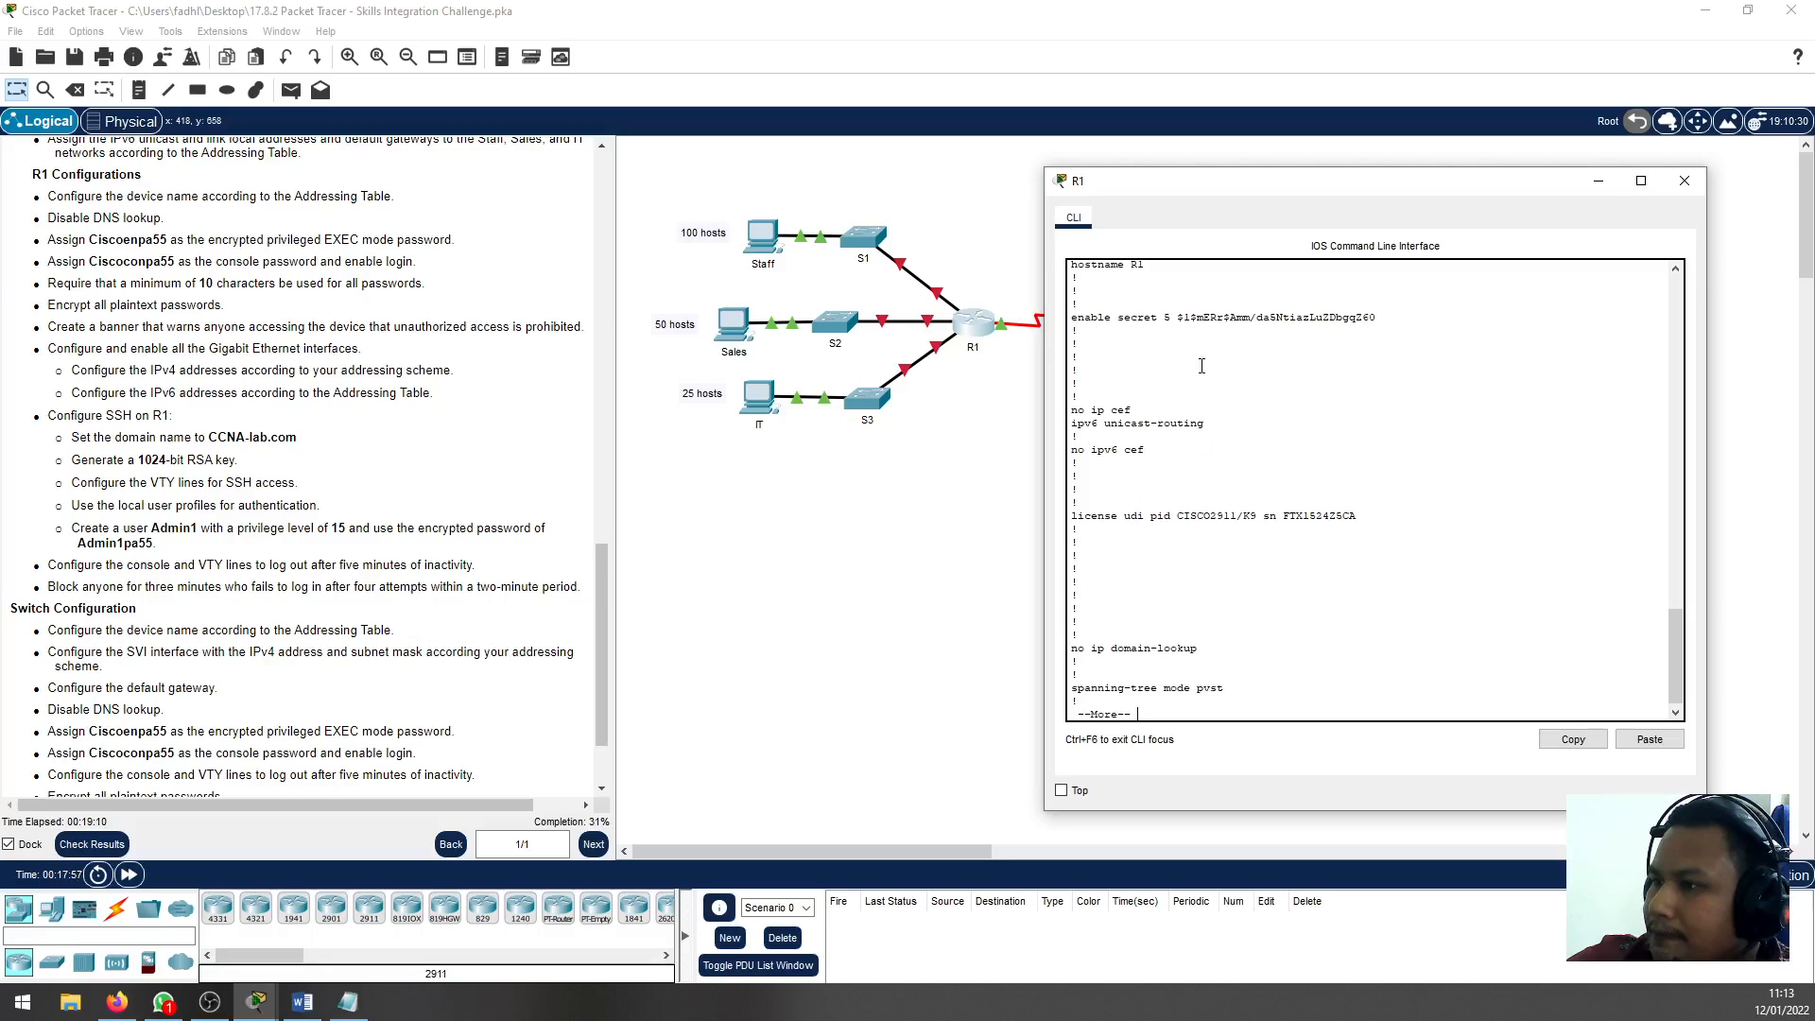
key("space")
key("space")
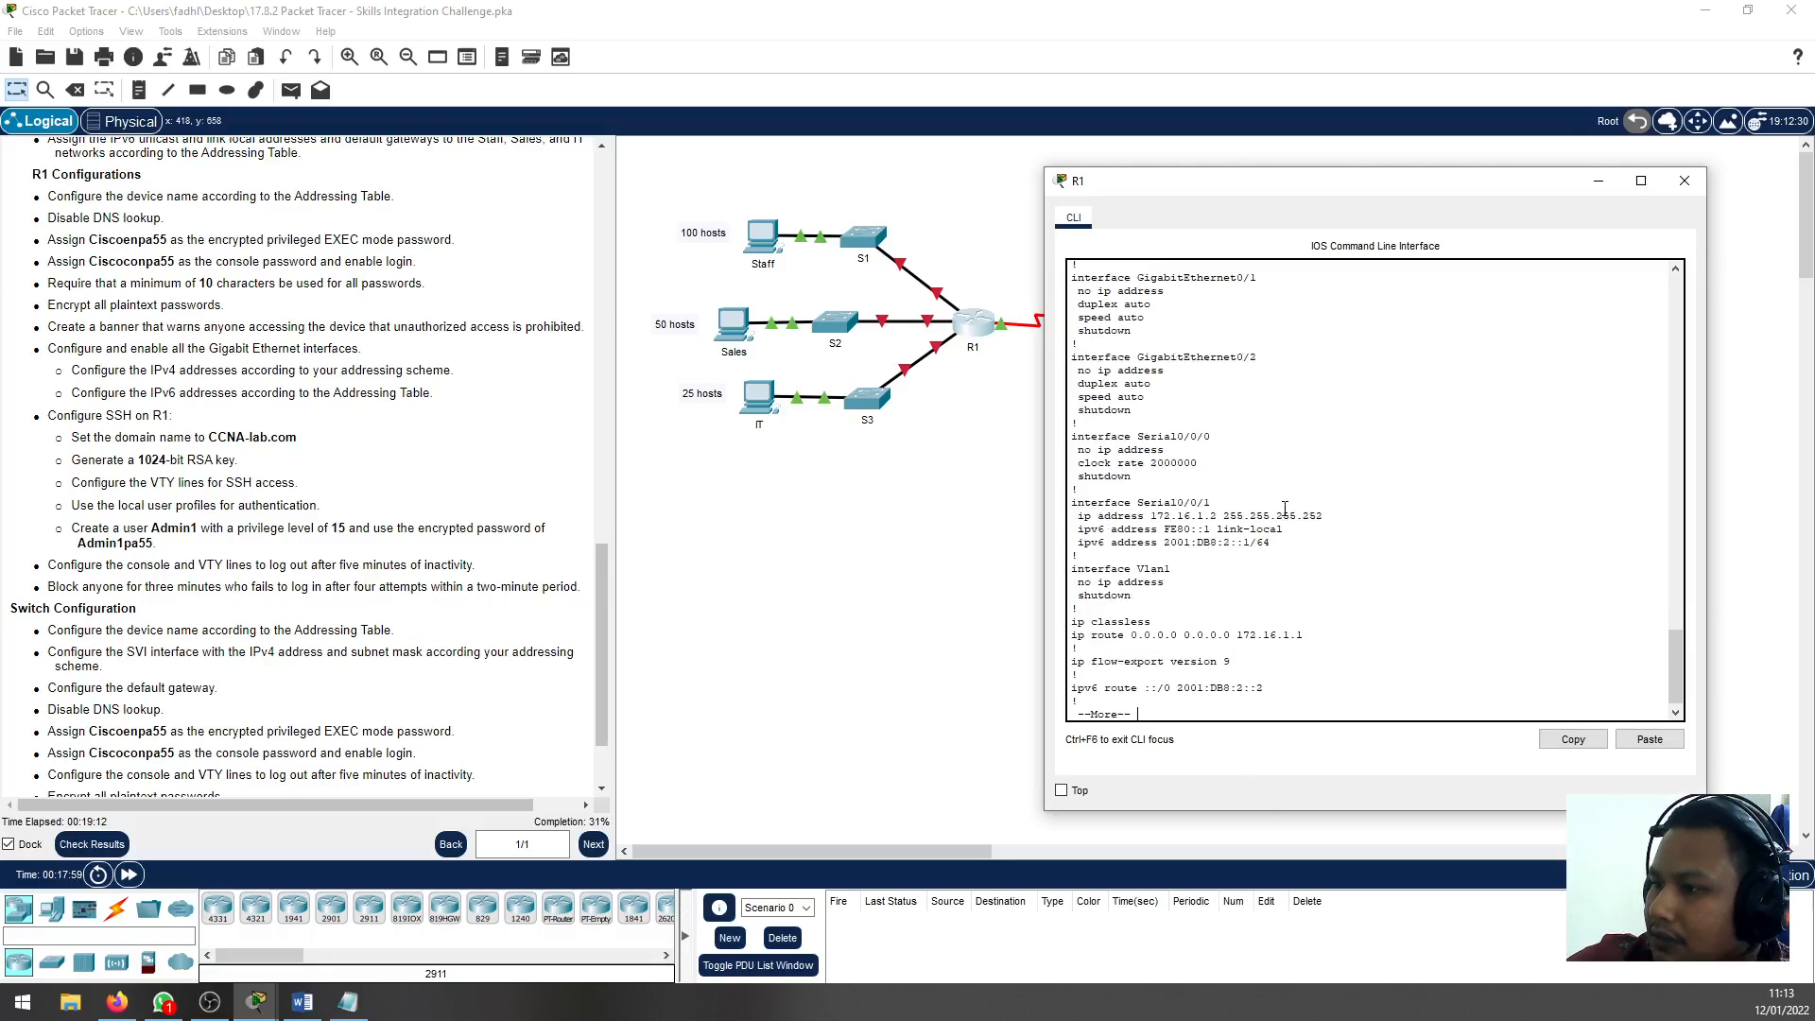
key("space")
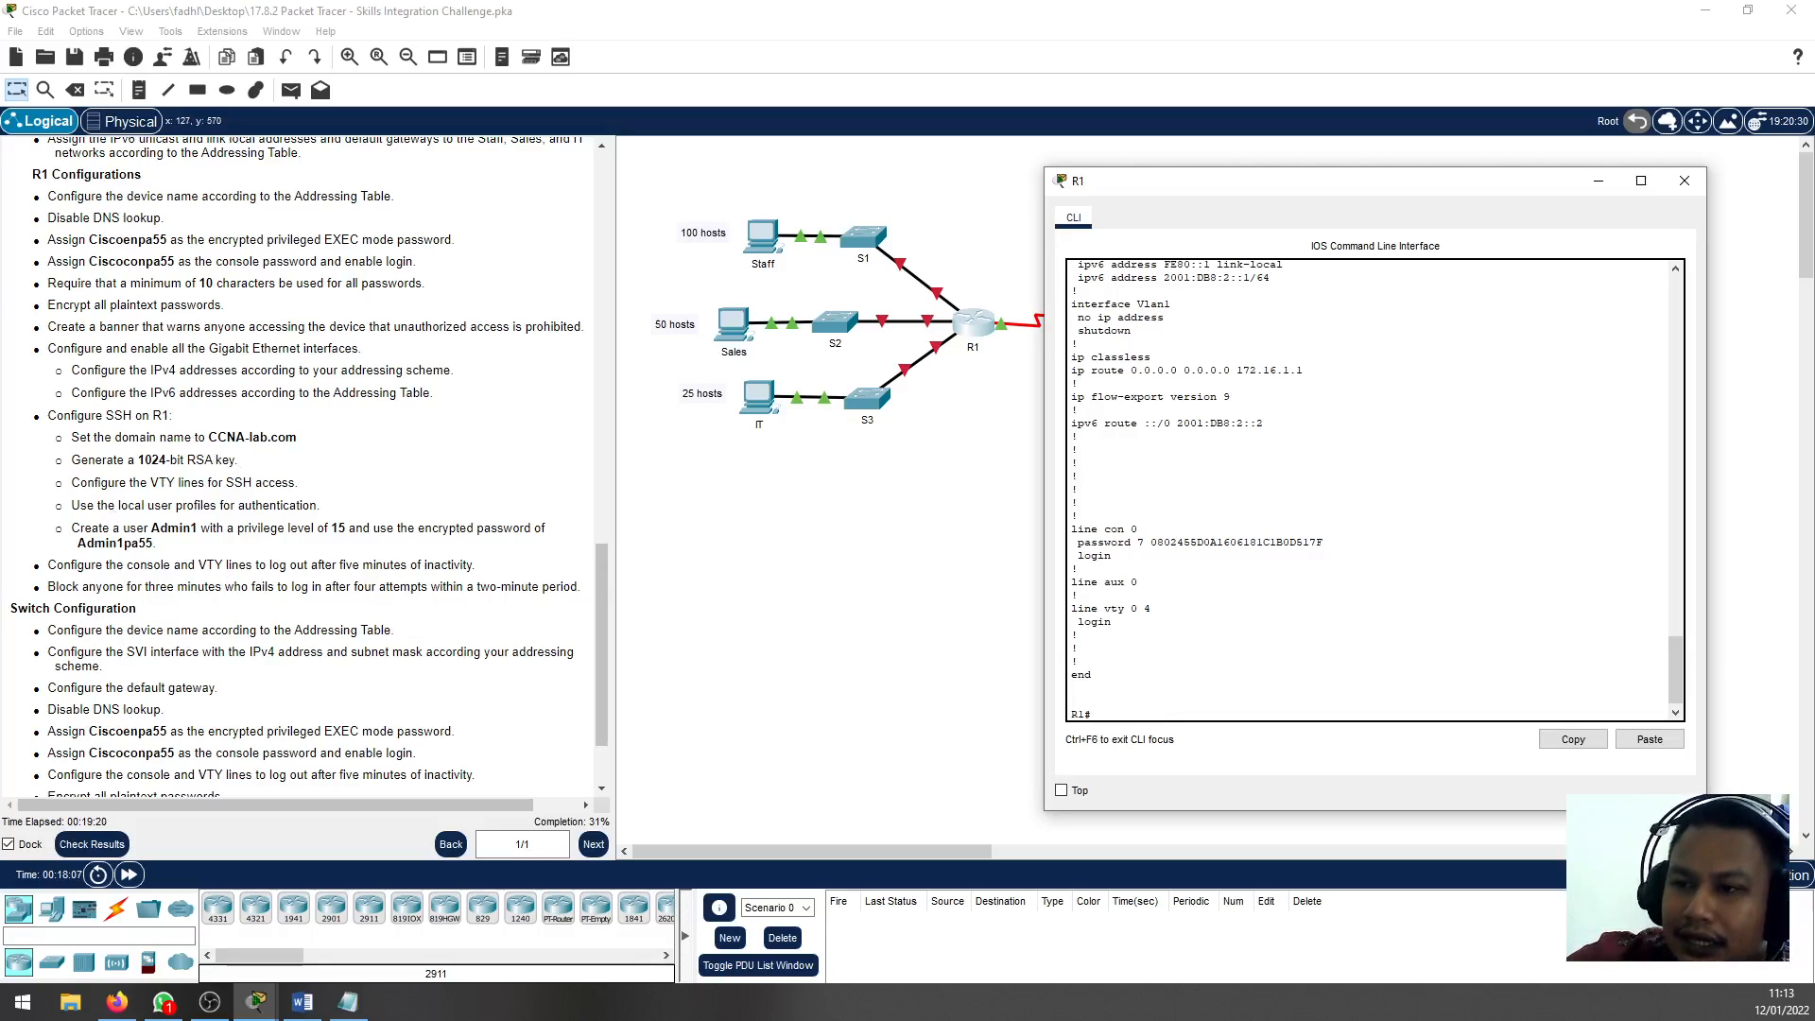
Check the banner requirement in the instructions and start a banner motd command in R1's global configuration mode
left_click_drag(195, 310, 128, 328)
left_click(113, 314)
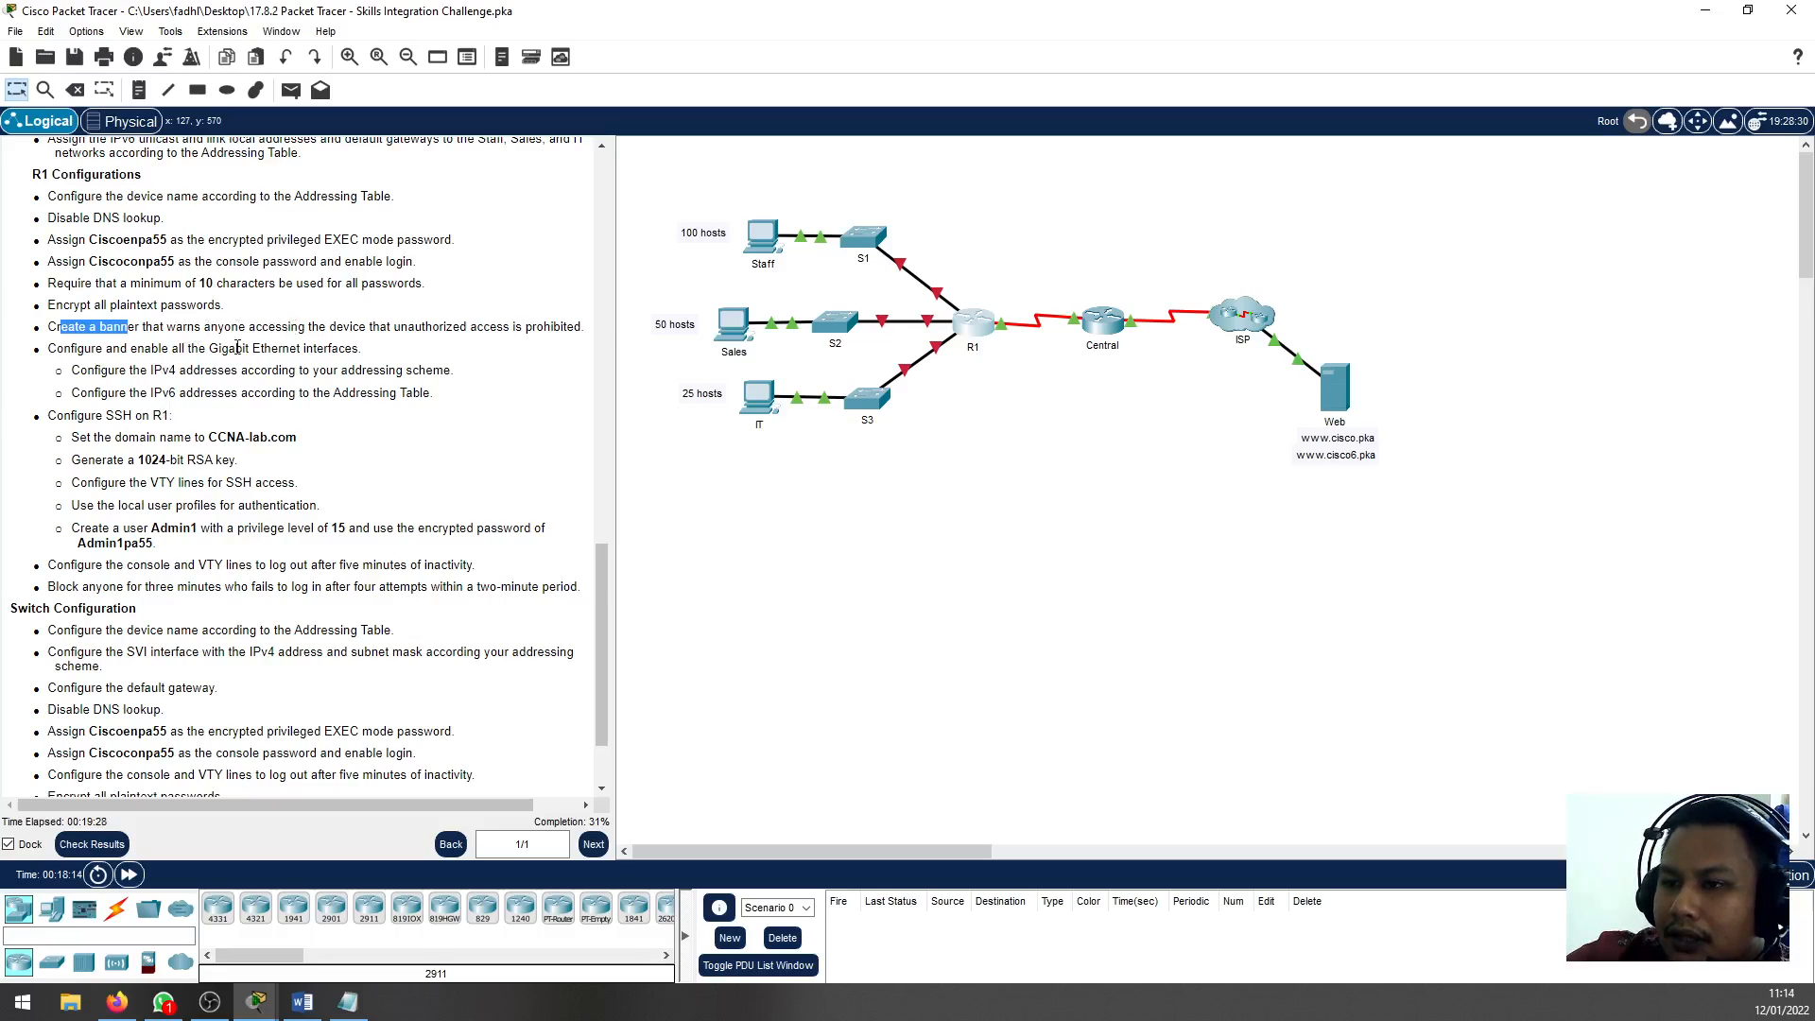
left_click(182, 329)
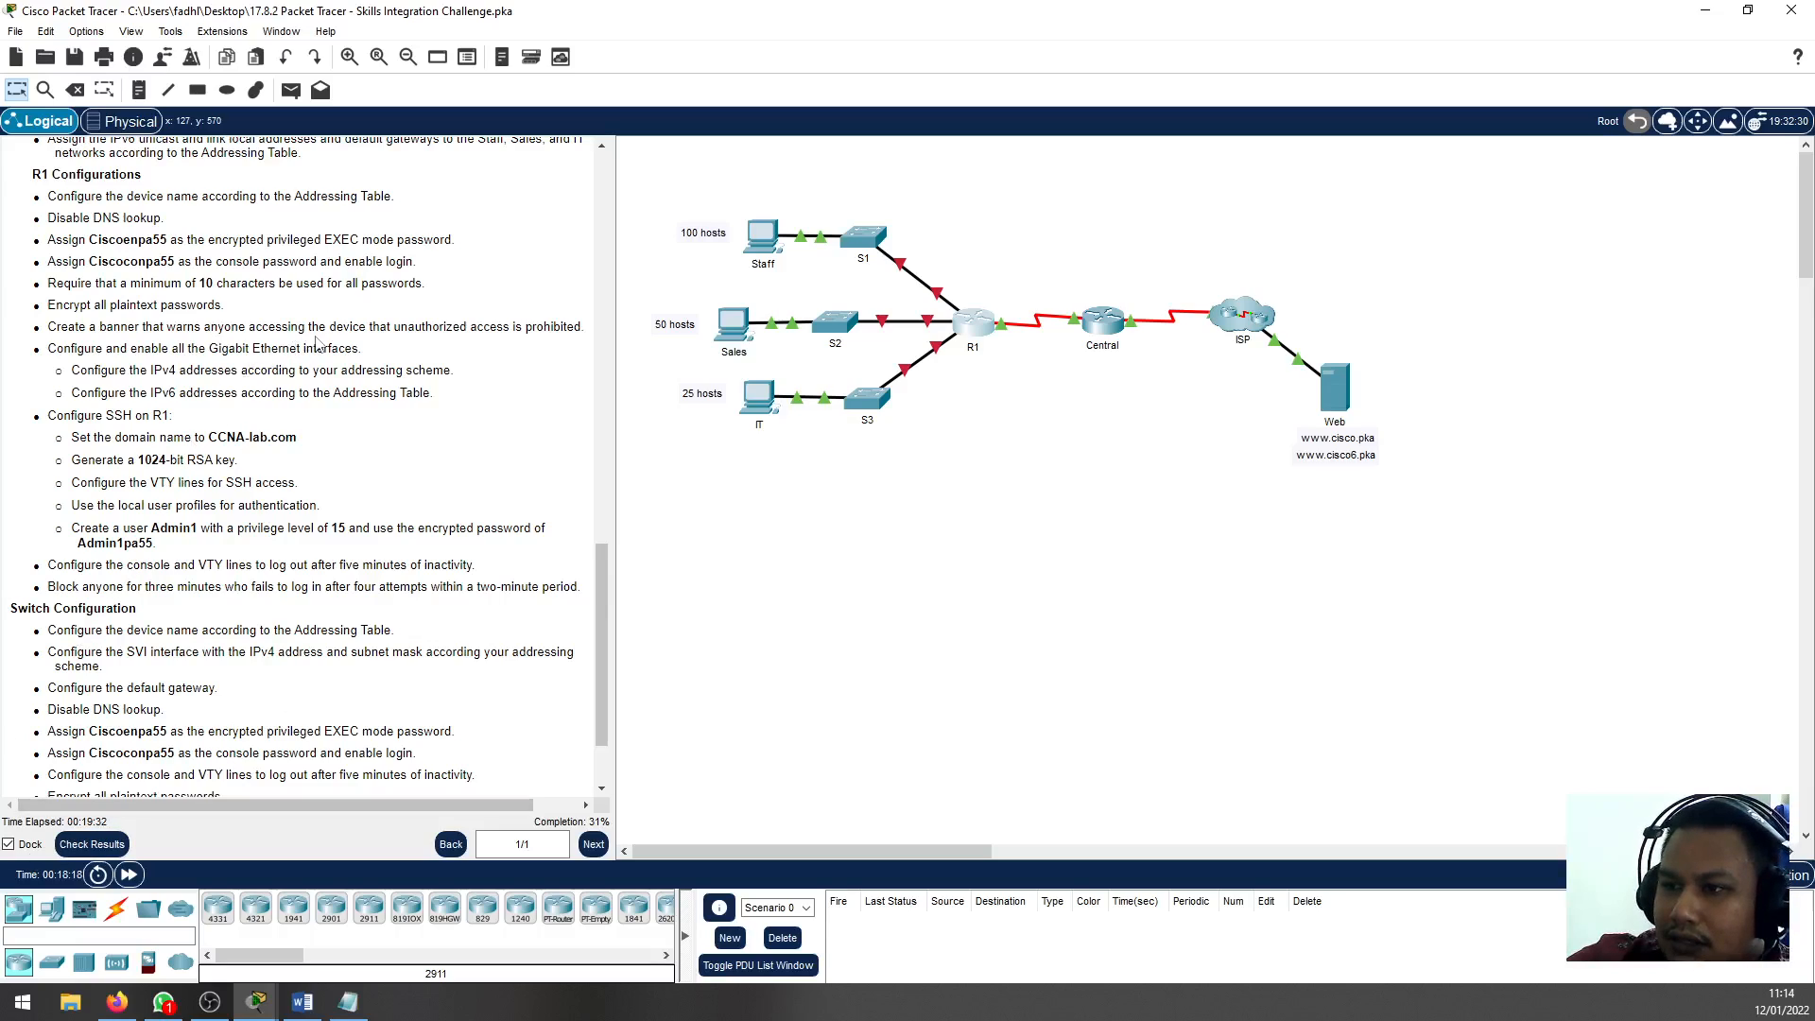
key("alt+Tab")
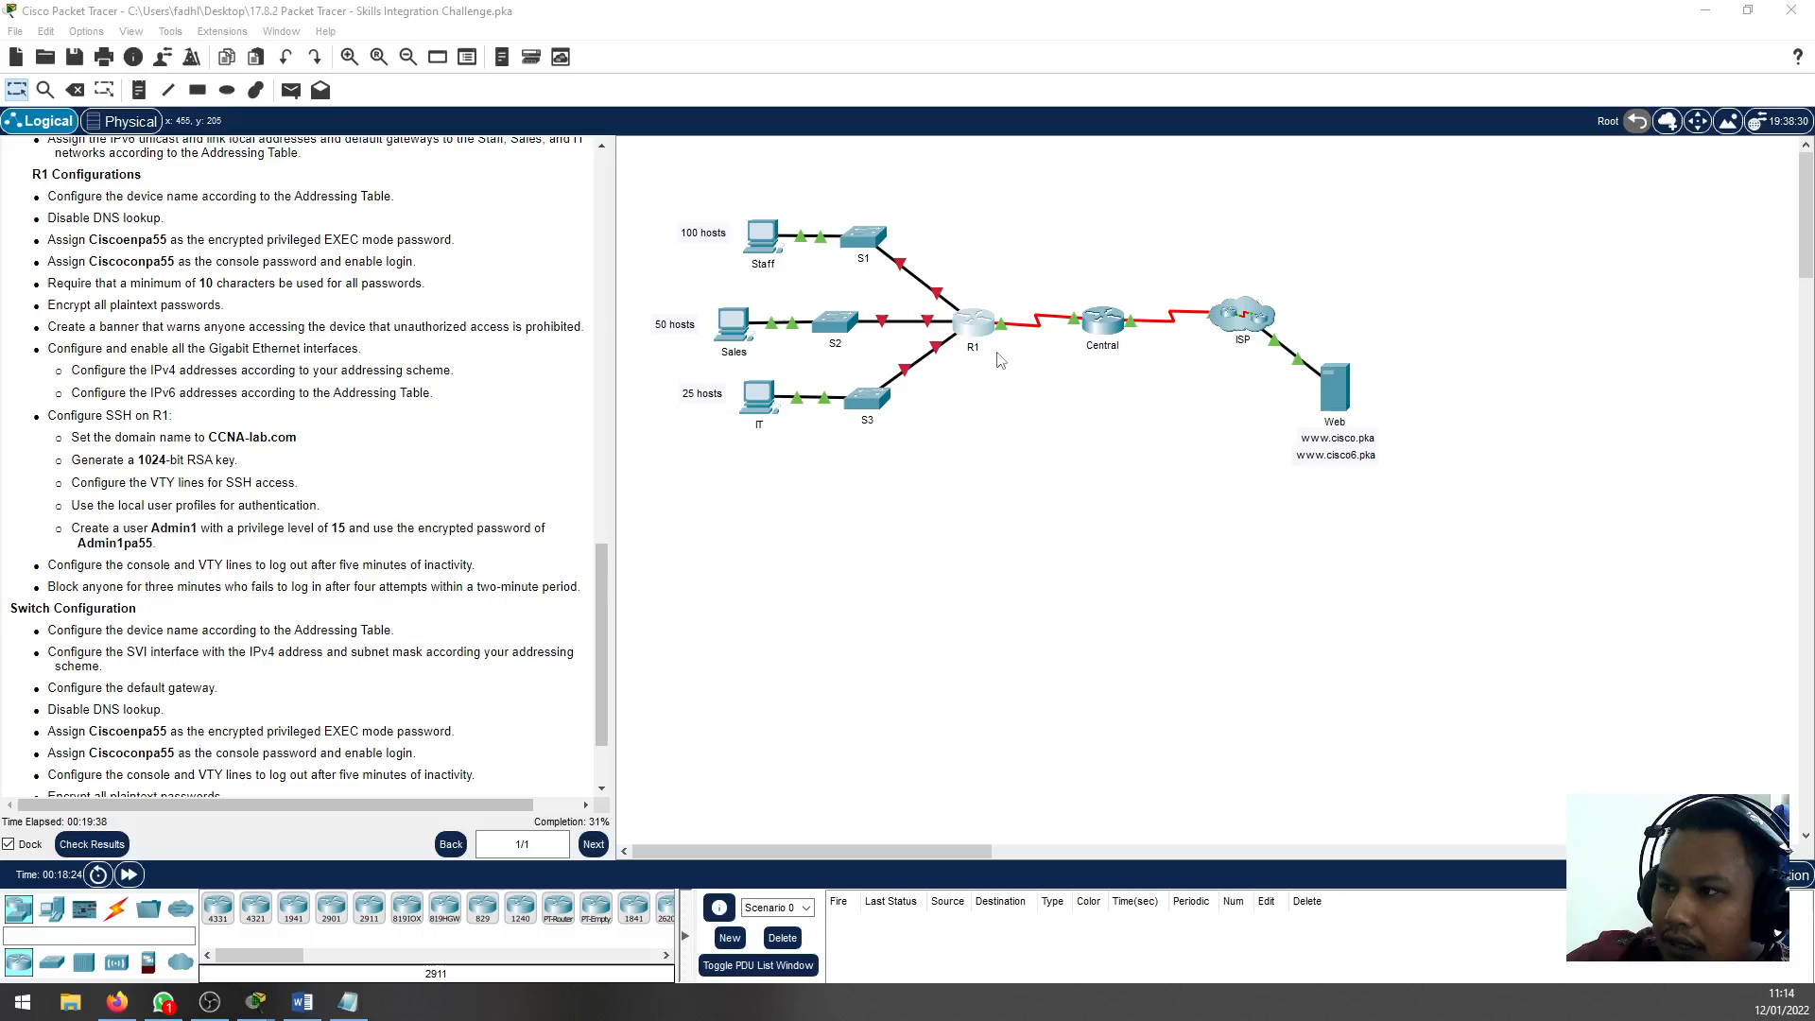
left_click(972, 324)
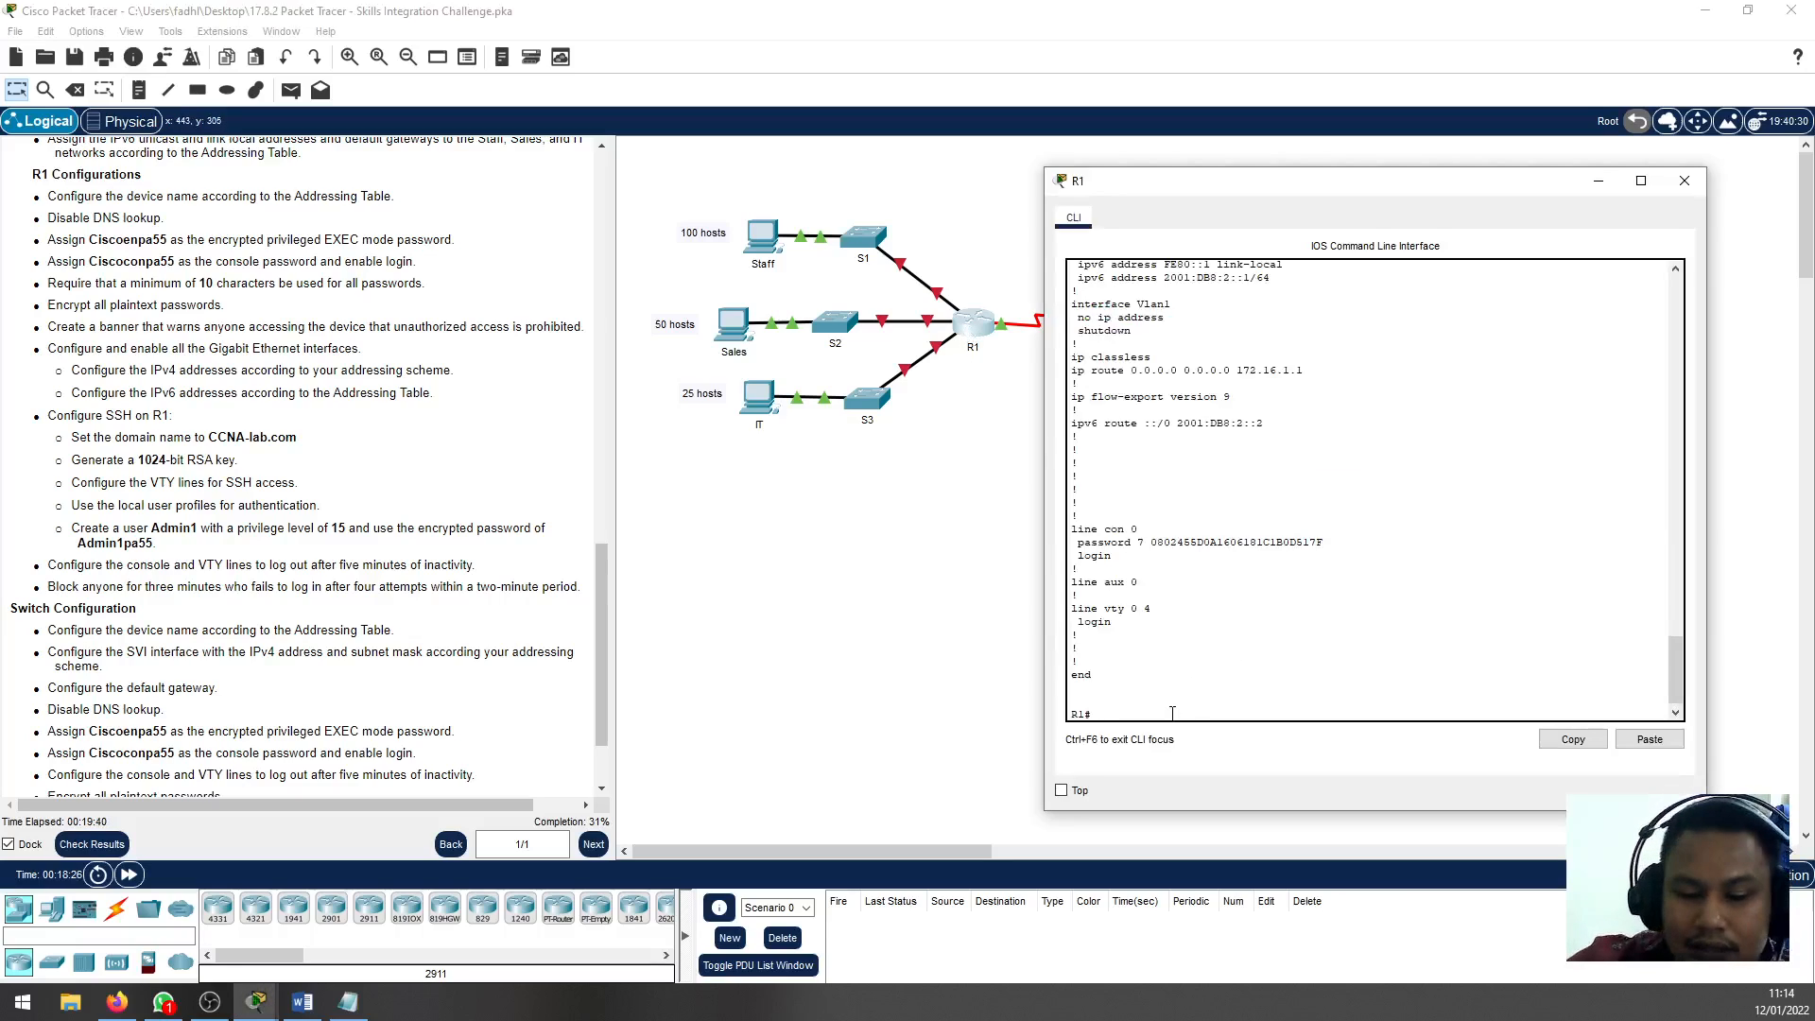
type("conf t")
key("Return")
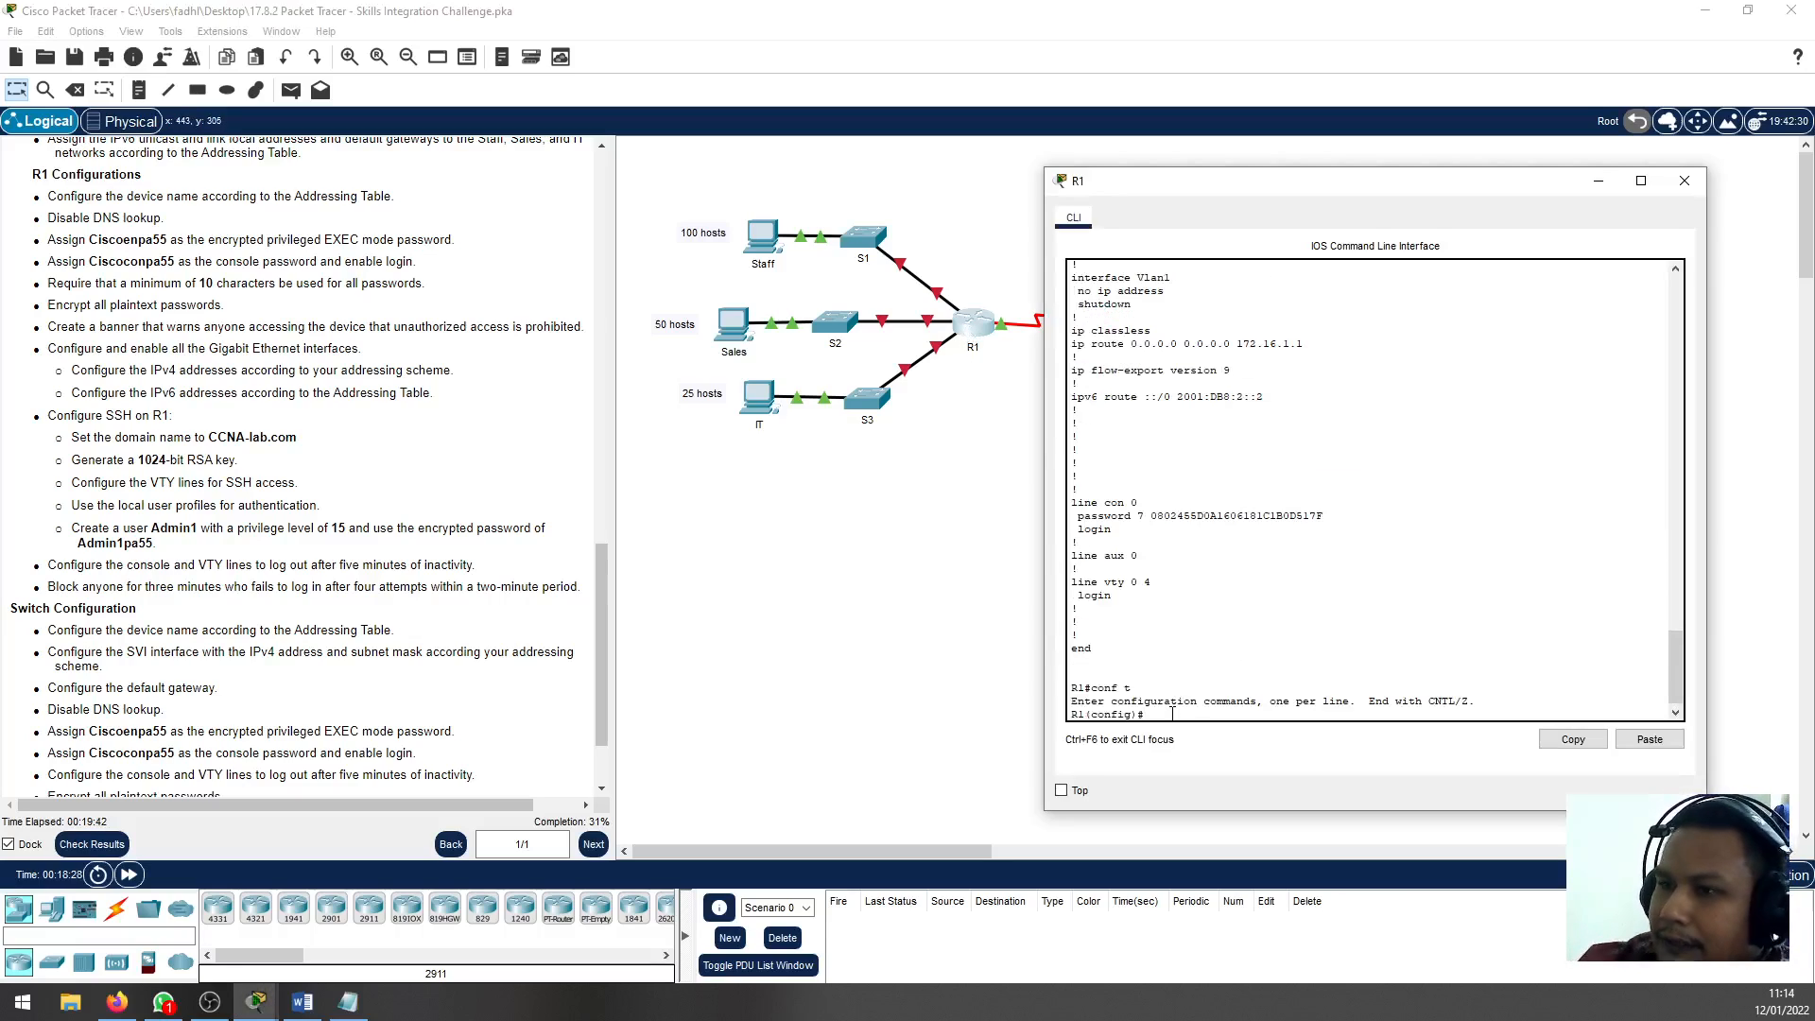
type("ba")
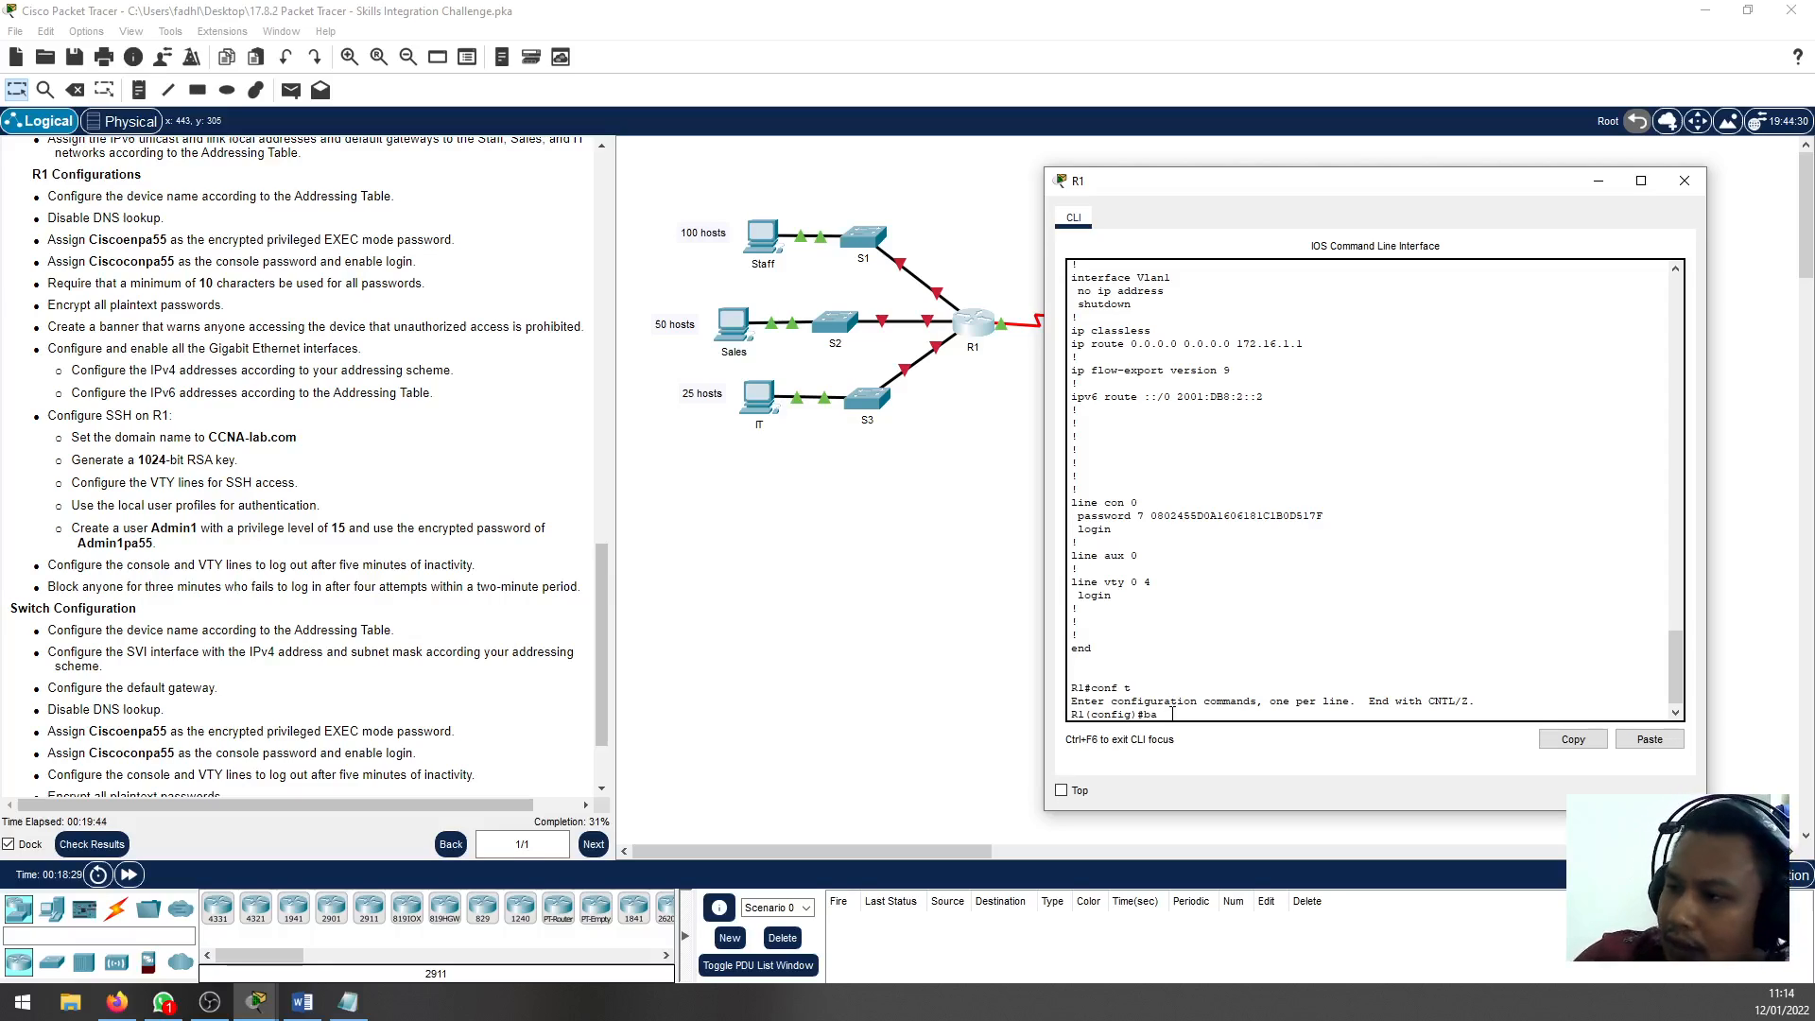
type("nn")
key("Tab")
type("motd")
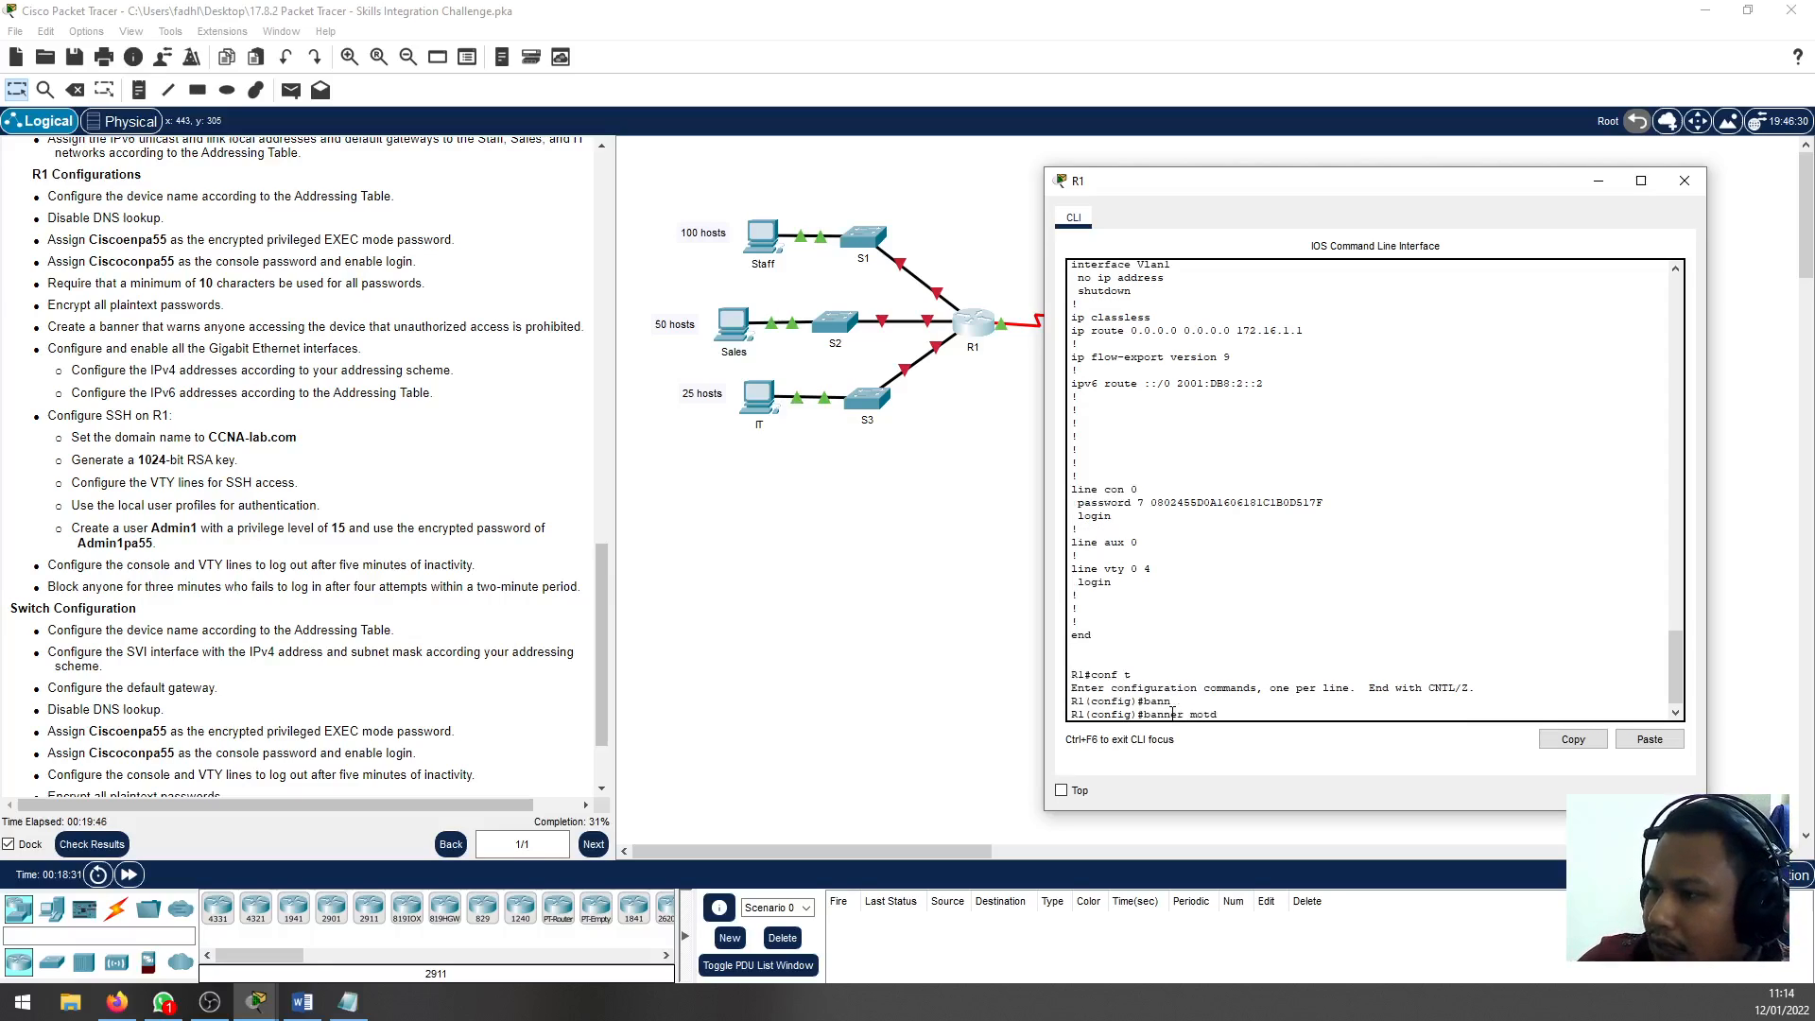
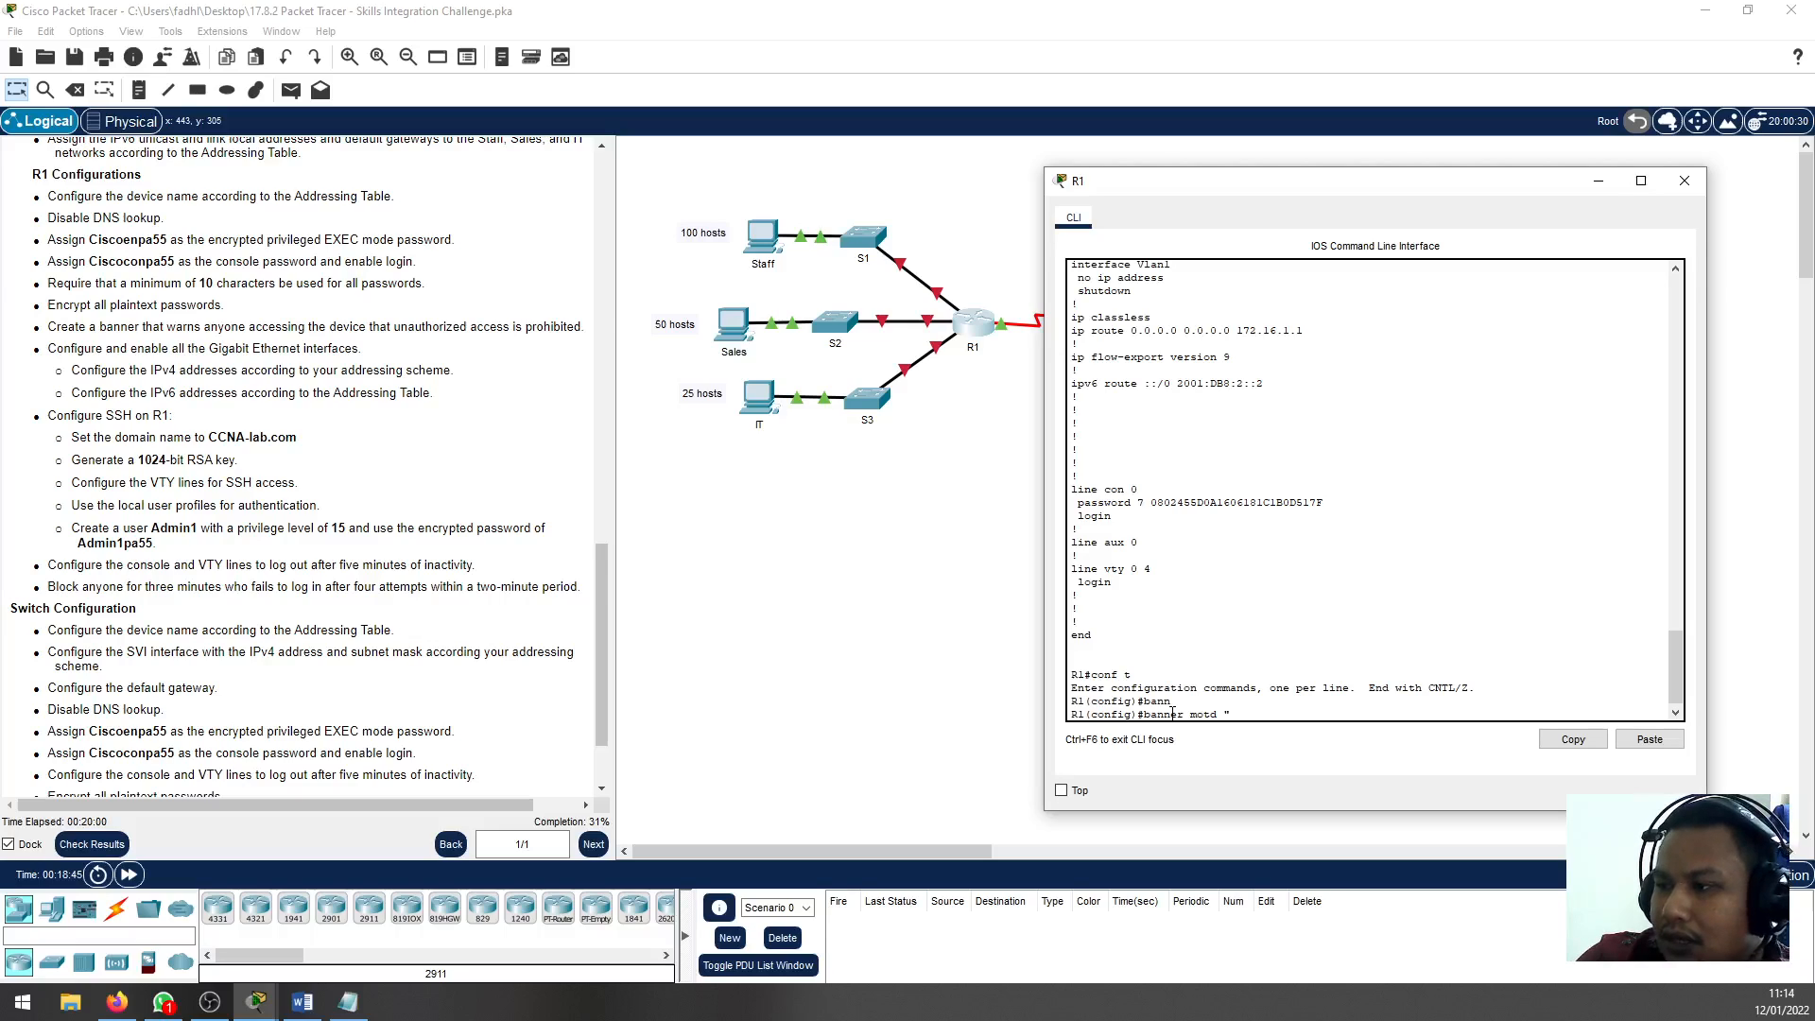
Complete R1's message-of-the-day banner with the text "Authorized Only"
type("Authorized")
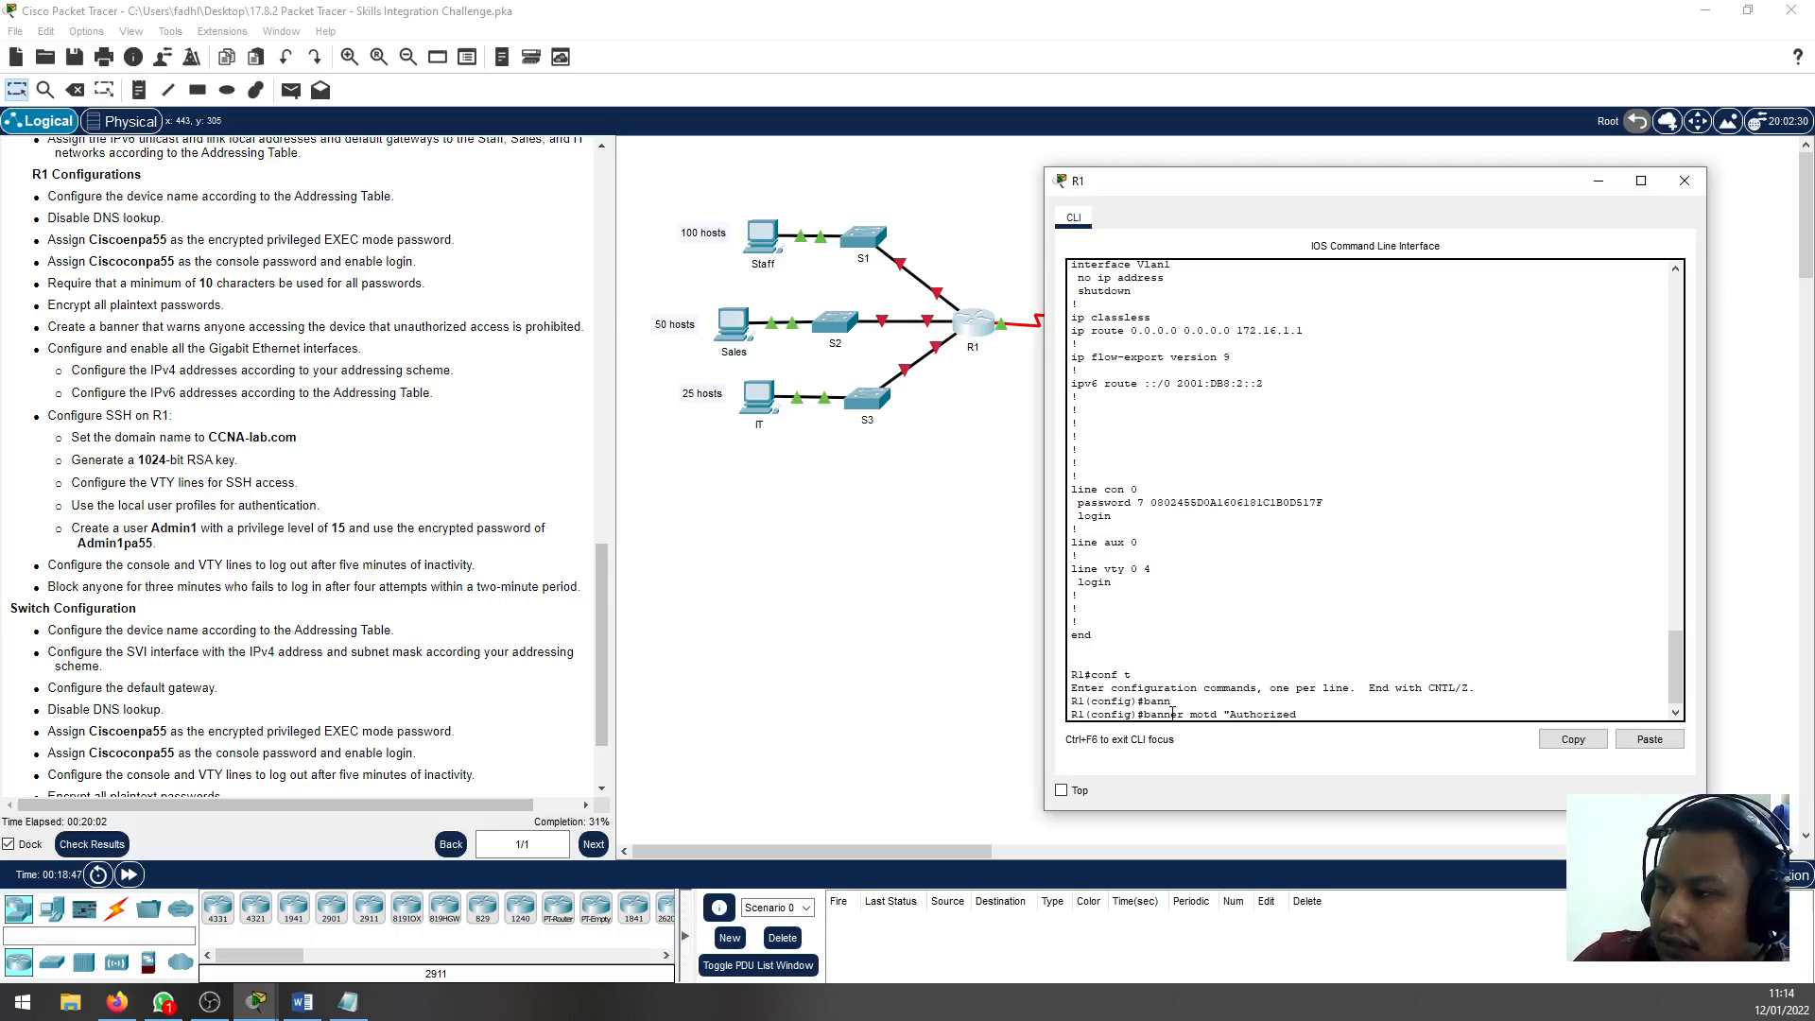
type(" Only")
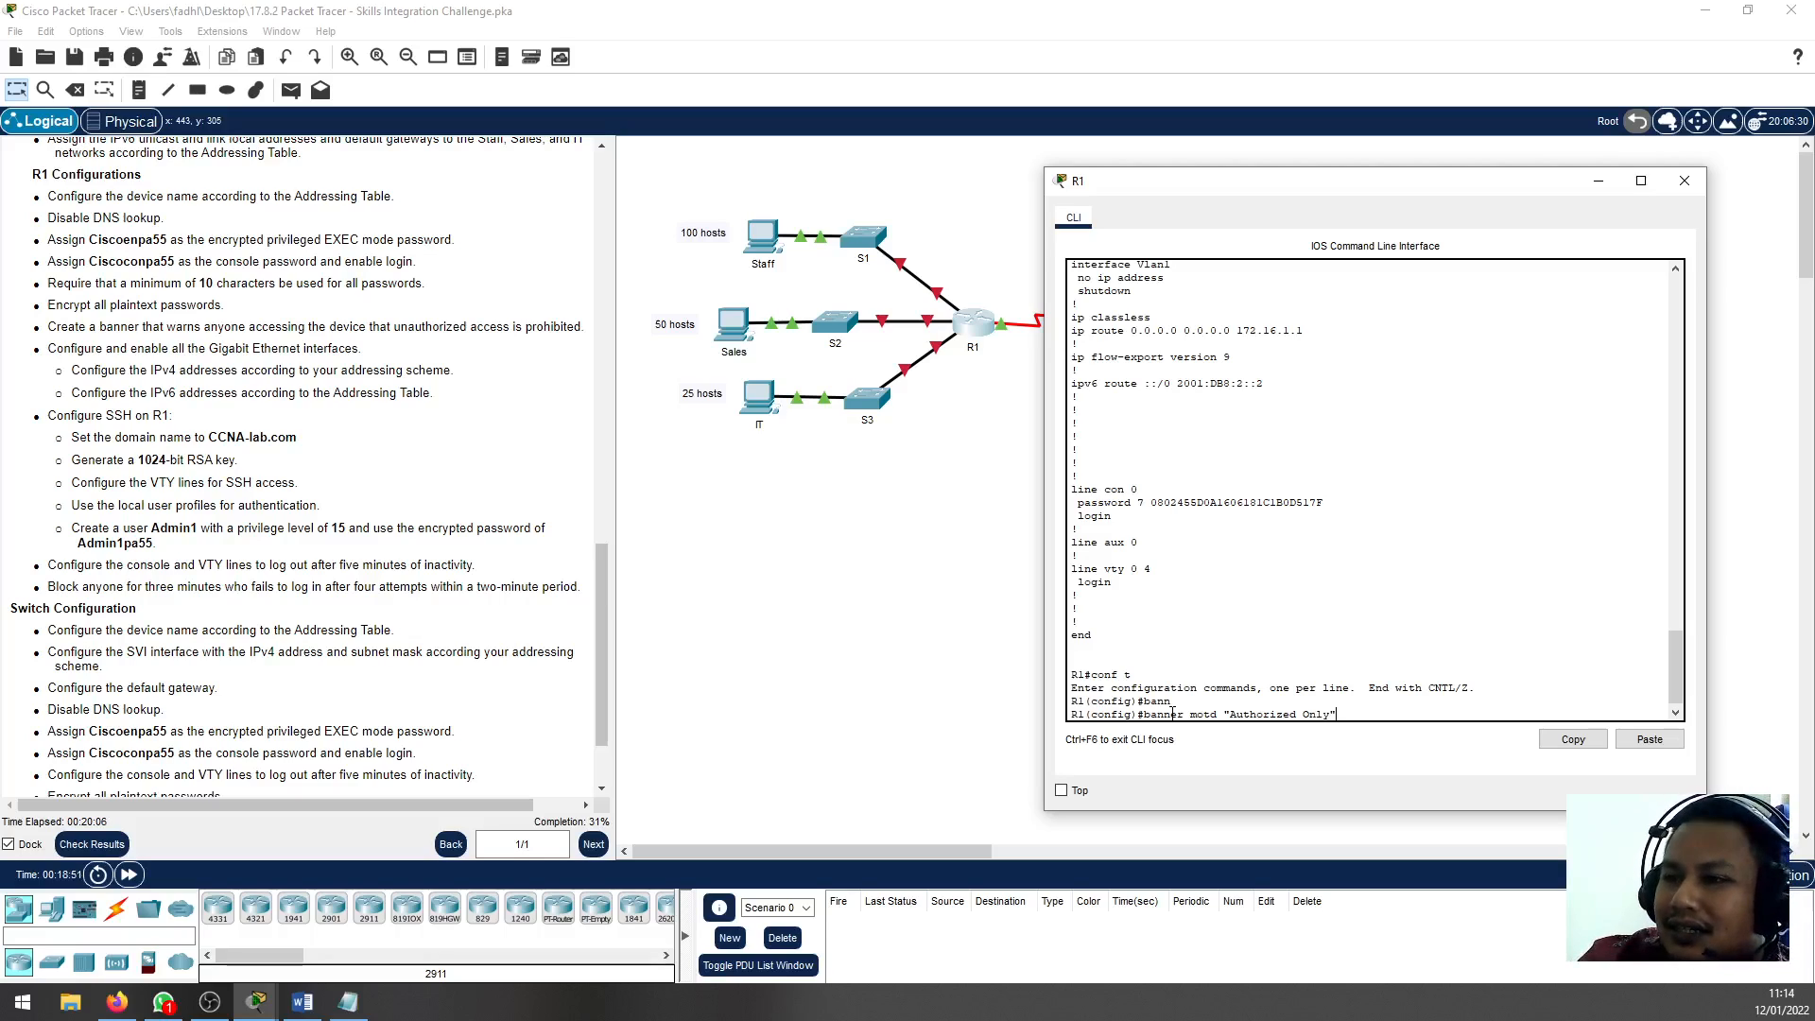
key("Return")
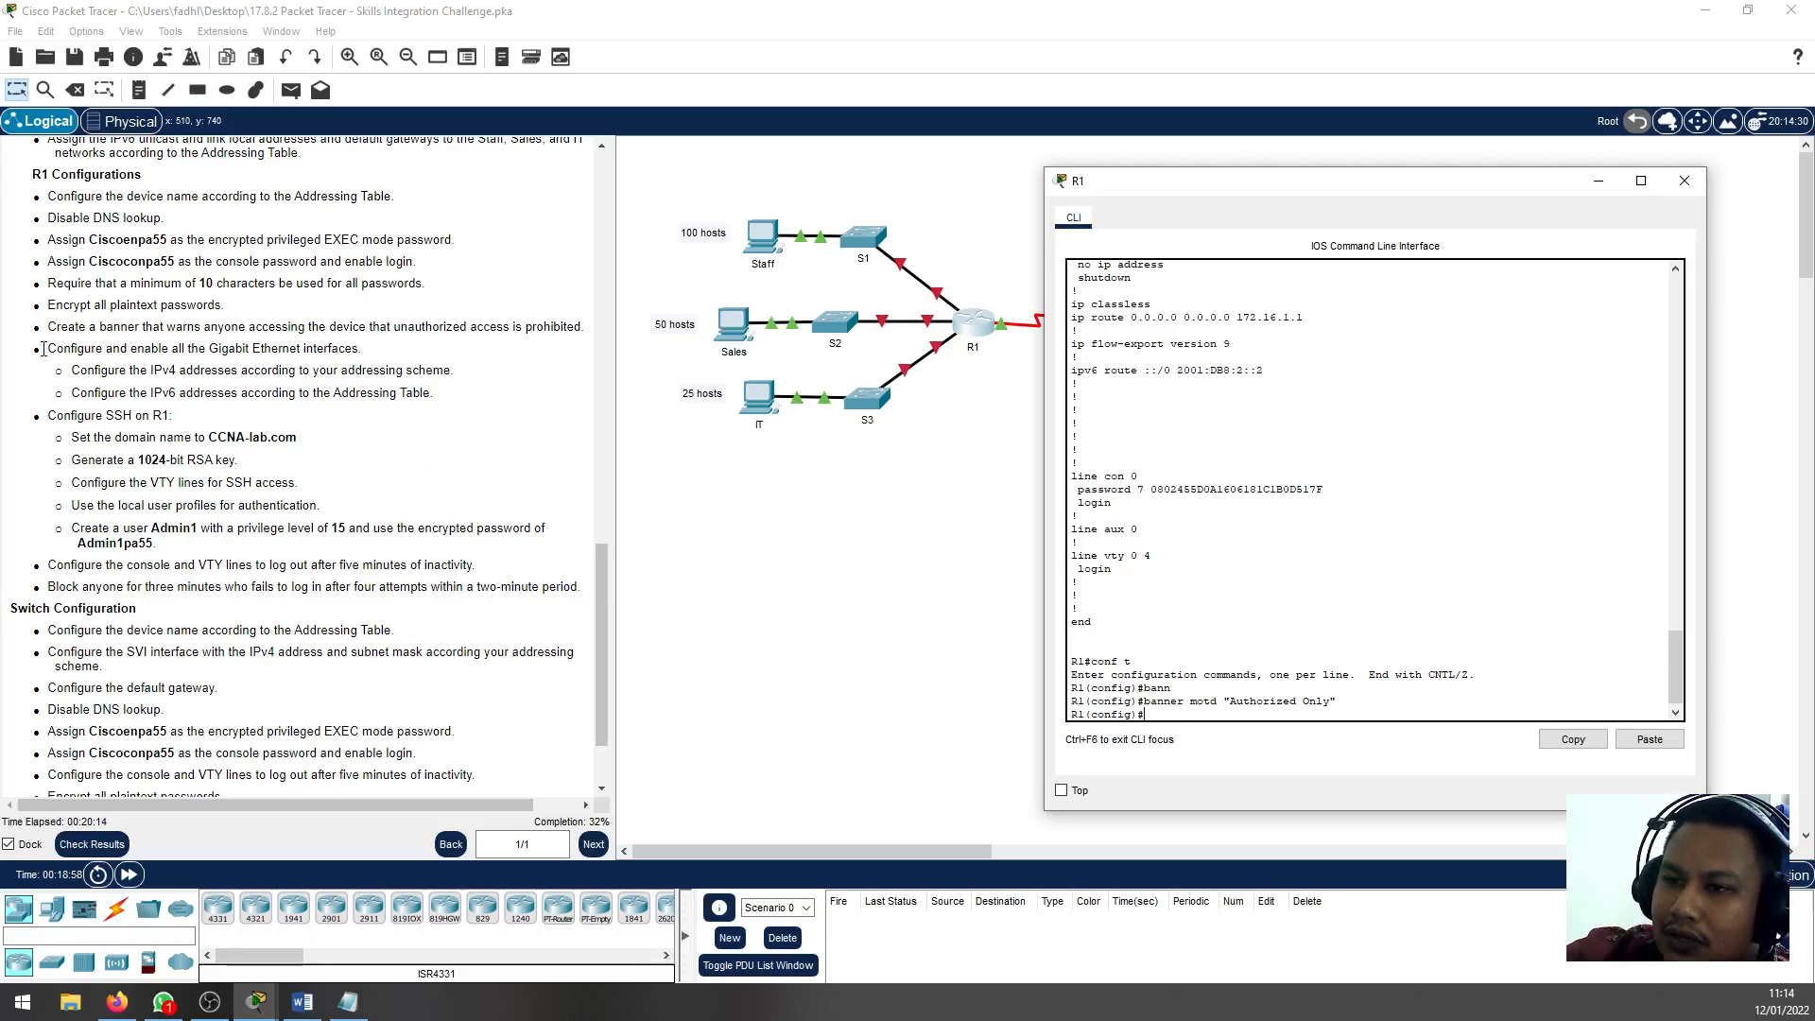
Read the instructions for enabling R1's Gigabit Ethernet interfaces with IPv4 and IPv6 addresses, and locate the Staff network in the topology
left_click_drag(43, 348, 333, 348)
left_click(256, 366)
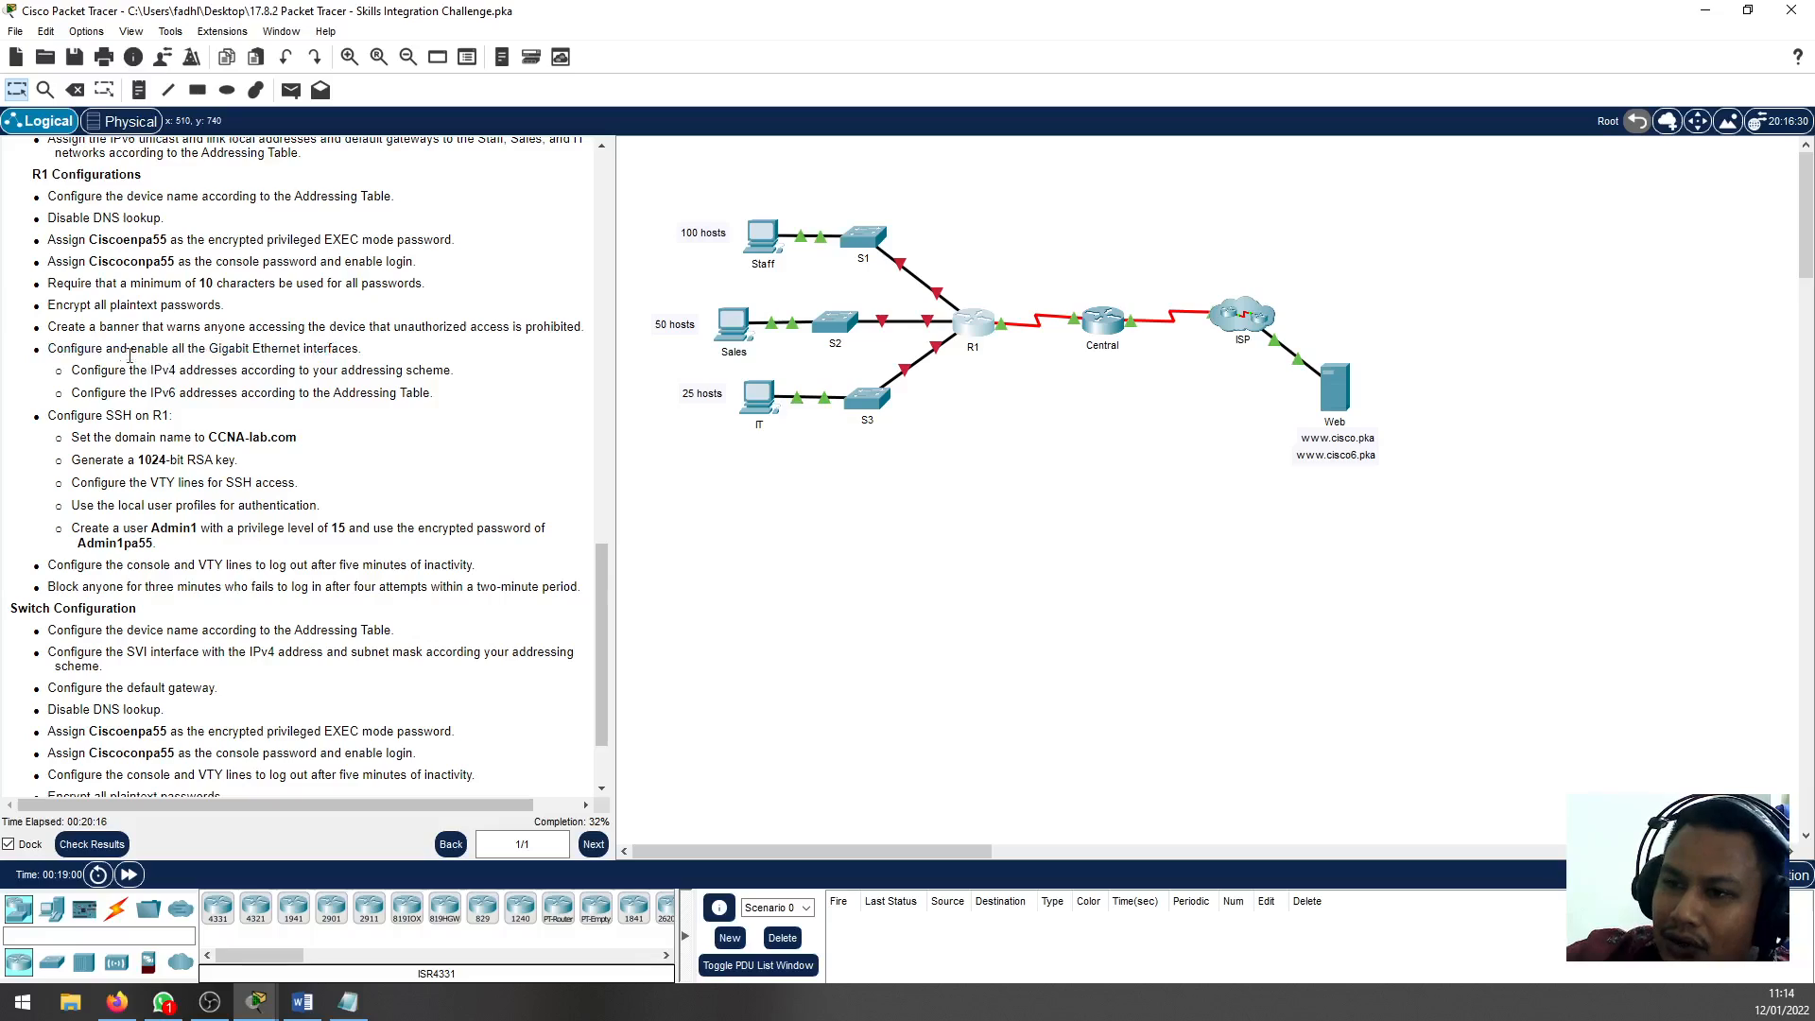
left_click_drag(111, 349, 282, 349)
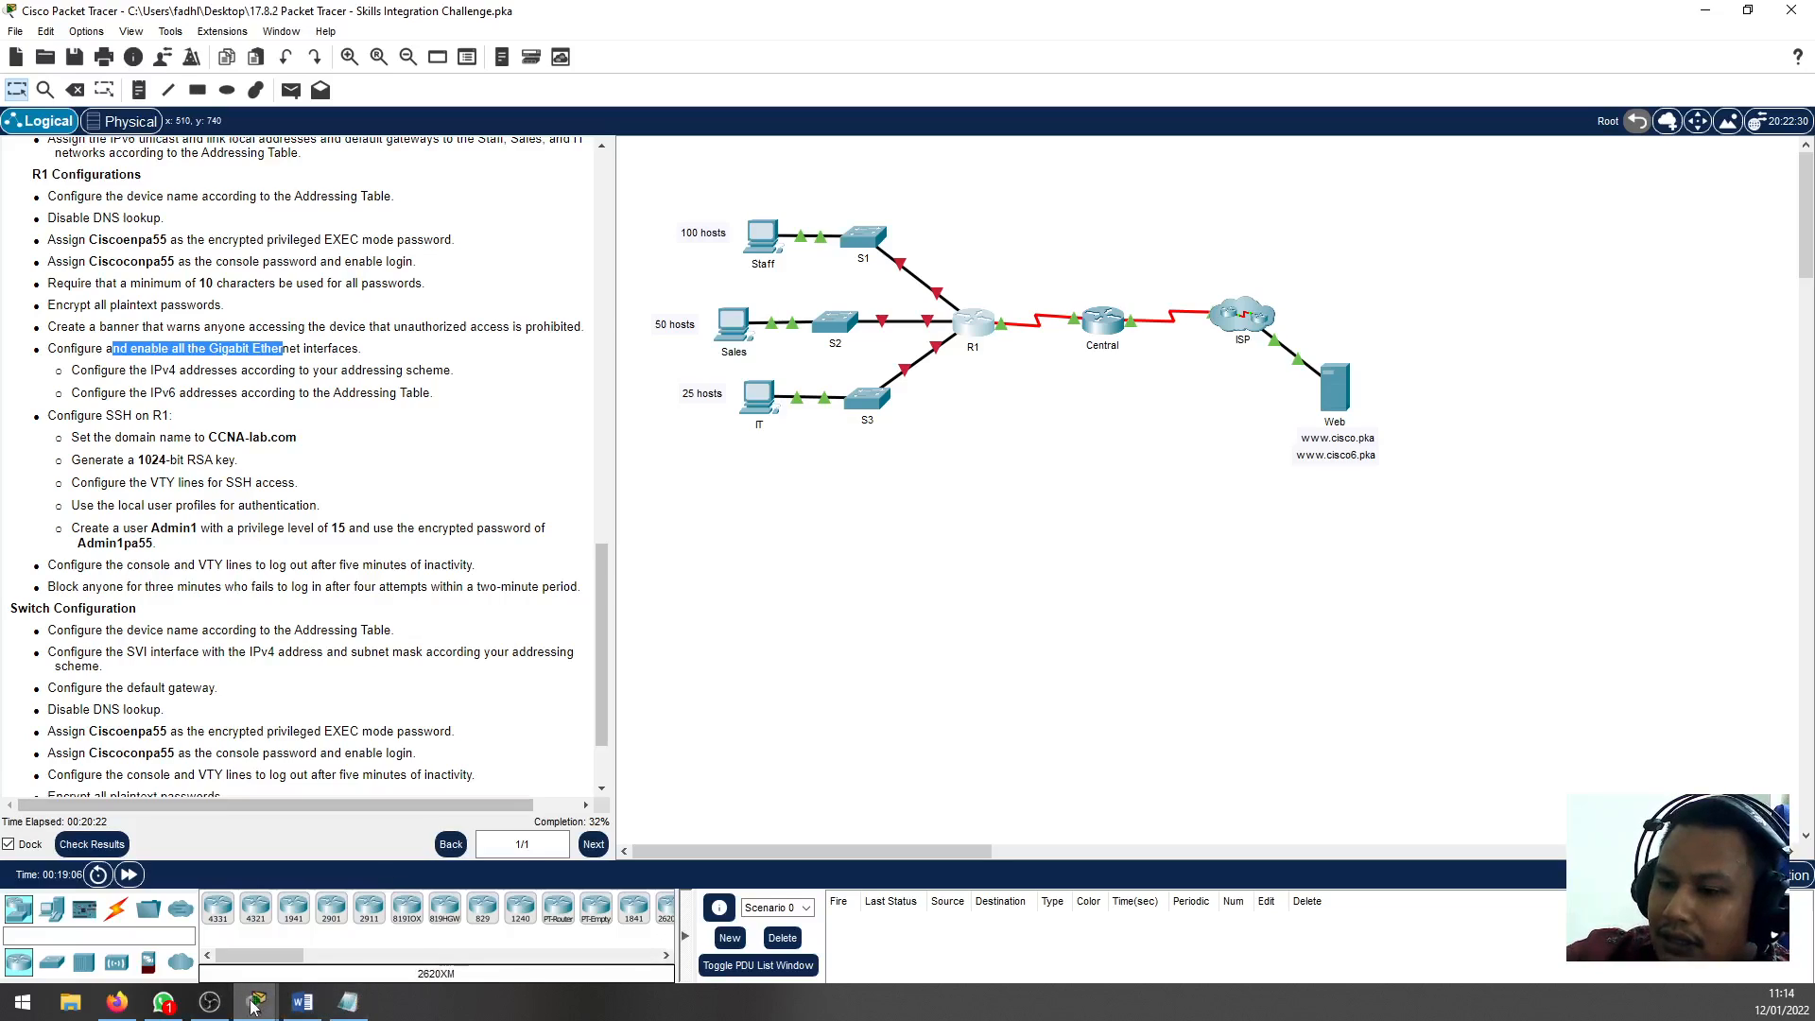
mouse_move(254, 1004)
left_click(336, 926)
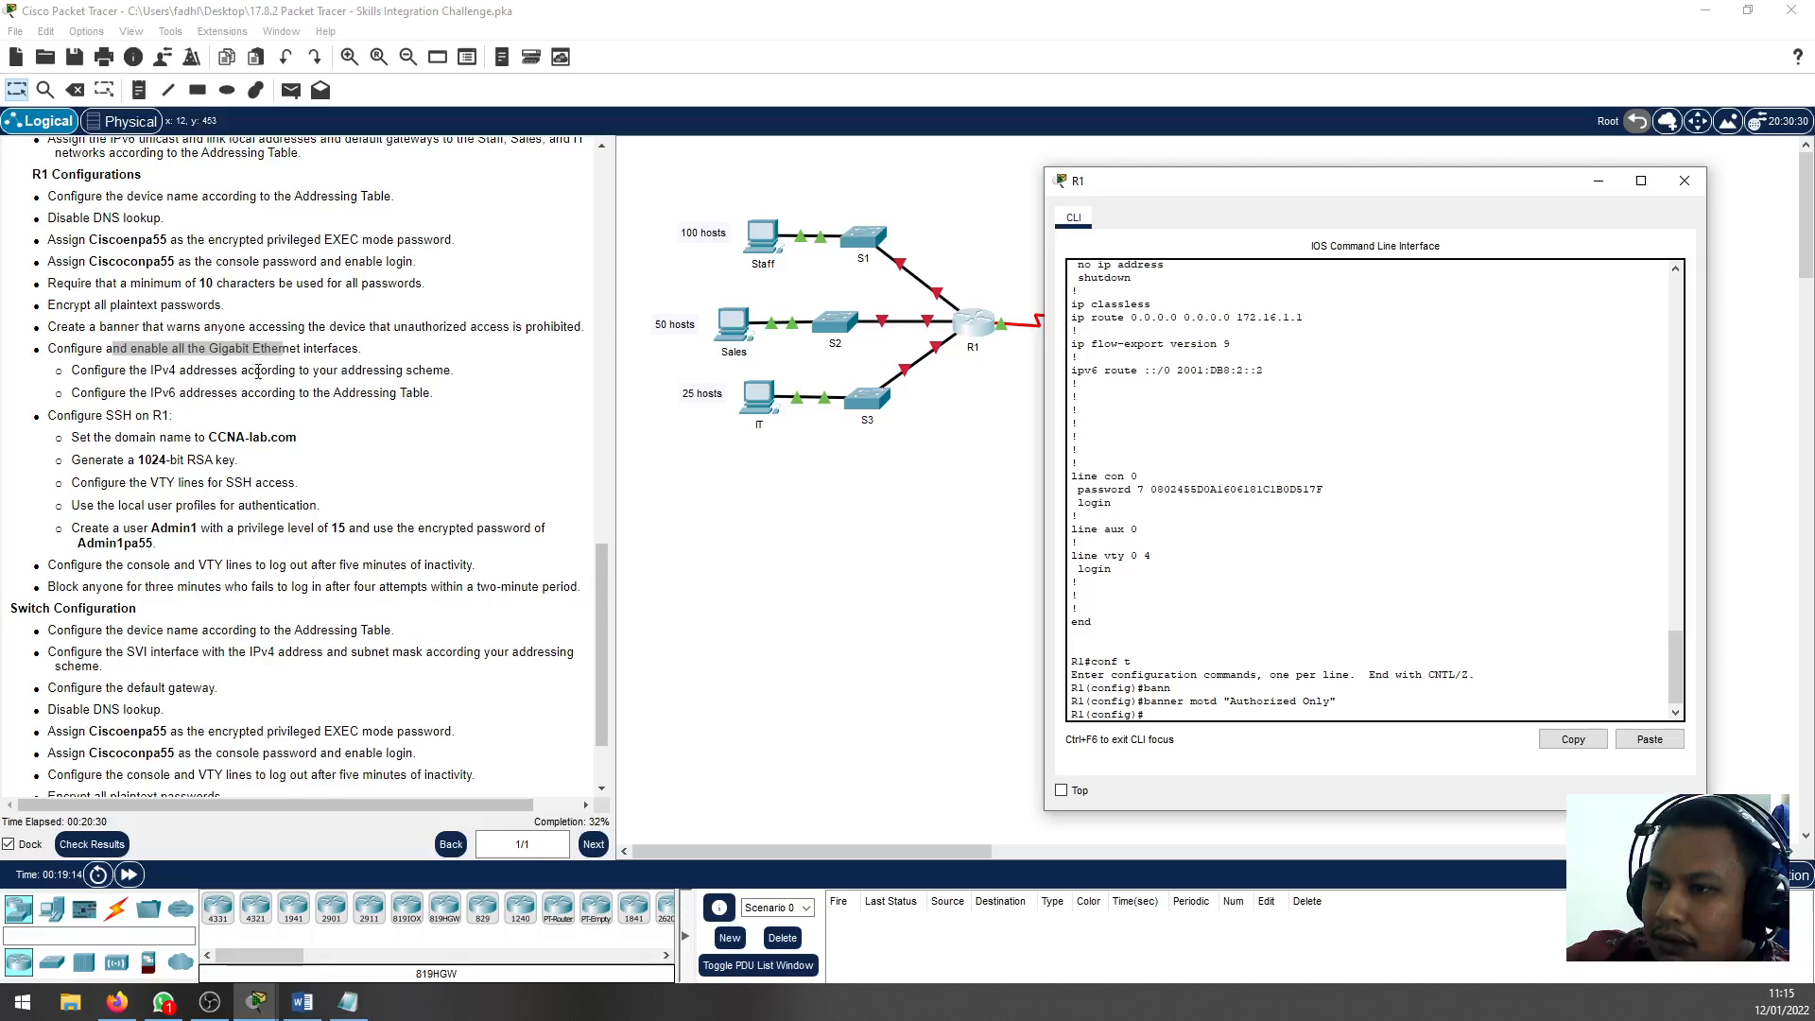
left_click(179, 372)
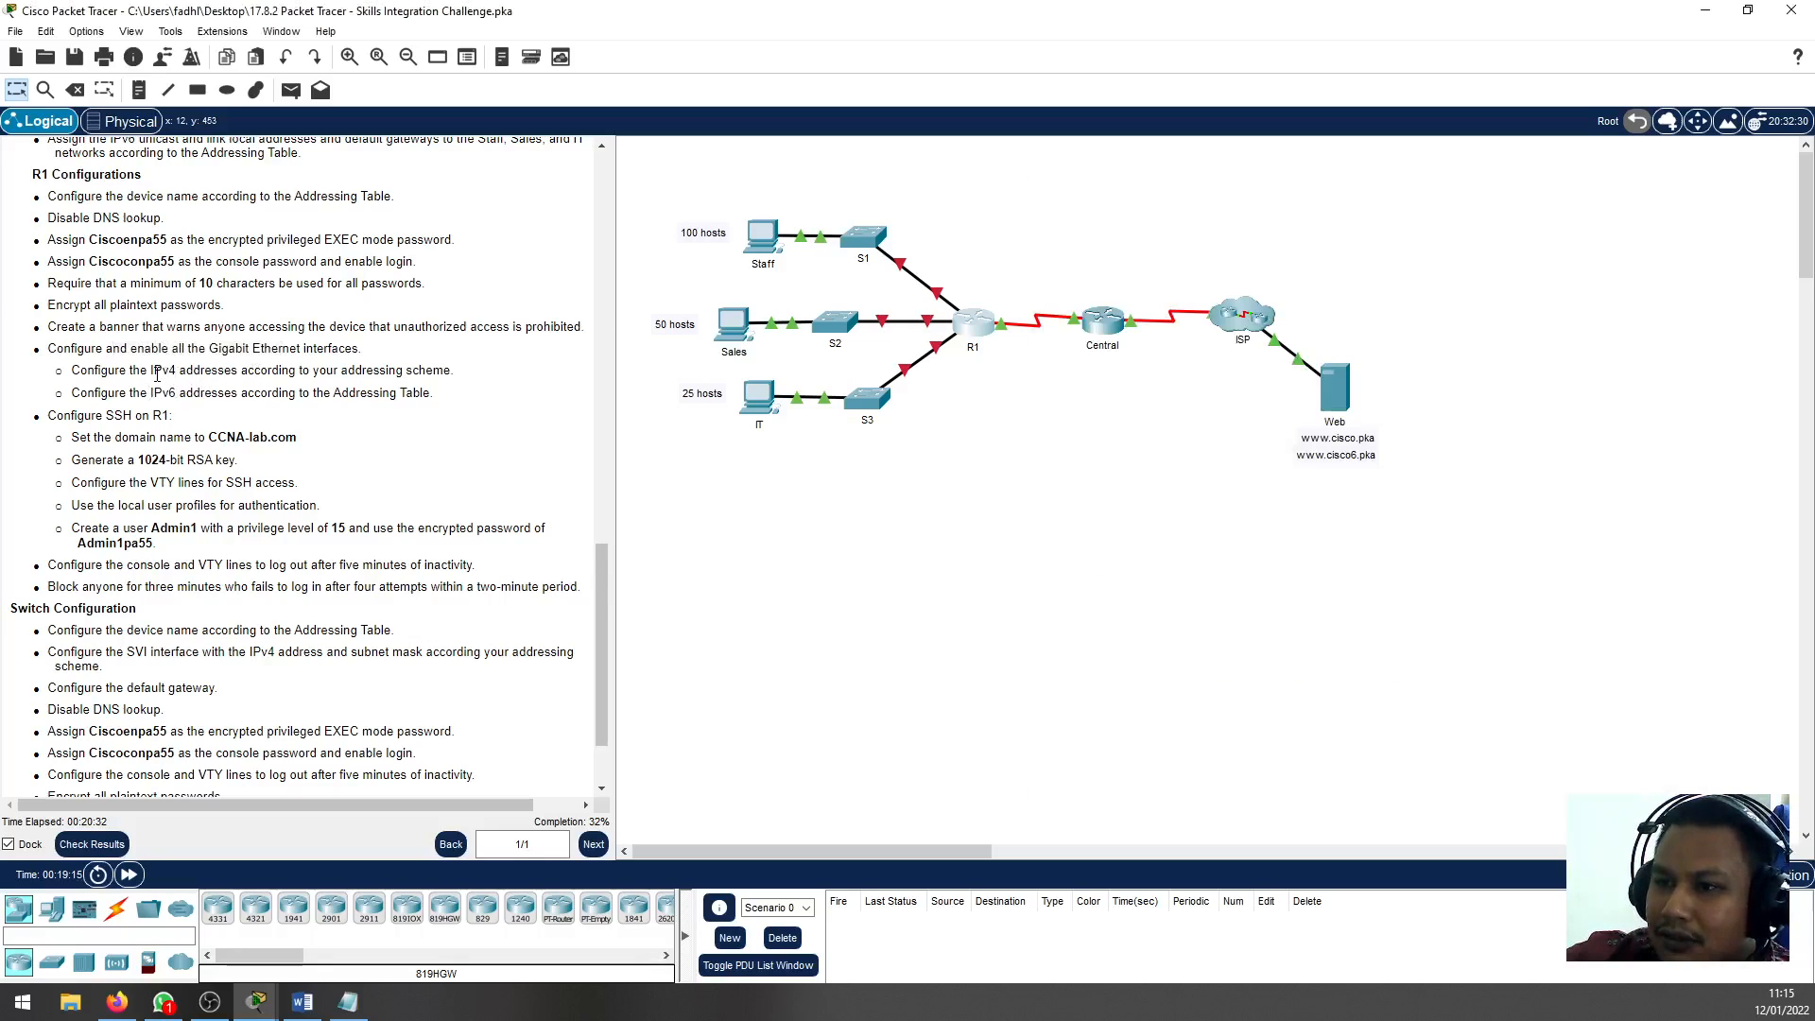
left_click_drag(151, 370, 185, 391)
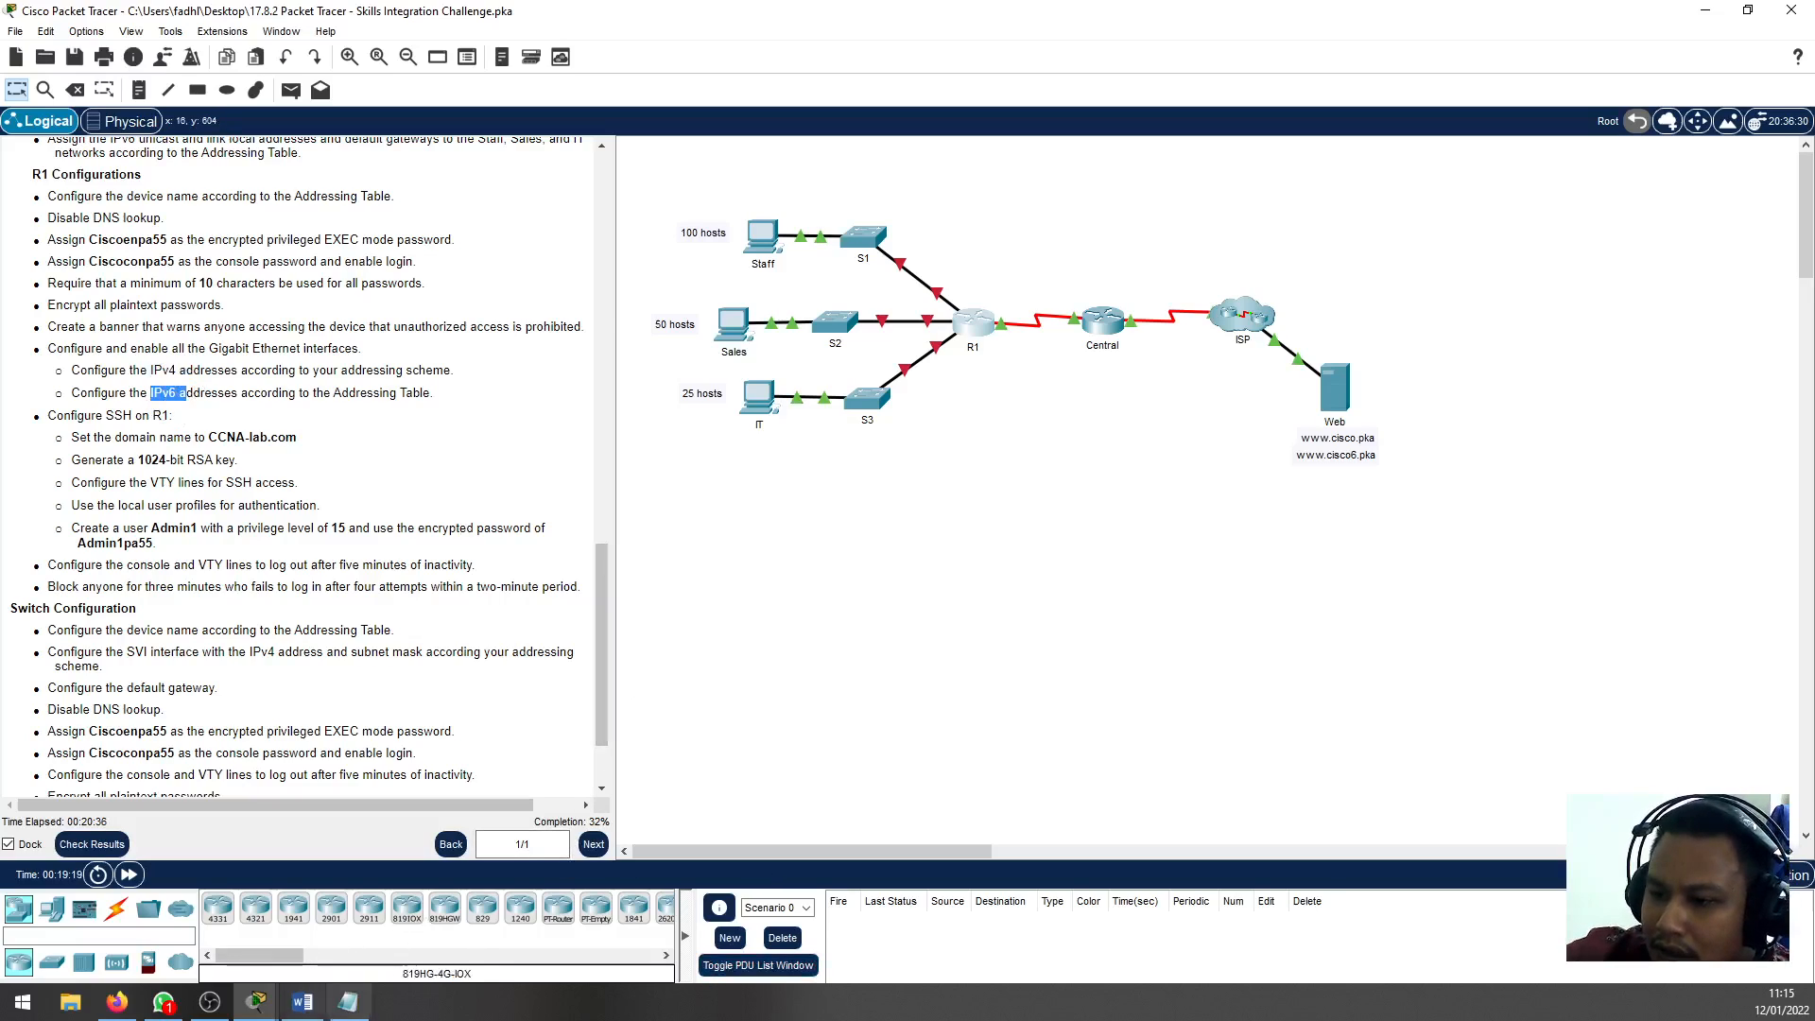
left_click_drag(672, 199, 942, 272)
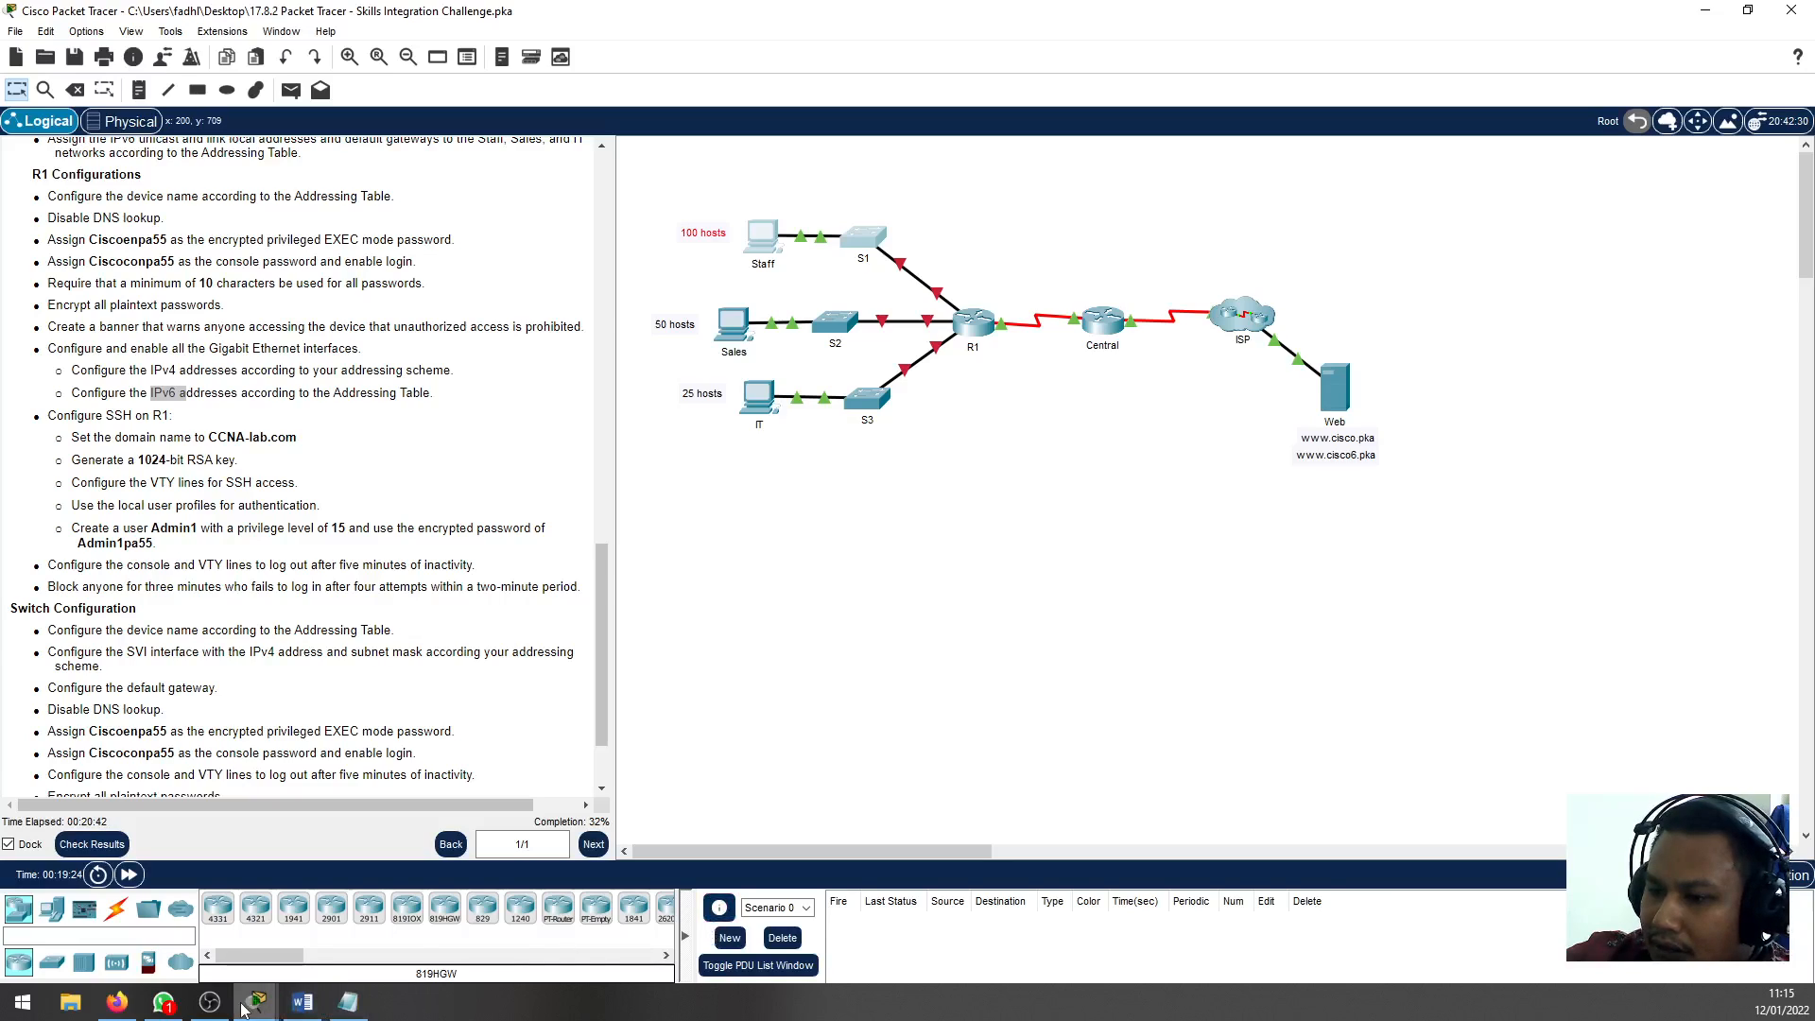
Return to R1's command line and enter interface configuration mode for gigabitEthernet 0/0
mouse_move(244, 1007)
left_click(340, 931)
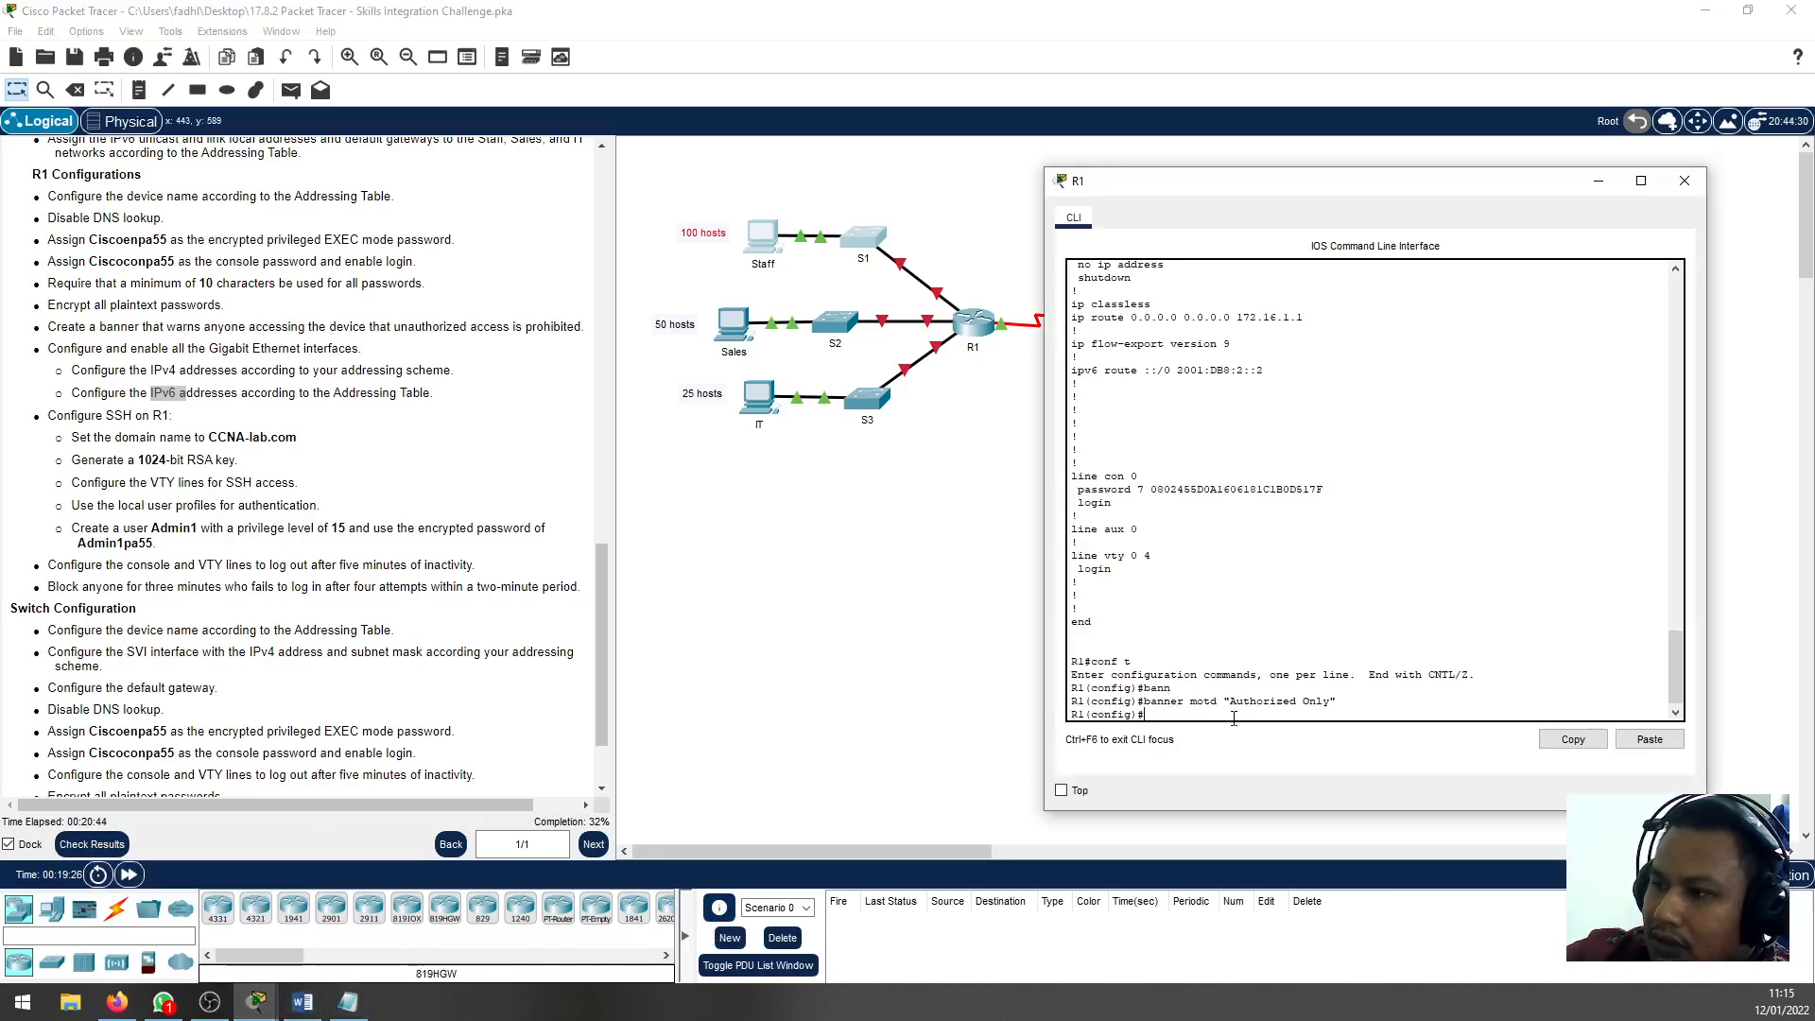
type("interfa")
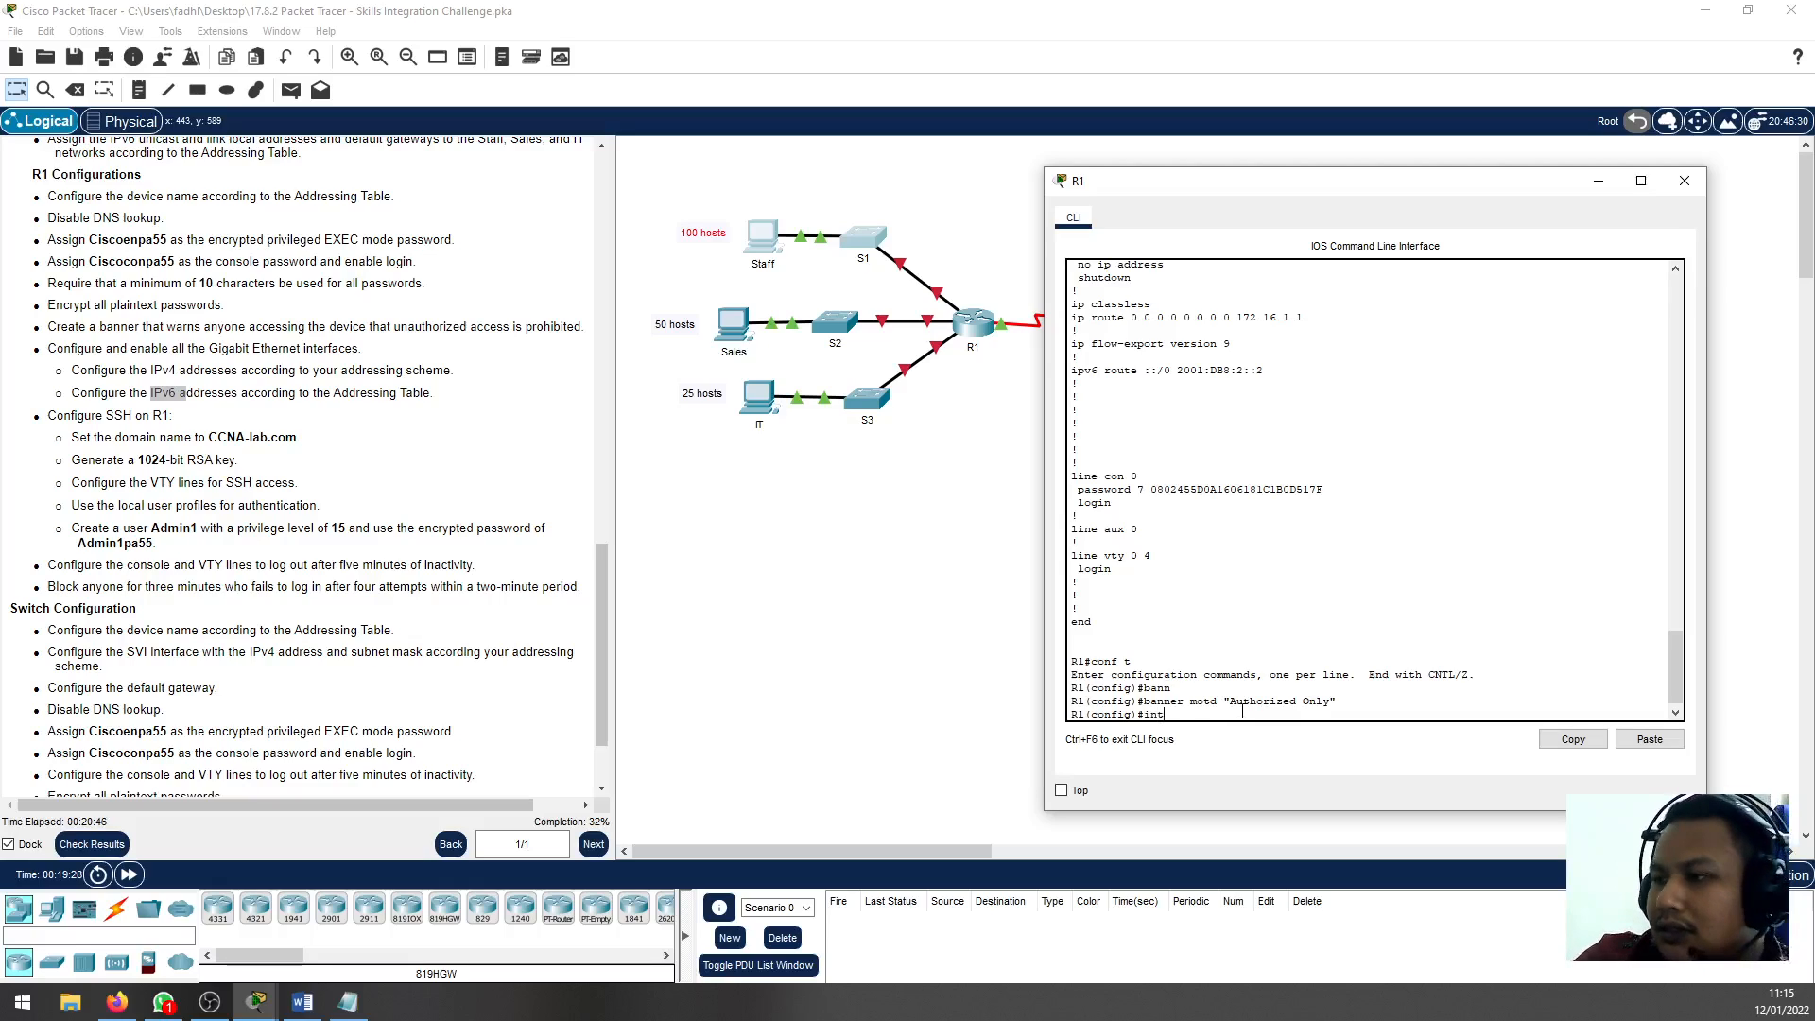
key("Tab")
type("gi")
key("Tab")
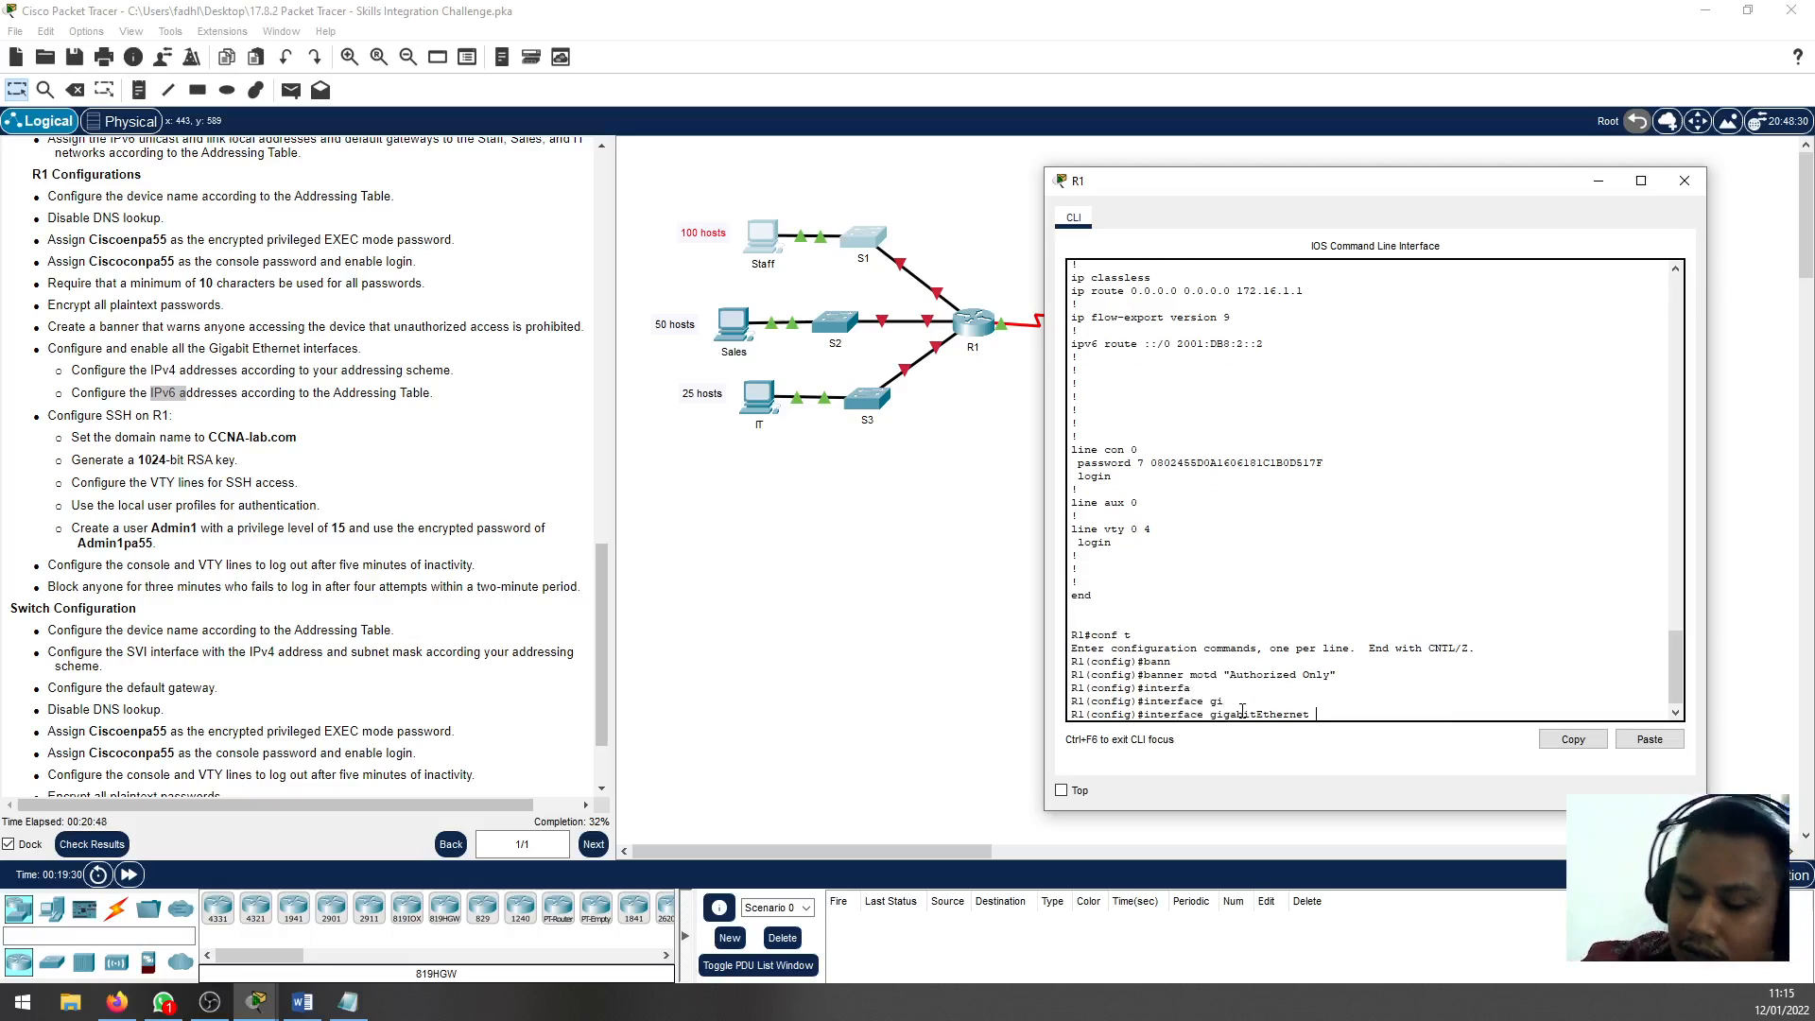
type("0/0")
key("Return")
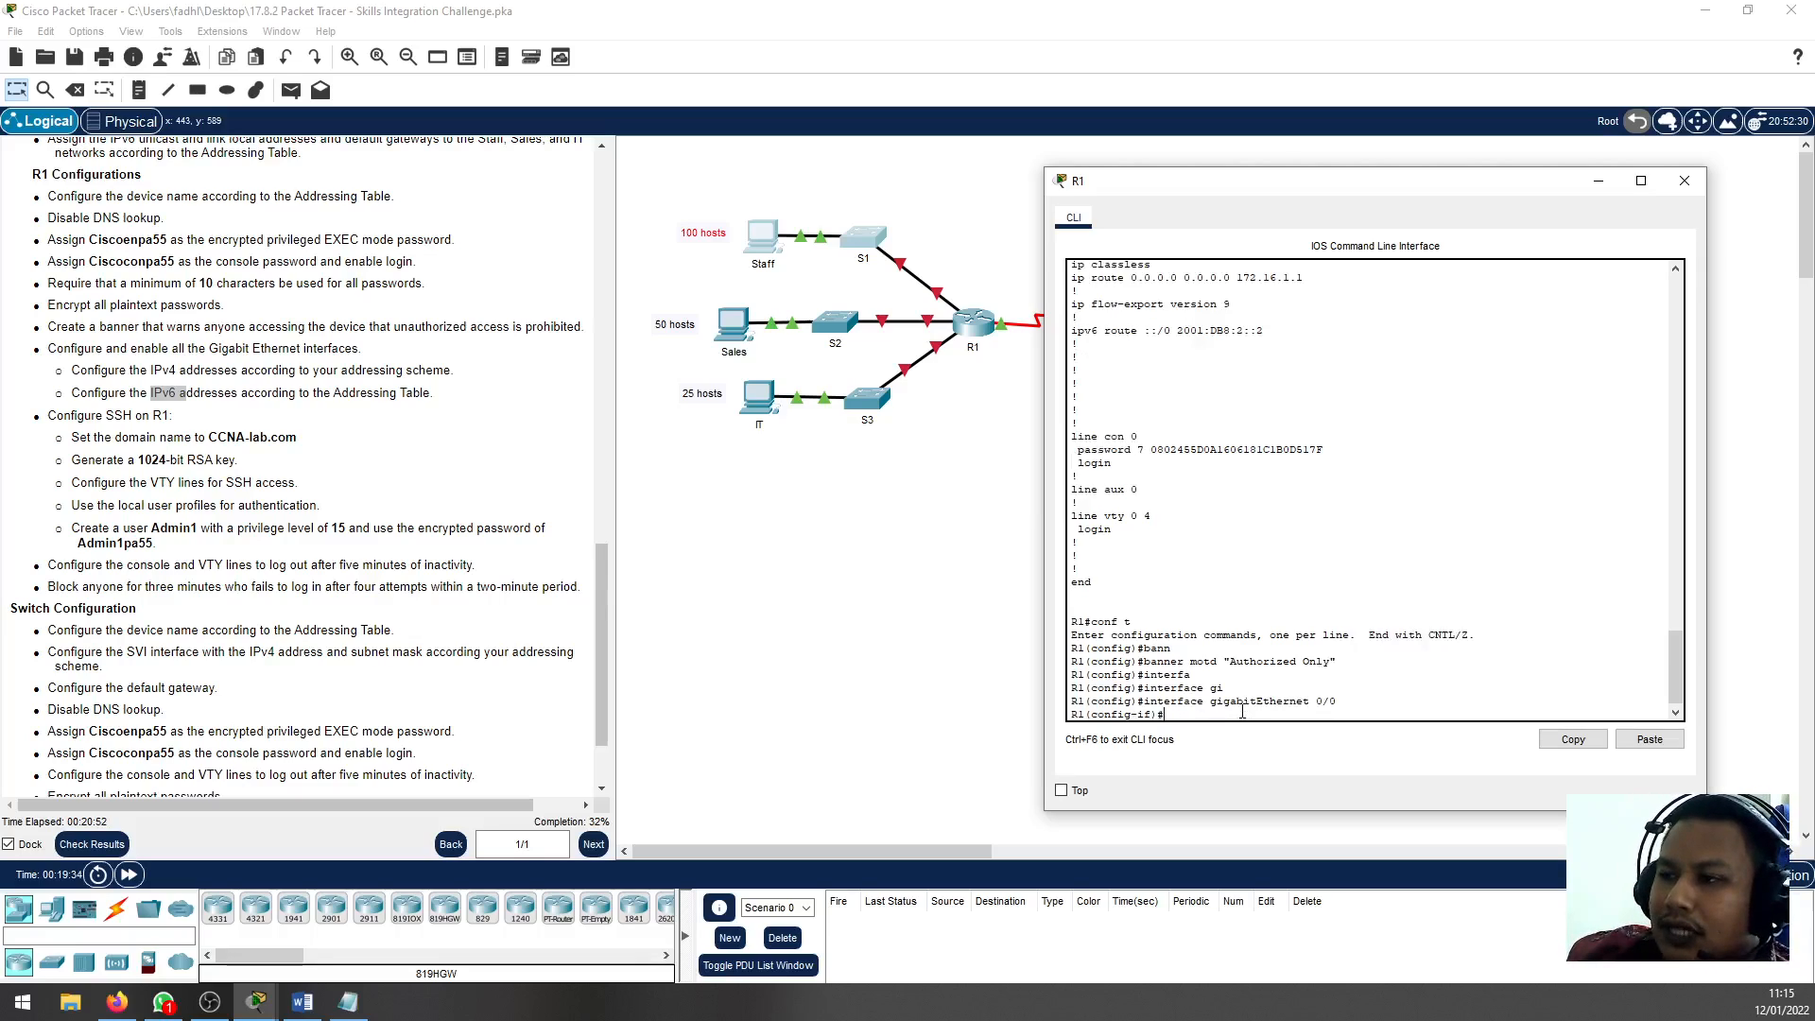
Check the Staff subnet in the Notepad plan and assign 192.168.0.1 with mask 255.255.255.128 to R1's G0/0 interface
type("ip ")
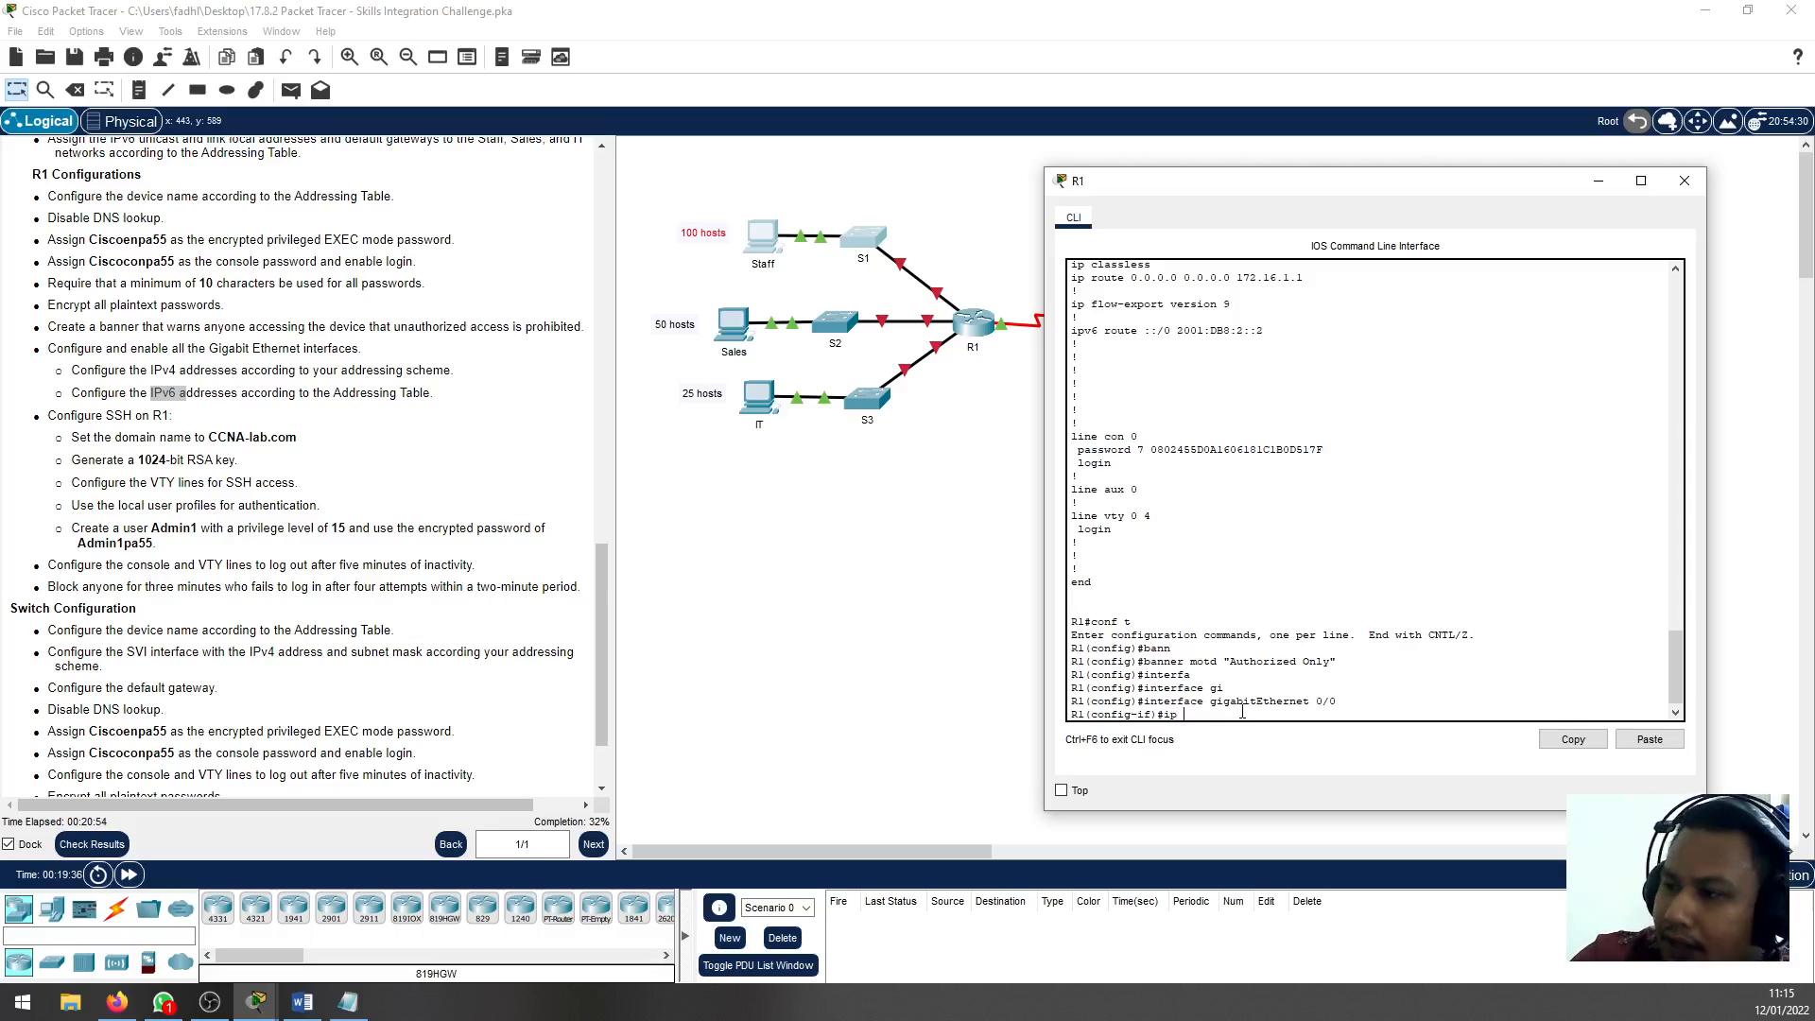
type("ad")
key("Tab")
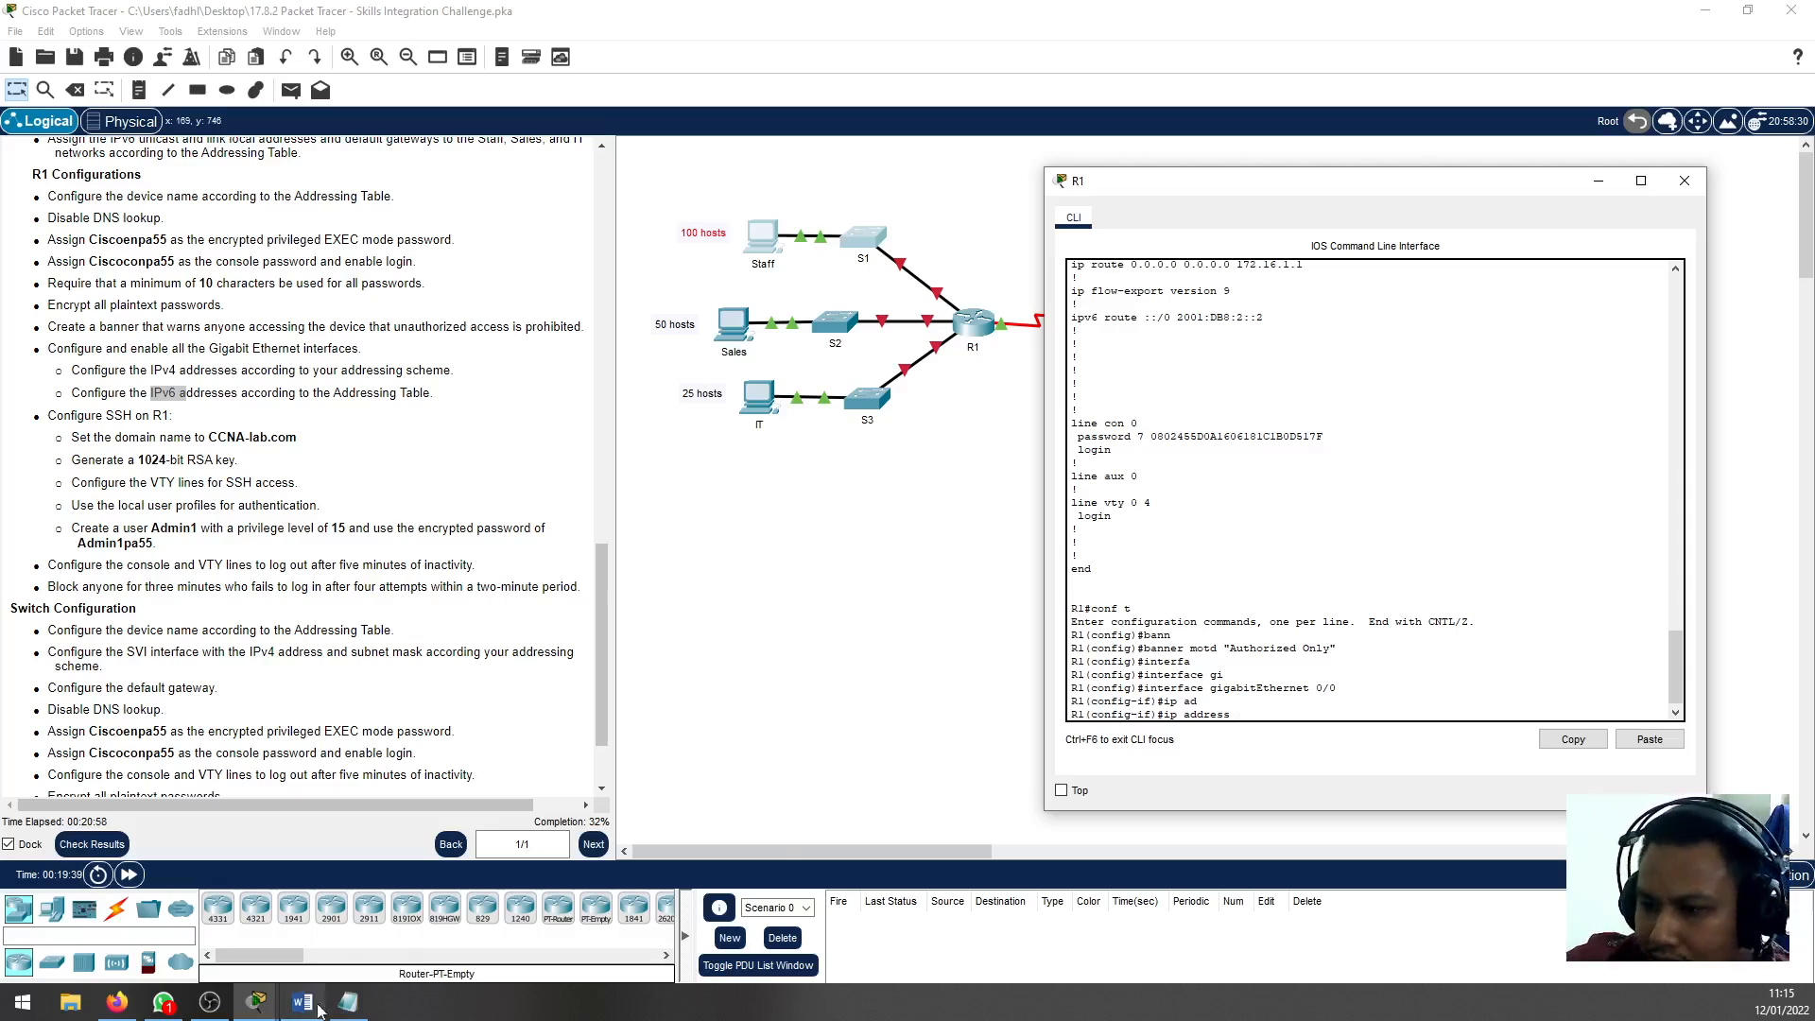
left_click(346, 1004)
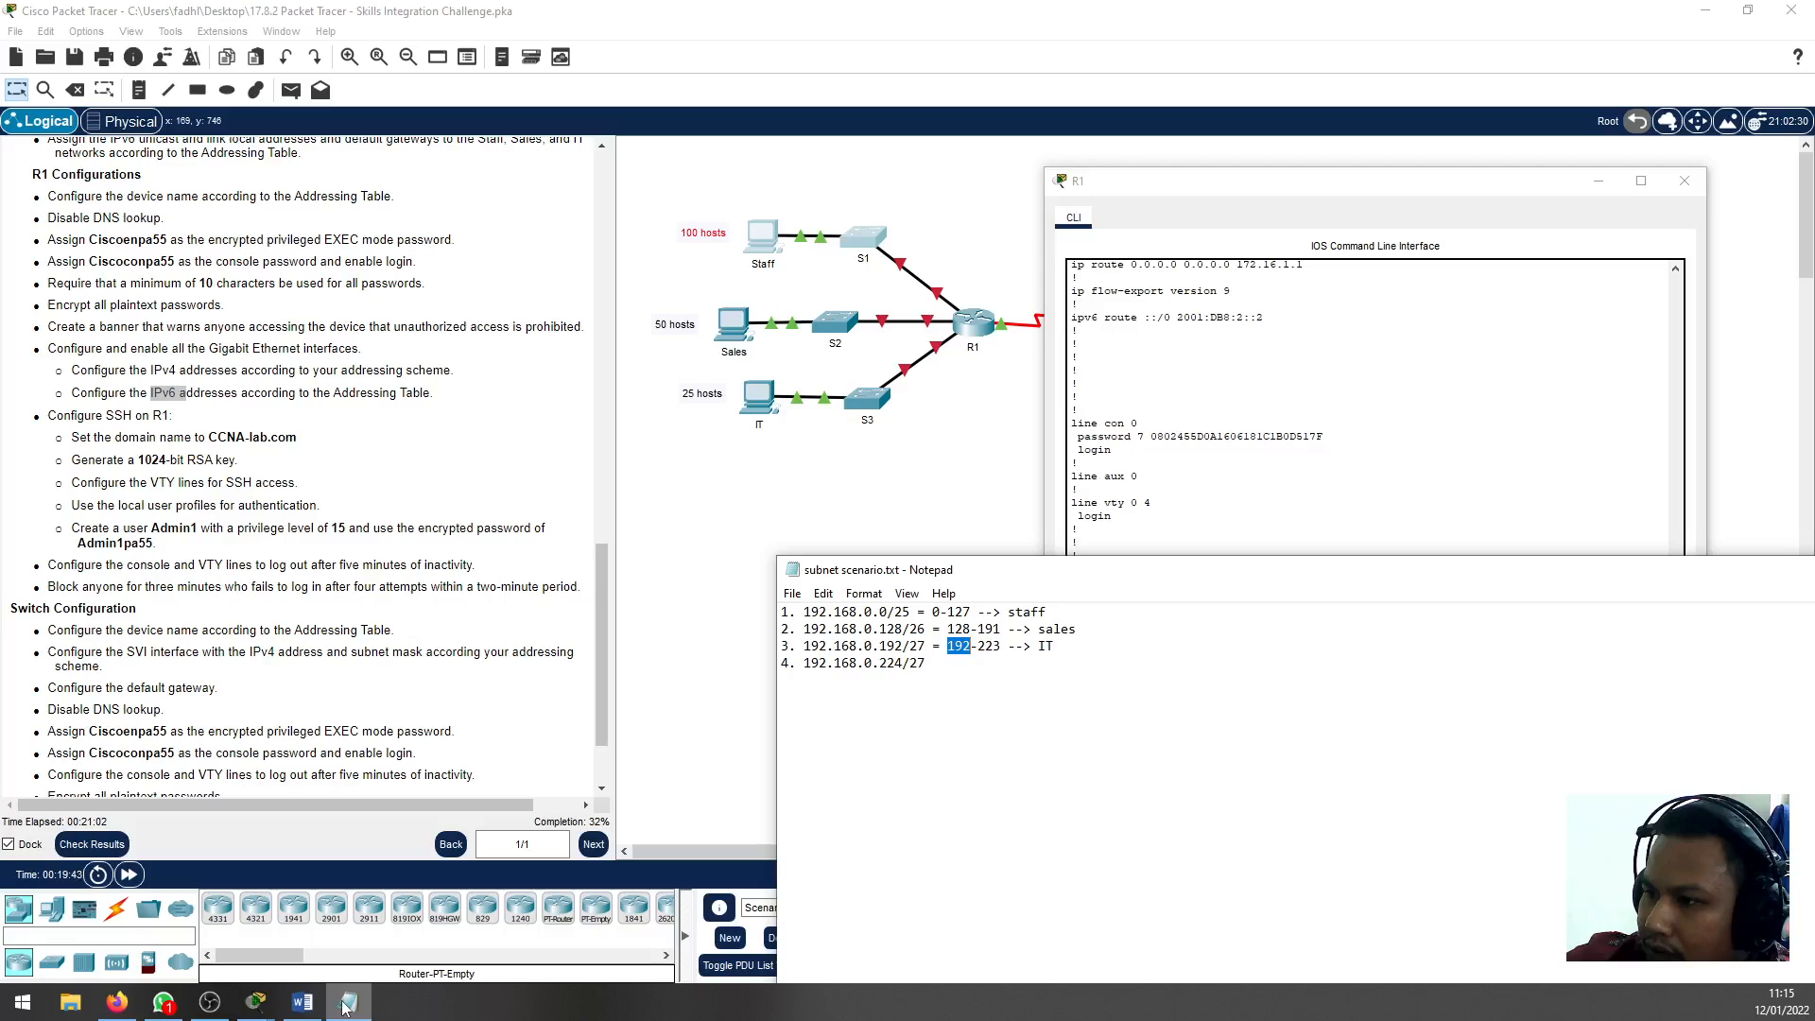
left_click(346, 1004)
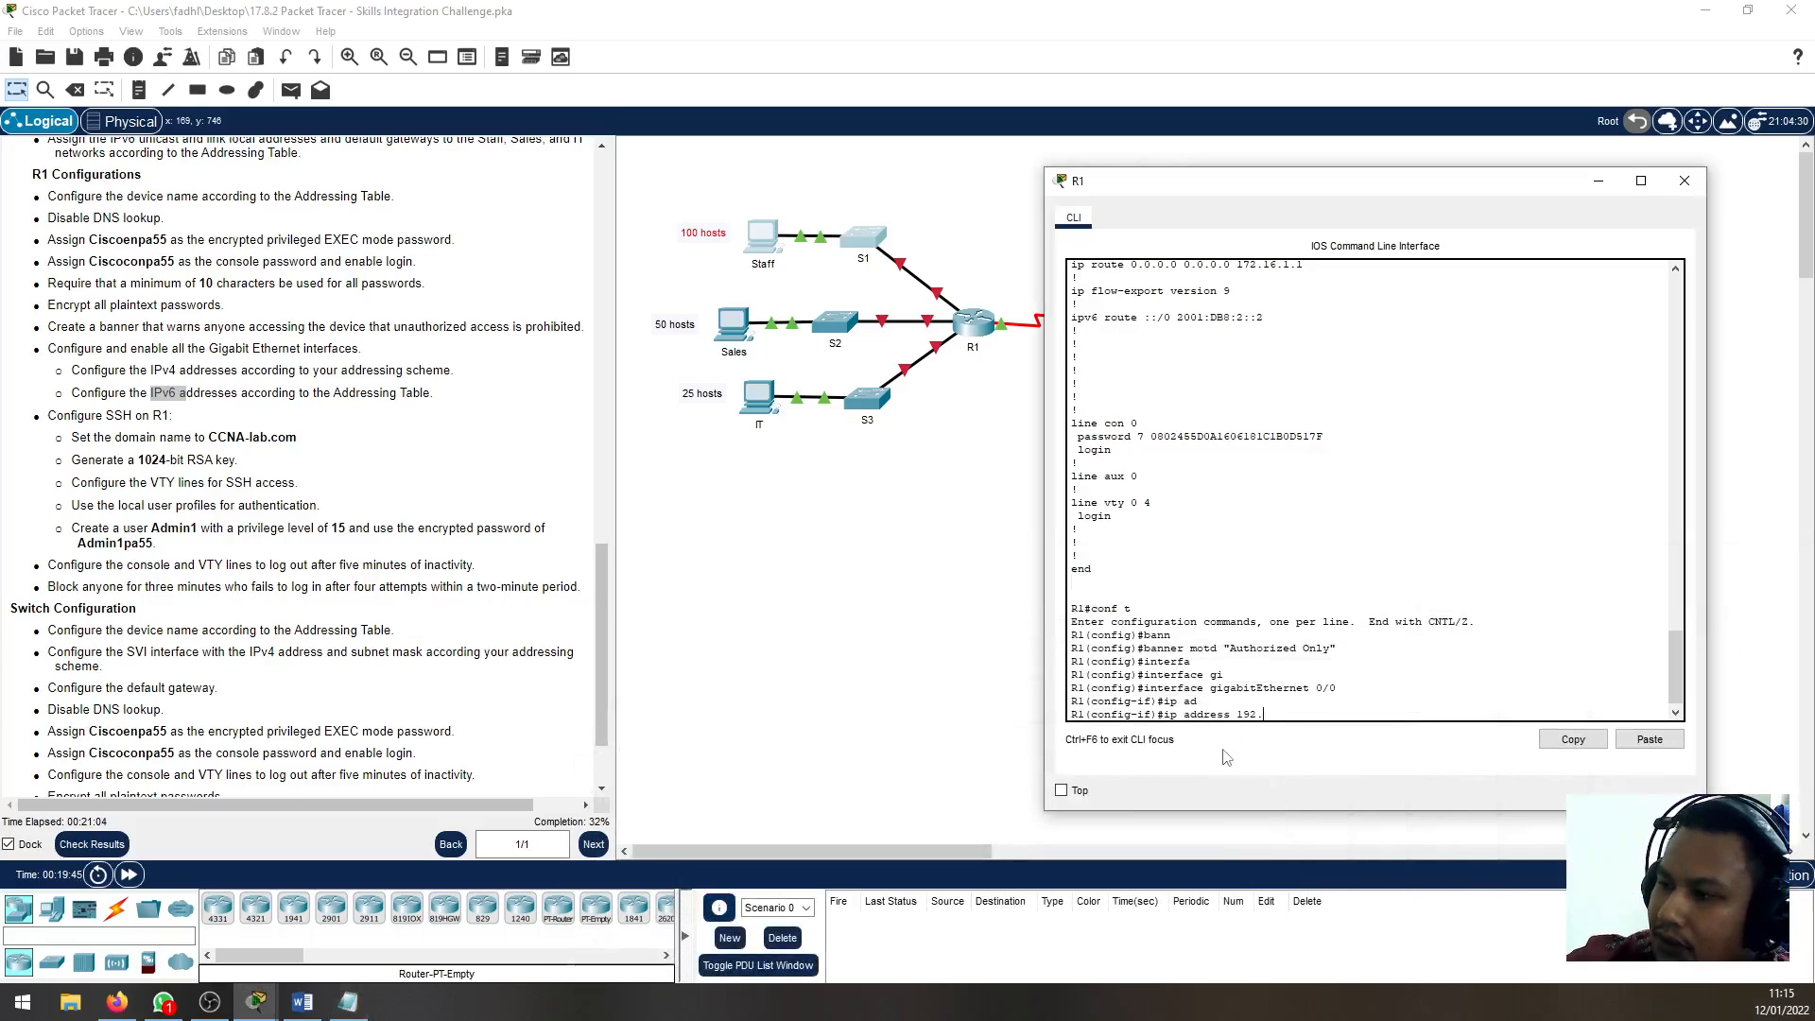
type("0.")
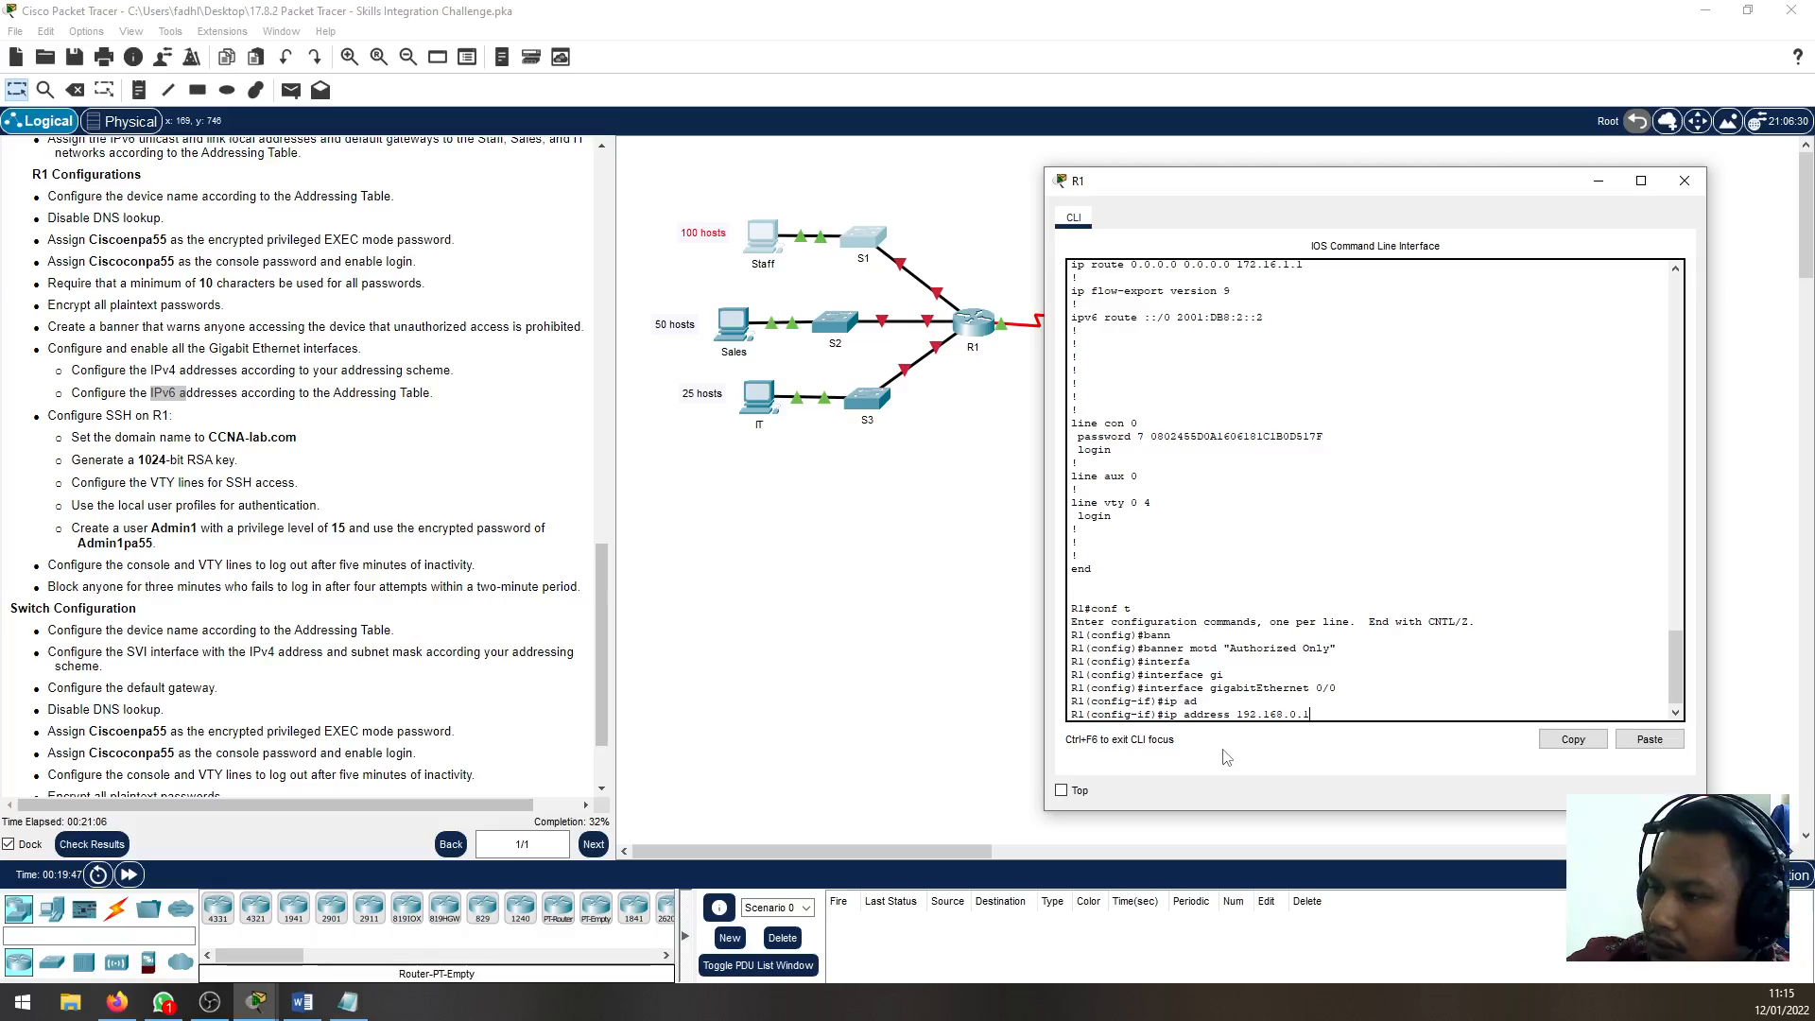
type("1 255.255.")
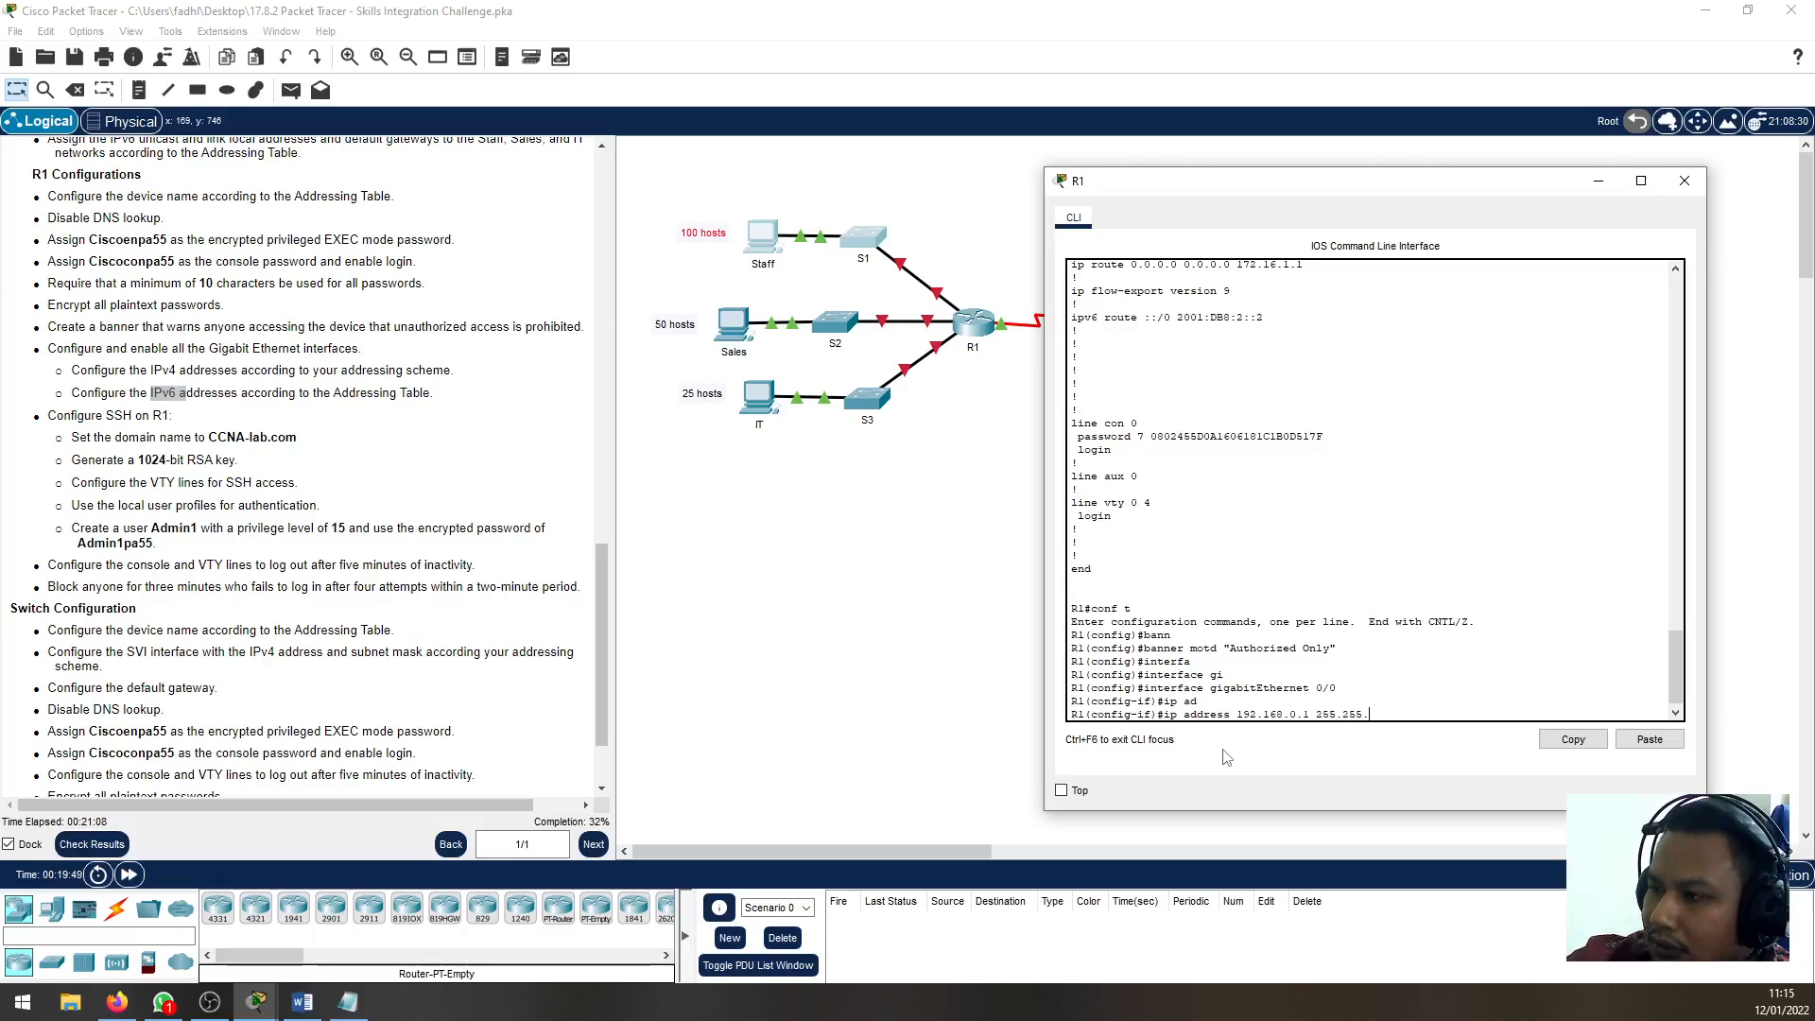
type("255.")
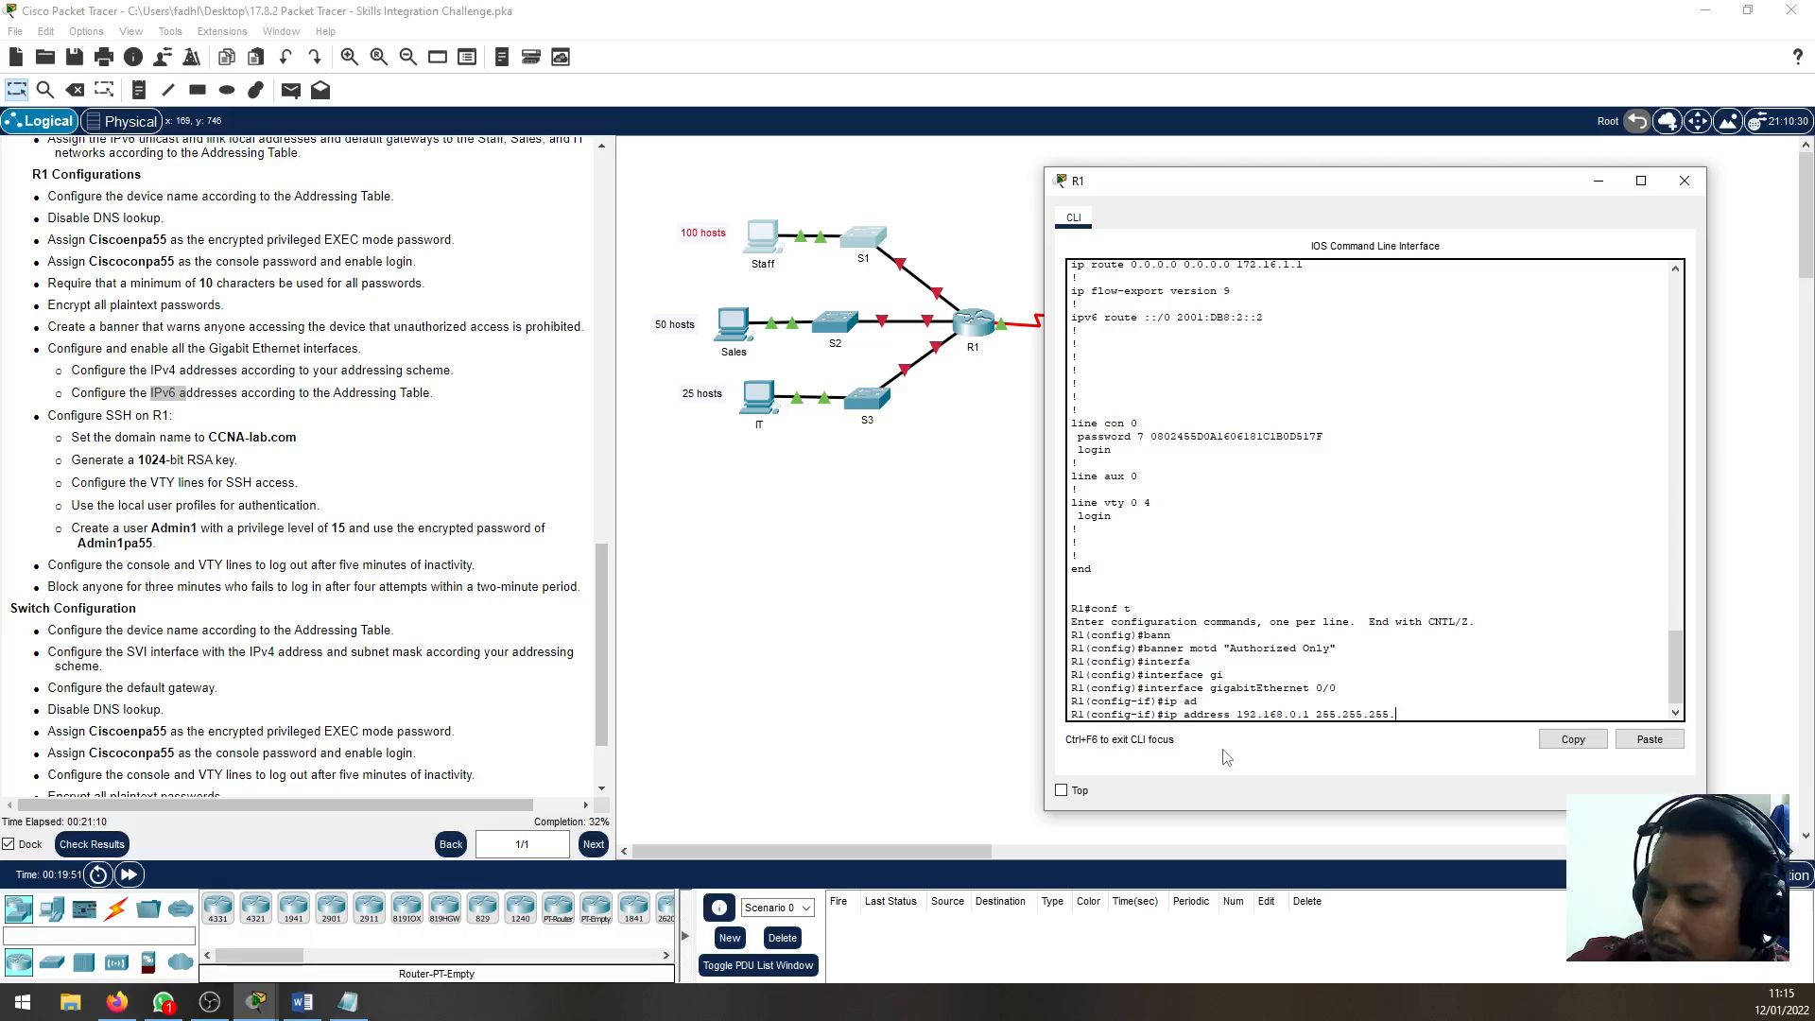
type("128")
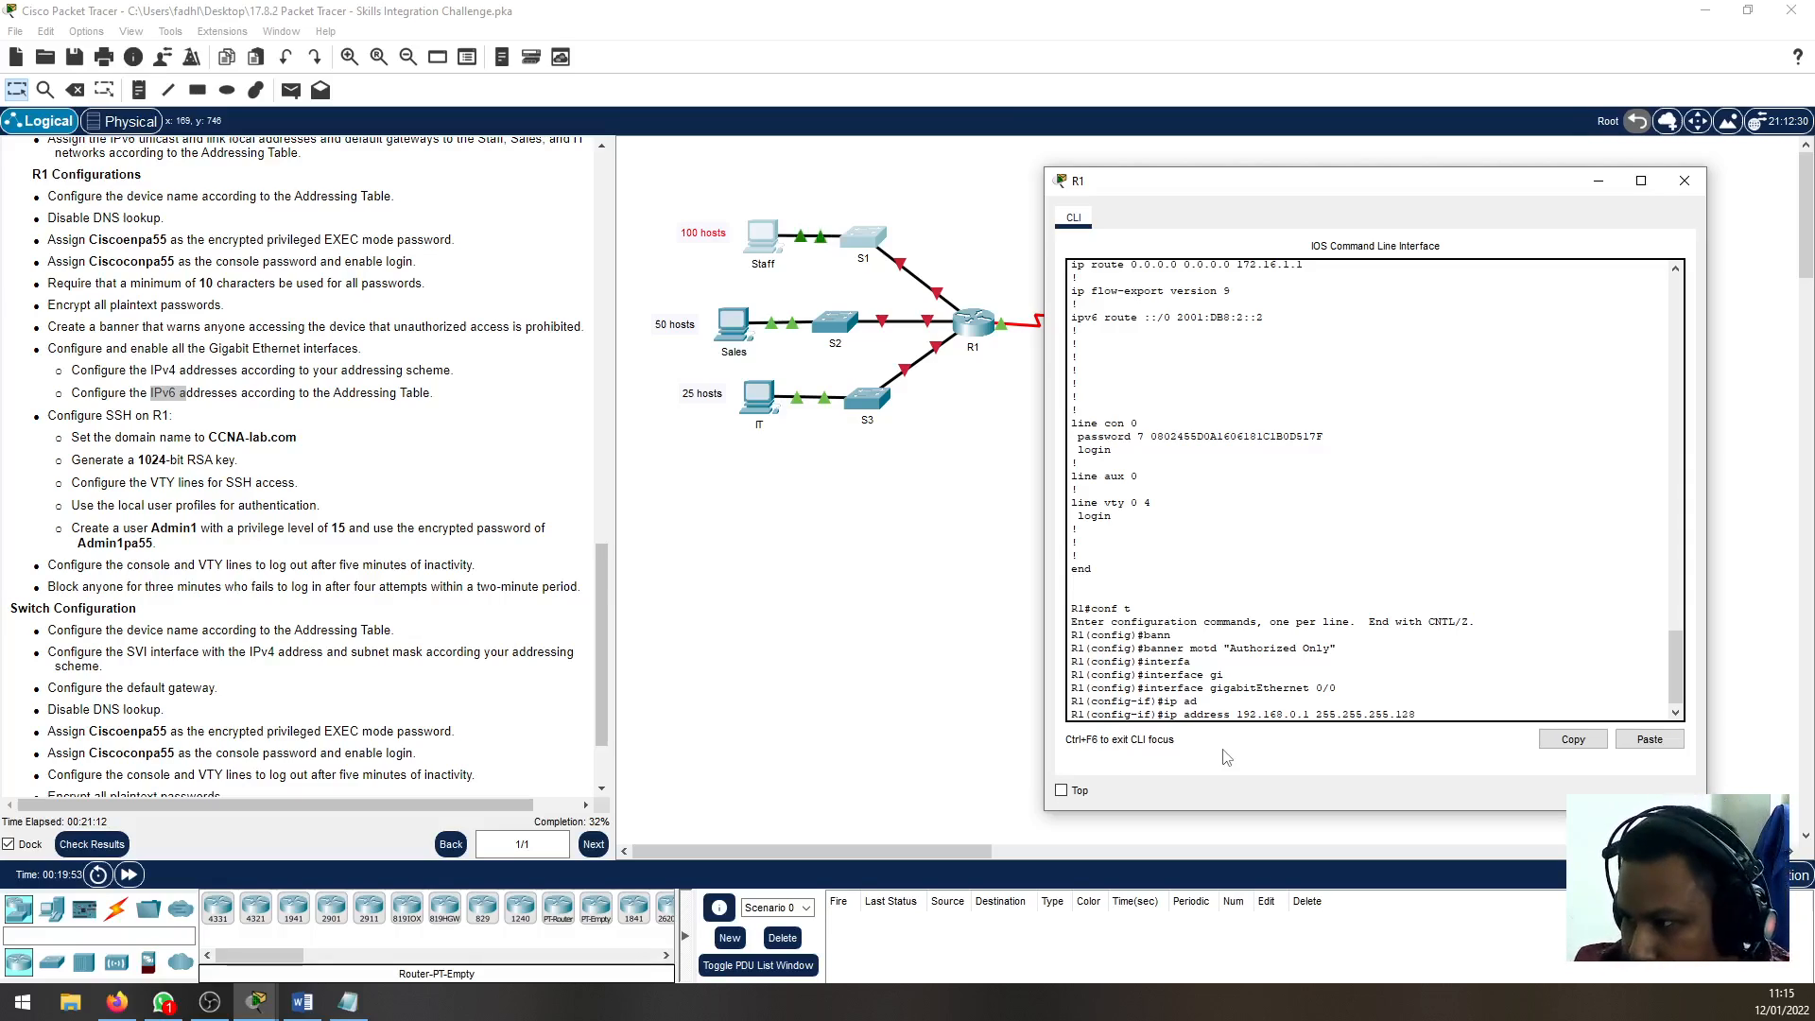
key("Return")
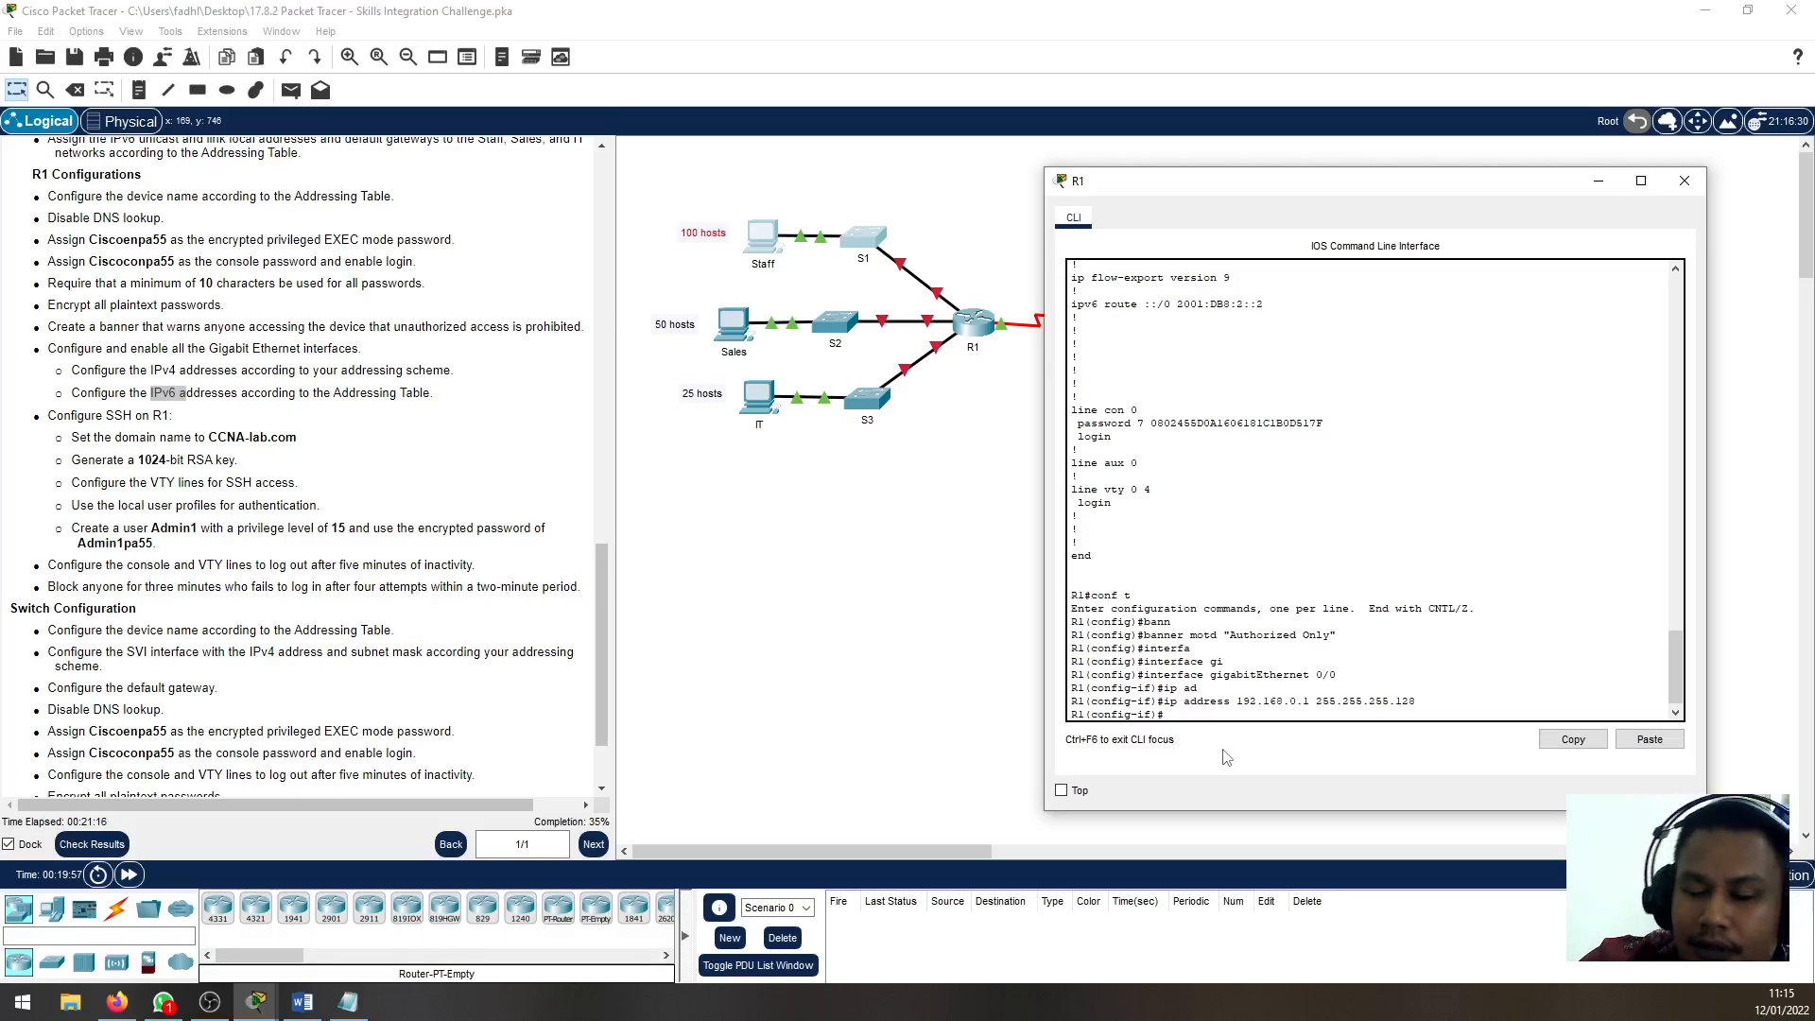
Copy G0/0's IPv6 address from the Addressing Table and assign 2001:db8:acad::1/64 to the interface on R1
type("ipv6")
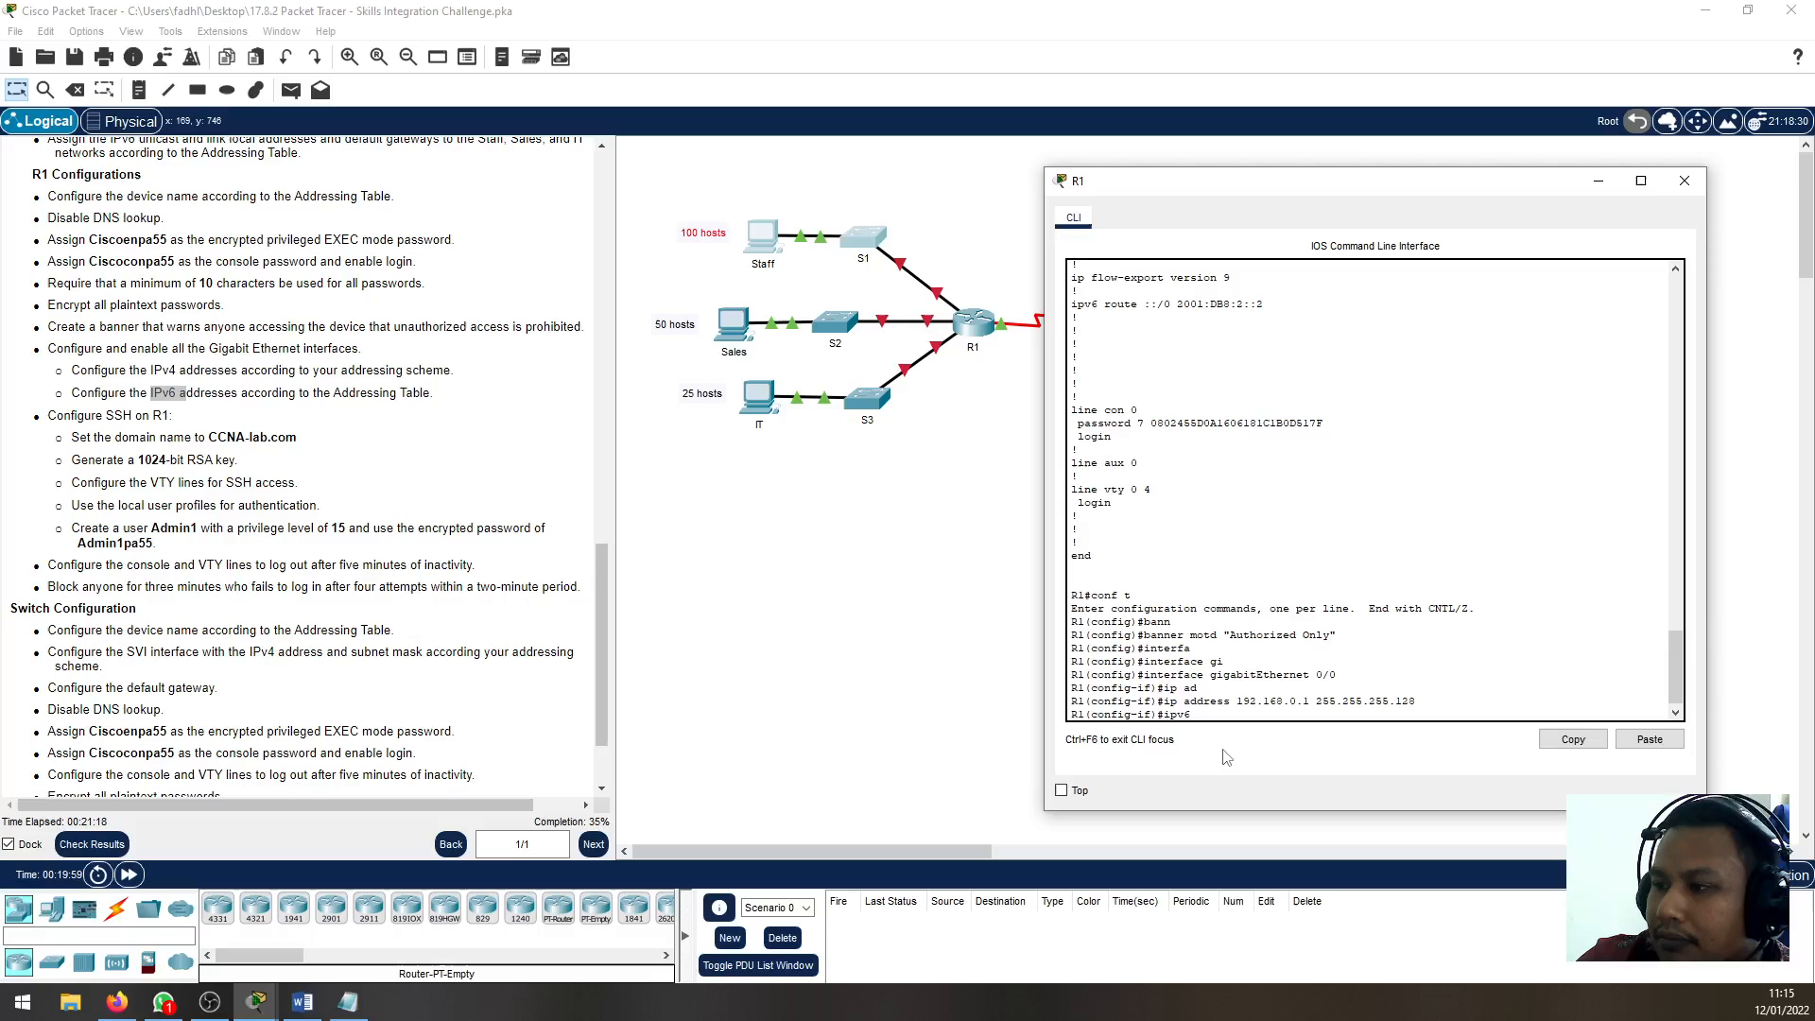
type(" add")
key("Tab")
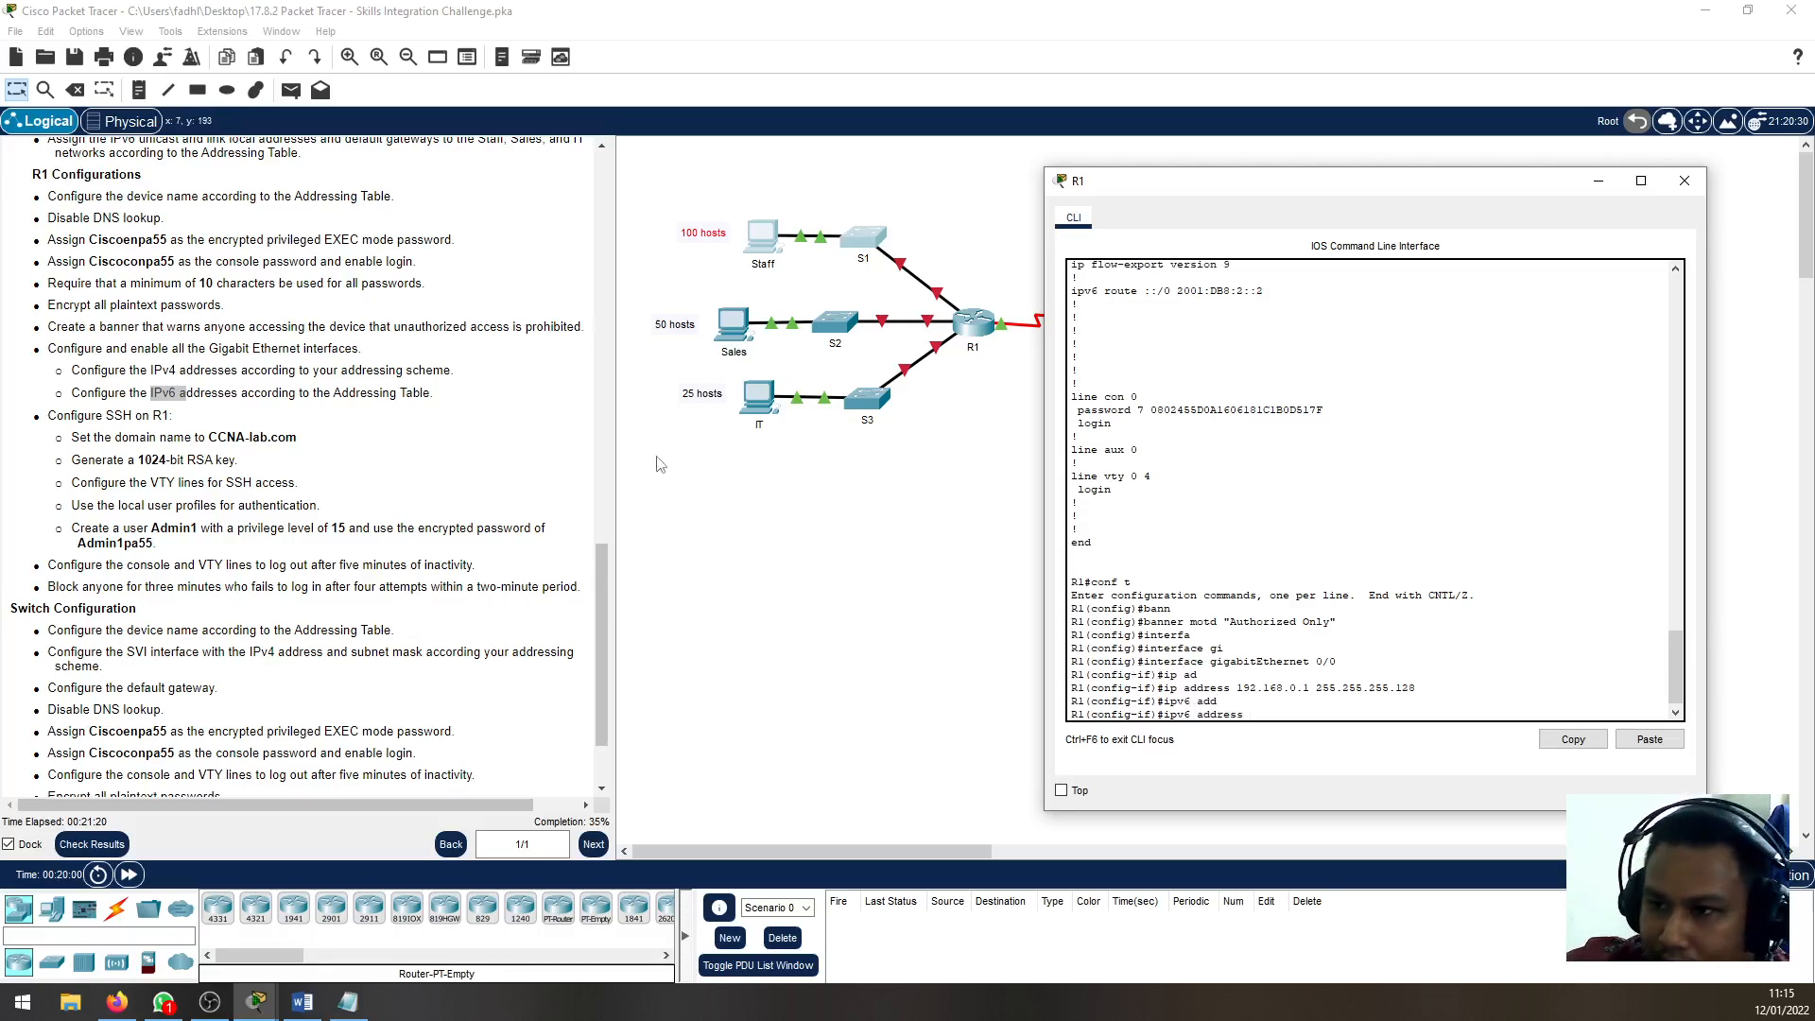
scroll(273, 526, "up", 10)
scroll(273, 525, "up", 8)
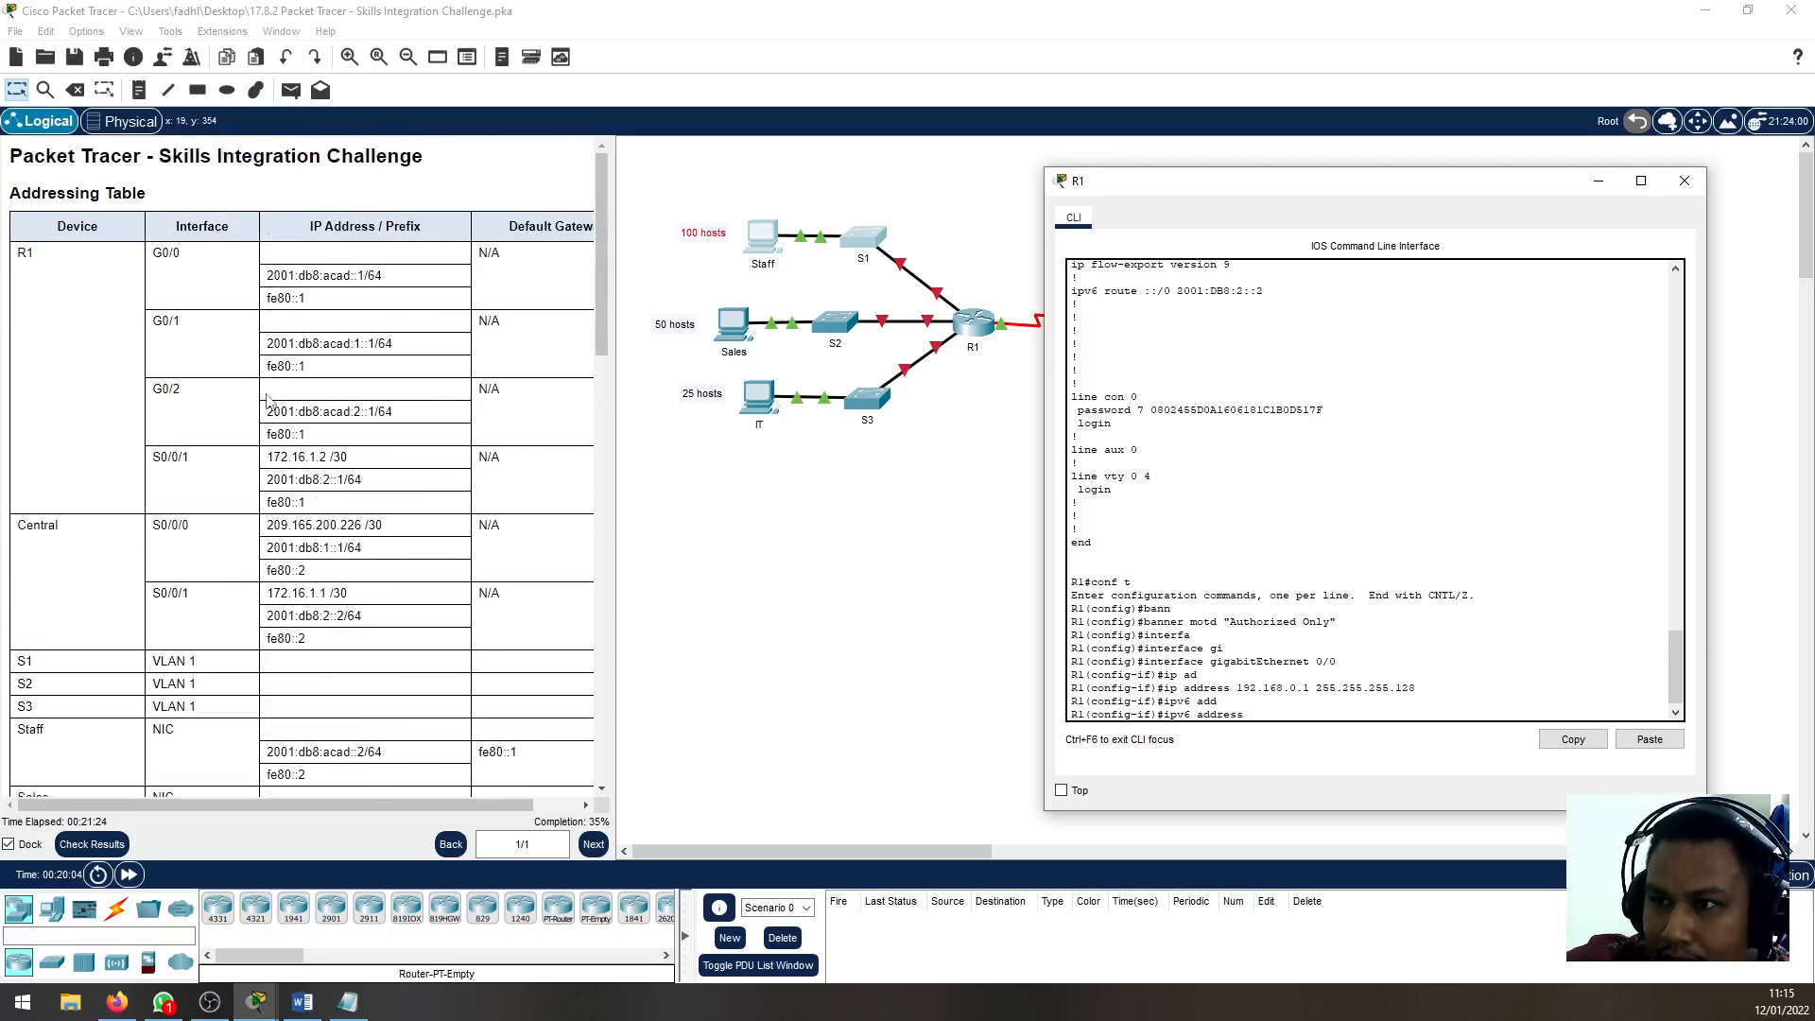
left_click(379, 275)
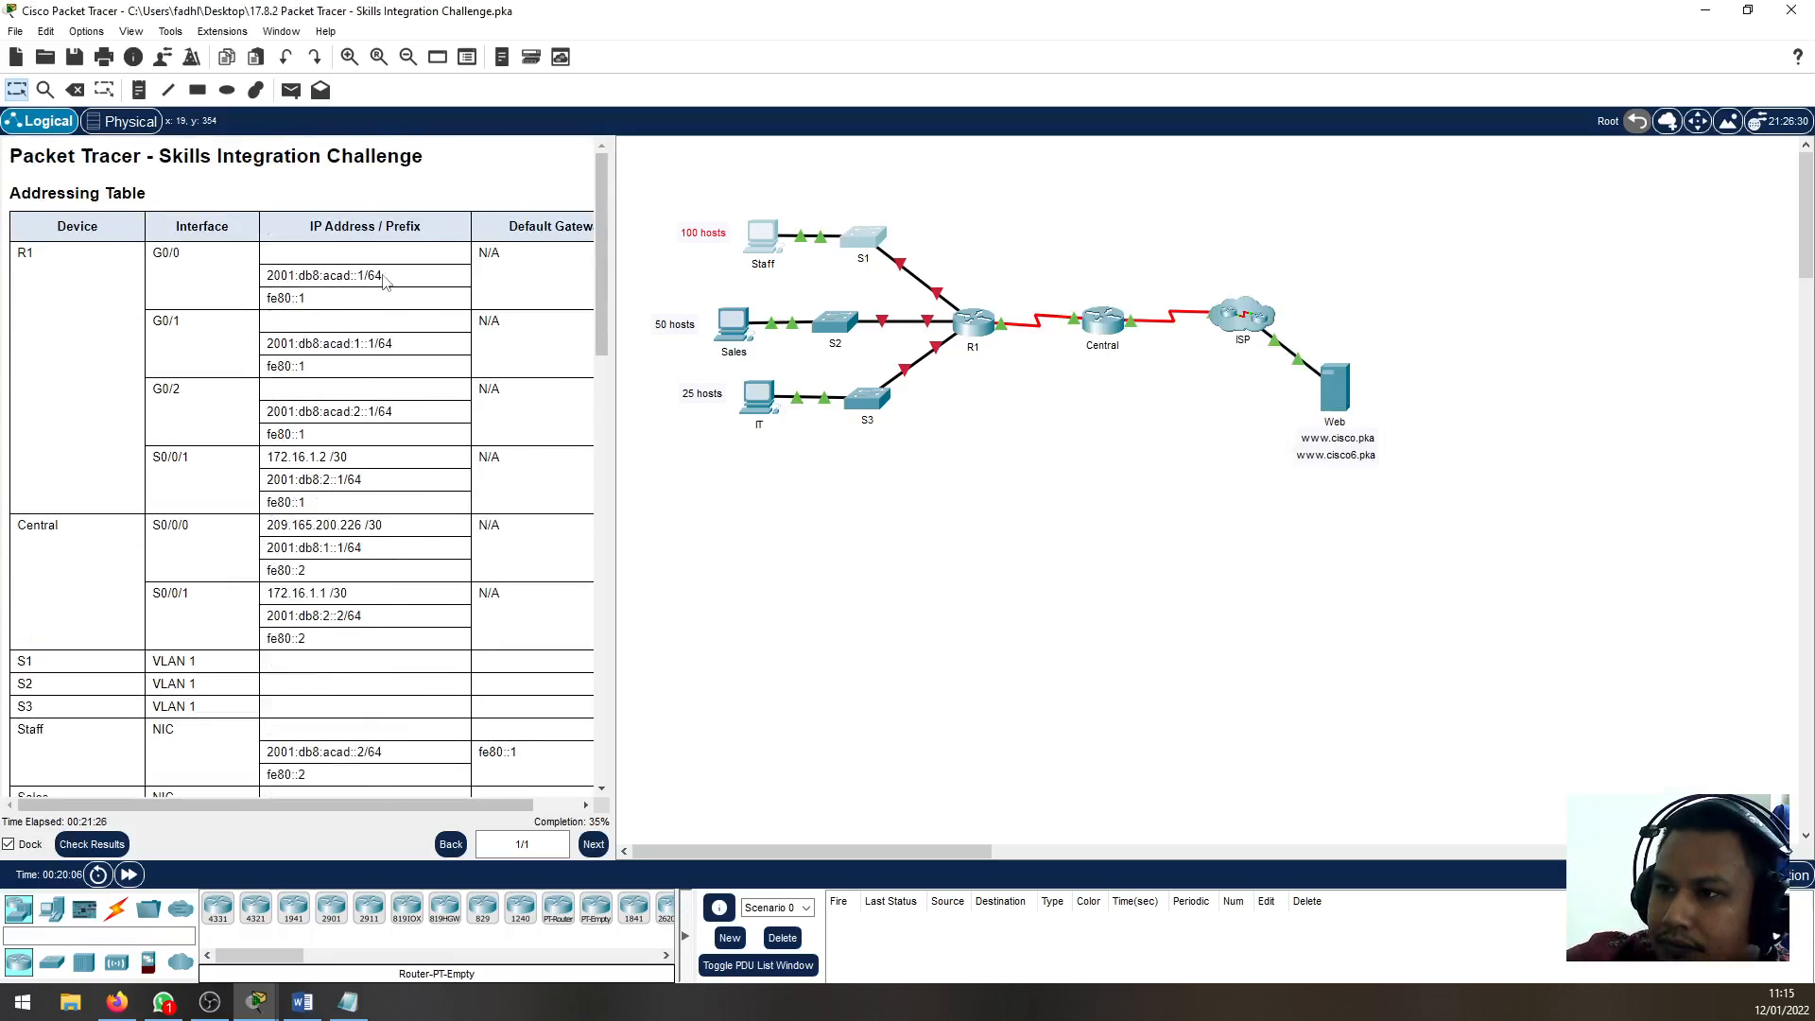
left_click_drag(381, 274, 272, 278)
right_click(272, 278)
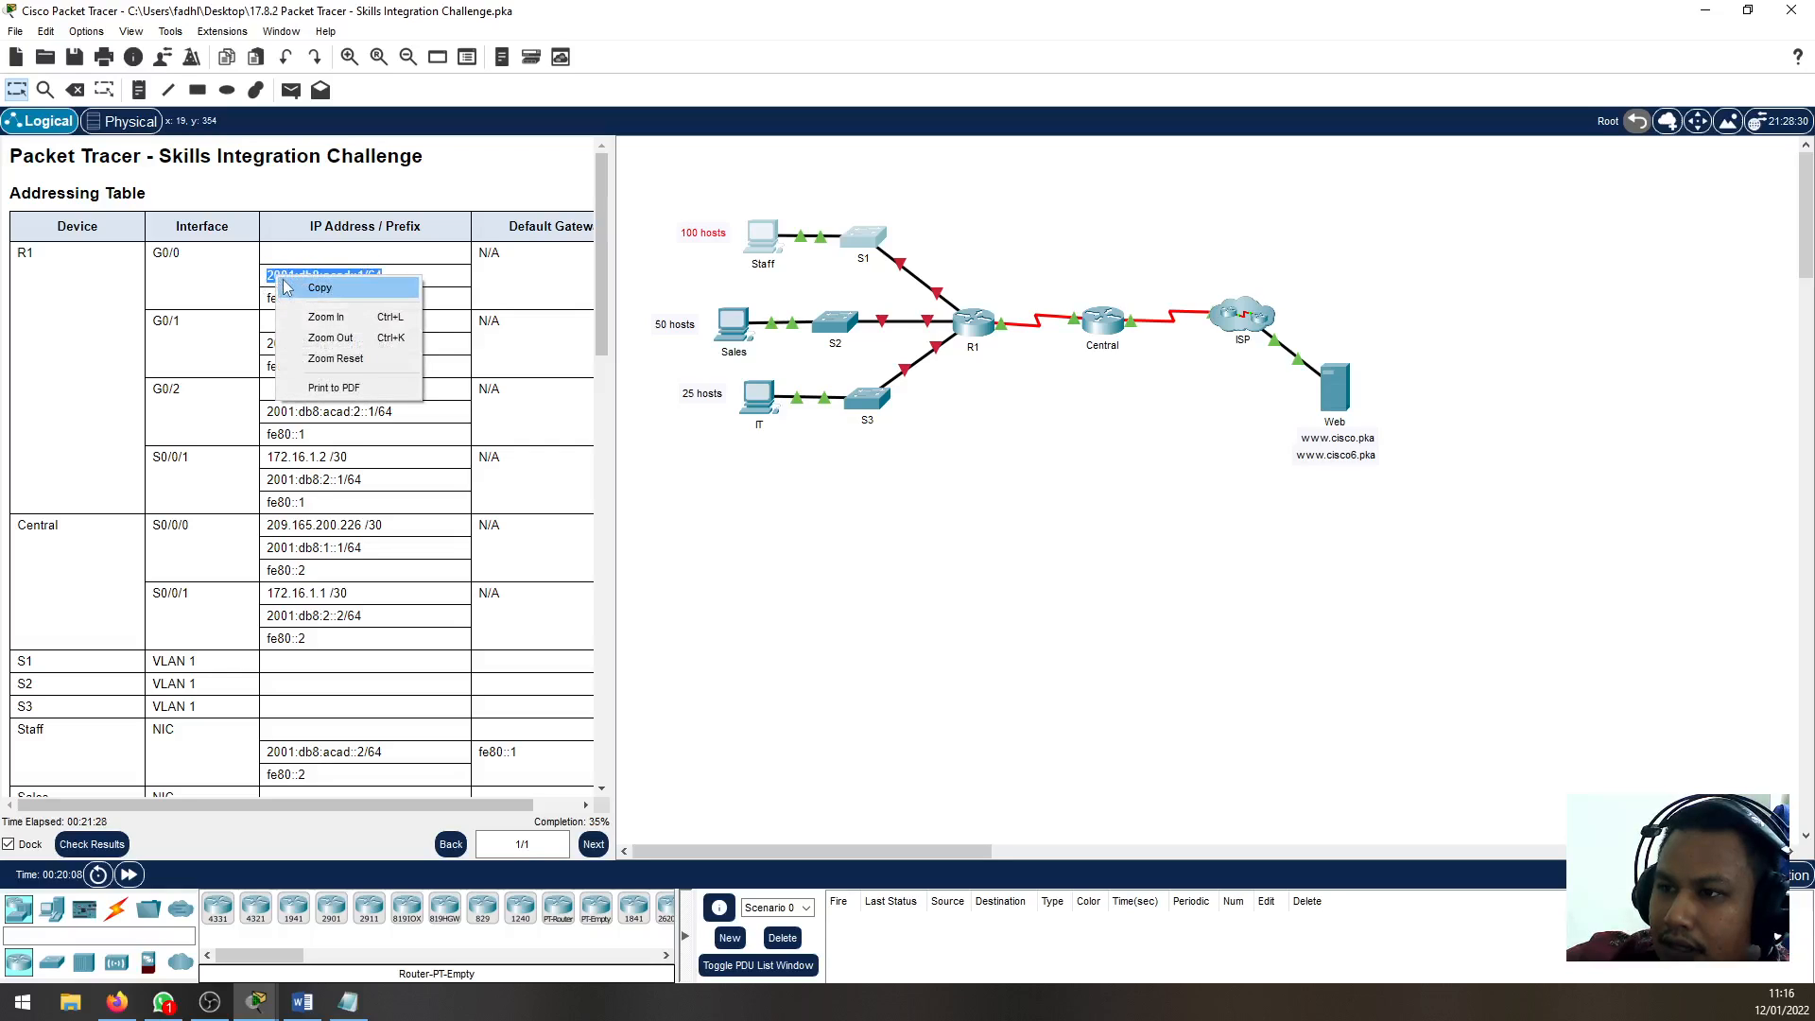
left_click(302, 283)
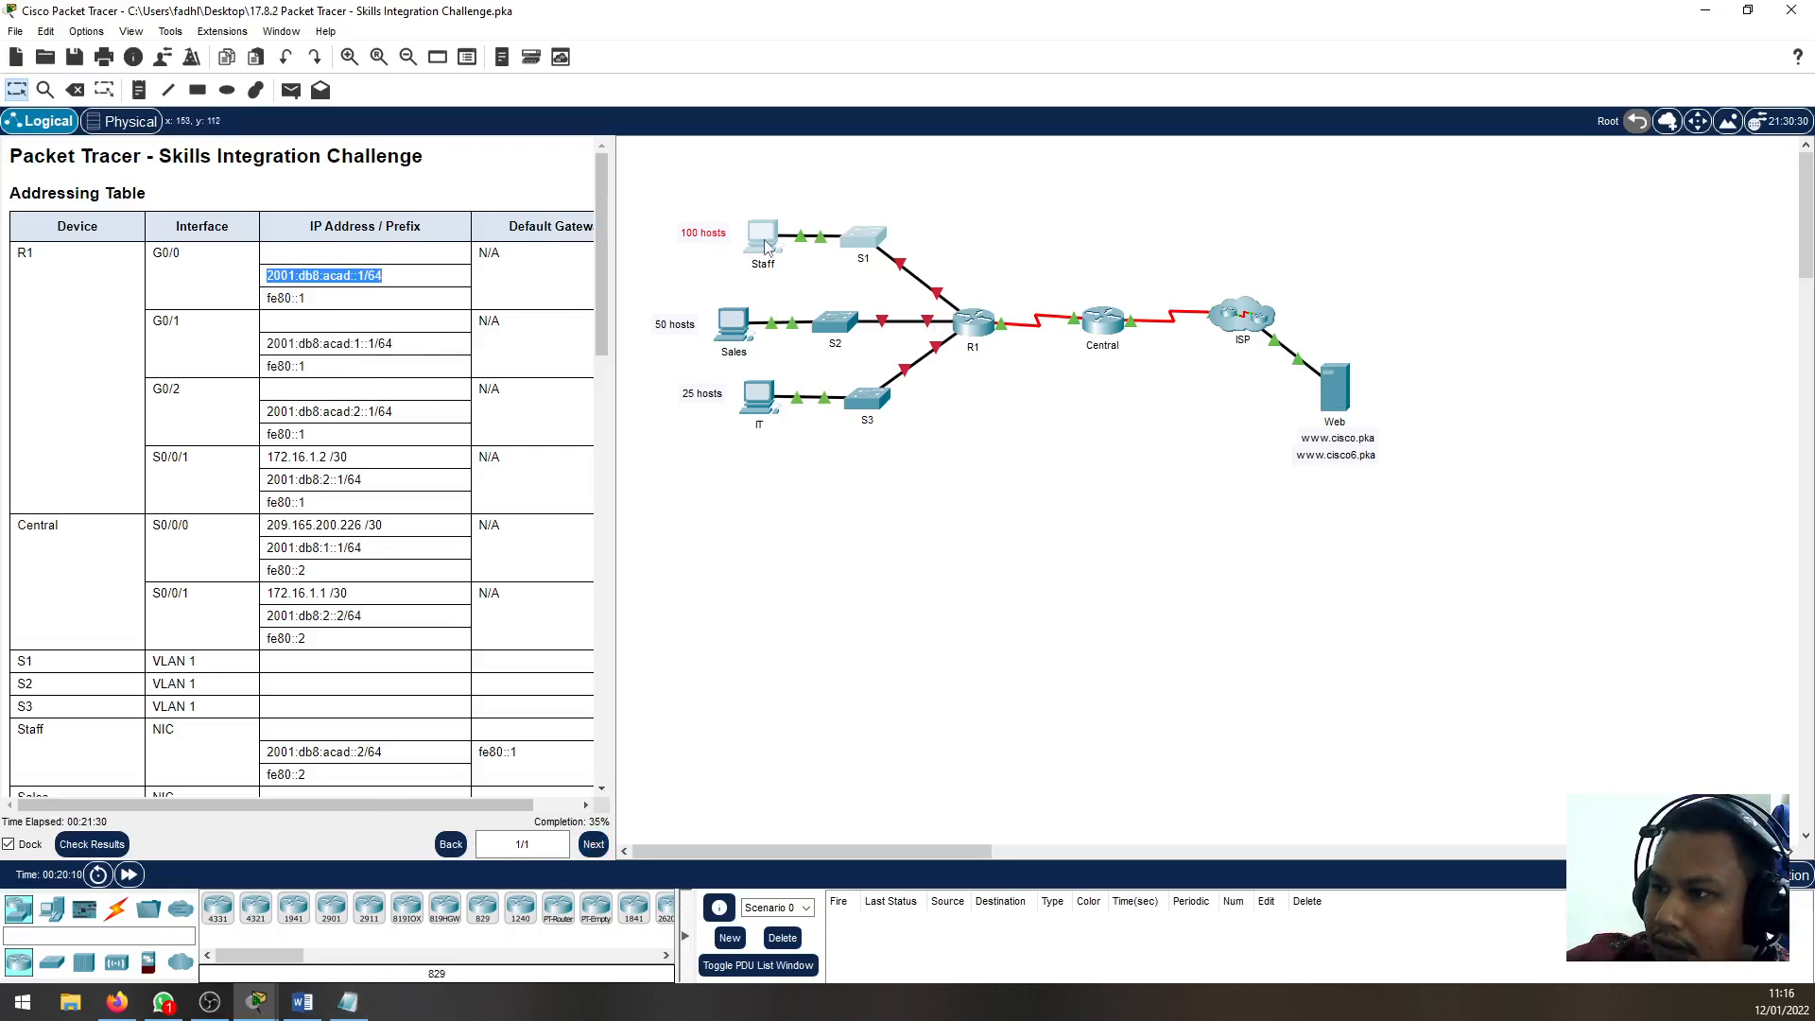
left_click(977, 336)
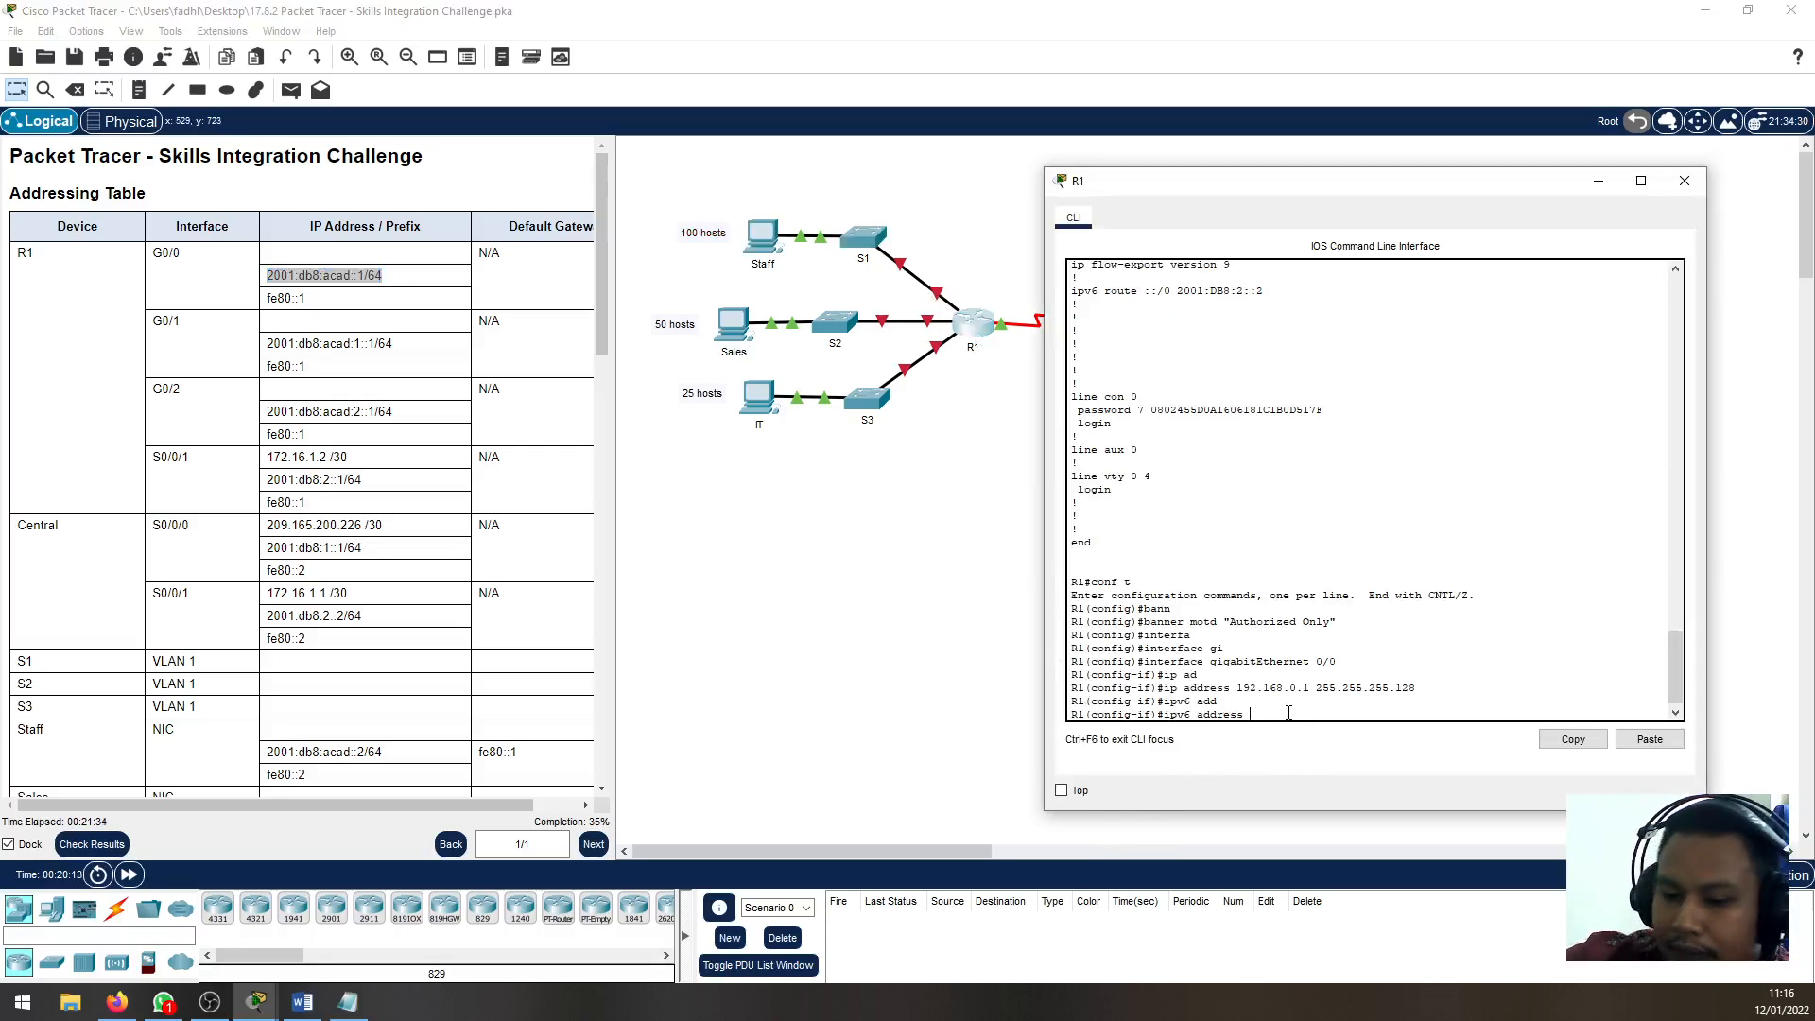
key("ctrl+v")
key("Return")
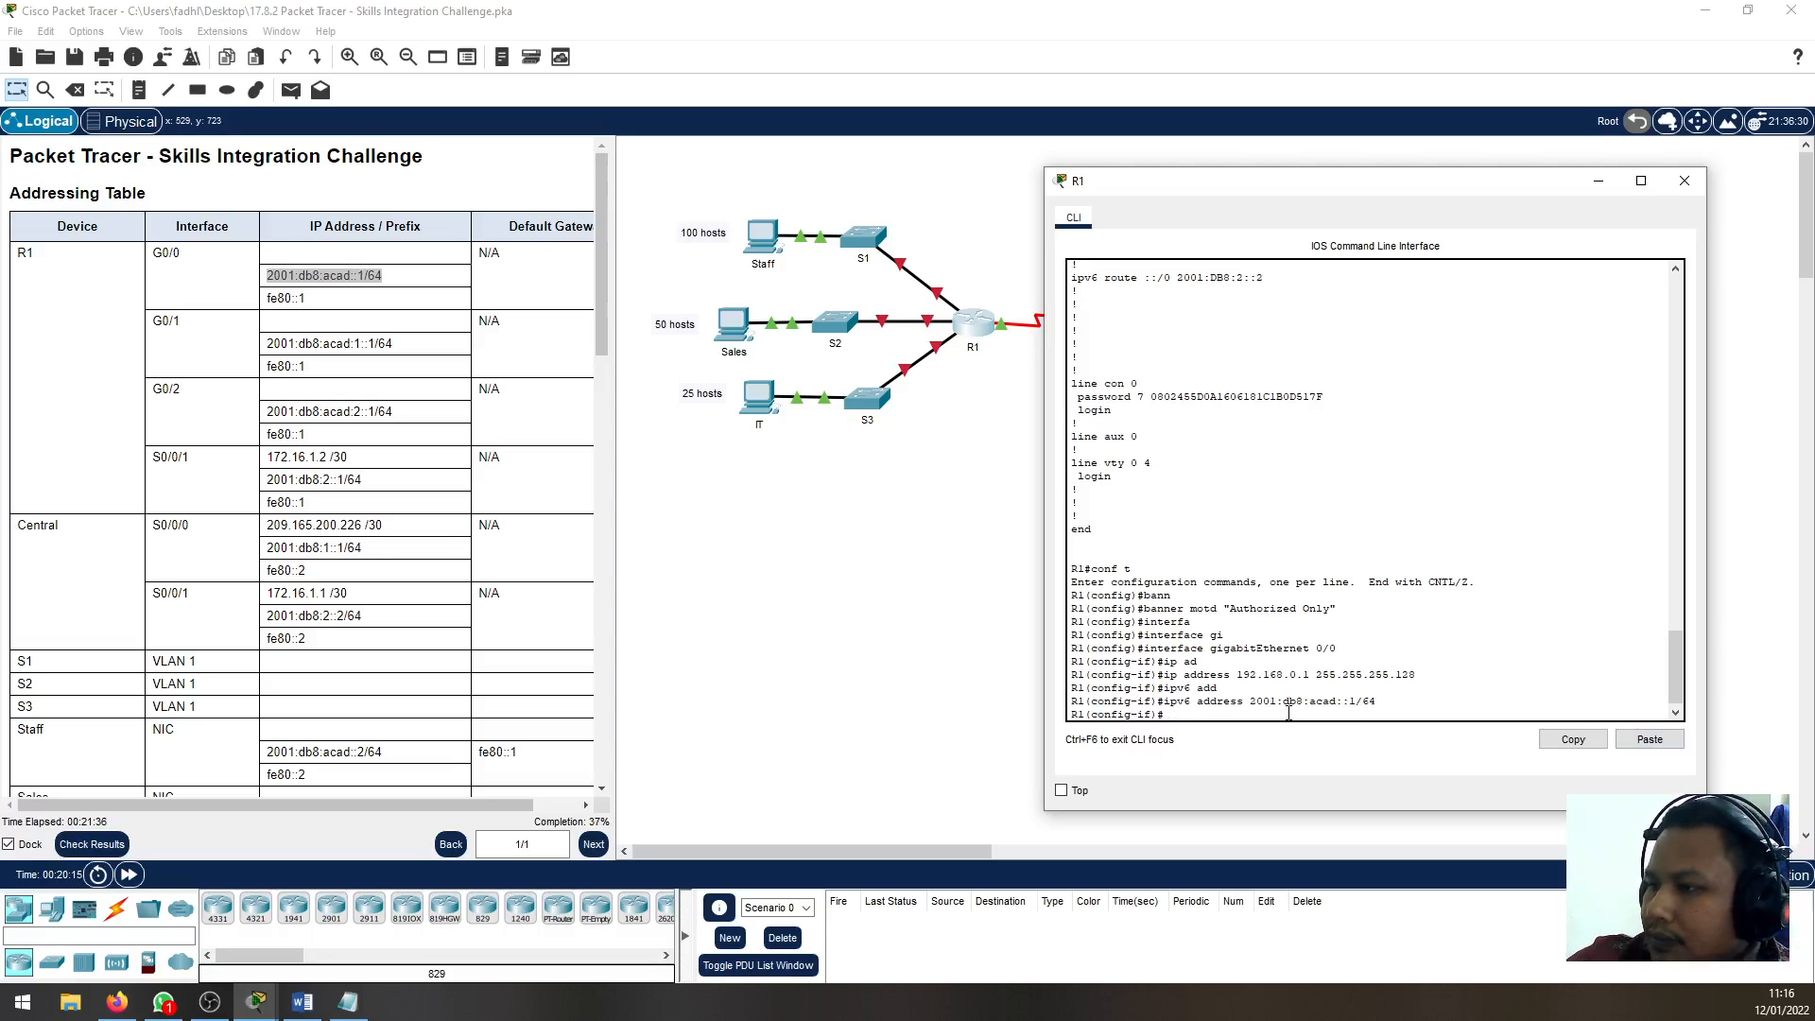
Assign the link-local IPv6 address fe80::1 to R1's G0/0 interface
type("ipv")
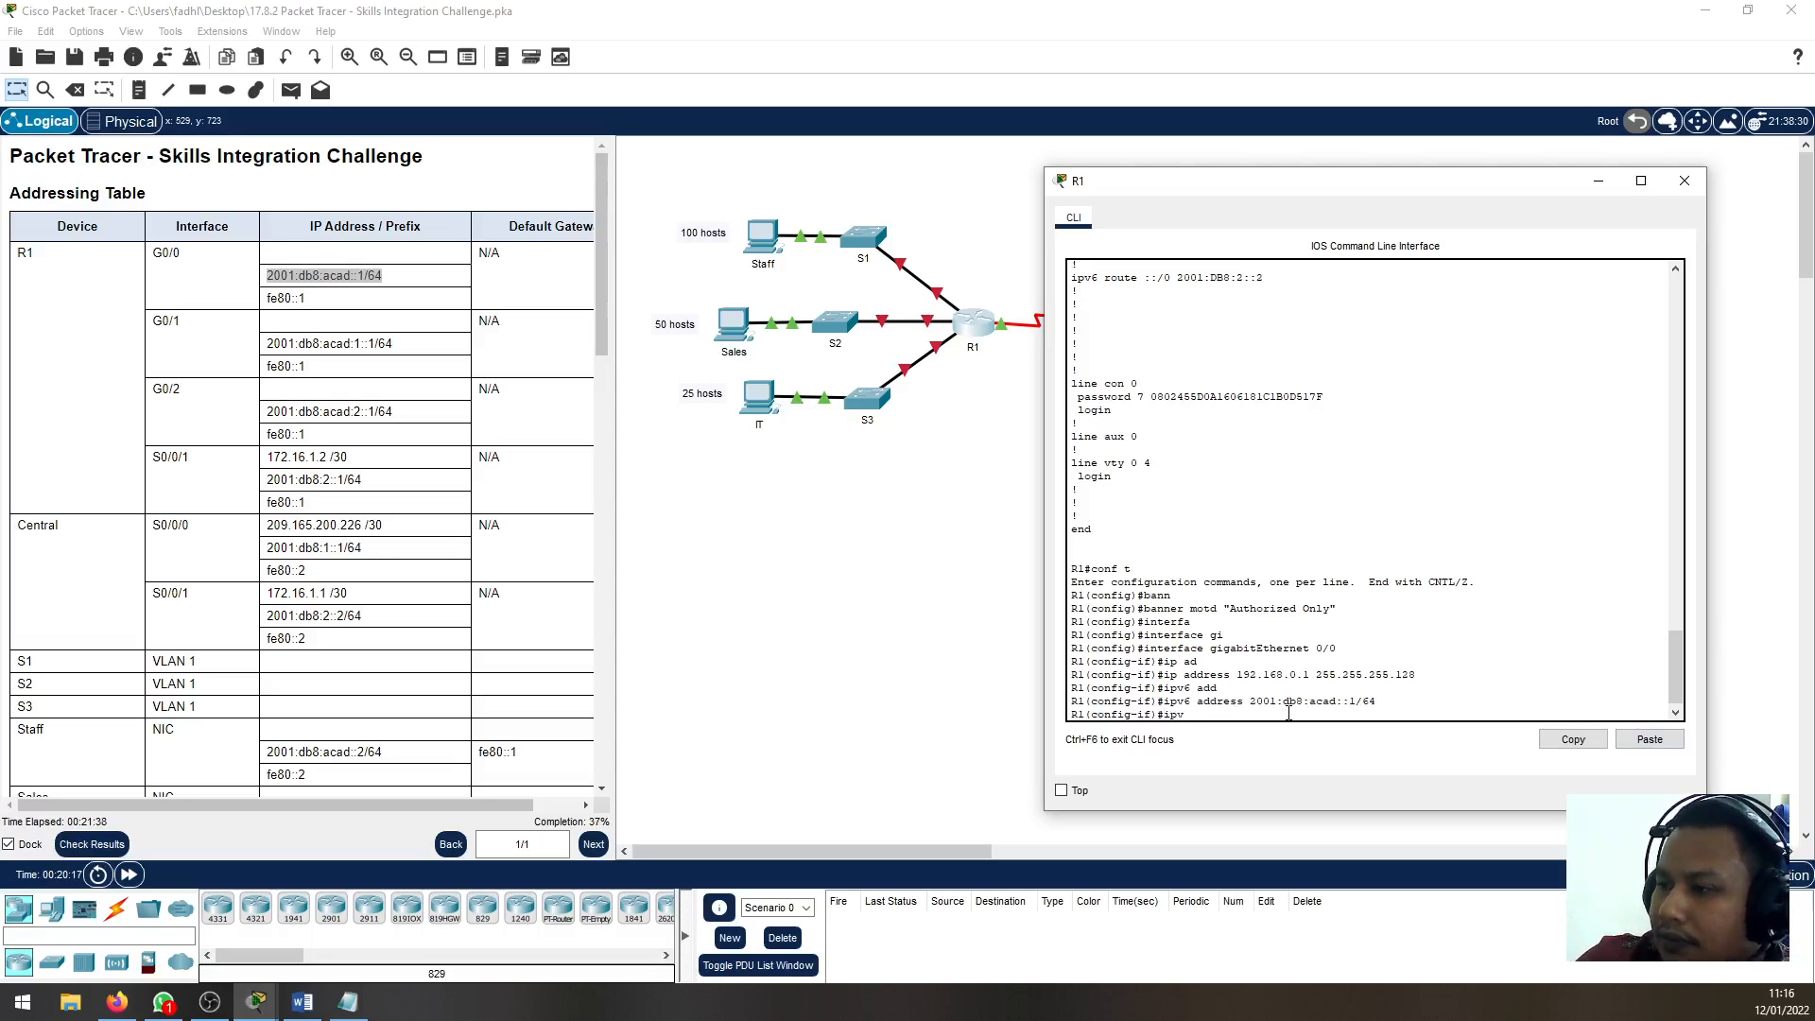
type("6 add")
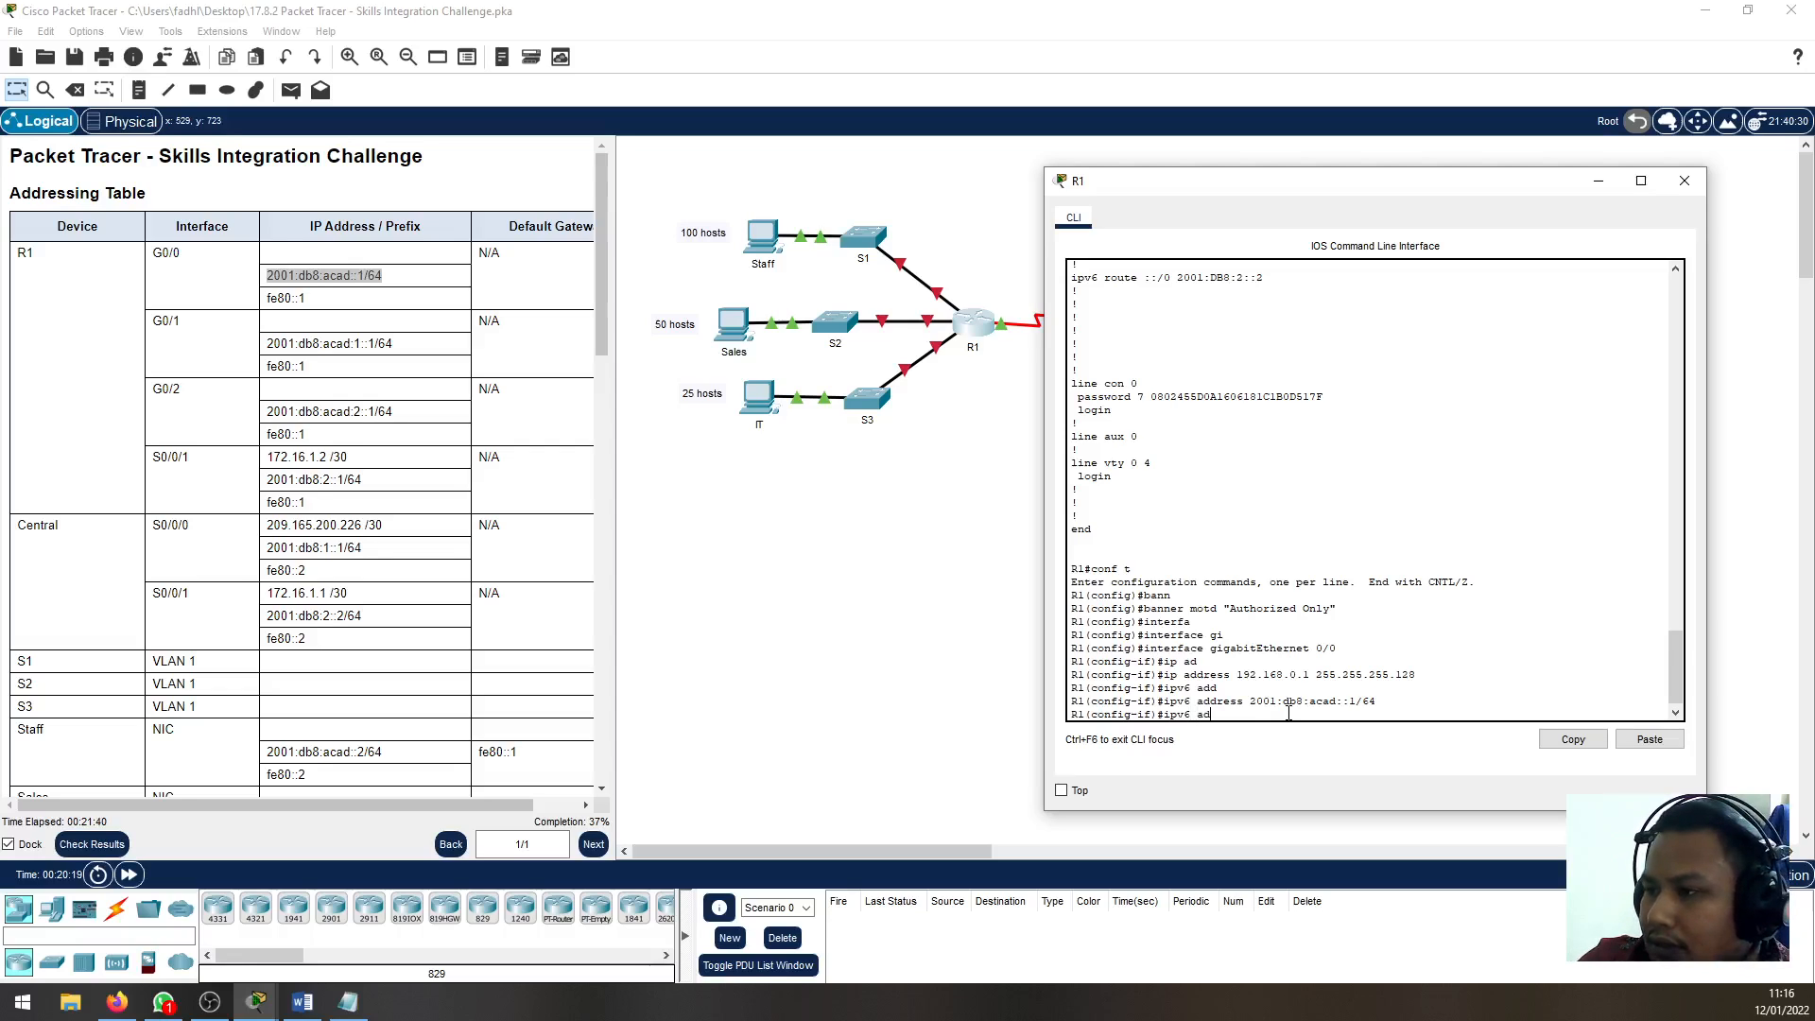
key("Tab")
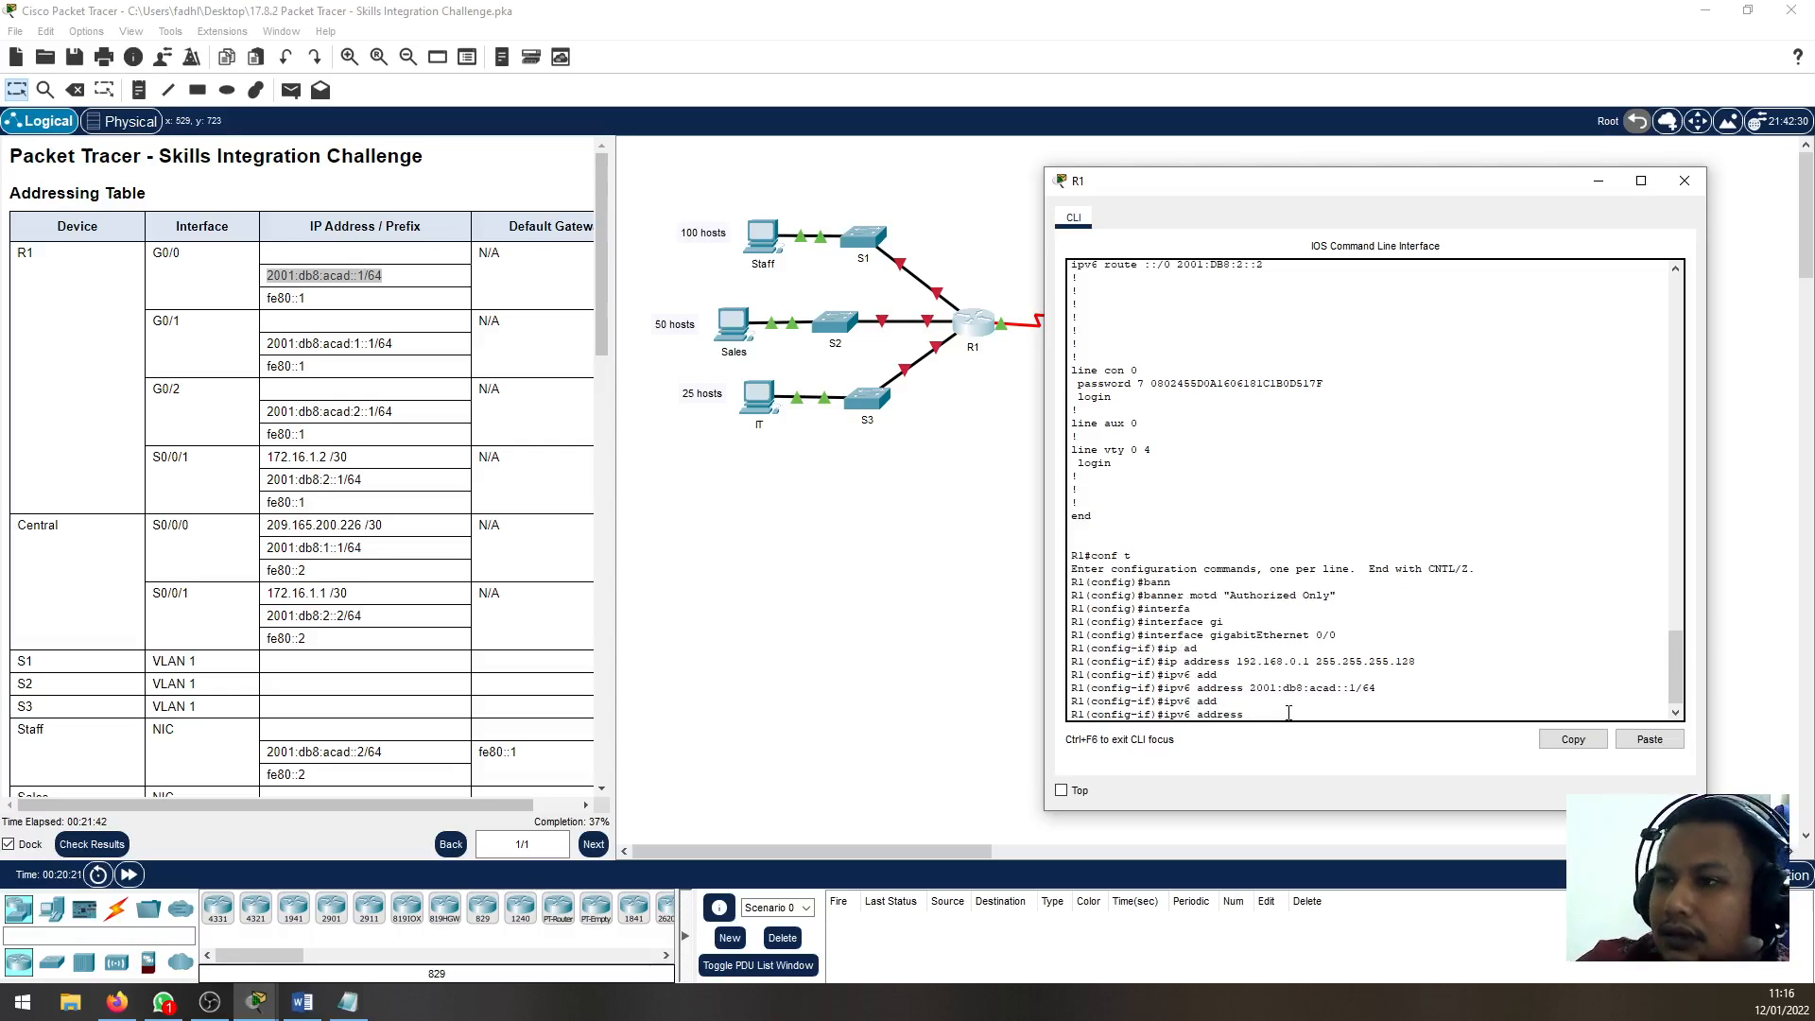
type("fe80::1")
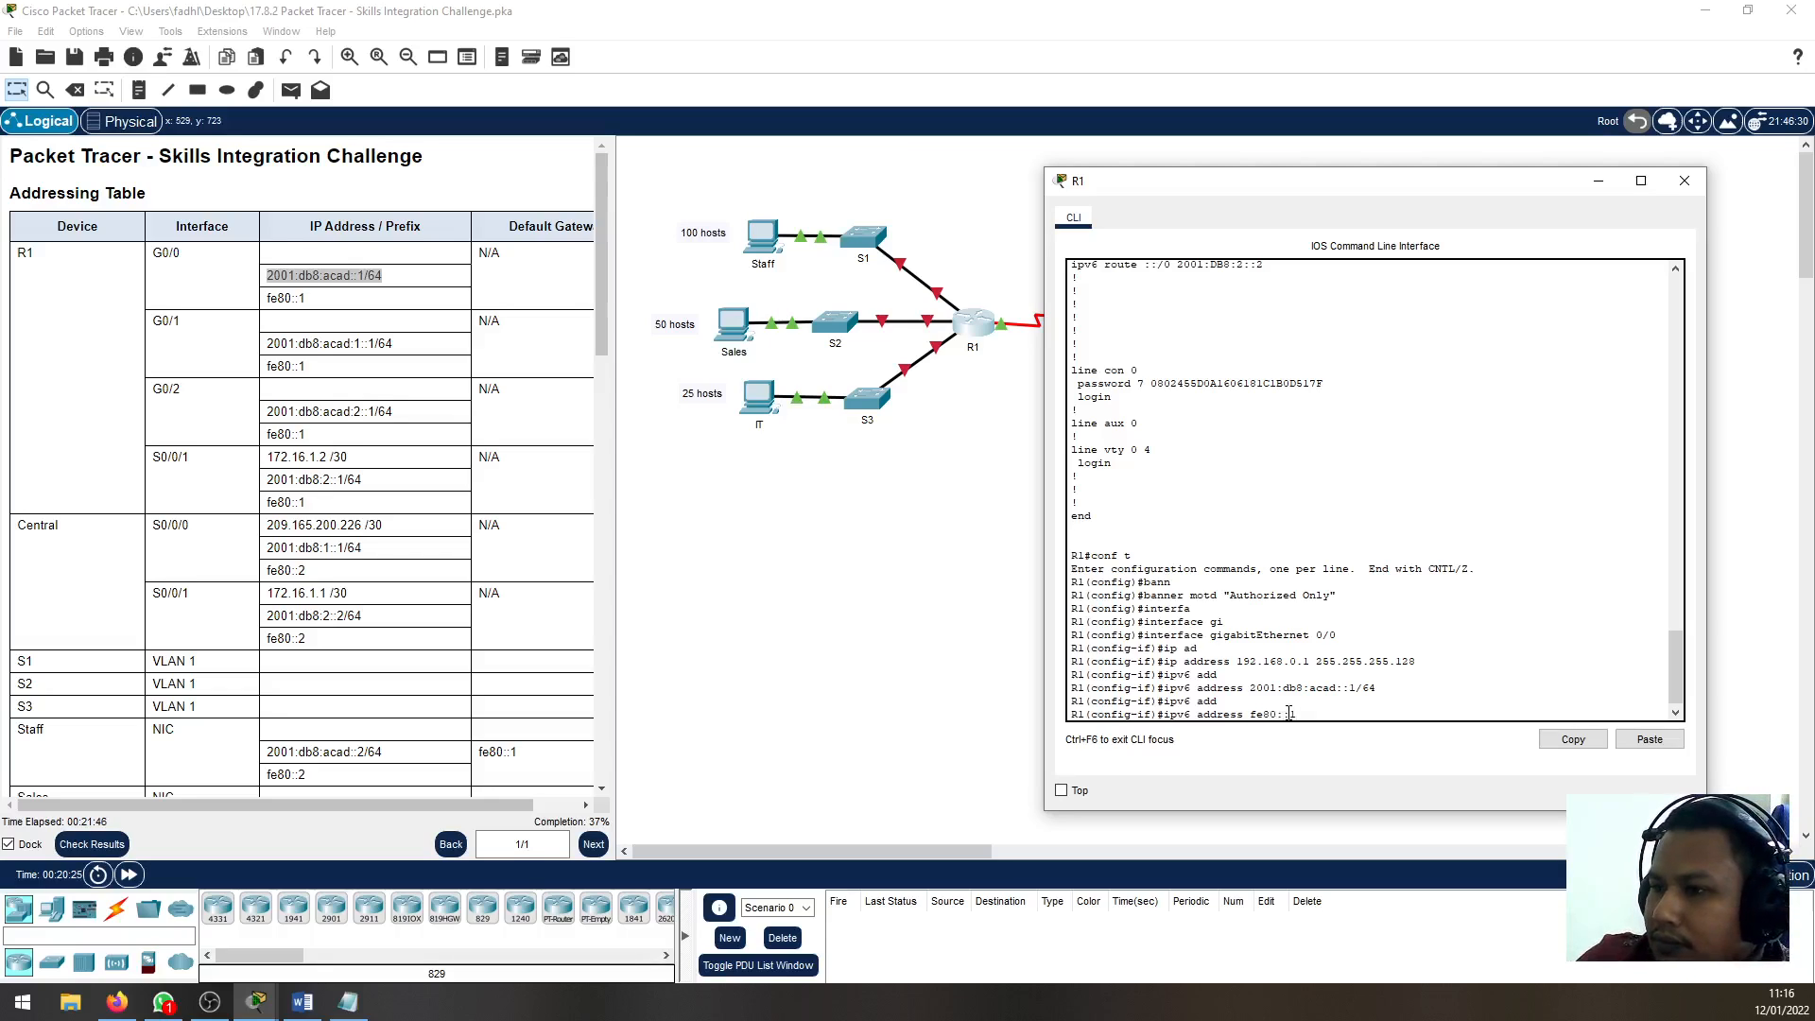
type(" link")
key("Tab")
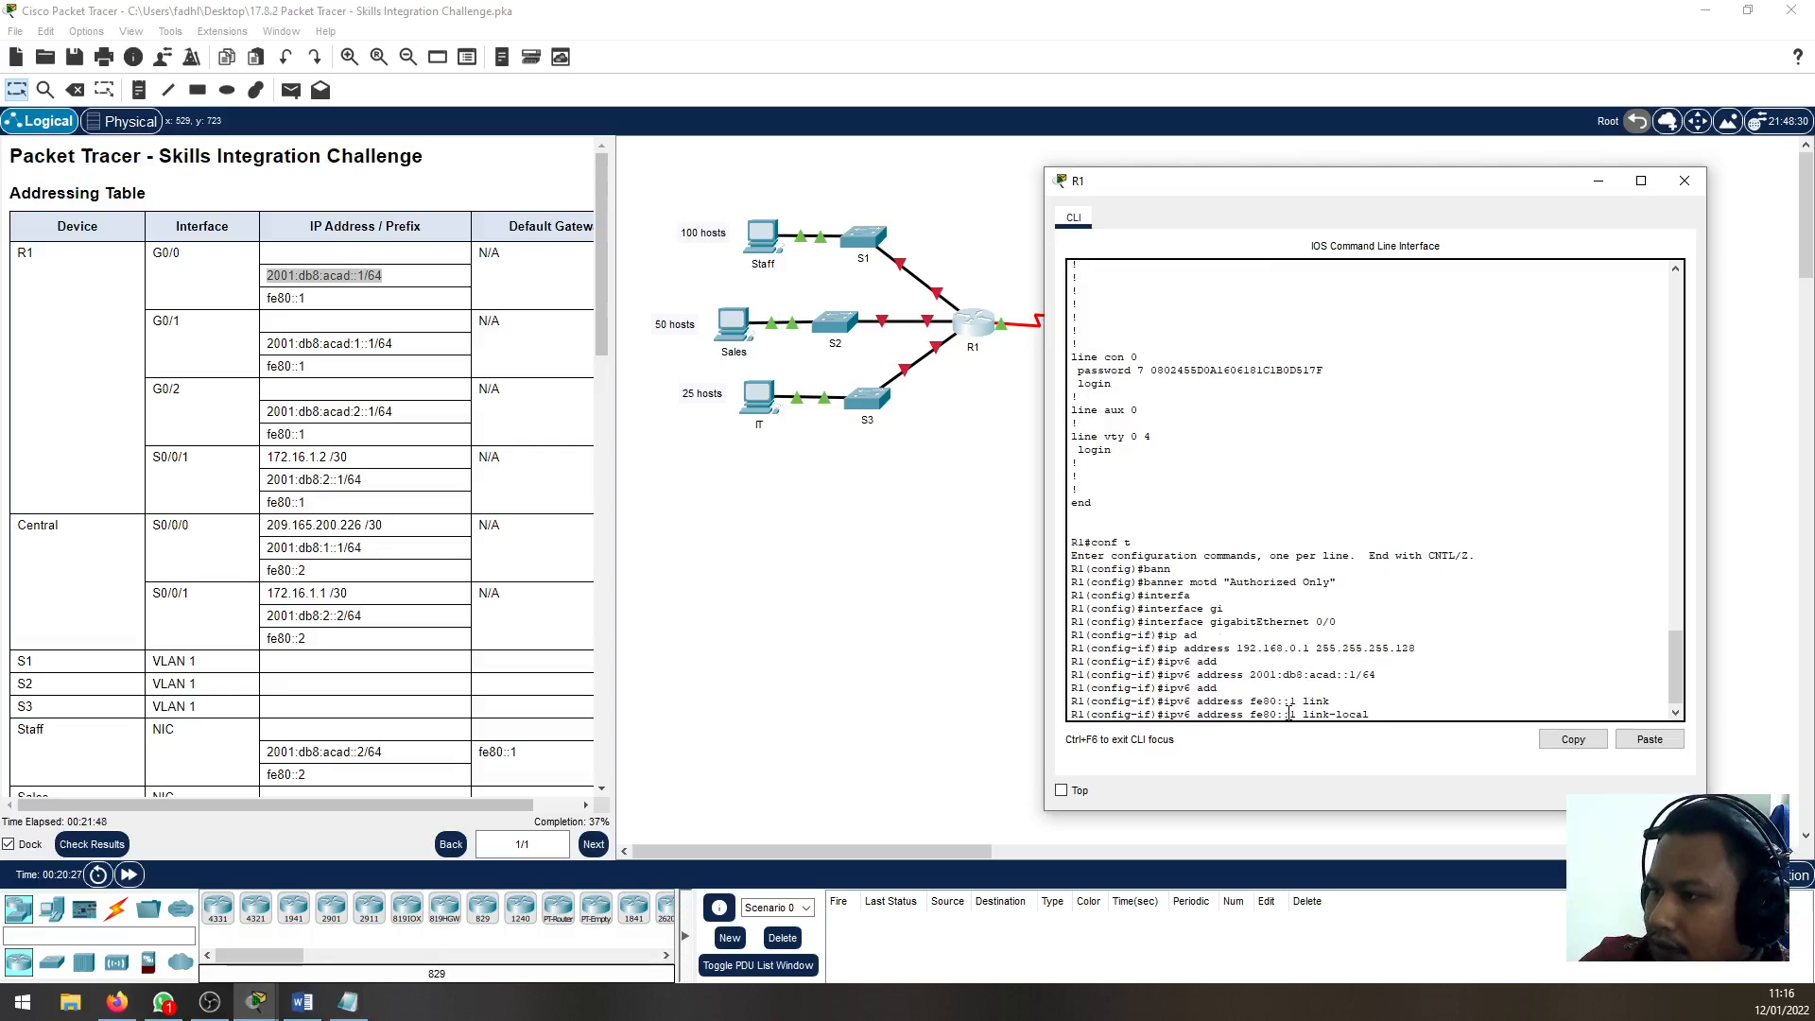
key("Return")
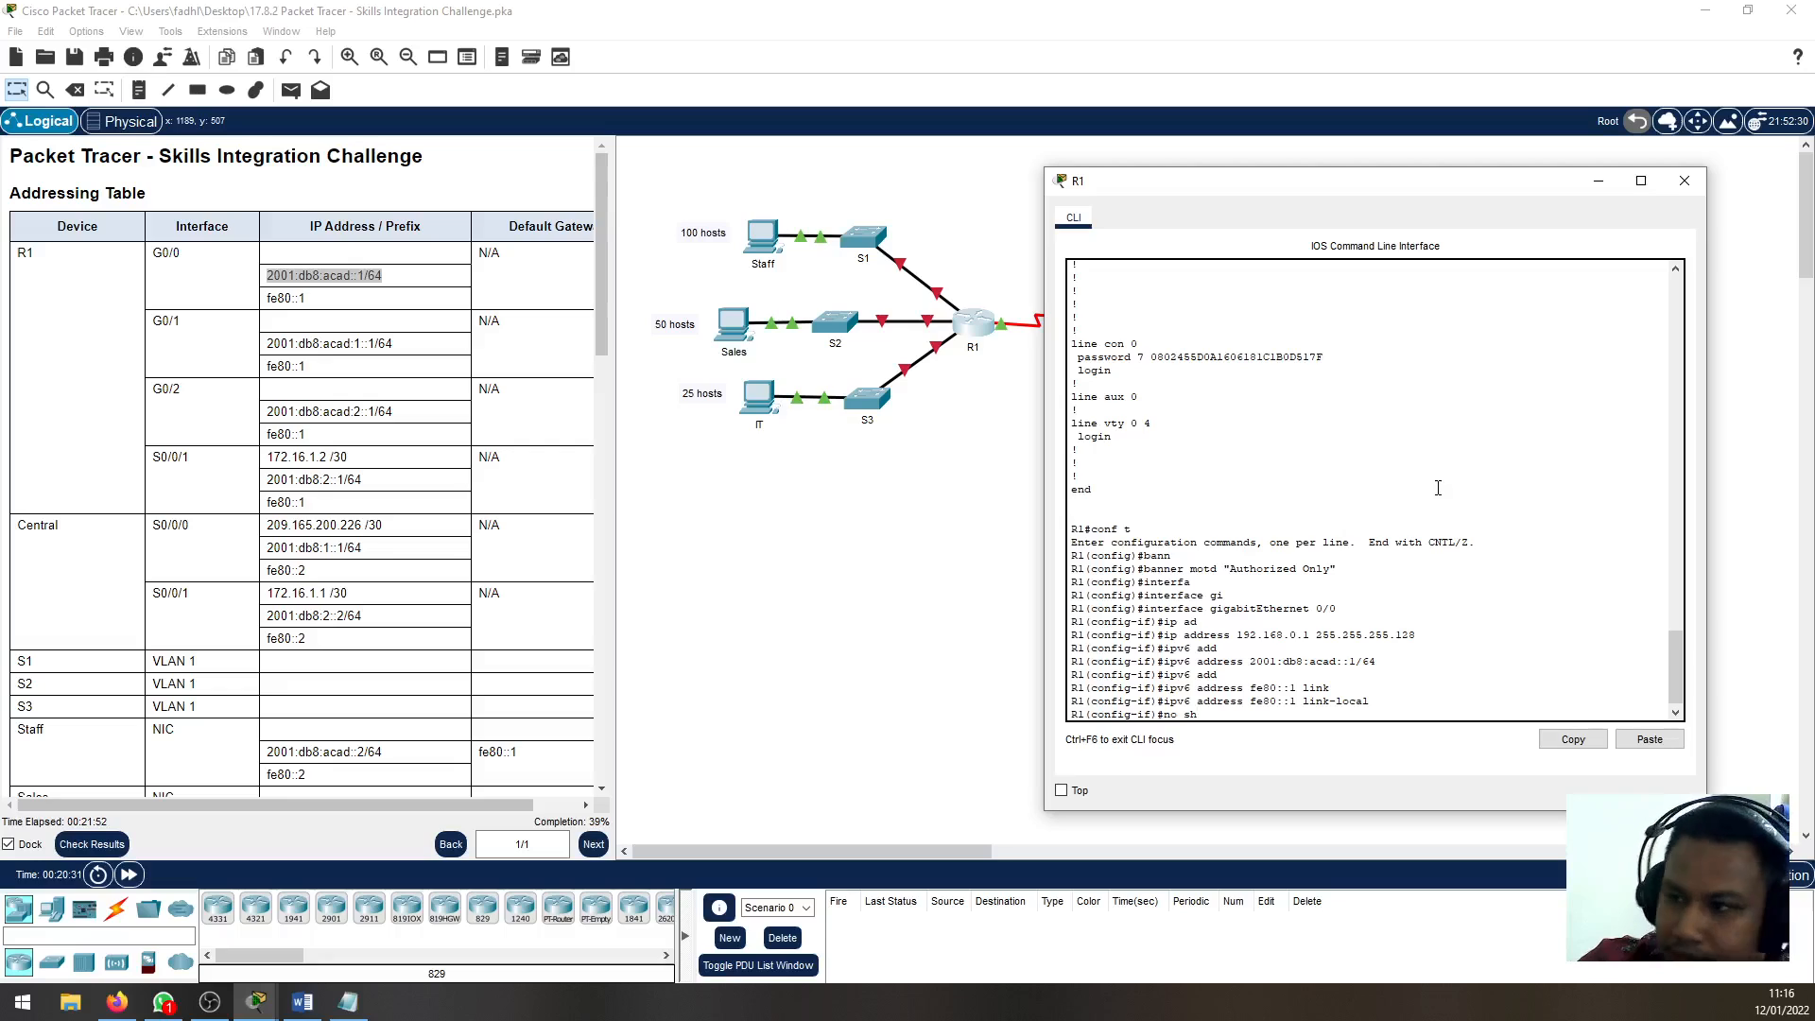
Enable R1's G0/0 interface with no shutdown and return to global configuration mode
type("no sh")
key("Return")
key("Return")
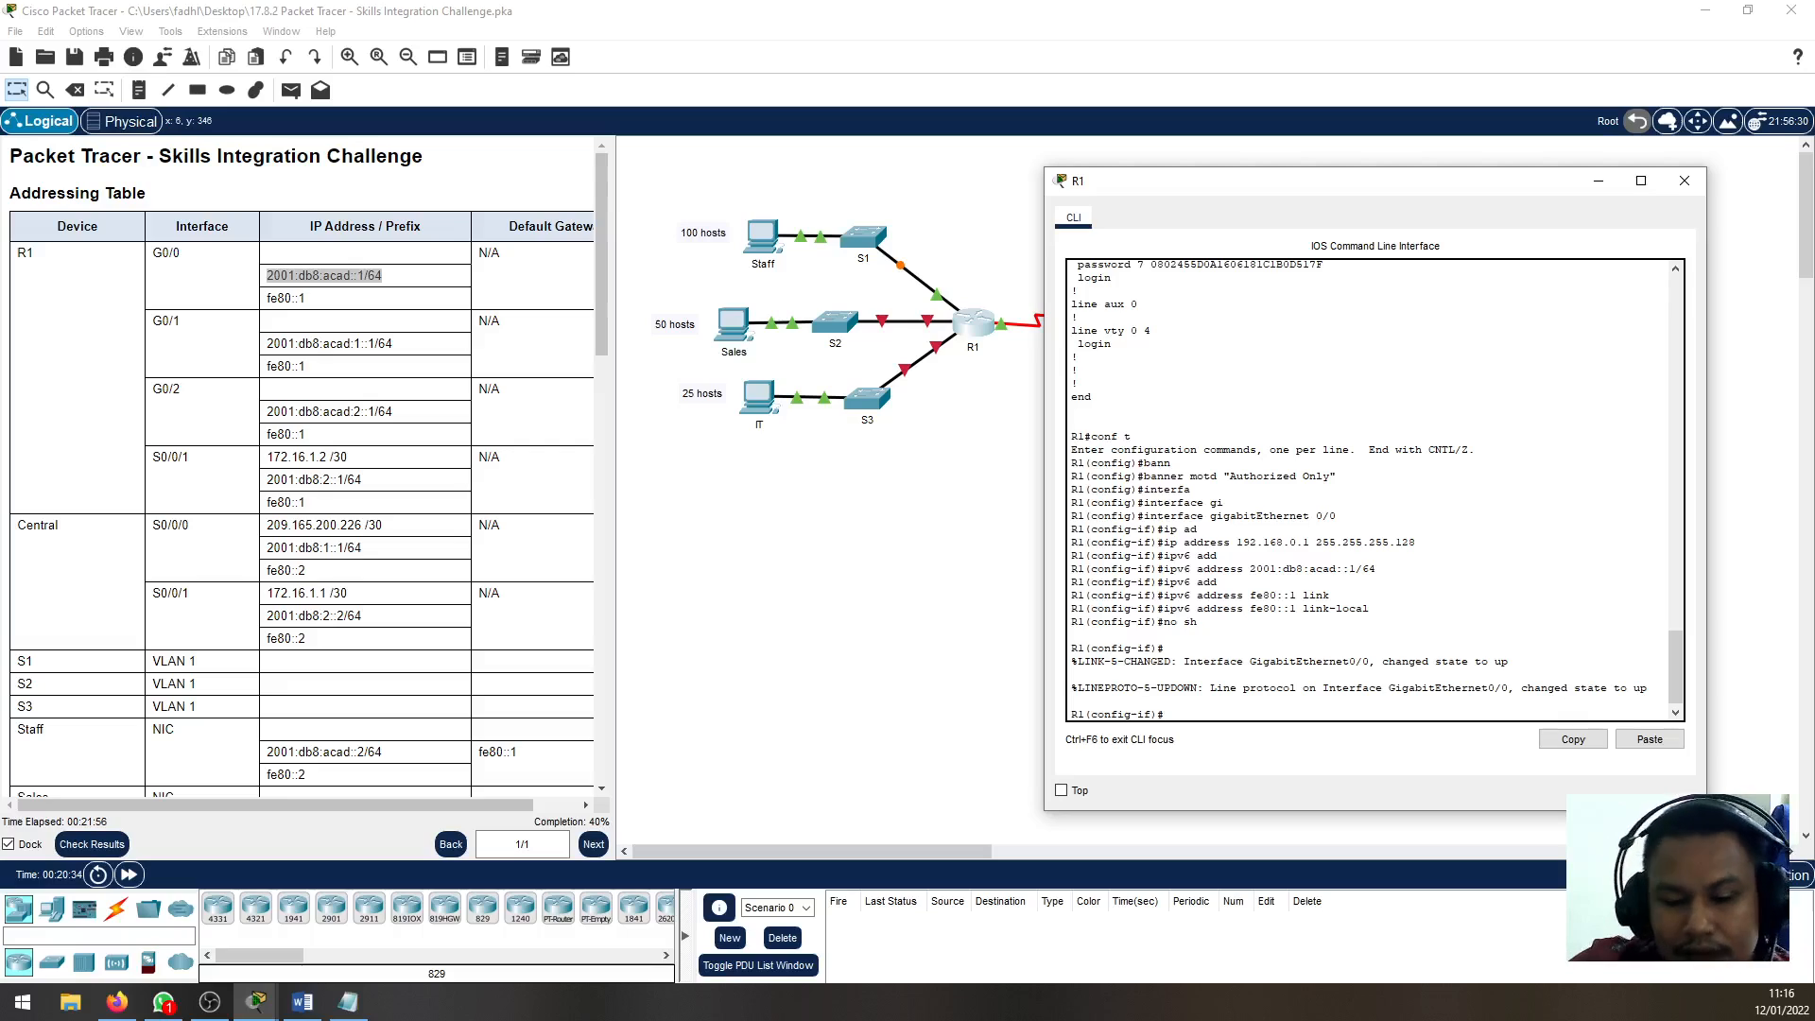
type("exit")
key("Return")
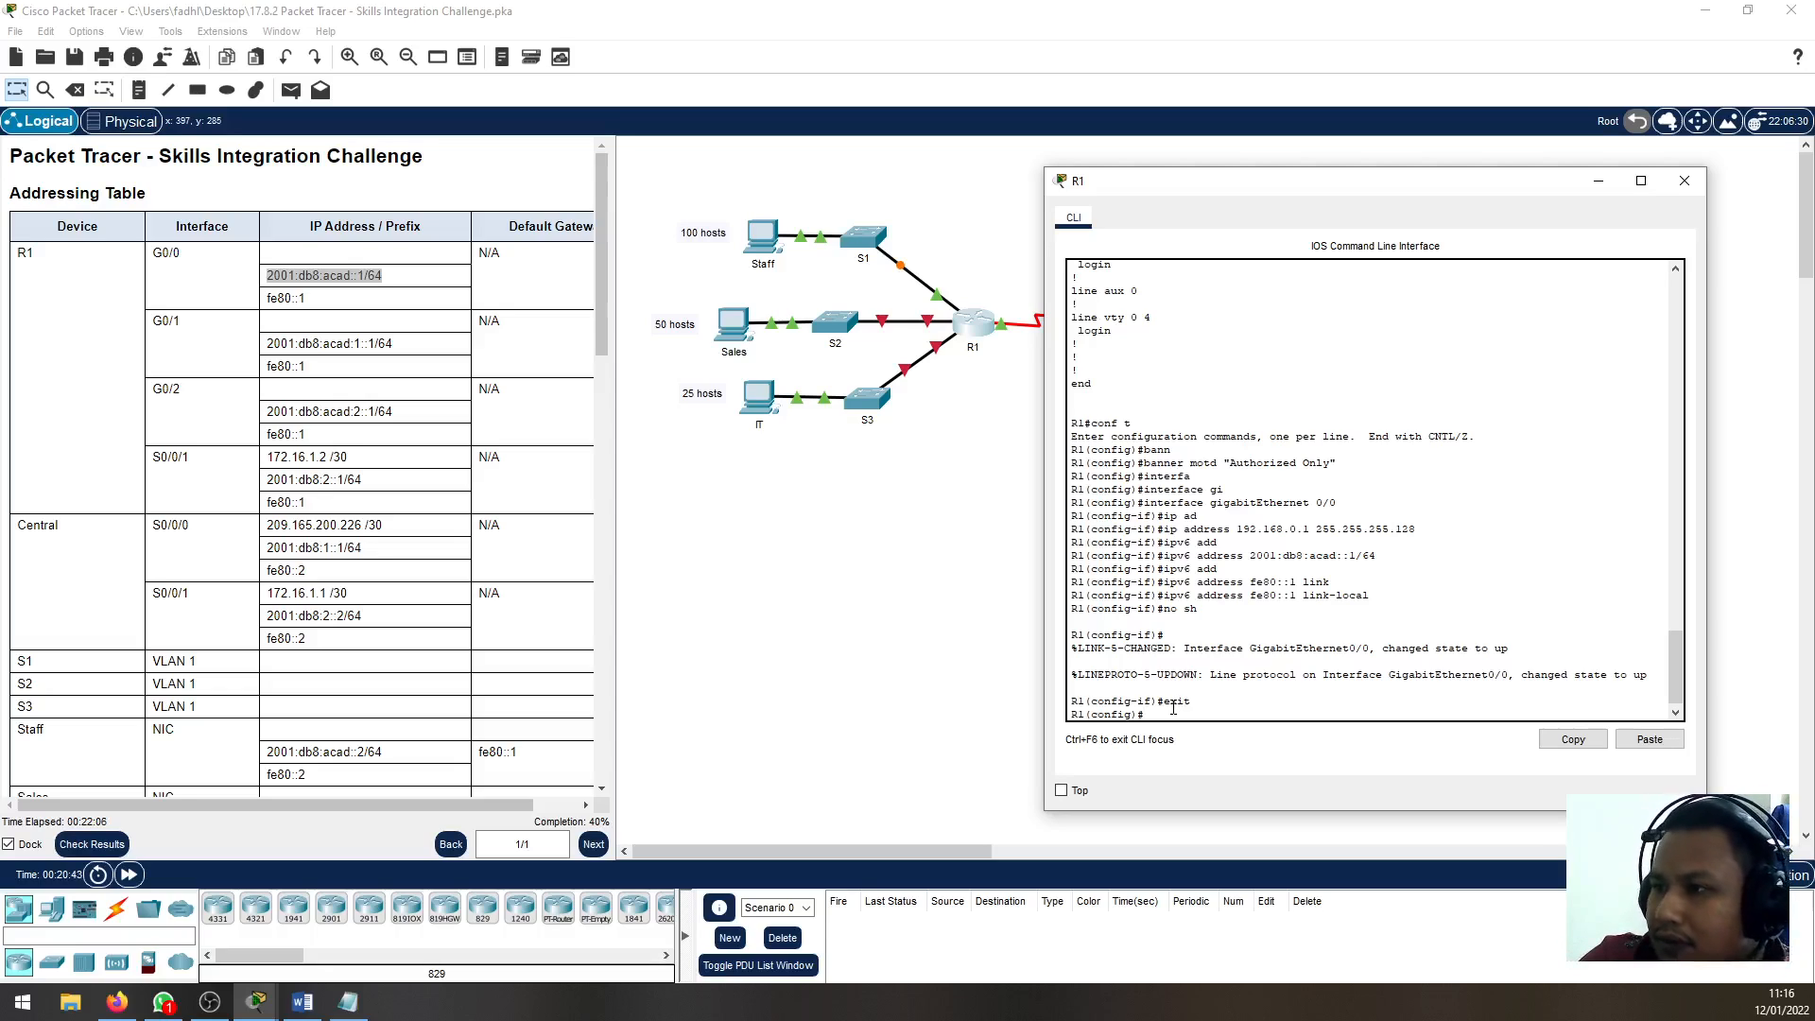
Enter interface configuration mode for gigabitEthernet 0/1 on R1
type("in")
type("interfa")
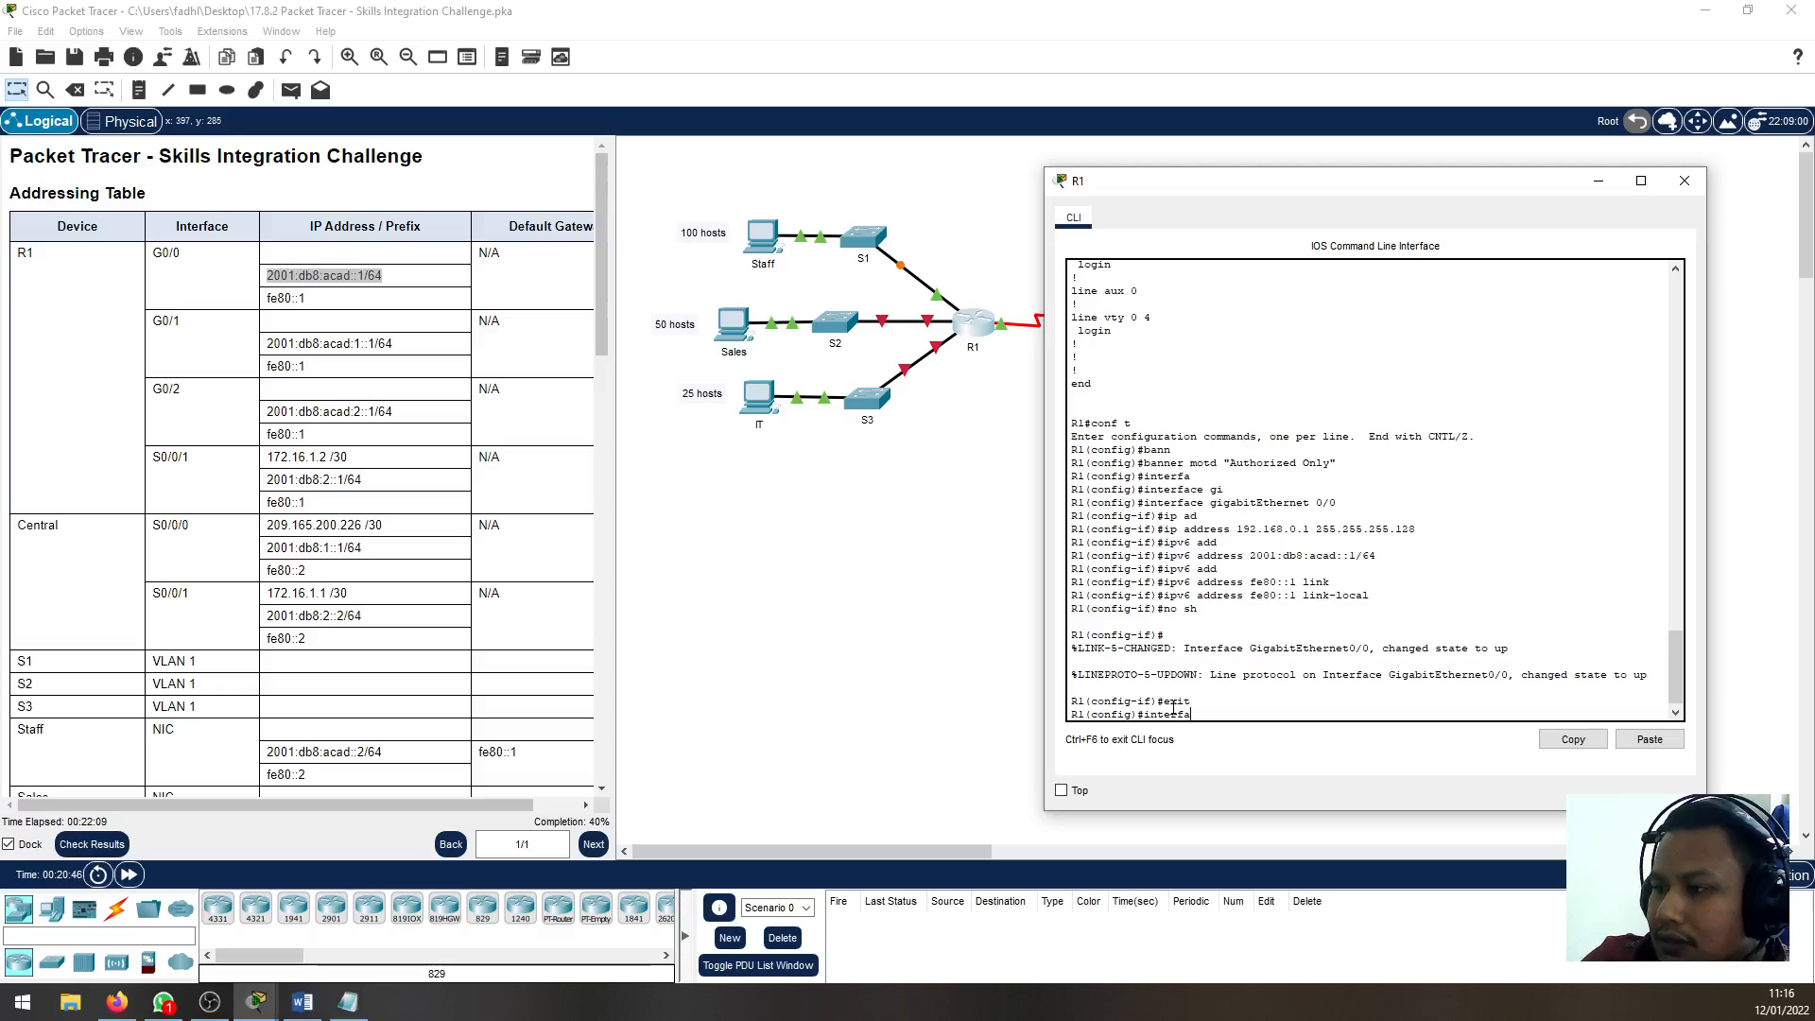
key("Tab")
type("gi")
key("Tab")
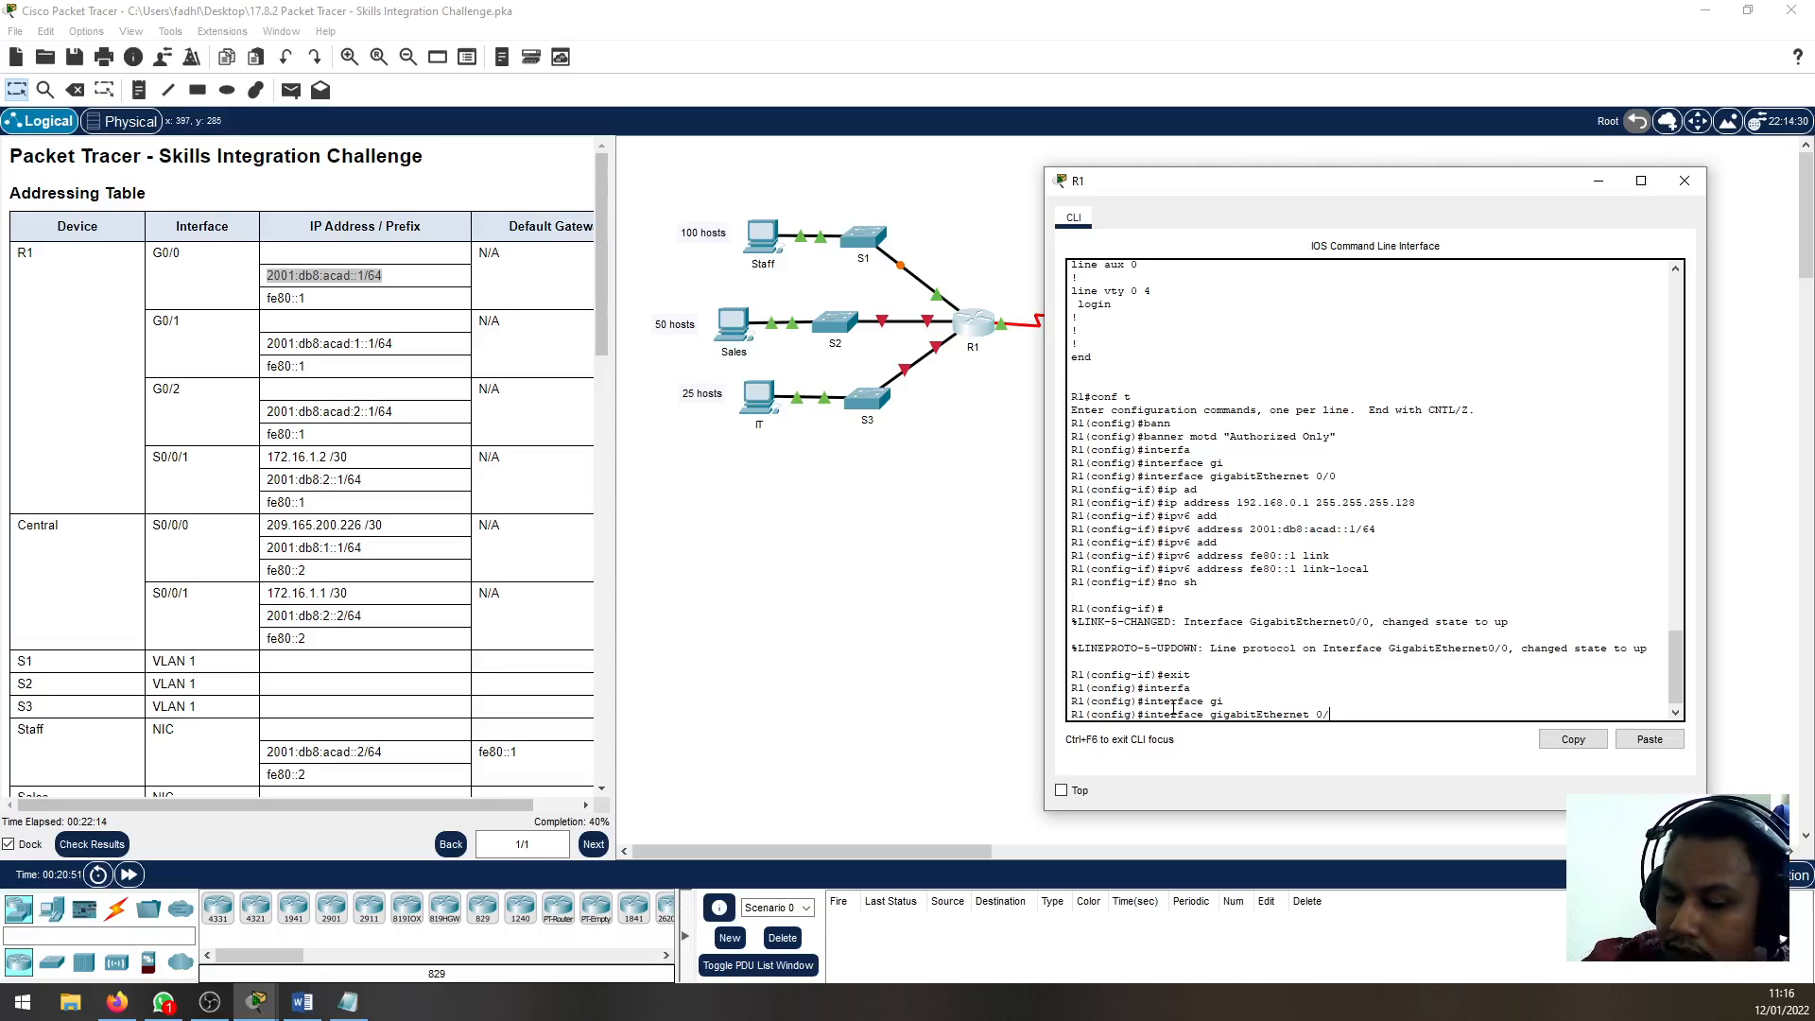
type("0/1")
key("Return")
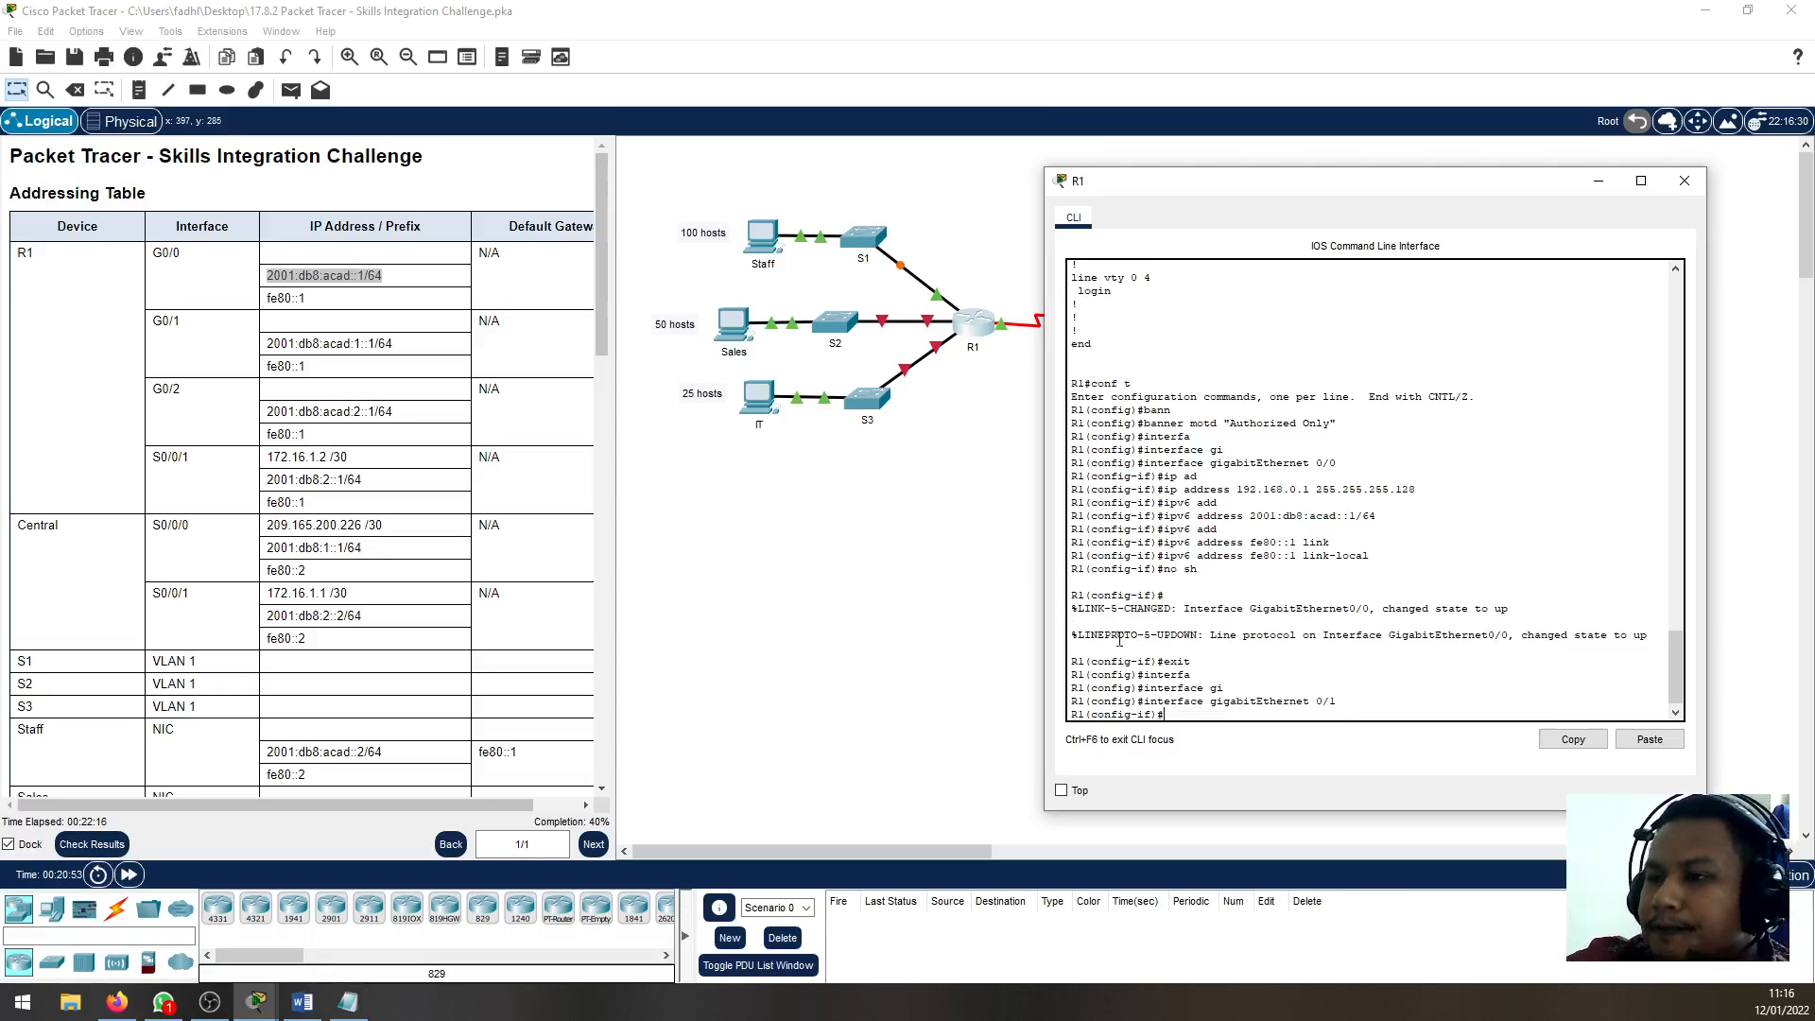
Check the Sales subnet in the Notepad plan and assign 192.168.0.129 with mask 255.255.255.192 to R1's G0/1 interface
left_click(352, 1004)
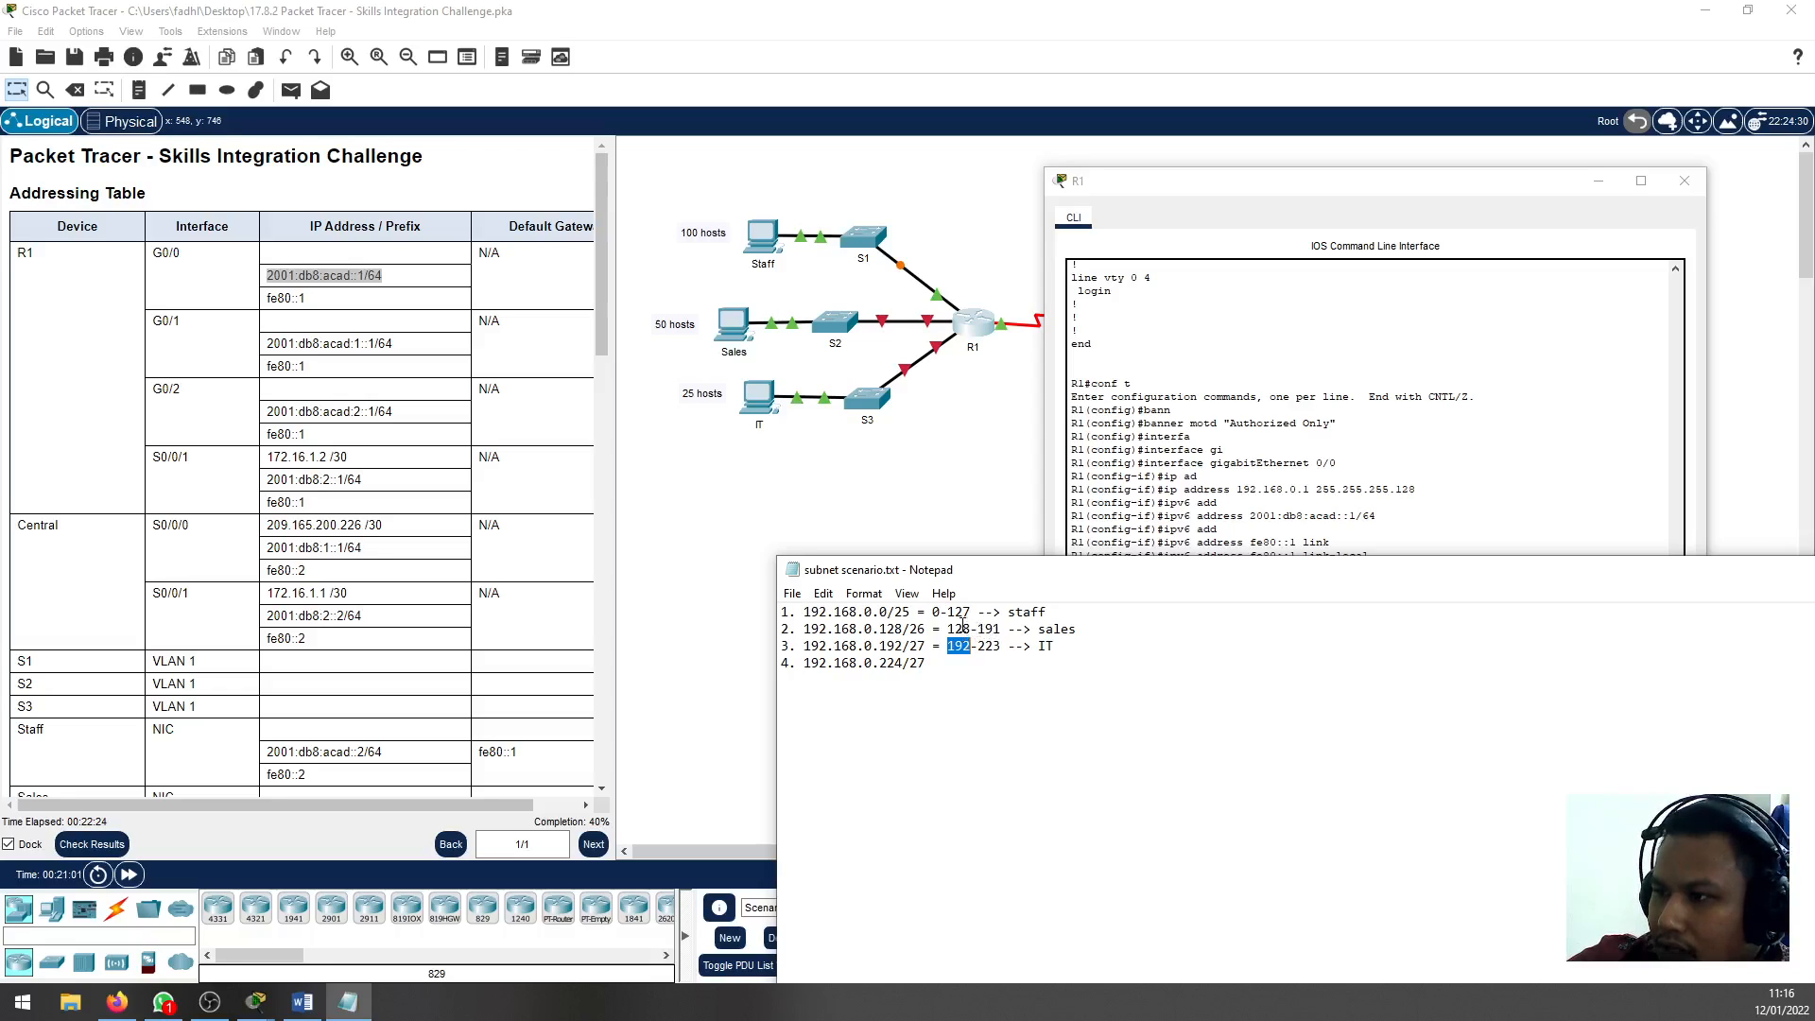
key("alt+Tab")
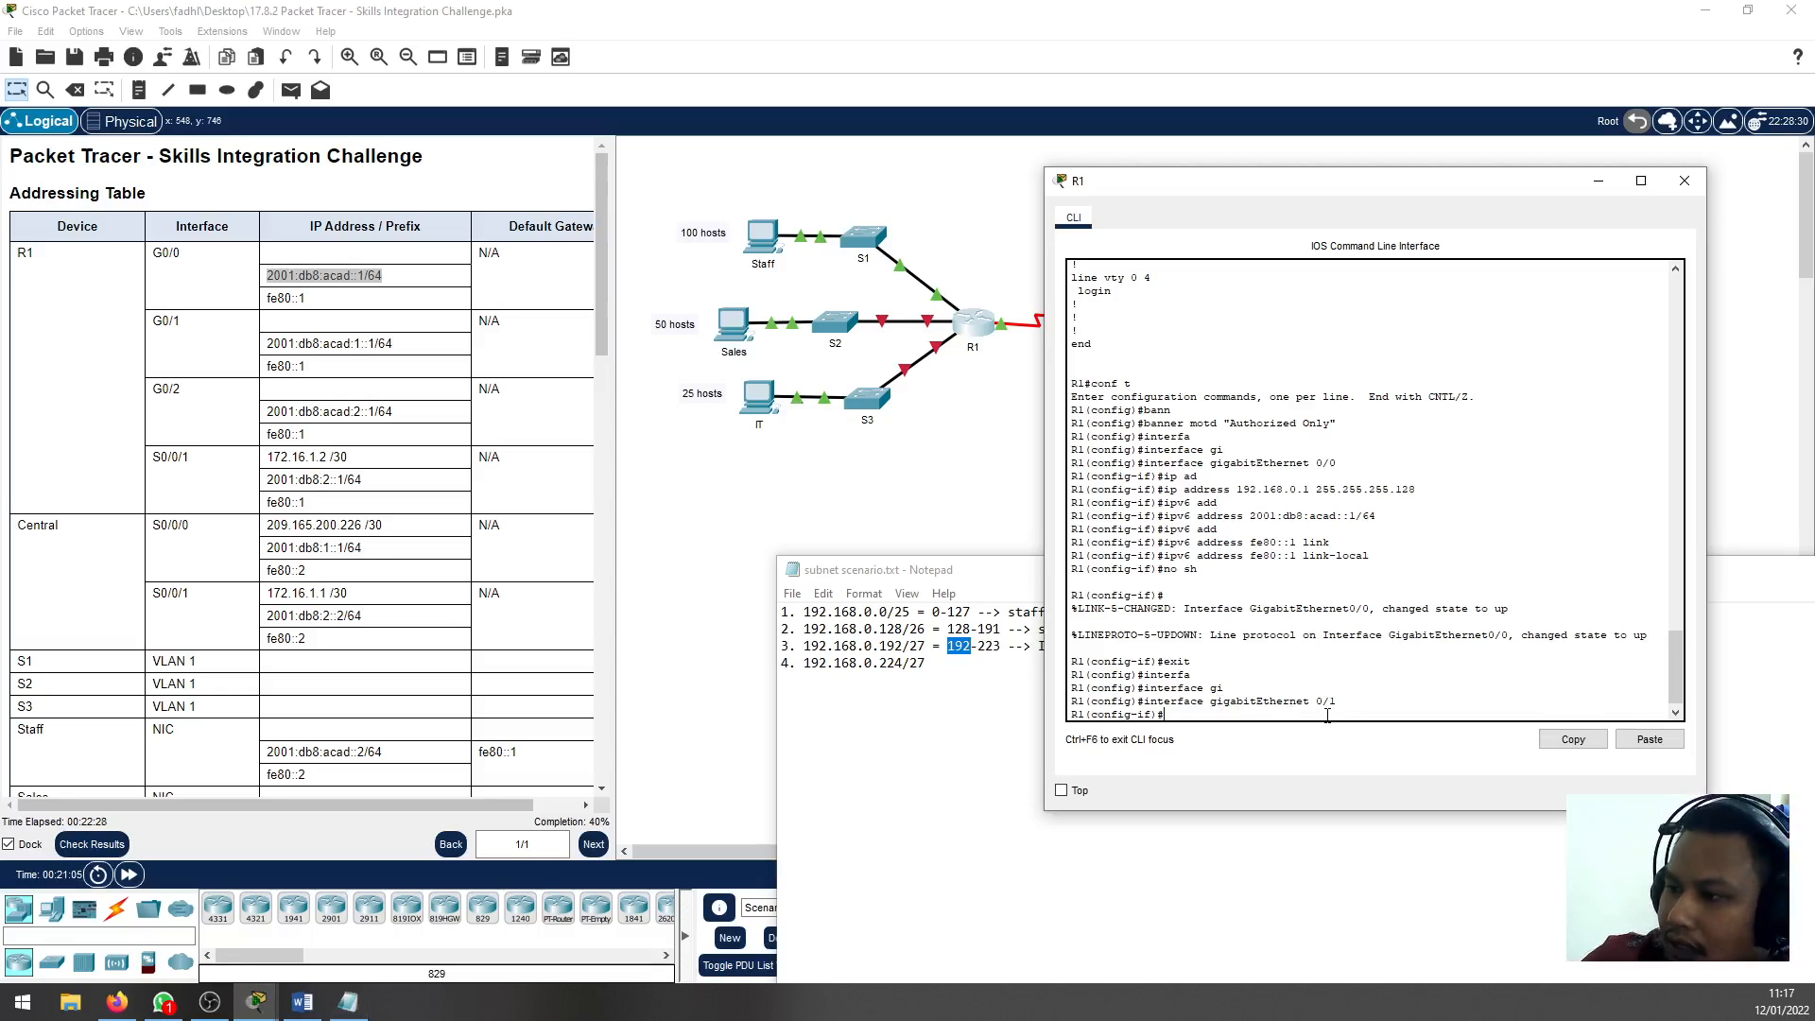
type("ip add")
key("Tab")
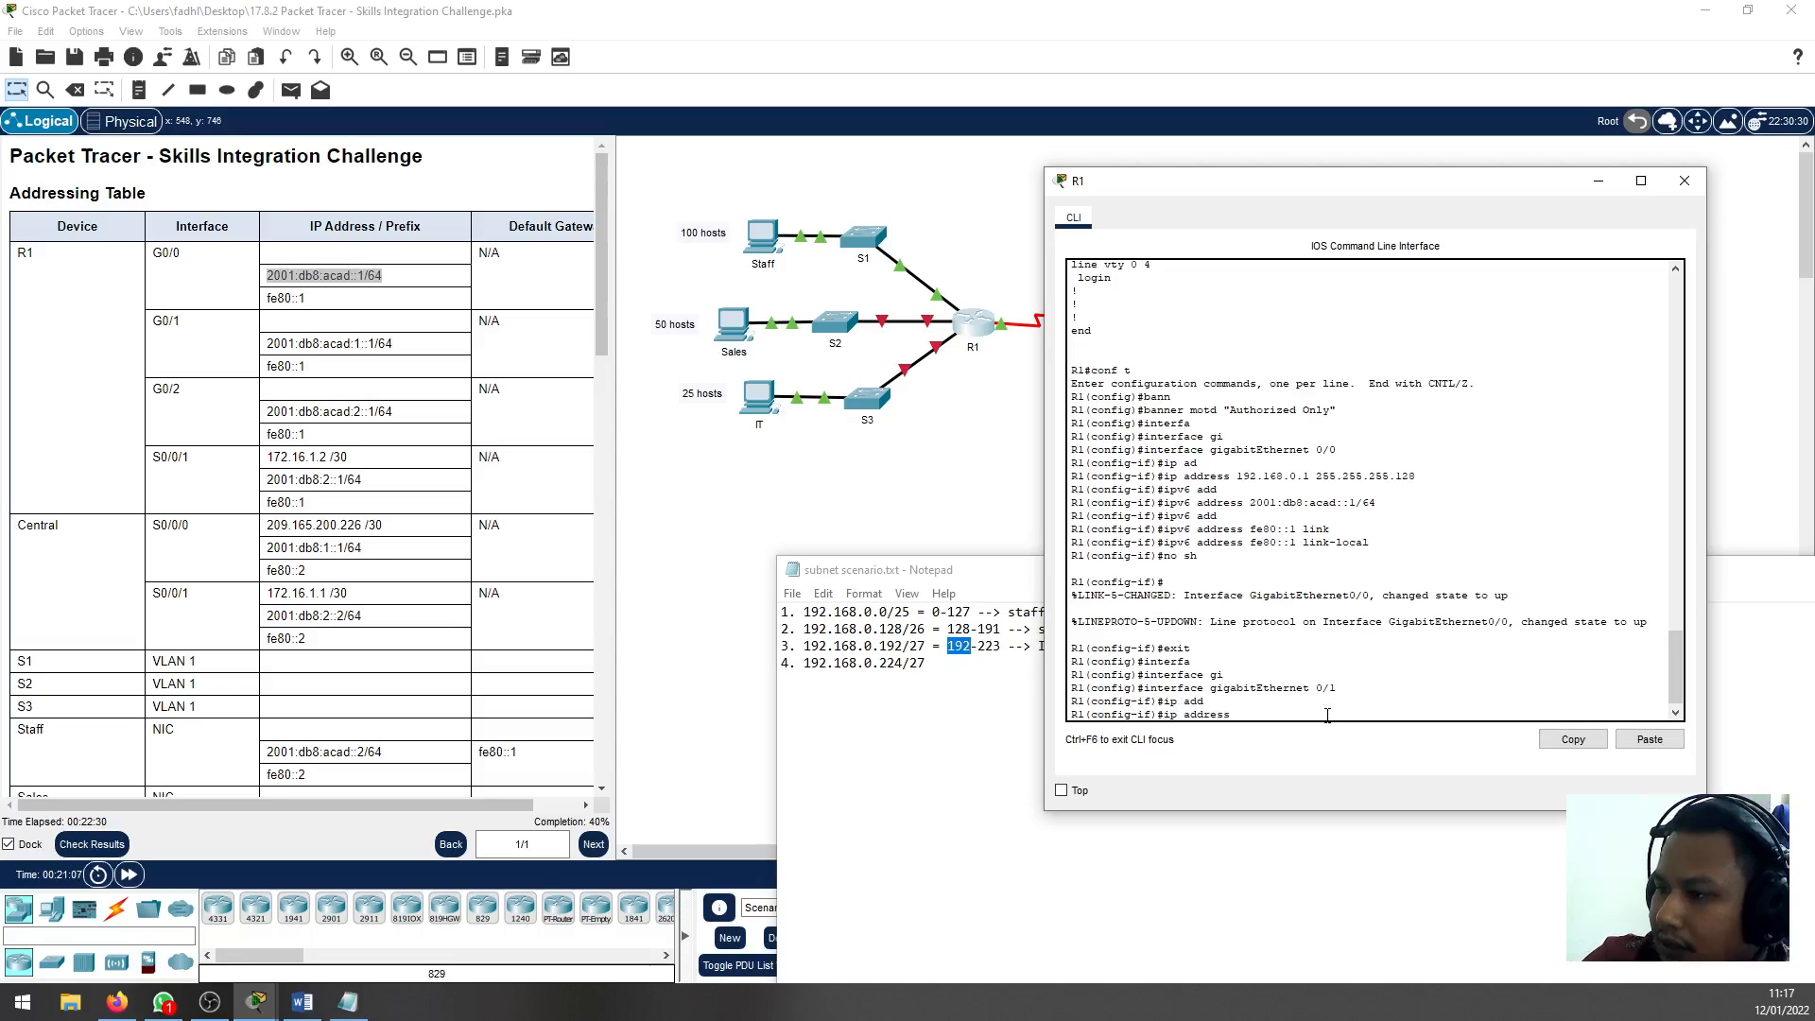
type("192.")
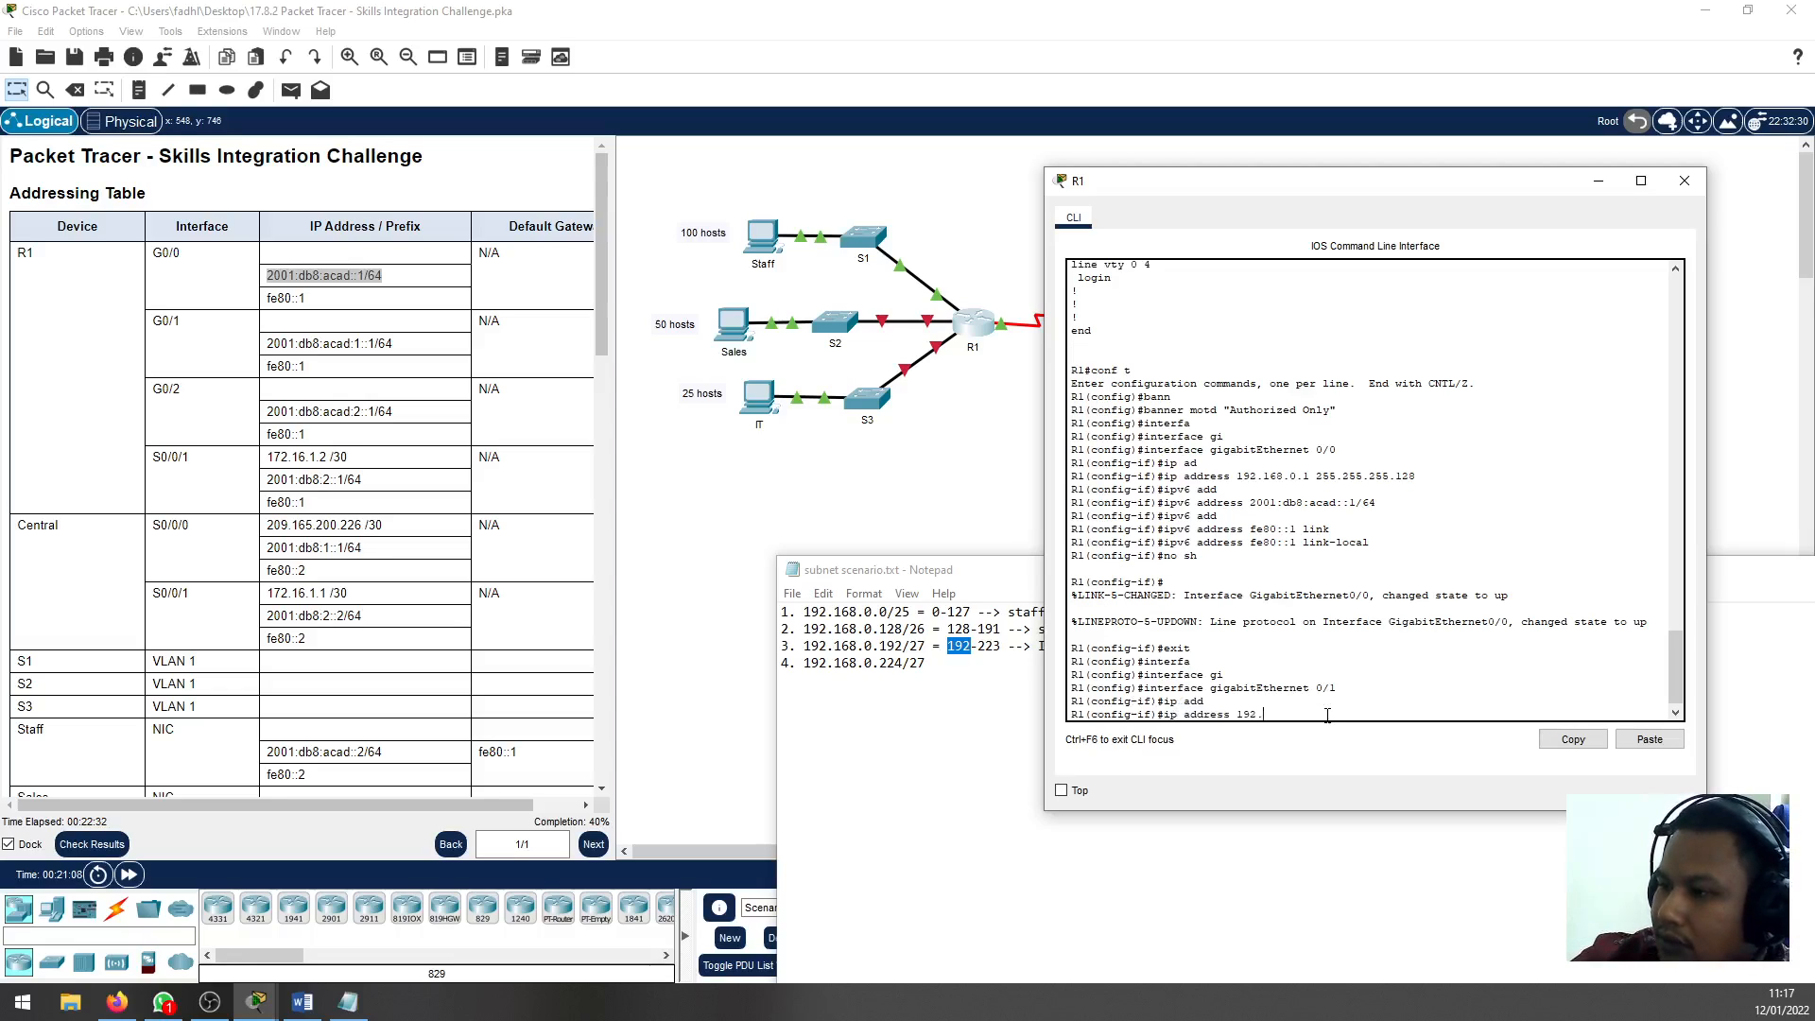
type("168.0.129")
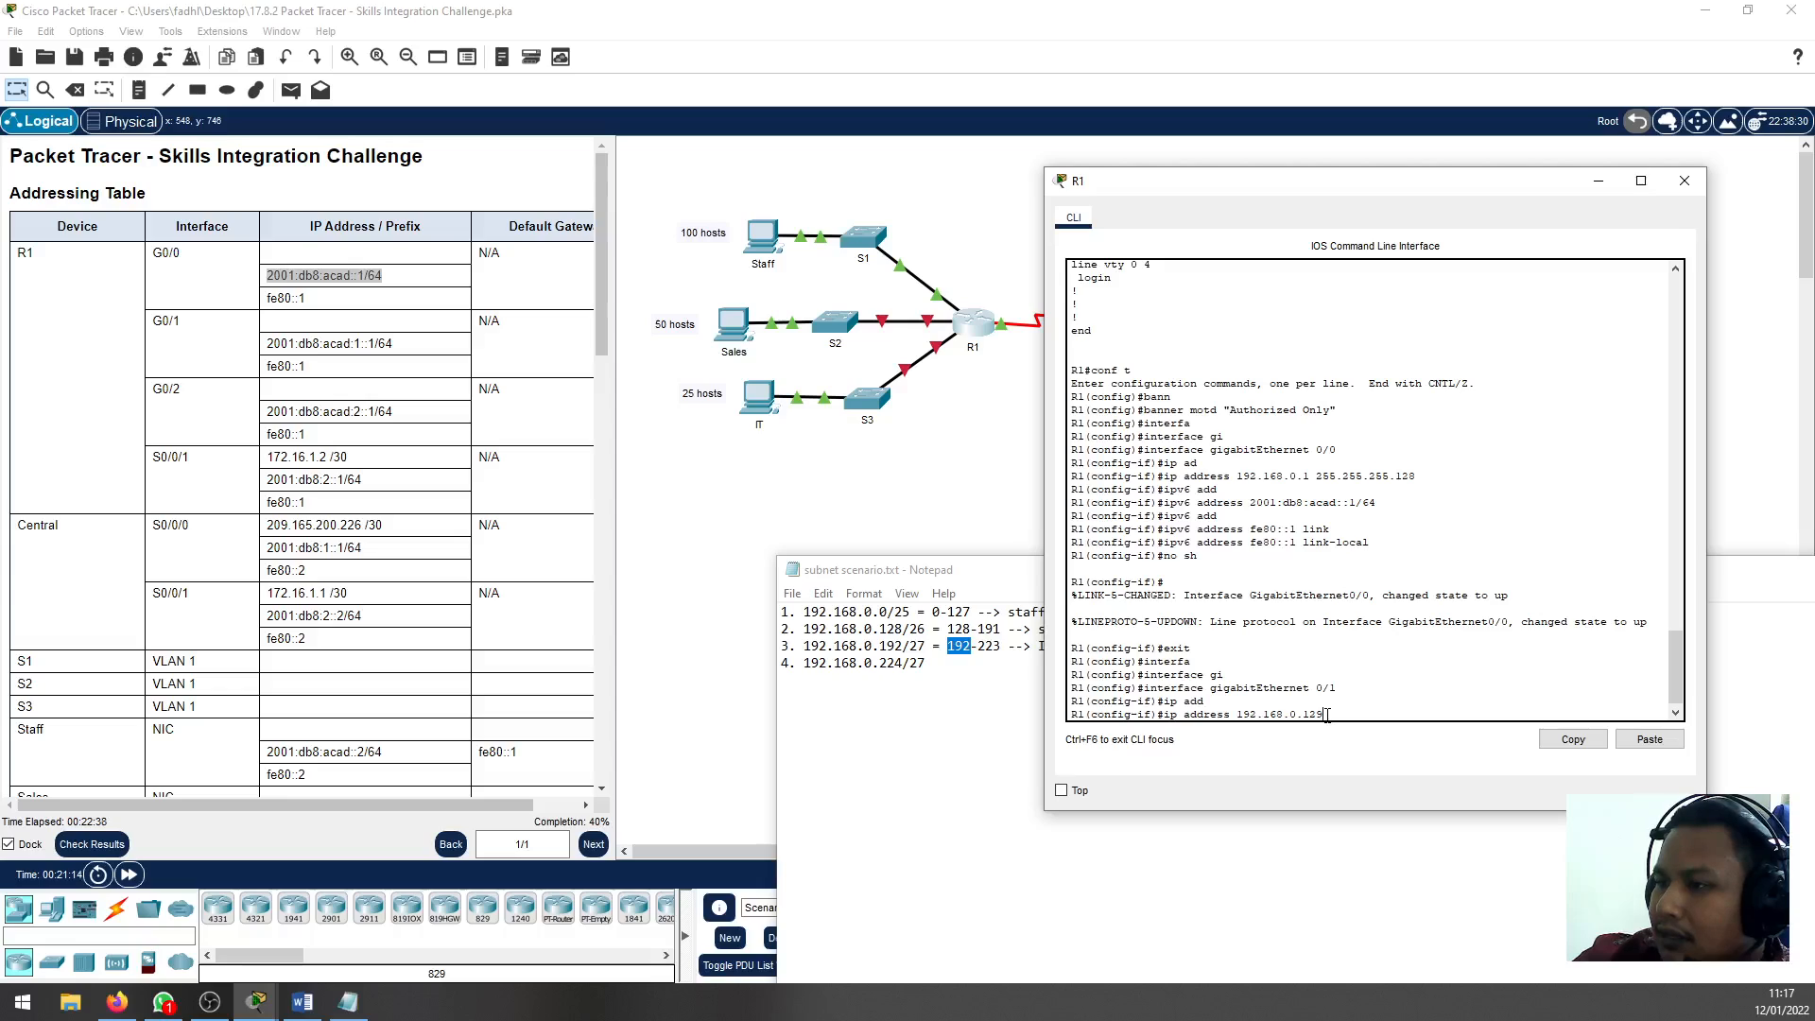
left_click(958, 629)
double_click(959, 629)
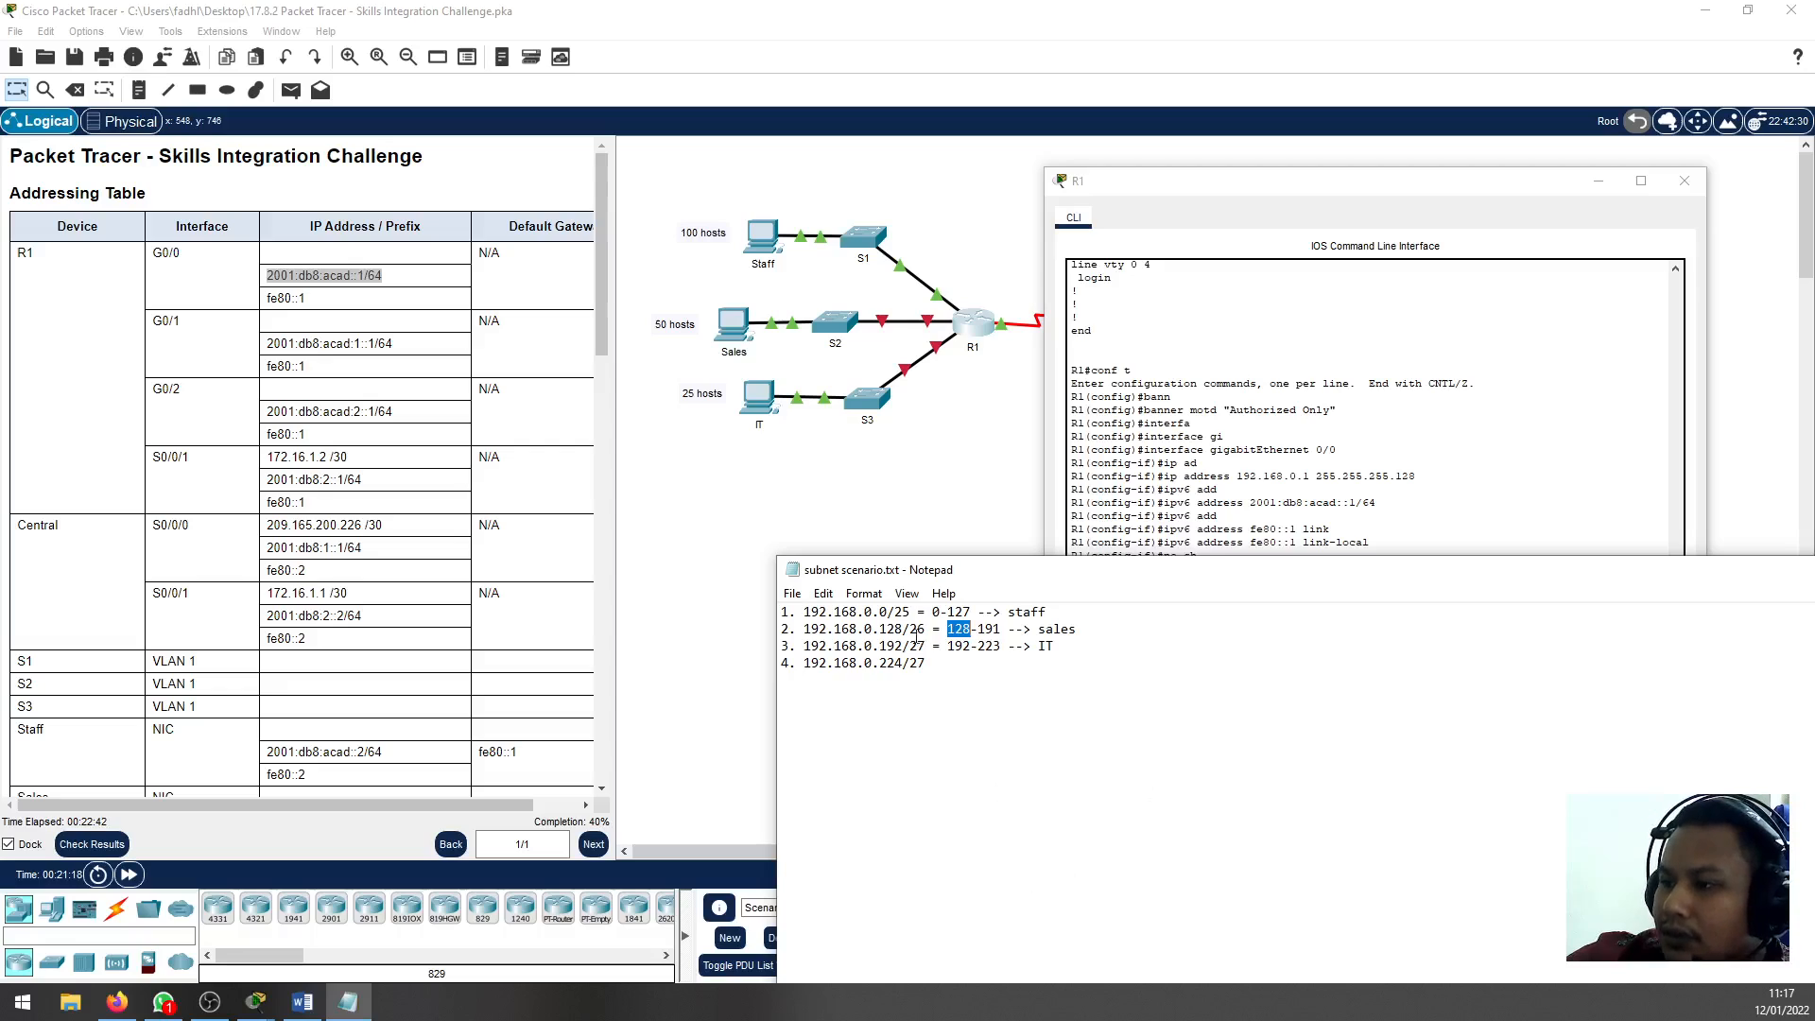
left_click(312, 1006)
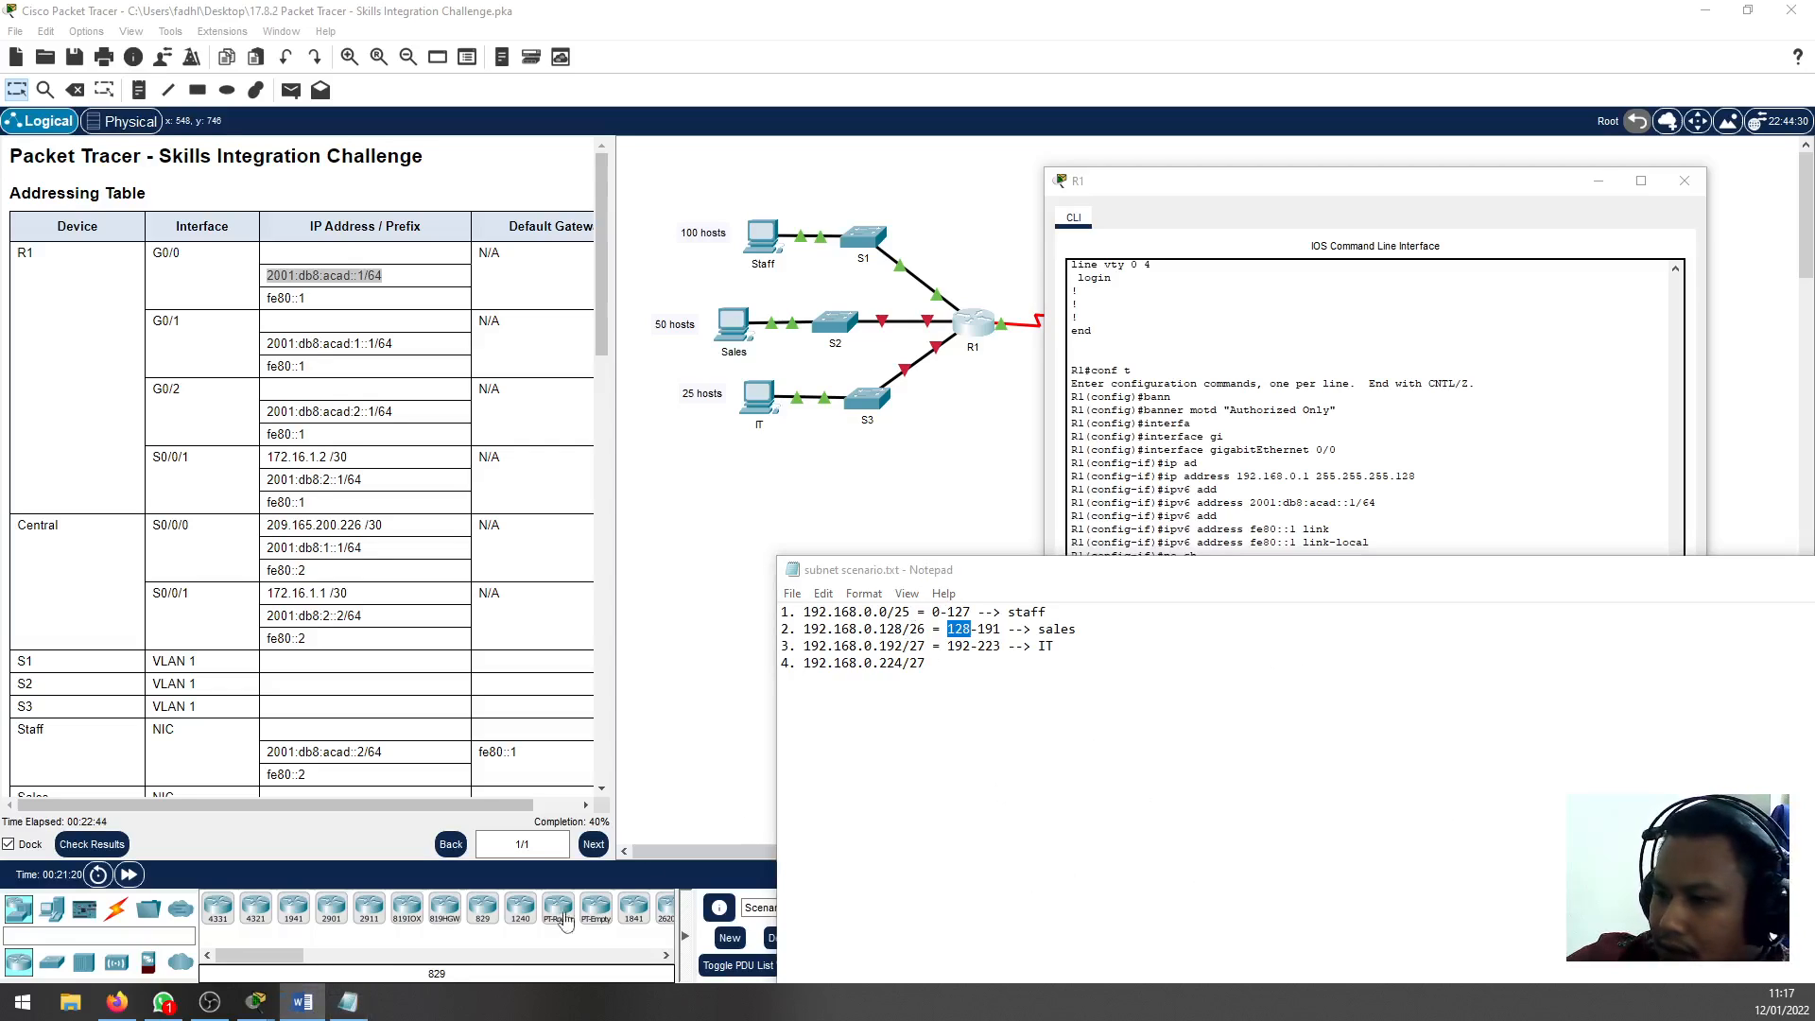
left_click(1145, 417)
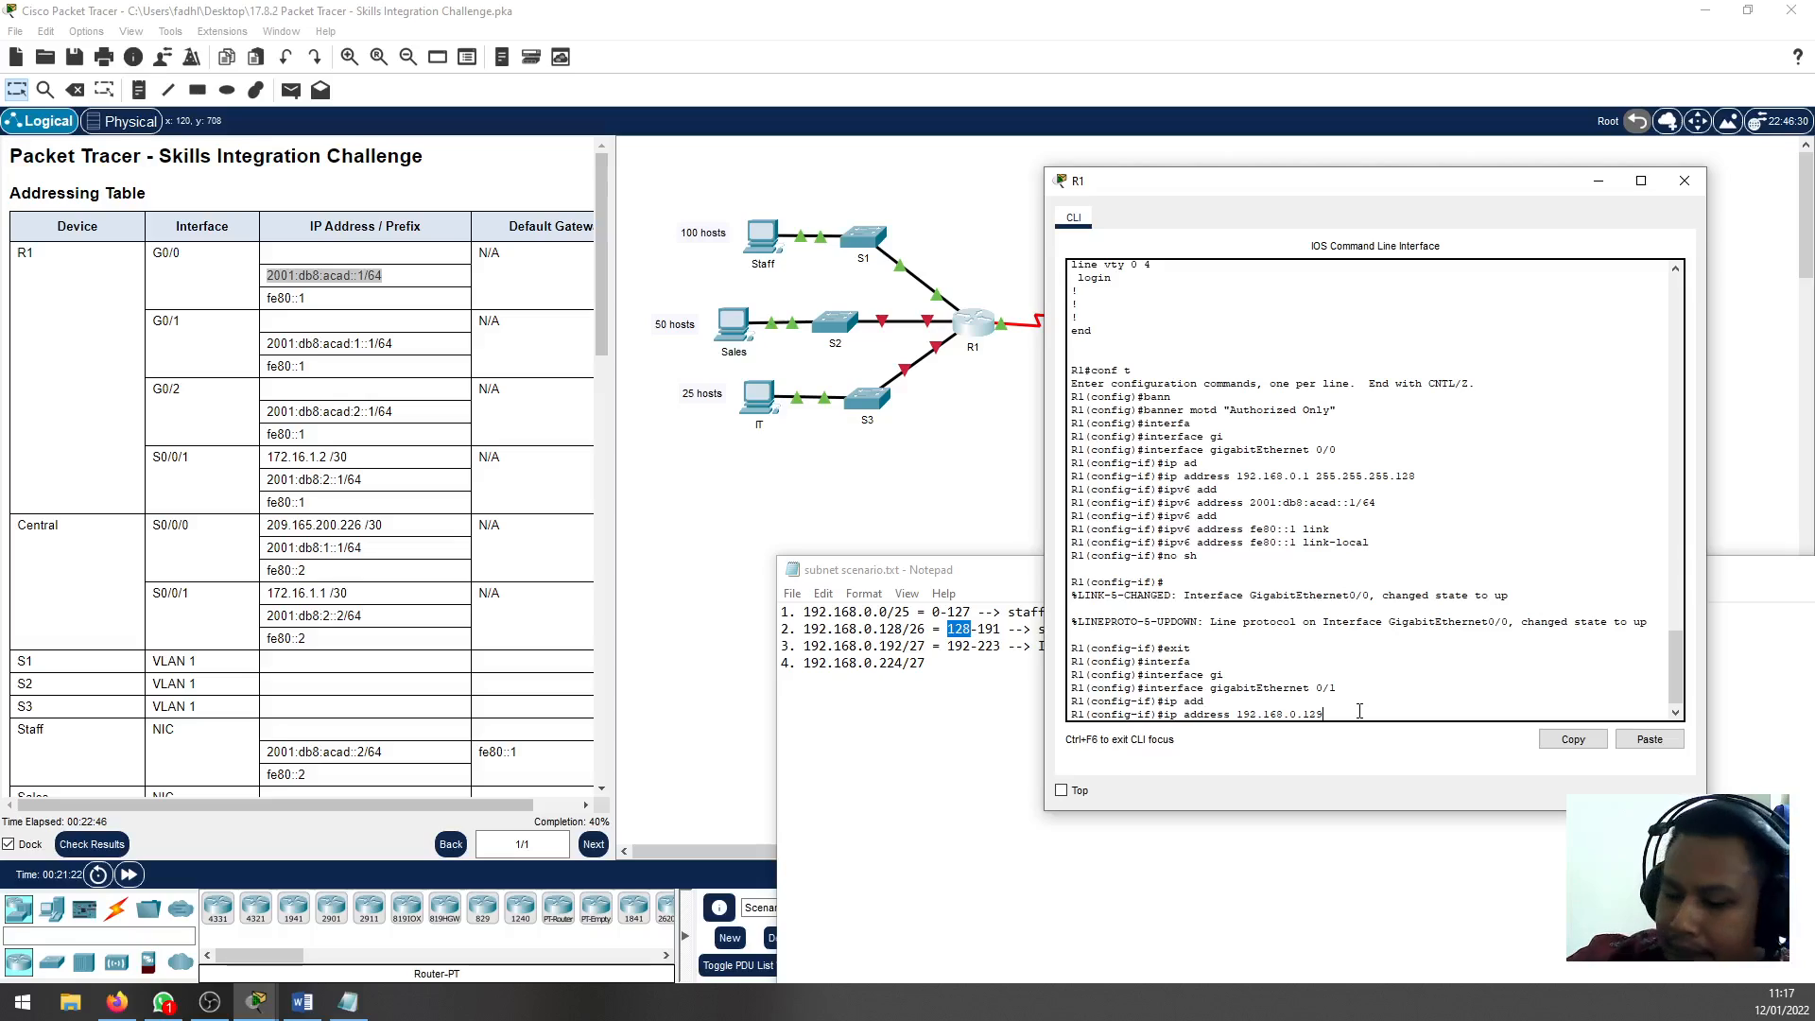
type("5.255.25")
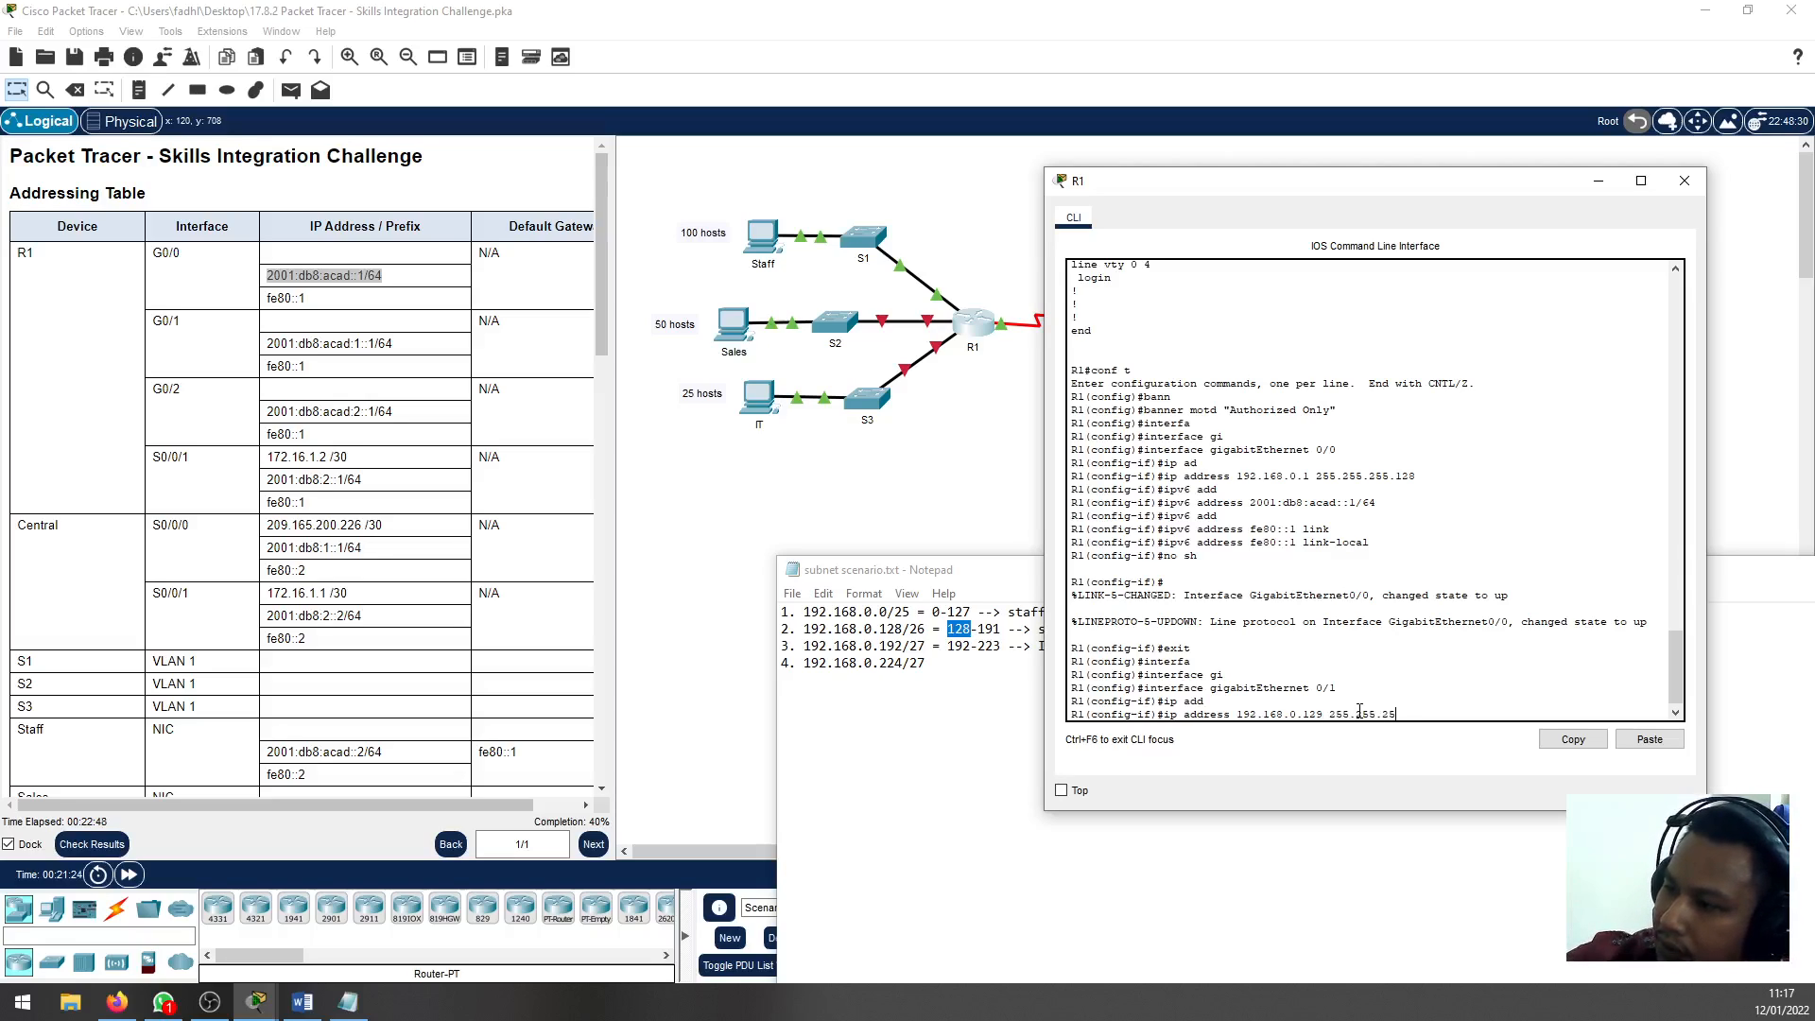
type("5.192")
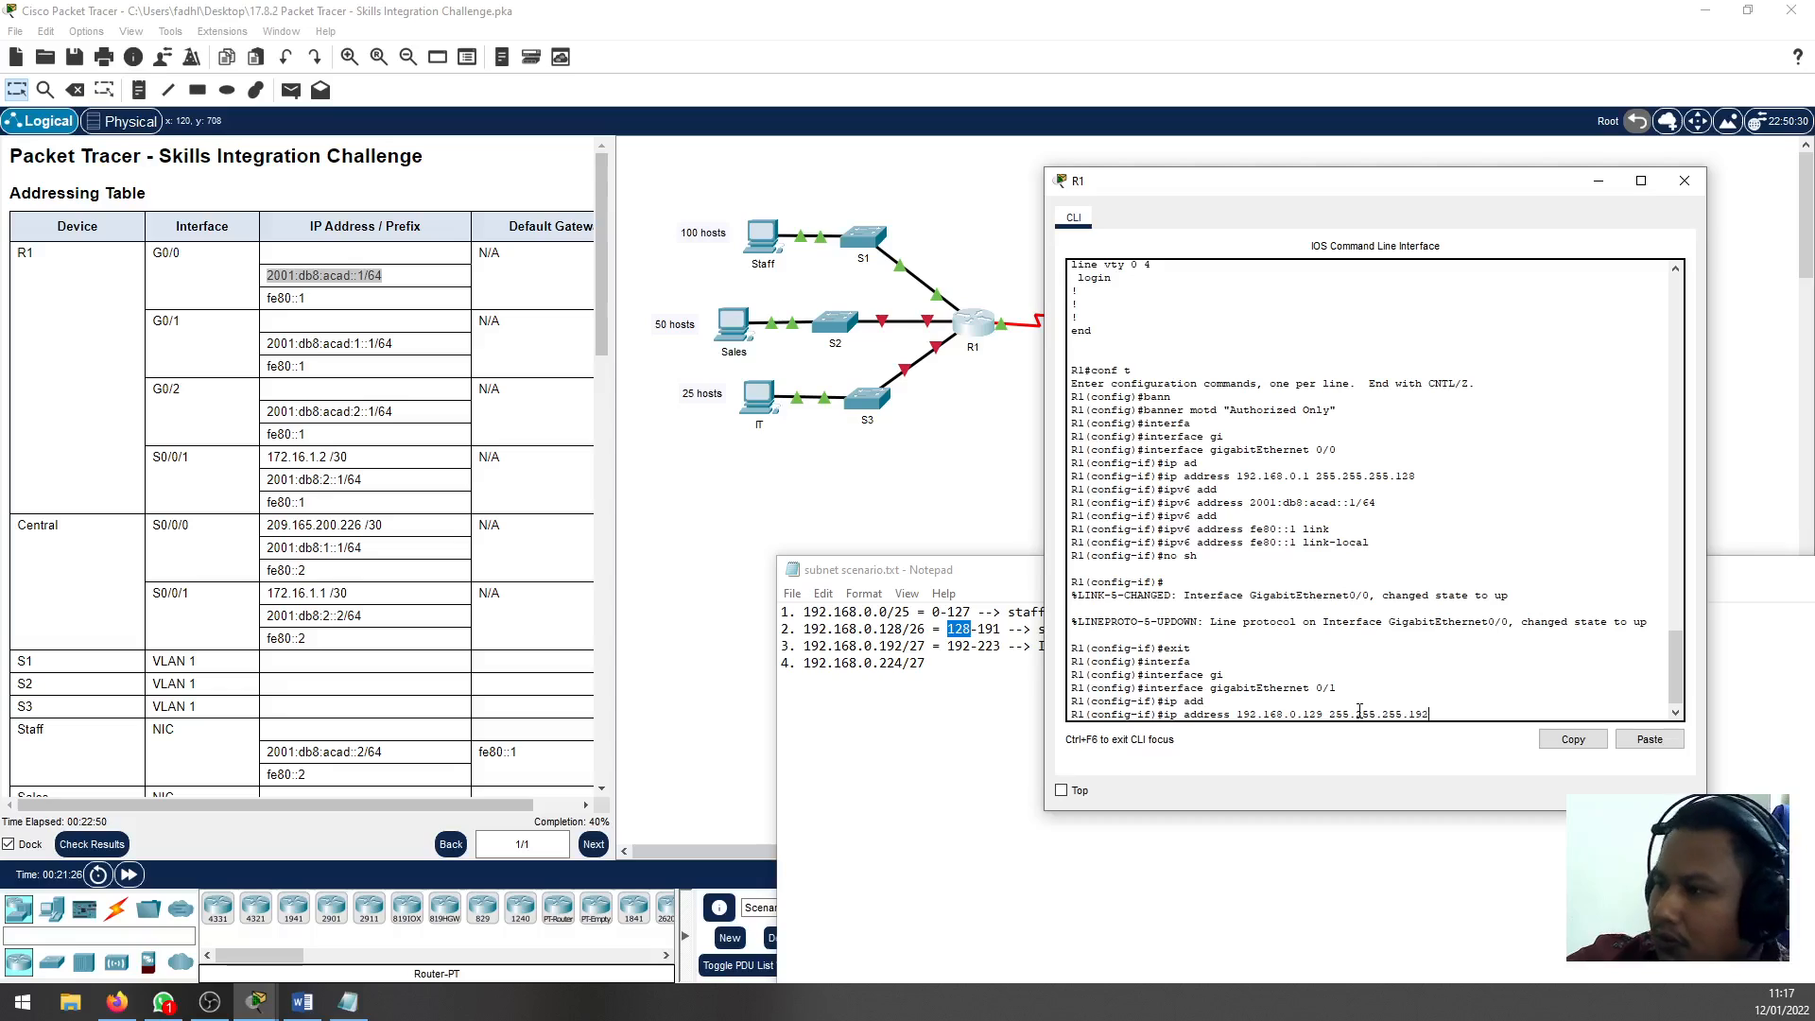
key("Return")
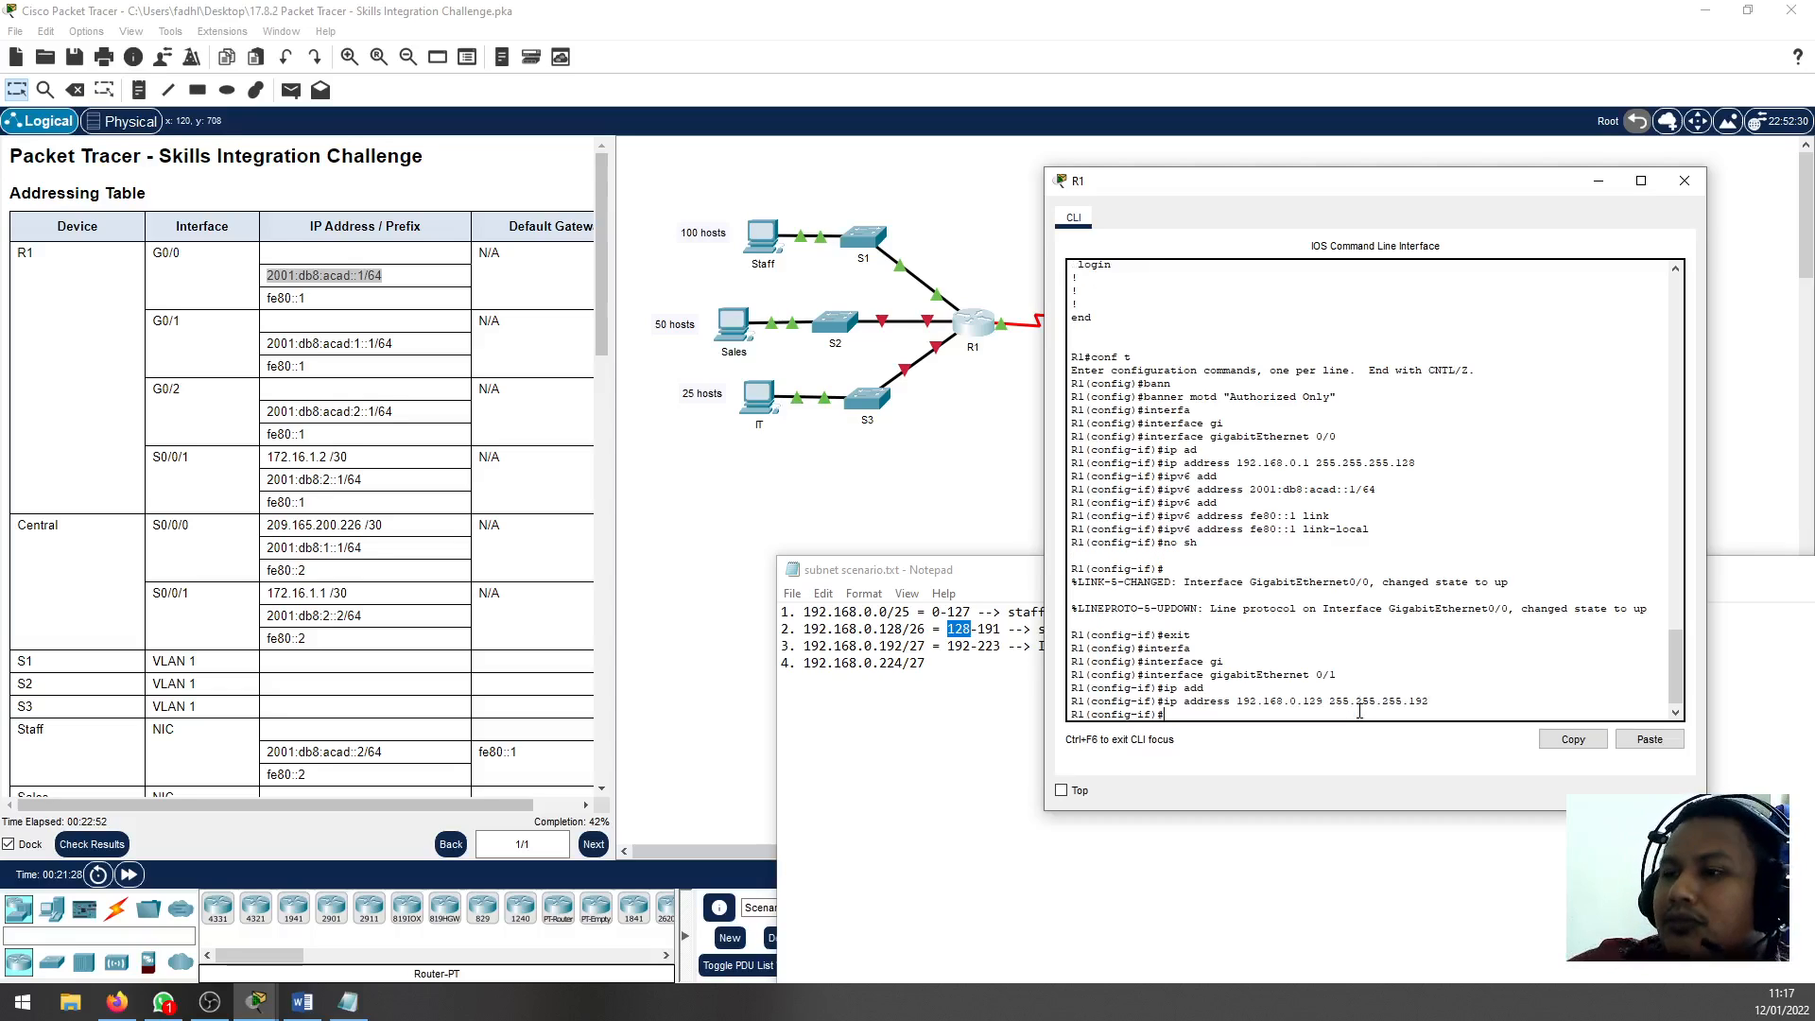
Copy G0/1's IPv6 address from the Addressing Table and assign 2001:db8:acad:1::1/64 to the interface on R1
left_click(374, 347)
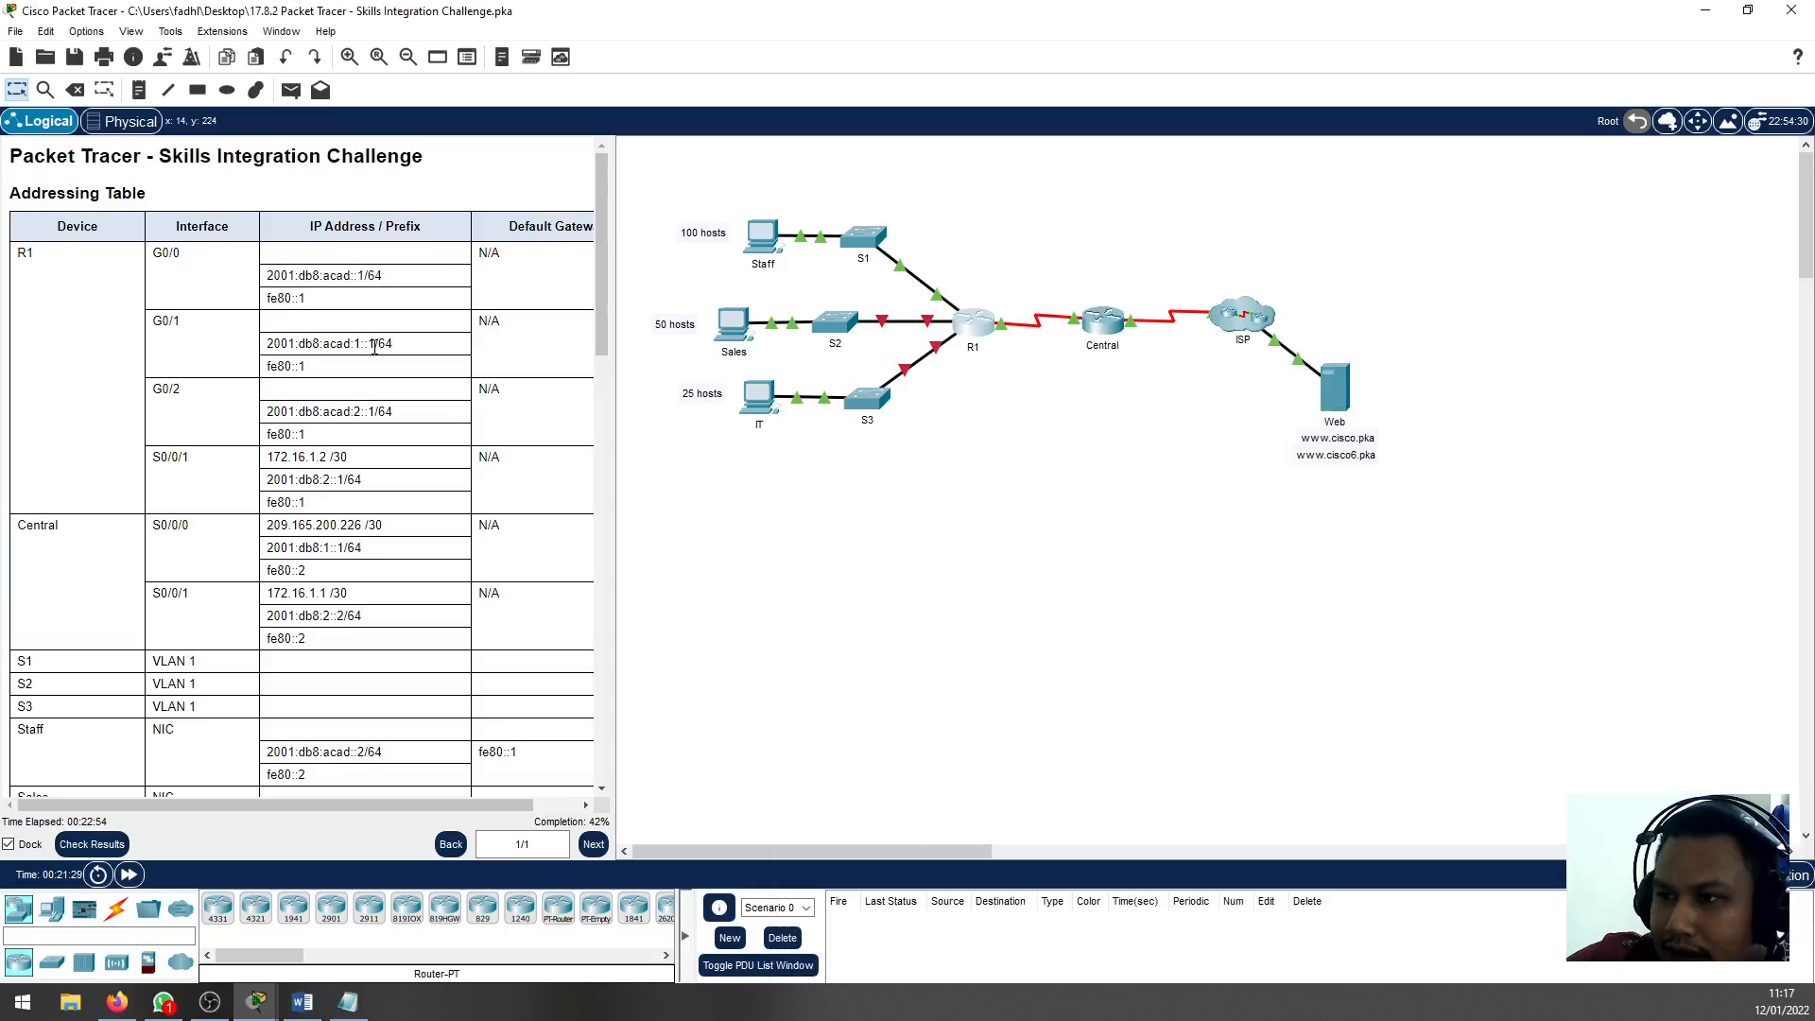
left_click_drag(375, 347, 274, 354)
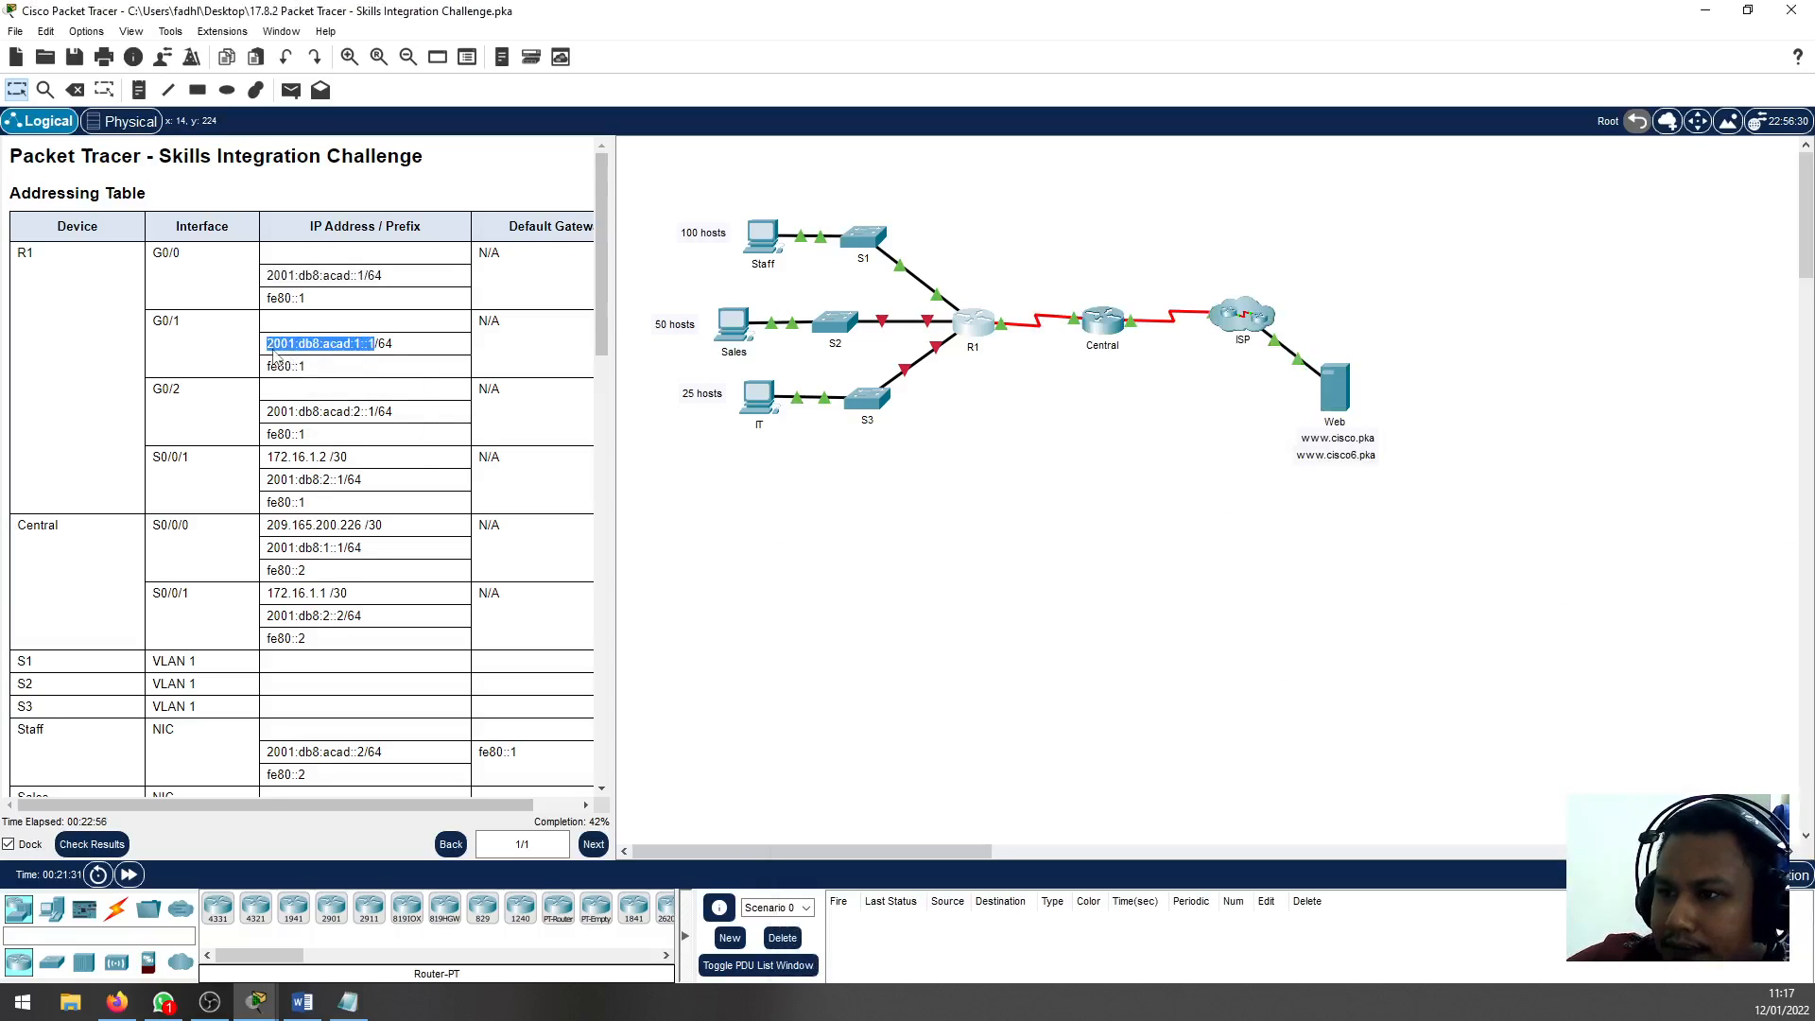
right_click(274, 354)
left_click(293, 363)
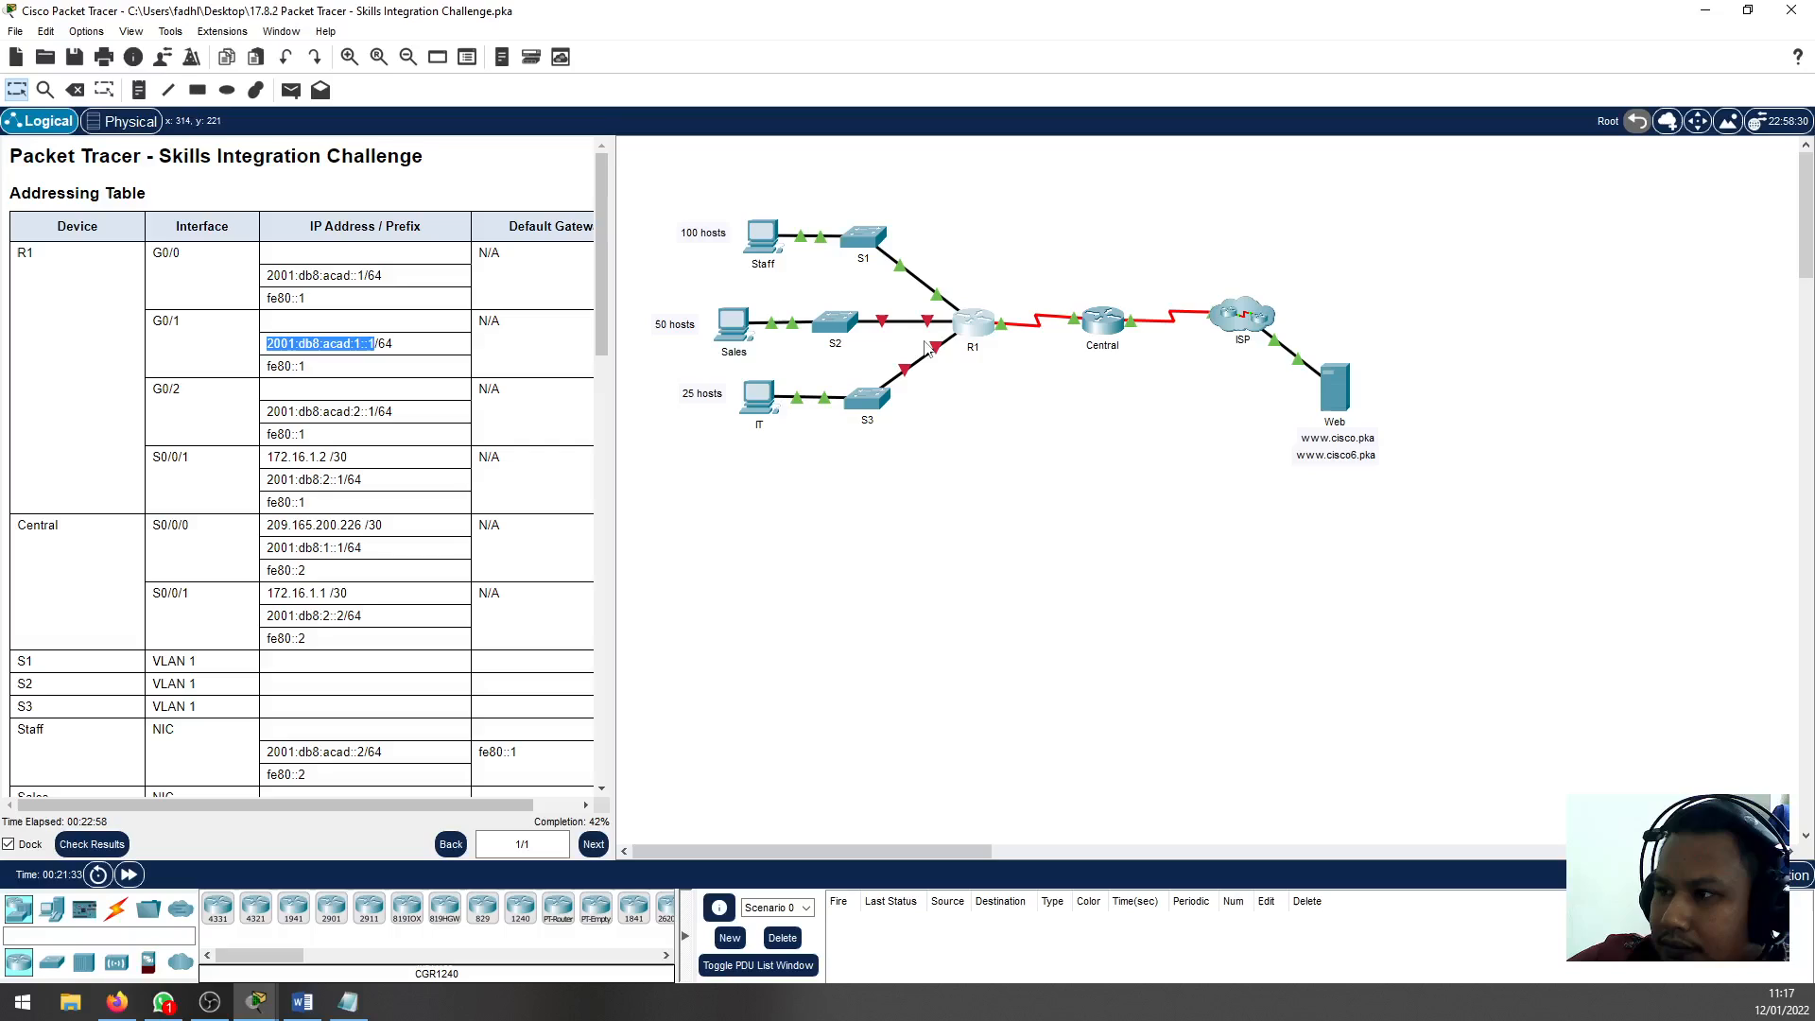
left_click(974, 323)
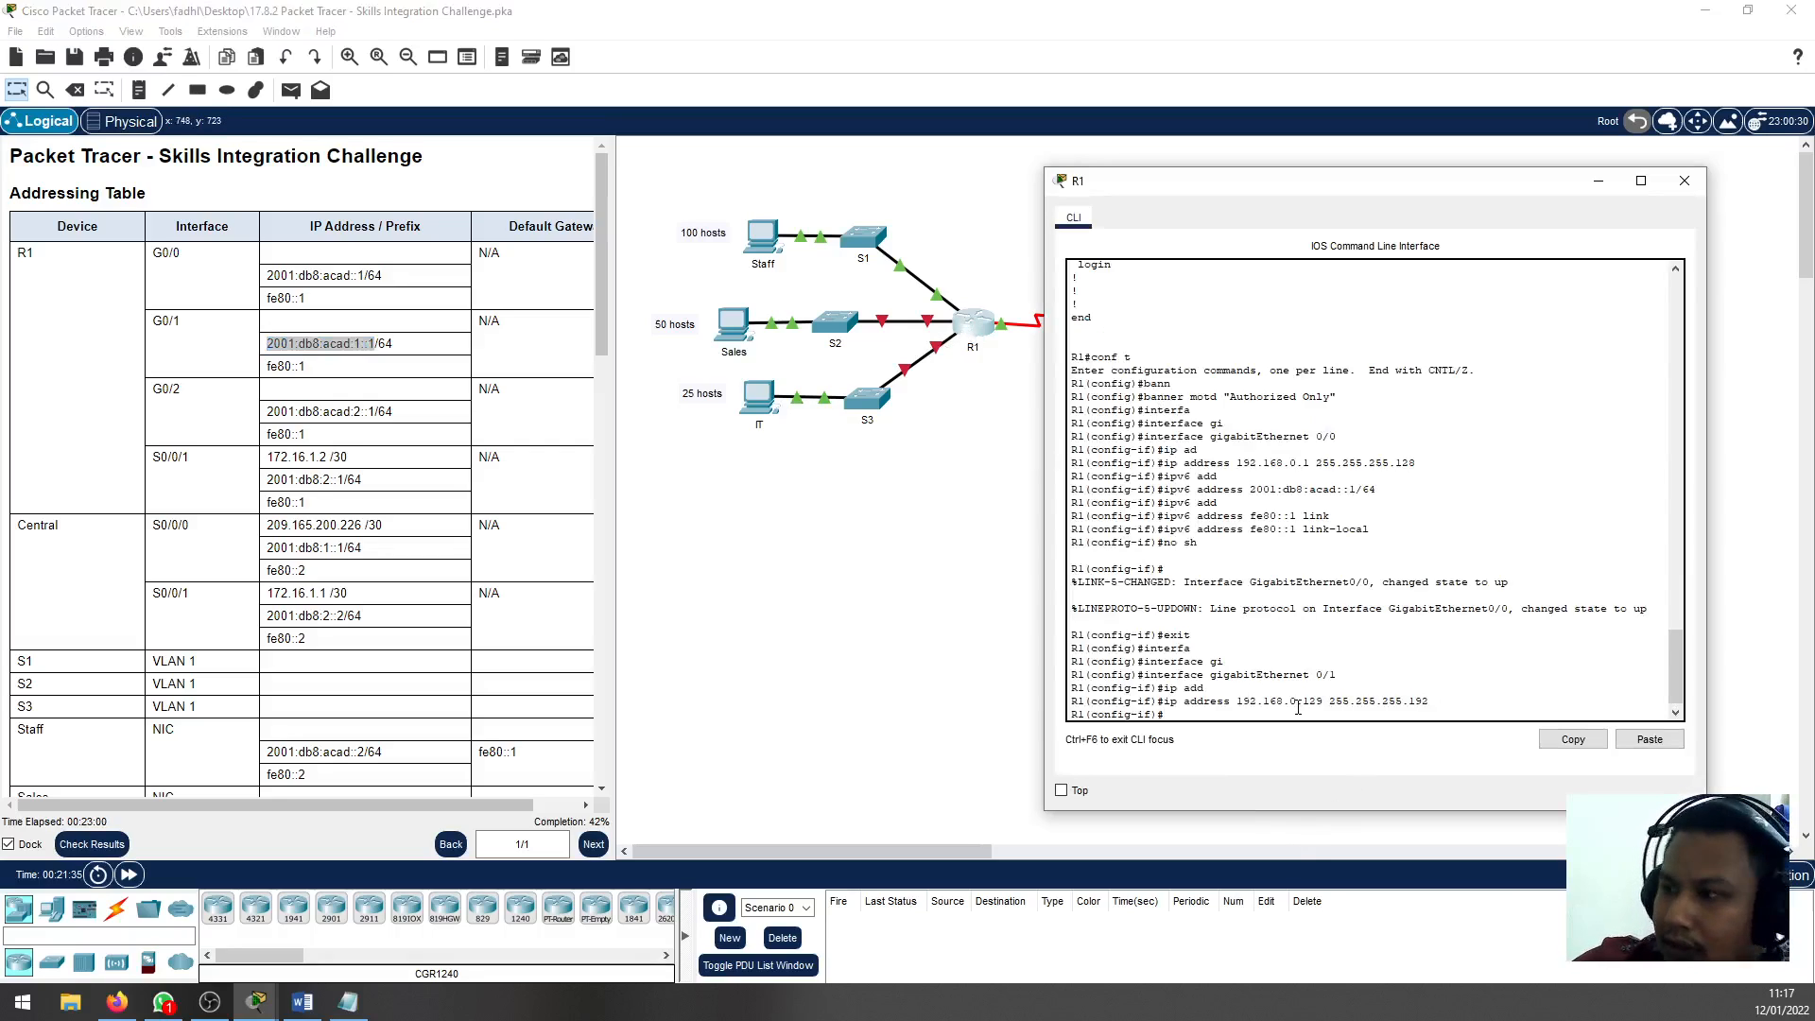
key("ctrl+v")
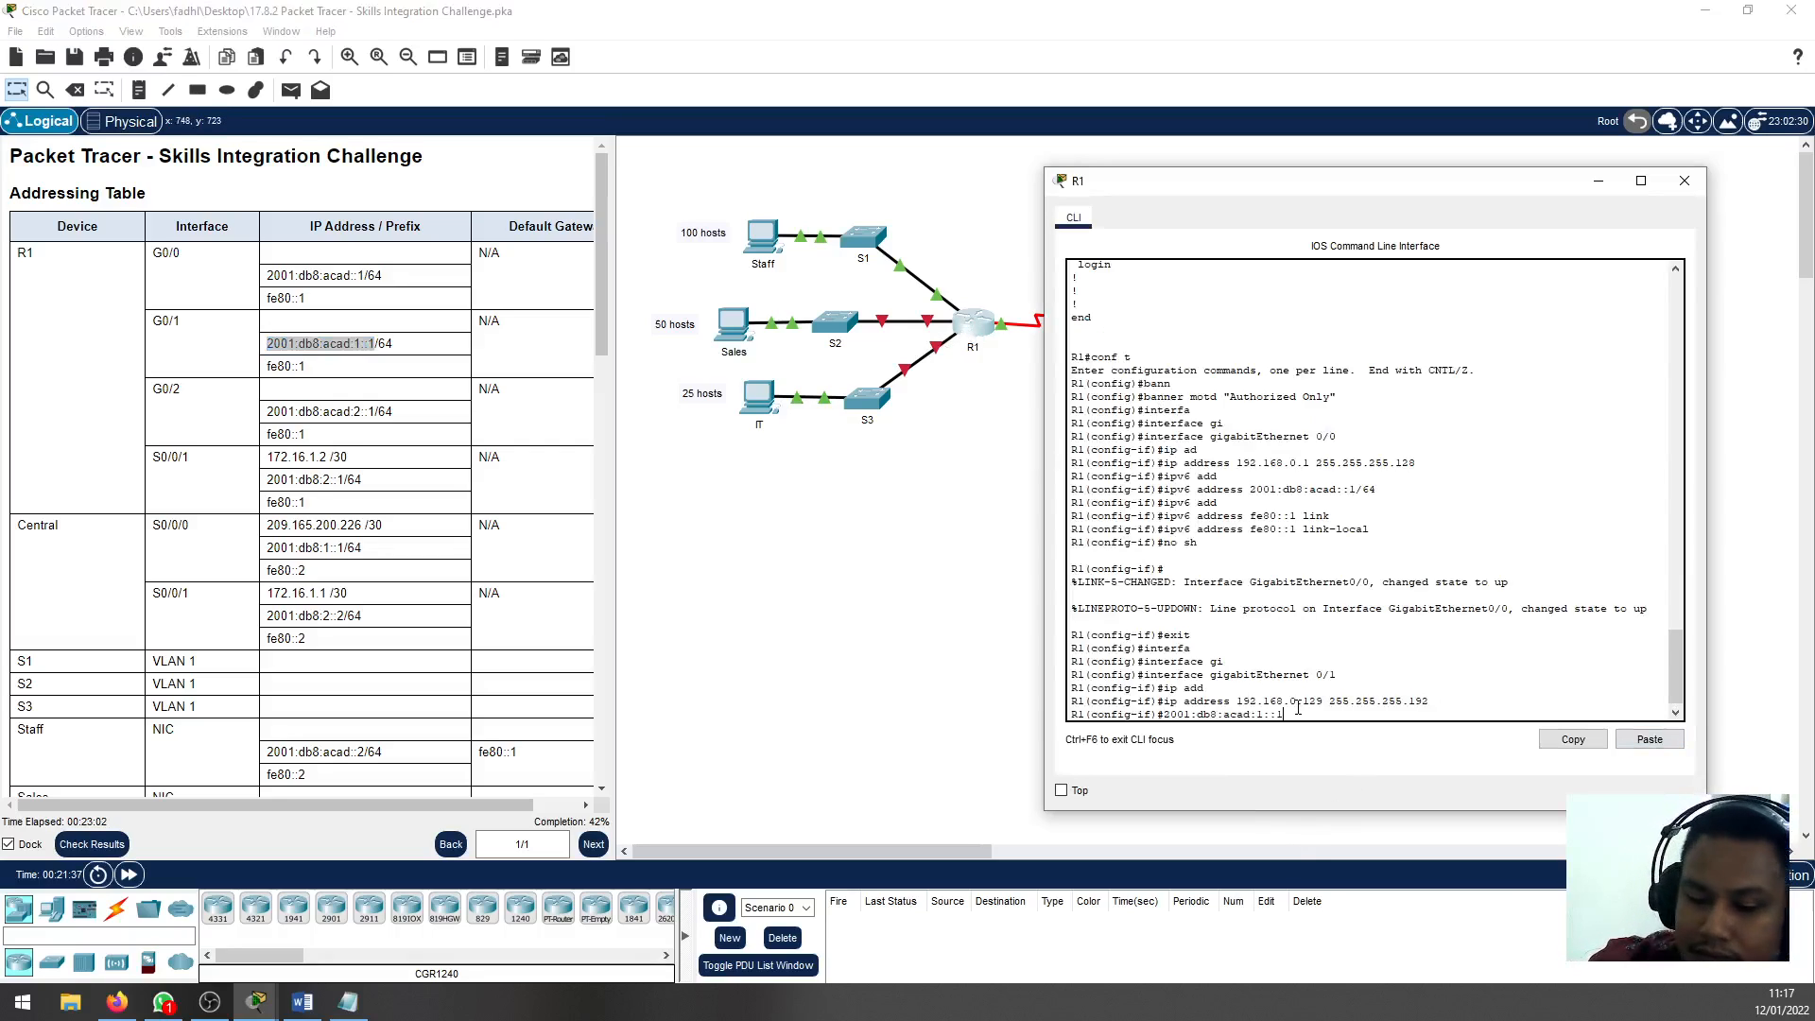
type("/6")
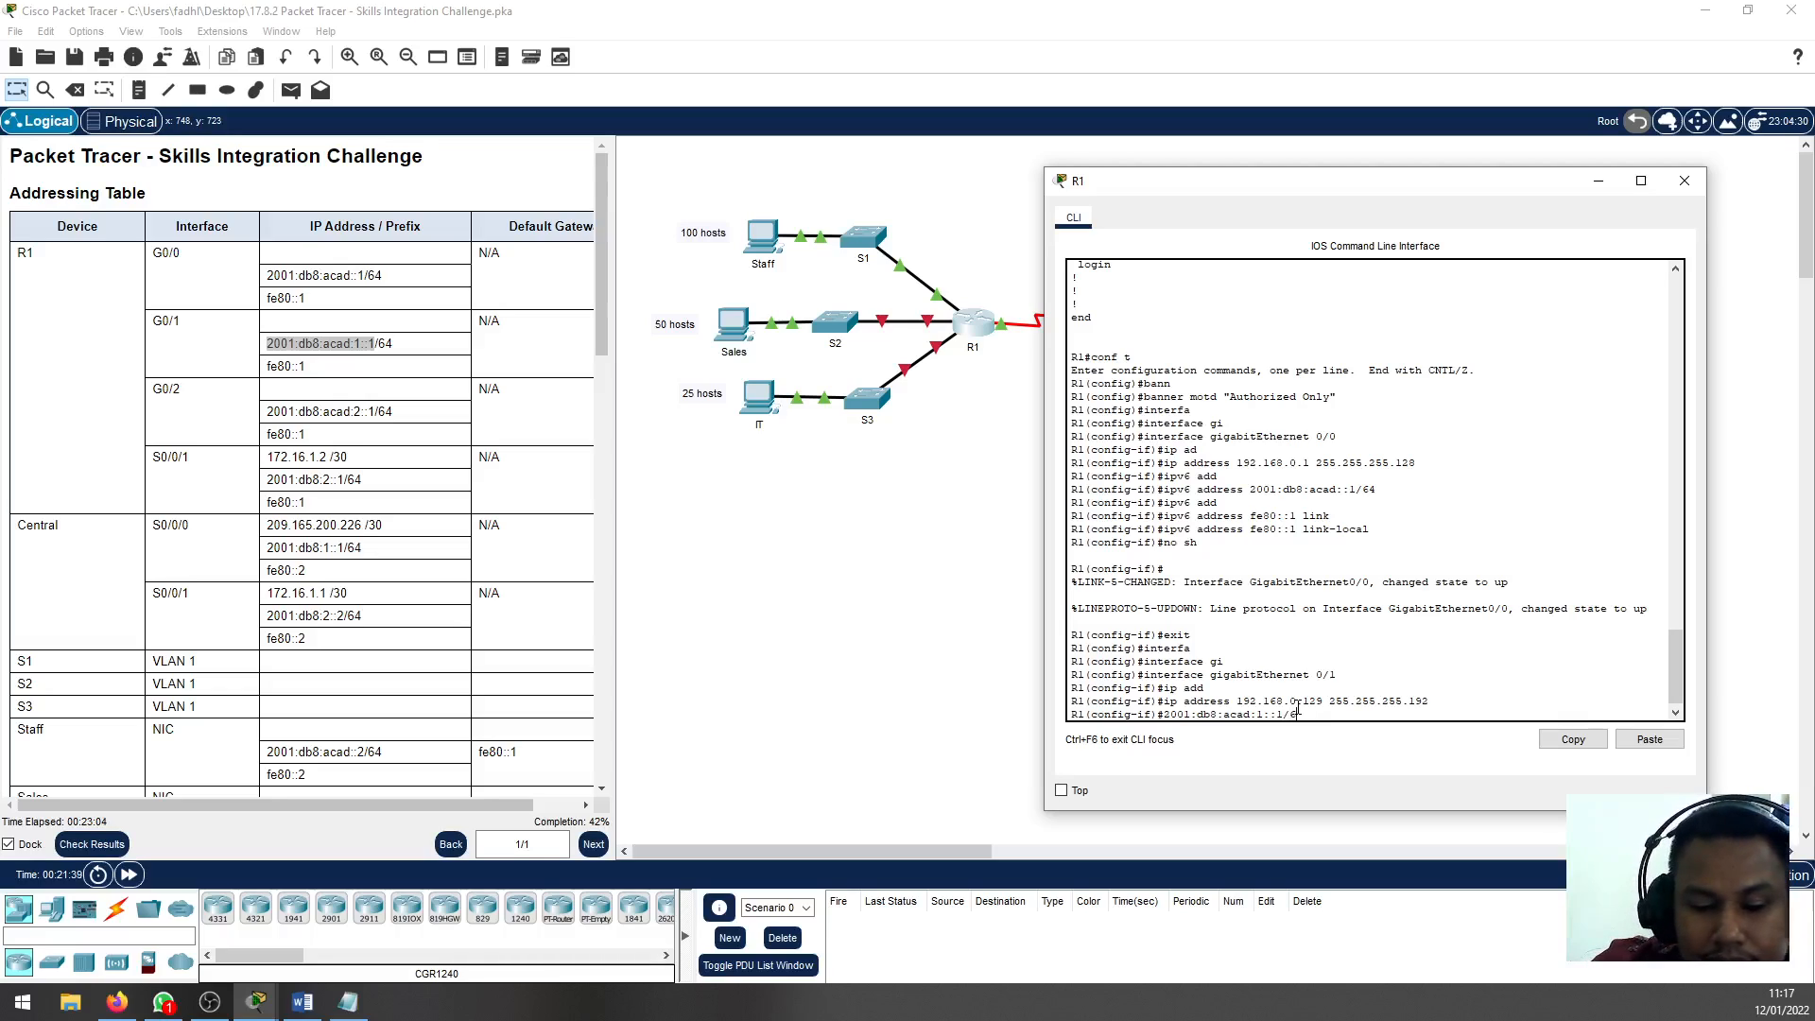
type("4")
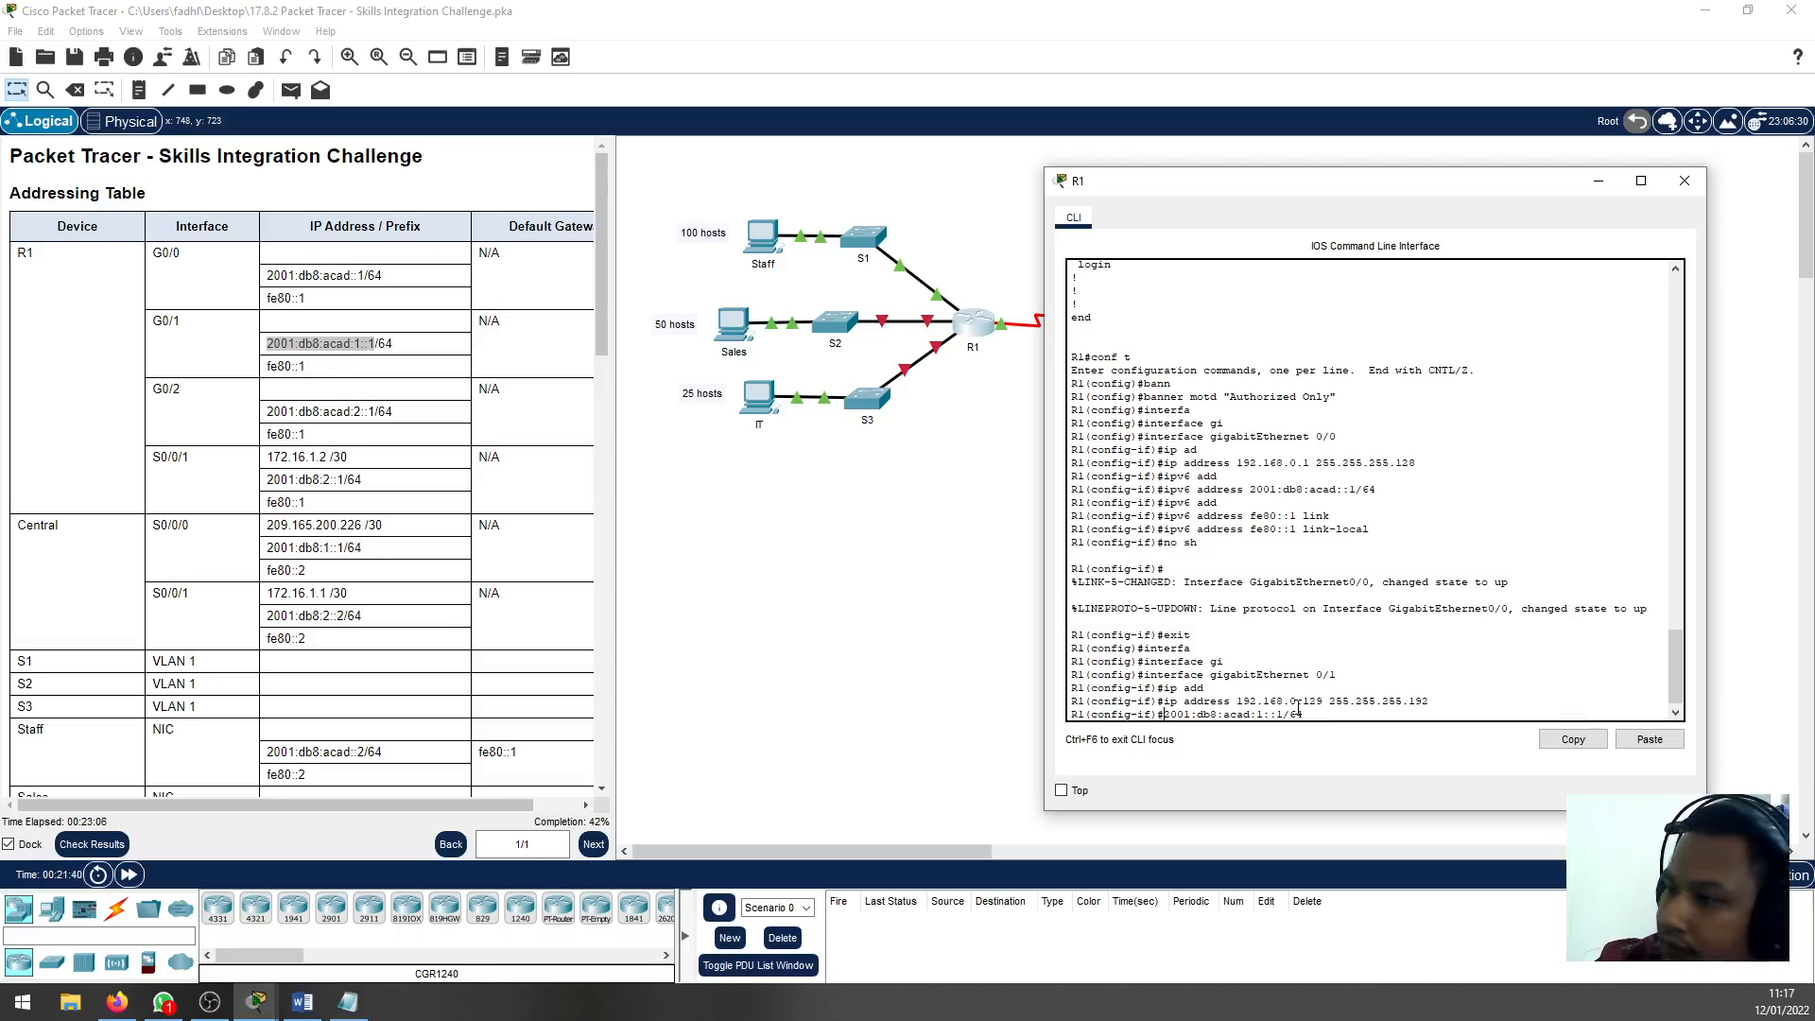
type("ipv6 ad")
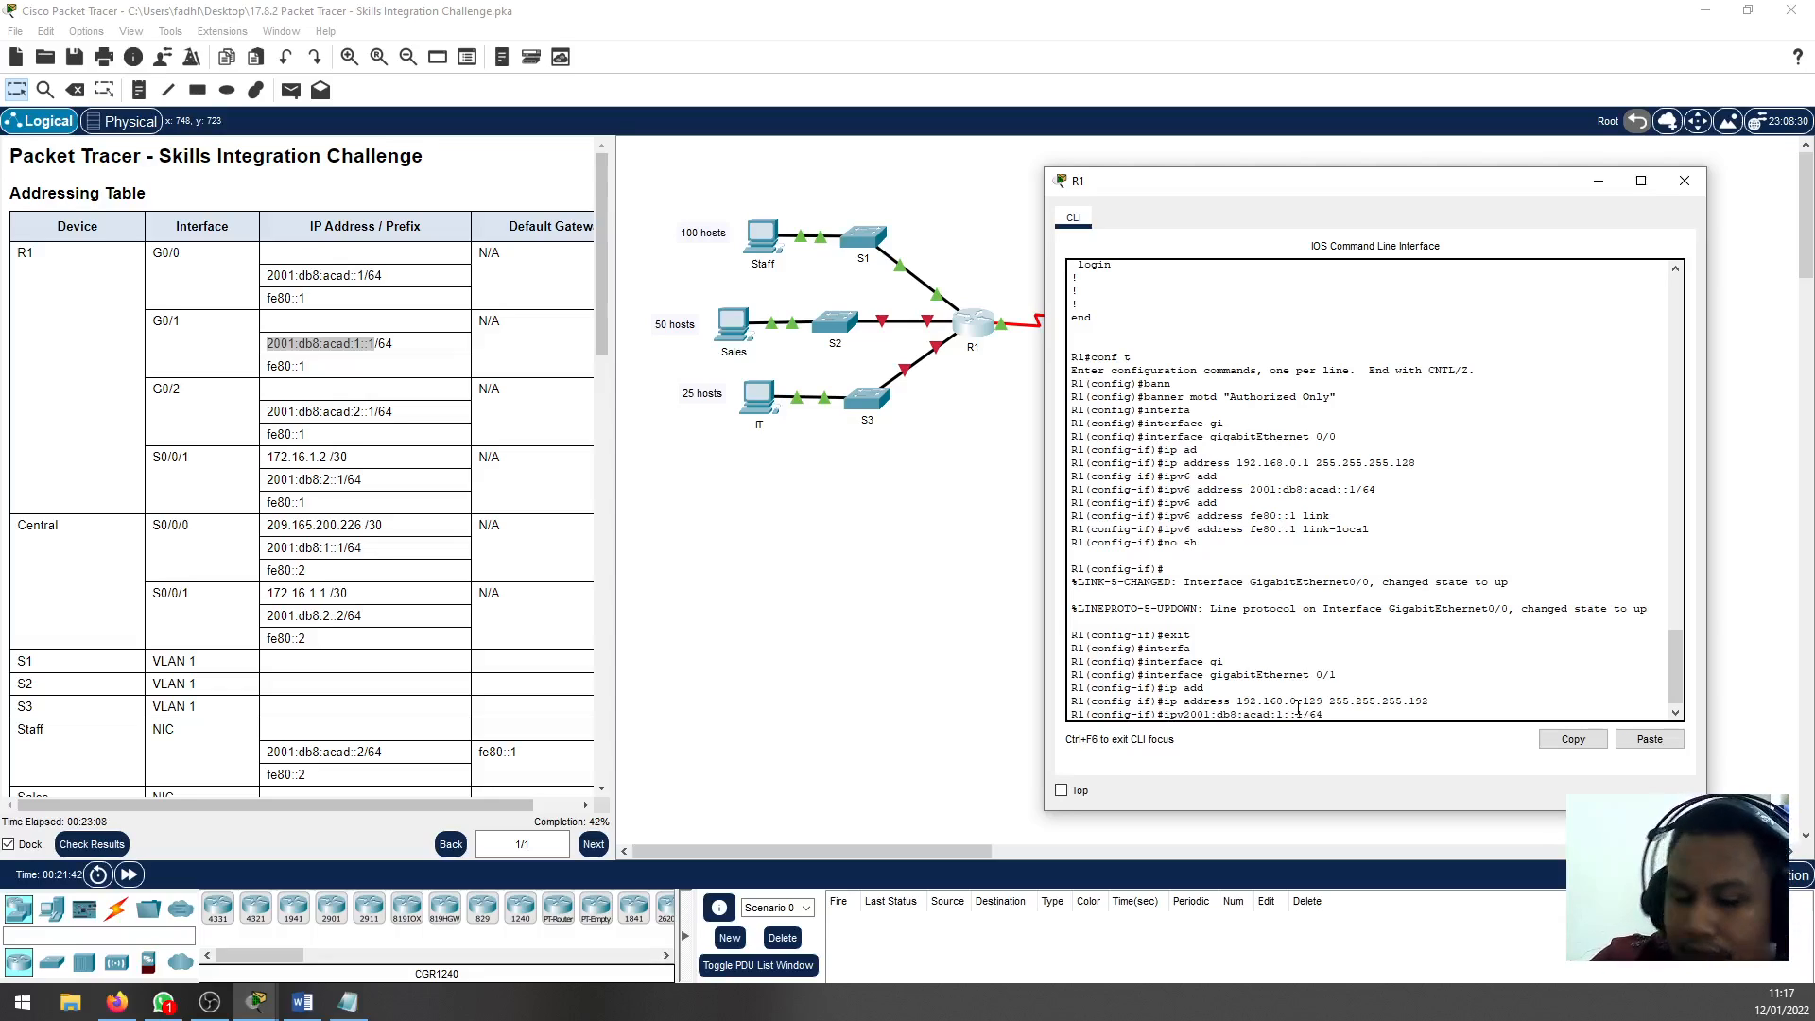
type("d")
key("Tab")
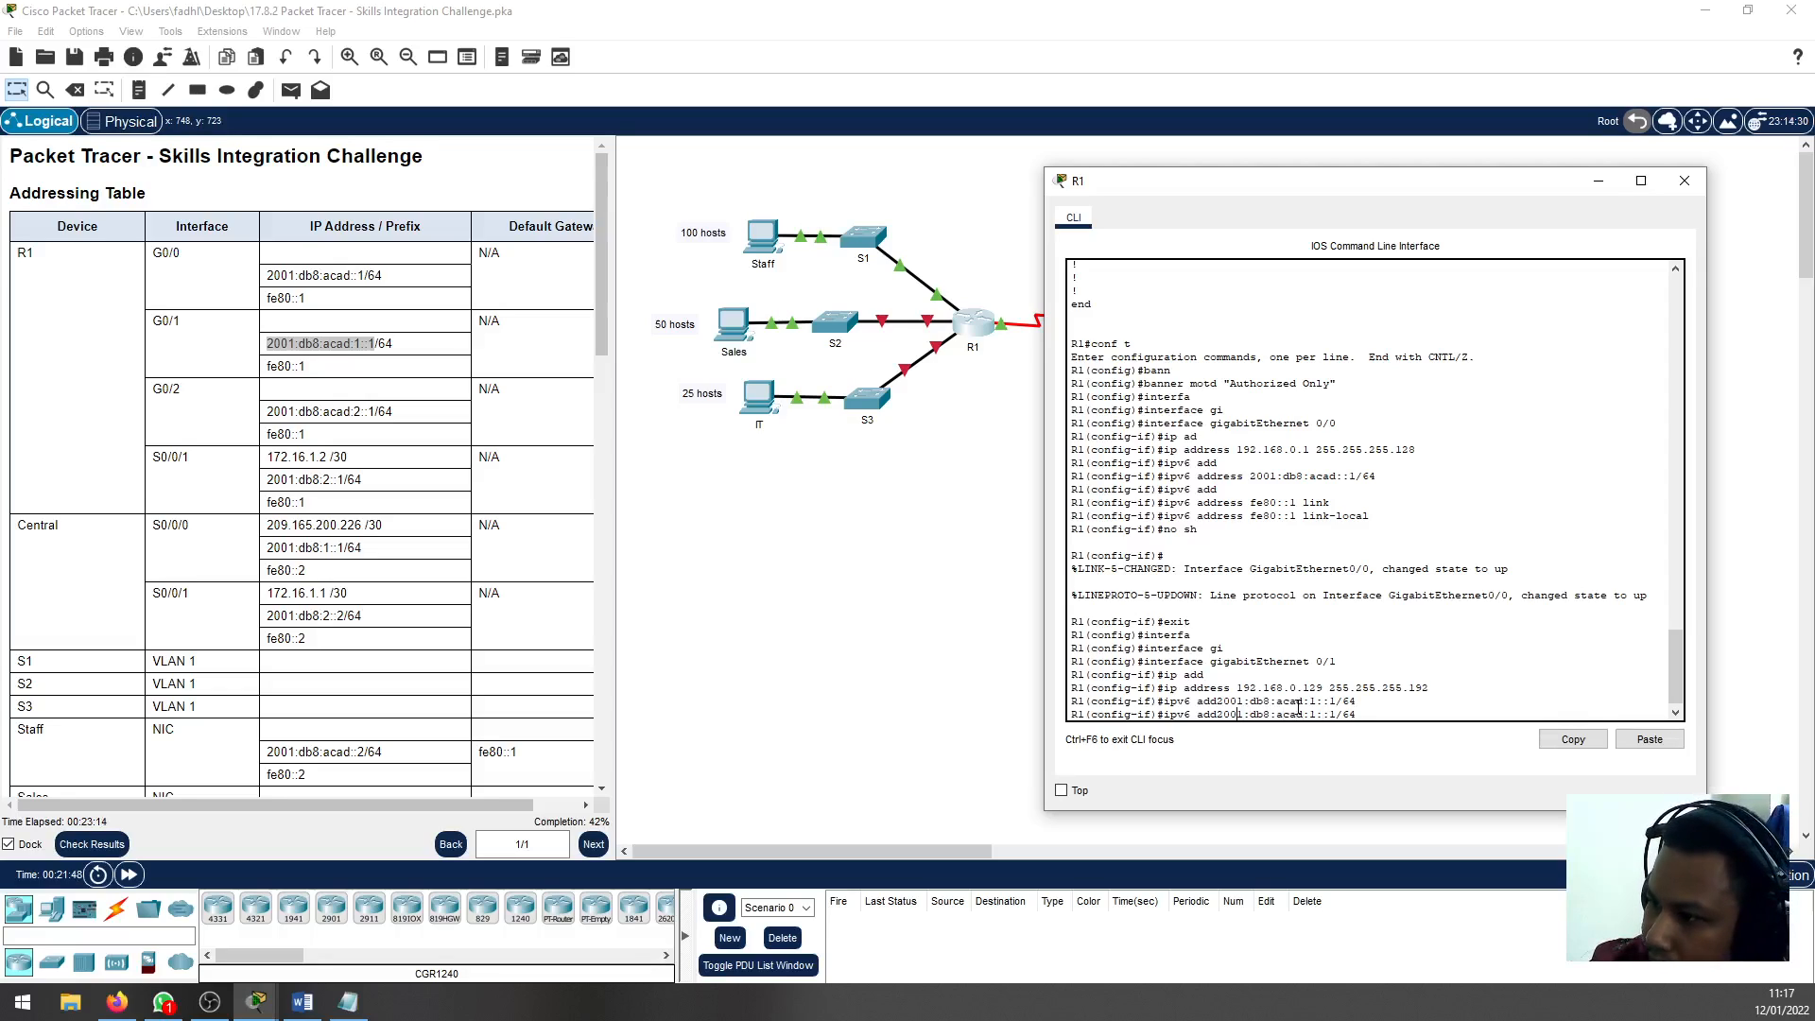
type("ress")
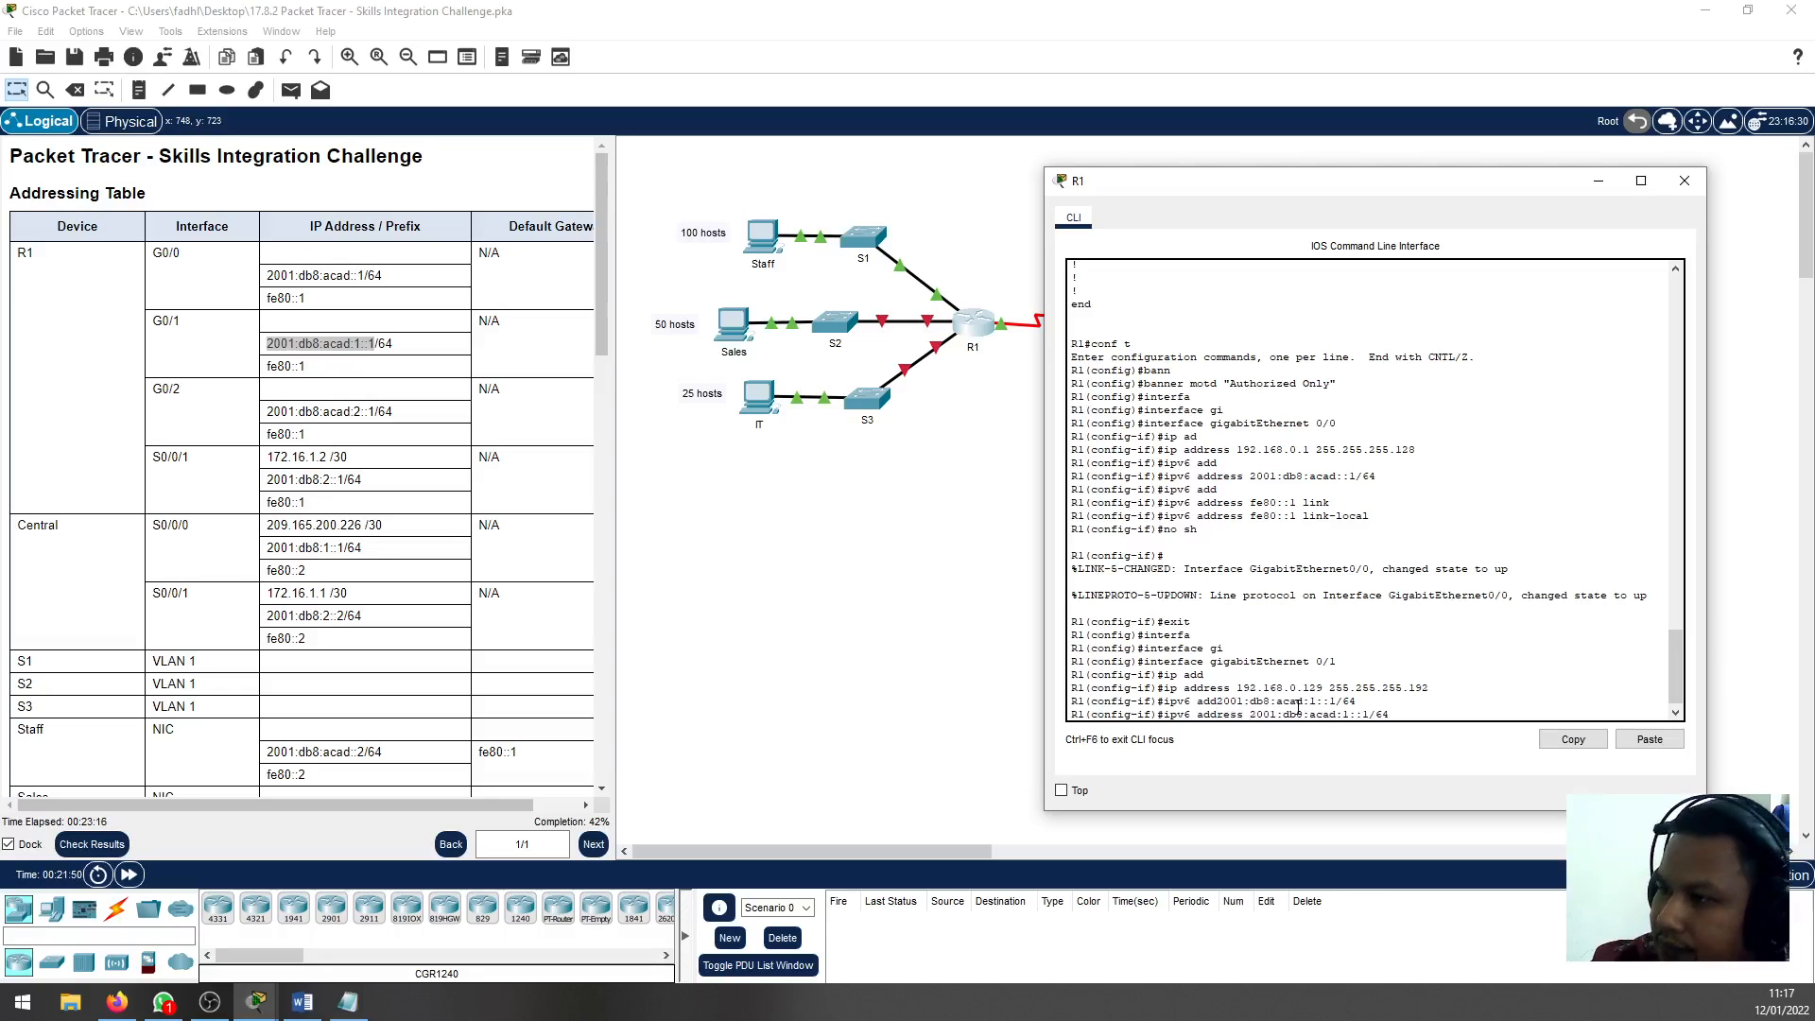
key("Return")
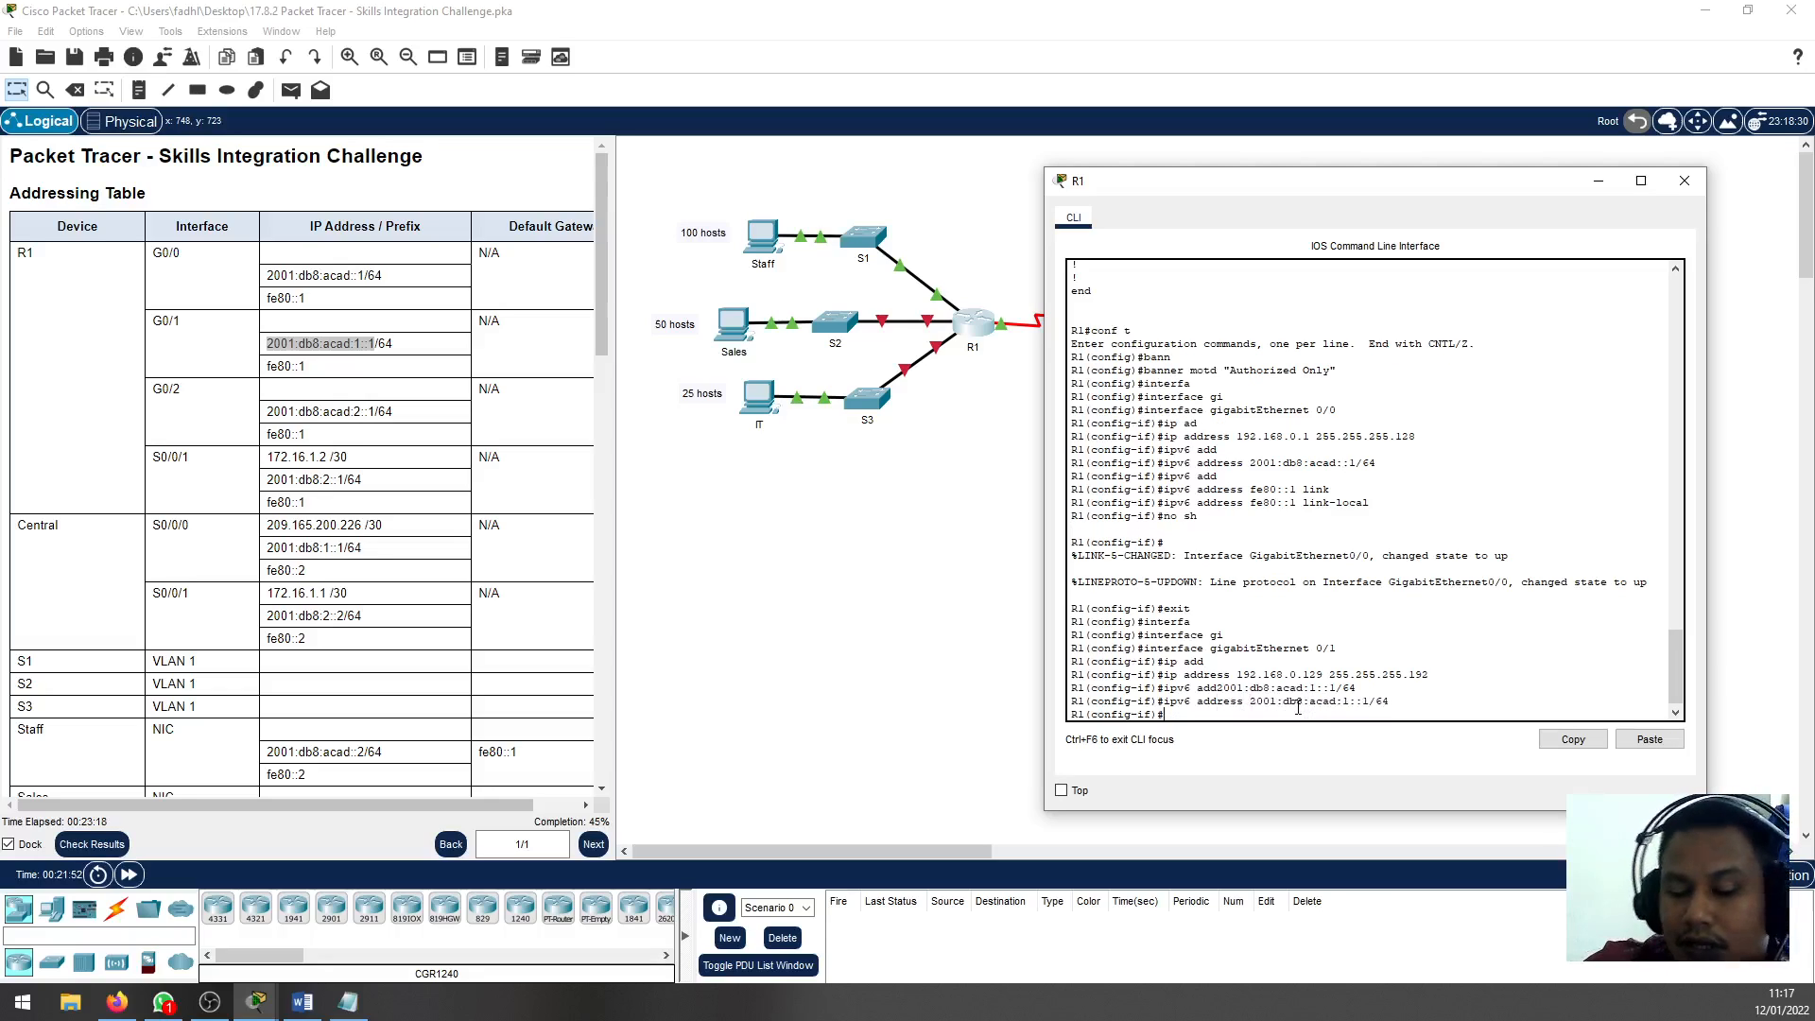
Assign the link-local IPv6 address fe80::1 to R1's G0/1 interface
type("ipv6 add")
key("Tab")
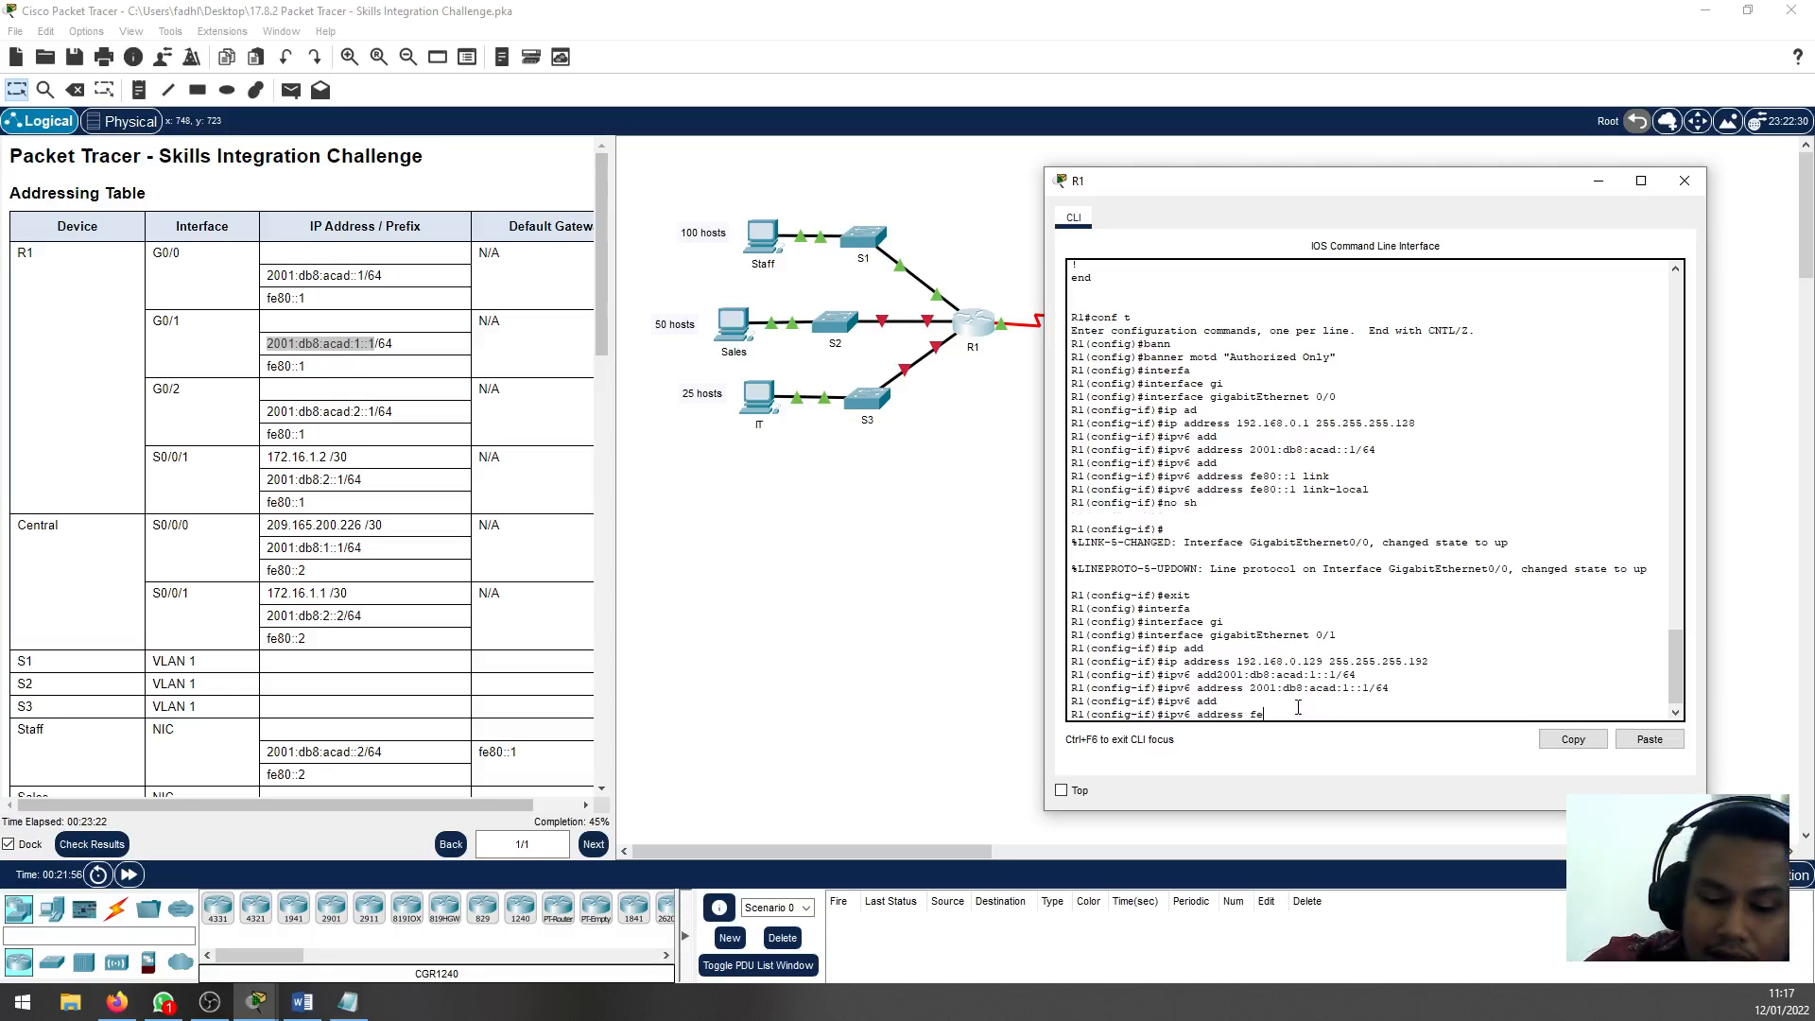
type("fe80::")
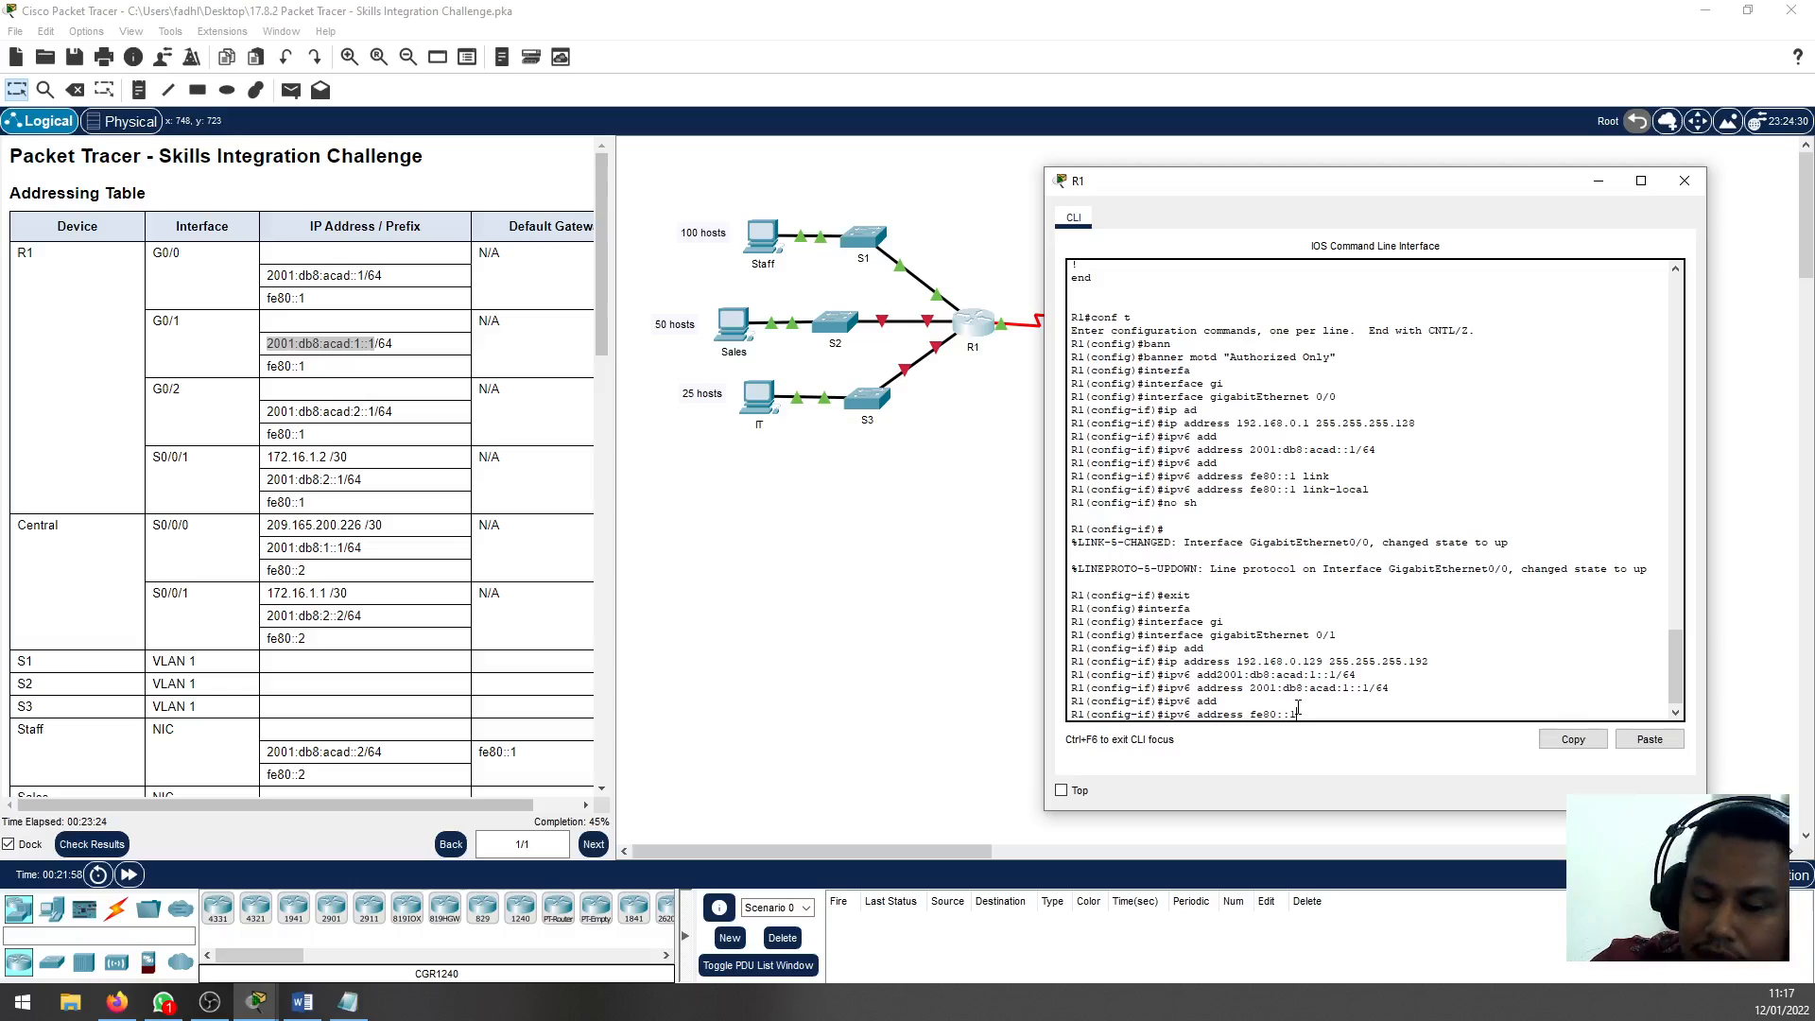
type("1 link")
key("Tab")
key("Return")
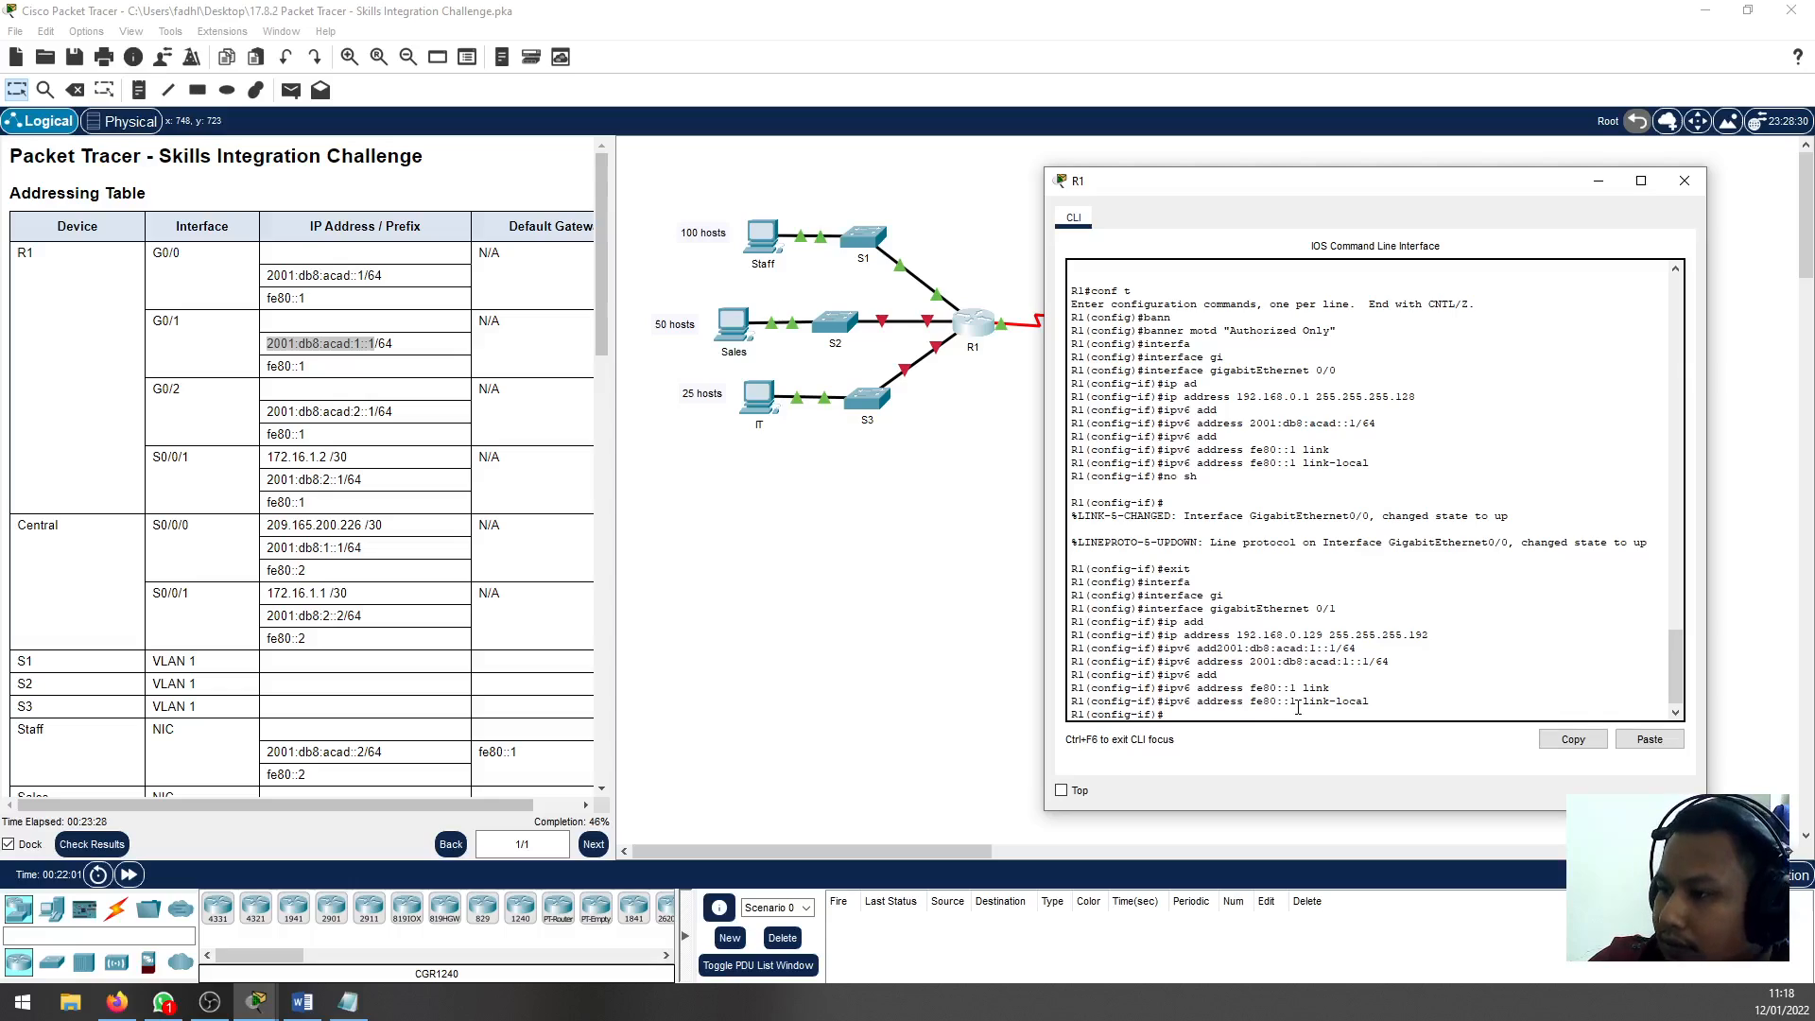
Enable R1's G0/1 interface with no shutdown and return to global configuration mode
type("no sh")
key("Return")
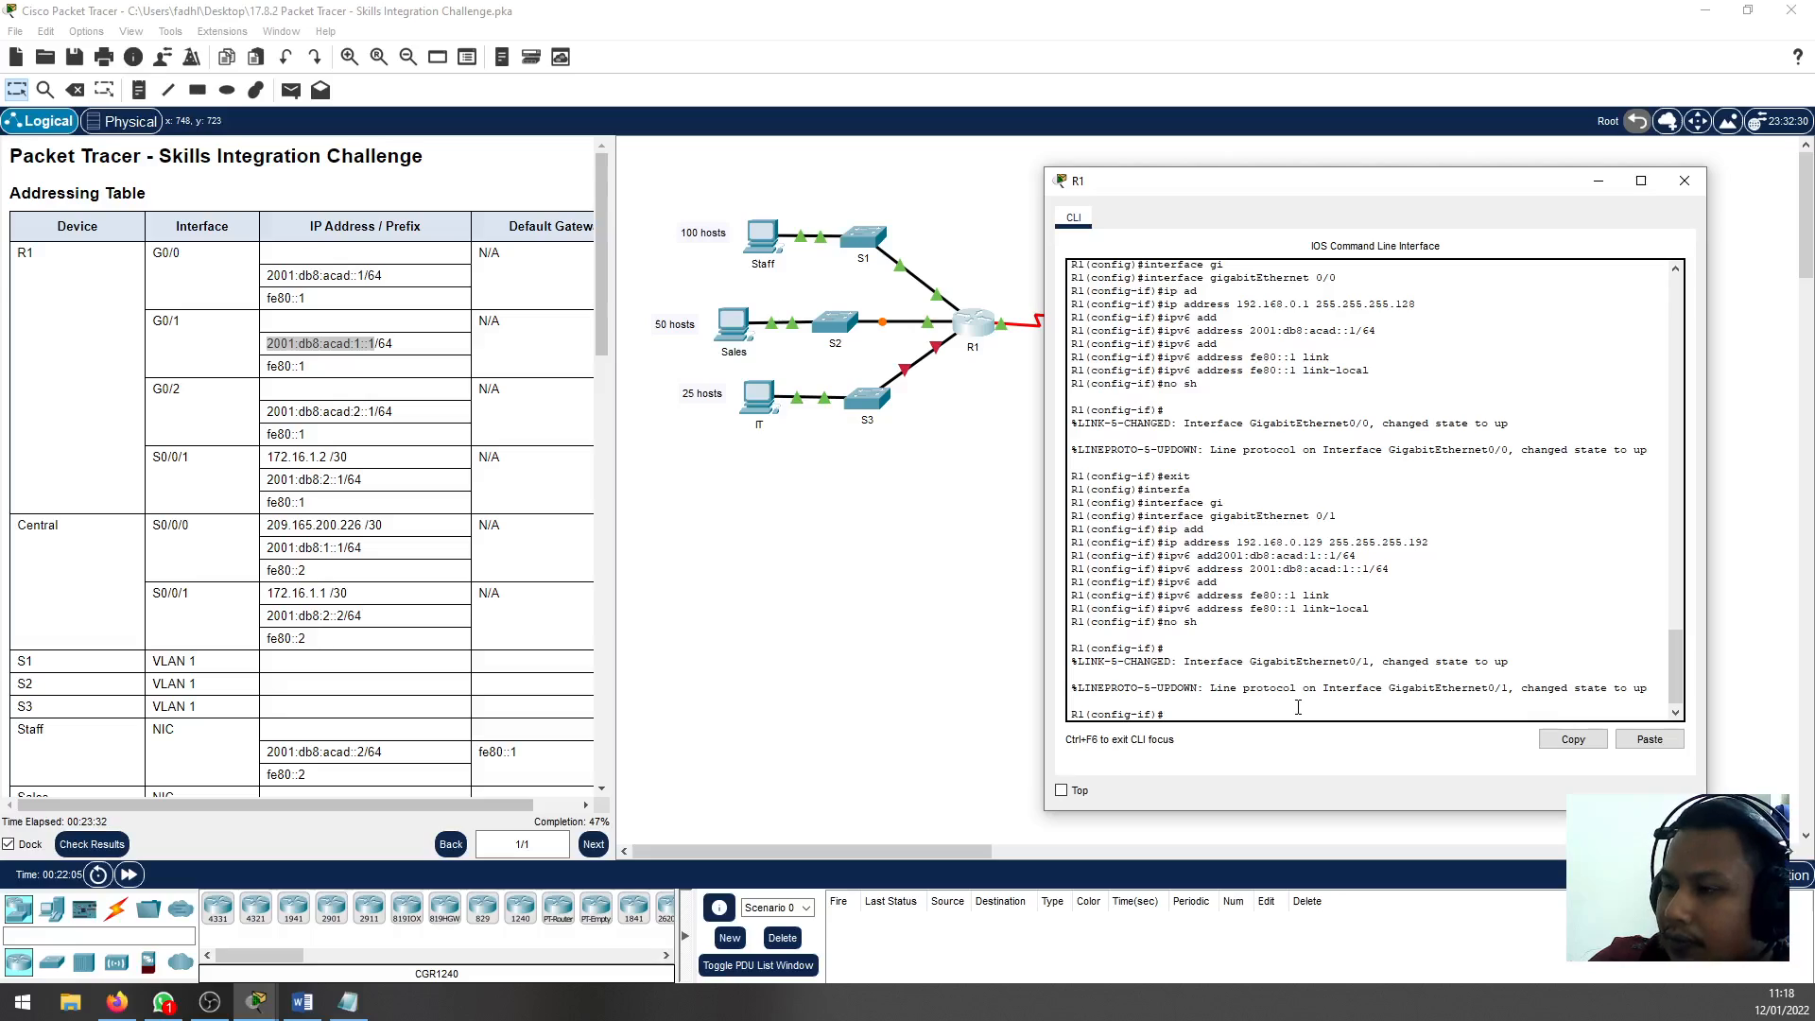
type("exit")
key("Return")
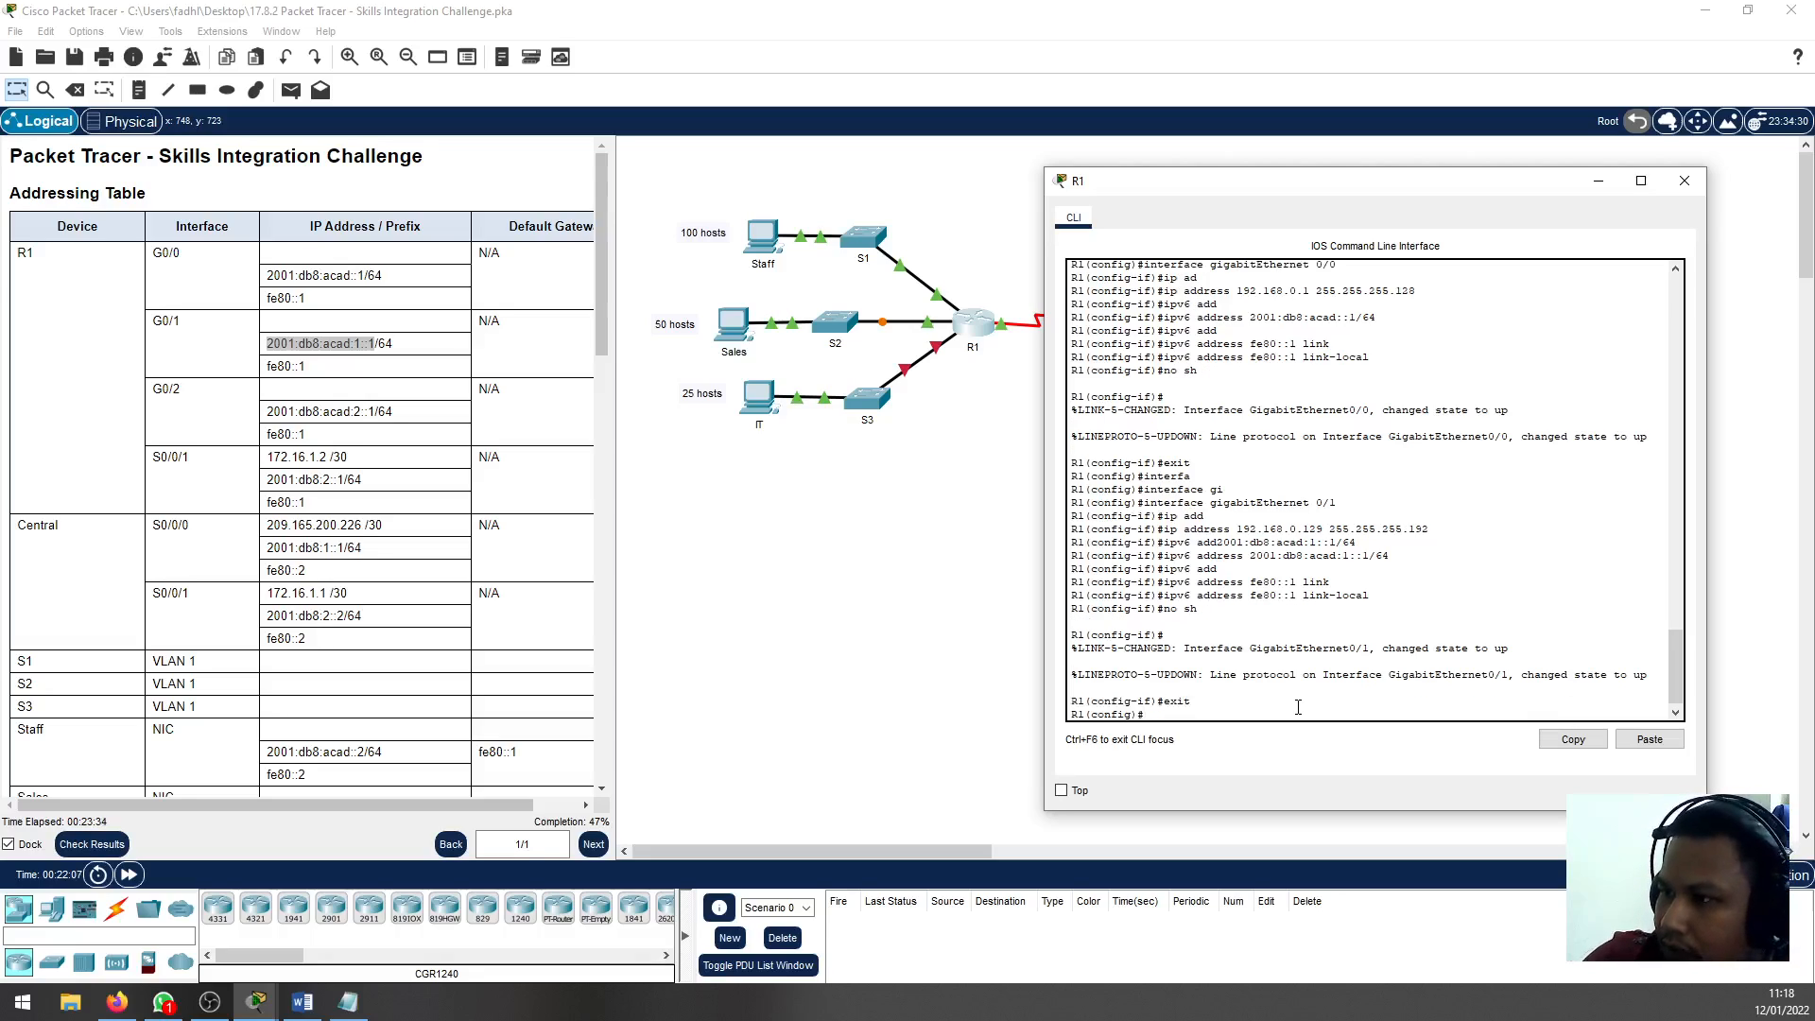
Enter interface configuration mode for gigabitEthernet 0/2 on R1
type("interfa")
key("Tab")
type("gig")
key("Tab")
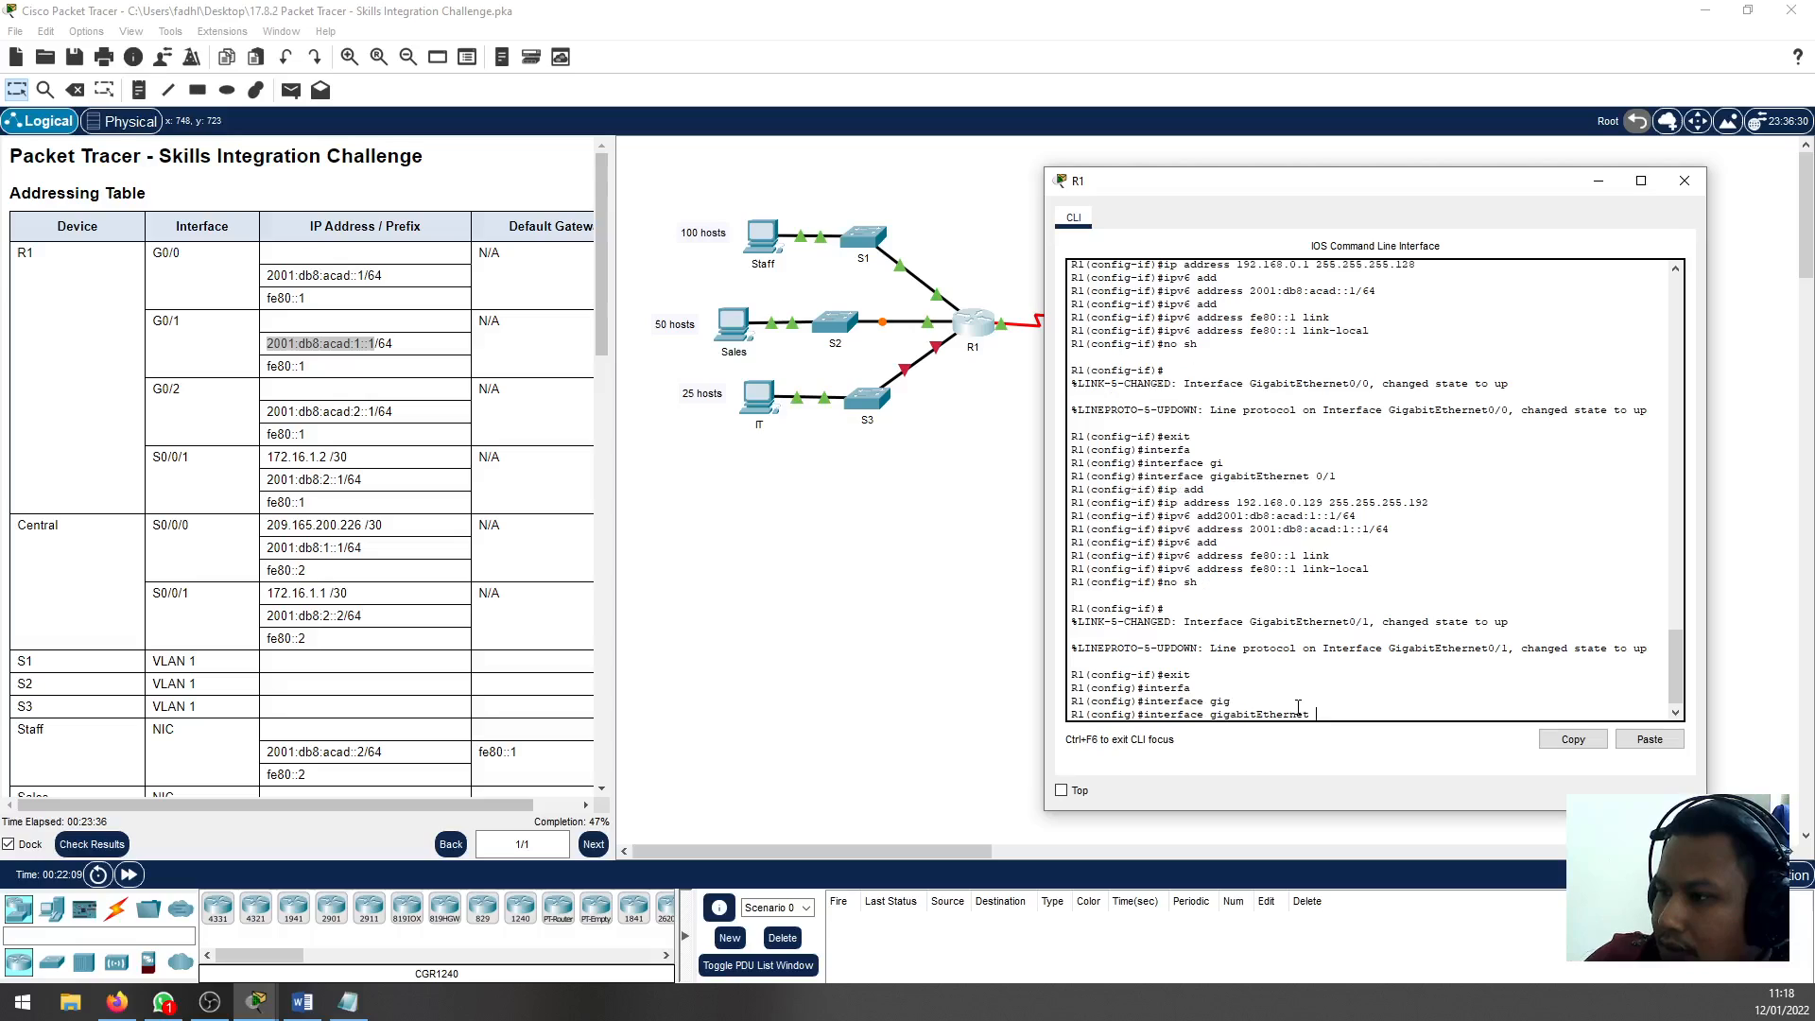
type("0/")
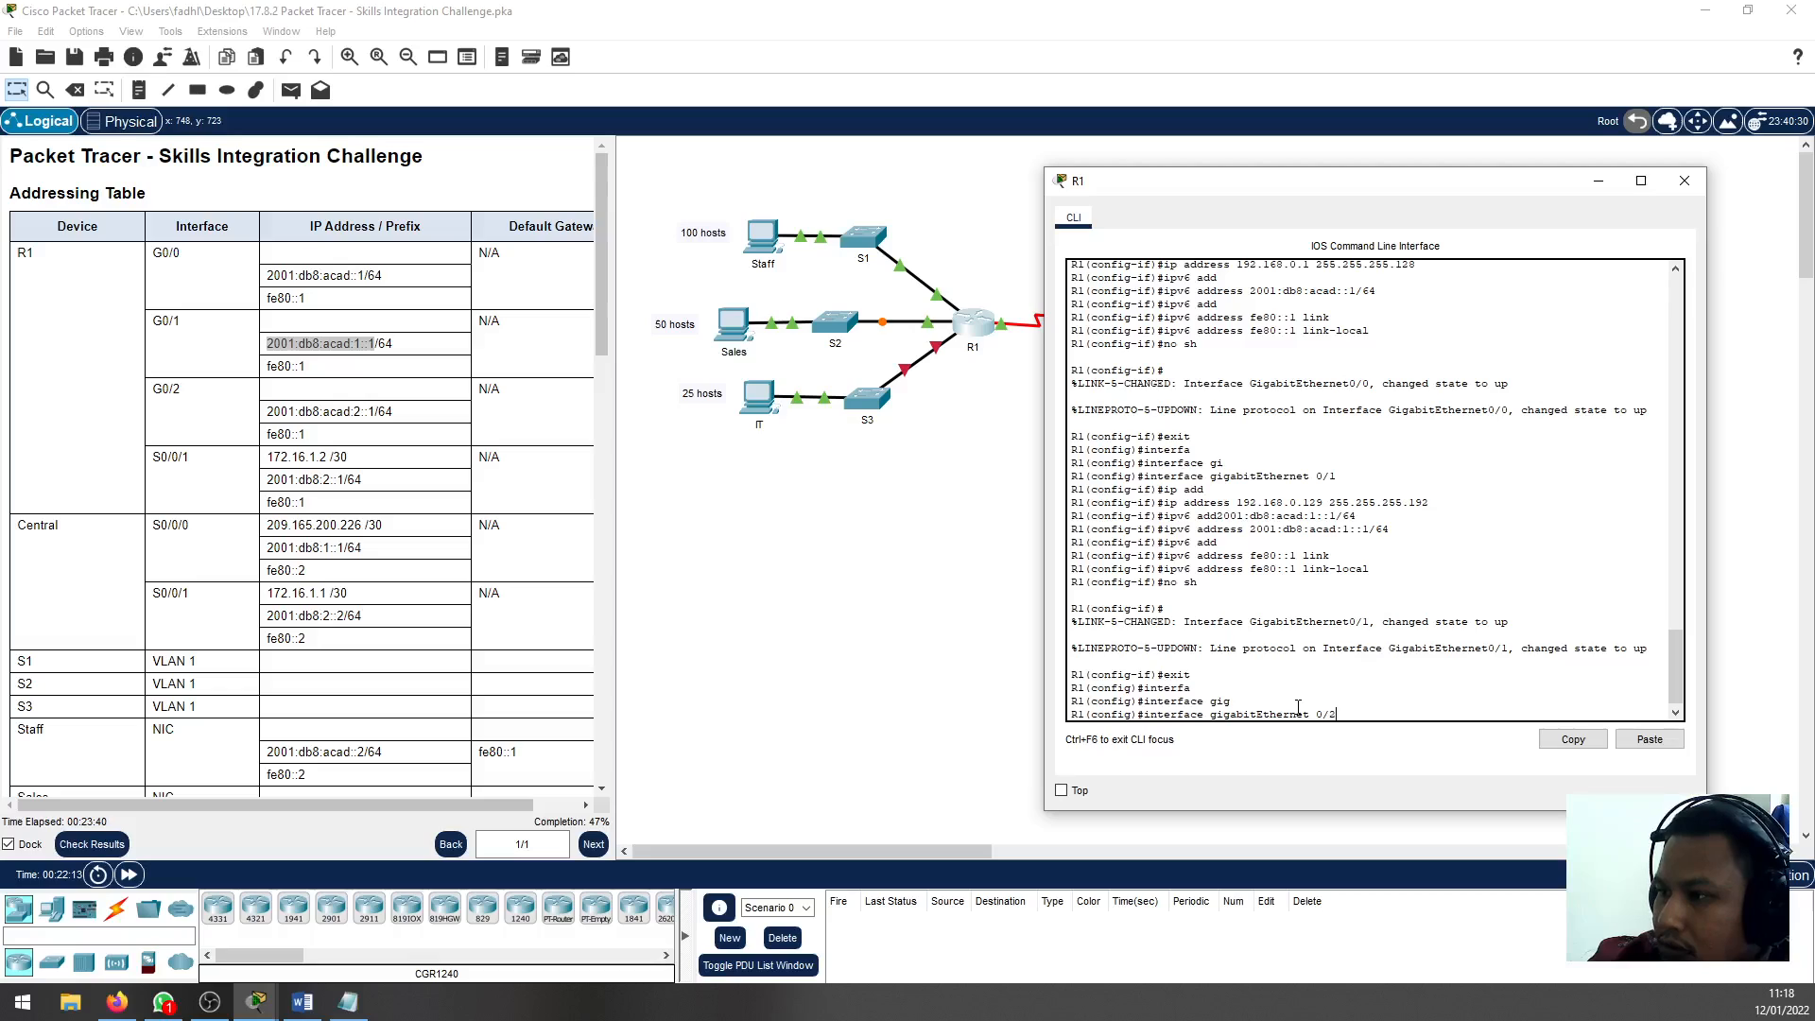
type("2")
key("Return")
Check the IT subnet in the Notepad plan and assign 192.168.0.193 with mask 255.255.255.224 to R1's G0/2 interface
type("ig-if)#i")
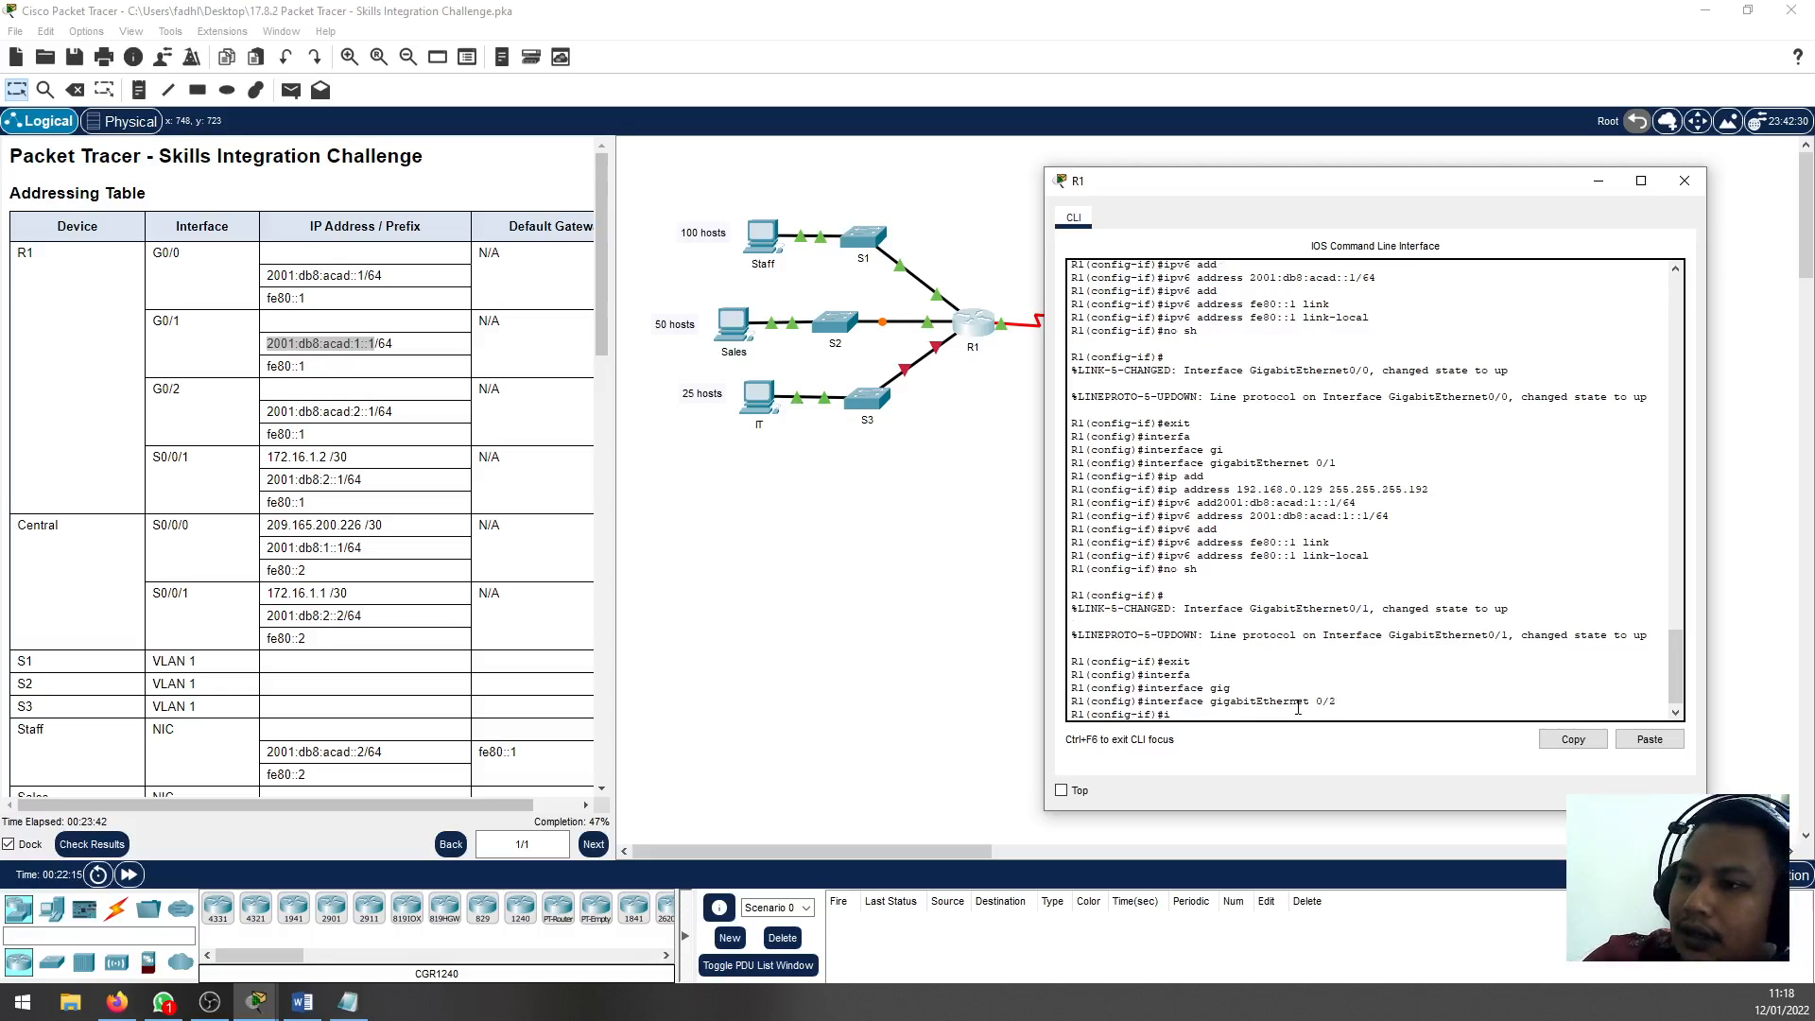
type("p add")
key("Tab")
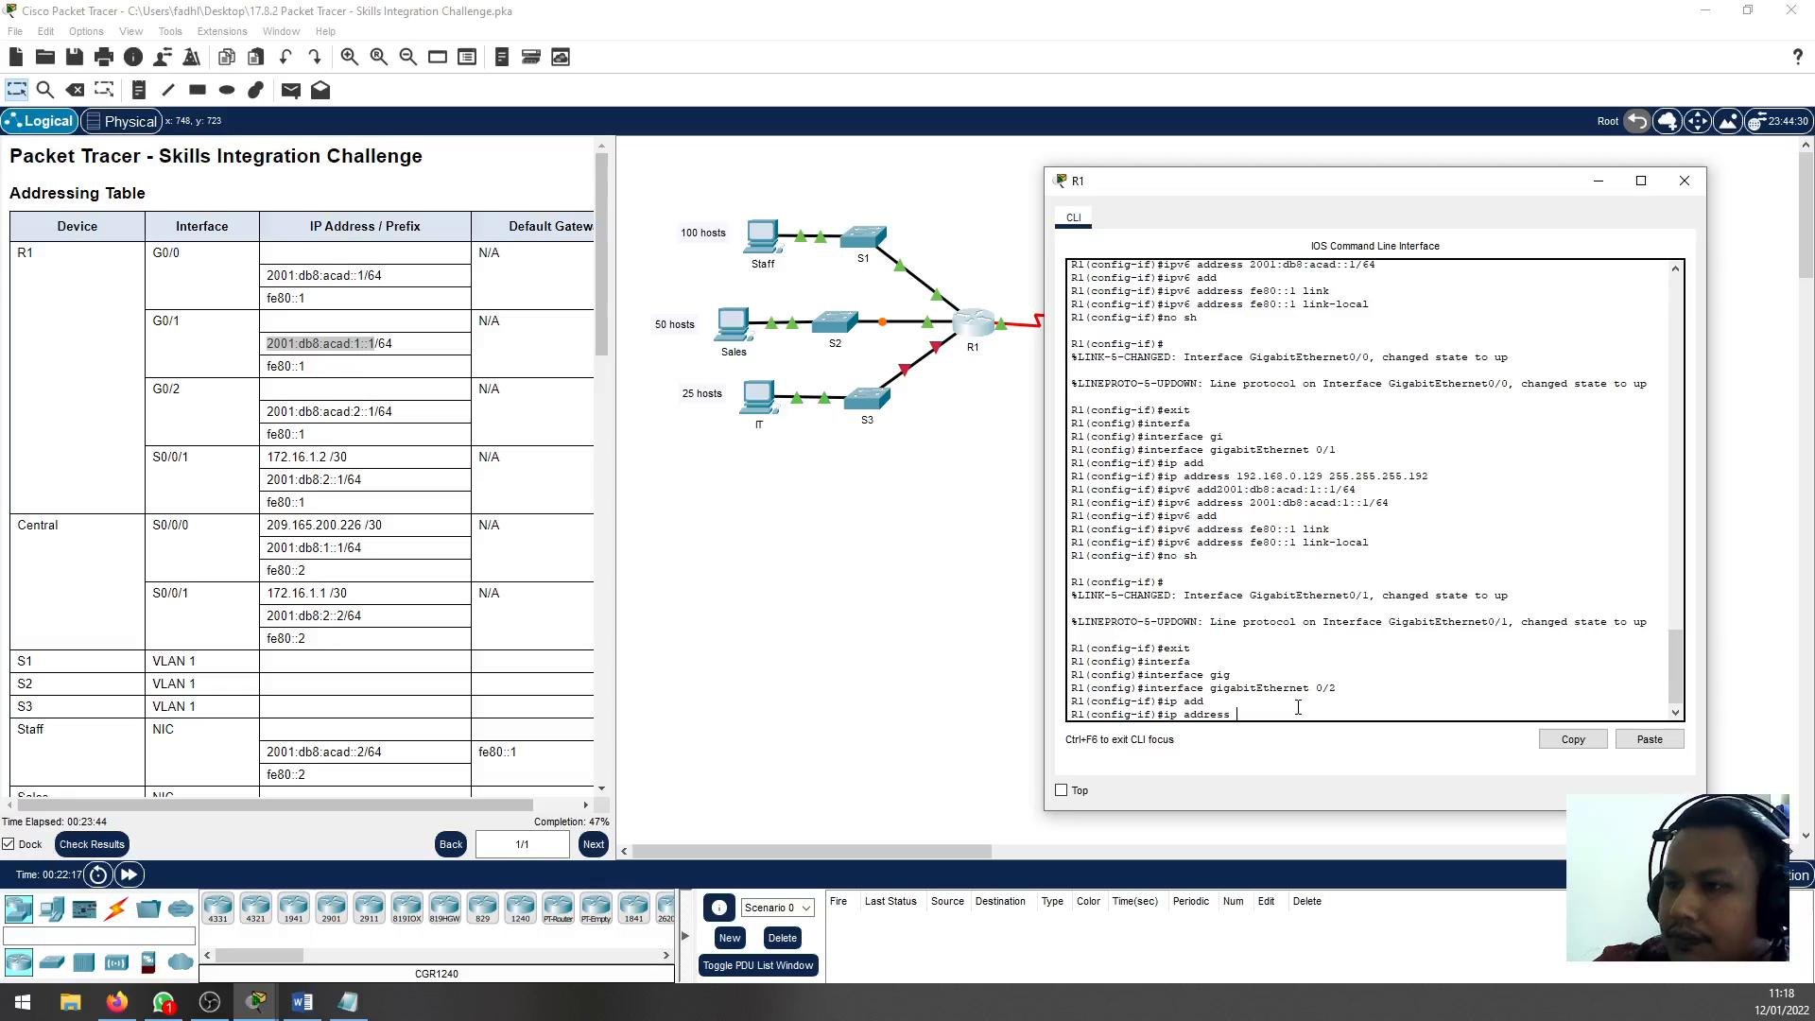
left_click(348, 1003)
double_click(959, 647)
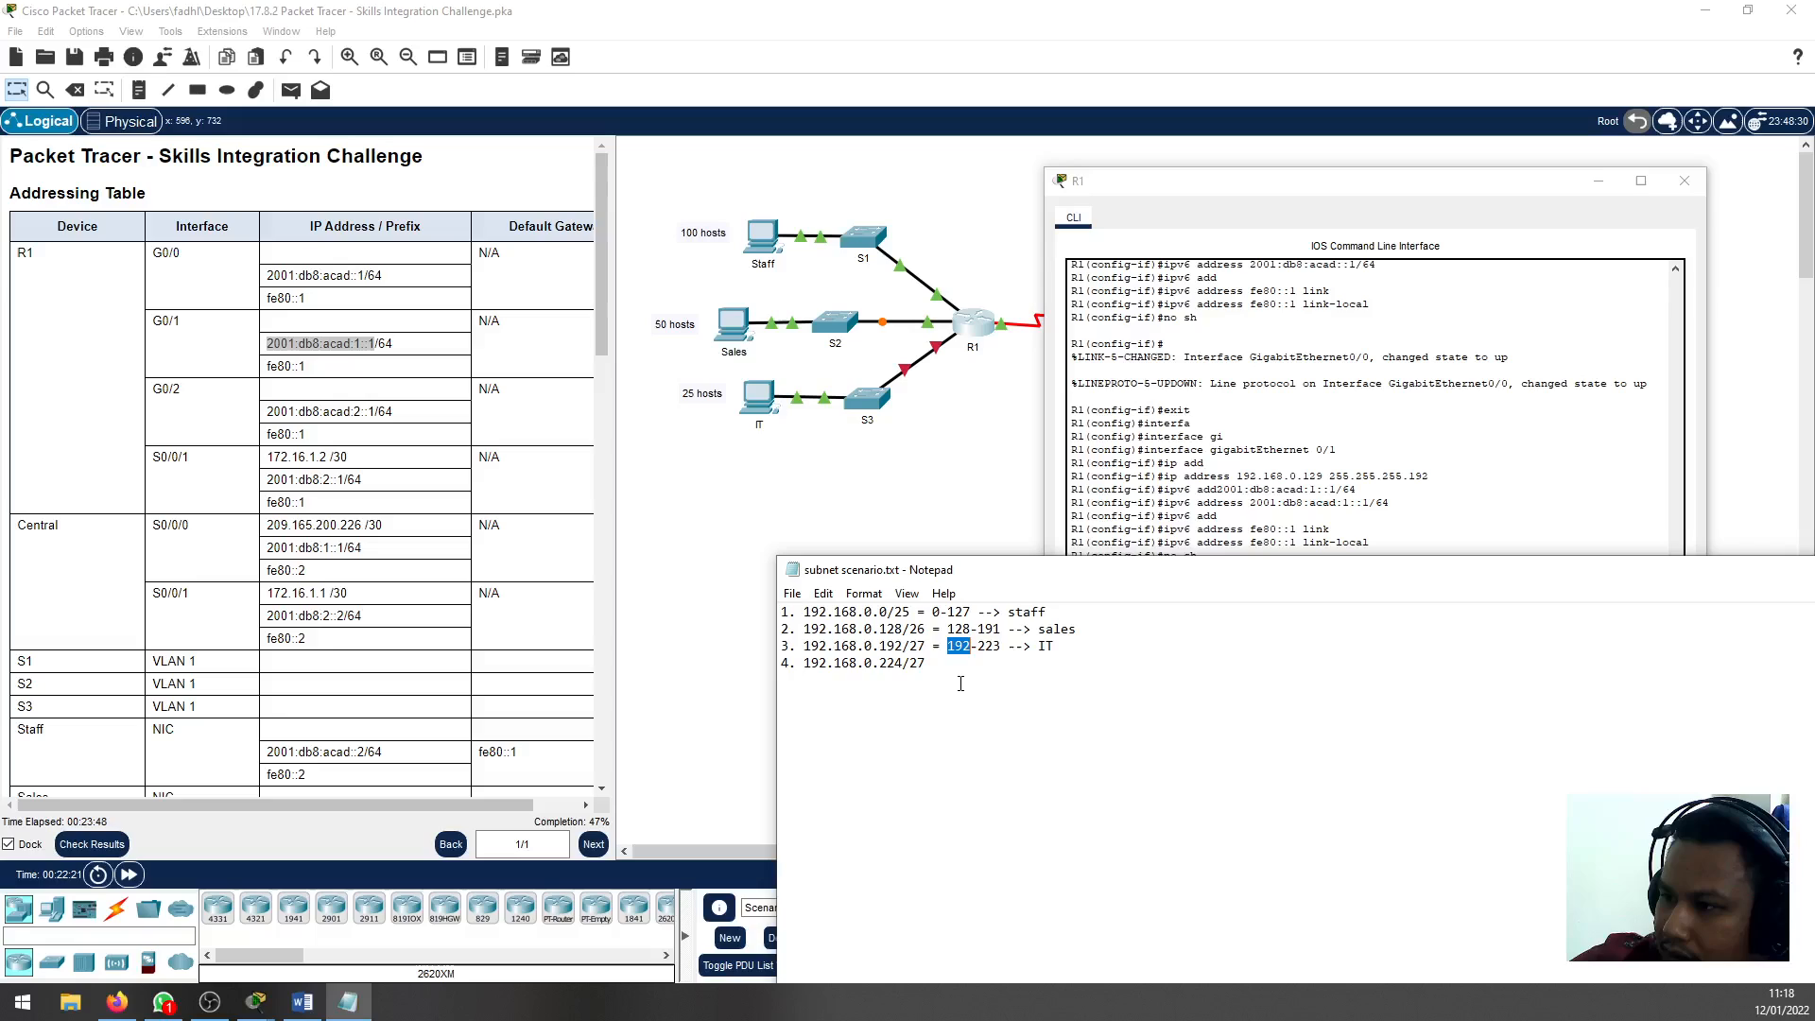
left_click(909, 645)
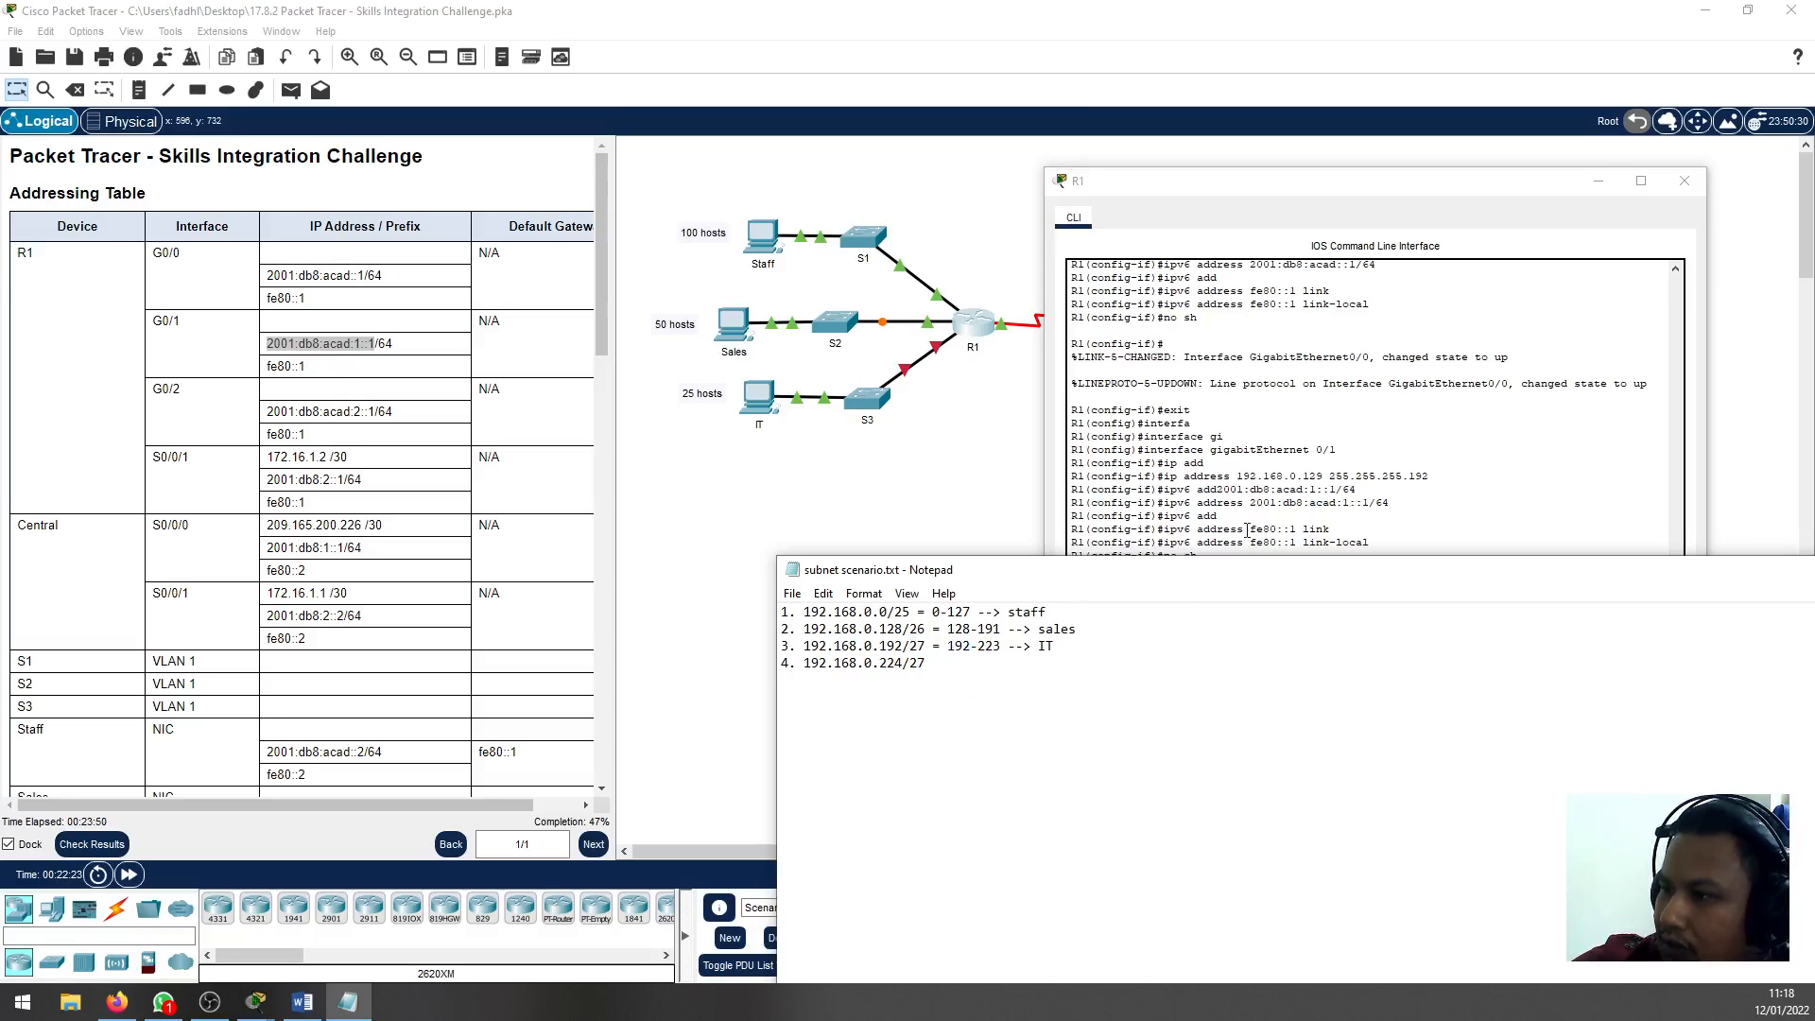
left_click(1297, 535)
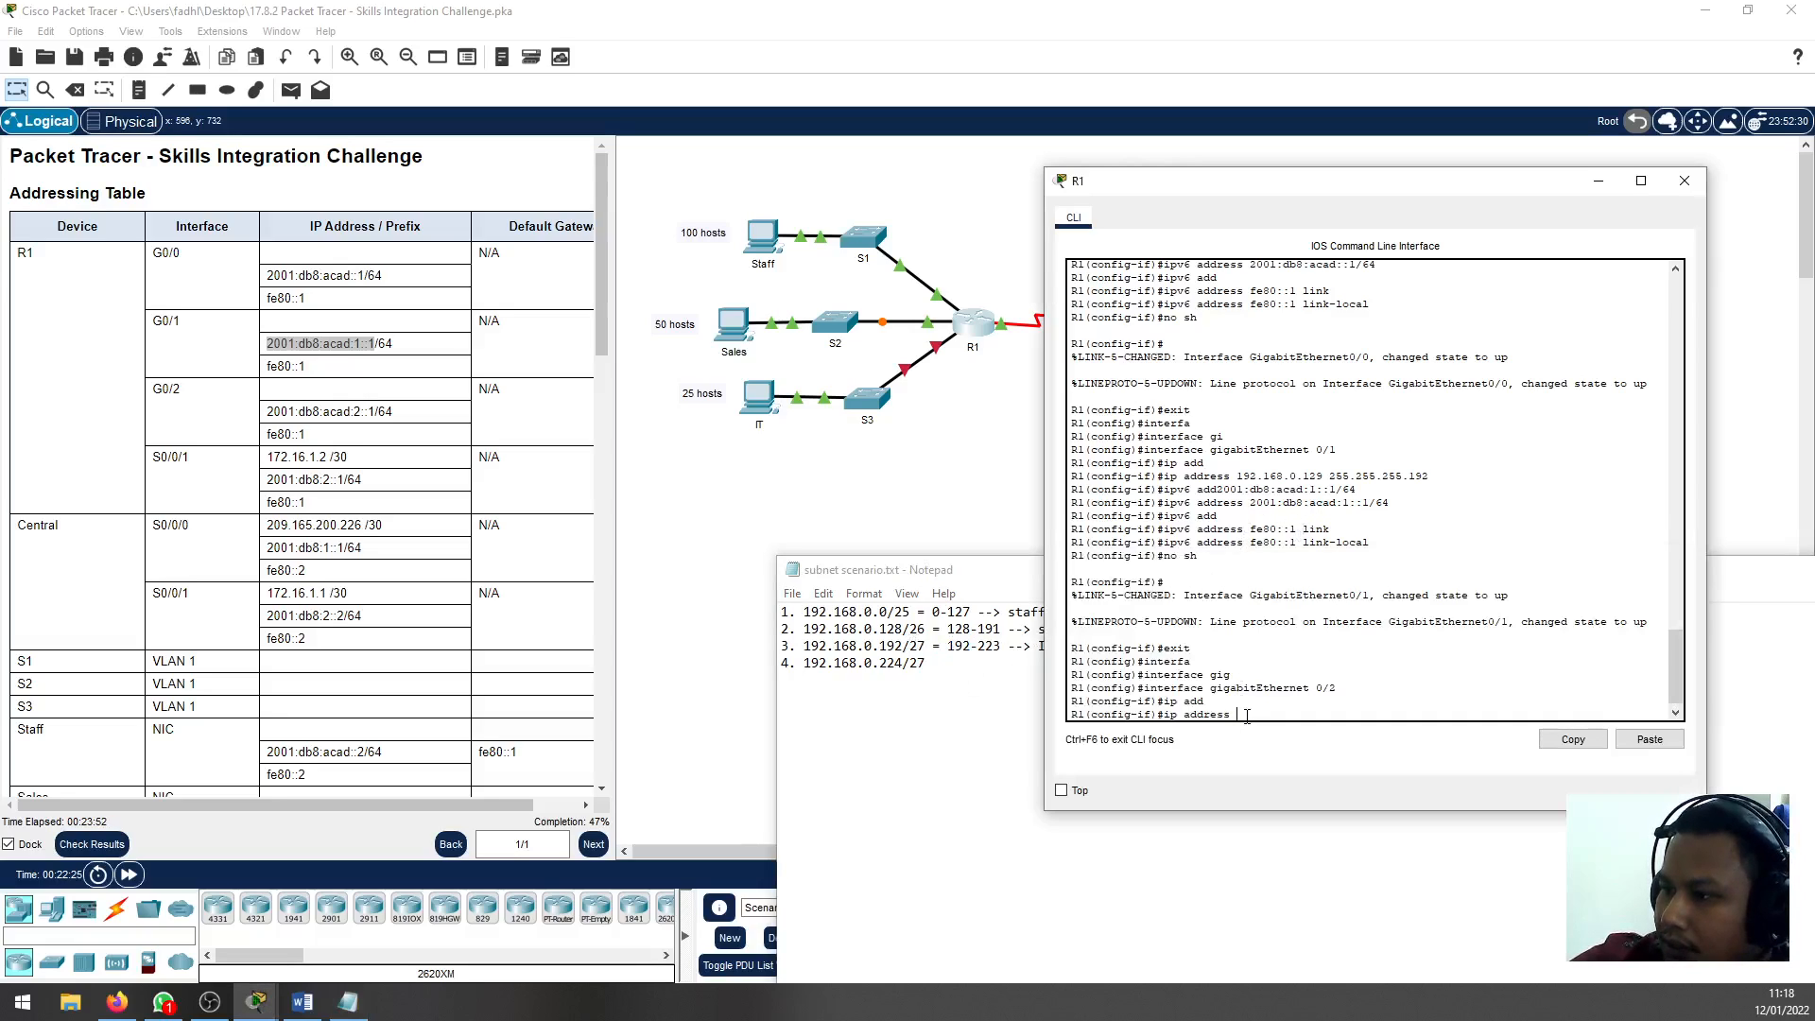
type("192.168.0.193")
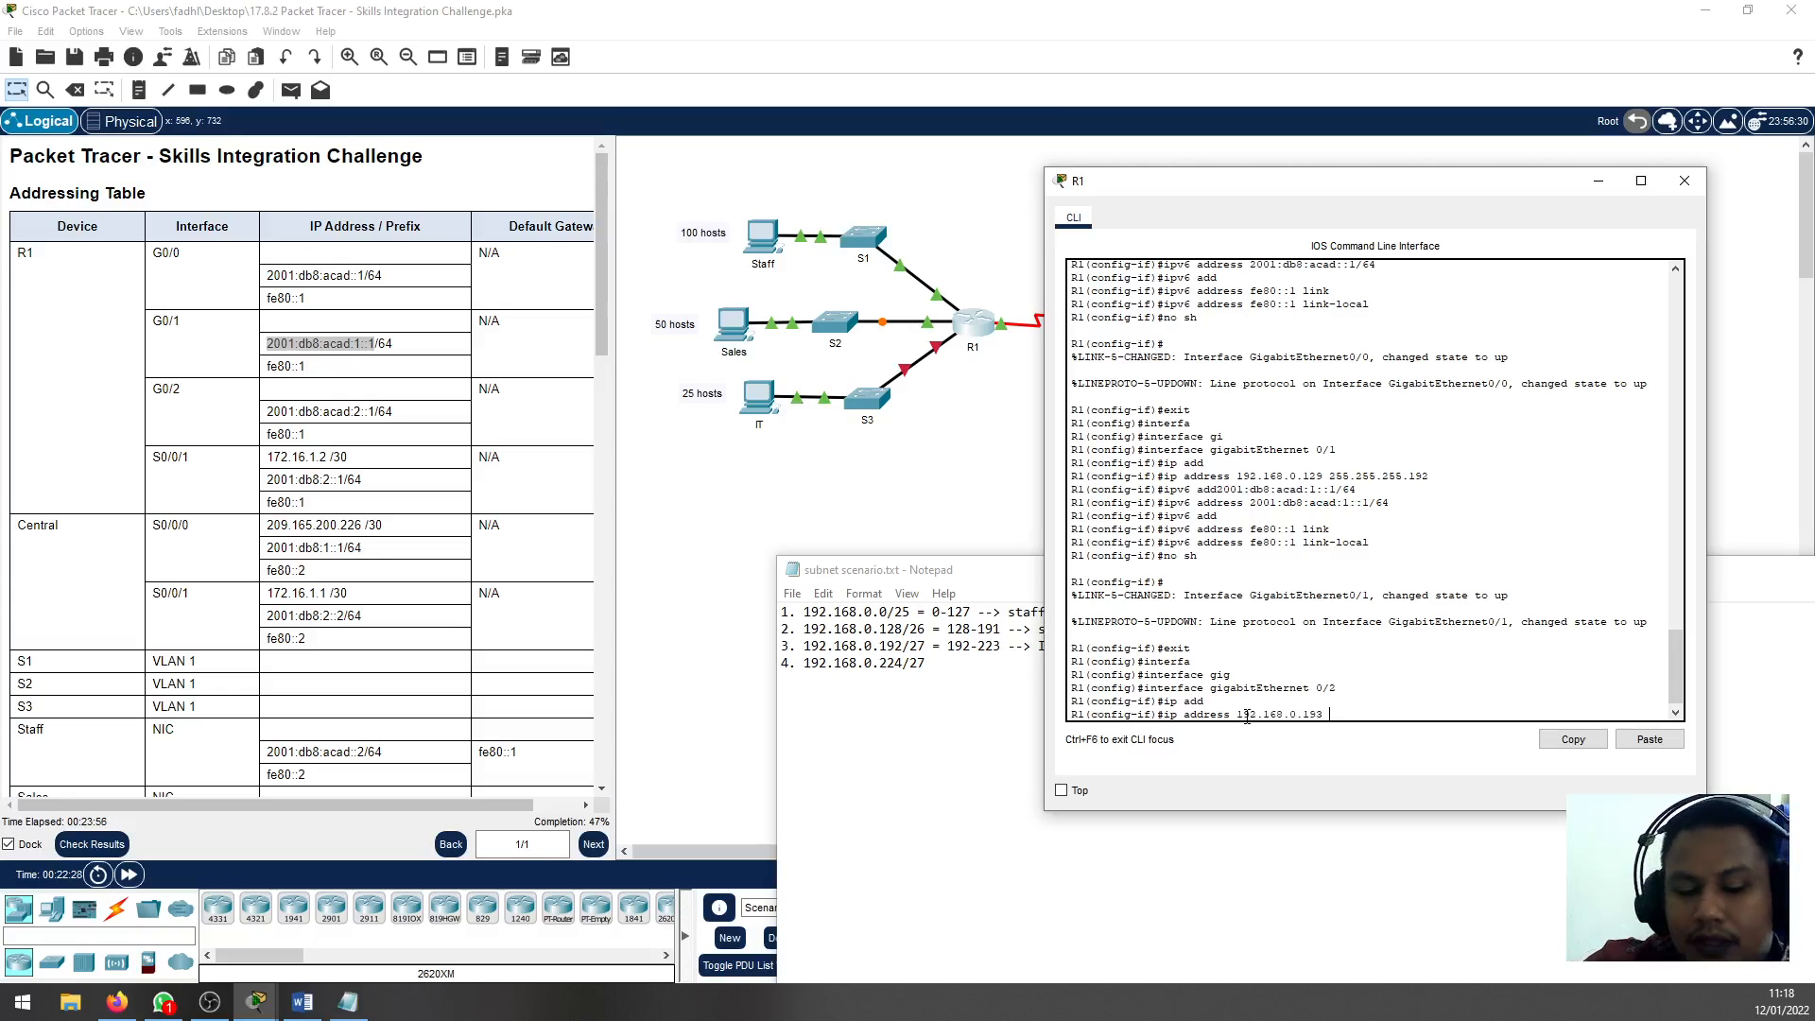
type(" 255.25")
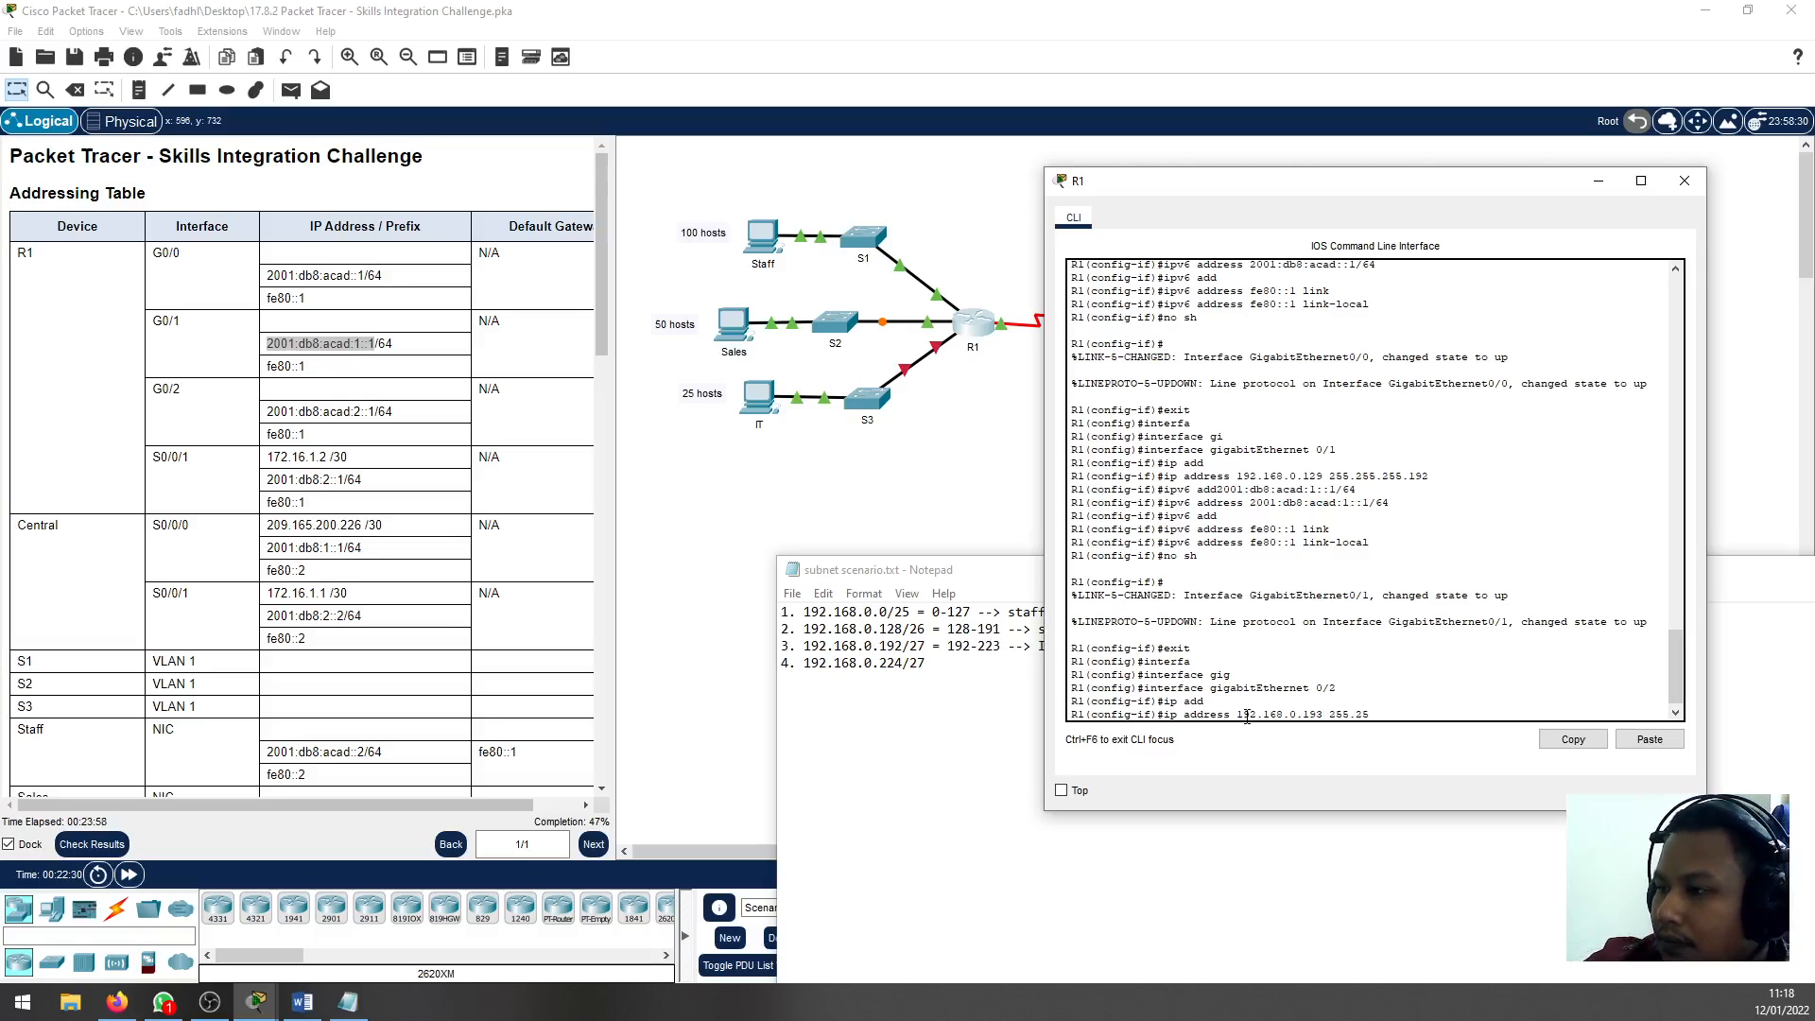
type("5.255.224")
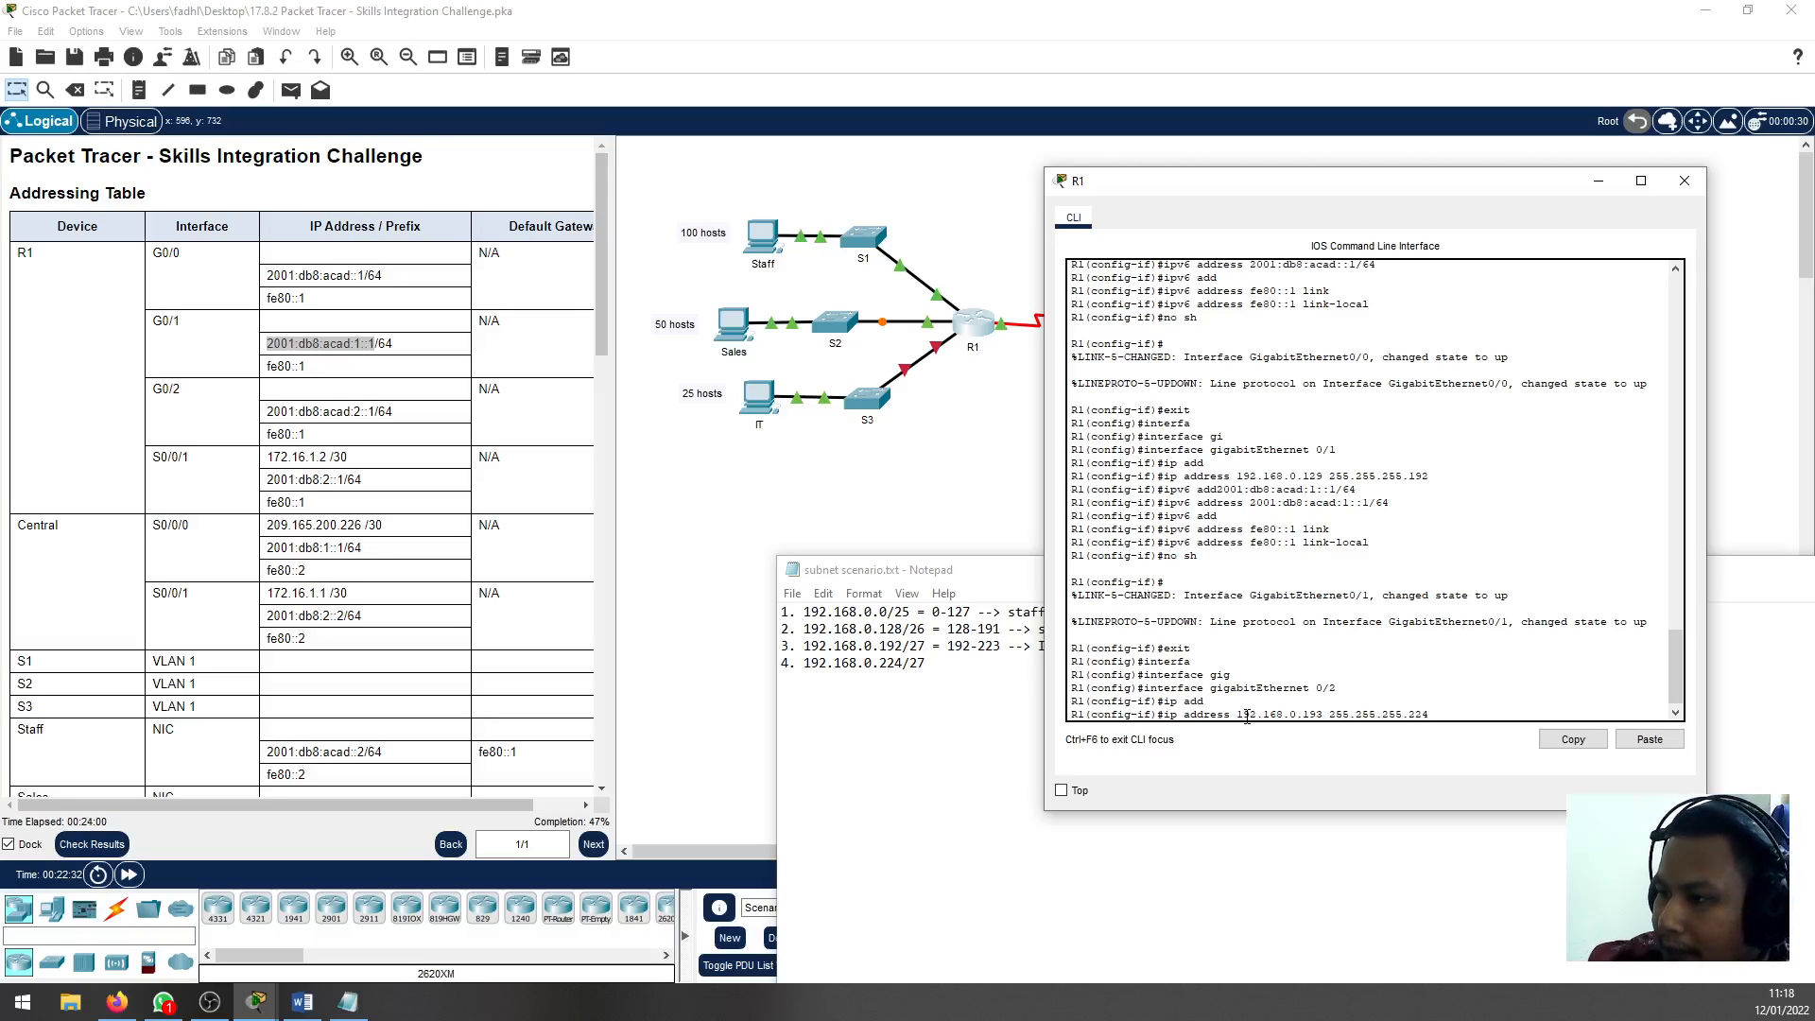
key("Return")
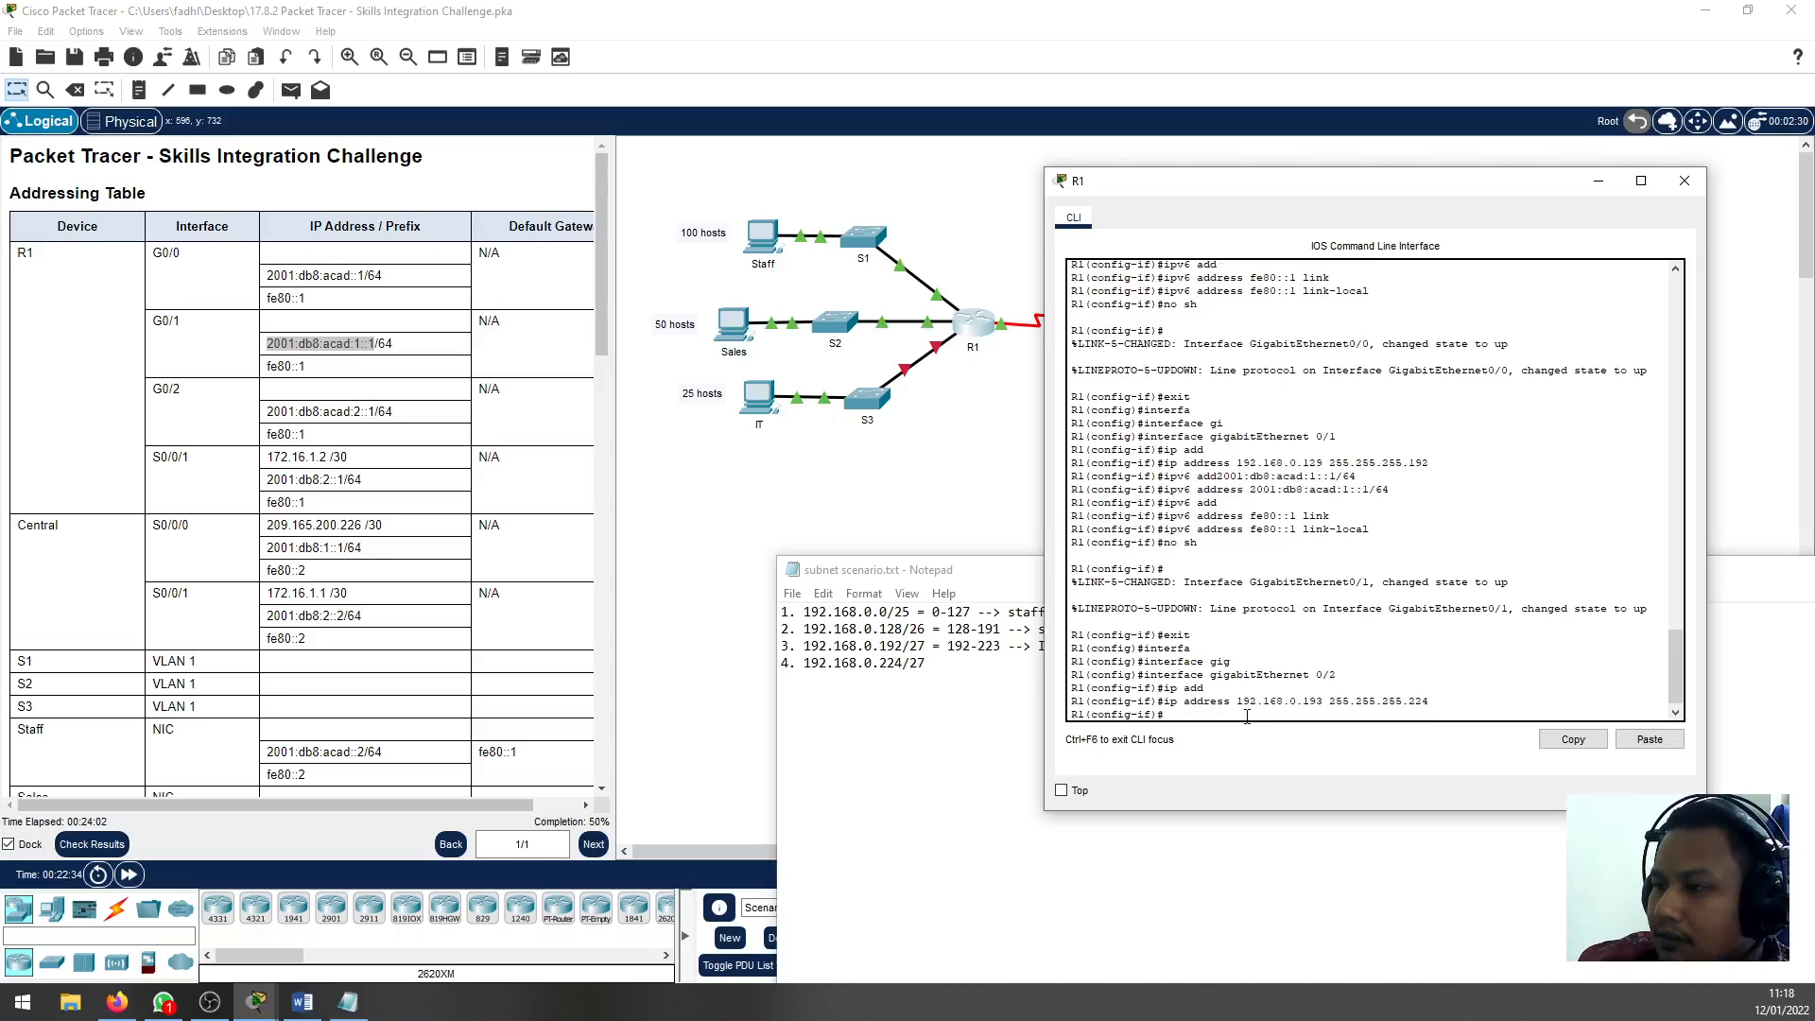
Copy G0/2's IPv6 address from the Addressing Table and assign 2001:db8:acad:2::1/64 to the interface on R1
type("ipv")
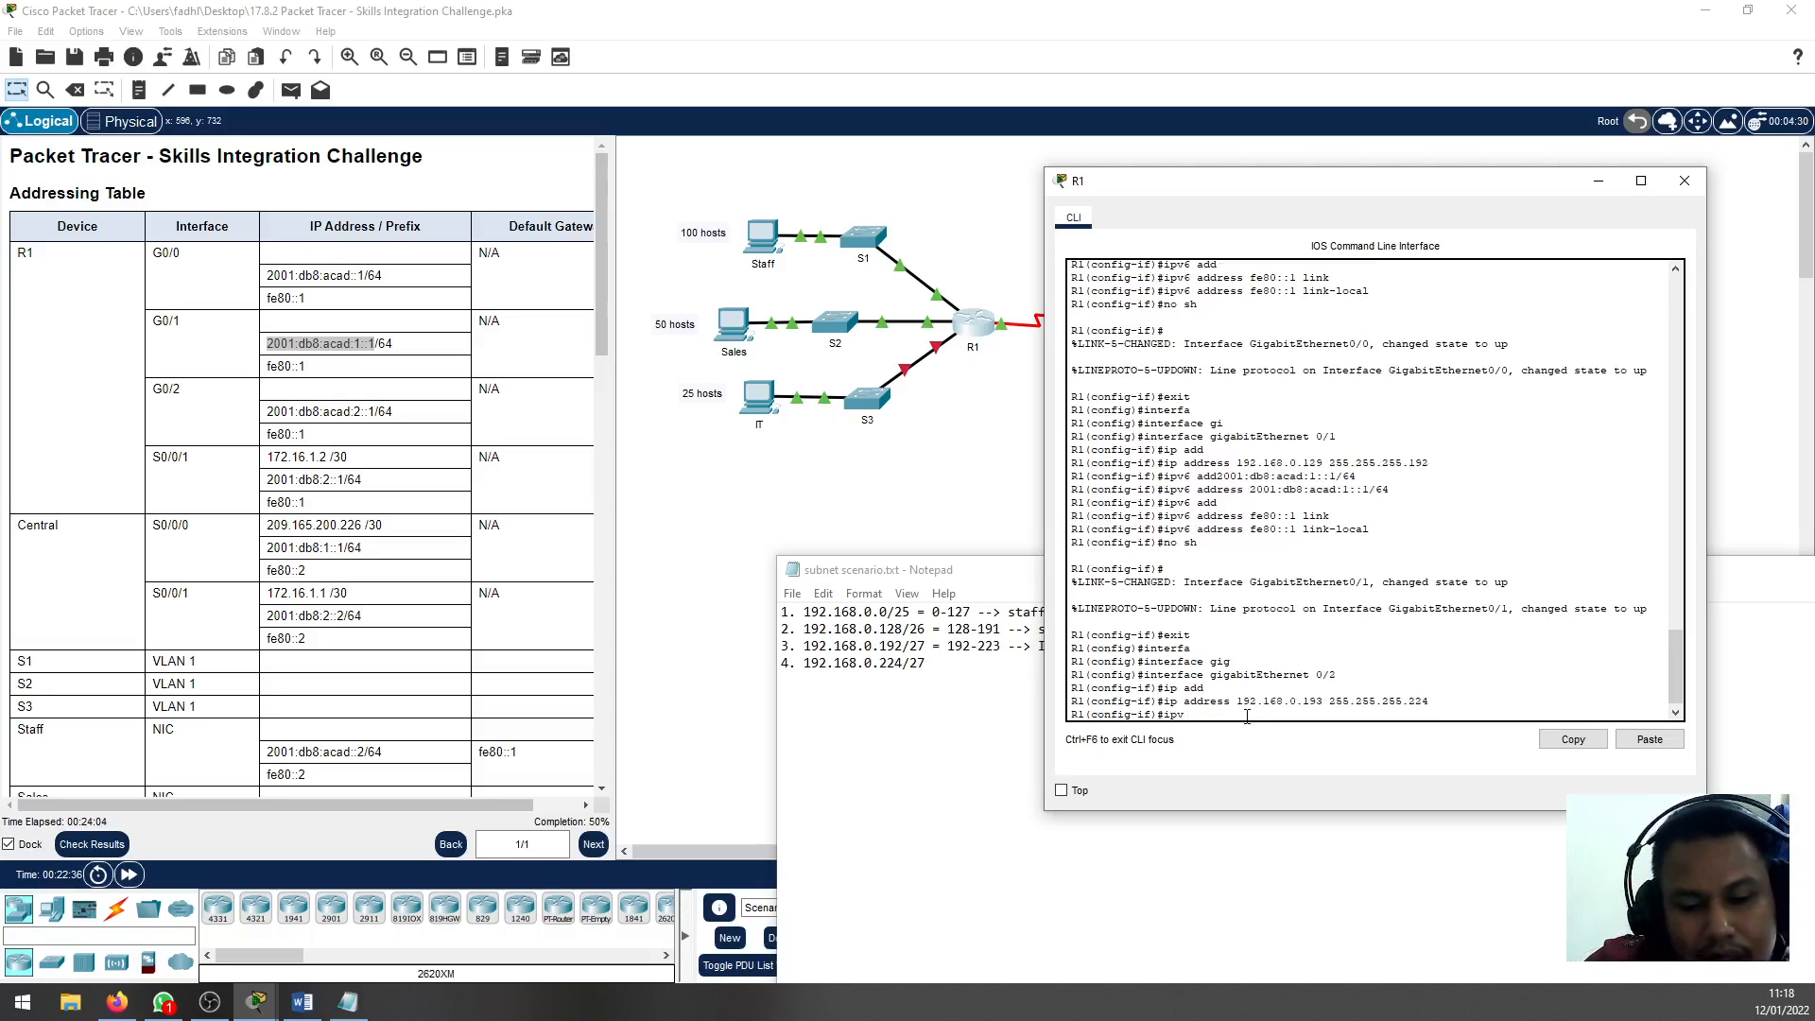
type("6 add")
key("Tab")
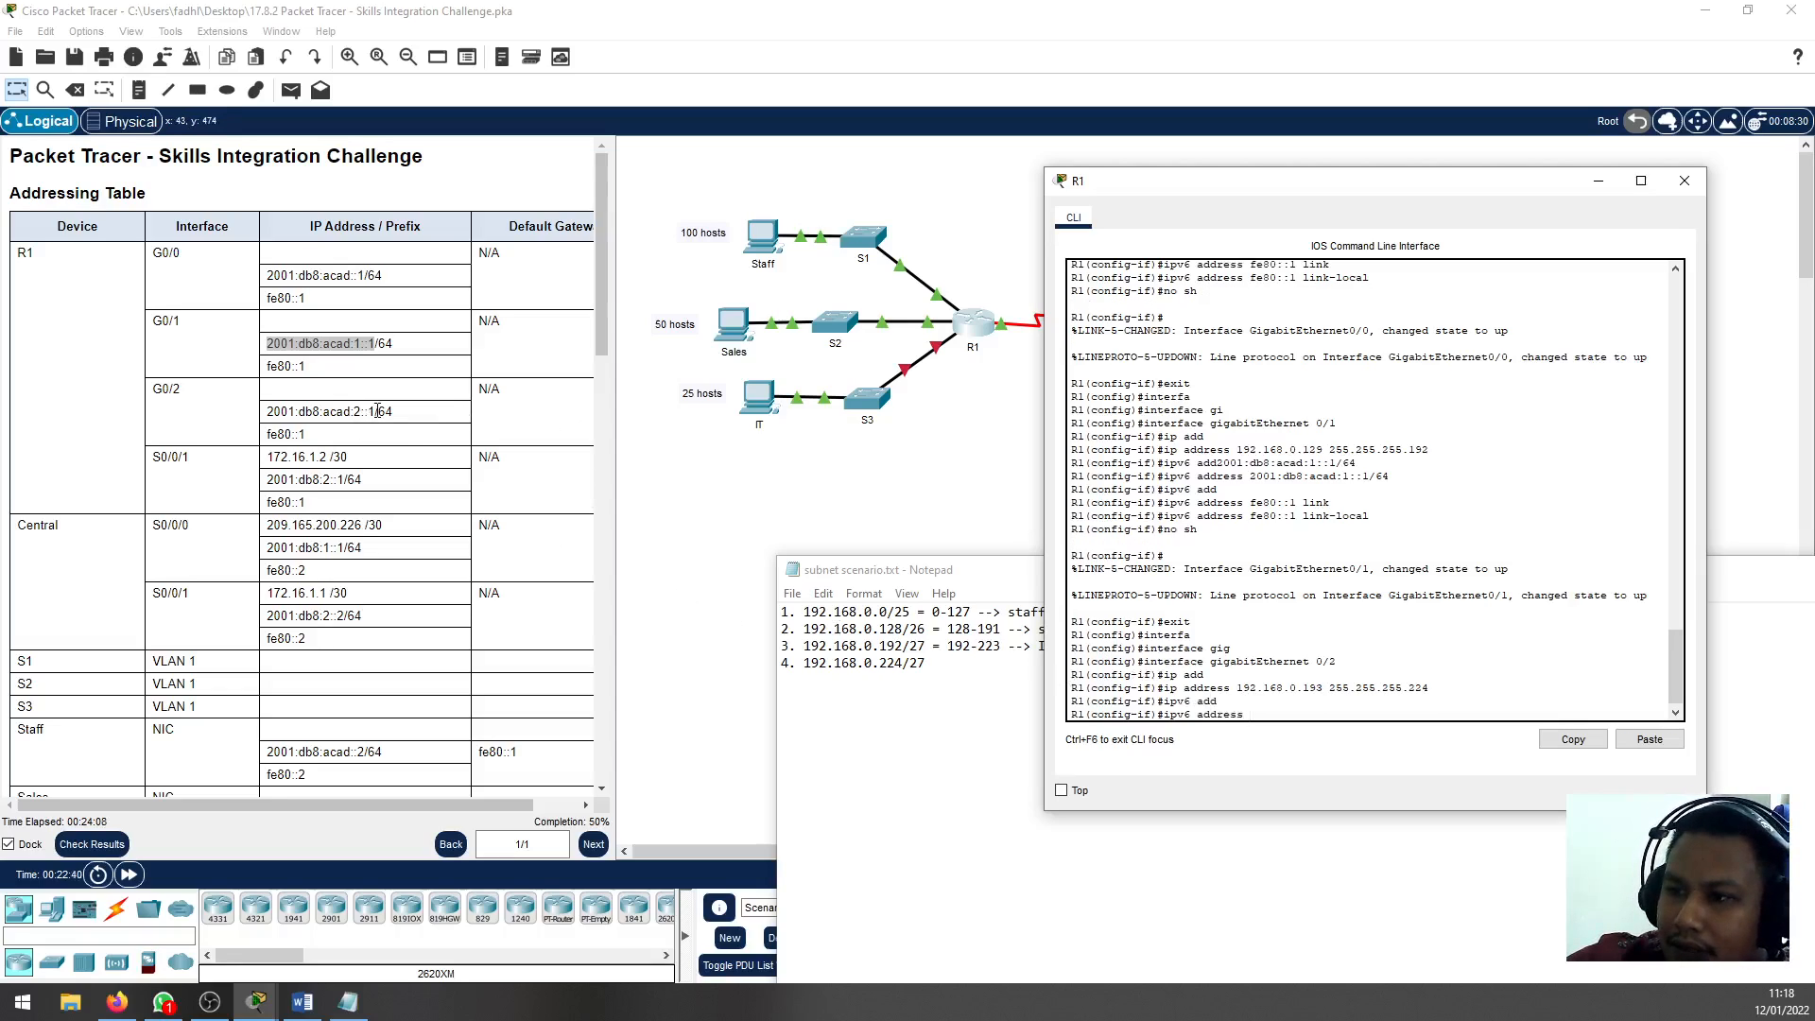
left_click_drag(388, 410, 269, 417)
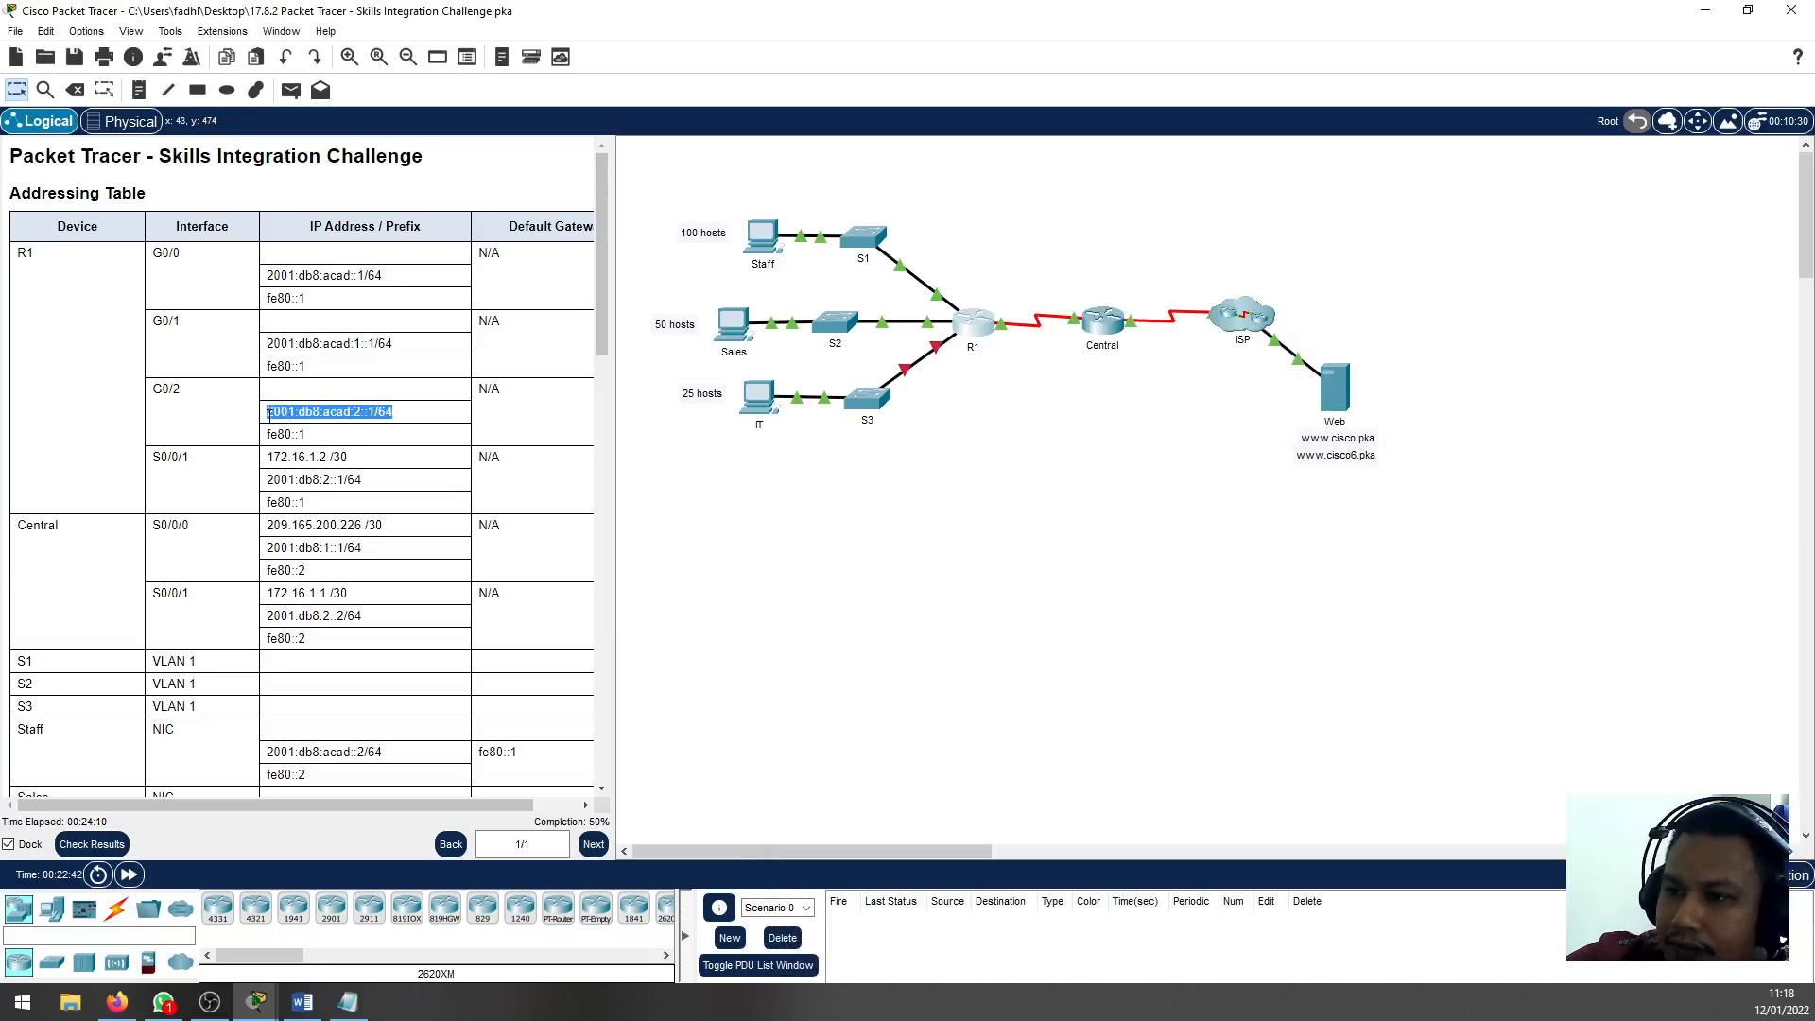
right_click(358, 413)
left_click(397, 424)
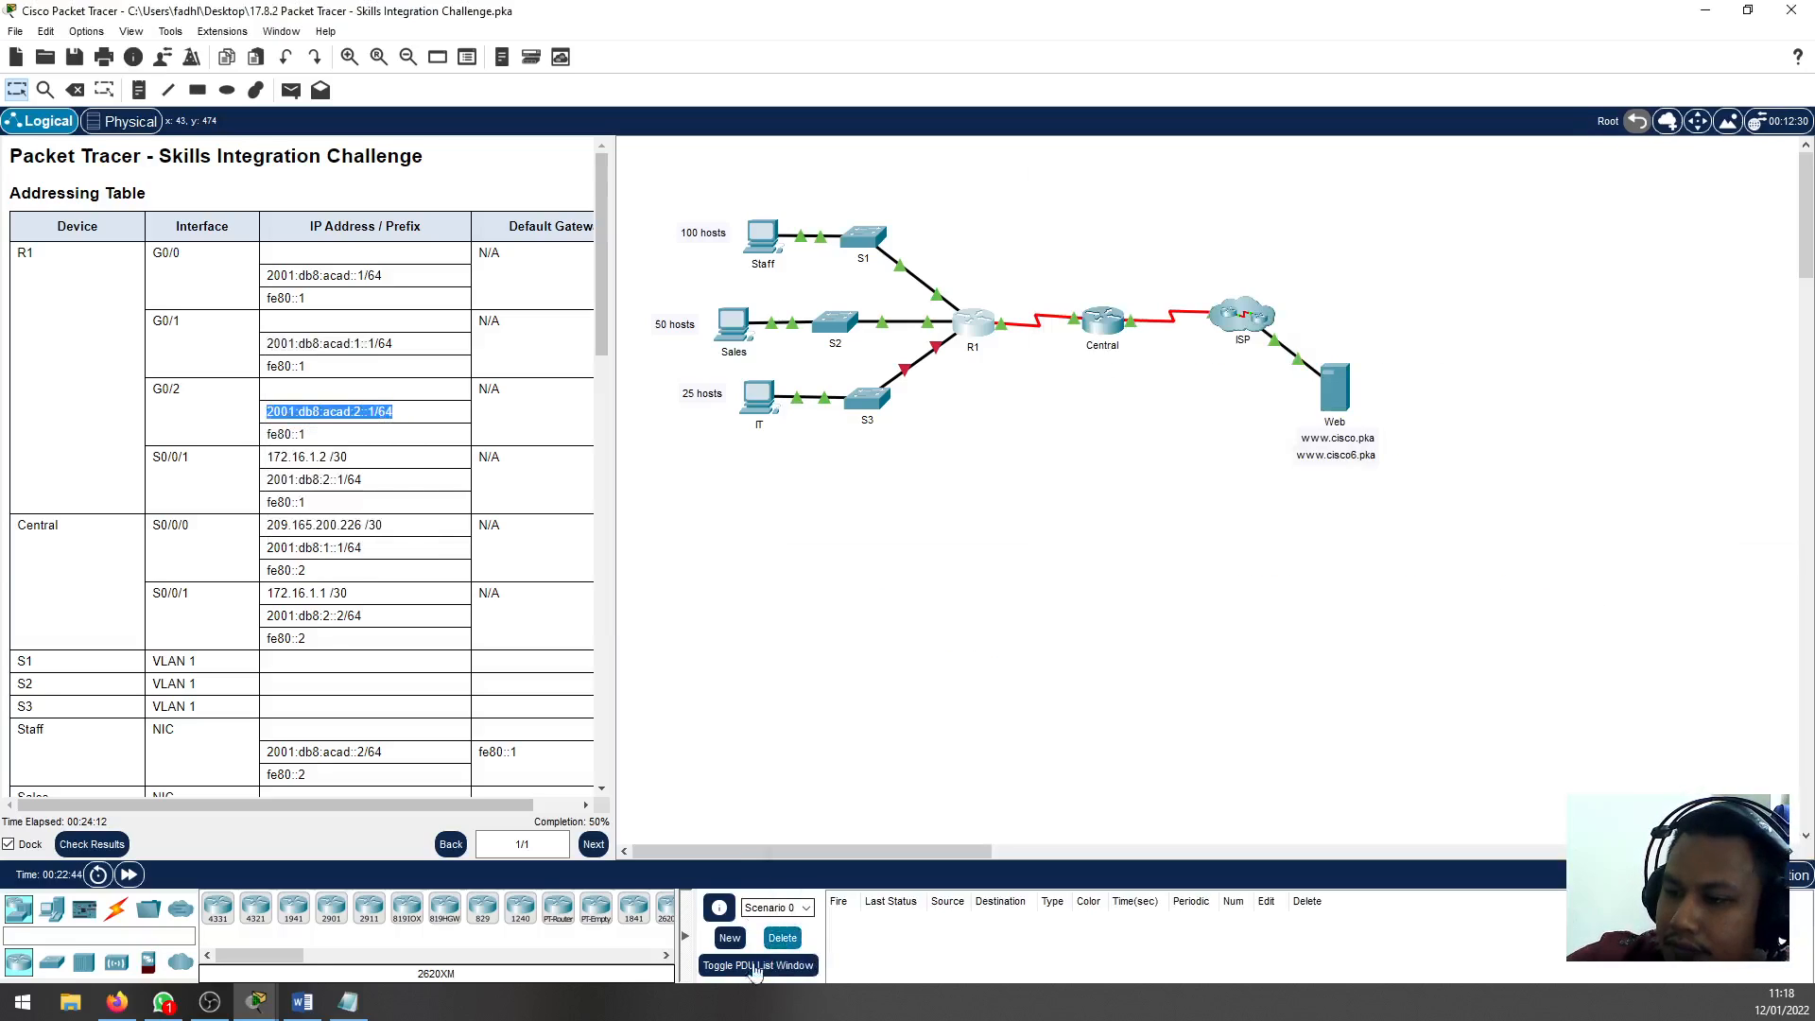
left_click(985, 321)
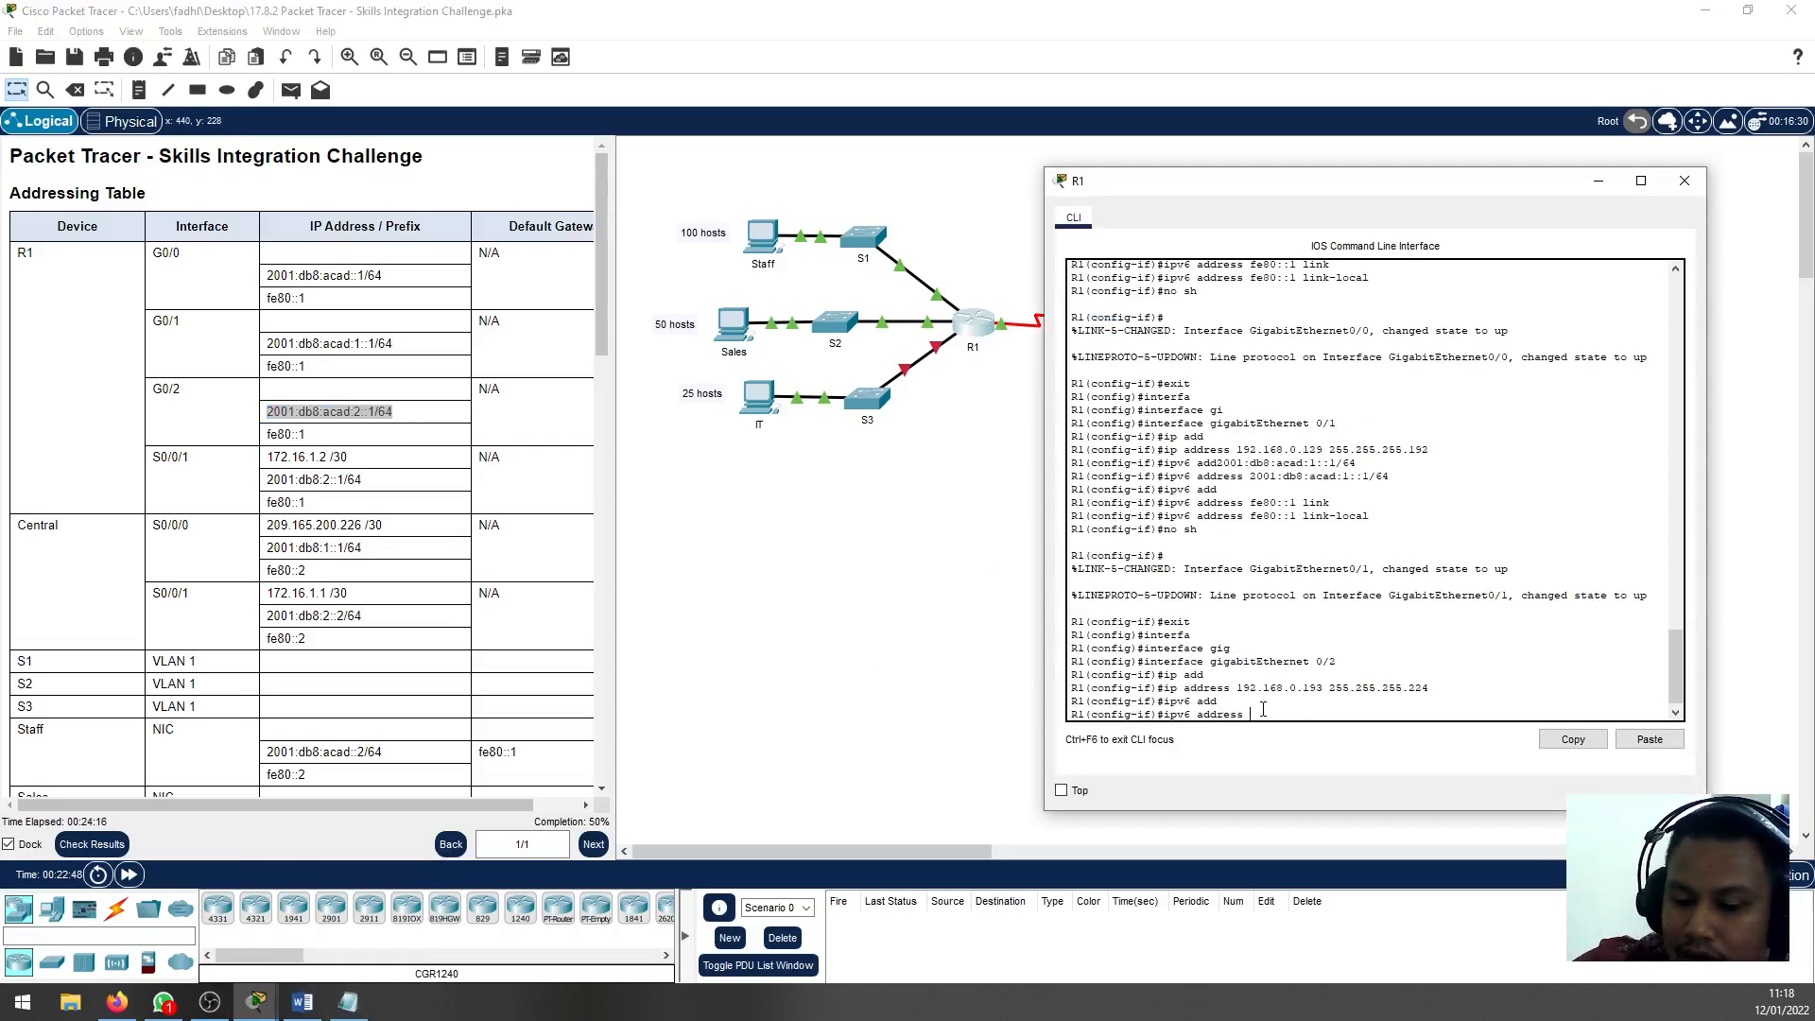
key("ctrl+v")
key("Return")
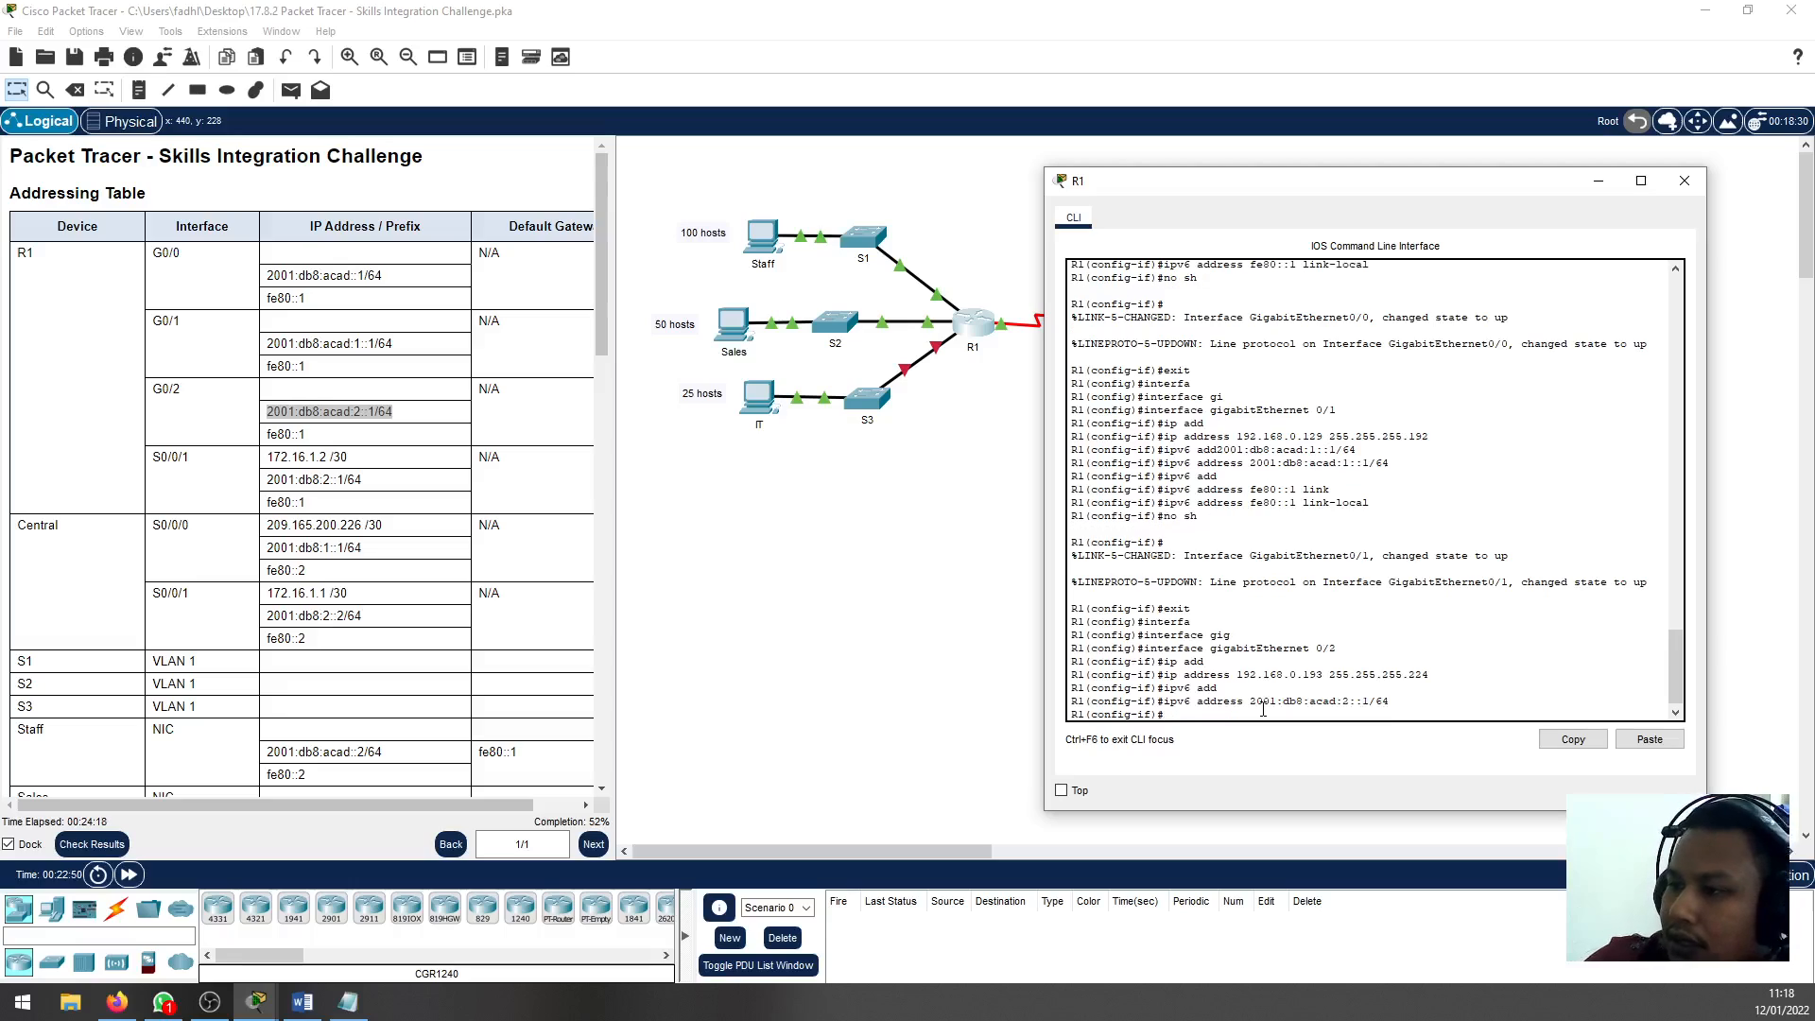
Assign the link-local IPv6 address fe80::1 to R1's G0/2 interface
type("ipv6 add")
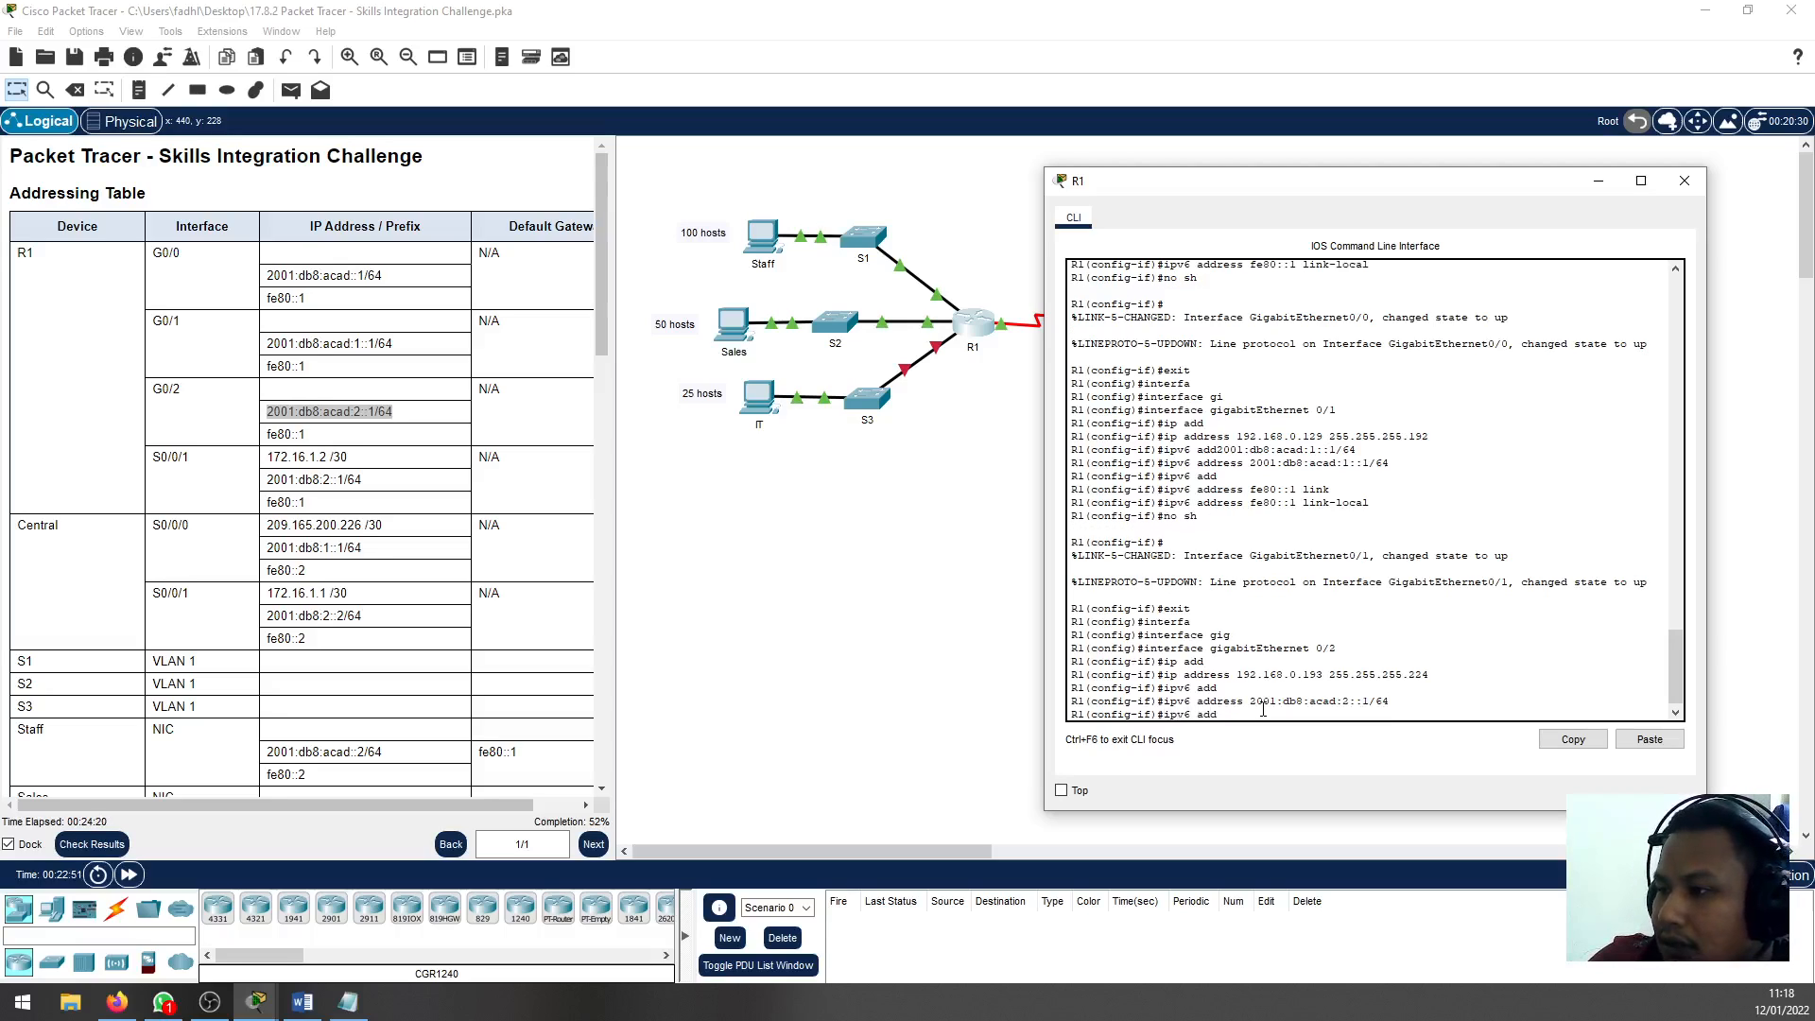
key("Tab")
type("fe")
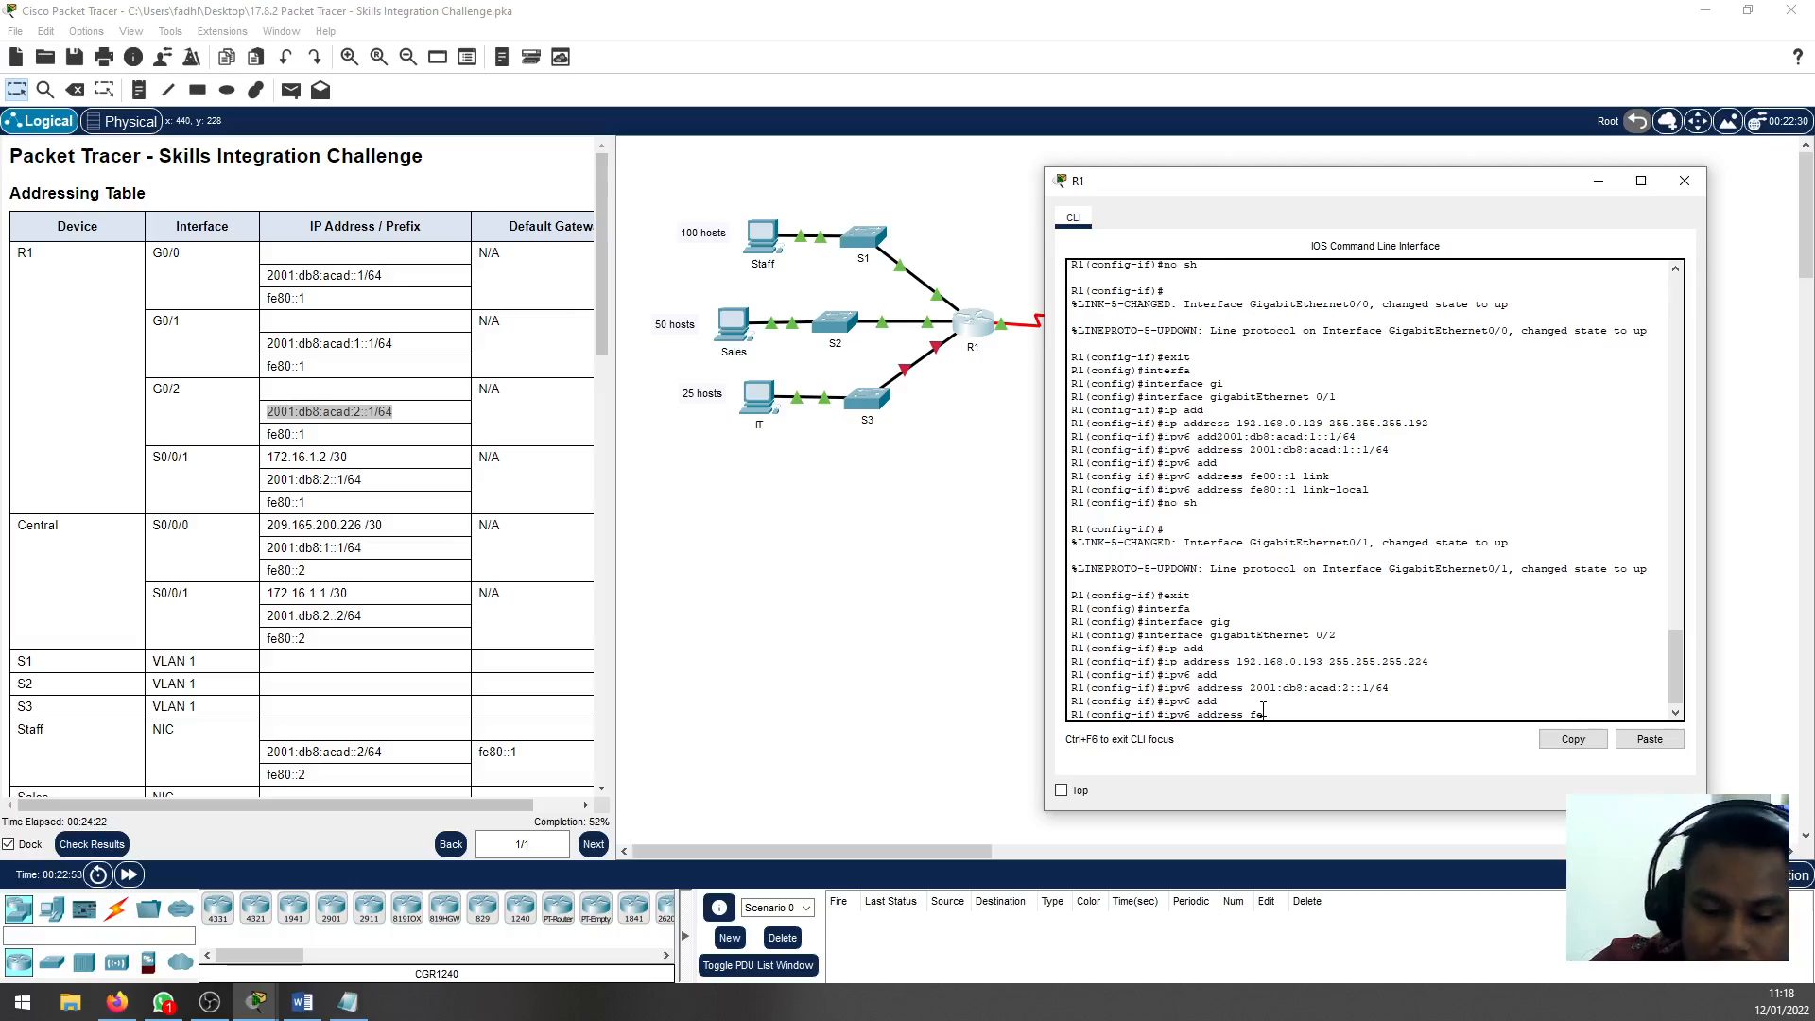
type("80::12")
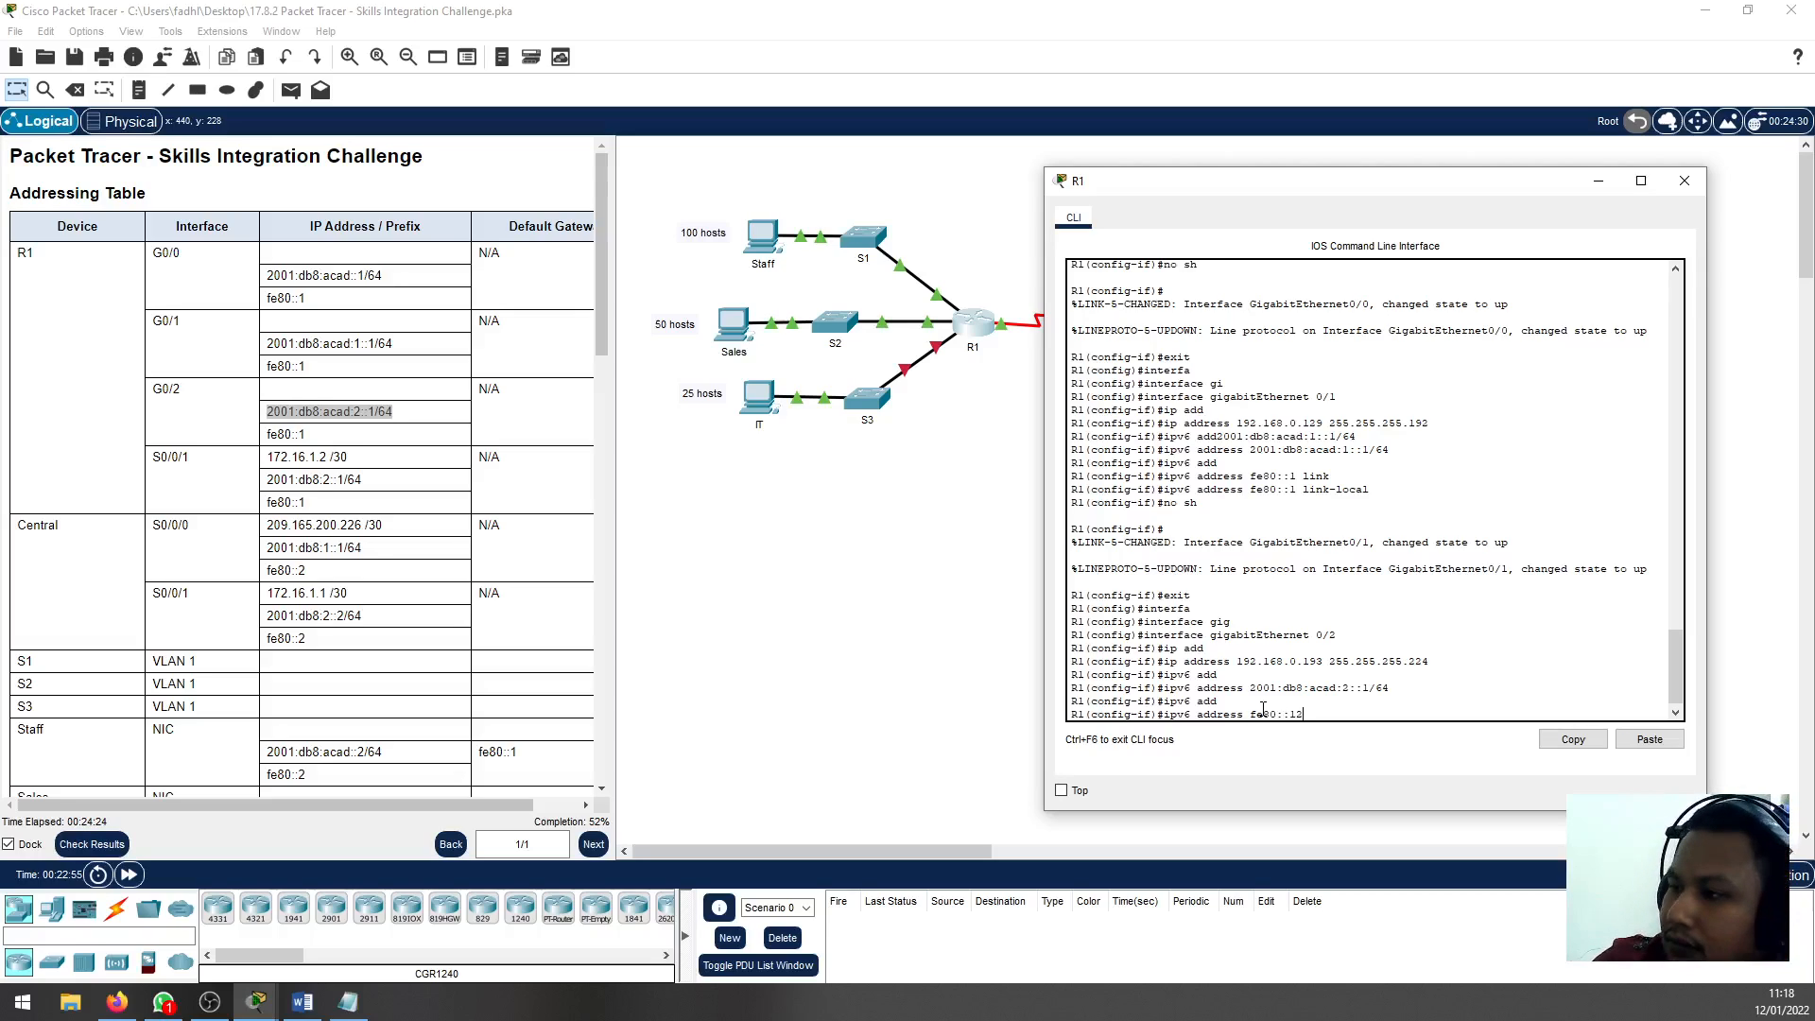
key("BackSpace")
type(" link")
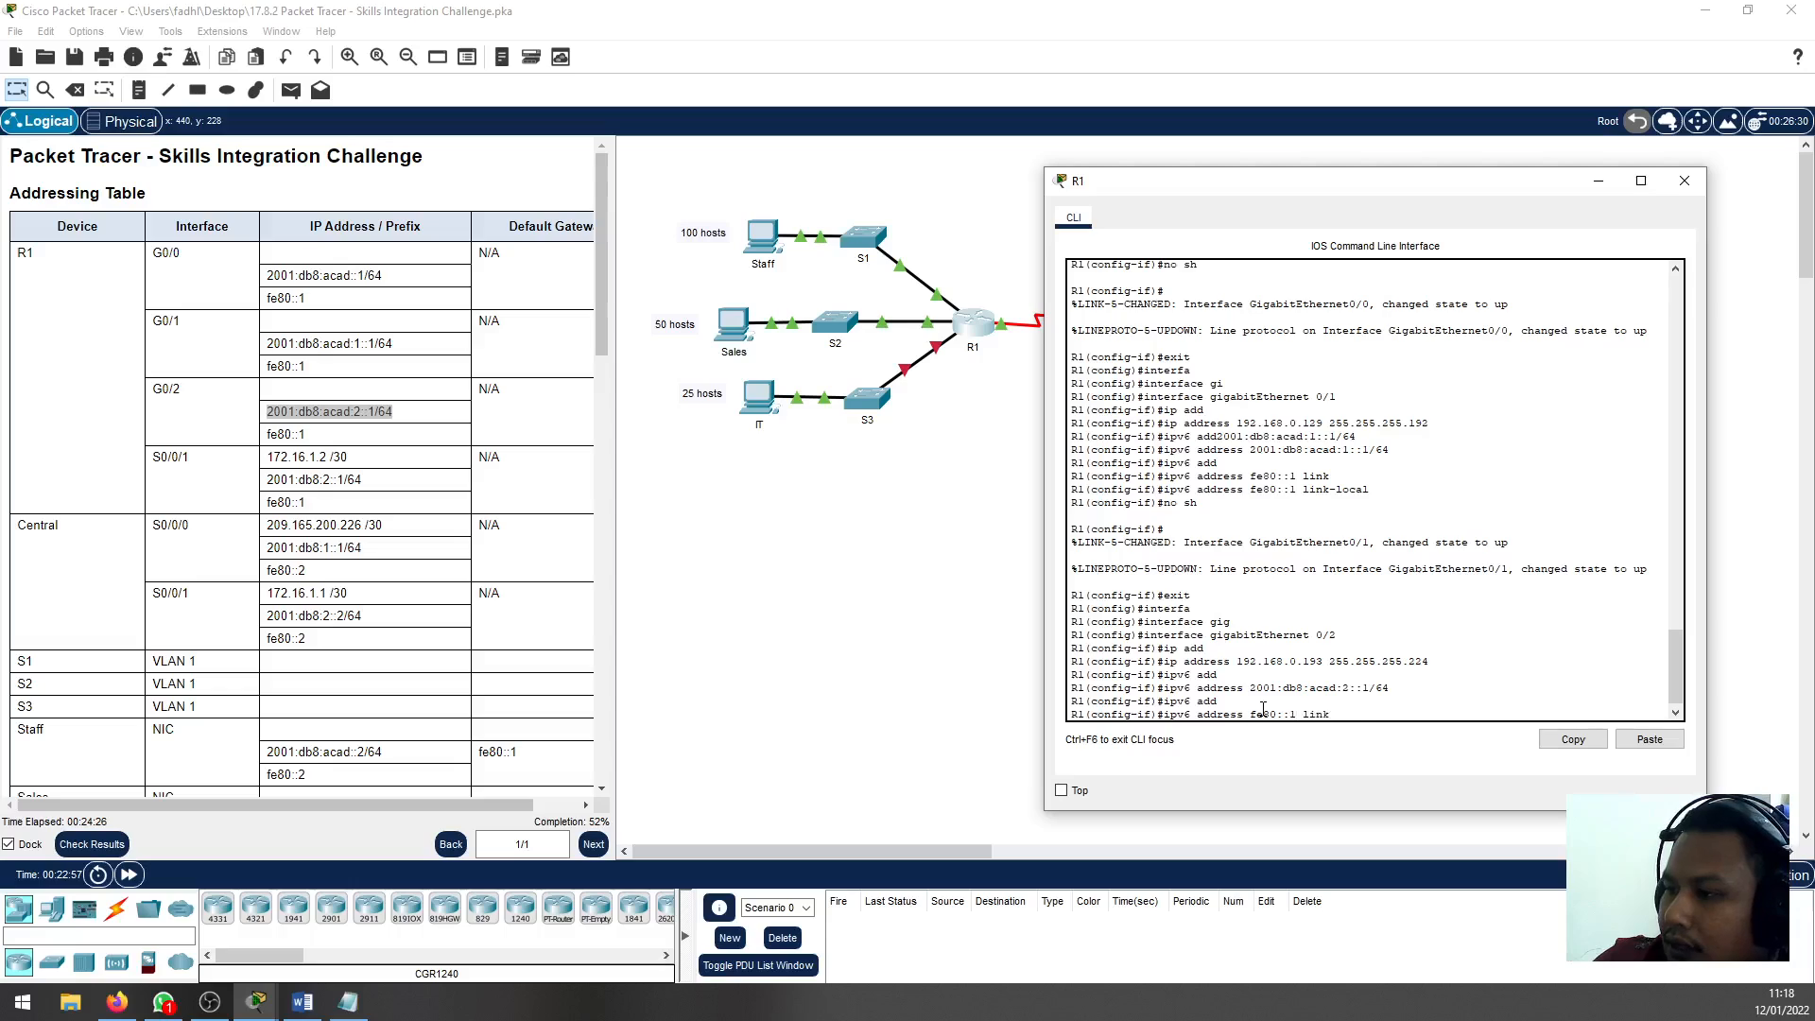
key("Tab")
key("Return")
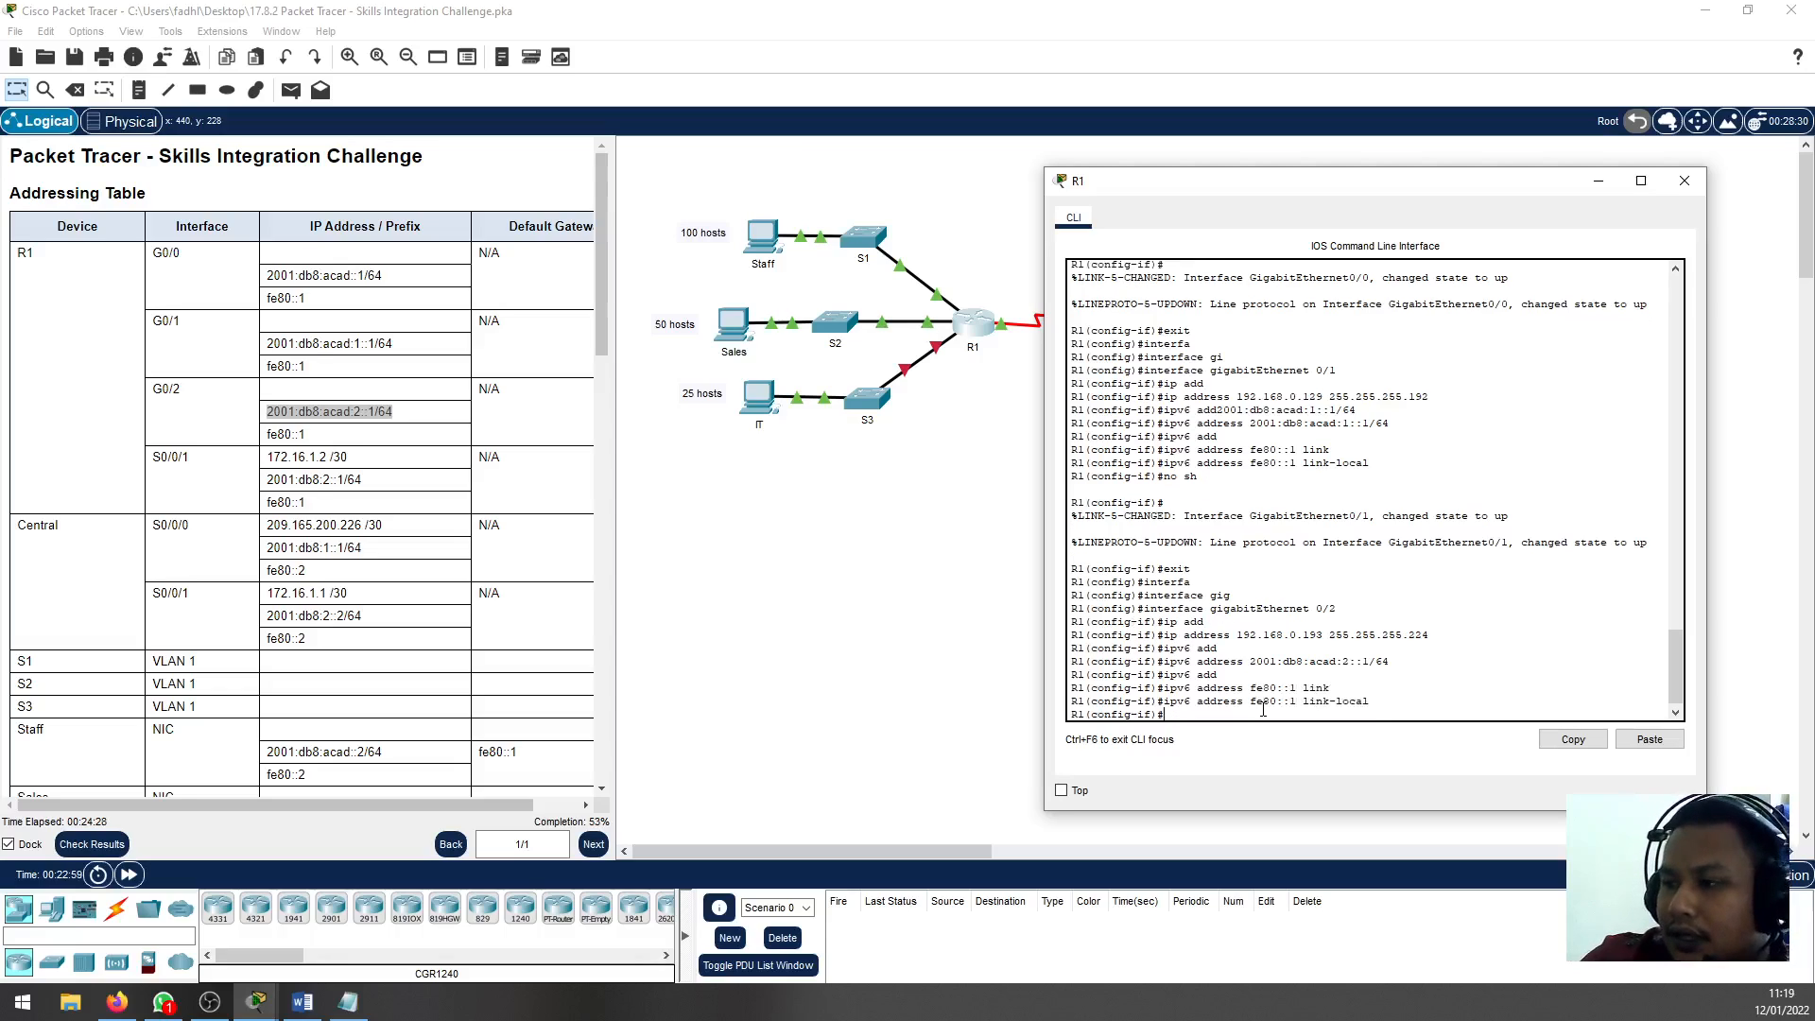
Enable R1's G0/2 interface with no shutdown and return to global configuration mode
type("no sh")
key("Return")
type("ex")
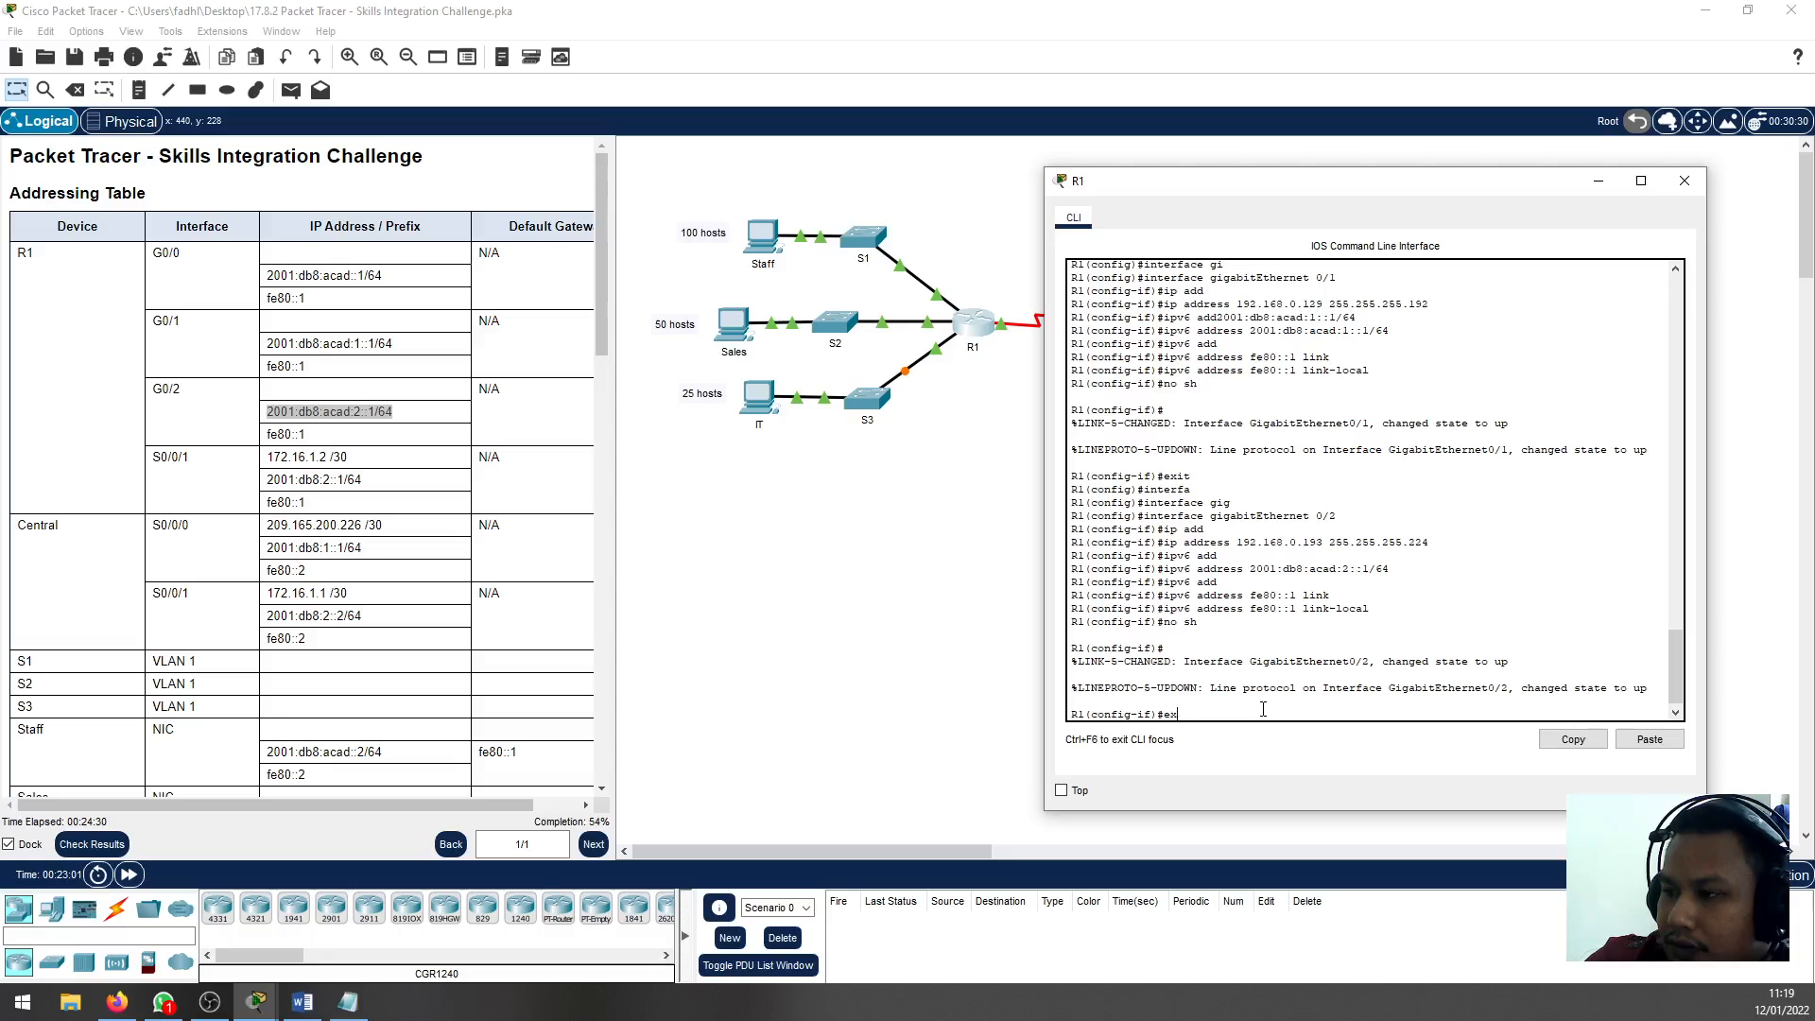
type("it")
key("Return")
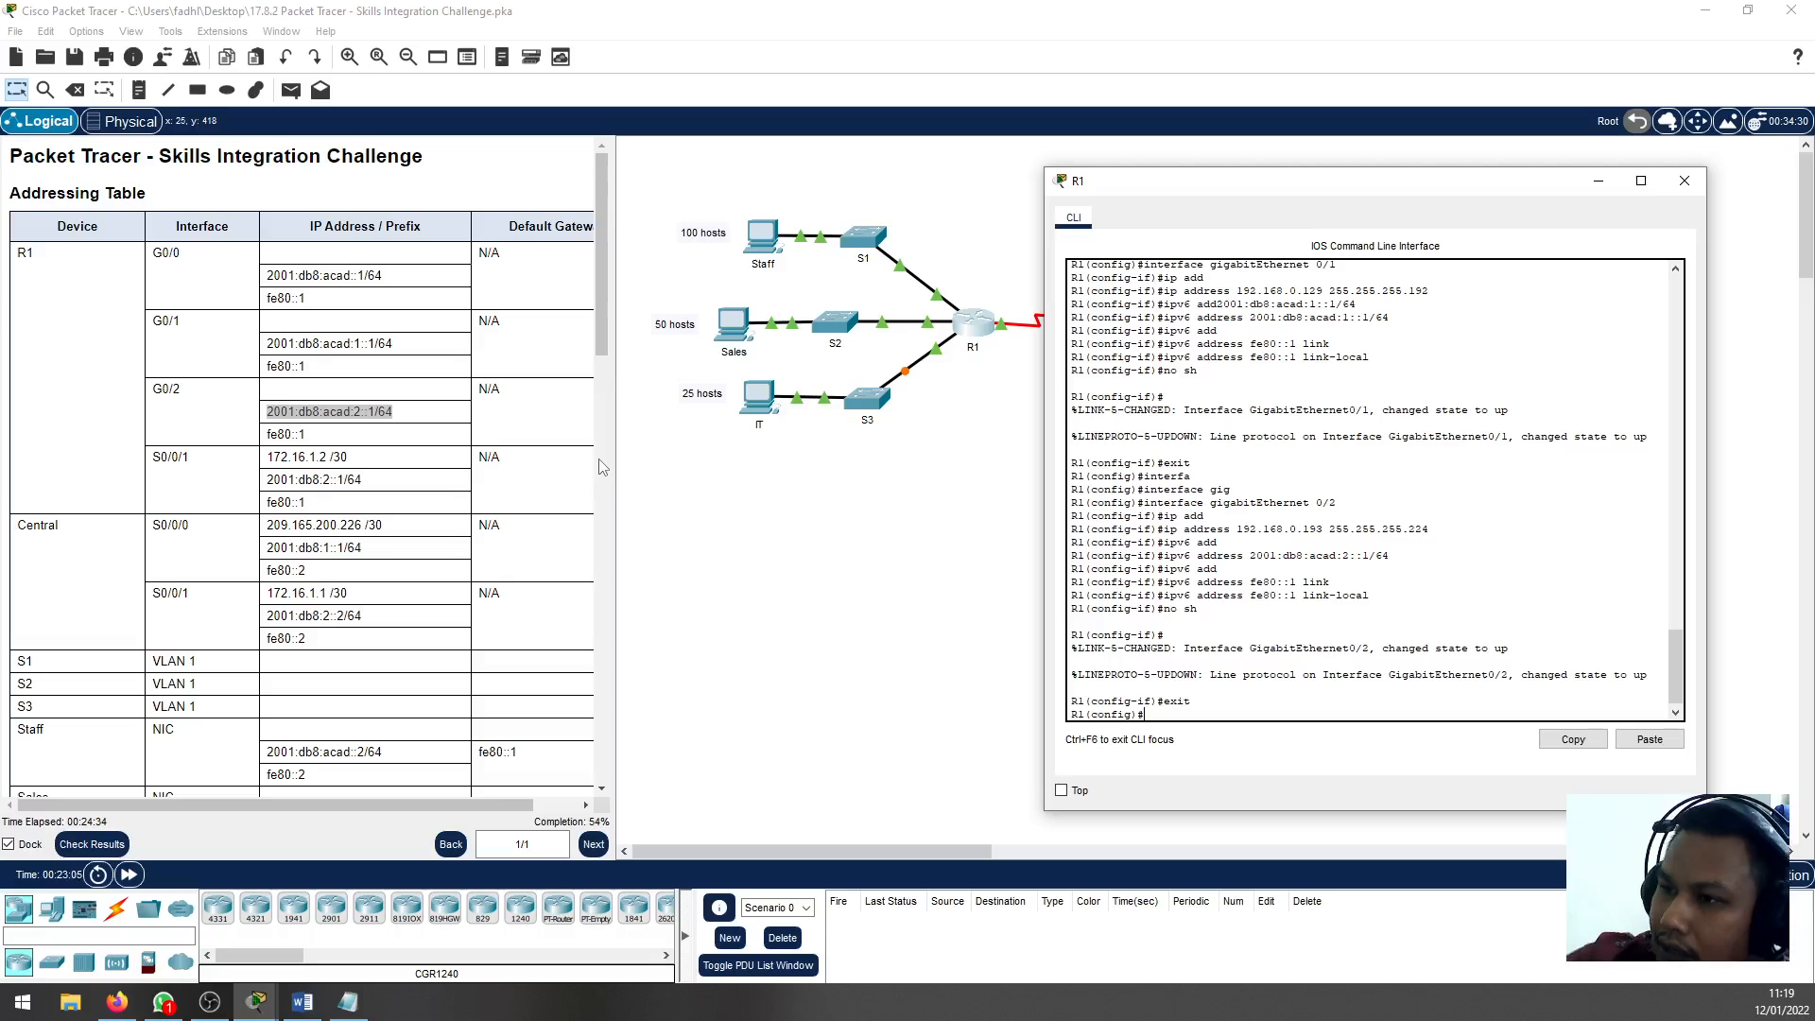
Review the R1 addressing tasks in the instructions and the Notepad subnet plan, and end configuration mode on R1
scroll(473, 529, "down", 10)
scroll(395, 616, "down", 5)
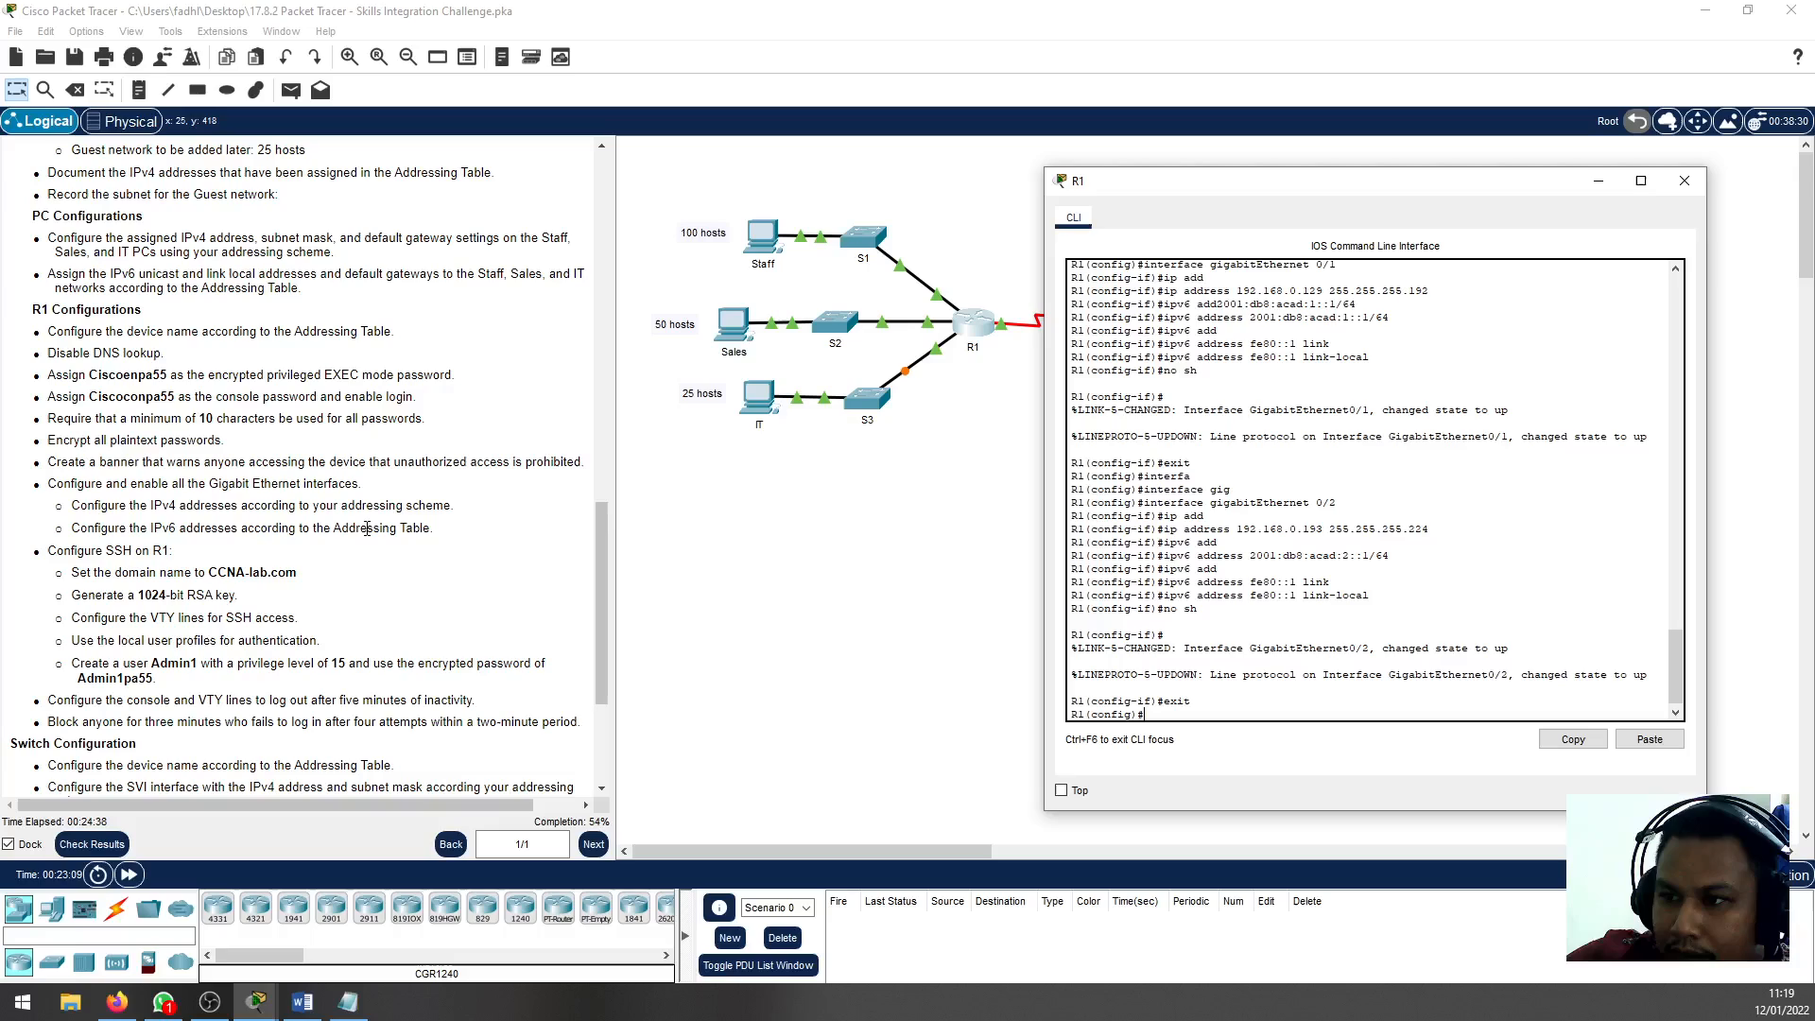
left_click_drag(140, 506, 332, 528)
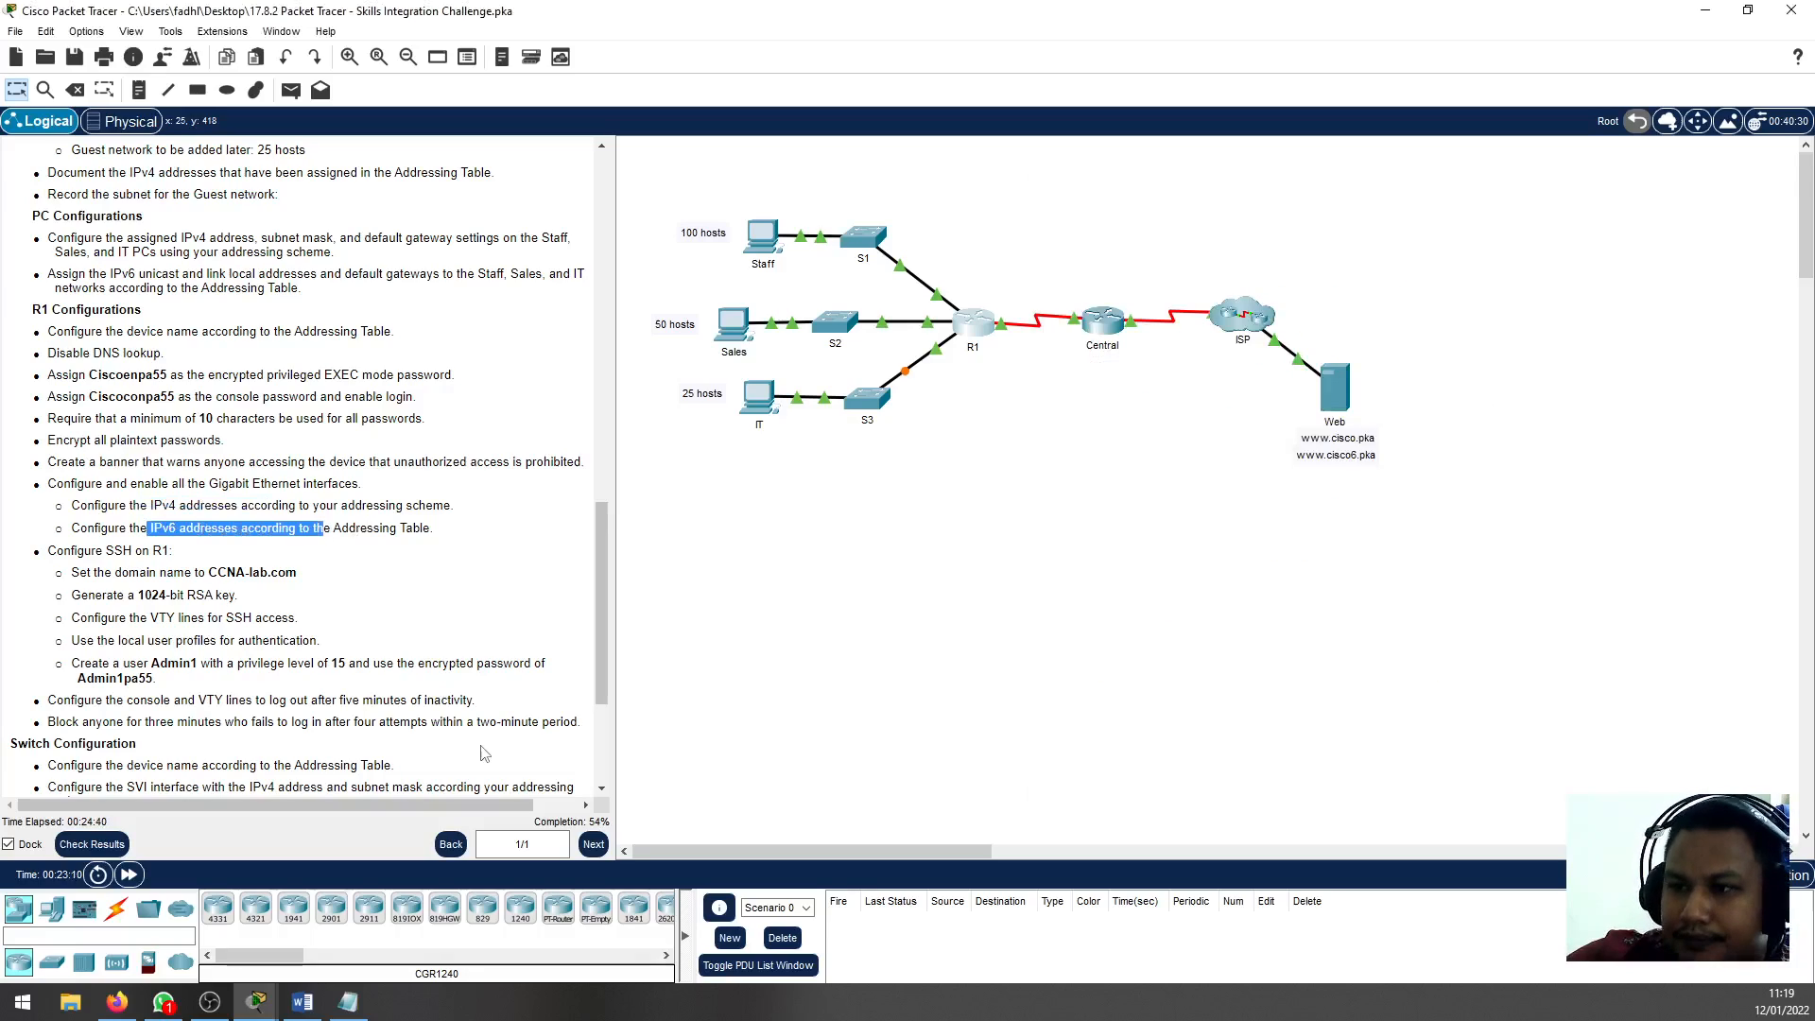
left_click(405, 506)
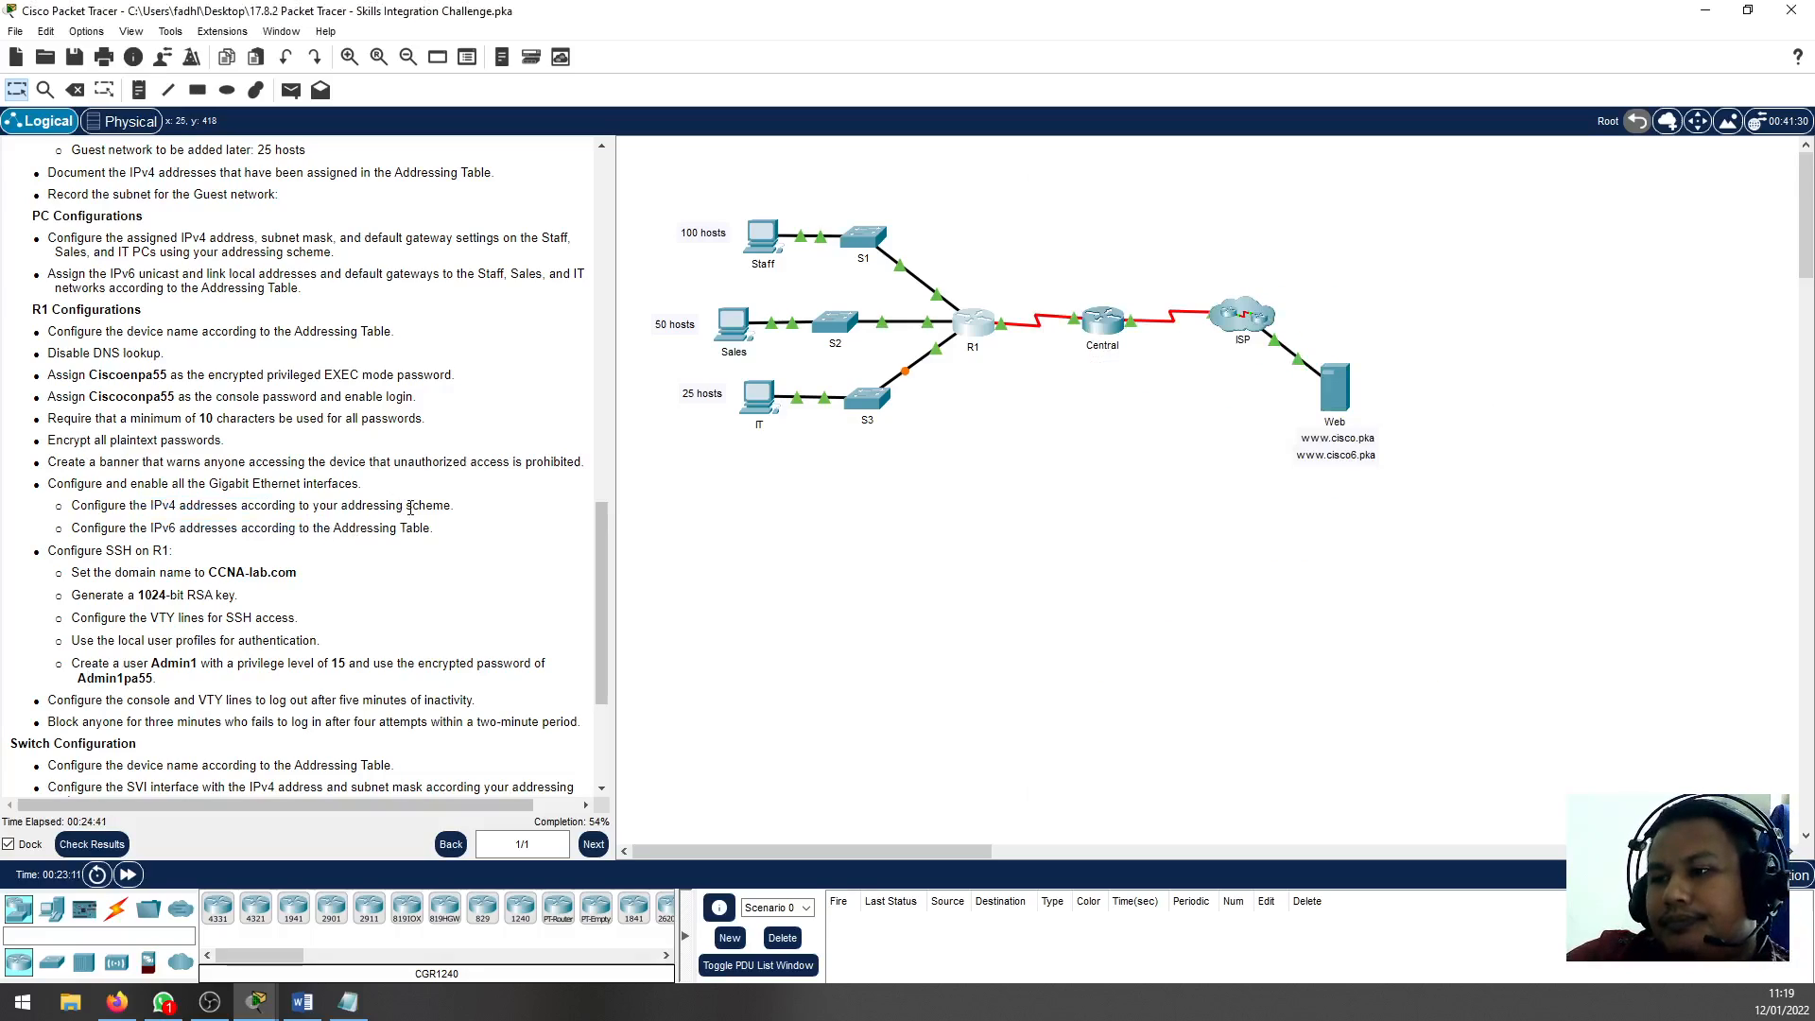
left_click(348, 1002)
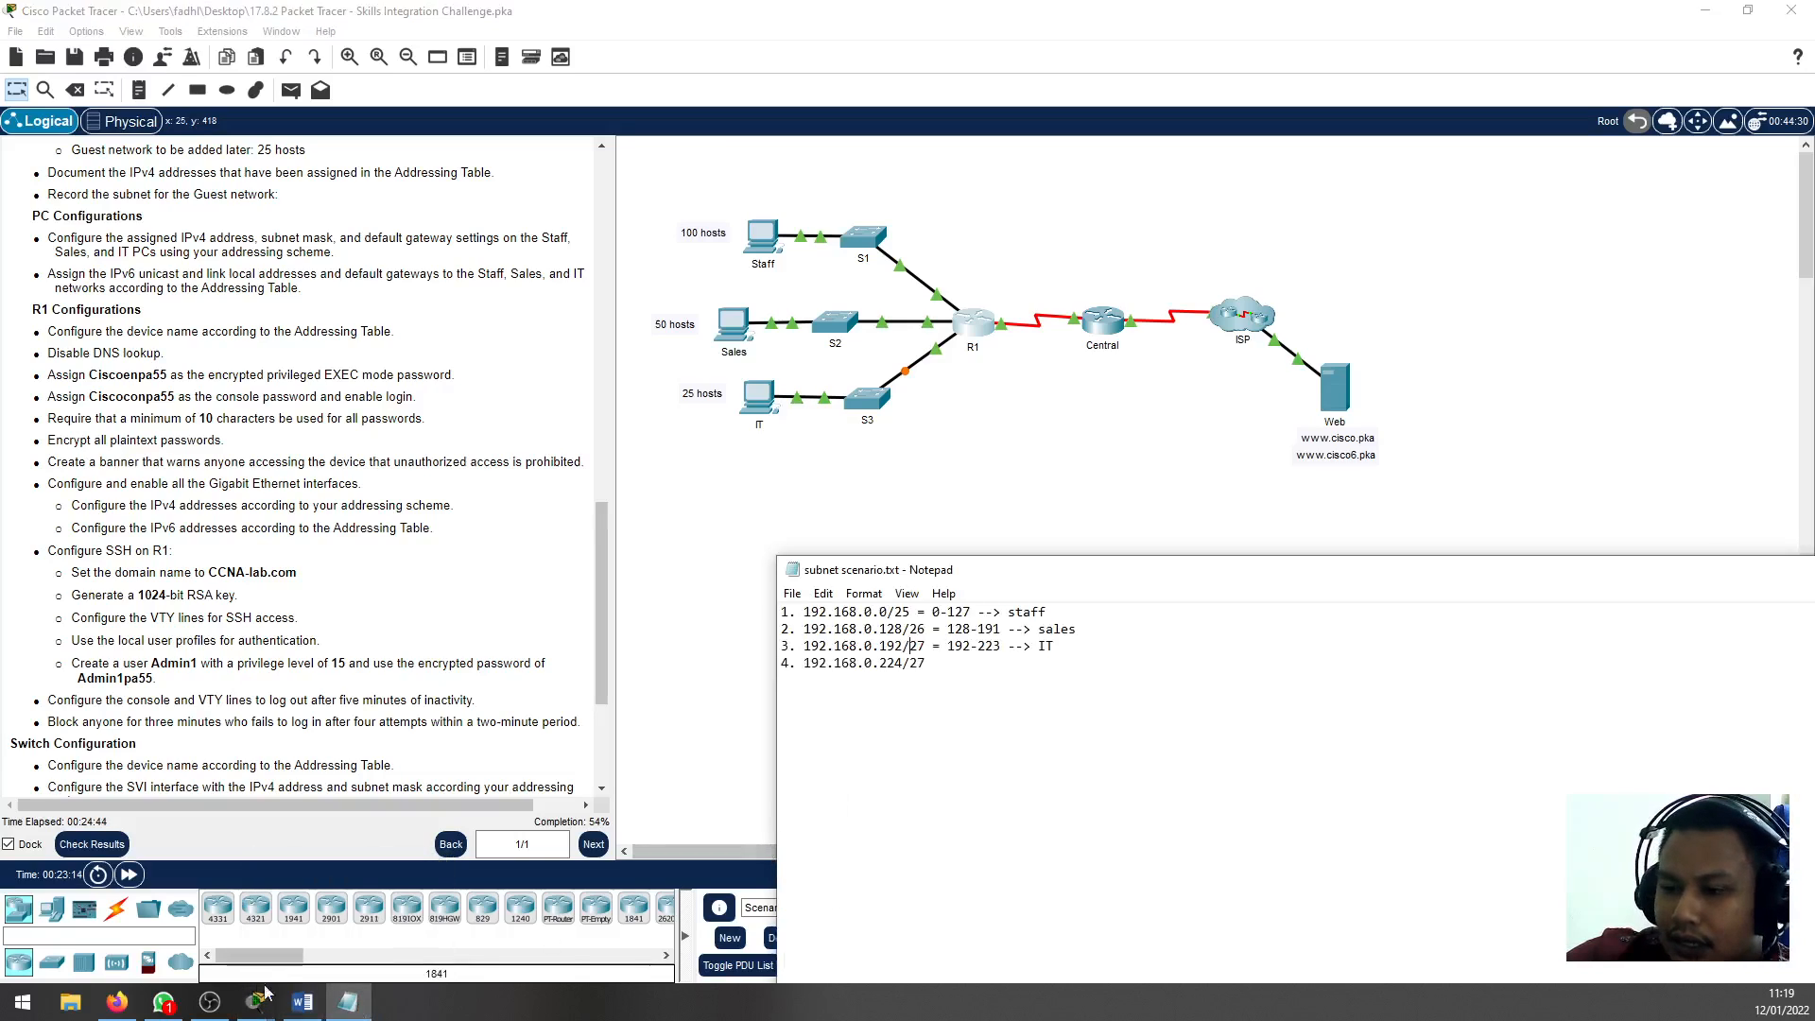
left_click(981, 330)
left_click(980, 330)
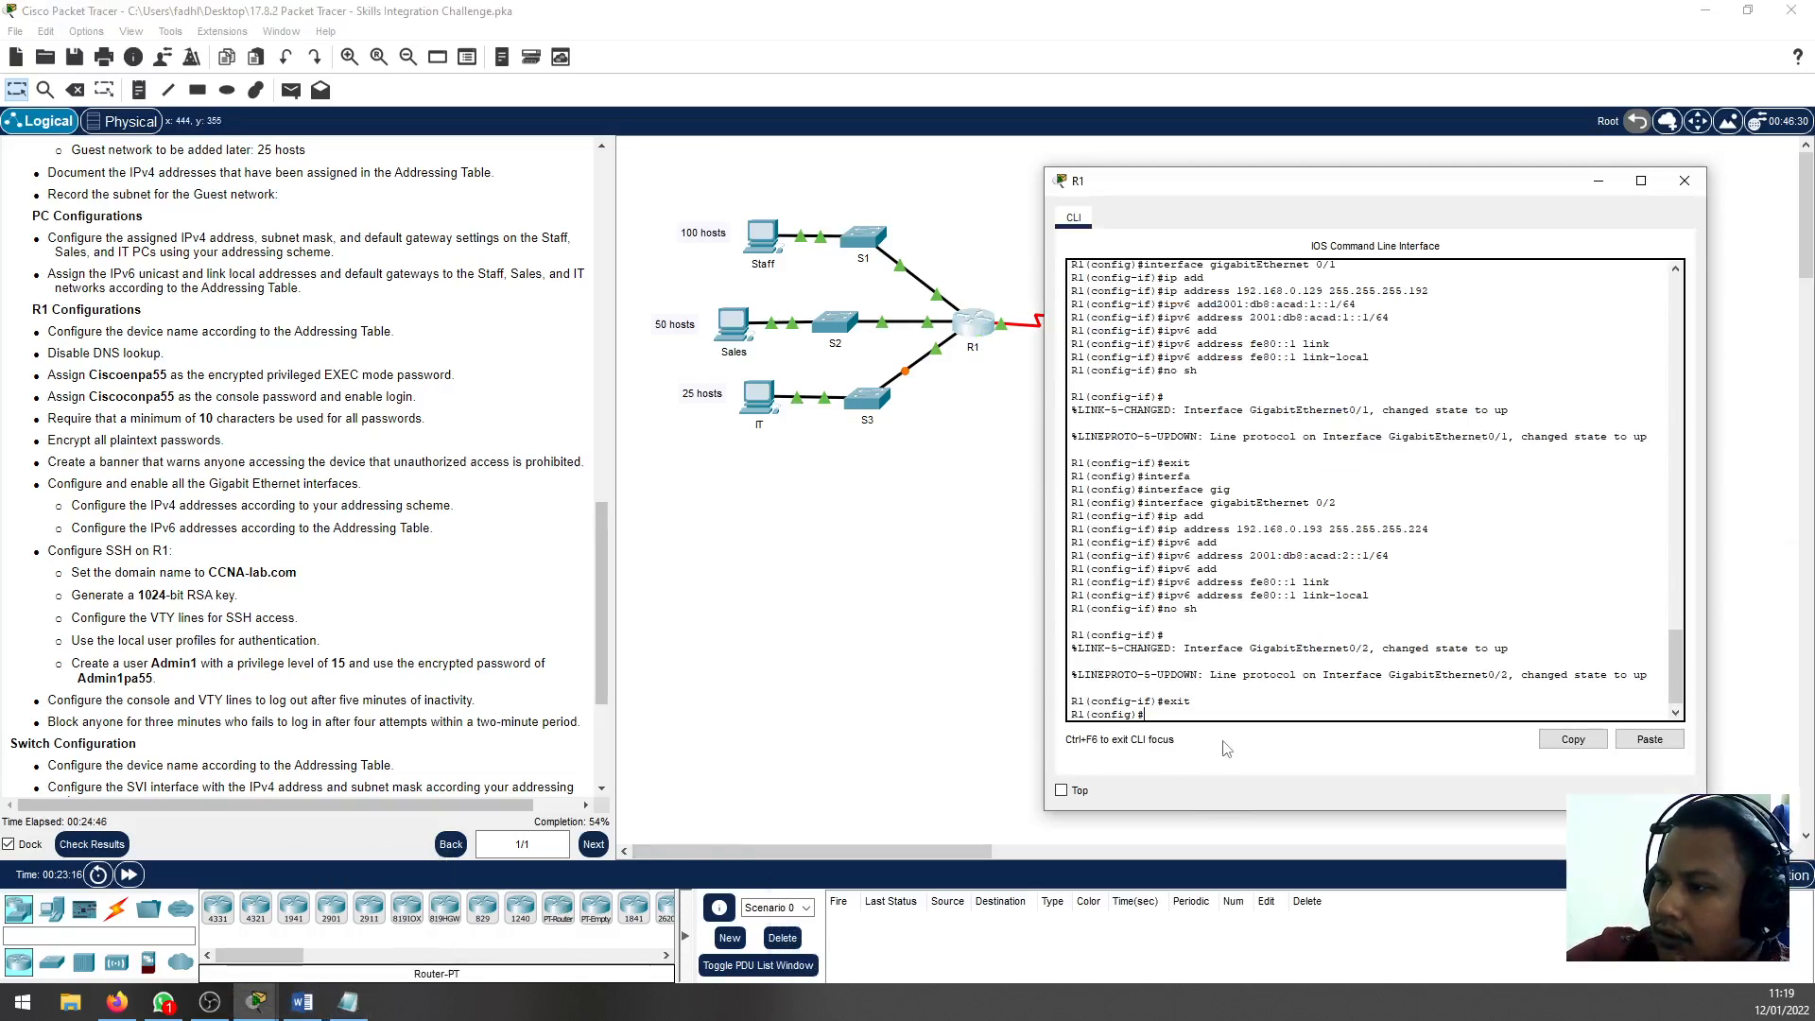
type("end")
key("Return")
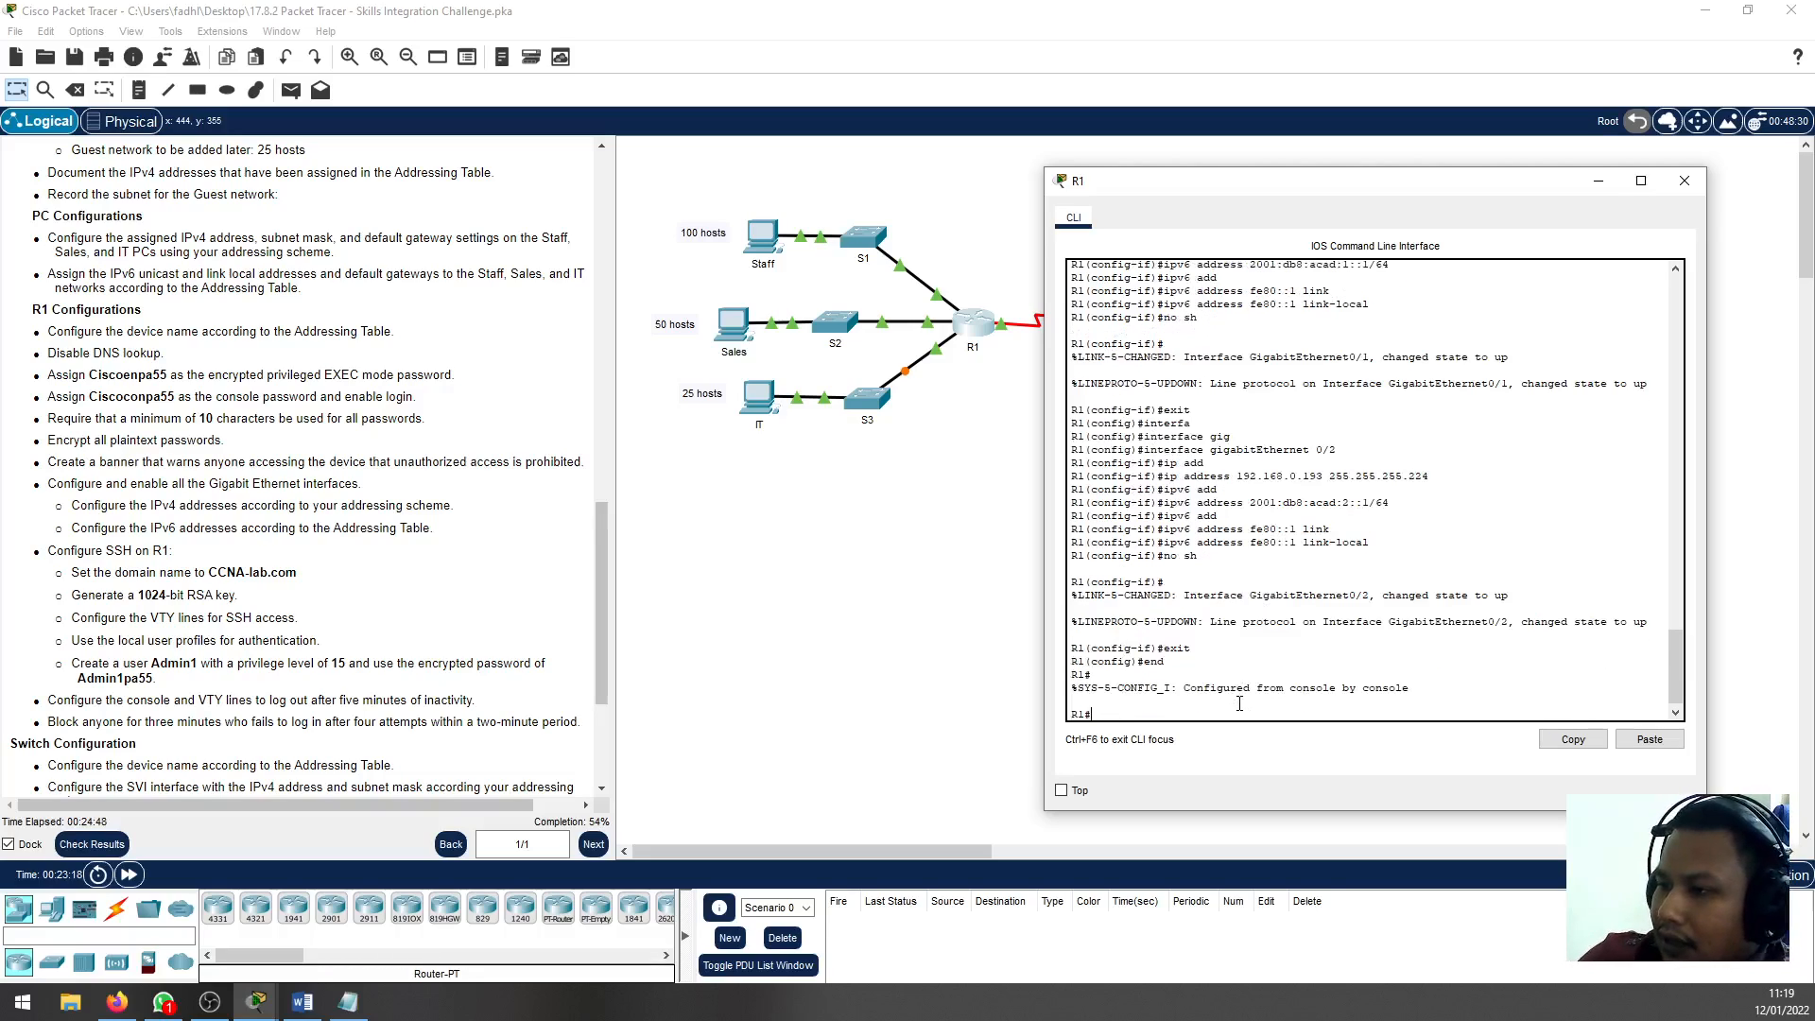
Save R1's running configuration with the wr command
type("wr")
key("Return")
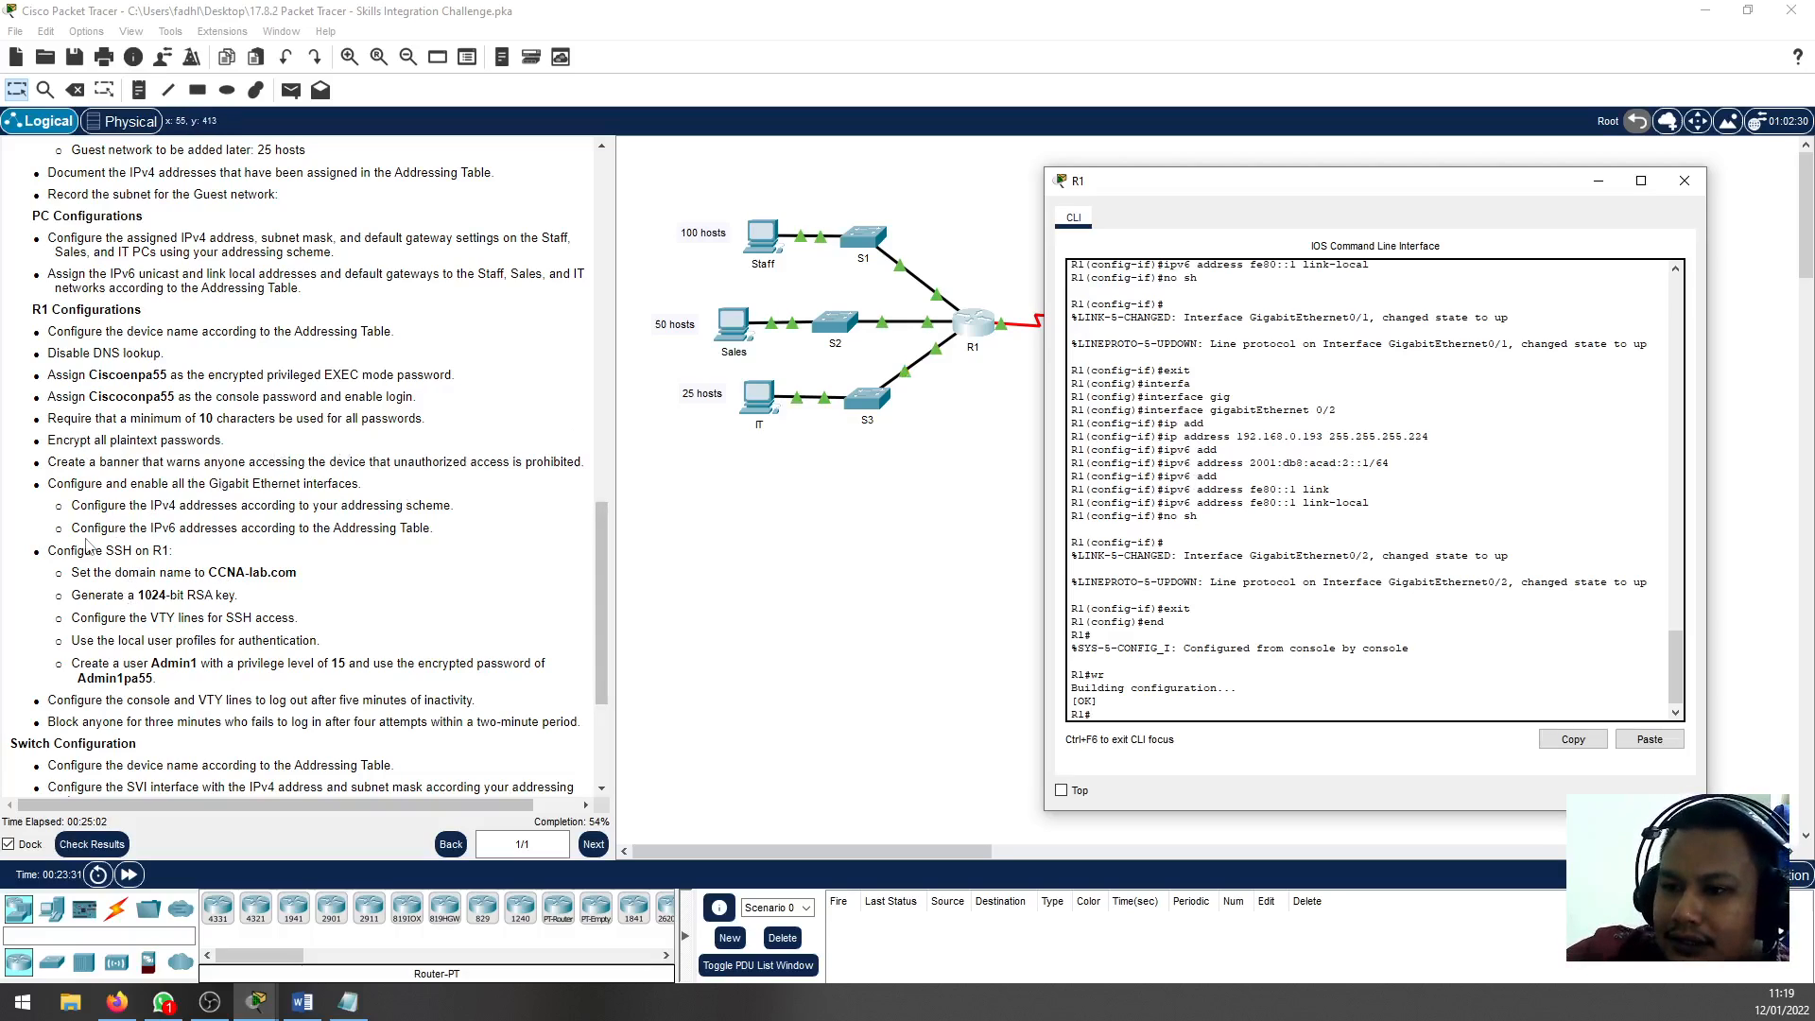
Review the R1 SSH tasks in the instructions, including the domain name, RSA key and VTY line requirements
scroll(91, 558, "down", 3)
left_click_drag(83, 382, 174, 383)
left_click(210, 424)
scroll(210, 424, "down", 2)
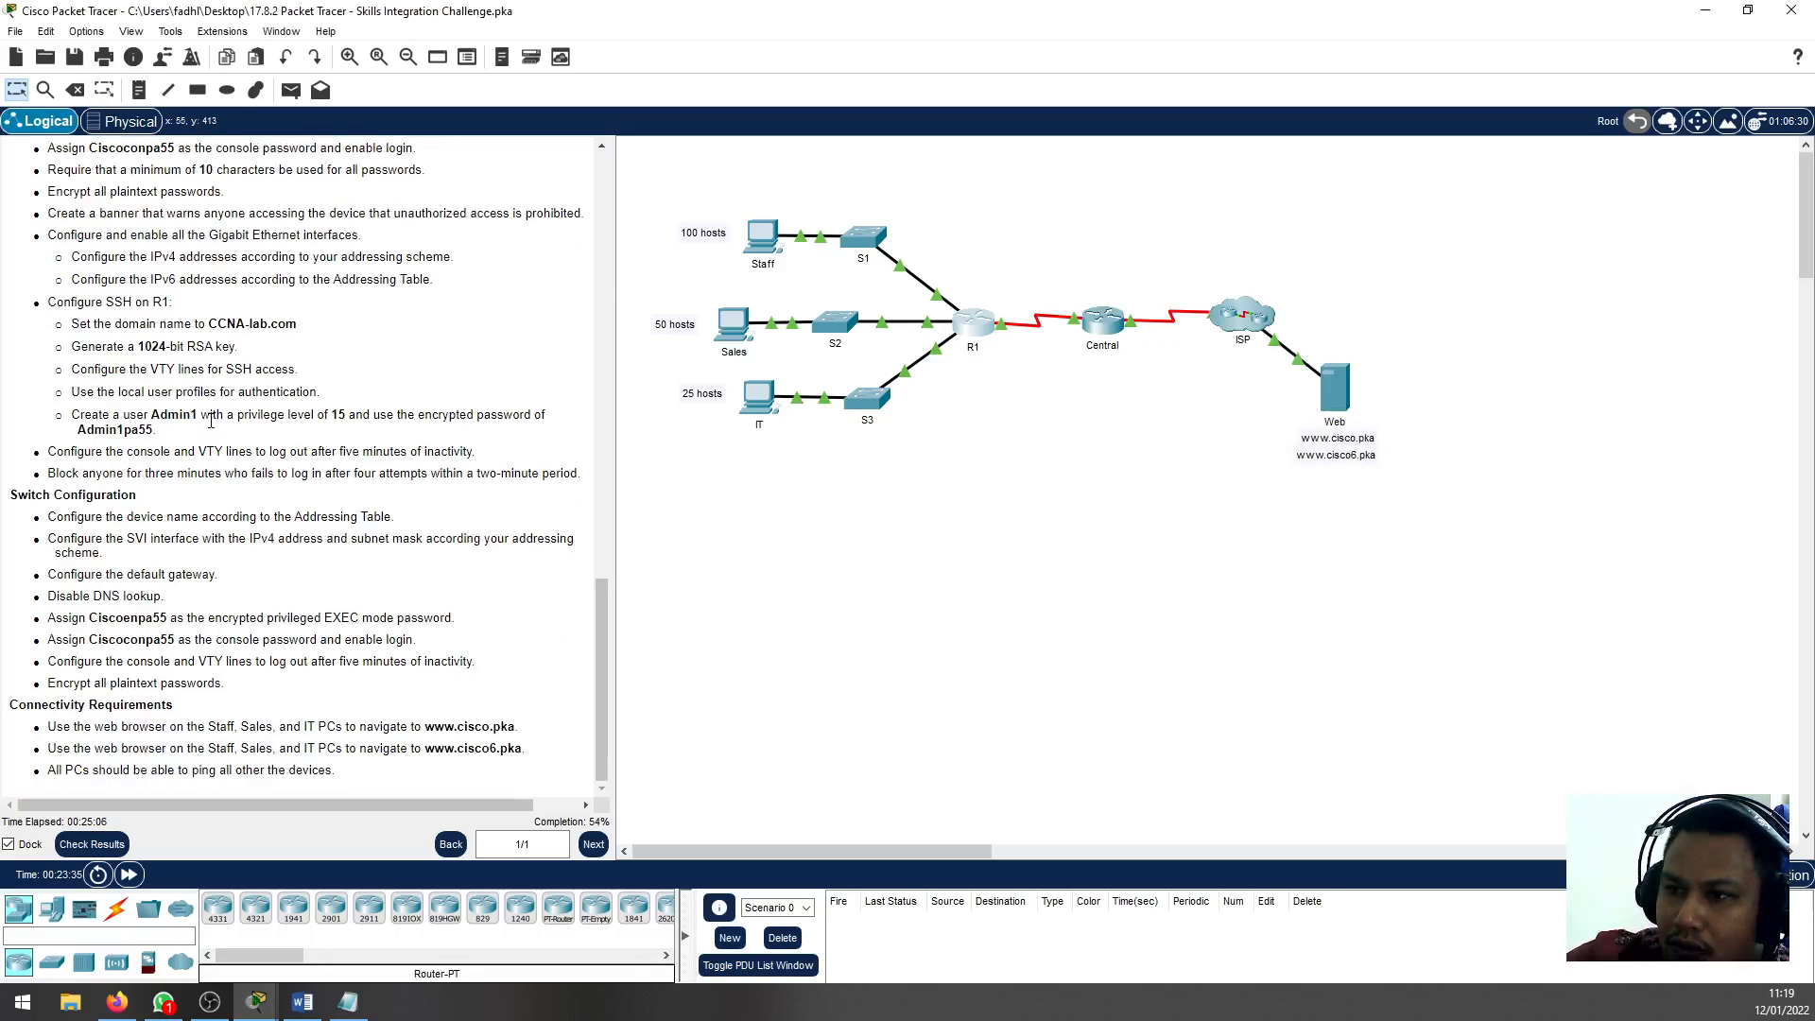
scroll(209, 423, "up", 1)
double_click(116, 364)
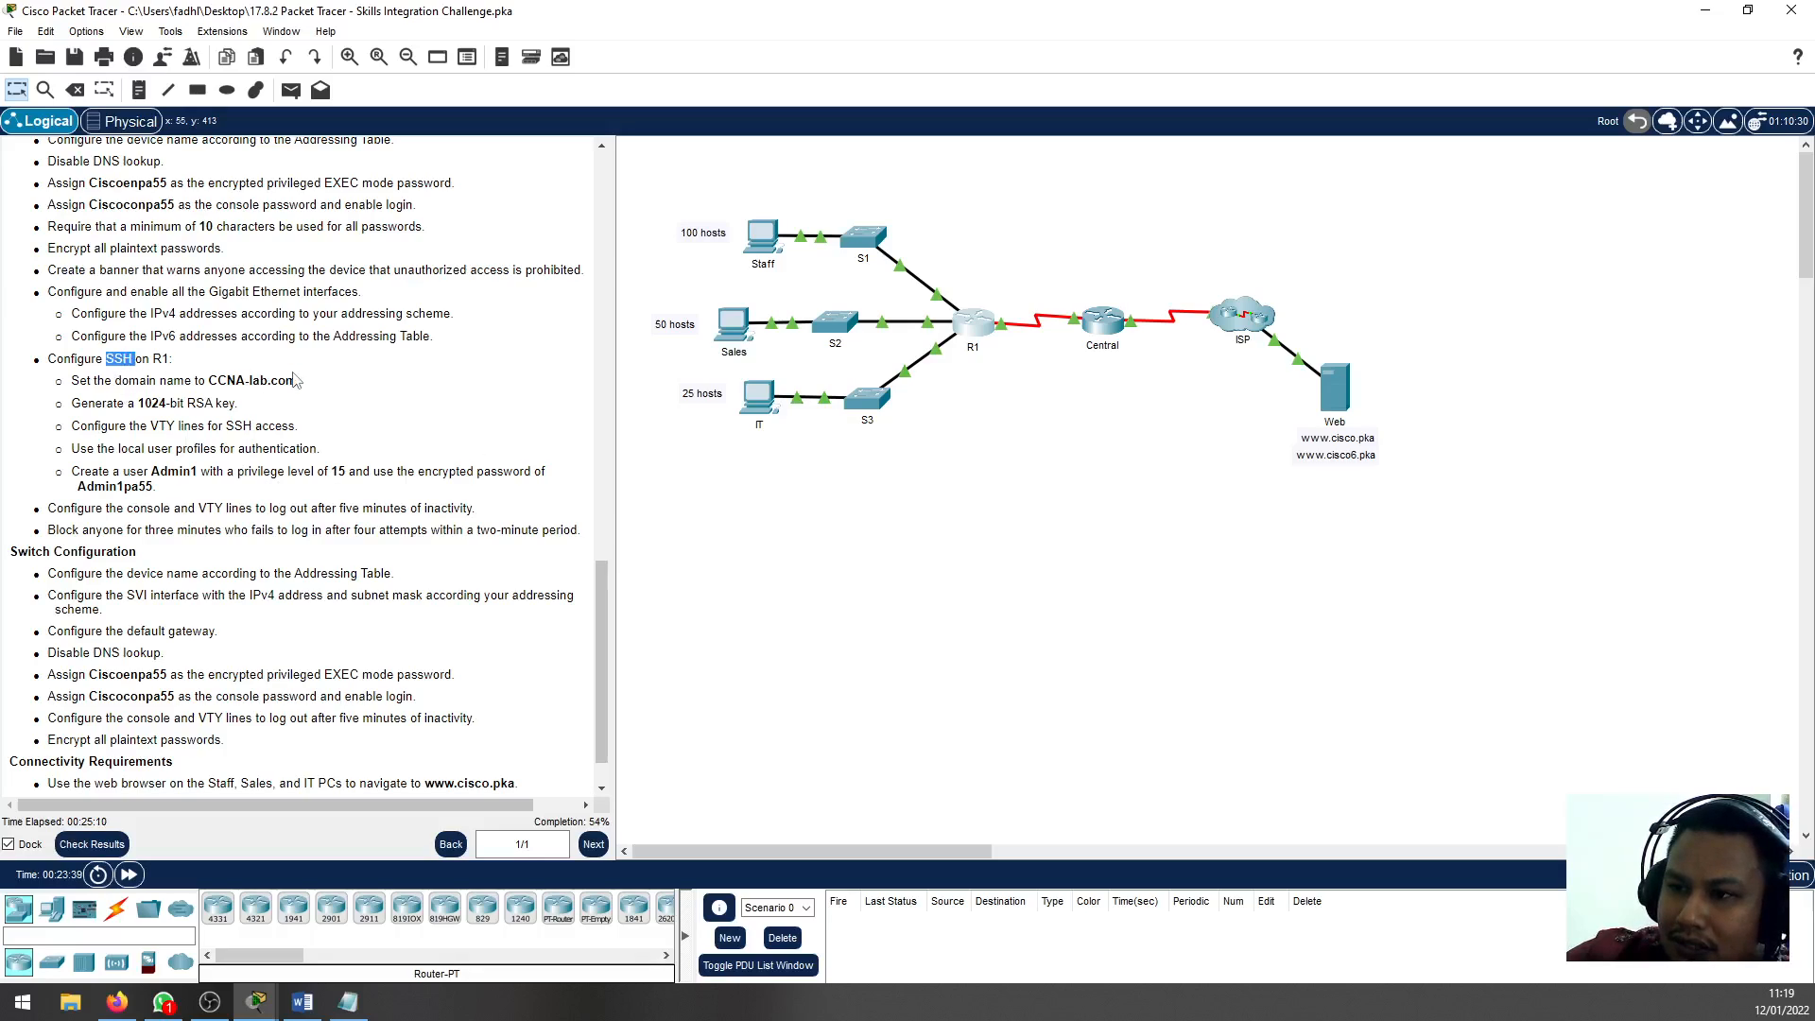
double_click(251, 379)
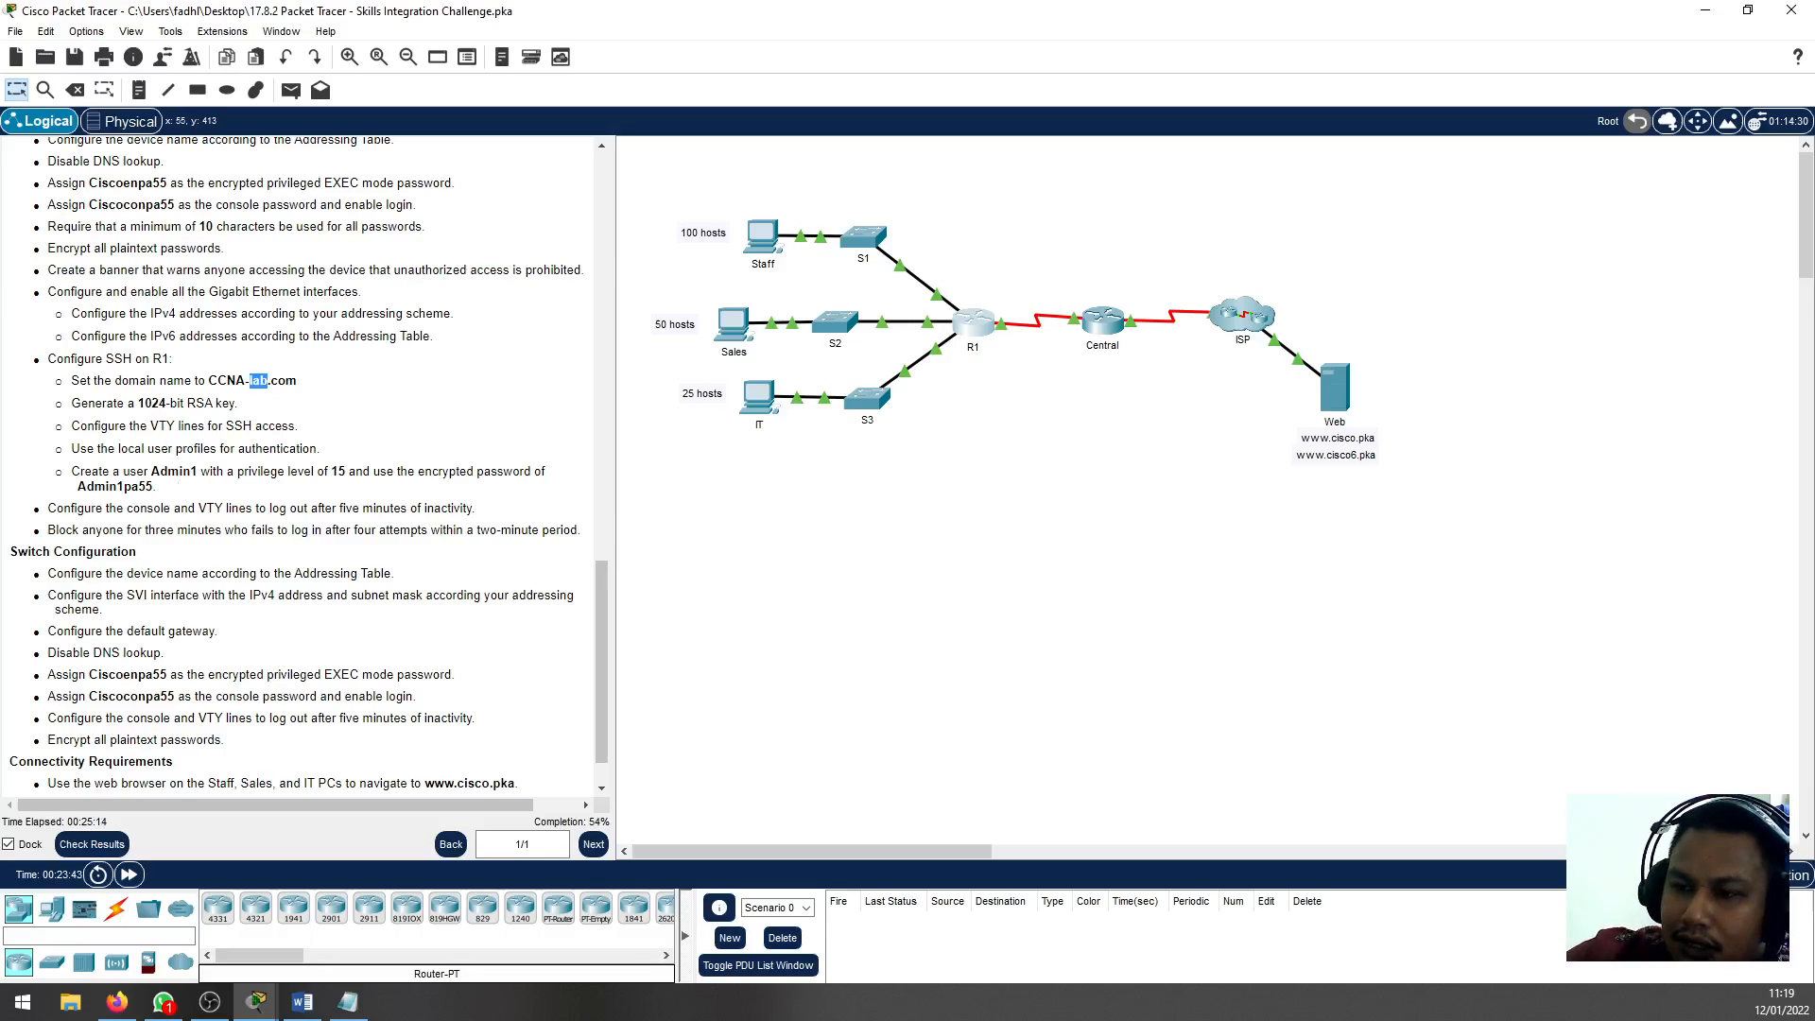
key("alt+Tab")
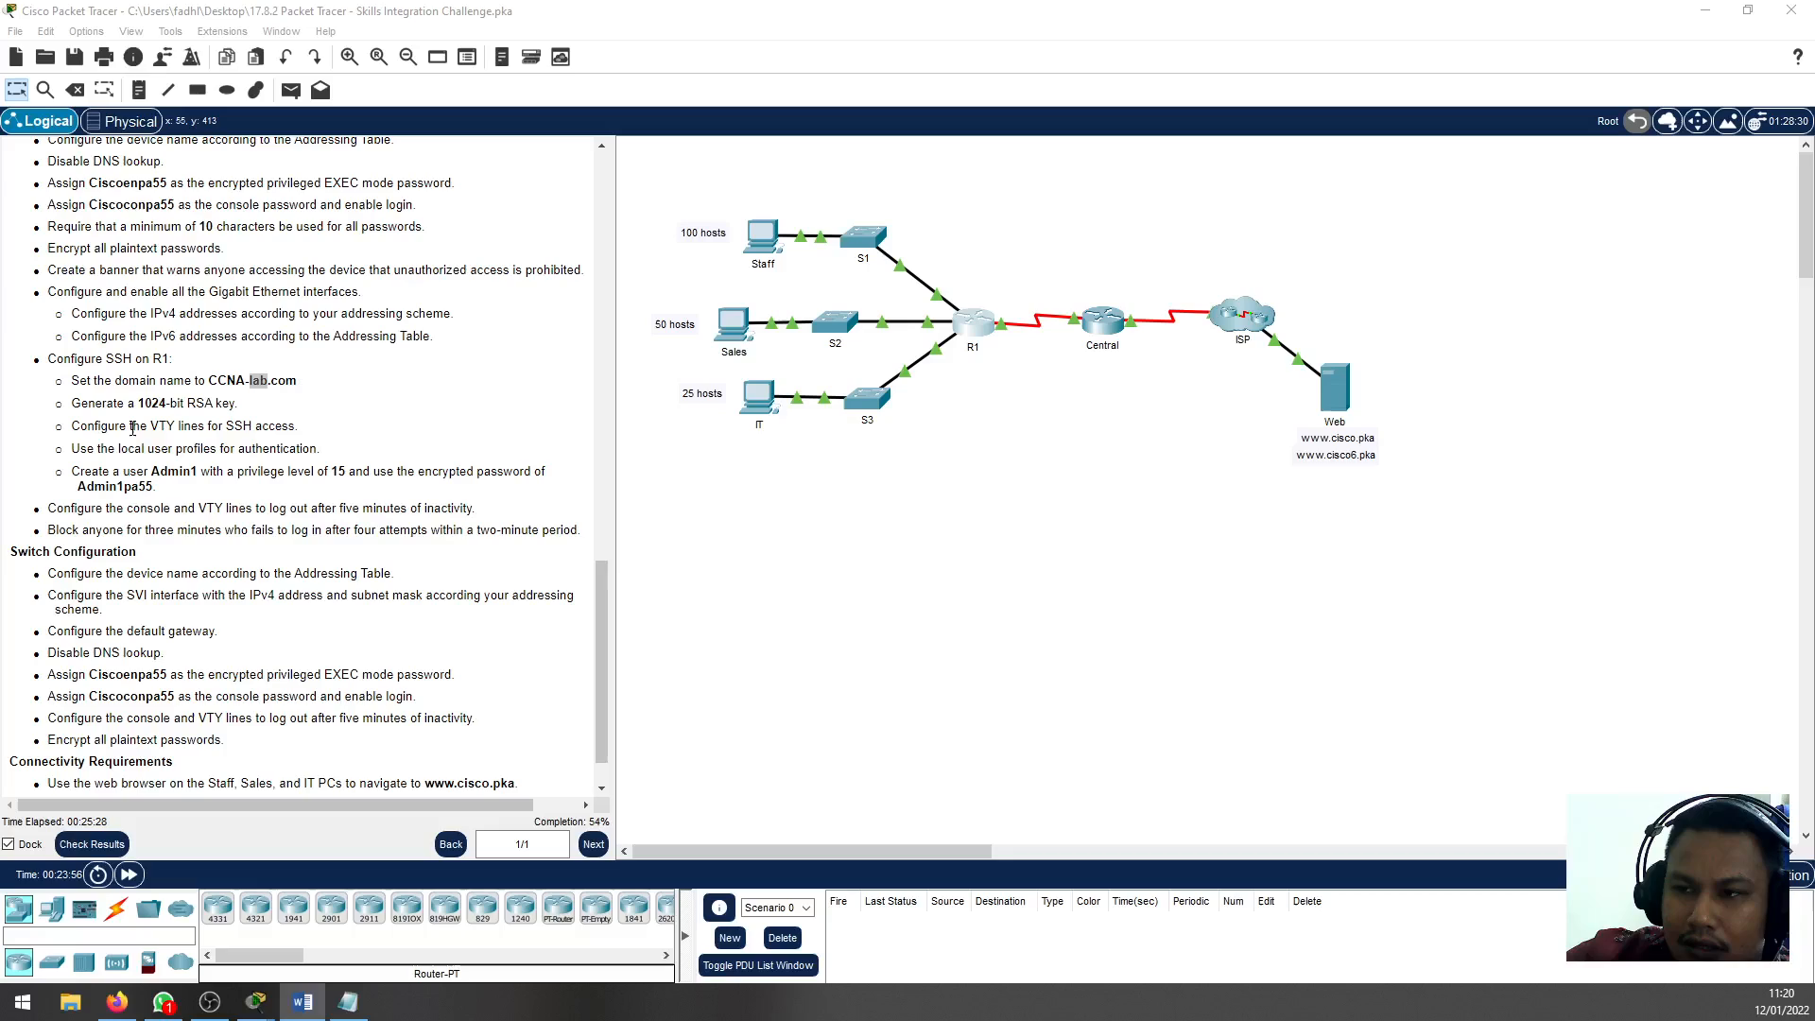
left_click(132, 427)
mouse_move(150, 428)
left_mouse_down()
mouse_move(191, 428)
mouse_move(161, 431)
left_mouse_up()
left_click(192, 428)
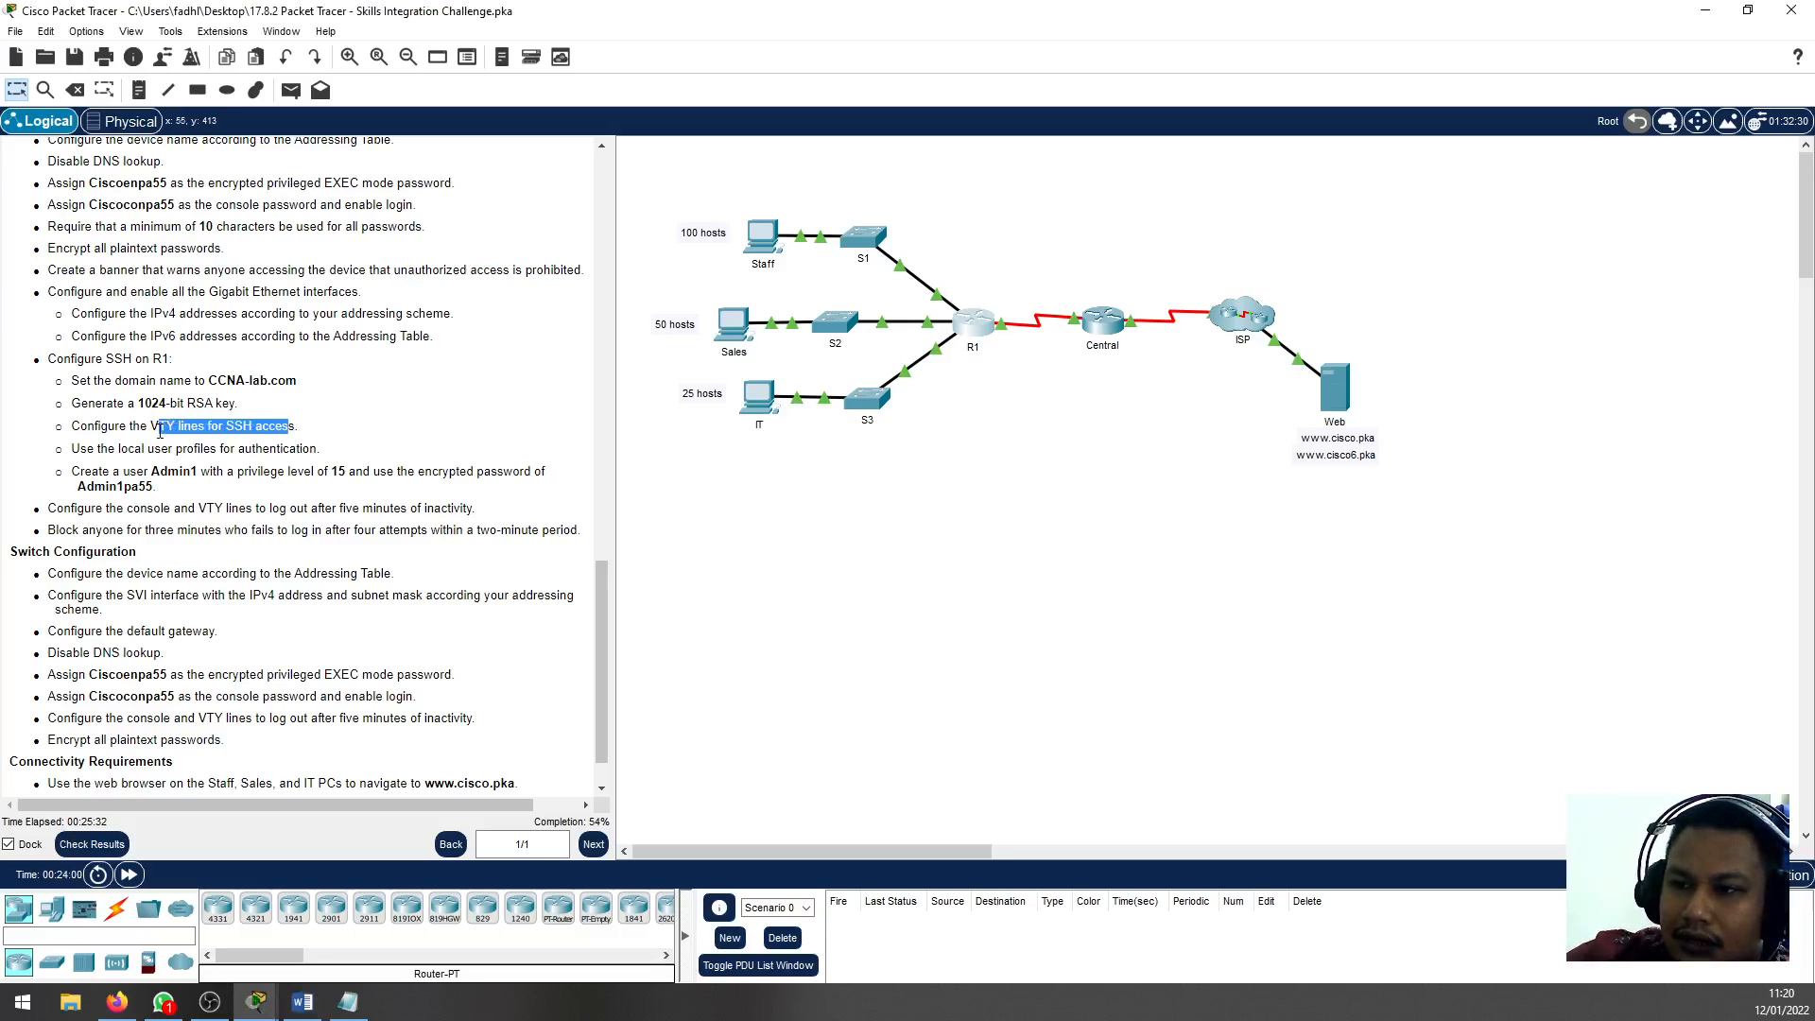
left_click(161, 432)
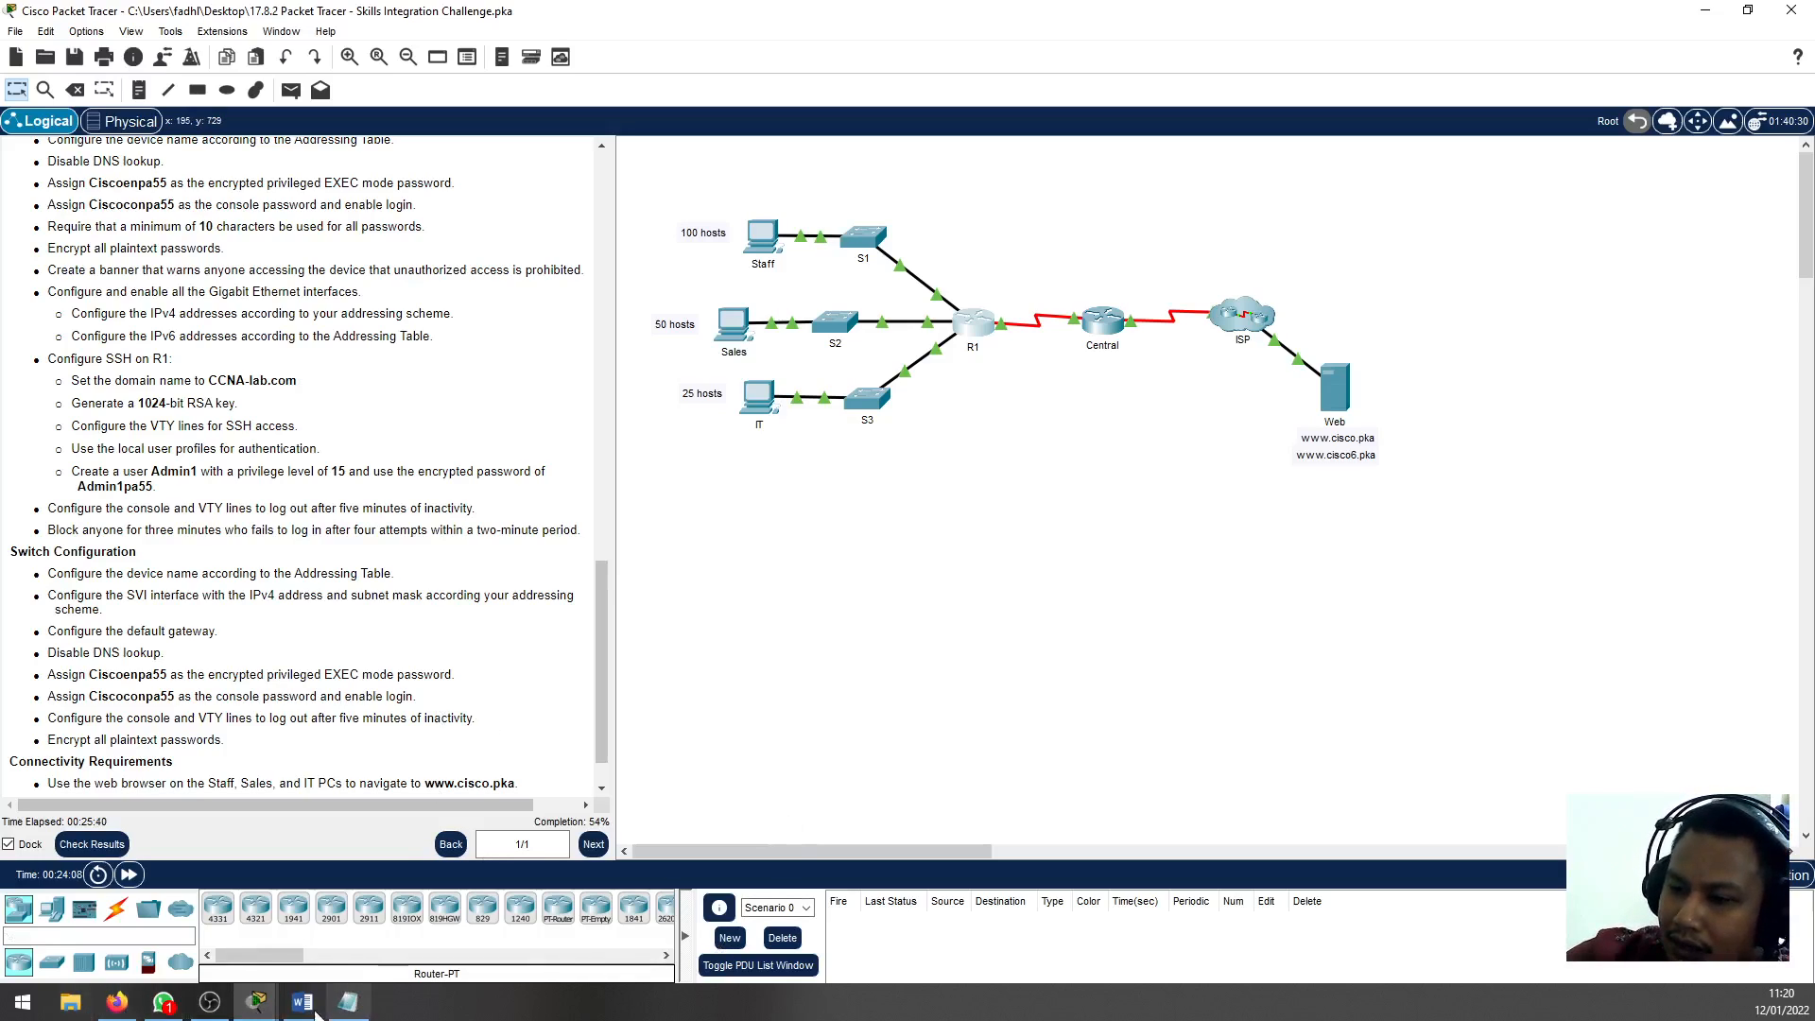
Enter global configuration mode on R1 and set the IP domain name to CCNA-lab.com
left_click(969, 331)
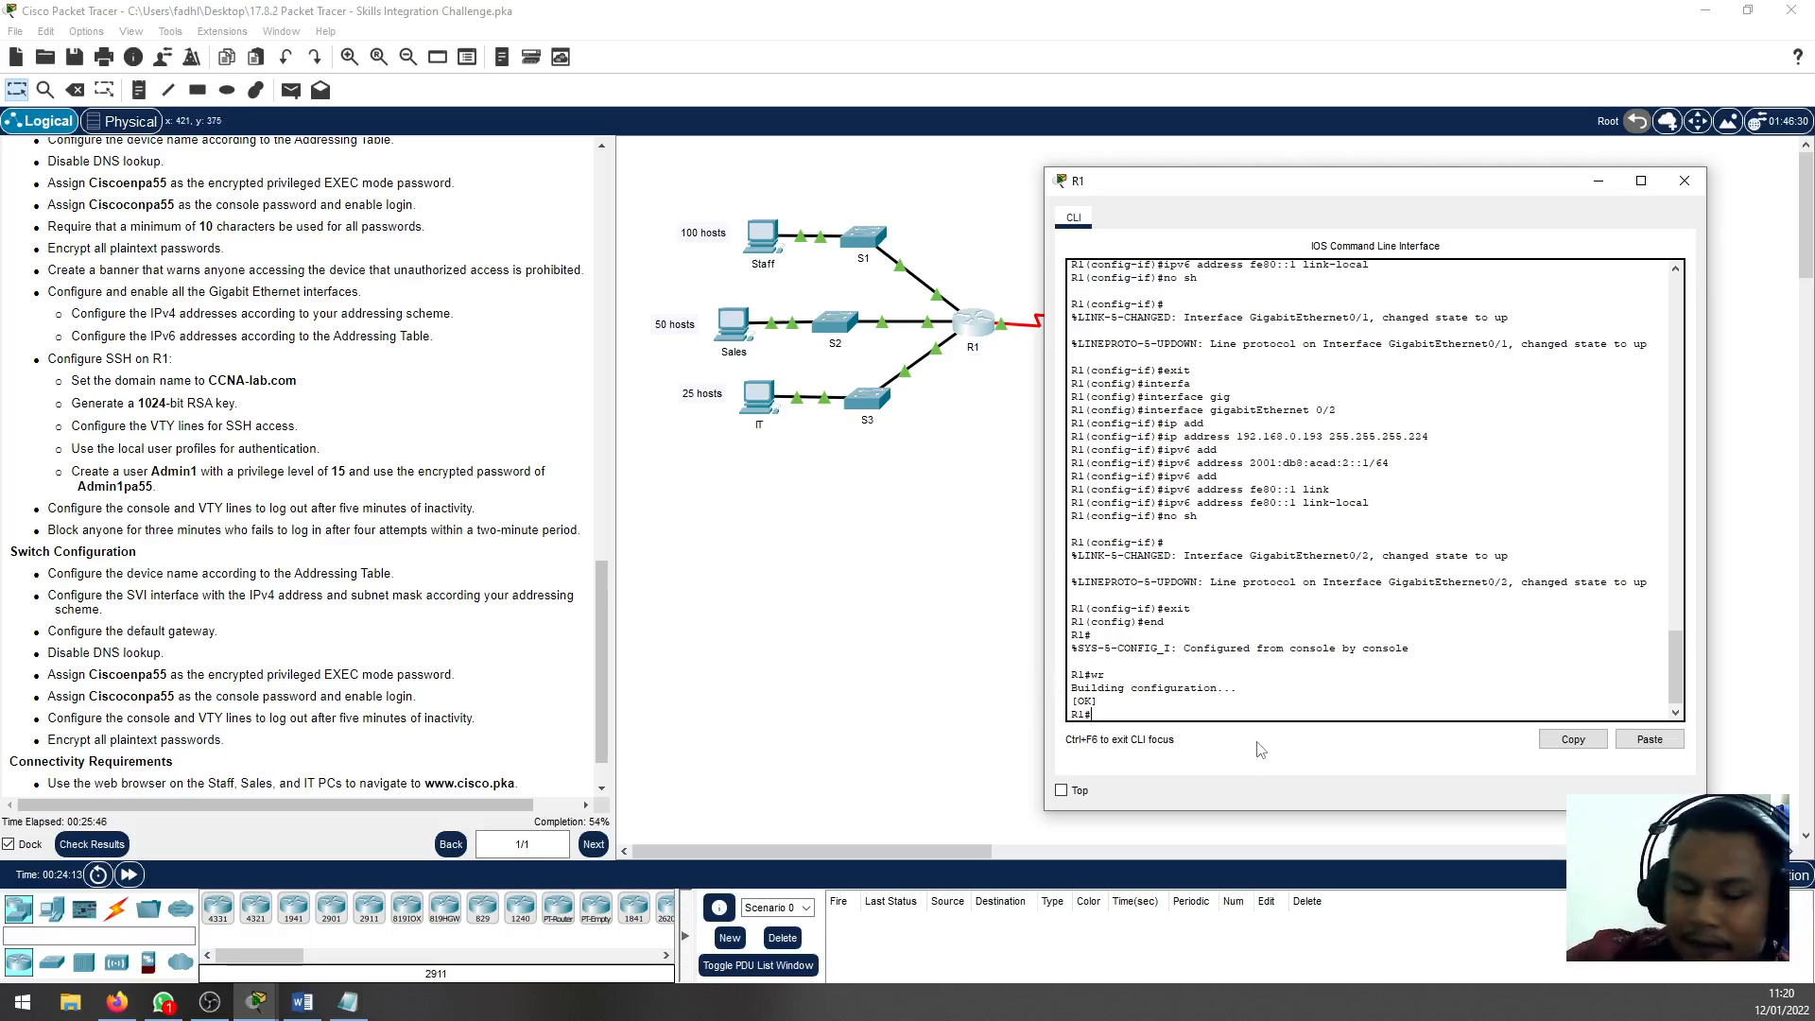
type("conf t")
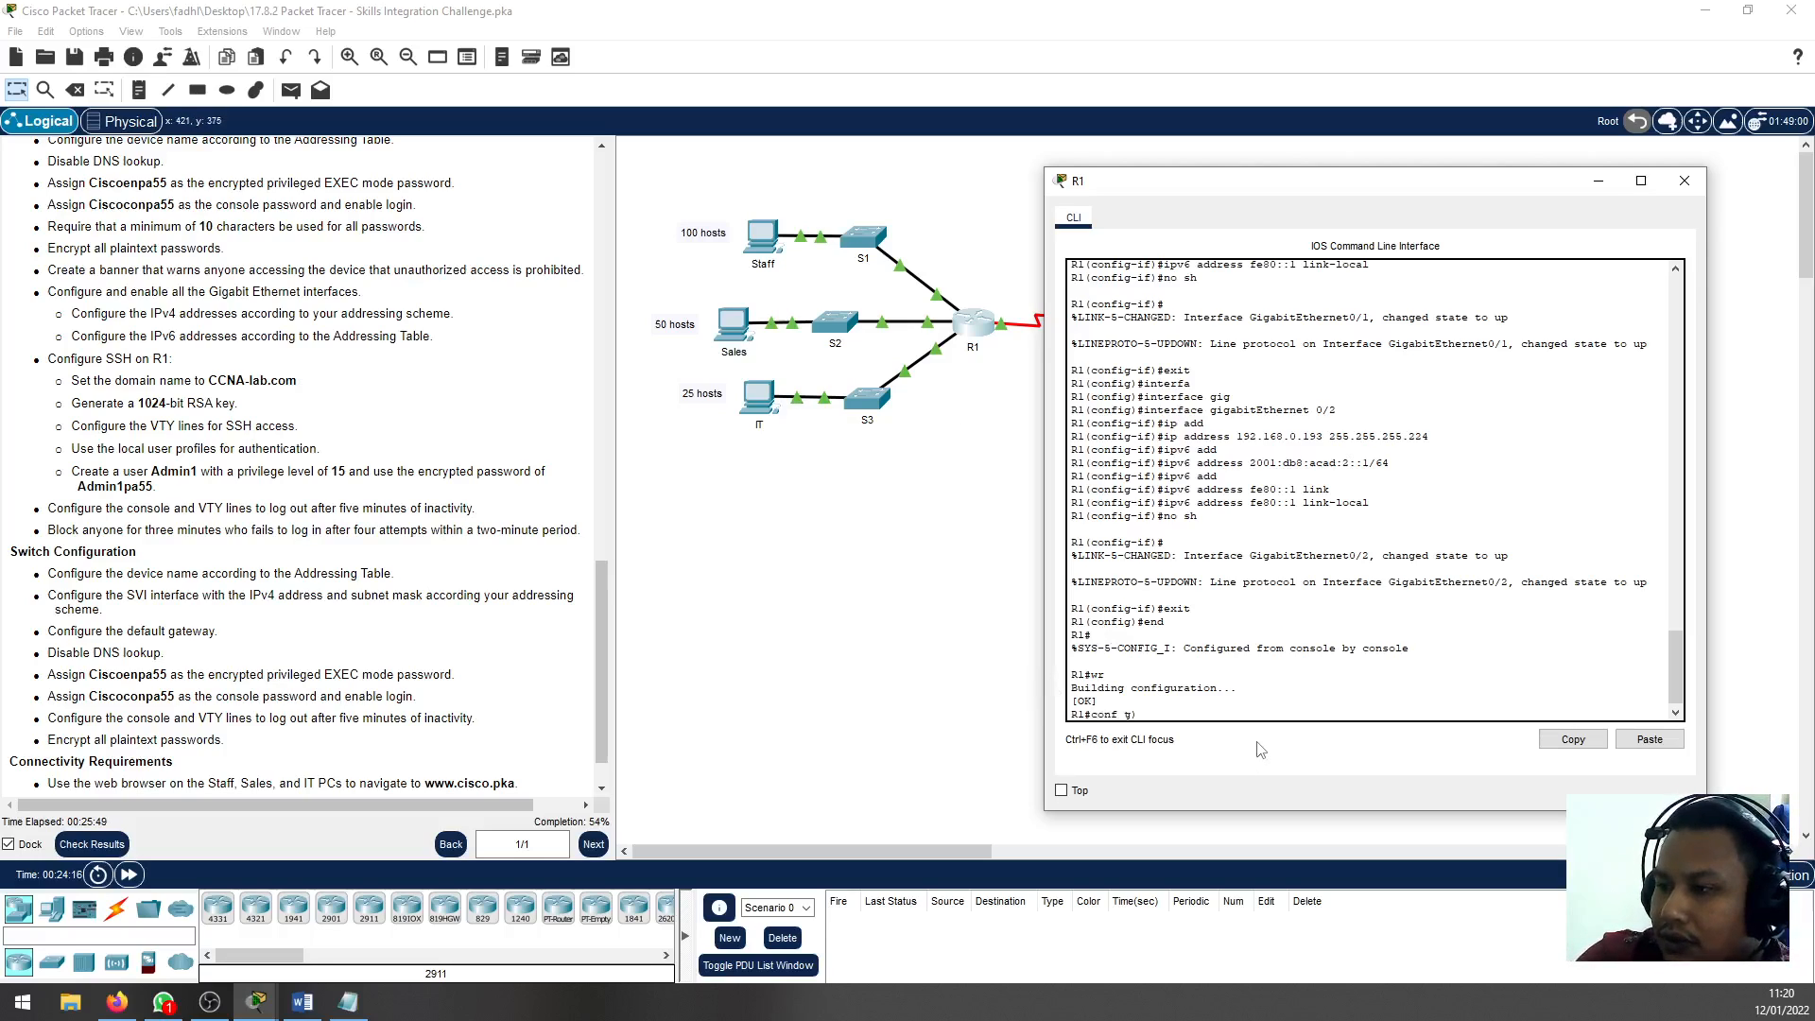
key("Return")
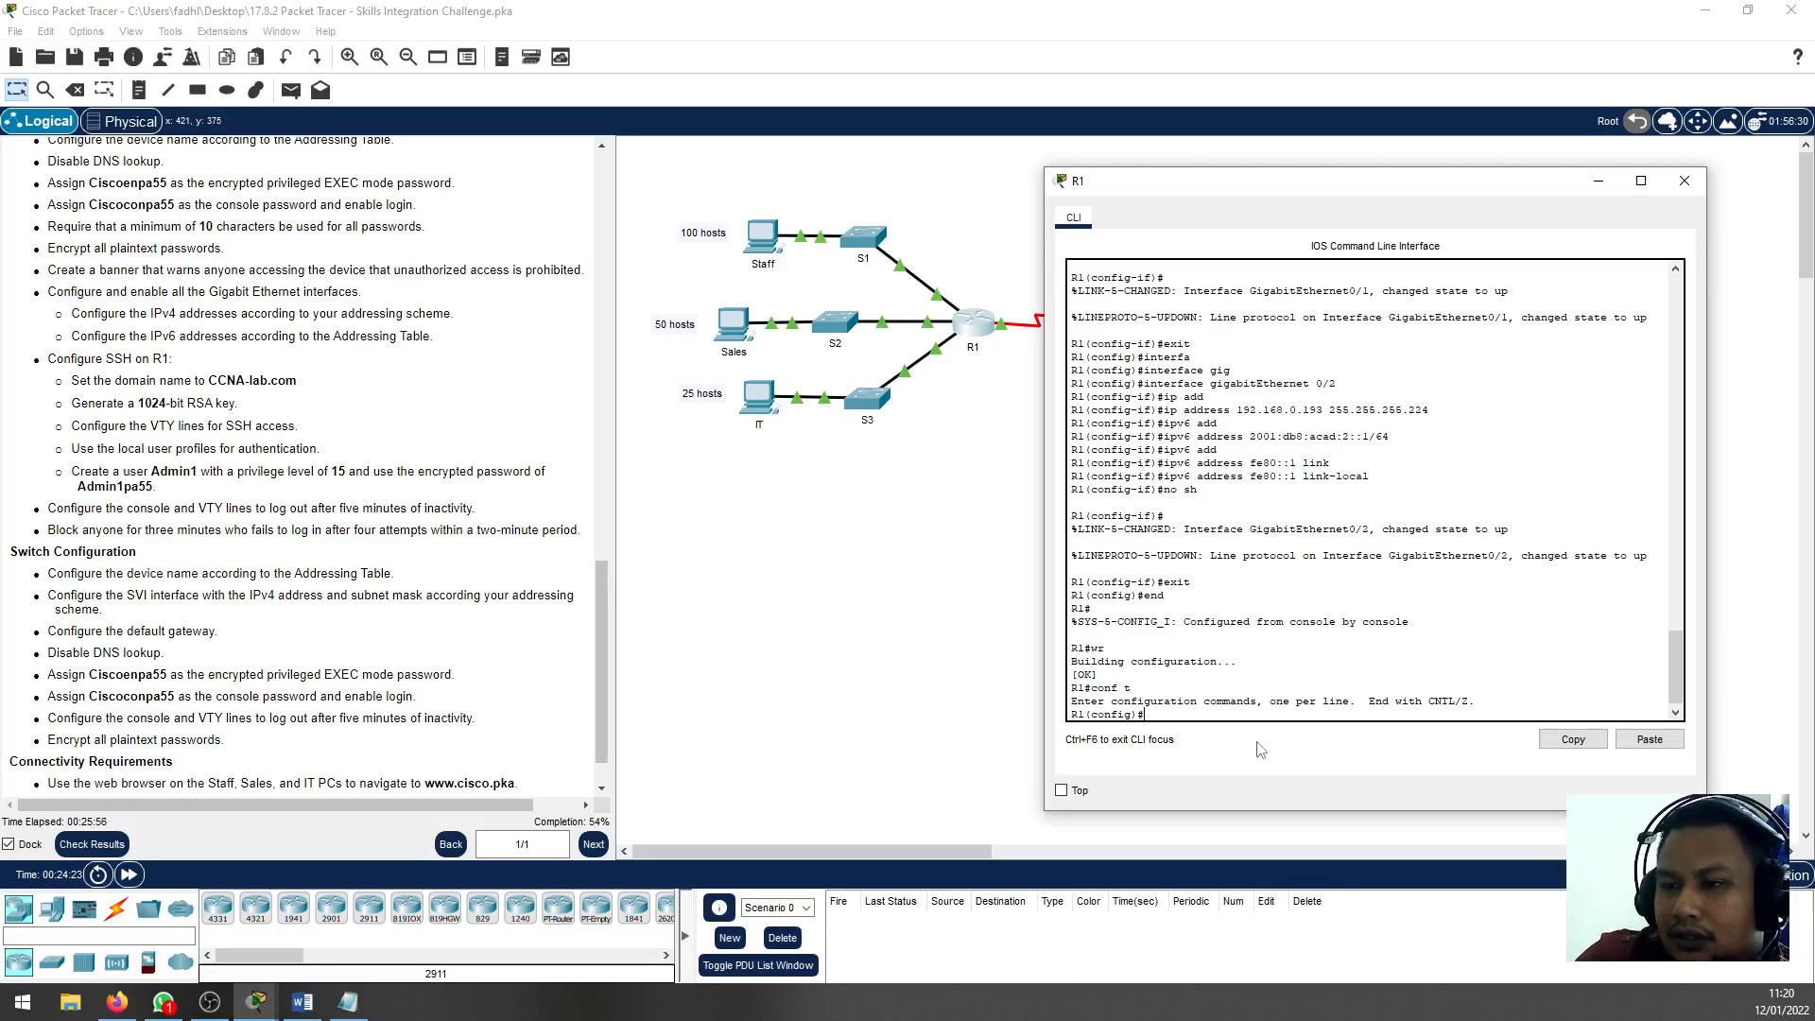
type("ip ")
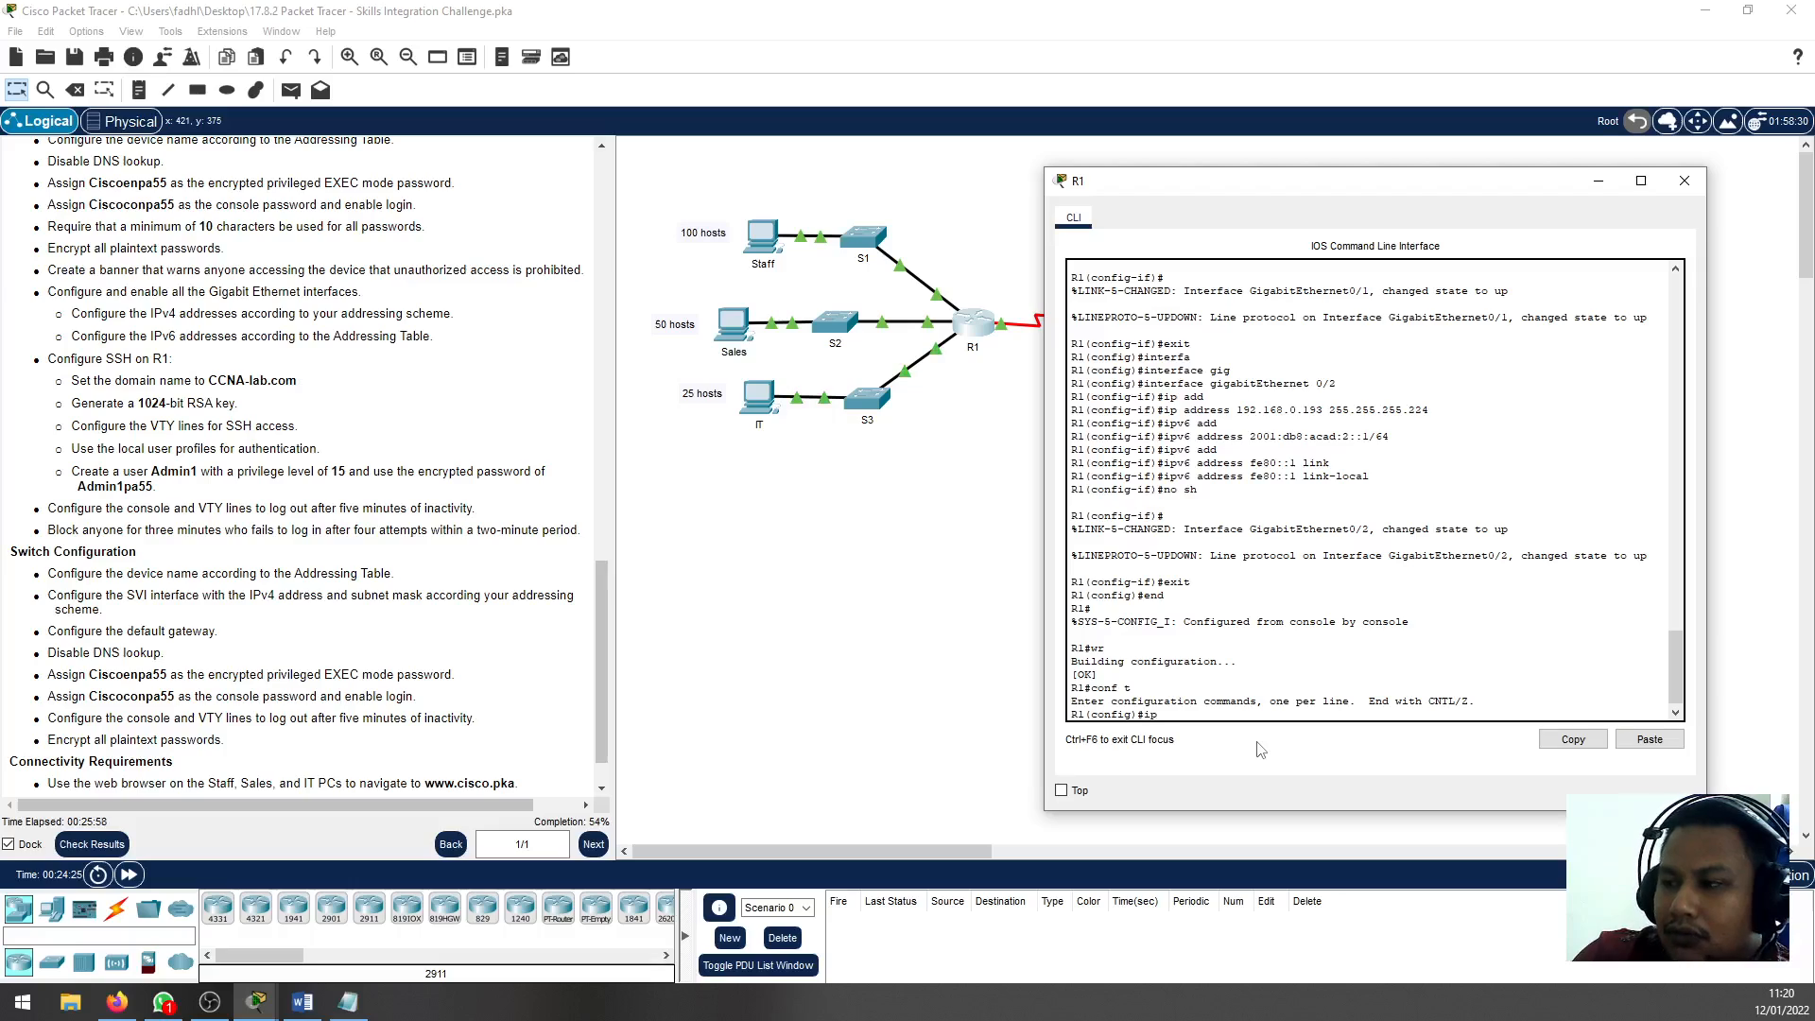
type("domain")
key("Tab")
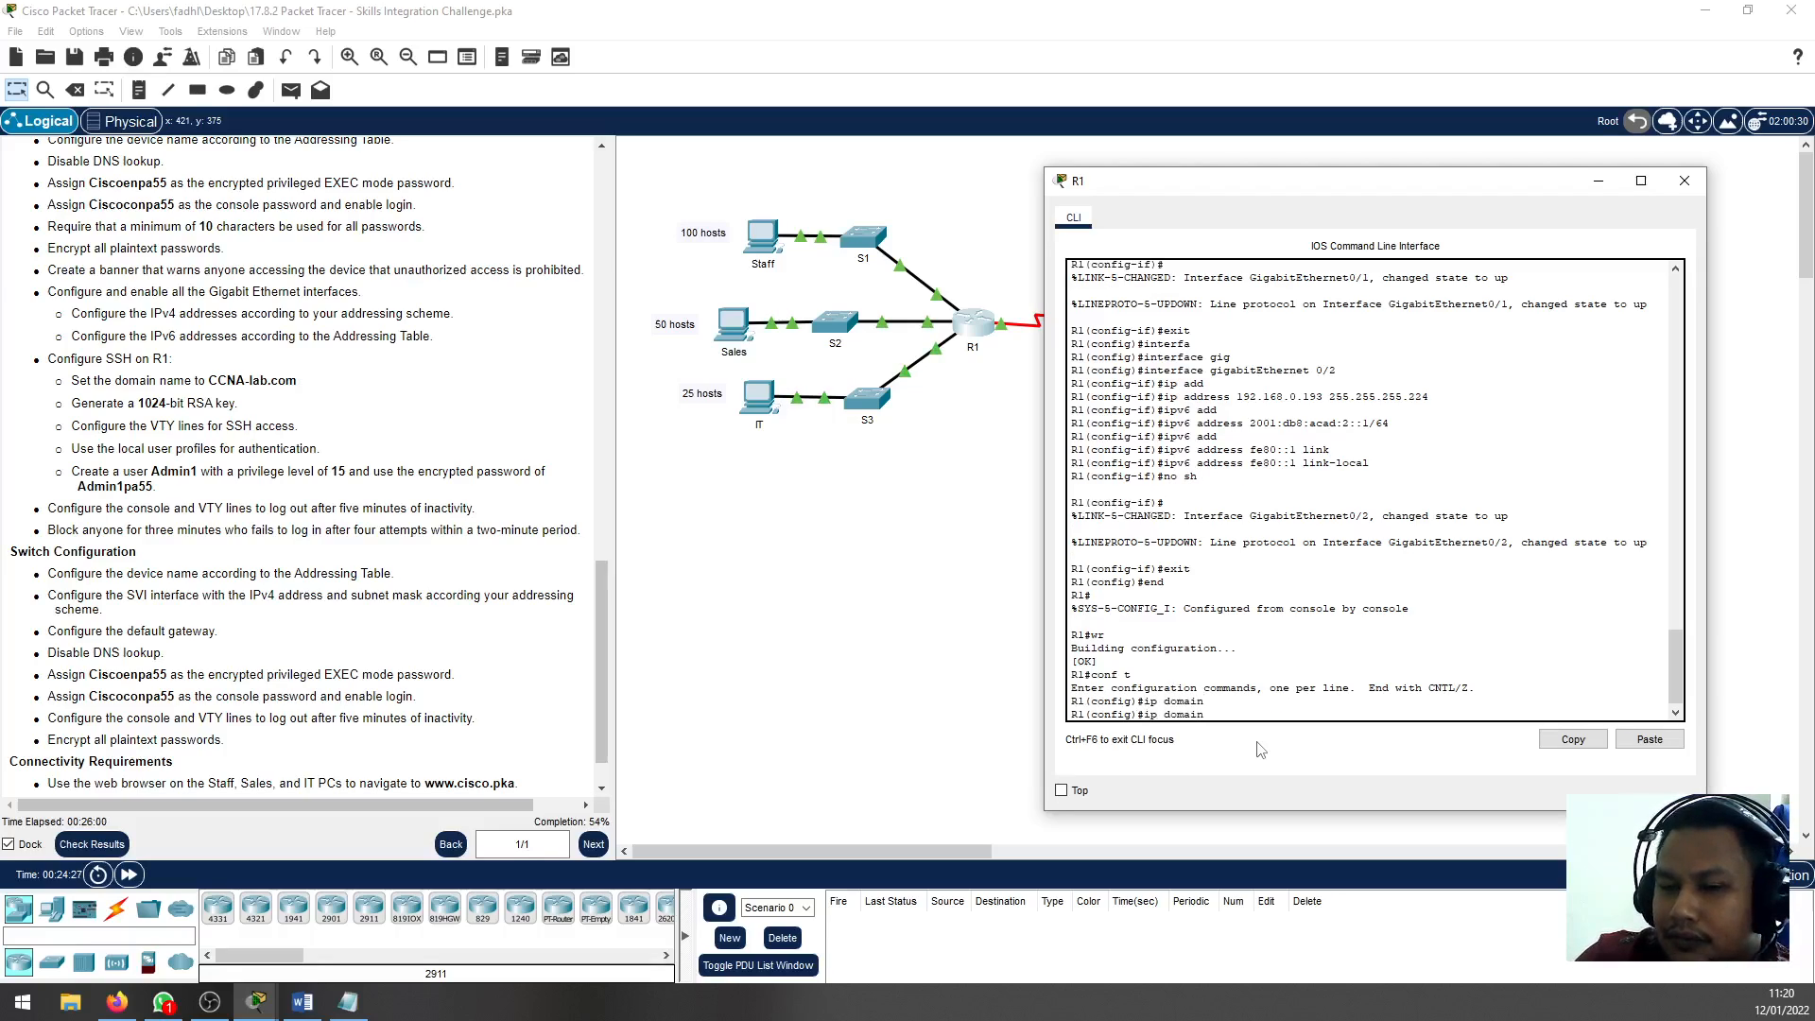
type("-")
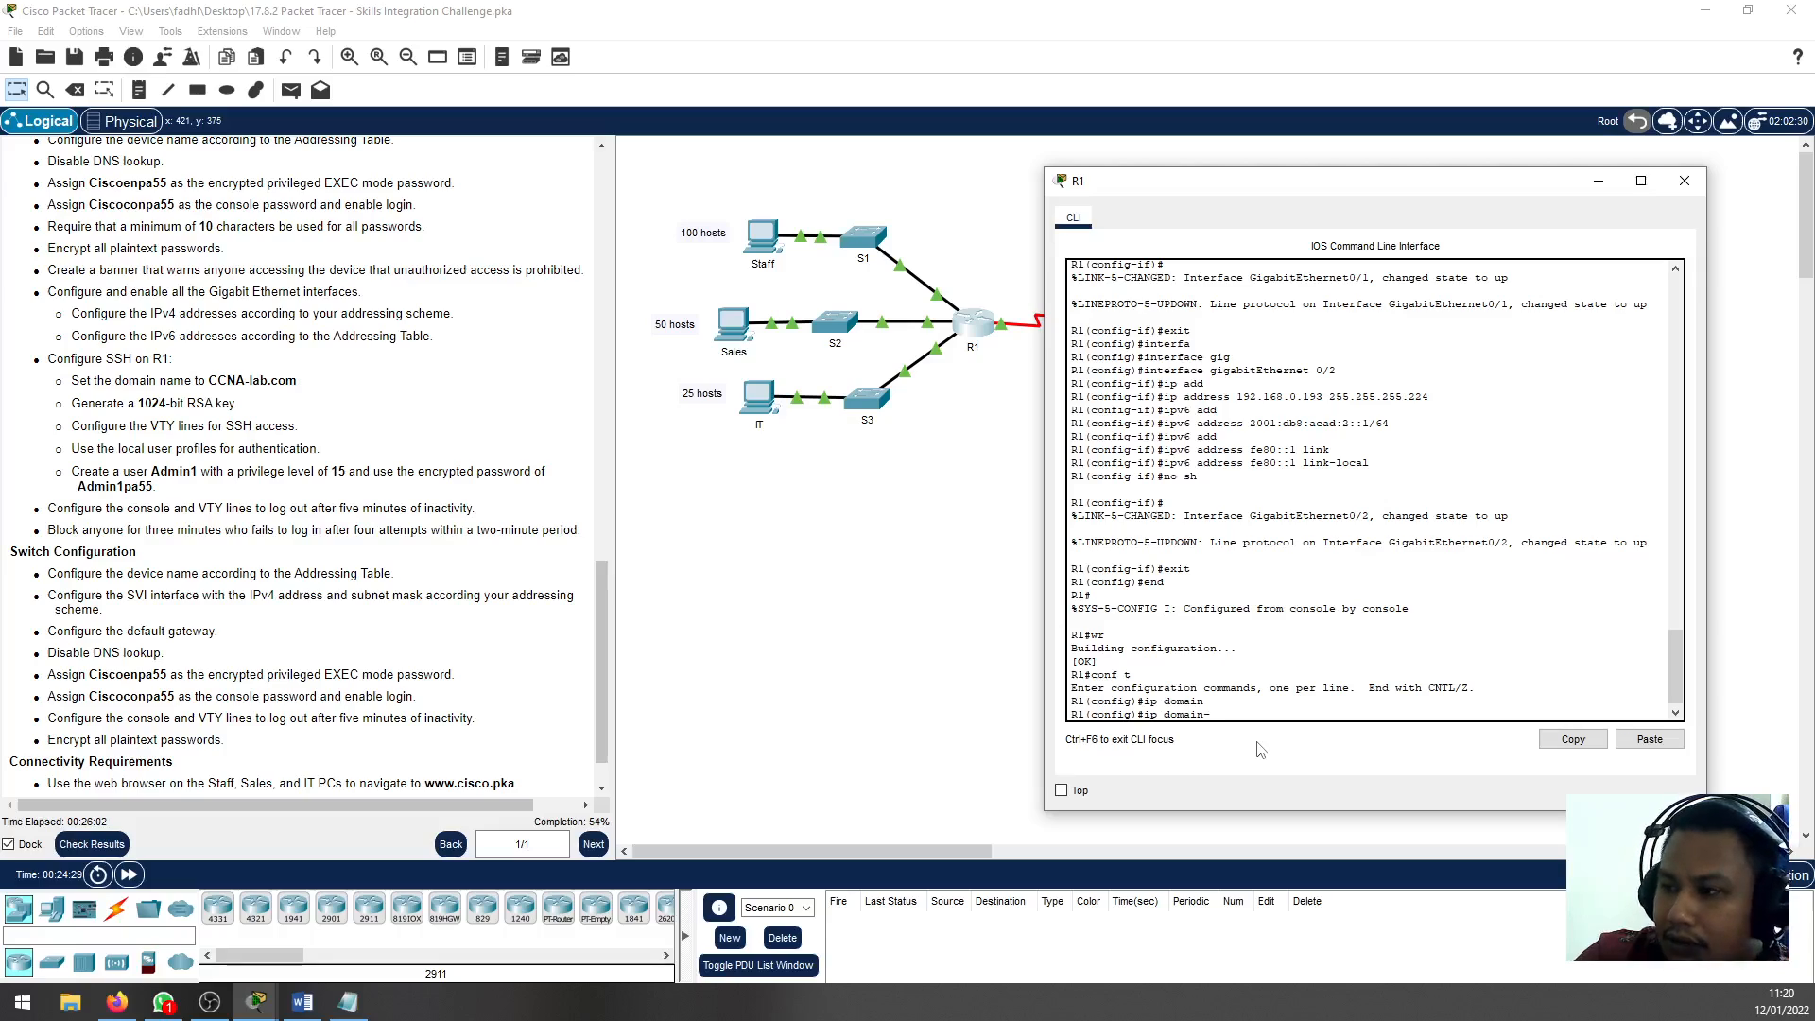
type("n")
key("Tab")
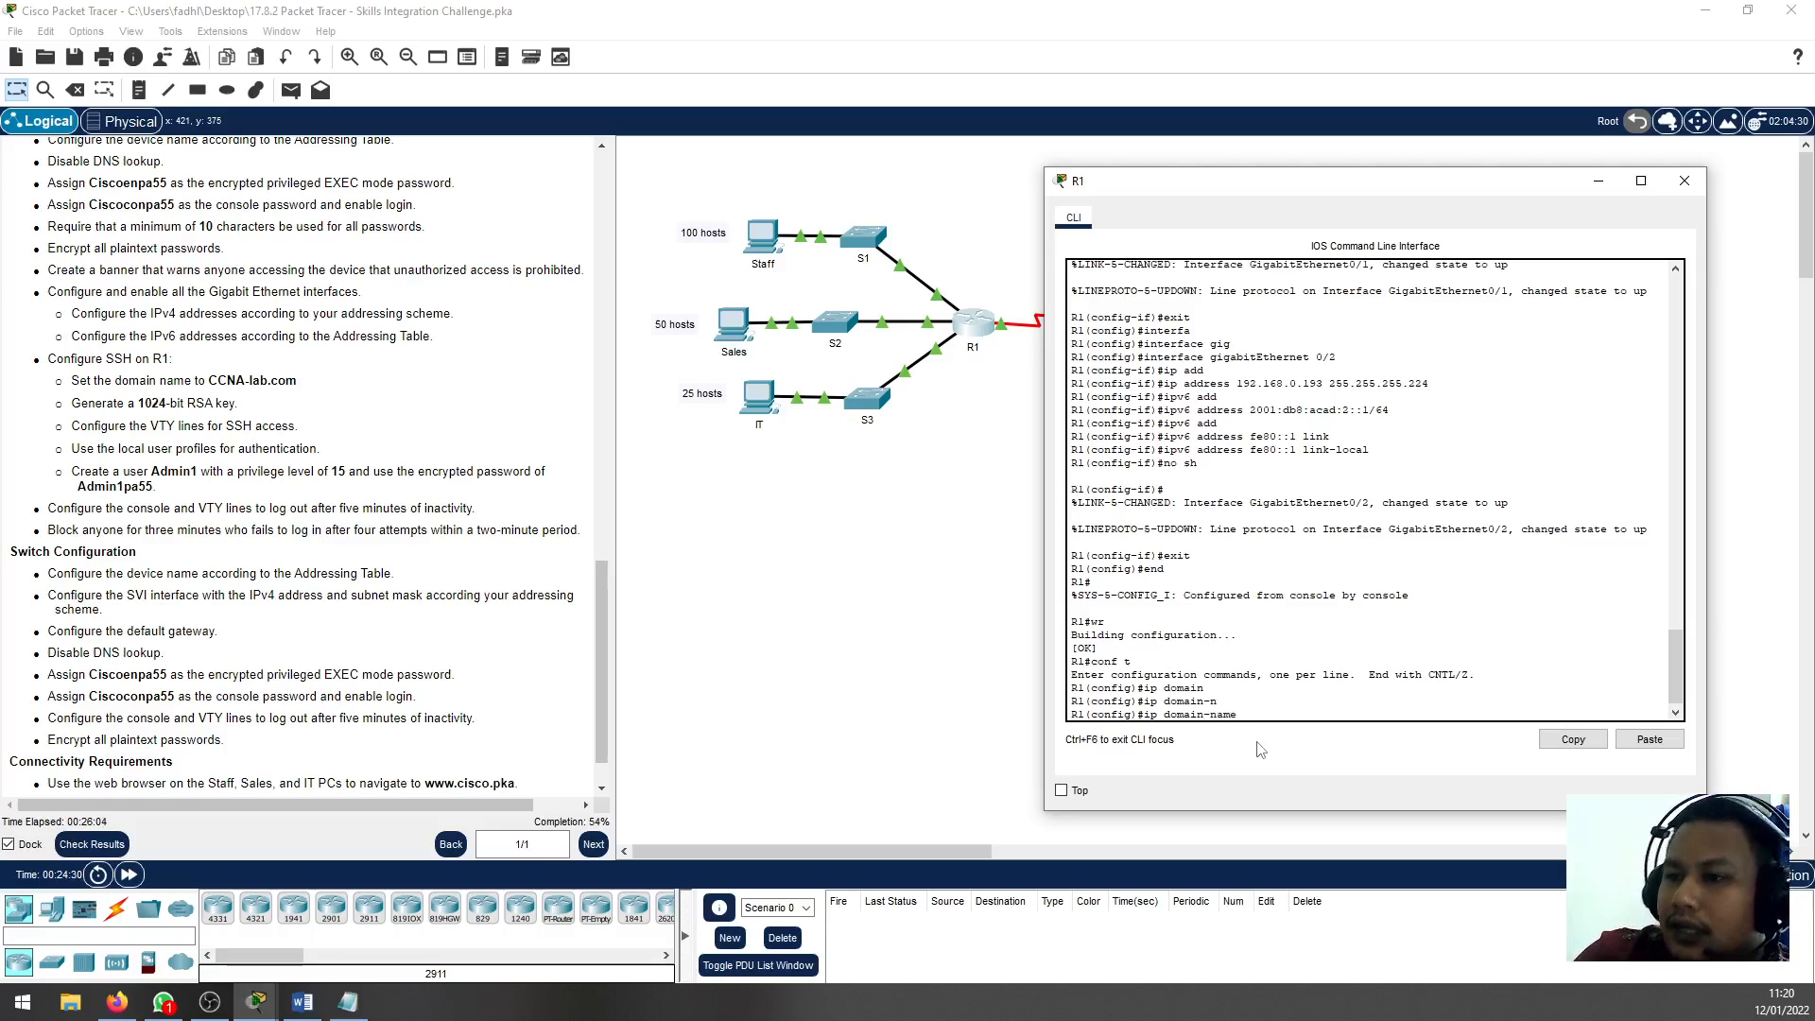
type("CCNA")
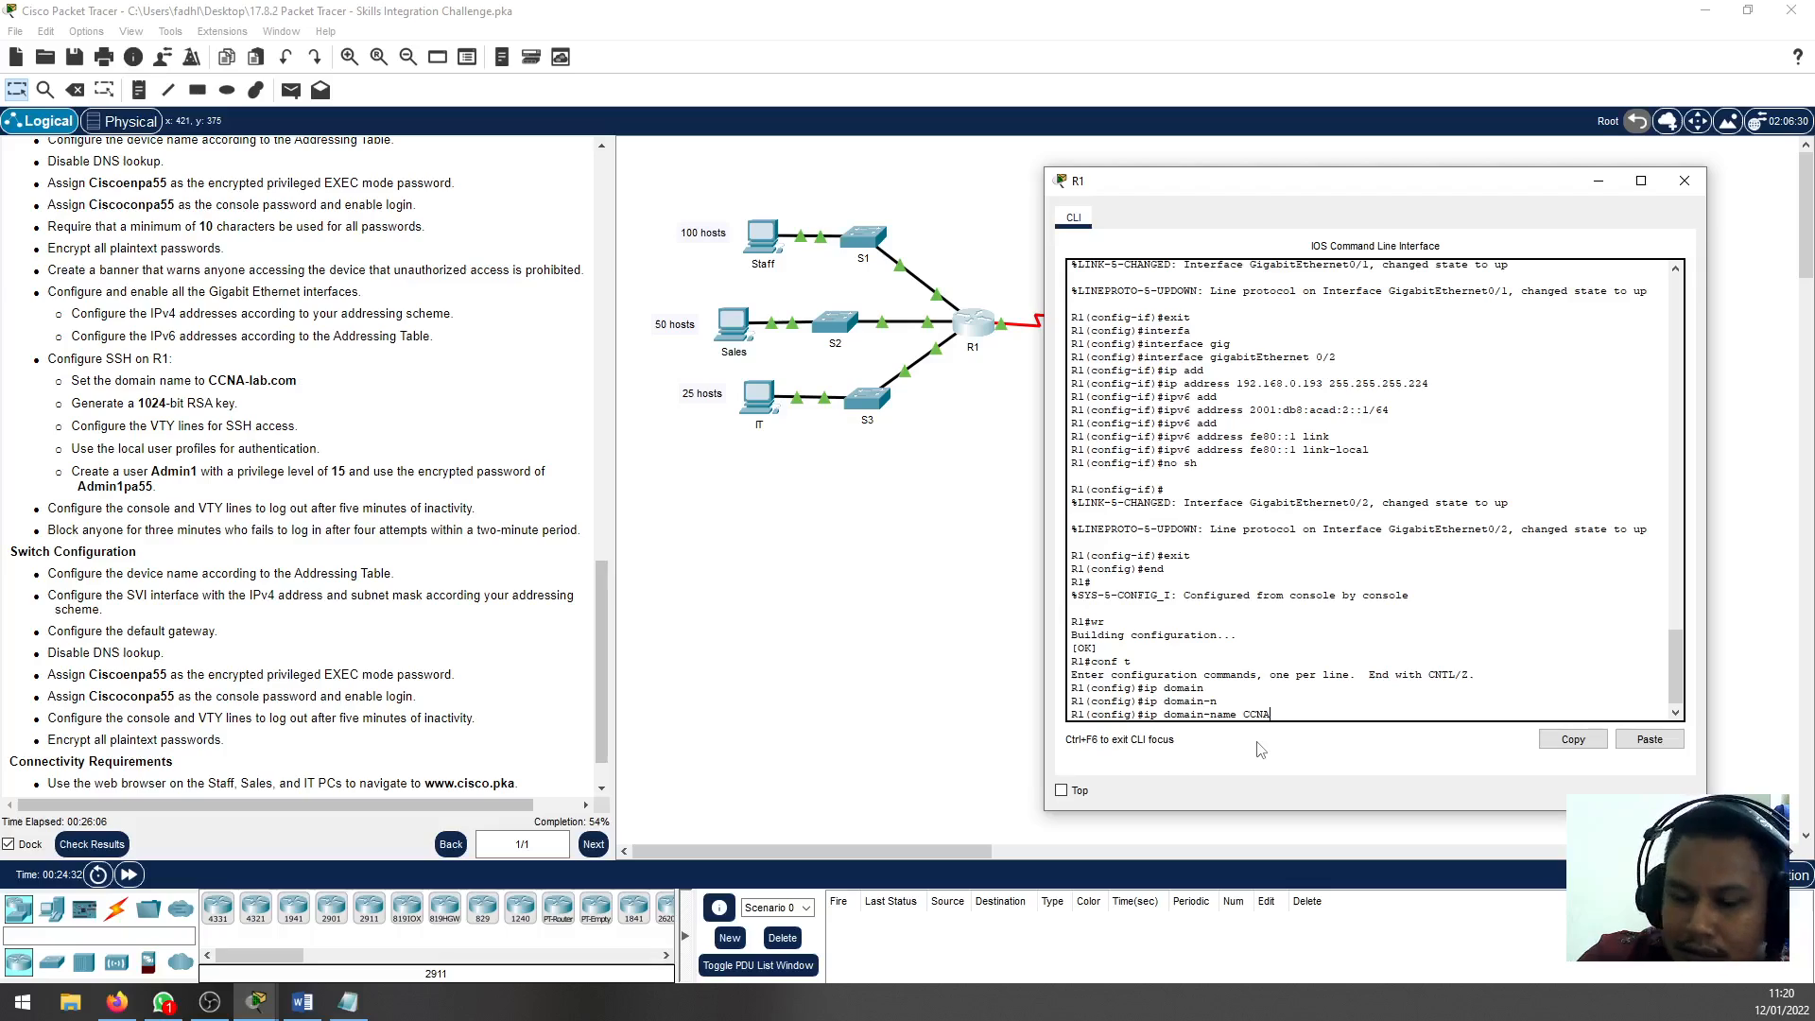
type("-lab.co")
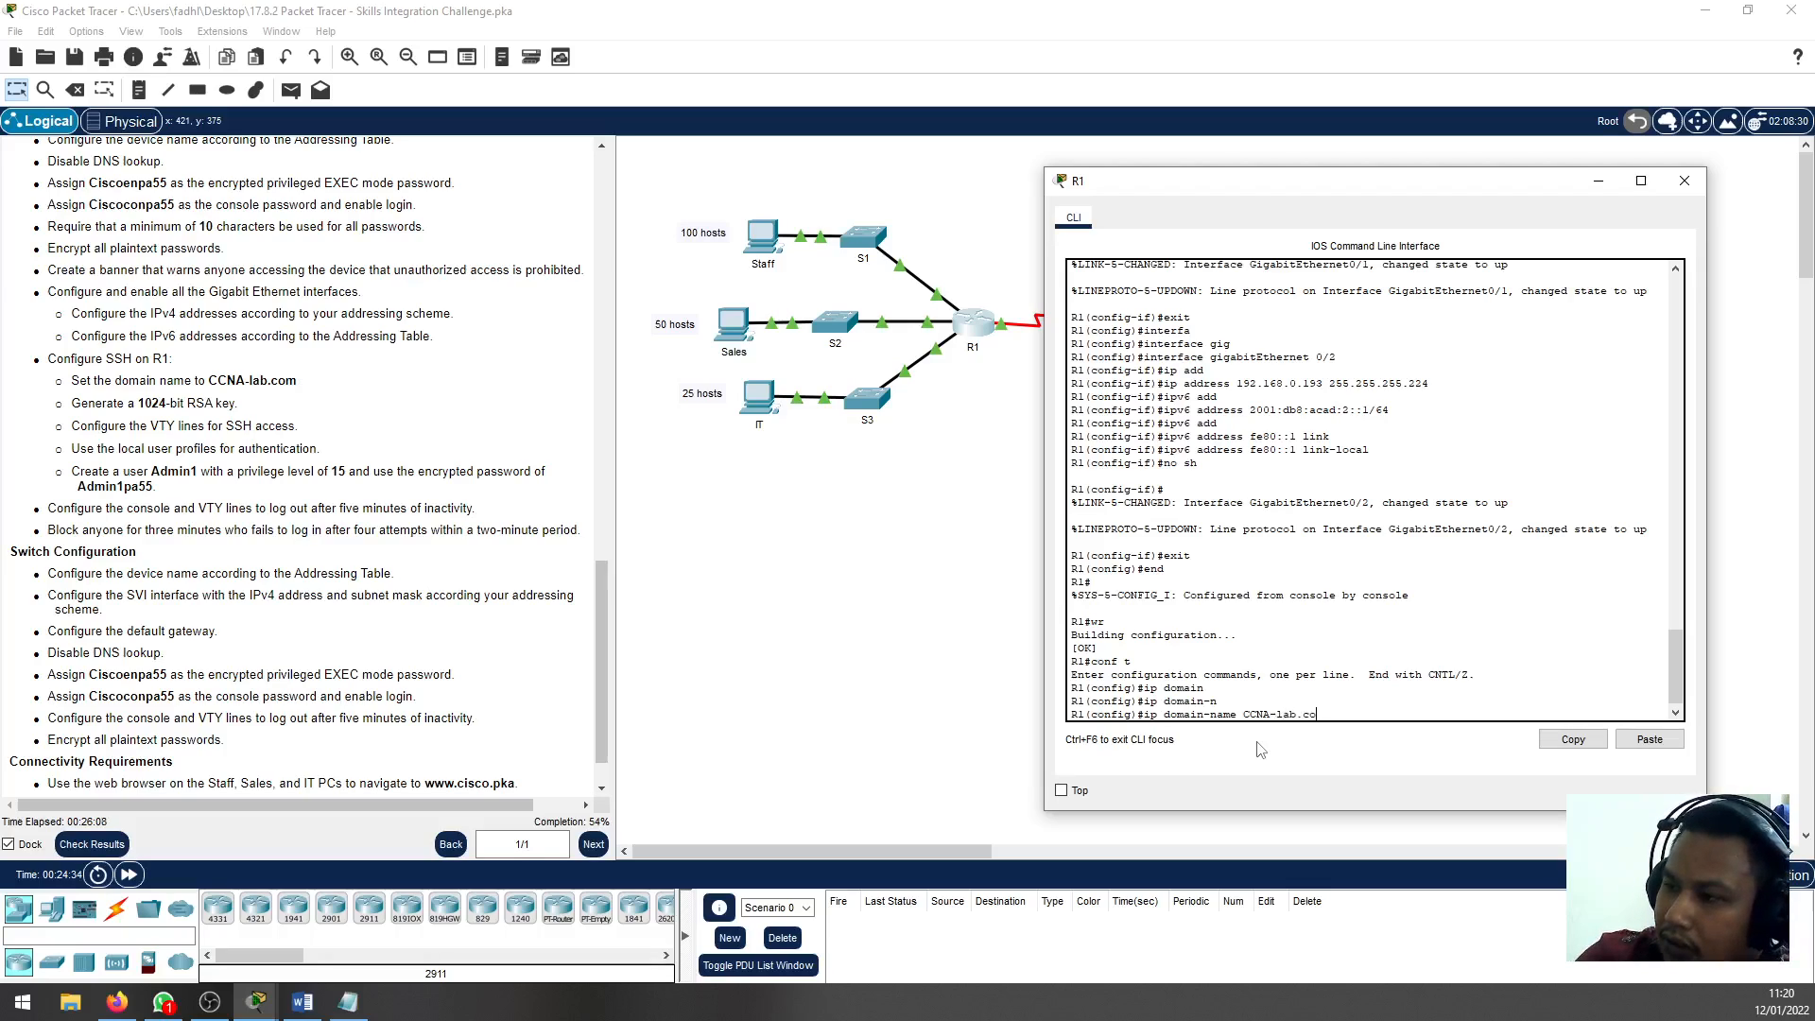
type("m")
key("Return")
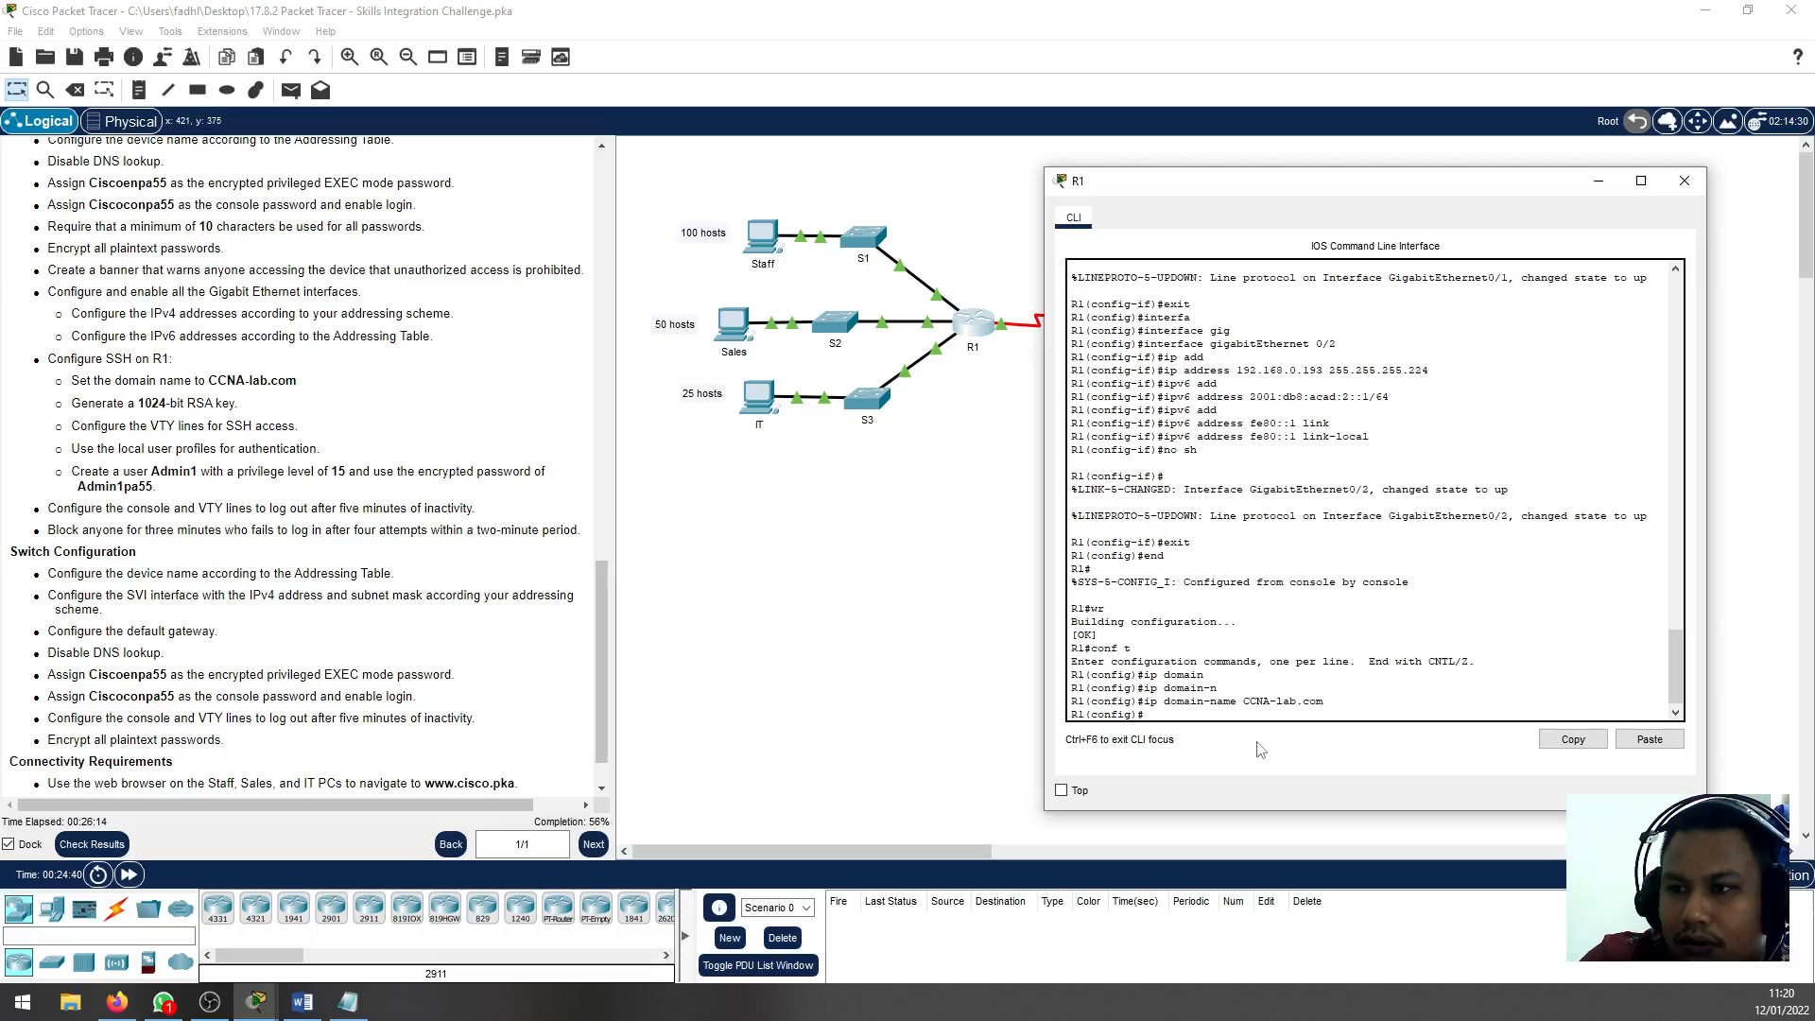
Generate general-purpose RSA keys on R1 with a 1024-bit modulus
type("cryp")
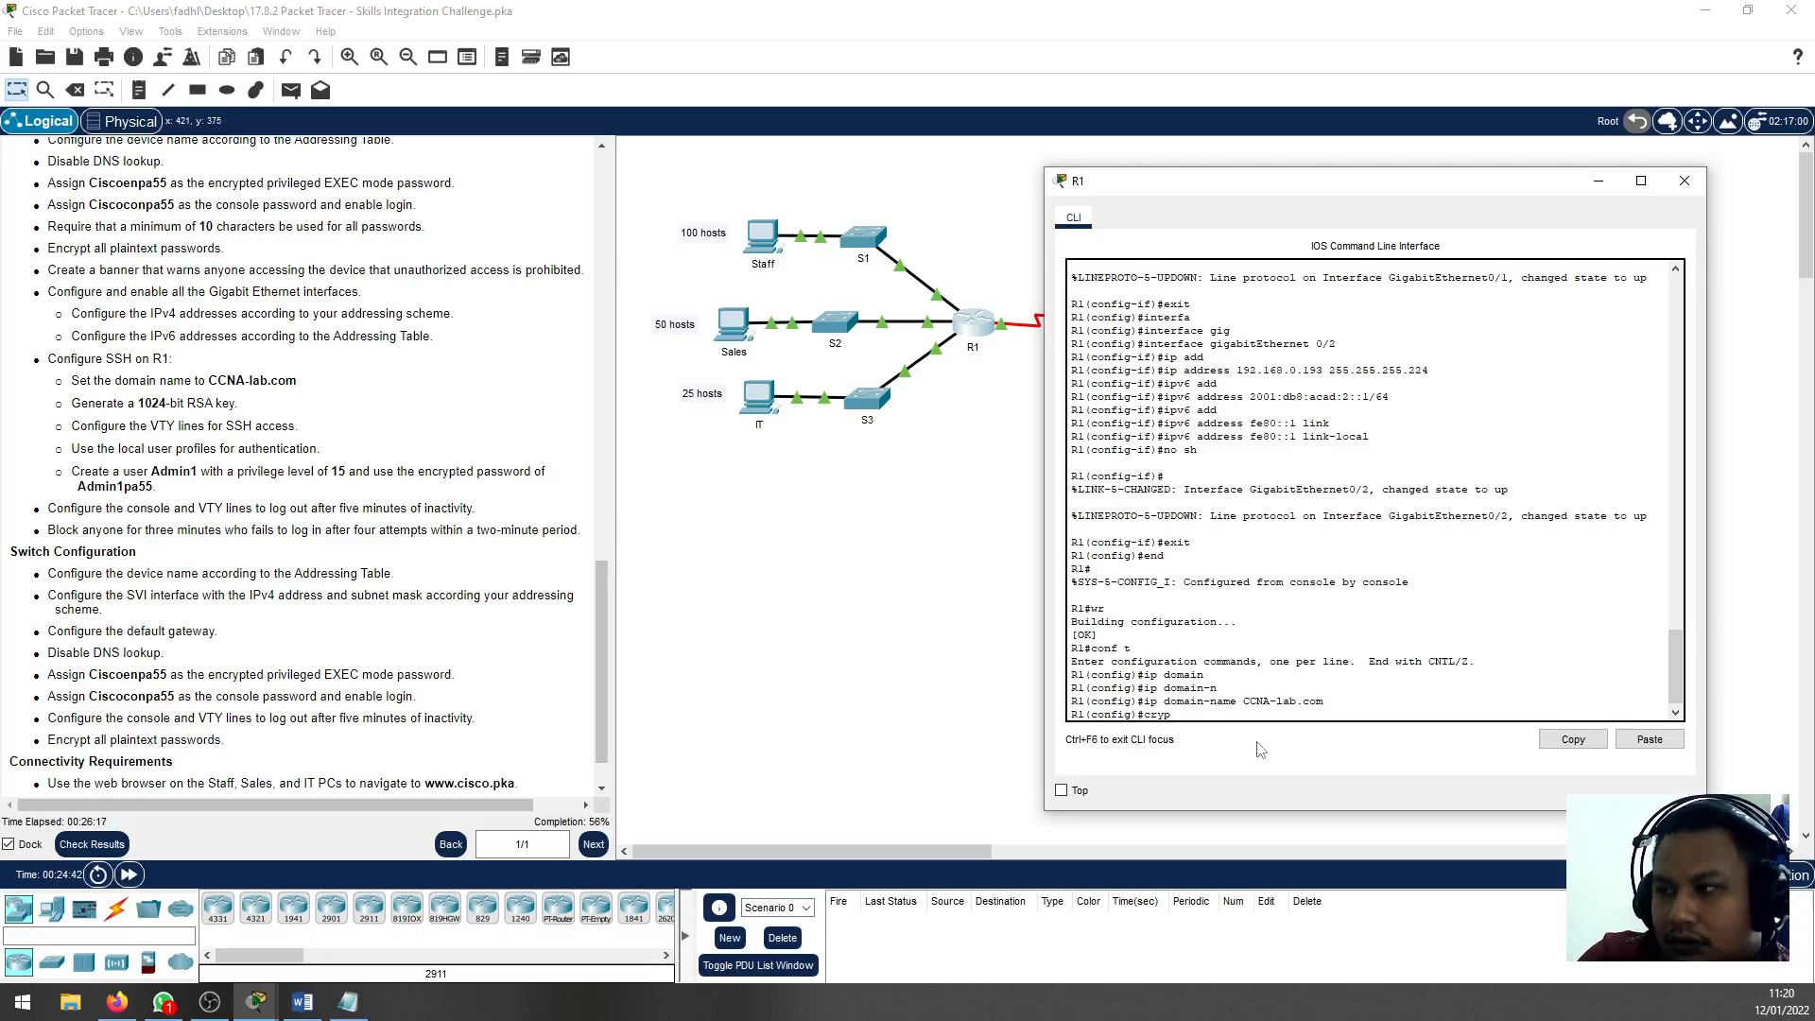
key("Tab")
type("key gener")
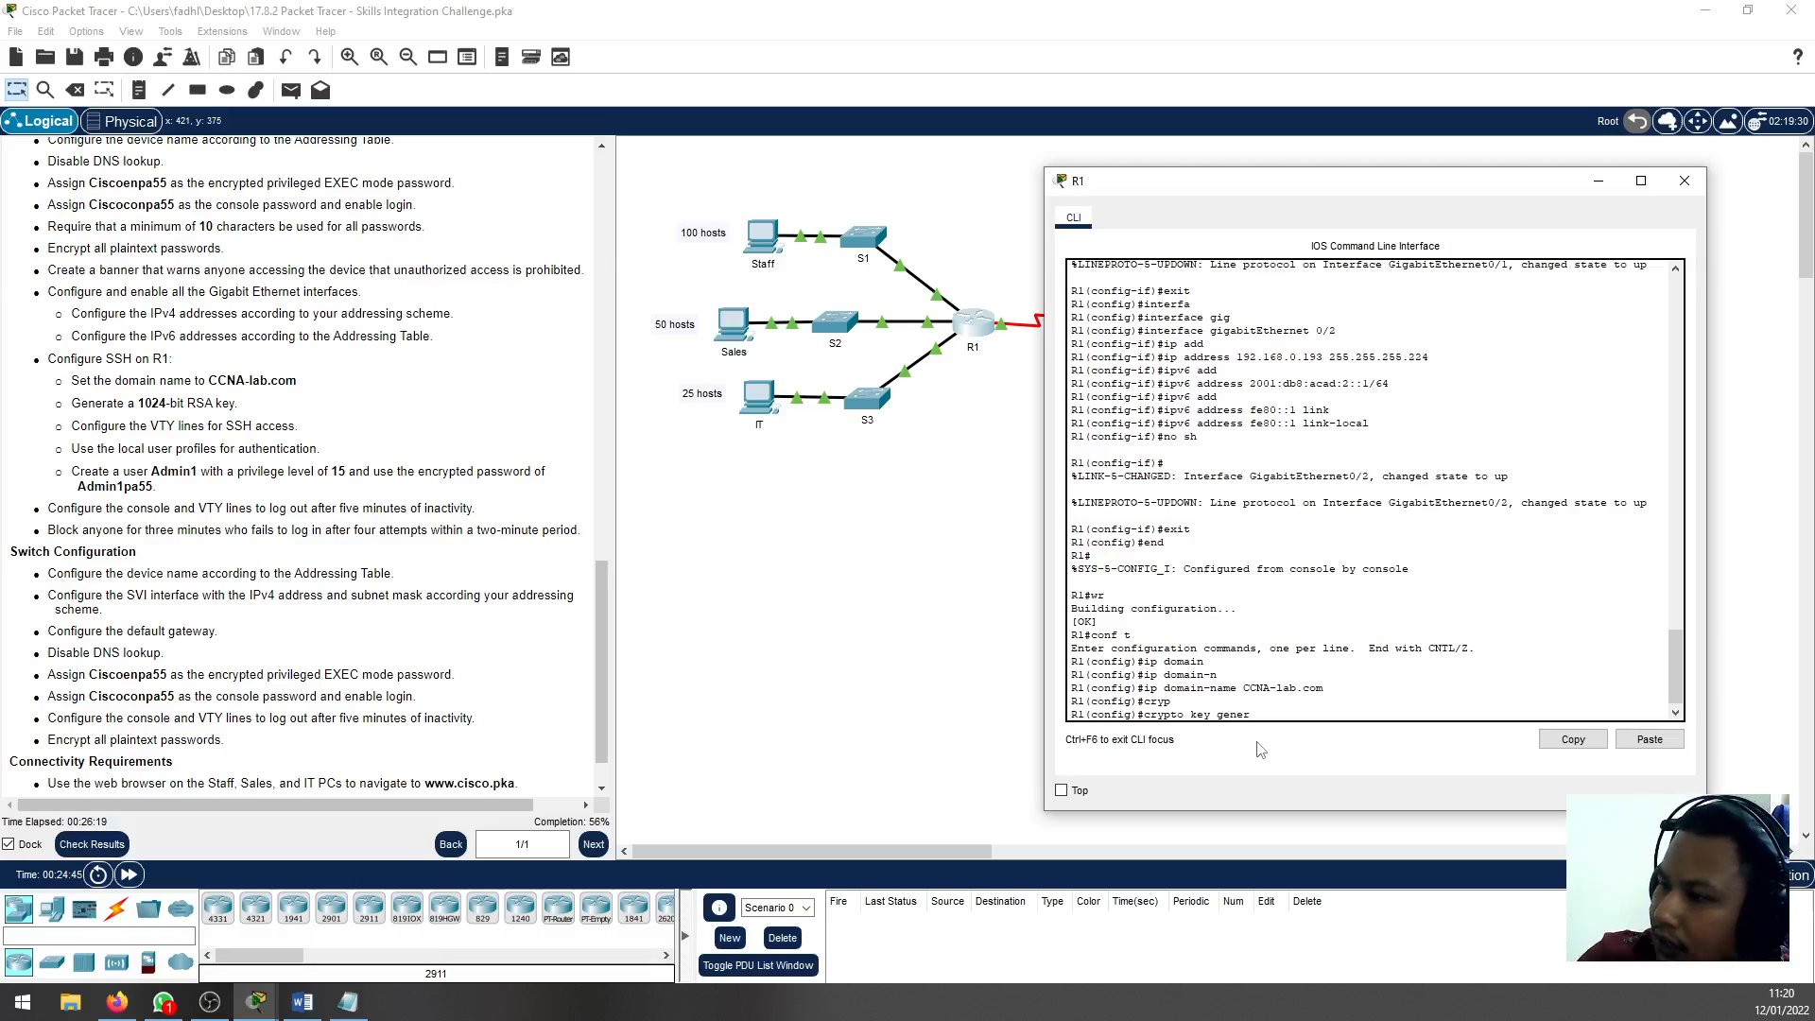
key("Tab")
type("rsa")
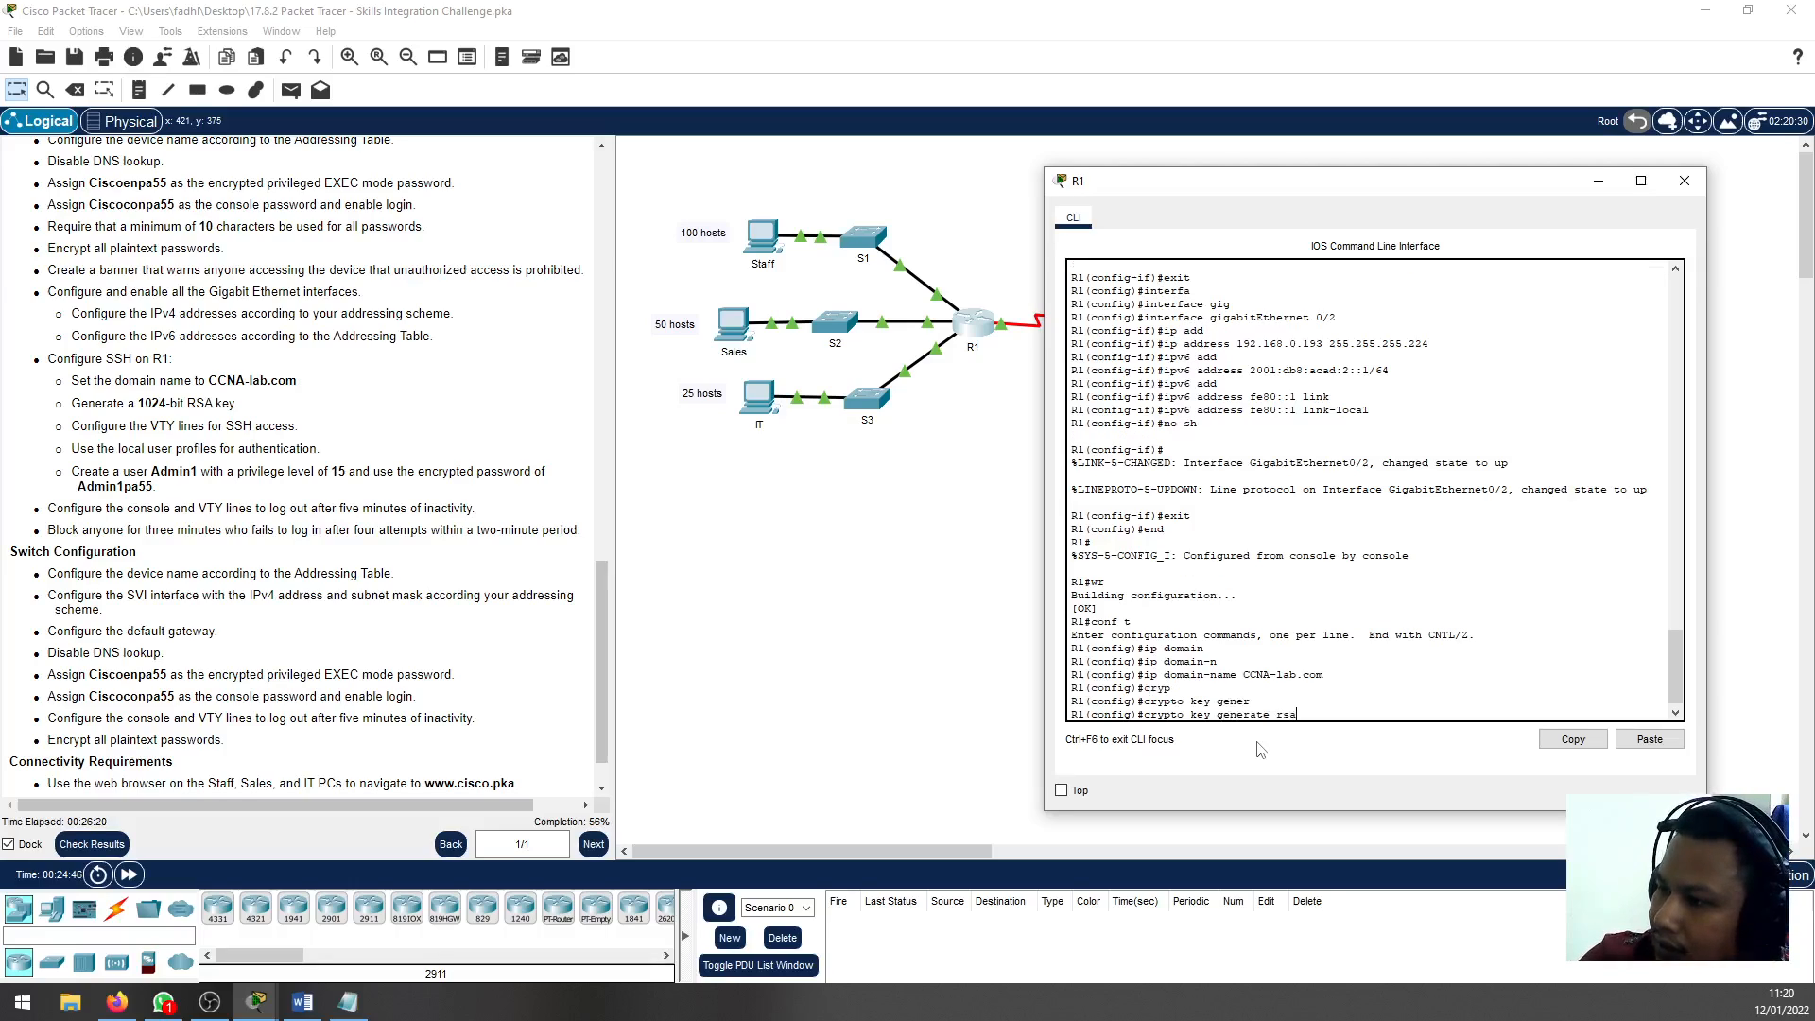
type(" gene")
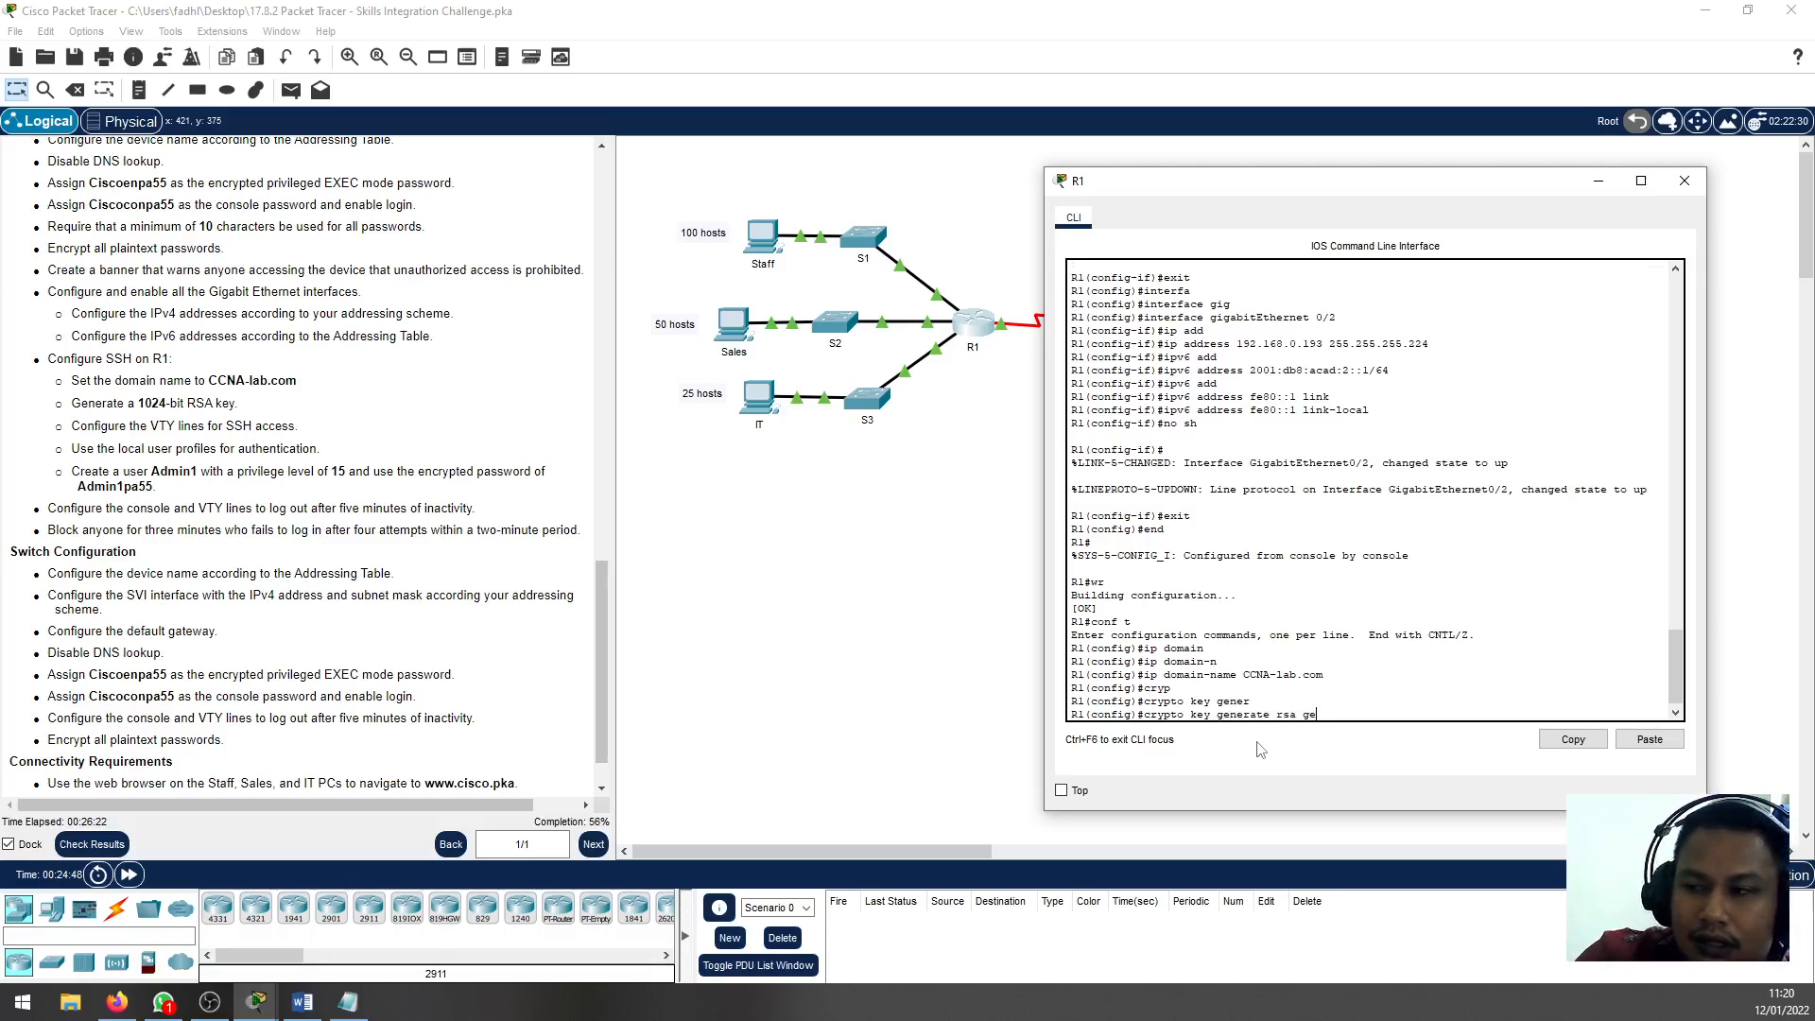
key("Tab")
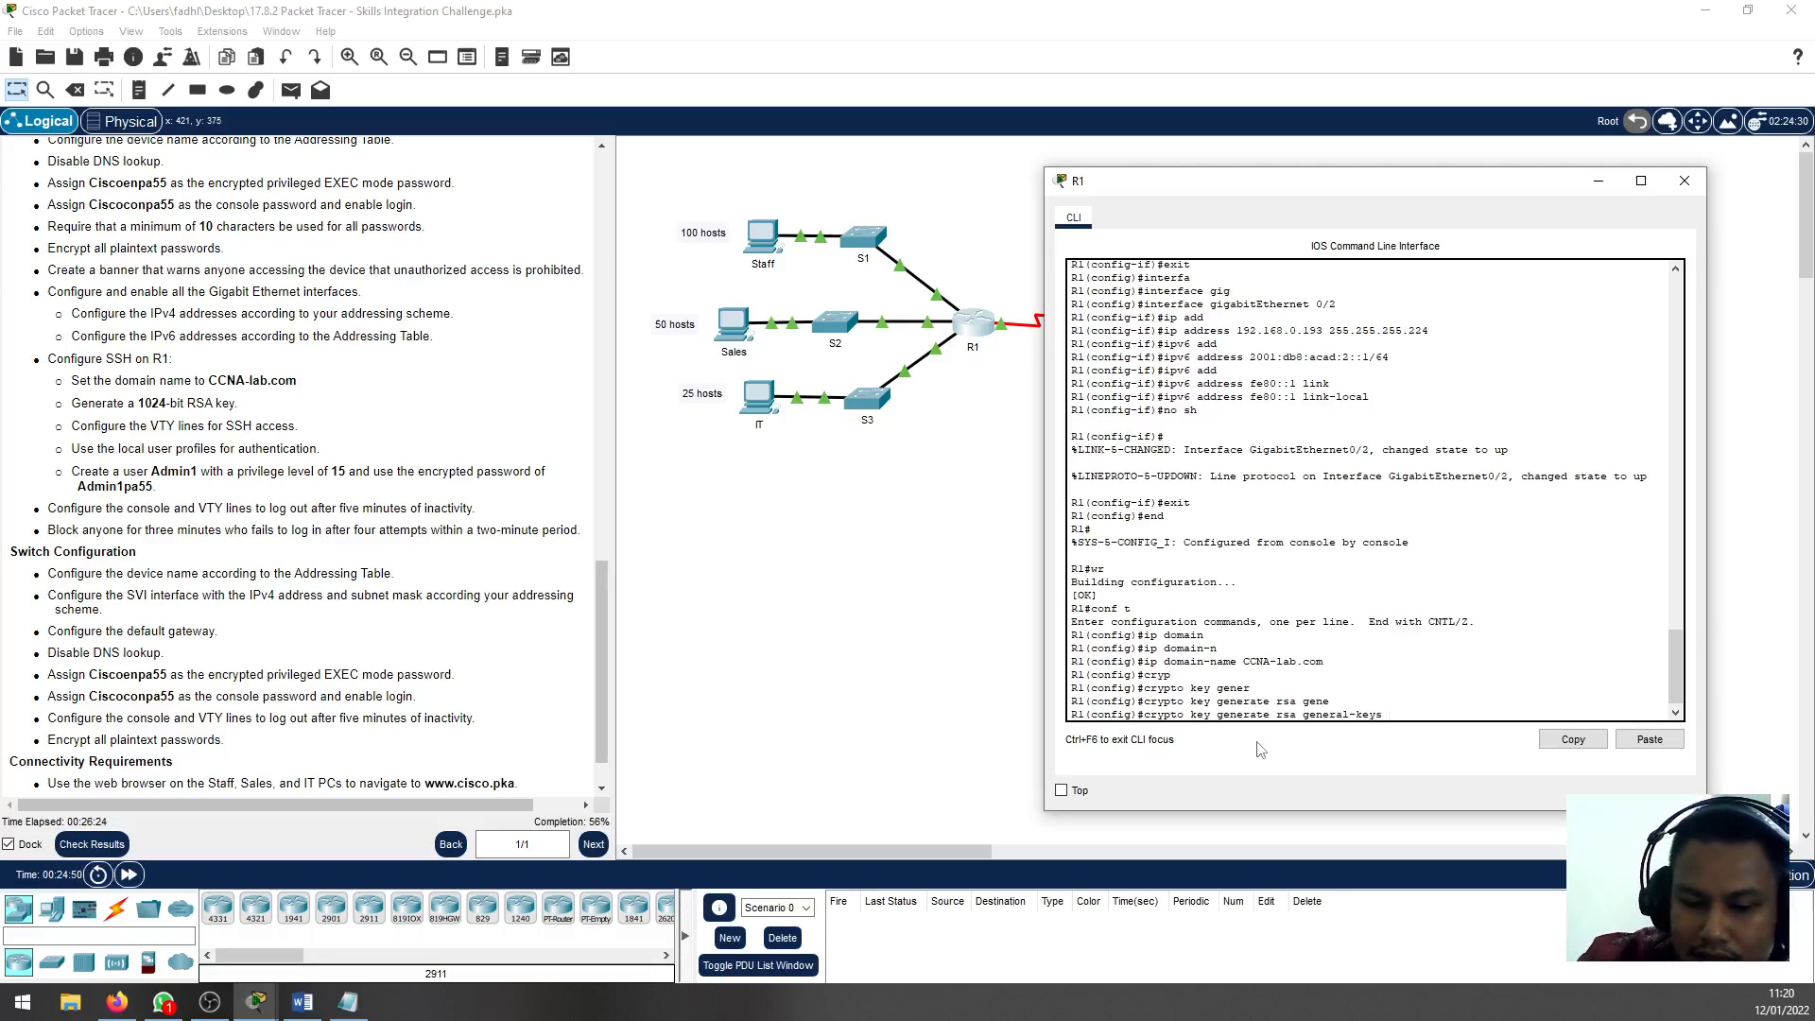
type("mod")
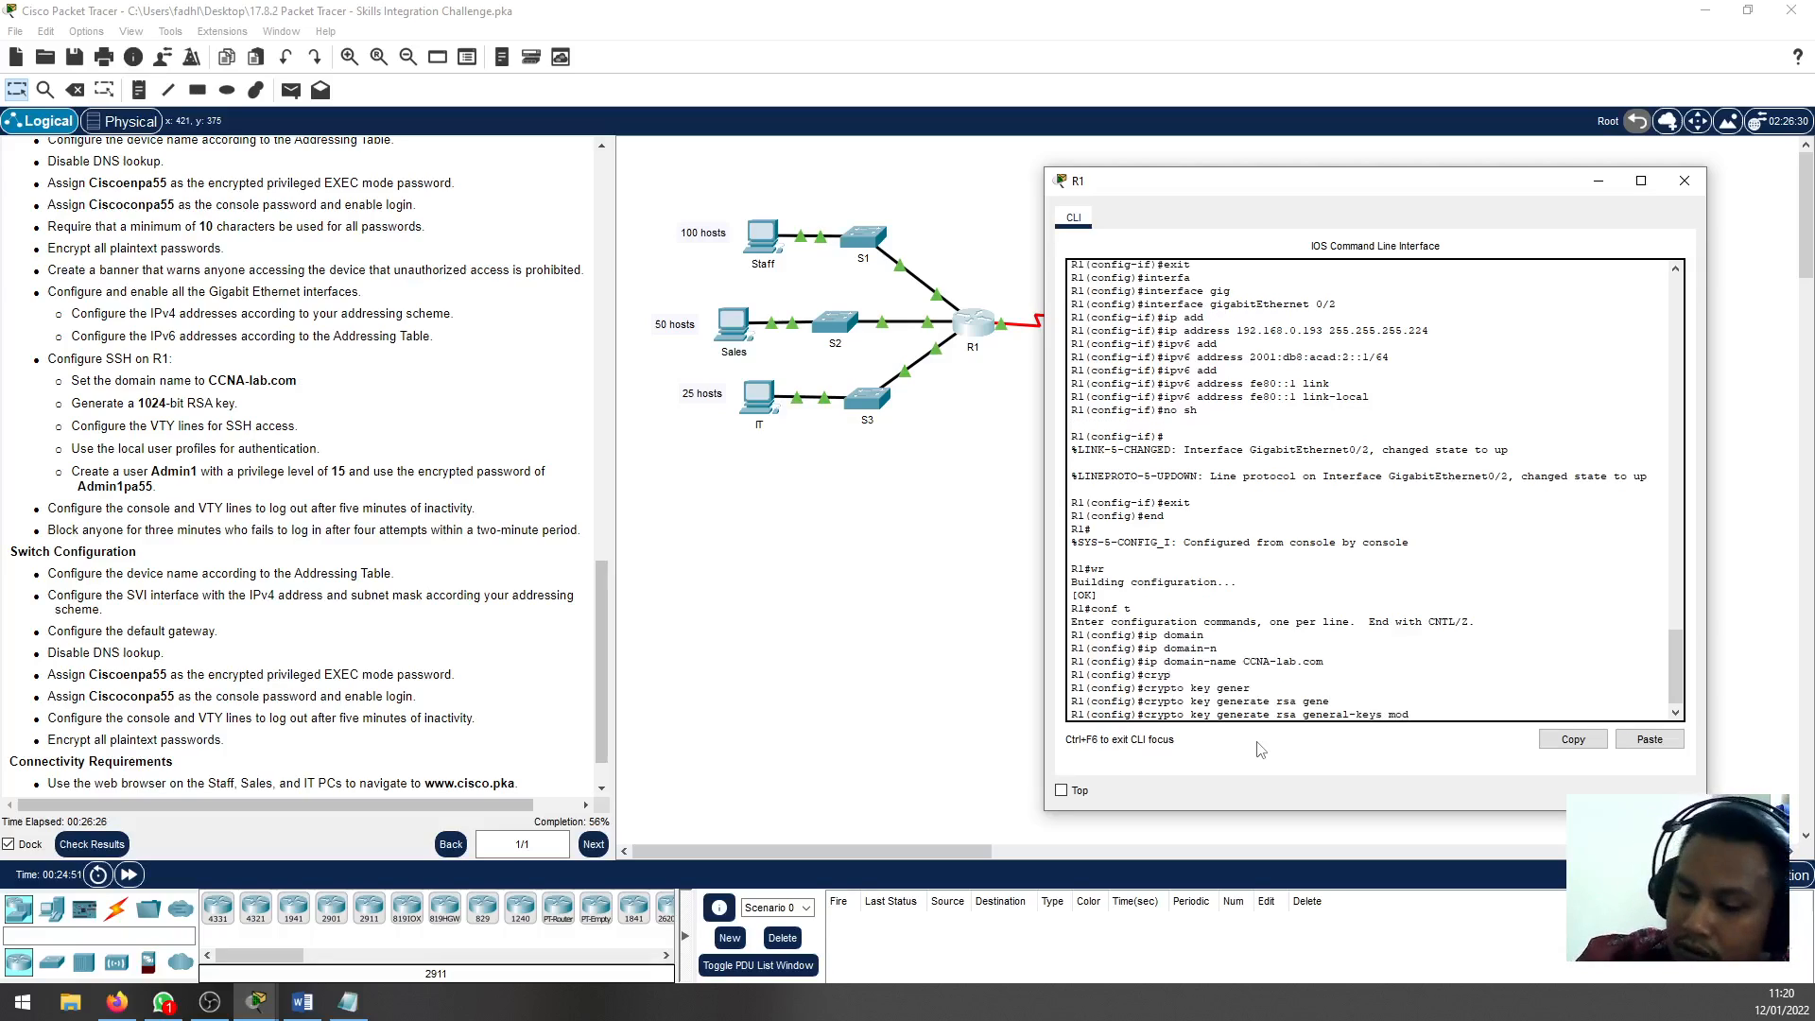
type(" 1024")
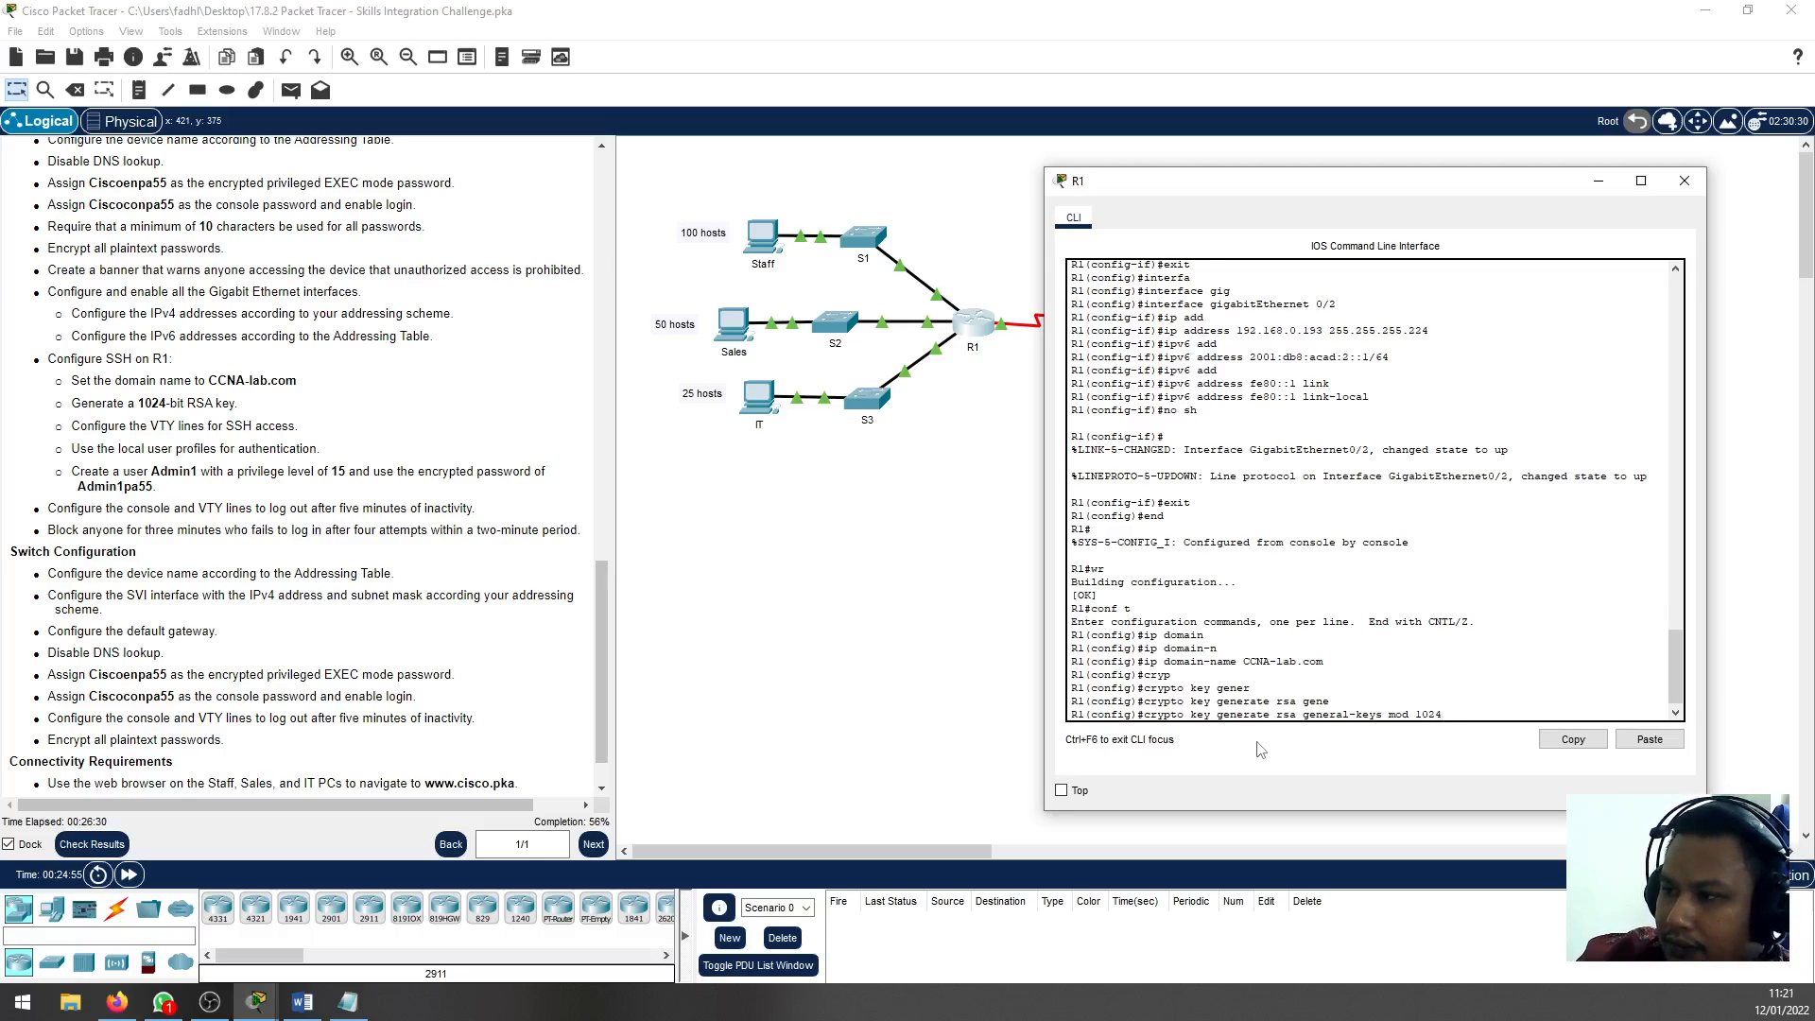
key("Return")
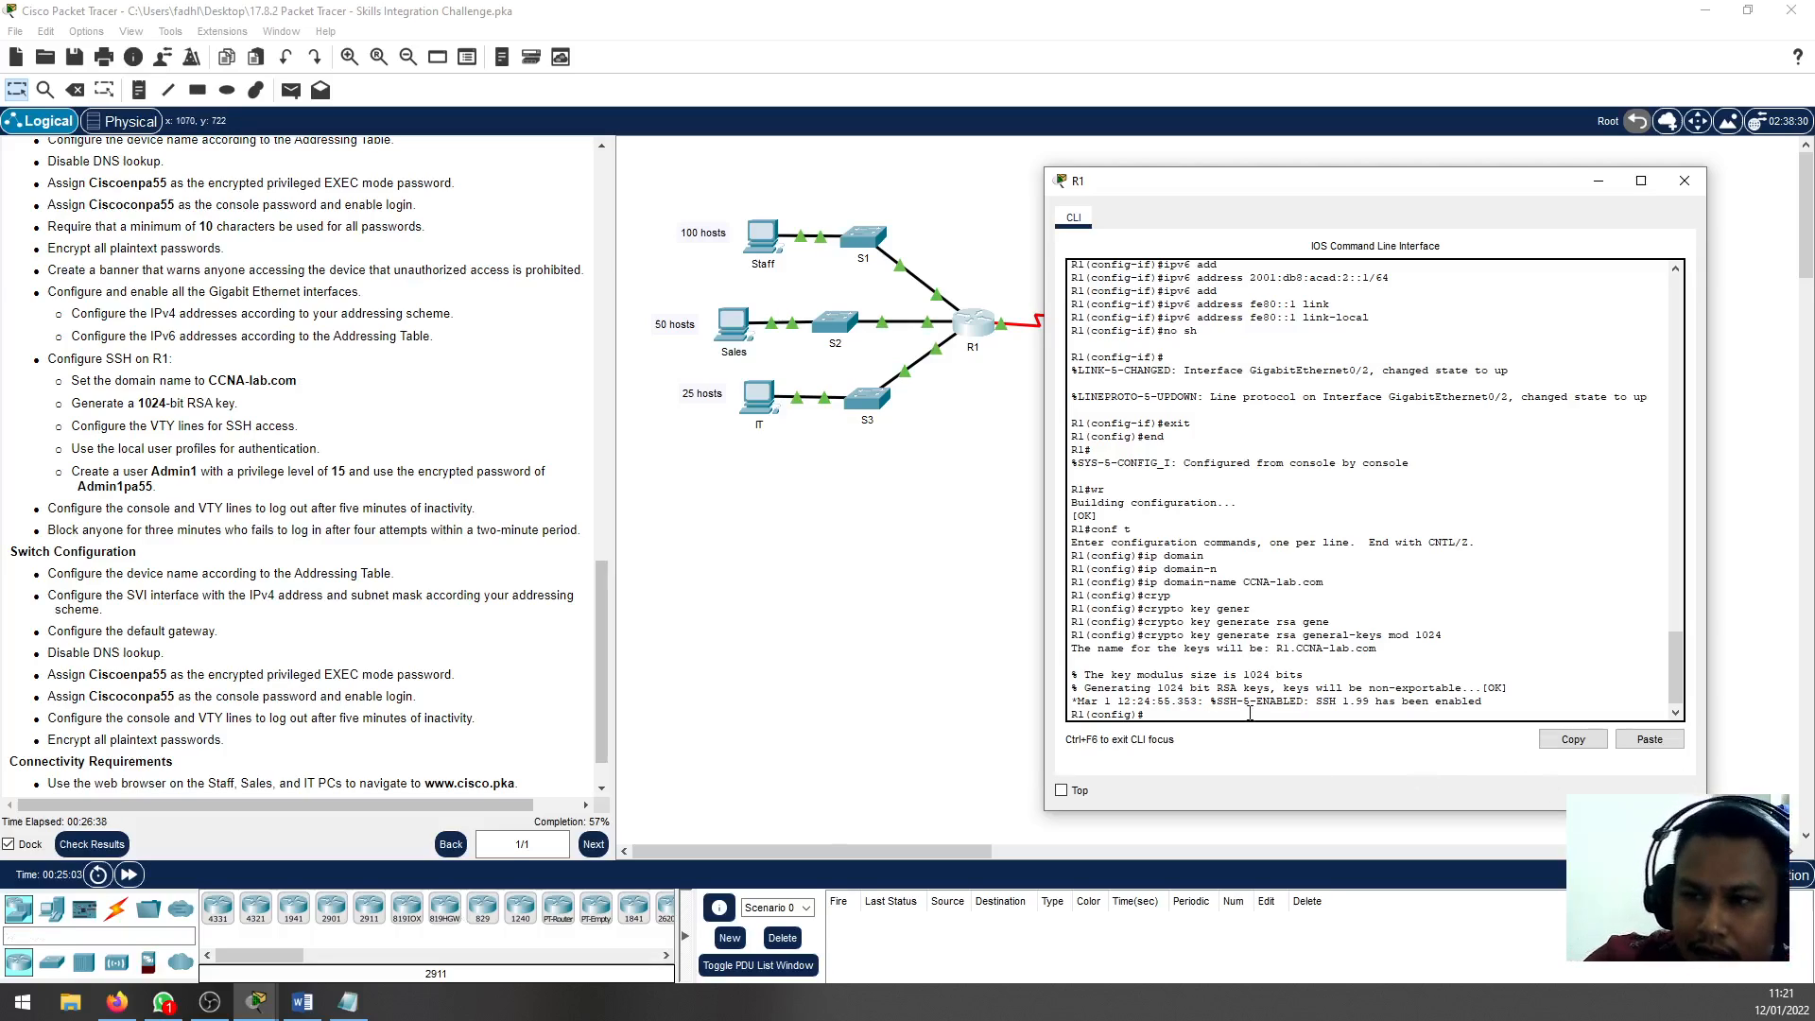
Configure R1's VTY lines 0 to 4 to accept only SSH as transport input
type("config")
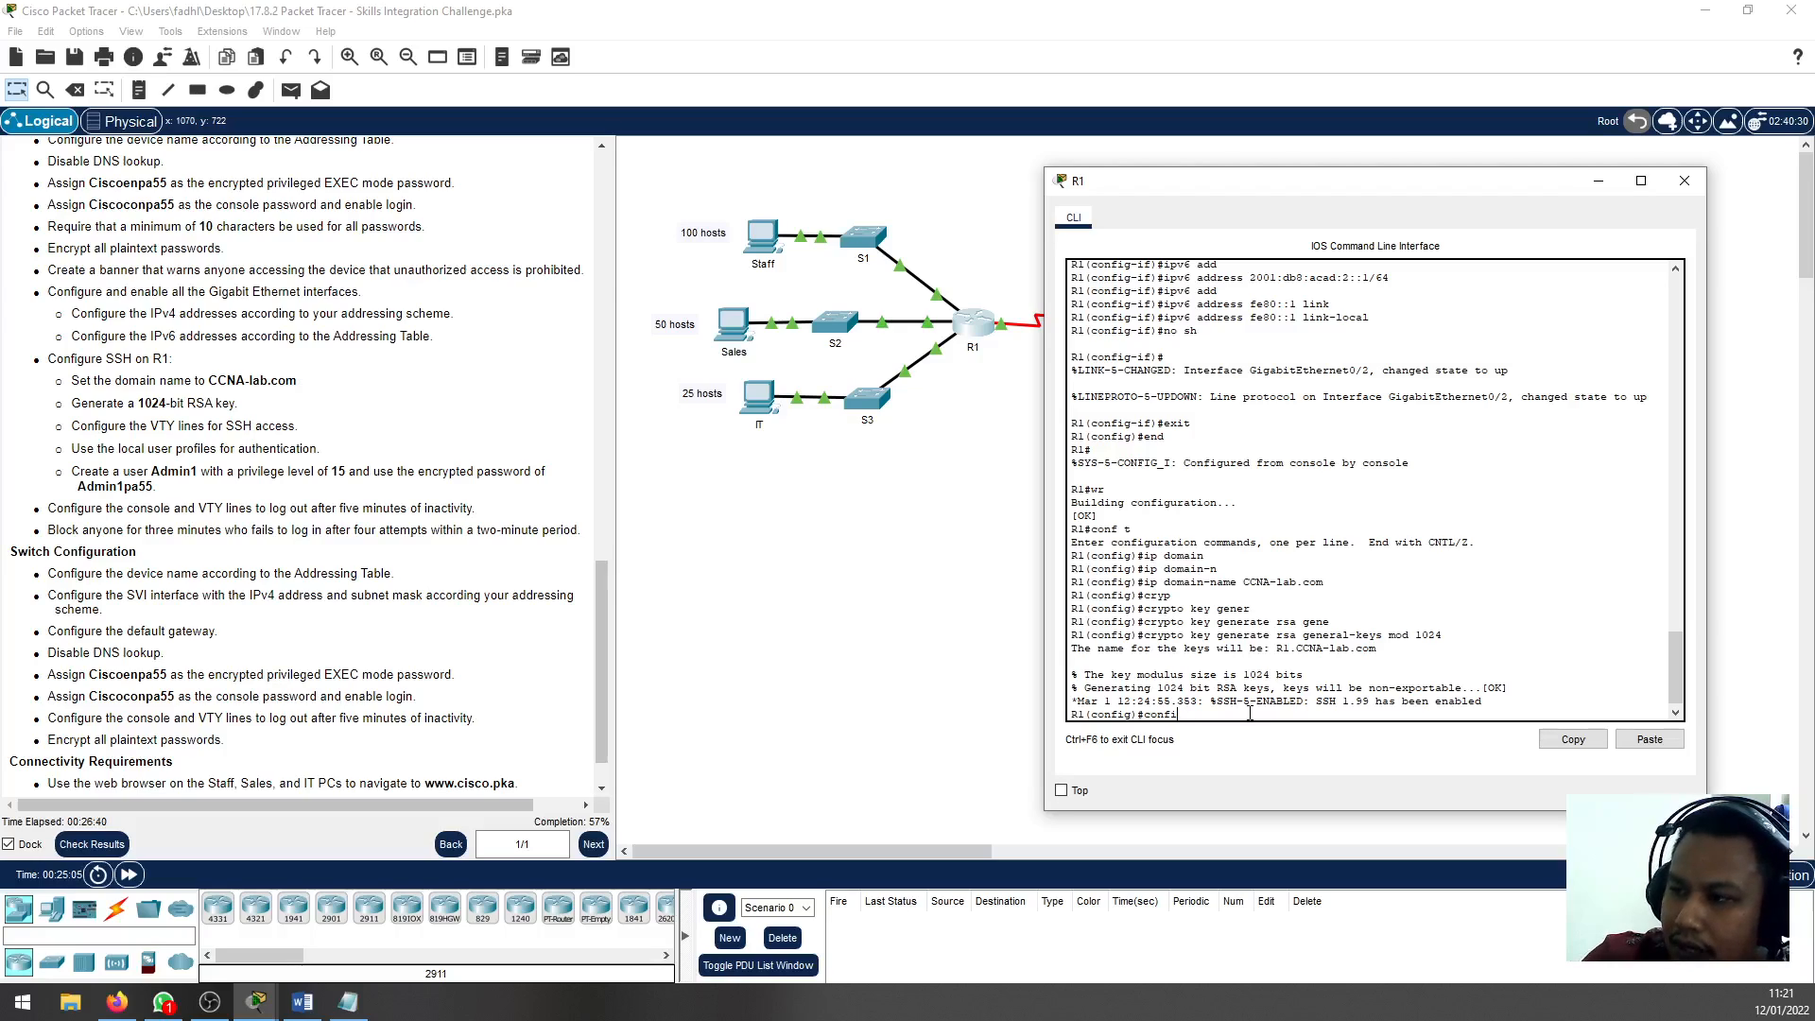
key("BackSpace")
key("BackSpace")
key("BackSpace")
key("BackSpace")
key("BackSpace")
type("line vty ")
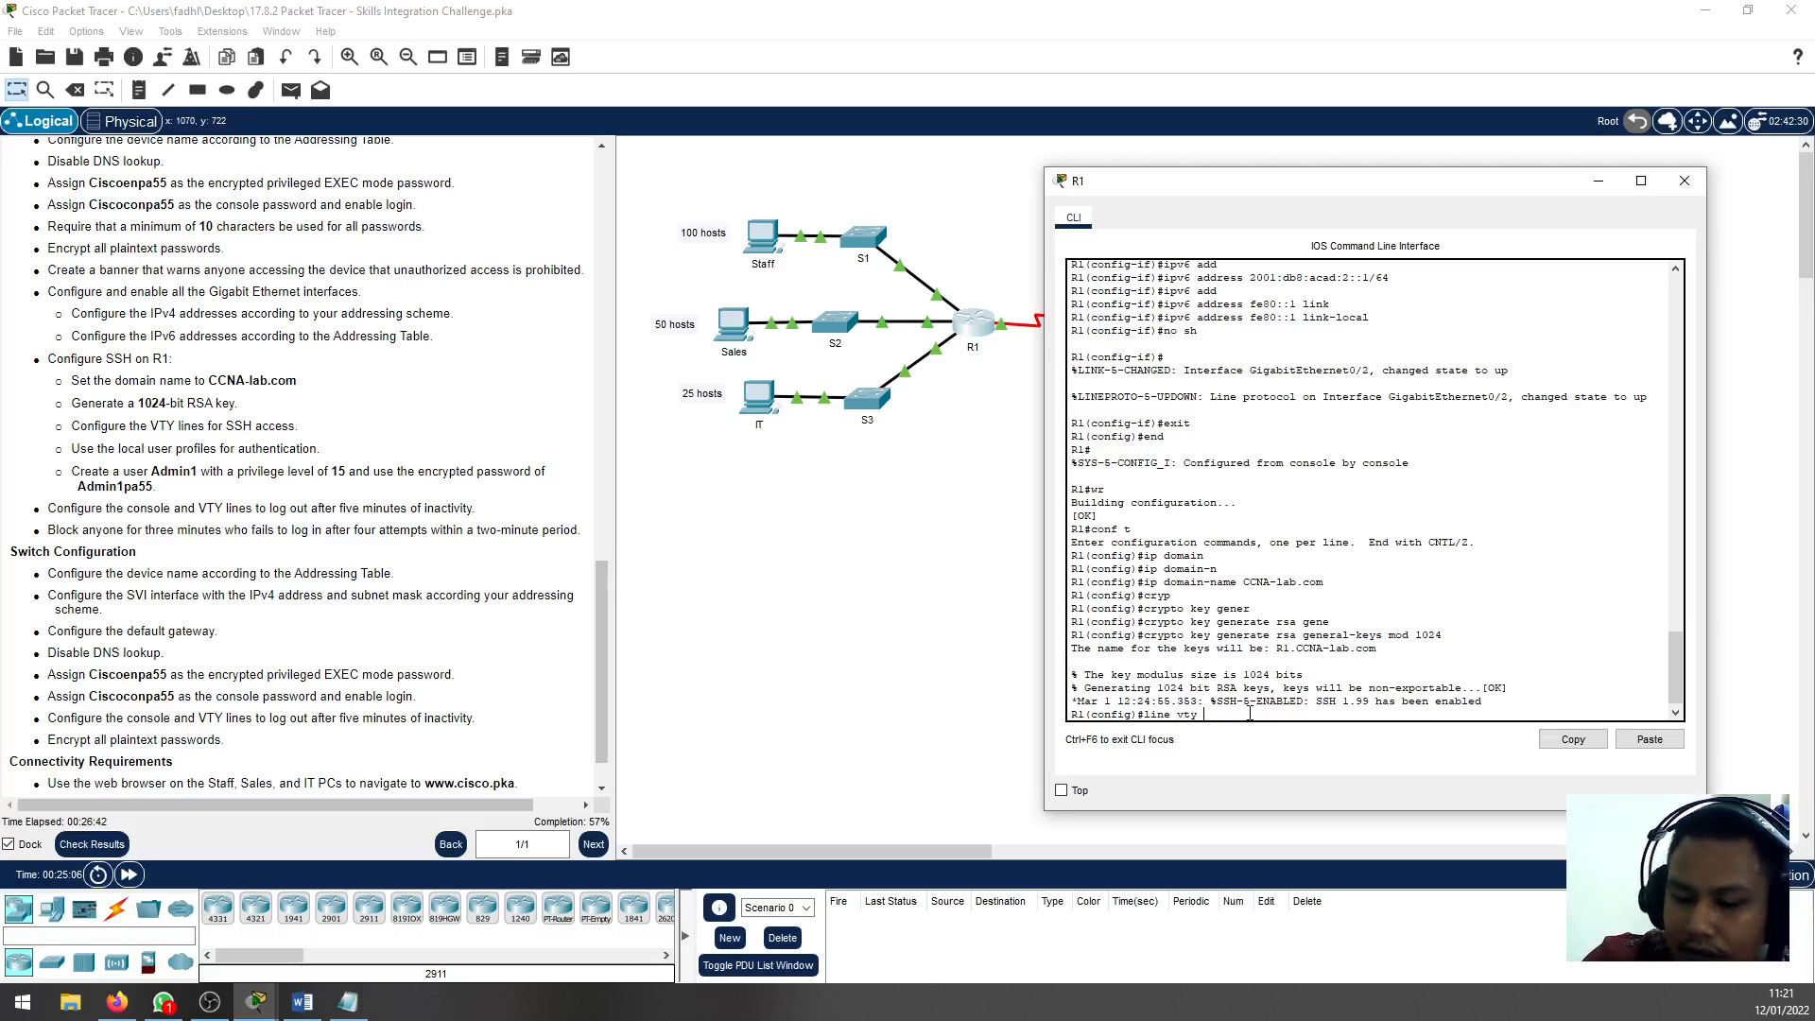
type("0 4")
key("Return")
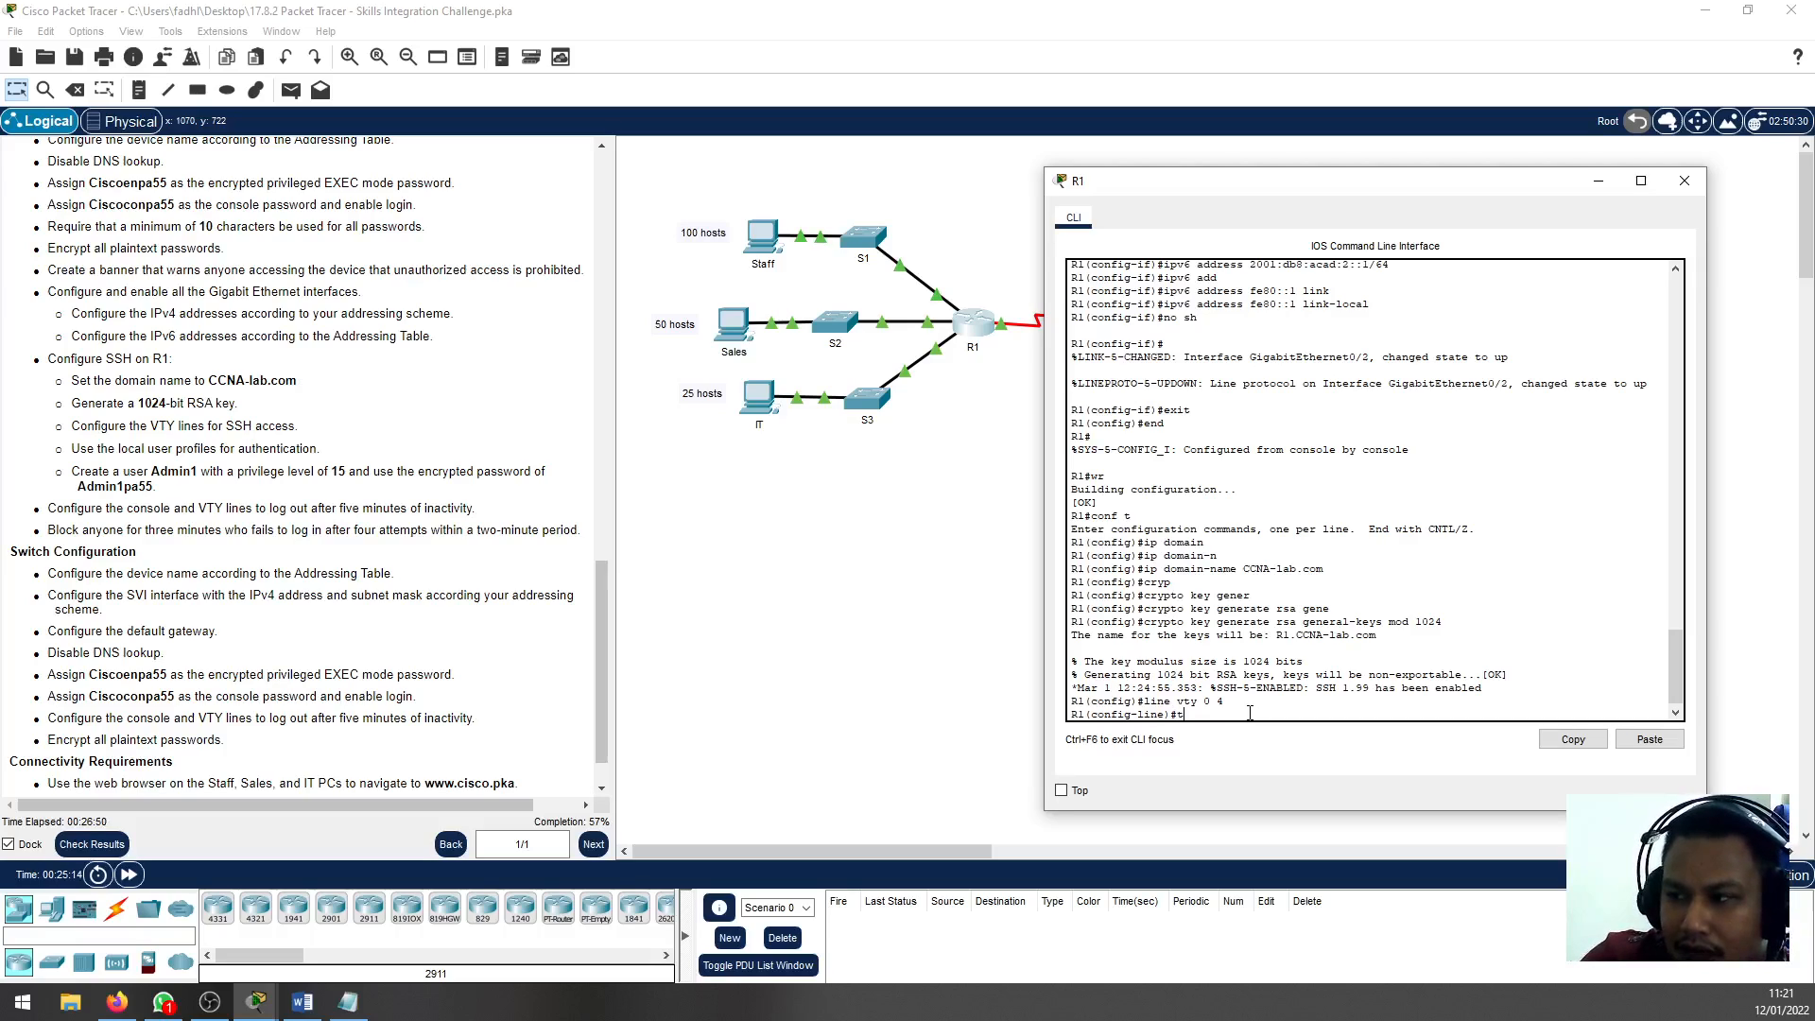
type("ran")
key("Tab")
type("input")
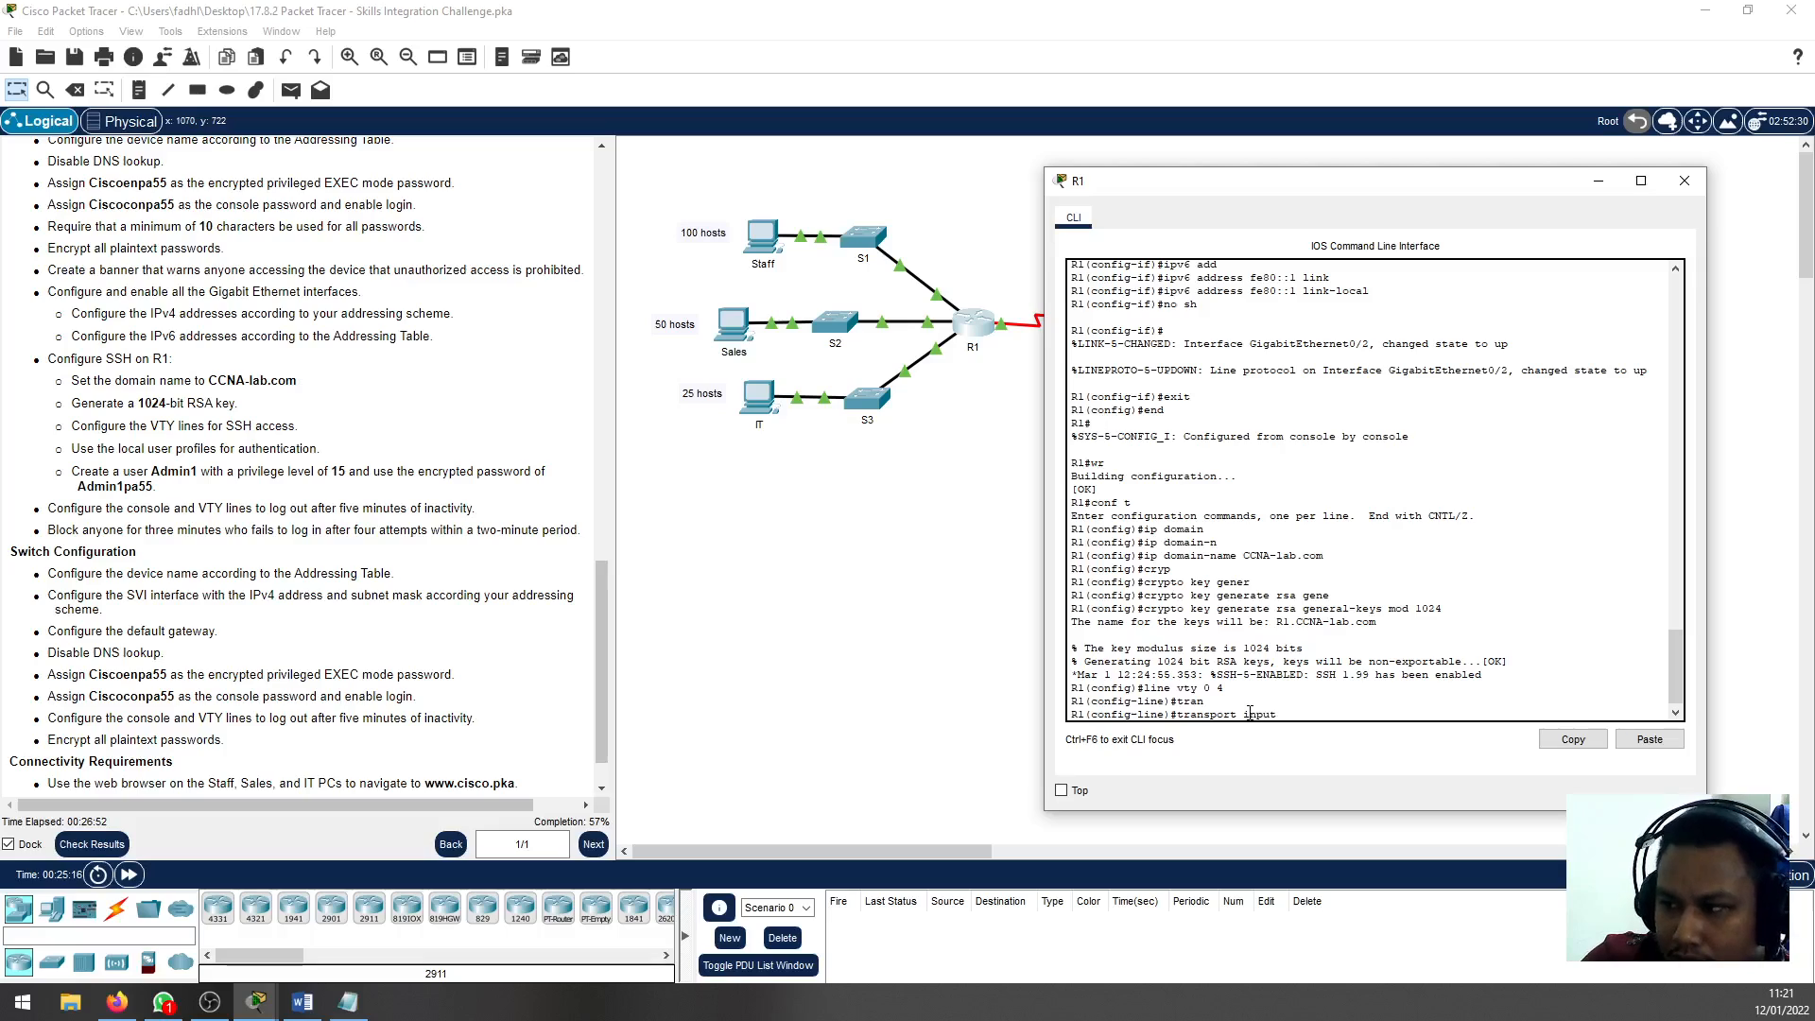
type(" ssh")
key("Return")
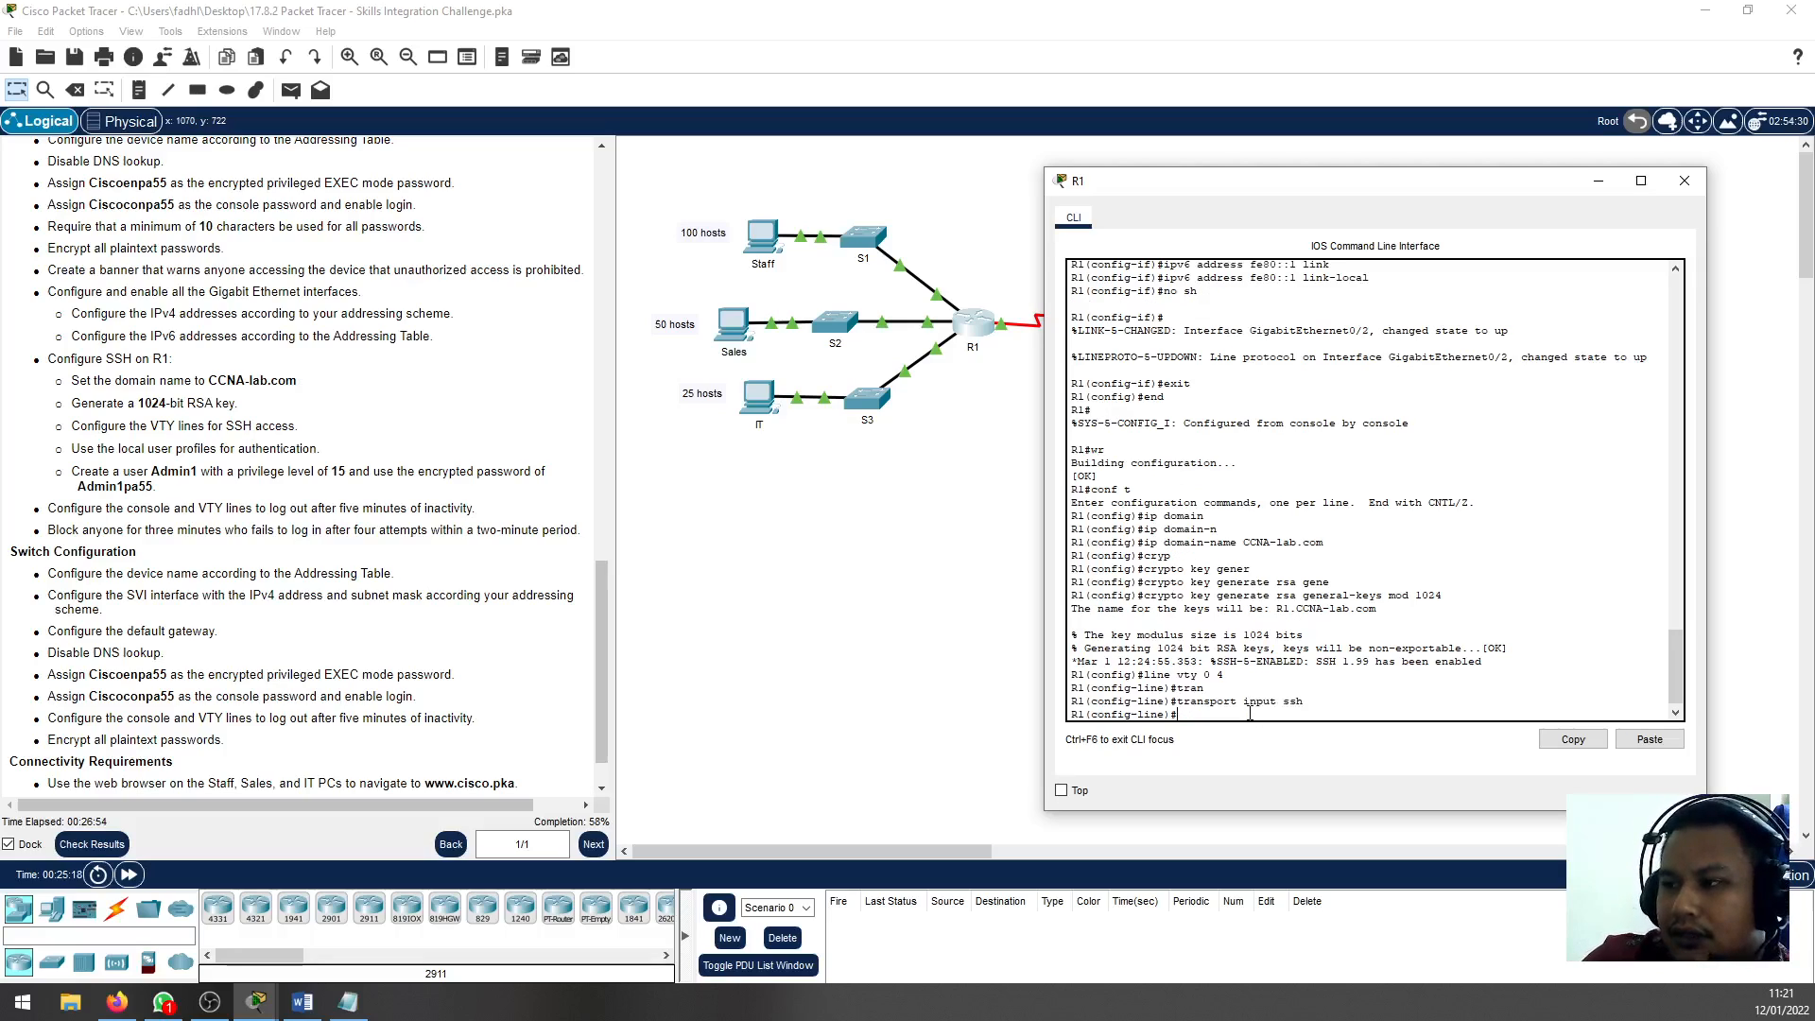
type("login")
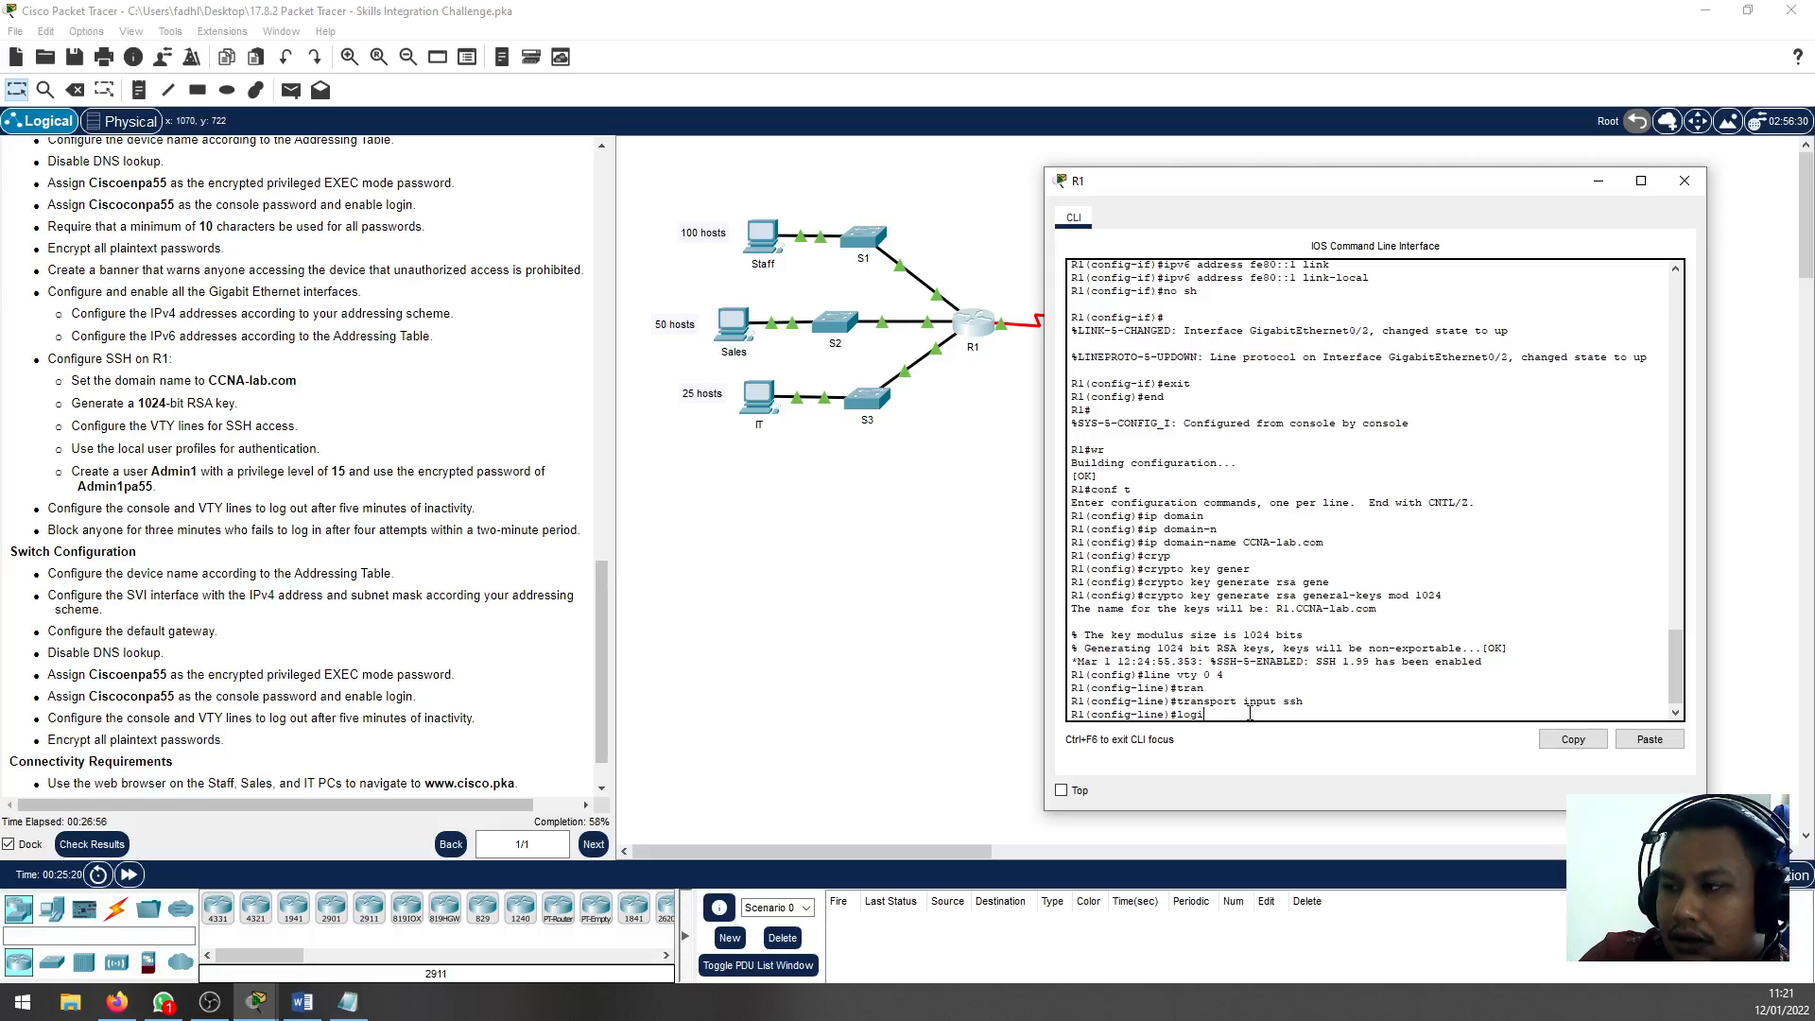
key("Return")
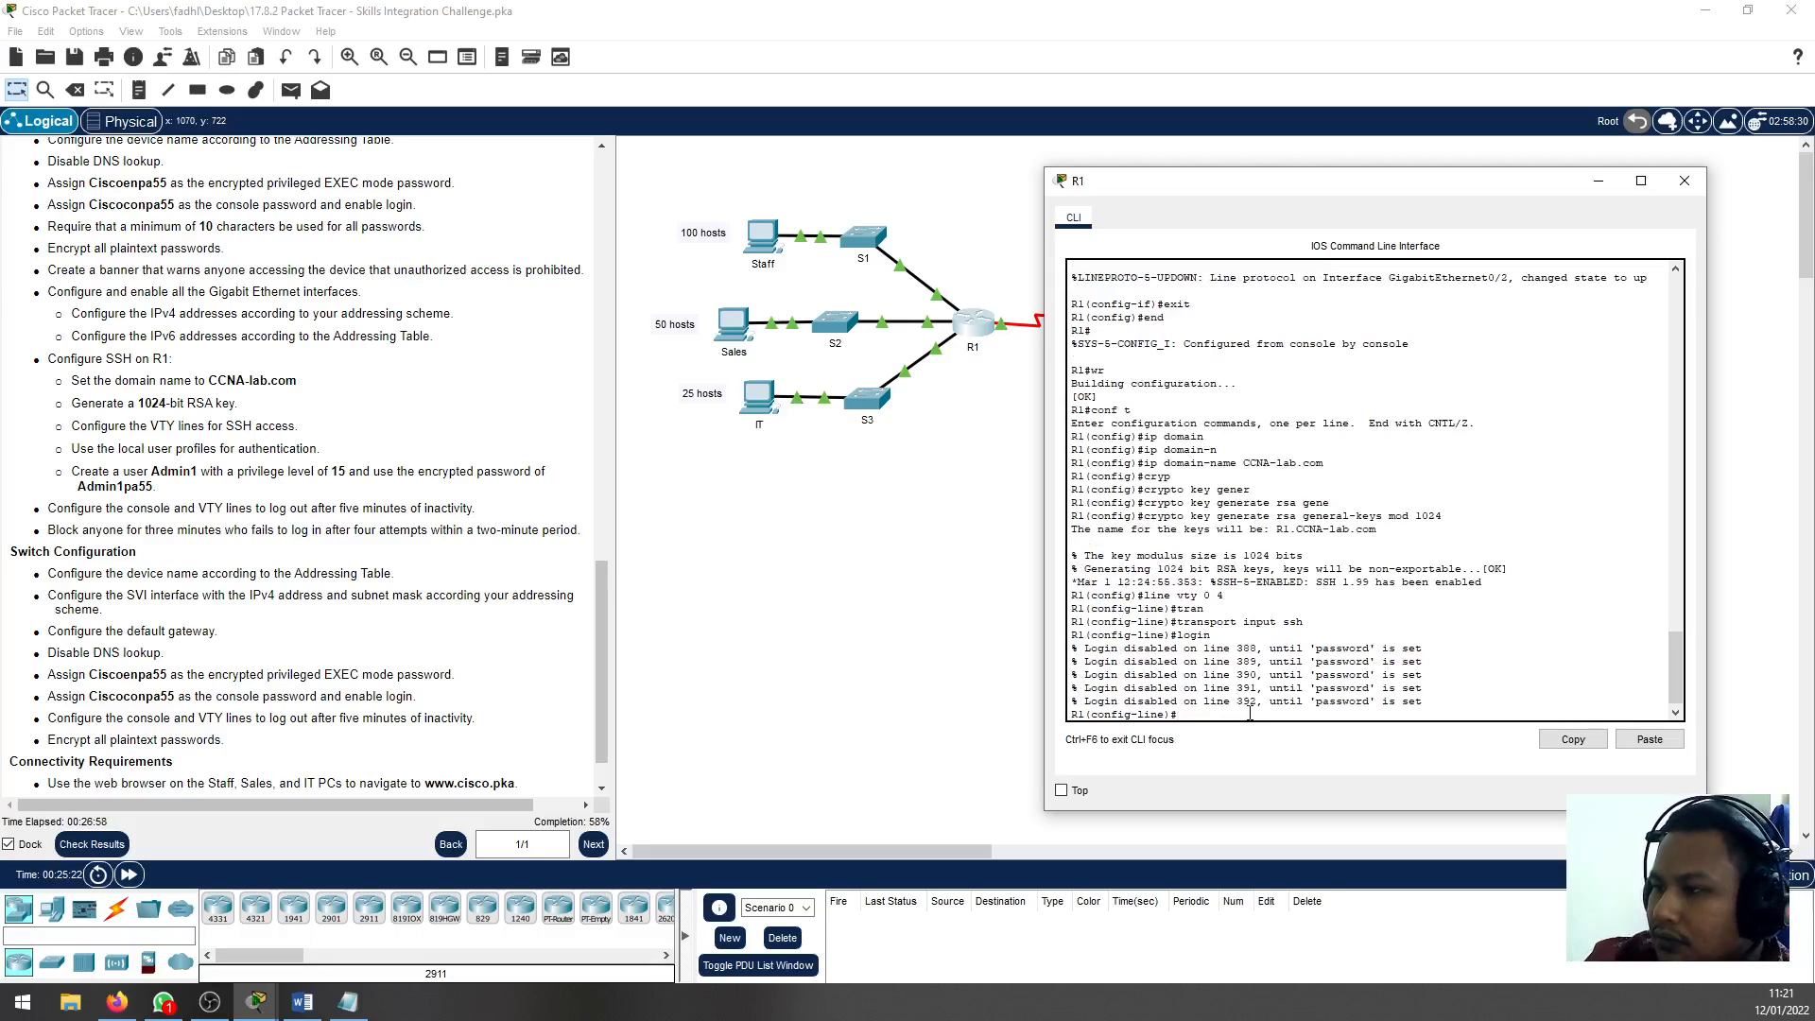
type("passw")
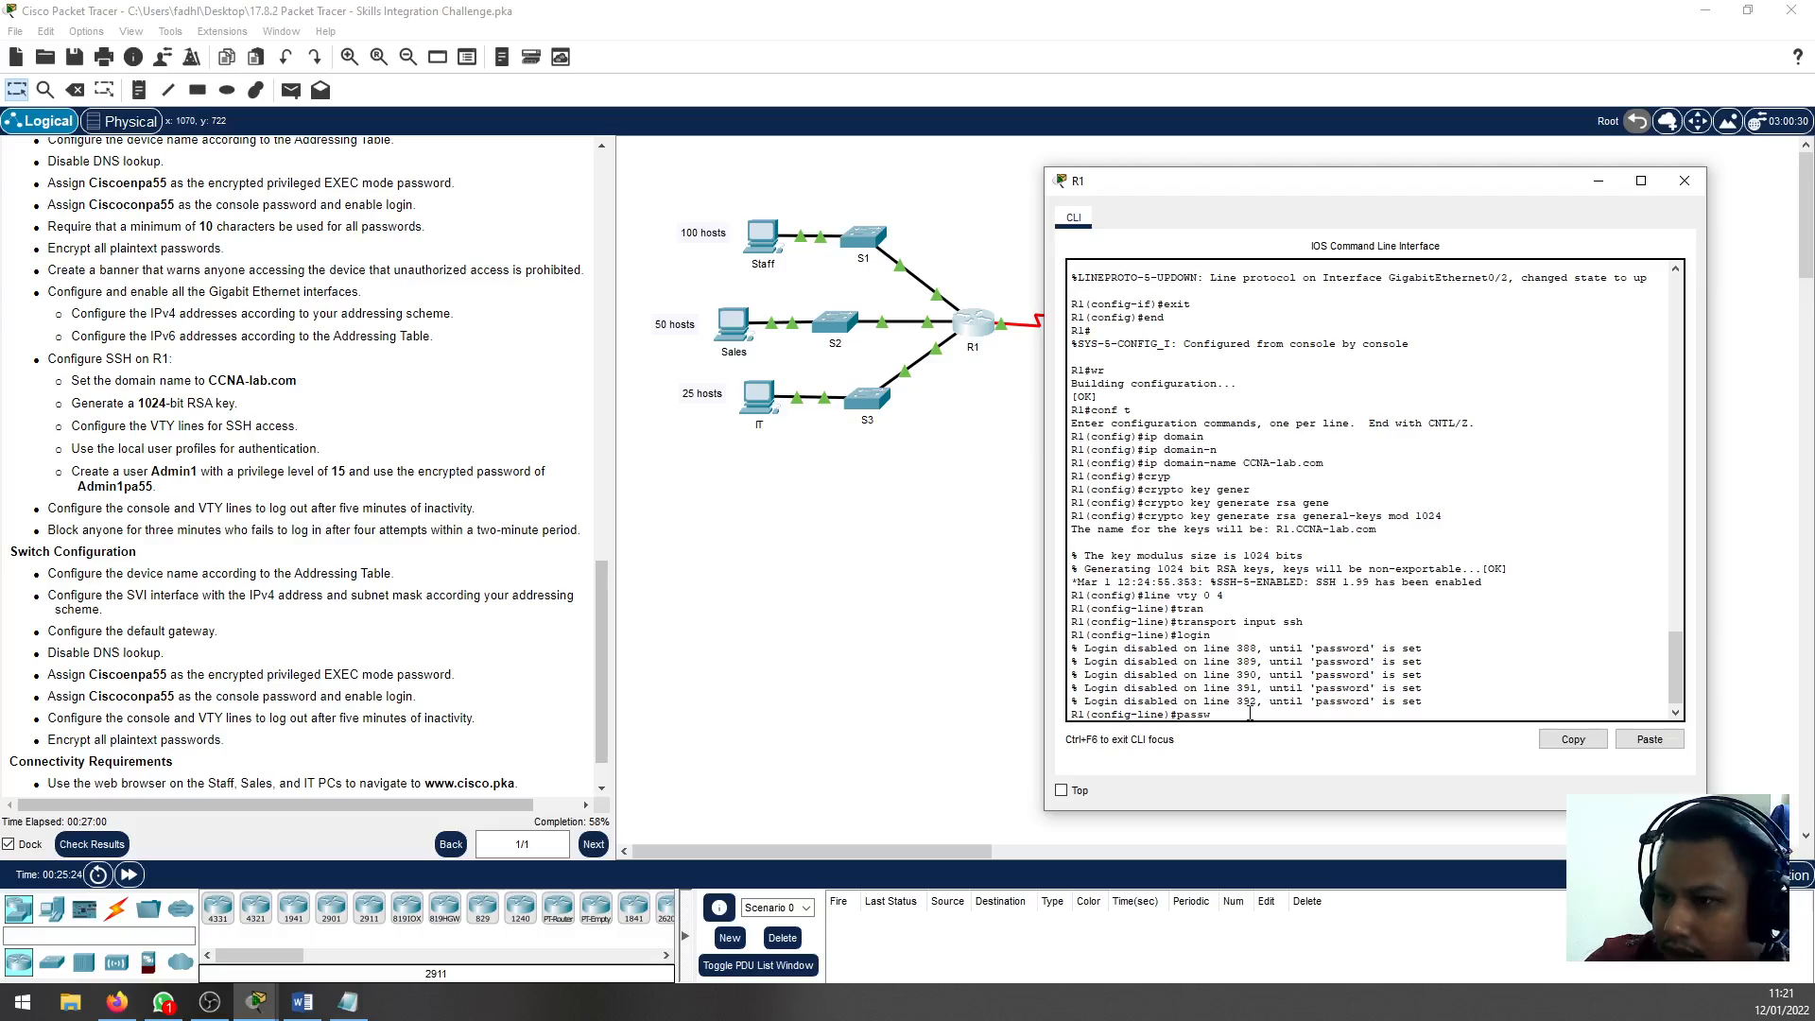
type("ord")
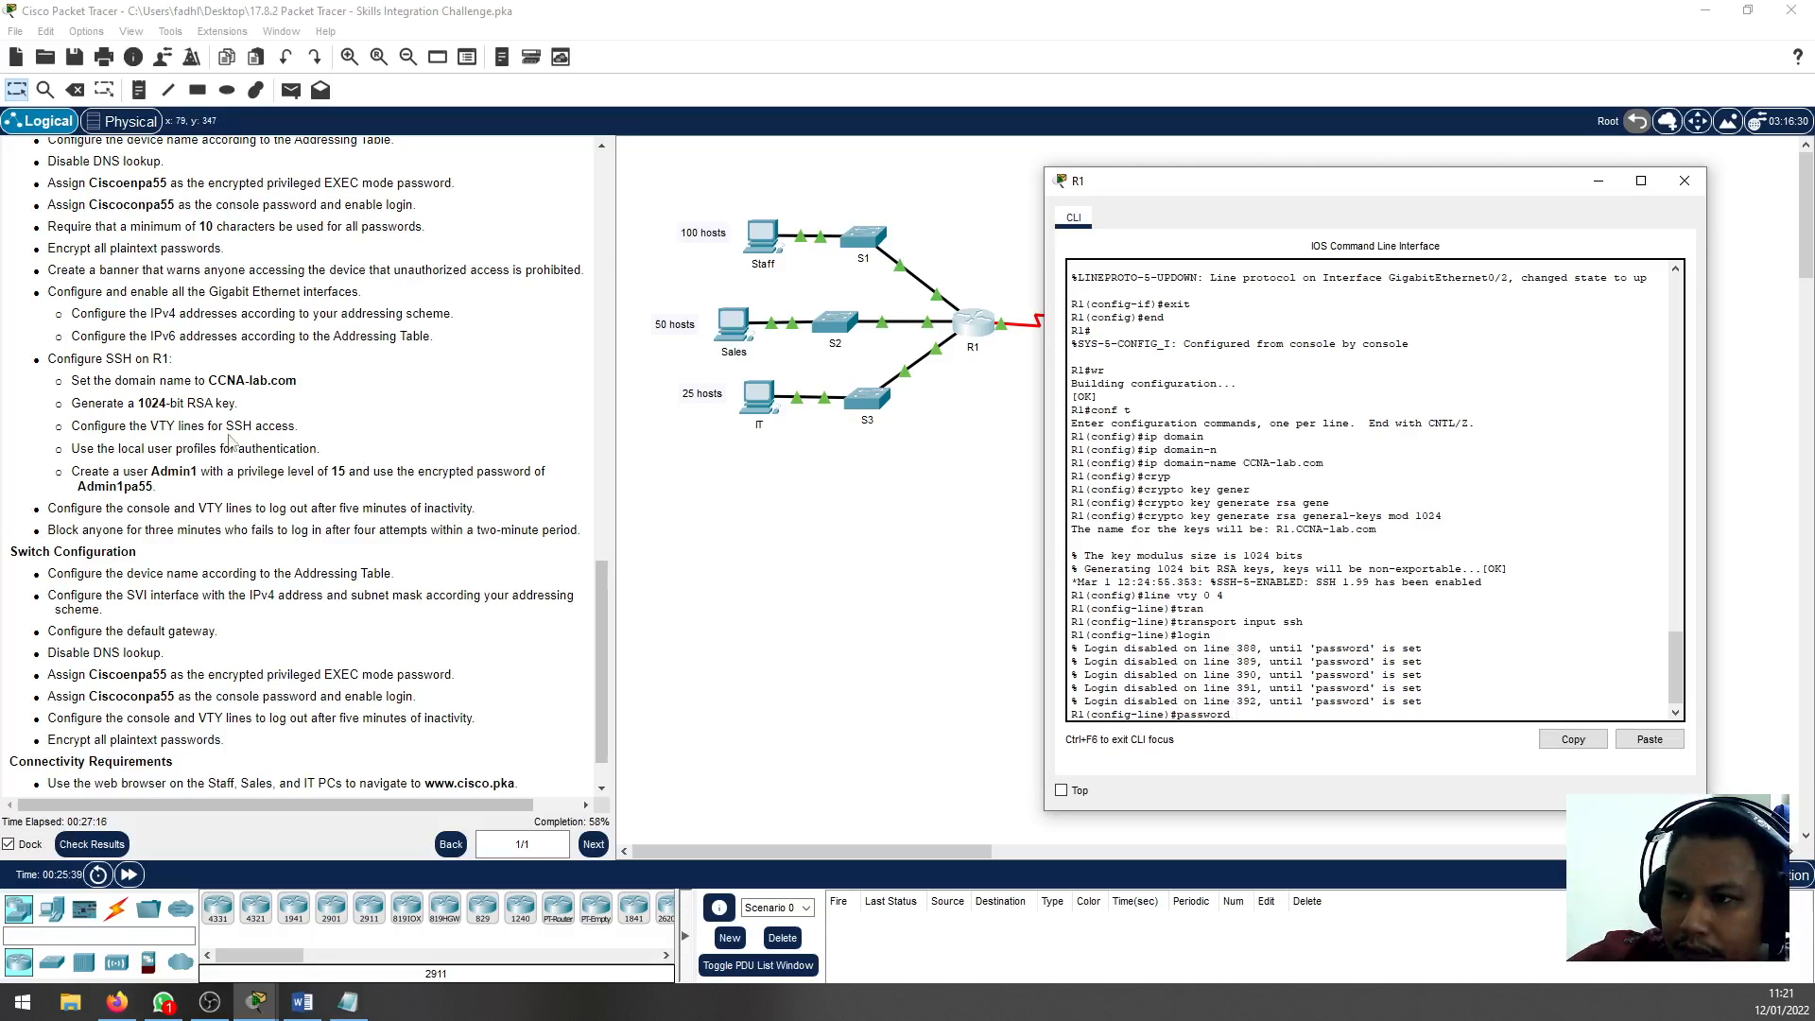
double_click(168, 475)
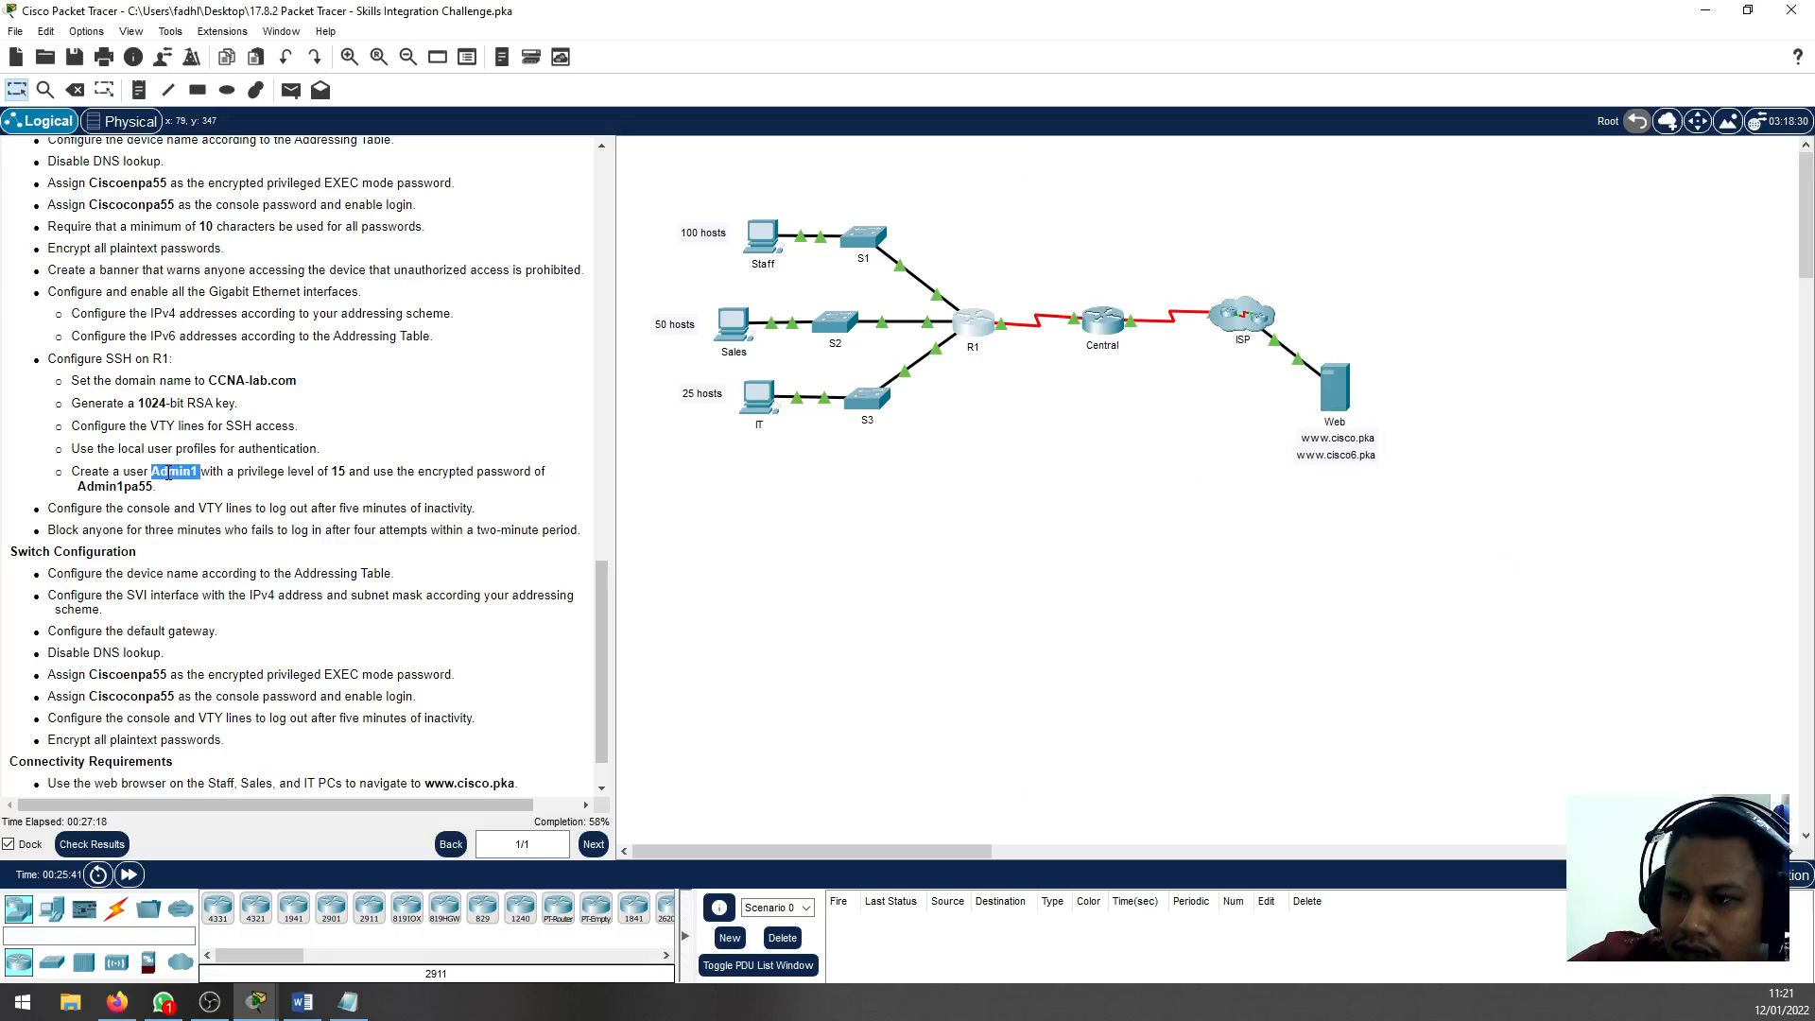
left_click(260, 1003)
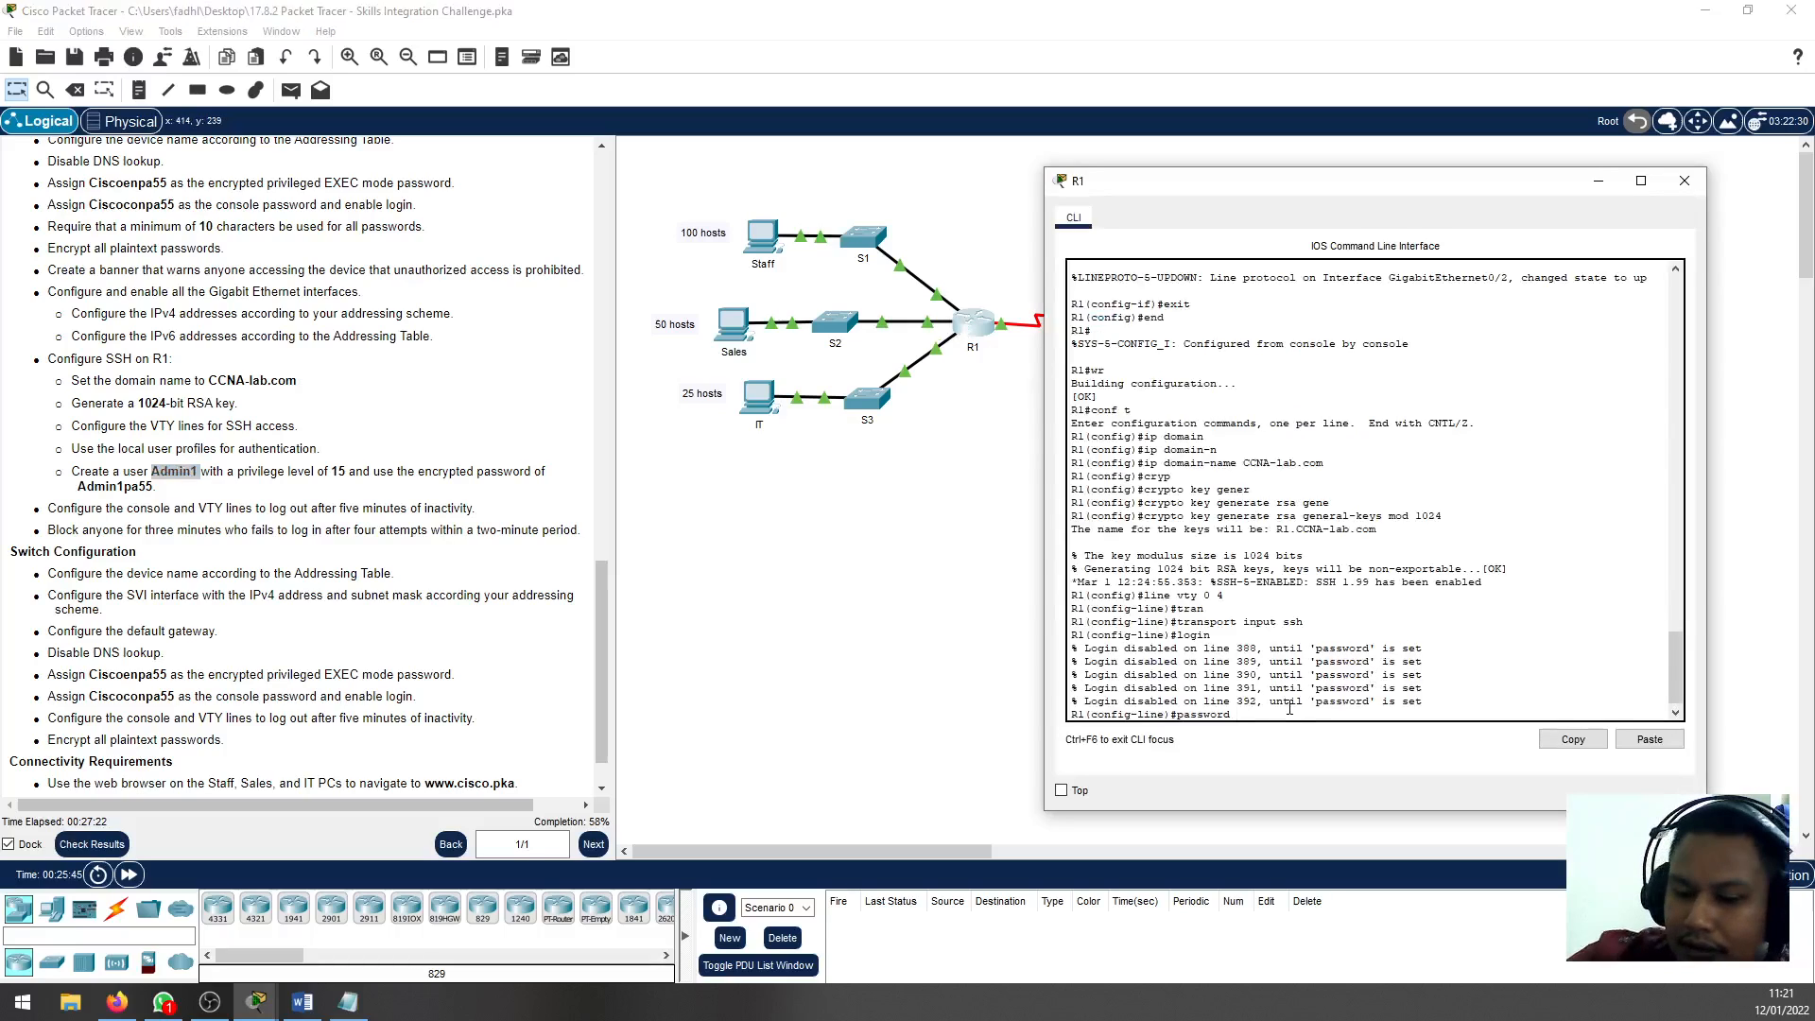
key("BackSpace")
key("BackSpace")
key("BackSpace")
key("BackSpace")
key("BackSpace")
key("BackSpace")
key("BackSpace")
key("BackSpace")
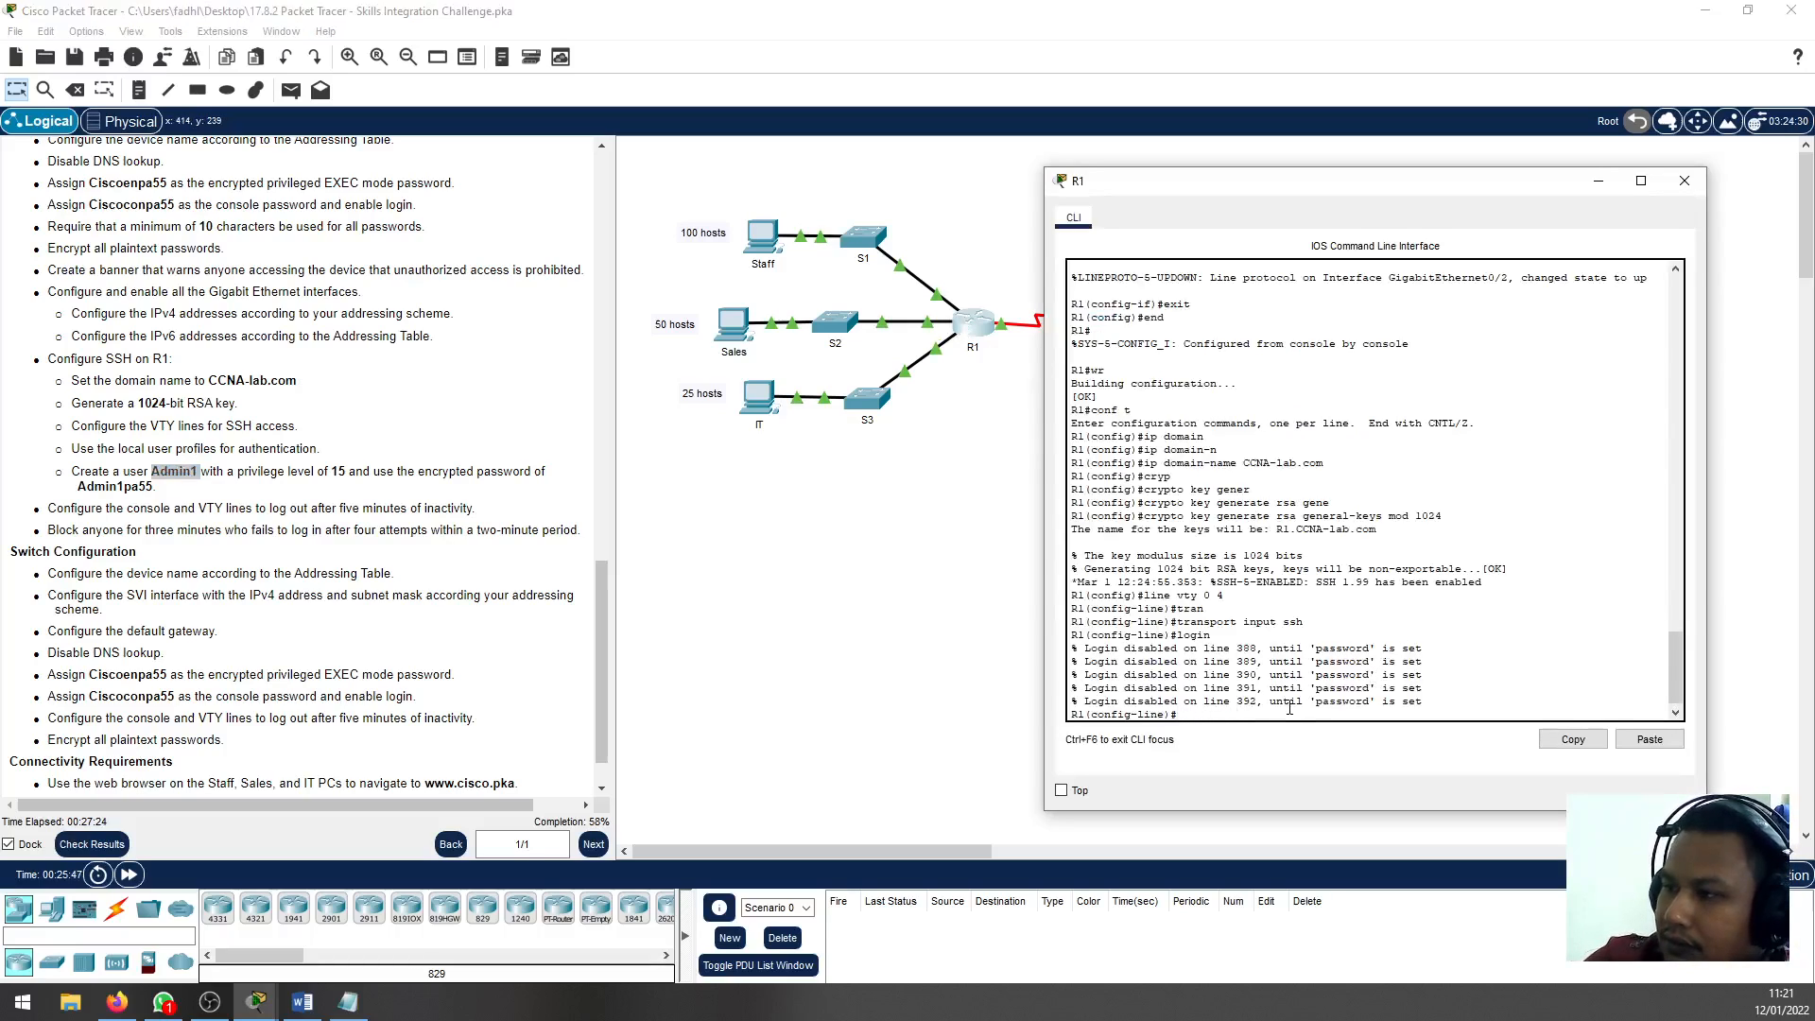
Set R1's VTY lines to authenticate with local user profiles and return to global configuration mode
type("login local")
key("Return")
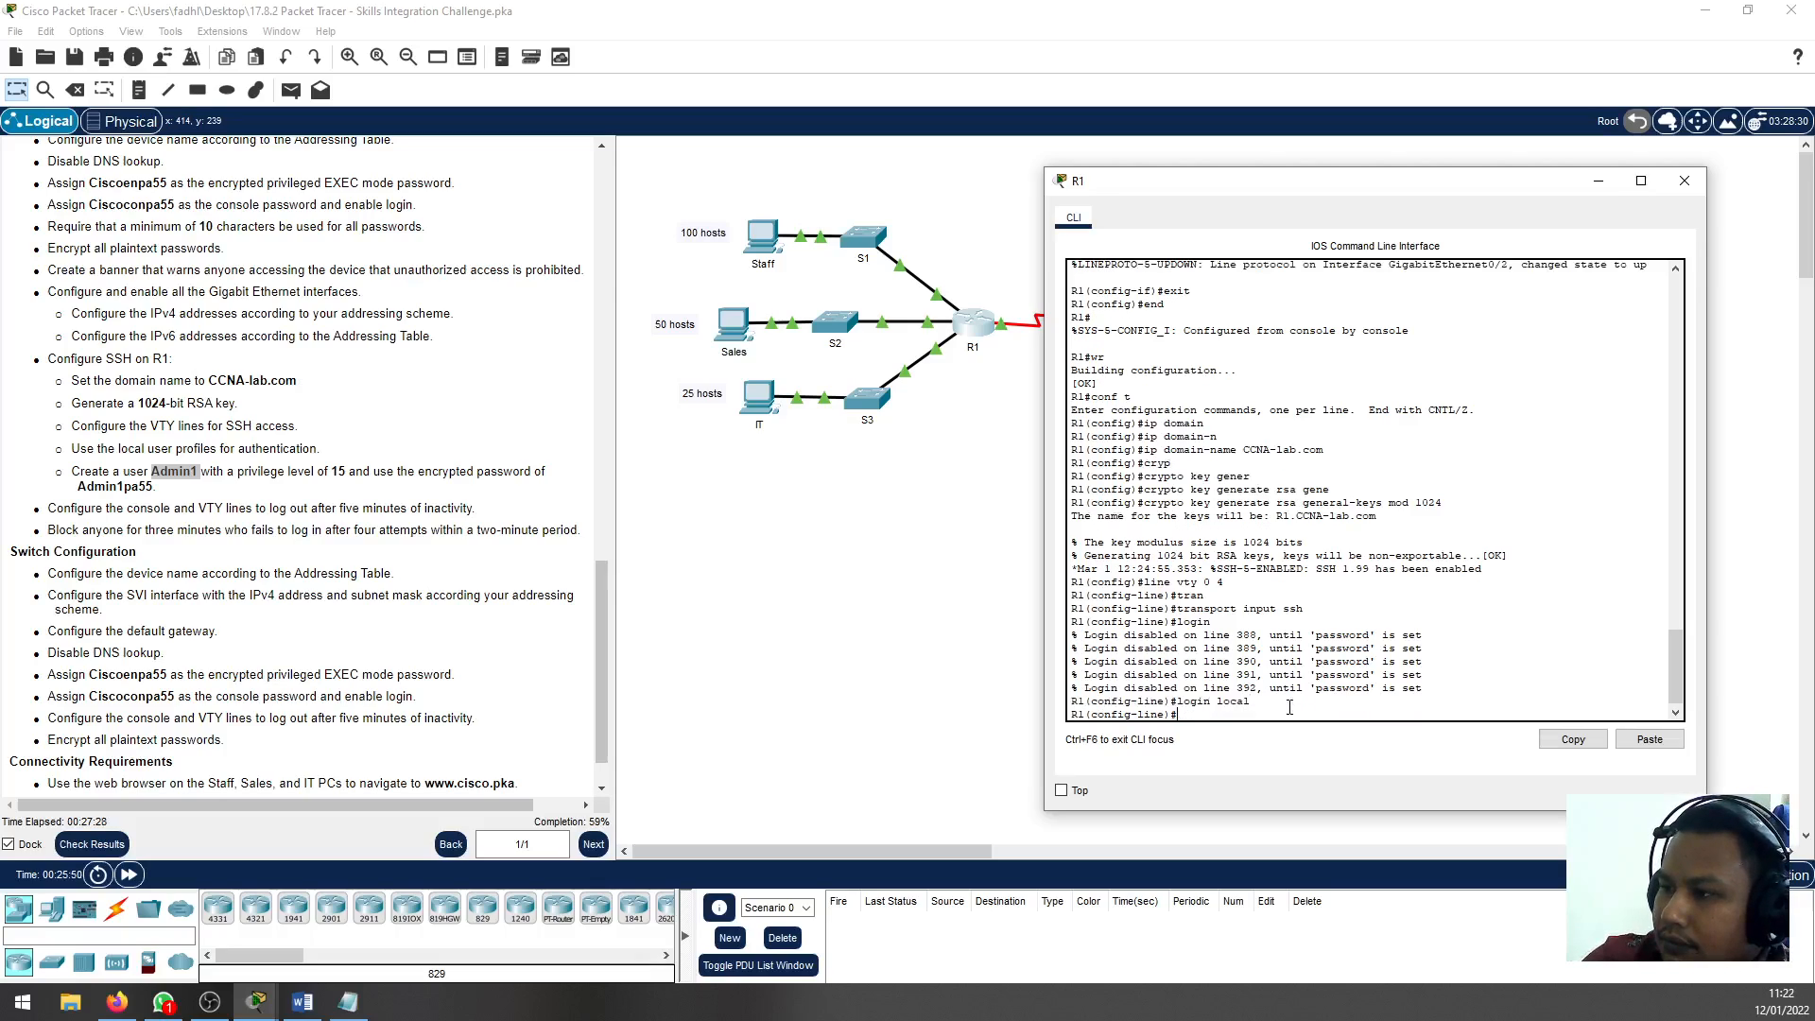
type("ex")
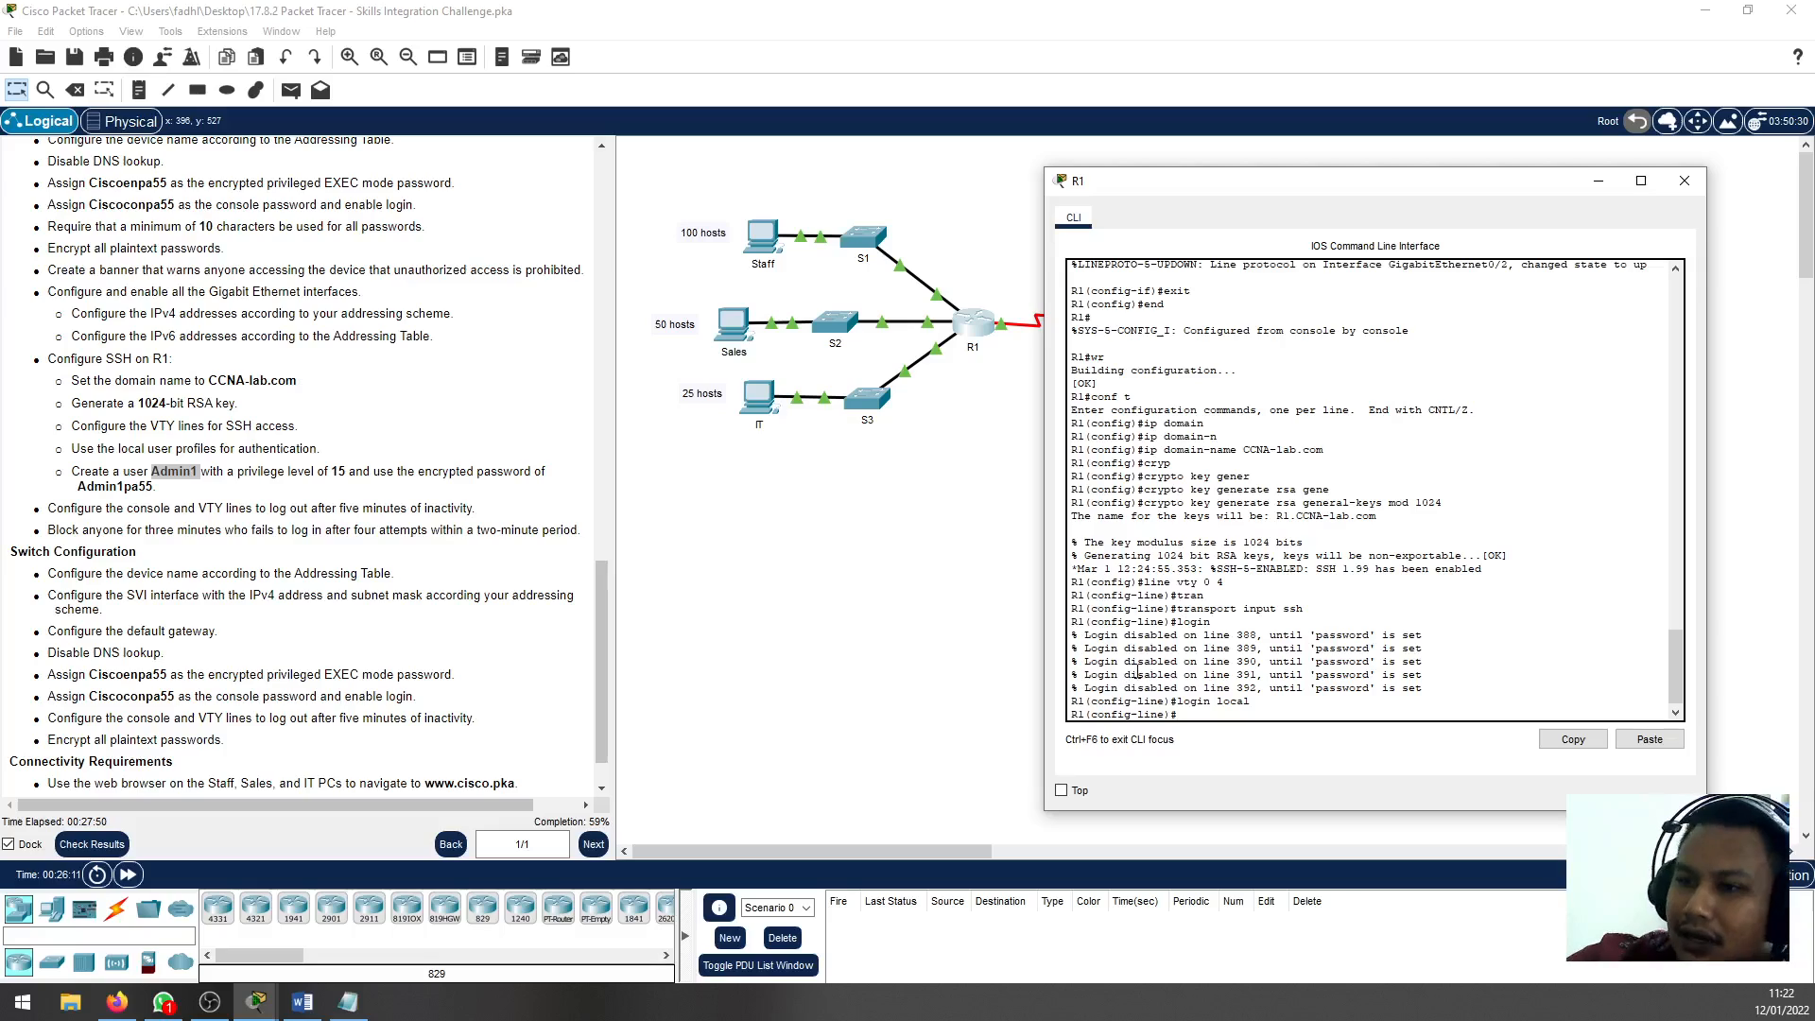
left_click_drag(99, 448, 255, 448)
left_click(976, 326)
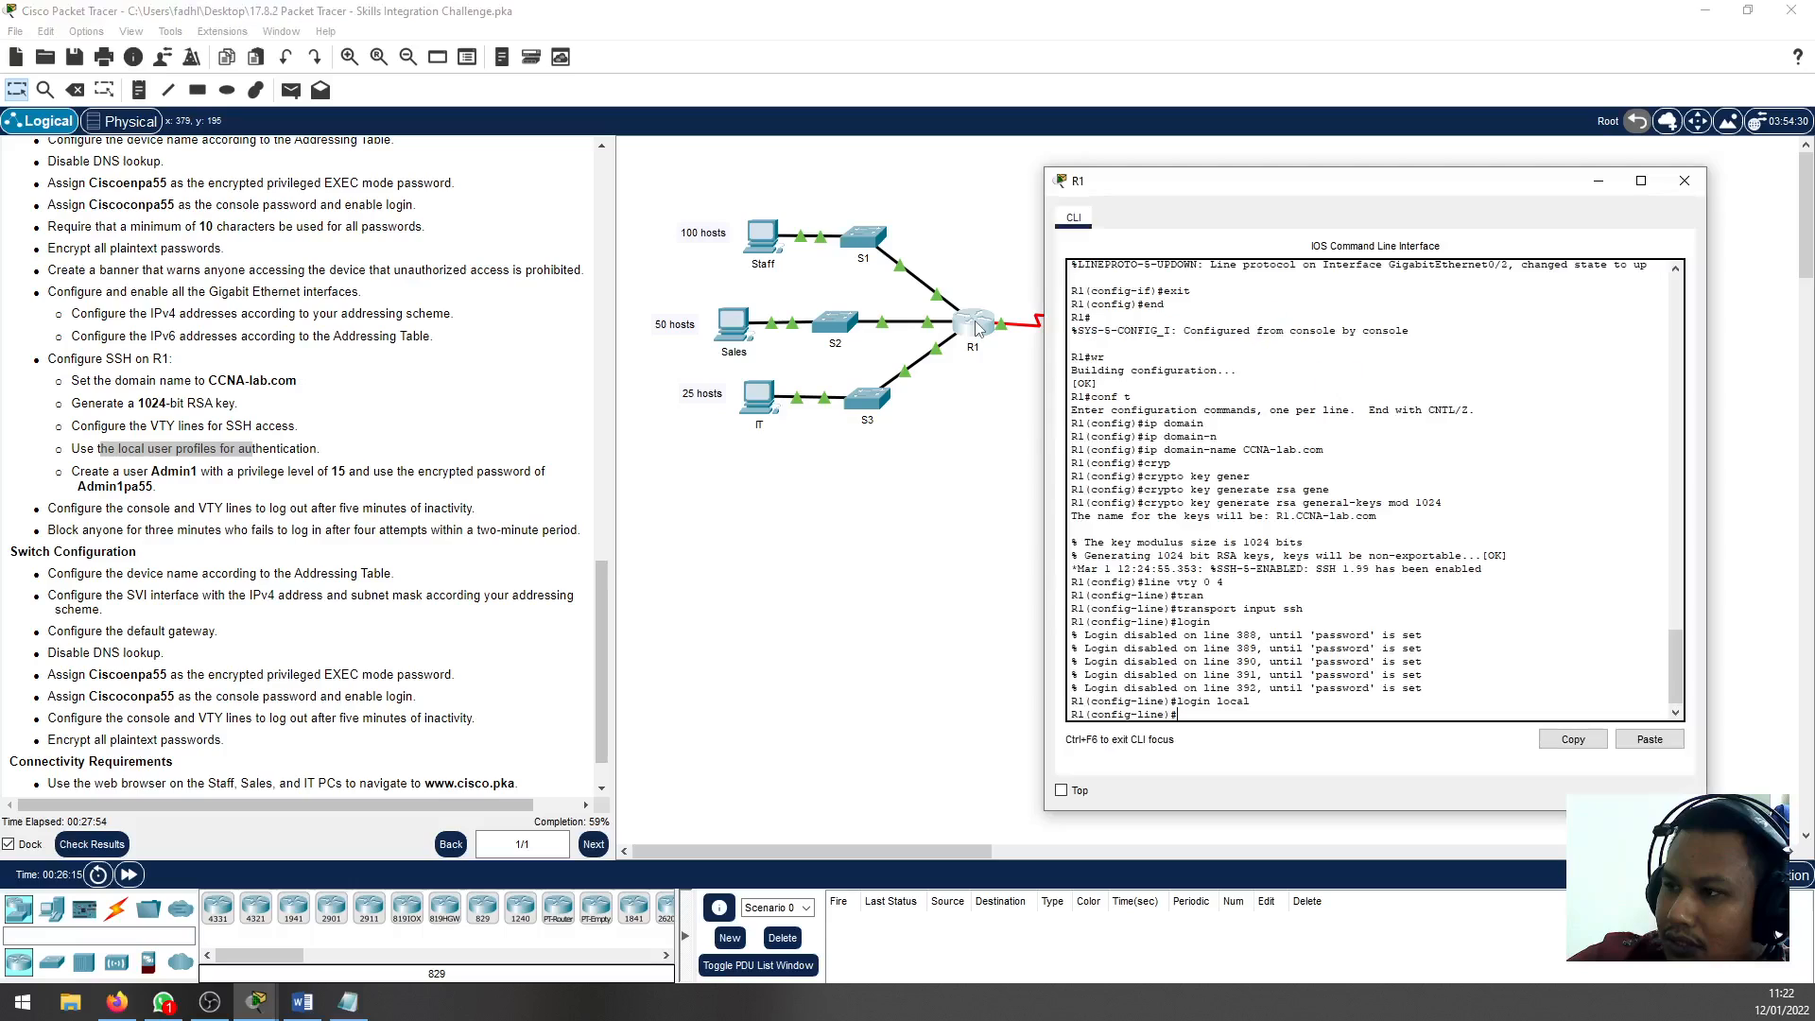
left_click(179, 453)
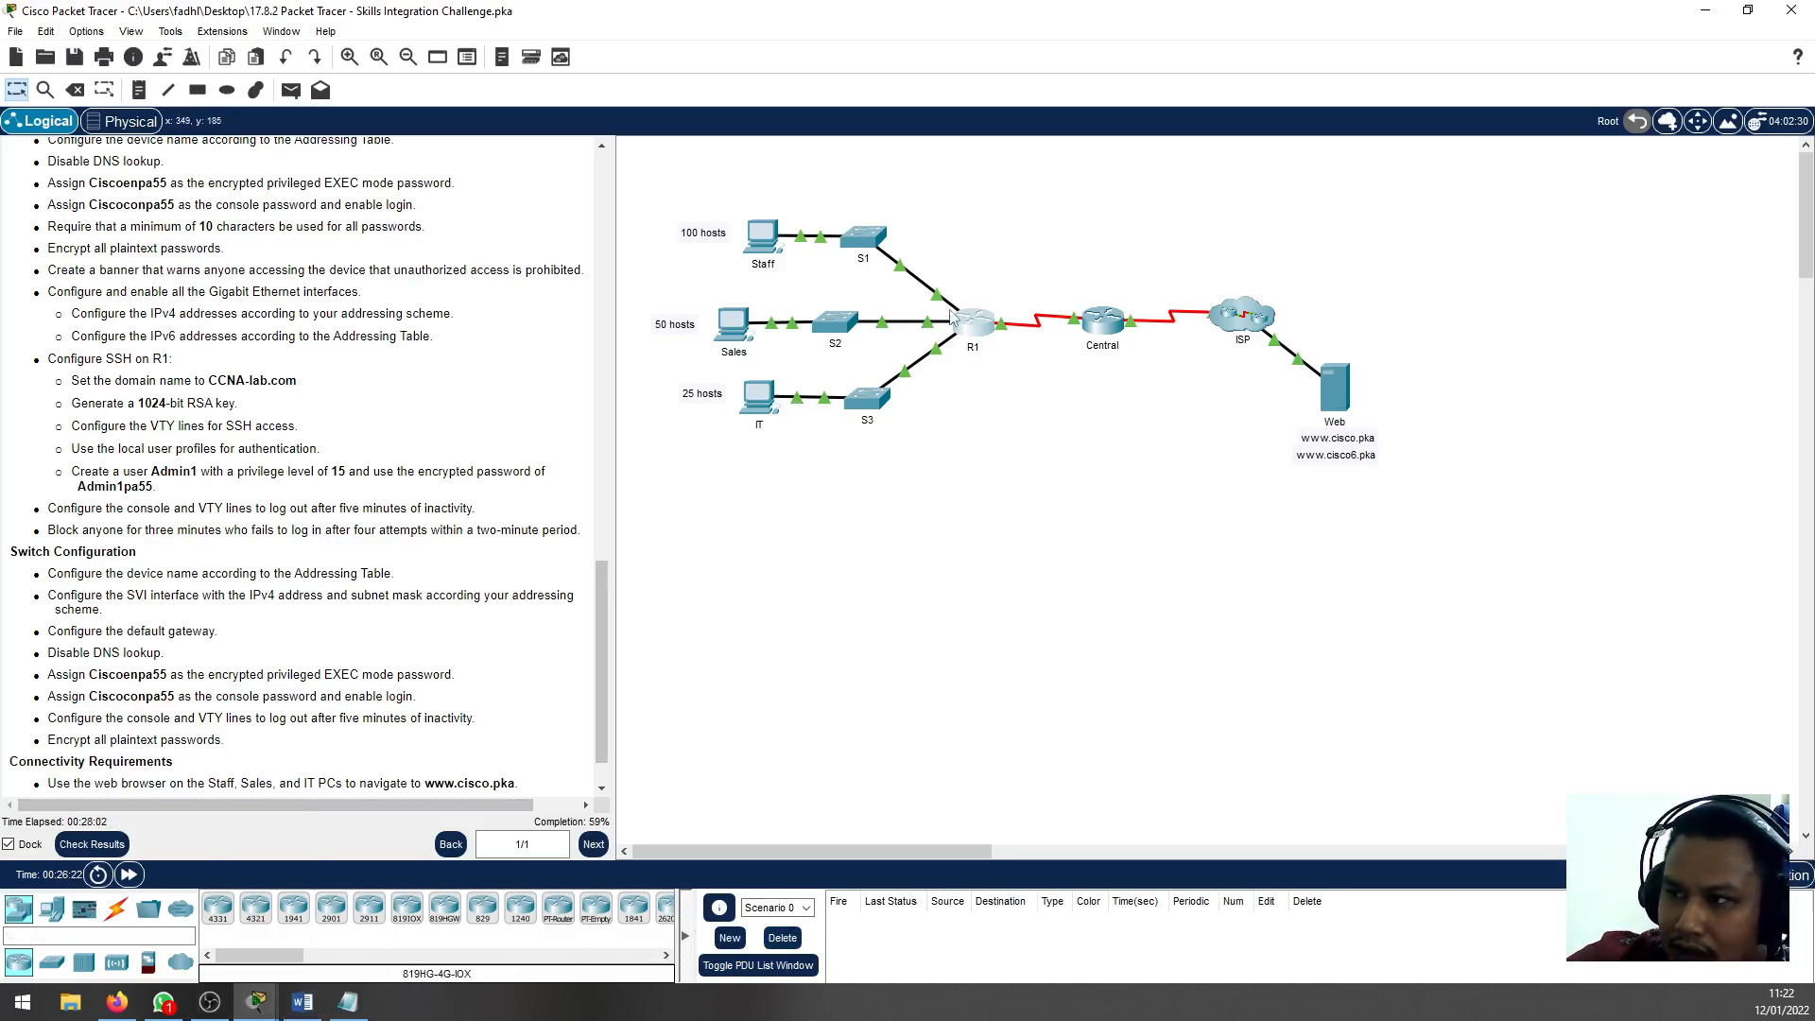
left_click(952, 319)
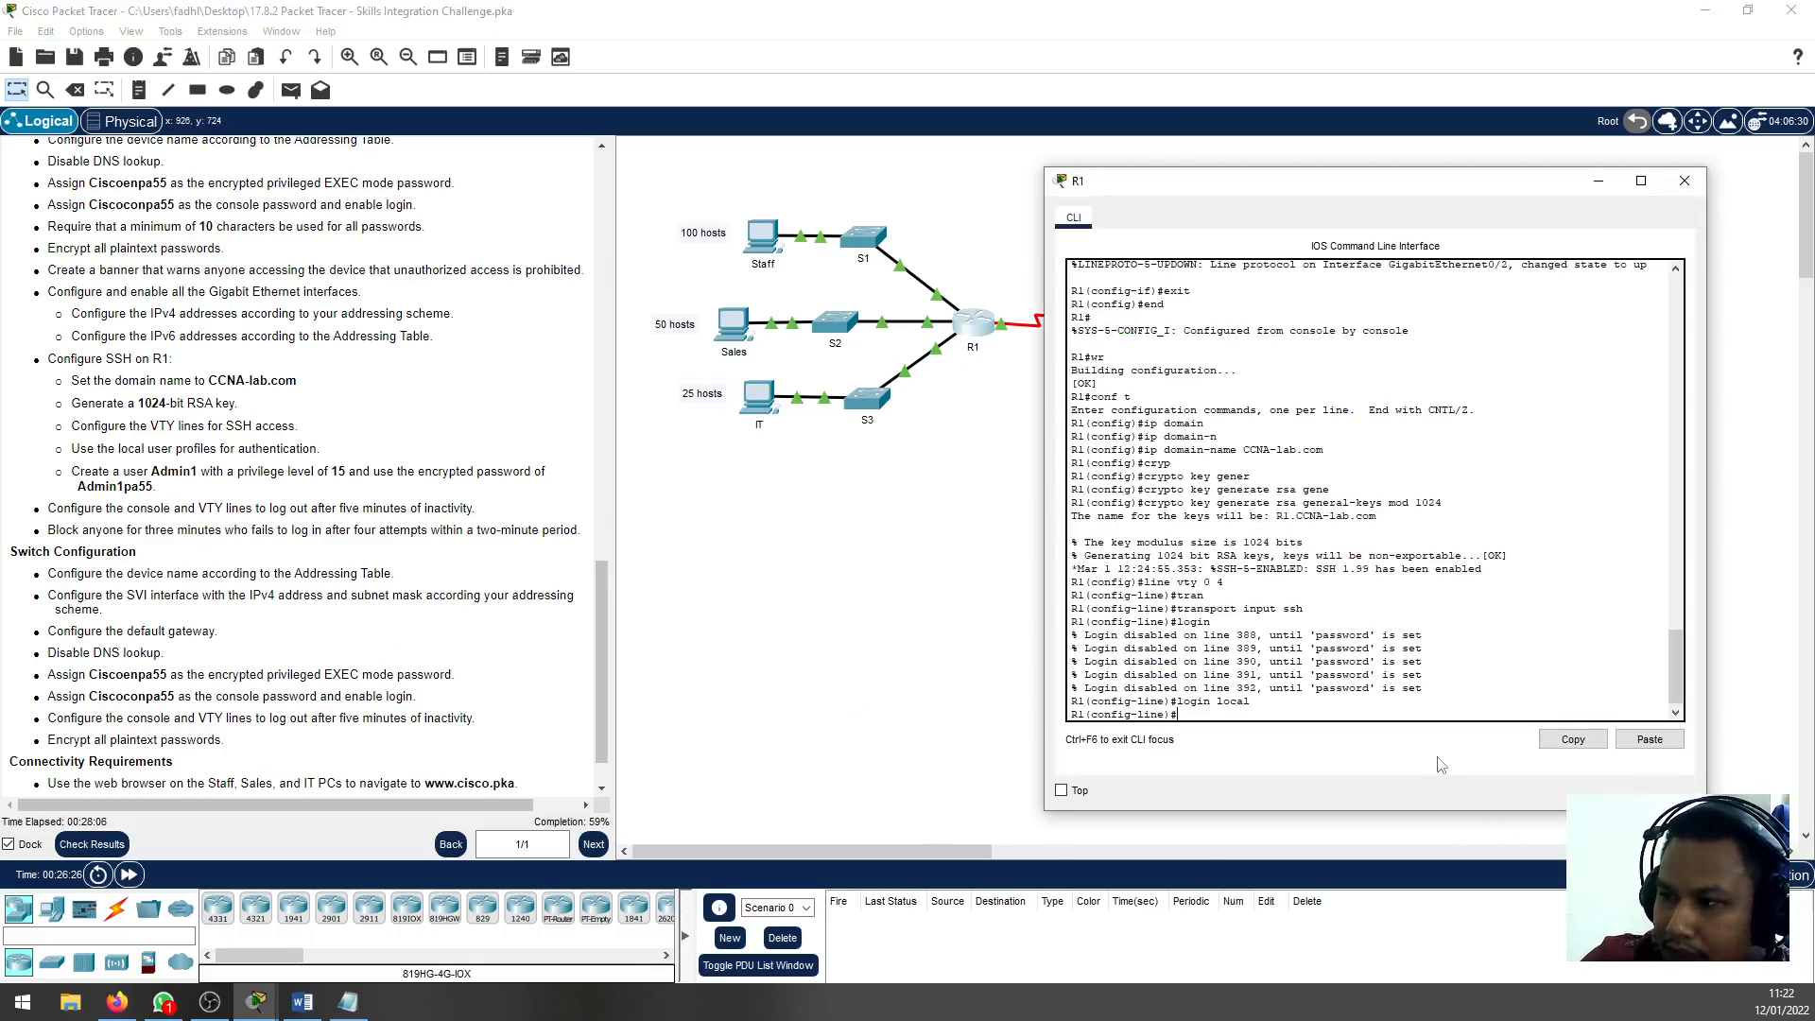
key("Return")
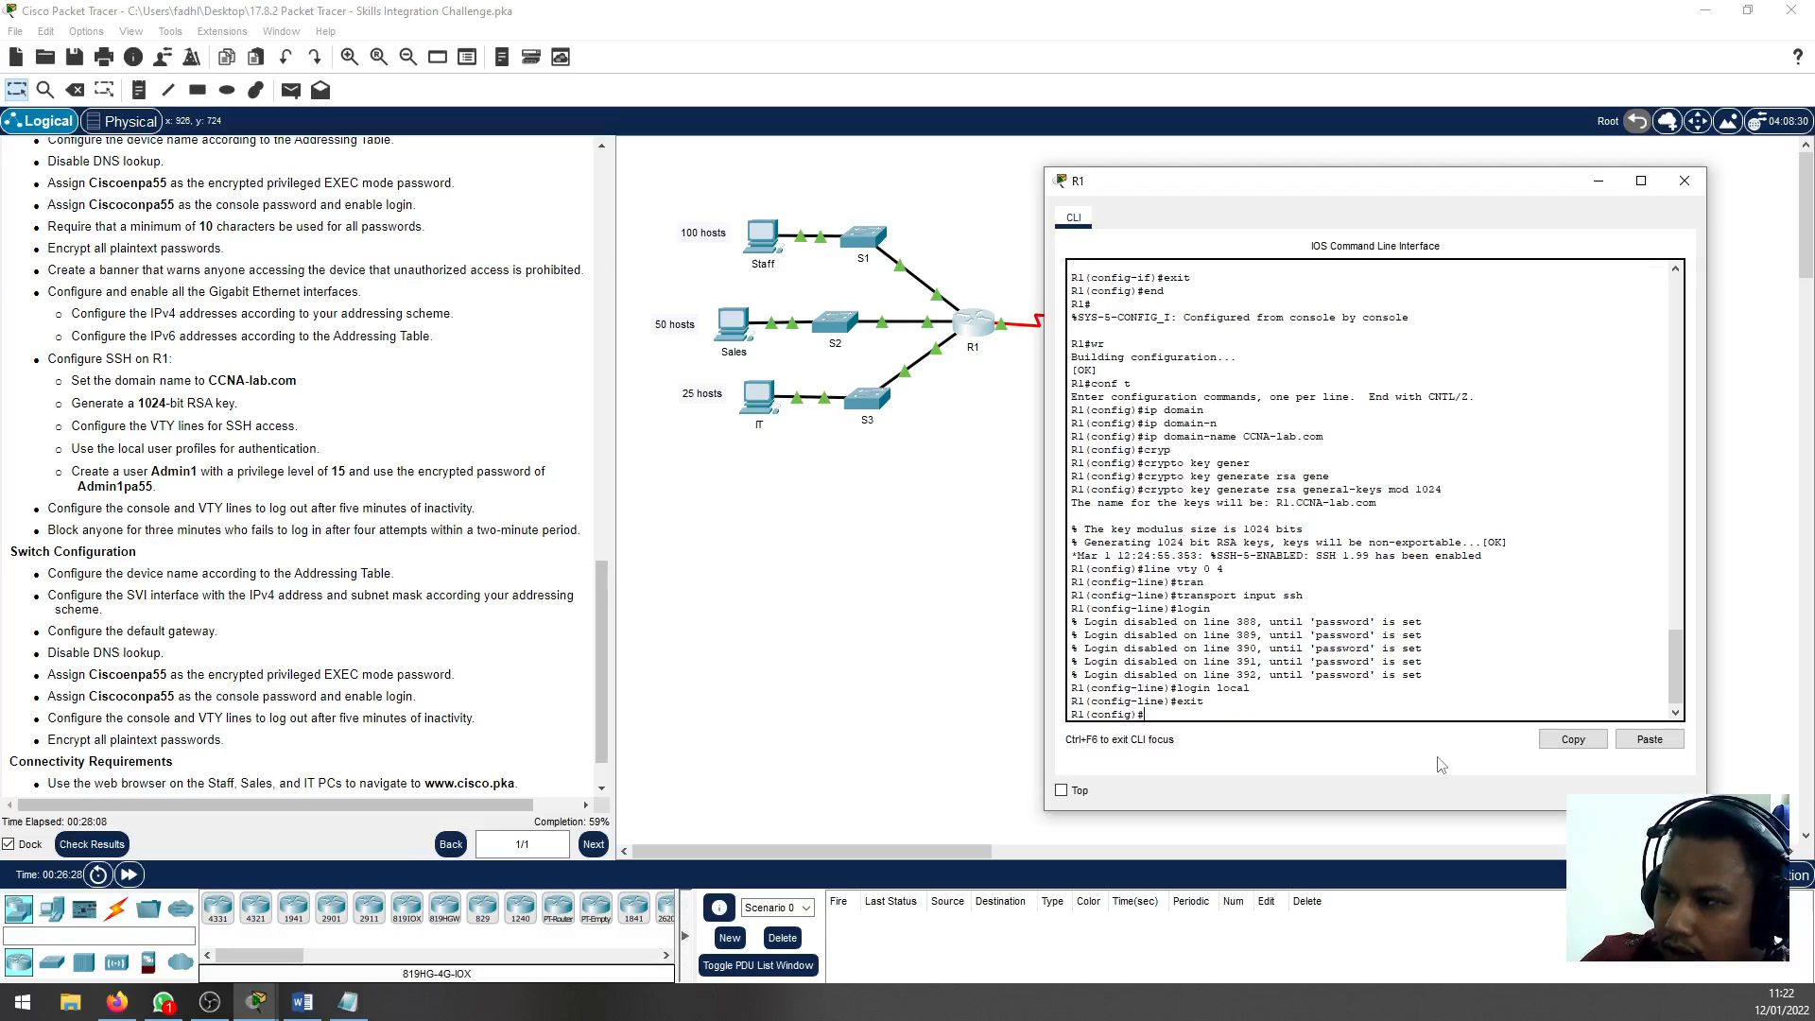
Create the local user Admin1 on R1 with the encrypted secret password copied from the instructions
type("usernam")
key("Tab")
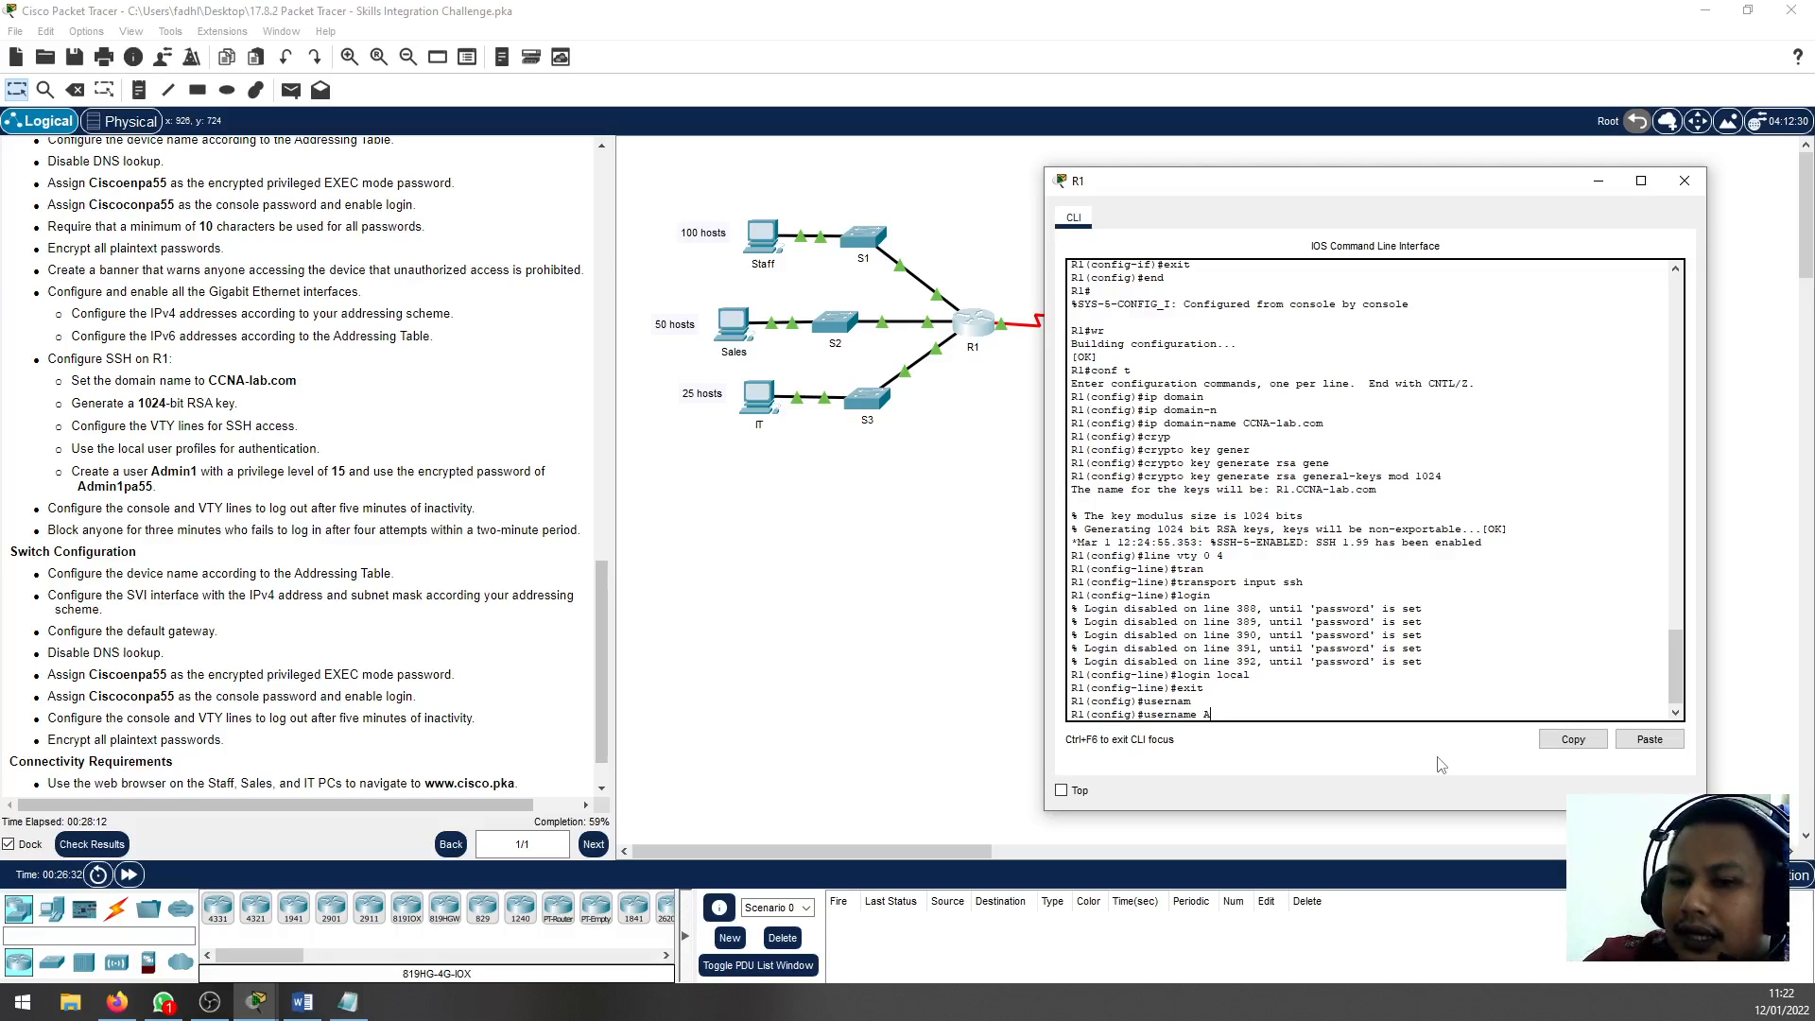
type("Admin1 se")
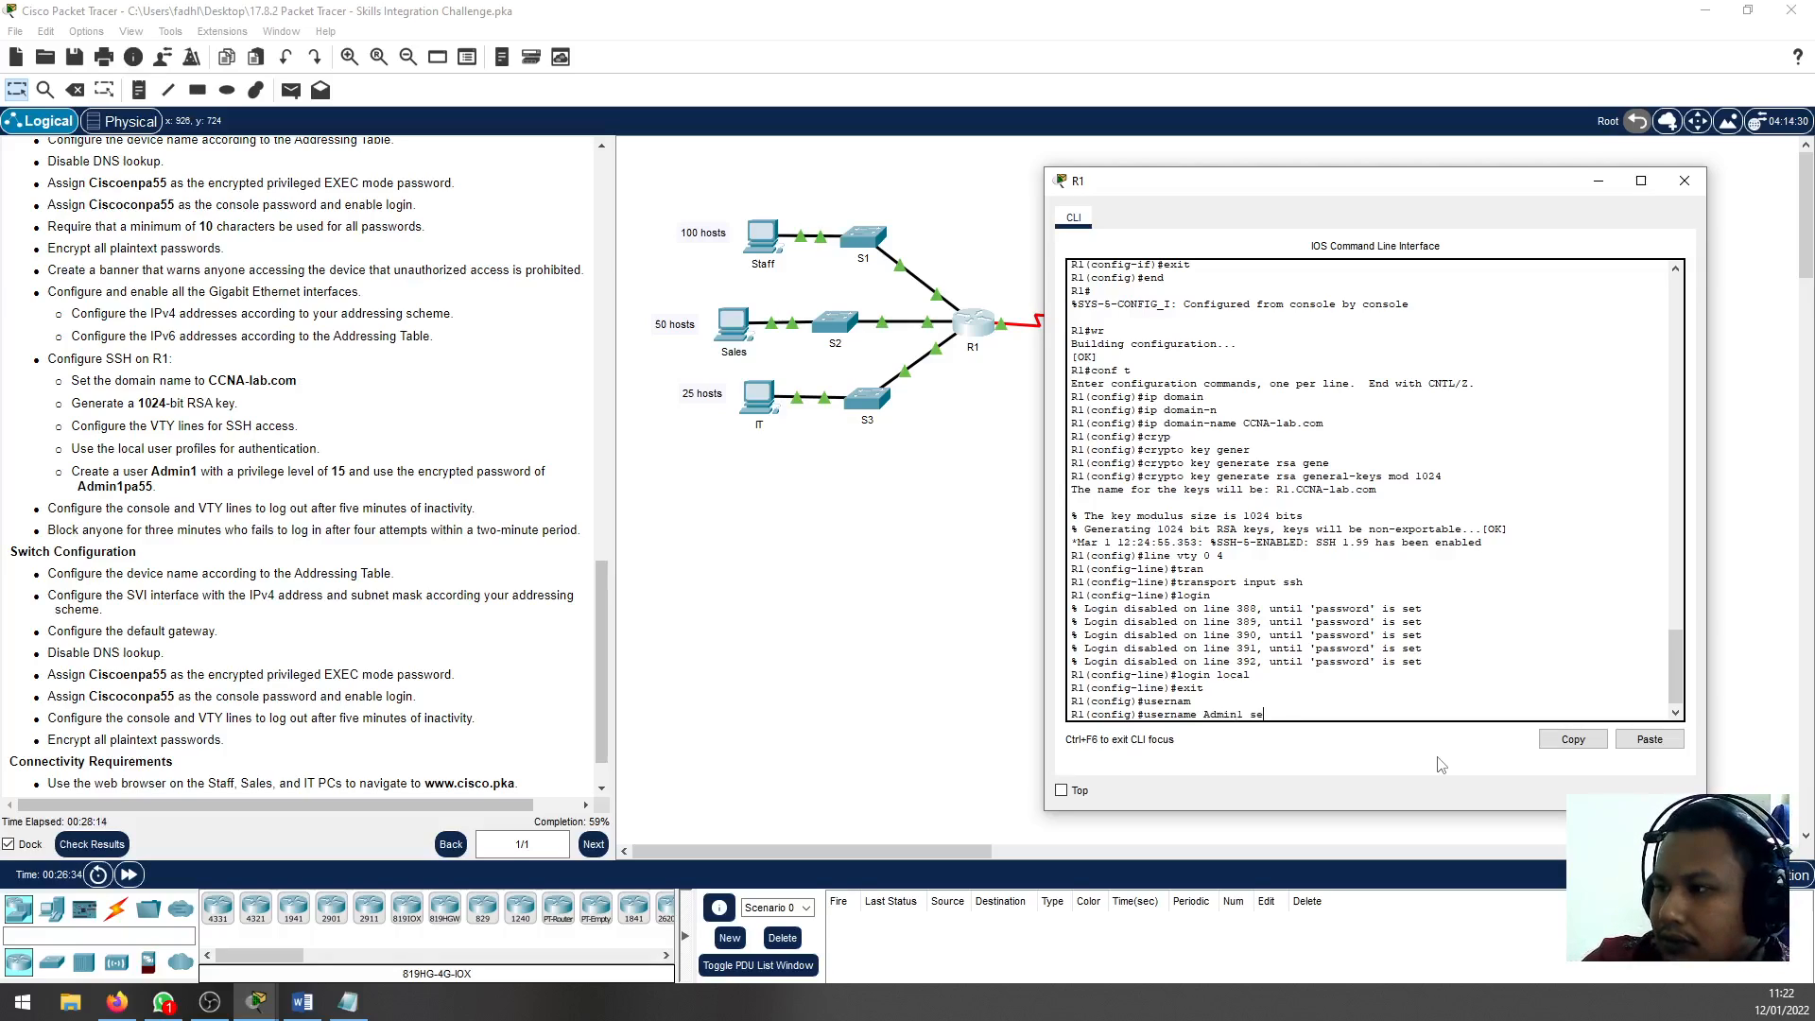
type("cret")
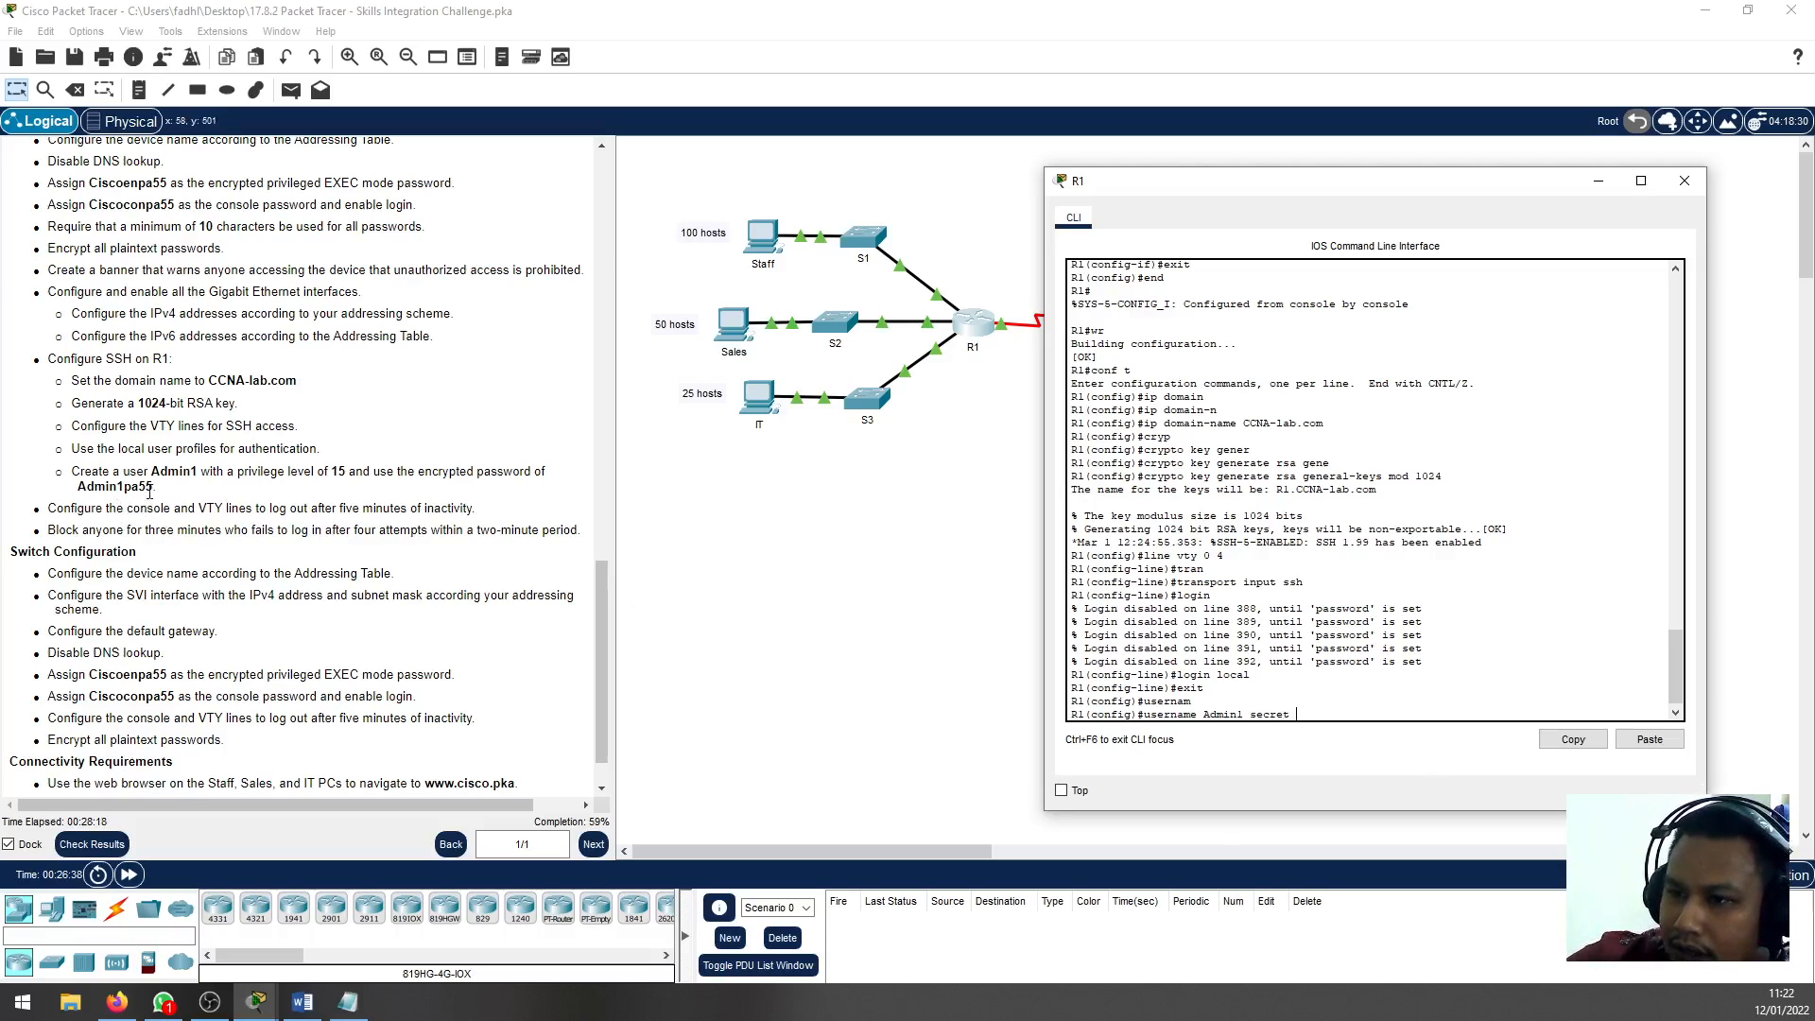
left_click_drag(152, 487, 75, 489)
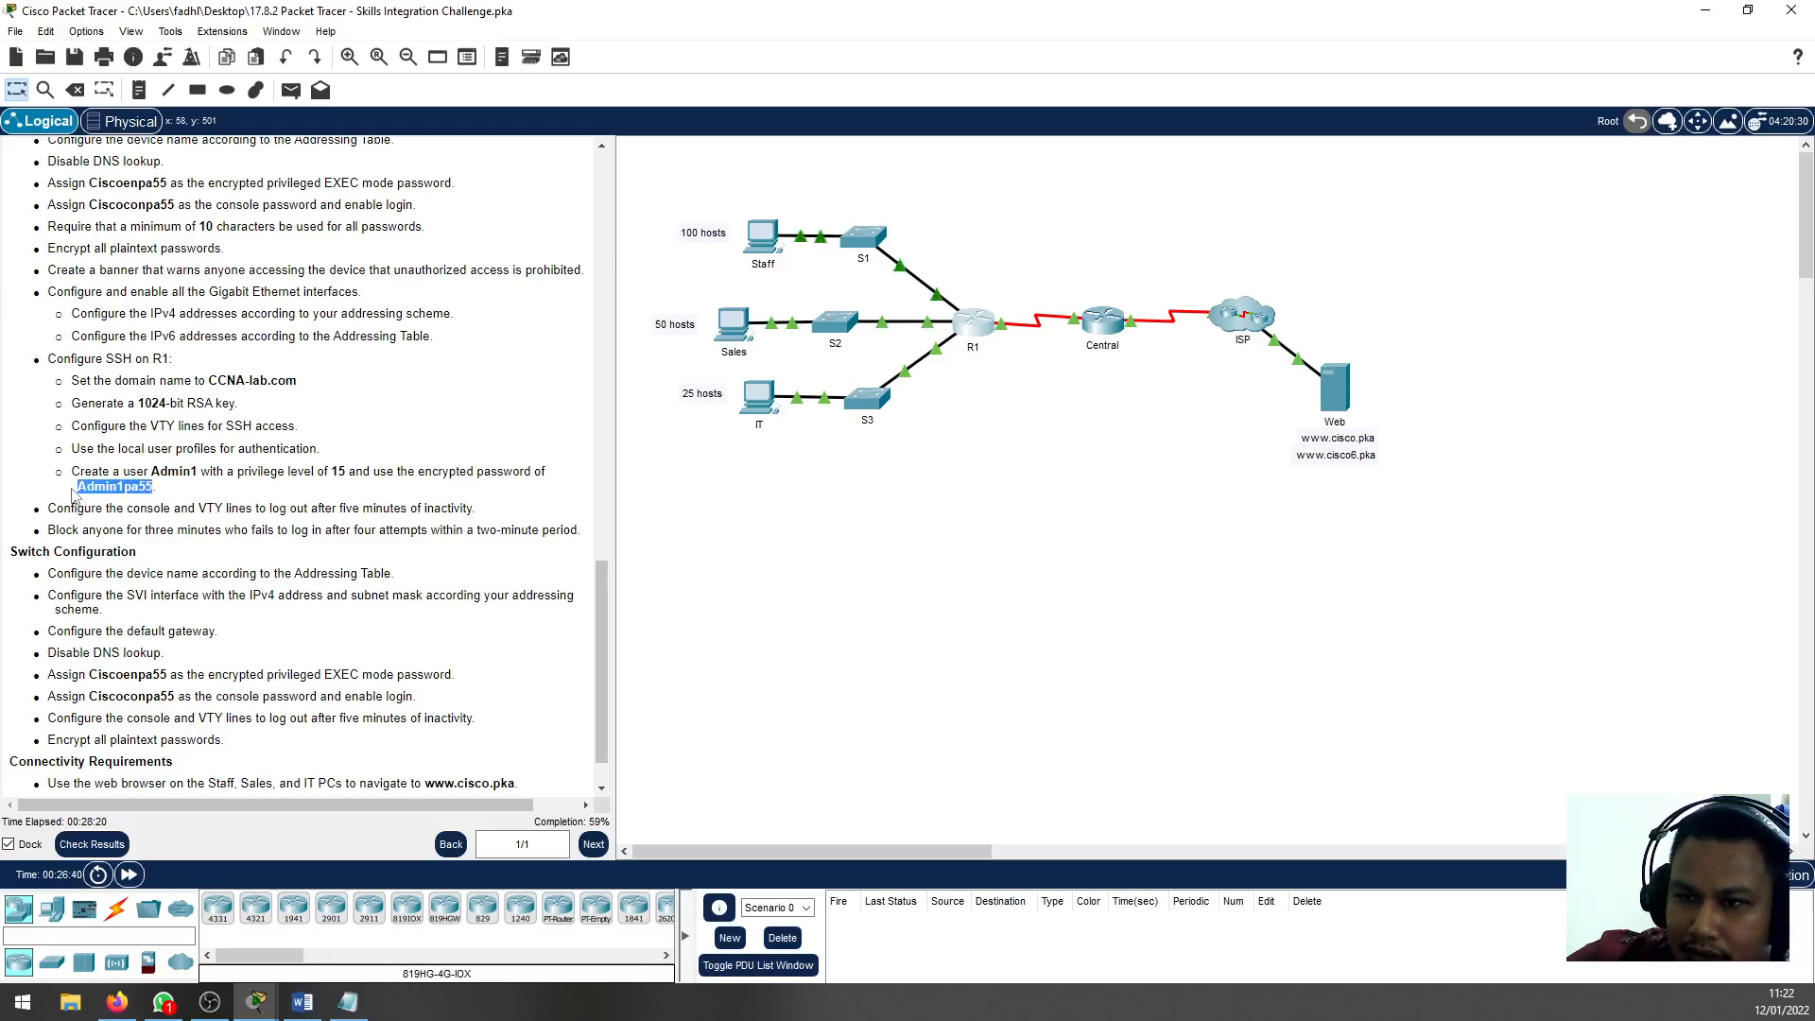
left_click(143, 486)
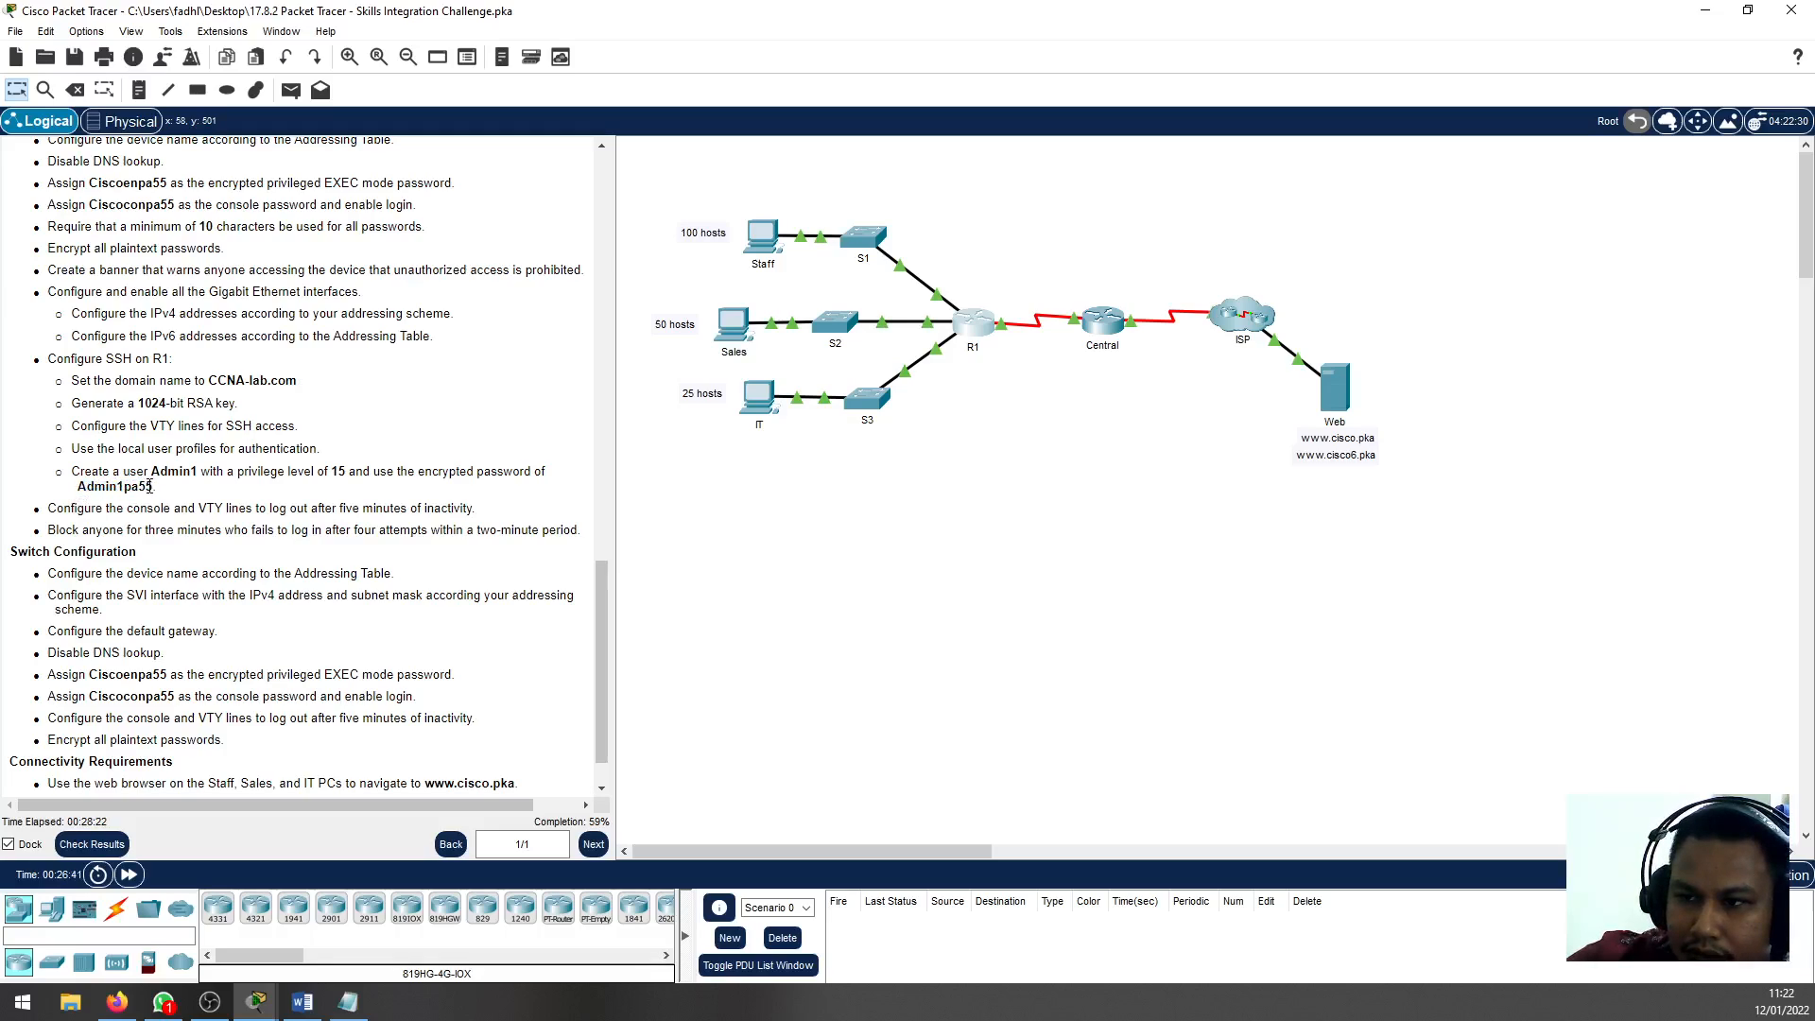
left_click_drag(146, 486, 115, 487)
left_click(153, 487)
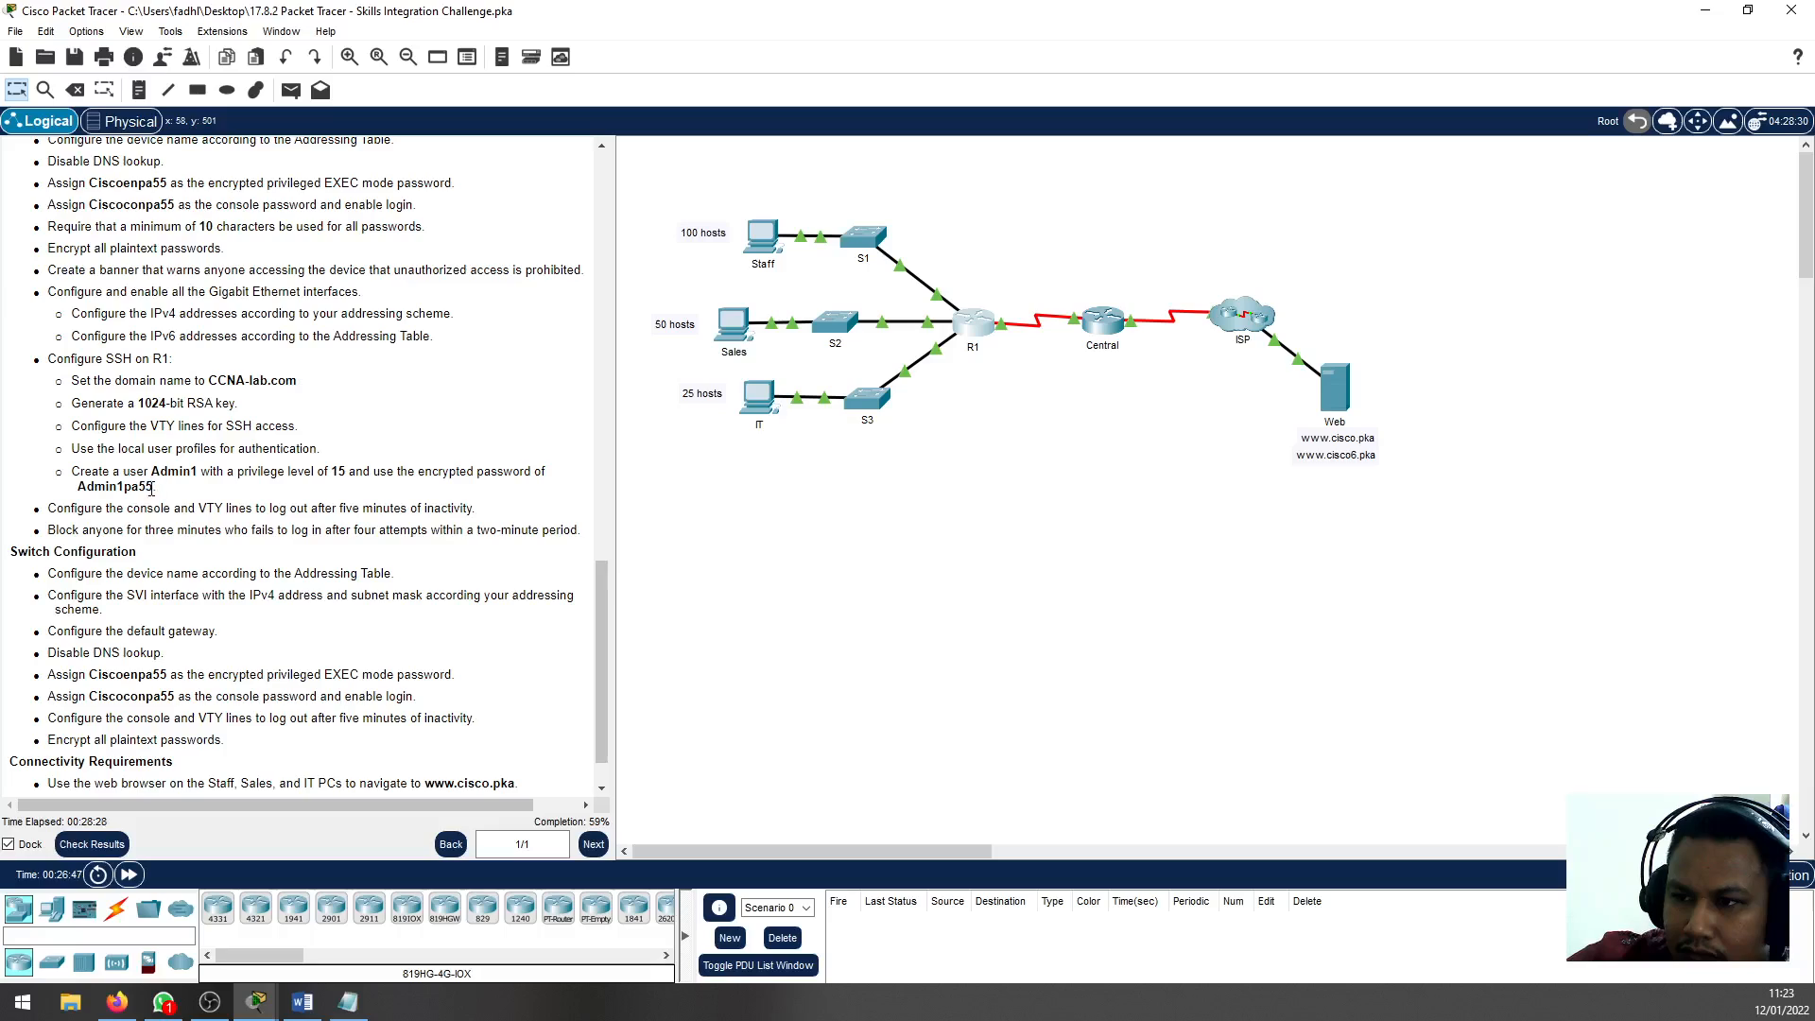
left_click_drag(152, 487, 82, 489)
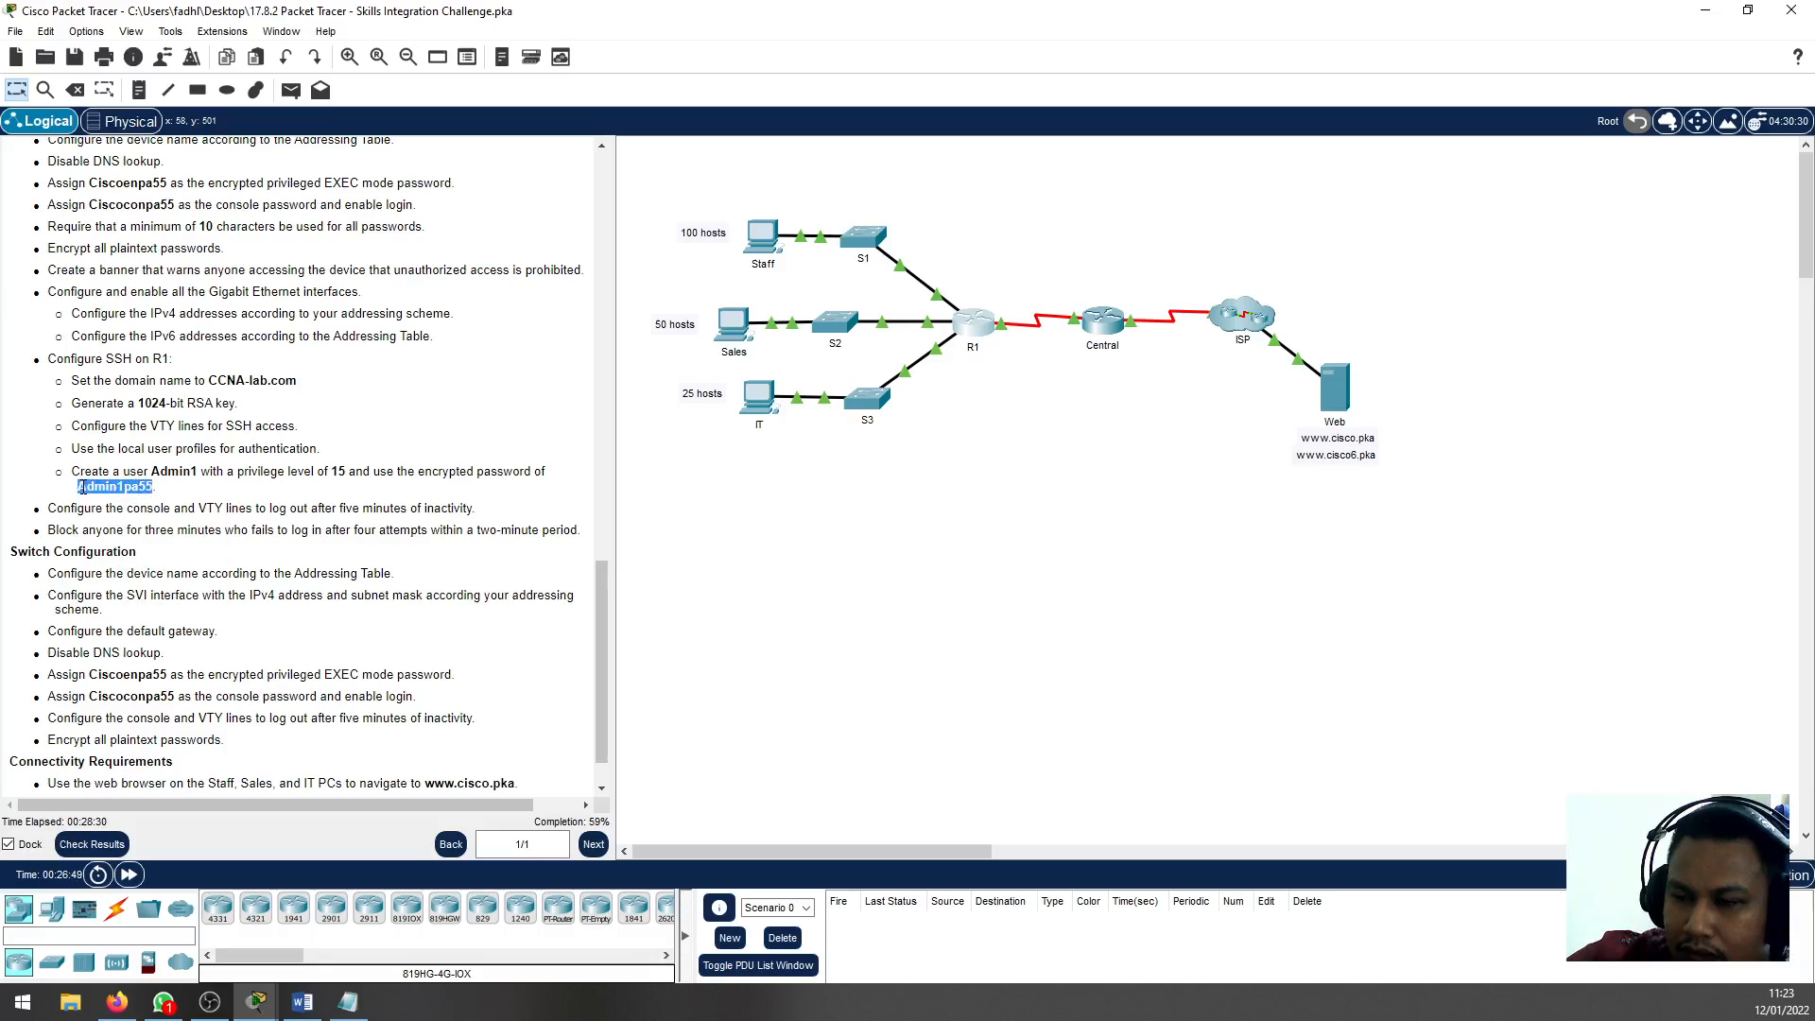
right_click(82, 489)
left_click(113, 499)
mouse_move(303, 1003)
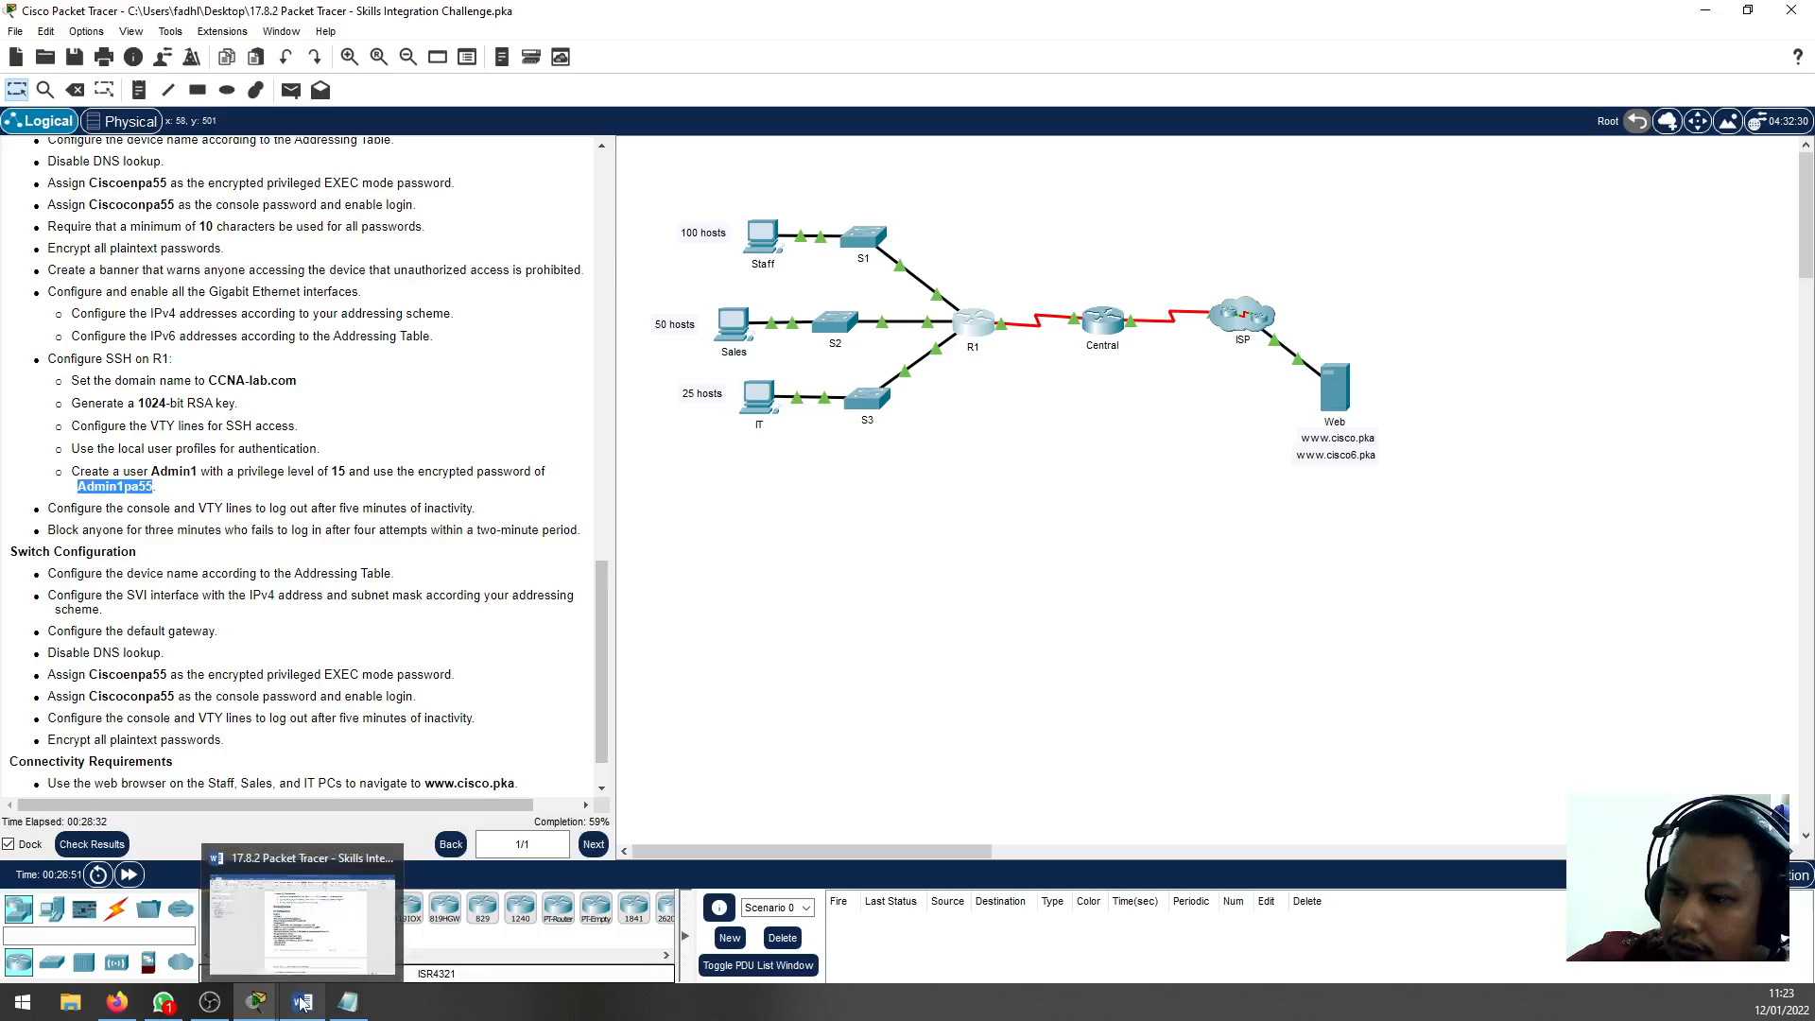
left_click(973, 321)
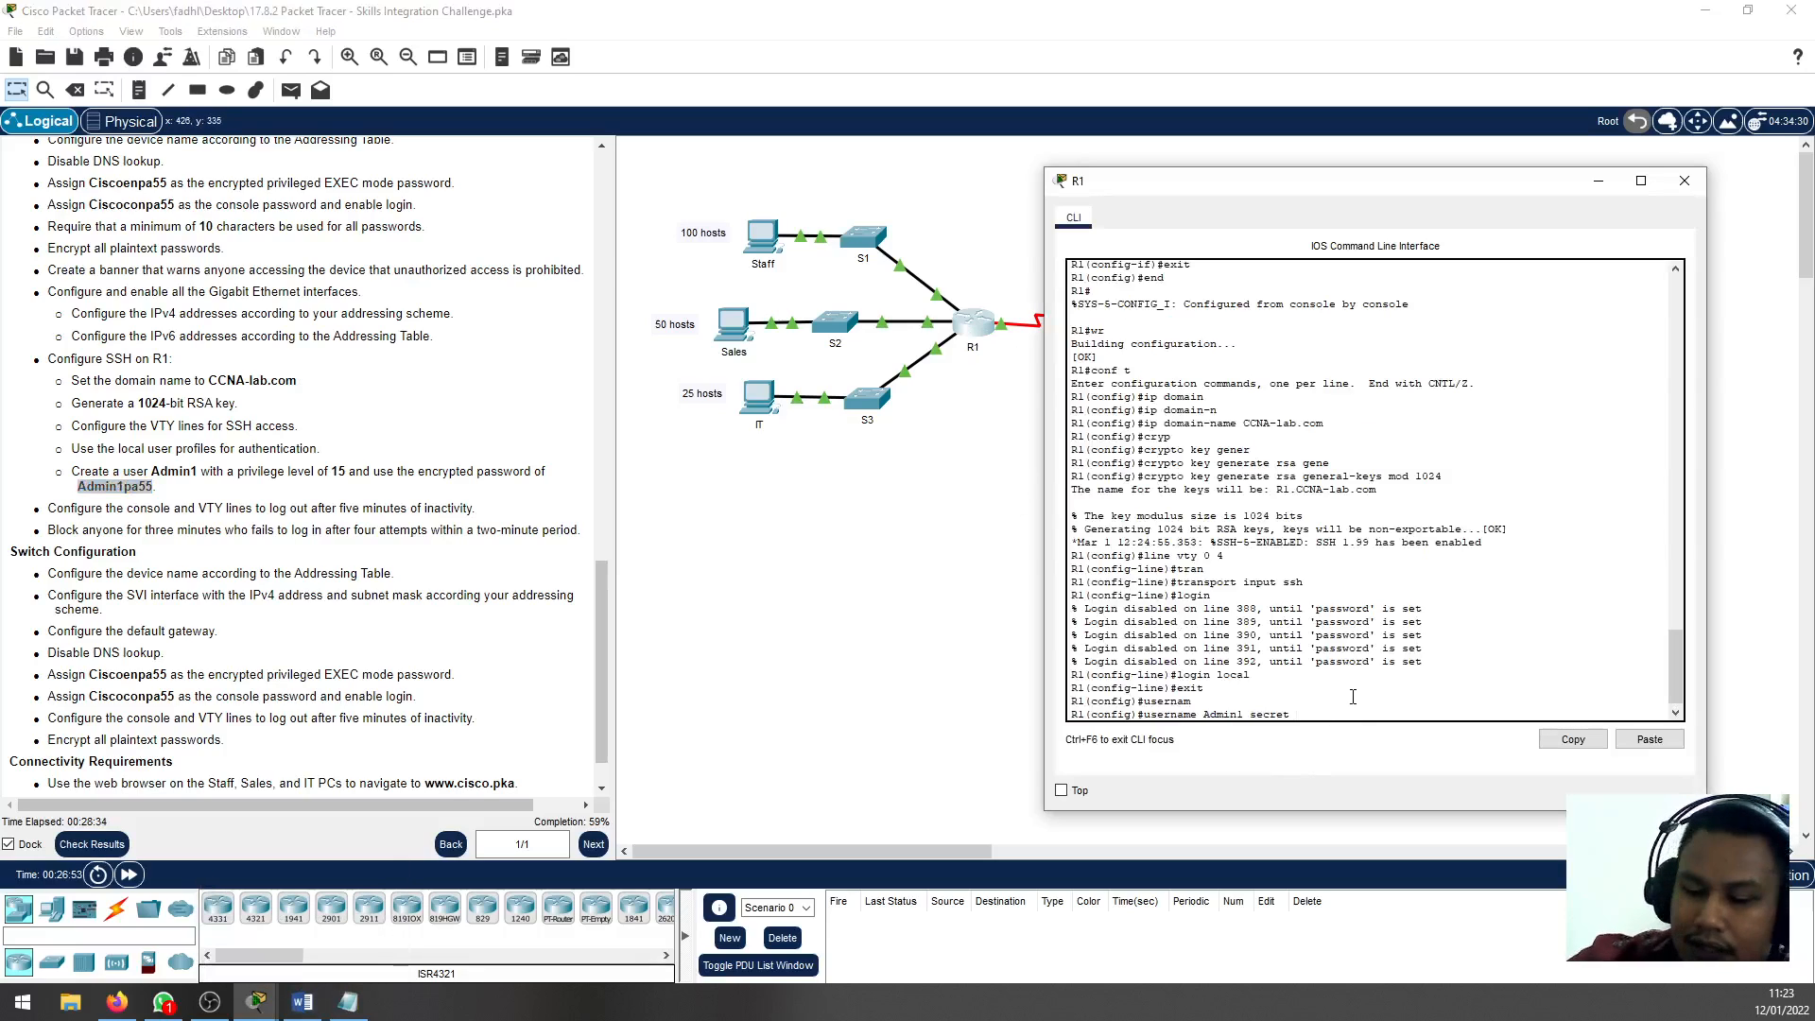
key("ctrl+v")
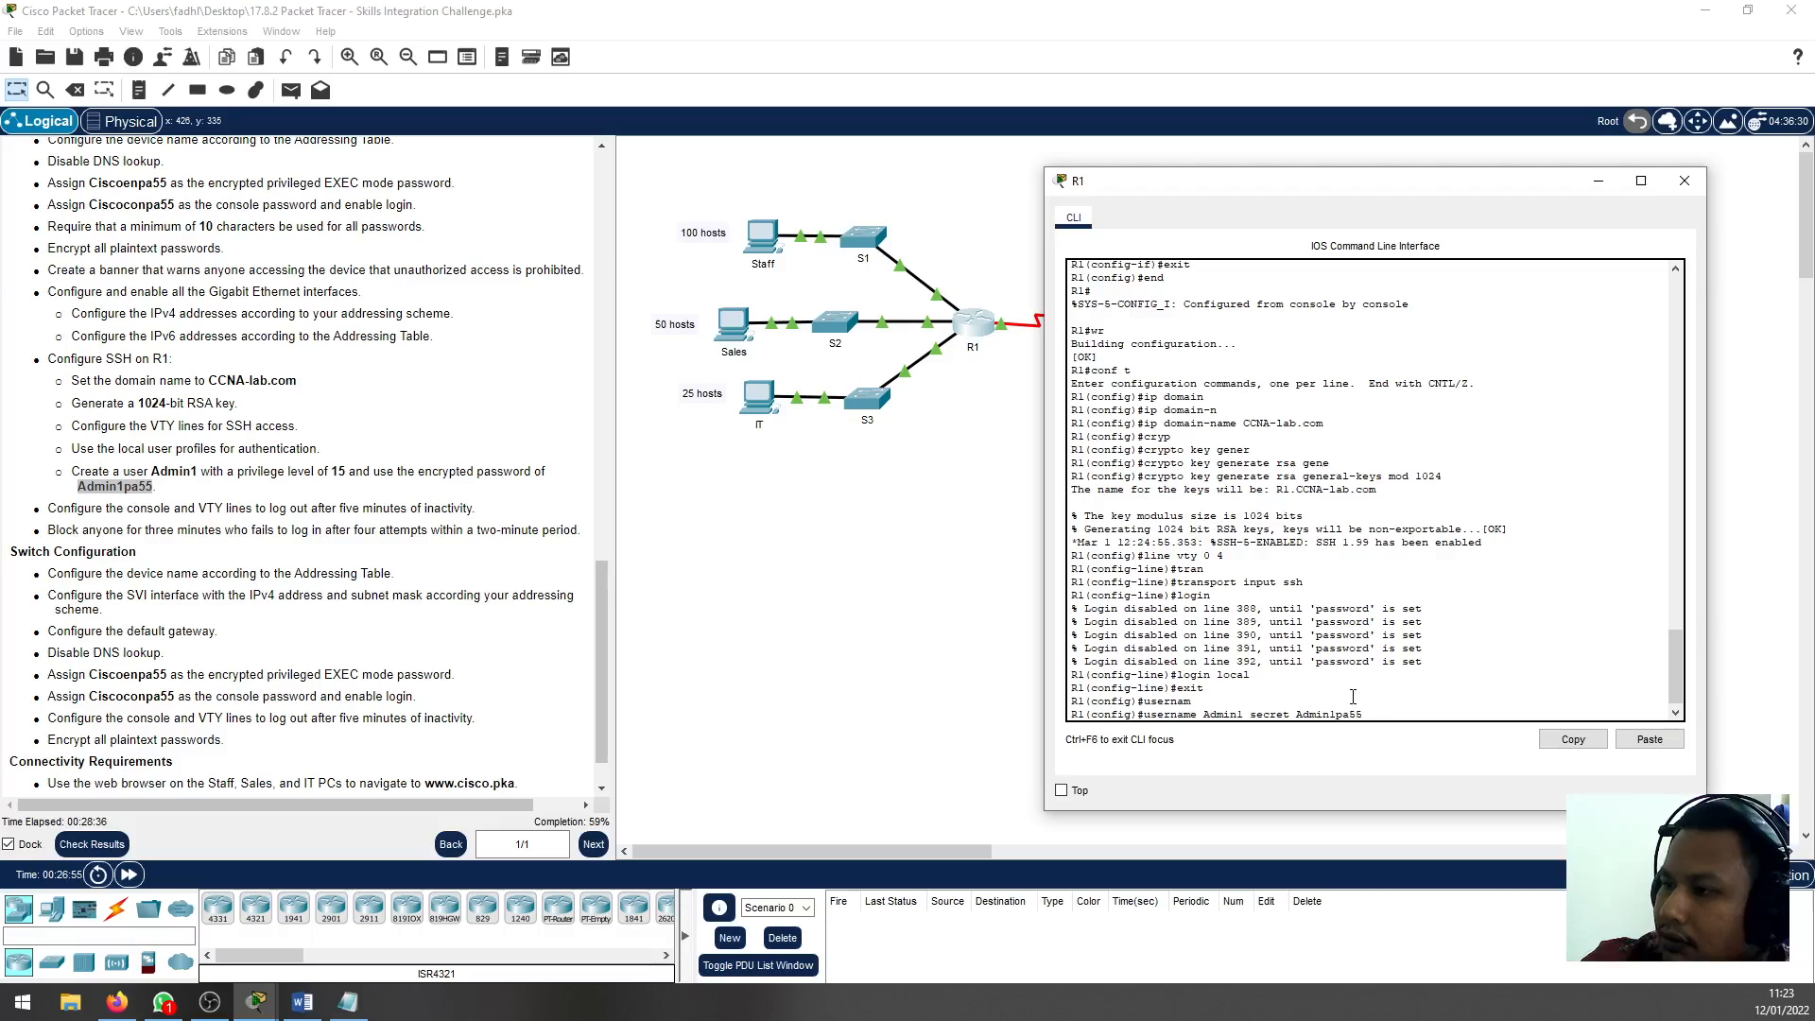
key("Return")
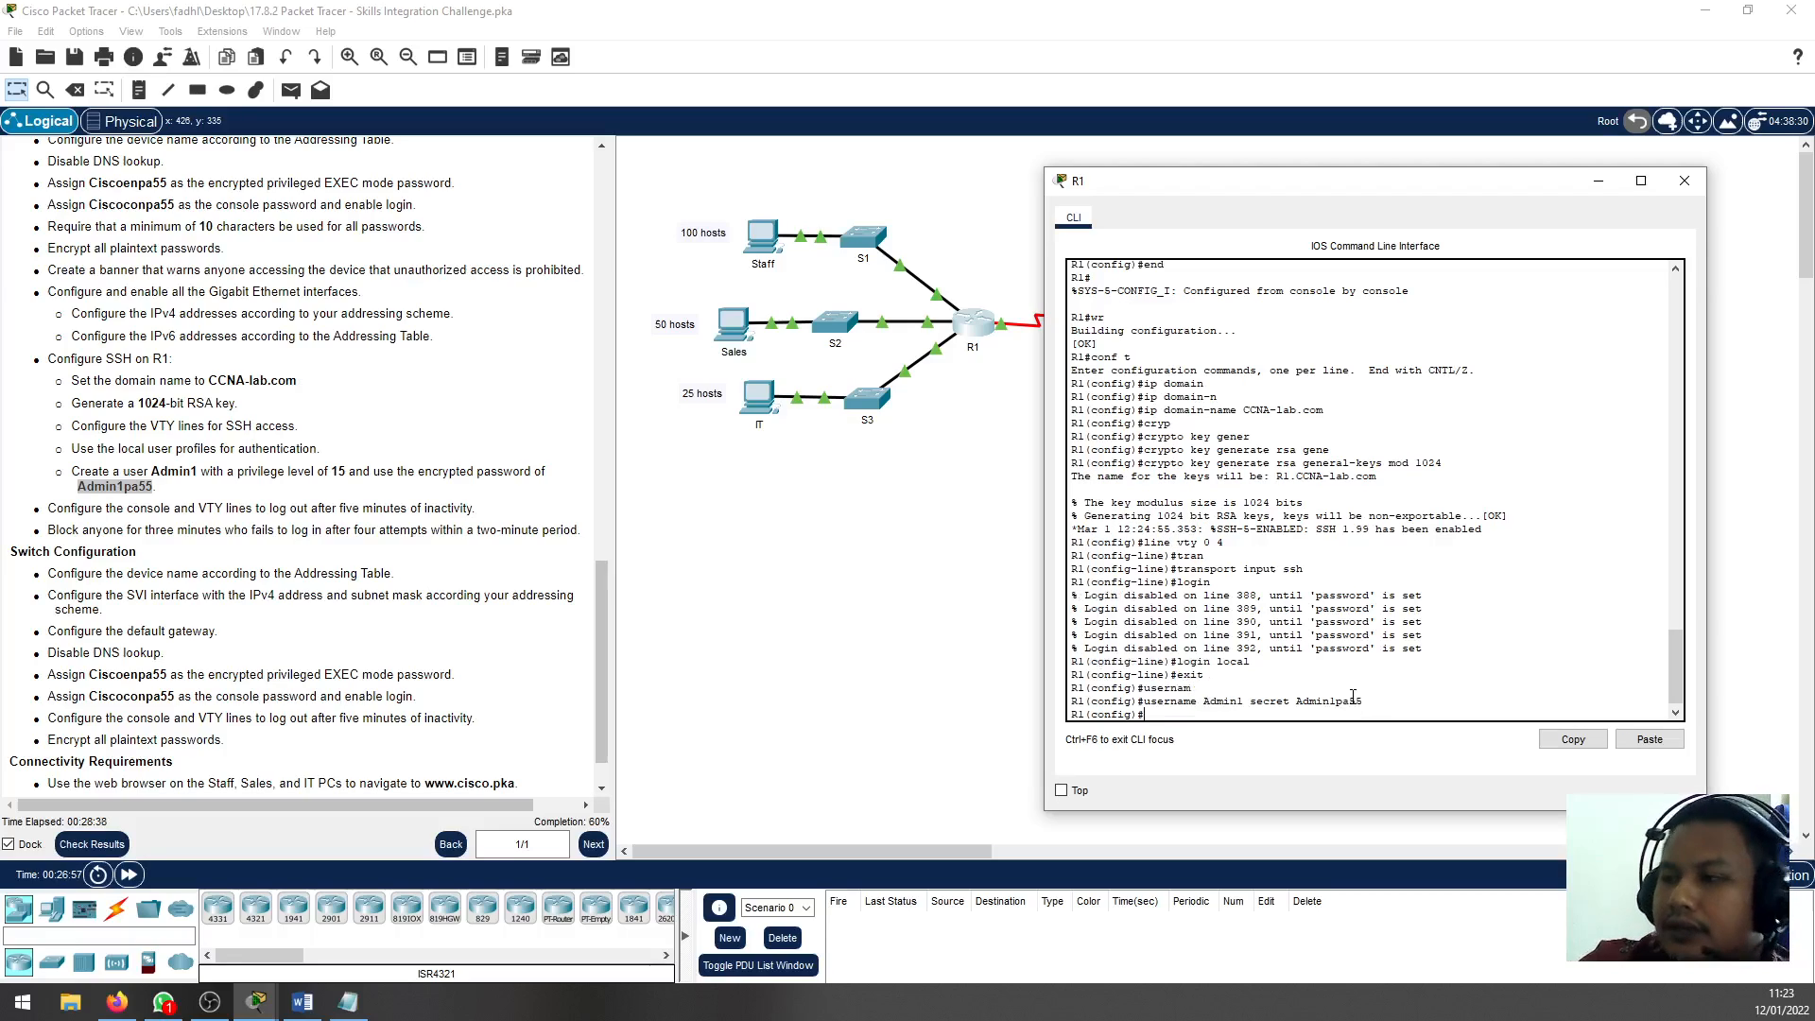
Leave configuration mode on R1 and save the running configuration to memory
key("Return")
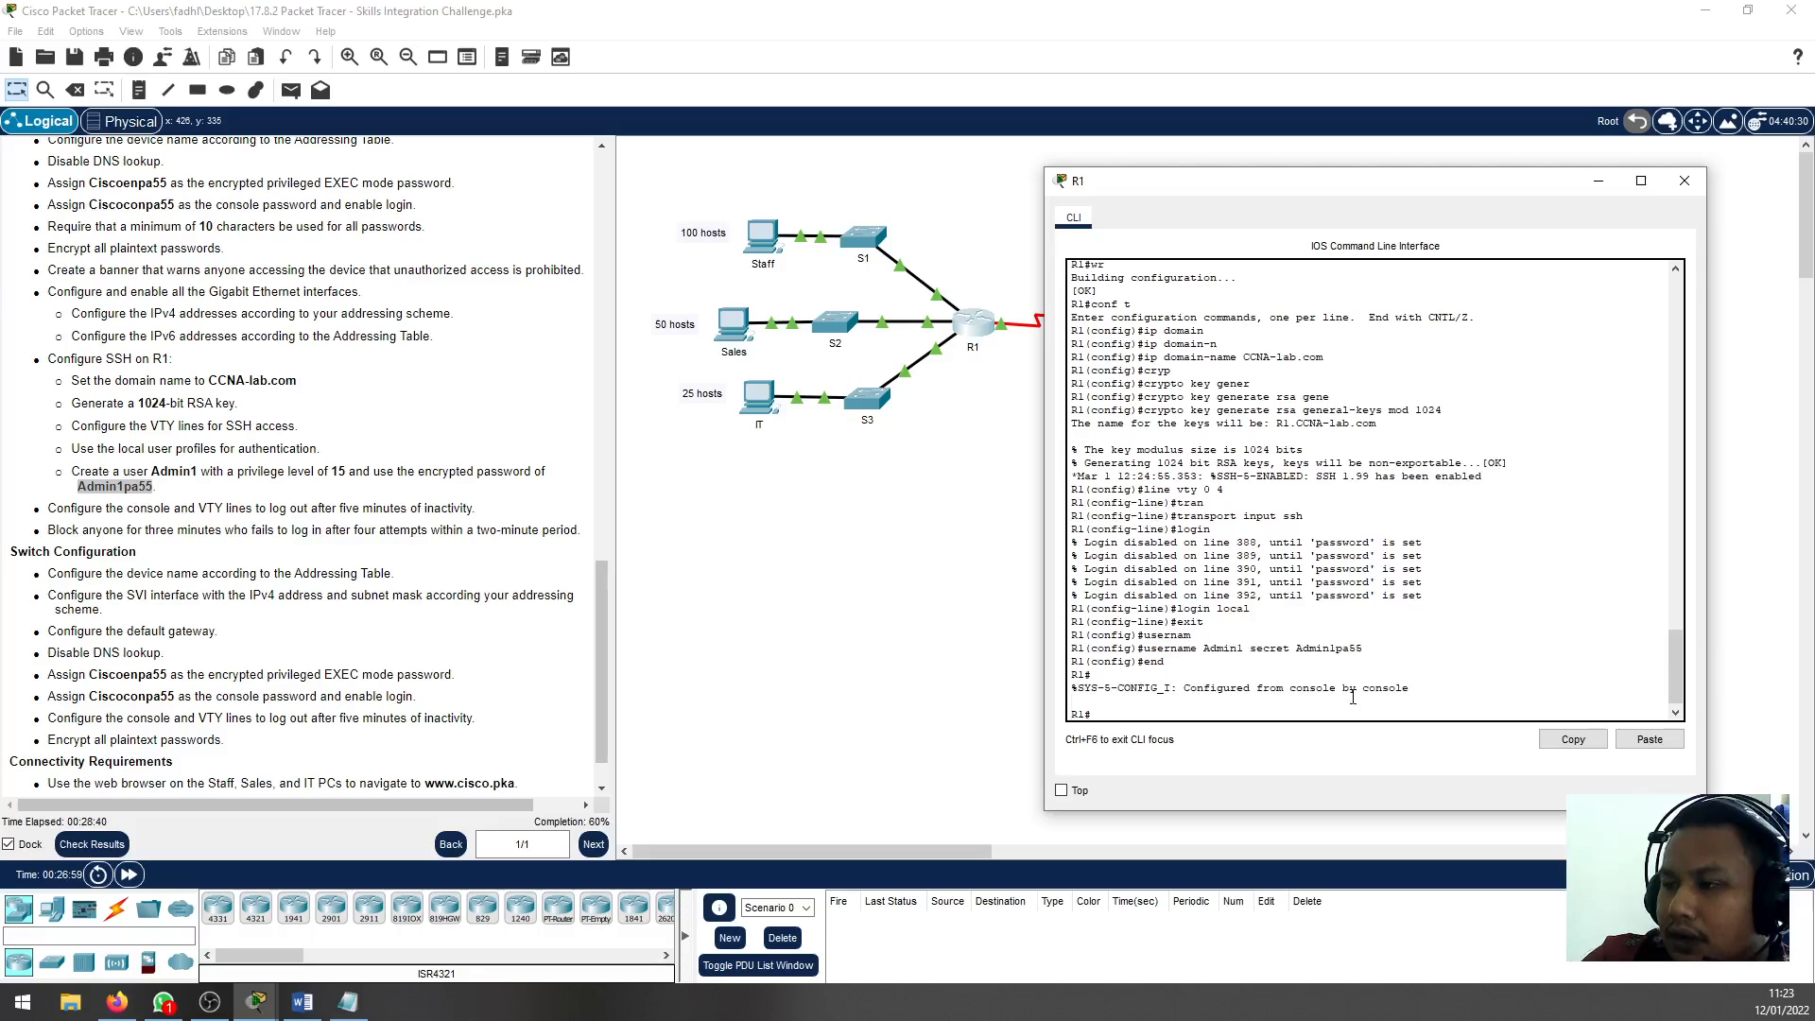
type("wr")
key("Return")
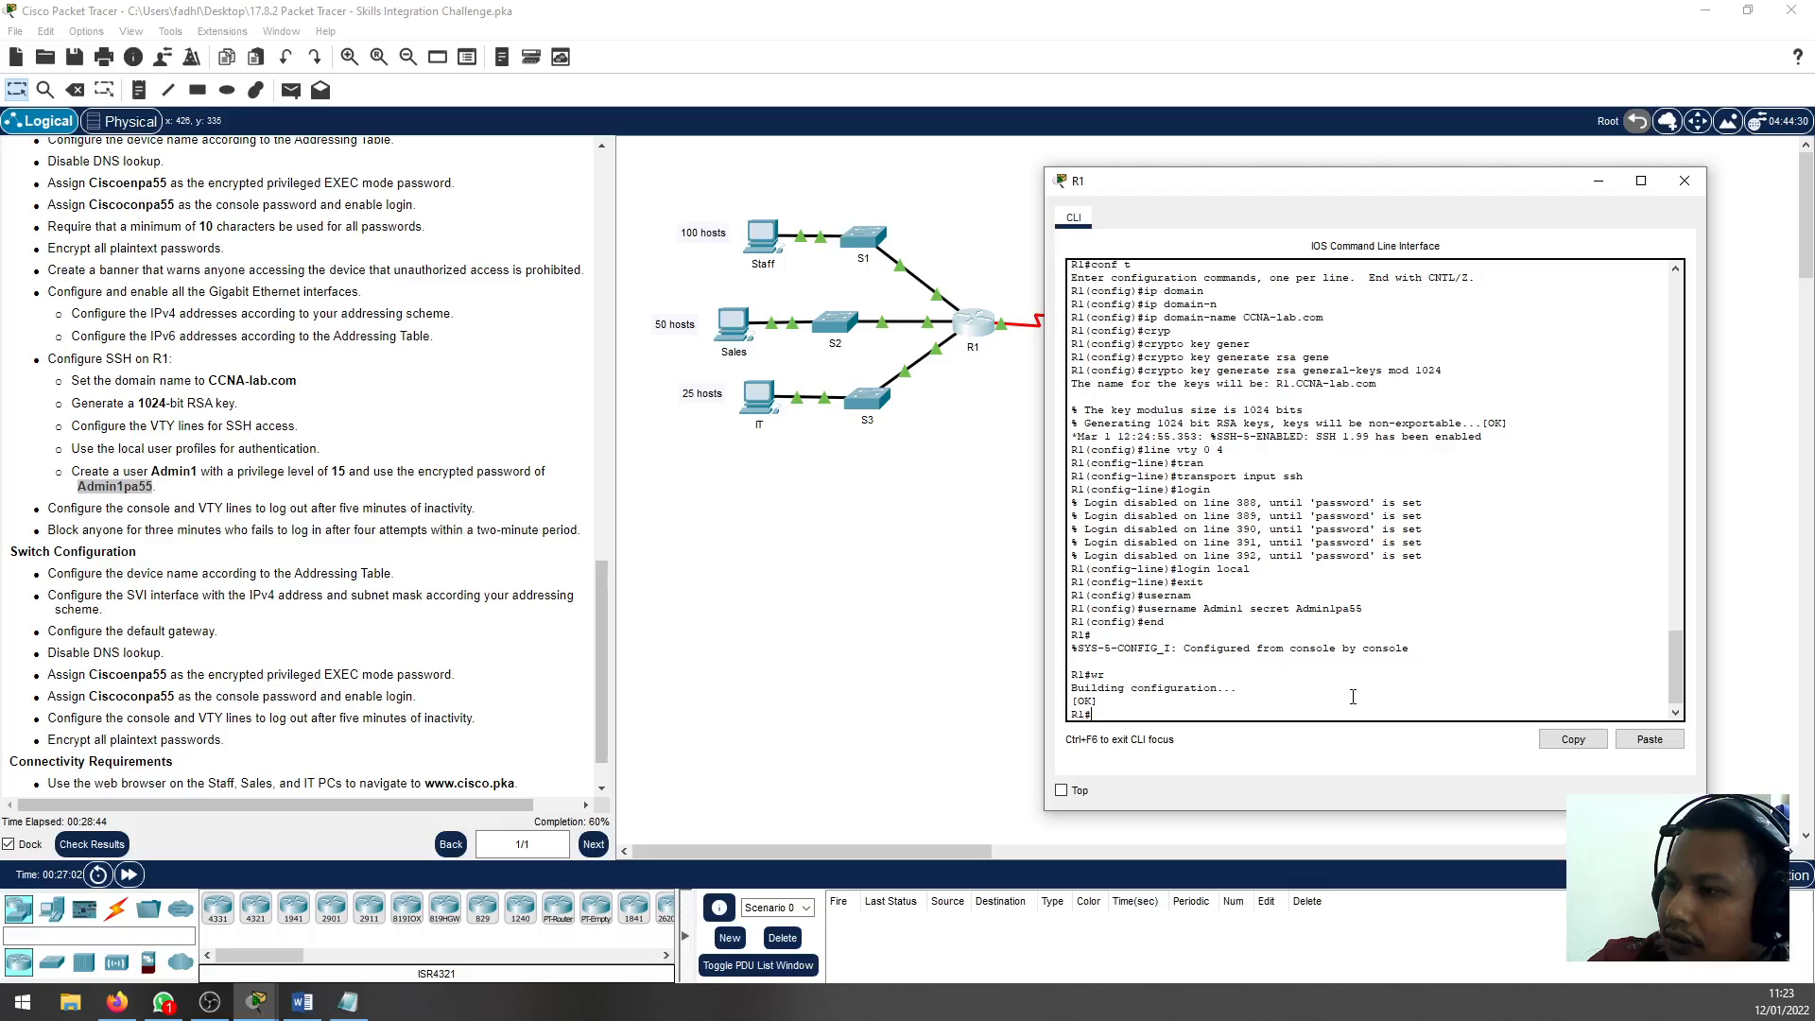
key("BackSpace")
key("BackSpace")
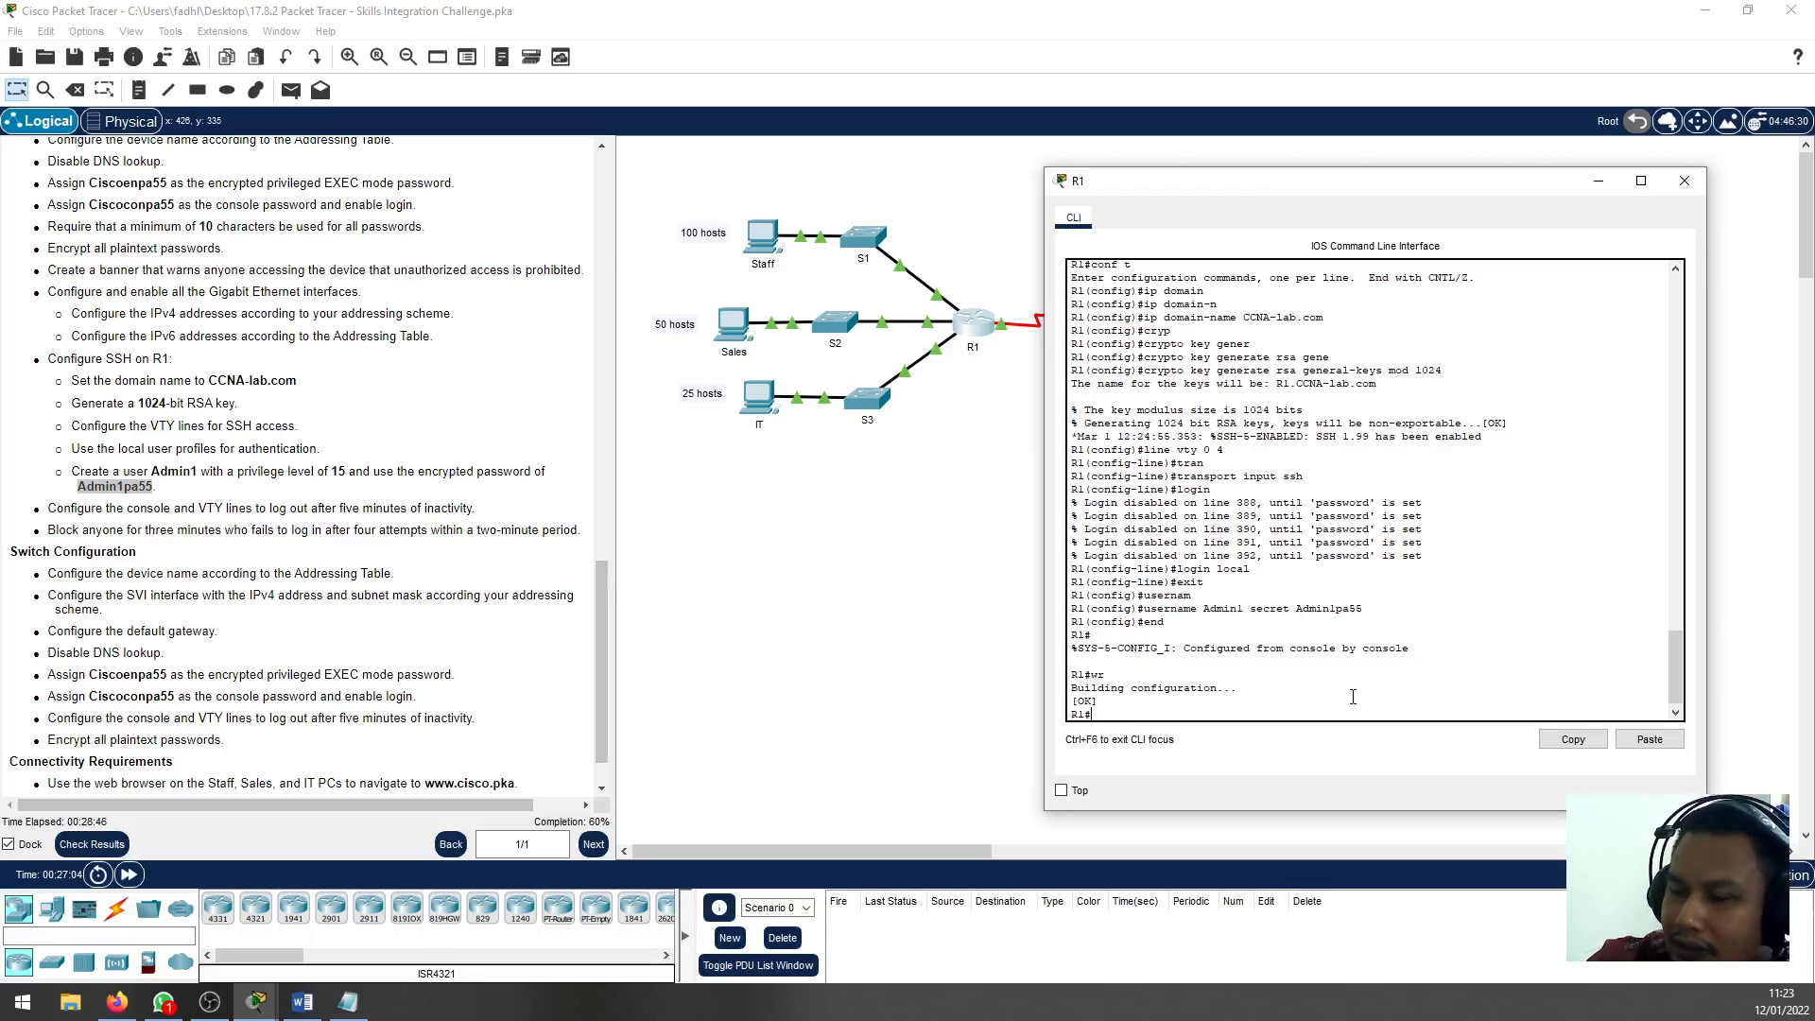
Display R1's running configuration and examine the Admin1 user entry, domain name, interfaces and VTY line settings
type("show run")
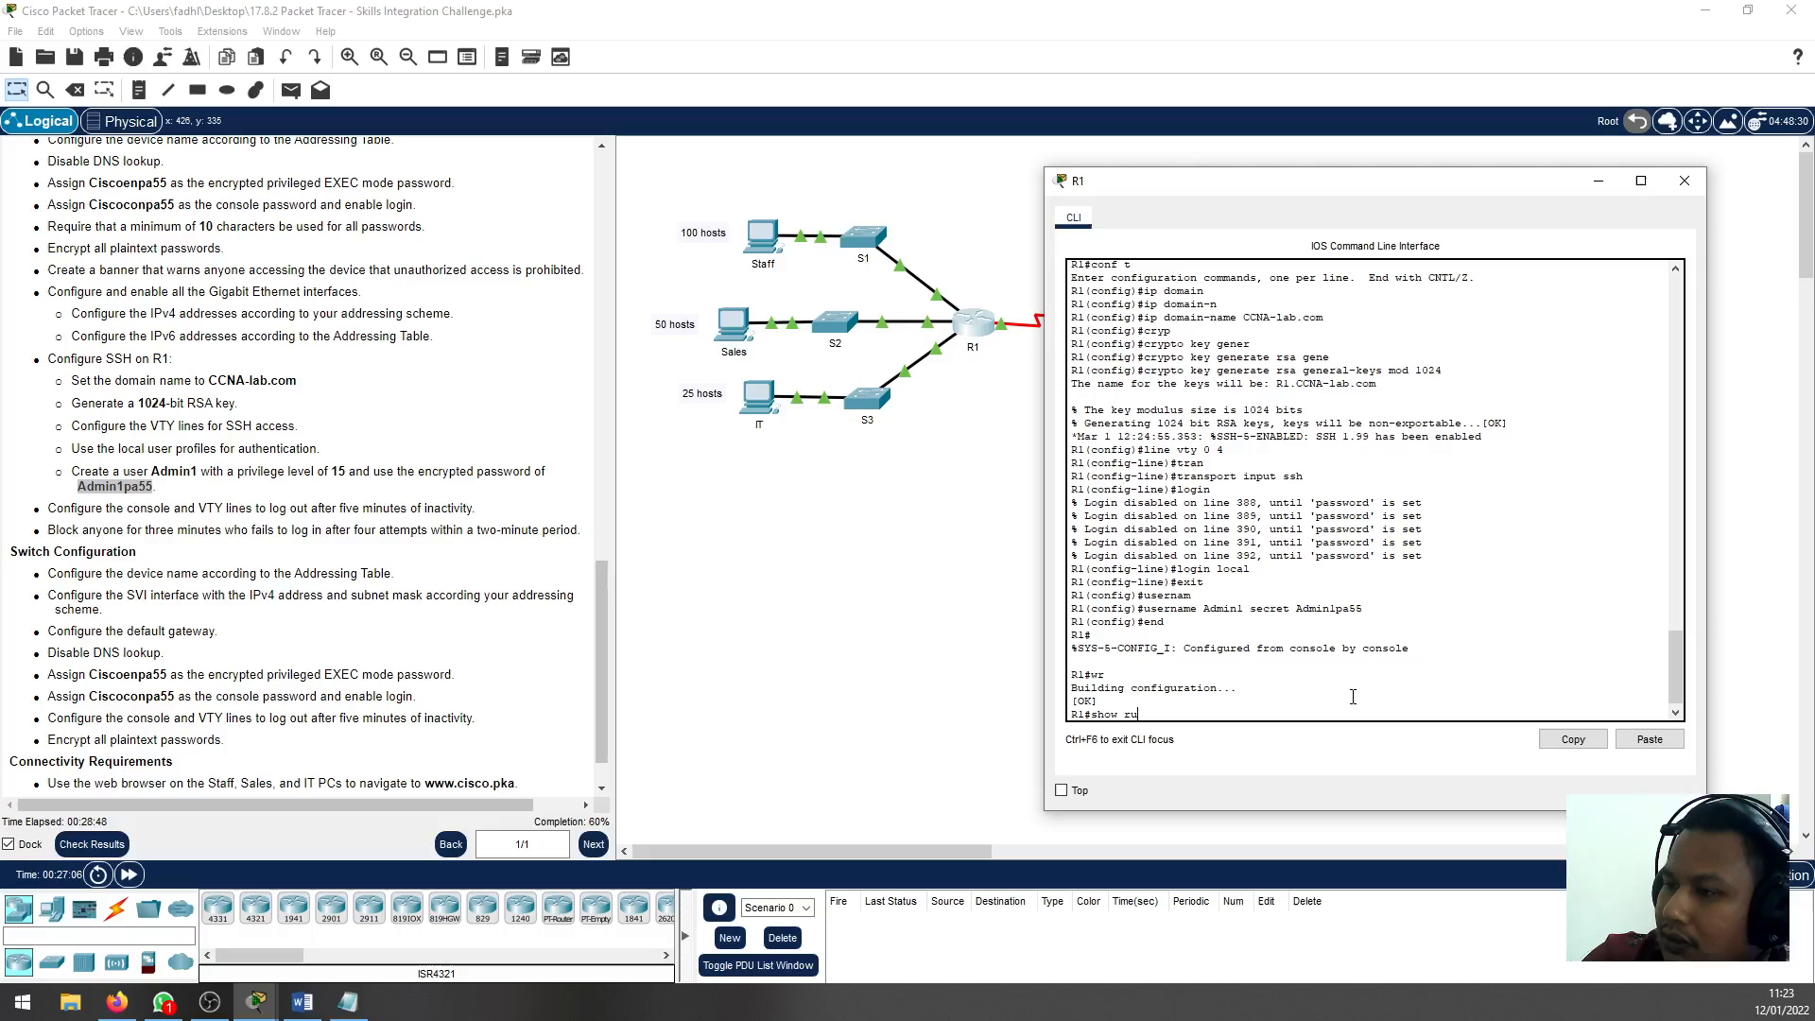
key("Return")
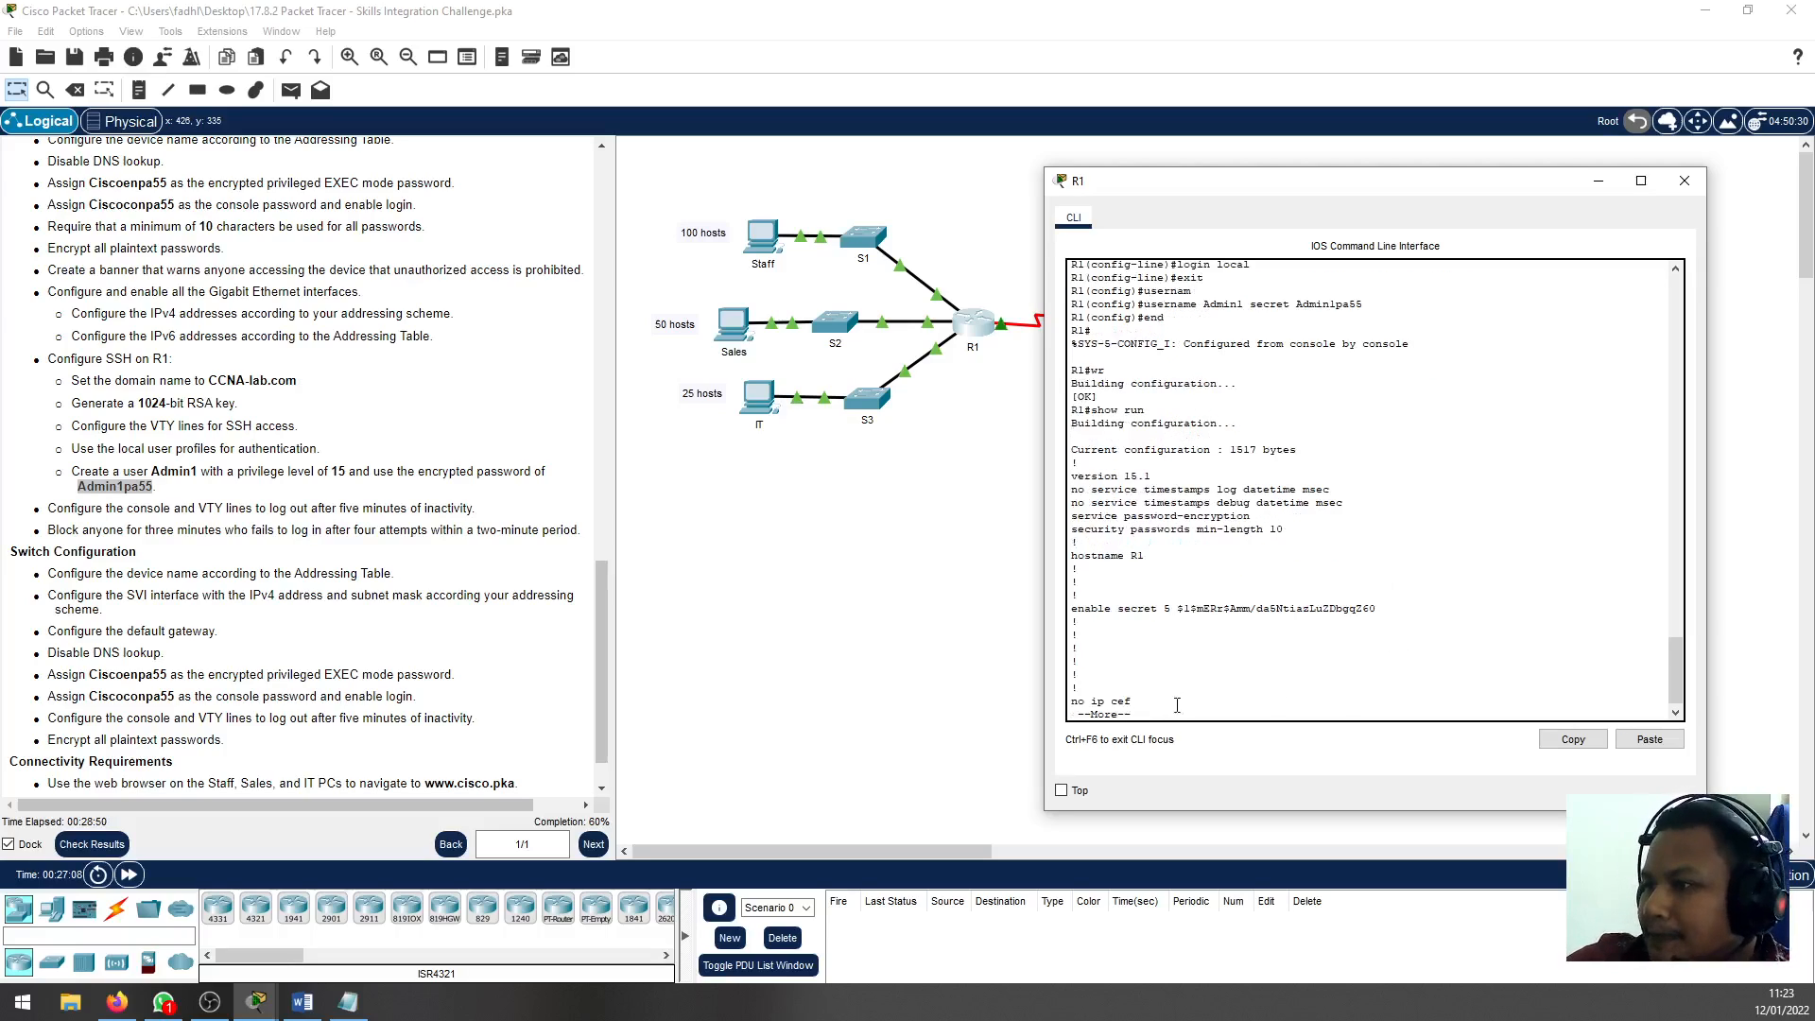
key("space")
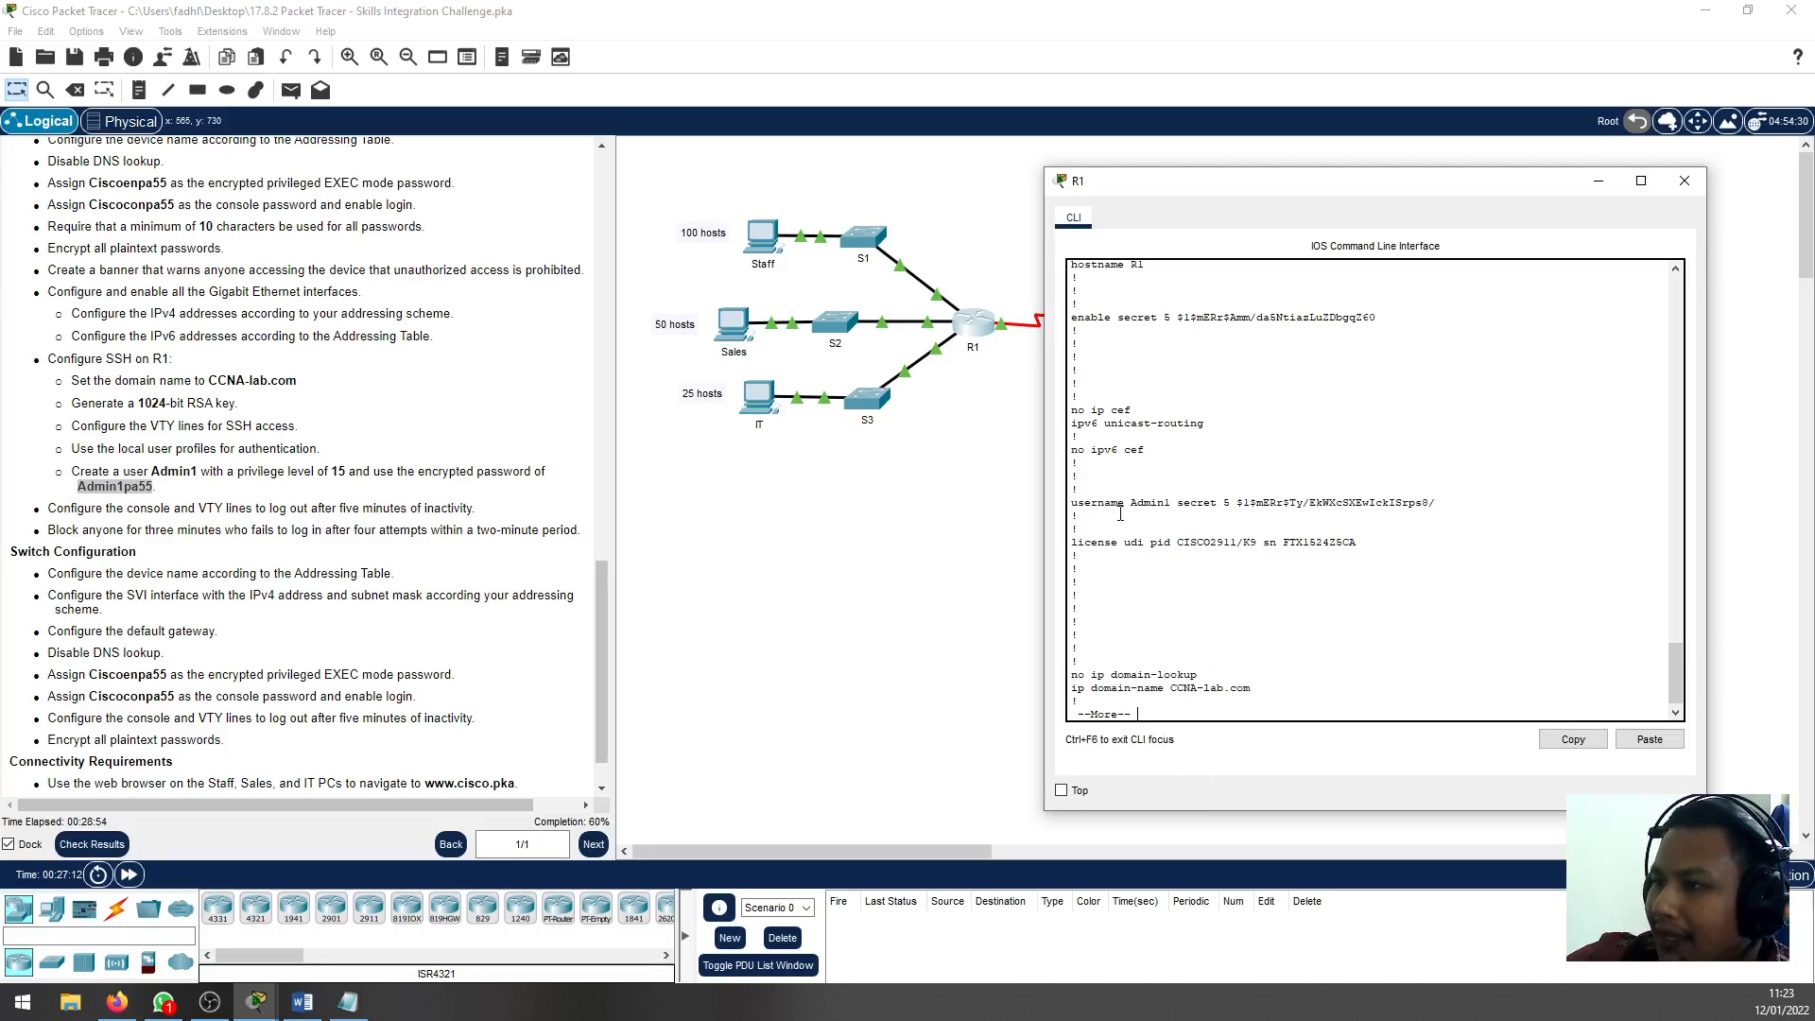
left_click_drag(1091, 504, 1323, 517)
left_click(1320, 616)
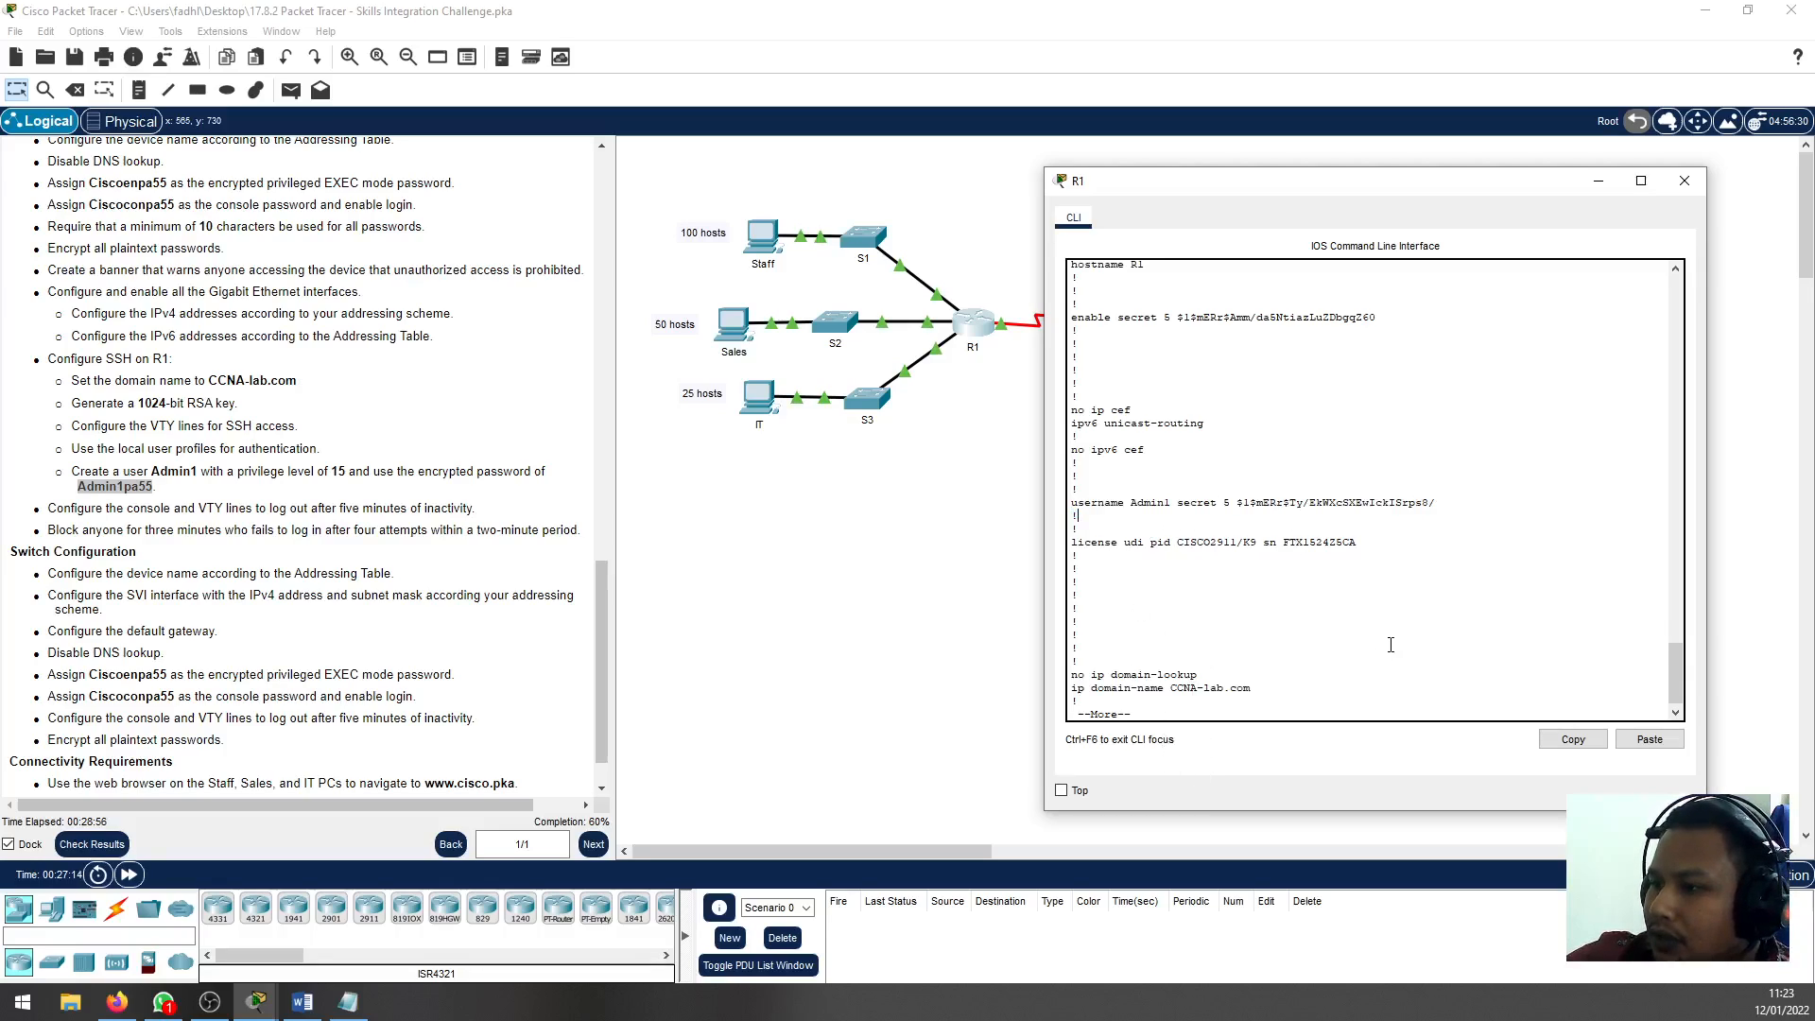
key("space")
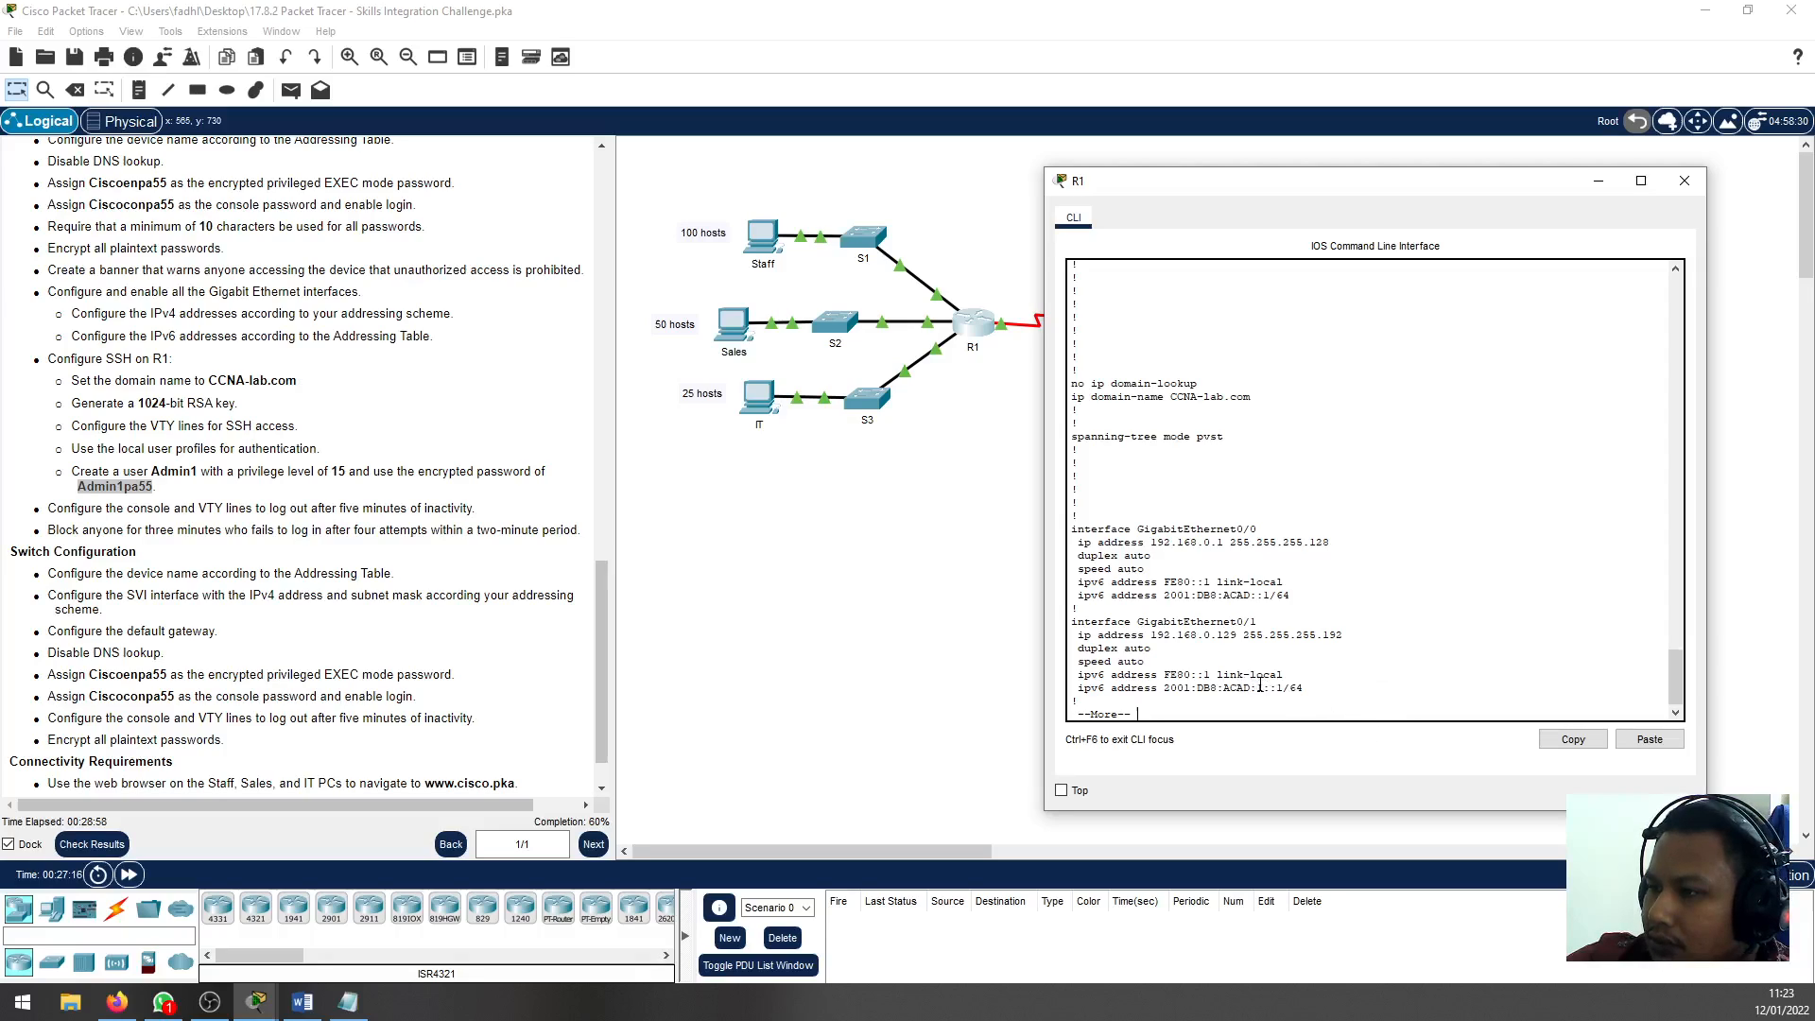
key("space")
key("space")
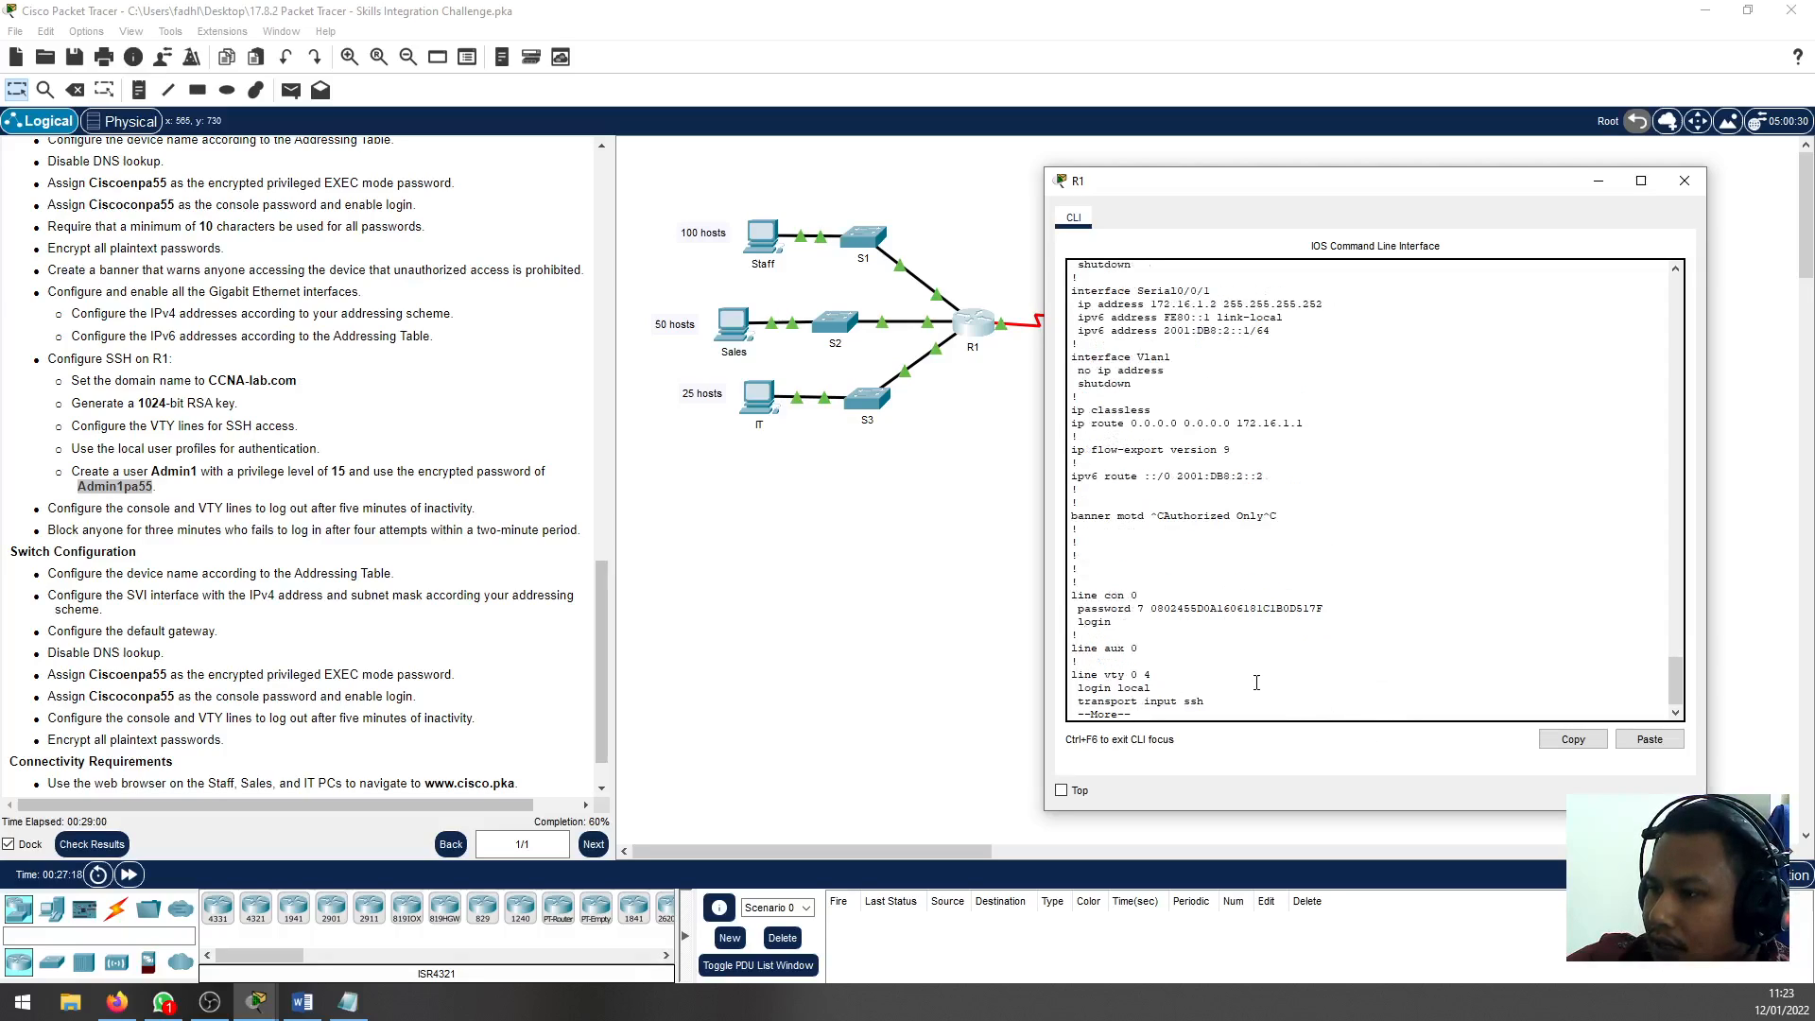
key("space")
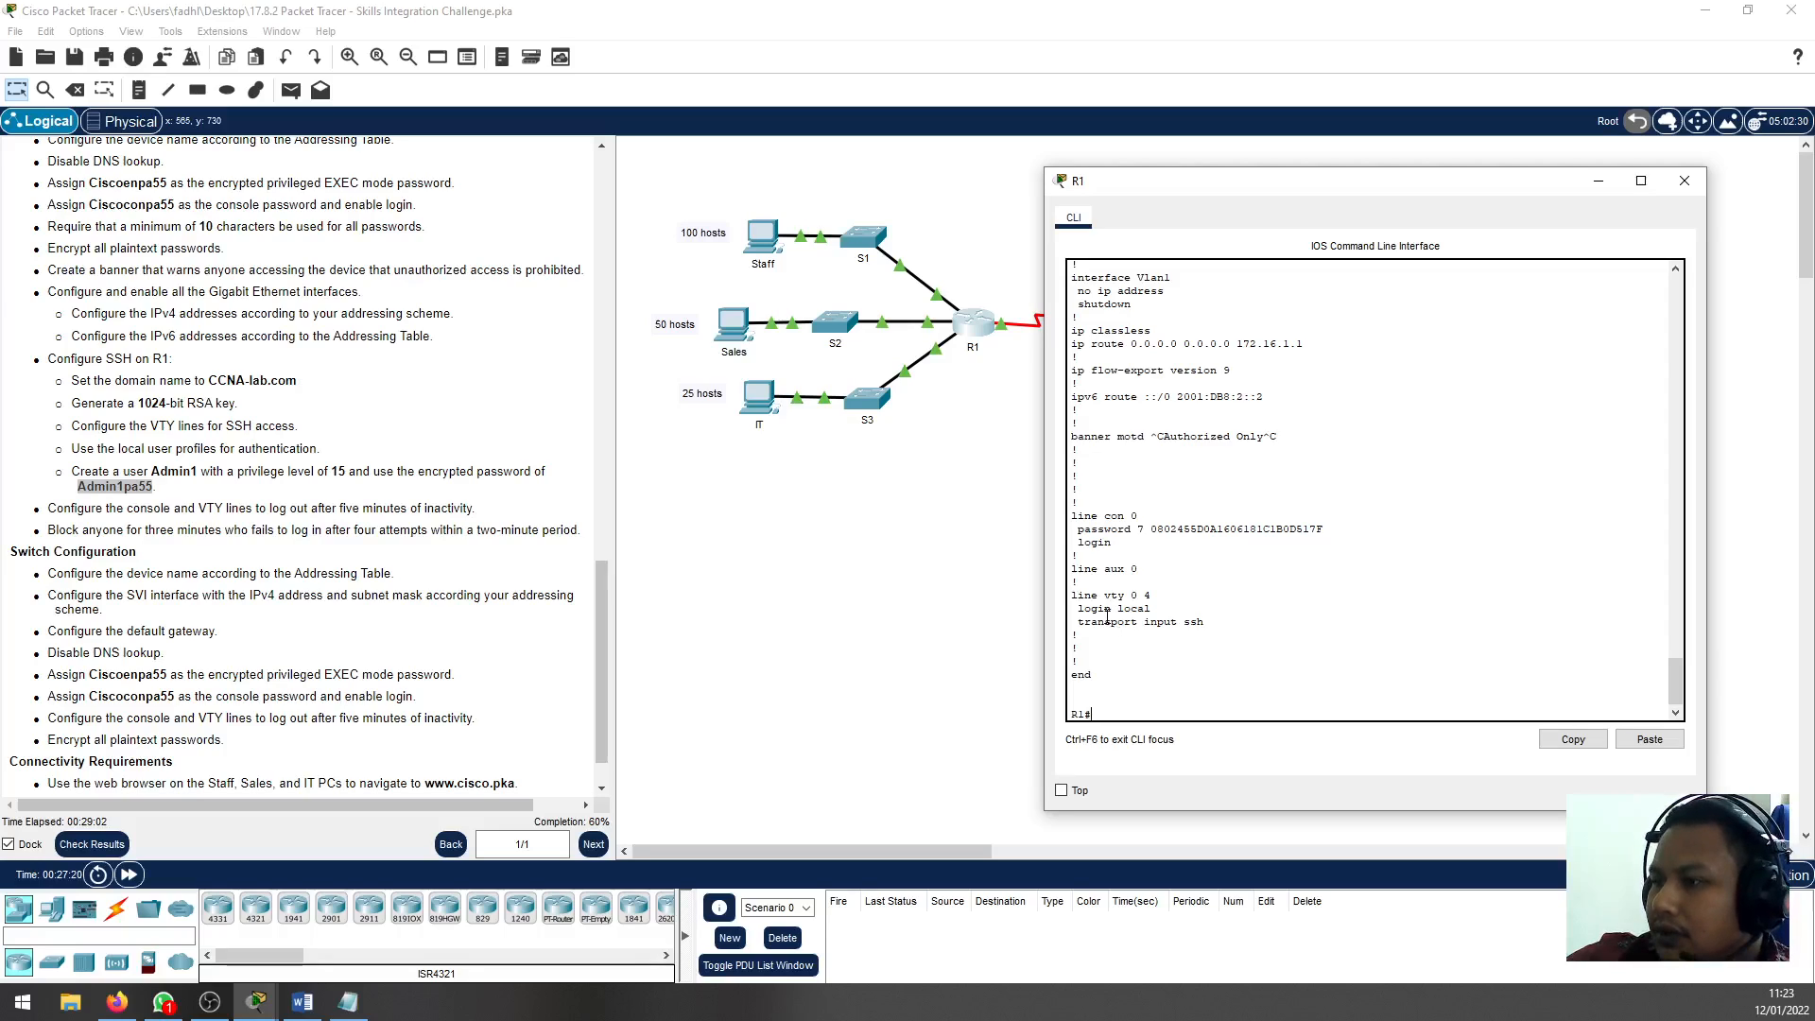
double_click(1160, 623)
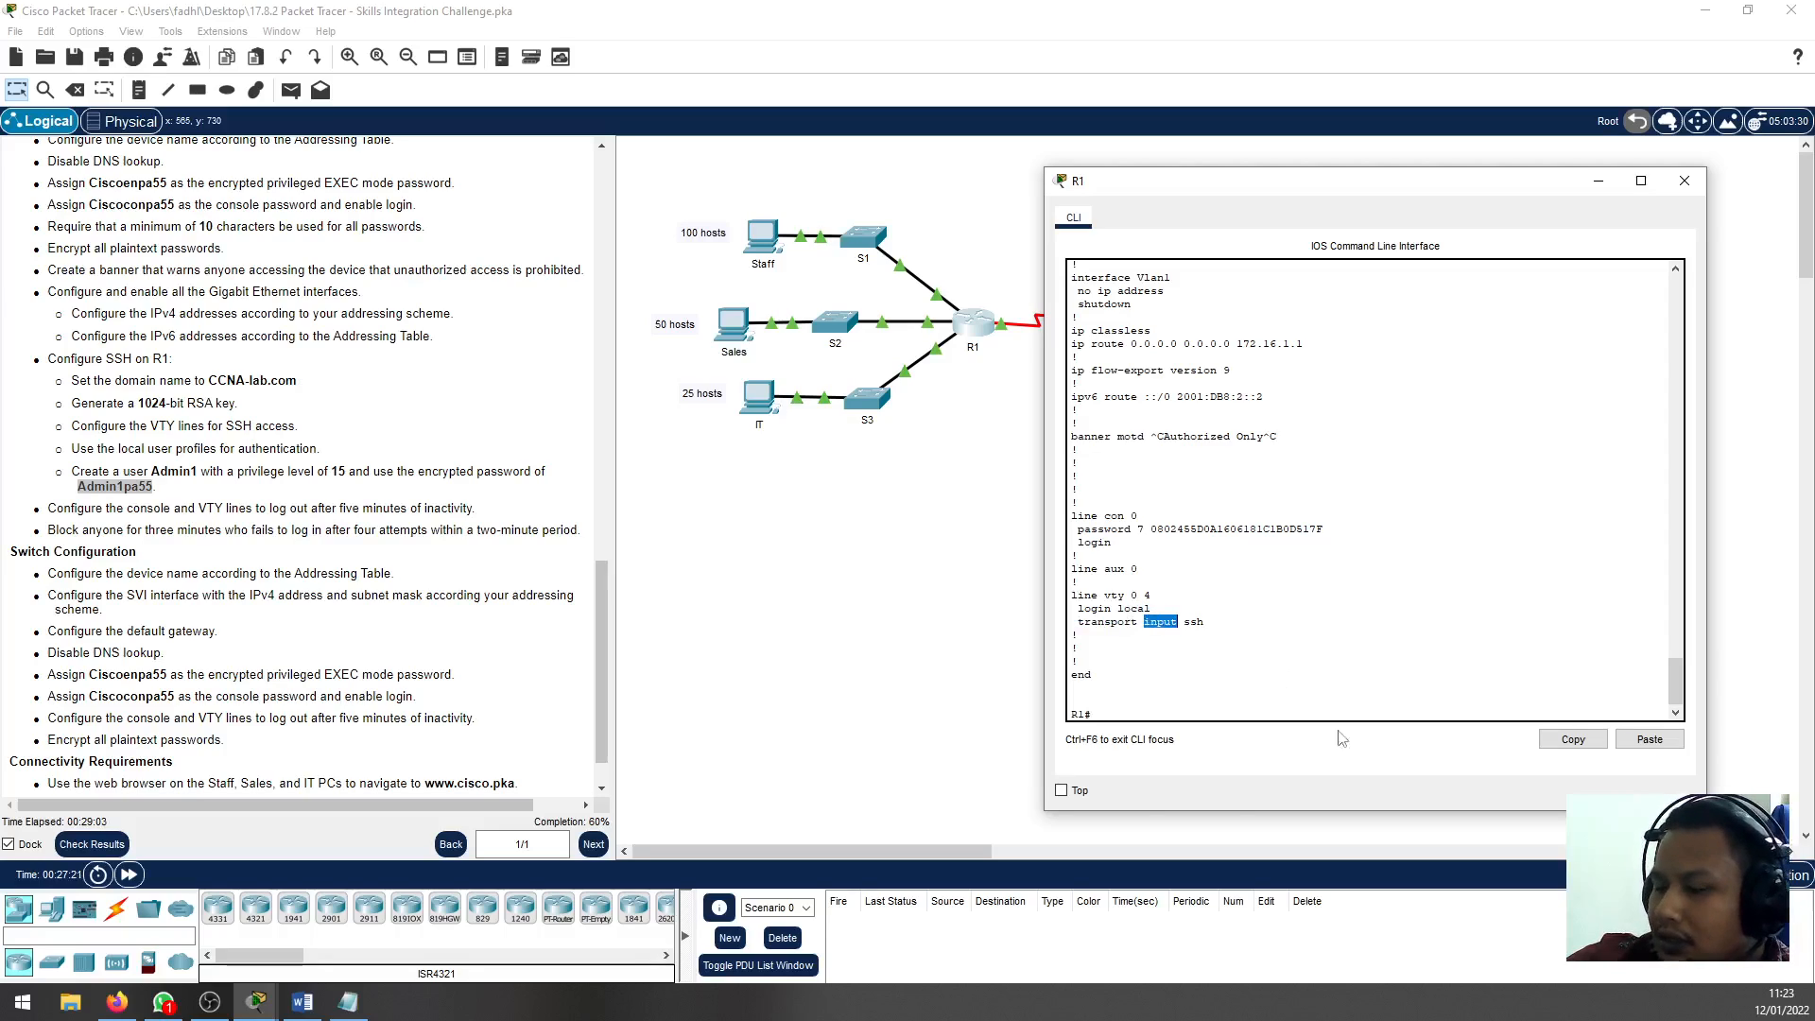
Review the console and VTY inactivity requirement in the instructions, and enter line configuration mode for console line 0 on R1
left_click(1268, 563)
left_click(142, 508)
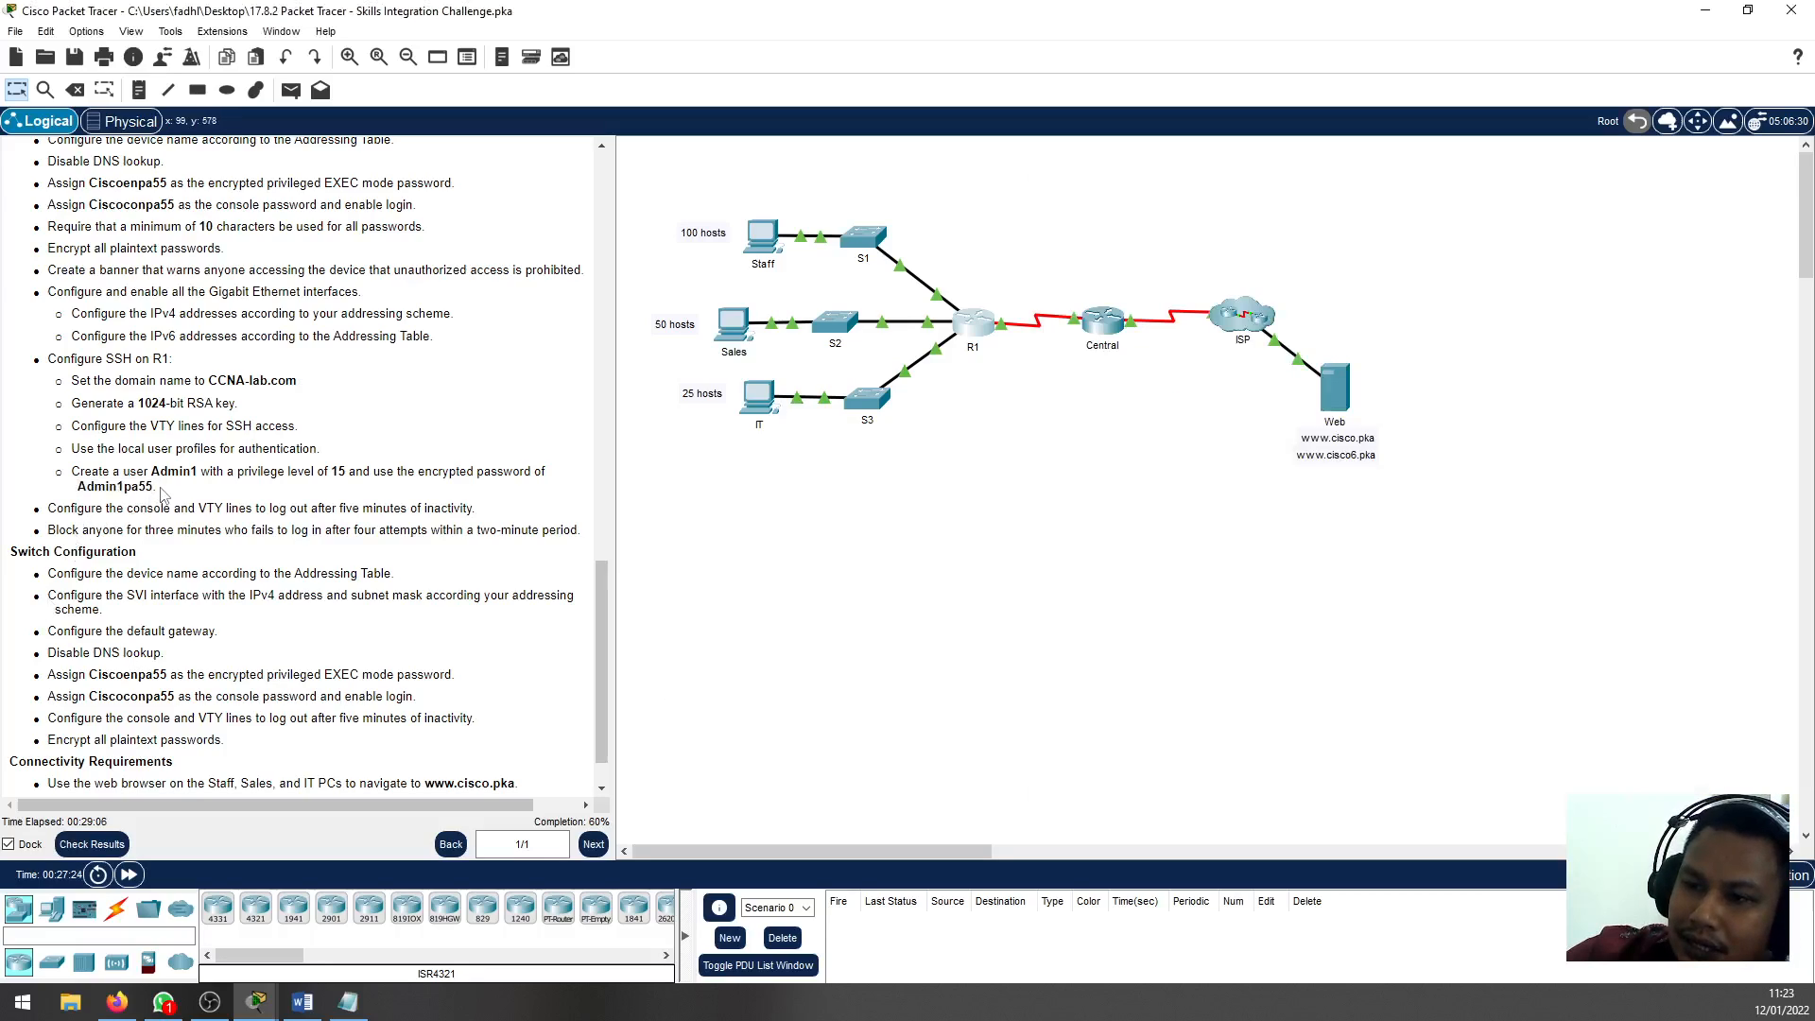
left_click_drag(72, 508, 355, 511)
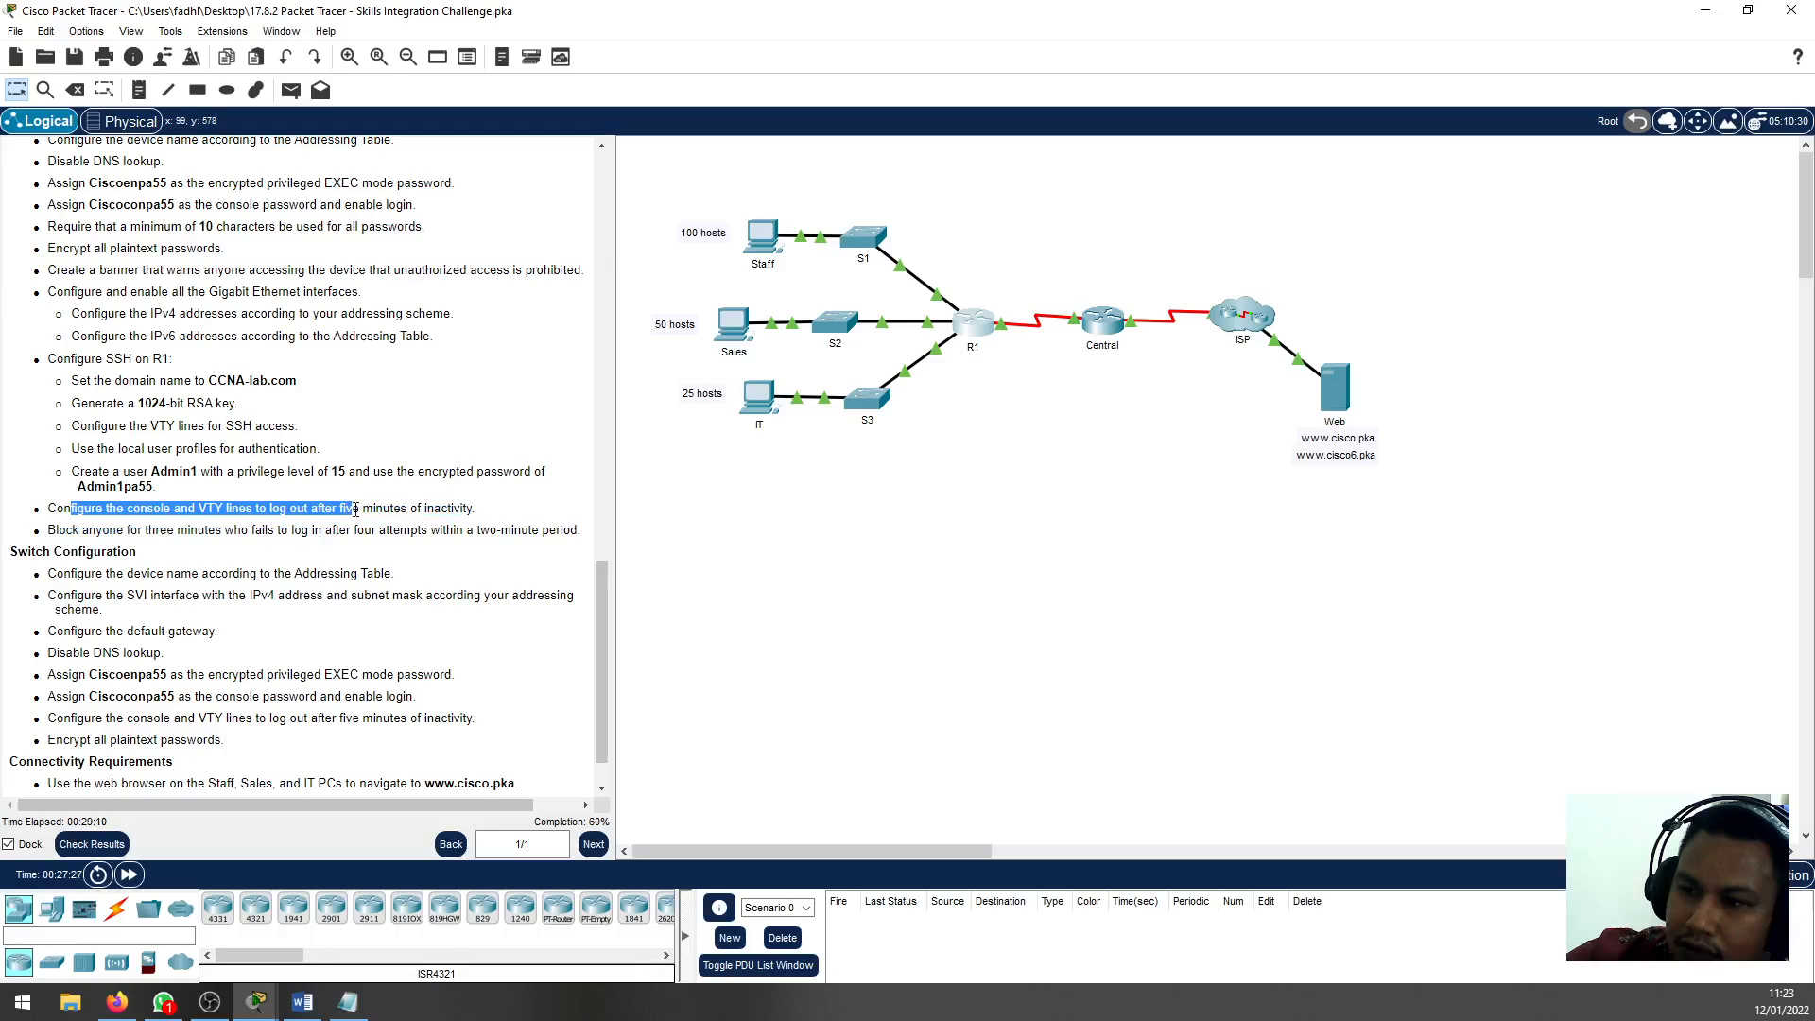
left_click(417, 507)
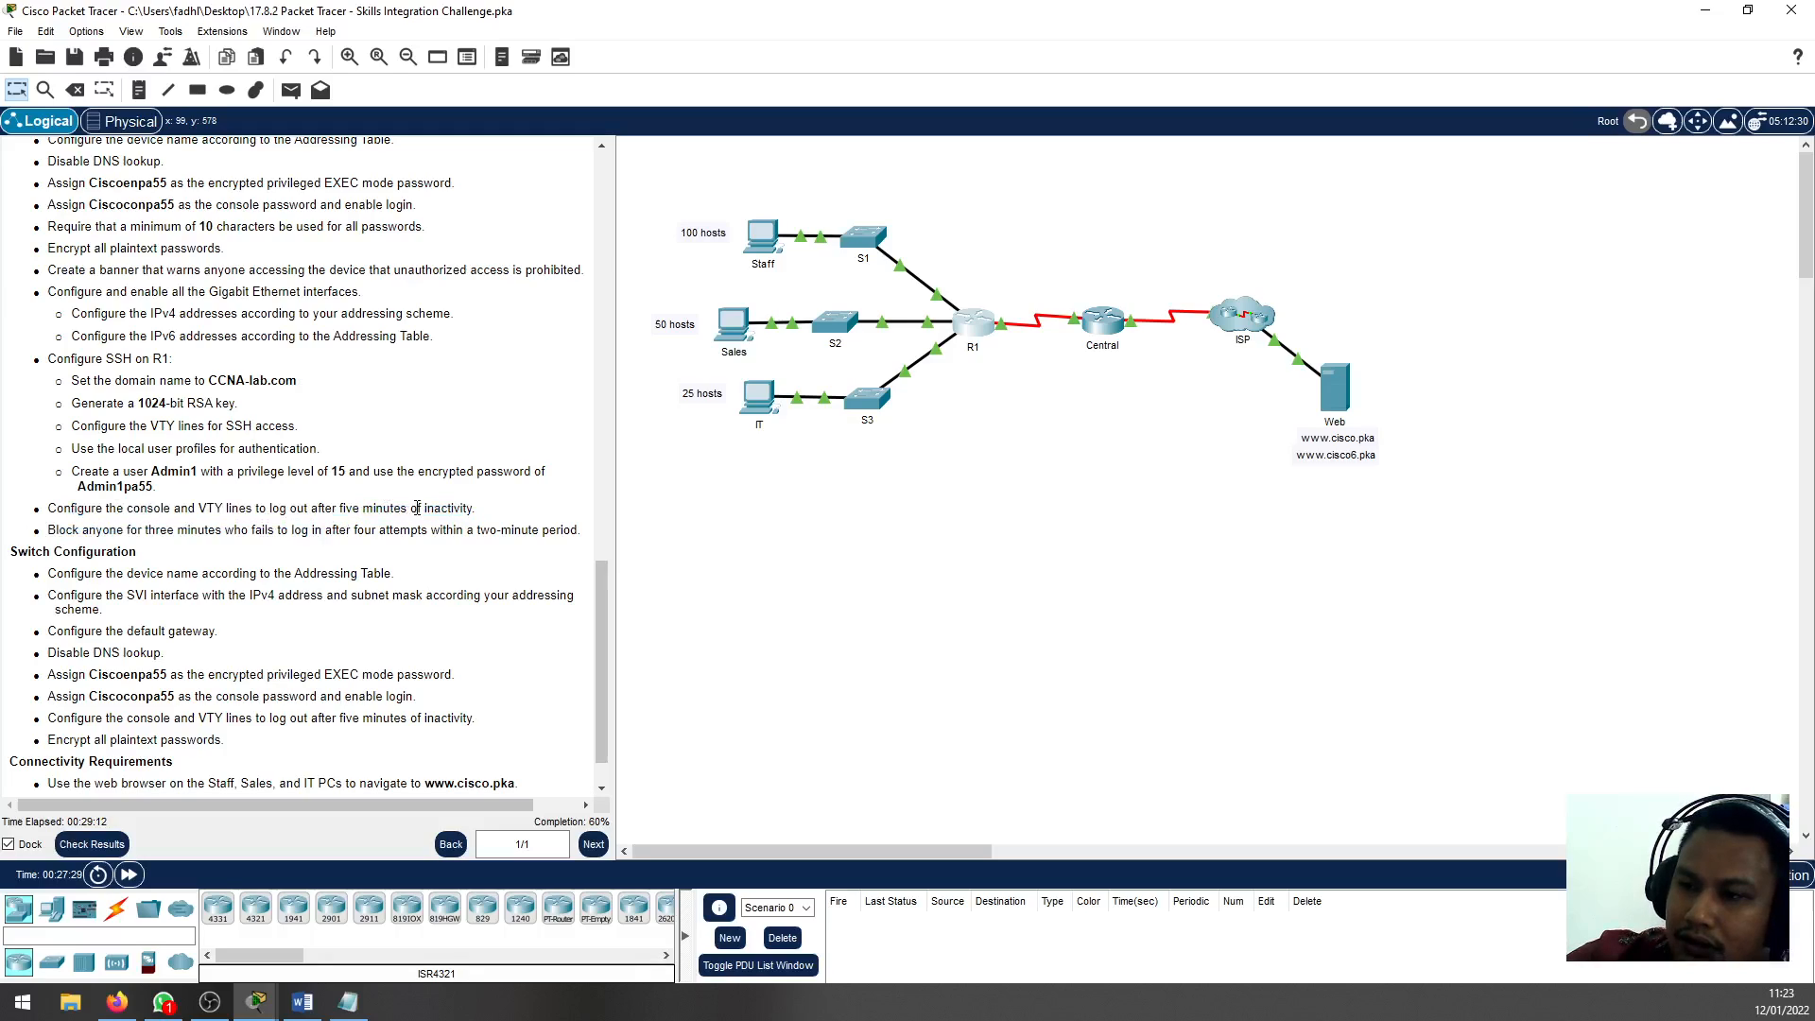
left_click_drag(478, 511, 161, 508)
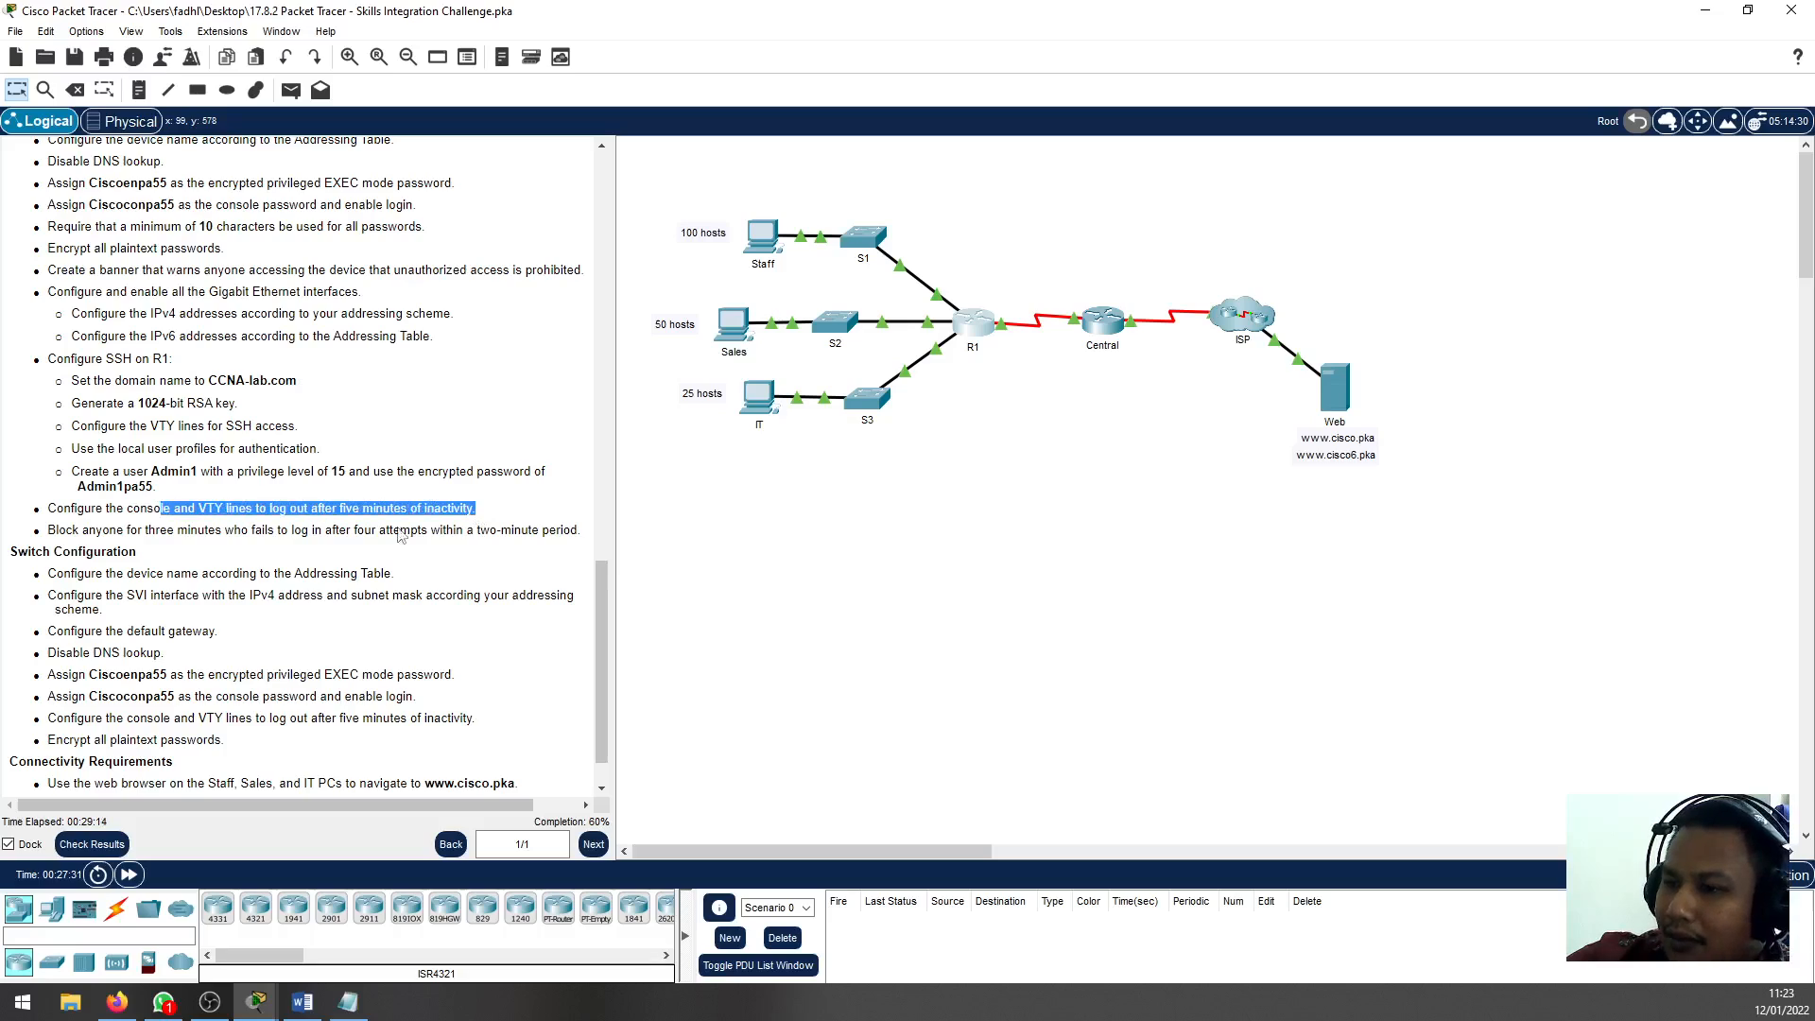
left_click(976, 326)
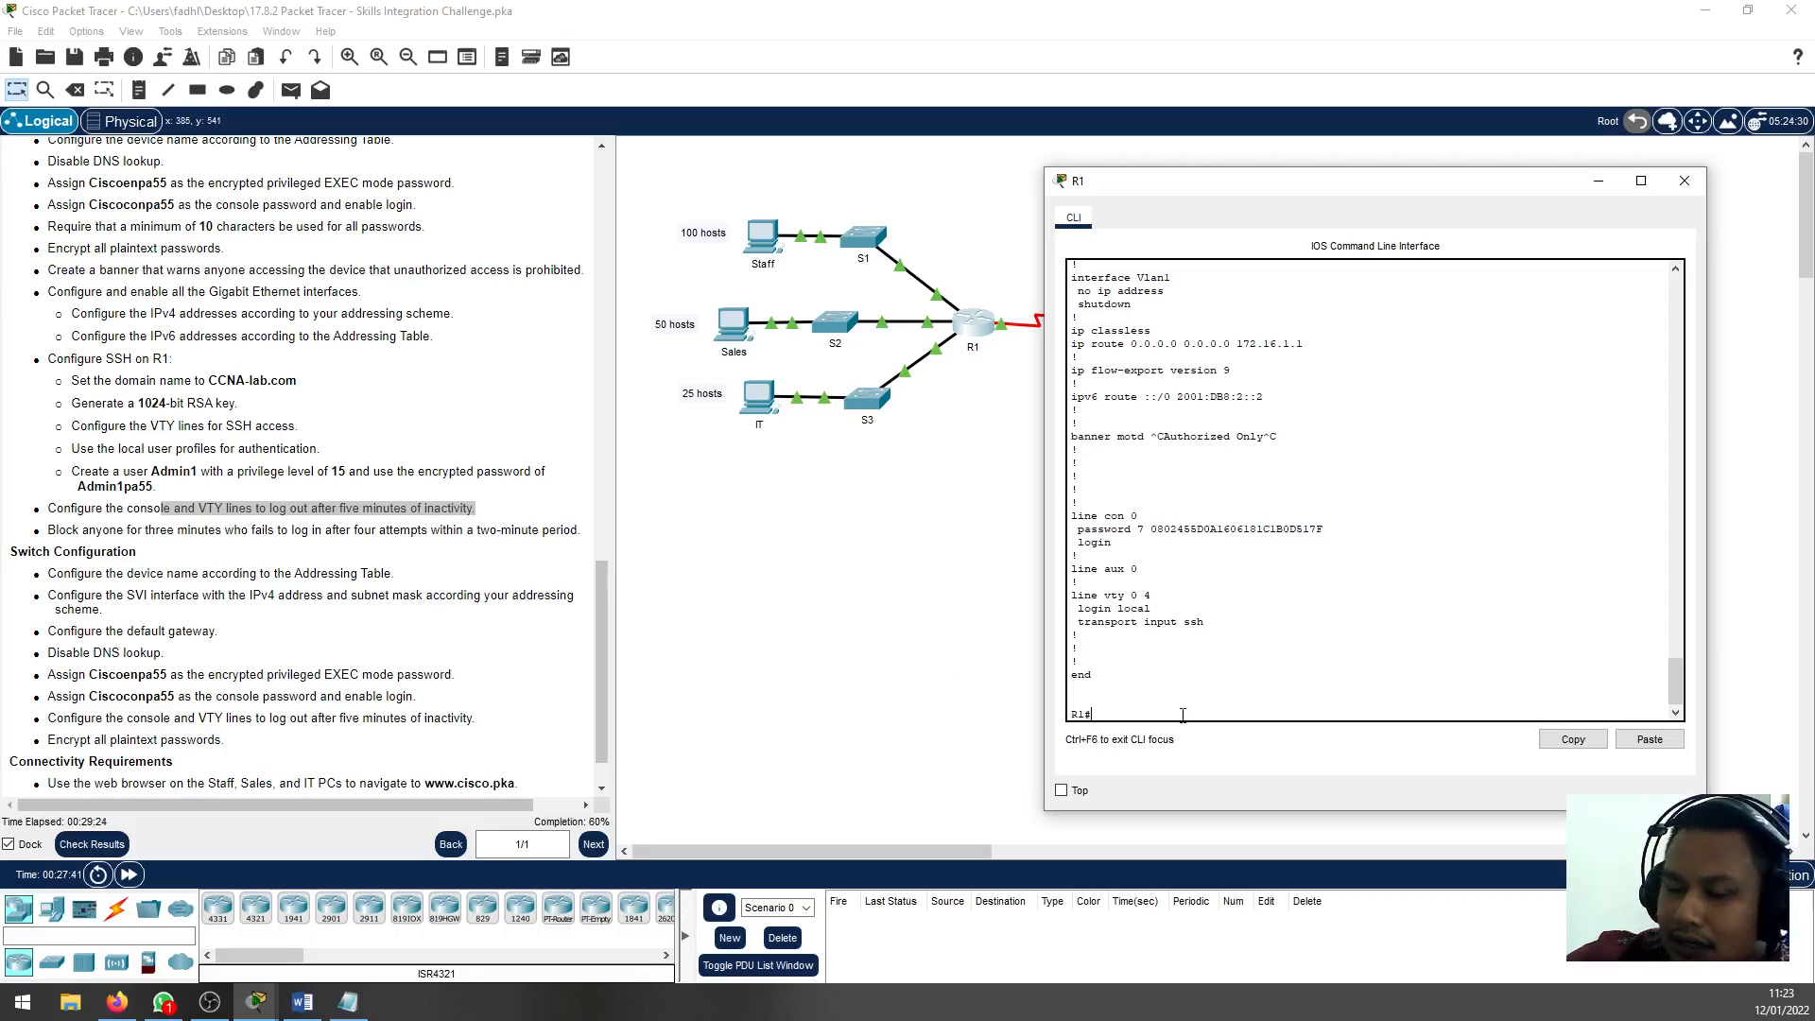
type("config")
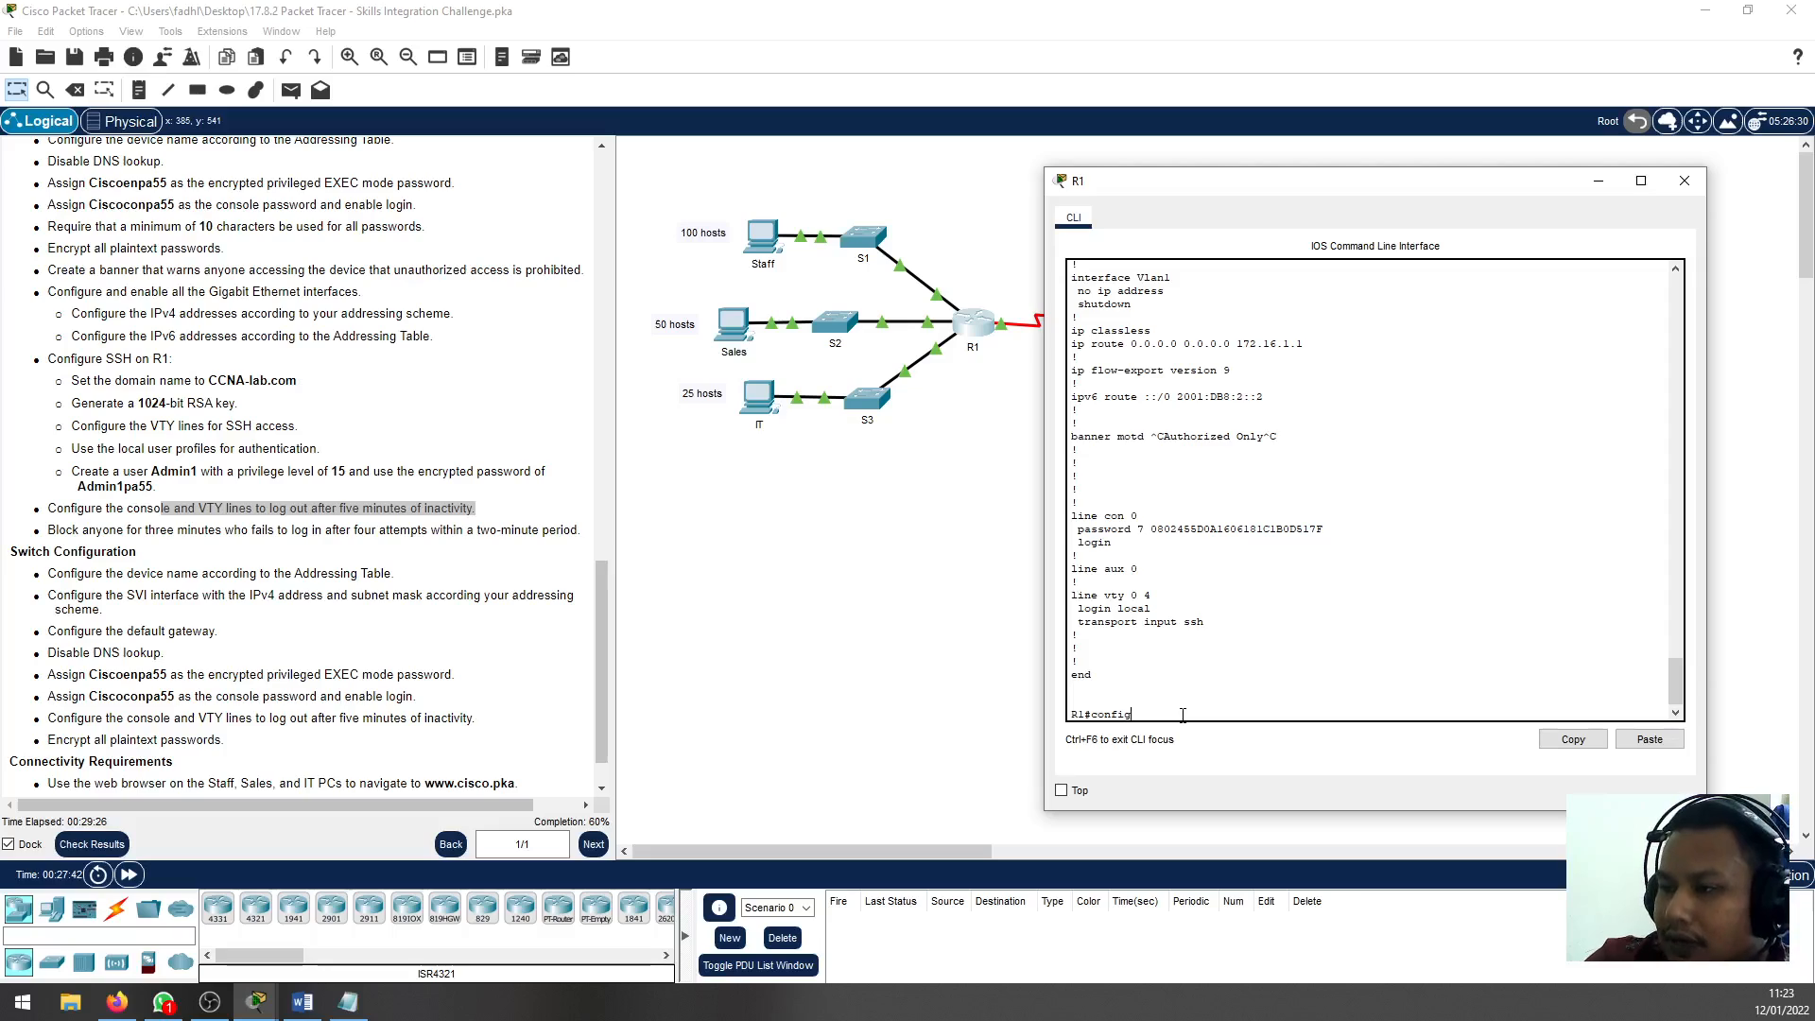
type(" t")
key("Return")
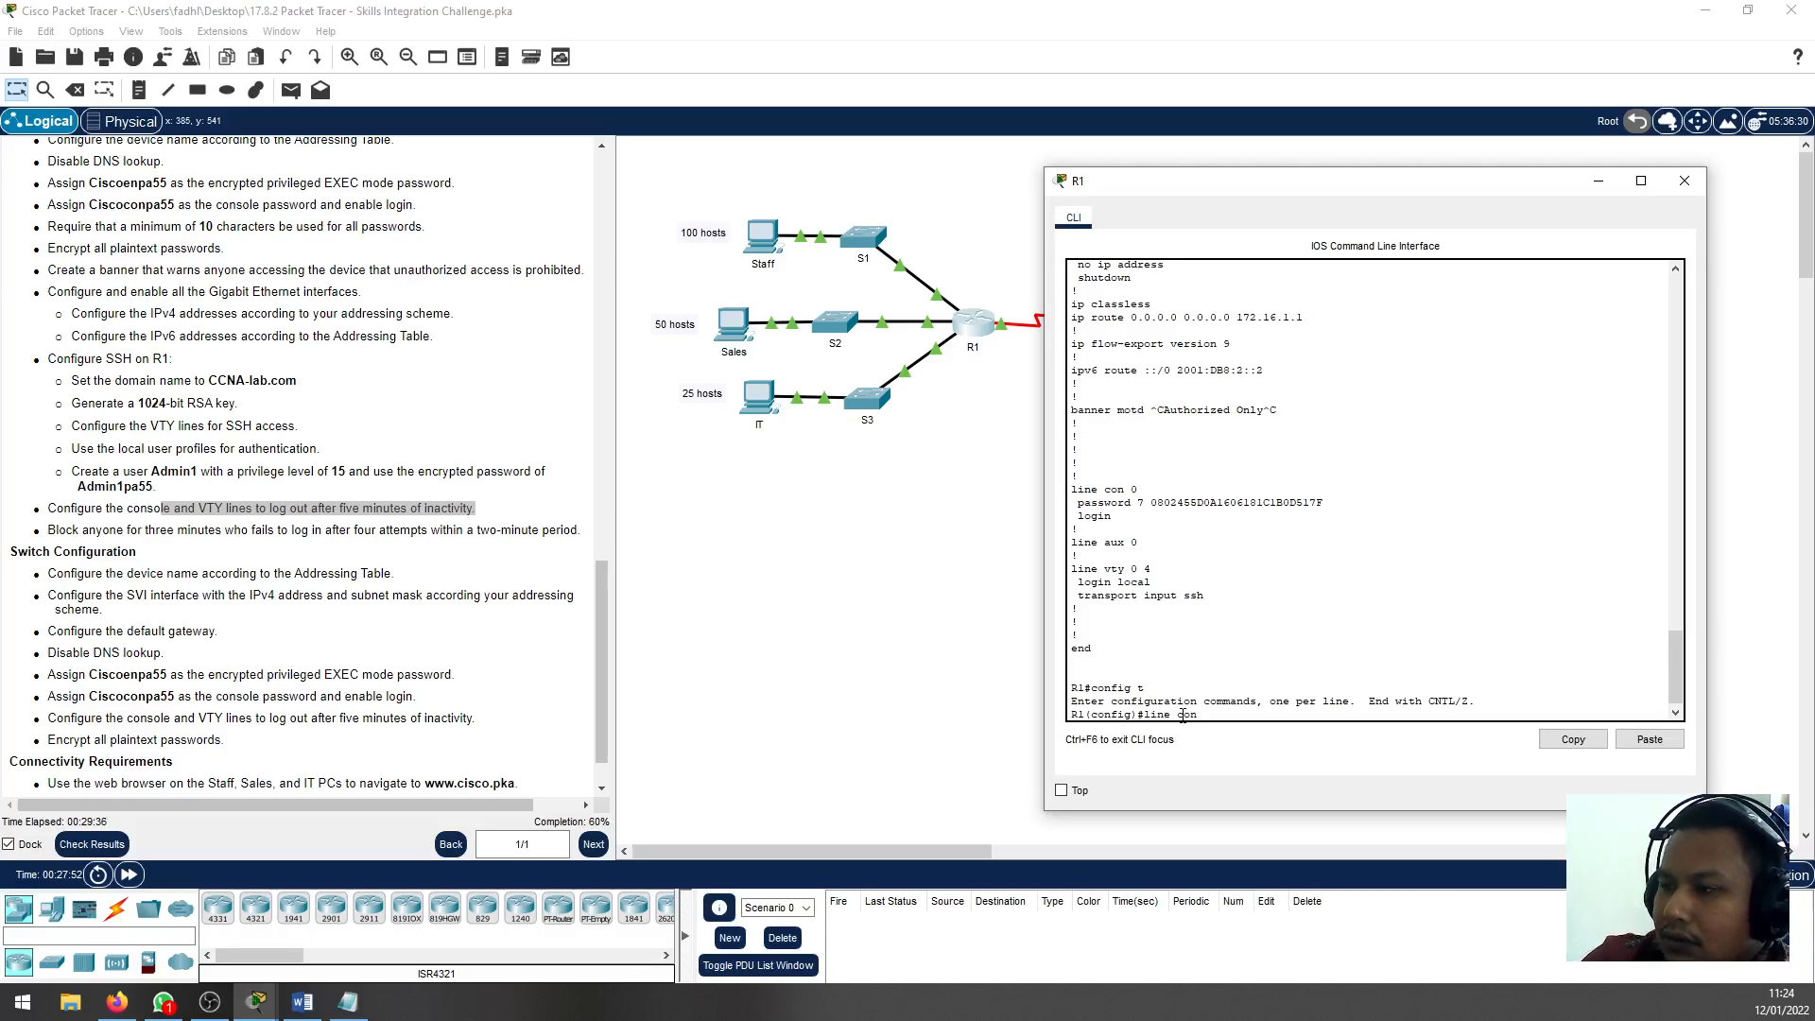
type("0")
key("Return")
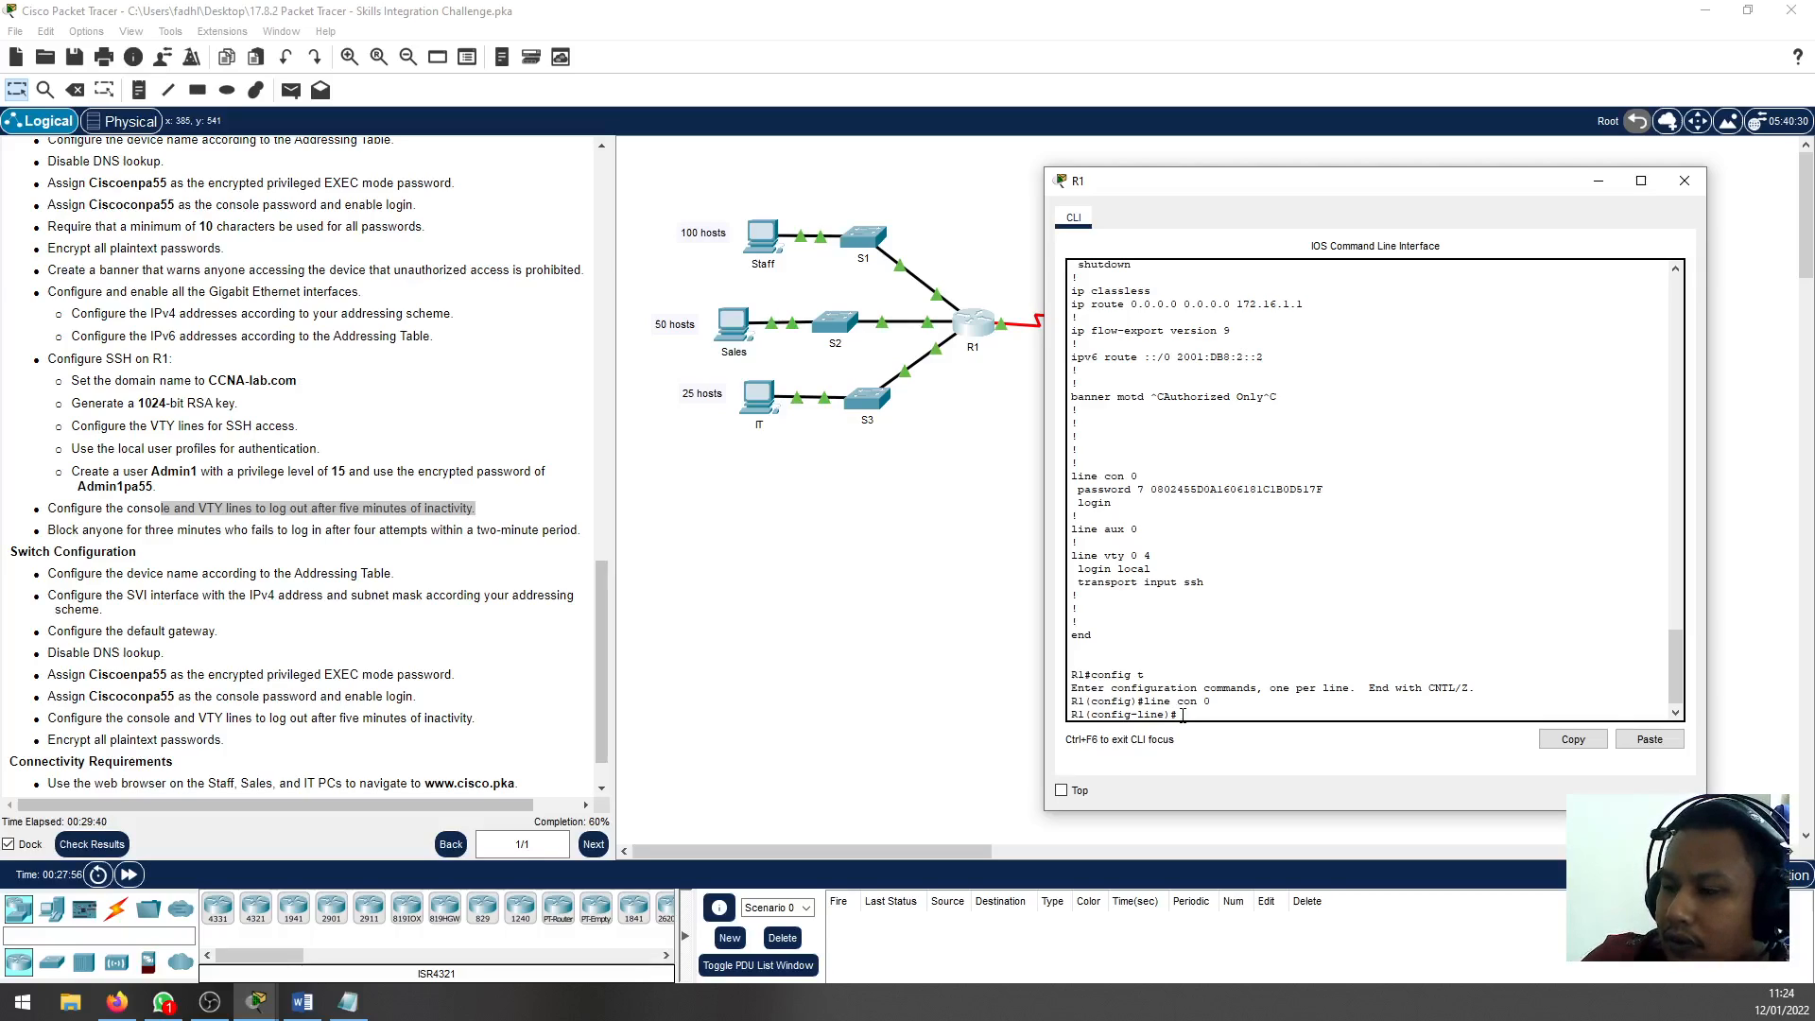
Set the exec-timeout of R1's console line to 5 minutes
type("time")
key("Tab")
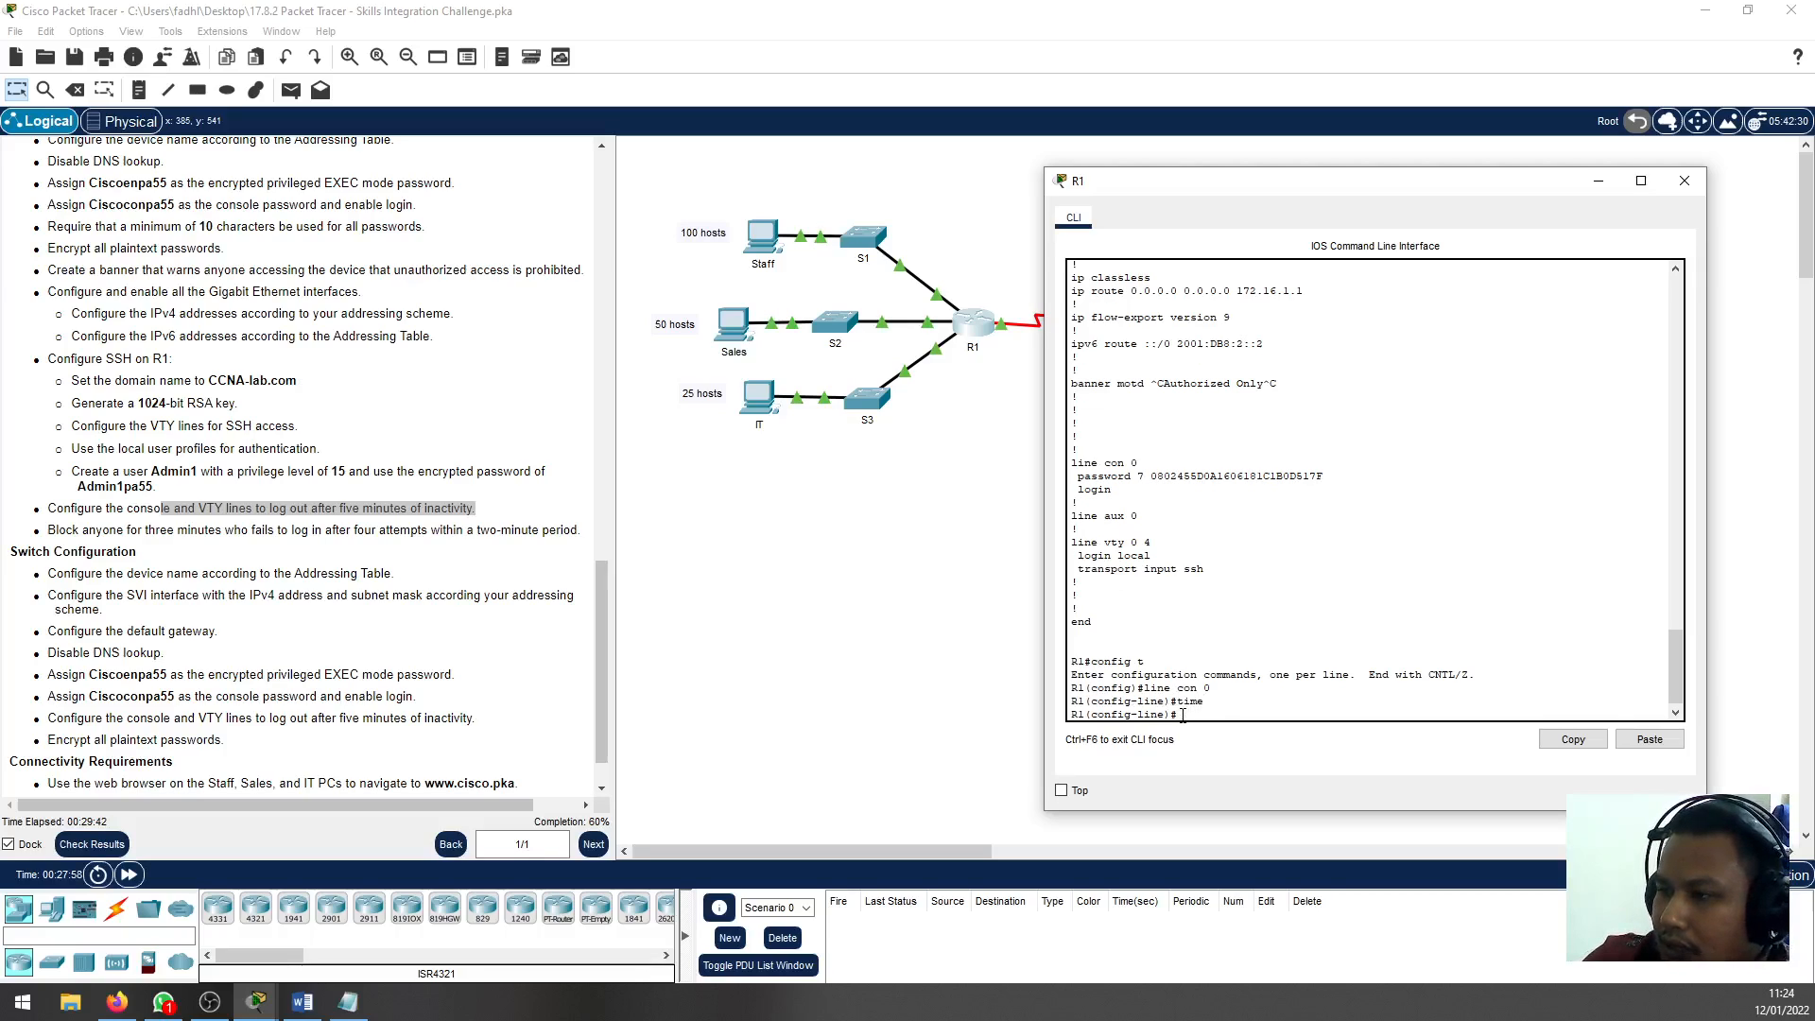
type("ex")
key("Tab")
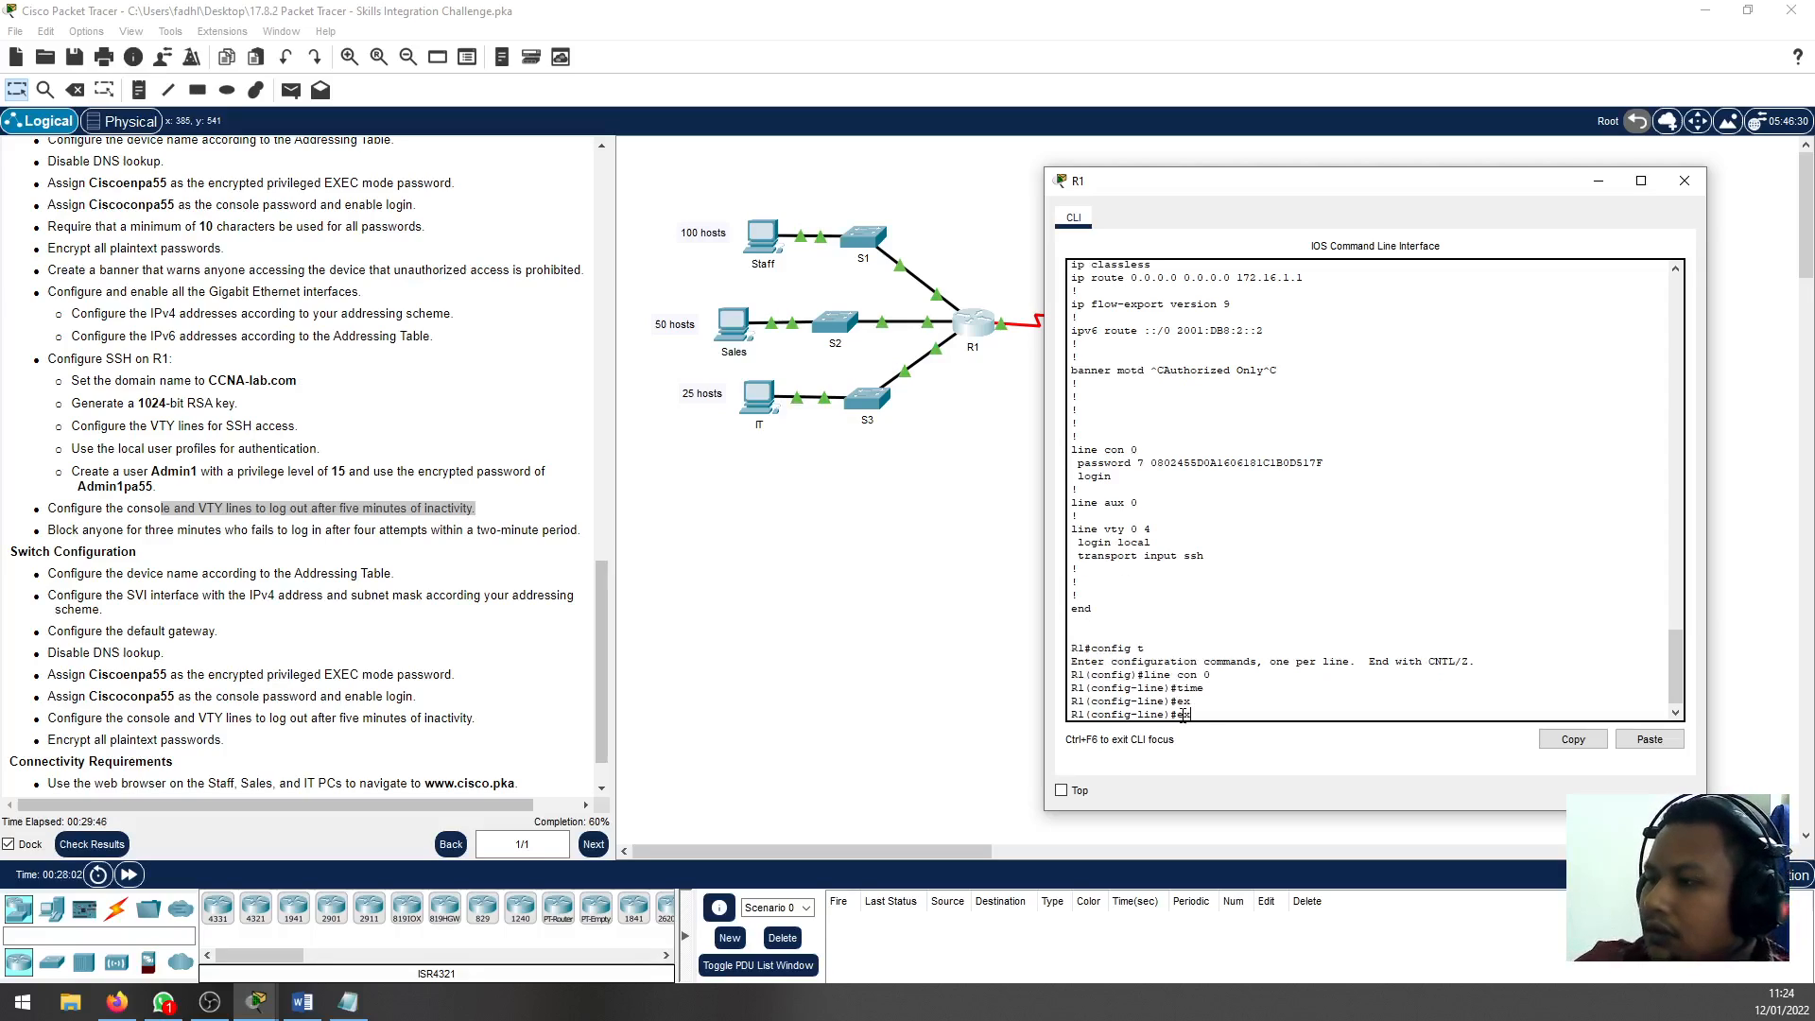
type("c")
key("Tab")
key("Tab")
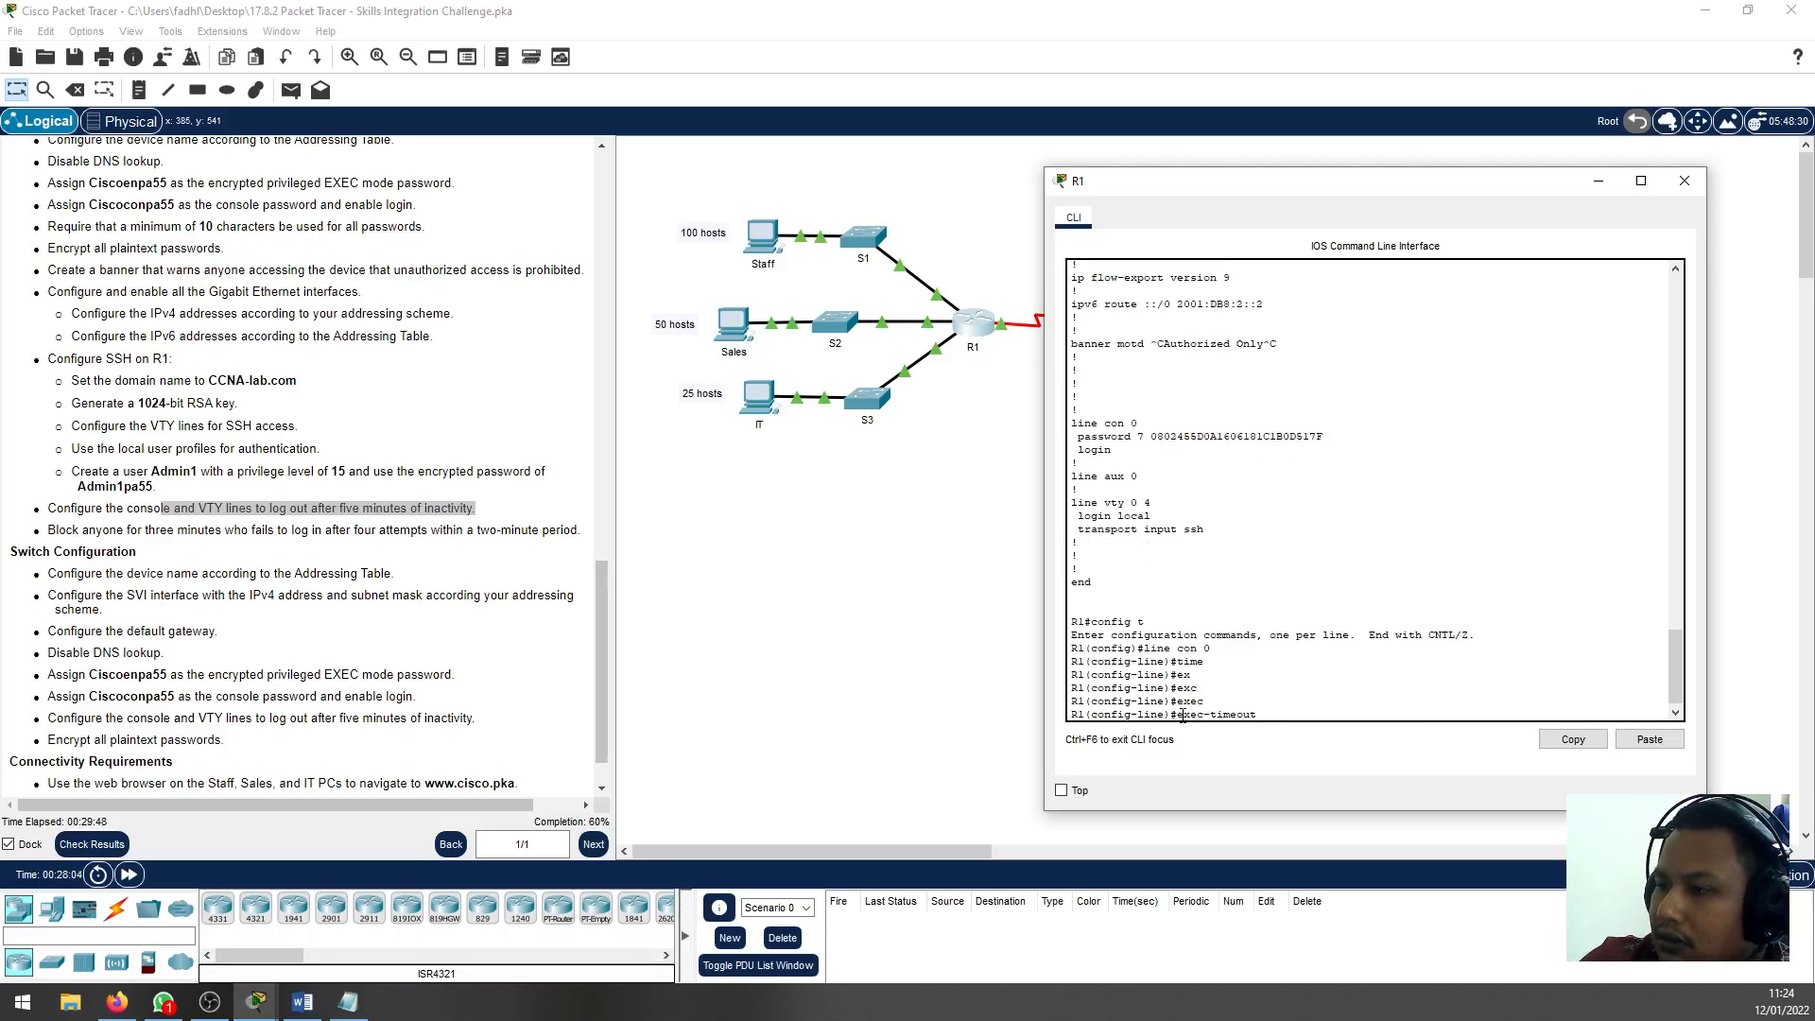
type("5")
key("Return")
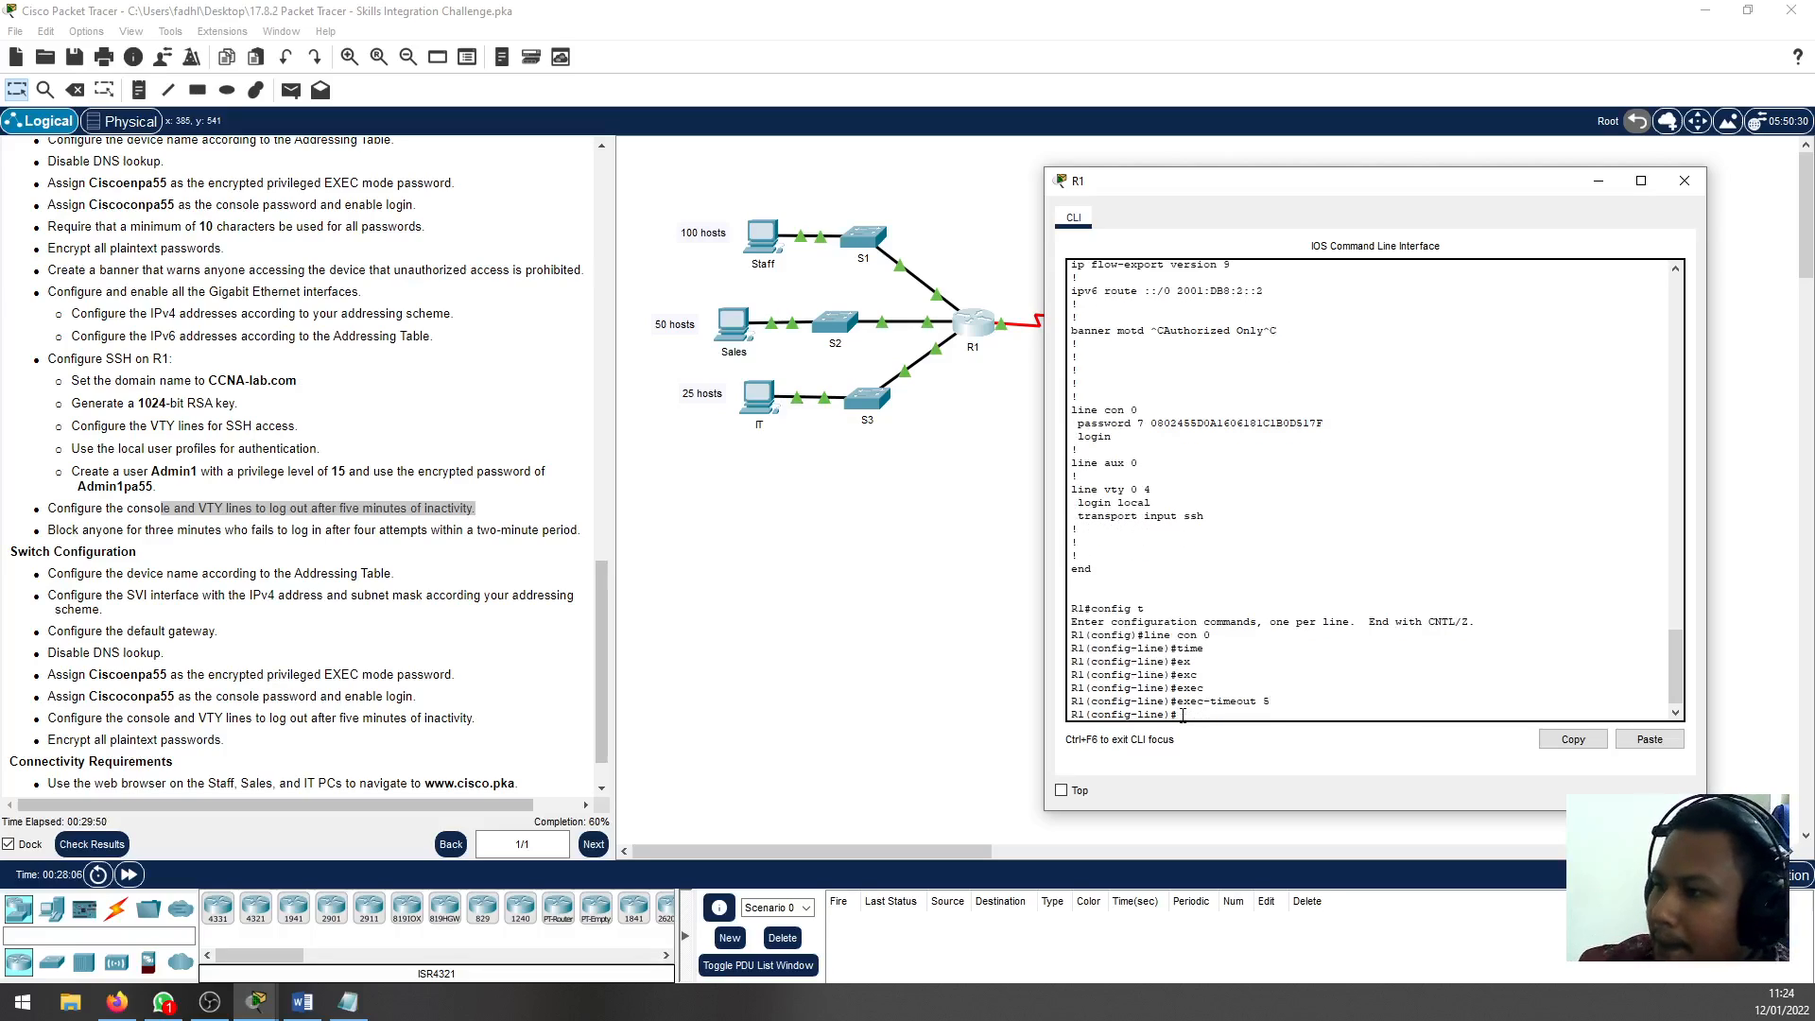
Set the exec-timeout of R1's VTY lines 0 to 4 to 5 minutes
type("exit")
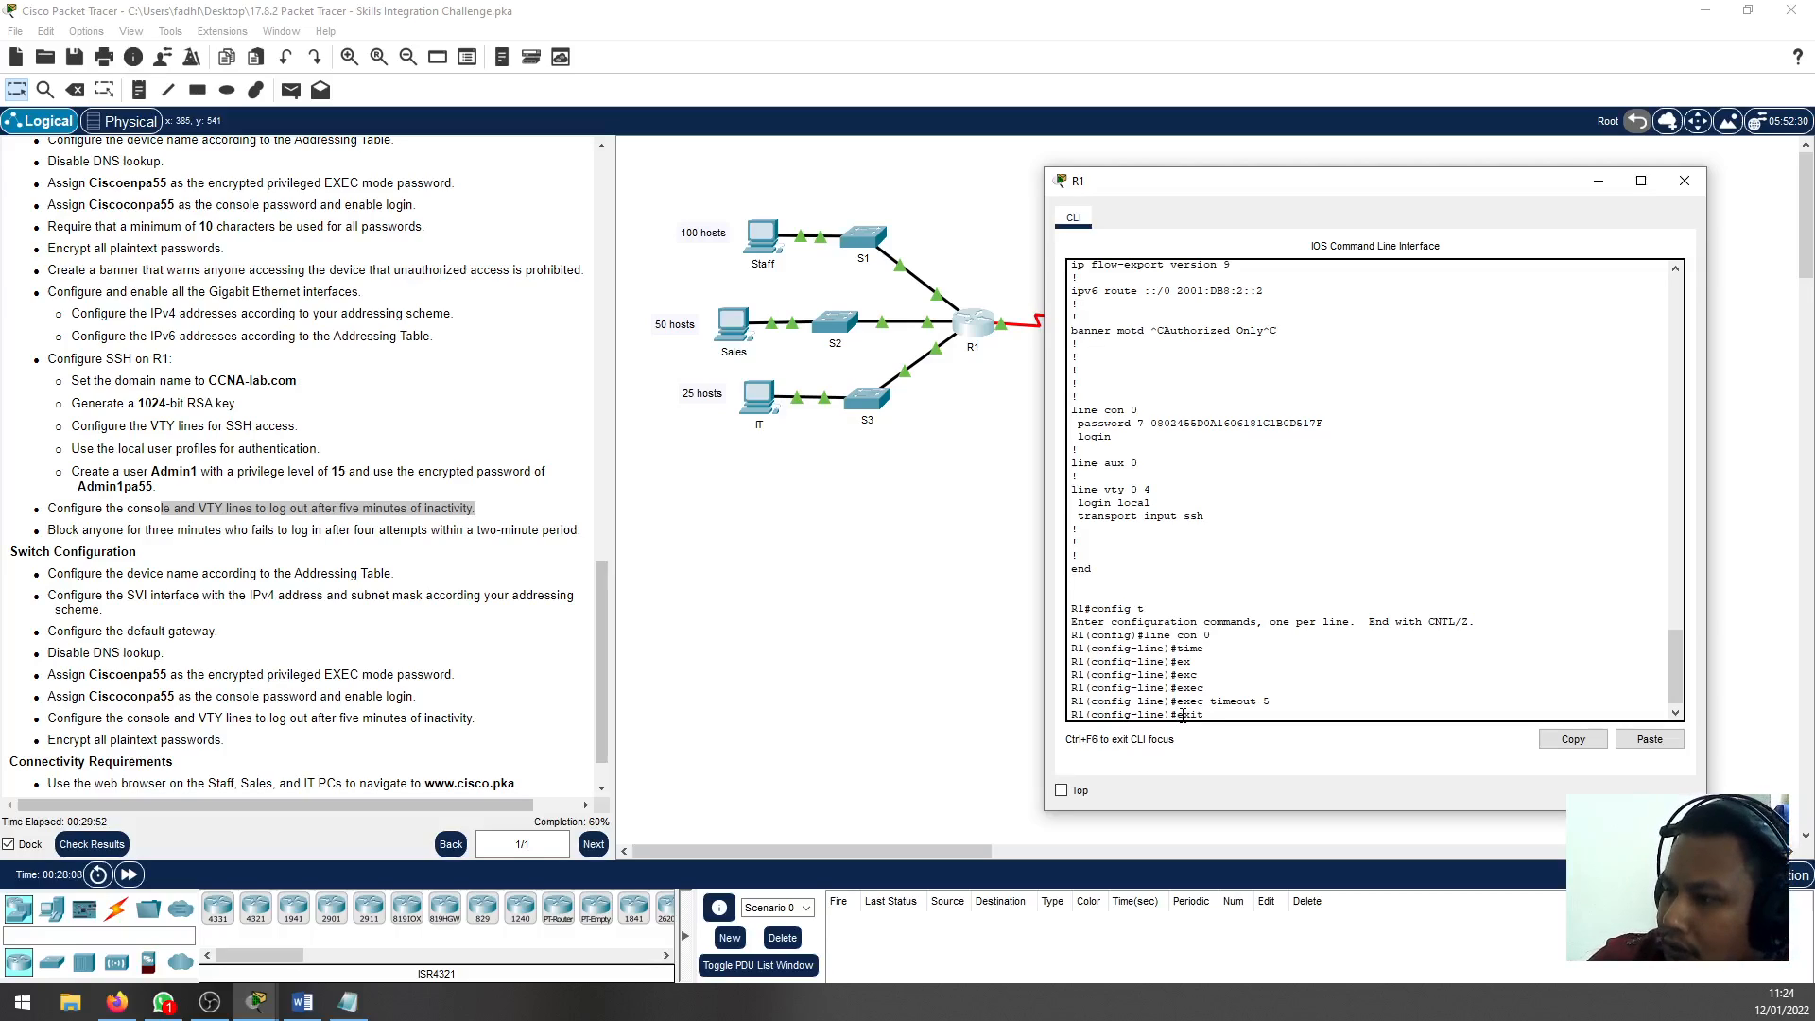
key("Return")
type("line ")
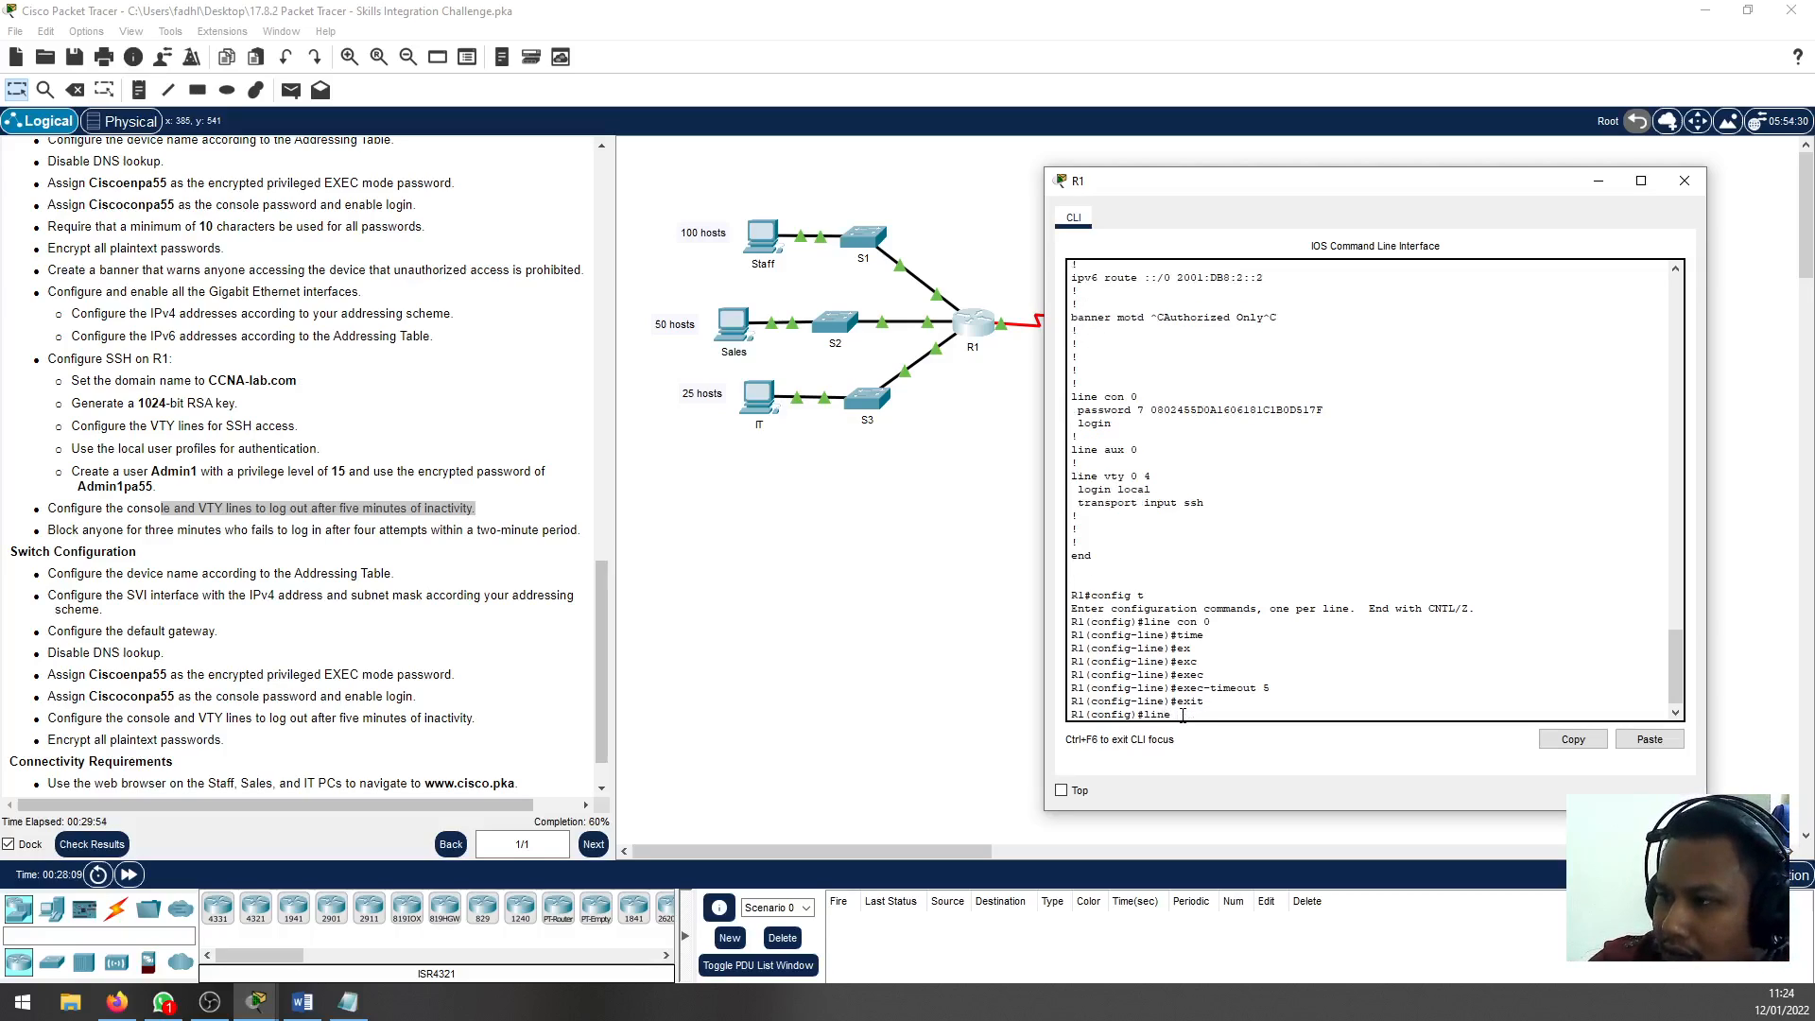
type("vty 0")
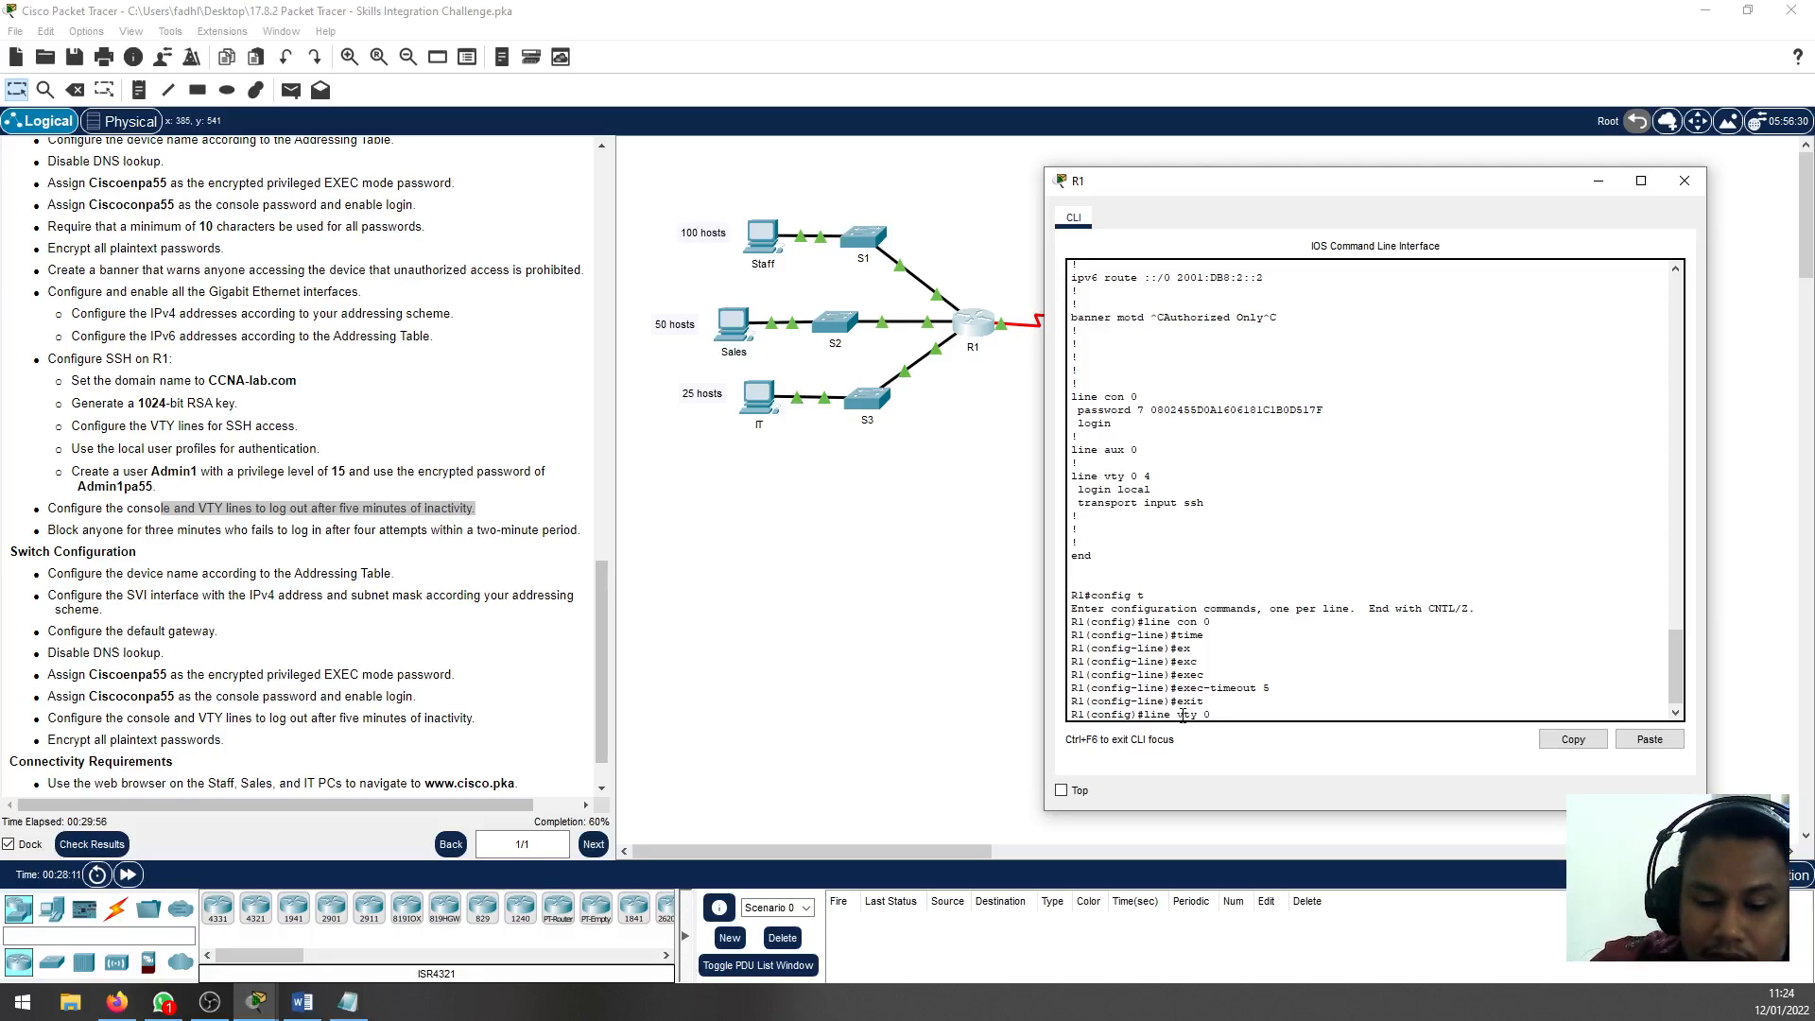
type(" 4")
key("Return")
type("e)#e")
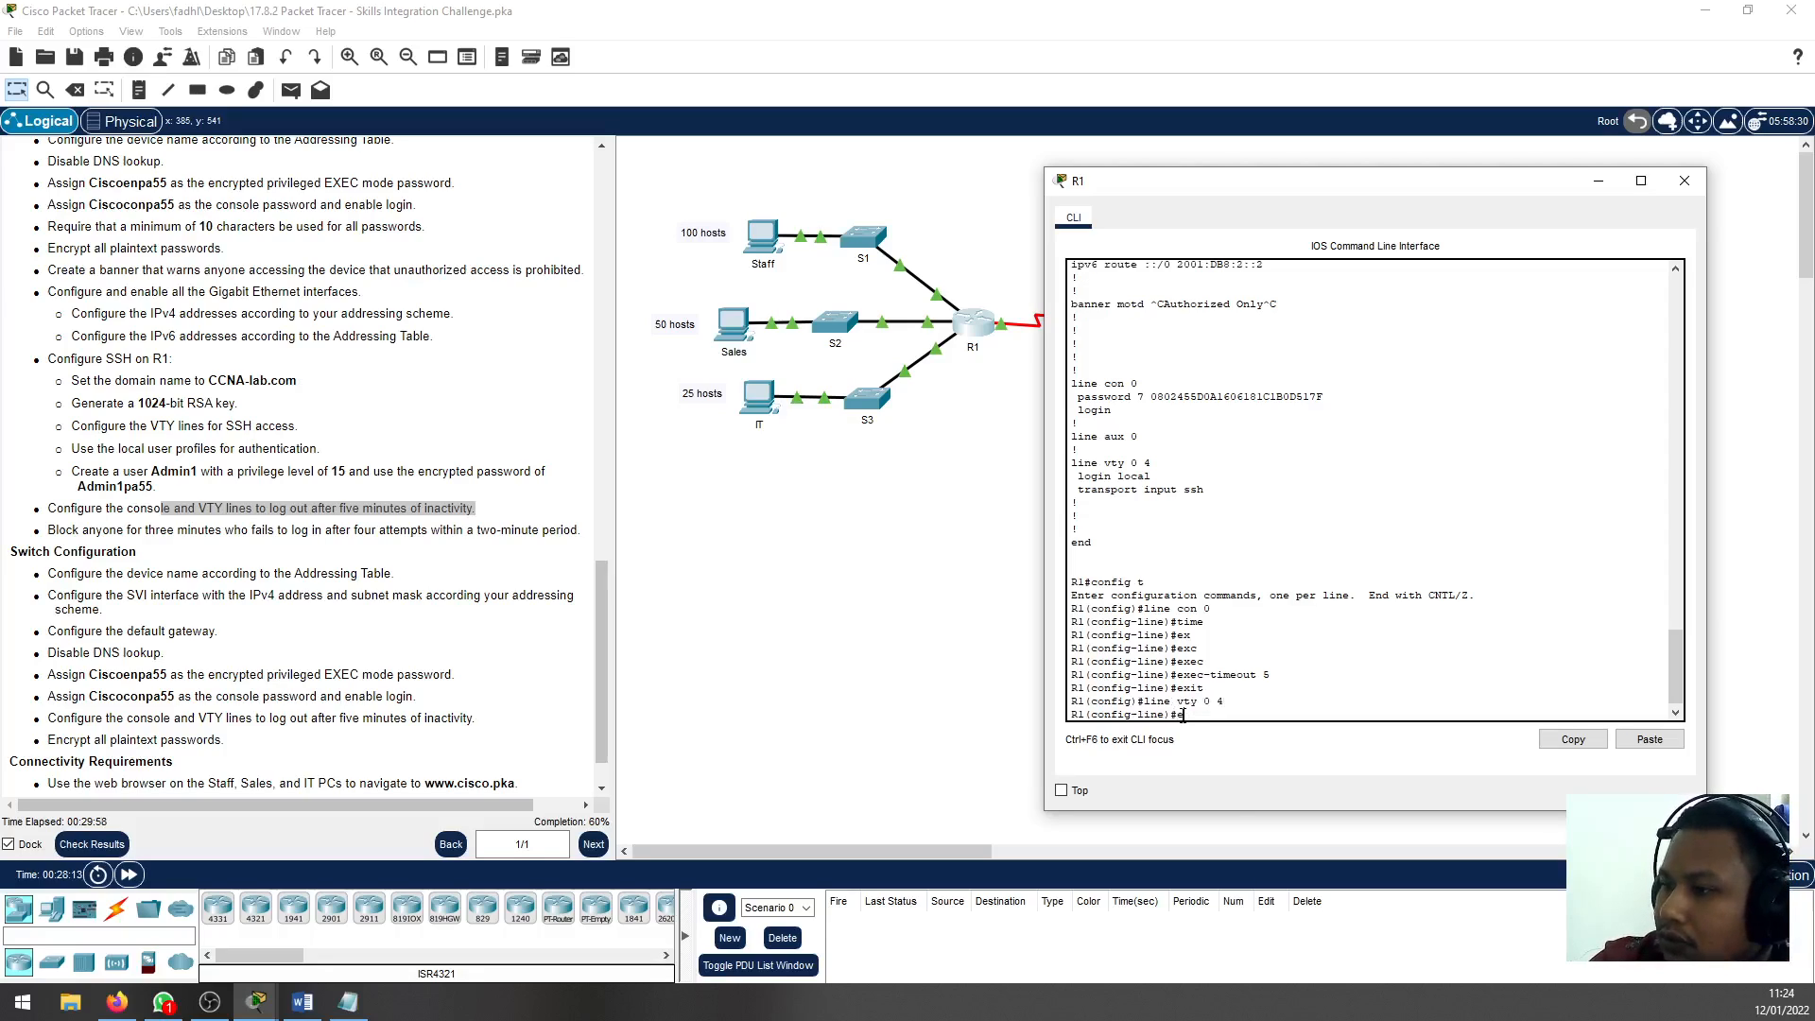
type("xec")
key("Return")
type("exec-timeout")
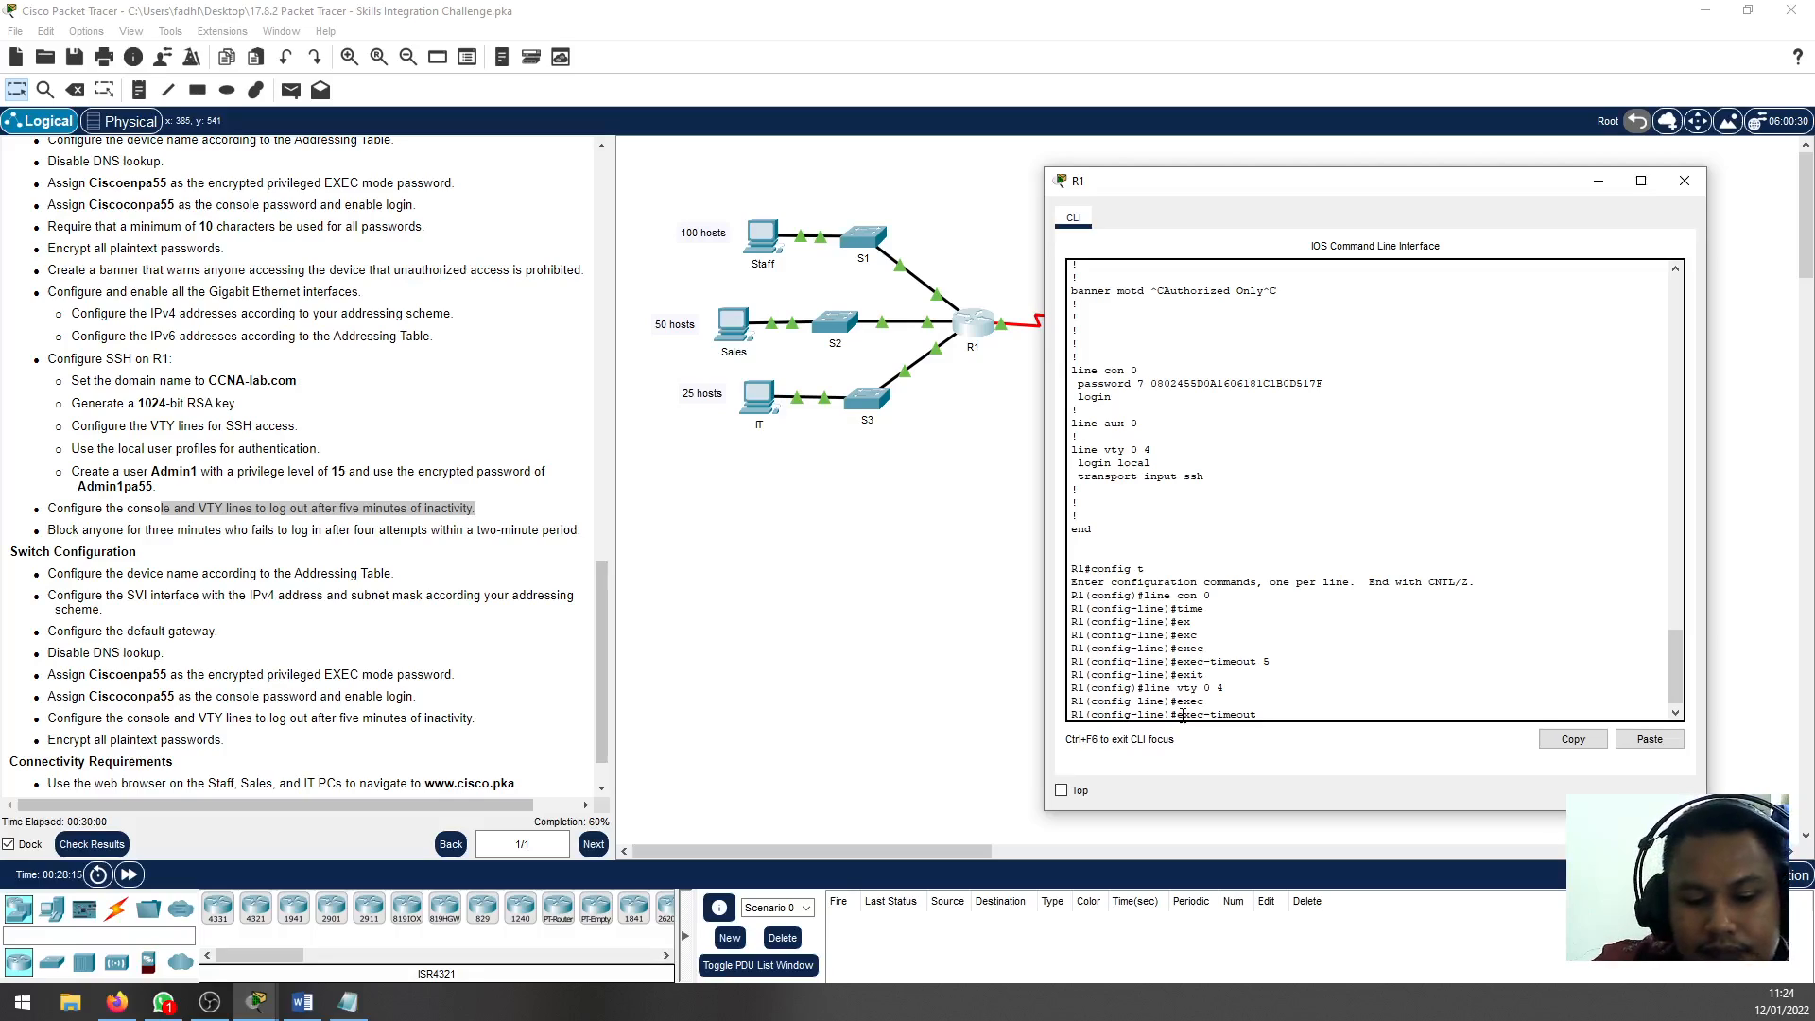
type(" 5")
key("Return")
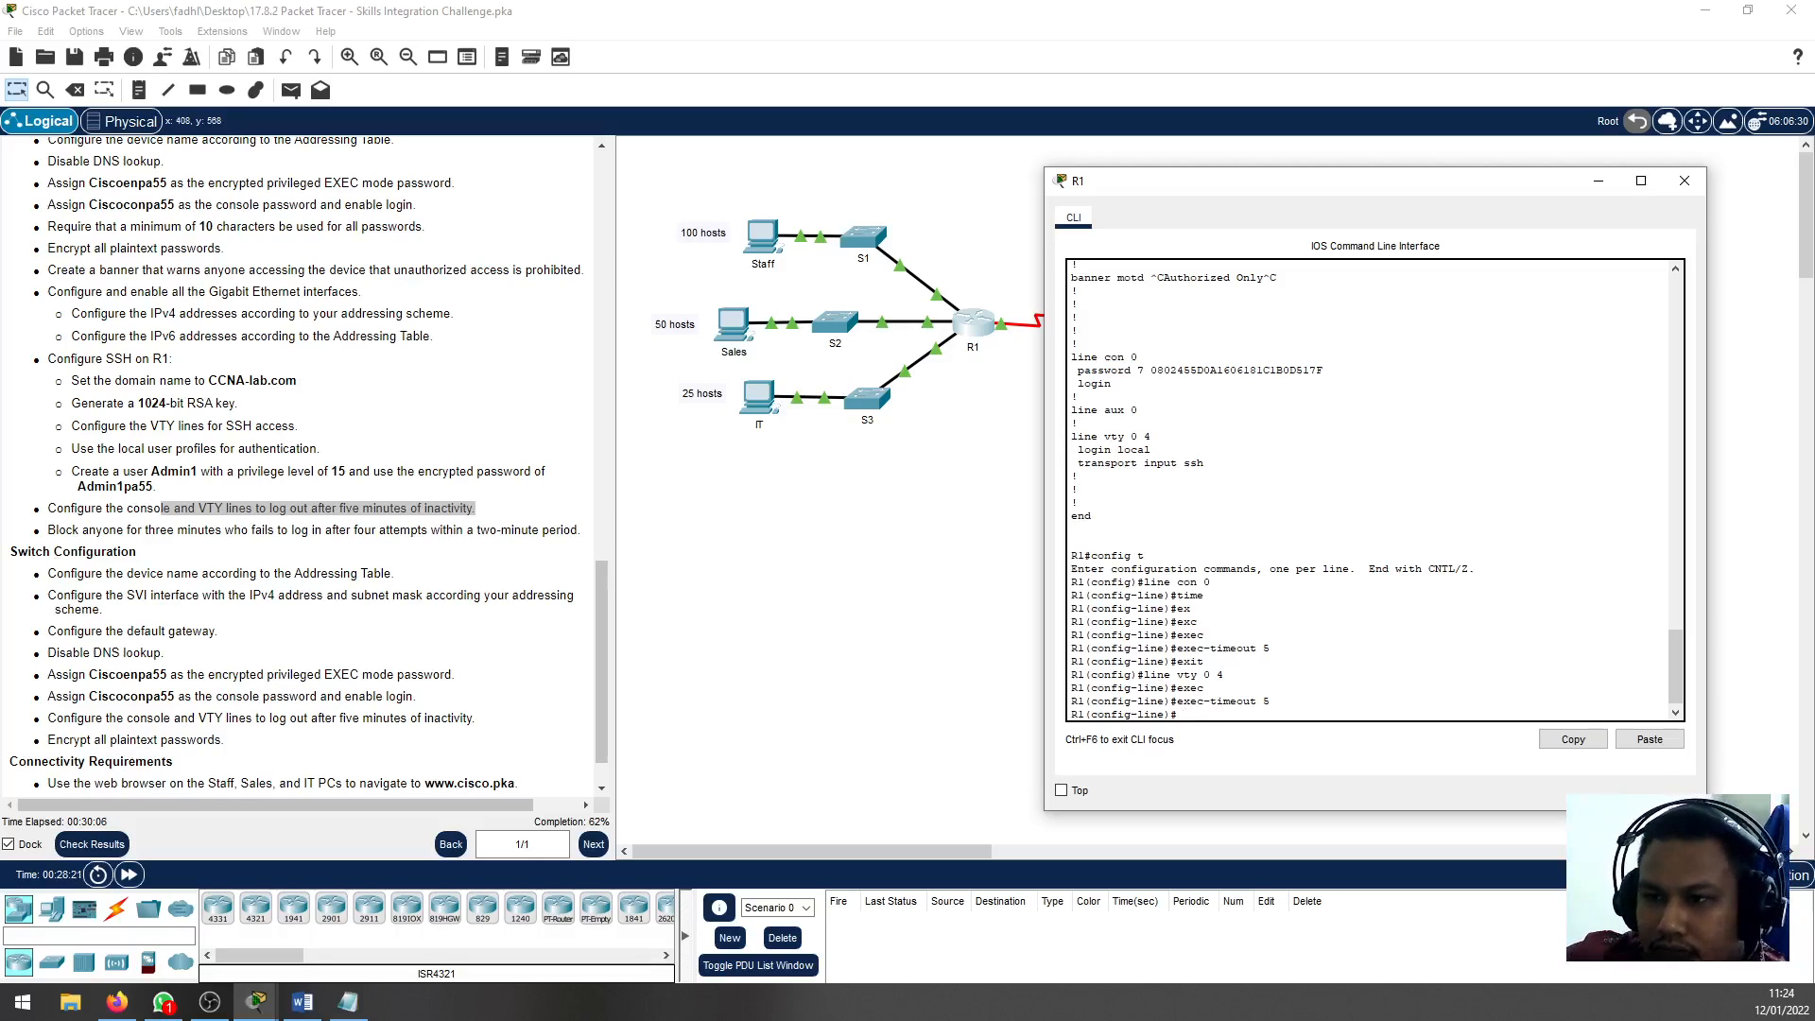
Review the failed-login blocking requirement in the instructions and return R1 to global configuration mode
left_click(63, 530)
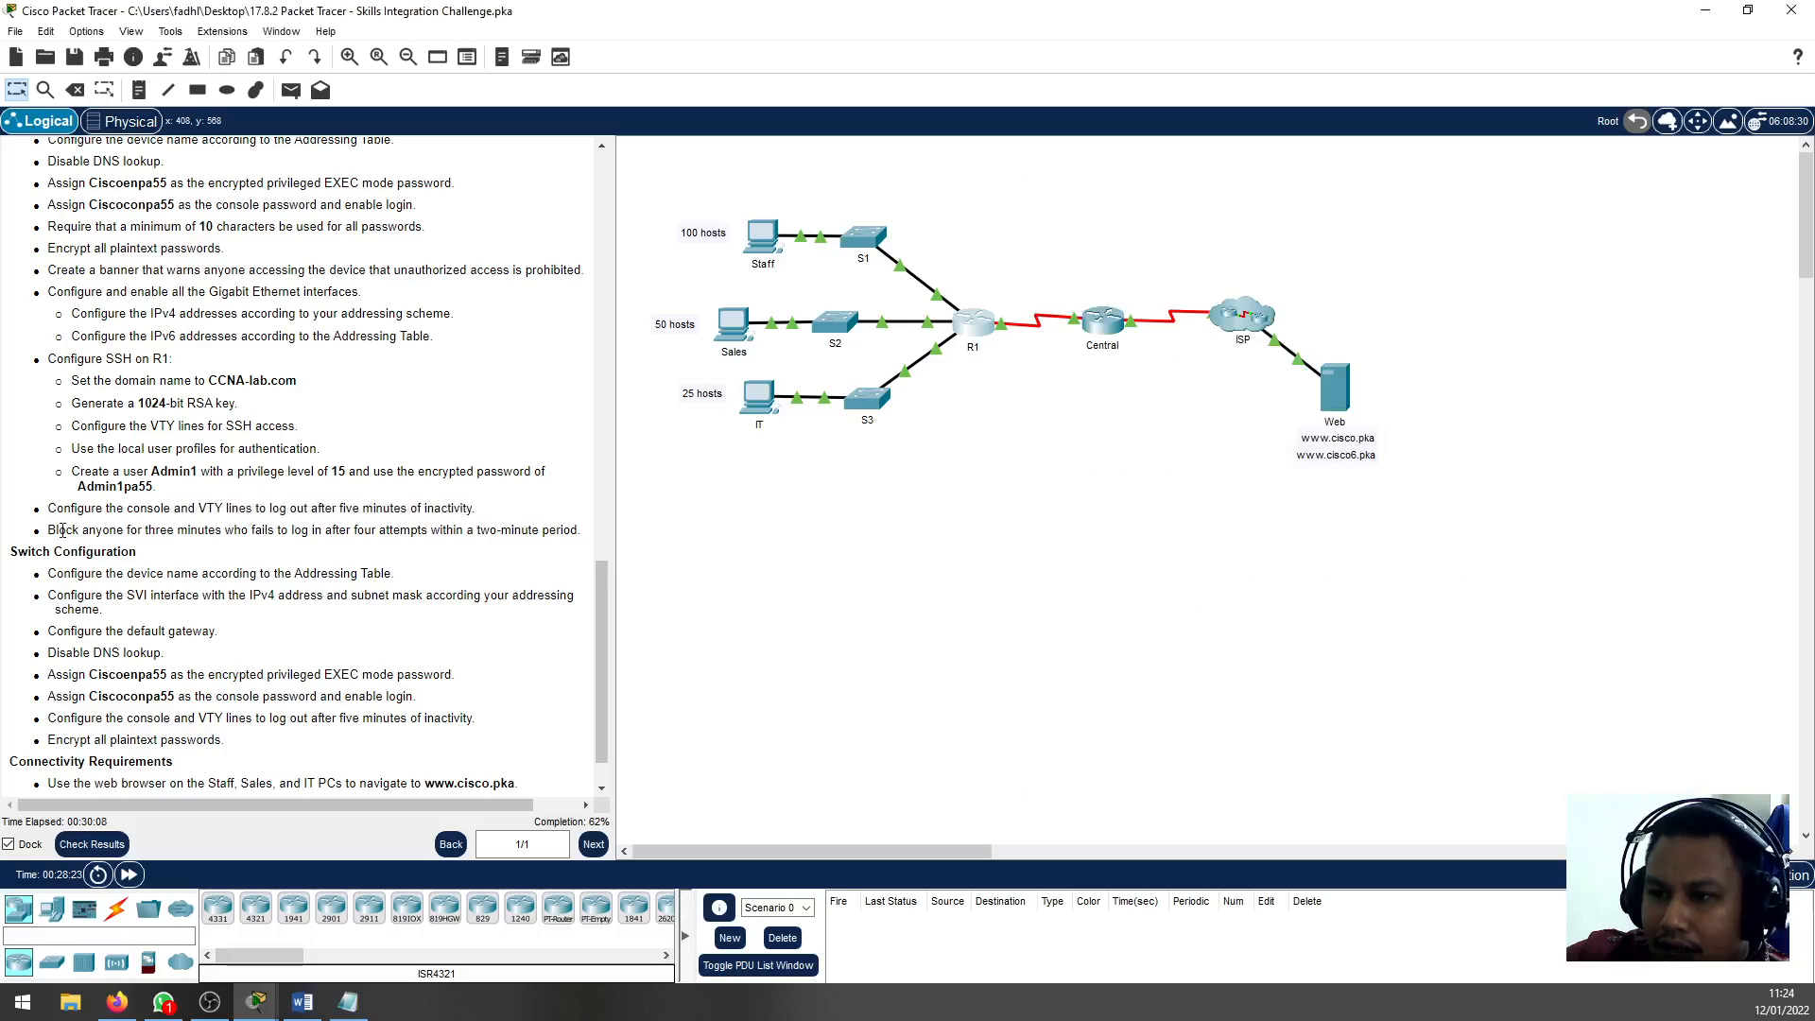
left_click_drag(62, 530, 245, 535)
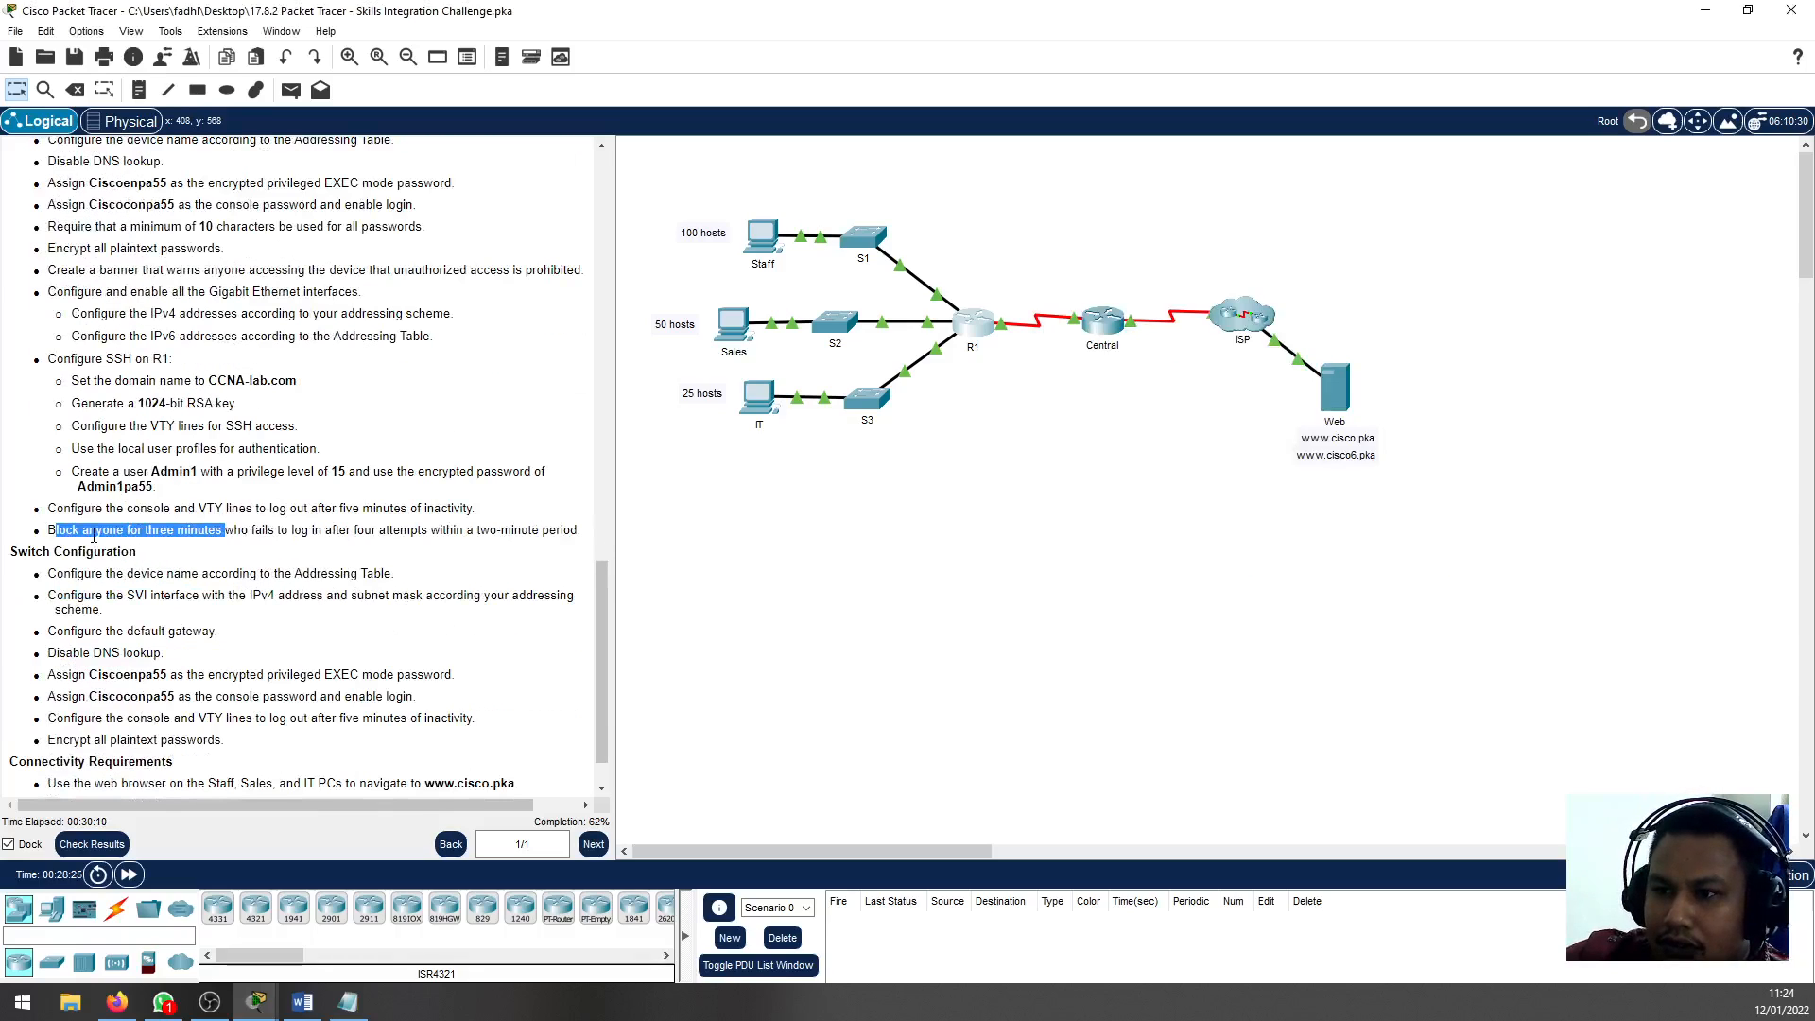
left_click(94, 535)
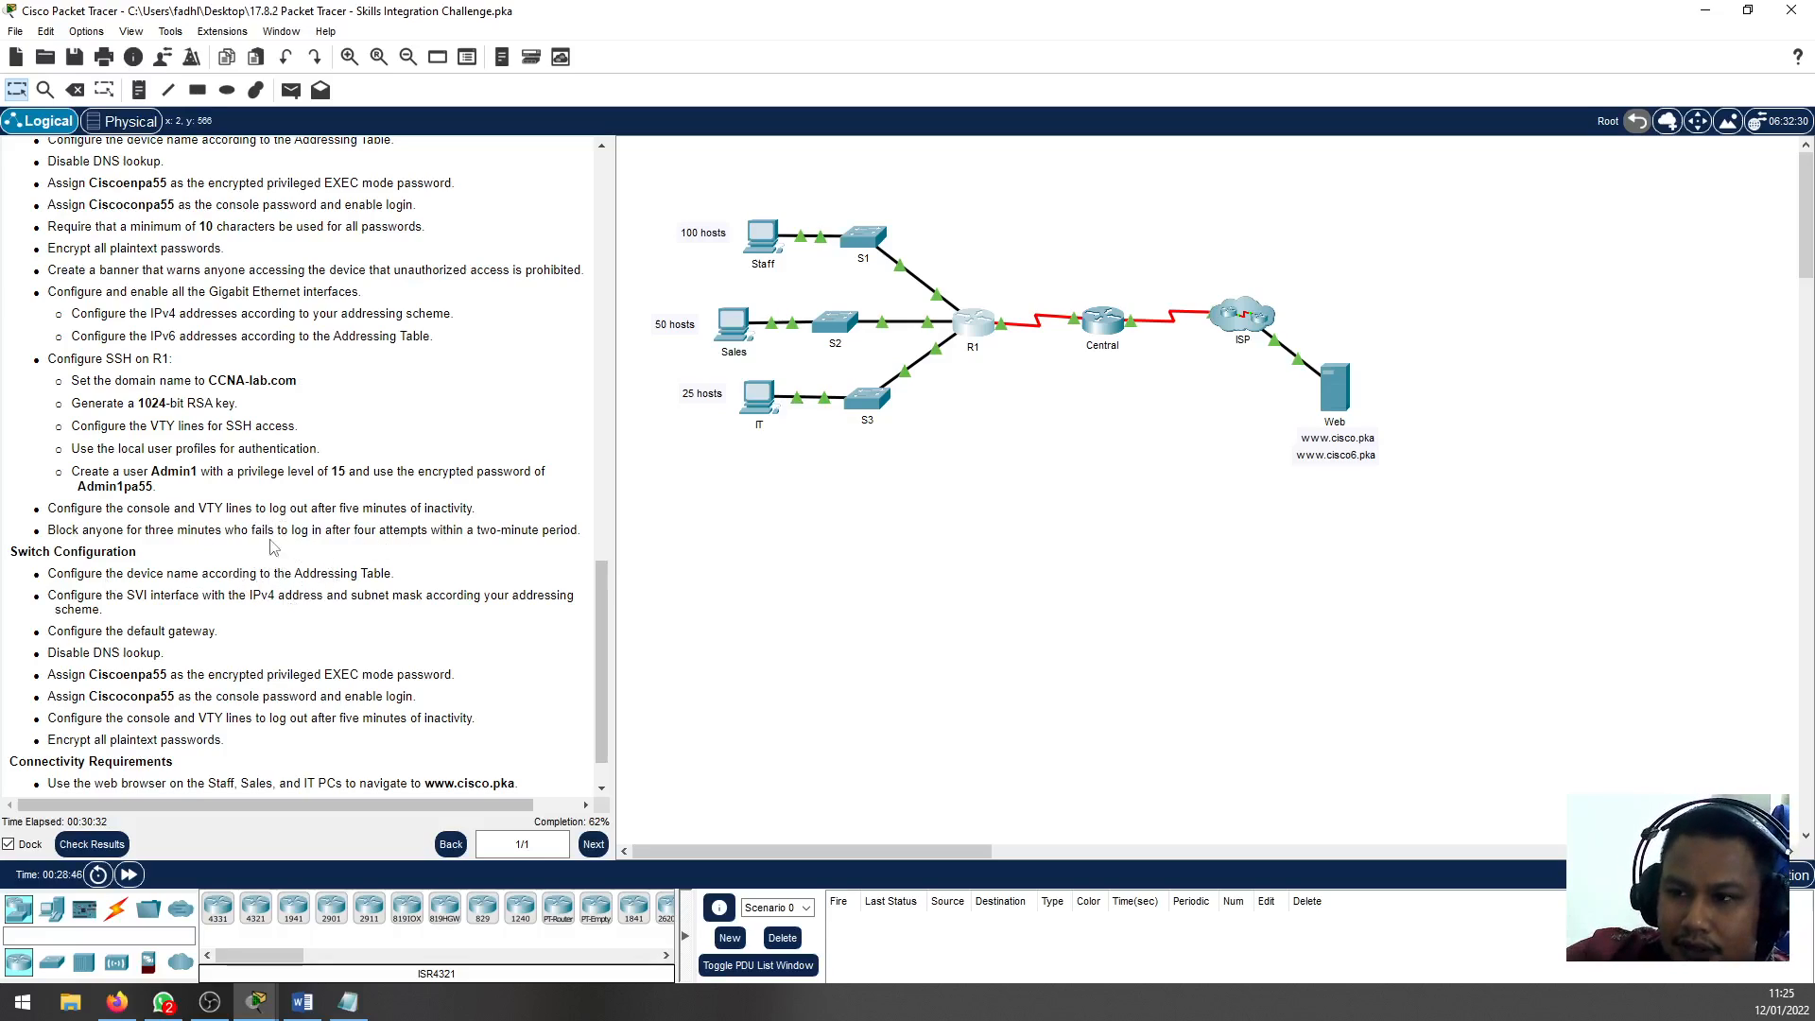
left_click_drag(277, 530, 369, 532)
left_click(368, 532)
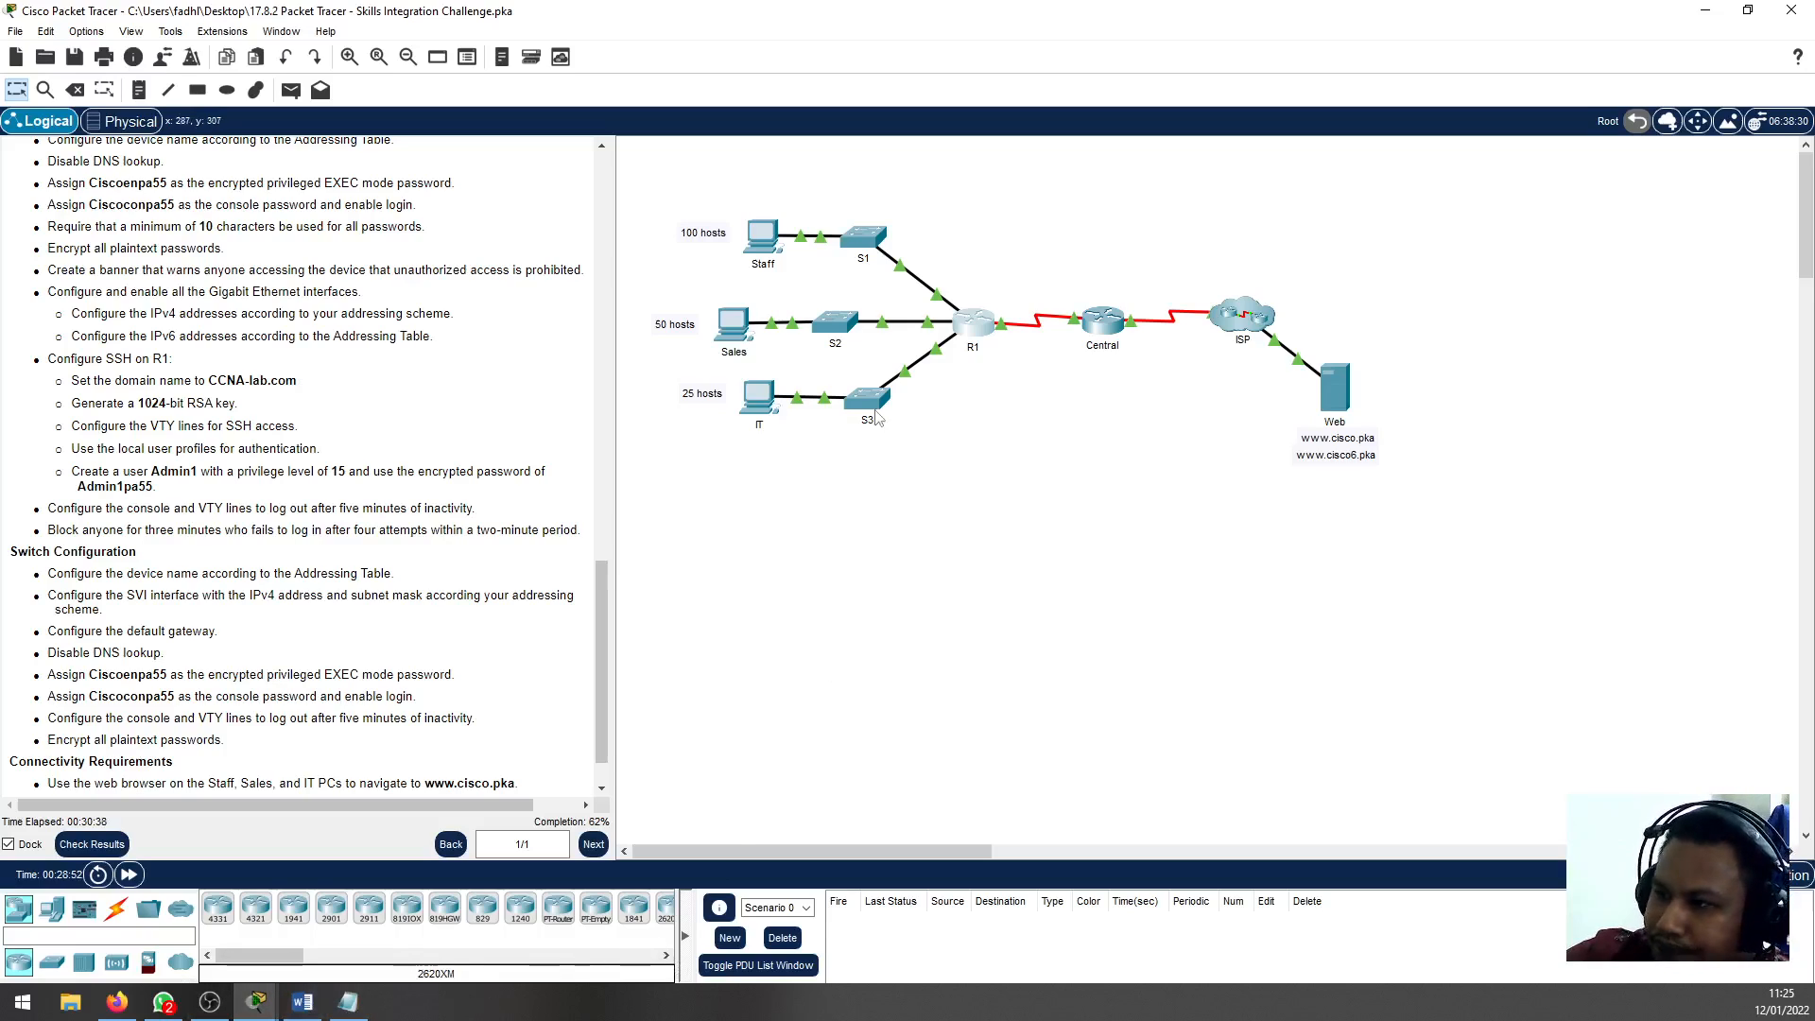
left_click(971, 337)
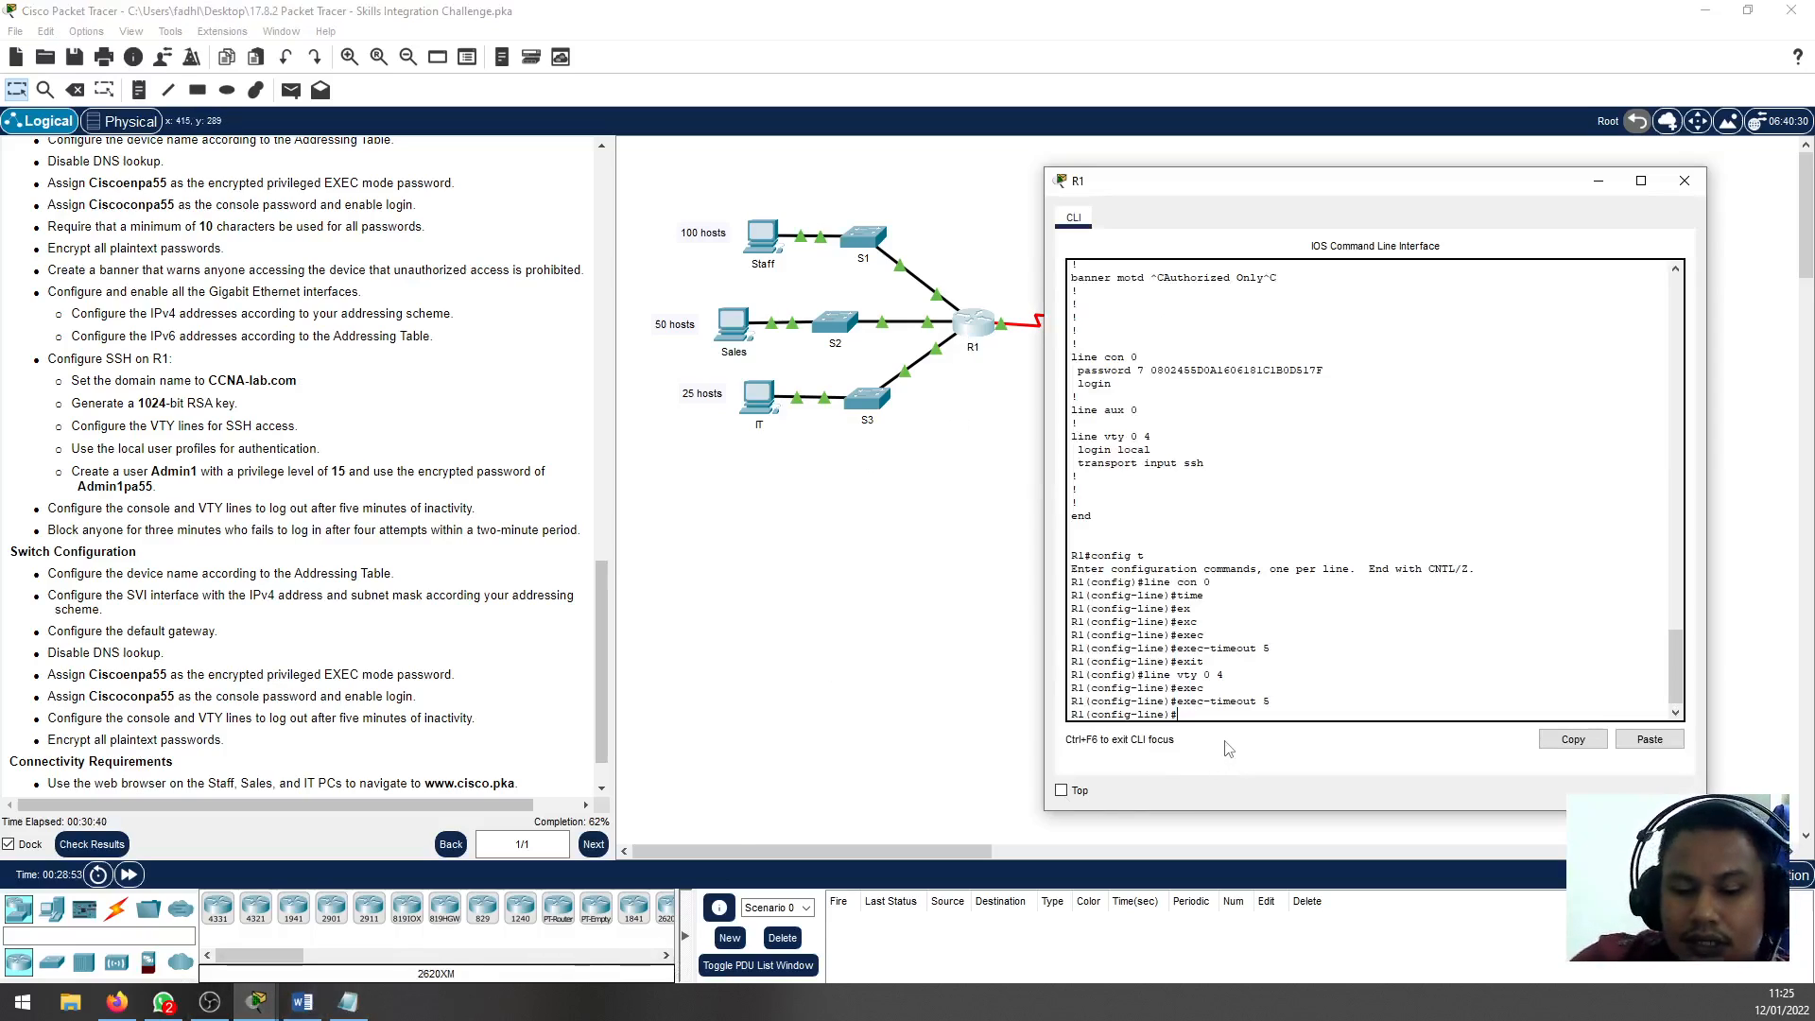
type("exit")
key("Return")
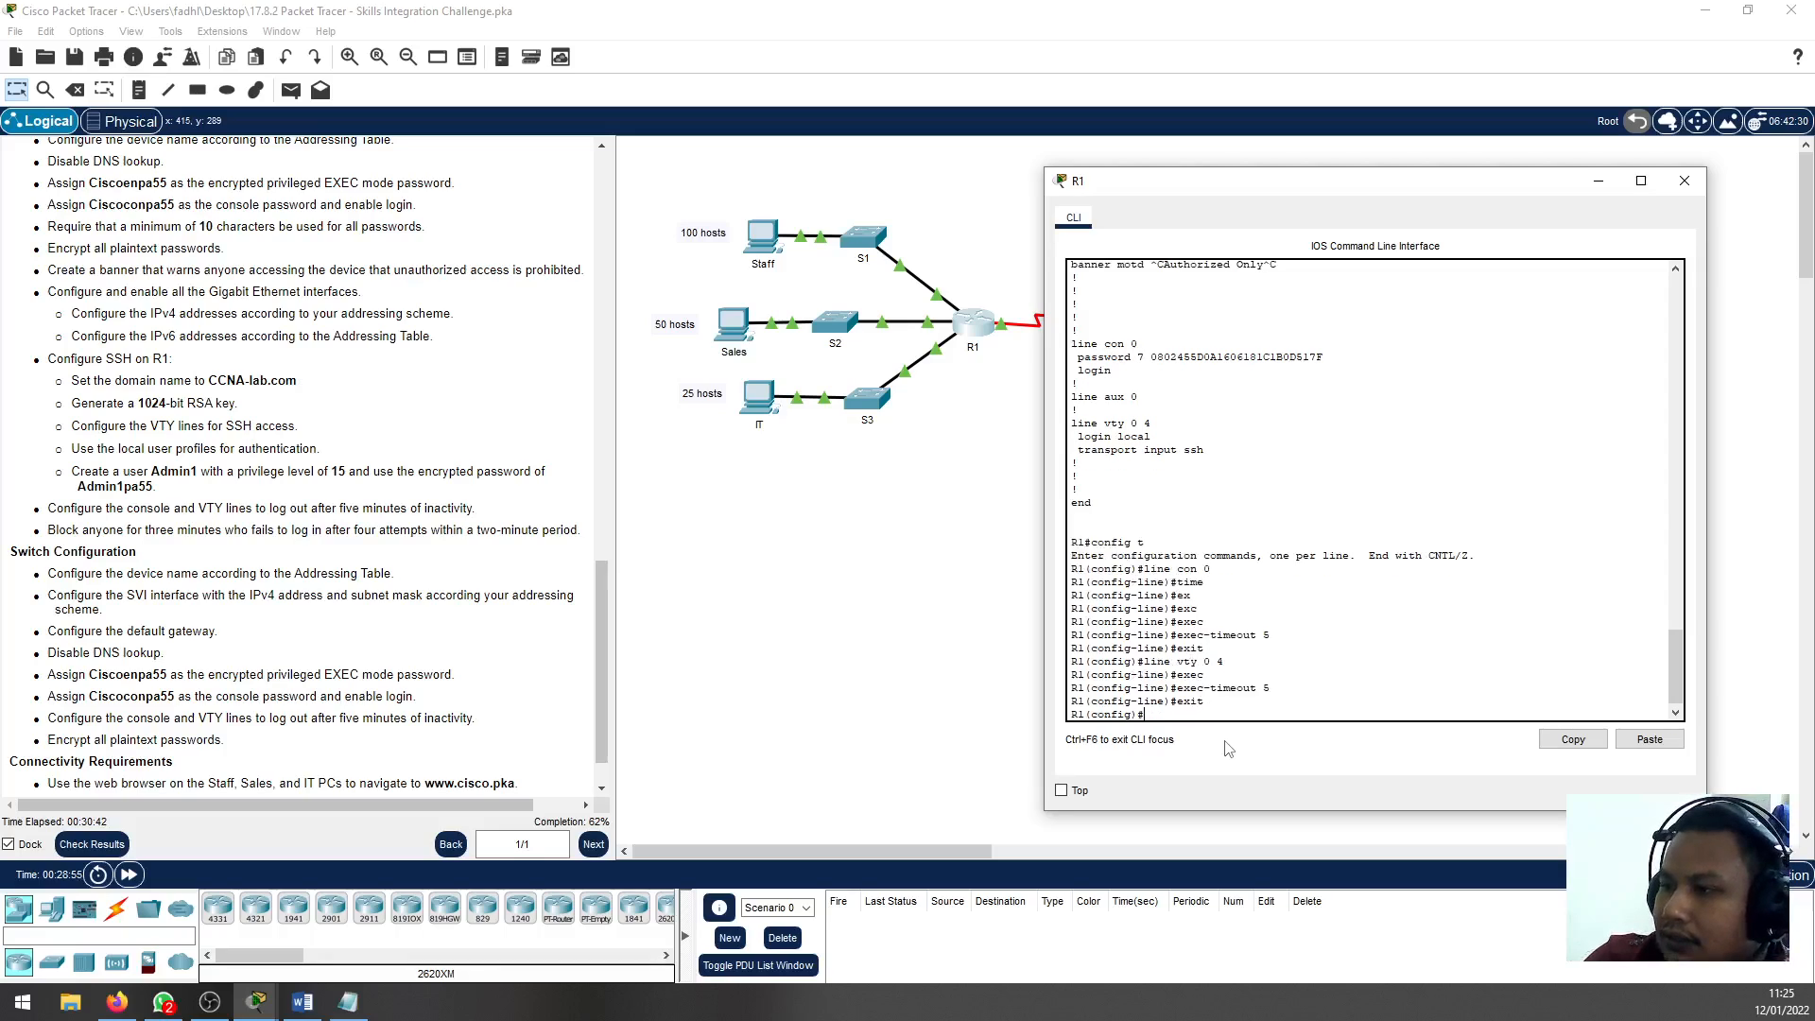
Configure R1 to block logins for 180 seconds after 4 failed attempts within 120 seconds
type("login")
key("Tab")
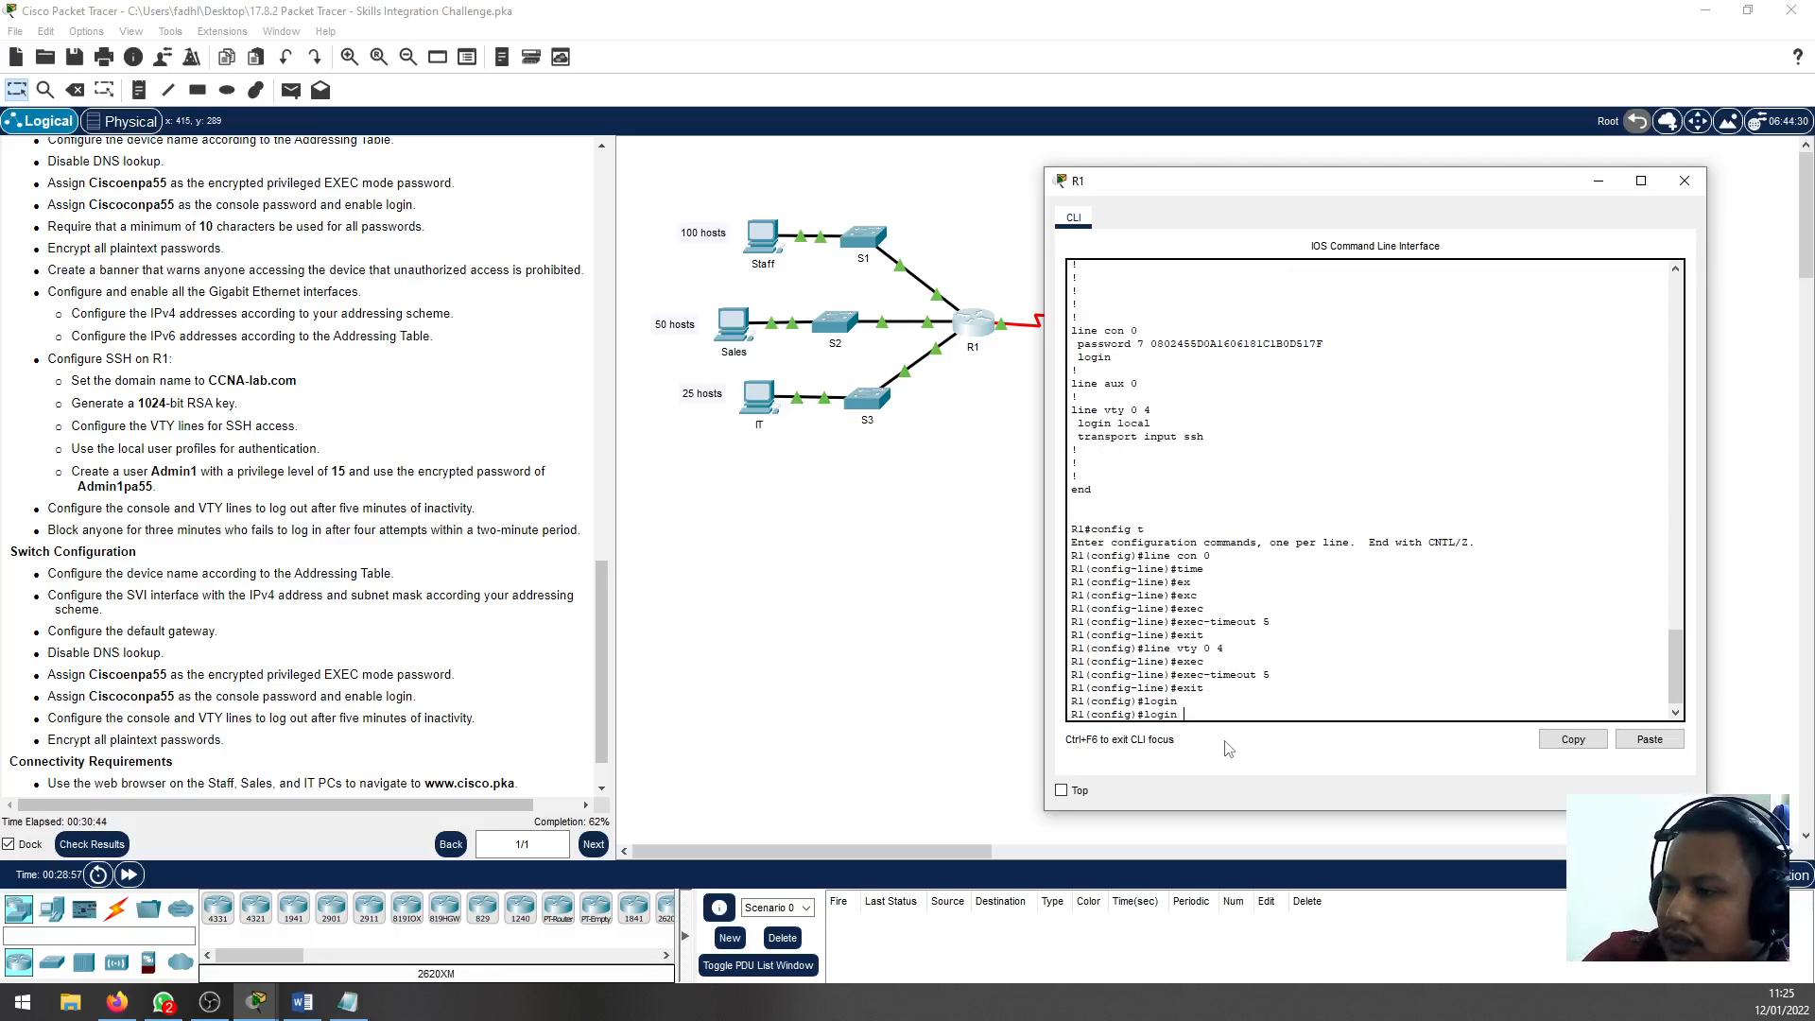
type("blo")
key("Tab")
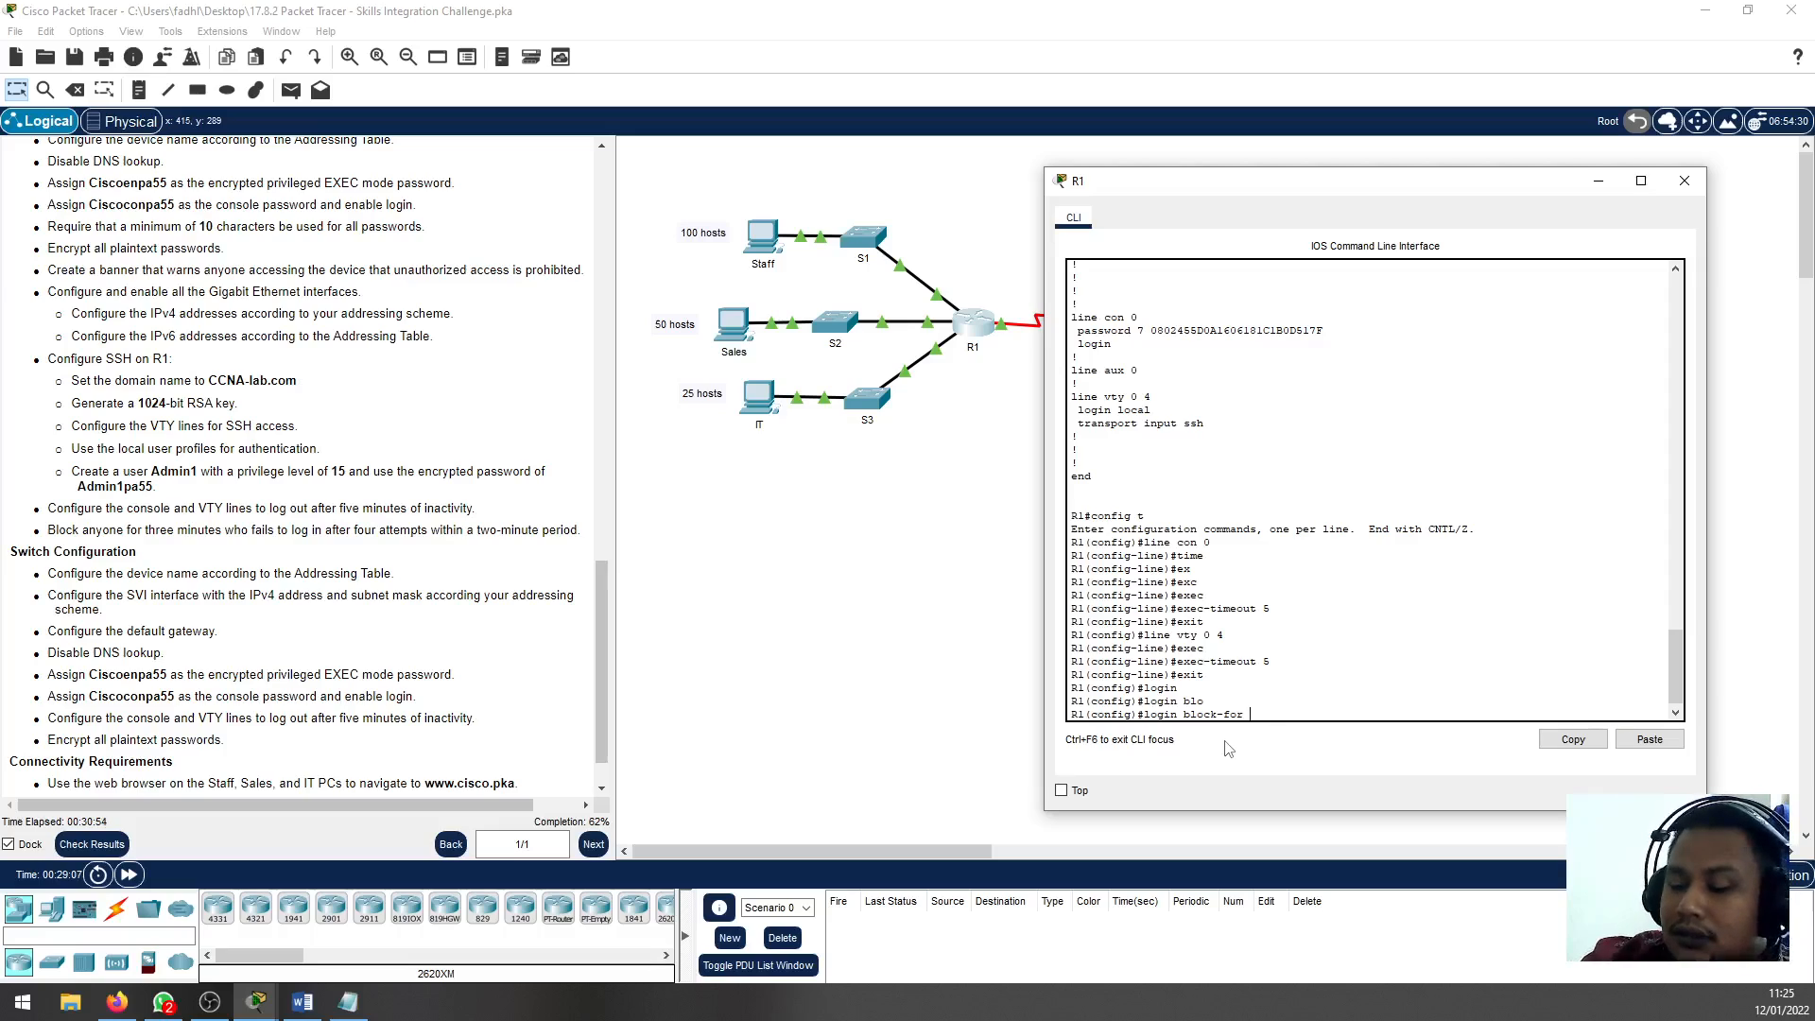
type("180 at")
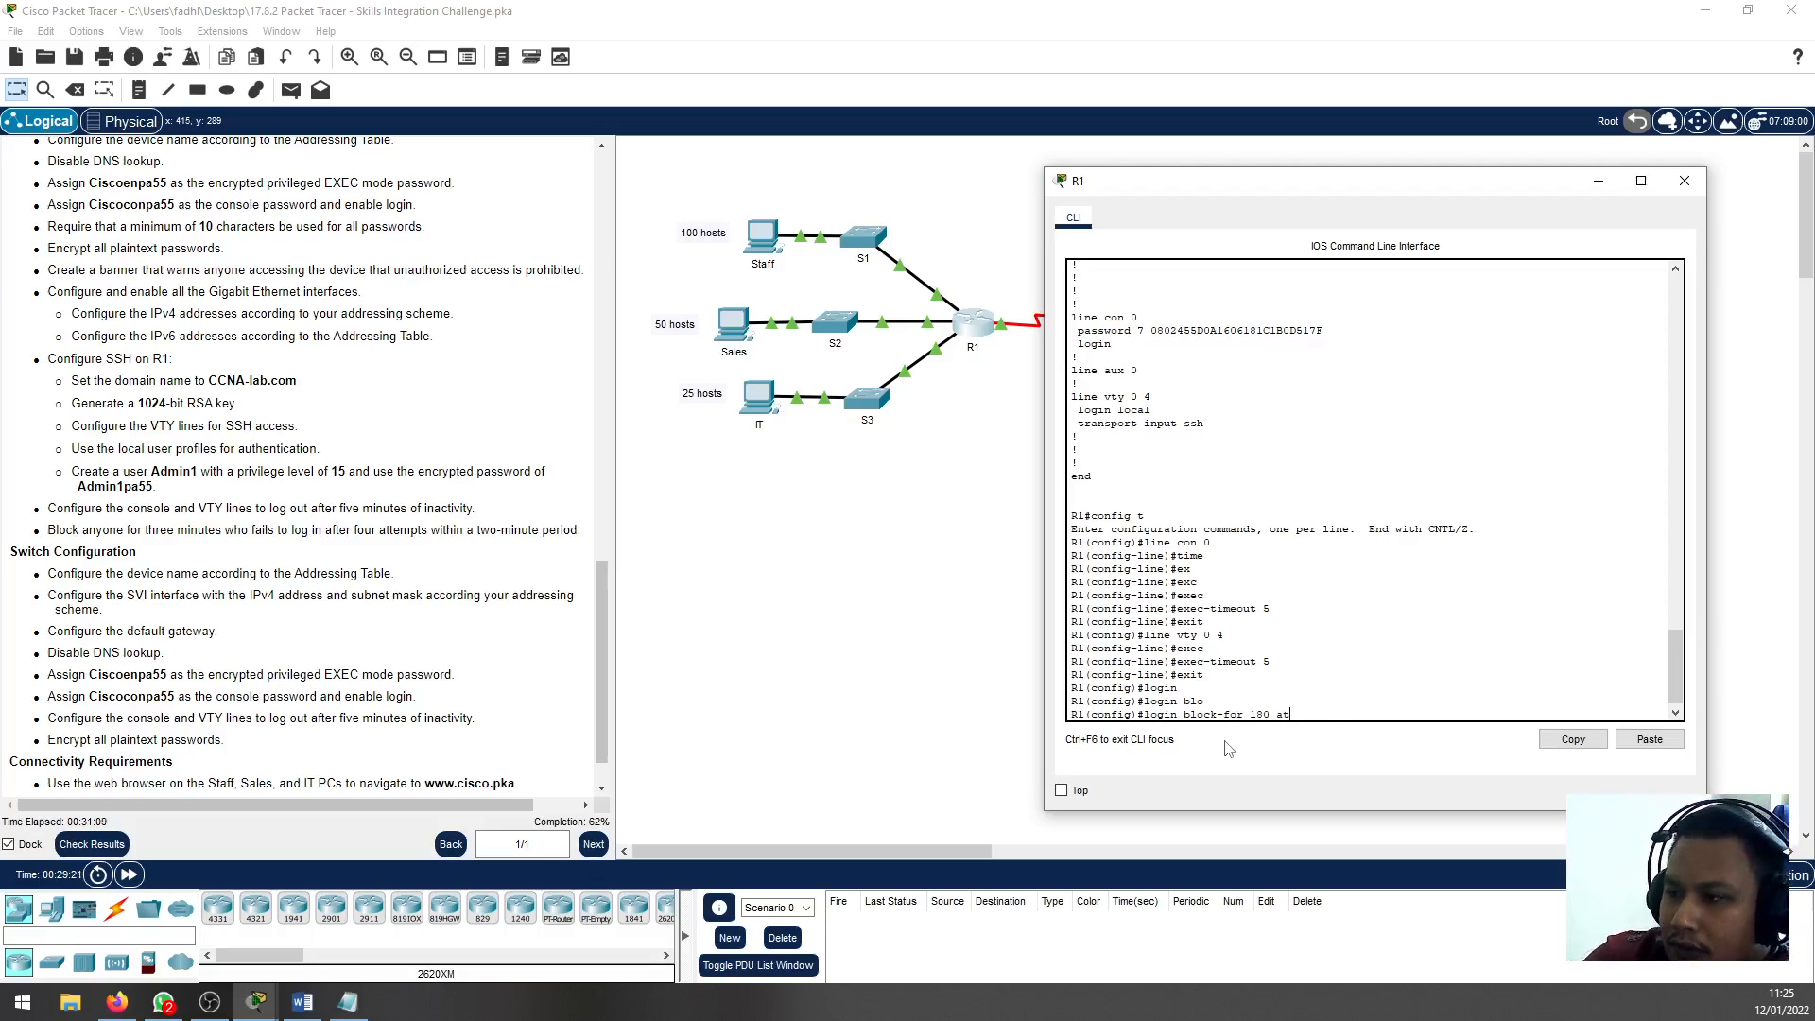
key("Tab")
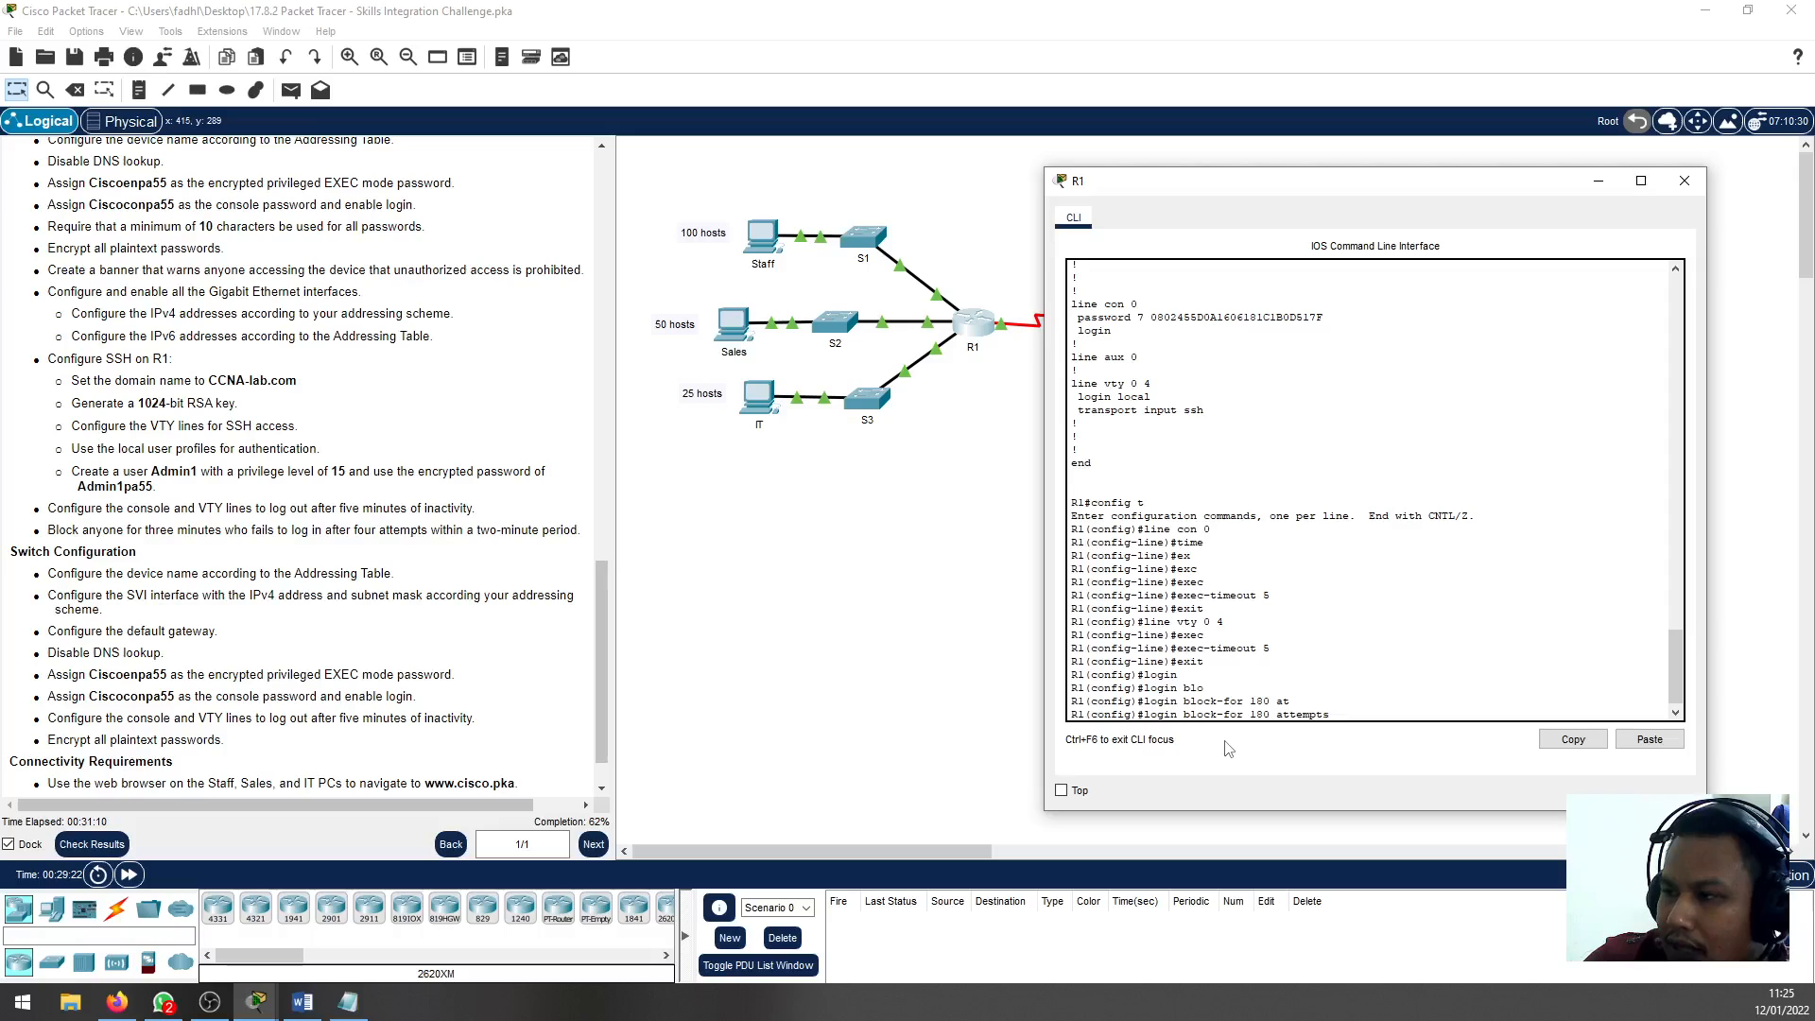
type("4")
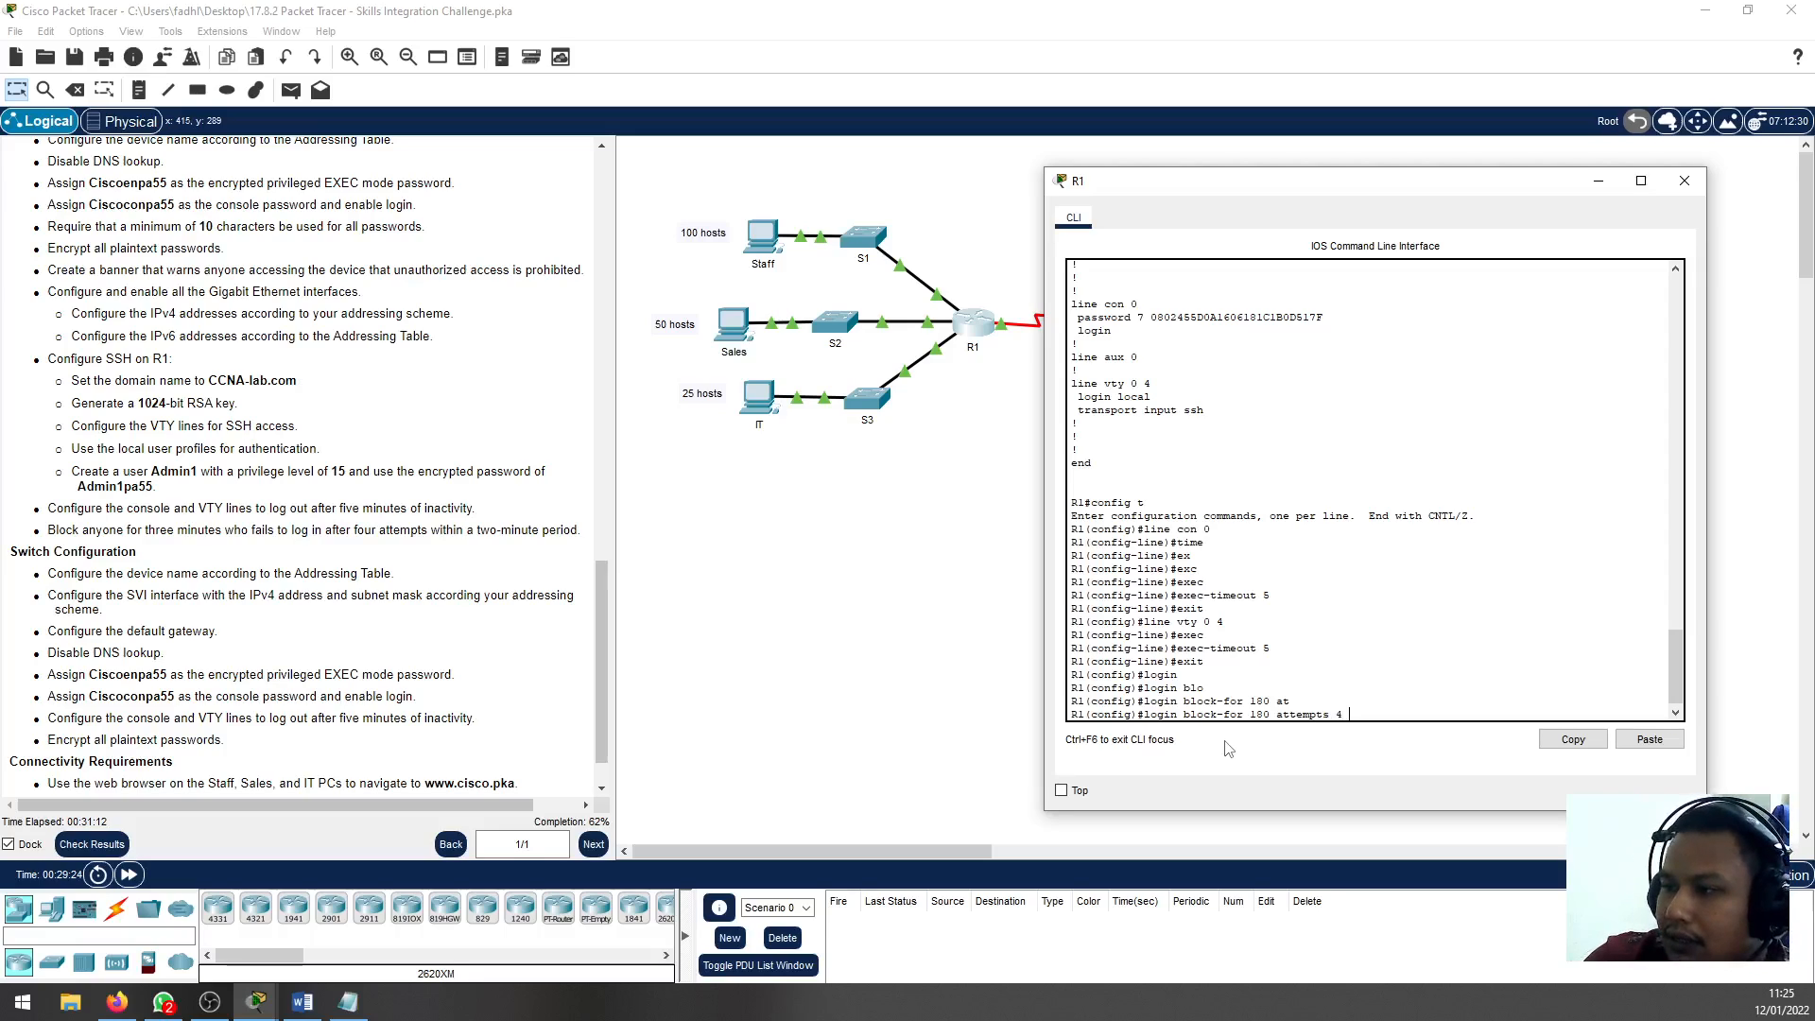
type(" with")
key("Tab")
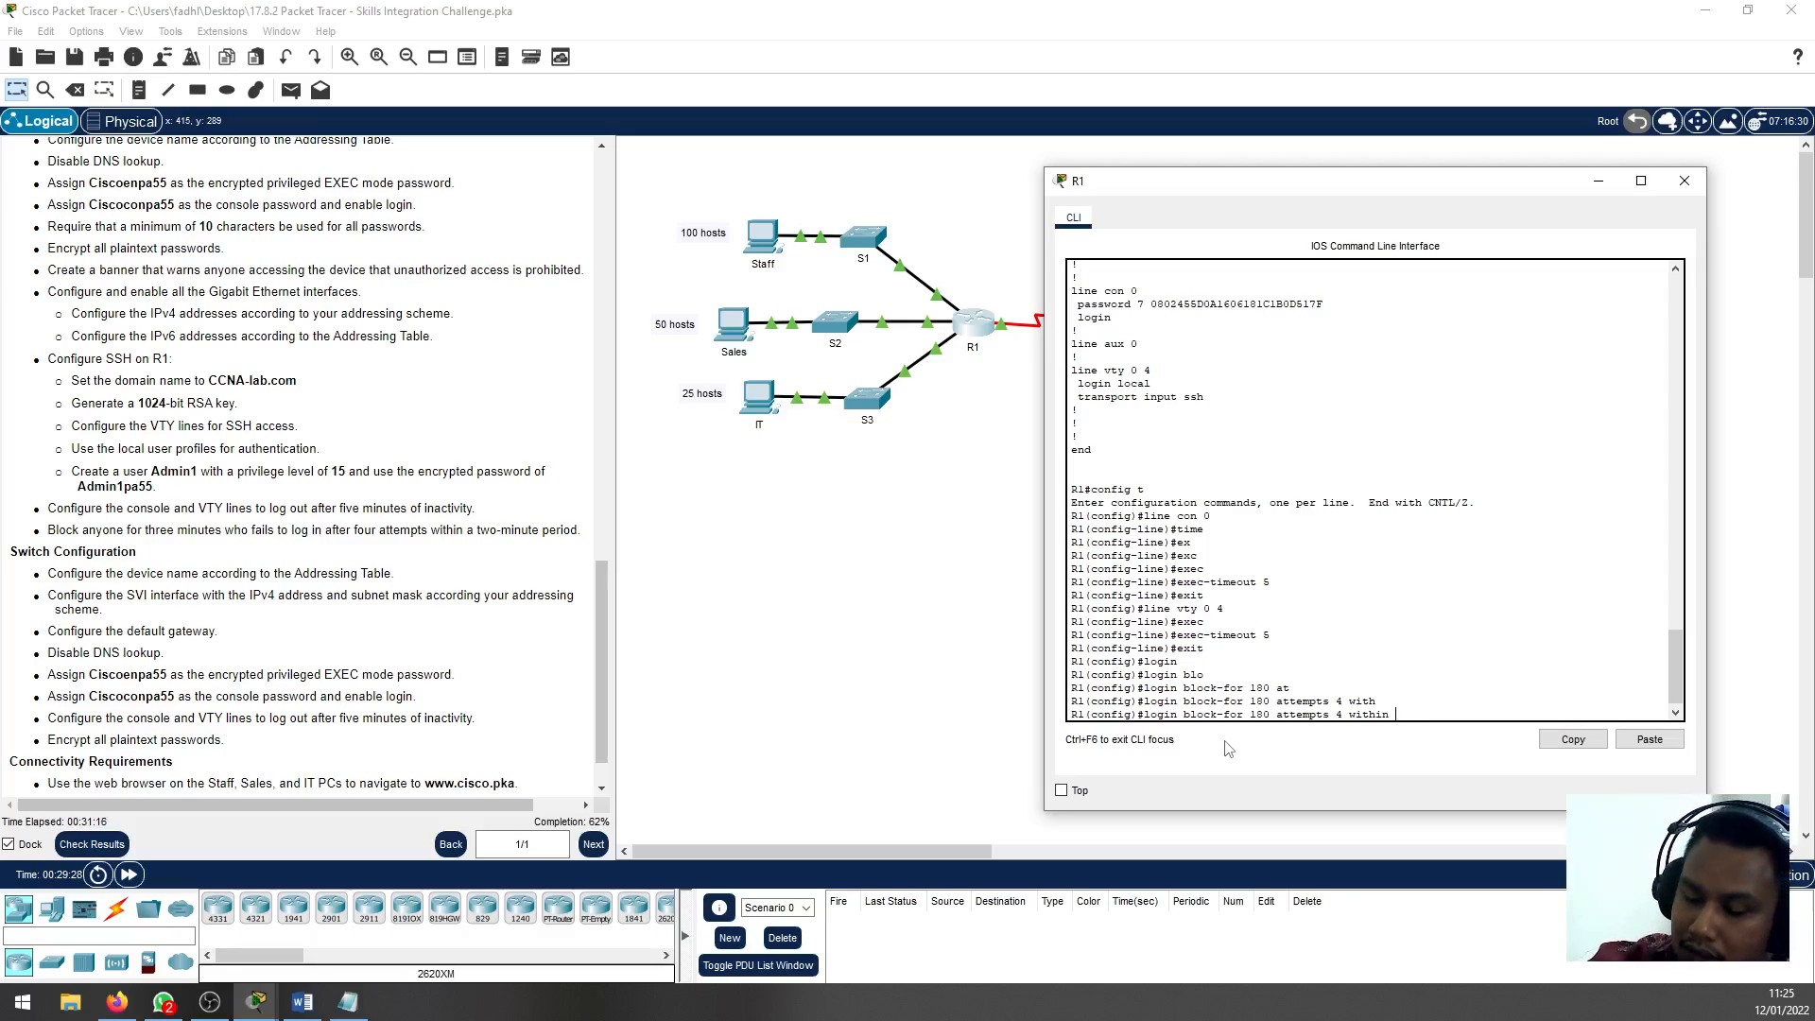
type("120")
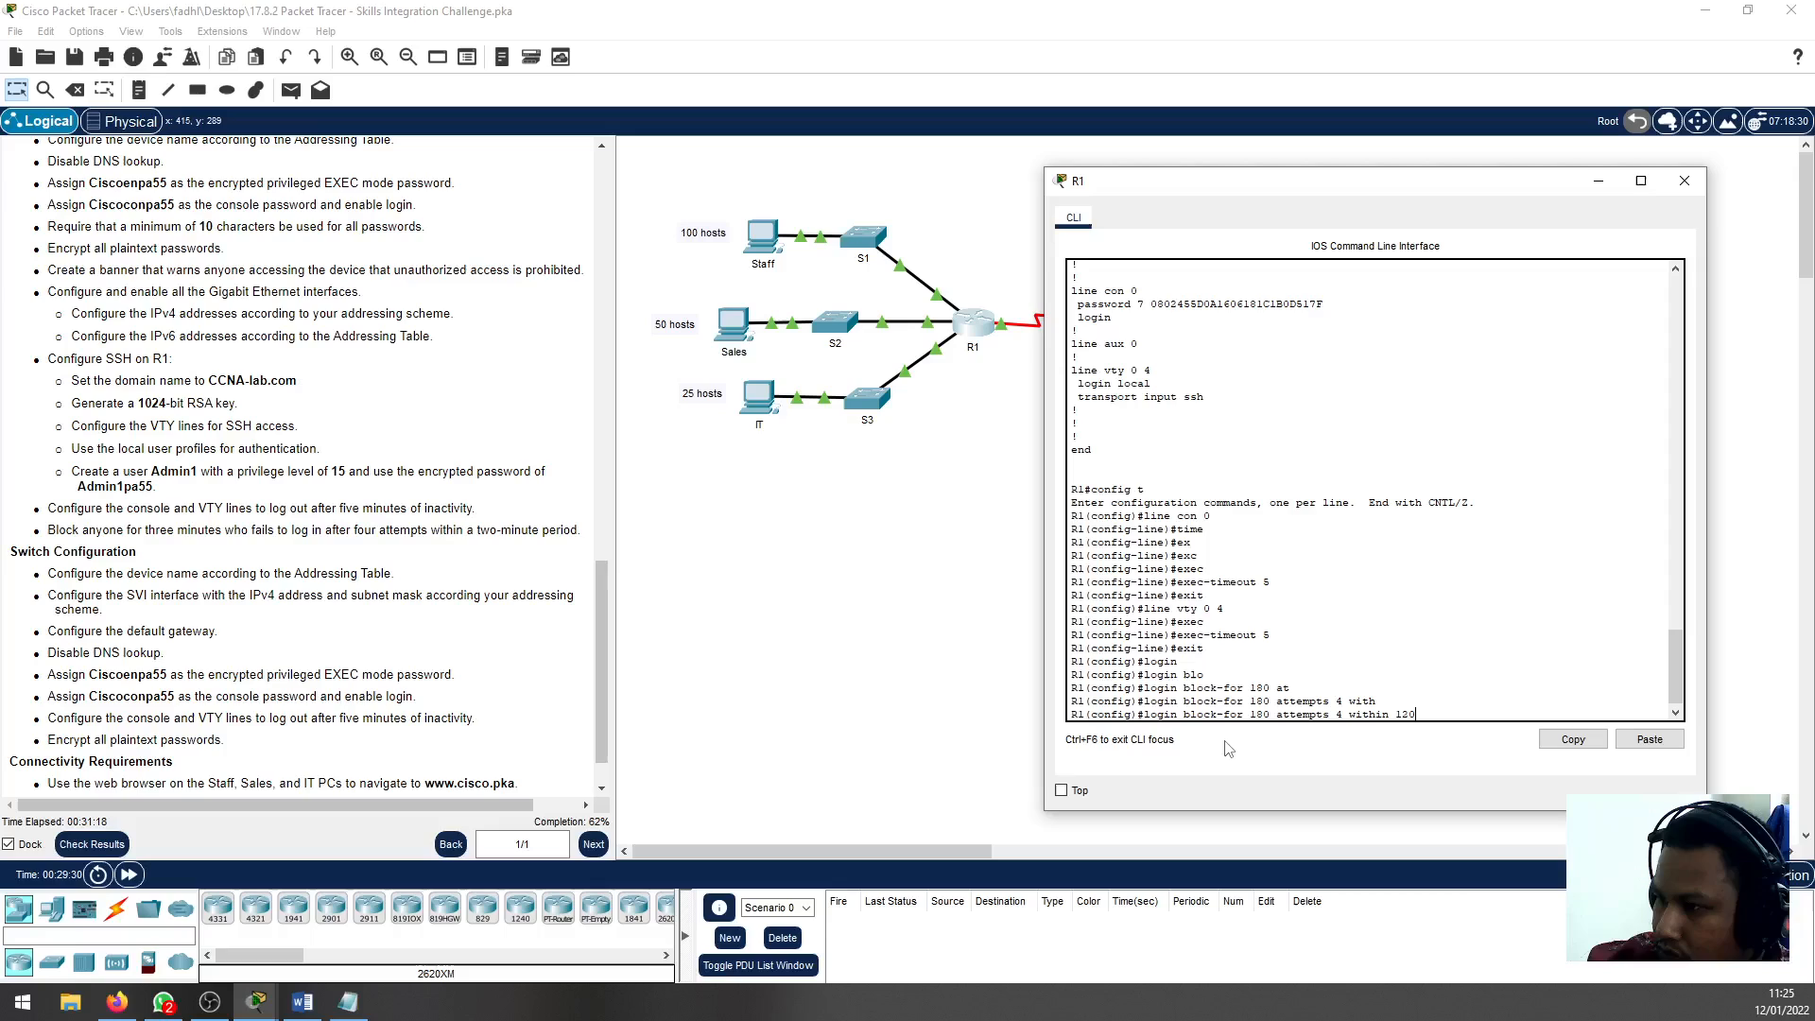
key("Return")
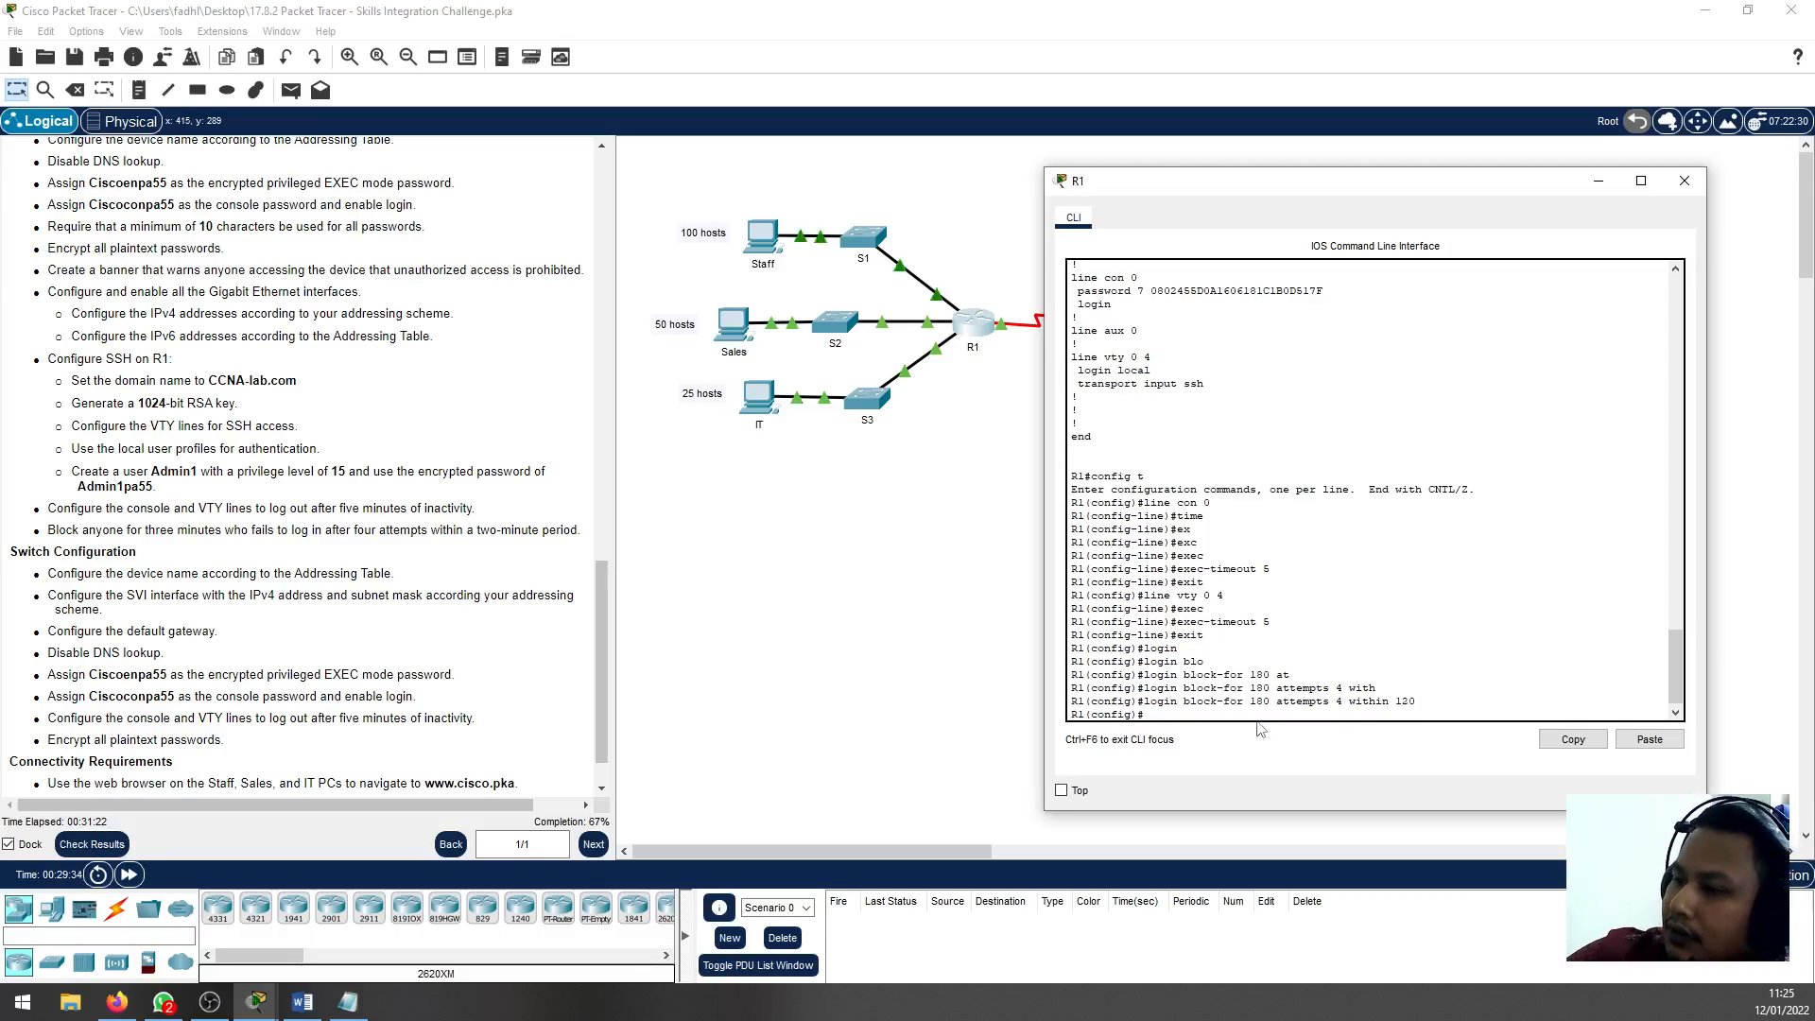
Check each part of R1's entered login block-for command against the failed-login blocking requirement in the instructions
left_click_drag(1144, 701, 1178, 702)
double_click(1213, 701)
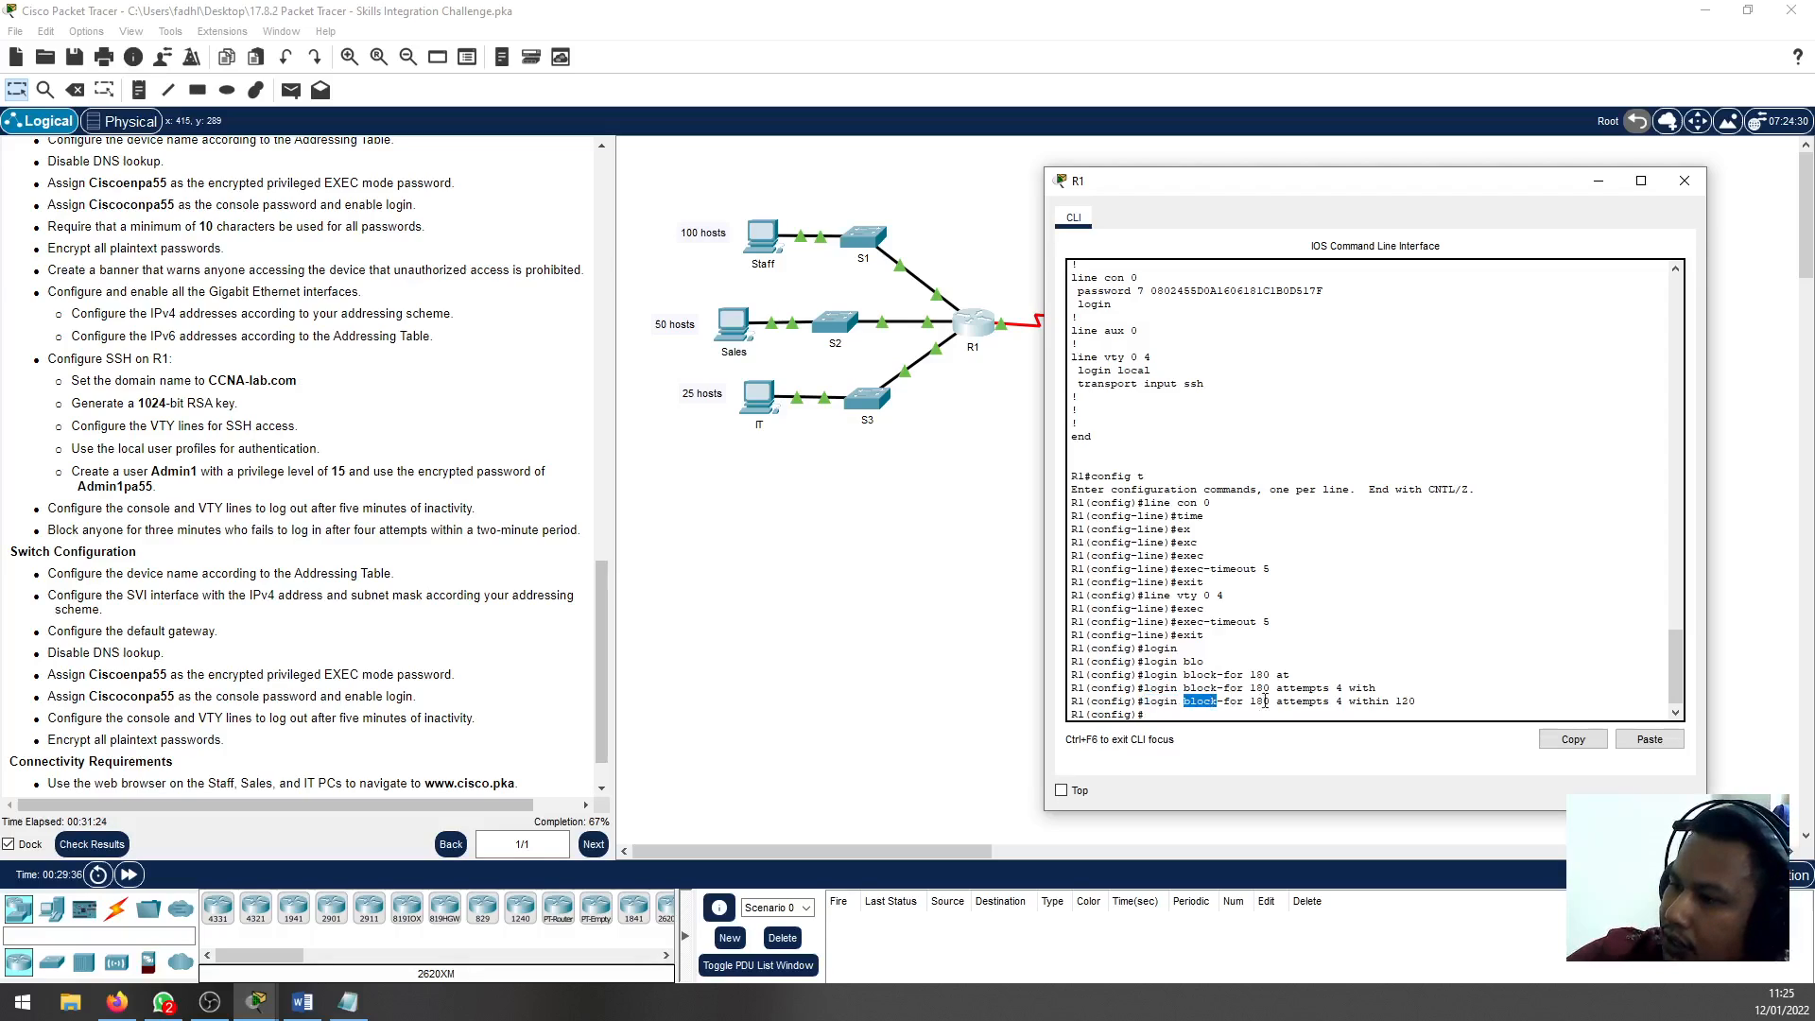
double_click(1263, 702)
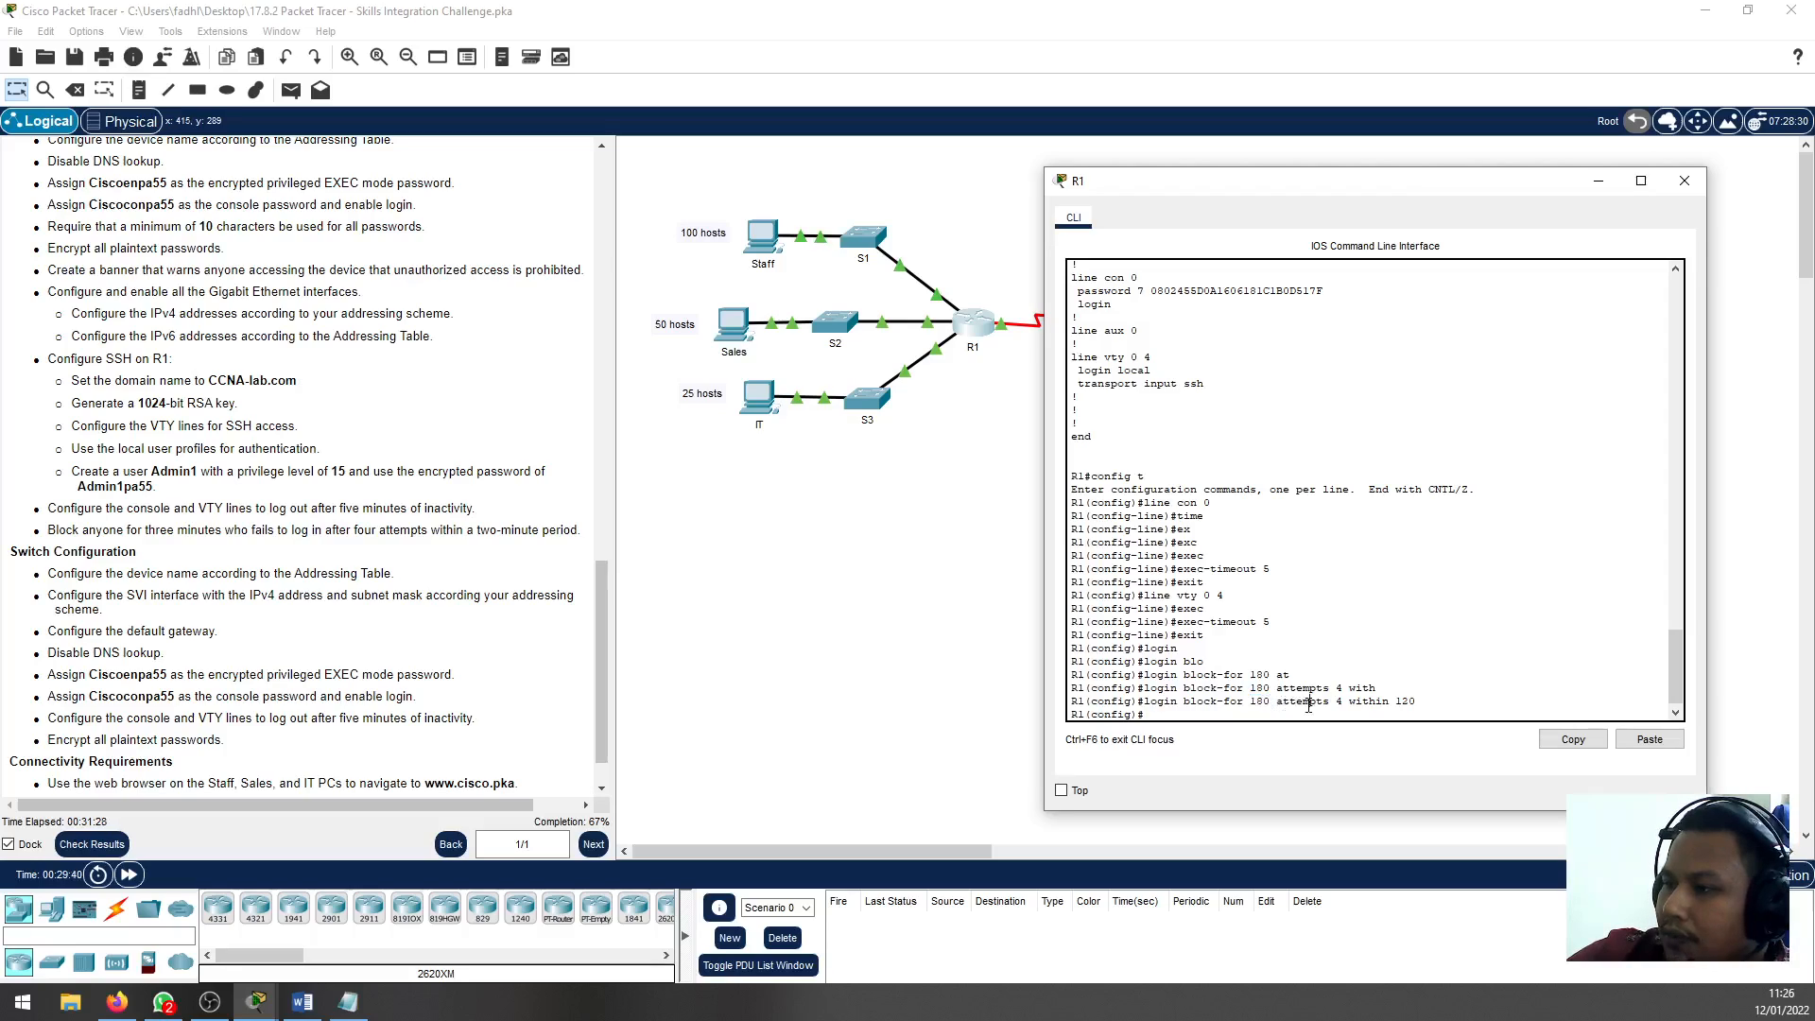
double_click(1309, 701)
double_click(1341, 702)
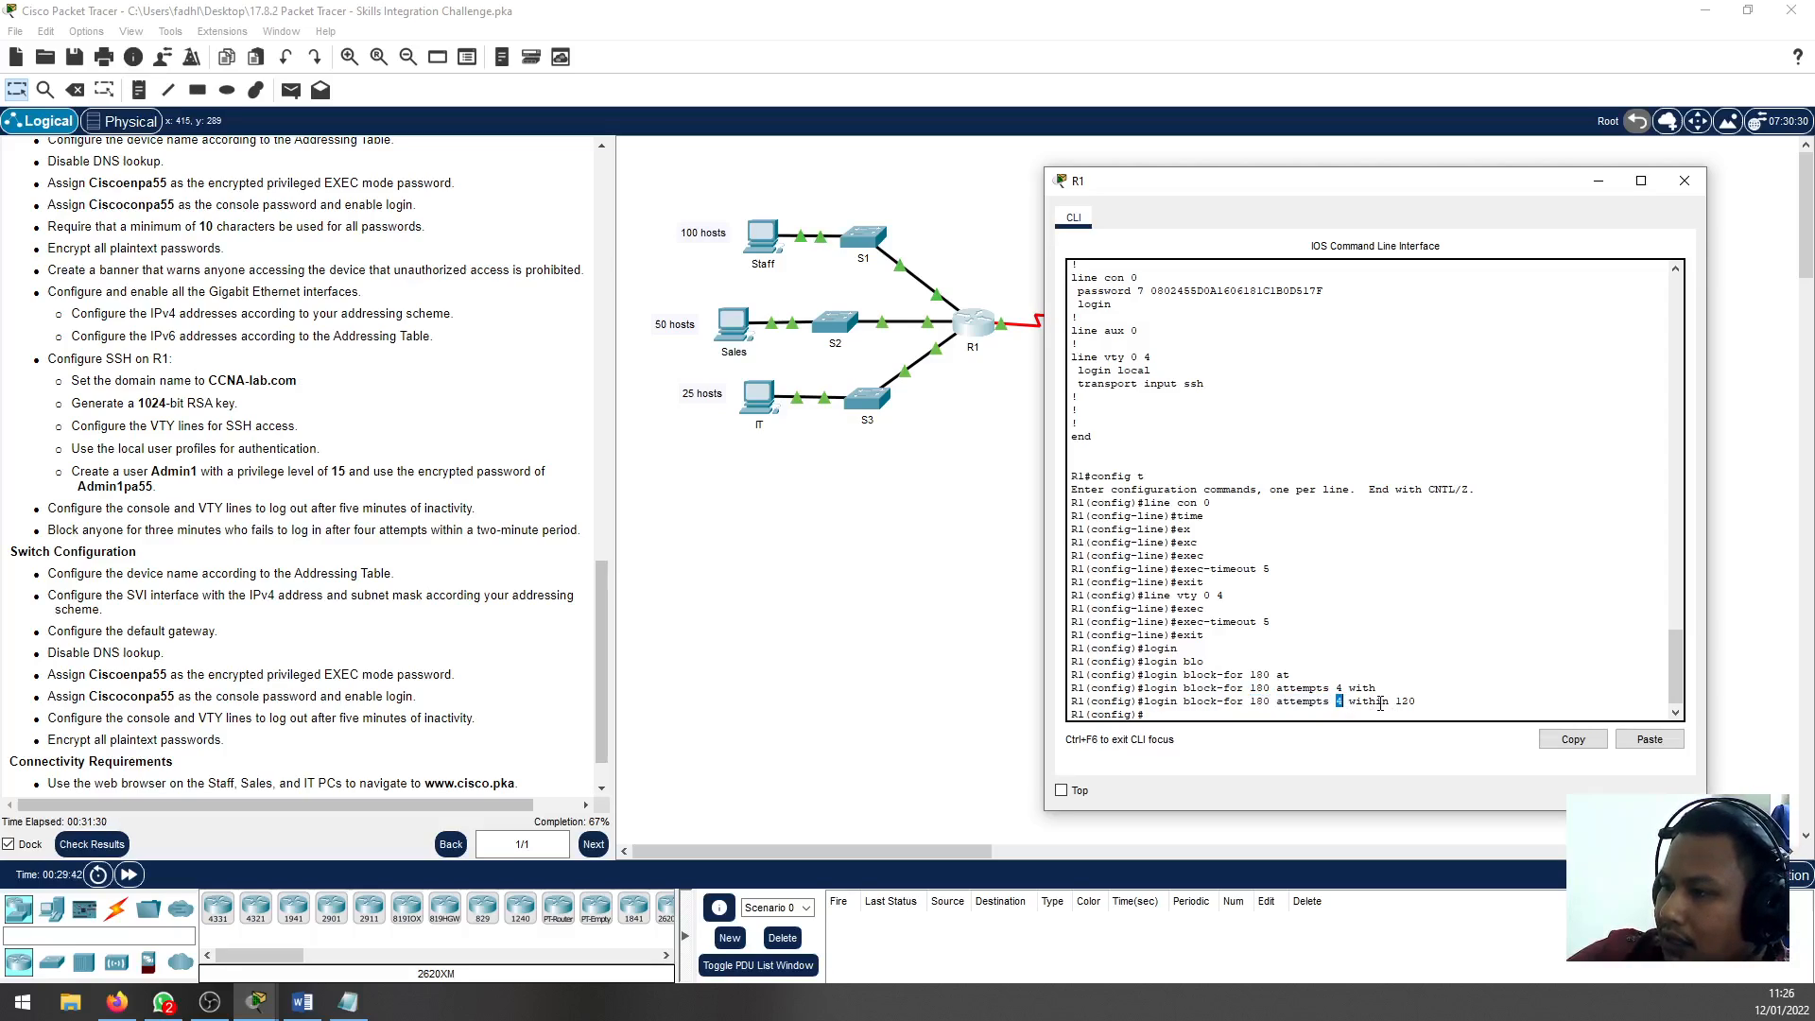
double_click(1368, 701)
double_click(1406, 701)
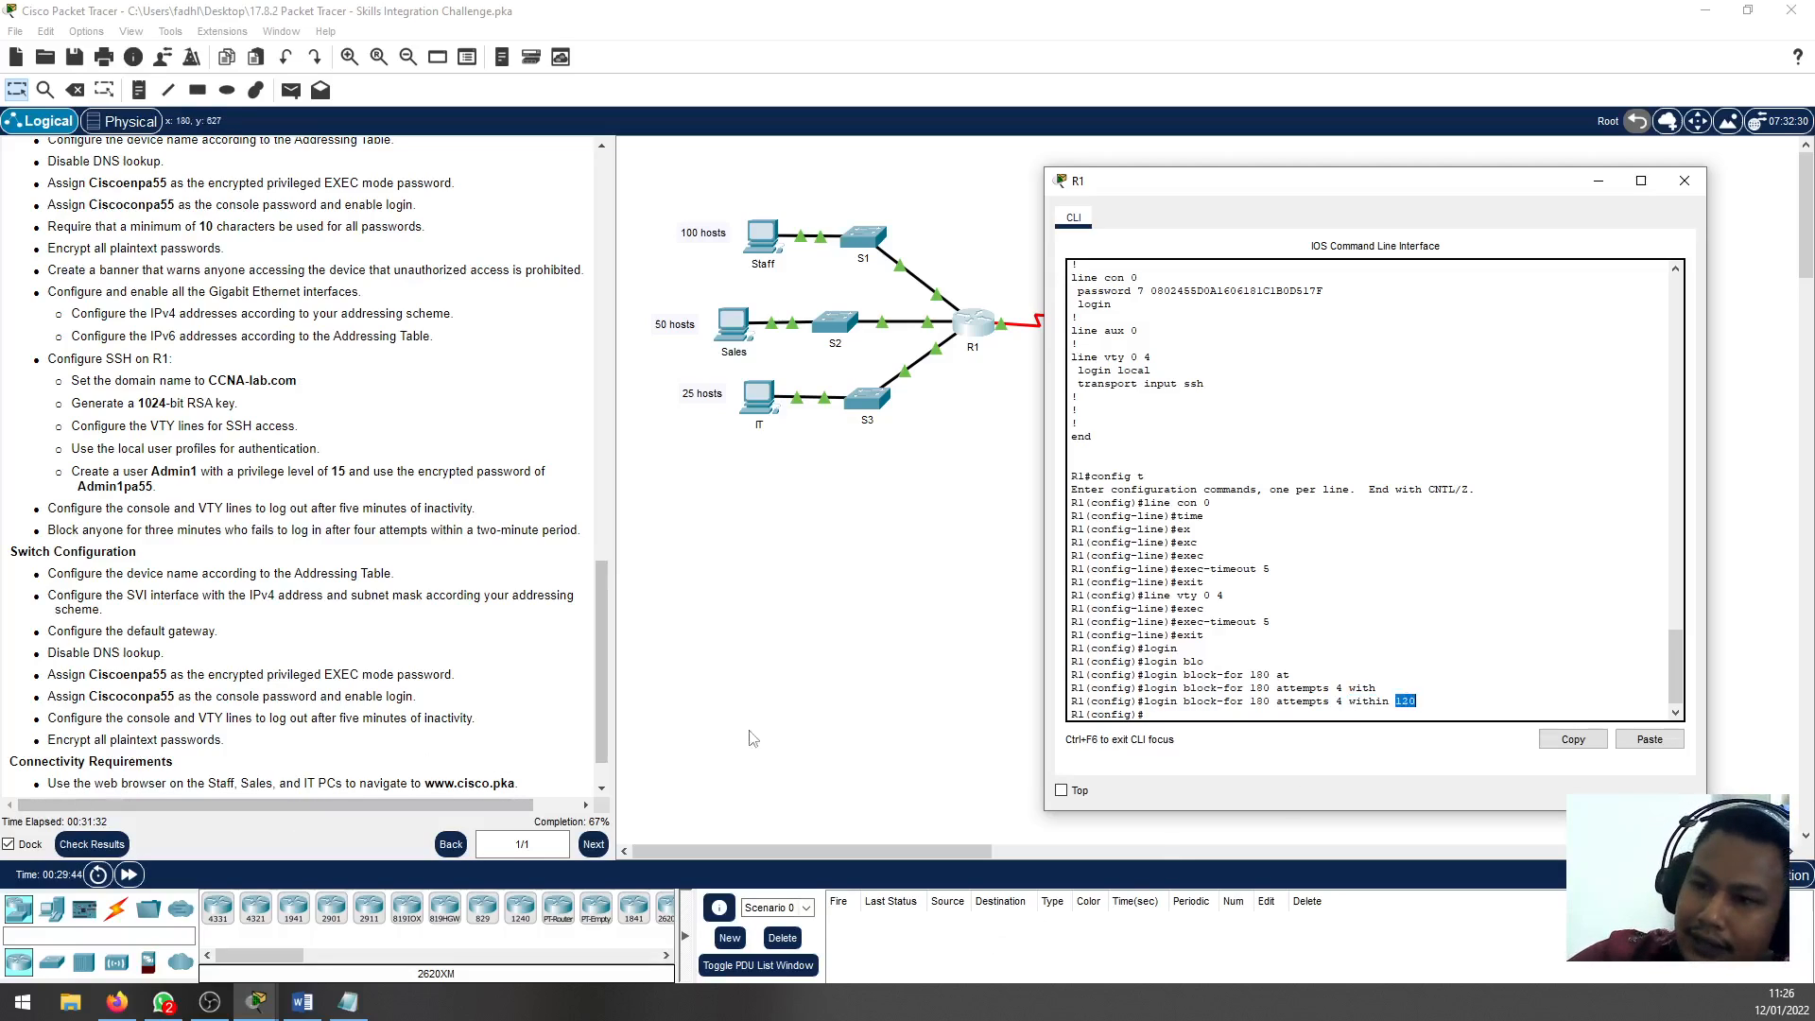
left_click(208, 530)
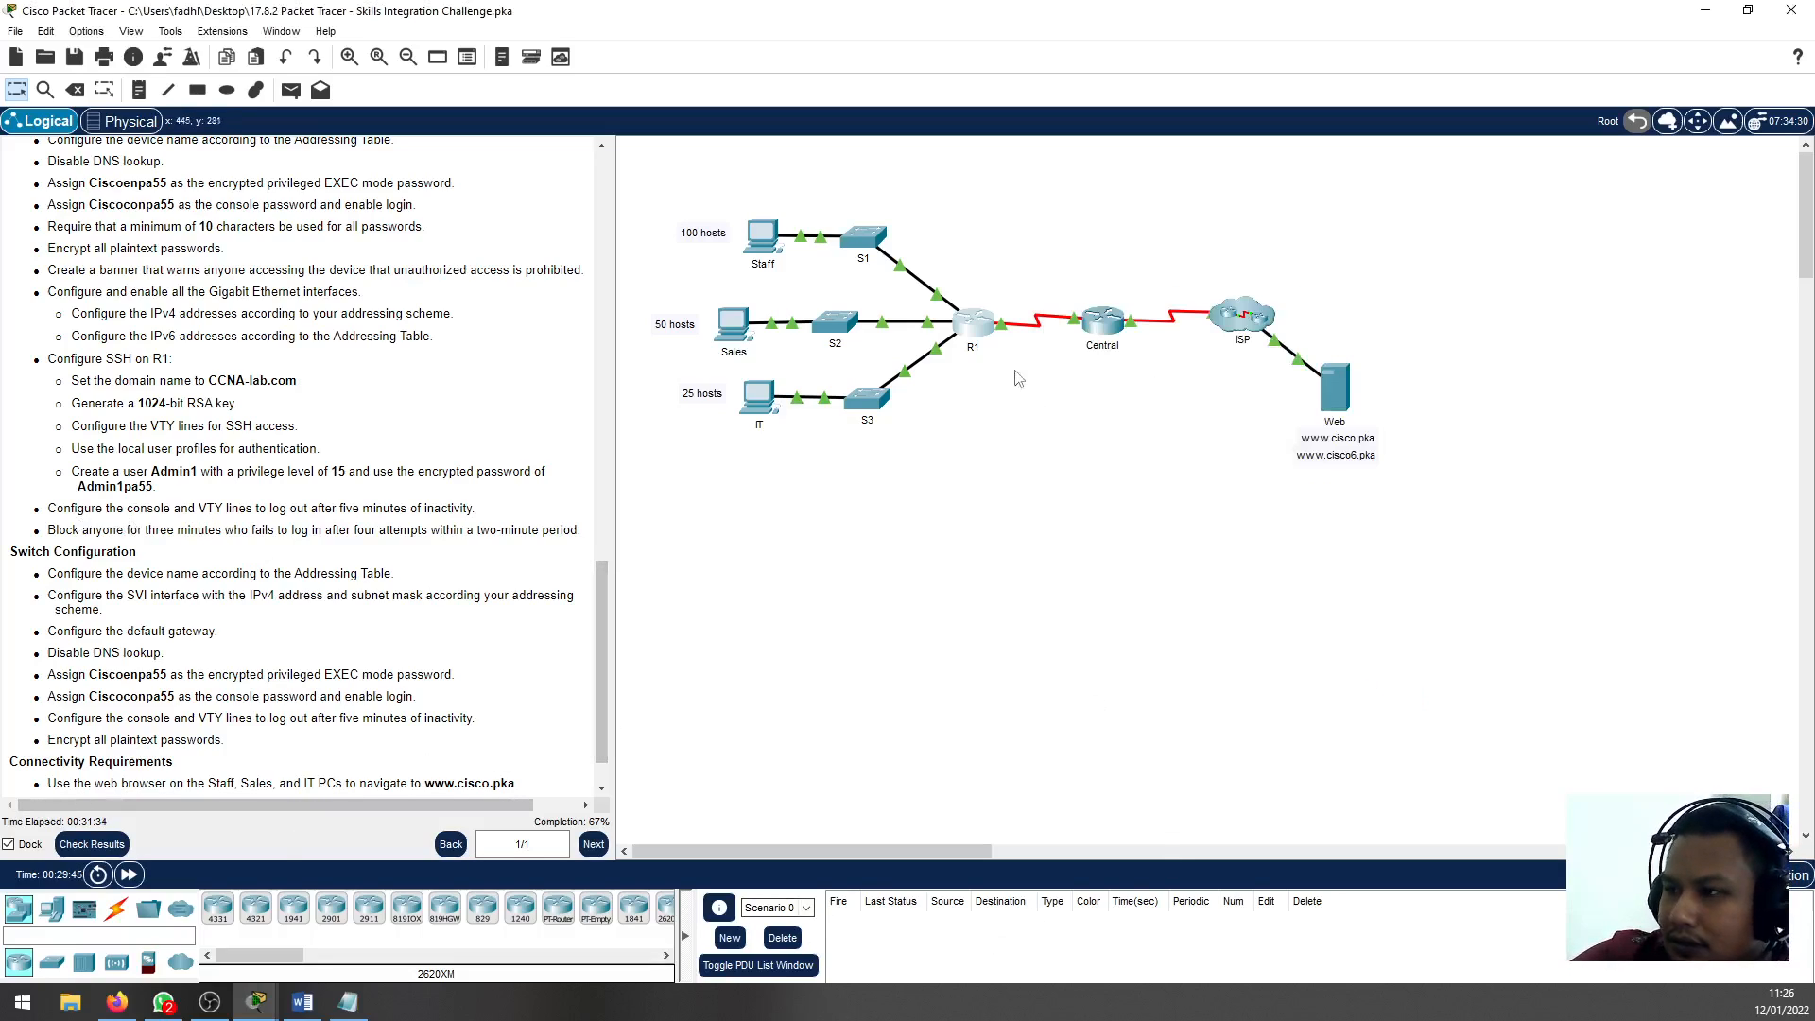
Return R1 to privileged EXEC mode, save its configuration with wr, and close its window
left_click(988, 325)
left_click(1214, 722)
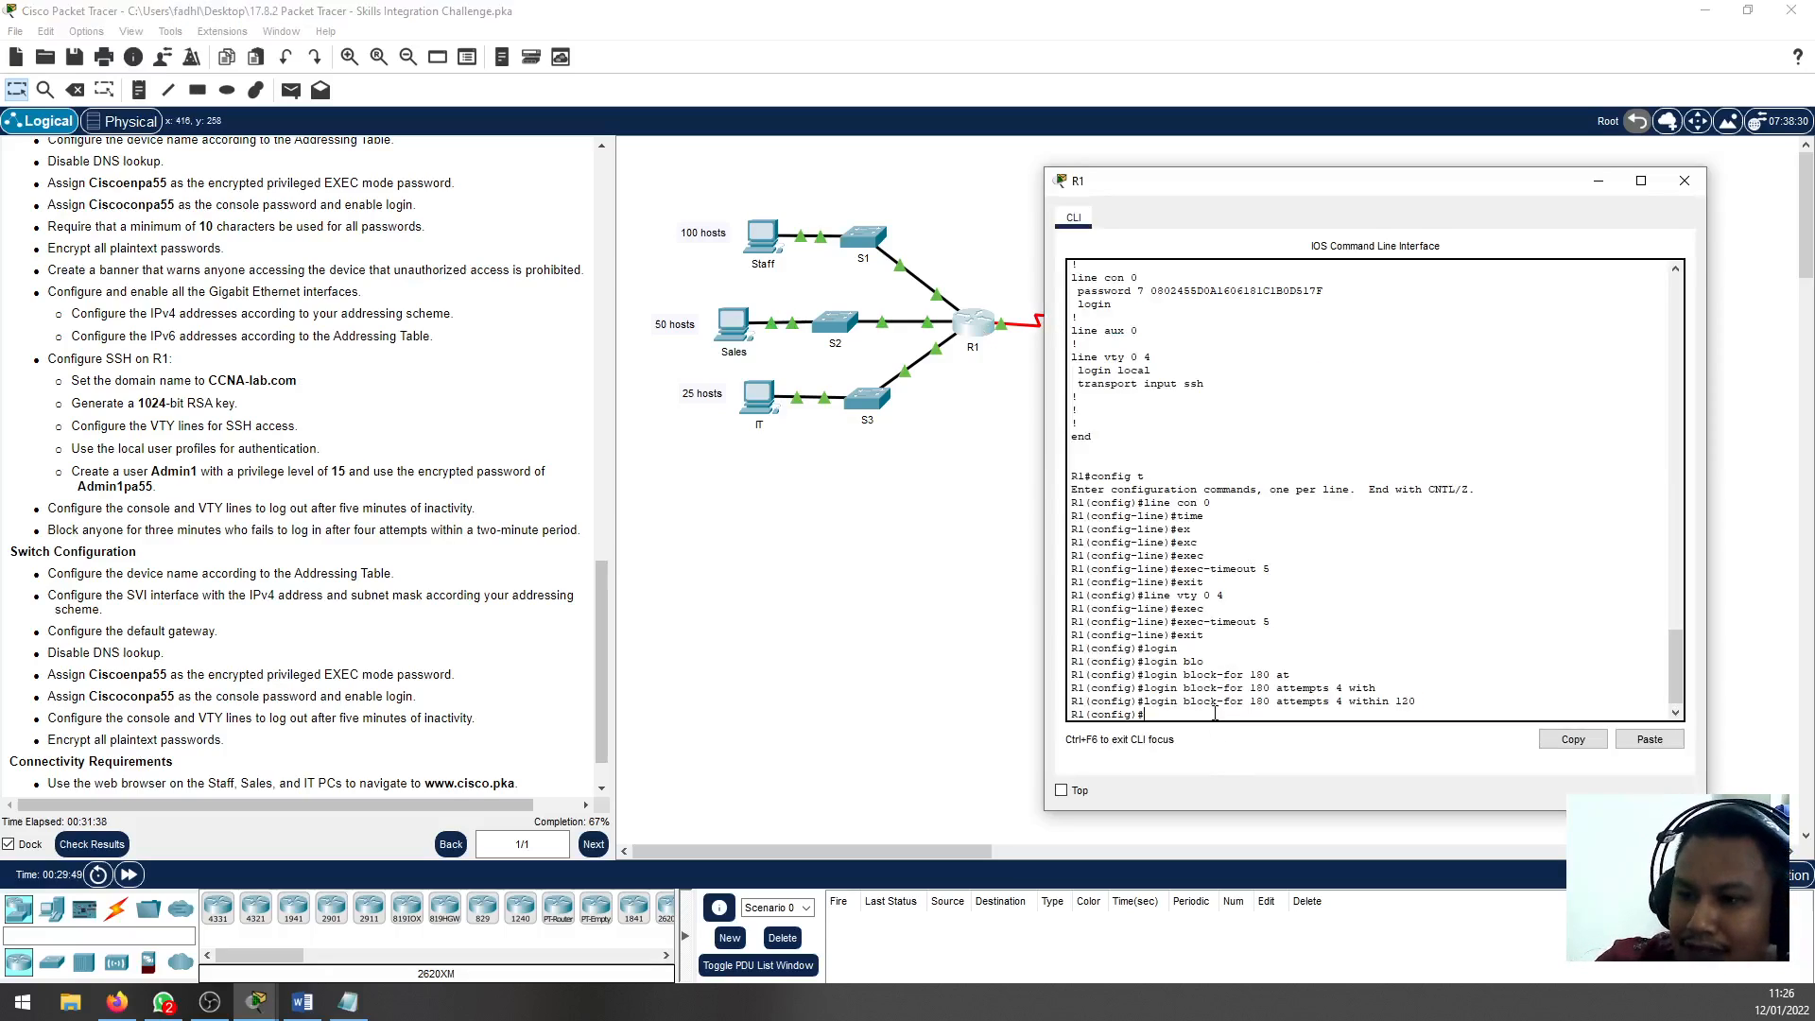
type("end")
key("Return")
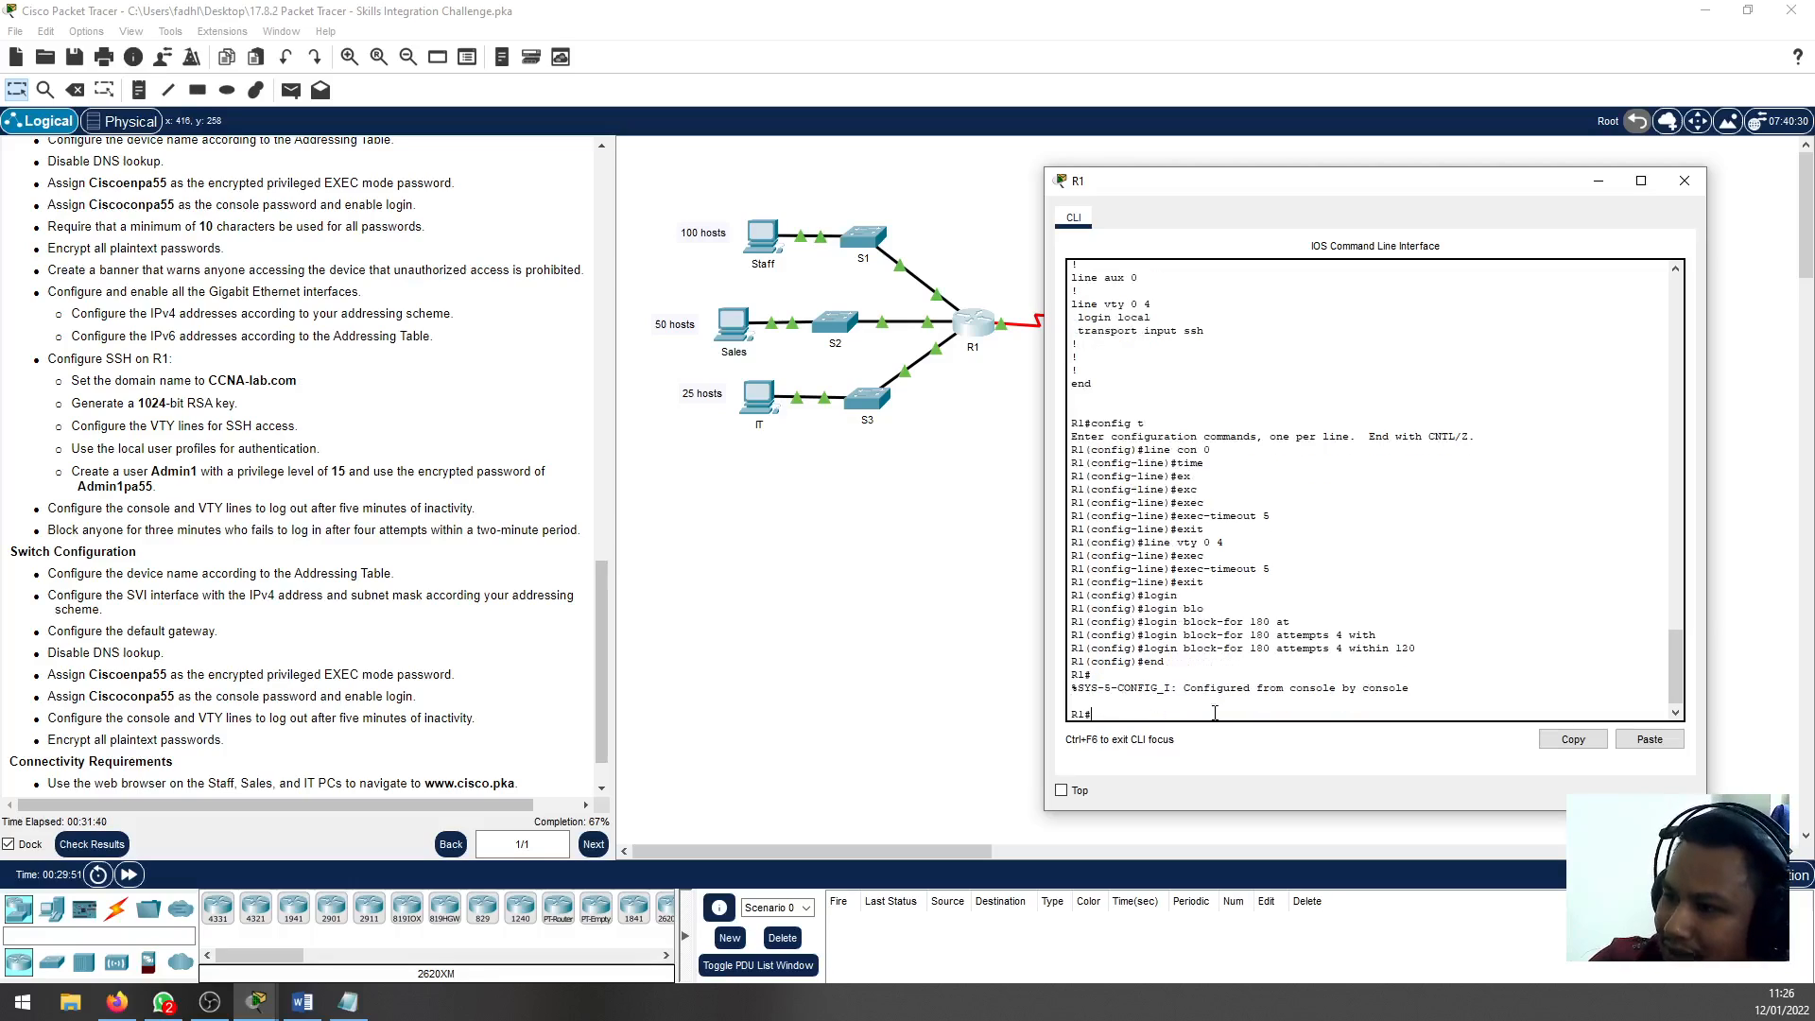
type("wr")
key("Return")
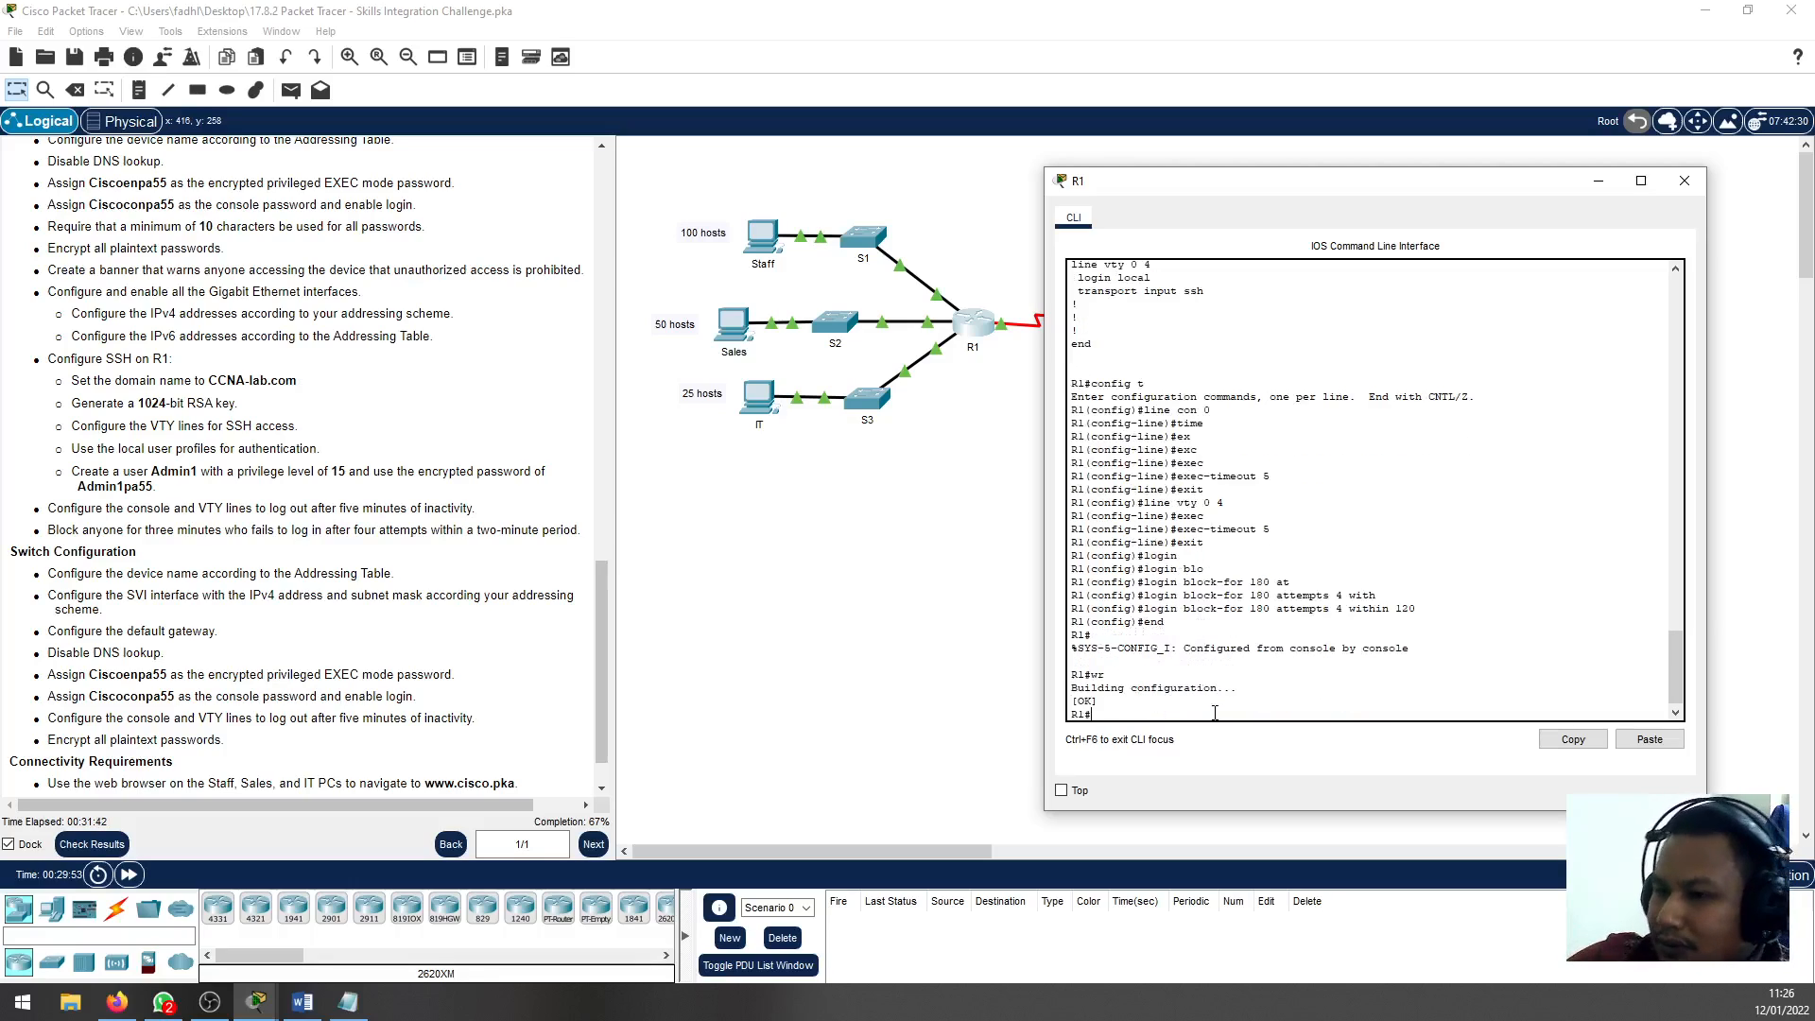
left_click(1684, 180)
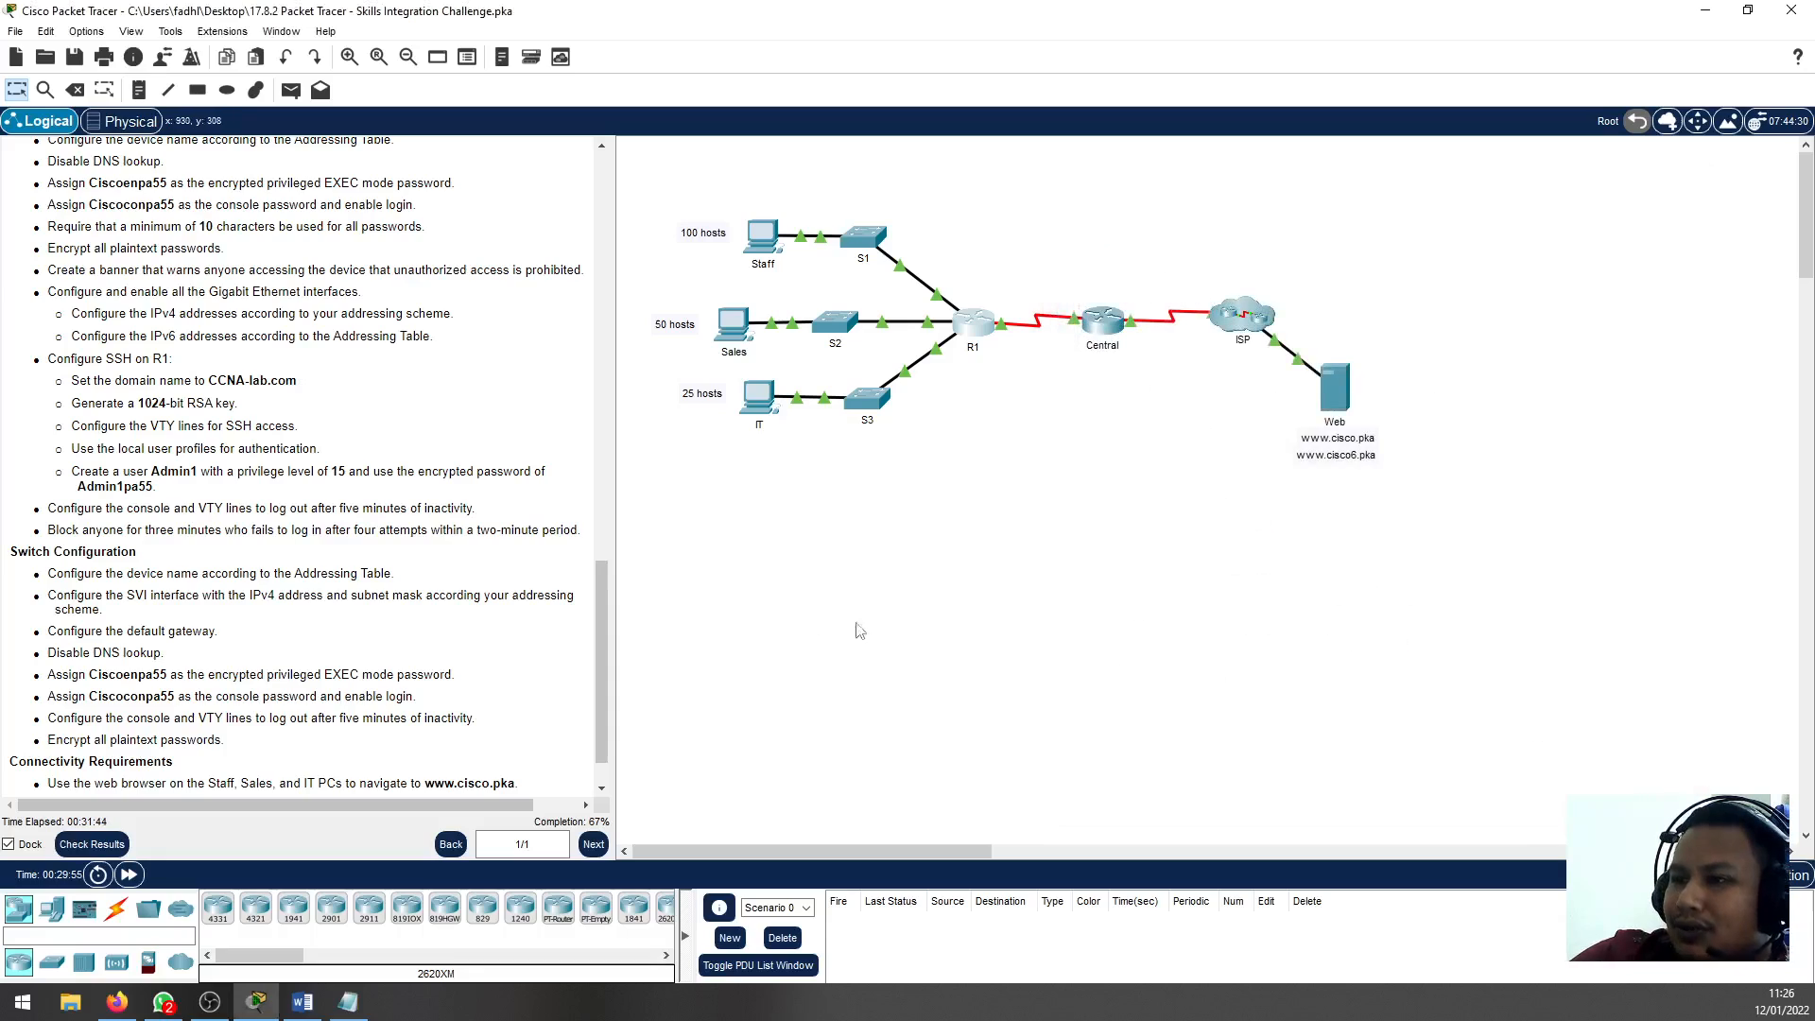
Read the Switch Configuration requirements in the instructions, including device name, SVI address, default gateway and line timeouts
scroll(260, 697, "down", 1)
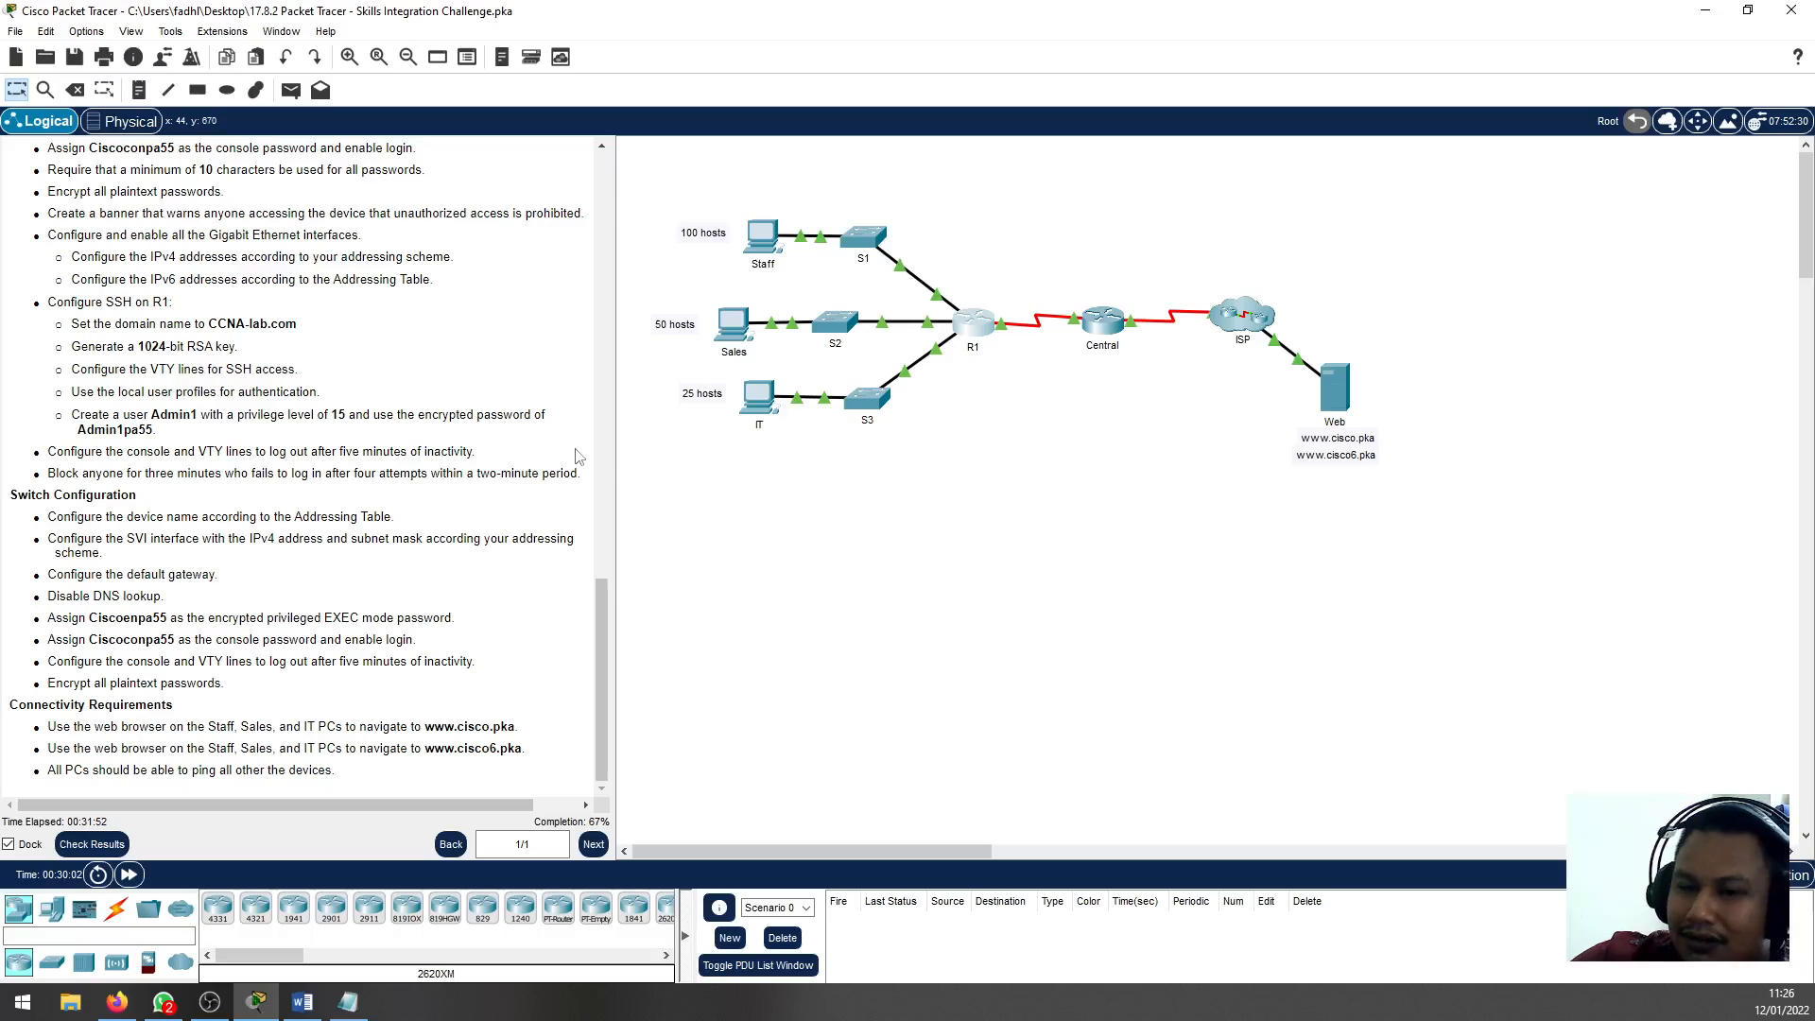
key("alt+Tab")
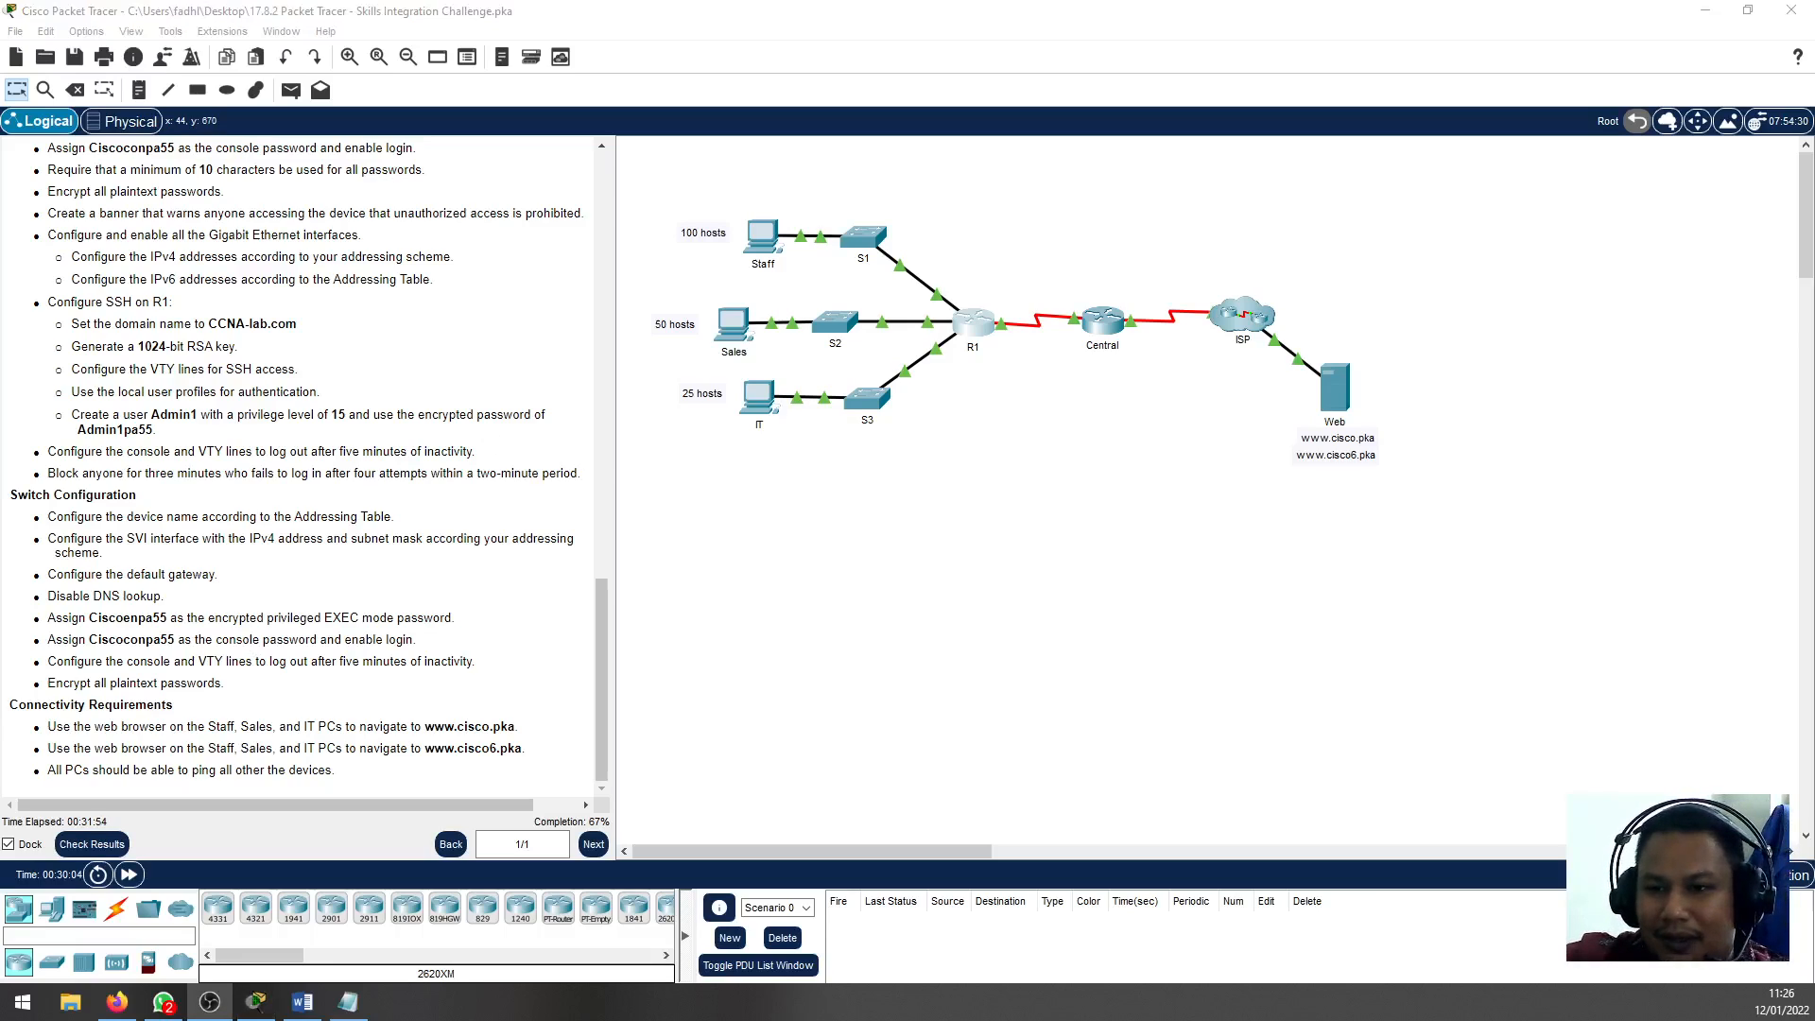
key("alt+Tab")
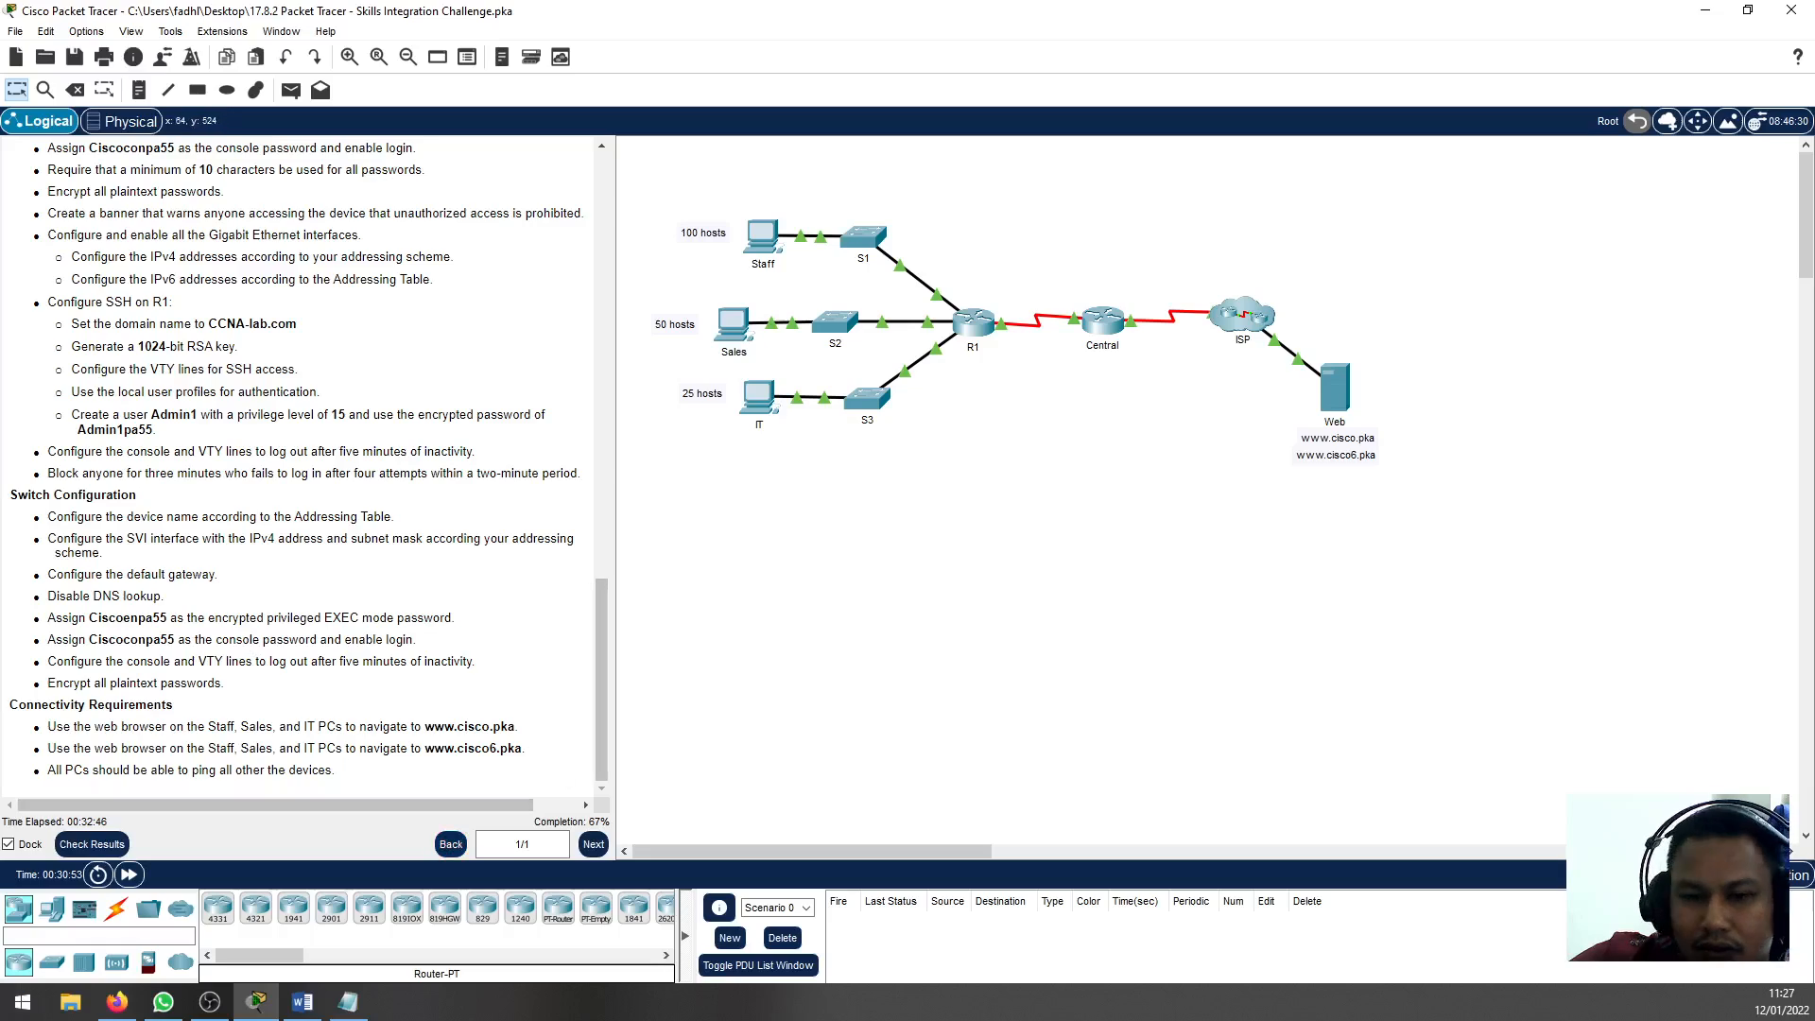
key("alt+Tab")
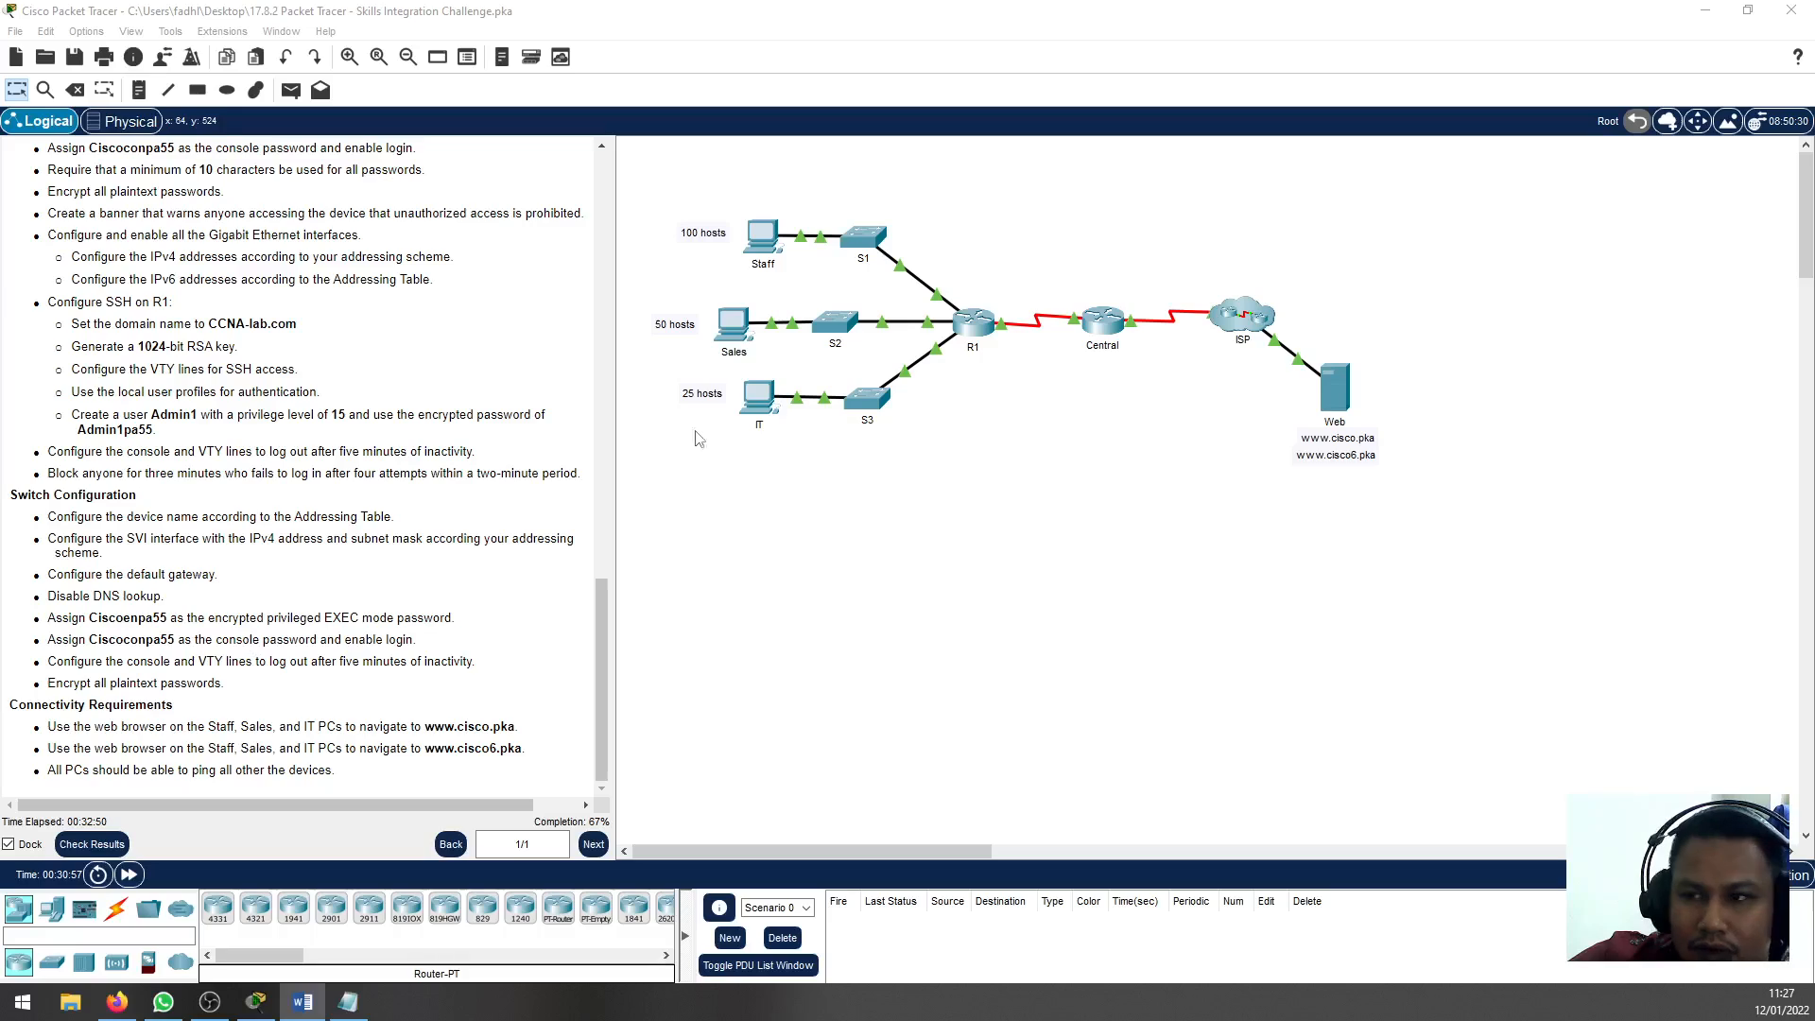
left_click_drag(116, 517, 279, 516)
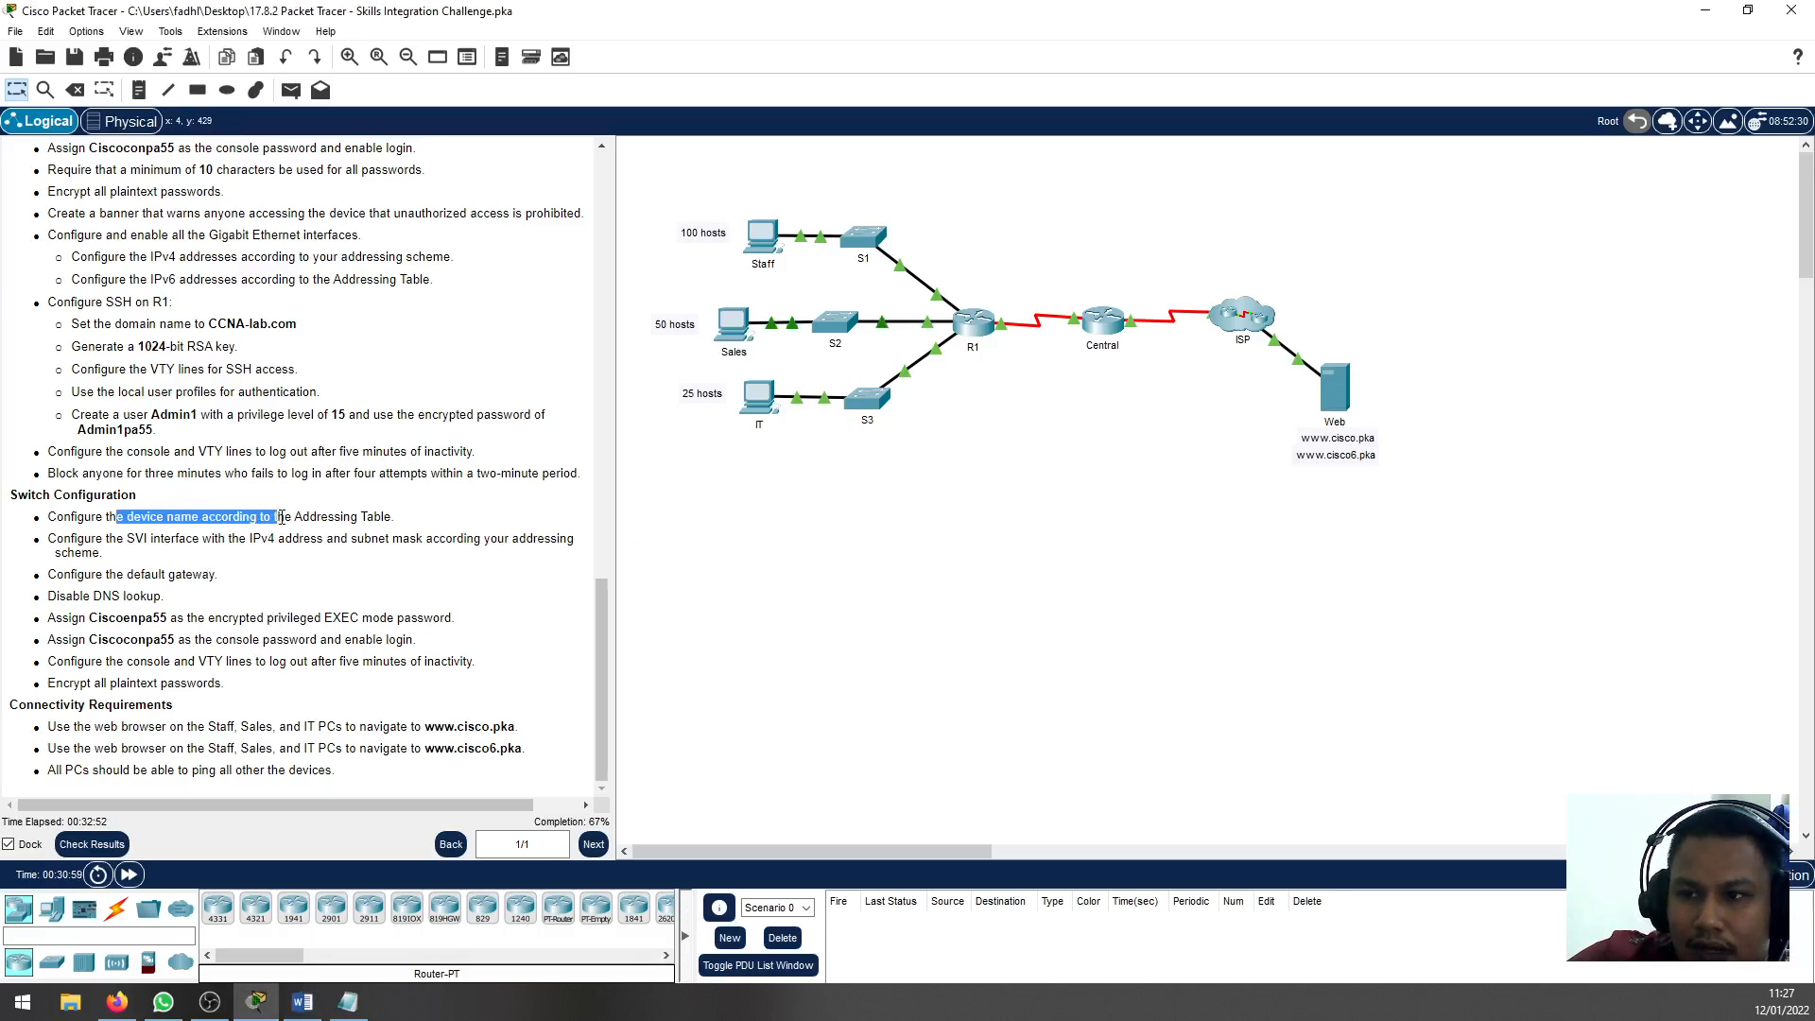
left_click_drag(116, 538, 305, 541)
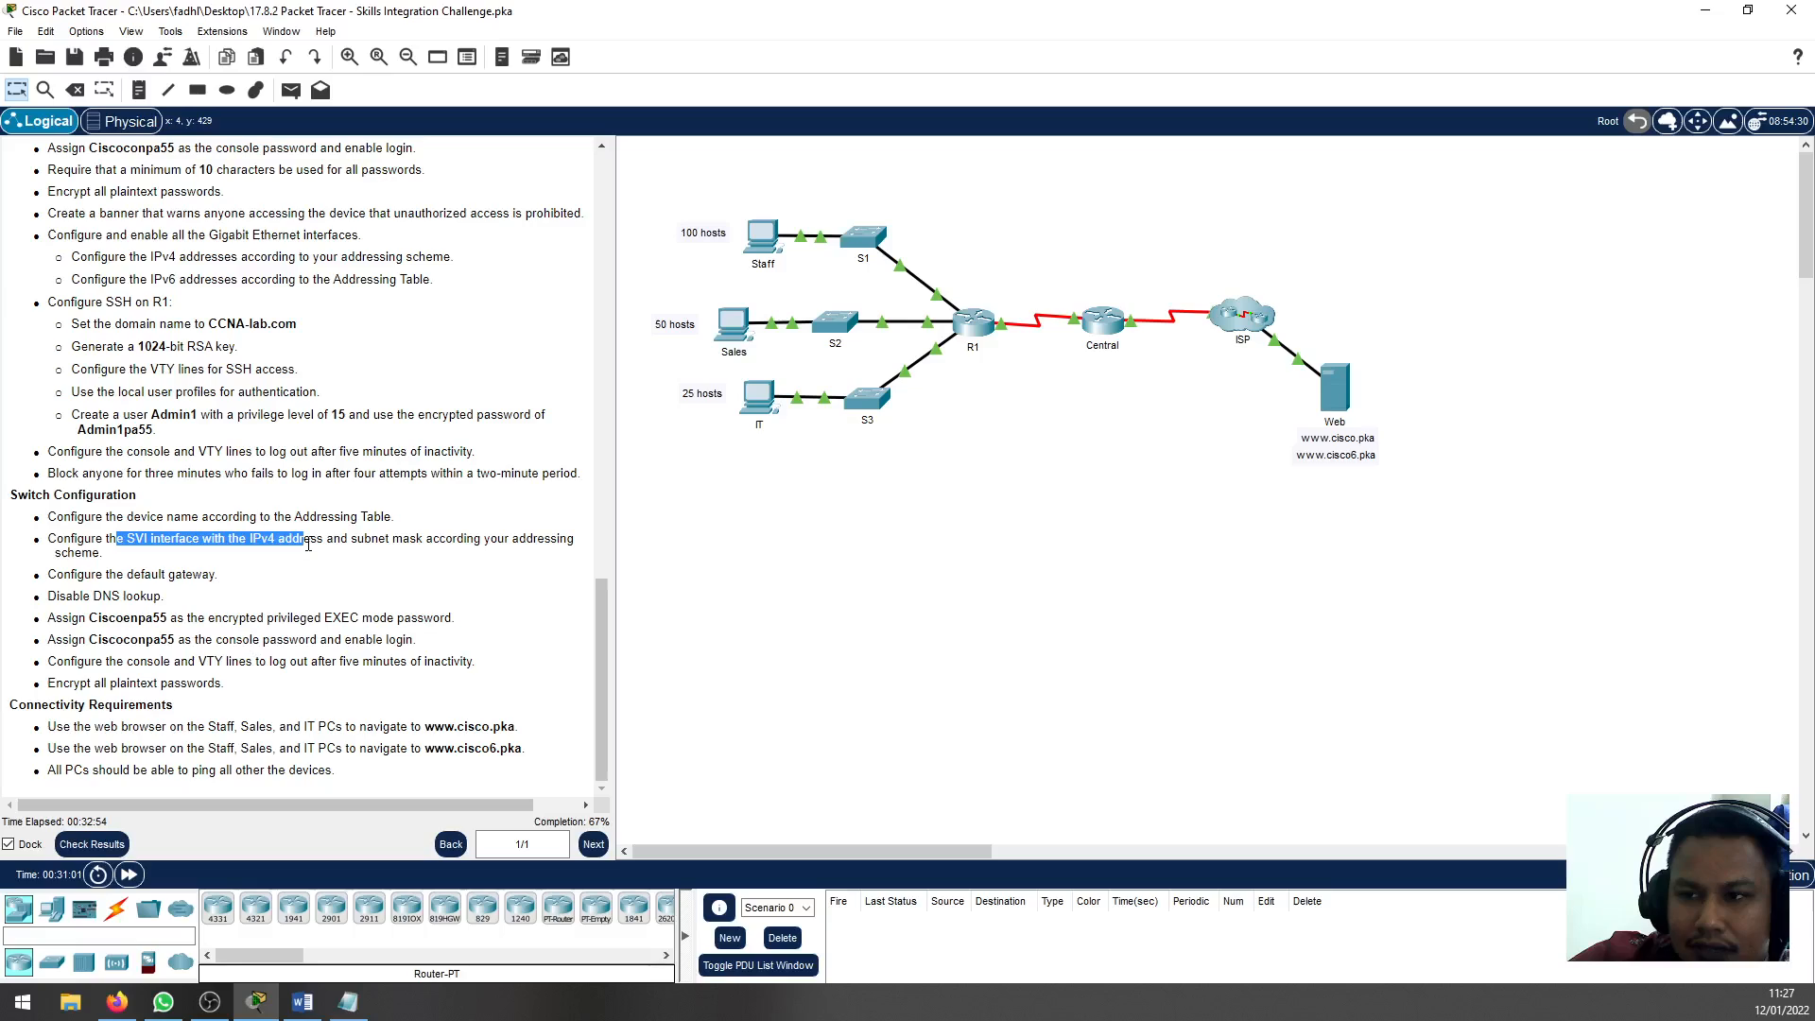
left_click(61, 577)
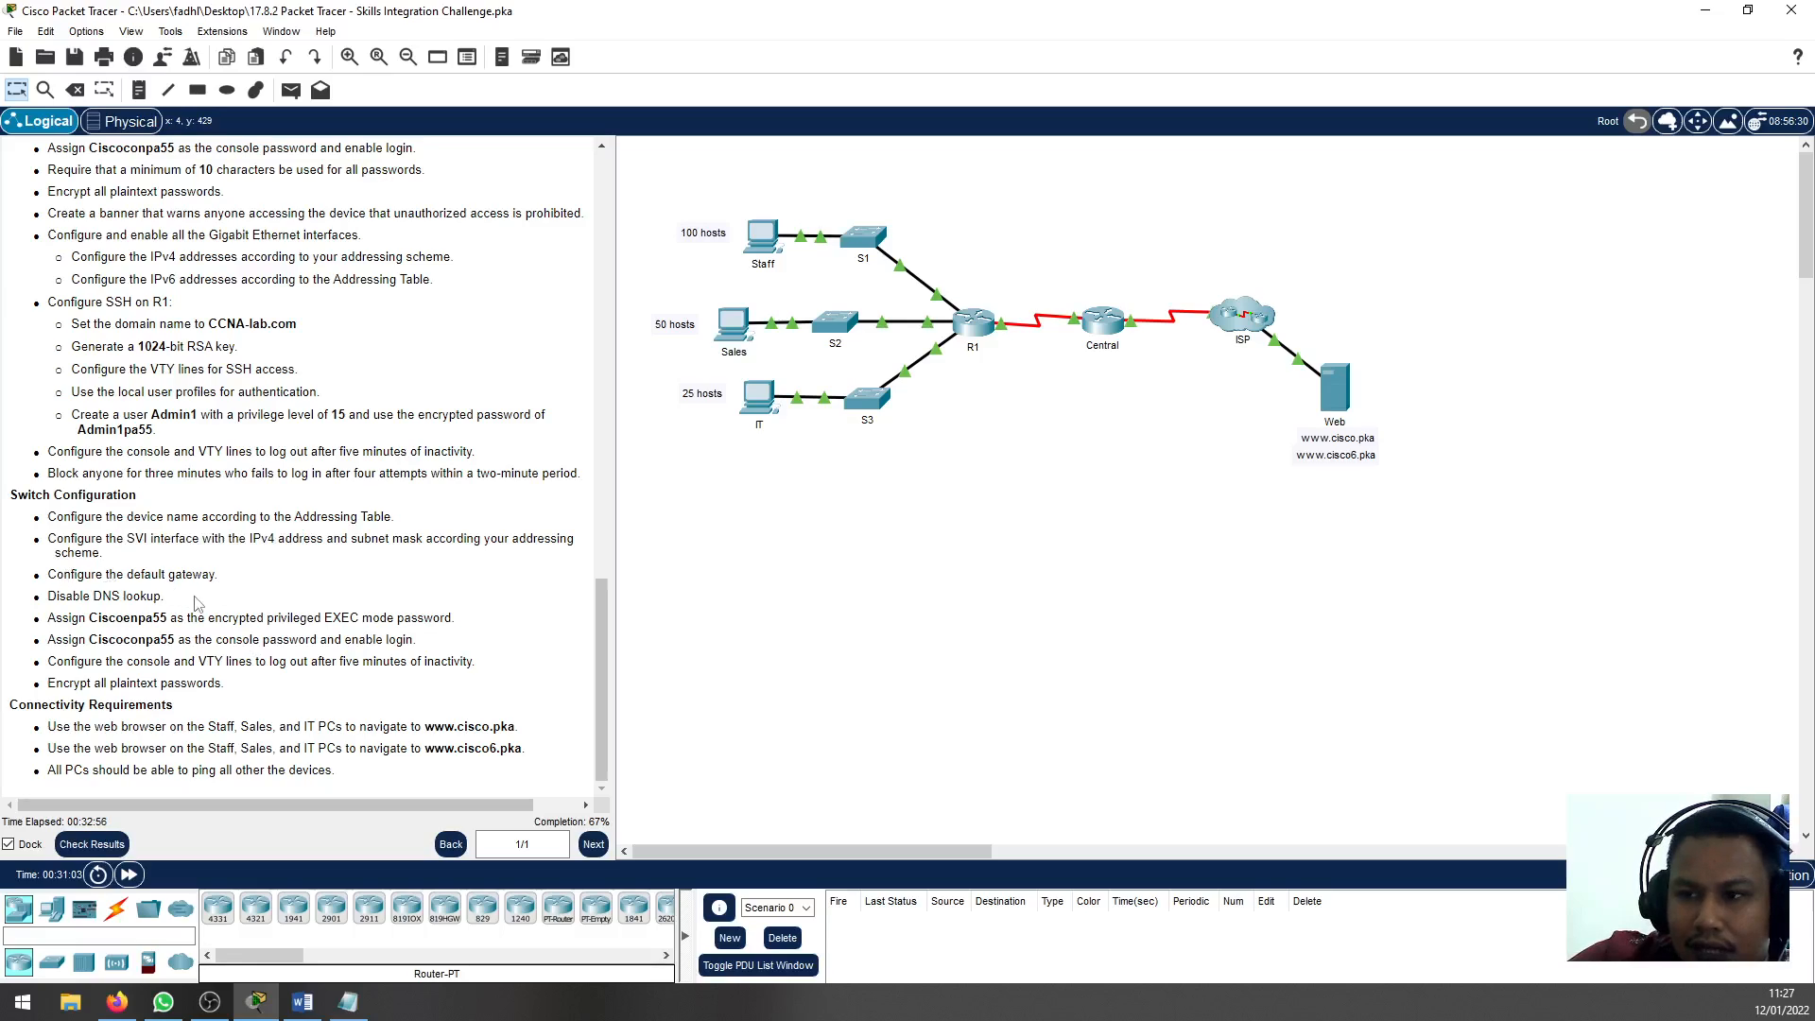
left_click_drag(110, 576, 175, 578)
left_click(125, 664)
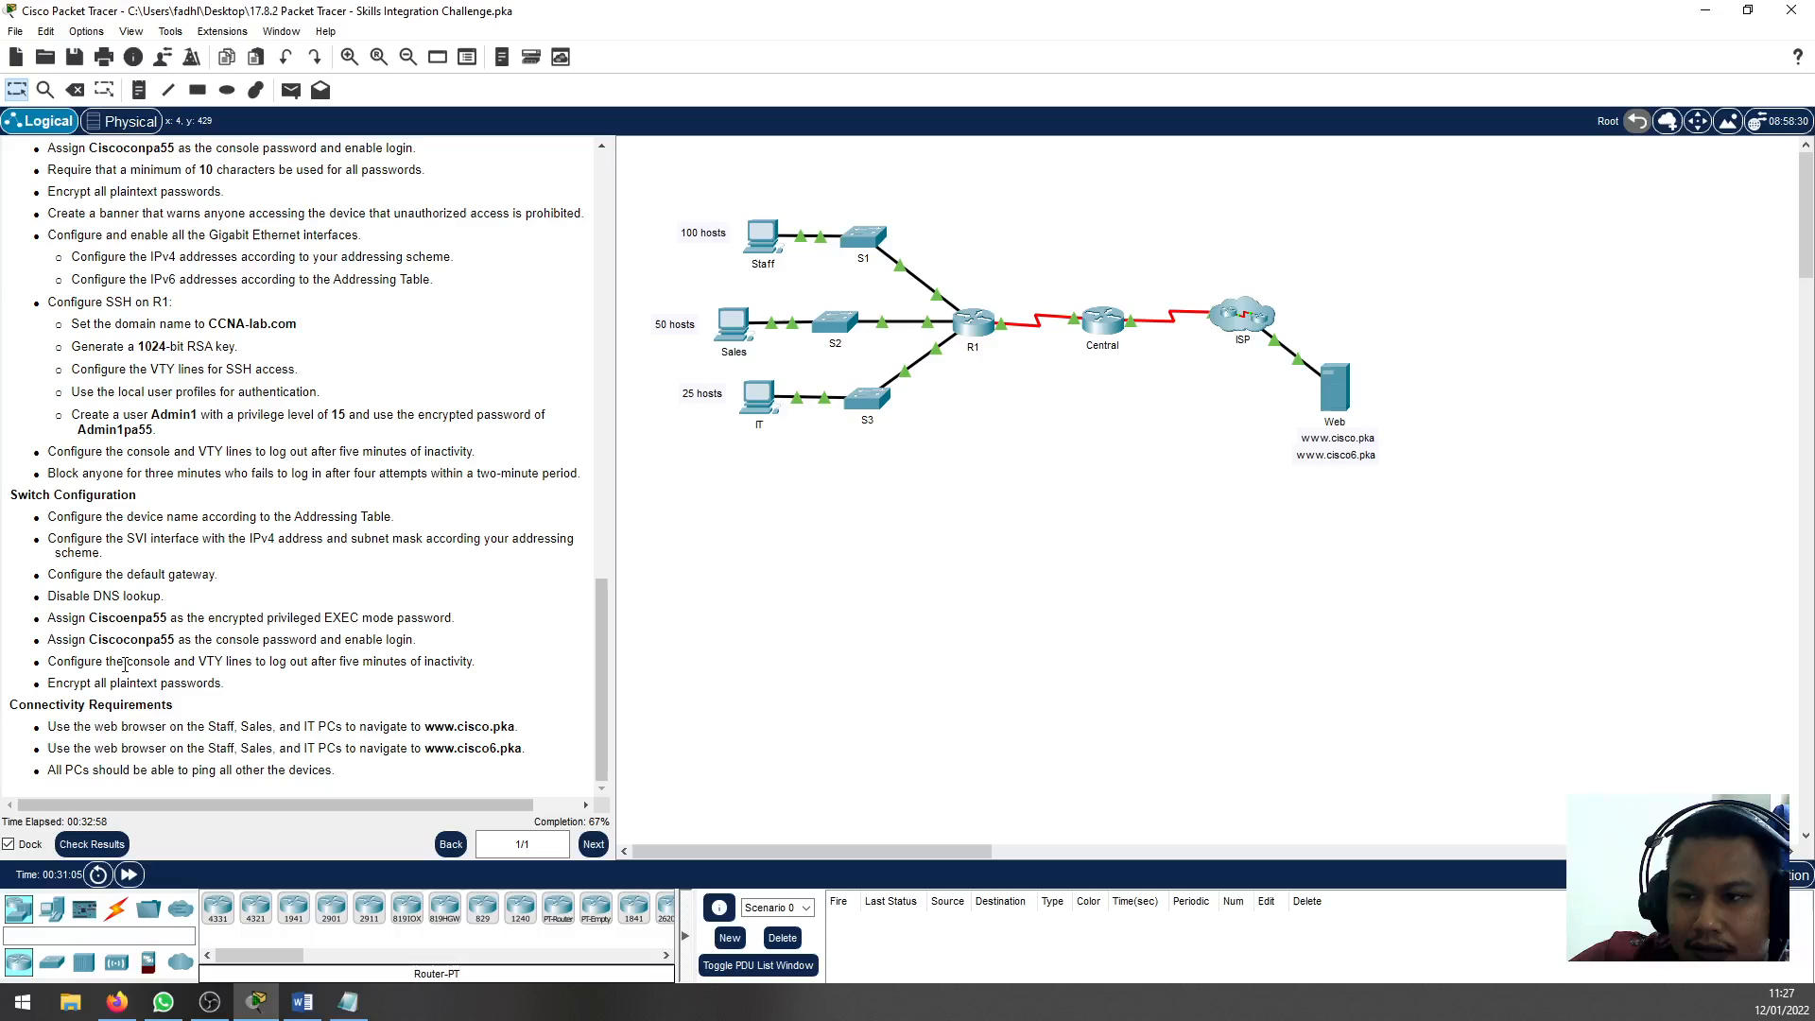
Open S1's command line beside the instructions and switch to subnet scenario.txt in Notepad, adding a blank line below the subnet list
left_click(863, 236)
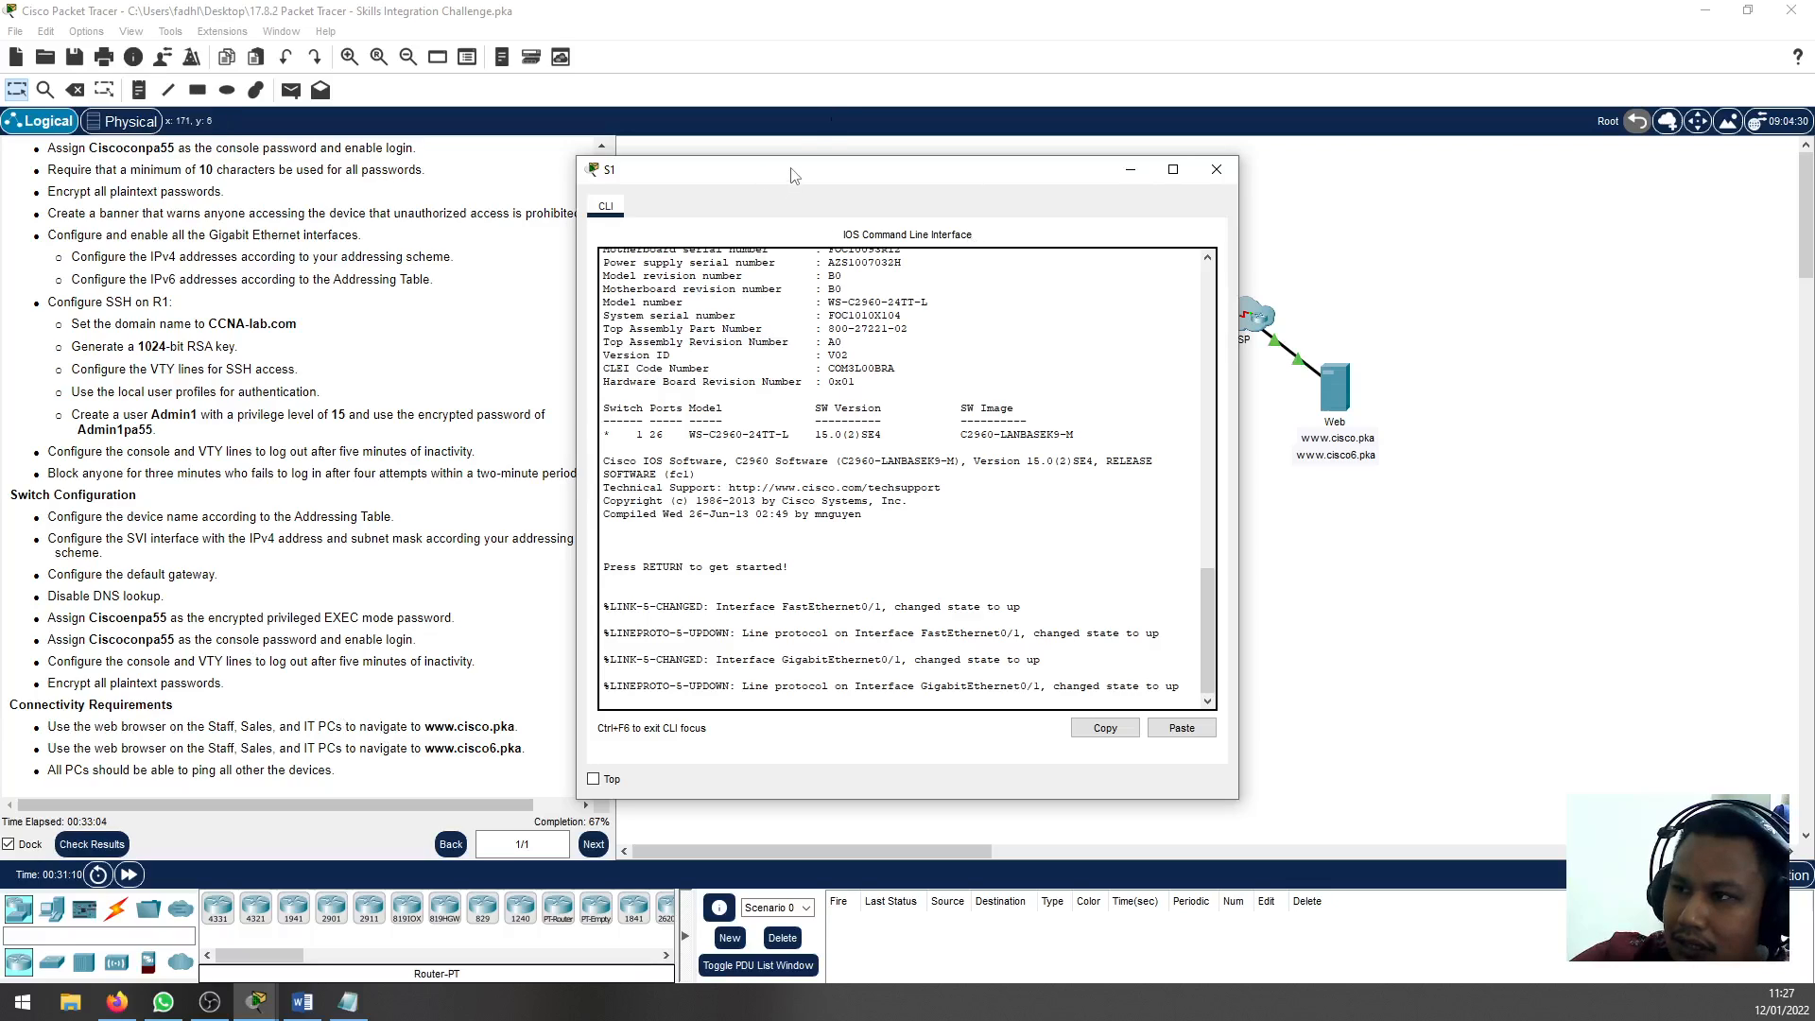
left_click_drag(792, 175, 1179, 188)
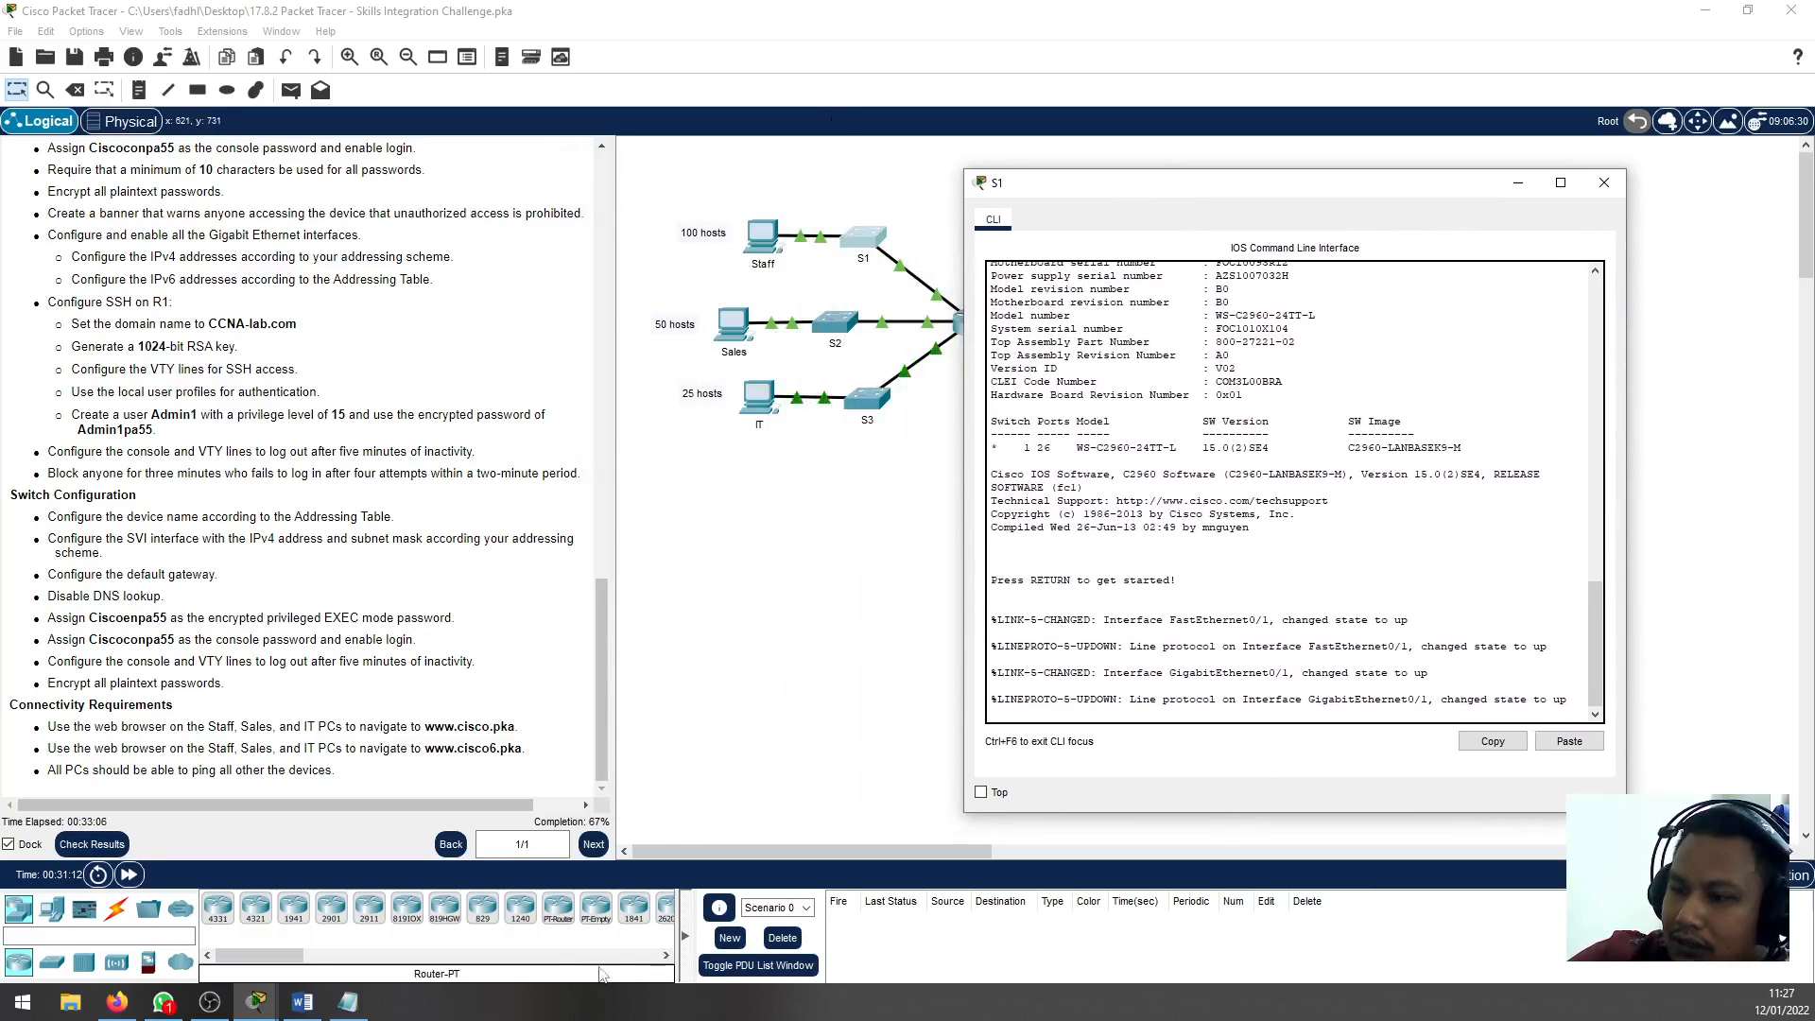
left_click(348, 1002)
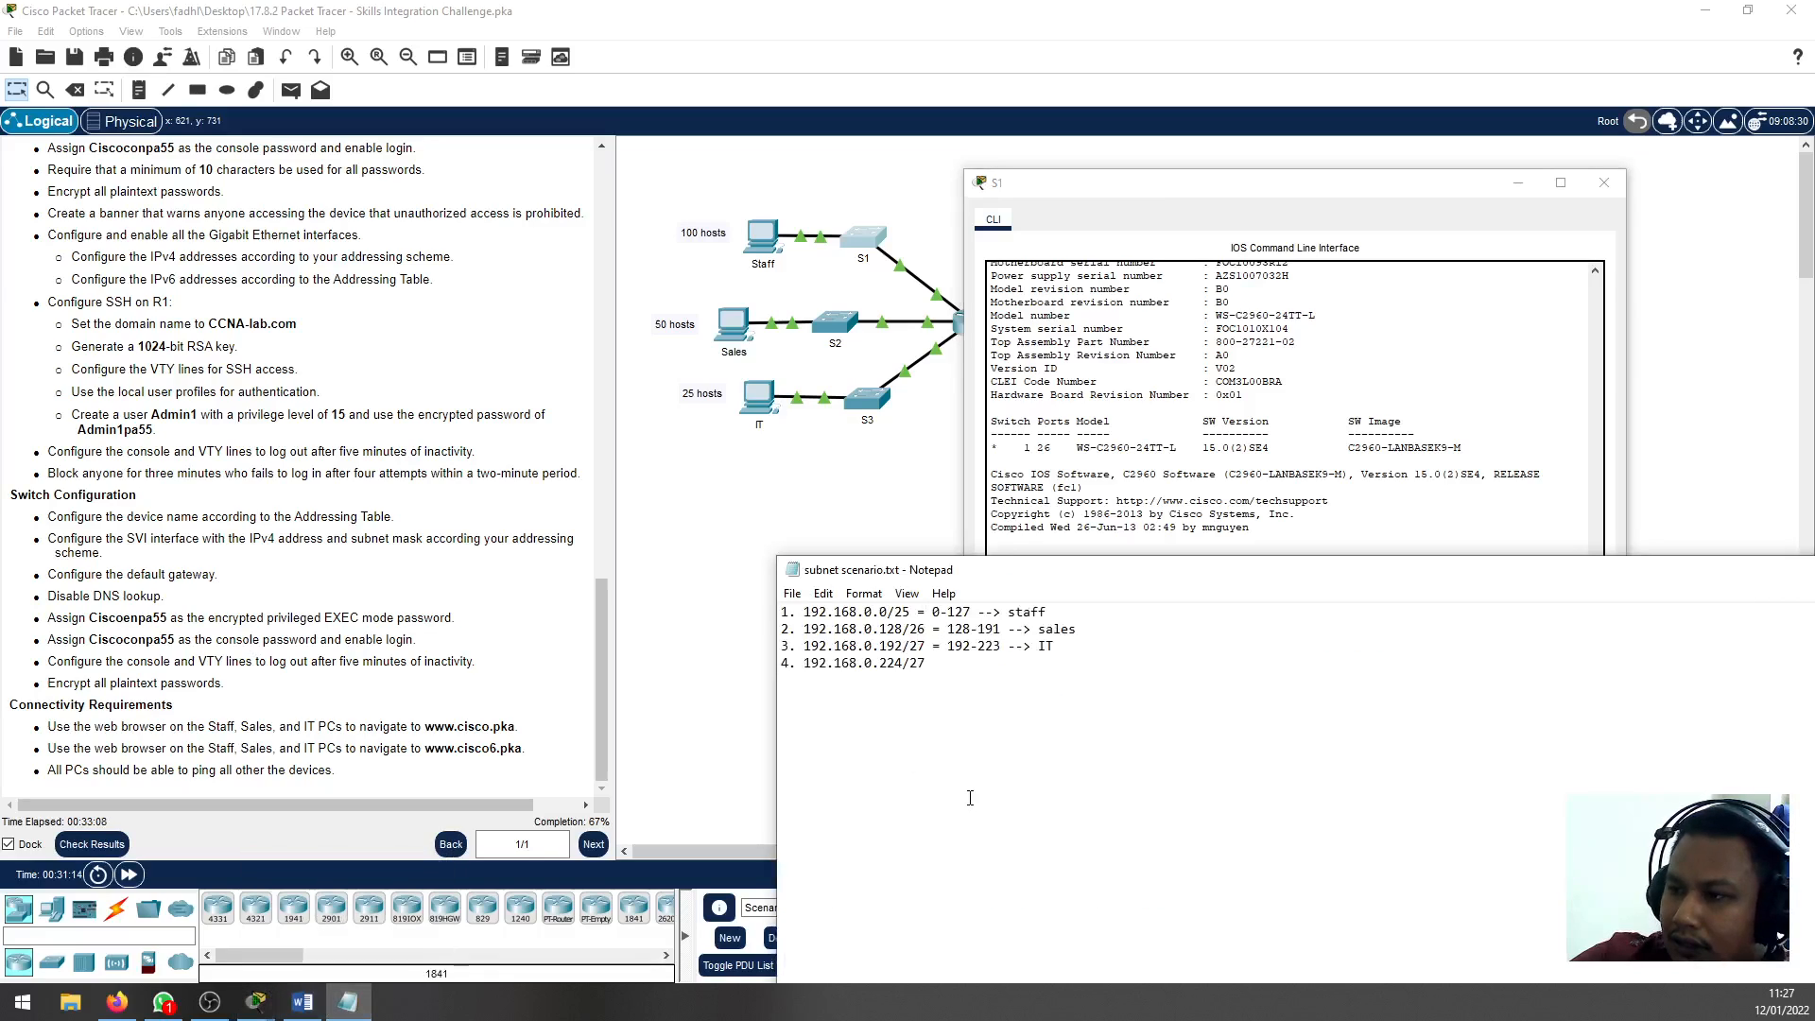
key("Return")
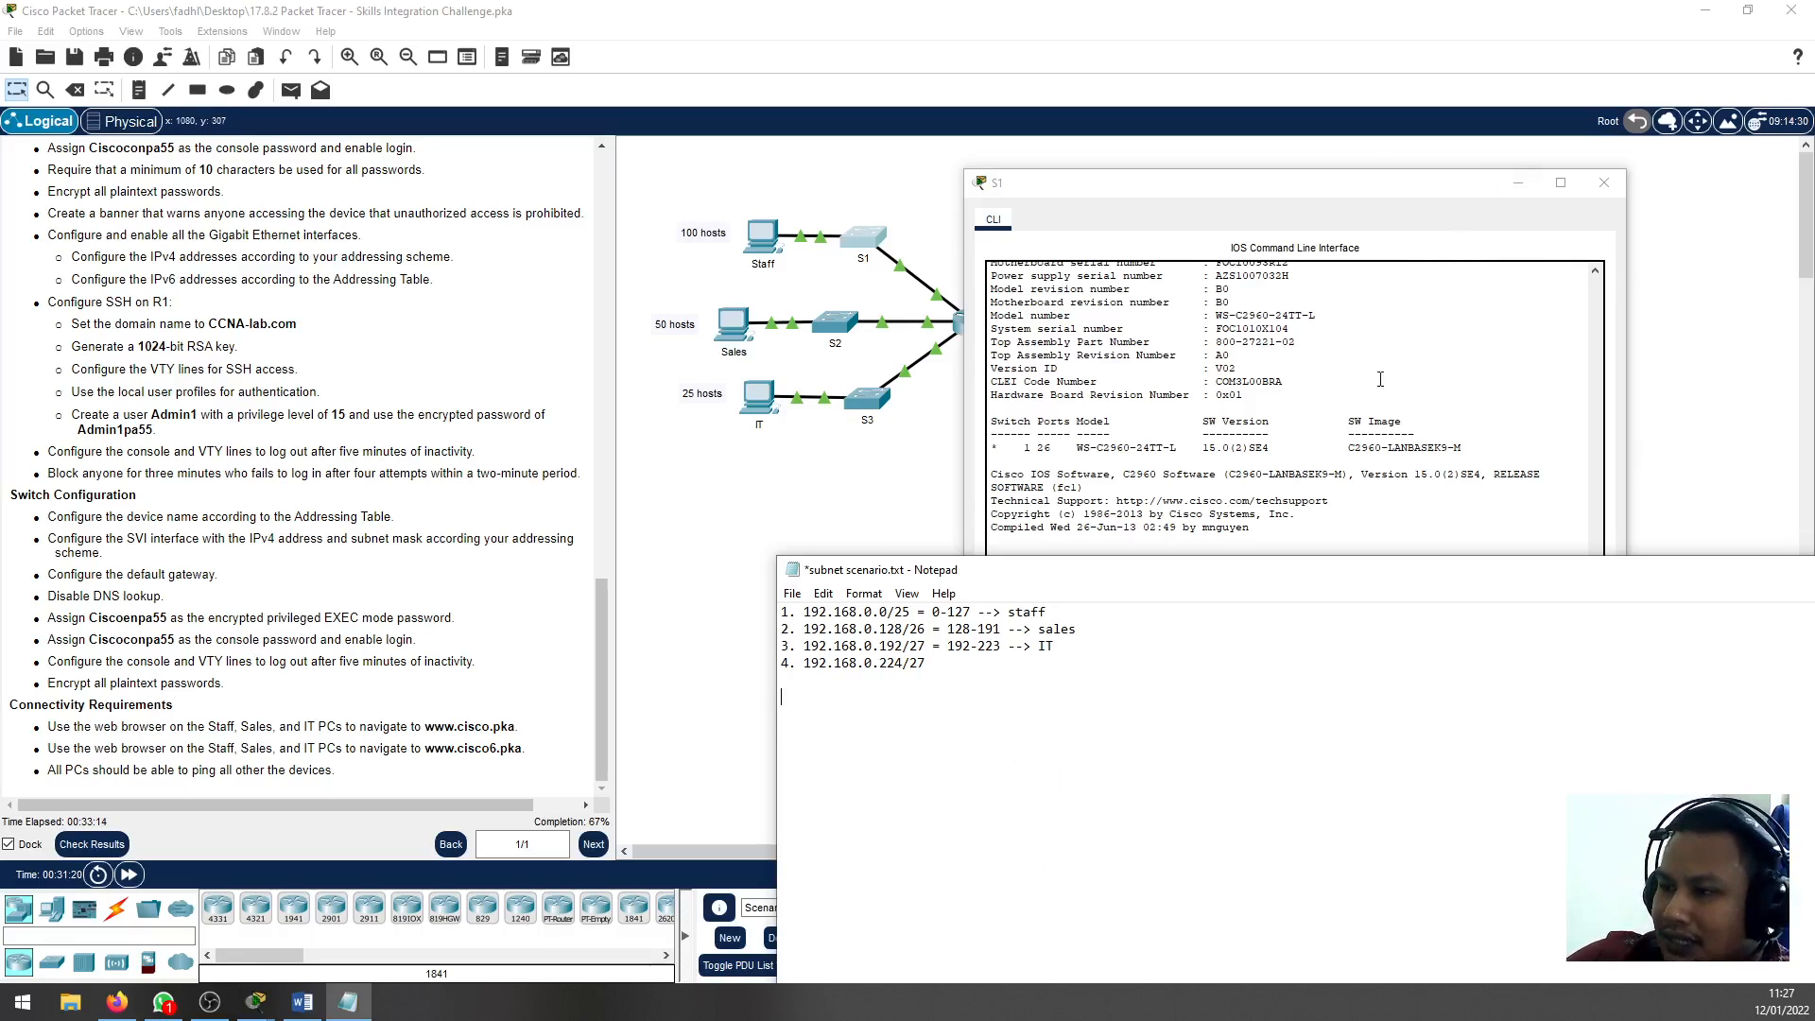
left_click(1441, 193)
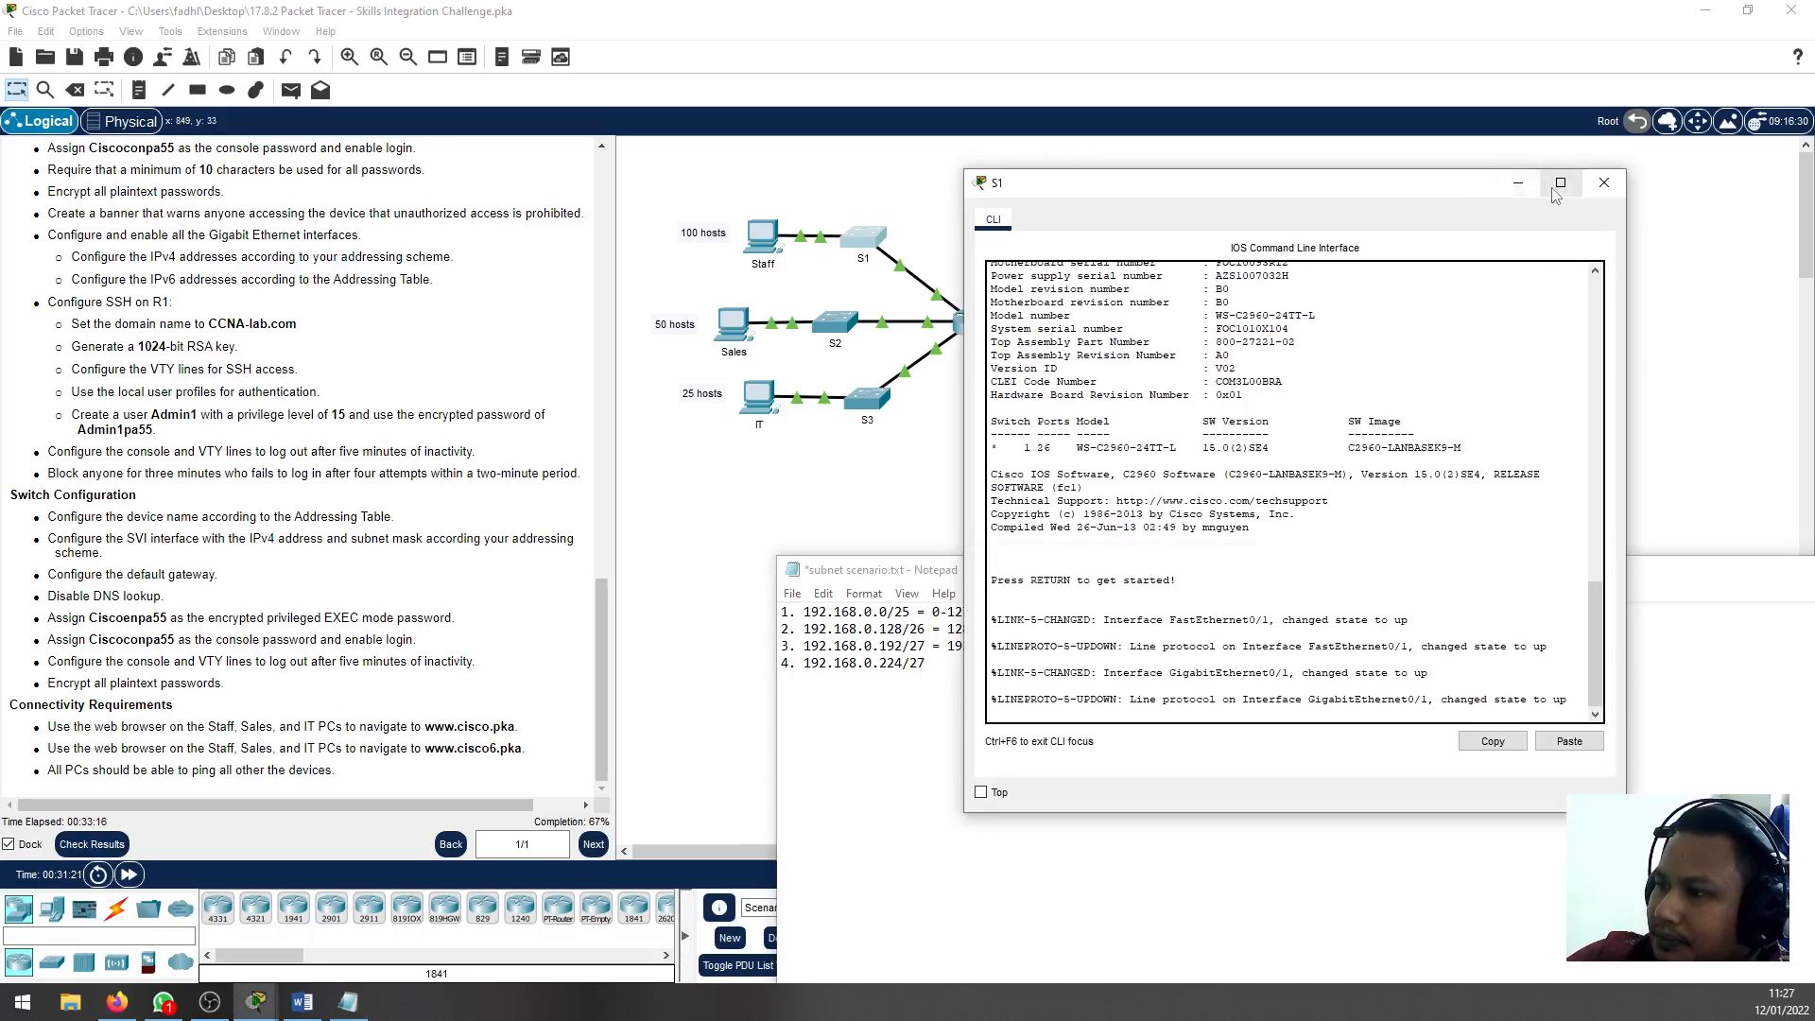
left_click(781, 699)
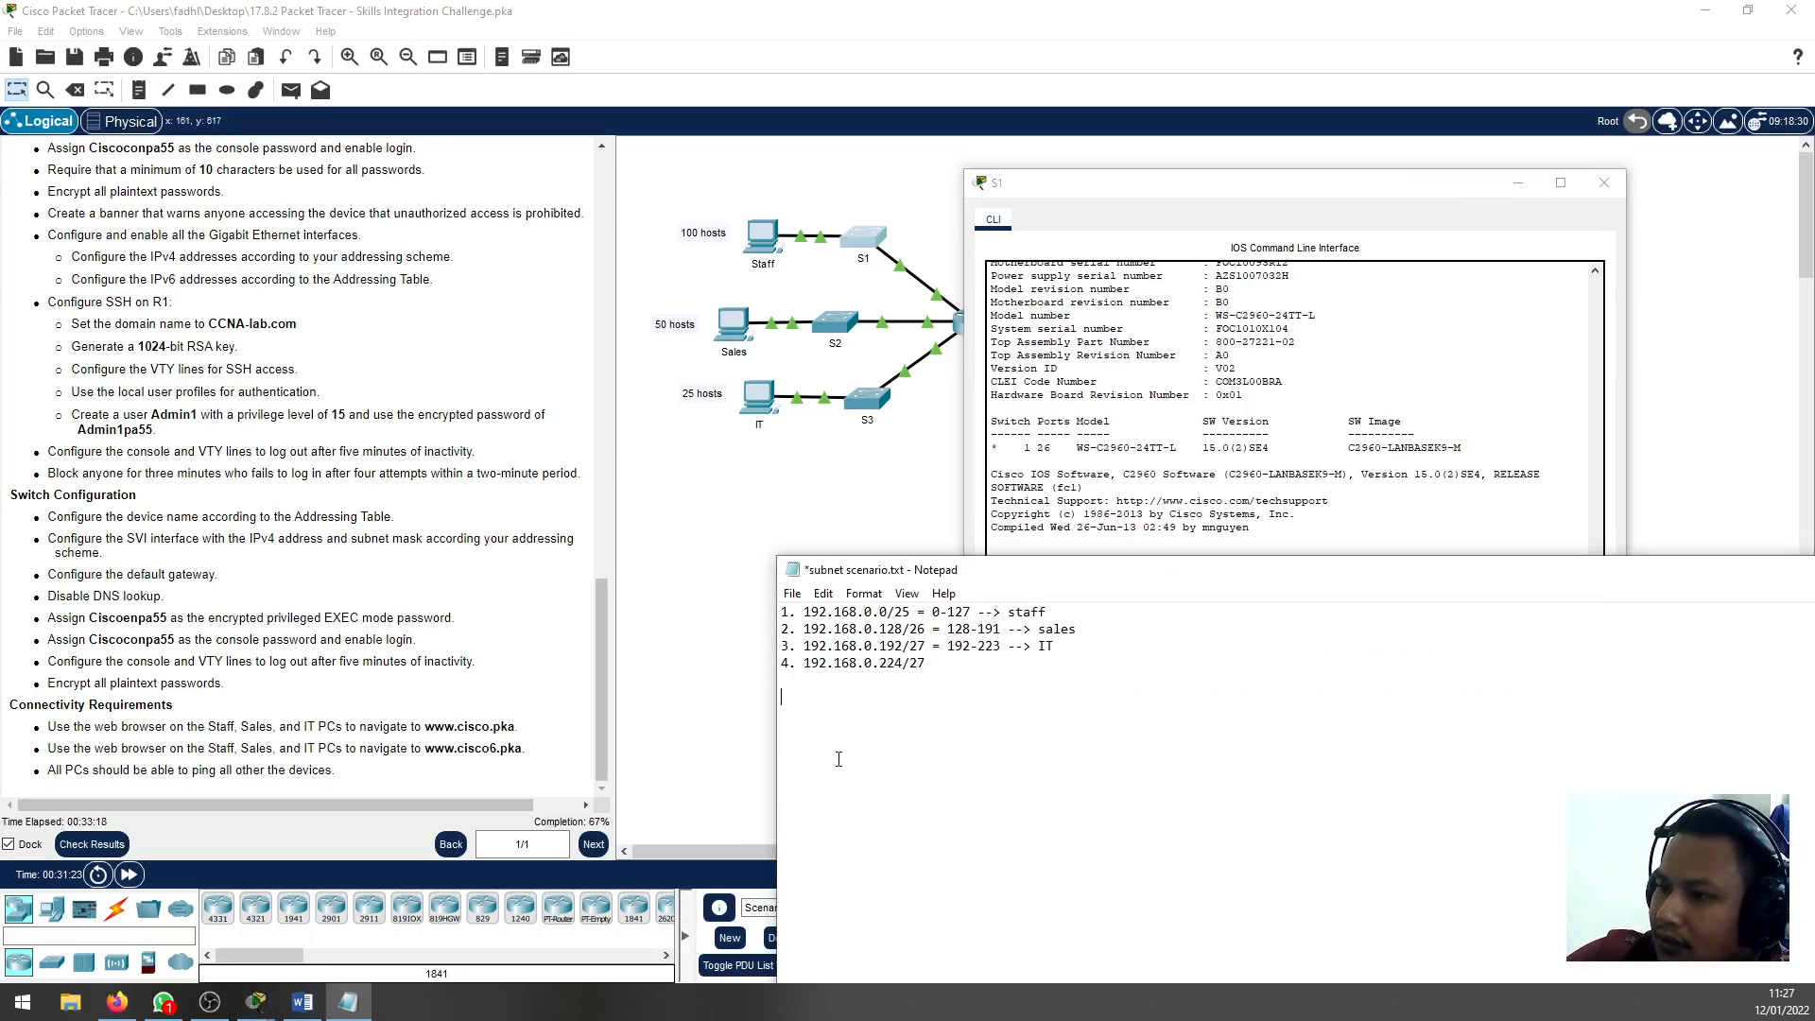
Minimise S1's window and place the Notepad subnet notes below the topology, then return to Packet Tracer
left_click(1518, 183)
left_click_drag(1177, 579, 1186, 478)
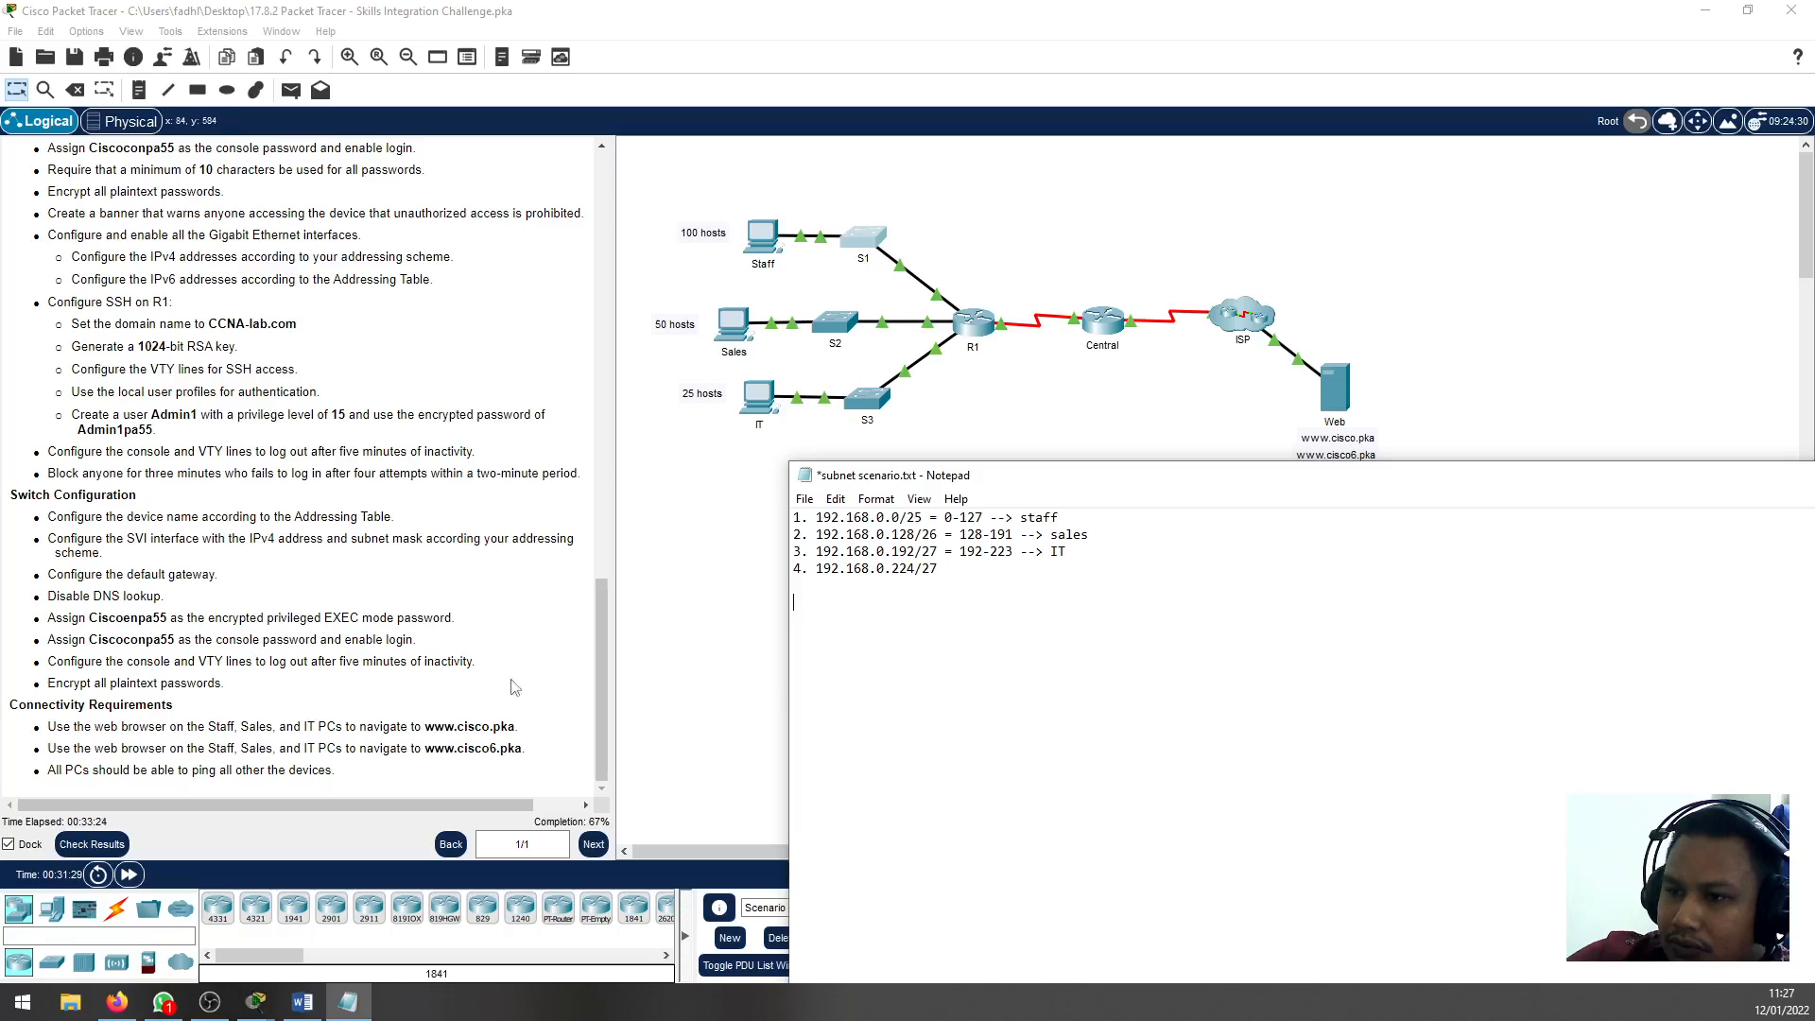
left_click_drag(1640, 483, 1640, 509)
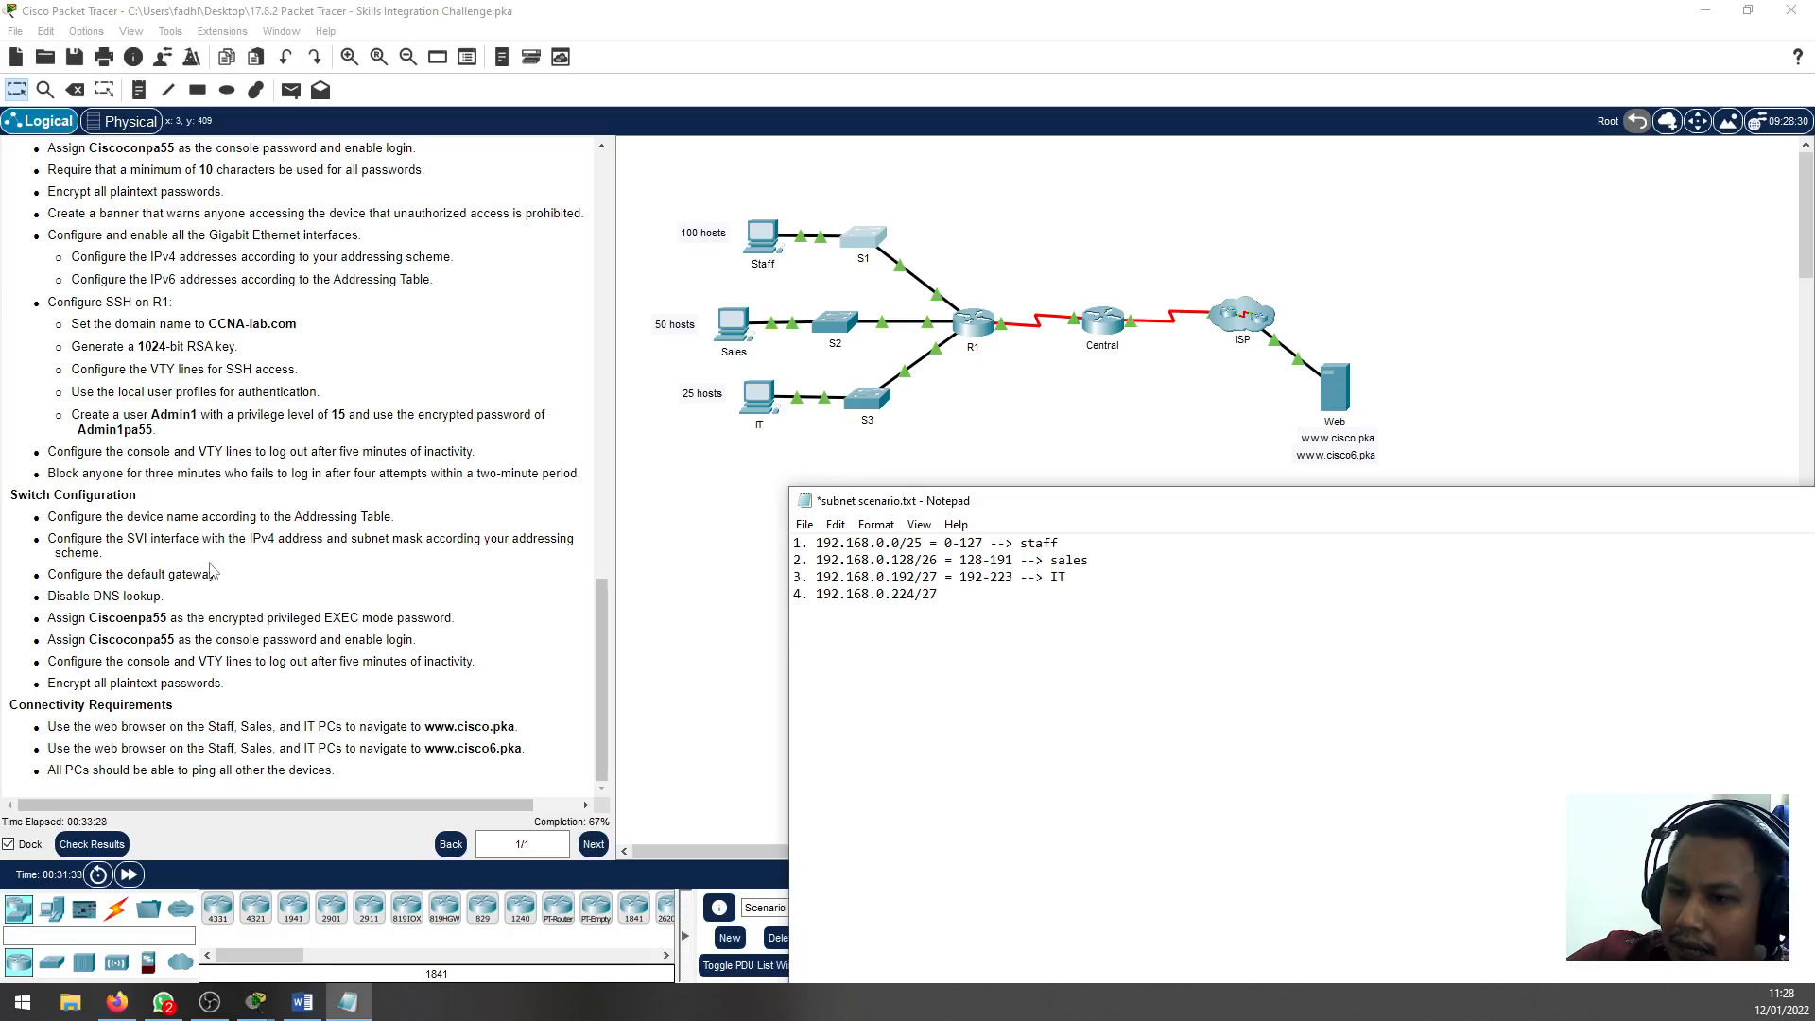
left_click(747, 527)
Start console sessions on S1 and S2, and move S2's window clear of the instructions and switches
left_click(865, 236)
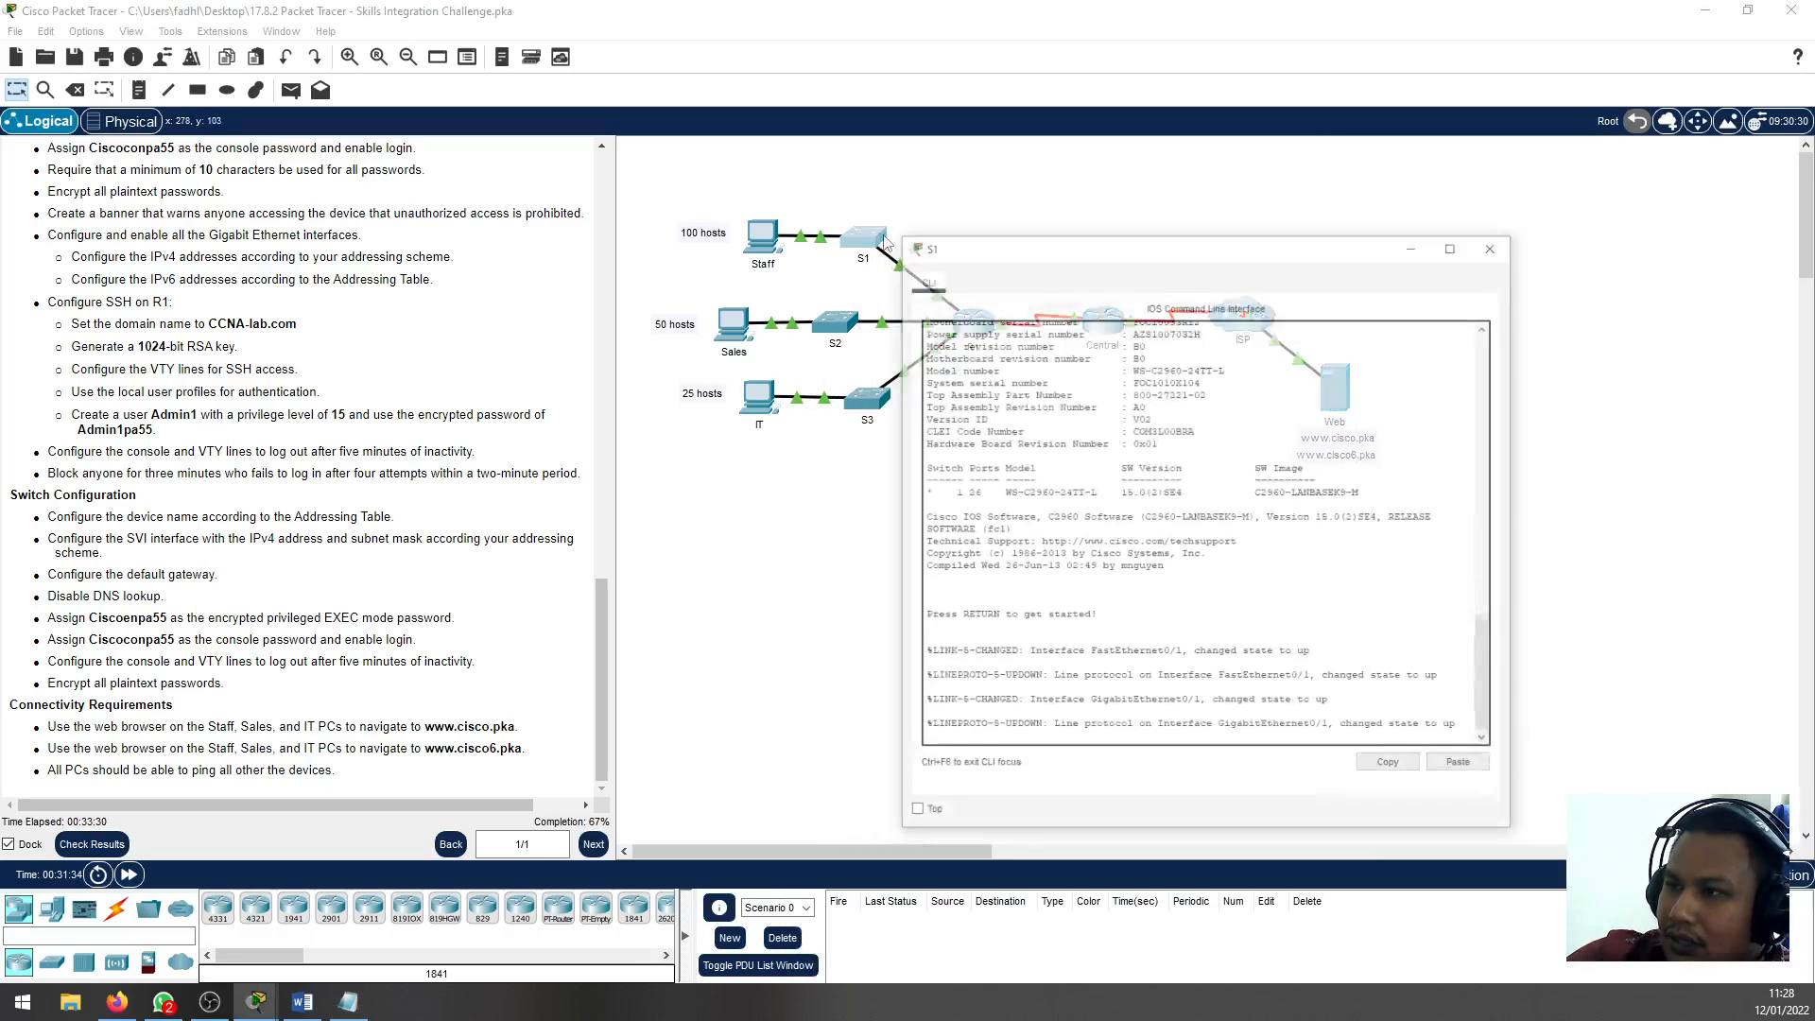
key("Return")
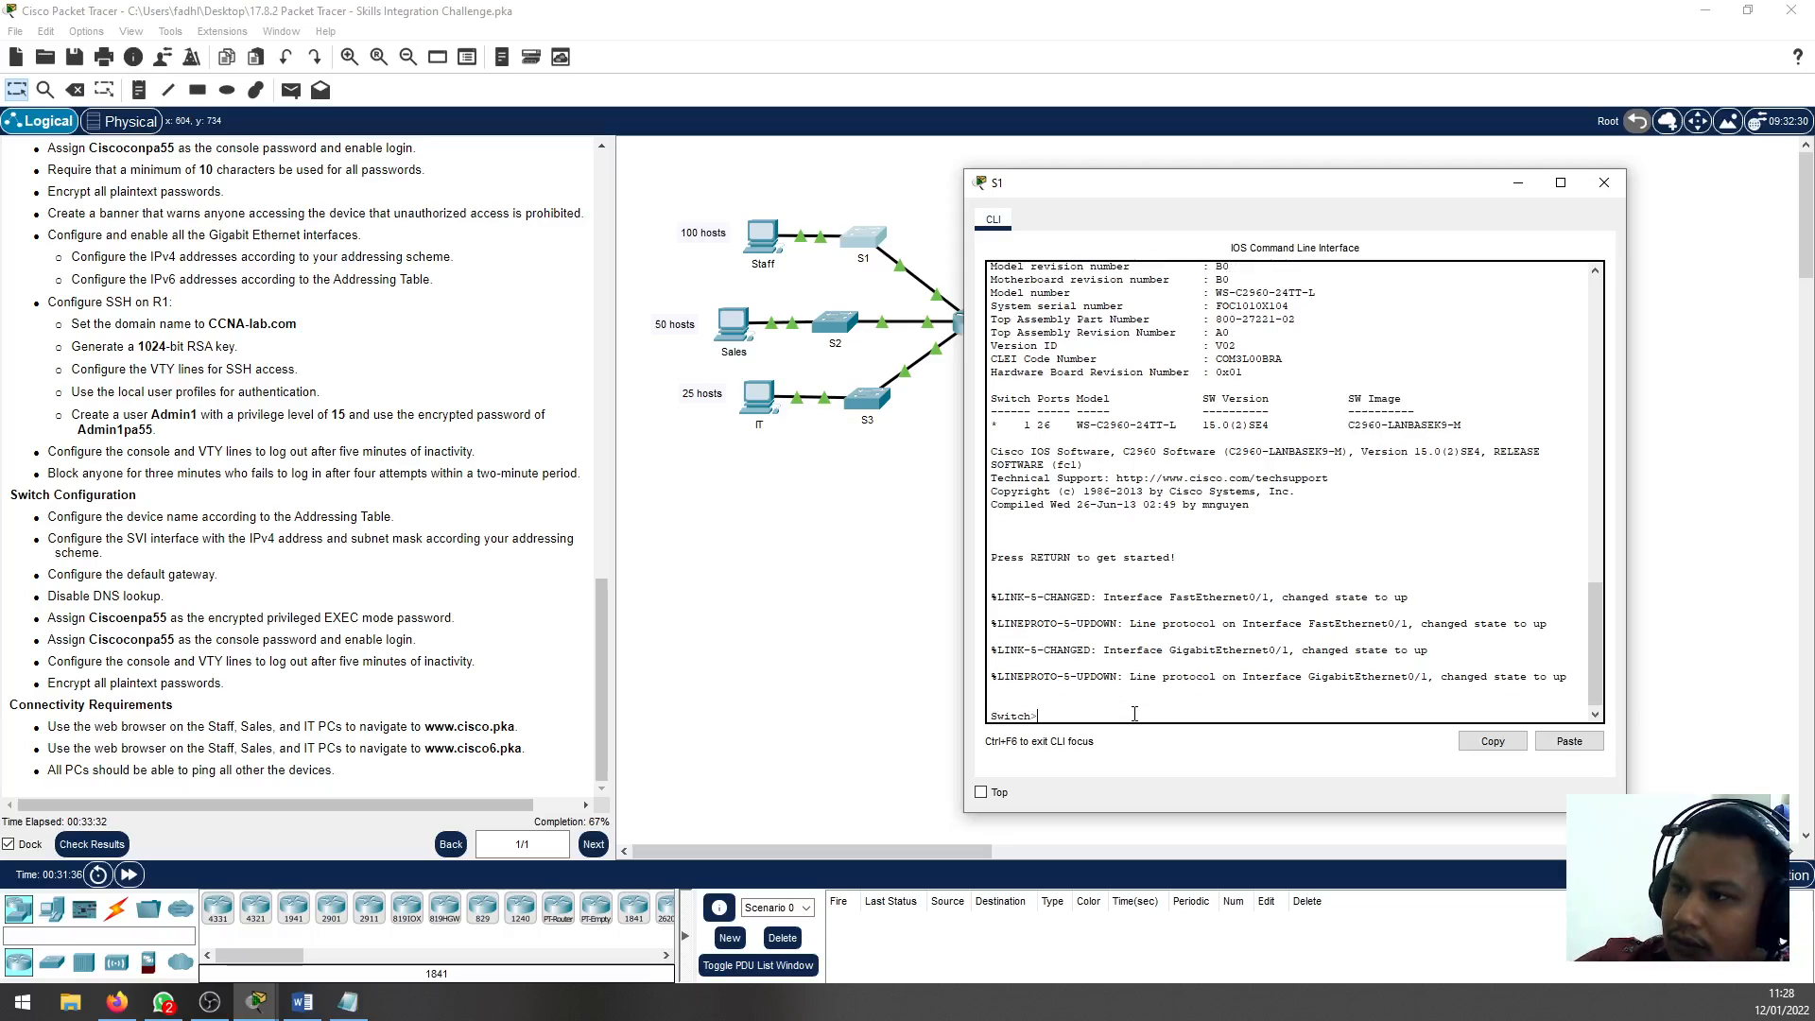
left_click(820, 325)
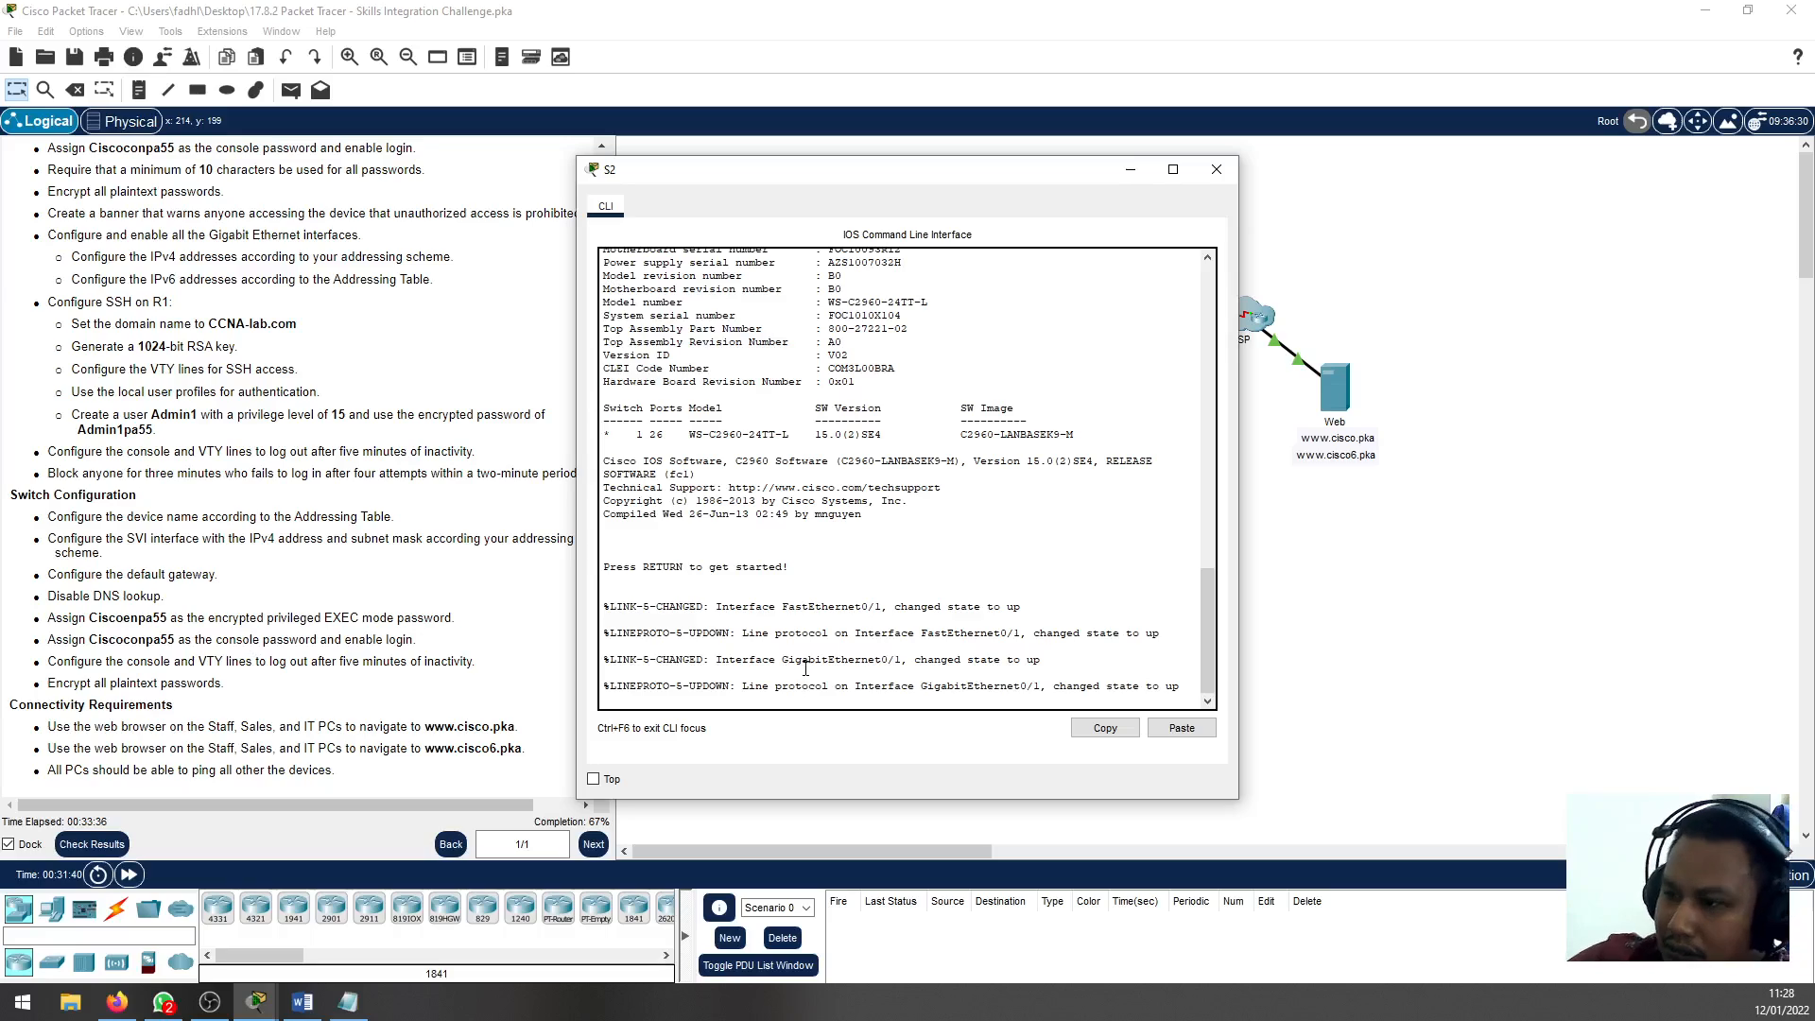
key("Return")
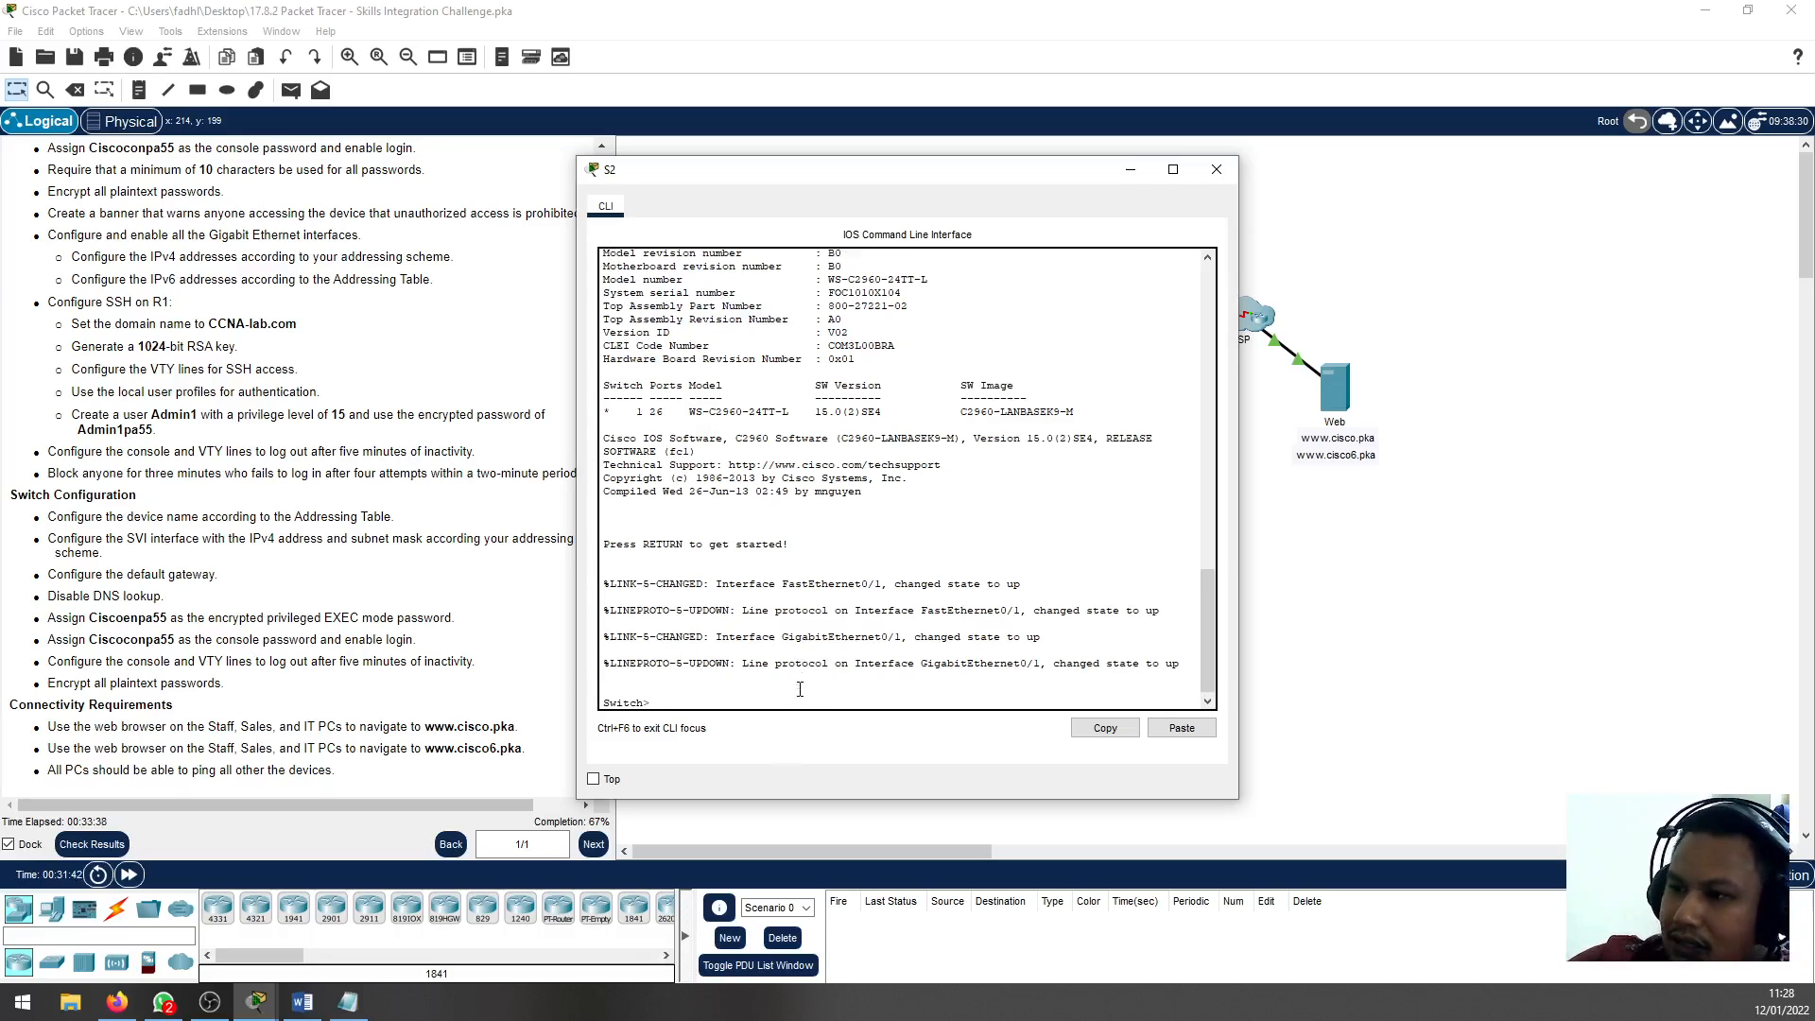
left_click_drag(1030, 179, 1568, 76)
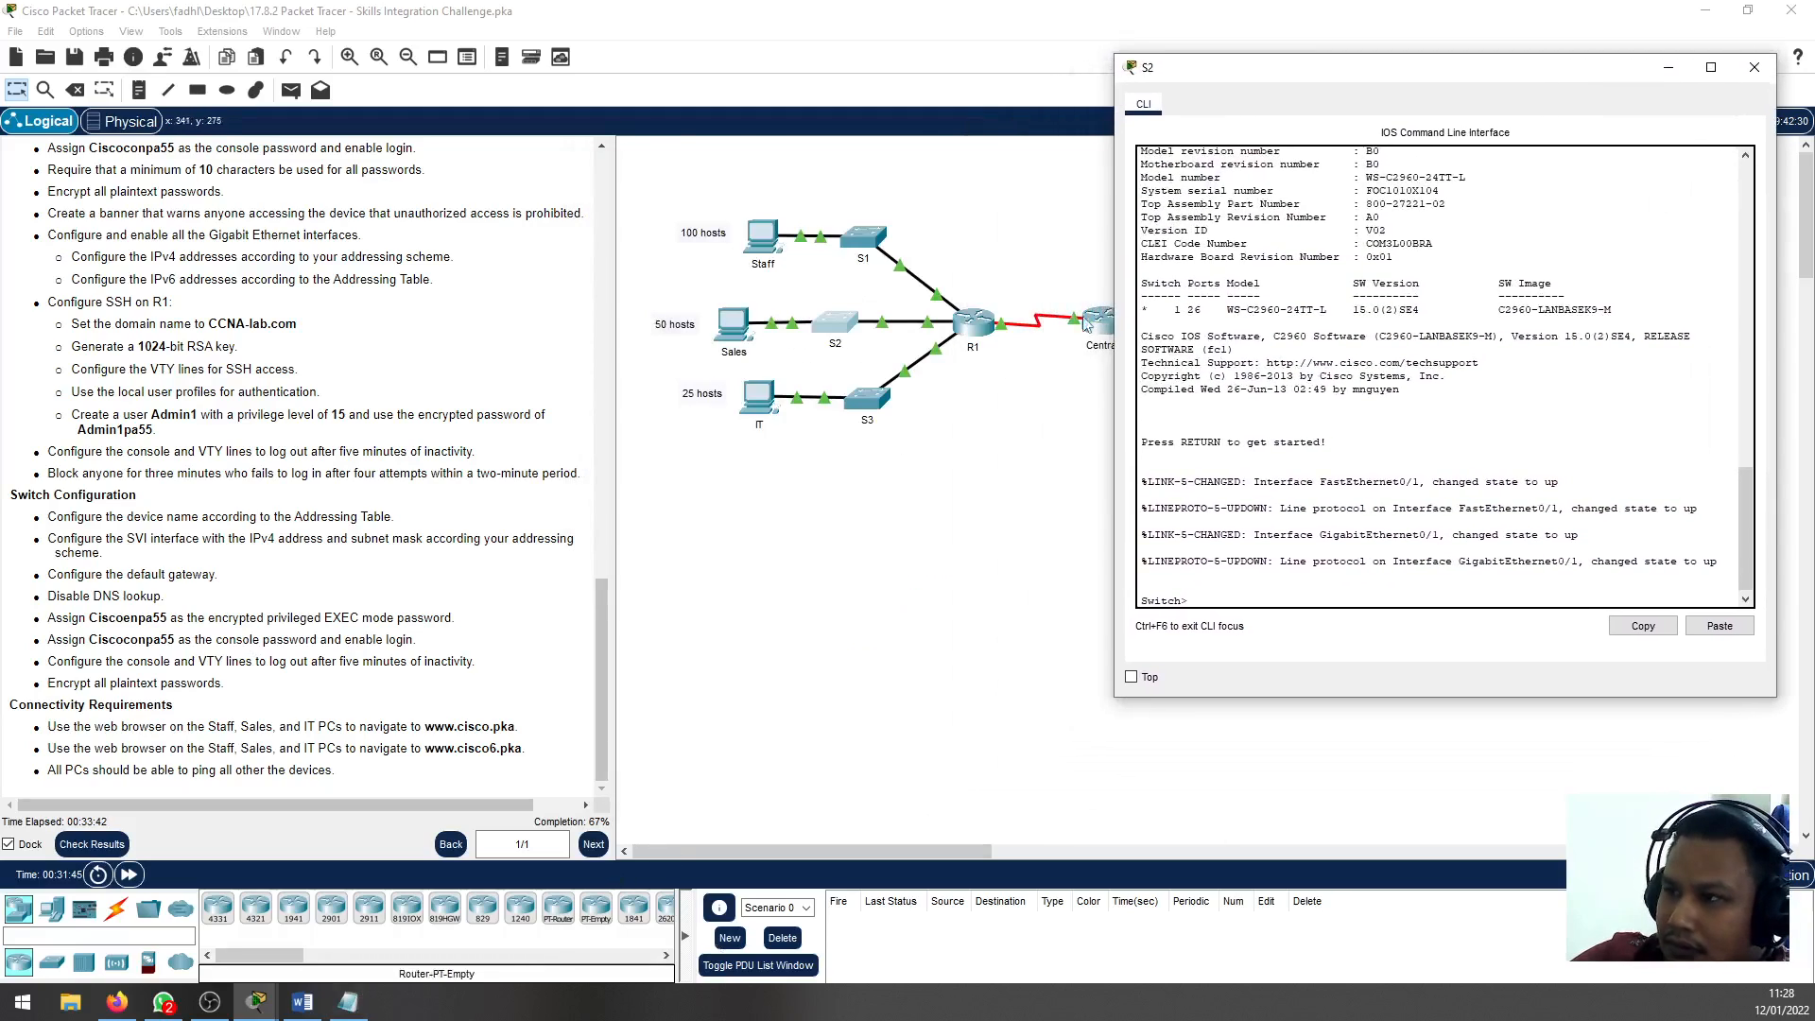
Open S3's command line and arrange the S1 and S3 windows clear of the instructions and switches
left_click(872, 244)
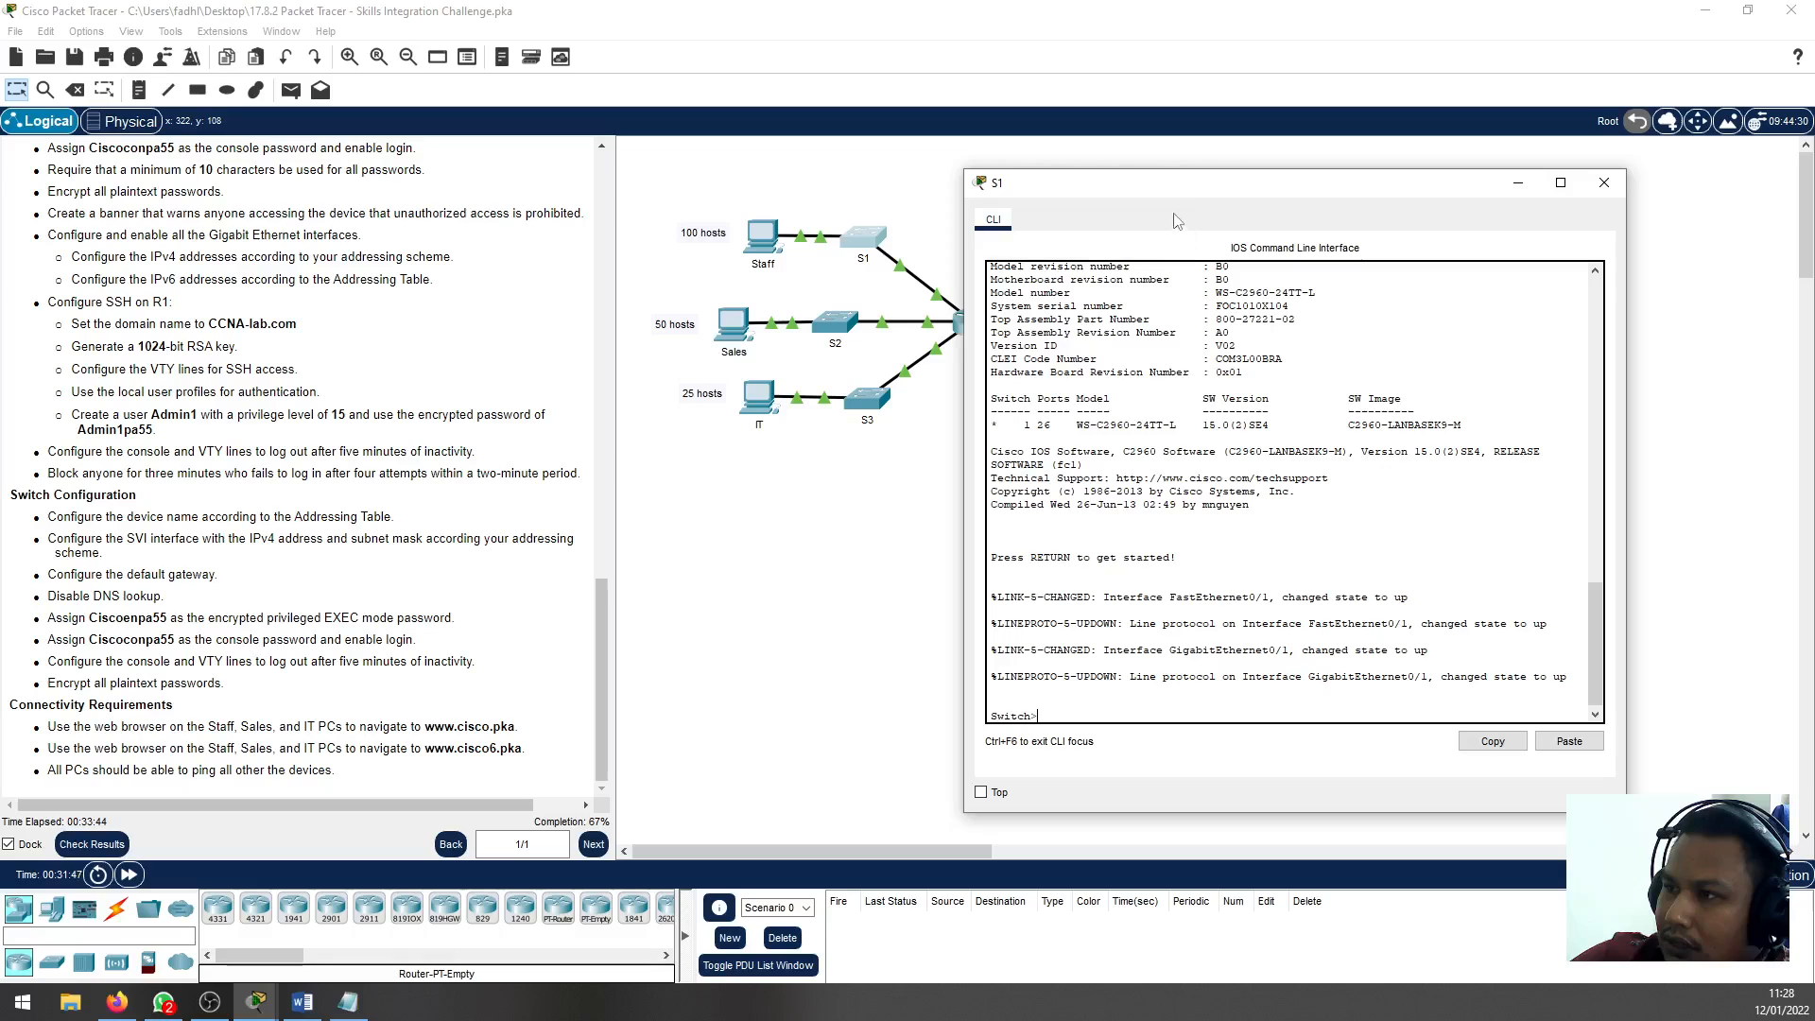
left_click_drag(1140, 188, 1128, 107)
left_click(877, 392)
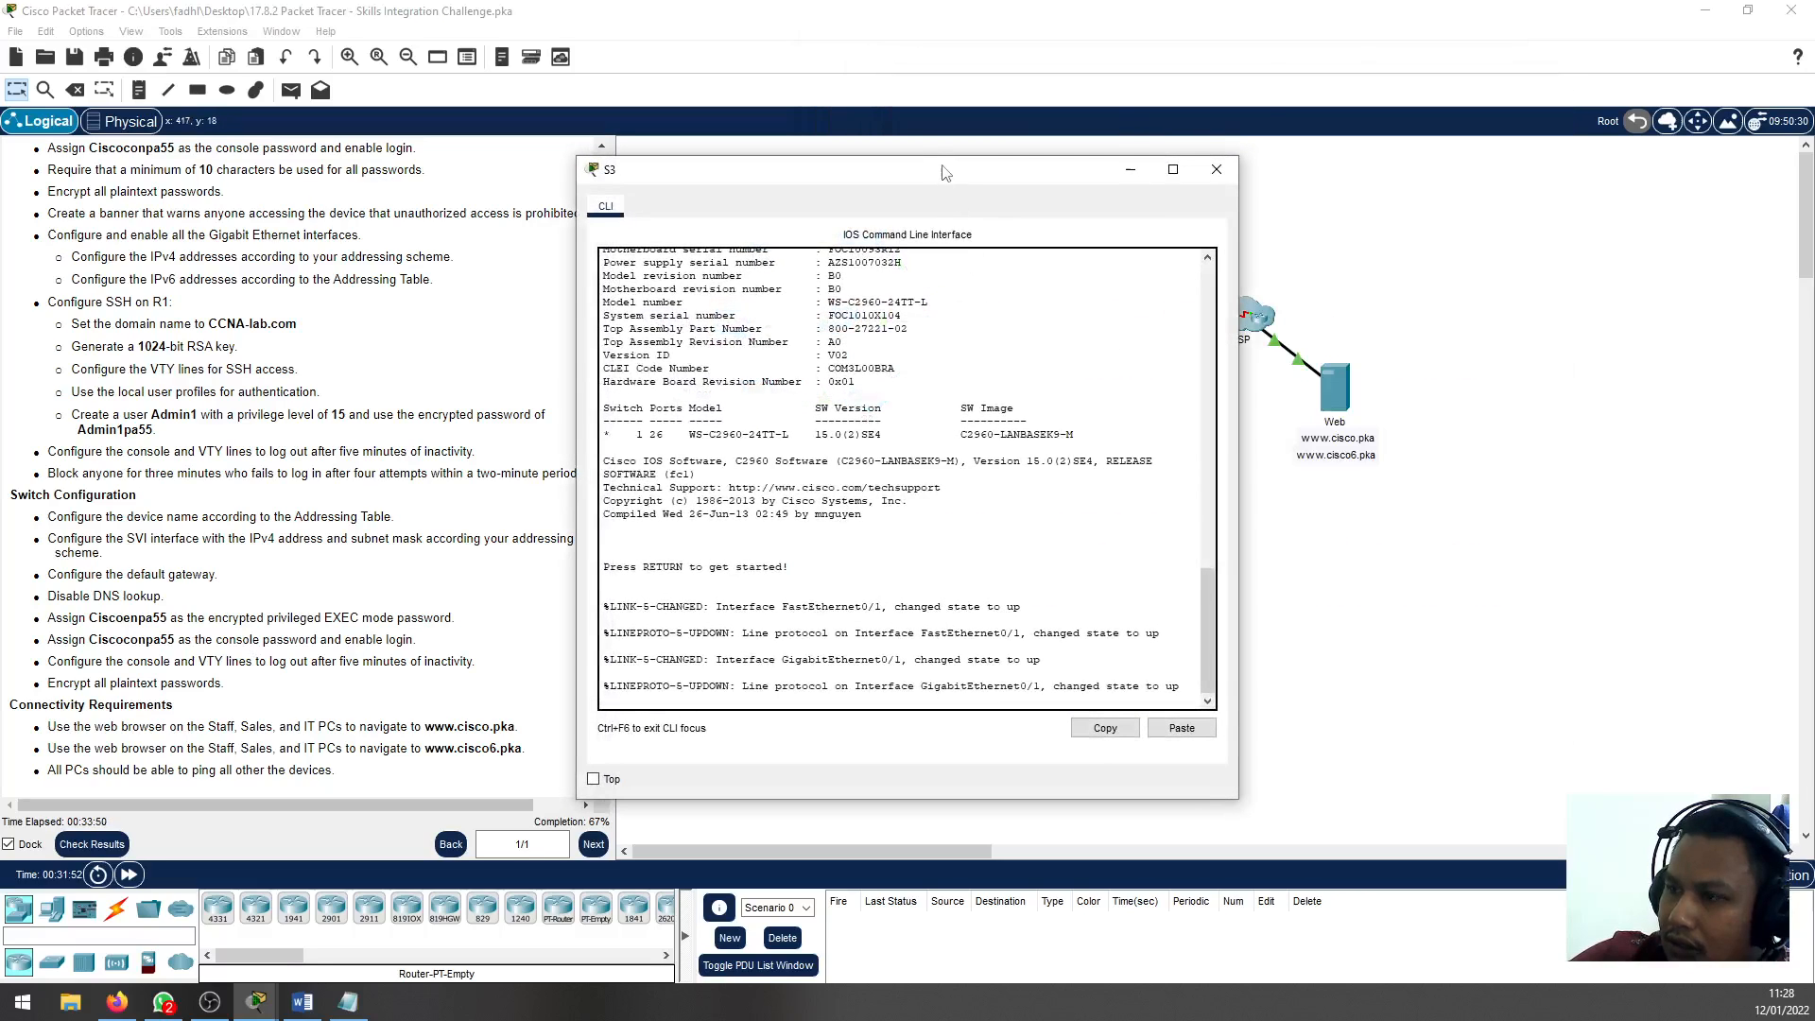
left_click_drag(945, 175, 1368, 348)
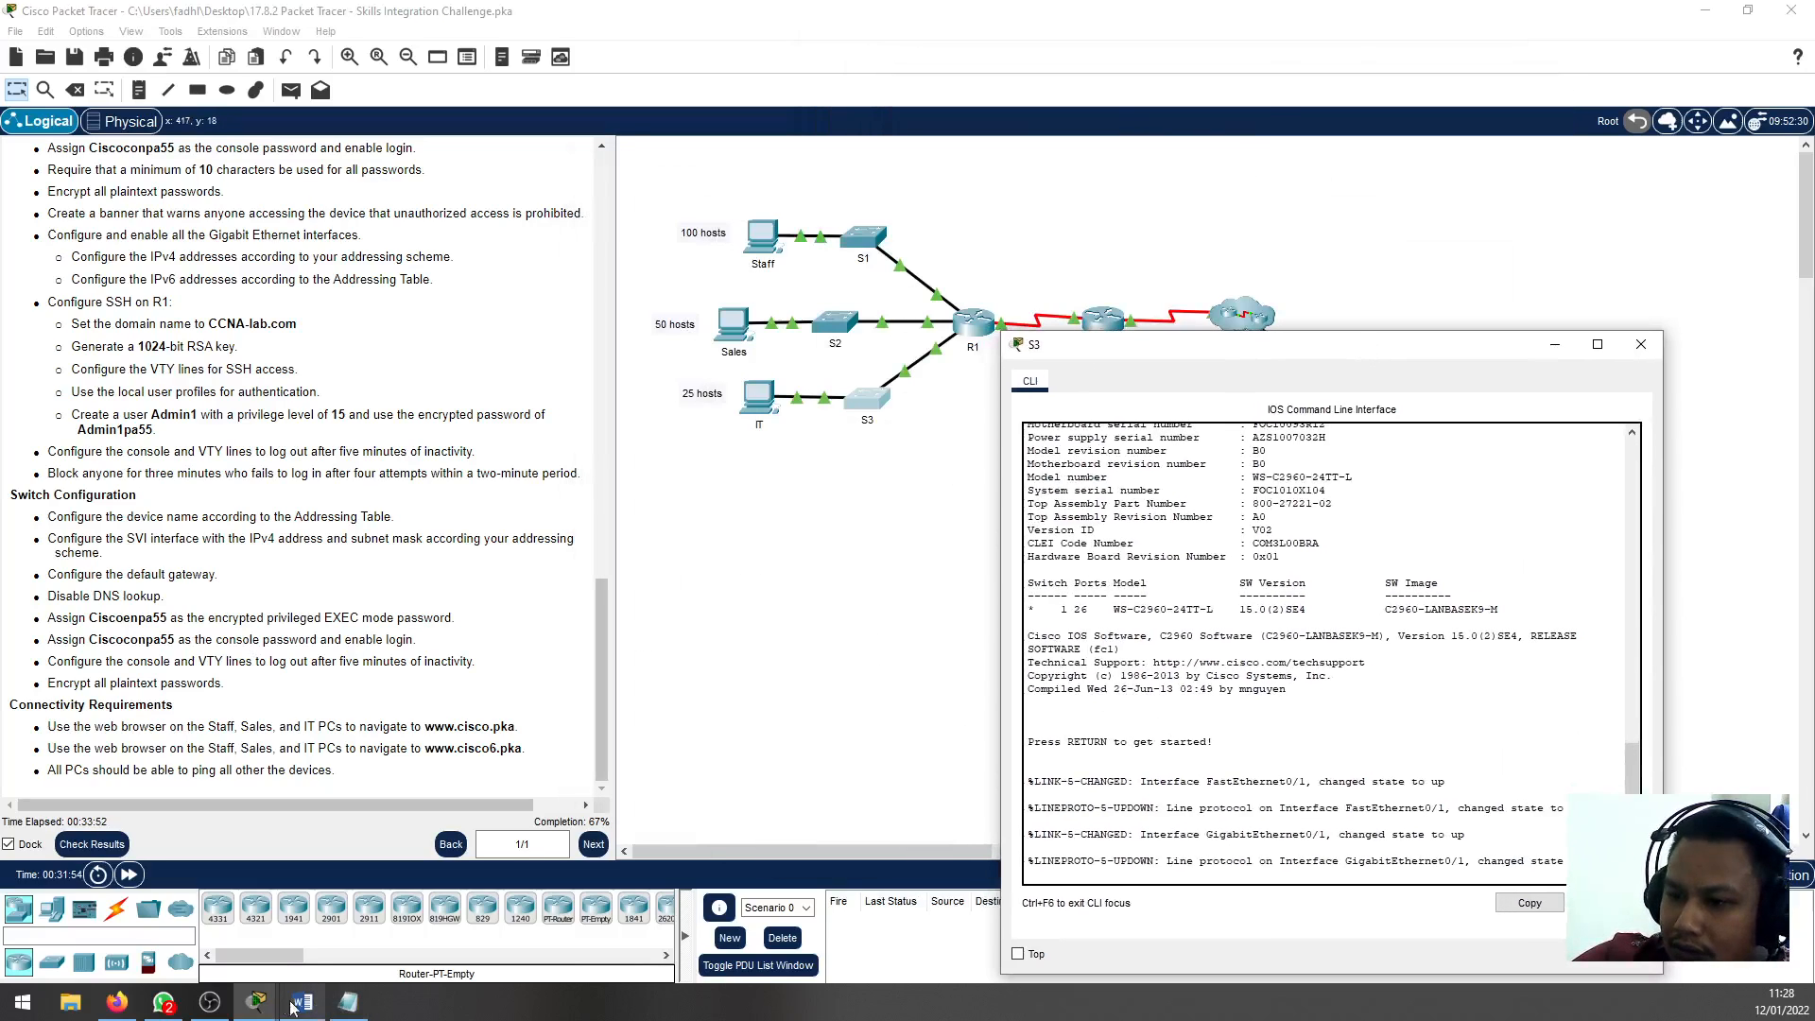
Bring the S1 and S2 command-line windows to the front and move S1's window beside the instructions
mouse_move(270, 1005)
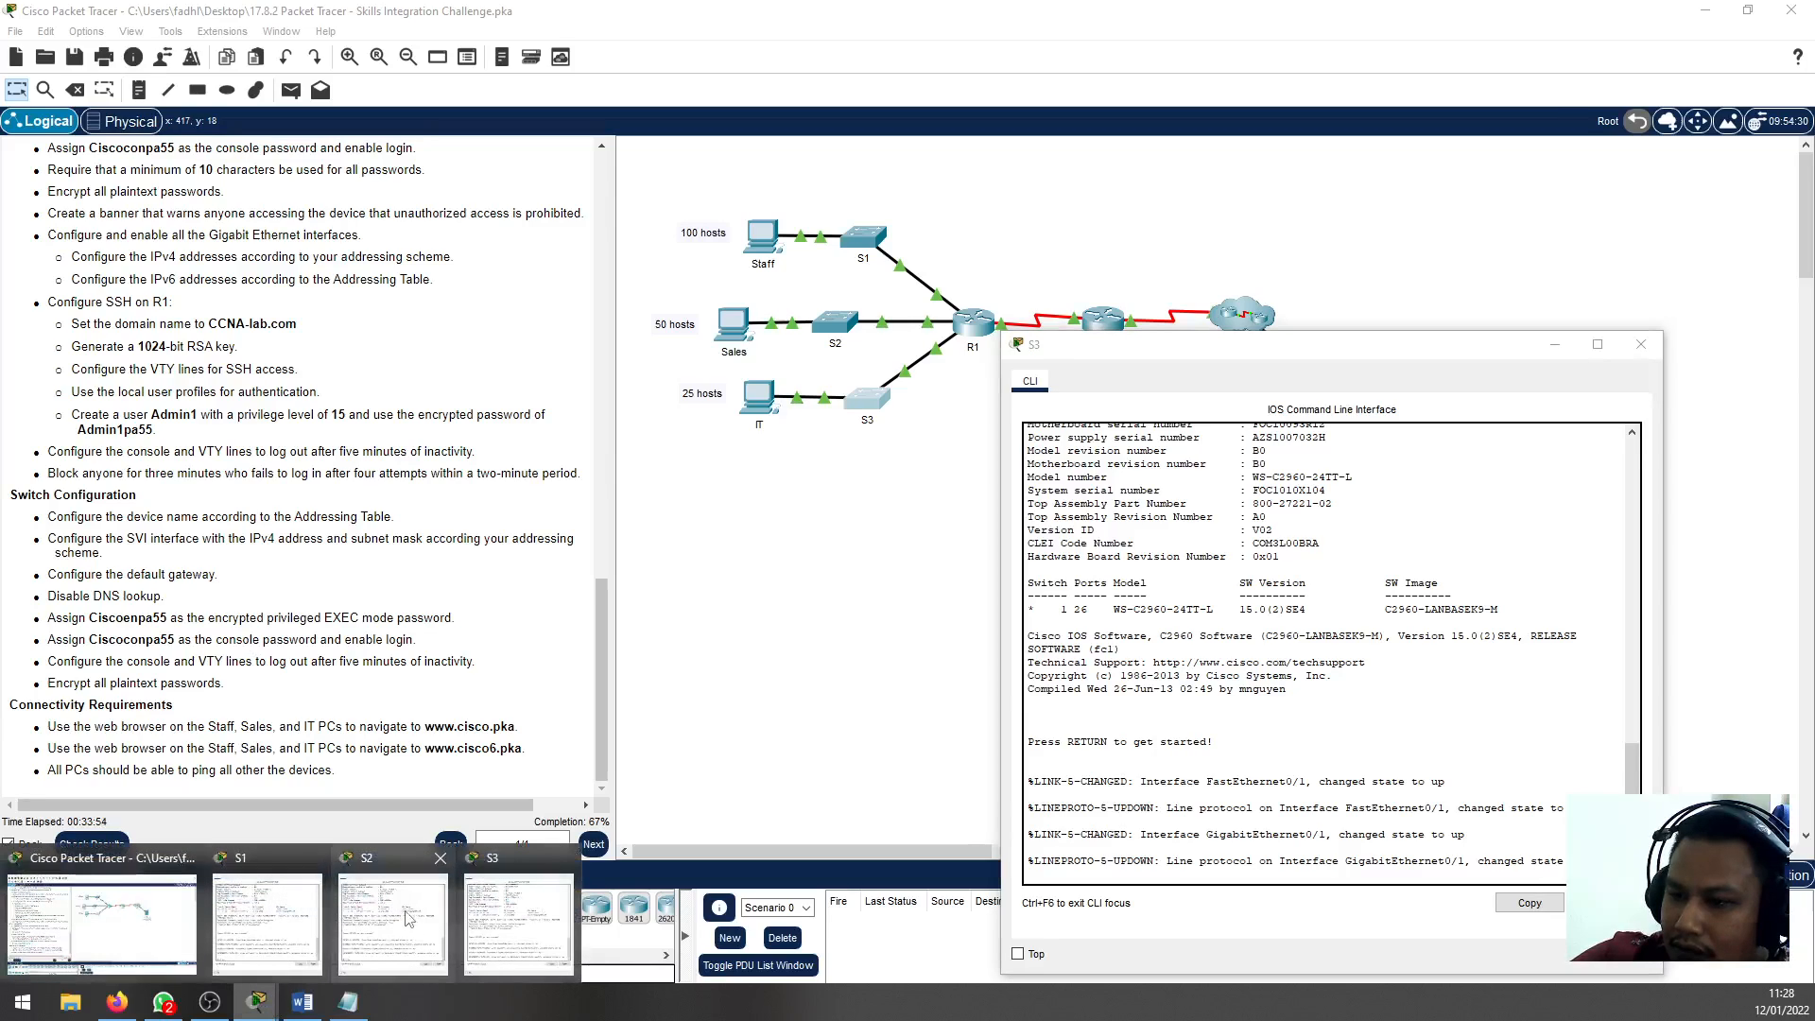
left_click(315, 943)
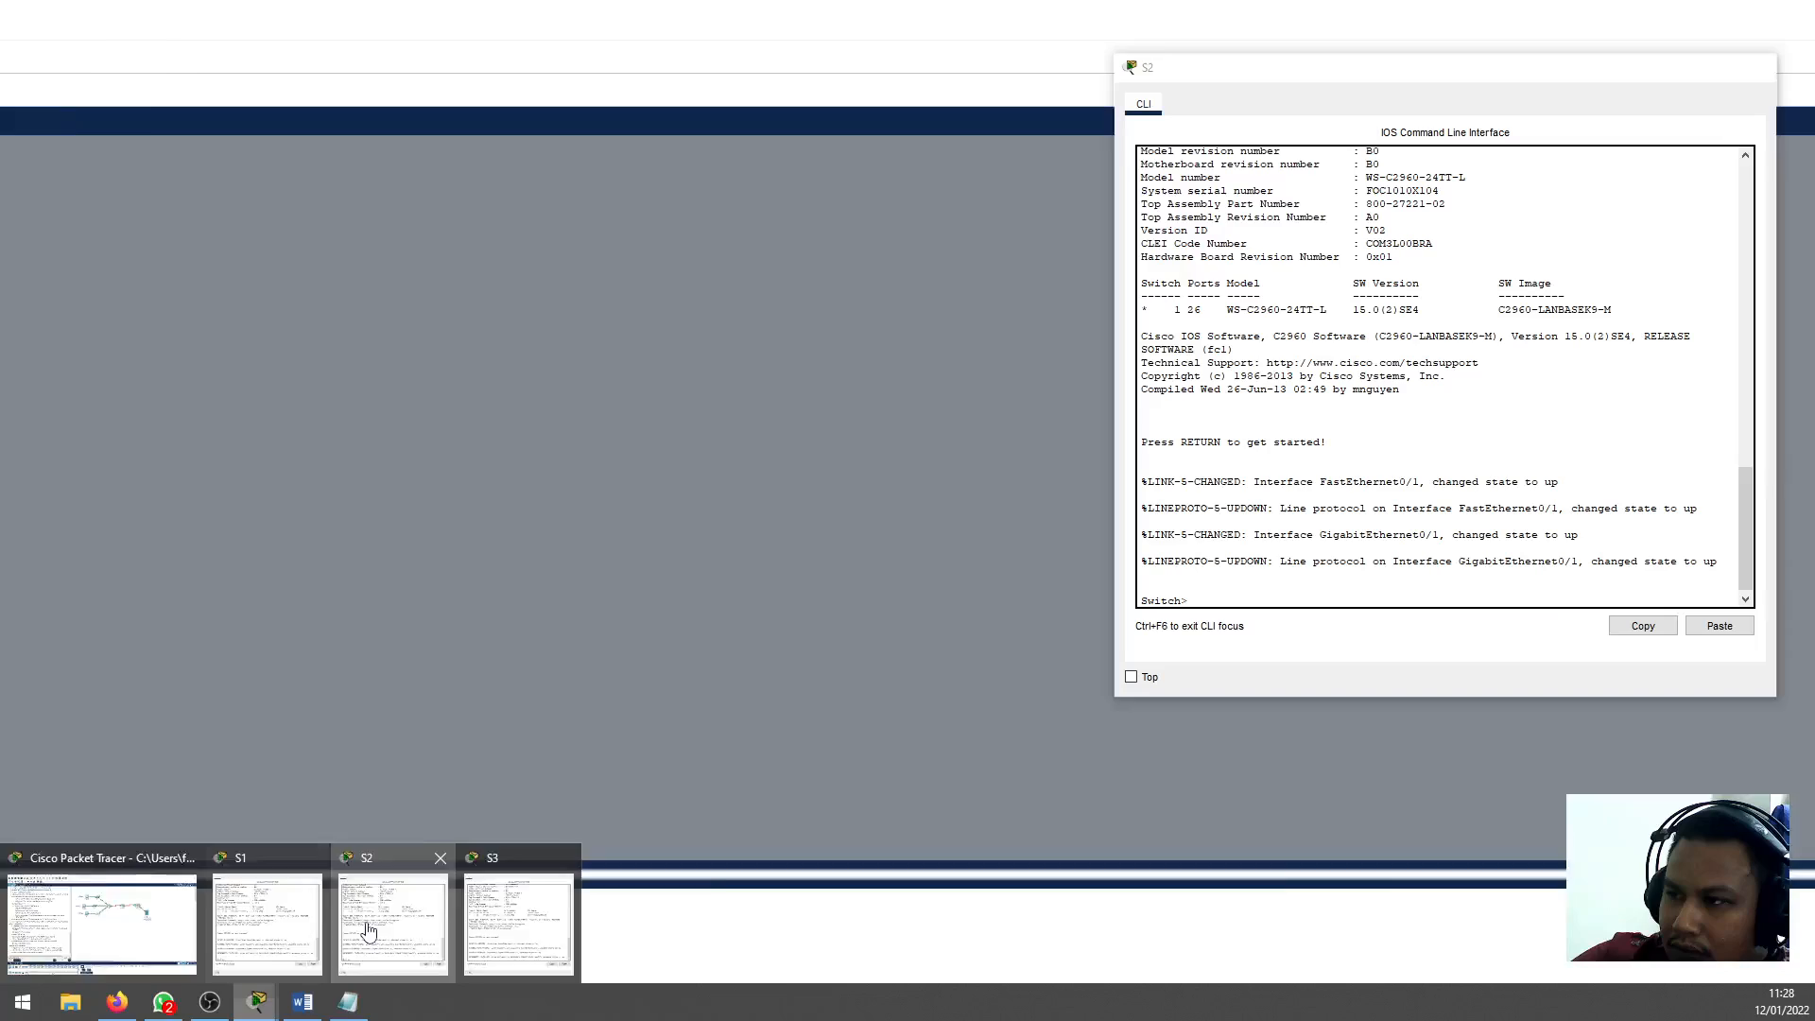
left_click(387, 936)
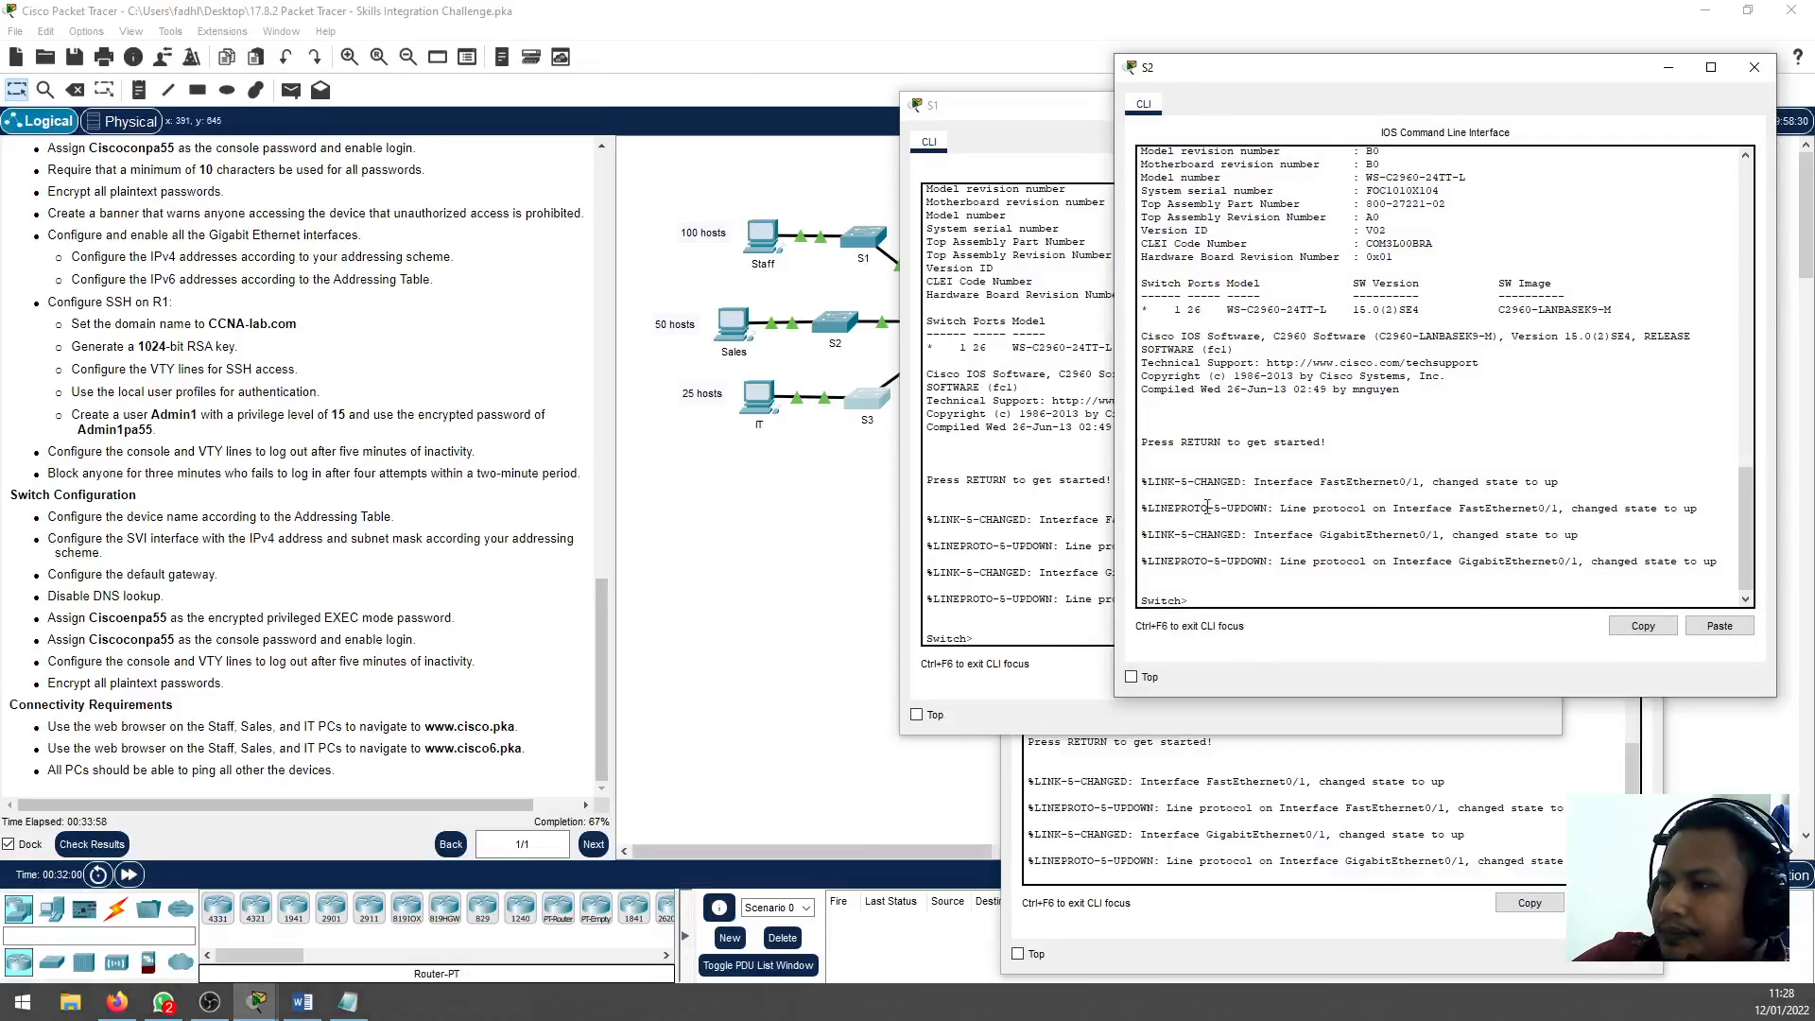
left_click_drag(941, 115, 786, 142)
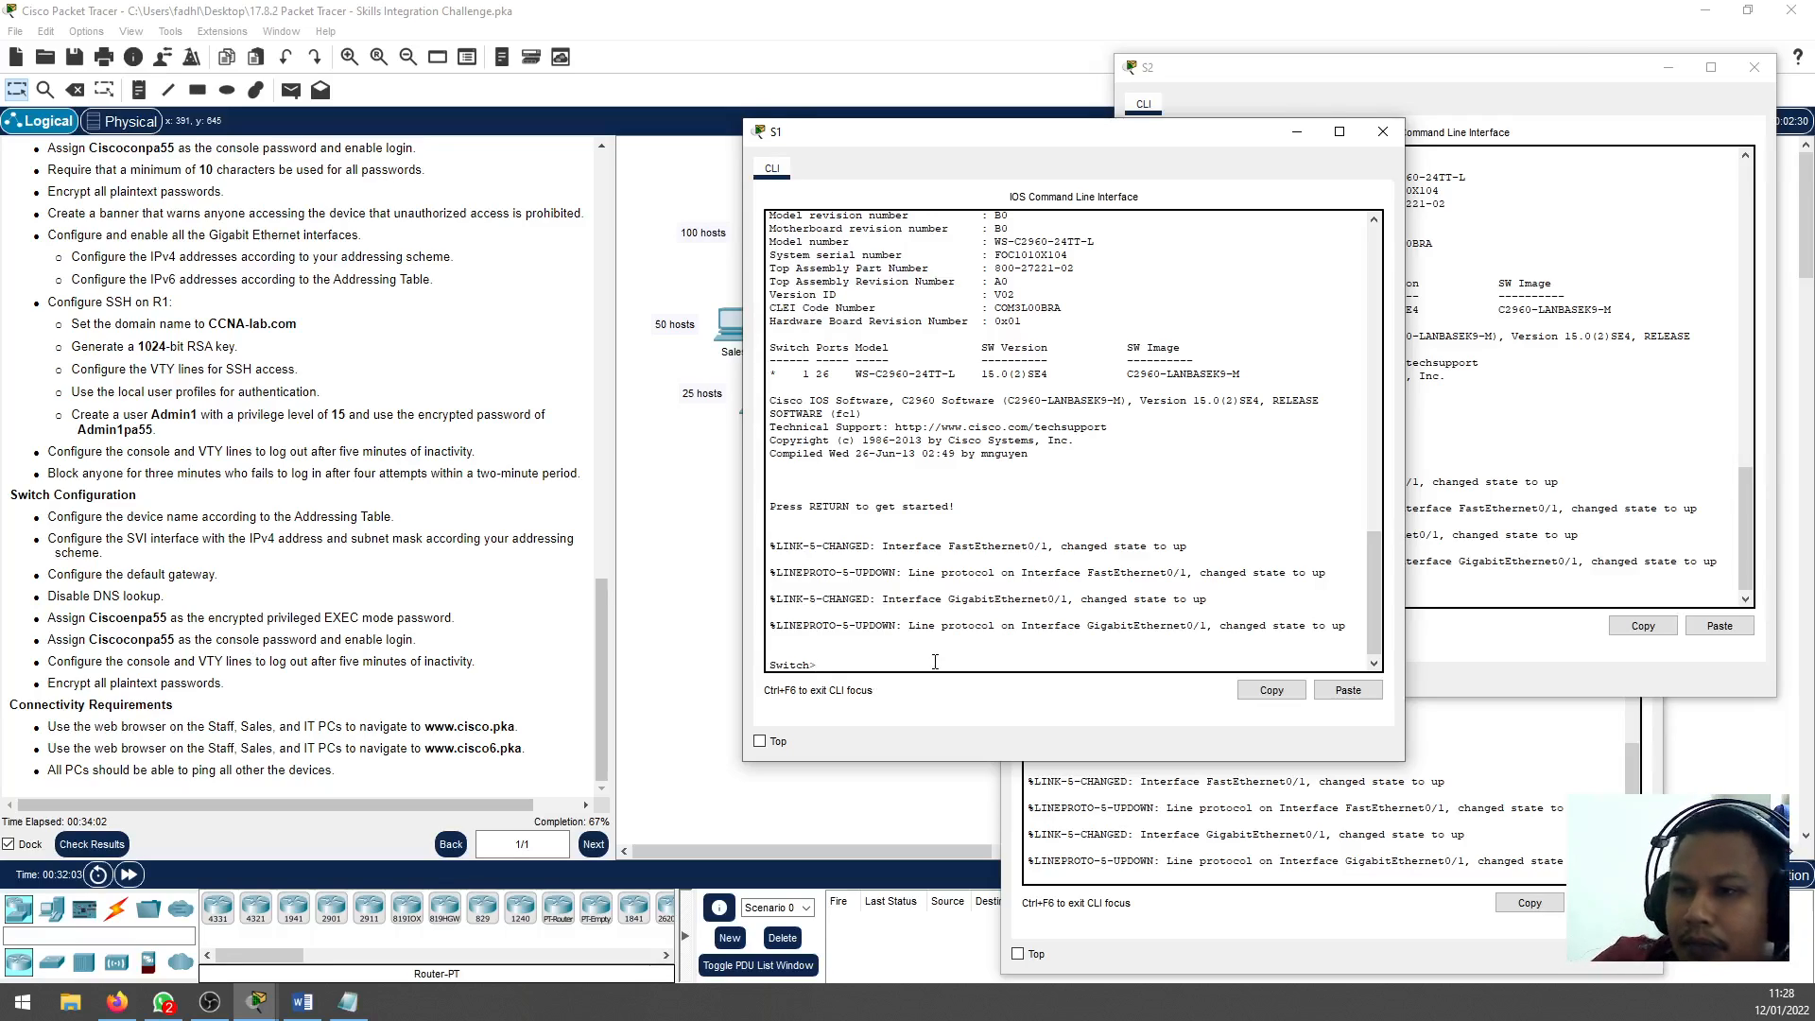
Enter global configuration mode on S1 and set its hostname to S1
type("en")
key("Return")
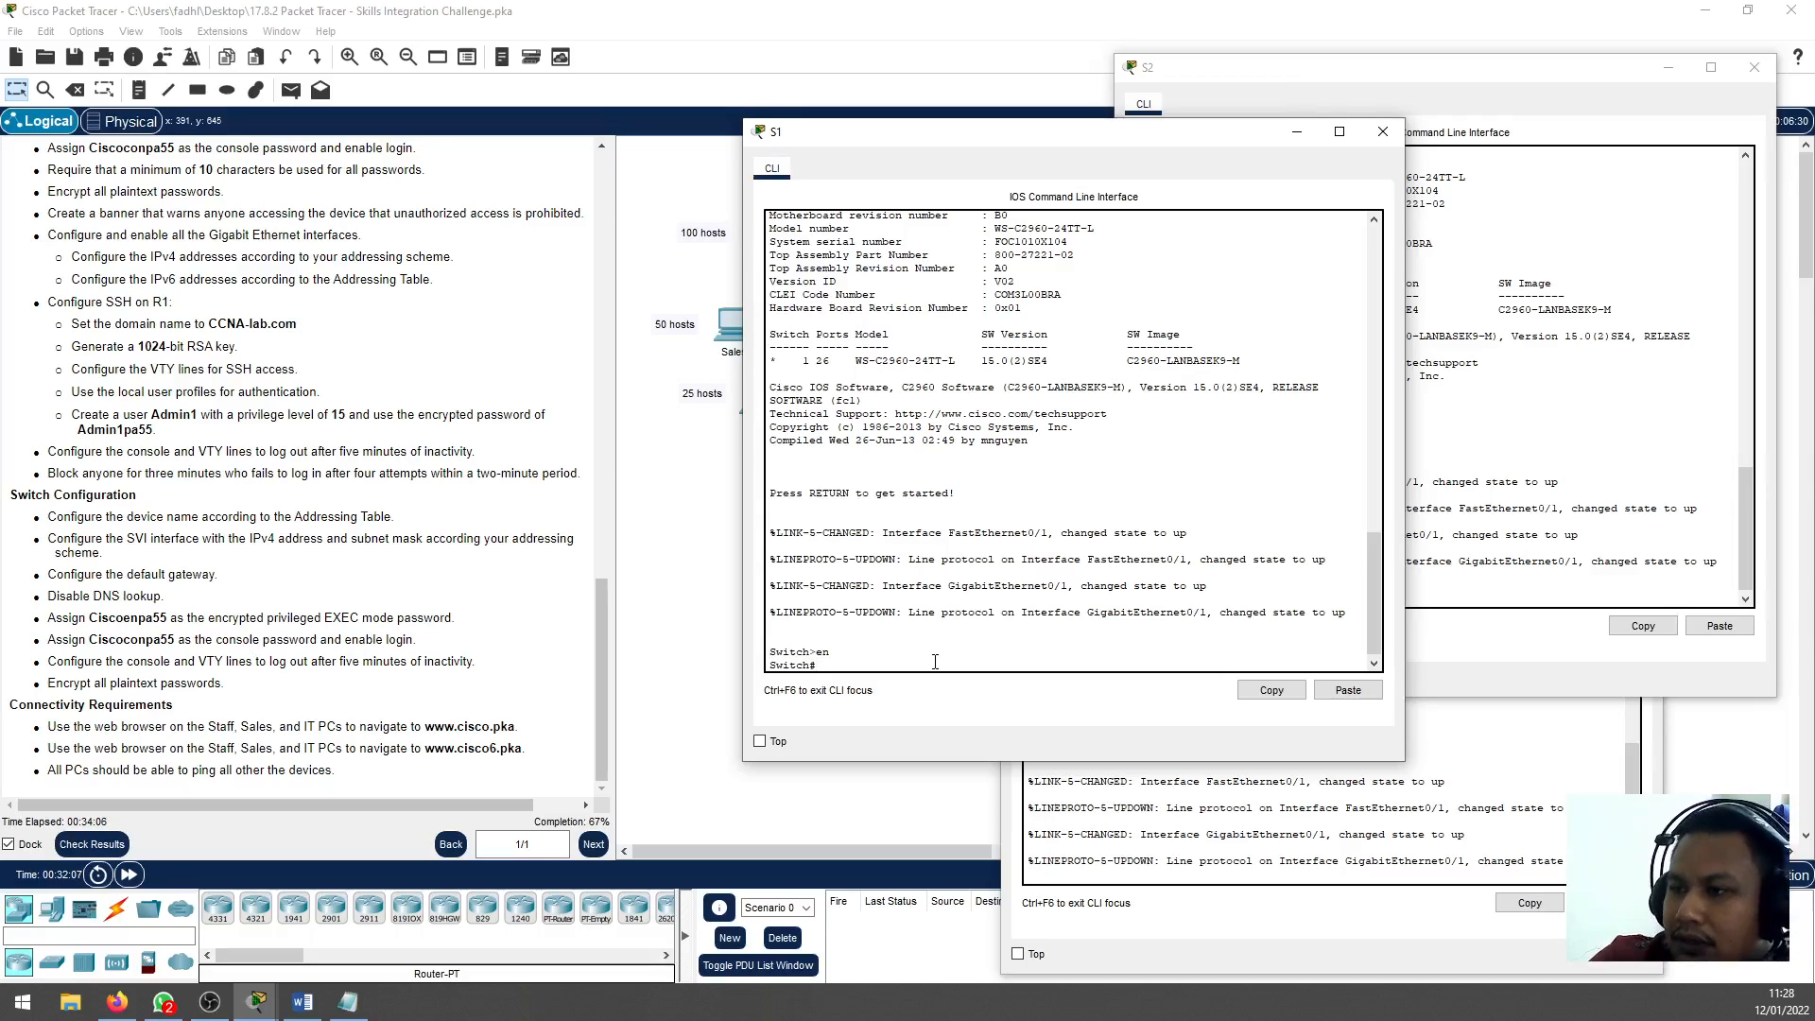
type("conf t")
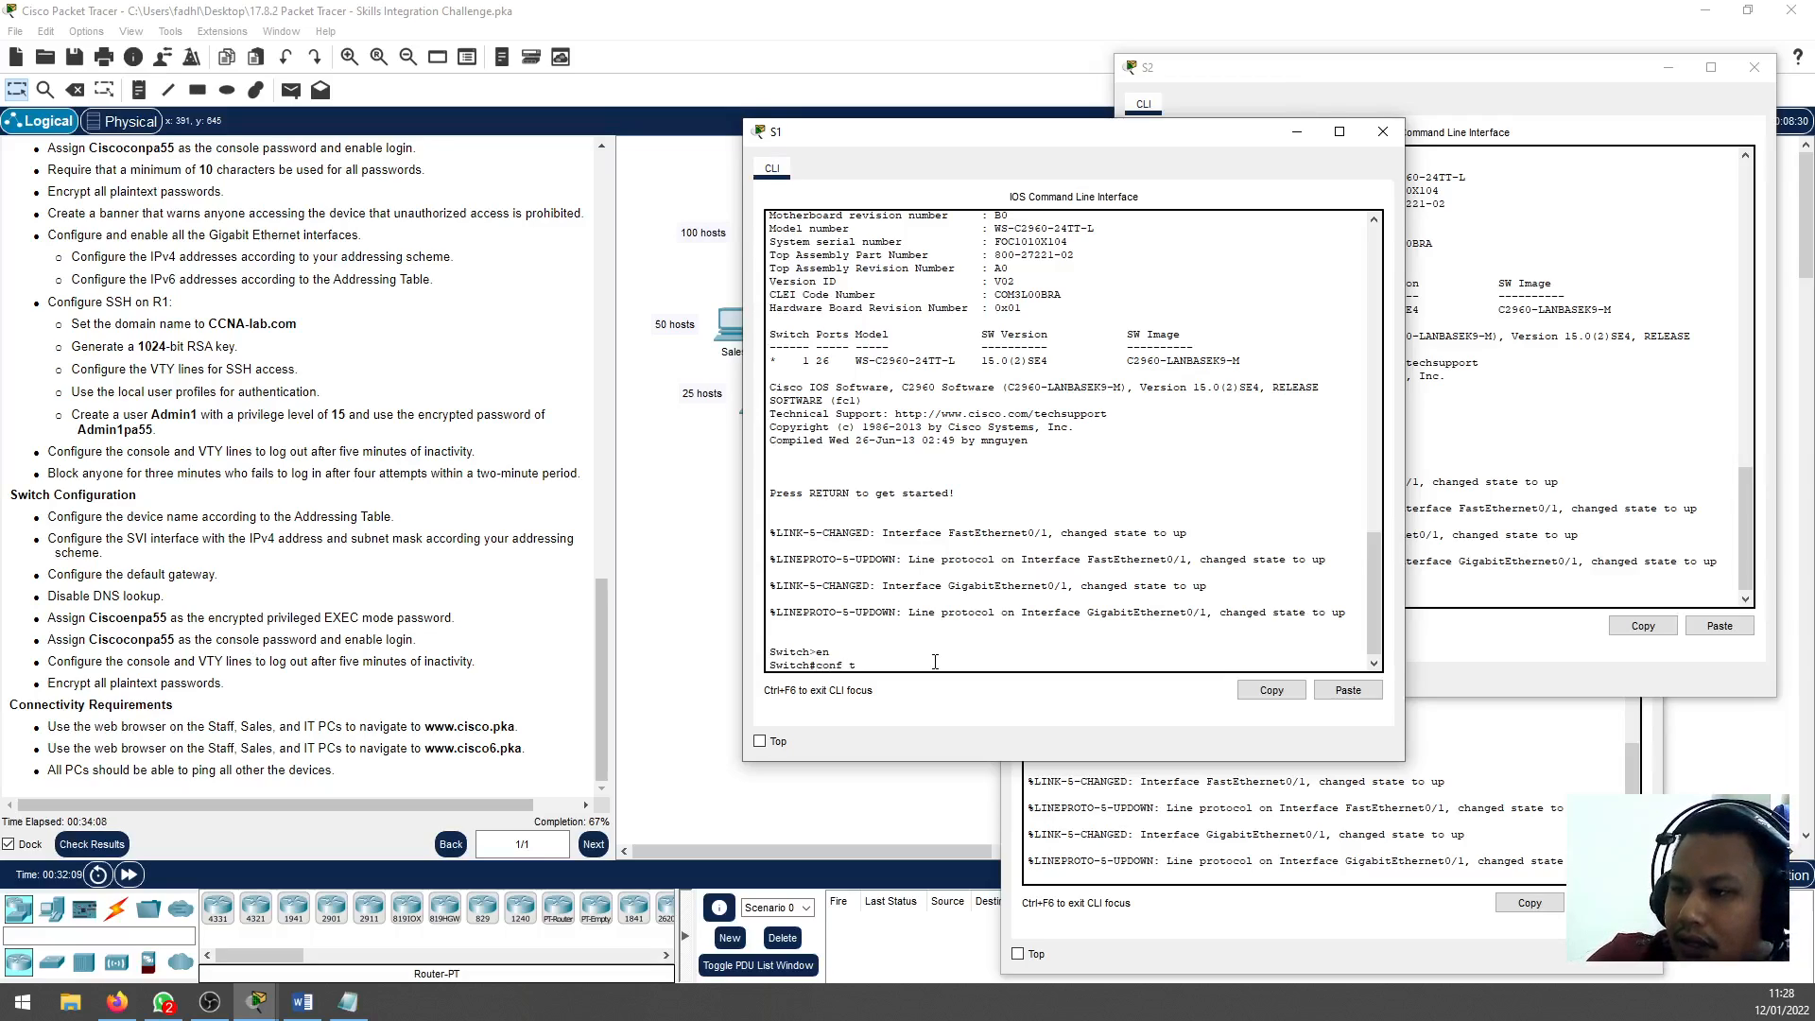
key("Return")
type("hostname S")
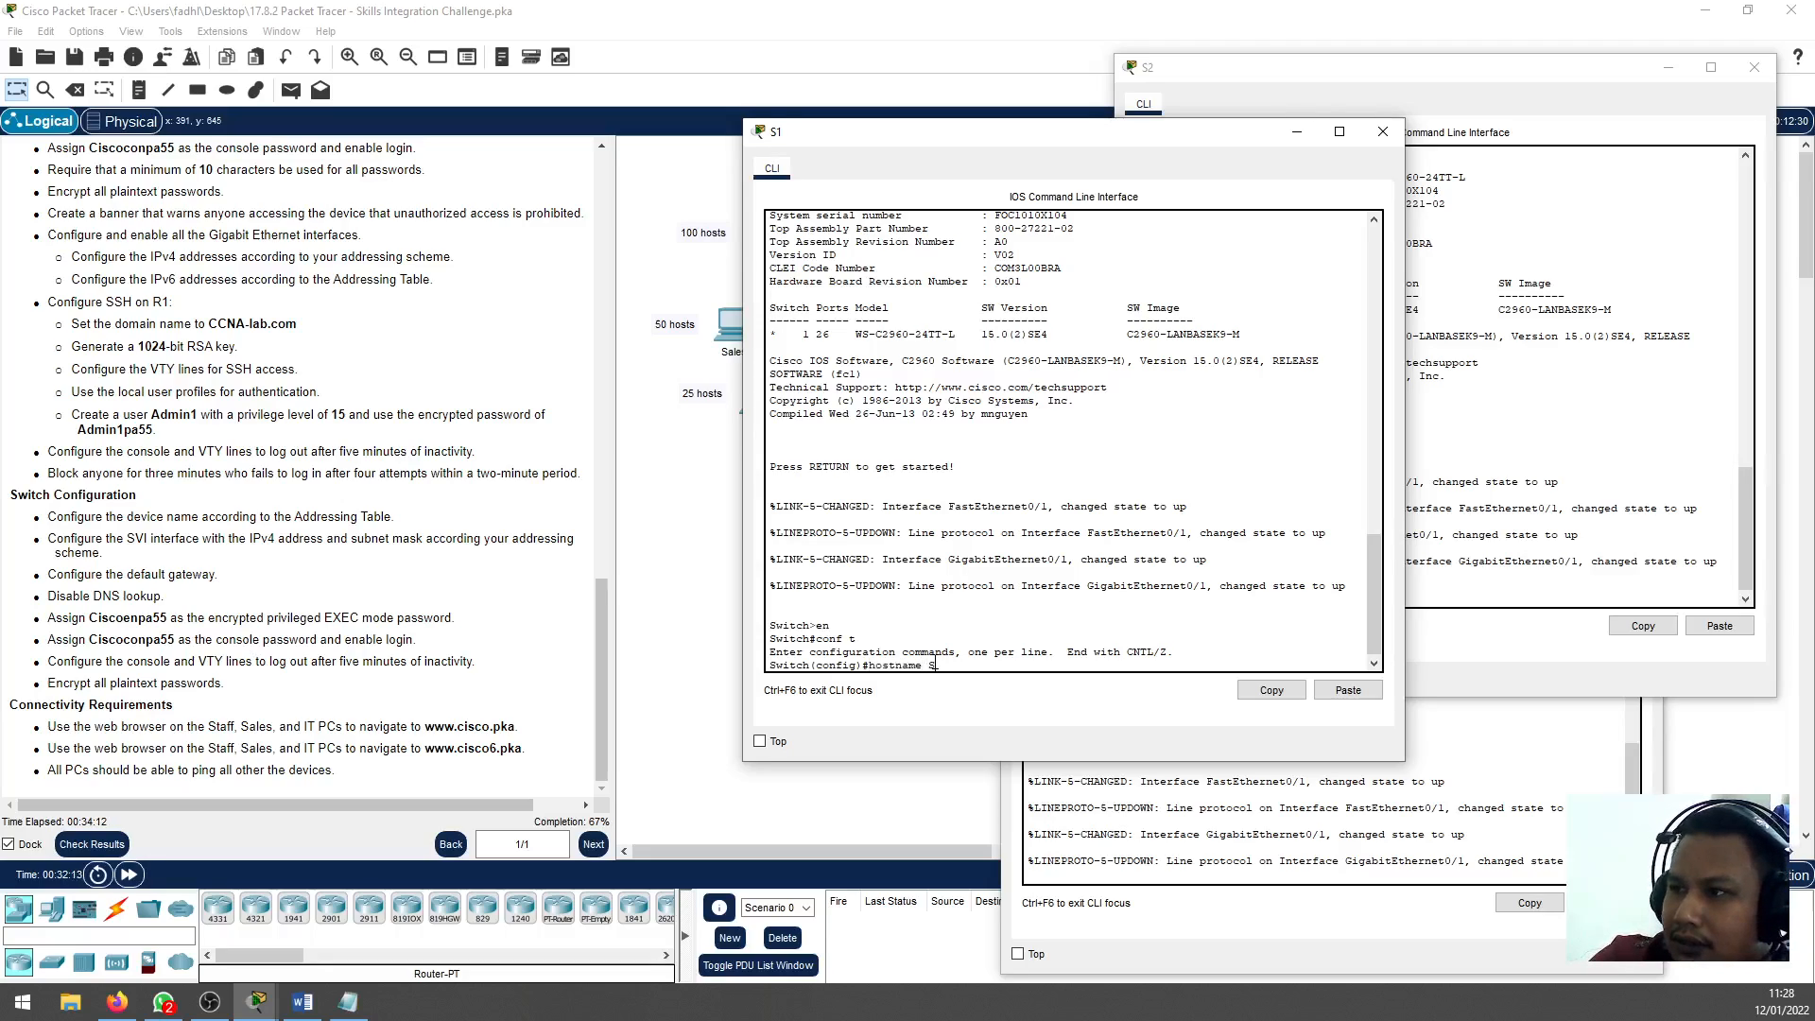
type("1")
key("Return")
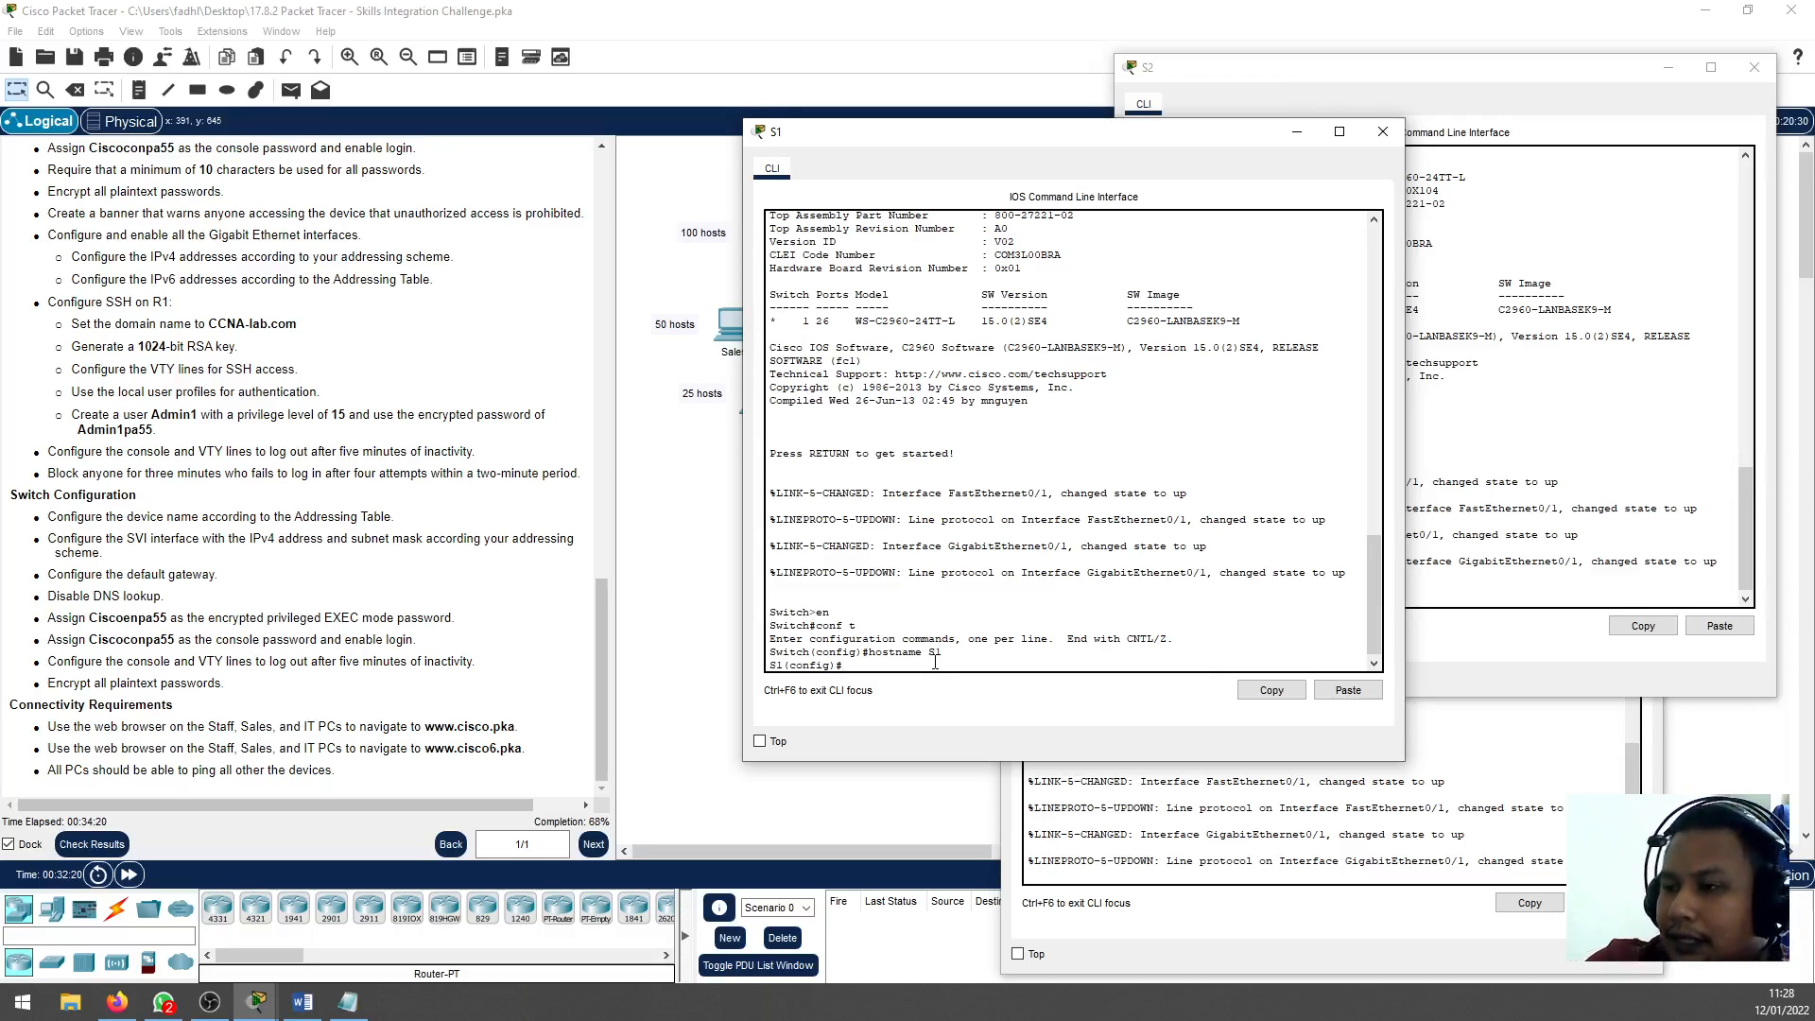
Enter interface configuration for VLAN 1 on S1, start its IP address command and check the staff subnet in the Notepad notes
type("int")
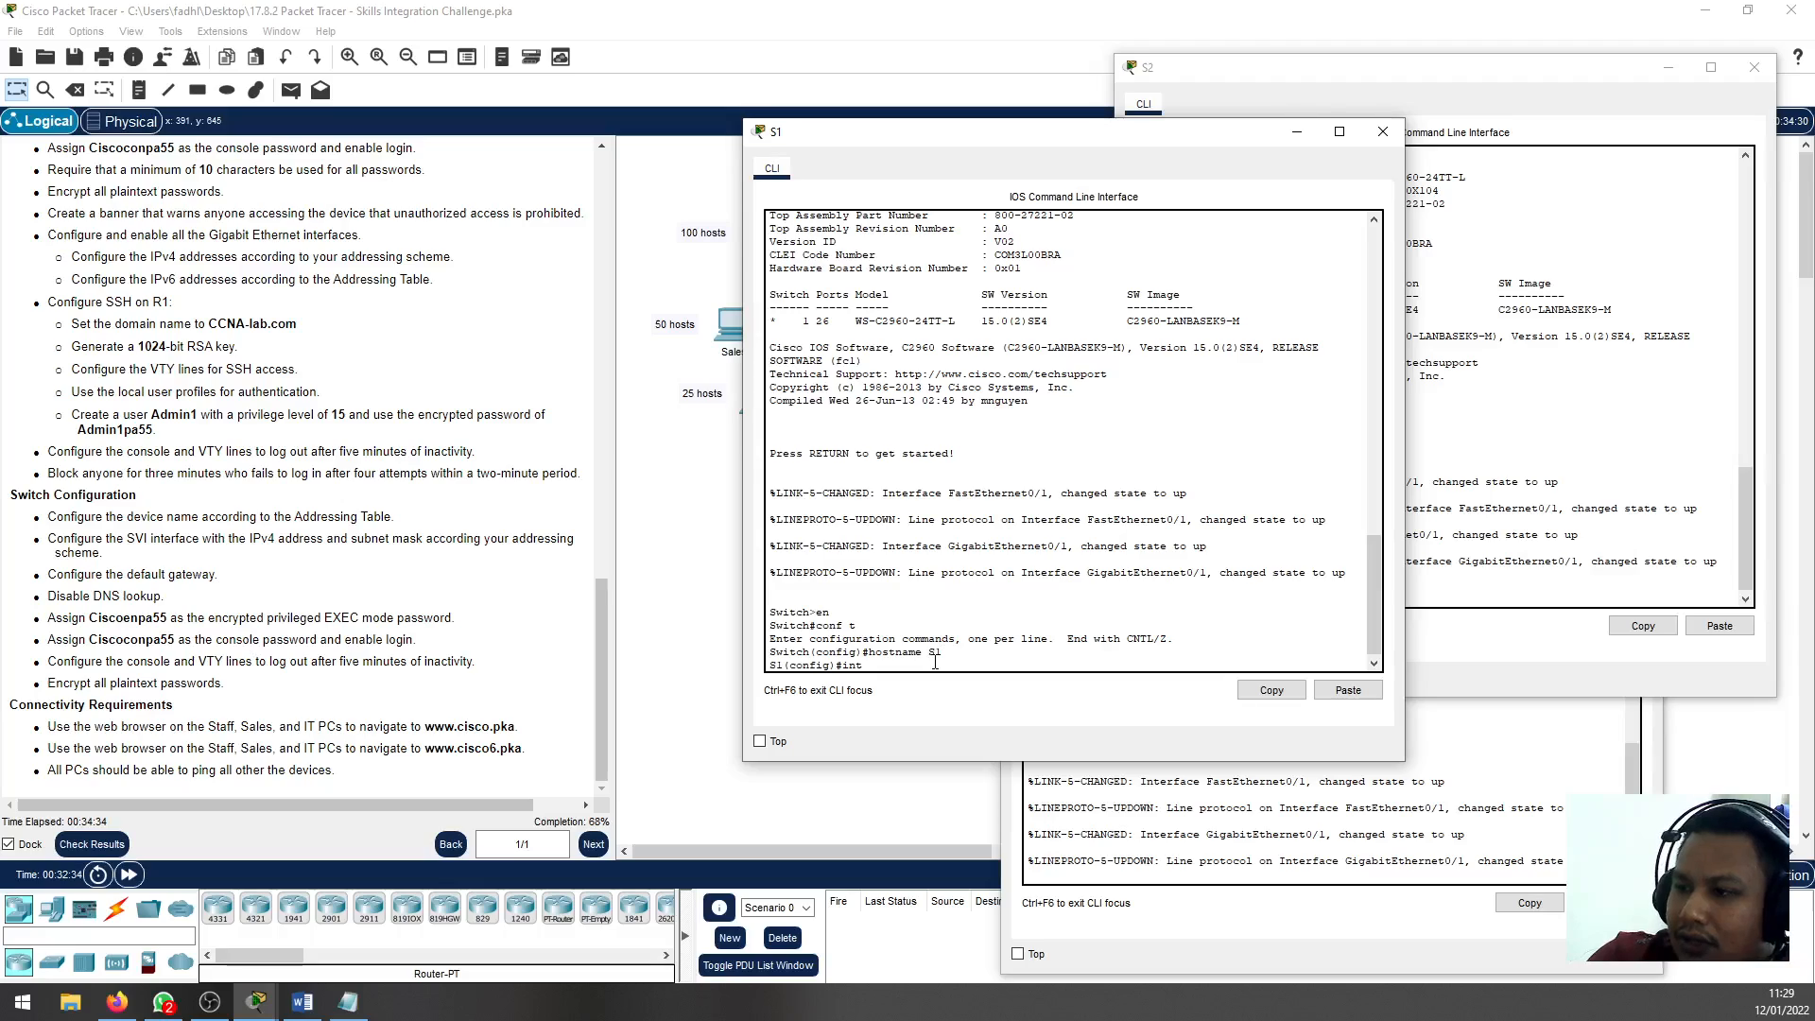
type("vlan1")
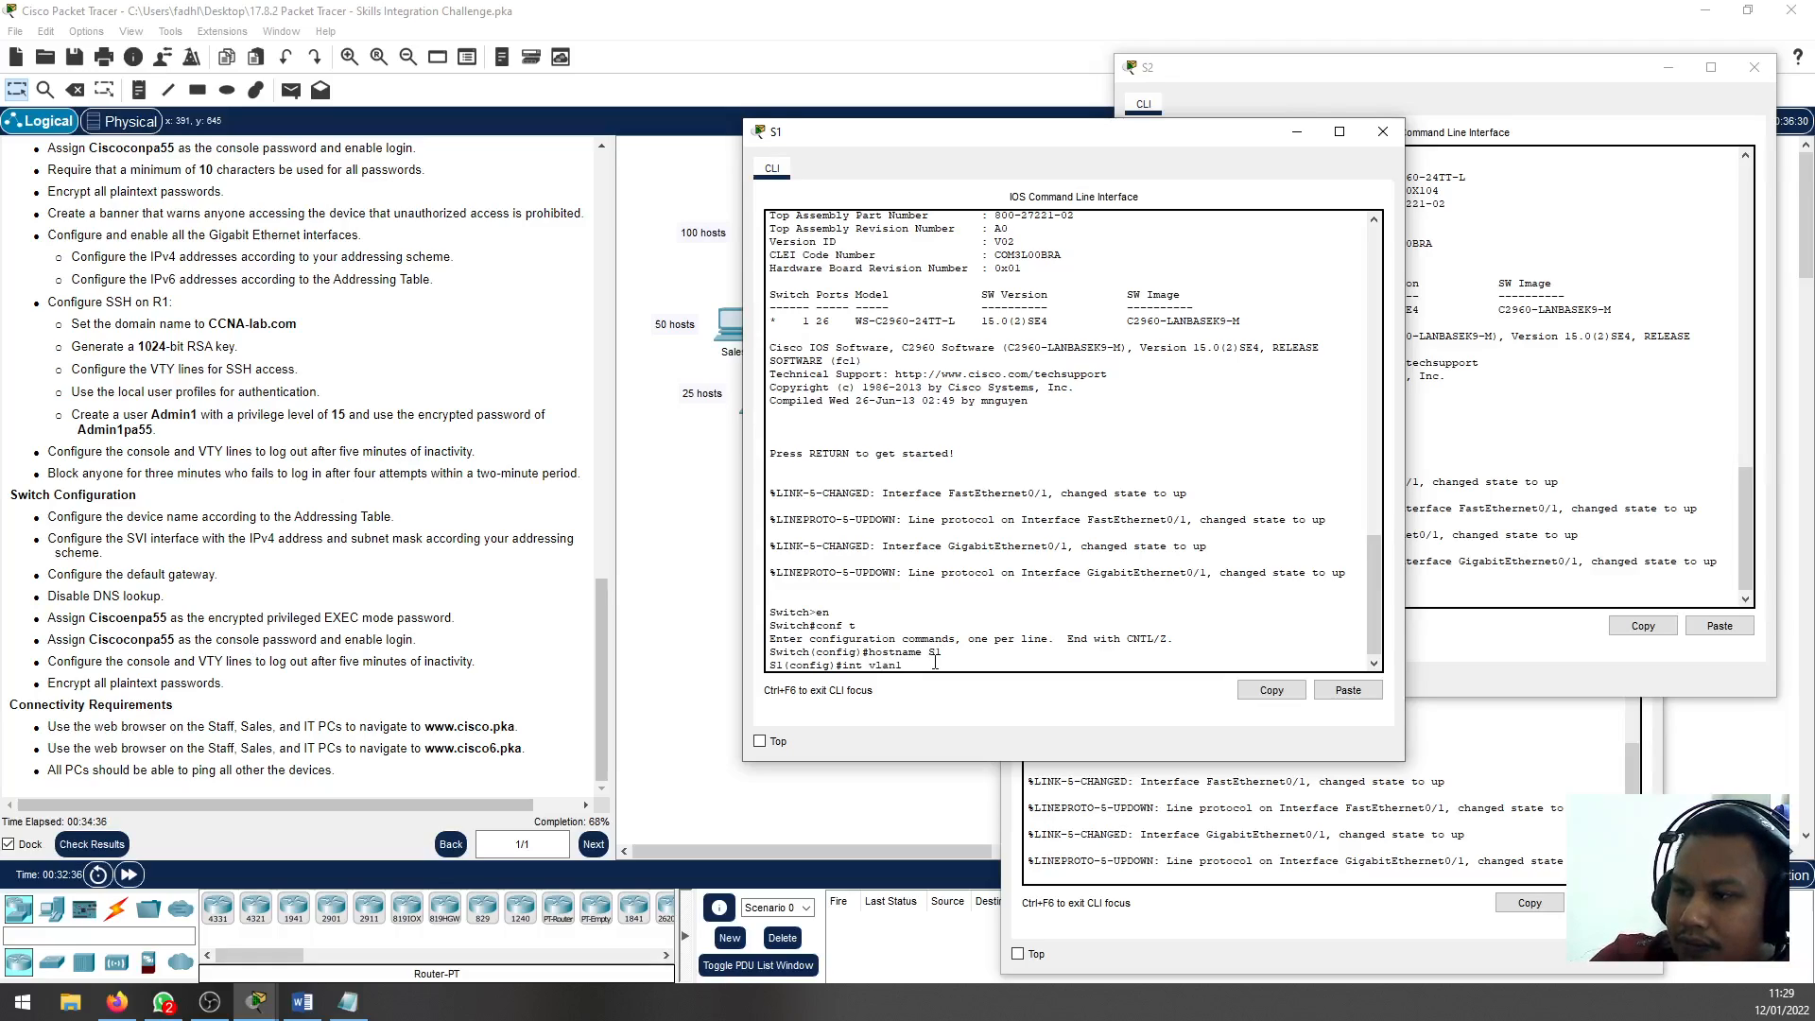
key("Return")
type("ip add")
key("Tab")
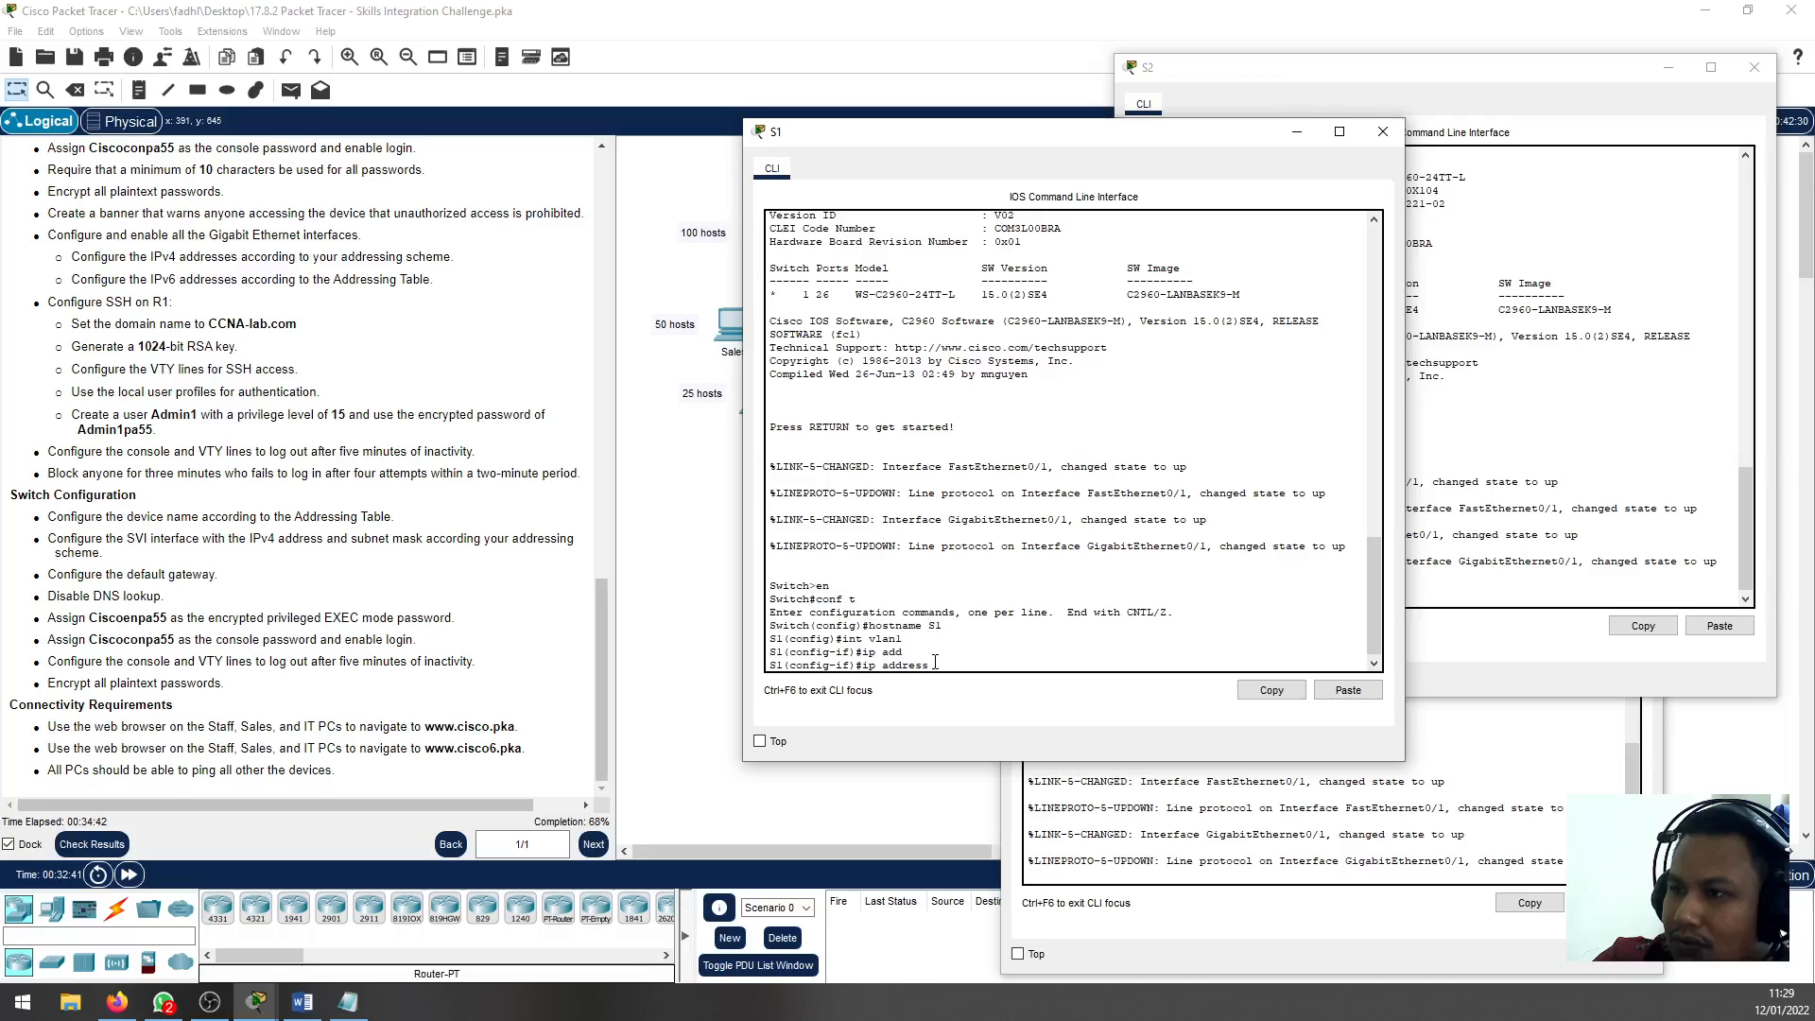
left_click(344, 998)
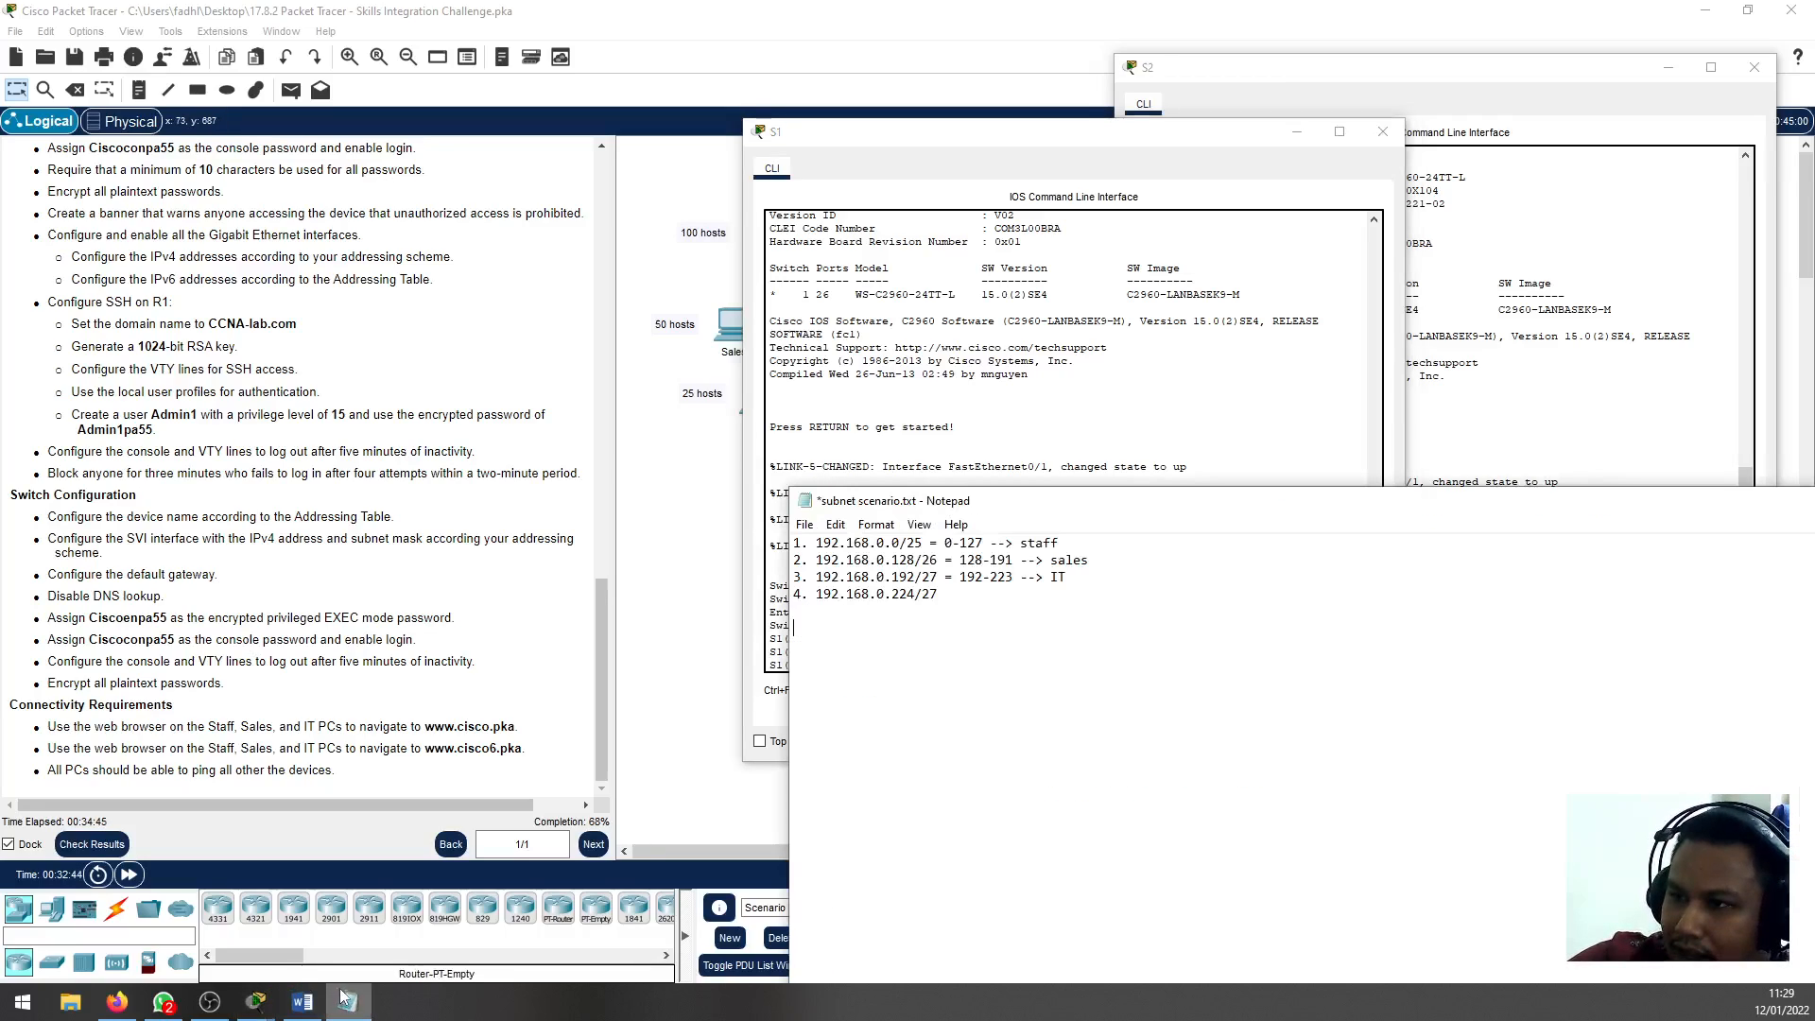
double_click(903, 543)
left_click(898, 543)
left_click(936, 482)
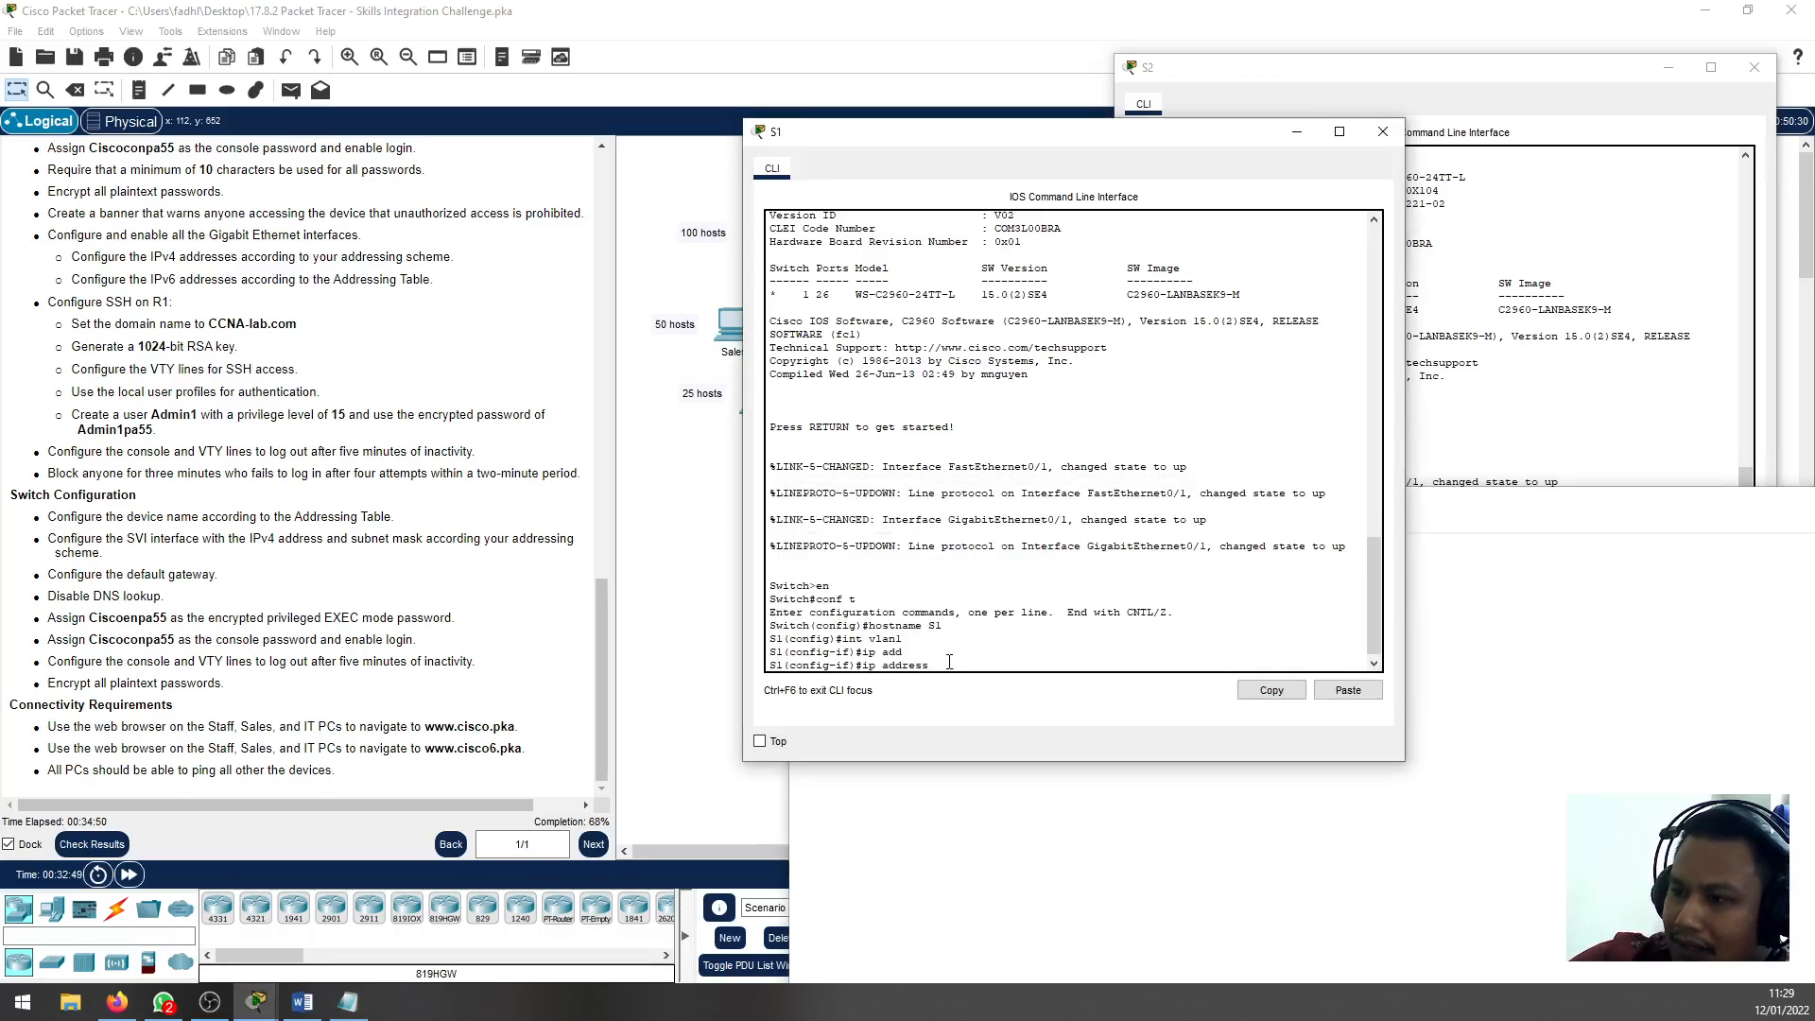
Assign S1's VLAN 1 interface the address 192.168.0.2 with mask 255.255.255.128
type("192.16")
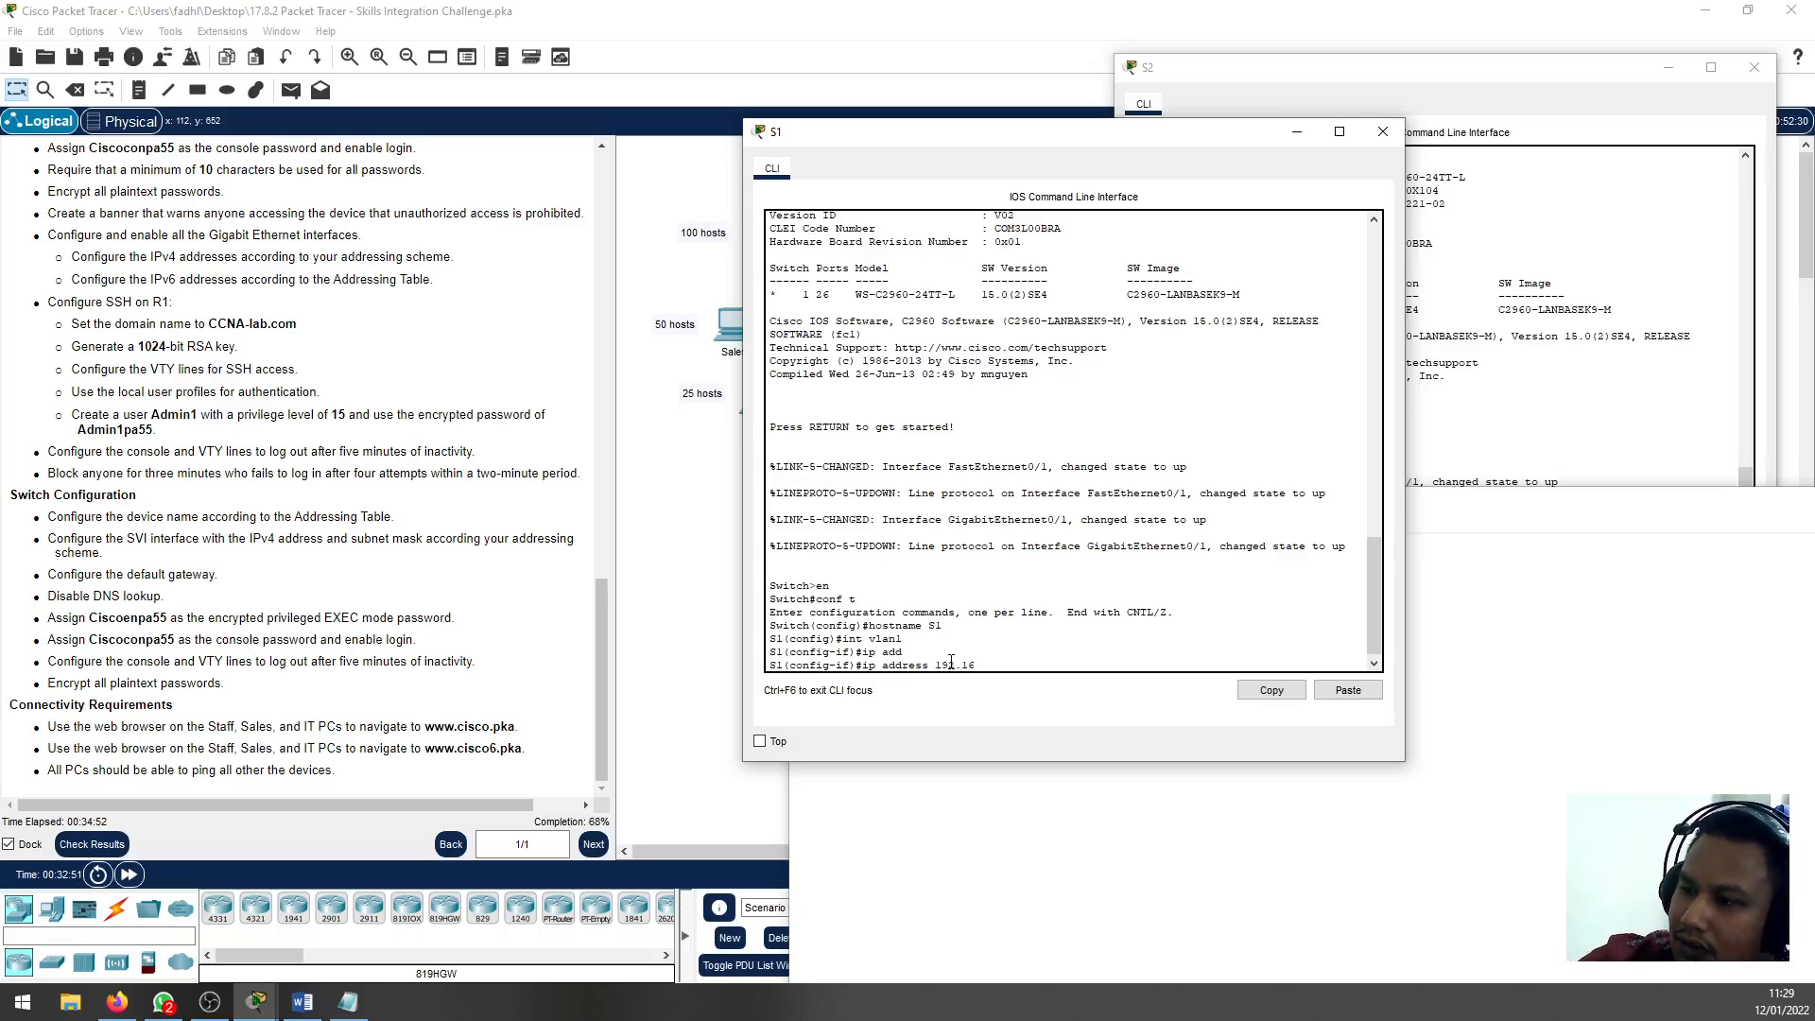
type("8.0.")
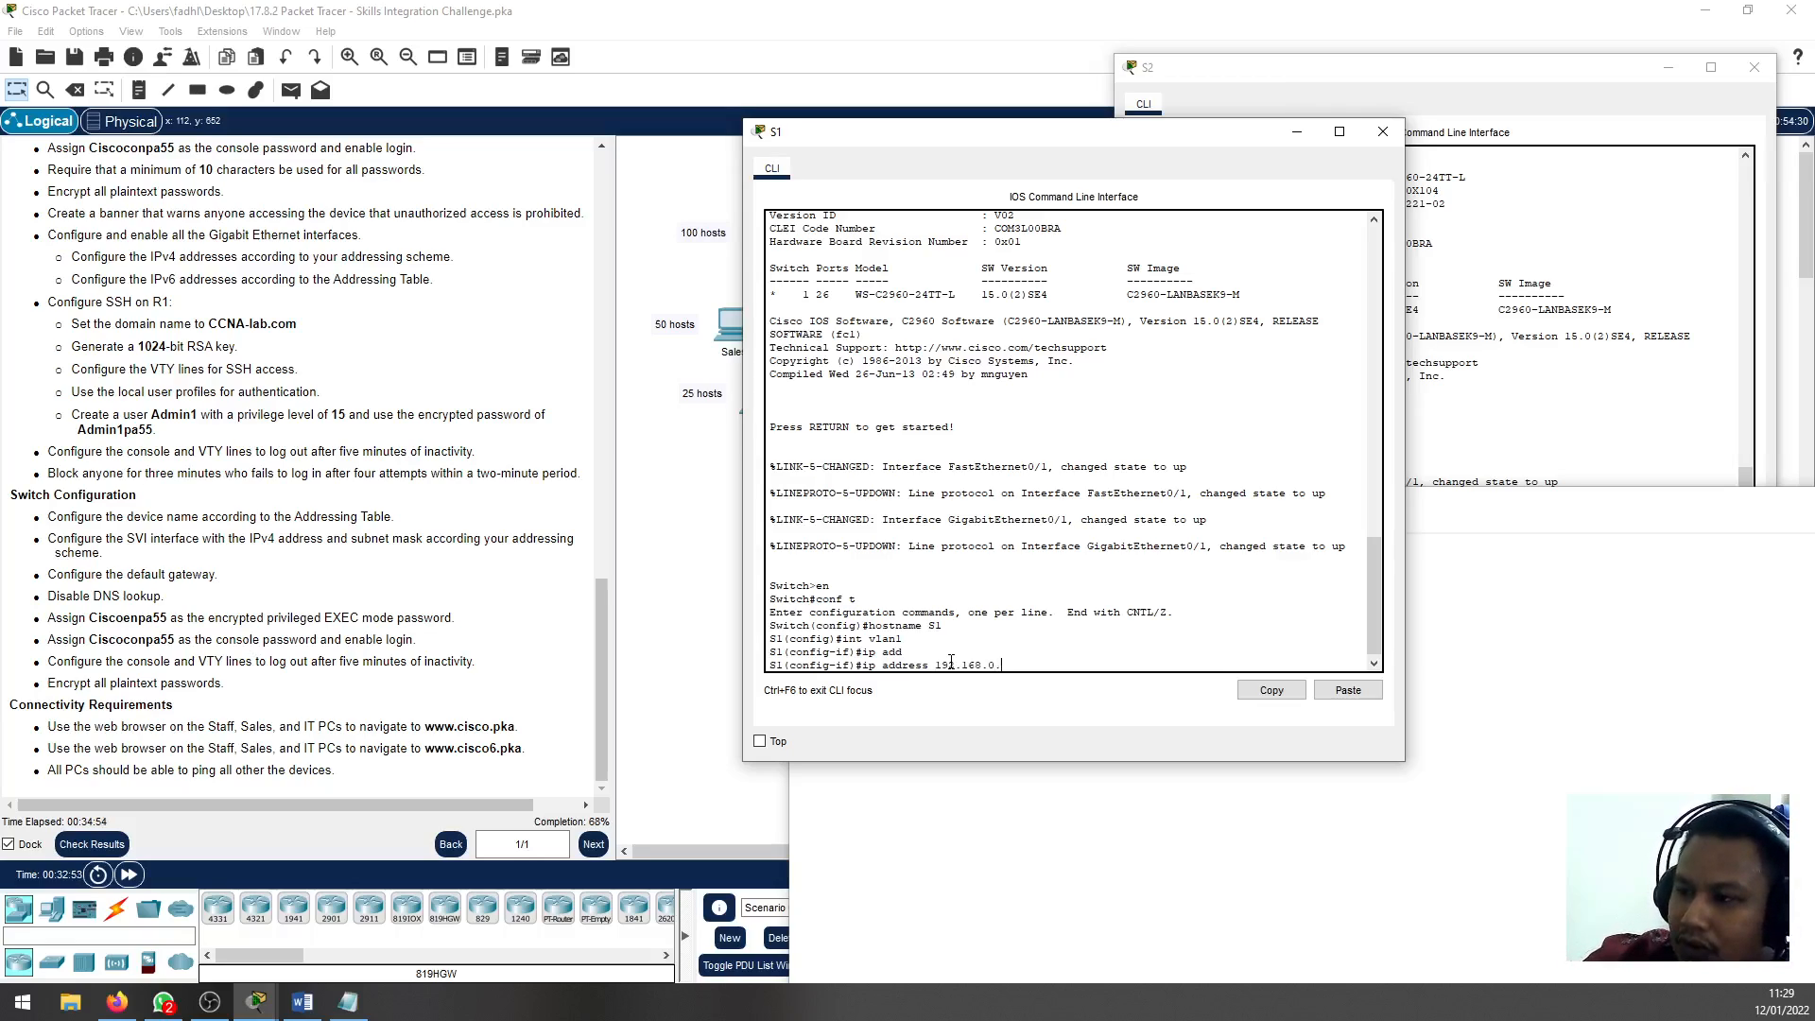
type("2 255.25")
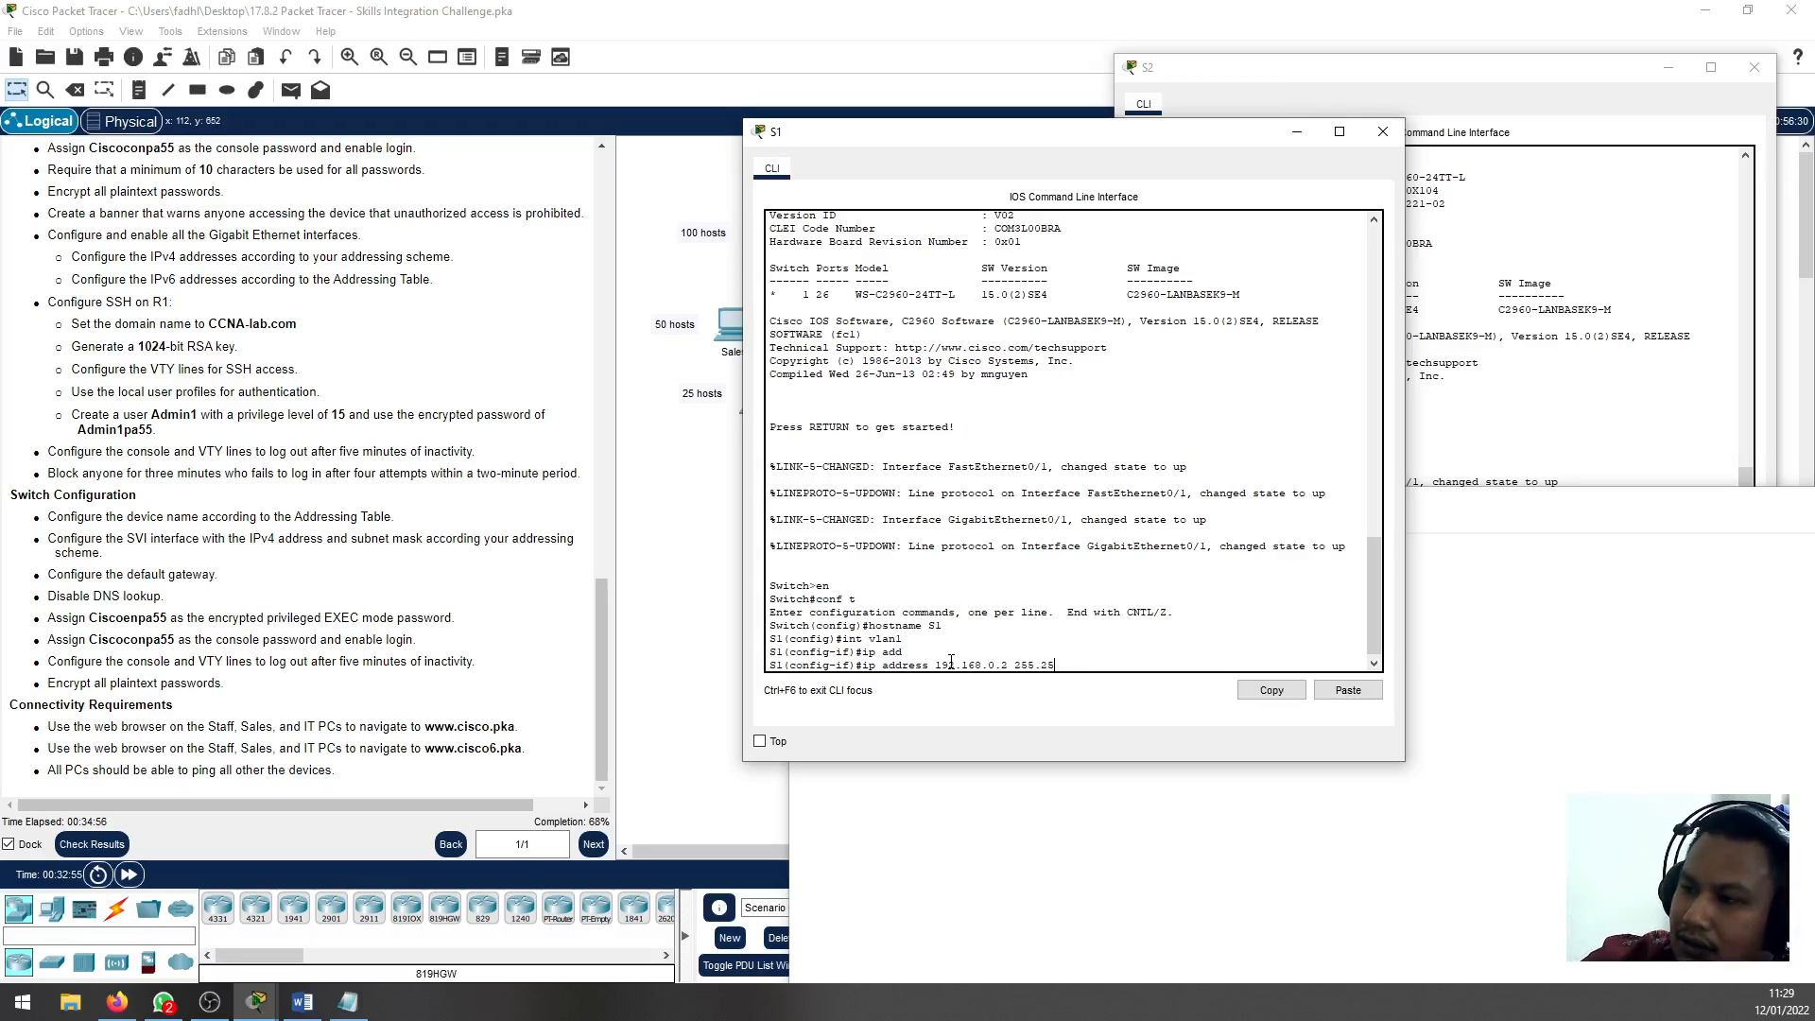
type("5.255")
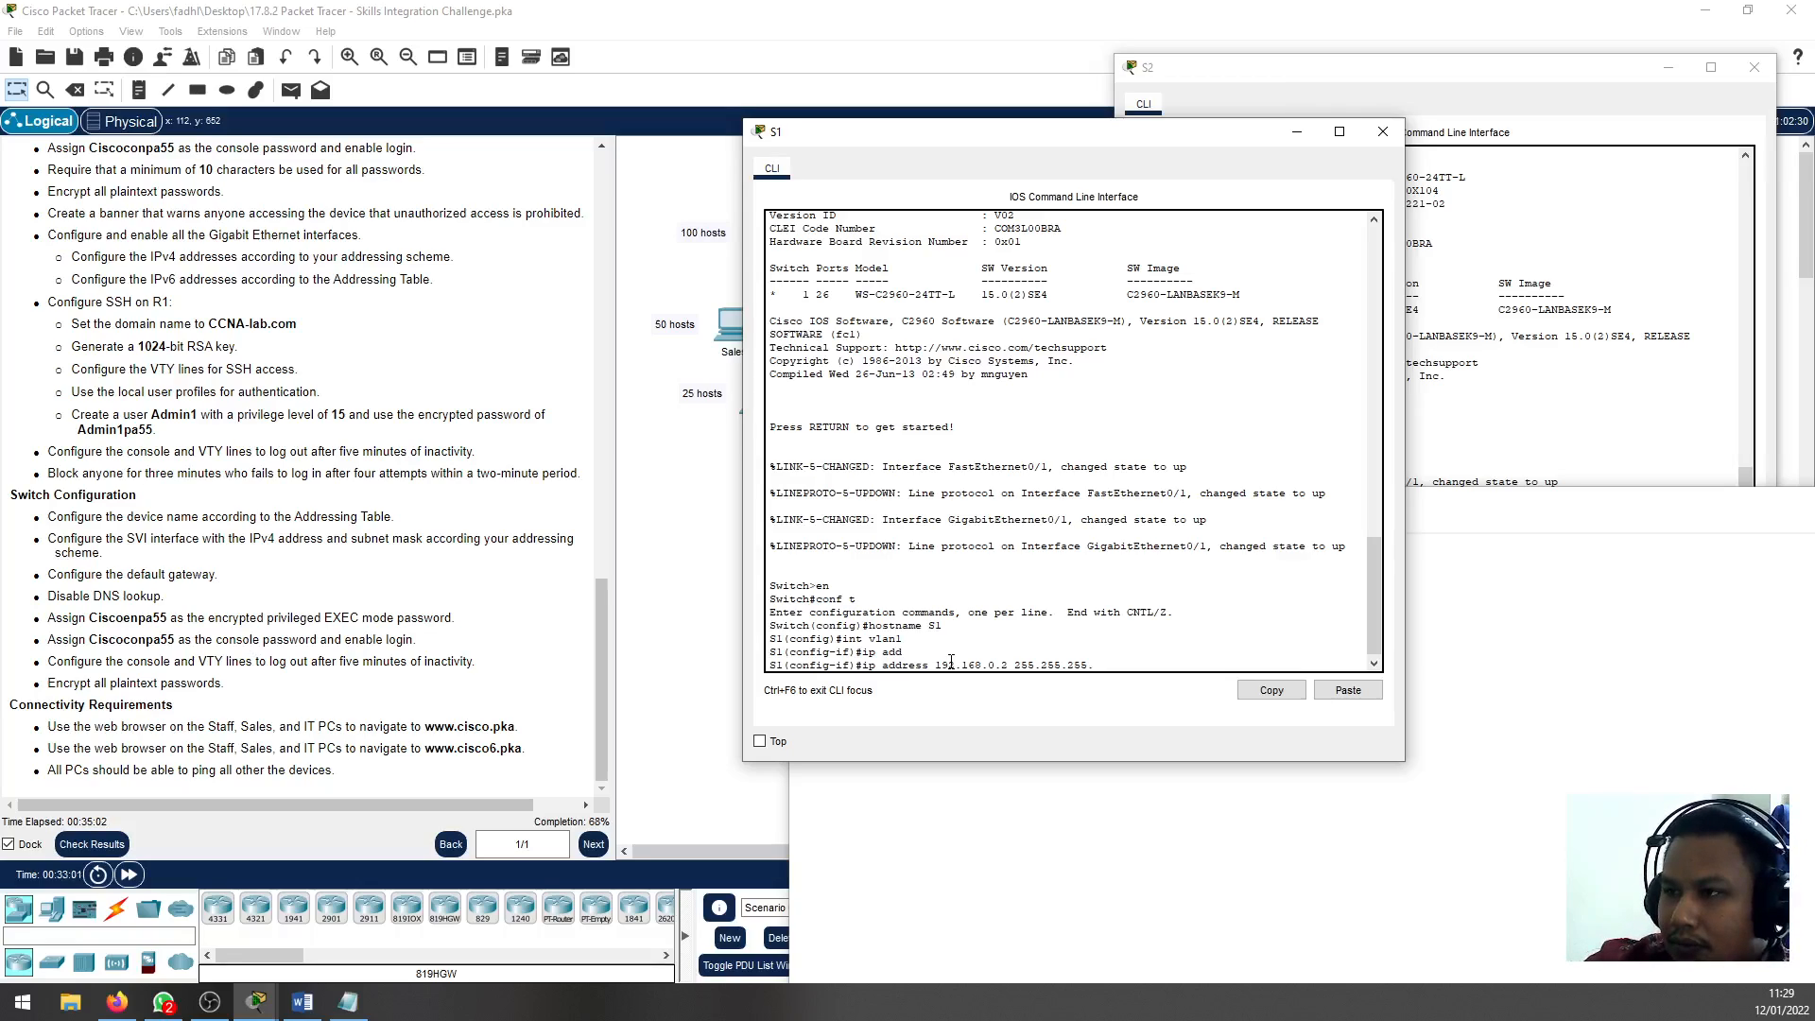
type(".12")
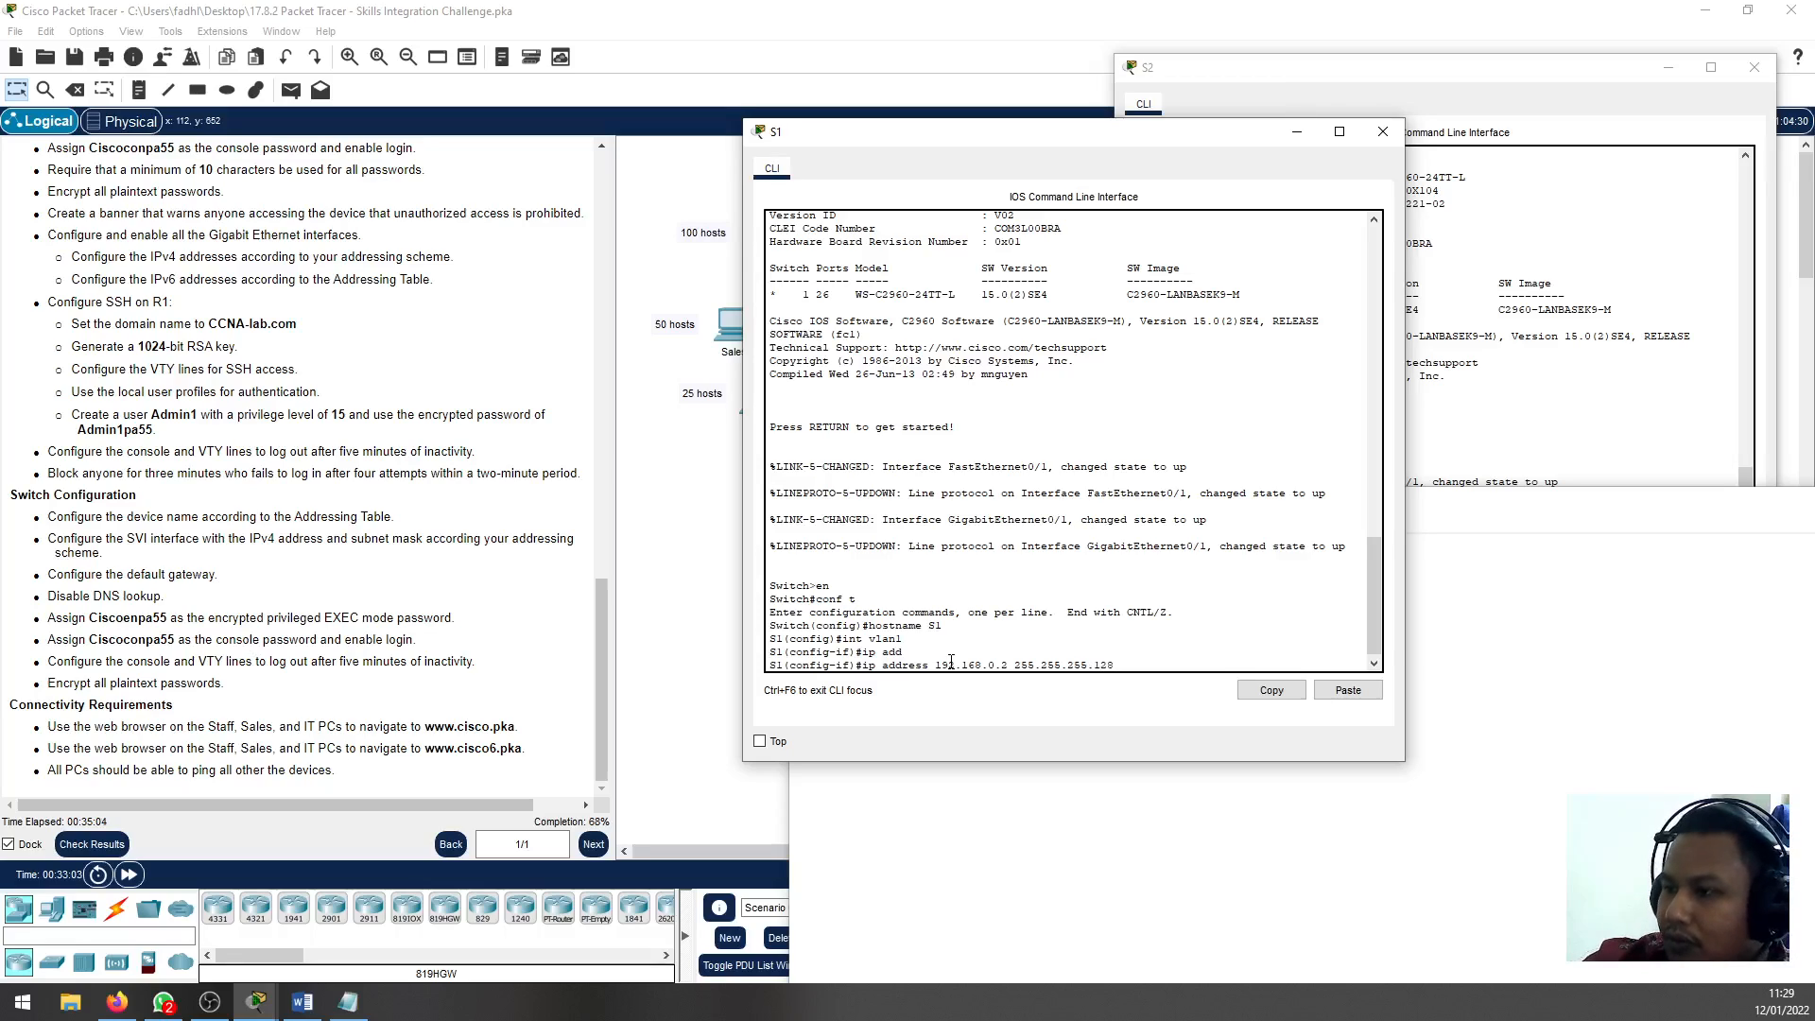
type("8")
key("Return")
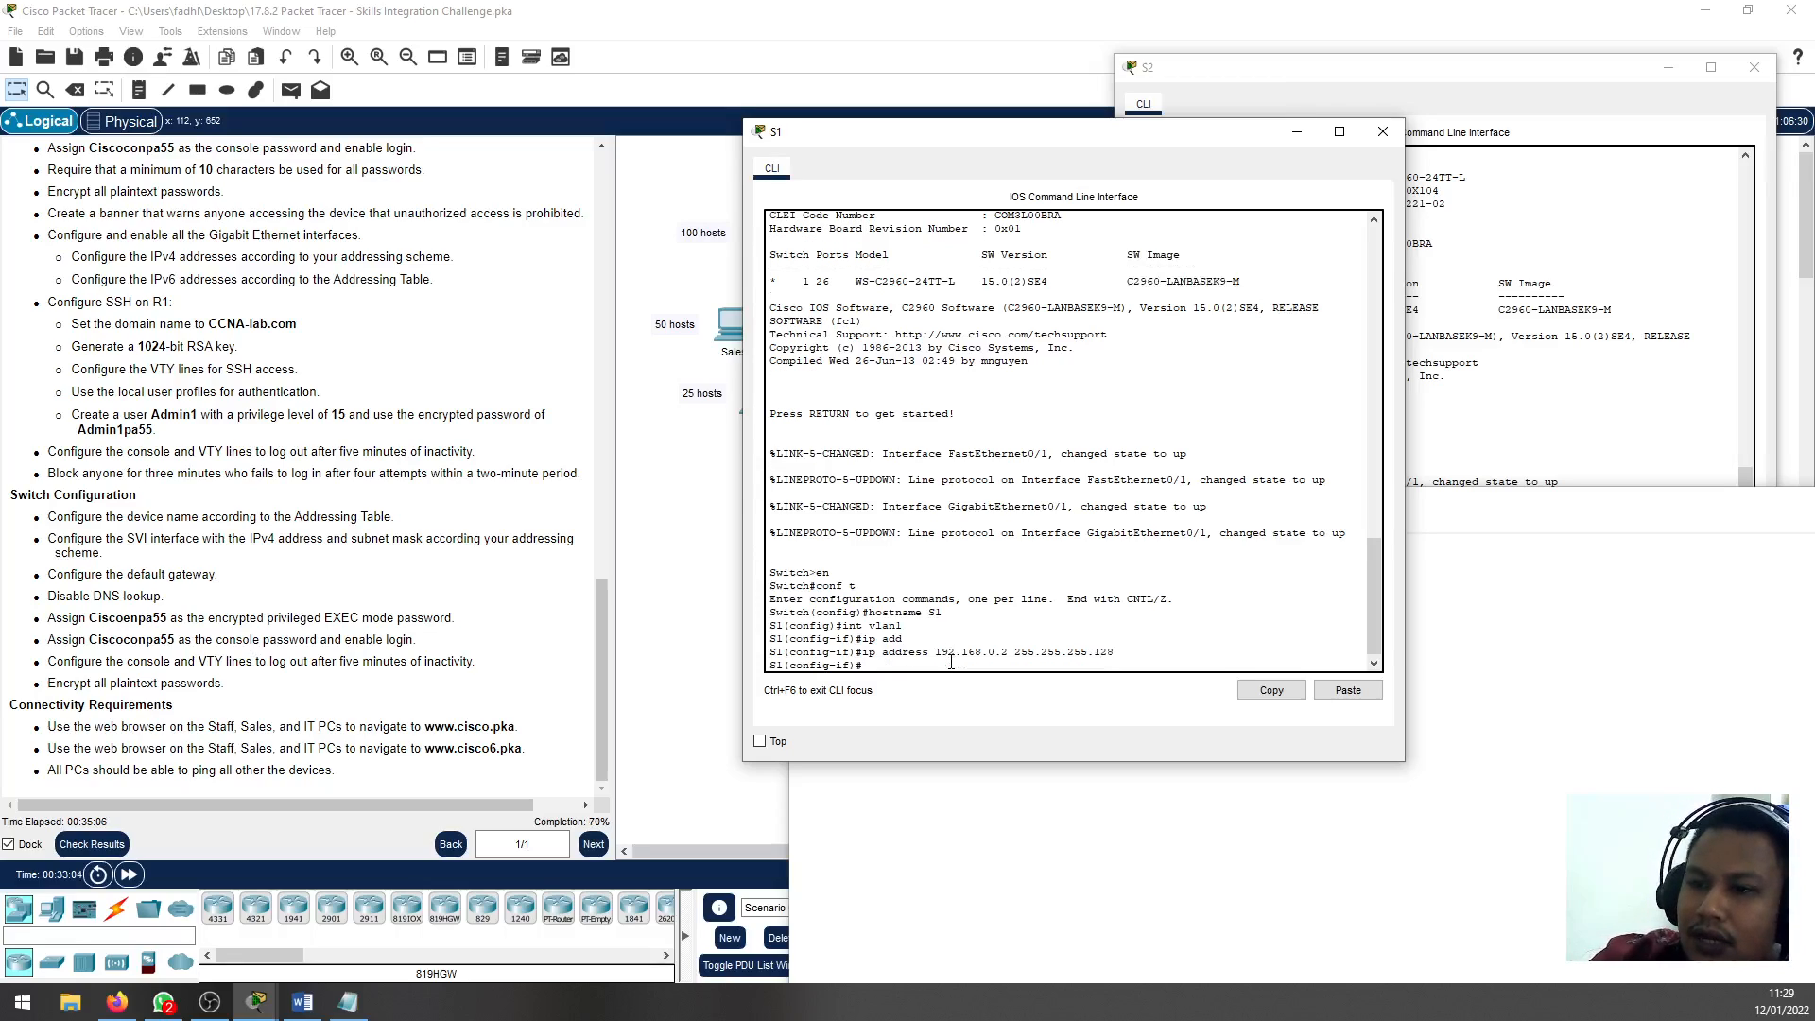
Leave S1's interface configuration and set the switch's default gateway to 192.168.0.1
type("exit")
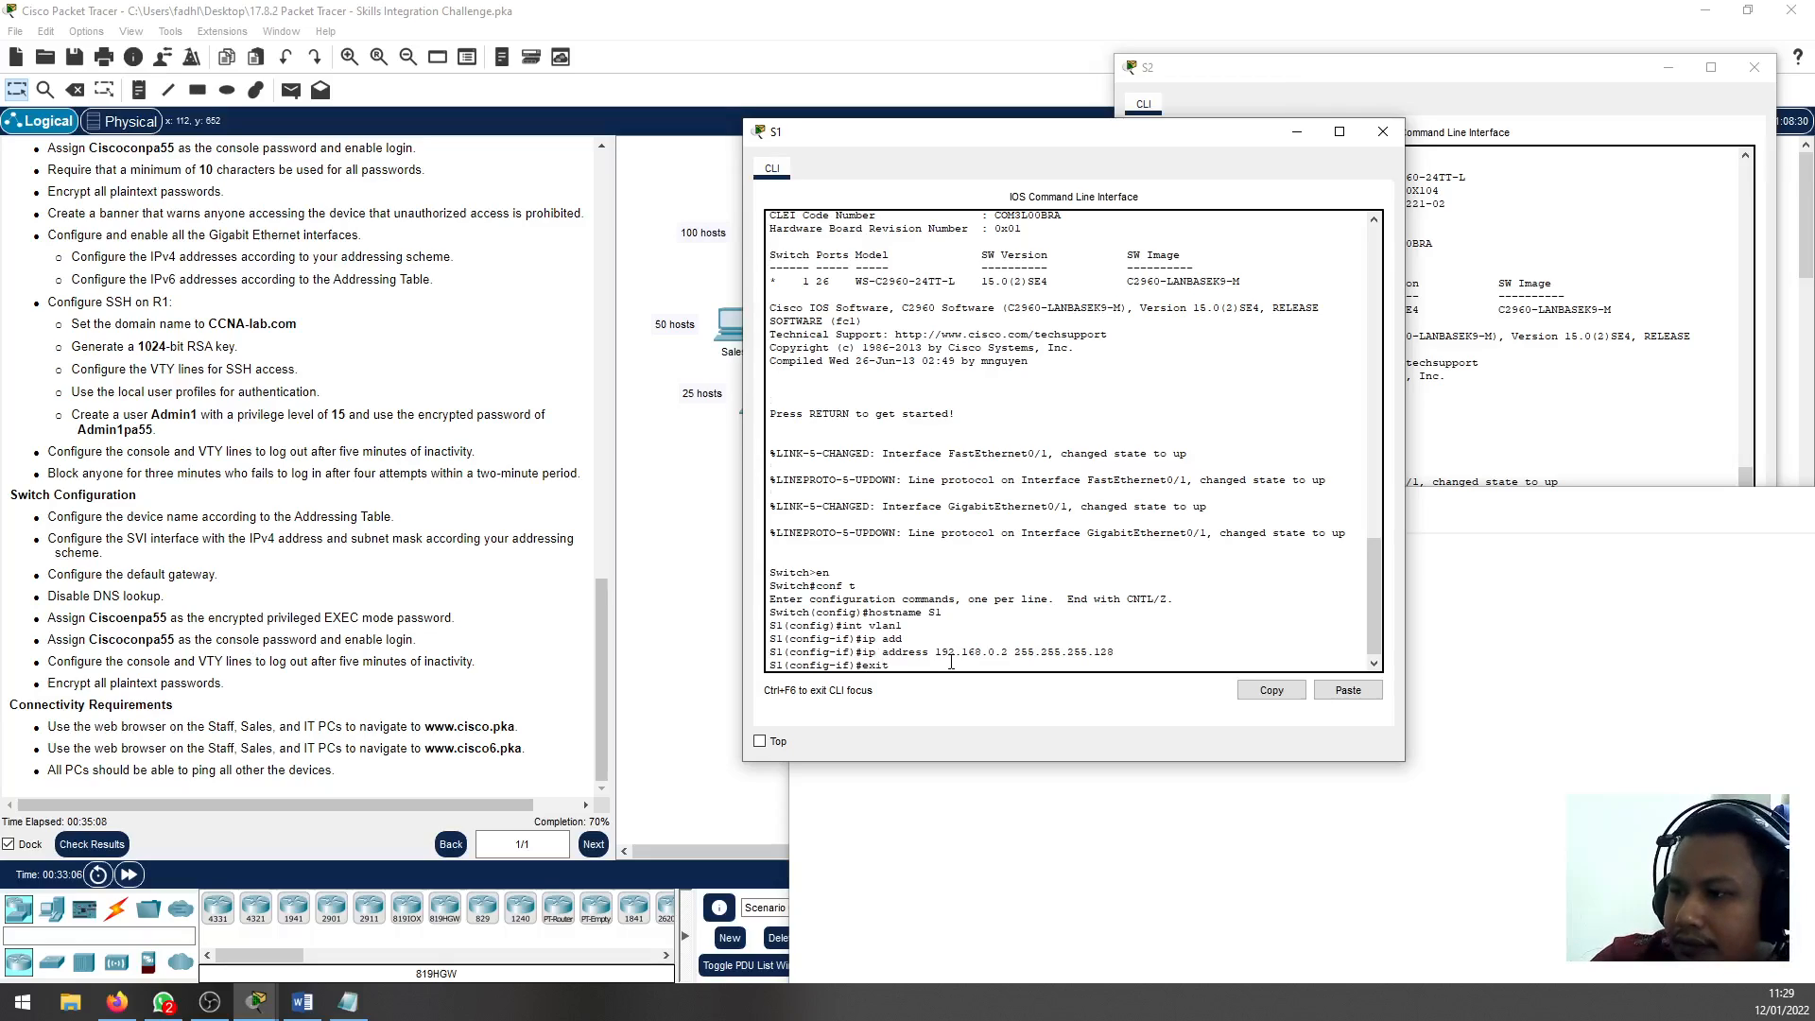
key("Return")
type("ip defa")
key("Tab")
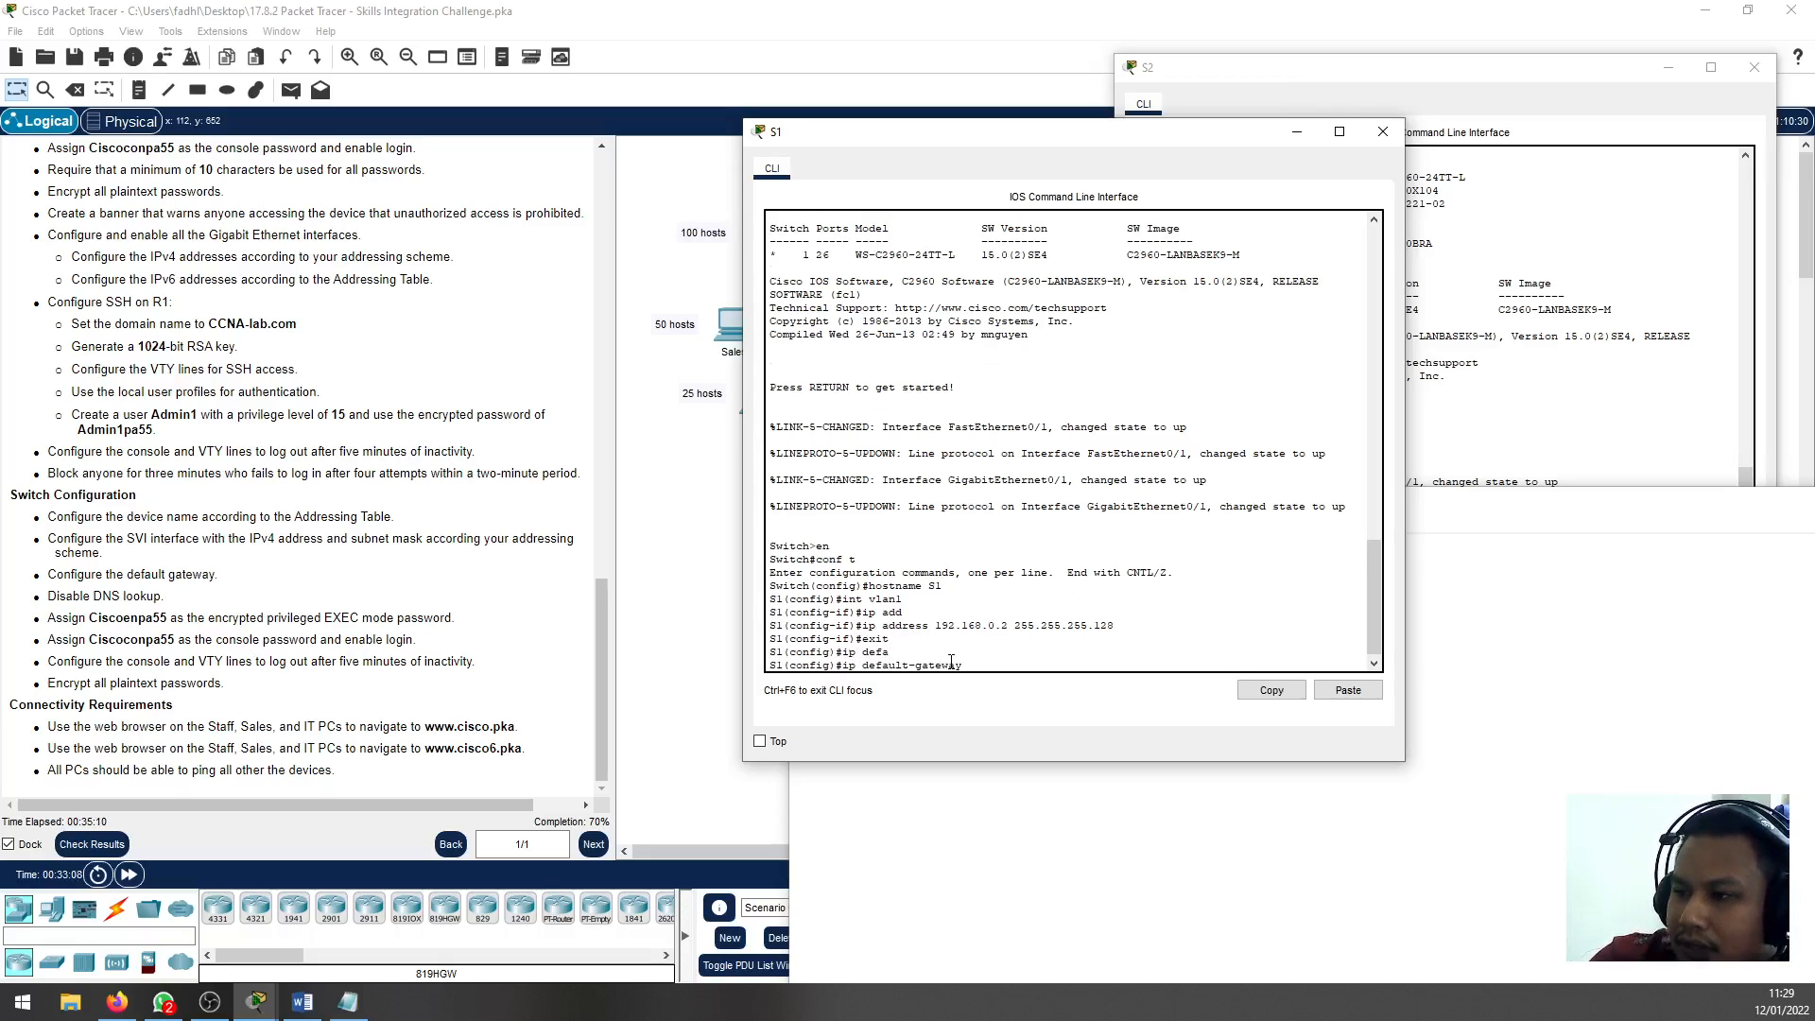
type("192.168.0.1")
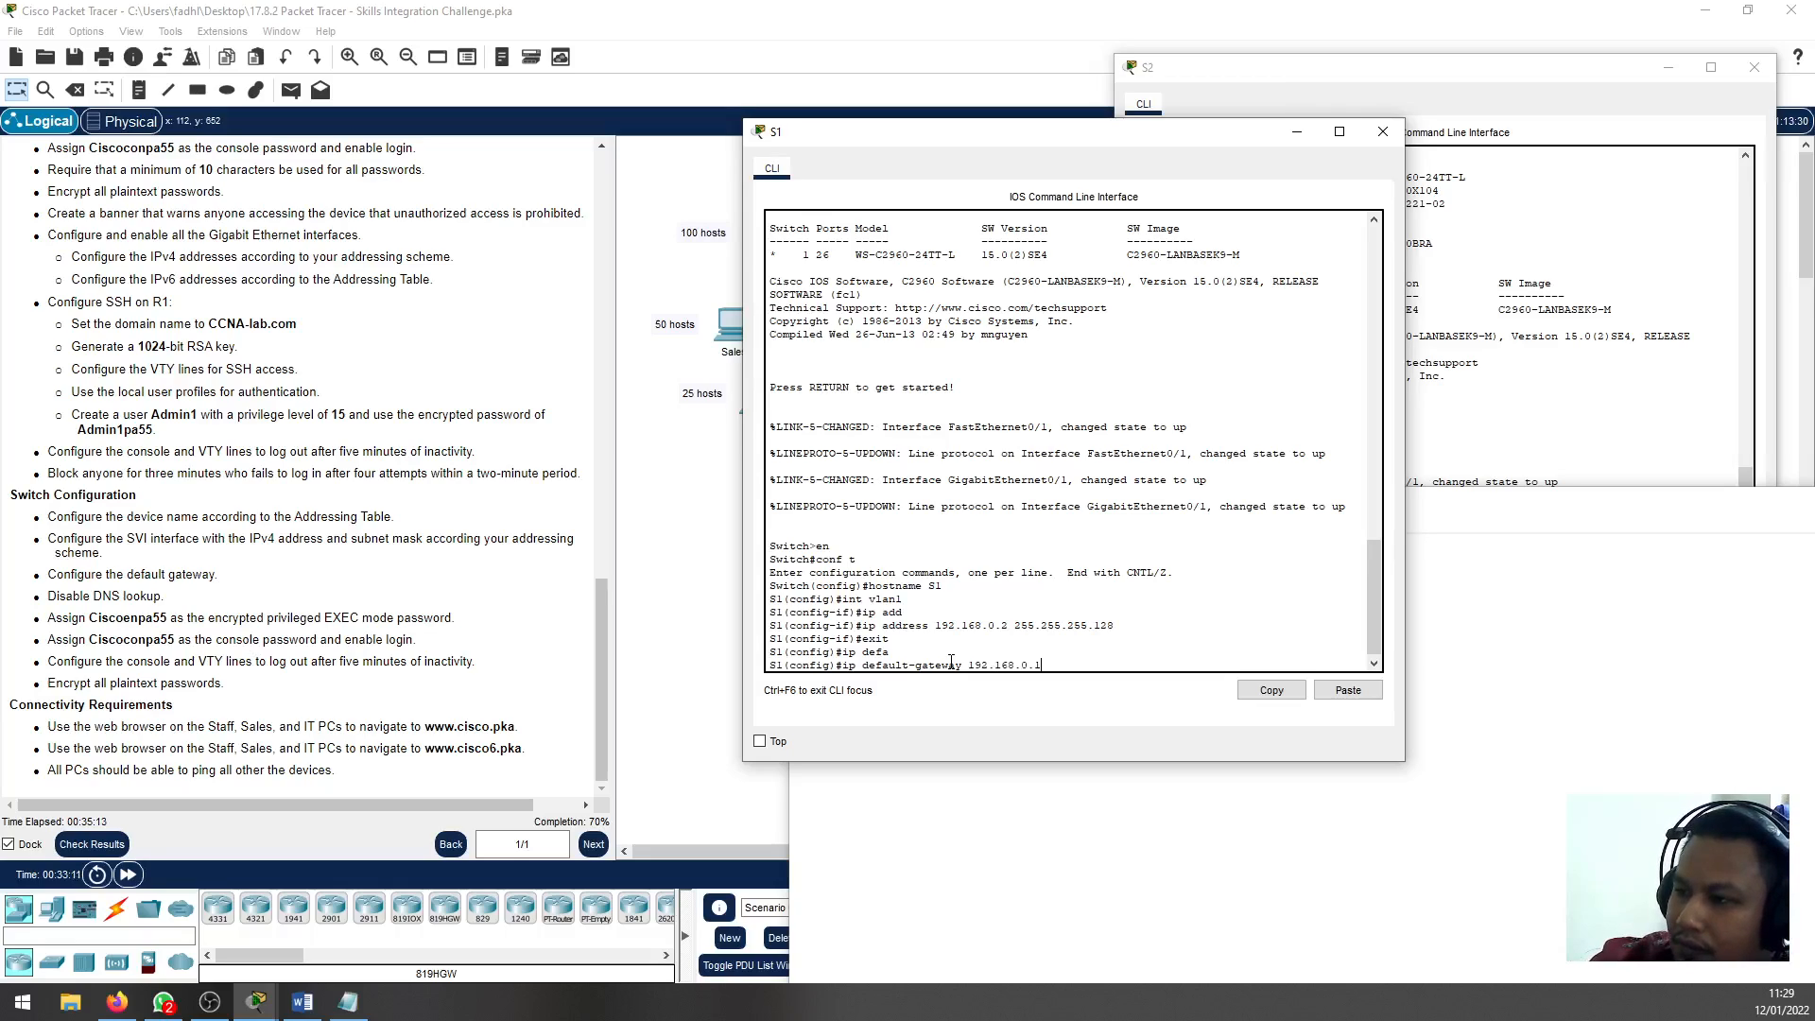
key("Return")
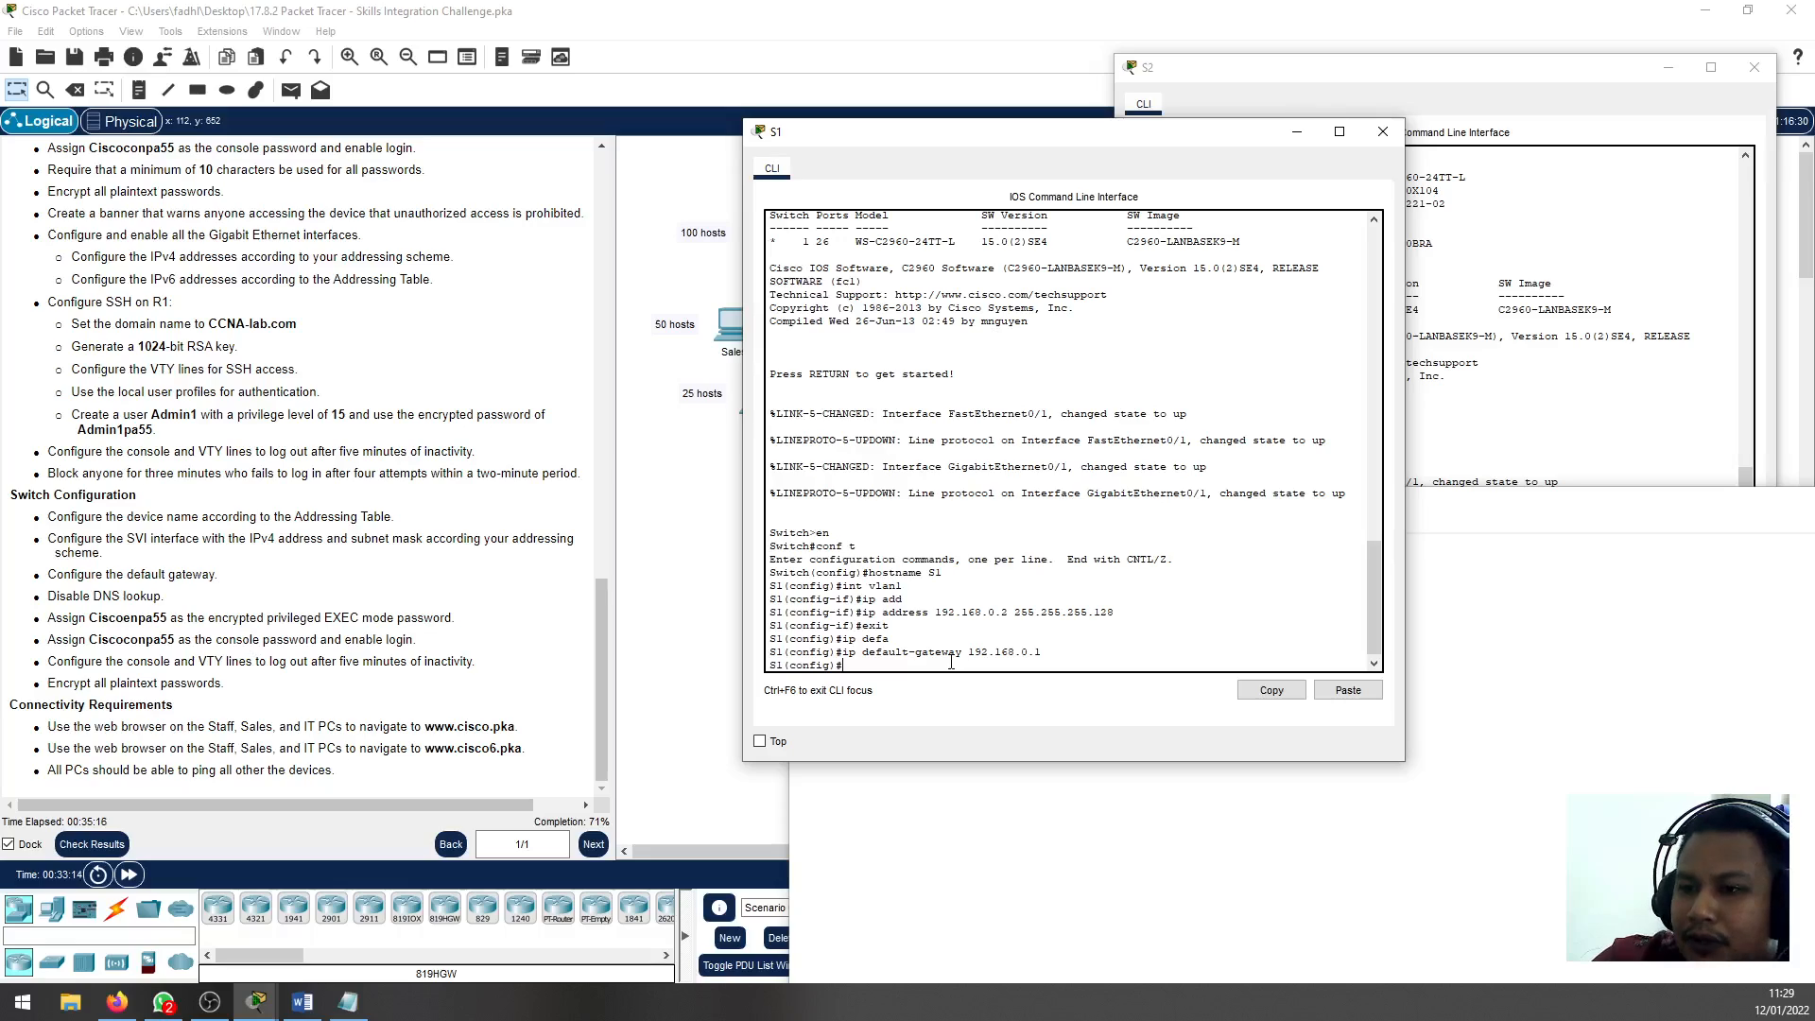
Disable DNS lookup on S1 with the no ip domain-lookup command
type("no -i")
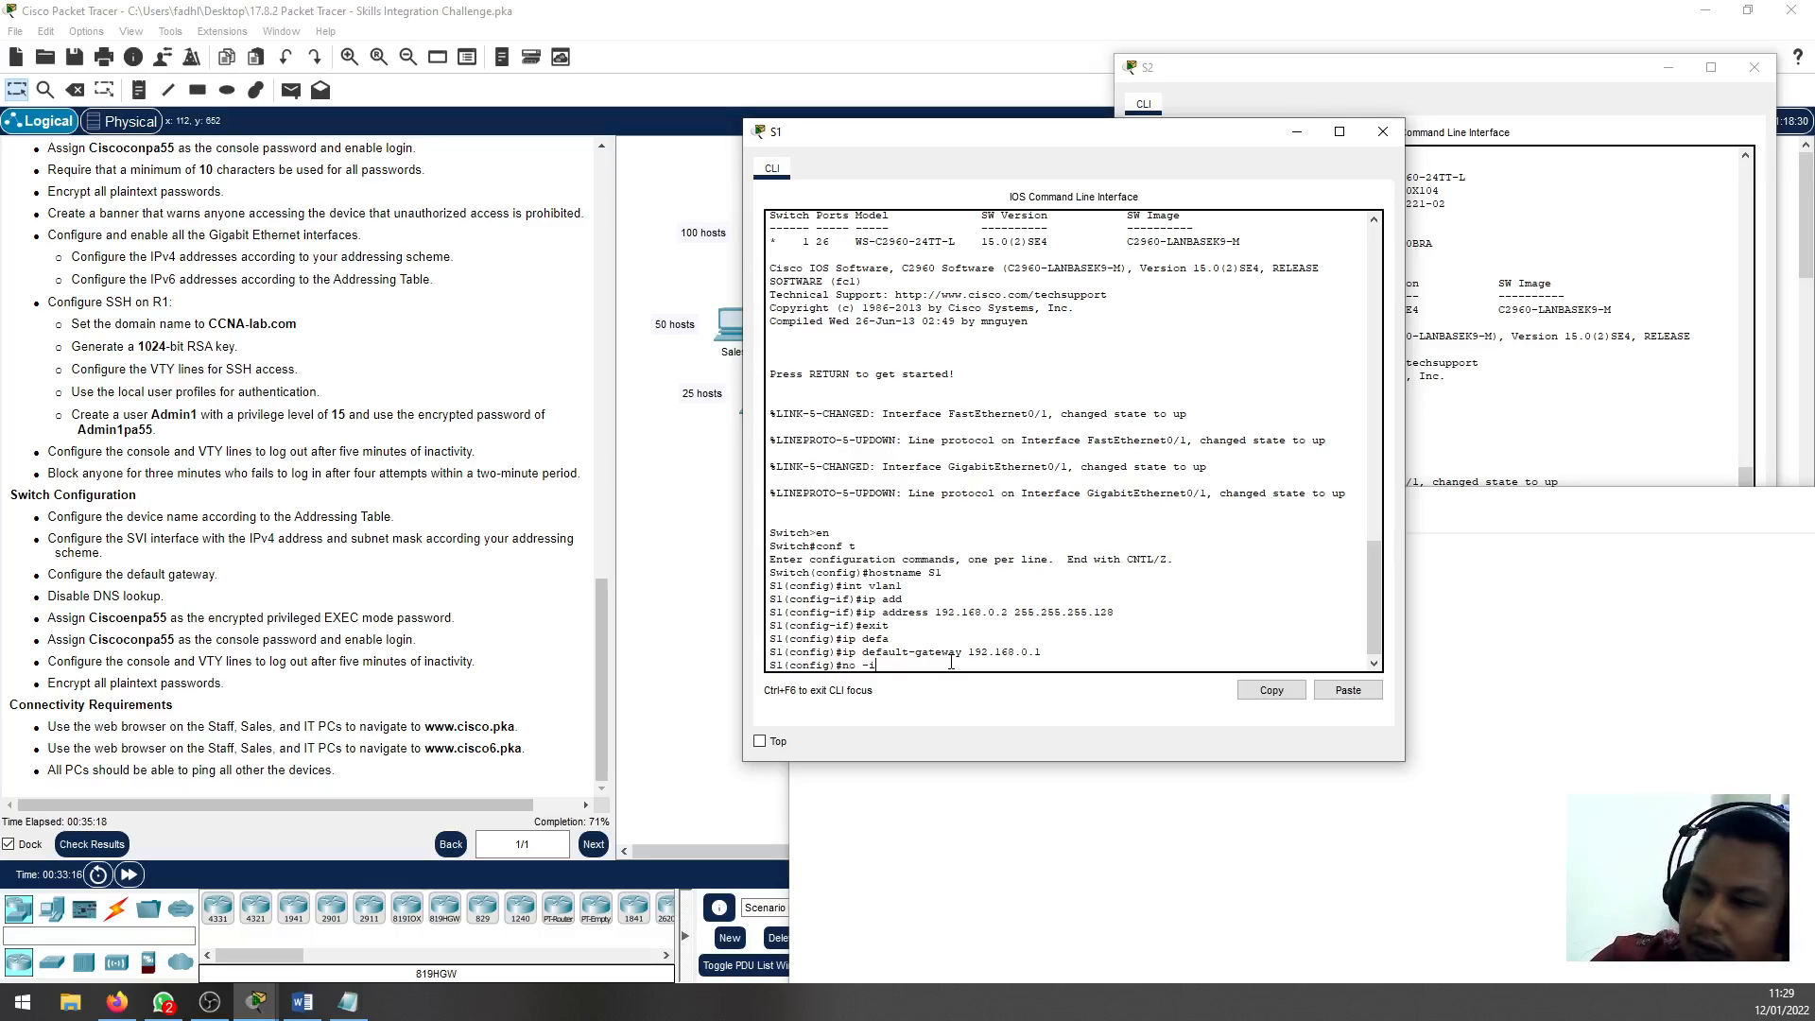
key("BackSpace")
key("BackSpace")
type("ip")
type("-do")
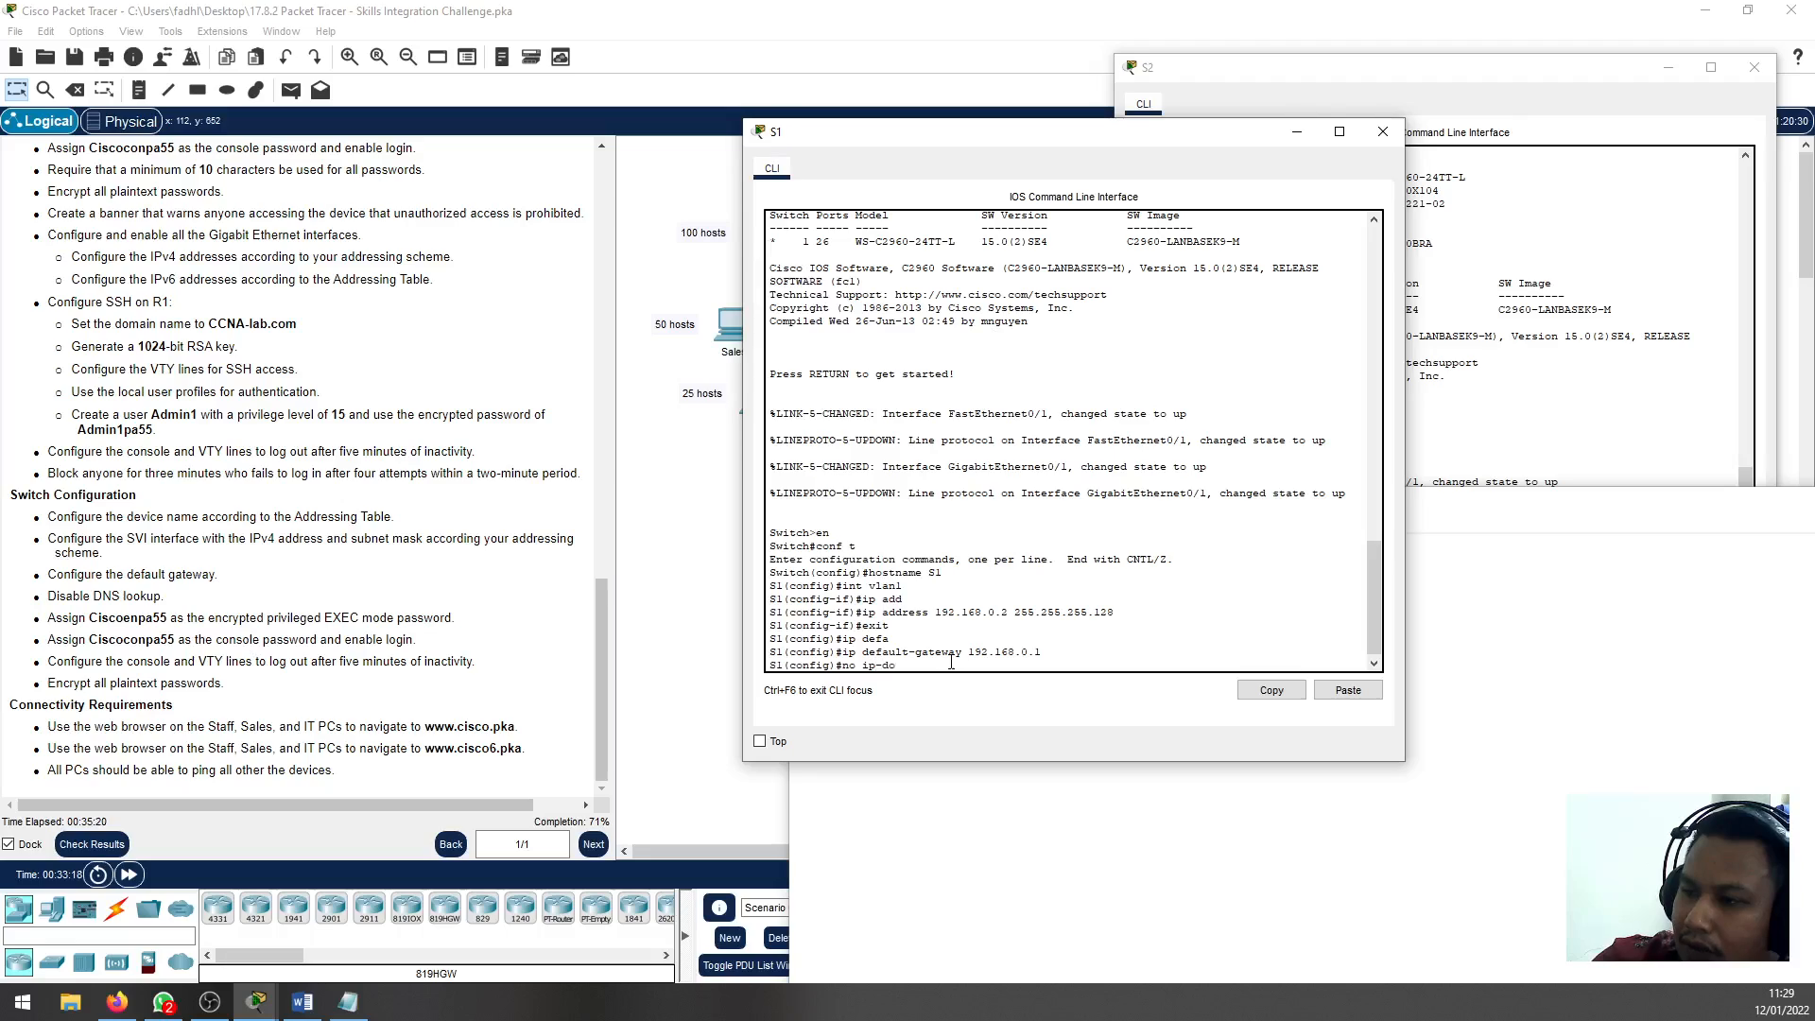
key("BackSpace")
key("BackSpace")
key("BackSpace")
key("BackSpace")
type("domain-loo")
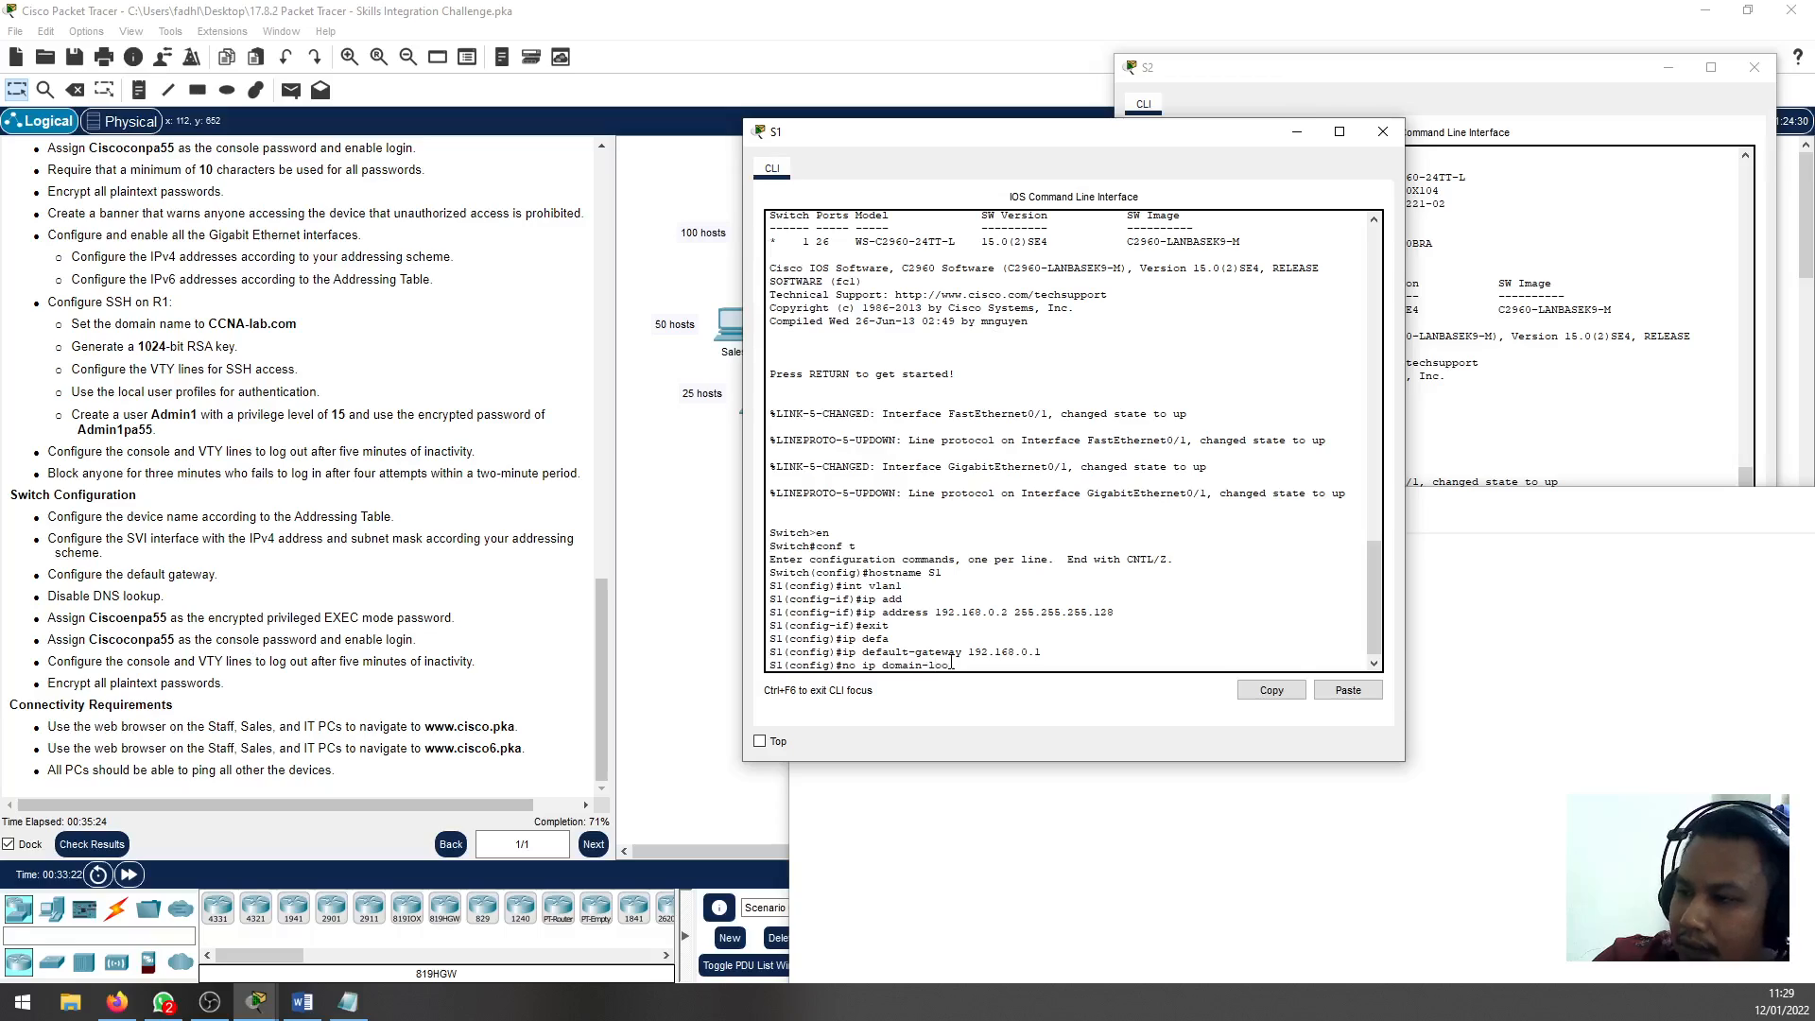
key("Tab")
key("Return")
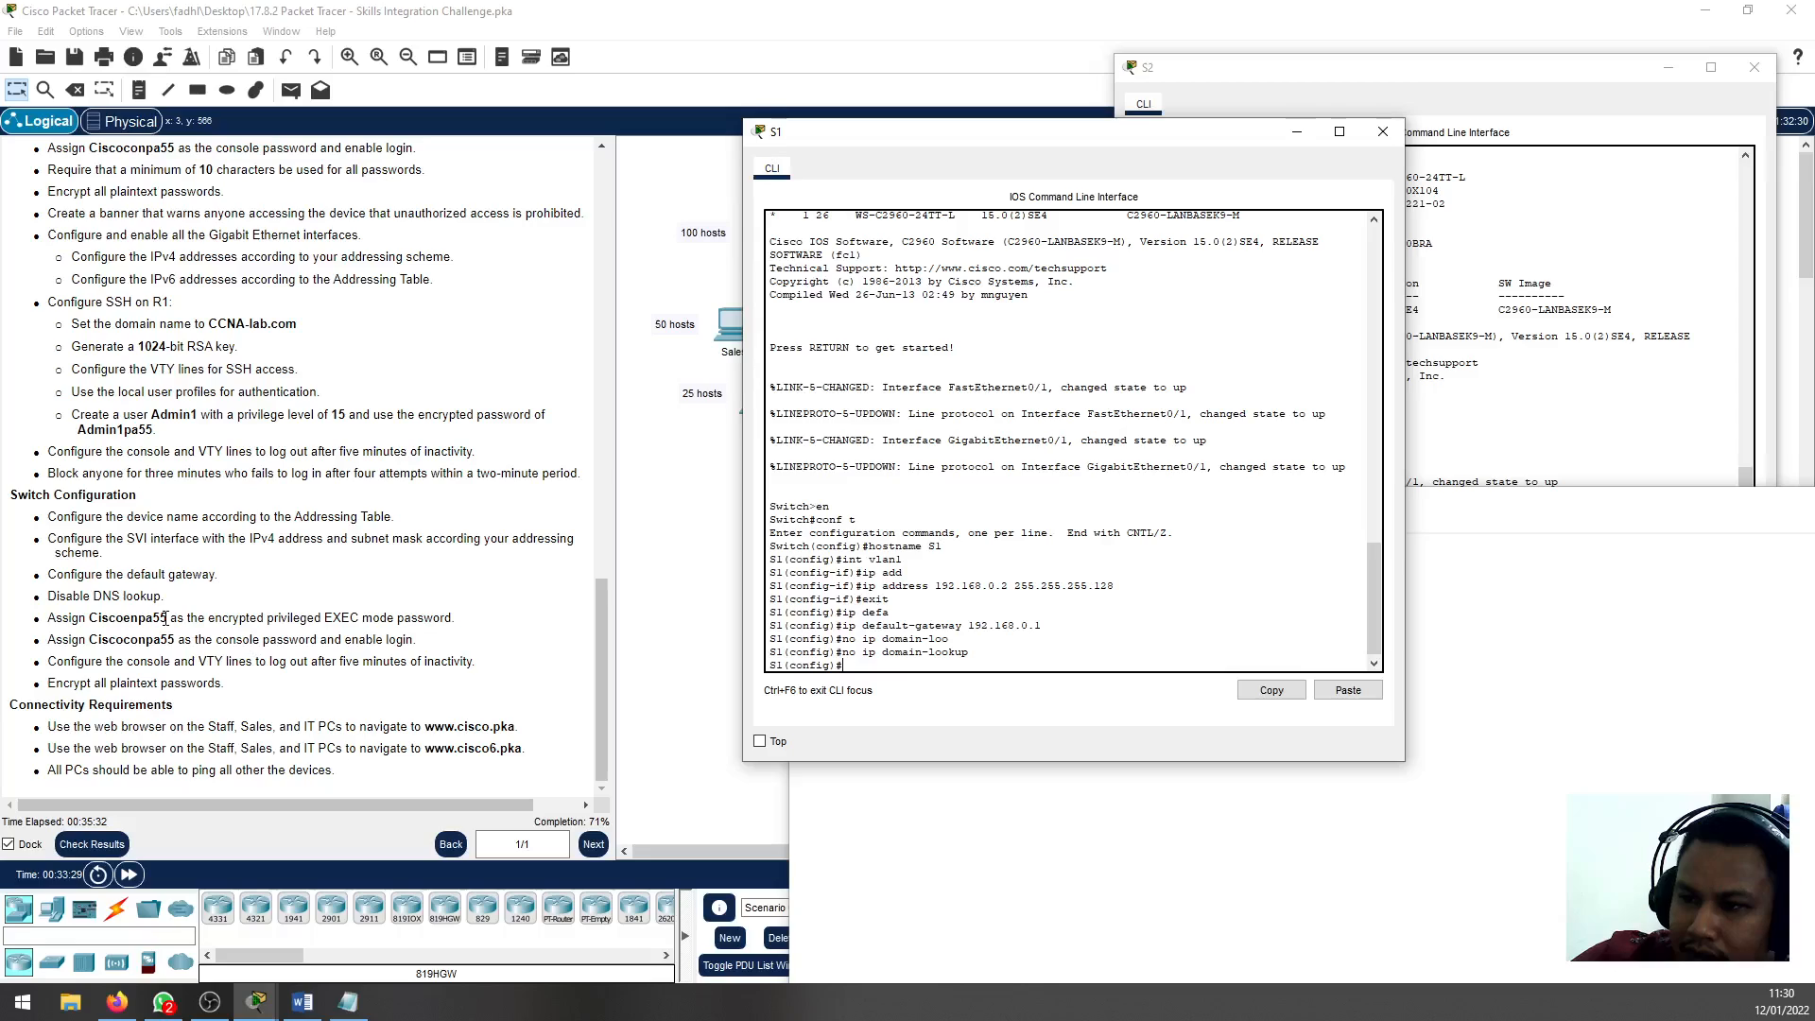
Copy the encrypted privileged EXEC mode password from the Switch Configuration instructions
left_click_drag(166, 617, 91, 619)
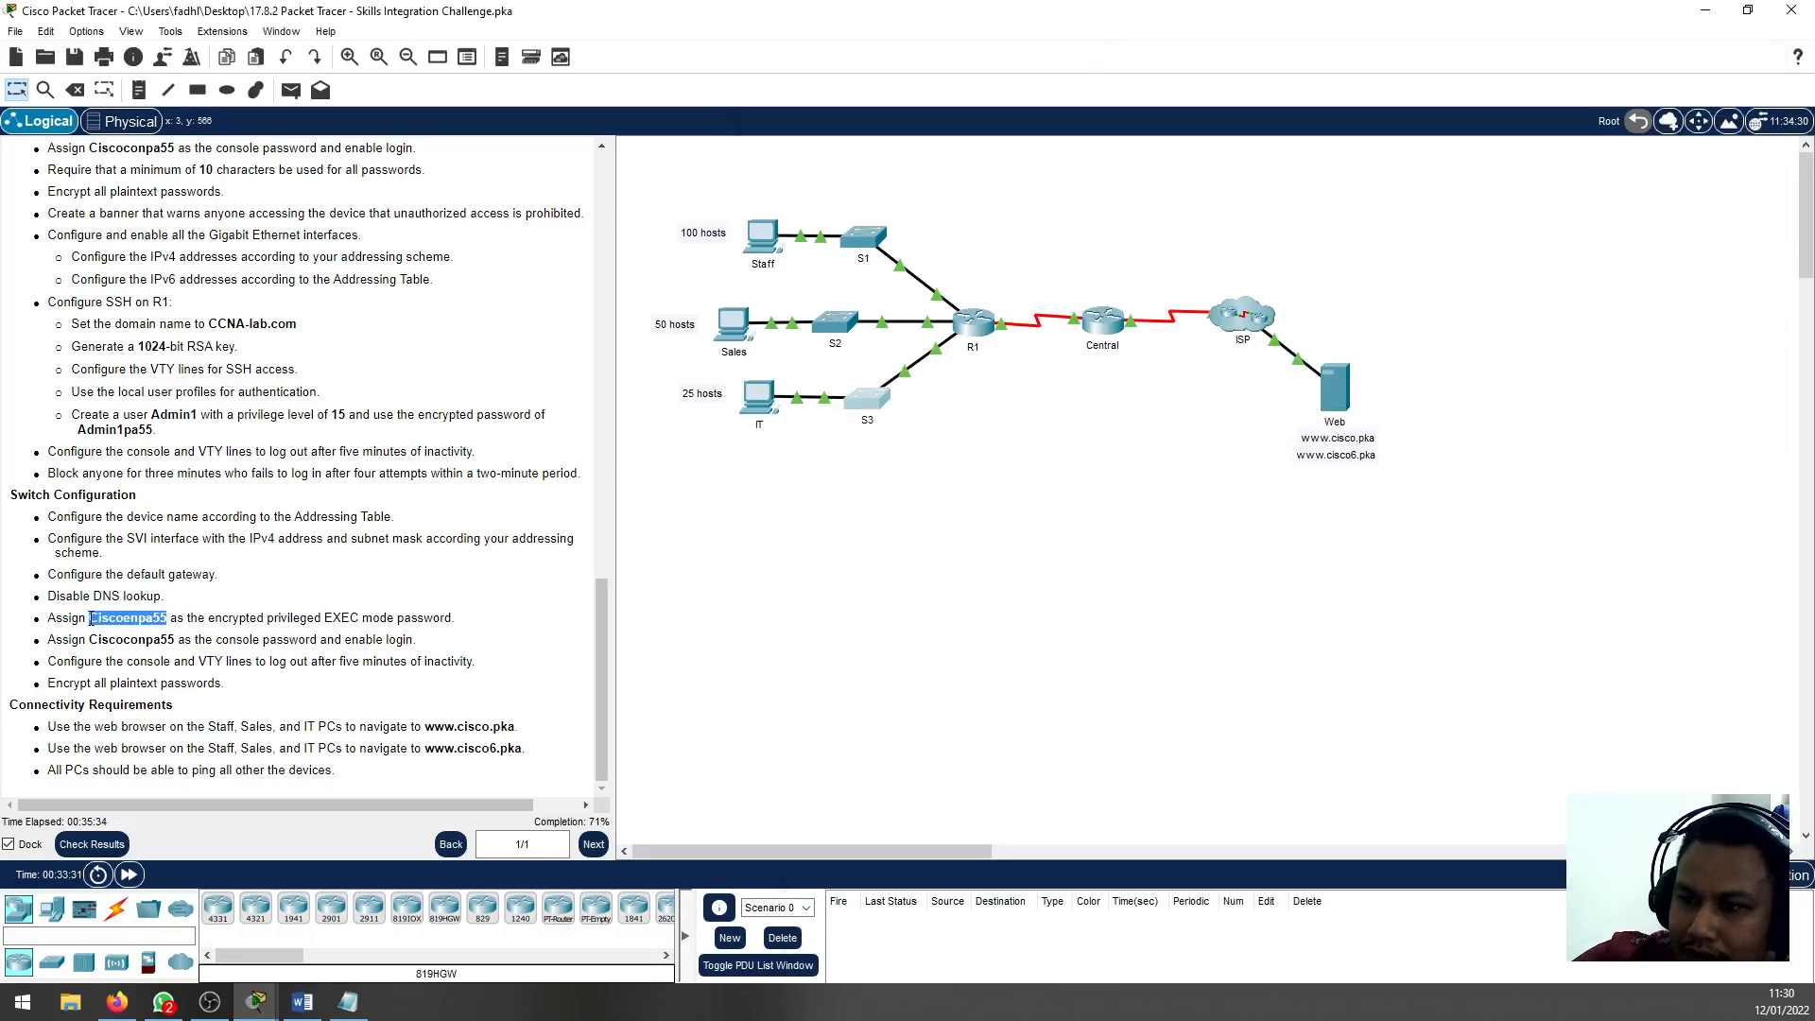
right_click(91, 619)
left_click(118, 631)
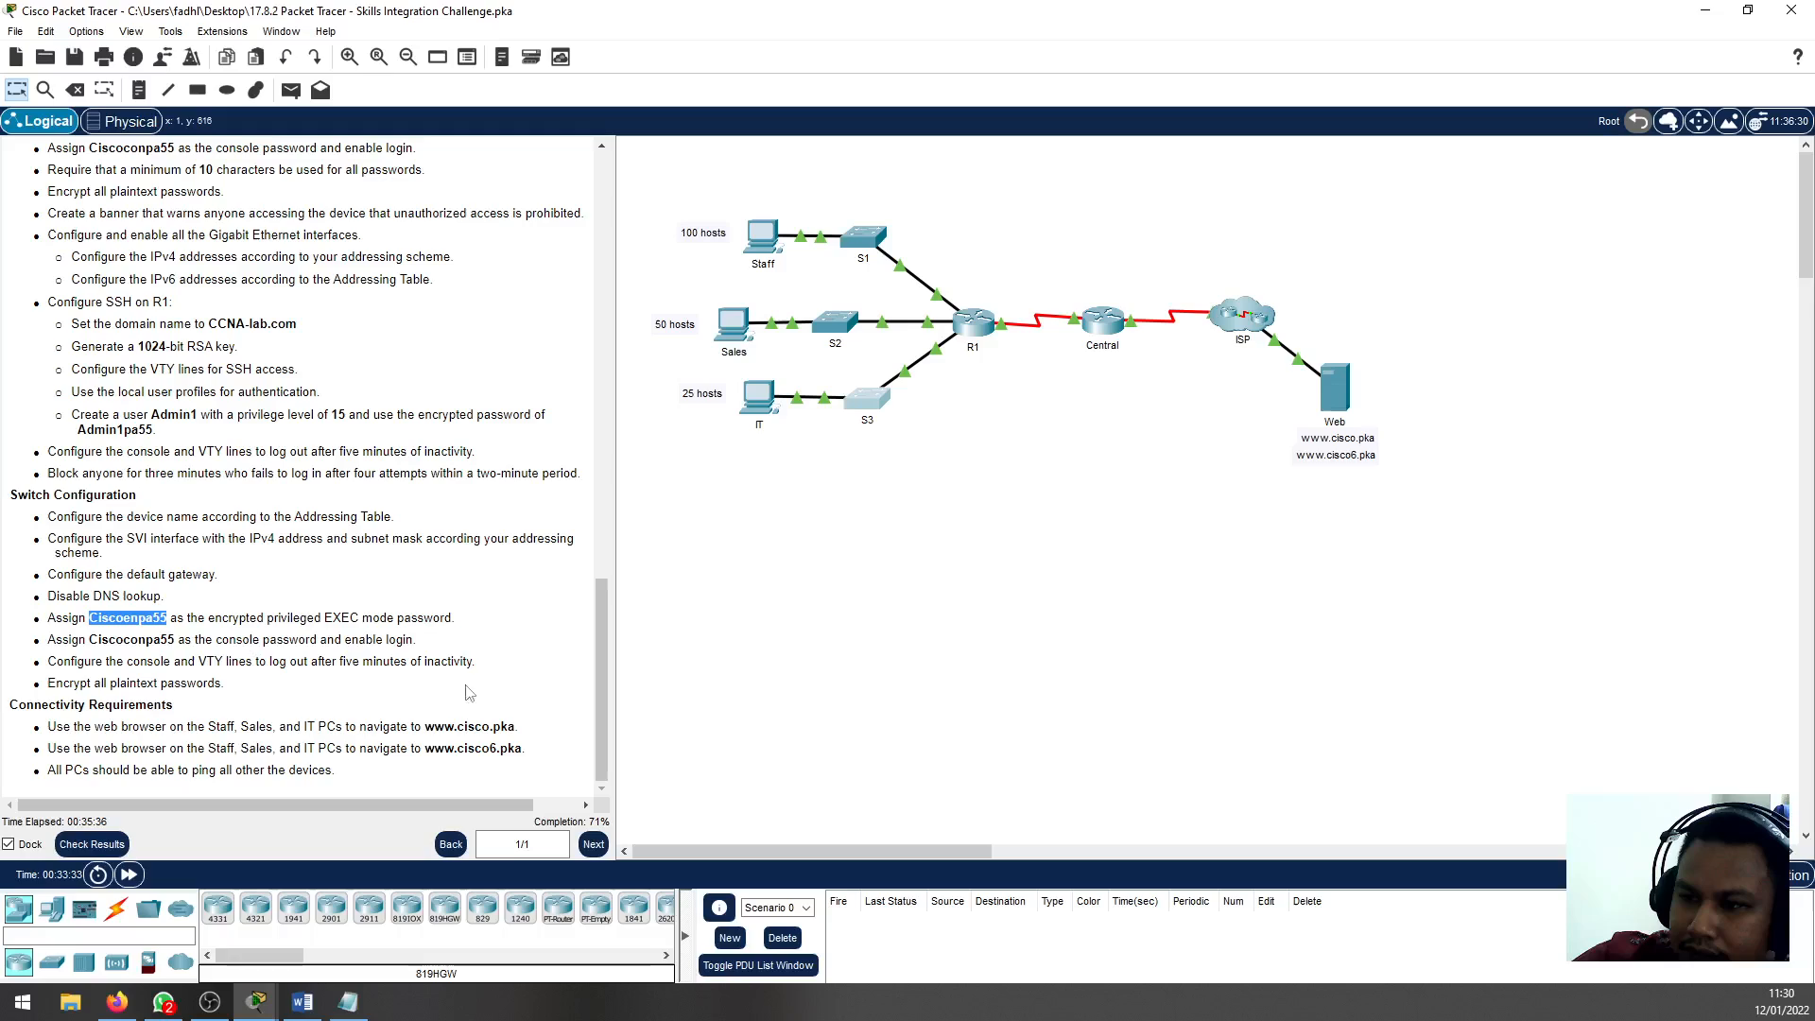
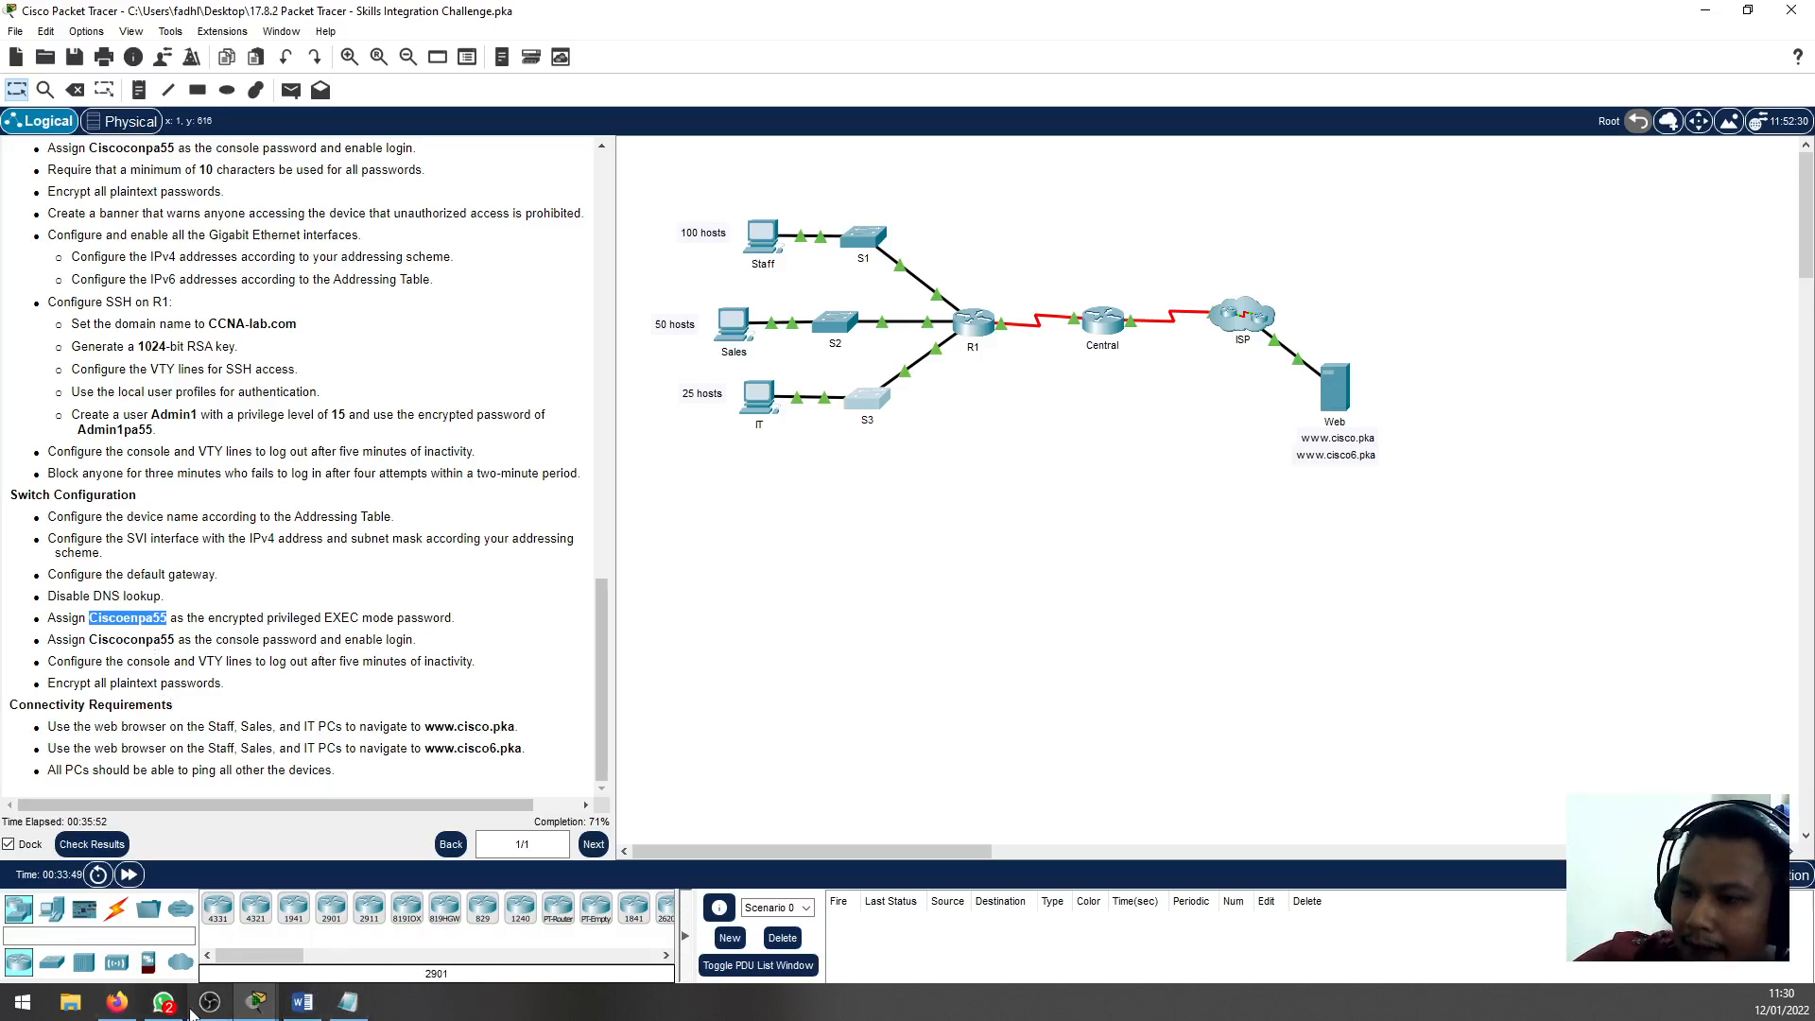
Set S1's encrypted privileged EXEC mode password with enable secret, pasting the copied password
left_click(872, 244)
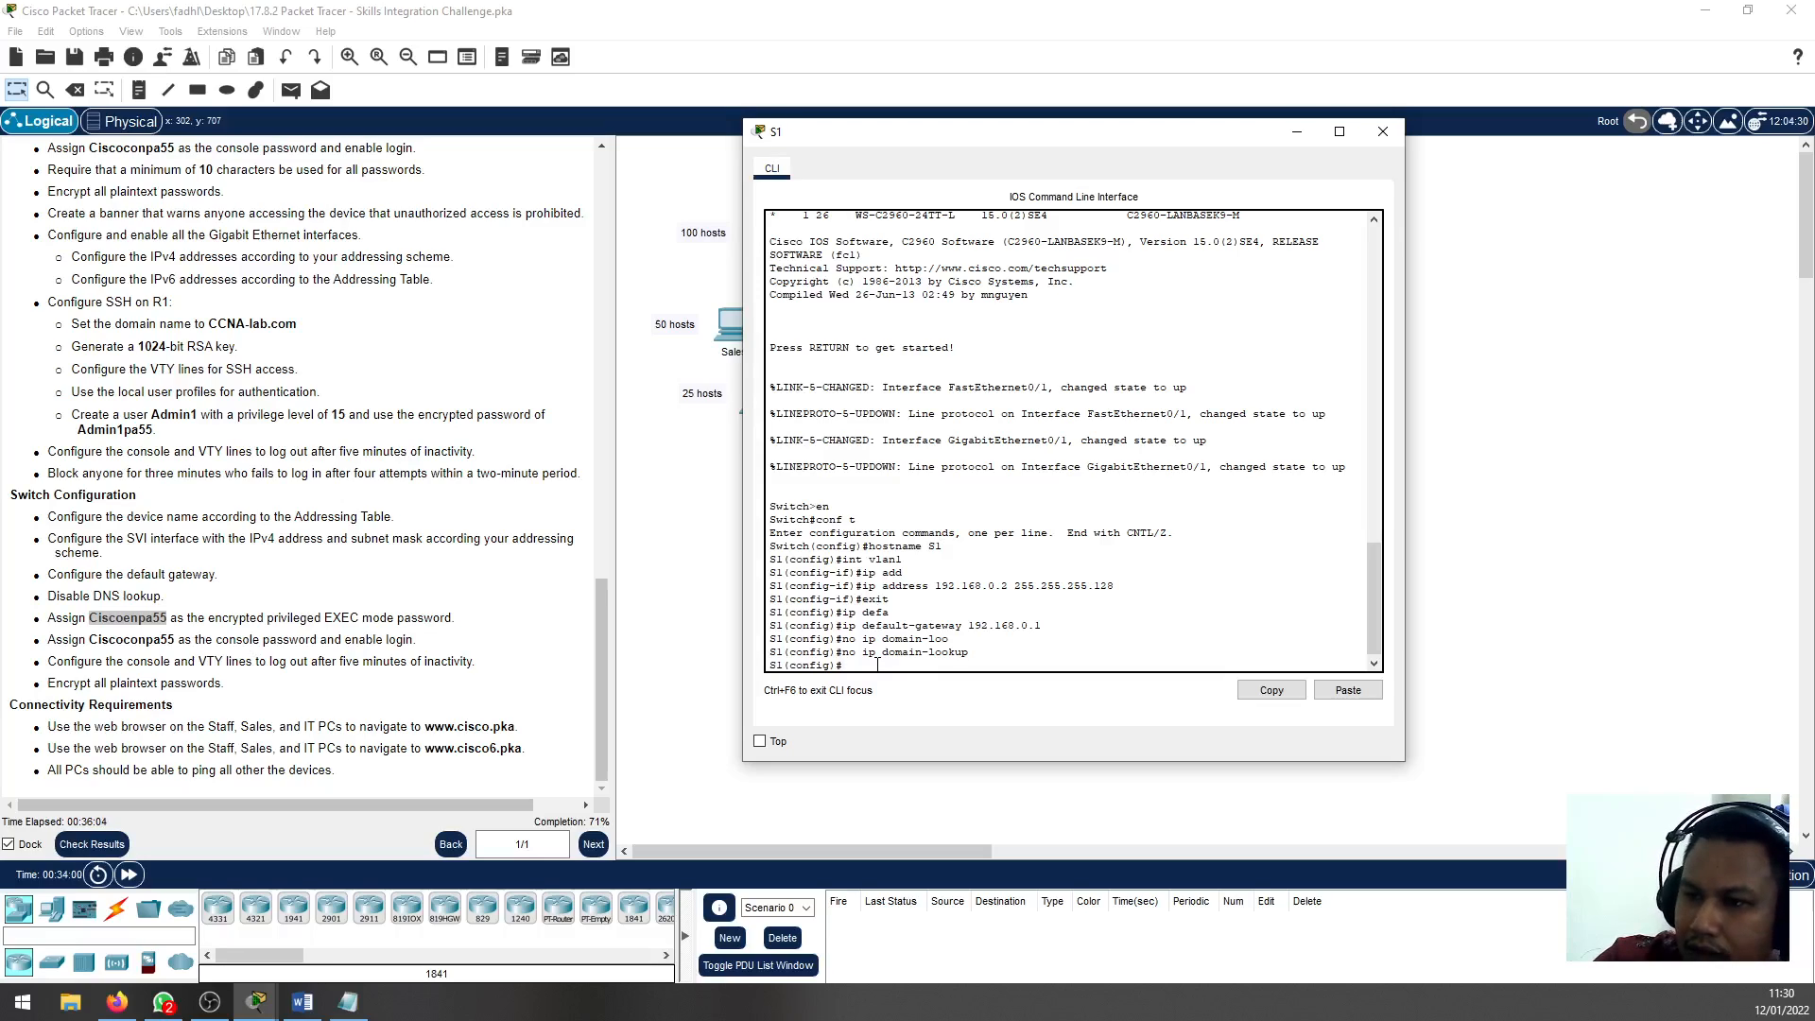
type("en")
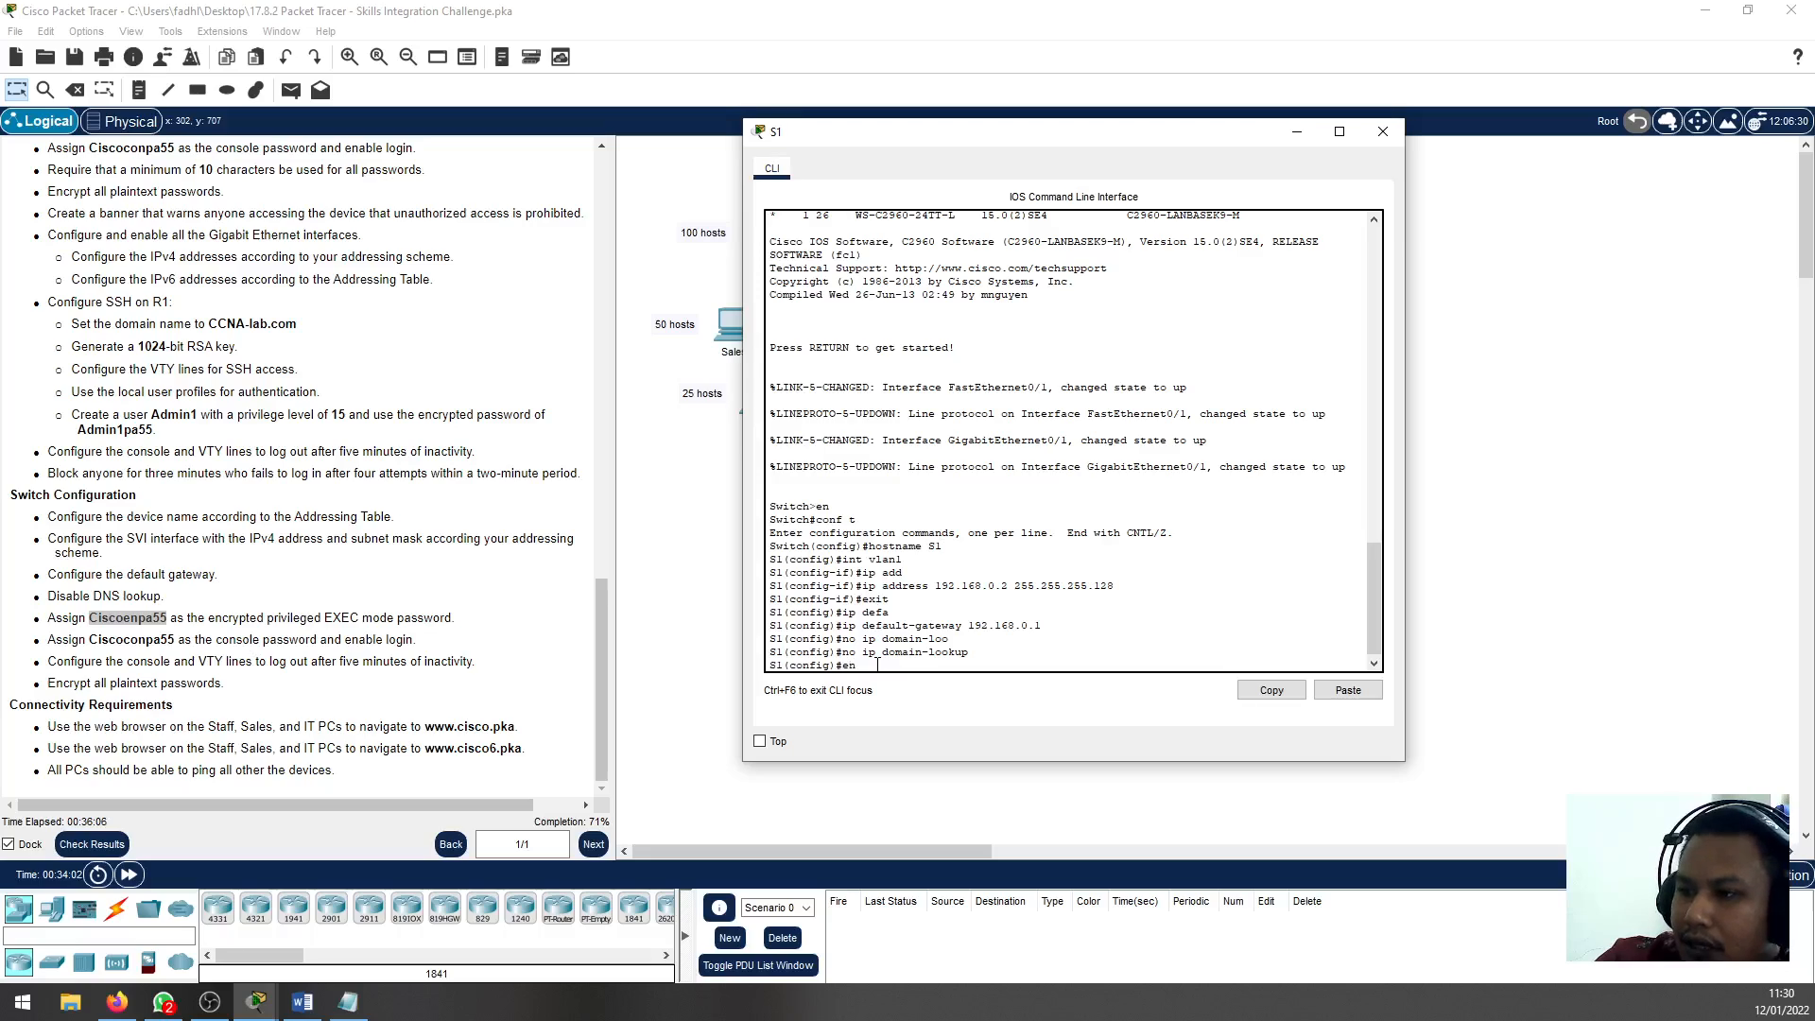
type("able")
key("Tab")
type("secre")
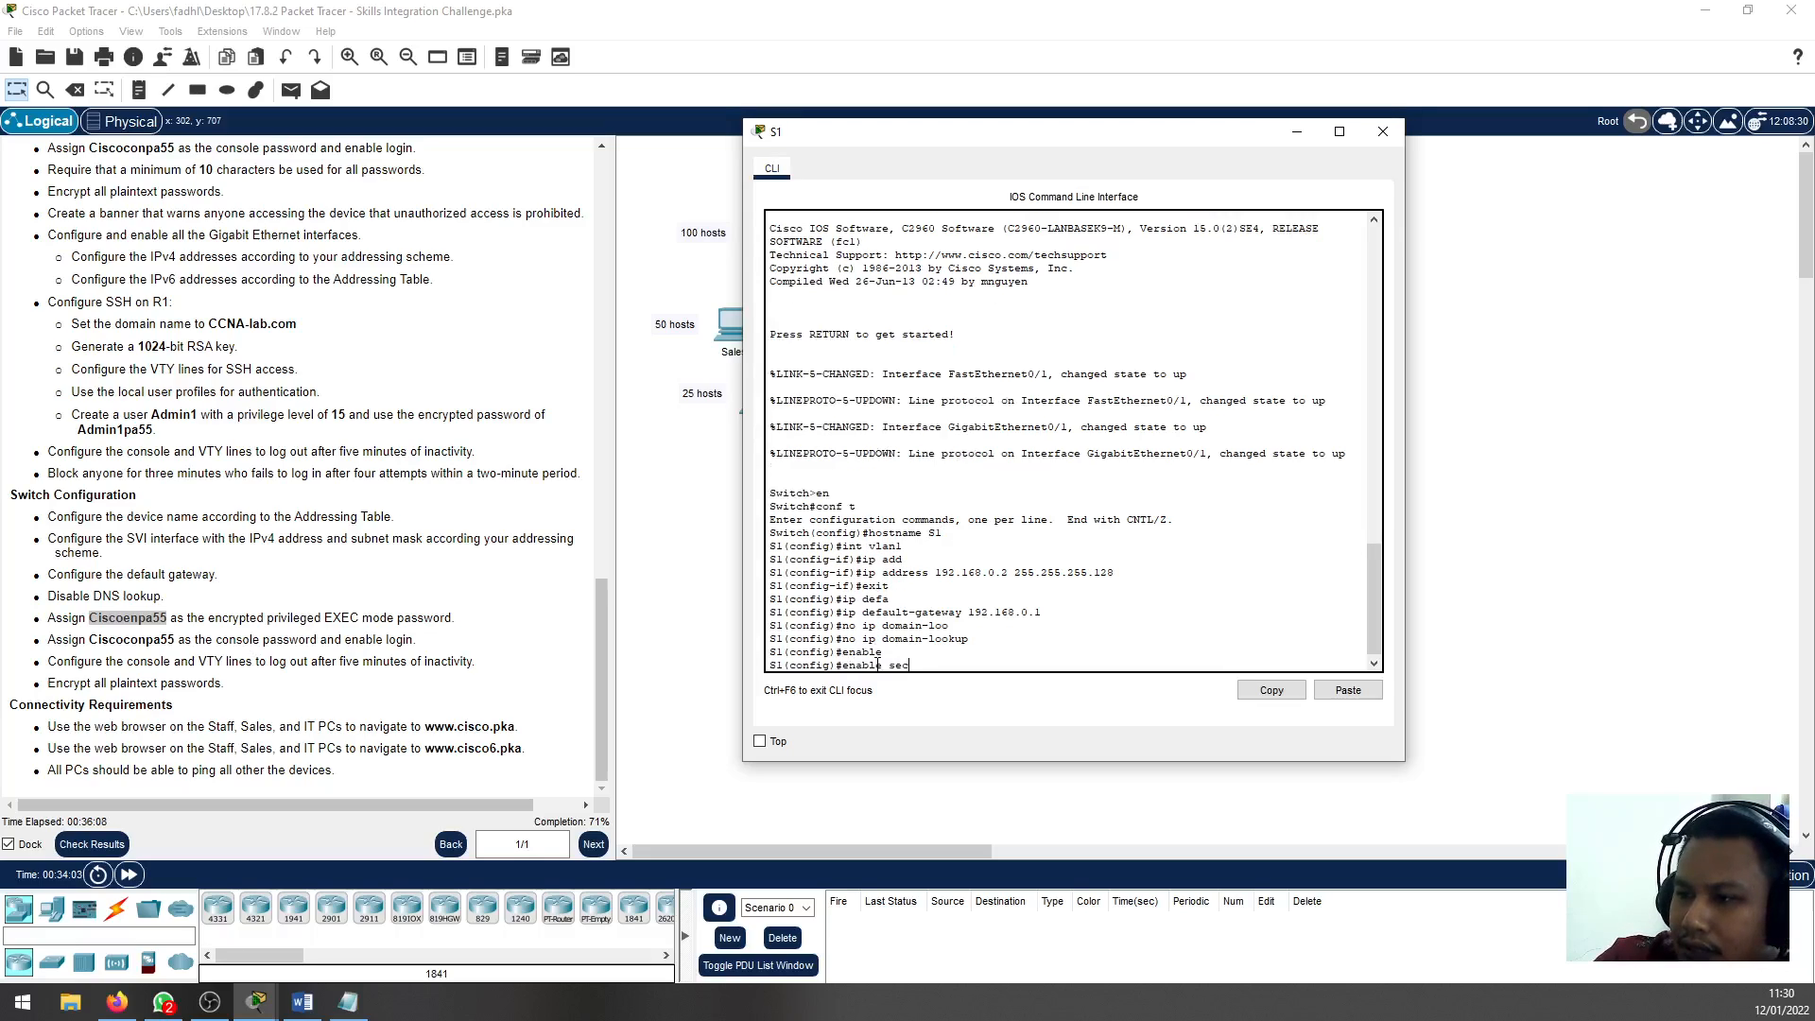
key("Tab")
key("ctrl+v")
key("Return")
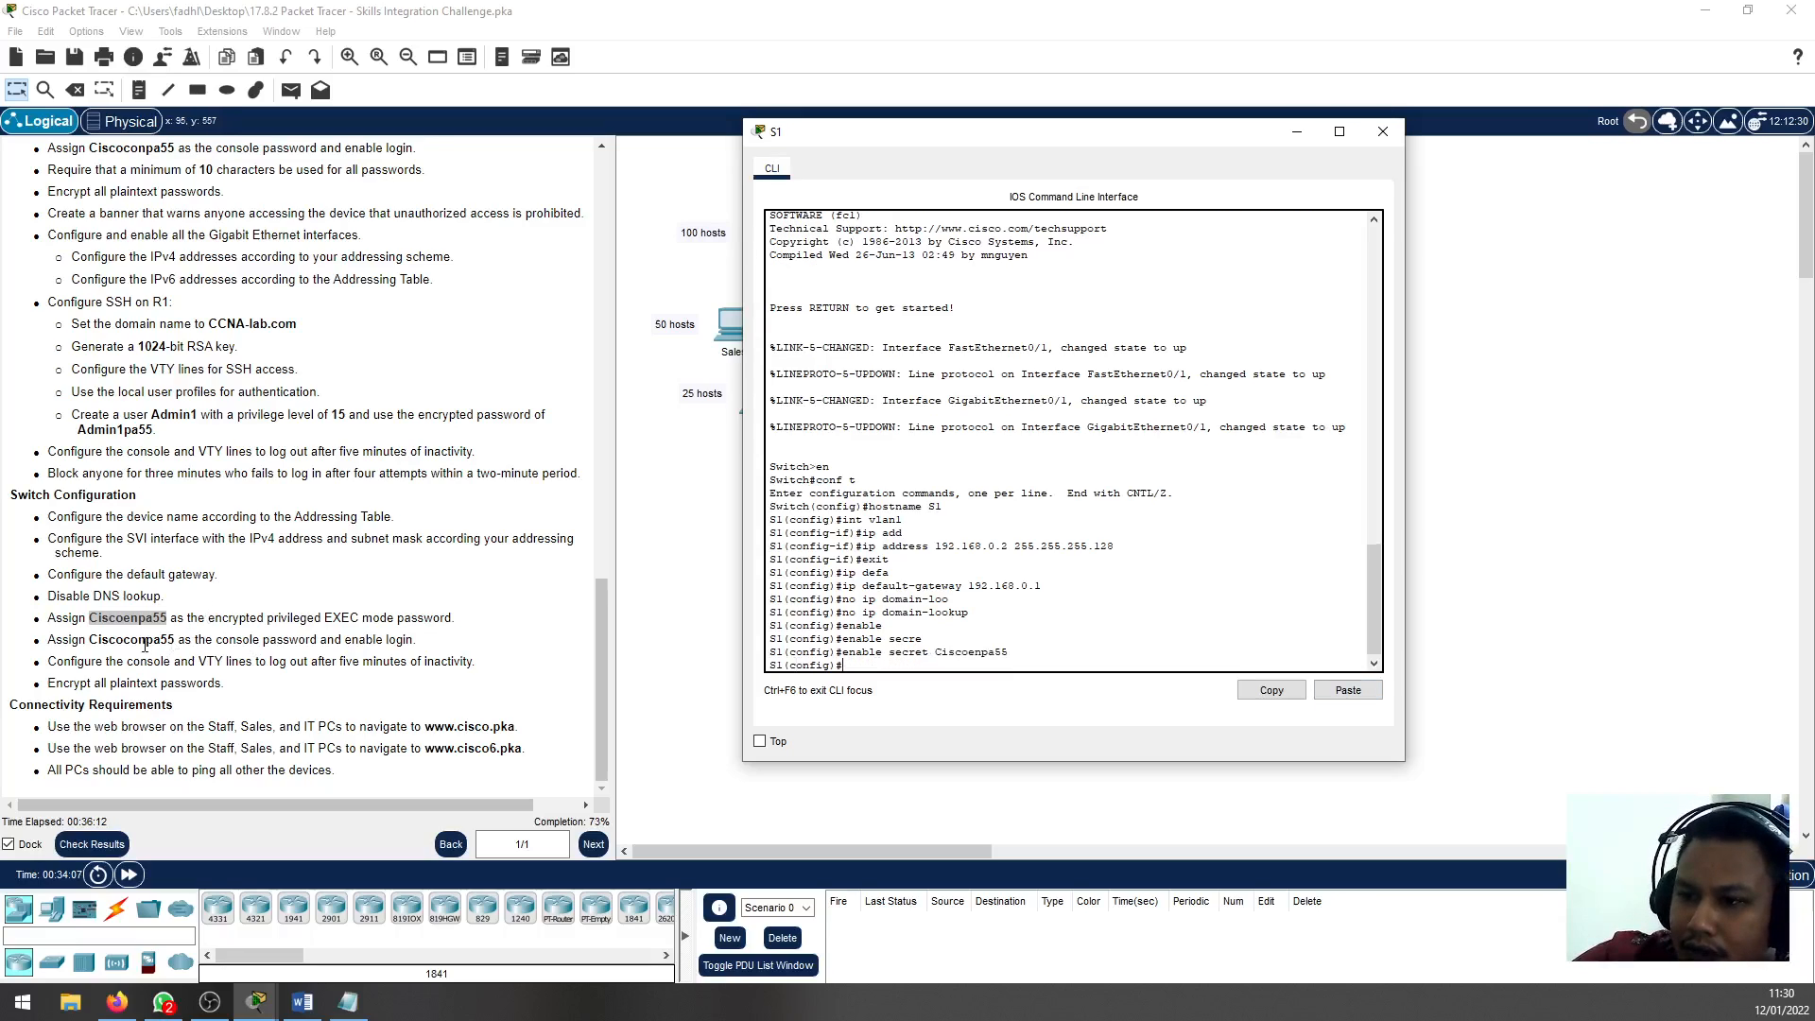
Copy the console password from the Switch Configuration instructions
left_click(170, 647)
left_click_drag(167, 643, 92, 643)
triple_click(172, 640)
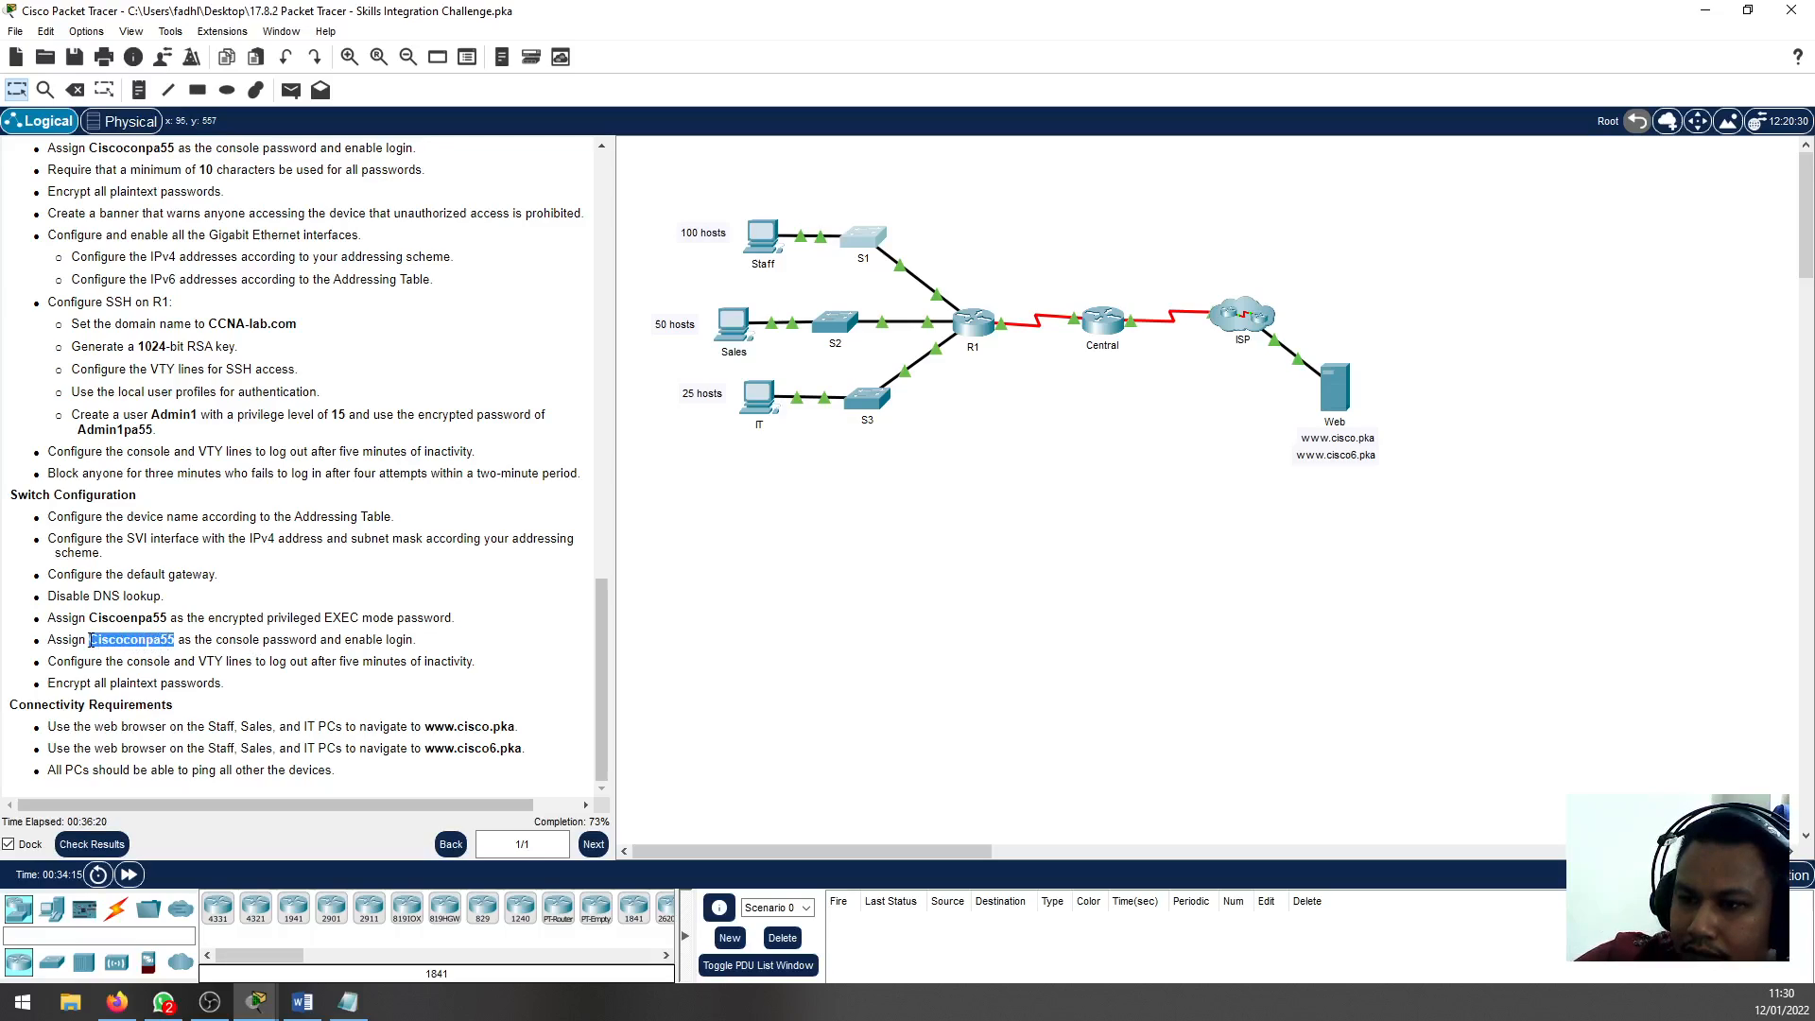
right_click(96, 644)
left_click(133, 652)
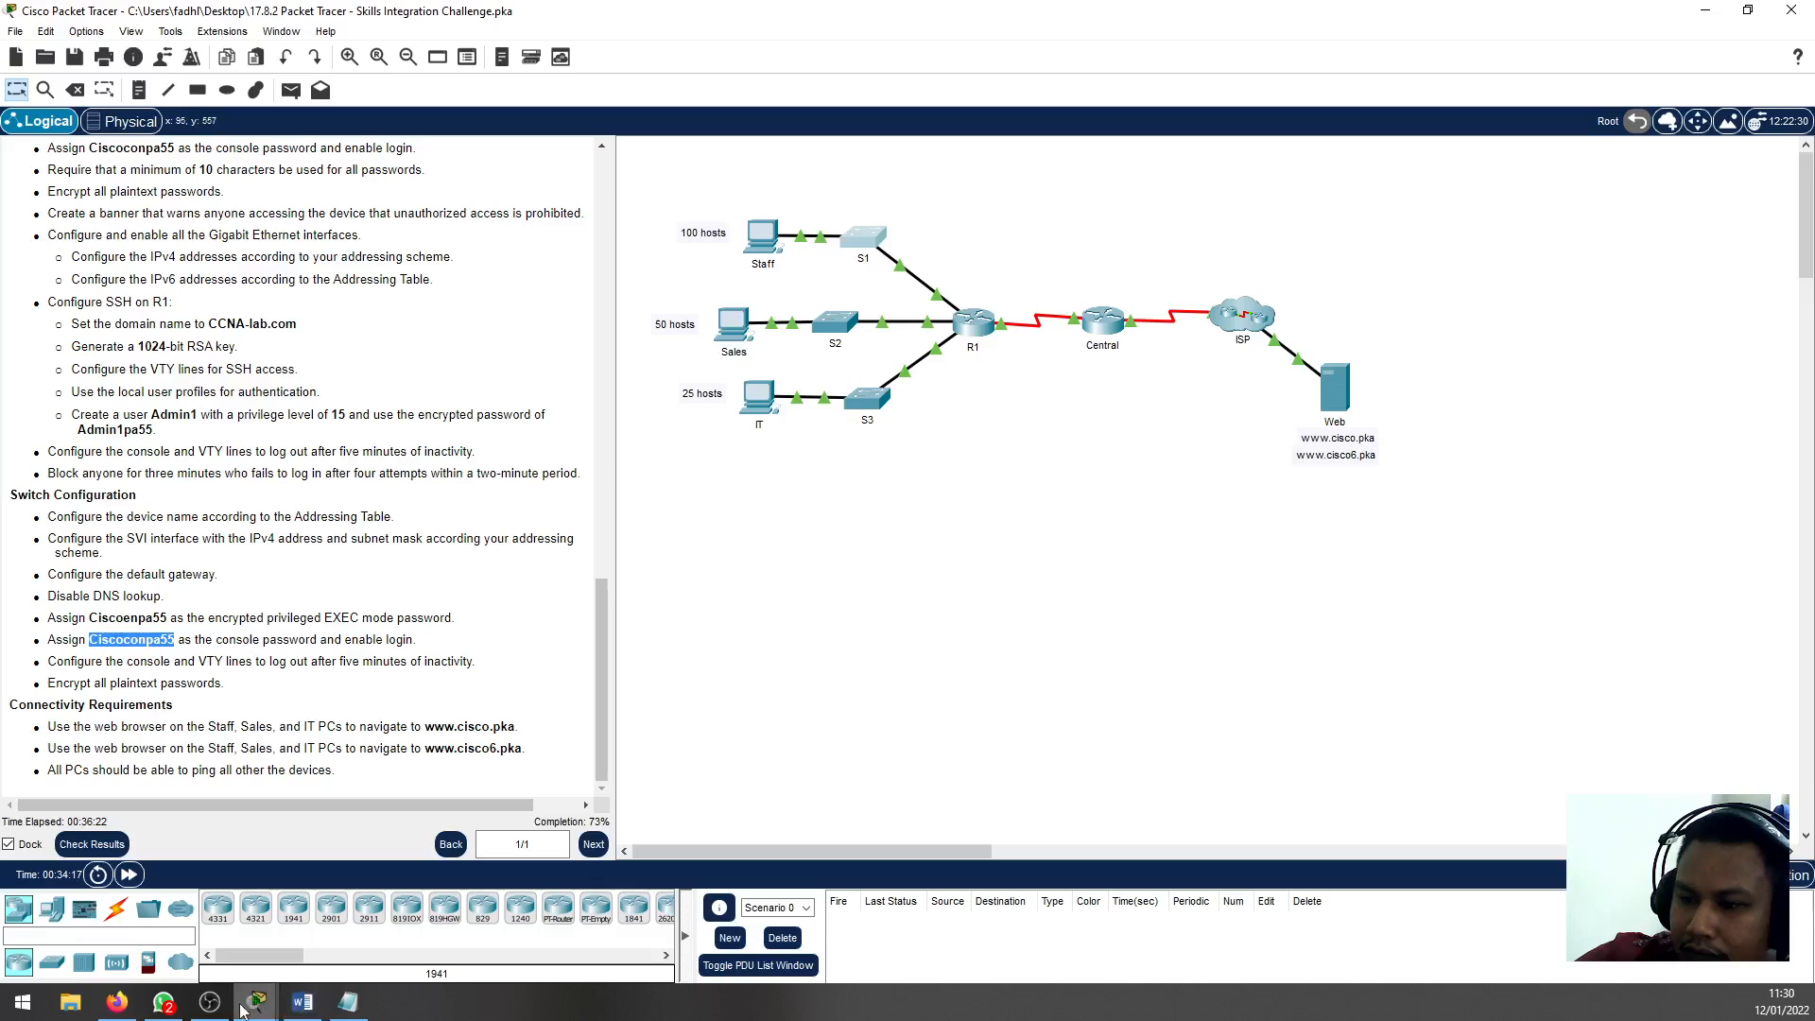
Assign the copied console password to S1's line con 0, enable login, and exit line configuration
left_click(866, 239)
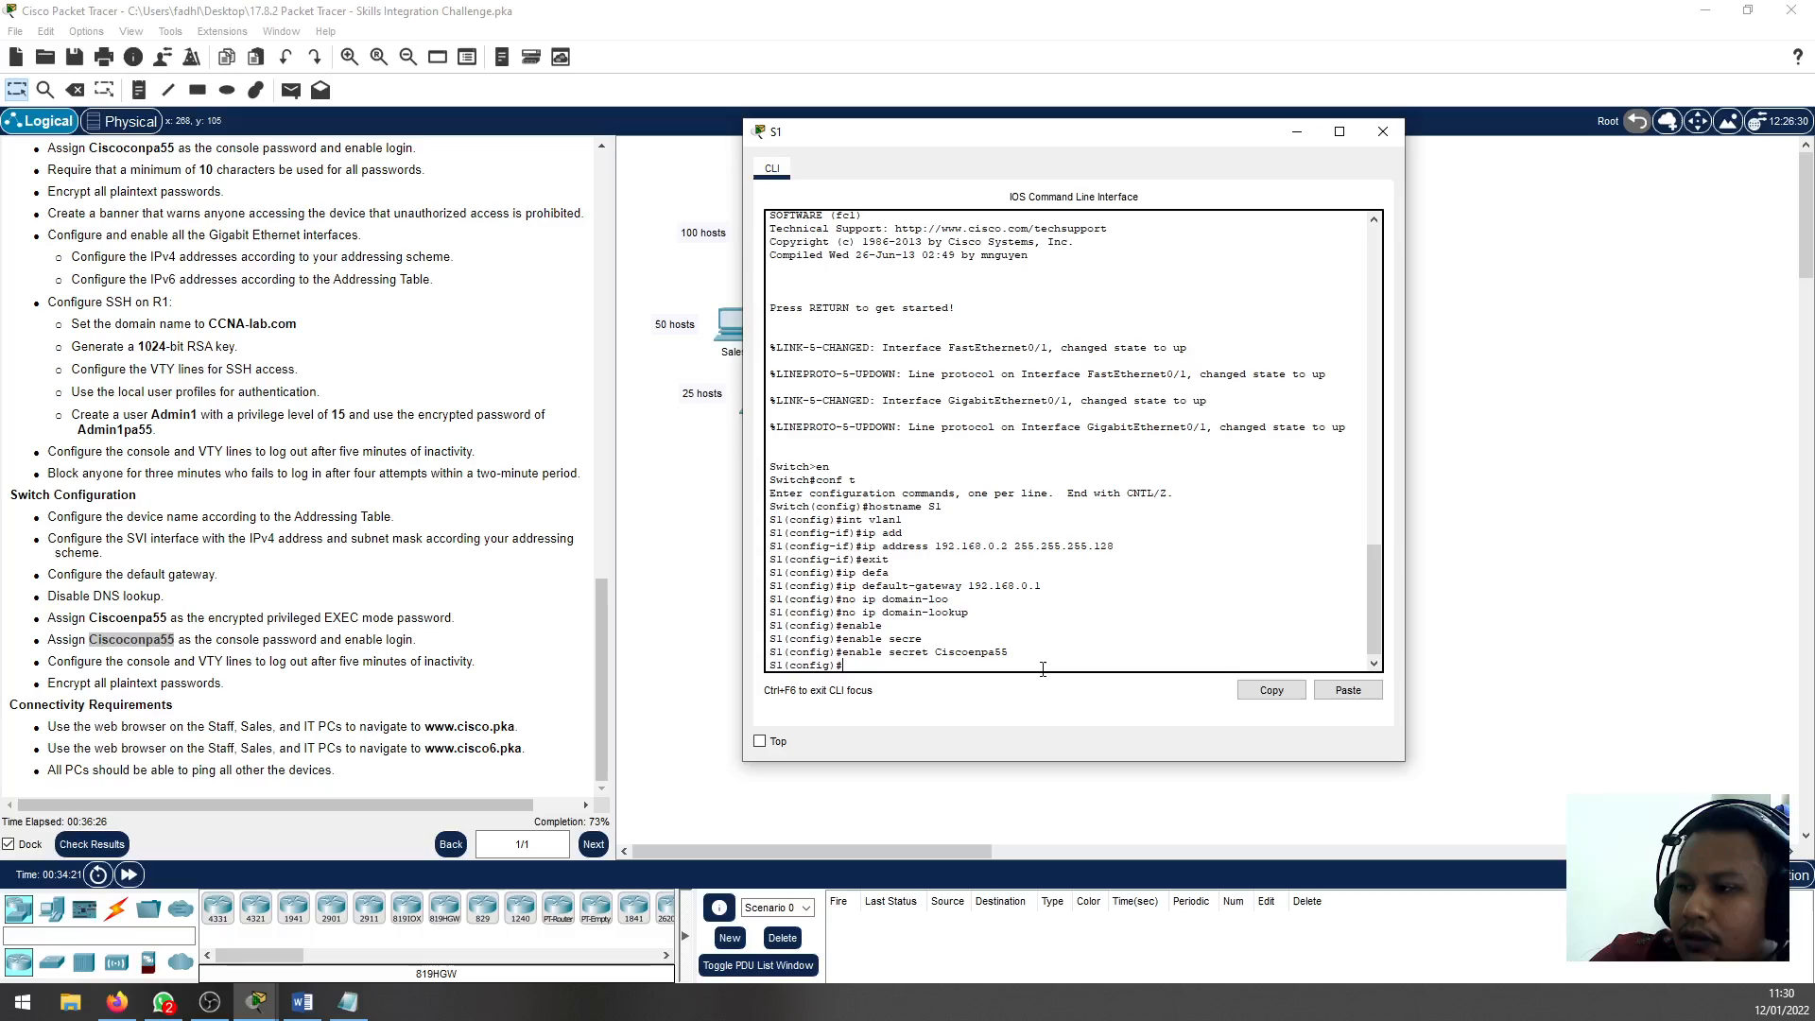
type("line con 0")
key("Return")
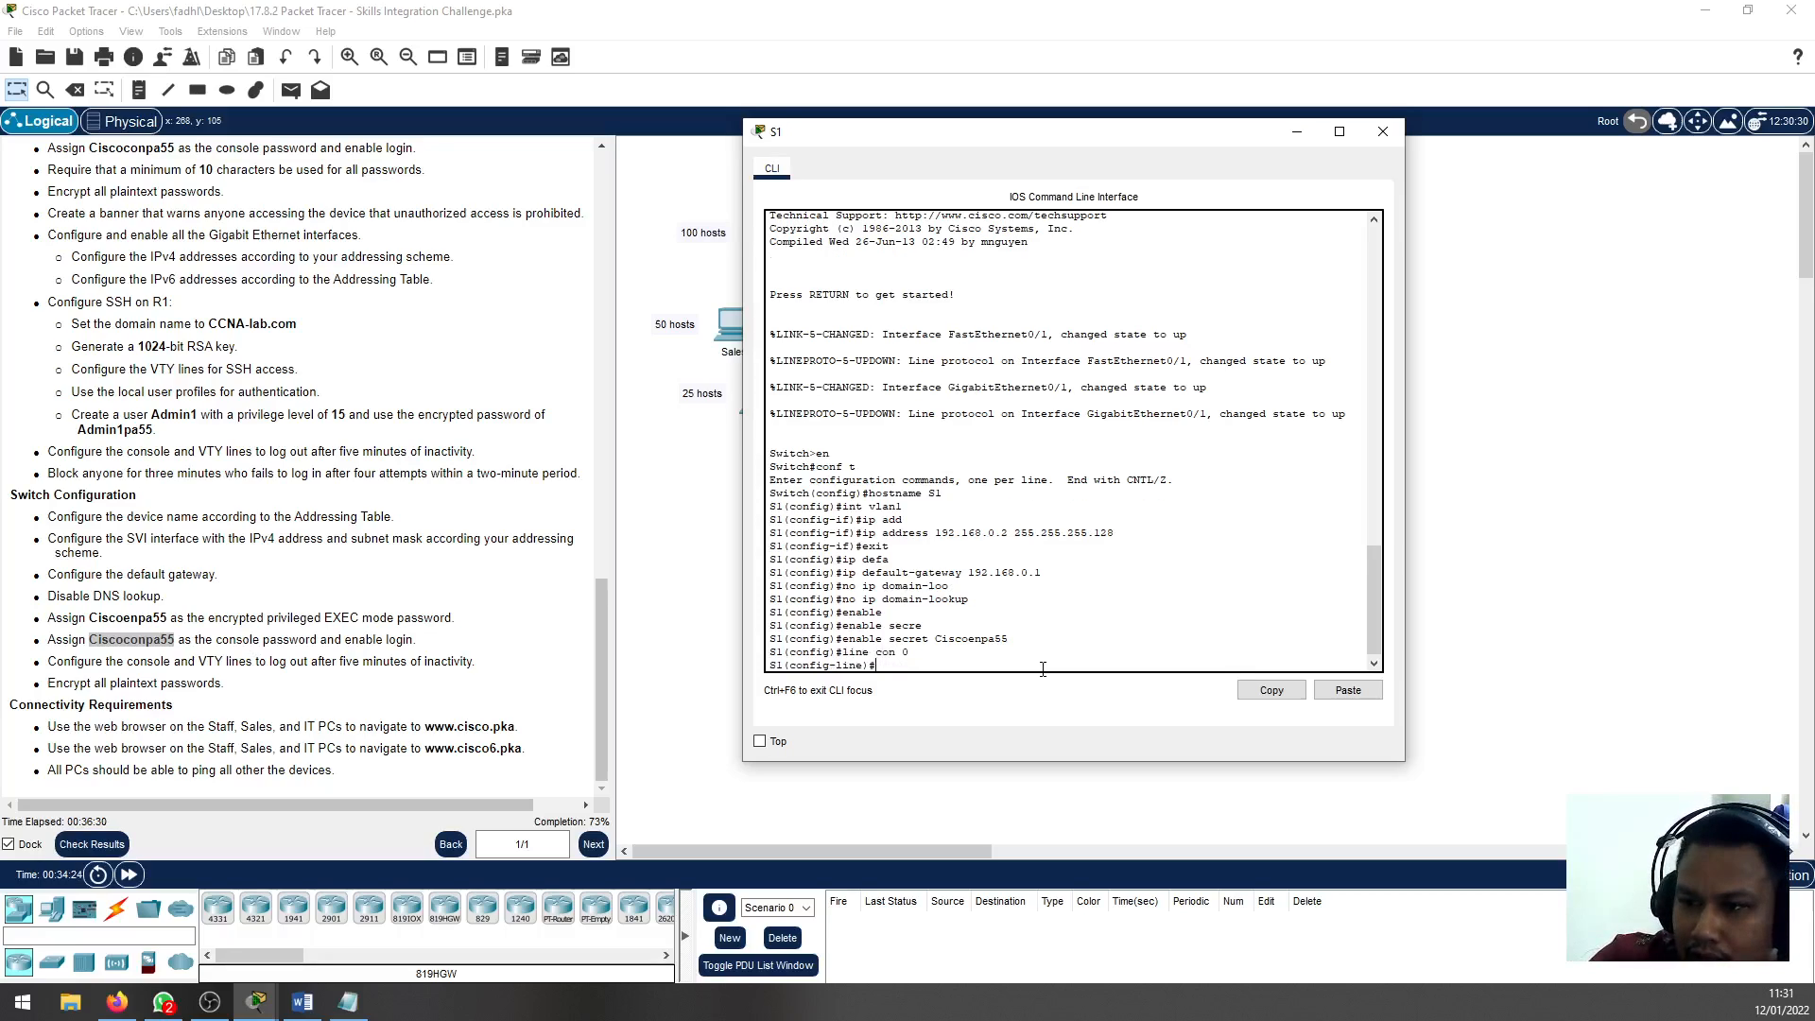
type("pas")
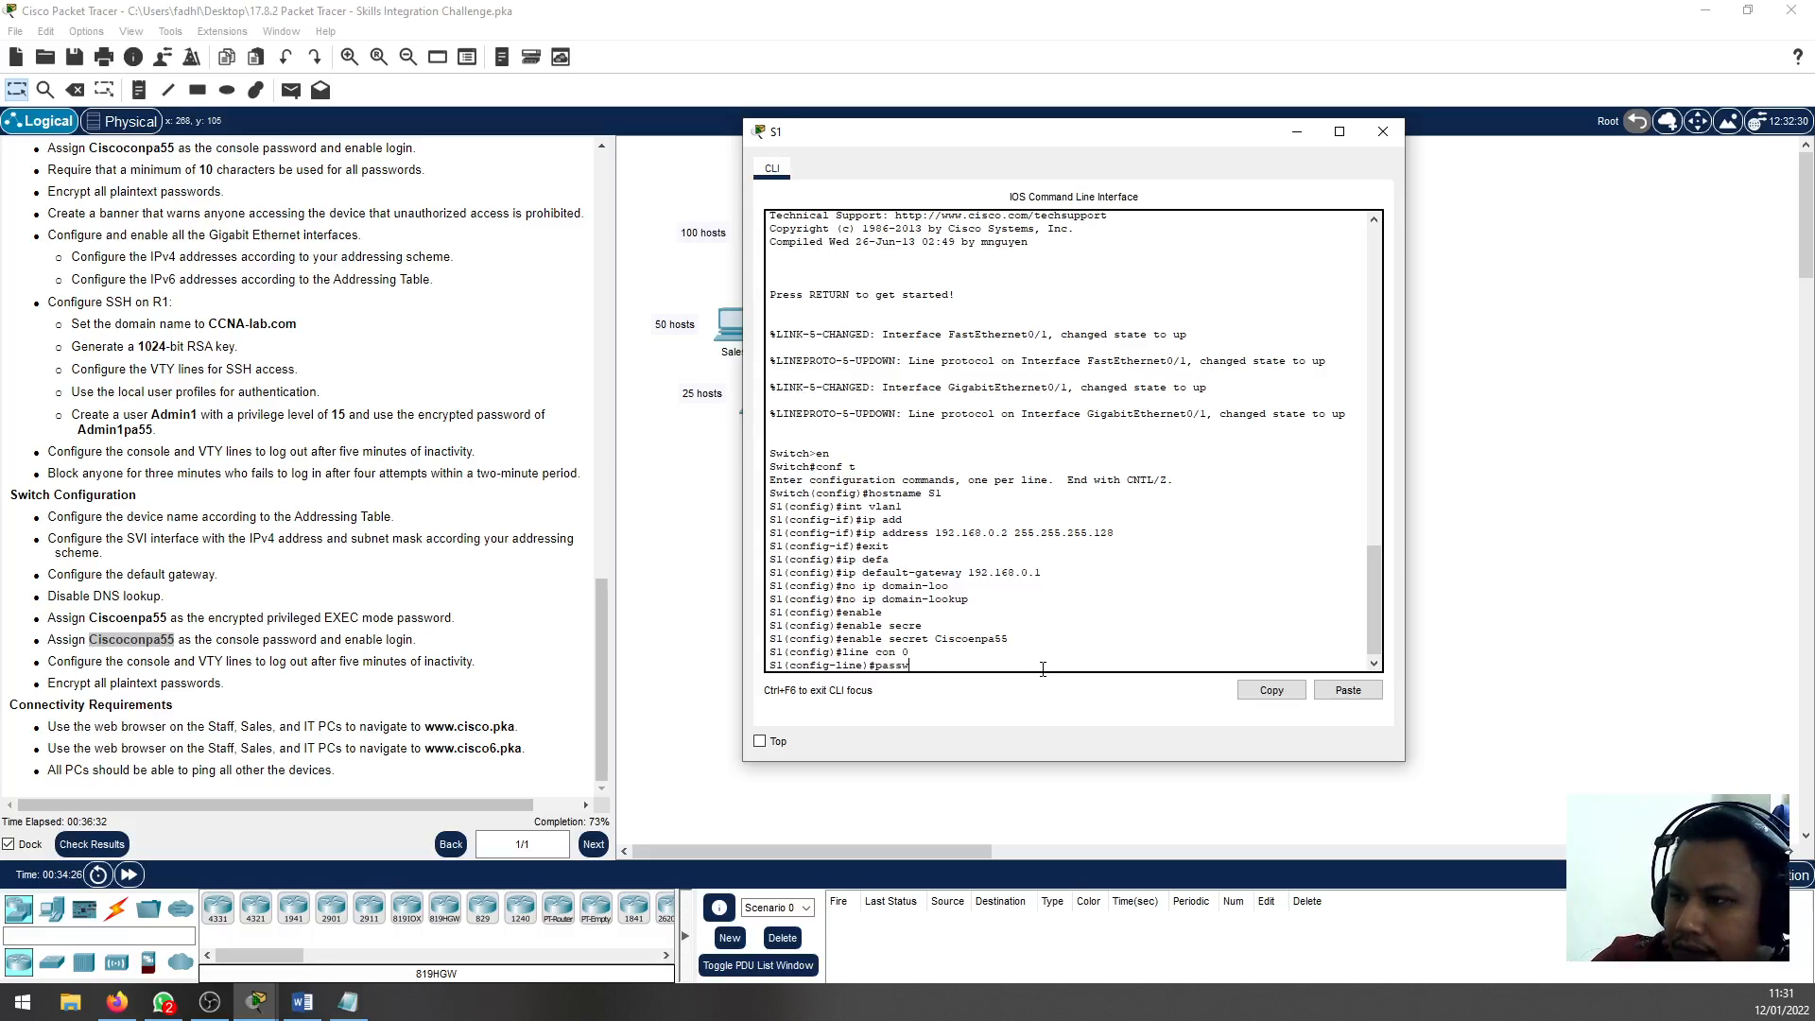
type("sw")
key("Tab")
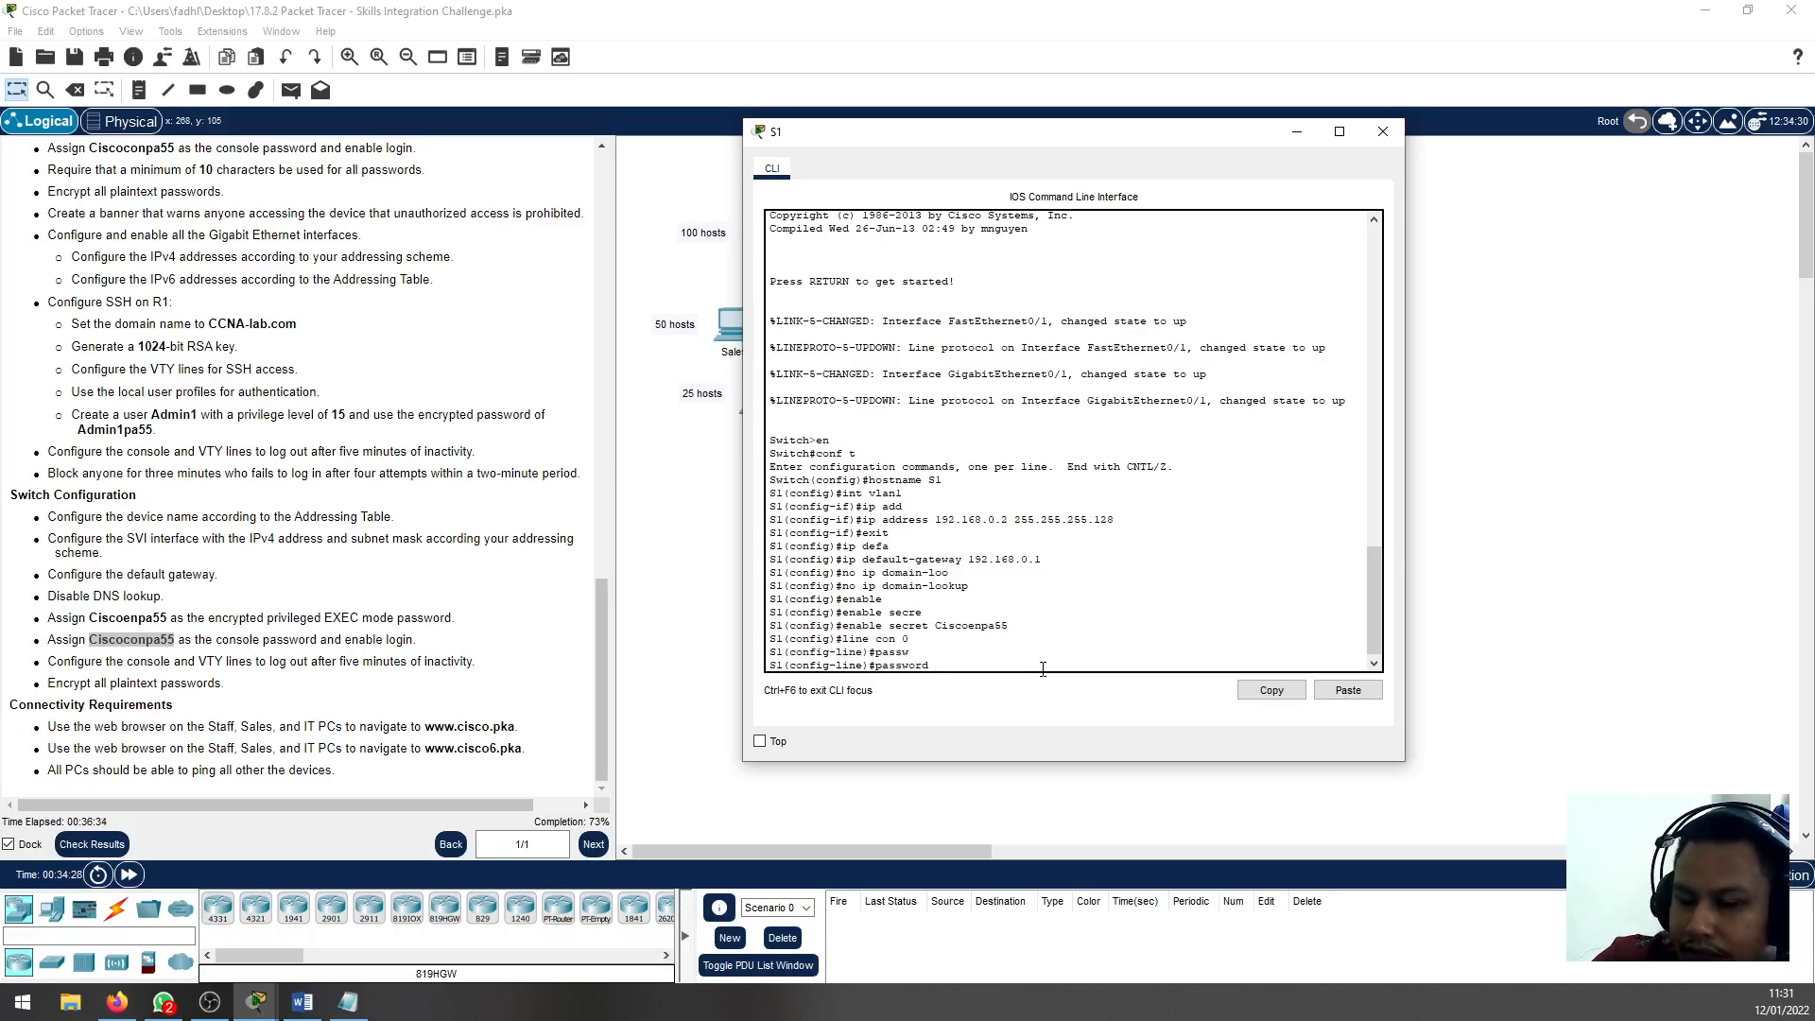
key("ctrl+v")
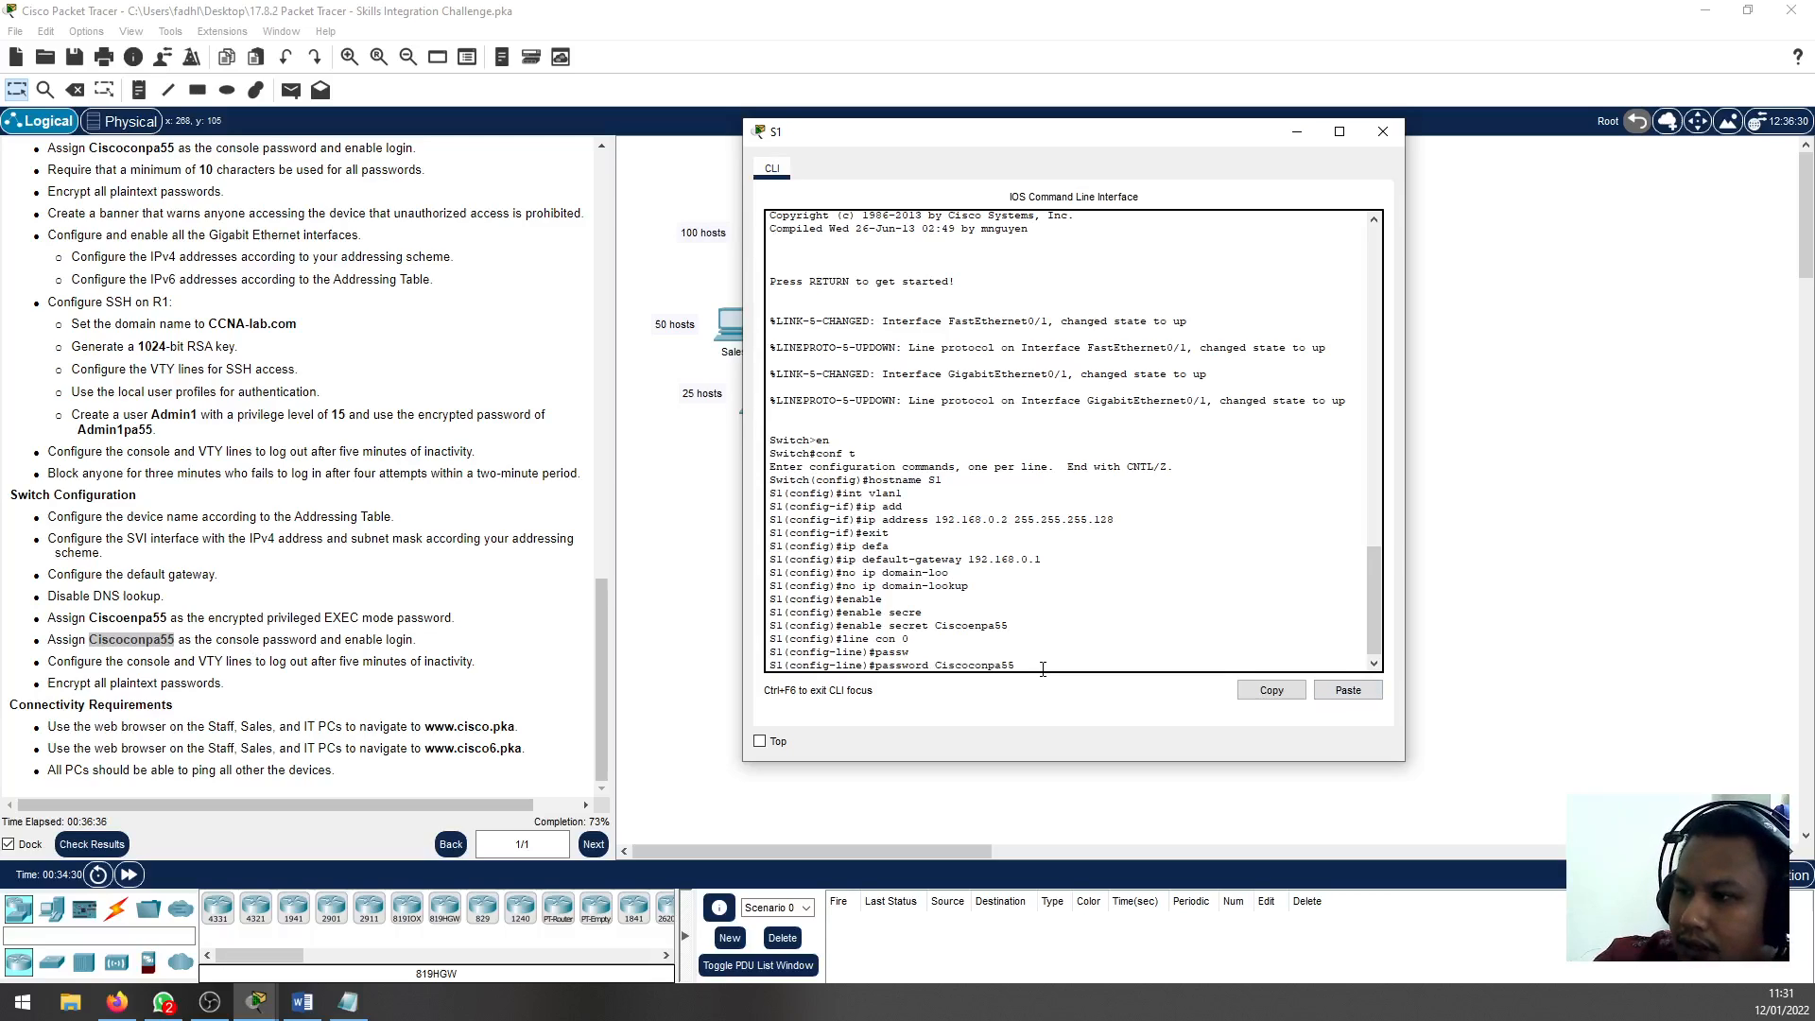
key("Return")
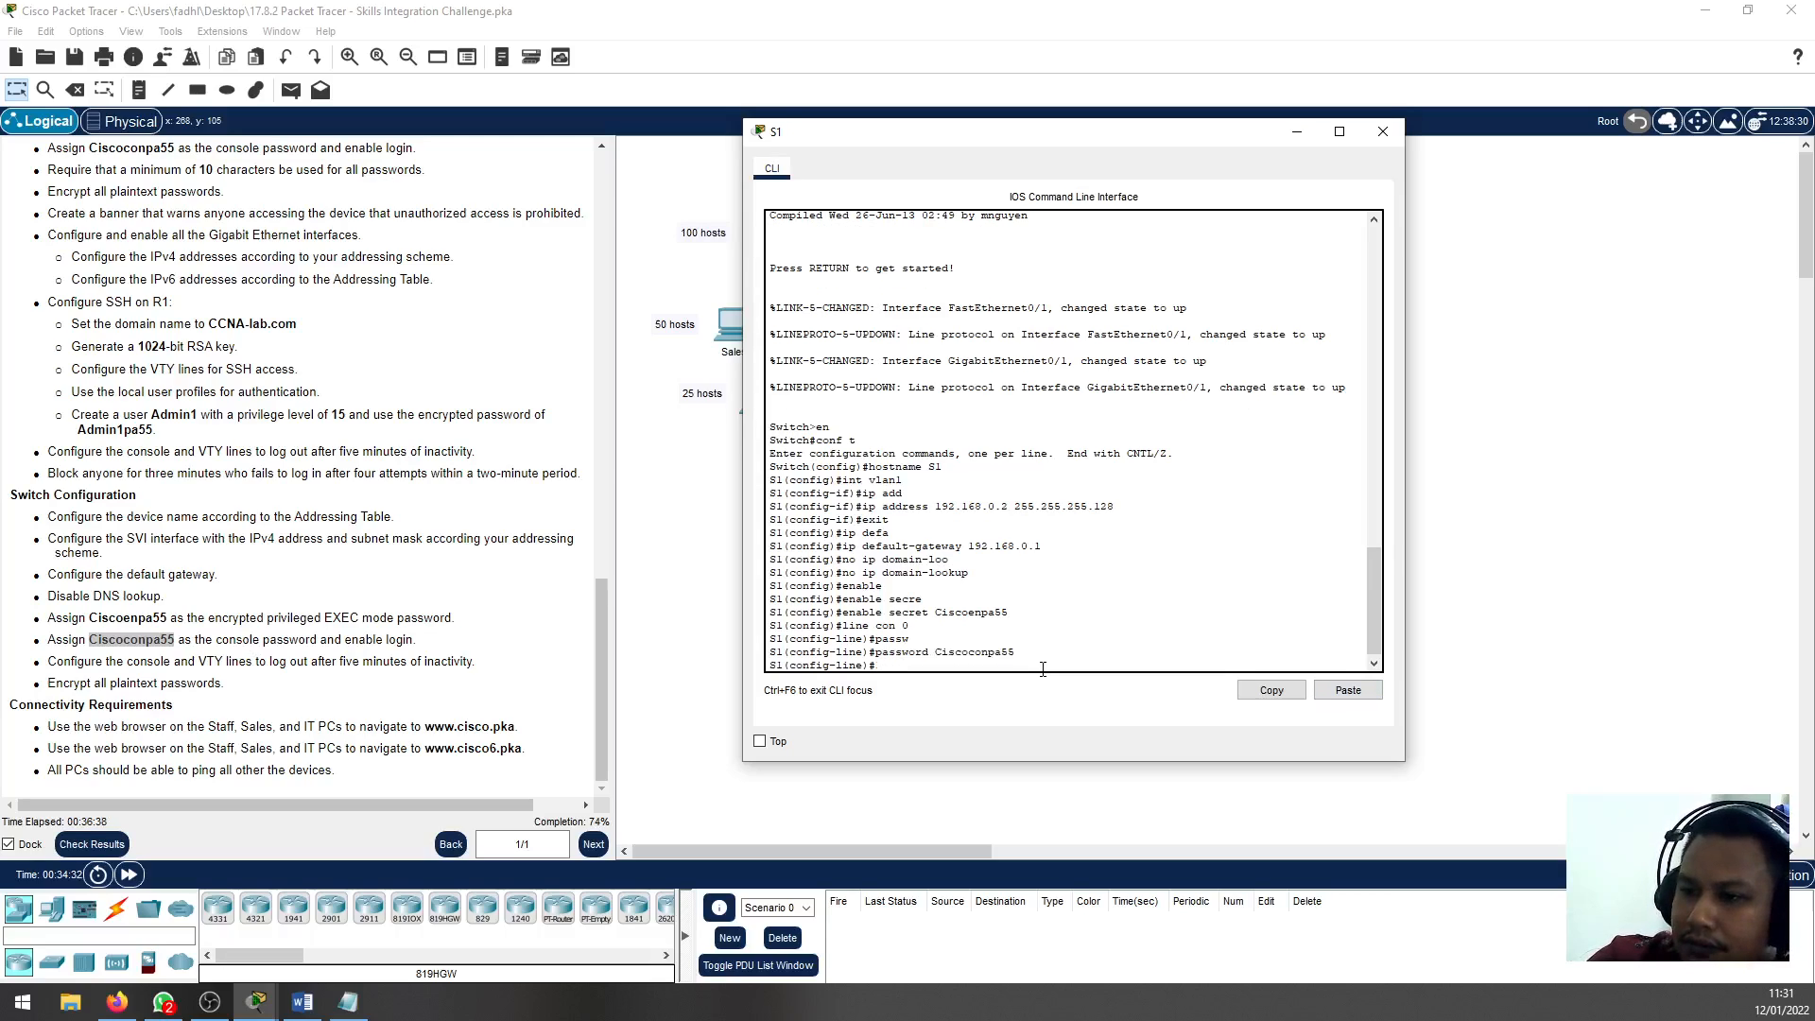
type("login")
key("Return")
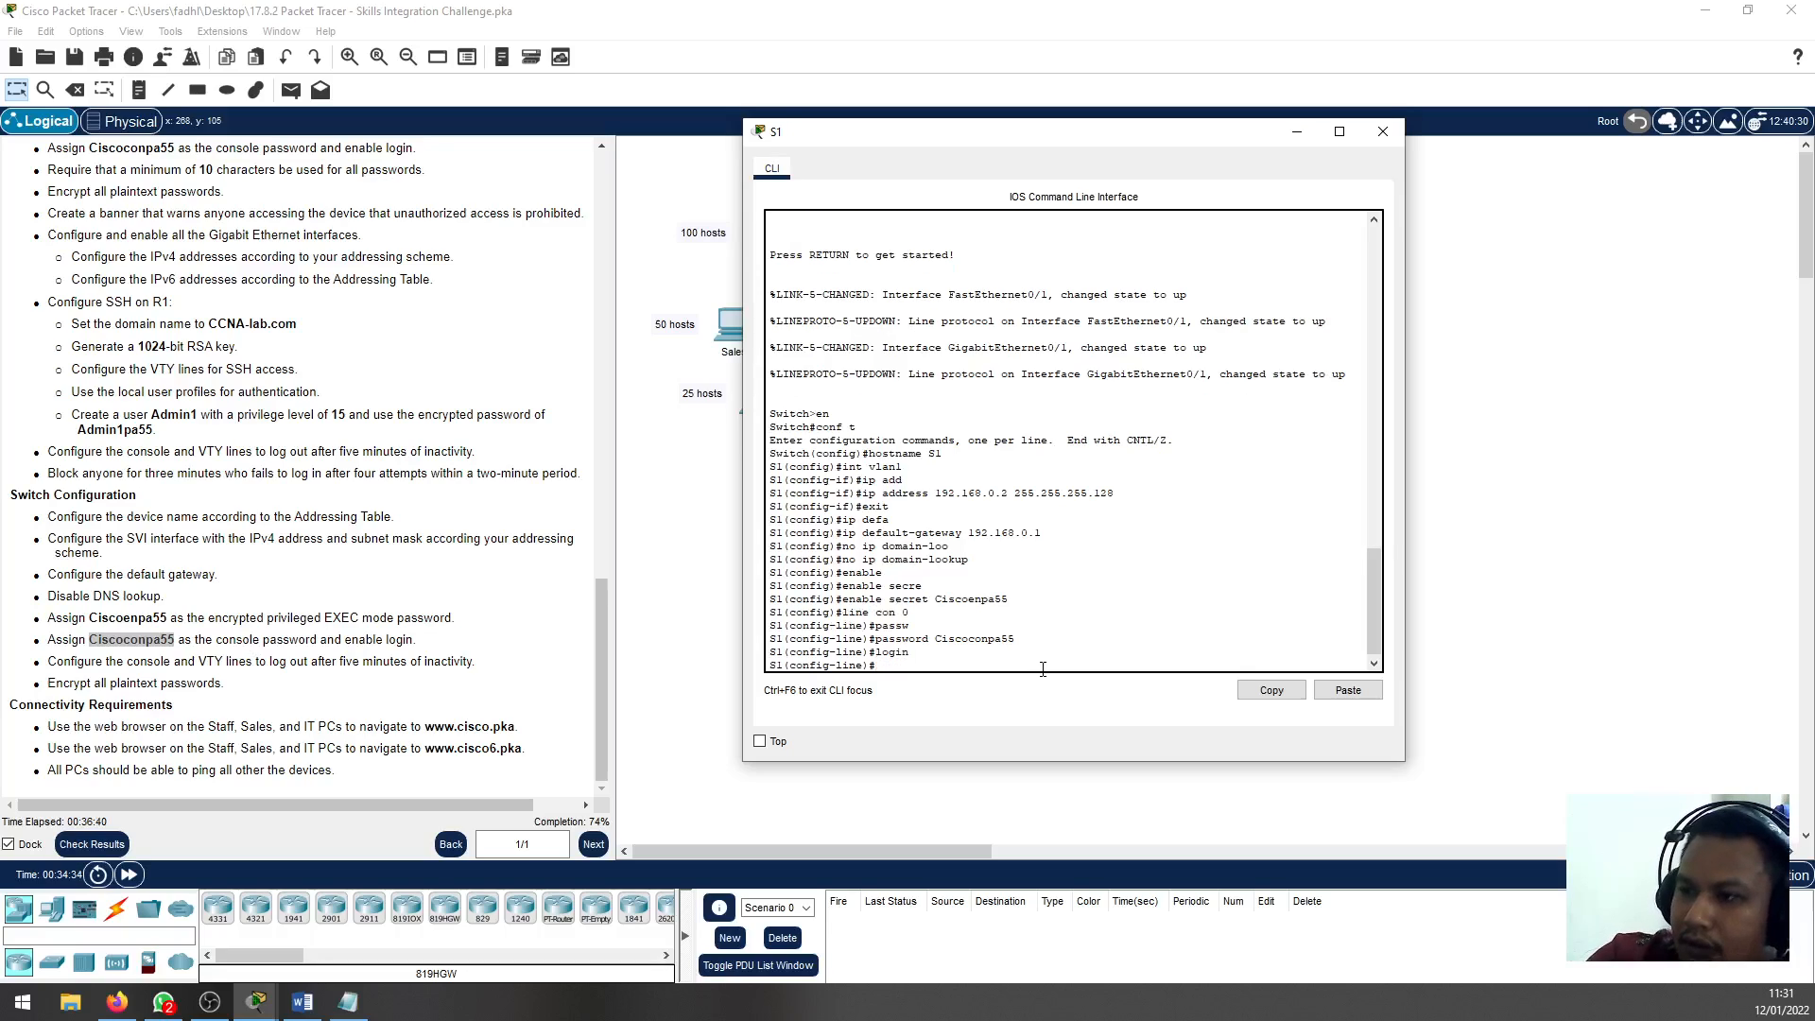
type("exit")
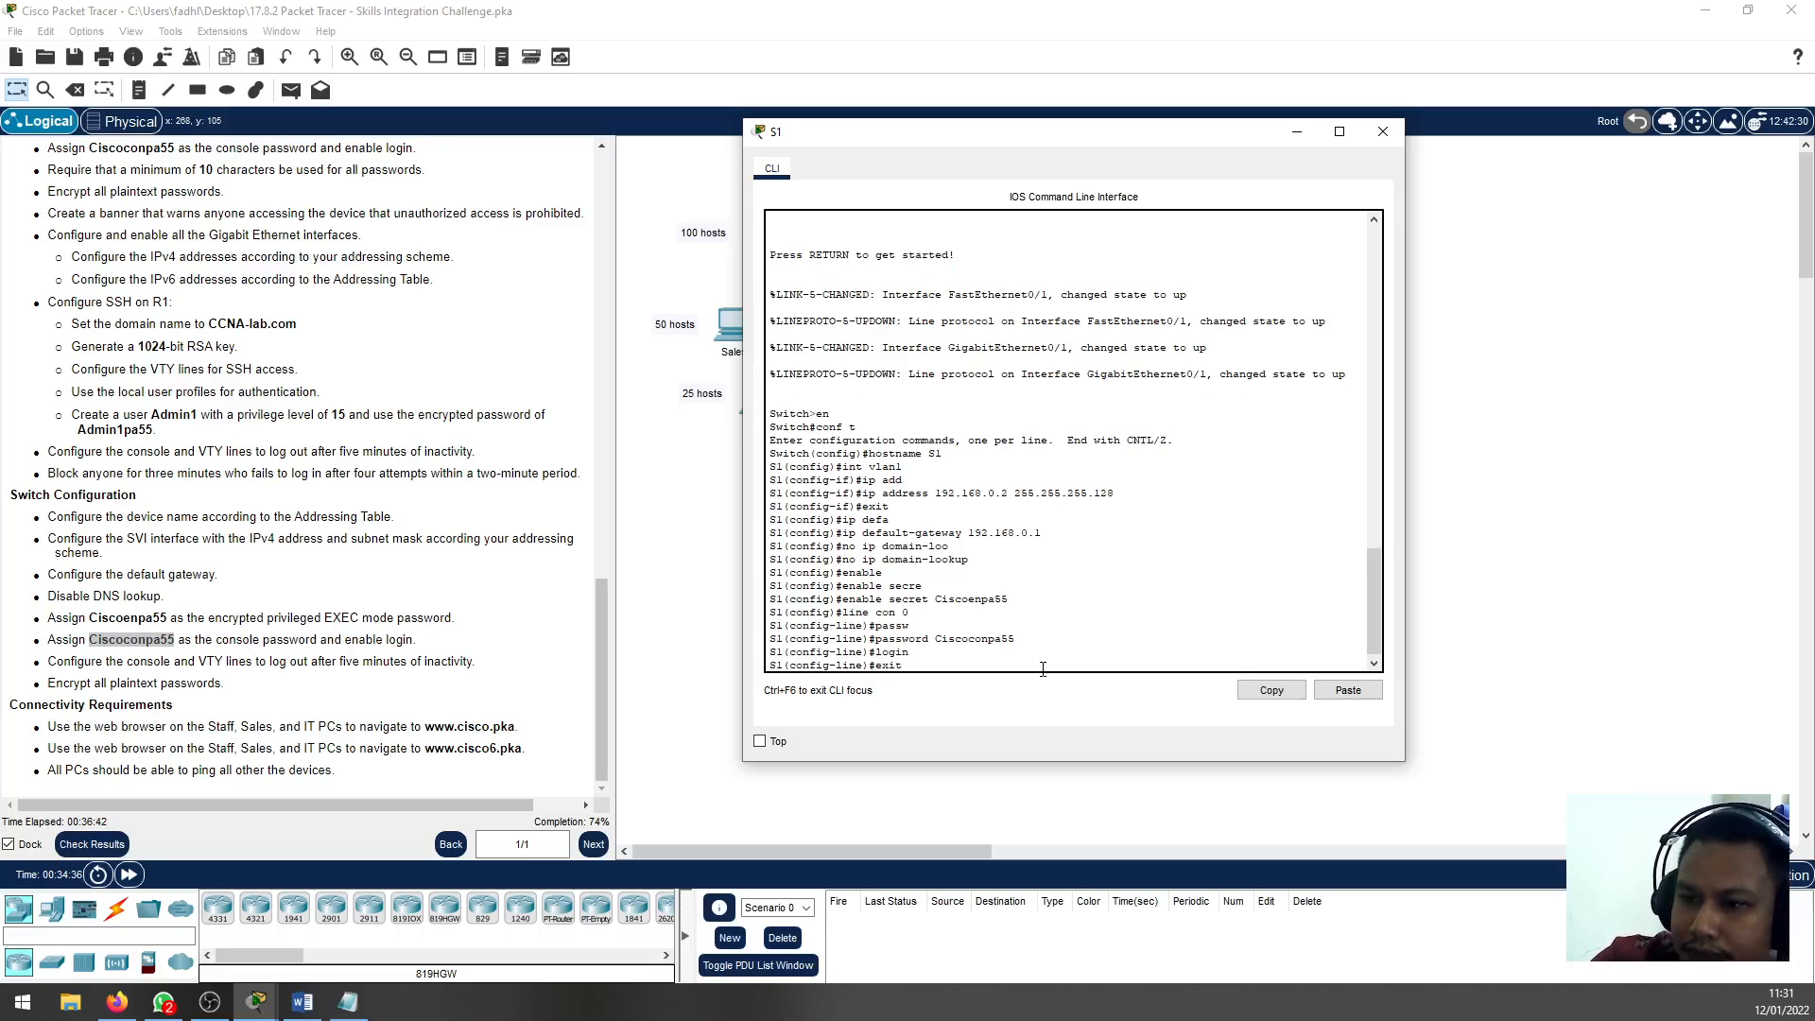
key("Return")
Set an exec-timeout of 5 minutes on S1's VTY lines 0 4 and exit line configuration
type("line vty")
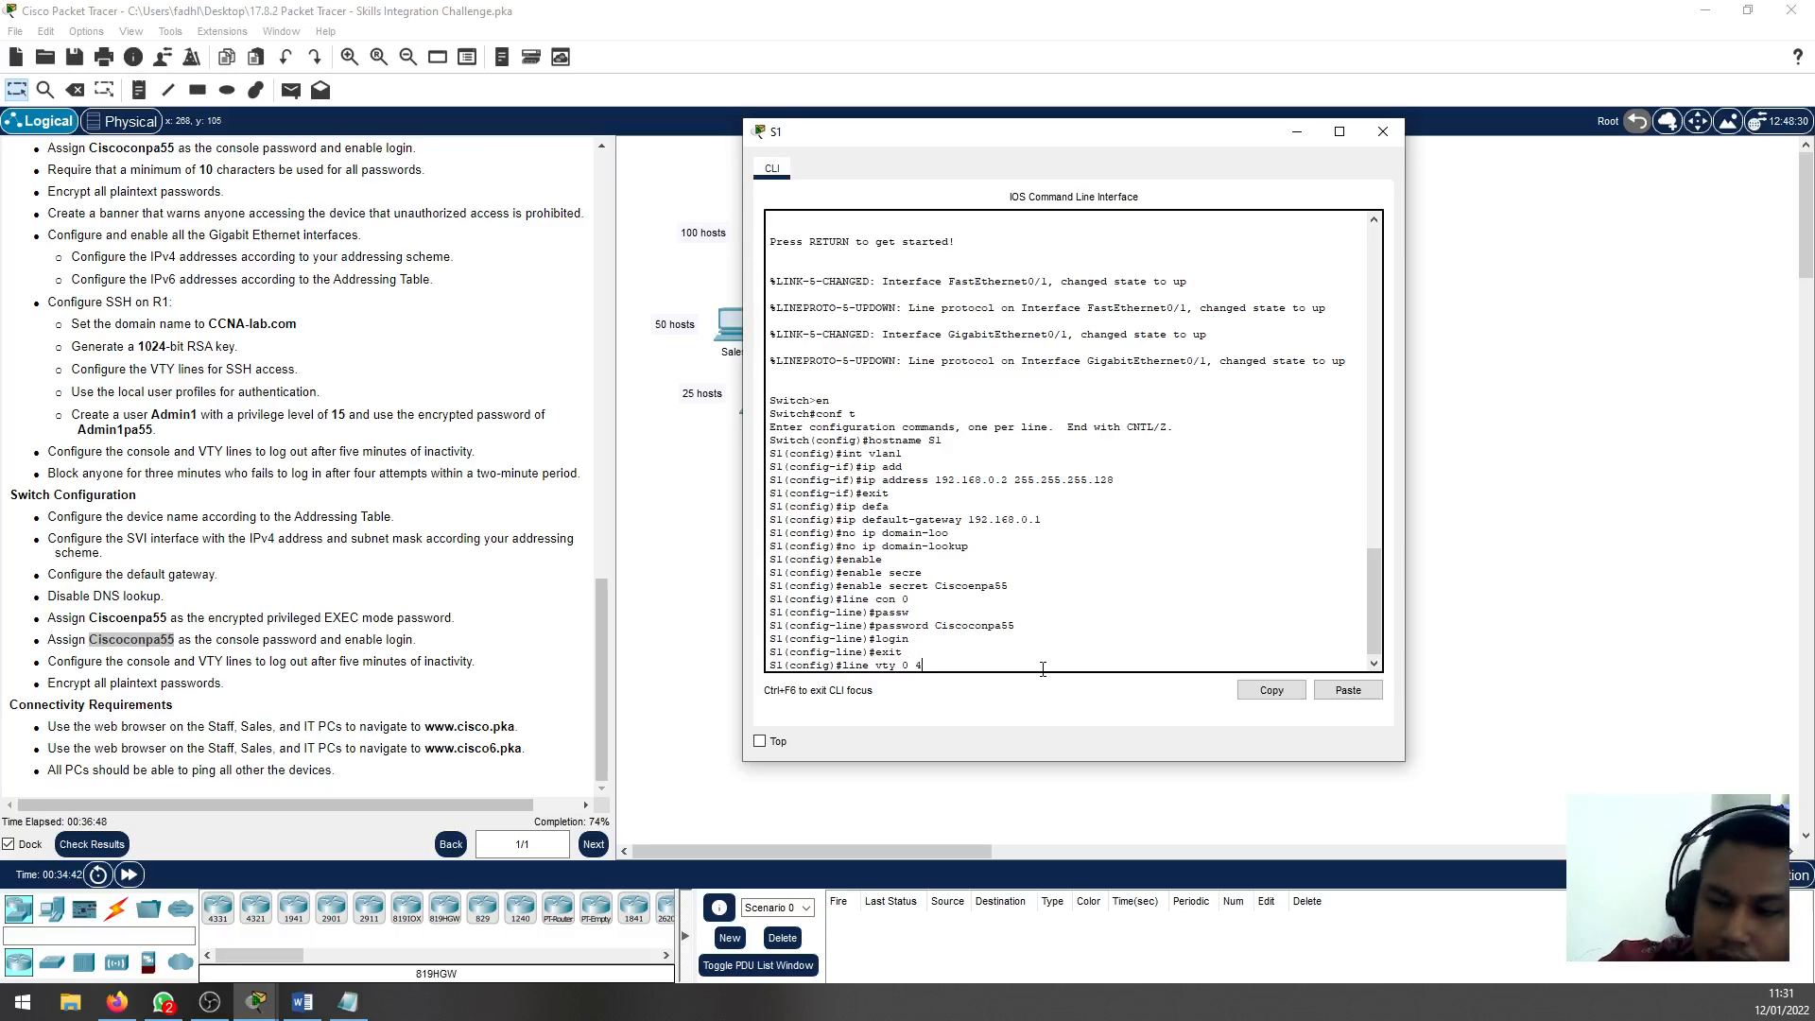
type("0 4")
key("Return")
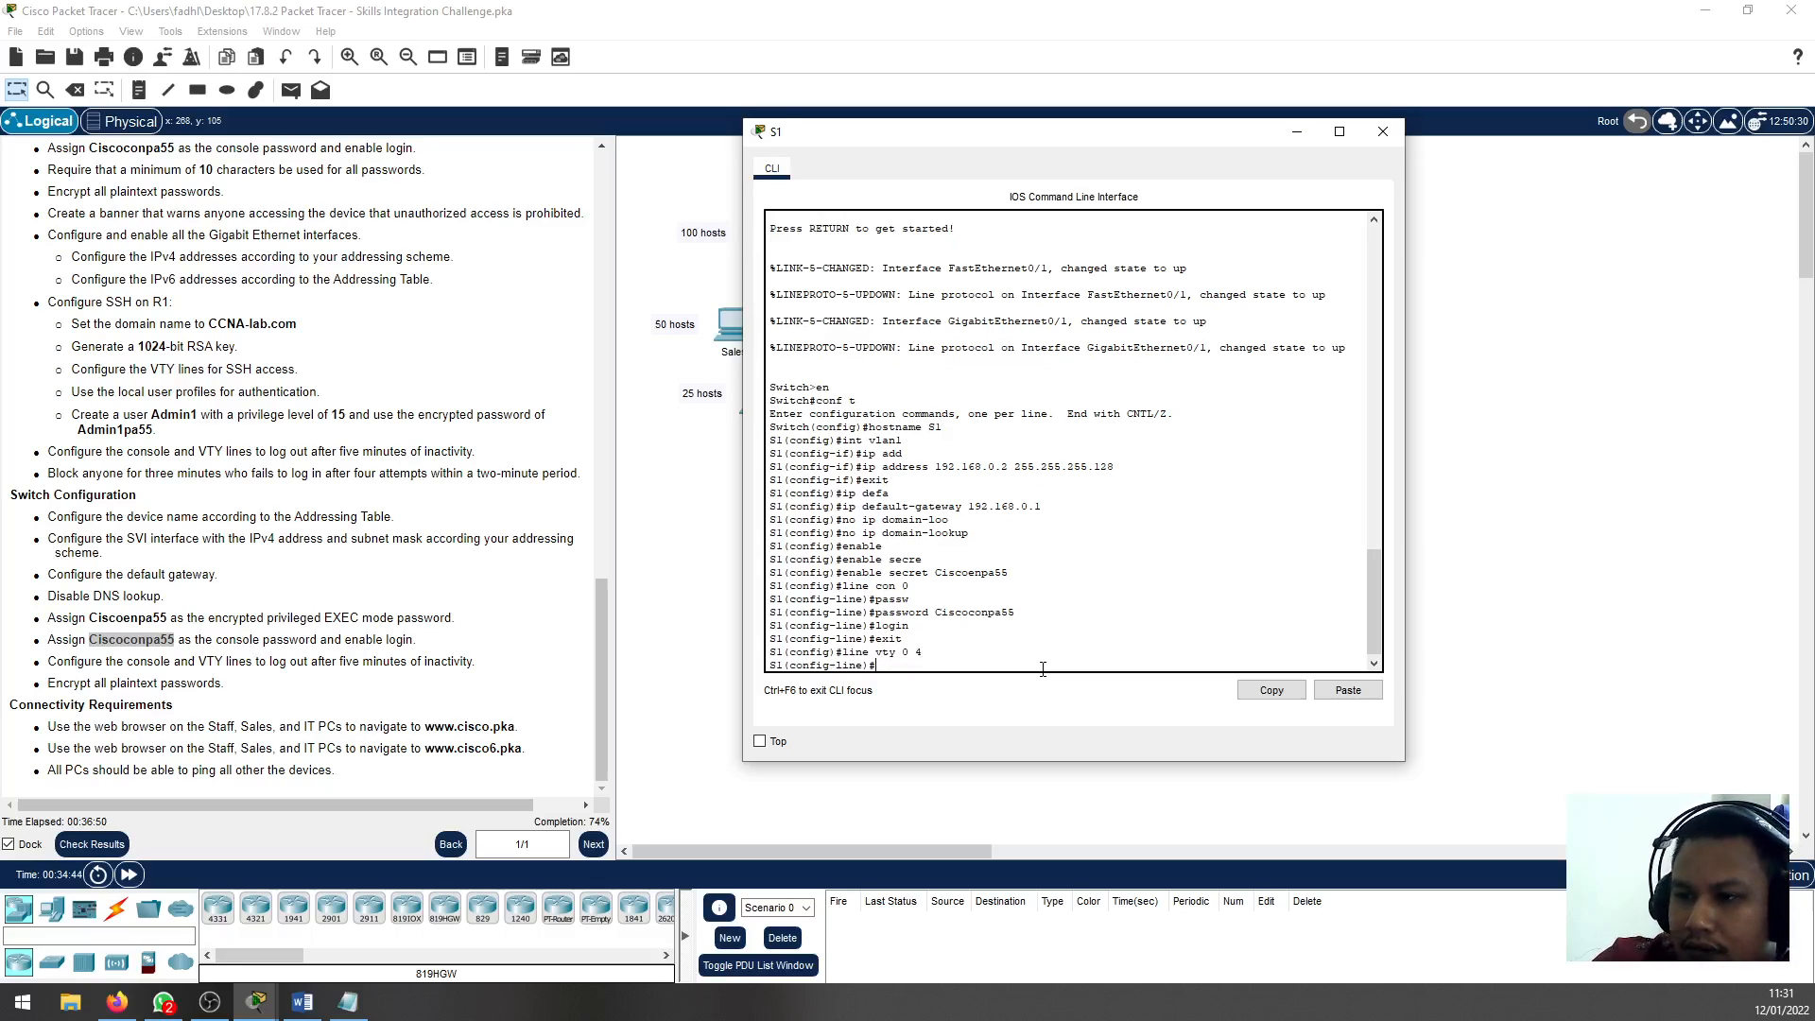
type("password")
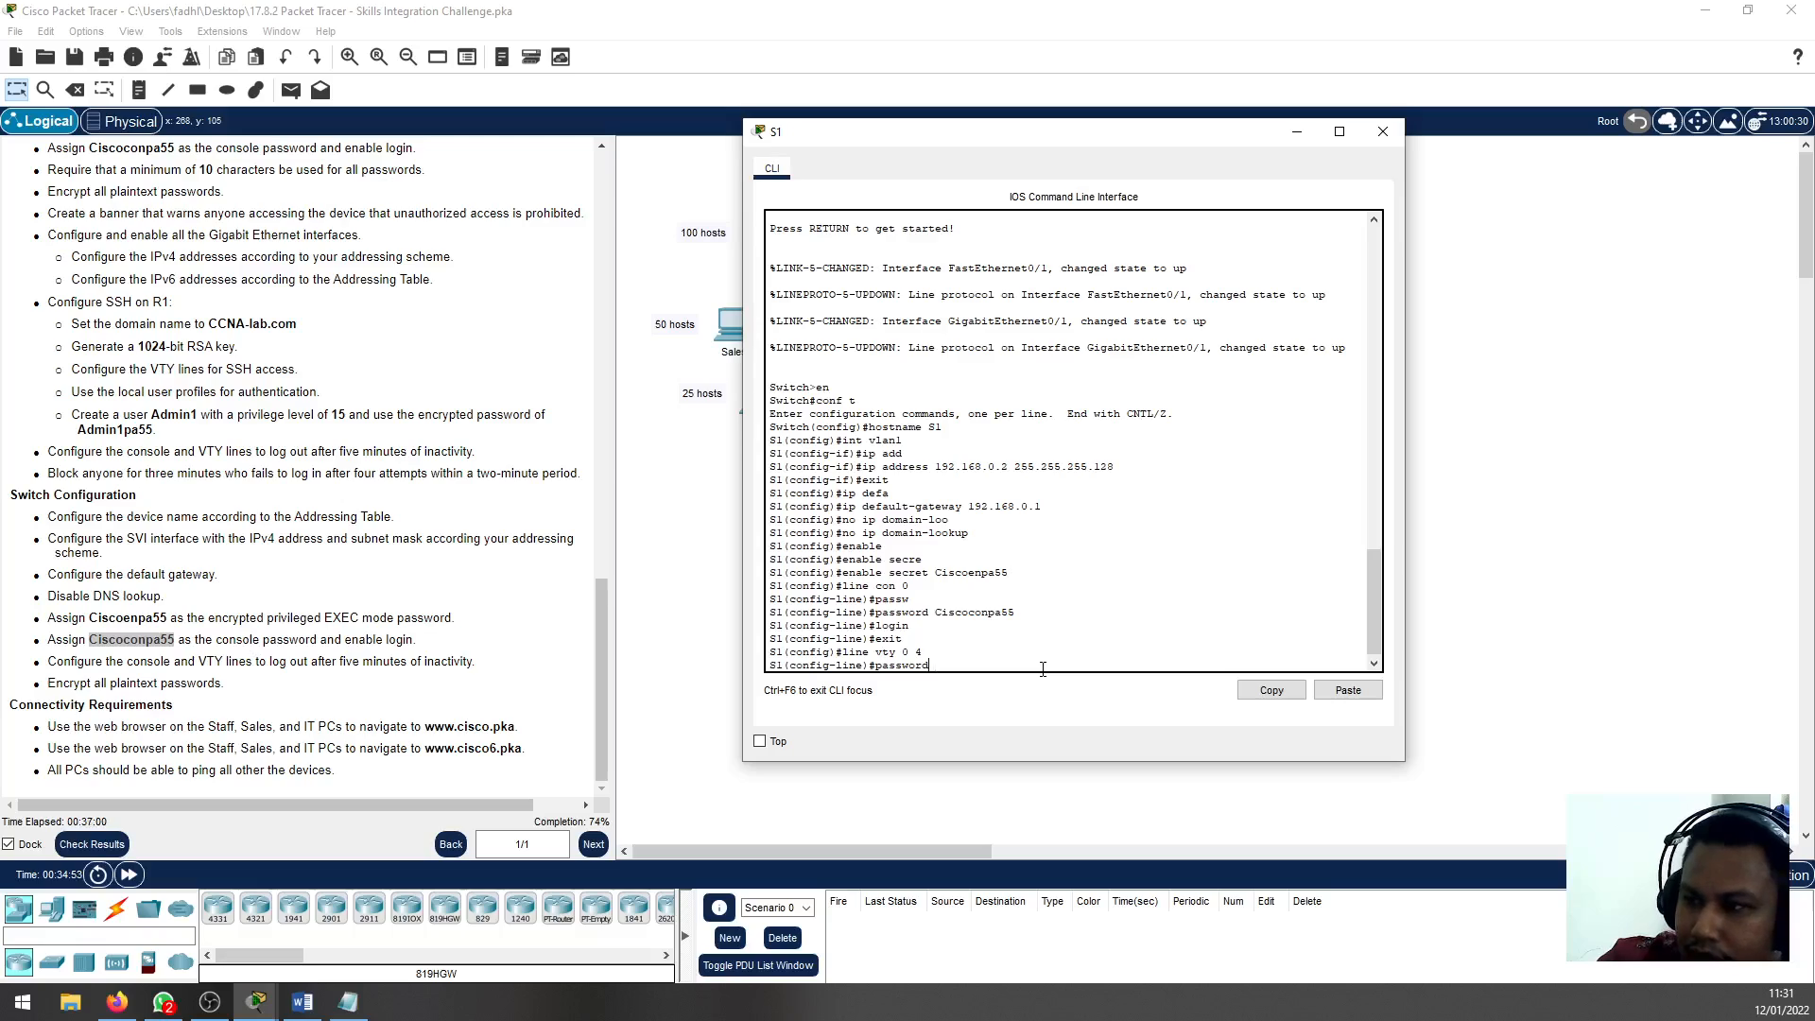
key("BackSpace")
key("BackSpace")
key("BackSpace")
key("BackSpace")
key("BackSpace")
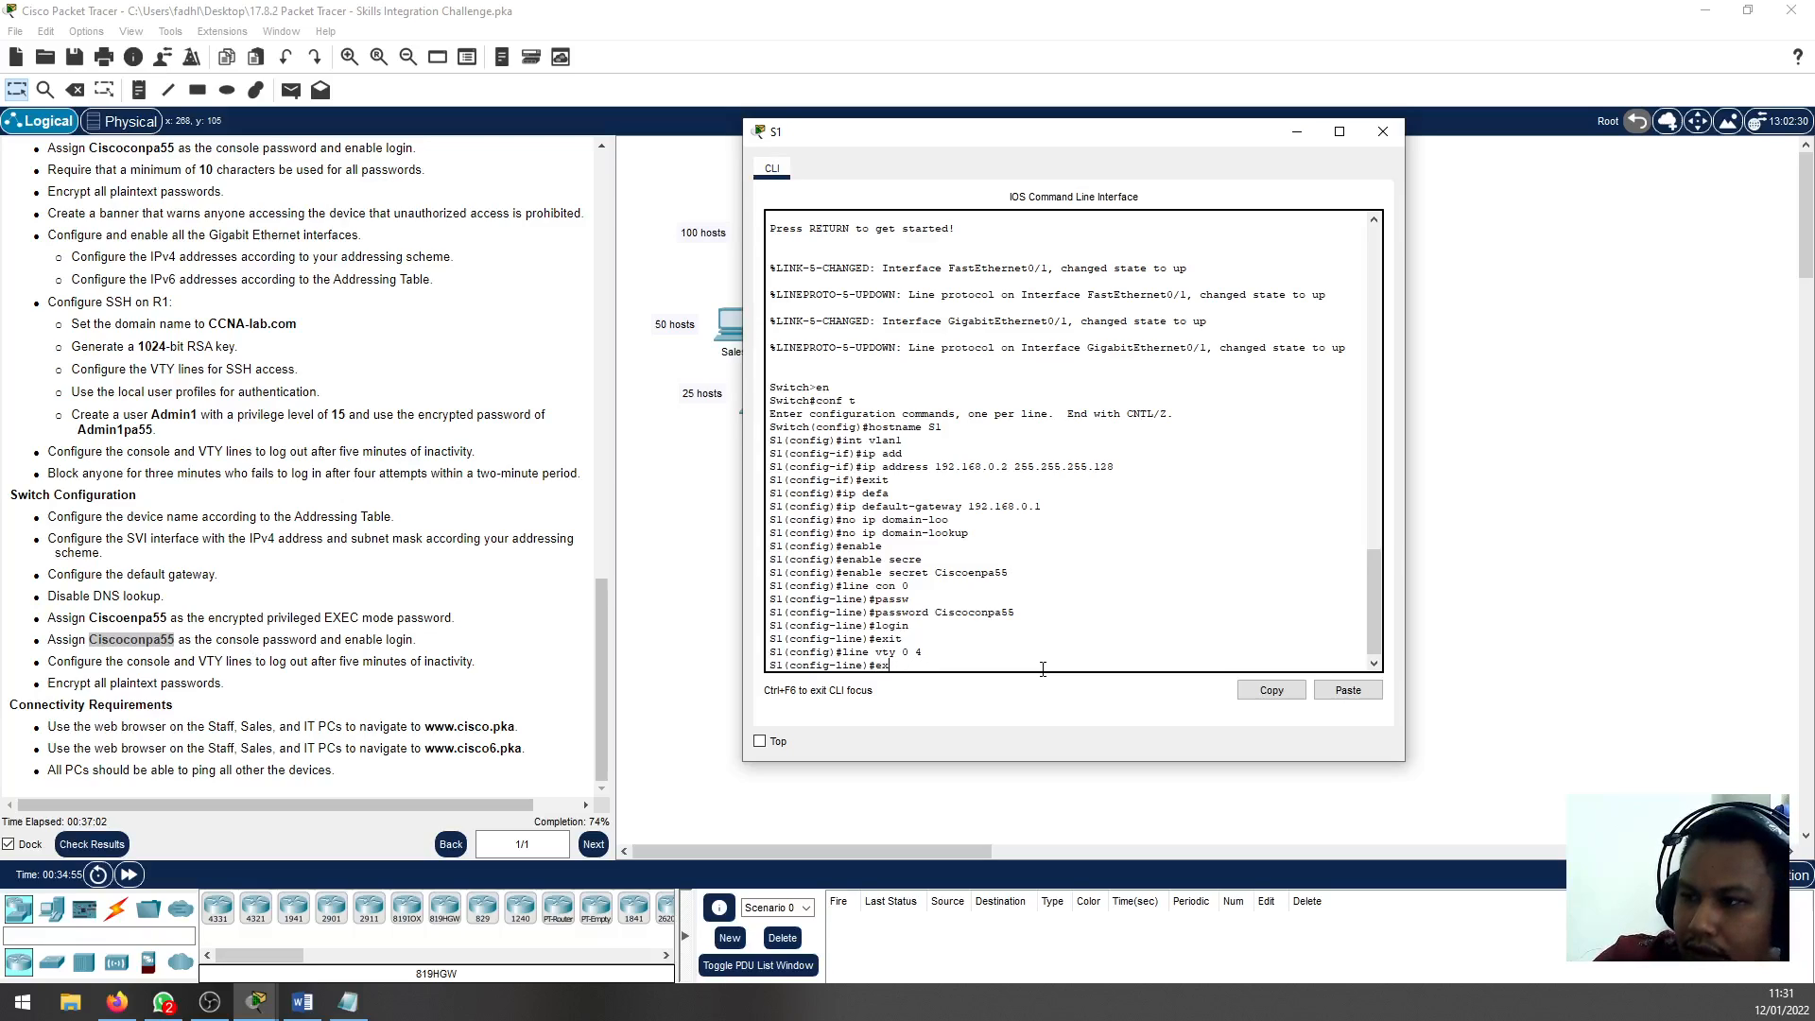
type("ec")
key("Return")
type("exec-timeout ")
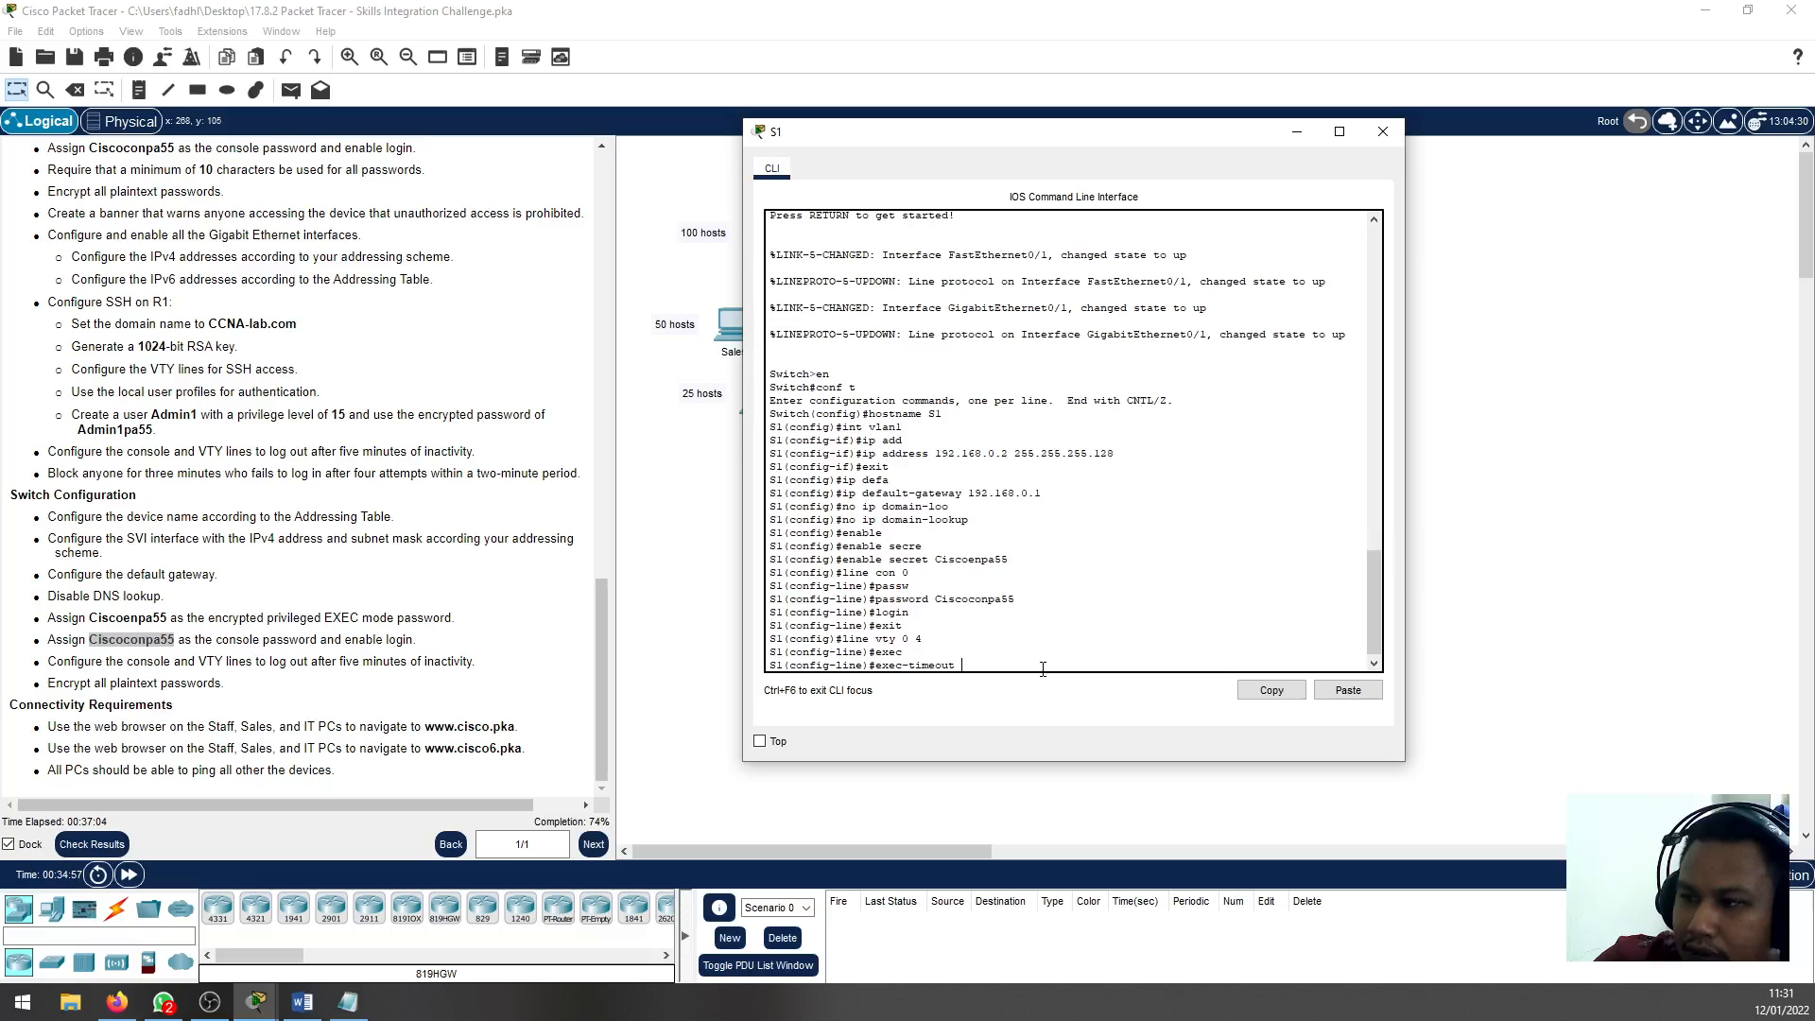
type("5")
key("Return")
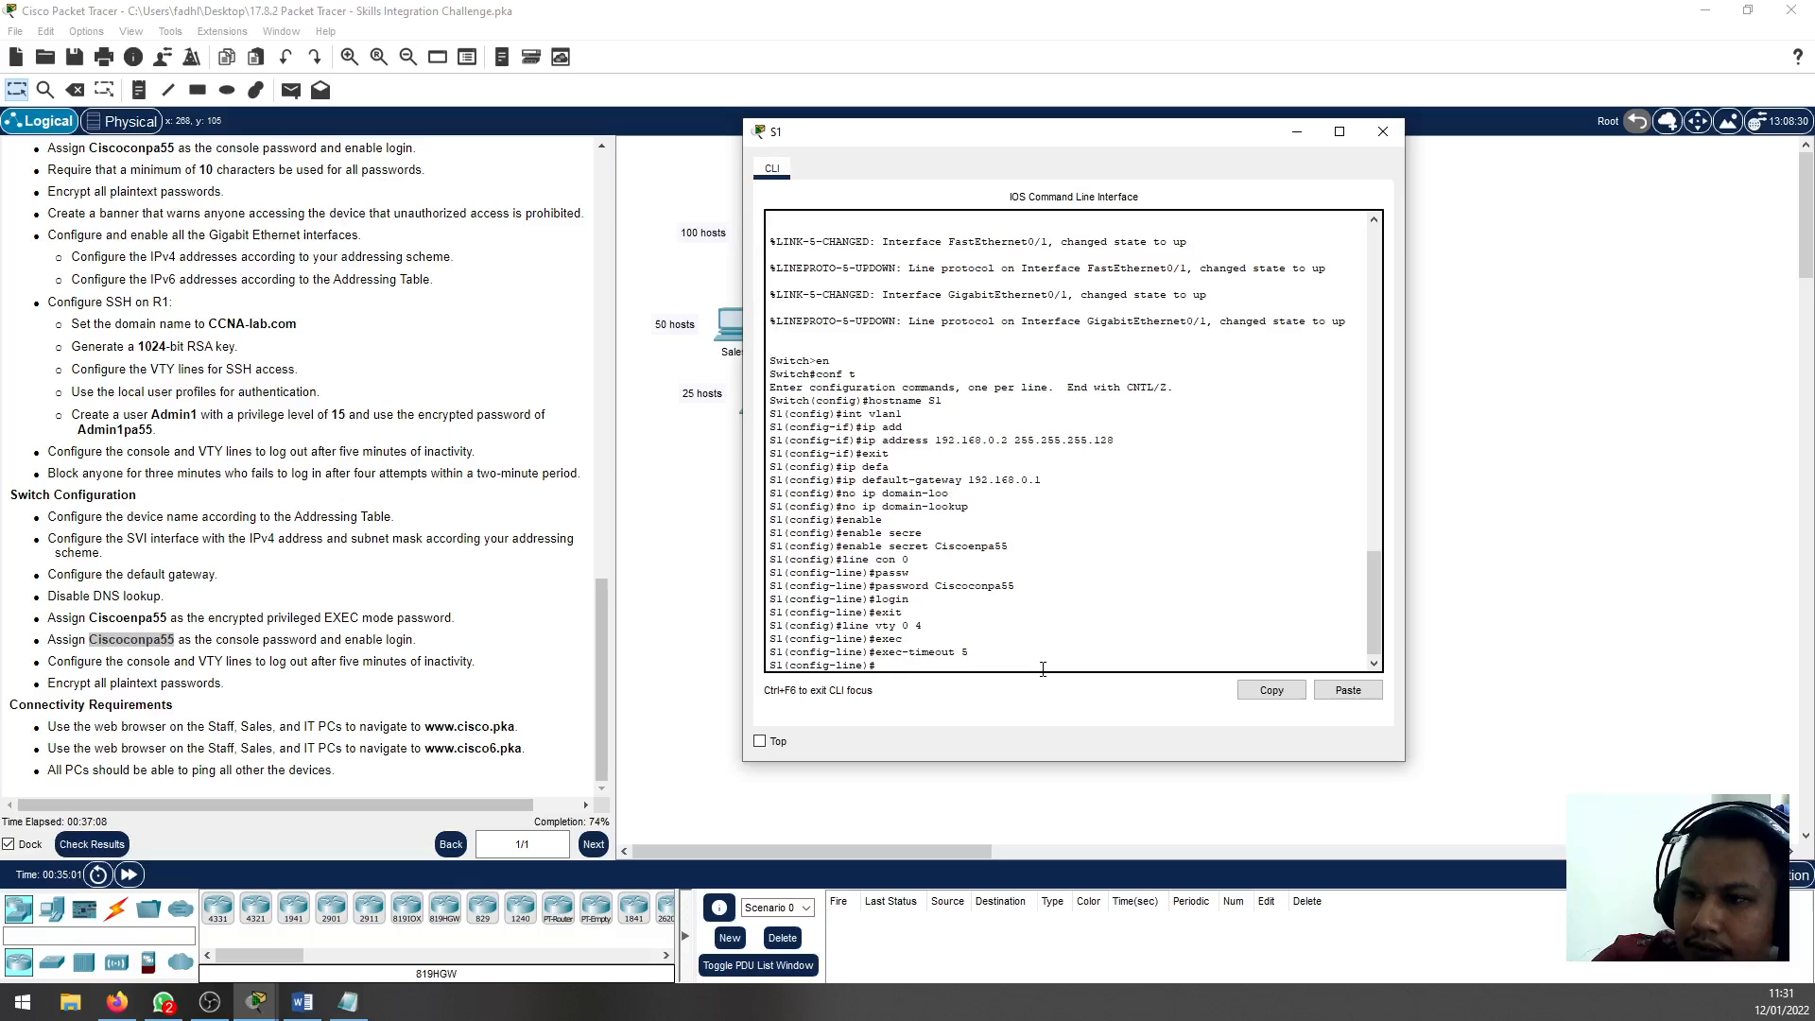
type("exit")
key("Return")
Set an exec-timeout of 5 minutes on S1's line con 0 and exit line configuration
type("line")
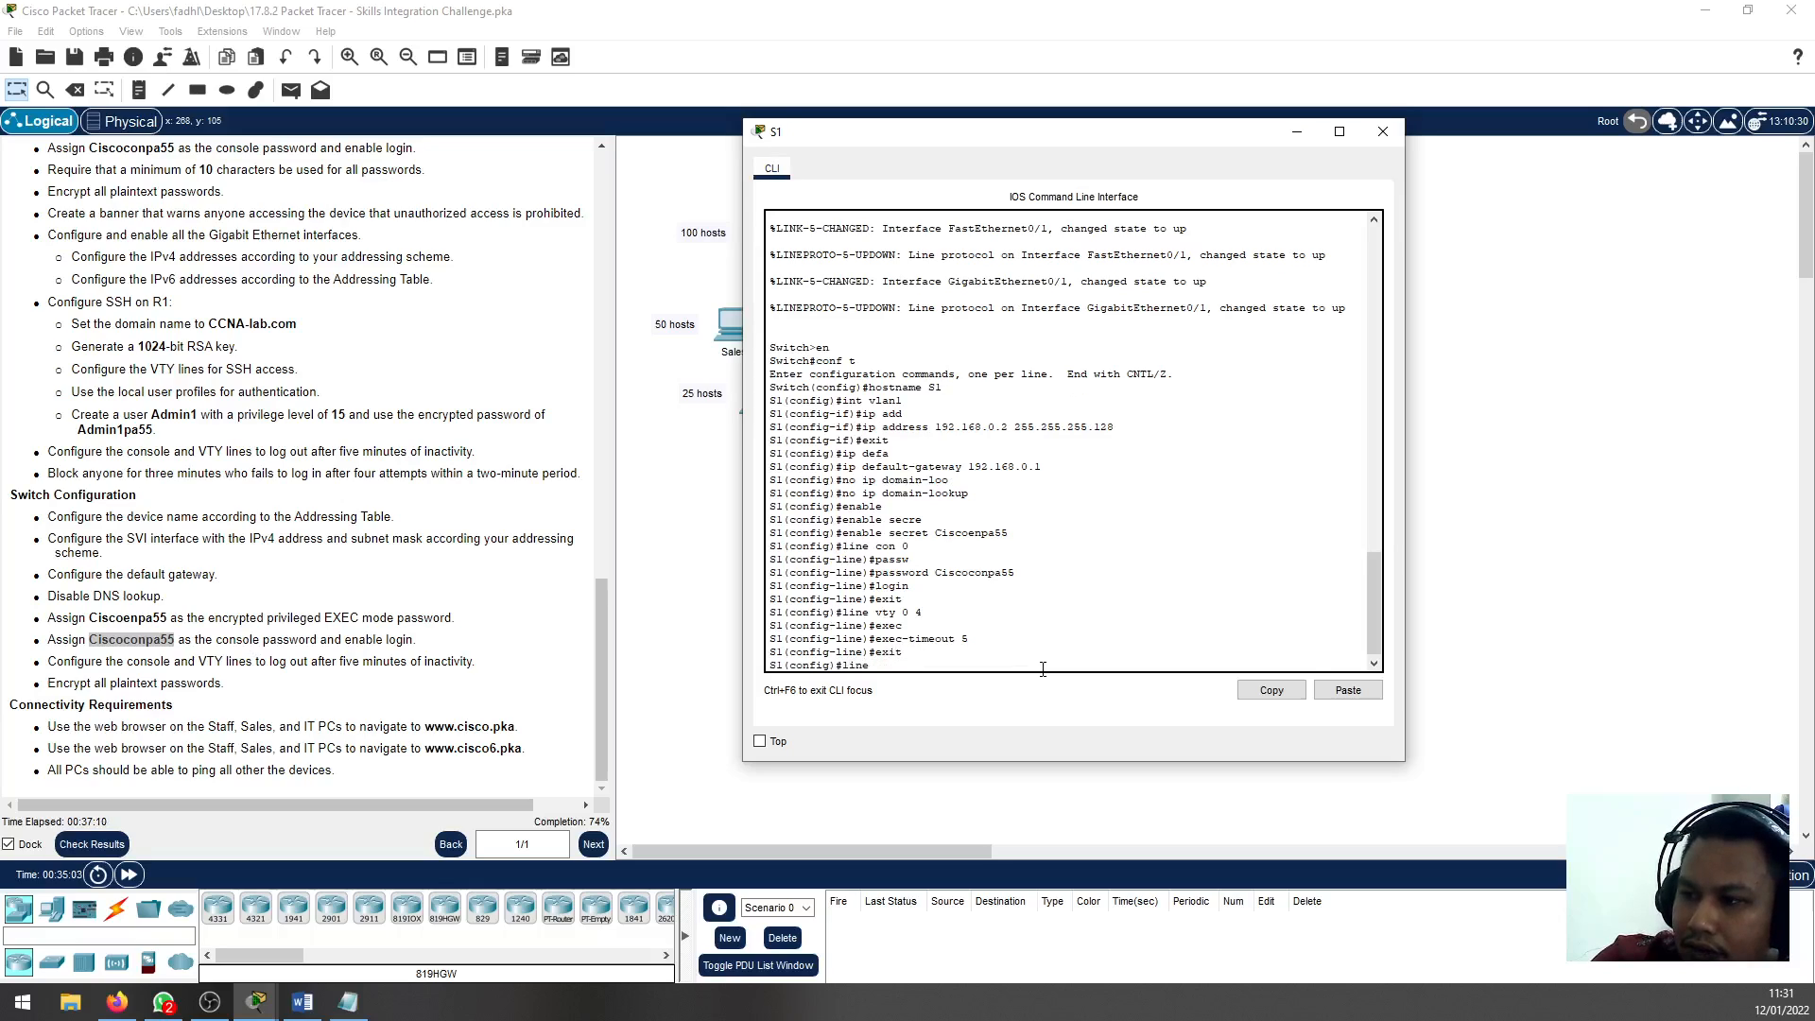
type(" con")
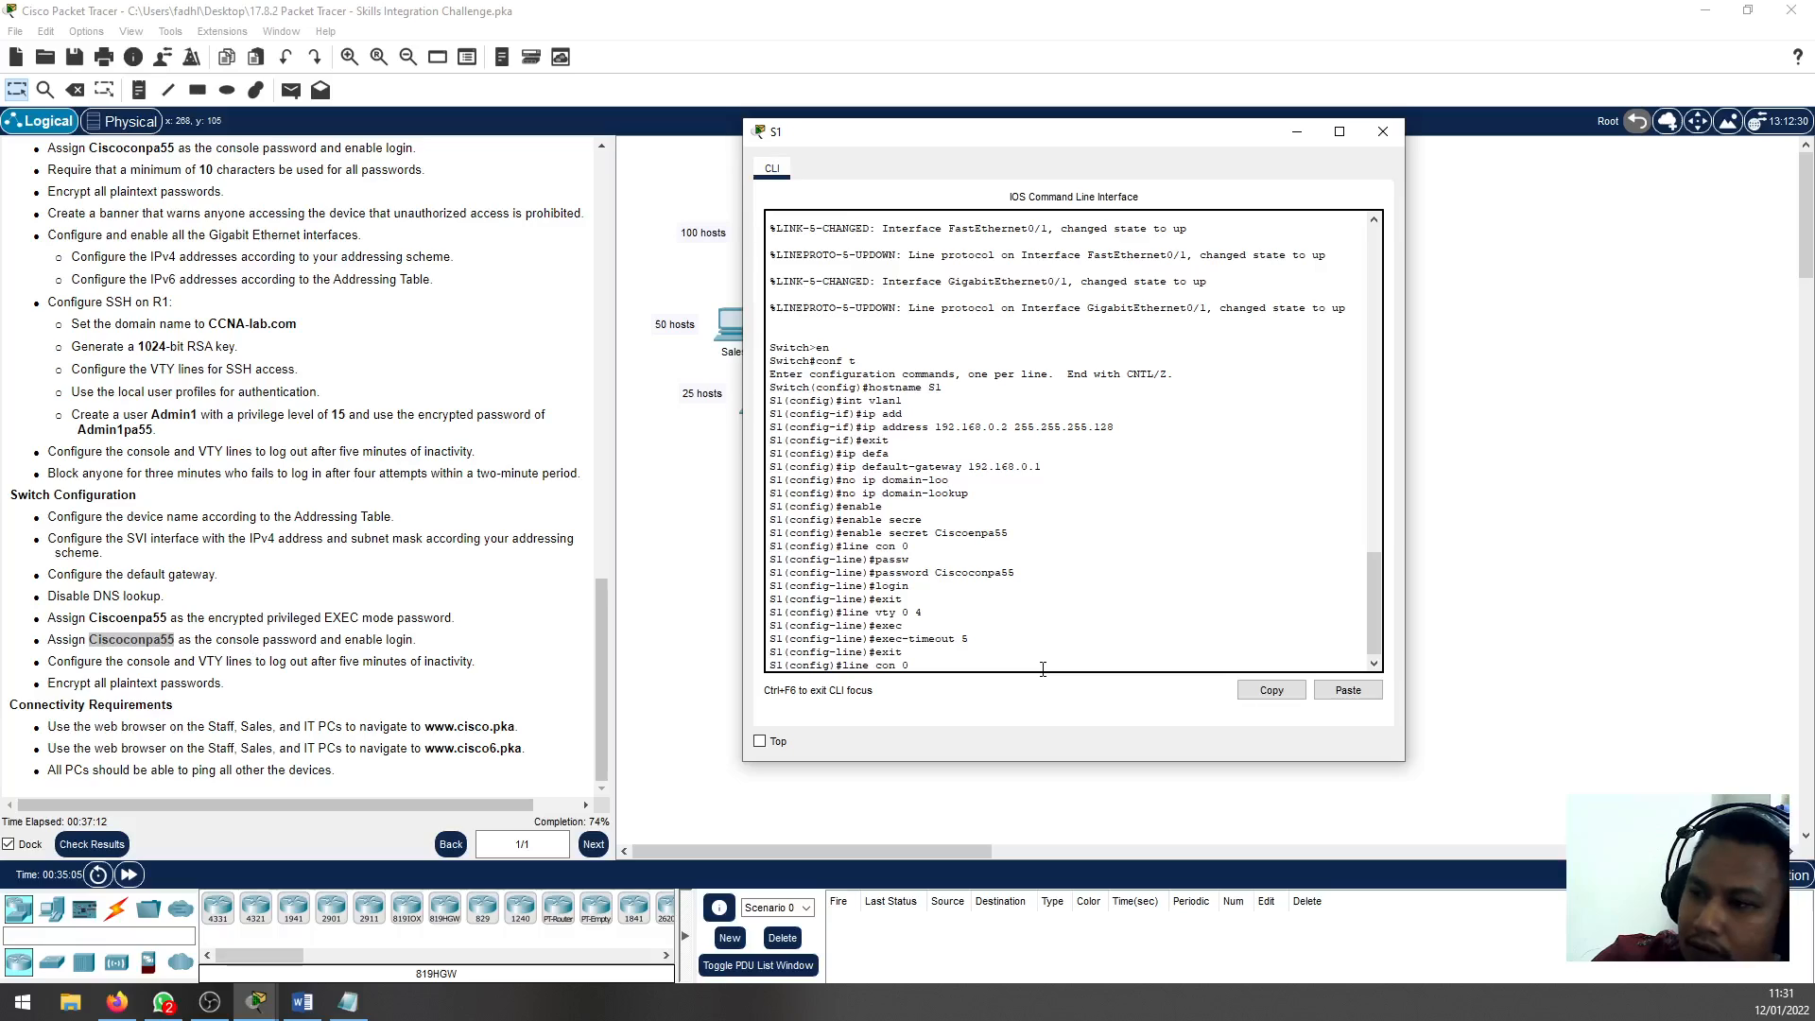
type(" 0")
key("Return")
type("exec")
key("Return")
type("exec-timeout ")
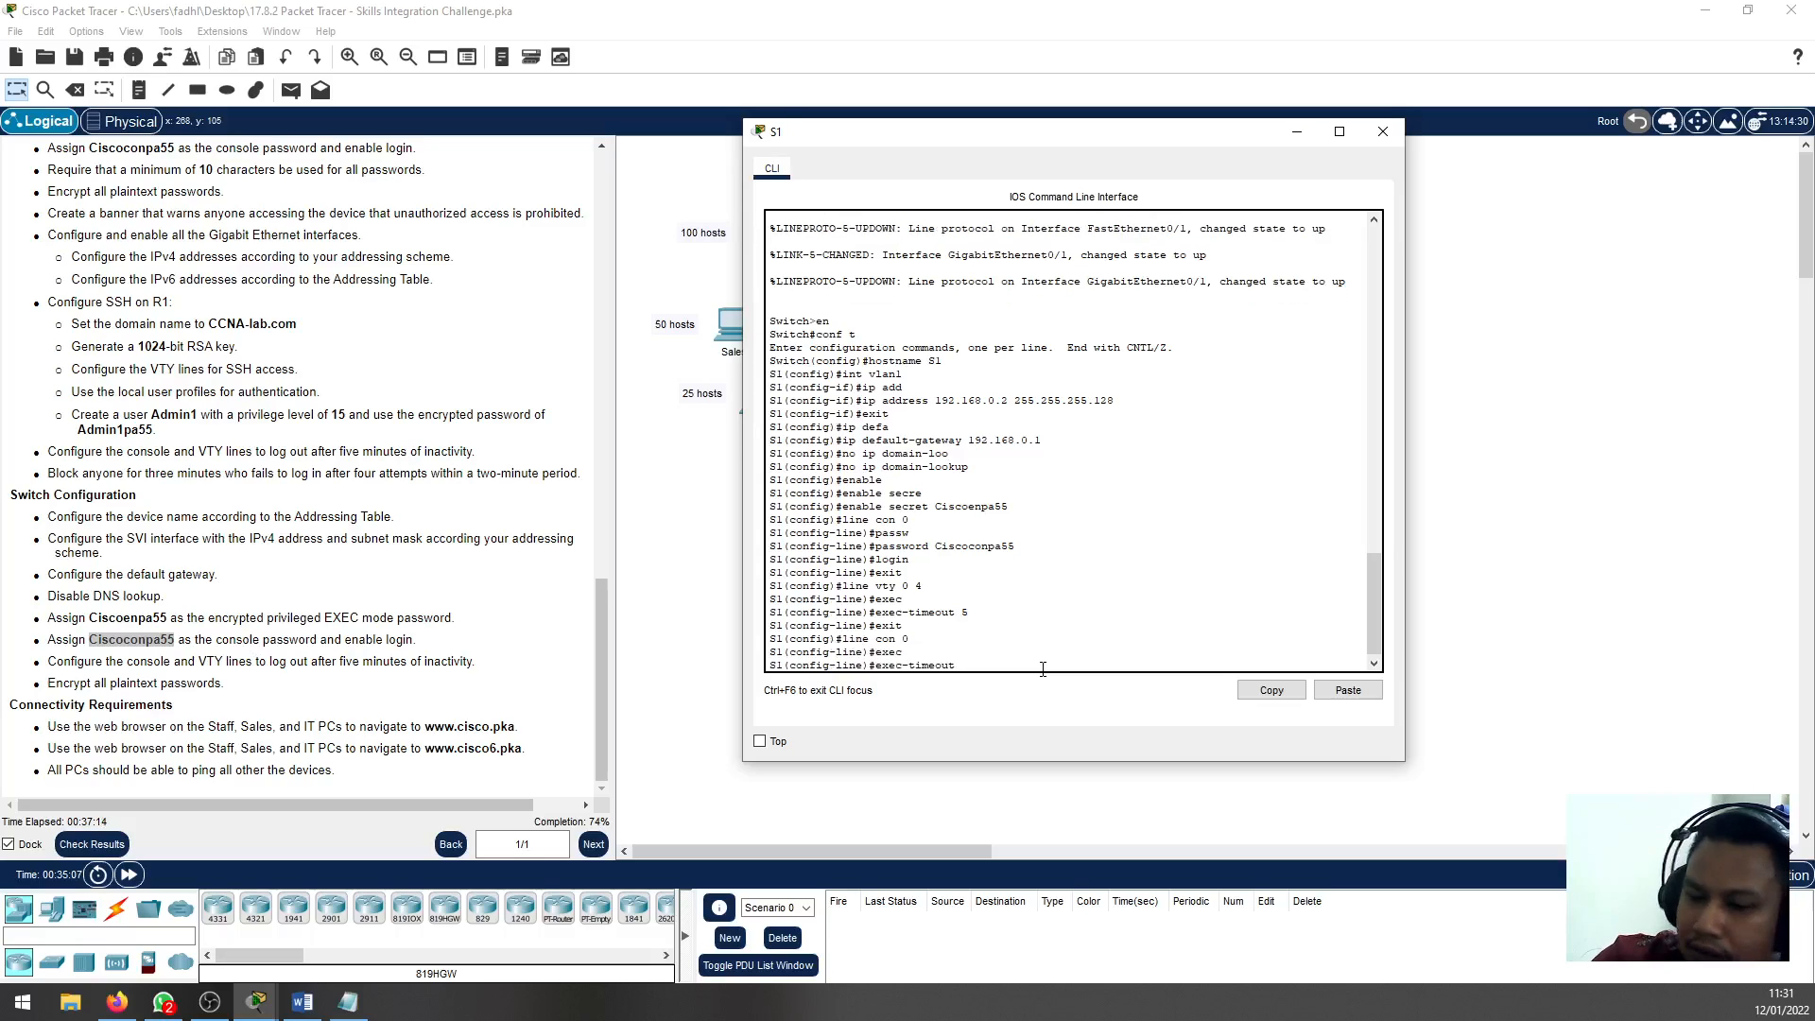
type("5")
key("Return")
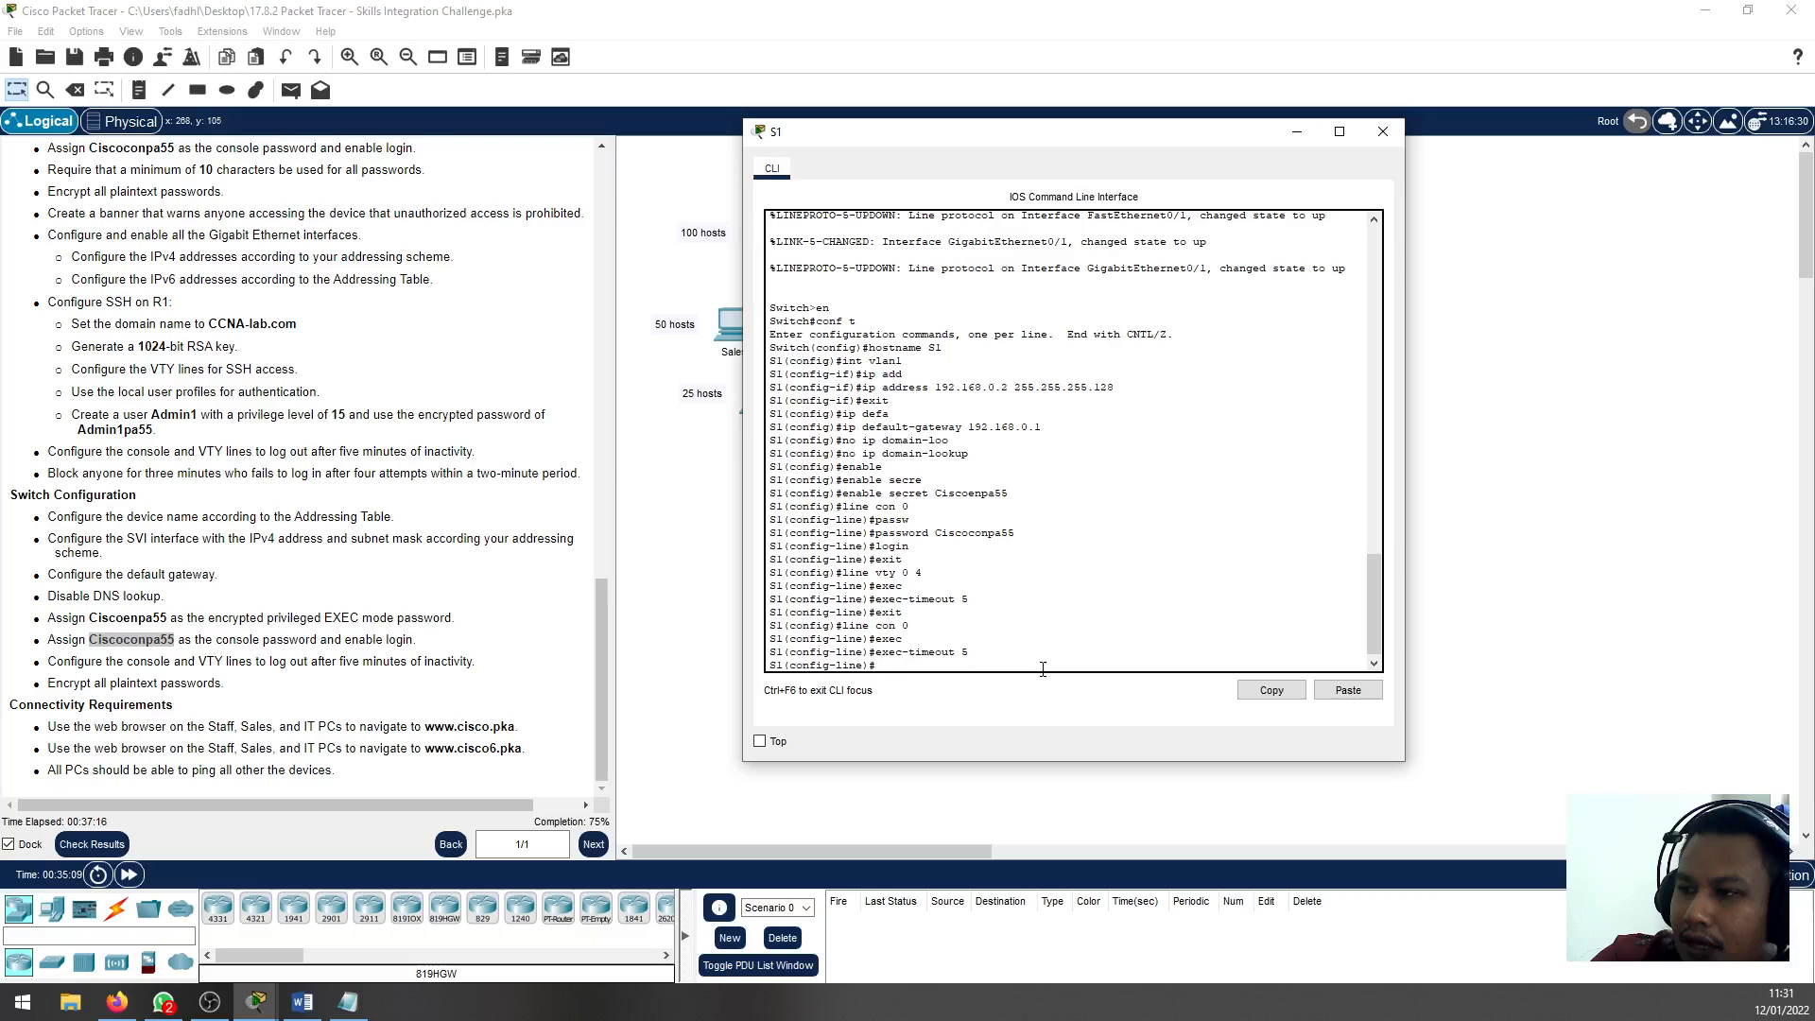
type("exit")
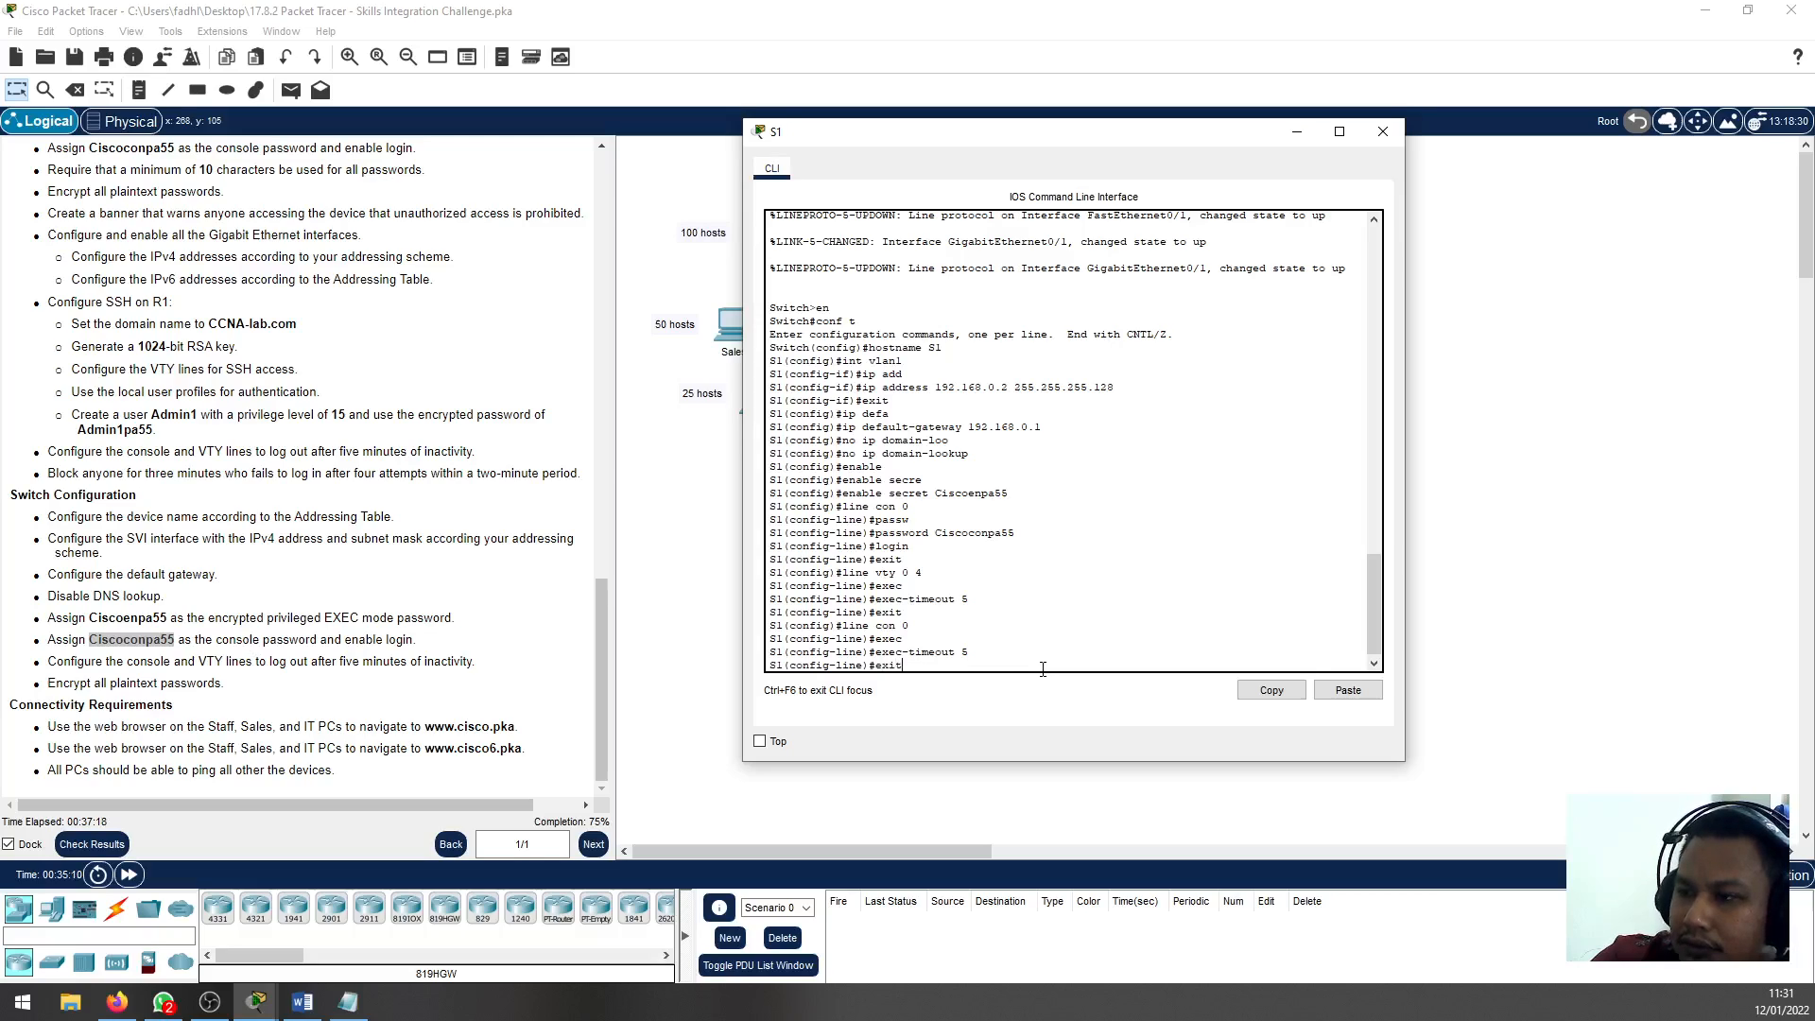
key("Return")
Encrypt all plaintext passwords on S1 with the service password-encryption command
type("servi")
key("Tab")
type("pass")
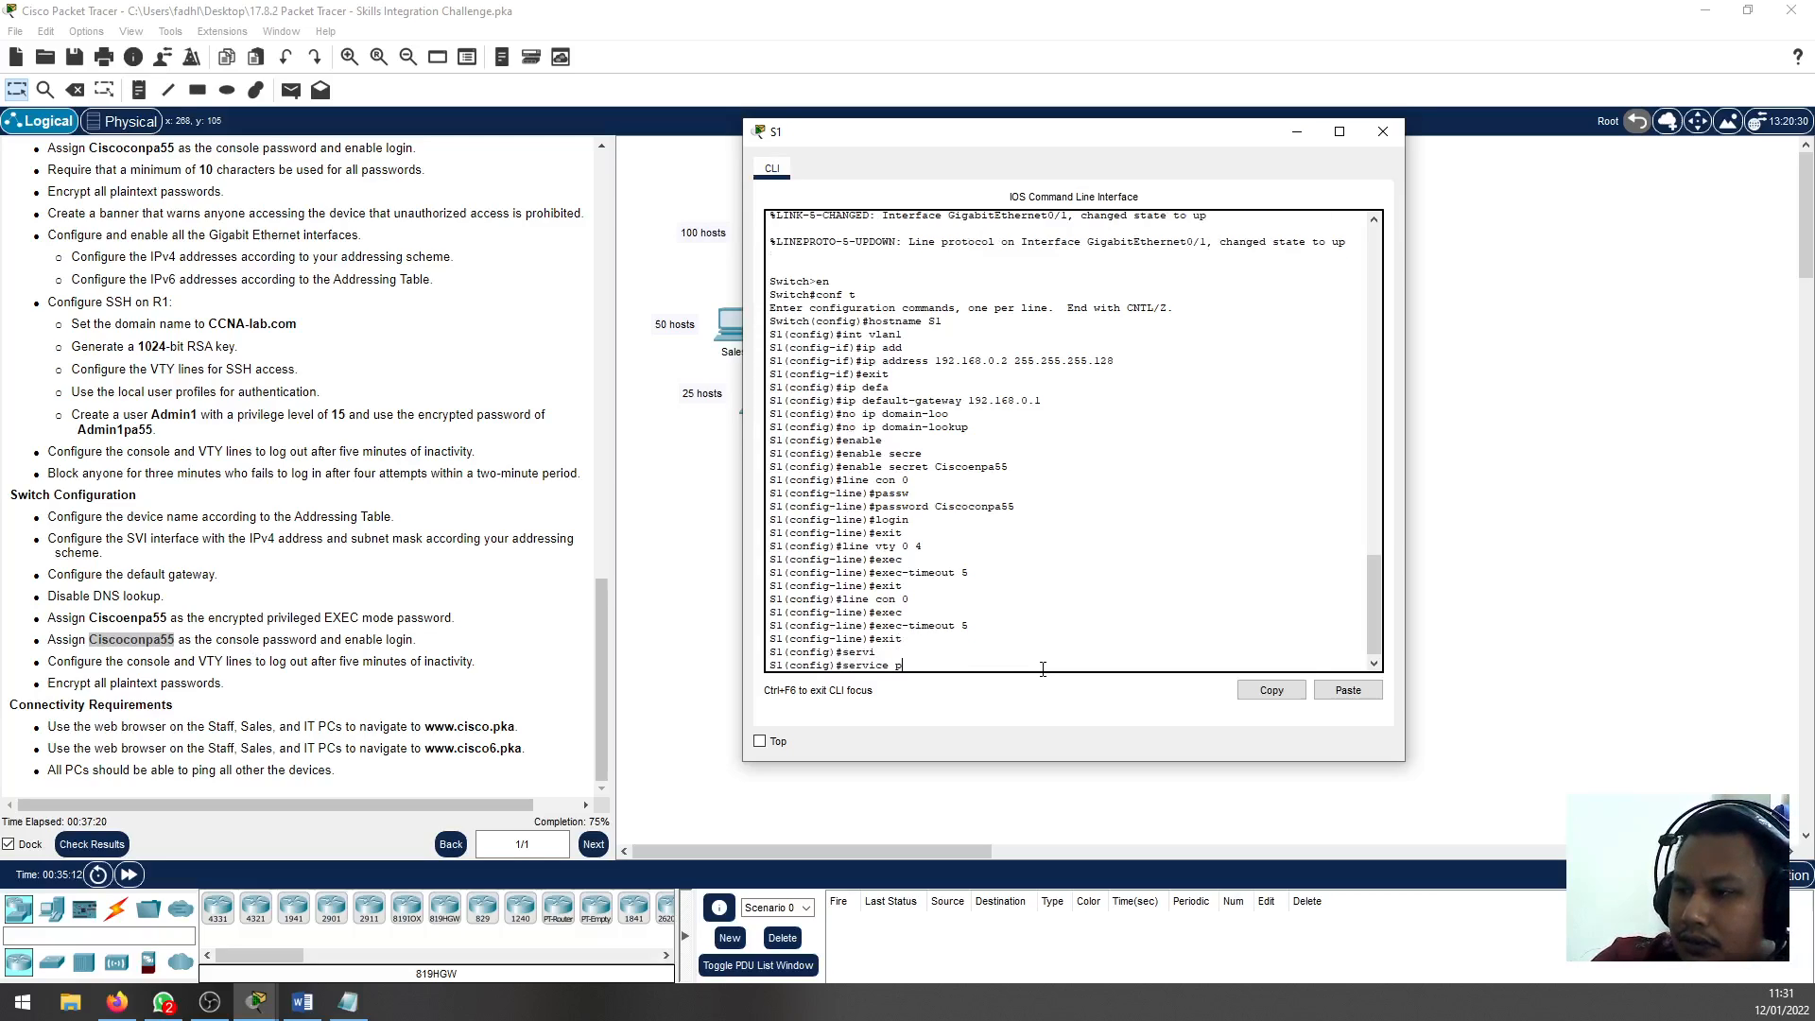
key("Tab")
key("Return")
End configuration mode on S1 and save the running configuration with wr
type("en")
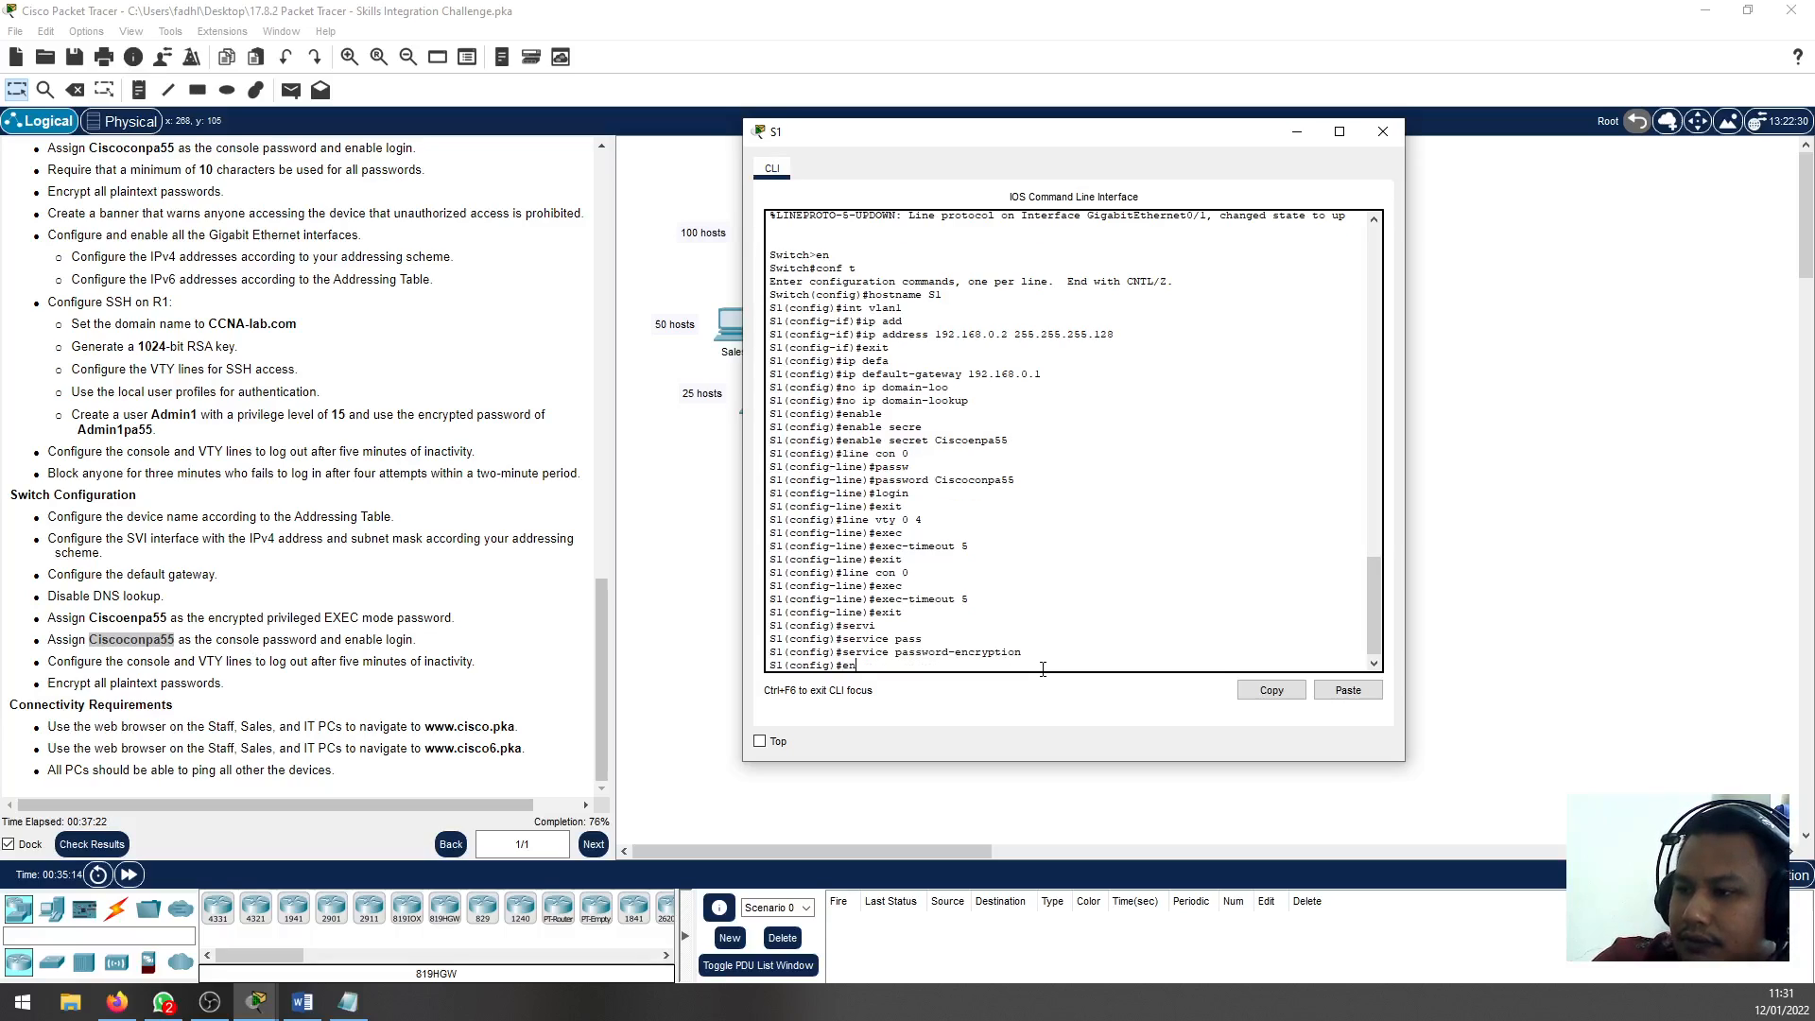
type("d")
key("Return")
type("wr")
key("Return")
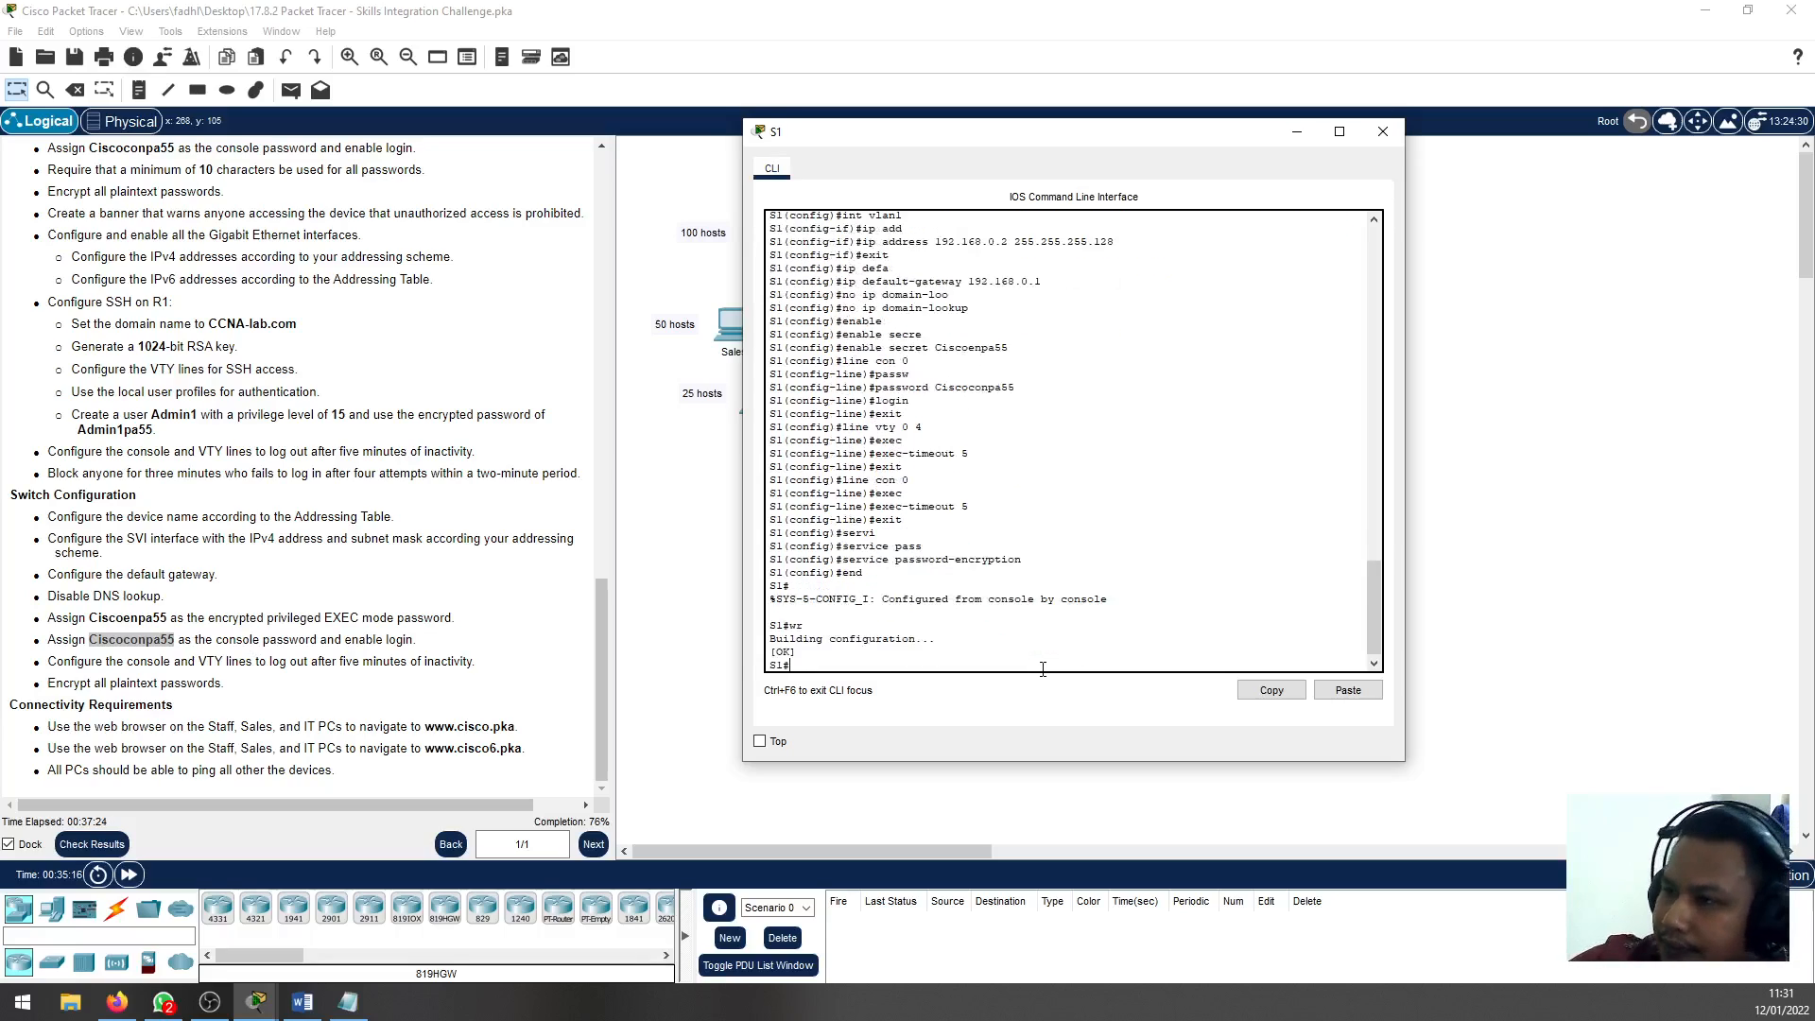
Copy the no ip domain-lookup command from S1's CLI into subnet scenario.txt in Notepad, below the subnet list
scroll(1067, 600, "up", 3)
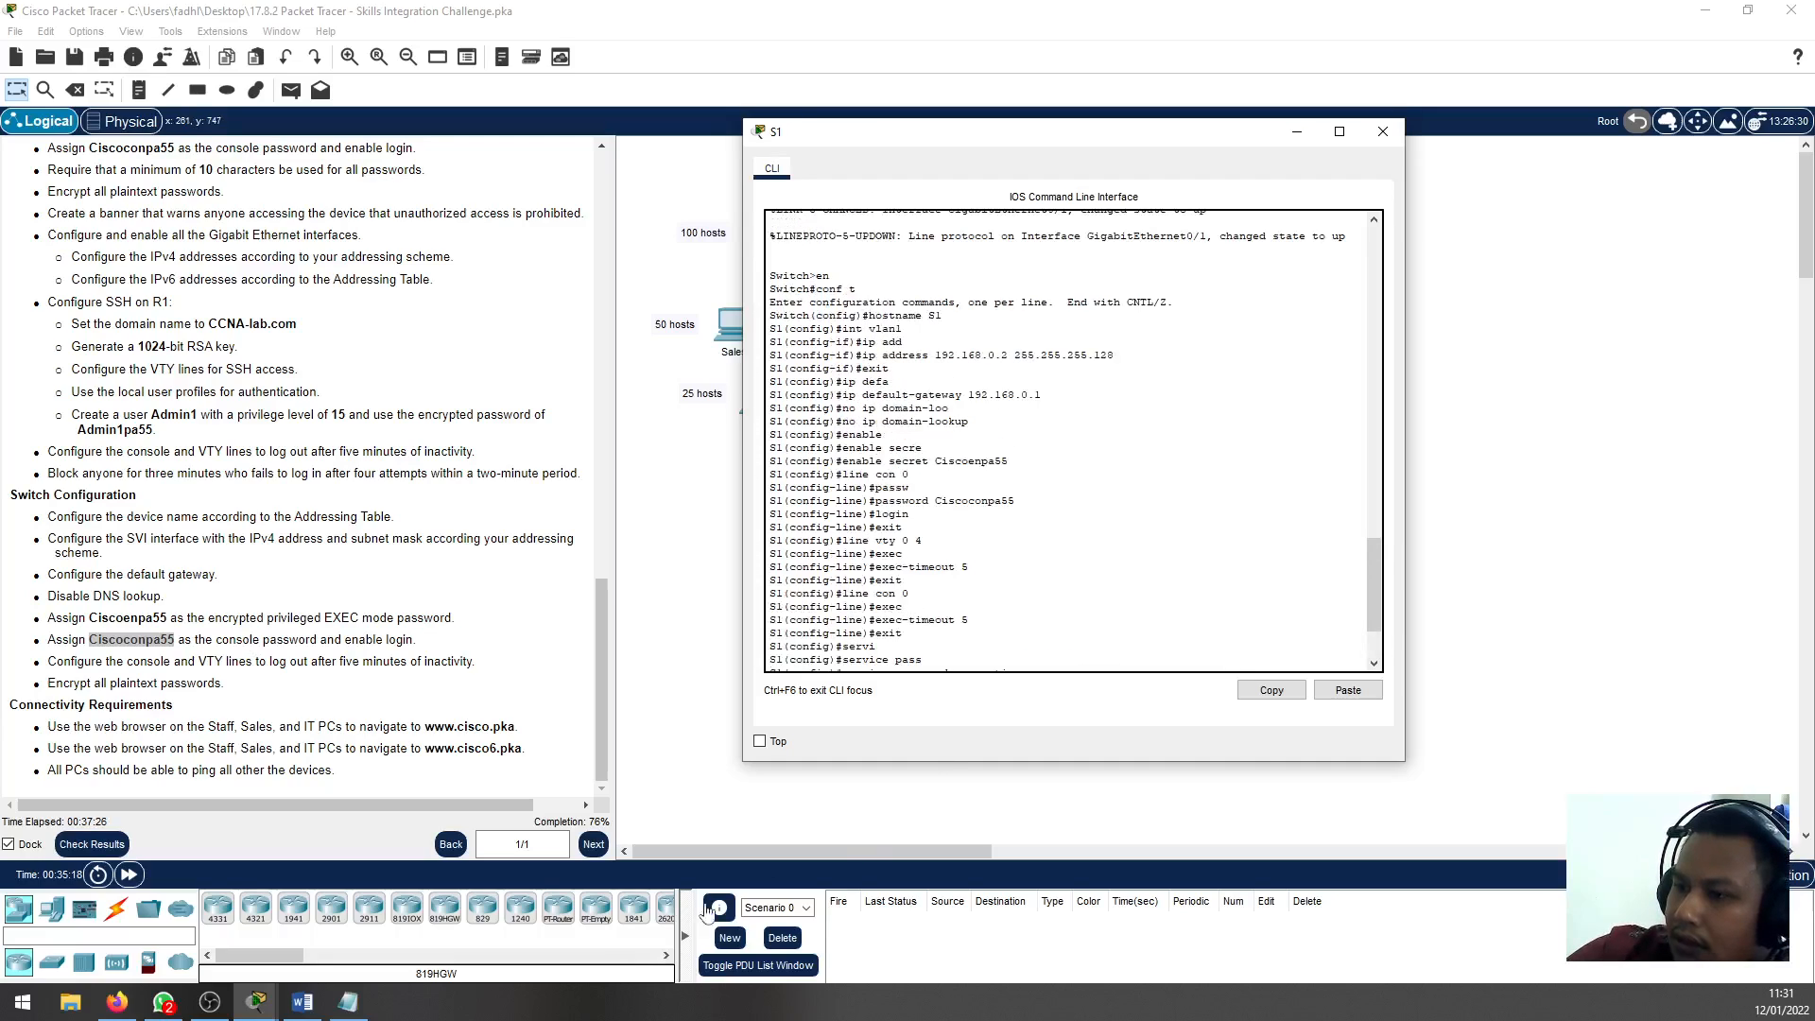
left_click(348, 1002)
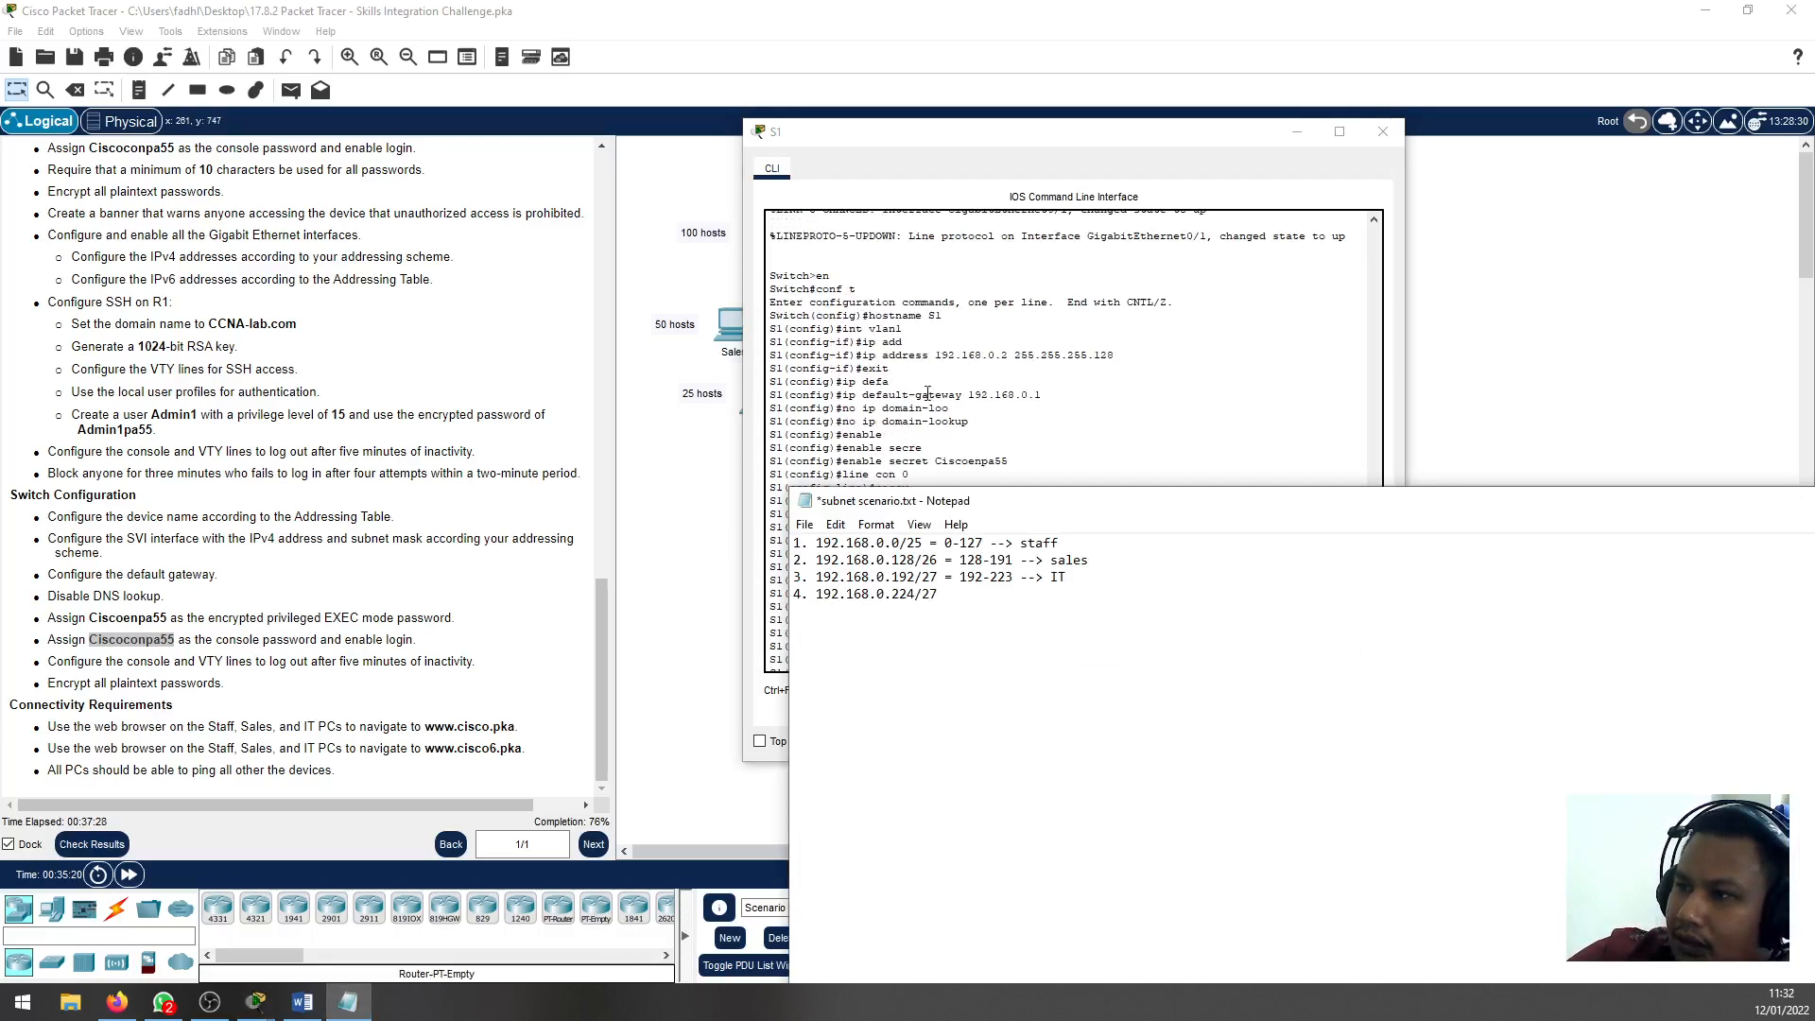
left_click(913, 433)
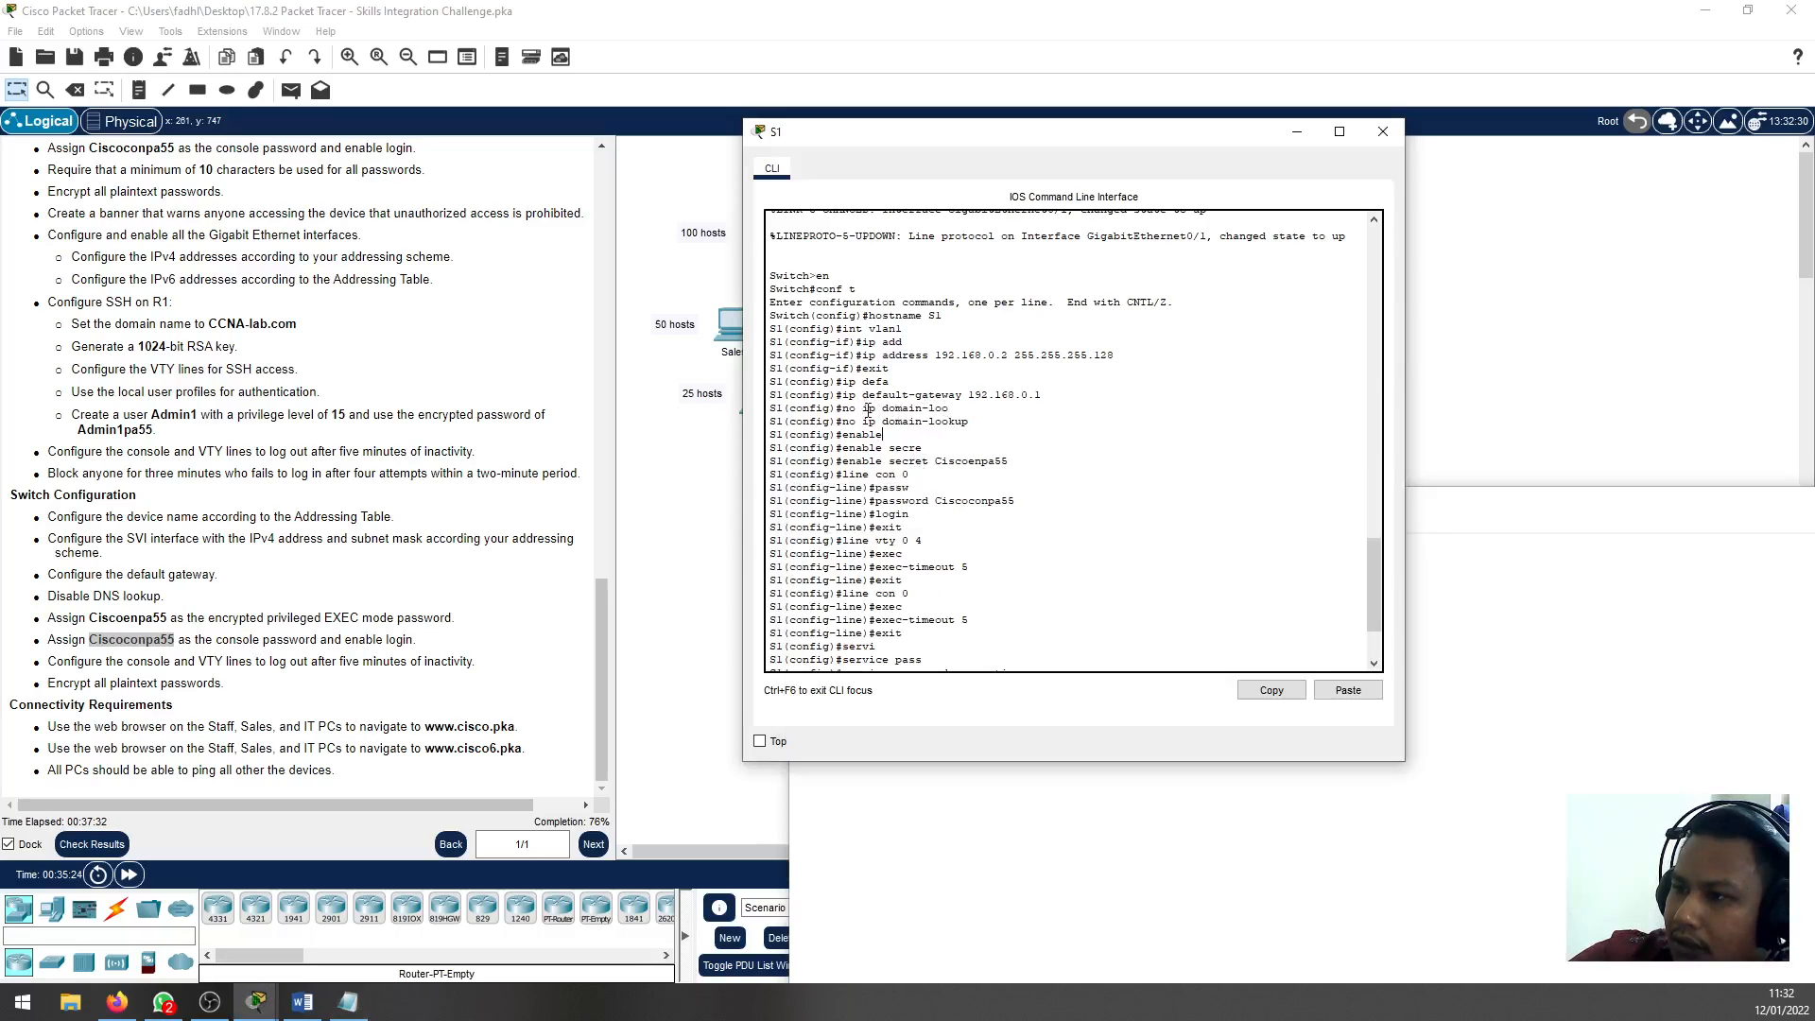
left_click_drag(843, 422, 969, 421)
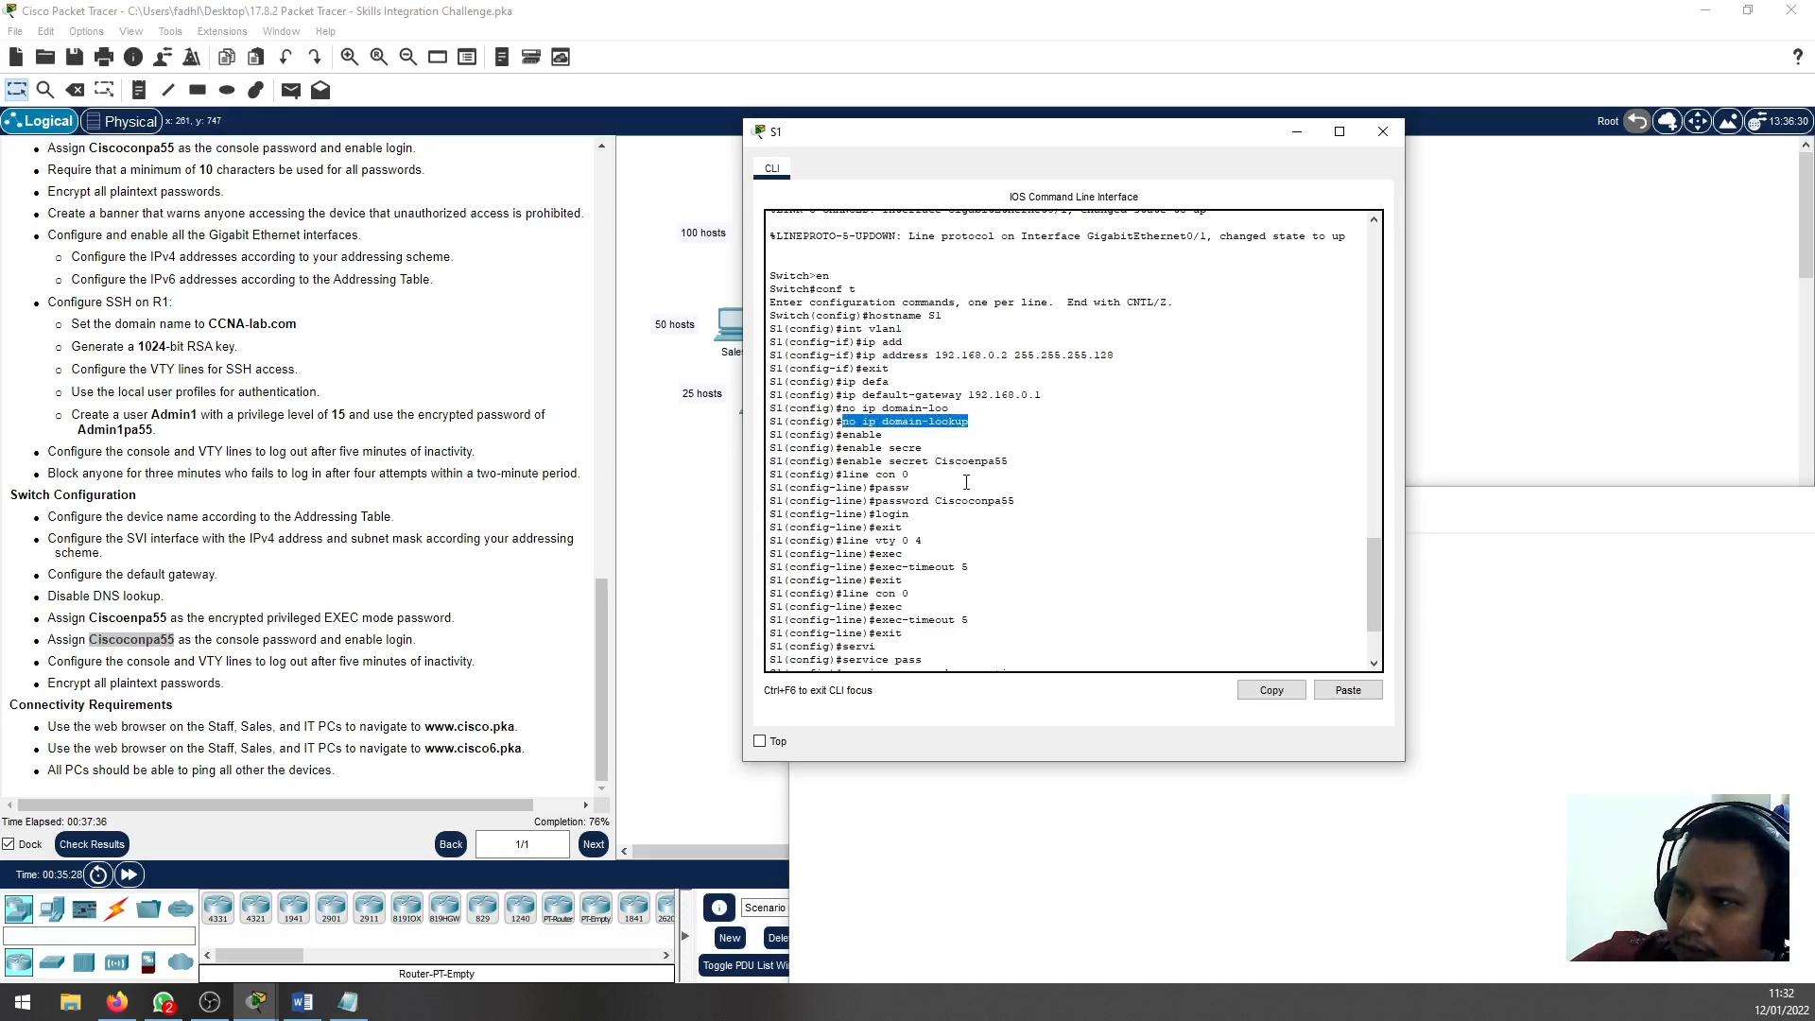
scroll(973, 476, "down", 3)
scroll(976, 557, "up", 10)
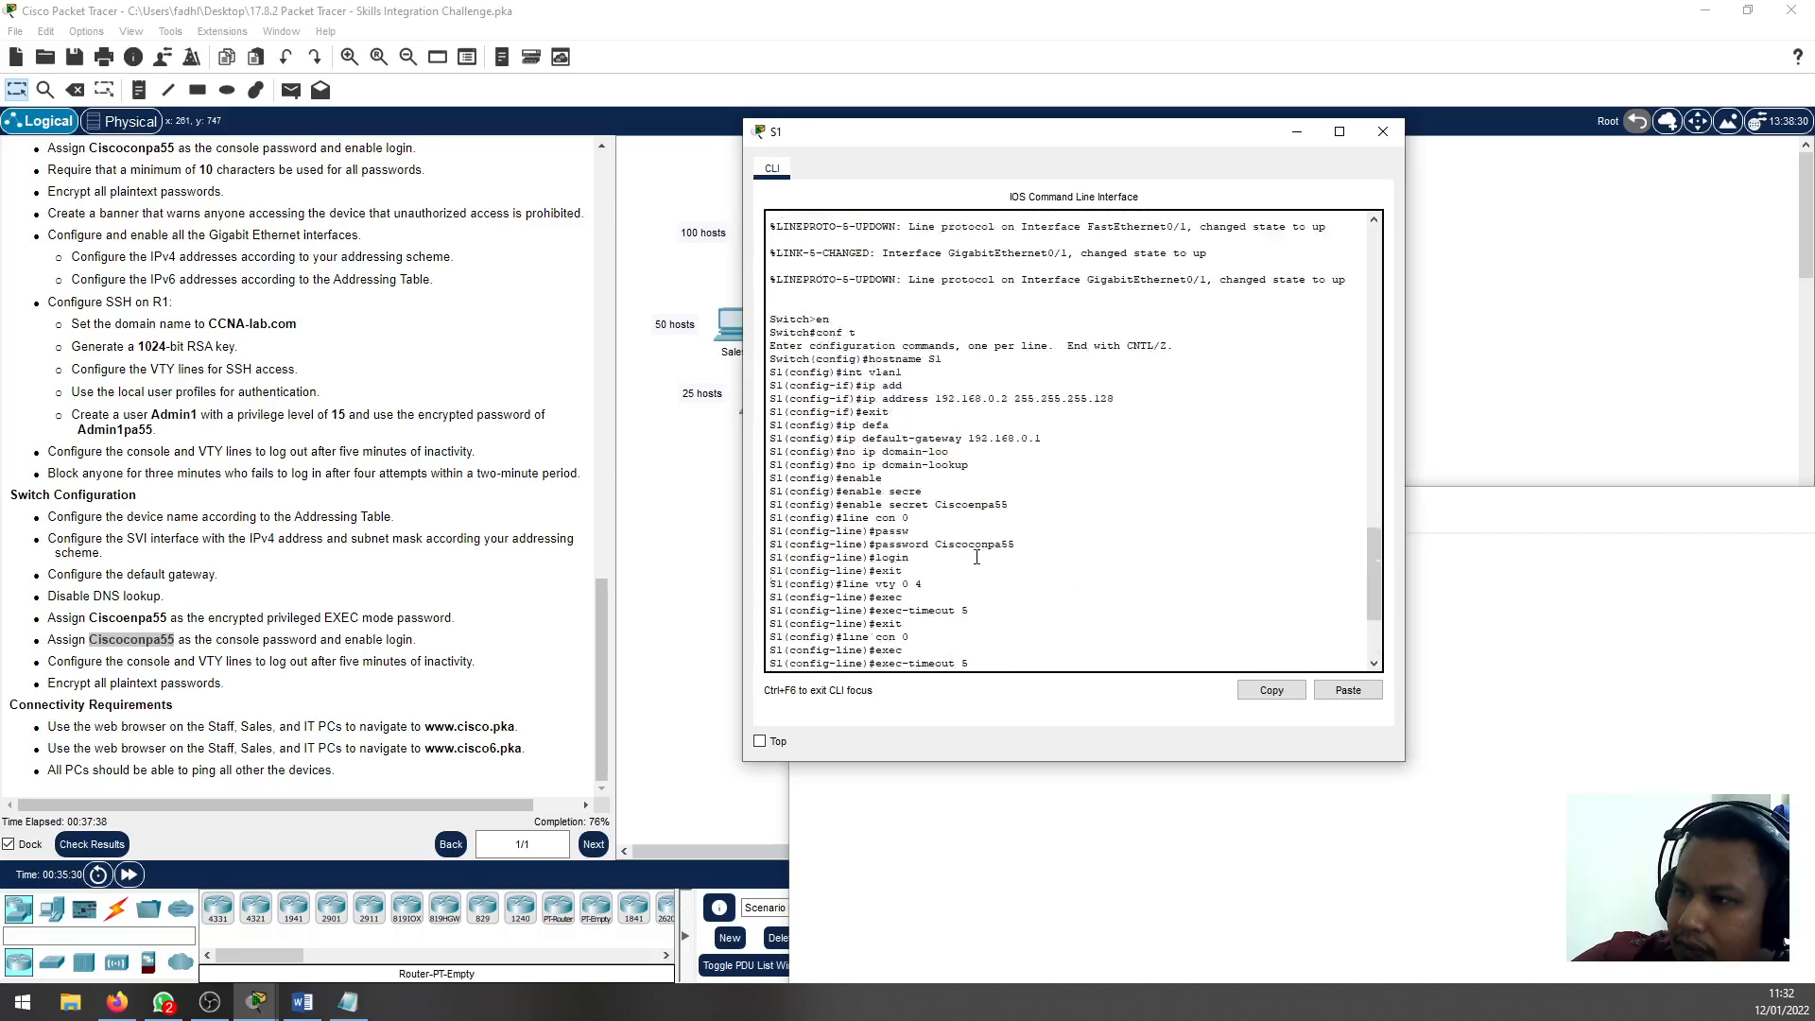
scroll(976, 557, "down", 4)
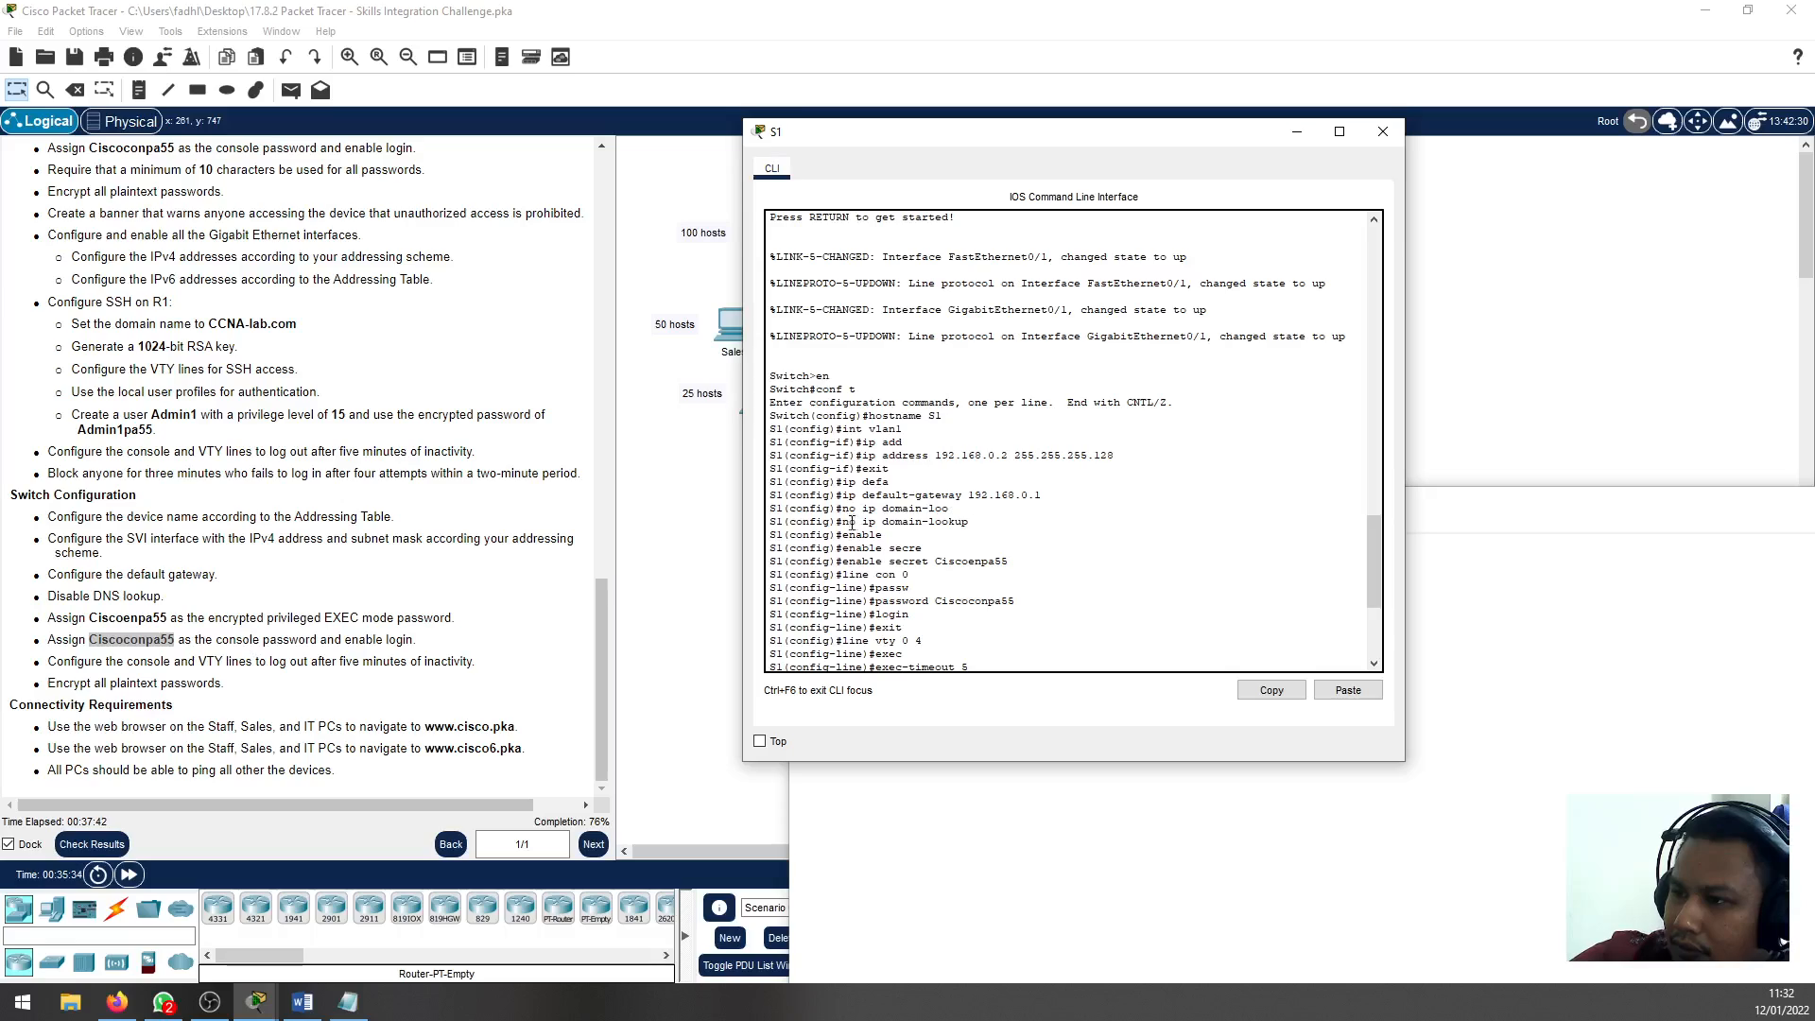
left_click_drag(843, 522, 968, 519)
key("ctrl+c")
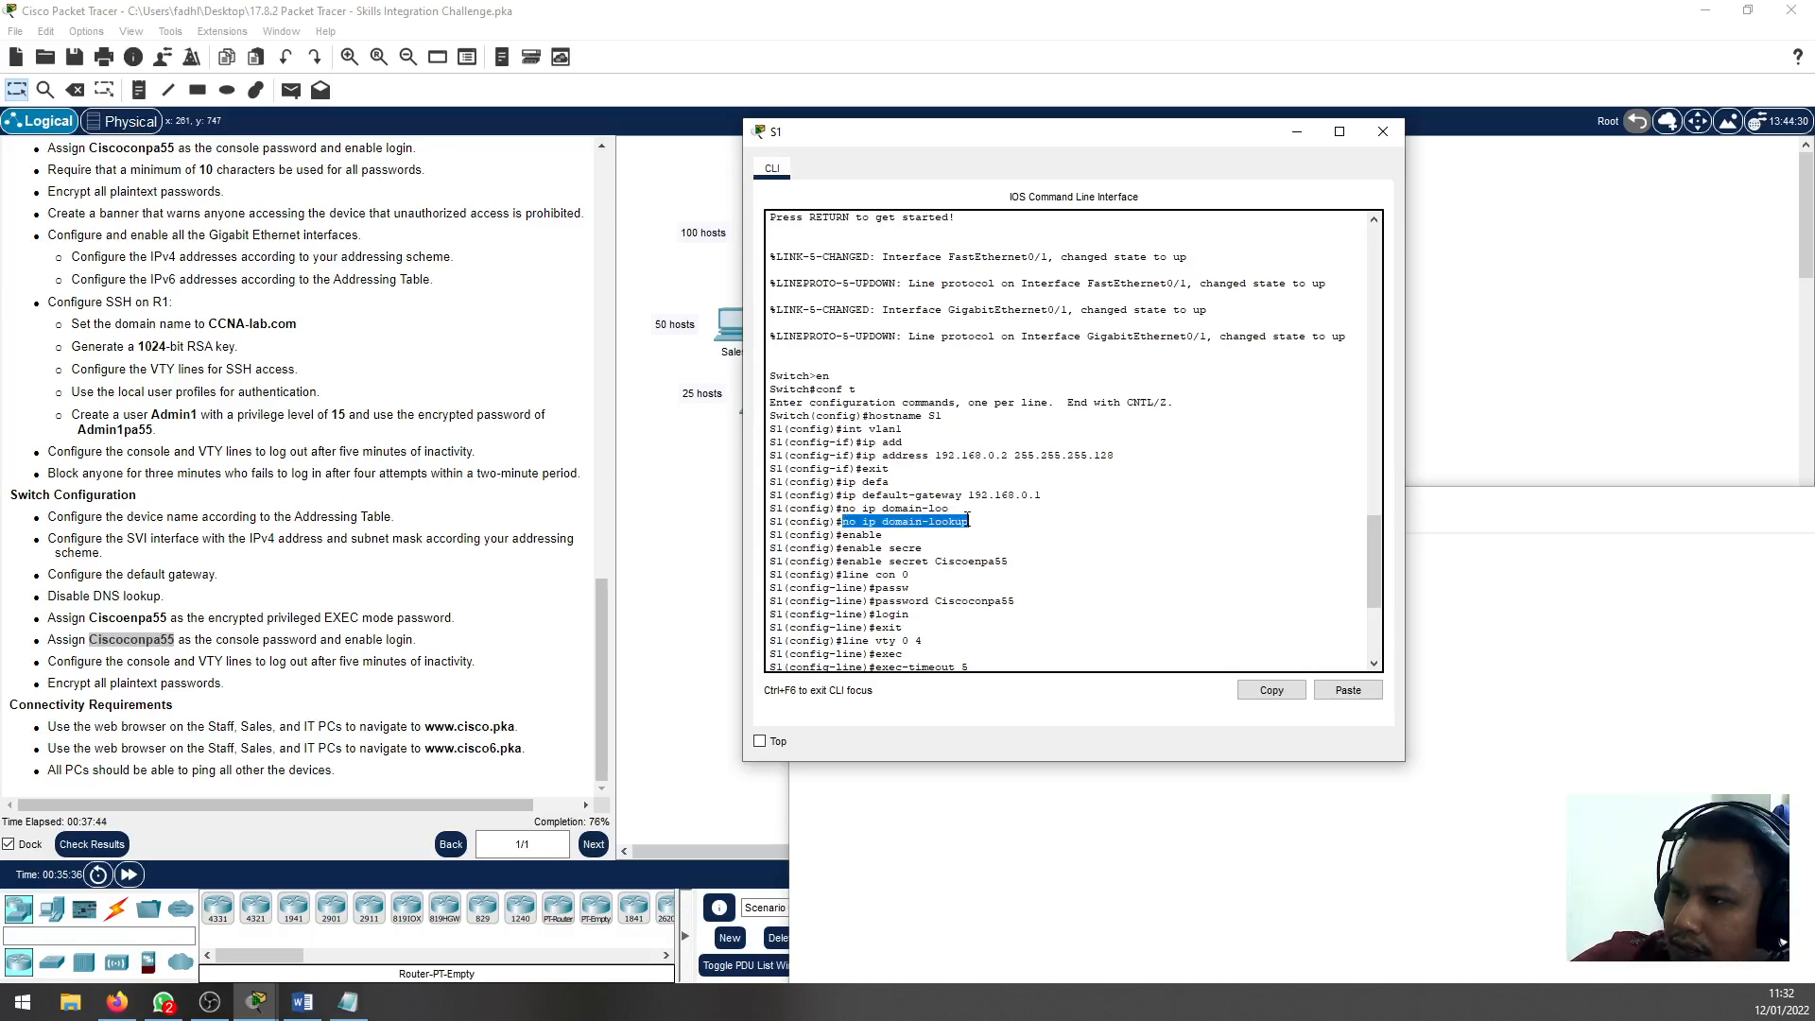
right_click(969, 520)
left_click(1000, 531)
key("alt+Tab")
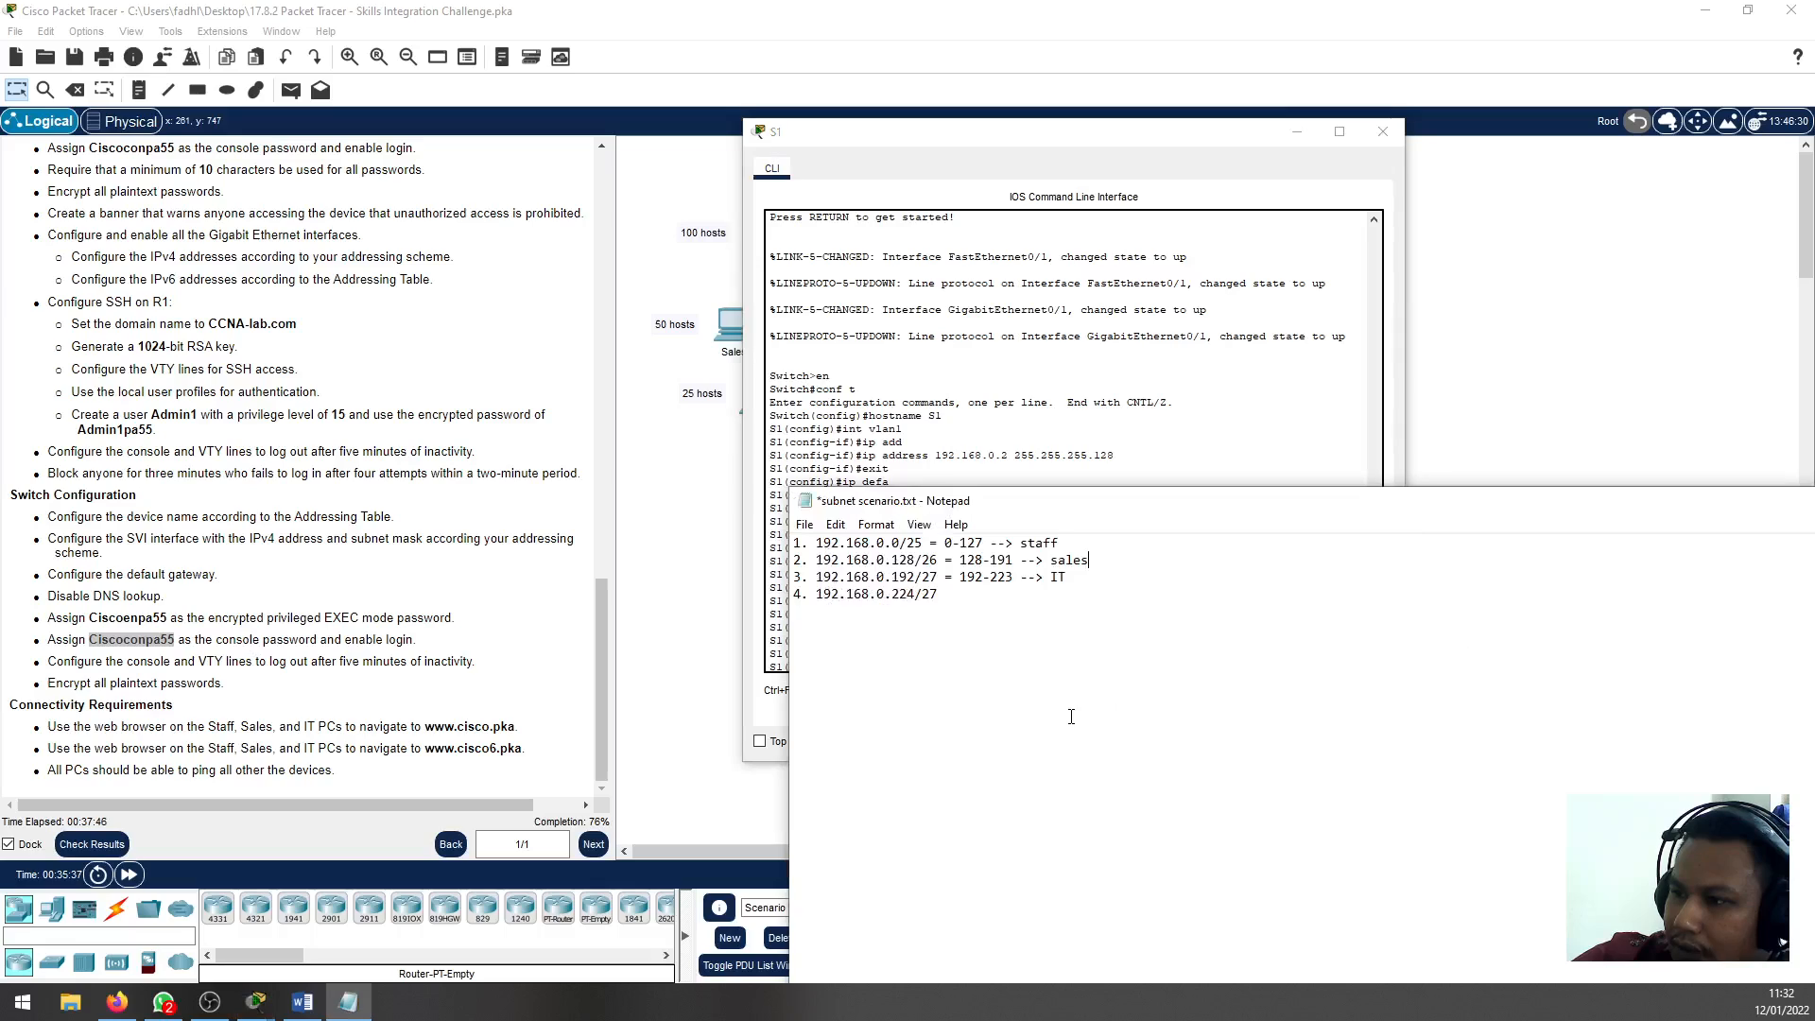
key("ctrl+v")
Copy the enable secret command with its password from S1's CLI into the Notepad notes, below no ip domain-lookup
key("alt+Tab")
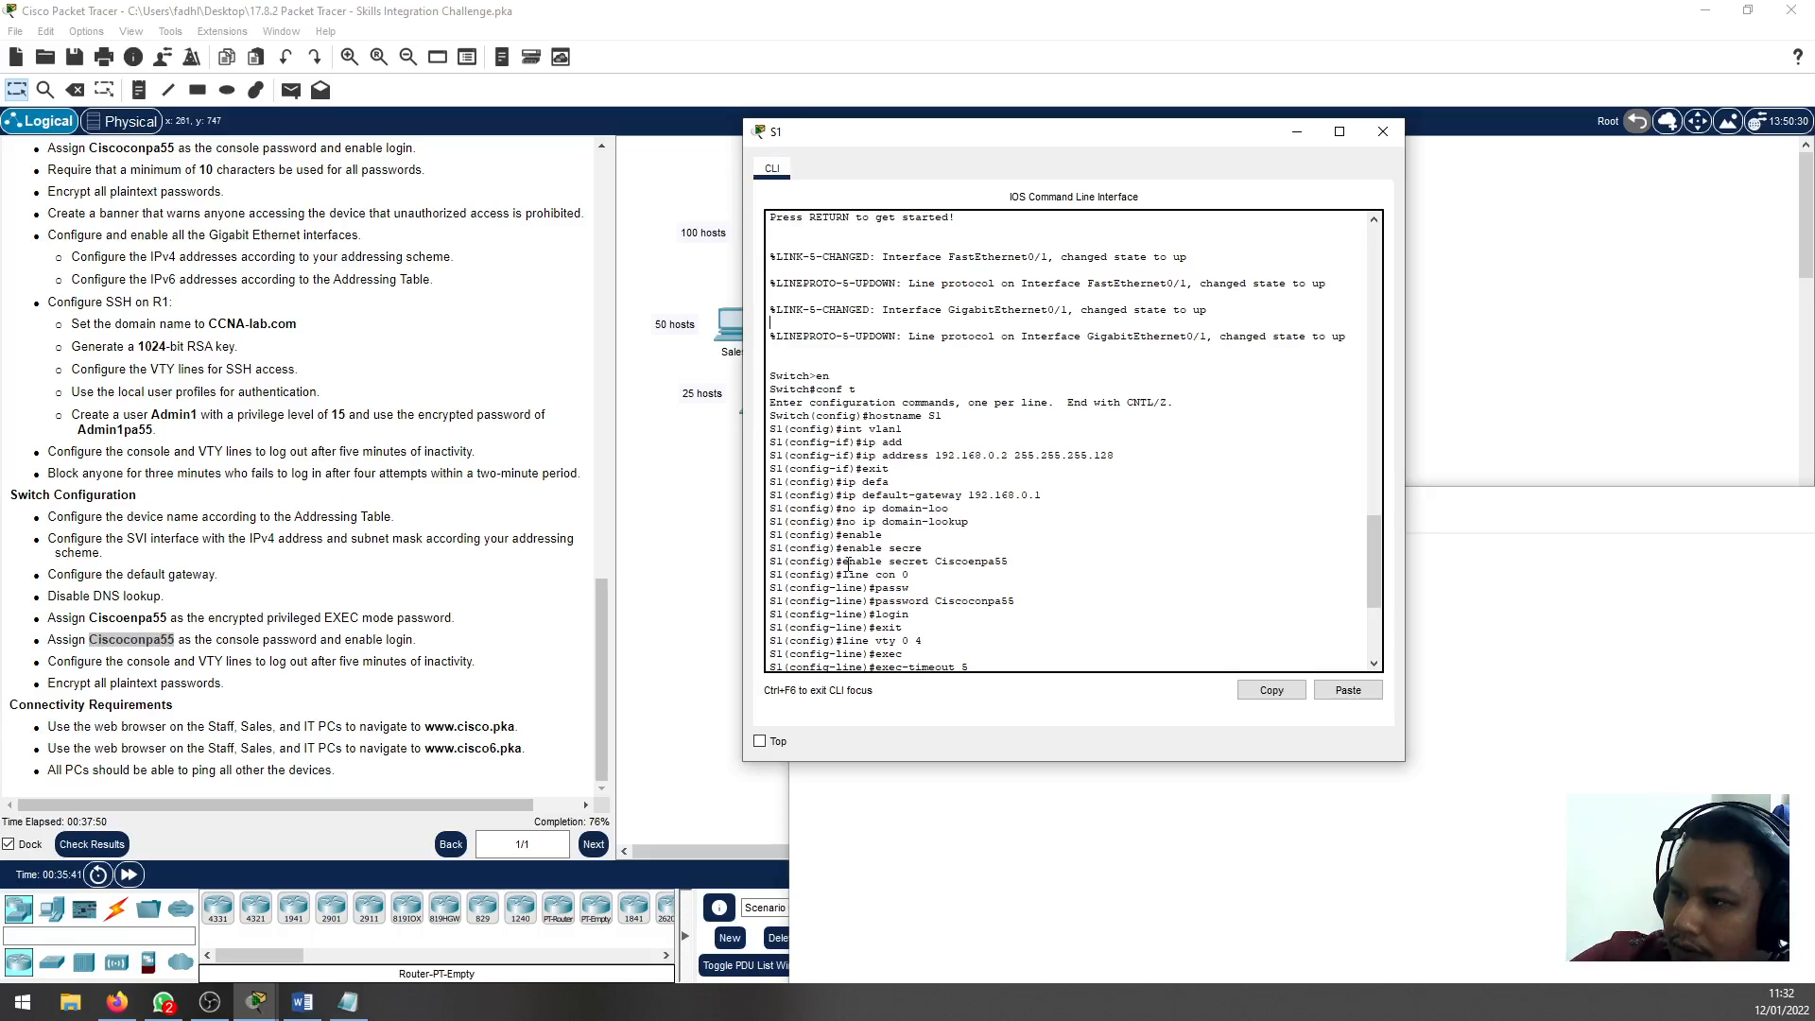
left_click_drag(846, 565, 1008, 564)
right_click(1009, 565)
left_click(1030, 573)
left_click(1177, 833)
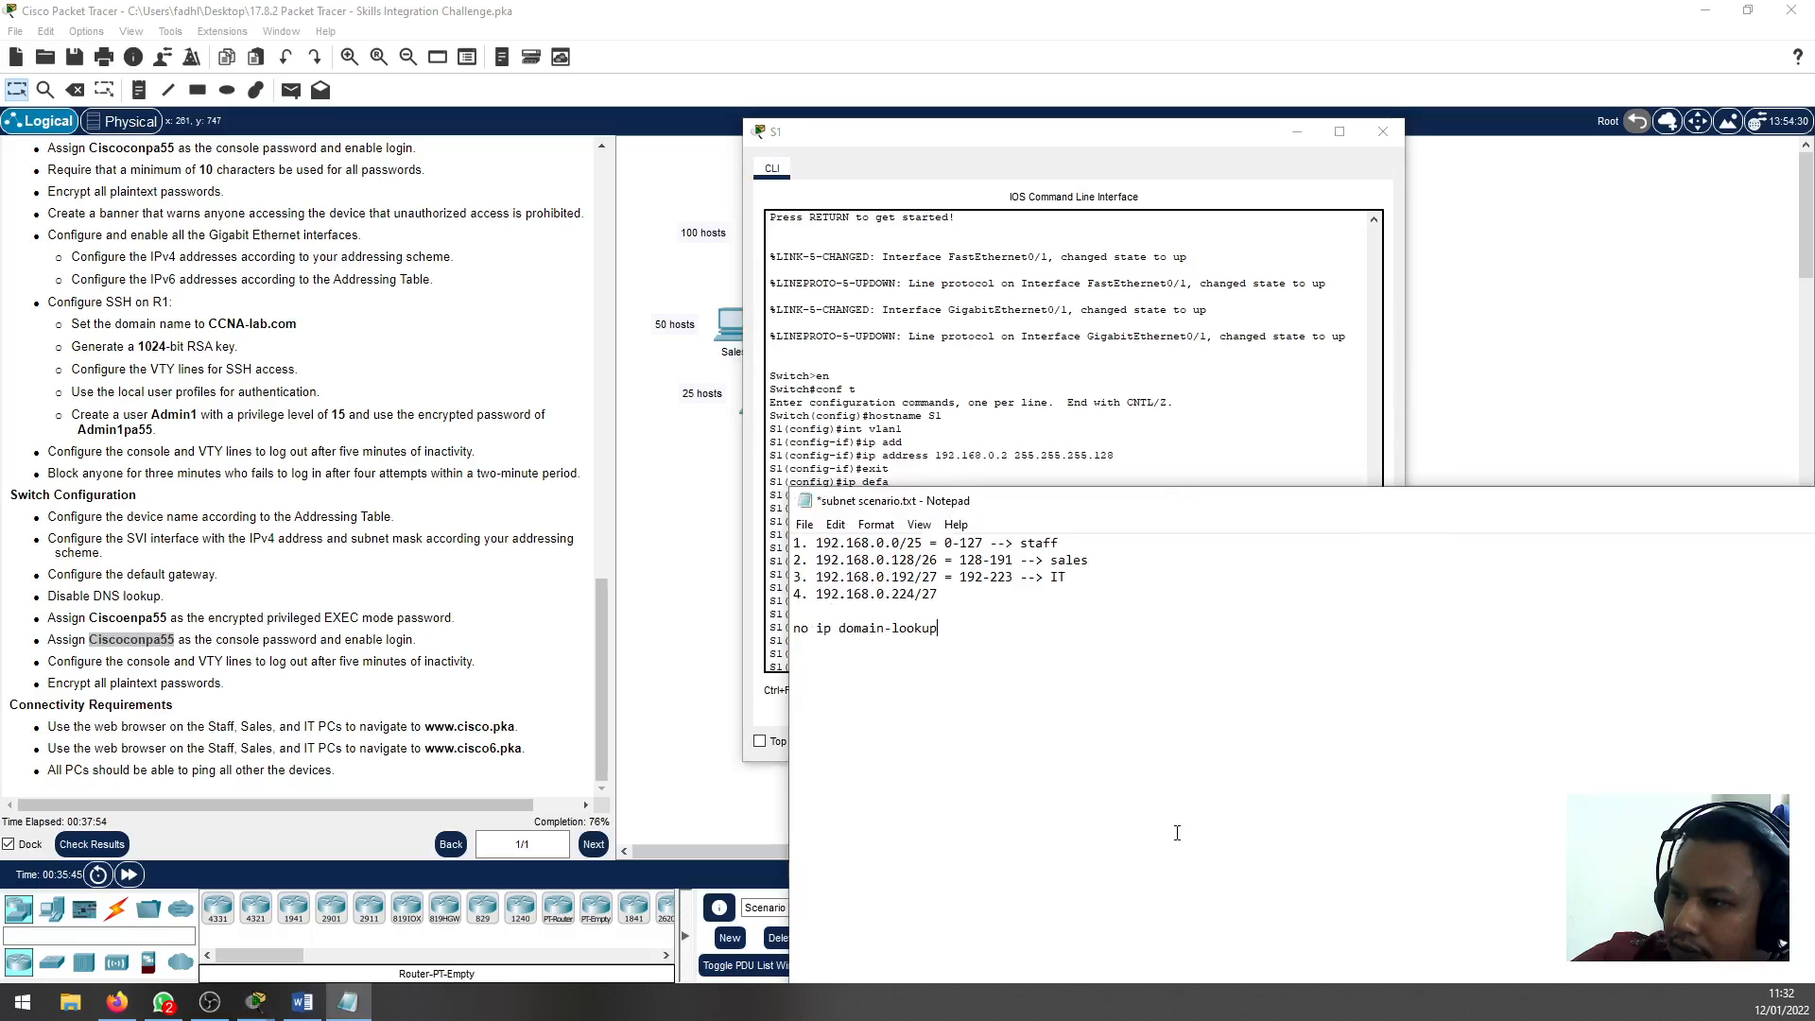
key("ctrl+v")
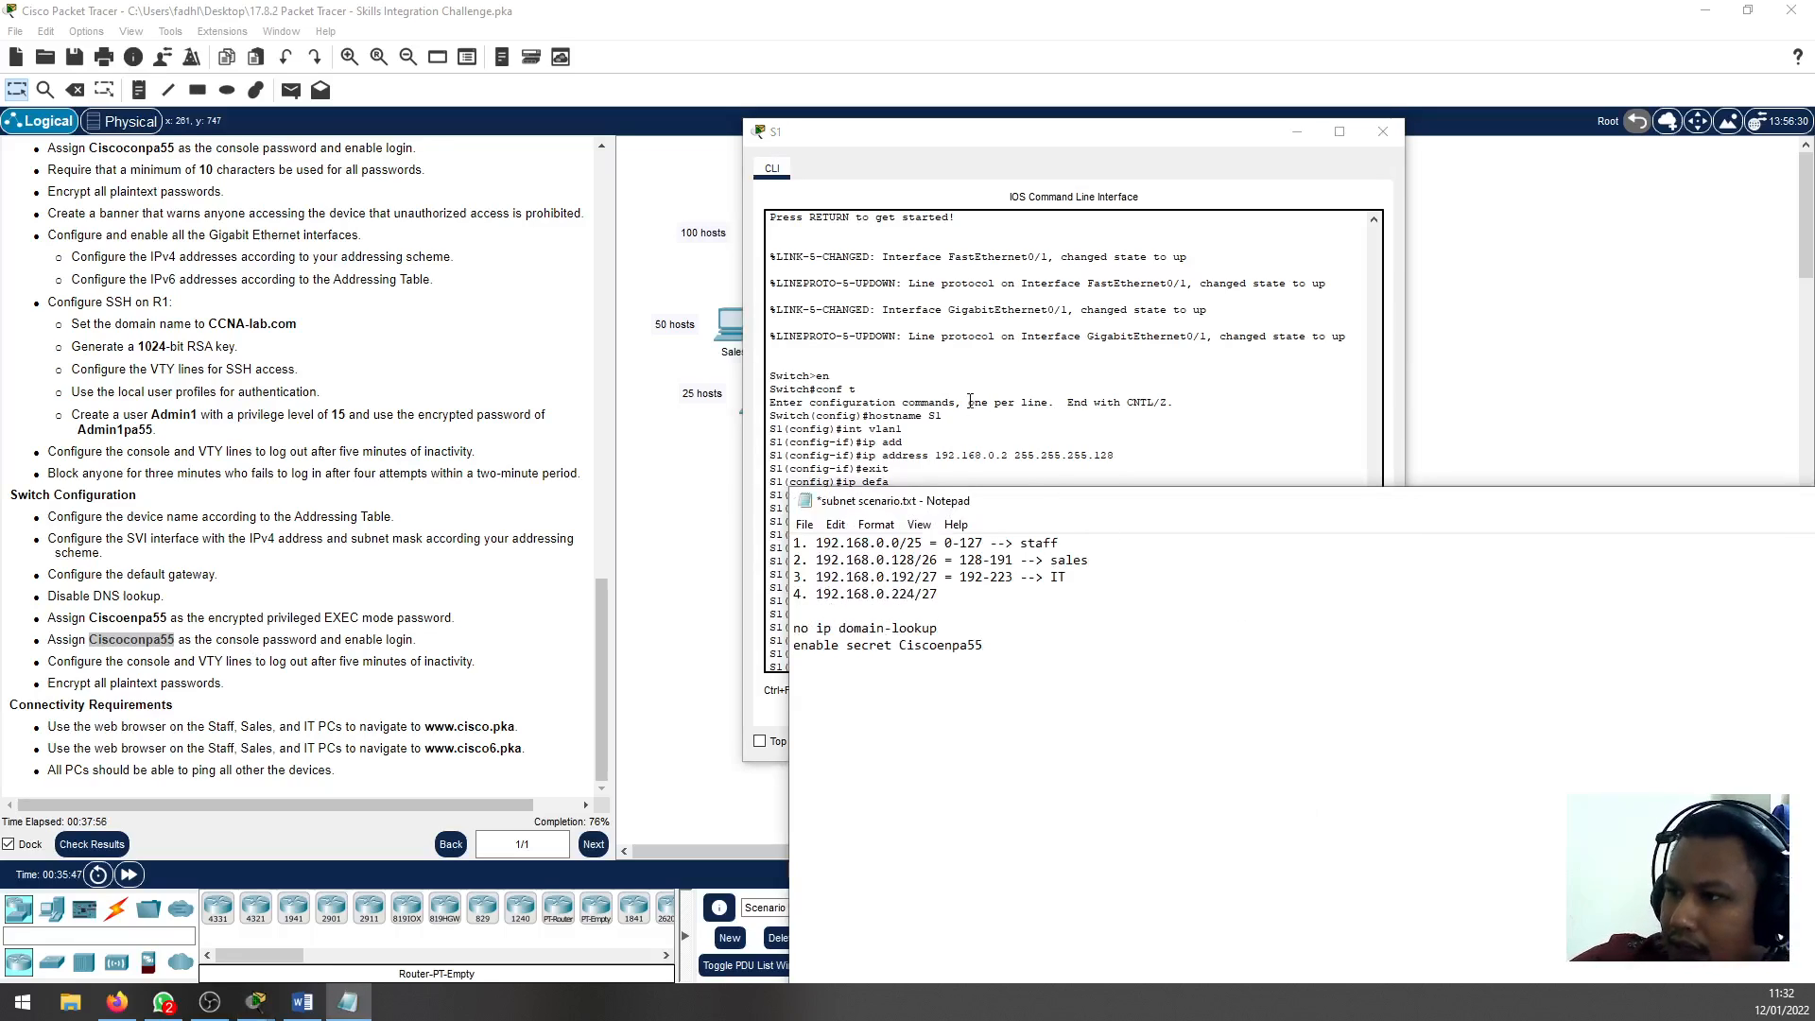
Copy the line con 0 command from S1's CLI into the Notepad notes, below the enable secret line
key("alt+Tab")
scroll(926, 577, "down", 1)
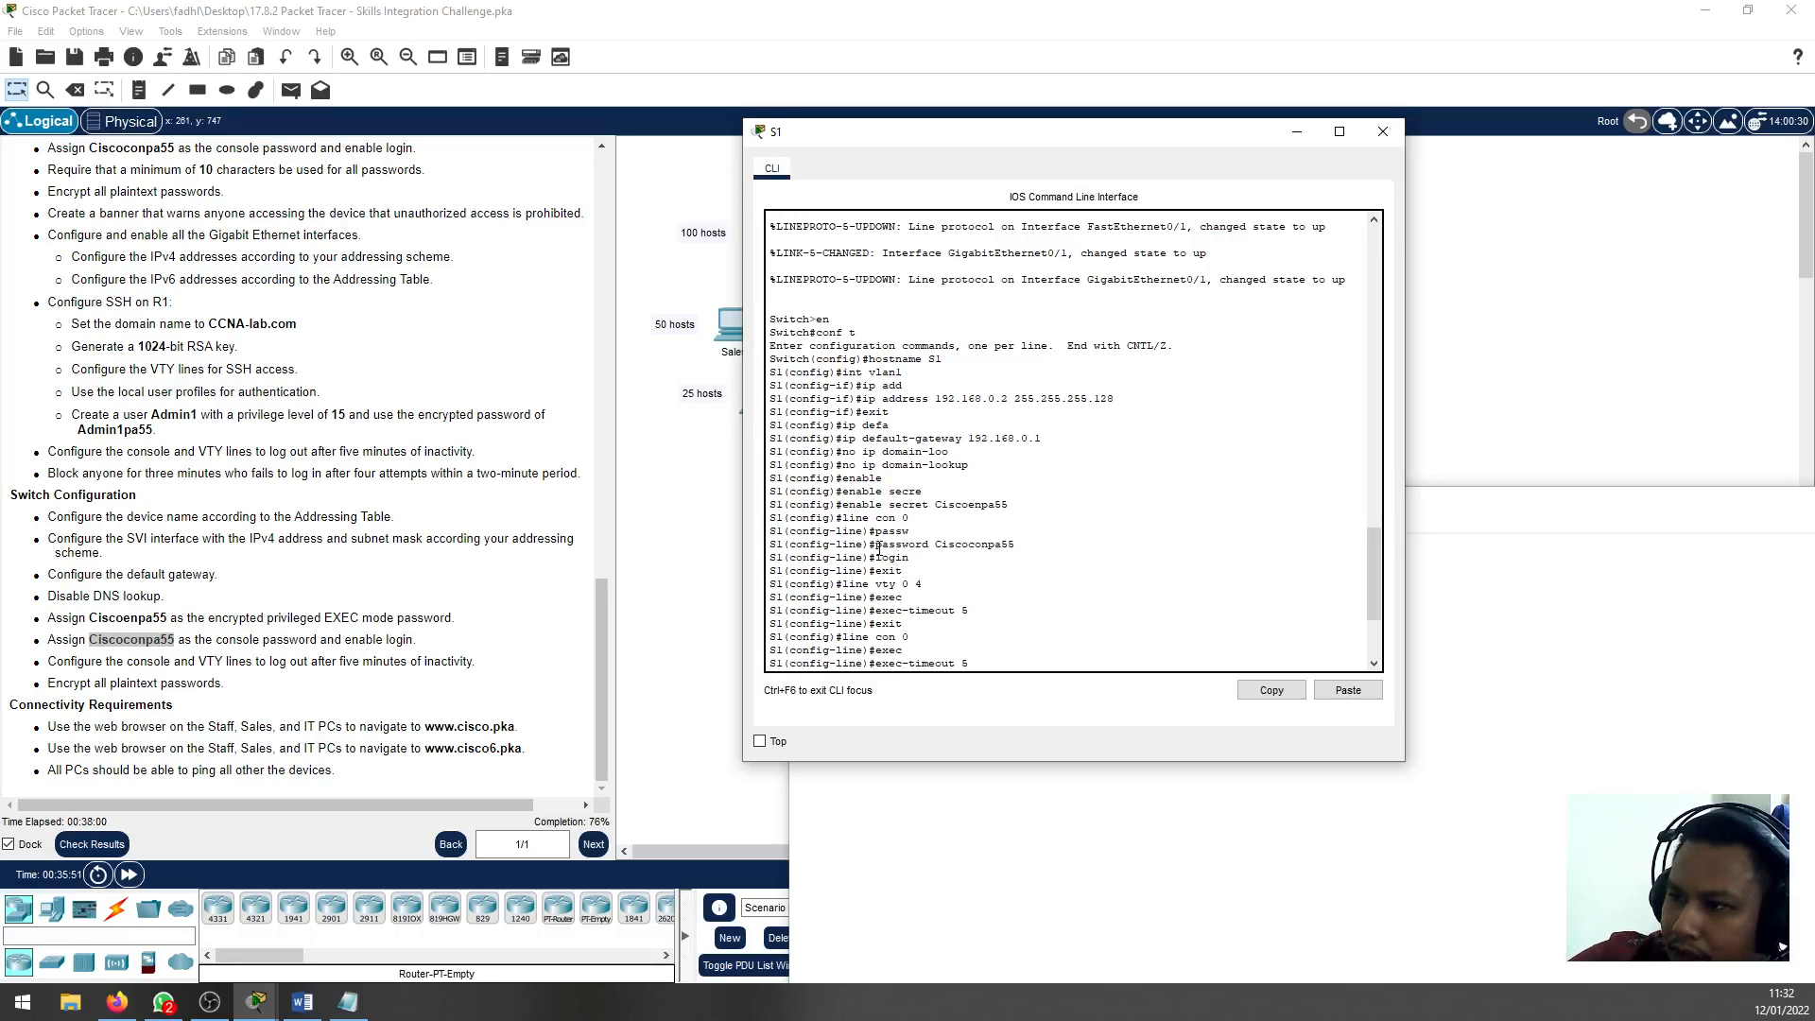
left_click_drag(877, 547, 1015, 547)
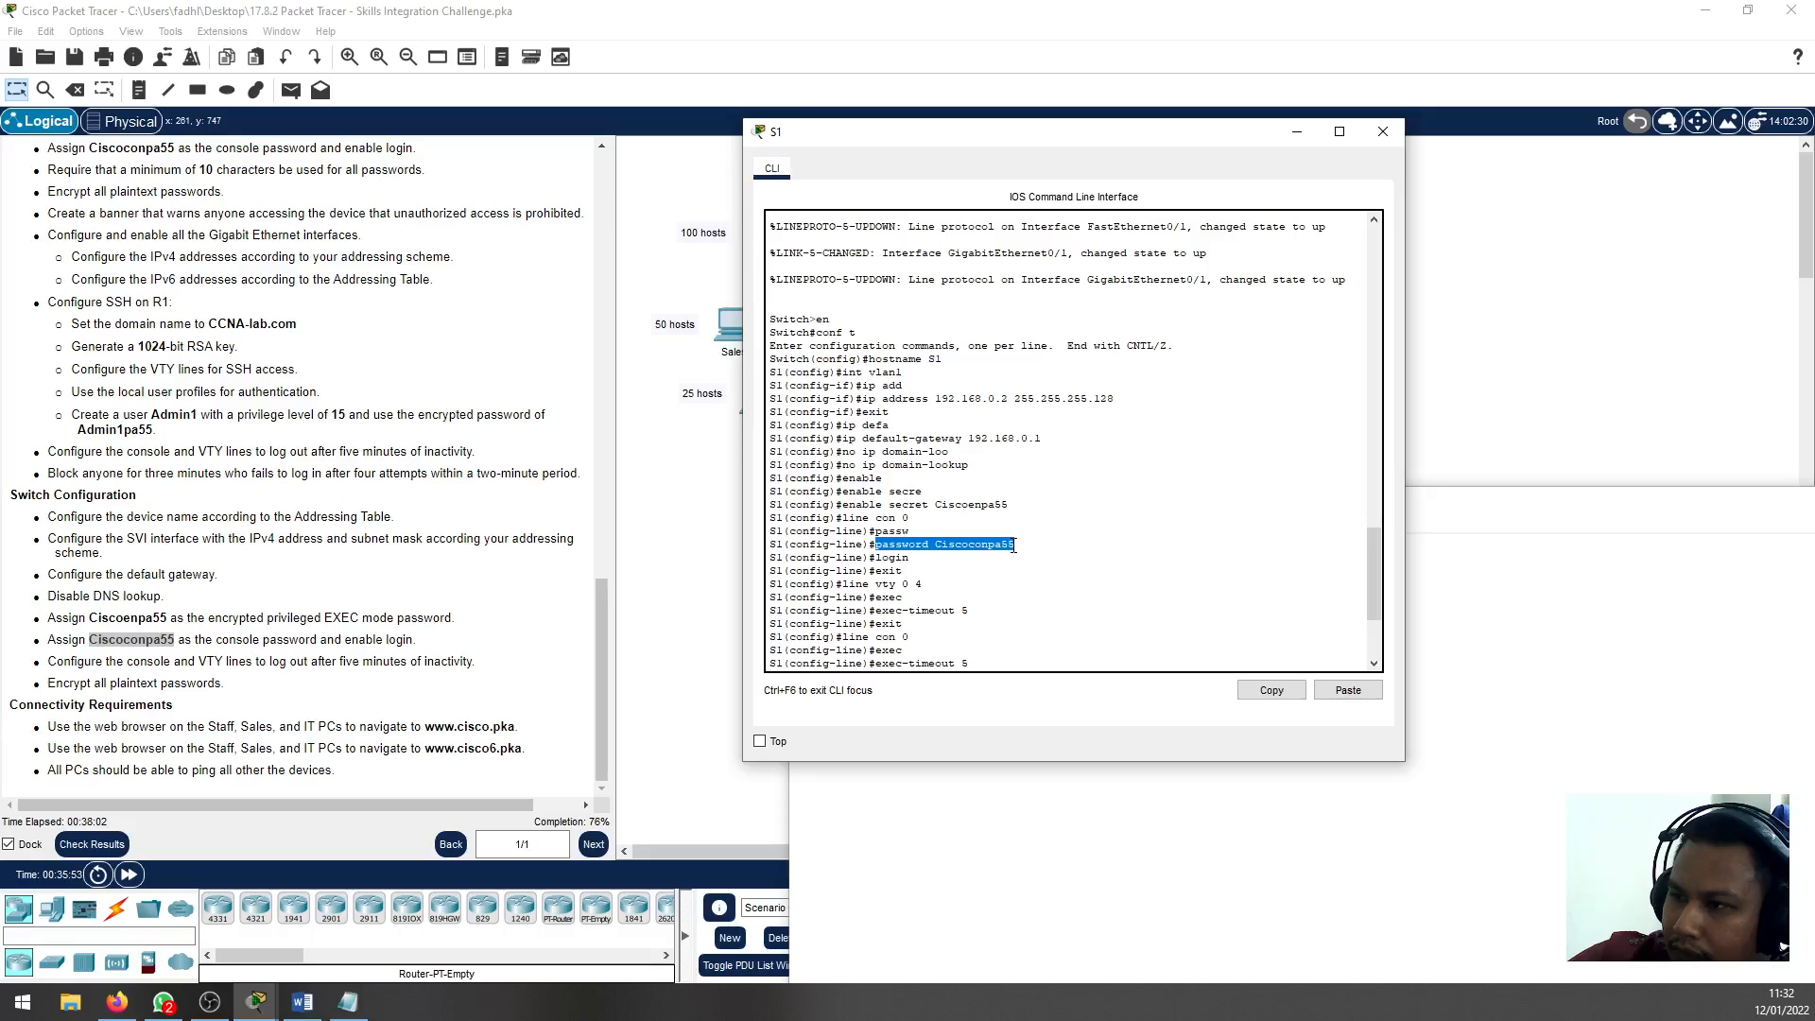
left_click(861, 527)
left_click_drag(836, 517, 911, 519)
right_click(912, 517)
left_click(951, 532)
double_click(850, 521)
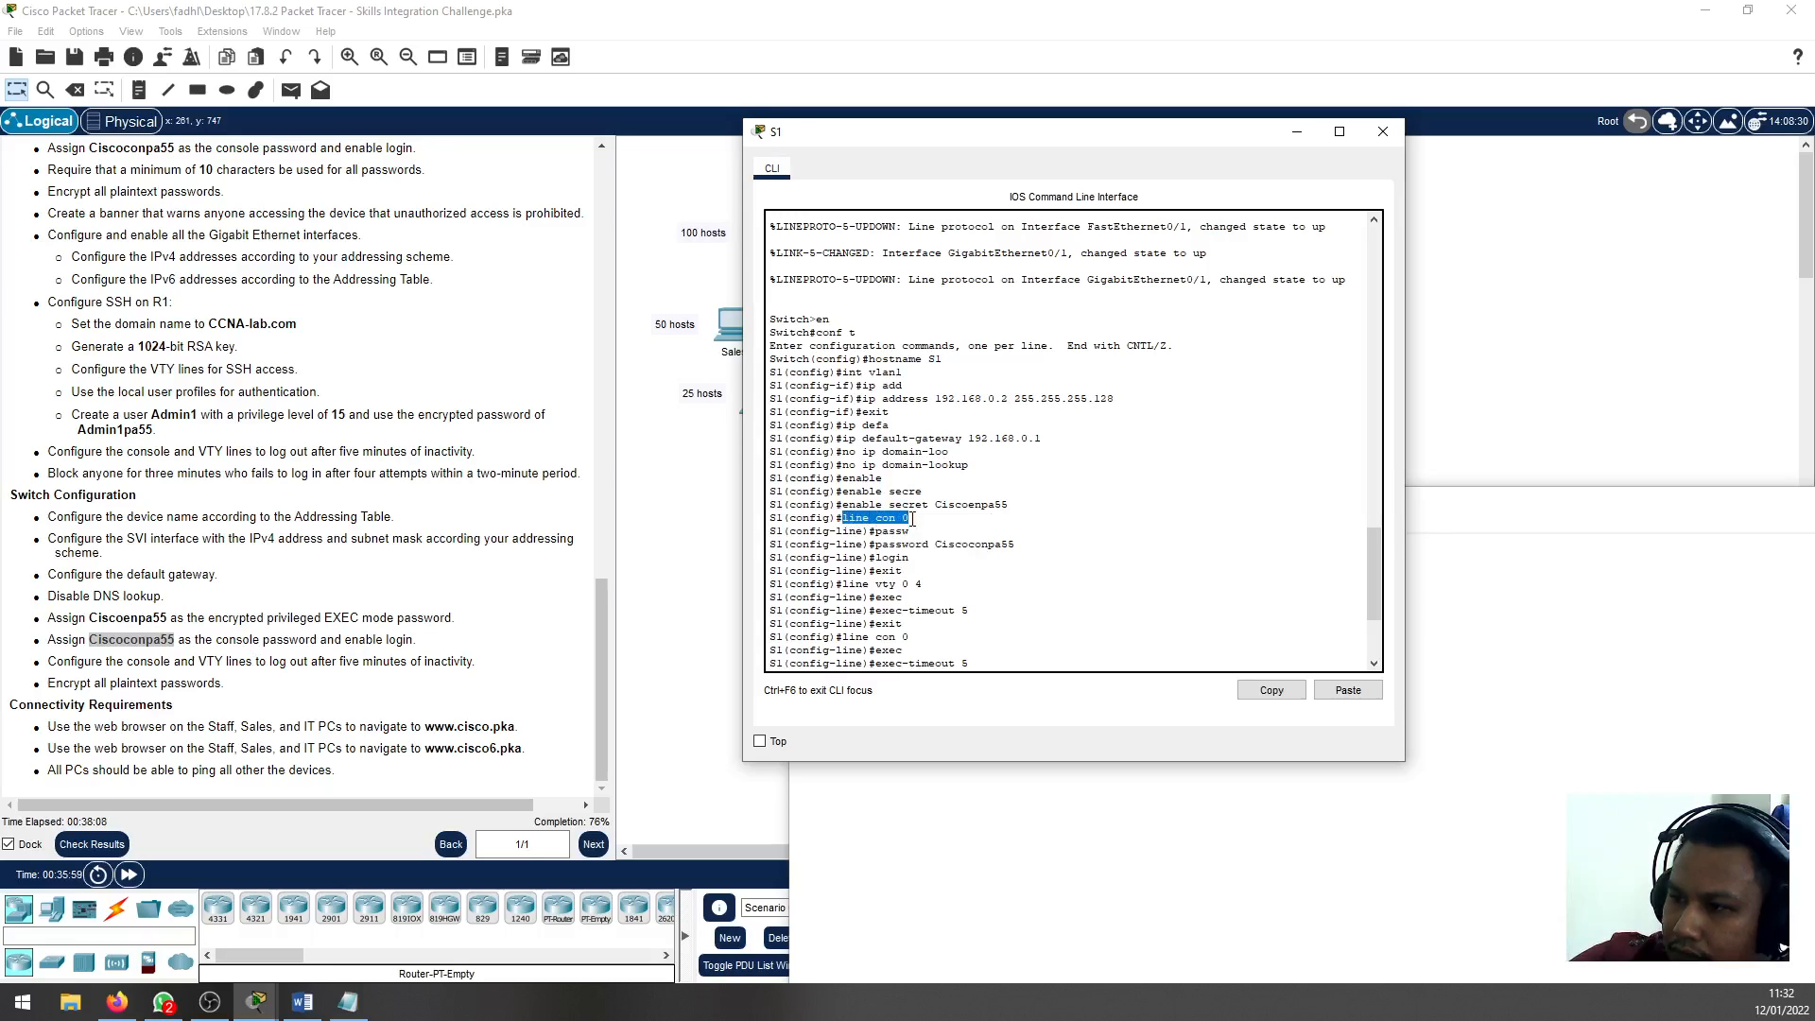
right_click(886, 522)
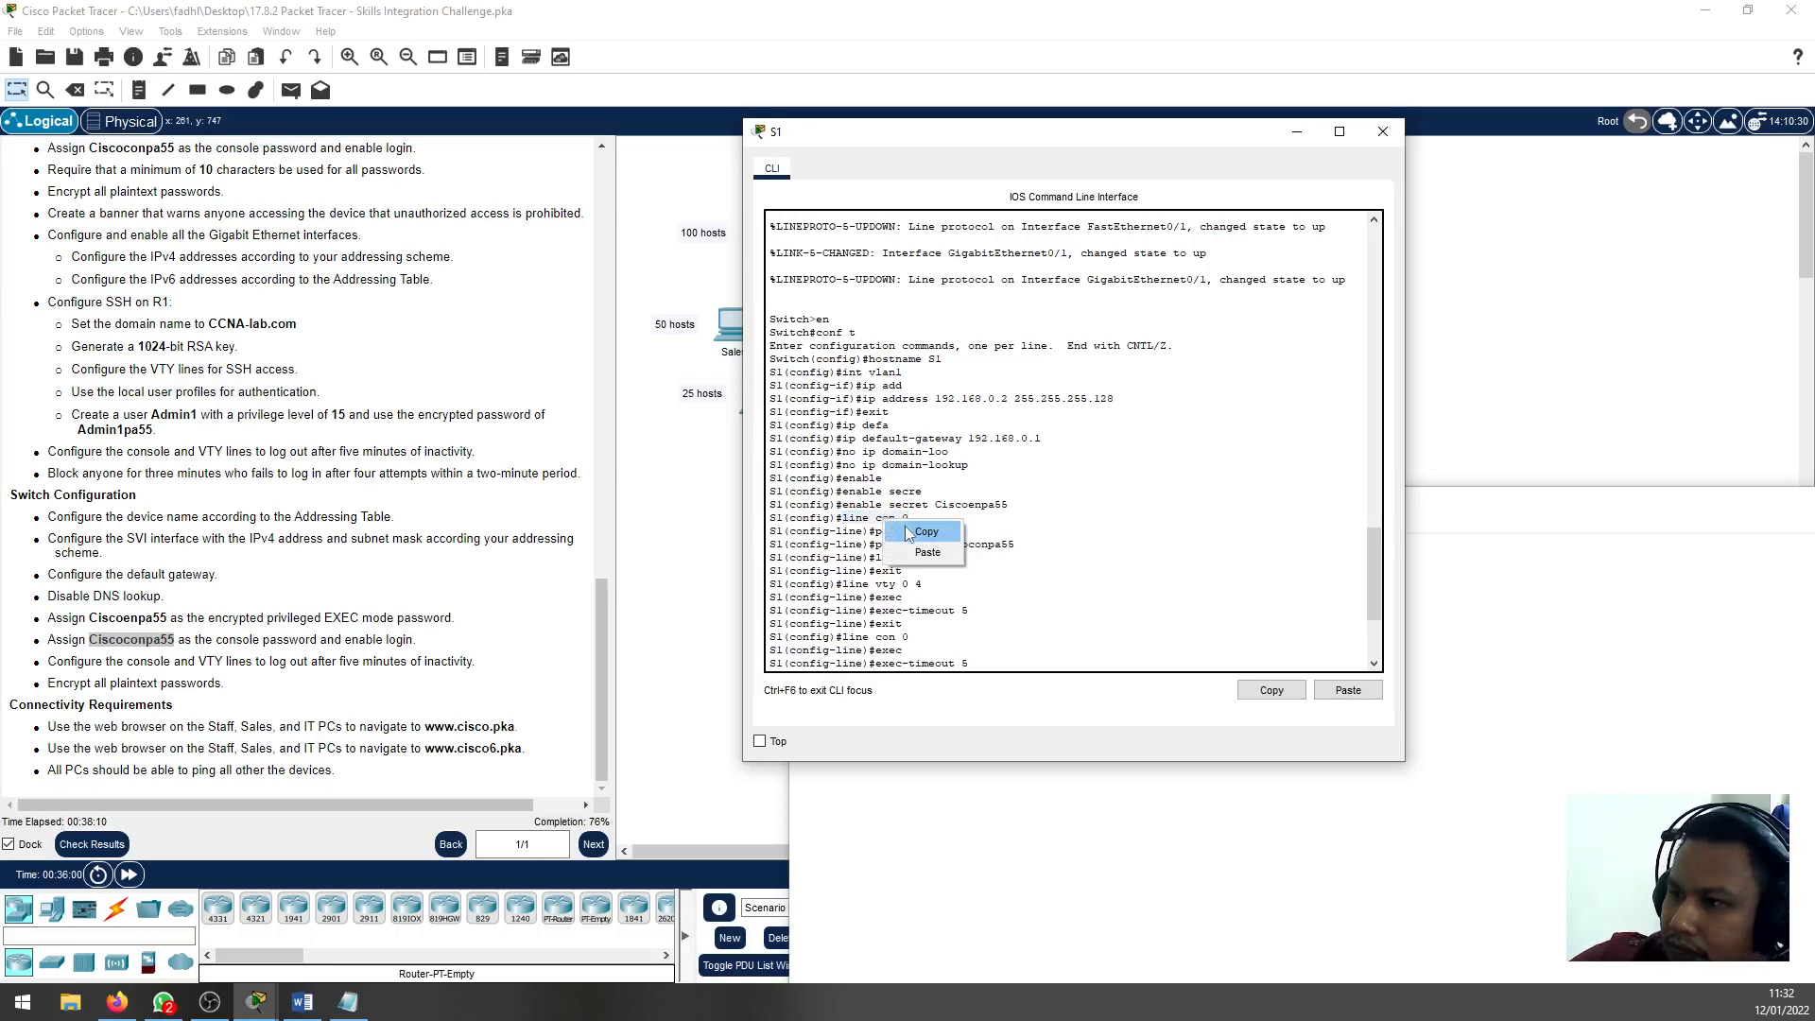
left_click(908, 531)
key("alt+Tab")
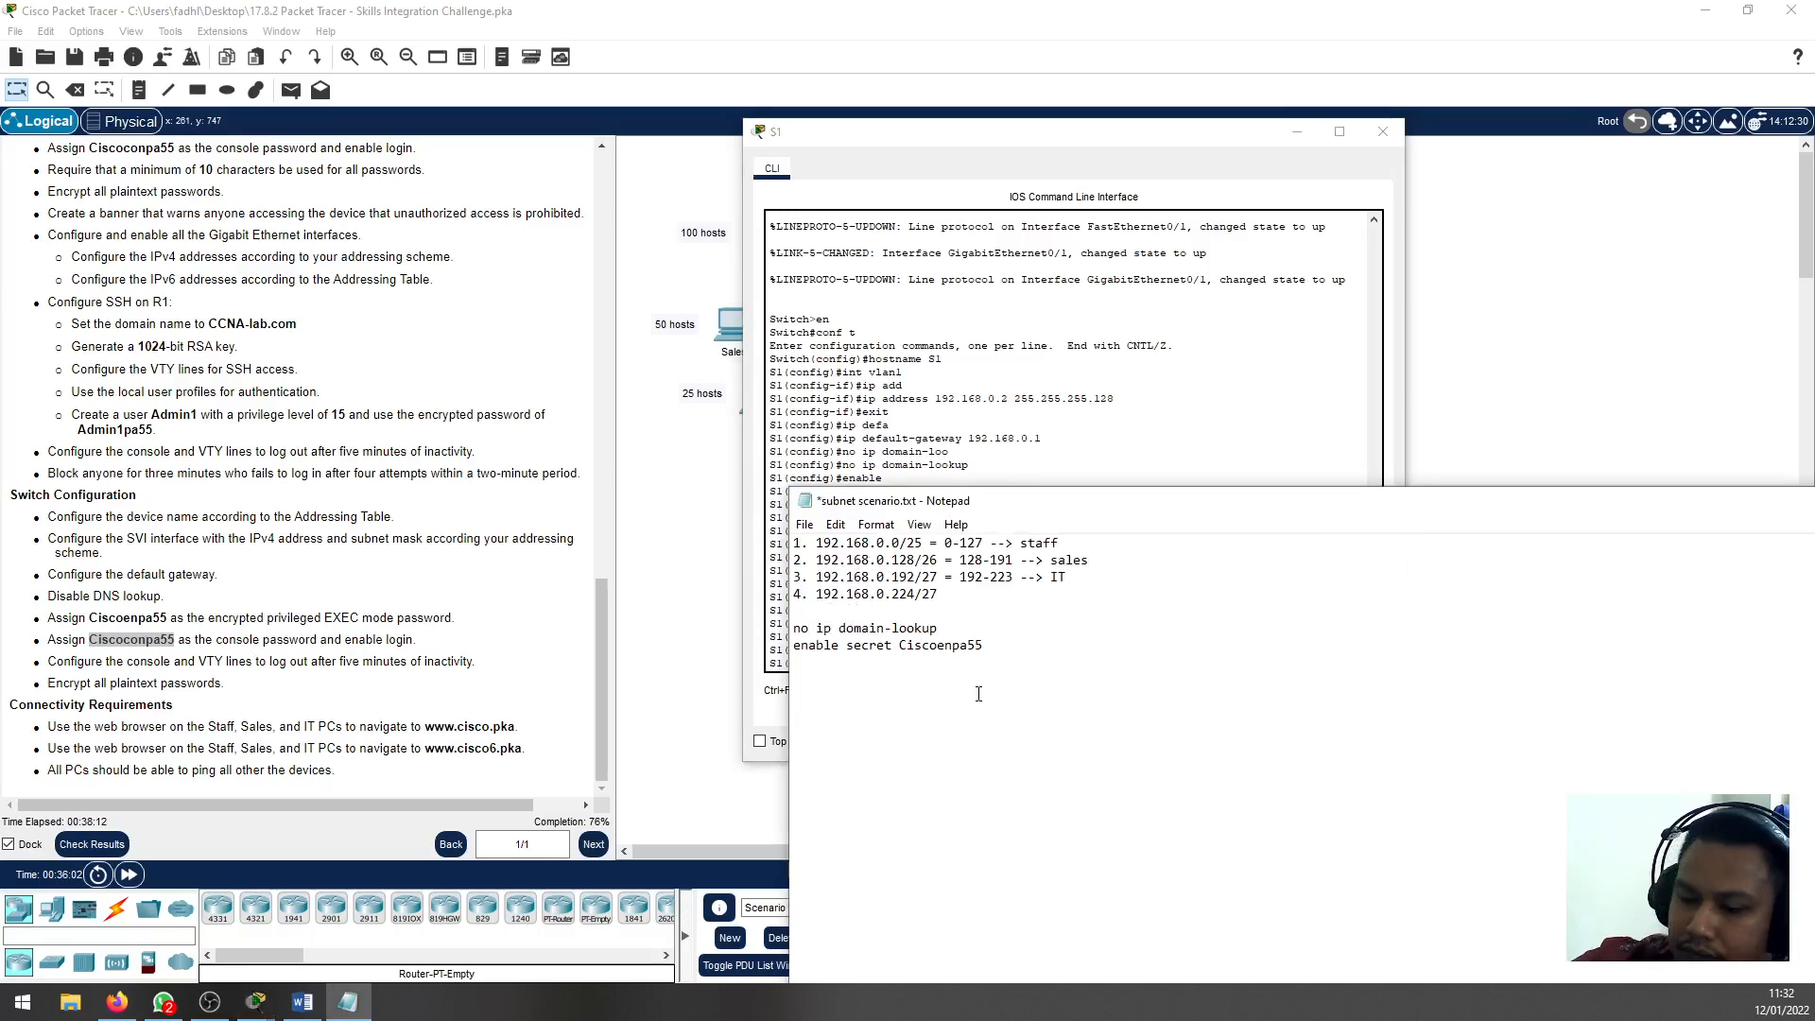
right_click(1013, 692)
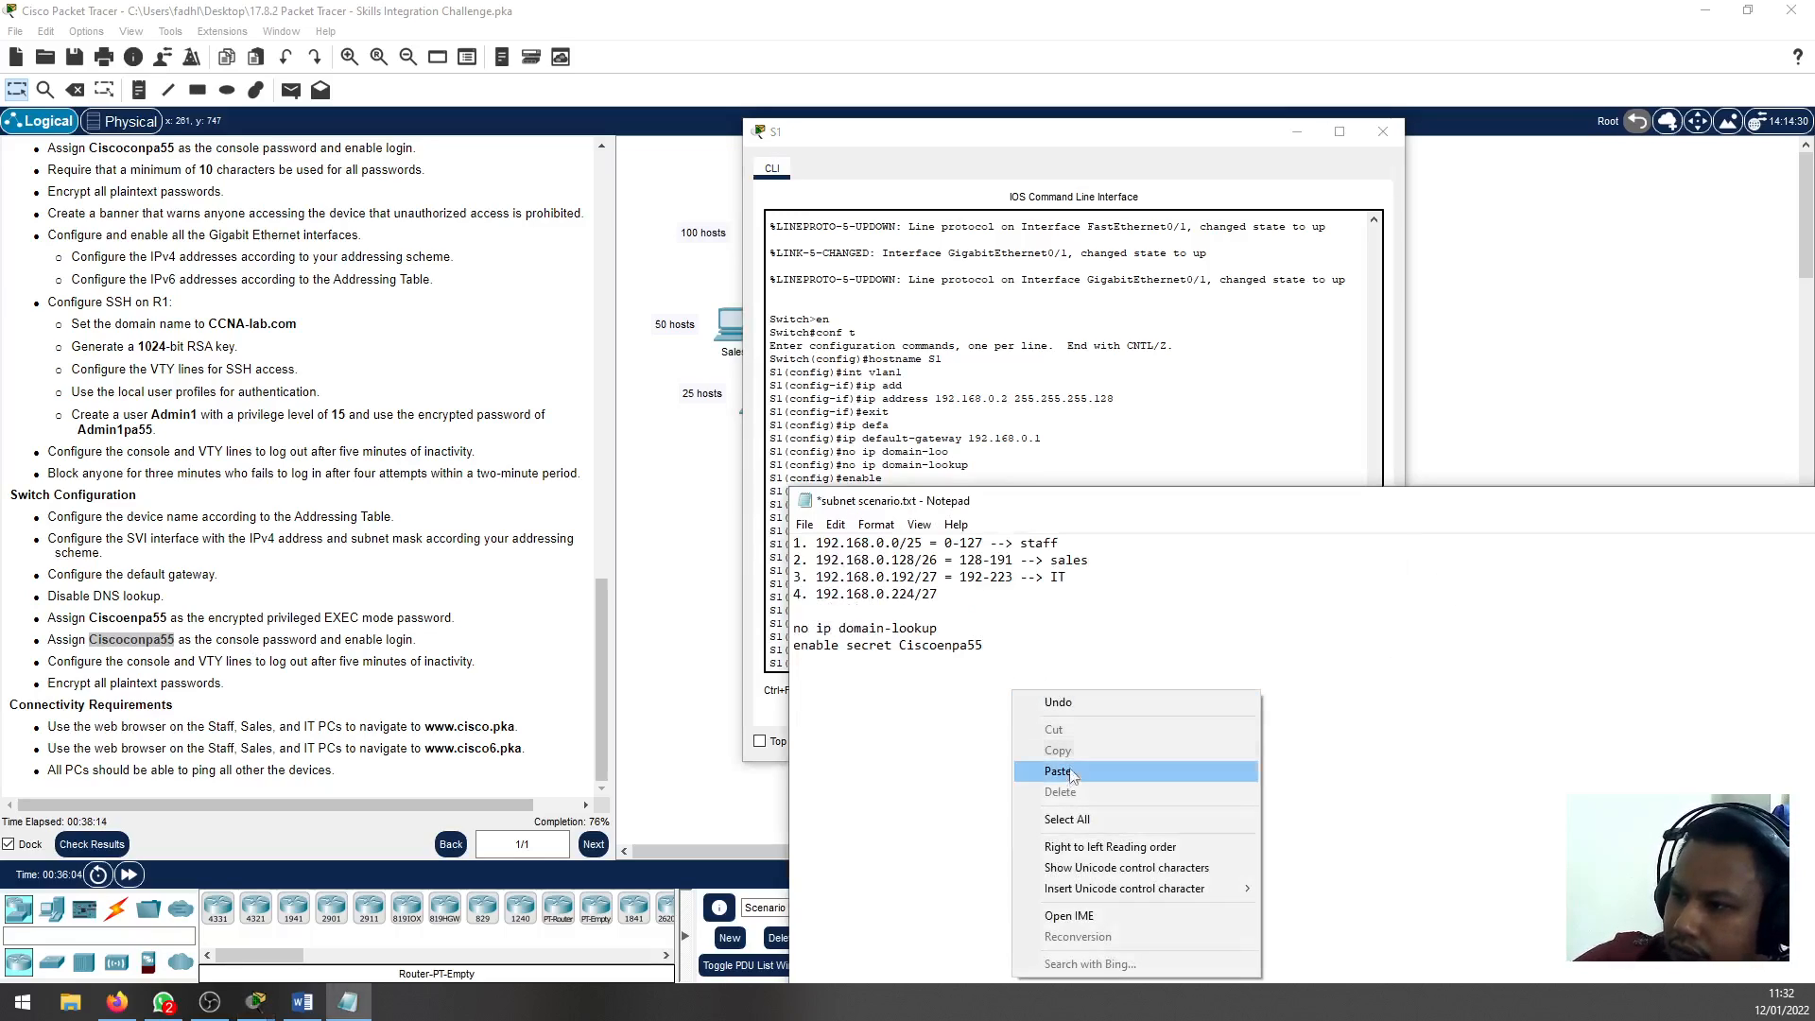
left_click(1074, 775)
Copy the console password command from S1's CLI into the Notepad notes, below line con 0
key("alt+Tab")
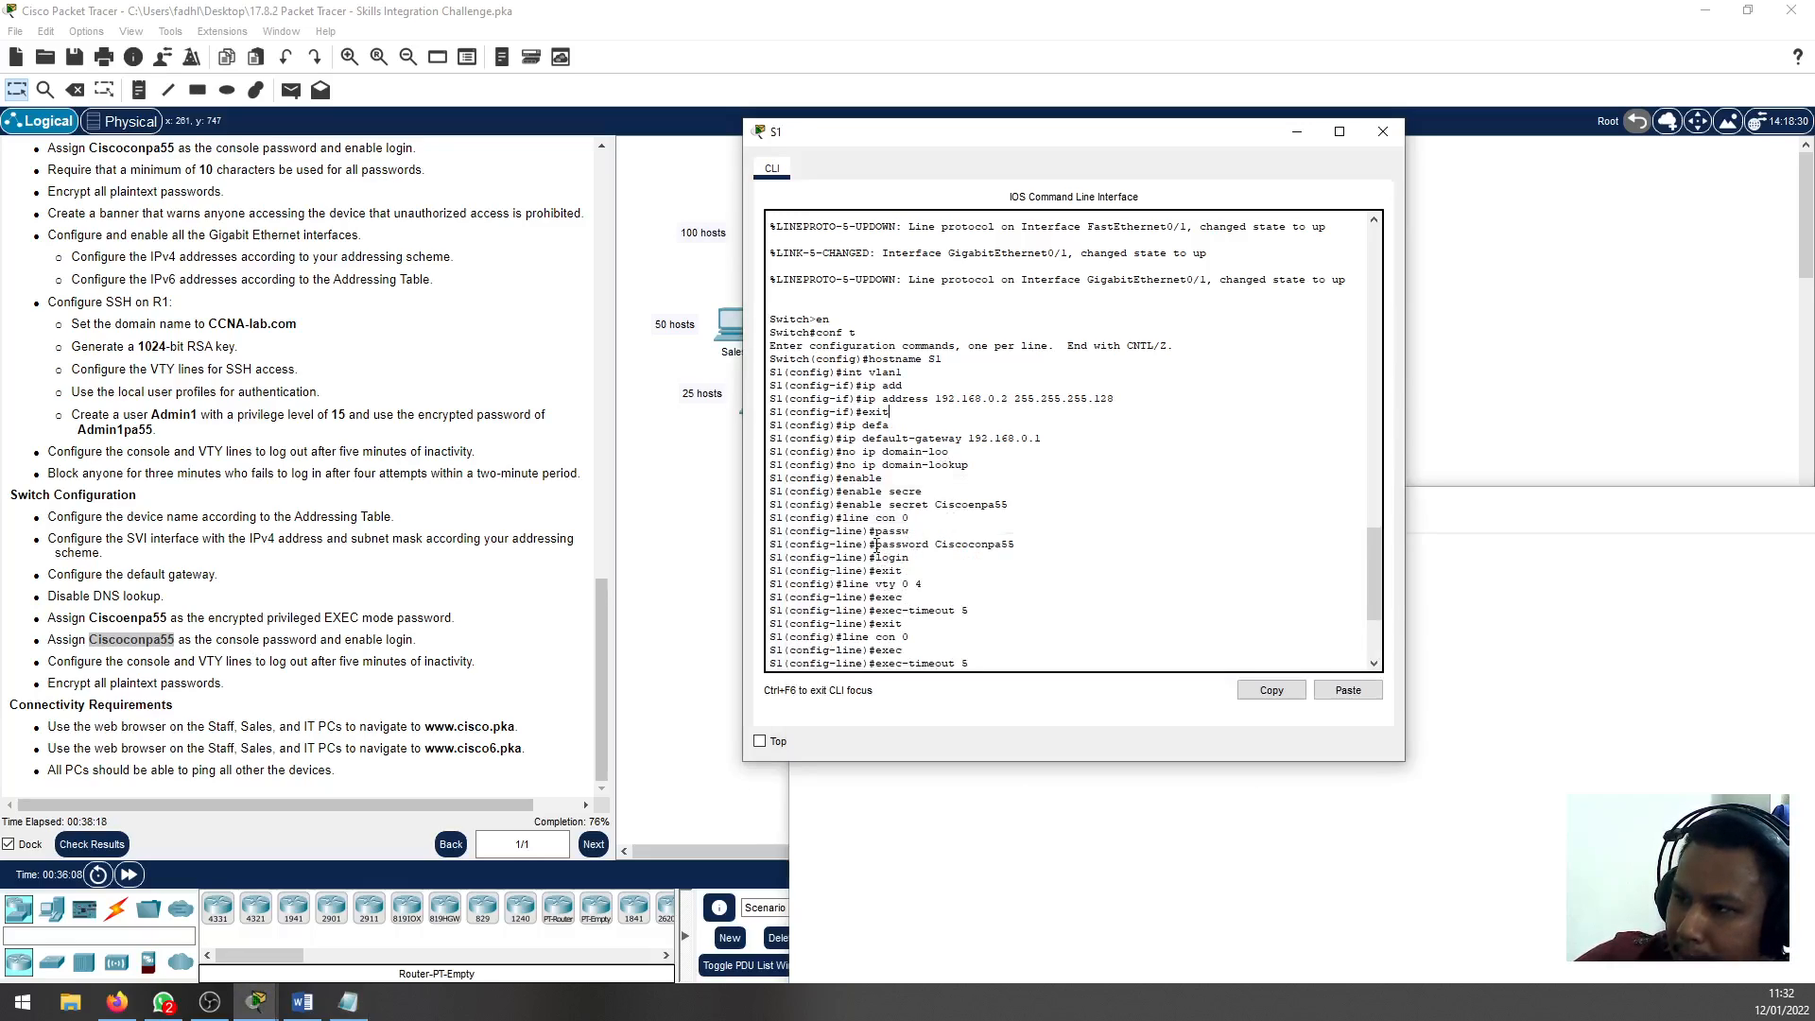
left_click_drag(876, 547, 1016, 542)
right_click(988, 550)
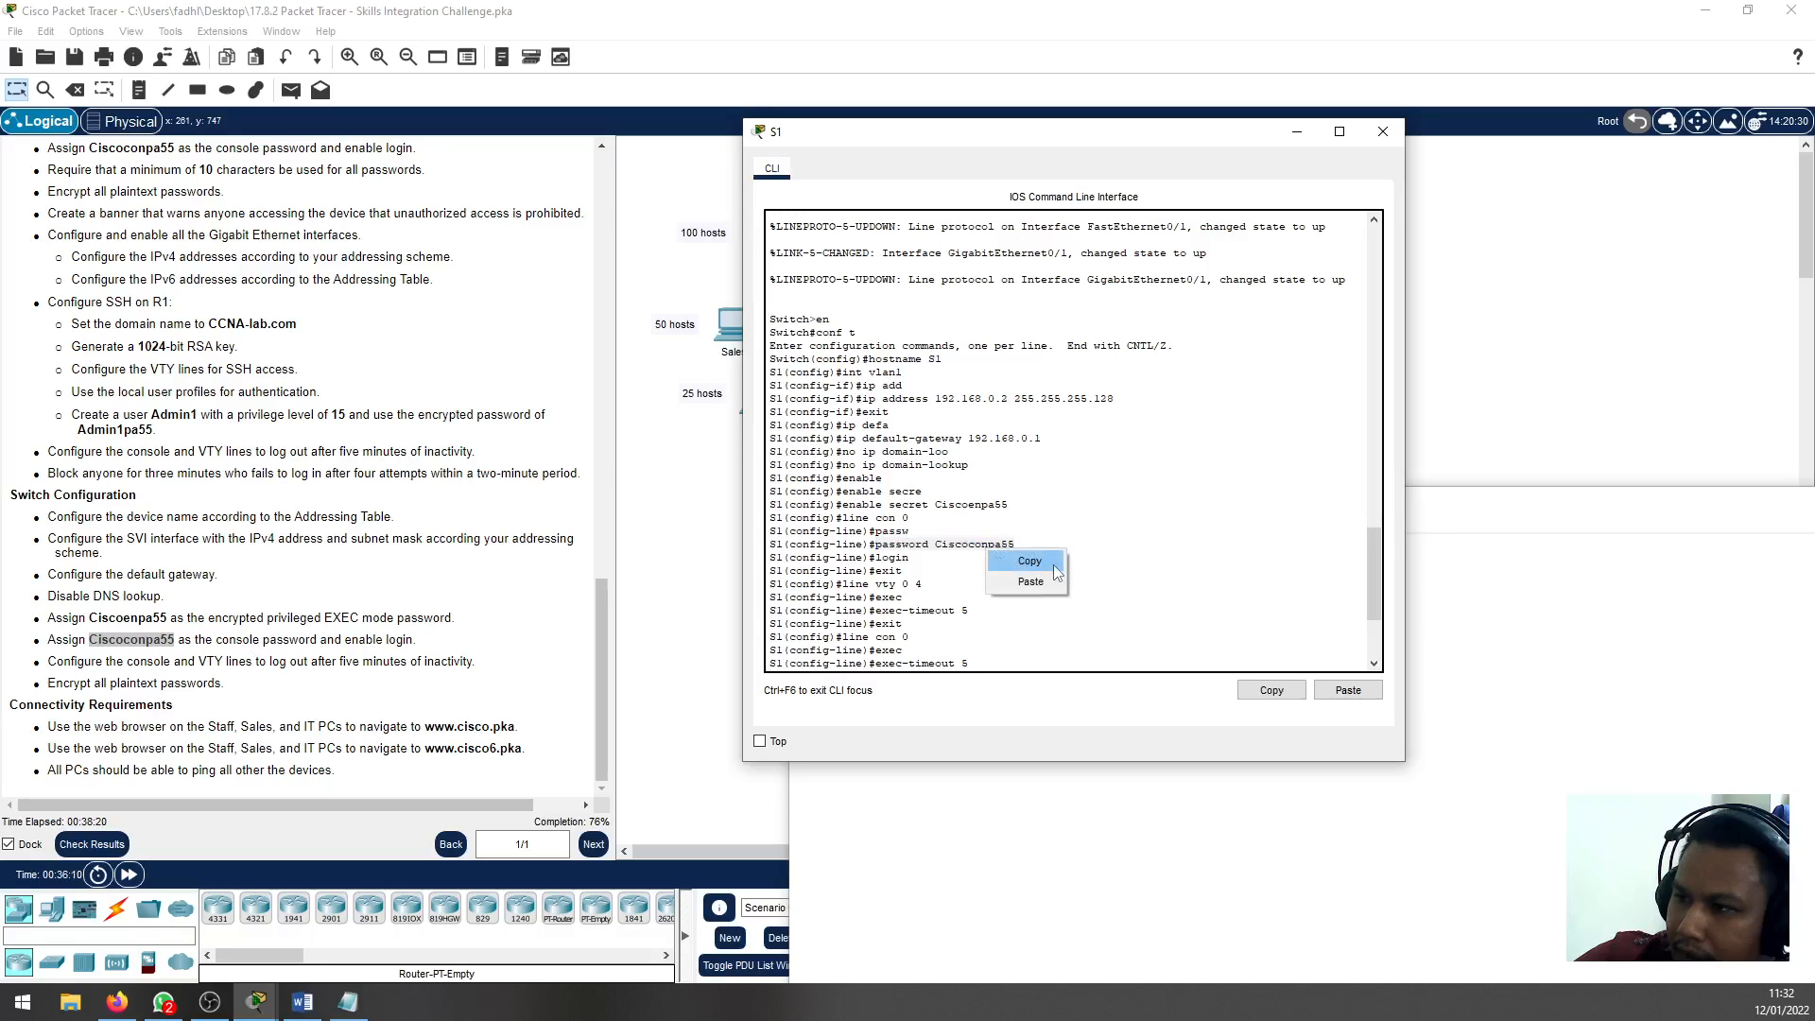
left_click(1030, 562)
key("alt+Tab")
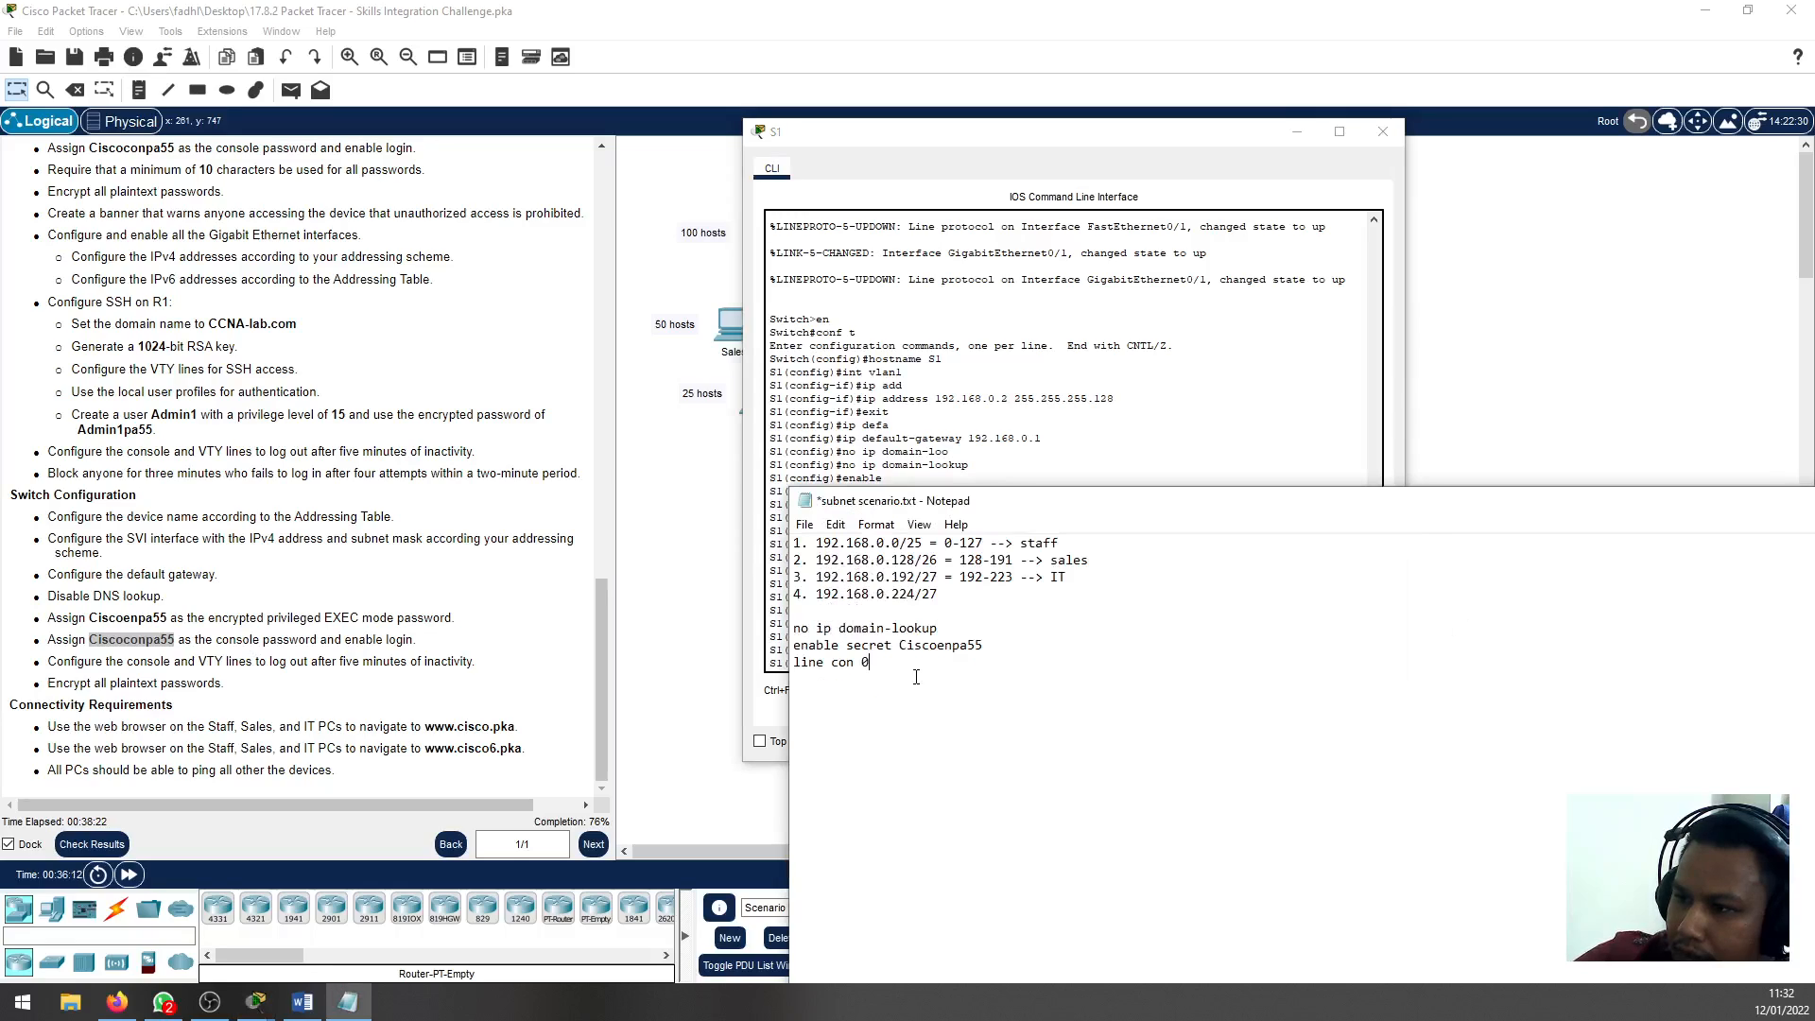
right_click(918, 711)
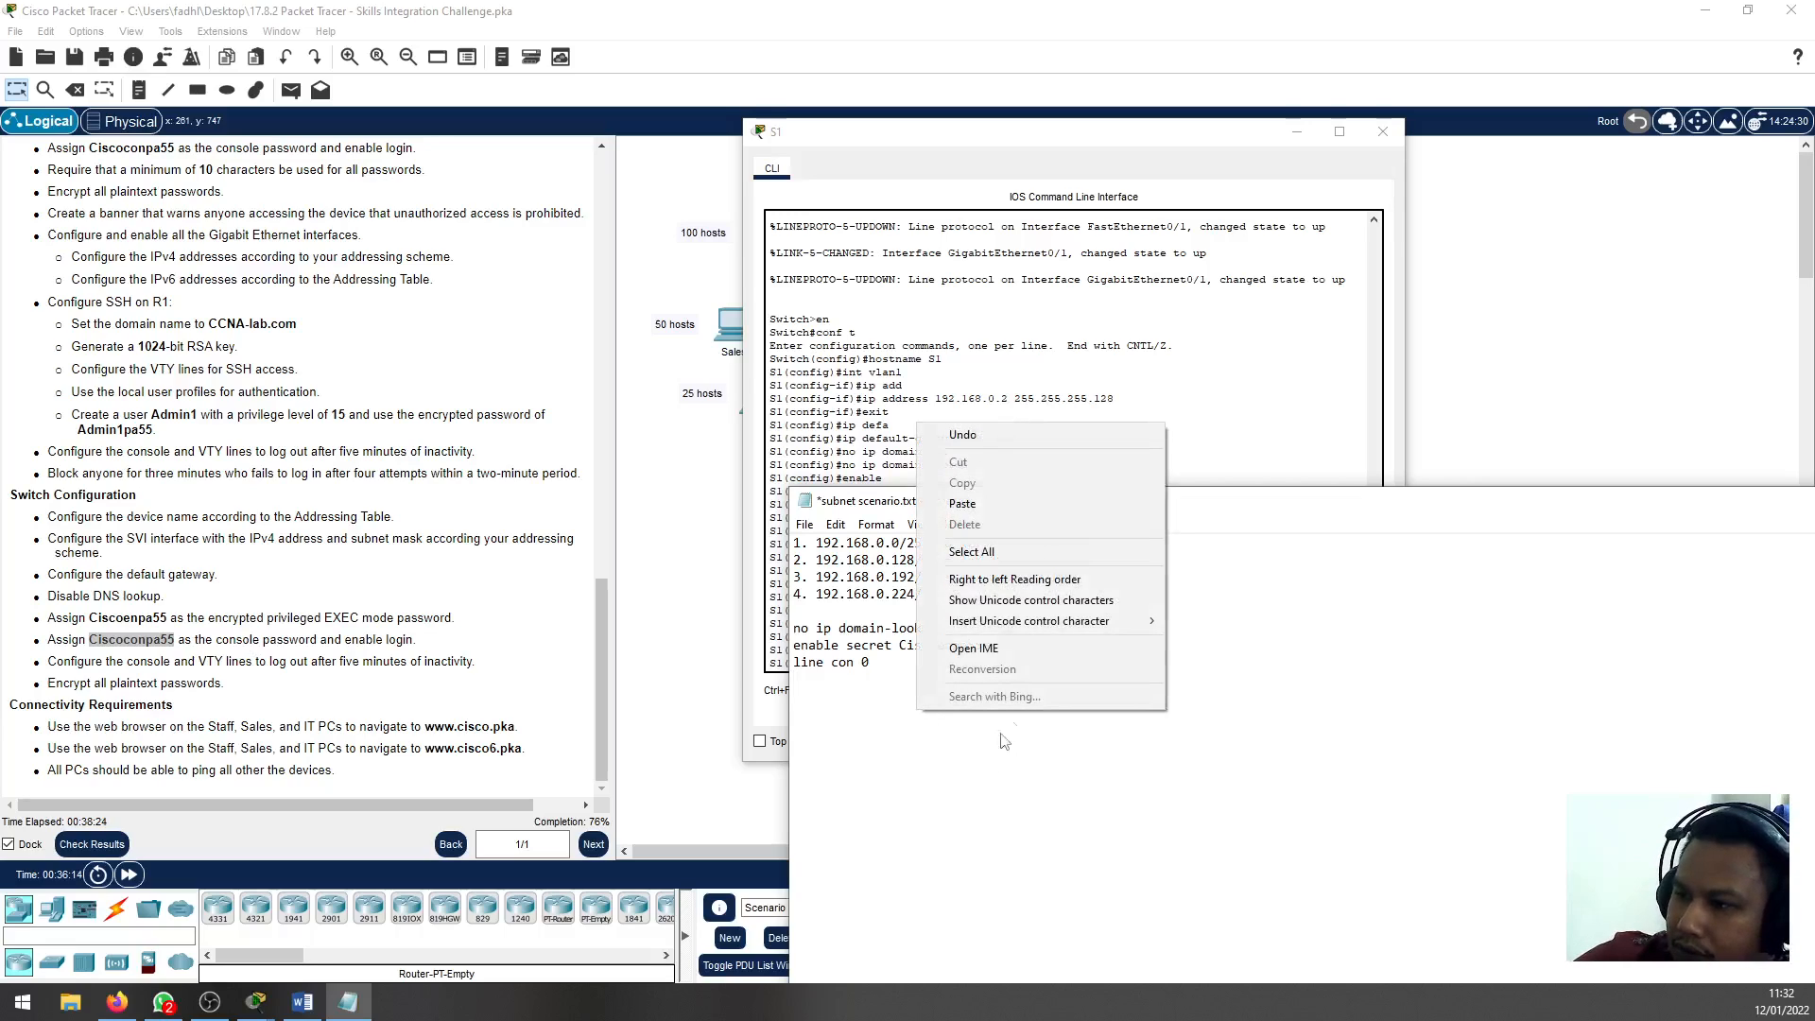
left_click(994, 508)
Add a login line below the console password command in the Notepad notes
left_click(994, 366)
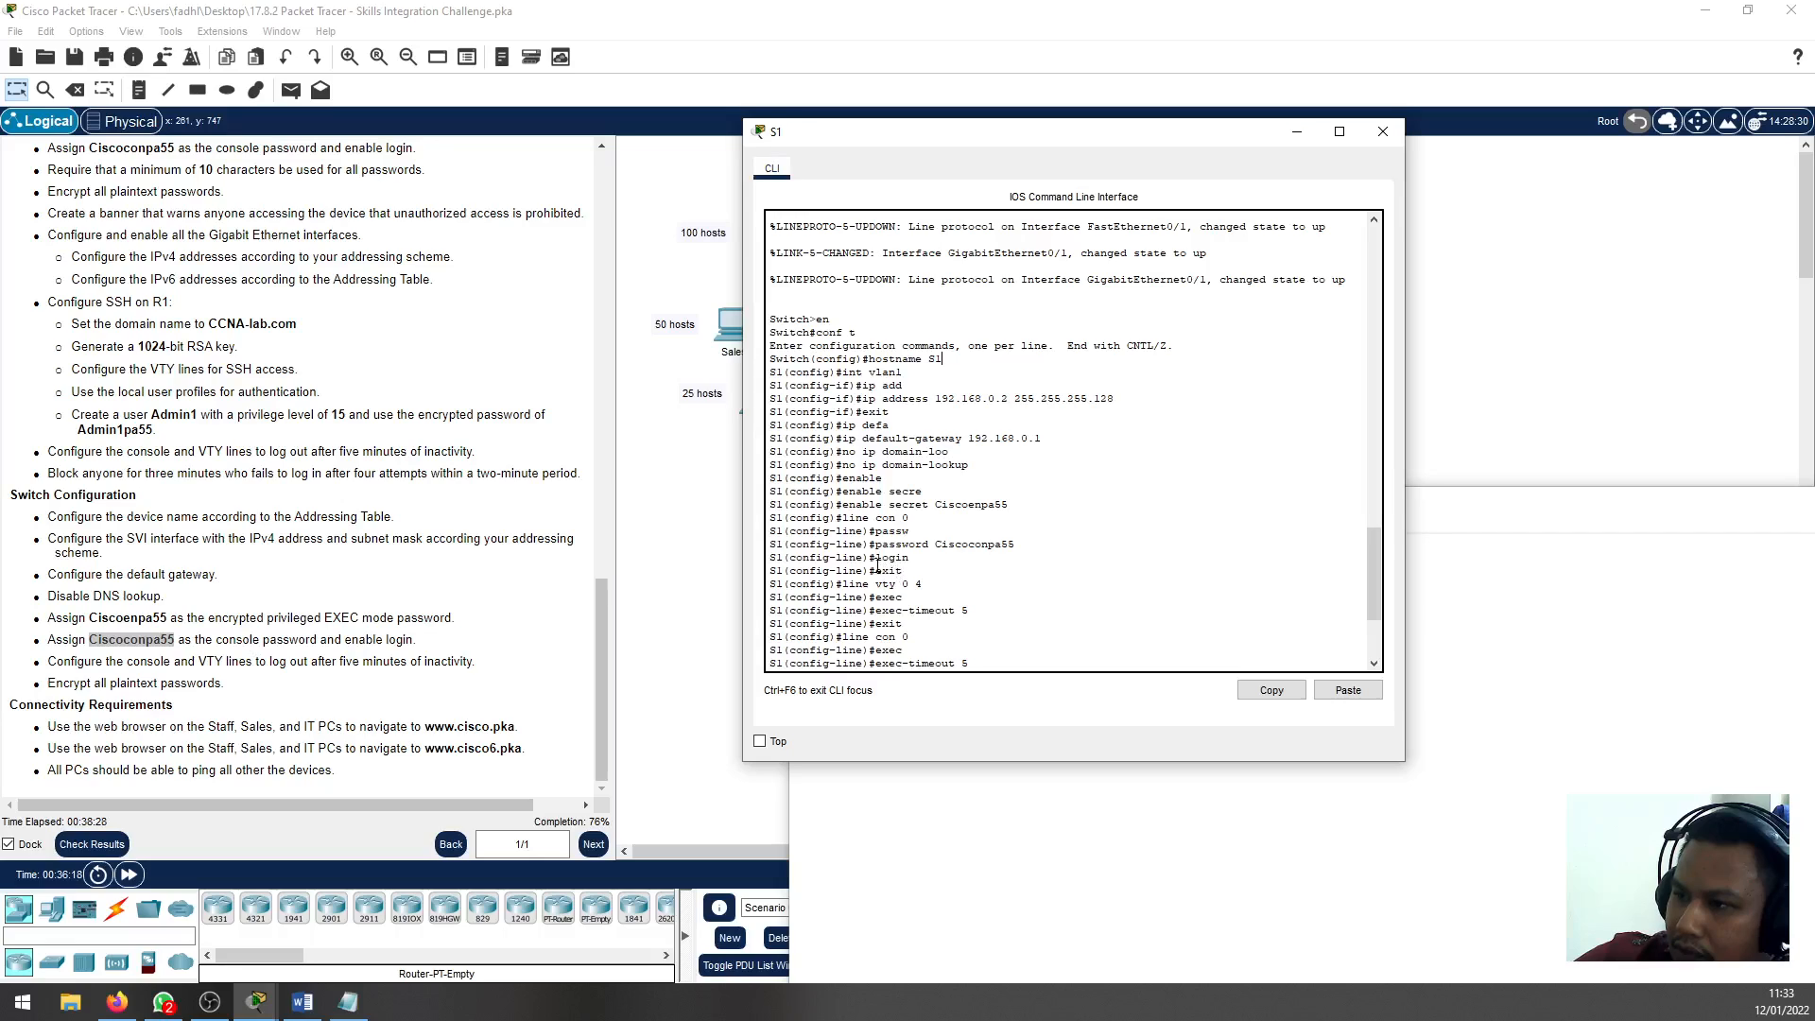
left_click(1484, 813)
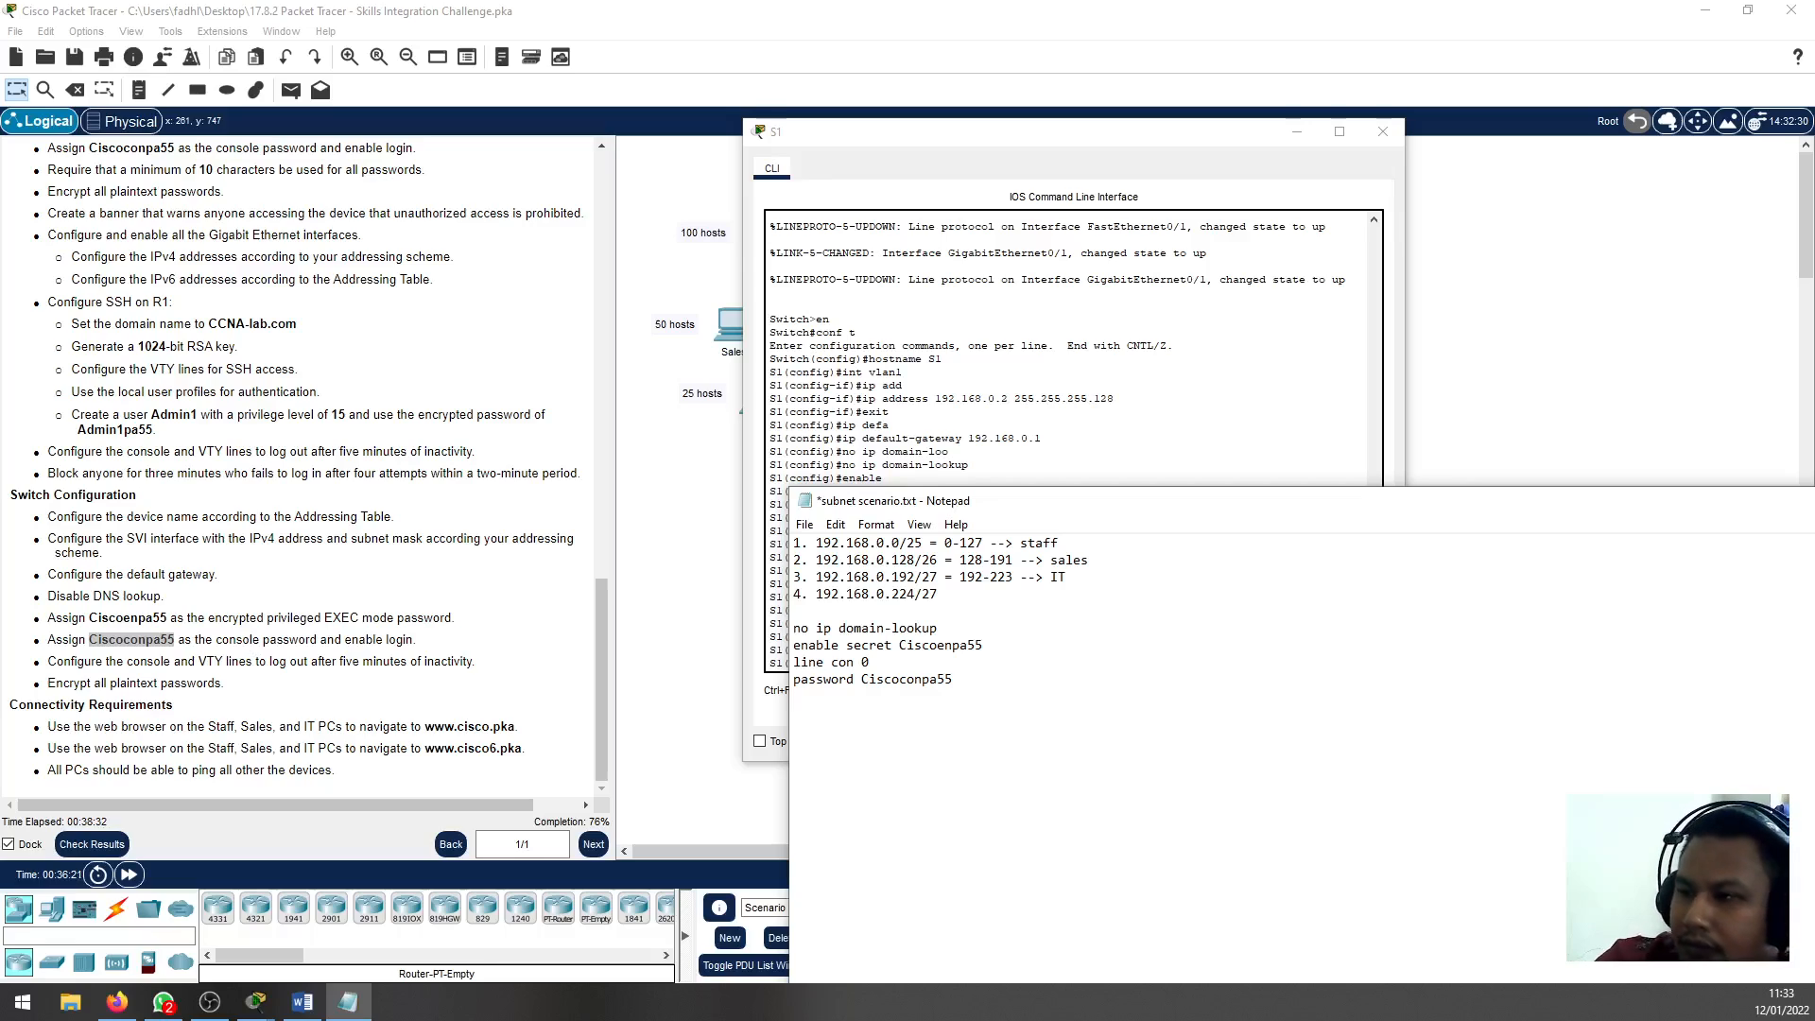
key("Return")
type("login")
key("Return")
Complete the line con 0 block in the notes with the lines exec-timeout 5 and exit
type("exit")
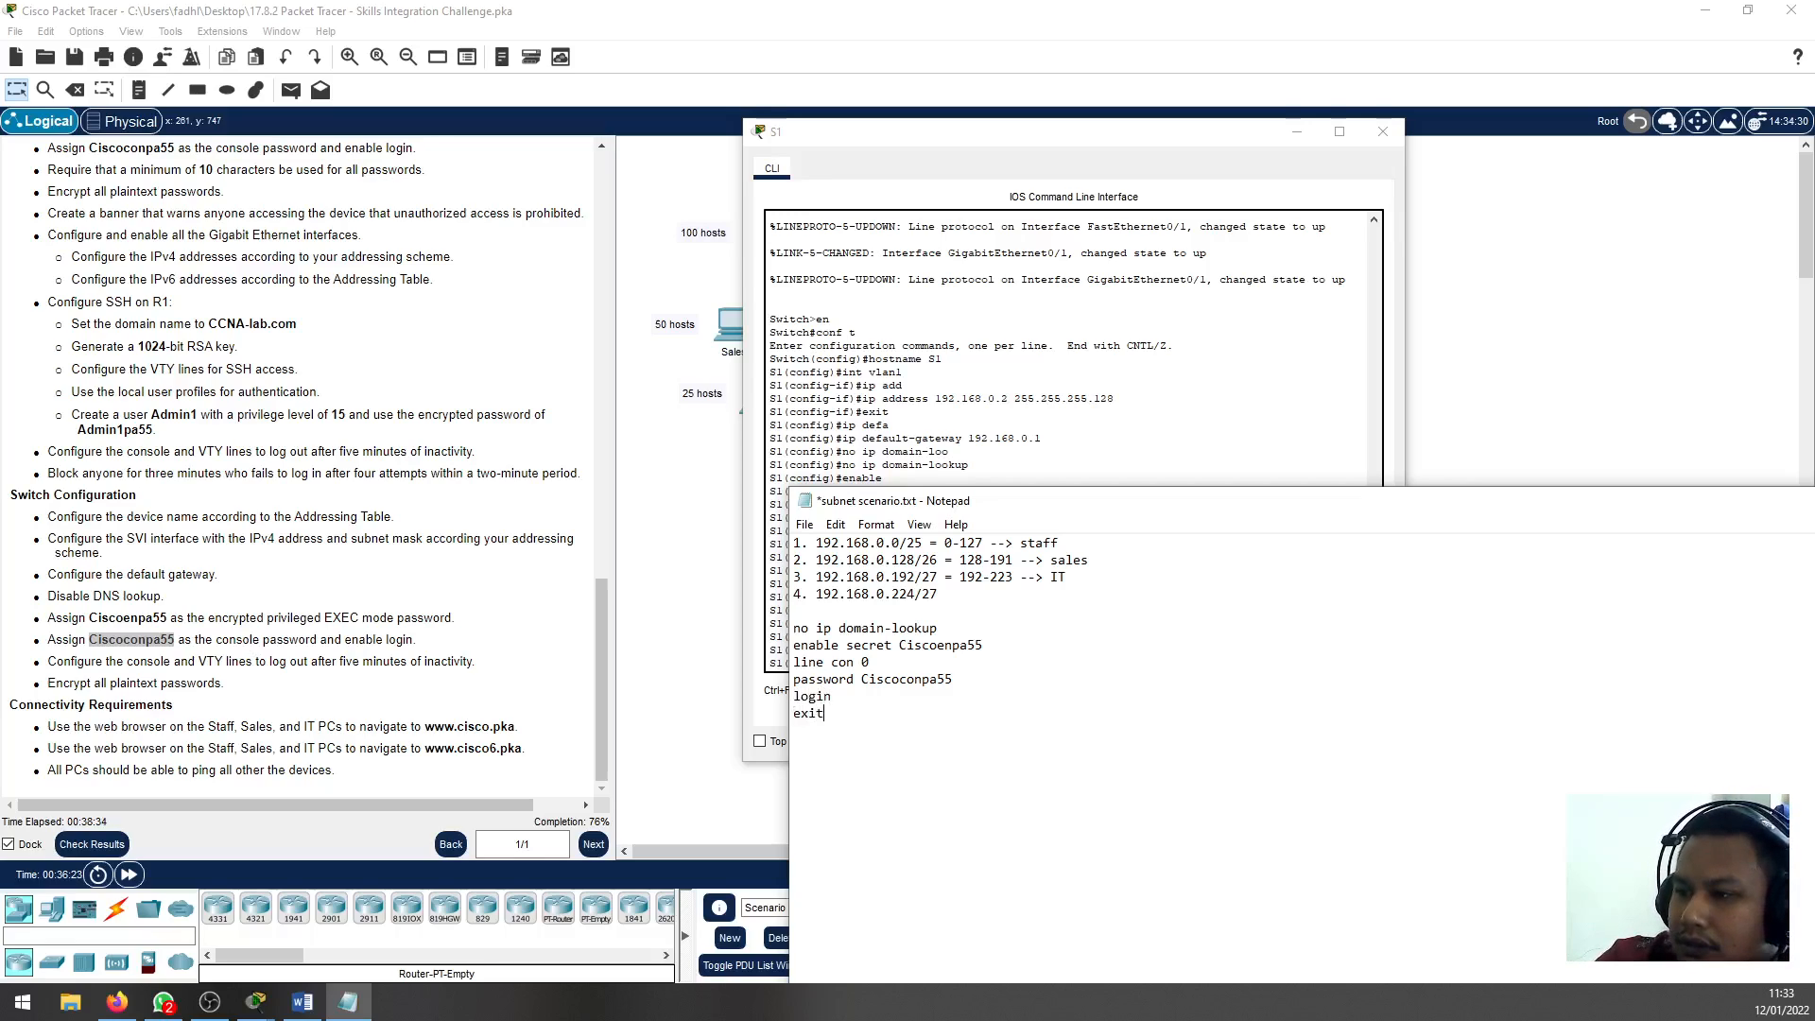
key("BackSpace")
key("BackSpace")
key("BackSpace")
key("BackSpace")
type("exec-ti")
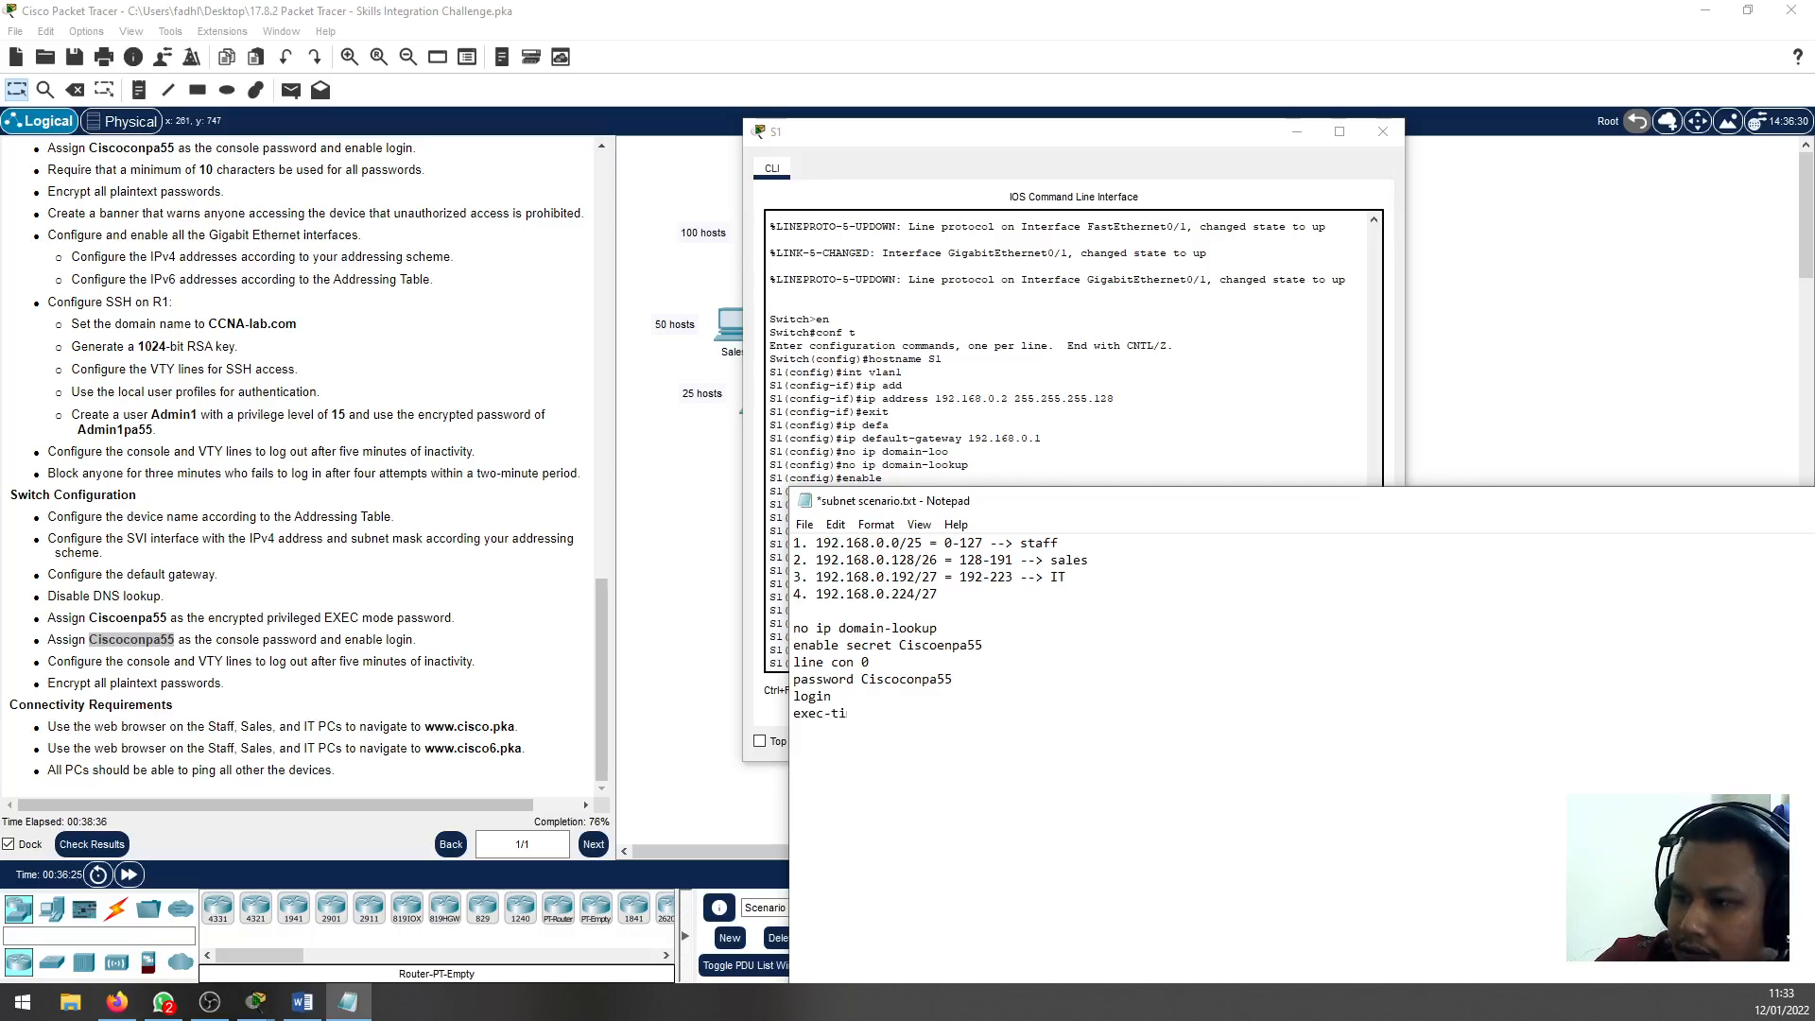
type("meout ")
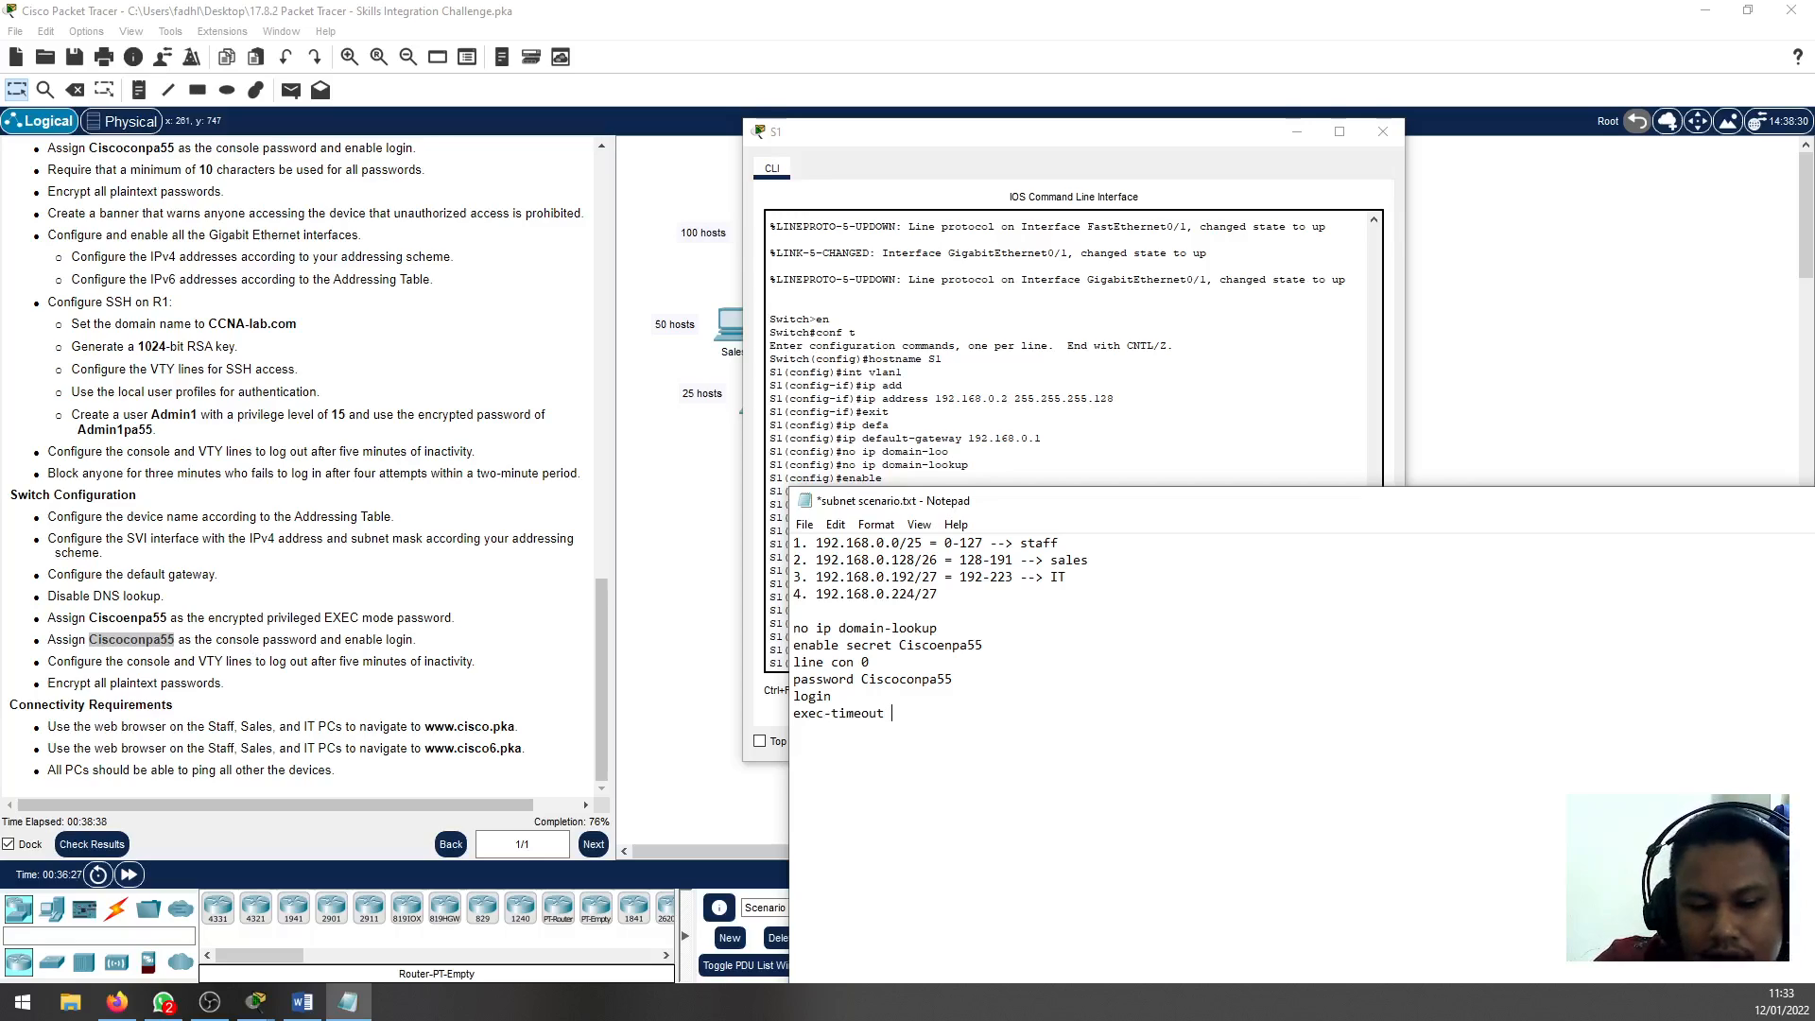
type("5")
key("Return")
type("it")
key("Return")
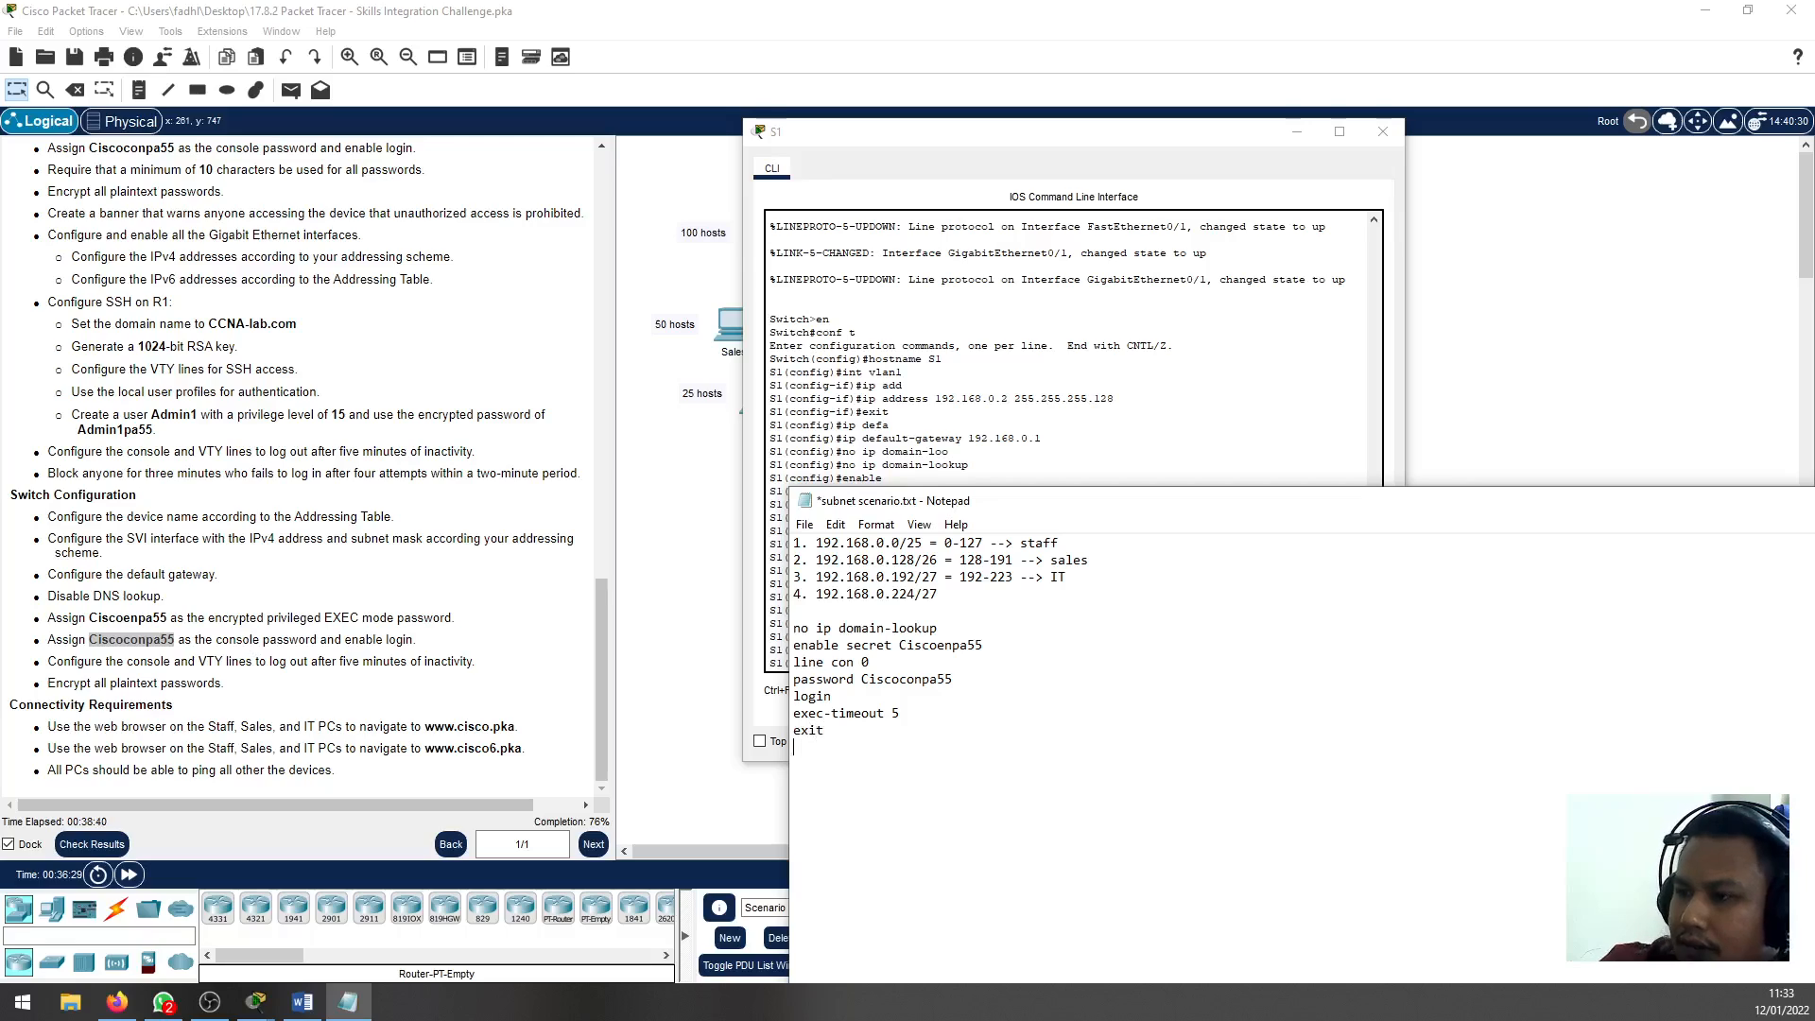
Check S1's remaining line commands in its CLI and add line vty 0 4 below the console block in the notes
left_click(1037, 374)
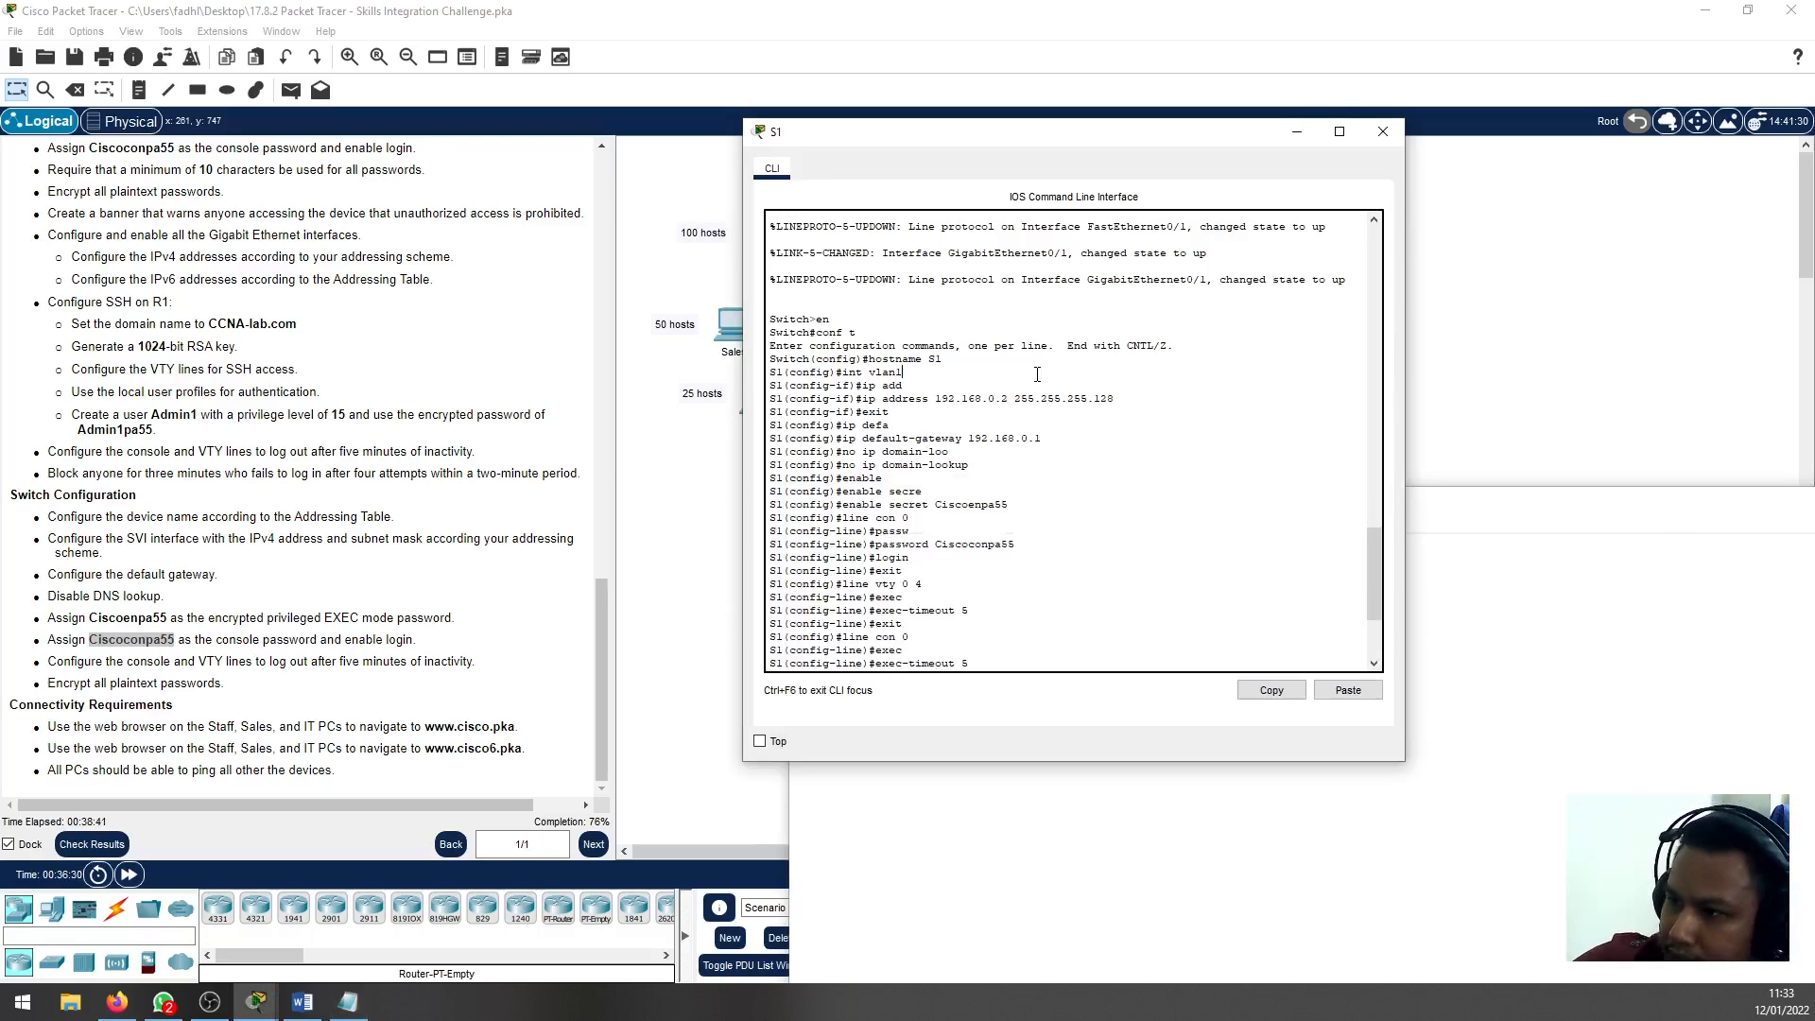
double_click(892, 572)
double_click(924, 664)
left_click(930, 664)
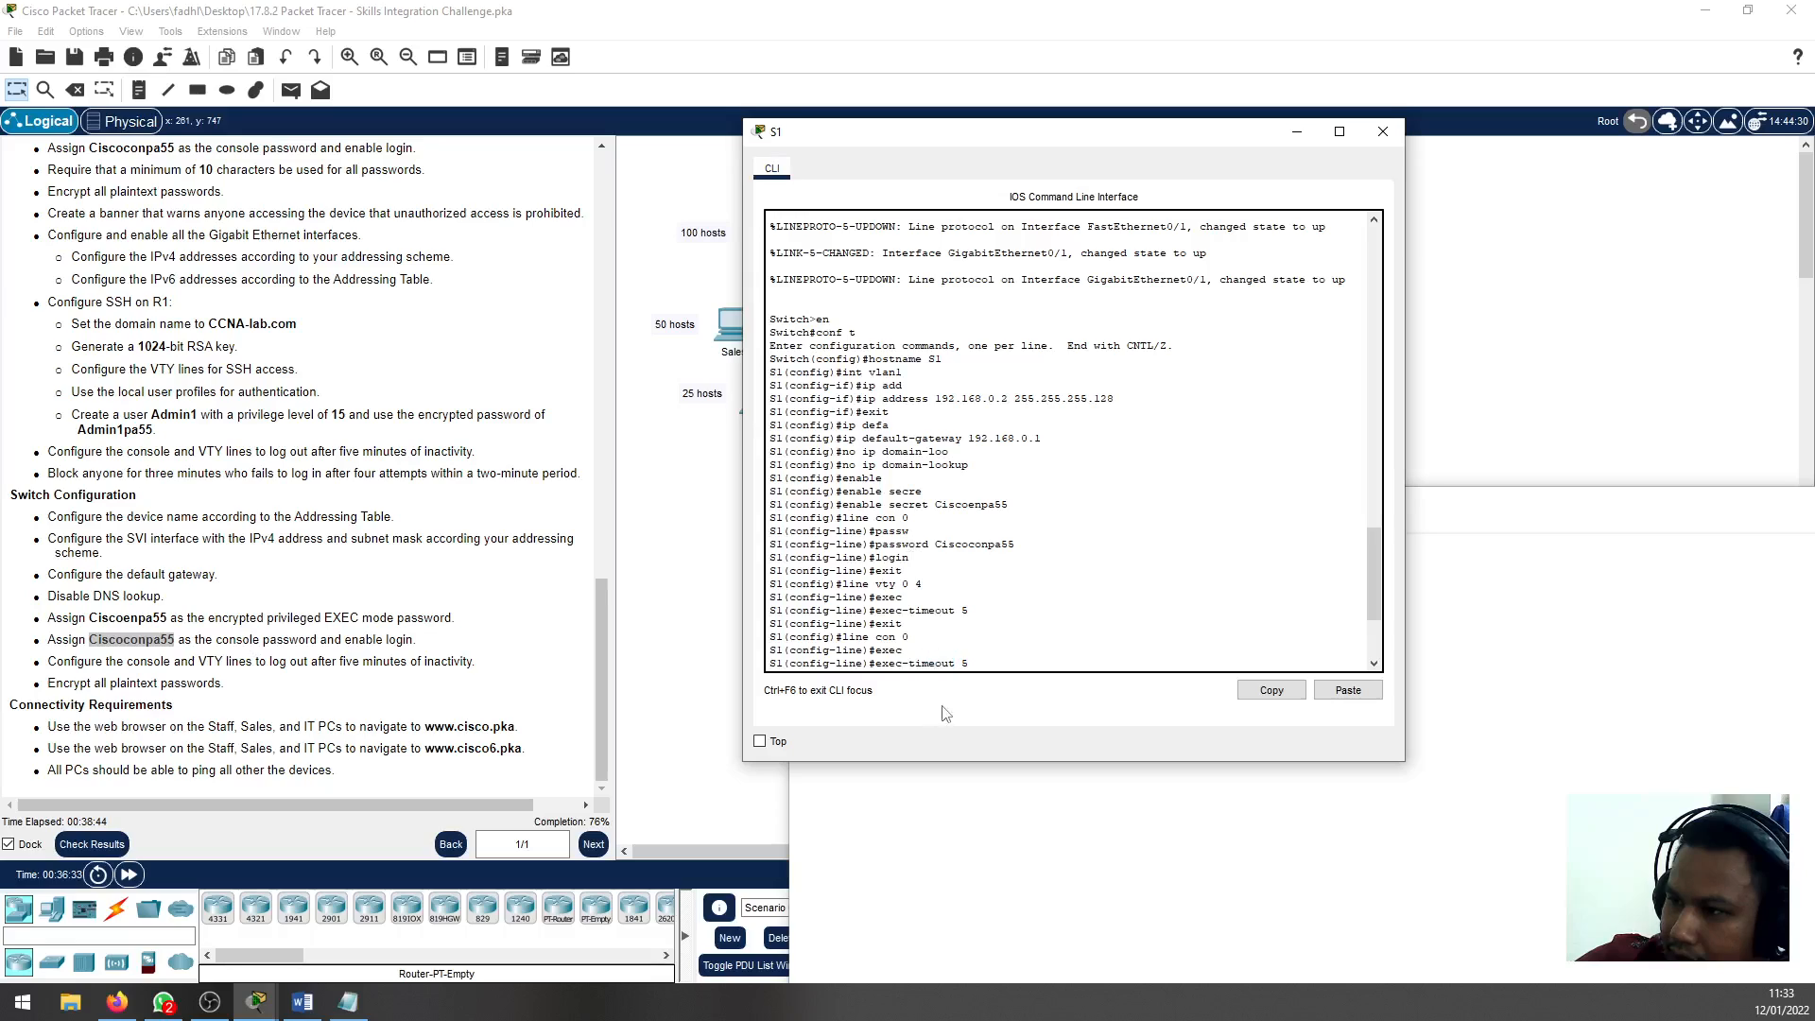
left_click(964, 783)
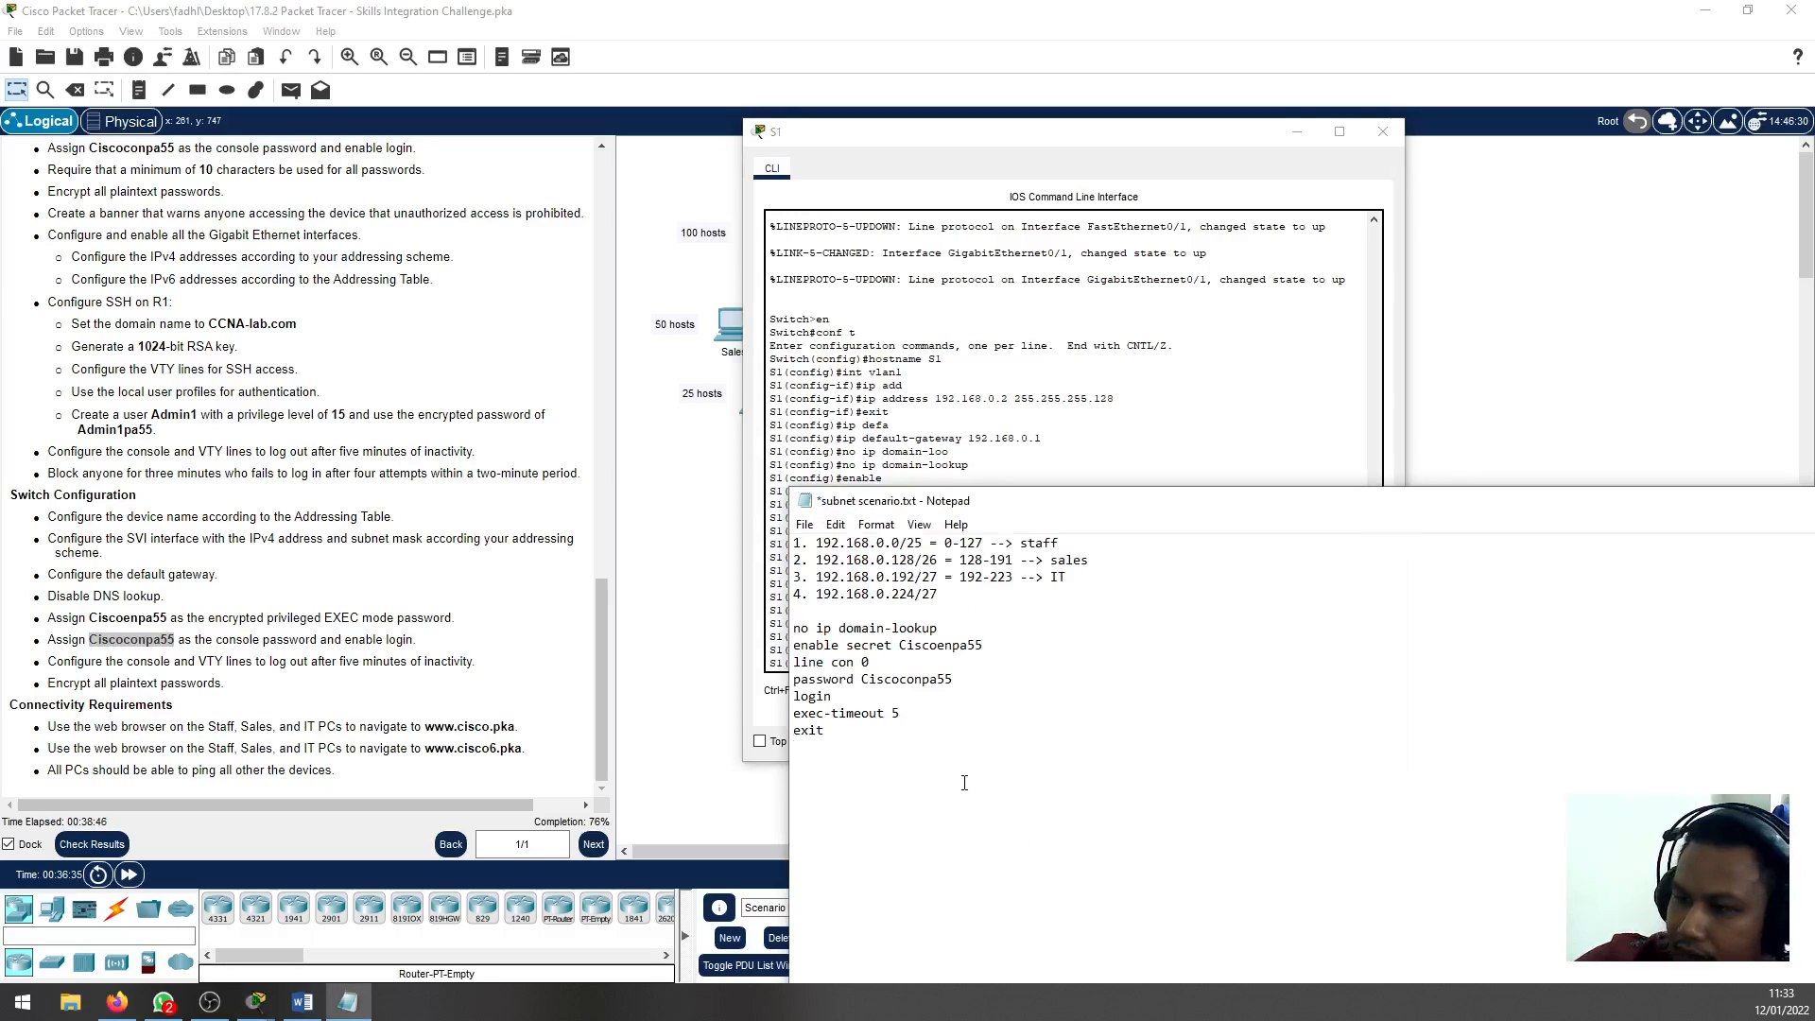
type("lin")
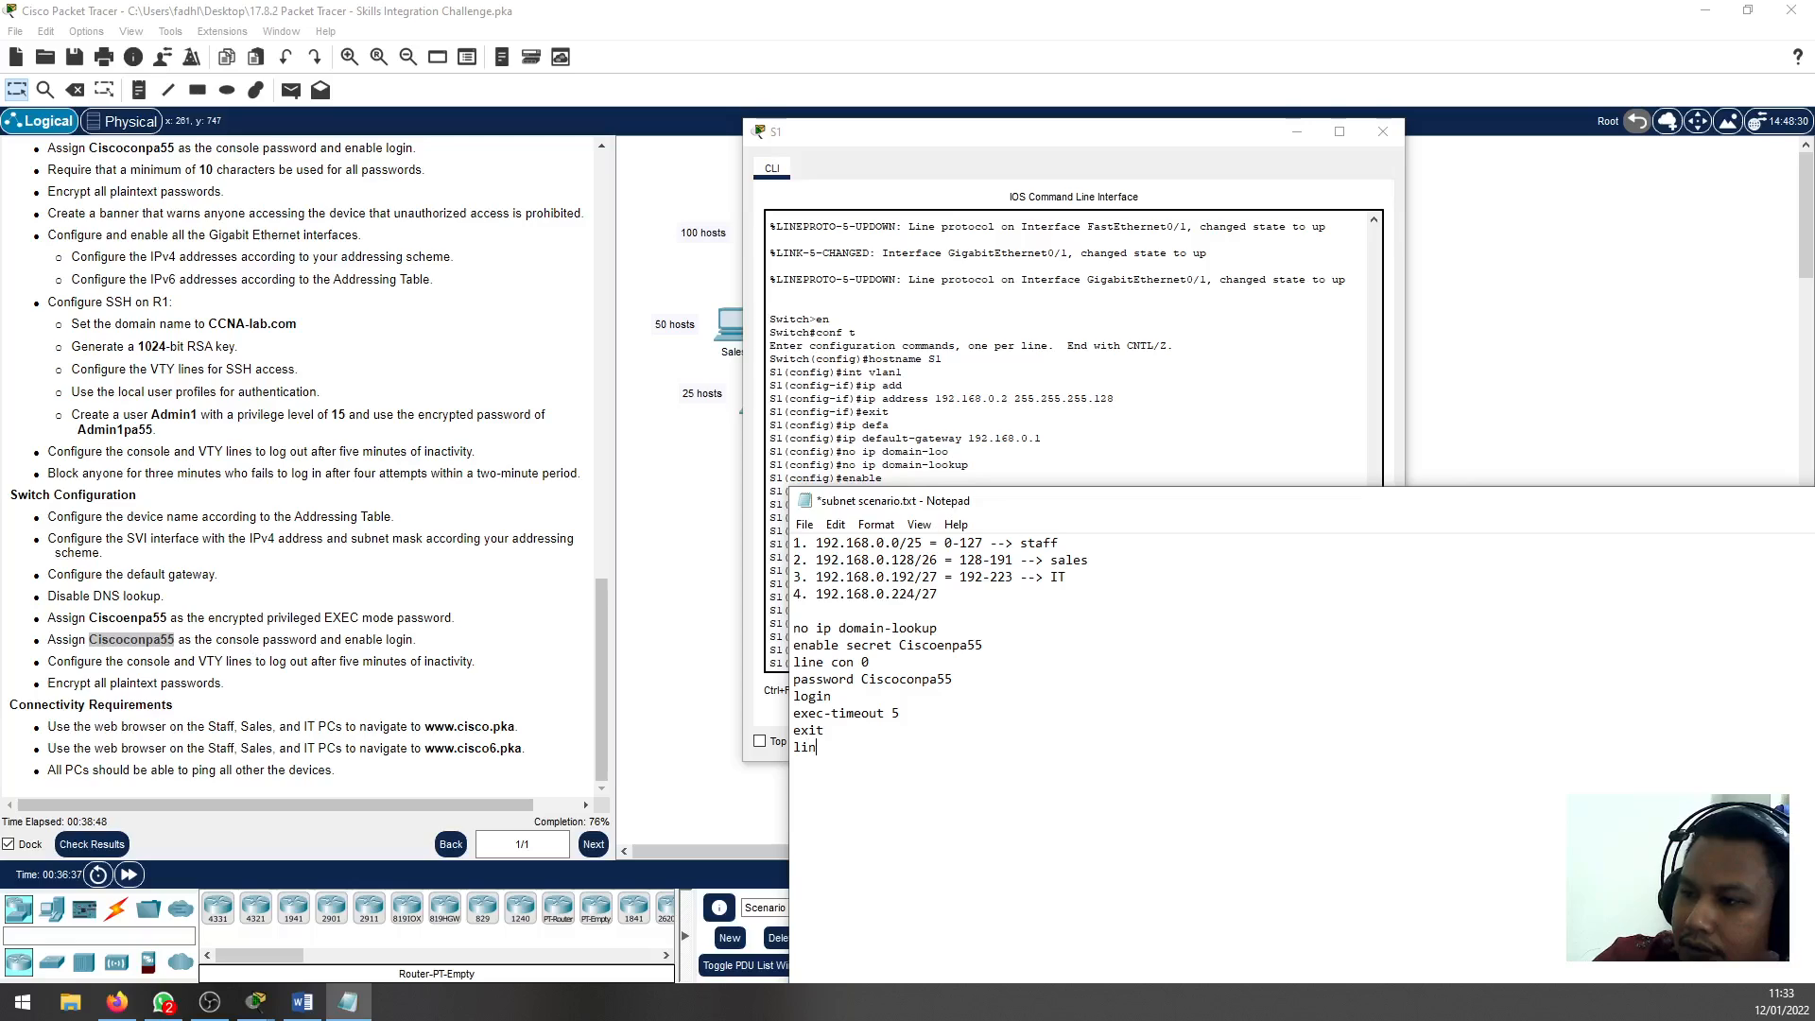
type("e vt")
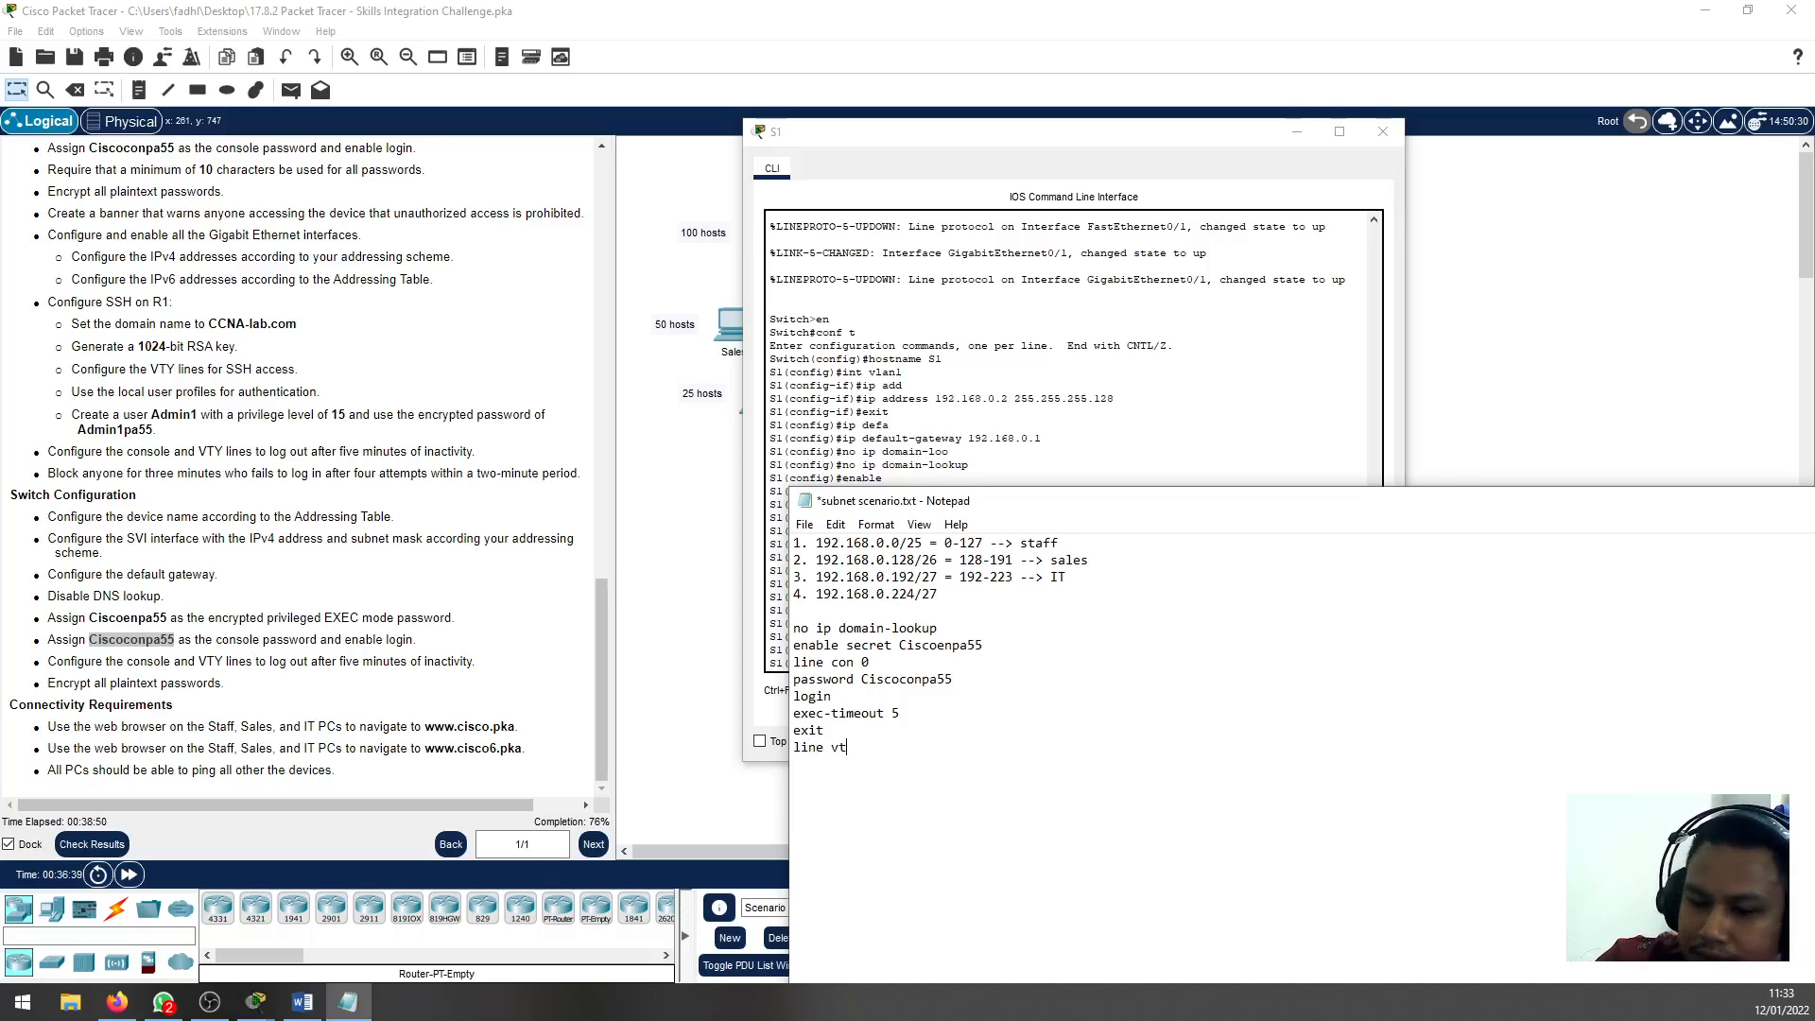
type("y 0 4")
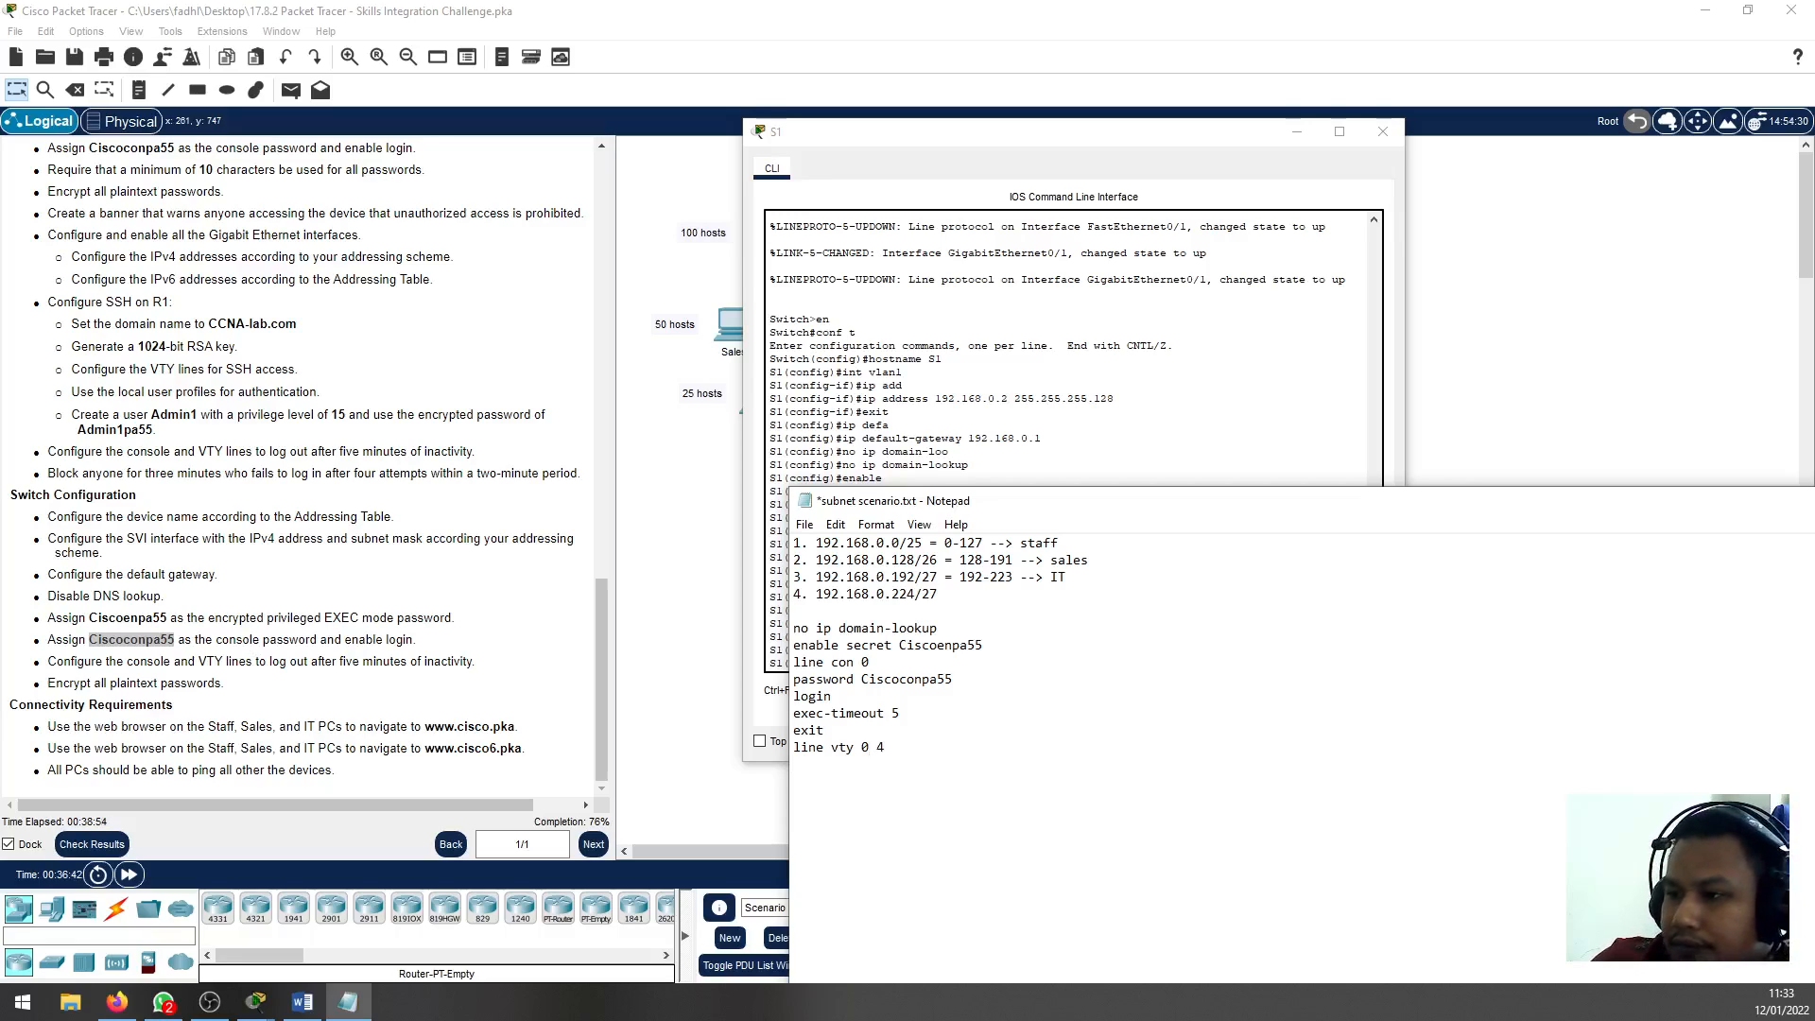
Add the lines exec-timeout 5 and exit under line vty 0 4 in the notes
key("Return")
type("exec -timeout ")
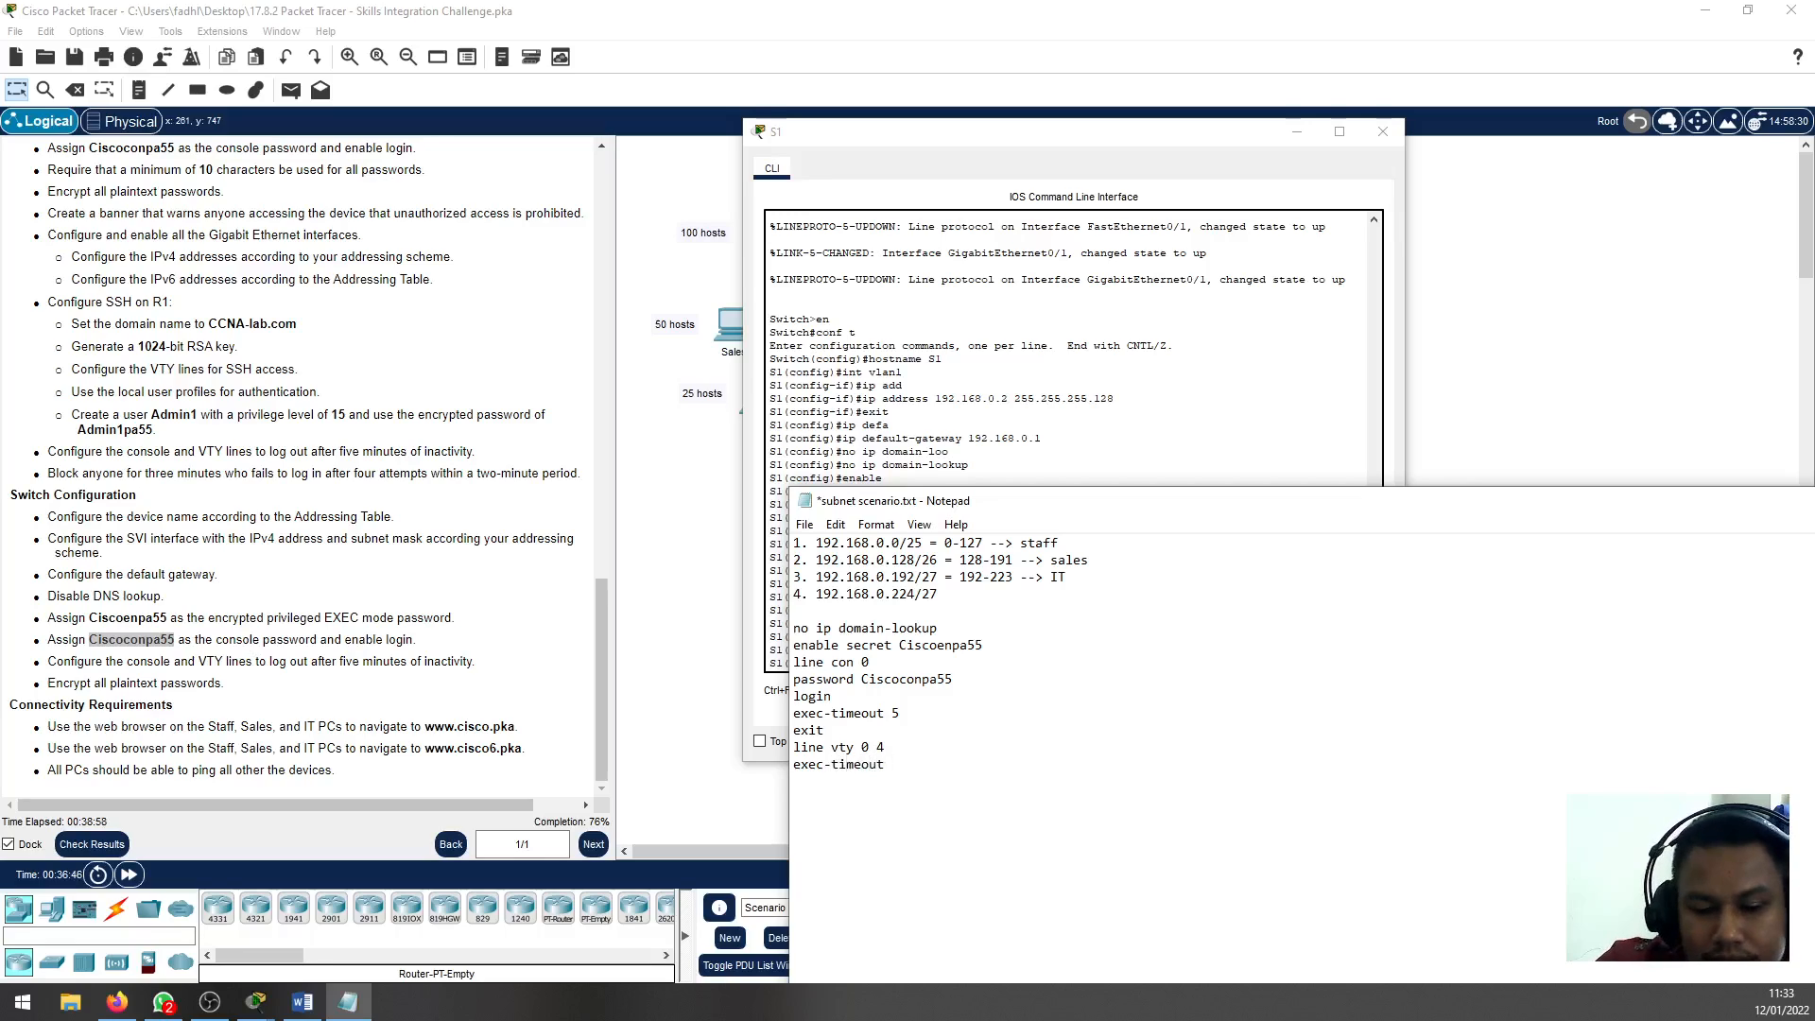
type("5")
key("Return")
type("exit")
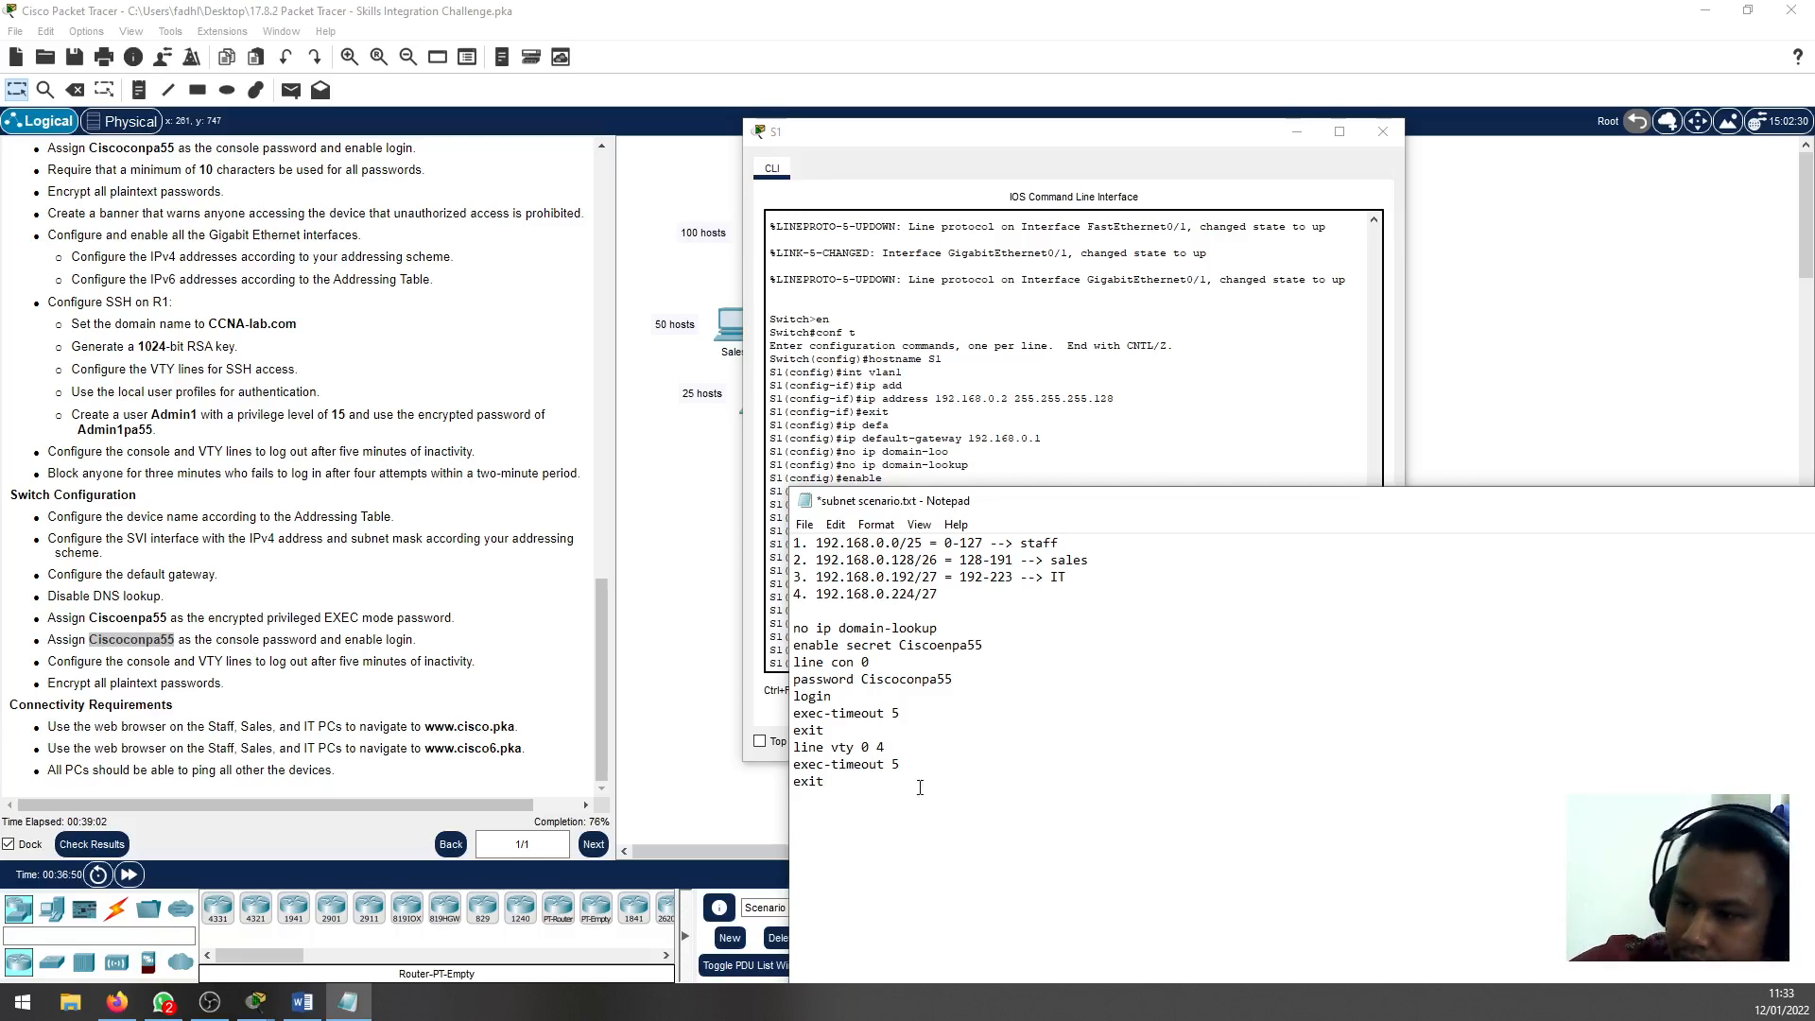
Select the notes' whole command block from no ip domain-lookup to the final exit, then switch from S1's CLI to S2's
left_click_drag(826, 782, 793, 628)
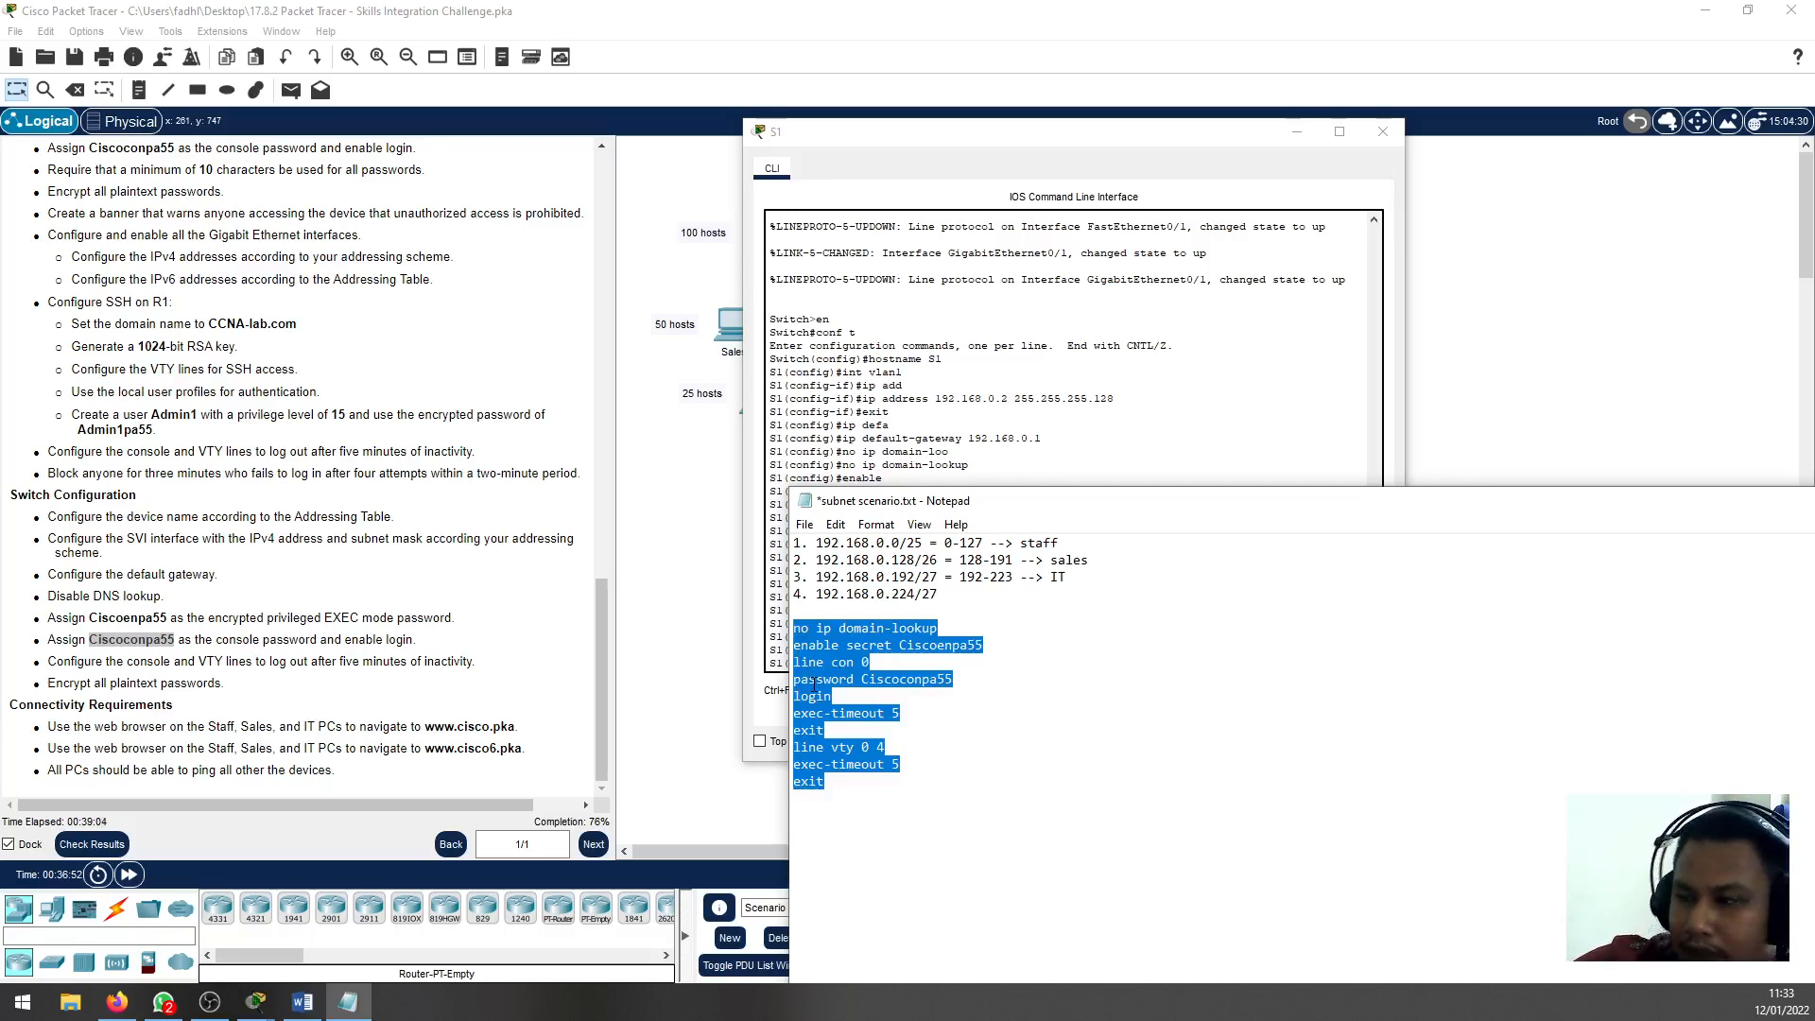
left_click(1270, 656)
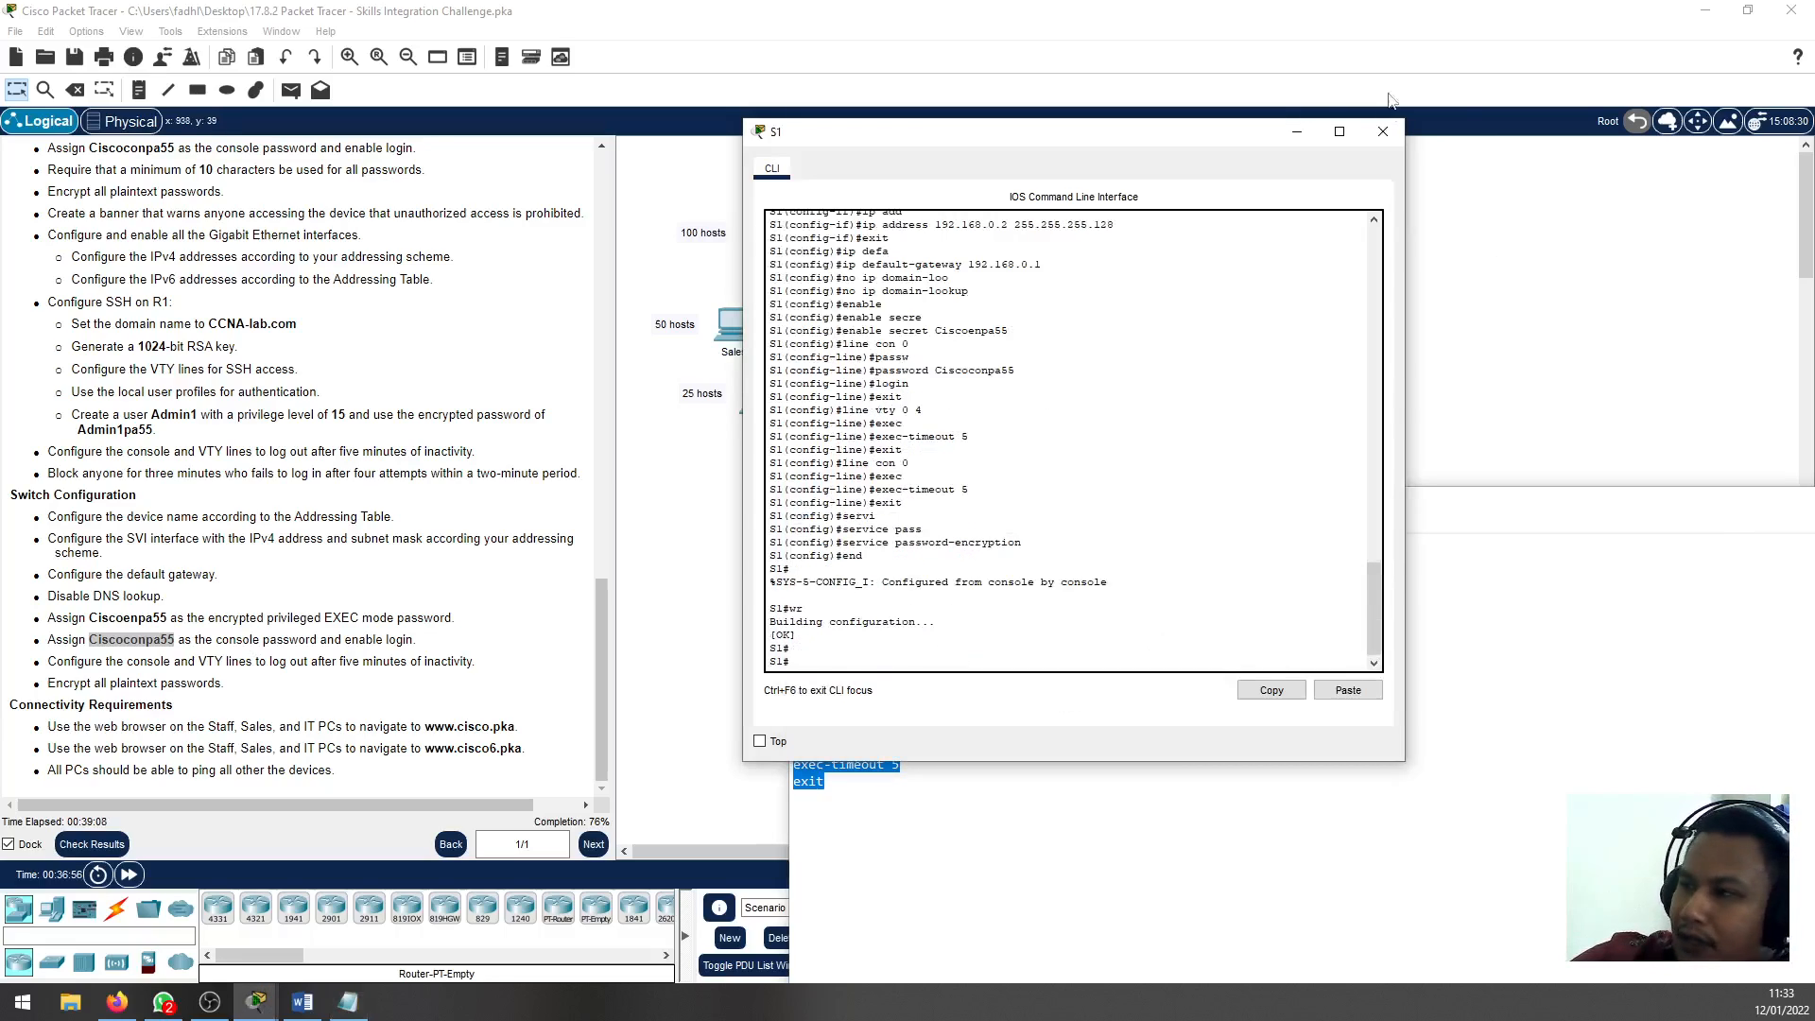
left_click(1382, 132)
left_click(856, 327)
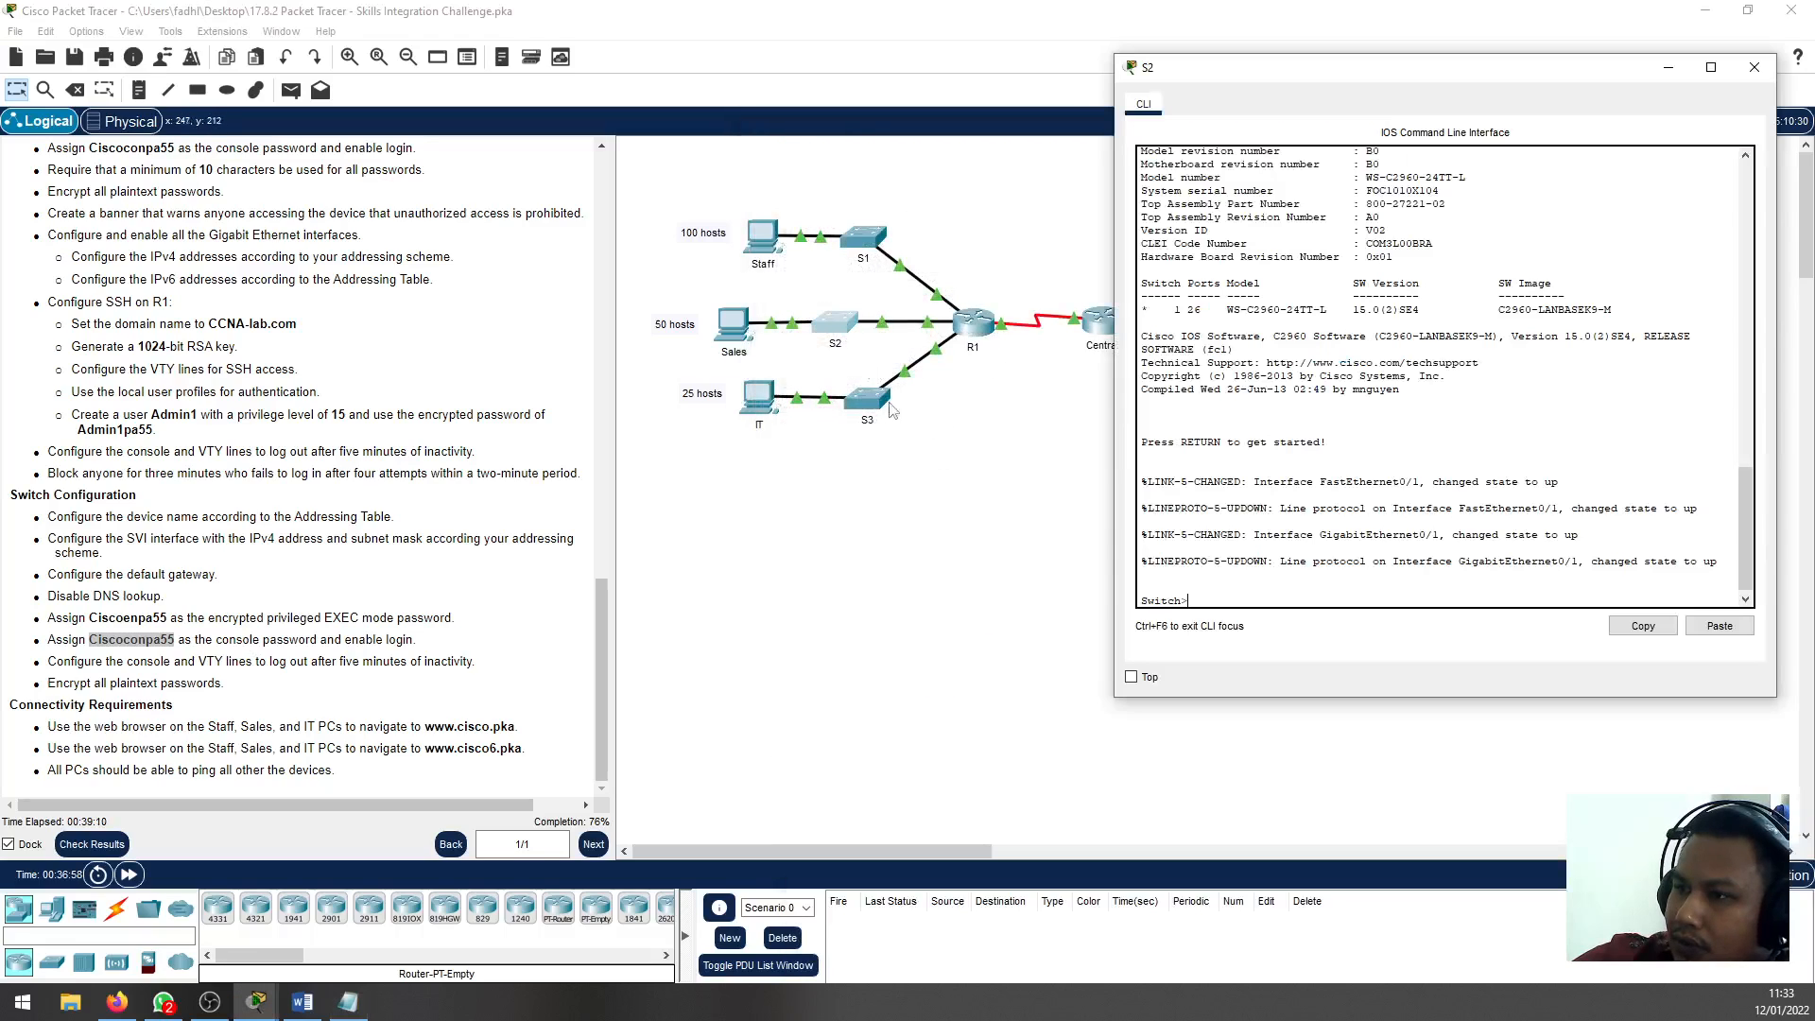
Enter privileged EXEC mode on S2 and go into global configuration mode from the terminal
type("en")
key("Return")
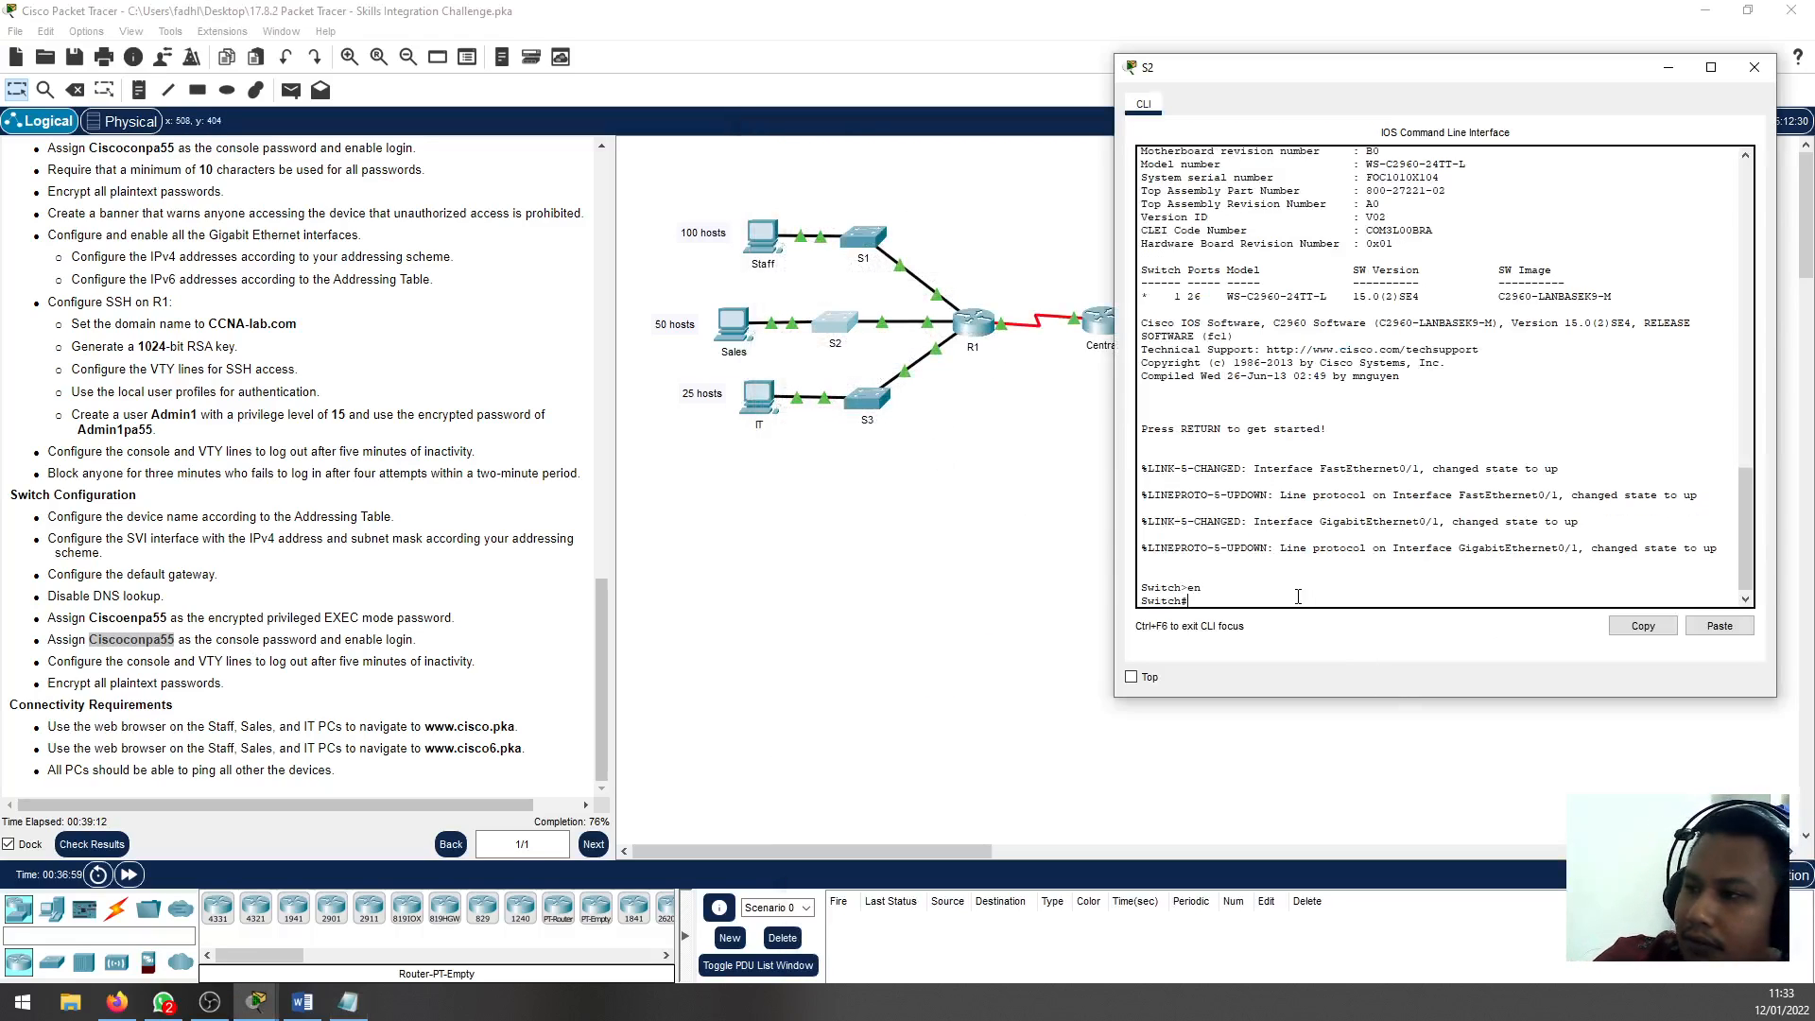
type("conf")
key("Return")
key("Return")
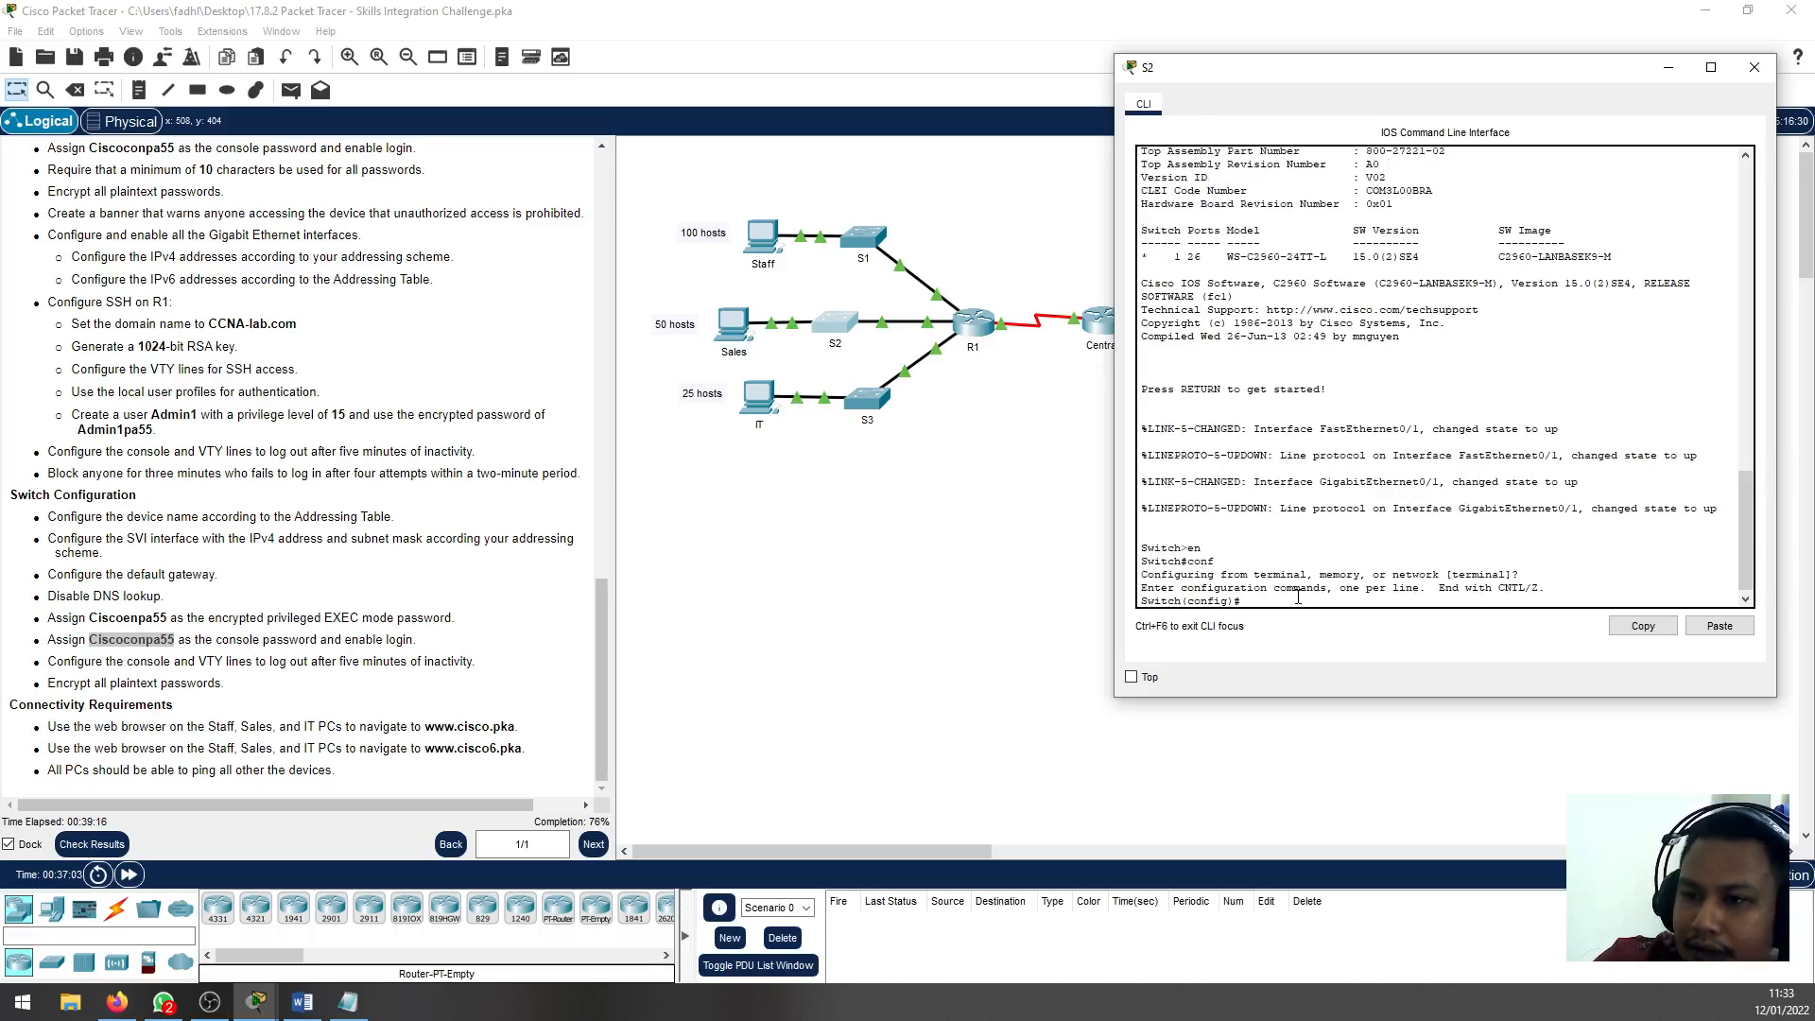
Set the switch's hostname to S2 and enter interface configuration for VLAN 1
type("hostnam")
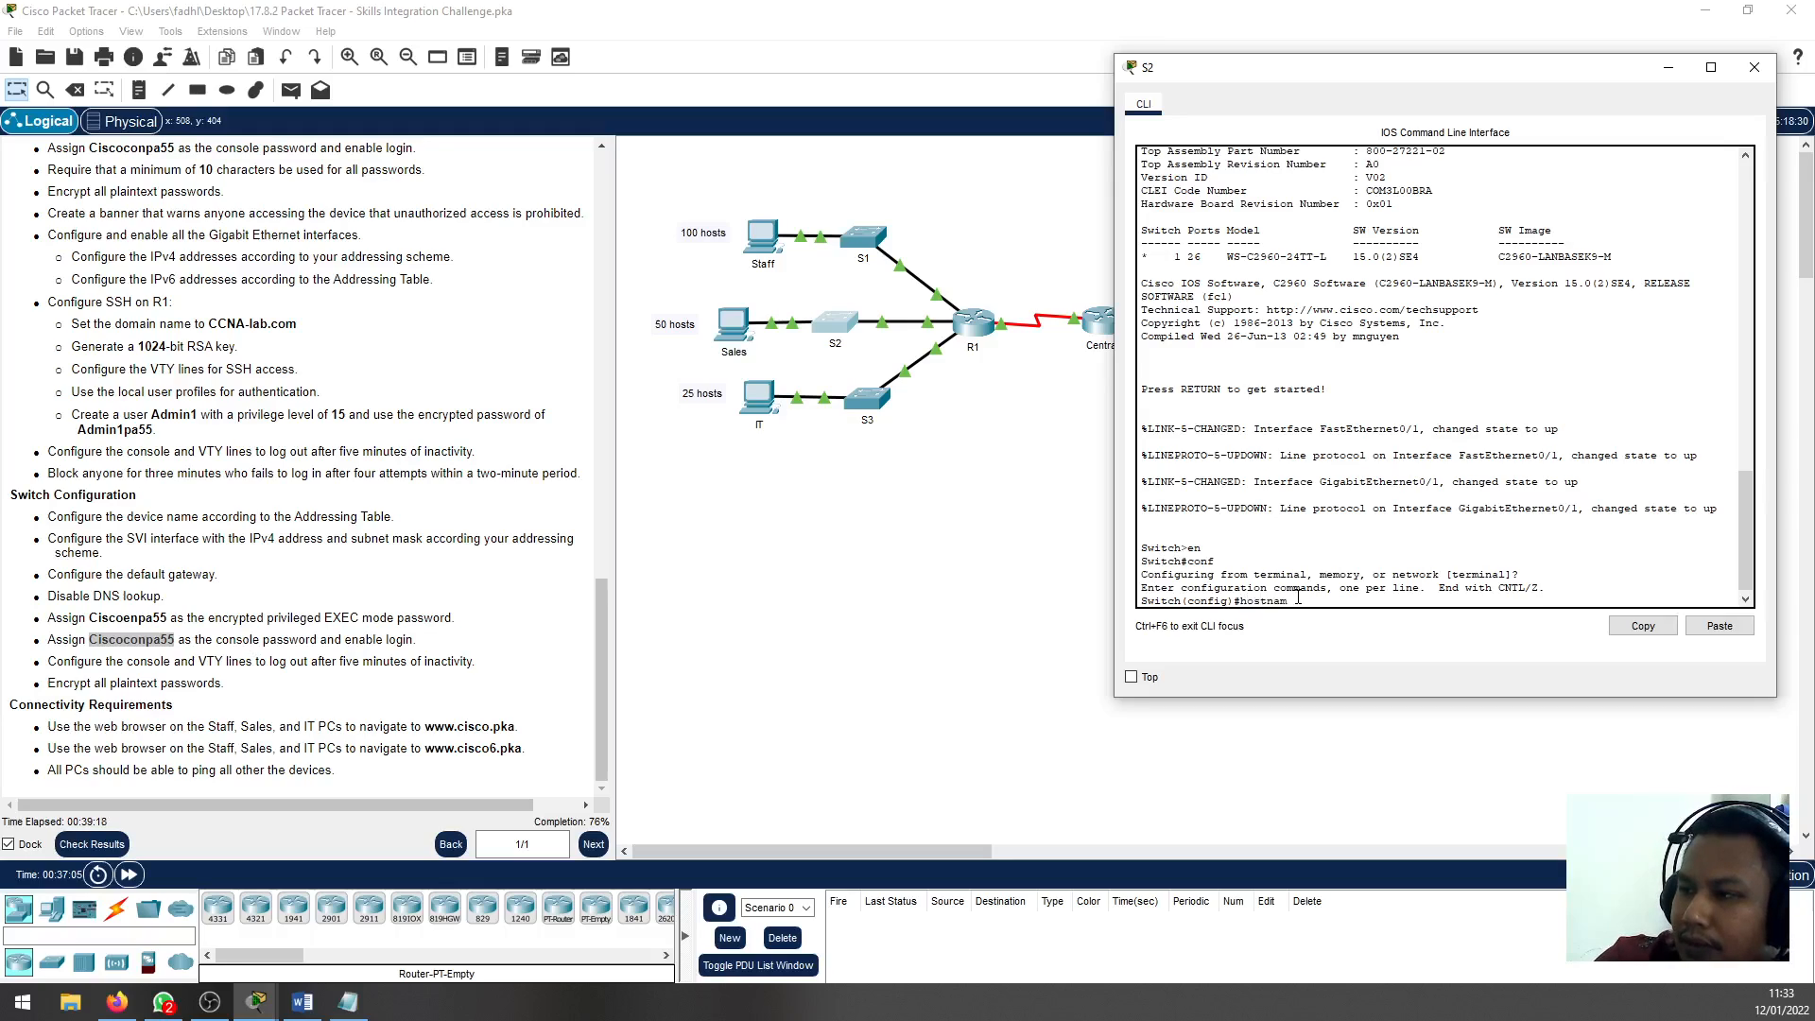
key("Tab")
type("S")
key("Return")
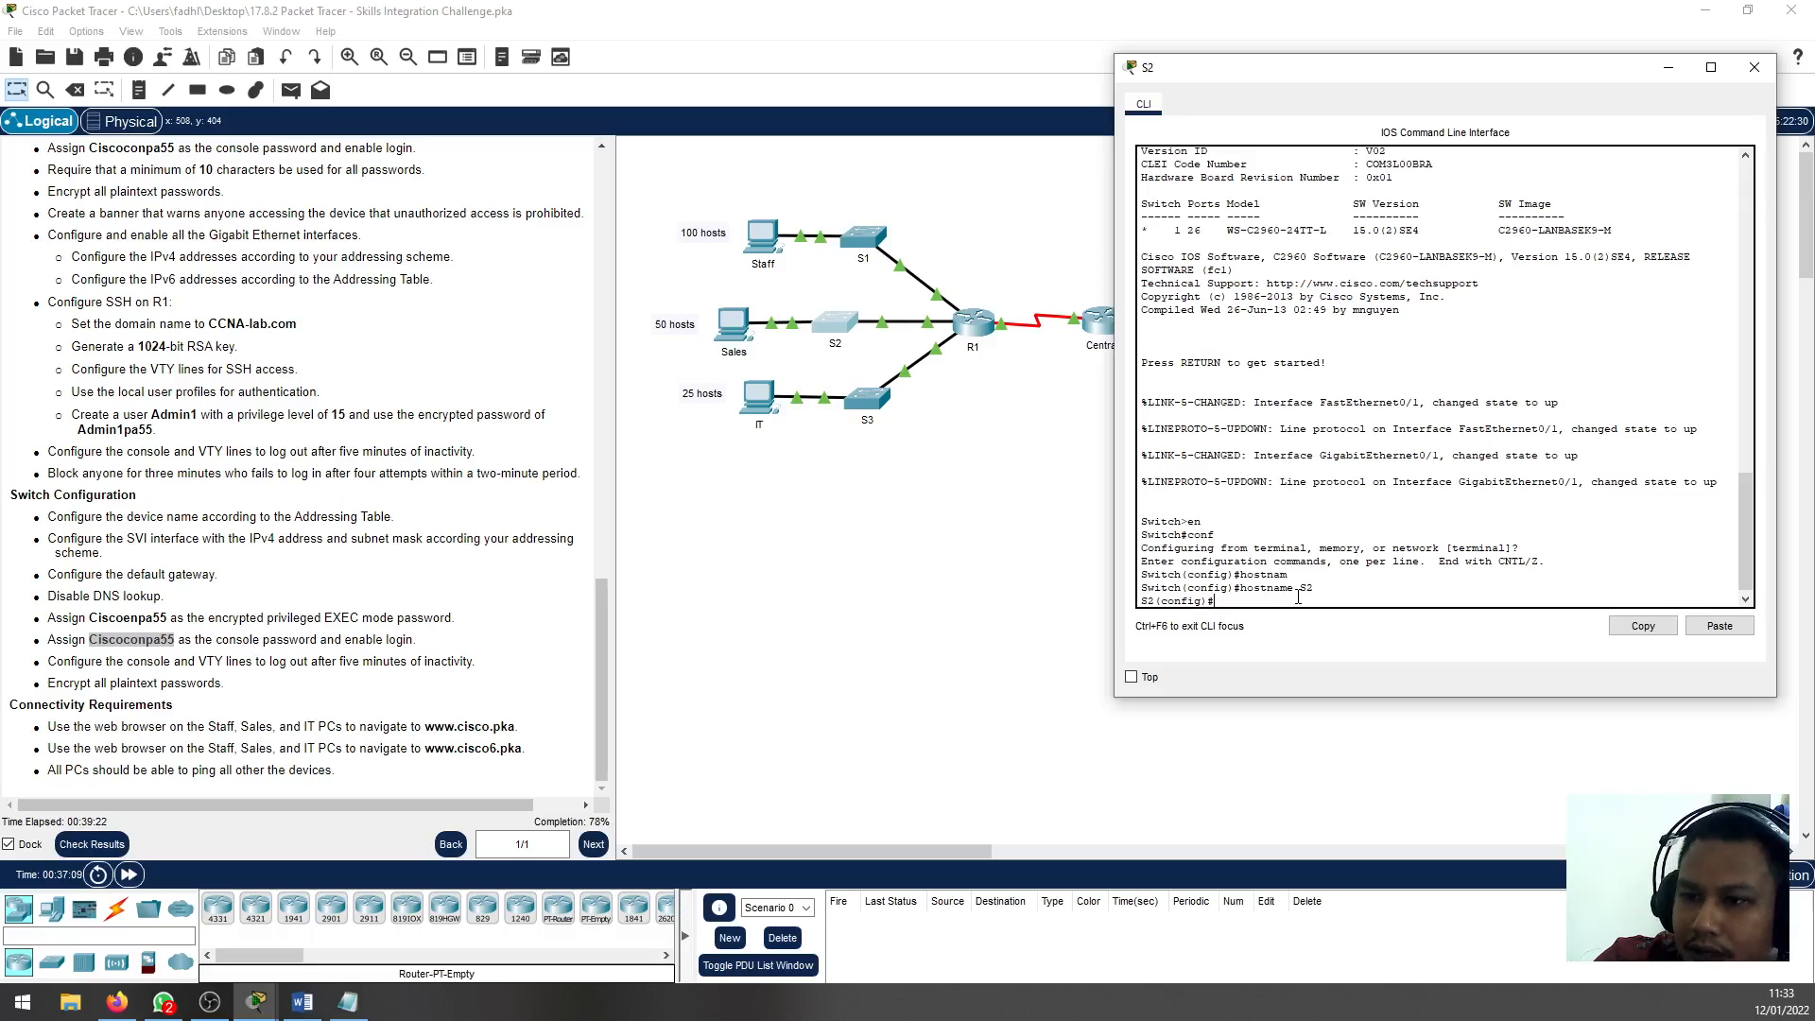
type("int v")
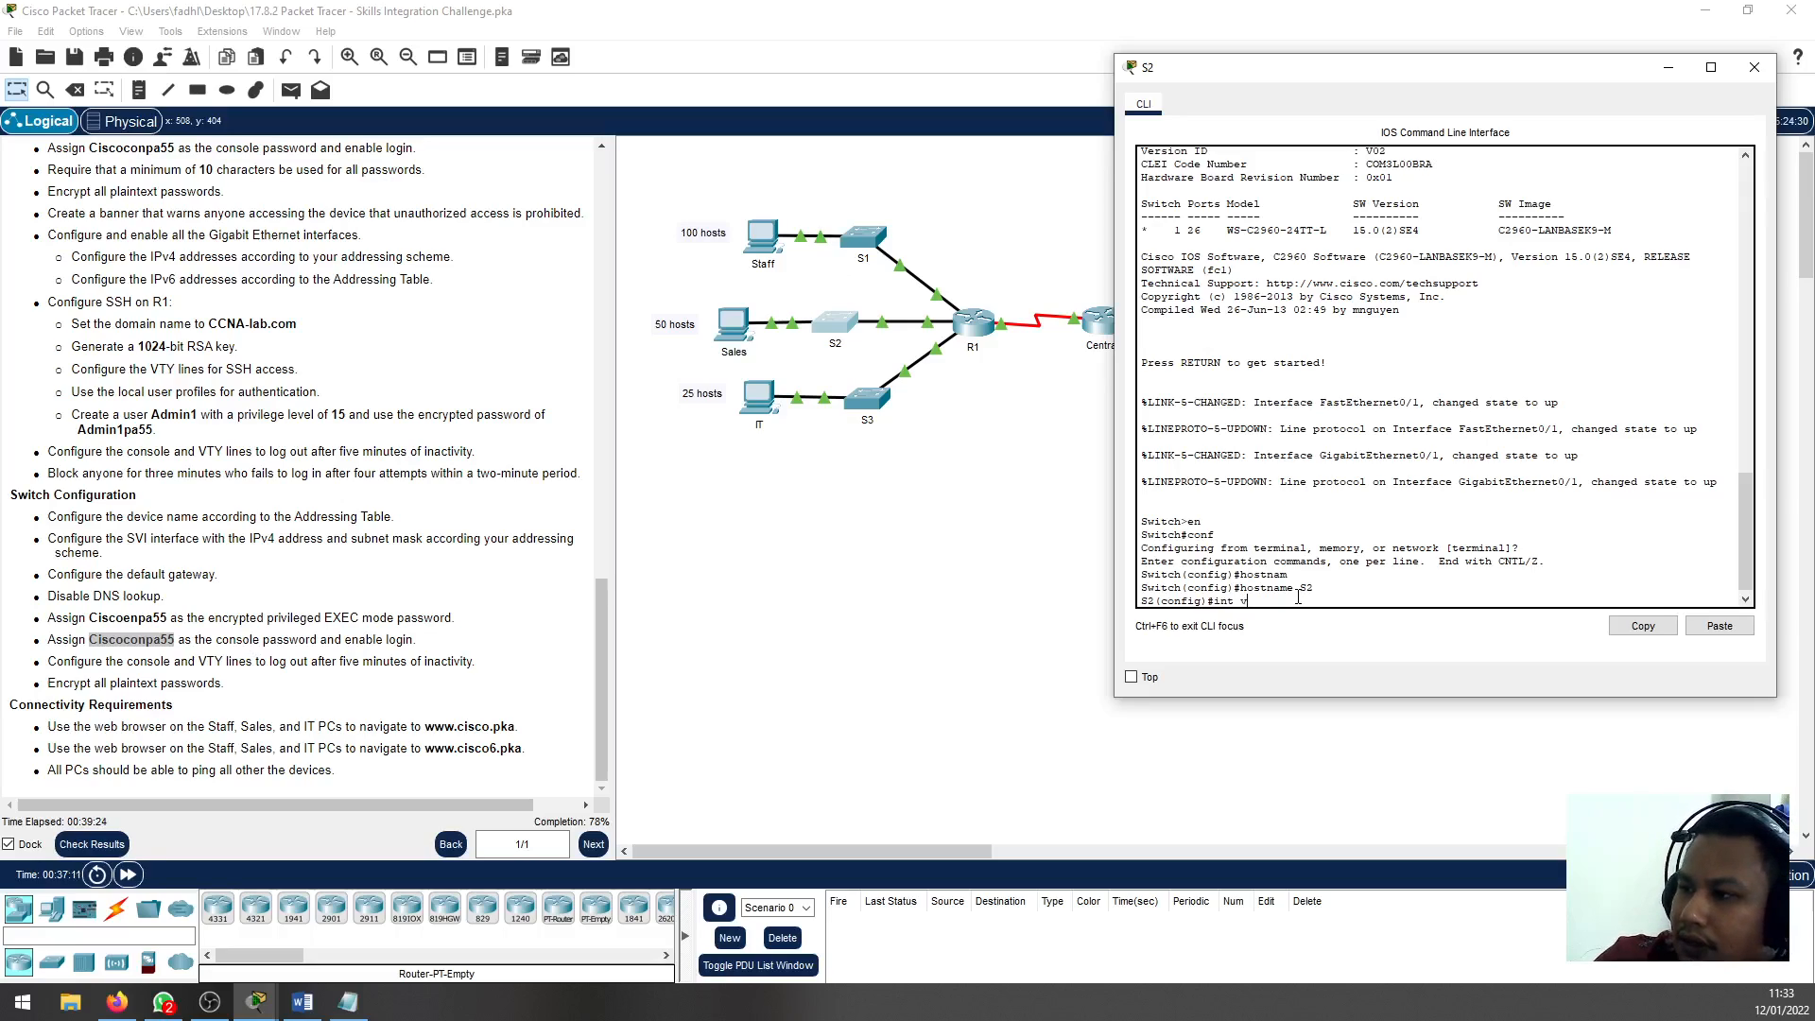
type("lan 1")
key("Return")
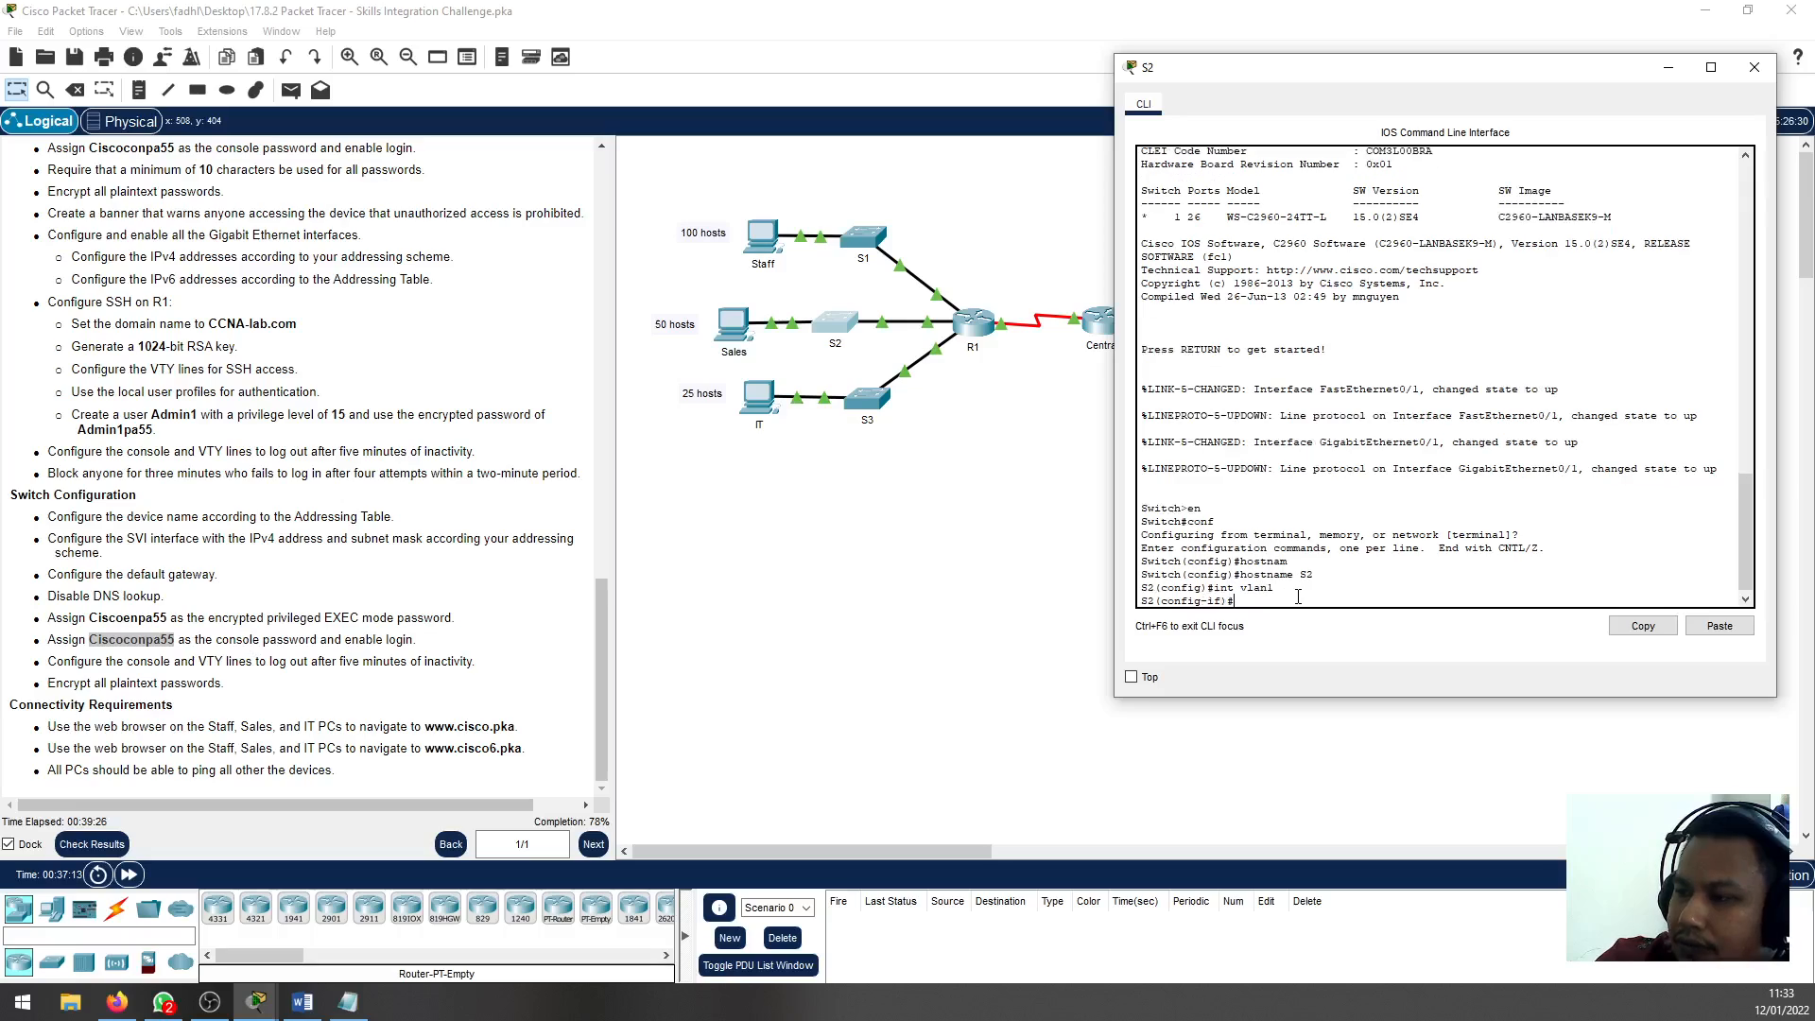
Assign IP address 192.168.0.129 with mask 255.255.255.192 to S2's VLAN 1 interface, checking the Sales subnet in the notes
type("ip address")
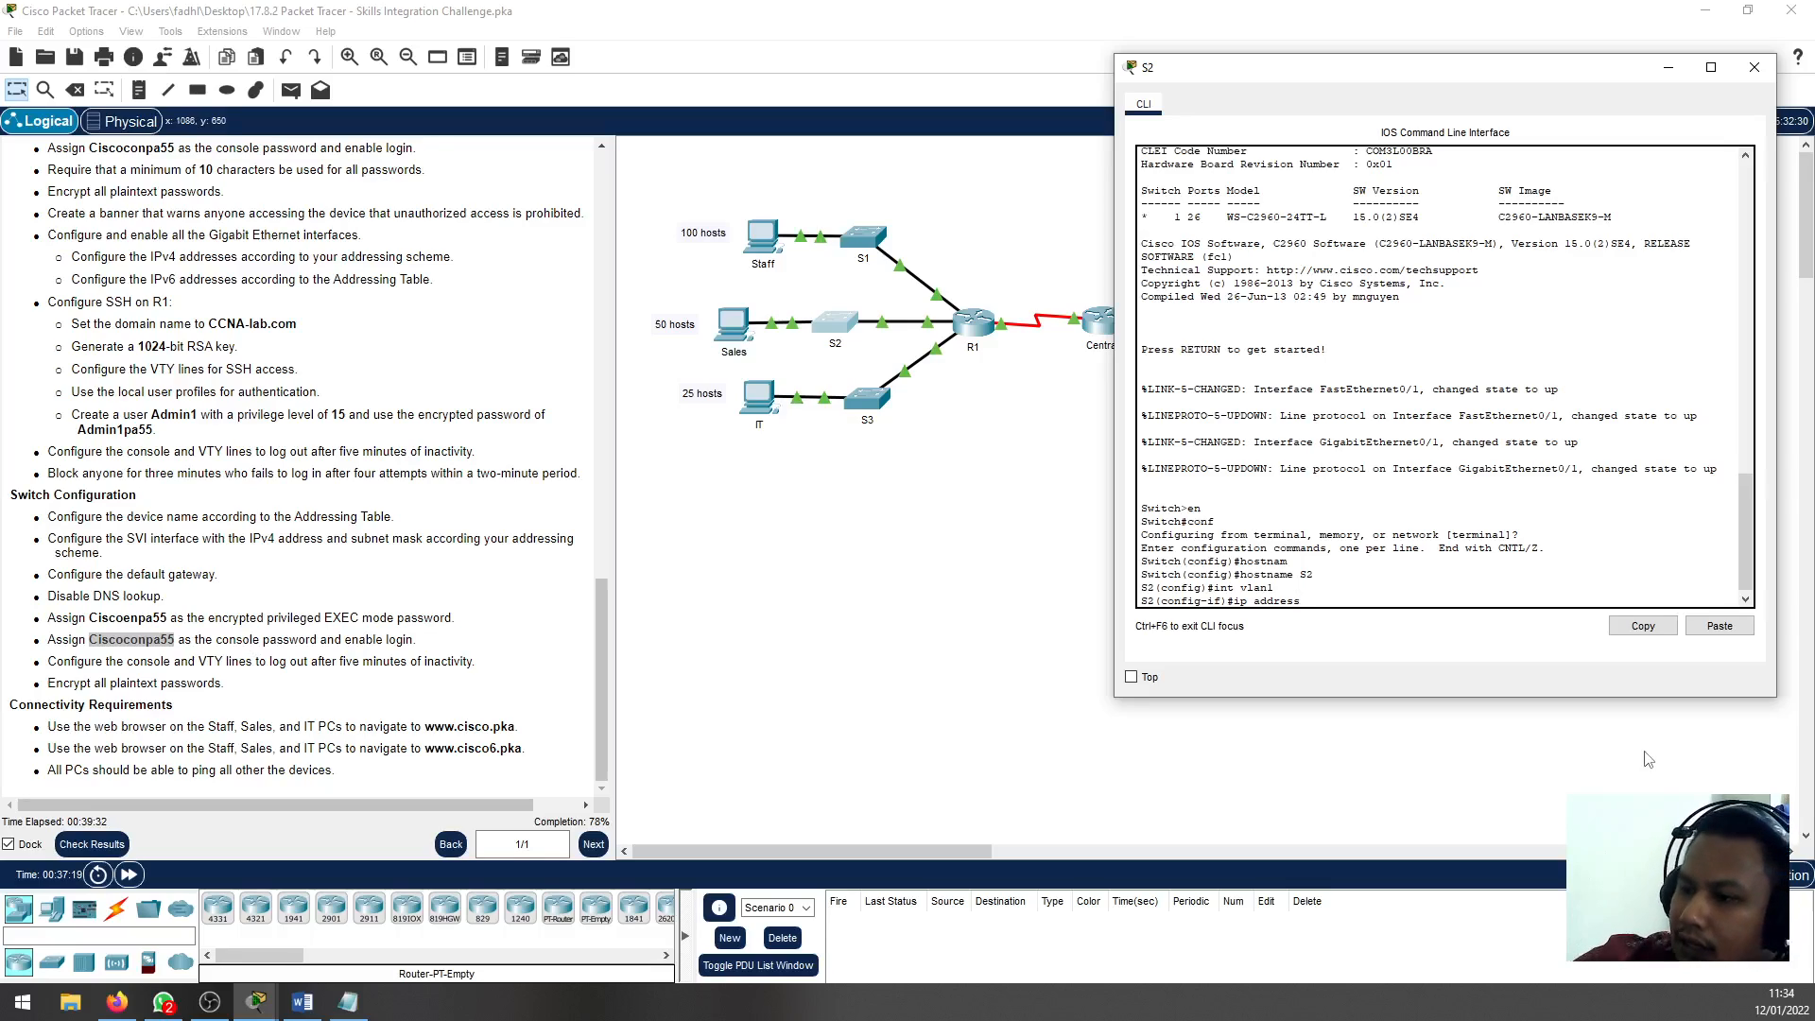
left_click(348, 1002)
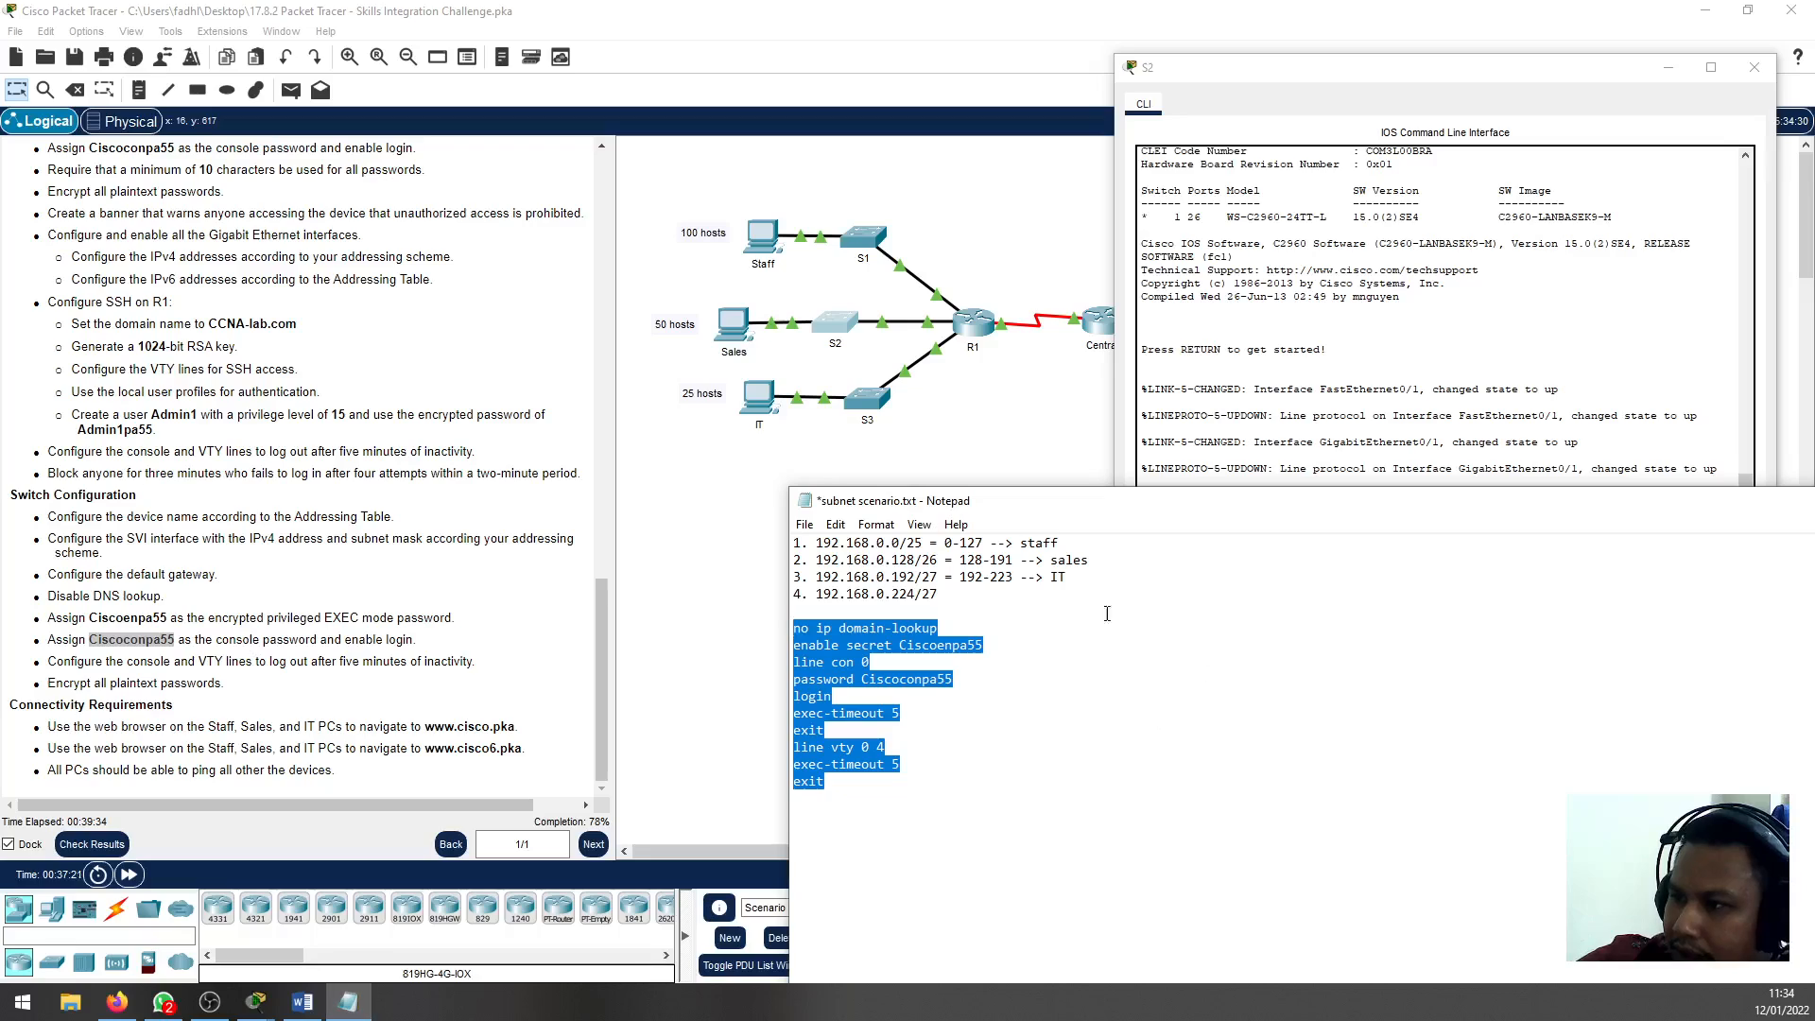
left_click(1262, 459)
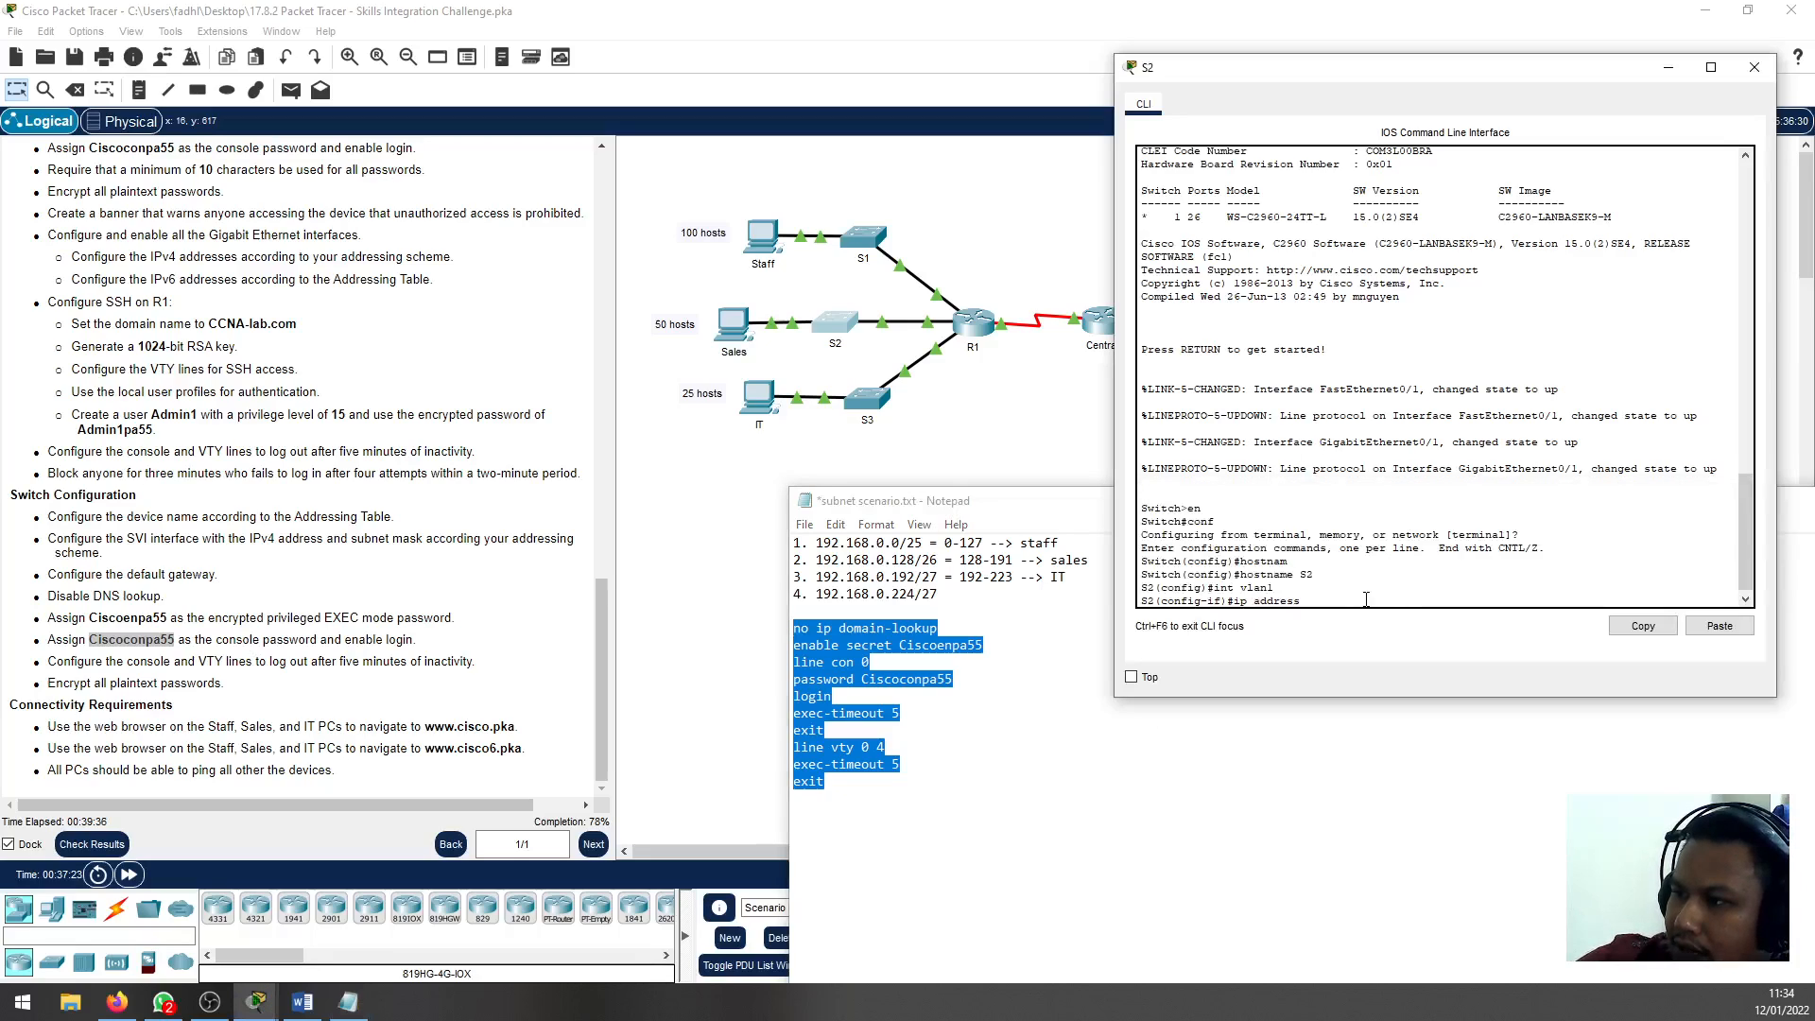
type("192.168.")
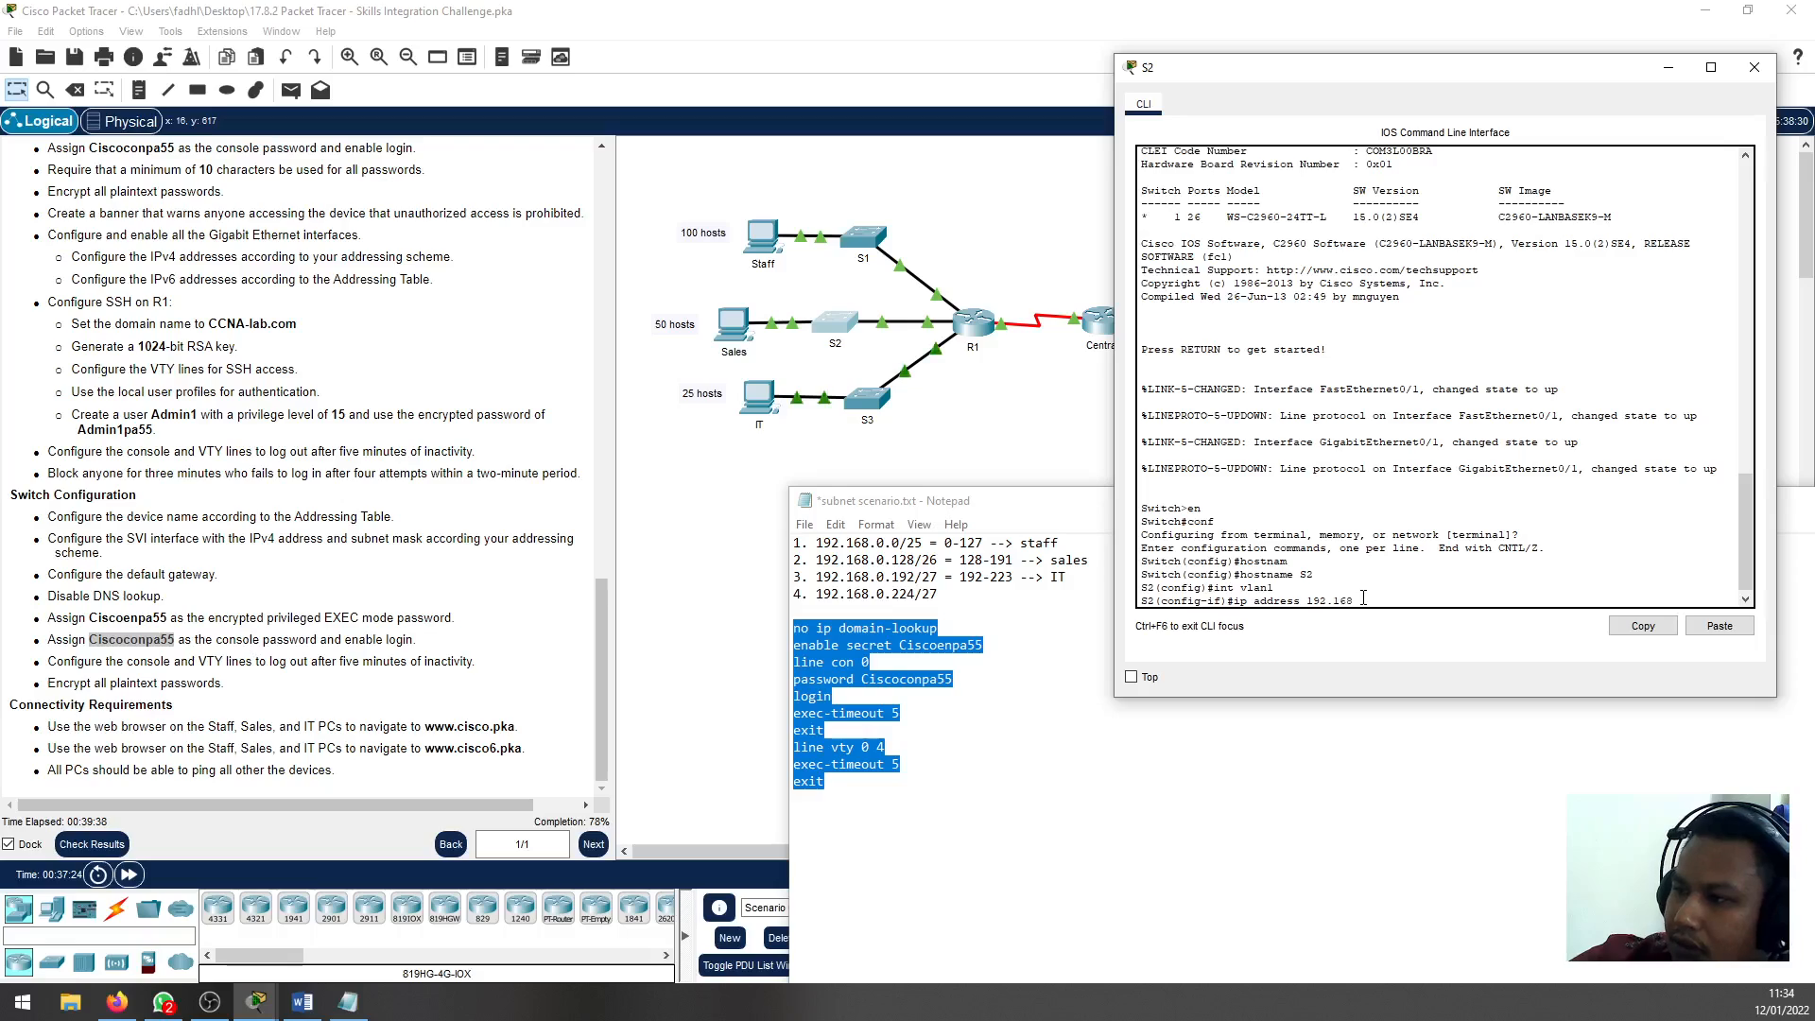
type("0.129")
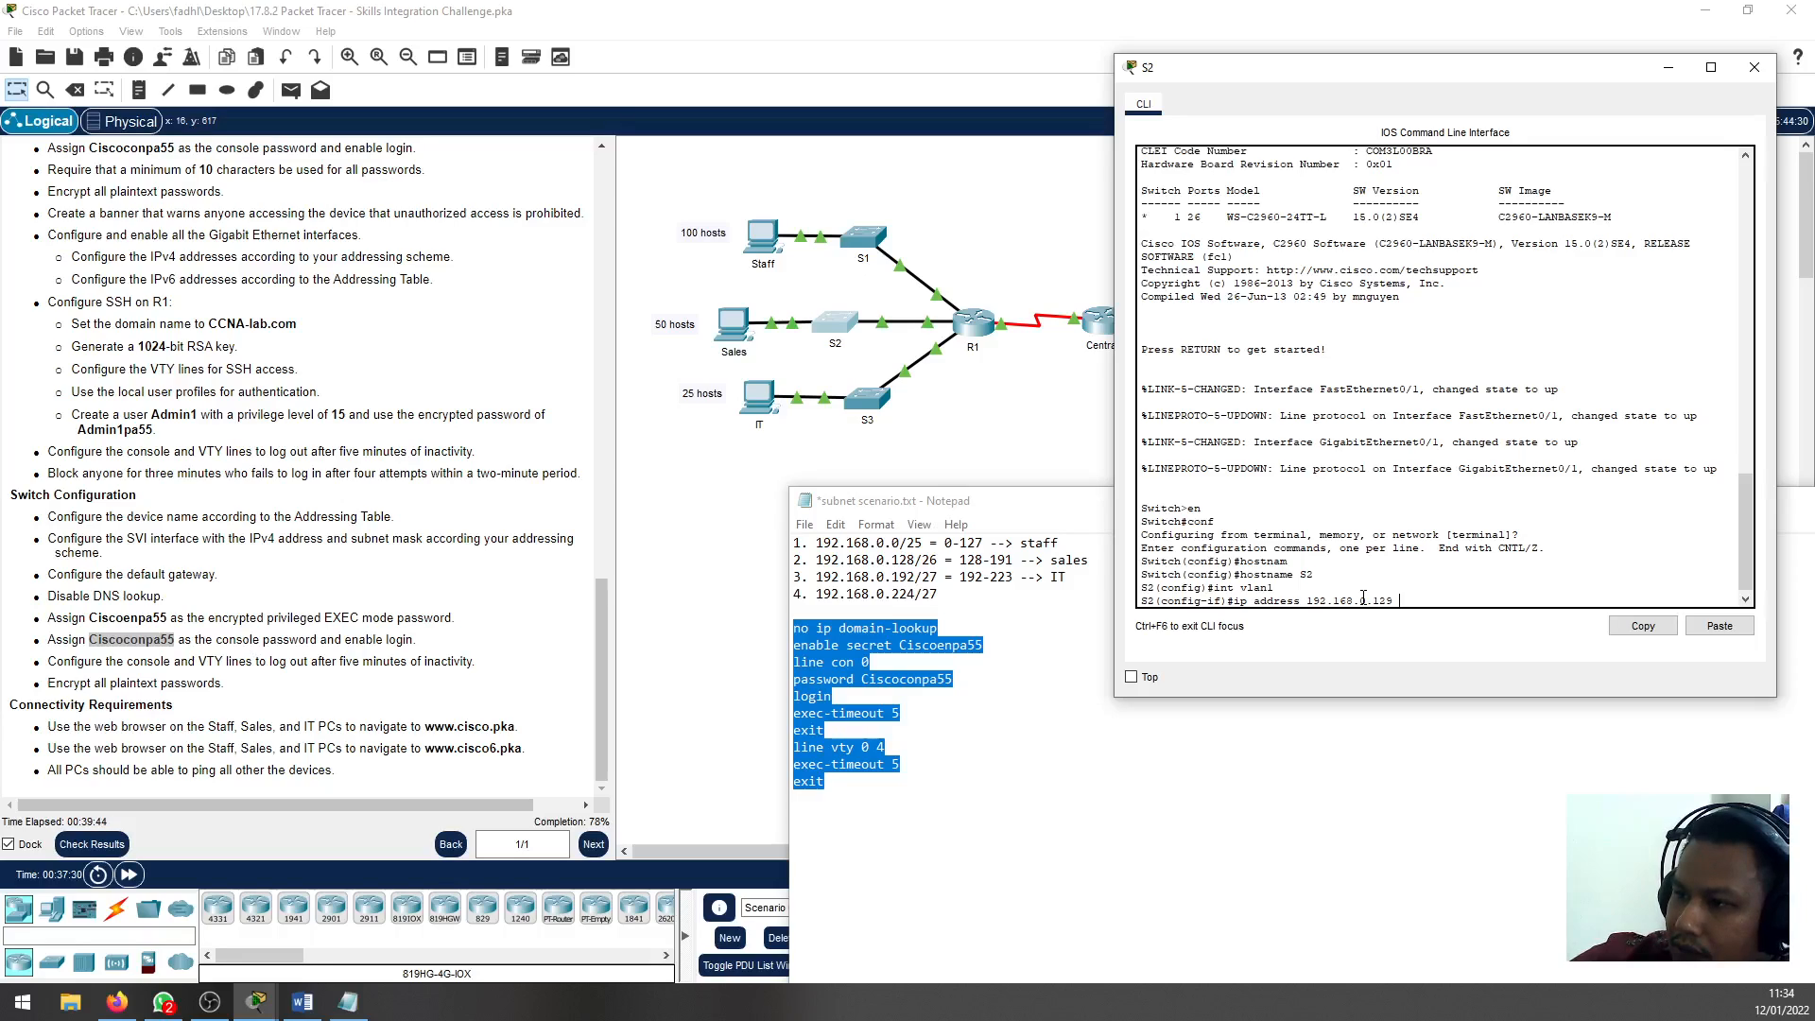
type(" 255.255.25")
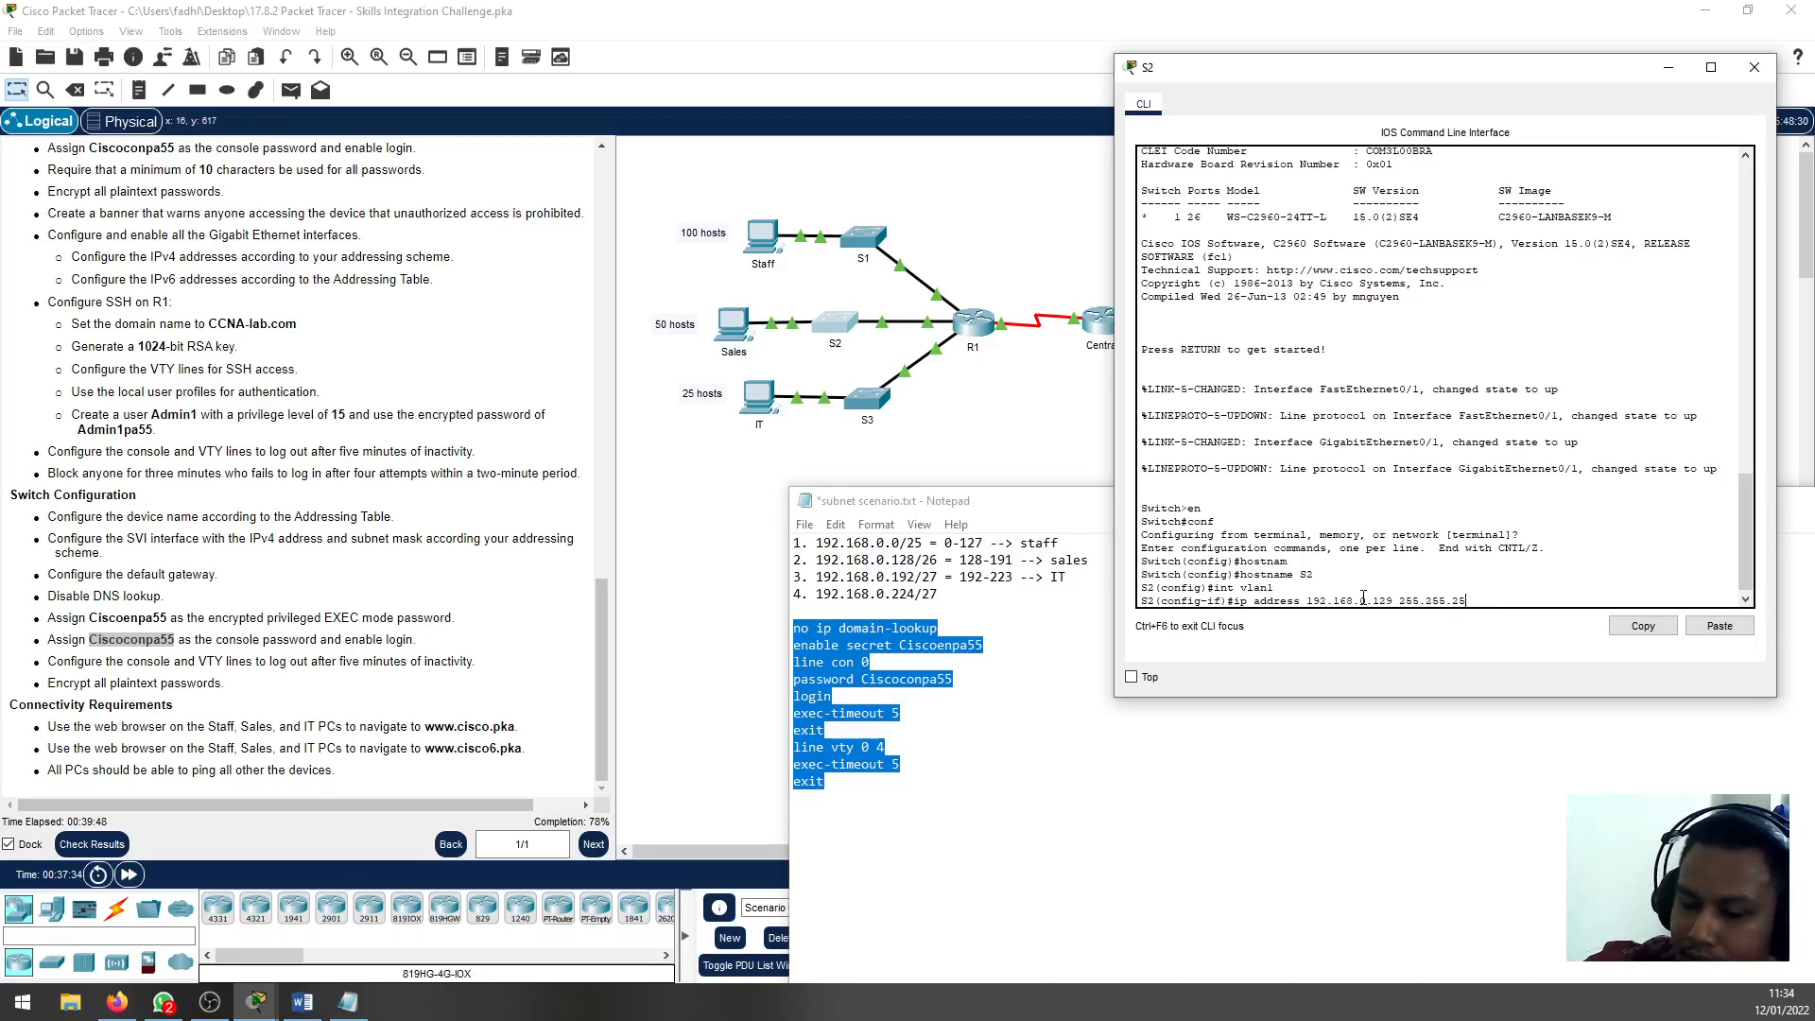
type(".15.192")
key("Return")
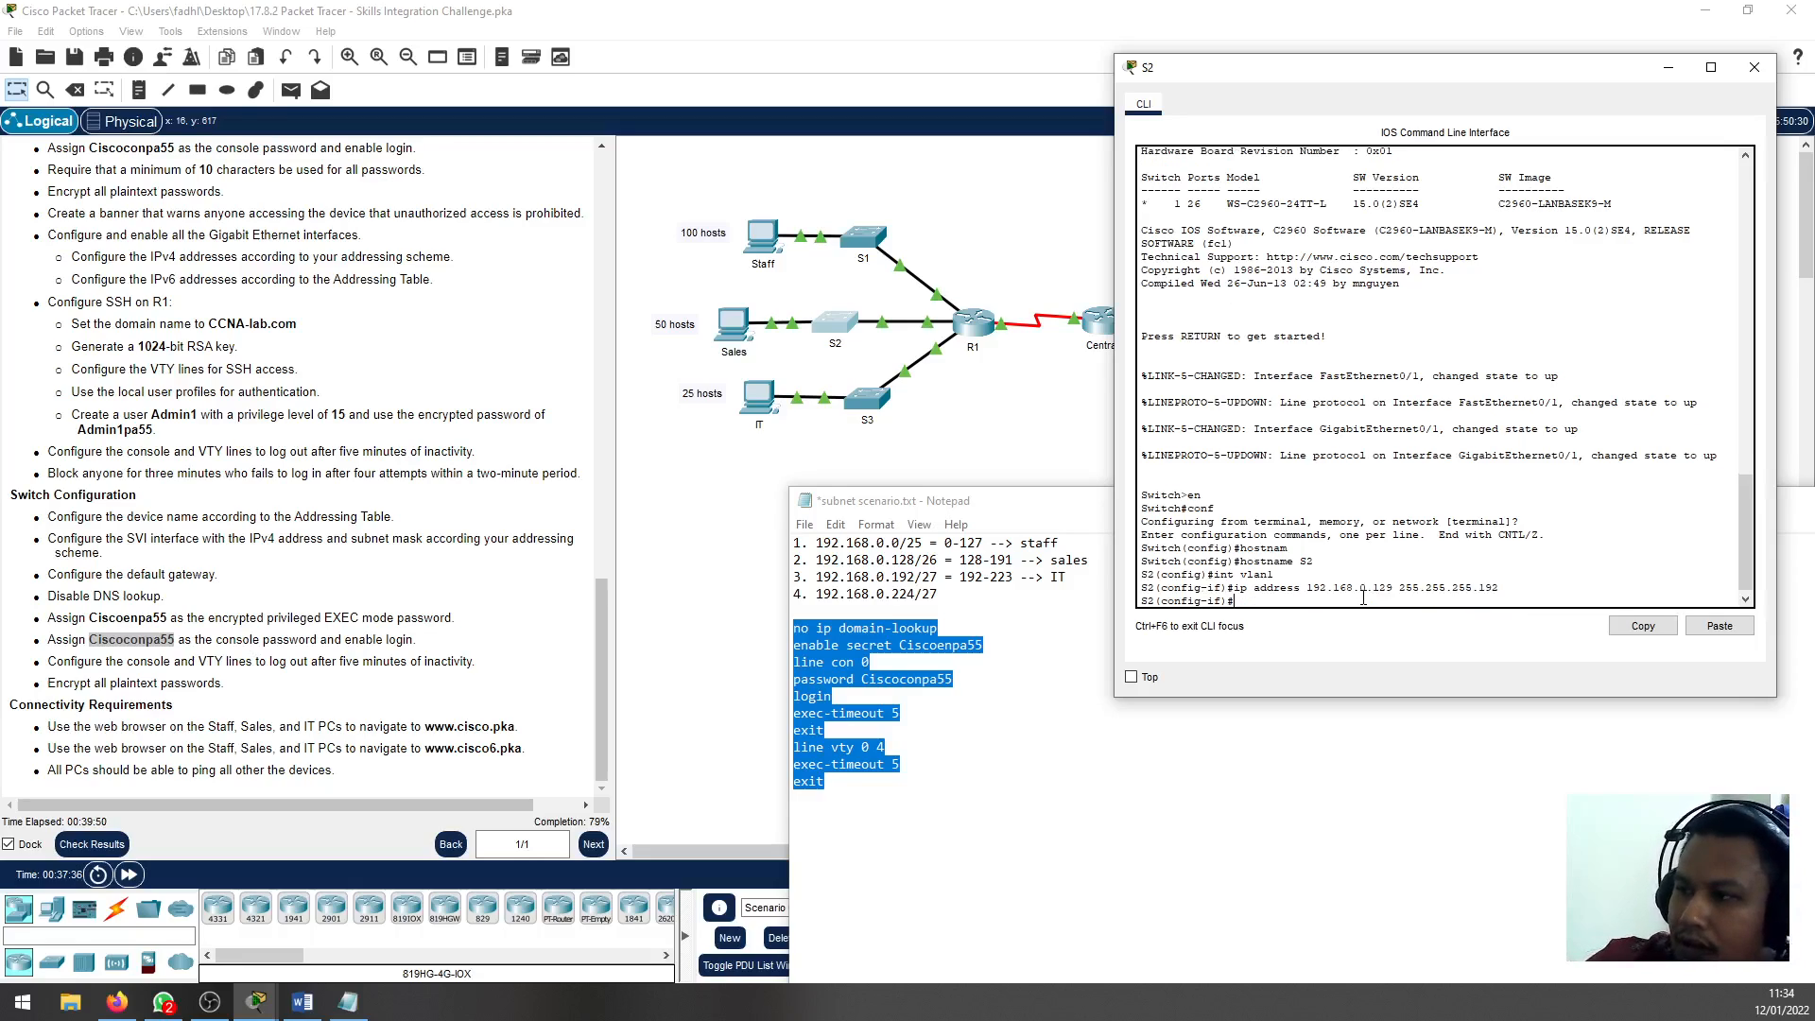
Enable S2's VLAN 1 interface with no sh
type("no sh")
key("Return")
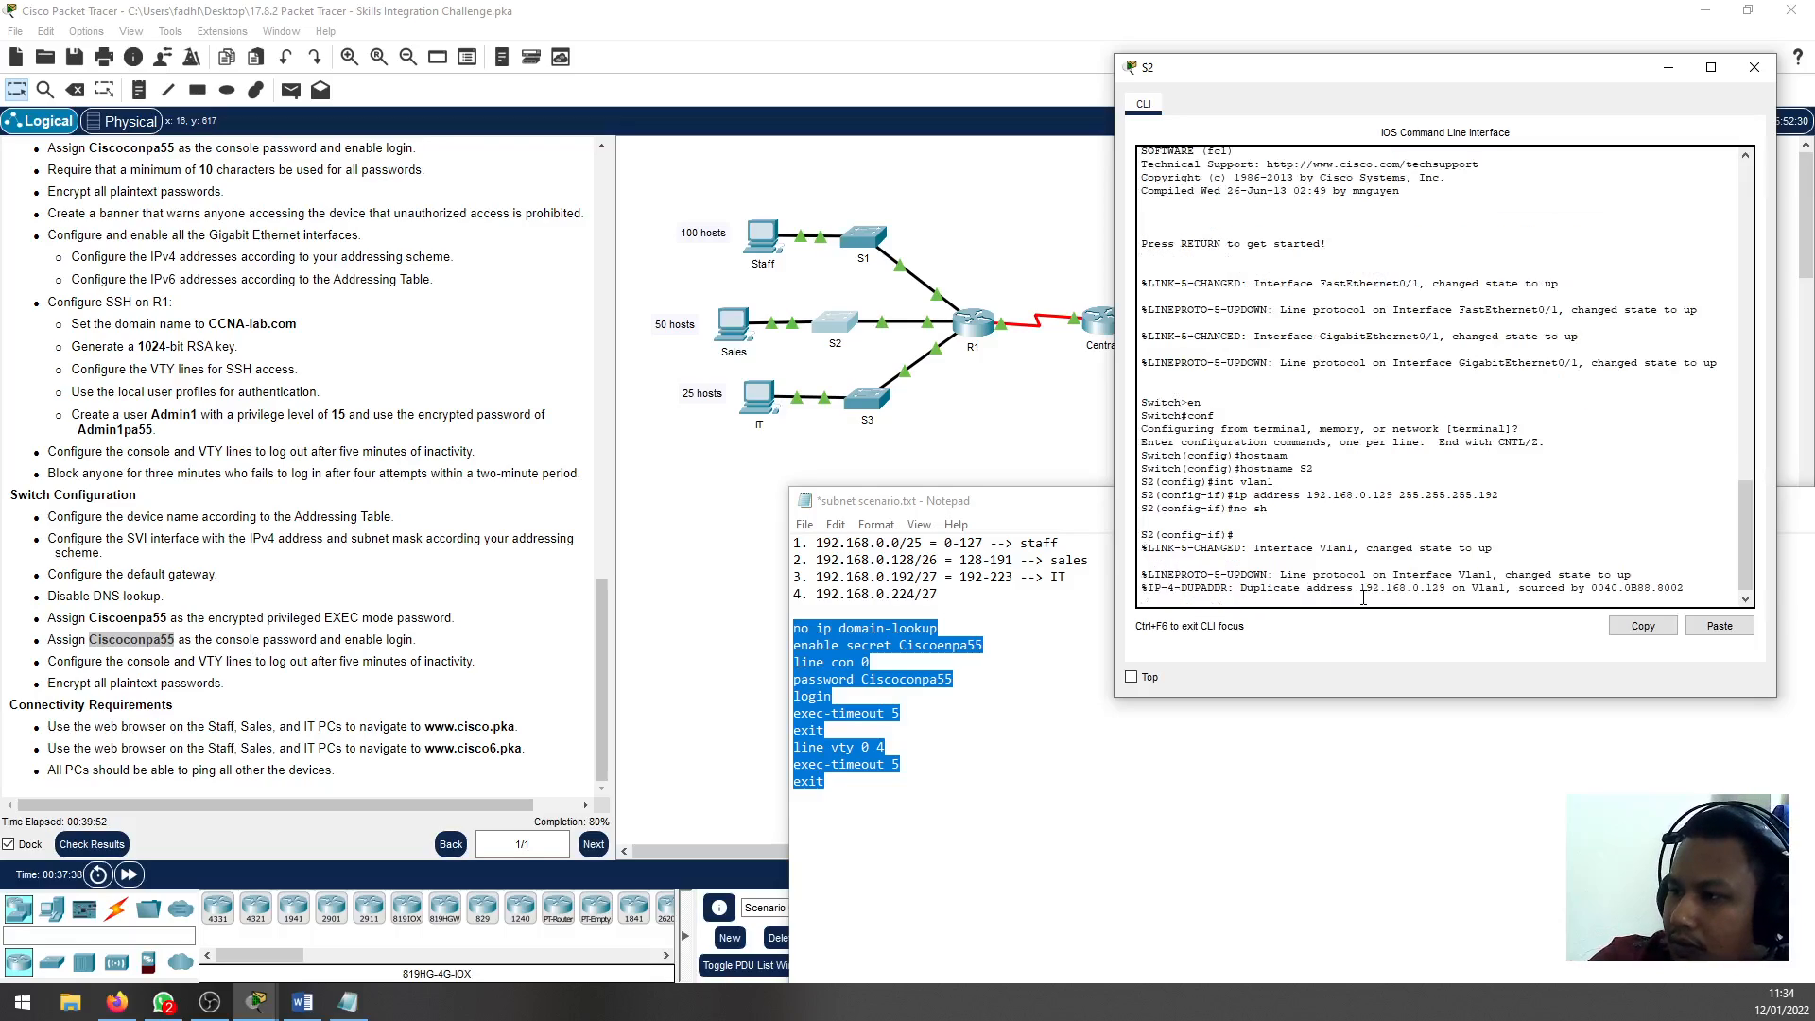
Open S1's CLI, enter configuration mode for interface VLAN 1 and enable it with no sh
left_click(865, 238)
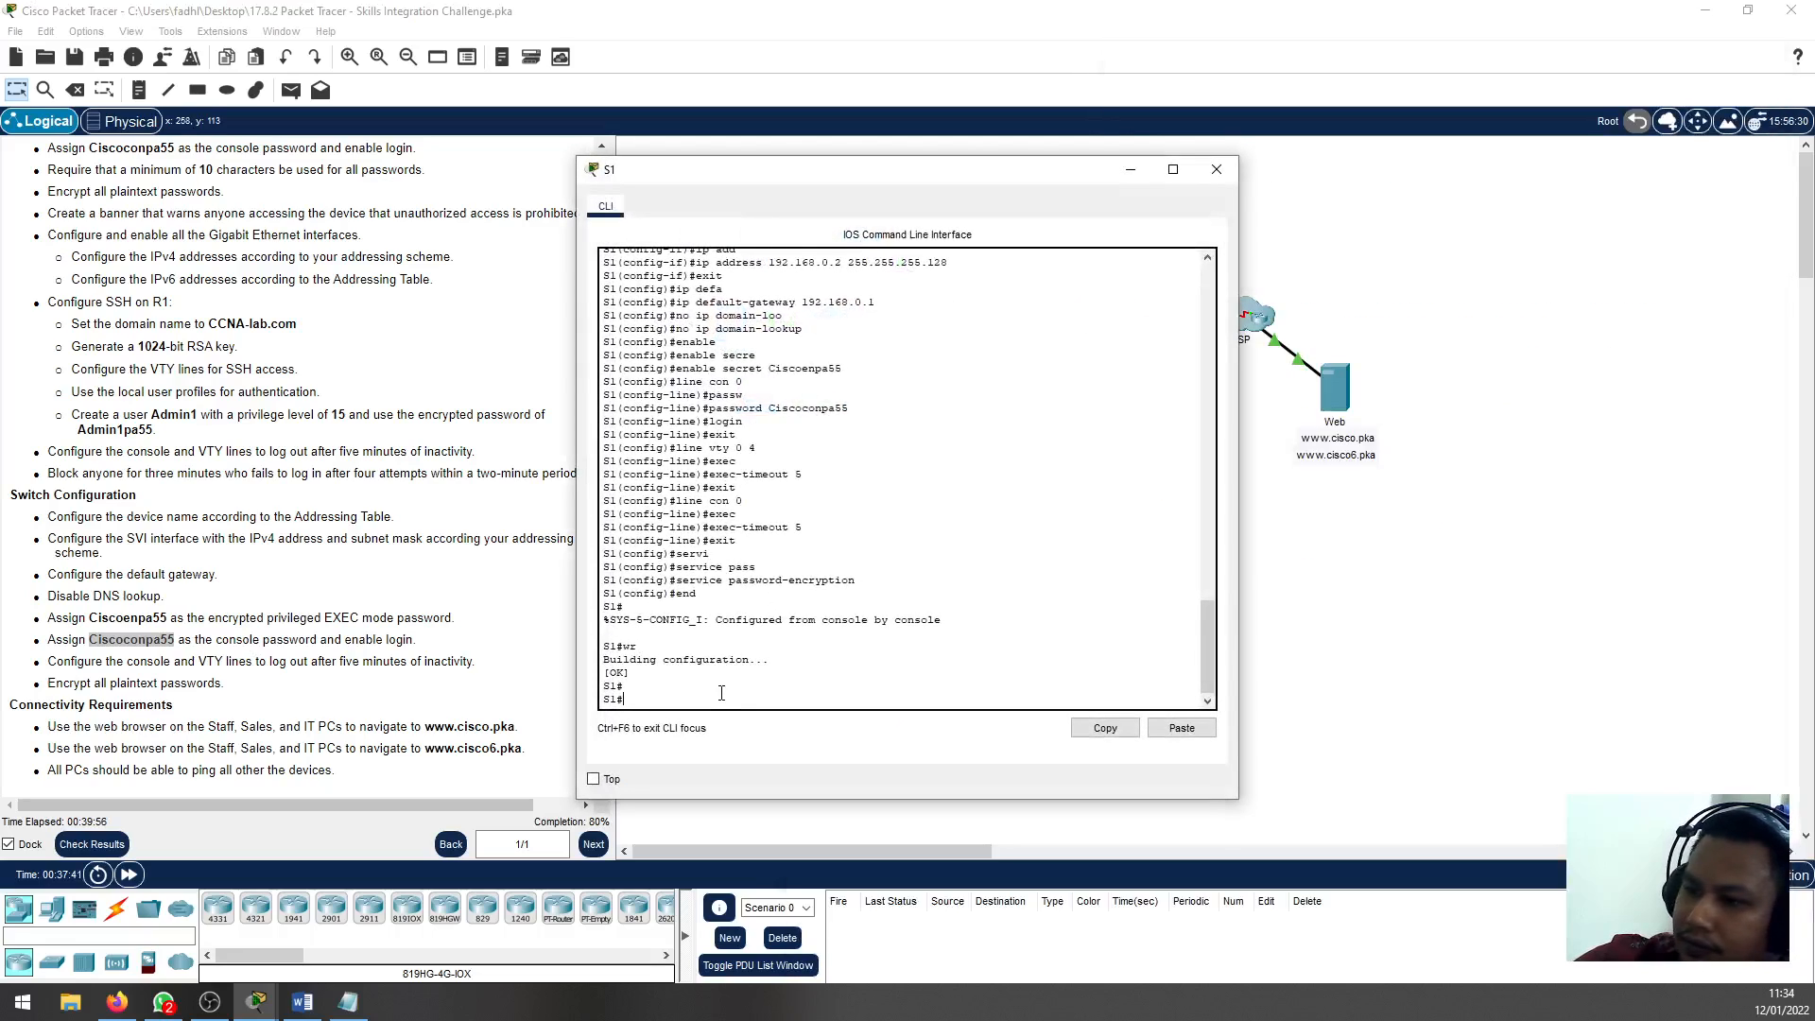
type("conf t")
key("Return")
type("in")
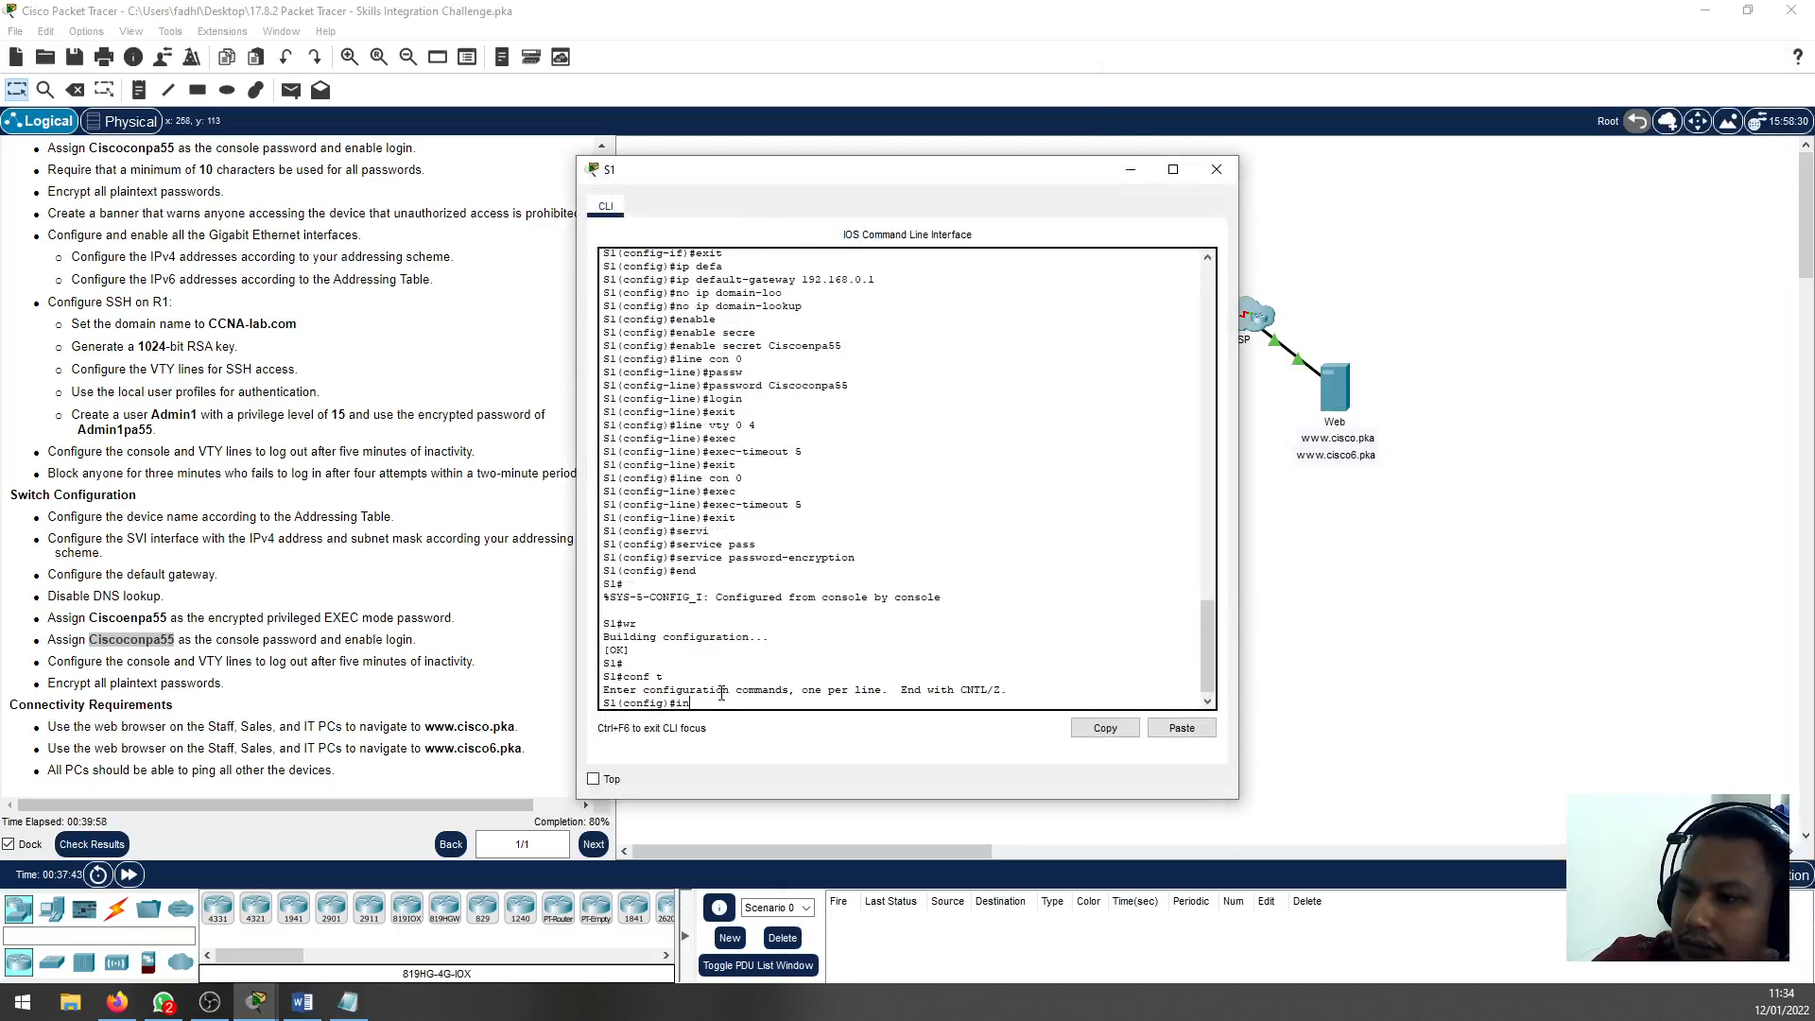
type("t vlan1")
key("Return")
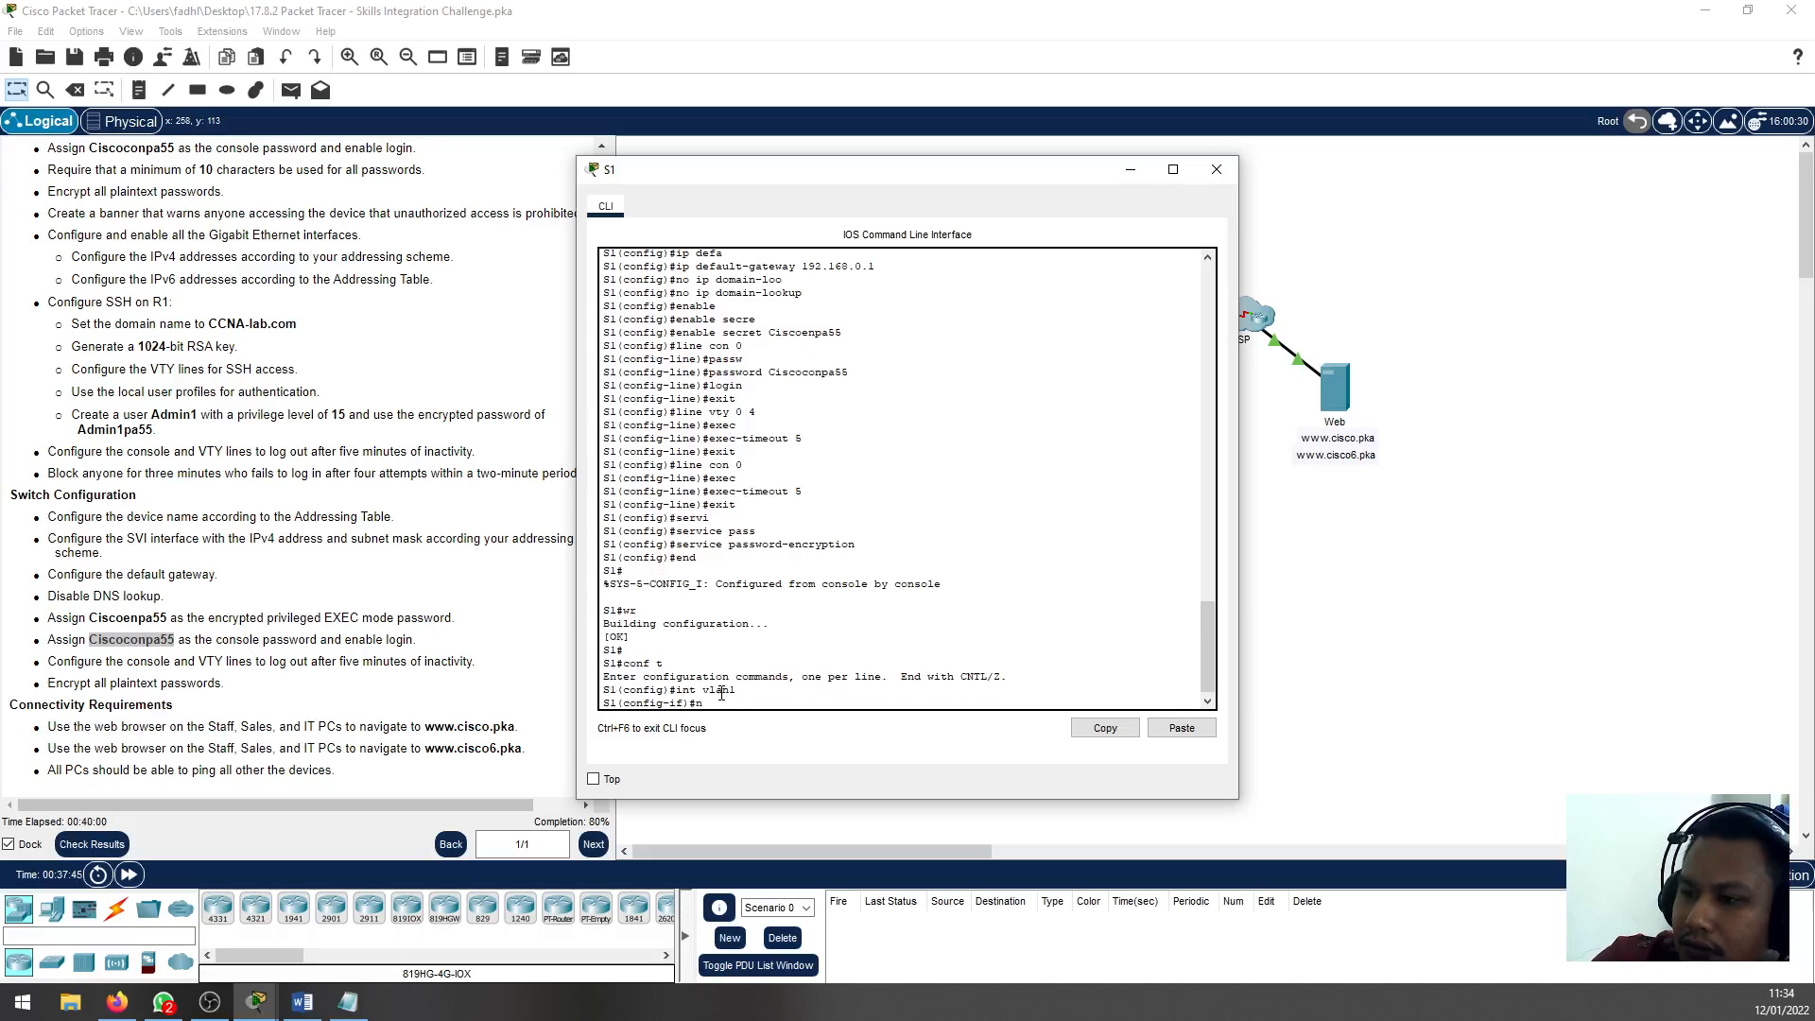
type("no sh")
key("Return")
Return S1 to privileged EXEC mode, save its running configuration with wr and close its CLI window
type("en")
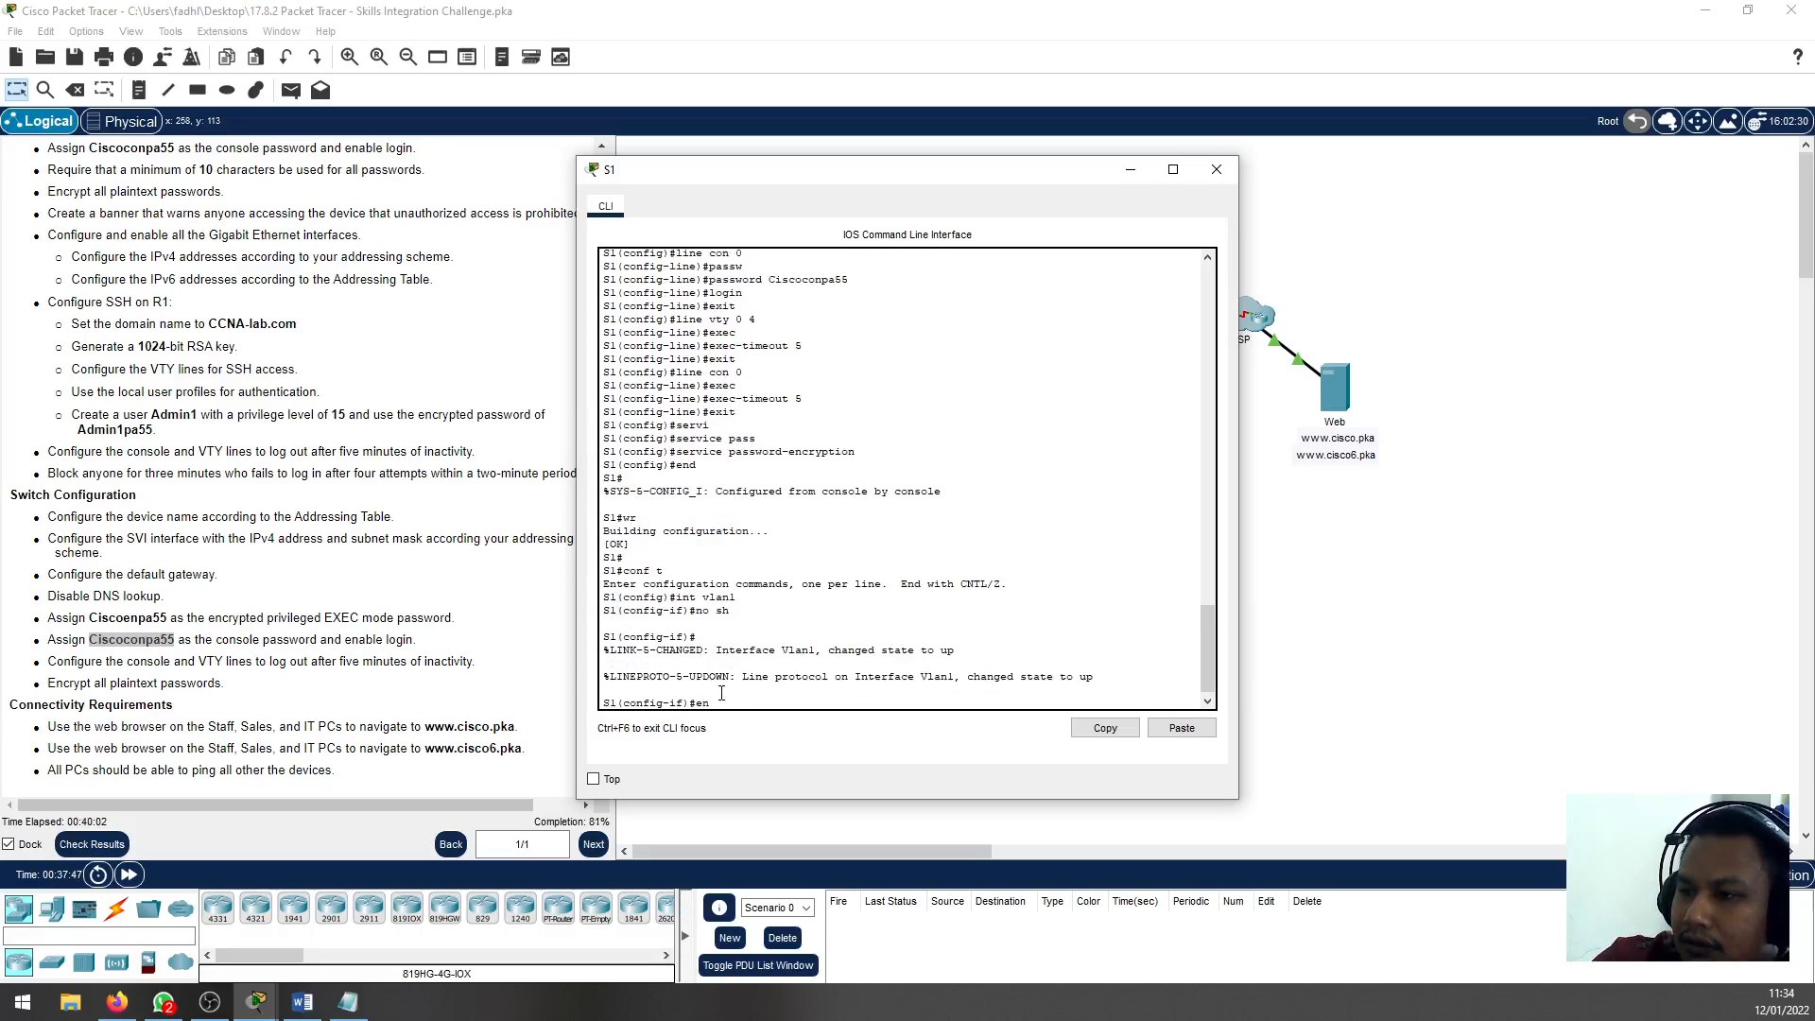
type("d")
key("Return")
type("wr")
key("Return")
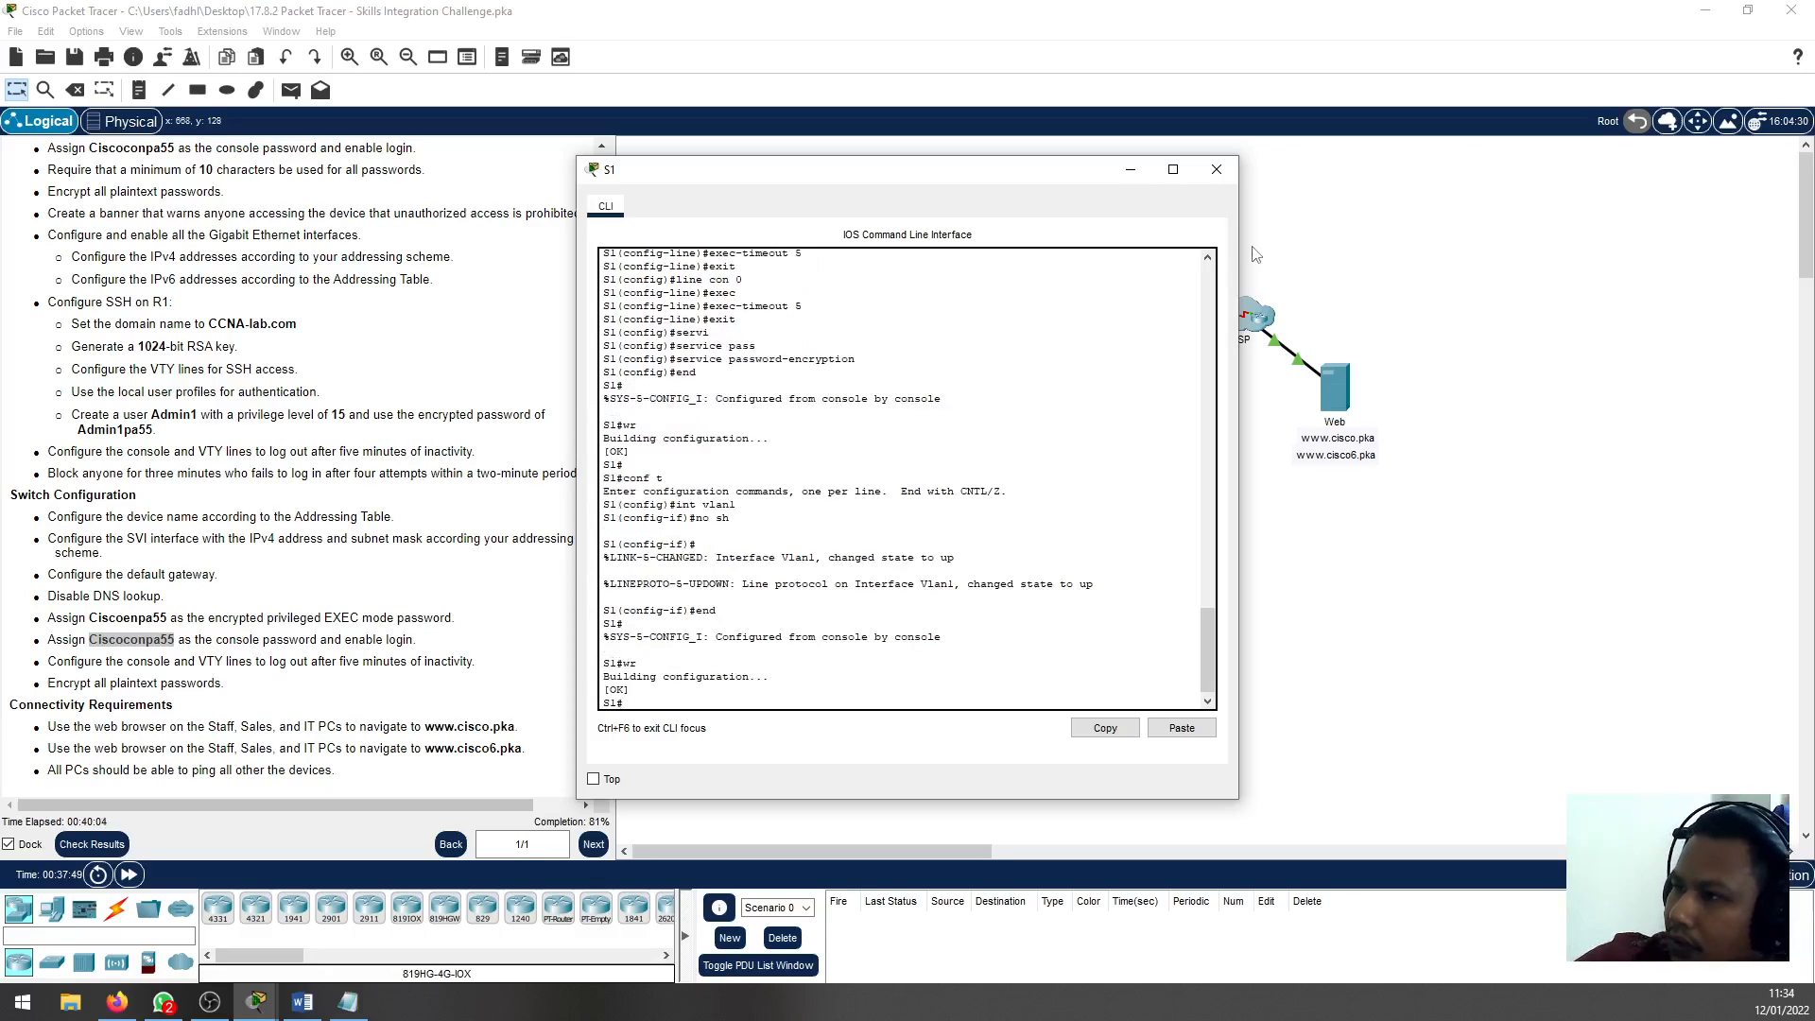
left_click(1216, 169)
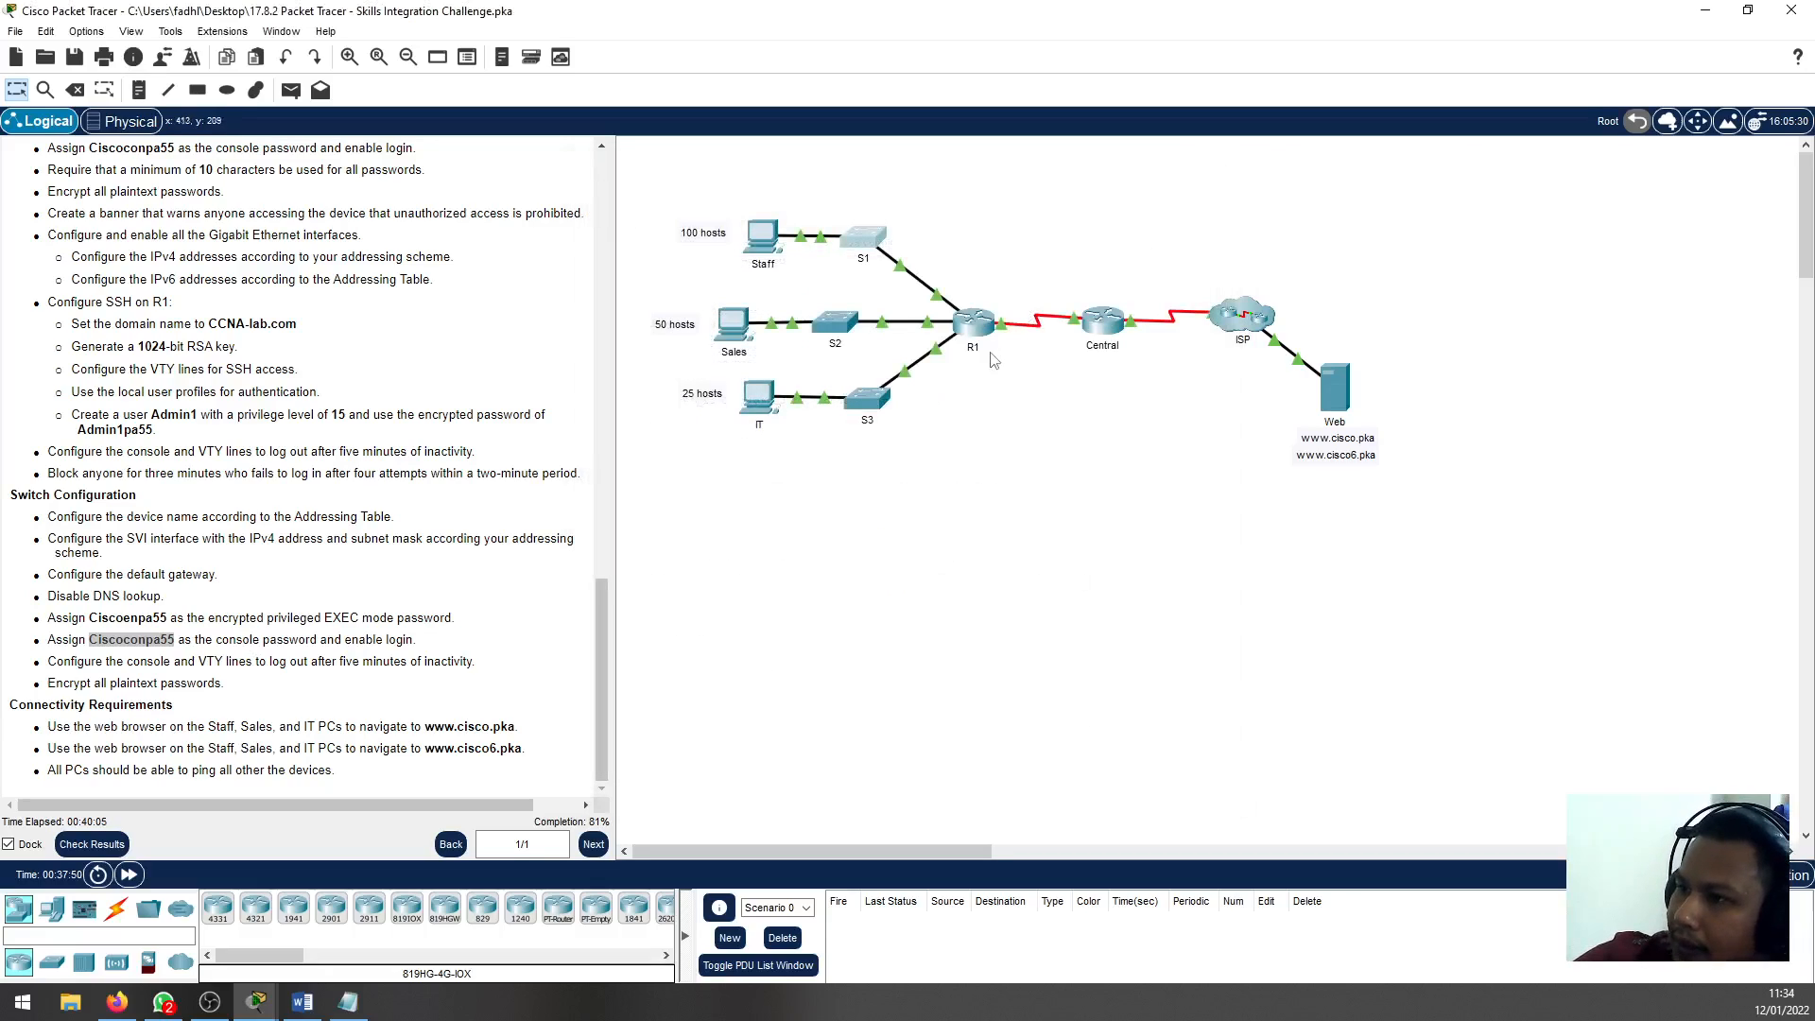
Reopen S2's CLI and examine the latest log line about the VLAN 1 address
left_click(838, 322)
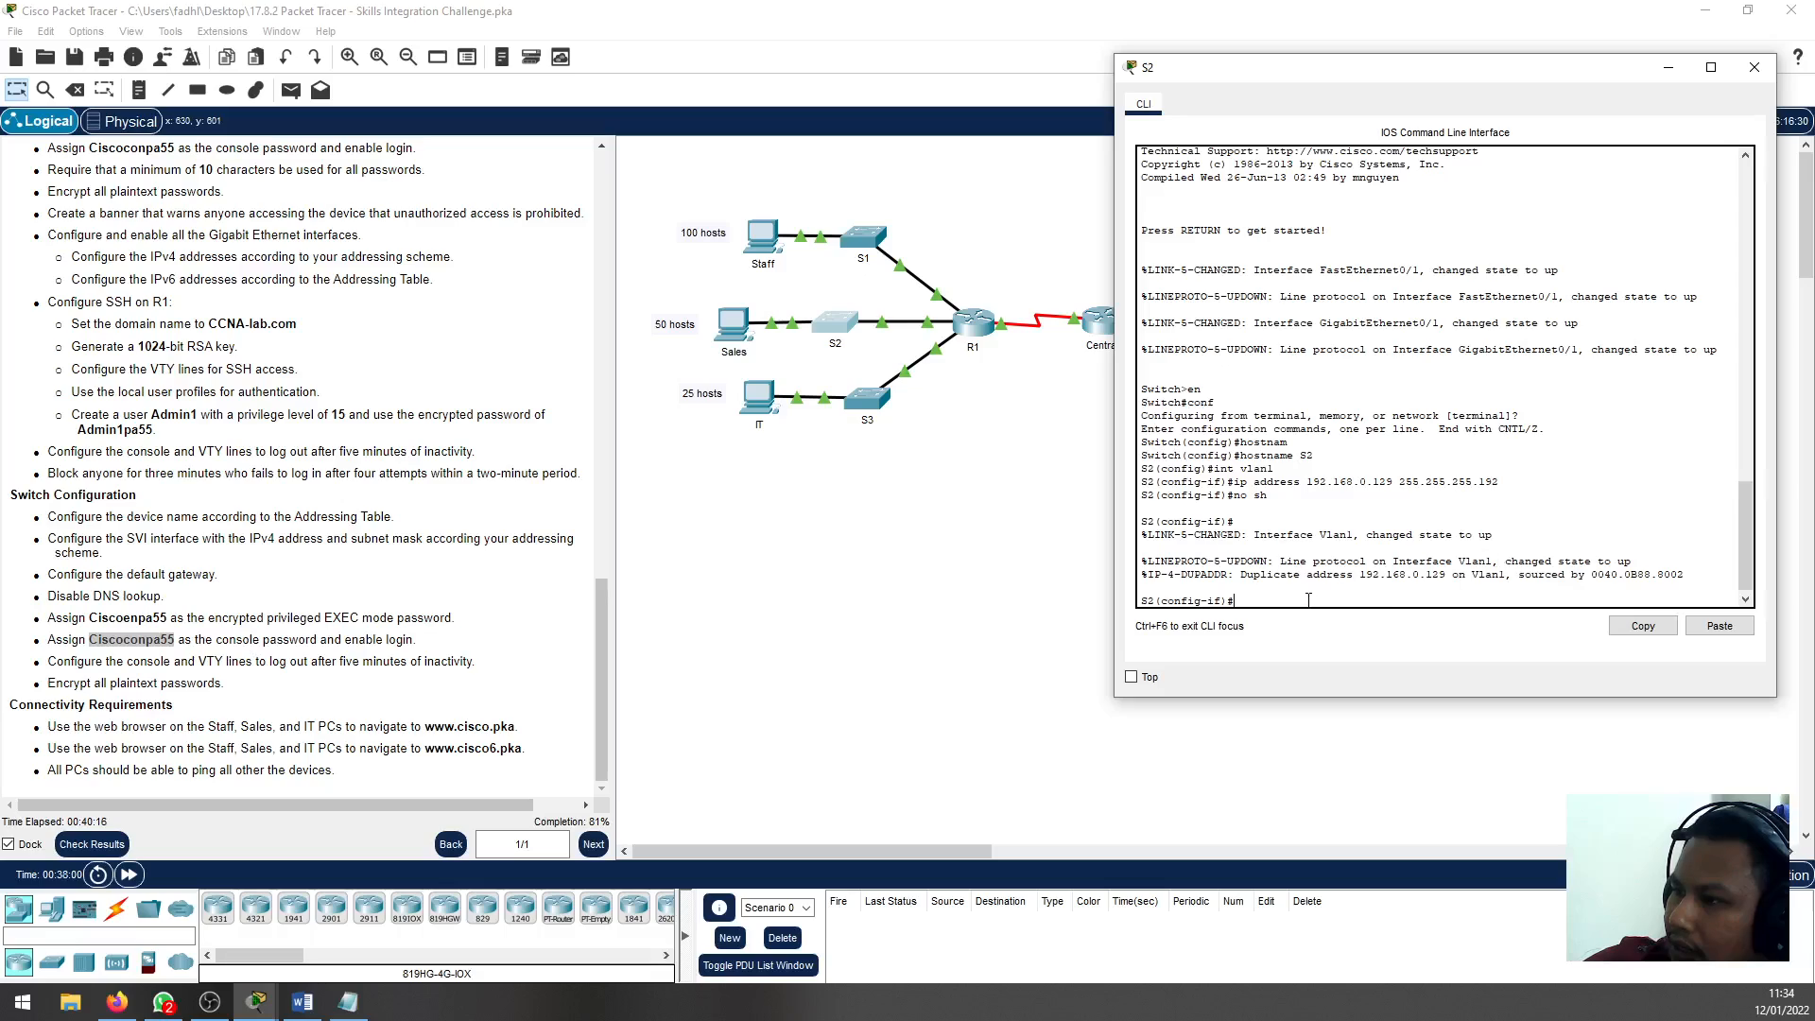
double_click(1434, 562)
left_click(1423, 569)
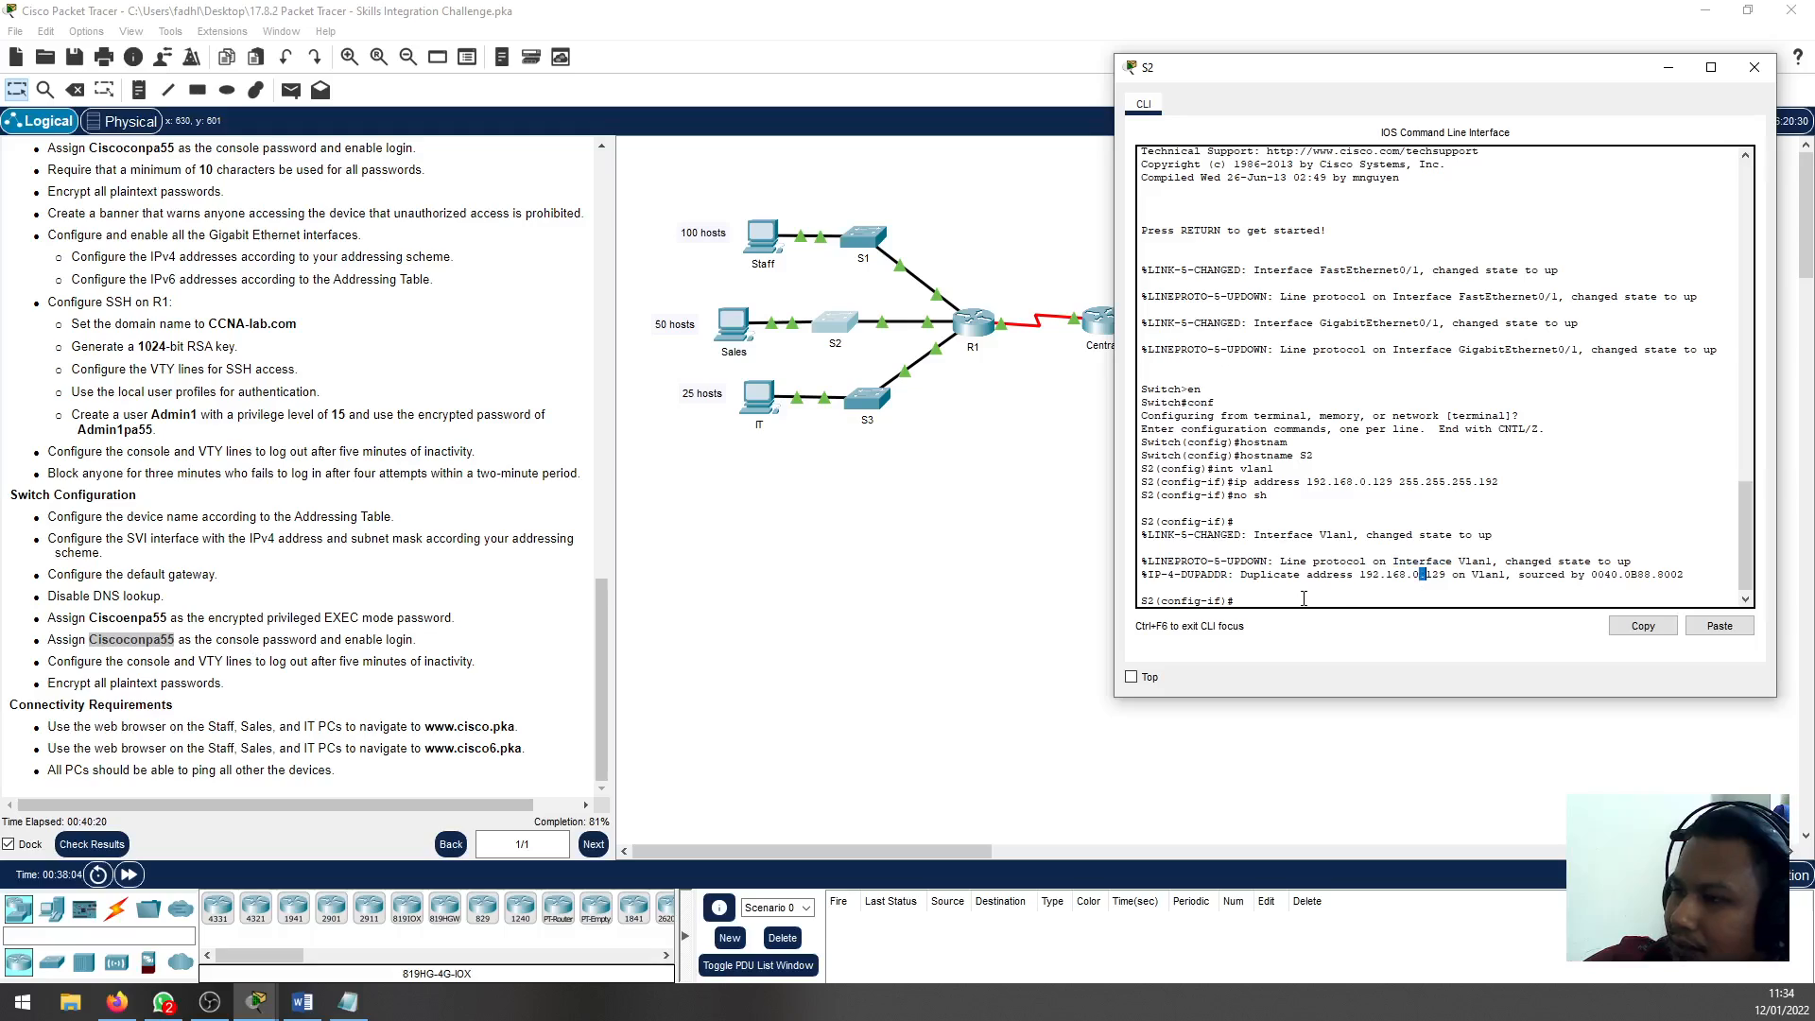
Remove IP address 192.168.0.129 255.255.255.192 from S2's VLAN 1 interface
type("no")
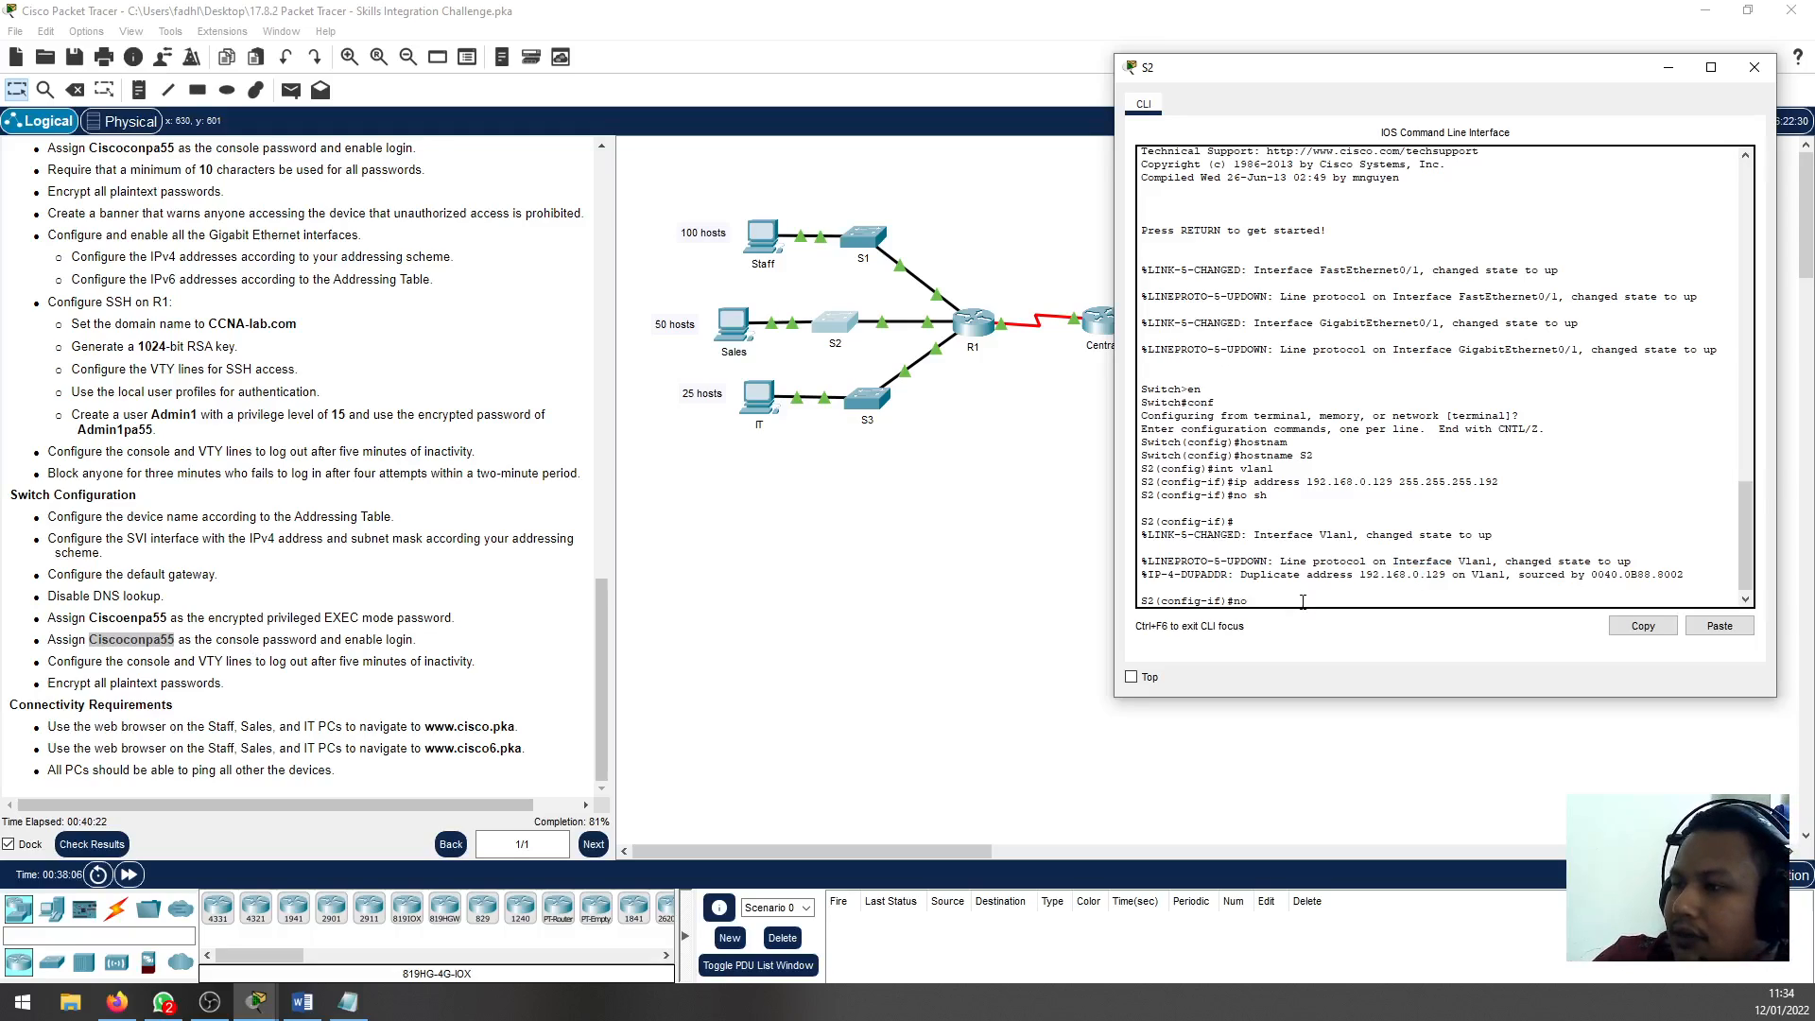
type(" ip")
key("Up")
key("Up")
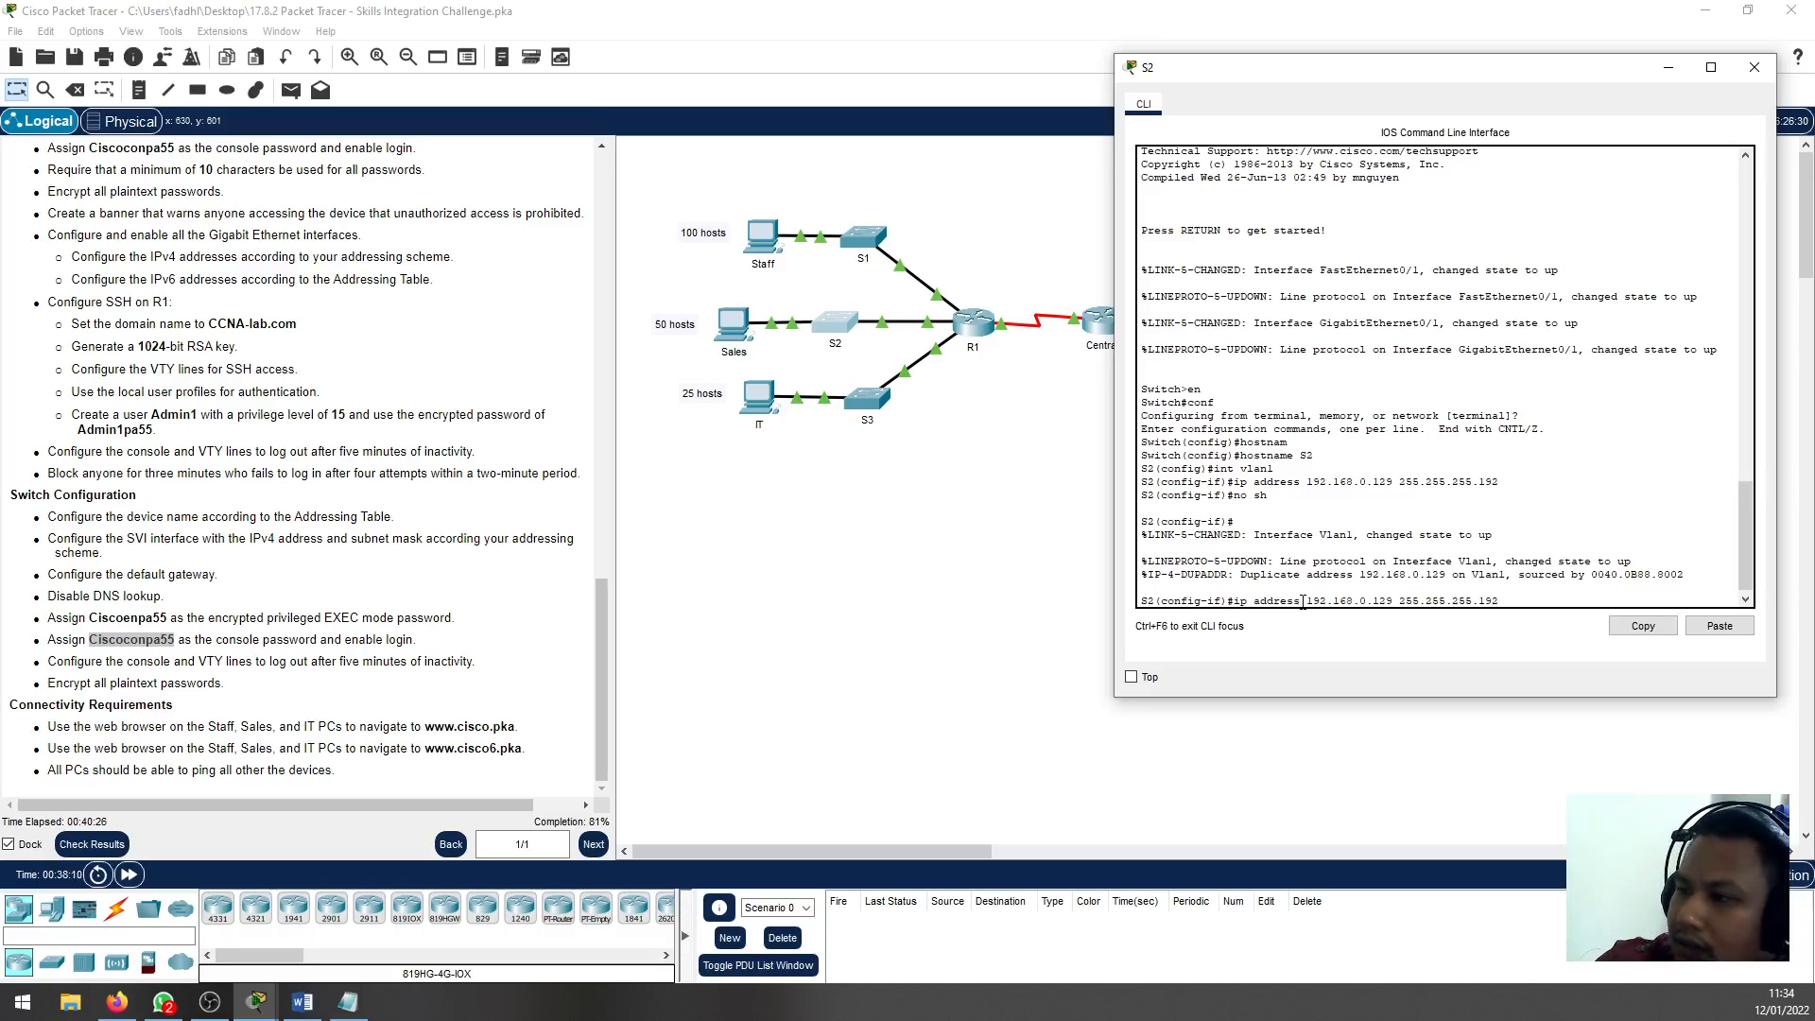
key("ctrl+a")
type("no")
key("Return")
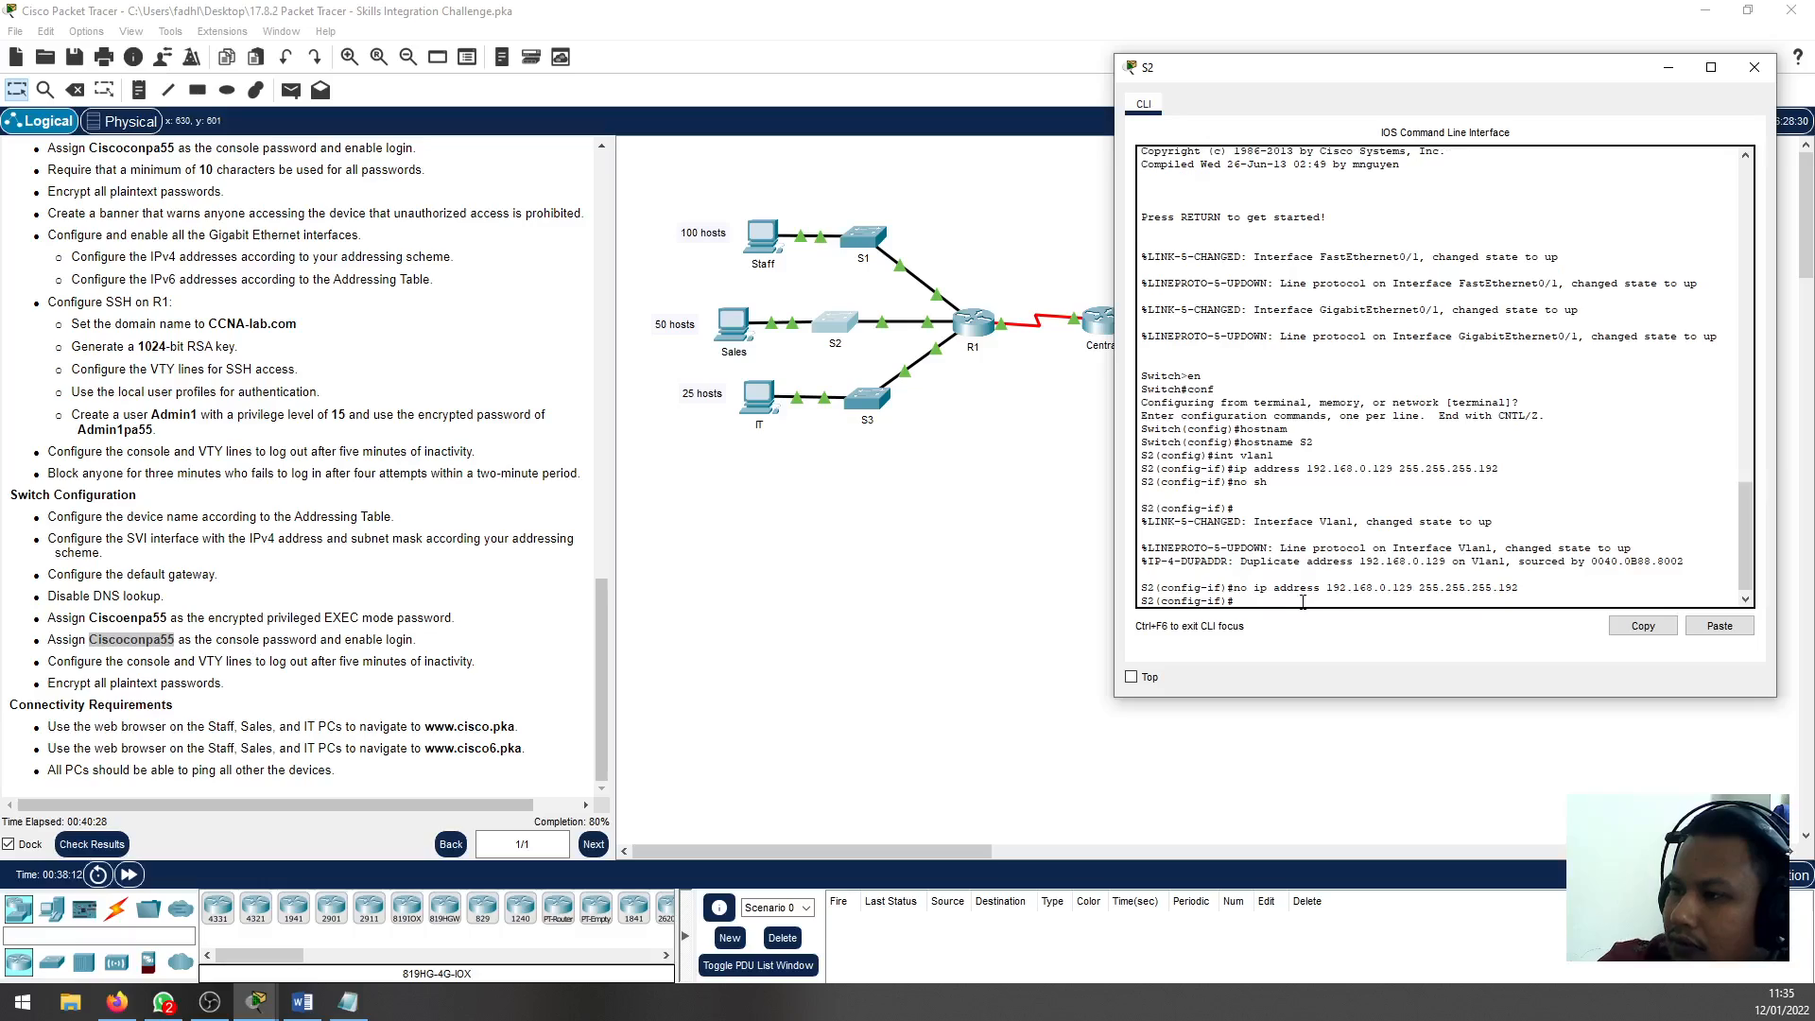
Try to assign IP address 192.168.0.129 with mask 255.255.255.130 to S2's VLAN 1 interface
key("Up")
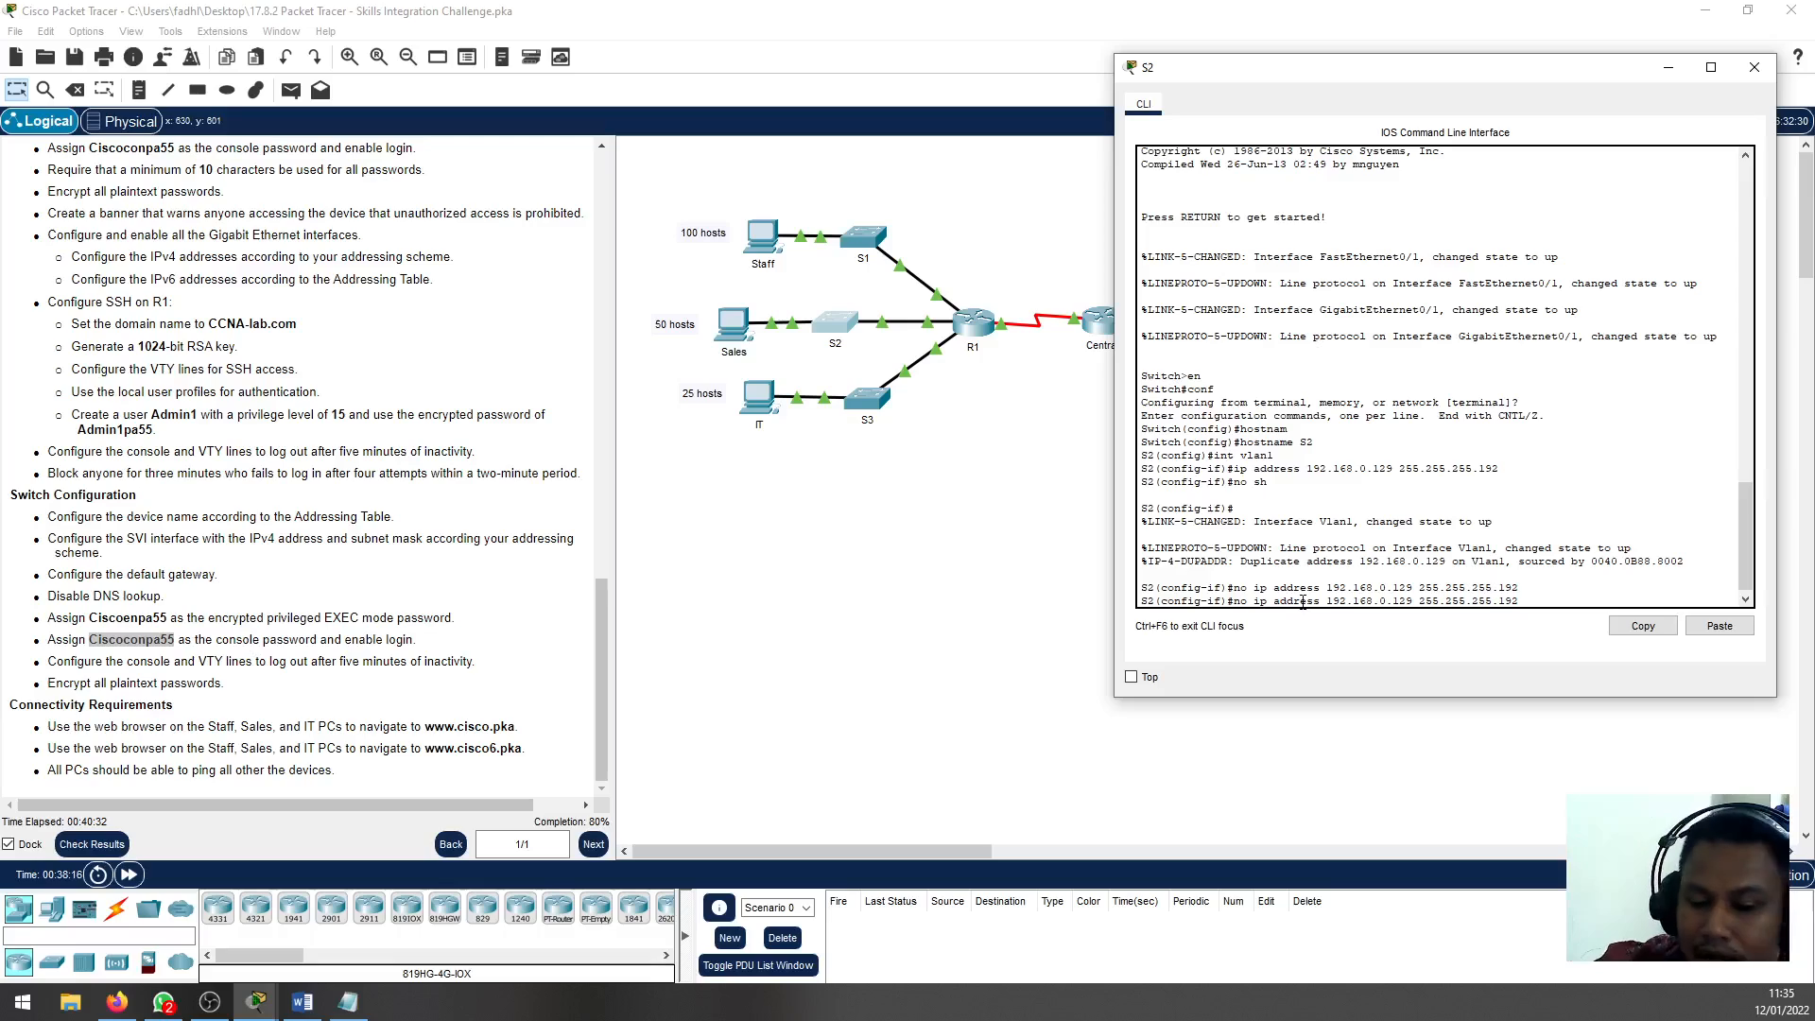
key("BackSpace")
key("BackSpace")
type("30")
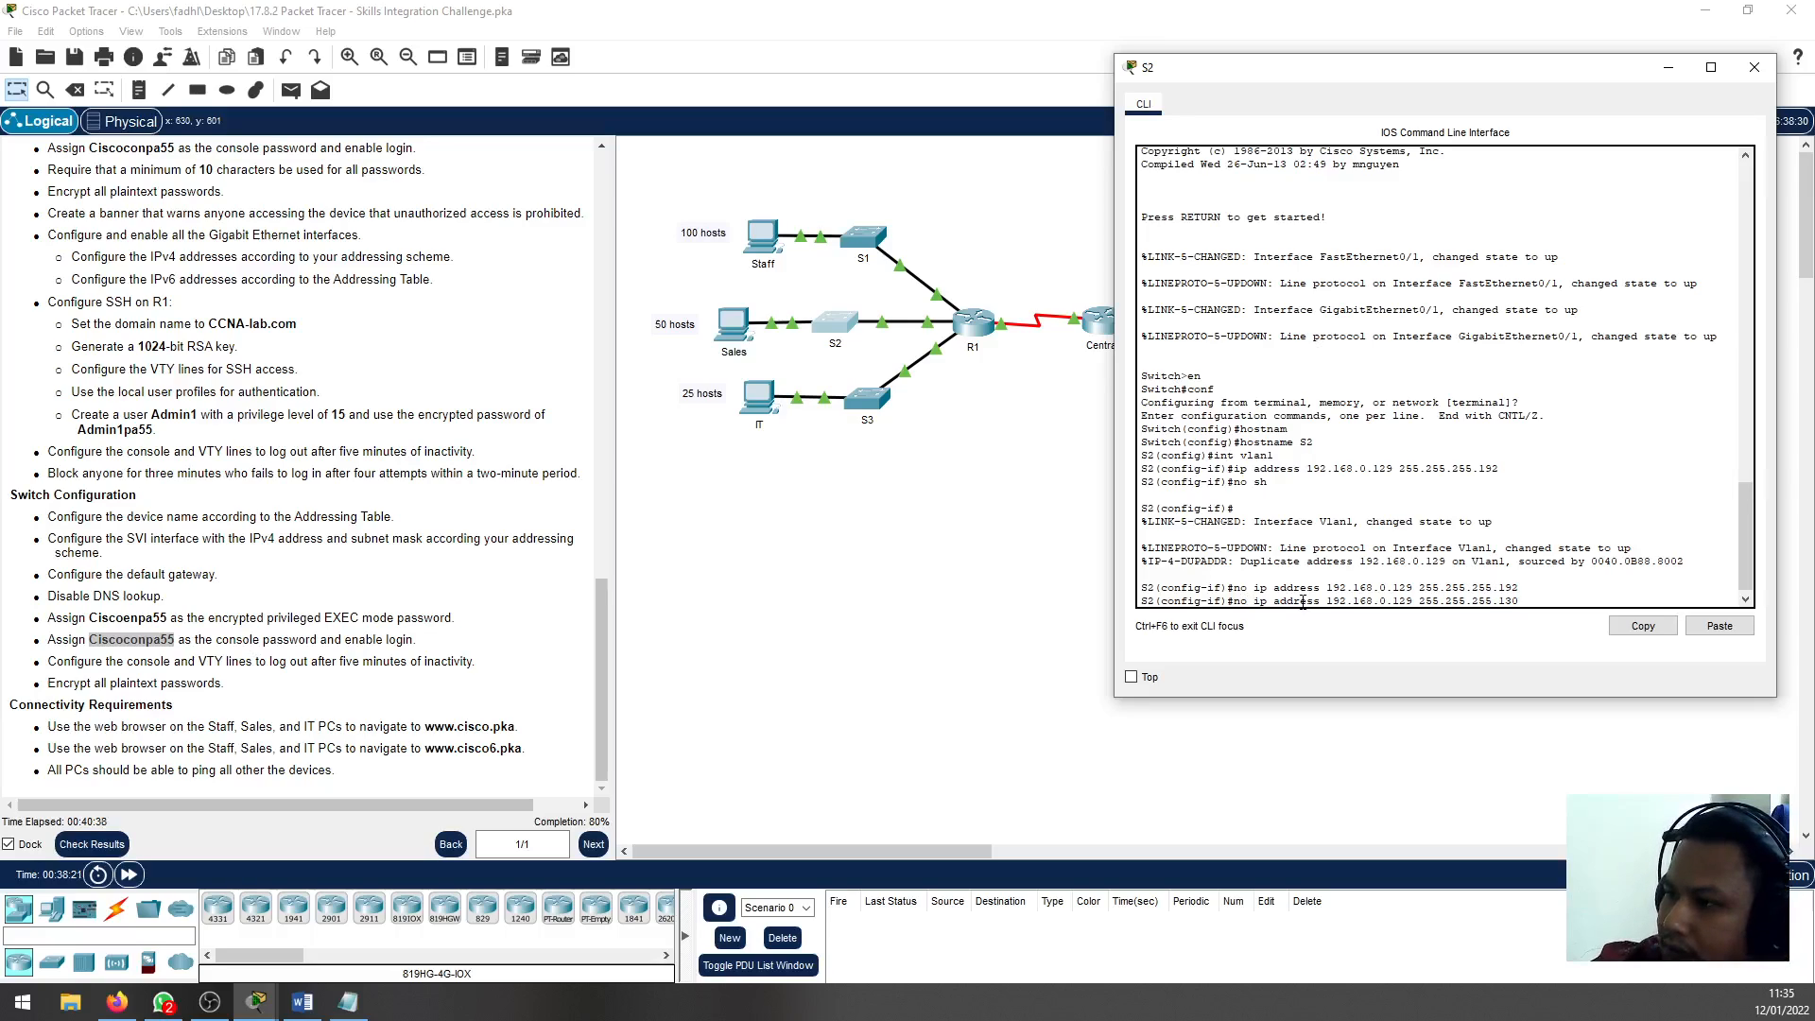
key("BackSpace")
key("BackSpace")
key("BackSpace")
key("Return")
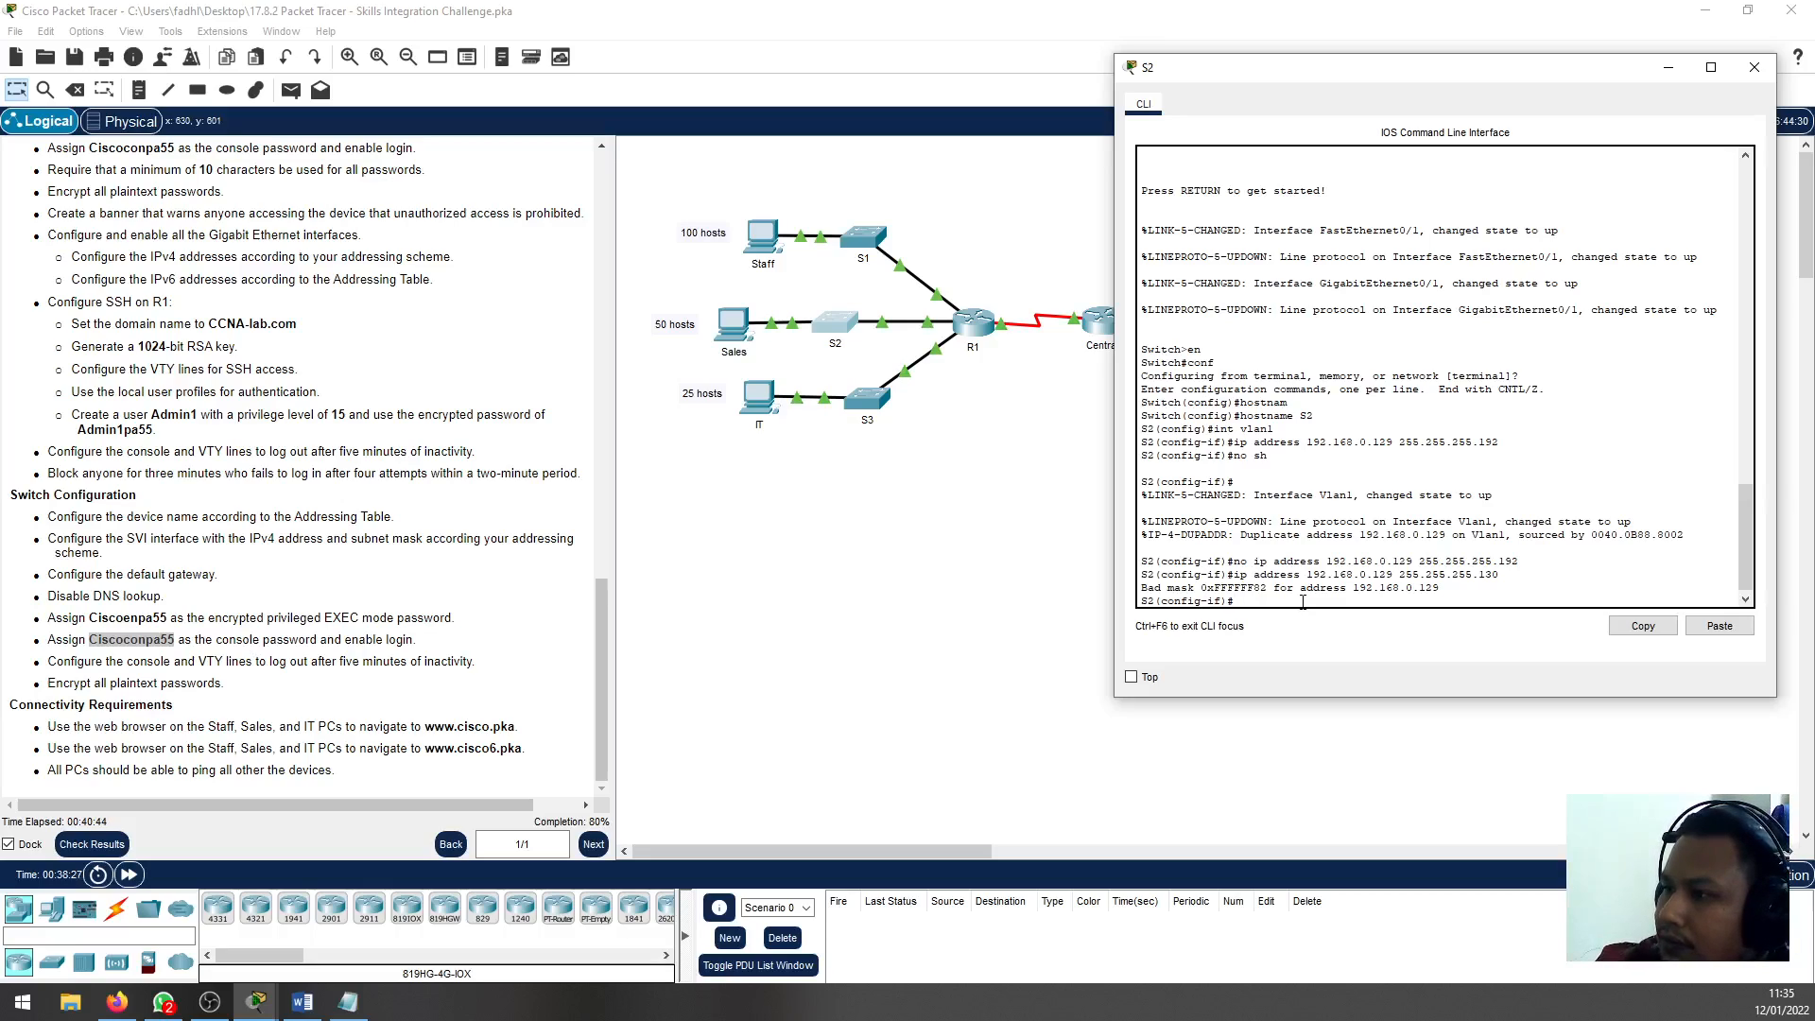
Assign IP address 192.168.0.130 with mask 255.255.255.192 to S2's VLAN 1 interface and exit interface configuration
key("Up")
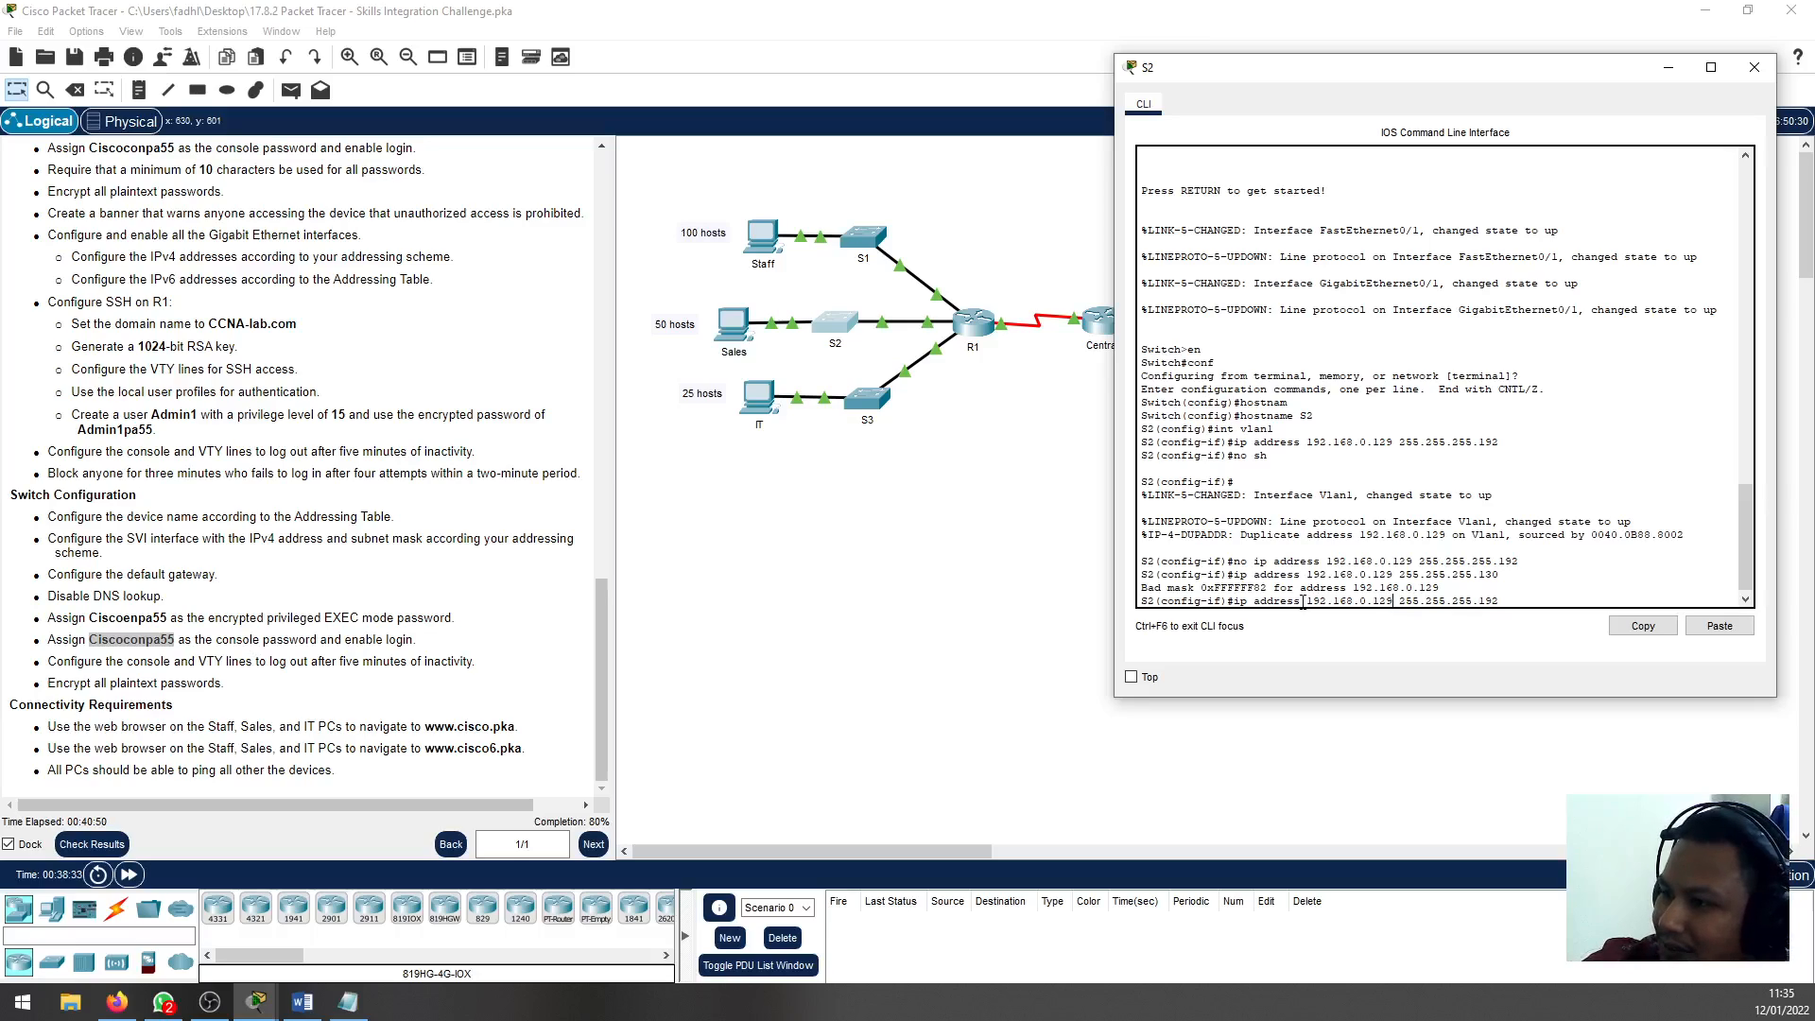
key("BackSpace")
key("BackSpace")
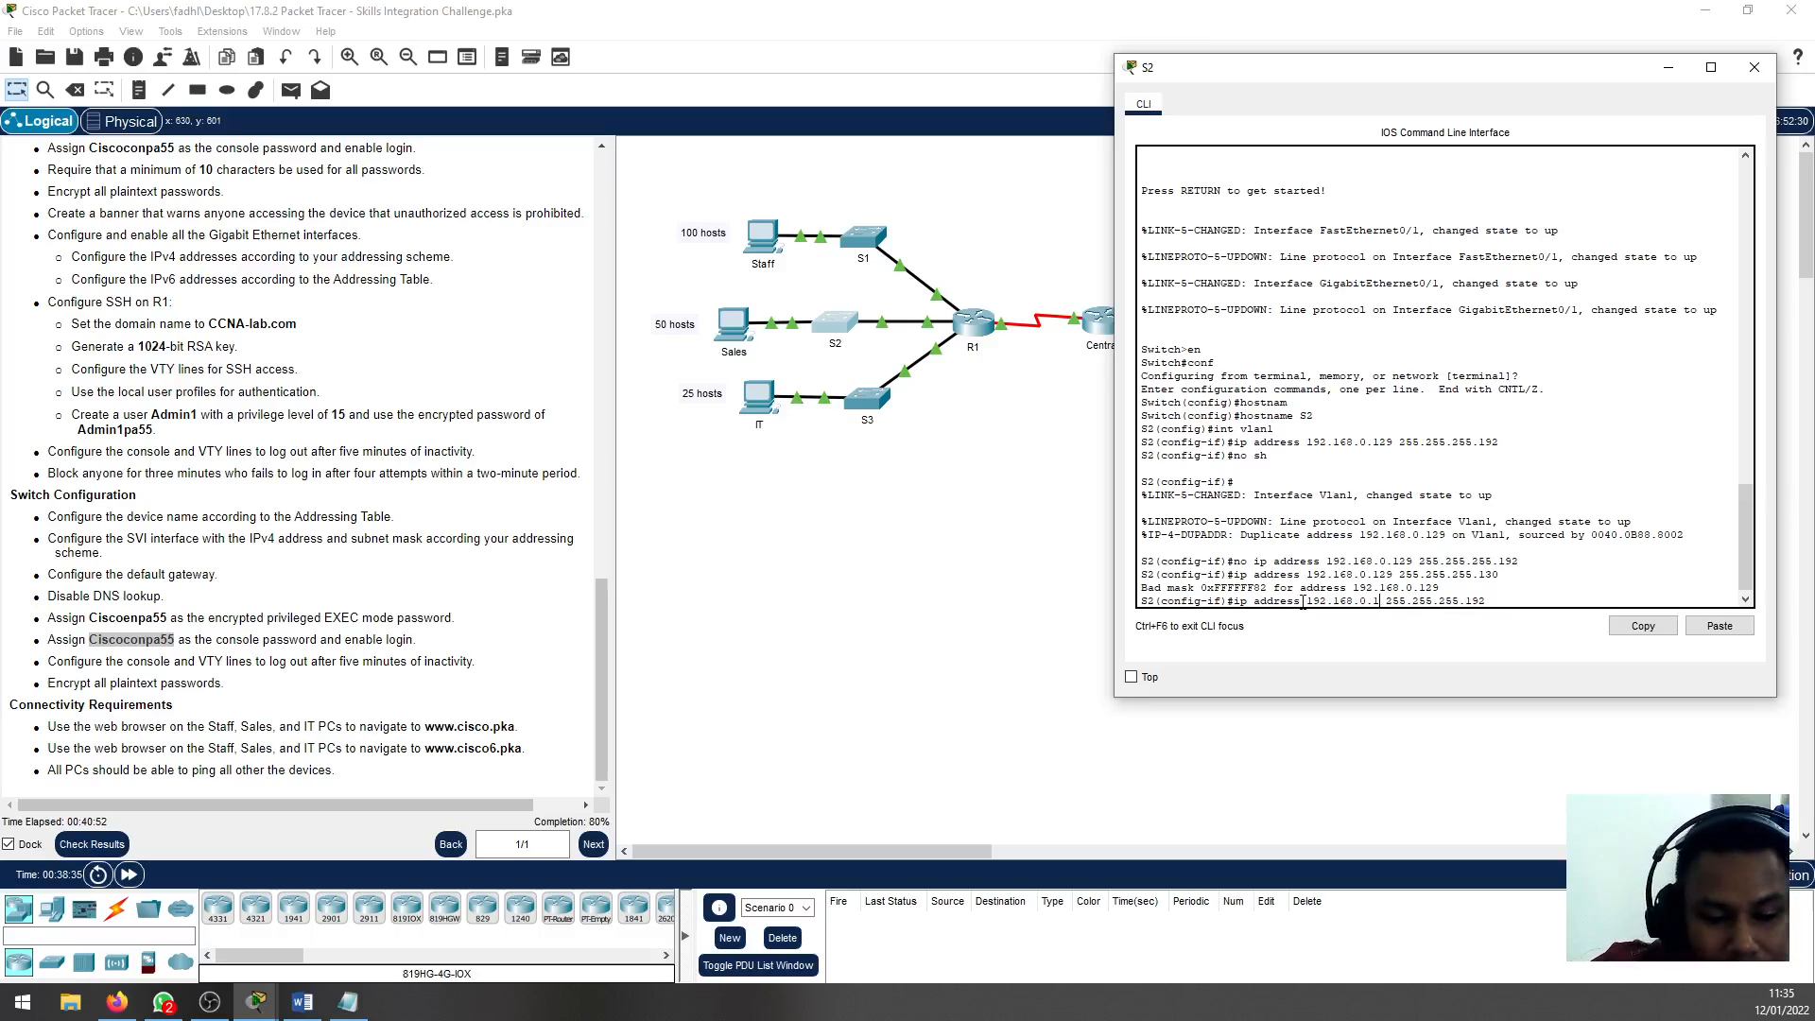
type("30")
key("Return")
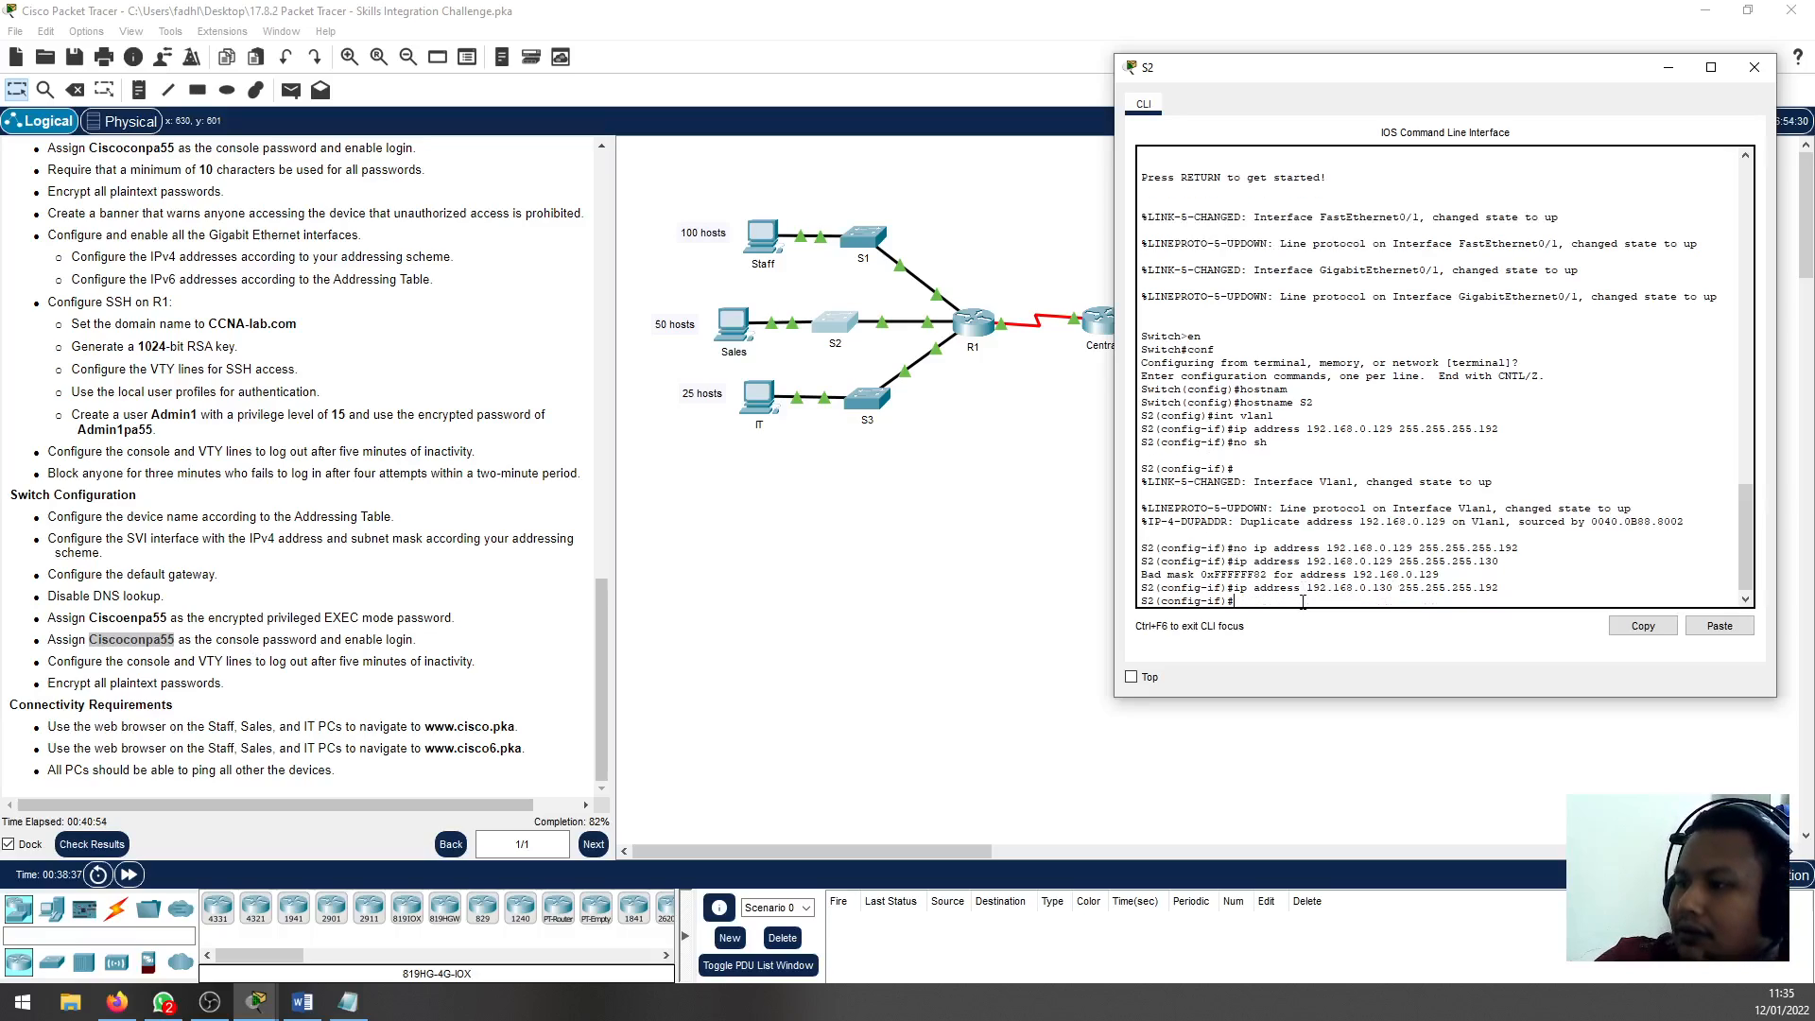
type("exit")
key("Return")
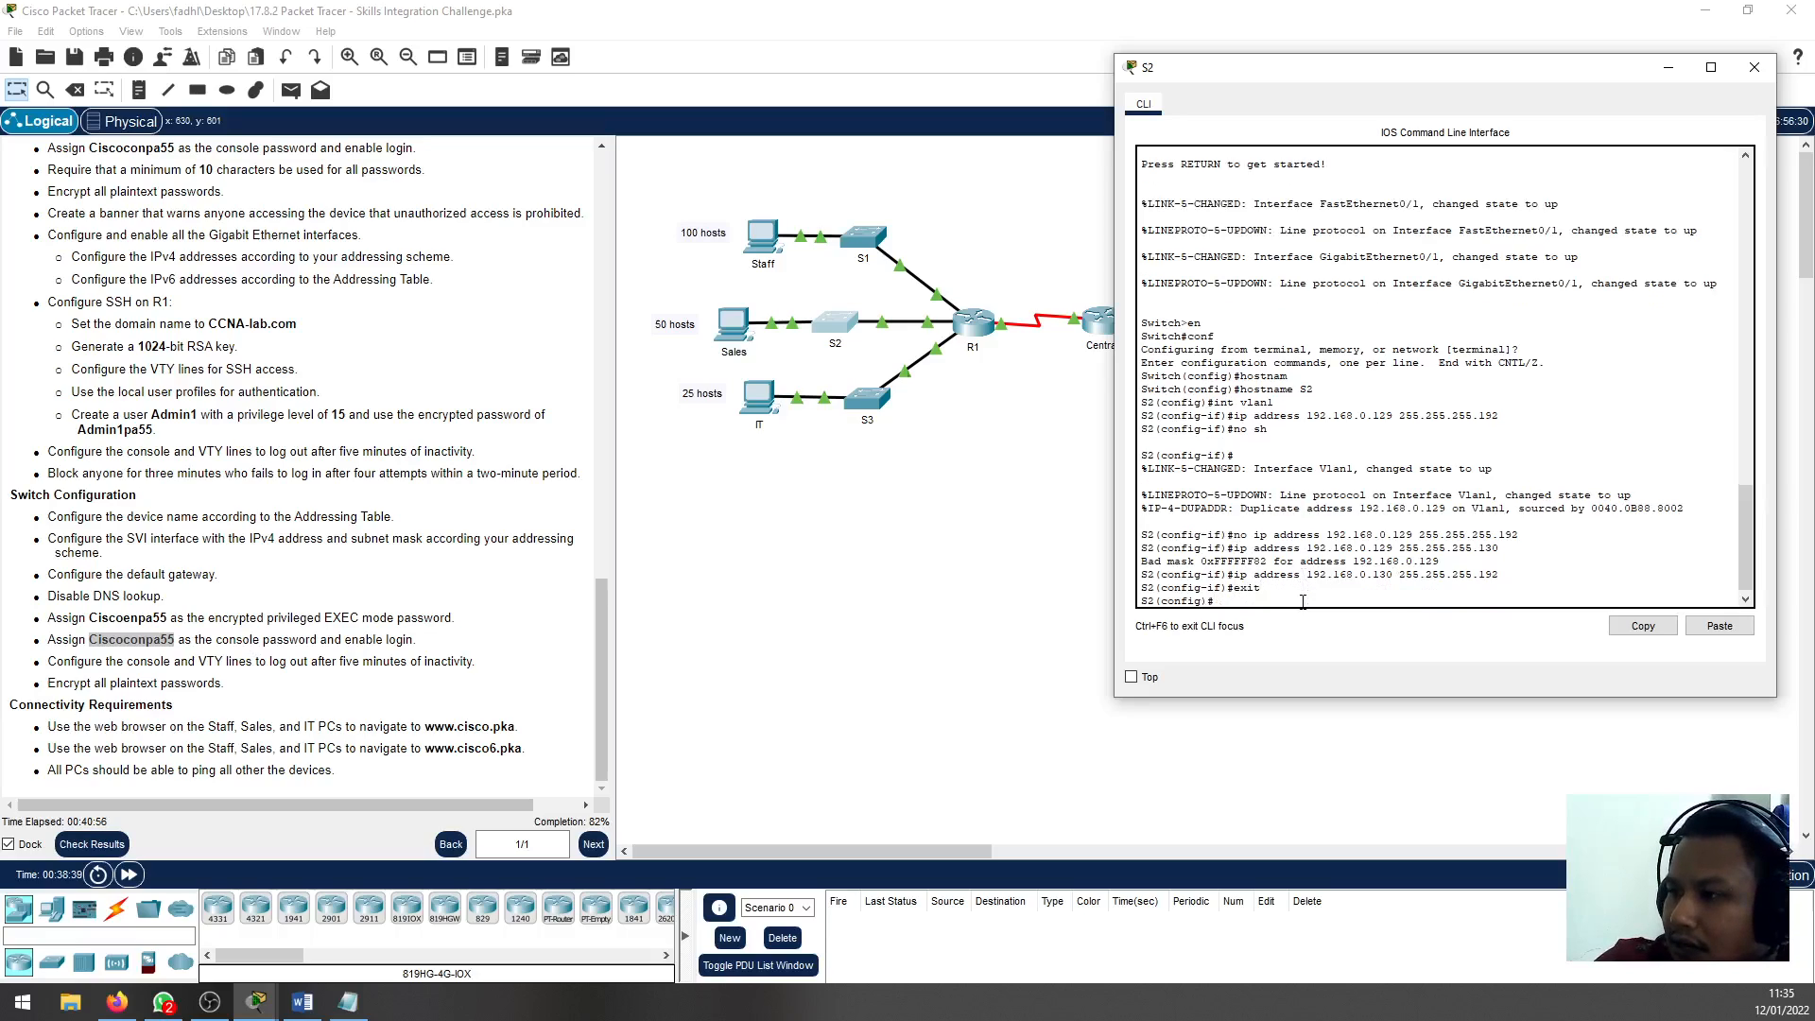
Set S2's default gateway to 192.168.0.129
type("ip def")
key("Tab")
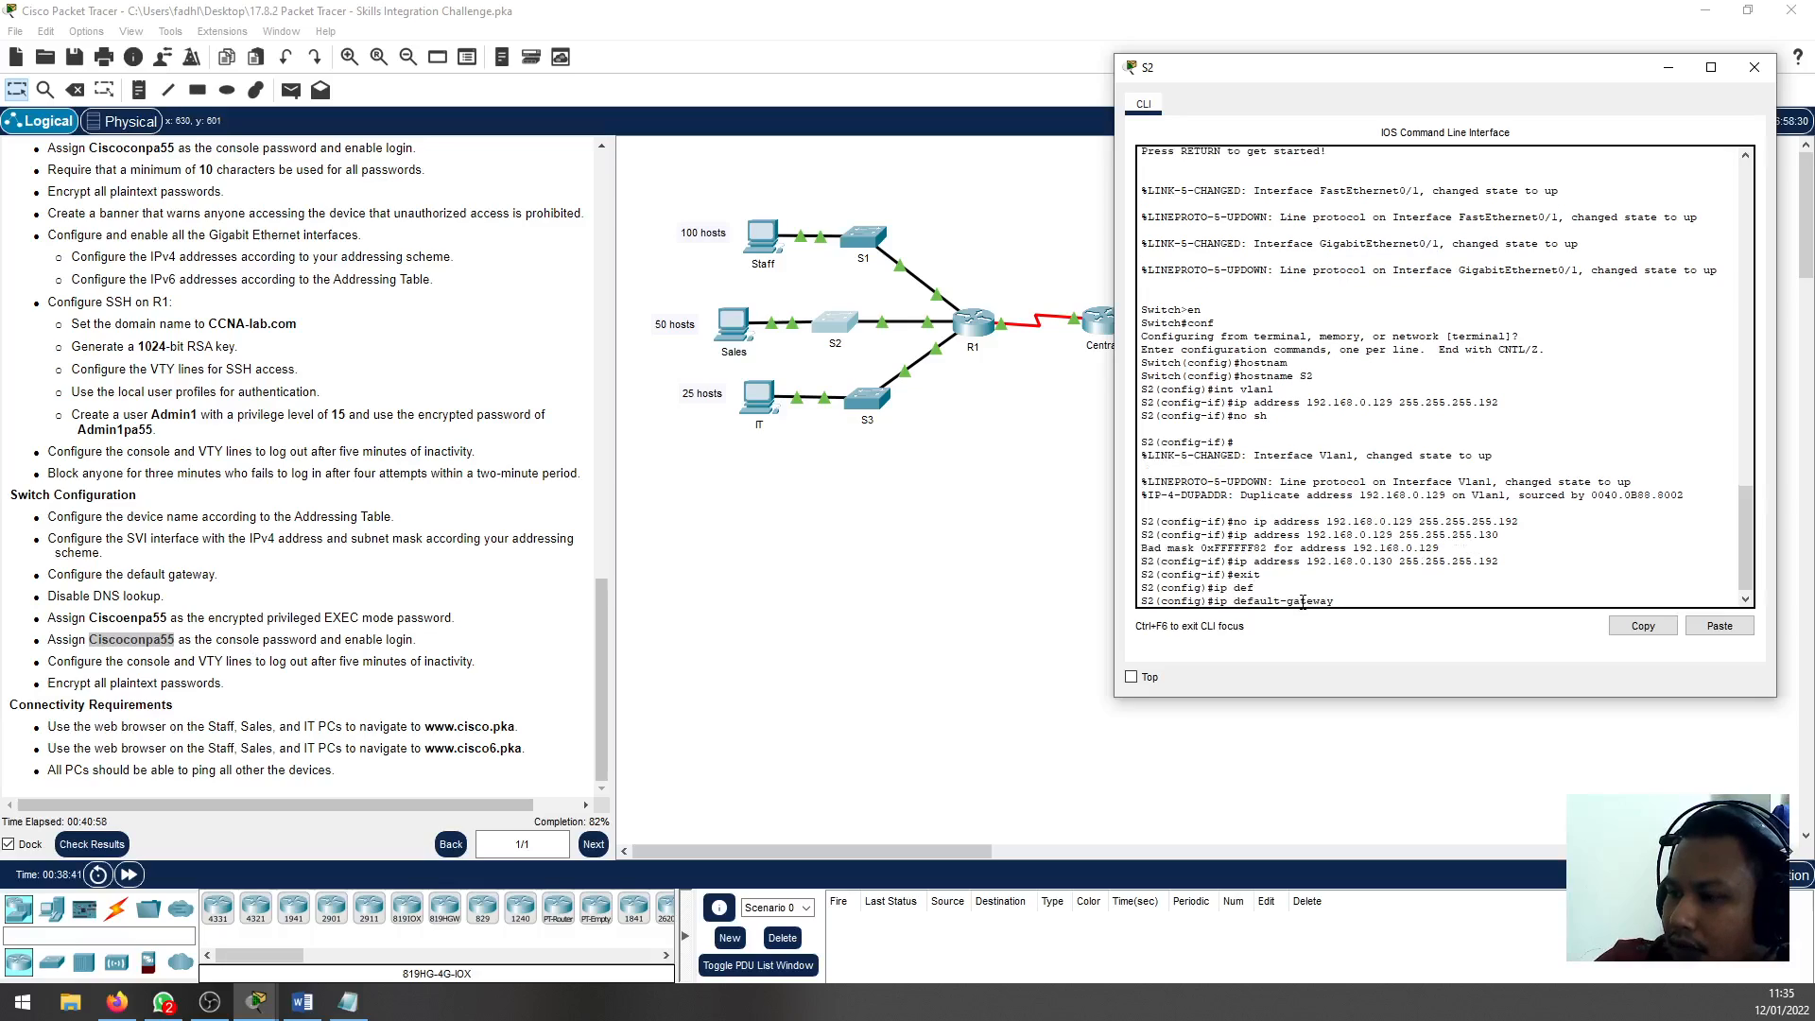
type("192.168")
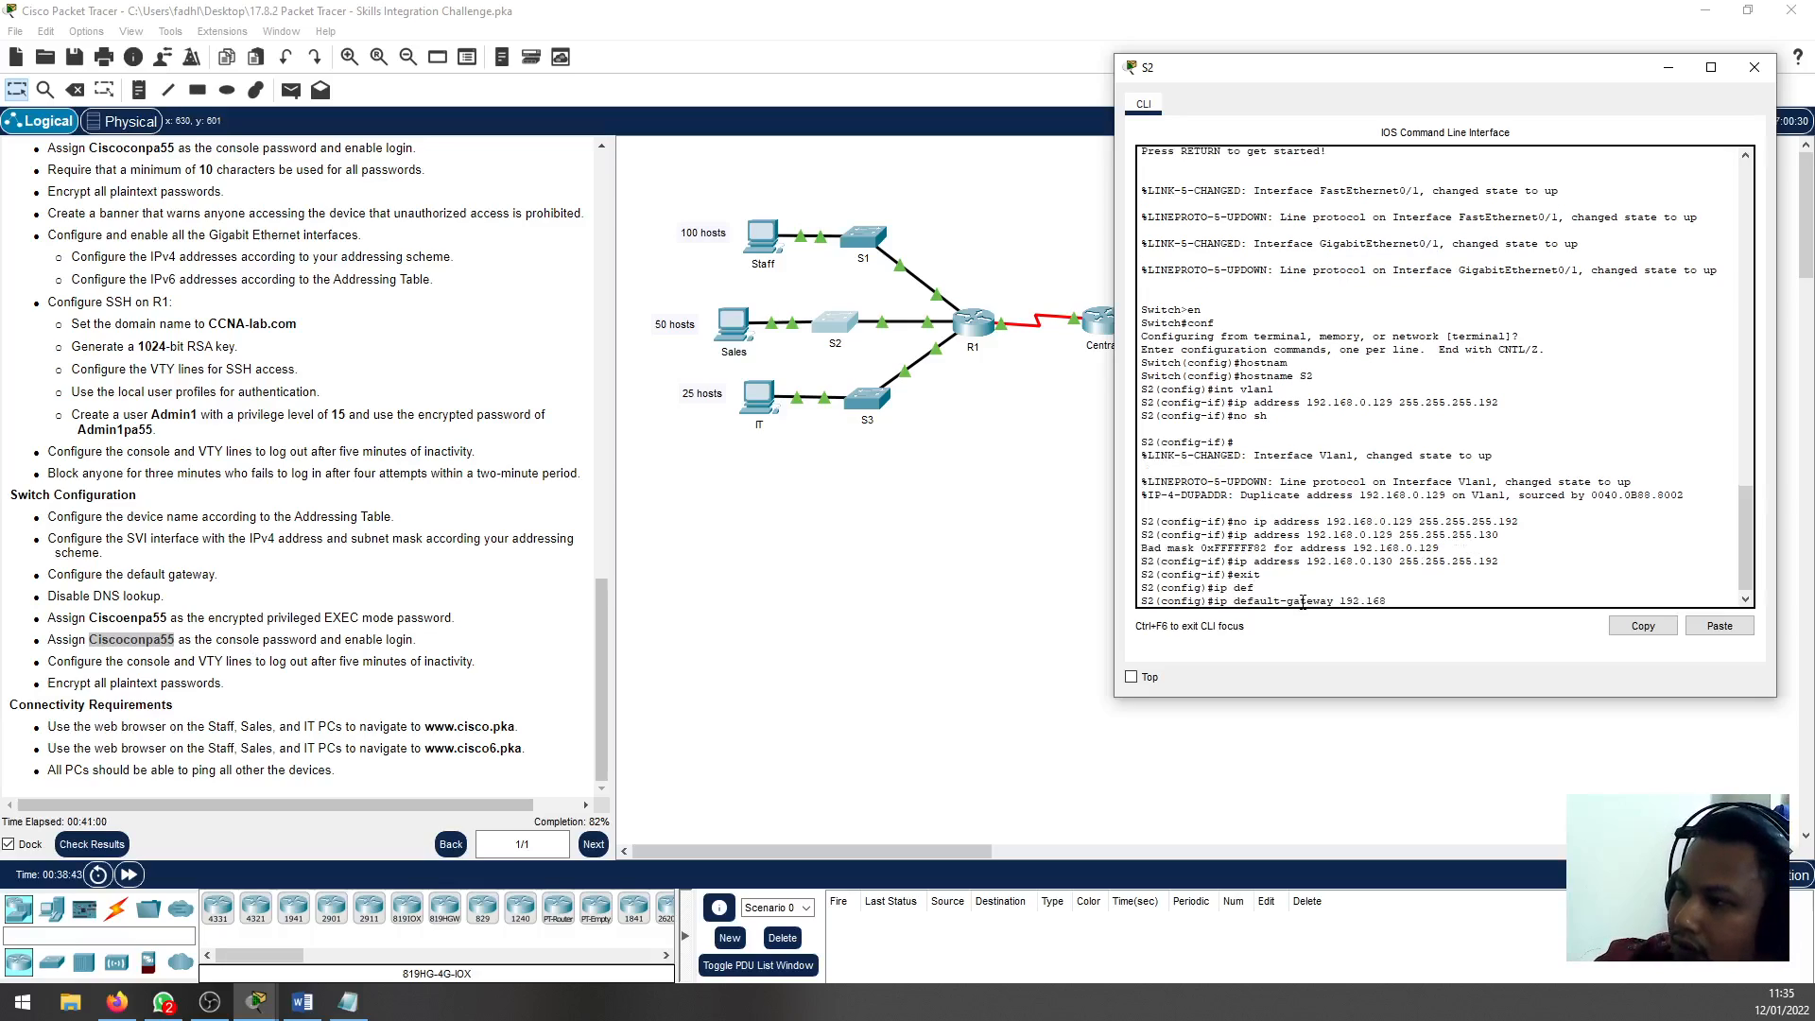
type(".0.1")
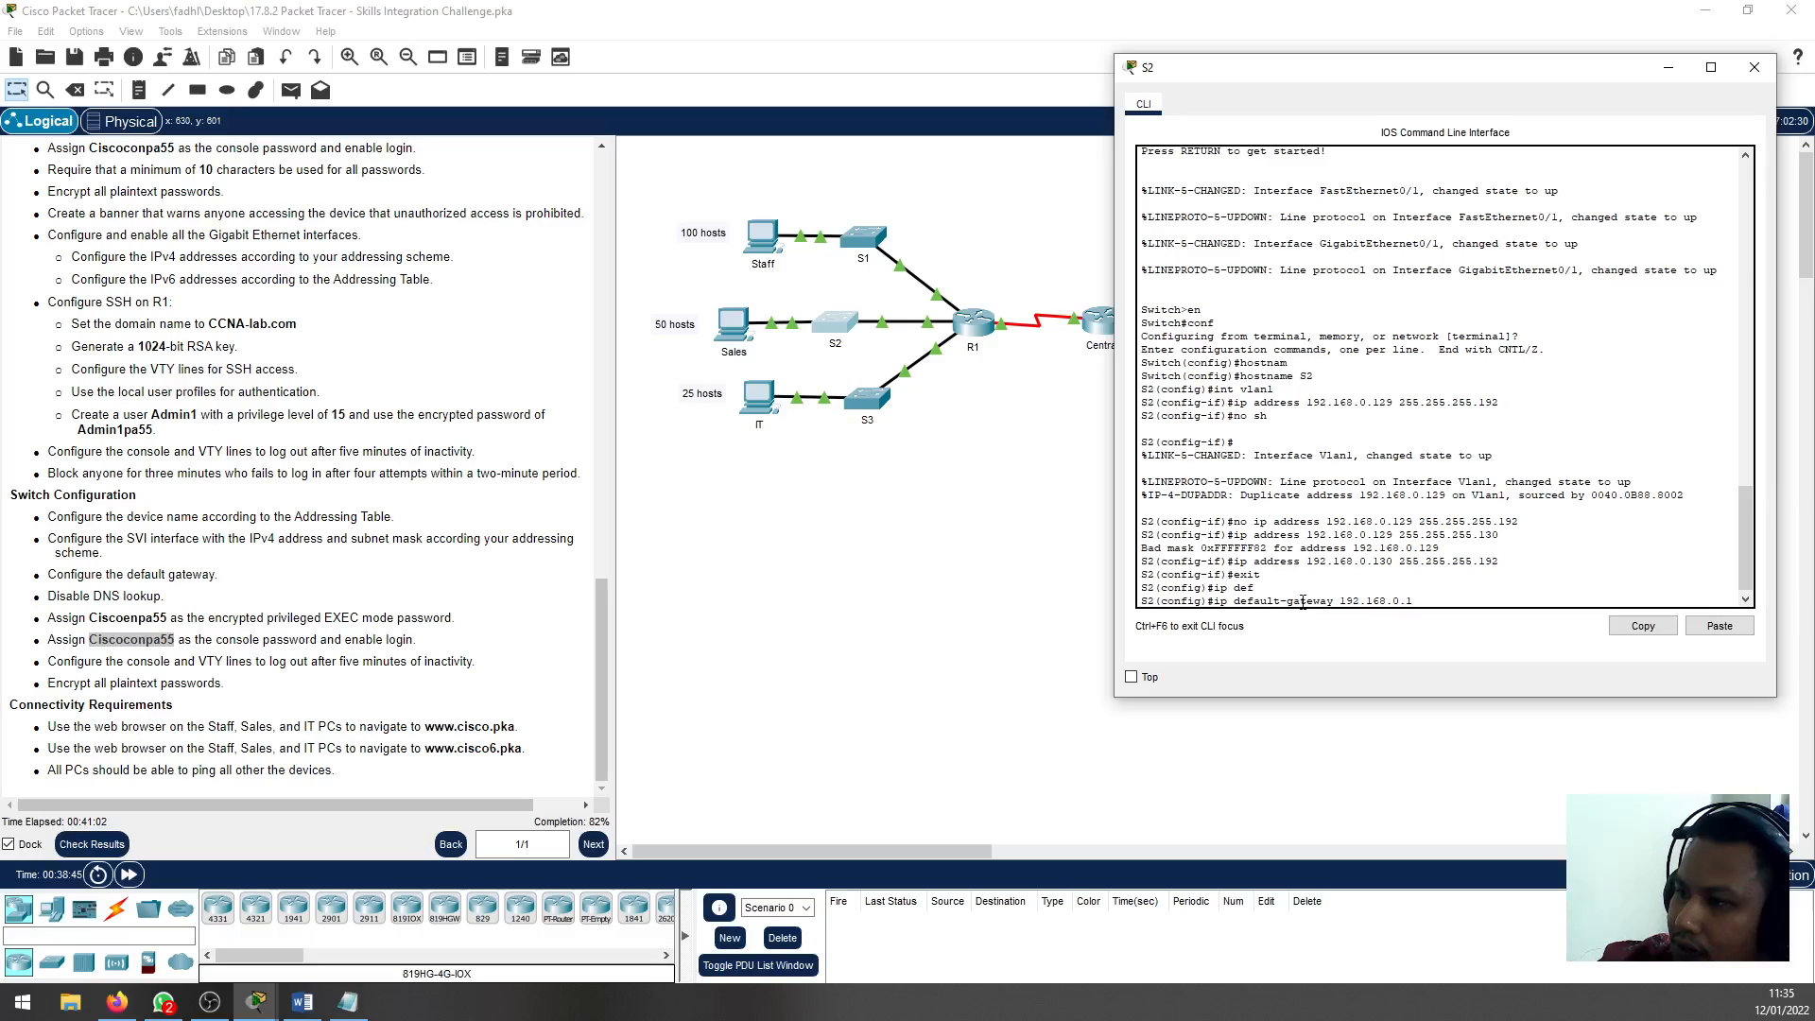
type("29")
key("Return")
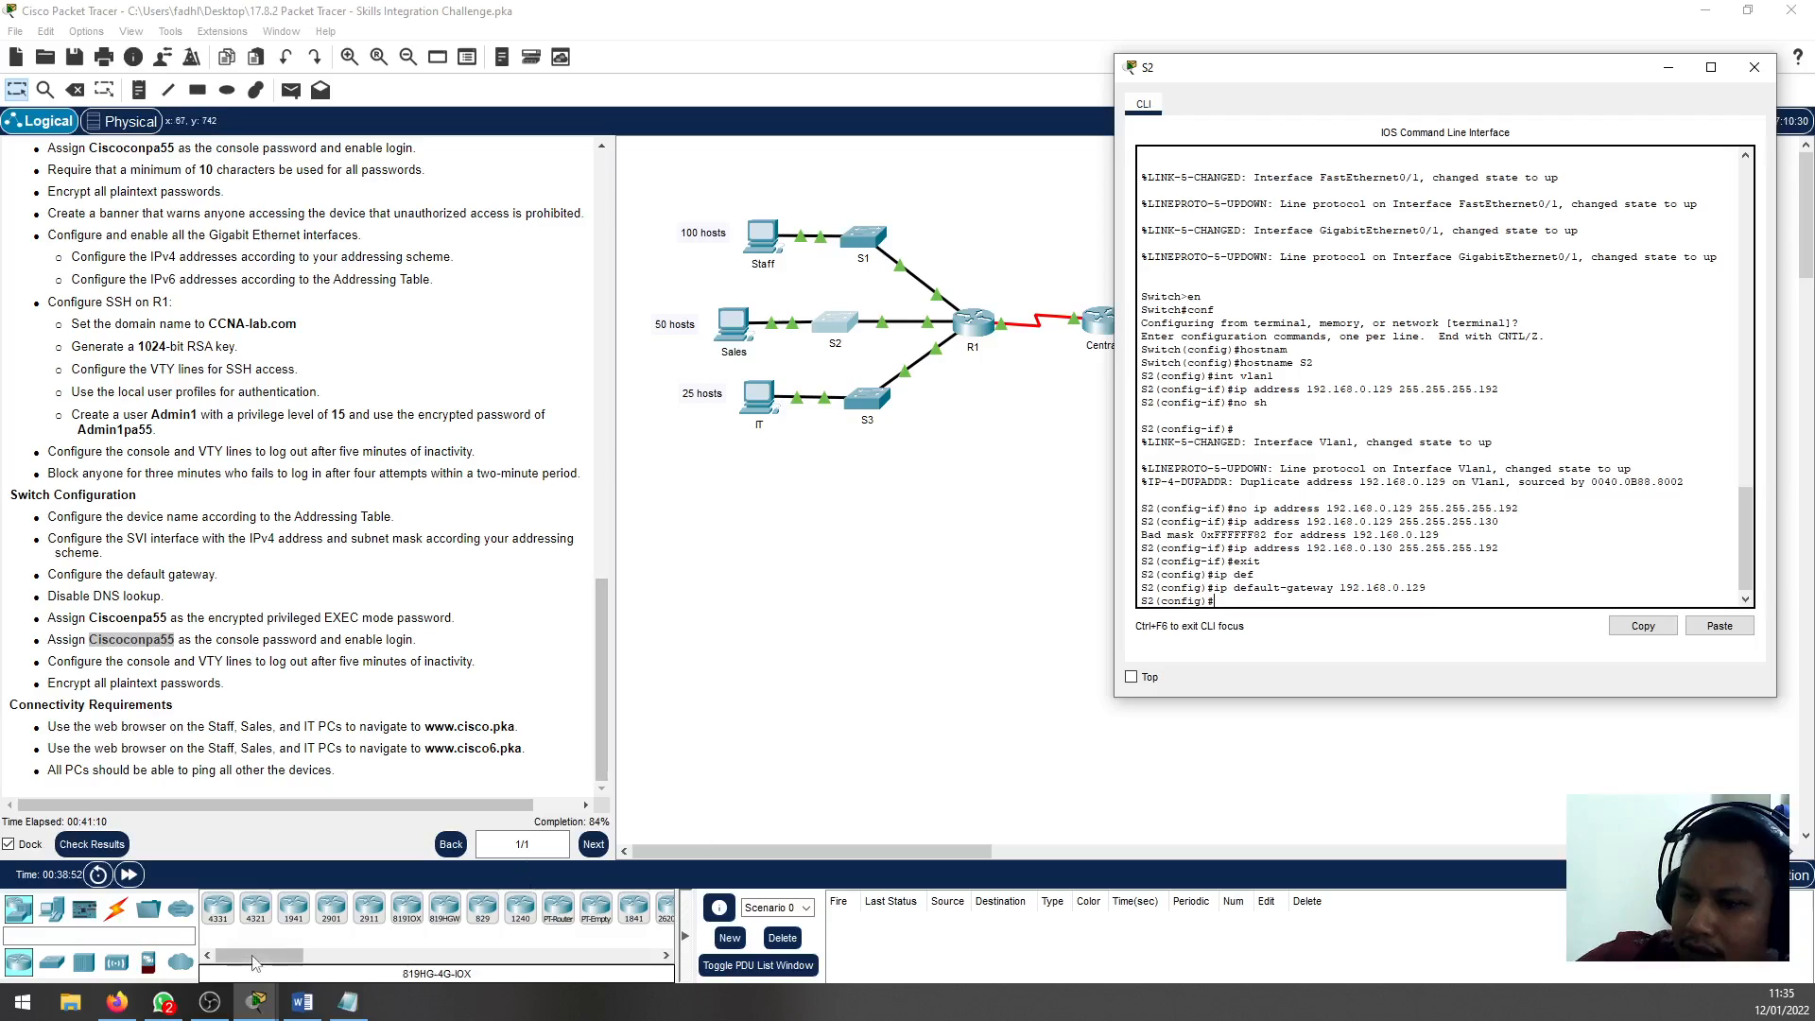
Paste the Notepad commands into S2's CLI to disable DNS lookup, set the enable secret and console password, and apply five-minute line timeouts
left_click(348, 1002)
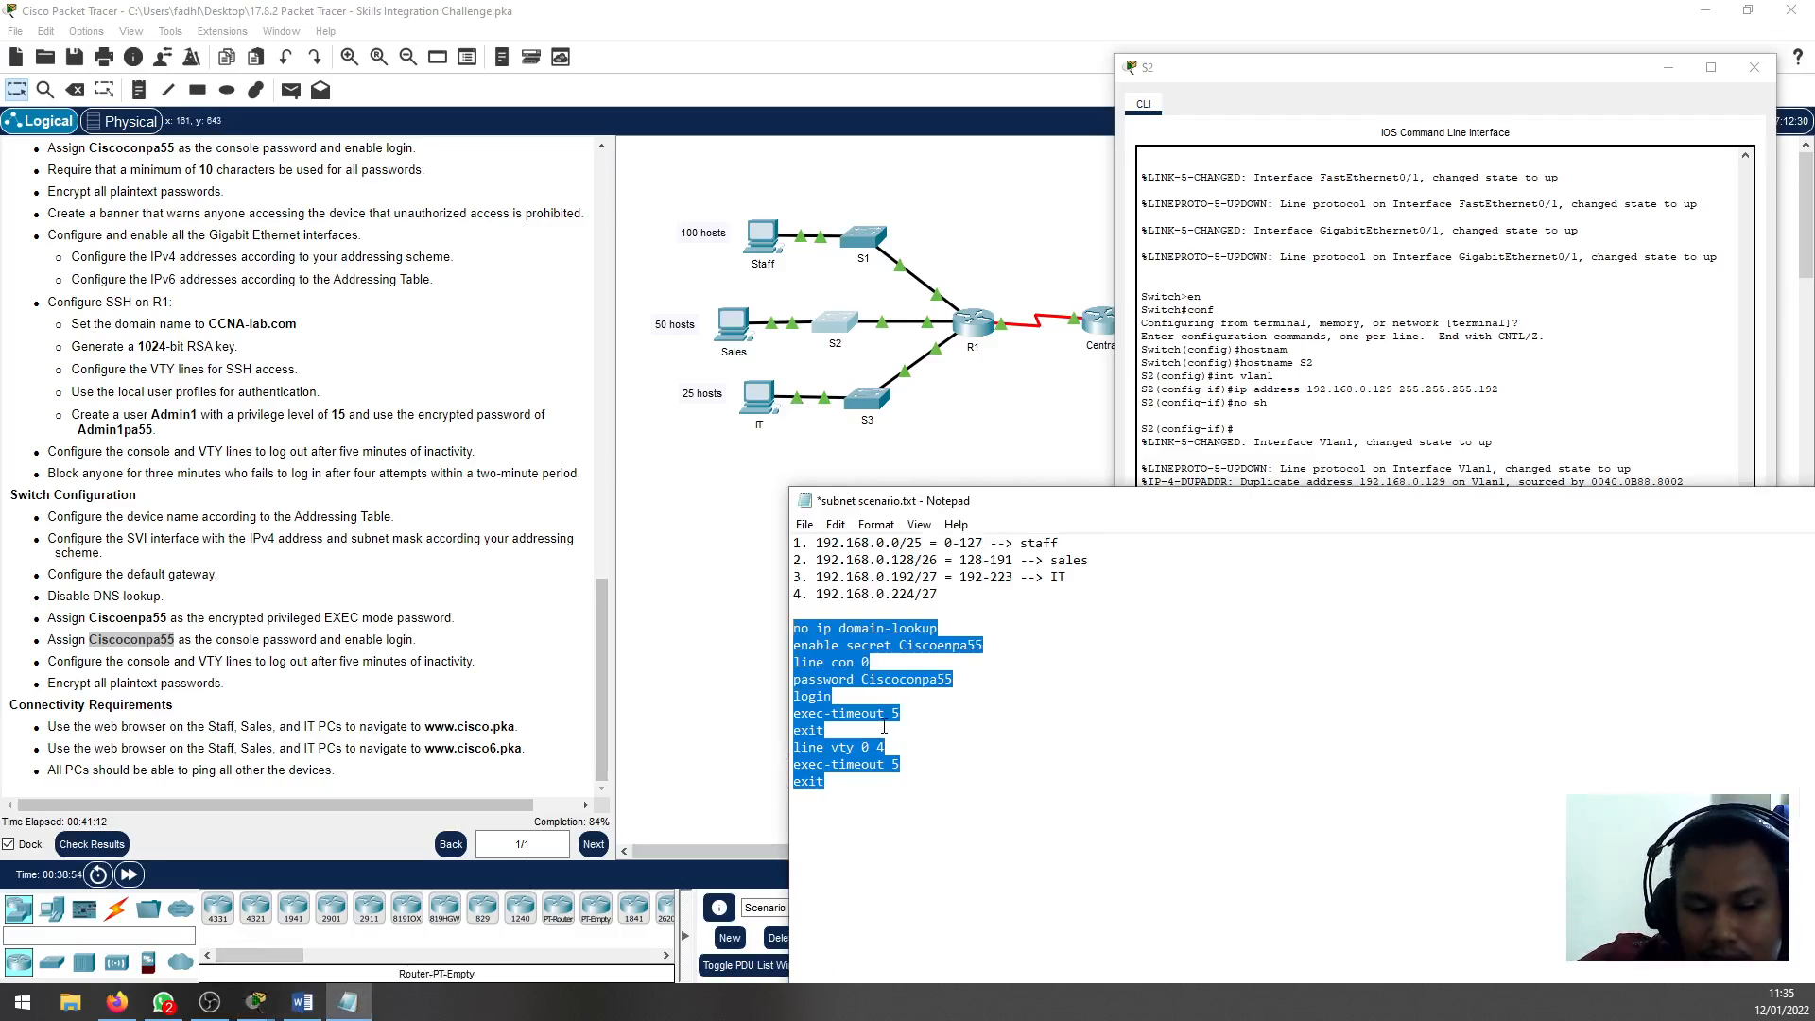
left_click(1405, 431)
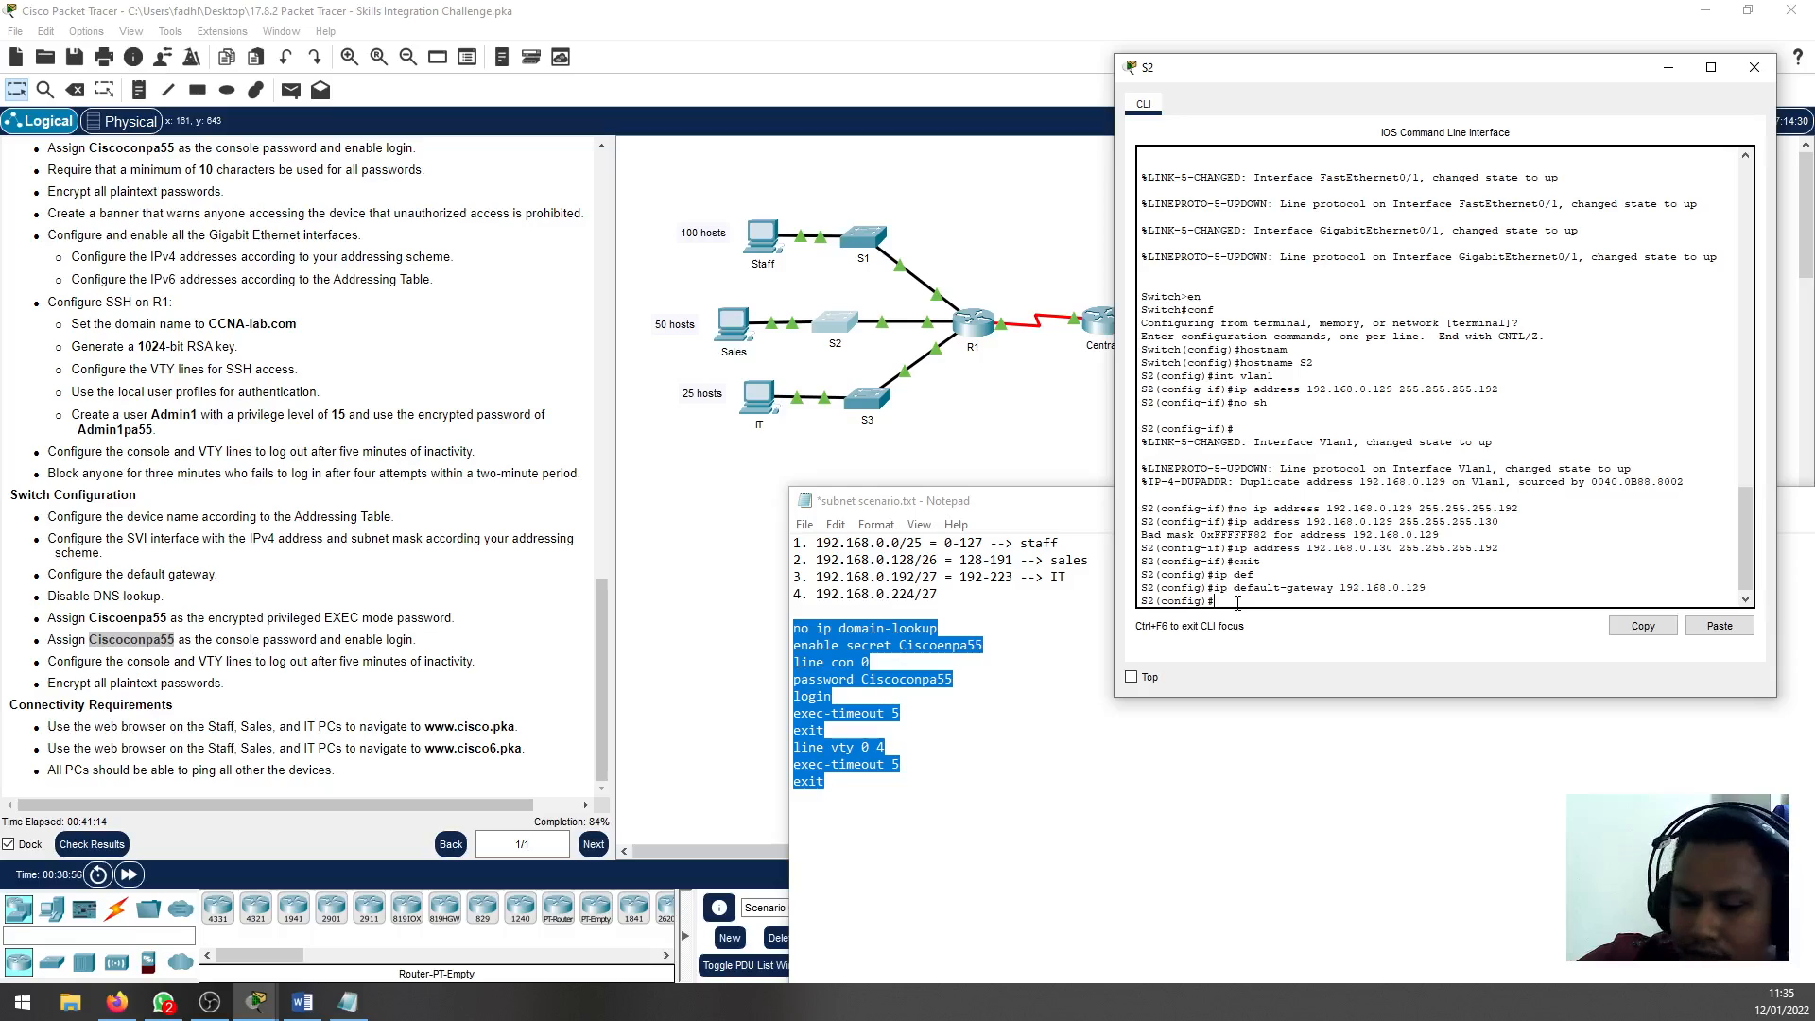
left_click(1719, 626)
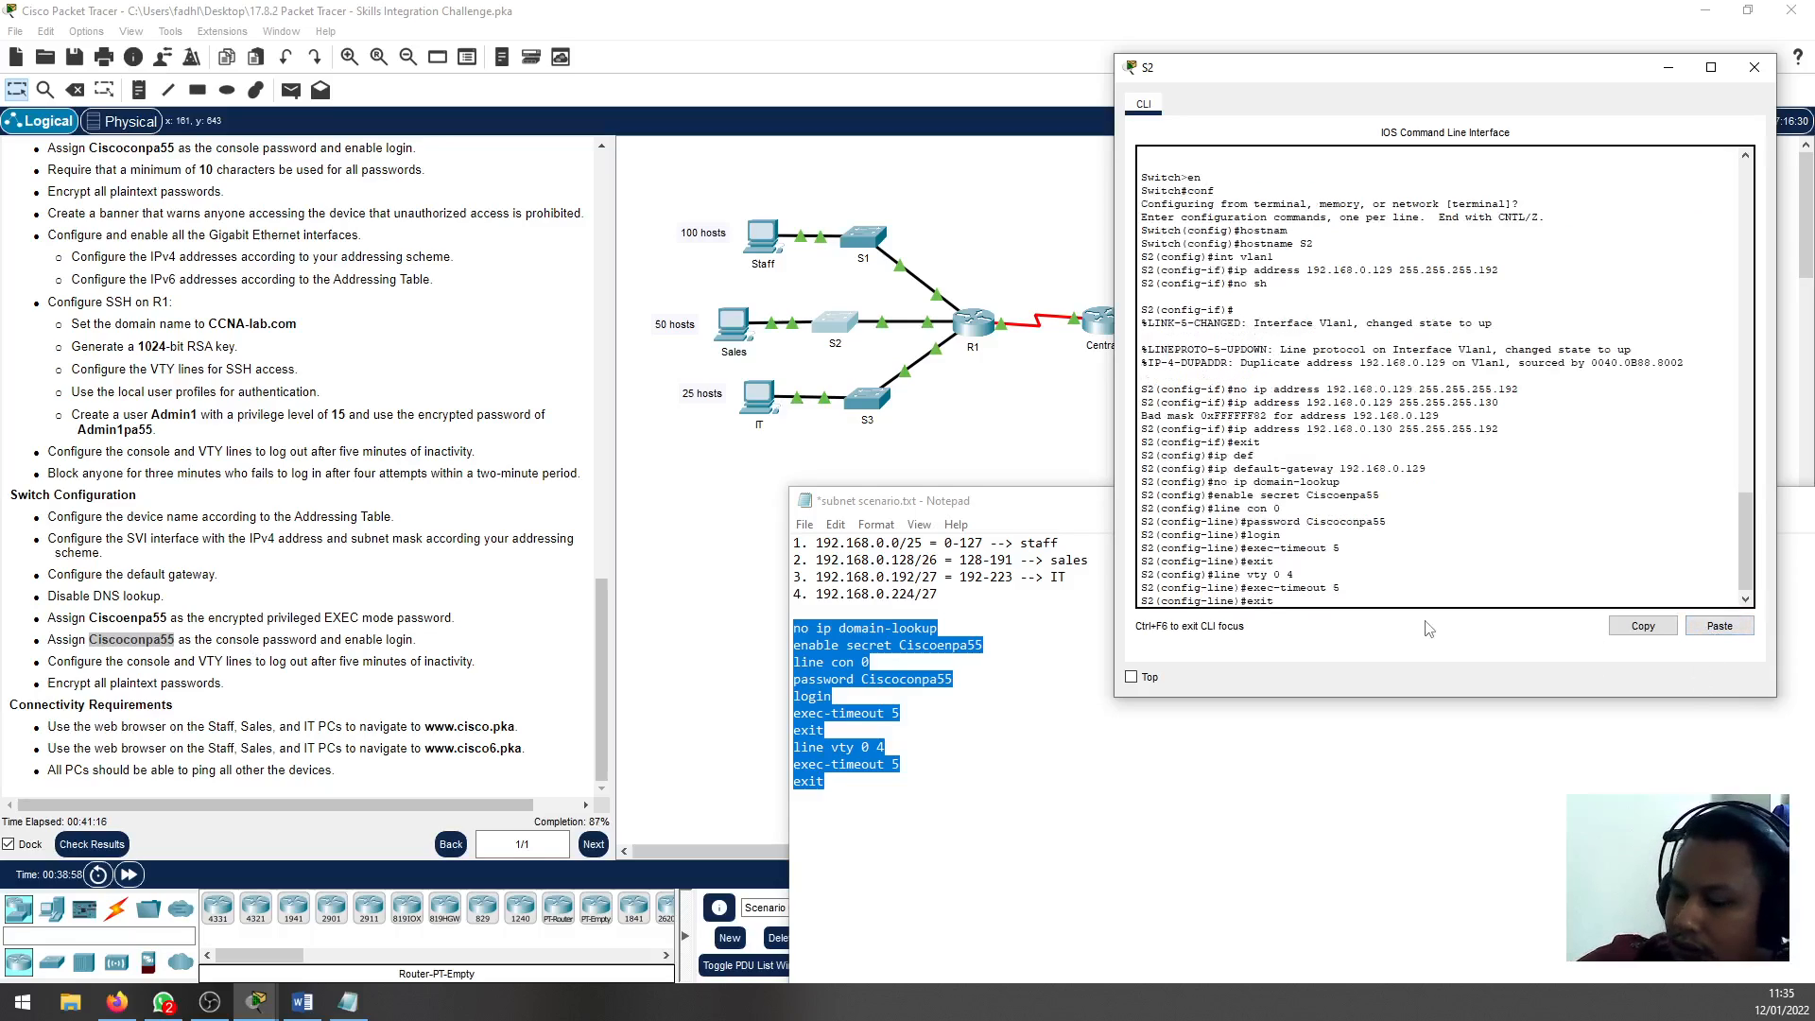
Leave S2's configuration mode, save its configuration with wr, and close the S2 window
type("end")
key("Return")
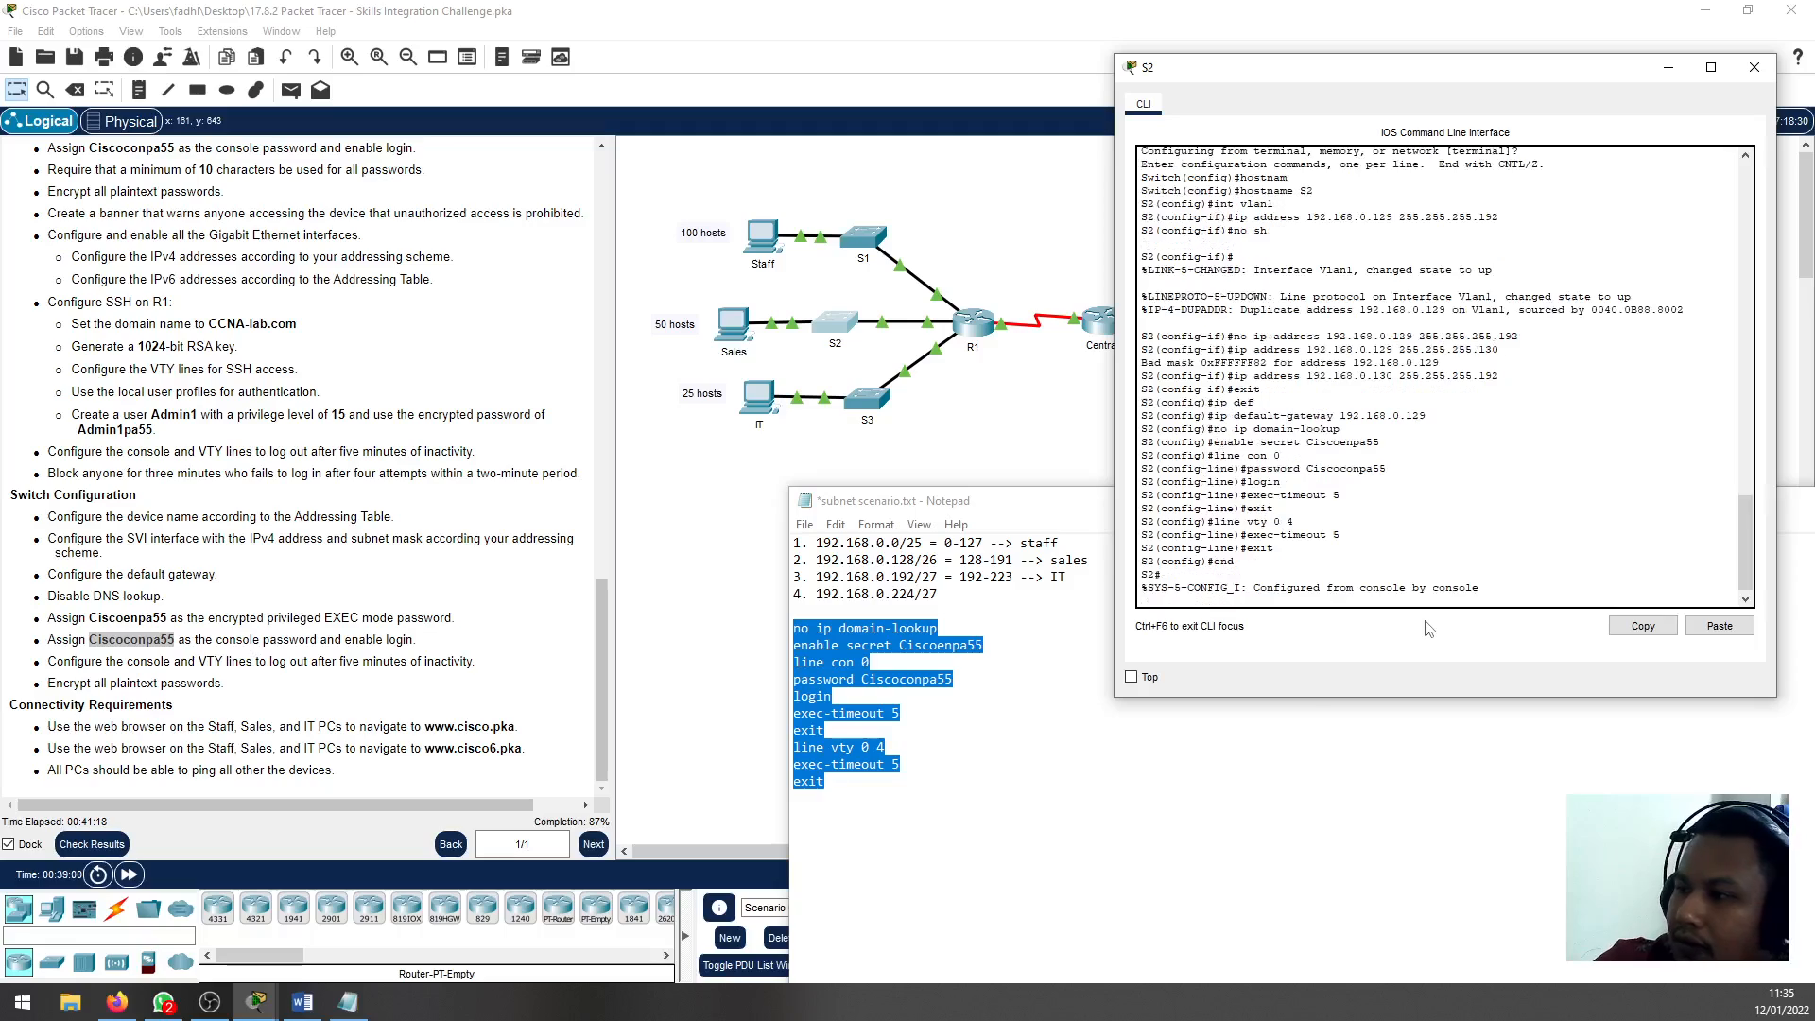
type("wr")
key("Return")
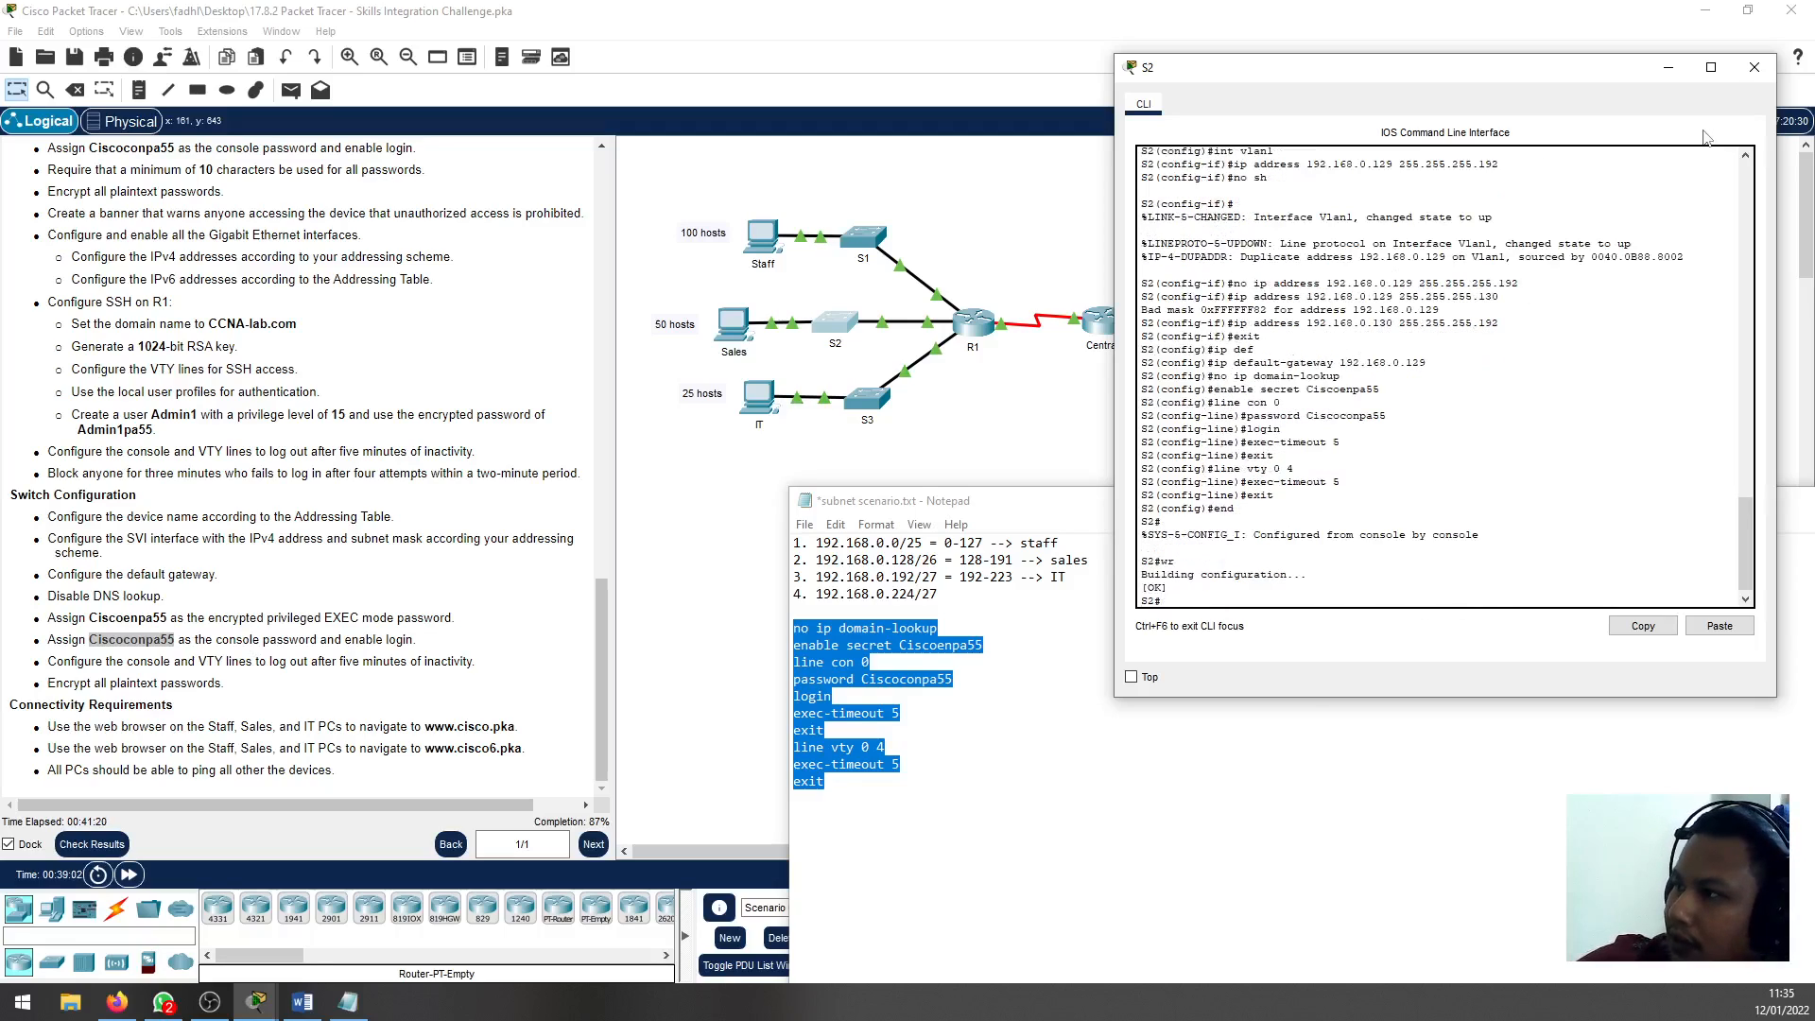
left_click(1754, 67)
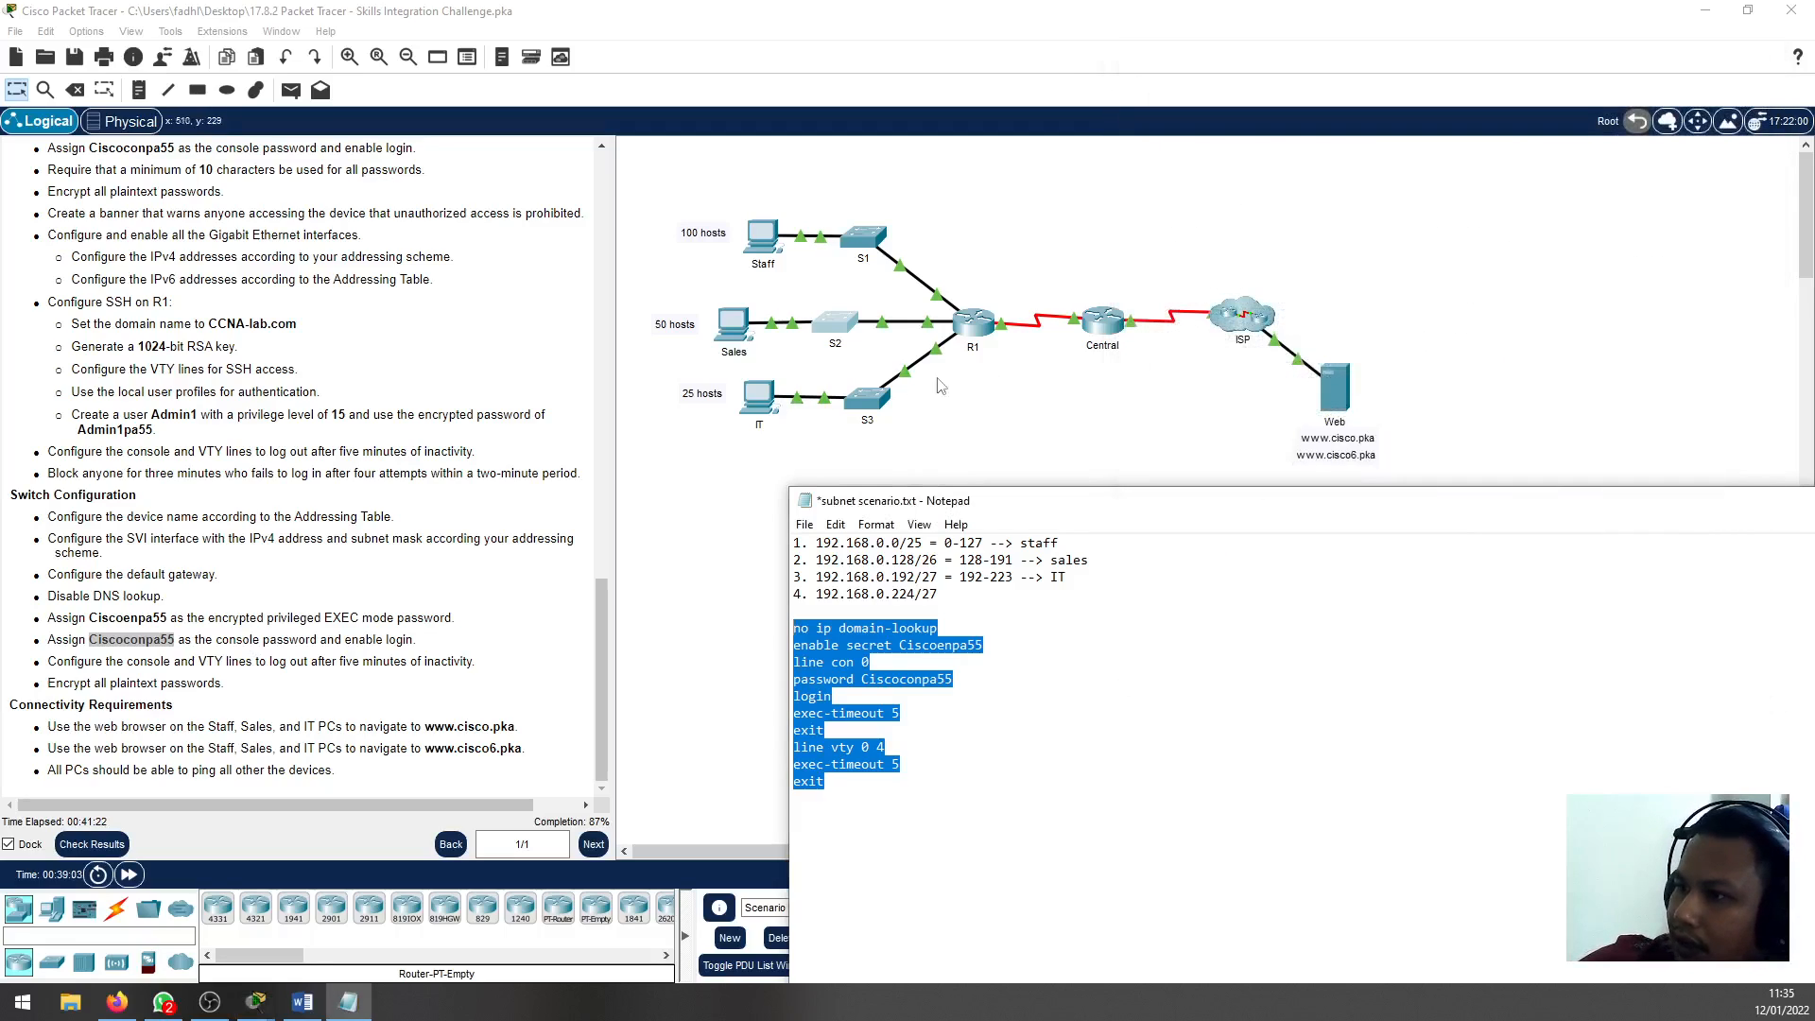
Open S3's CLI, enter global configuration mode and set the hostname to S3
left_click(877, 399)
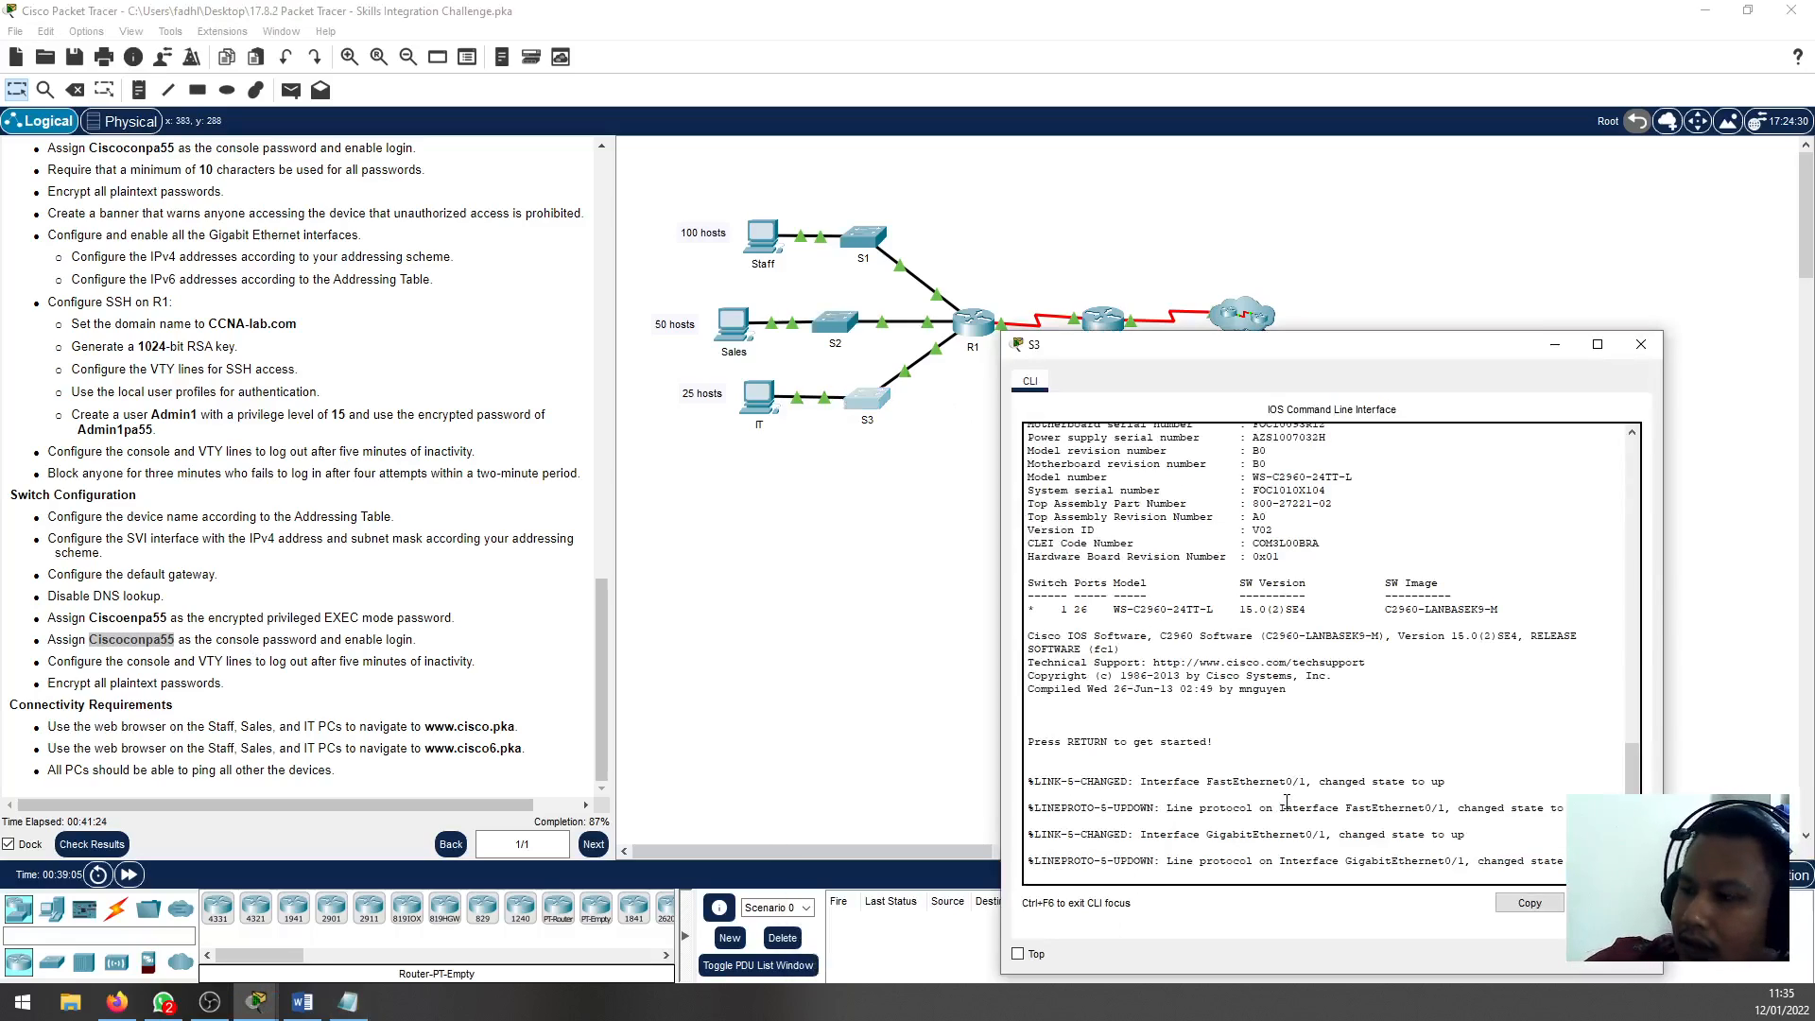
left_click_drag(1301, 344, 1379, 161)
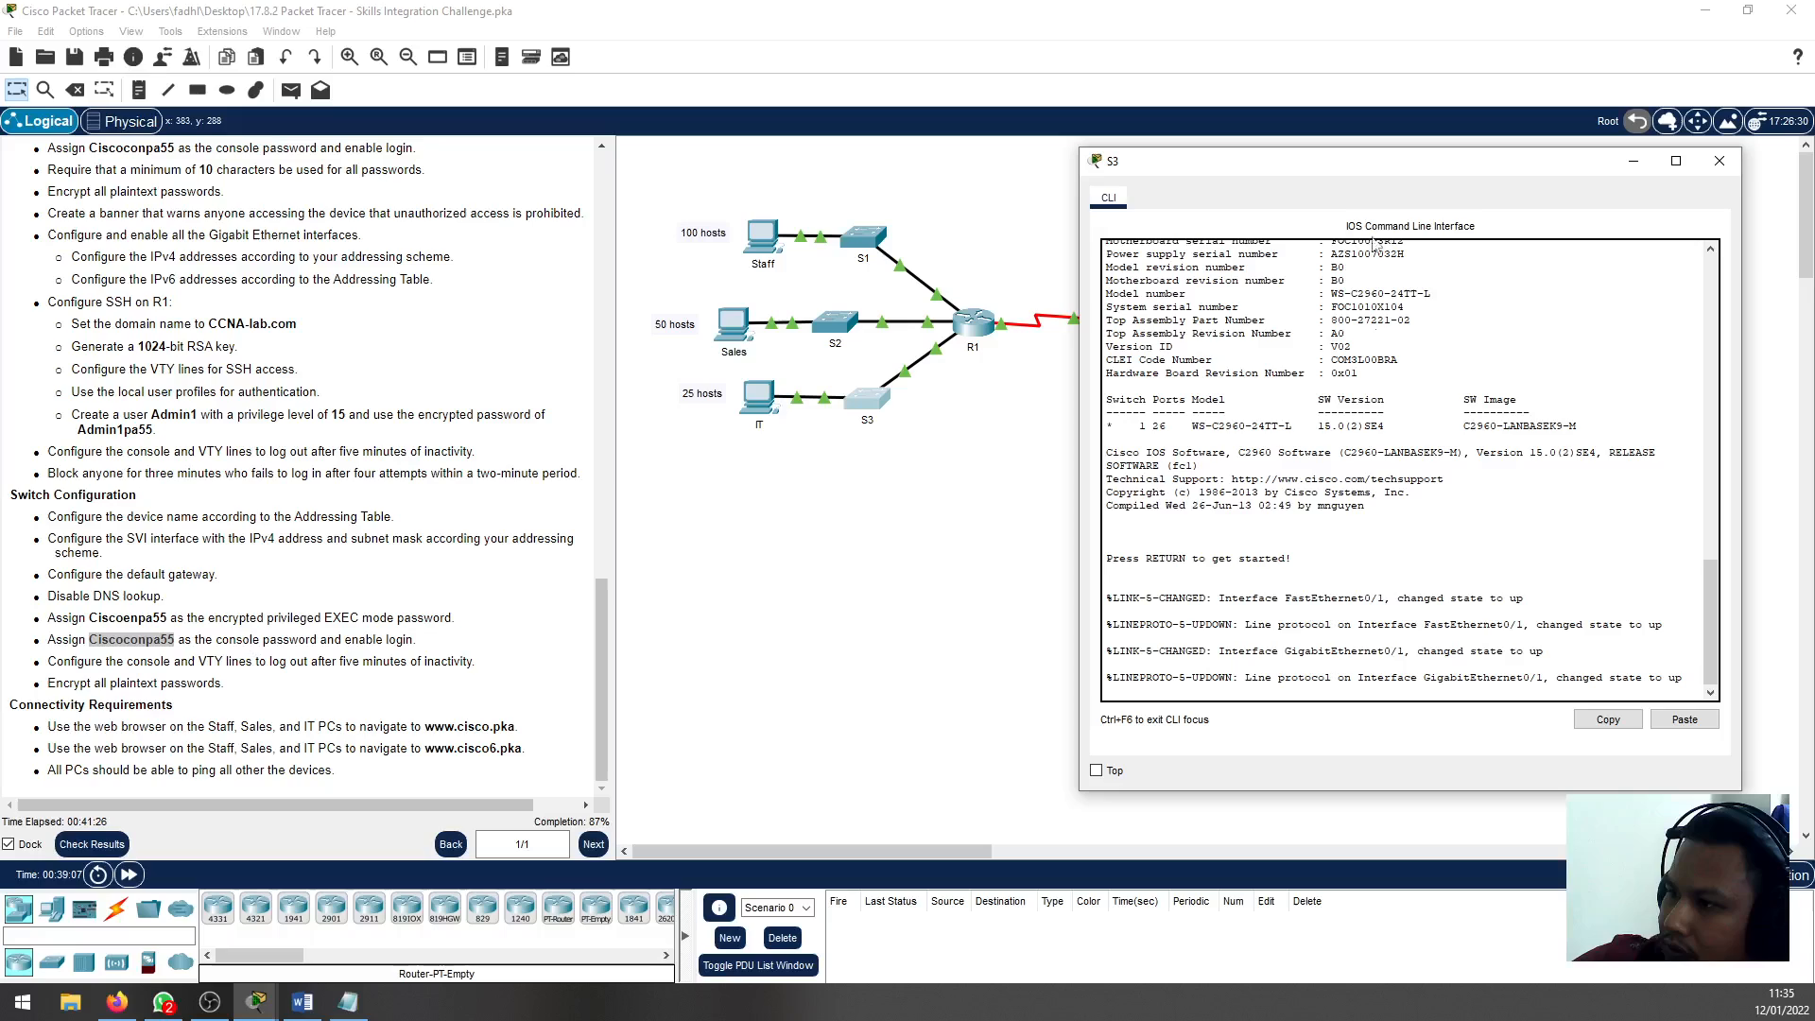
key("Return")
key("Return")
key("Return")
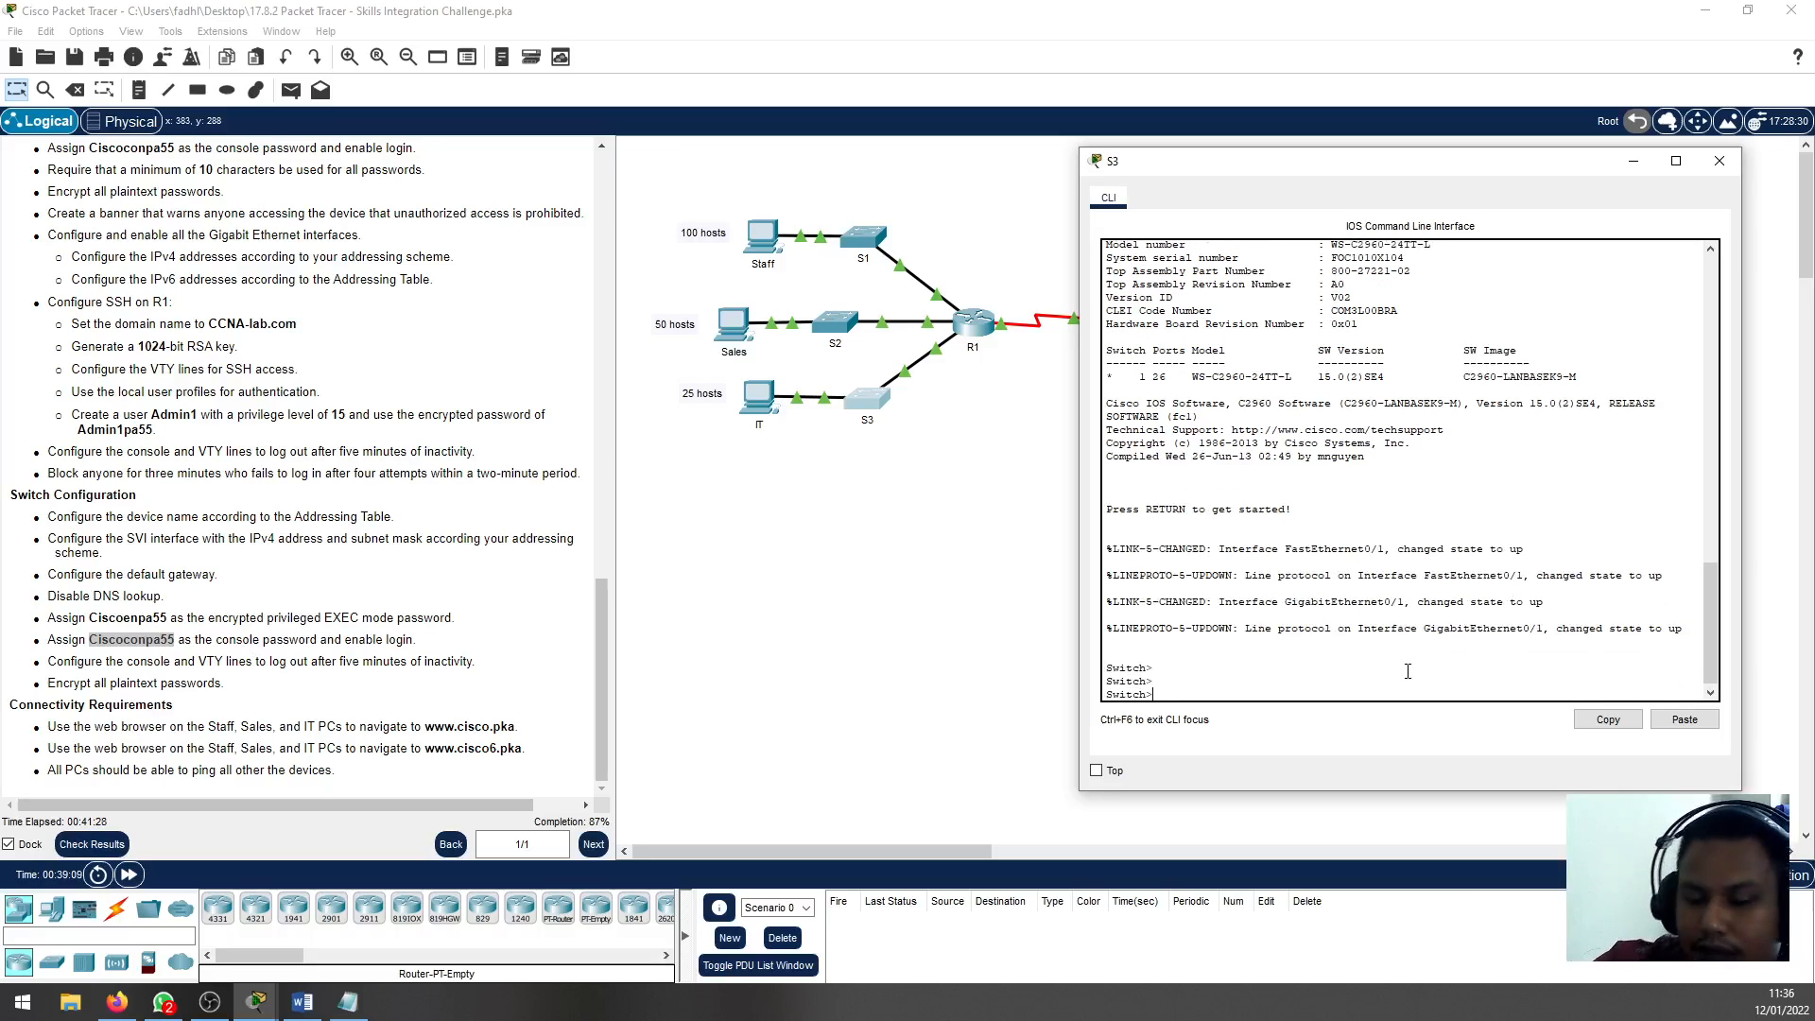
type("en")
key("Return")
type("conf t")
key("Return")
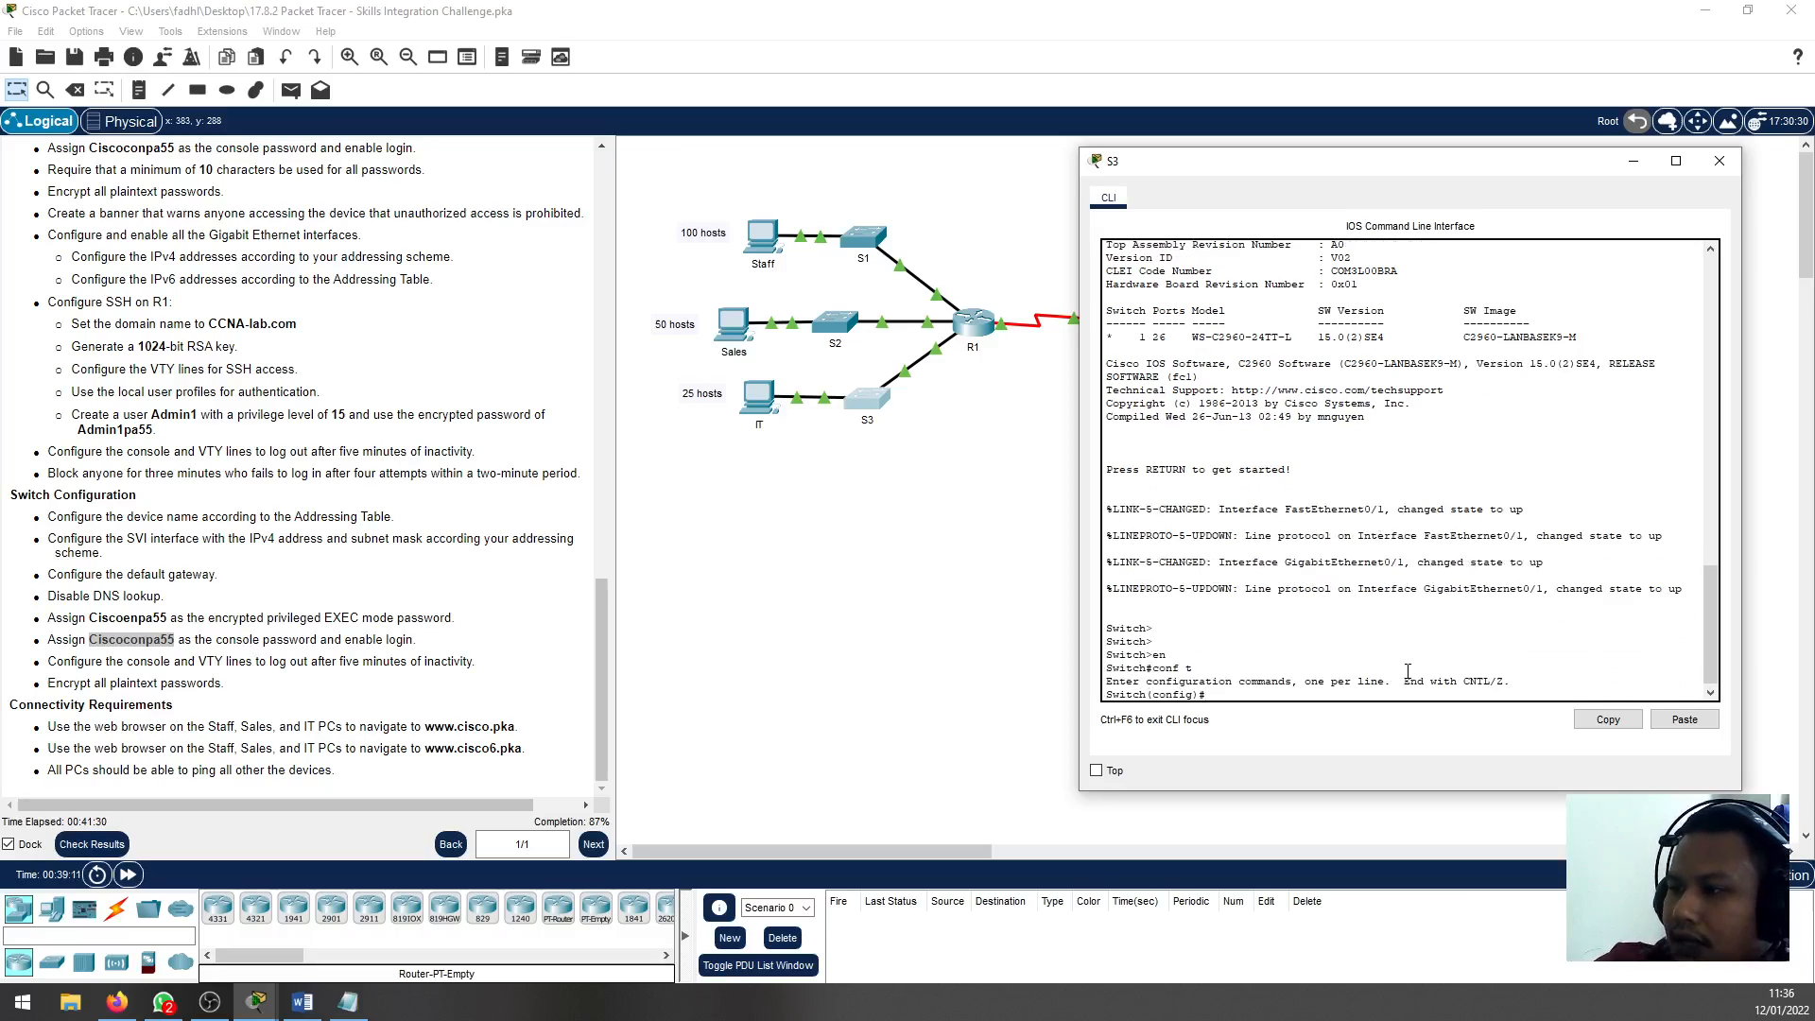
type("hostname")
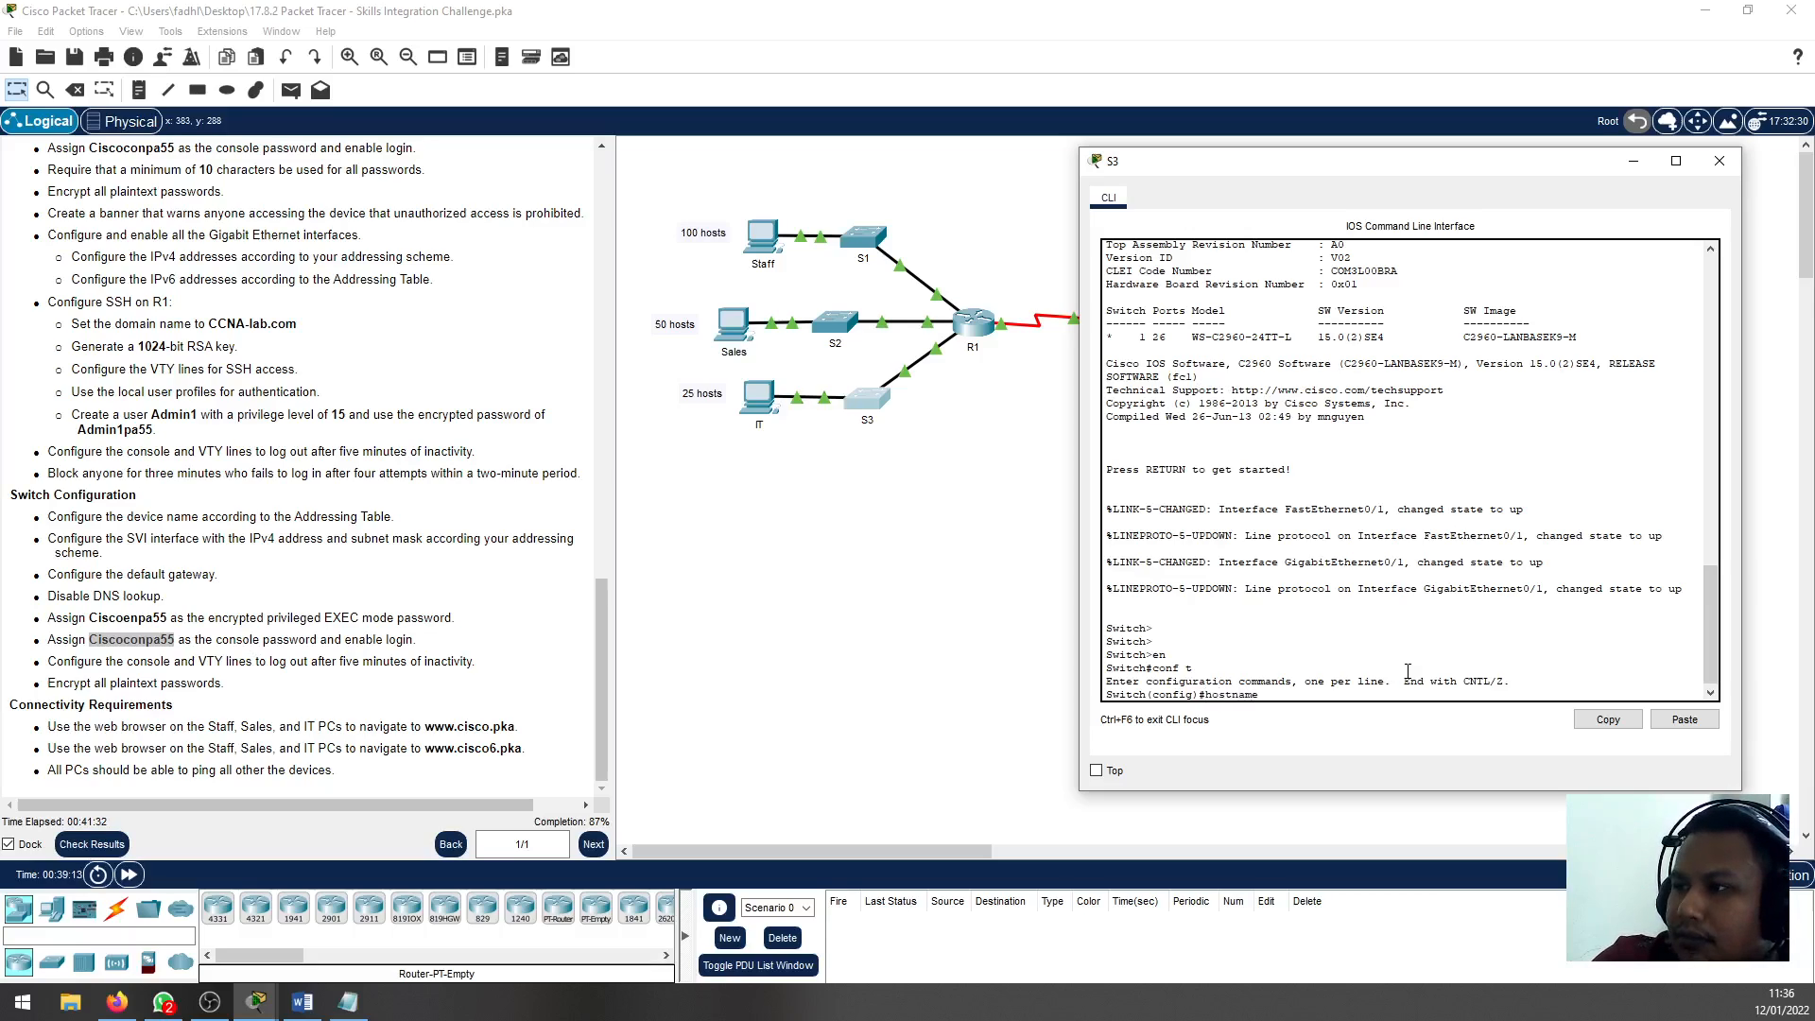
type(" S")
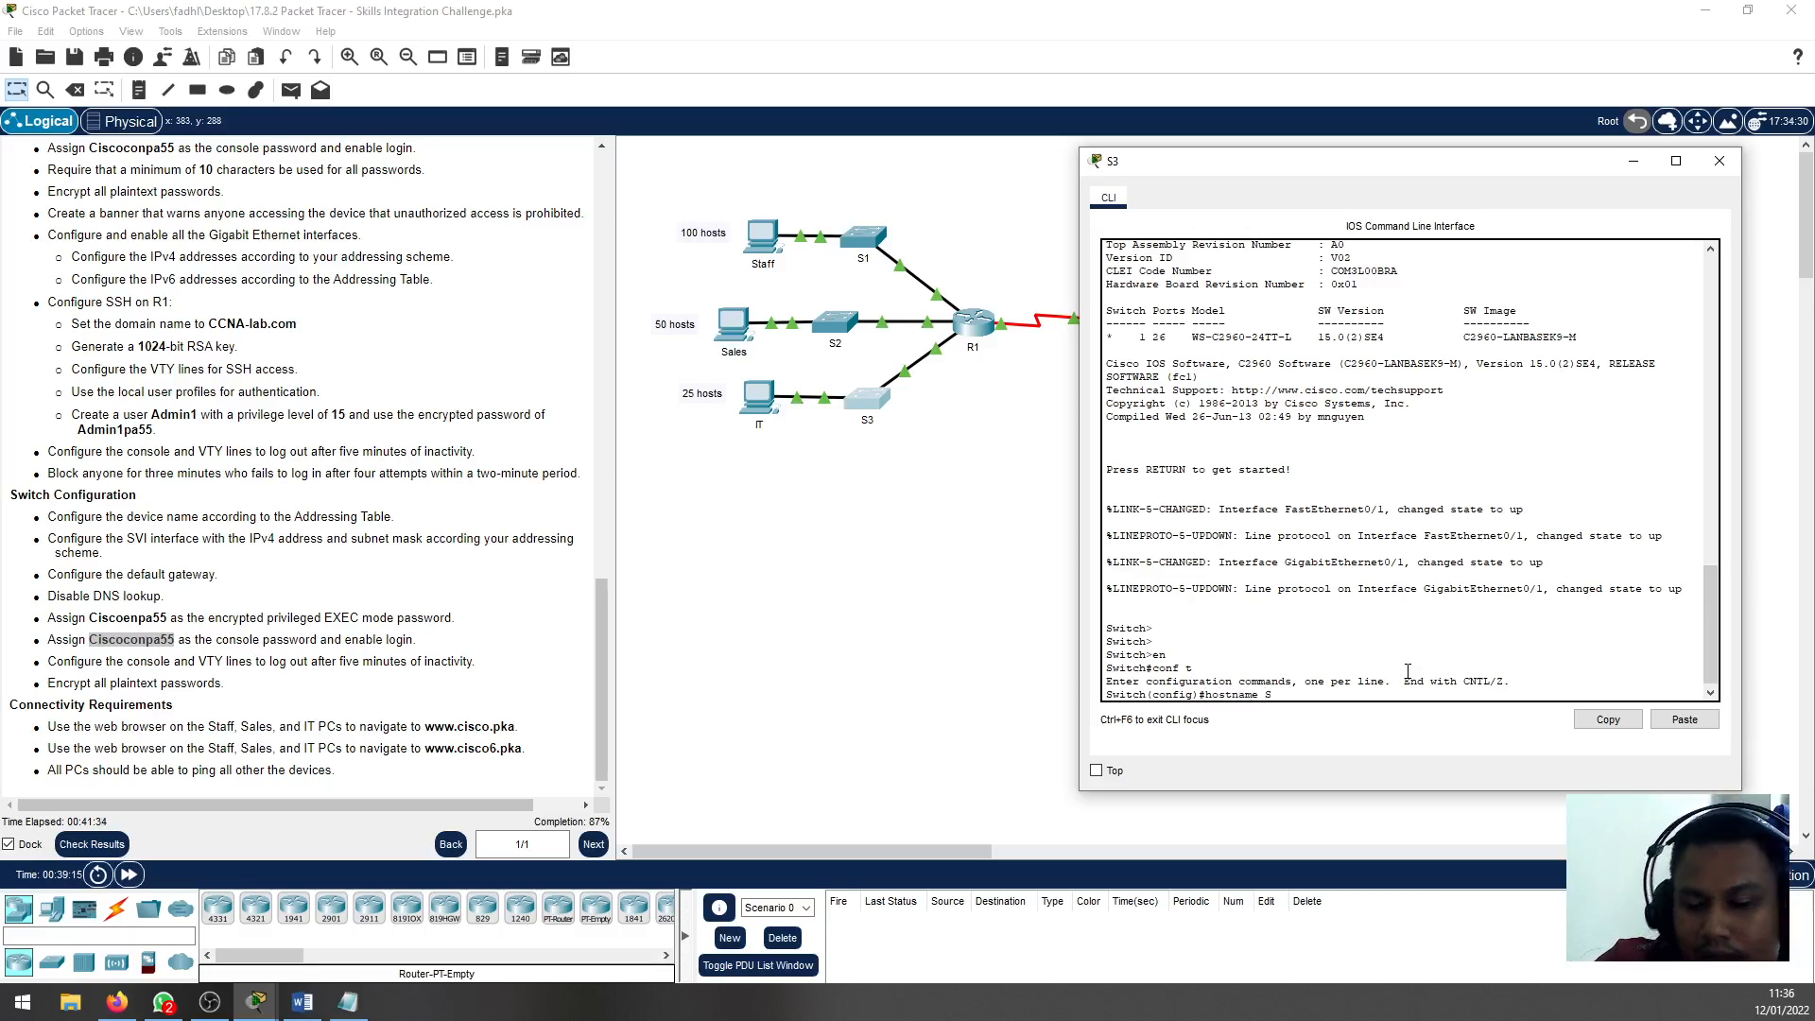
type("3")
key("Return")
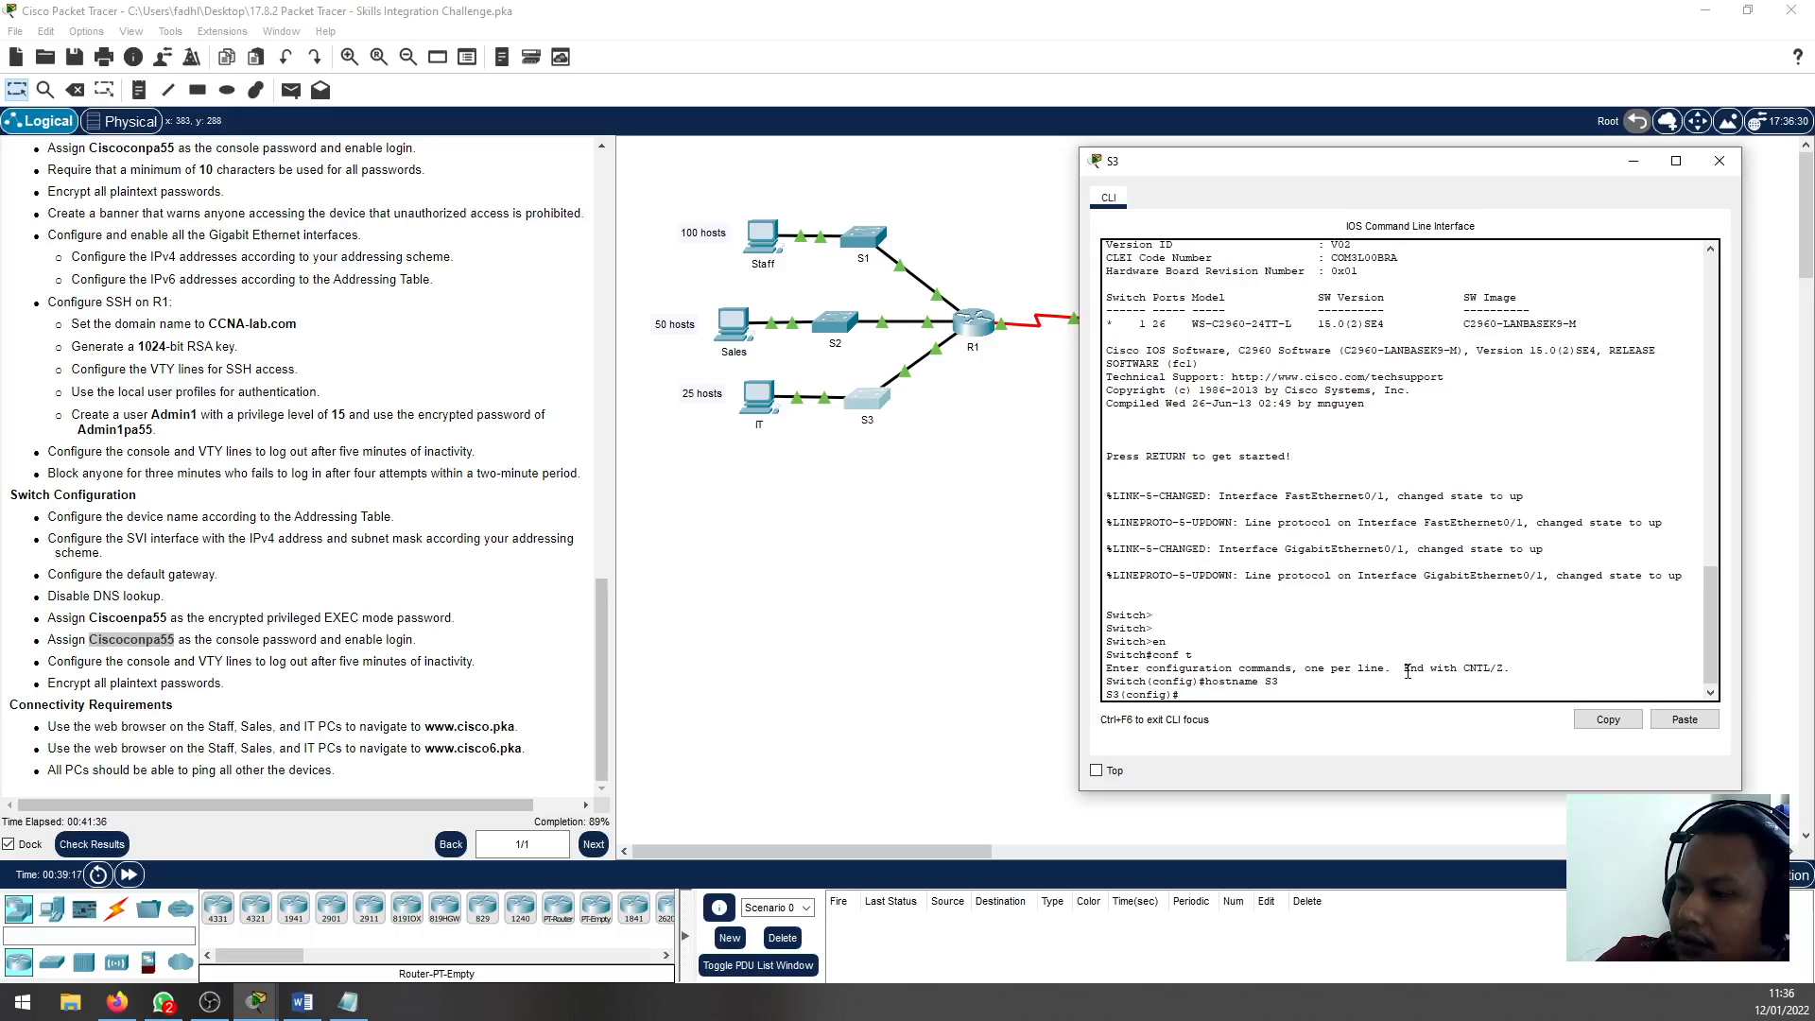
Assign IP address 192.168.0.194 with mask 255.255.255.224 to S3's VLAN 1 interface, checking the IT subnet range in Notepad
type("ip")
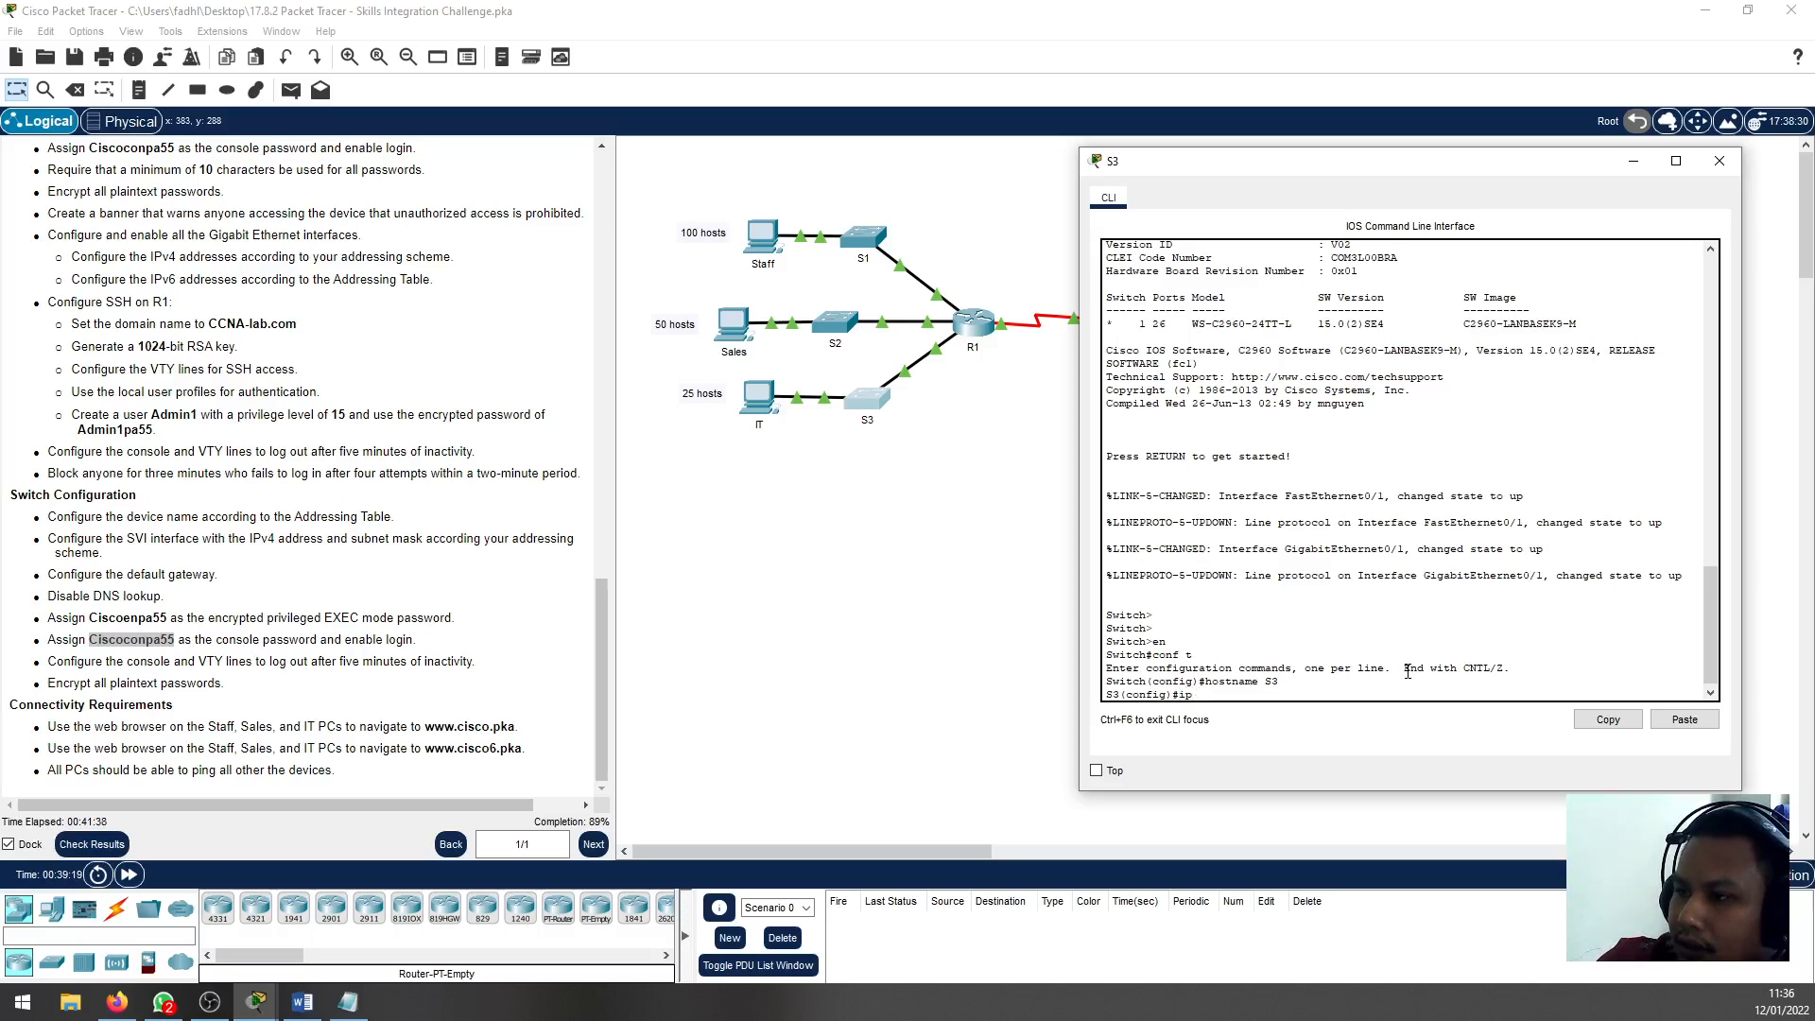
key("BackSpace")
key("BackSpace")
type("int vlan")
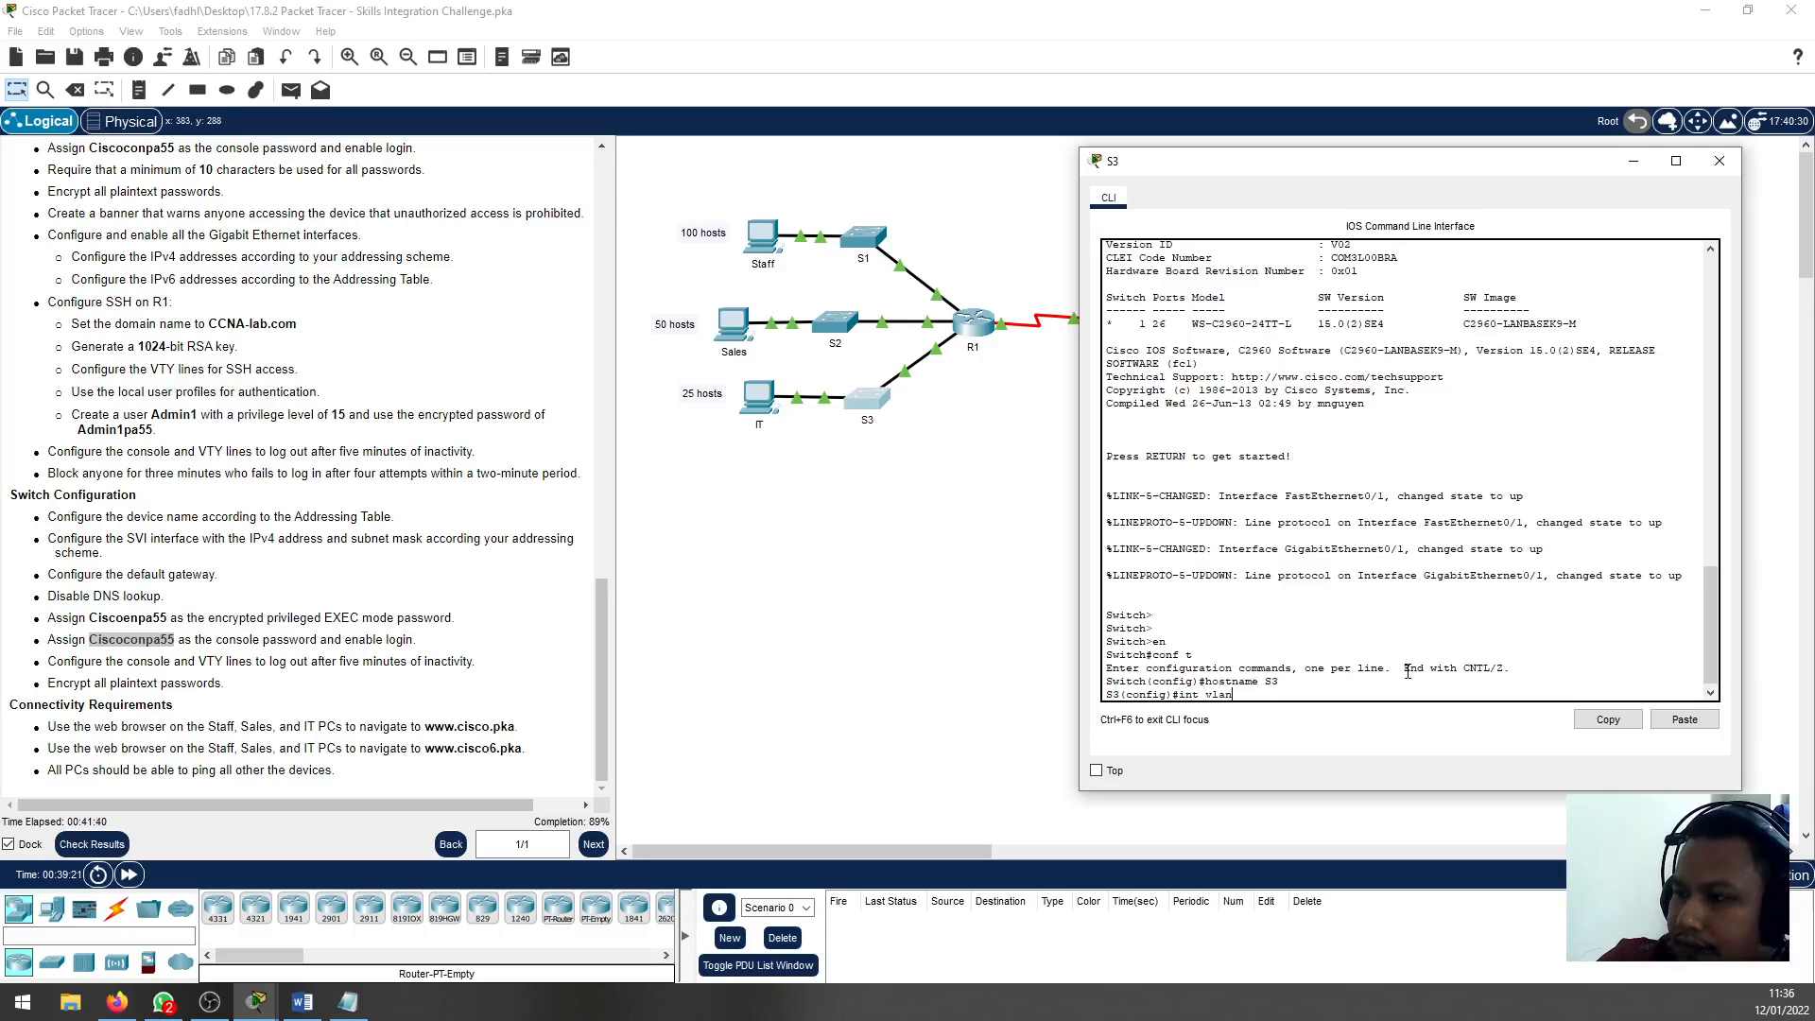
type("1")
key("Return")
type("ip add")
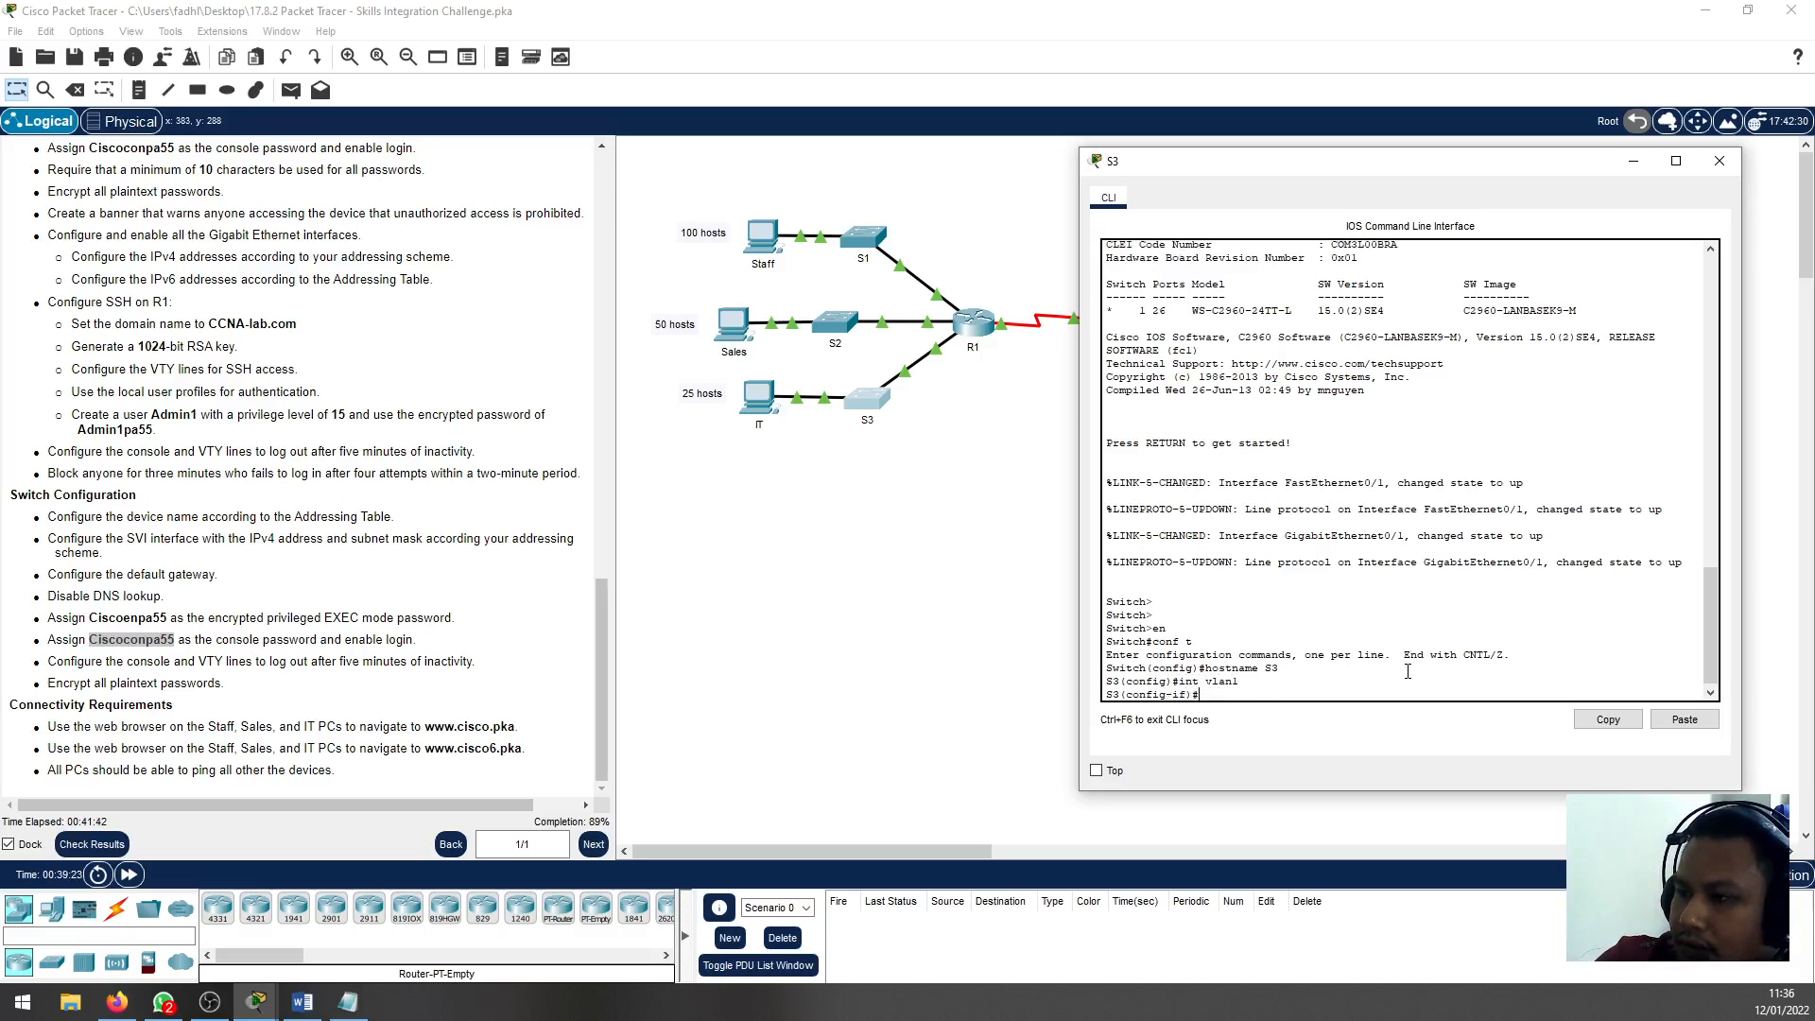
key("Tab")
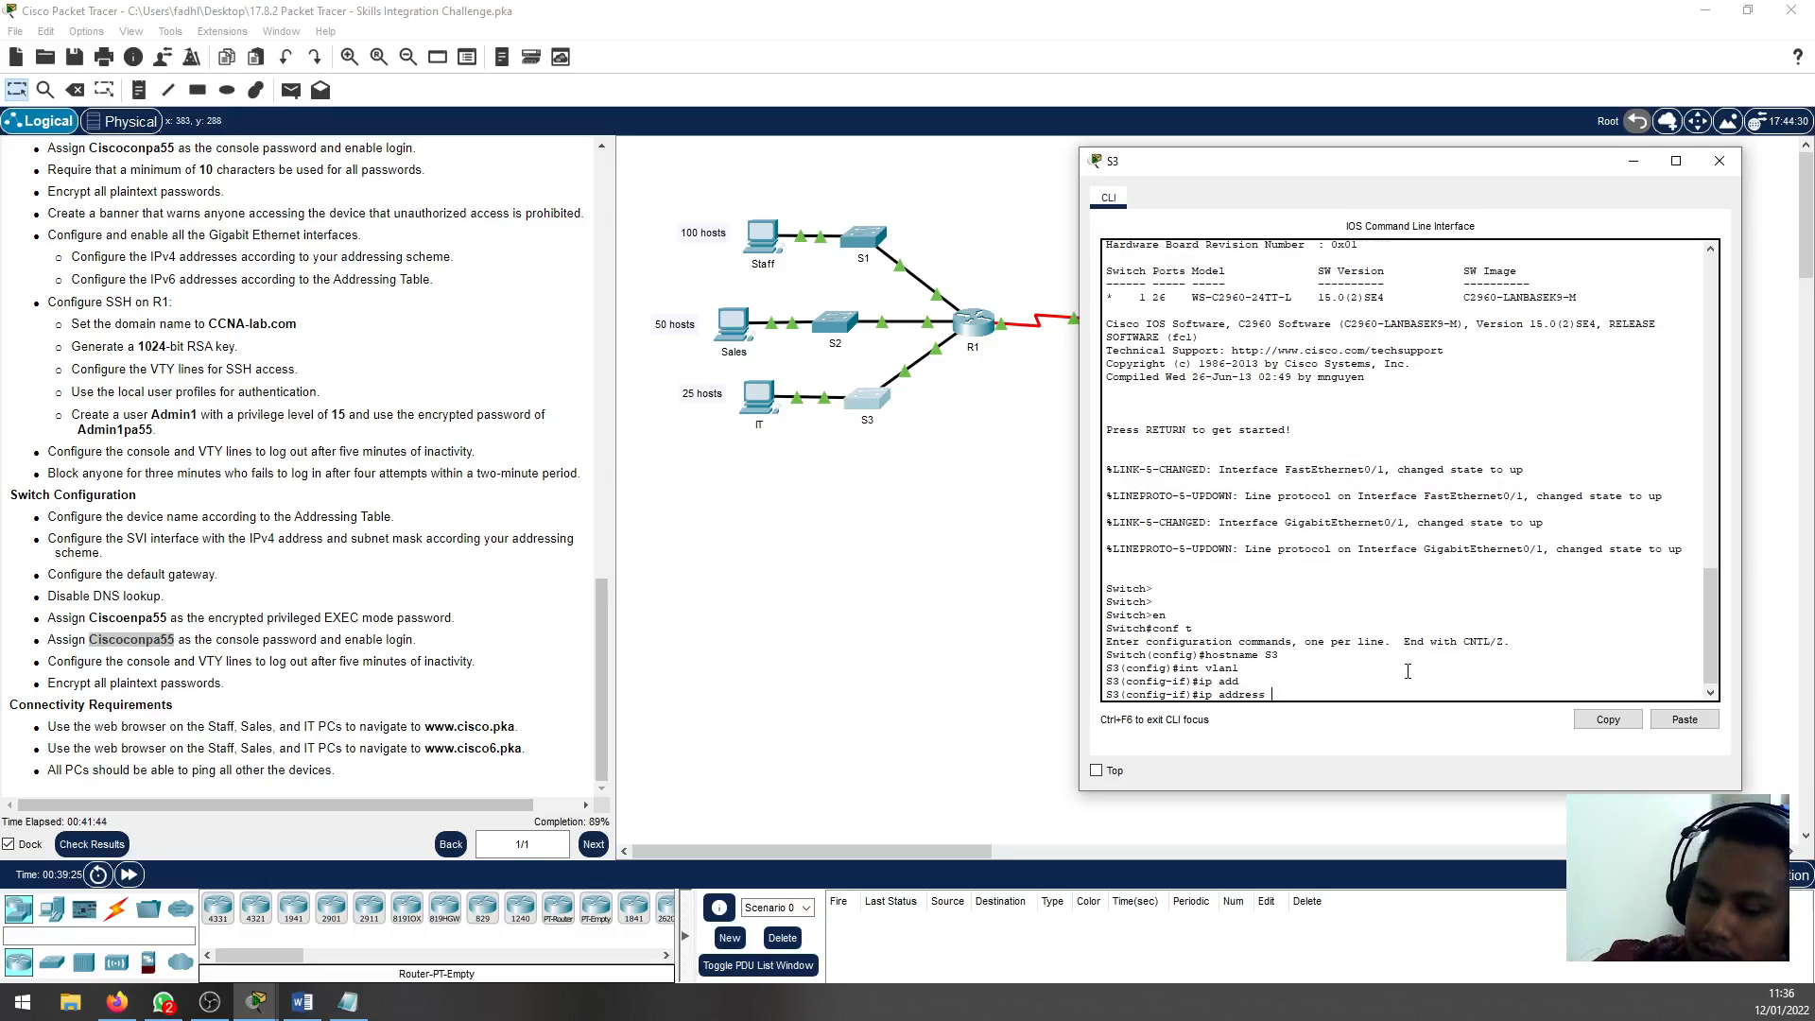
type("192.168.0.")
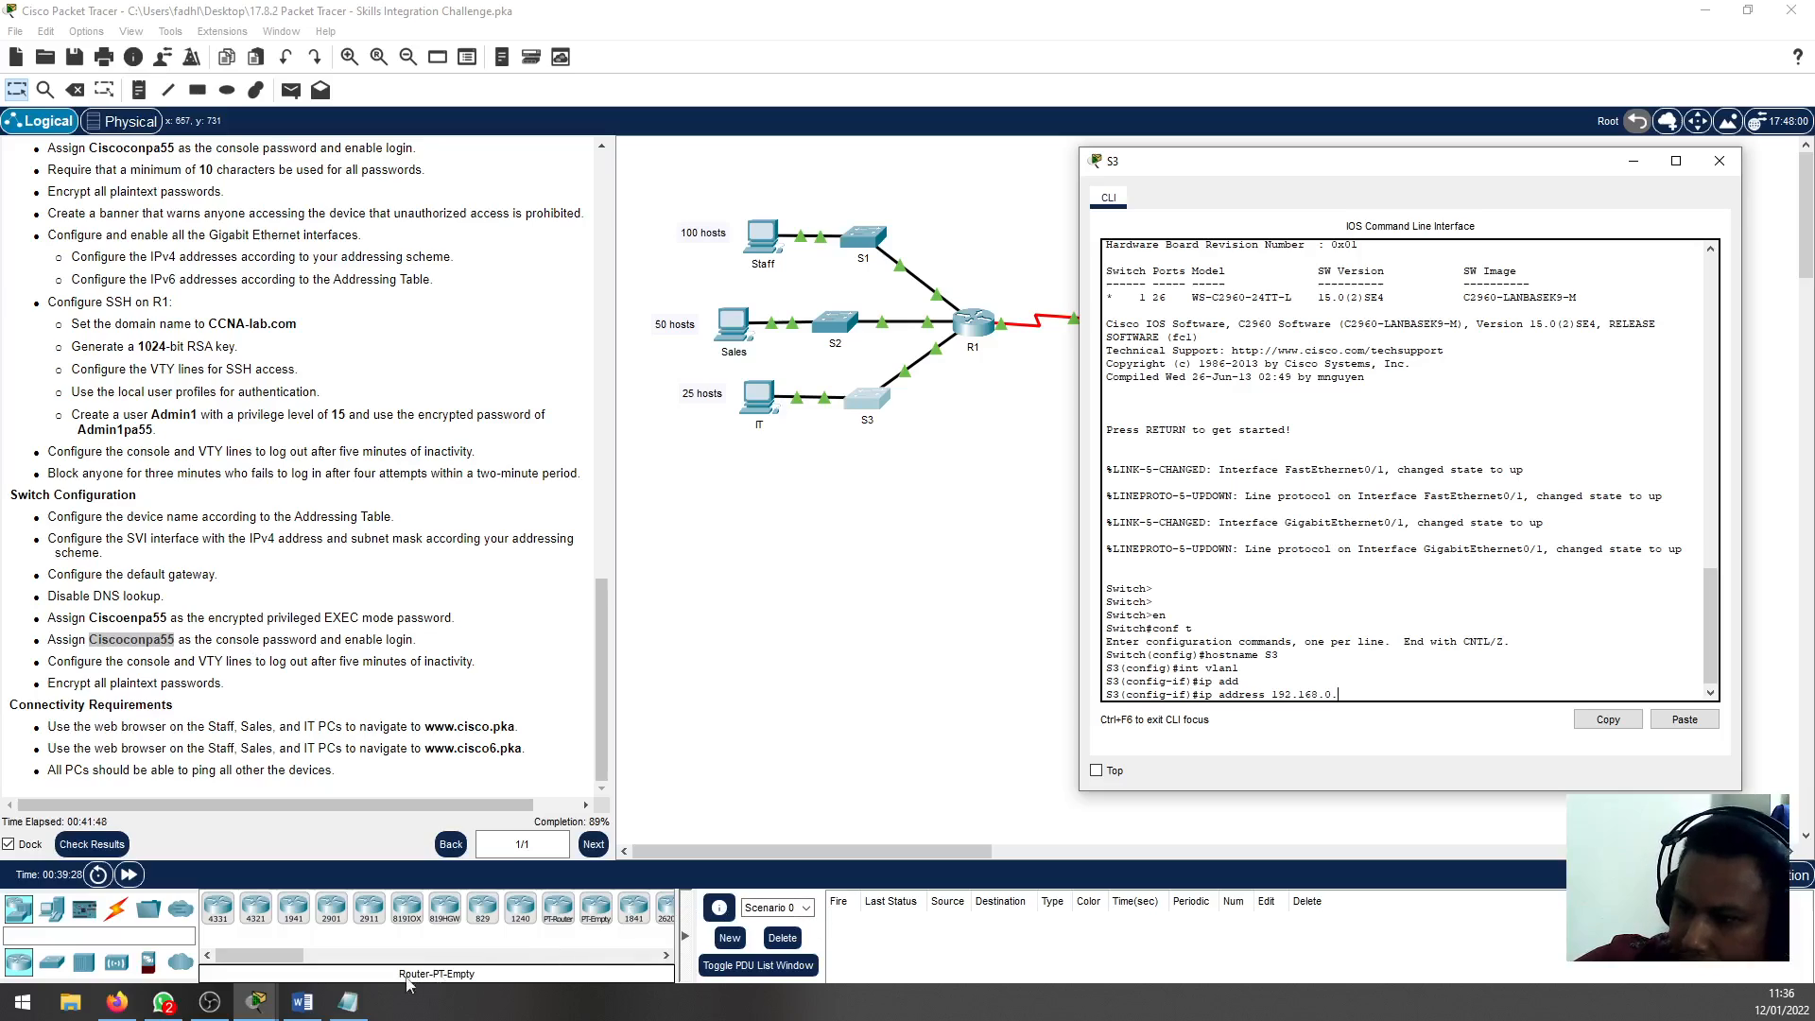
left_click(347, 1002)
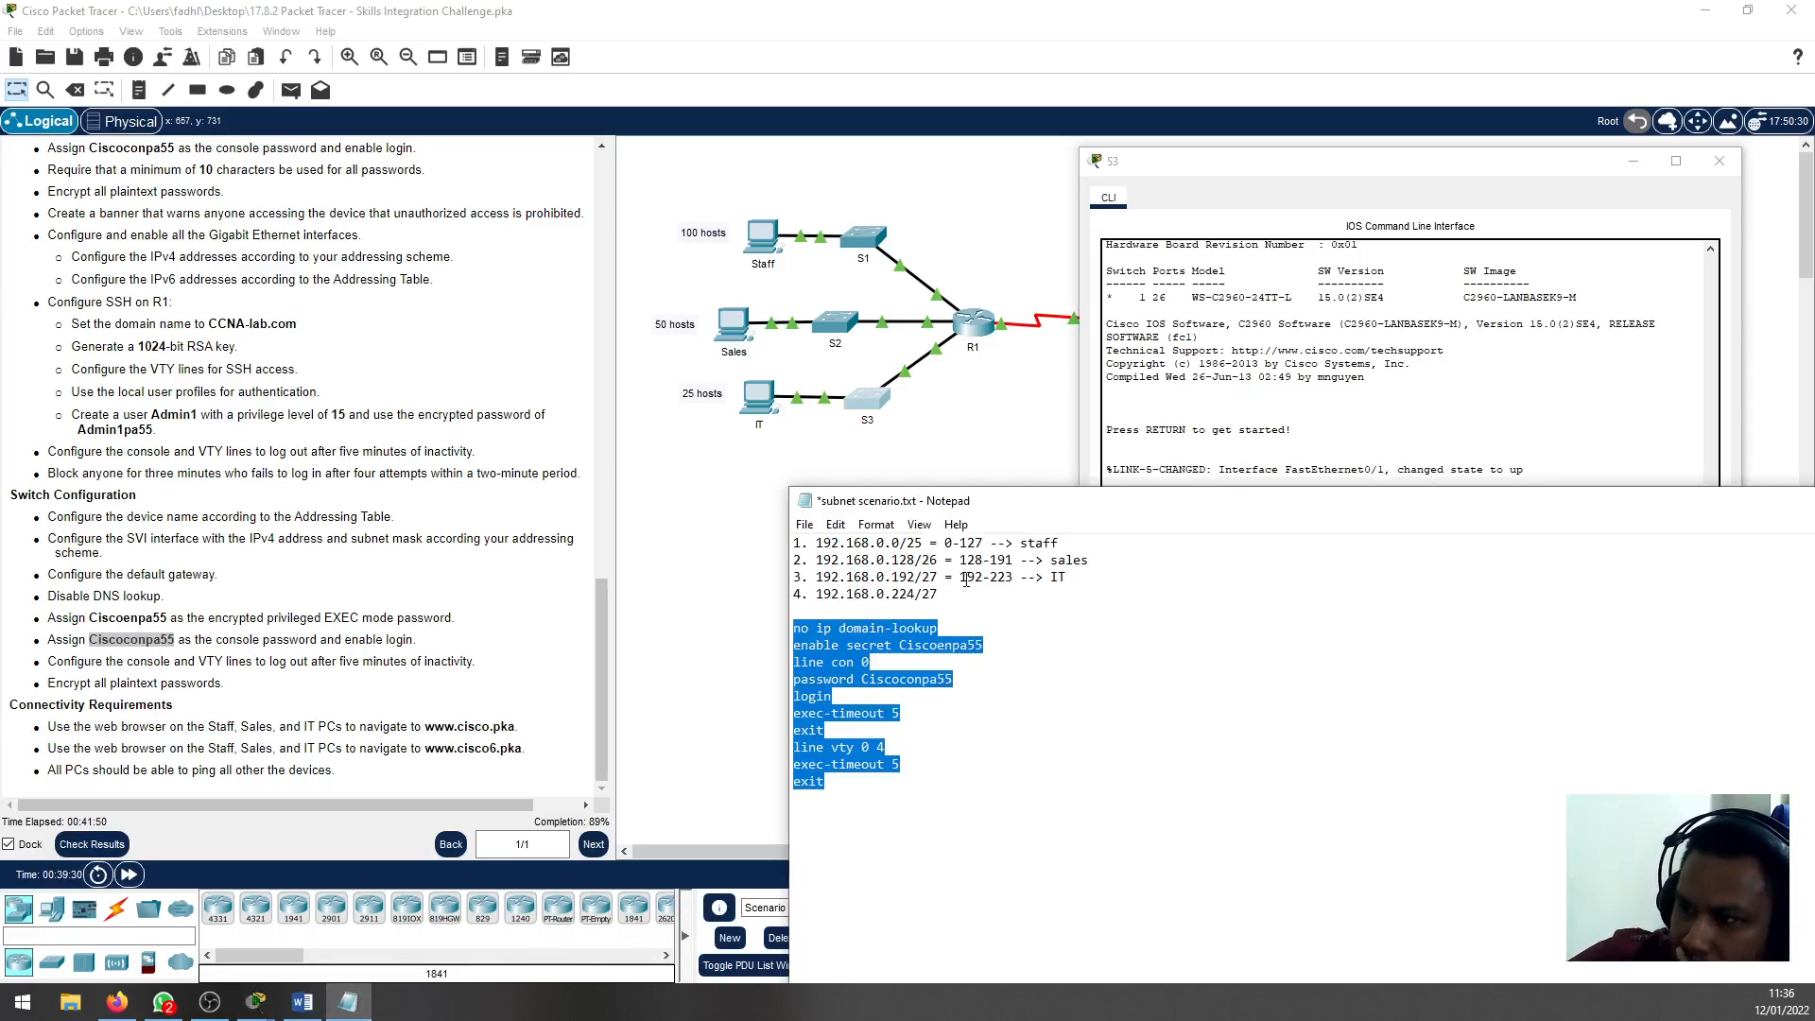
left_click(1201, 453)
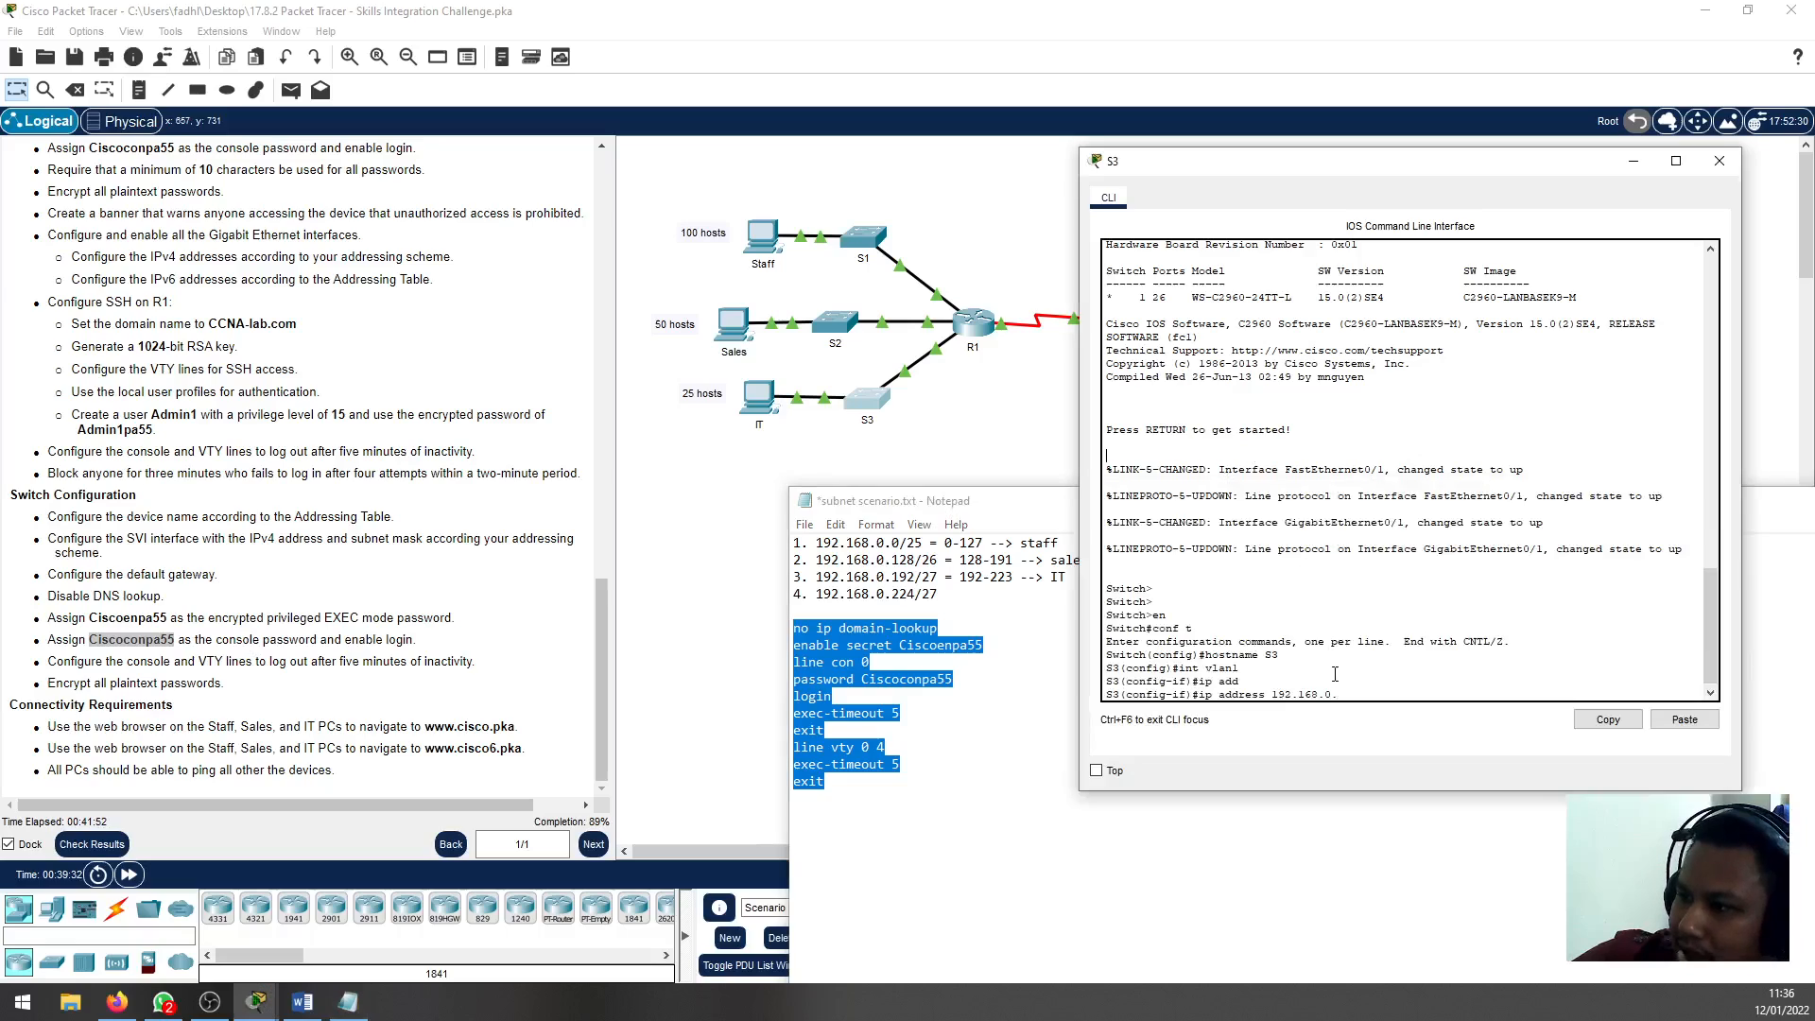
type("19")
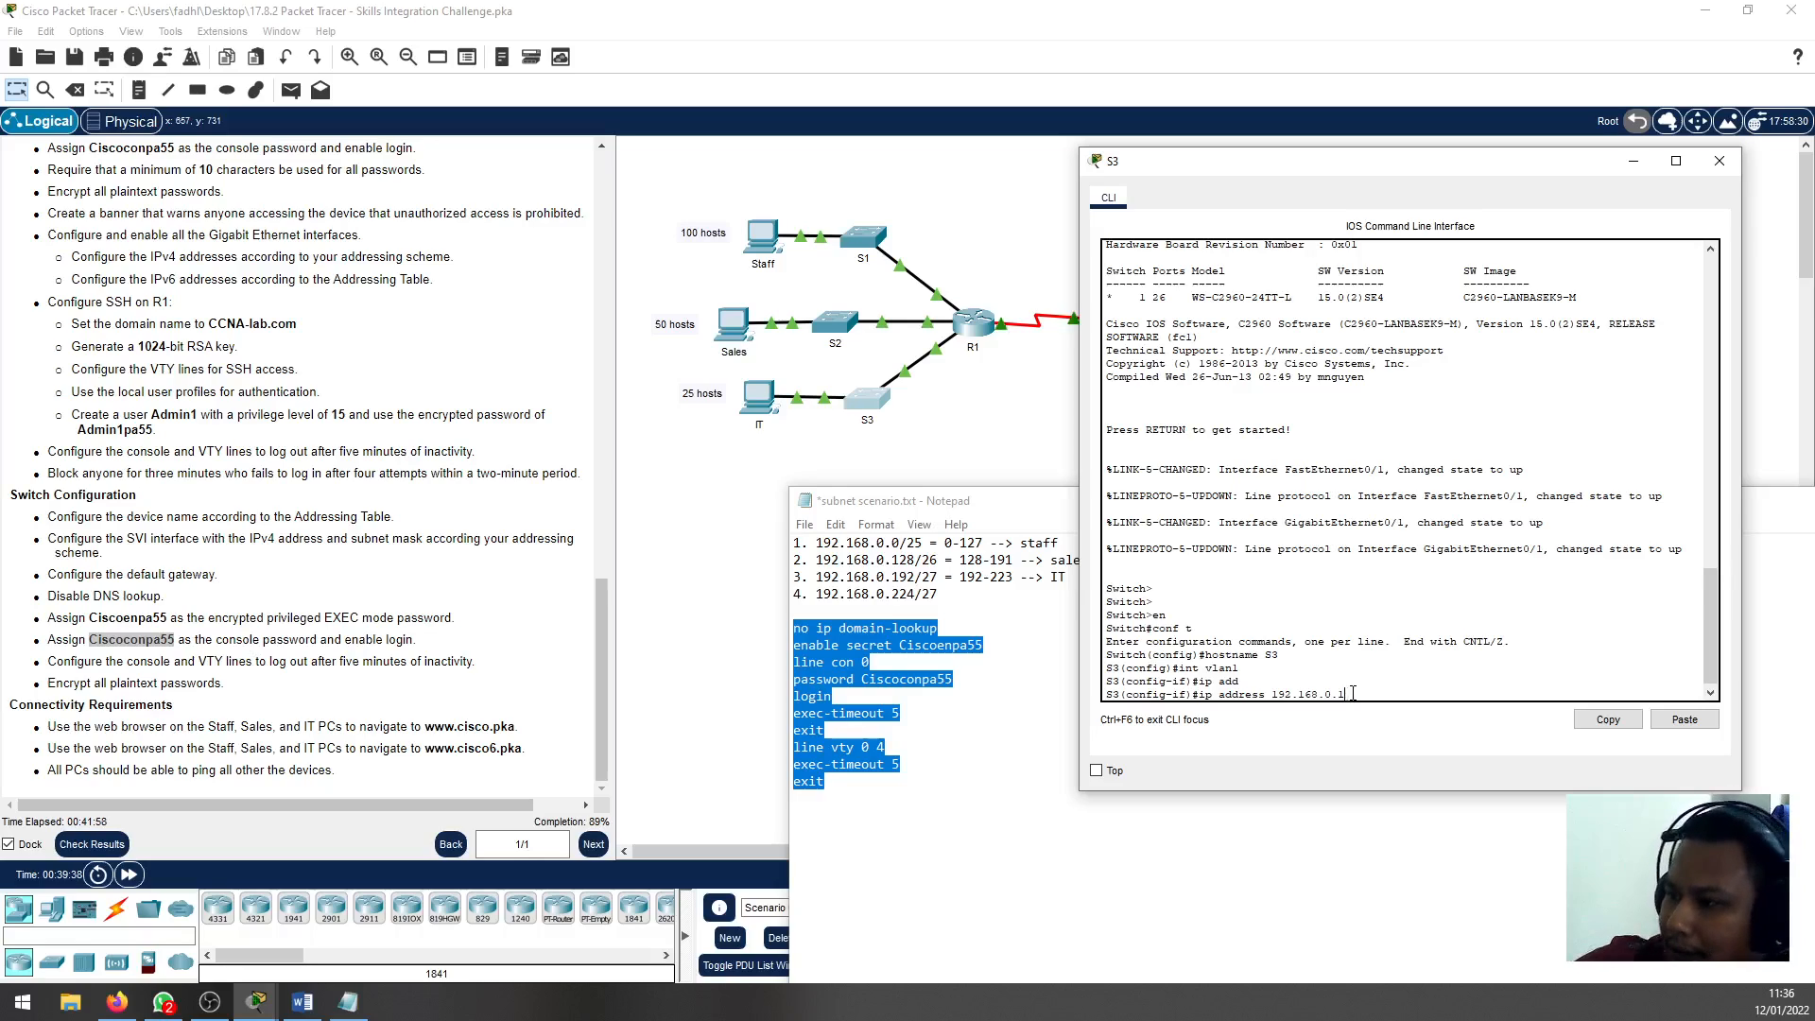
type("4 255.255.")
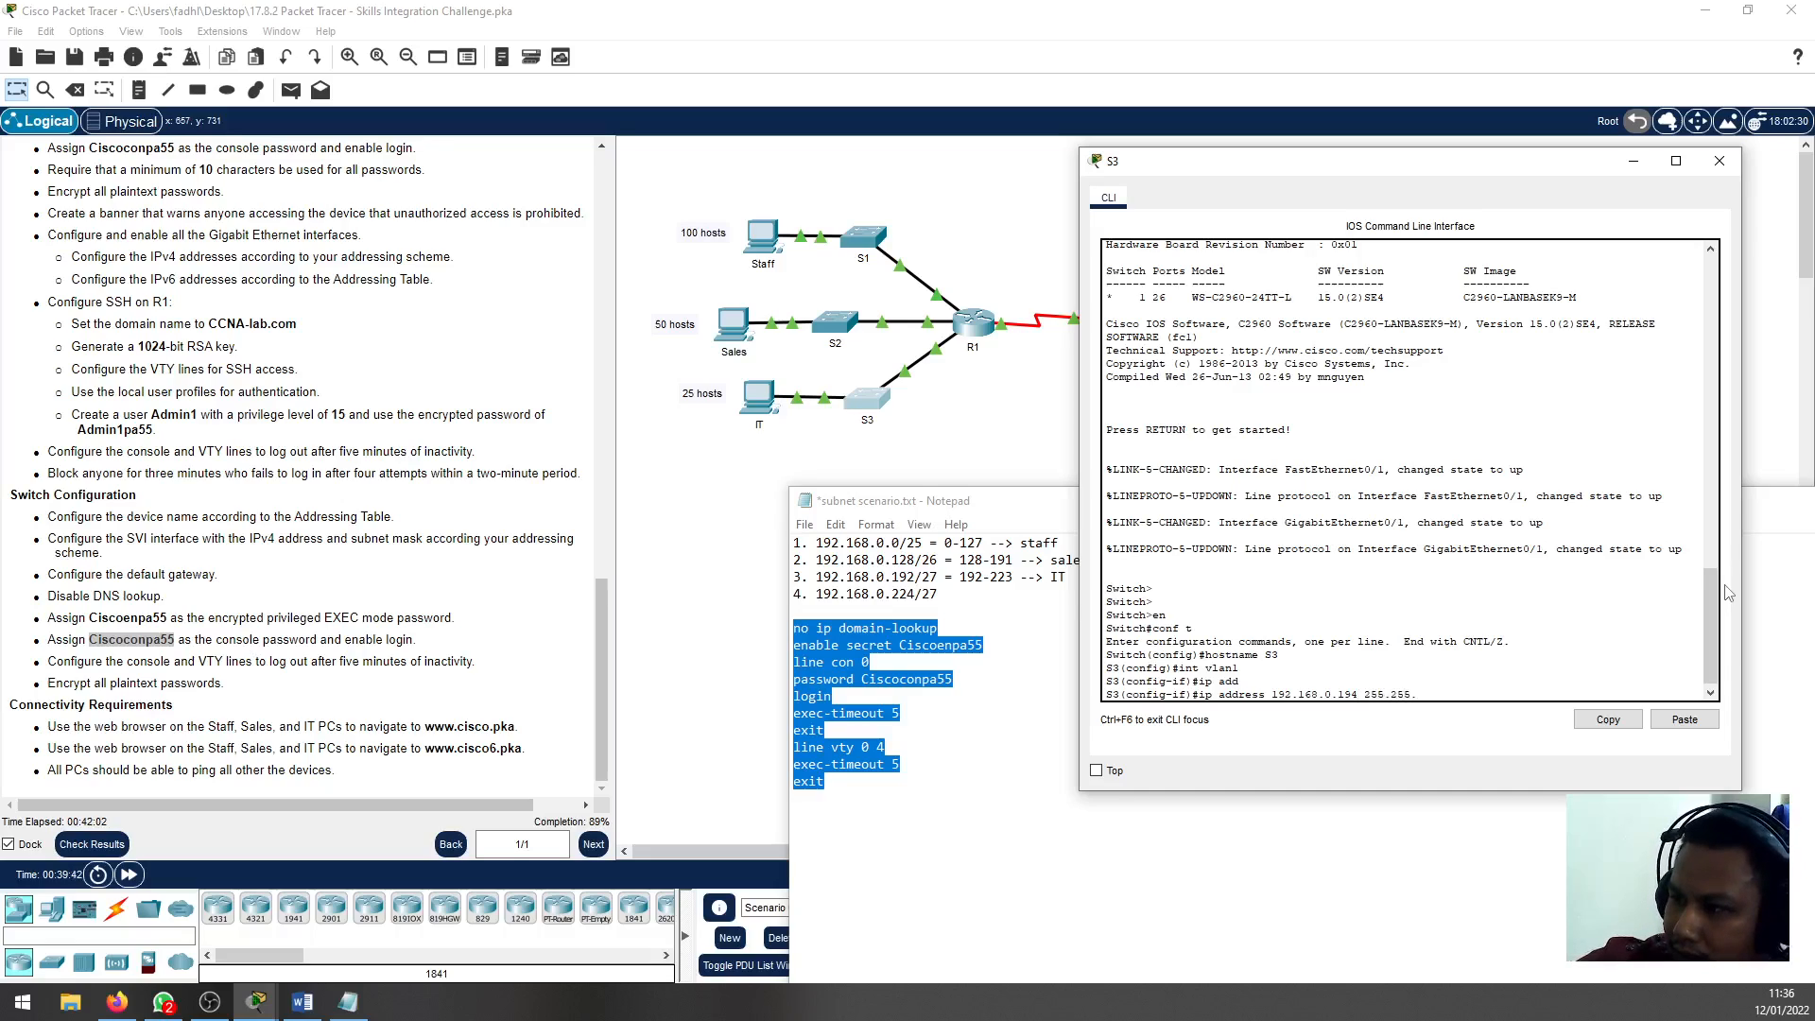
type("224")
key("Return")
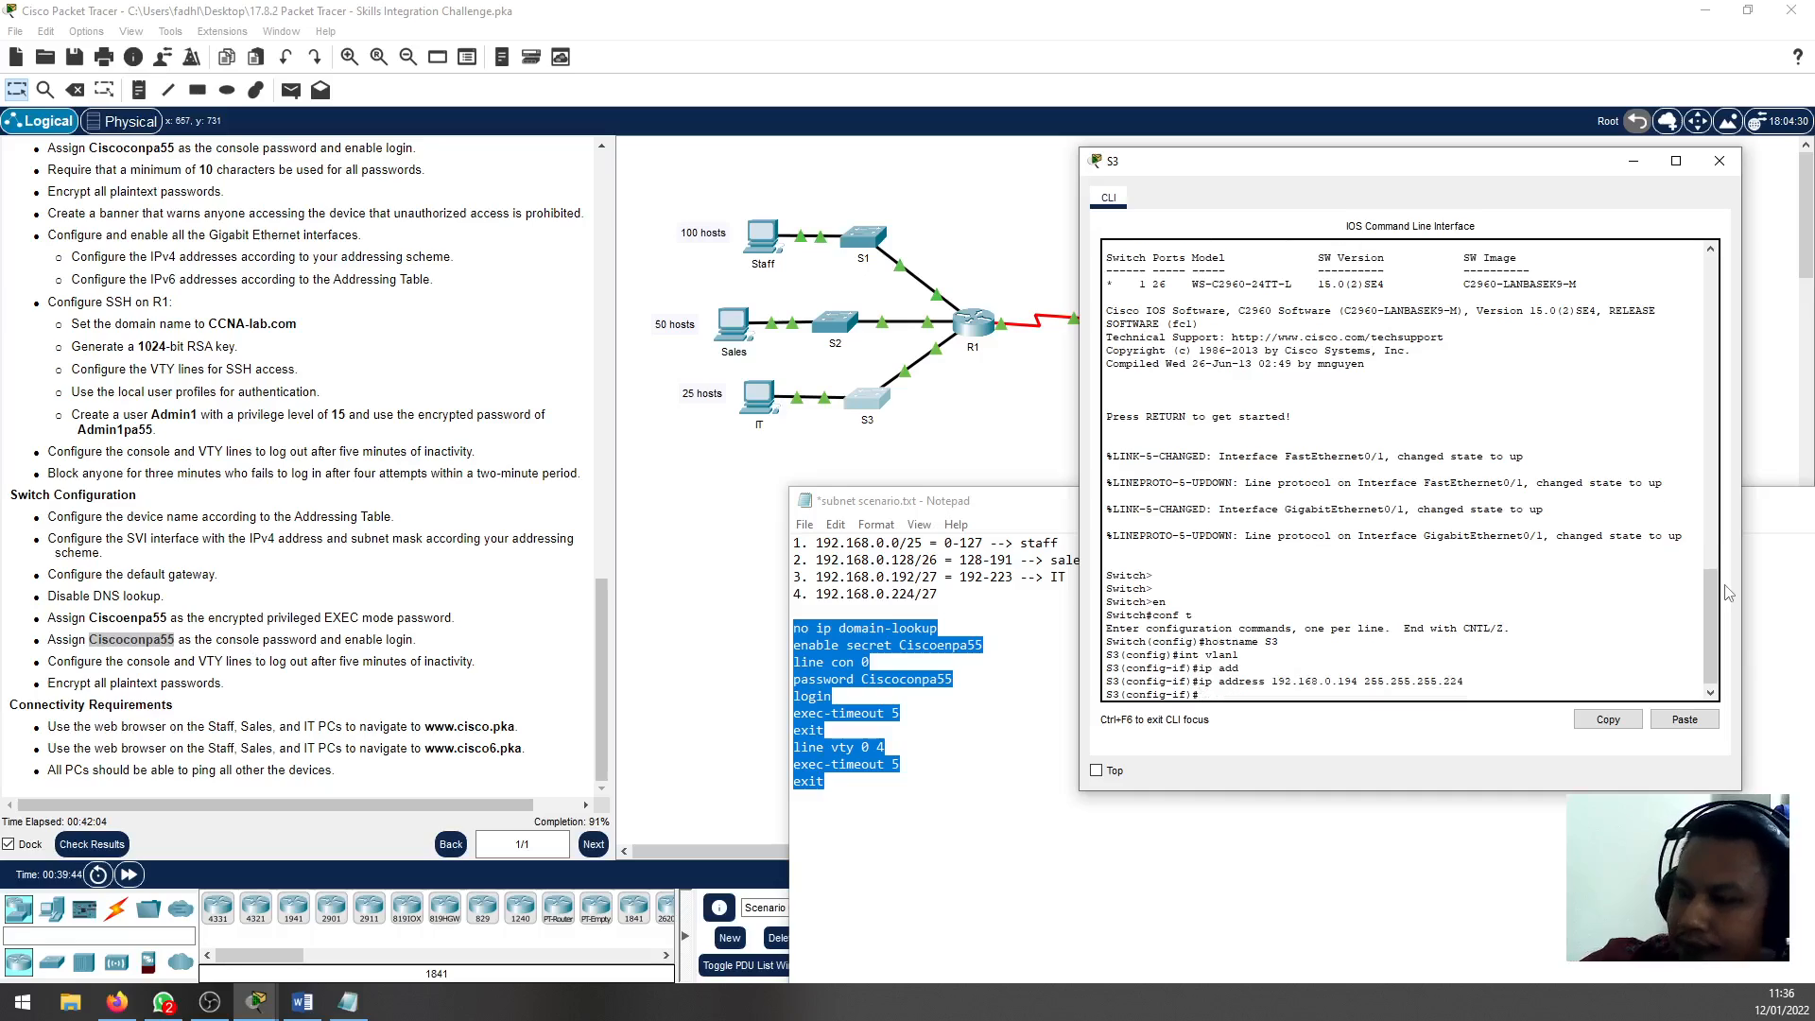
Enable S3's VLAN 1 interface with no shutdown and exit interface configuration
type("no sh")
key("Return")
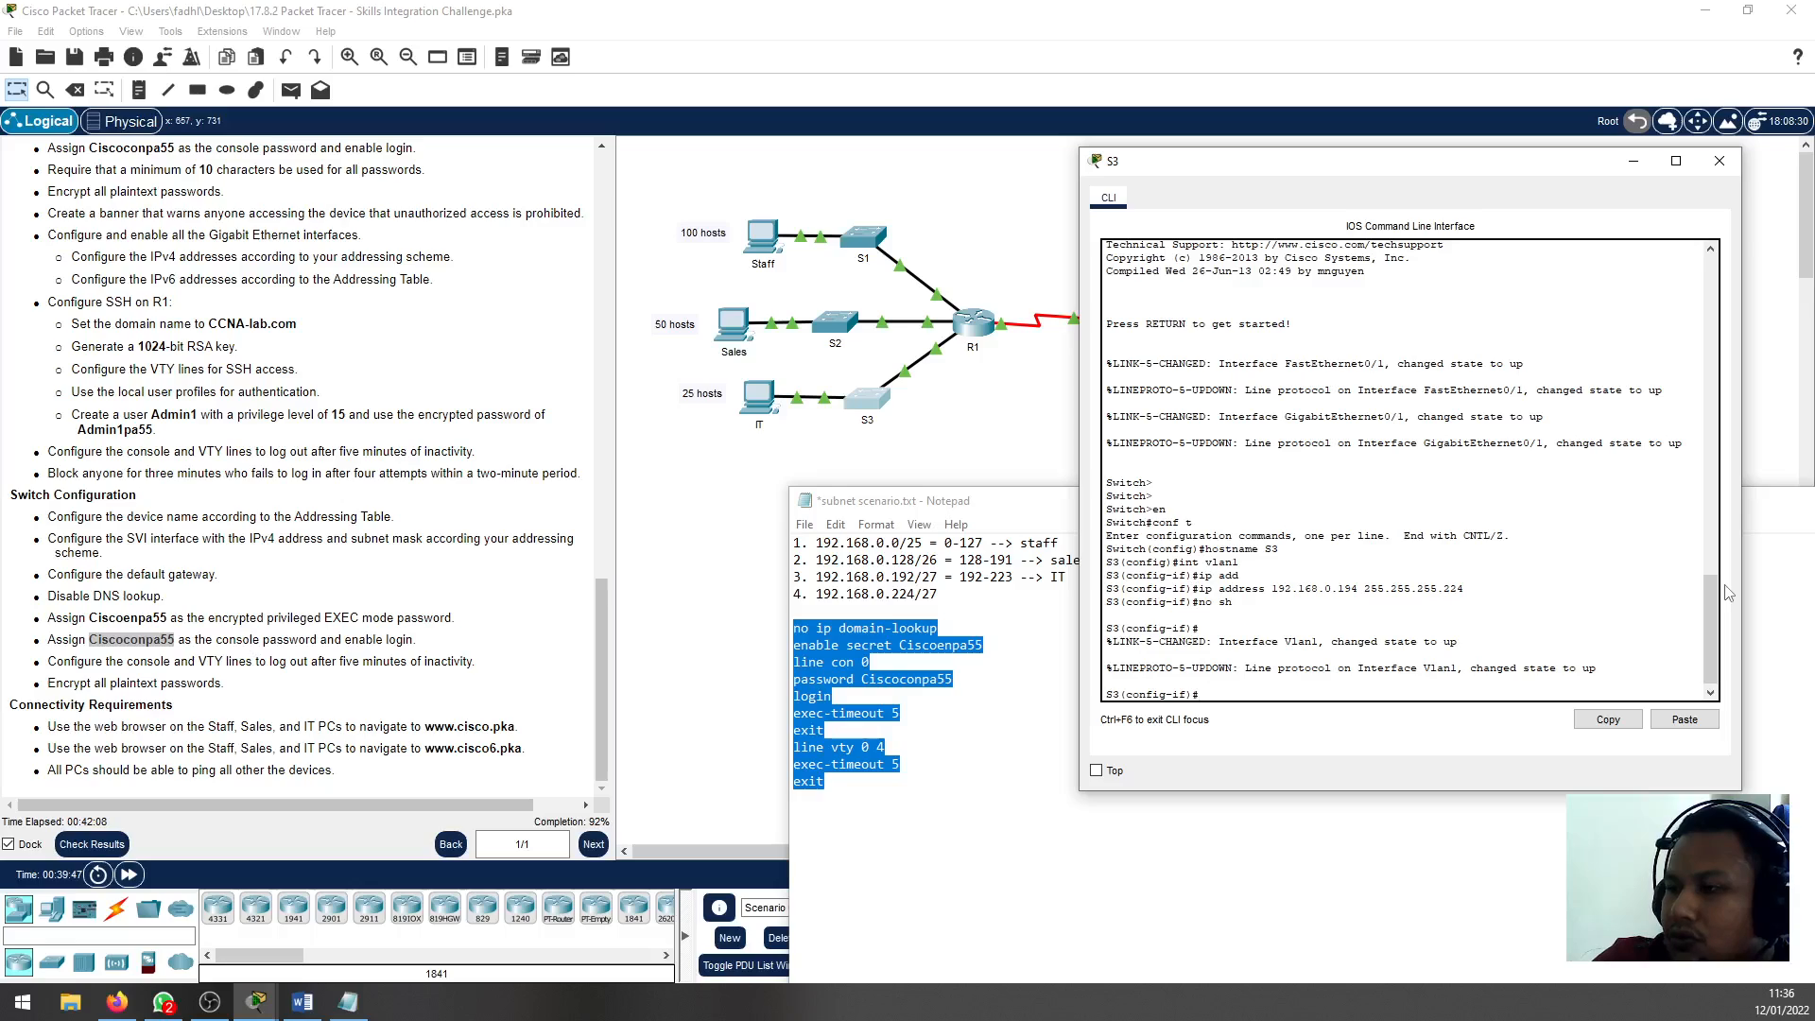
type("exit")
key("Return")
Set S3's default gateway to 192.168.0.193
type("ip defa")
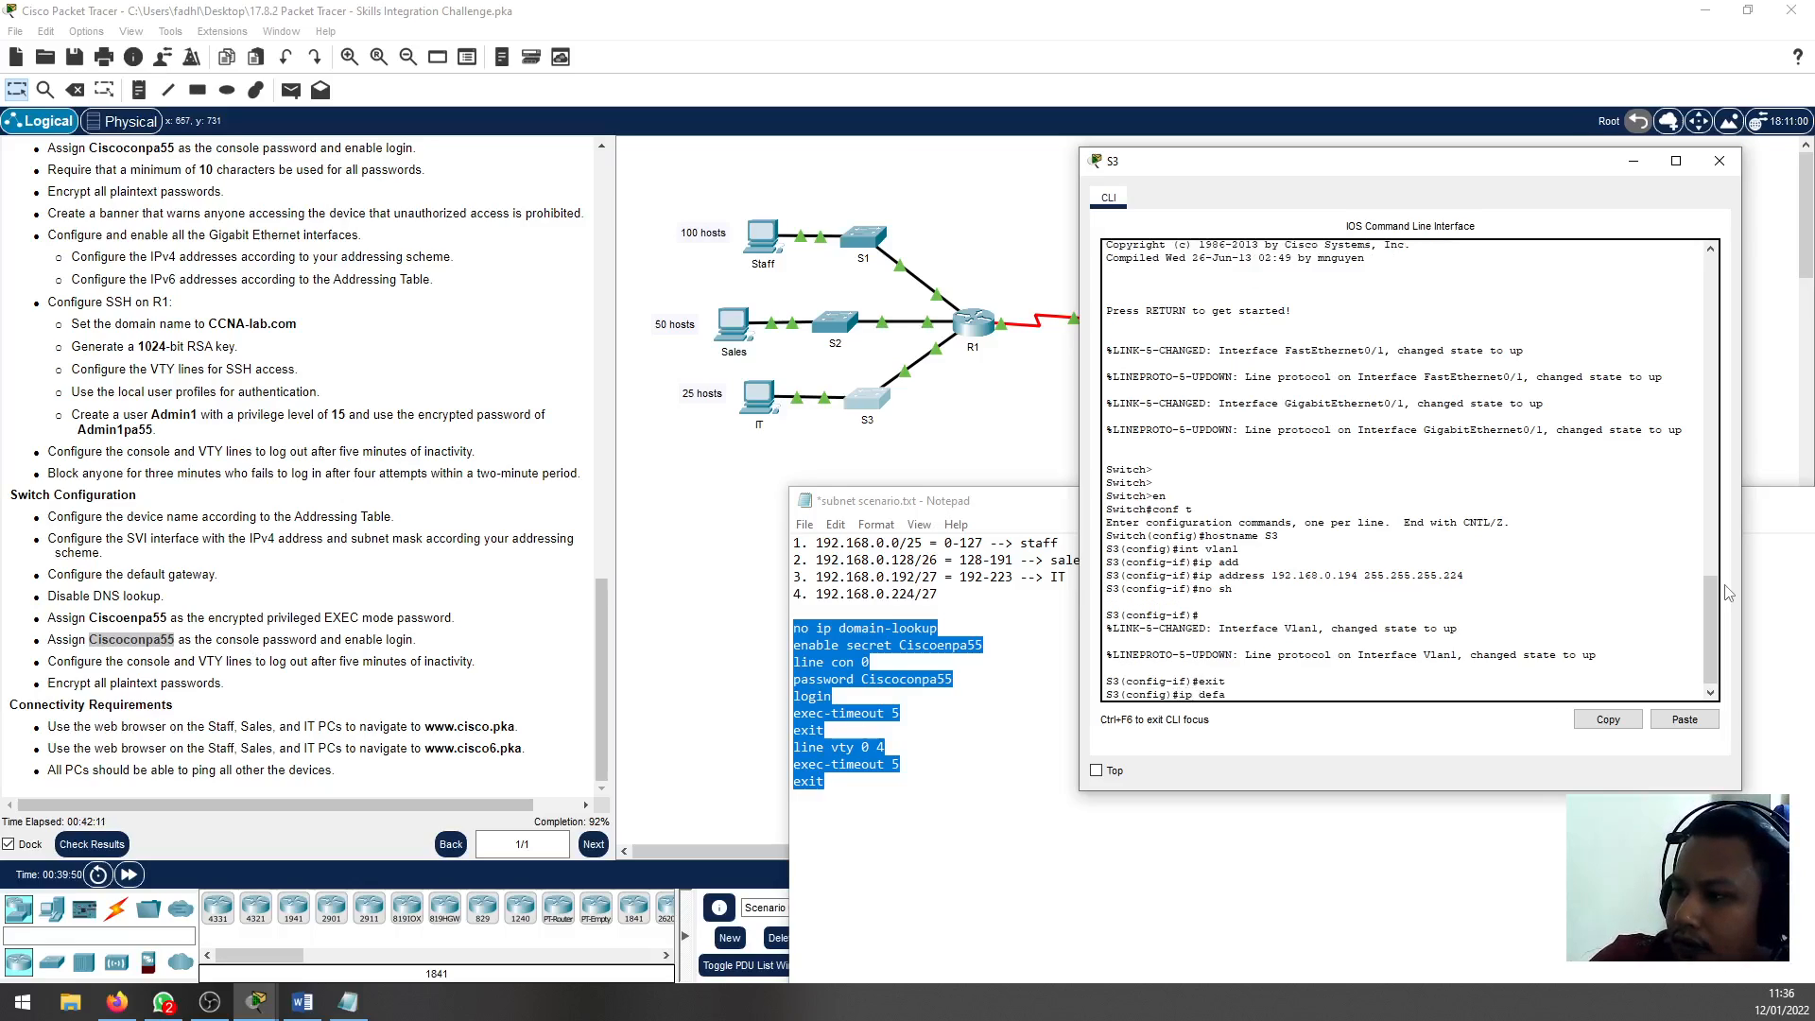
key("Tab")
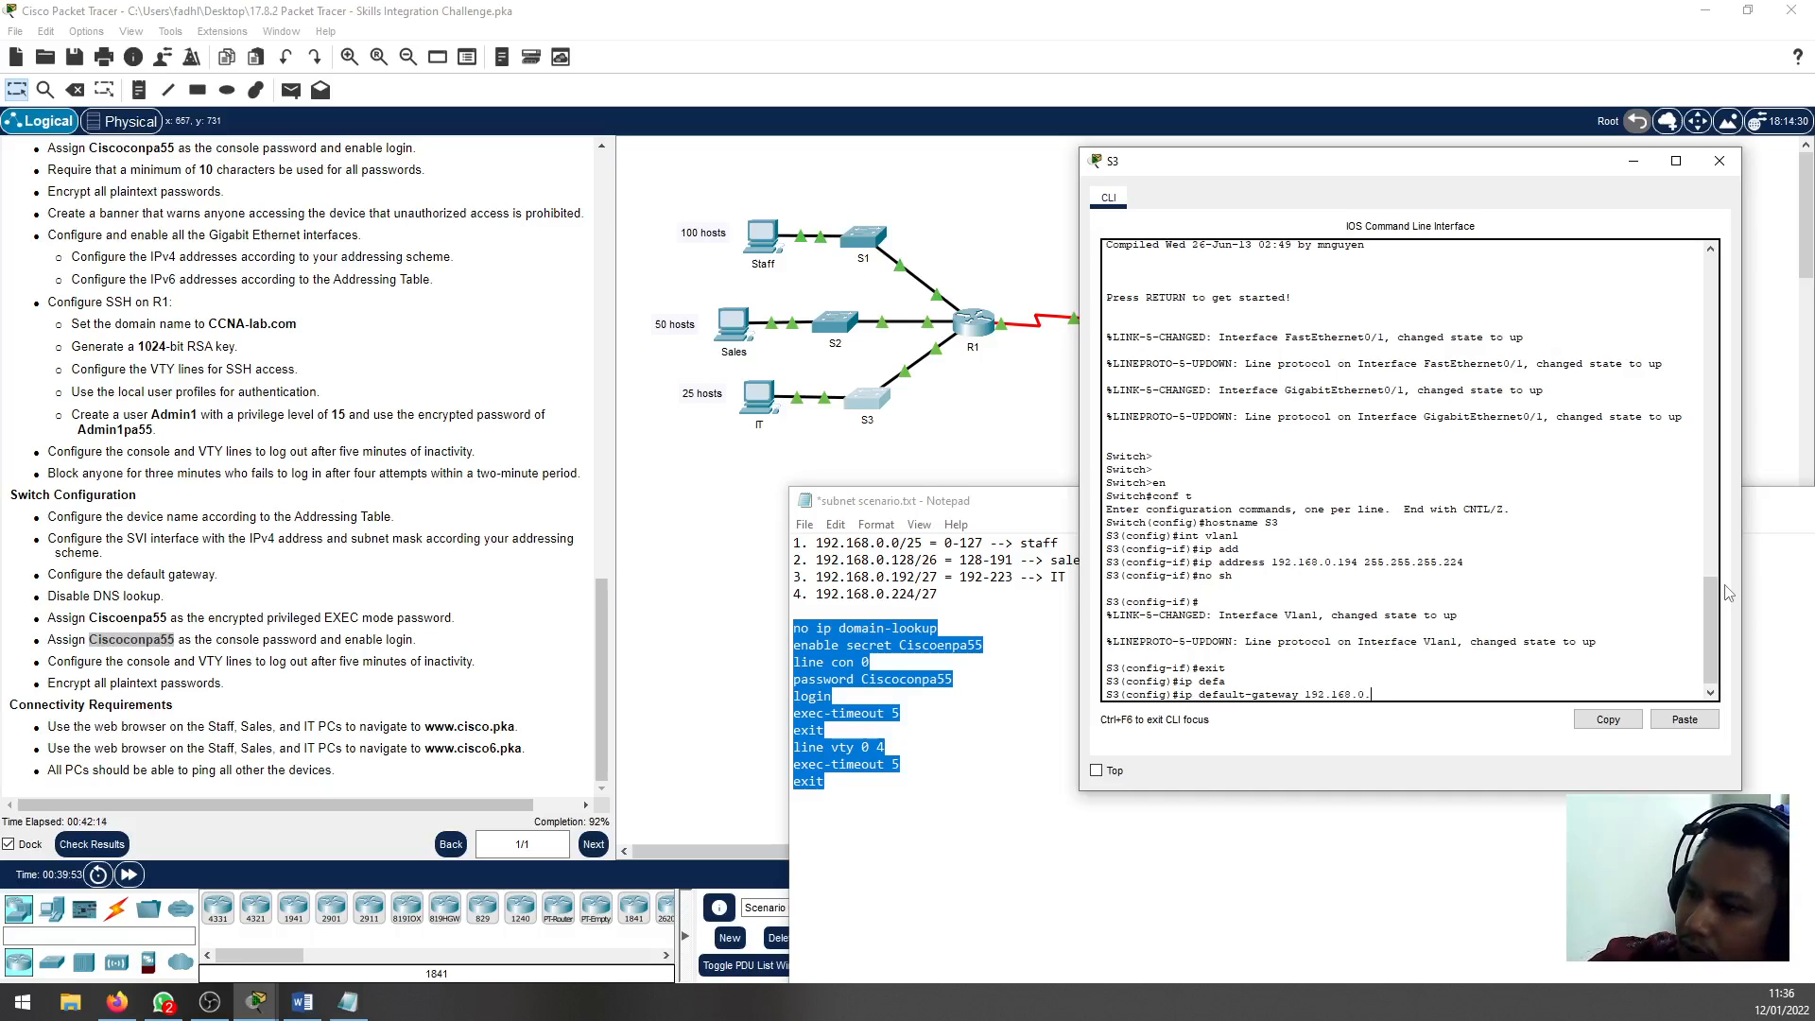
type("192.168.0.19")
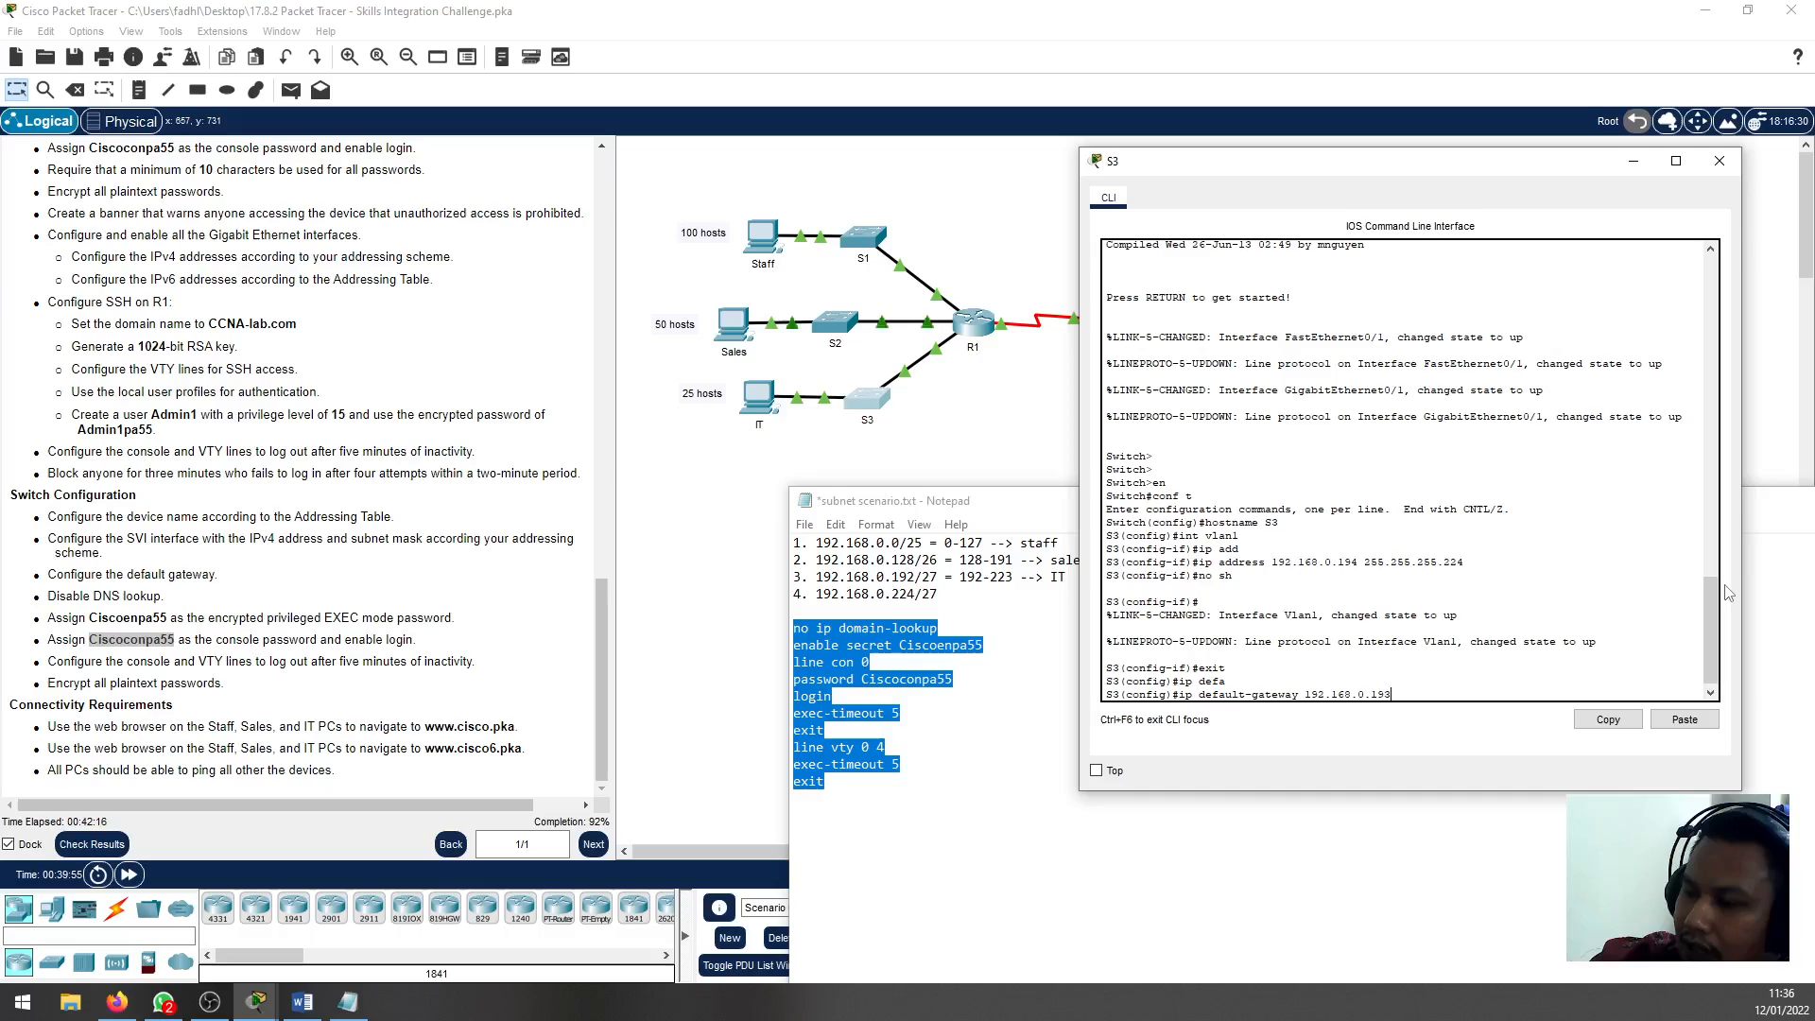
type("3")
key("Return")
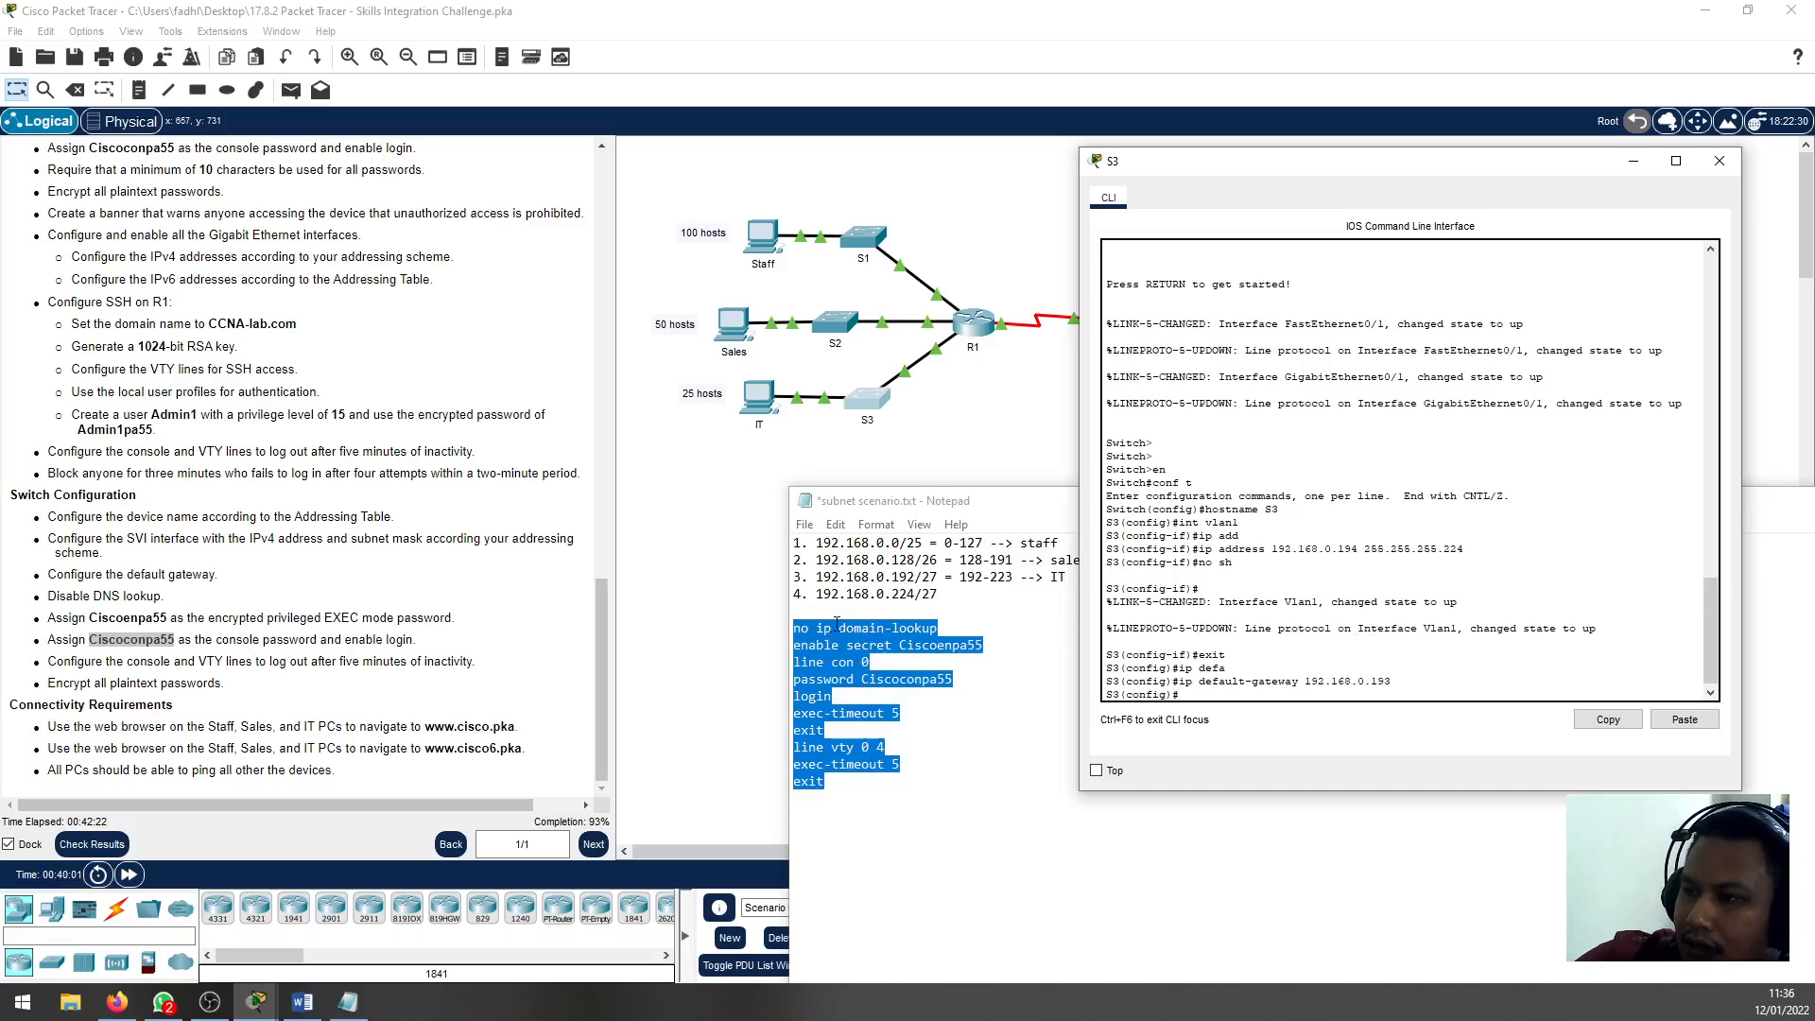
Copy the Notepad command block into S3's CLI to disable DNS lookup, set the enable secret and console password, and apply line timeouts
right_click(835, 680)
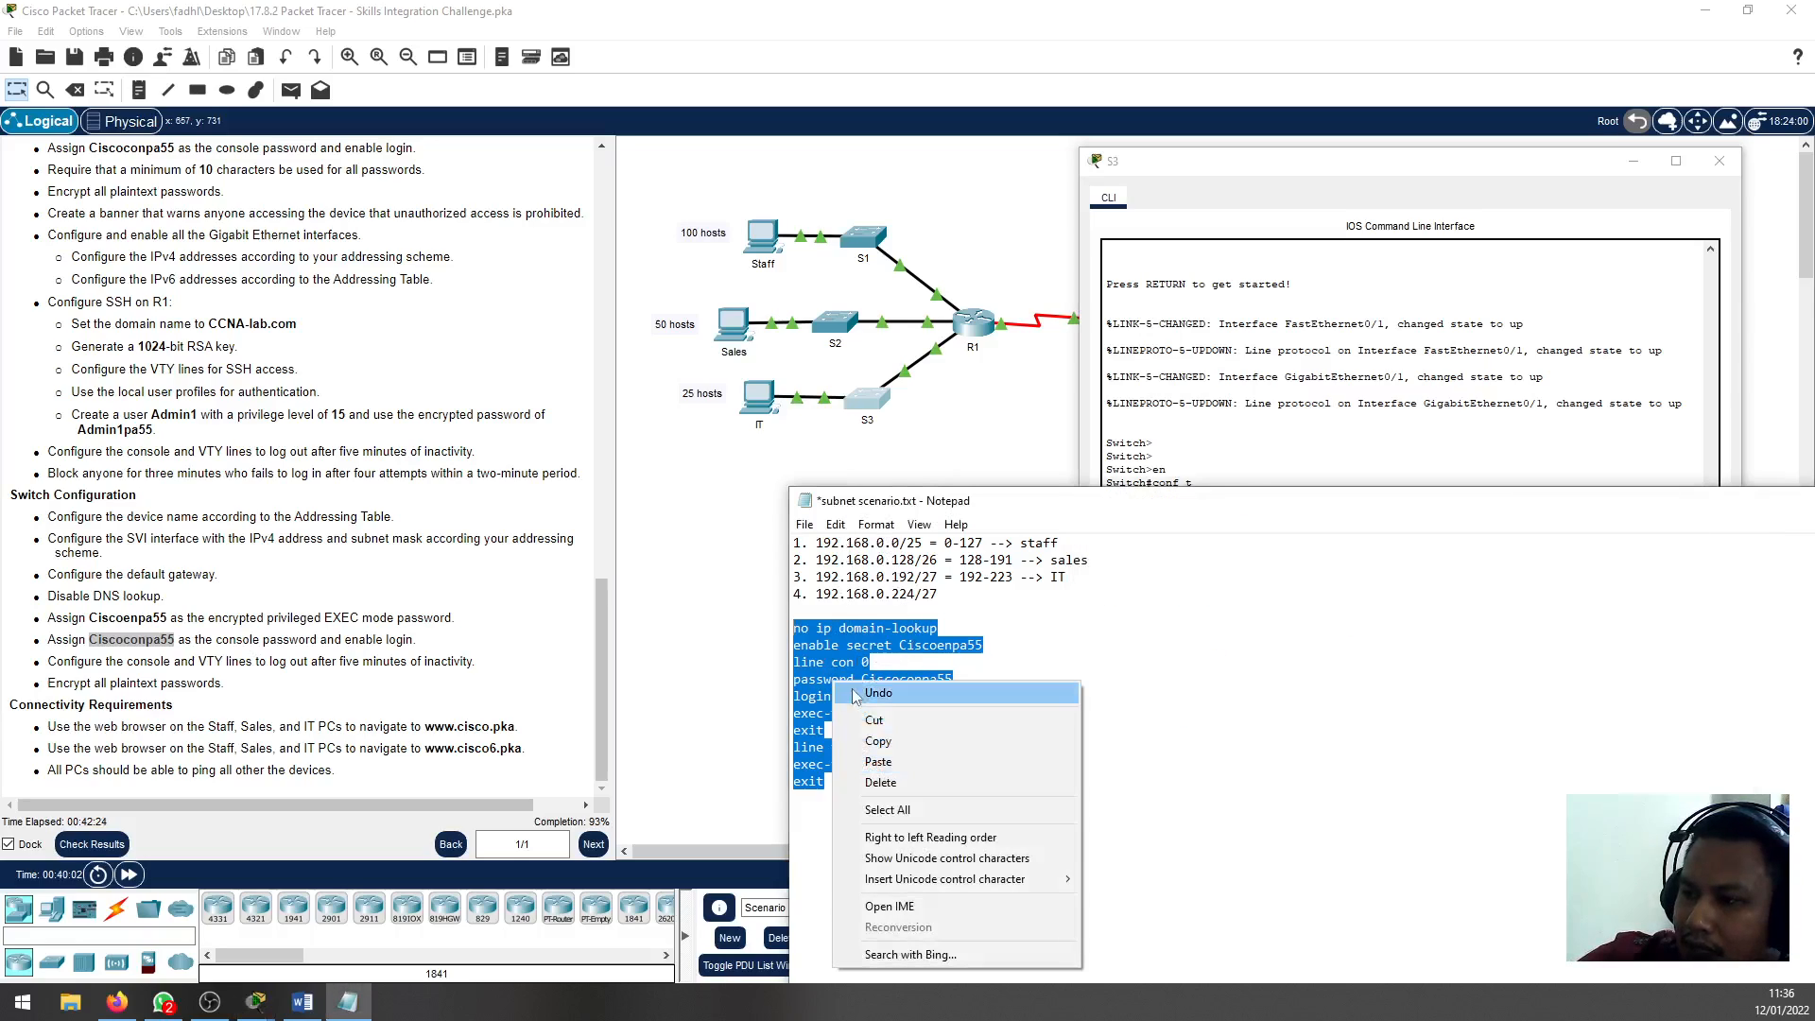
left_click(882, 742)
left_click(1350, 740)
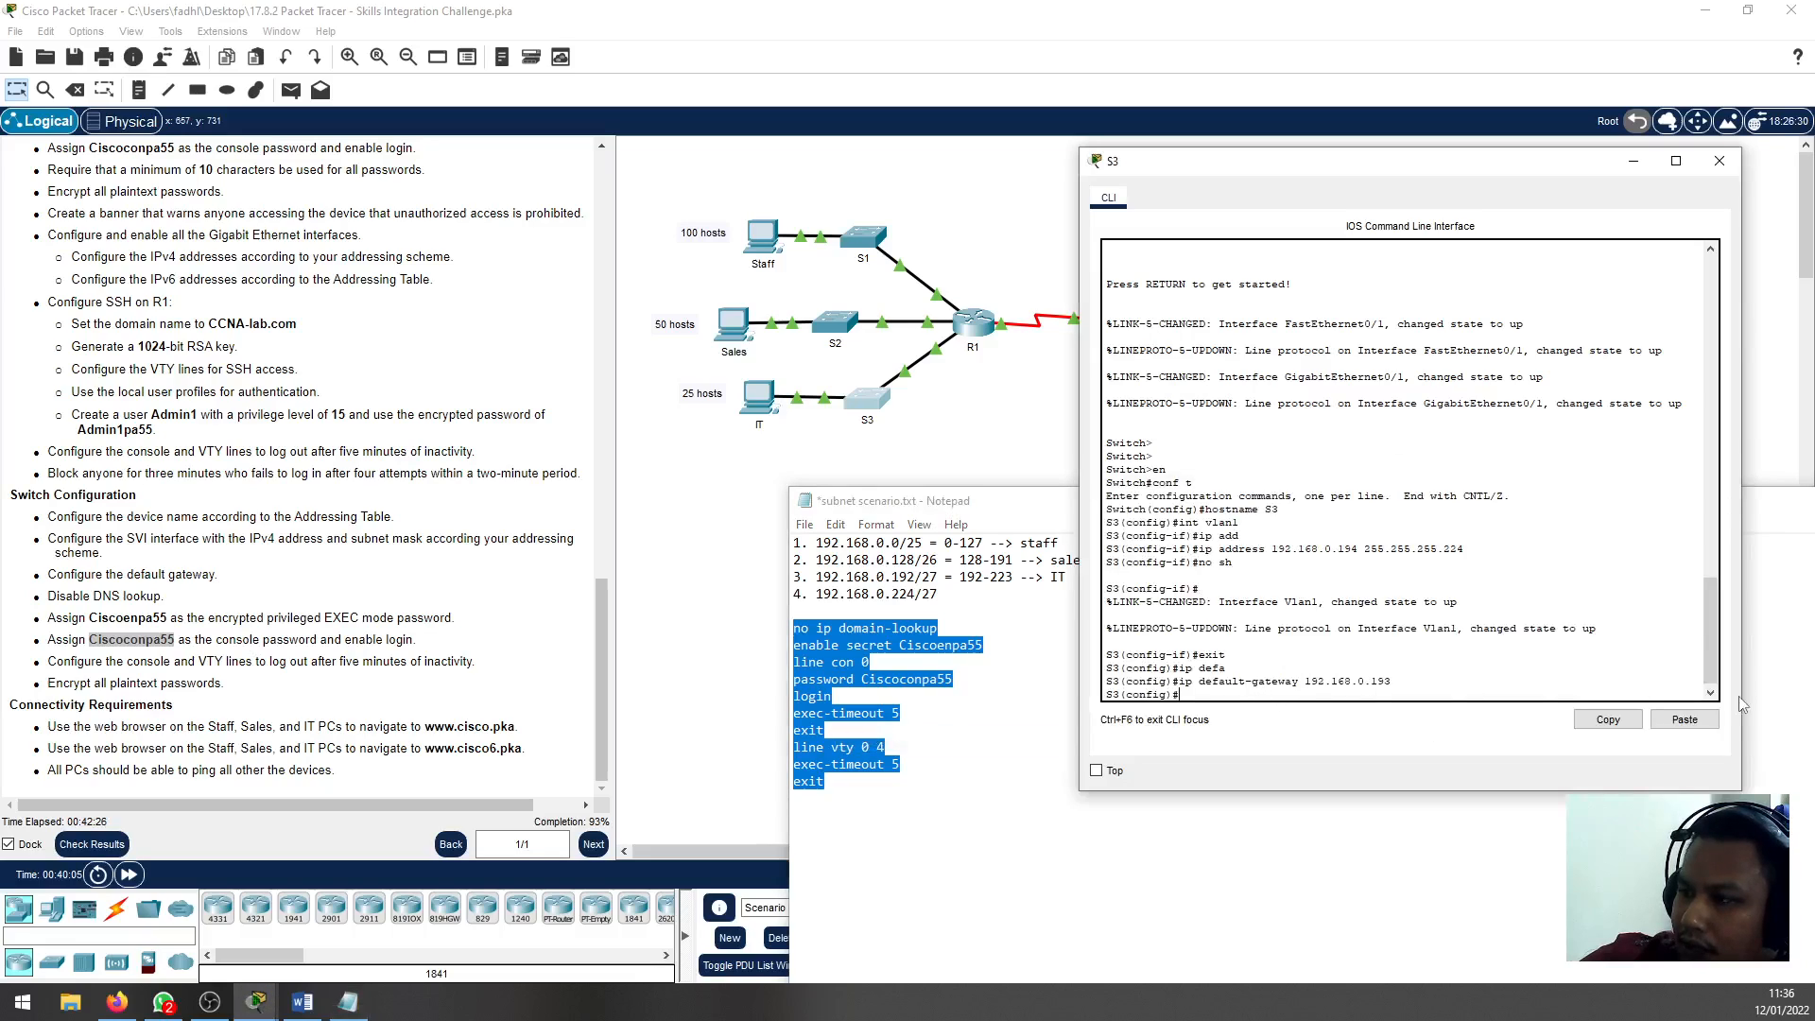
left_click(1692, 719)
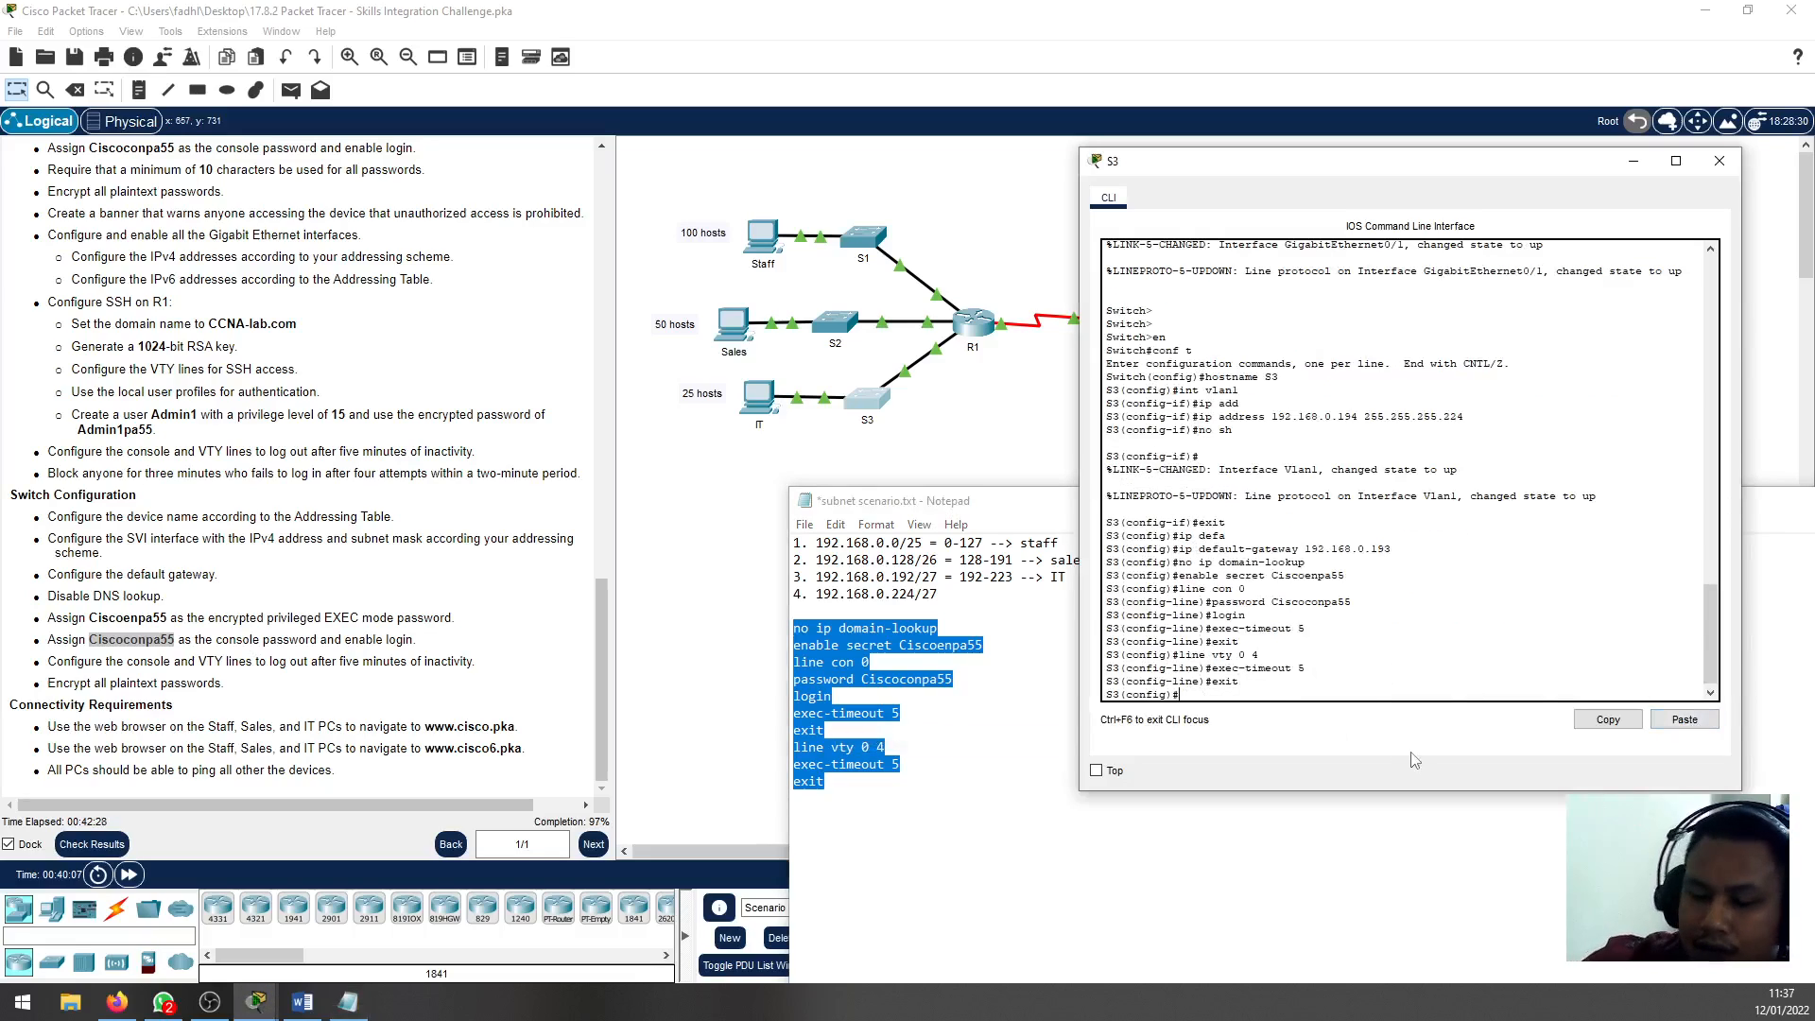
Leave S3's configuration mode and save the running configuration with the write command
type("end")
key("Return")
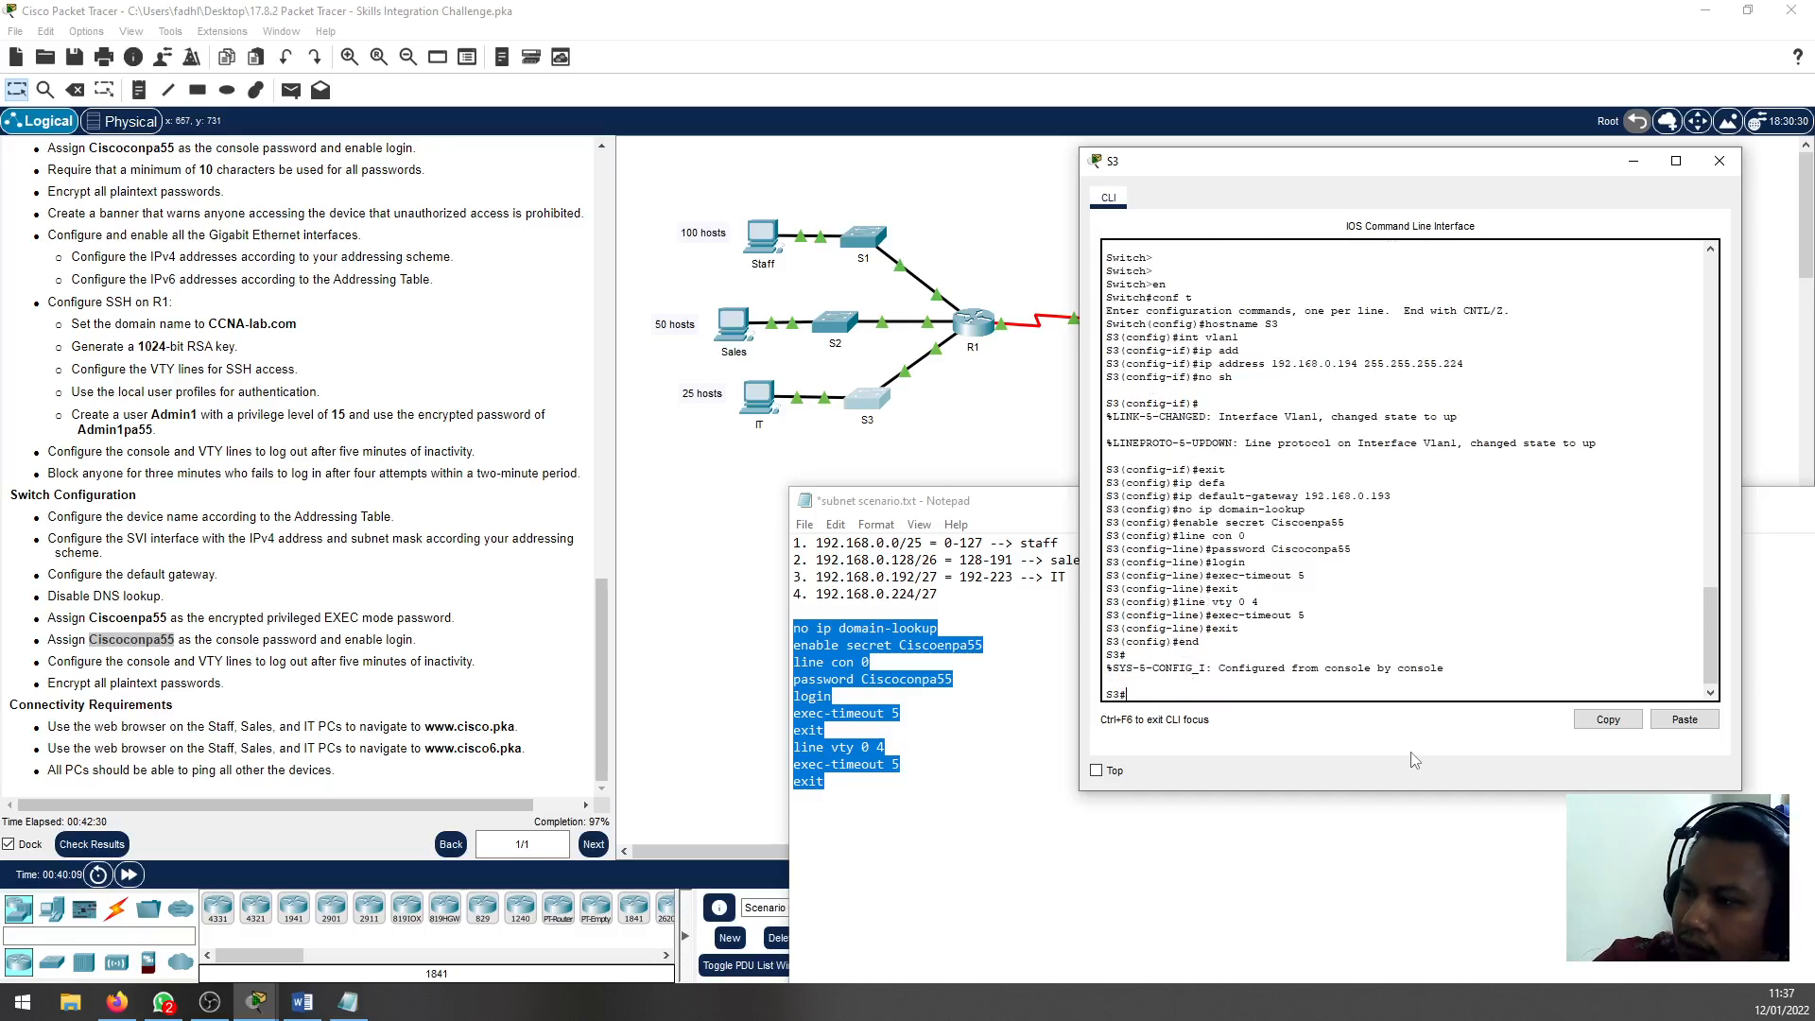
type("wr")
key("Return")
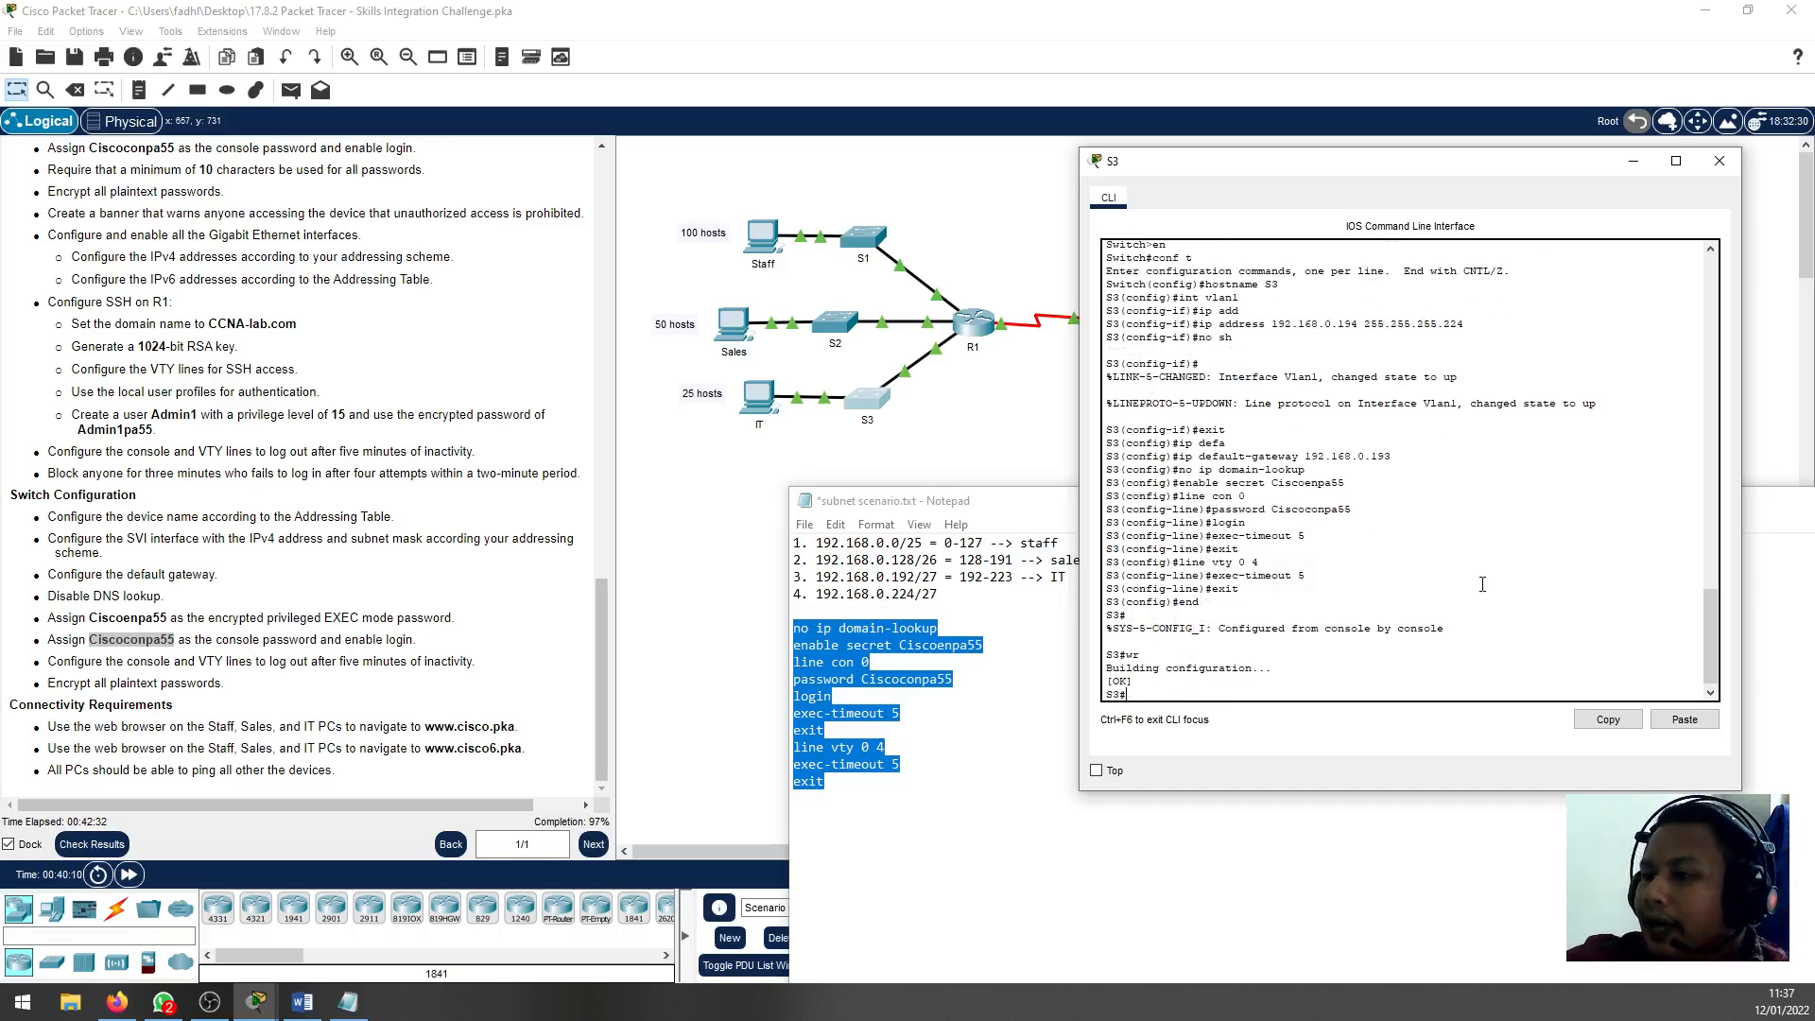
left_click(310, 662)
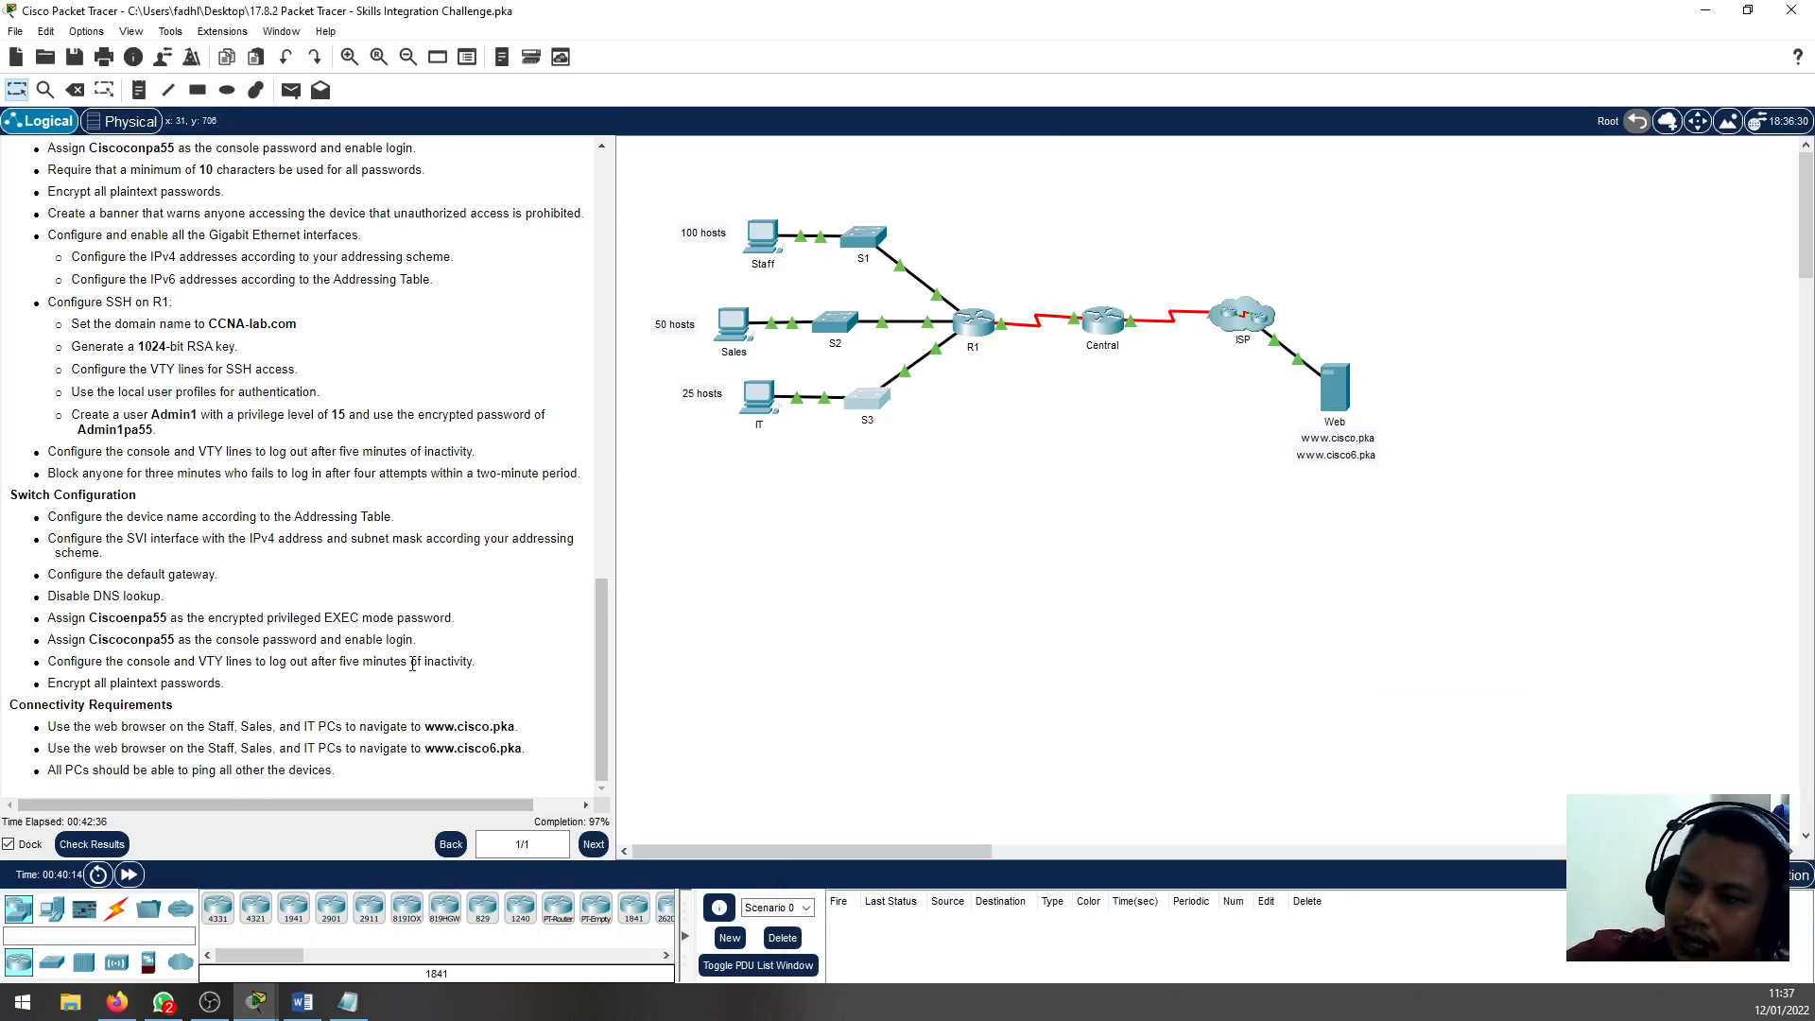
scroll(52, 615, "up", 5)
scroll(73, 562, "down", 5)
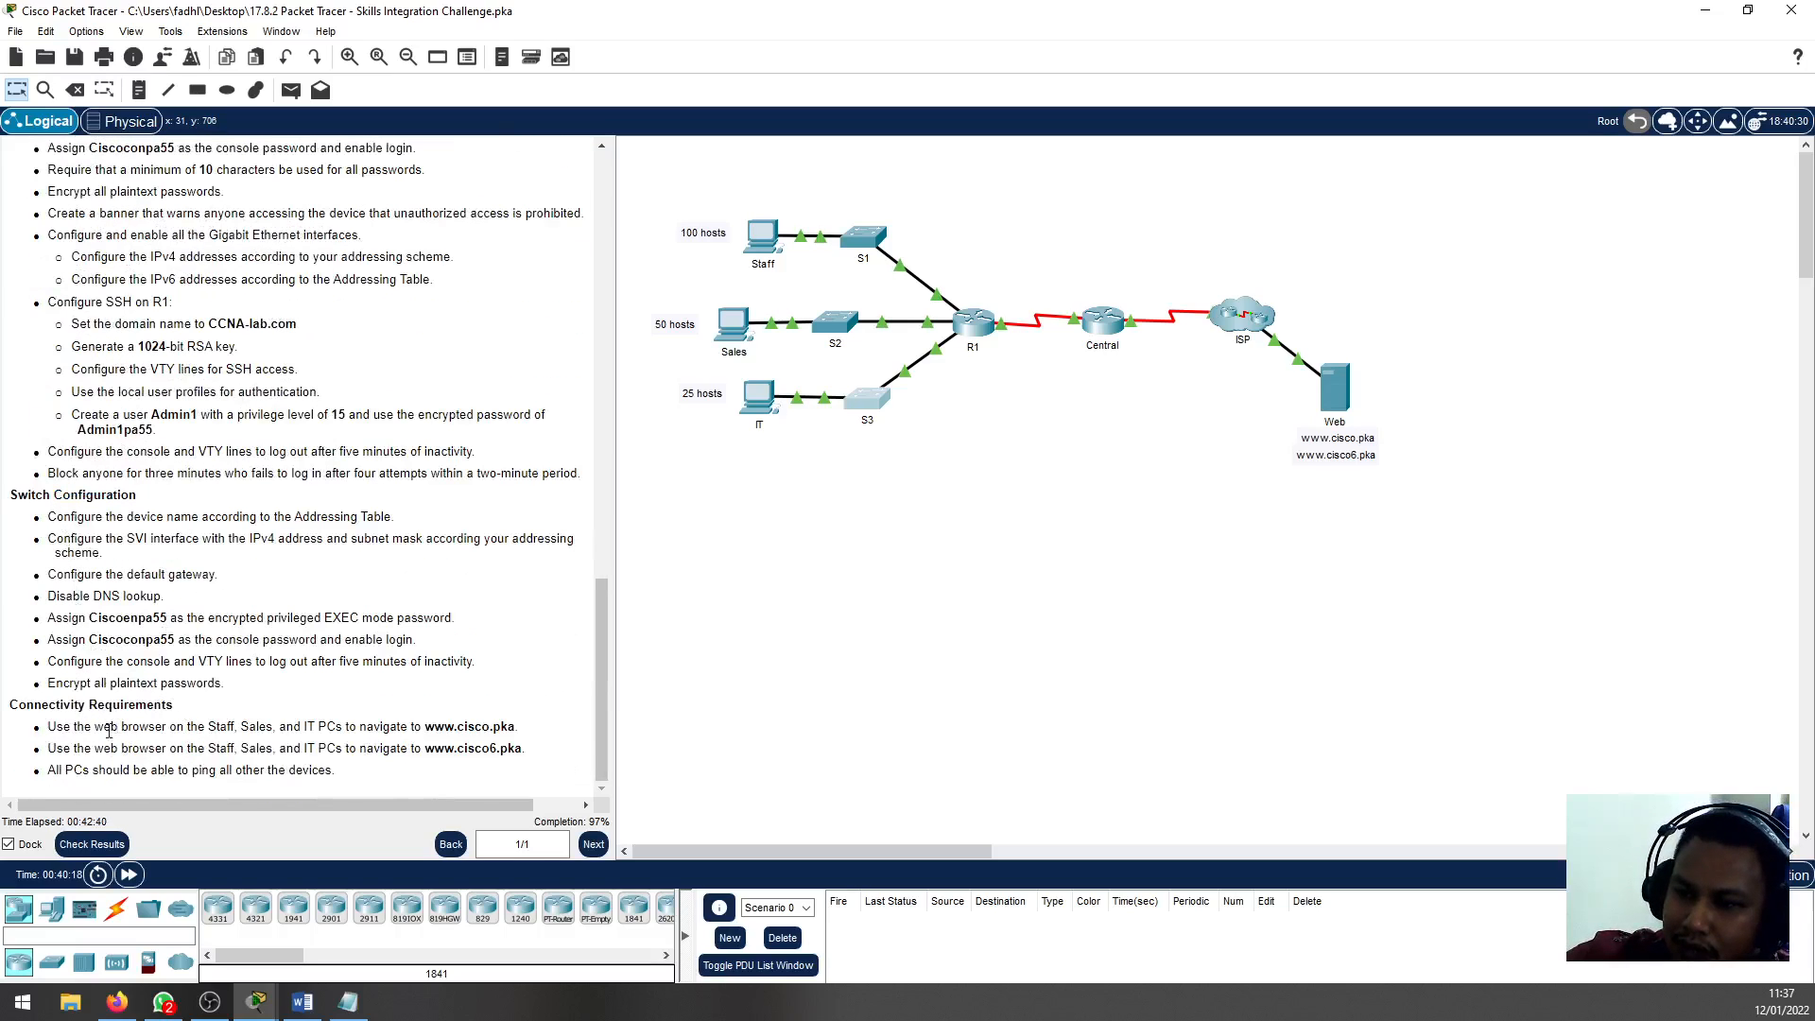
left_click_drag(57, 707, 166, 705)
left_click(166, 704)
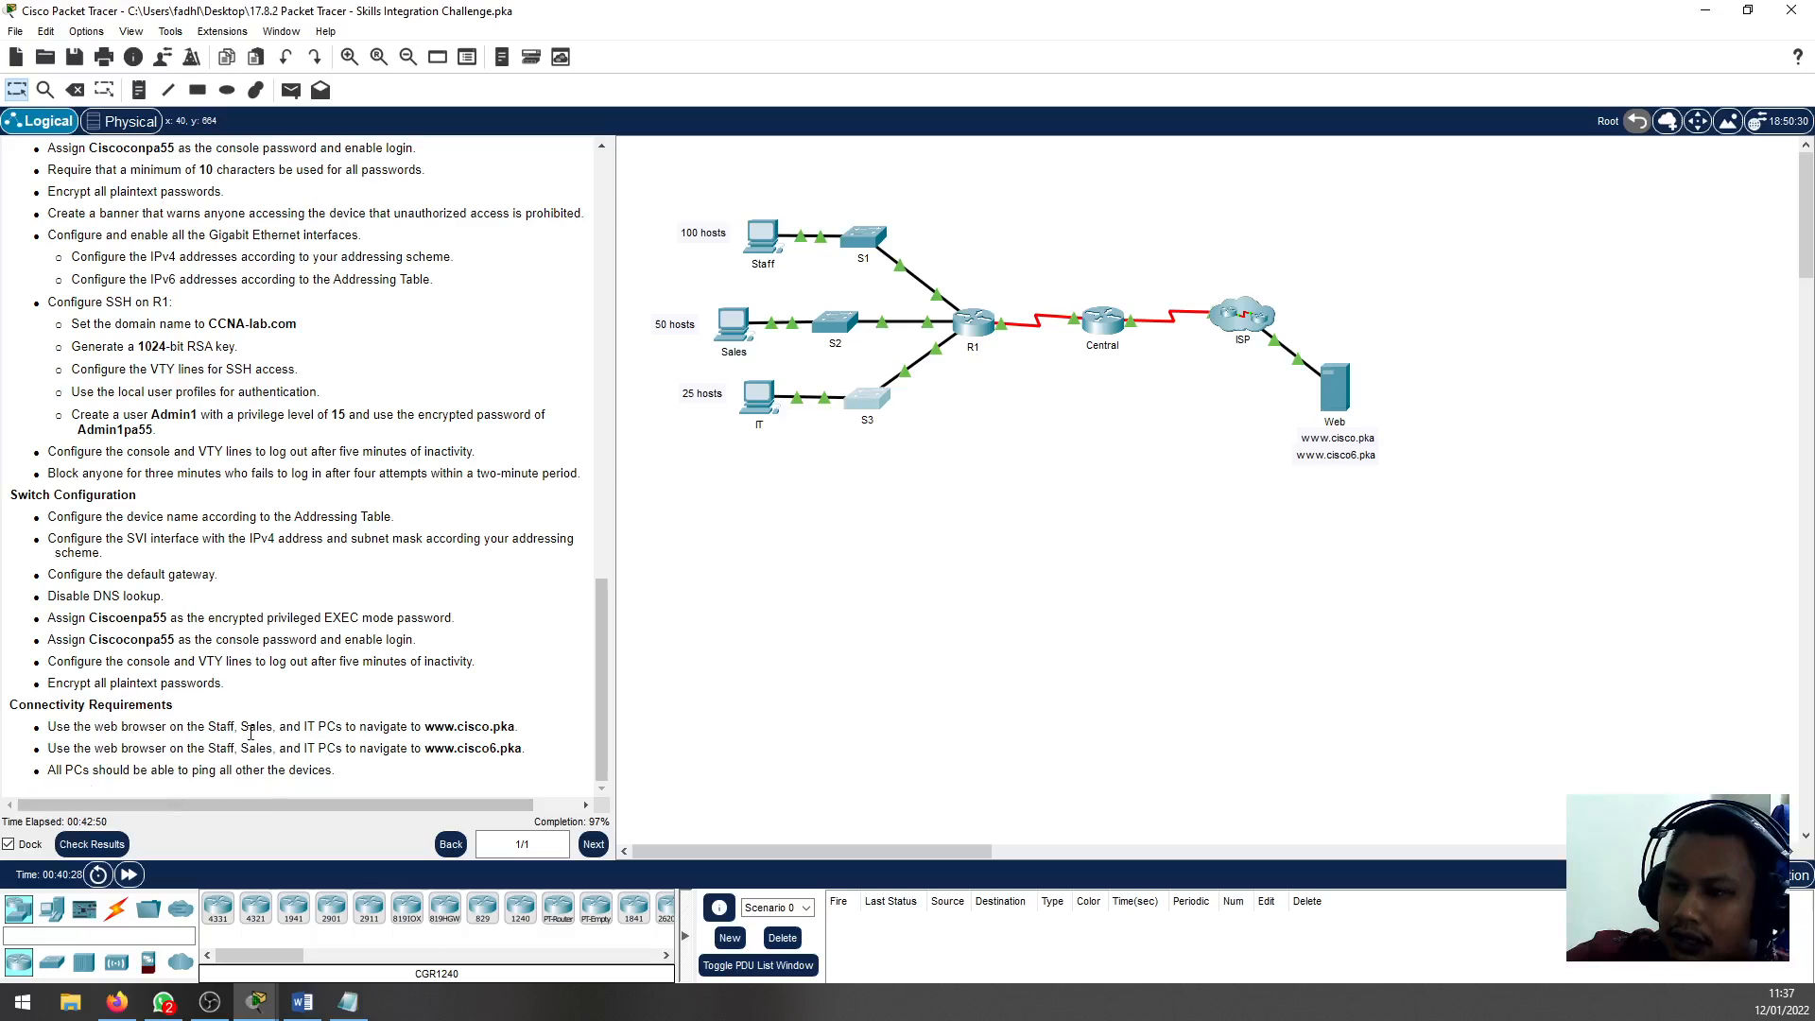
left_click(761, 236)
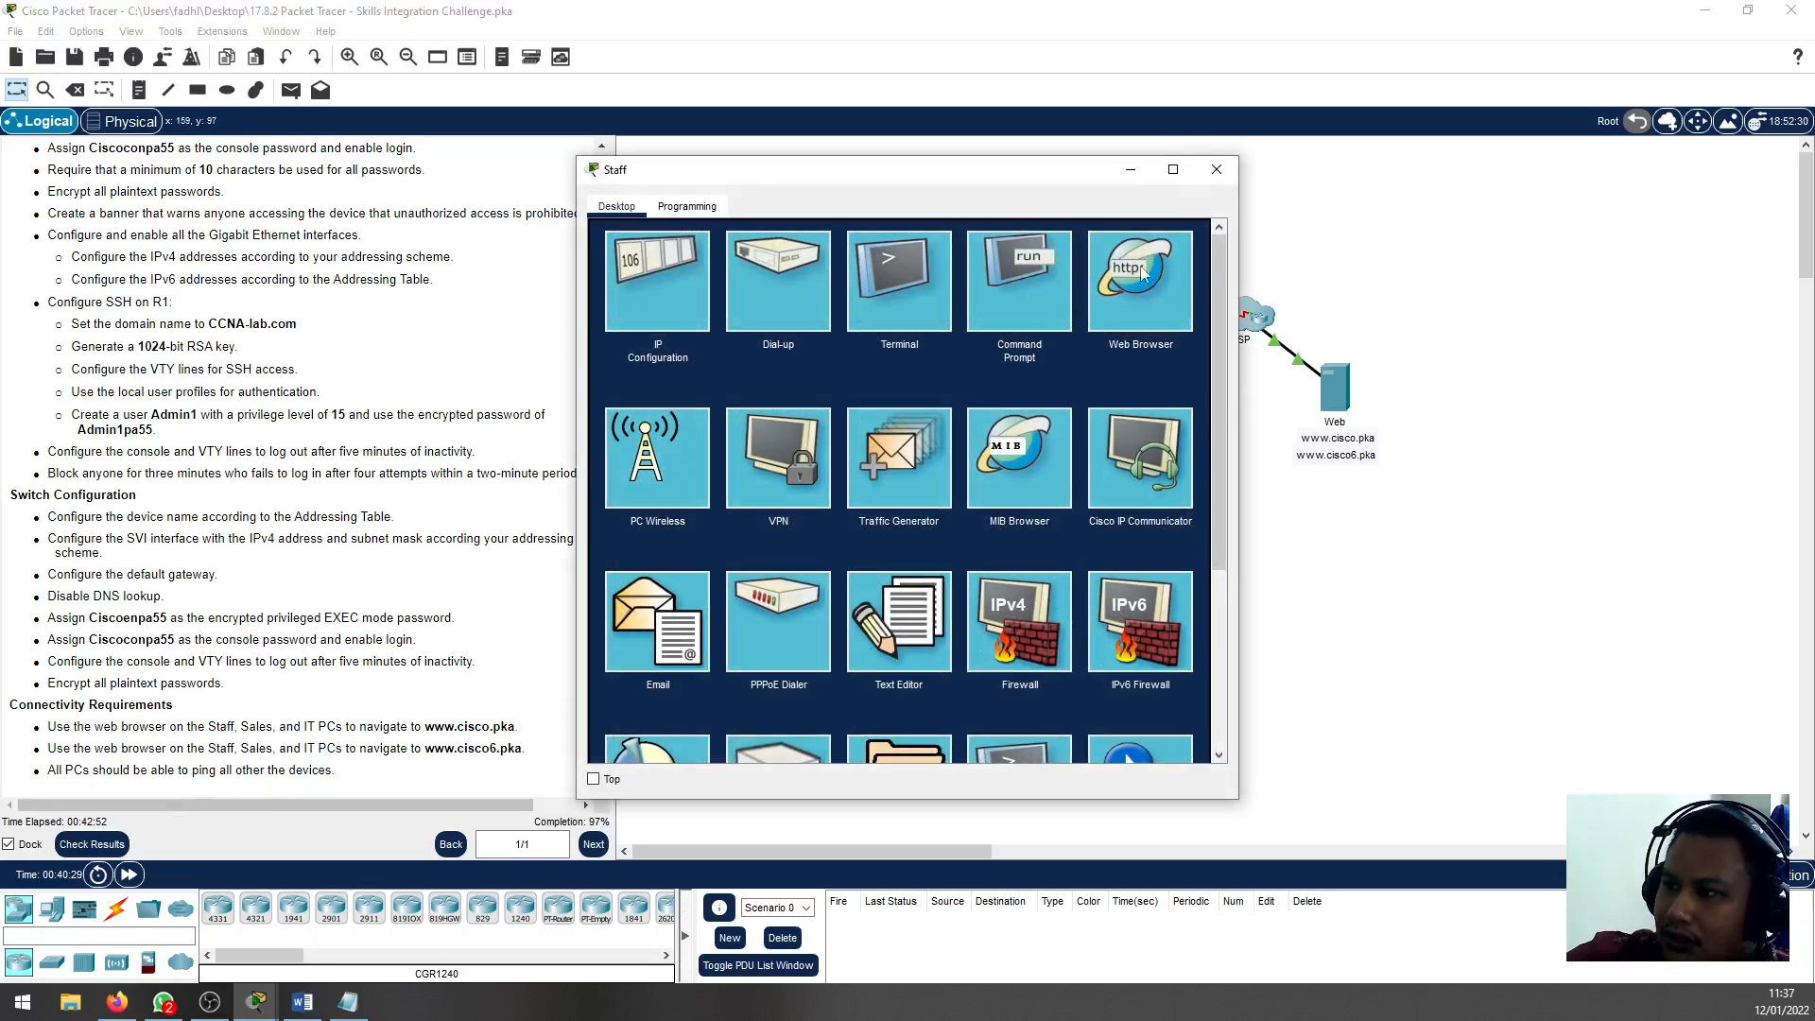
left_click(1141, 275)
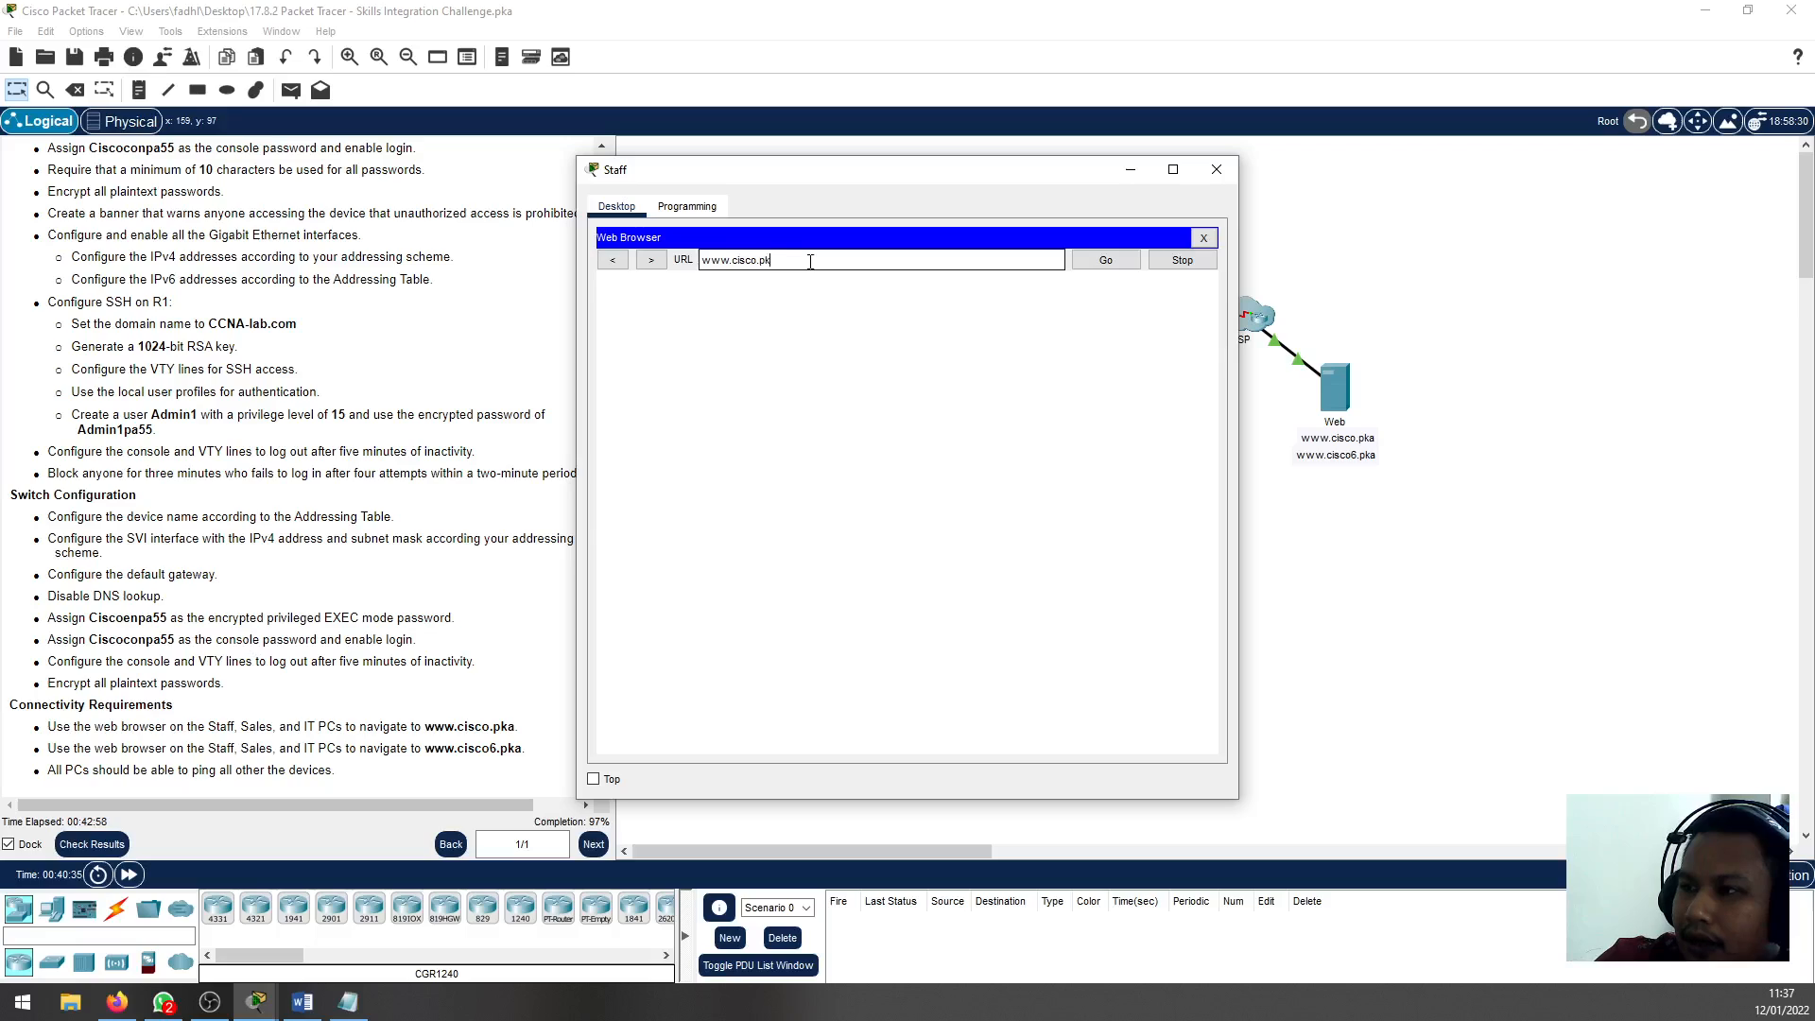
type("www.cisco.pka")
key("Return")
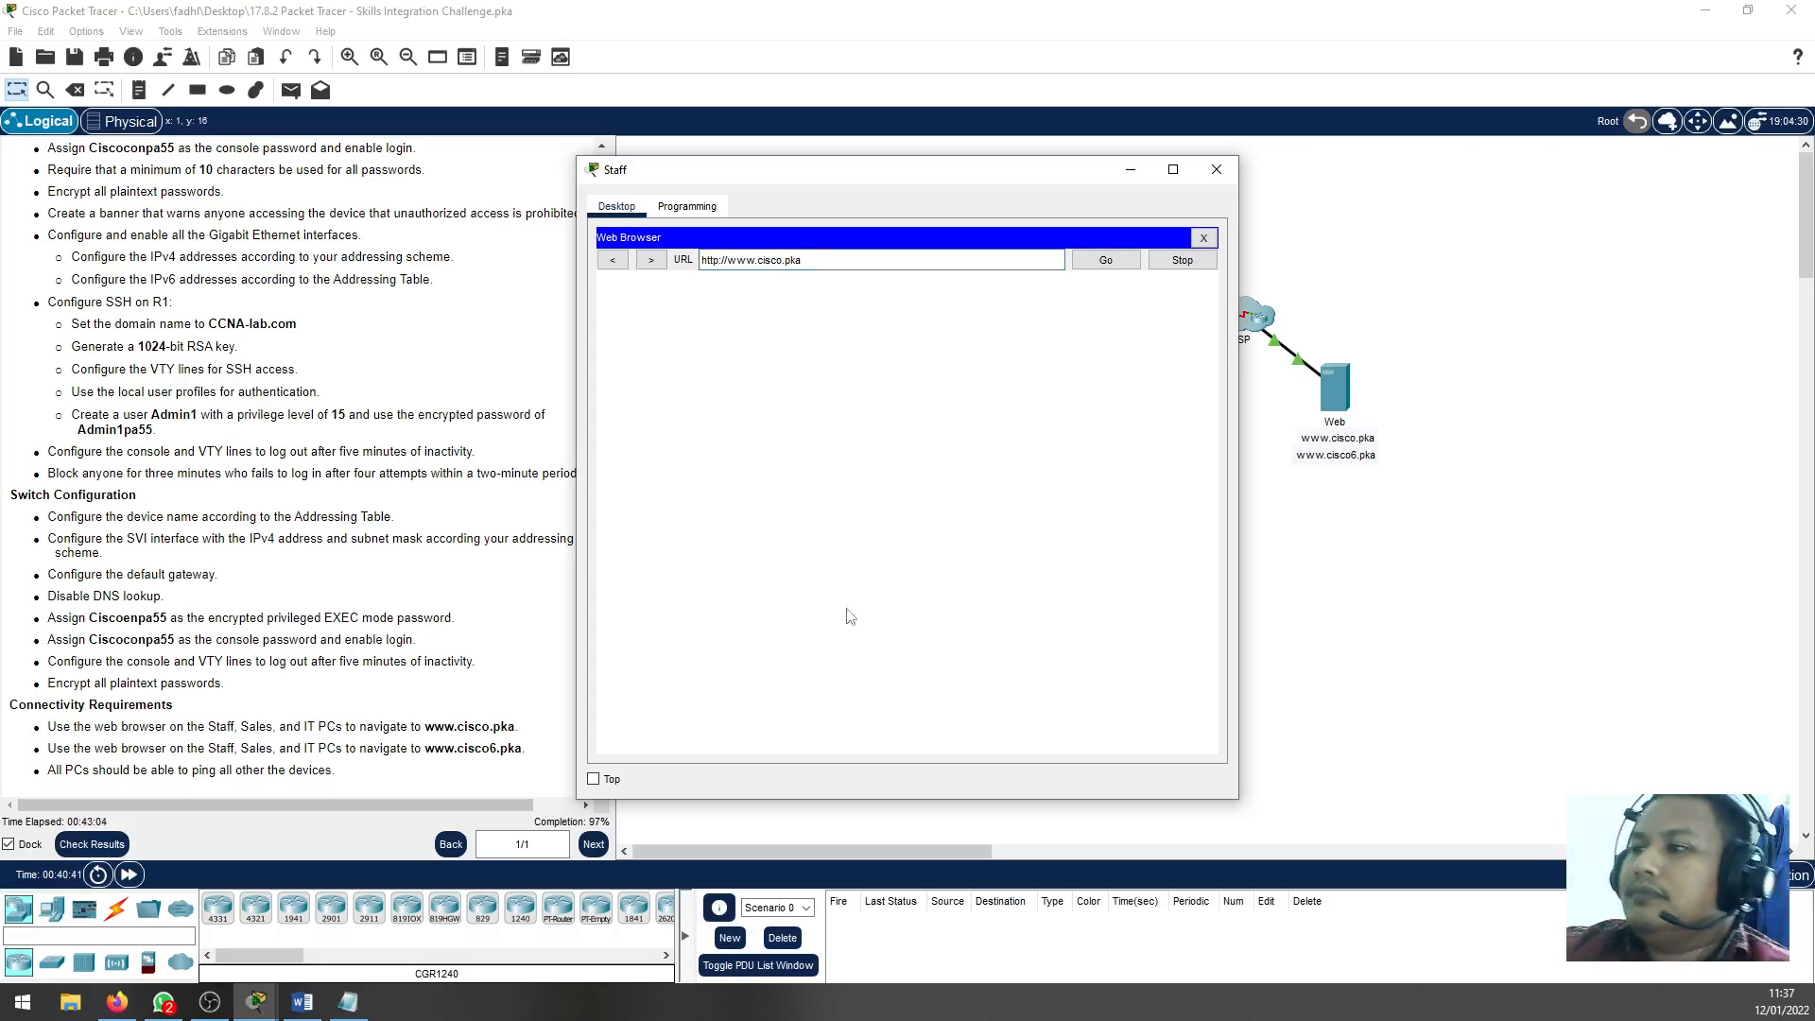
left_click(1106, 261)
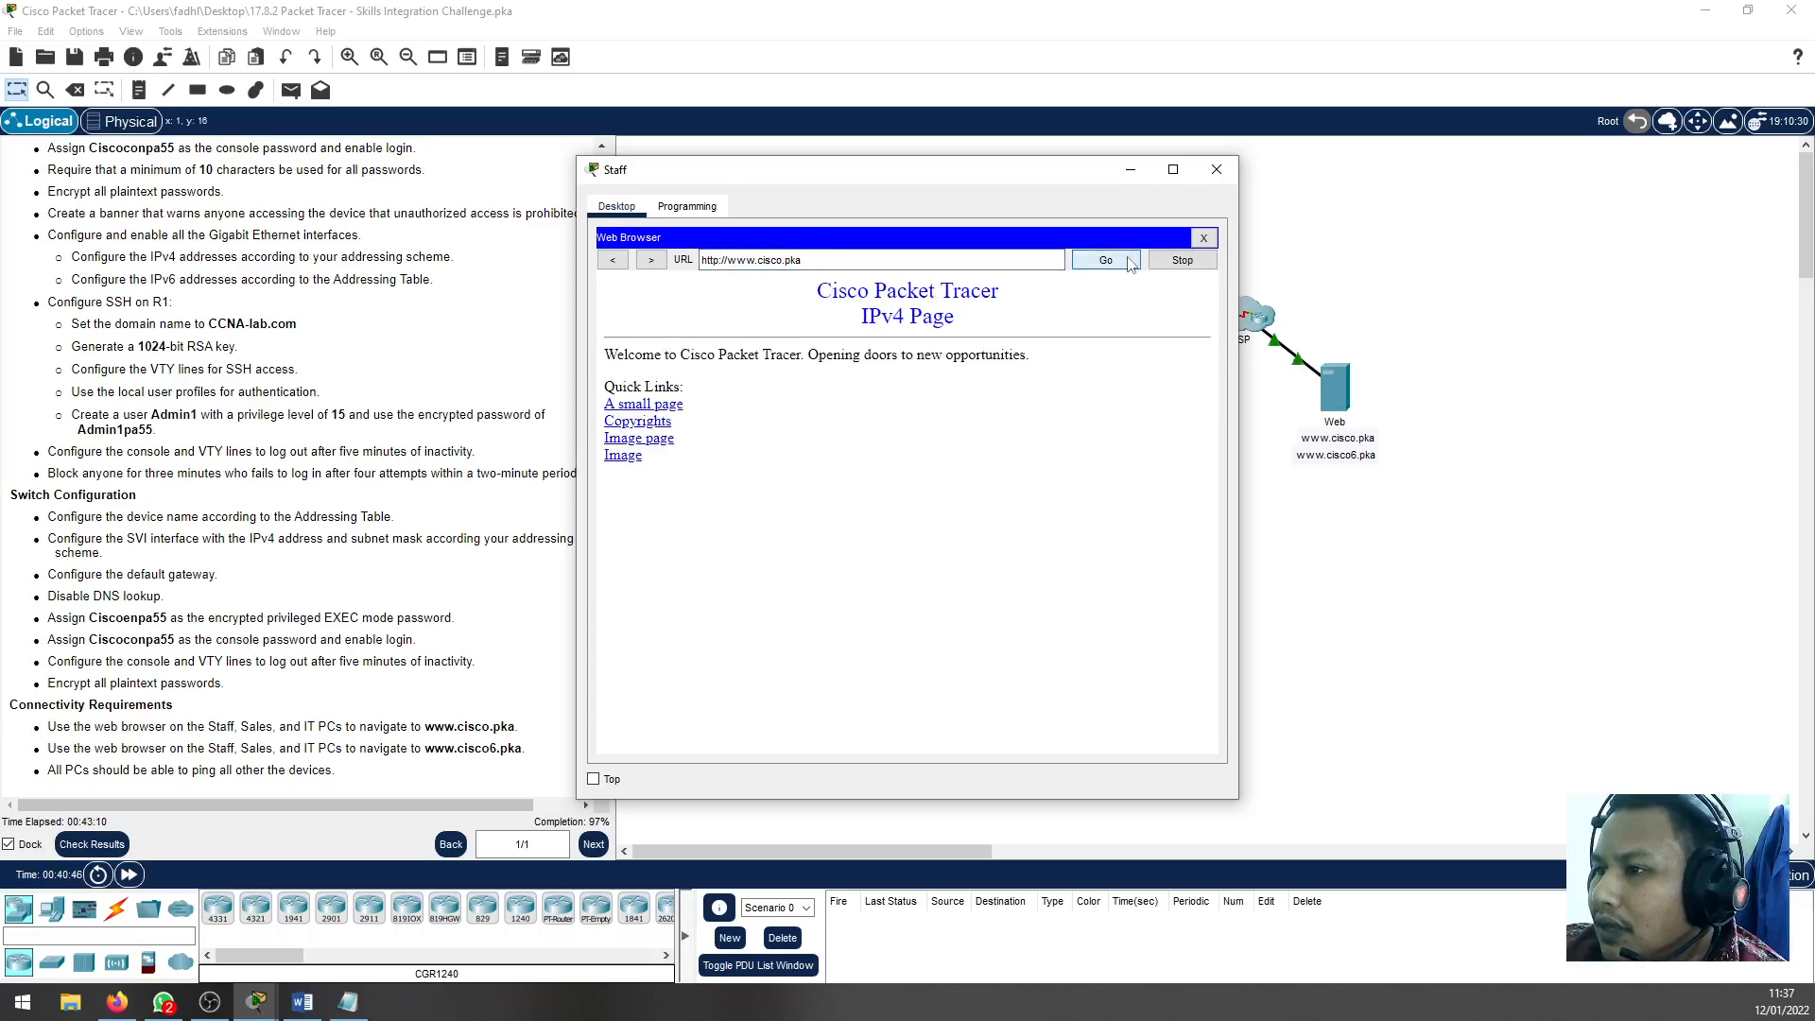
left_click_drag(782, 179, 979, 138)
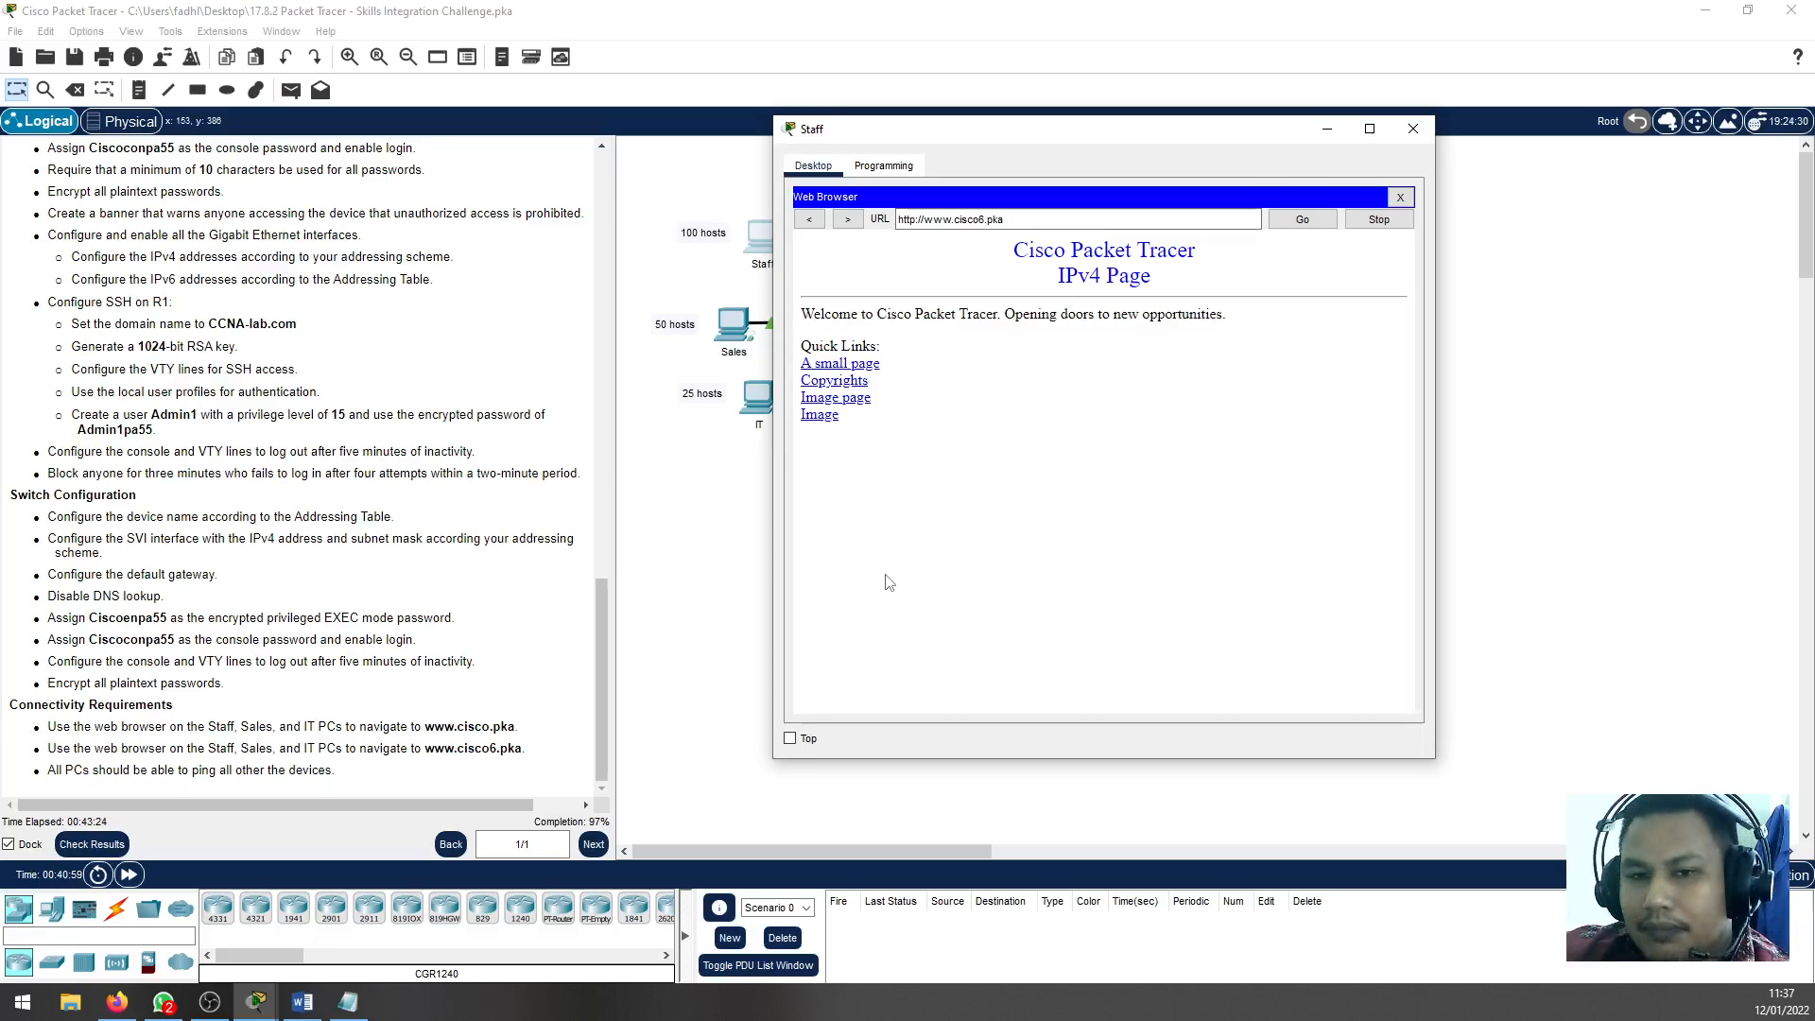
left_click(1311, 220)
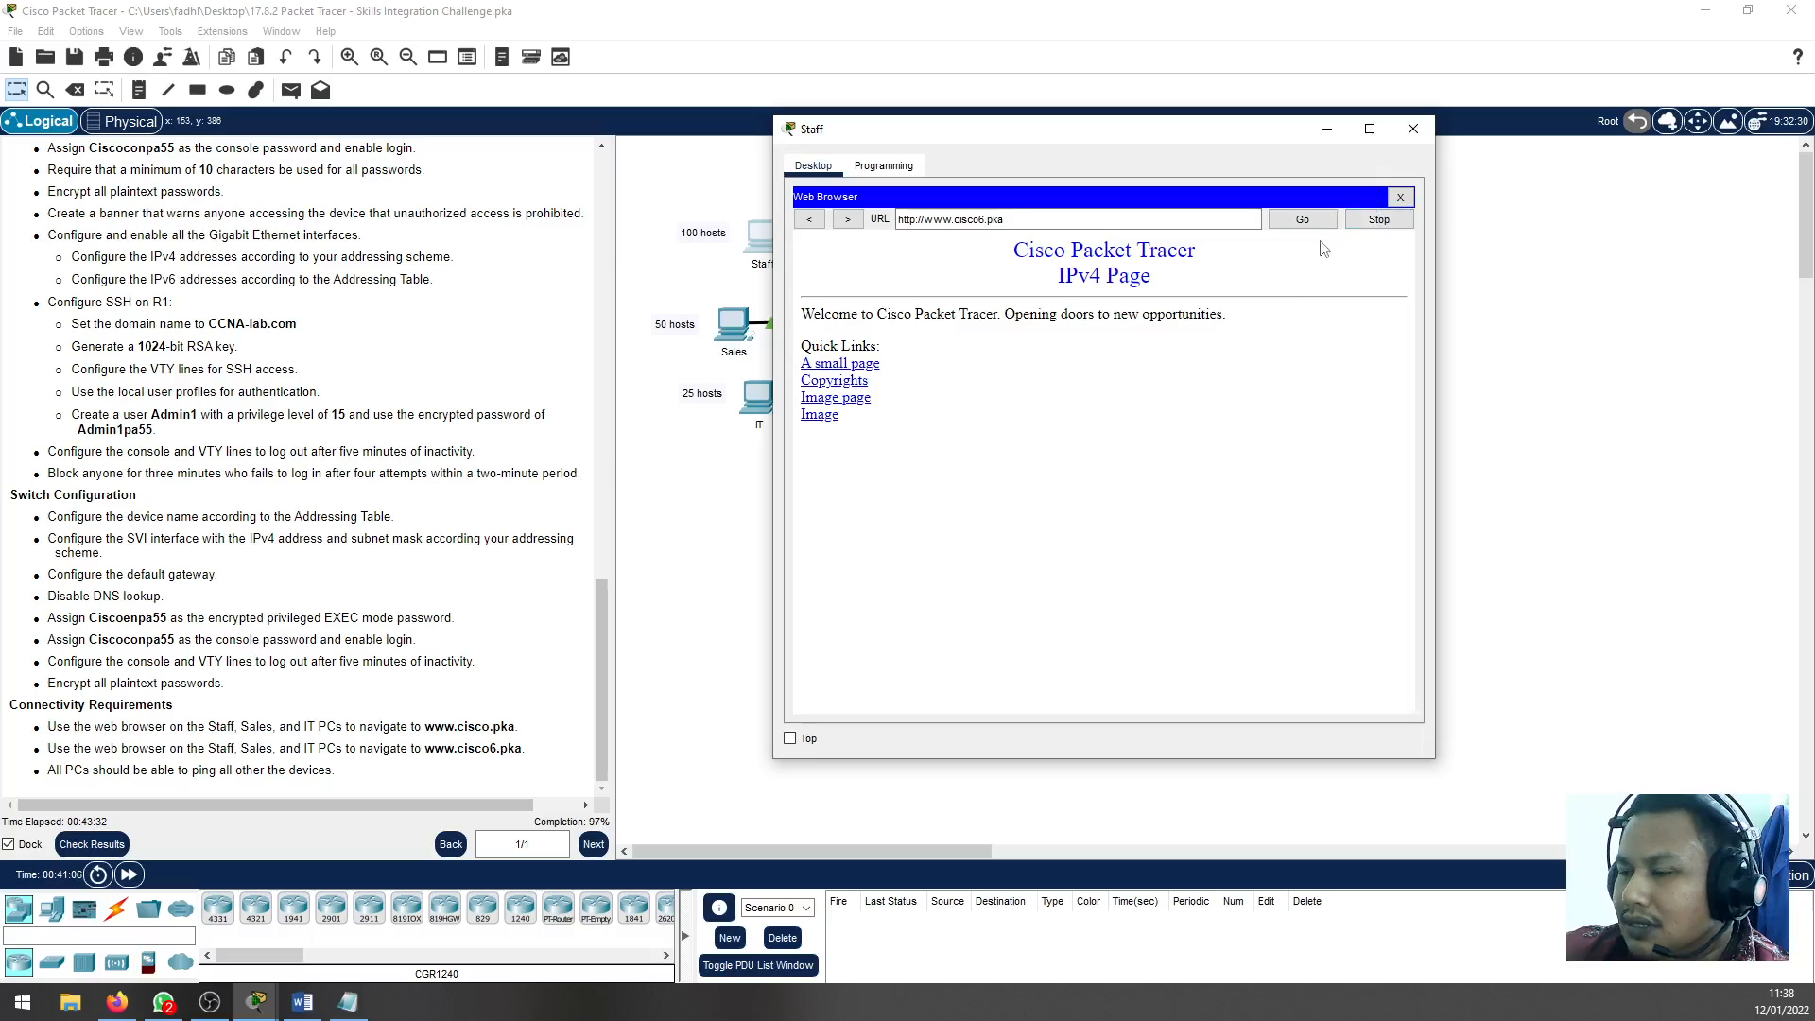
left_click(1400, 197)
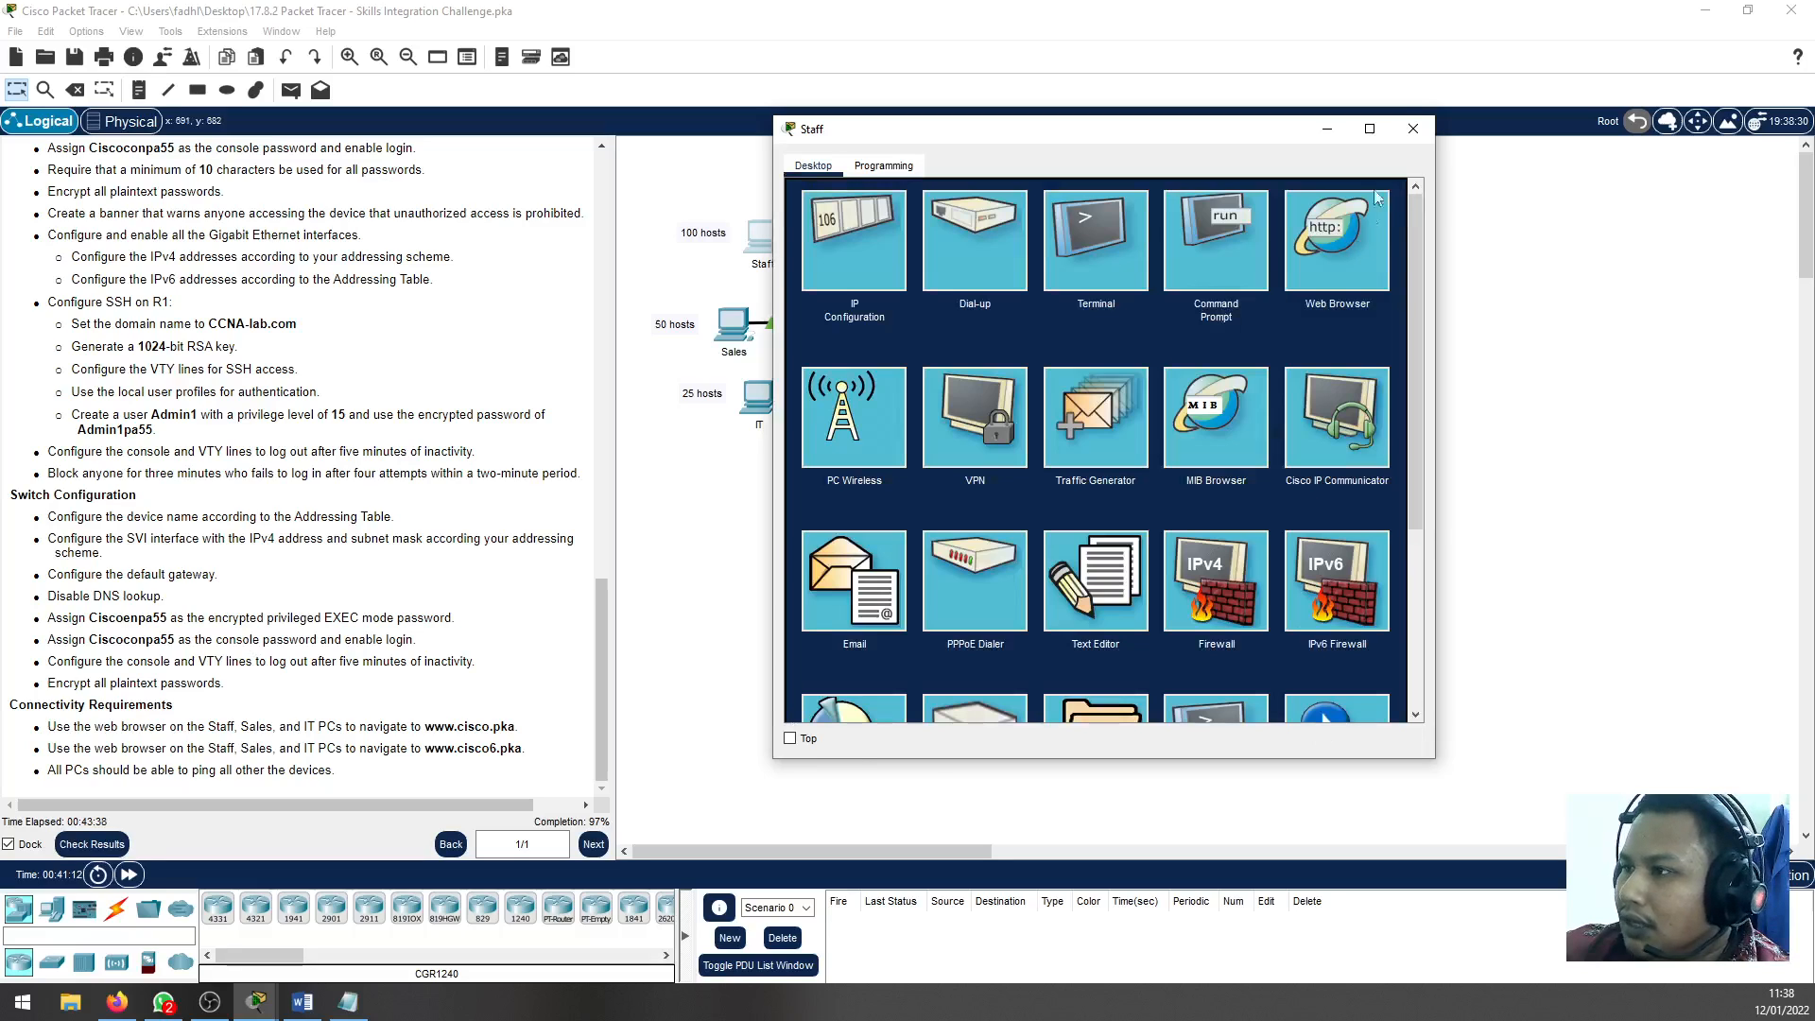
left_click(1413, 127)
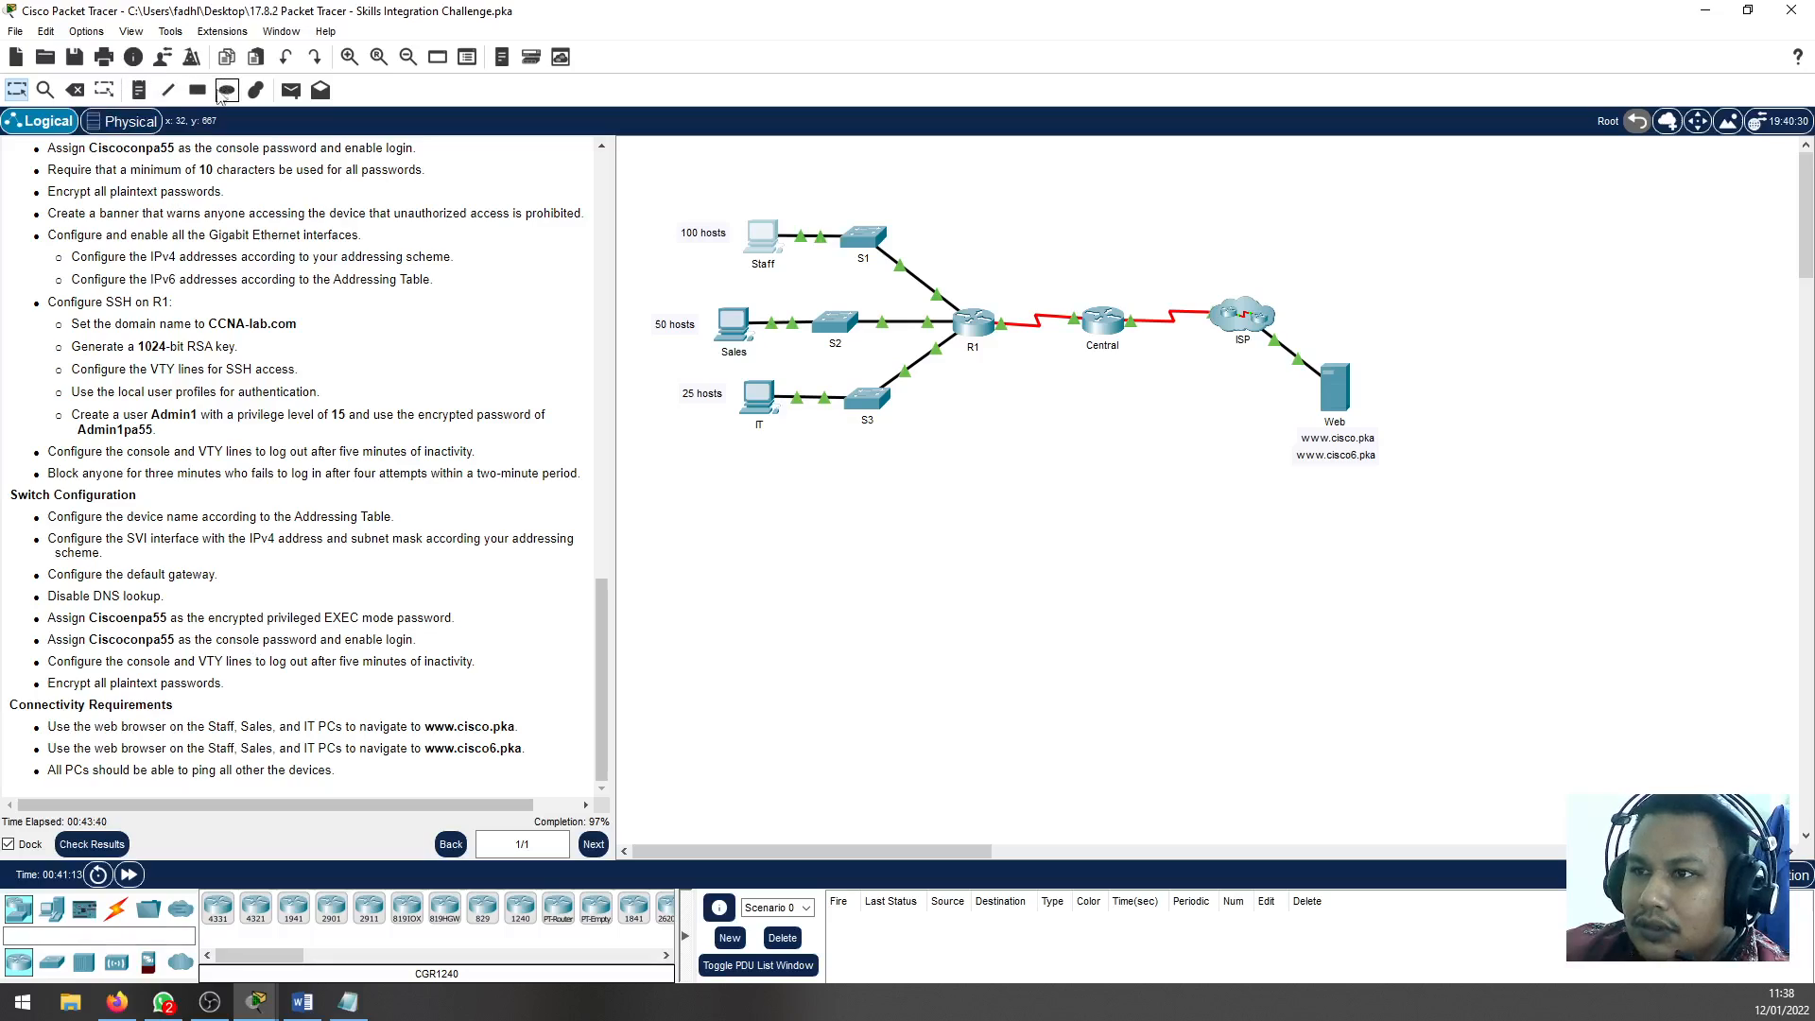
Send a simple PDU from the Staff PC to the Web server
left_click(291, 92)
left_click(762, 236)
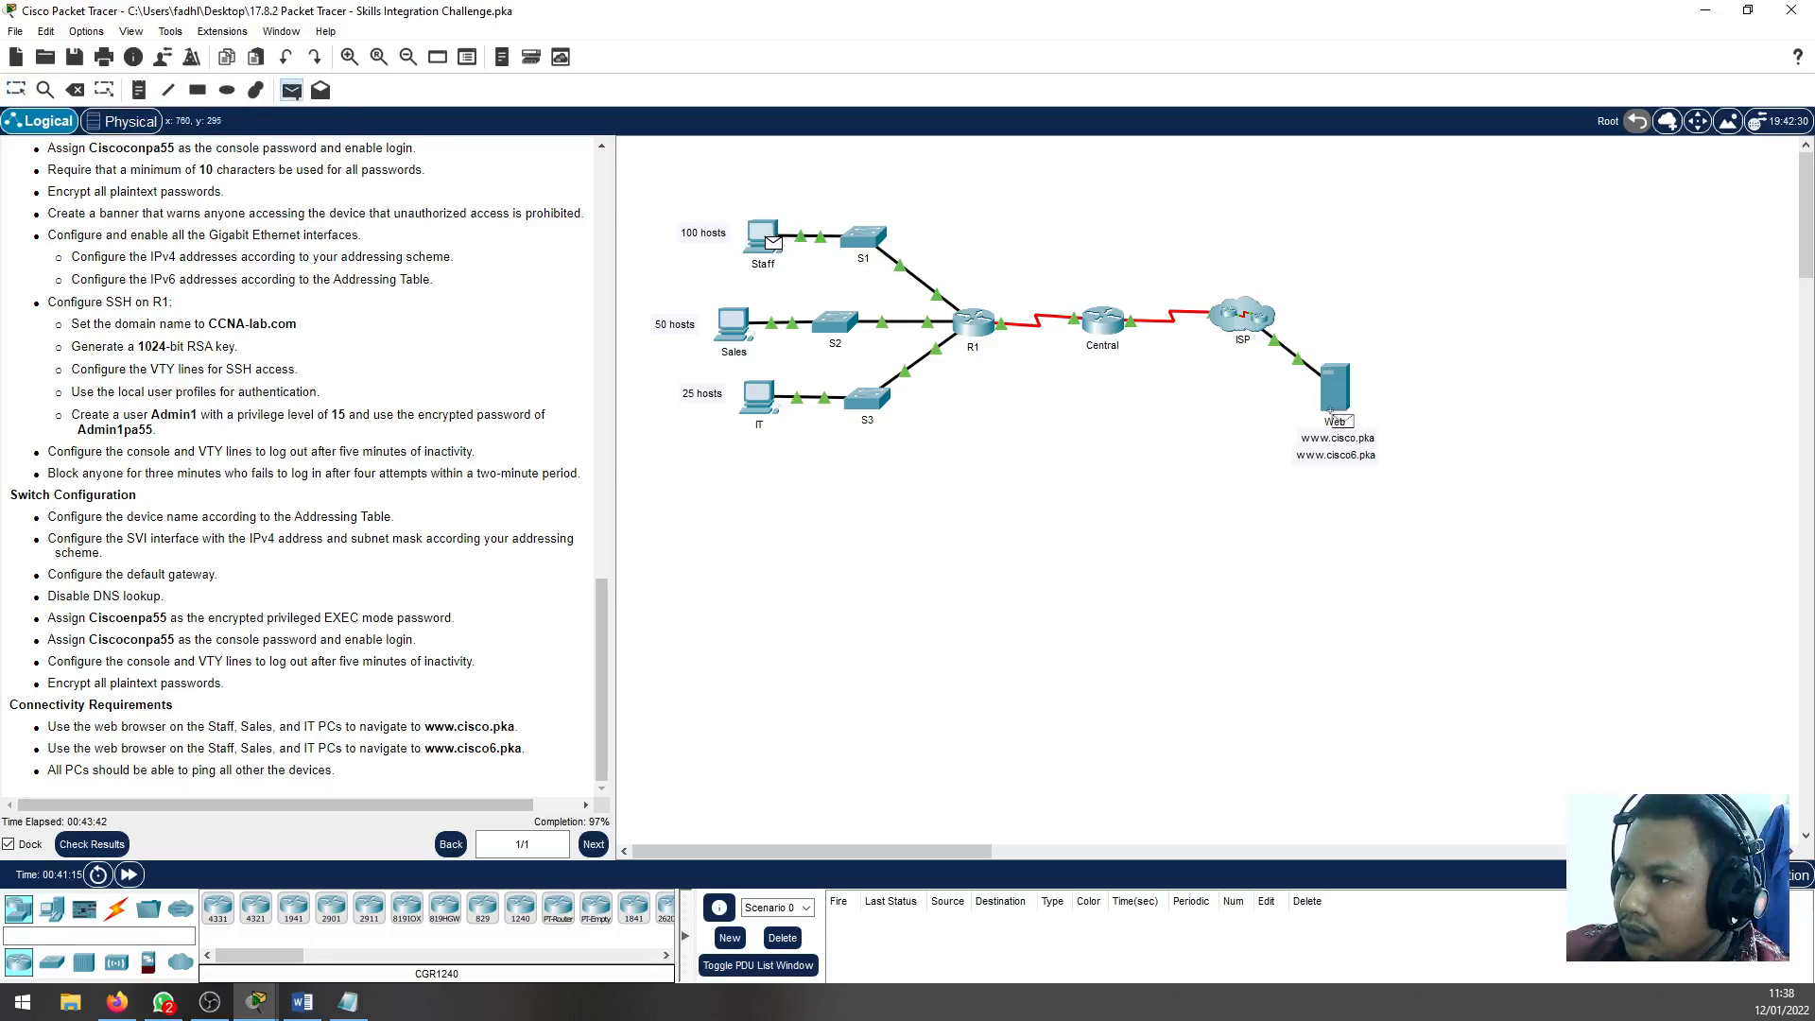
left_click(1336, 409)
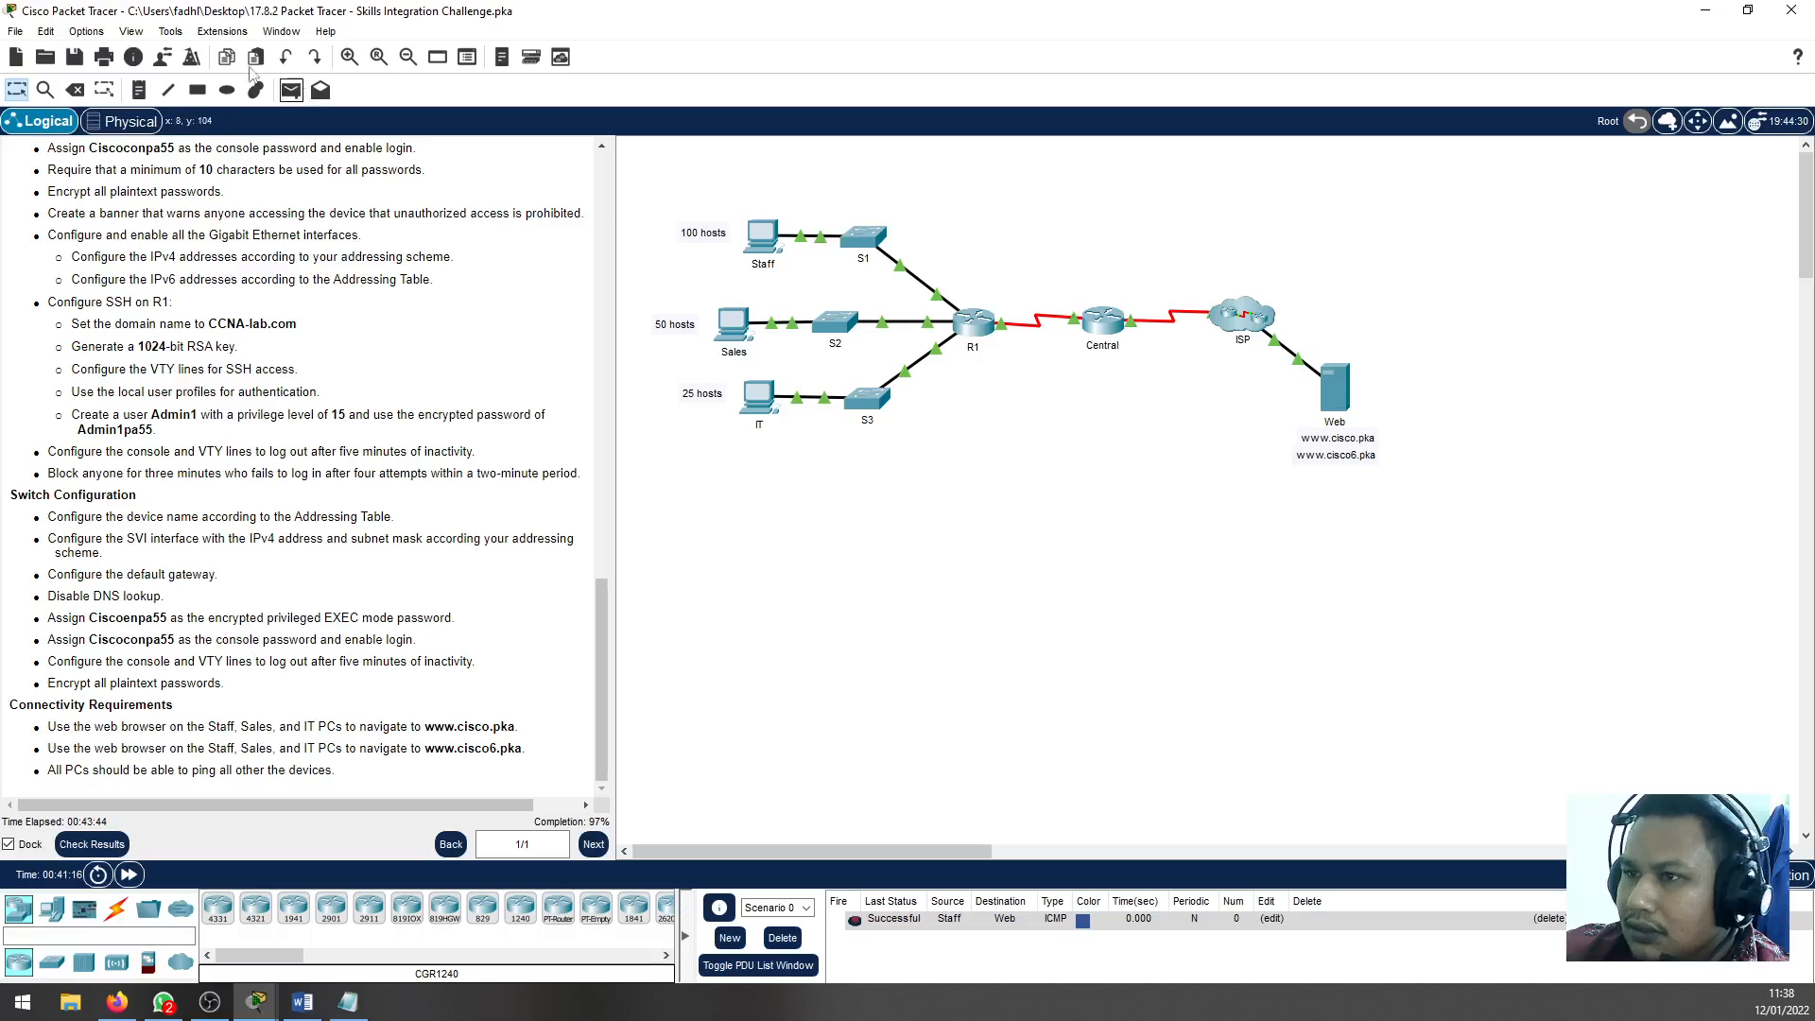
left_click(319, 92)
left_click(734, 323)
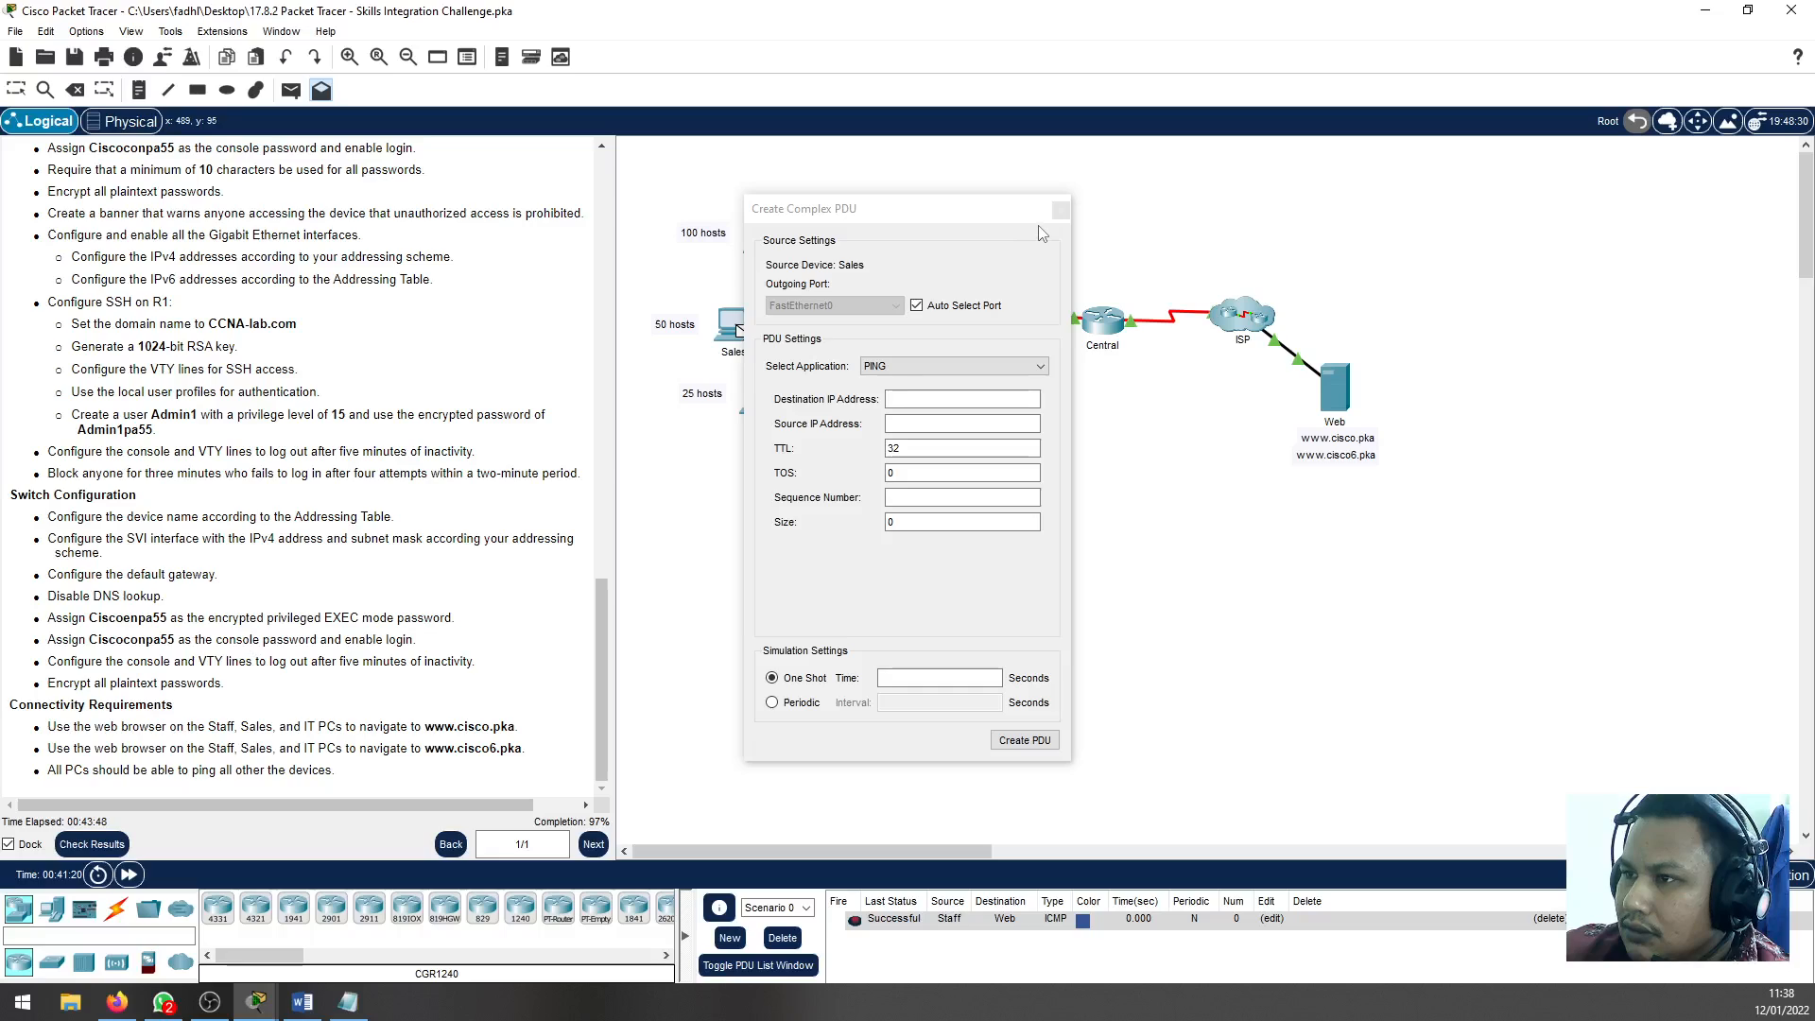
left_click(1061, 209)
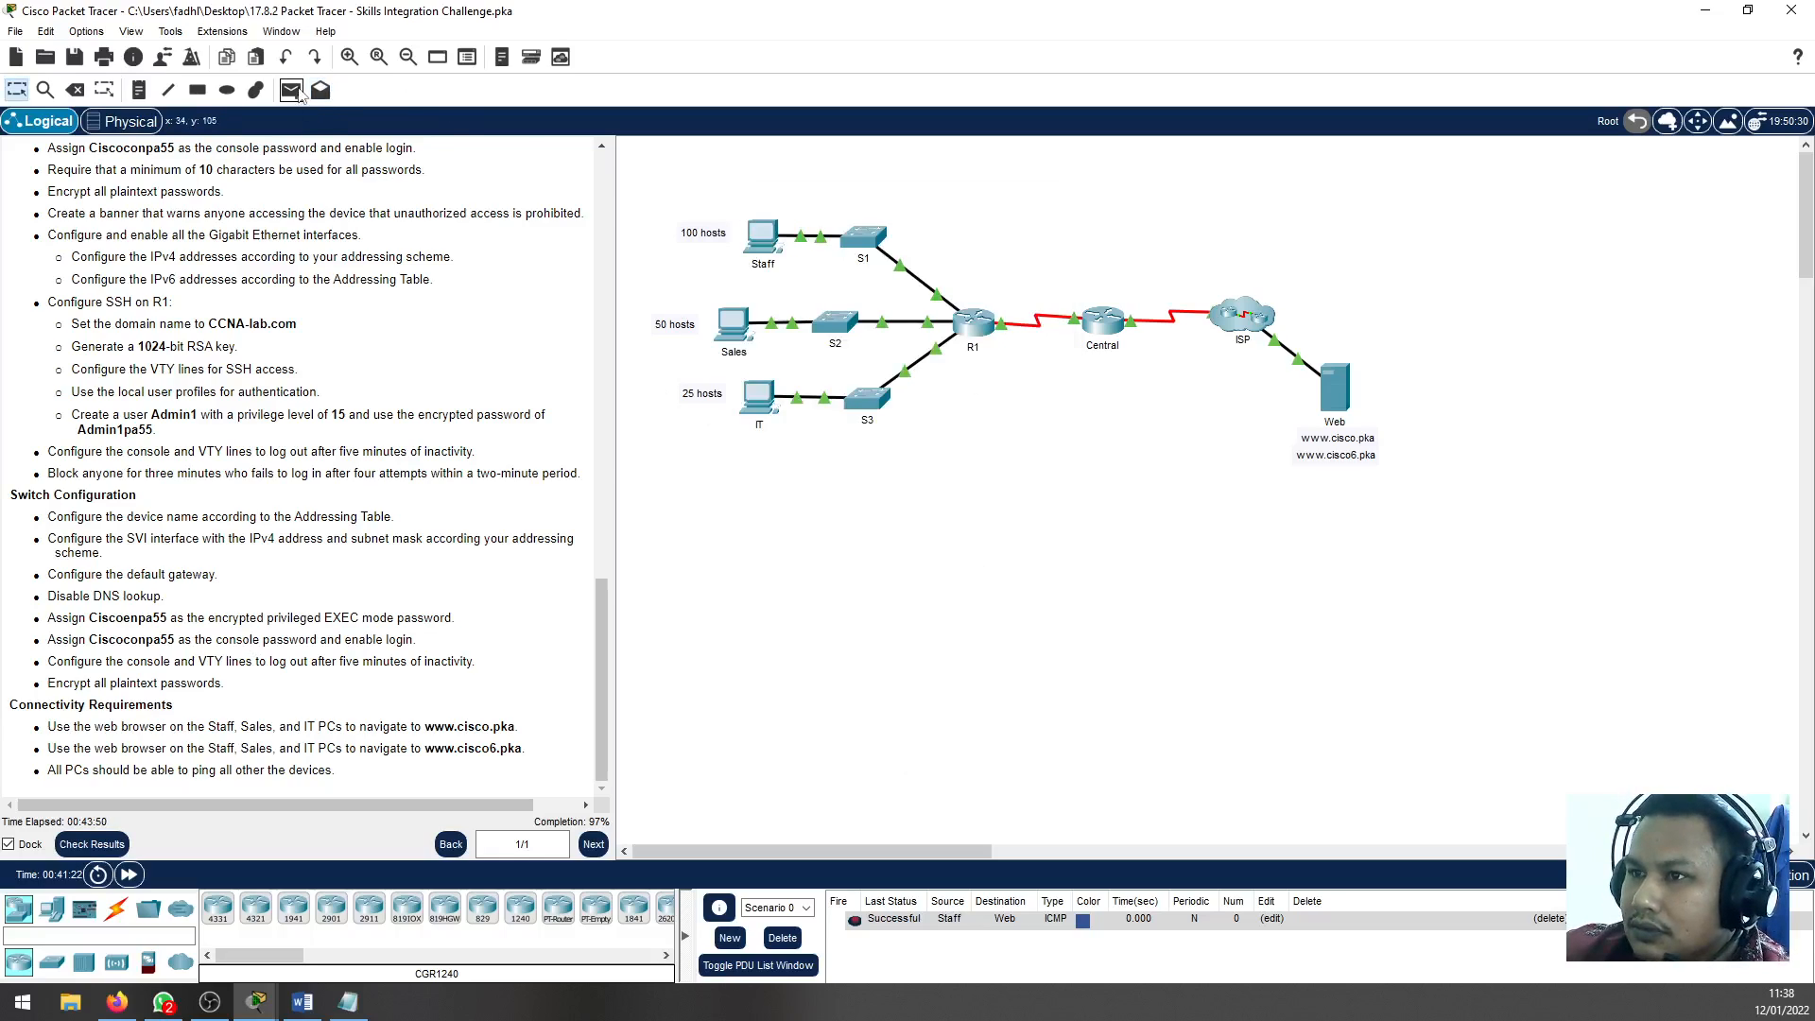
Send simple PDUs from the Sales PC to the Web server and from the Staff PC to the Sales PC
left_click(291, 90)
left_click(734, 324)
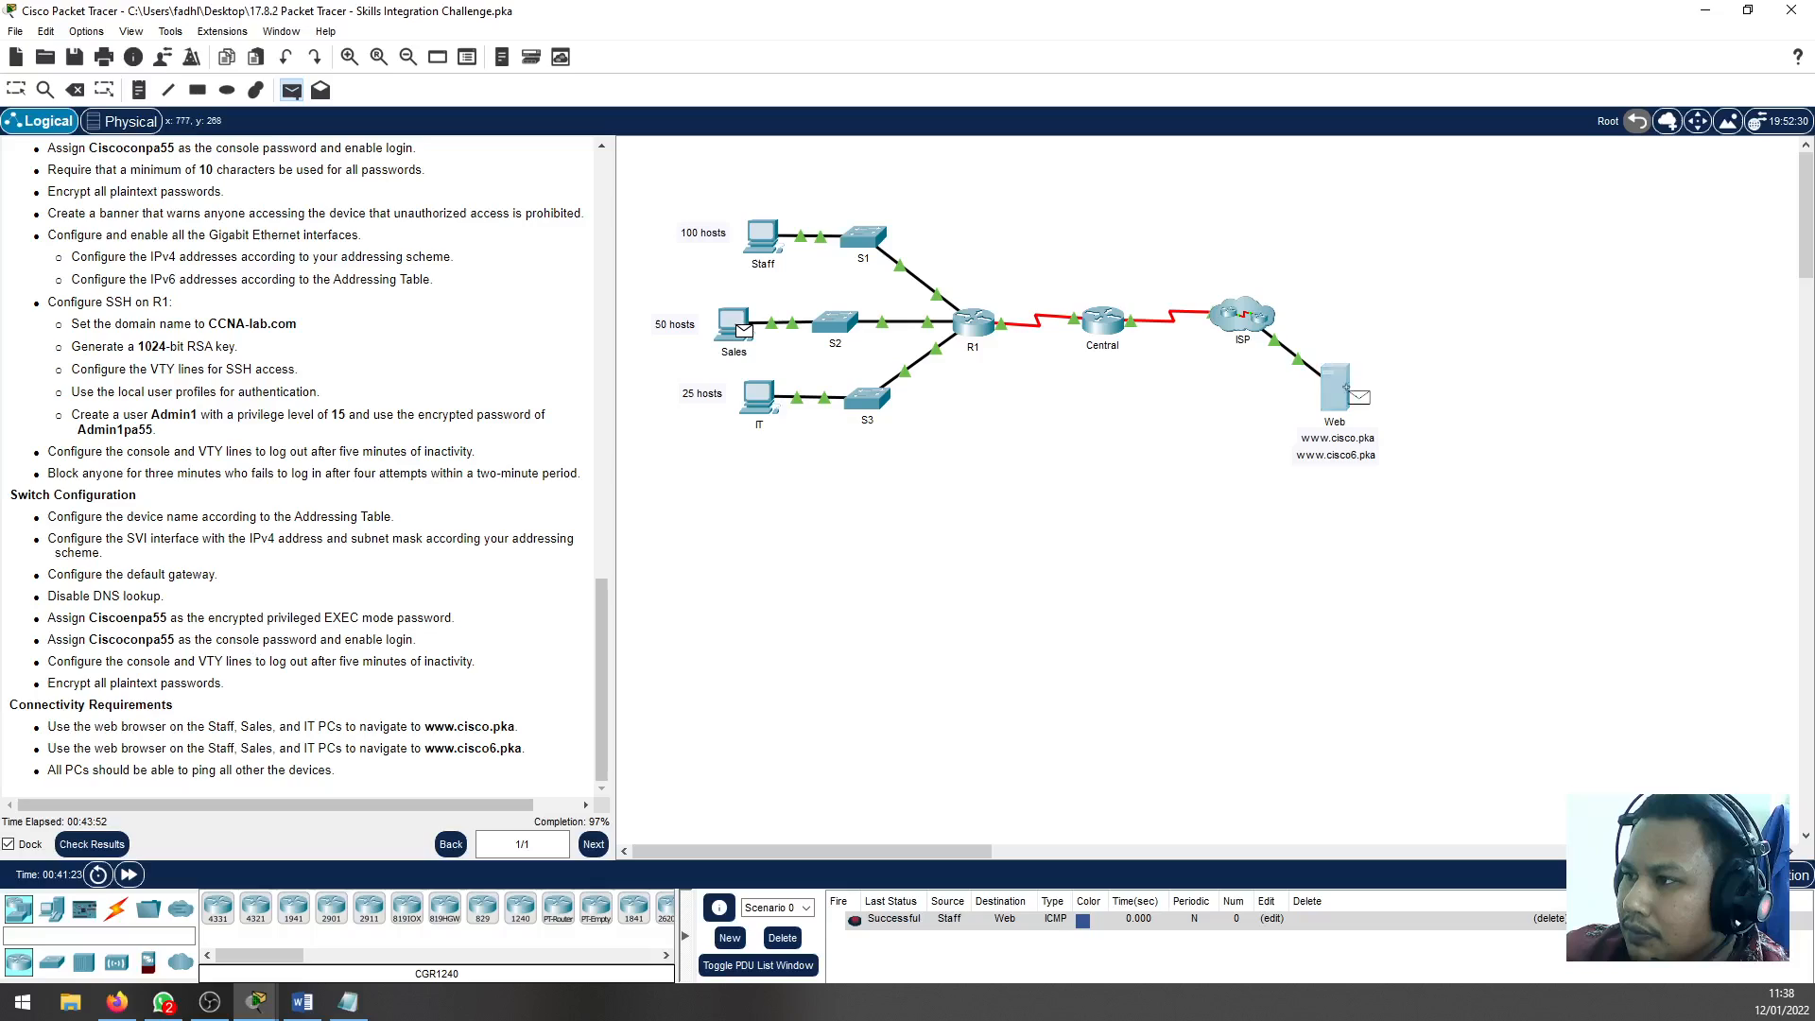
left_click(1334, 388)
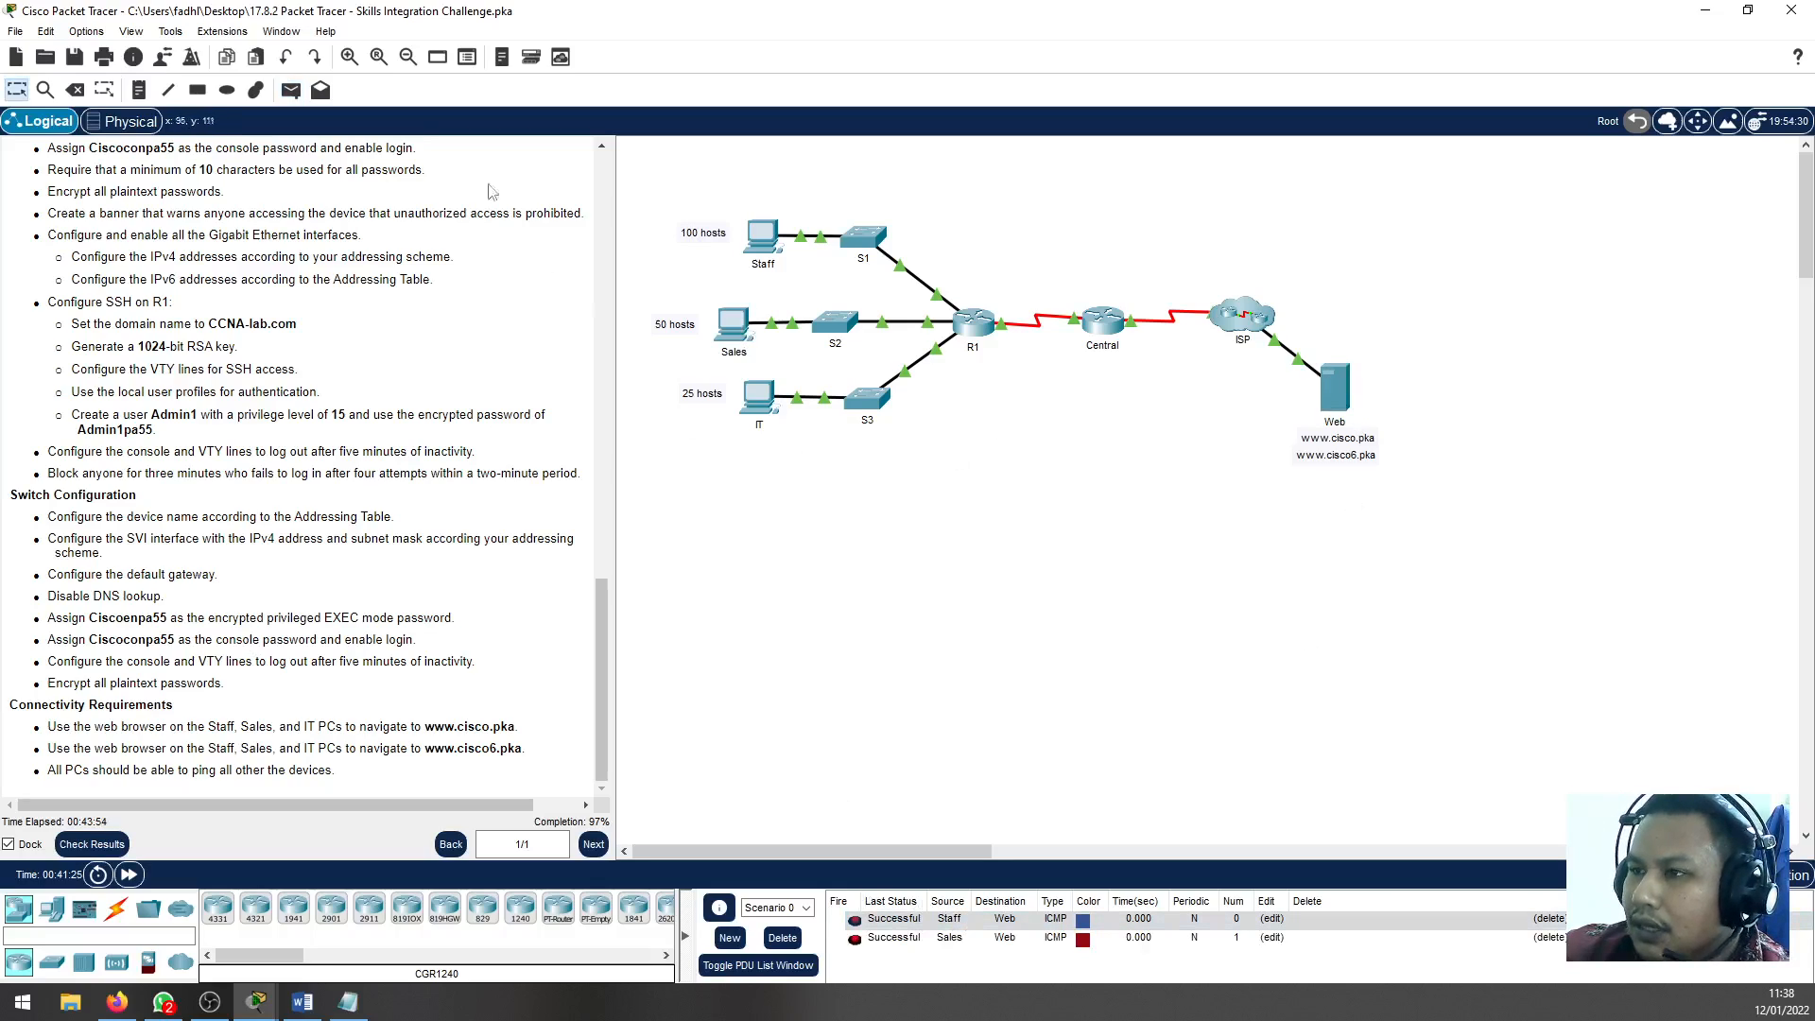
left_click(291, 90)
left_click(762, 236)
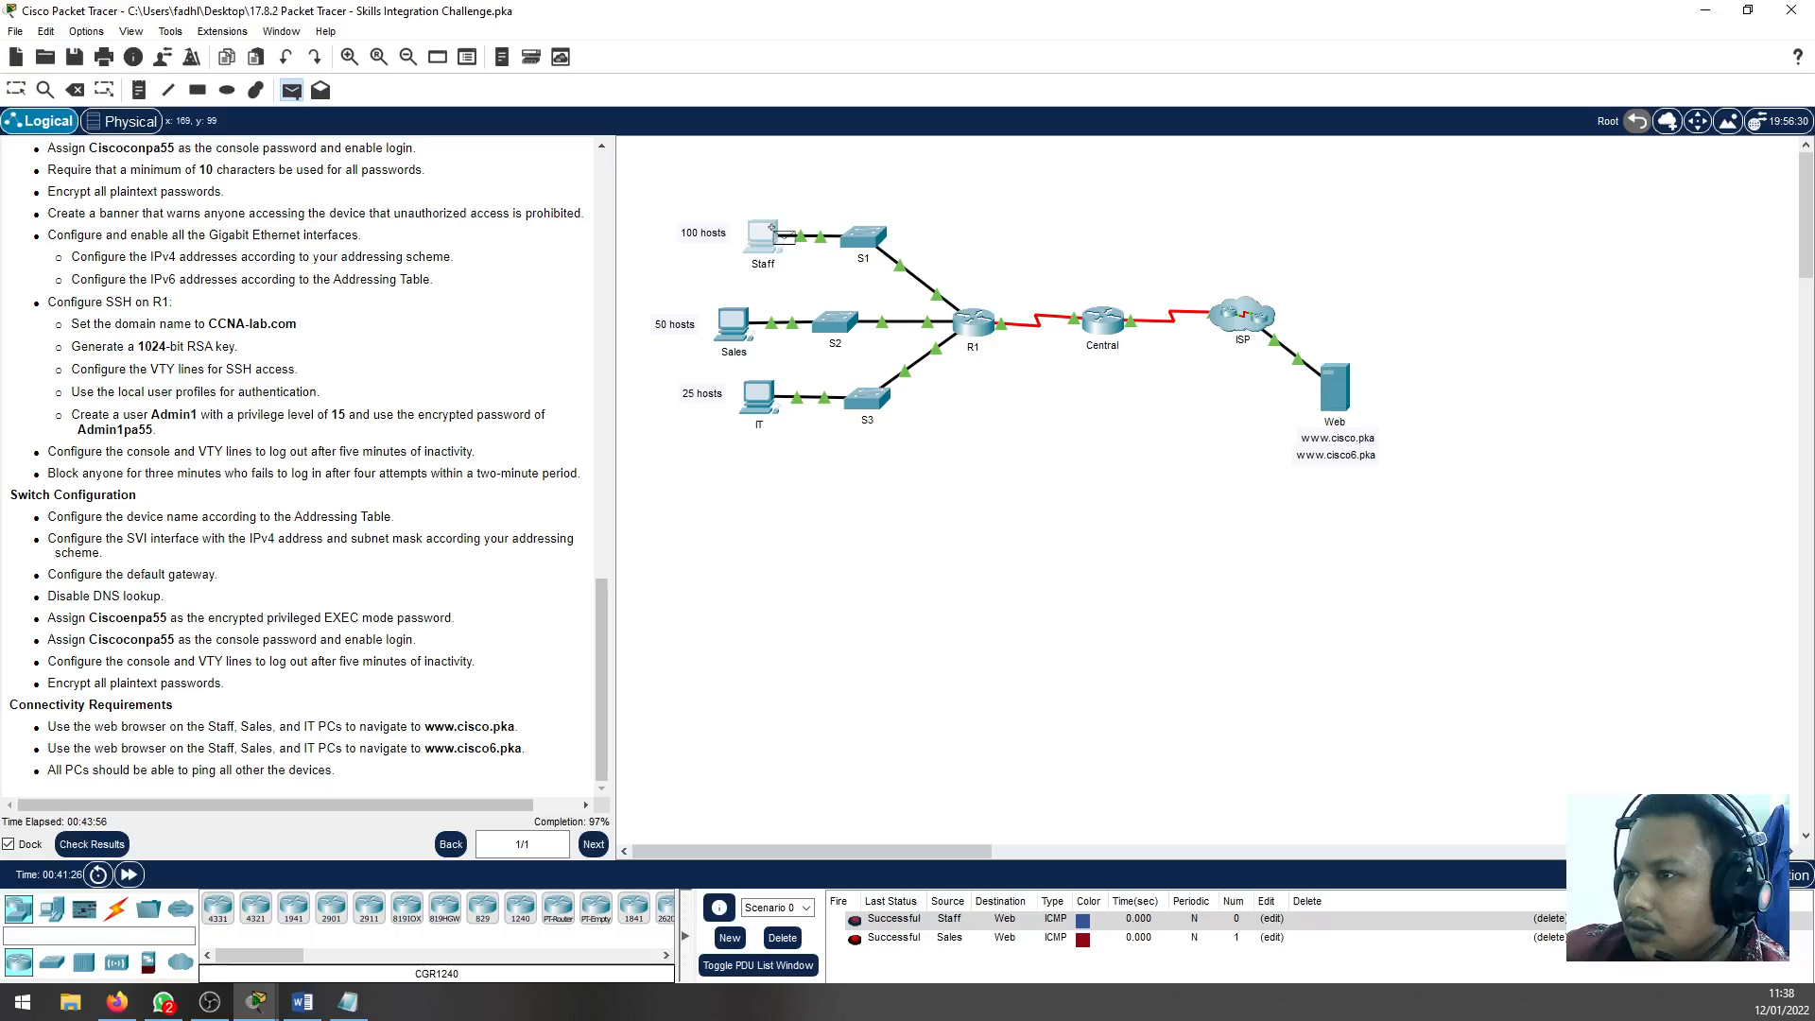
left_click(730, 333)
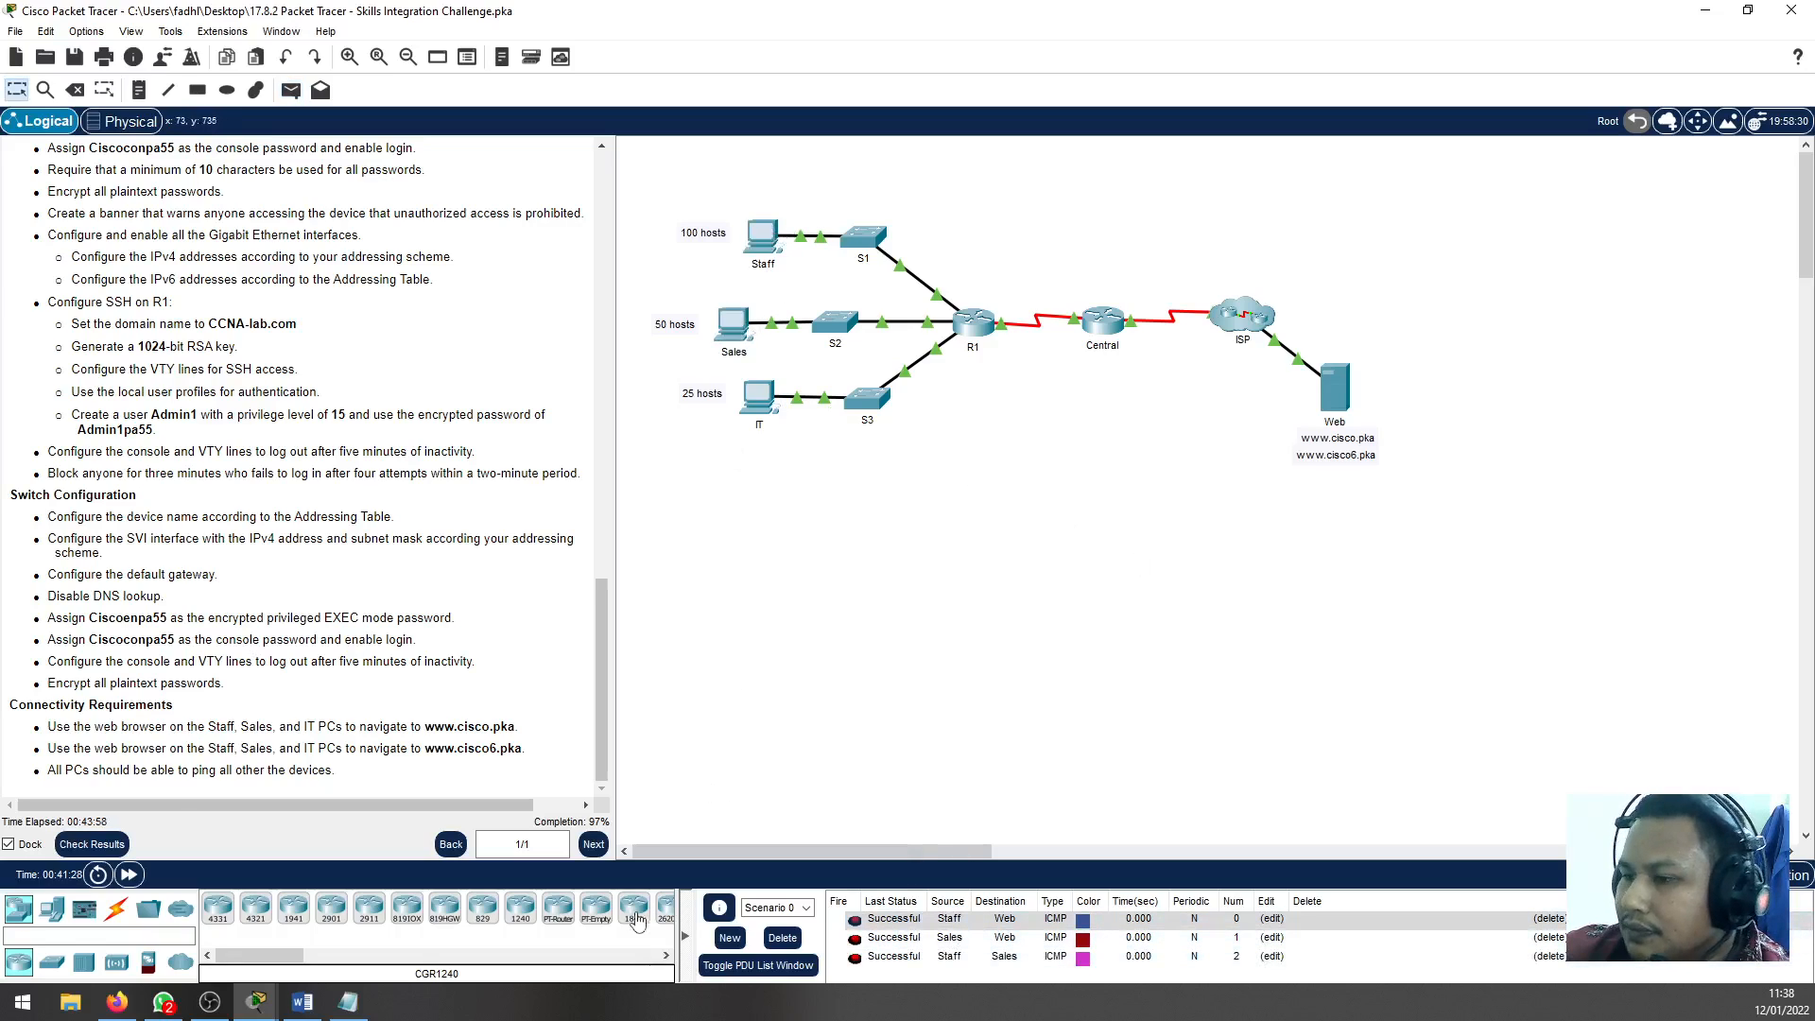
left_click(734, 329)
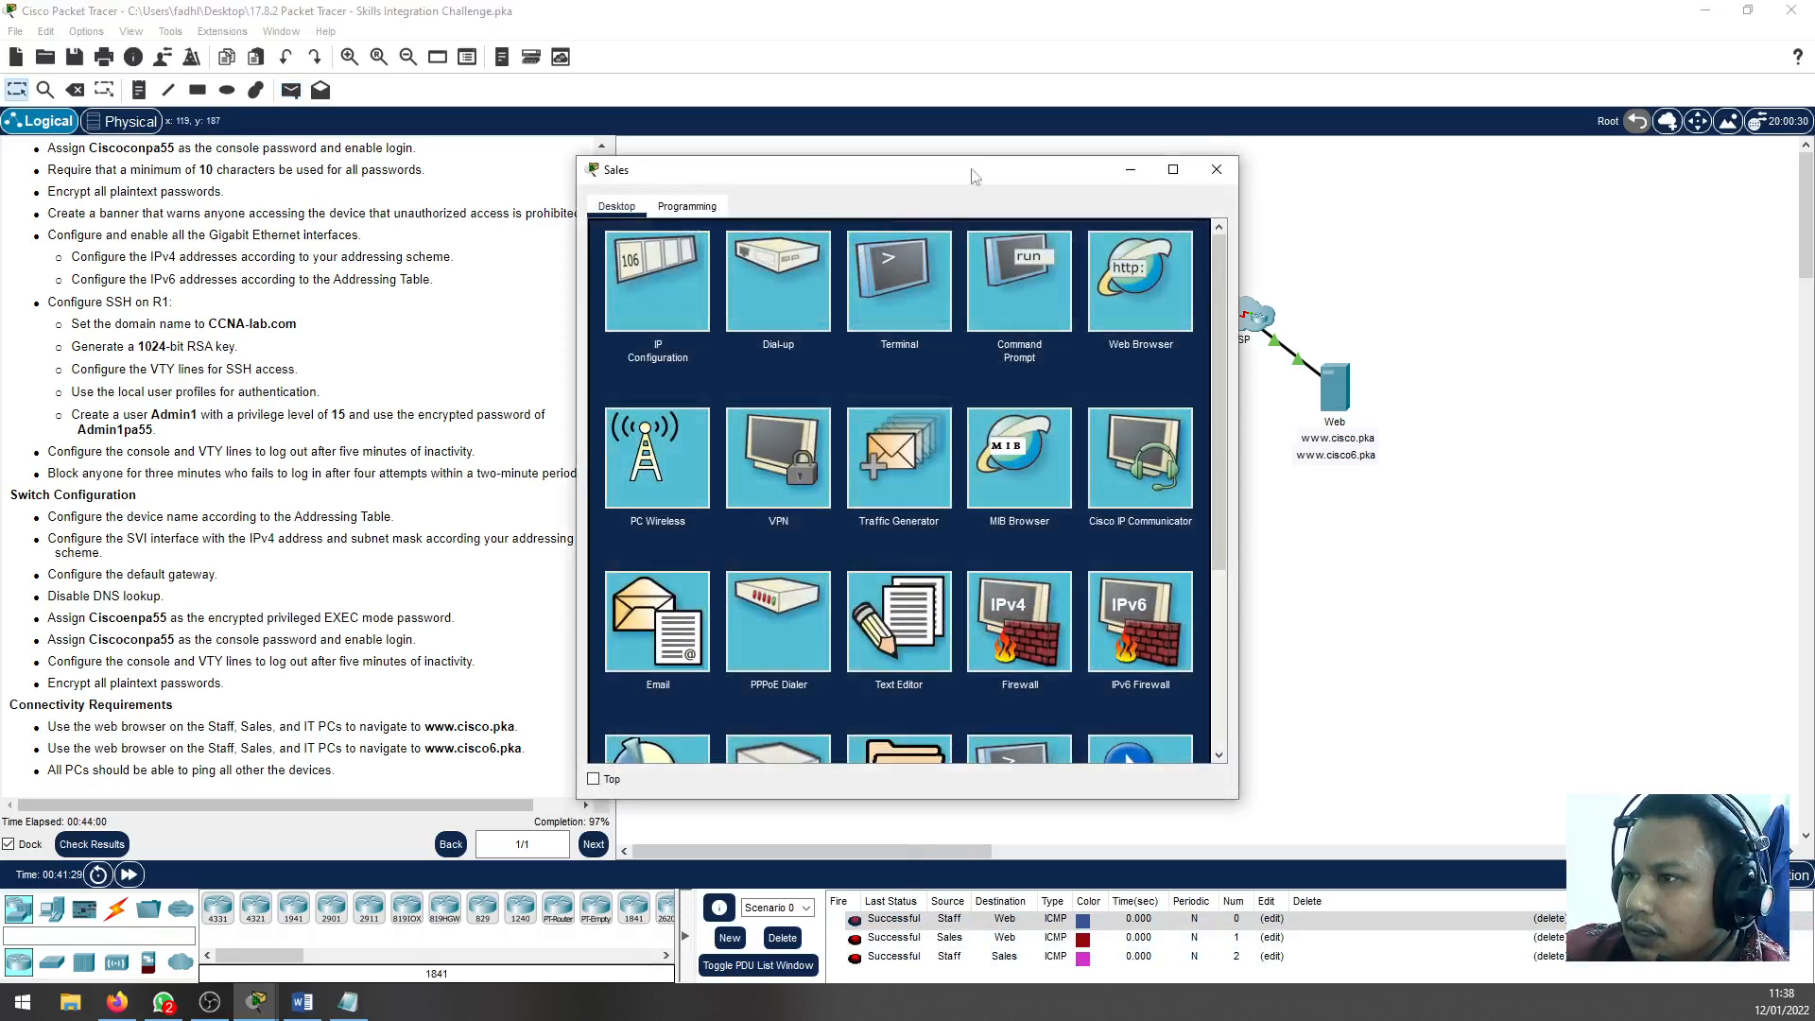
left_click(1137, 291)
left_click(879, 268)
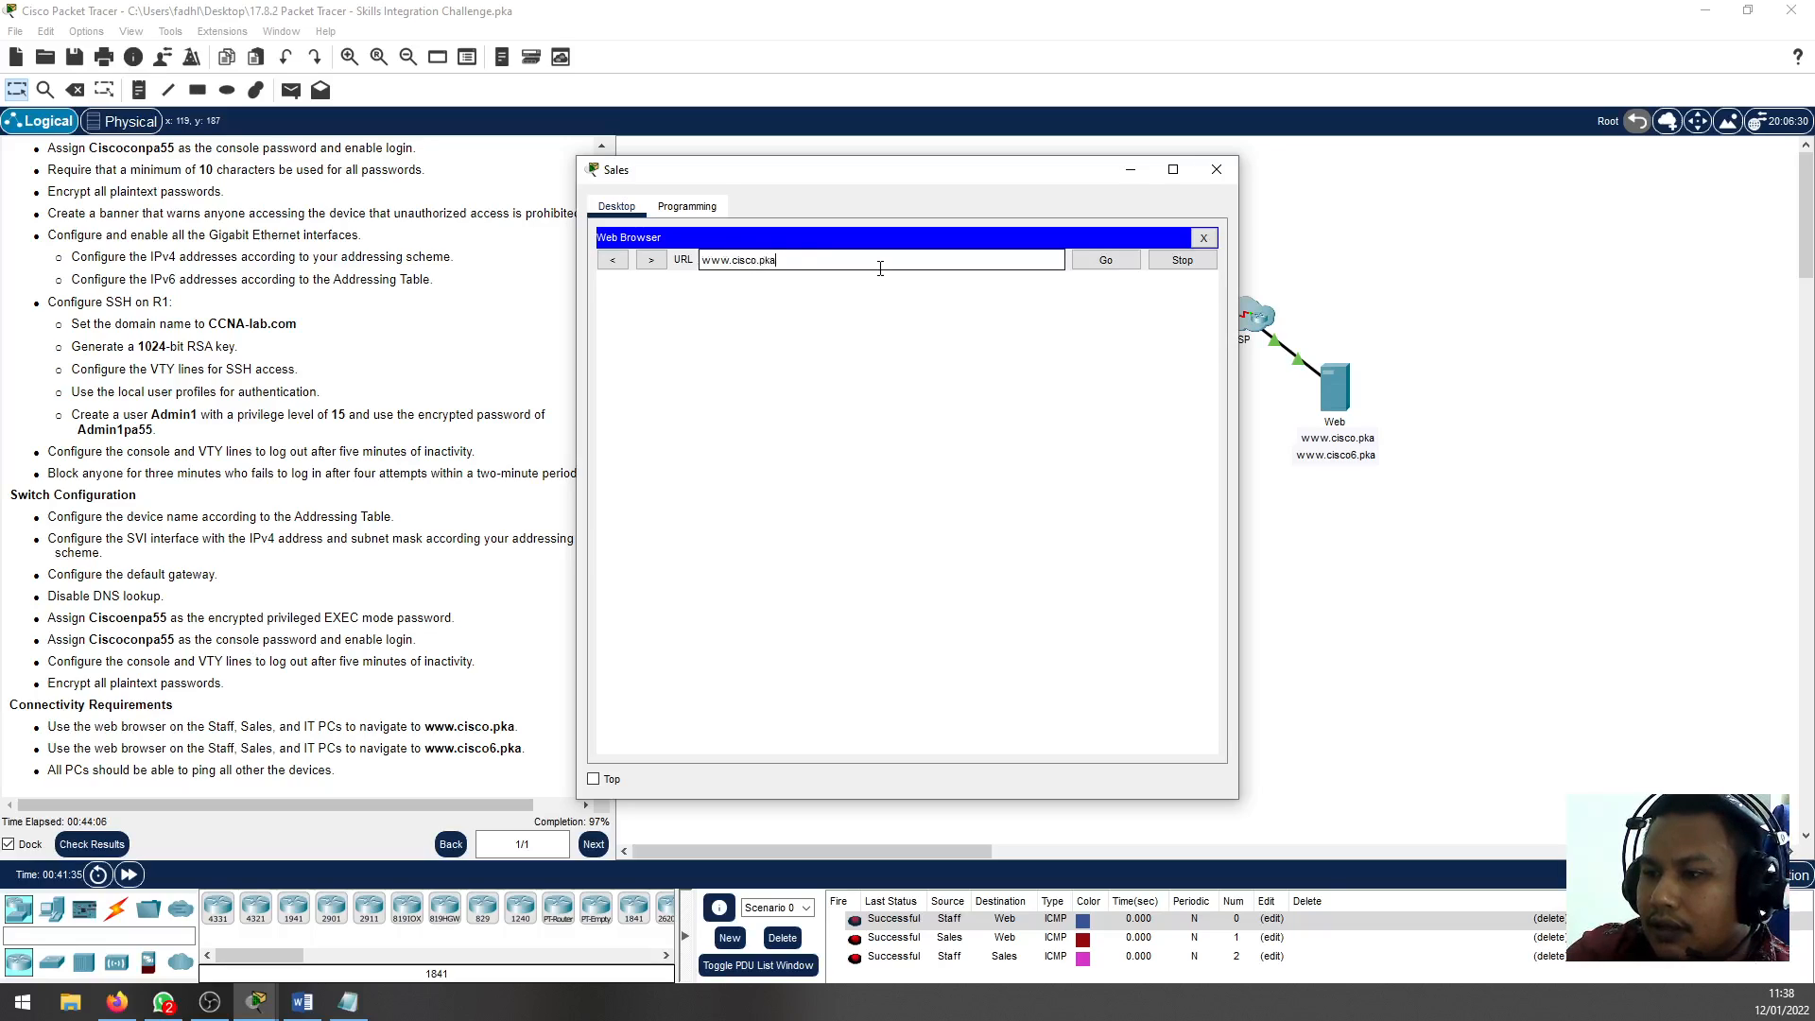
key("Return")
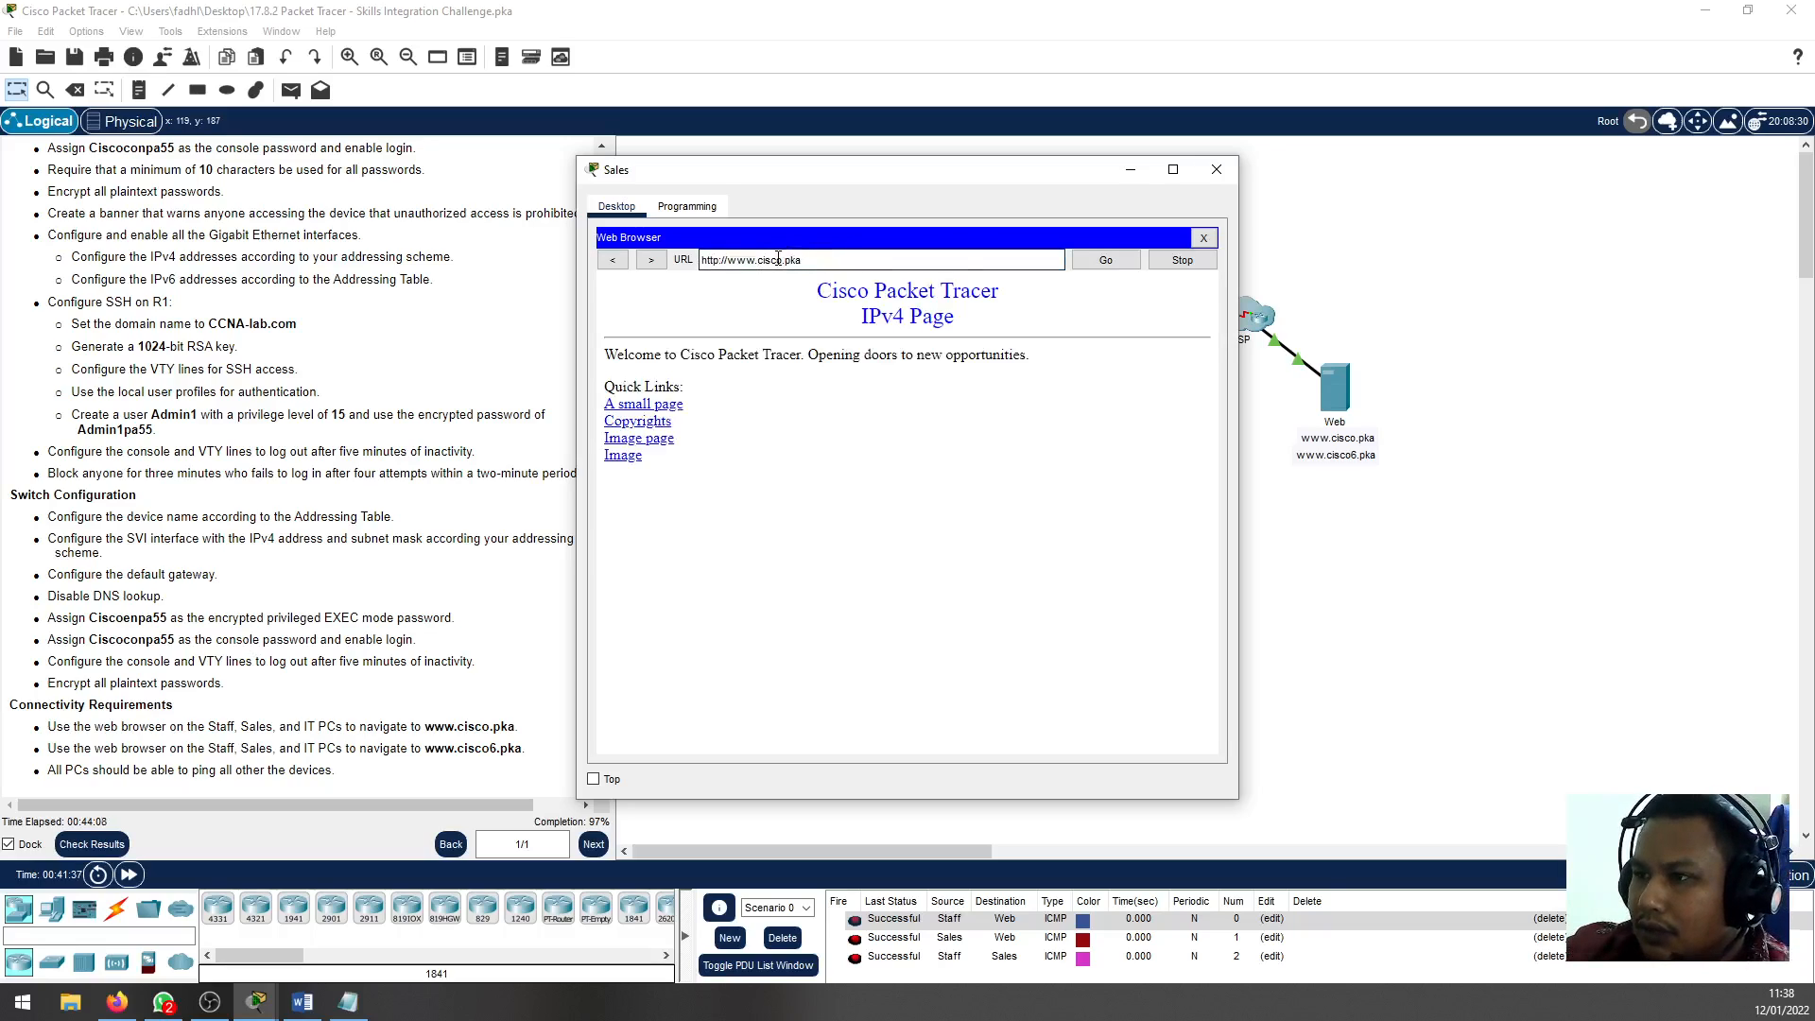
left_click(1089, 260)
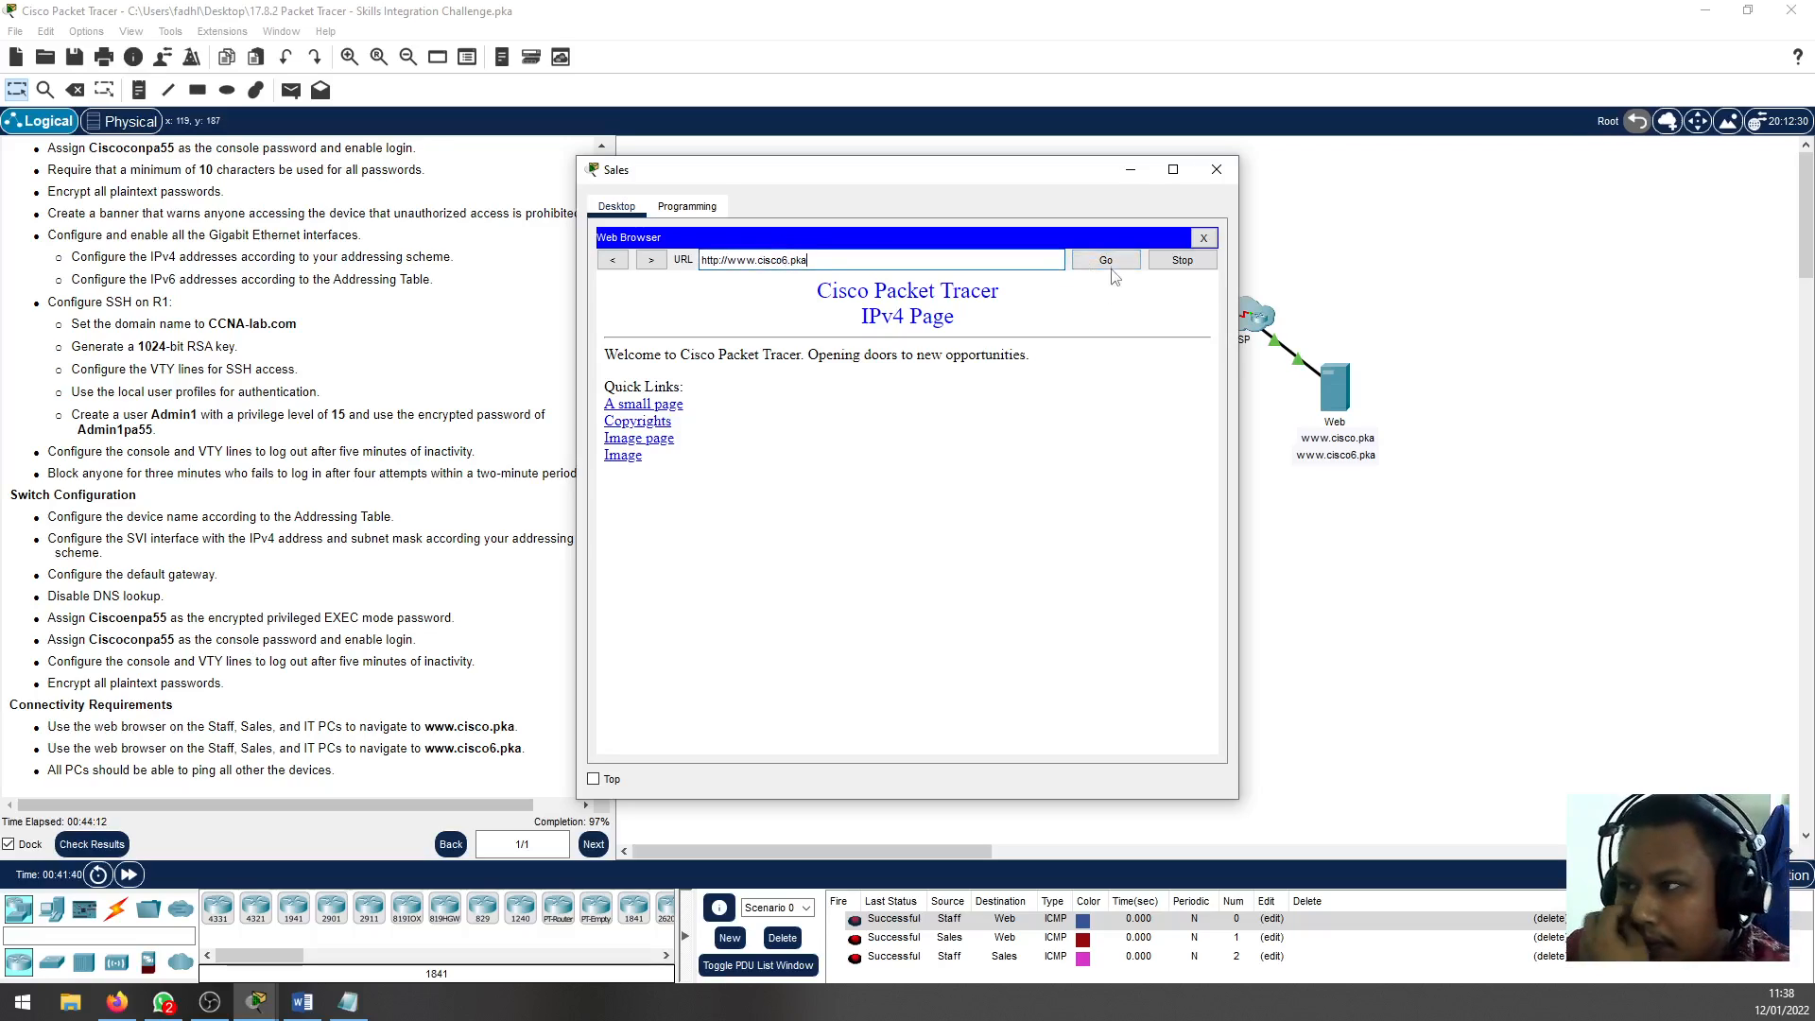
left_click(1112, 267)
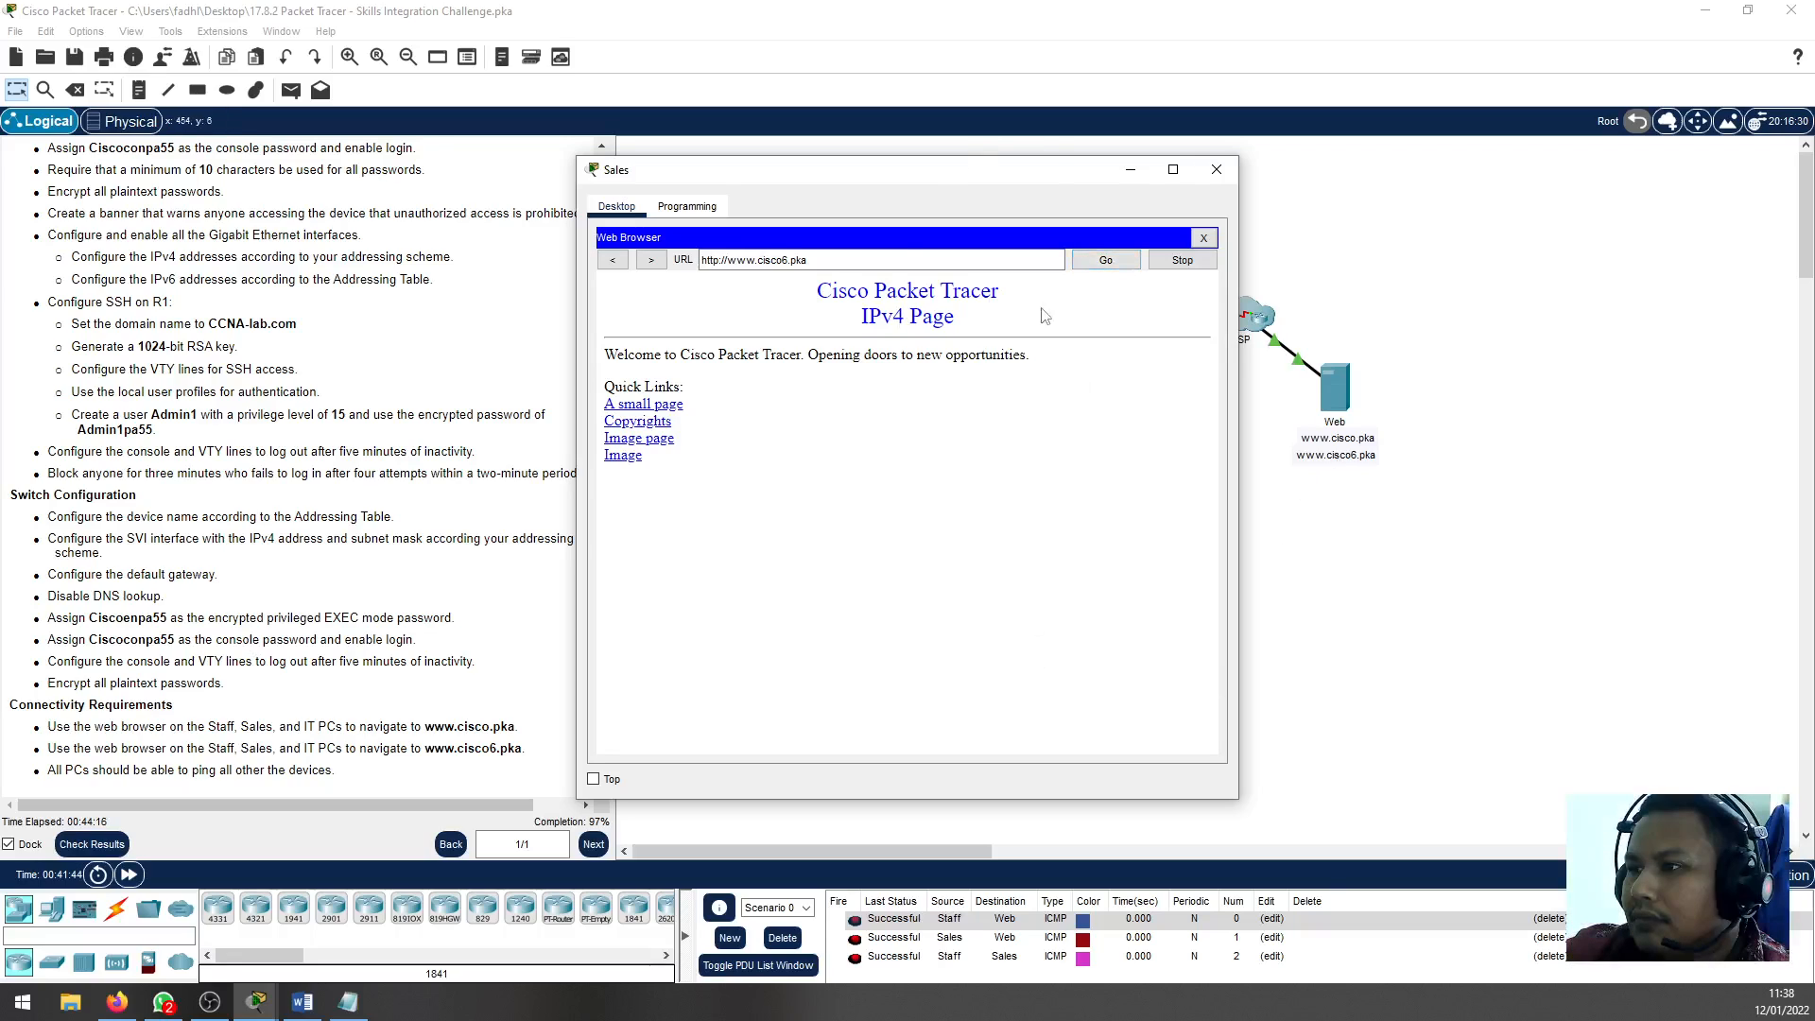
left_click(1089, 267)
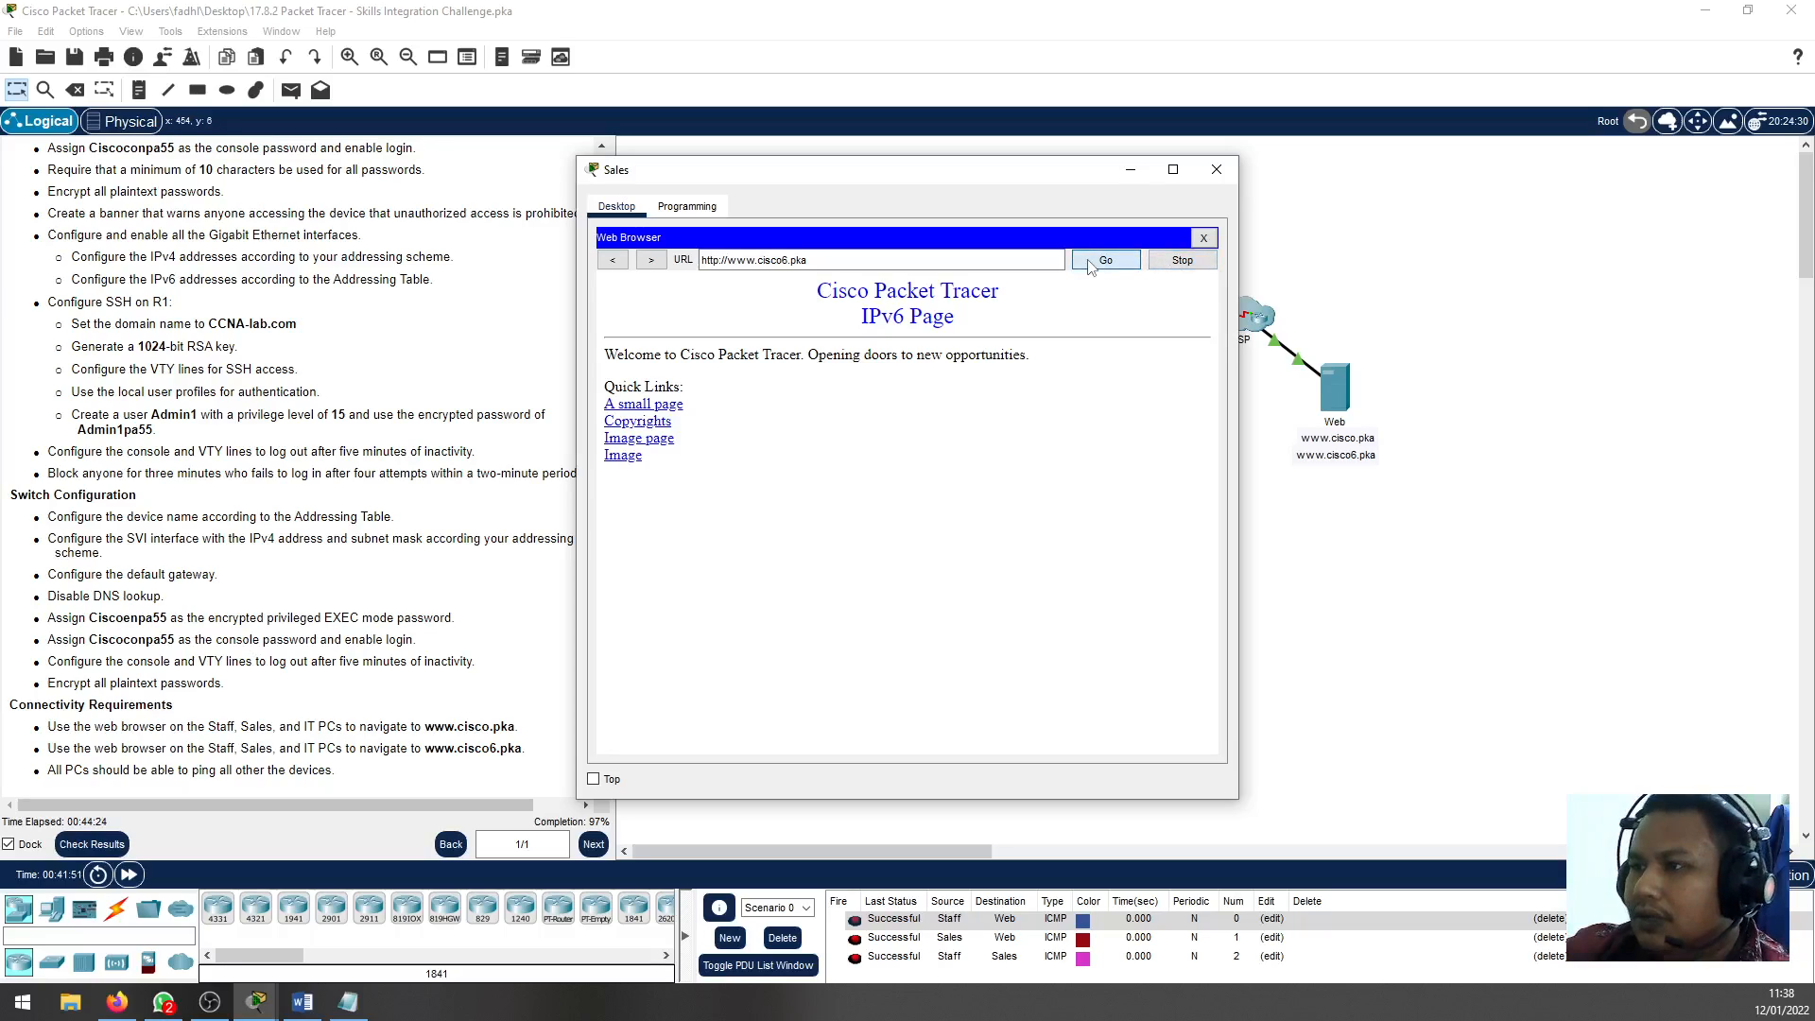
left_click_drag(819, 291, 945, 323)
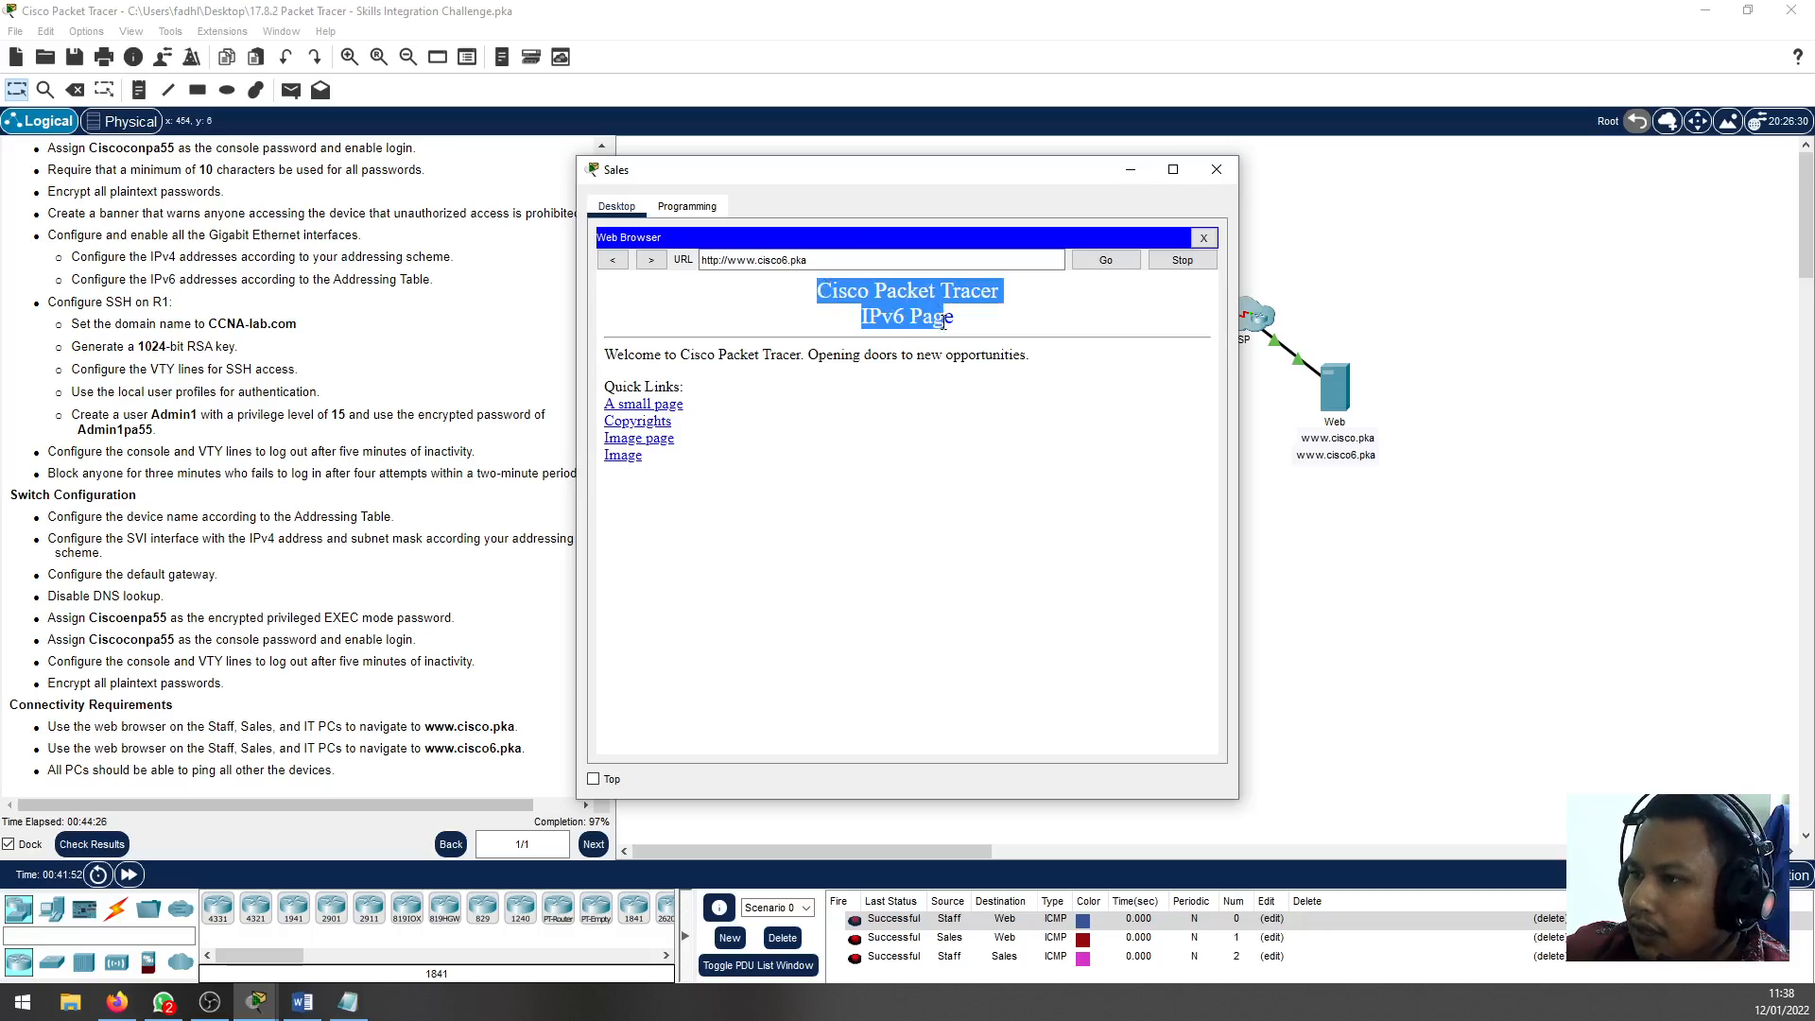
left_click(965, 327)
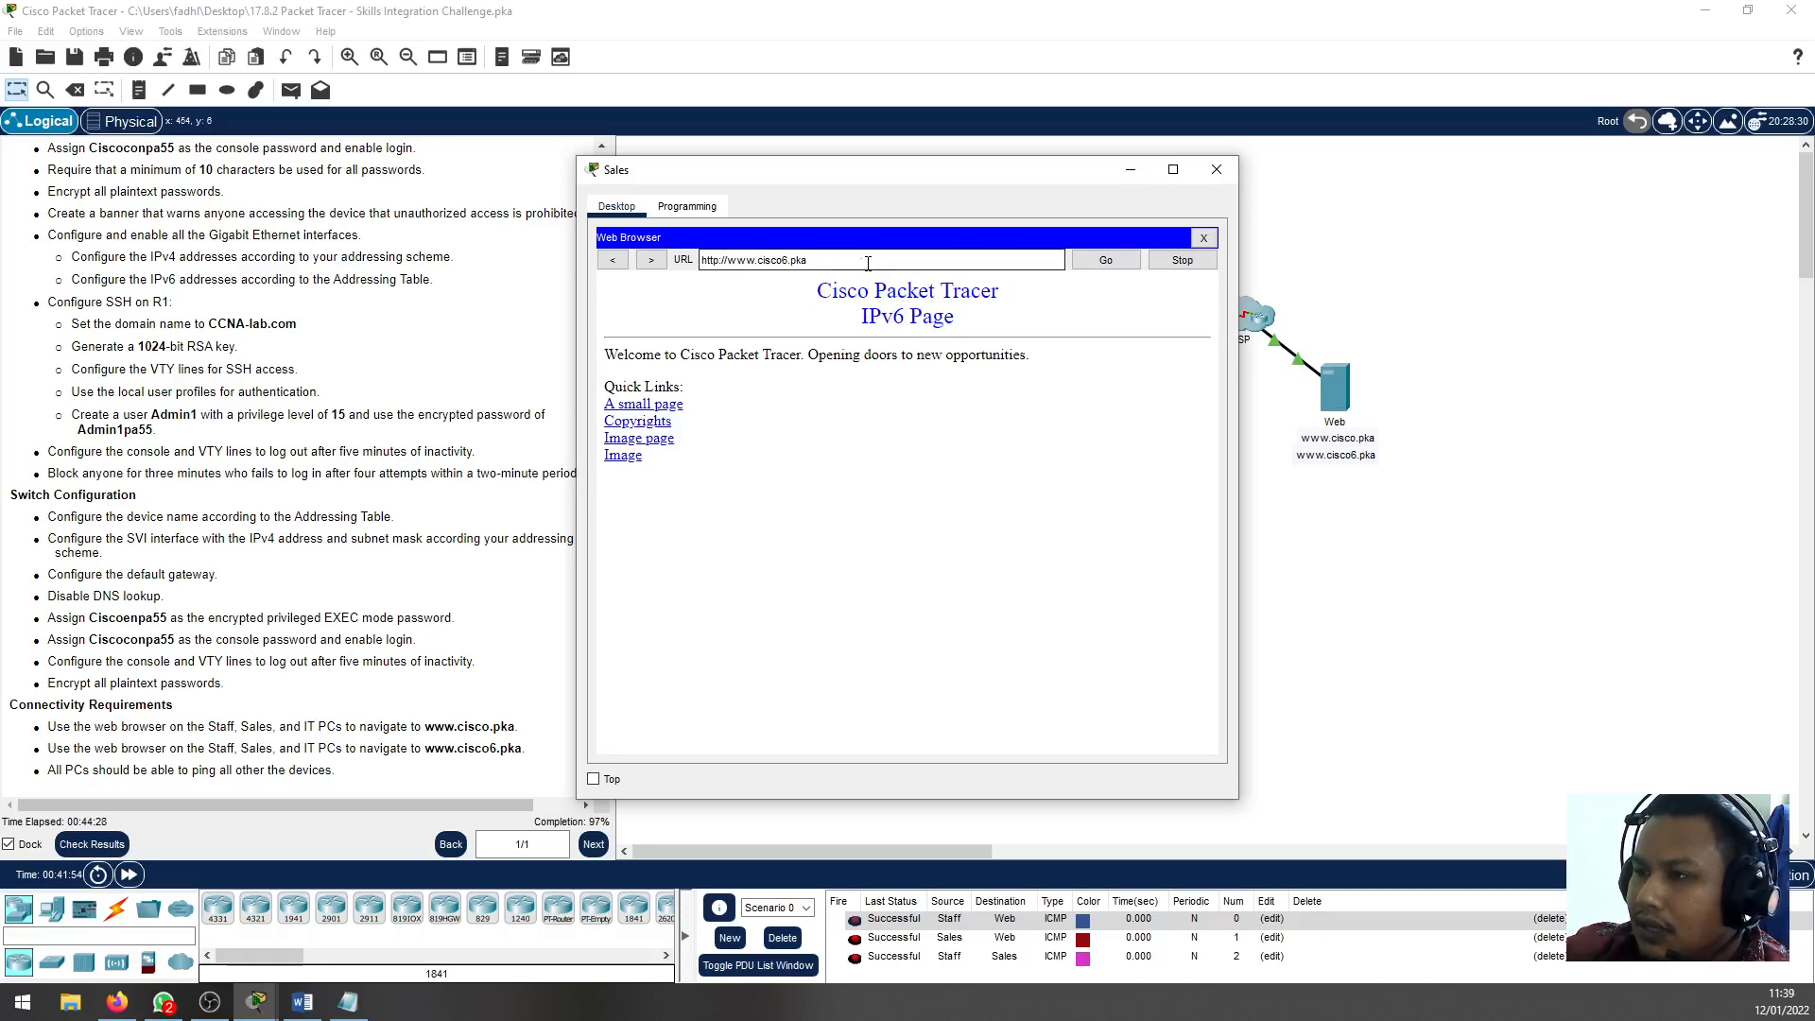
type(".")
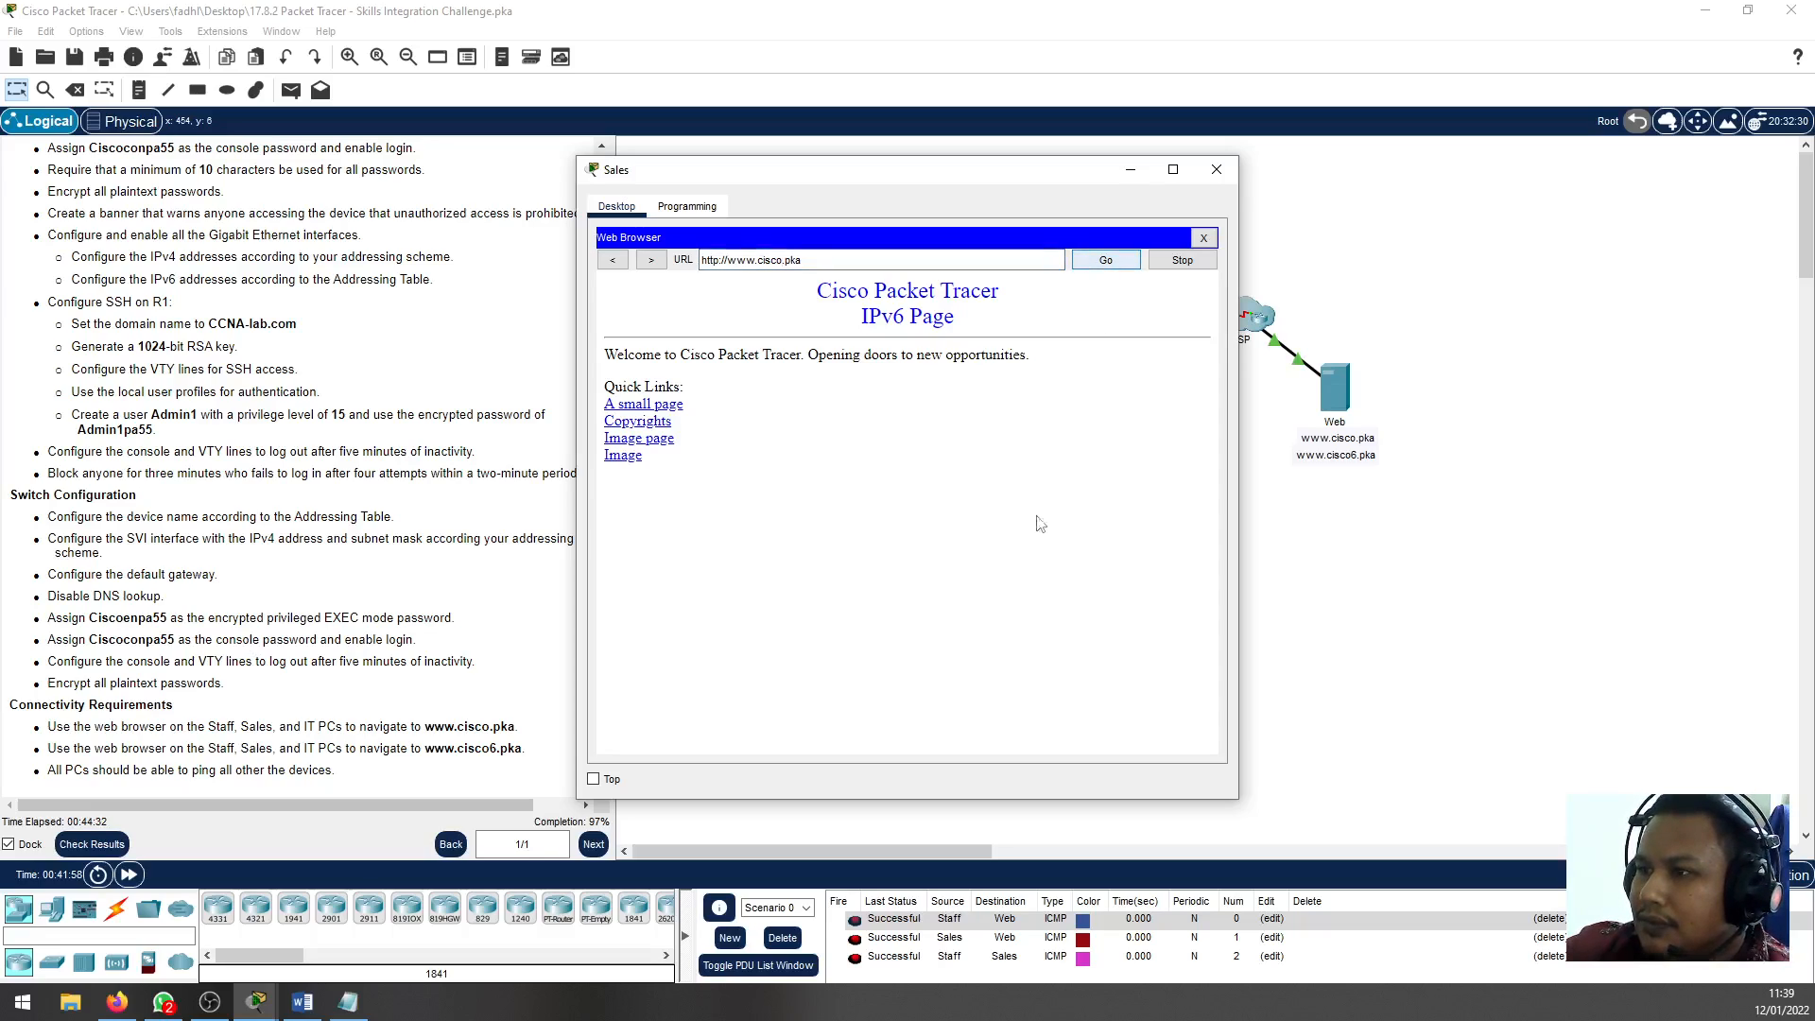
key("Return")
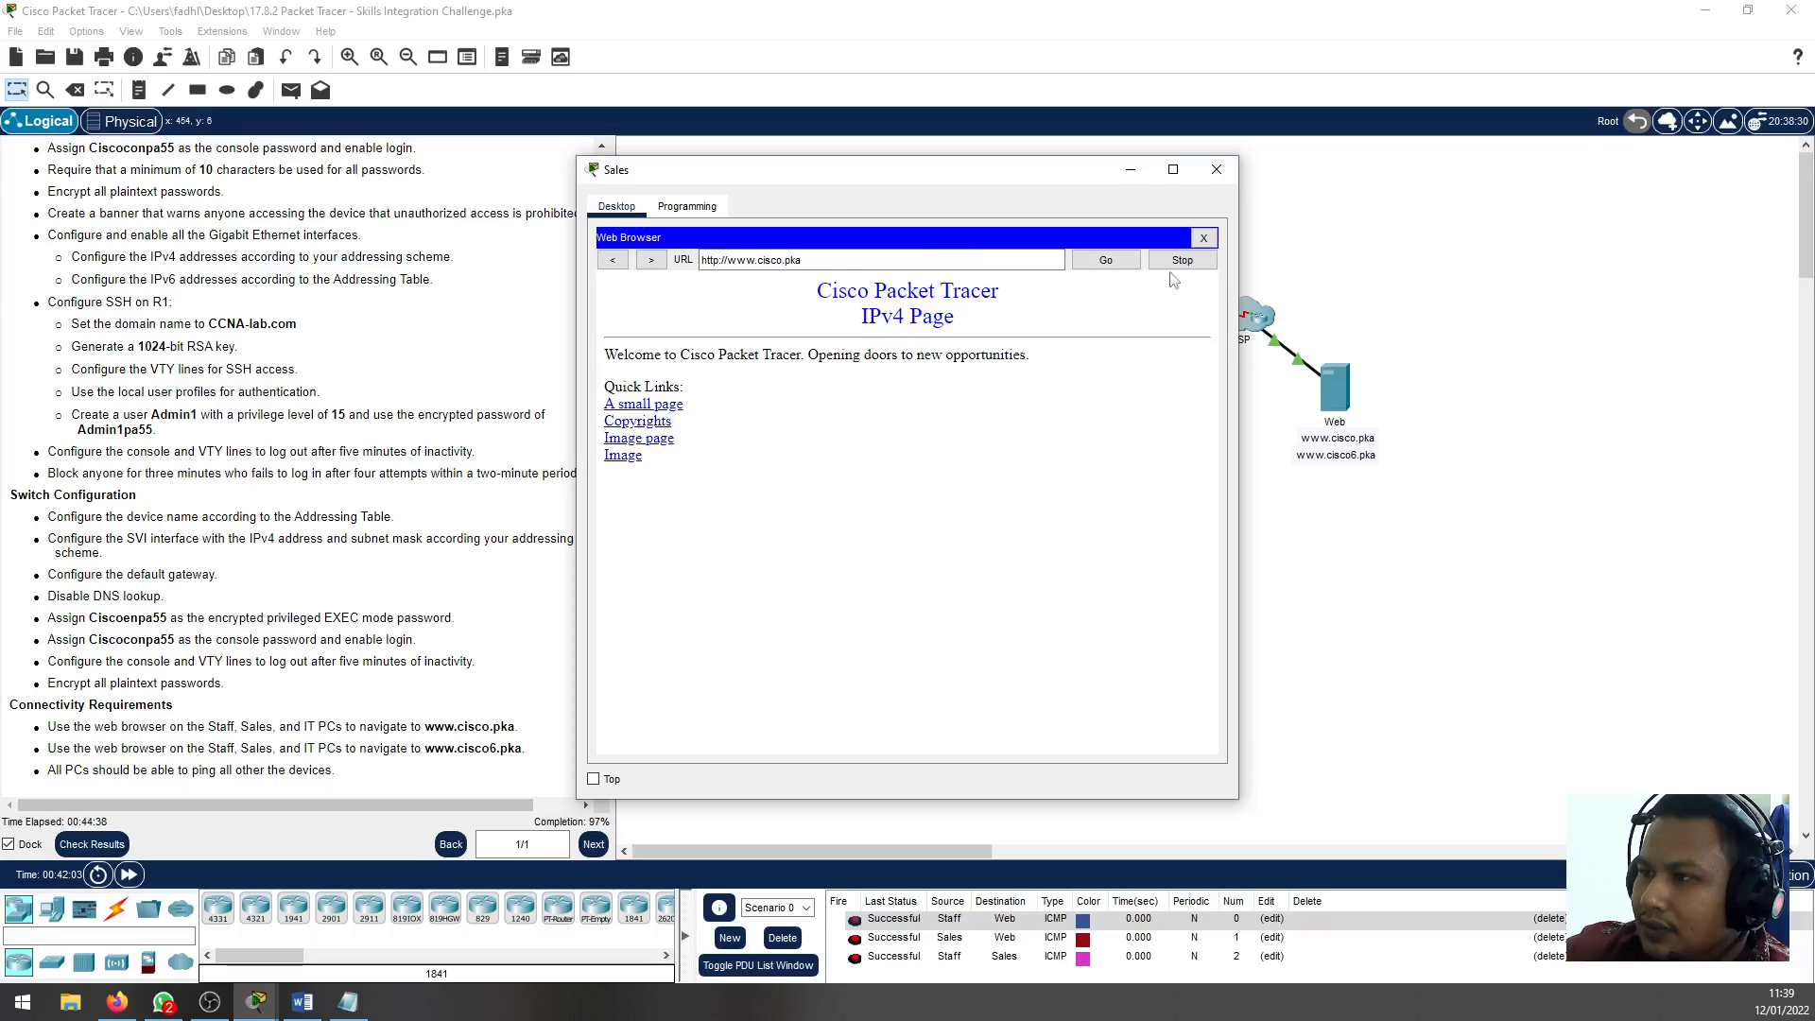
left_click_drag(932, 319, 844, 301)
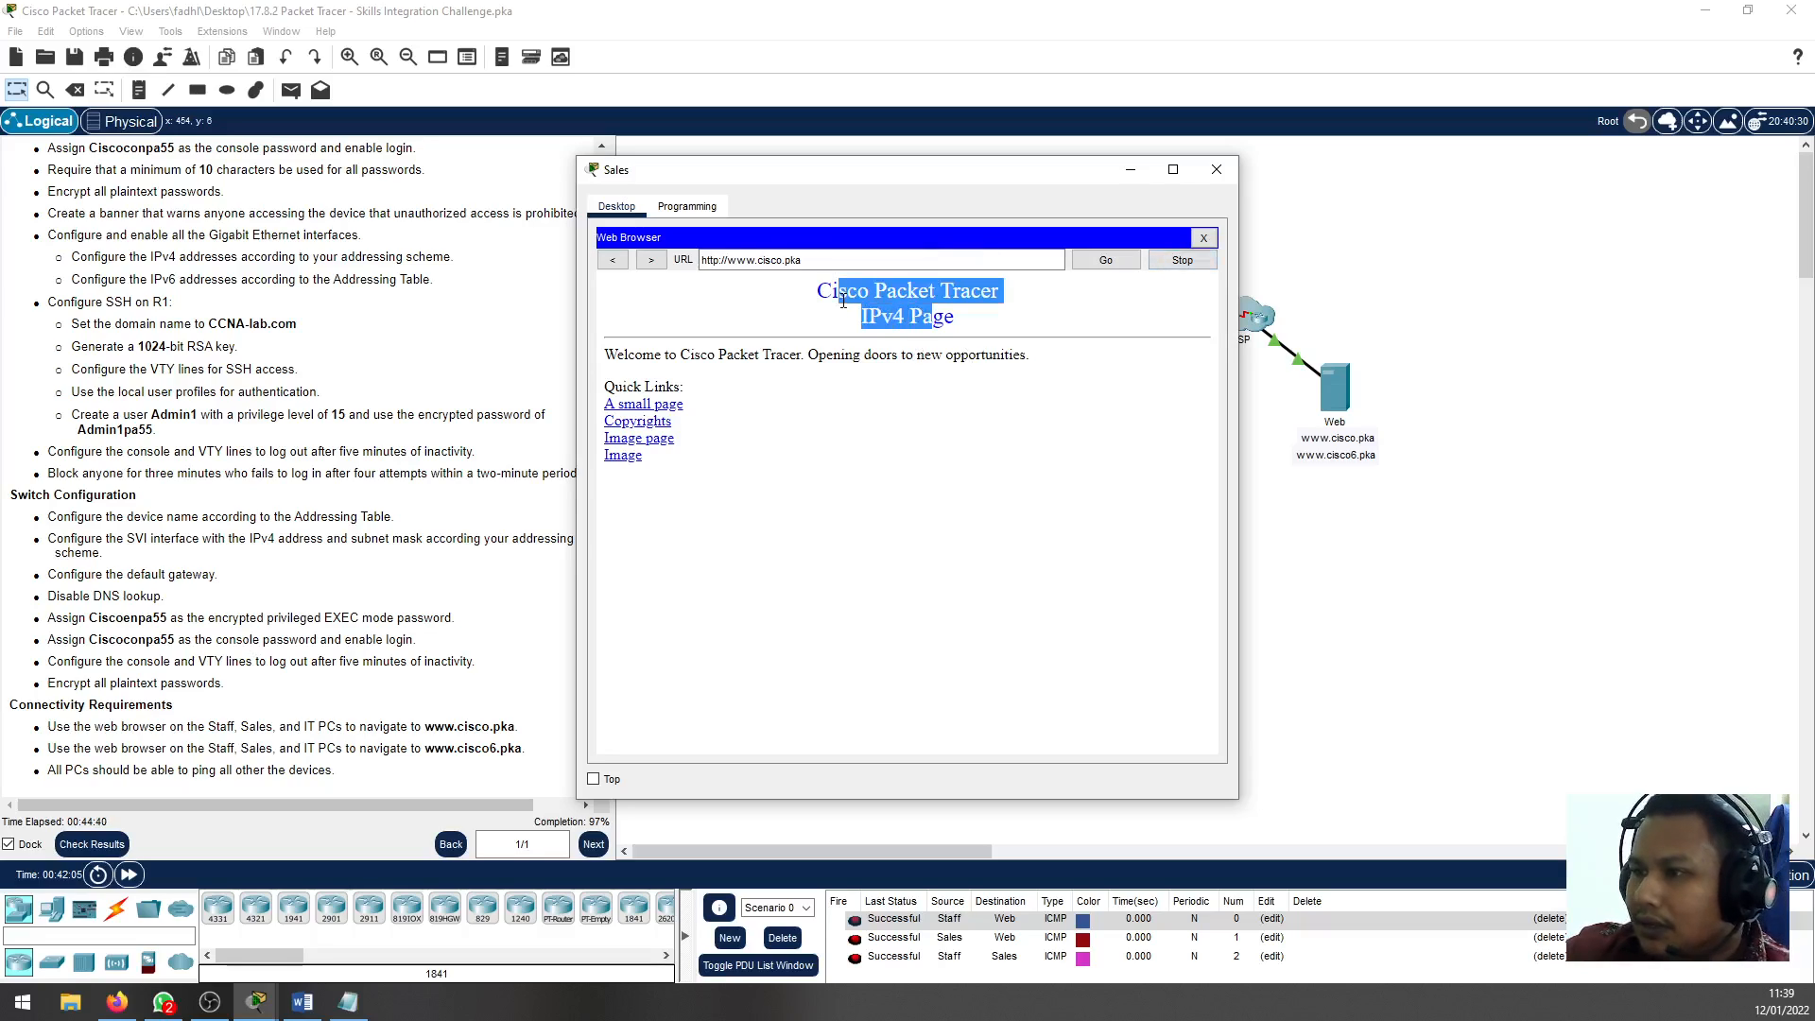
left_click(1203, 238)
left_click(1217, 169)
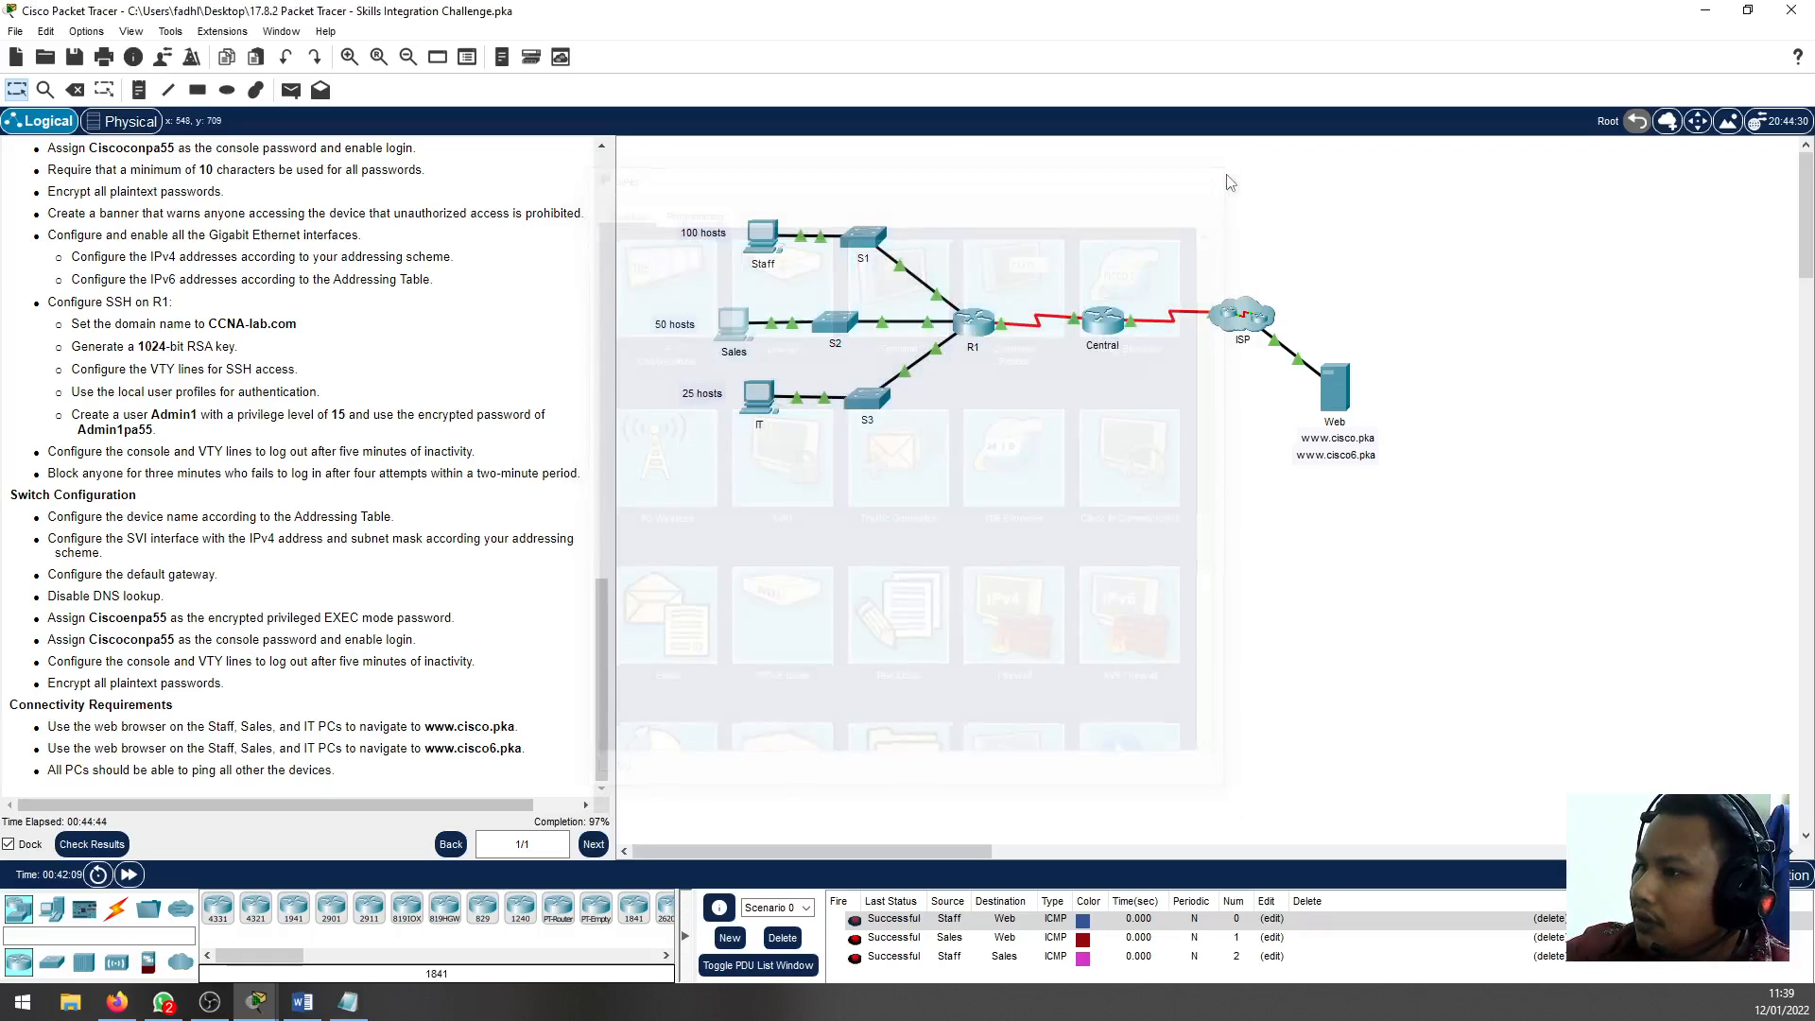
scroll(83, 746, "up", 15)
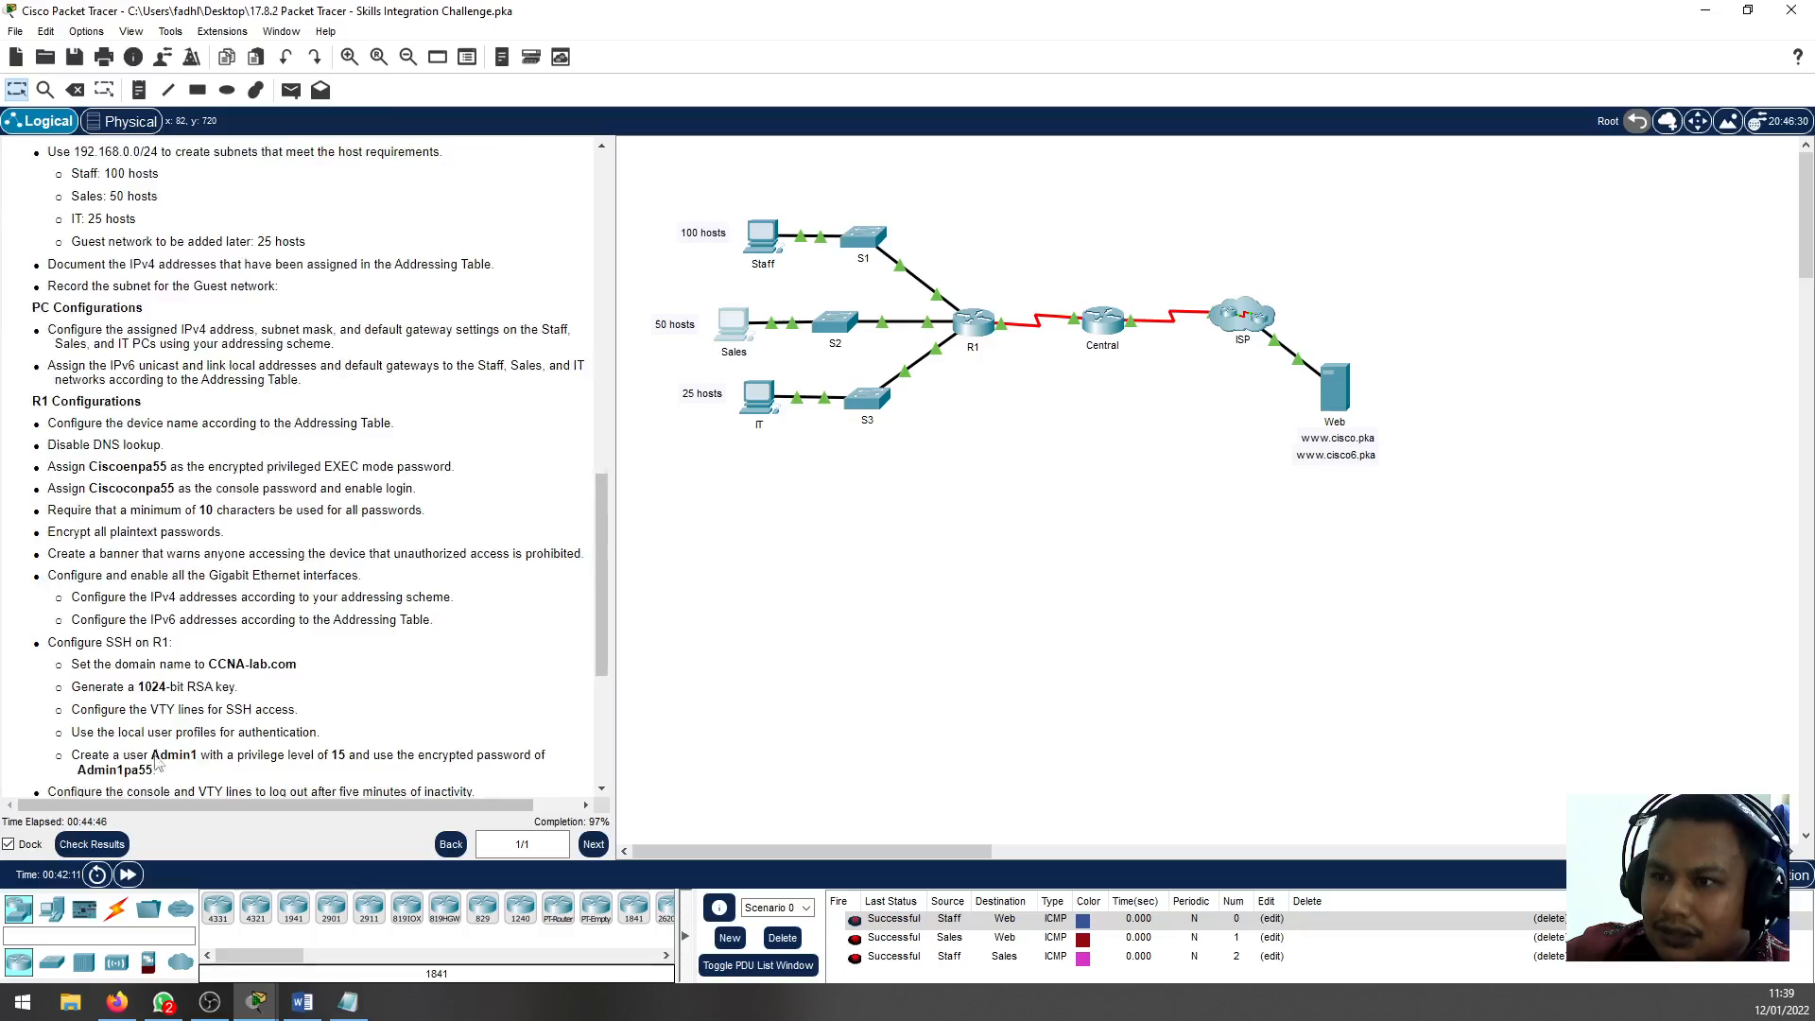
scroll(162, 753, "down", 15)
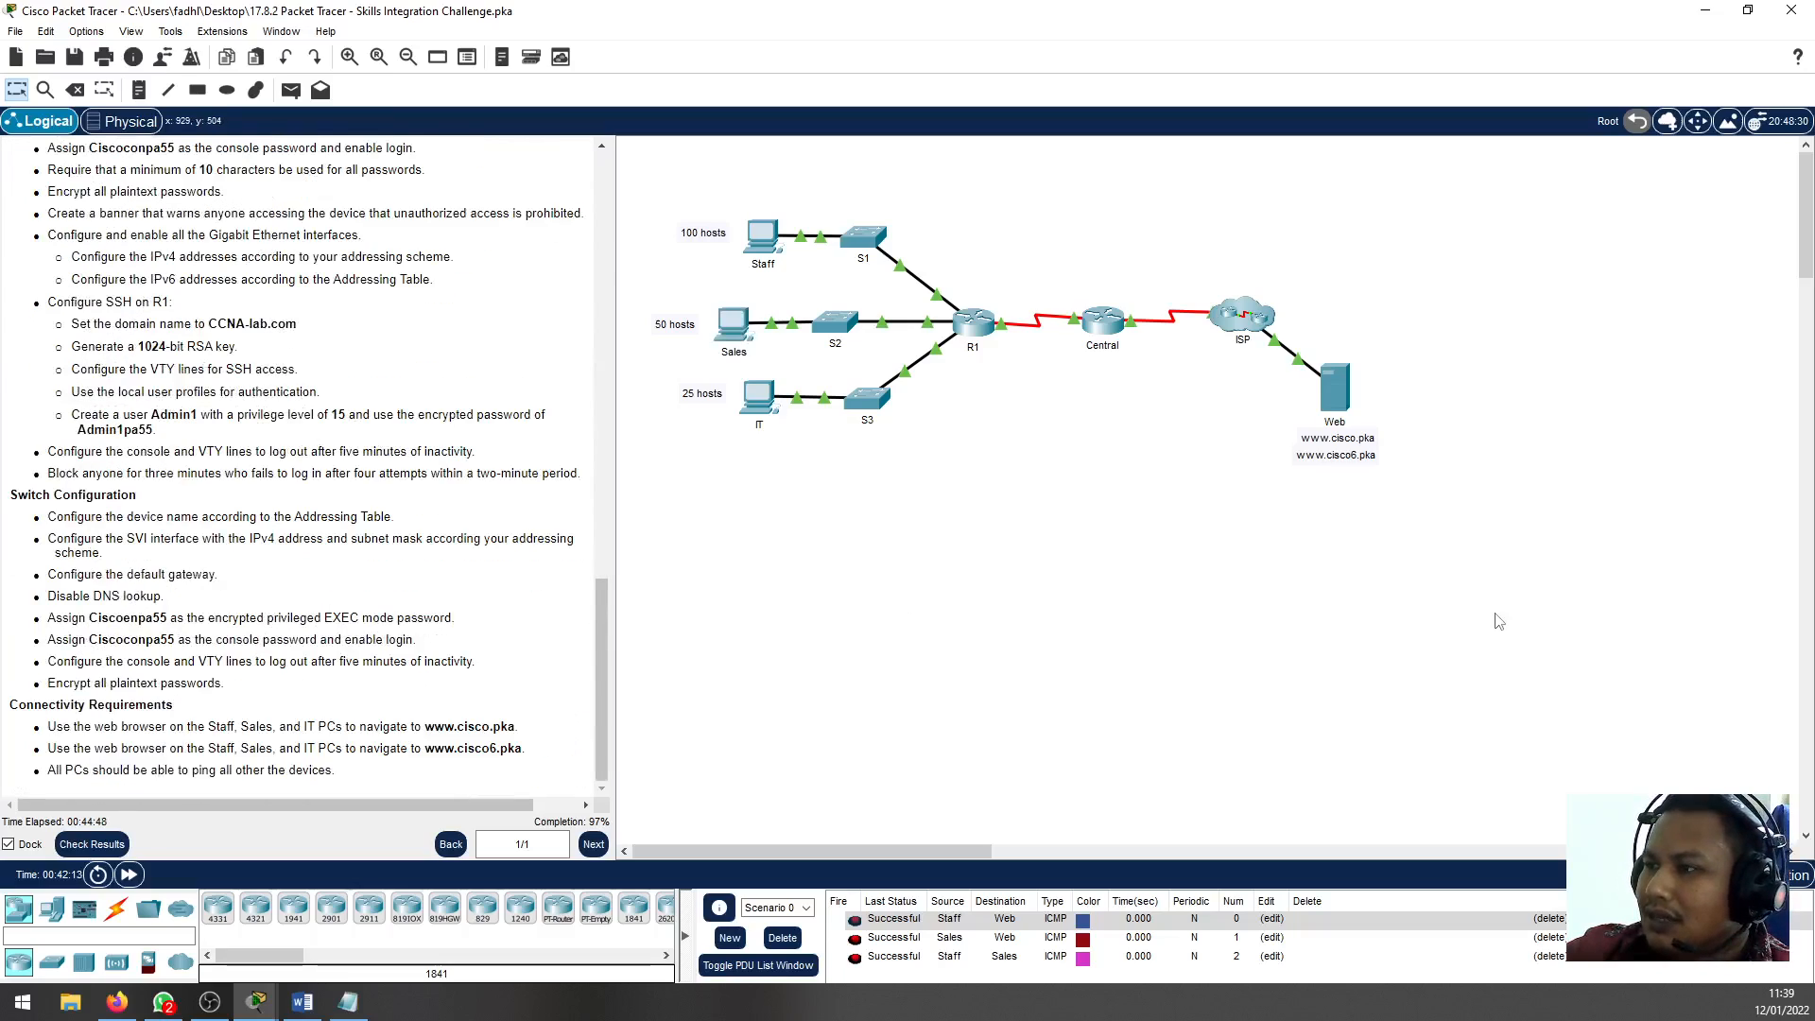
Delete Scenario 0 to clear its simple PDUs, and return to the beginning of the activity instructions
left_click(782, 937)
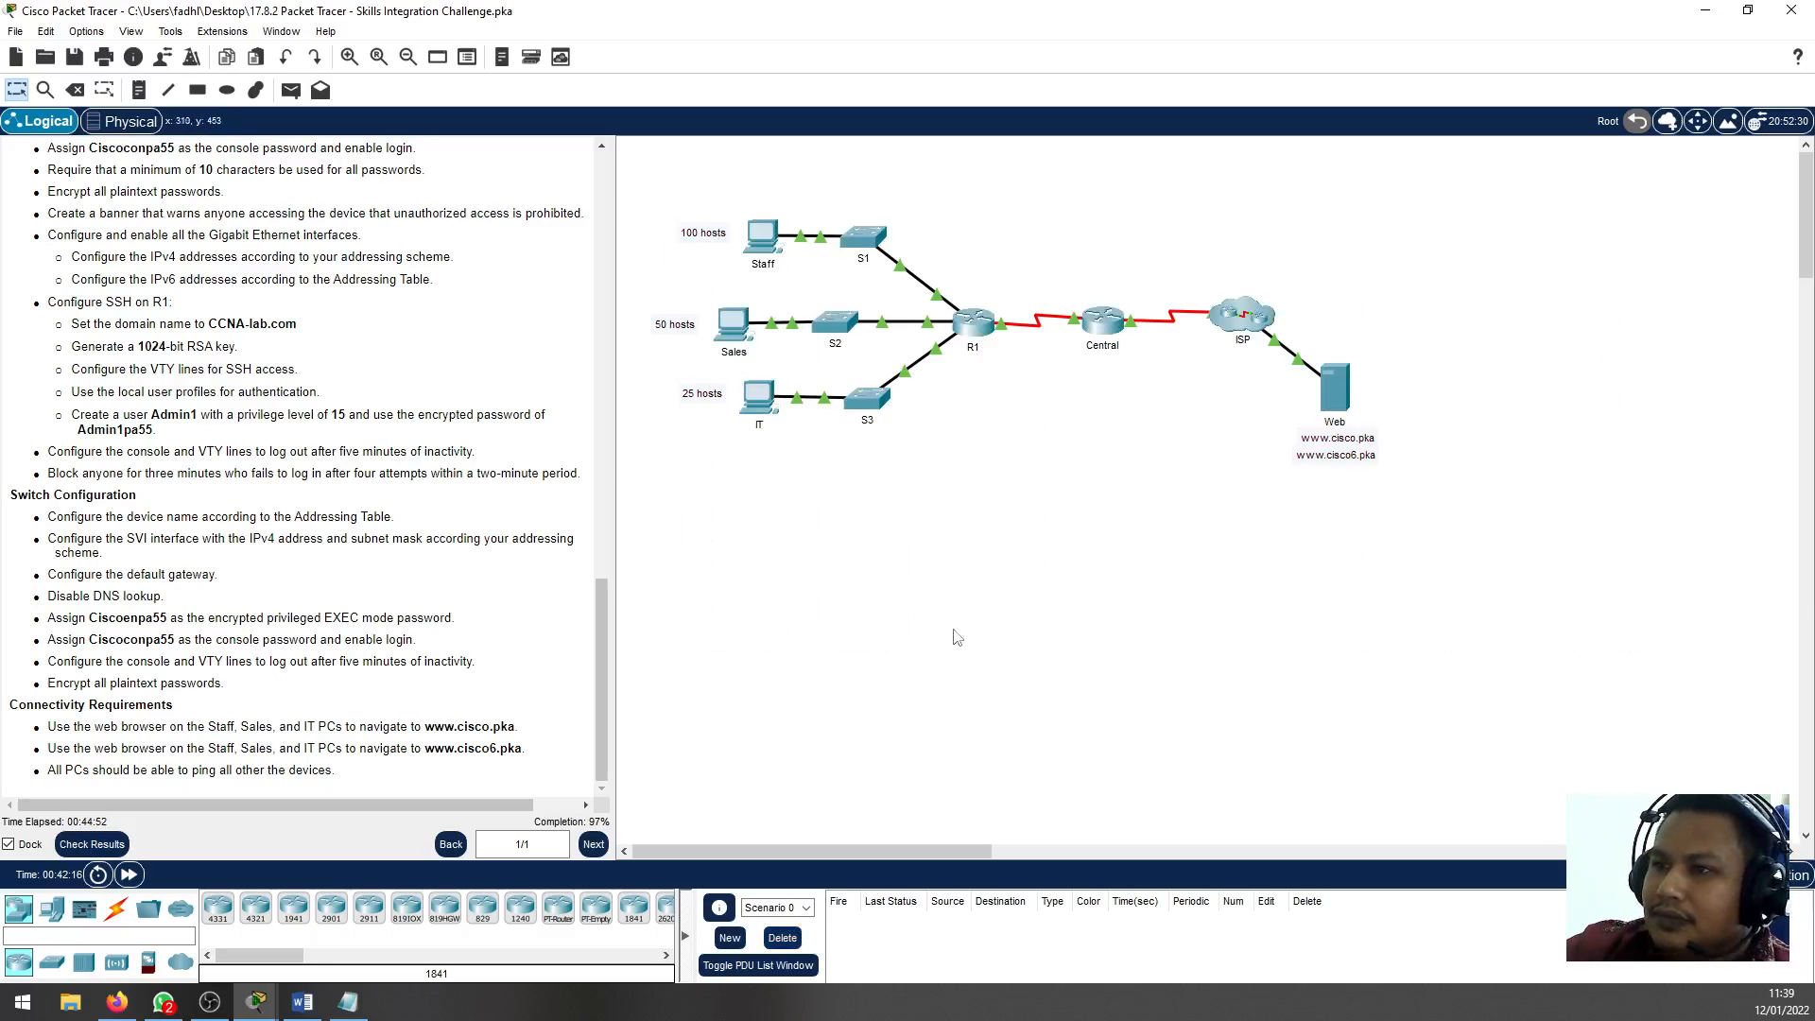
scroll(337, 689, "up", 15)
scroll(337, 688, "up", 10)
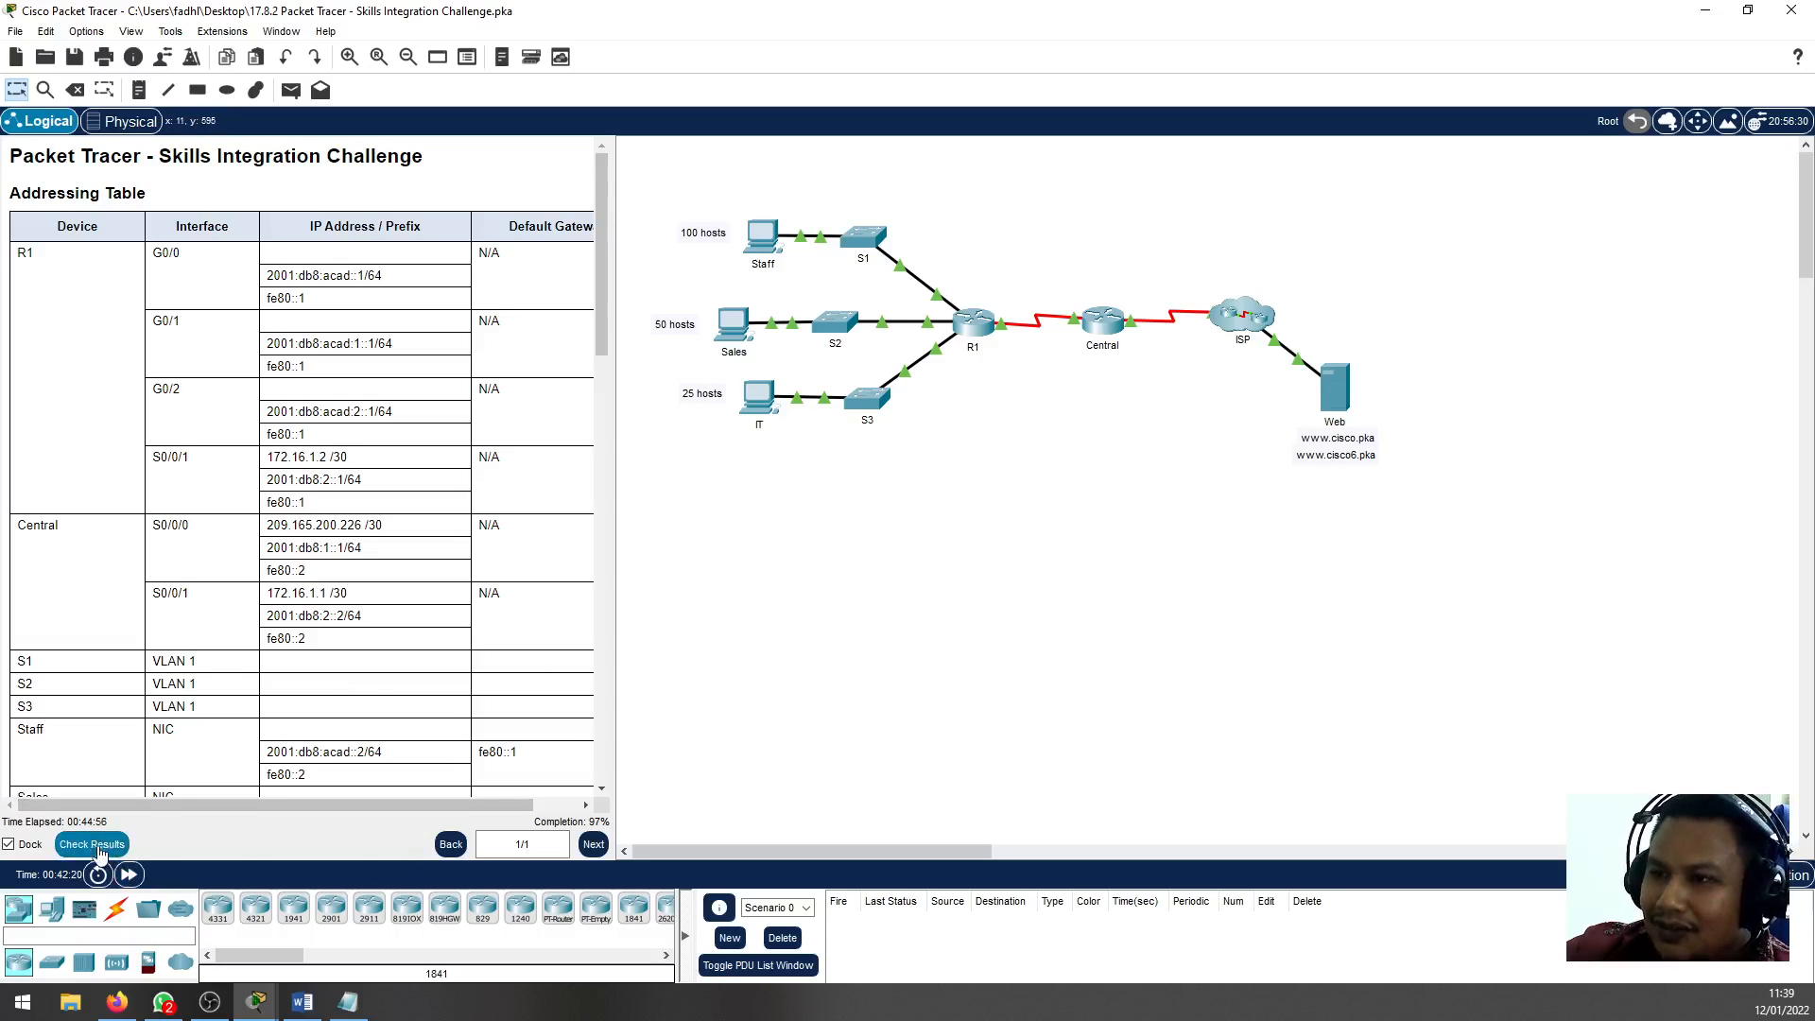
Check the activity results, reading the overall feedback and going through the assessment items for R1 and the switches
left_click(95, 847)
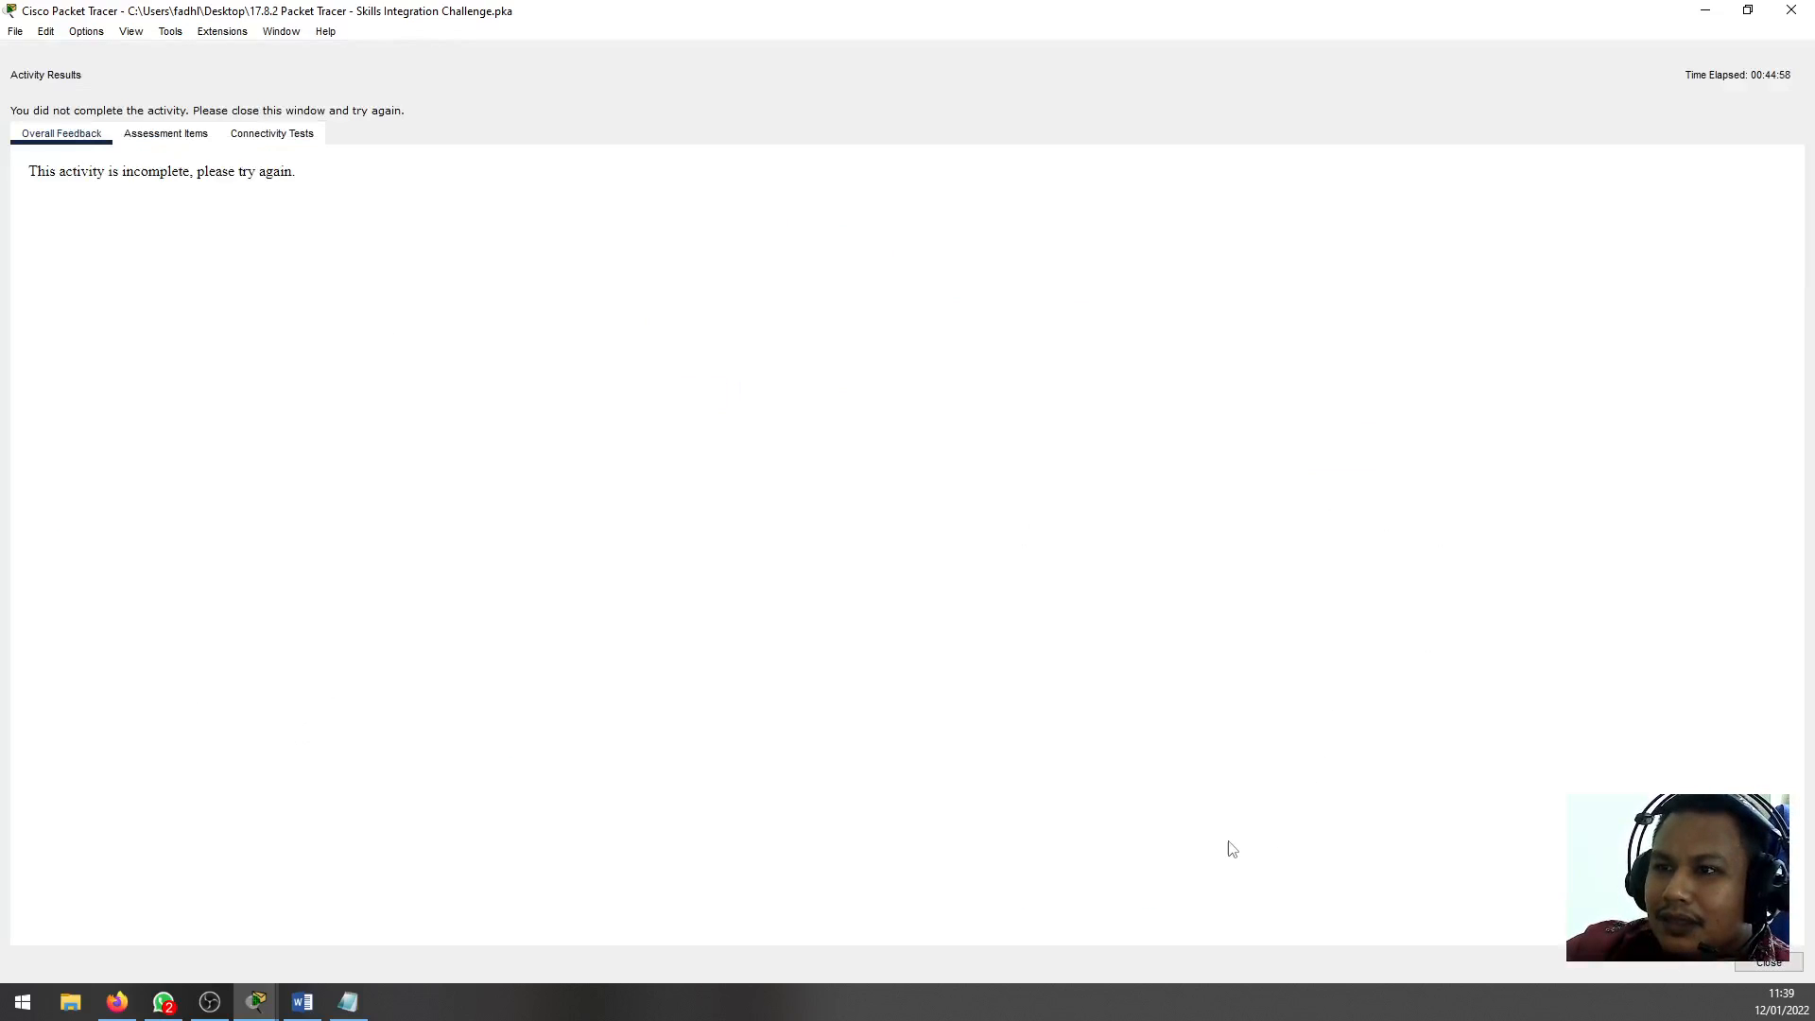
left_click_drag(80, 176, 236, 174)
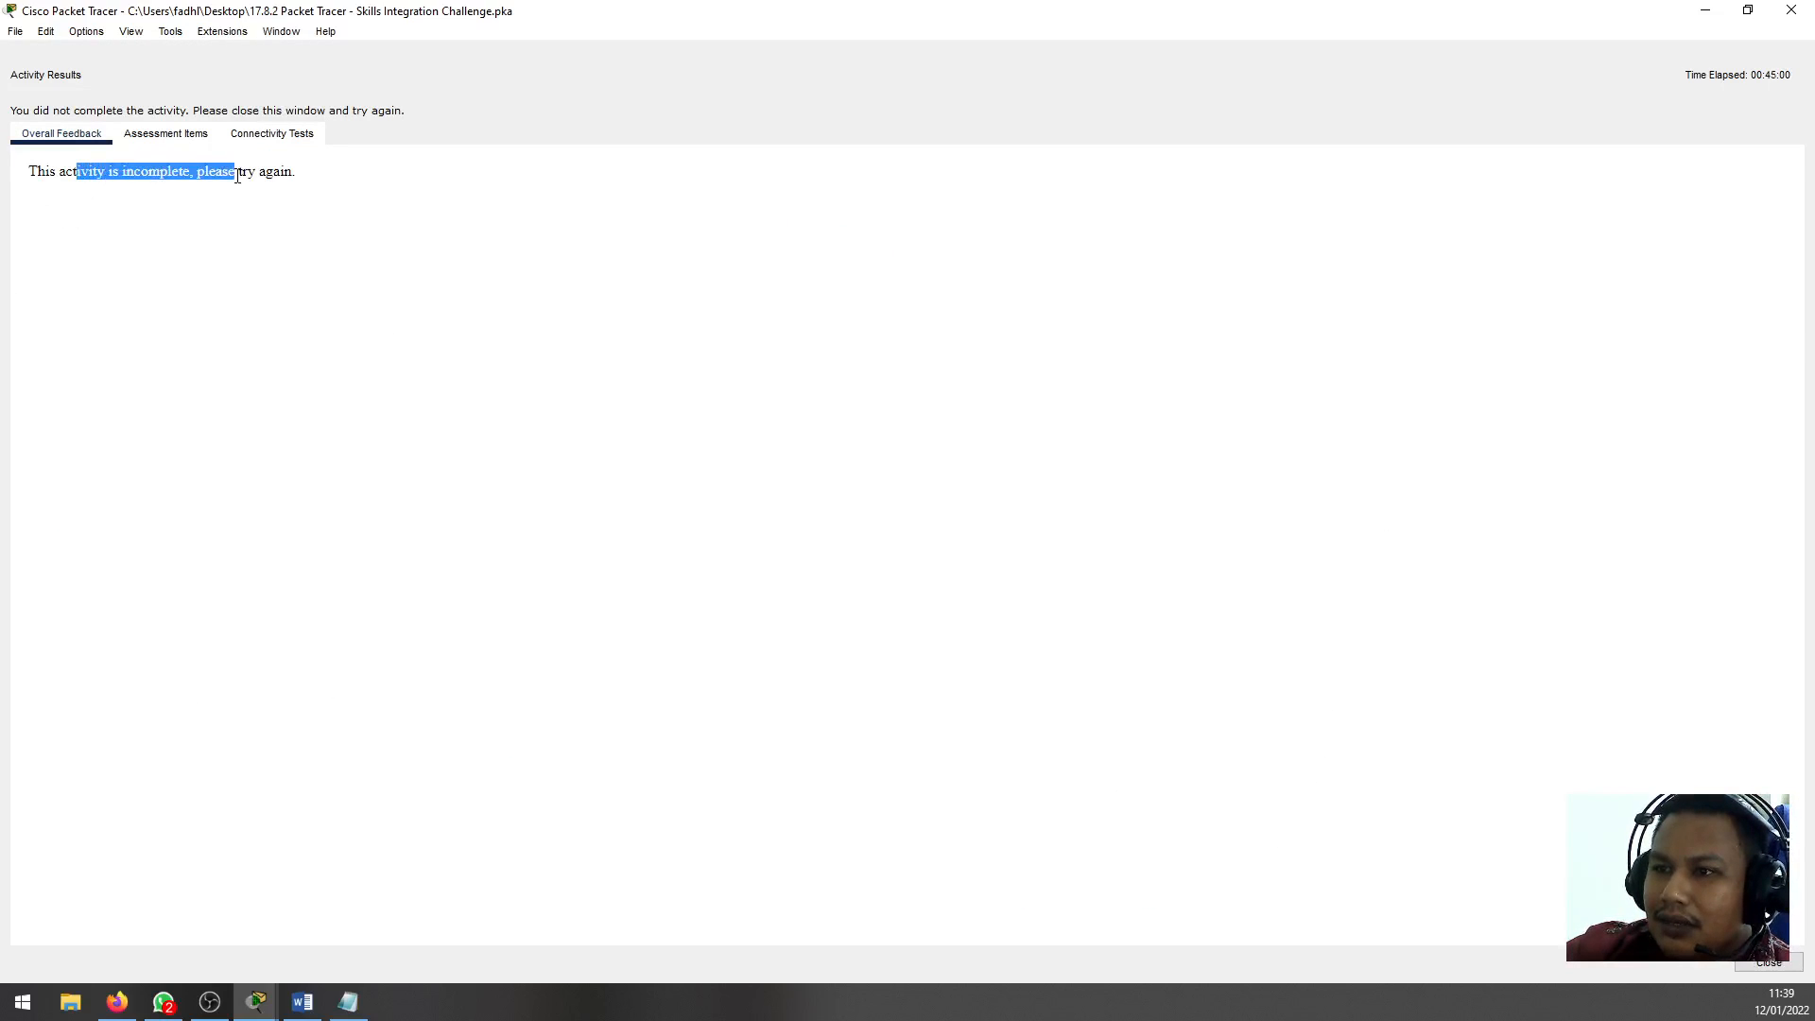
left_click(192, 138)
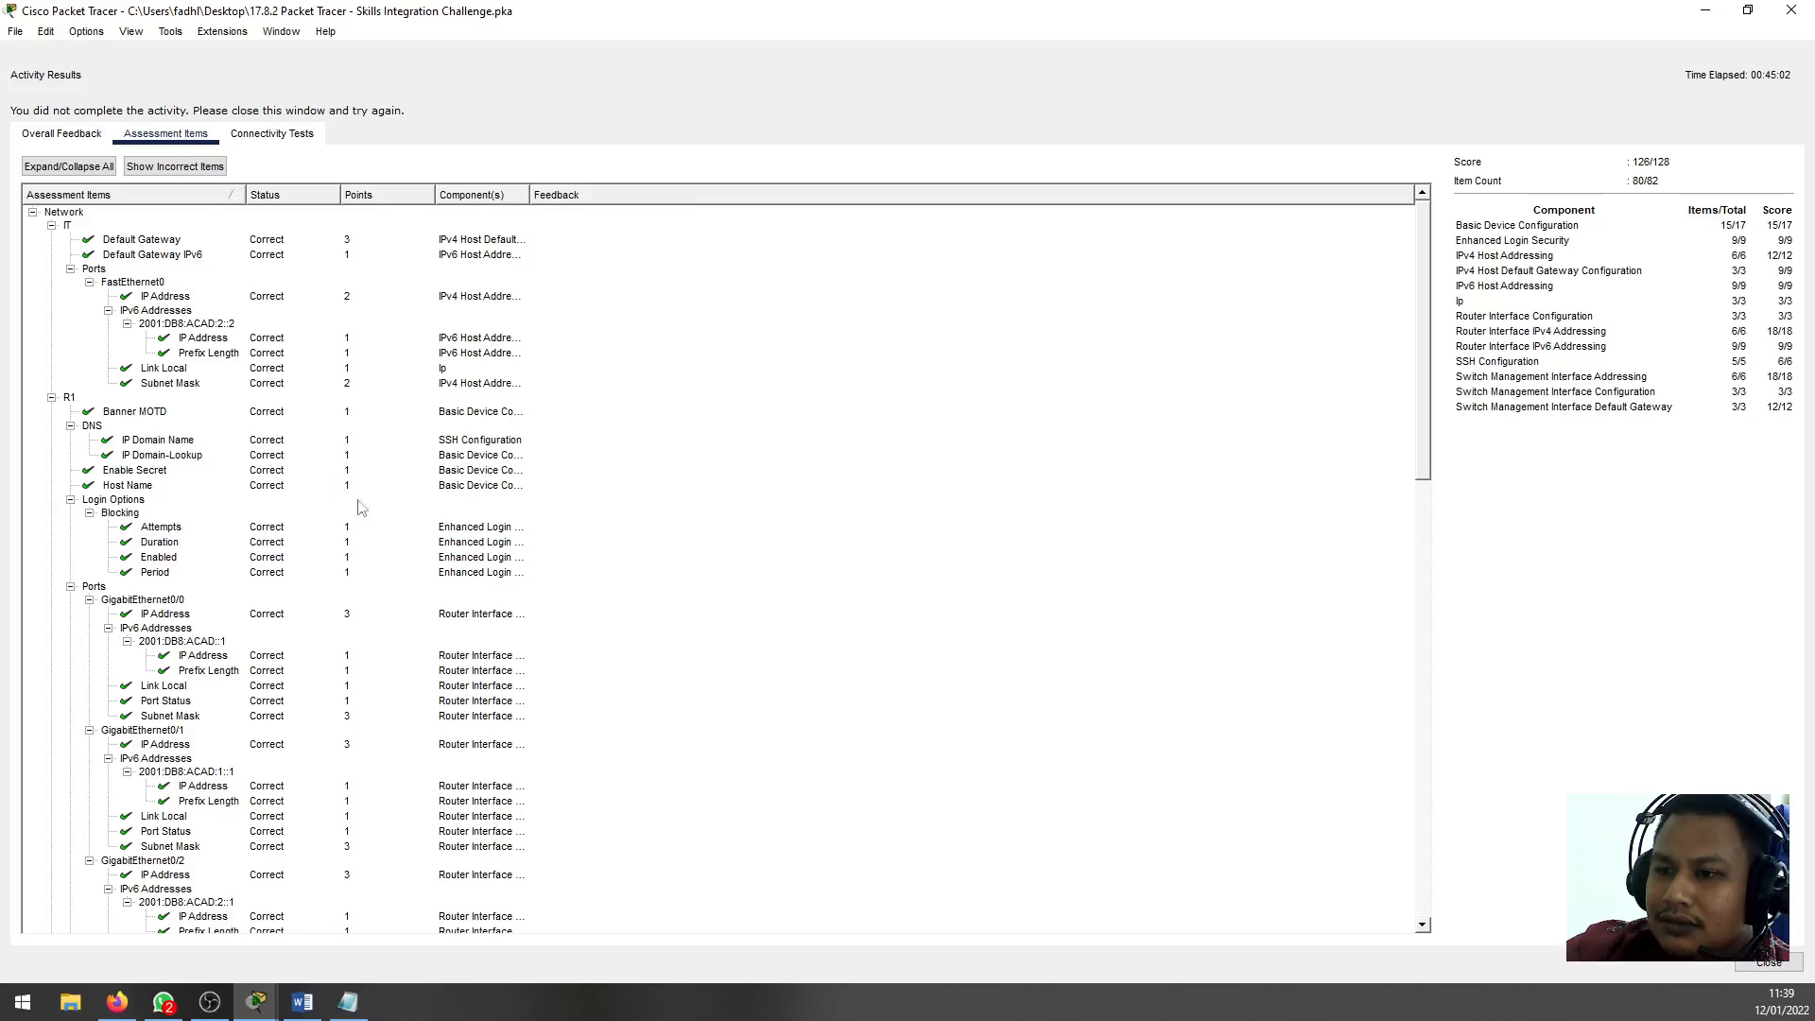
scroll(369, 513, "down", 15)
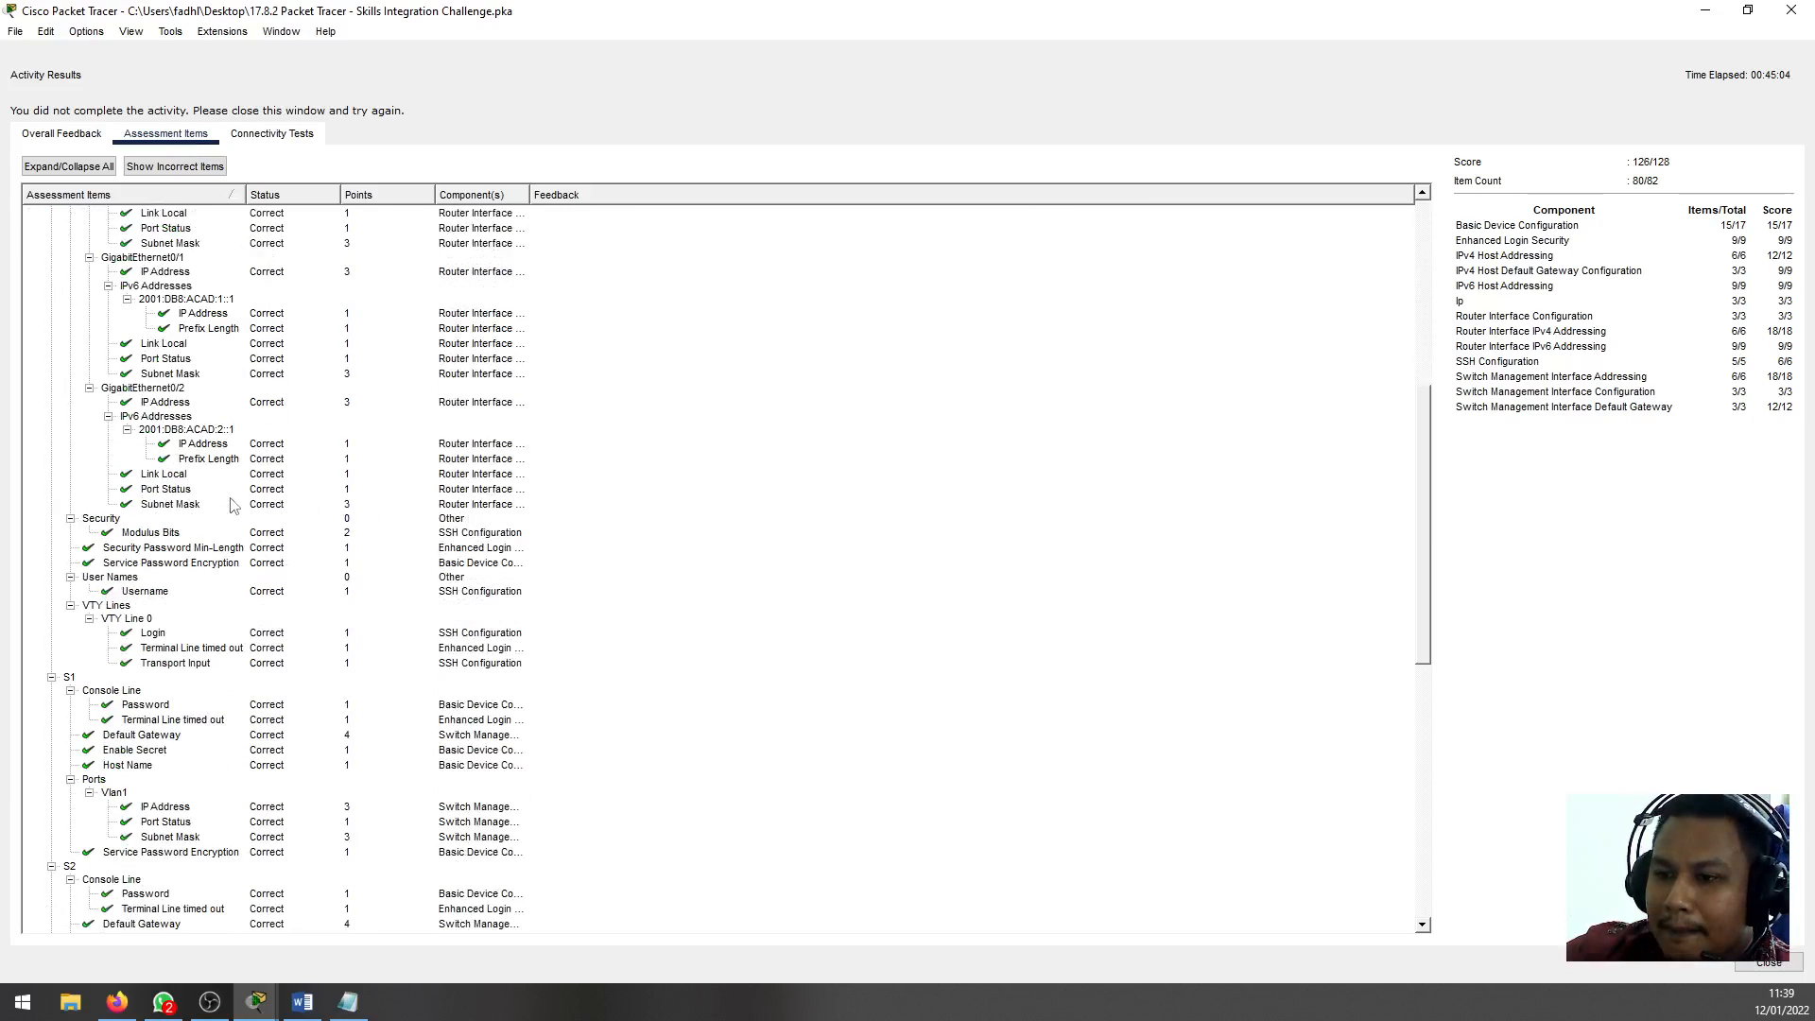
scroll(234, 506, "down", 10)
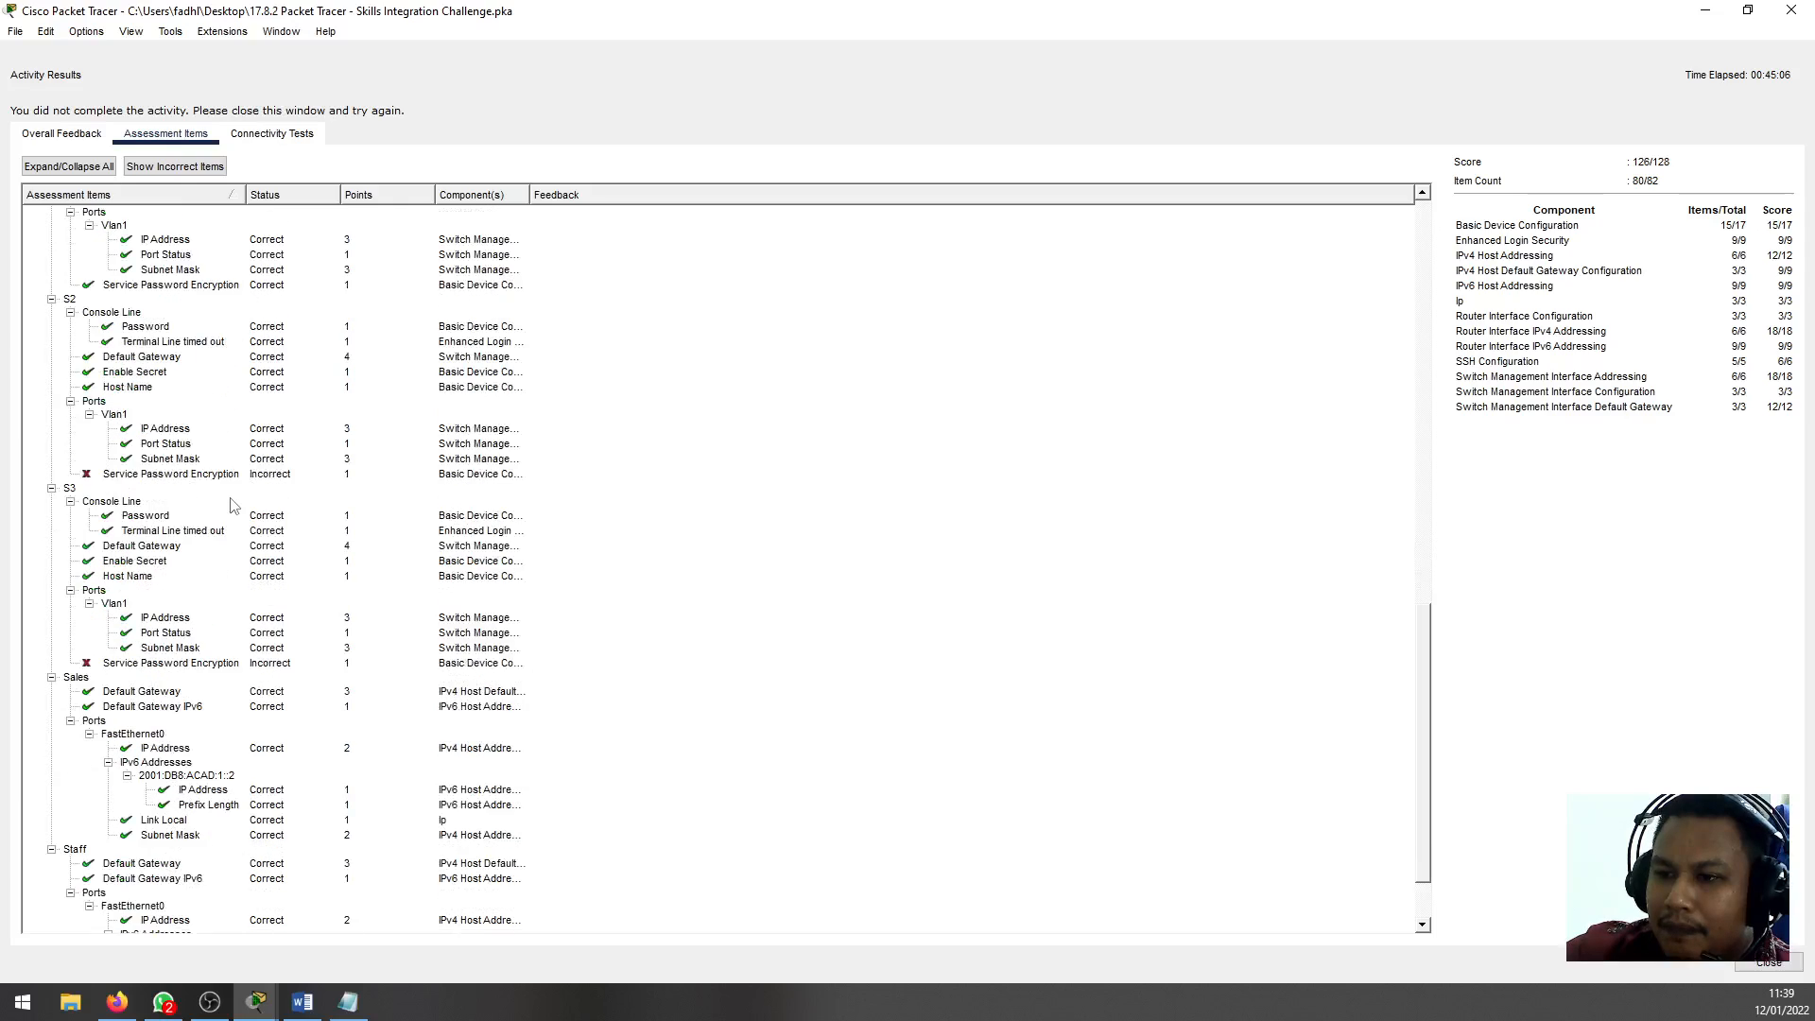
Examine the Service Password Encryption items of S3 and S2 among the assessment items, and close the results
left_click(151, 578)
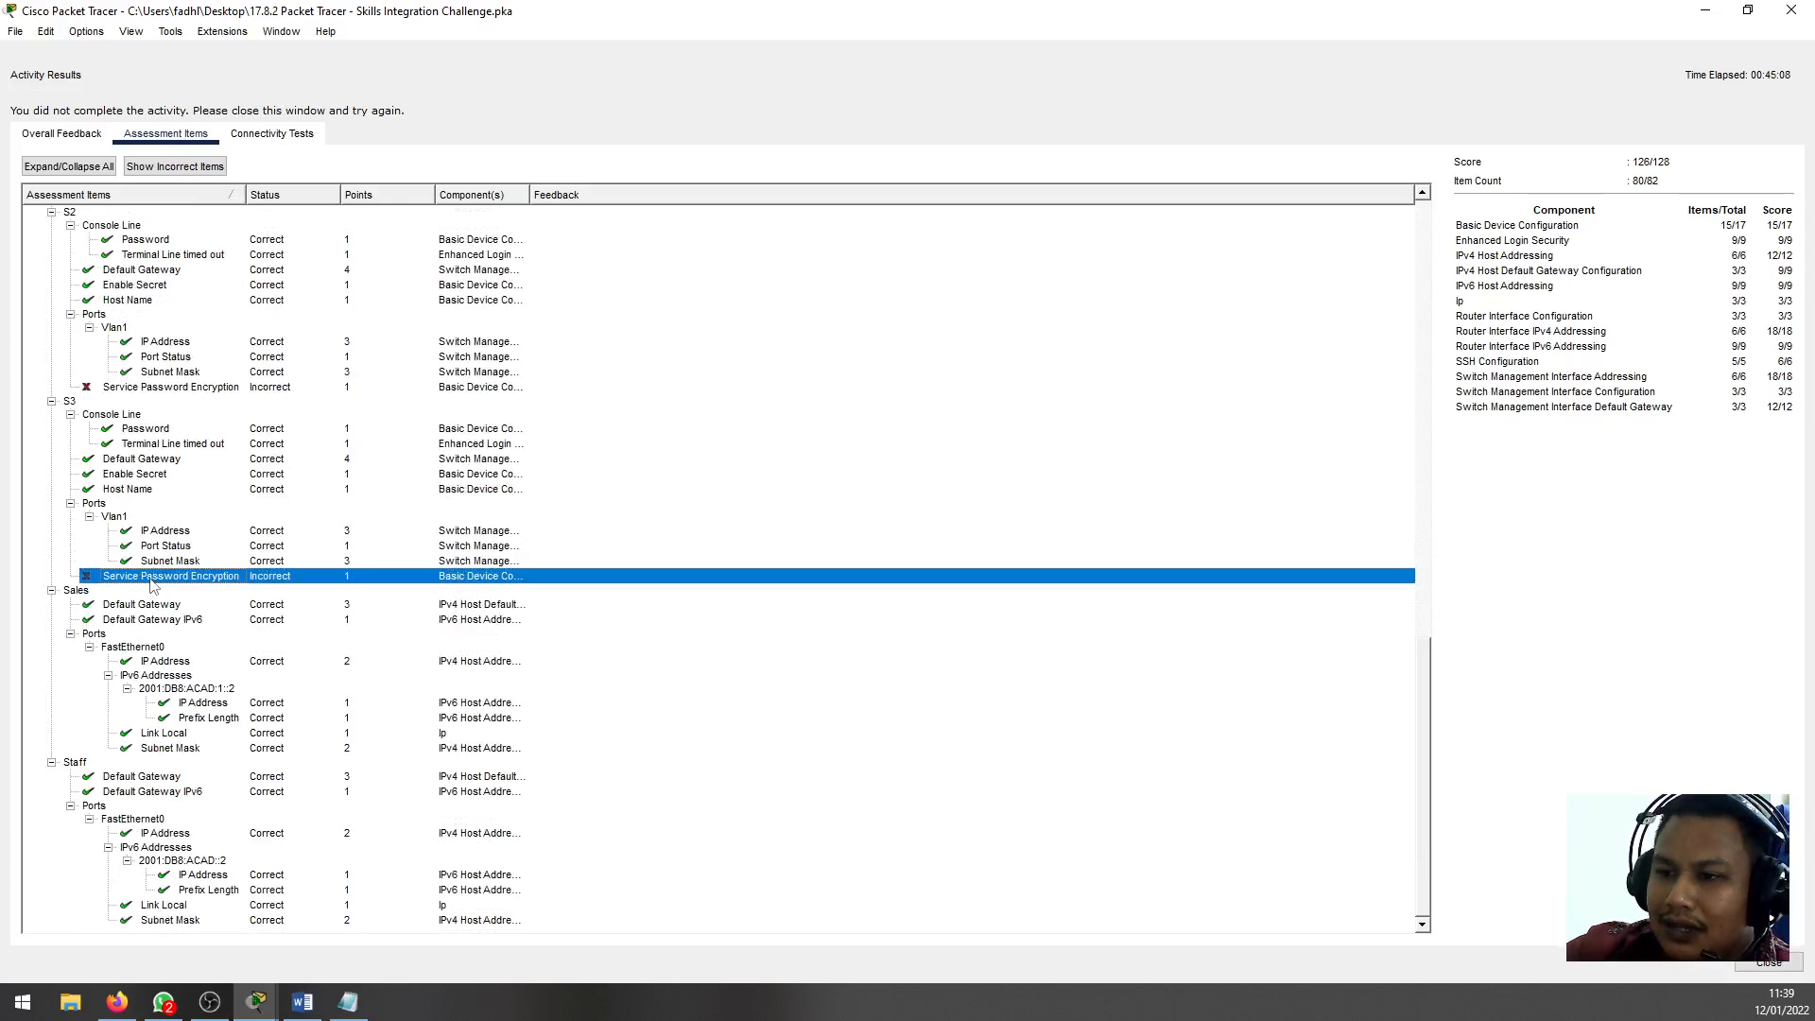
scroll(272, 680, "up", 3)
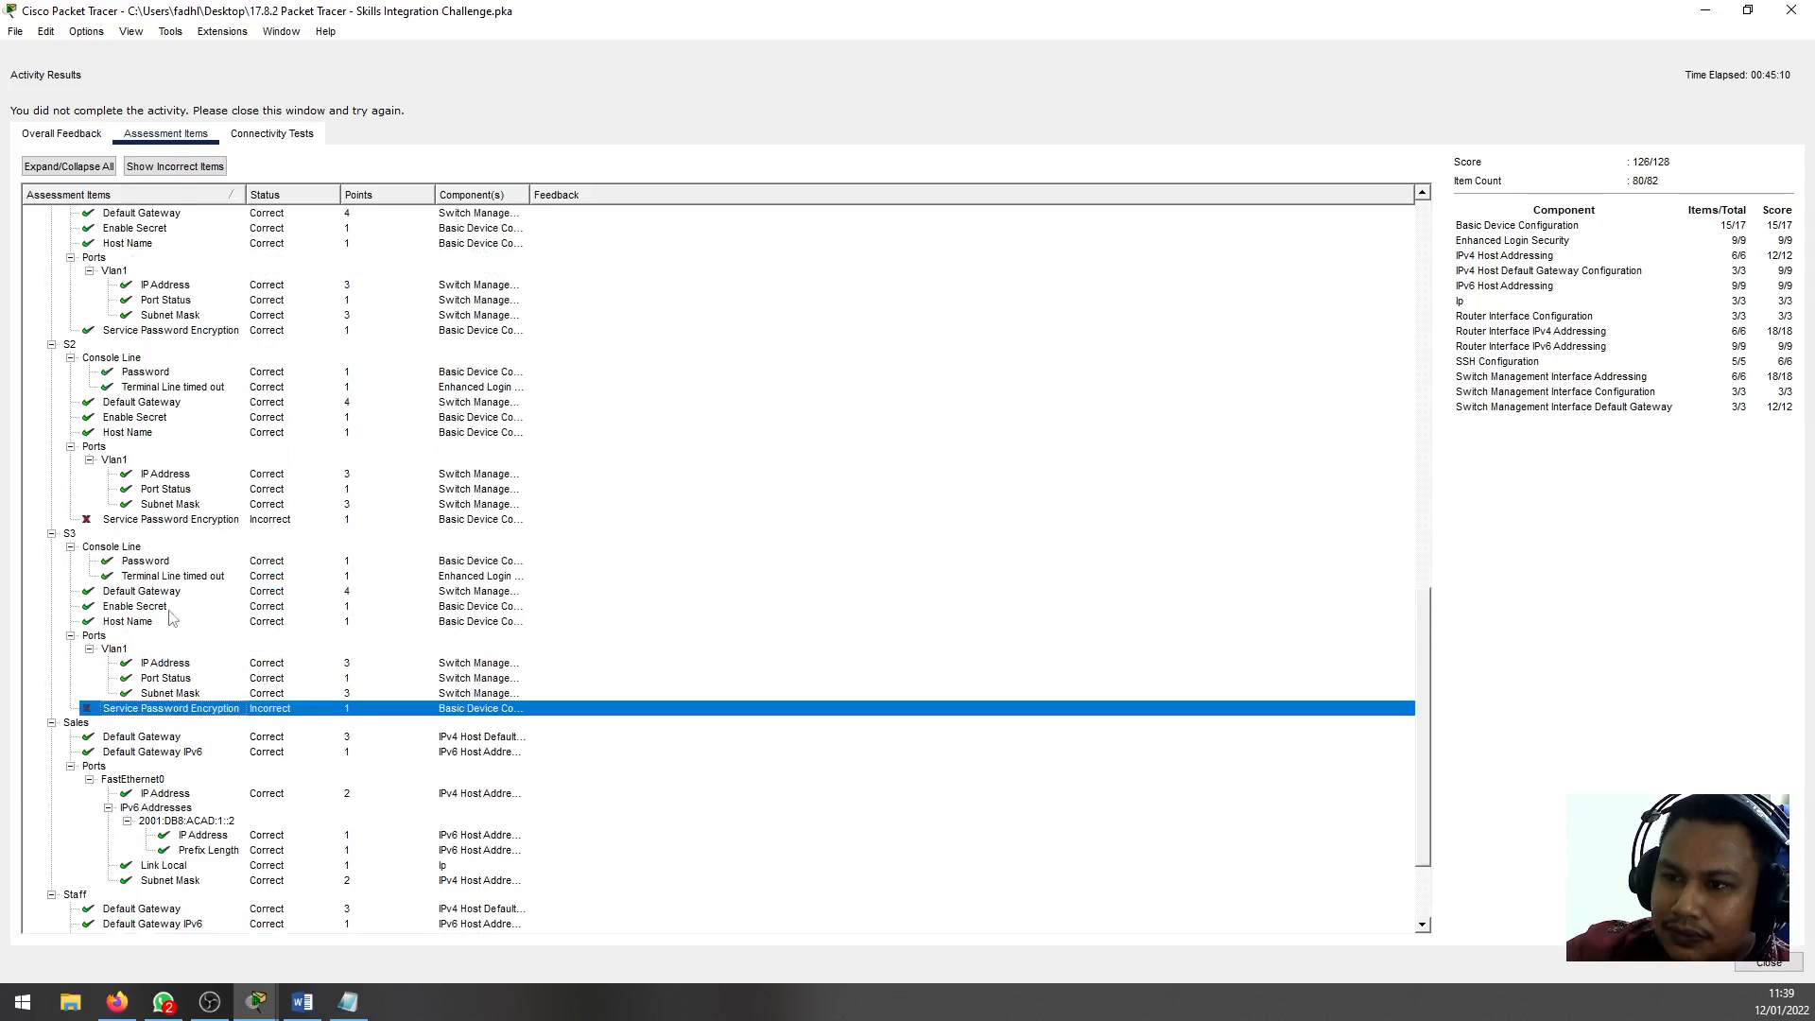
left_click(158, 522)
scroll(161, 539, "up", 2)
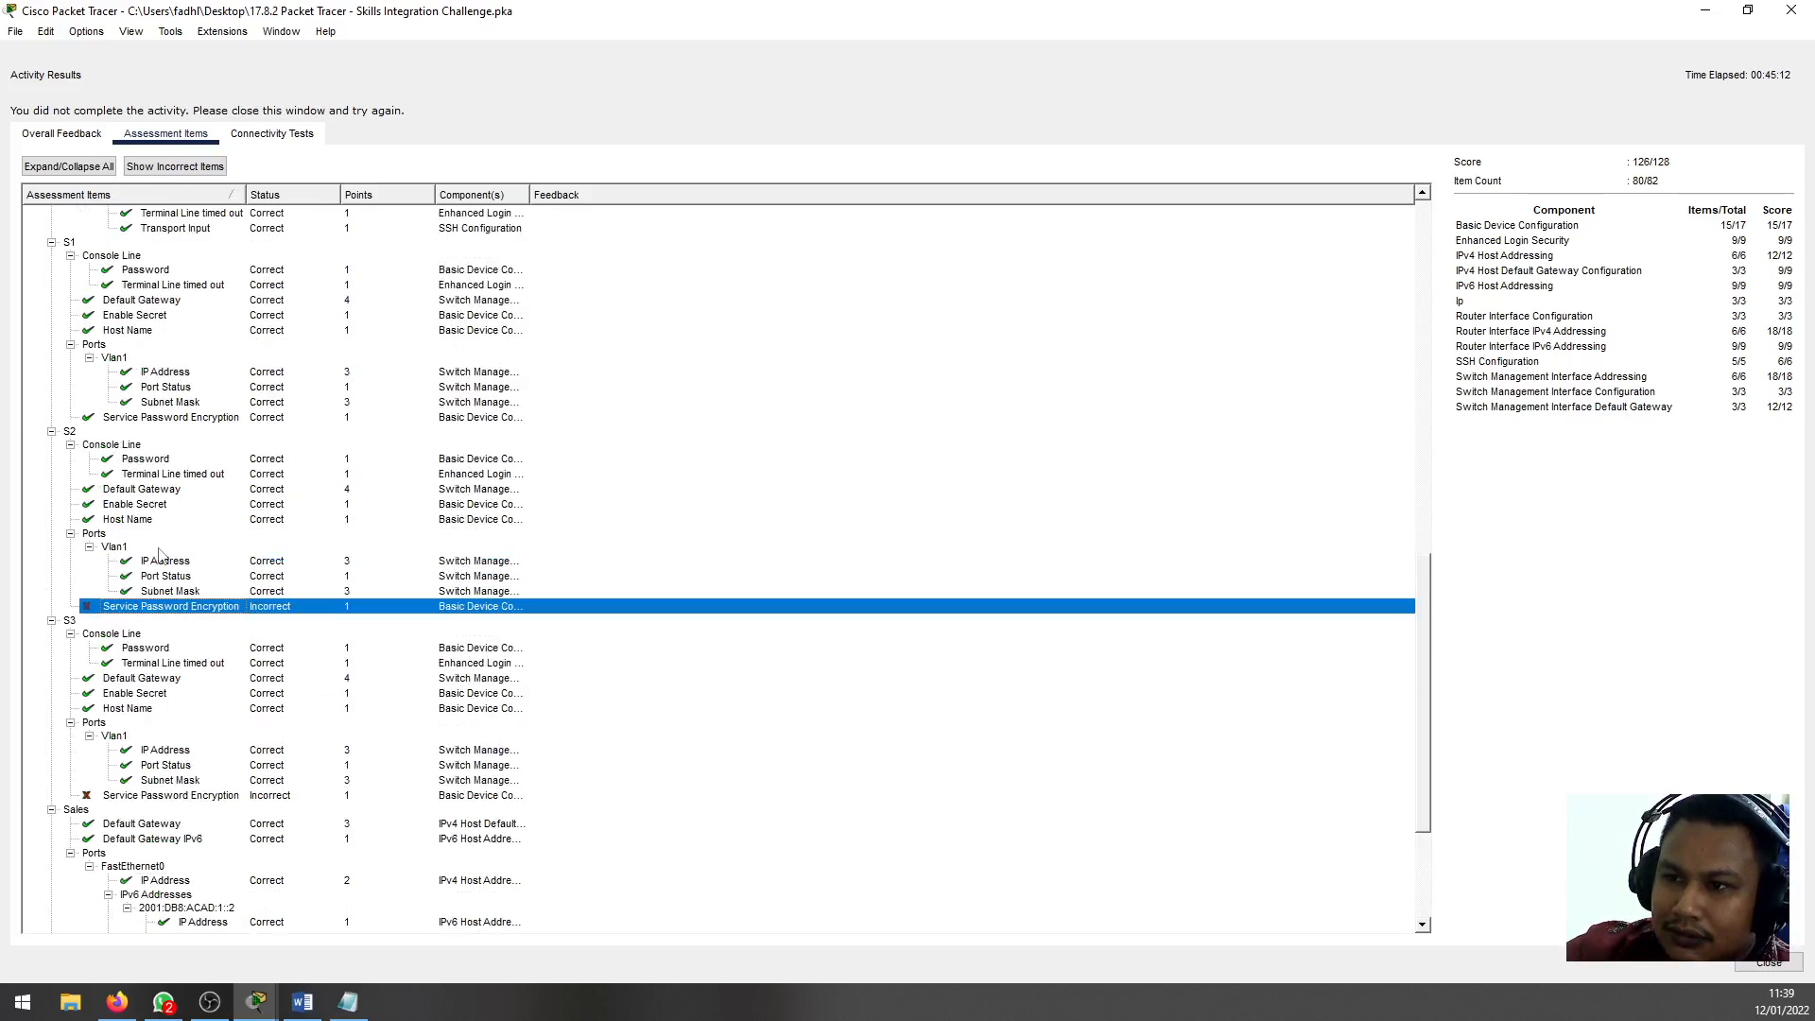
scroll(161, 556, "up", 1)
scroll(161, 556, "down", 4)
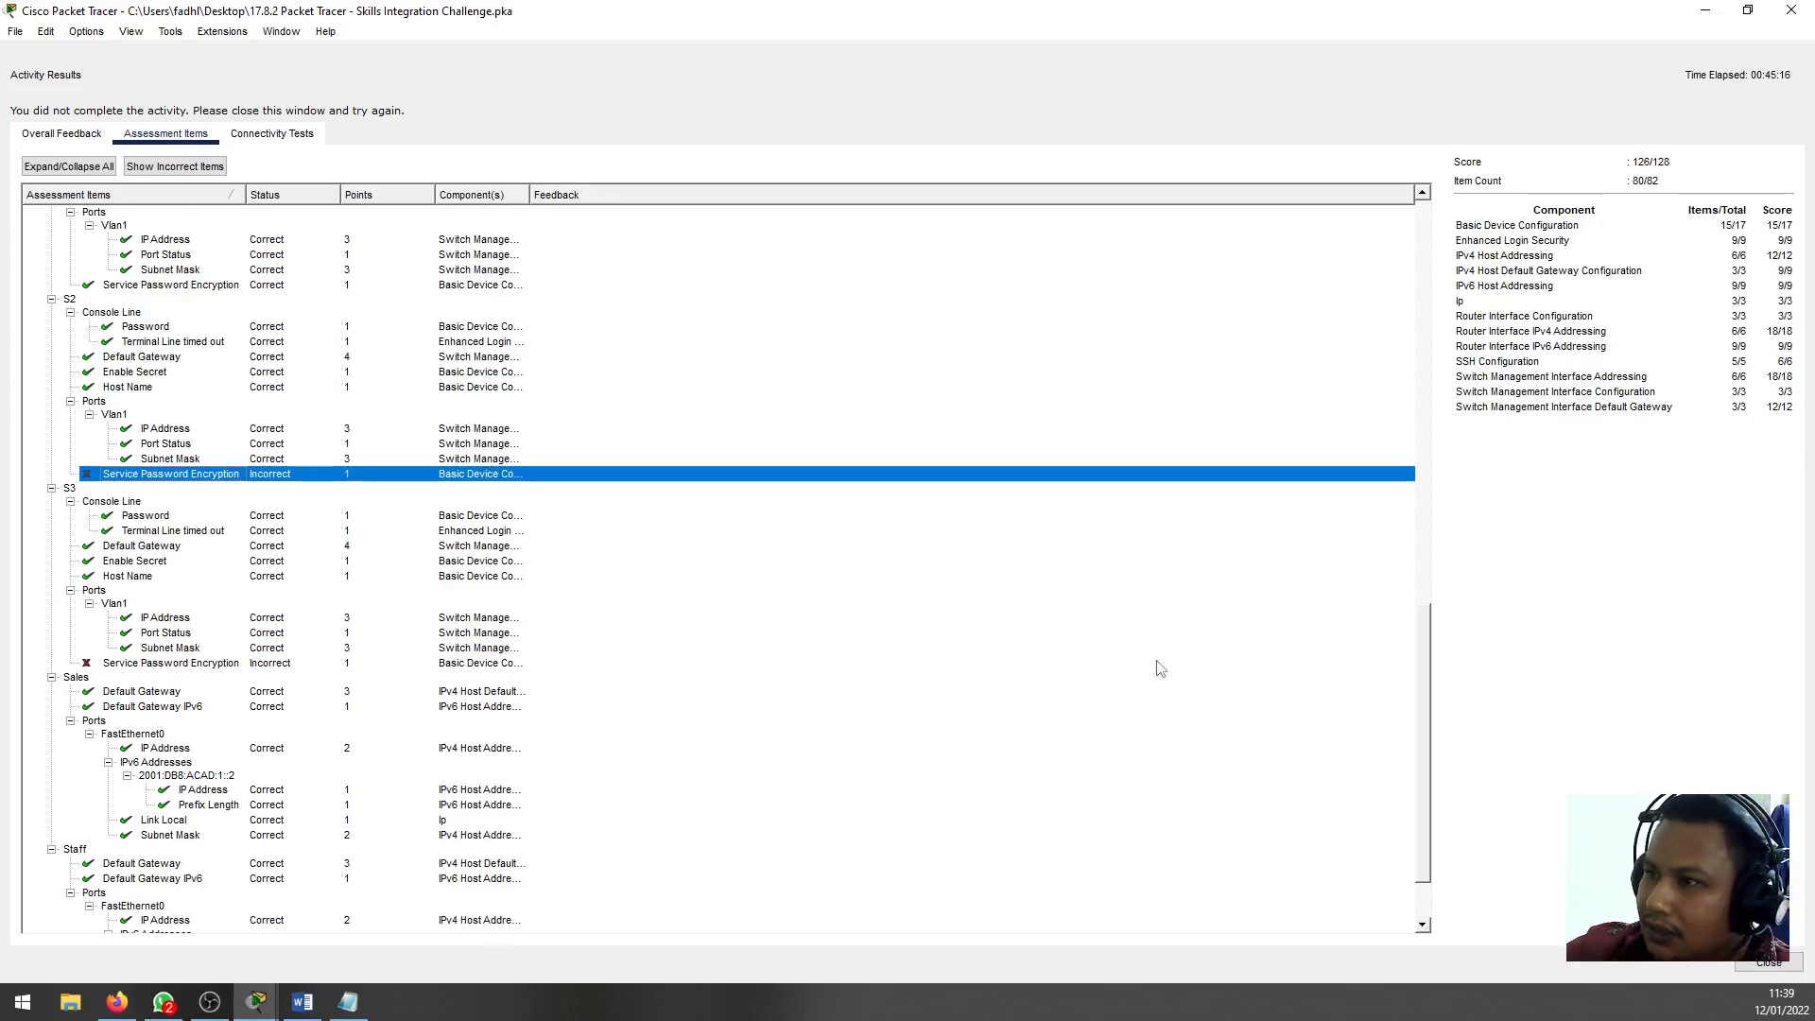
scroll(1155, 662, "down", 2)
scroll(151, 407, "up", 2)
scroll(135, 511, "down", 2)
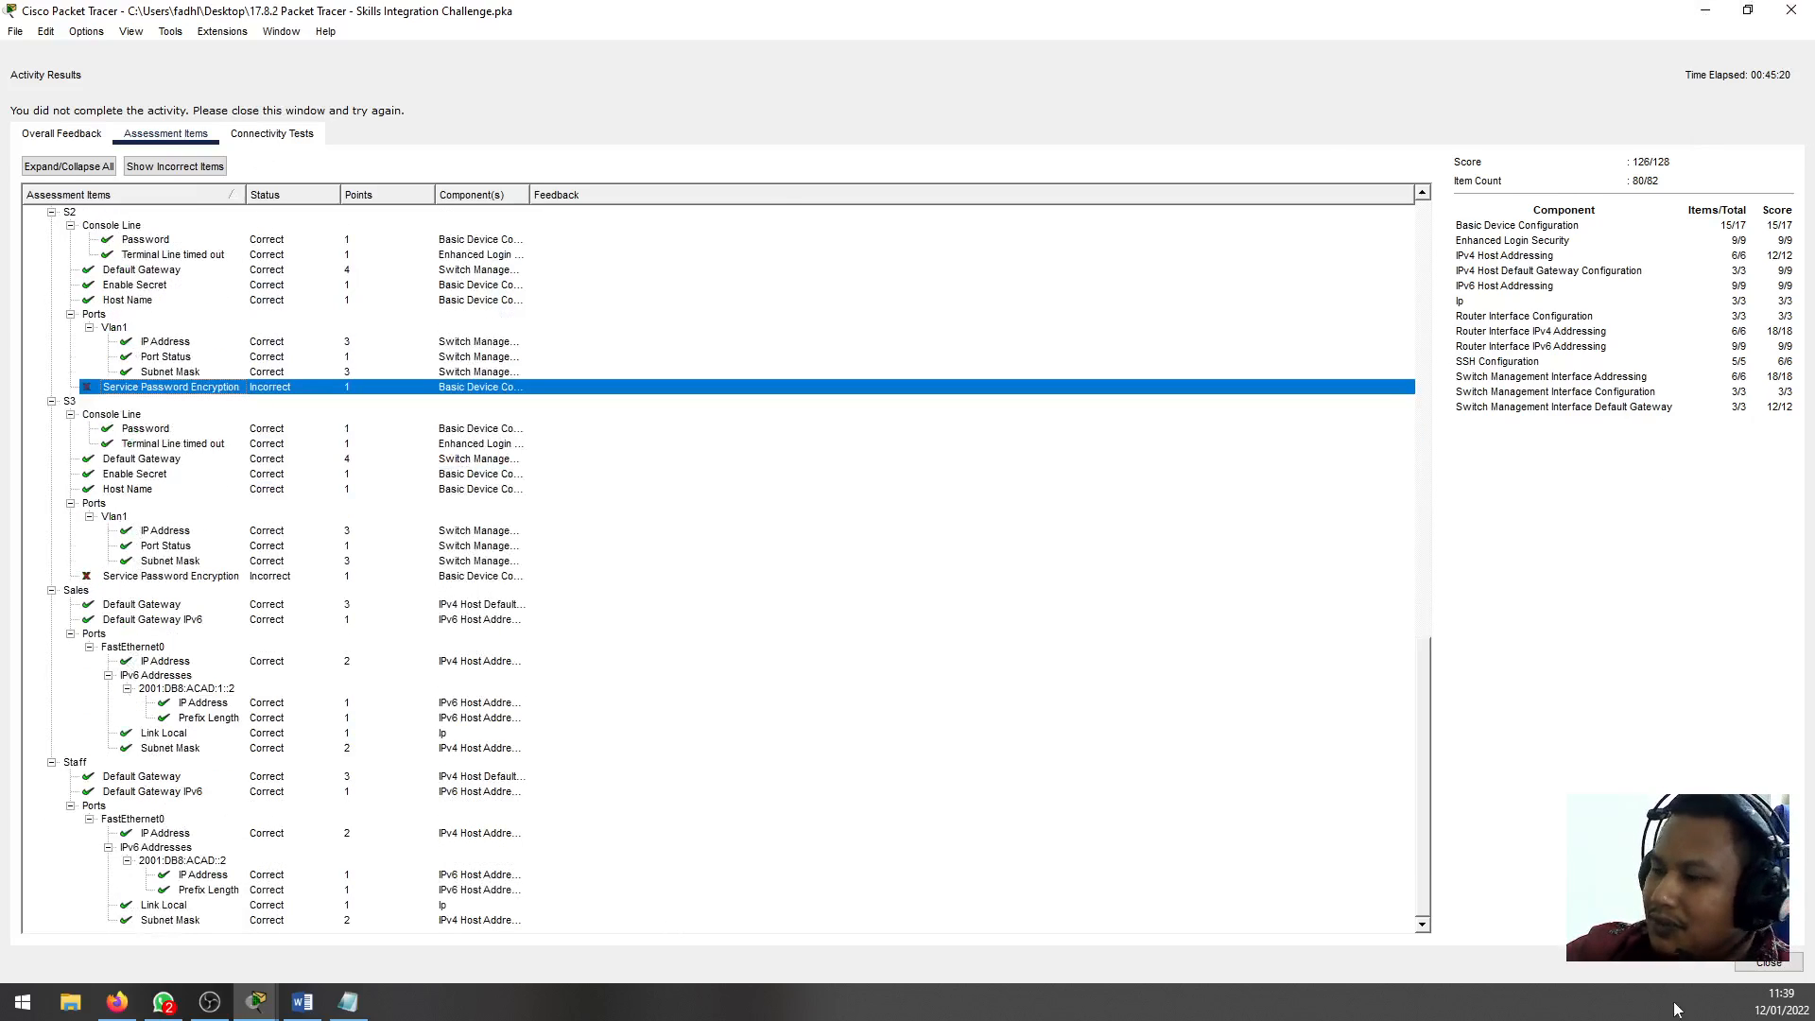
left_click(1776, 966)
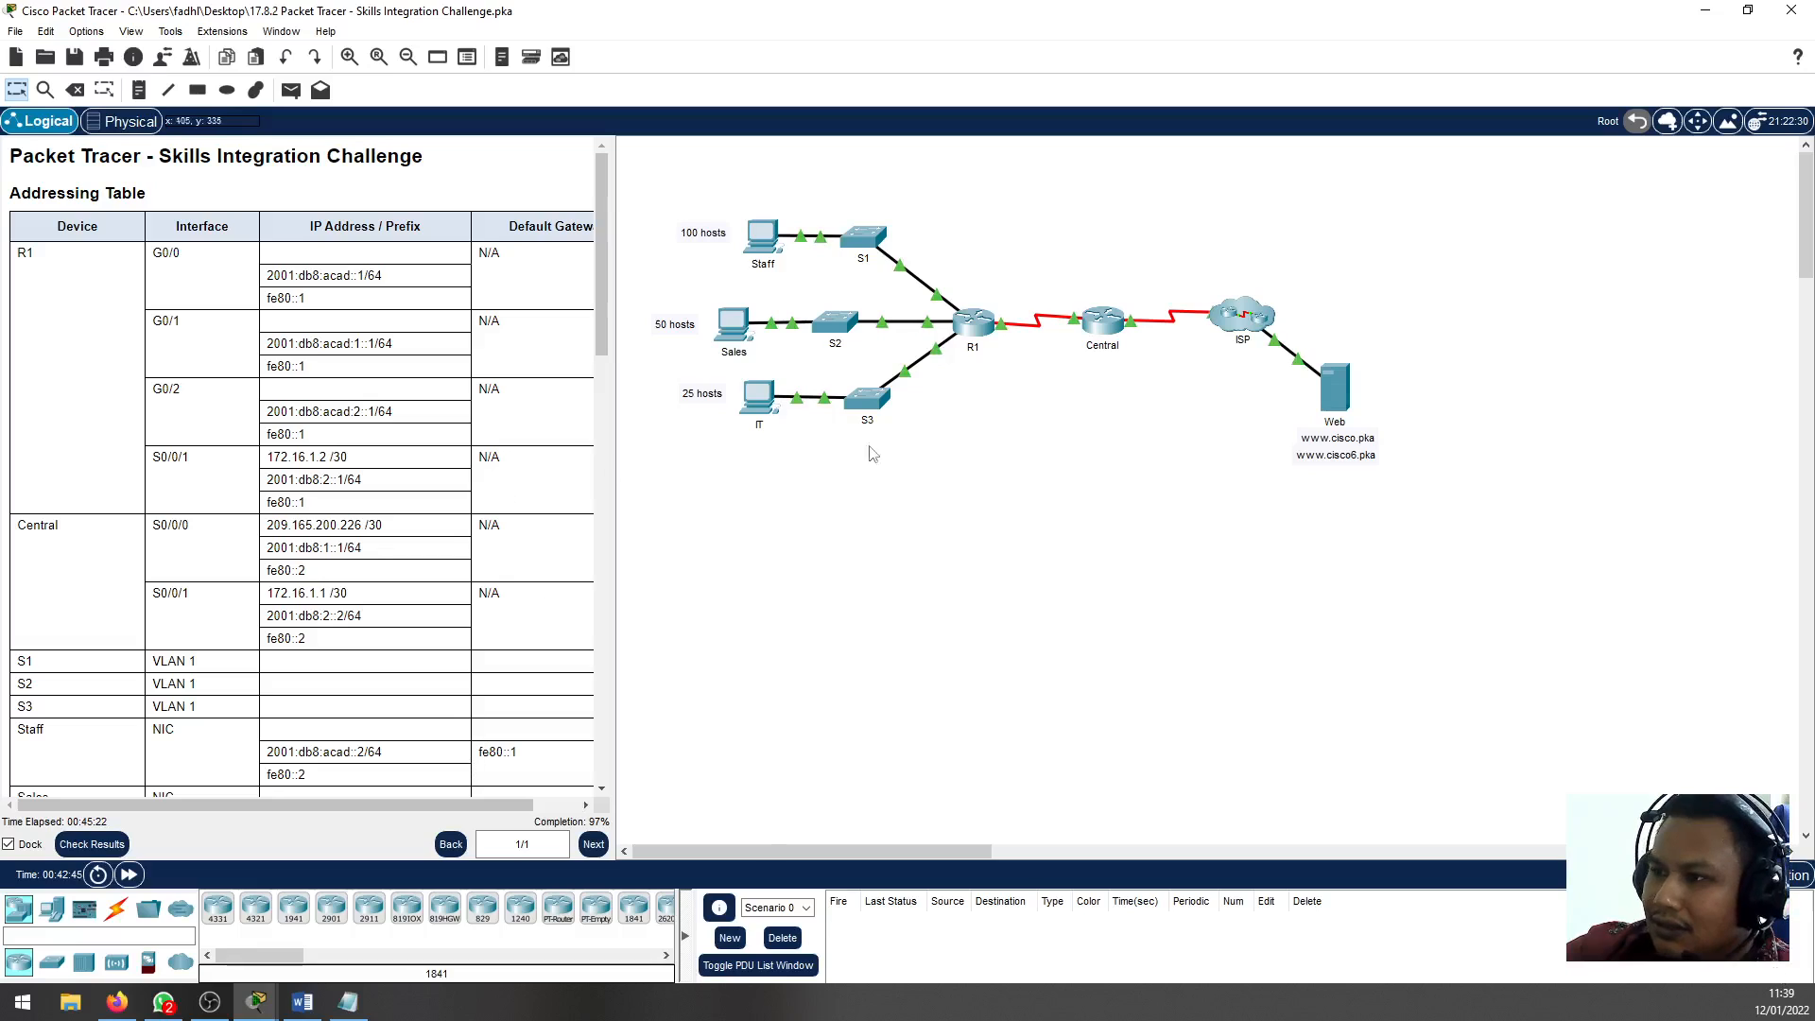
Find the plaintext password encryption requirement in the switch instructions and enable service password-encryption in S2's global configuration
scroll(244, 638, "down", 5)
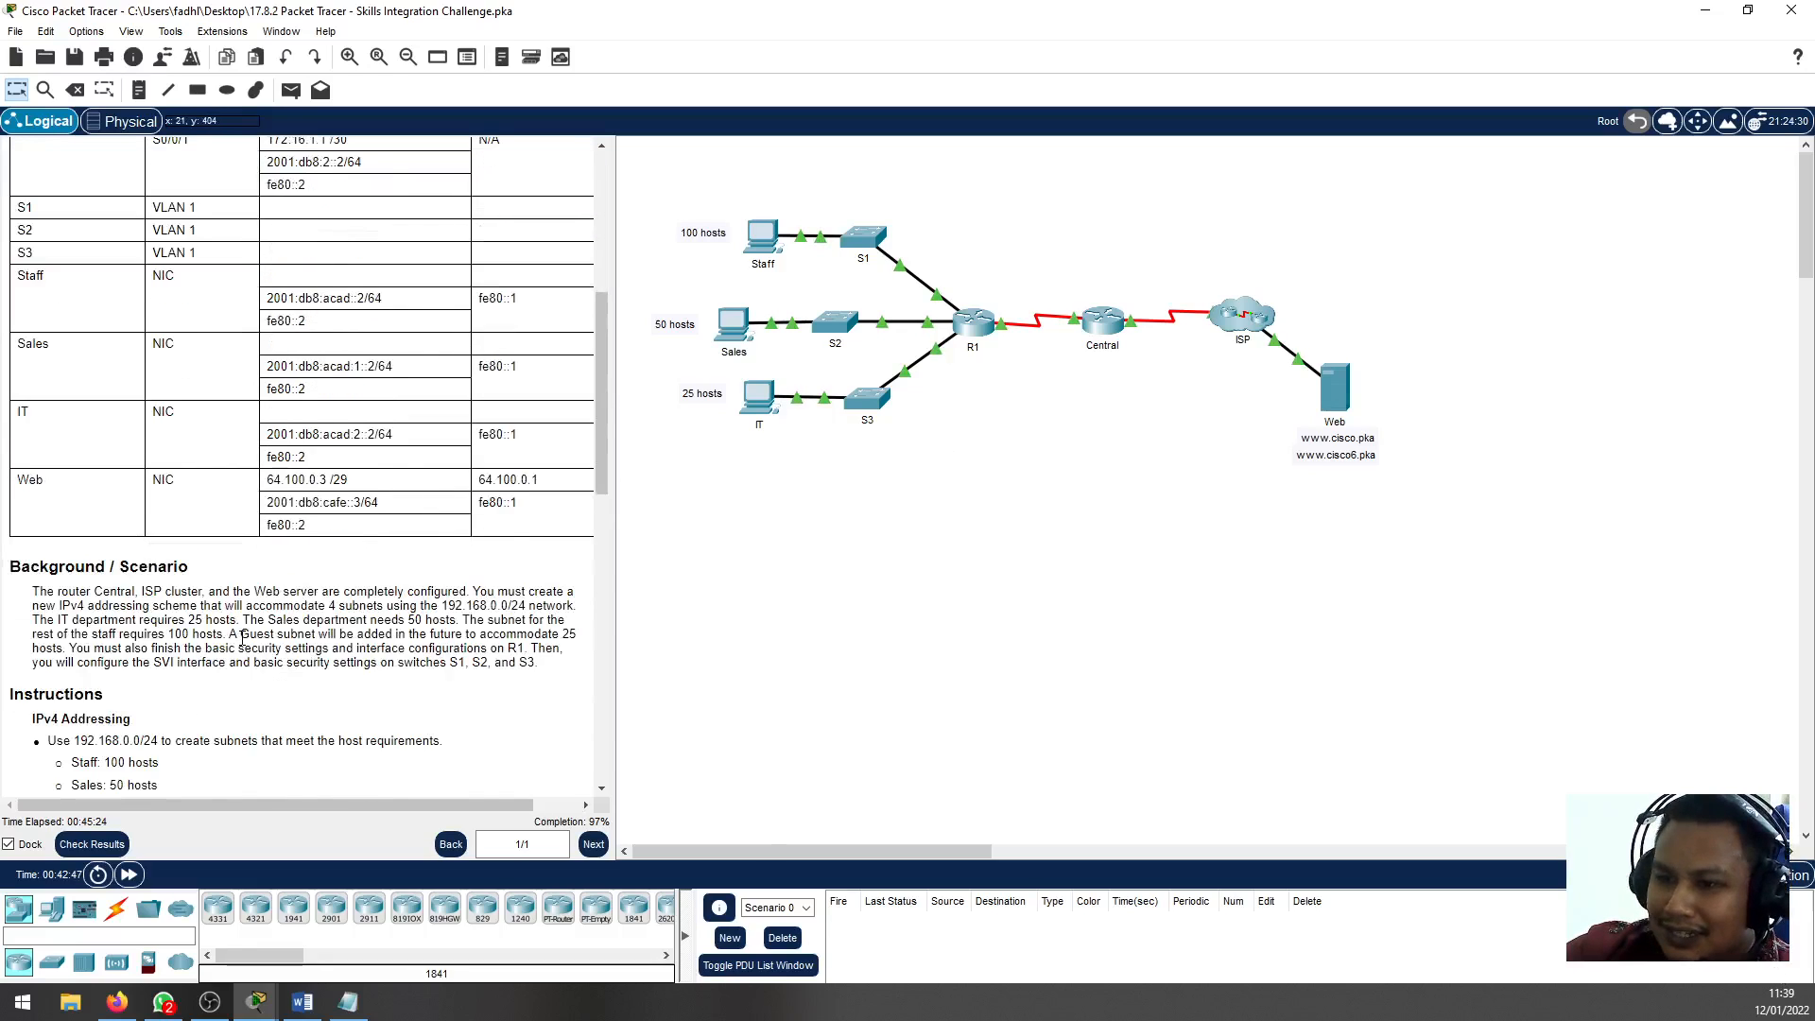
scroll(244, 638, "down", 10)
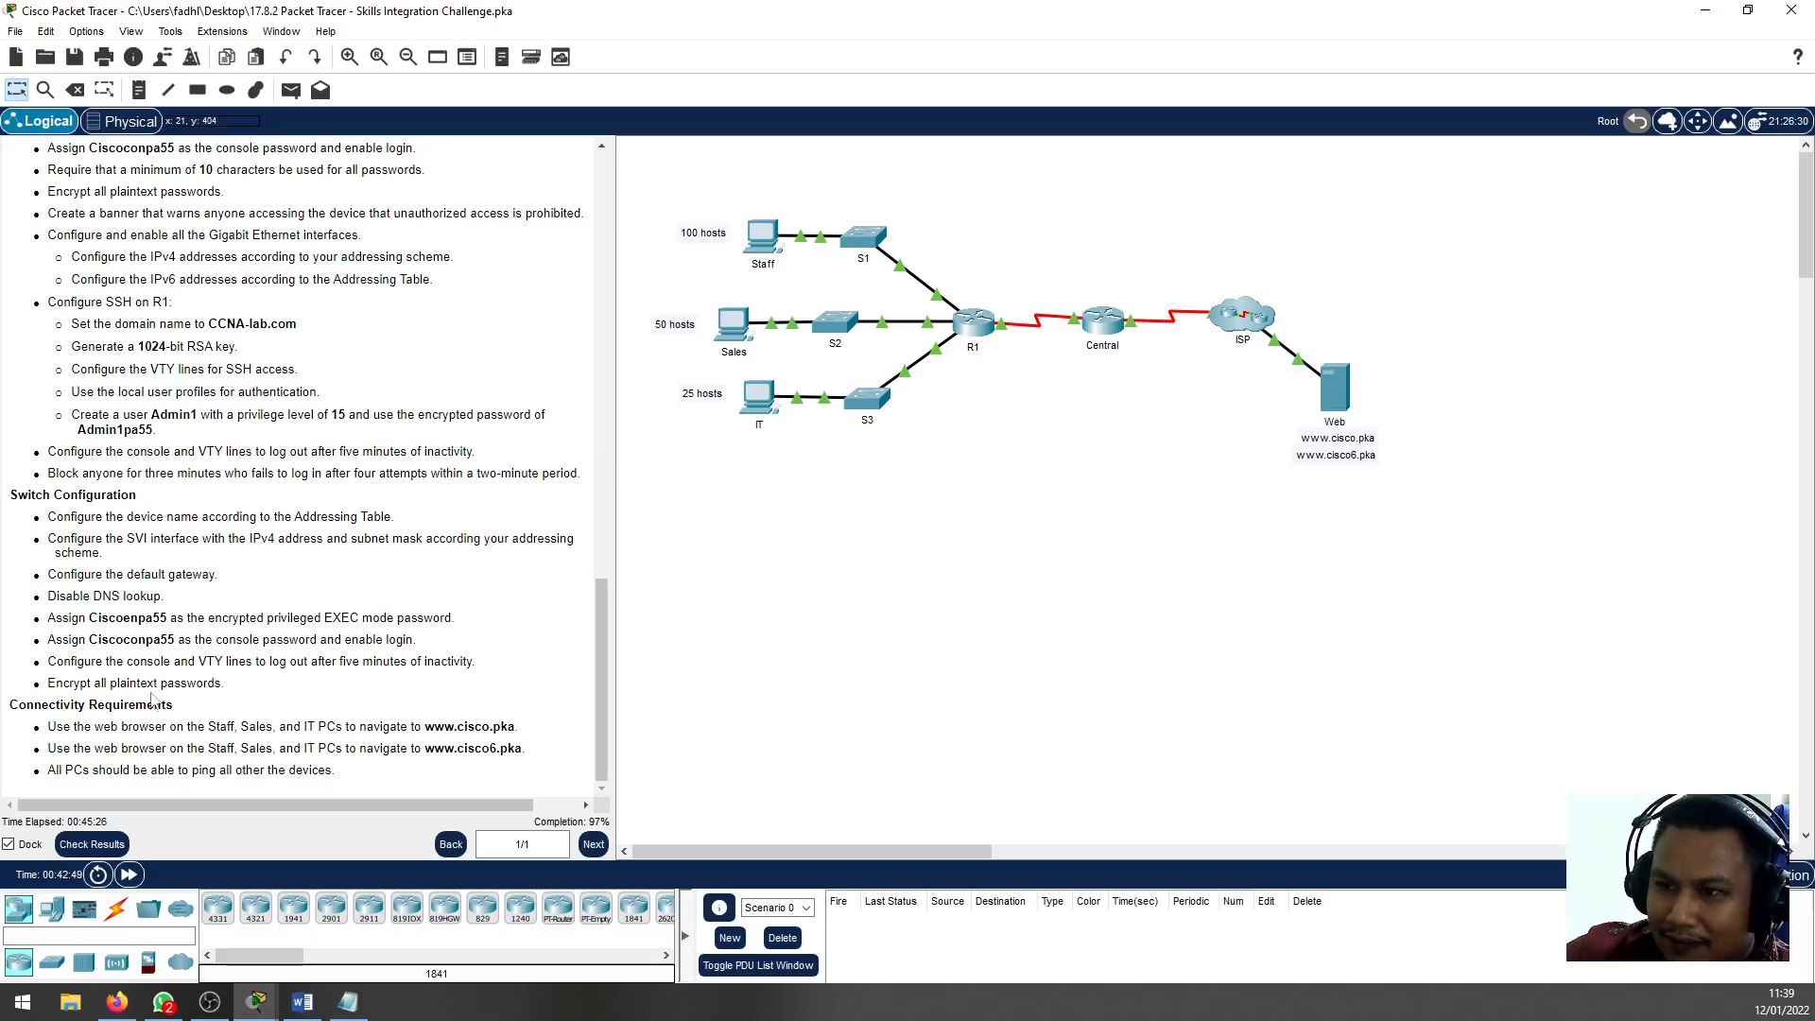
left_click_drag(222, 682, 30, 689)
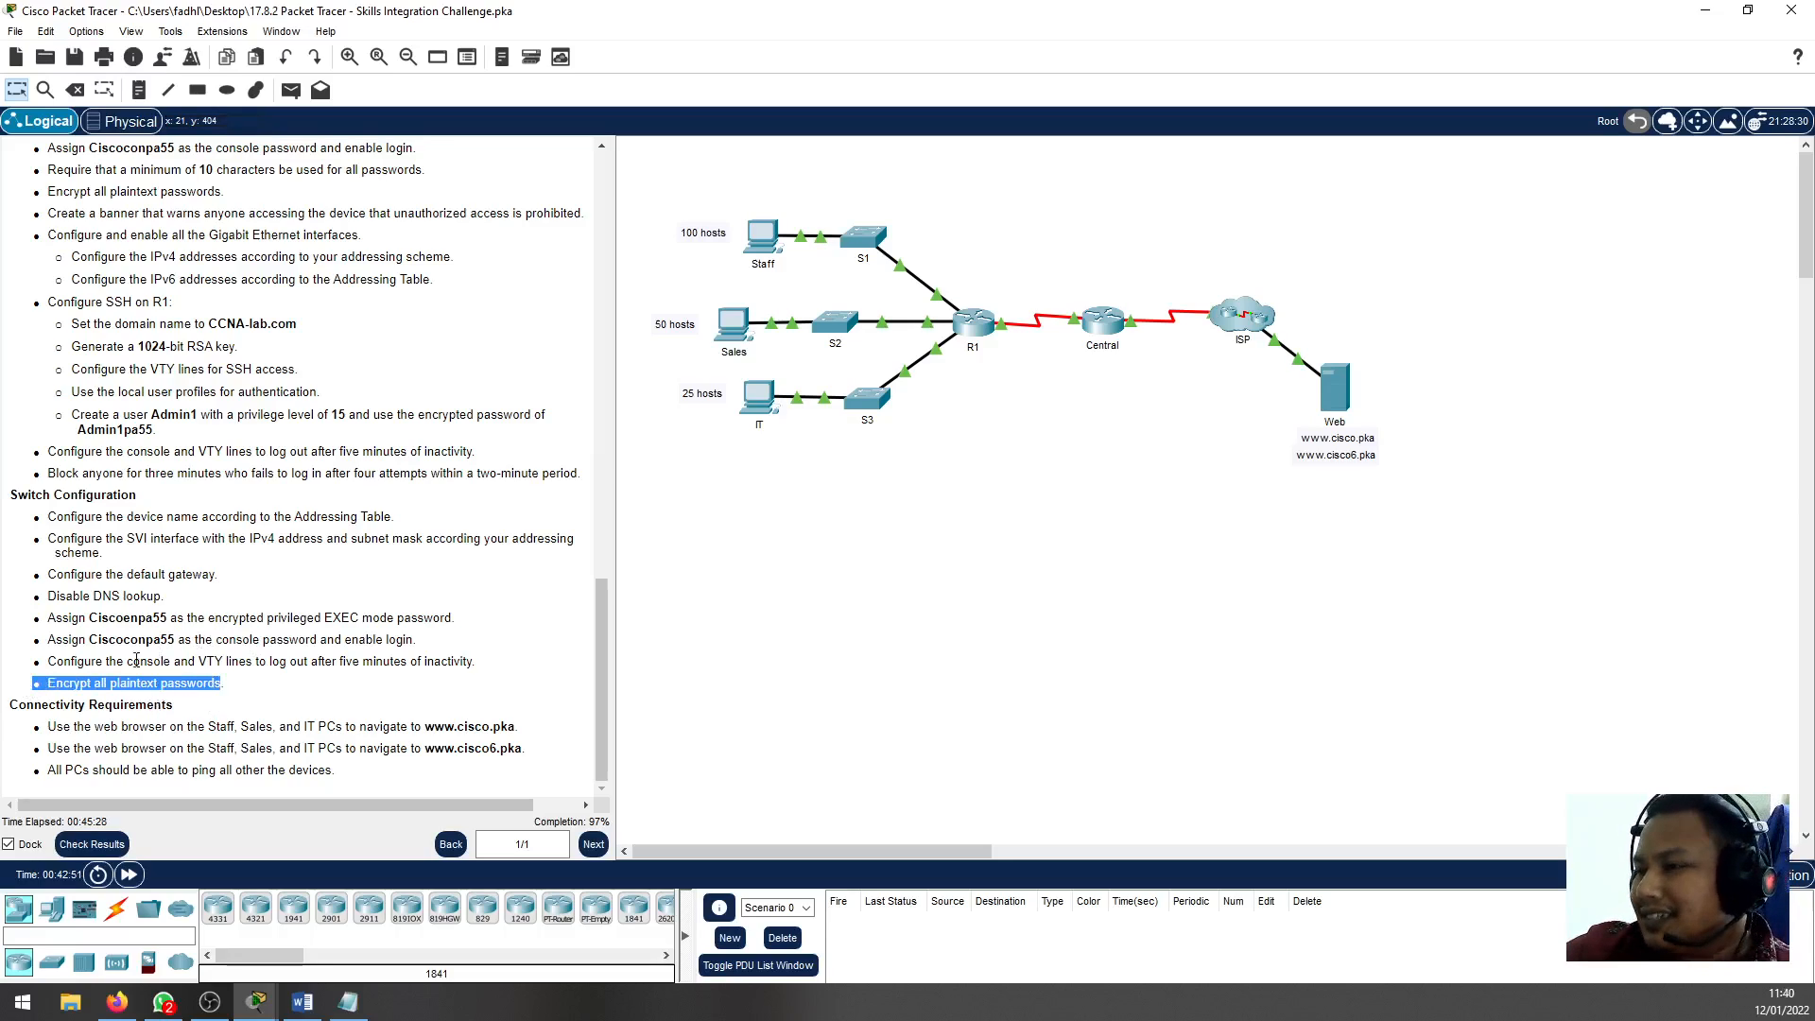
left_click(1112, 564)
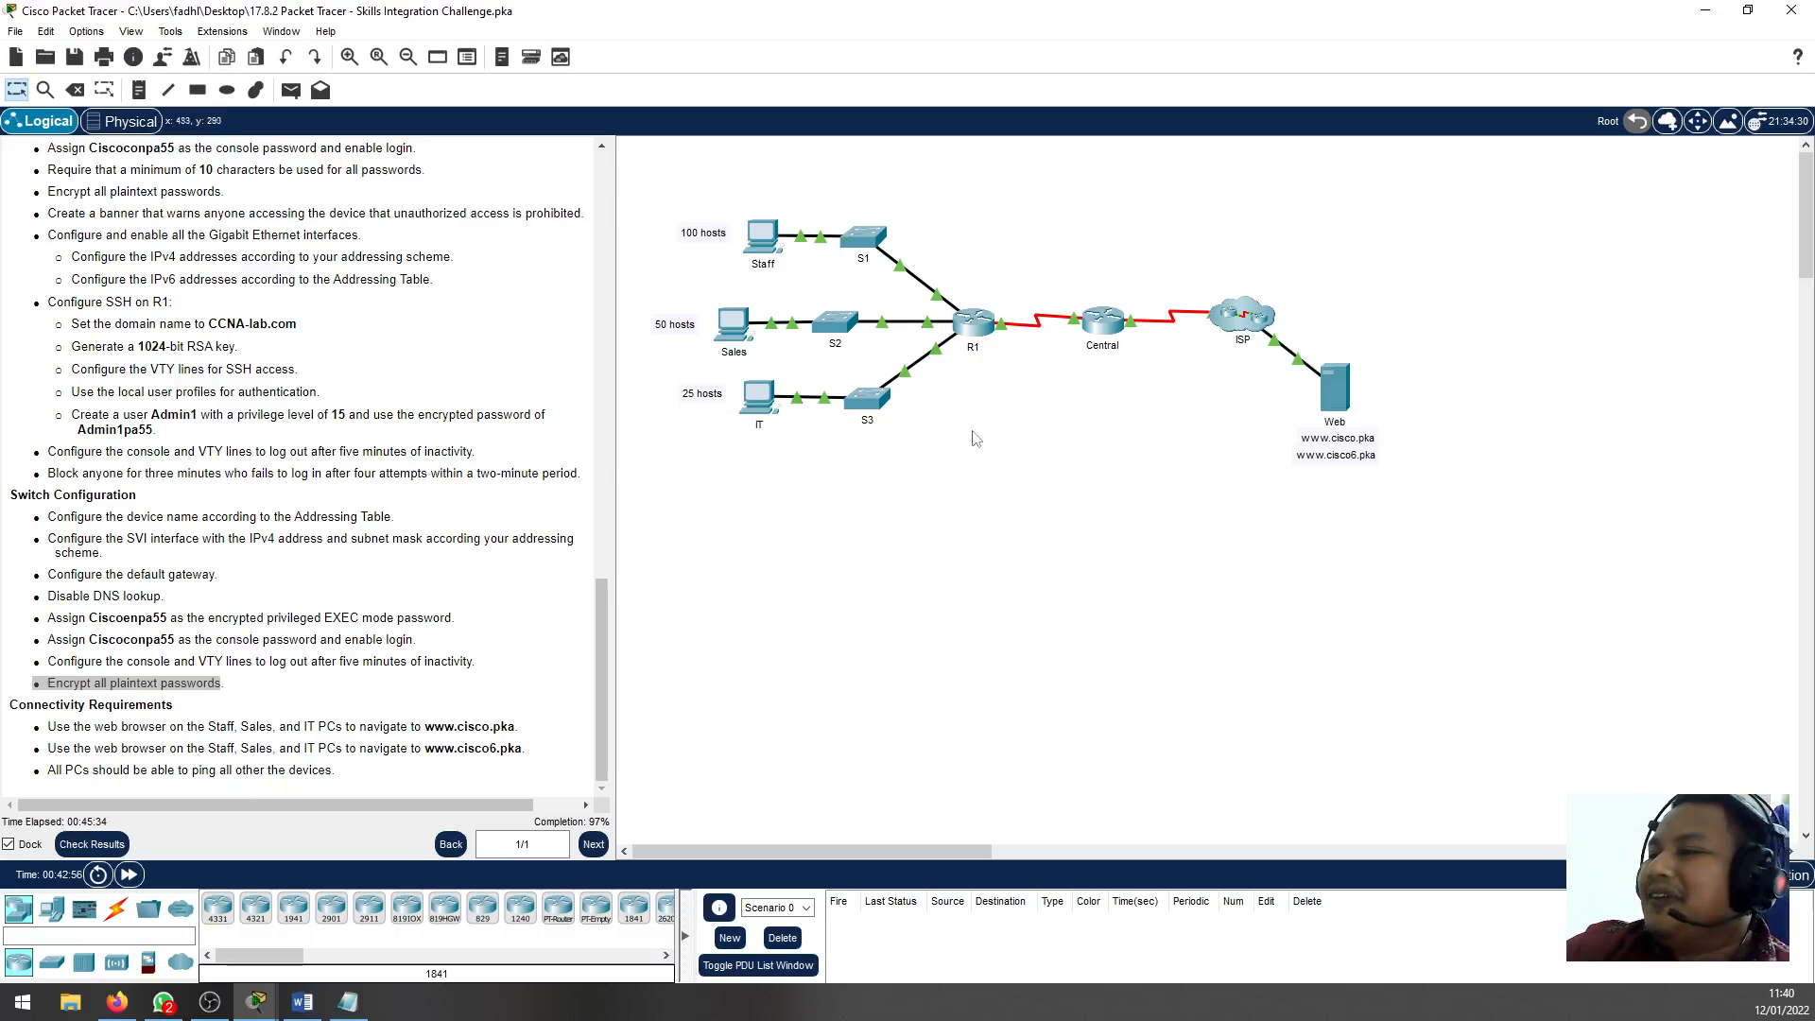
left_click(831, 329)
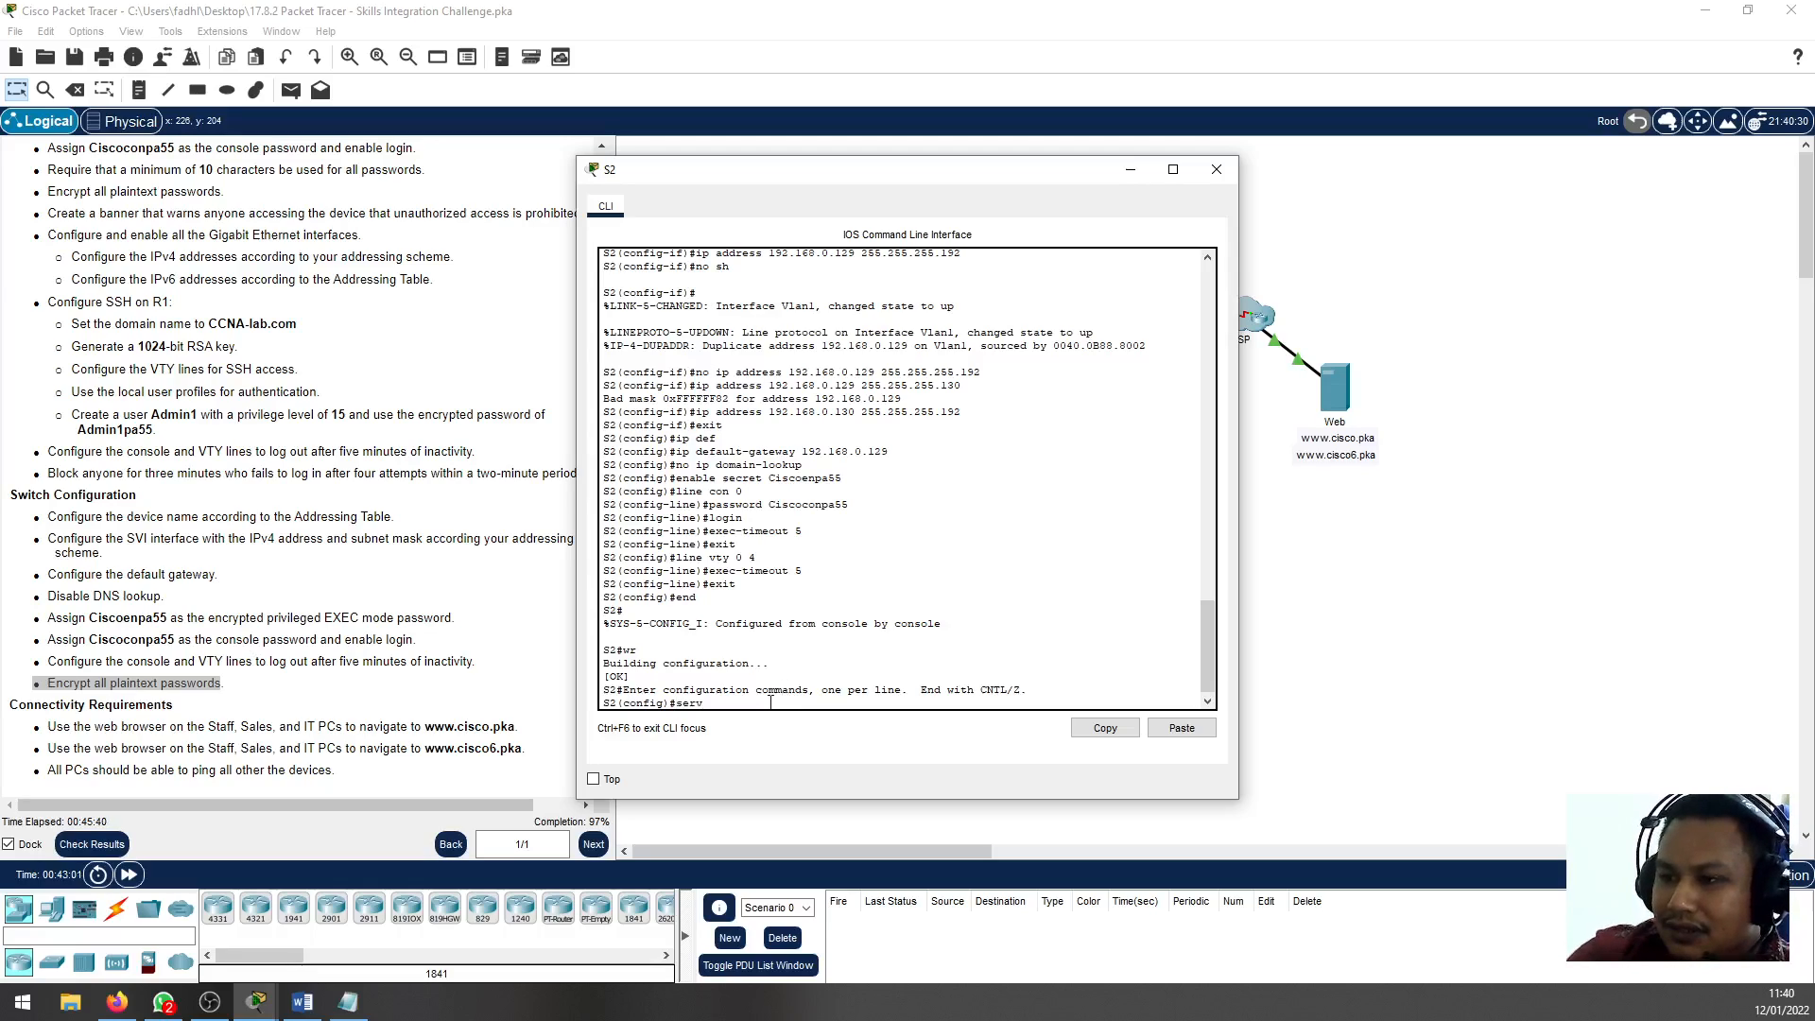
key("Tab")
type("pass")
key("Tab")
key("Return")
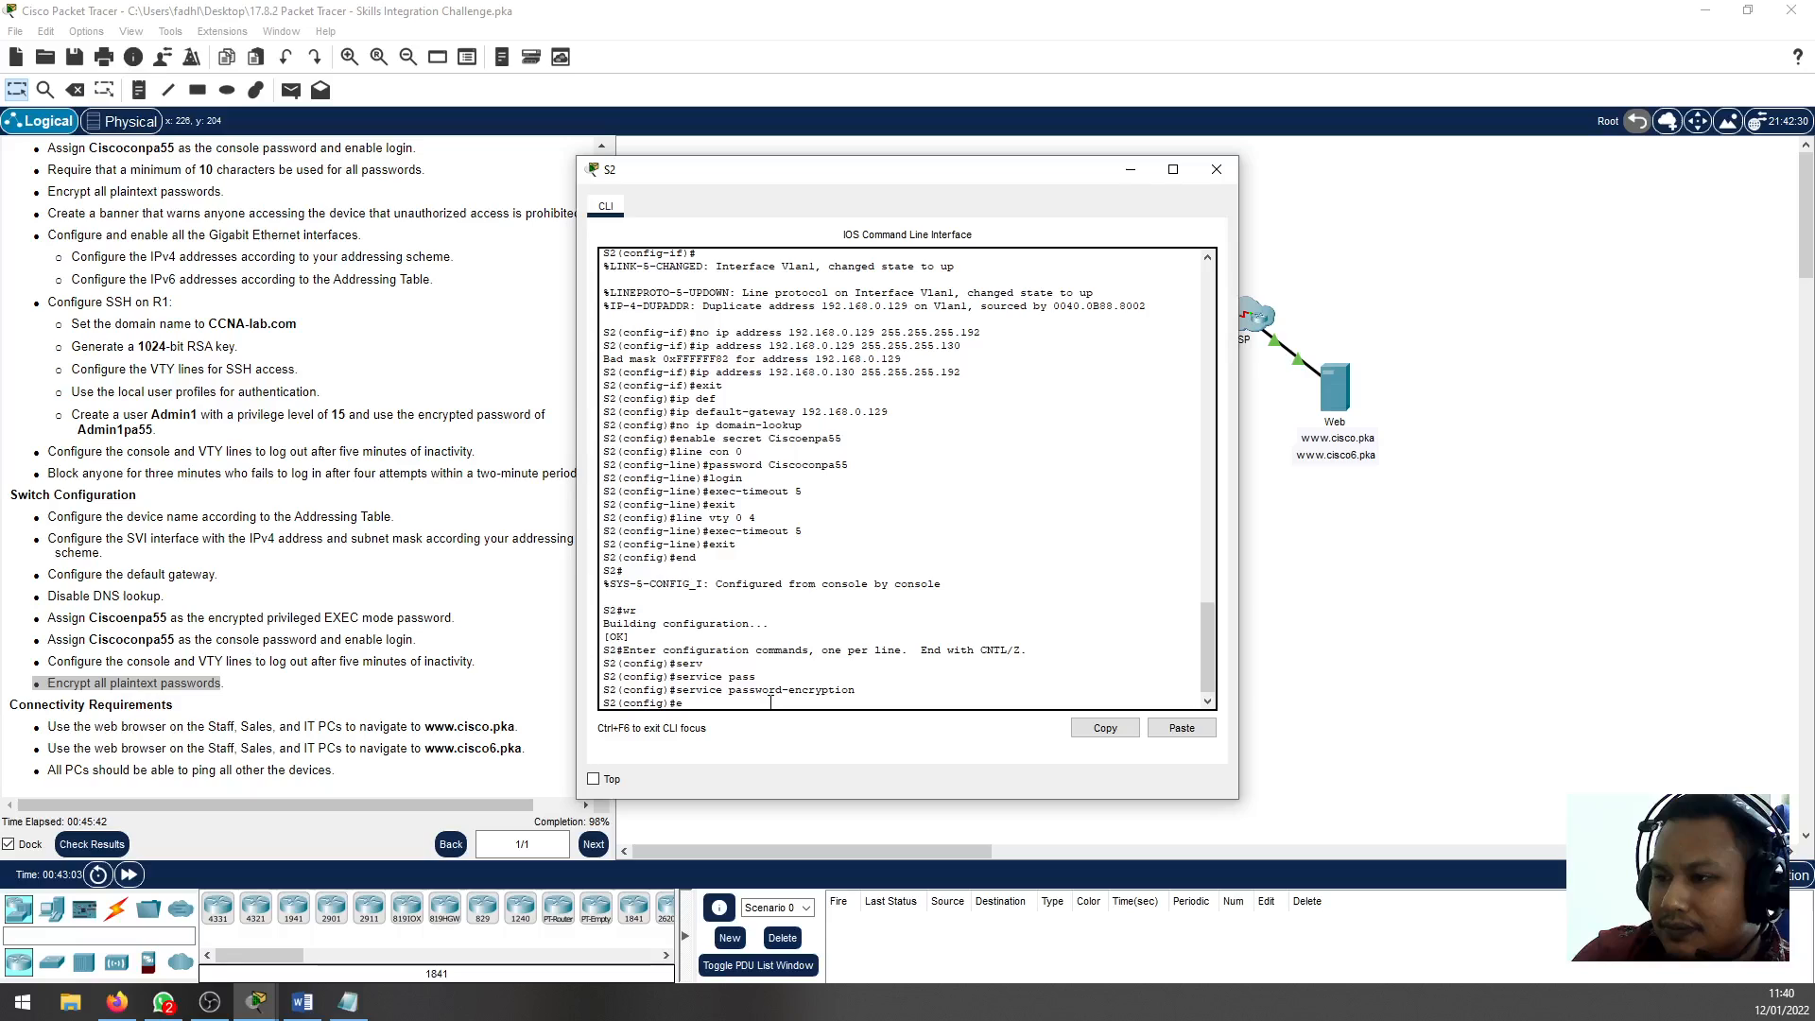
Exit configuration mode on S2, save its configuration with wr, and close the S2 window
type("end")
key("Return")
type("wr")
key("Return")
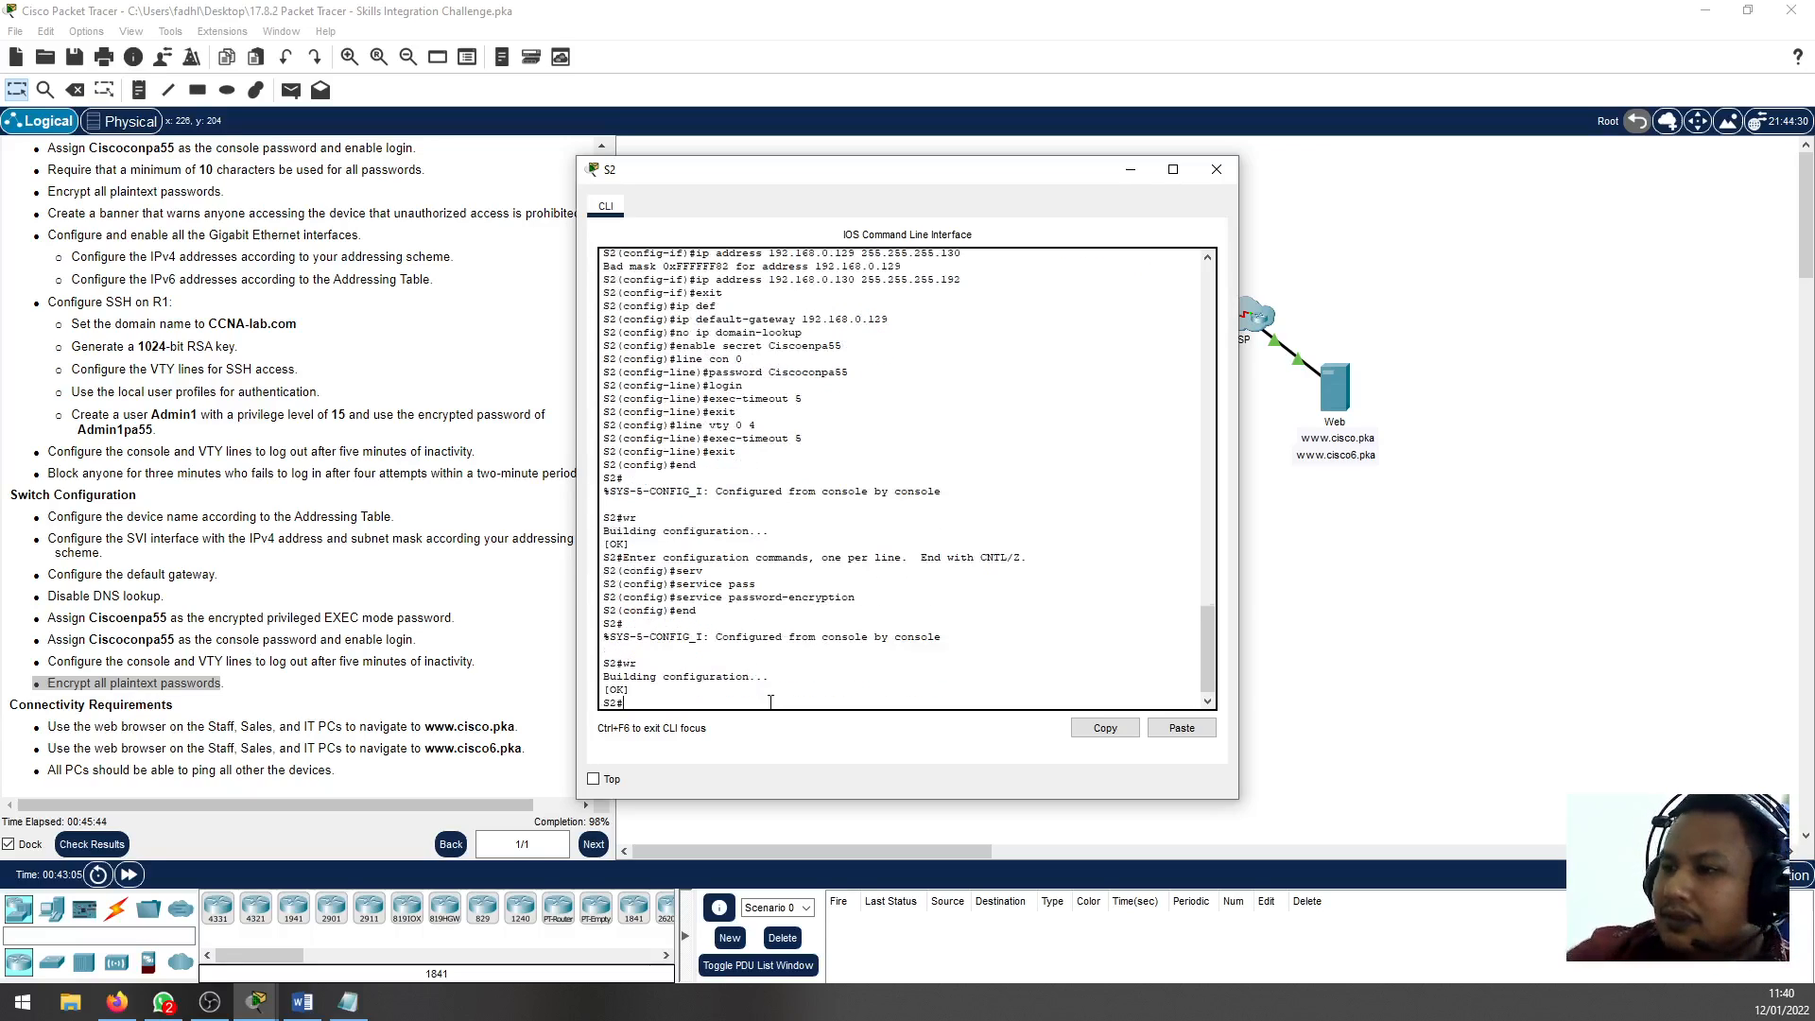
left_click(1217, 169)
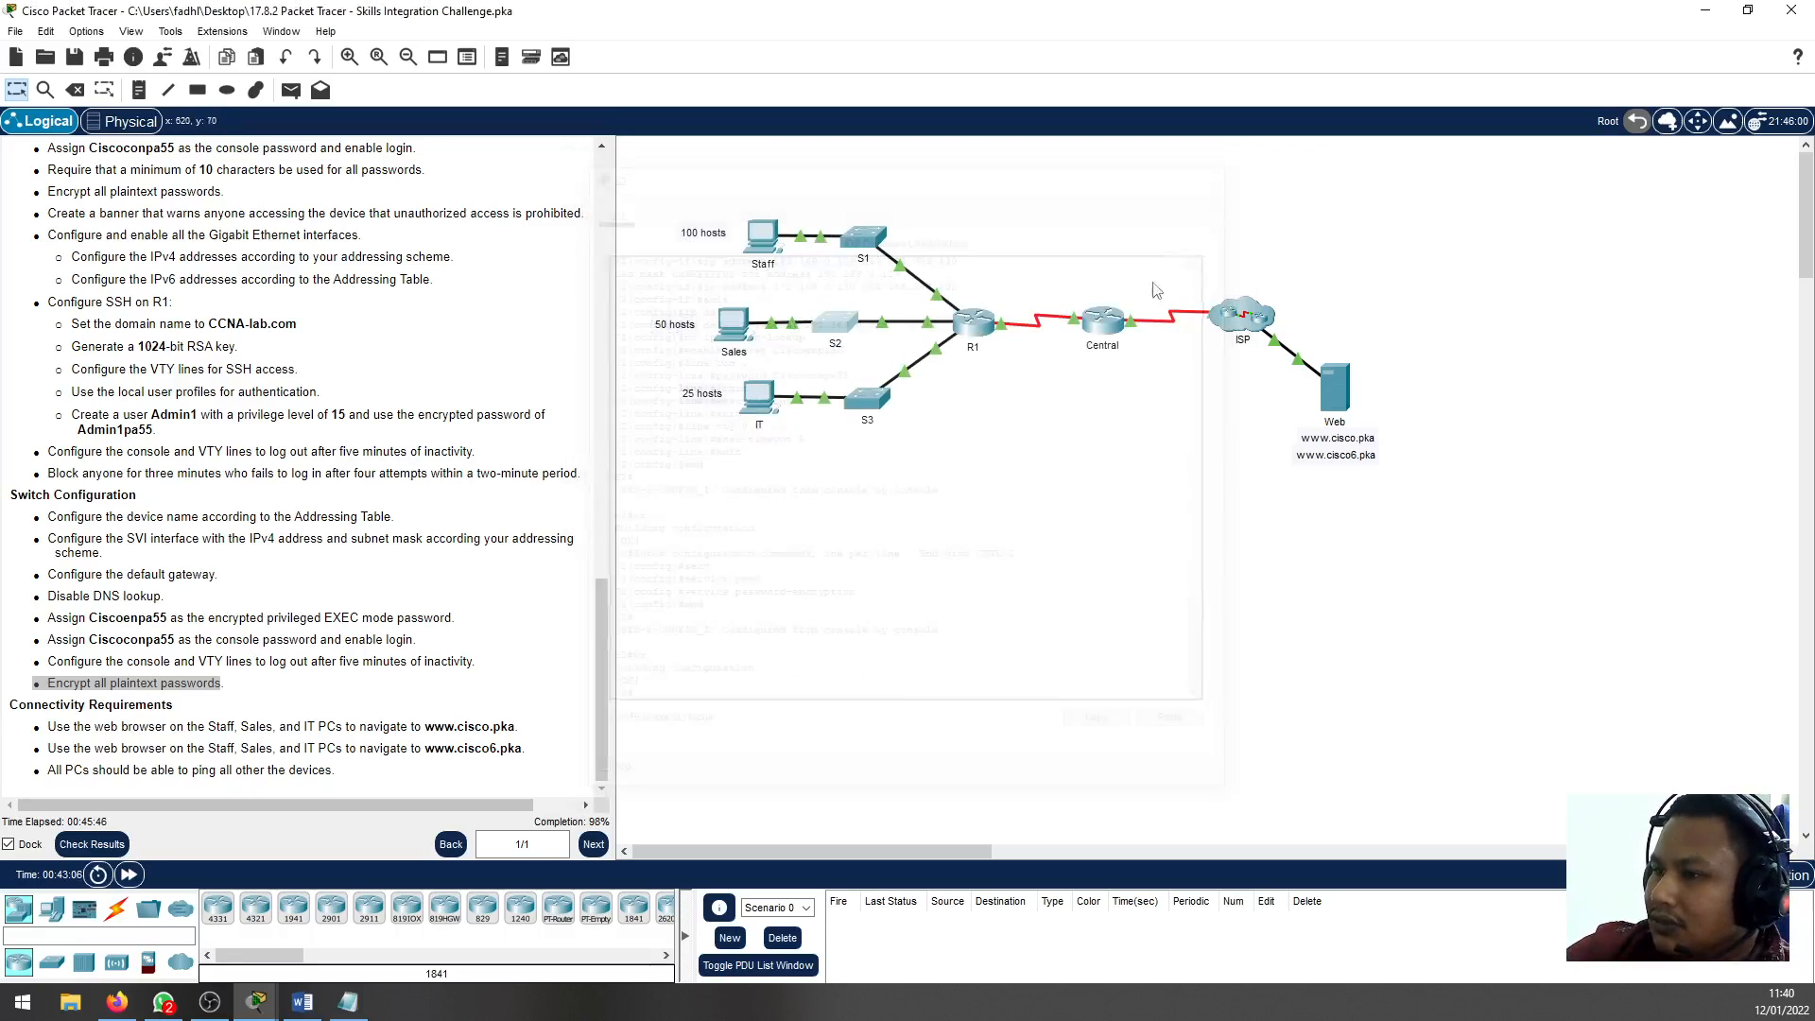
Enter global configuration mode on S3 and enable service password-encryption
left_click(870, 412)
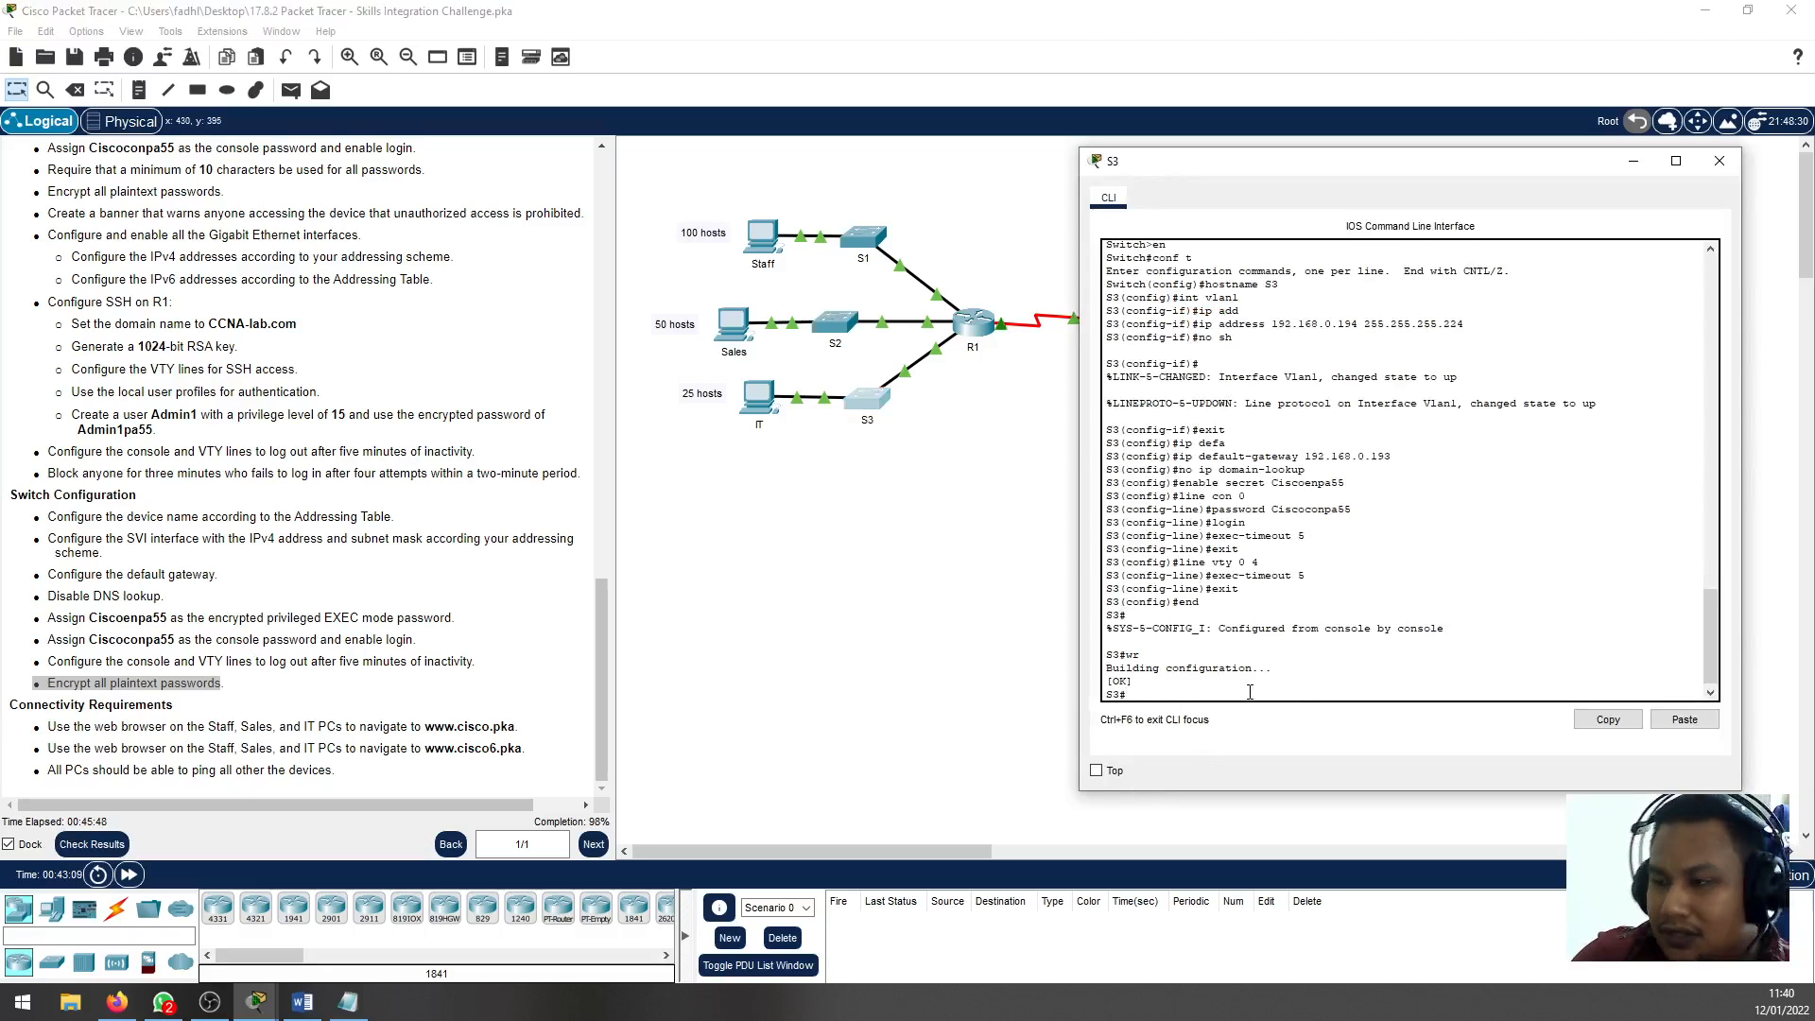
type("conf t")
key("Return")
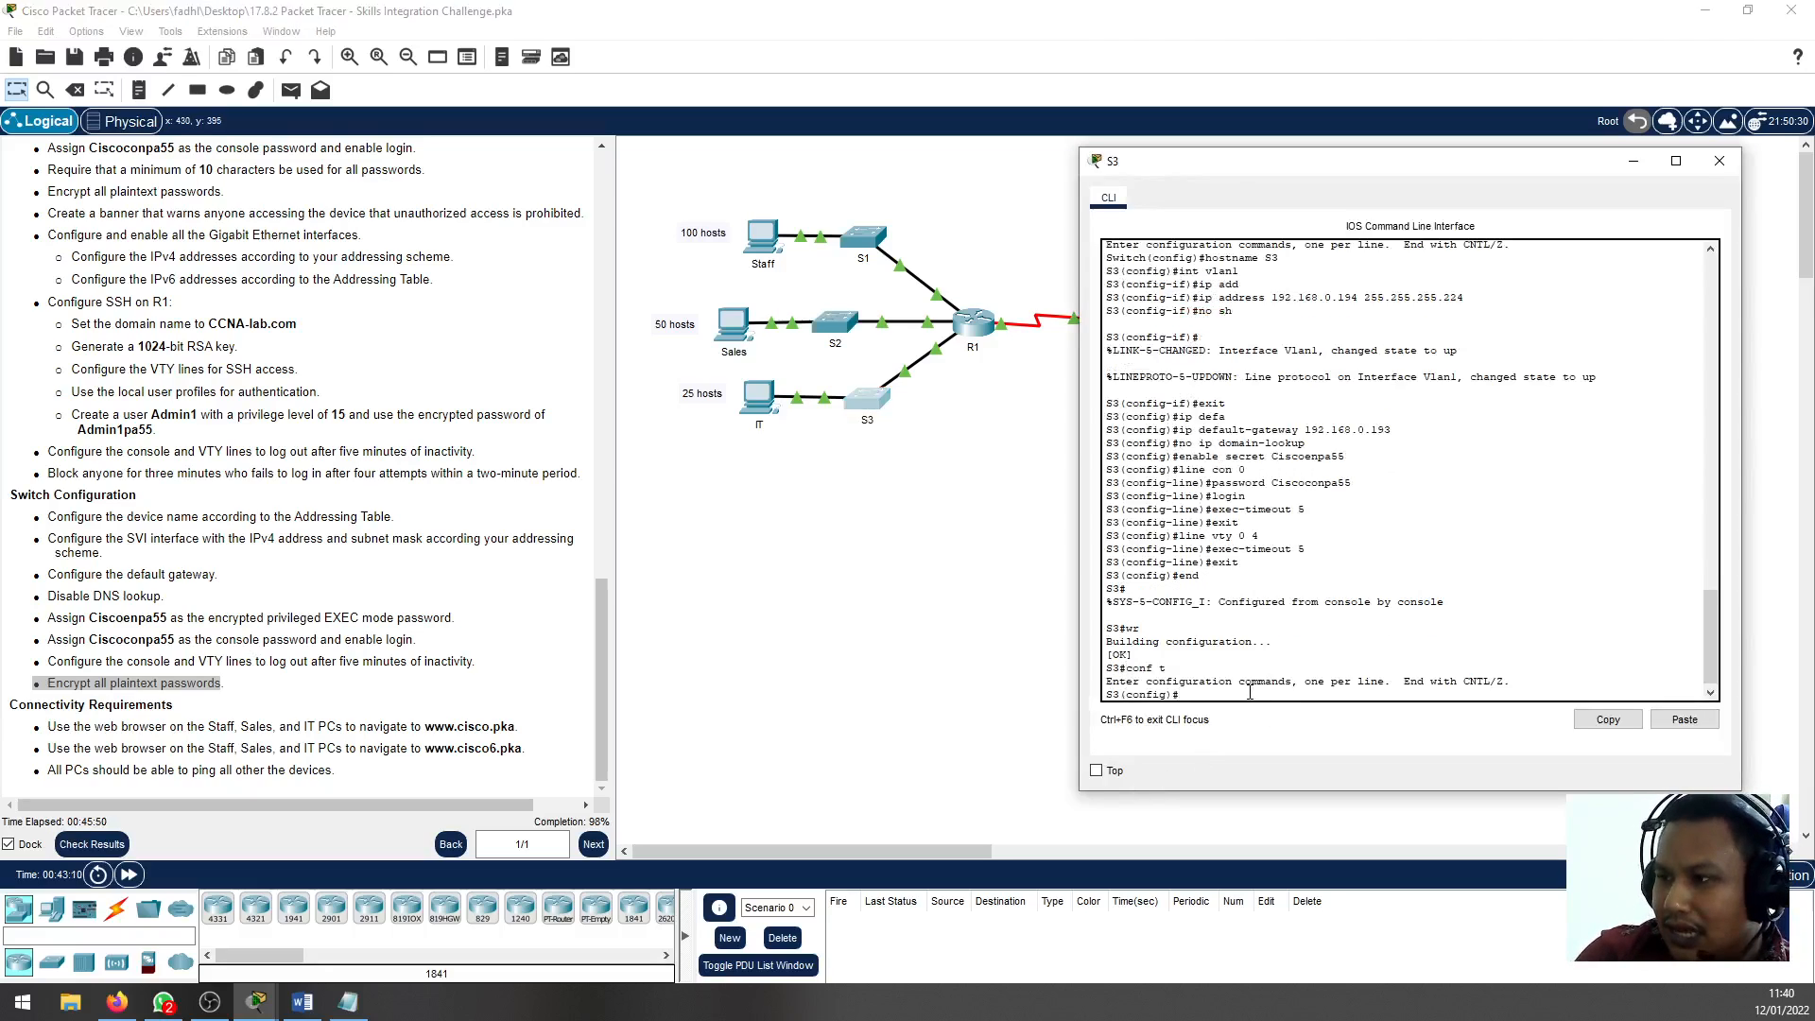
type("servi")
key("Tab")
type("pass")
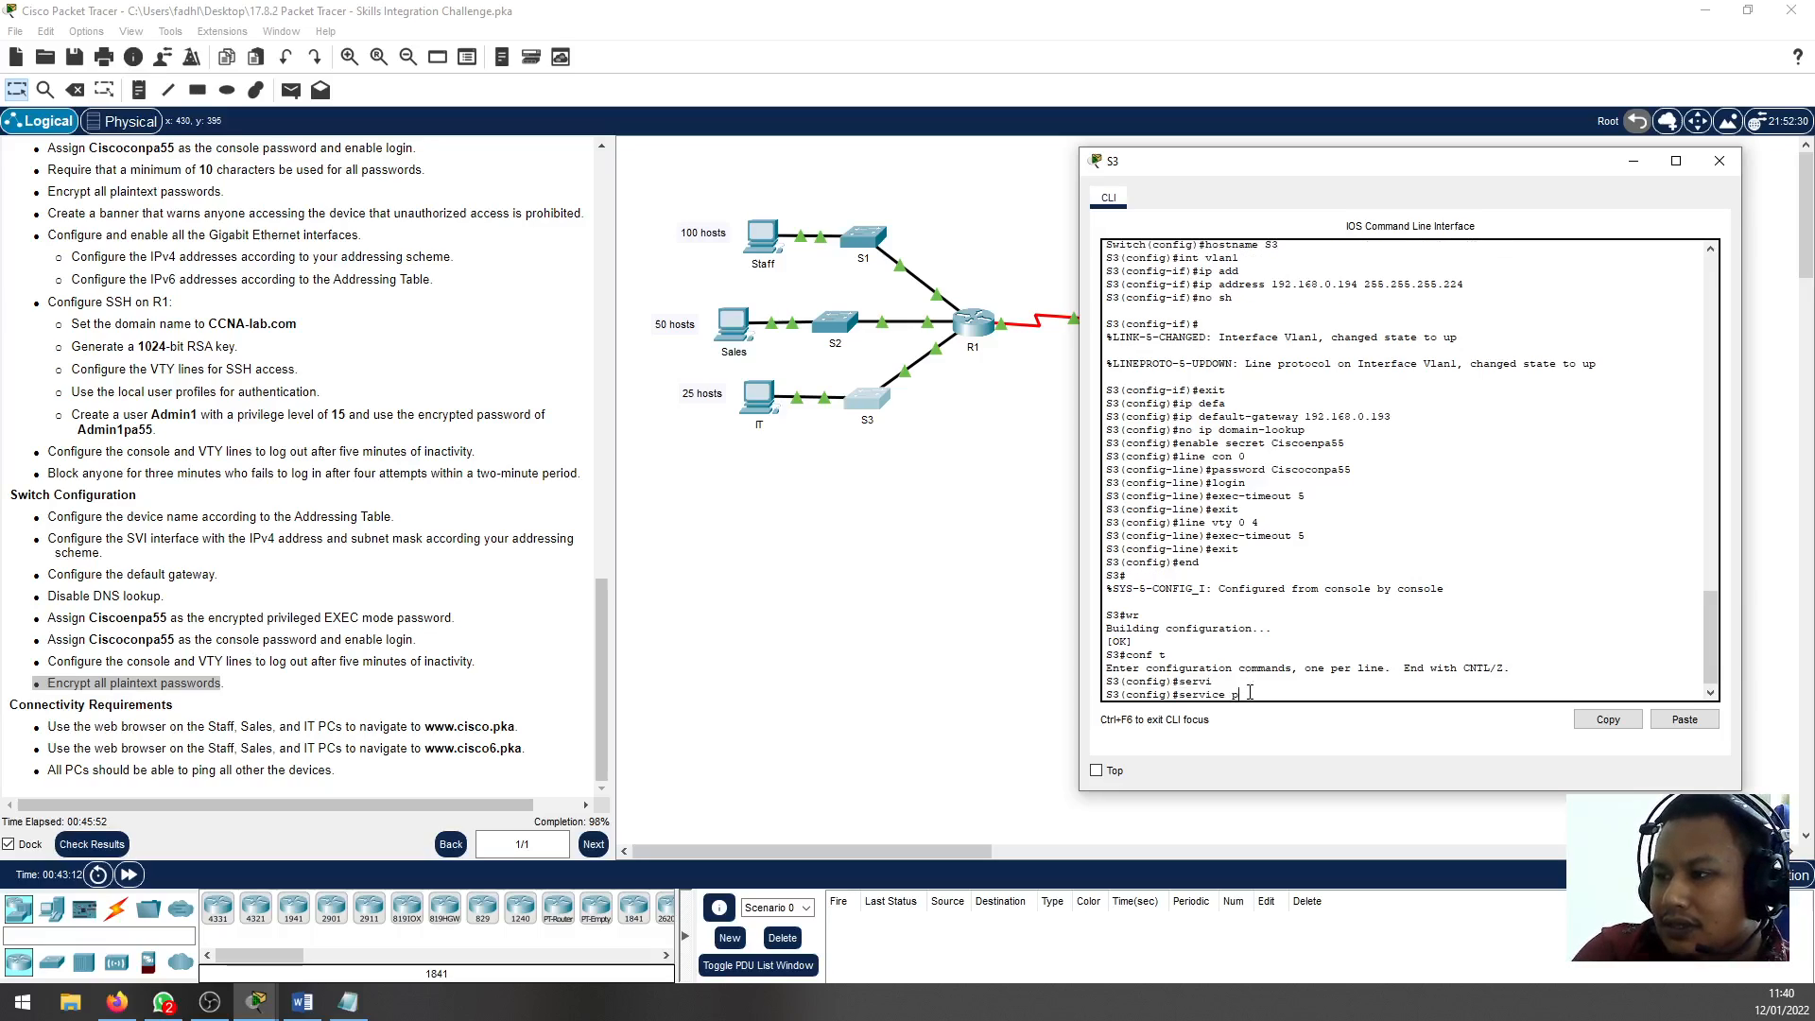
key("Tab")
key("Return")
Exit configuration mode on S3, save its configuration with wr, and close the S3 window
type("end")
key("Return")
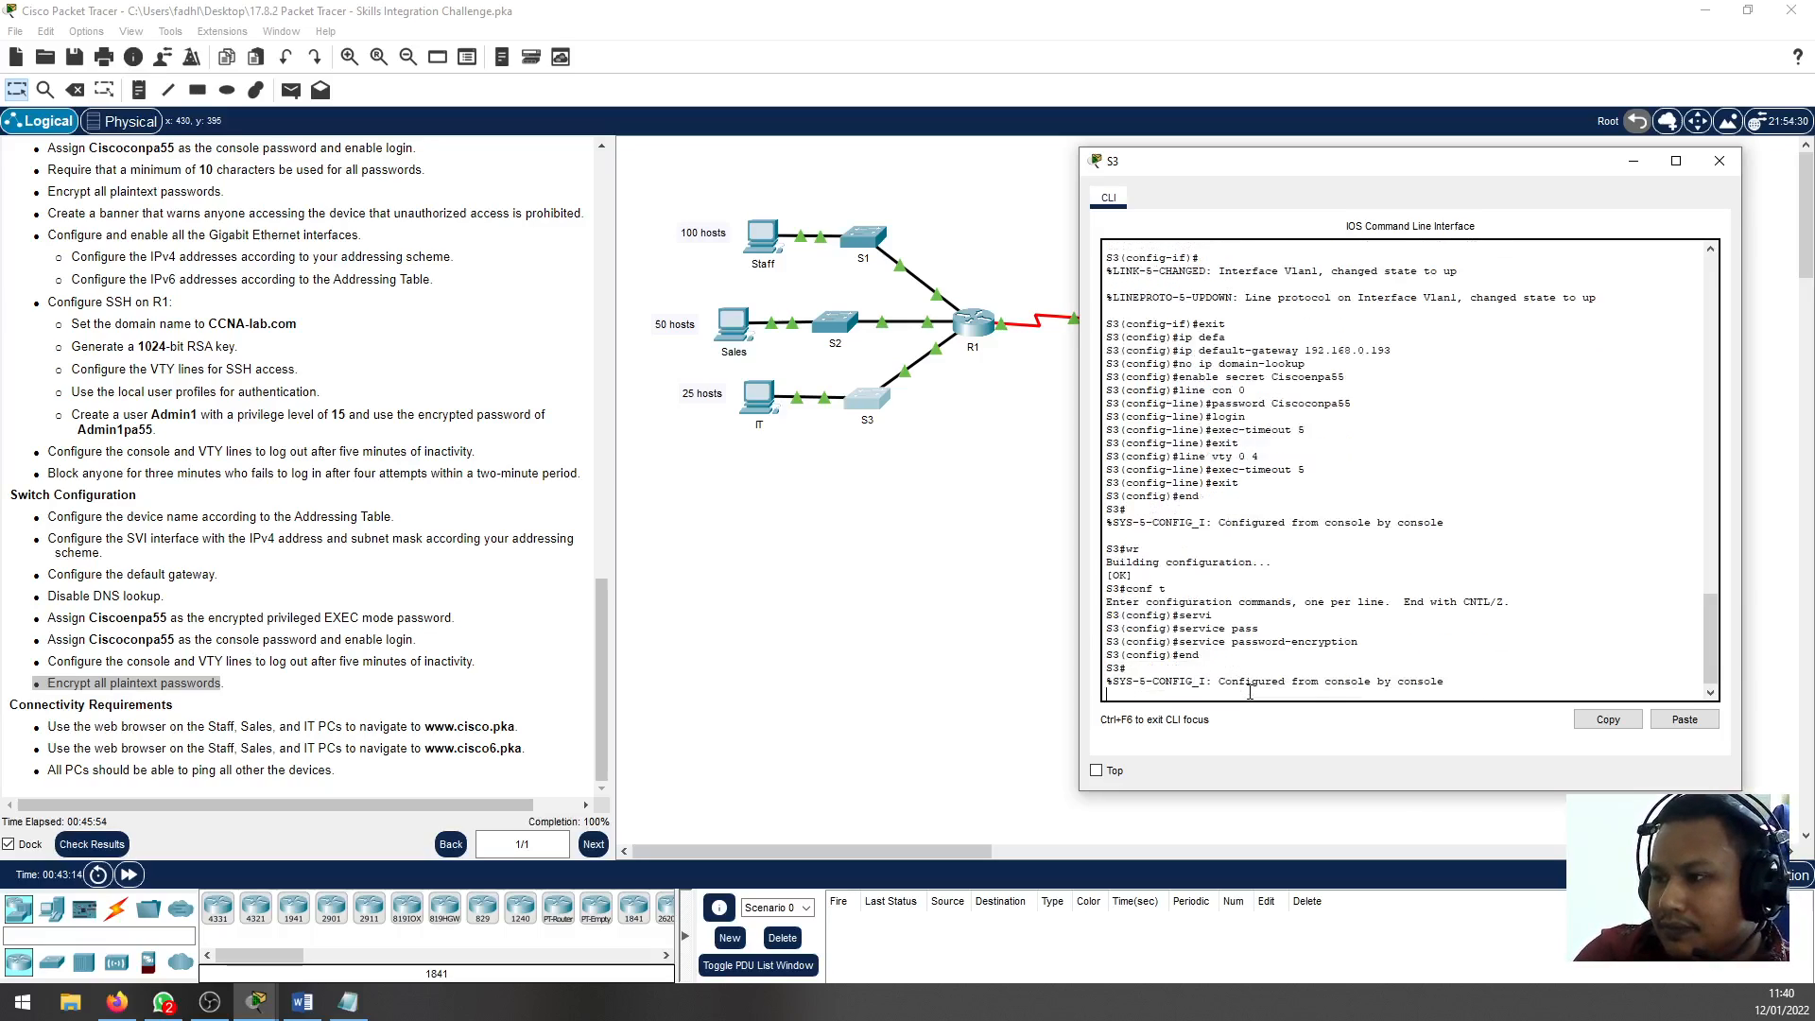
type("wr")
key("Return")
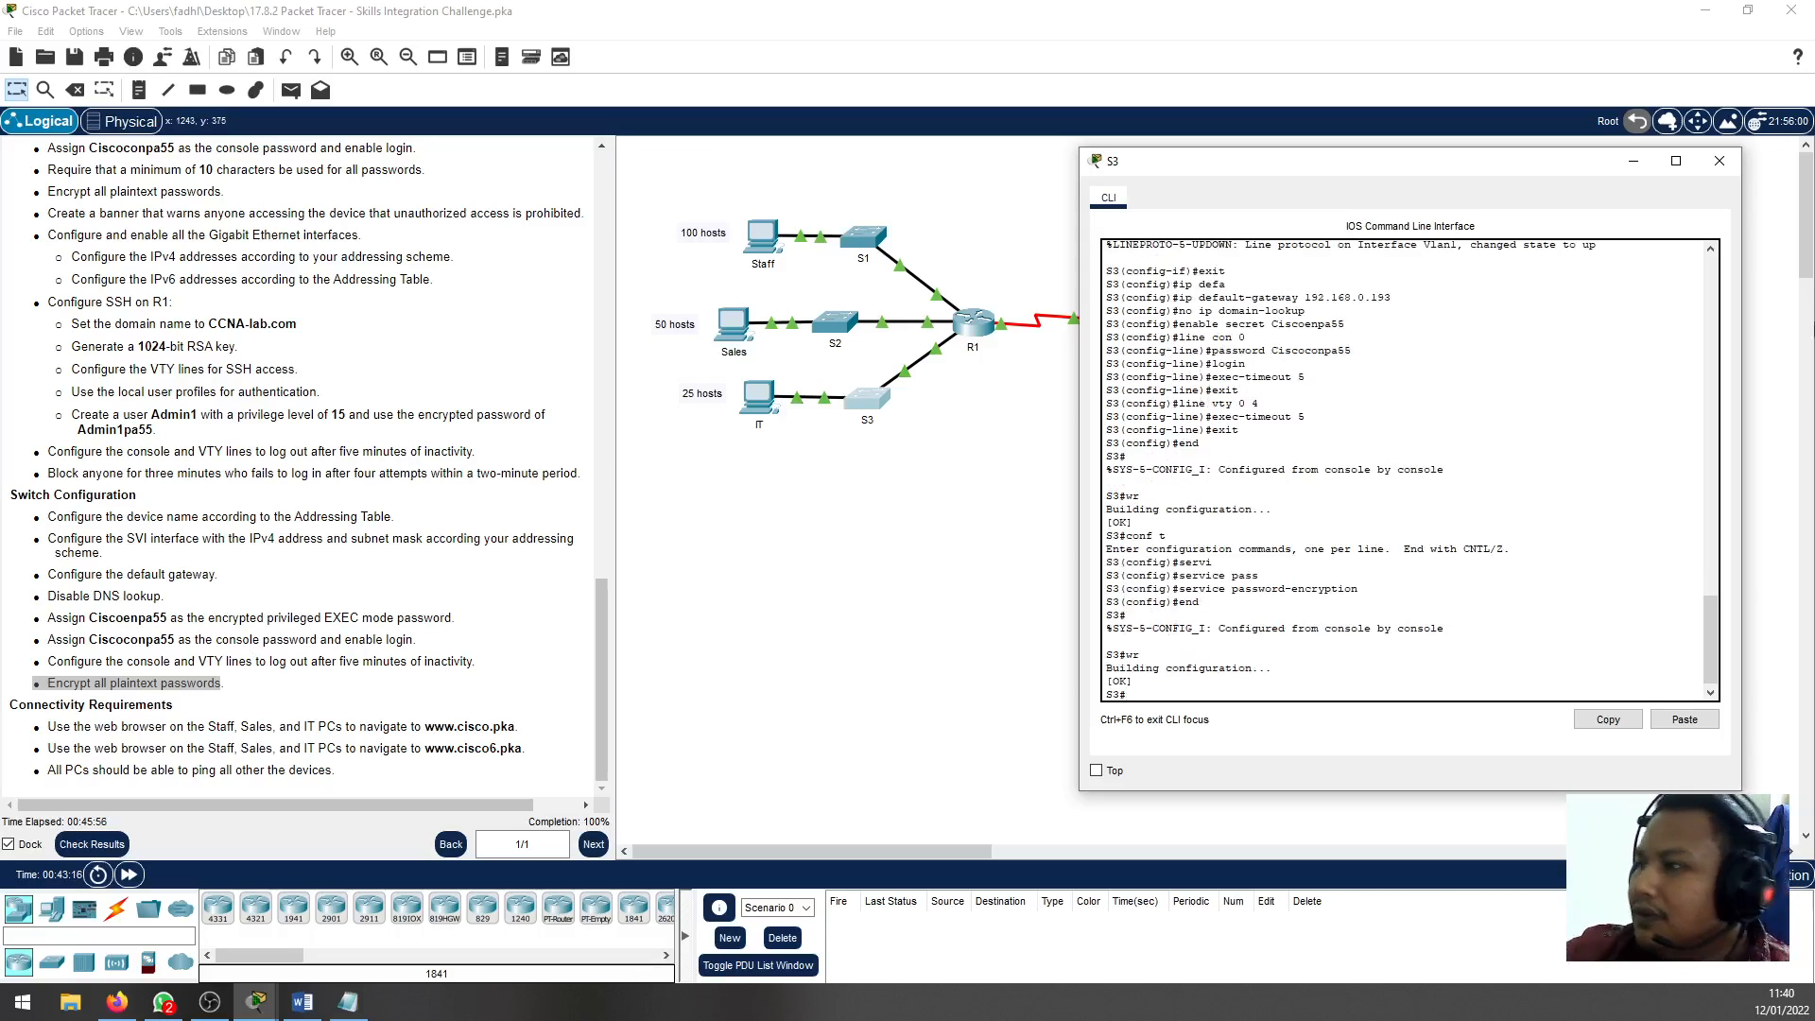
left_click(1719, 160)
Check the activity results again, reviewing the overall feedback and all assessment items, and close the results
left_click(92, 846)
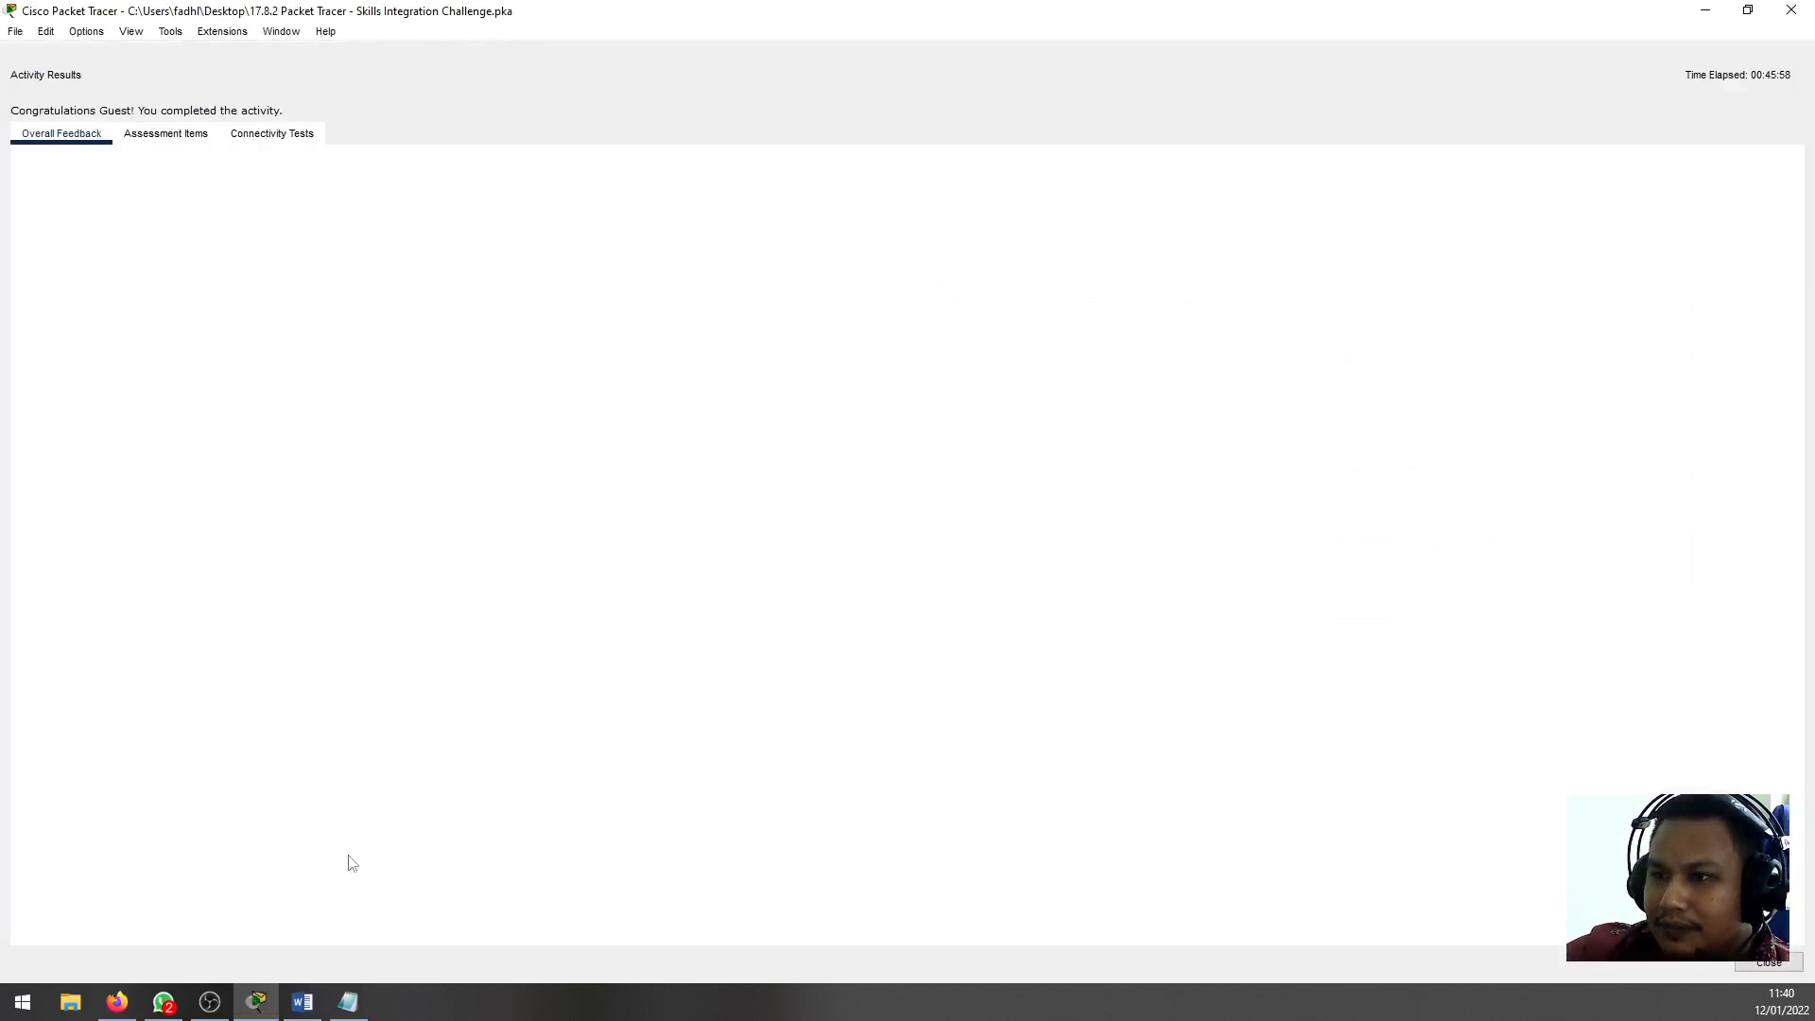
left_click_drag(326, 171, 27, 171)
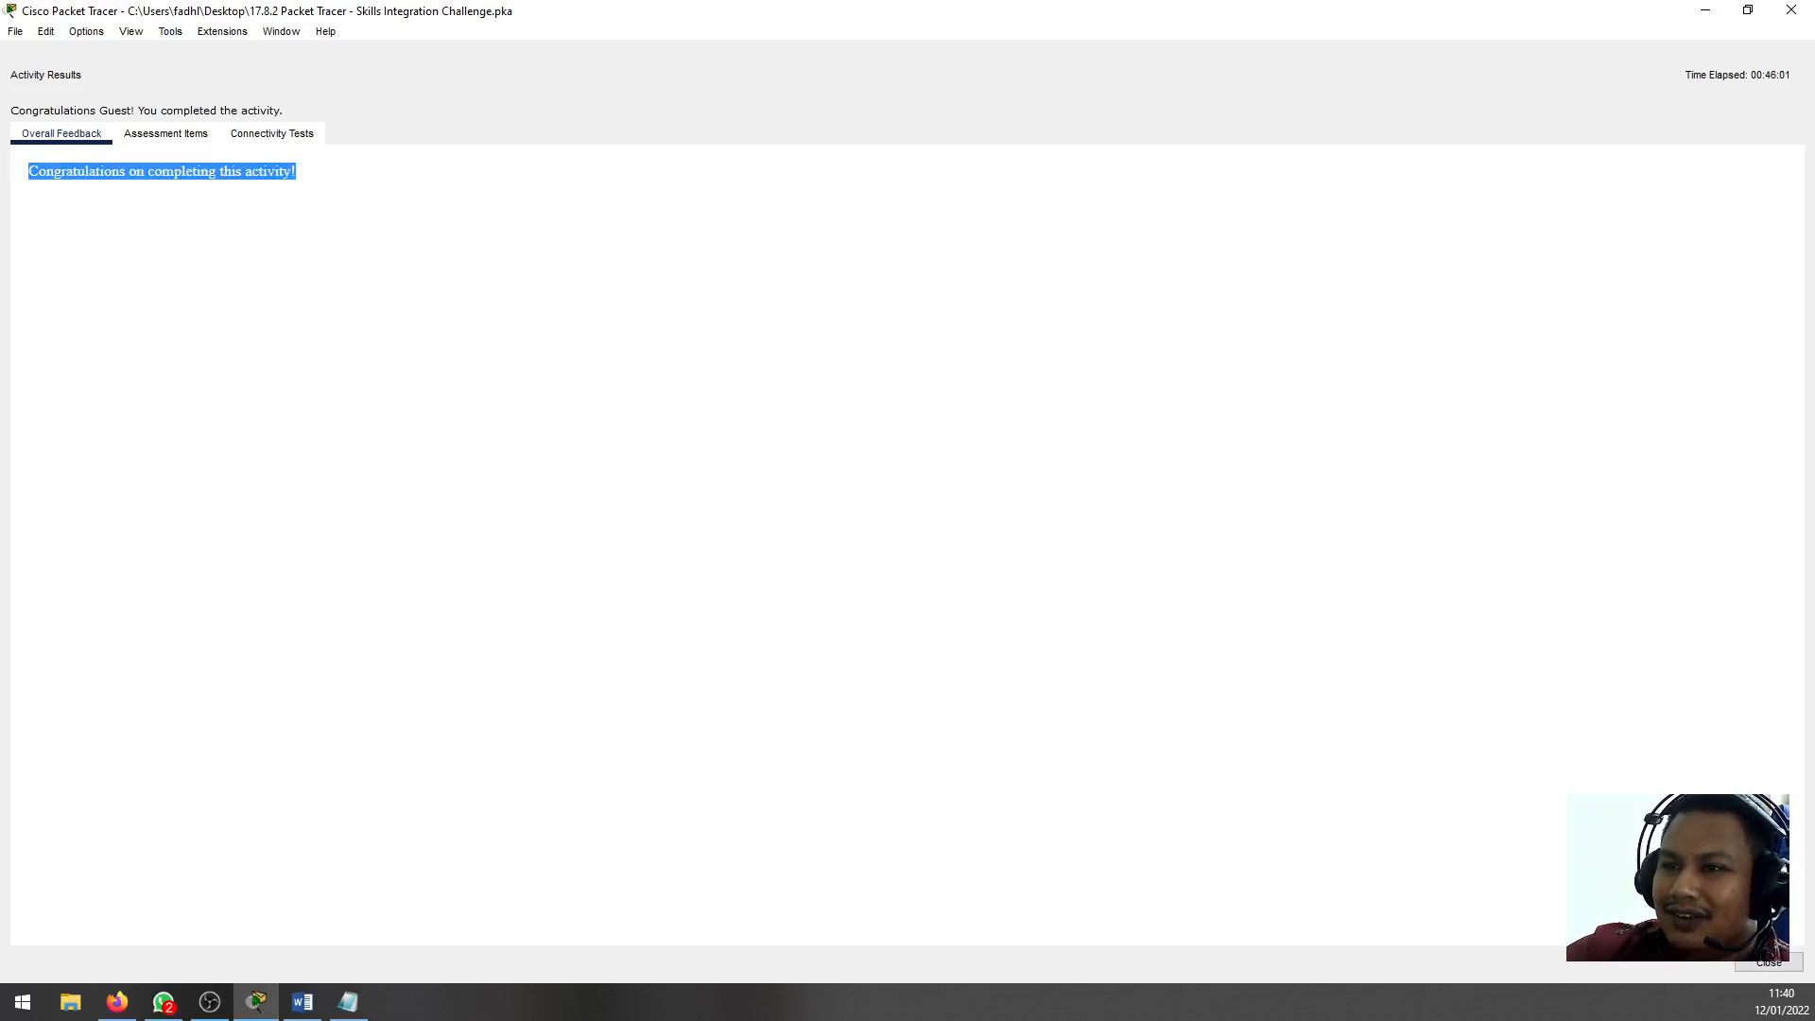
left_click(194, 137)
scroll(244, 274, "down", 15)
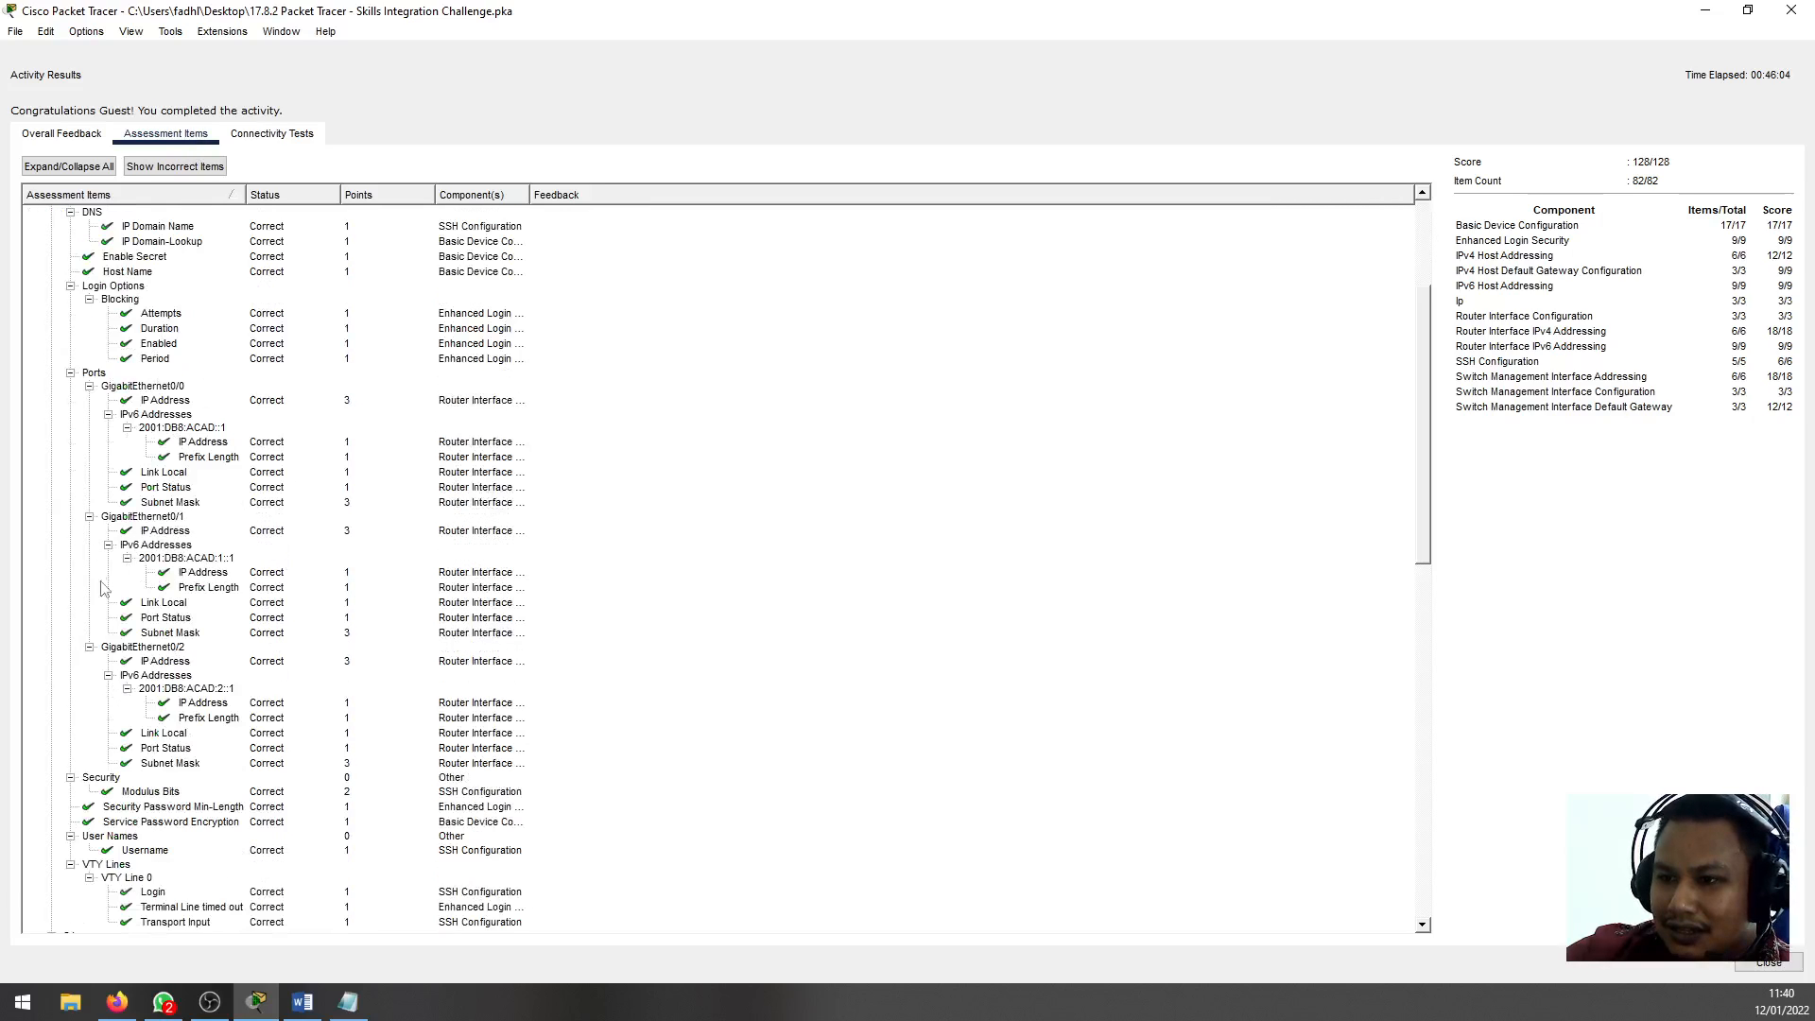
scroll(146, 759, "down", 3)
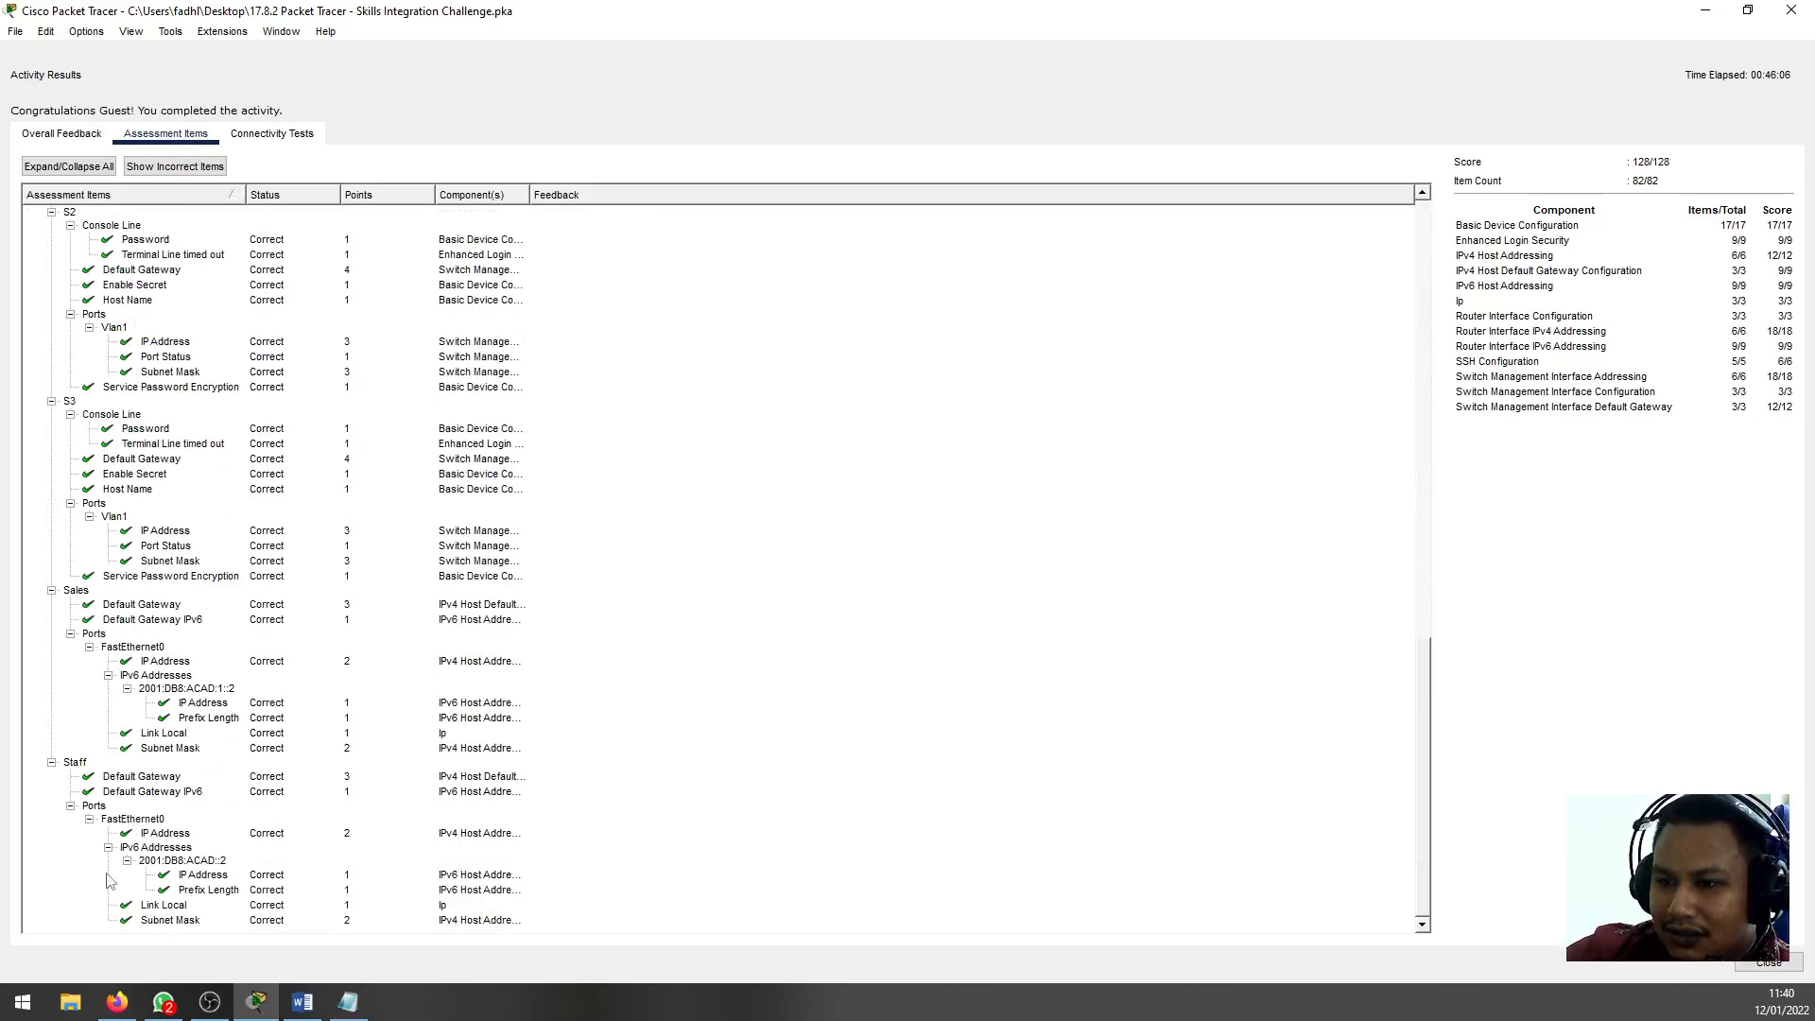
scroll(163, 855, "up", 15)
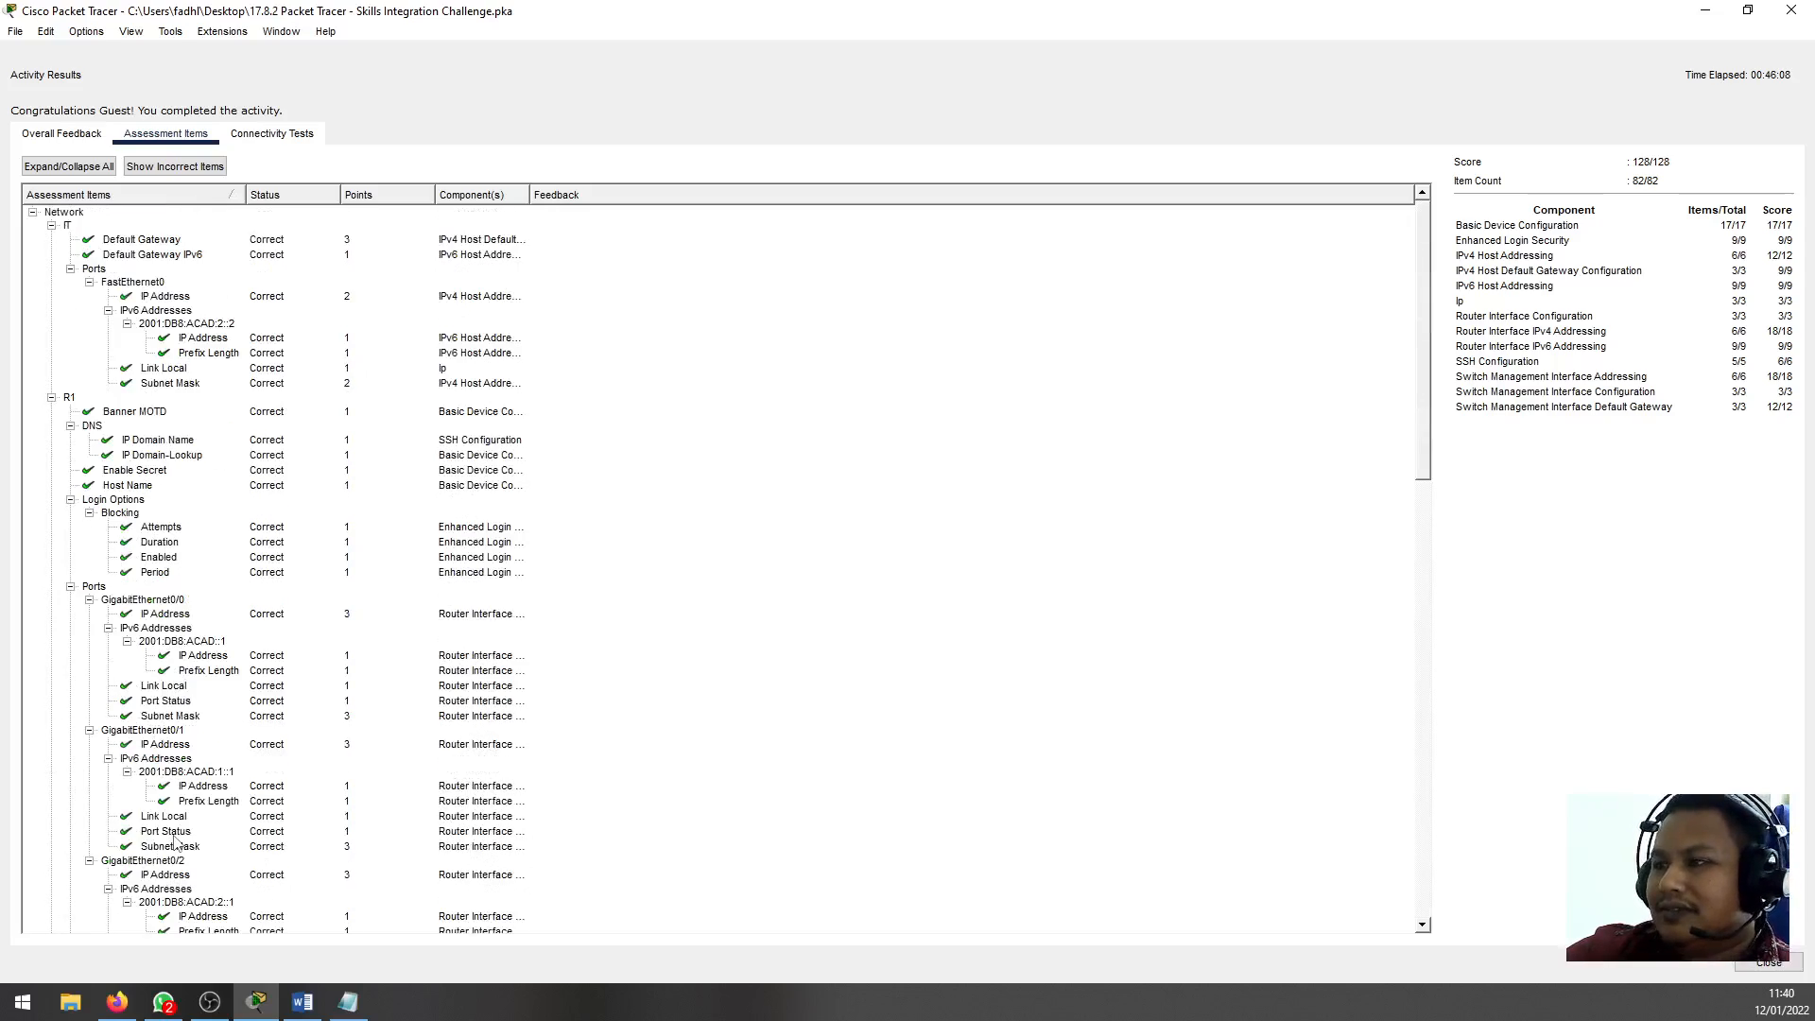
left_click(1755, 963)
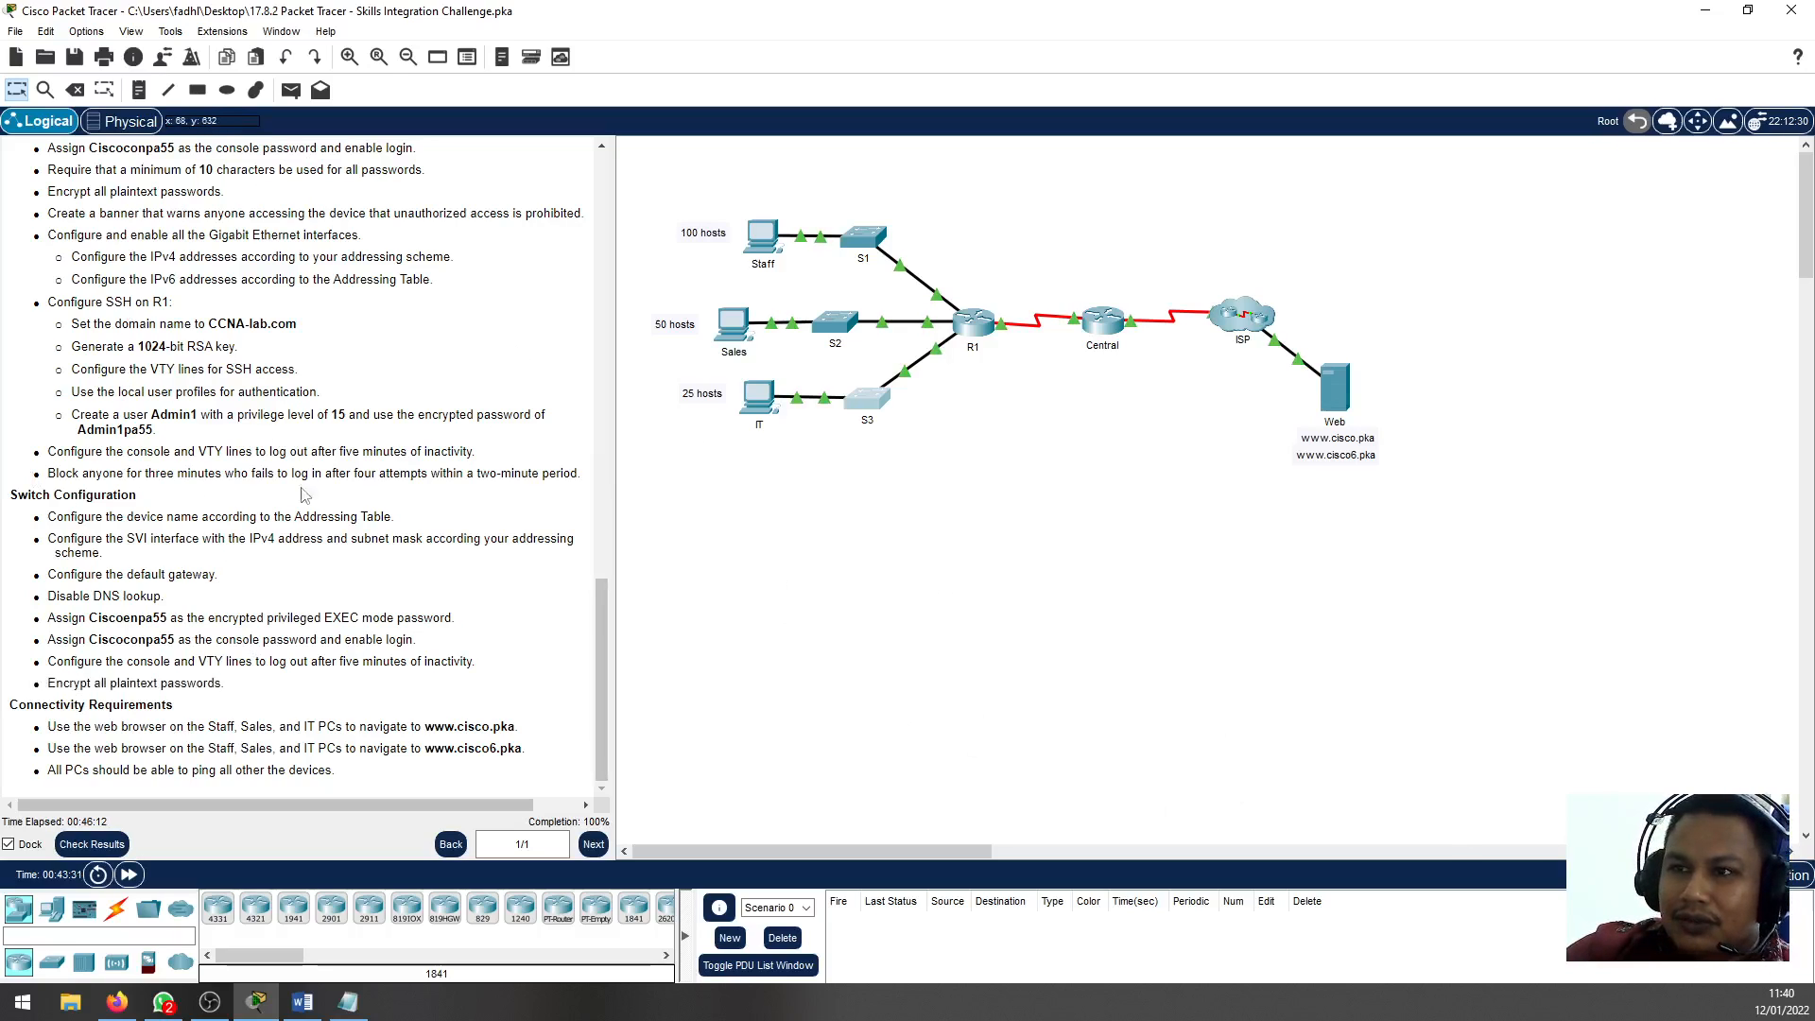
scroll(307, 594, "up", 20)
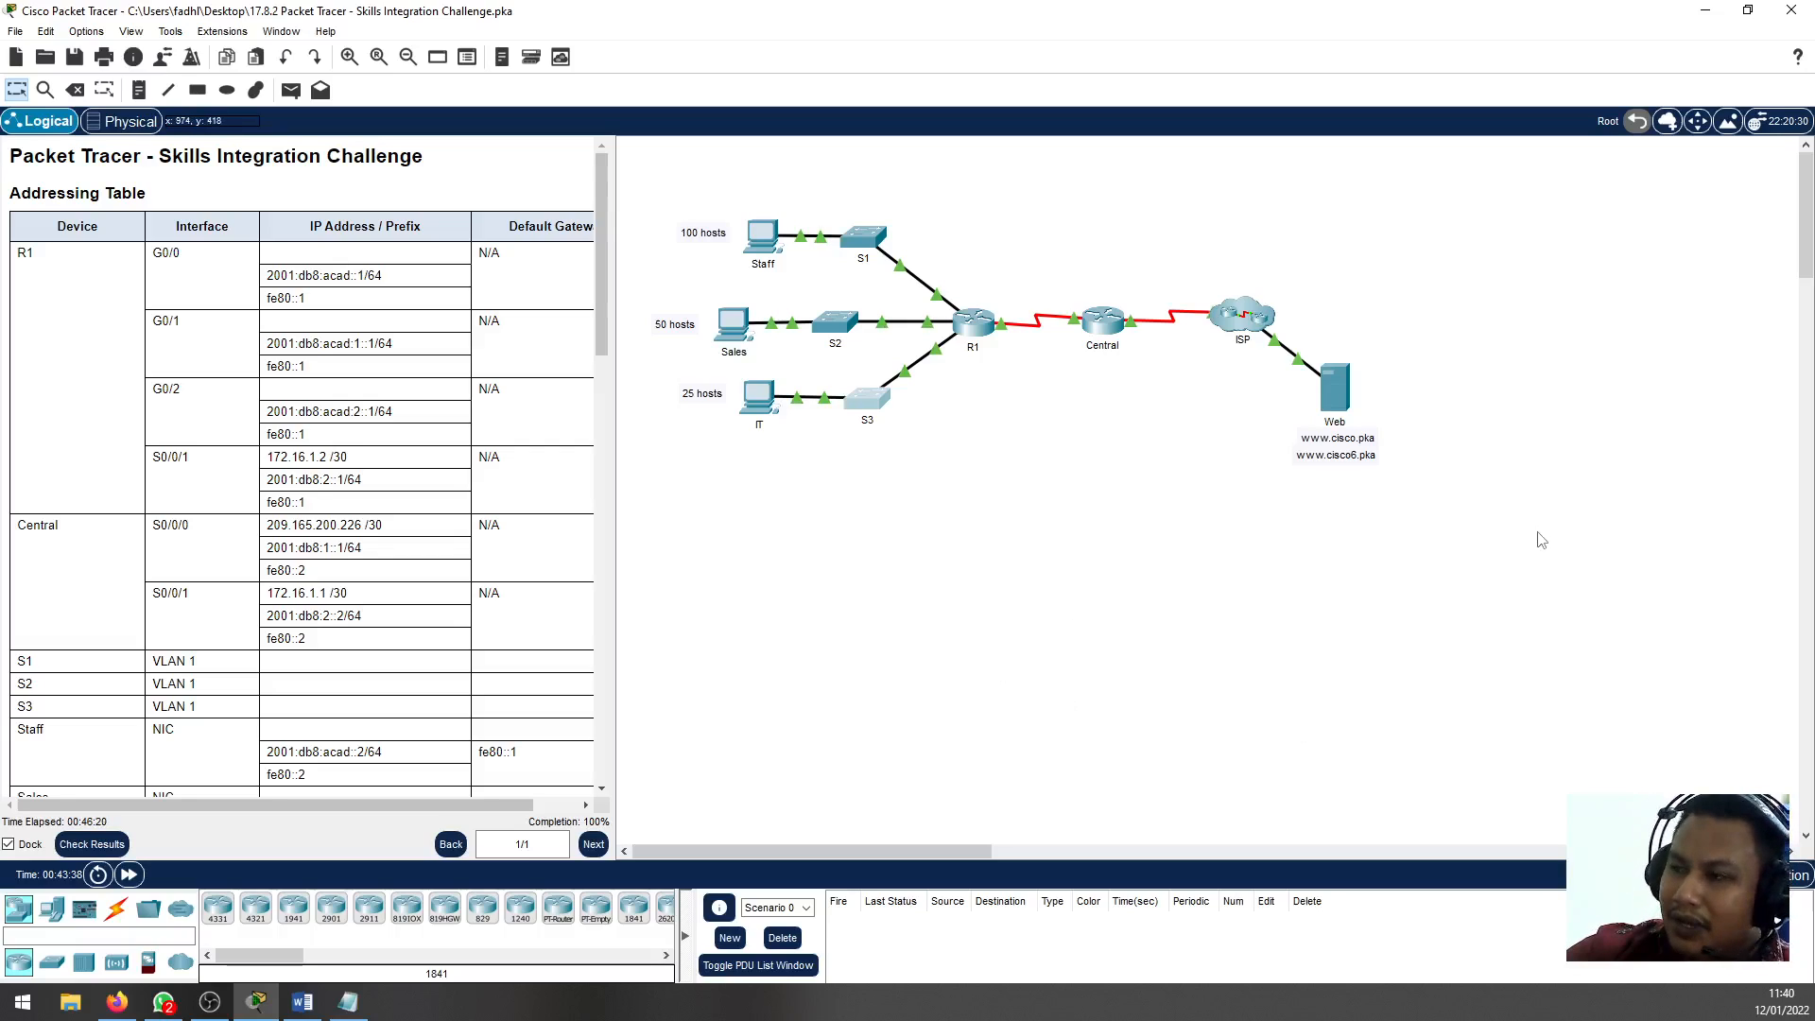
left_click_drag(1434, 602, 613, 177)
left_click(991, 612)
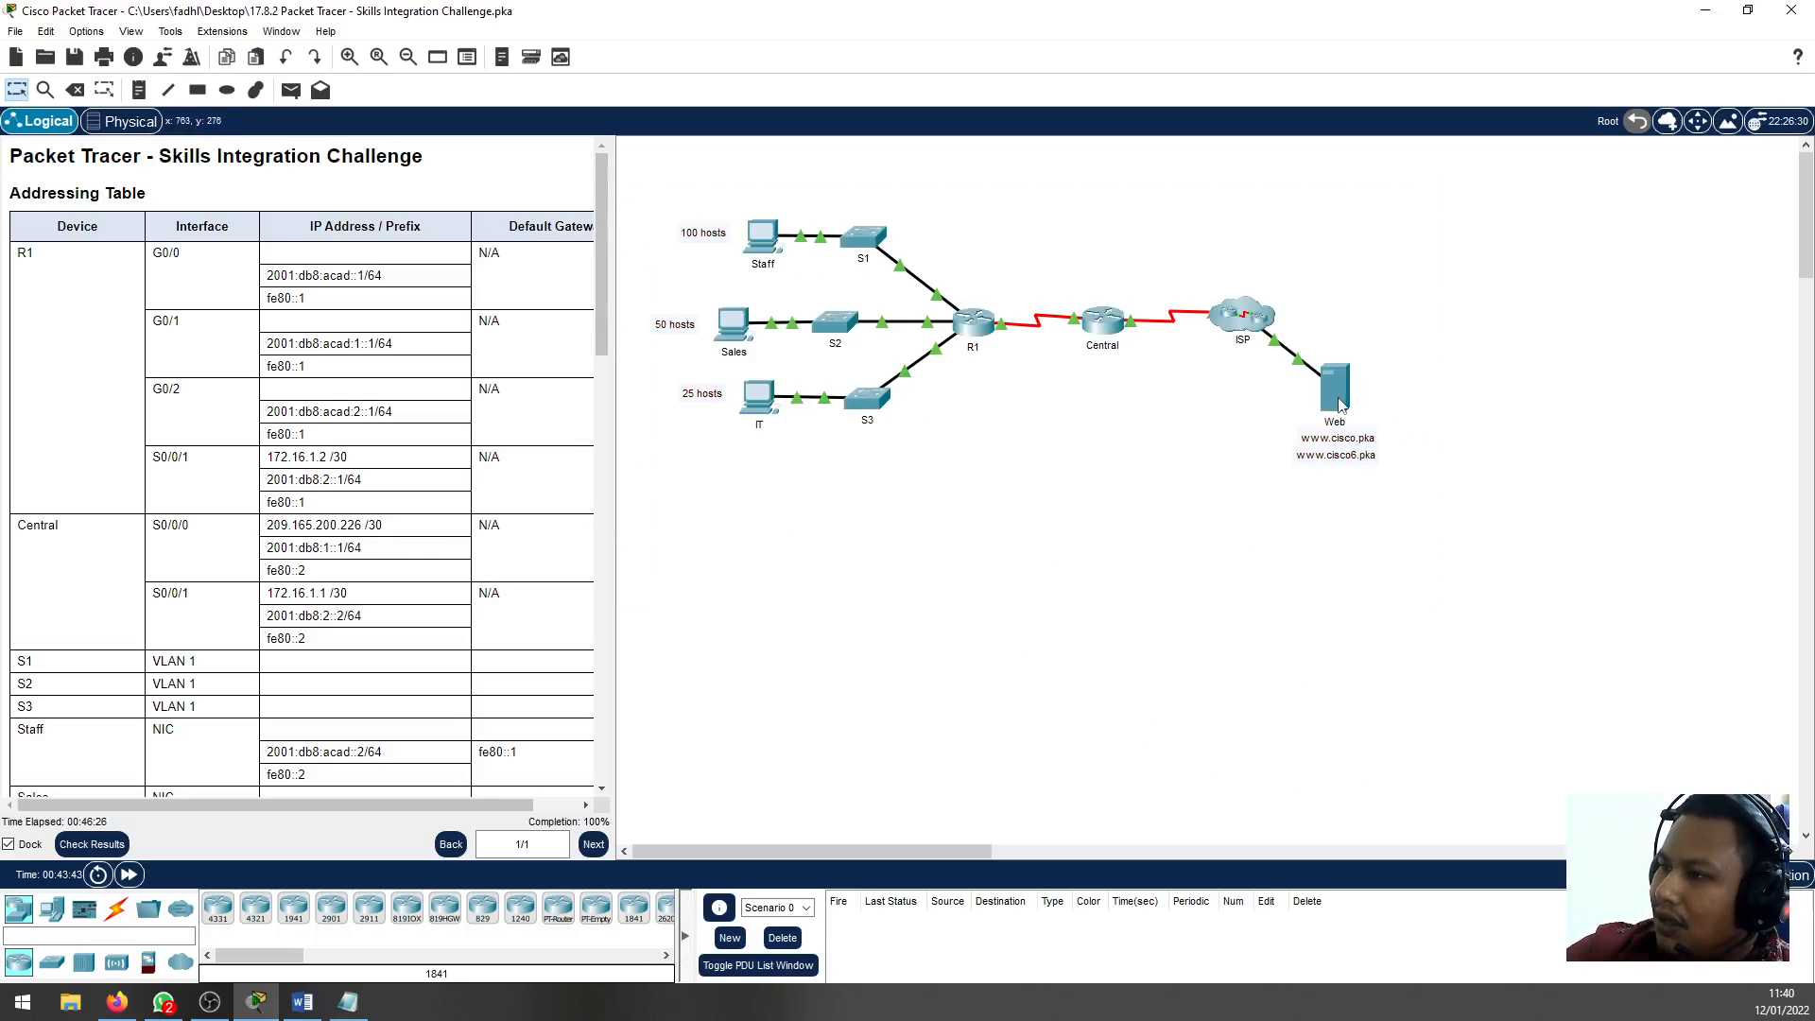
left_click_drag(1452, 578, 1296, 335)
left_click(1068, 643)
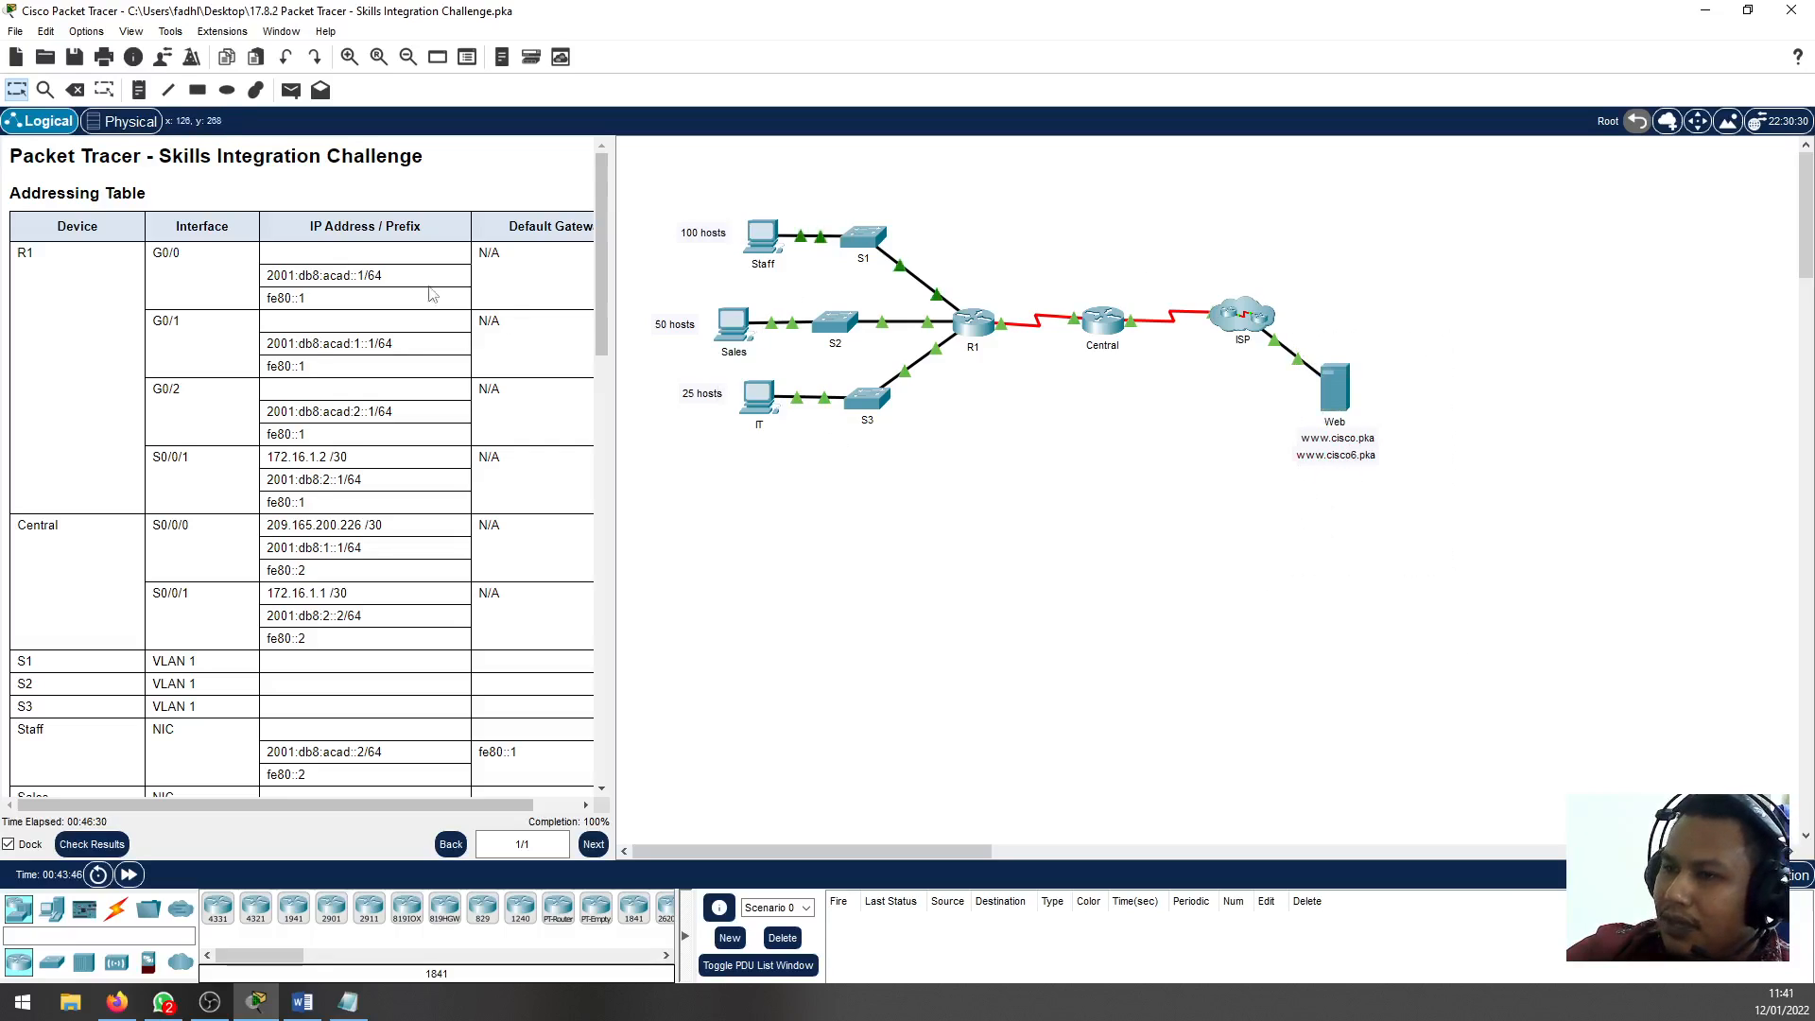
Test connectivity by sending a simple PDU from the Staff PC to the IT PC, fire it again, and delete the test scenario
left_click(291, 90)
left_click(761, 236)
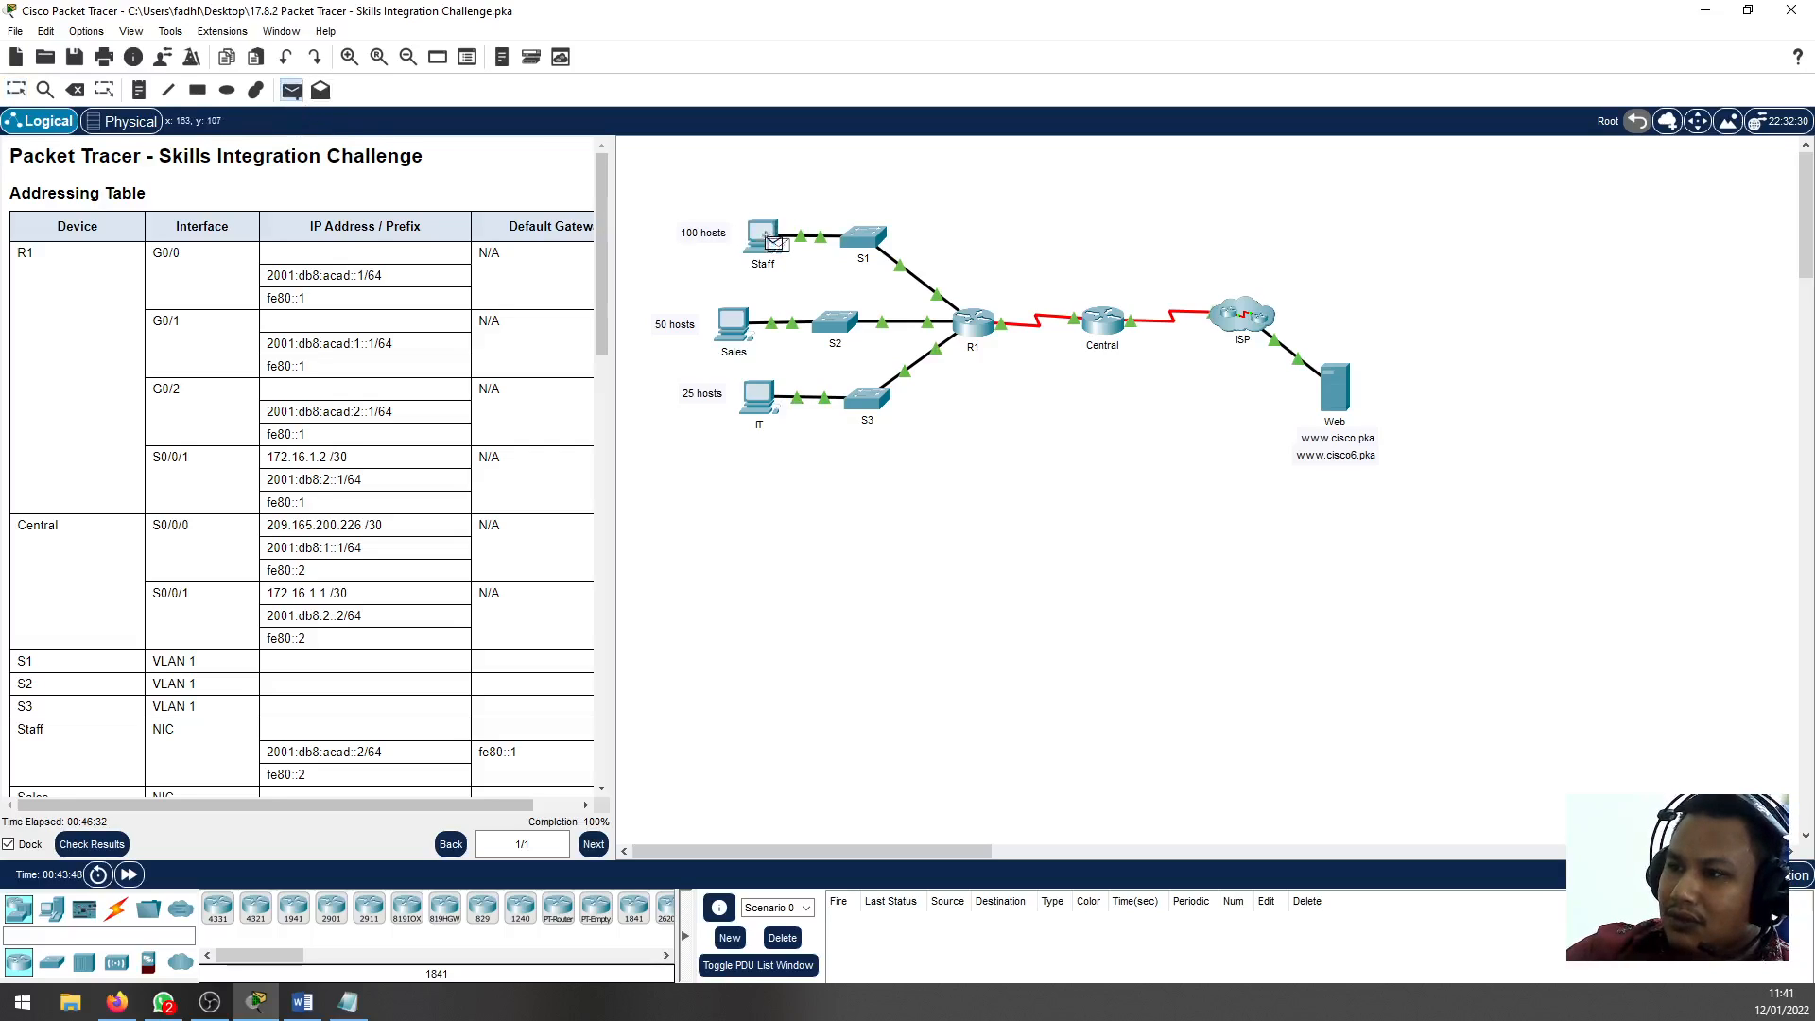
left_click(758, 397)
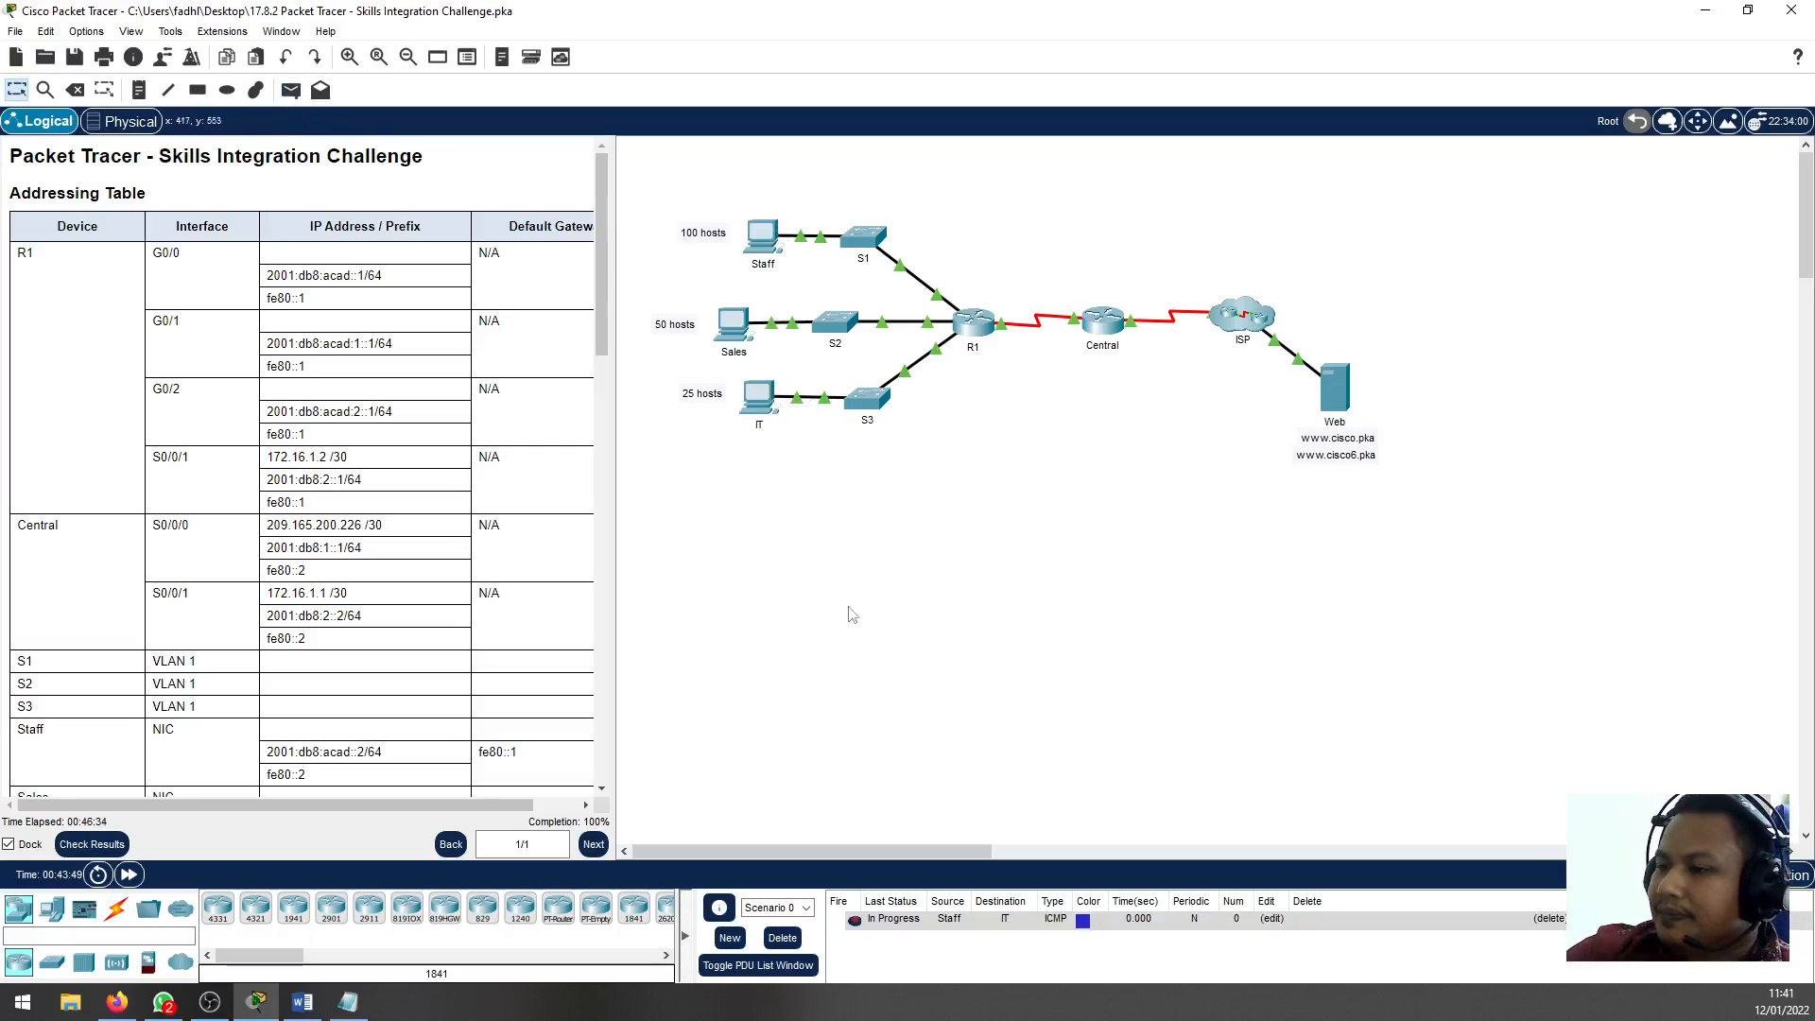
double_click(853, 920)
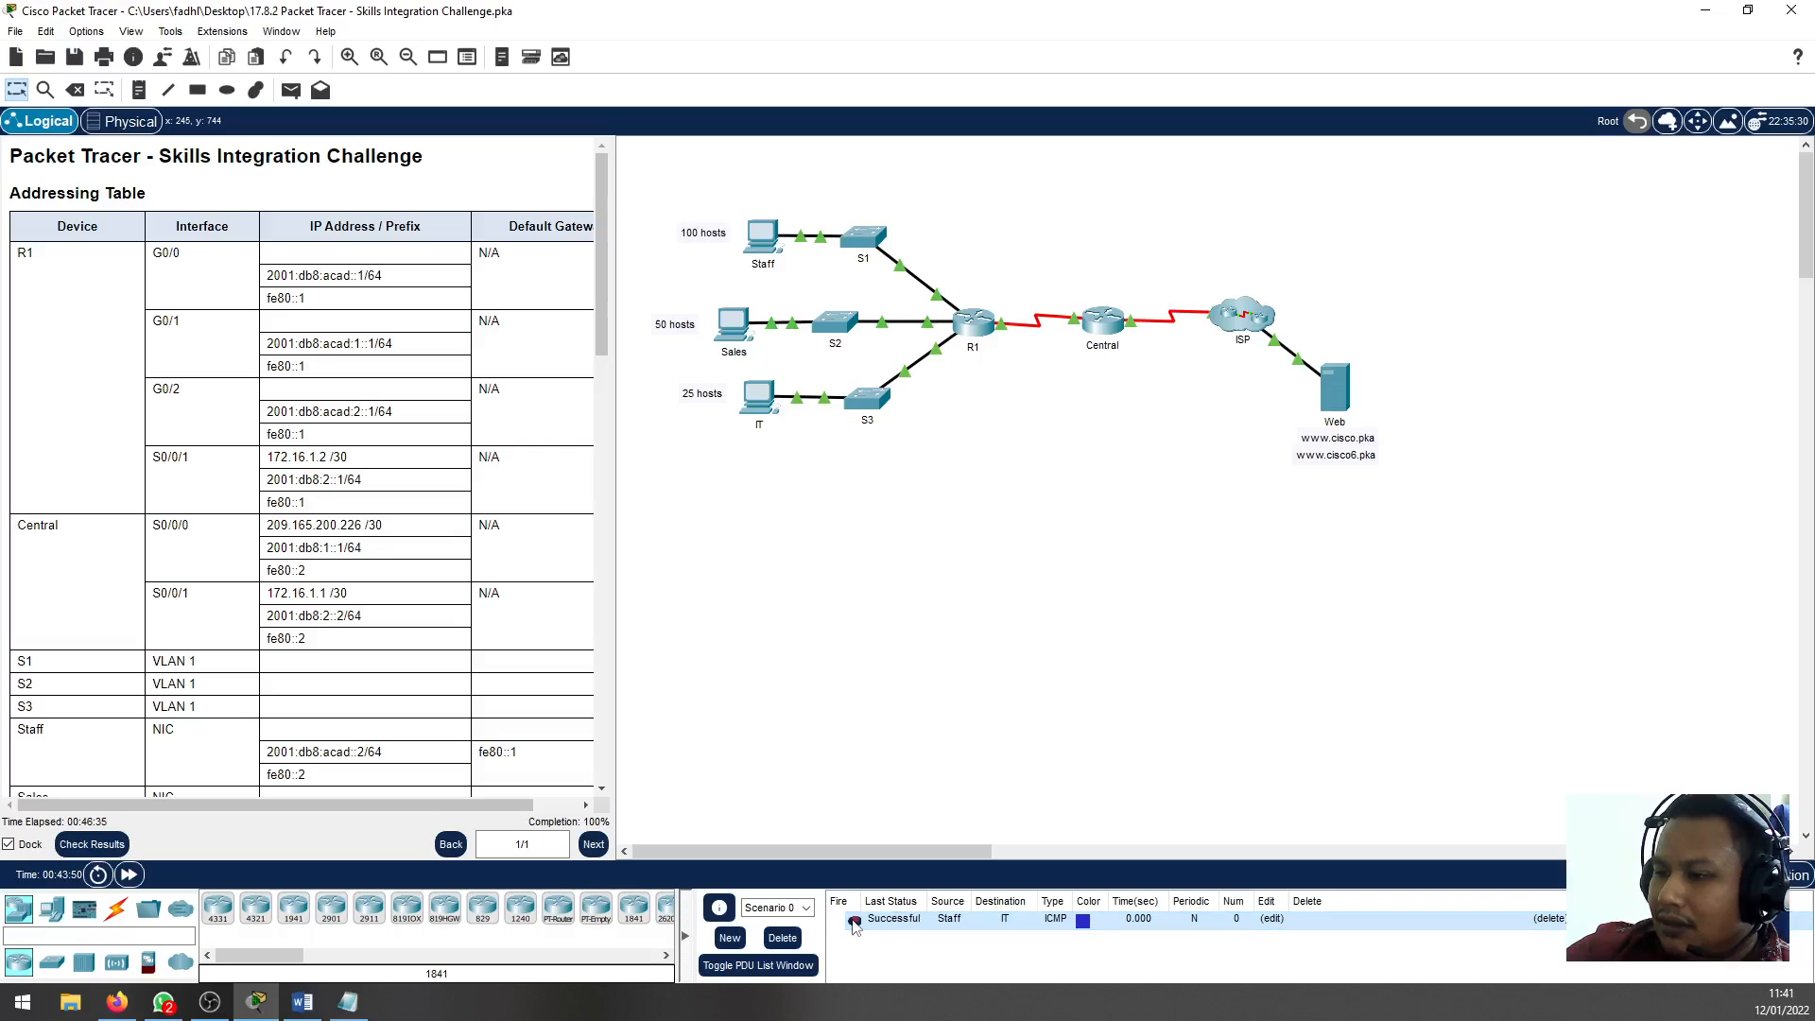
left_click(781, 940)
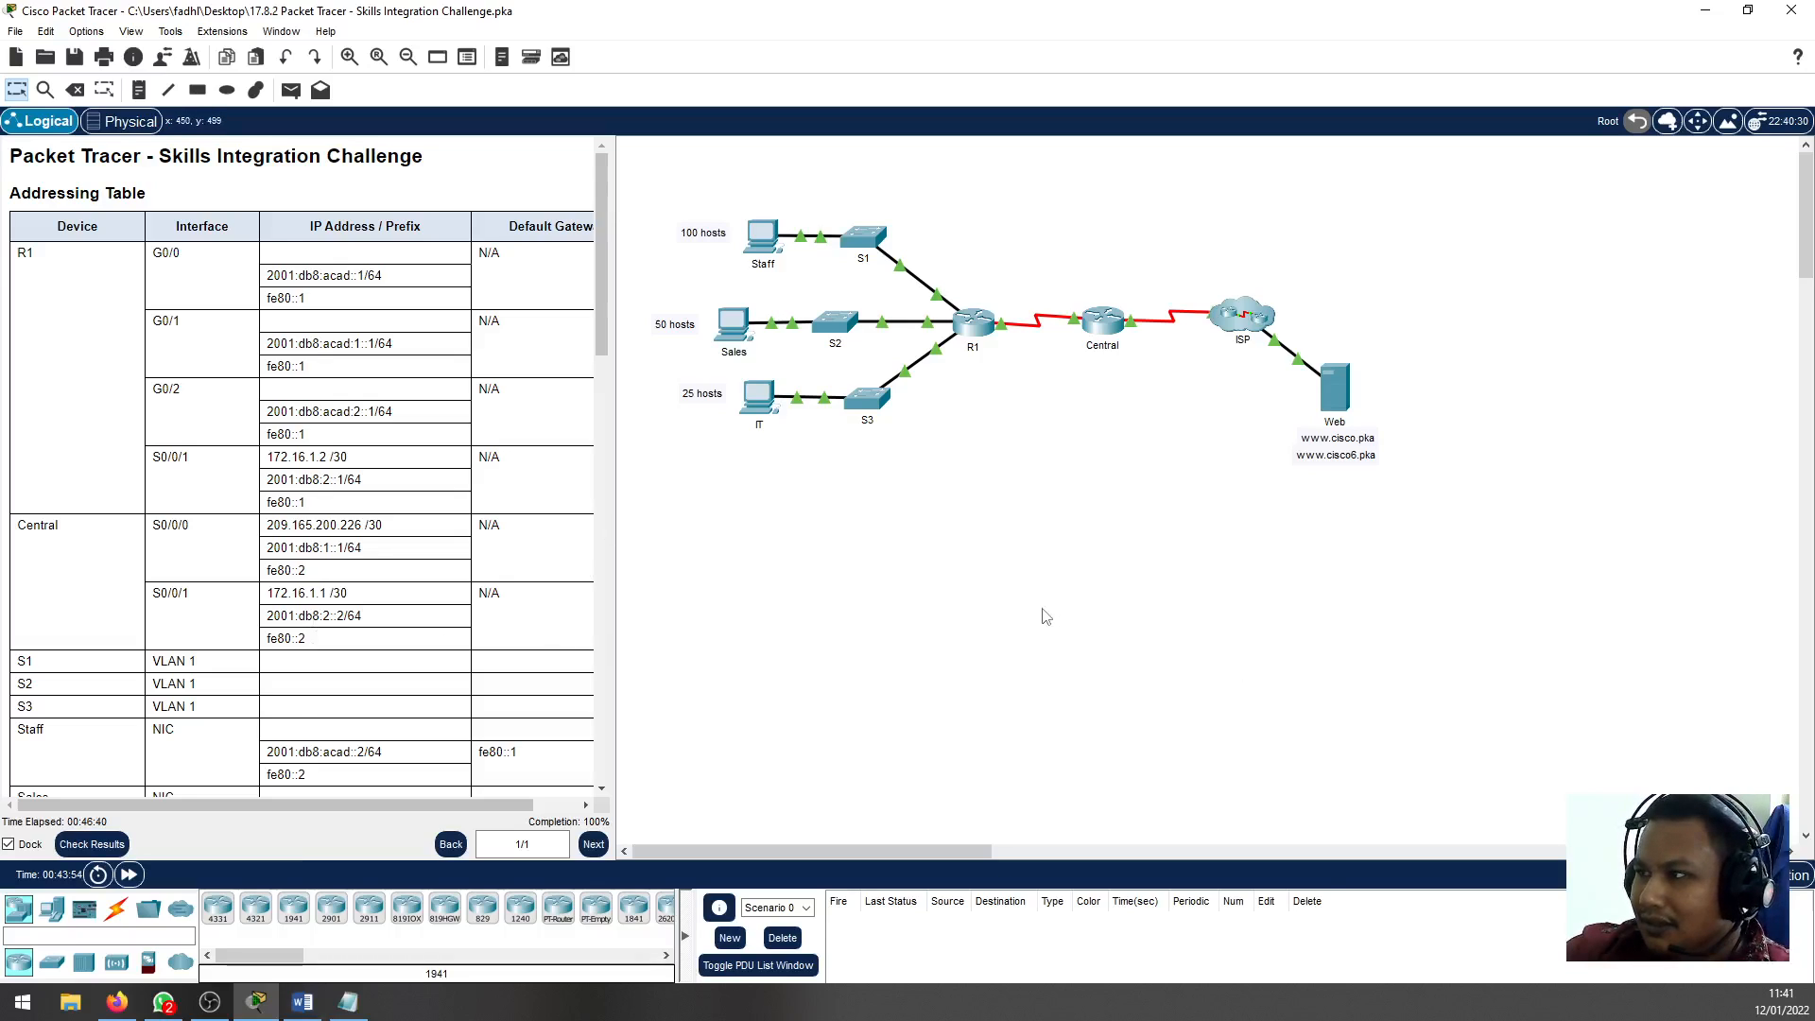
scroll(368, 555, "down", 15)
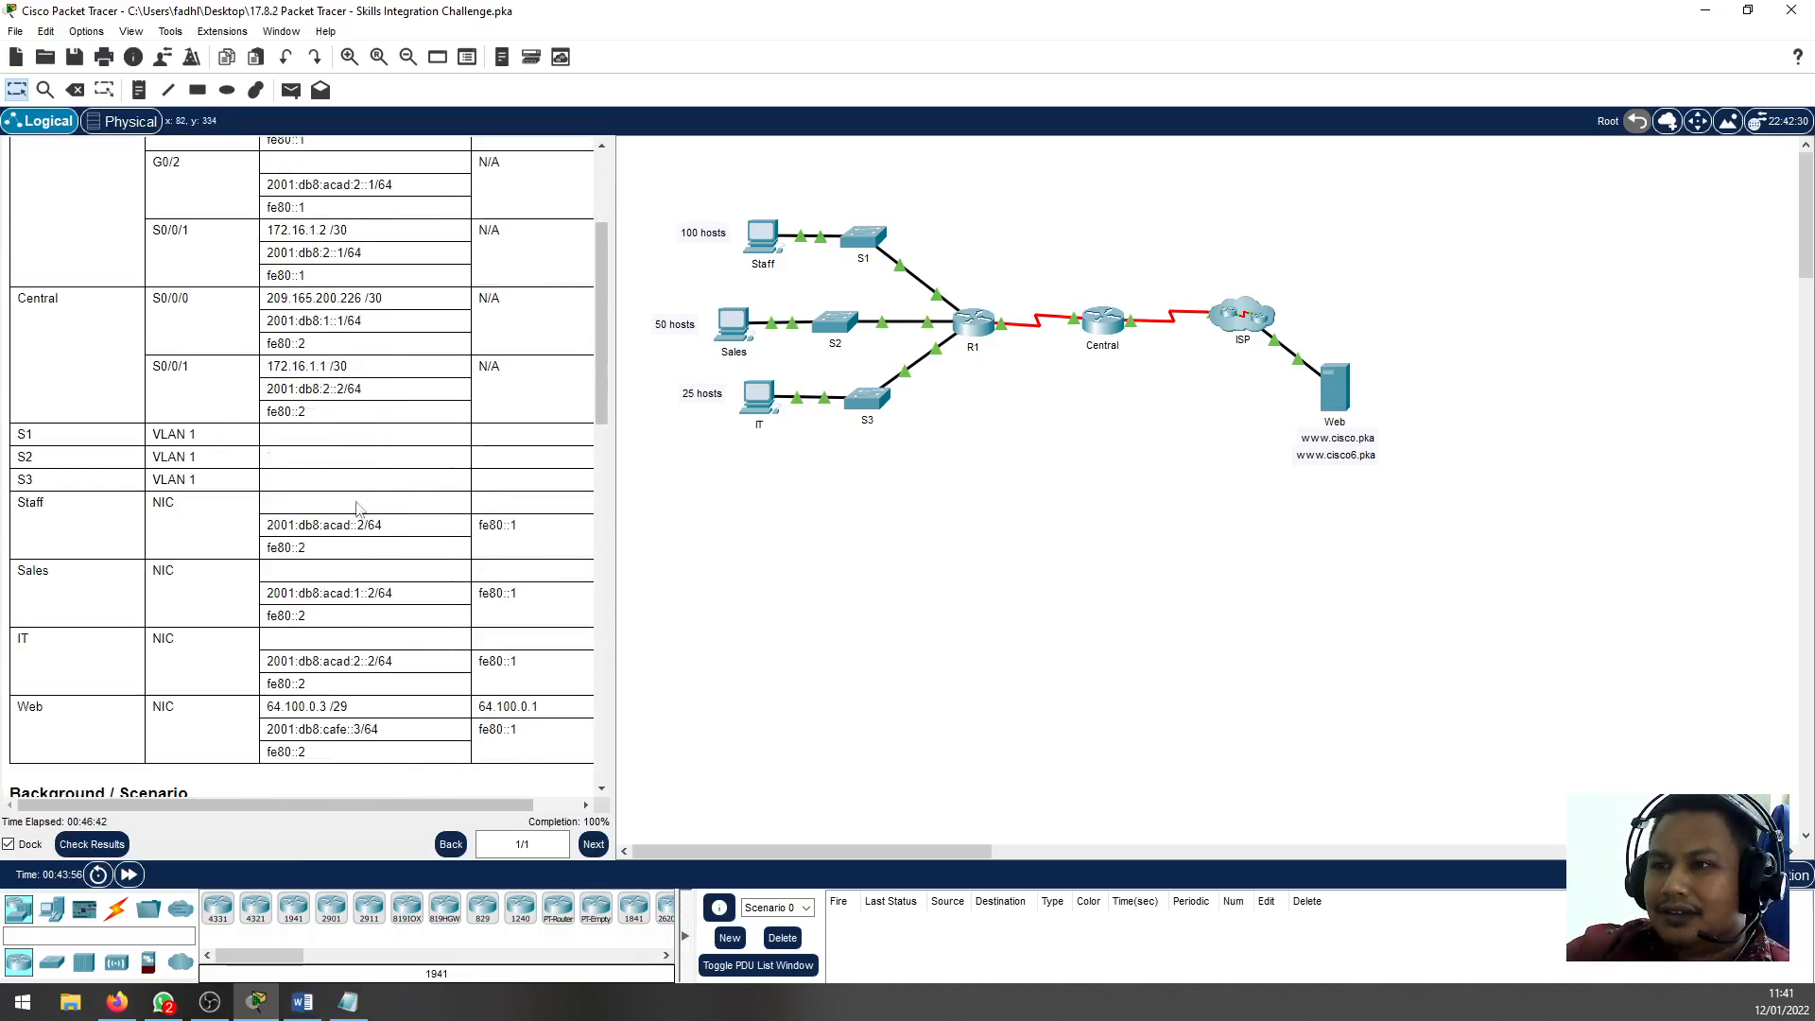
scroll(368, 555, "down", 2)
scroll(374, 572, "up", 18)
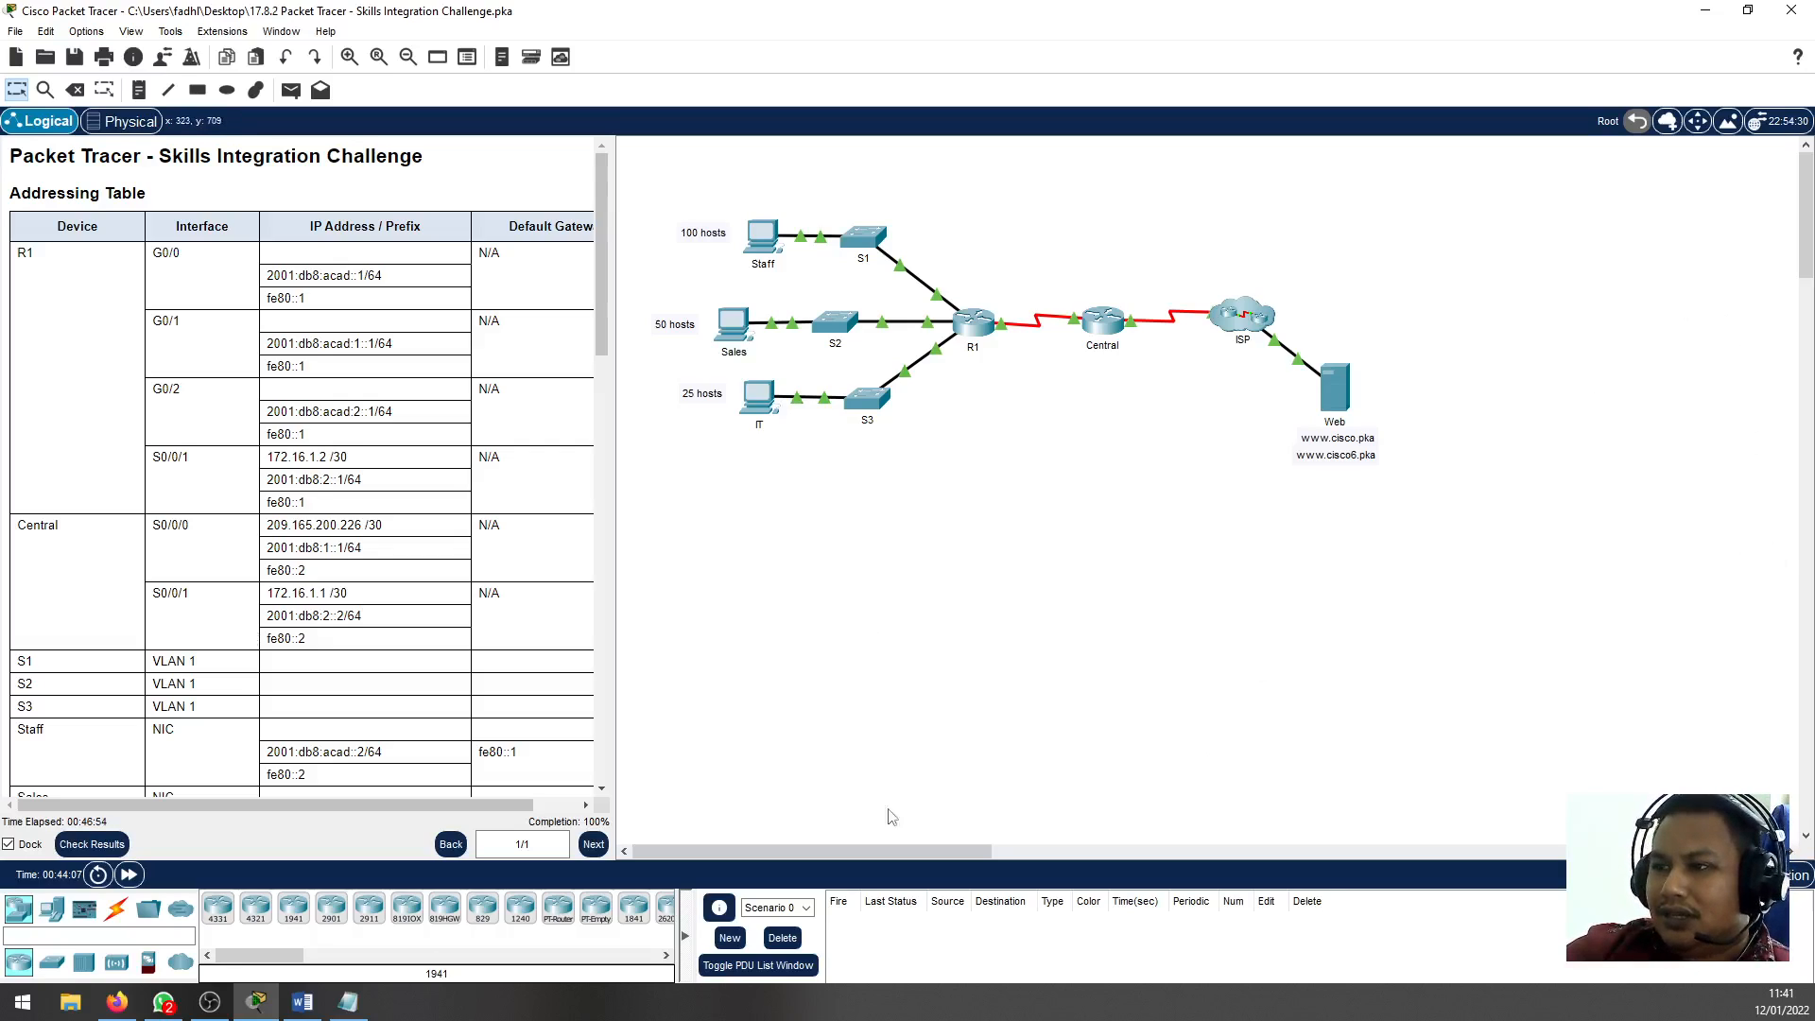
left_click(210, 1002)
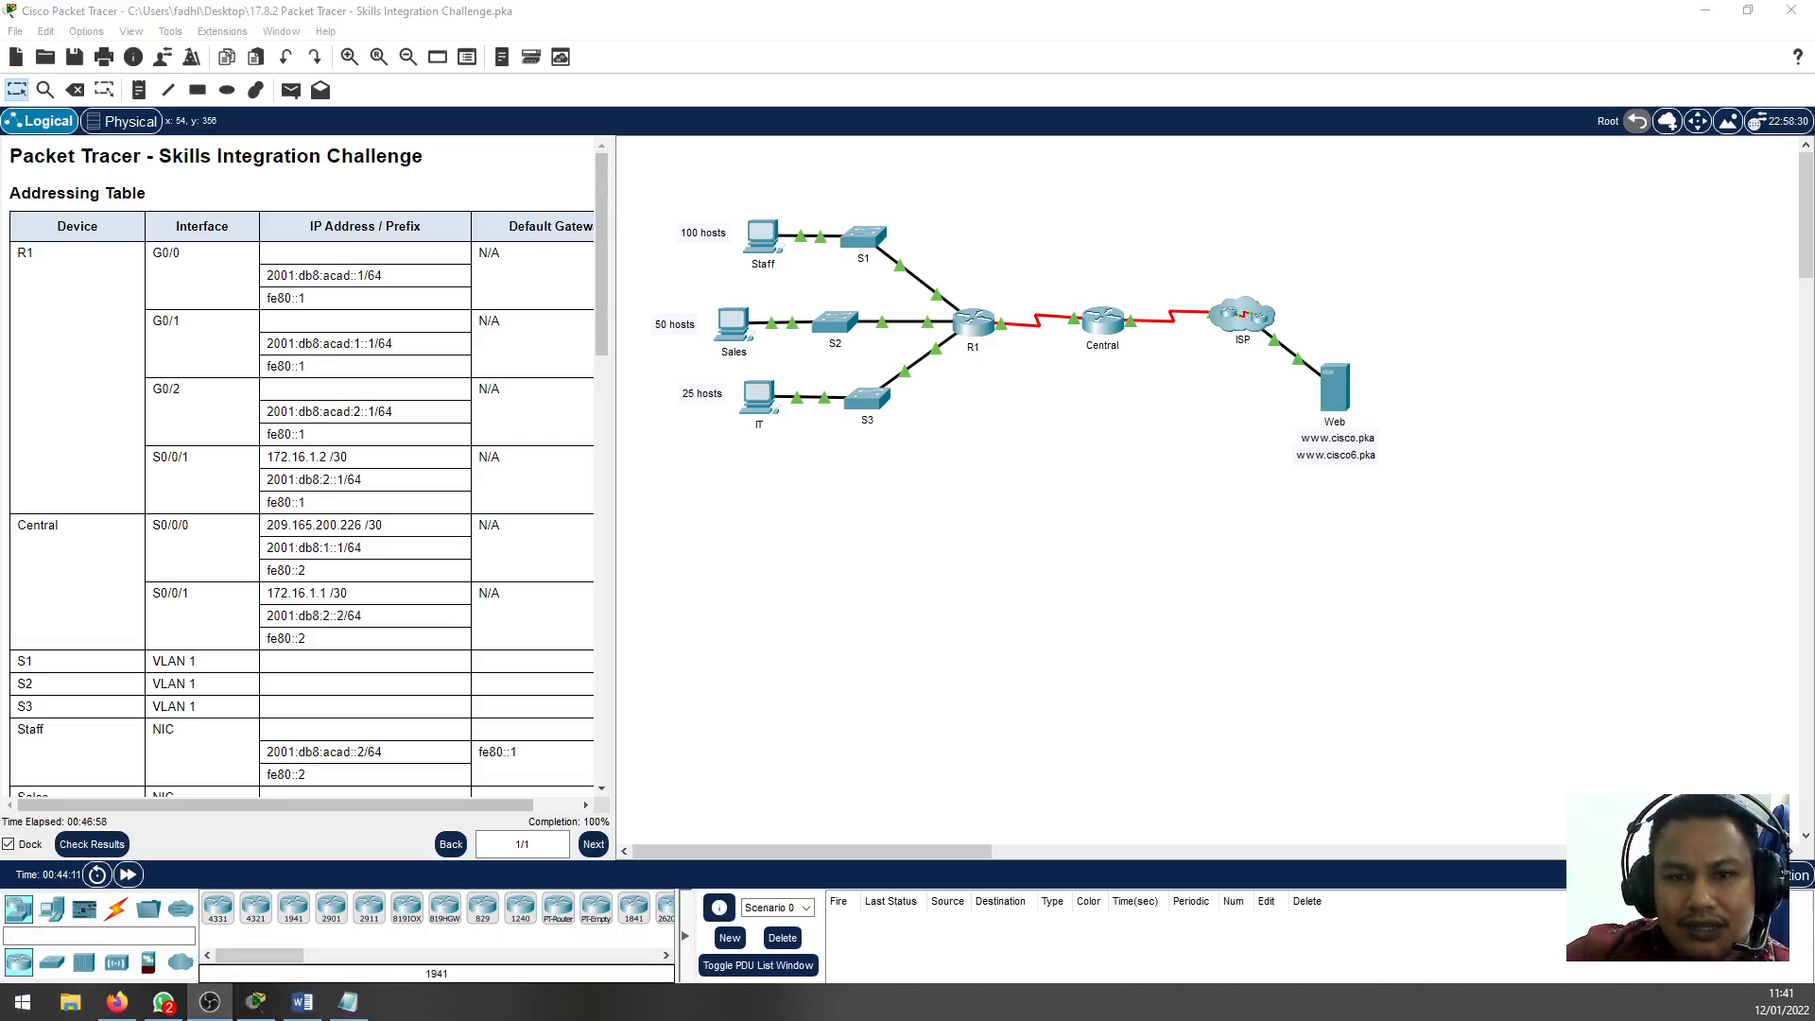